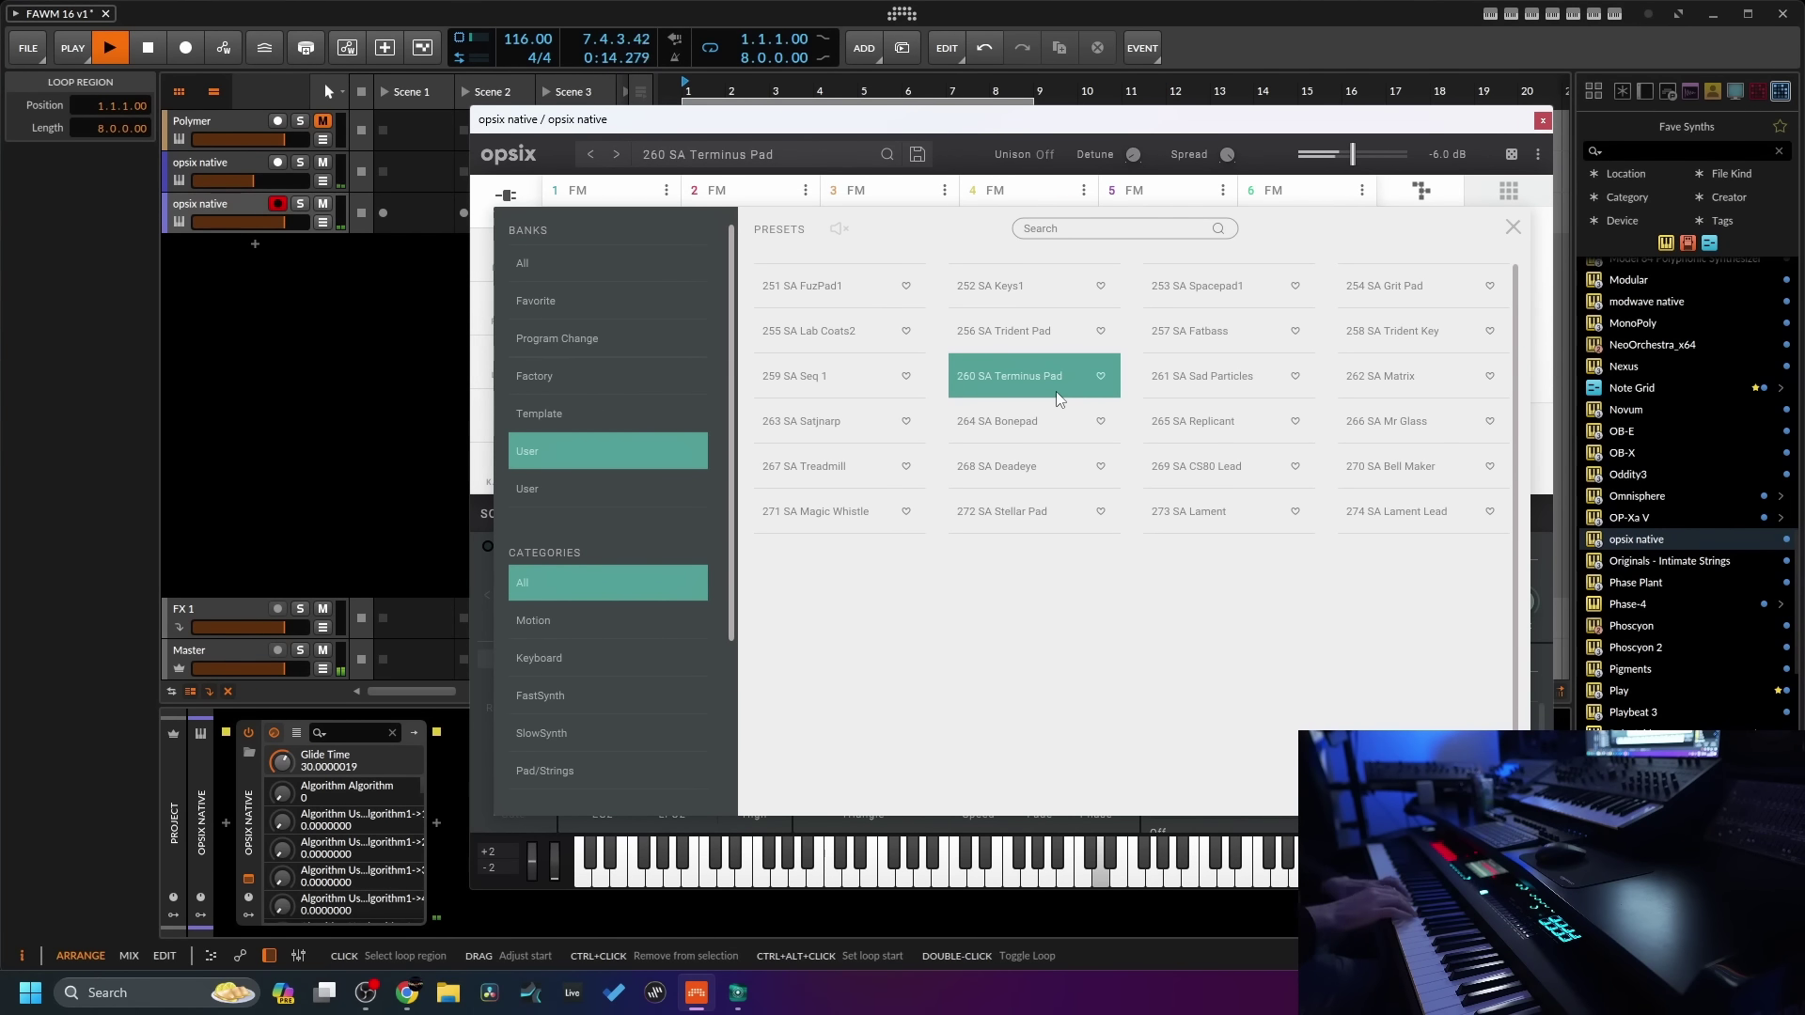
- Audition the preset 261 SA Sad Particles, load 262 SA Matrix instead, and close the opsix native window
click(1222, 385)
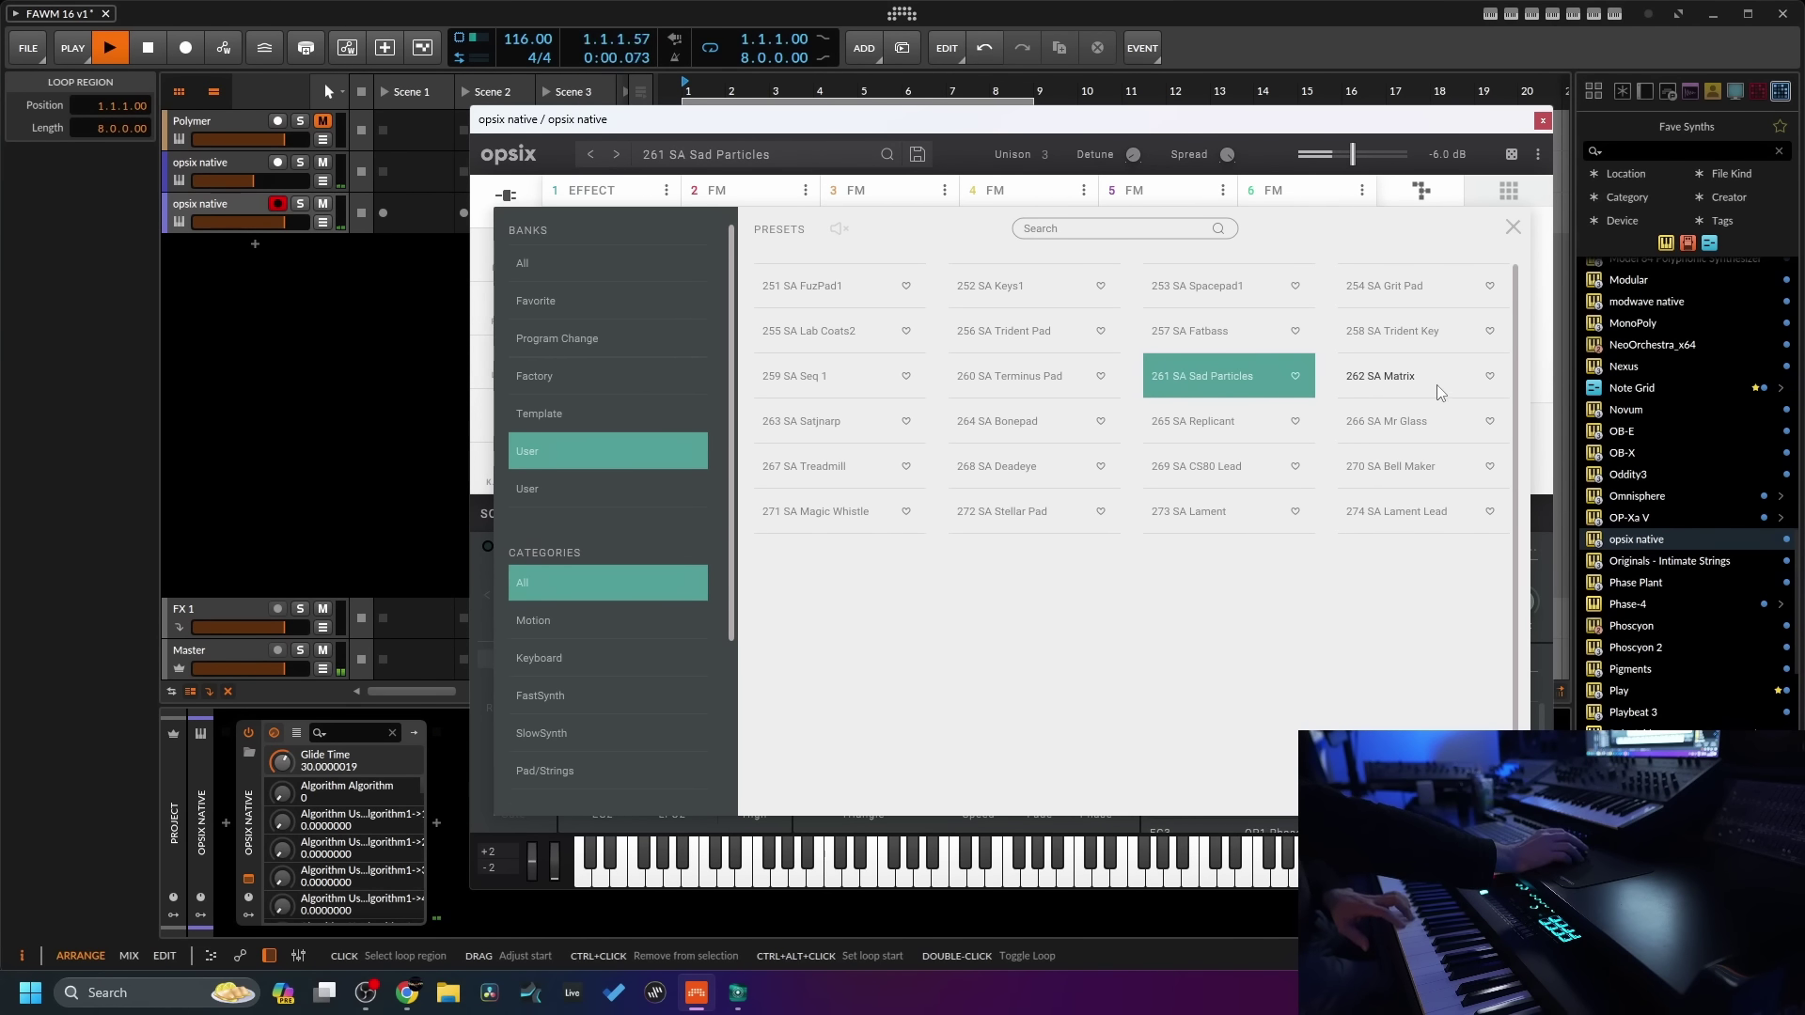
click(1400, 384)
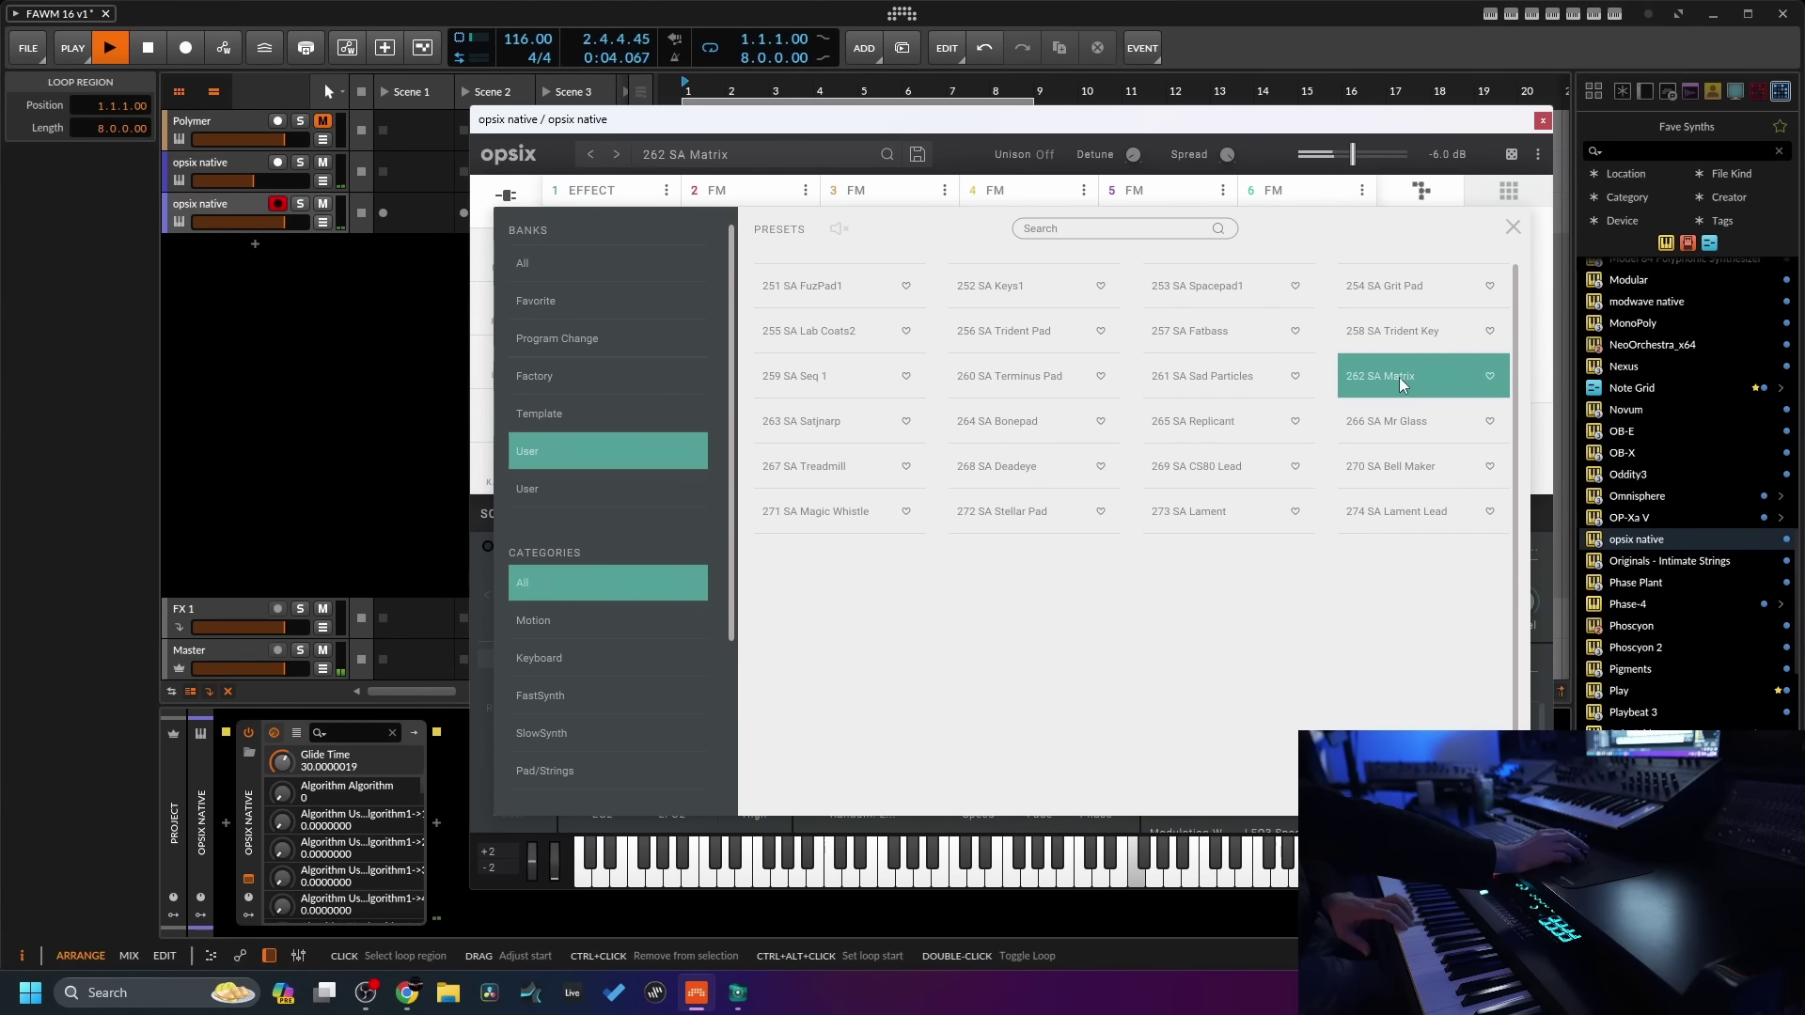
click(1512, 230)
click(1543, 120)
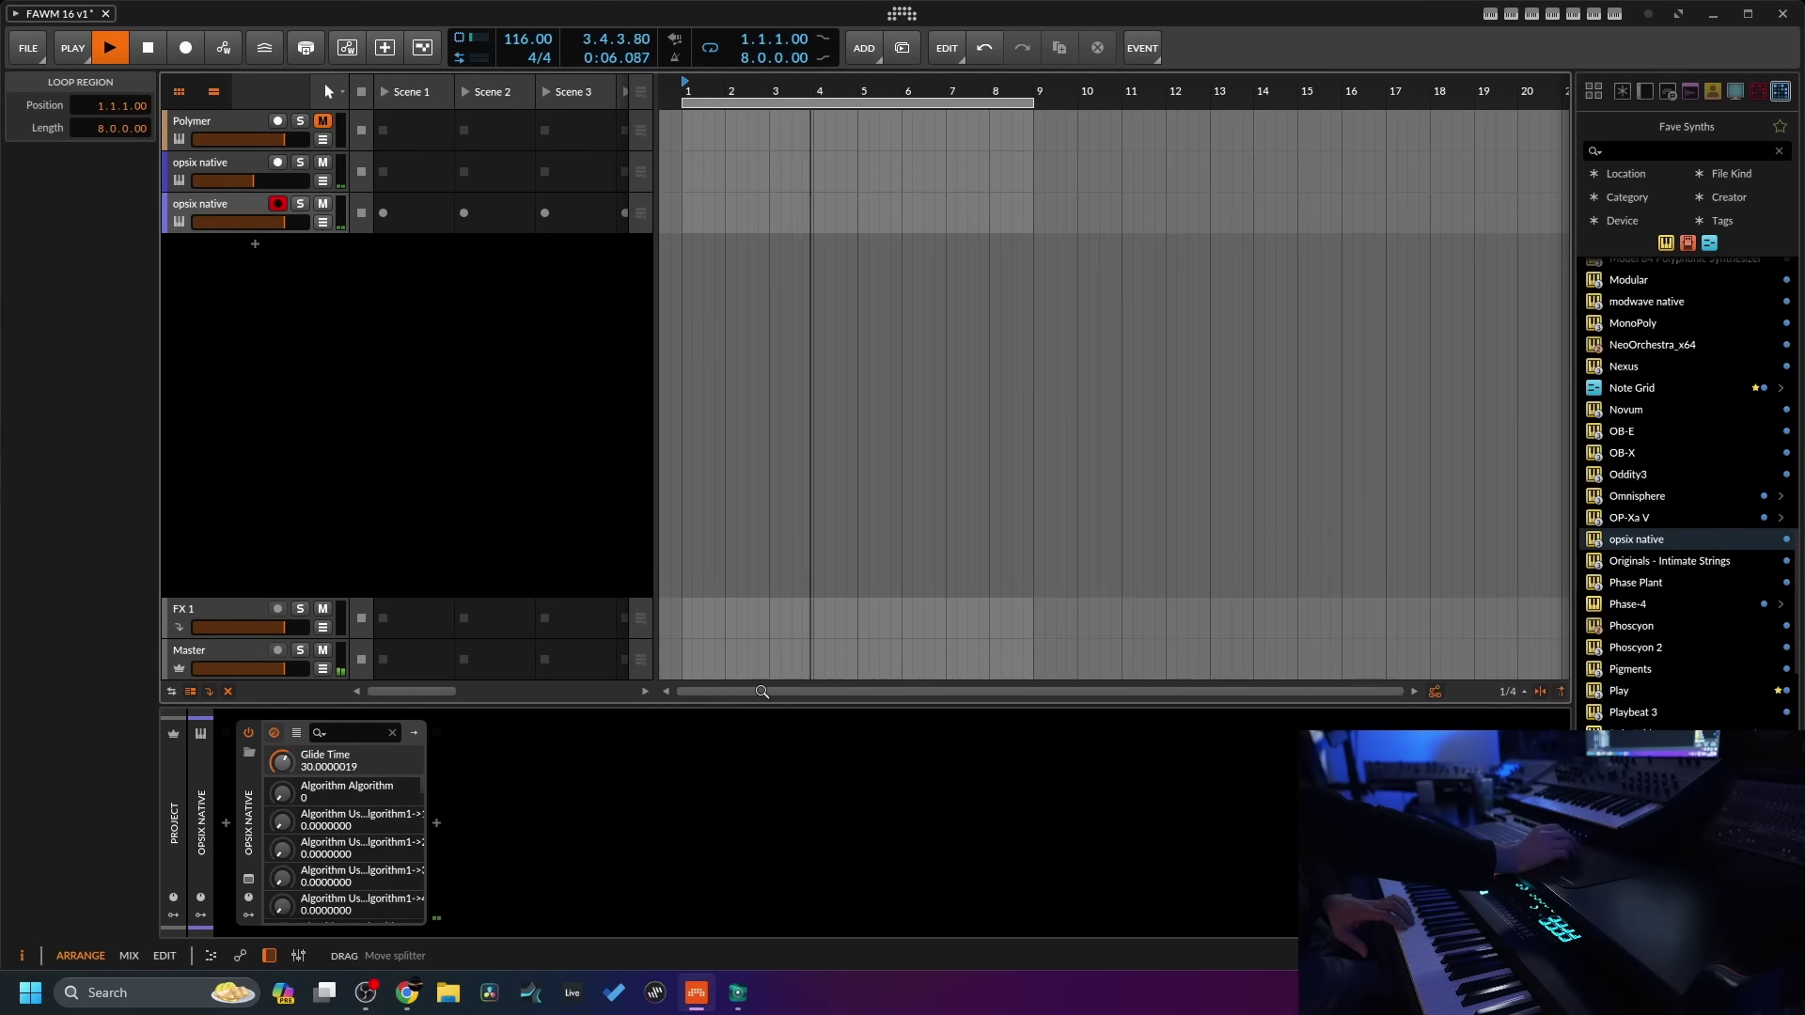
- Add ValhallaShimmer after opsix native in the device chain, set its mix to 0.48, and close its window
click(436, 823)
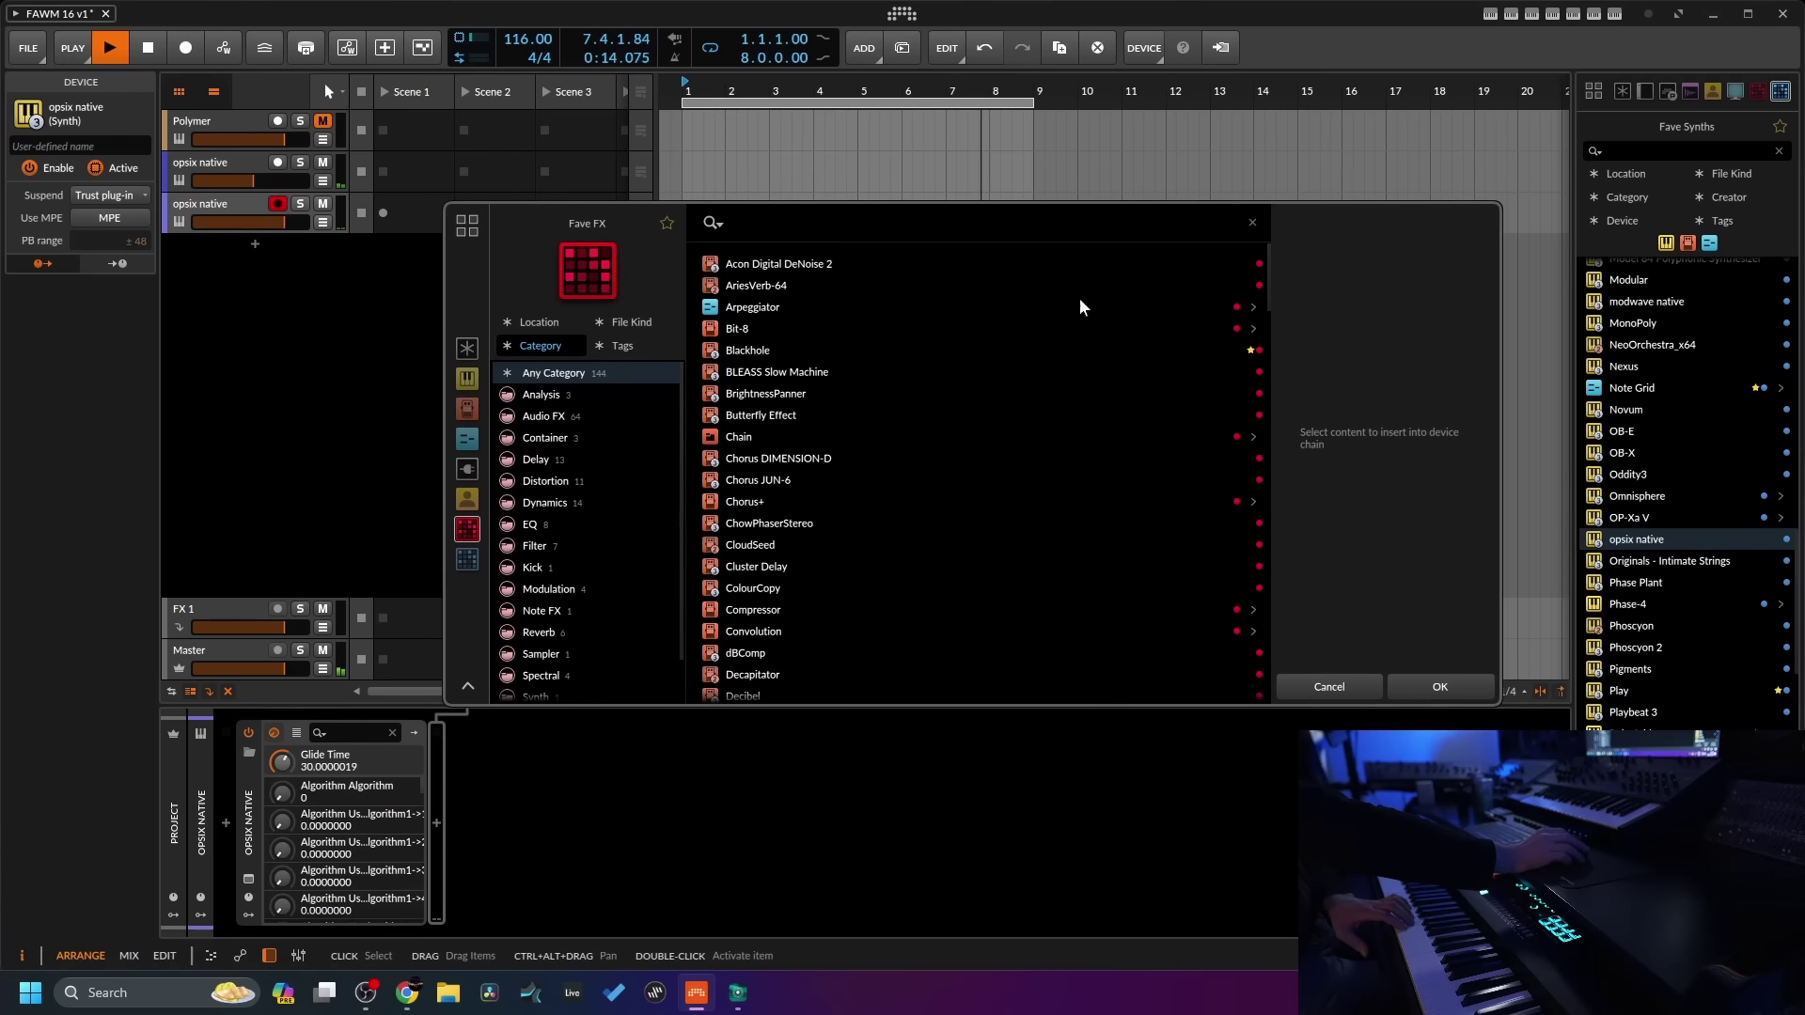
drag(1270, 263, 1241, 673)
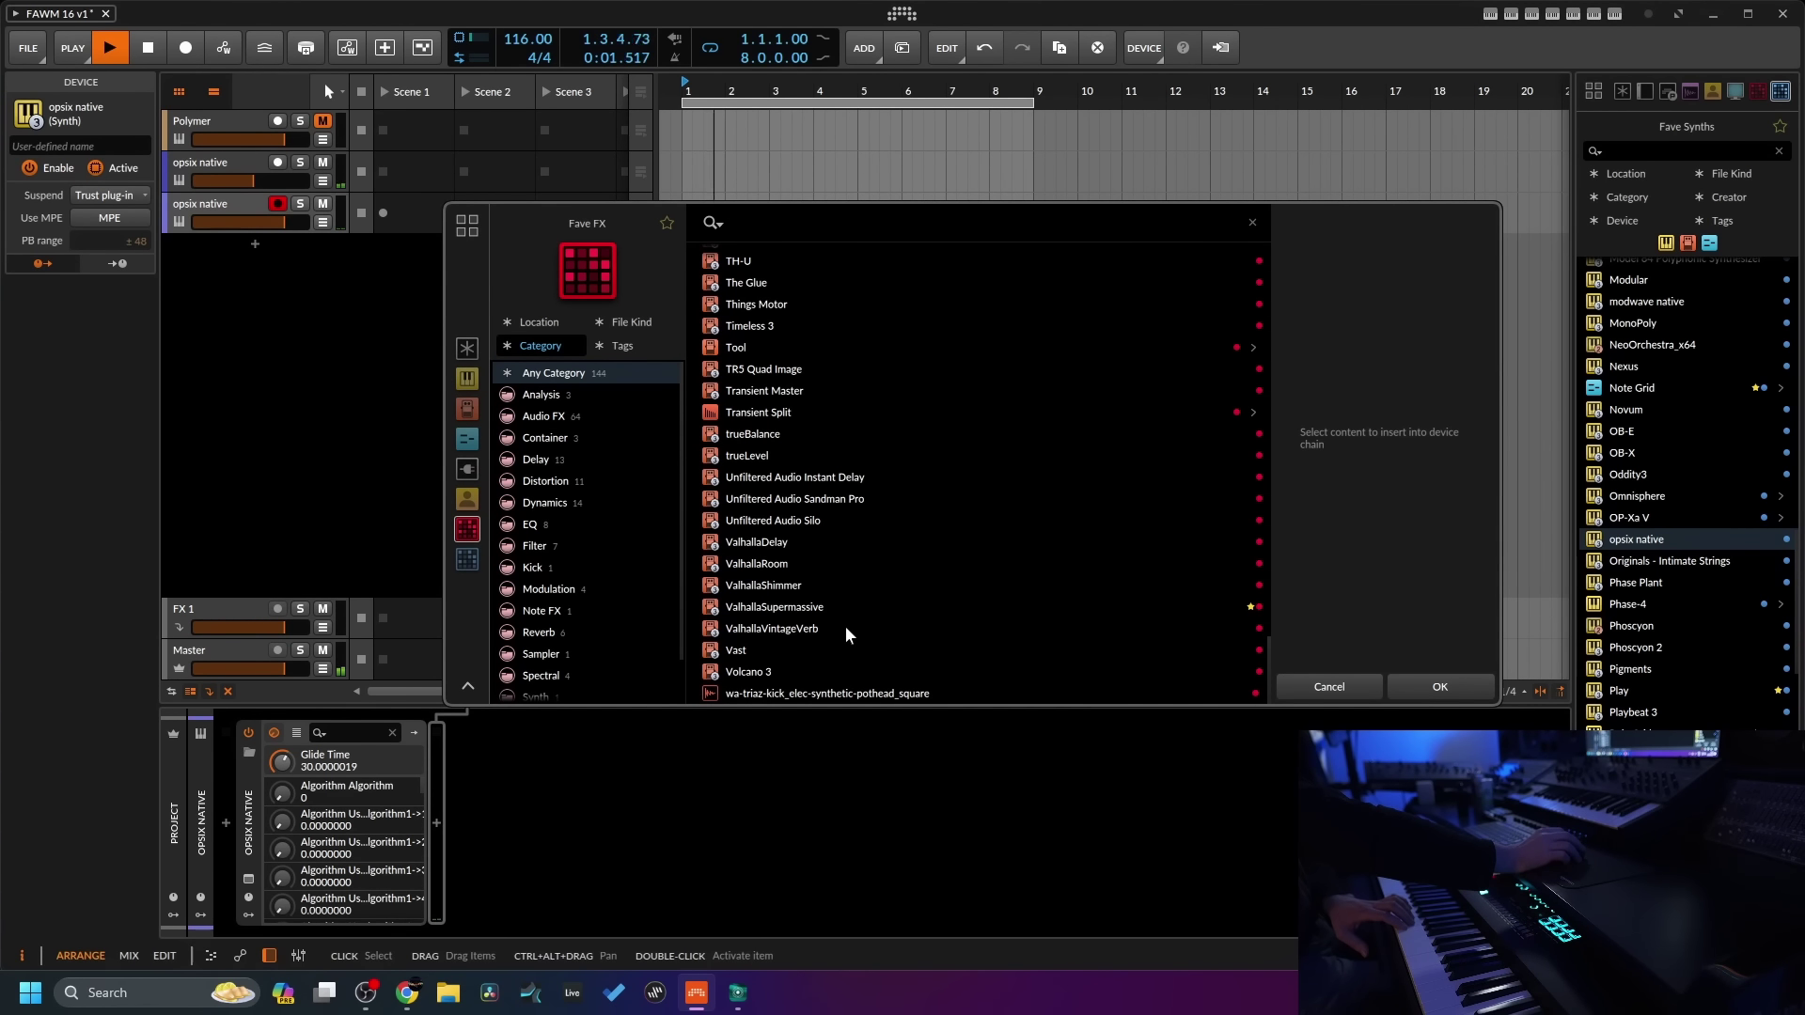
click(780, 591)
click(1425, 686)
drag(627, 508, 625, 485)
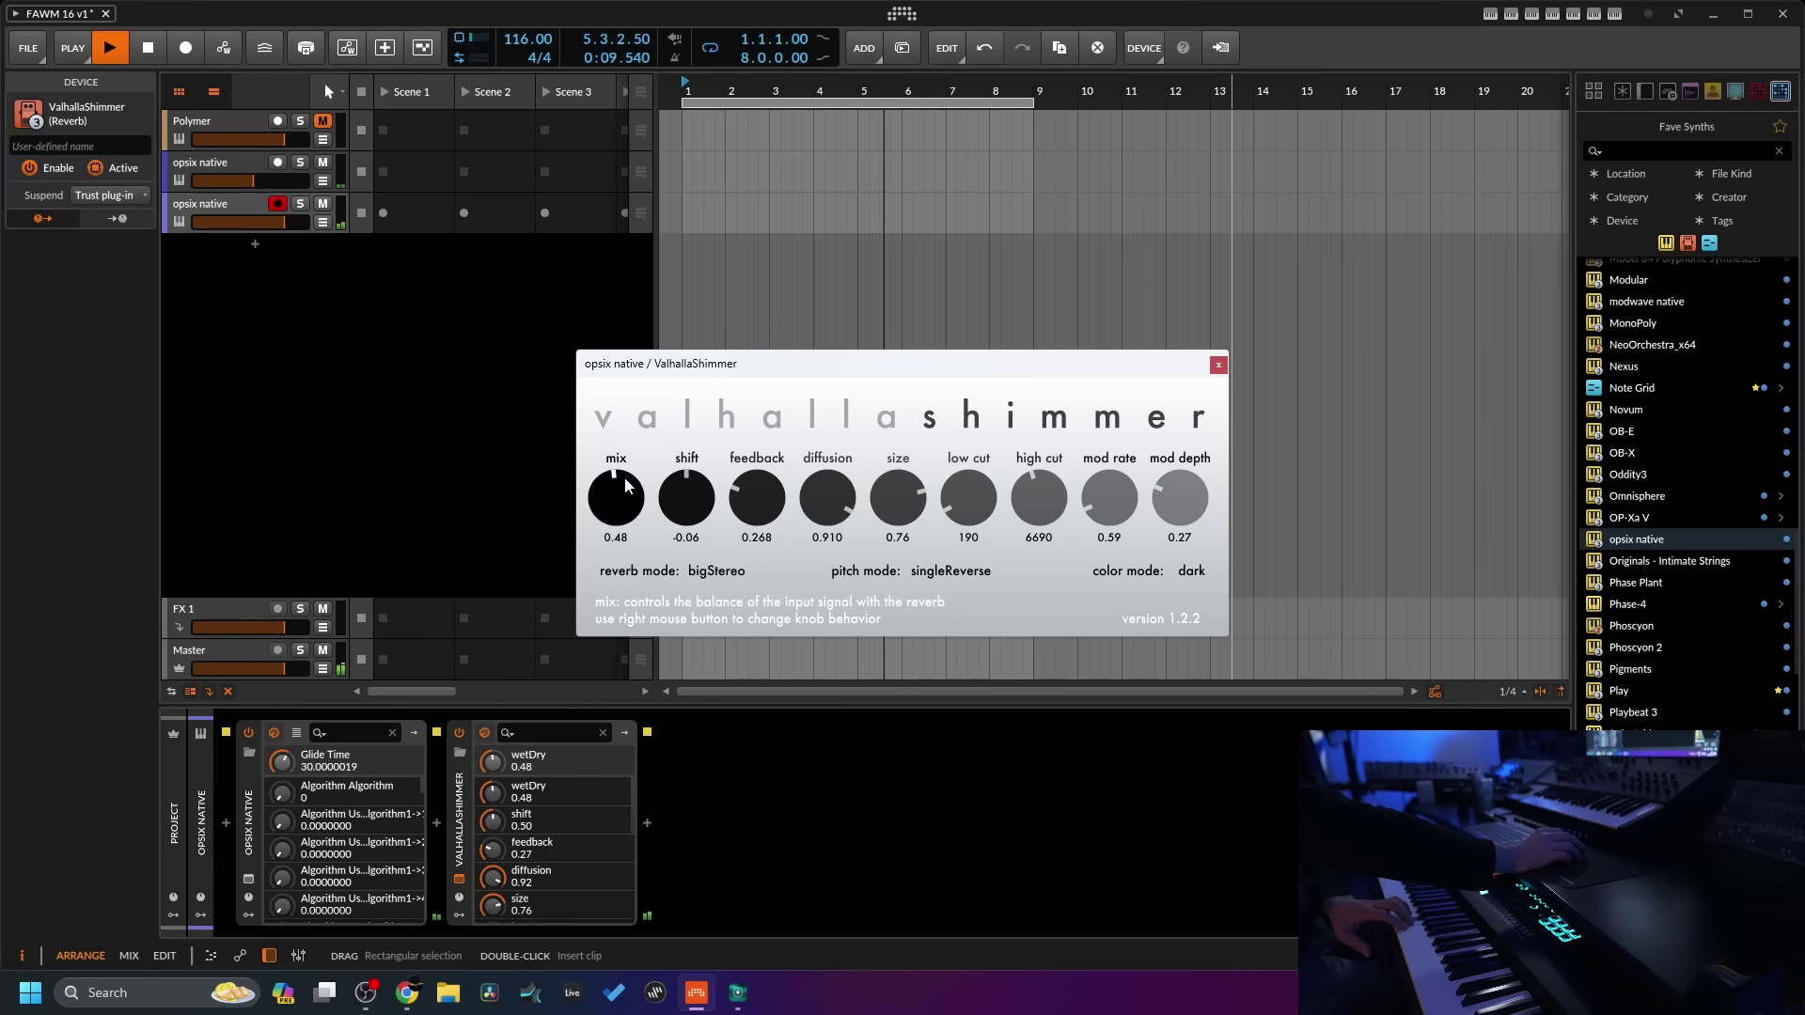
click(1218, 364)
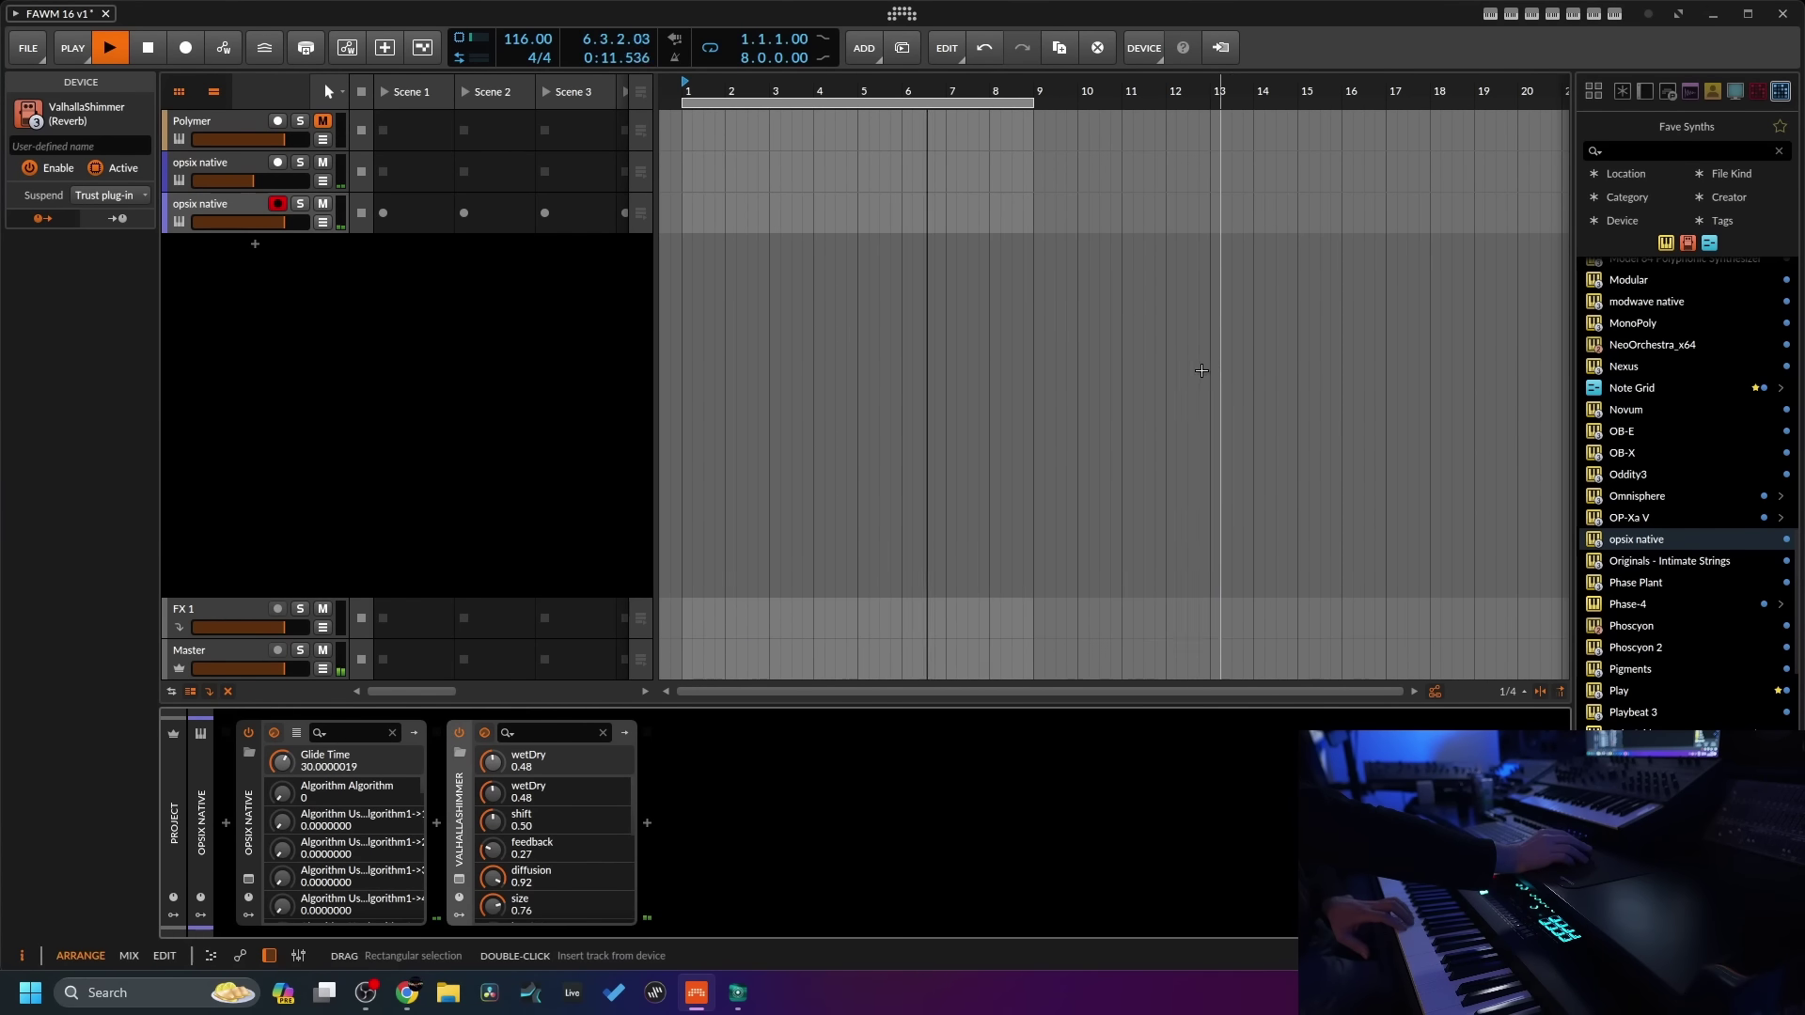
- Find Enso in the effects browser, insert it after ValhallaShimmer, and reposition its window over the arranger
click(648, 824)
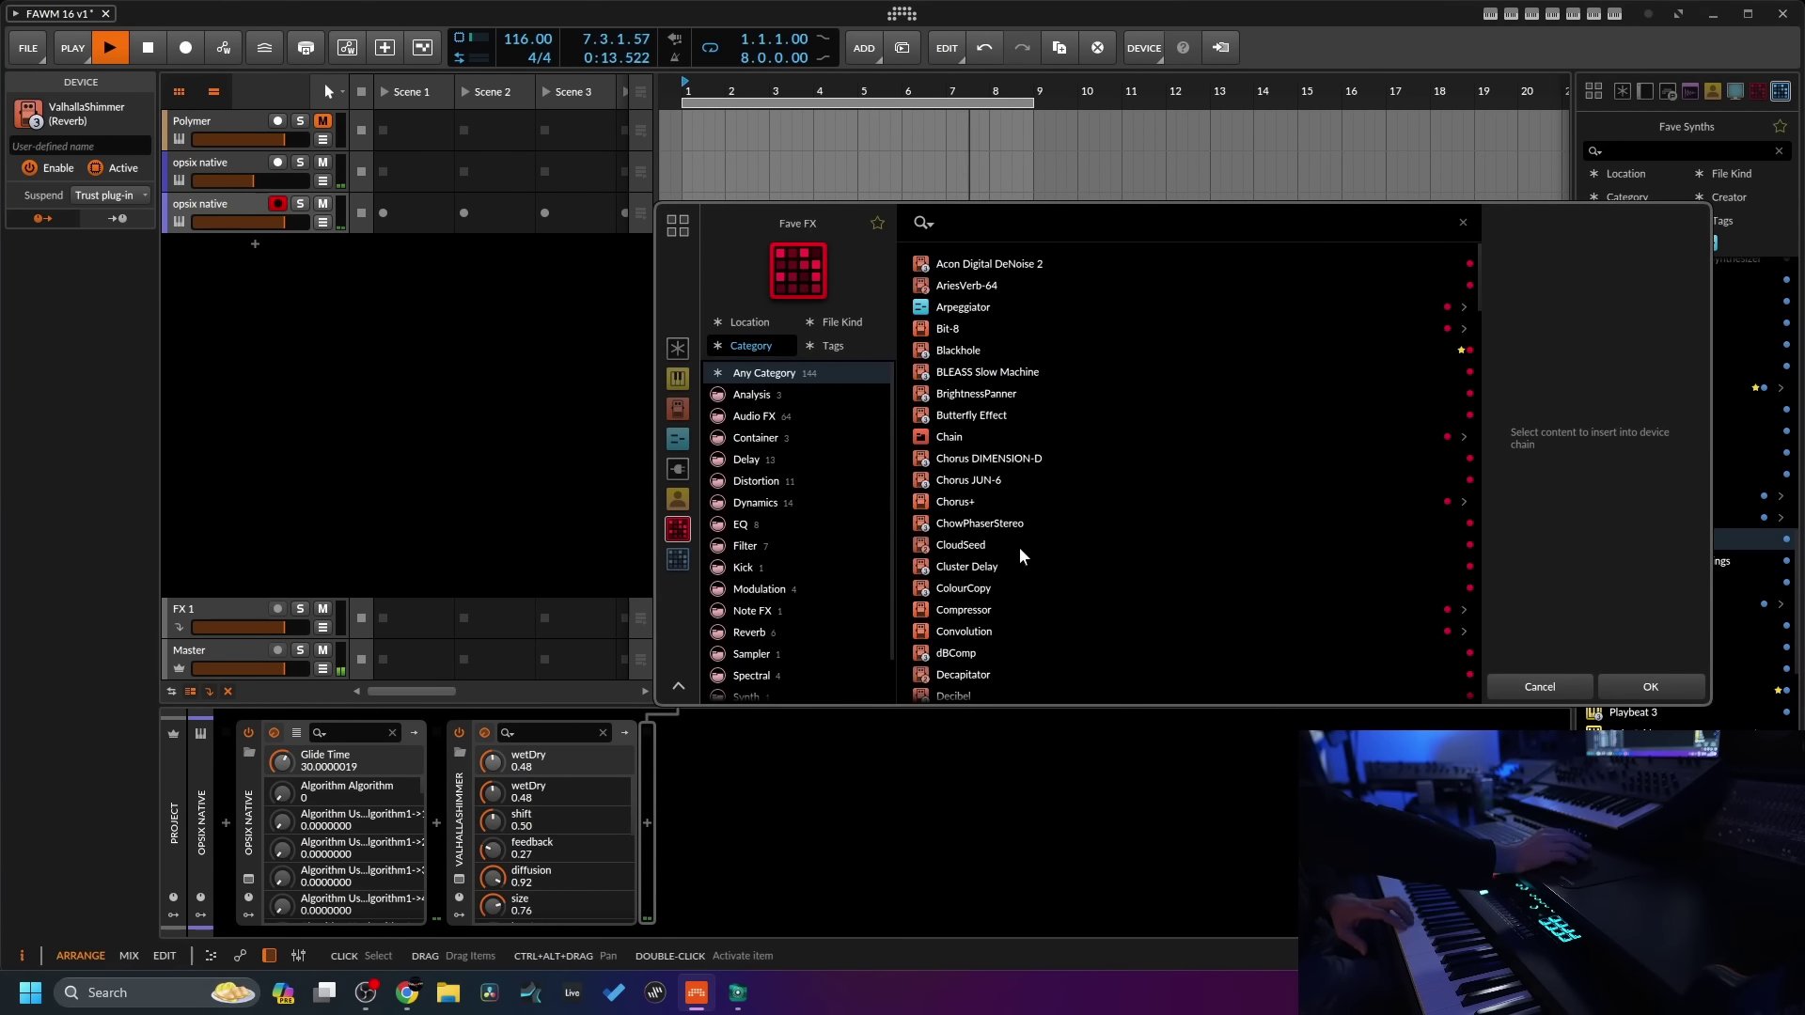
text(enso)
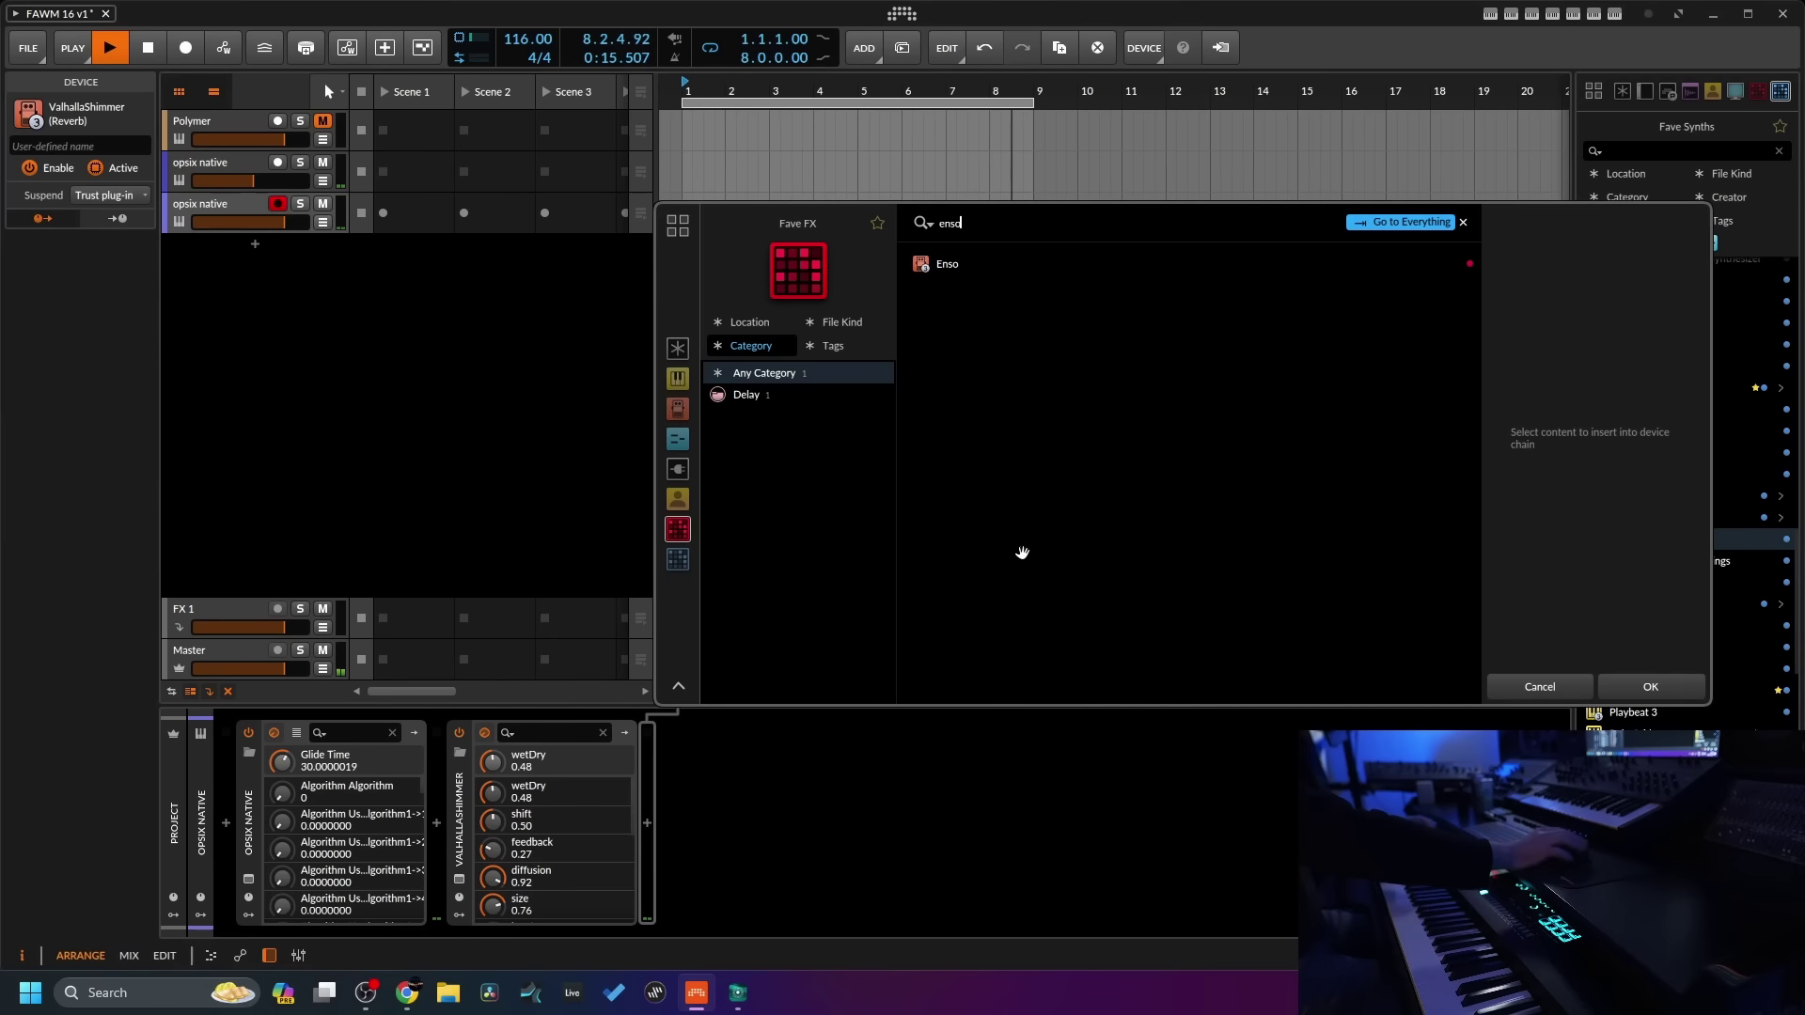
click(955, 263)
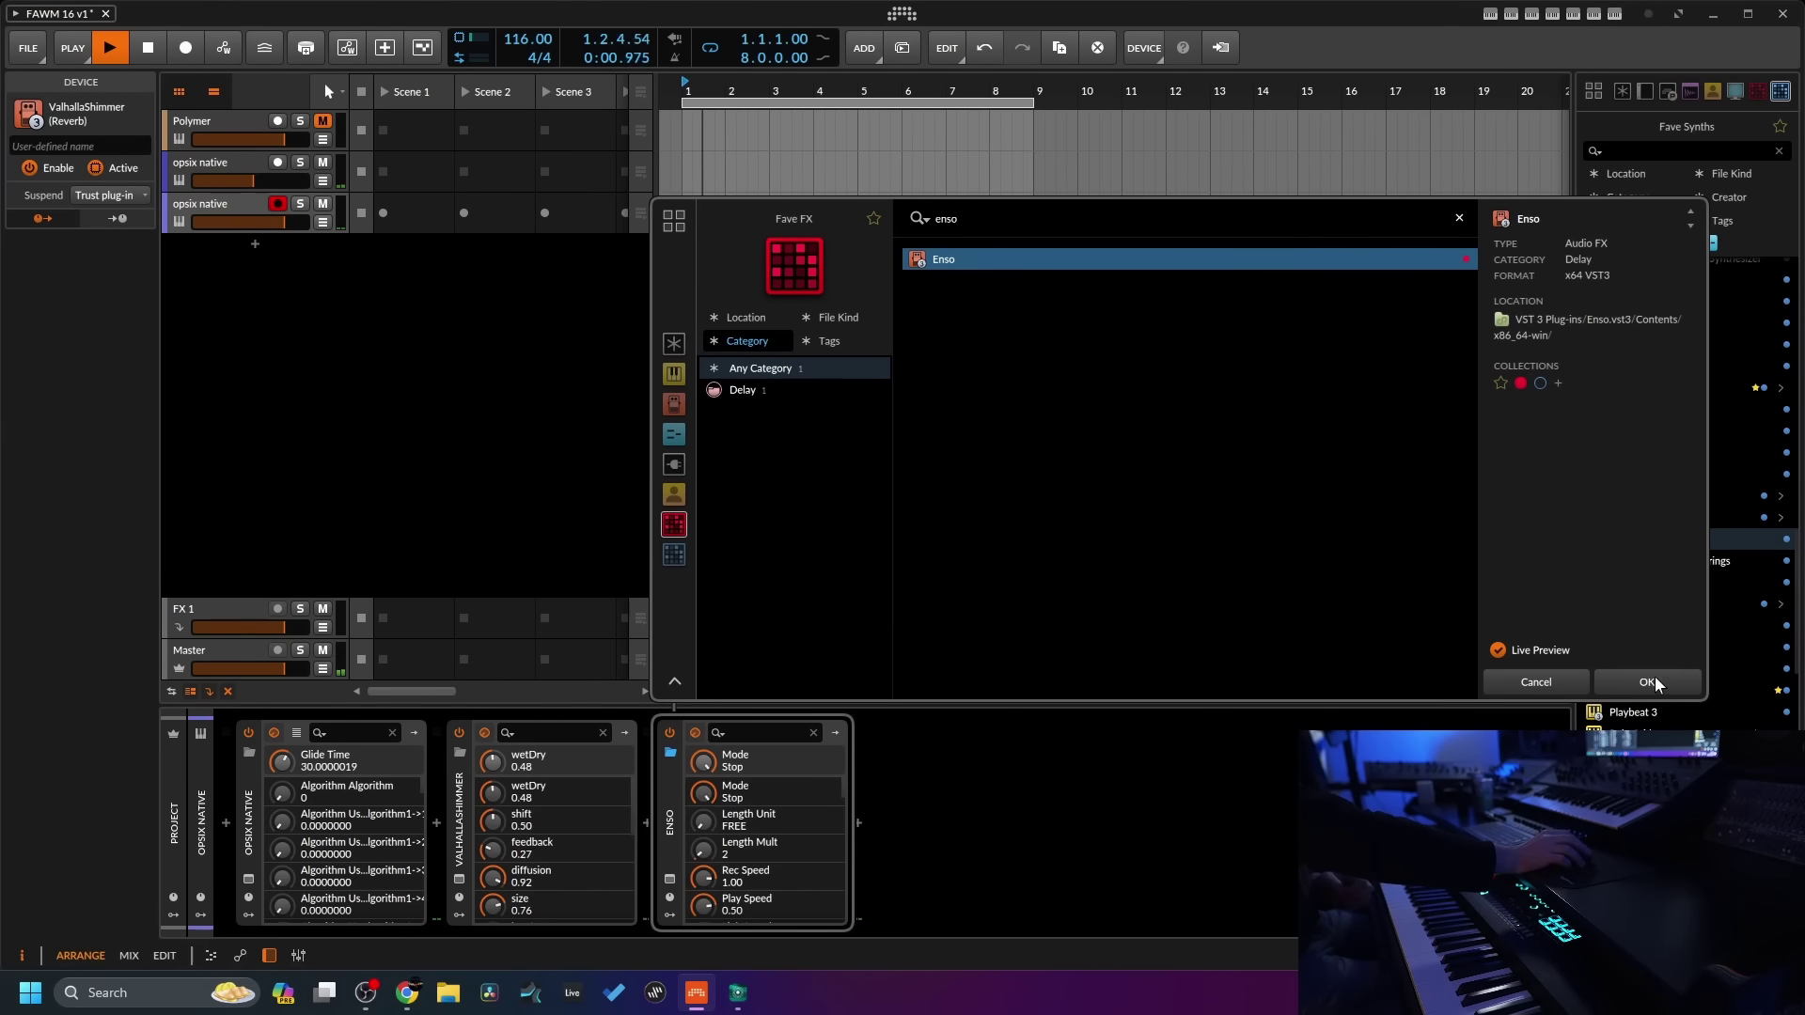
click(1651, 679)
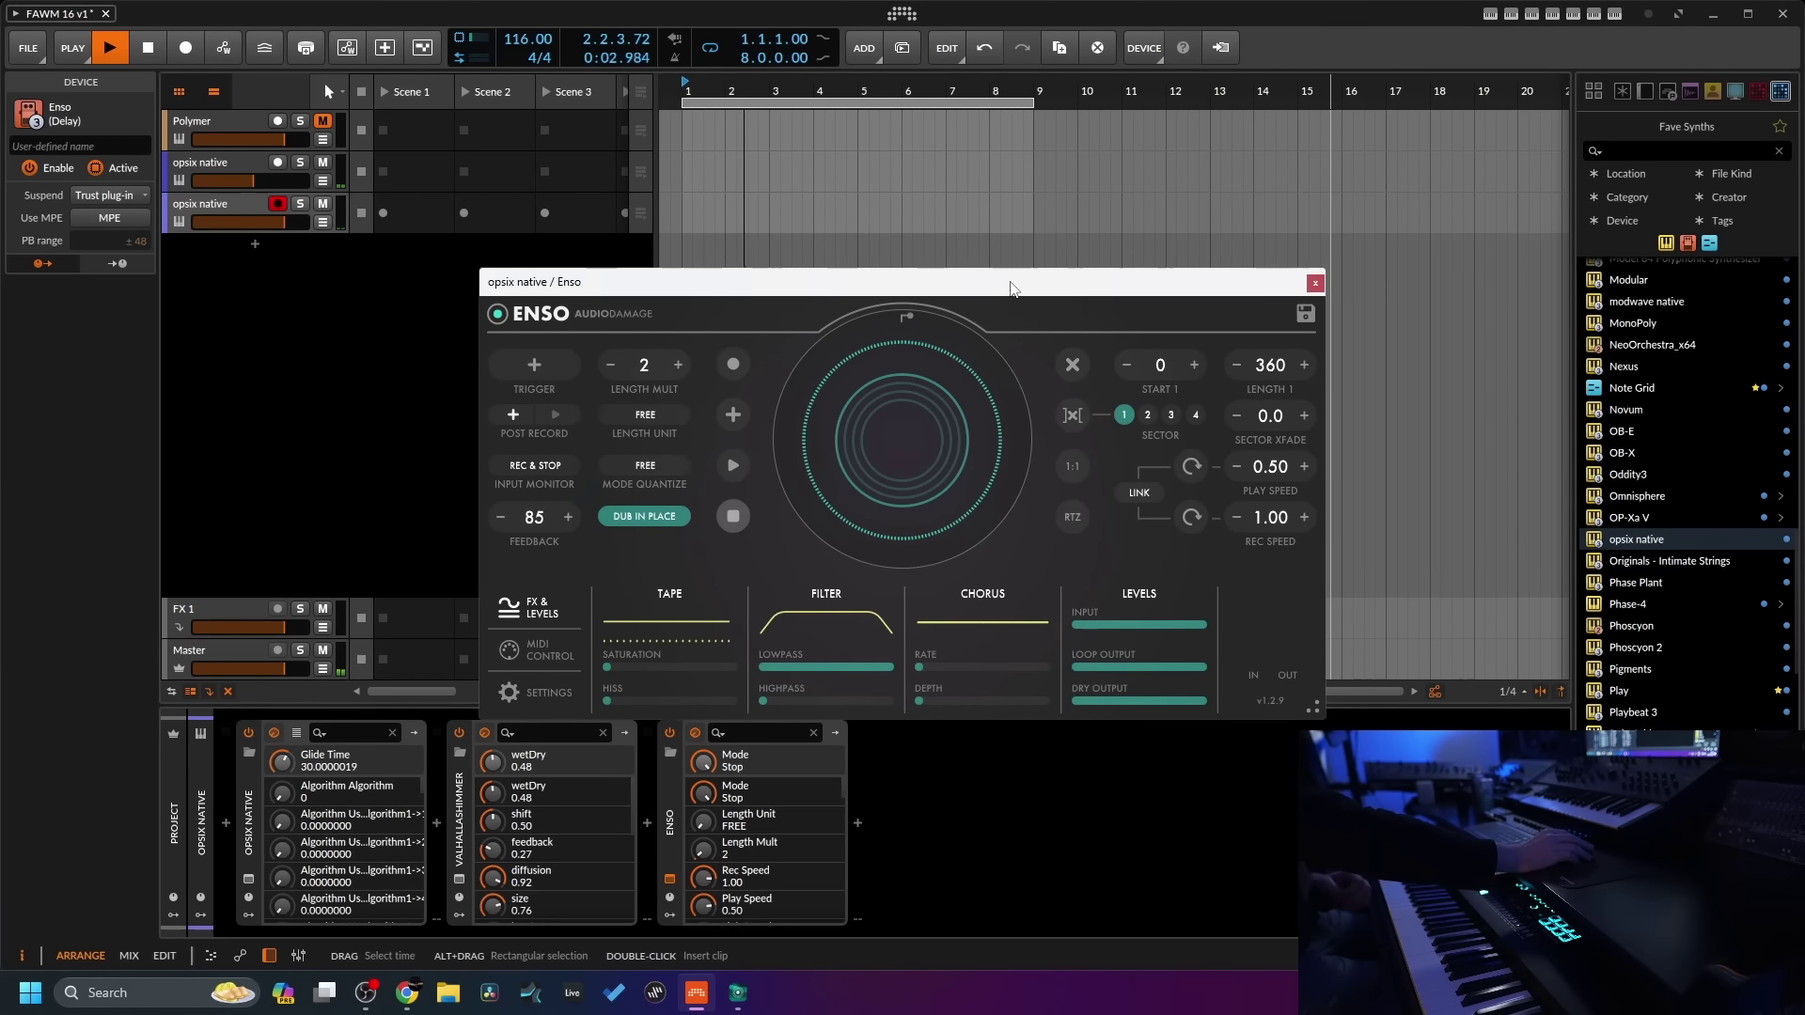
drag(1000, 305, 1180, 201)
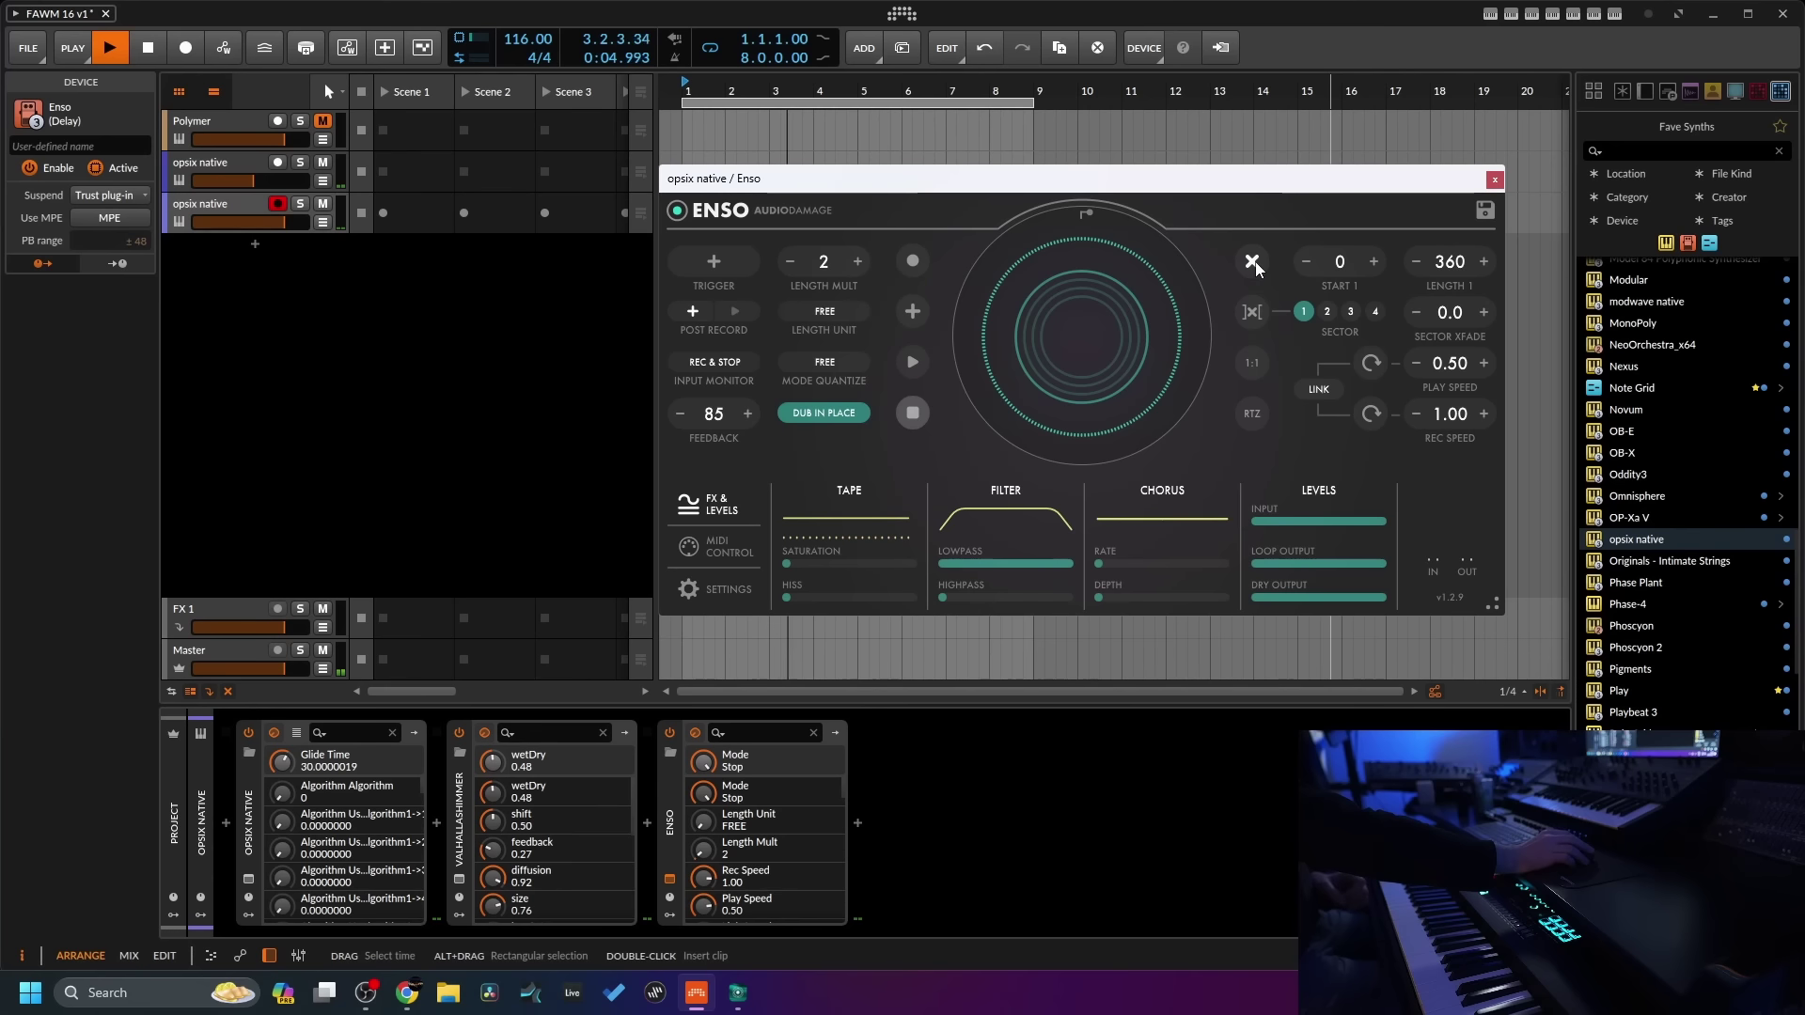
- Record and overdub a loop in Enso with feedback set to 100, and play it back with the input monitor set to ALWAYS
click(731, 267)
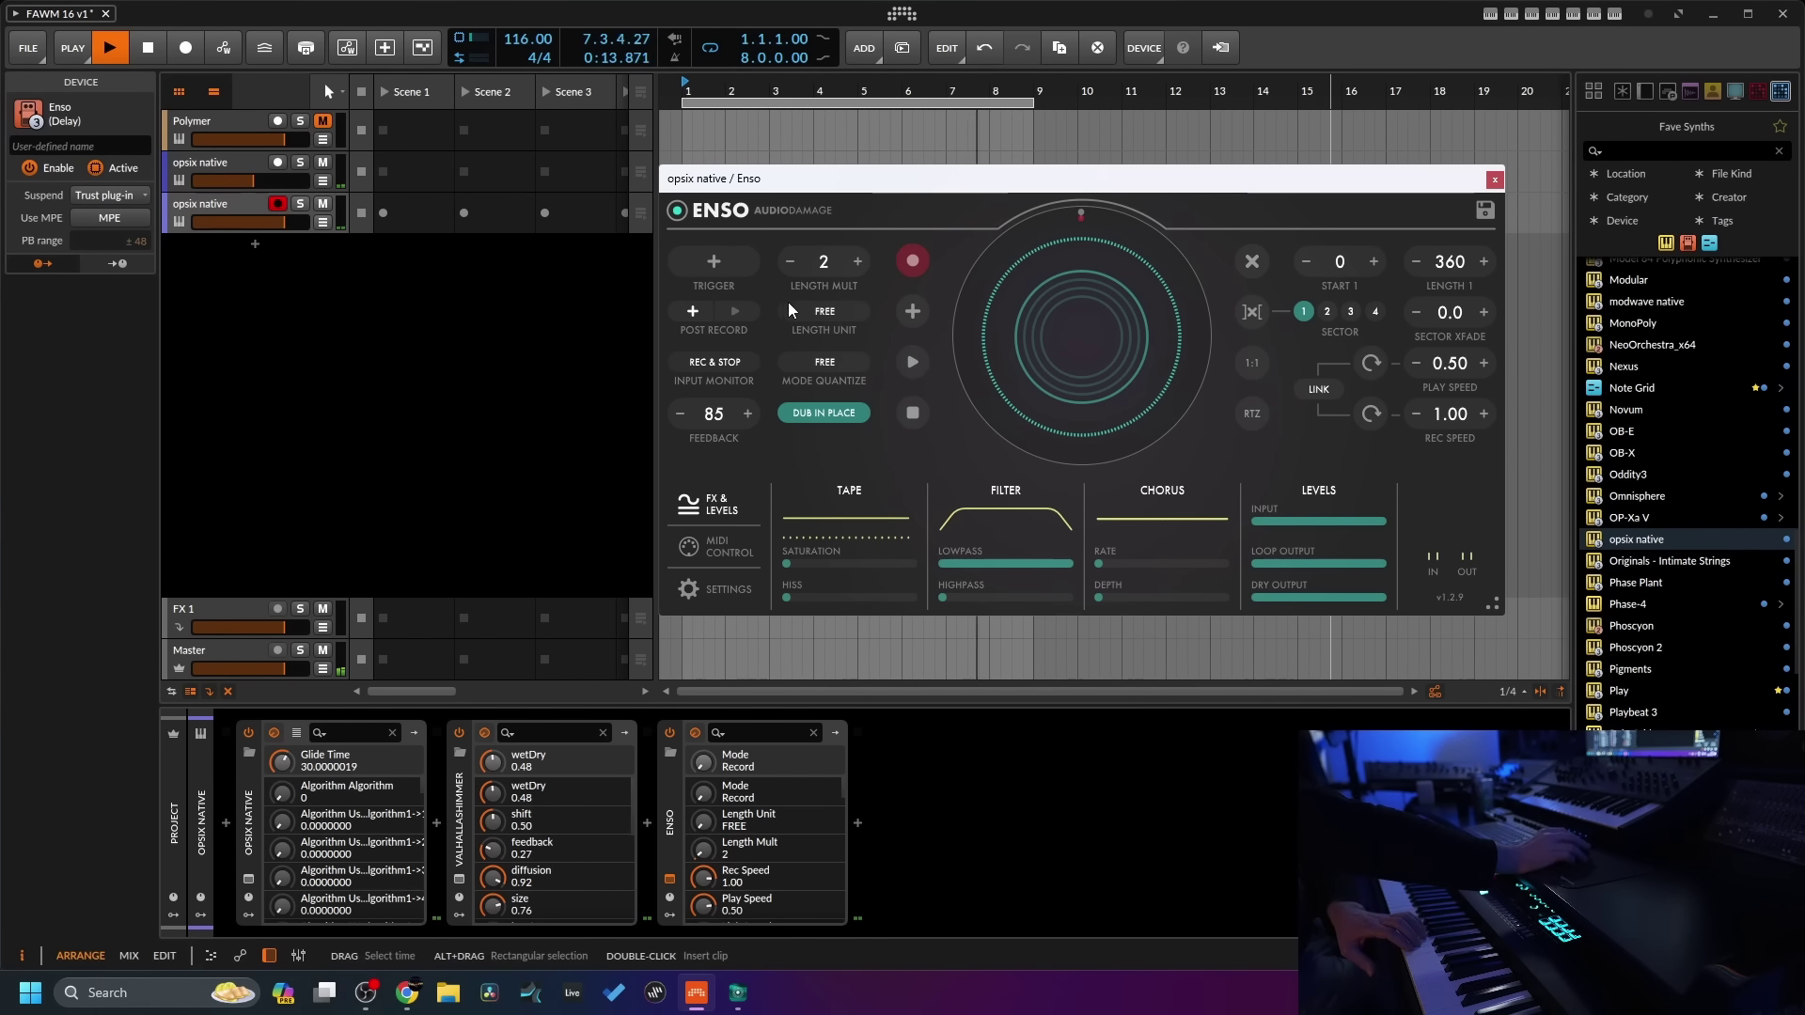
click(715, 262)
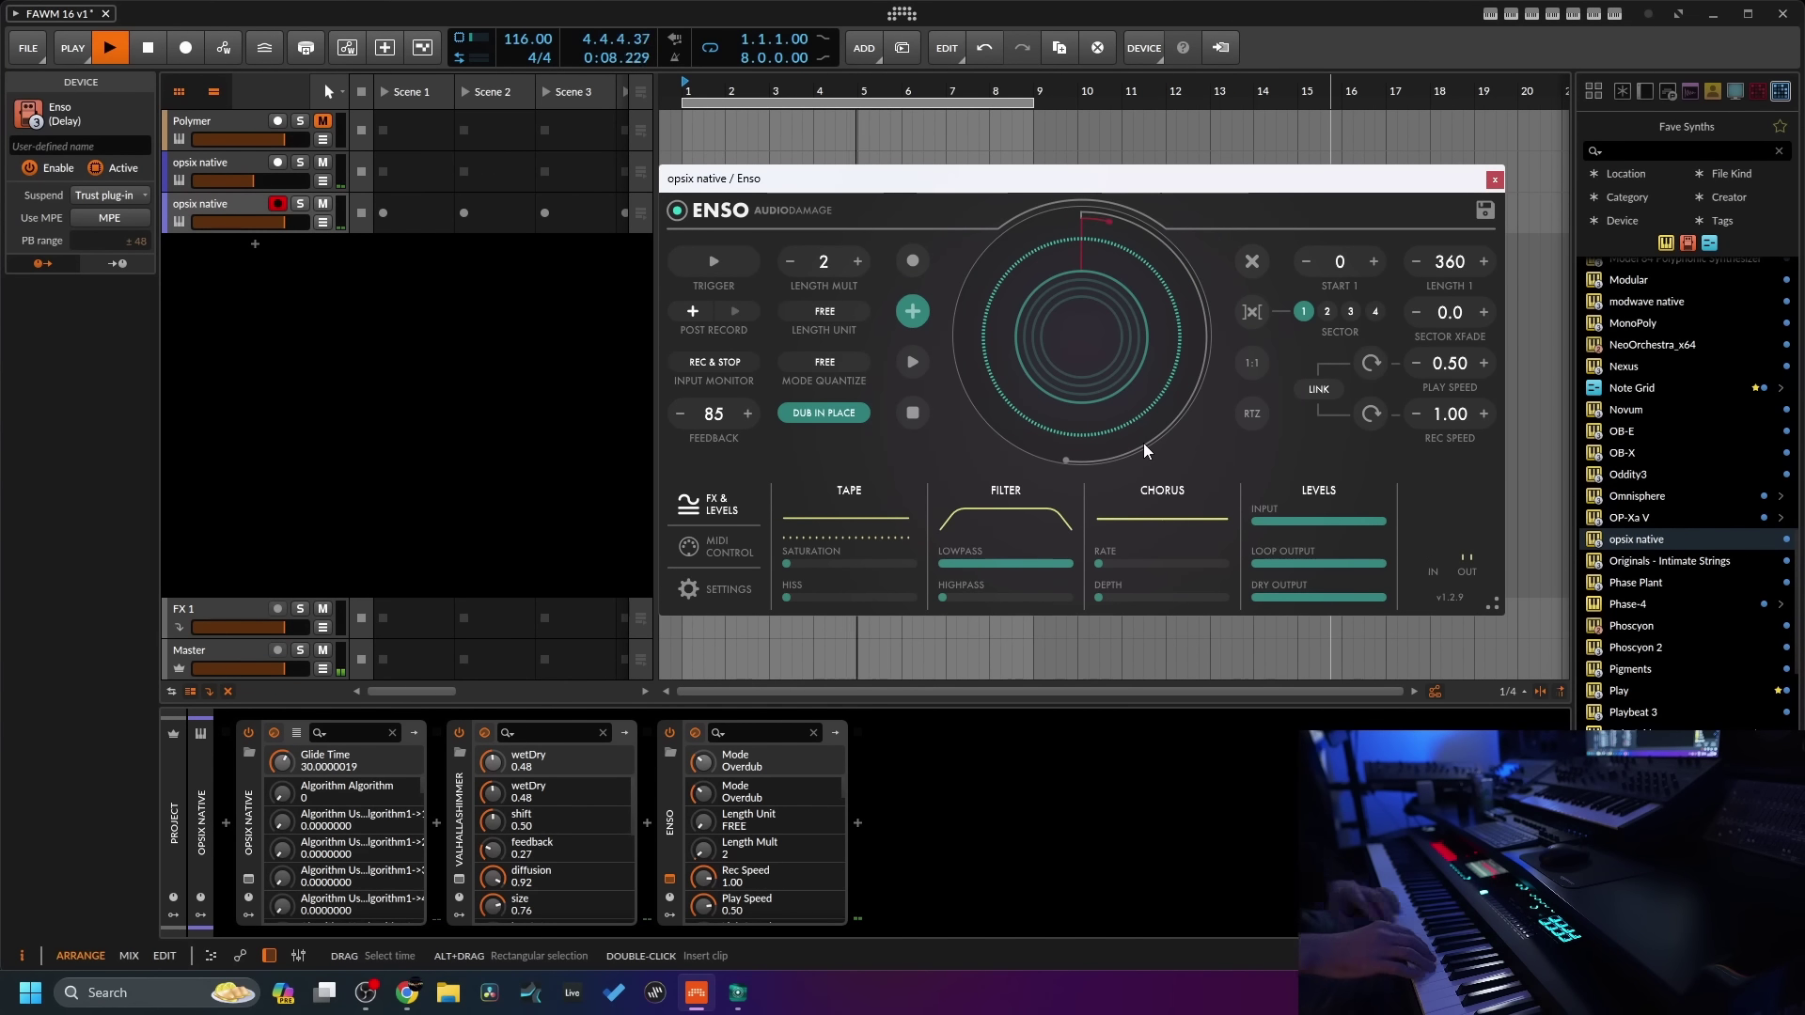
drag(729, 422, 747, 346)
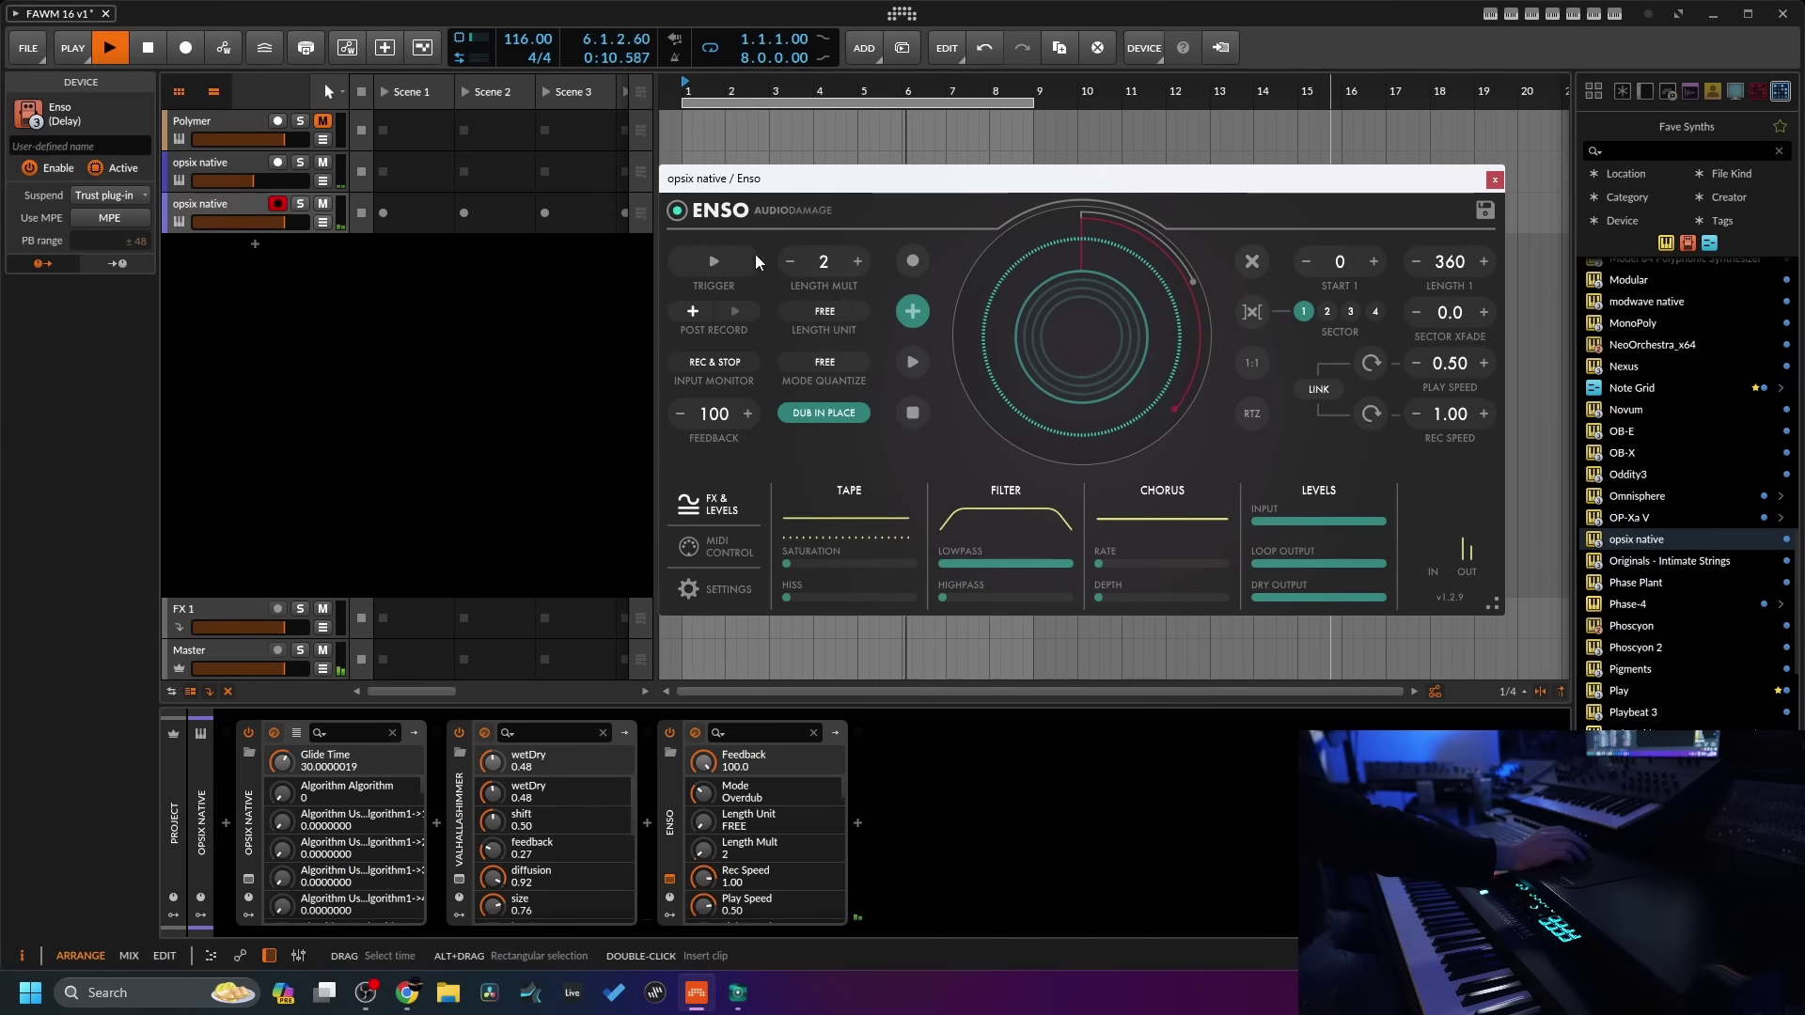
click(713, 263)
click(712, 362)
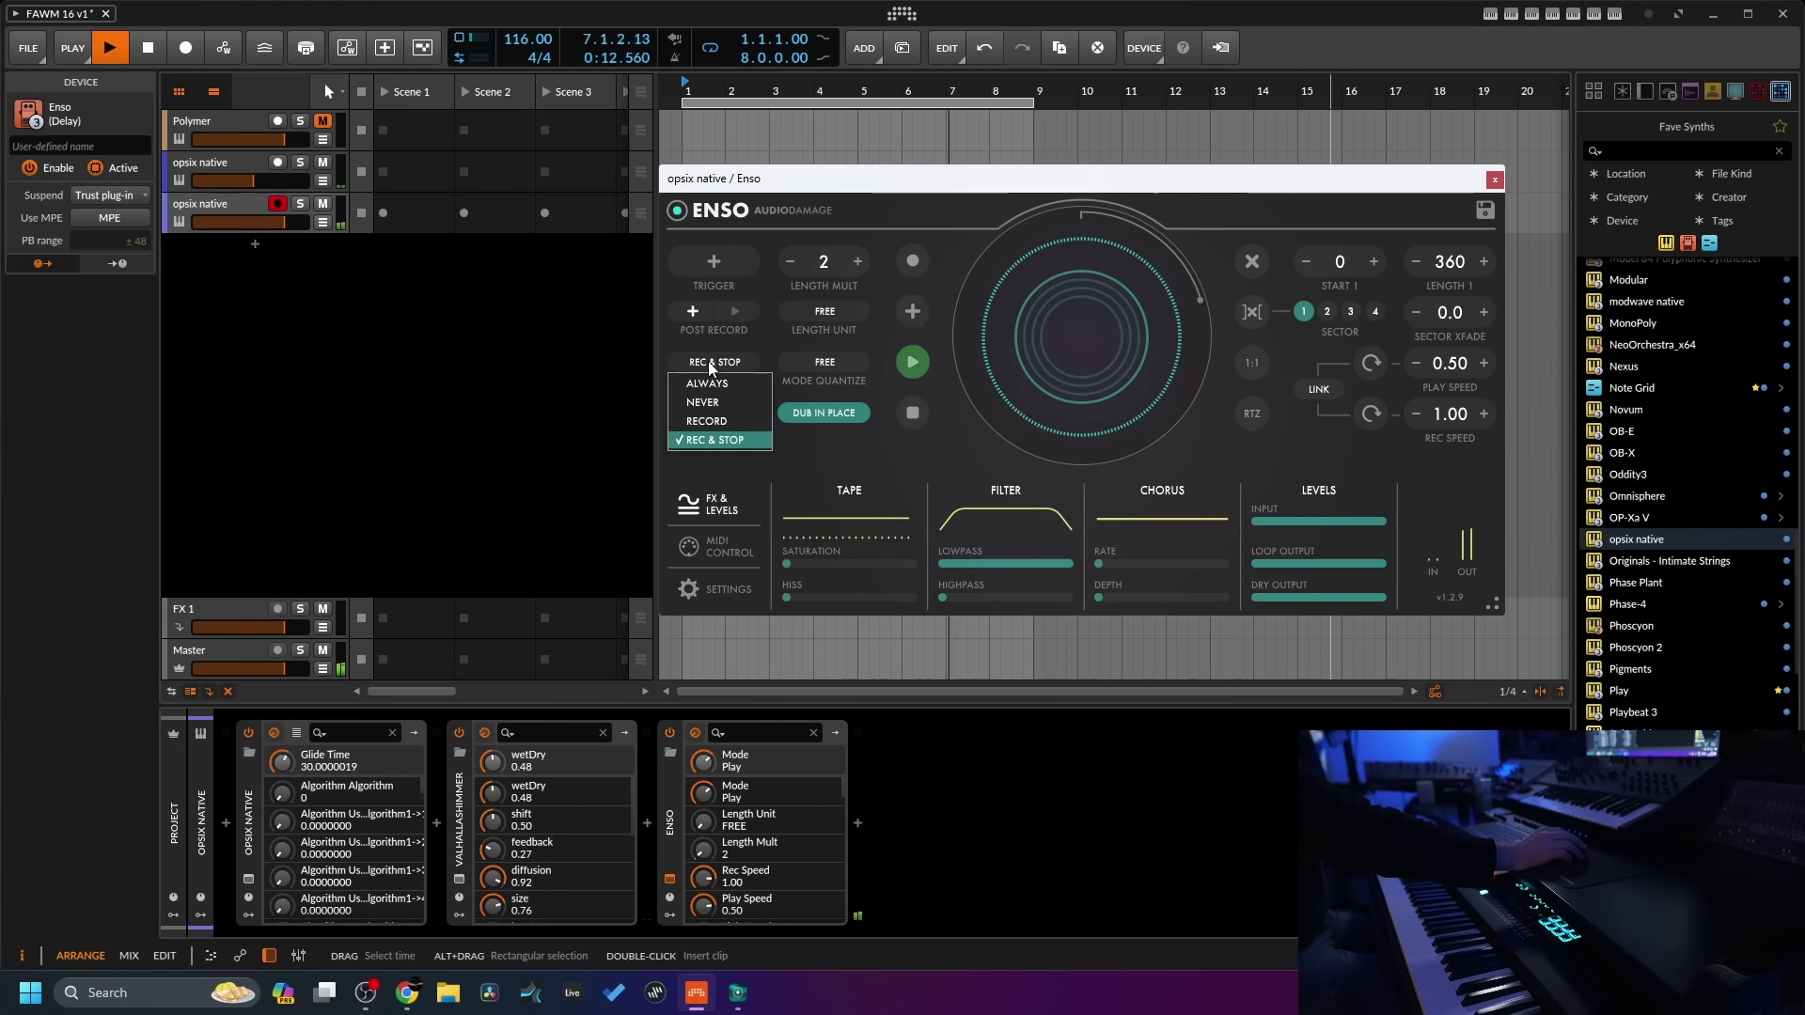
click(713, 382)
- Record a clip into the Scene 1 slot of the second opsix native track, closing Enso's window before ending the recording
click(384, 214)
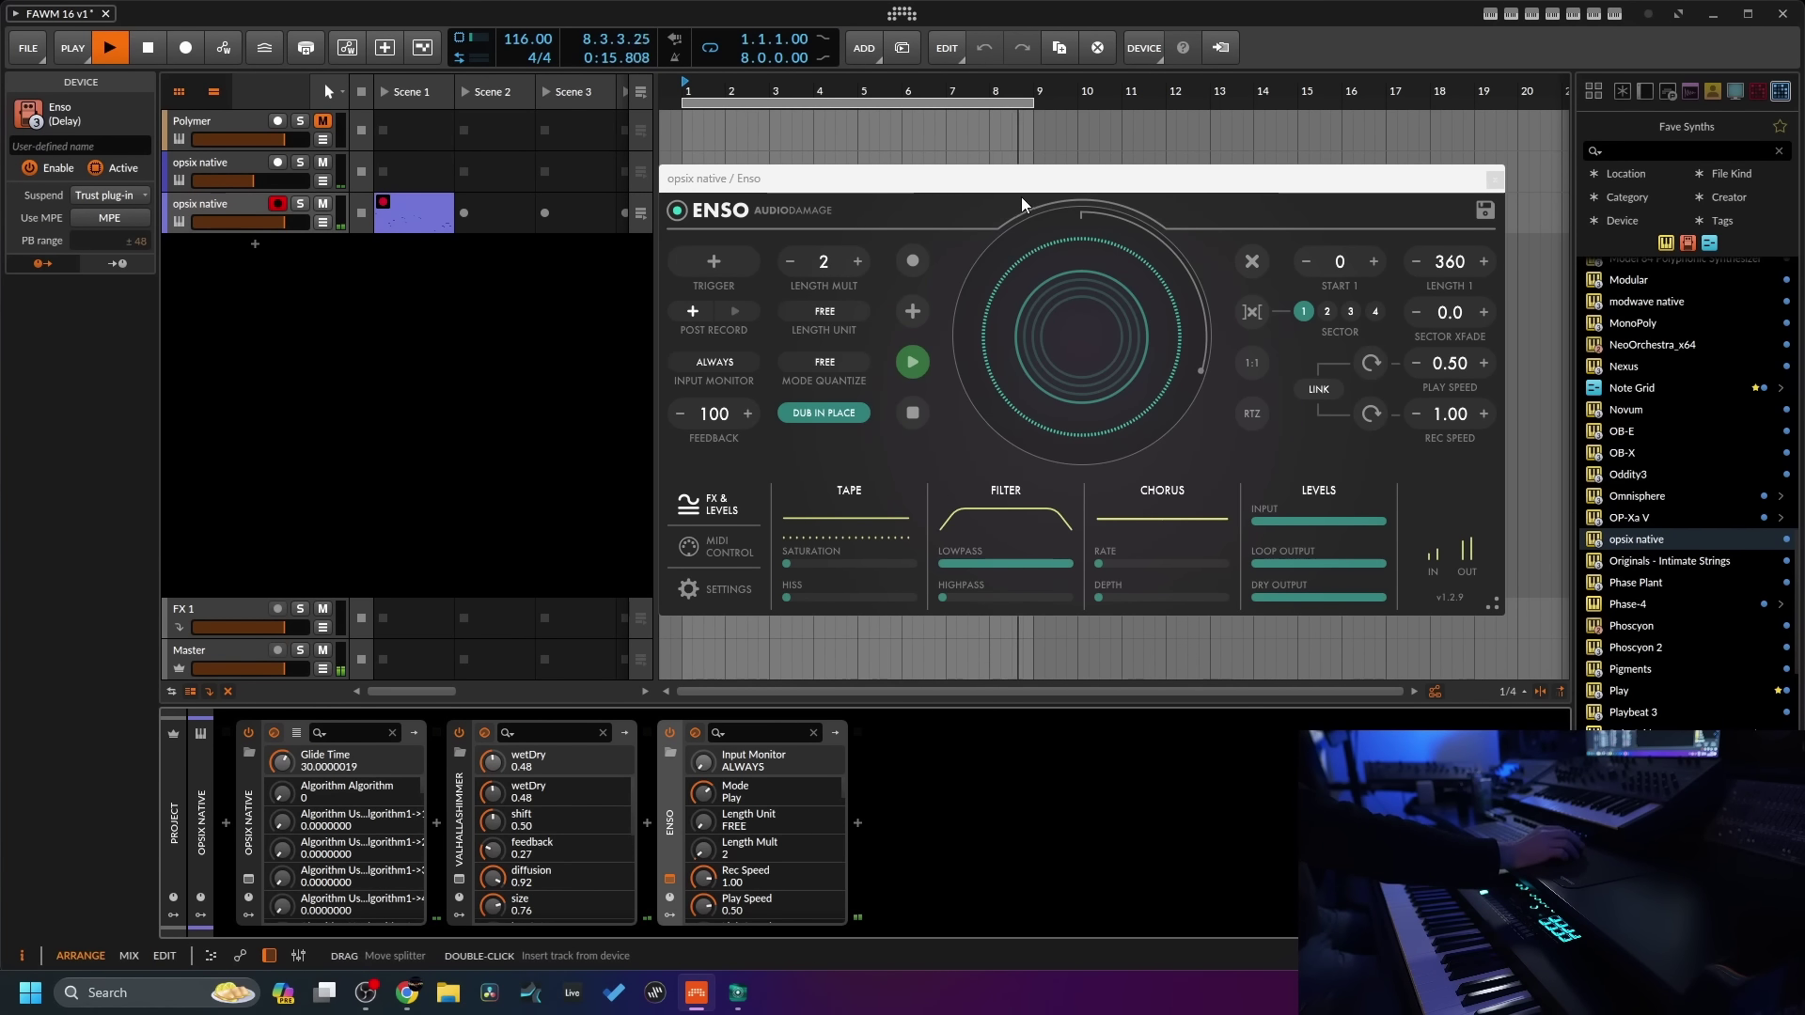
click(1495, 180)
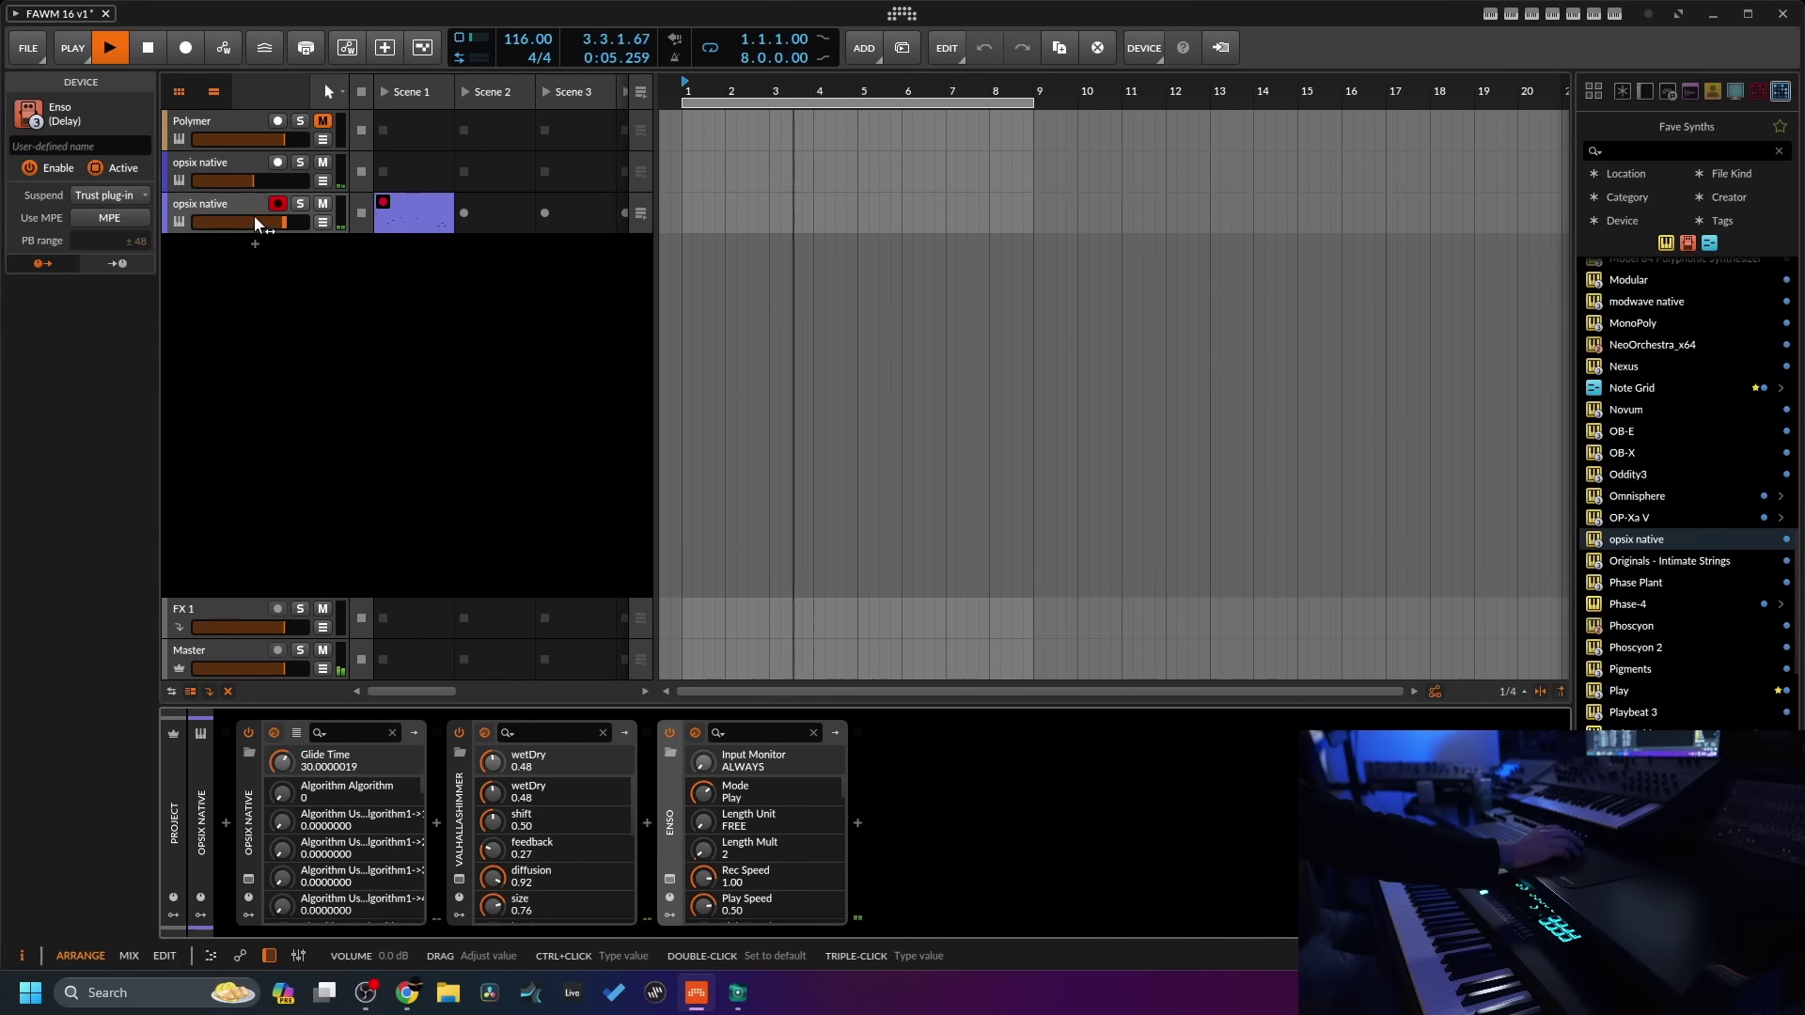
click(384, 205)
- Add an audio track and place it between the two opsix native tracks
drag(1039, 94, 1039, 127)
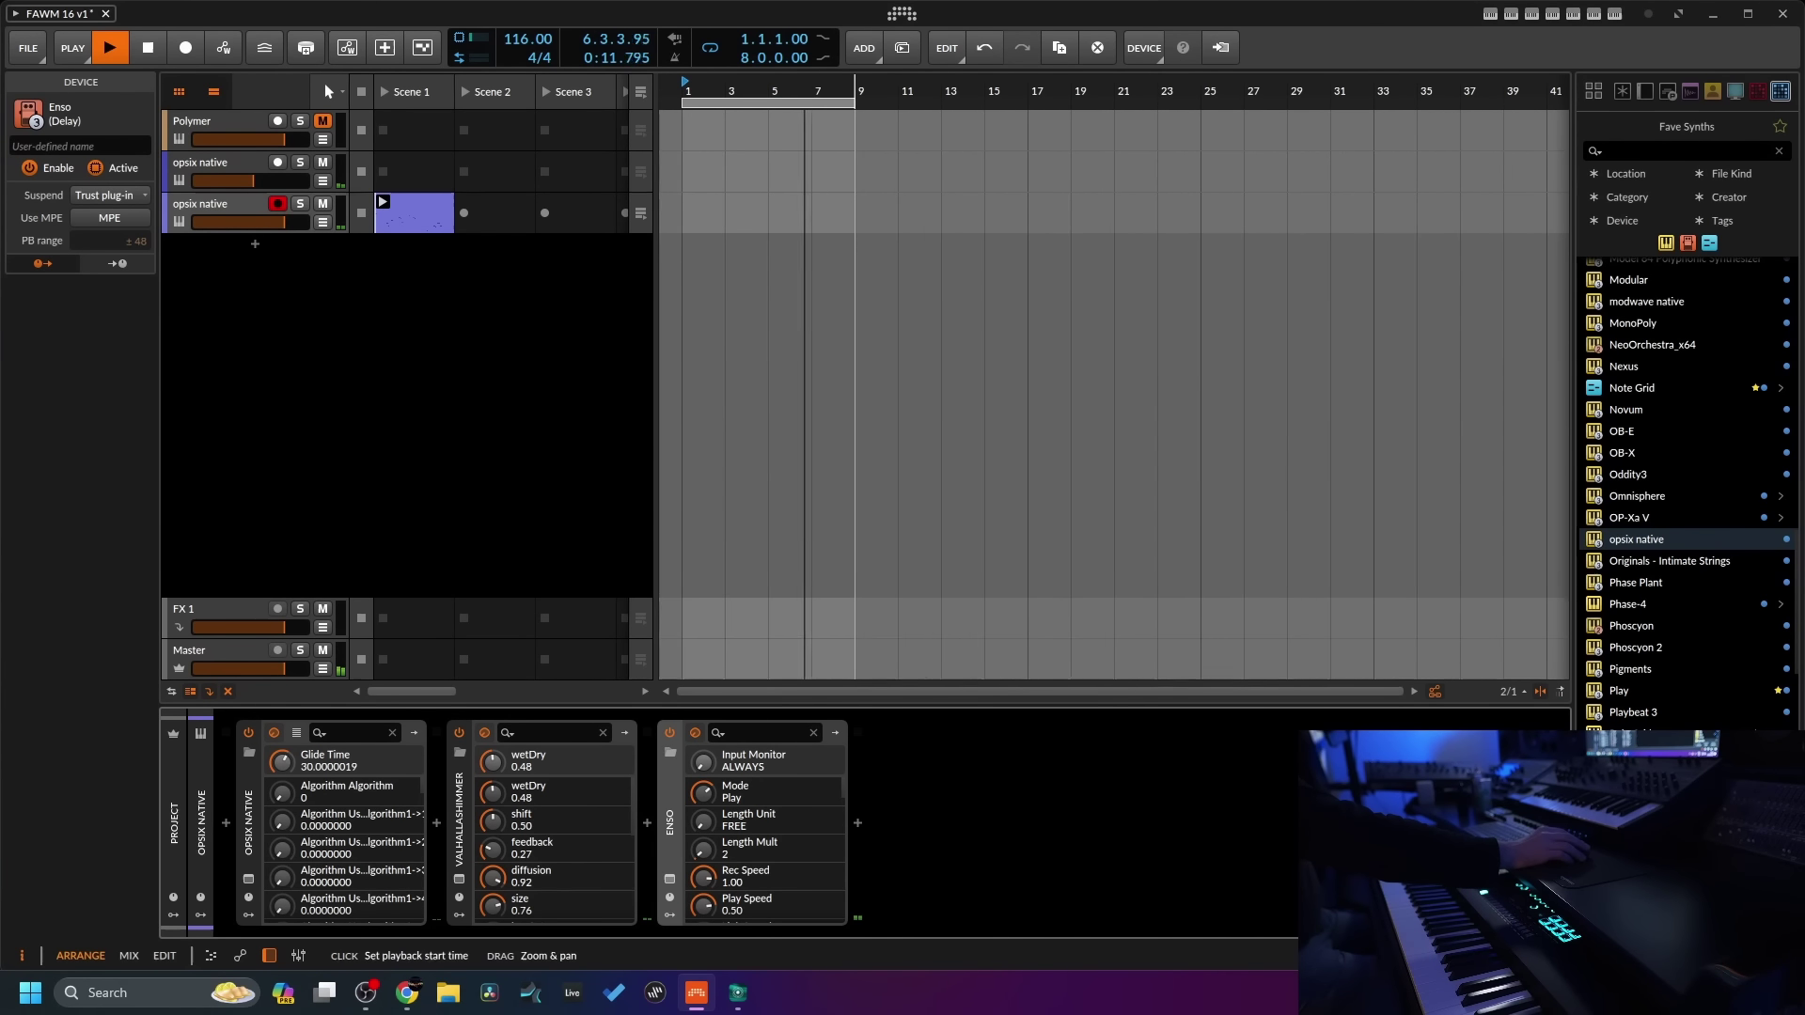
click(225, 164)
right_click(265, 422)
click(299, 458)
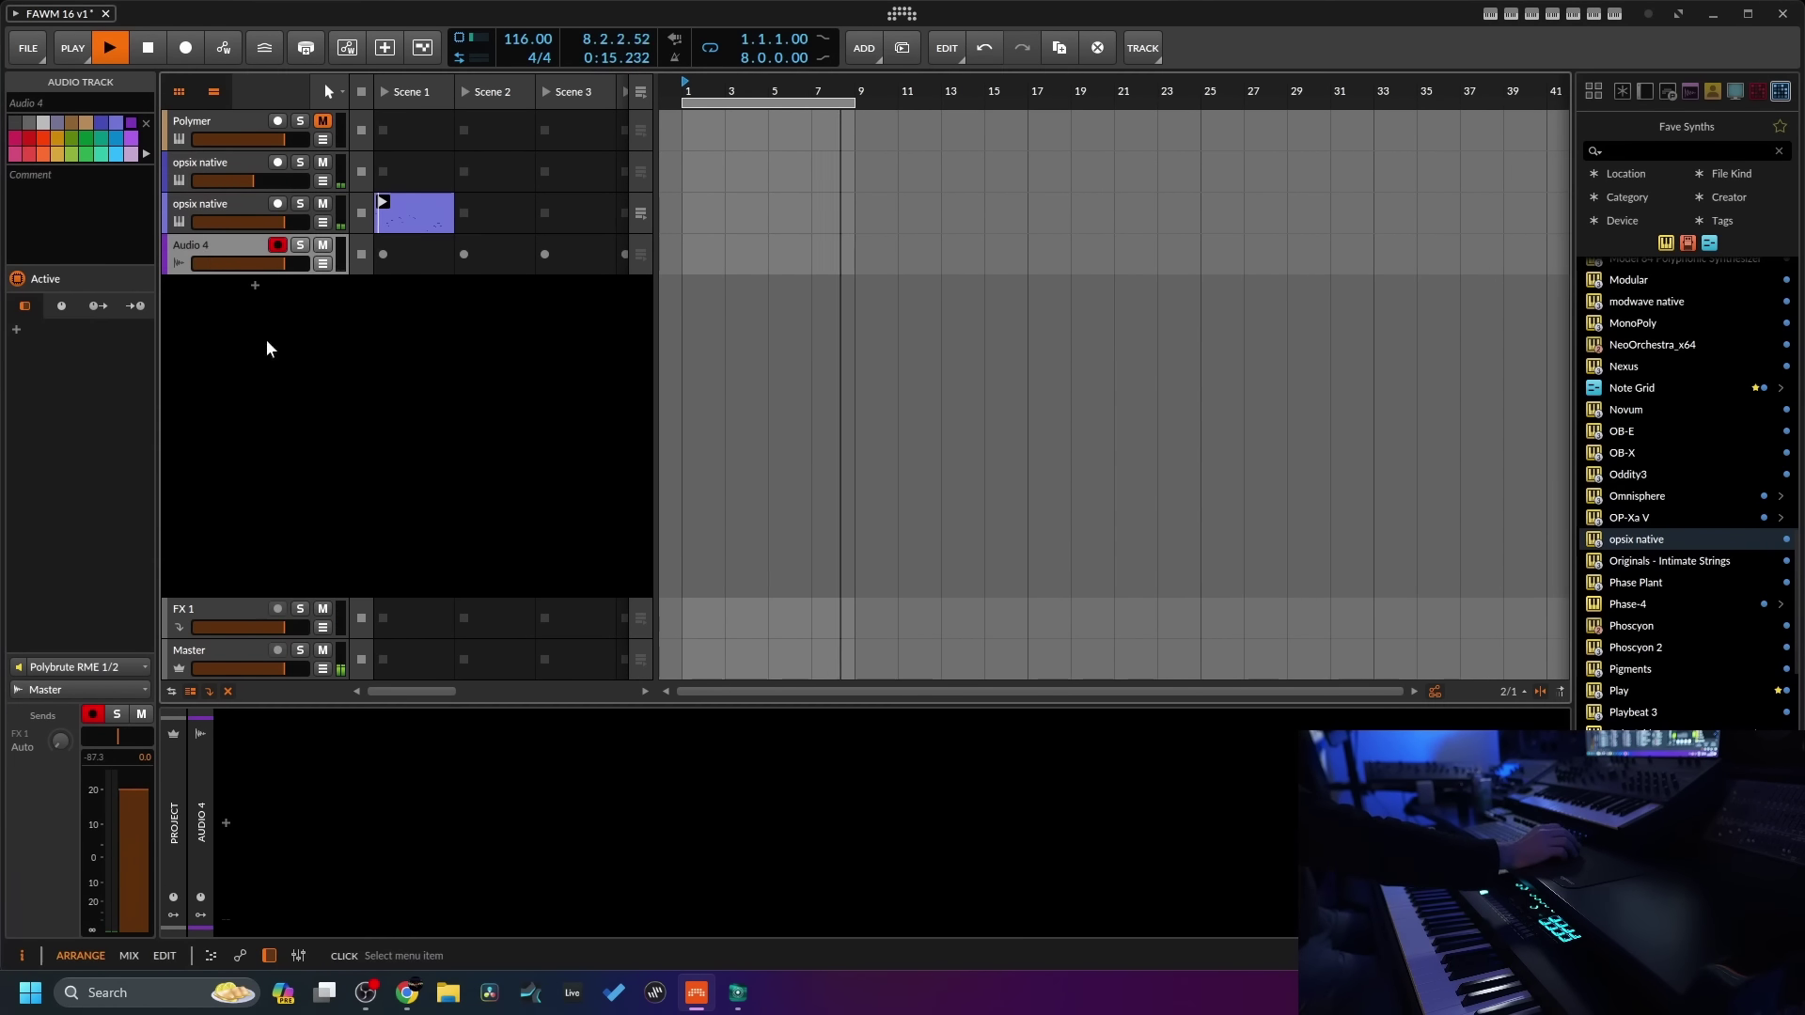
drag(215, 246, 223, 206)
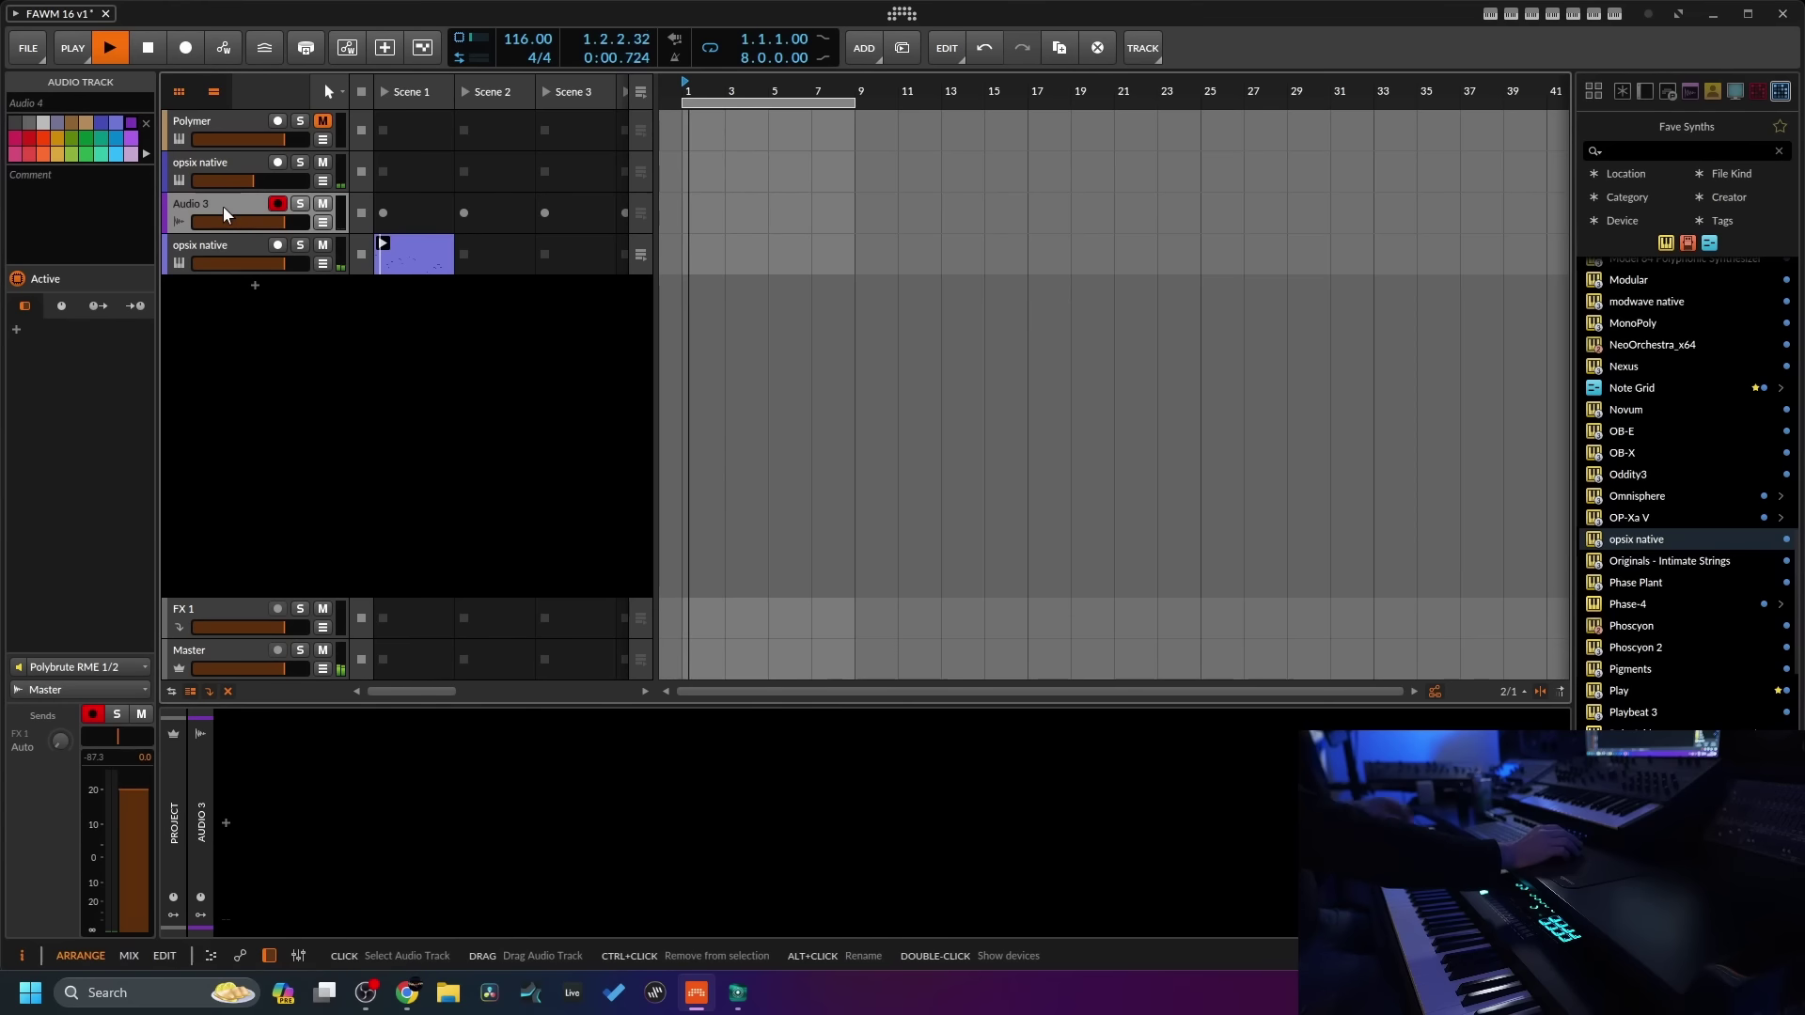
- Name the audio track between the two opsix native tracks "Opsix Audio 1"
click(46, 102)
text(O)
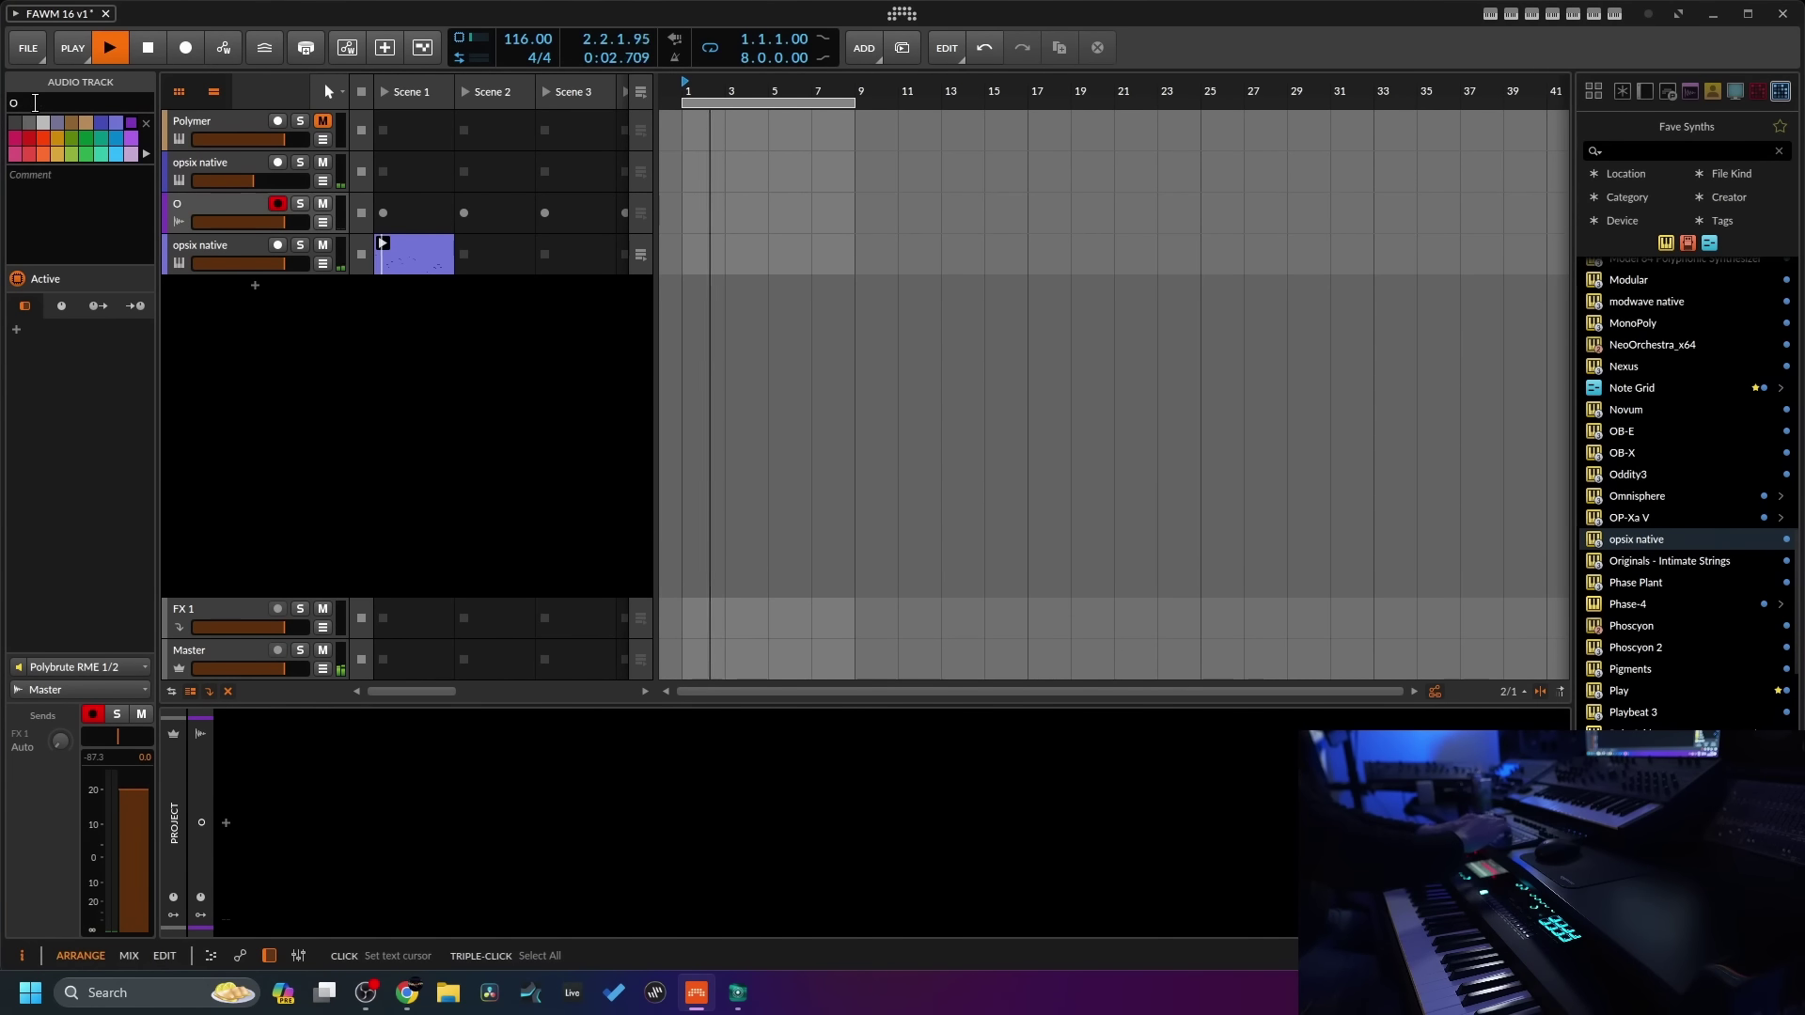
text(psix)
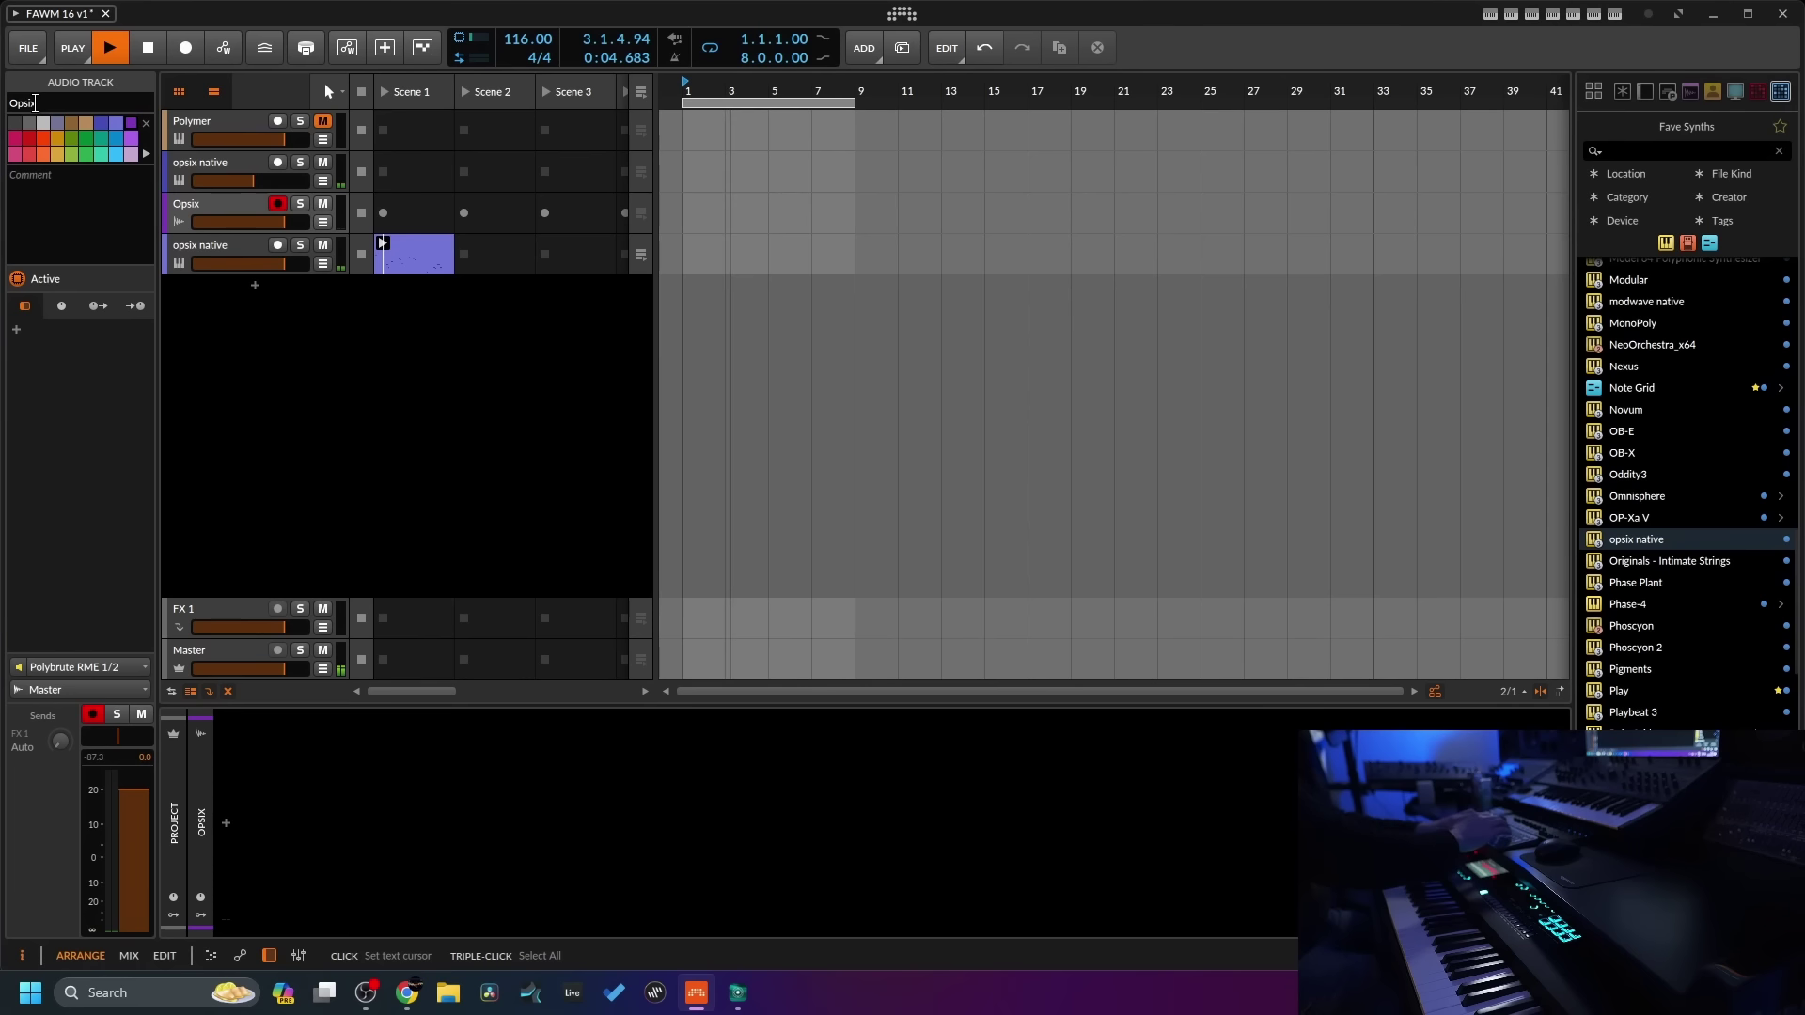
text( Audio 1)
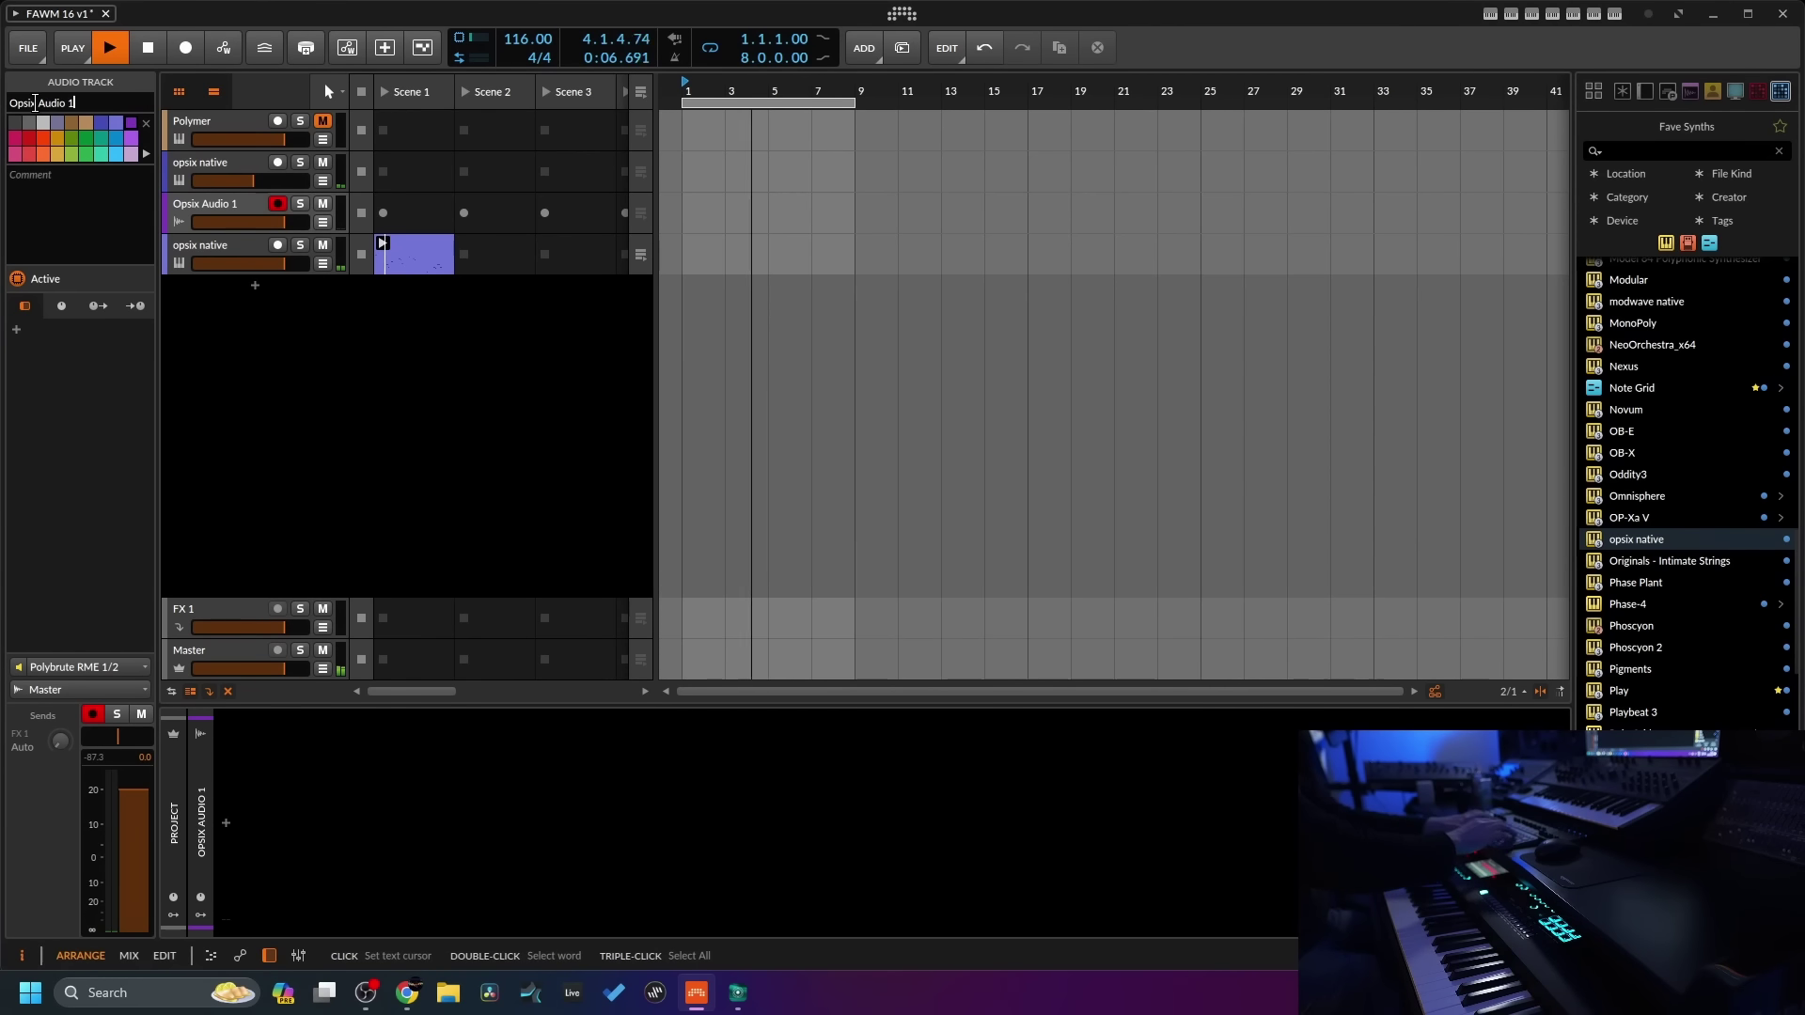
- Add a second audio track below the second opsix native track and name it "Opsix Audio 2"
right_click(294, 399)
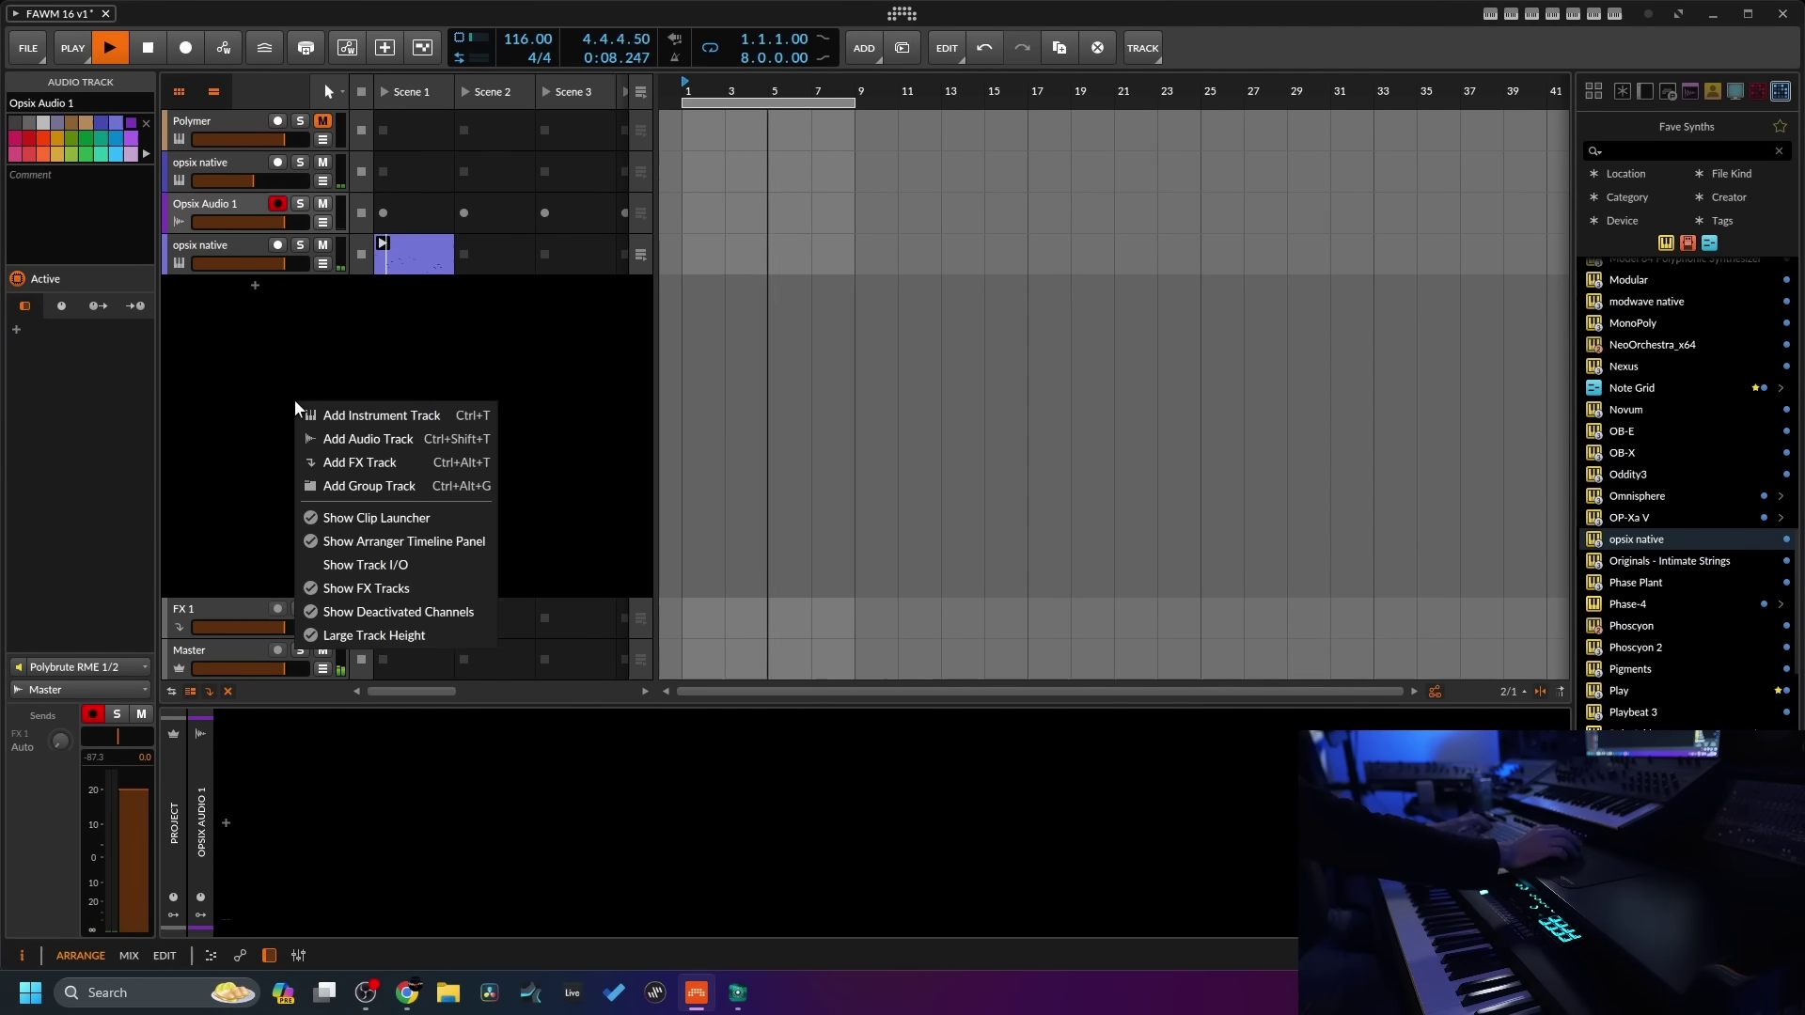
click(348, 435)
click(63, 98)
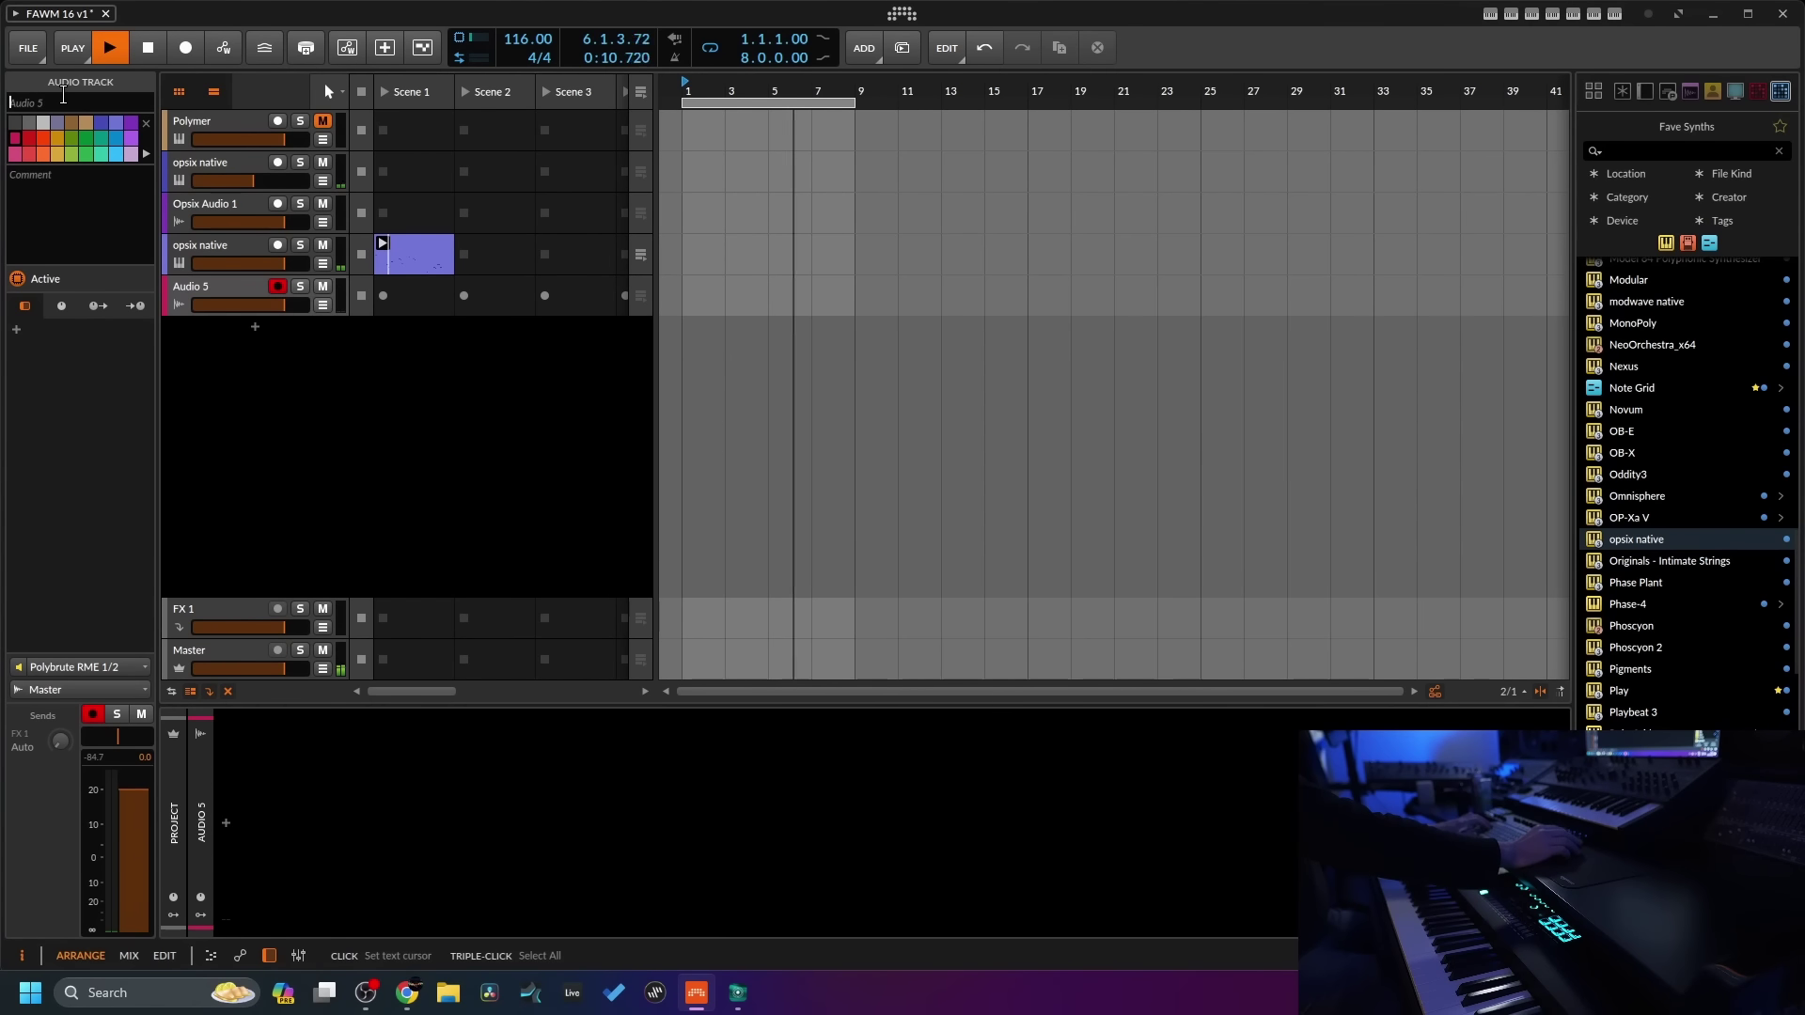
text(Opsix )
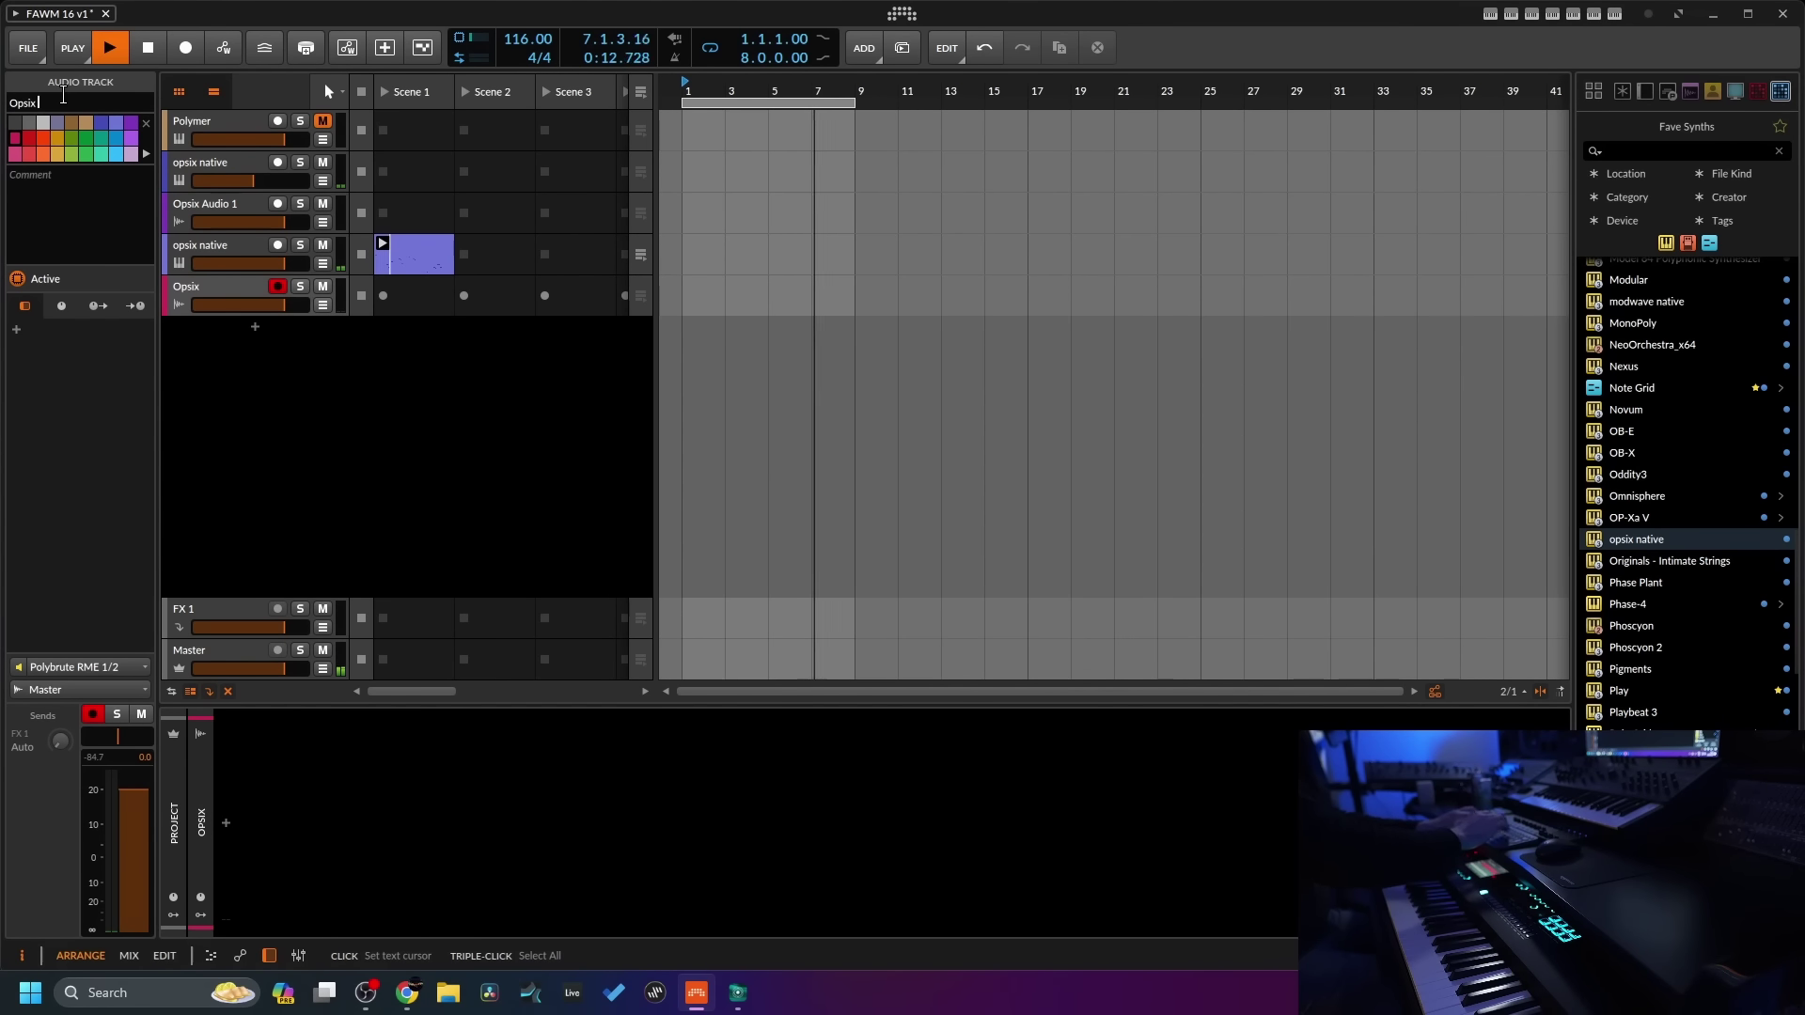
text(Audio 2)
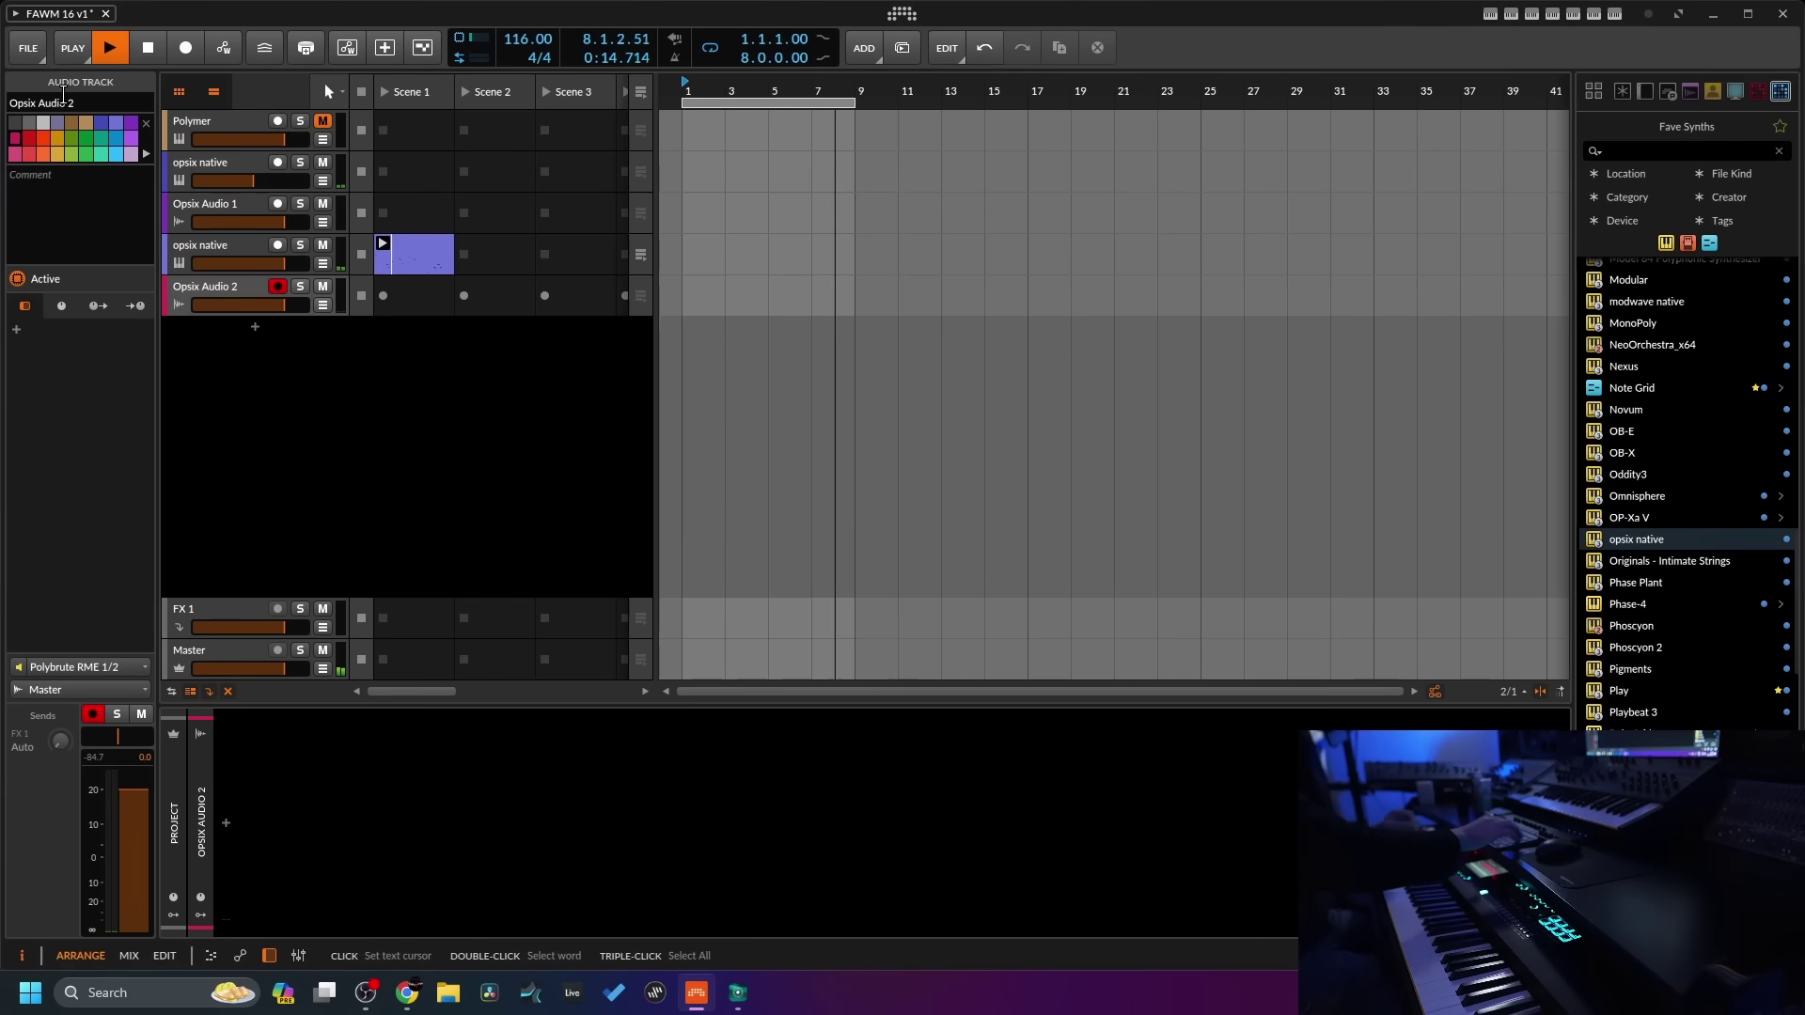
key(Return)
click(227, 291)
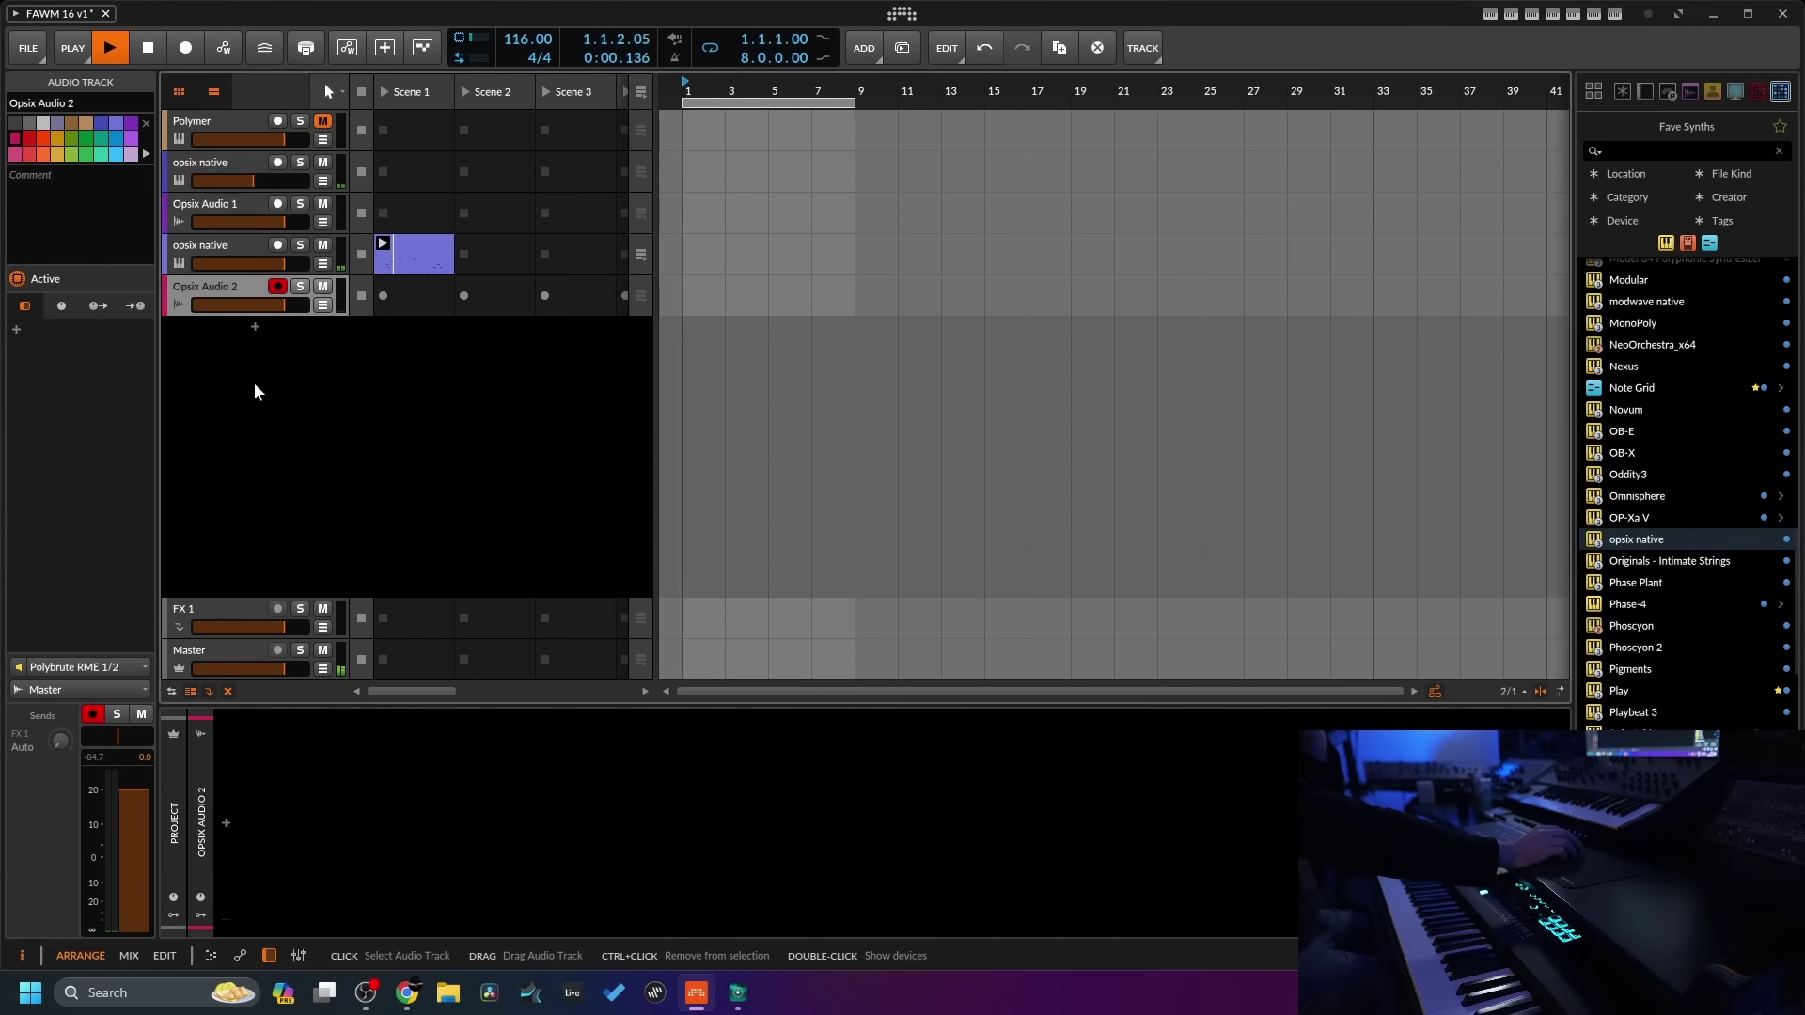
- Insert an EQ-5 after Enso on the second opsix native track
click(226, 254)
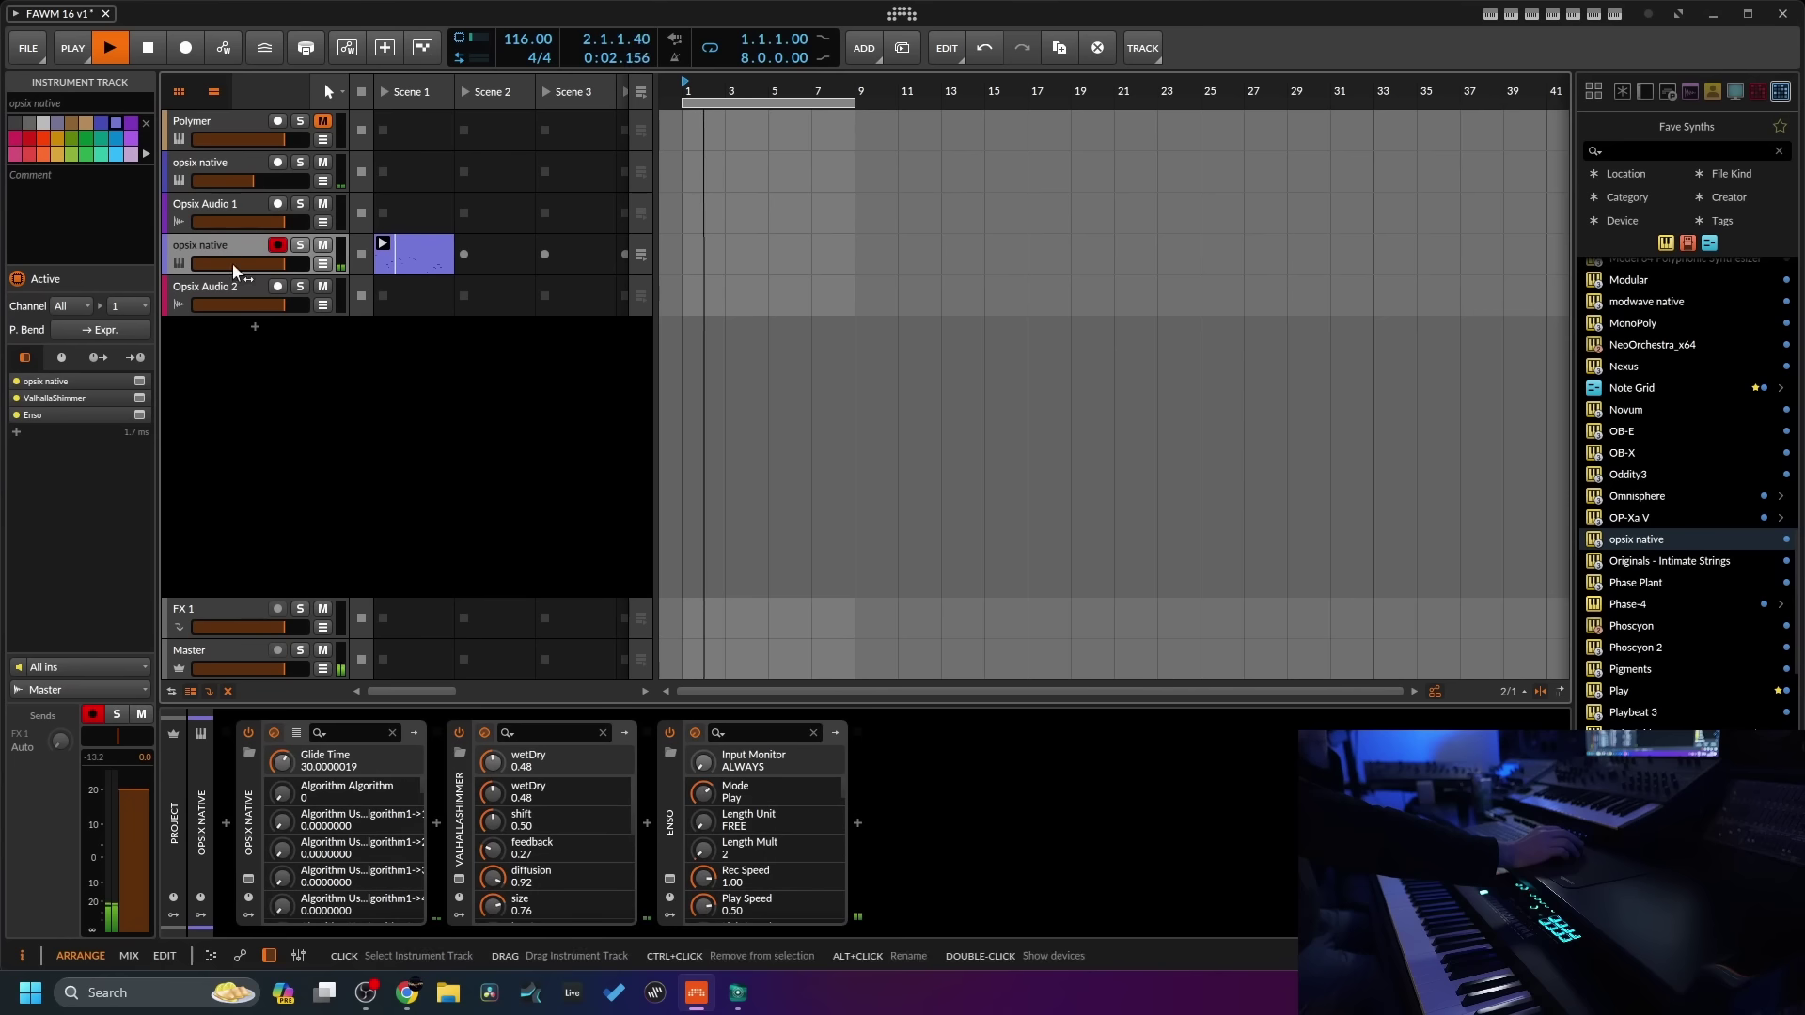
click(857, 824)
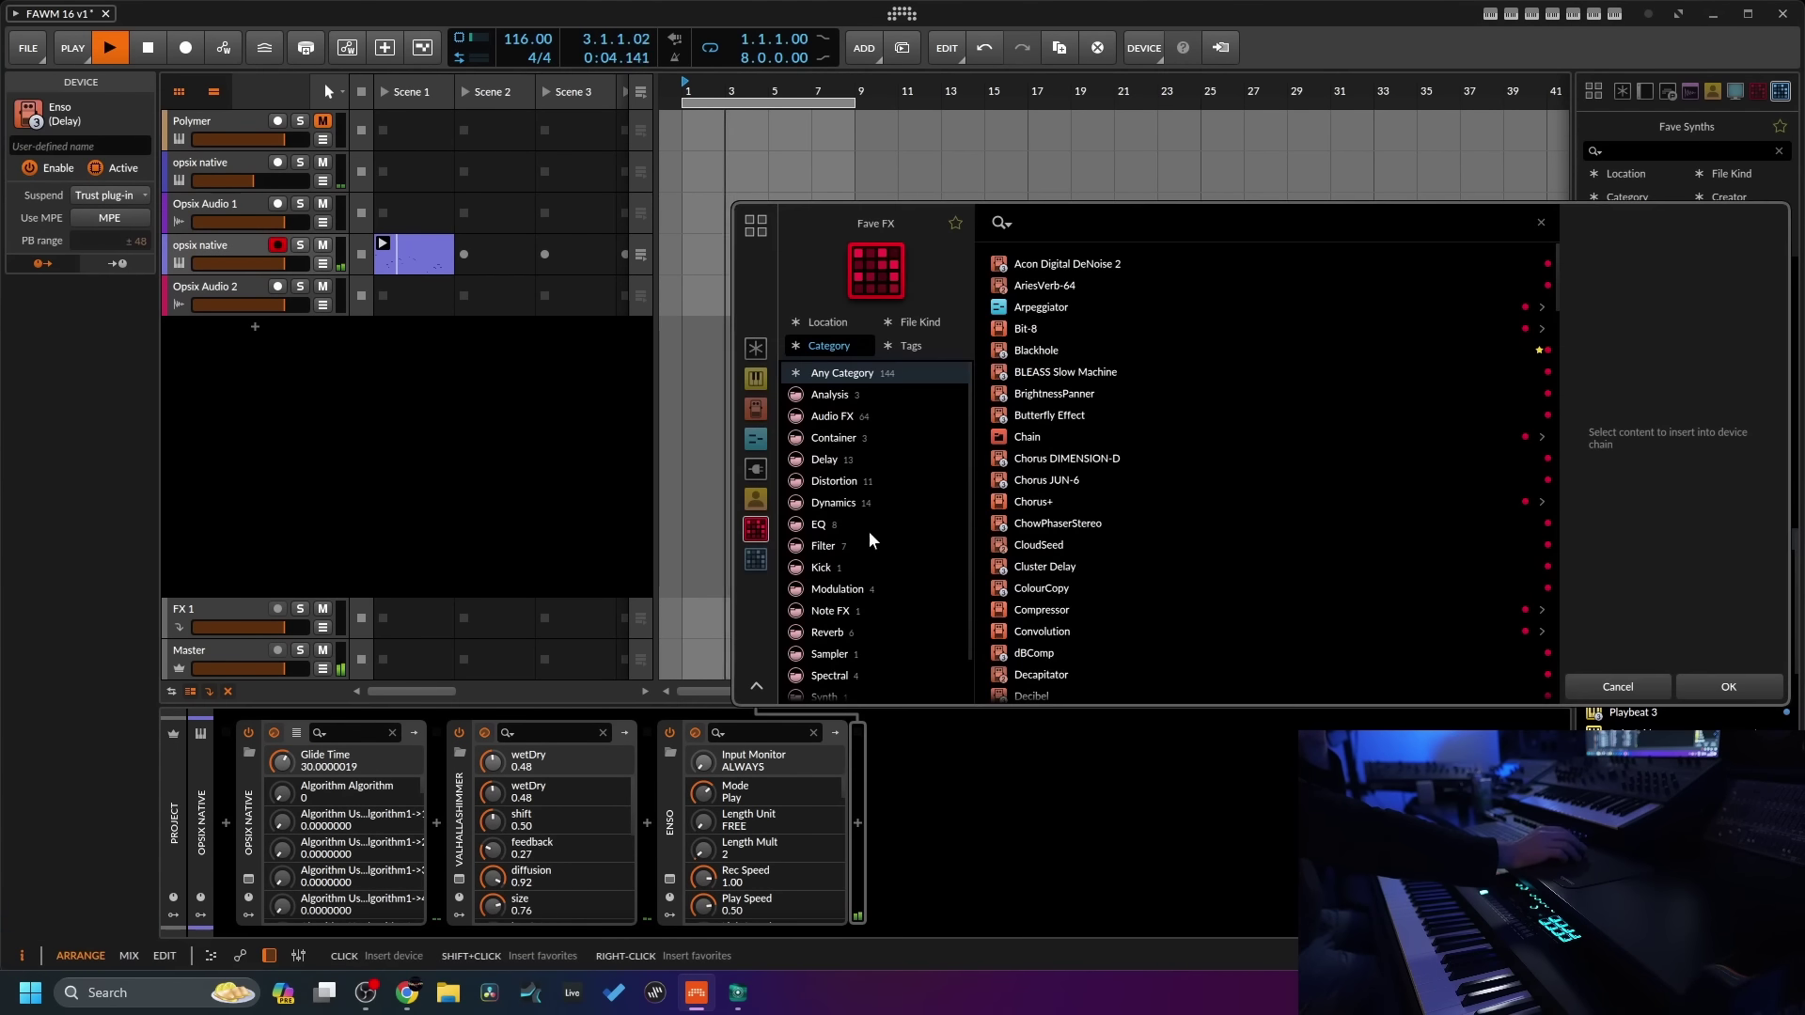
scroll(1039, 565, down, 5)
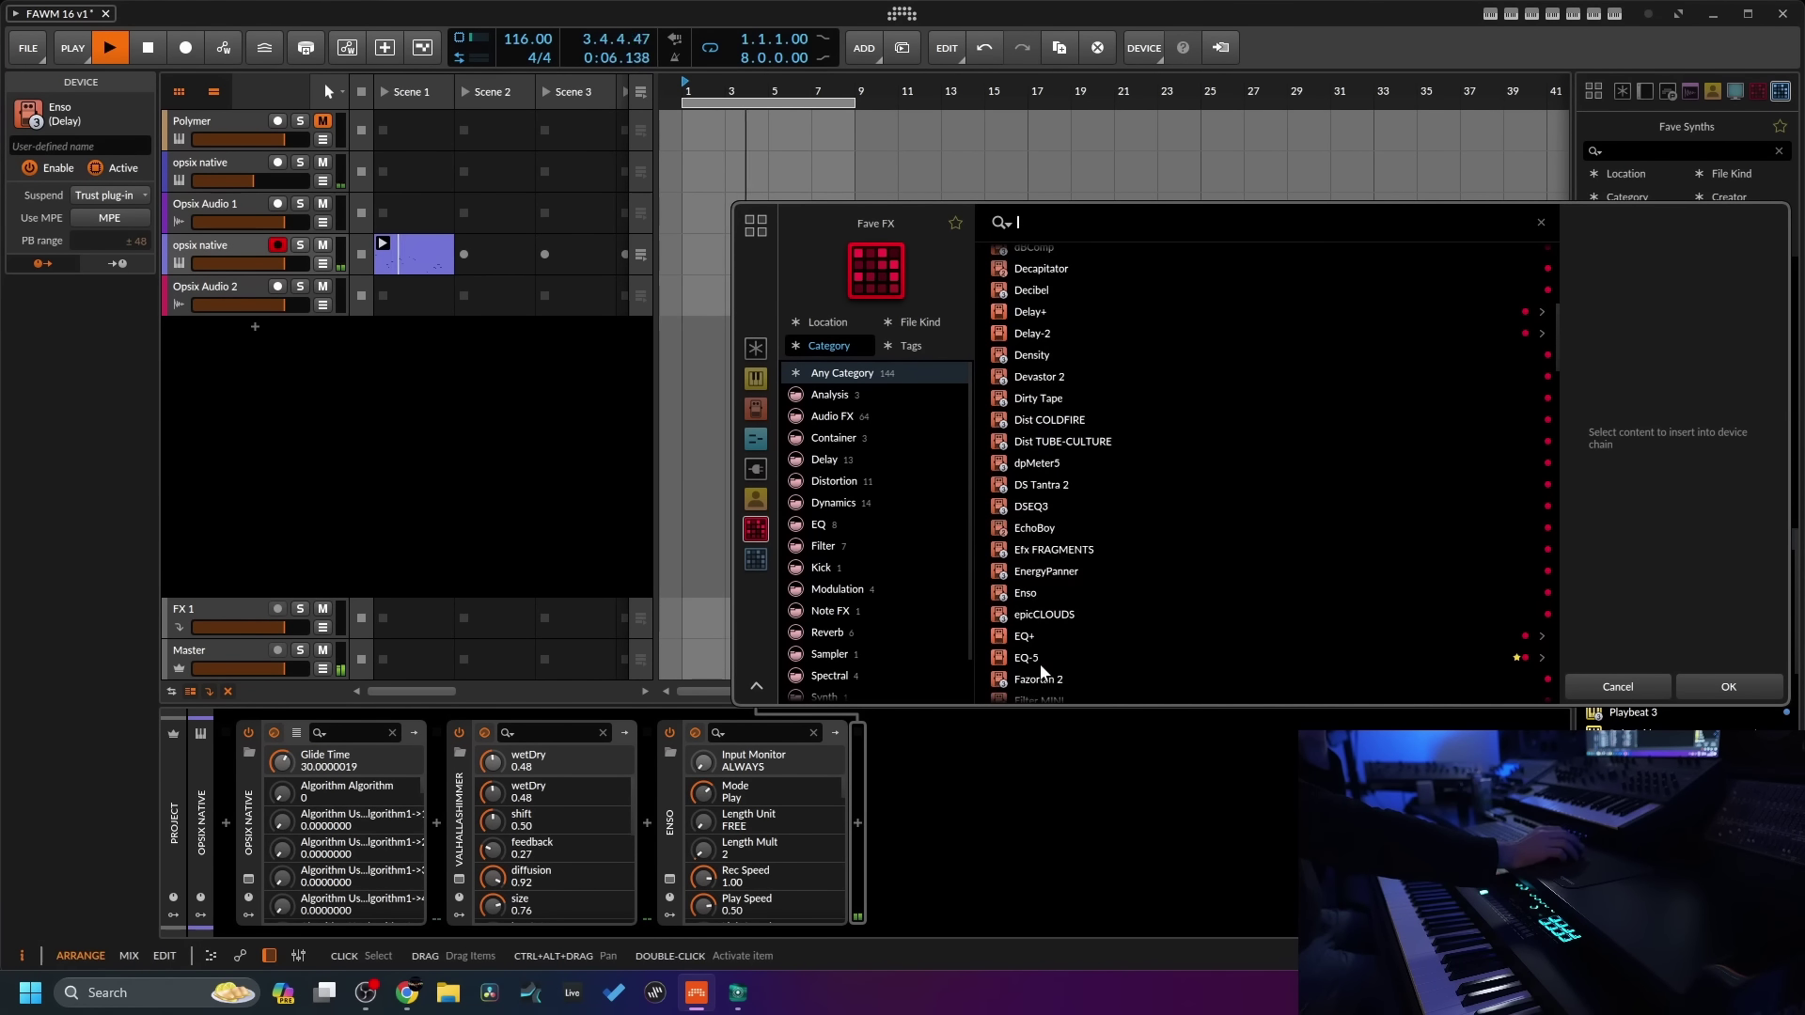
click(1034, 658)
click(1706, 695)
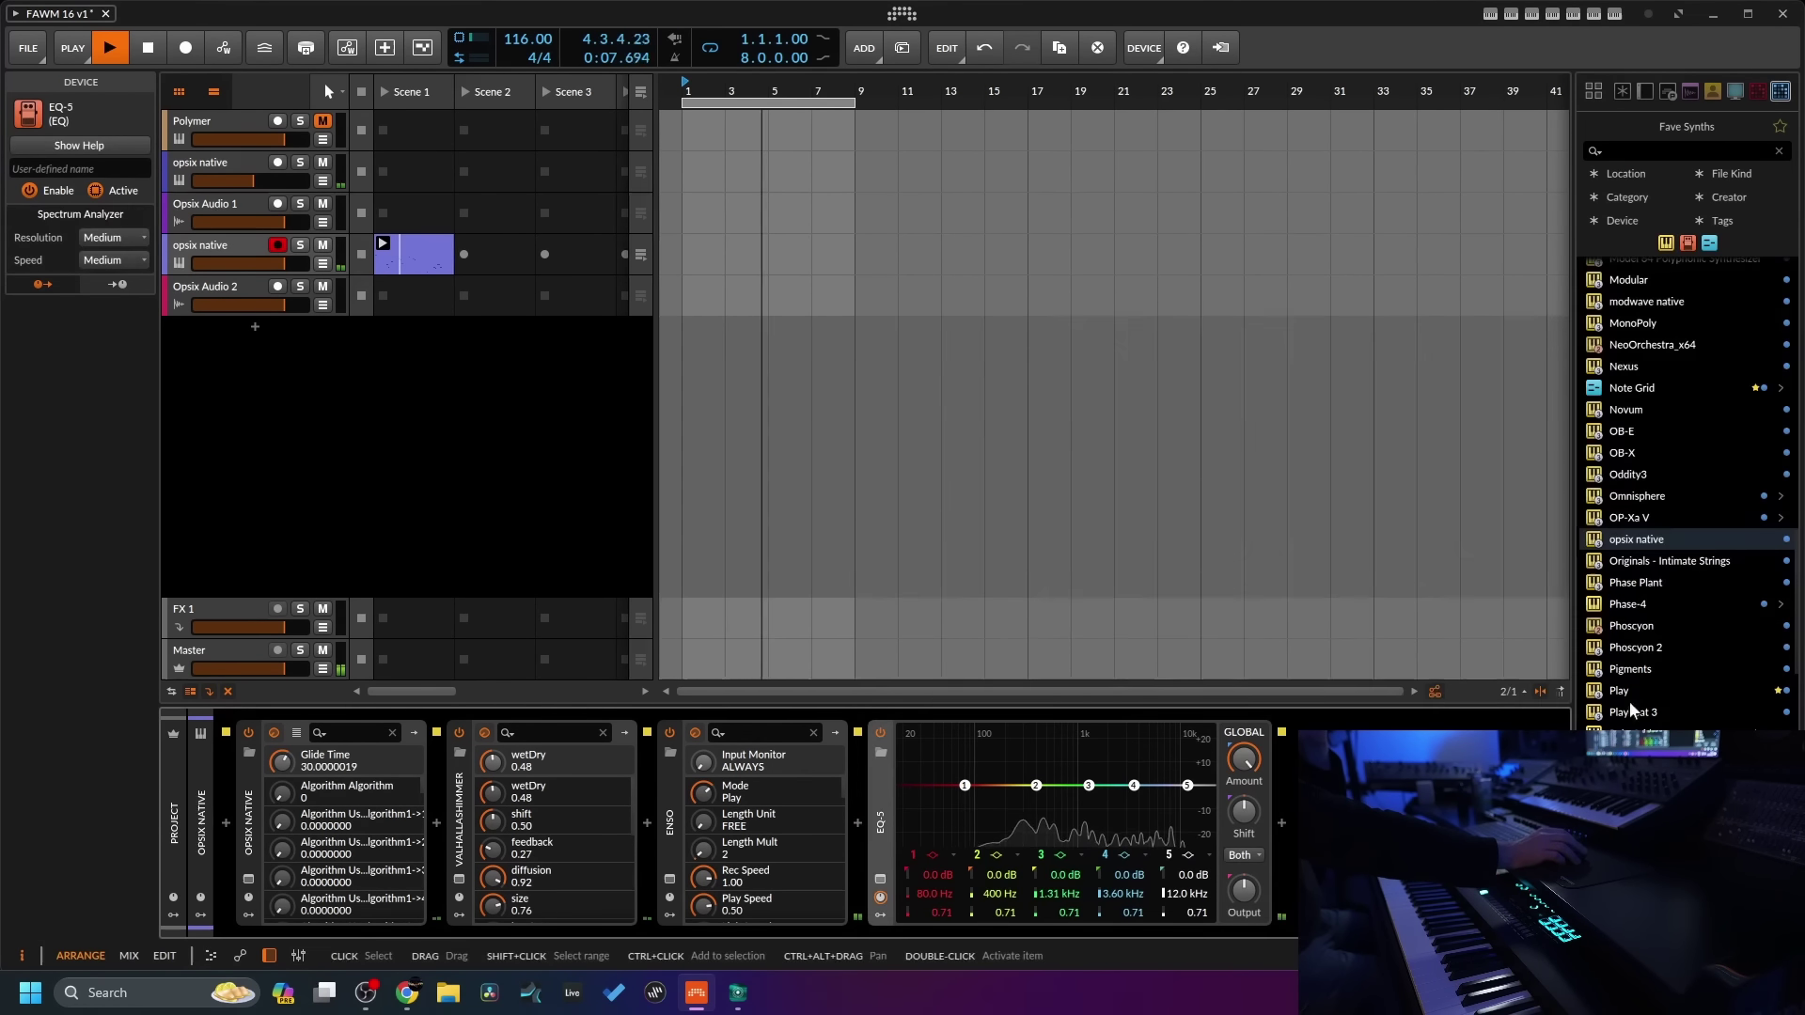
- Low-cut EQ-5's band 1 at 255 Hz, and boost band 3 by 7.9 dB at 1.74 kHz and band 4 by 4.7 dB at 3.60 kHz
click(933, 855)
click(958, 877)
drag(965, 785, 1020, 820)
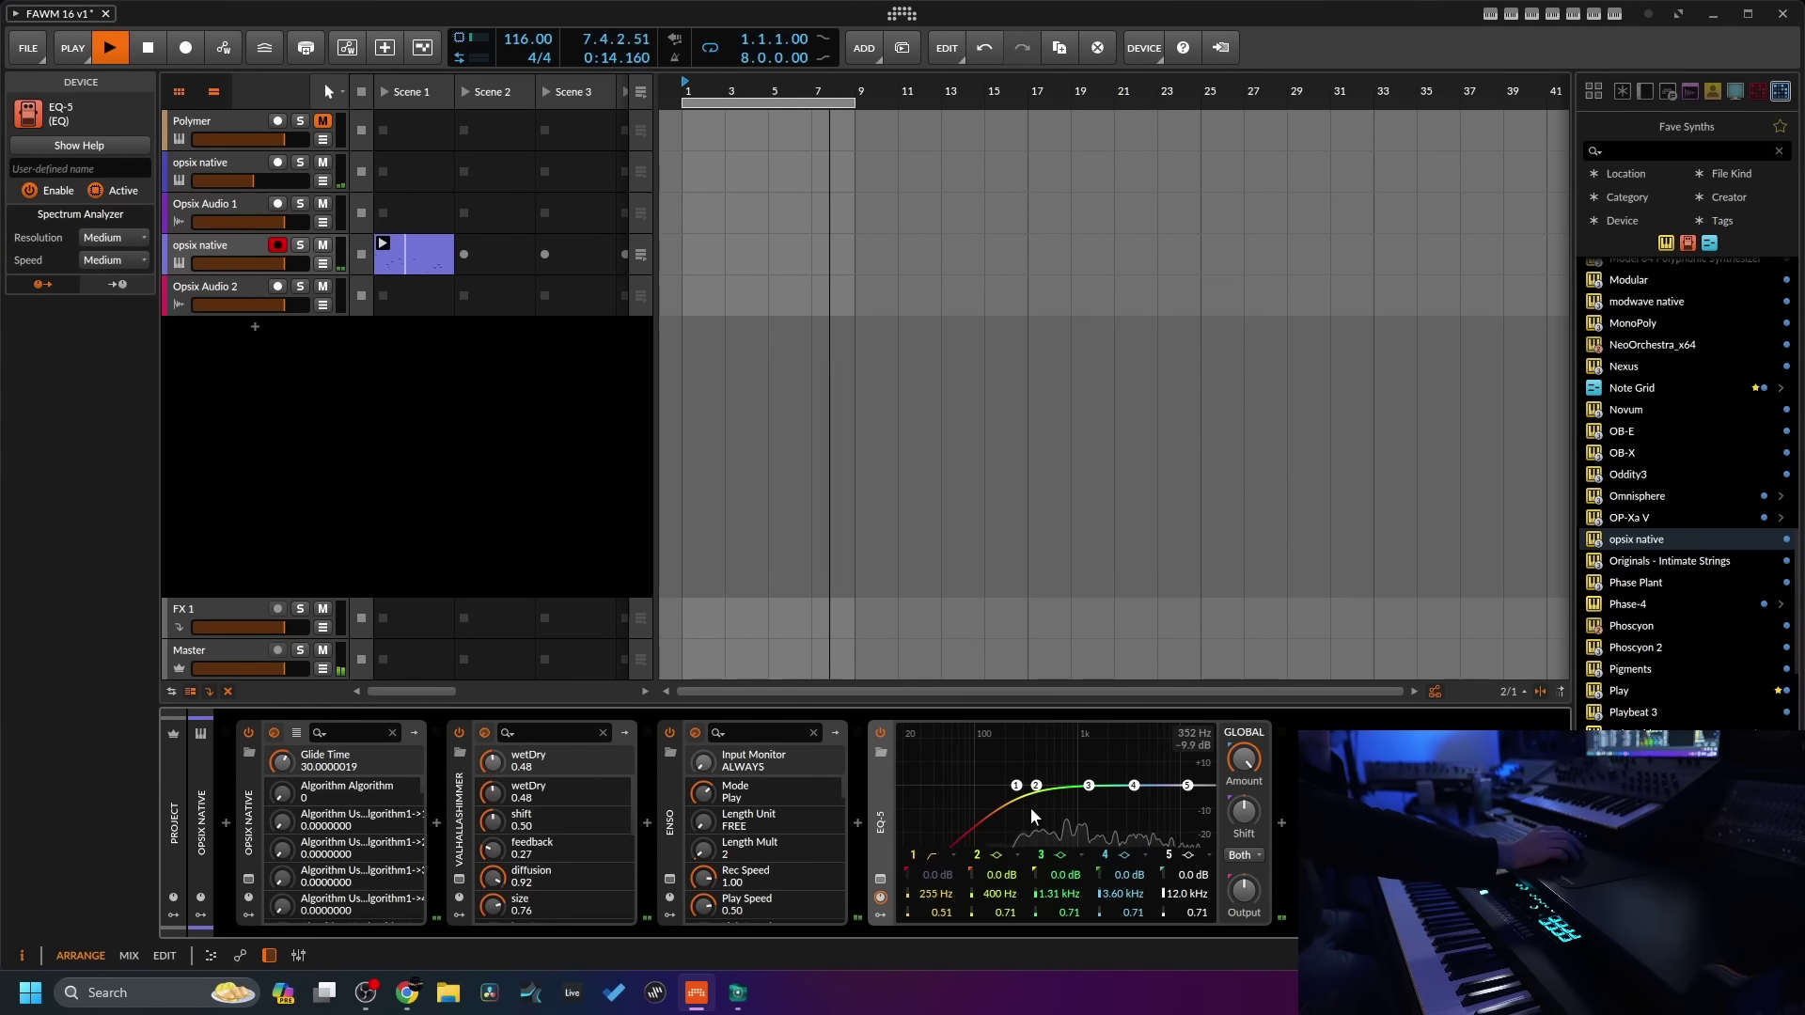
drag(1089, 785, 1132, 774)
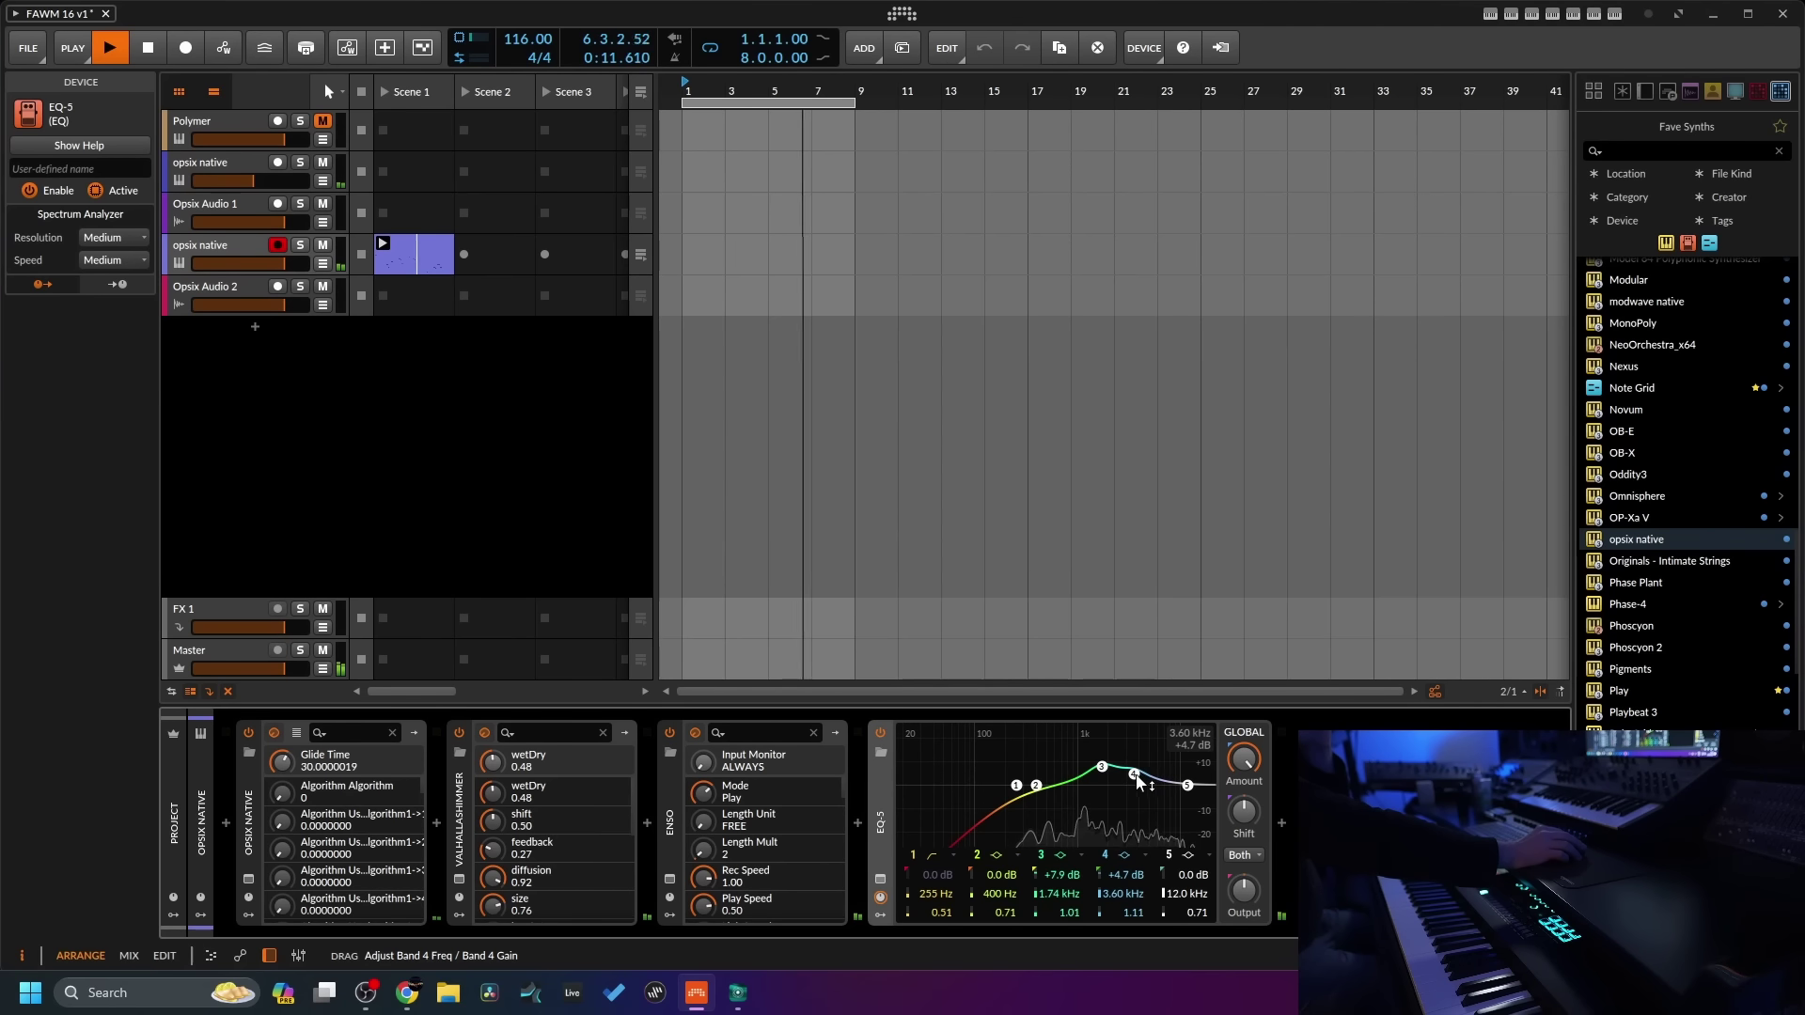
- Switch EQ-5's band 5 to a 4-pole low-pass and move band 2 to 490 Hz at -0.4 dB
click(1186, 856)
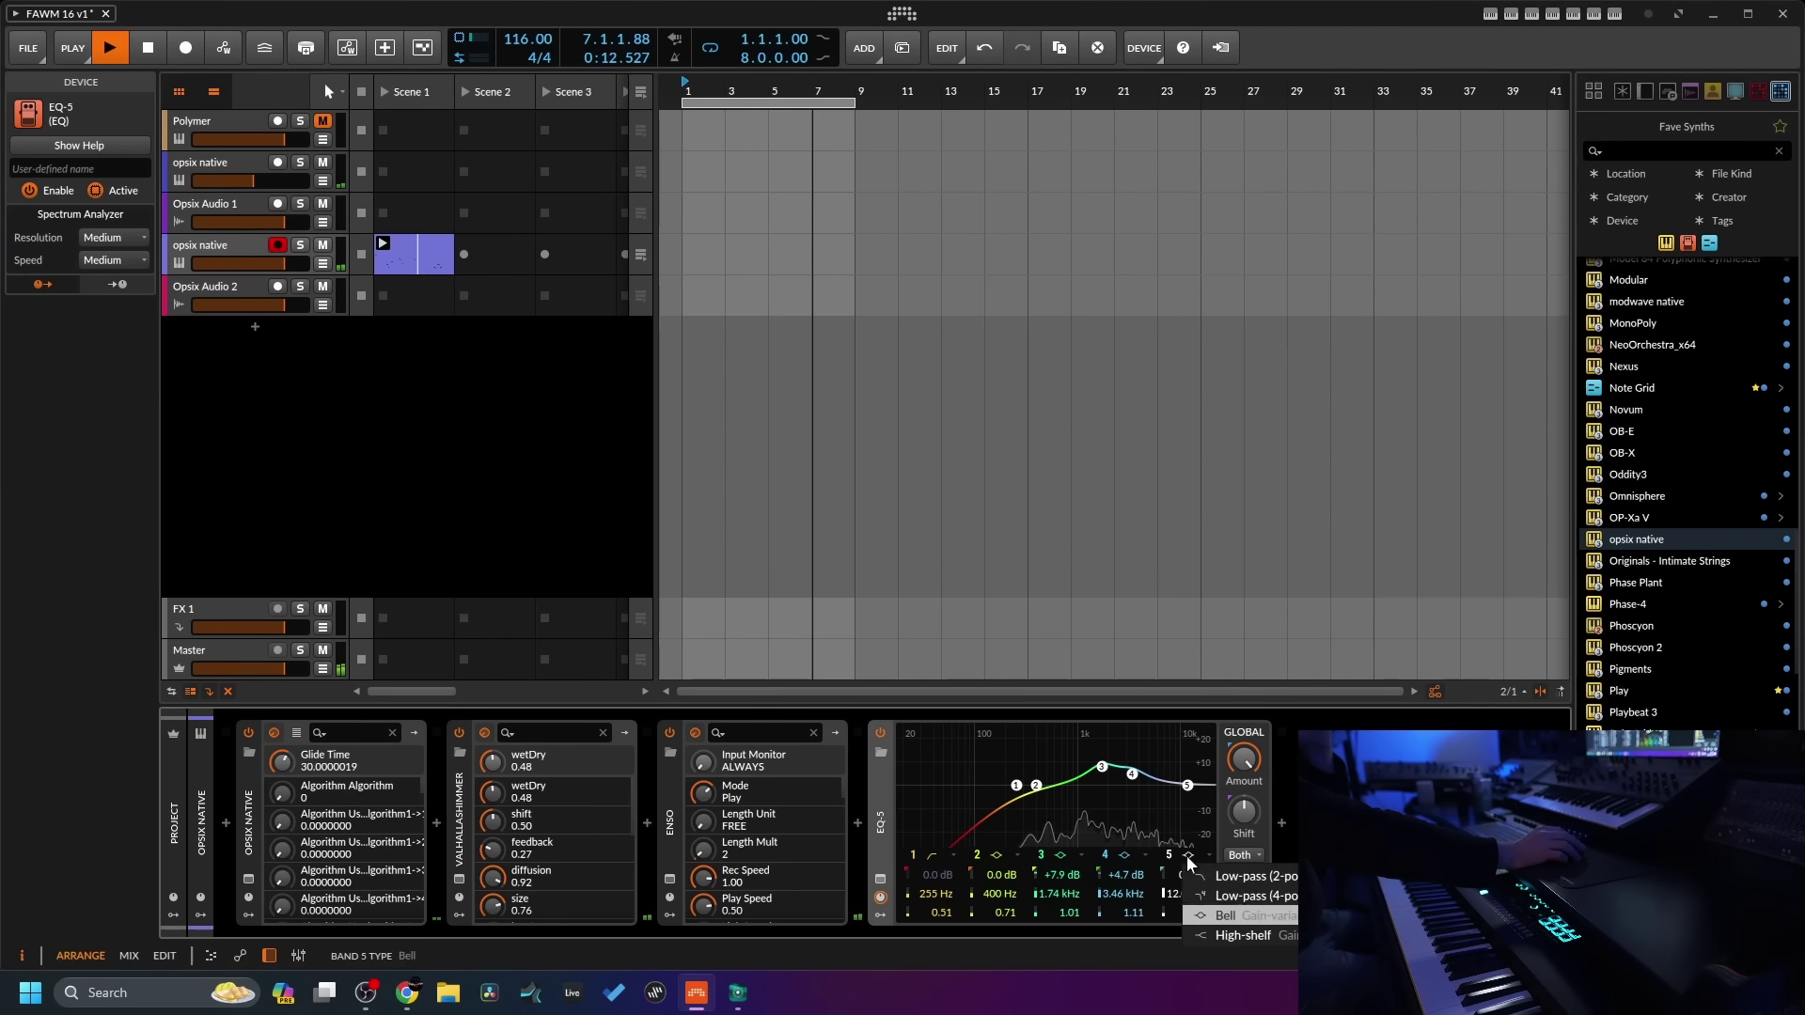
click(1218, 893)
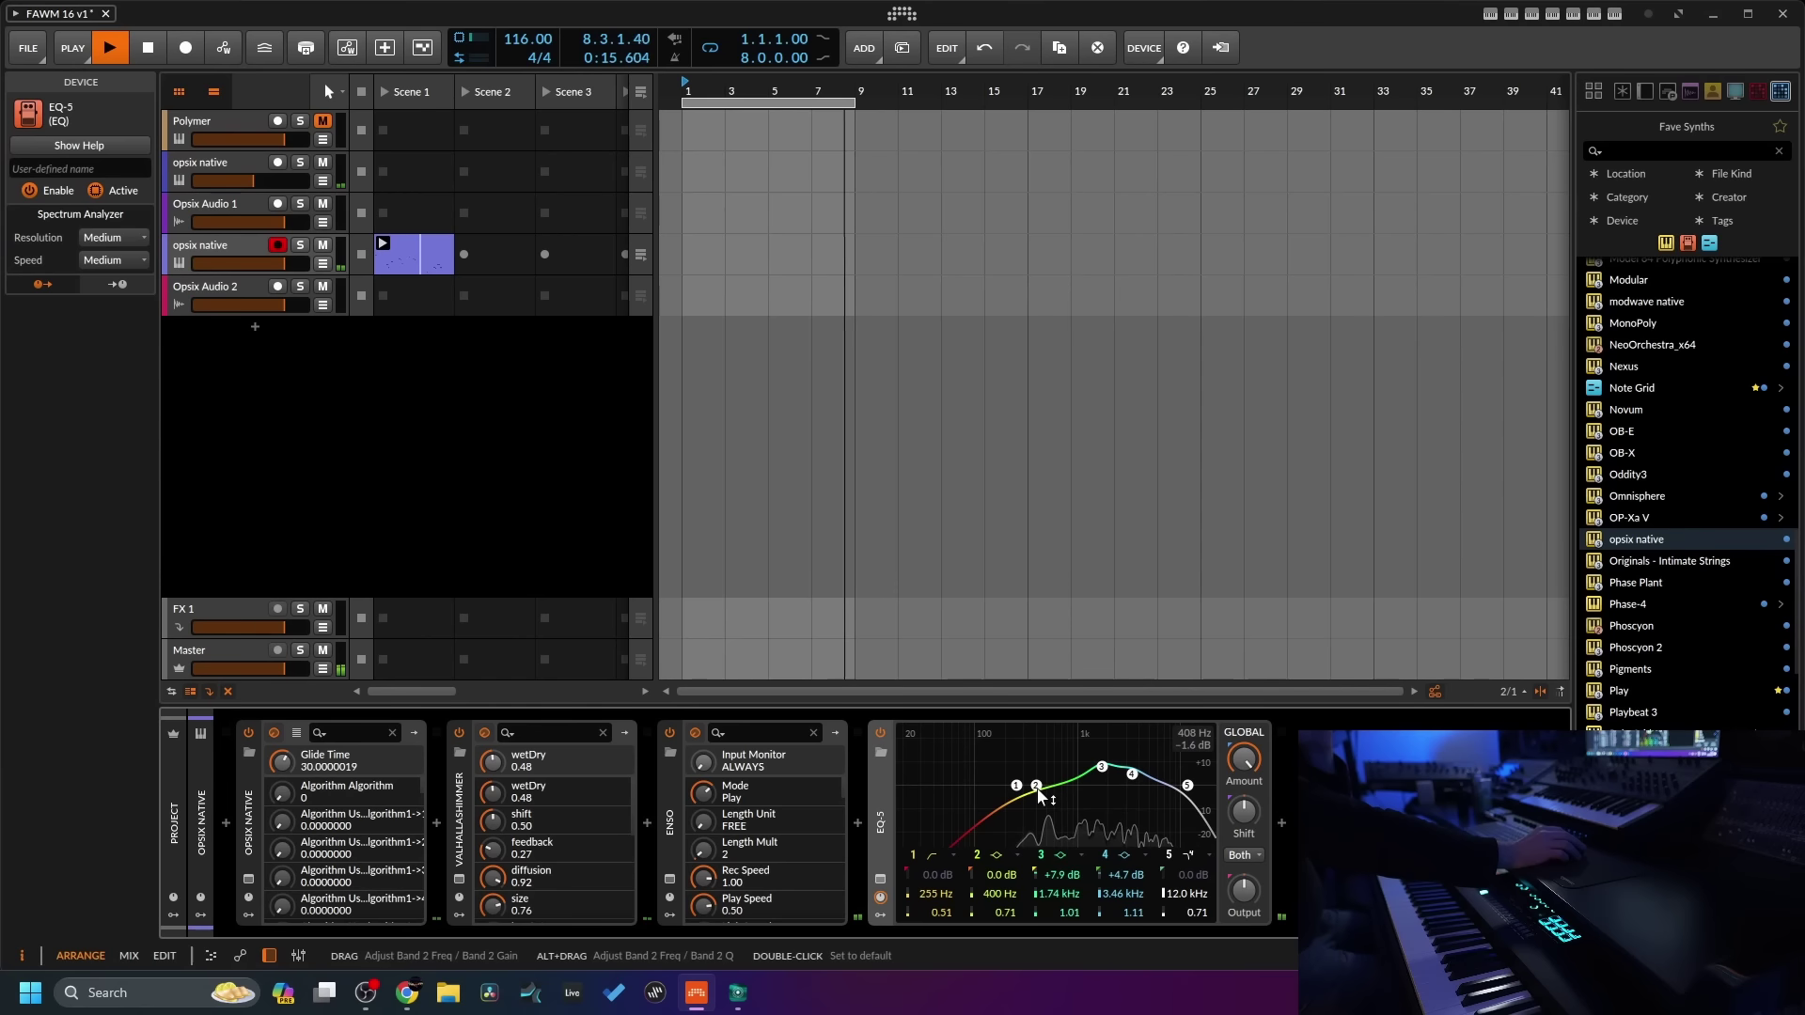
mouse_move(1035, 786)
mouse_down()
mouse_move(1039, 759)
mouse_move(1044, 787)
mouse_up()
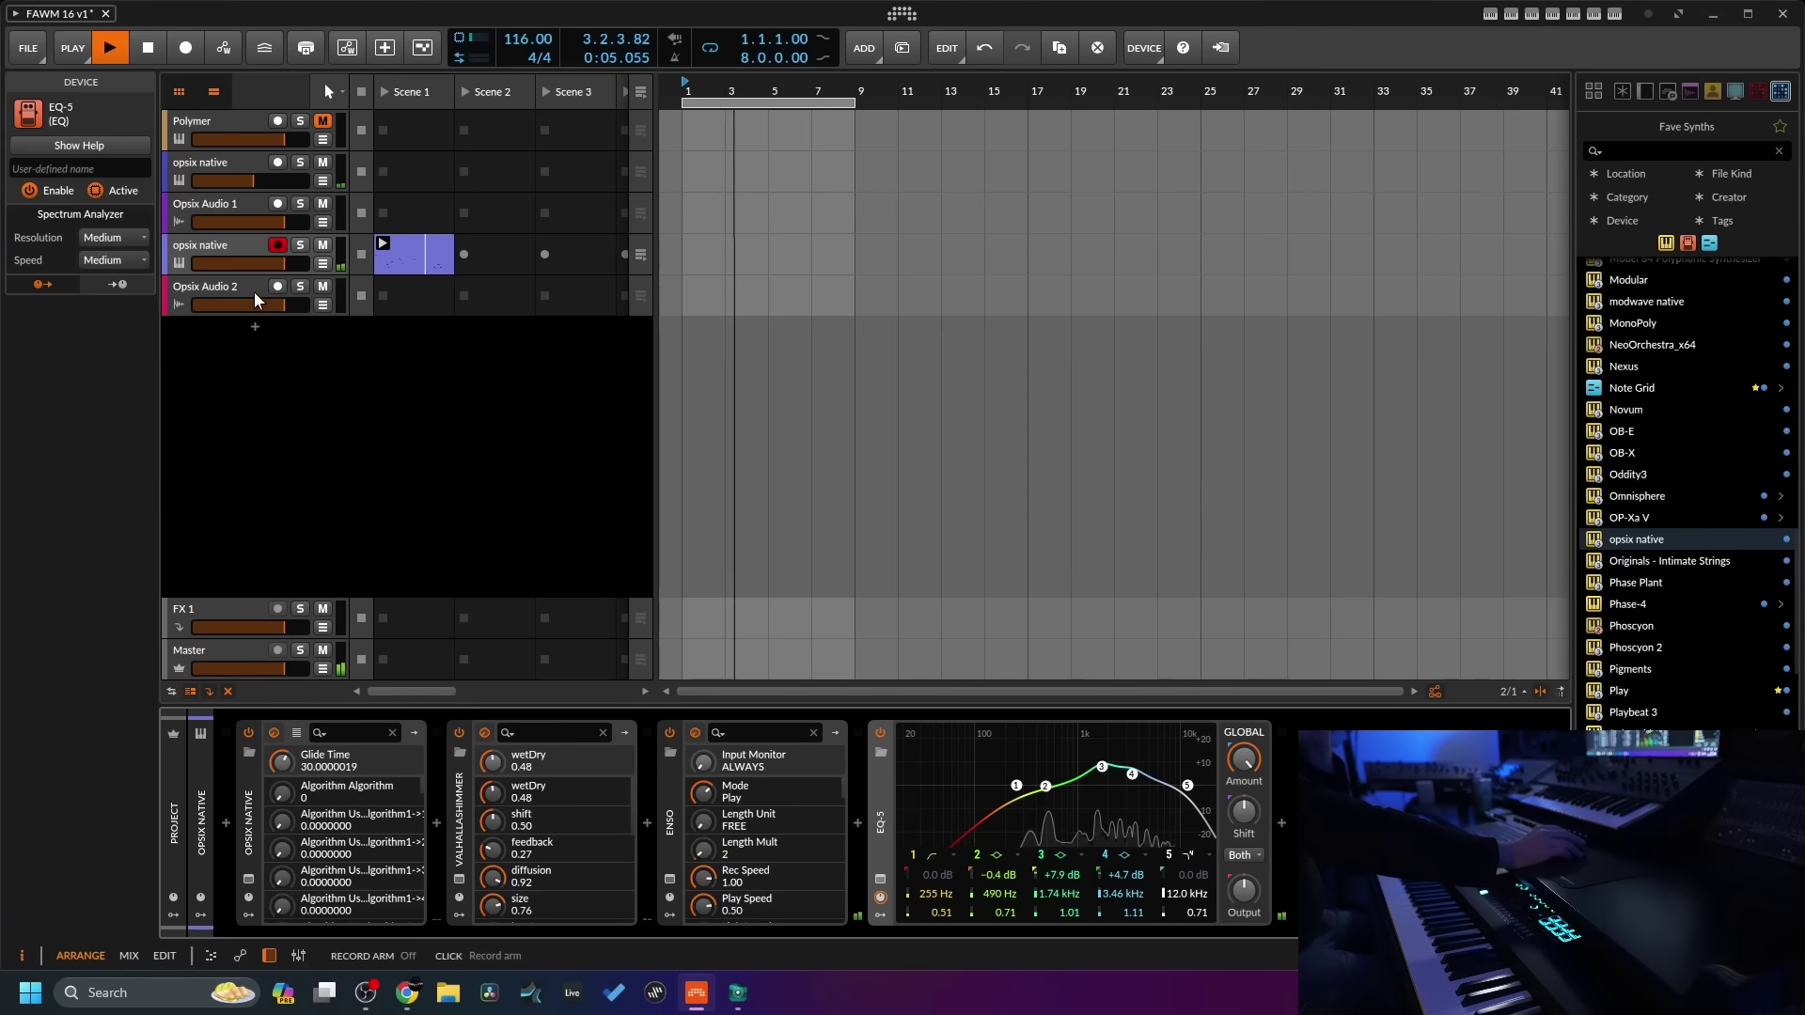
- Set the first opsix native track's volume to -6.1 dB and its Compressor to +8.8 dB input and +2.4 dB output, and save the project
click(234, 243)
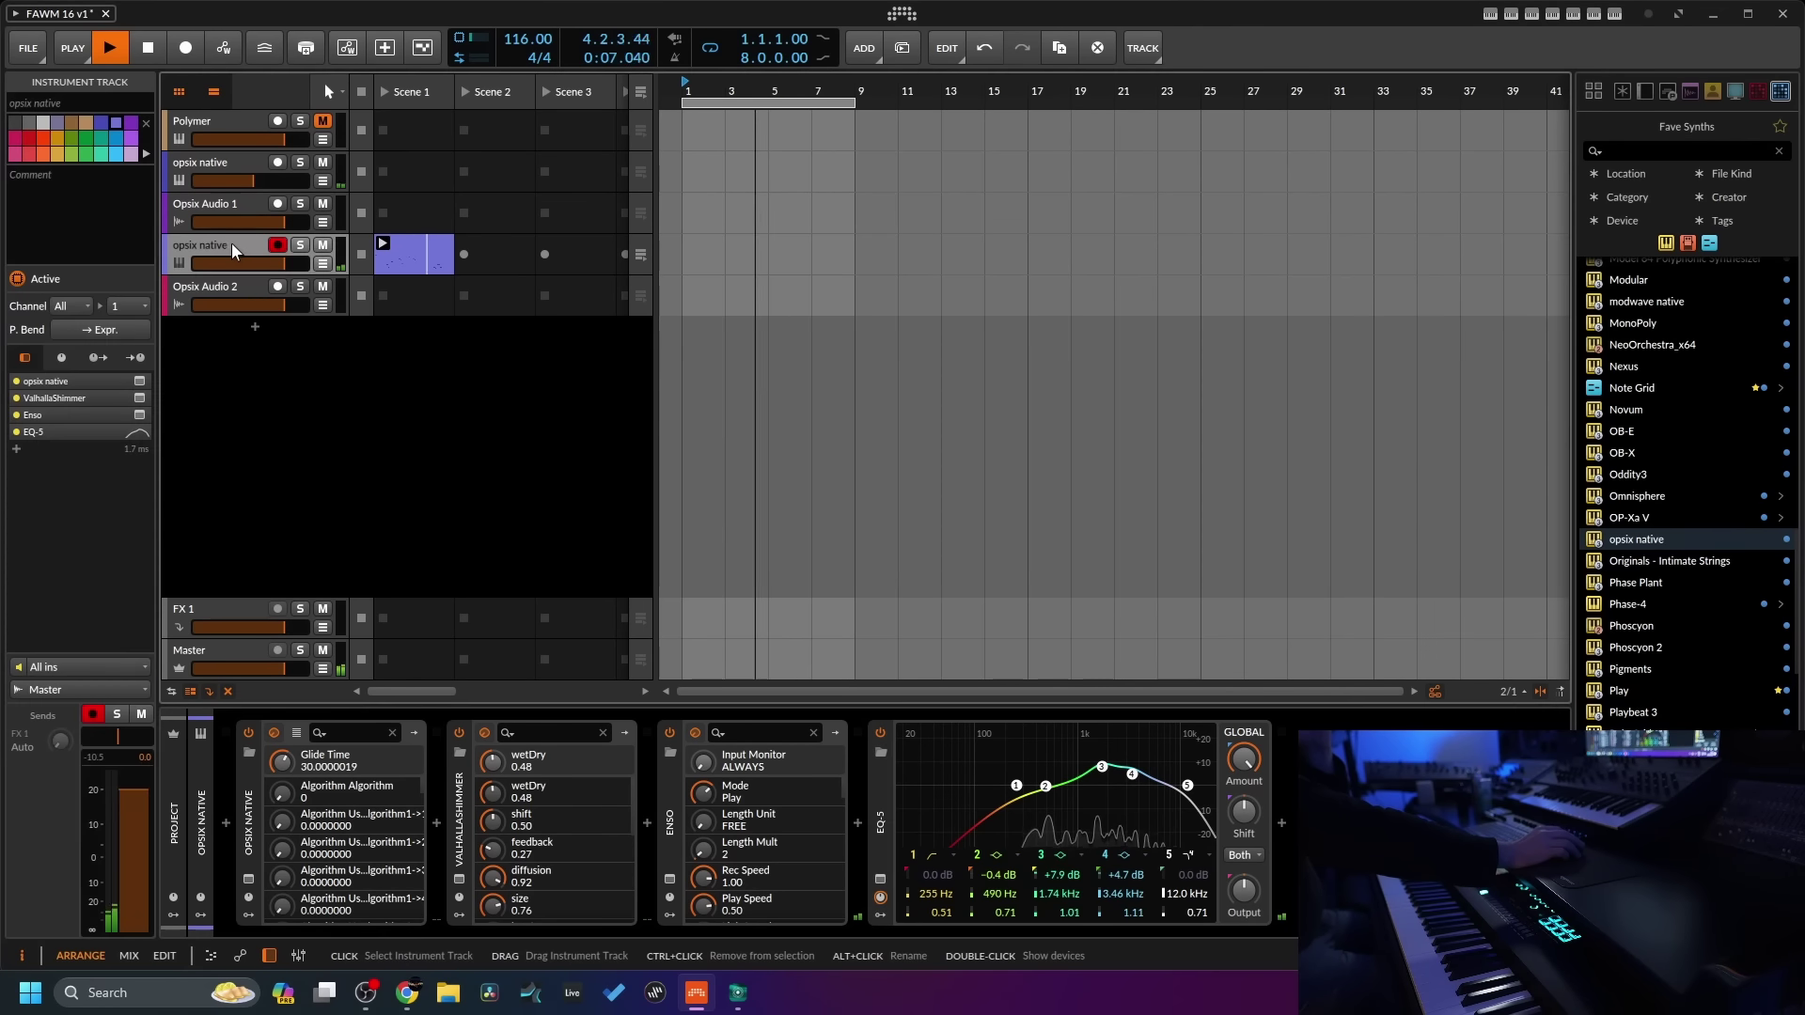
click(239, 161)
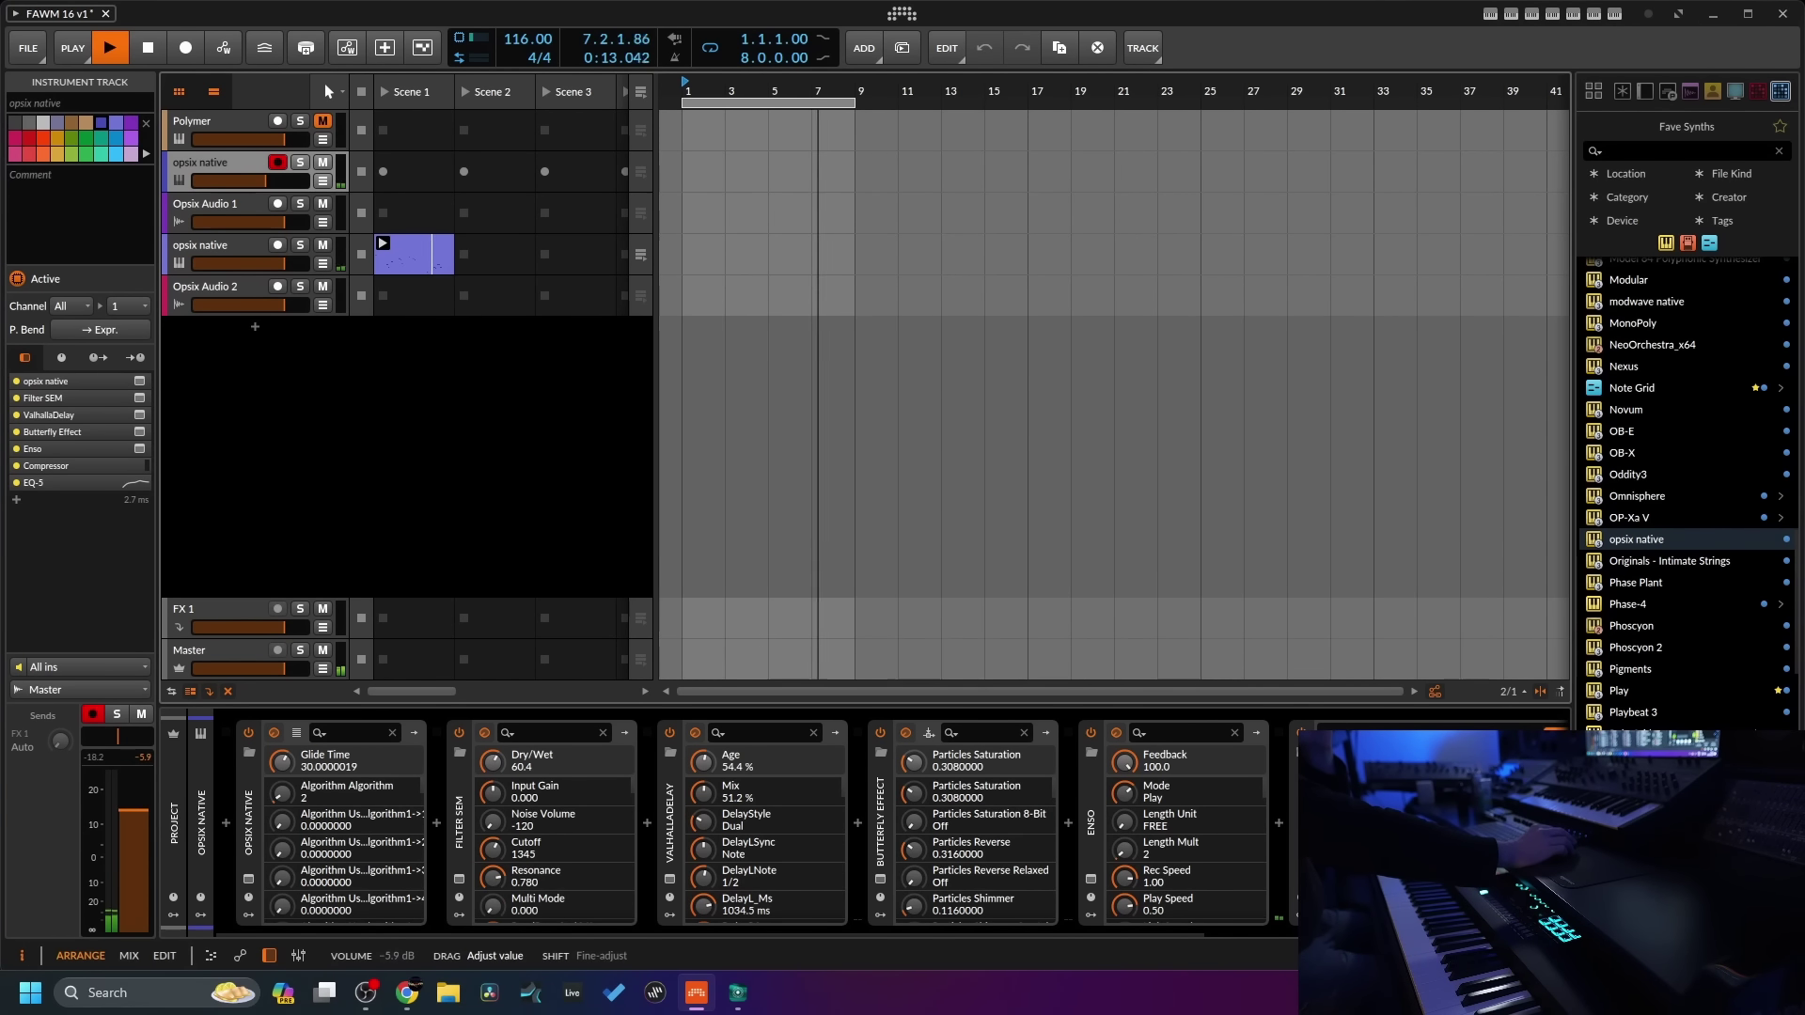
scroll(991, 940, right, 1)
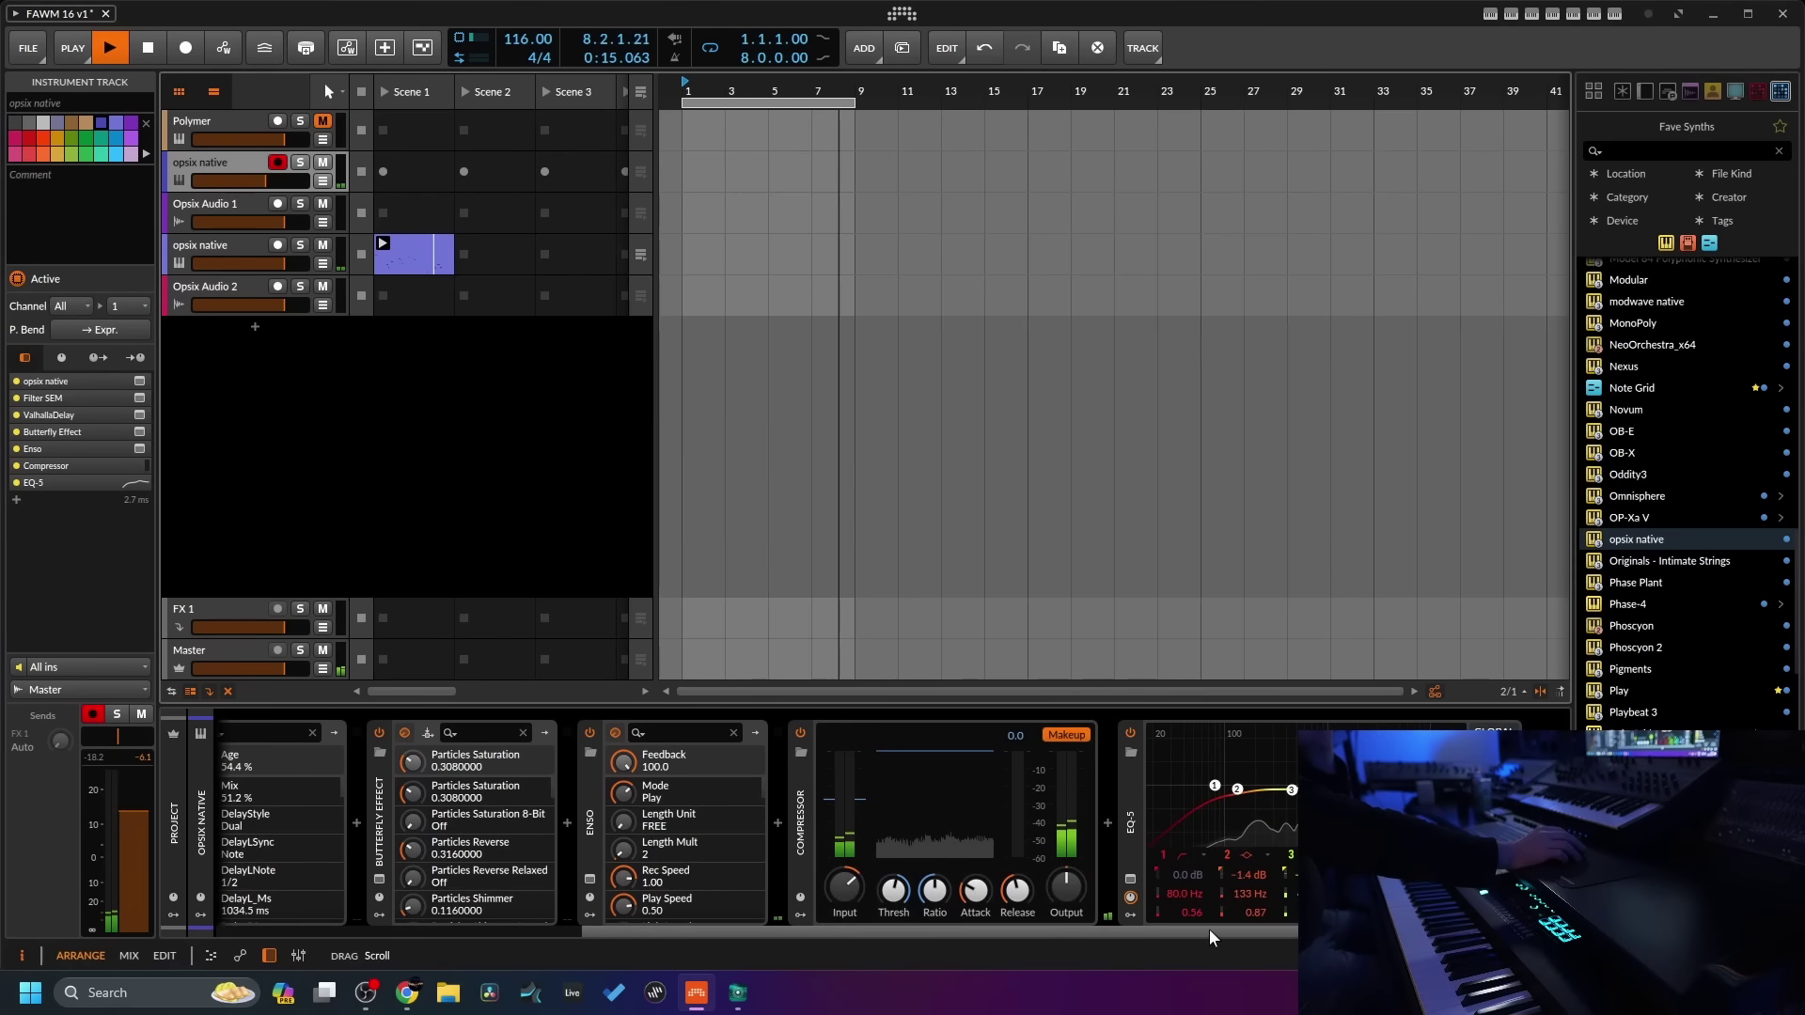
mouse_move(844, 887)
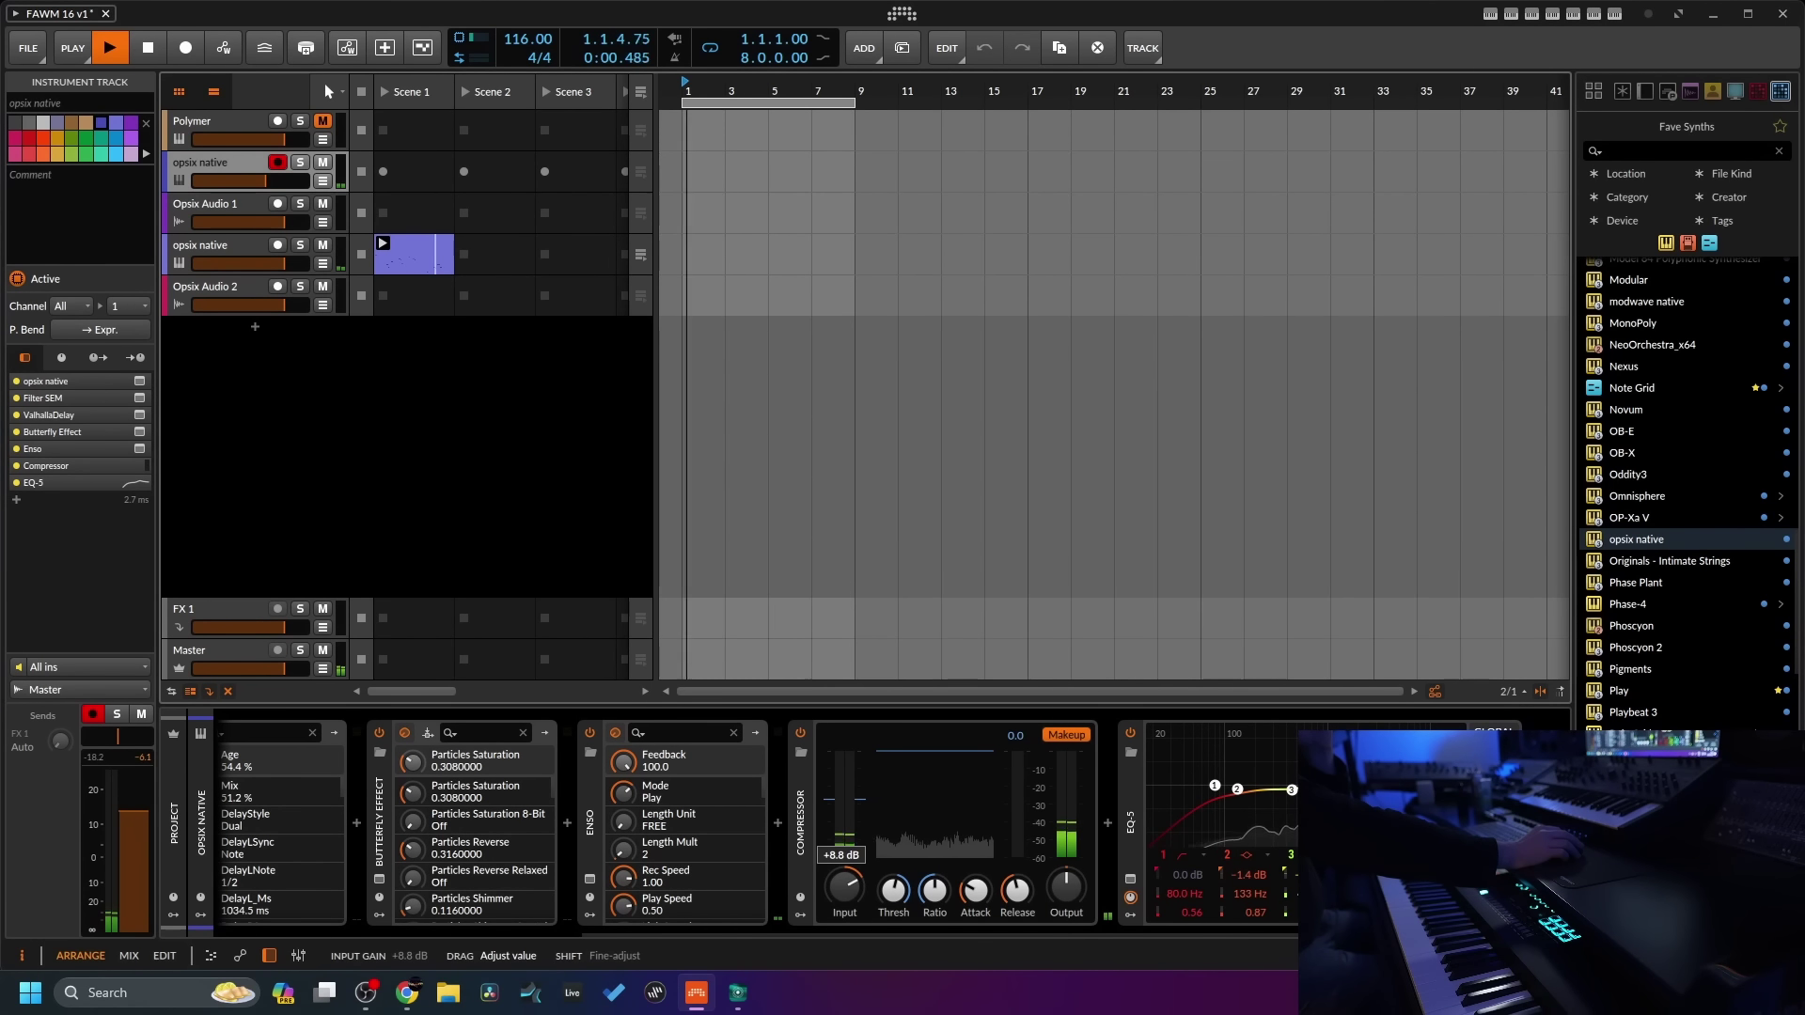
mouse_move(1065, 887)
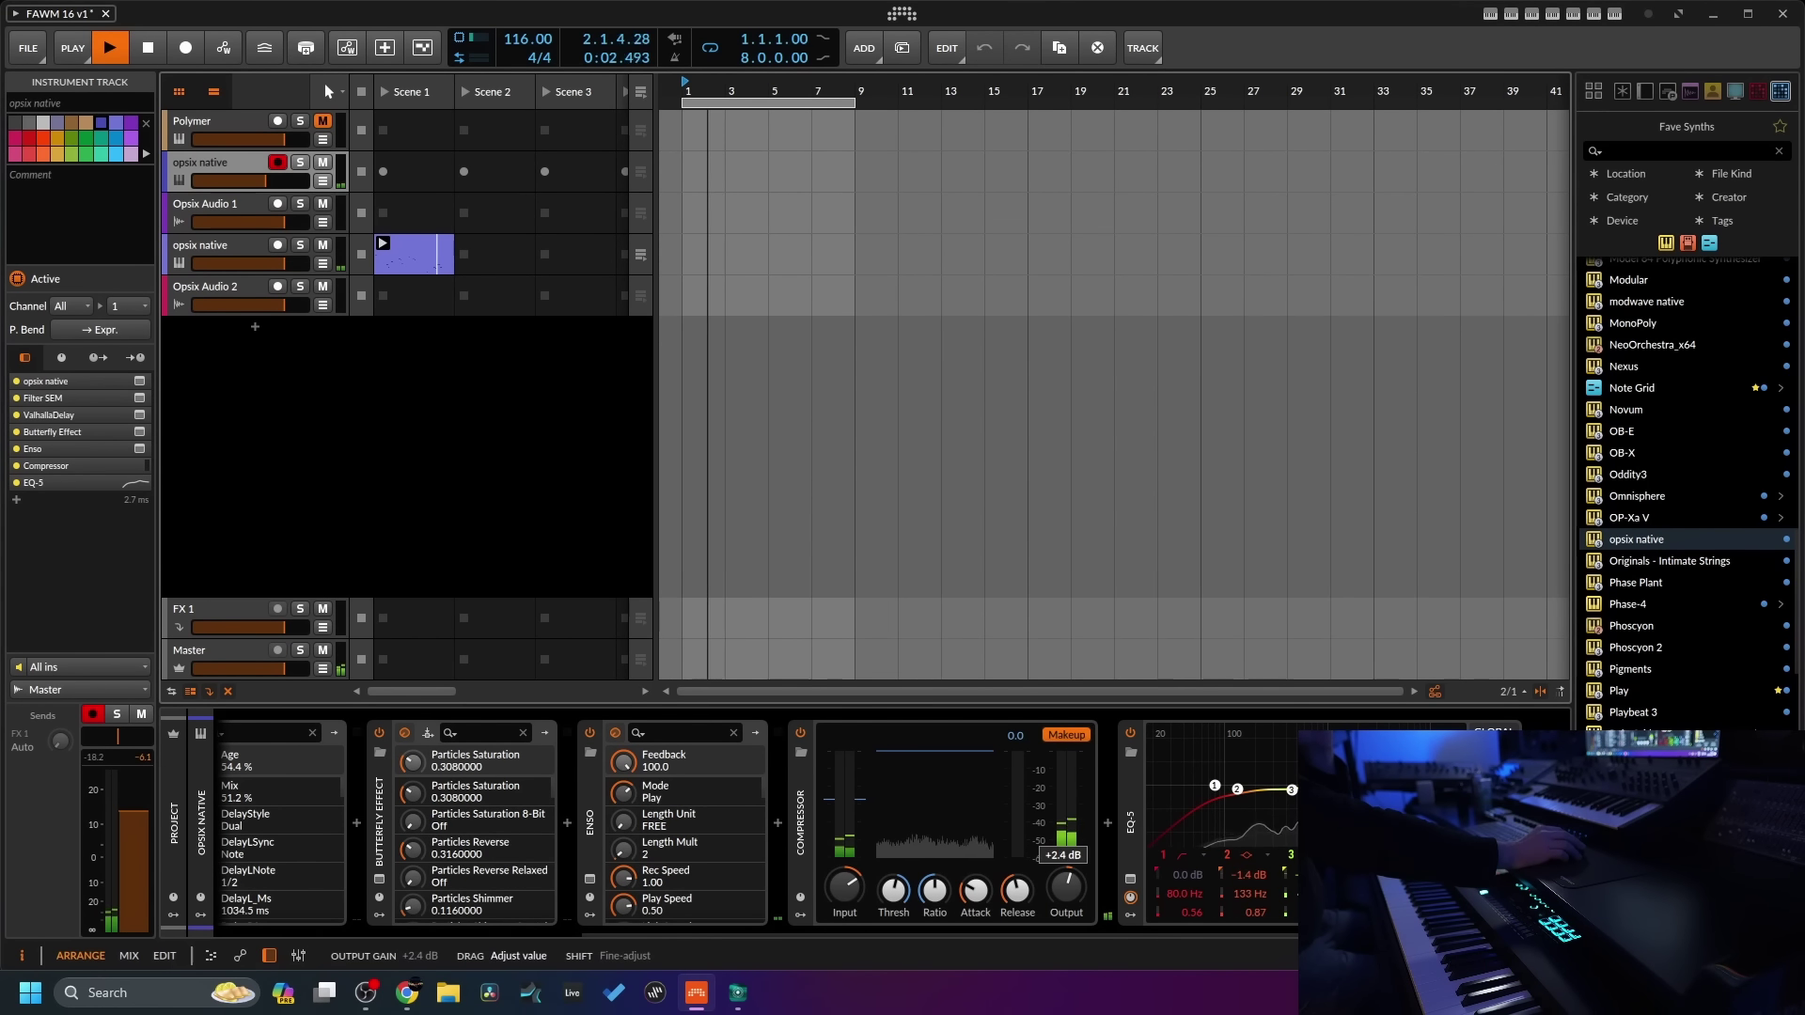
click(29, 58)
click(43, 137)
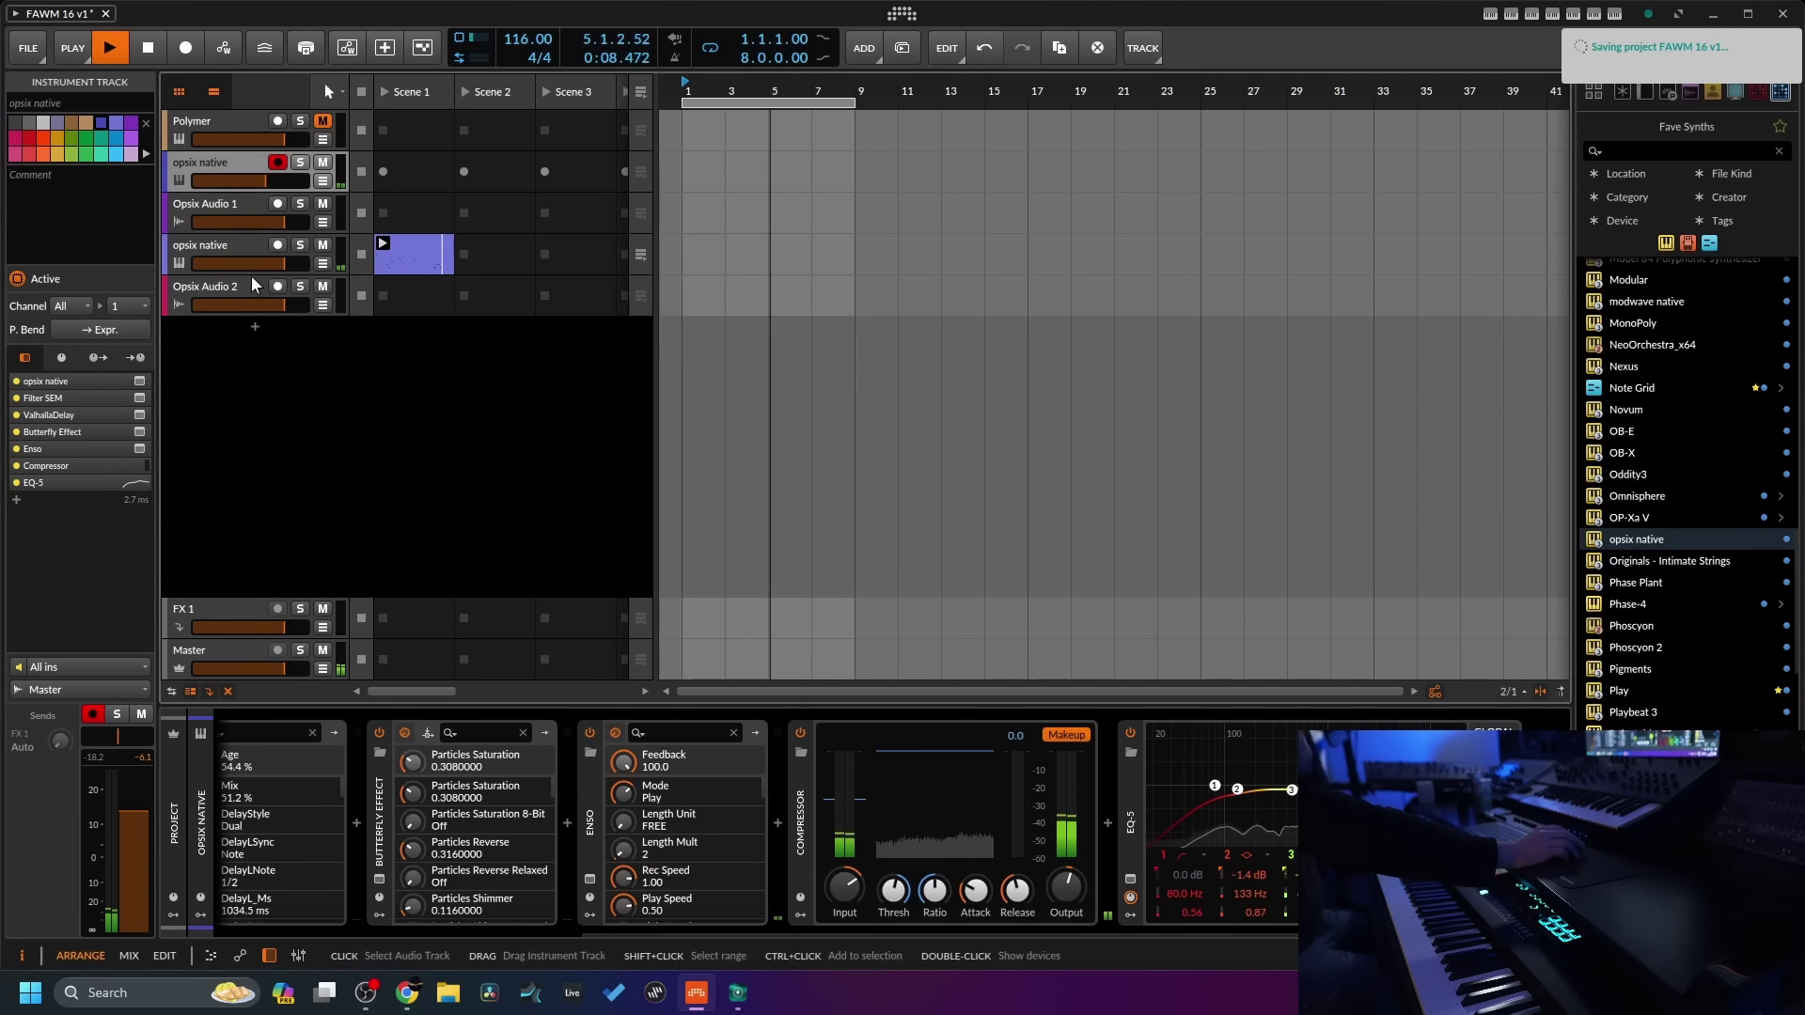
- Route the first opsix native track (POST) into Opsix Audio 1 and the second opsix native track (POST) into Opsix Audio 2
click(236, 203)
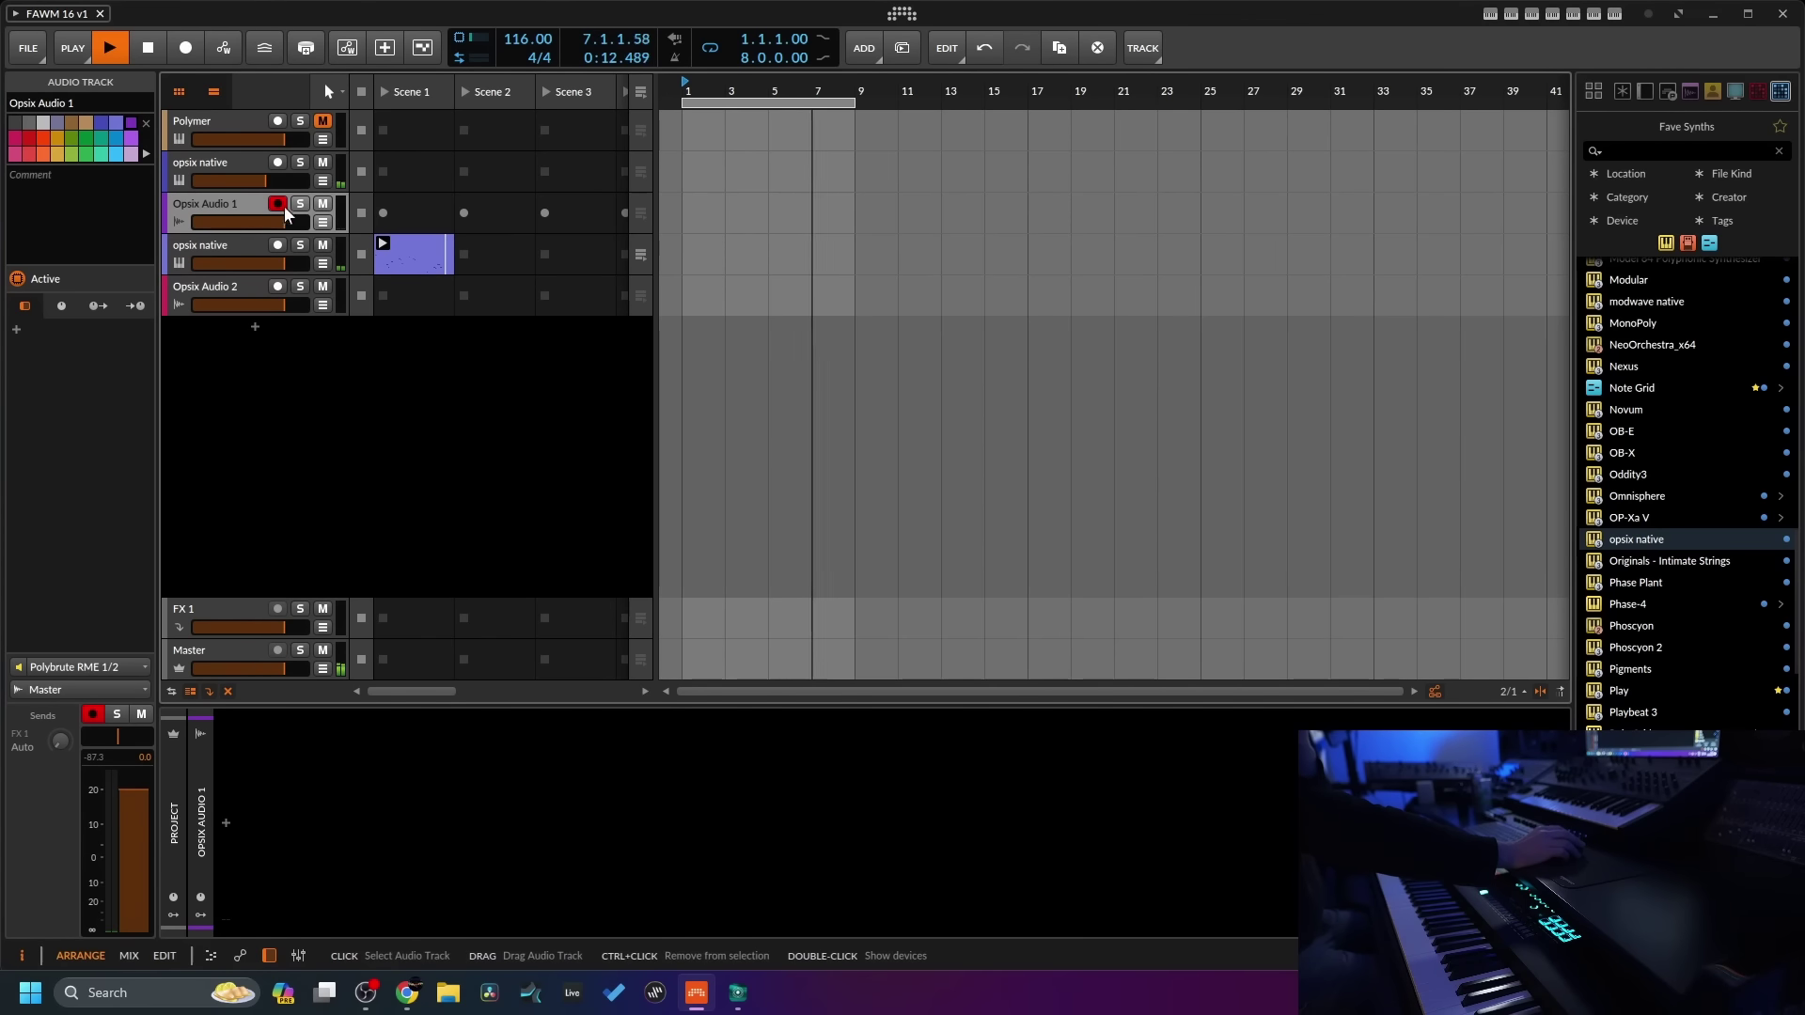
click(81, 668)
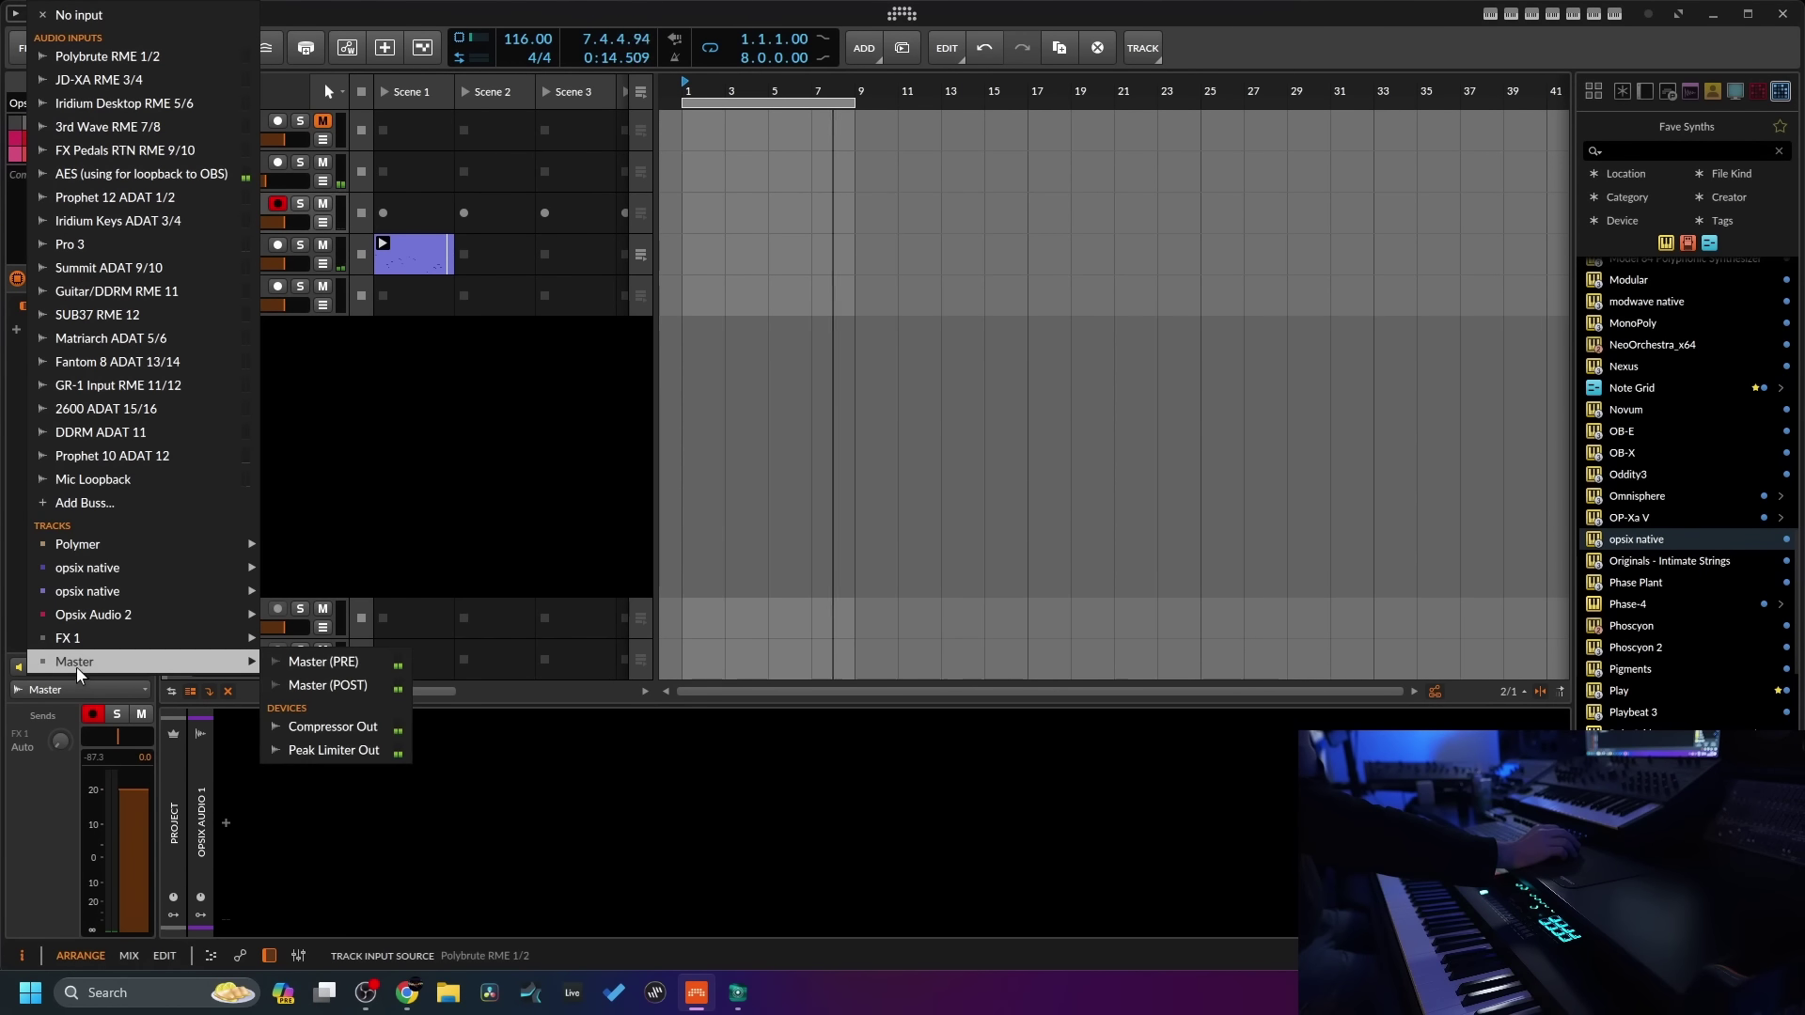
mouse_move(91, 575)
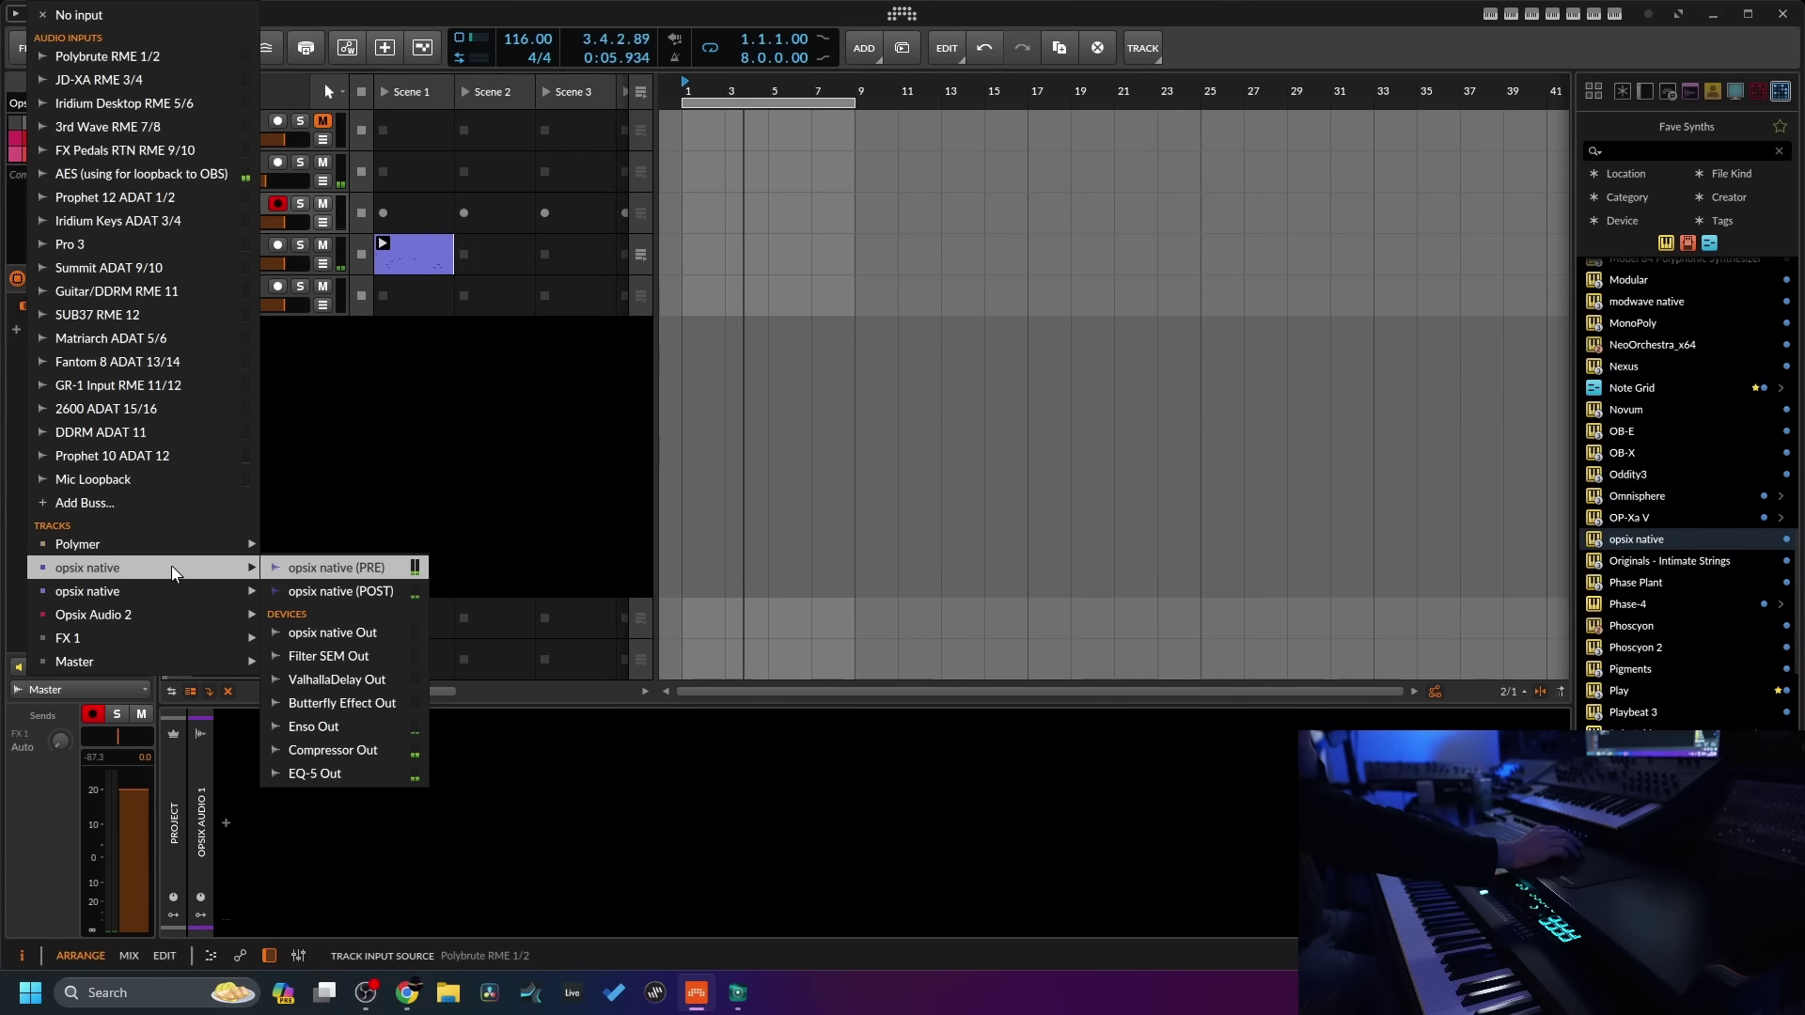
click(350, 591)
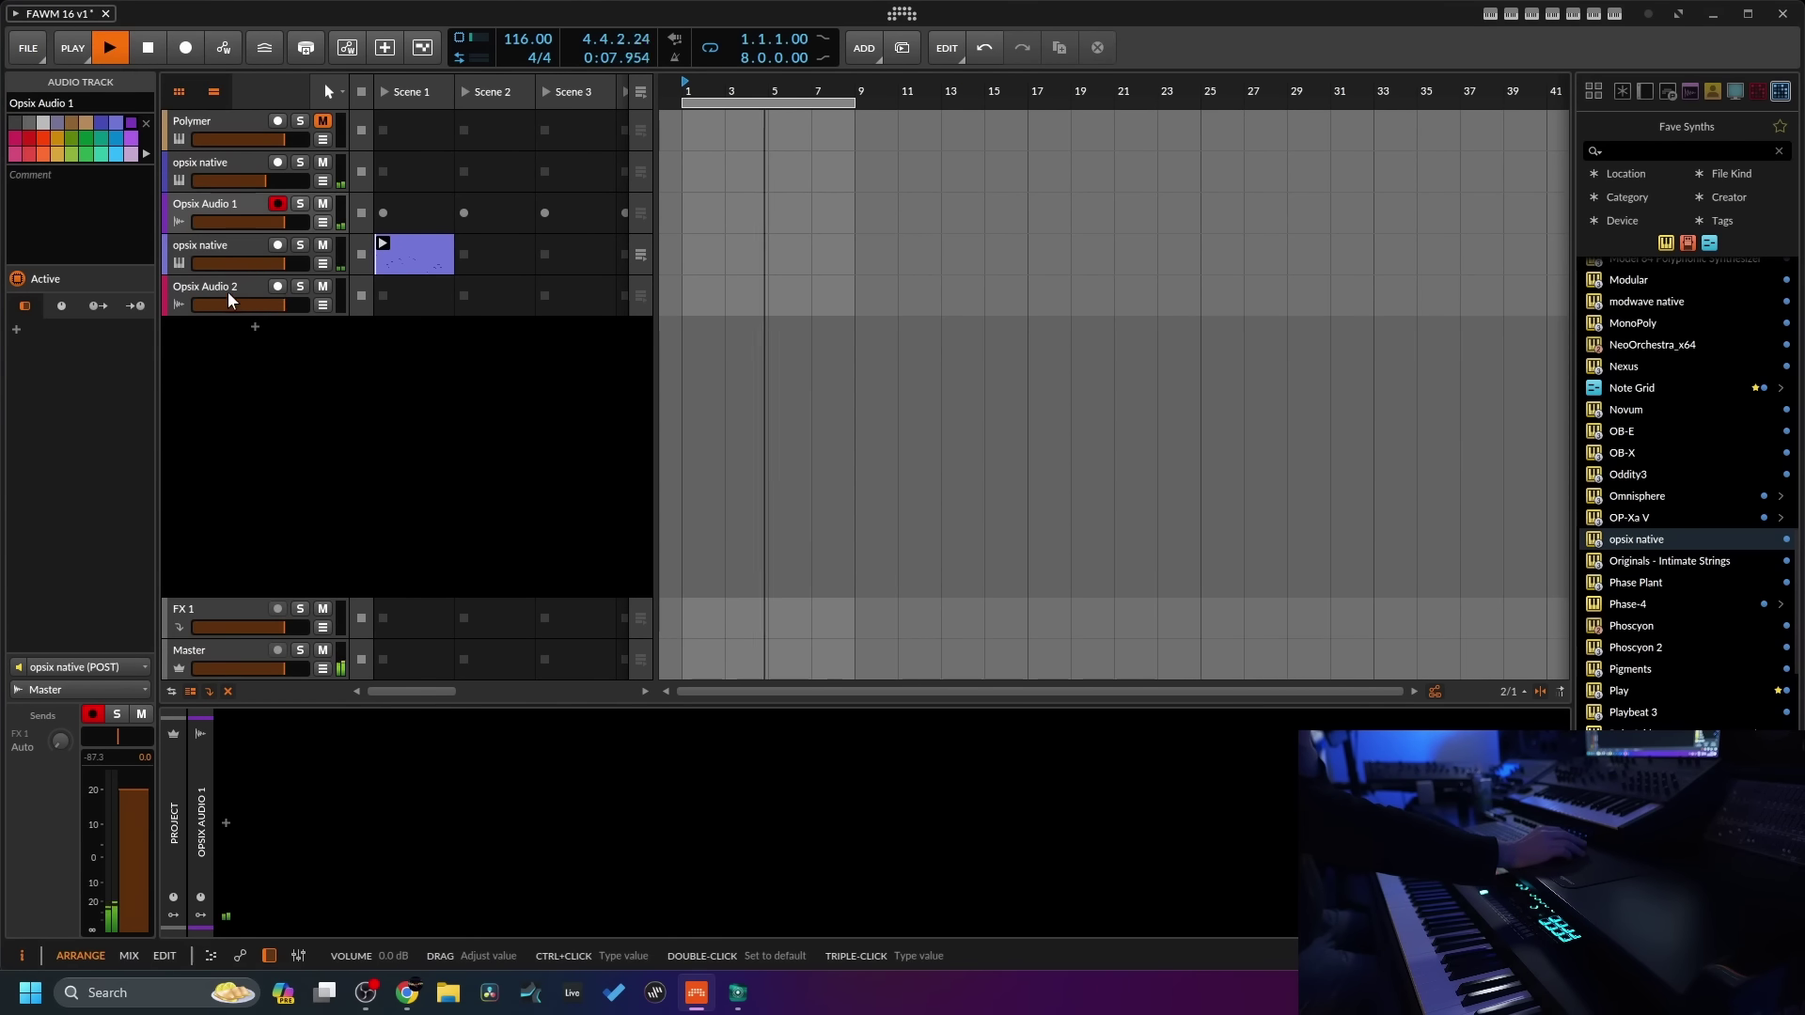
click(228, 291)
click(96, 667)
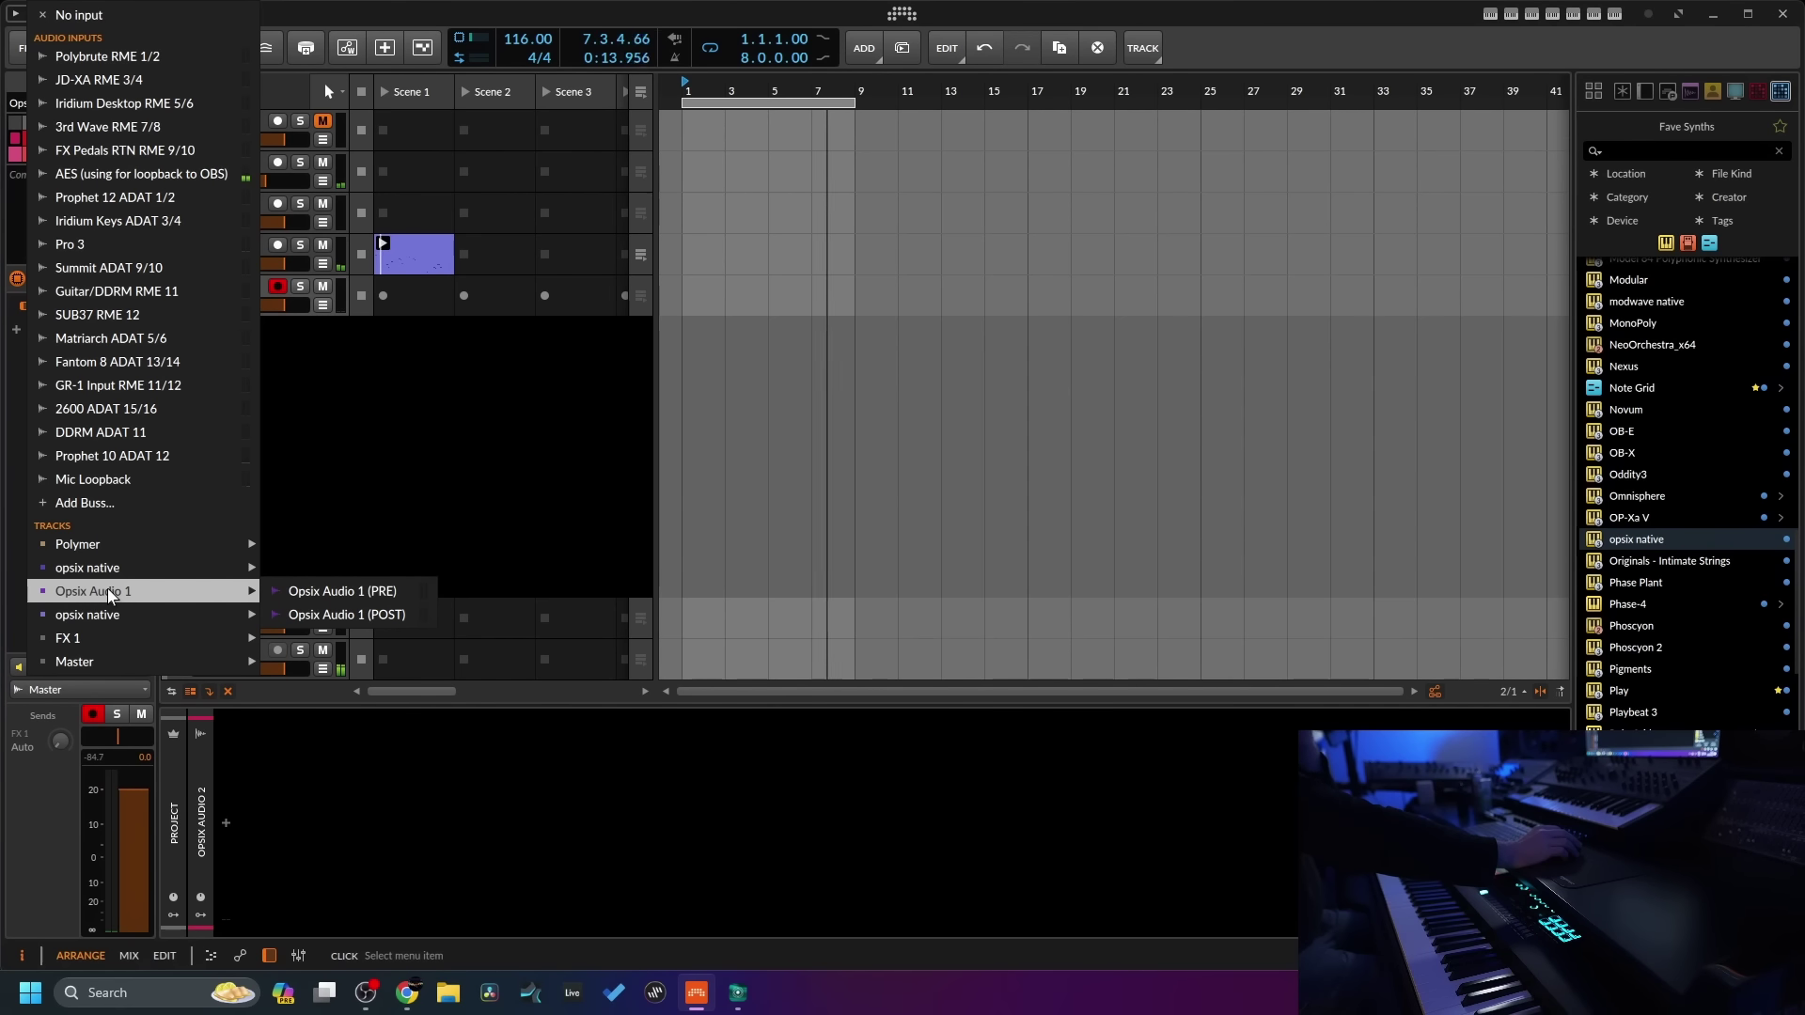
click(360, 639)
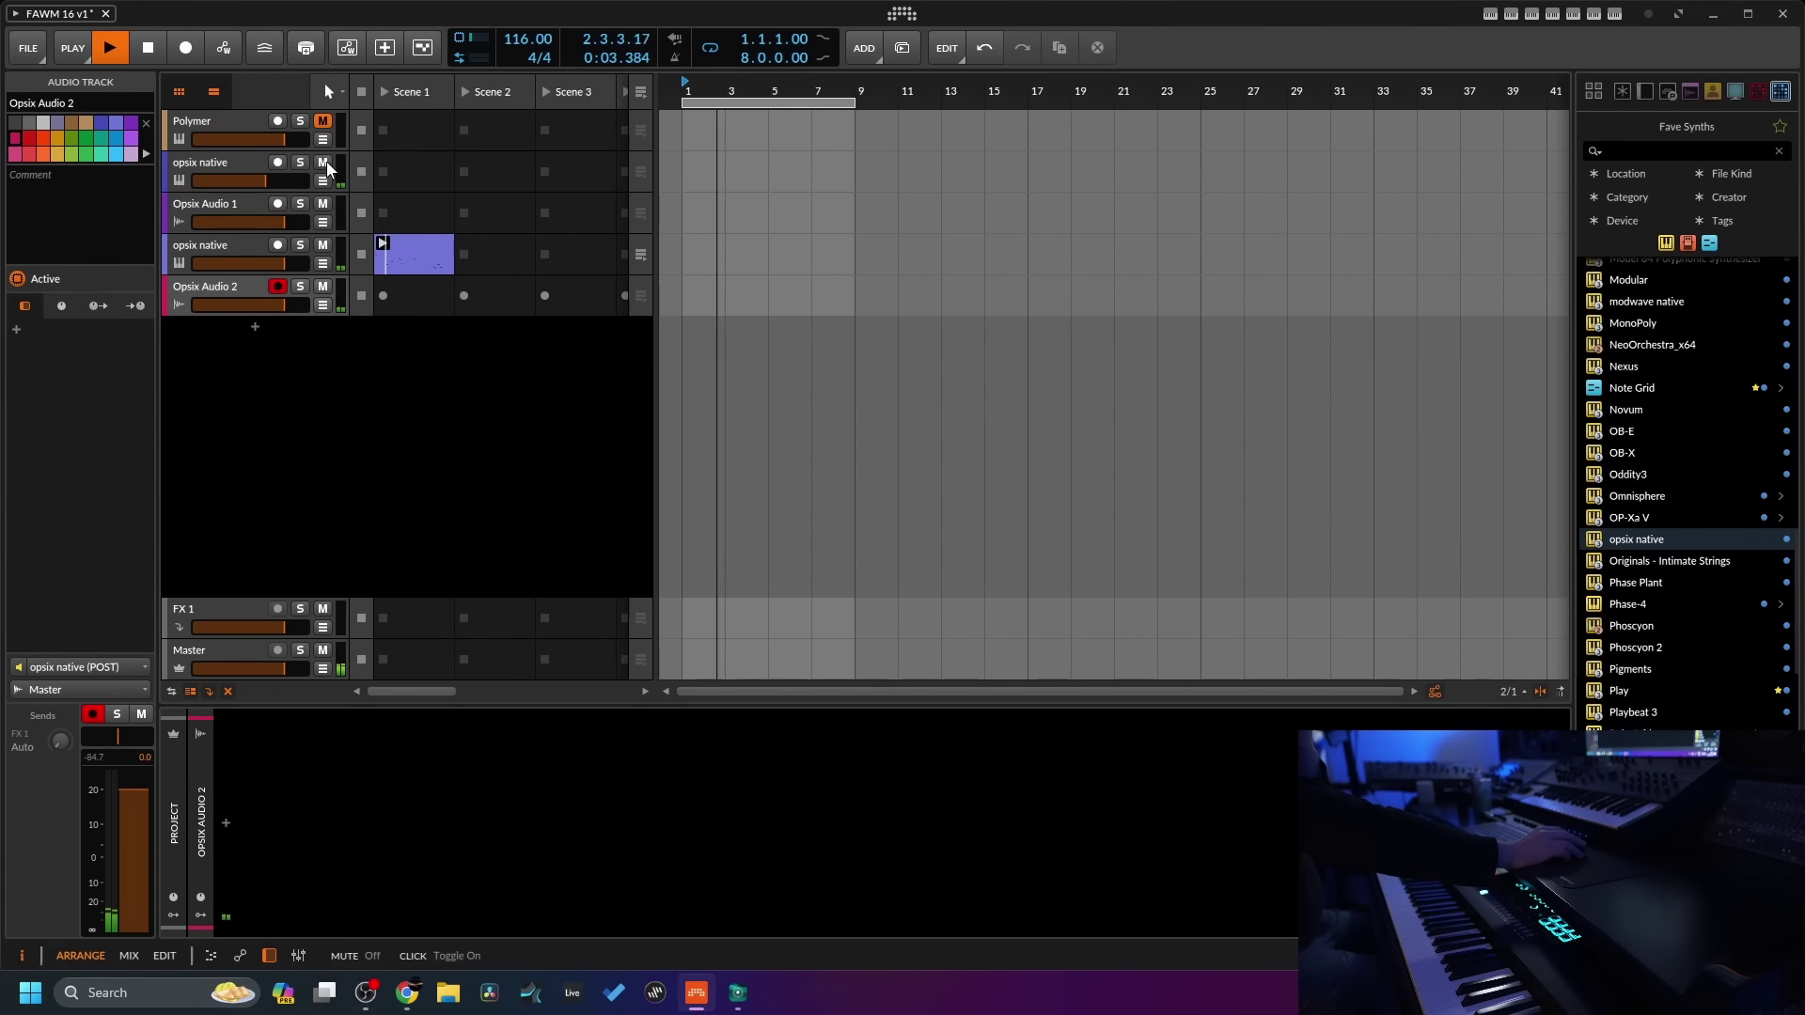
- Record-arm and mute both Opsix audio tracks, and start recording them in the arranger with looping off
click(279, 202)
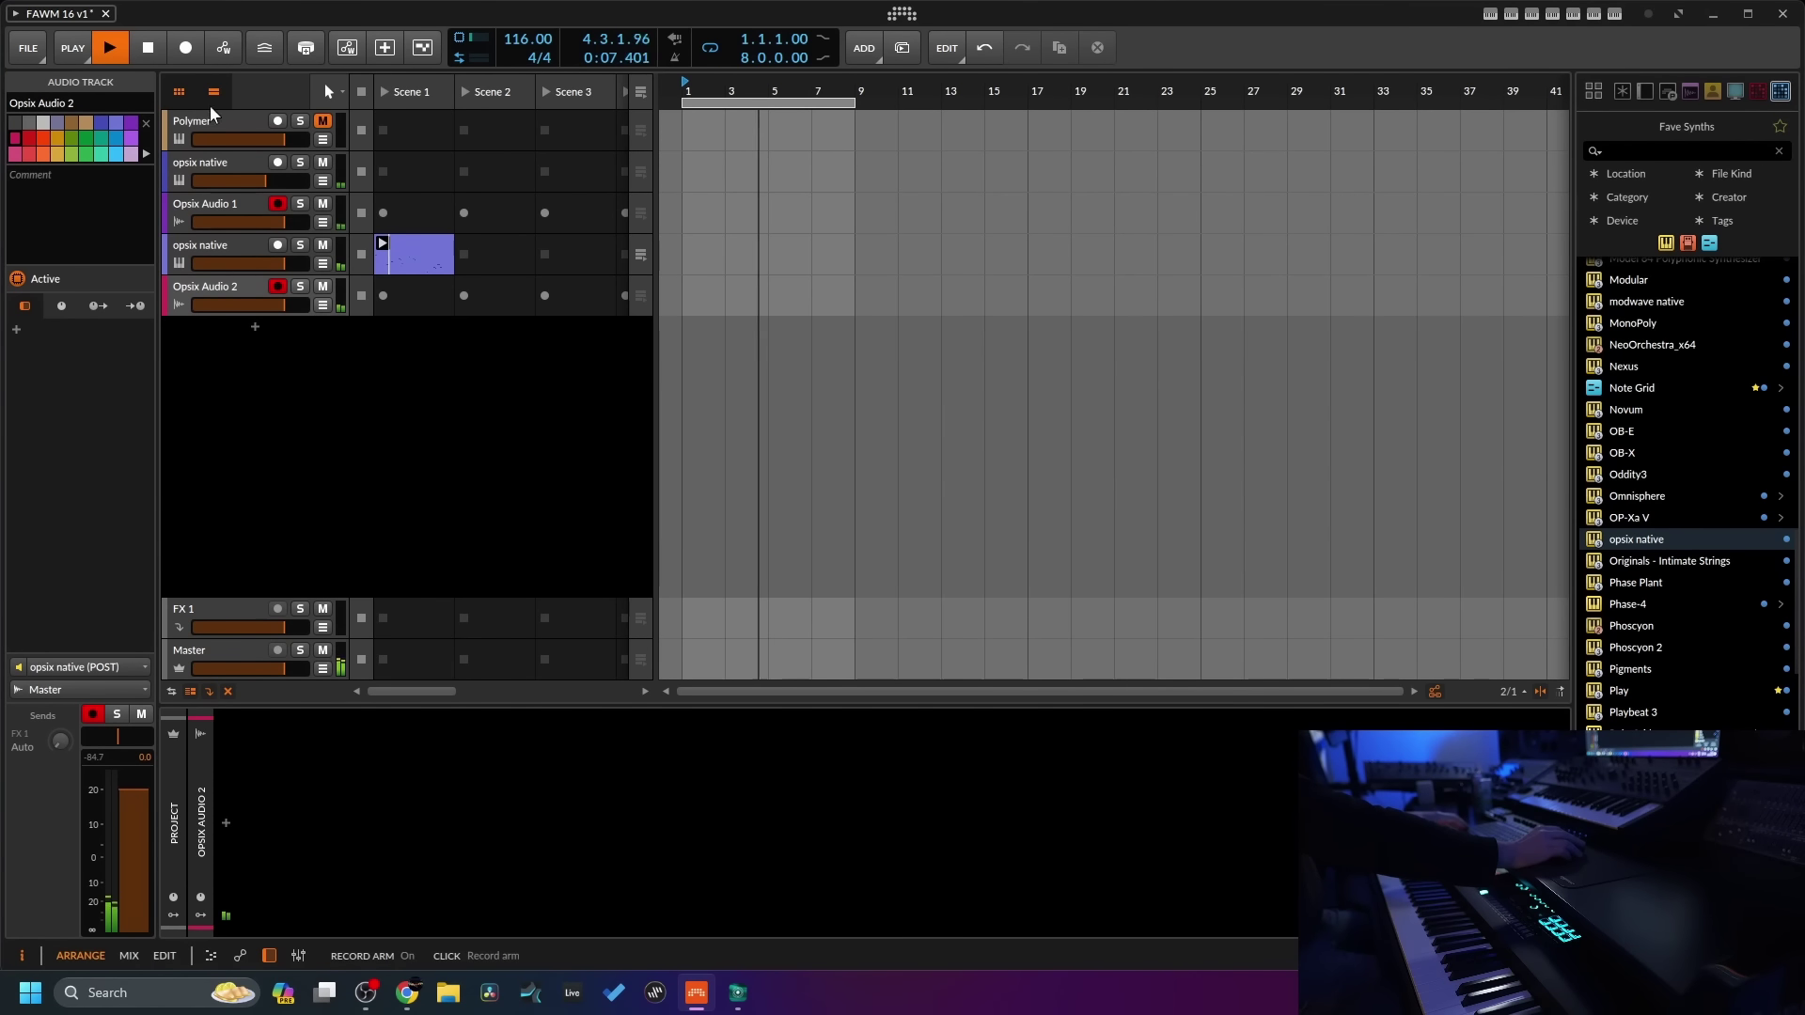
drag(317, 209, 323, 287)
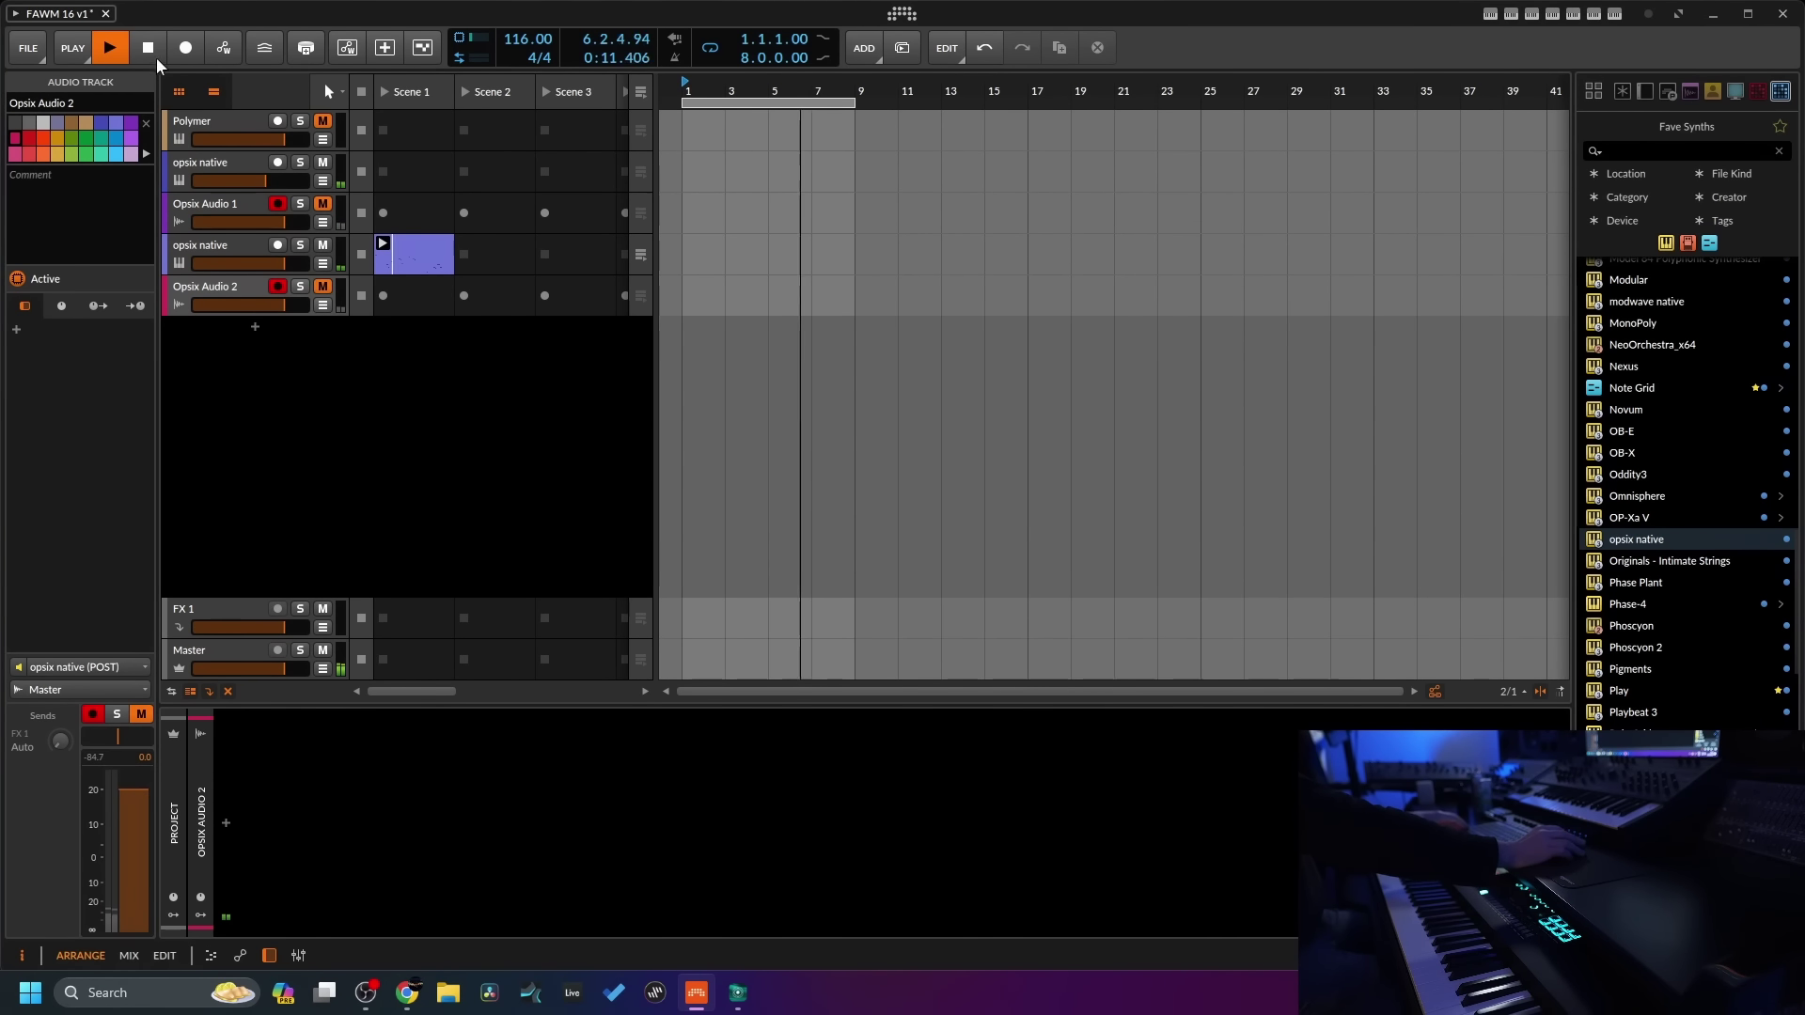
click(186, 48)
click(710, 48)
key(space)
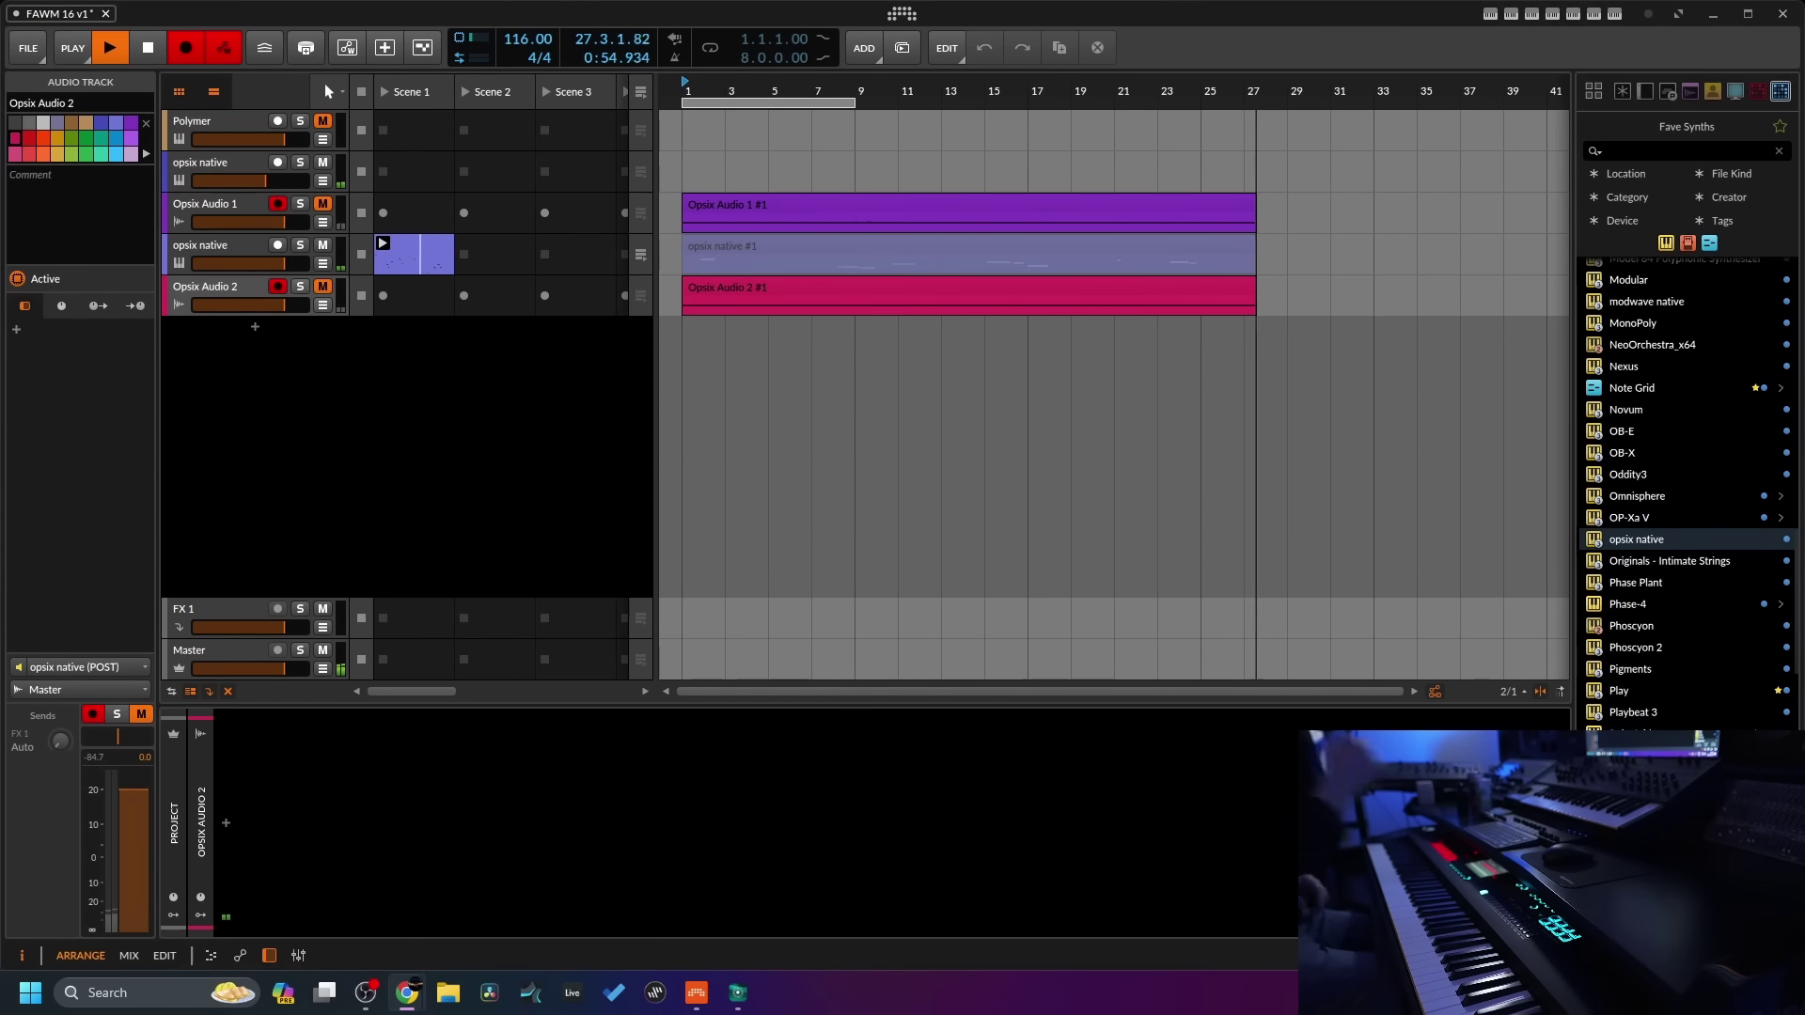
- Show the realtime ruler on the arranger timeline while the recording runs
right_click(1146, 75)
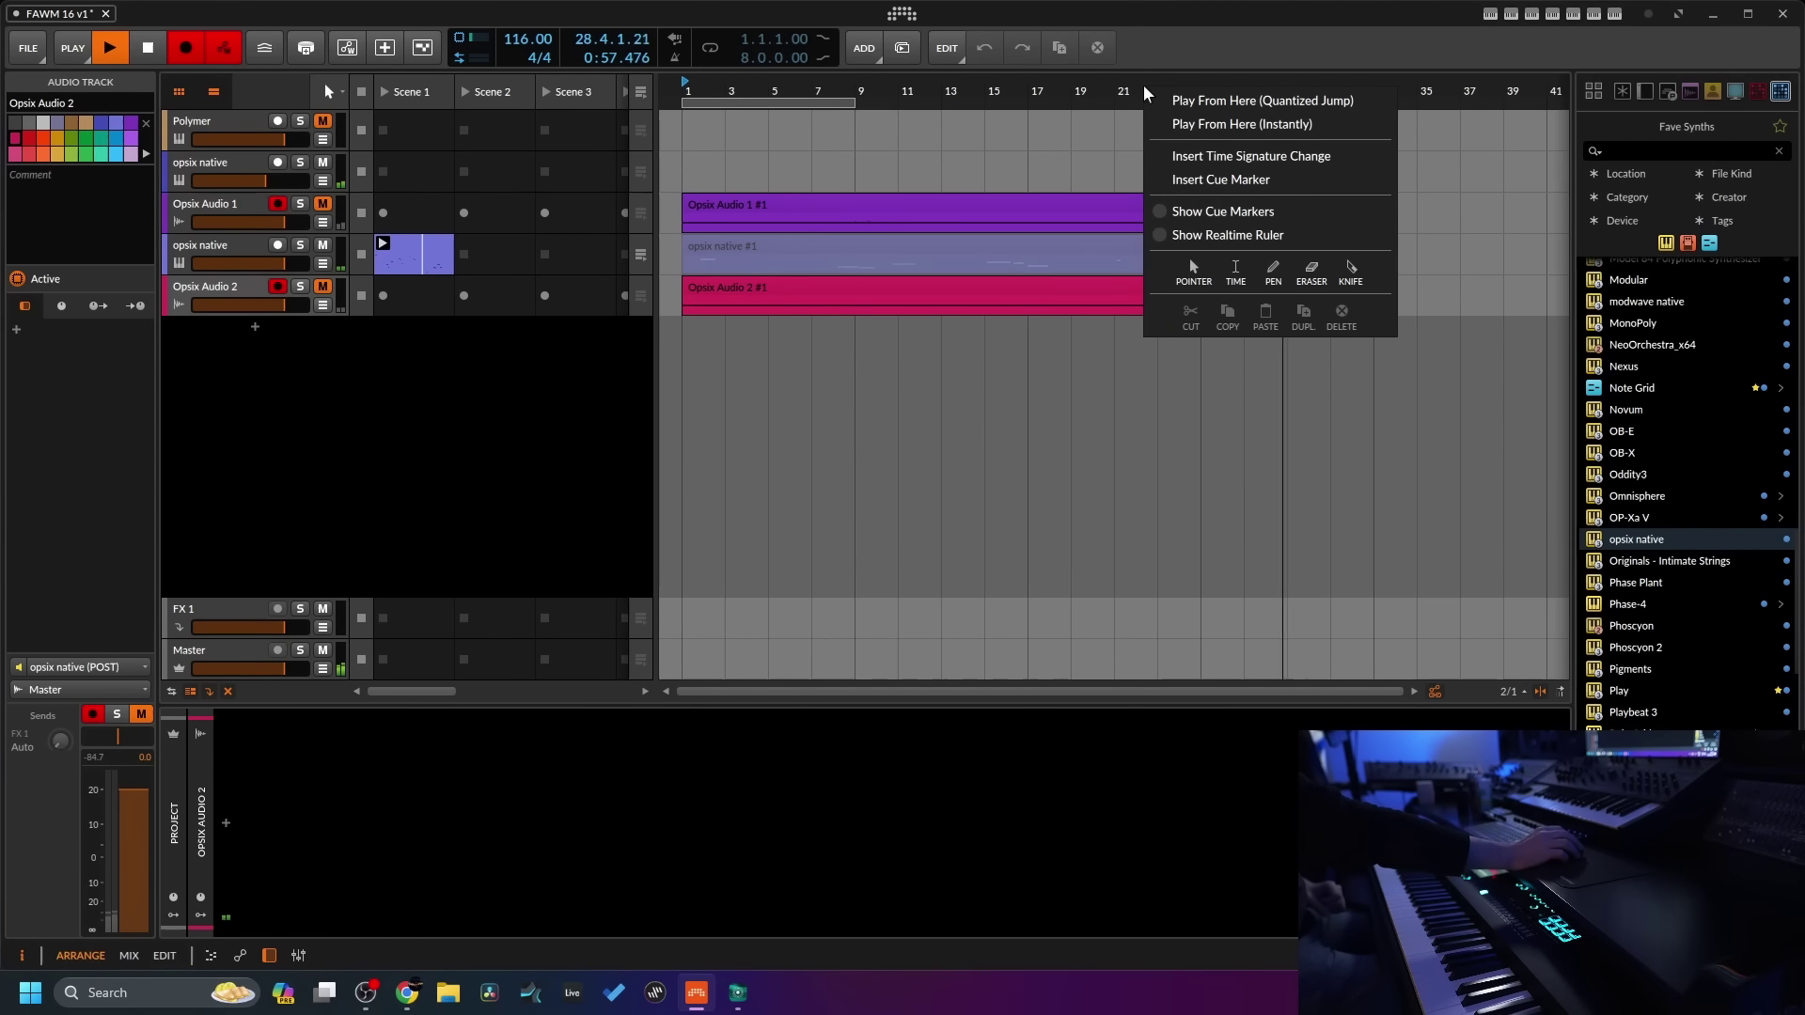
click(1251, 235)
drag(1177, 90, 985, 90)
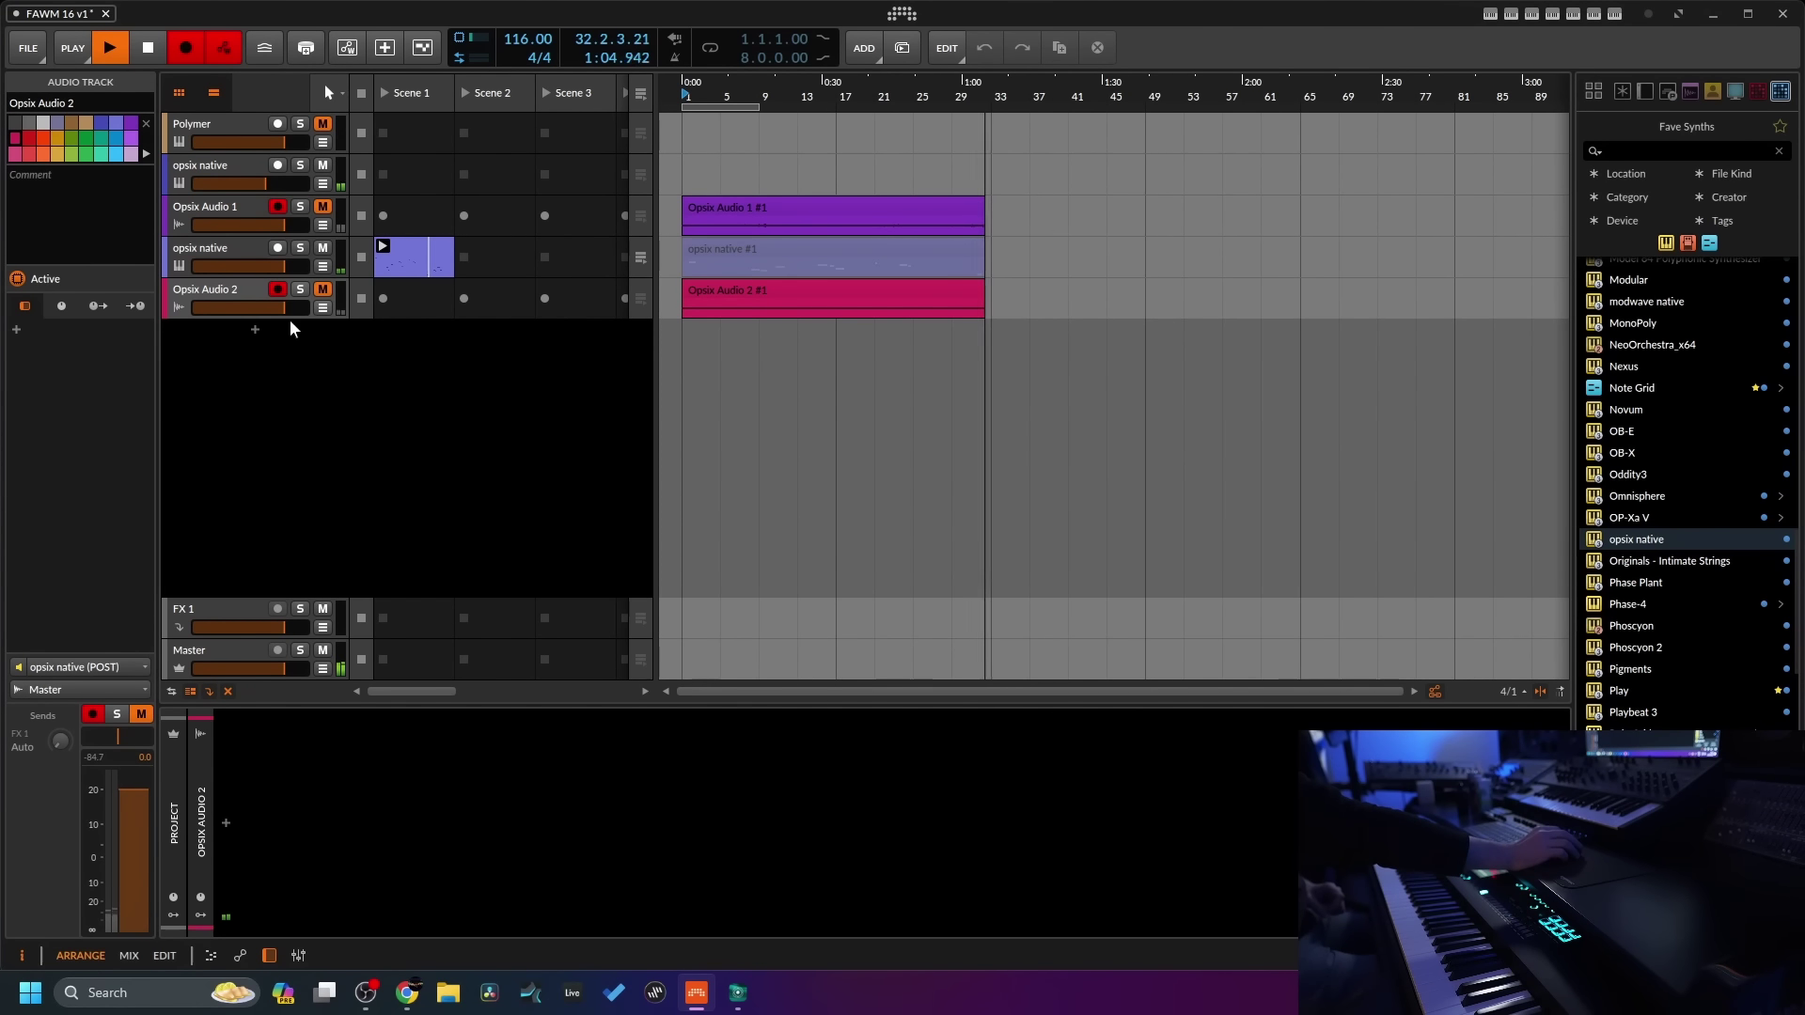
mouse_move(288, 319)
mouse_down()
mouse_move(273, 481)
mouse_move(283, 320)
mouse_up()
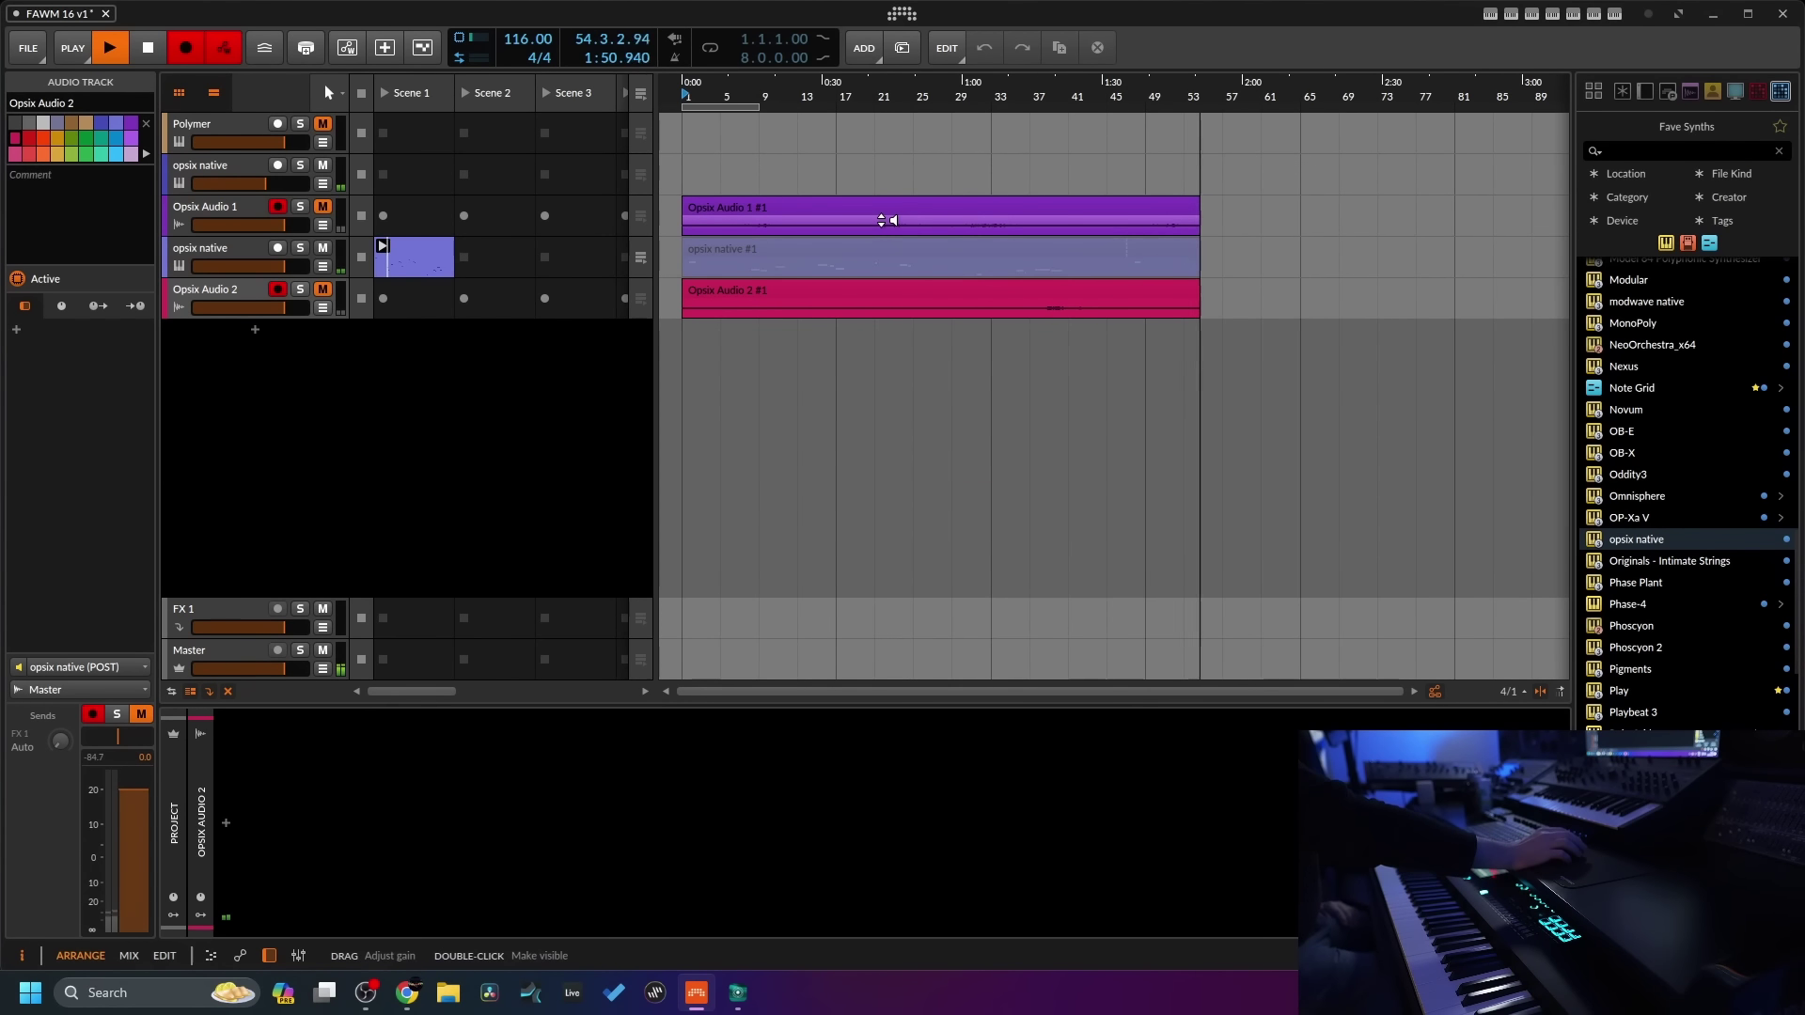
drag(1165, 90, 1165, 99)
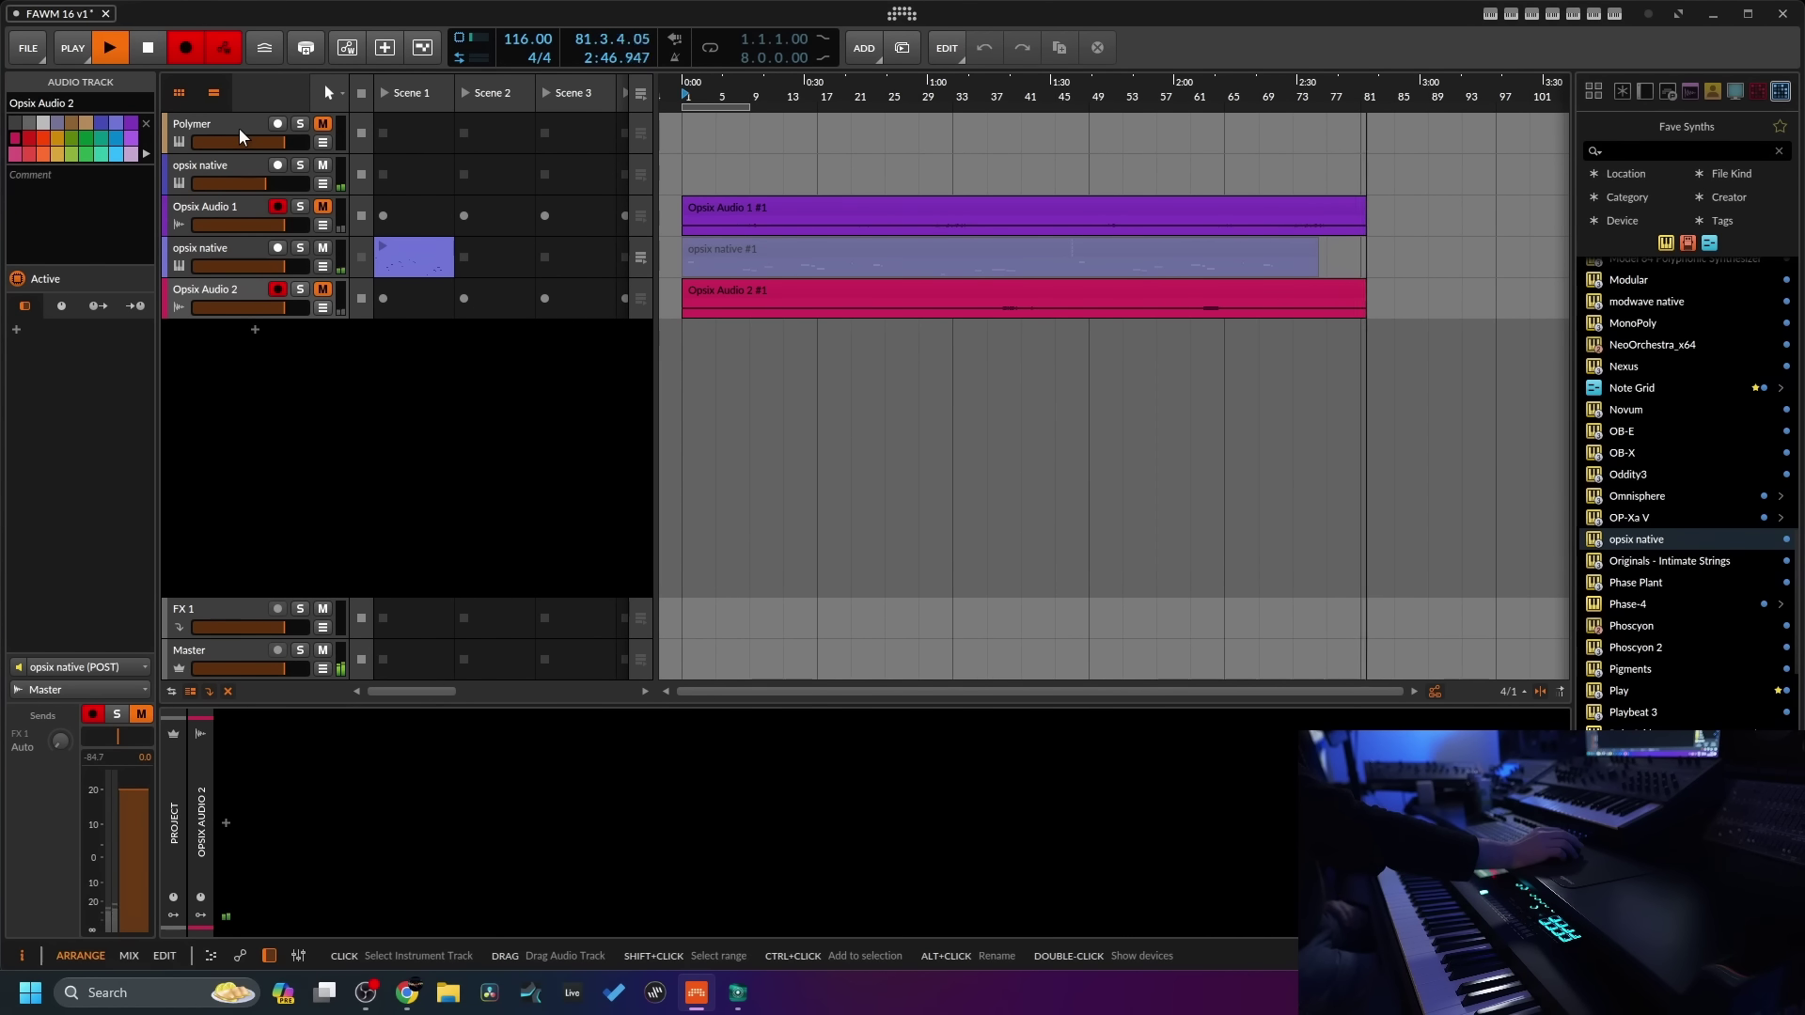
- Delete the recorded note clip on the second opsix native track from the arranger and stop the recording
click(694, 246)
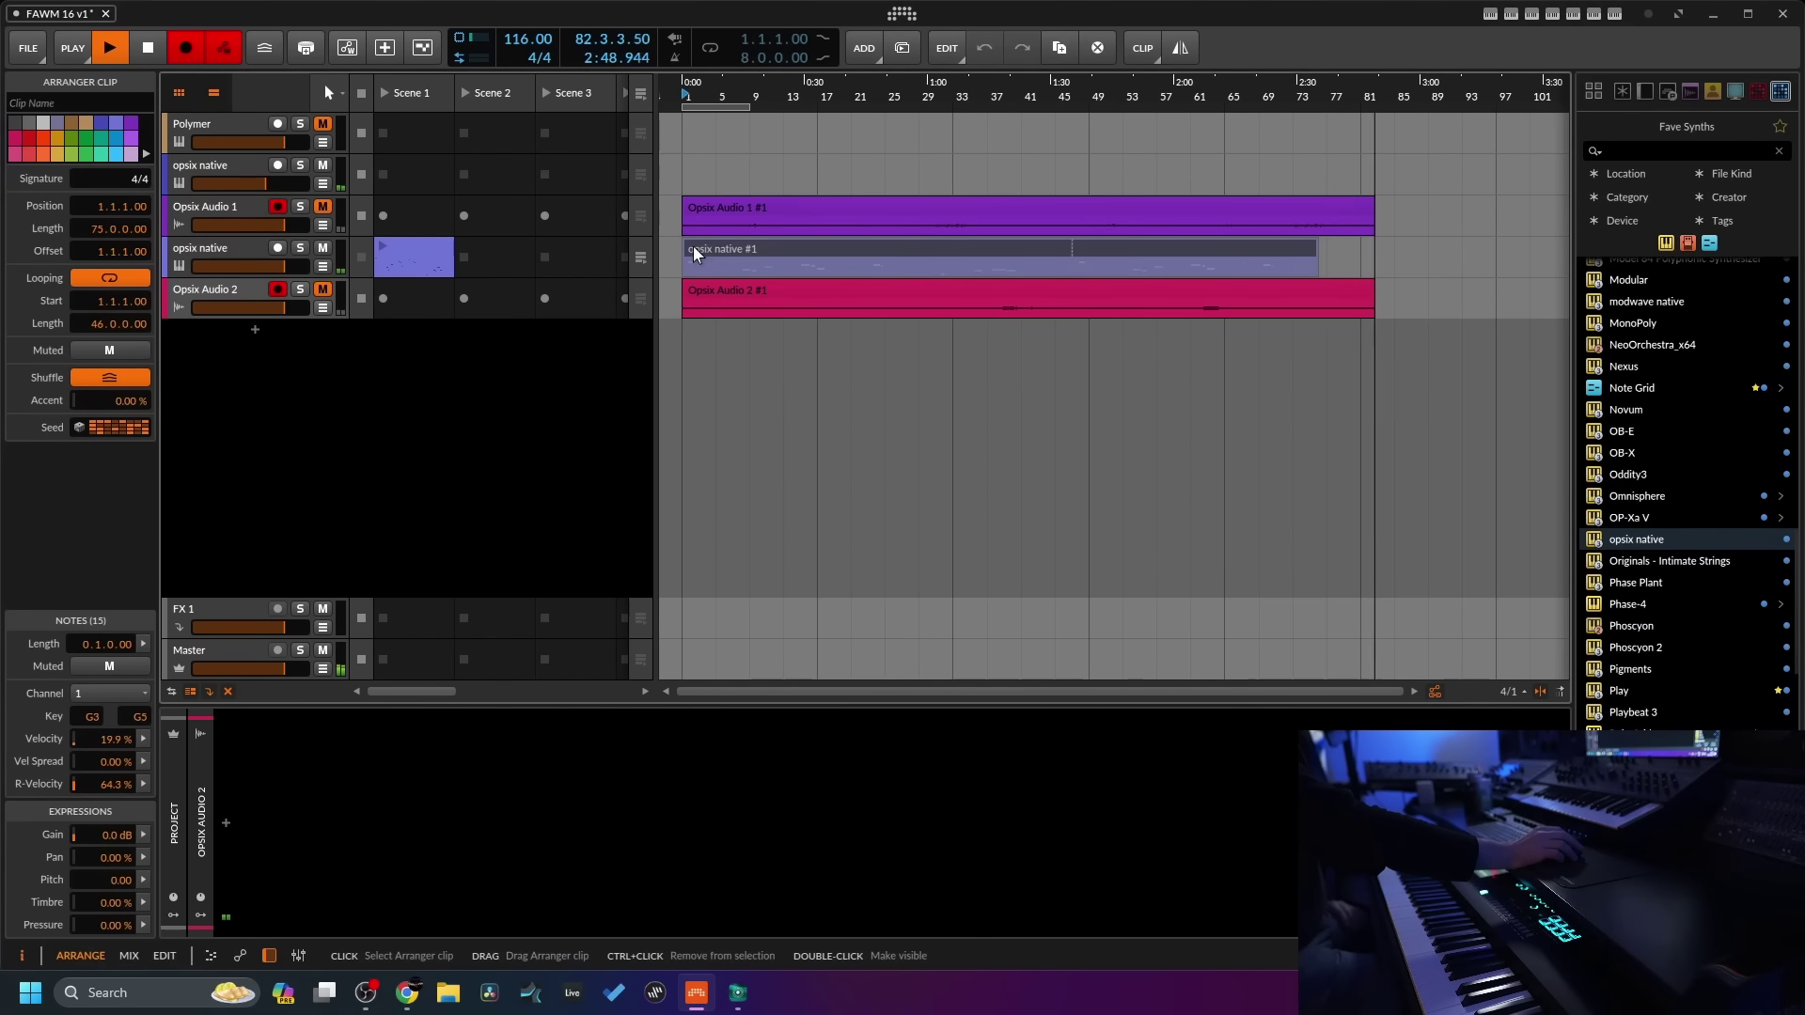
key(Delete)
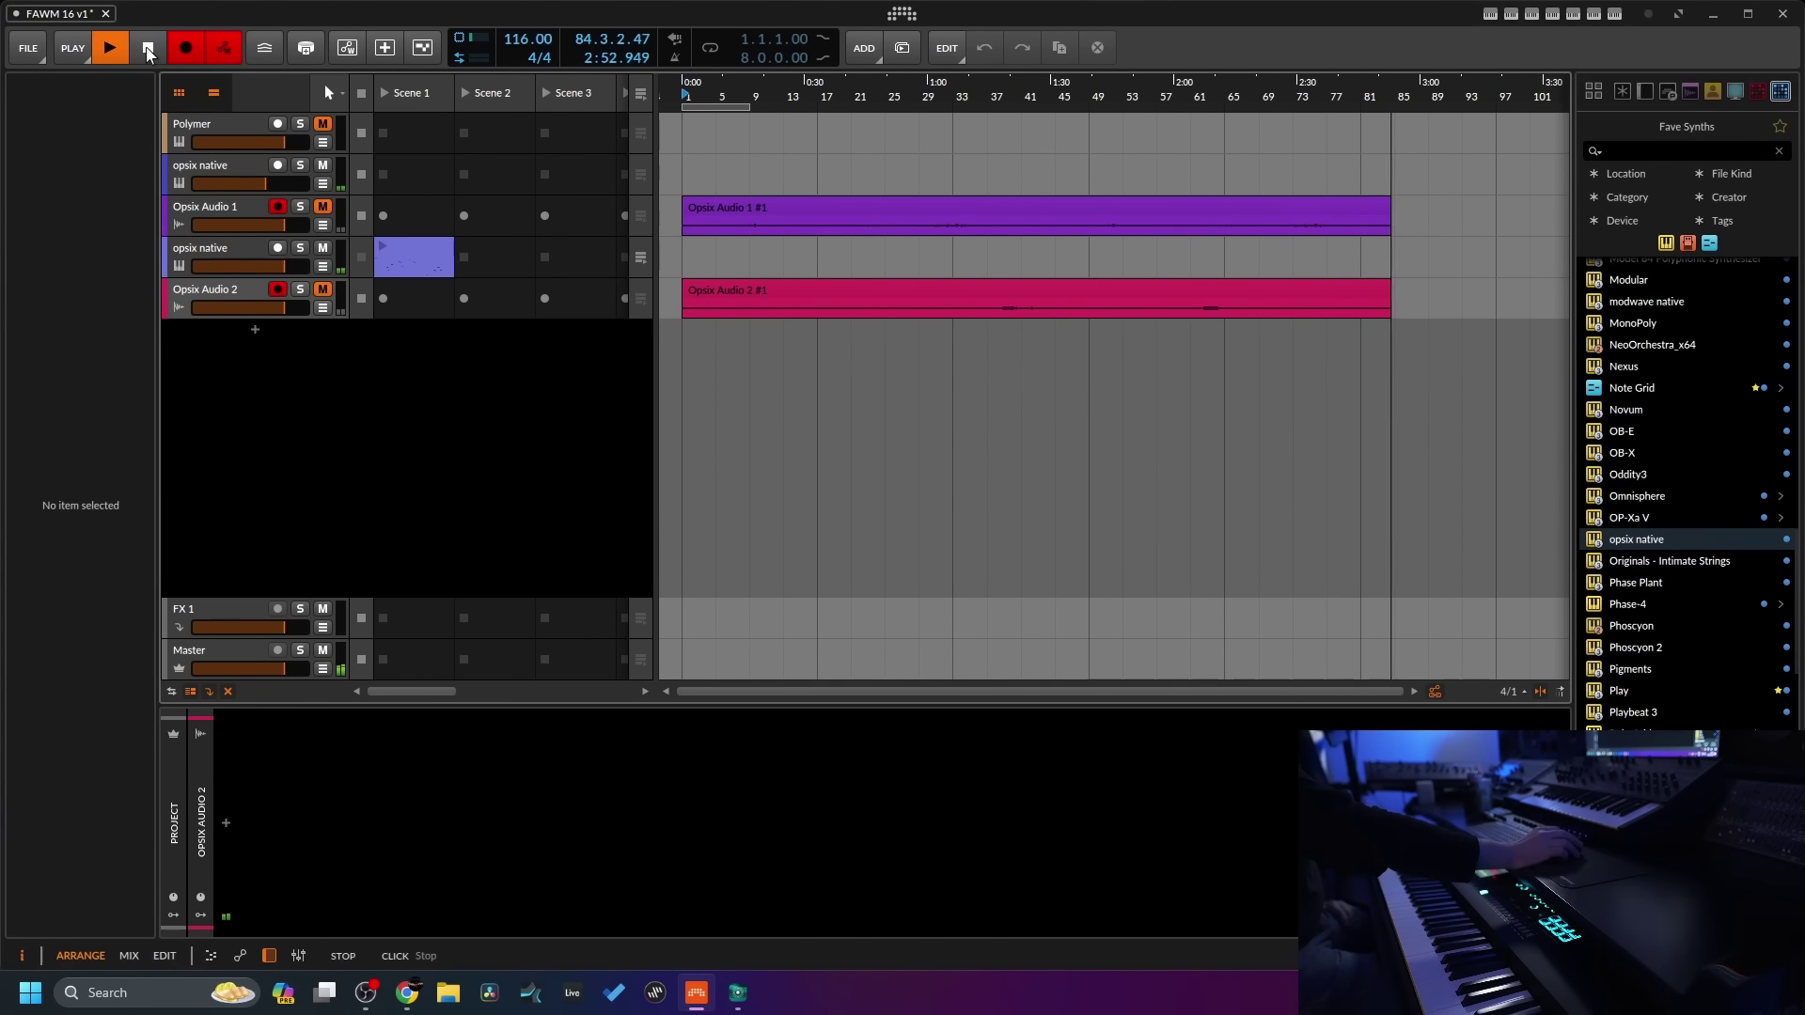
click(148, 49)
- Delete the second opsix native track's Scene 1 clip and reorder the tracks so both audio tracks sit together below both opsix native tracks
drag(239, 290, 244, 246)
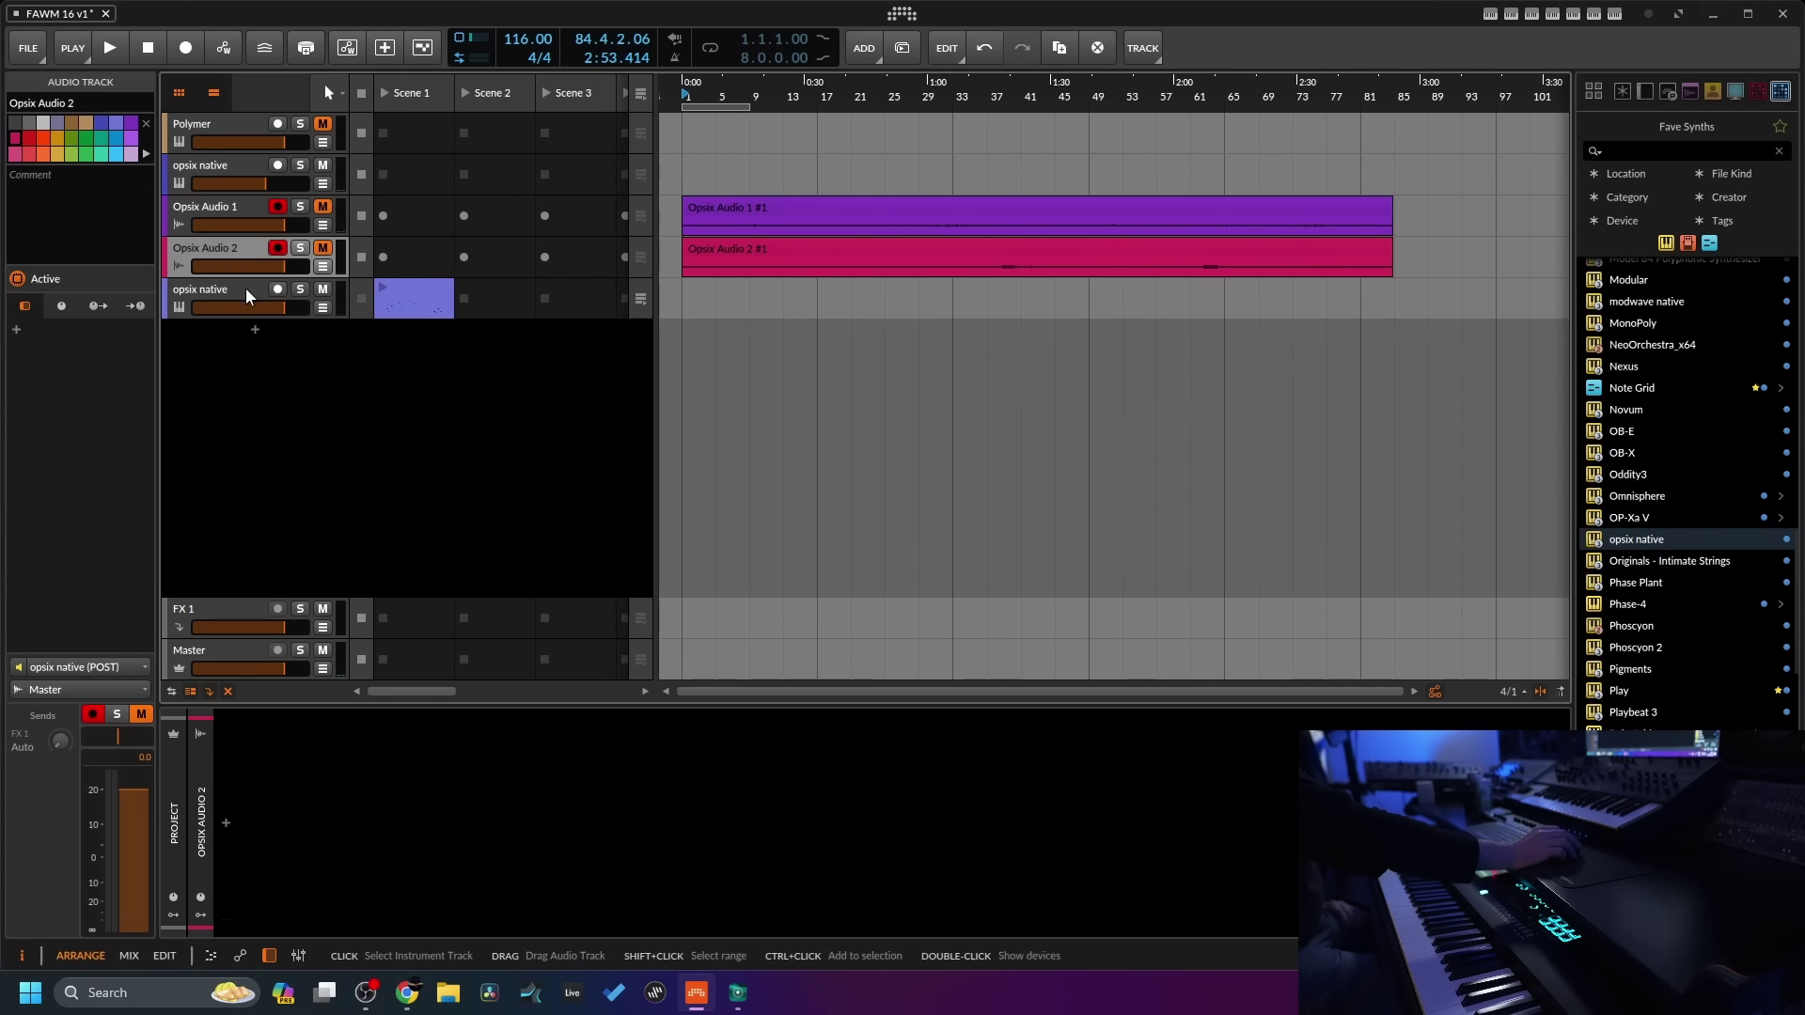
click(246, 287)
click(411, 297)
key(Delete)
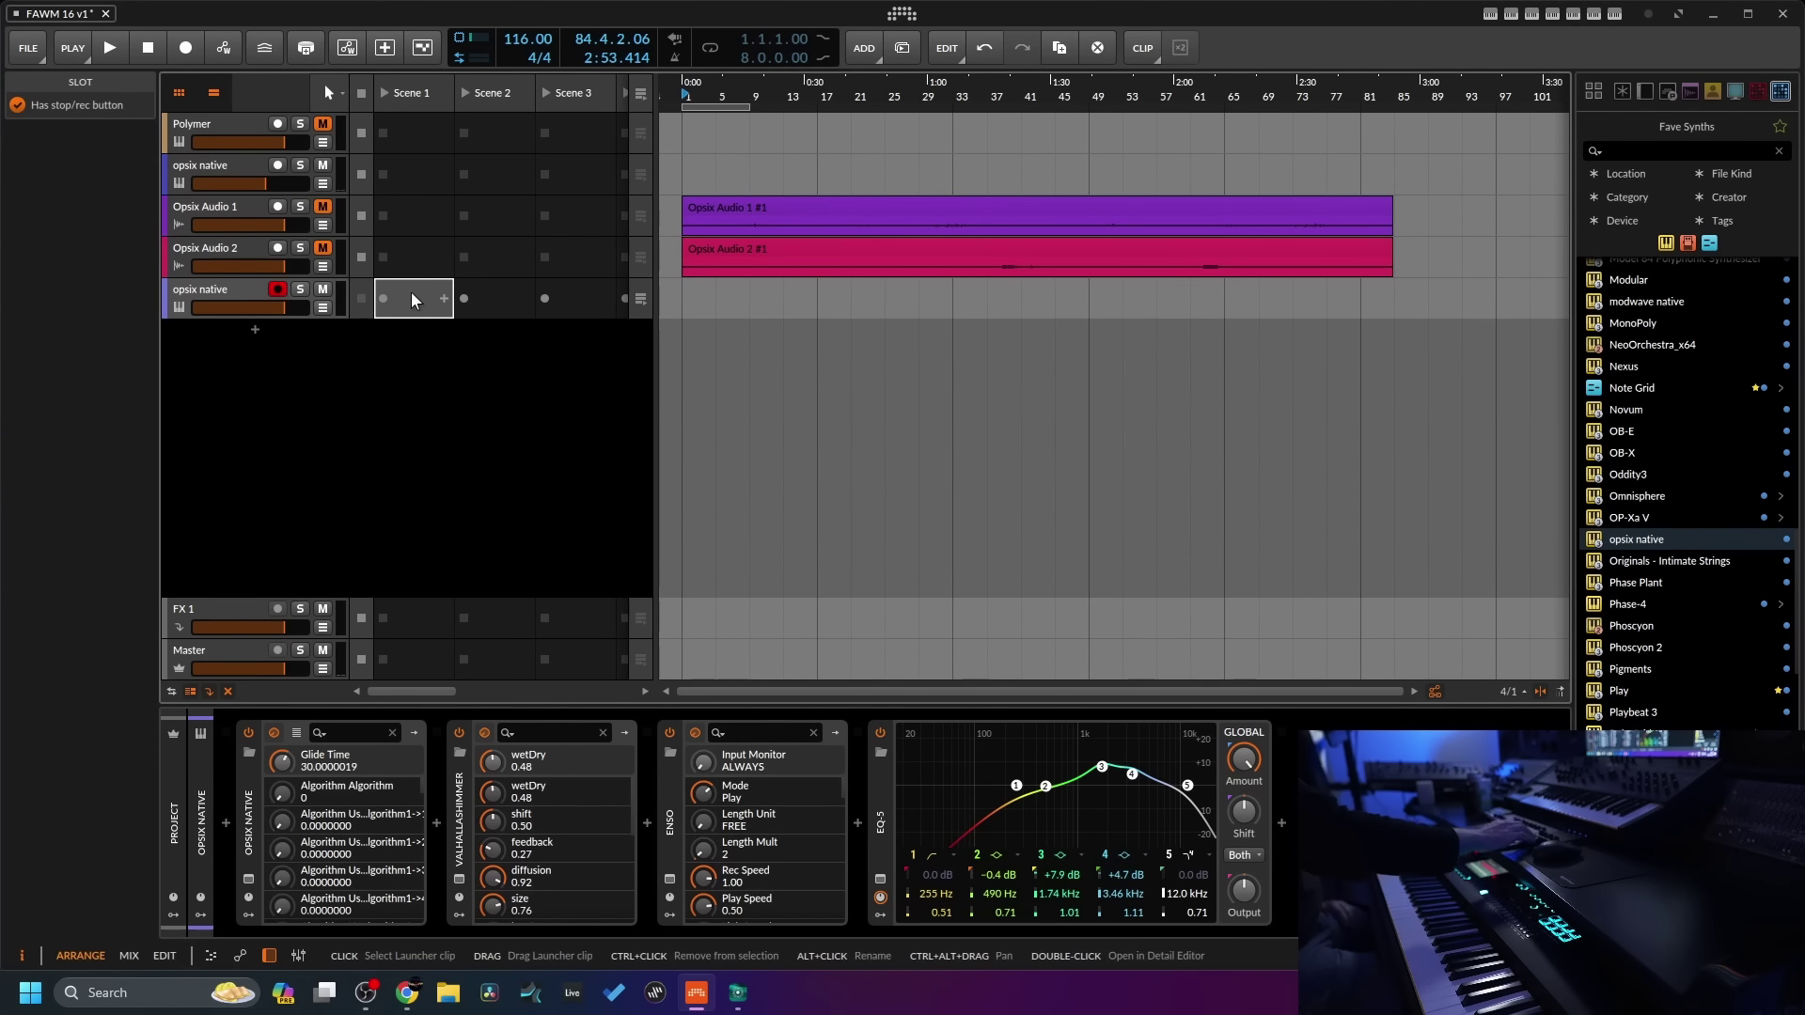
drag(235, 291, 239, 215)
- Group Opsix Audio 1 and Opsix Audio 2 as "Ambient Bed" and place the group directly below Polymer
click(240, 255)
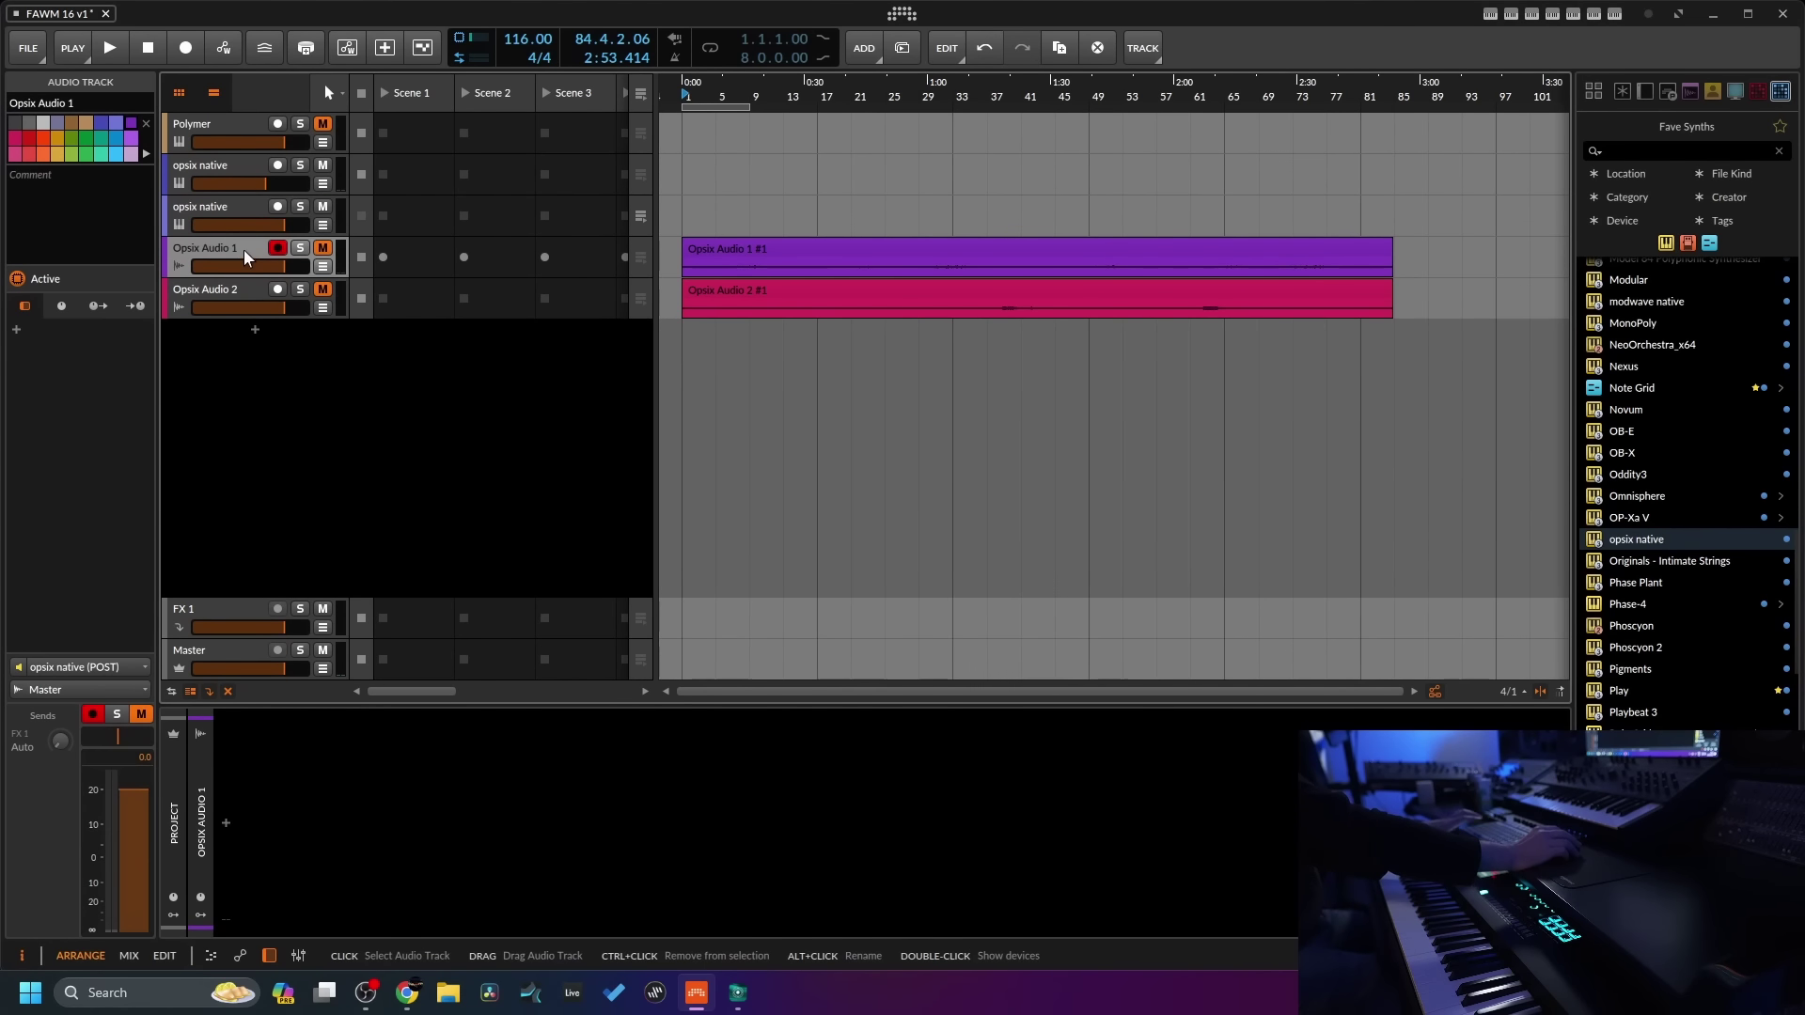
ctrl+click(227, 290)
right_click(224, 297)
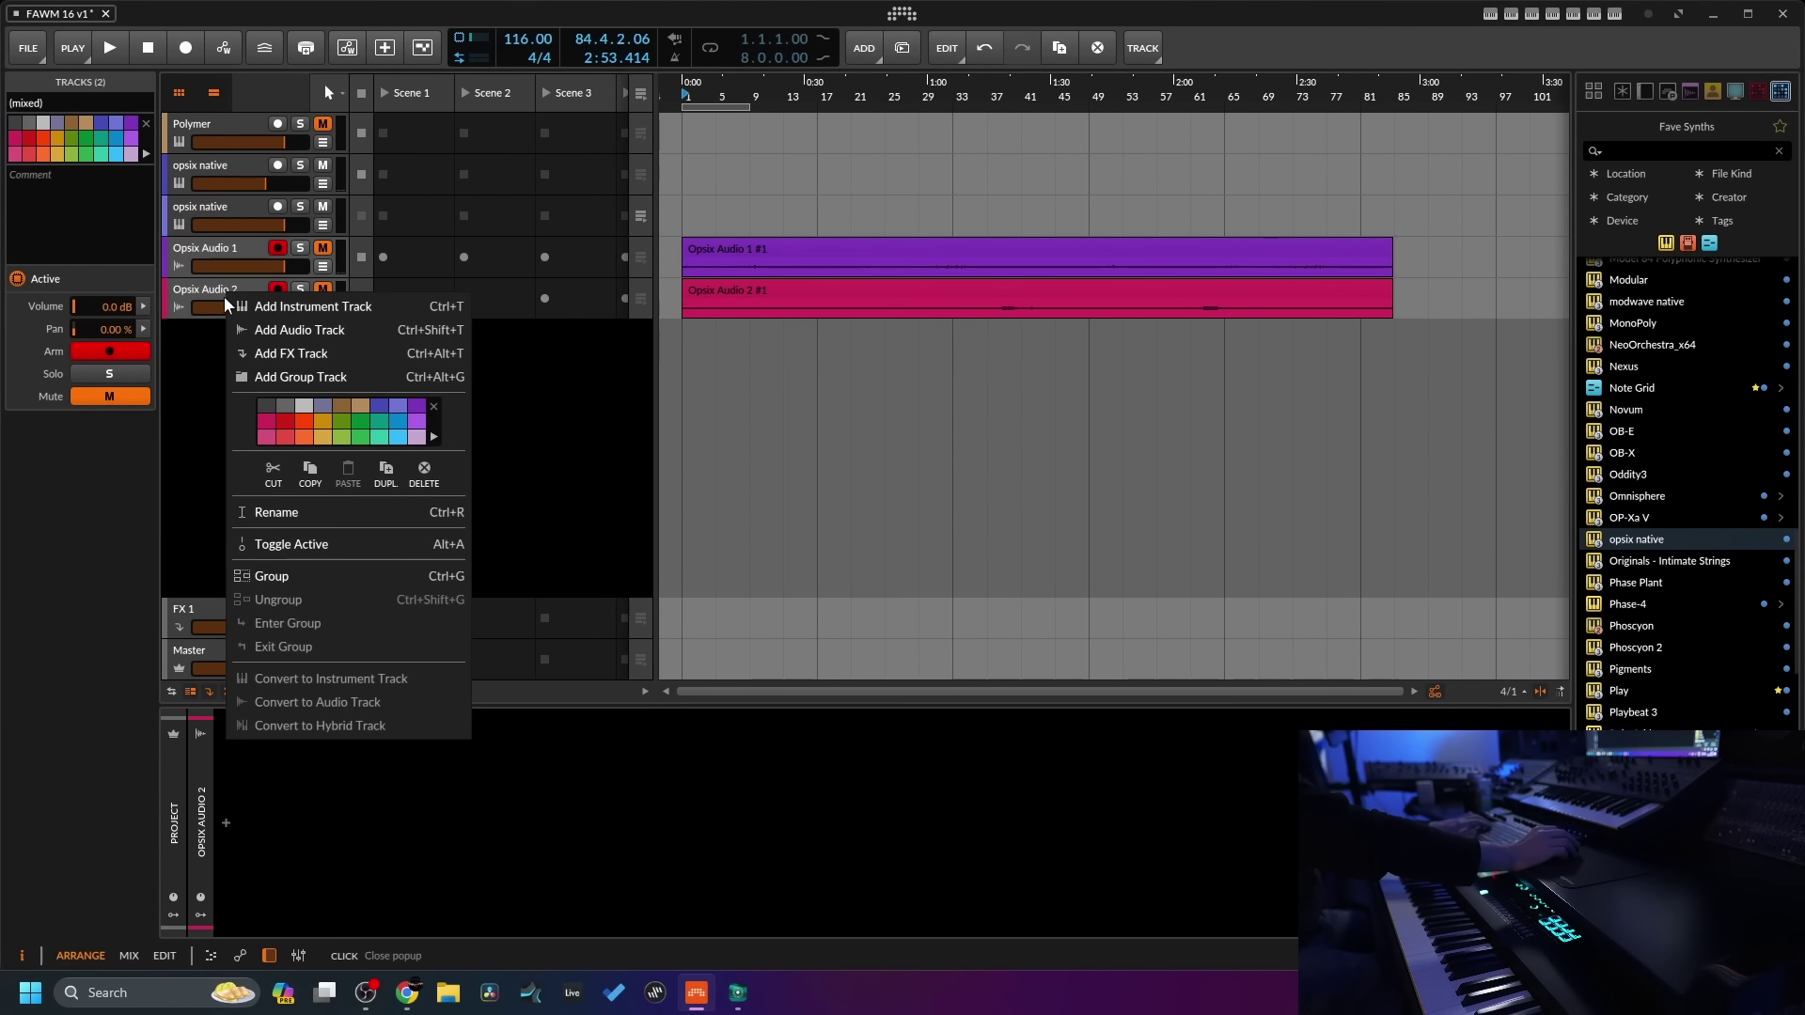
click(266, 578)
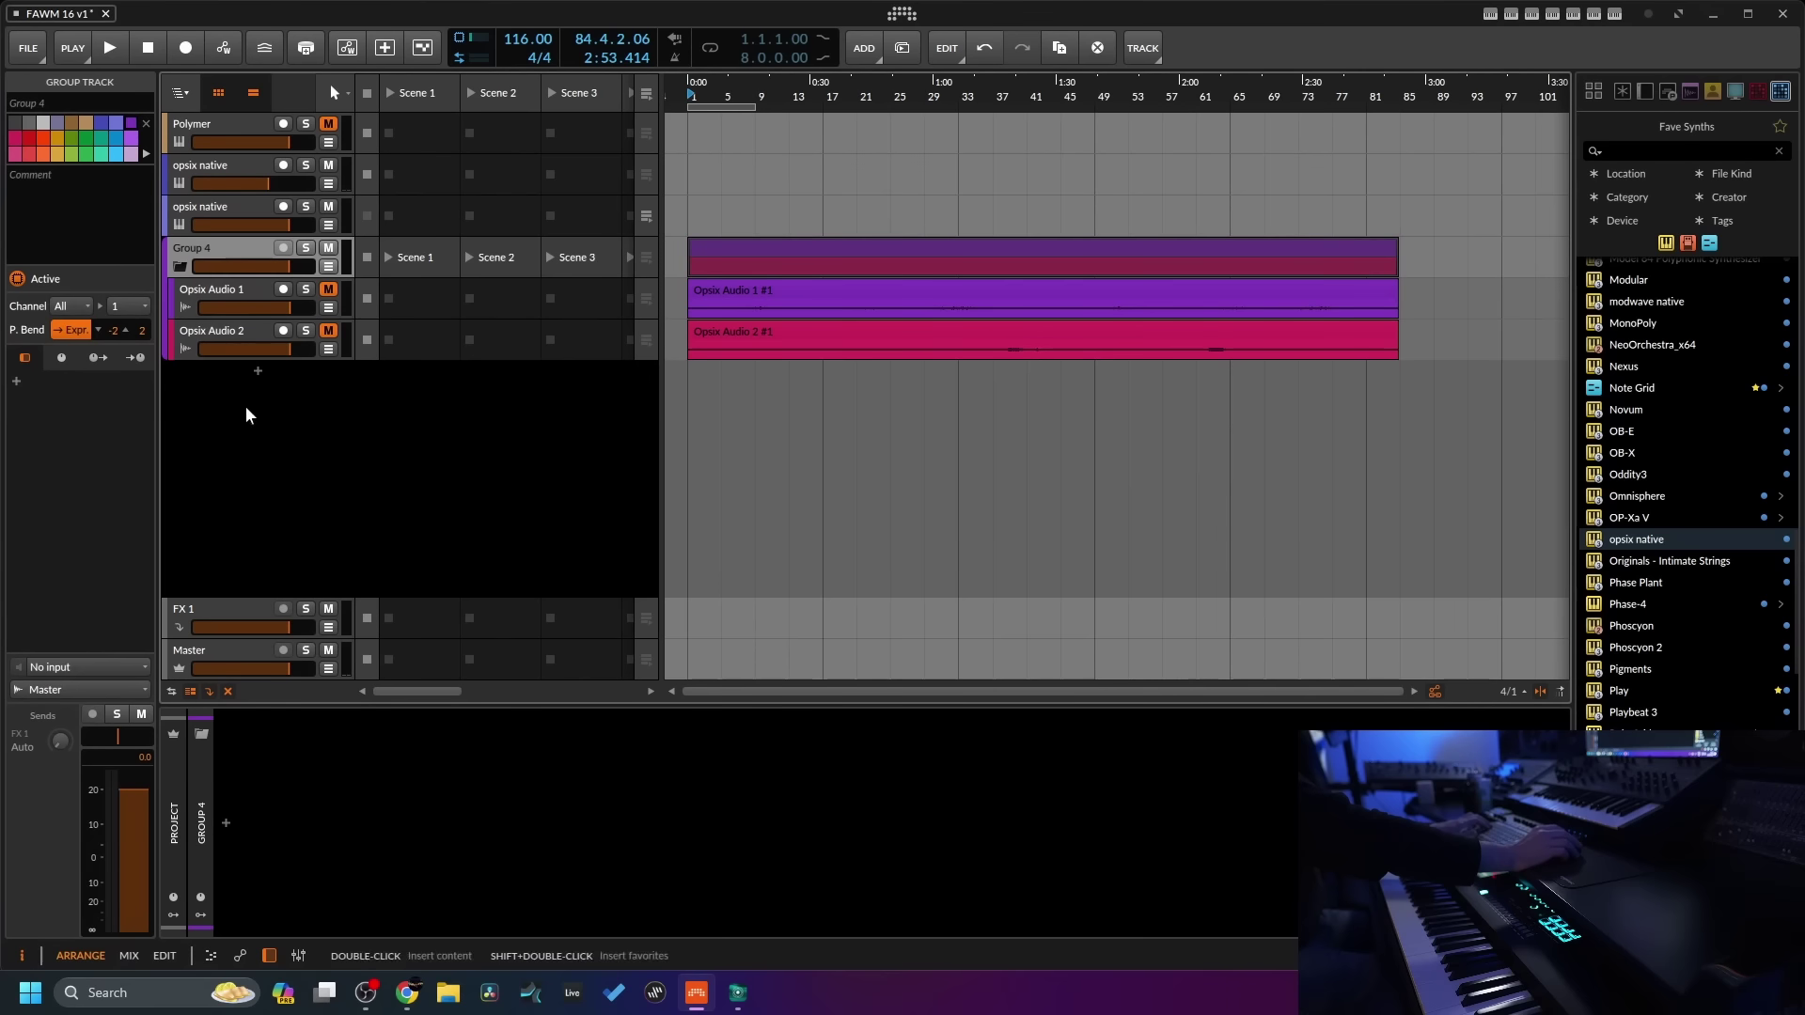
click(94, 104)
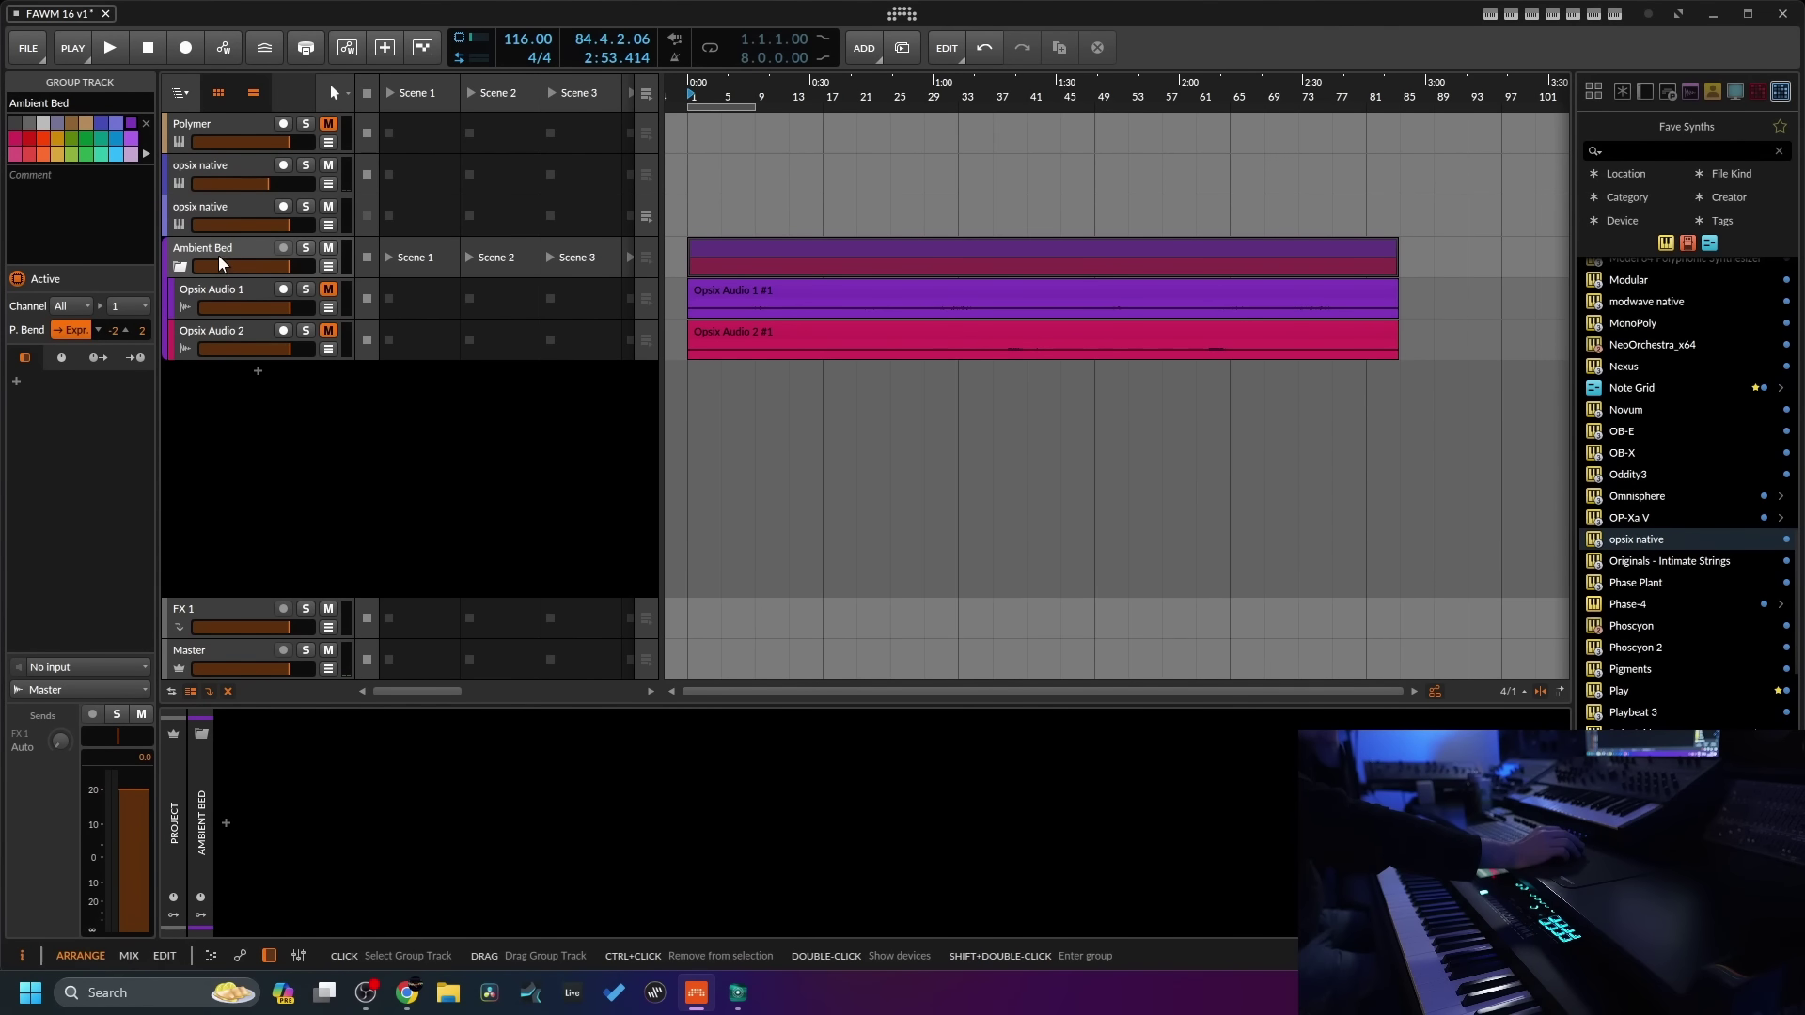
drag(224, 251, 238, 173)
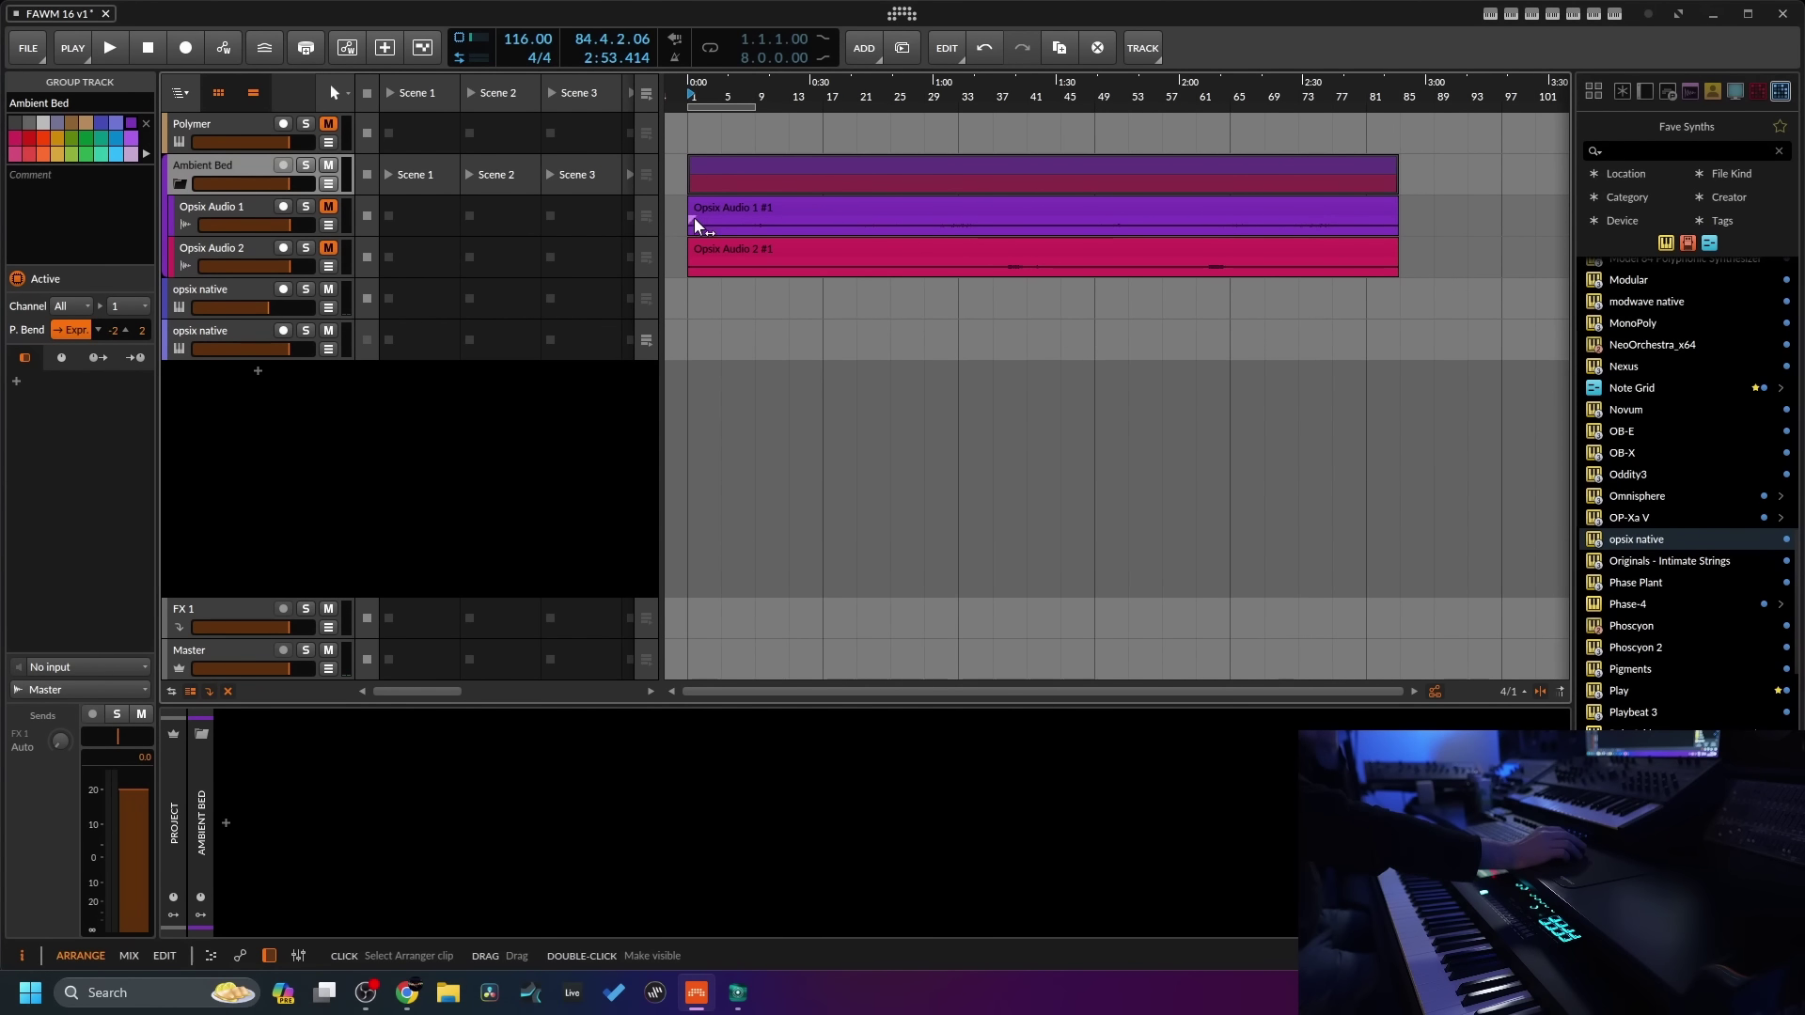
- Unmute both Opsix audio tracks and duplicate Opsix Audio 1 inside the Ambient Bed group
drag(692, 220, 726, 262)
click(230, 209)
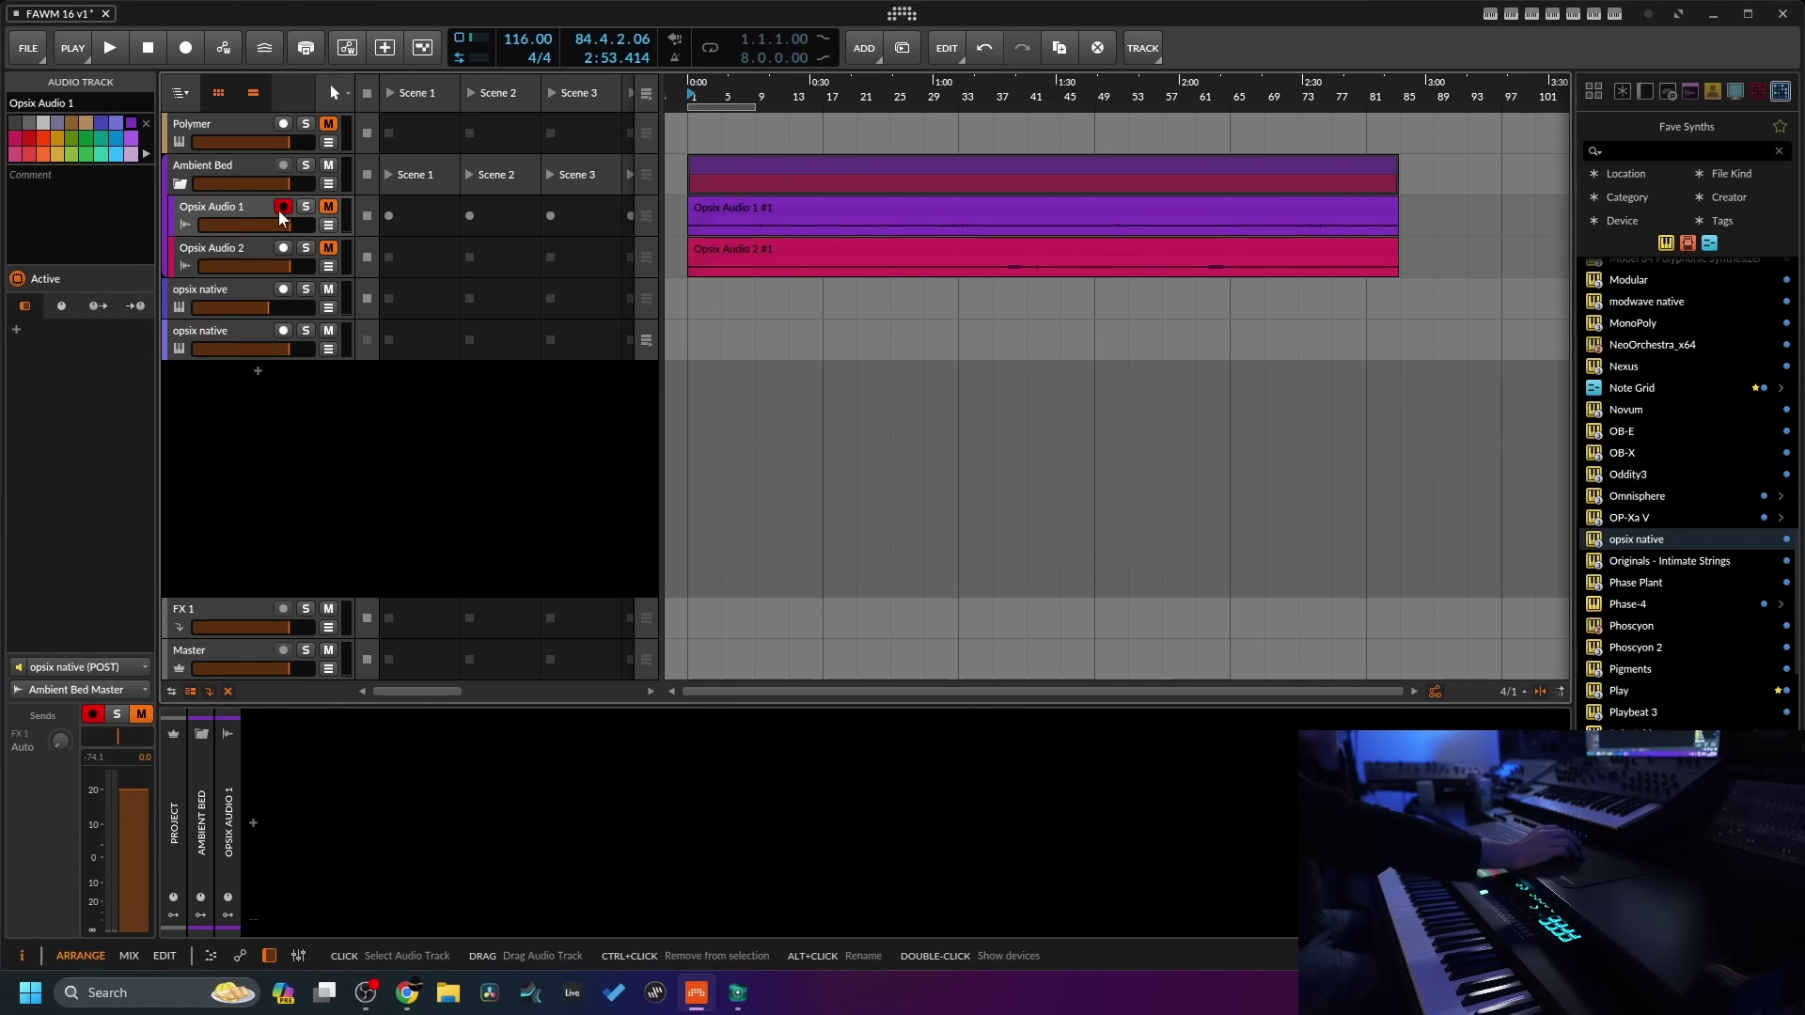
click(328, 208)
right_click(222, 207)
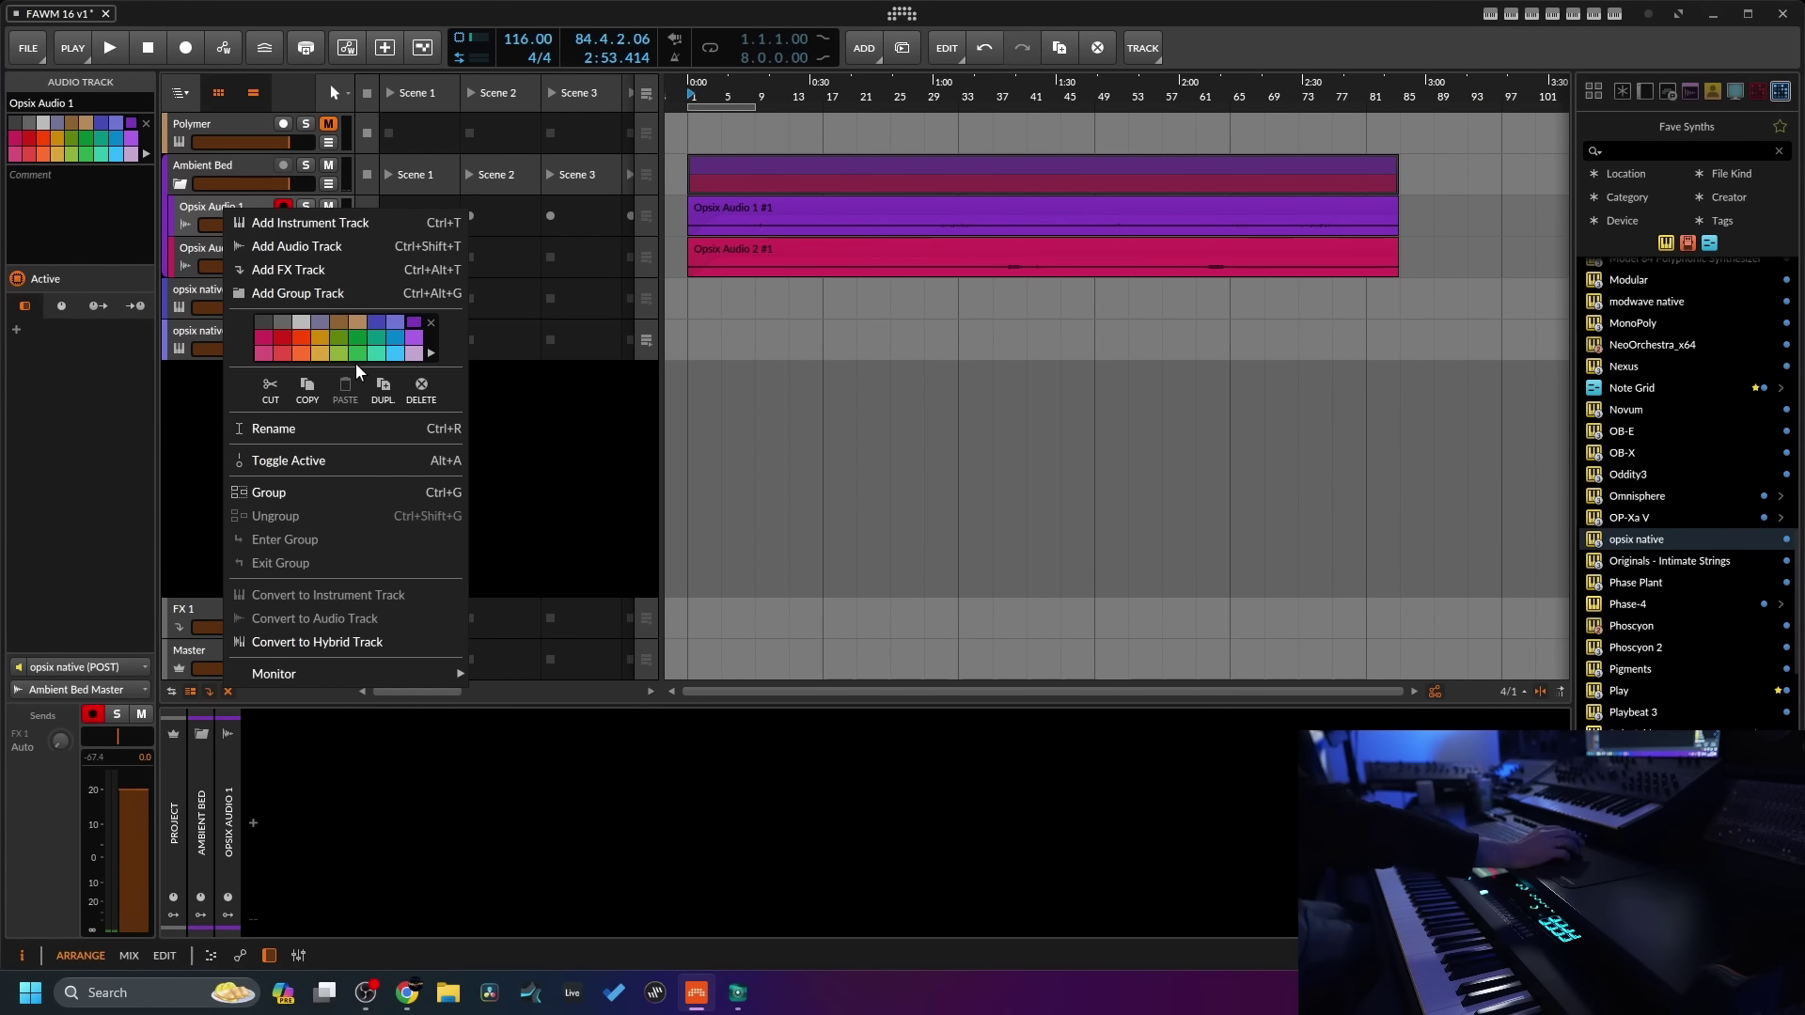
click(379, 389)
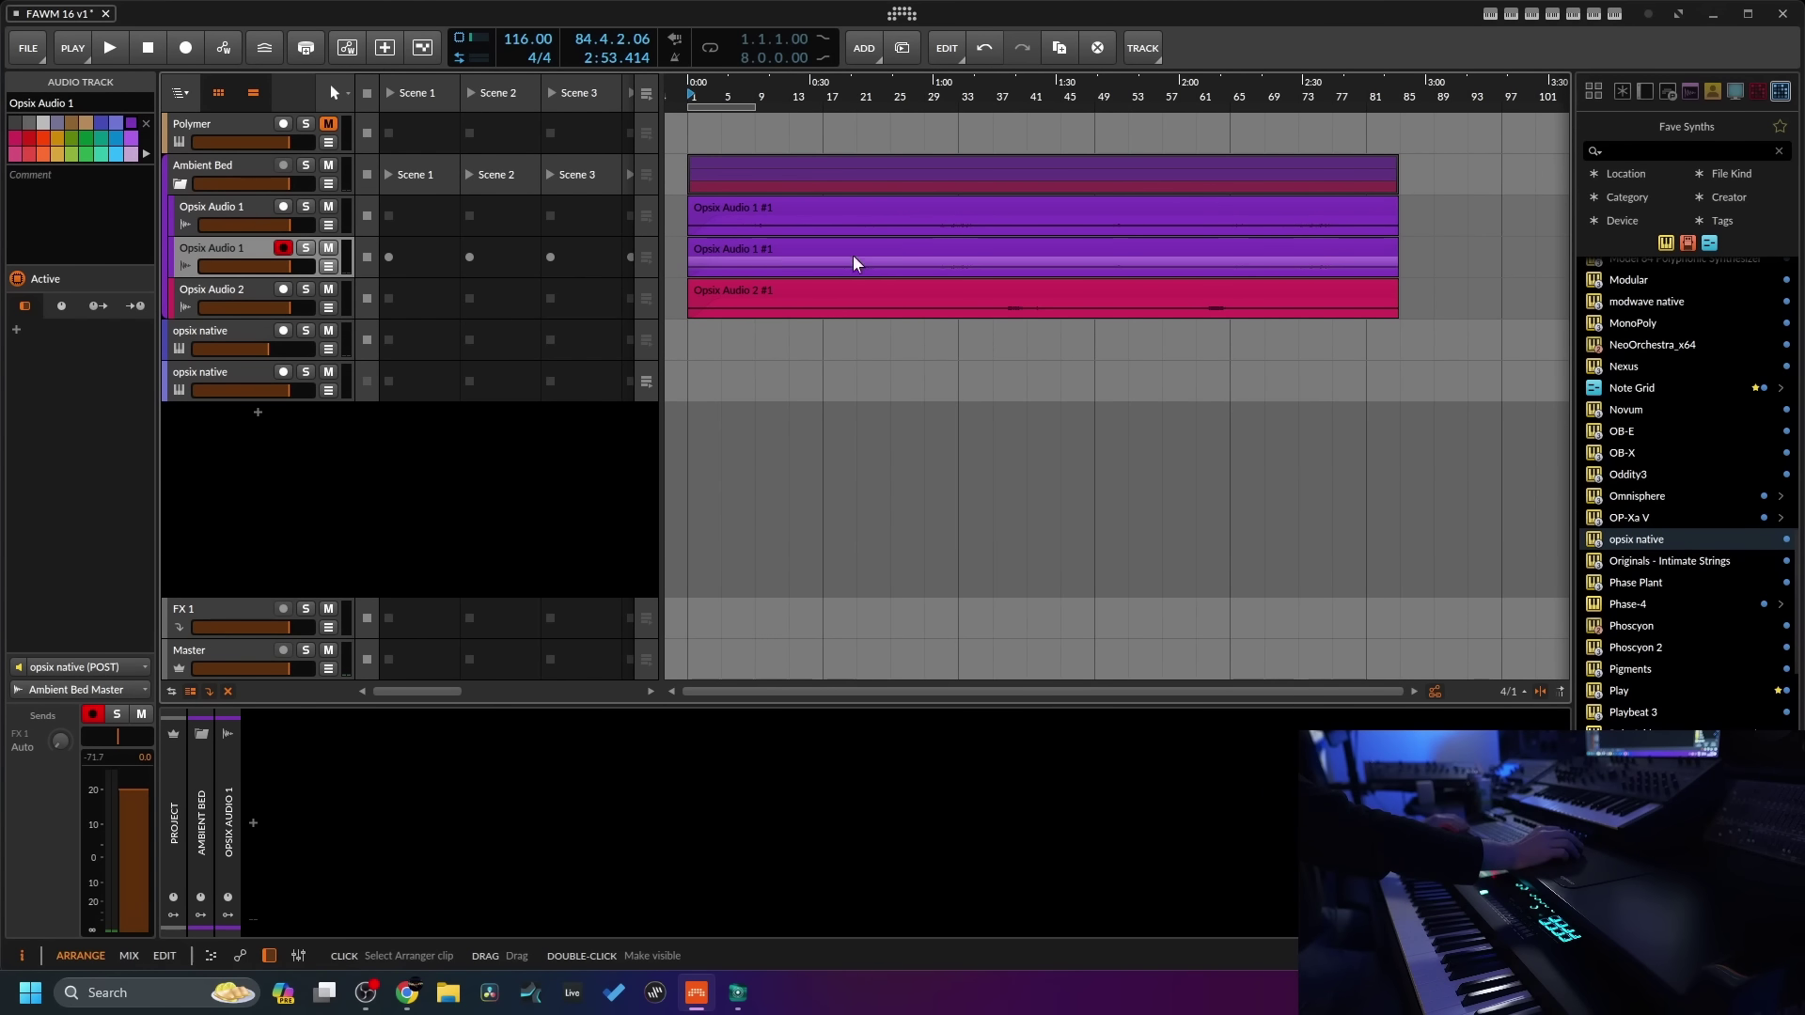
- Adjust the upper Opsix Audio 1 clip's fade-out and move the duplicate track's clip to about bar 79, overlapping the original's end
drag(1392, 223, 1371, 232)
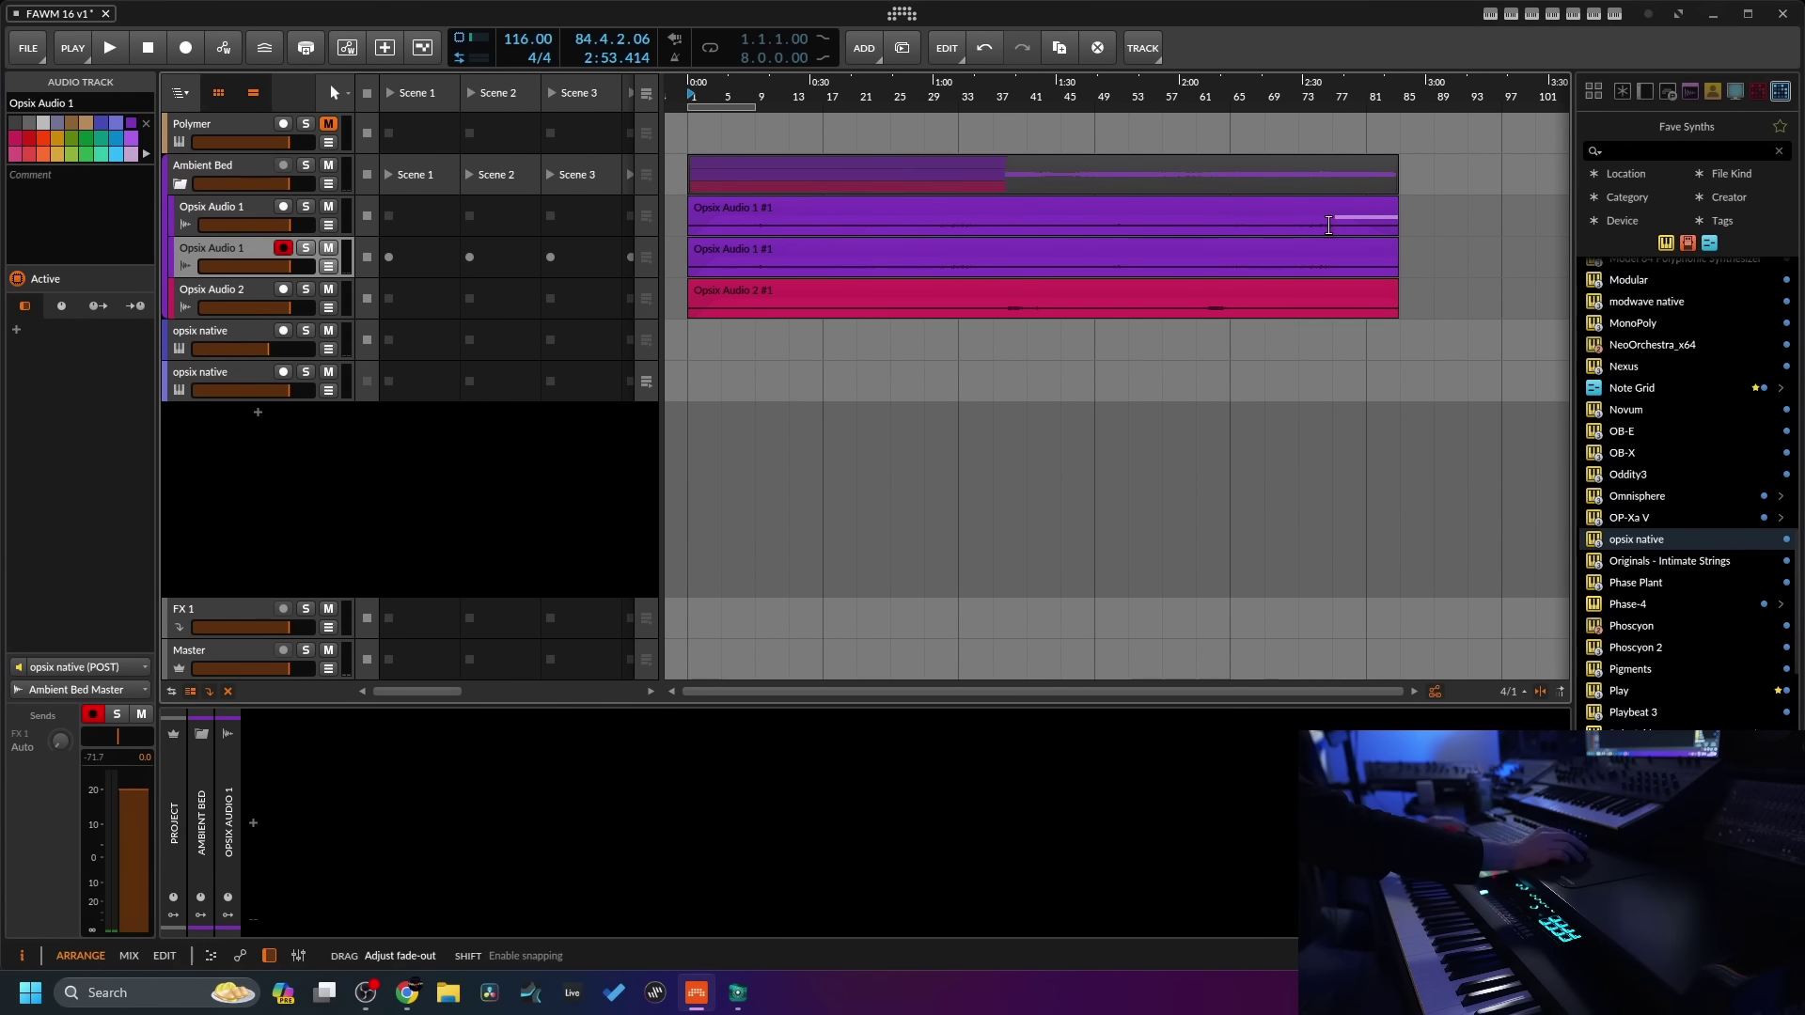
drag(737, 250, 1290, 269)
key(minus)
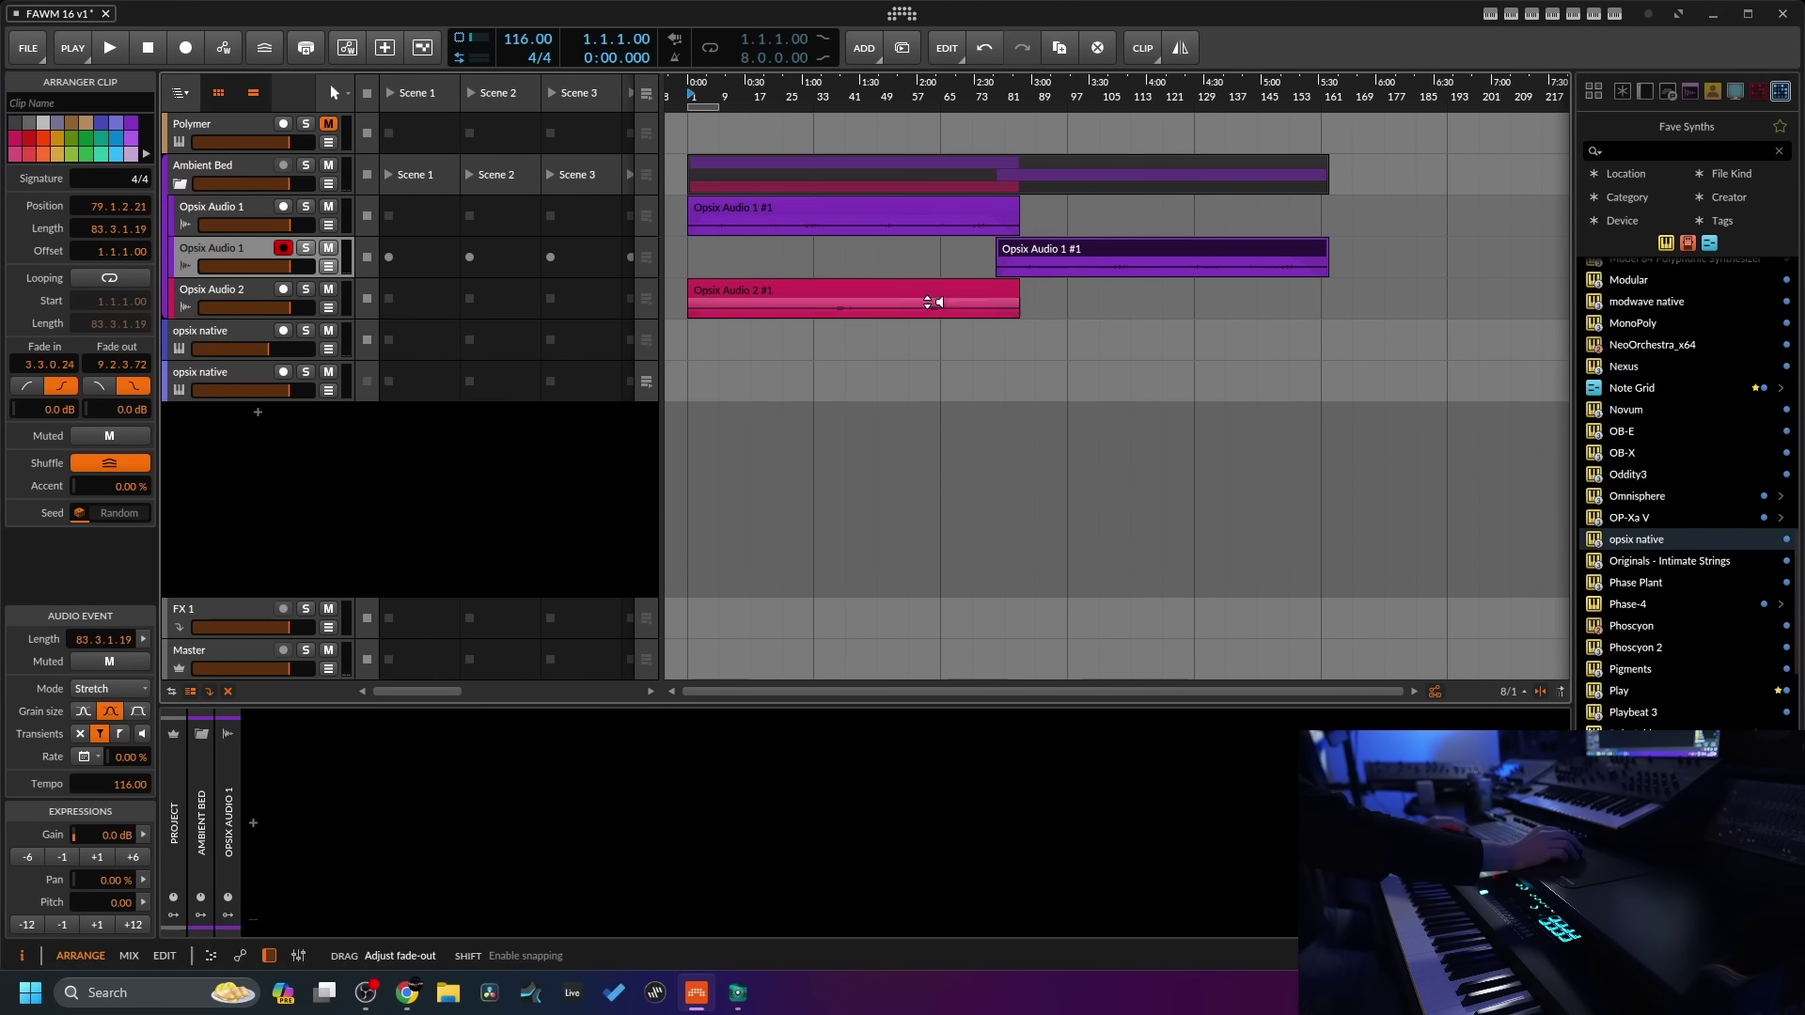
- Duplicate the Opsix Audio 2 track and move the duplicate's clip to about bar 76, overlapping the end of the original clip
right_click(229, 291)
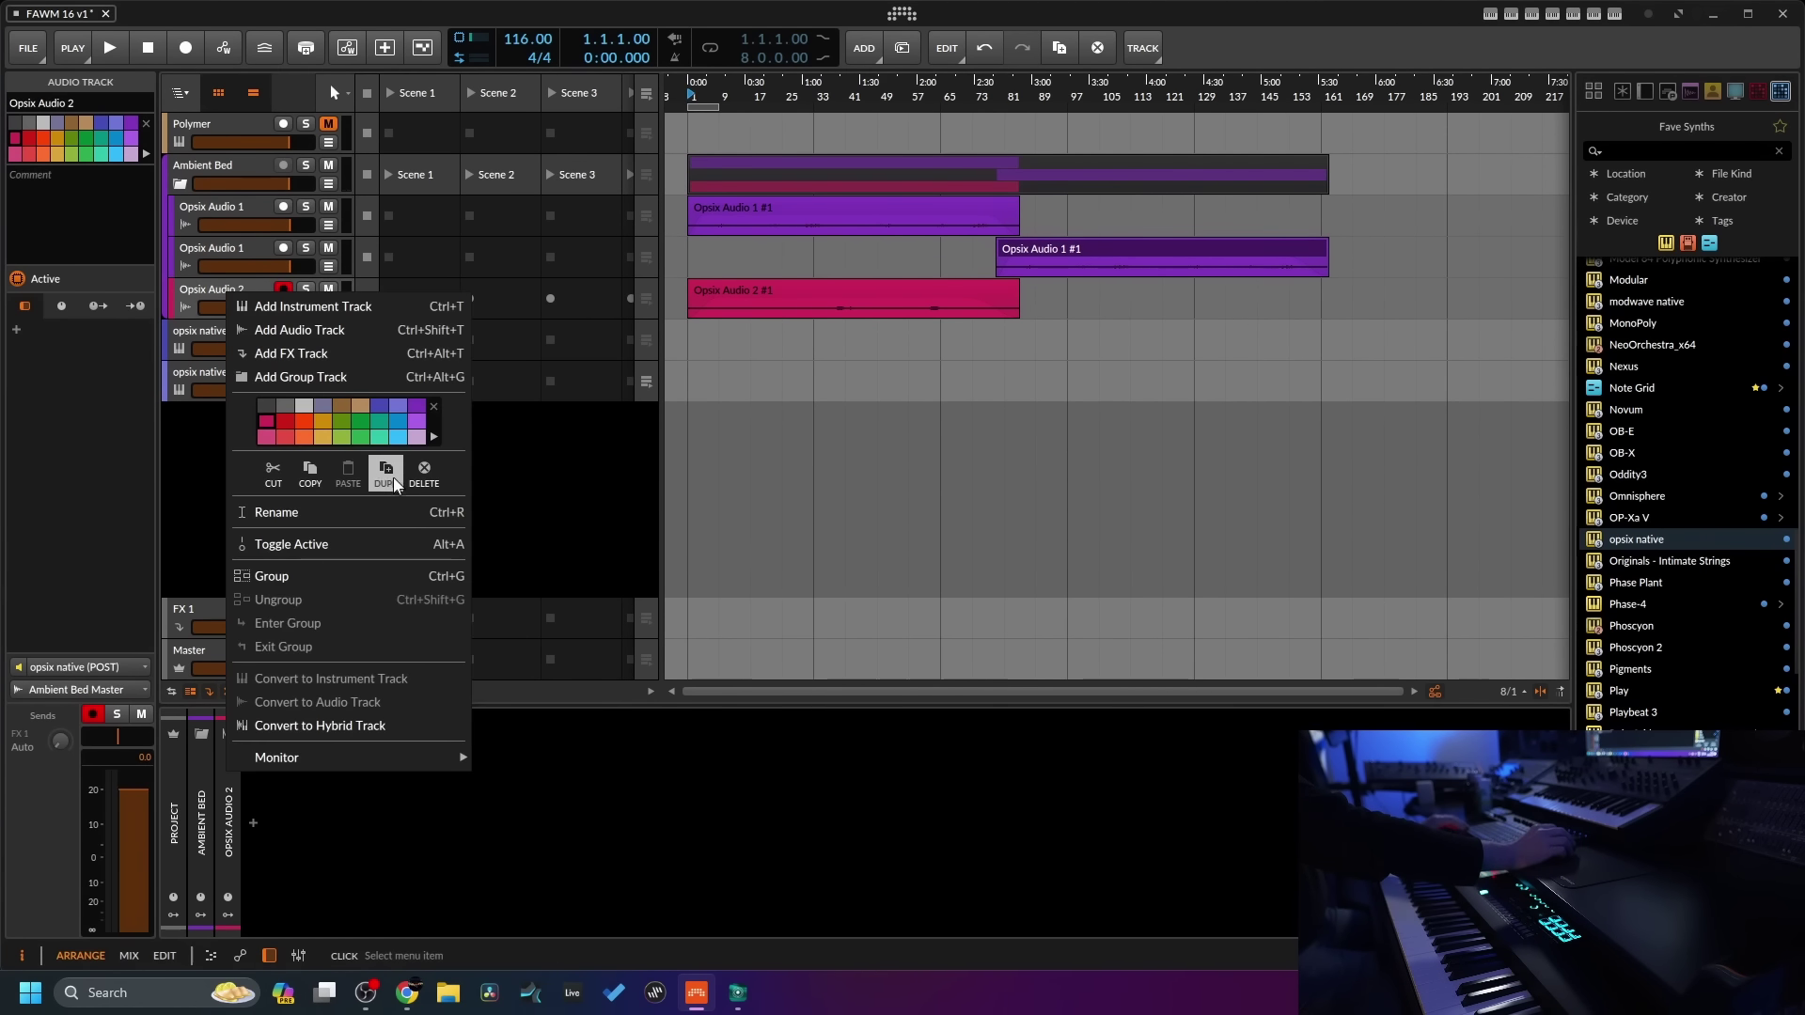
click(386, 473)
click(867, 343)
drag(866, 343, 1096, 345)
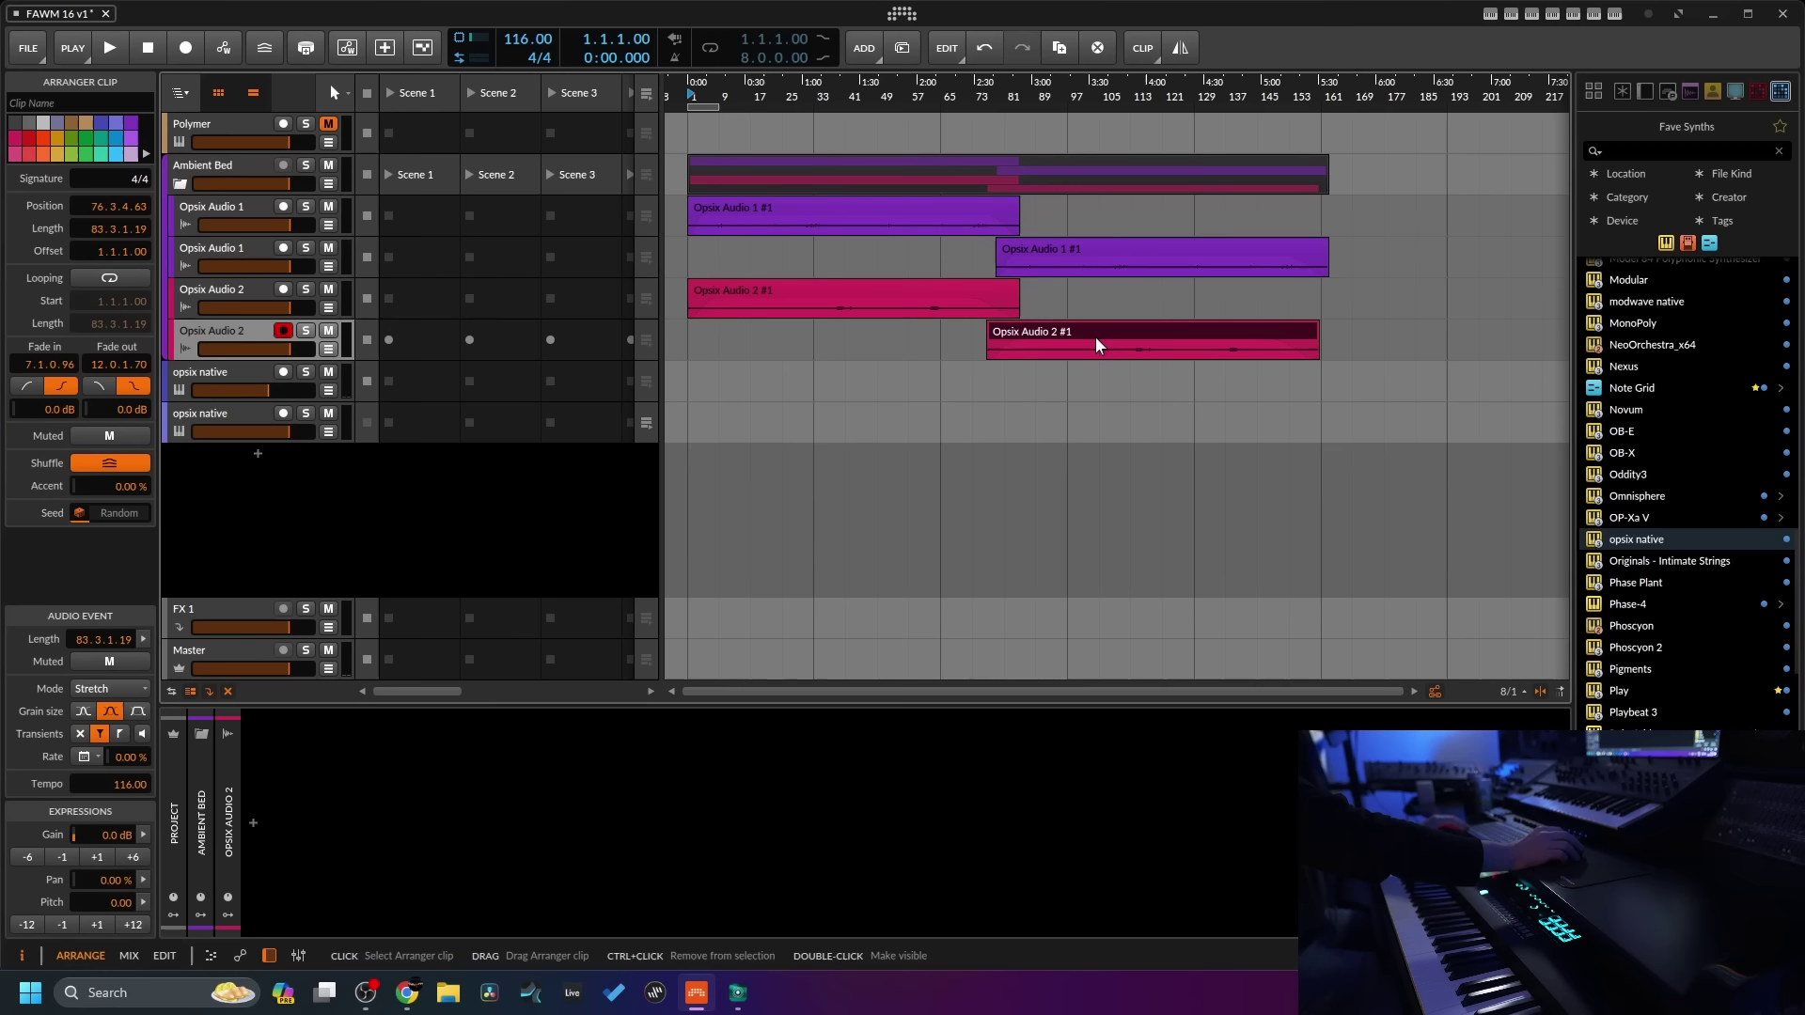
- Collapse the Ambient Bed group and play the arrangement looped over 16 bars from bar 1
click(179, 185)
drag(719, 95, 884, 127)
click(771, 106)
click(708, 48)
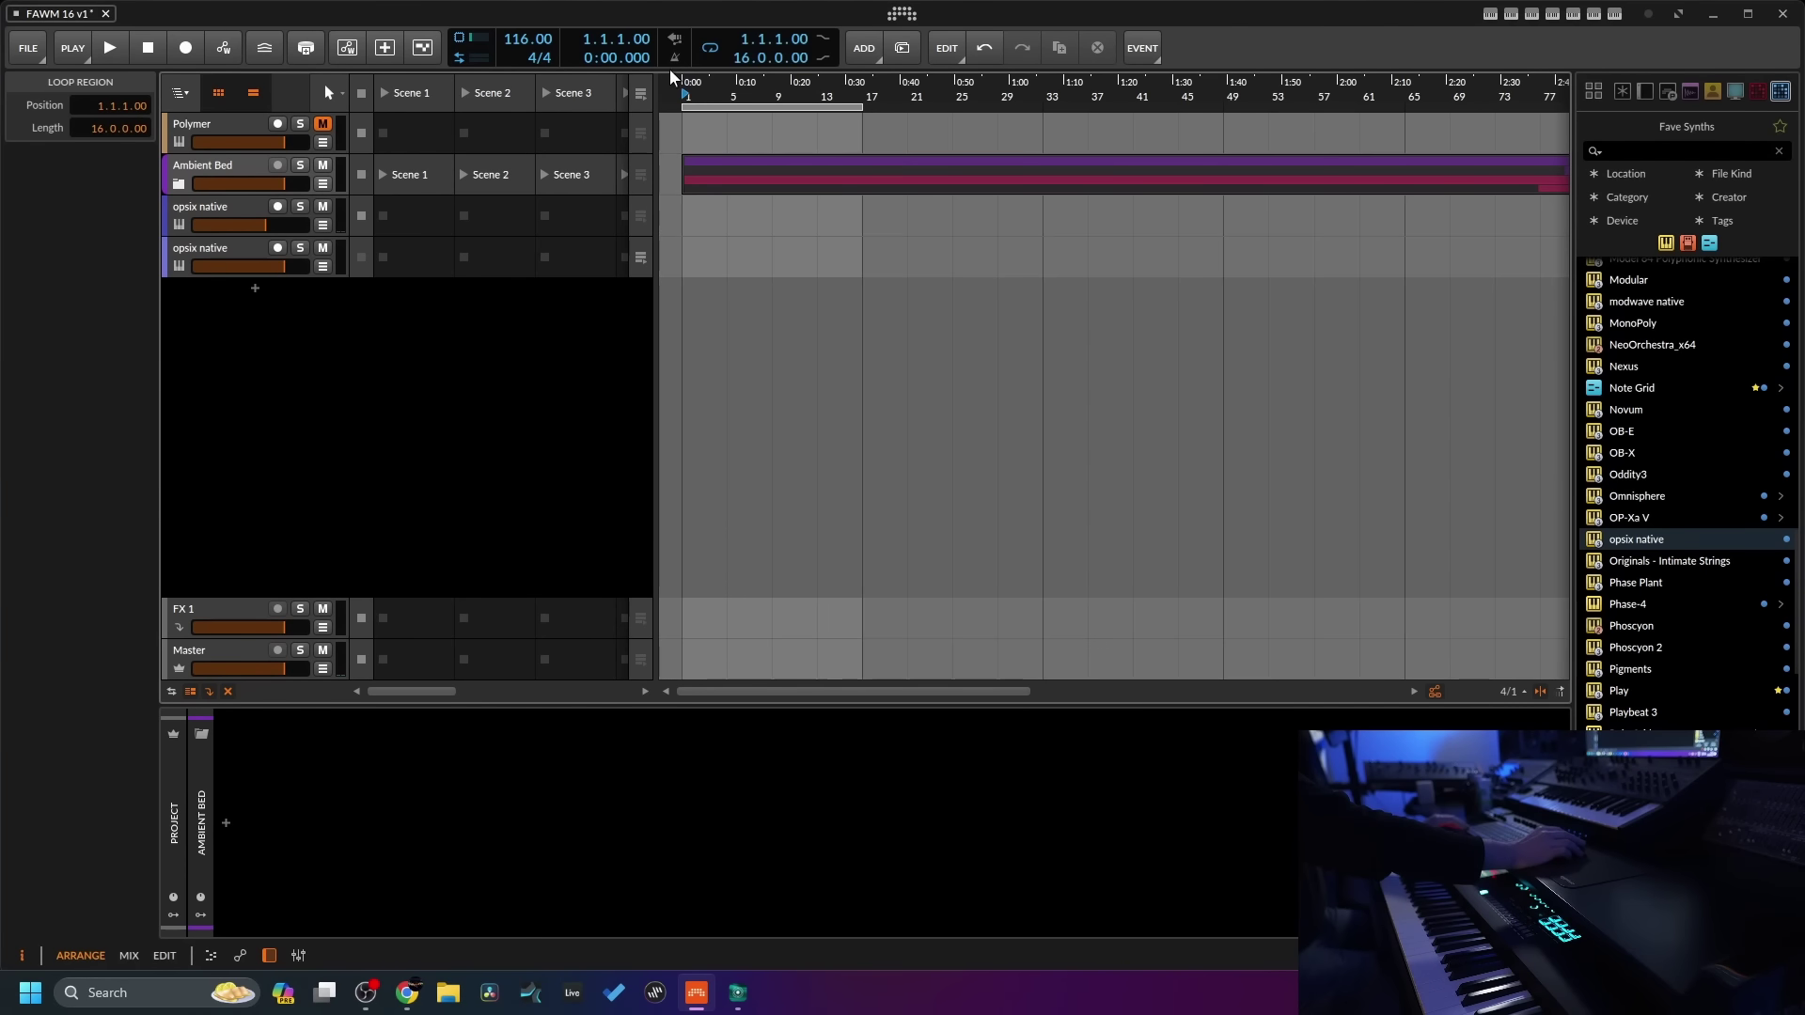
click(109, 48)
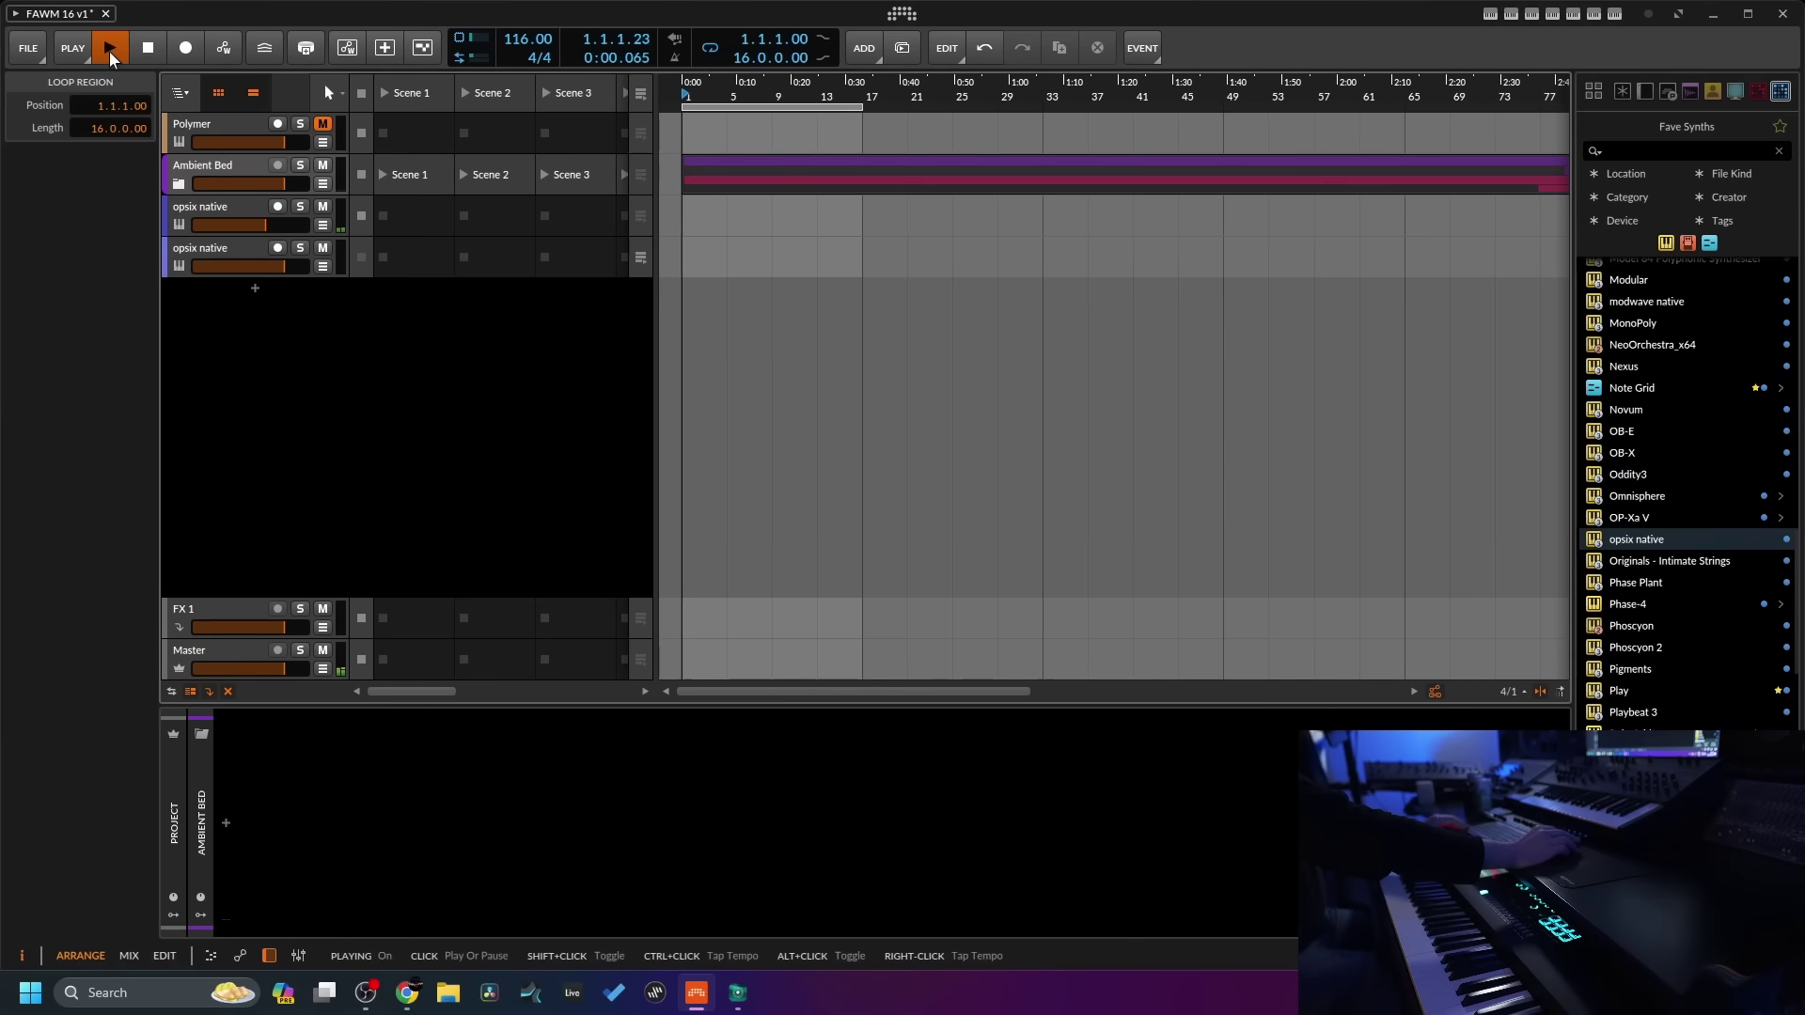
- Turn off the Enso effect on the first opsix native track and save the project
click(212, 166)
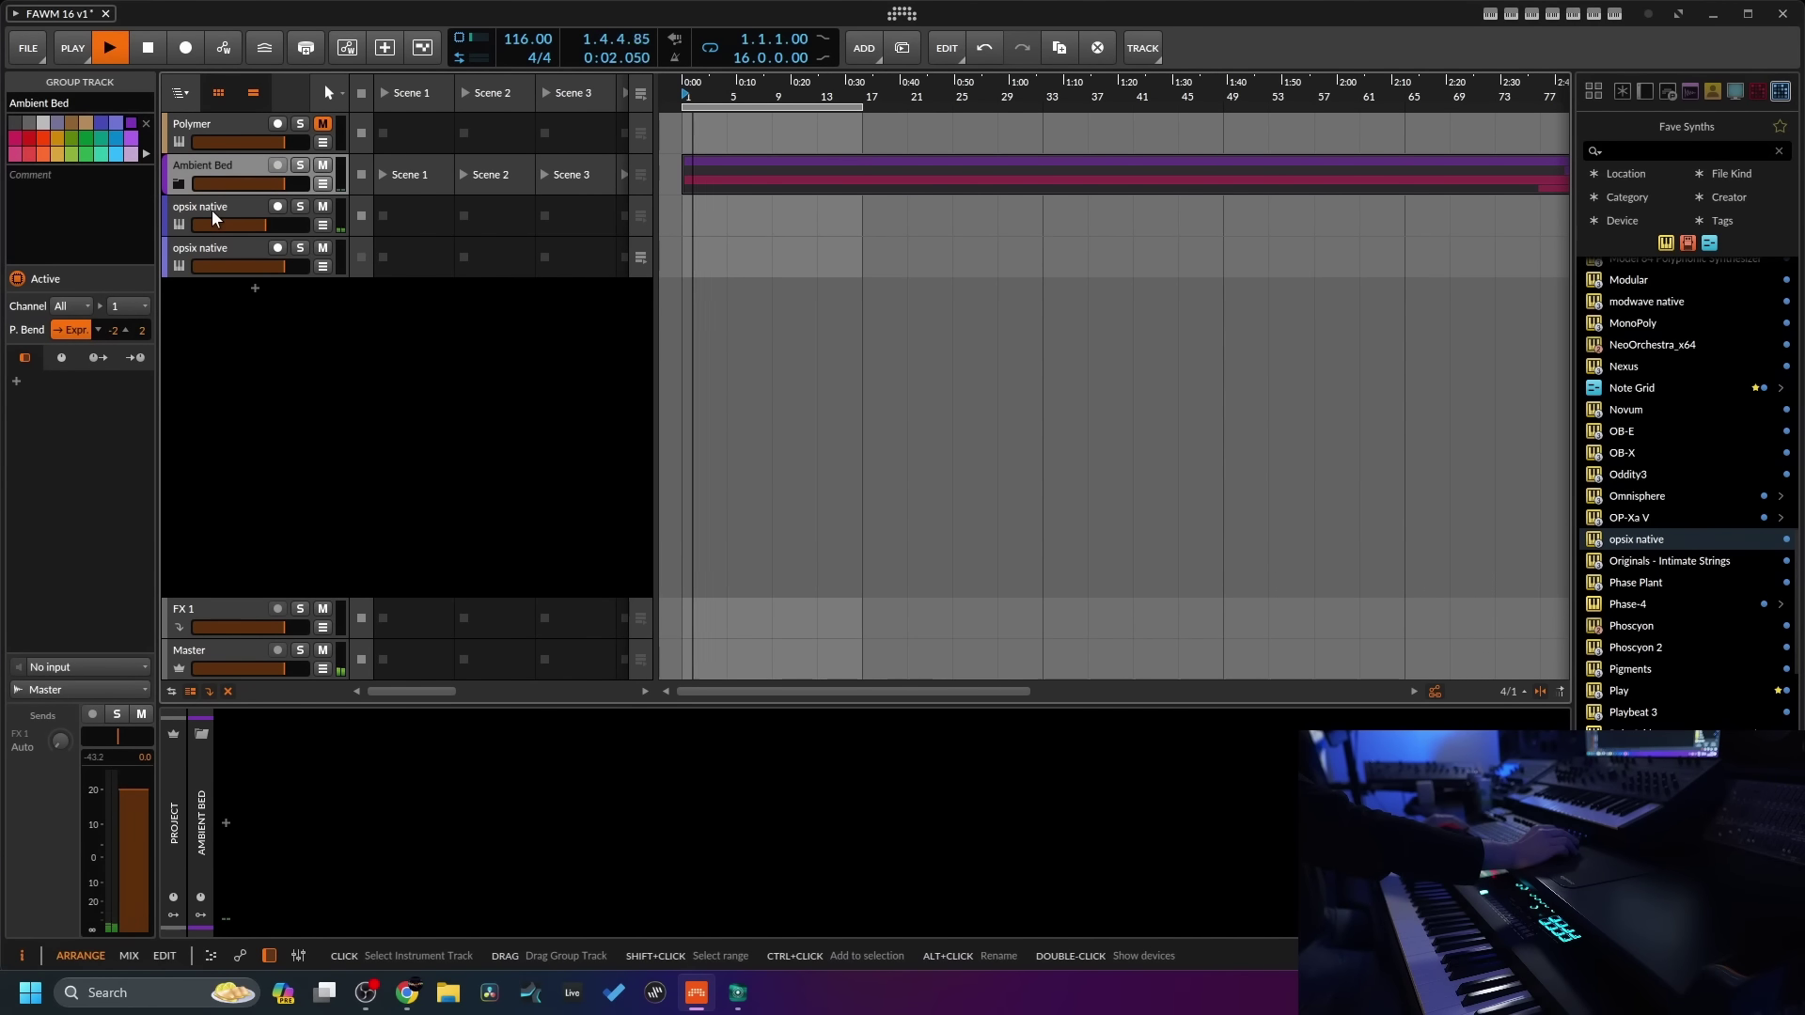
click(212, 209)
scroll(1142, 836, down, 3)
scroll(1100, 818, up, 3)
click(1091, 732)
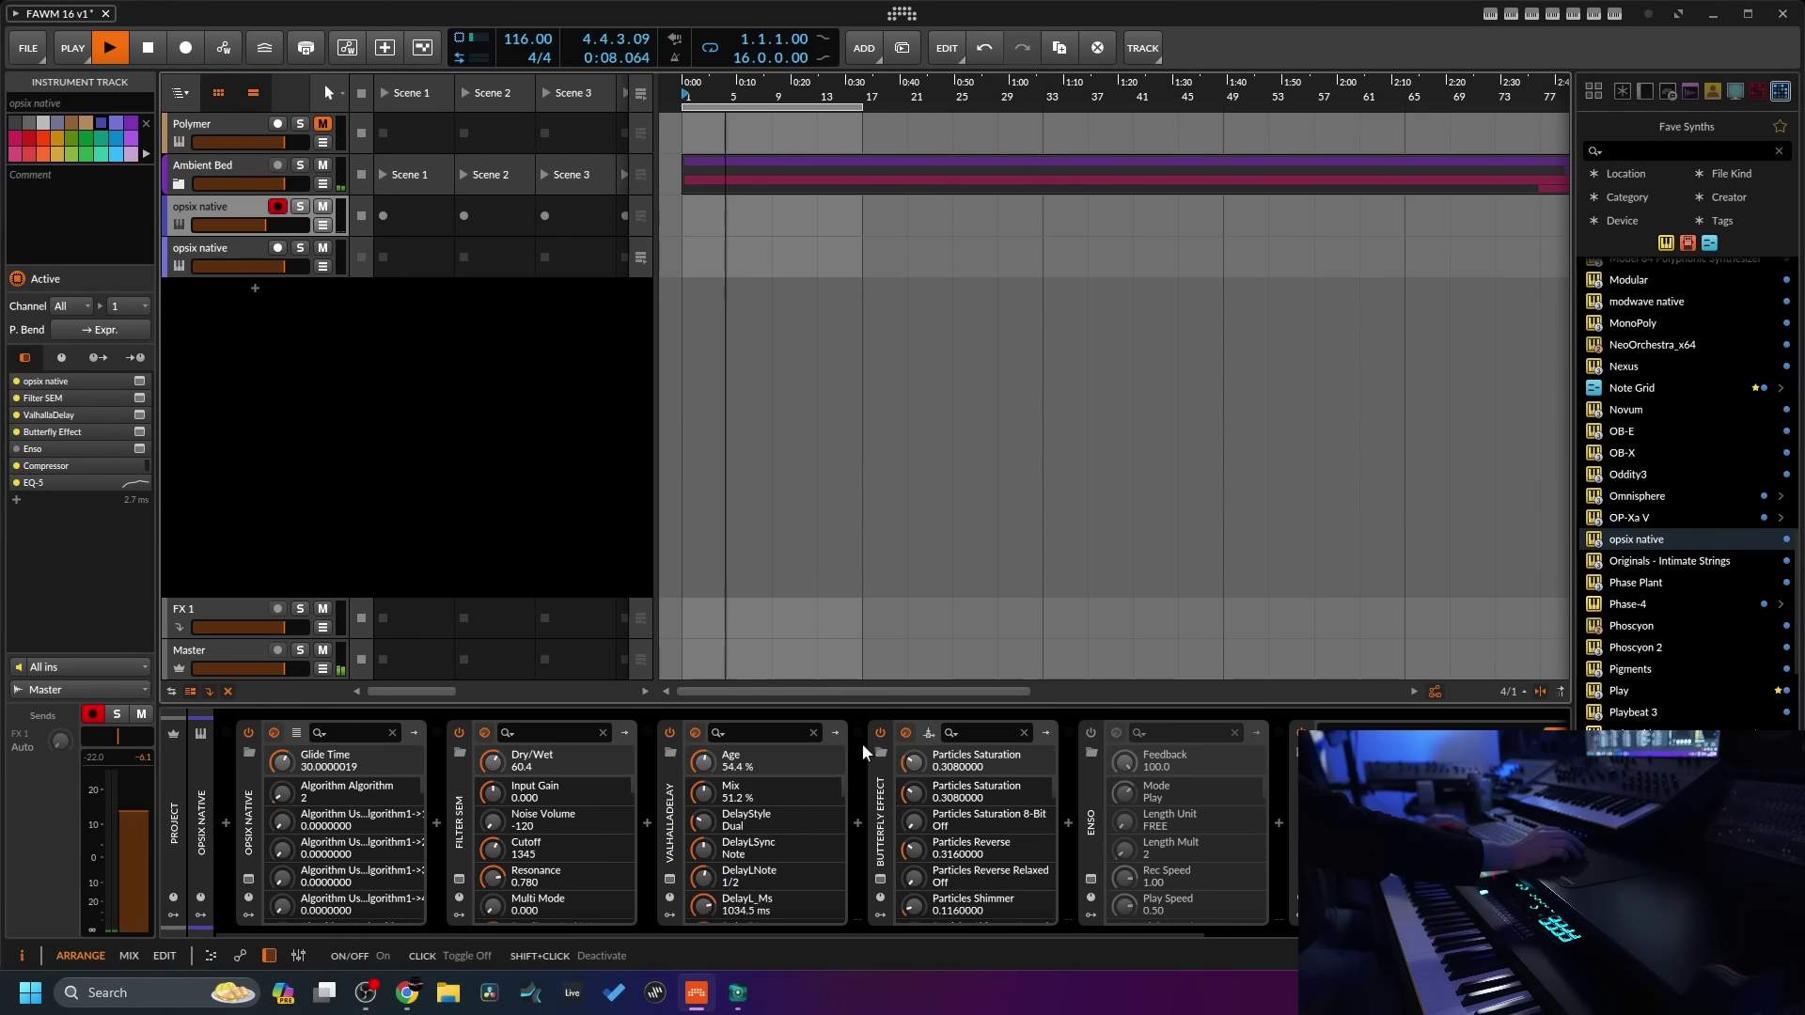
click(218, 251)
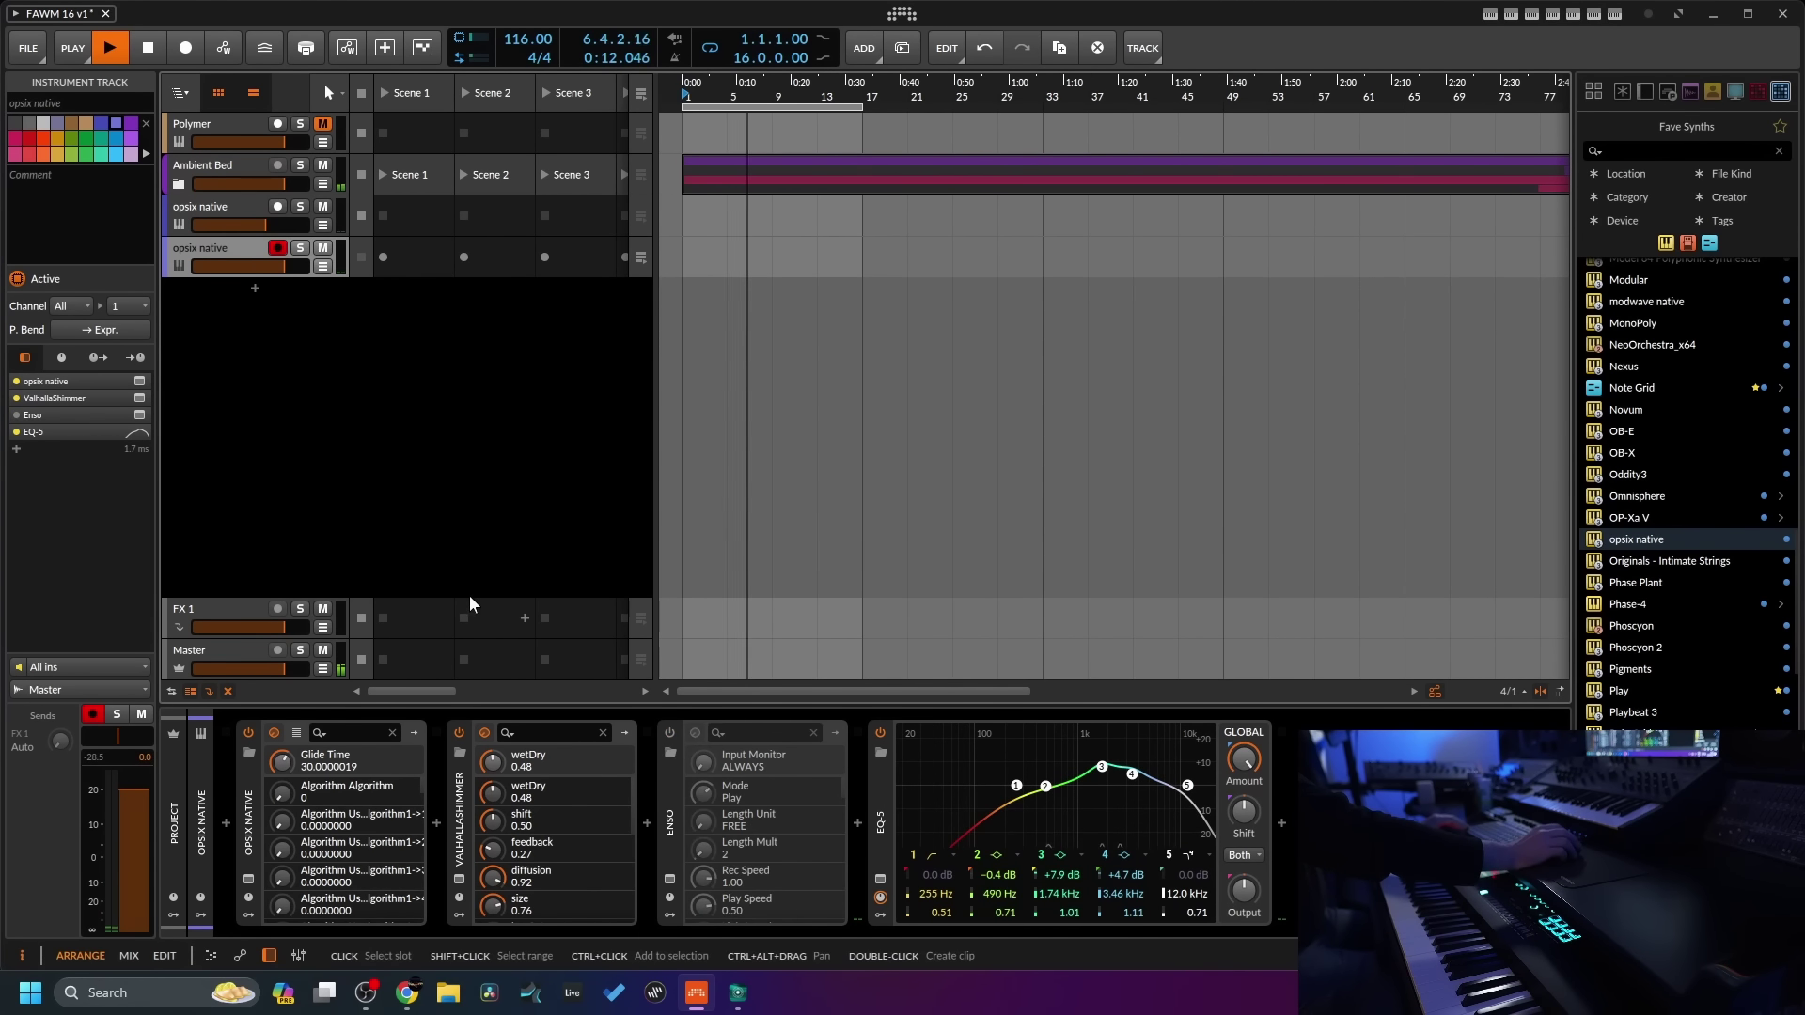
click(31, 48)
click(59, 136)
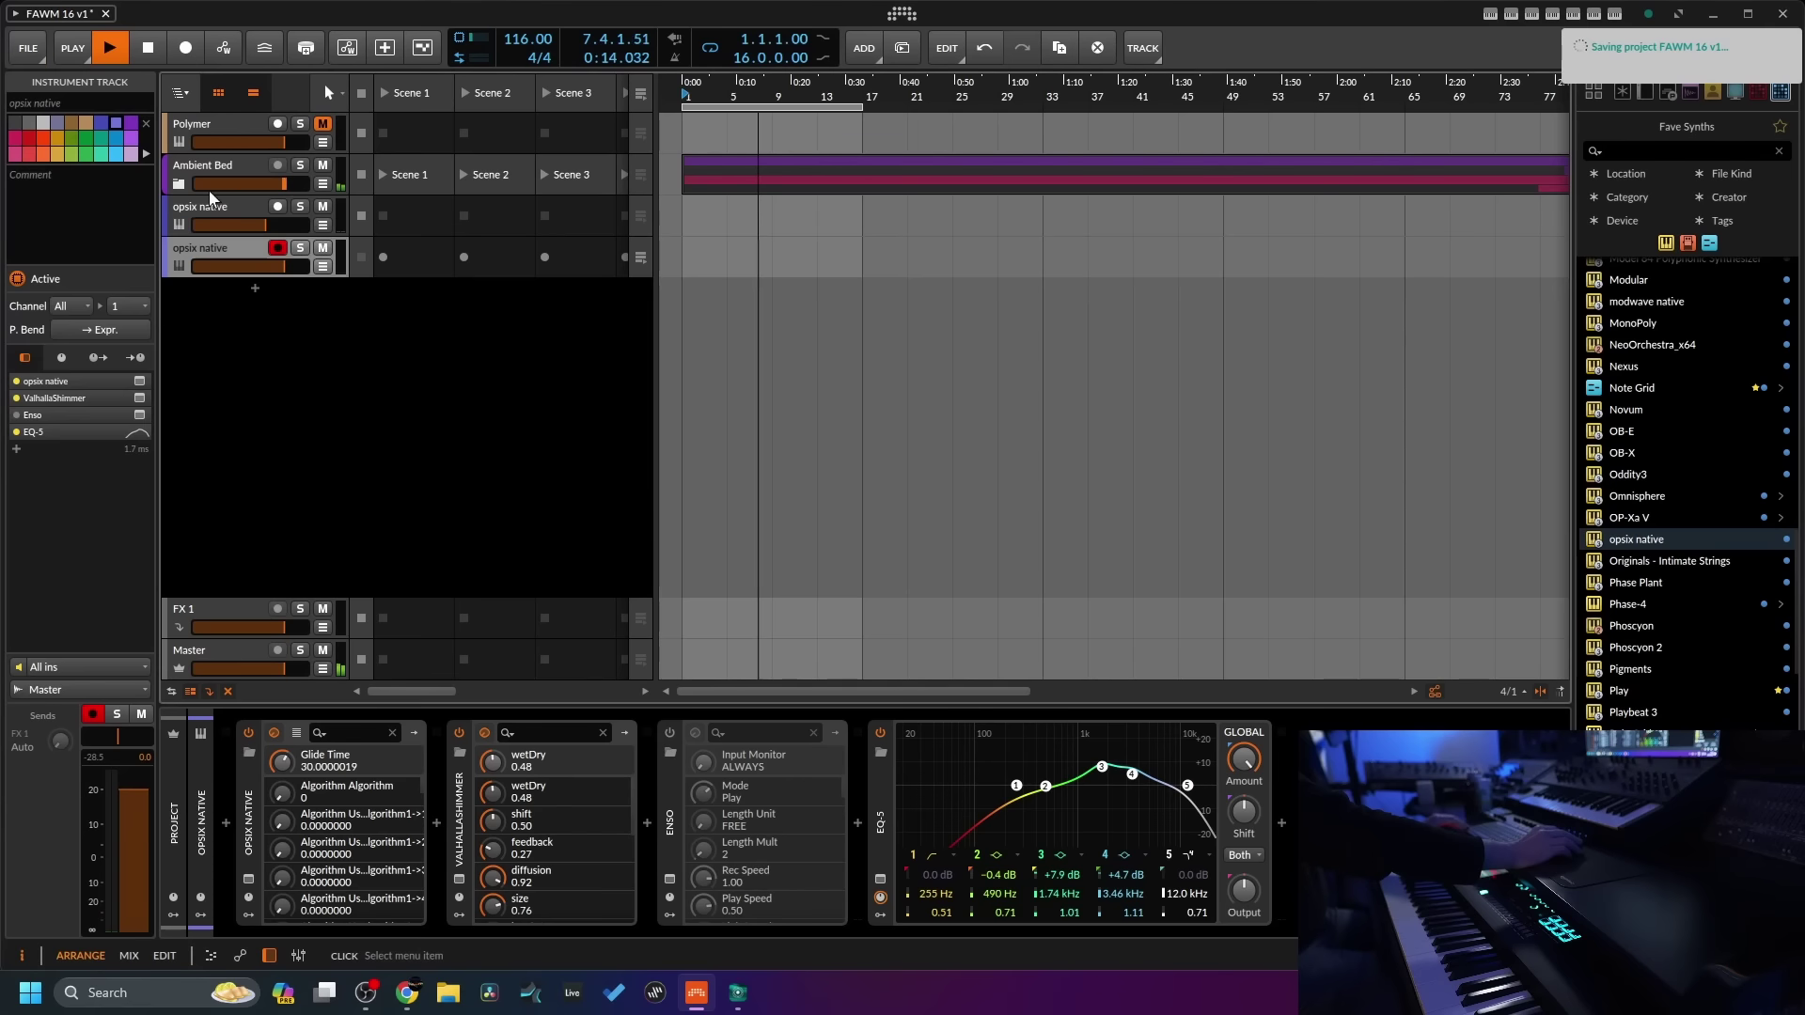
- Add a Tool device to the upper Opsix Audio 1 track in the Ambient Bed group and set its volume to -3.9 dB
click(226, 166)
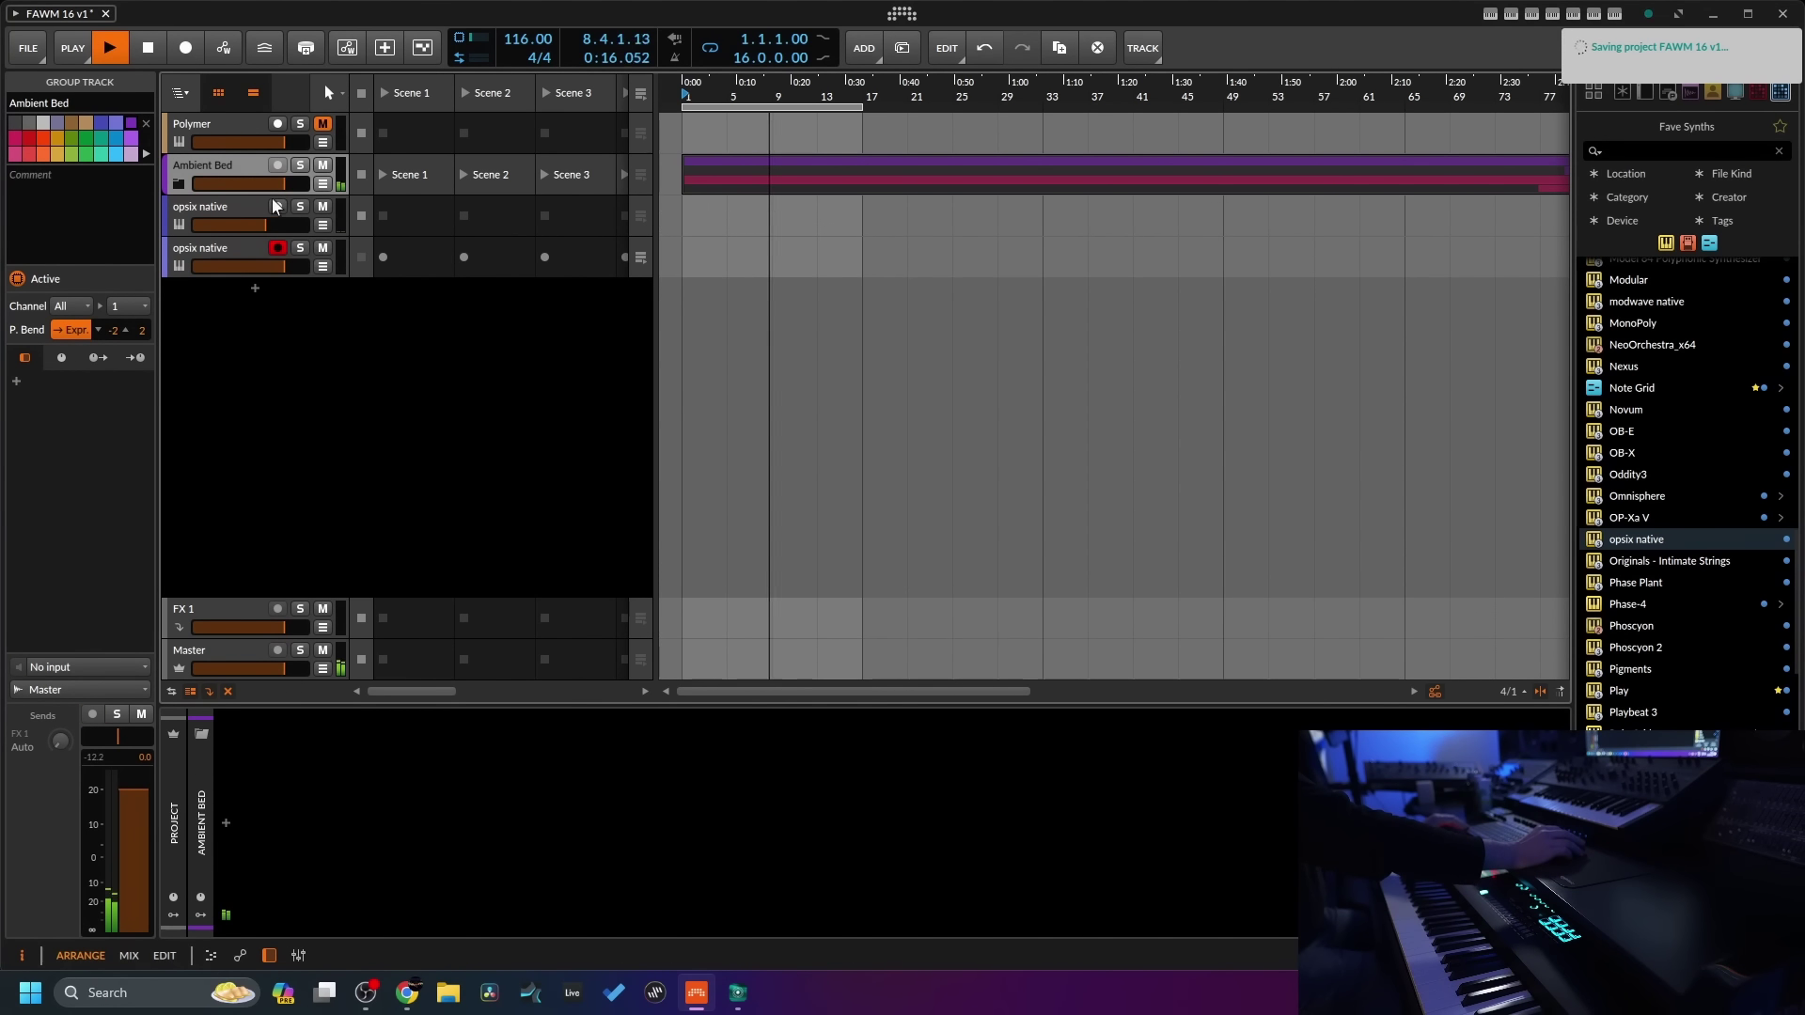
click(178, 185)
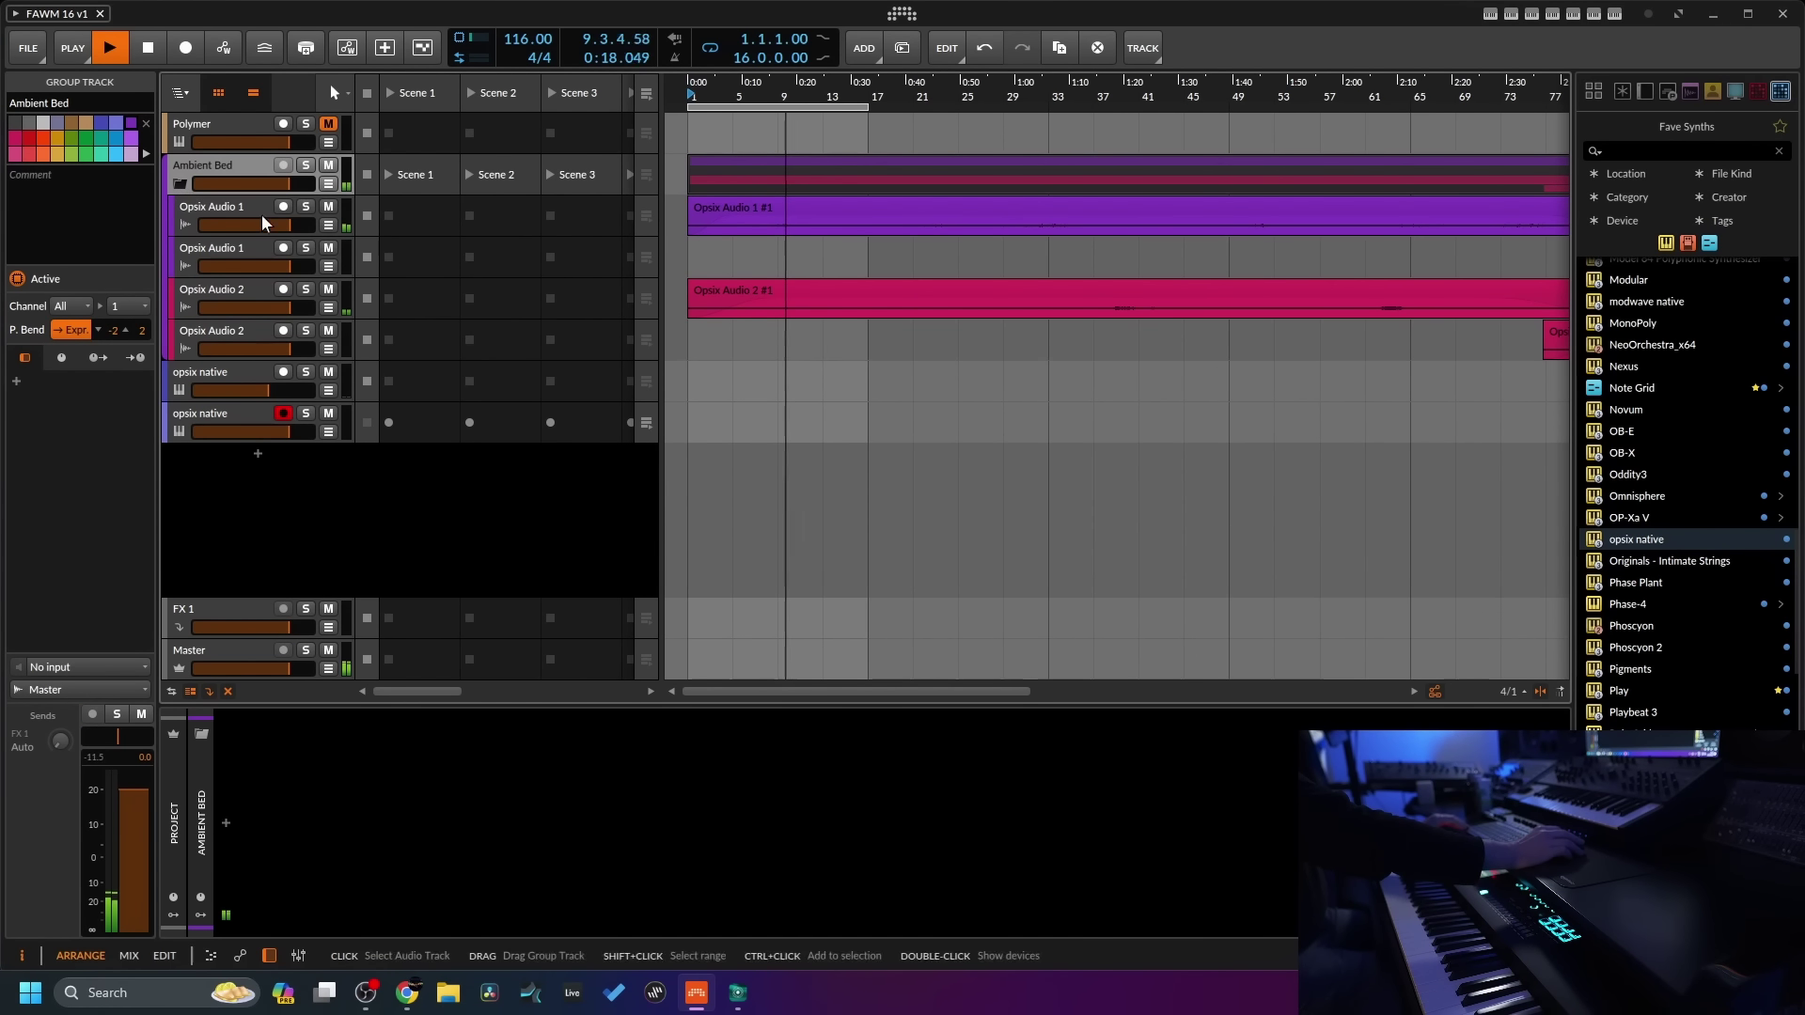
click(230, 209)
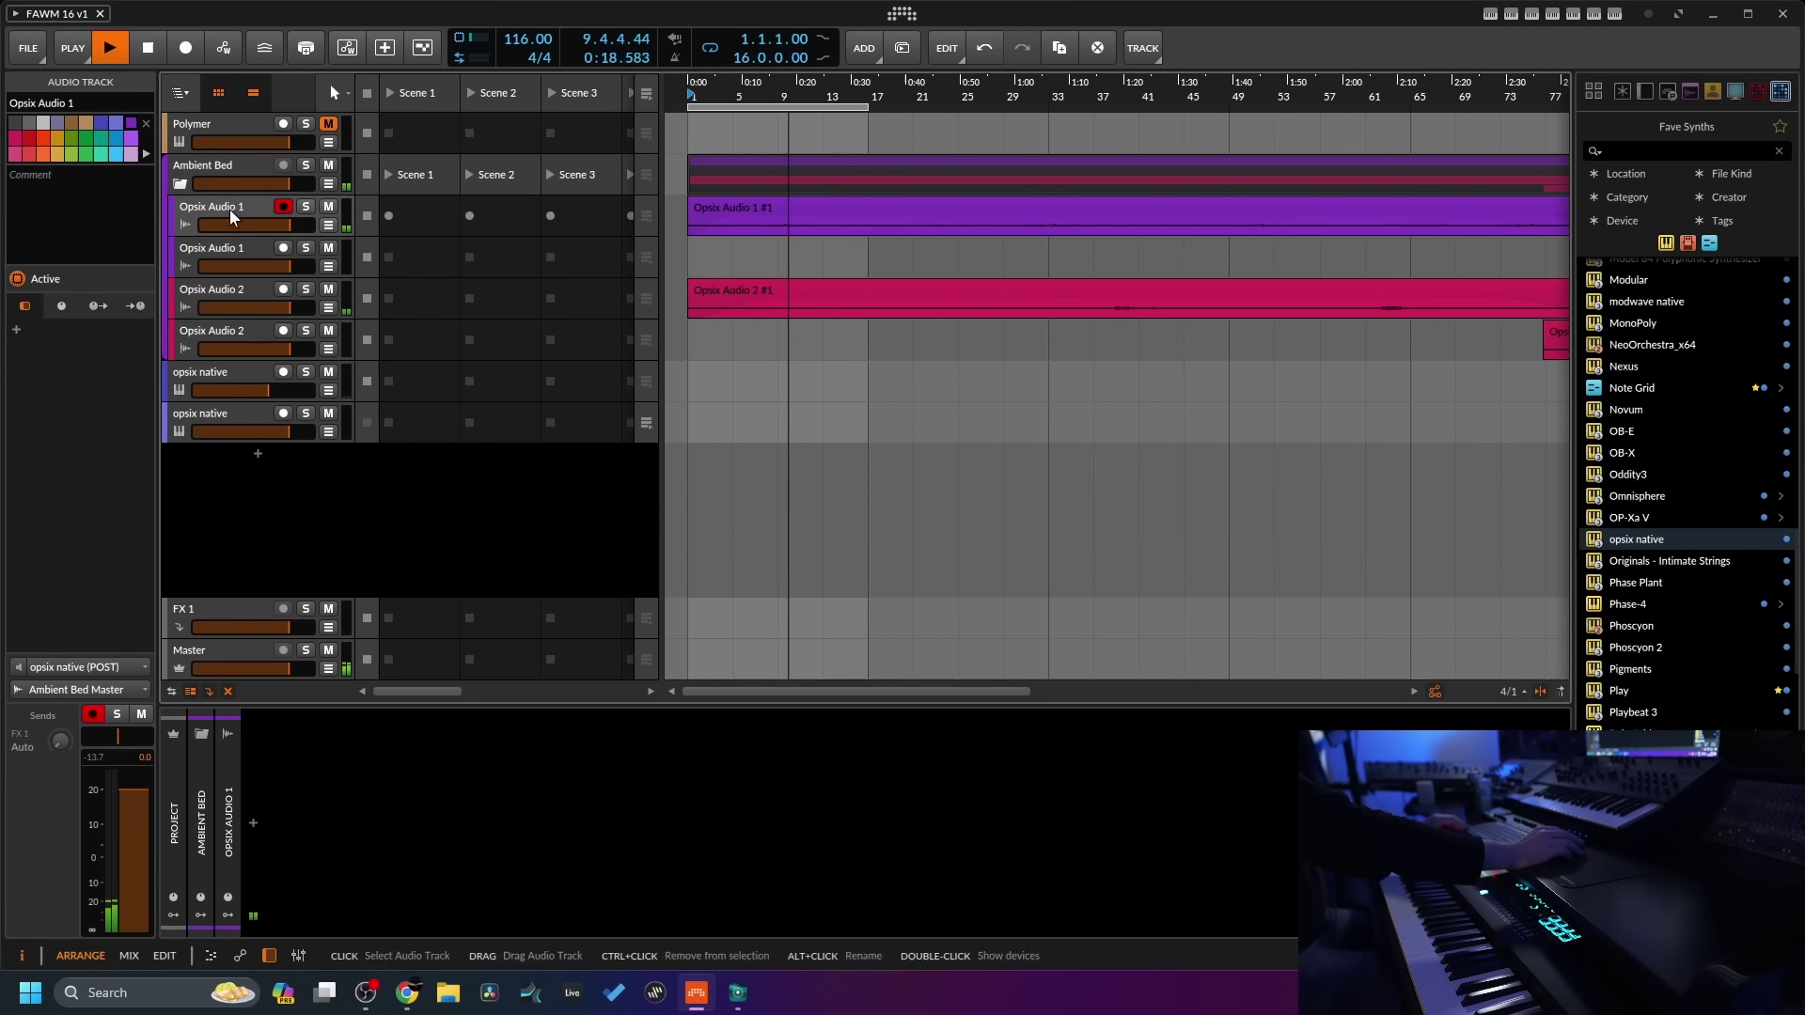
click(252, 824)
text(tool)
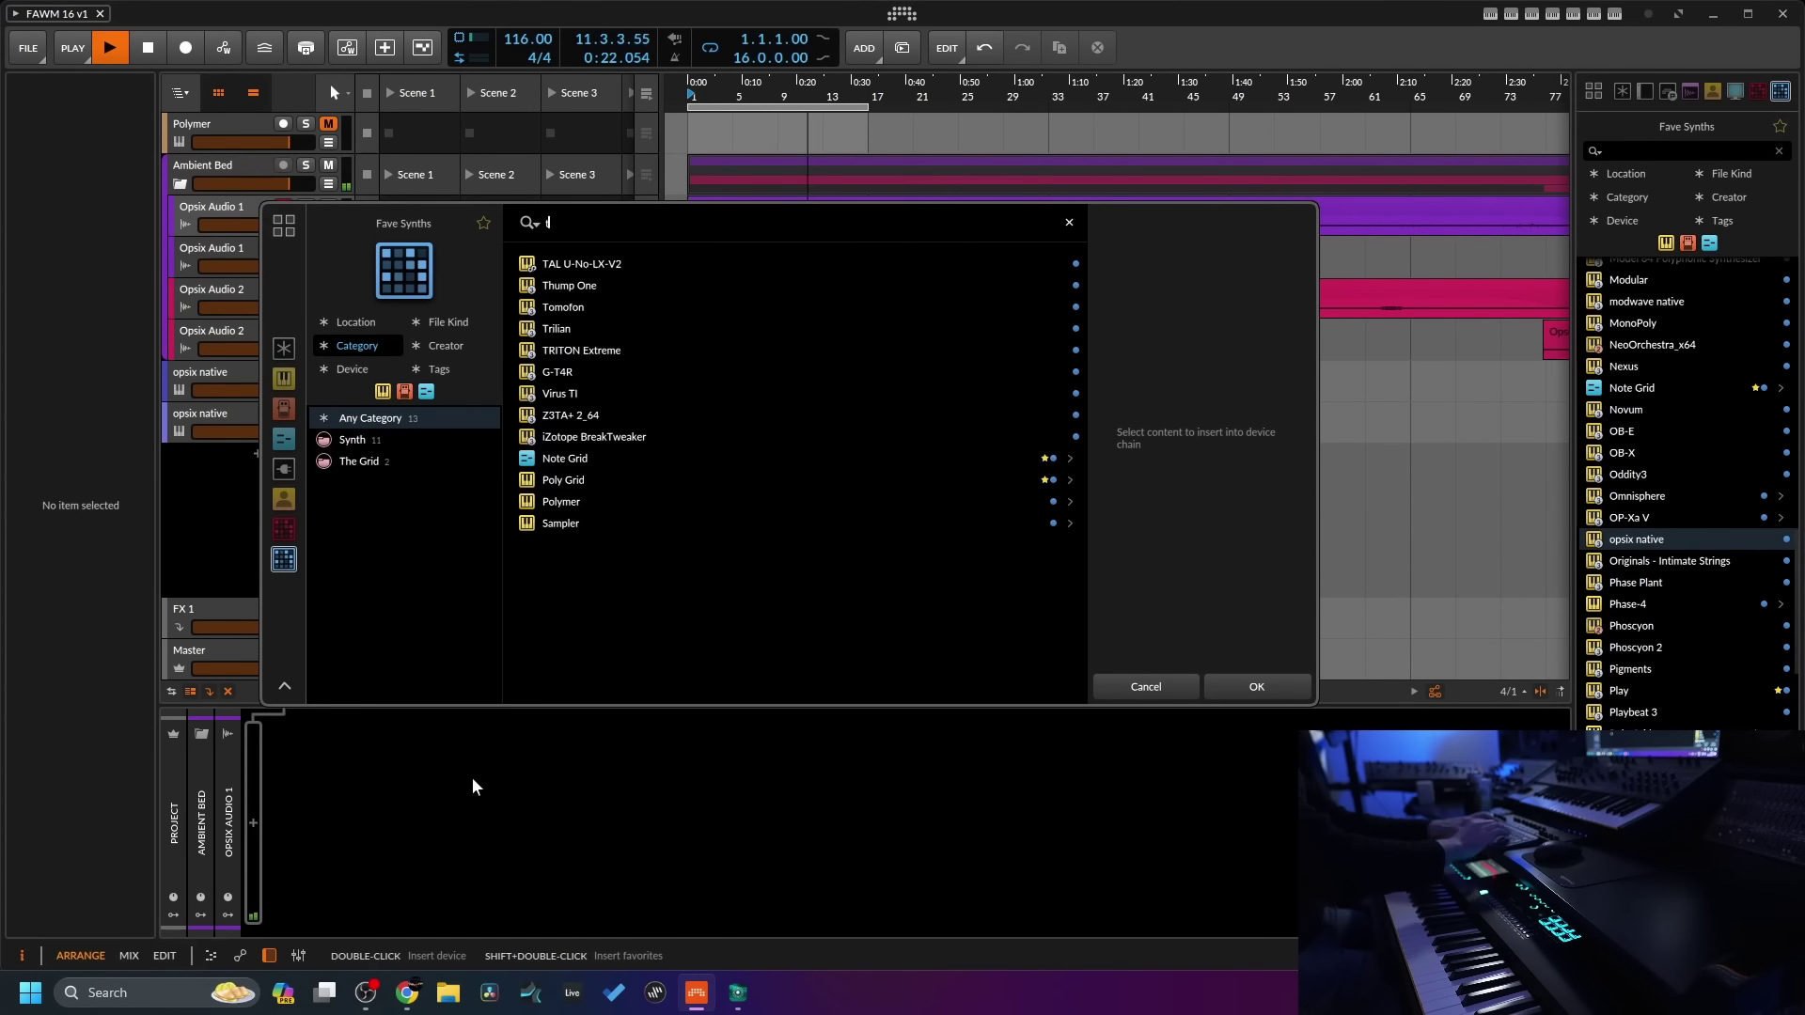
click(1001, 225)
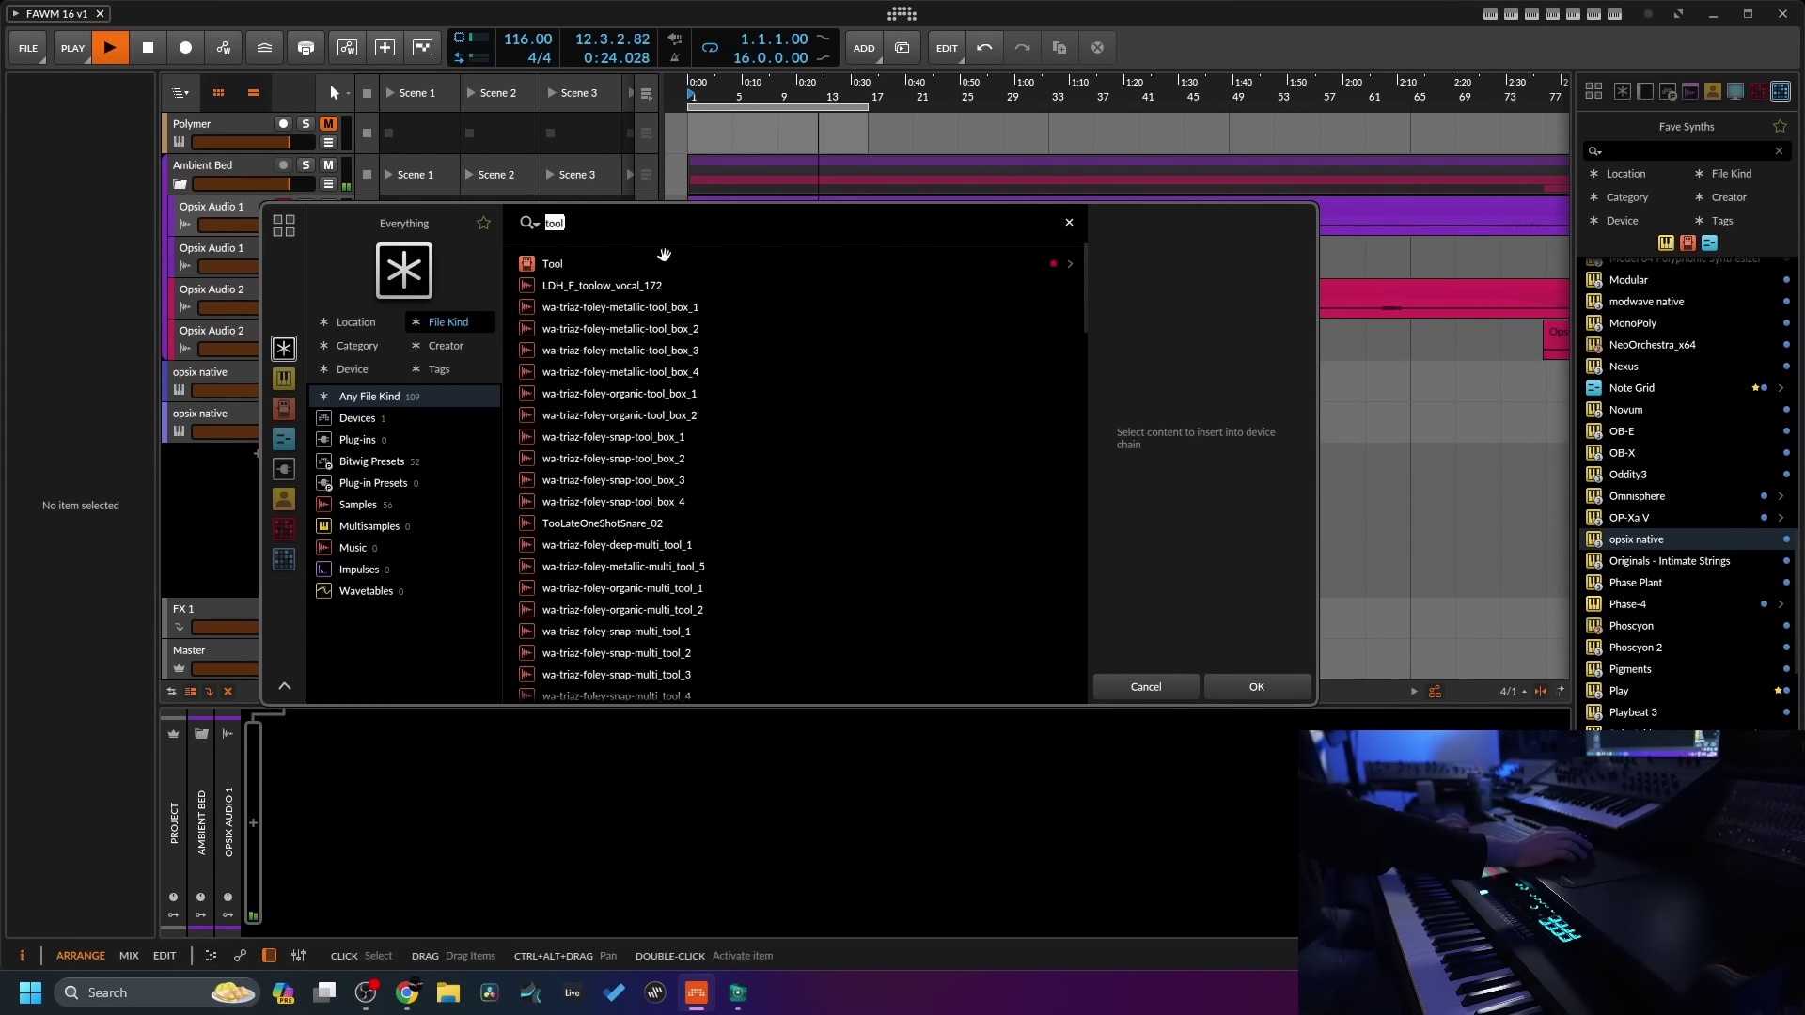
click(559, 254)
click(1257, 686)
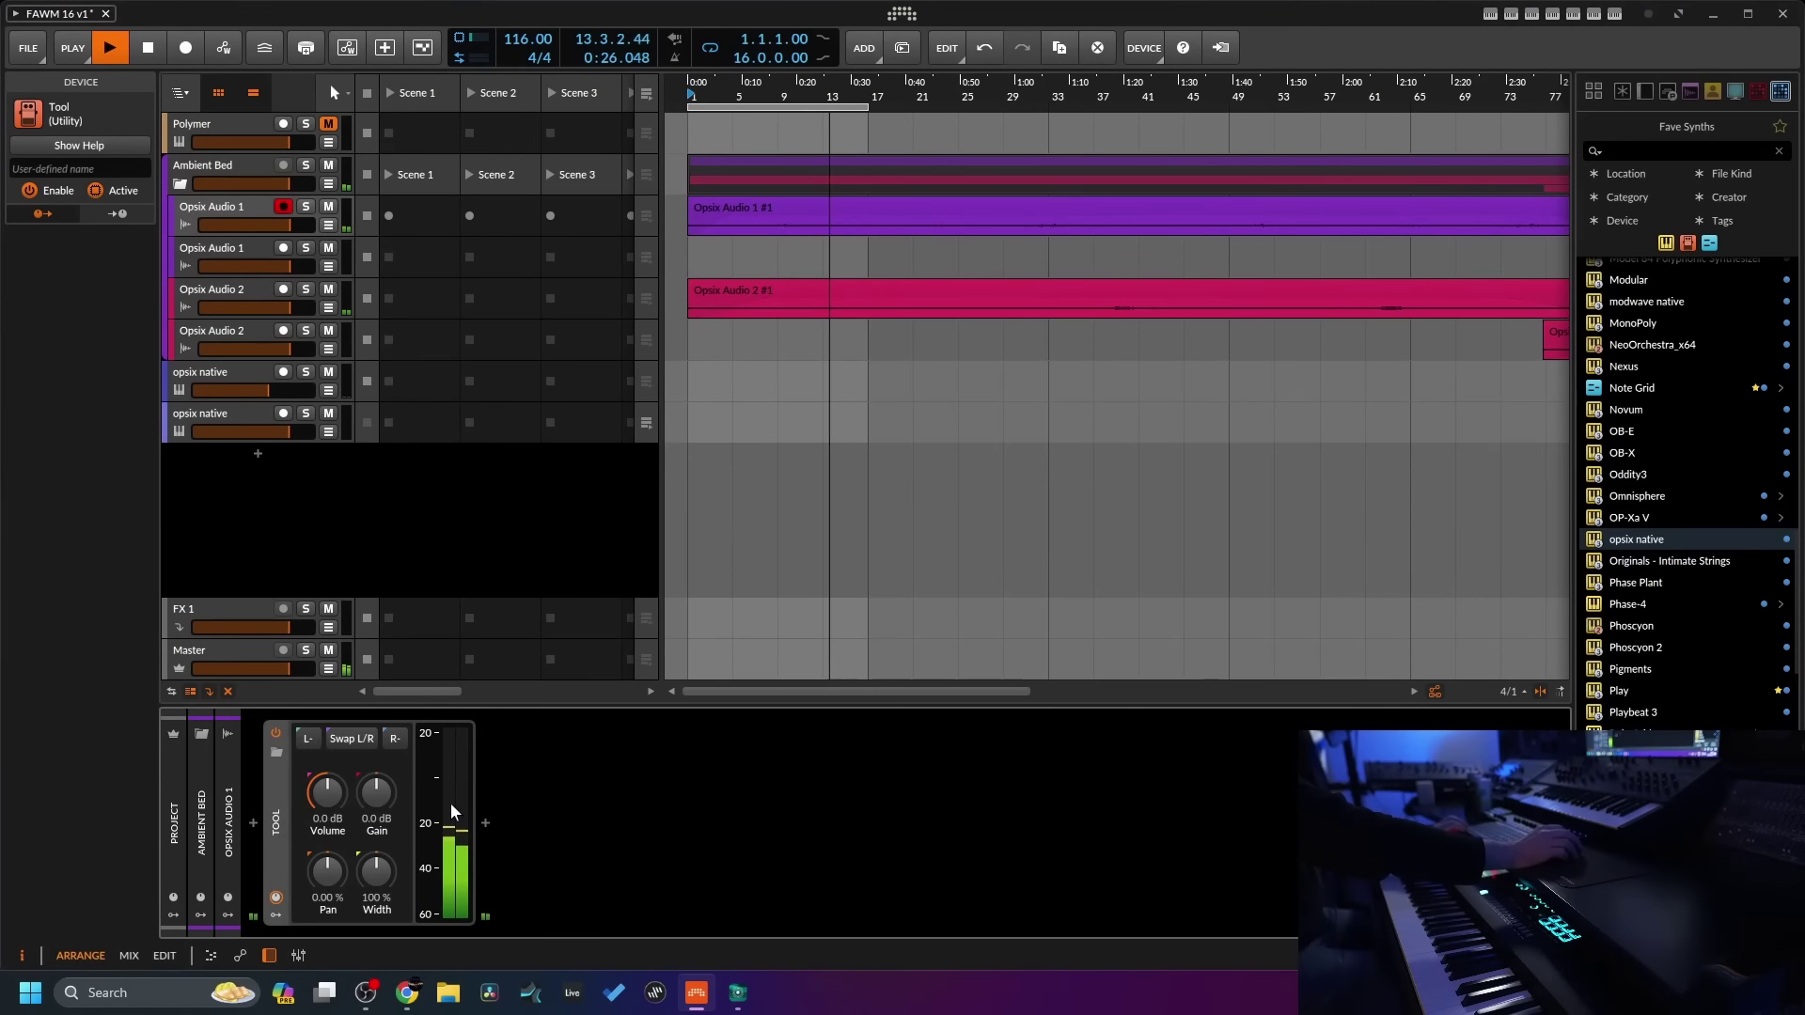
mouse_move(327, 791)
mouse_down()
mouse_move(327, 865)
mouse_move(327, 804)
mouse_up()
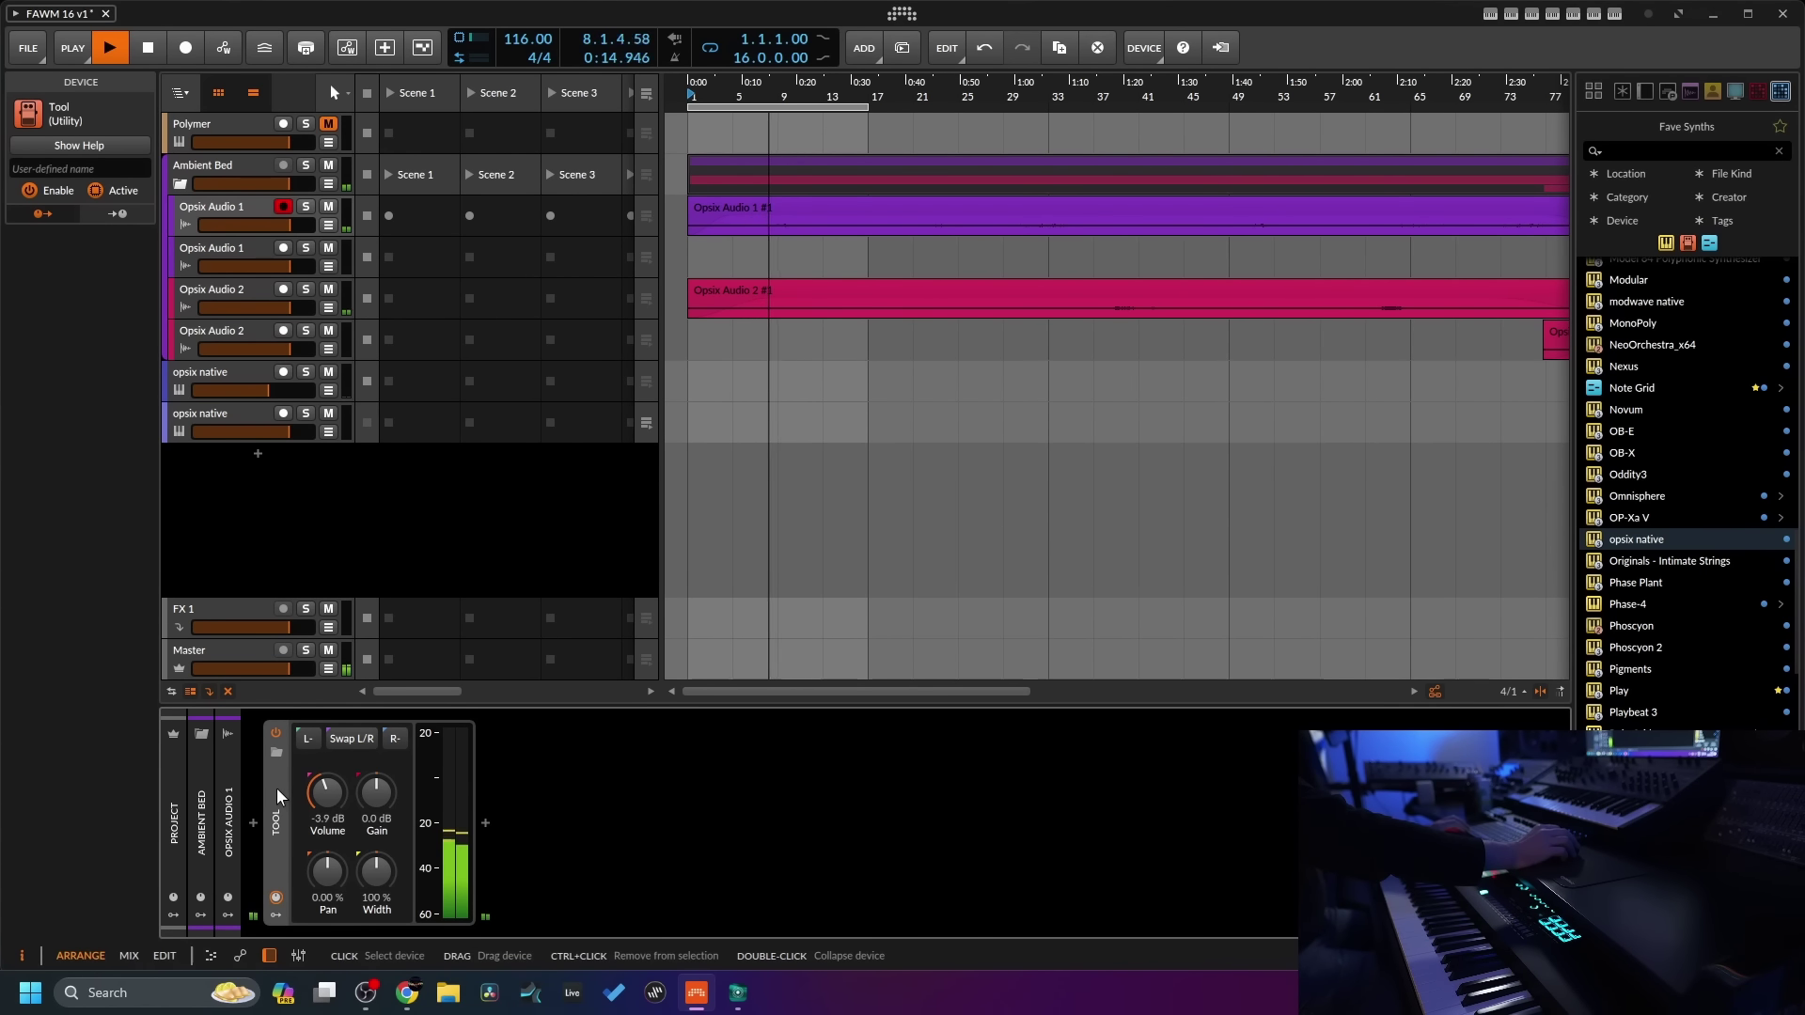
- Add a Tool device to the duplicated Opsix Audio 1 track and set its volume to -3.9 dB
click(222, 246)
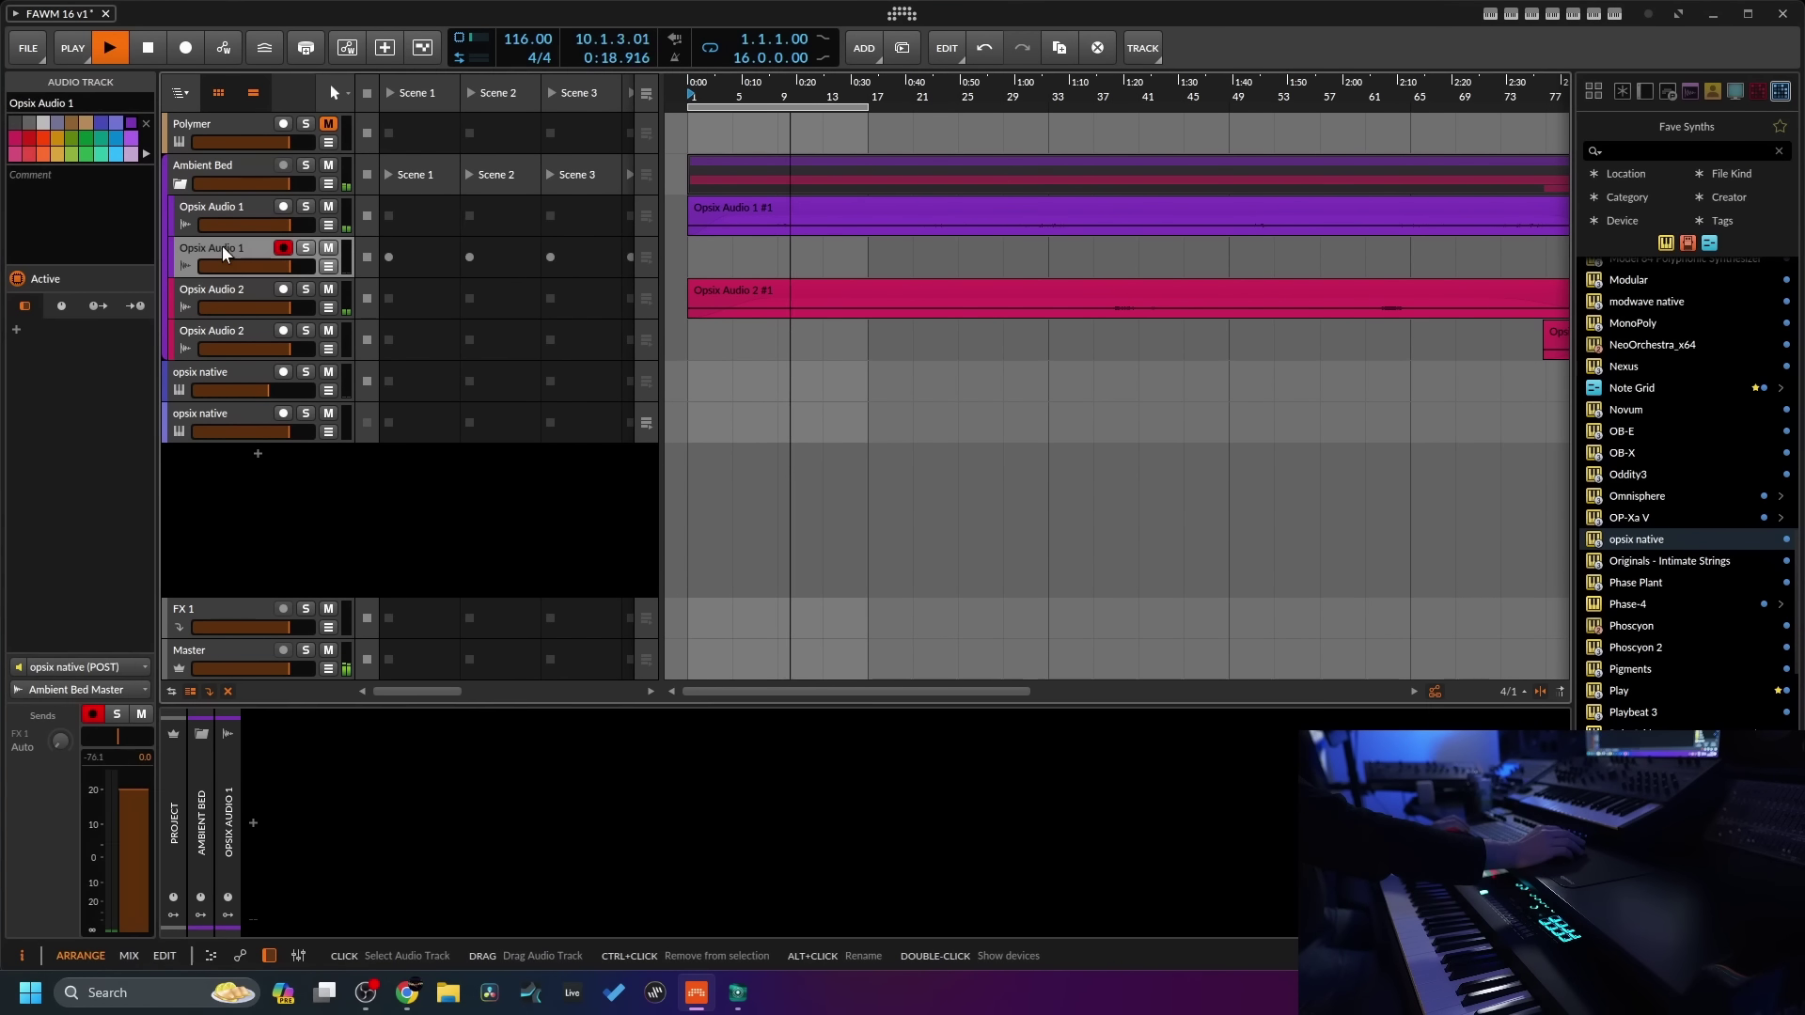
click(253, 824)
text(to)
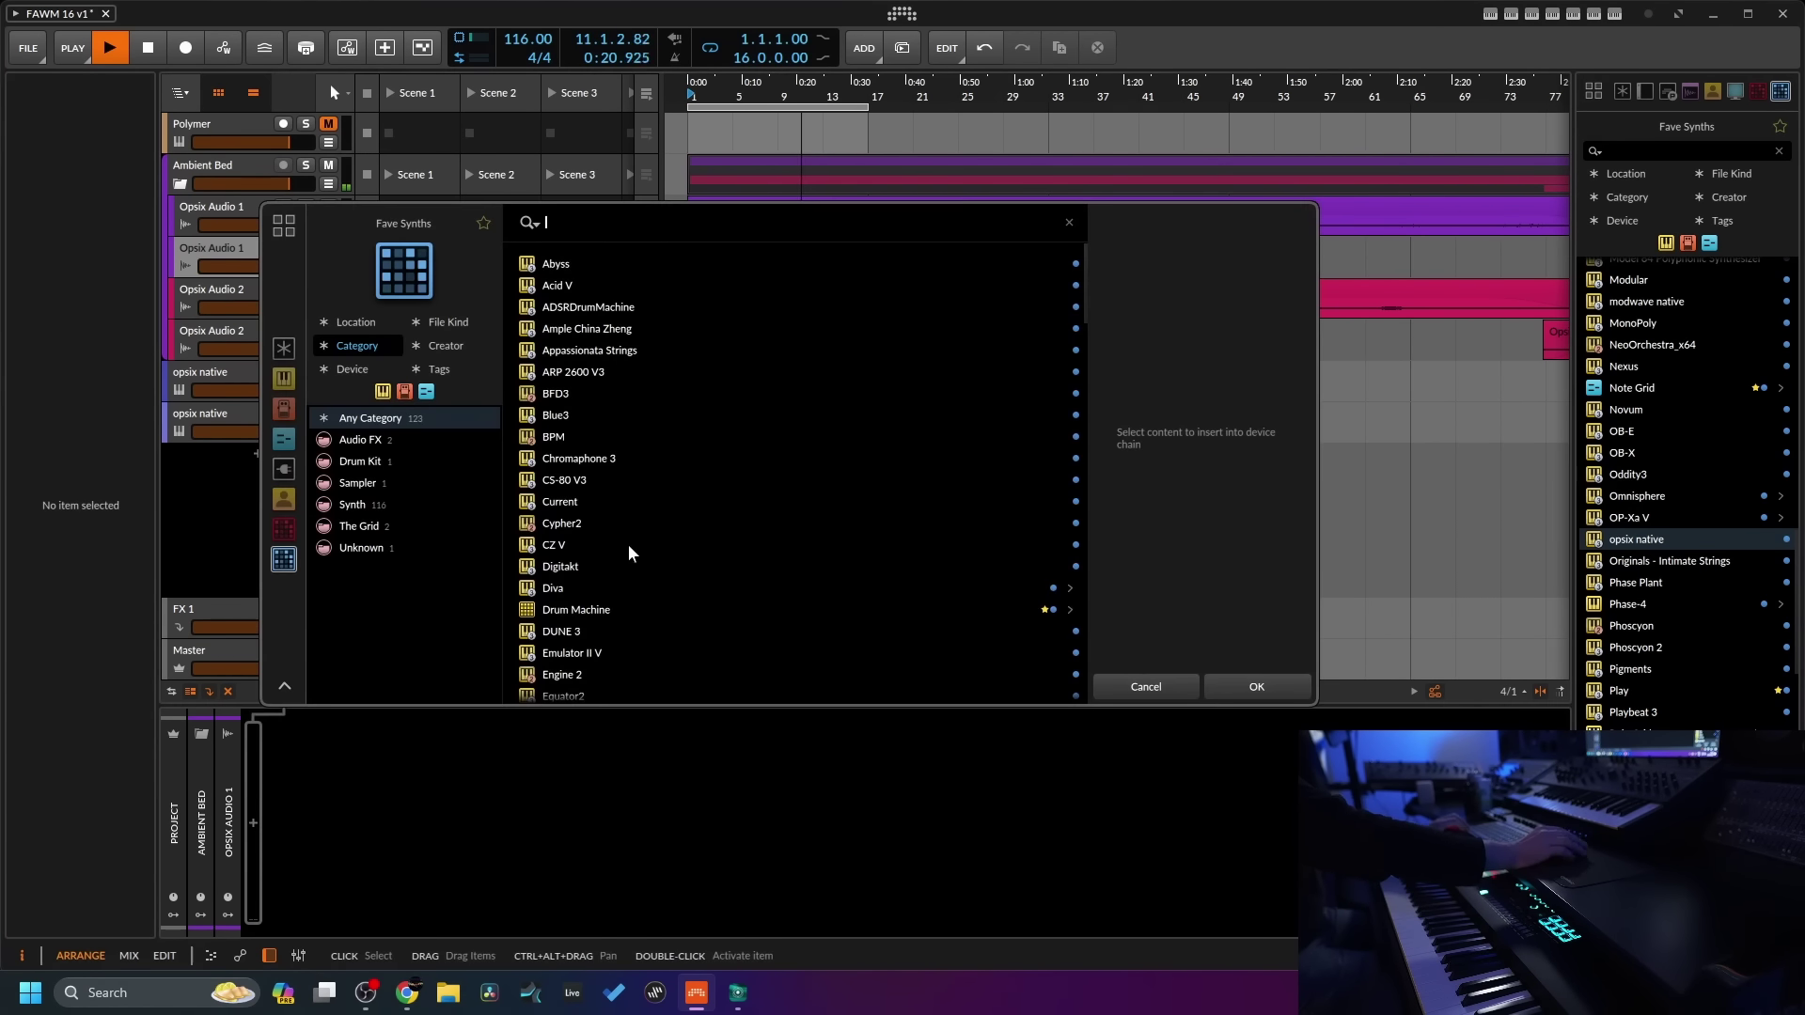
text(ol)
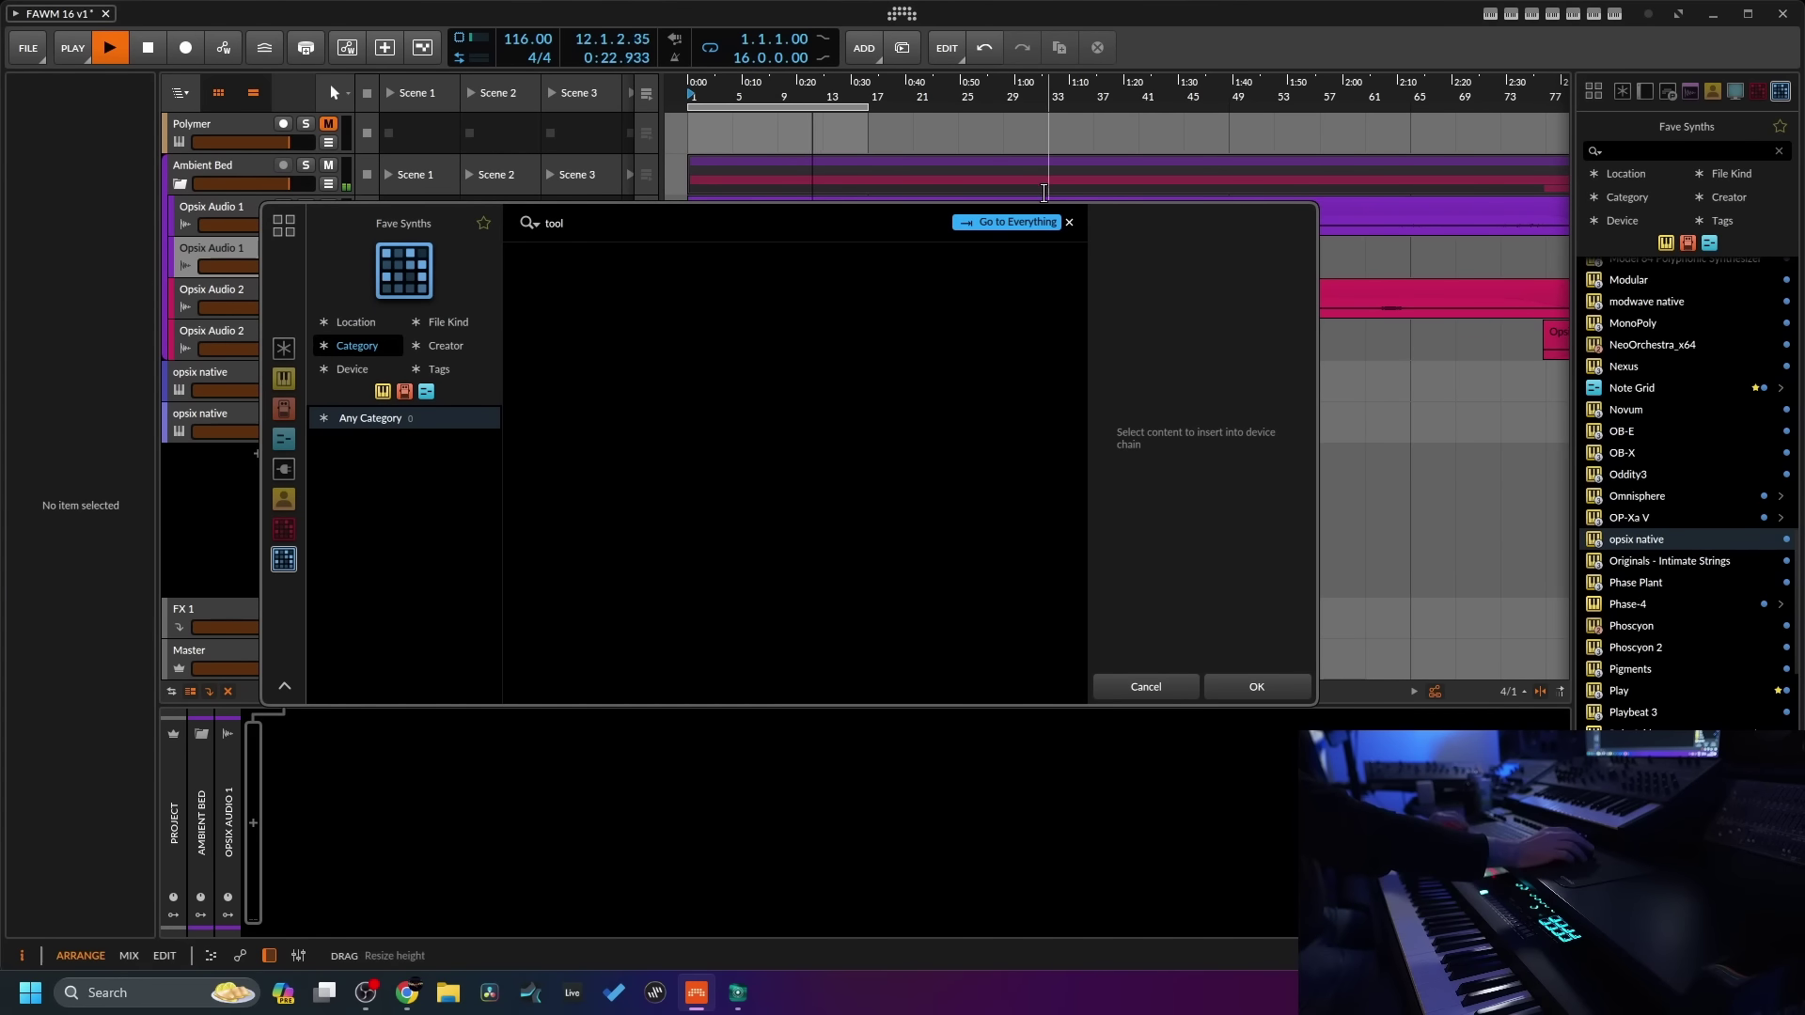
click(1009, 223)
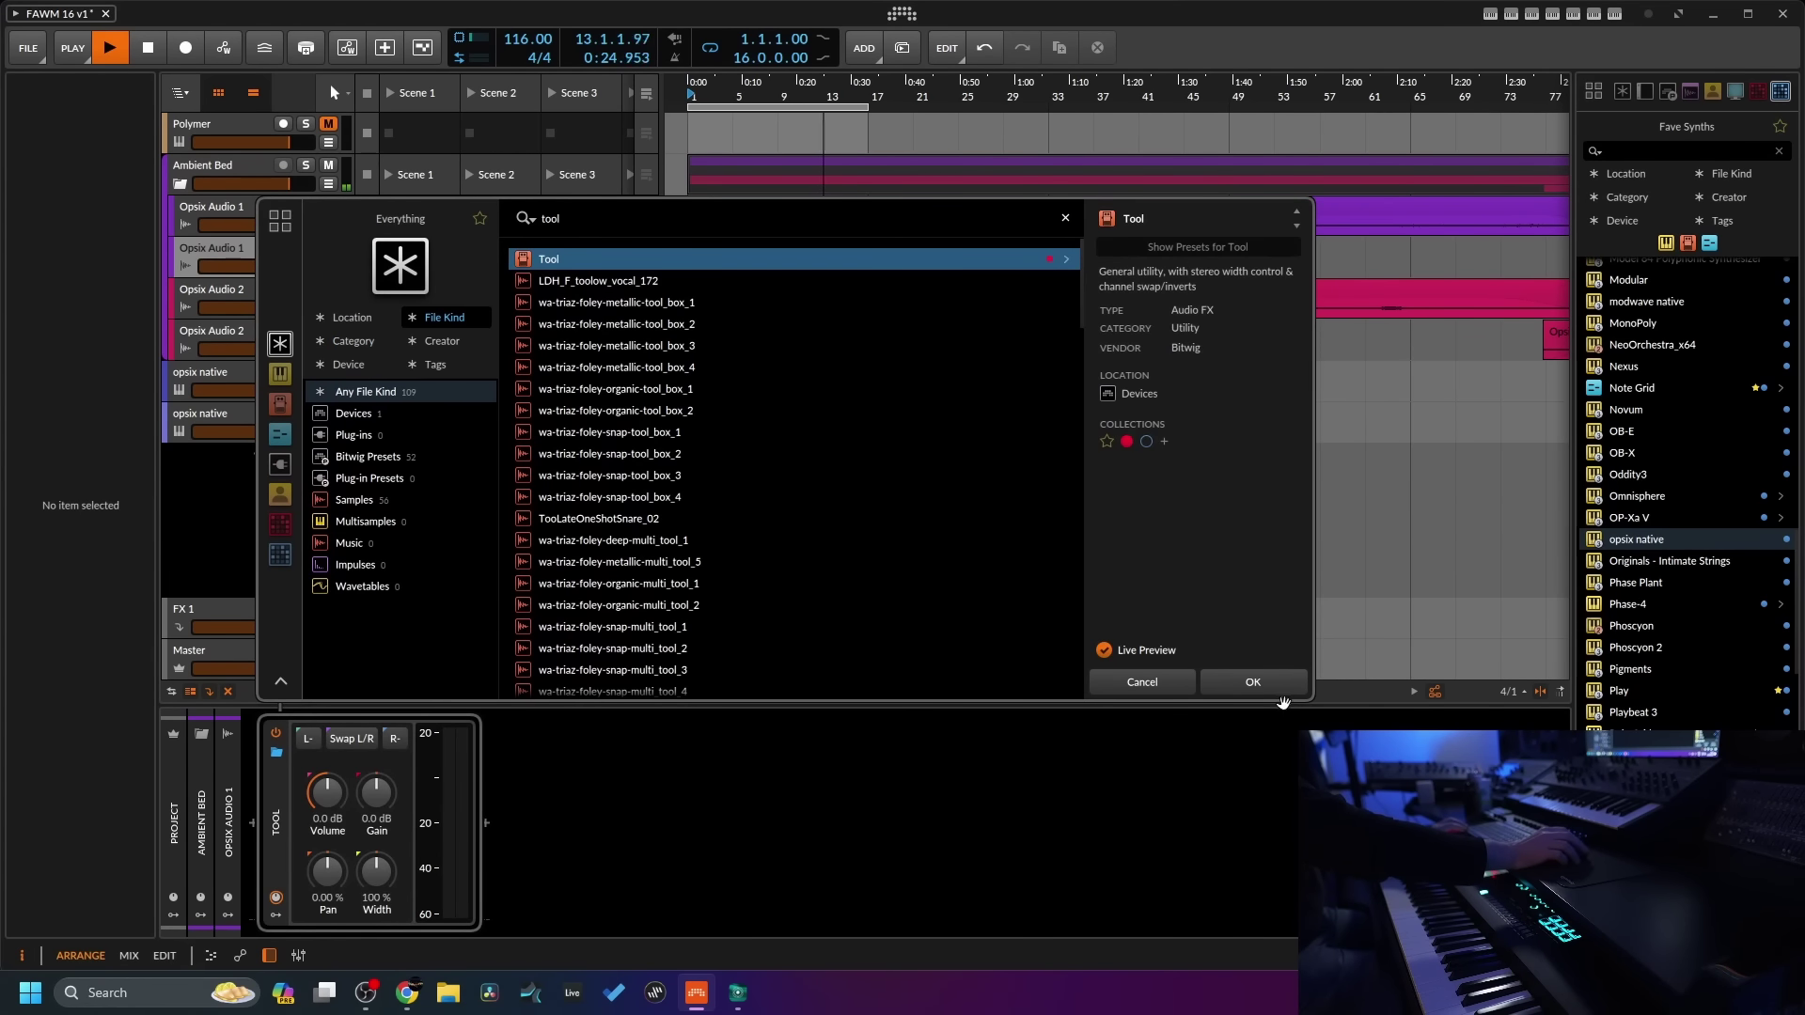
click(1281, 695)
drag(327, 793, 327, 808)
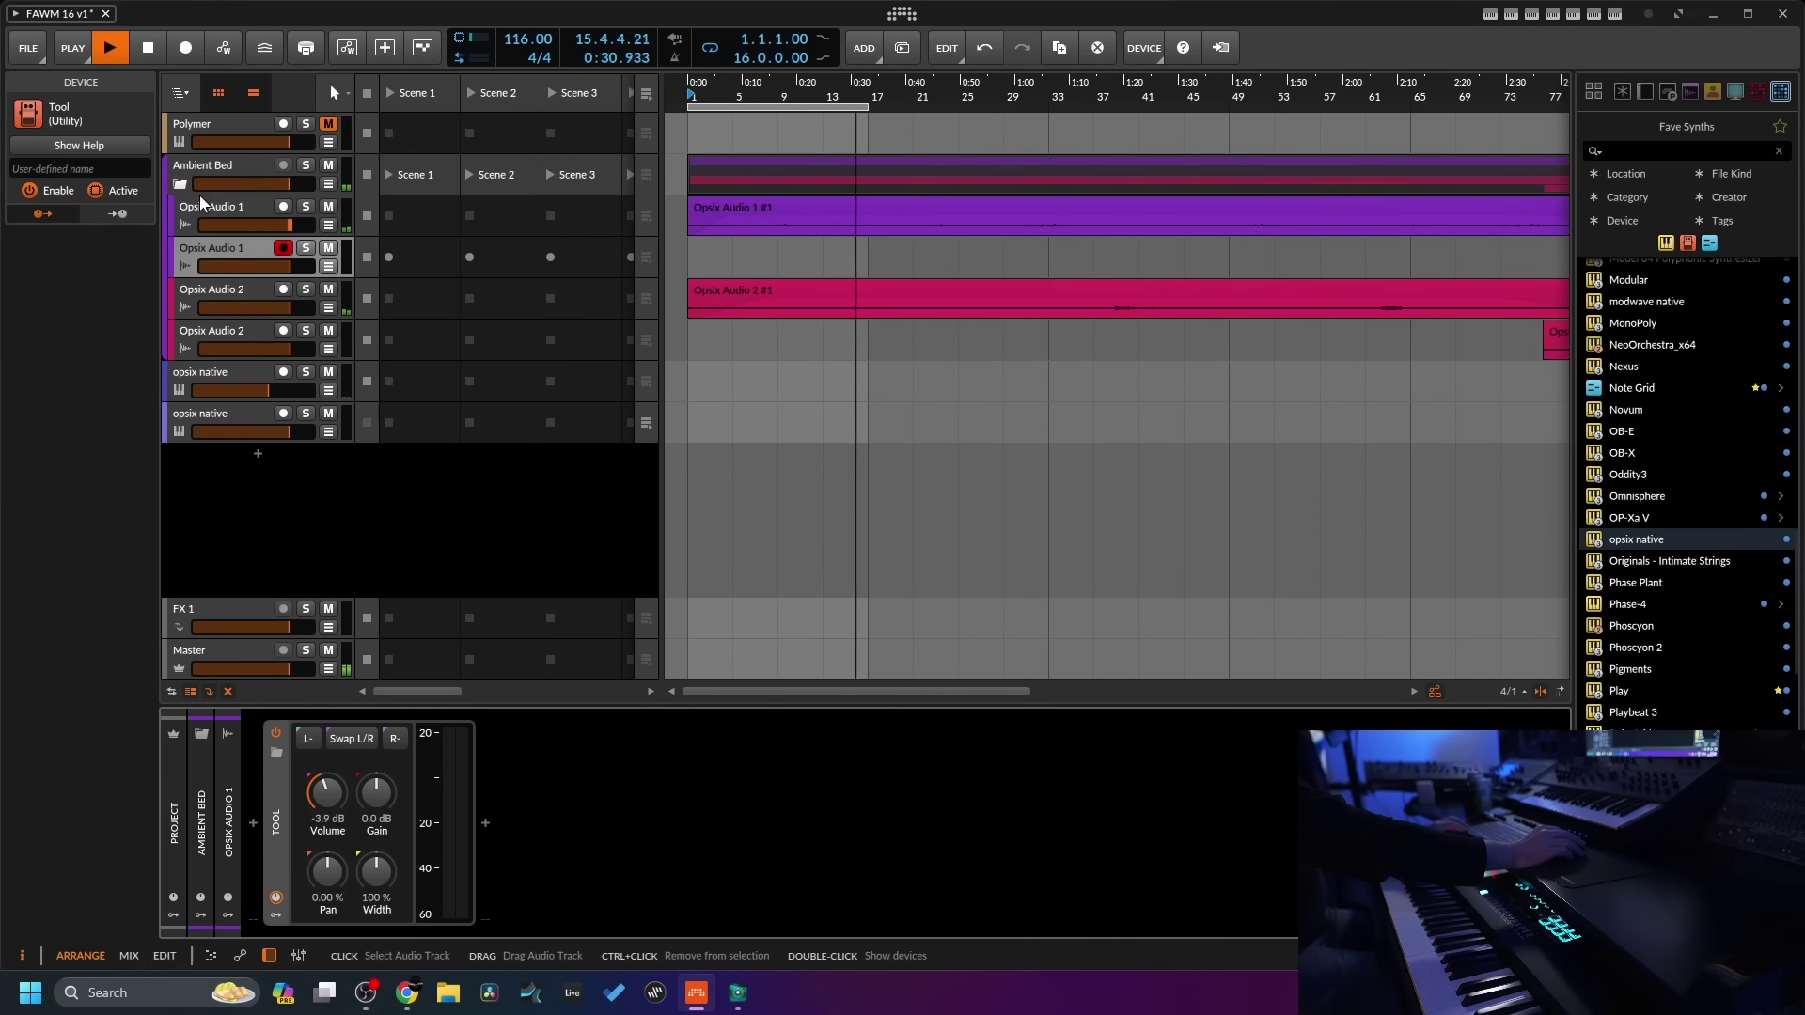
- Collapse the Ambient Bed group and add a Compressor to the group's device chain
click(214, 166)
click(214, 166)
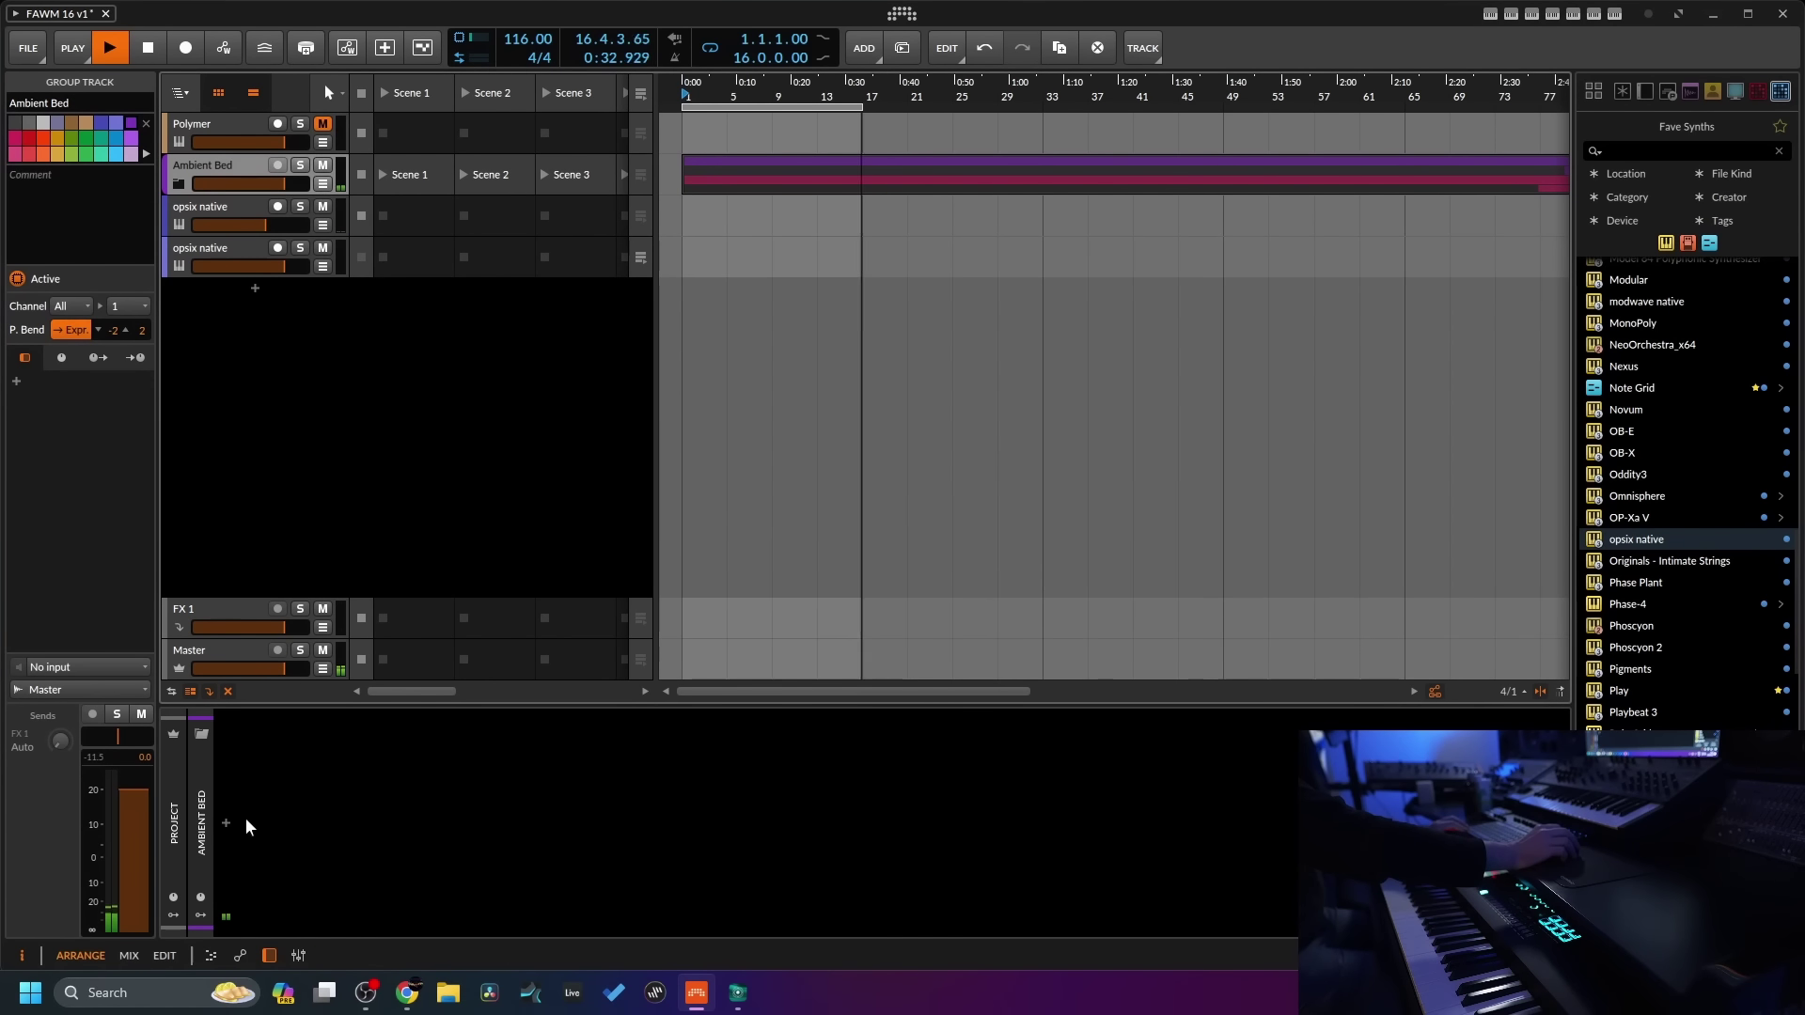
click(227, 824)
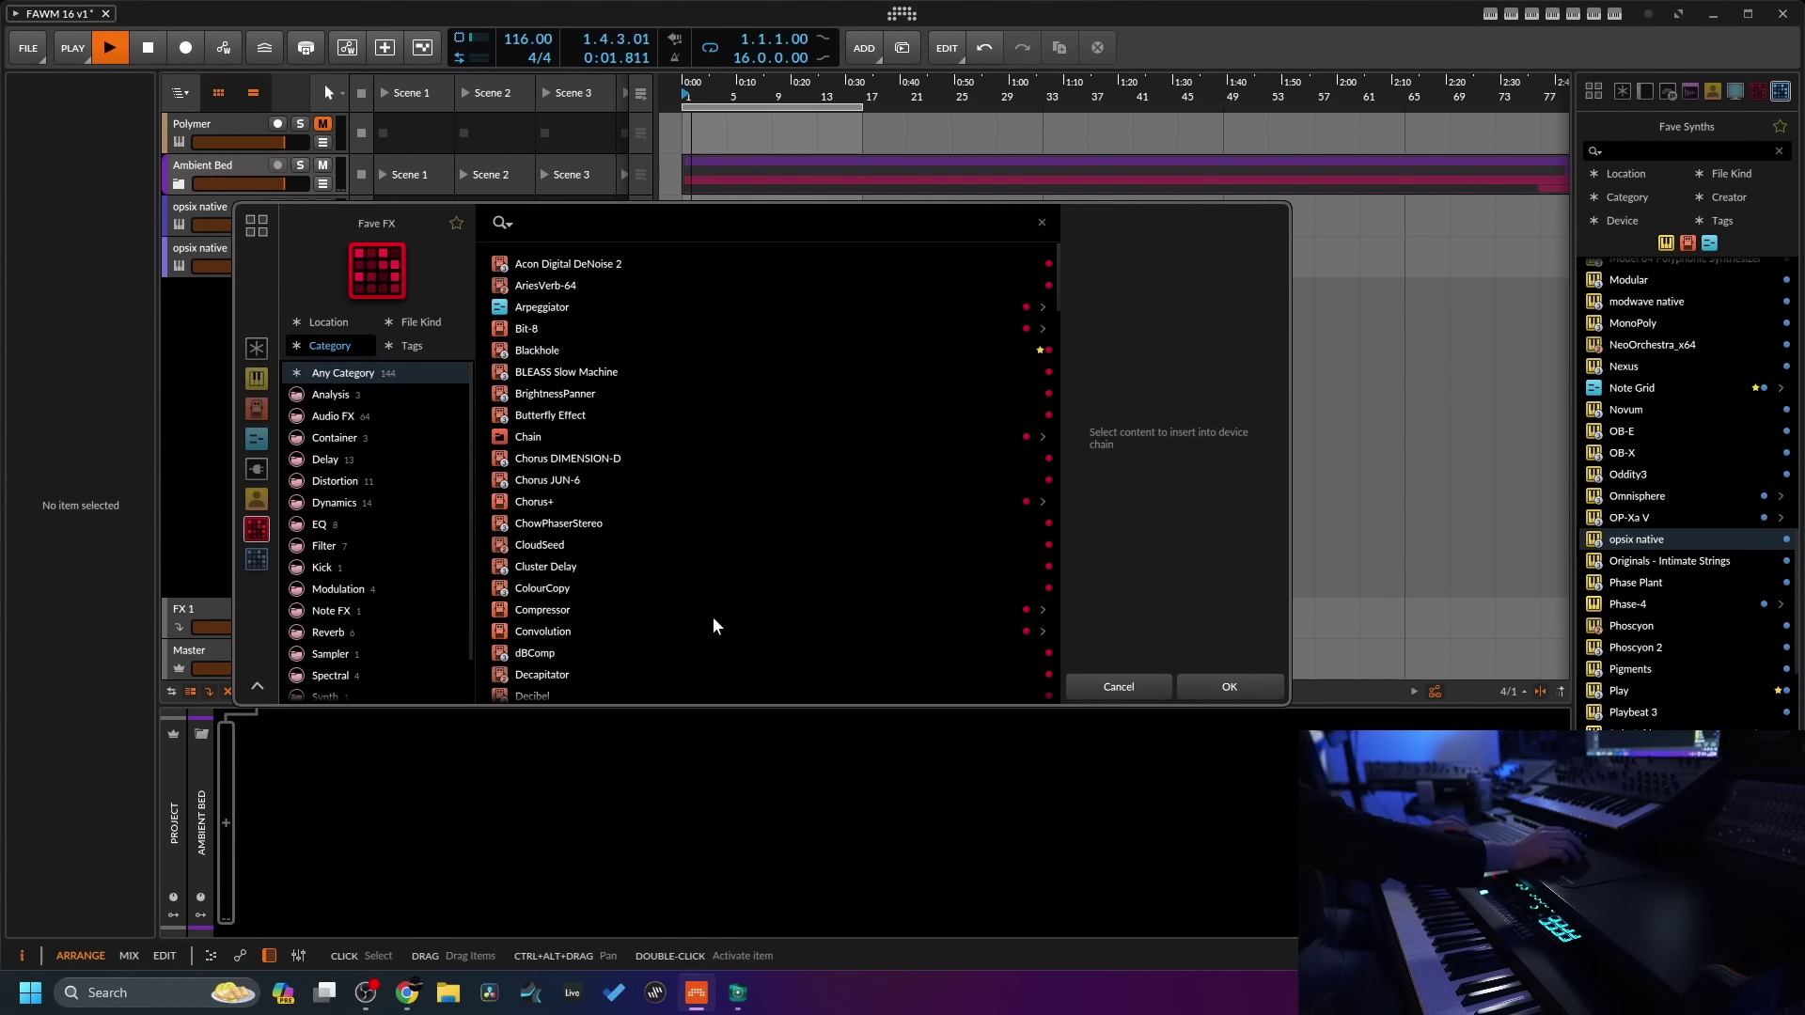
text(comp)
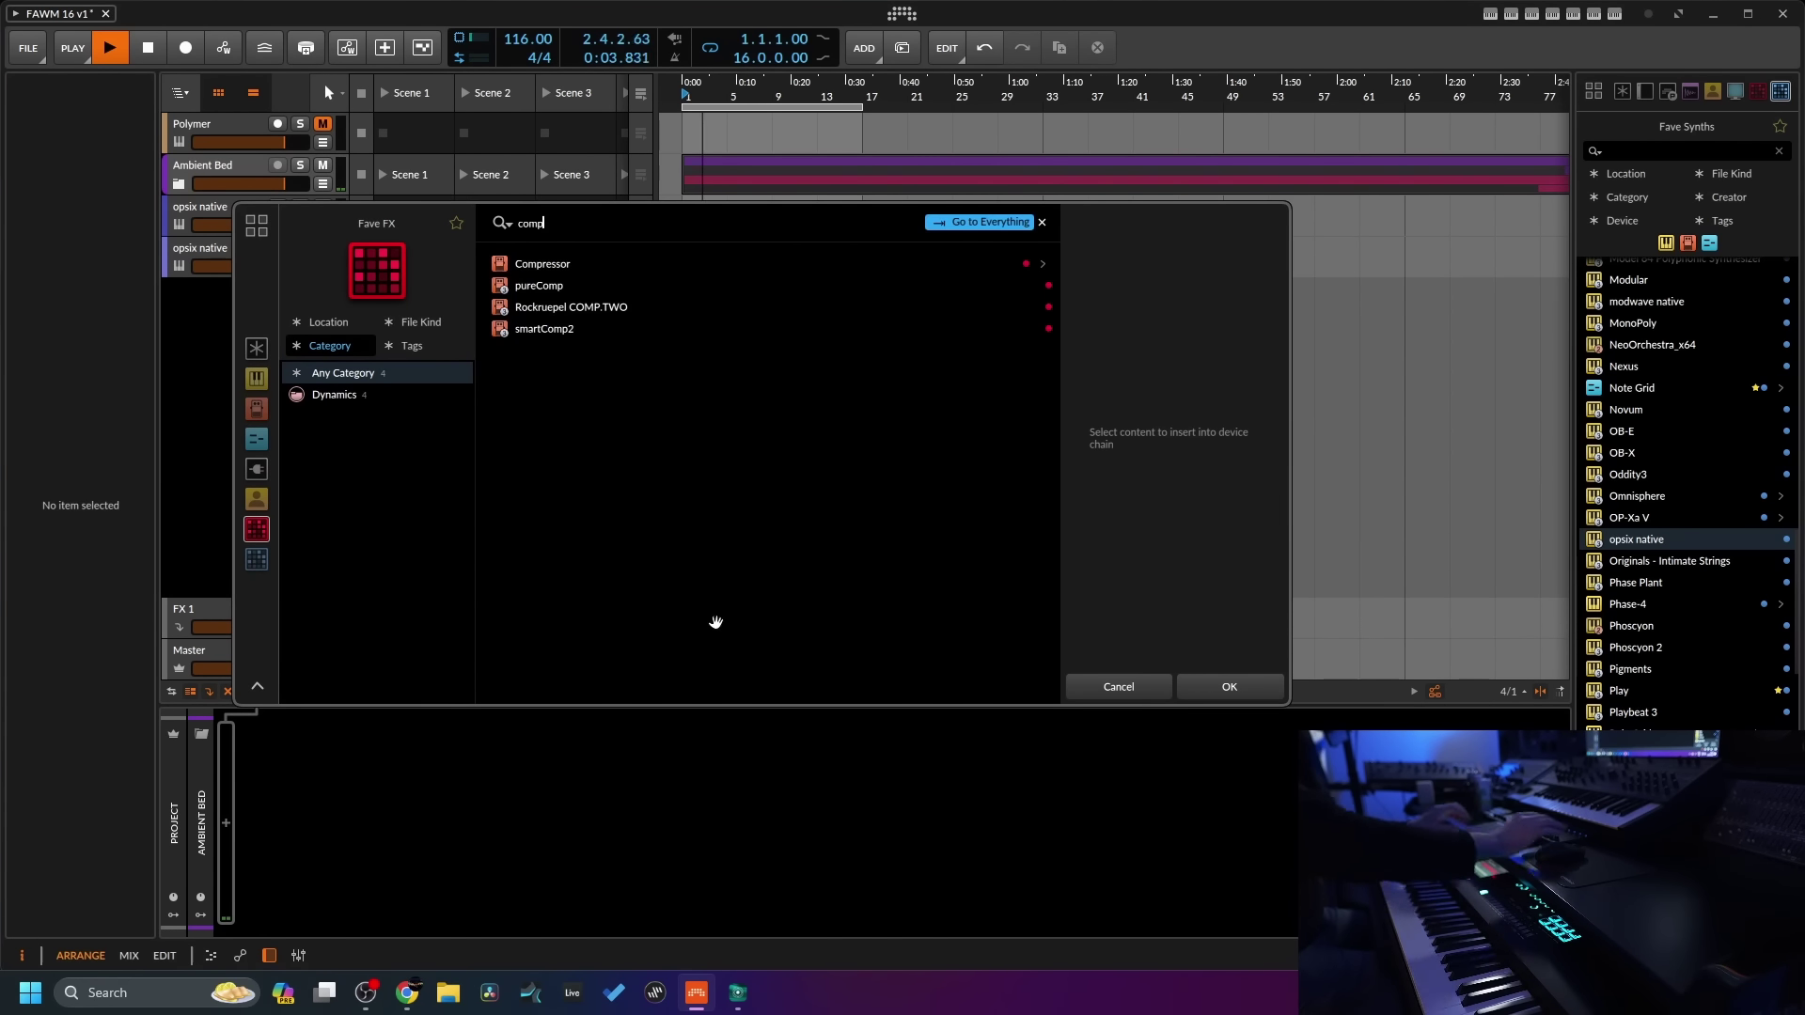
click(553, 263)
click(1232, 682)
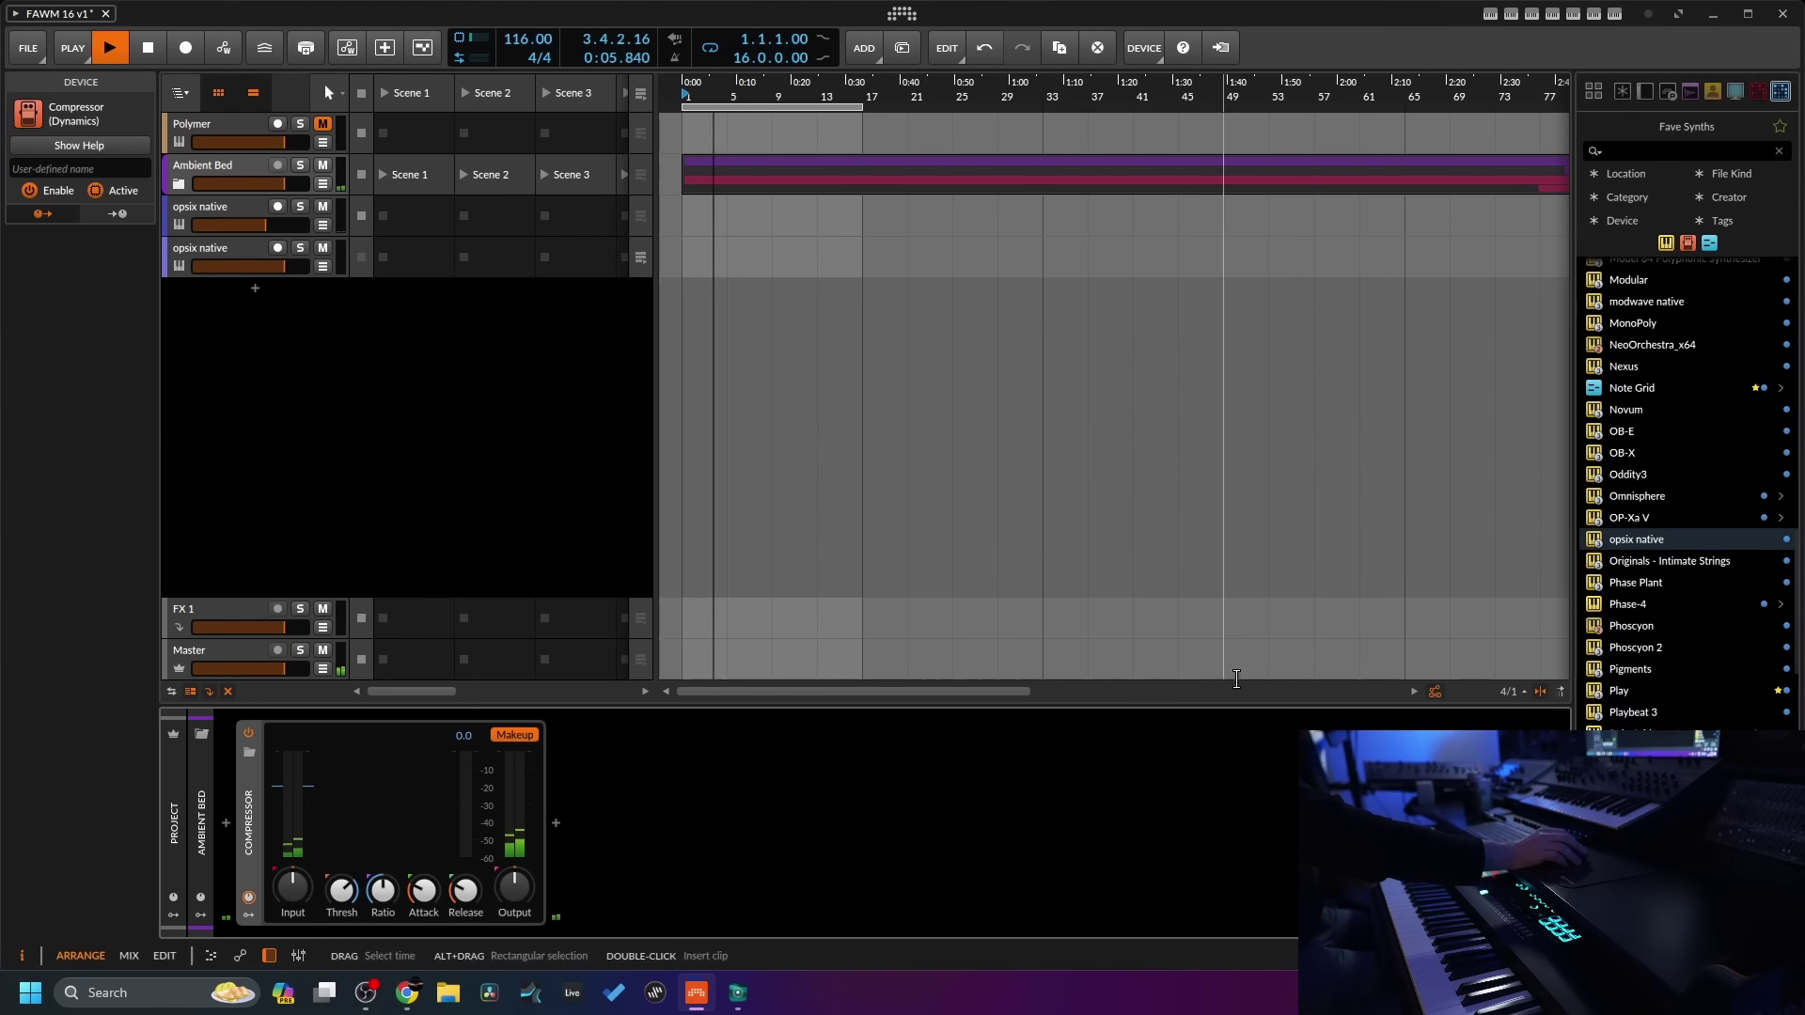
- Try an EQ-5 with a low cut at about 69.4 Hz after the Ambient Bed Compressor, and delete the device
click(555, 825)
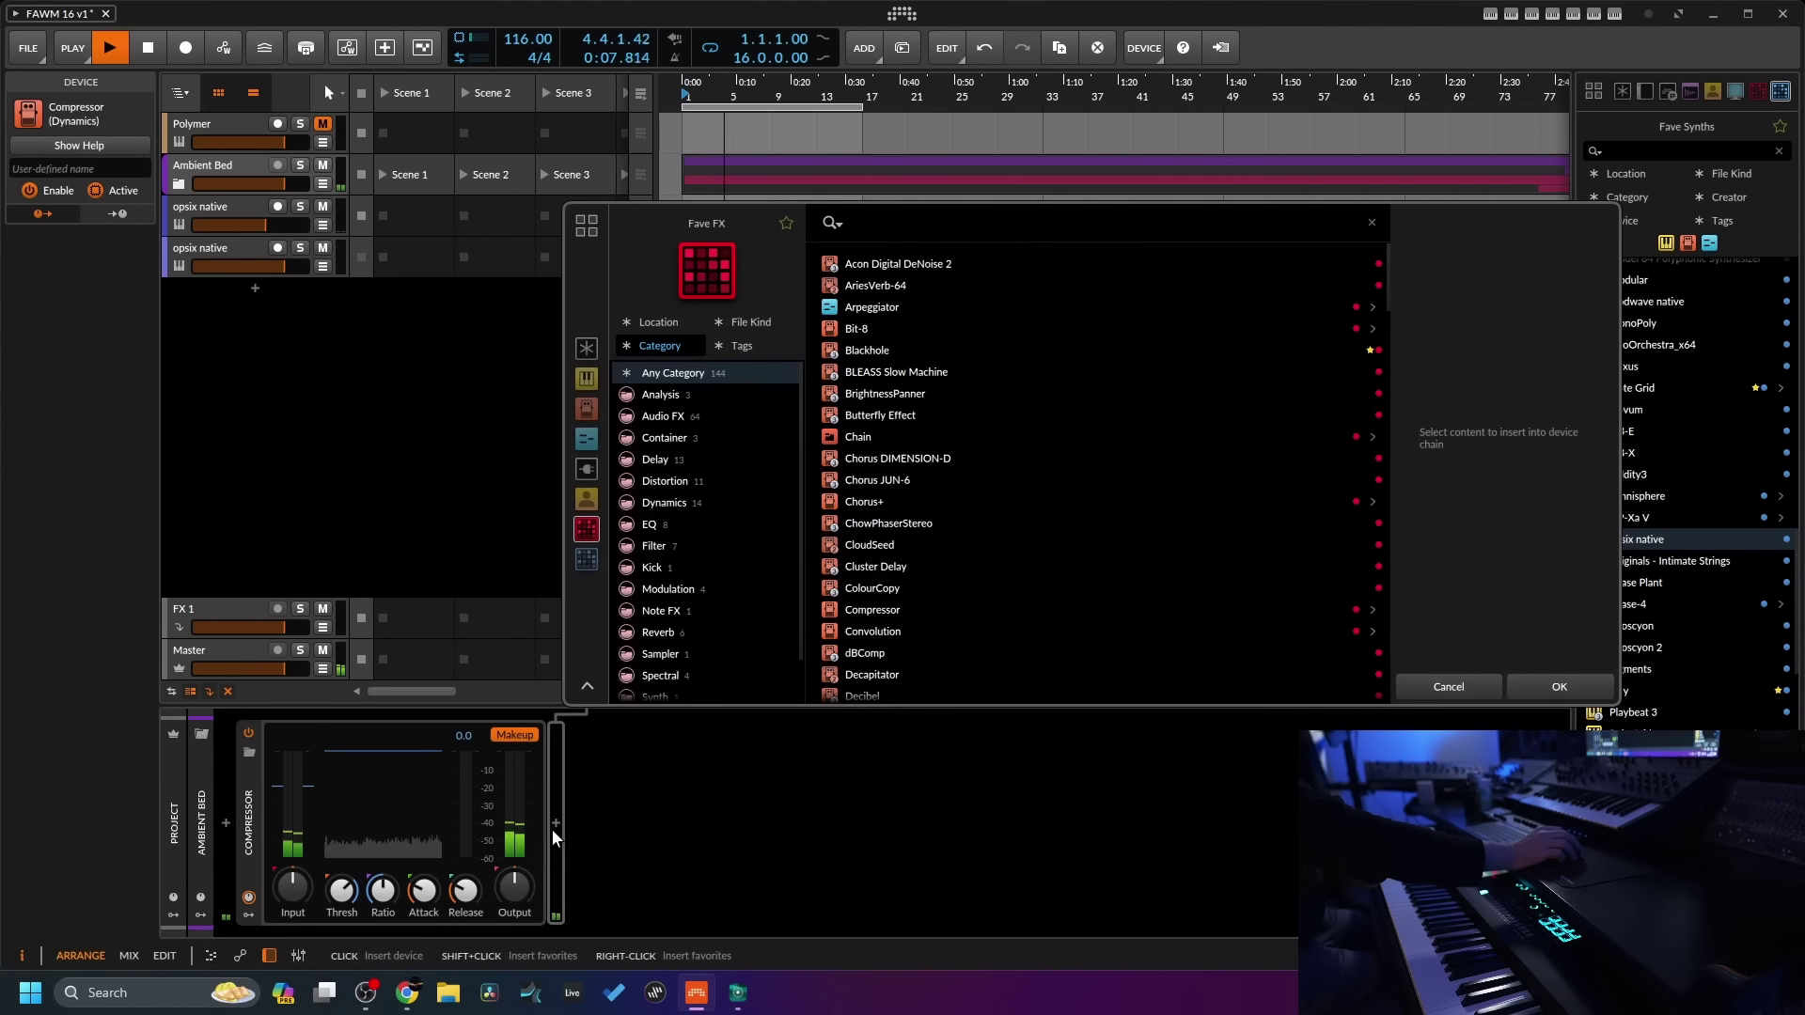
text(eq)
click(854, 264)
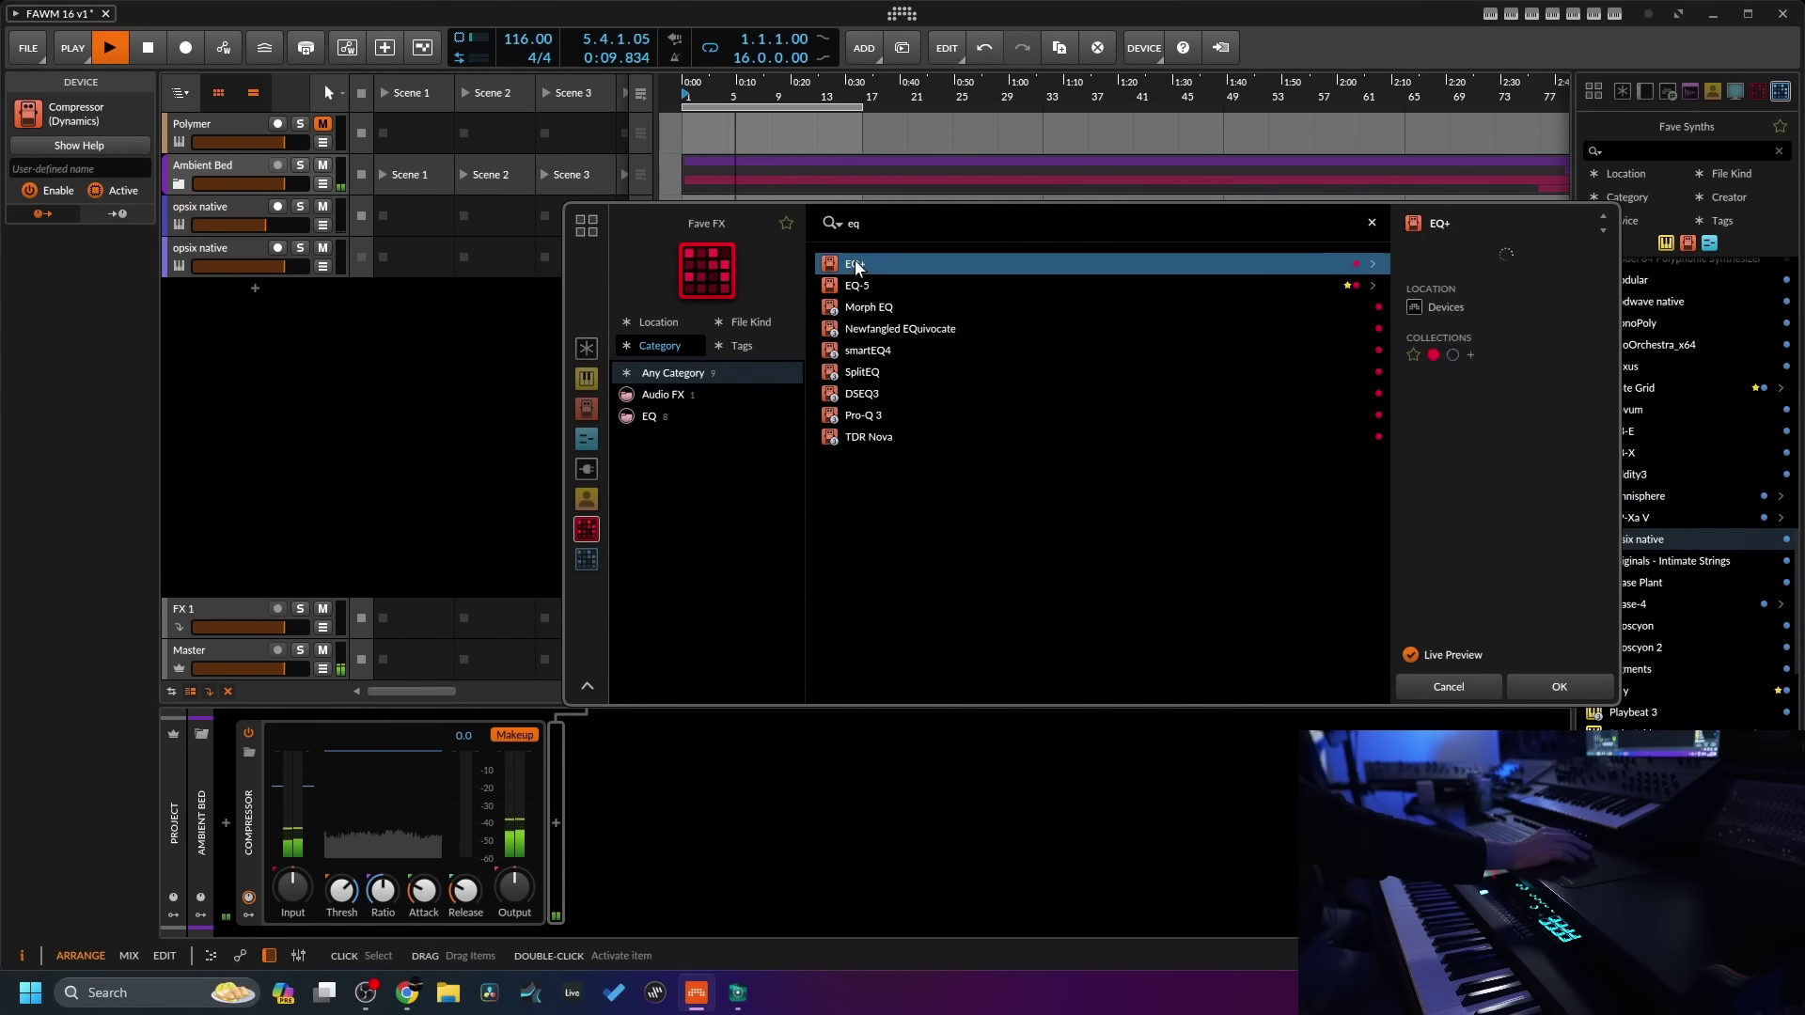
click(857, 279)
click(1559, 688)
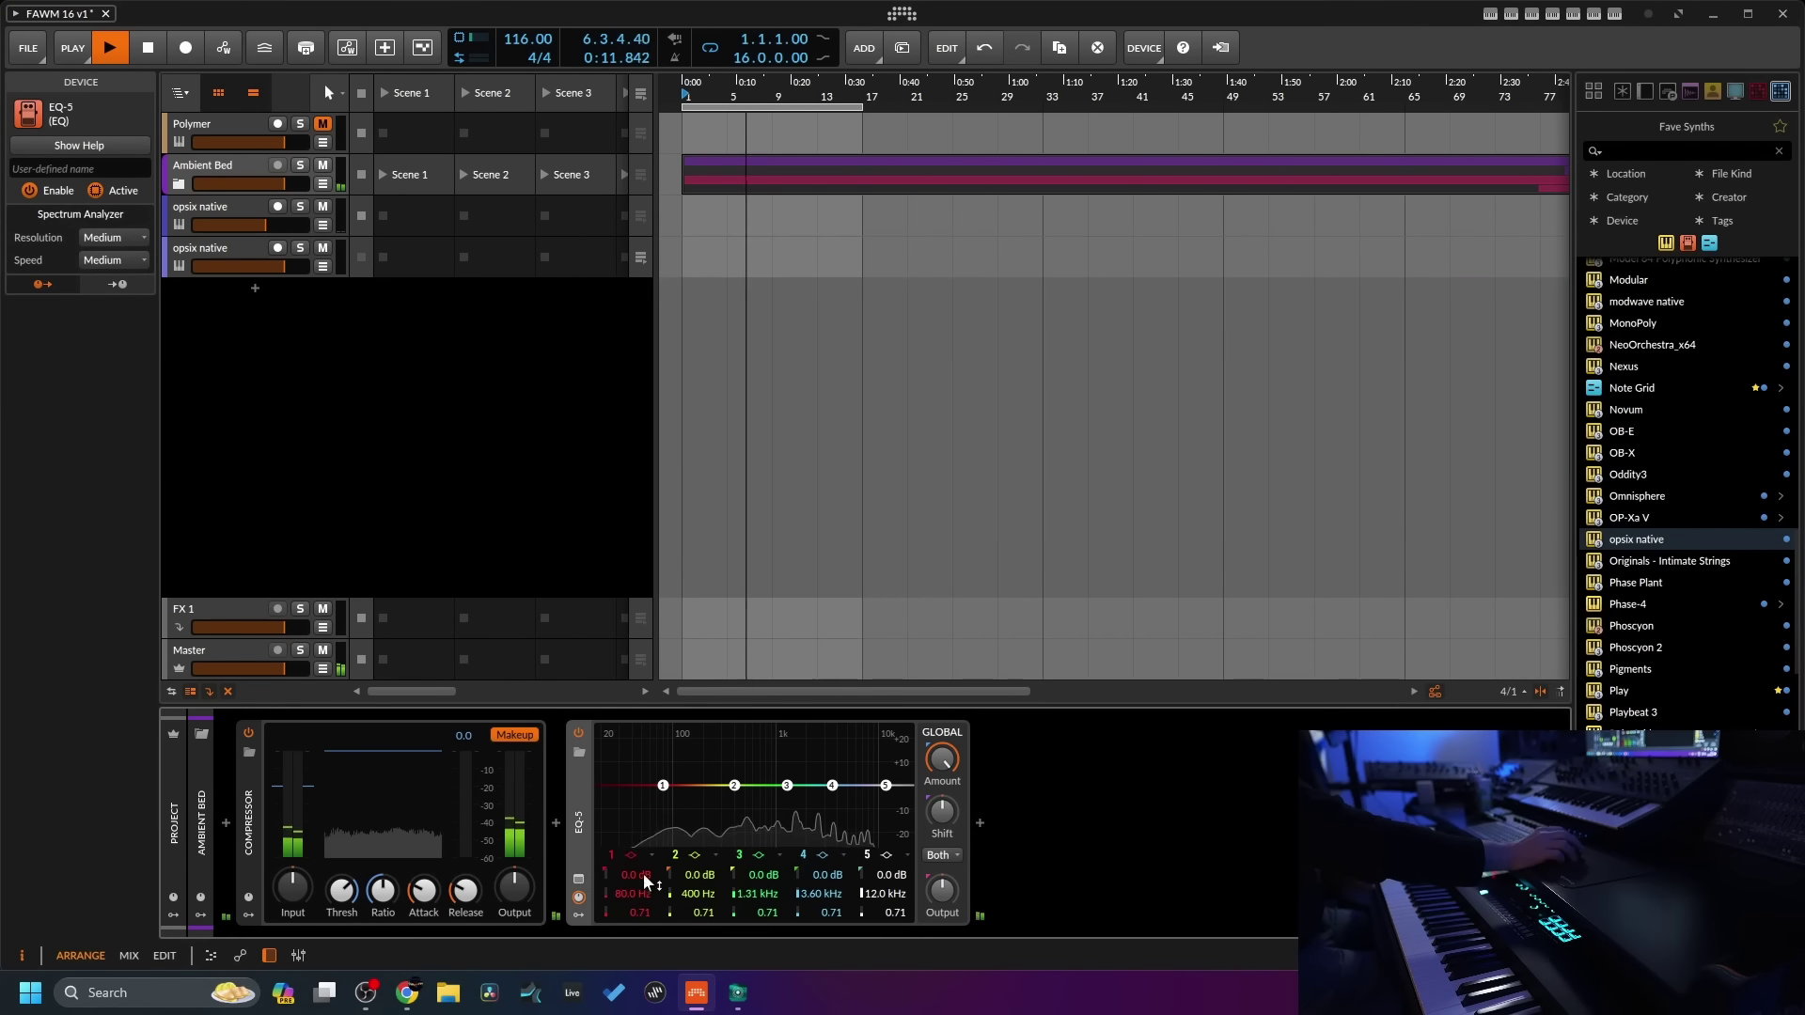
click(628, 854)
click(676, 865)
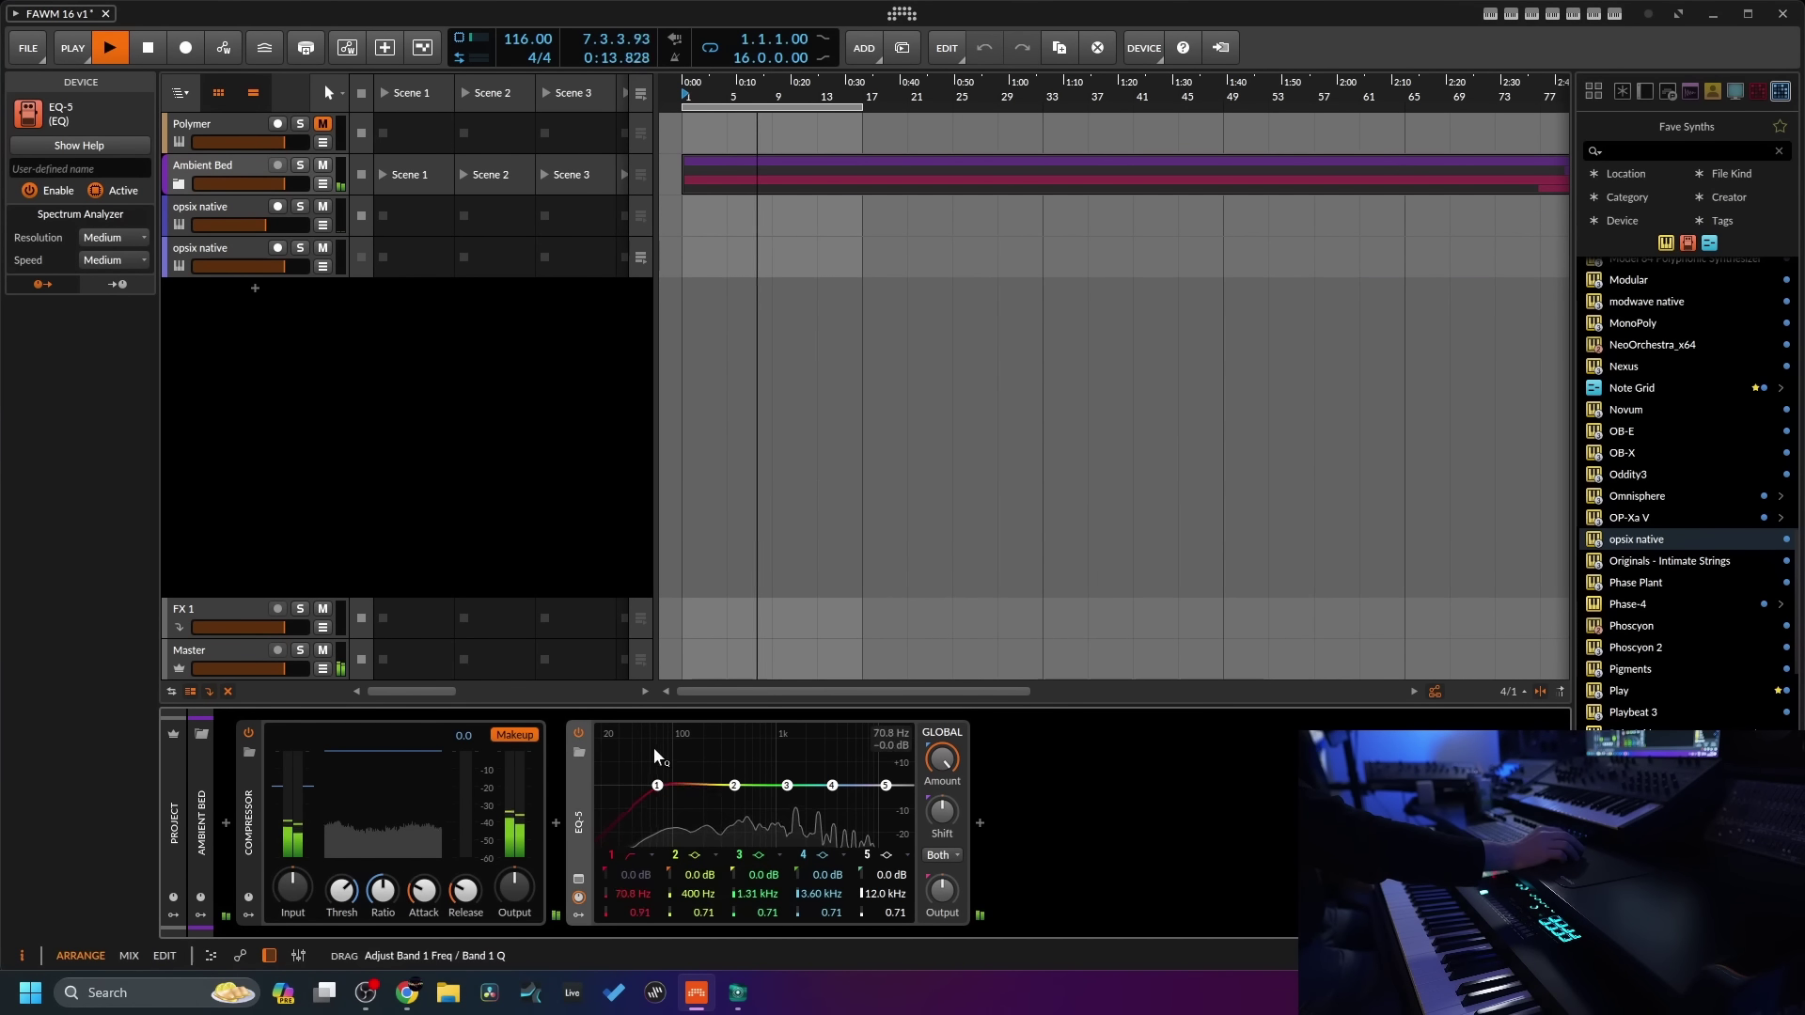
drag(657, 785, 745, 793)
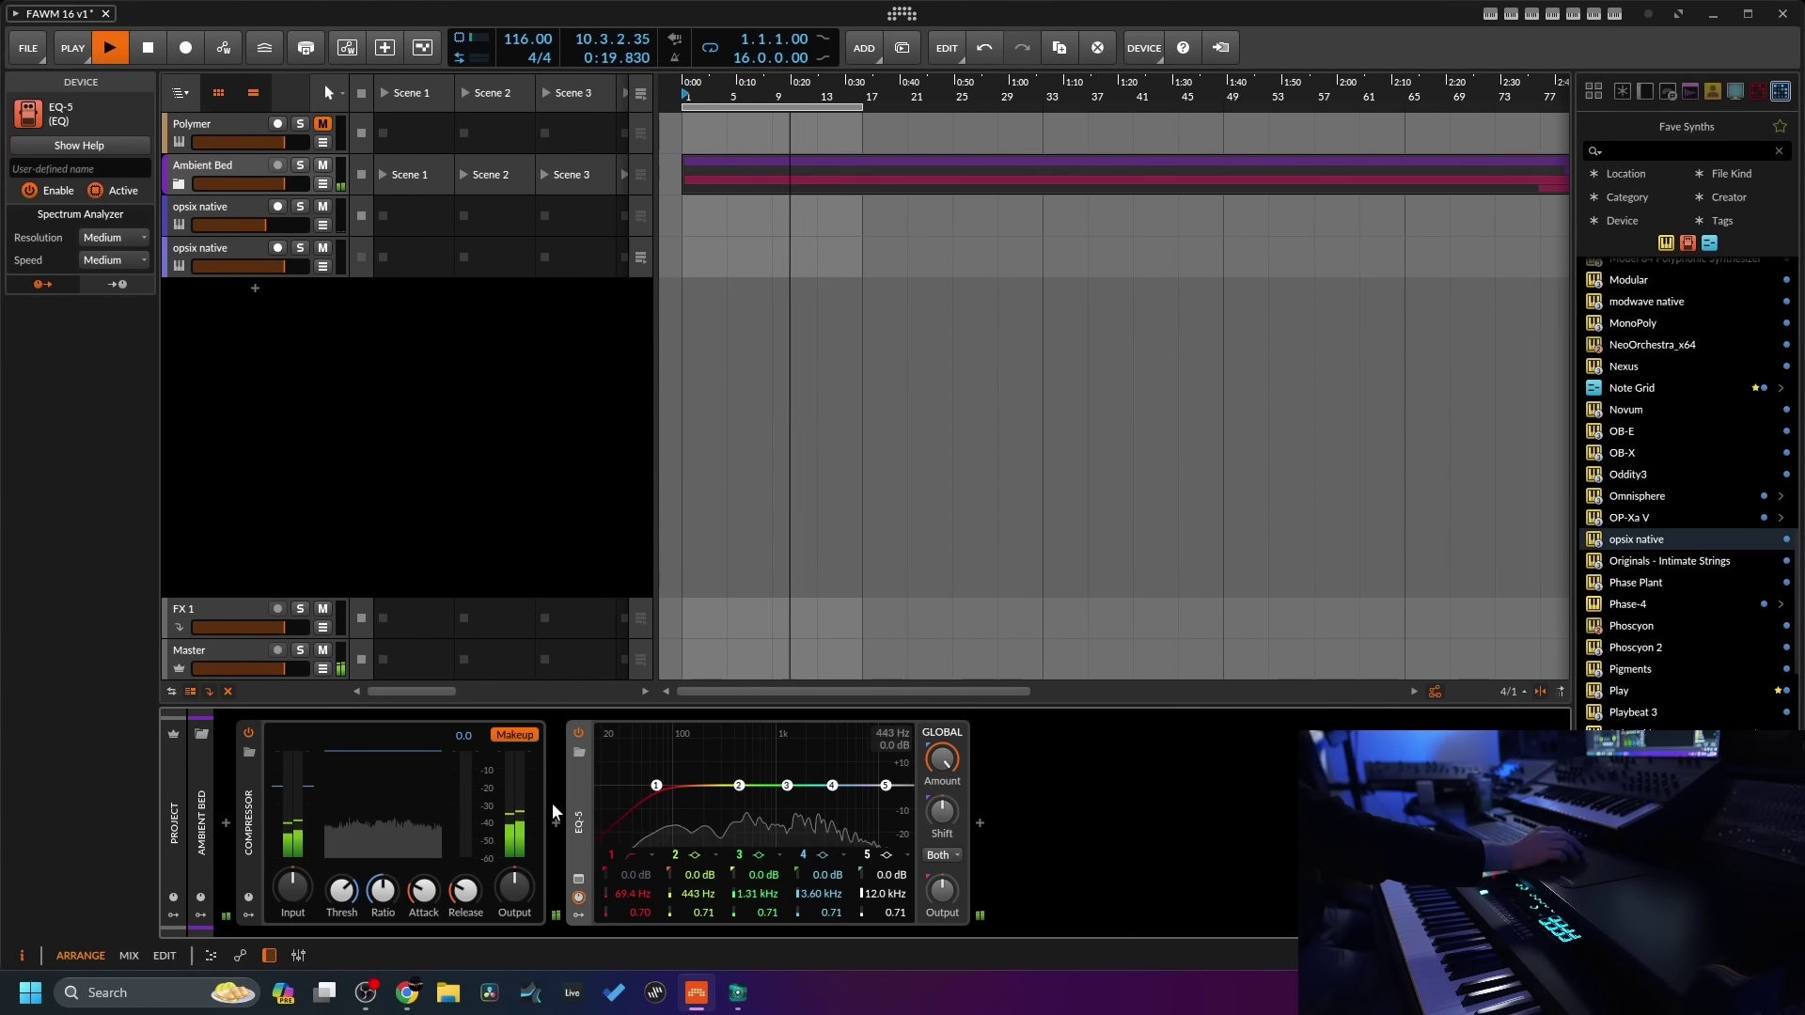
right_click(577, 791)
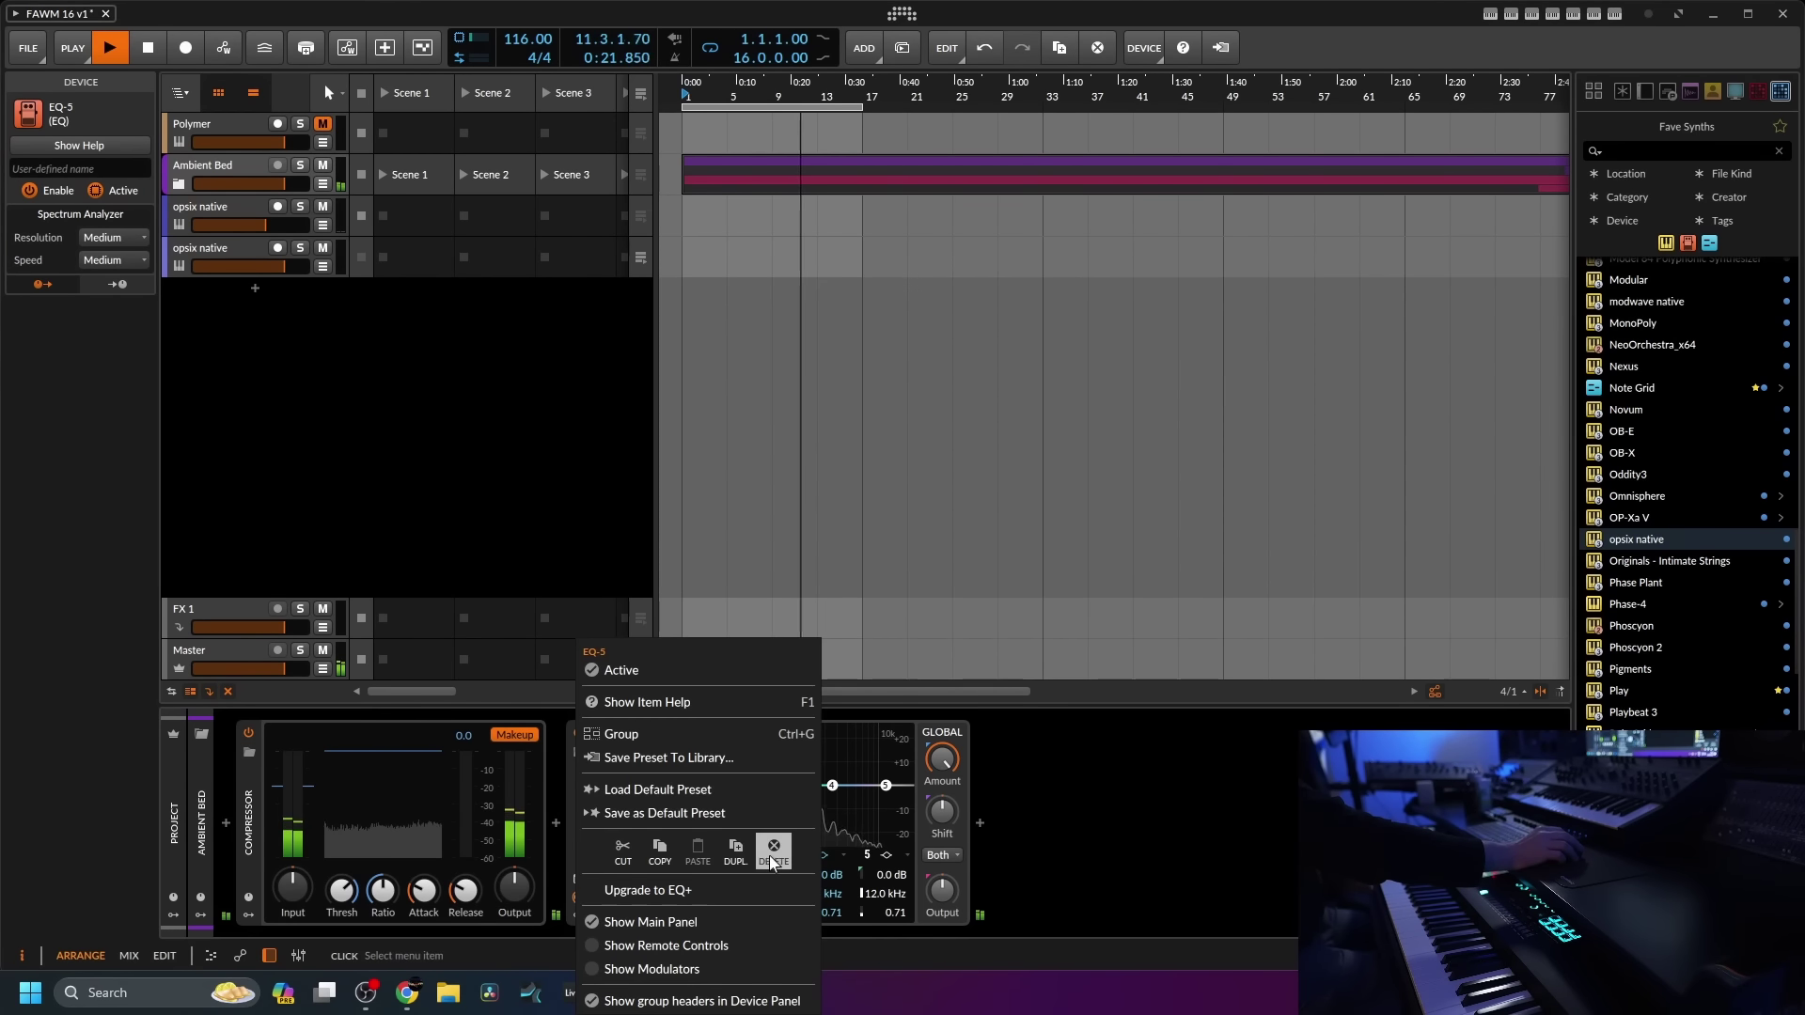
click(772, 855)
- Add the Pro-Q 3 equalizer after the Compressor on the Ambient Bed group
click(556, 824)
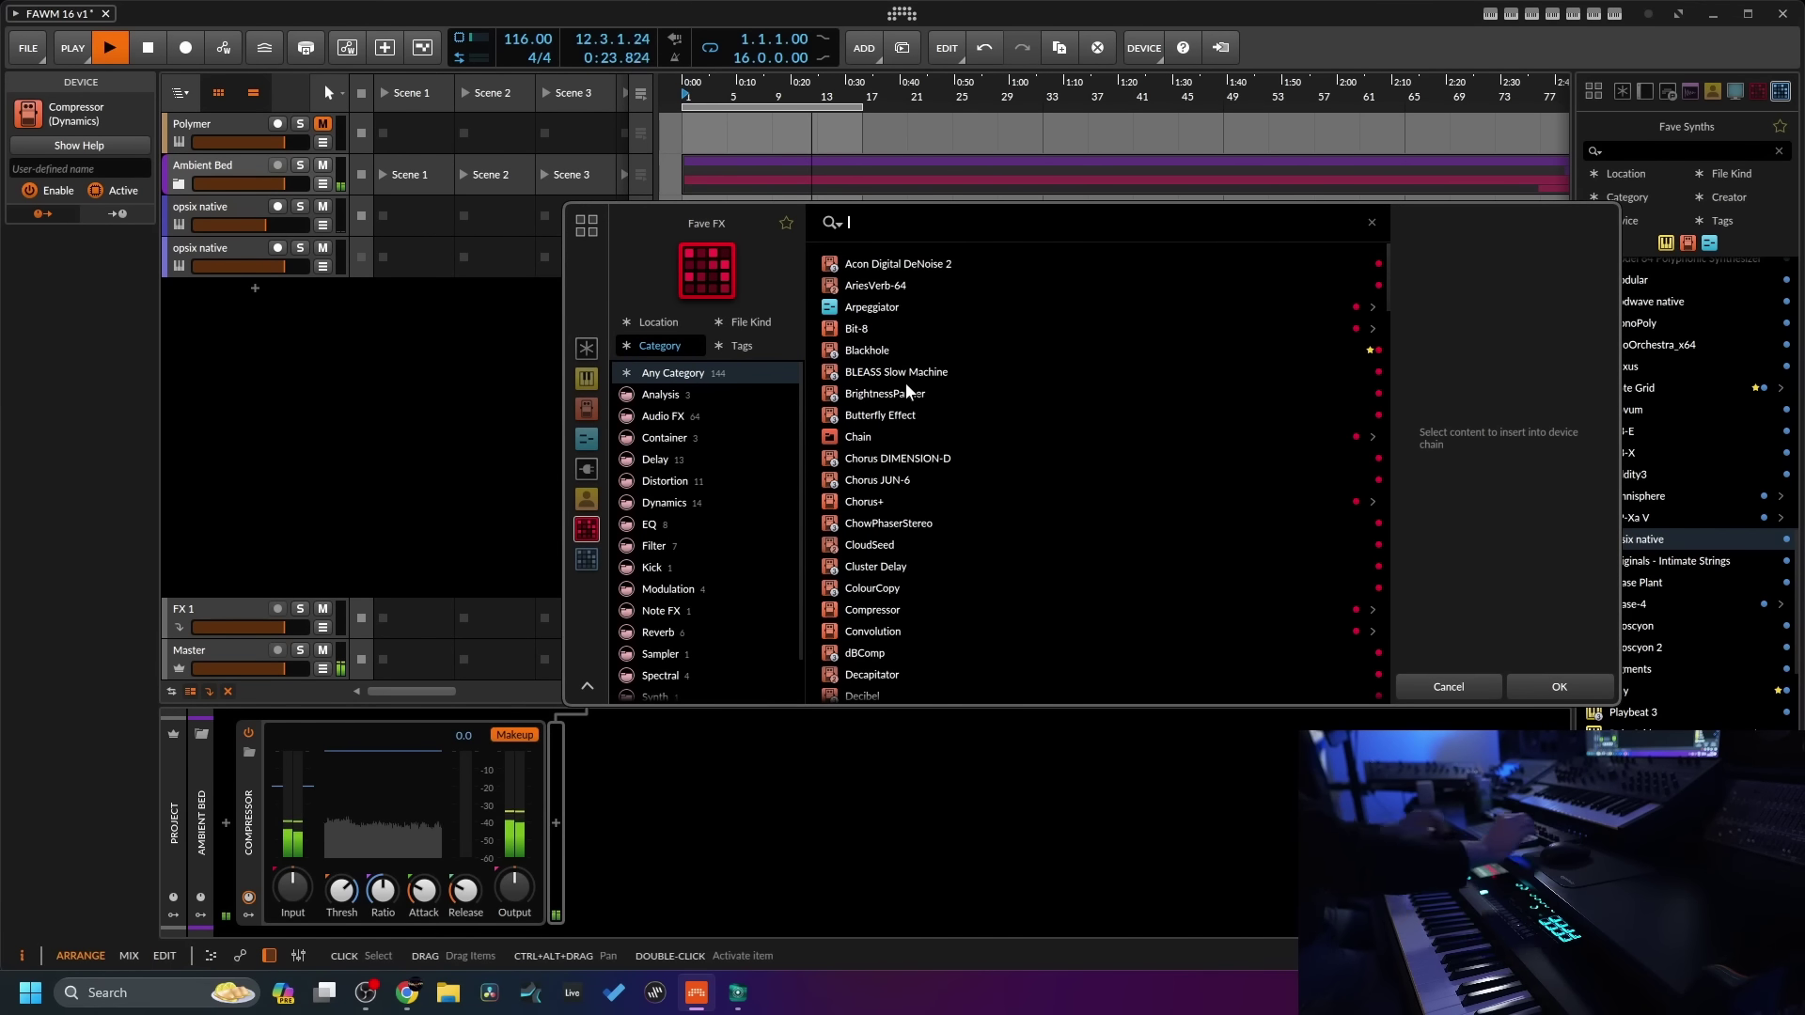
text(pro)
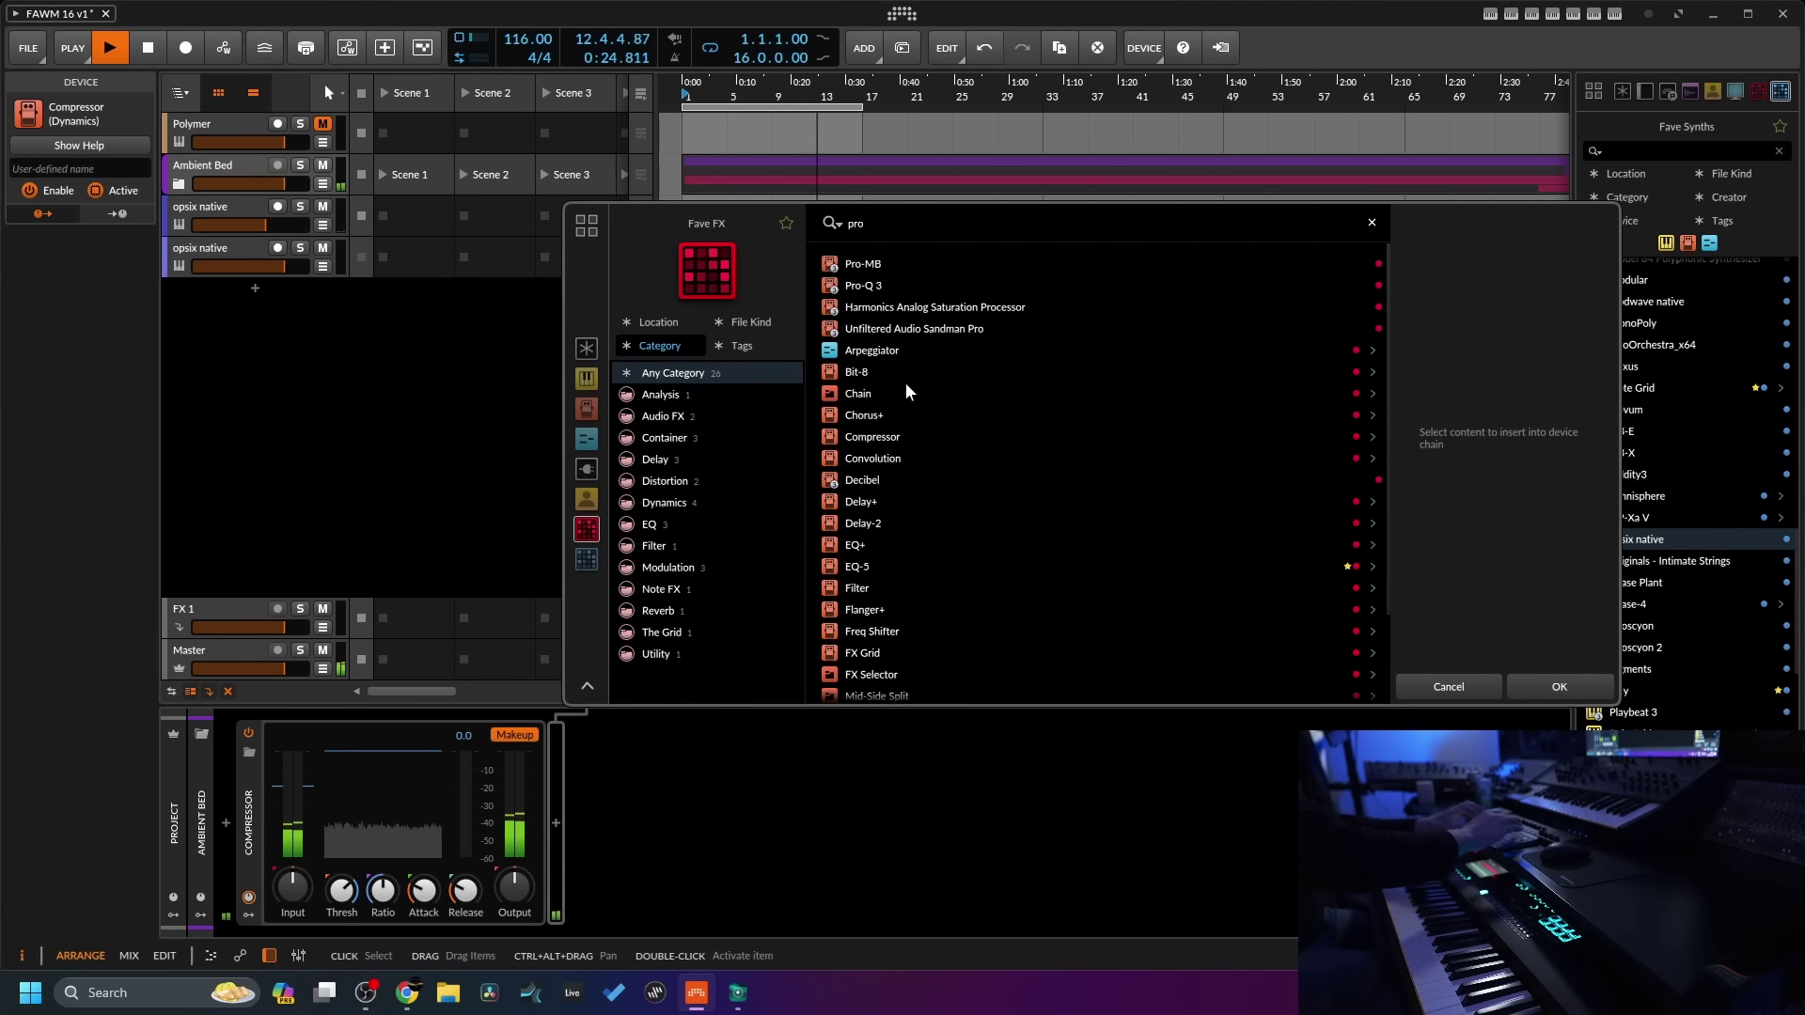
click(871, 280)
click(1558, 677)
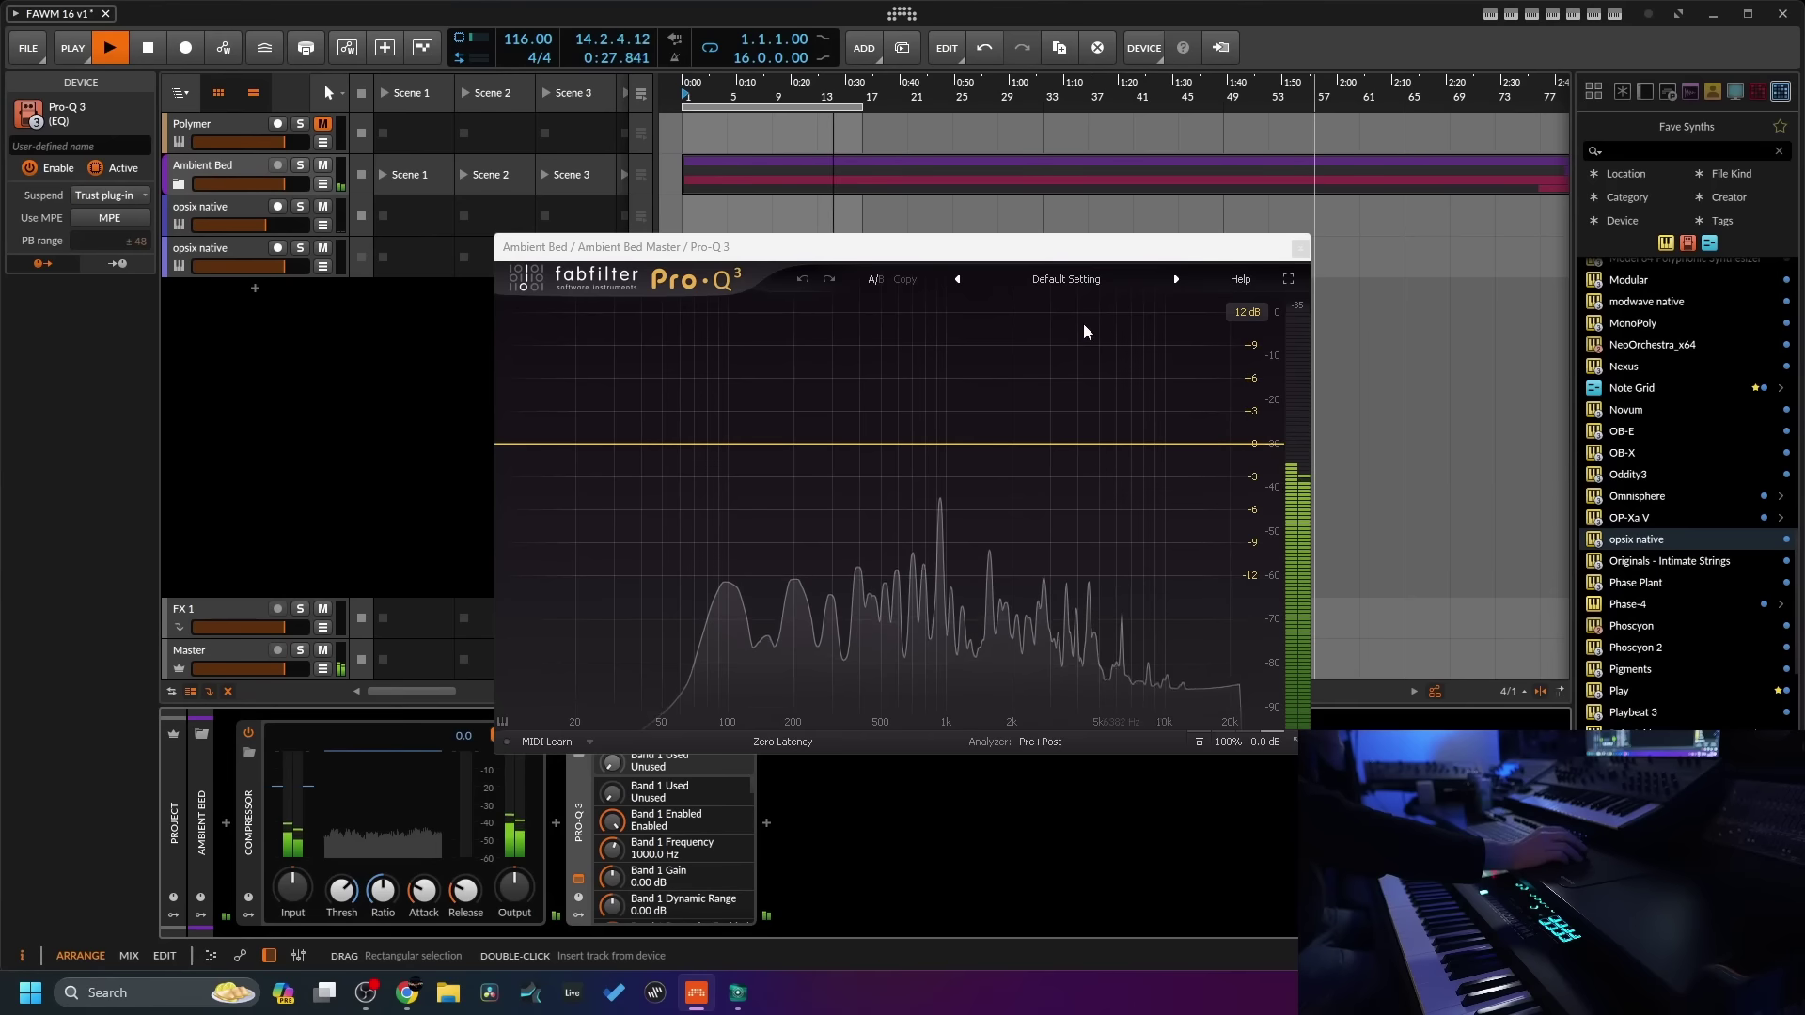
- Add a bell band at about 931 Hz in the Ambient Bed Pro-Q 3 and extend the arranger loop to 32 bars
drag(1070, 248, 1157, 167)
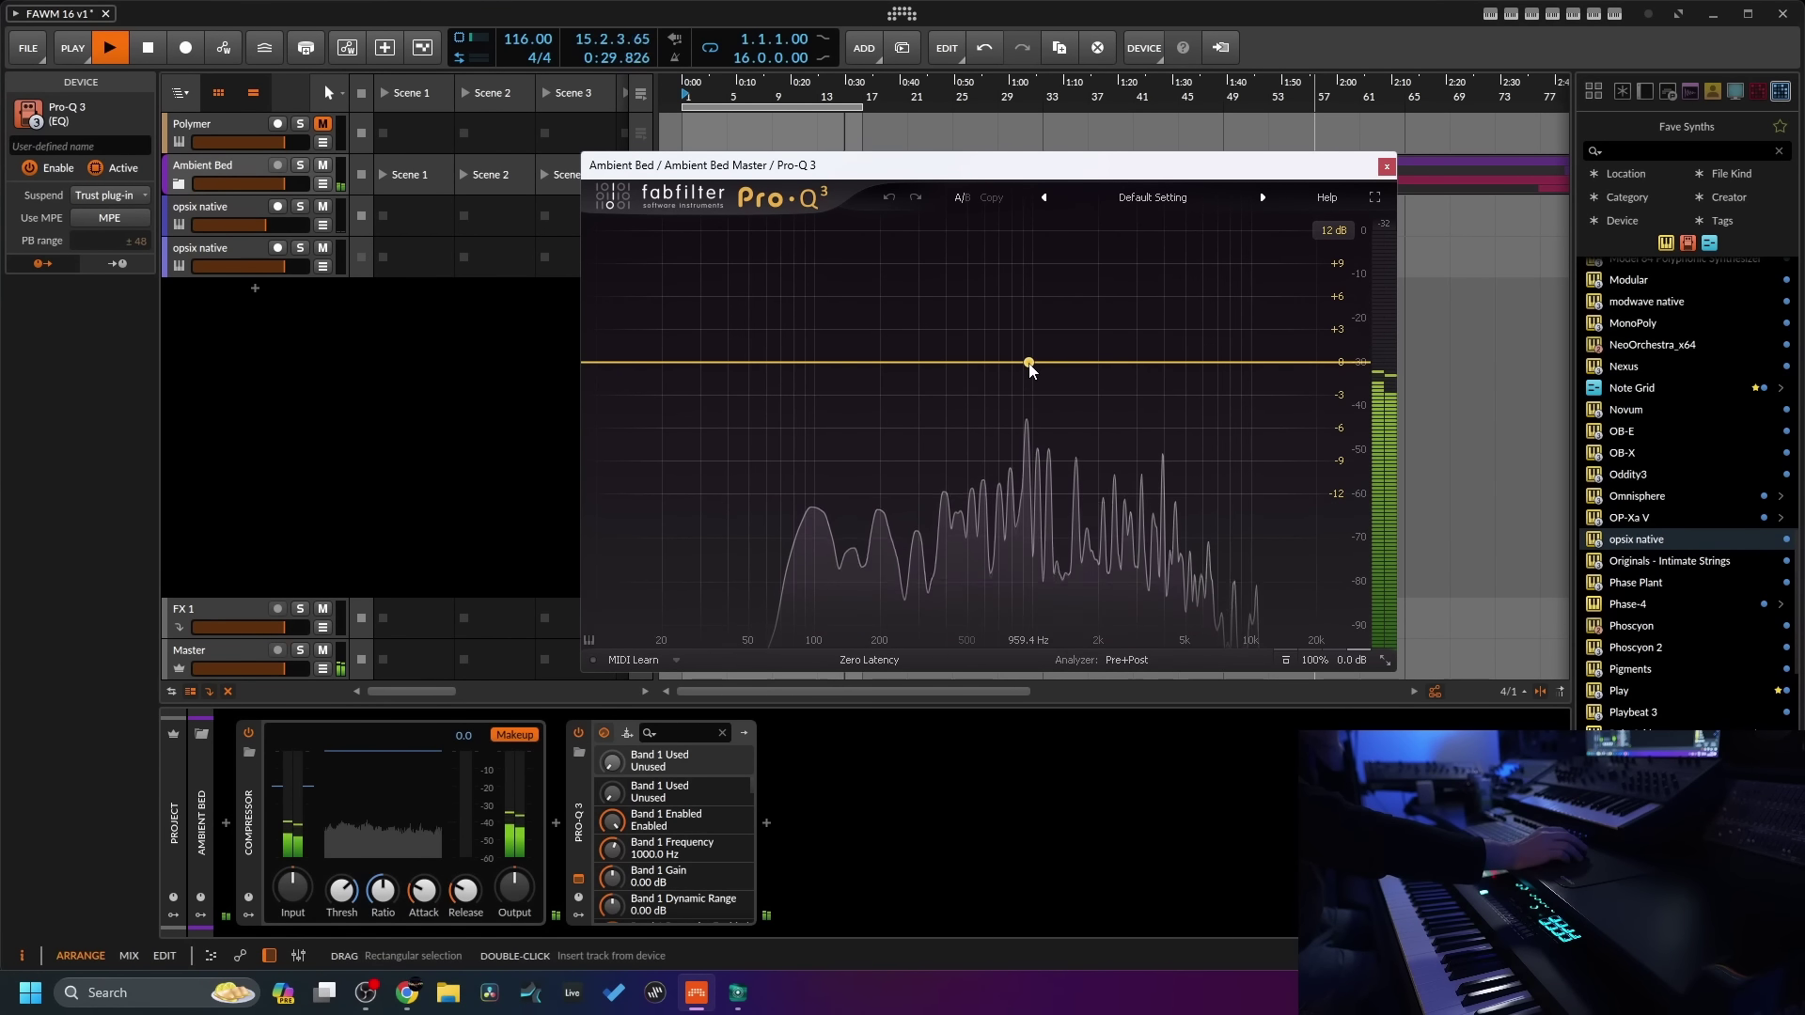
click(1018, 368)
drag(1021, 370, 1031, 368)
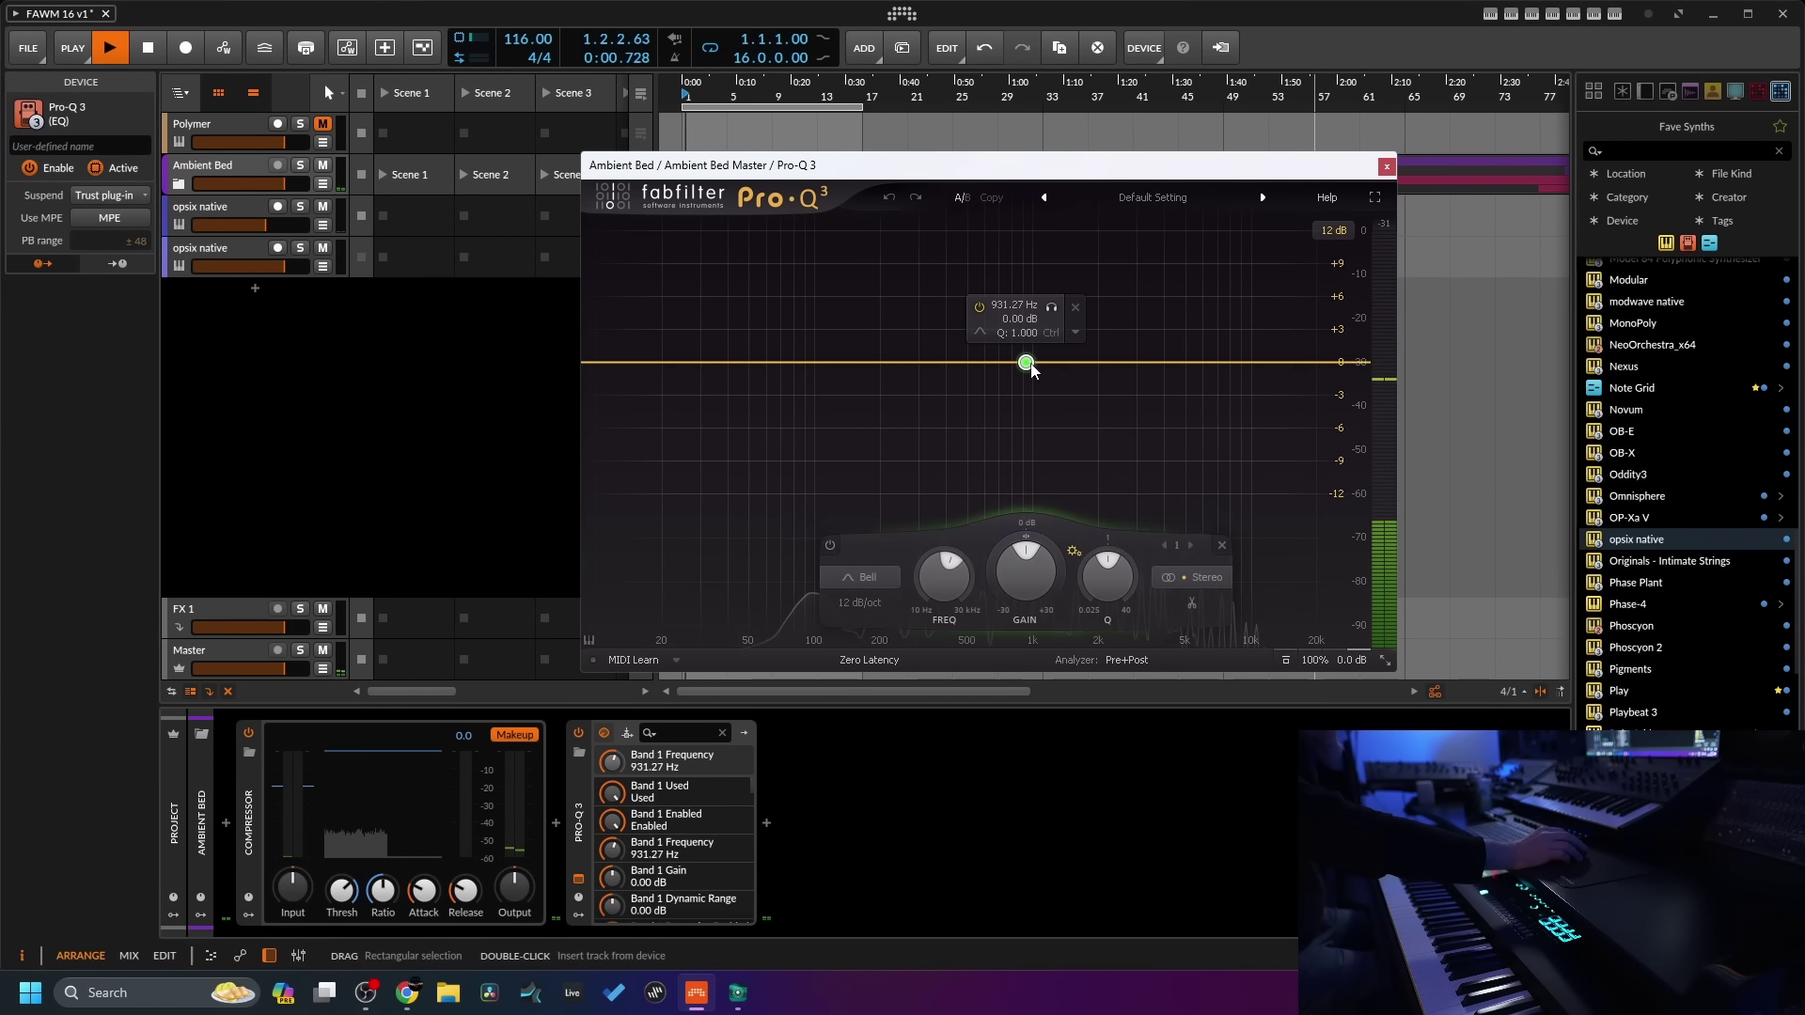
drag(862, 106, 1029, 120)
- Shape the midrange band into a broad, gentle cut at about 959 Hz, -0.43 dB and Q 0.668
mouse_move(1040, 376)
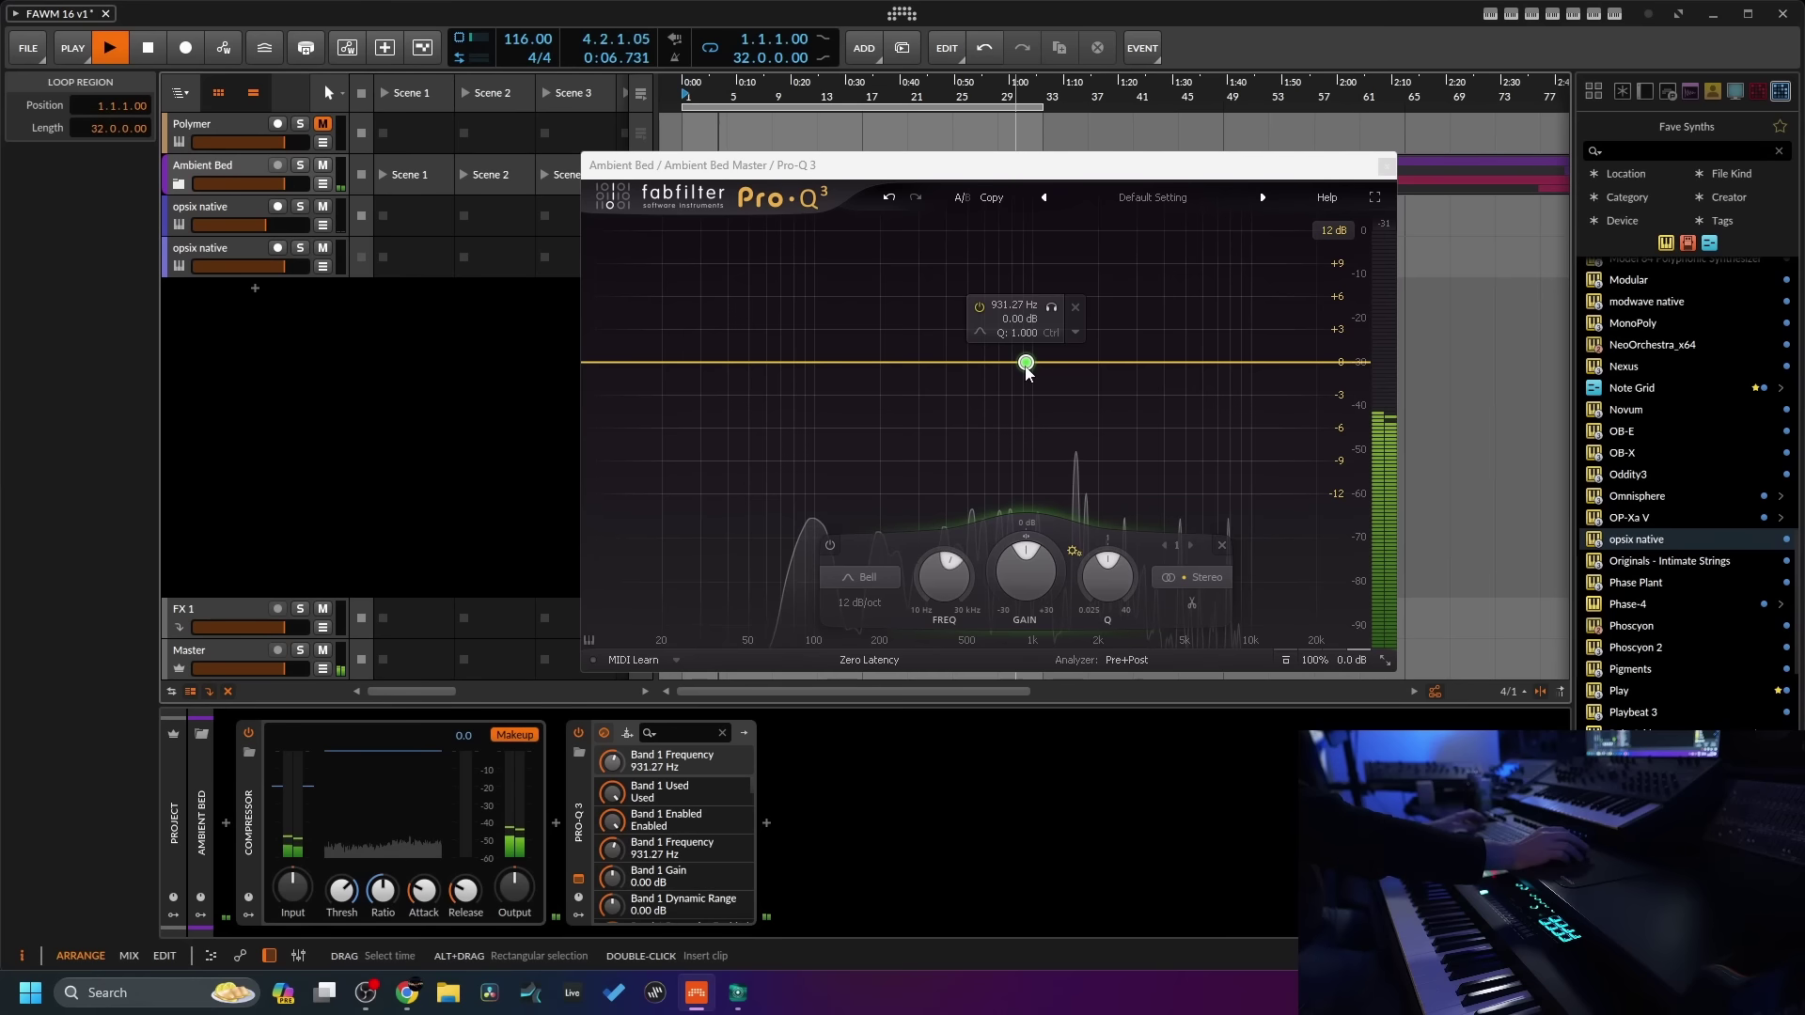
drag(1028, 372, 1029, 373)
scroll(1029, 373, down, 5)
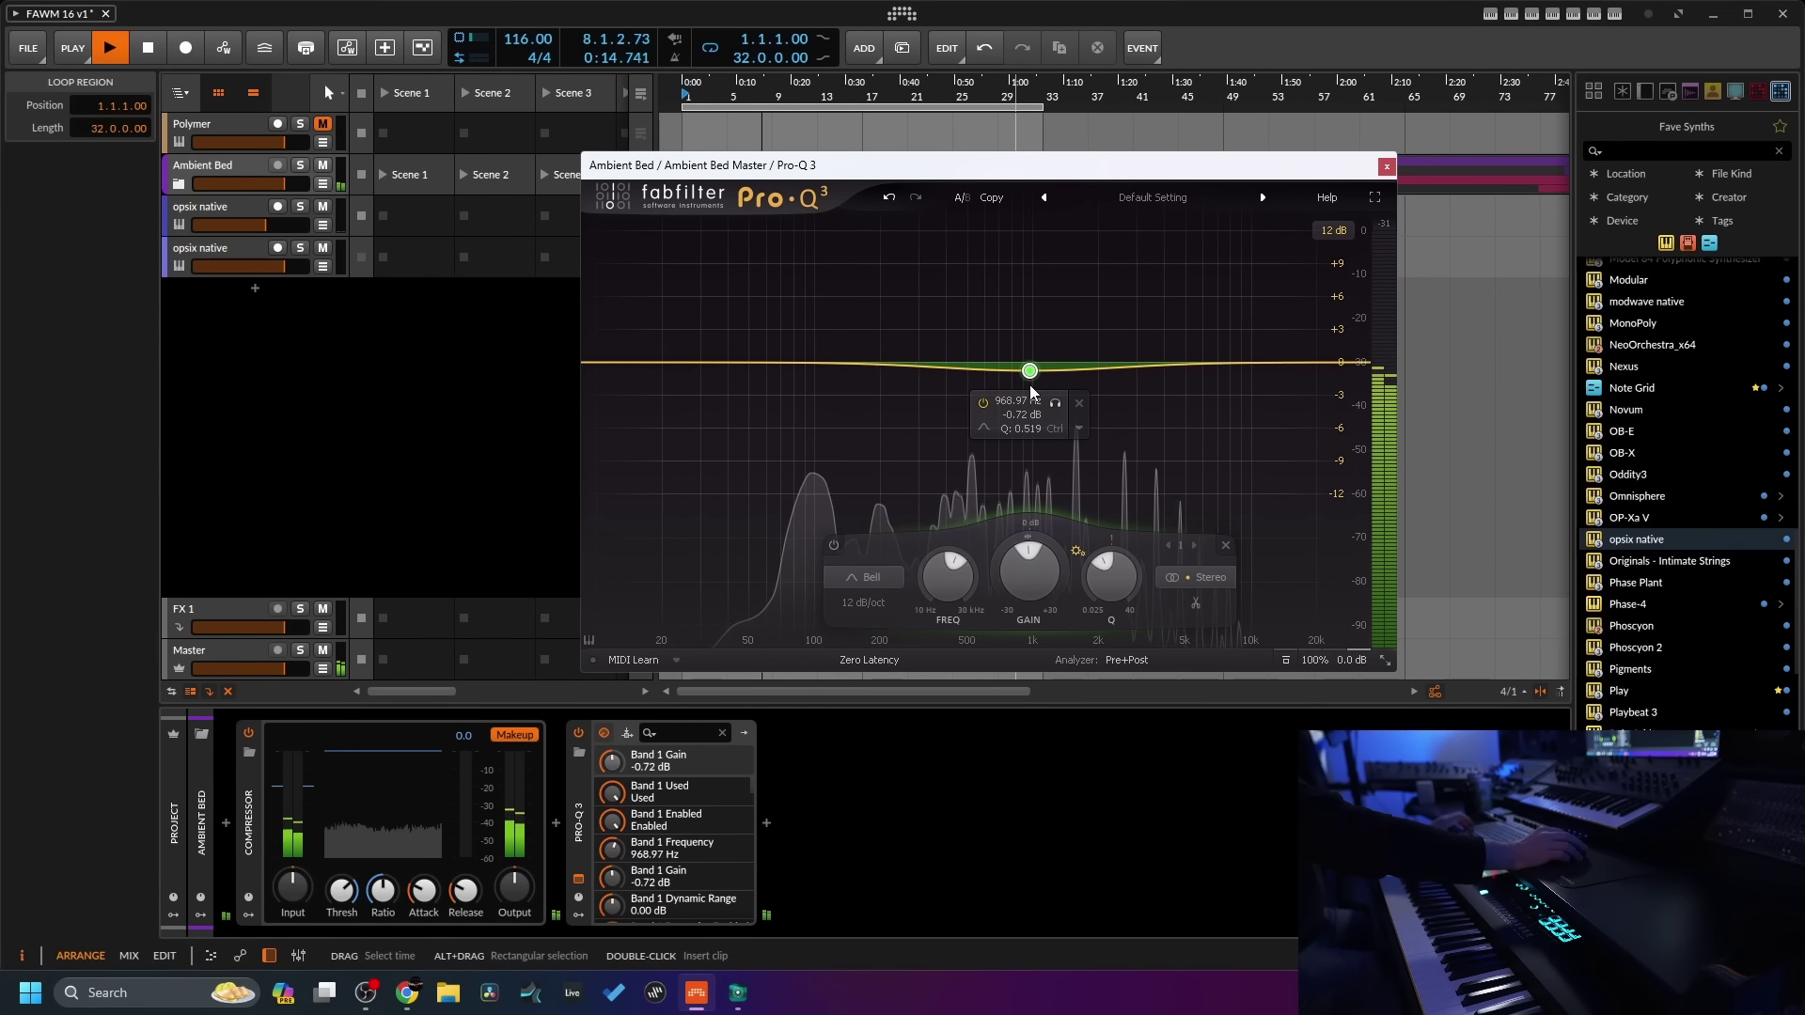
scroll(1030, 376, up, 8)
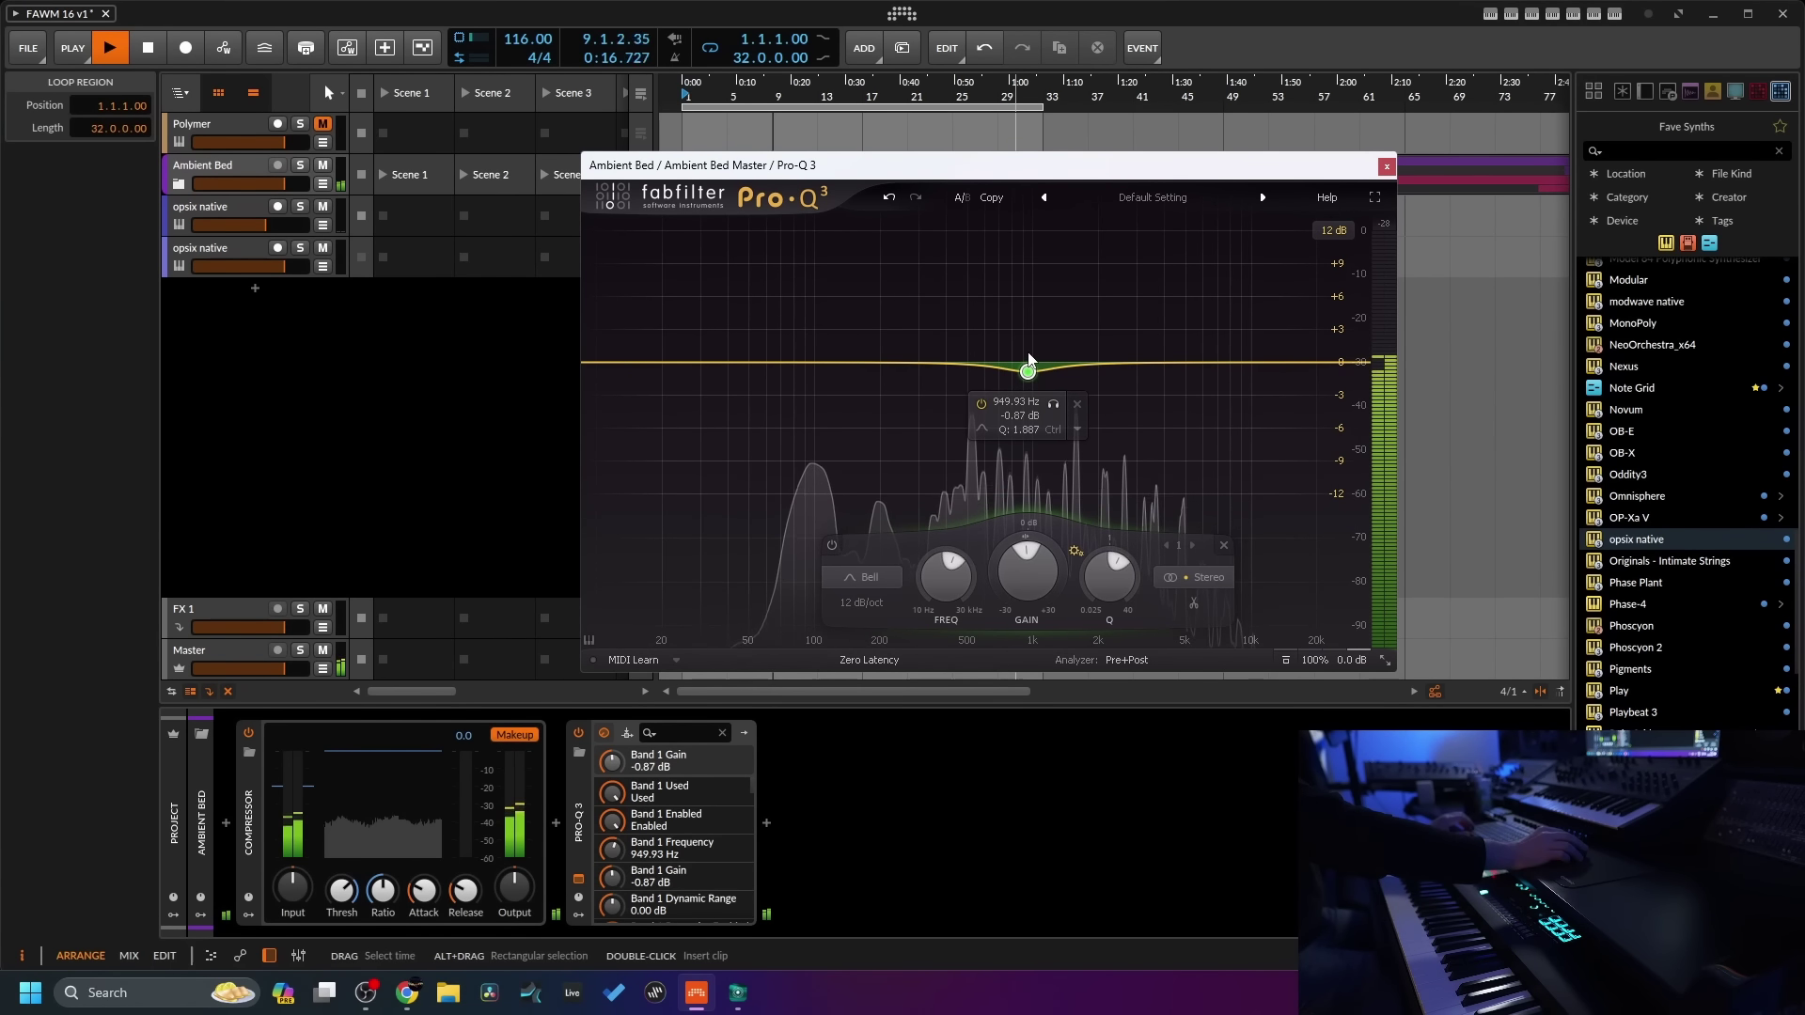
scroll(1028, 371, down, 2)
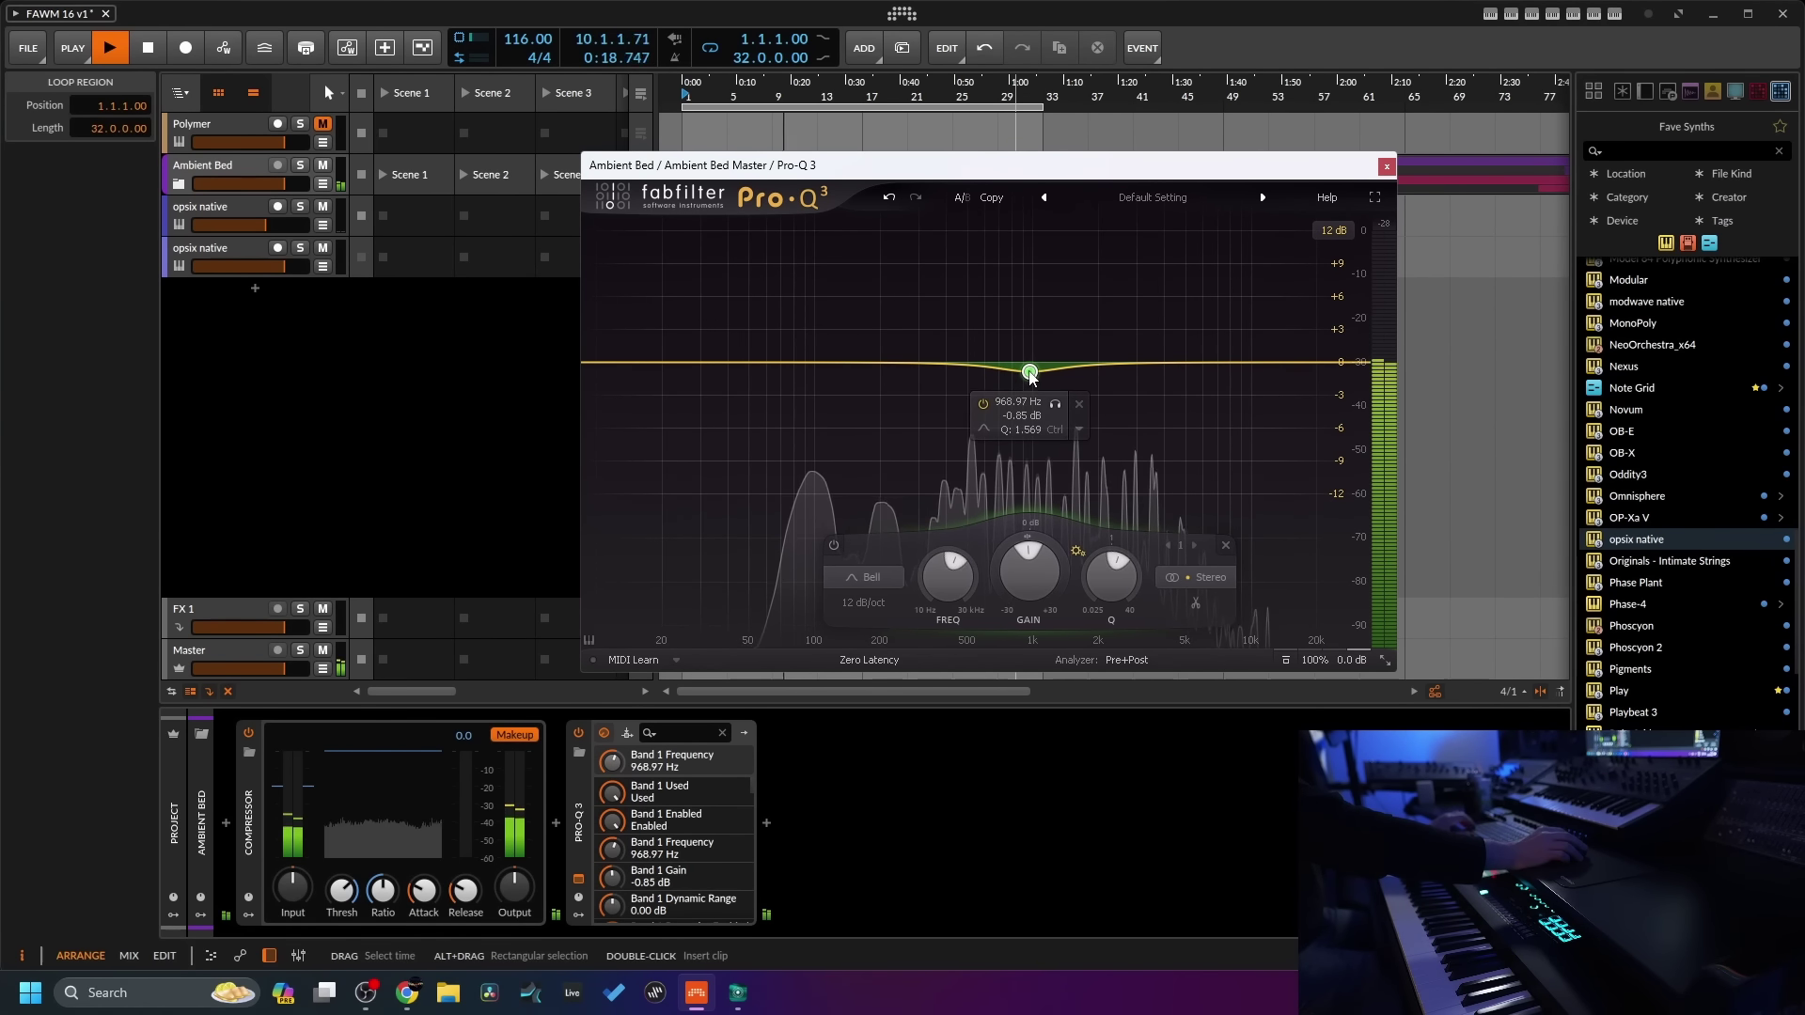
drag(1025, 410, 1031, 370)
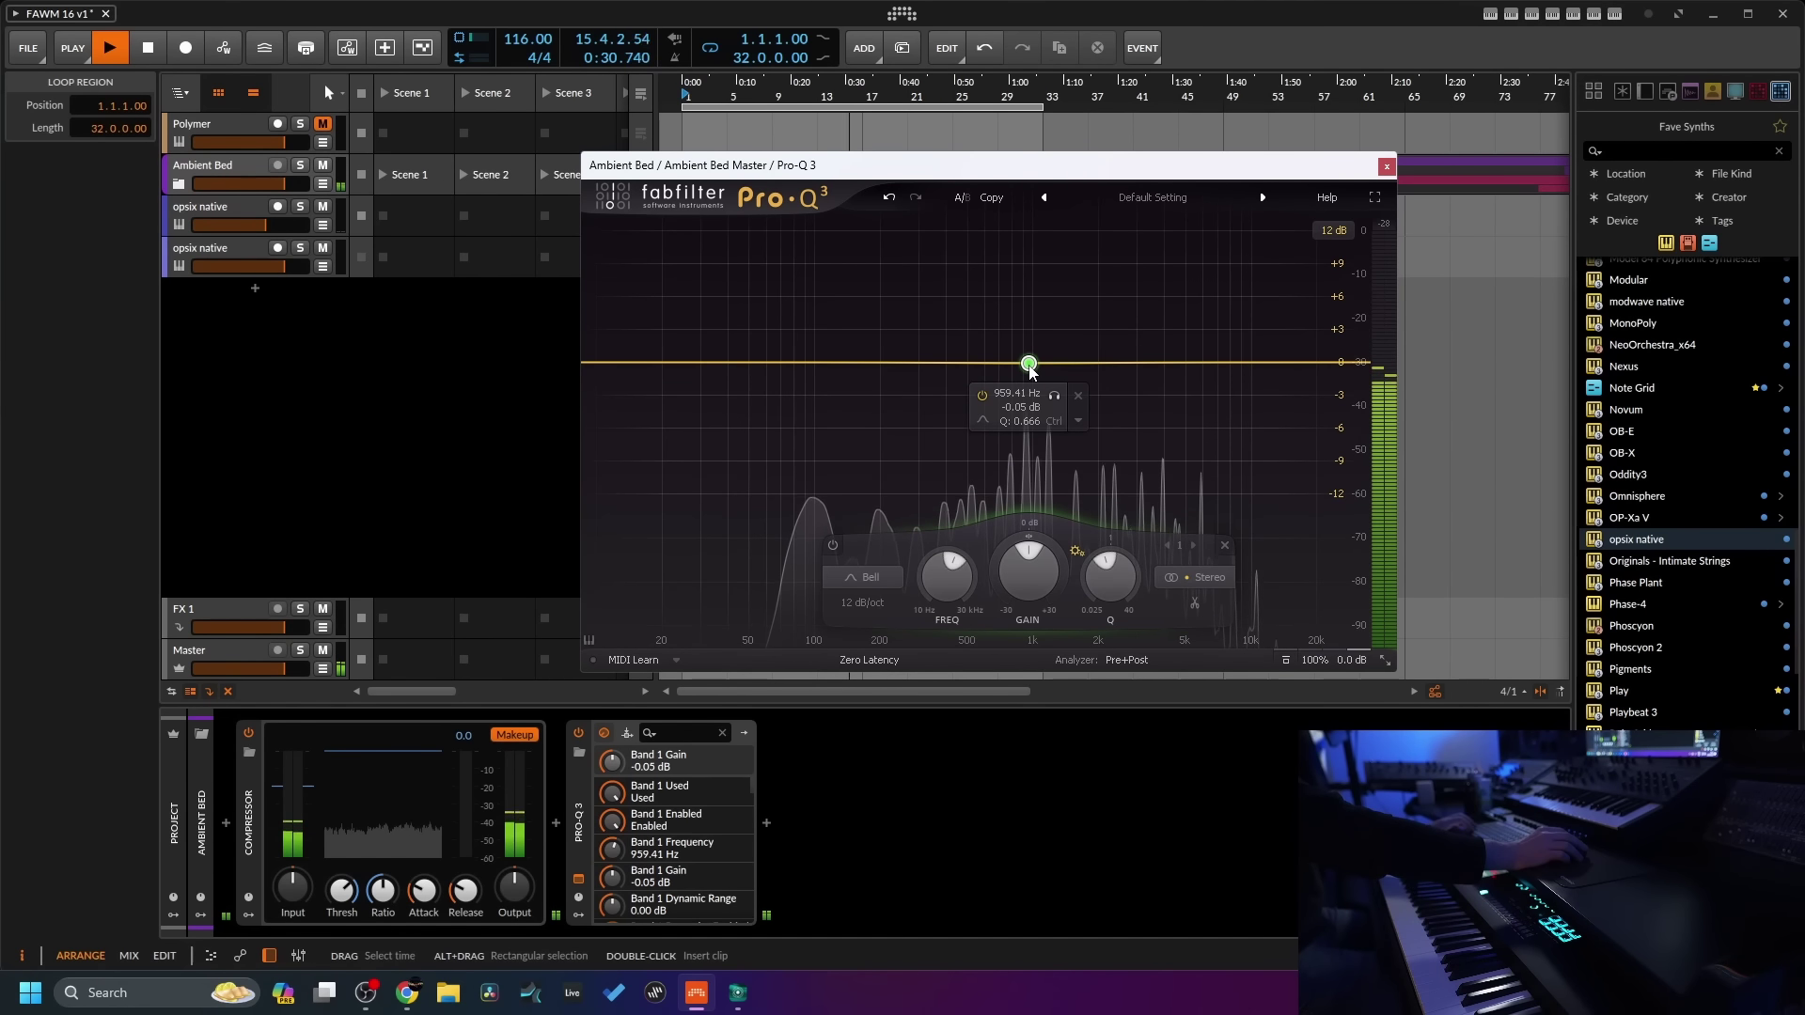
mouse_move(1029, 369)
mouse_down()
mouse_move(1075, 881)
mouse_move(1031, 381)
mouse_move(1026, 403)
mouse_up()
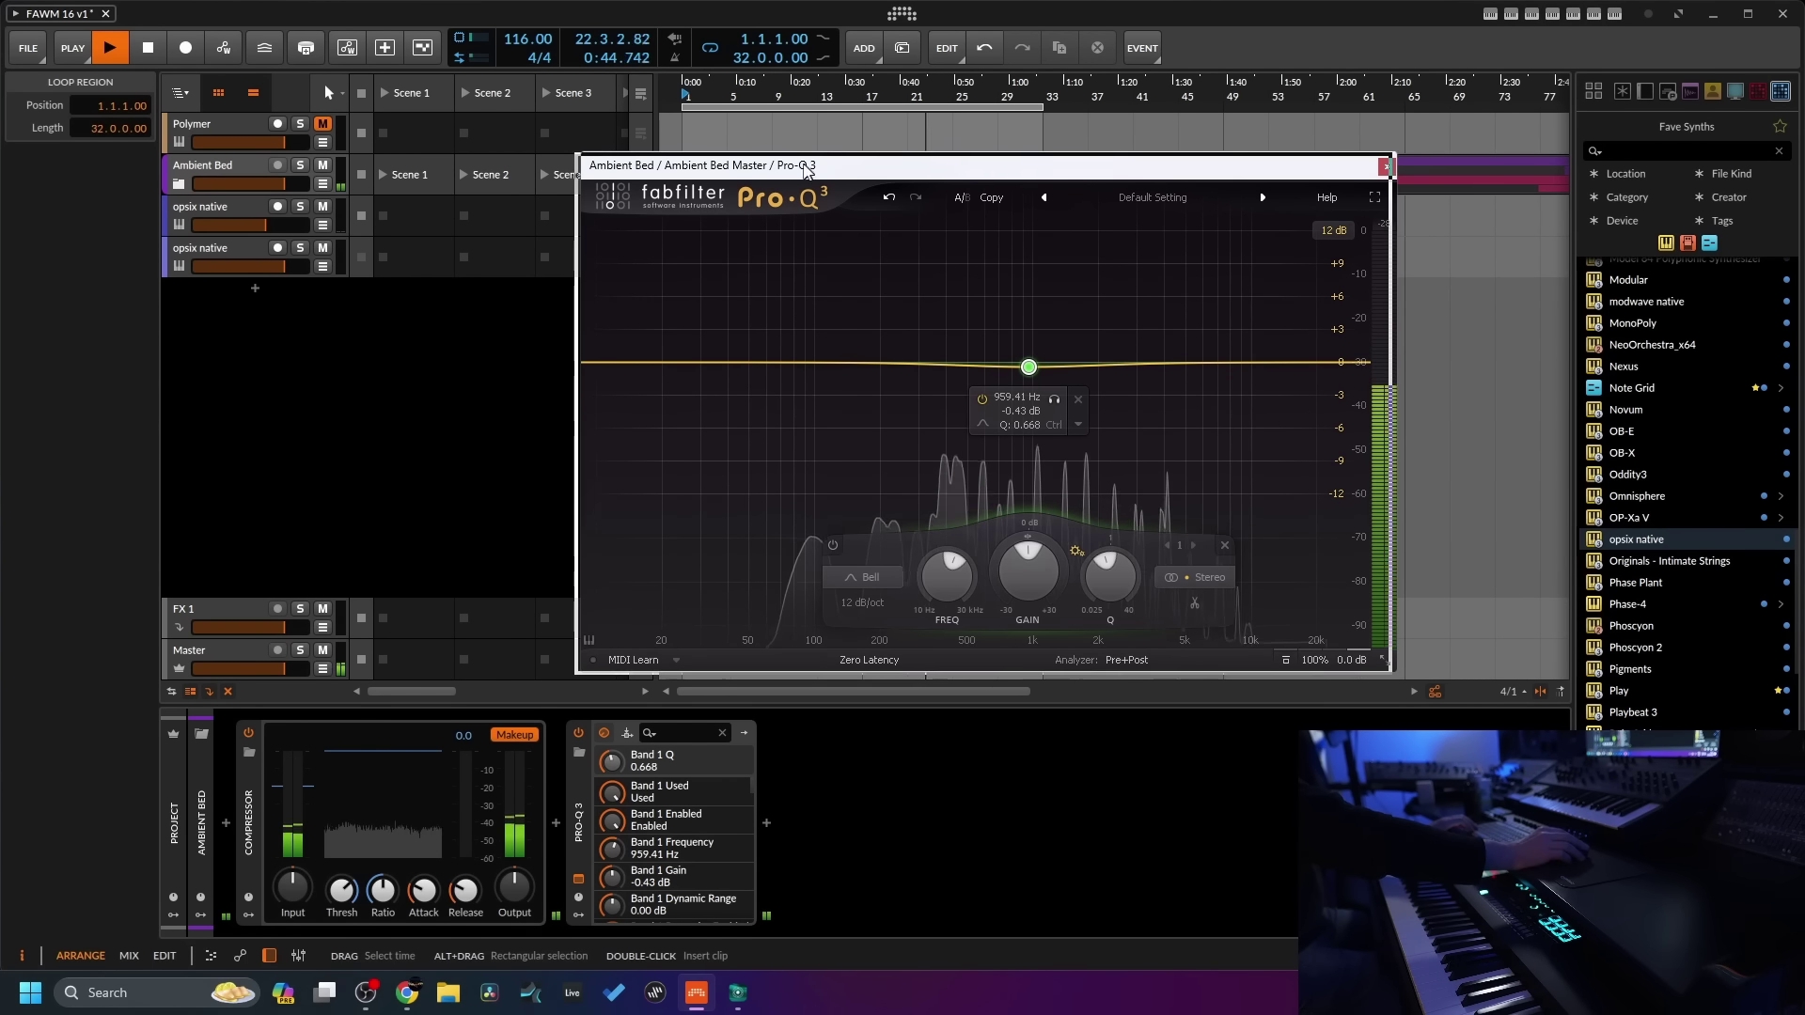
- Save the project
drag(811, 169, 804, 170)
click(34, 48)
click(65, 151)
- Deepen the 959 Hz band's cut to about -1.20 dB and make the band dynamic
mouse_move(1023, 372)
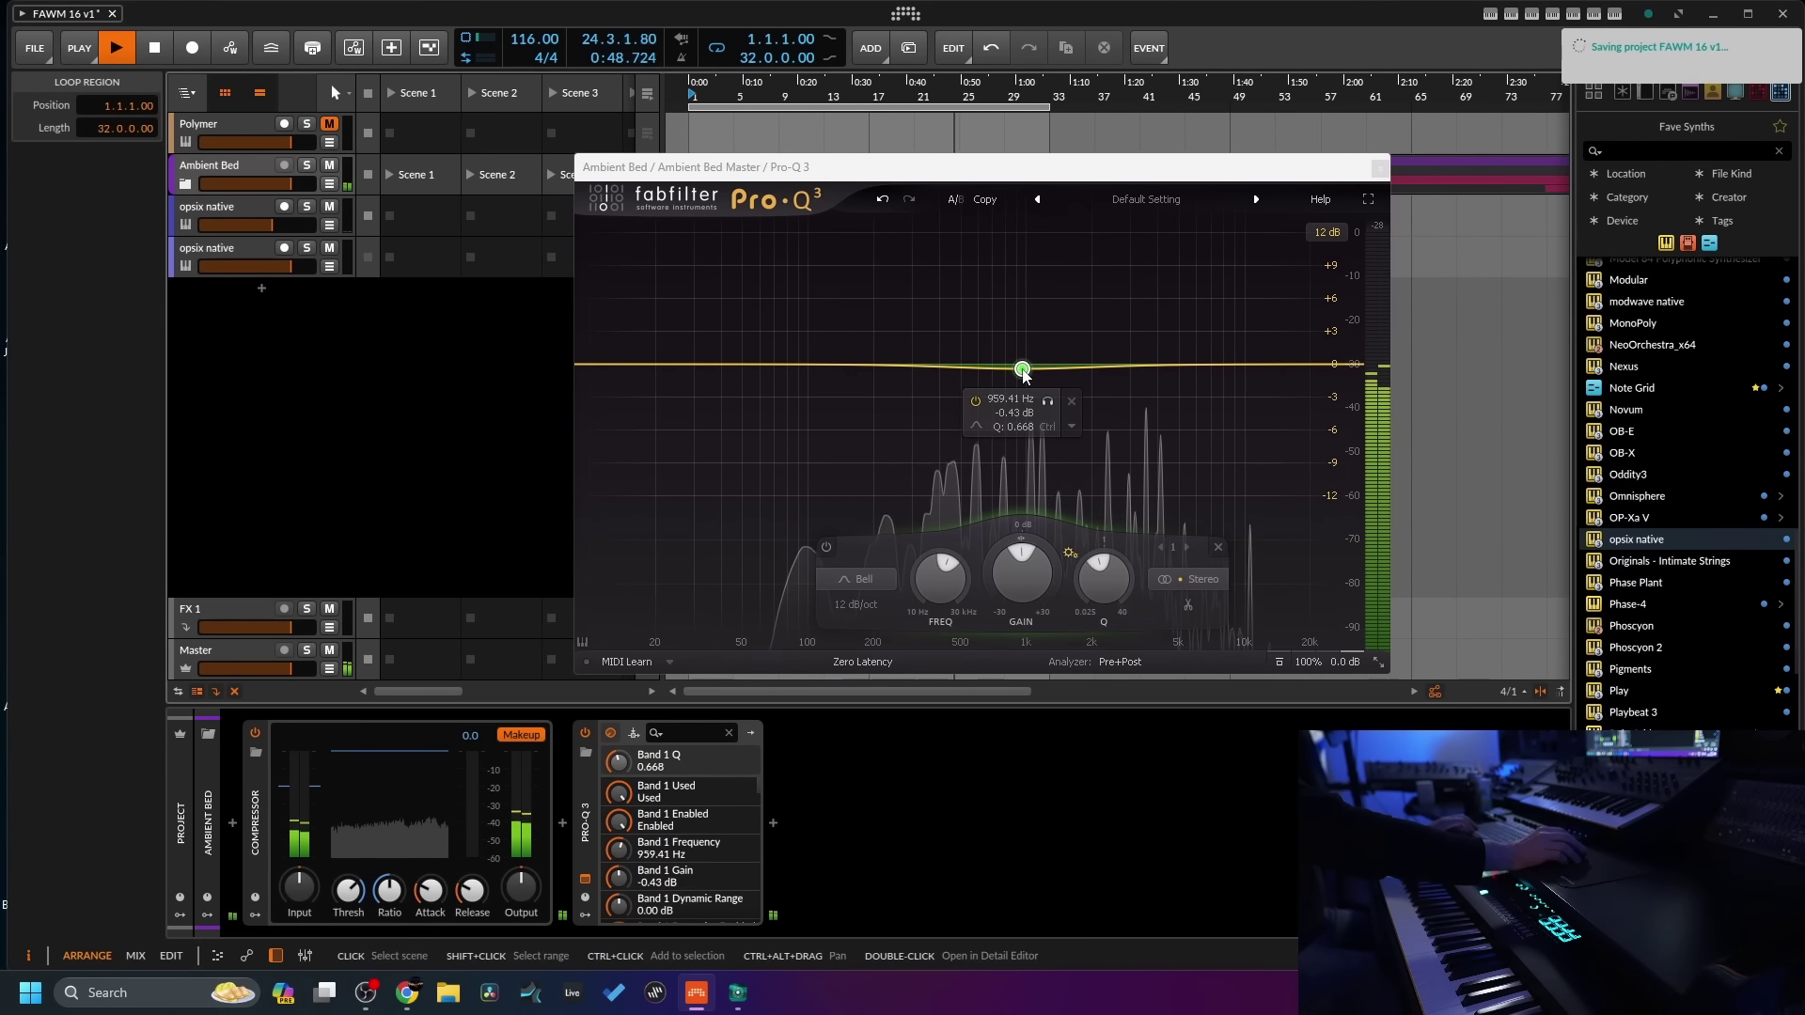
mouse_move(1025, 375)
mouse_down()
mouse_move(1031, 460)
mouse_move(1025, 384)
mouse_up()
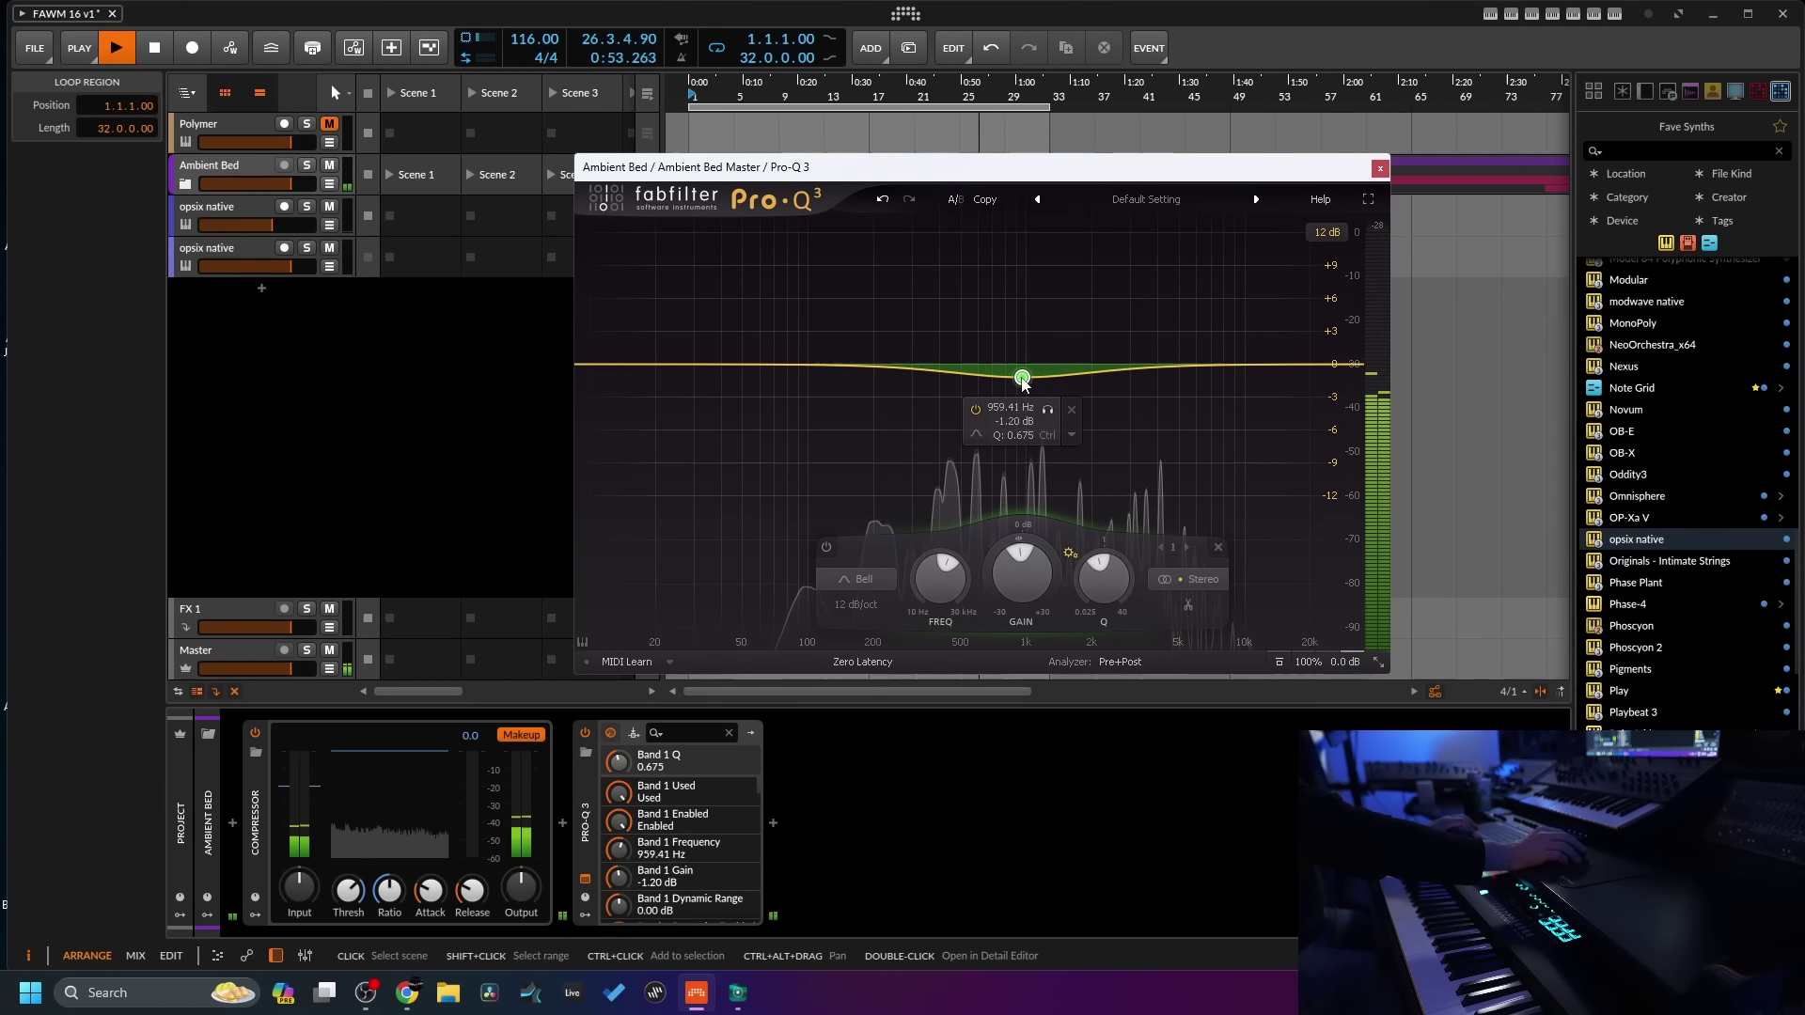
click(1071, 435)
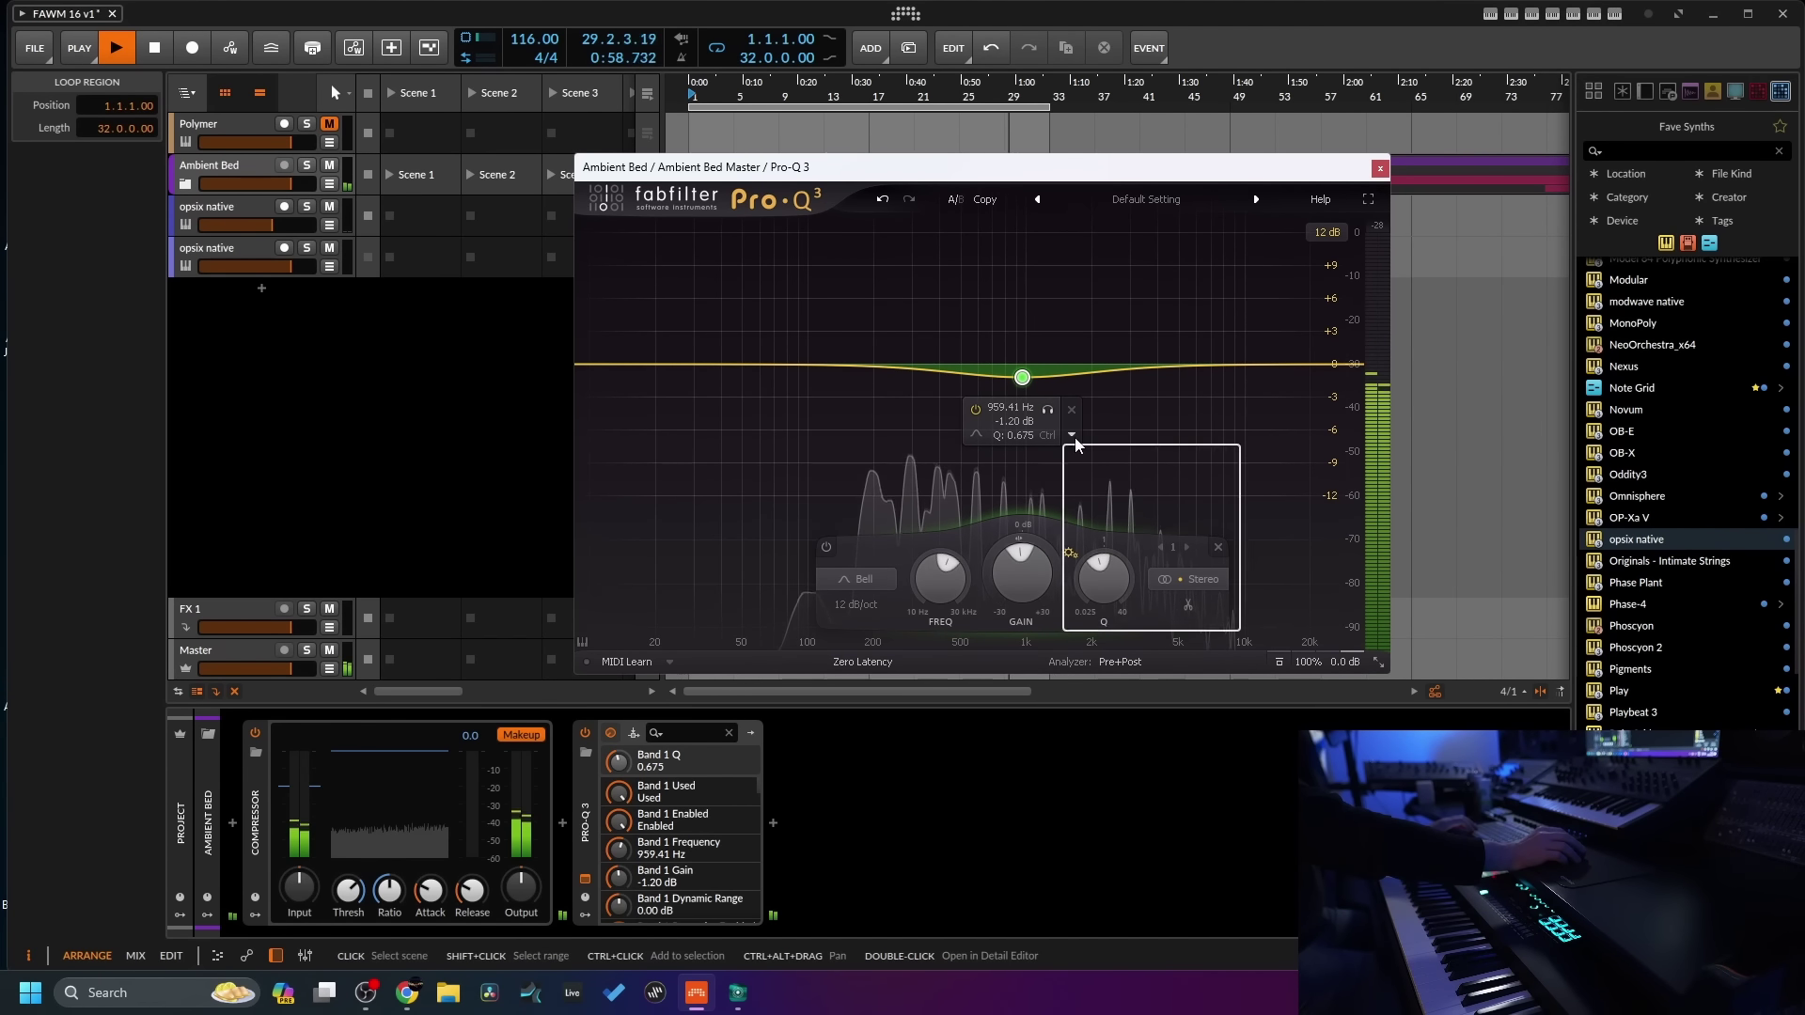
click(1135, 499)
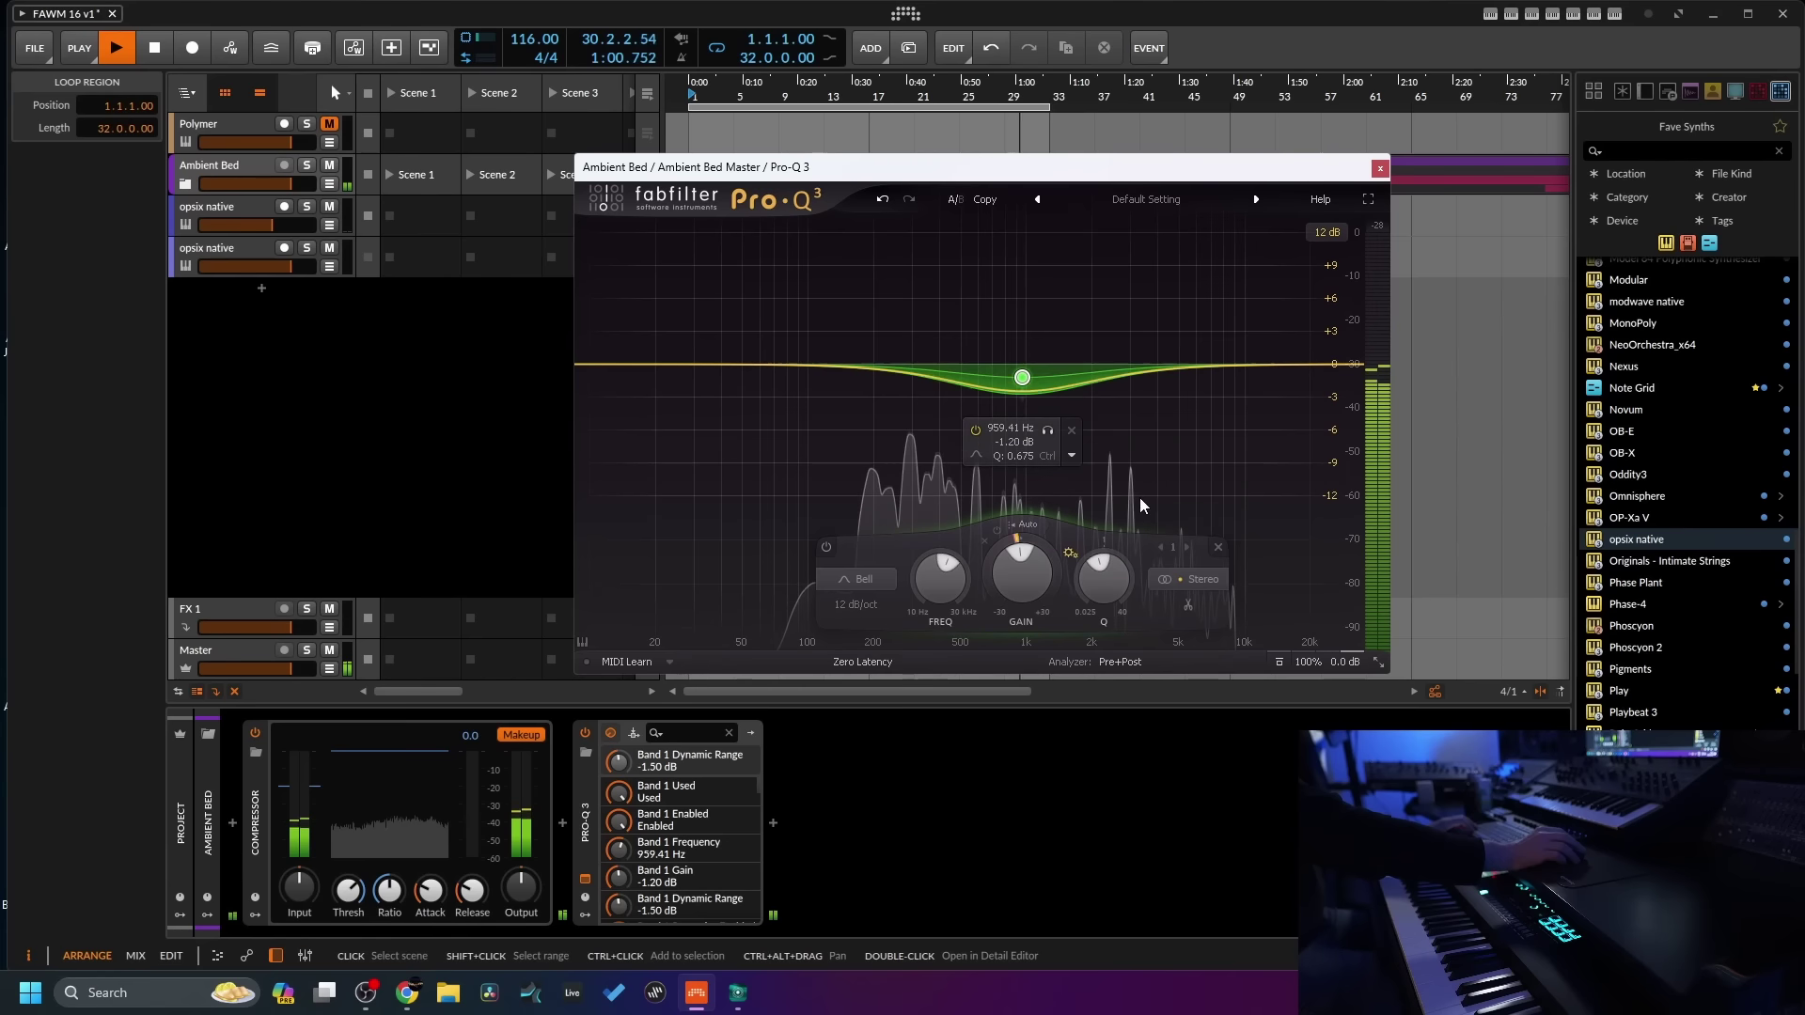
- Refine the dynamic midrange band to about 1018 Hz, -1.60 dB, Q 0.946 and a dynamic range of -1.84 dB
mouse_move(1025, 388)
mouse_down()
mouse_move(1028, 434)
mouse_move(1029, 376)
mouse_up()
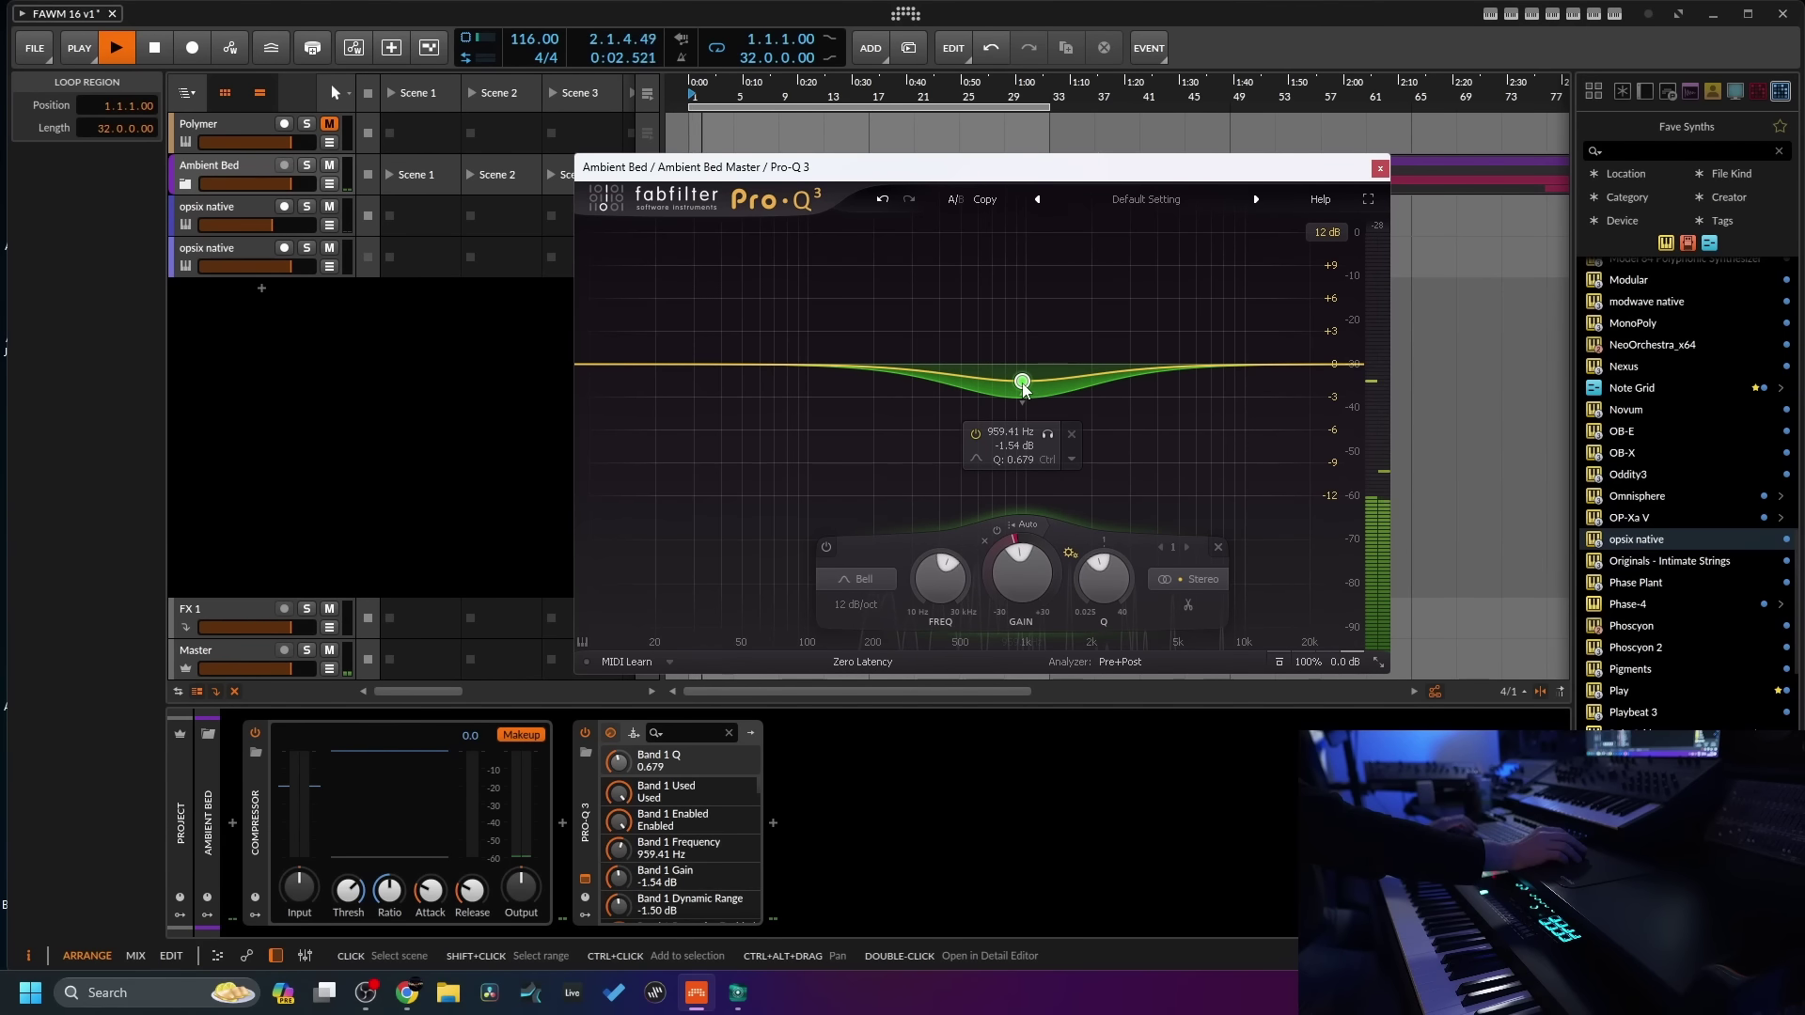
scroll(1025, 381, up, 3)
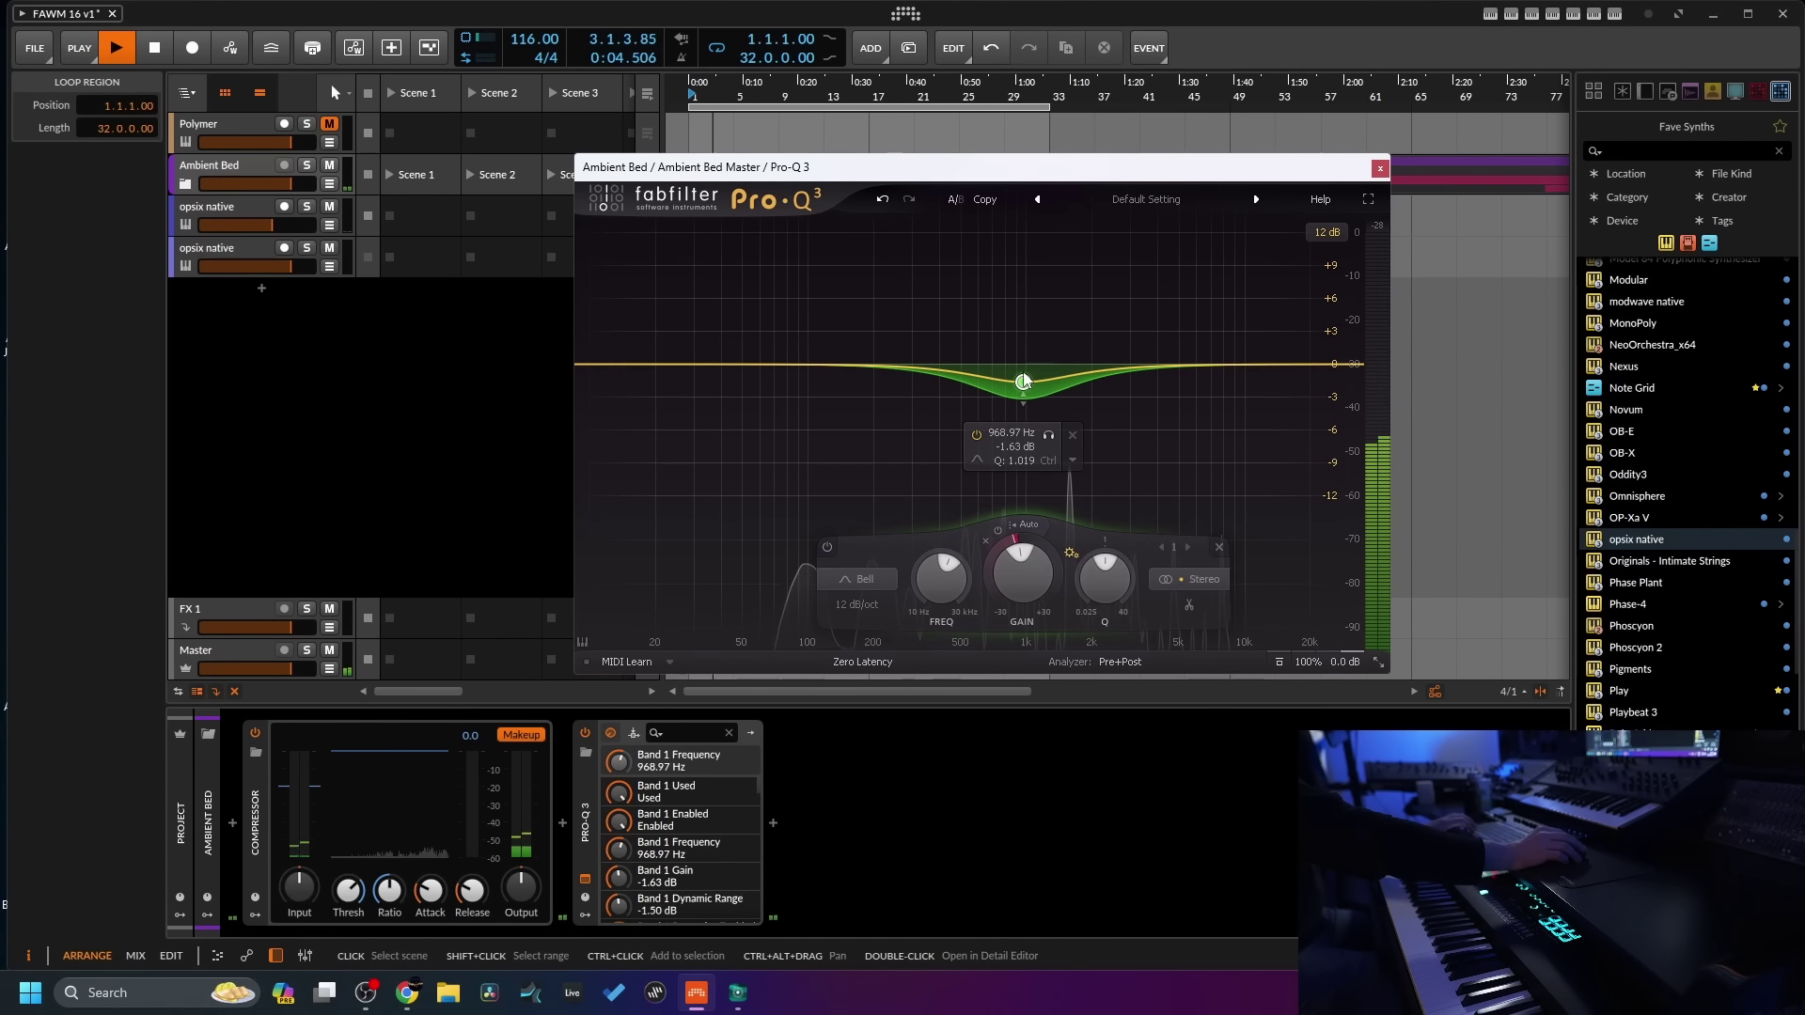
drag(1025, 381, 1028, 381)
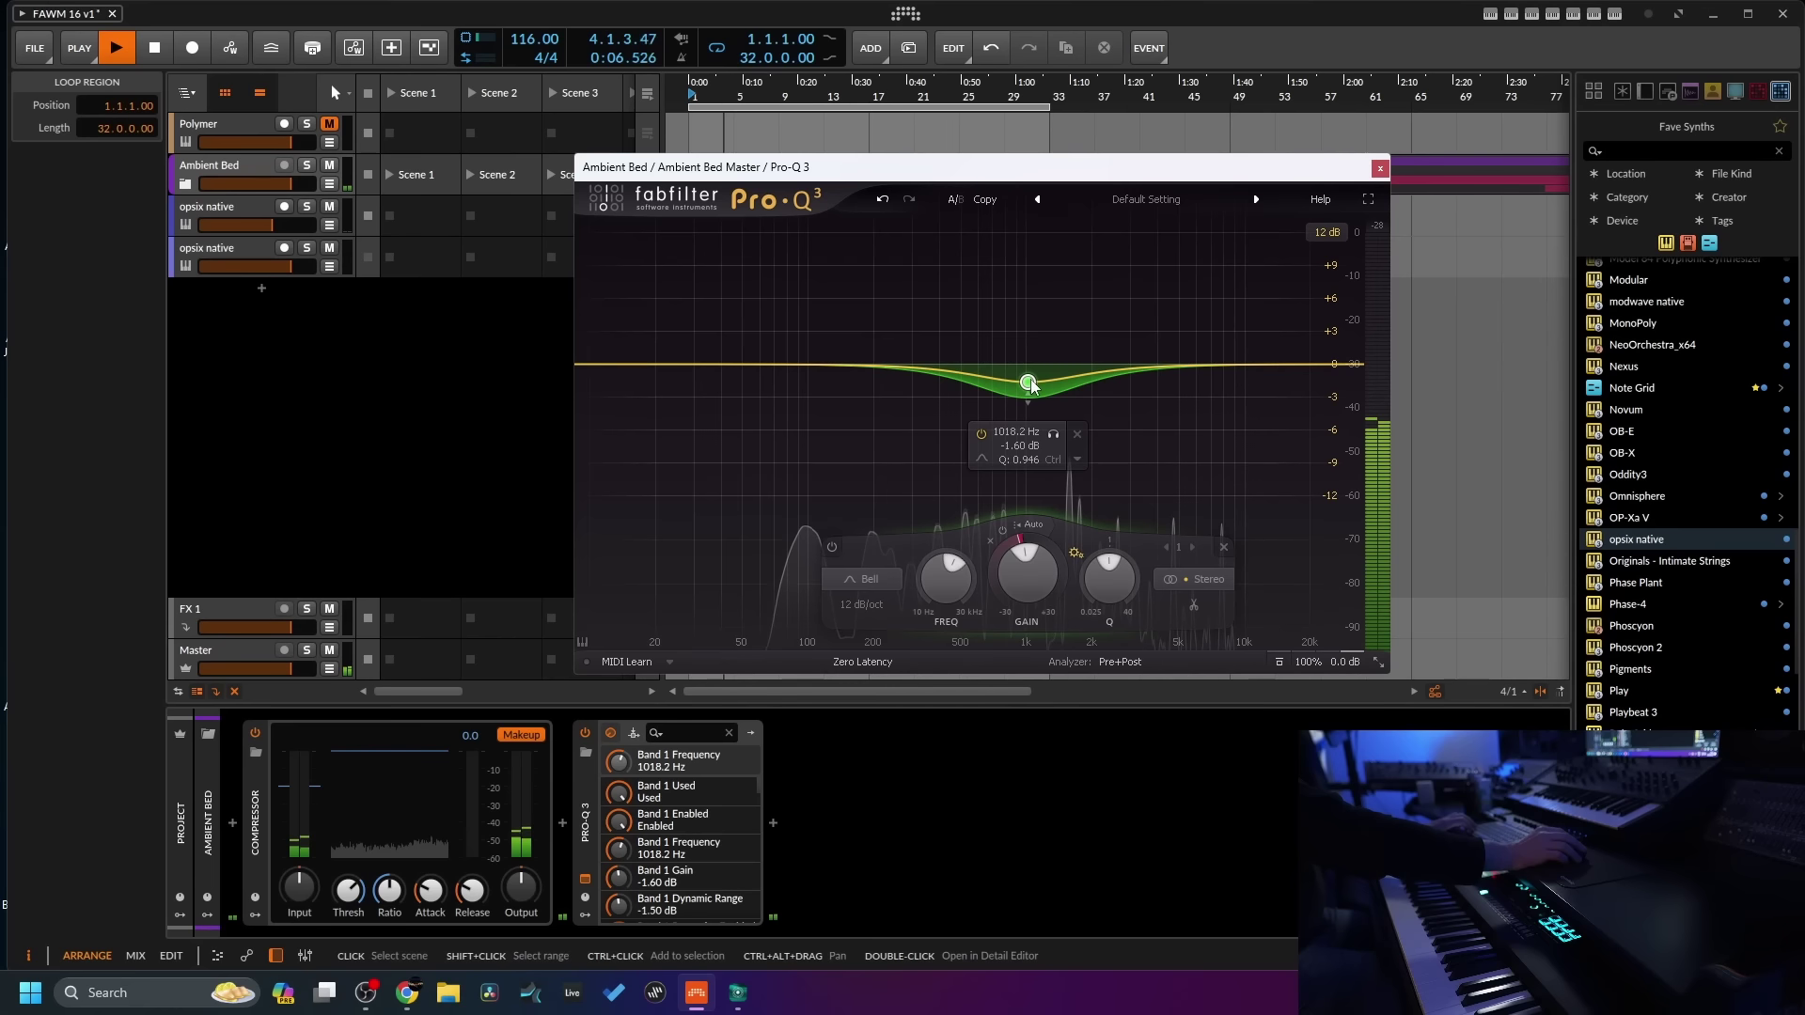
drag(1029, 407, 1025, 437)
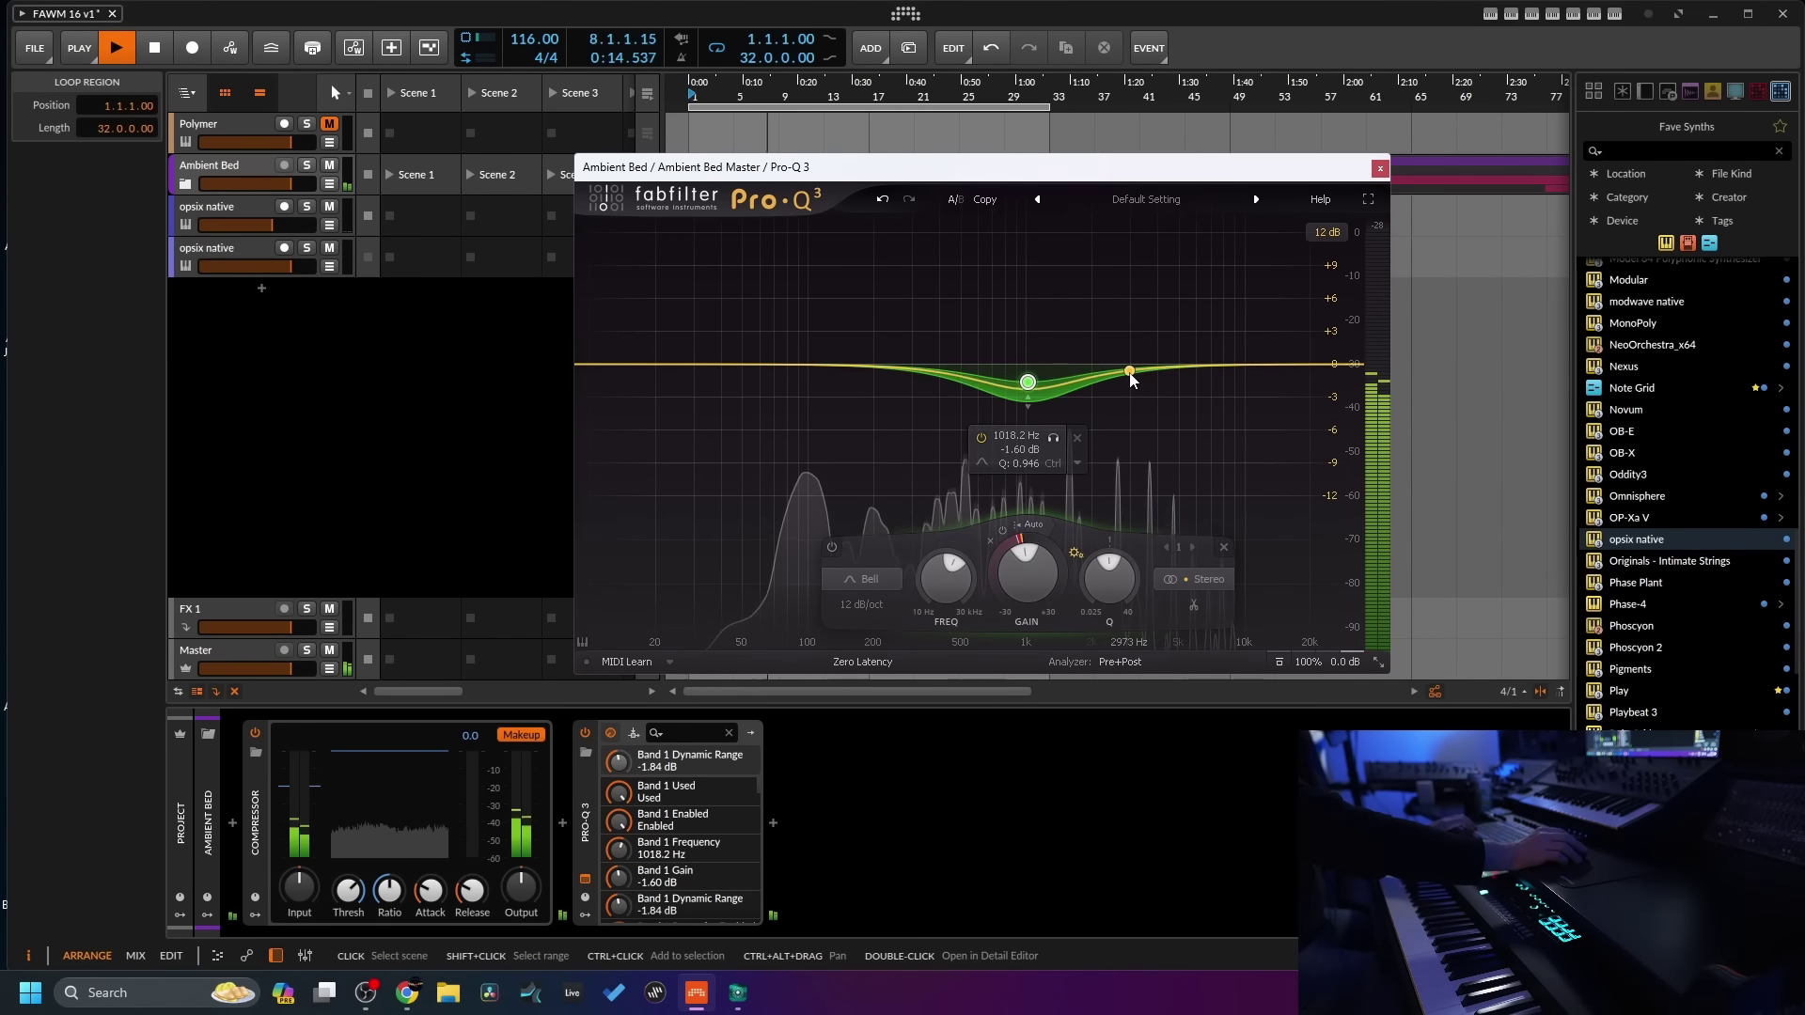
- Add a second dynamic bell band and tune it to about 2773 Hz, -0.57 dB and Q 2.262
click(1136, 374)
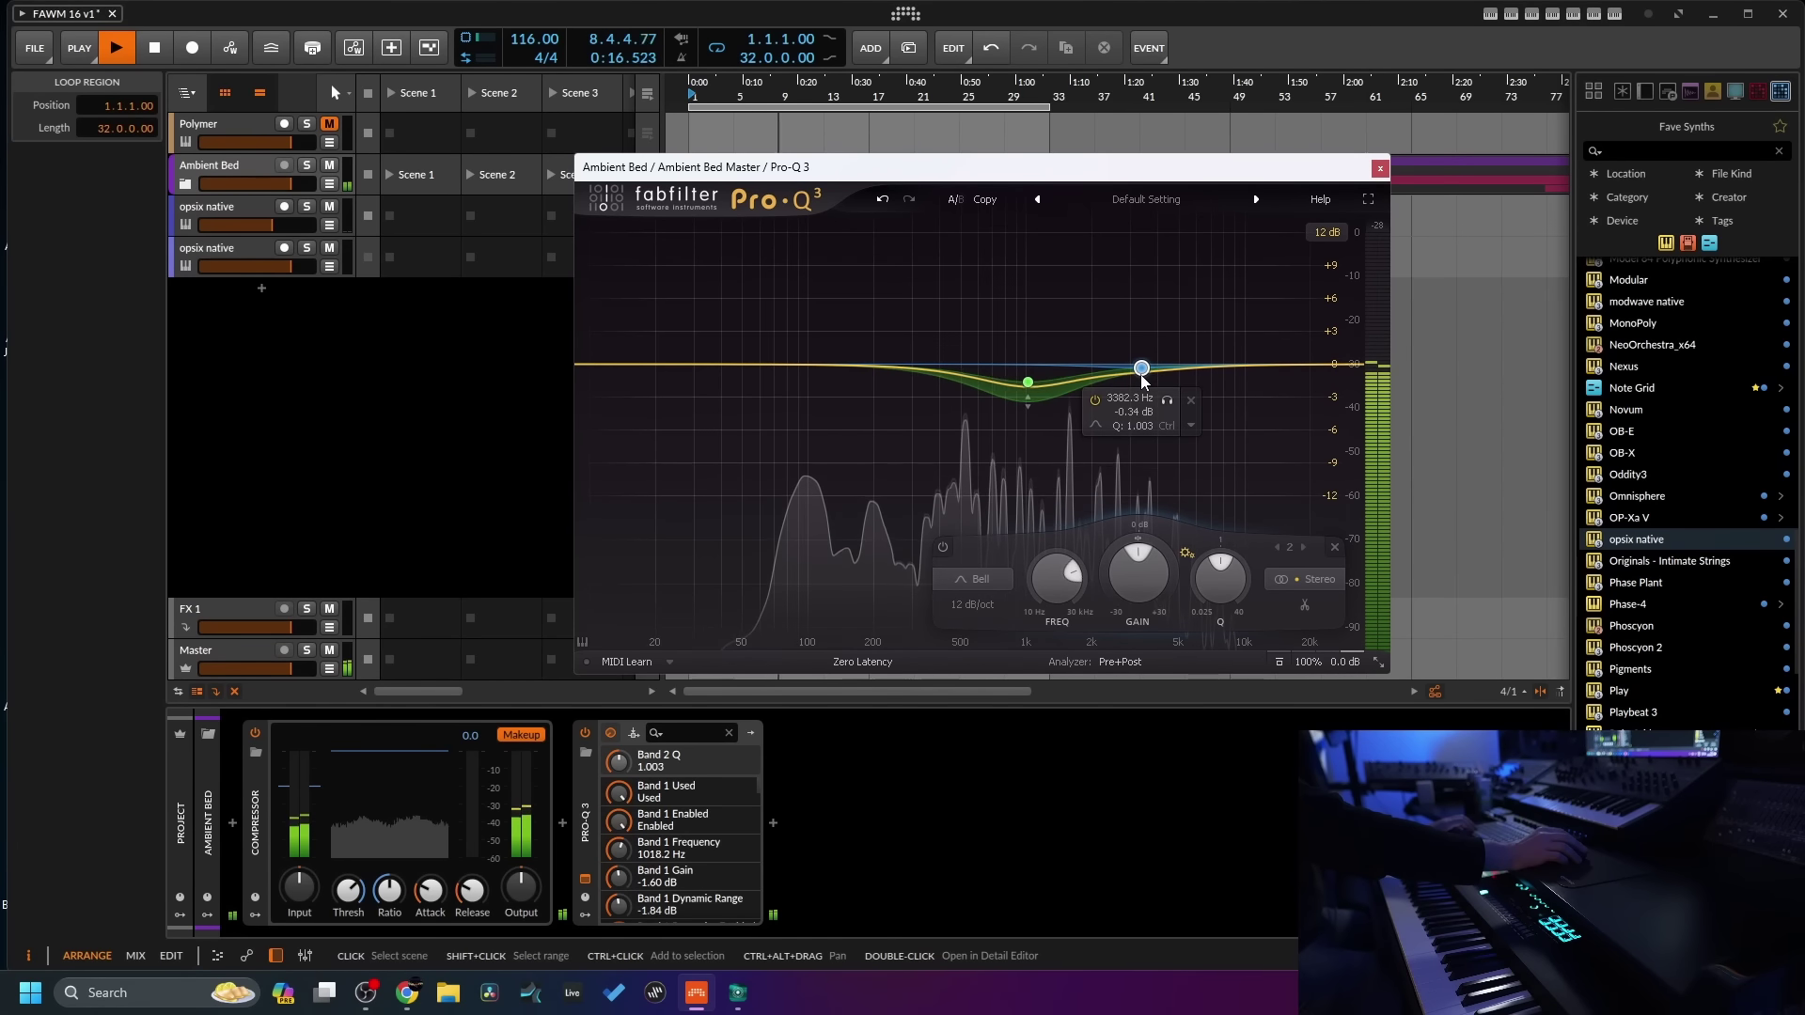
click(1186, 429)
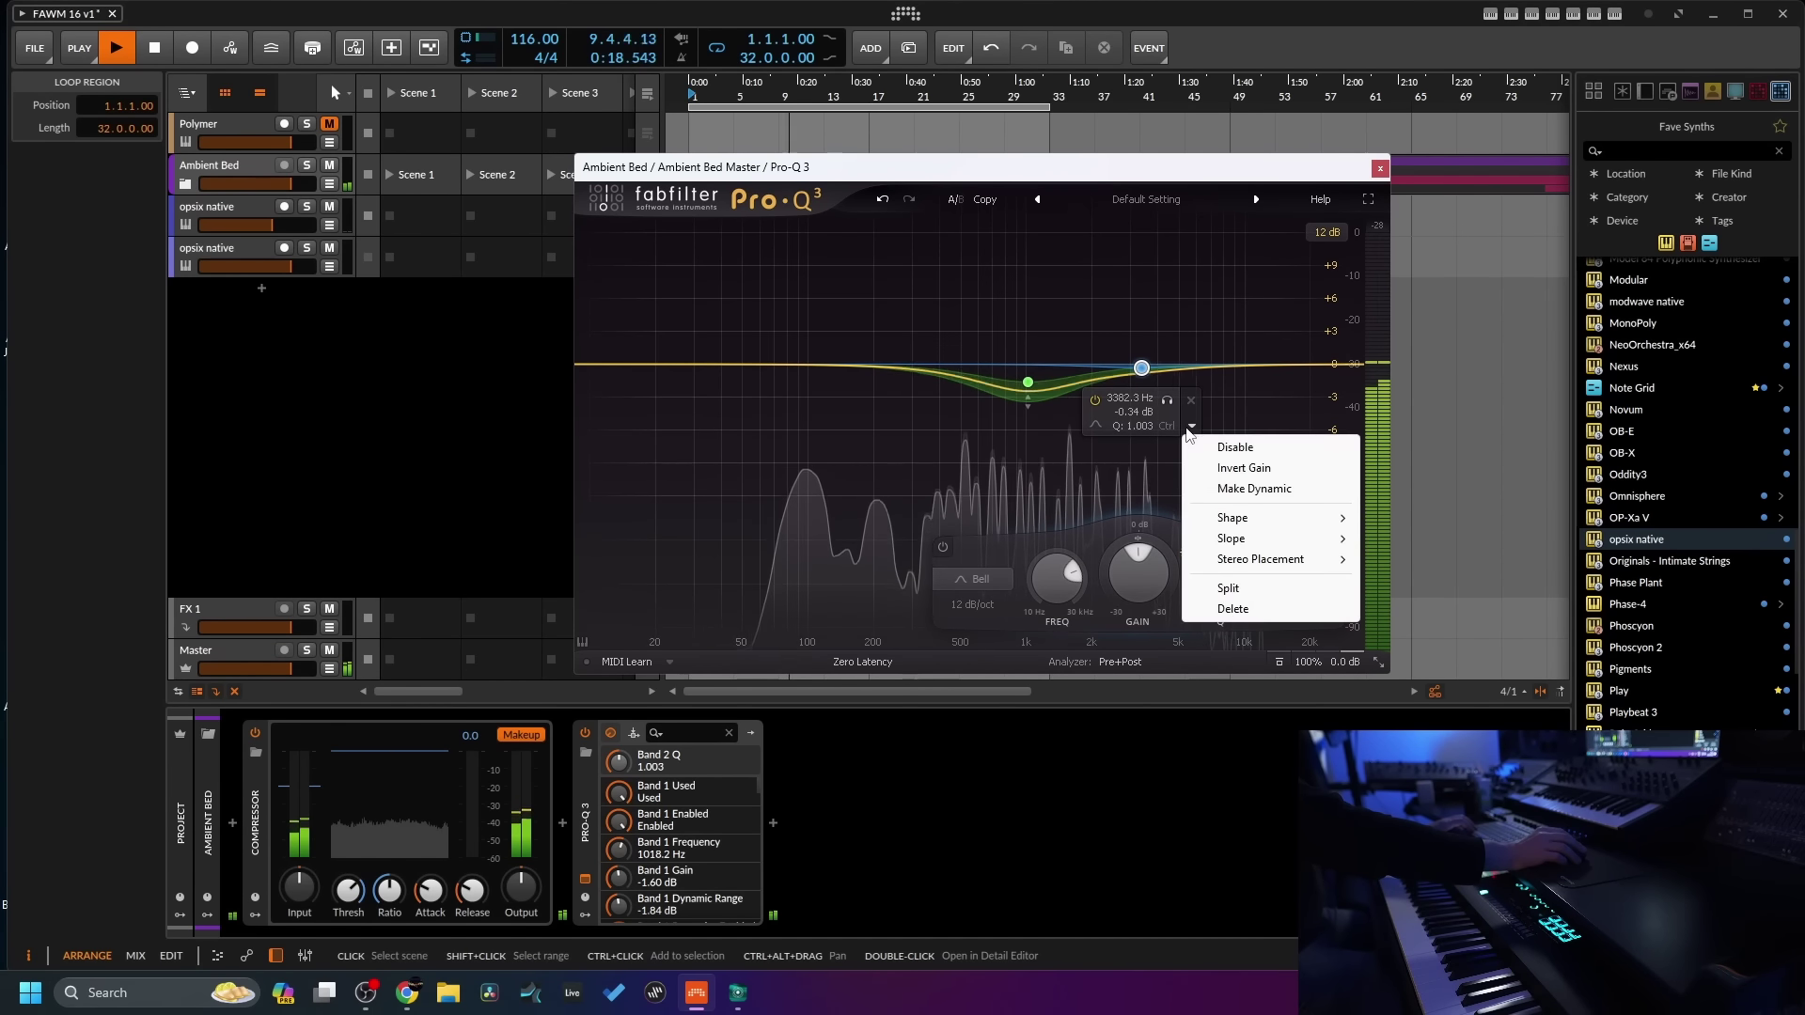
click(1222, 488)
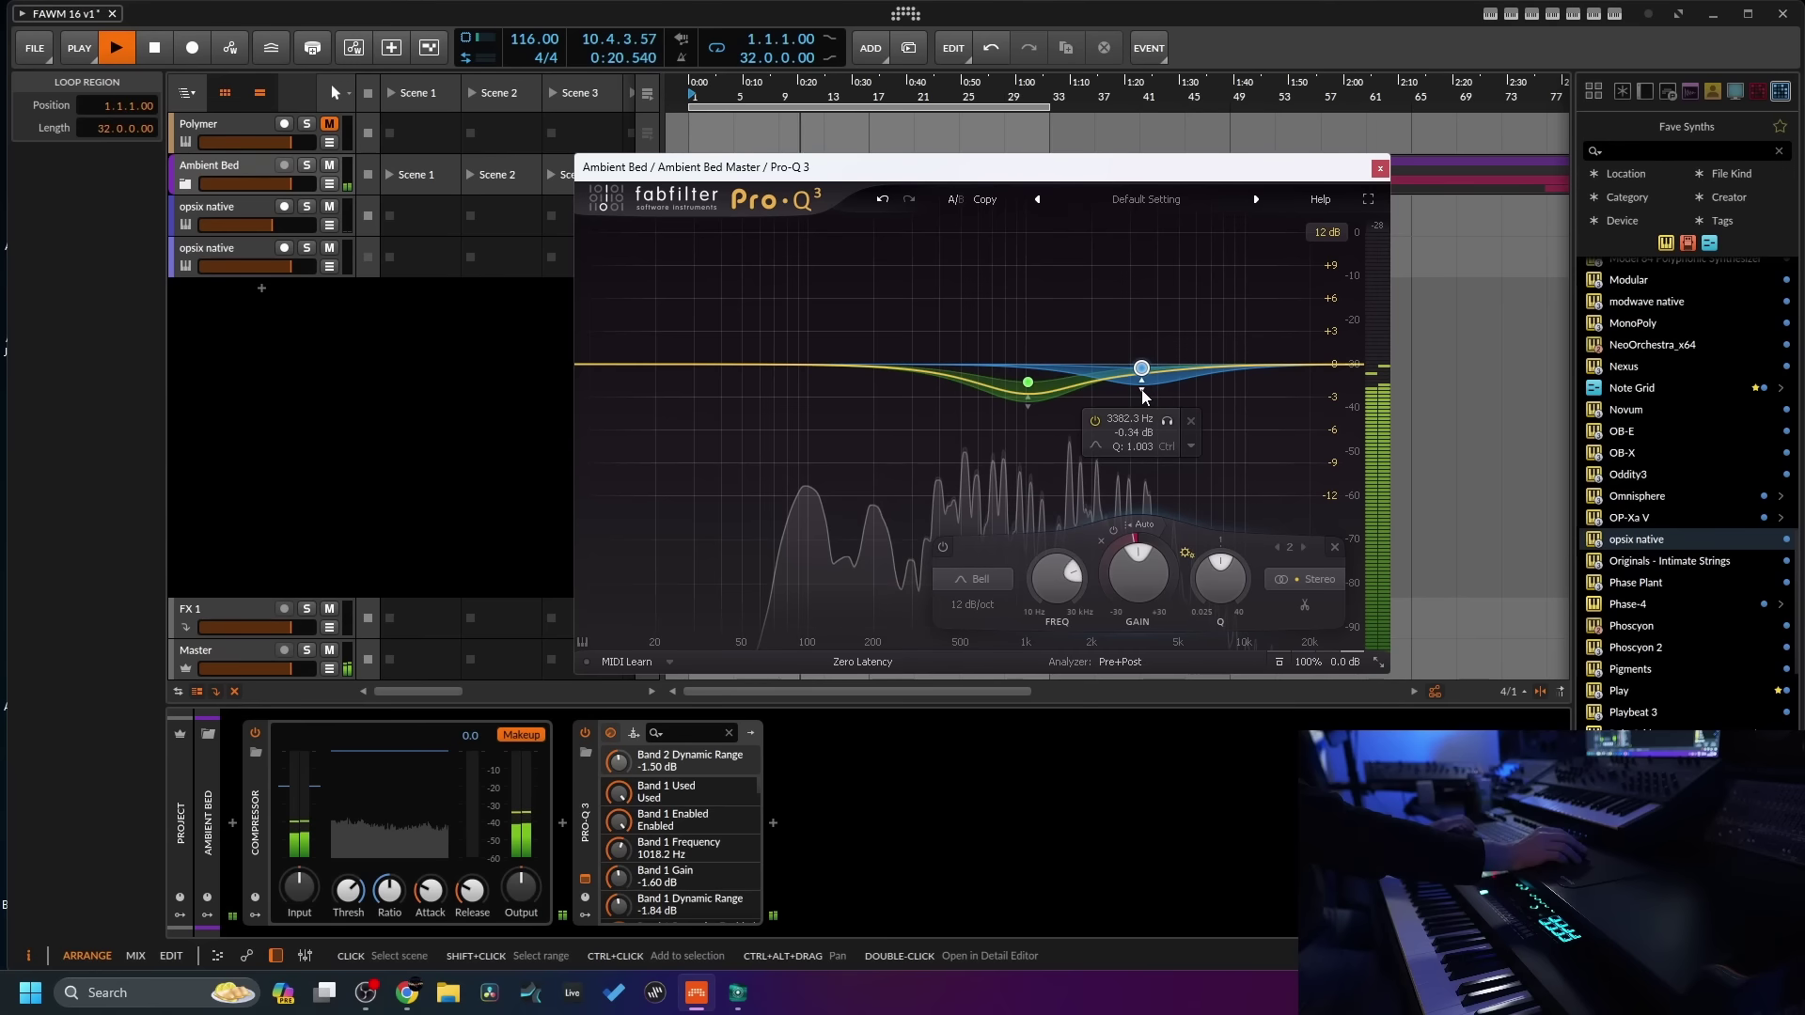
mouse_move(1141, 369)
mouse_down()
mouse_move(1138, 348)
mouse_move(1130, 472)
mouse_move(1127, 376)
mouse_up()
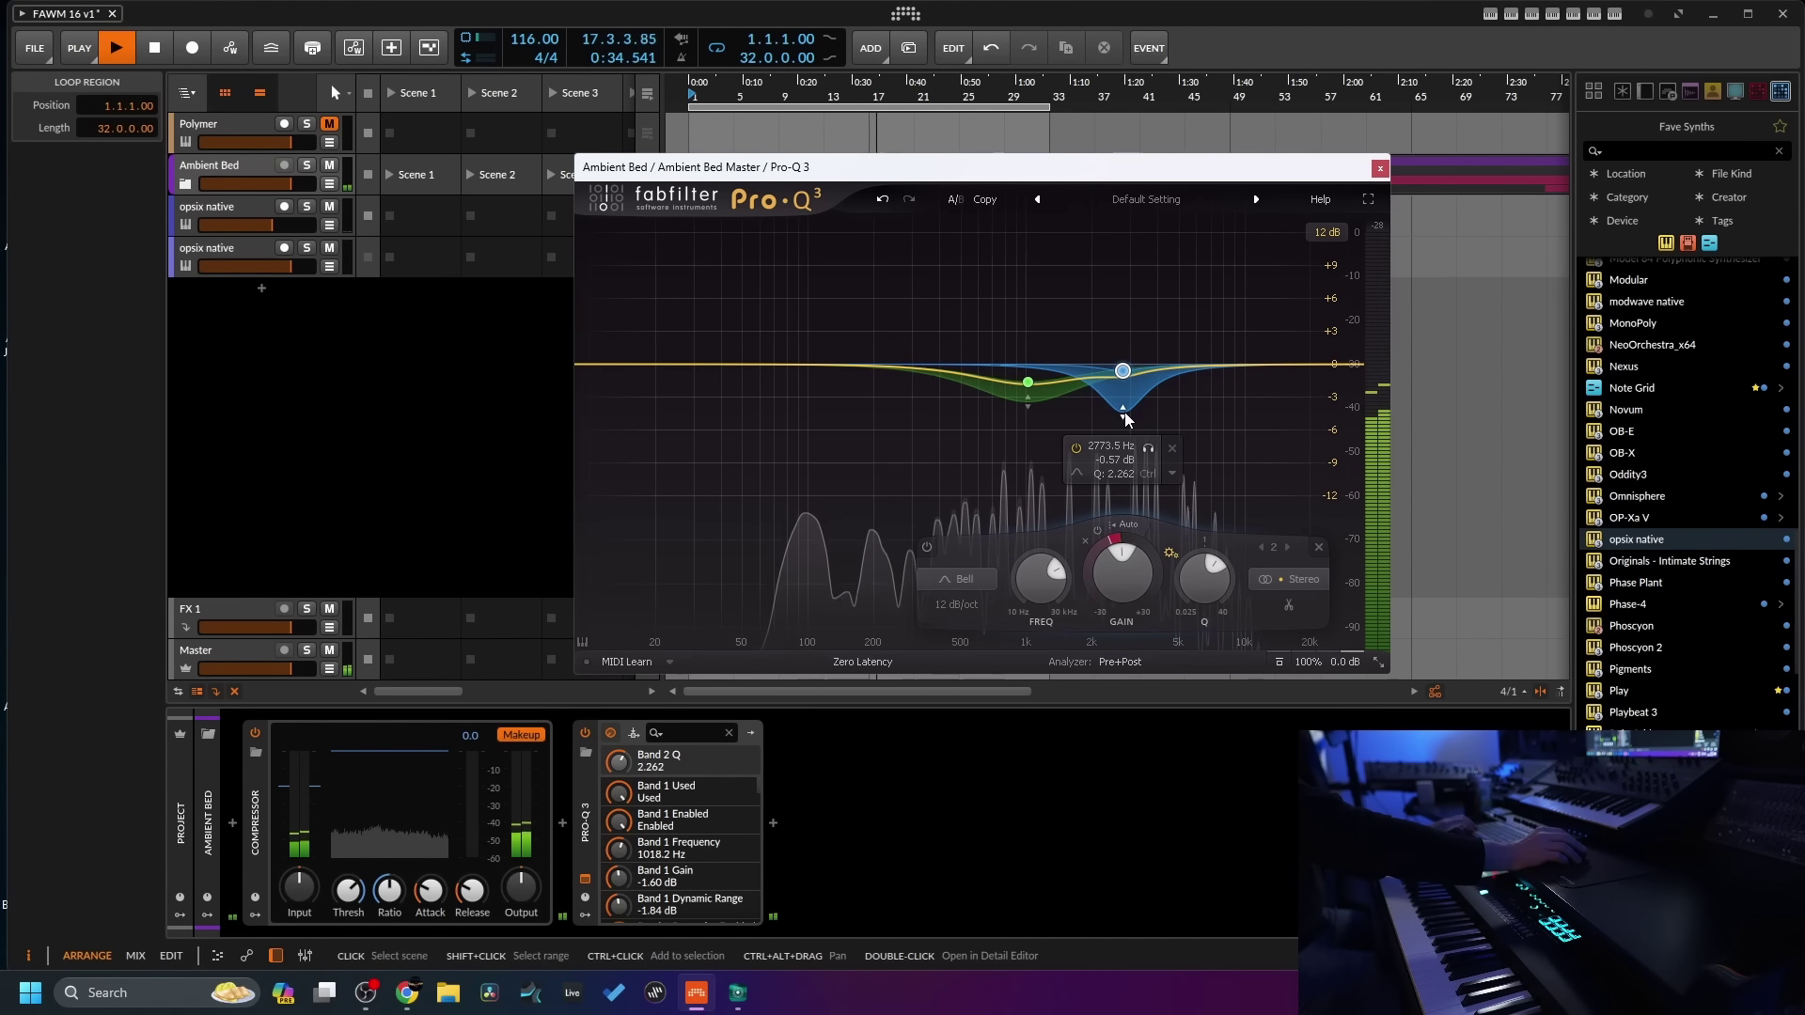
- Add a third, dynamic bell band at about 95 Hz, -1.43 dB and Q 2.127, with a dynamic range of -2.96 dB
click(805, 369)
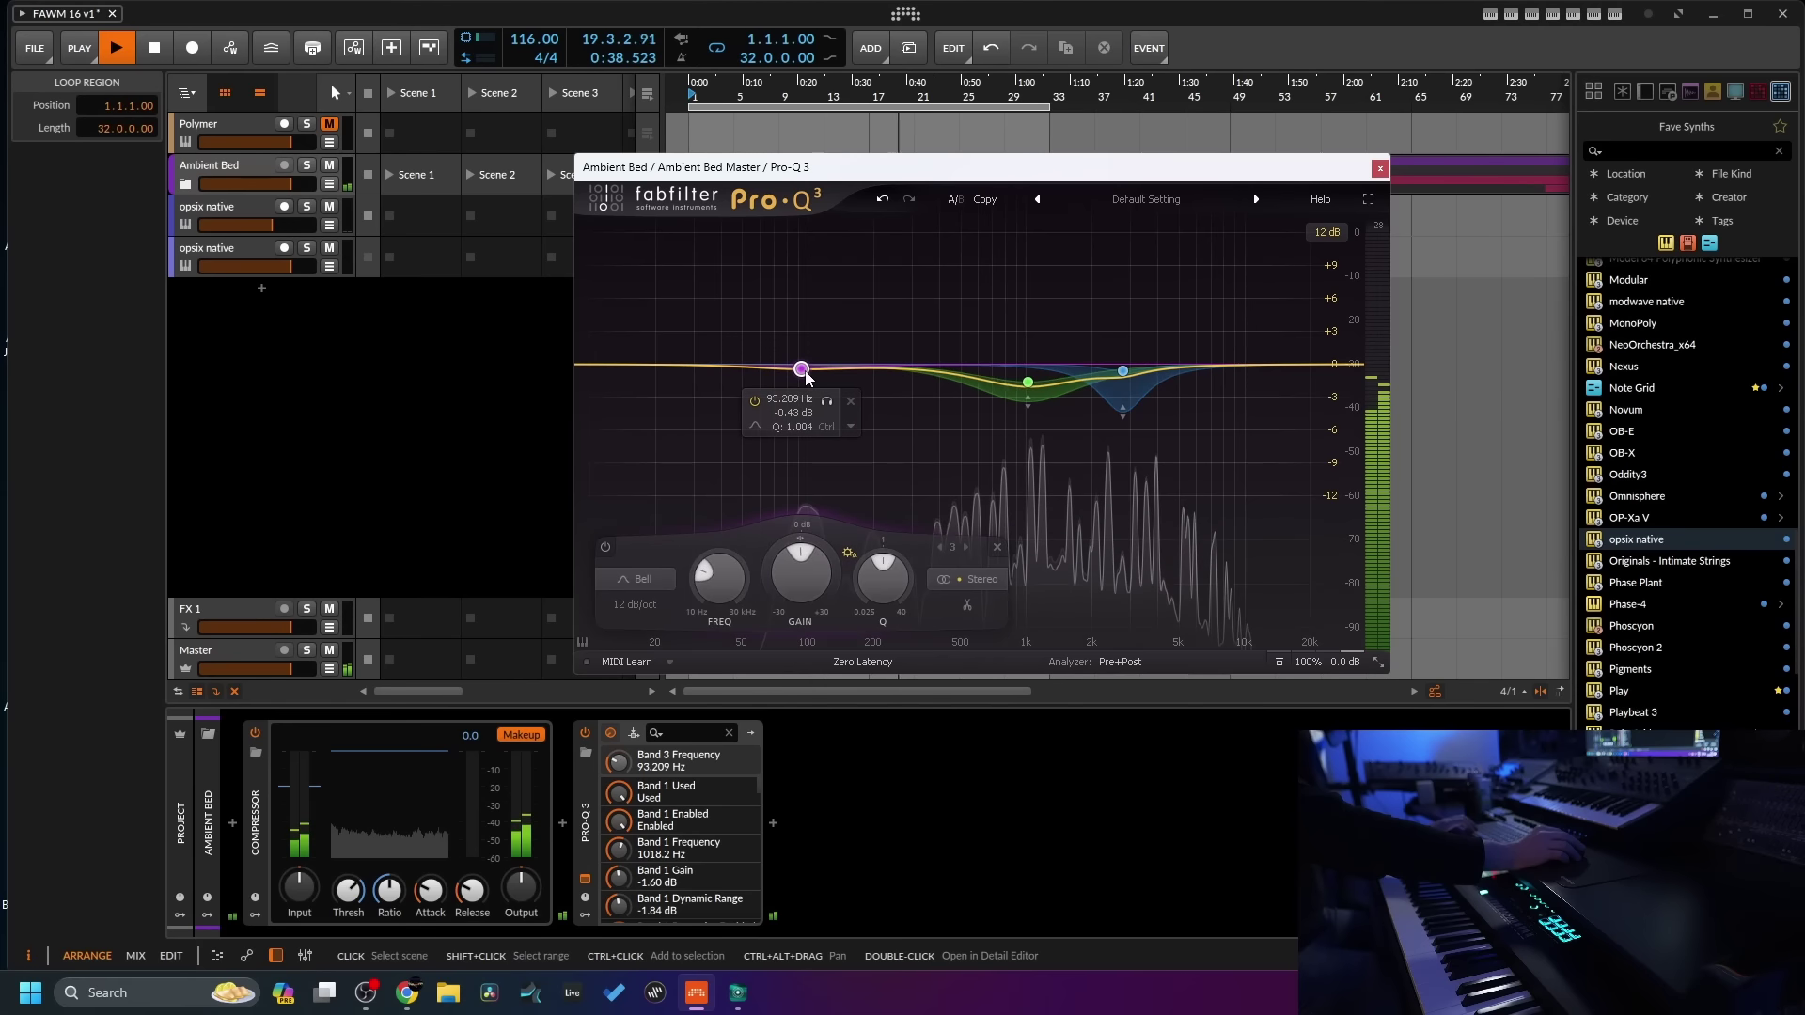
scroll(809, 358, up, 3)
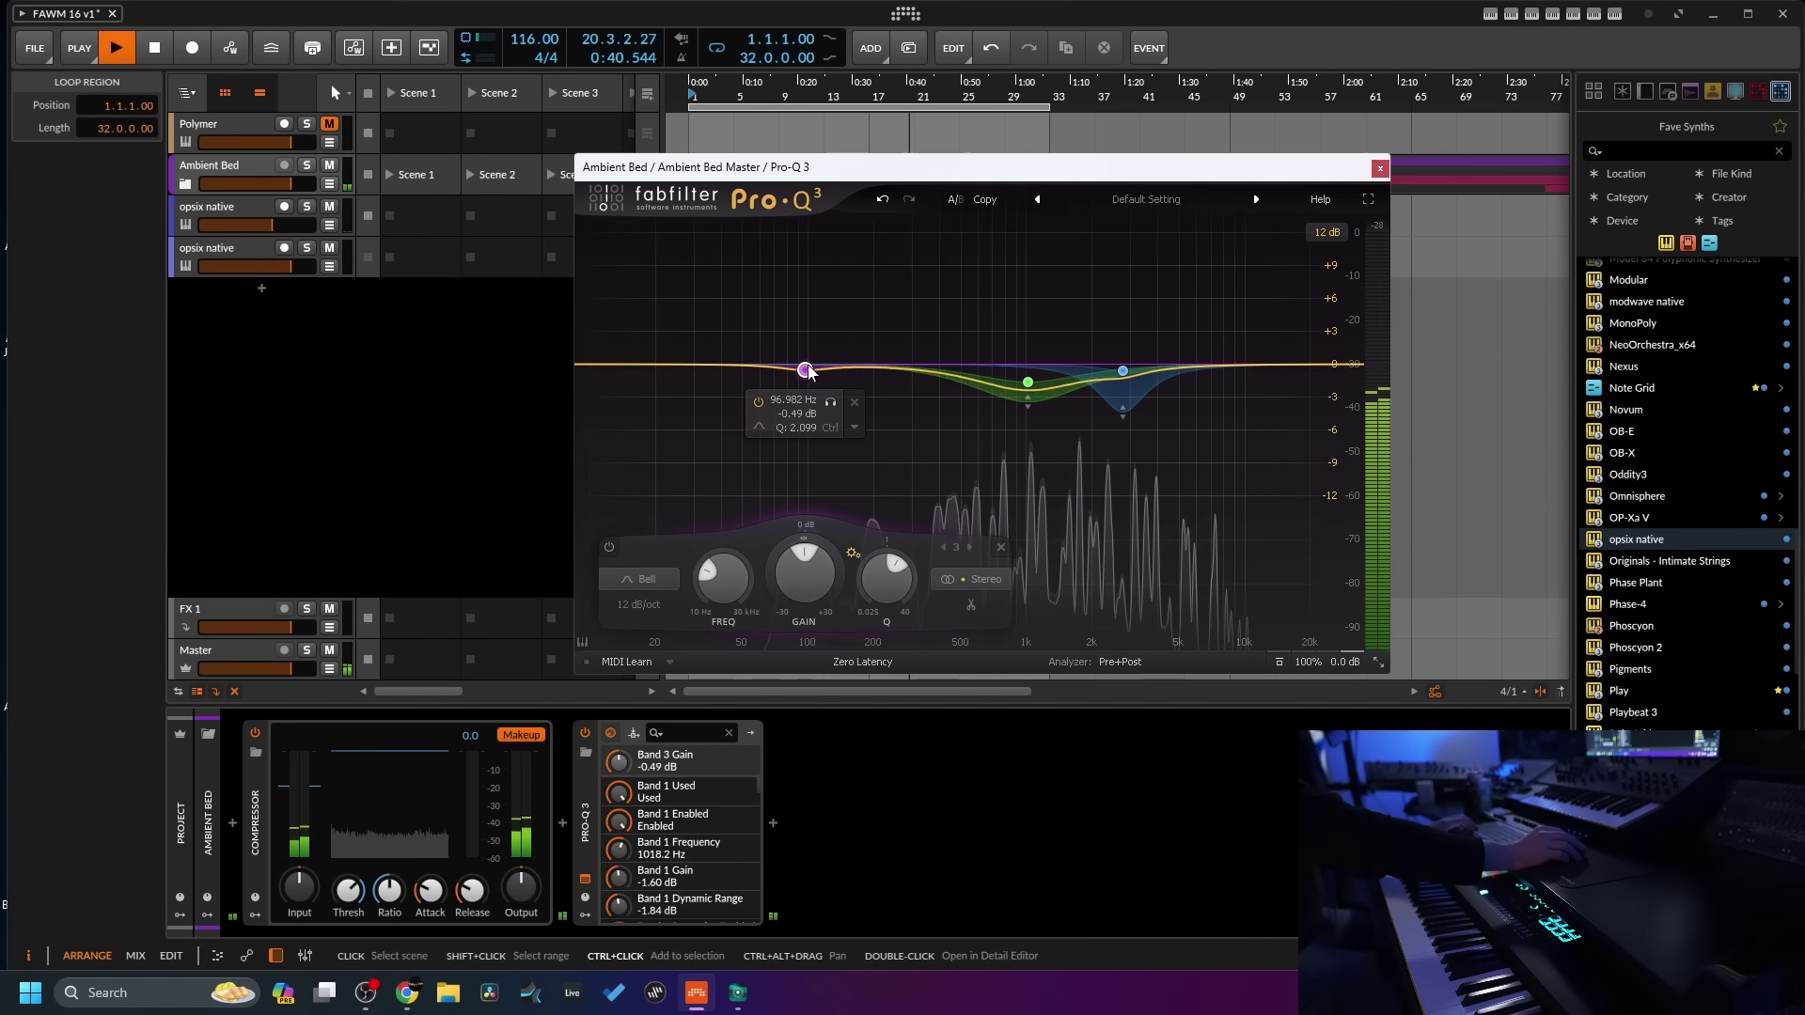
drag(805, 371, 803, 380)
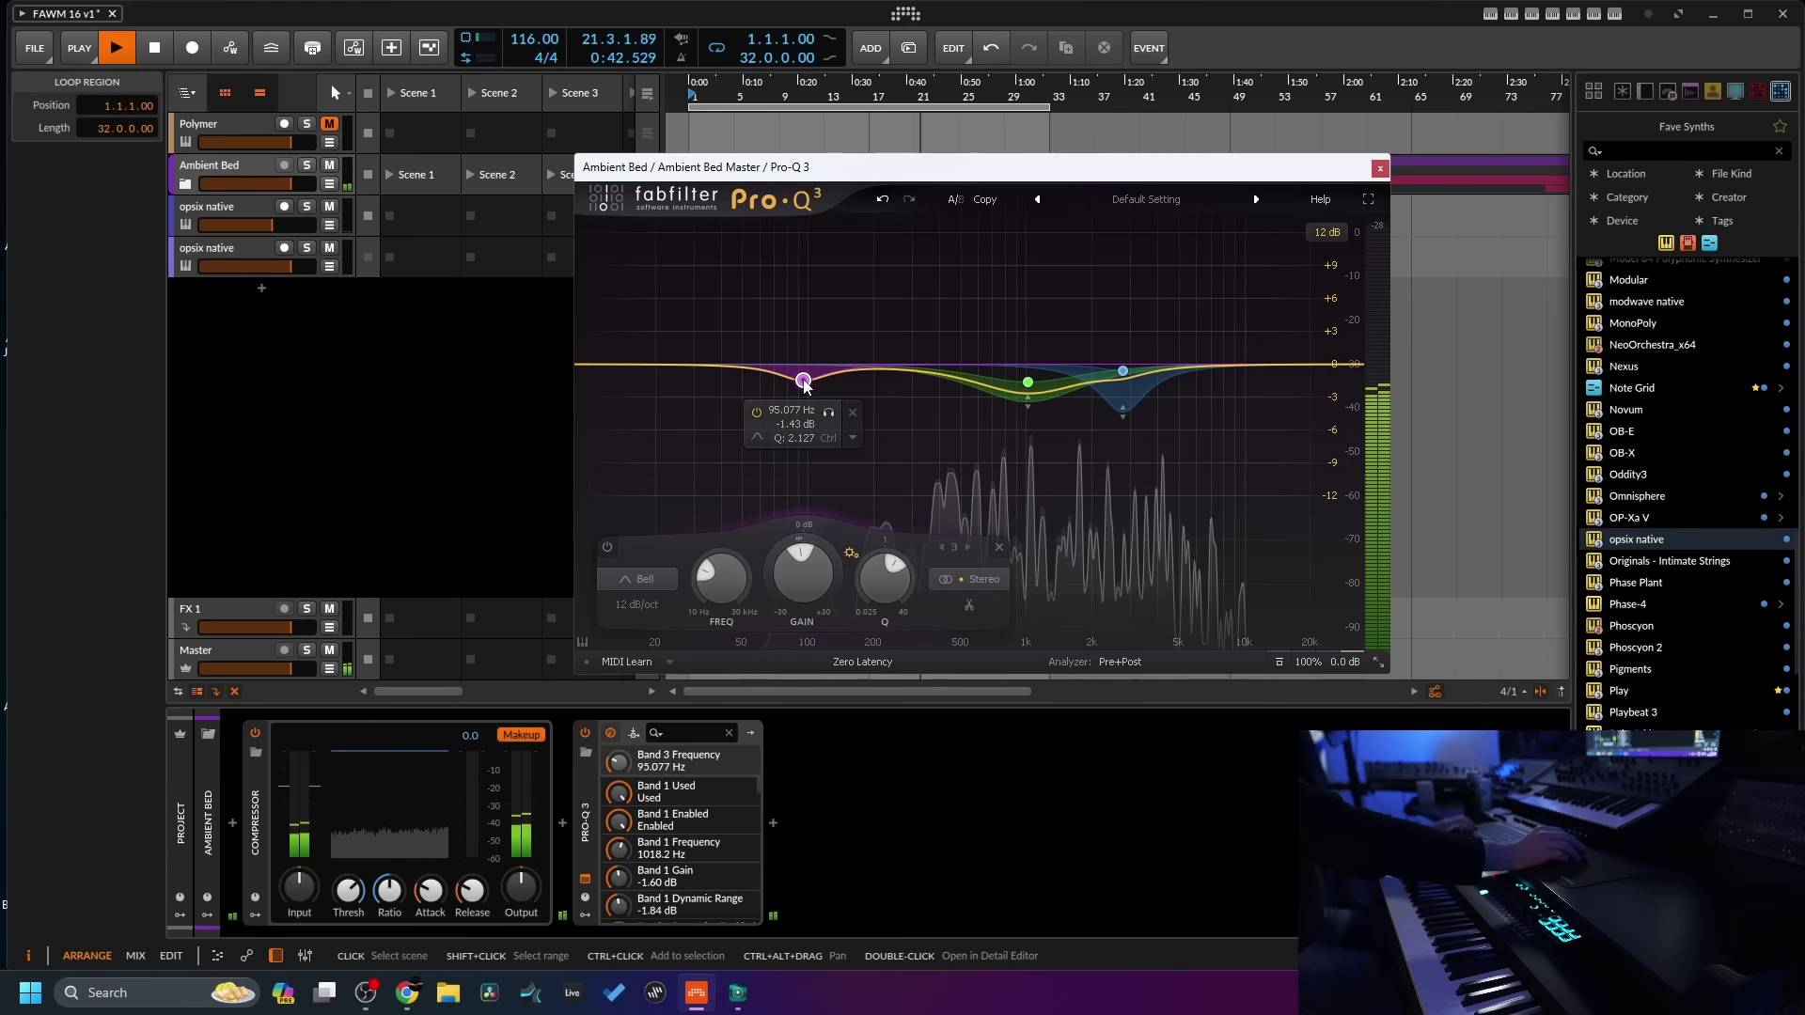
click(916, 501)
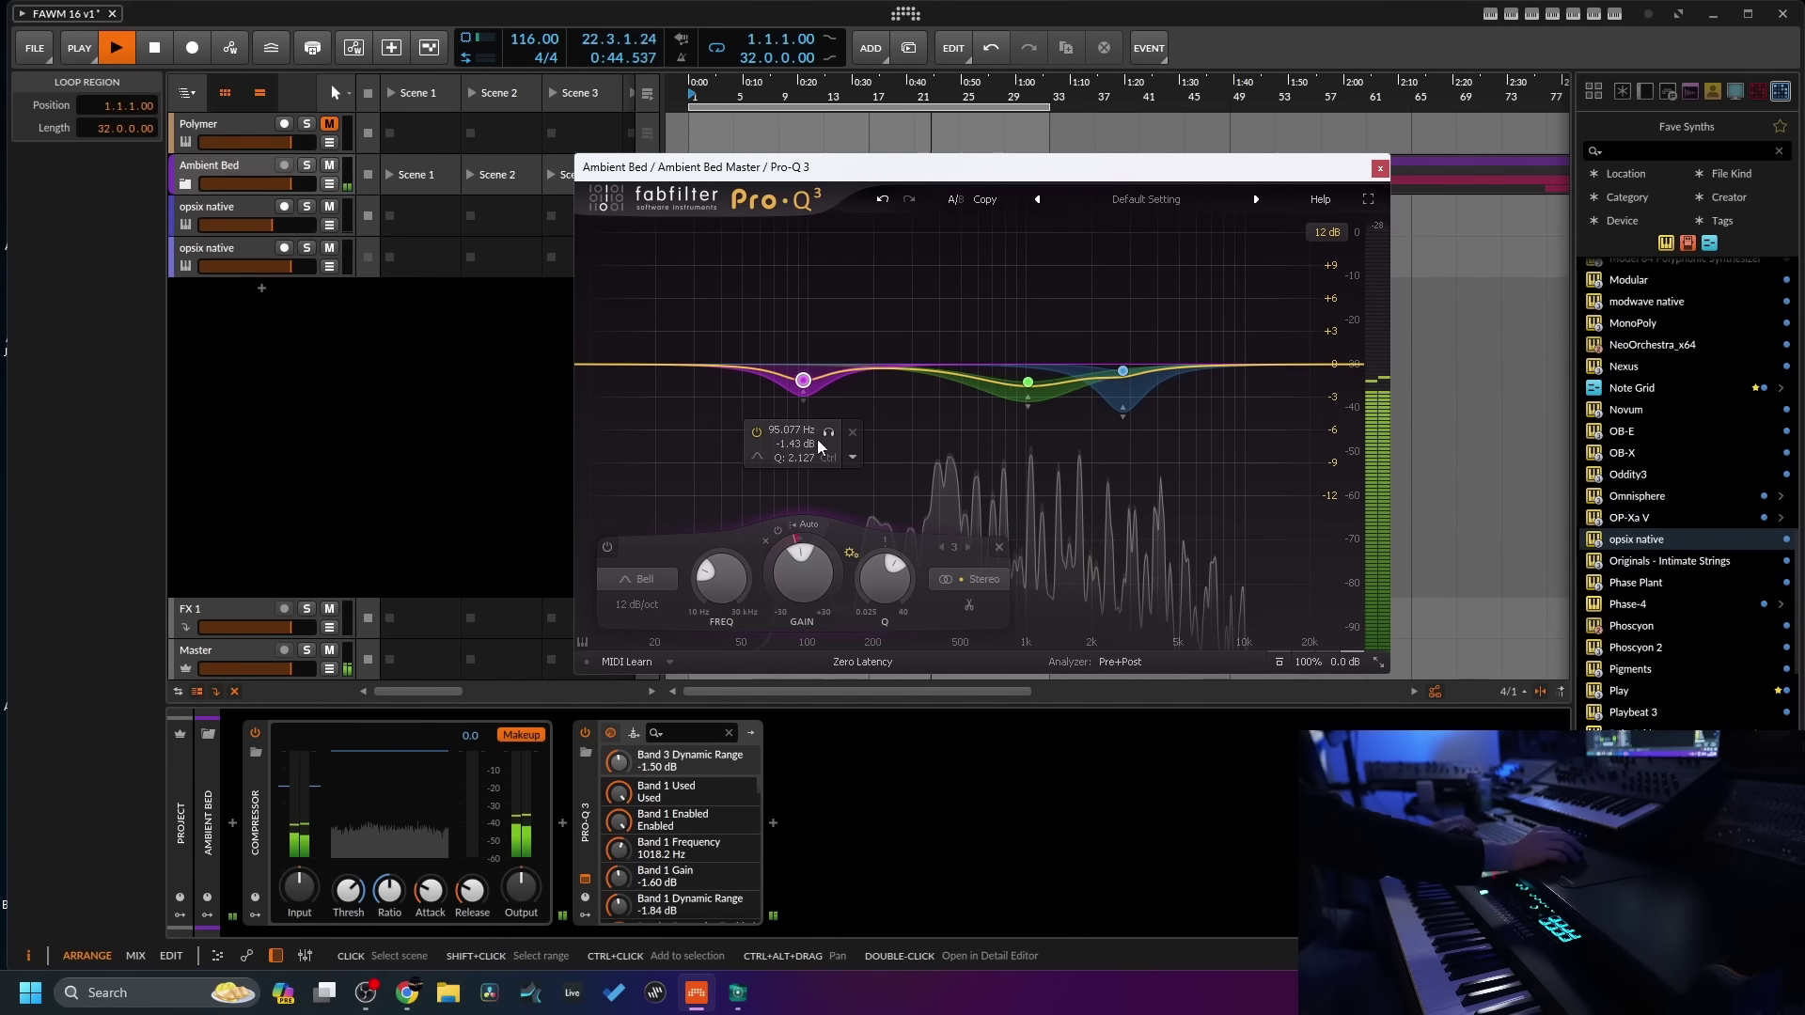
mouse_move(805, 405)
mouse_down()
mouse_move(805, 452)
mouse_move(804, 419)
mouse_up()
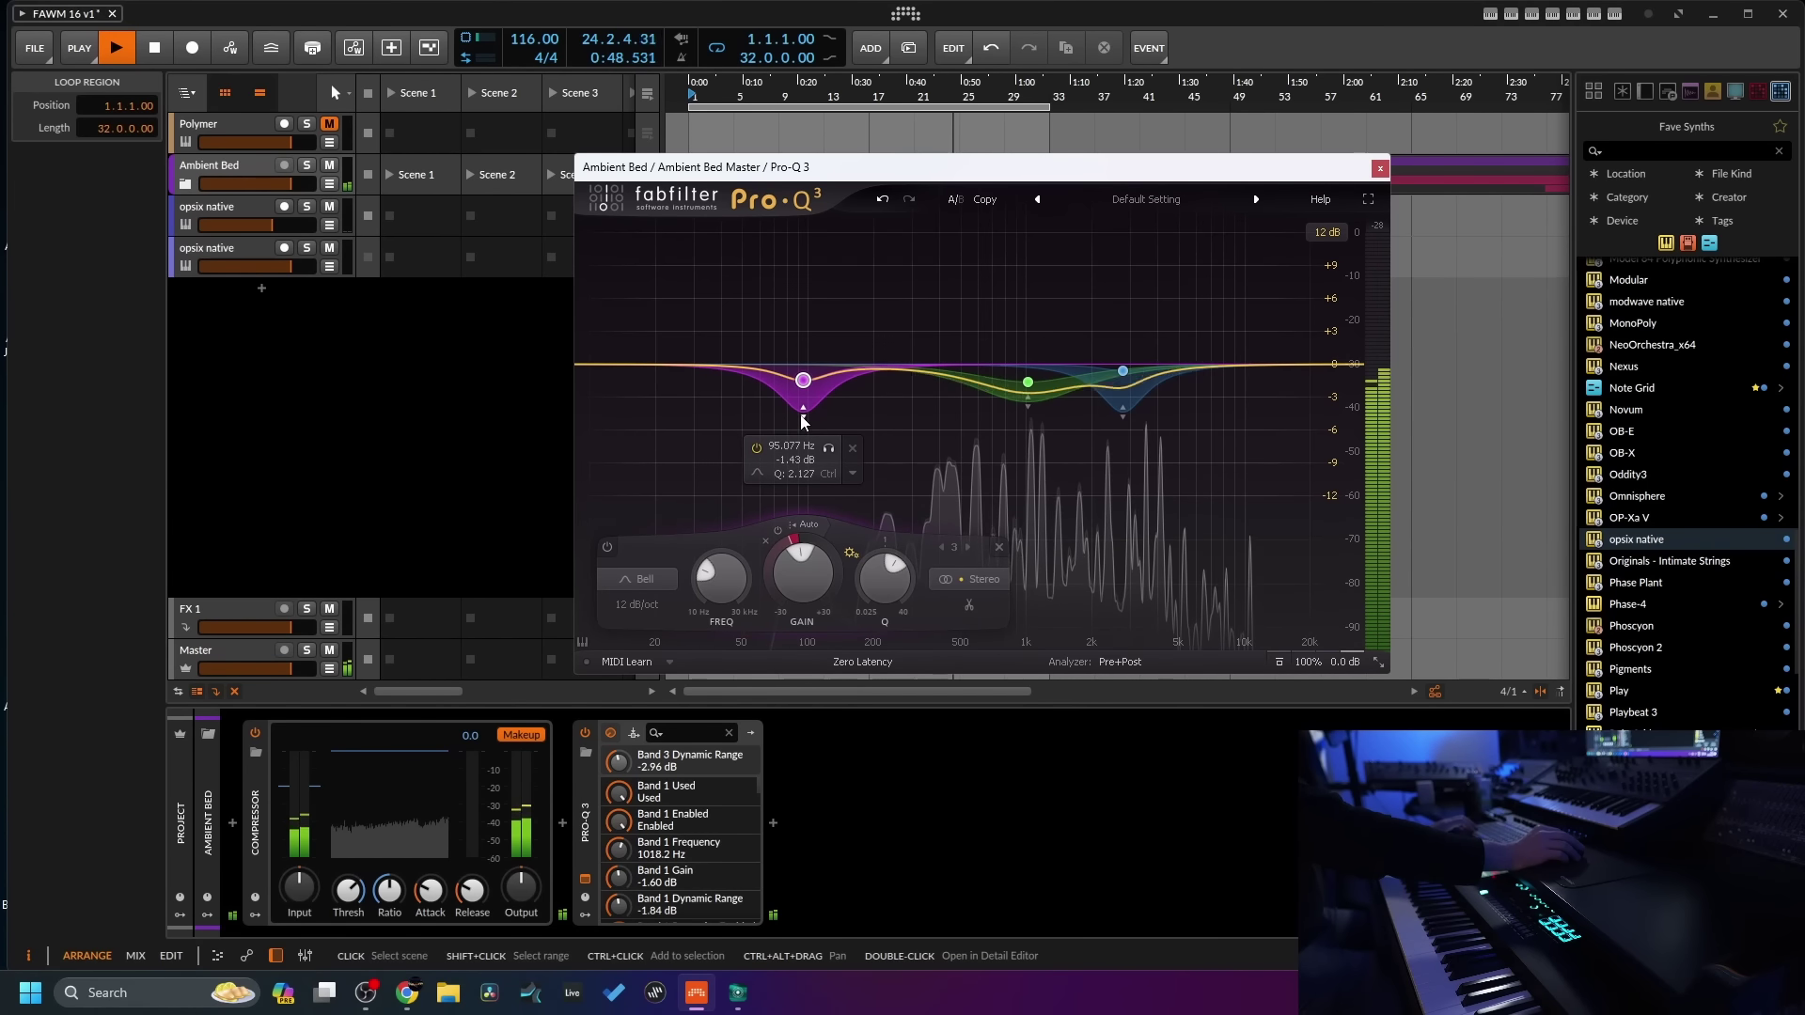
- Widen the dynamic low-frequency band, shift it slightly higher in frequency, and ease its gain to about -1.27 dB
scroll(805, 387, down, 2)
drag(801, 401, 819, 406)
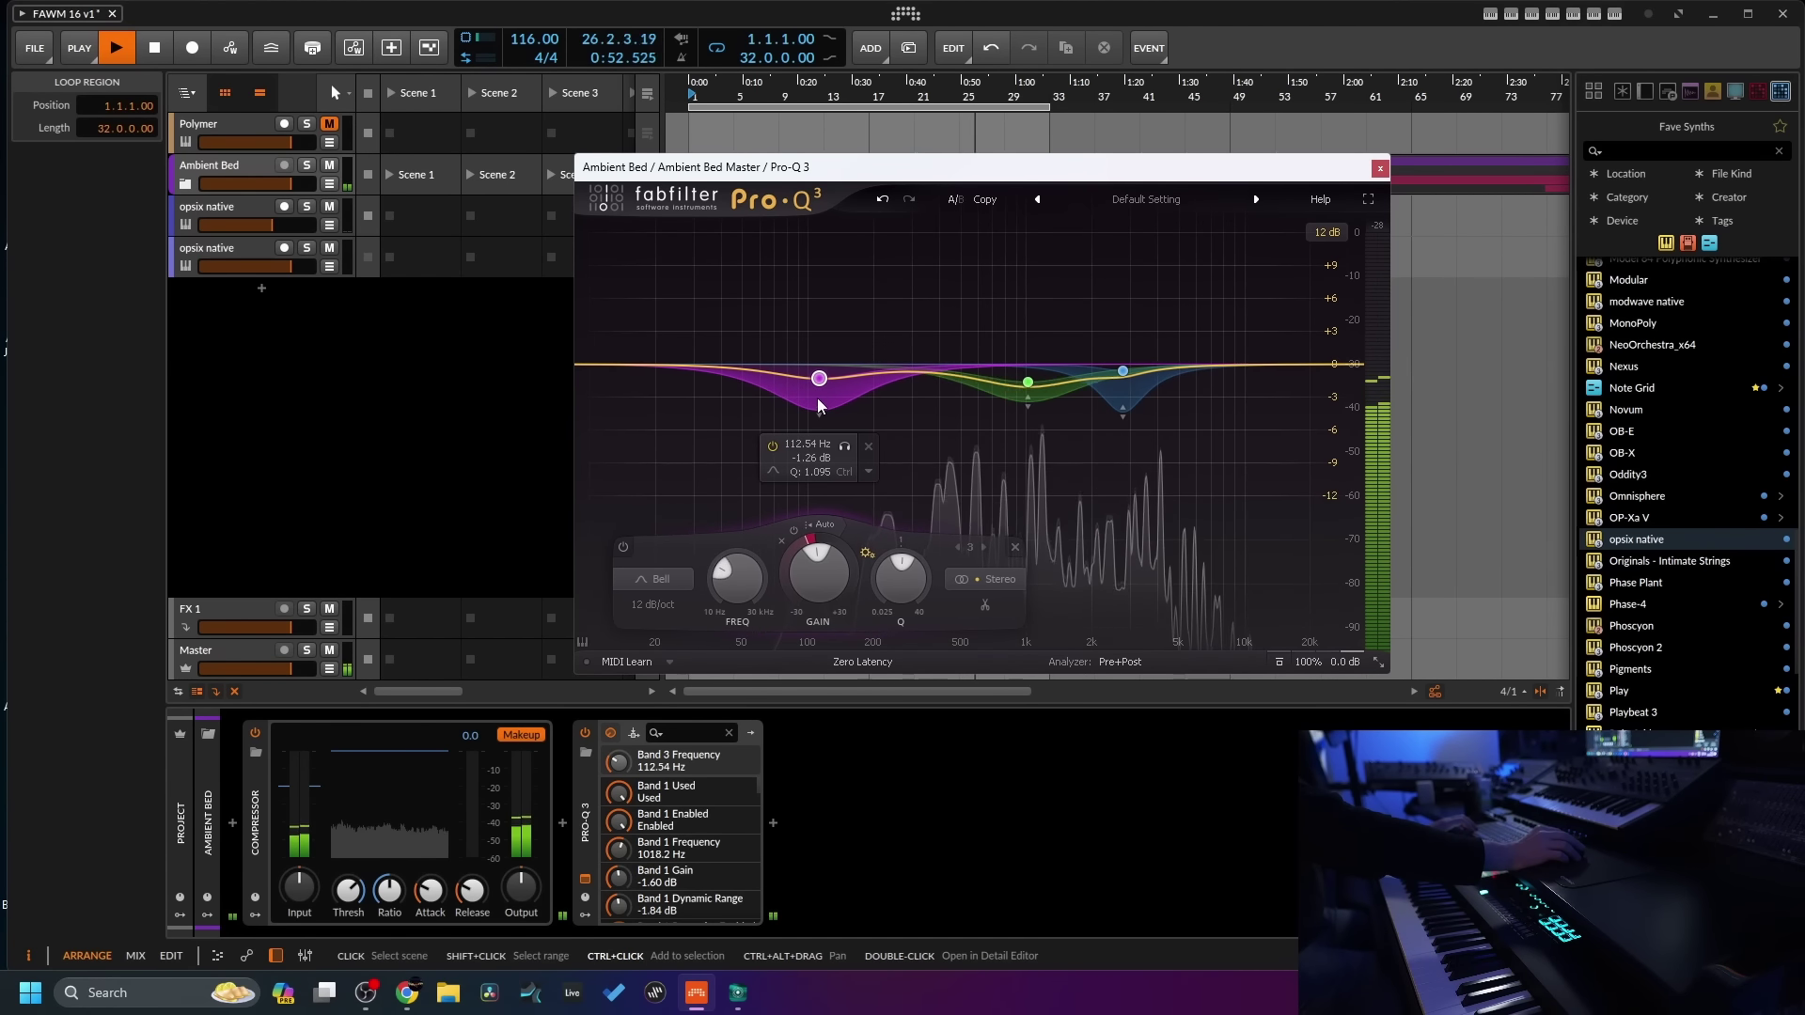
scroll(819, 406, down, 1)
scroll(819, 406, down, 1)
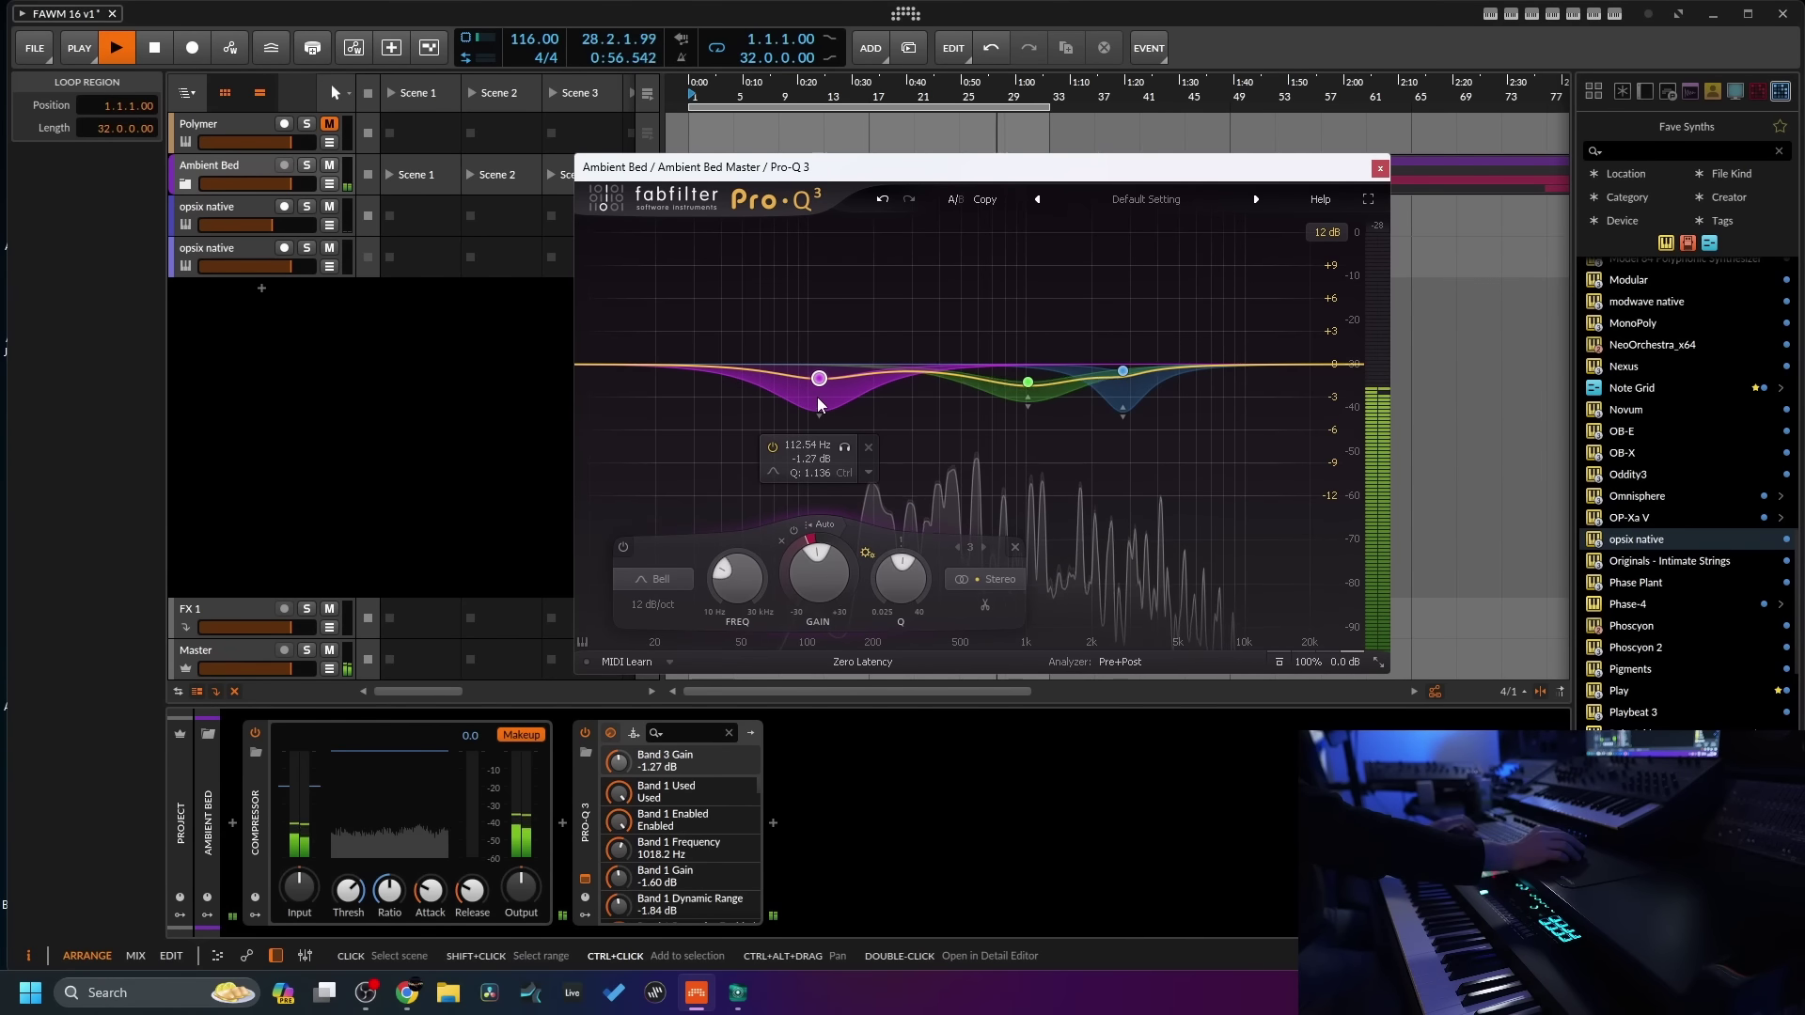
drag(819, 406, 810, 404)
scroll(809, 405, down, 1)
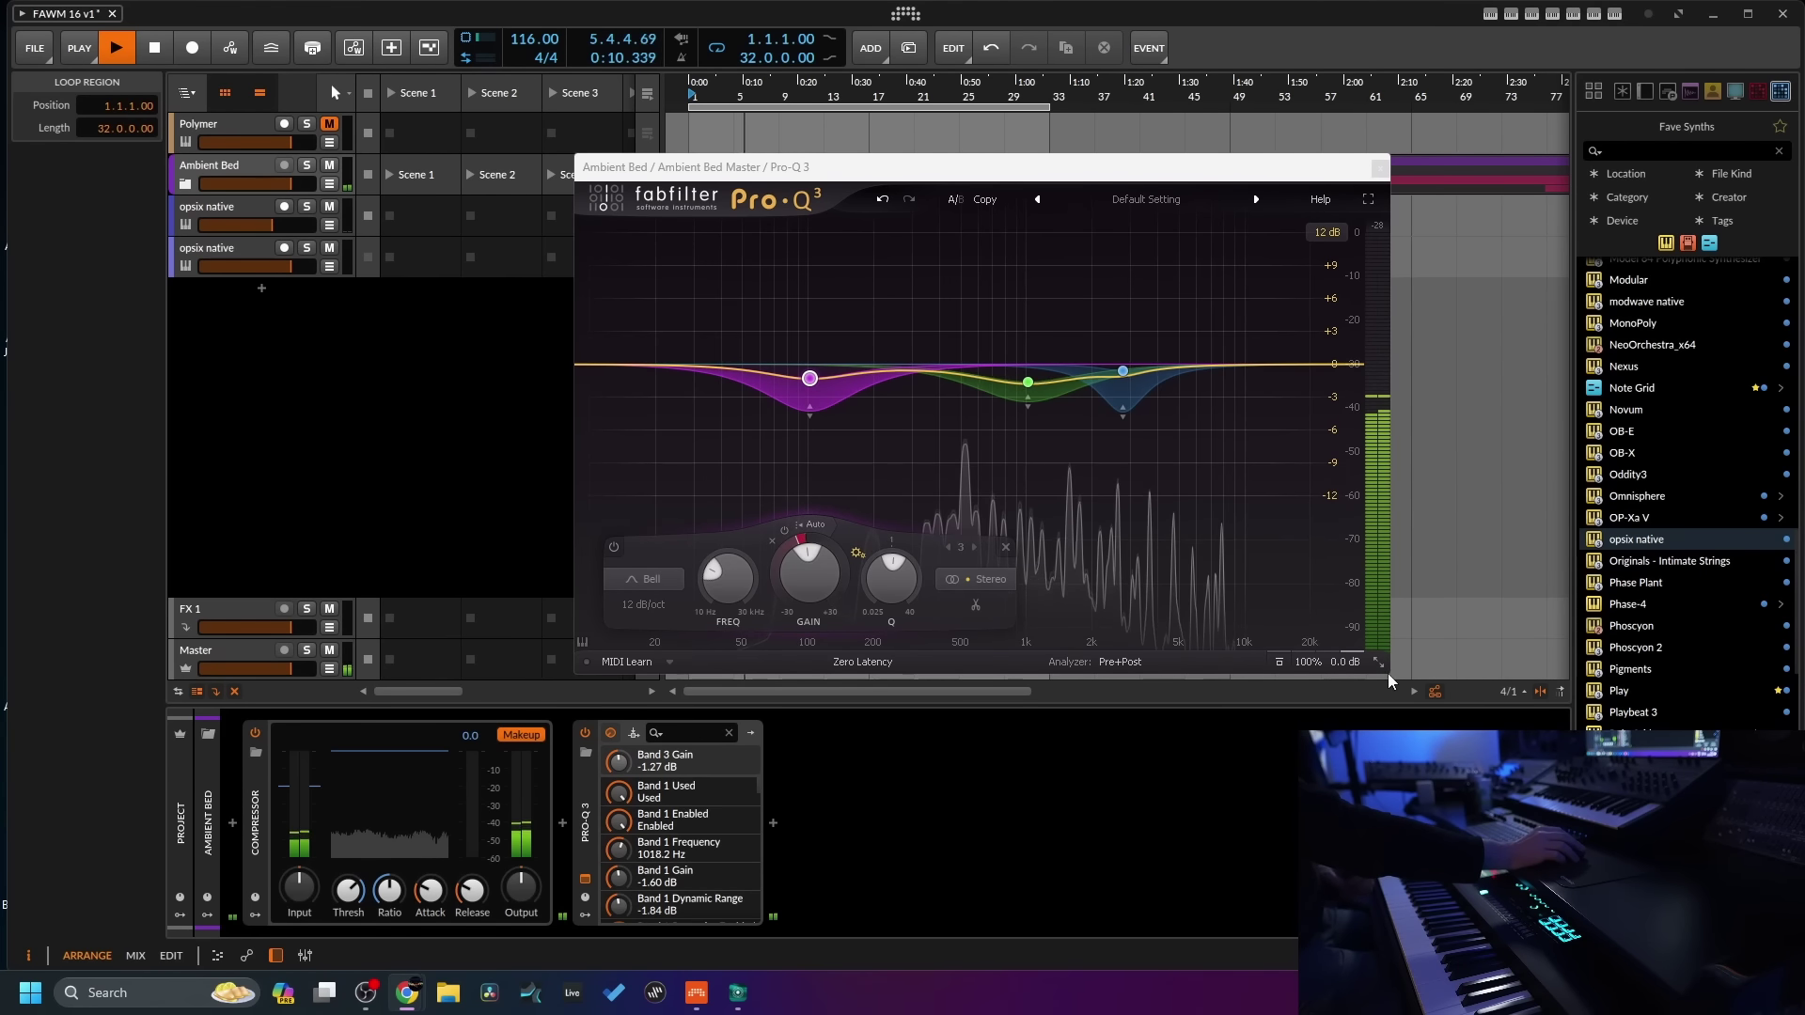
- Enlarge the Pro-Q 3 window, add a slight high-frequency cut above 5 kHz as a fourth band, close the equalizer and save the project
drag(1383, 674, 1535, 731)
drag(1304, 170, 1171, 83)
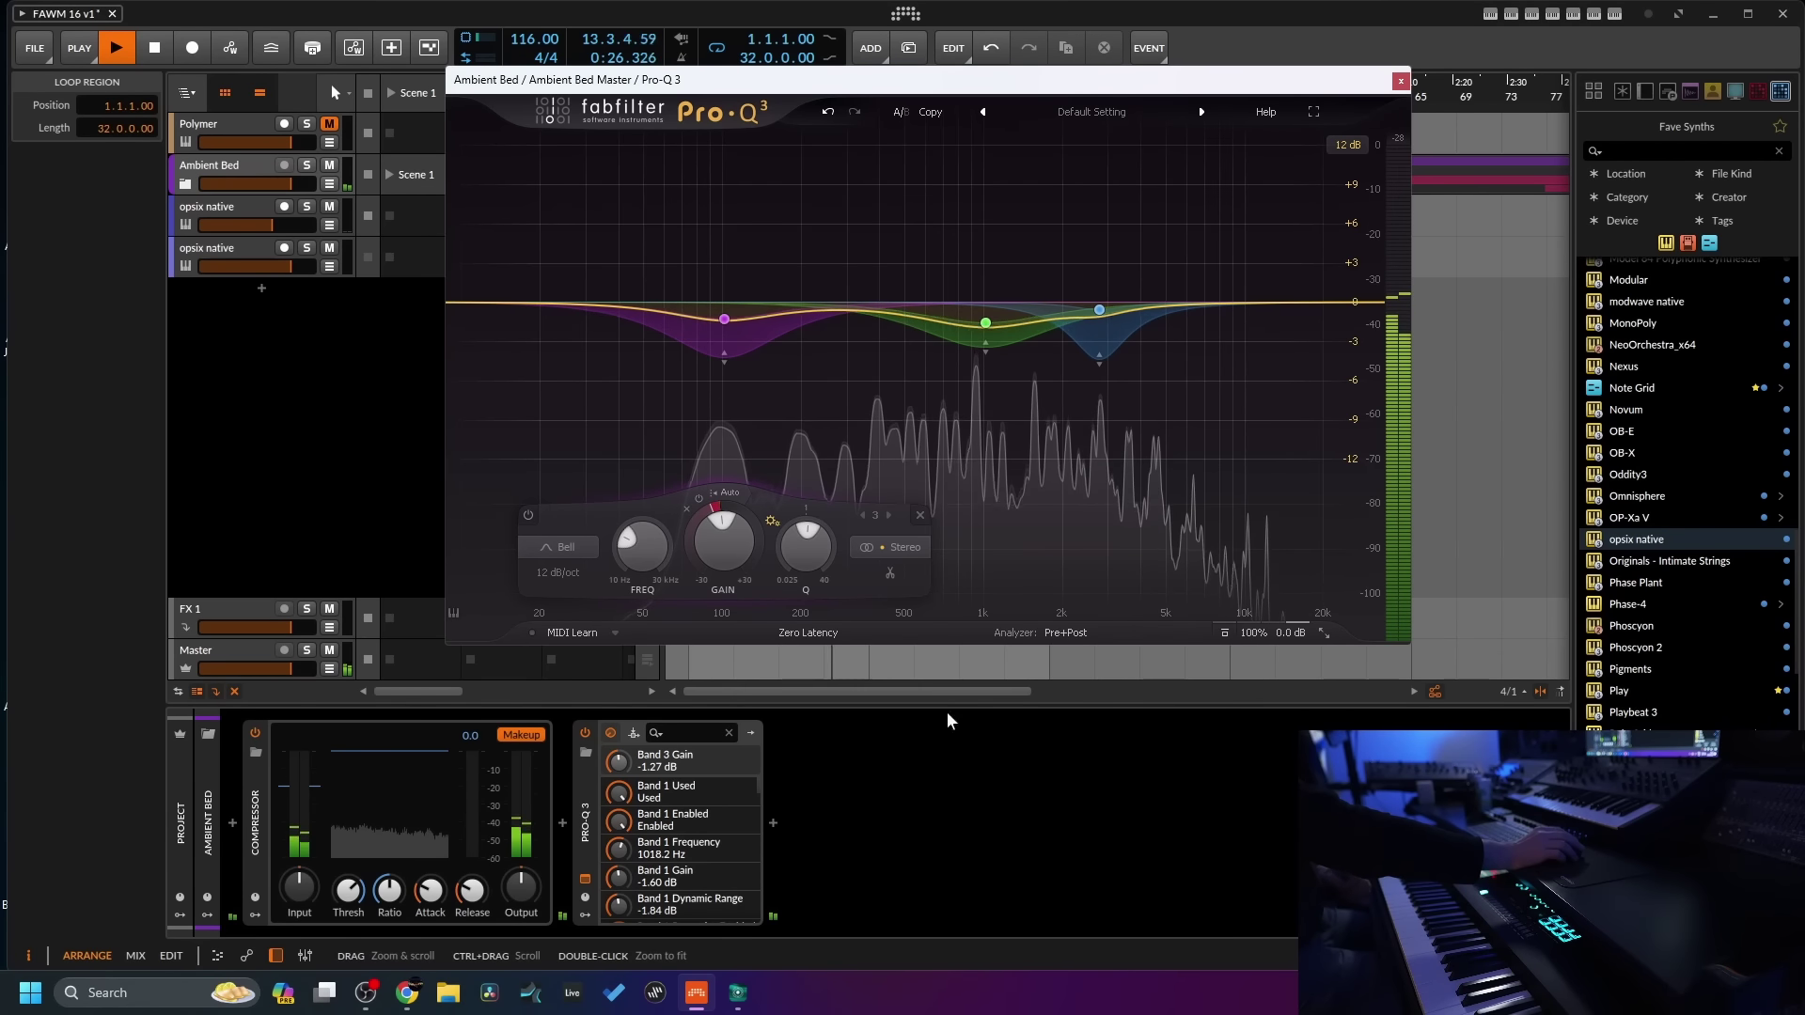
click(1214, 308)
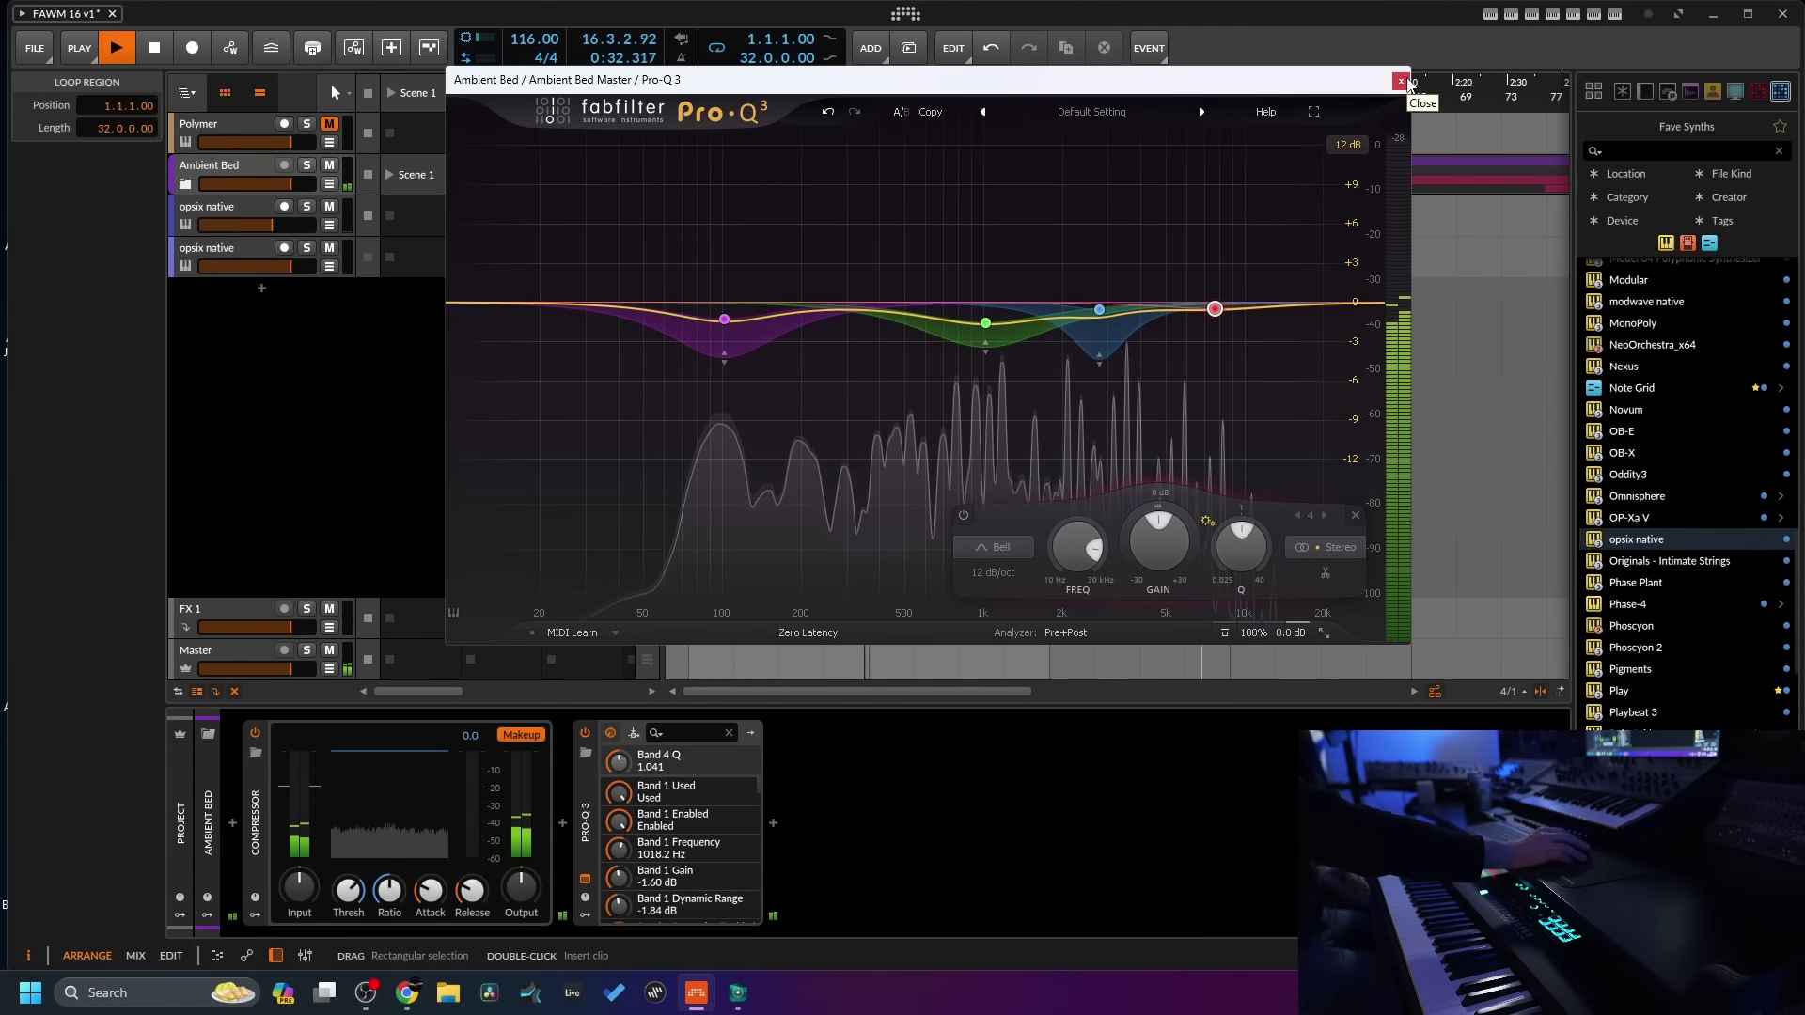
click(1401, 81)
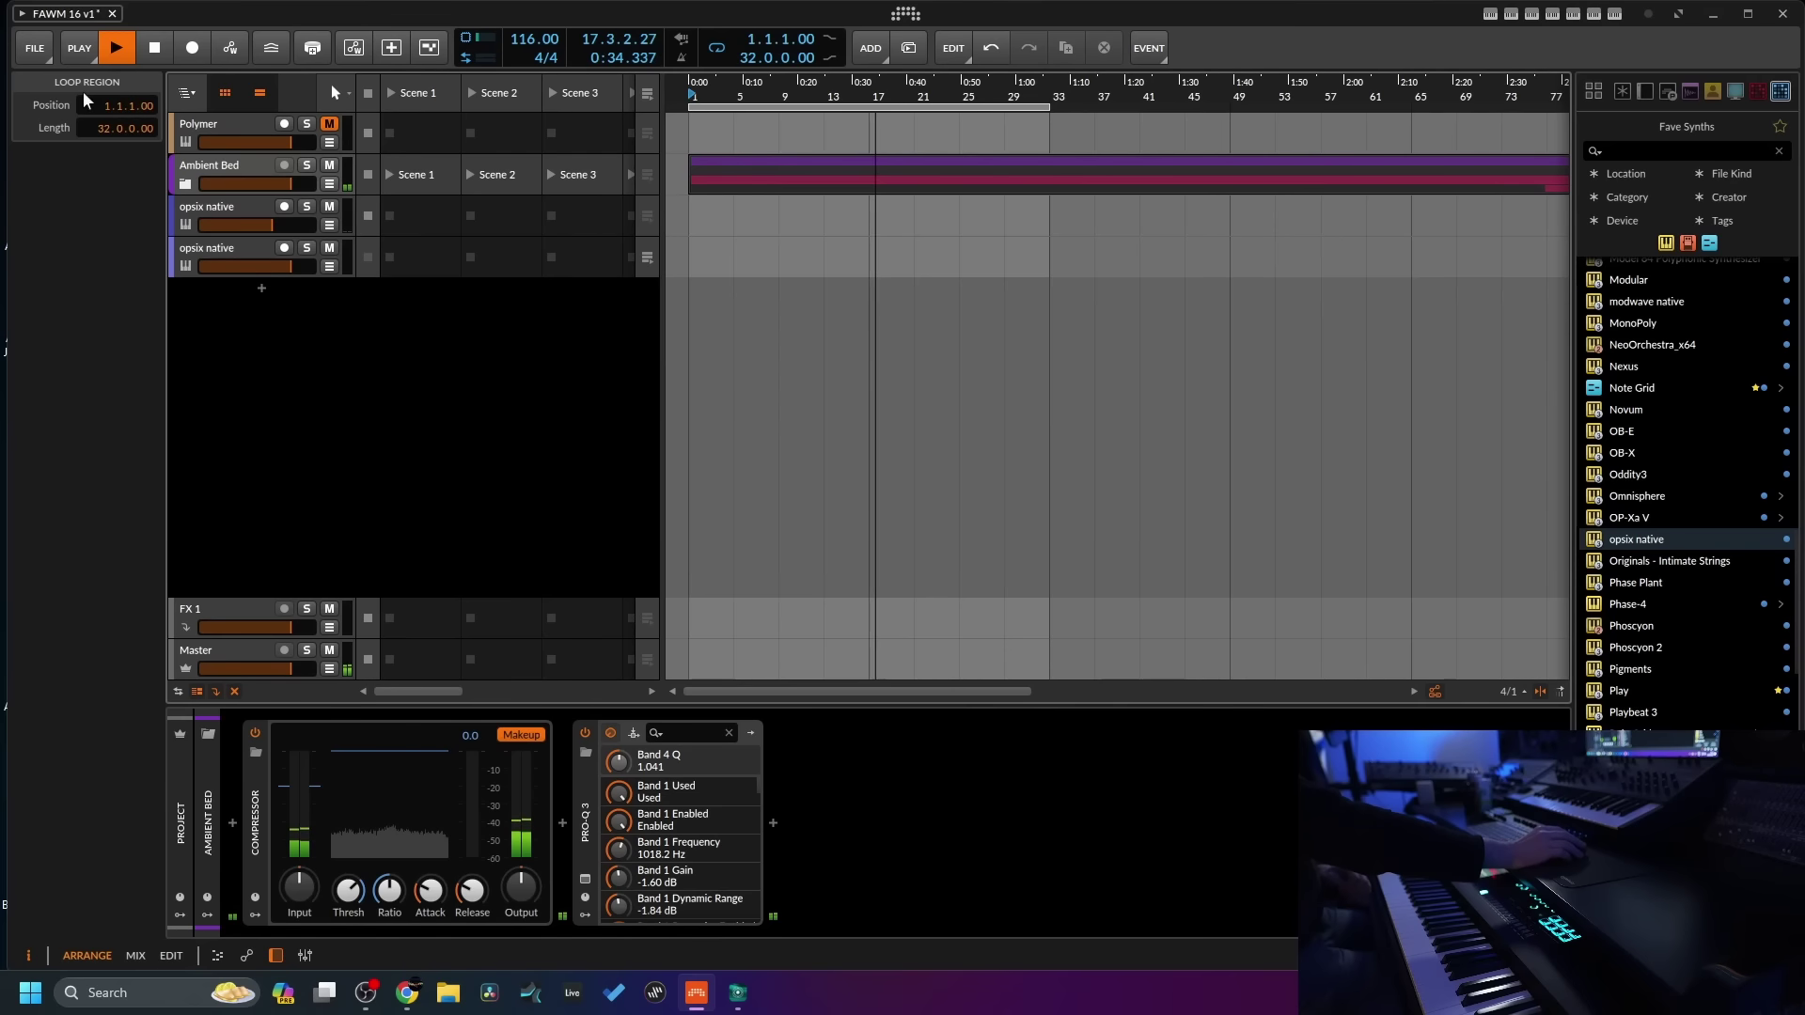
click(34, 48)
click(56, 133)
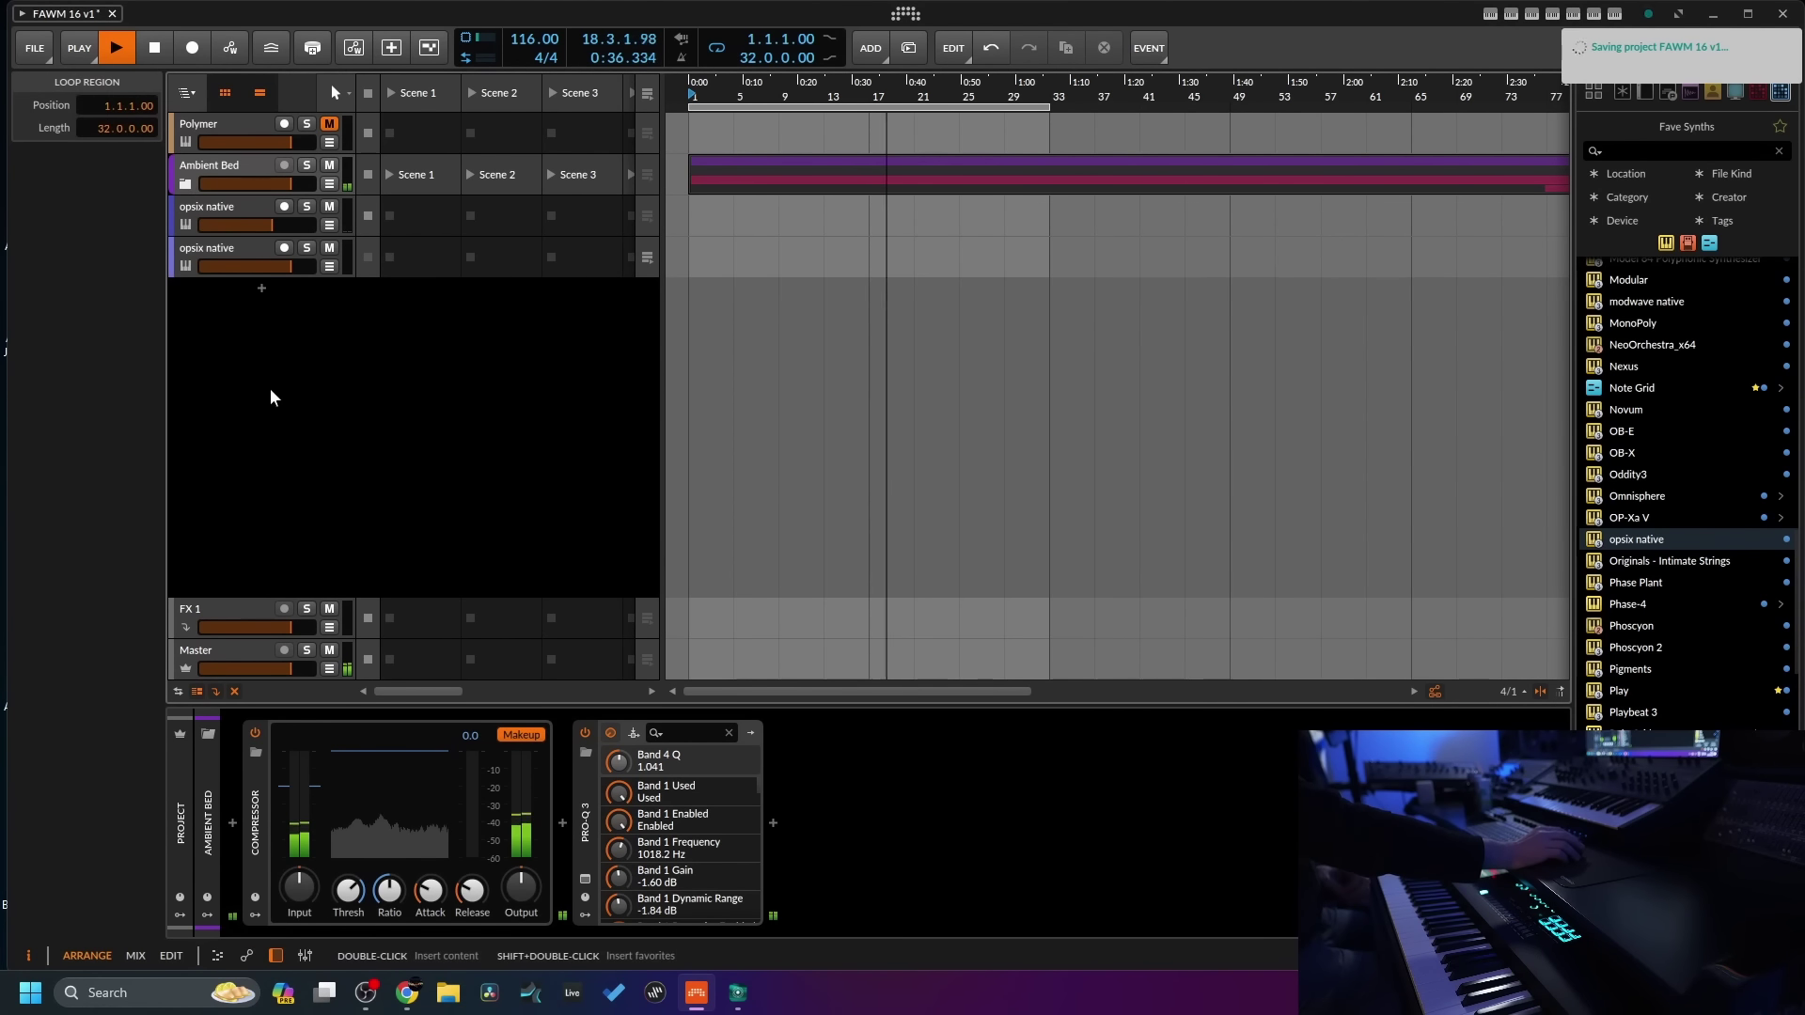
- Load the user preset 265 SA Replicant in the second opsix native track and reduce its ValhallaShimmer wetDry to 0.26
click(222, 254)
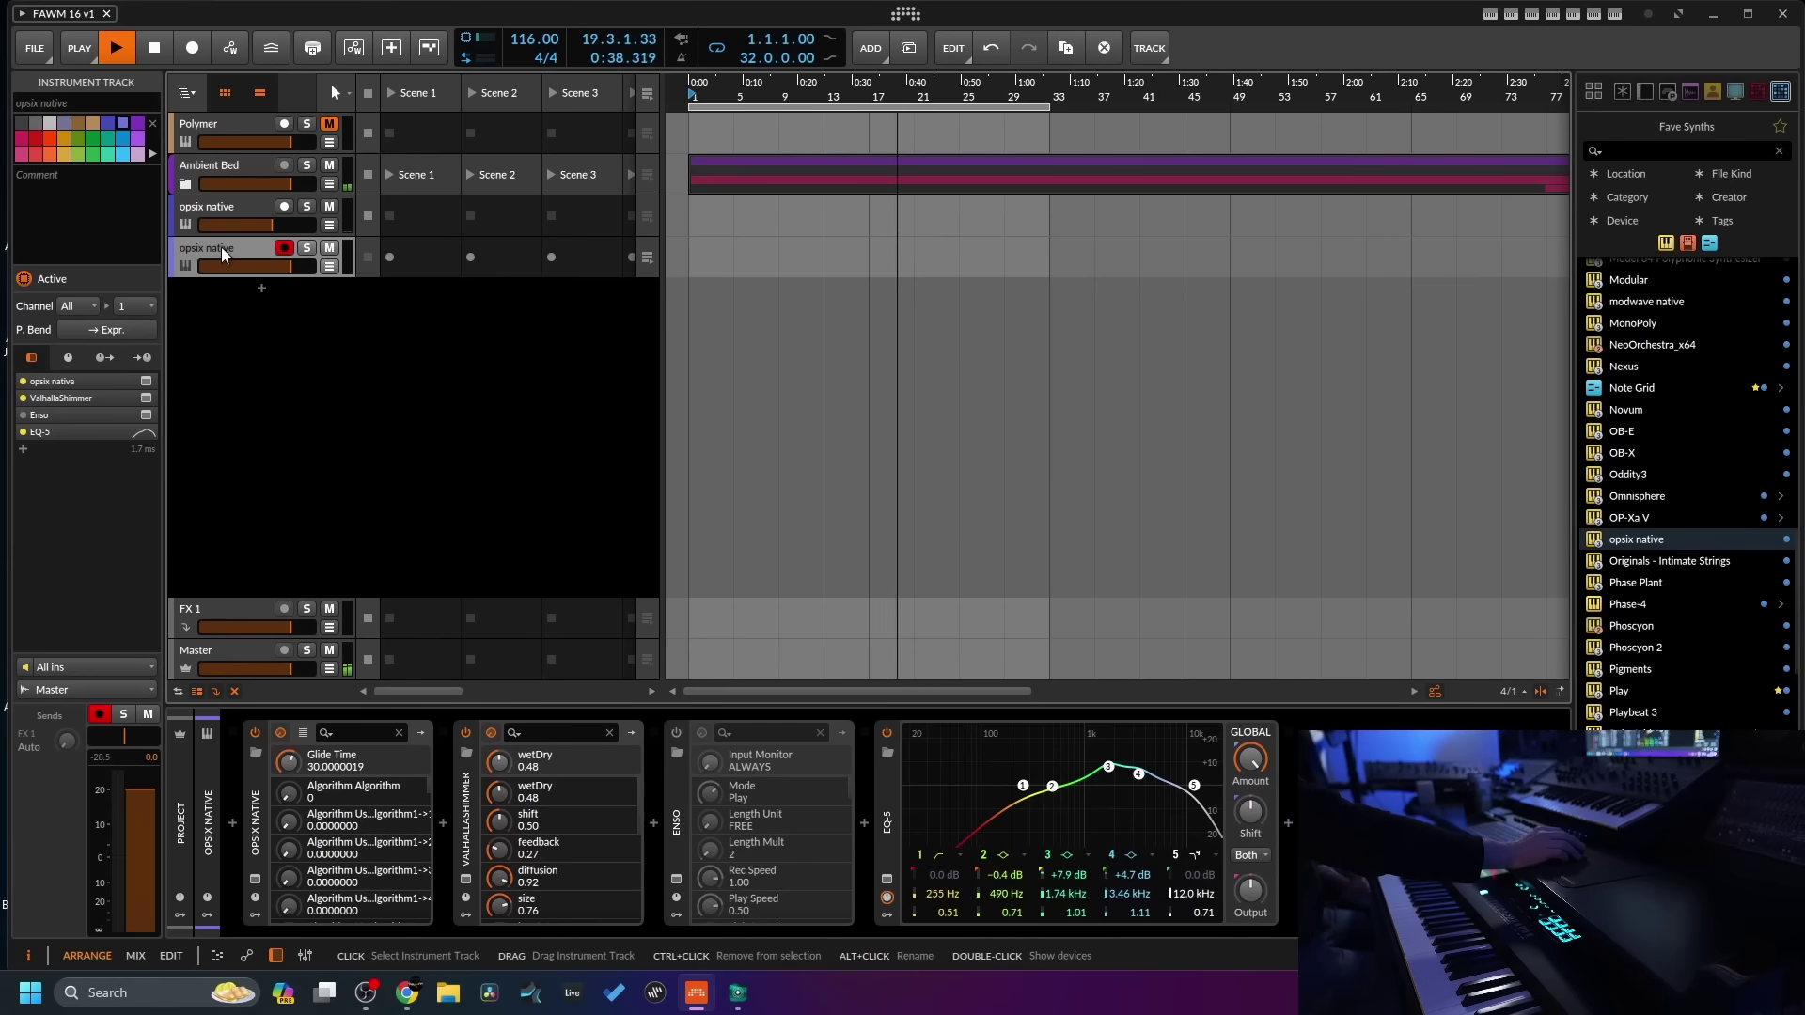
click(232, 825)
click(1176, 687)
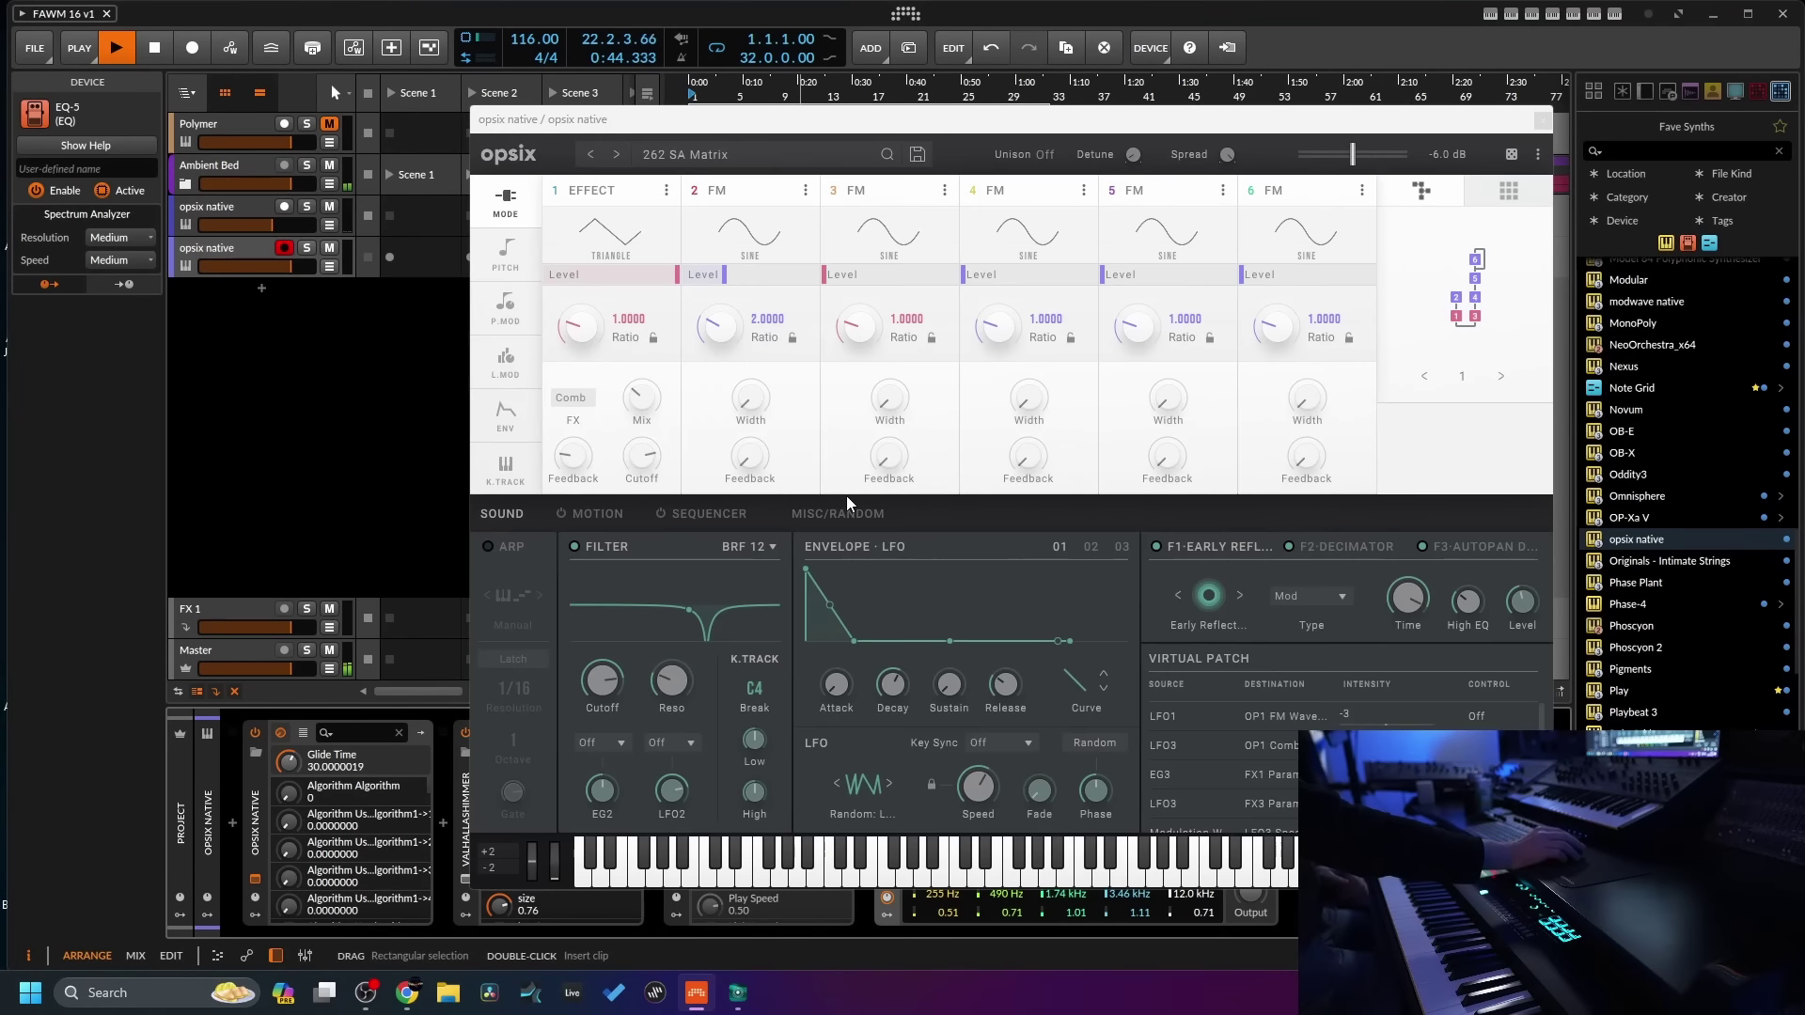
click(685, 157)
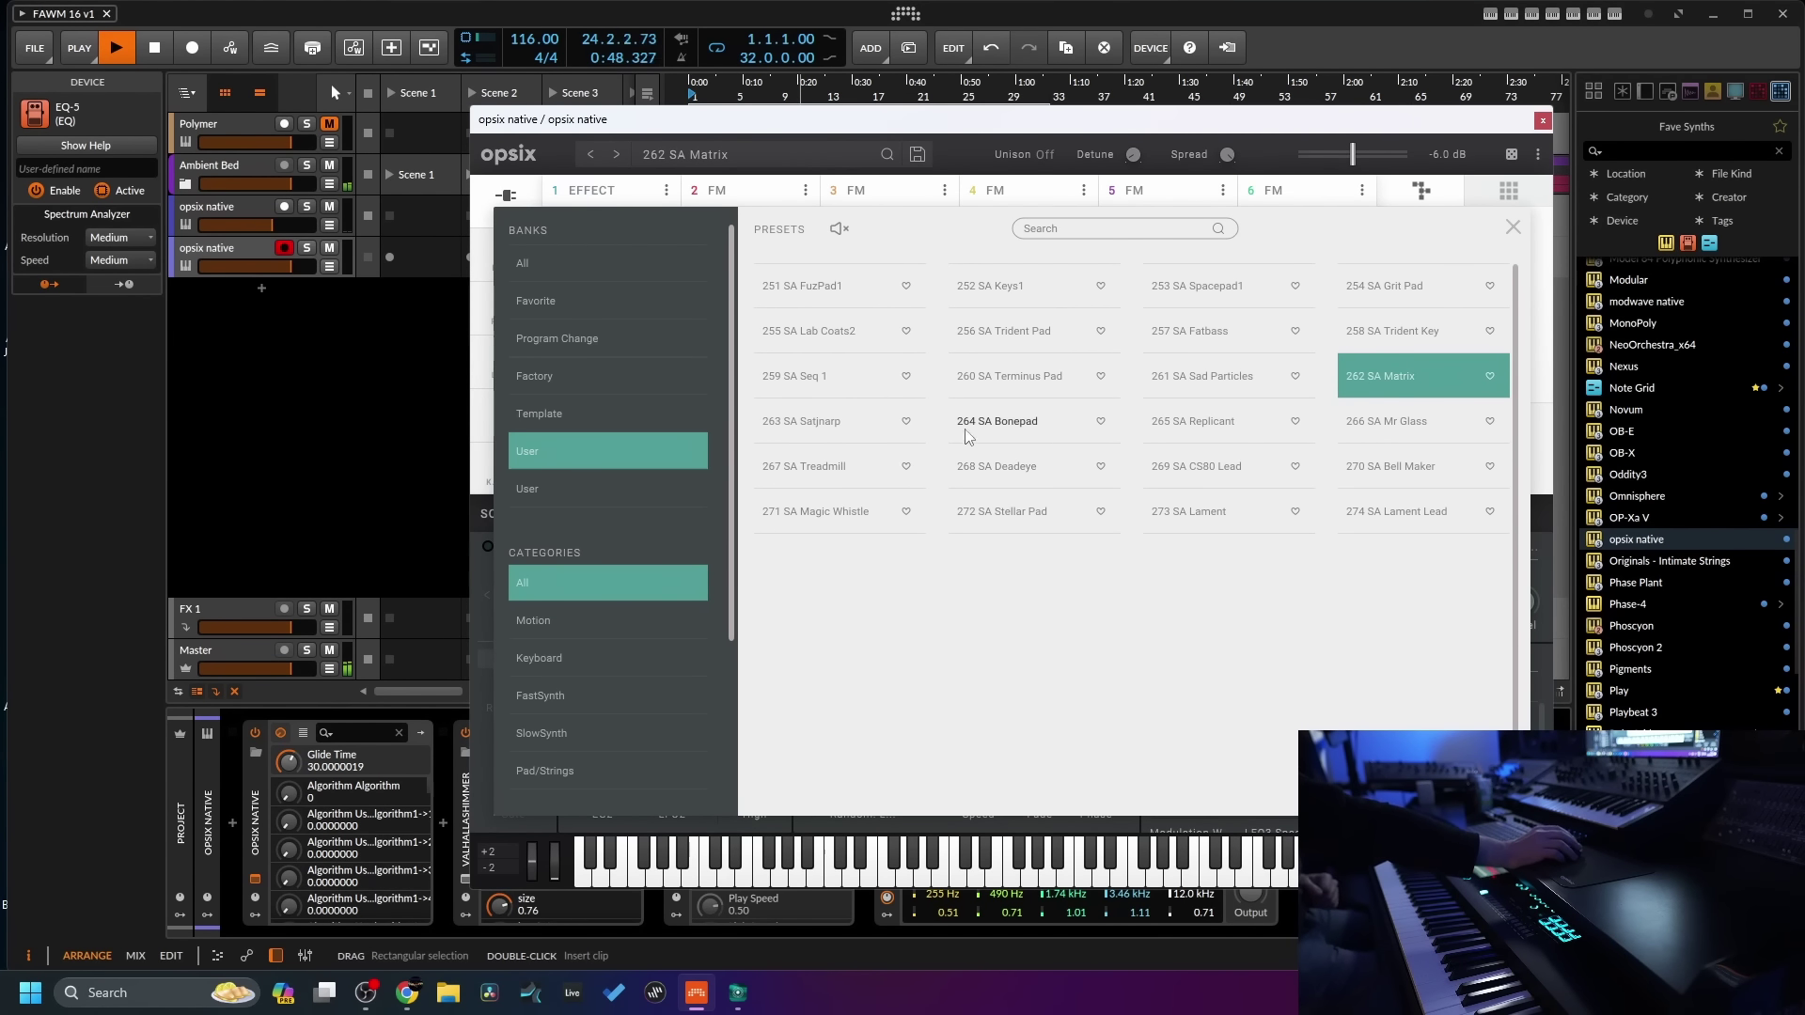
click(818, 430)
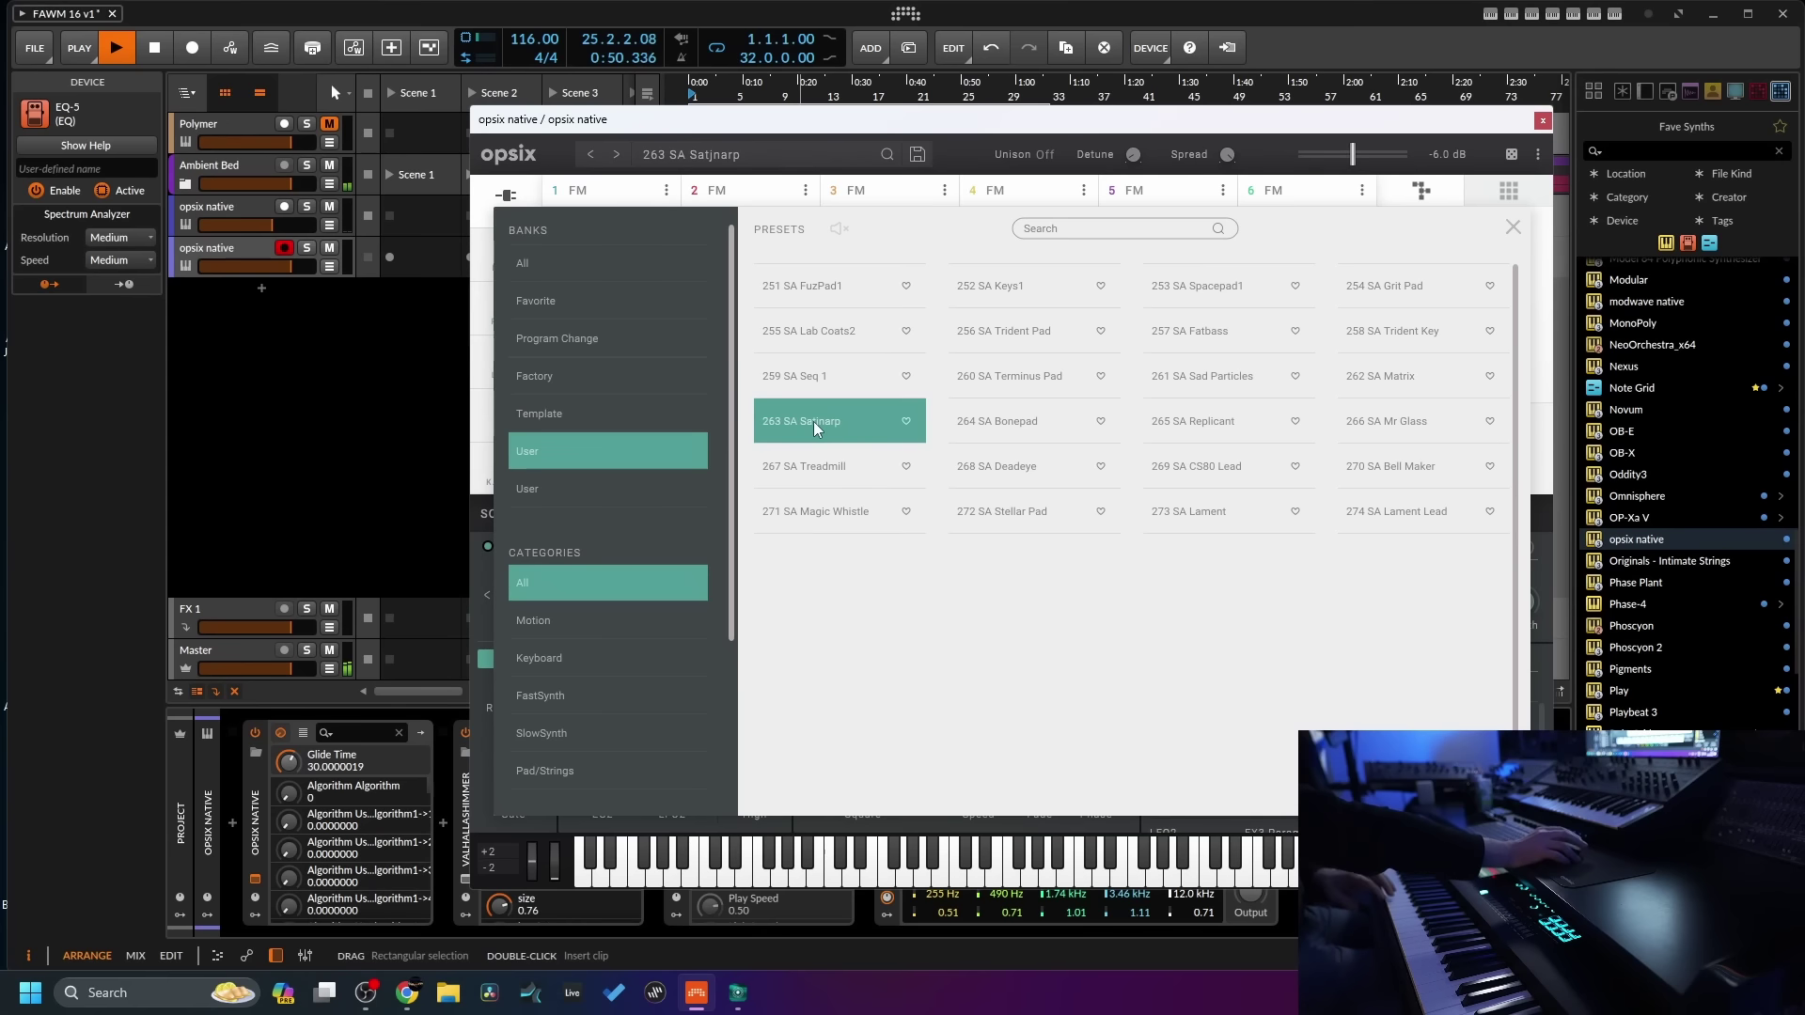
key(Right)
key(Right)
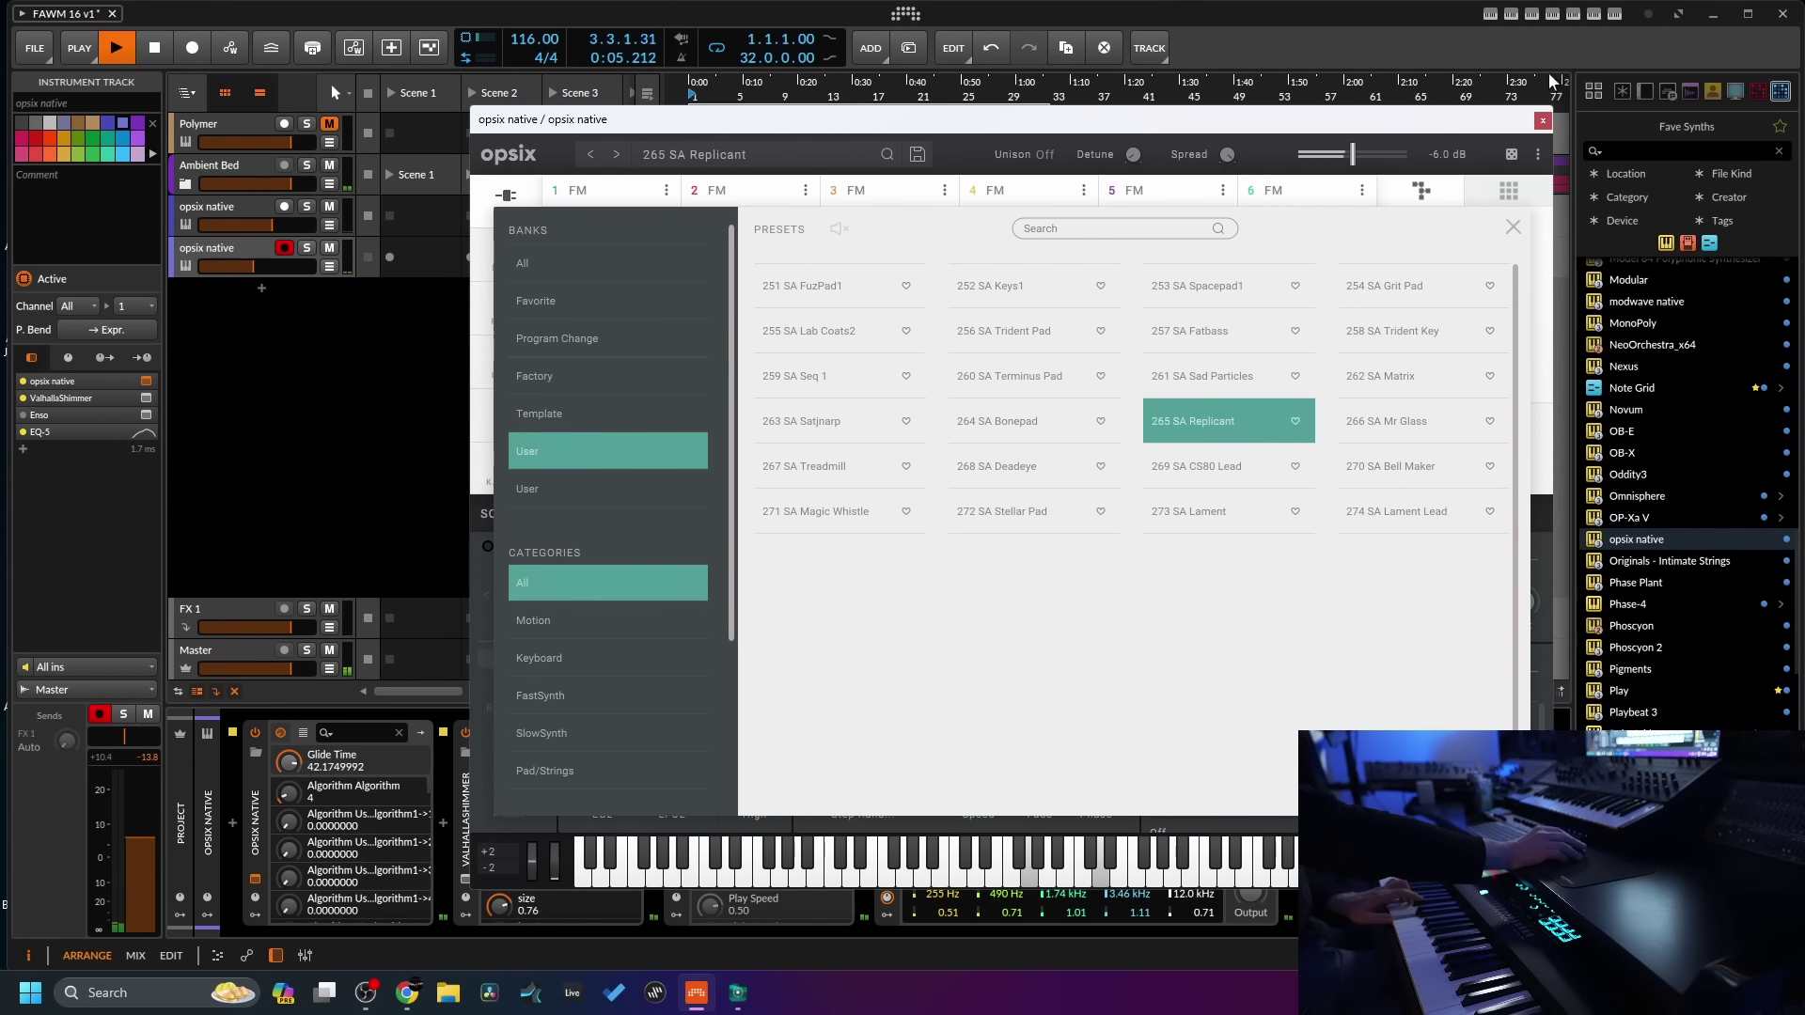
click(1513, 227)
click(1543, 120)
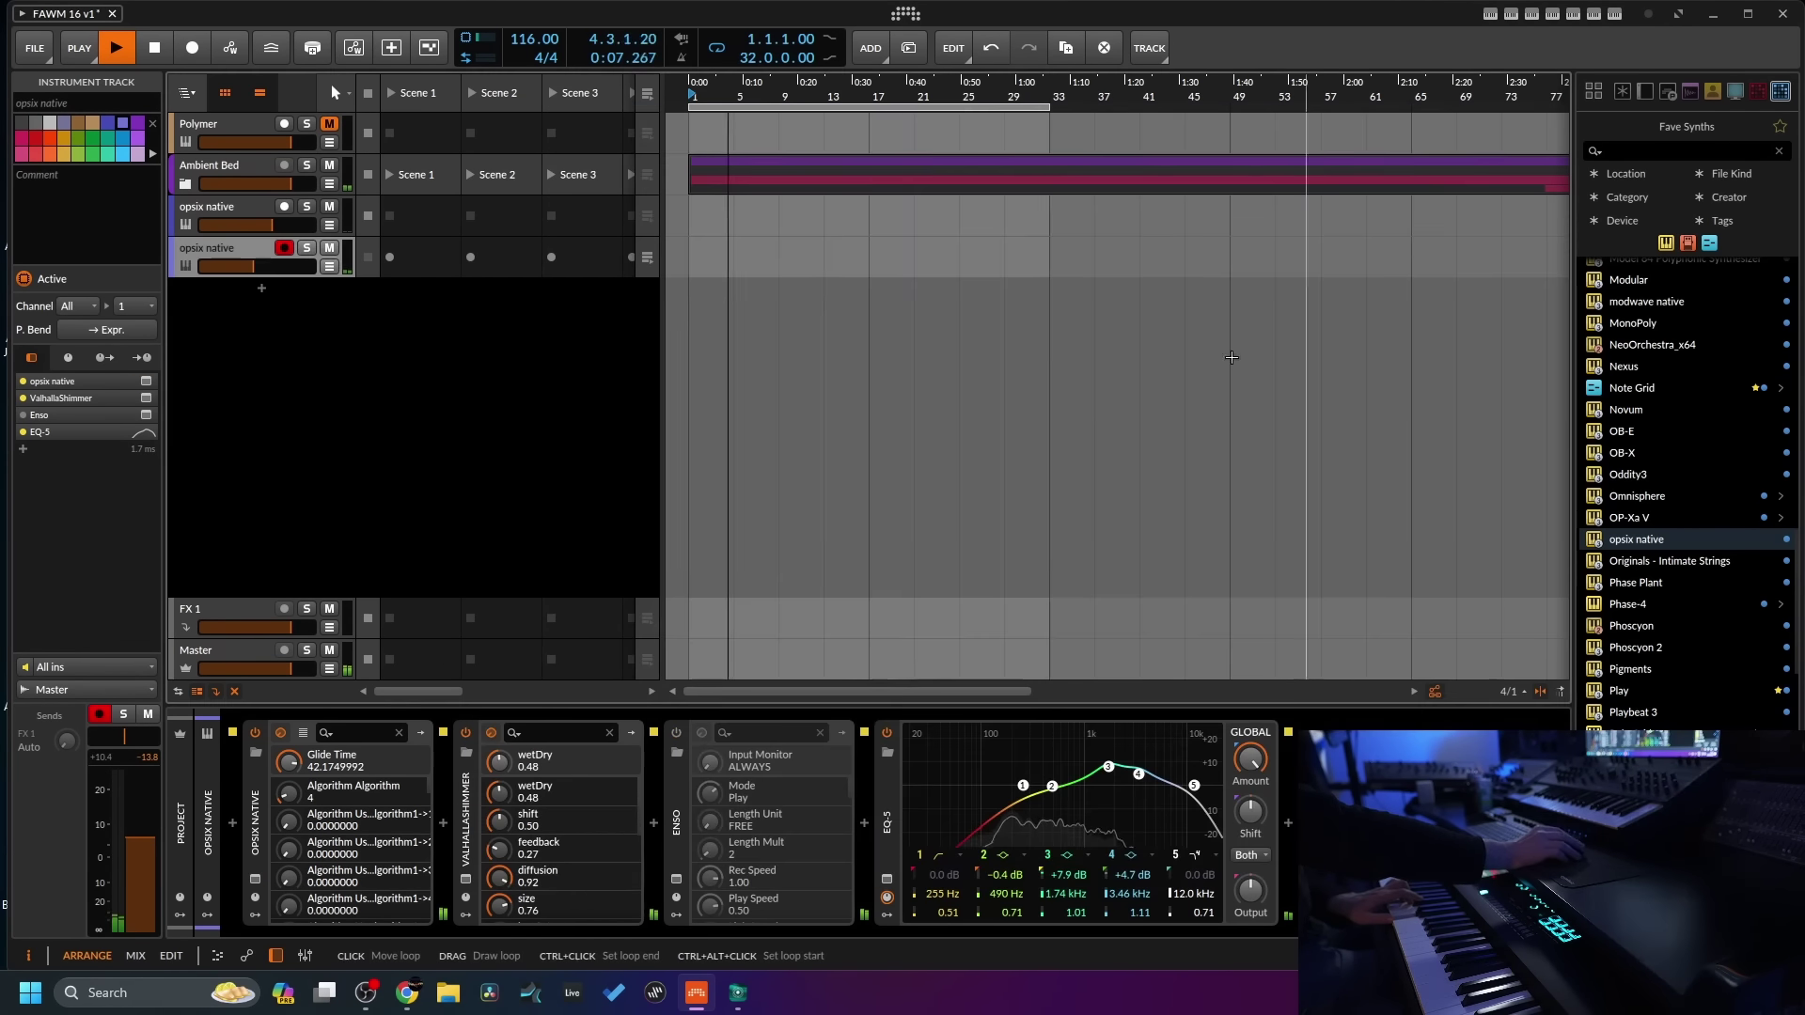
drag(501, 770, 502, 808)
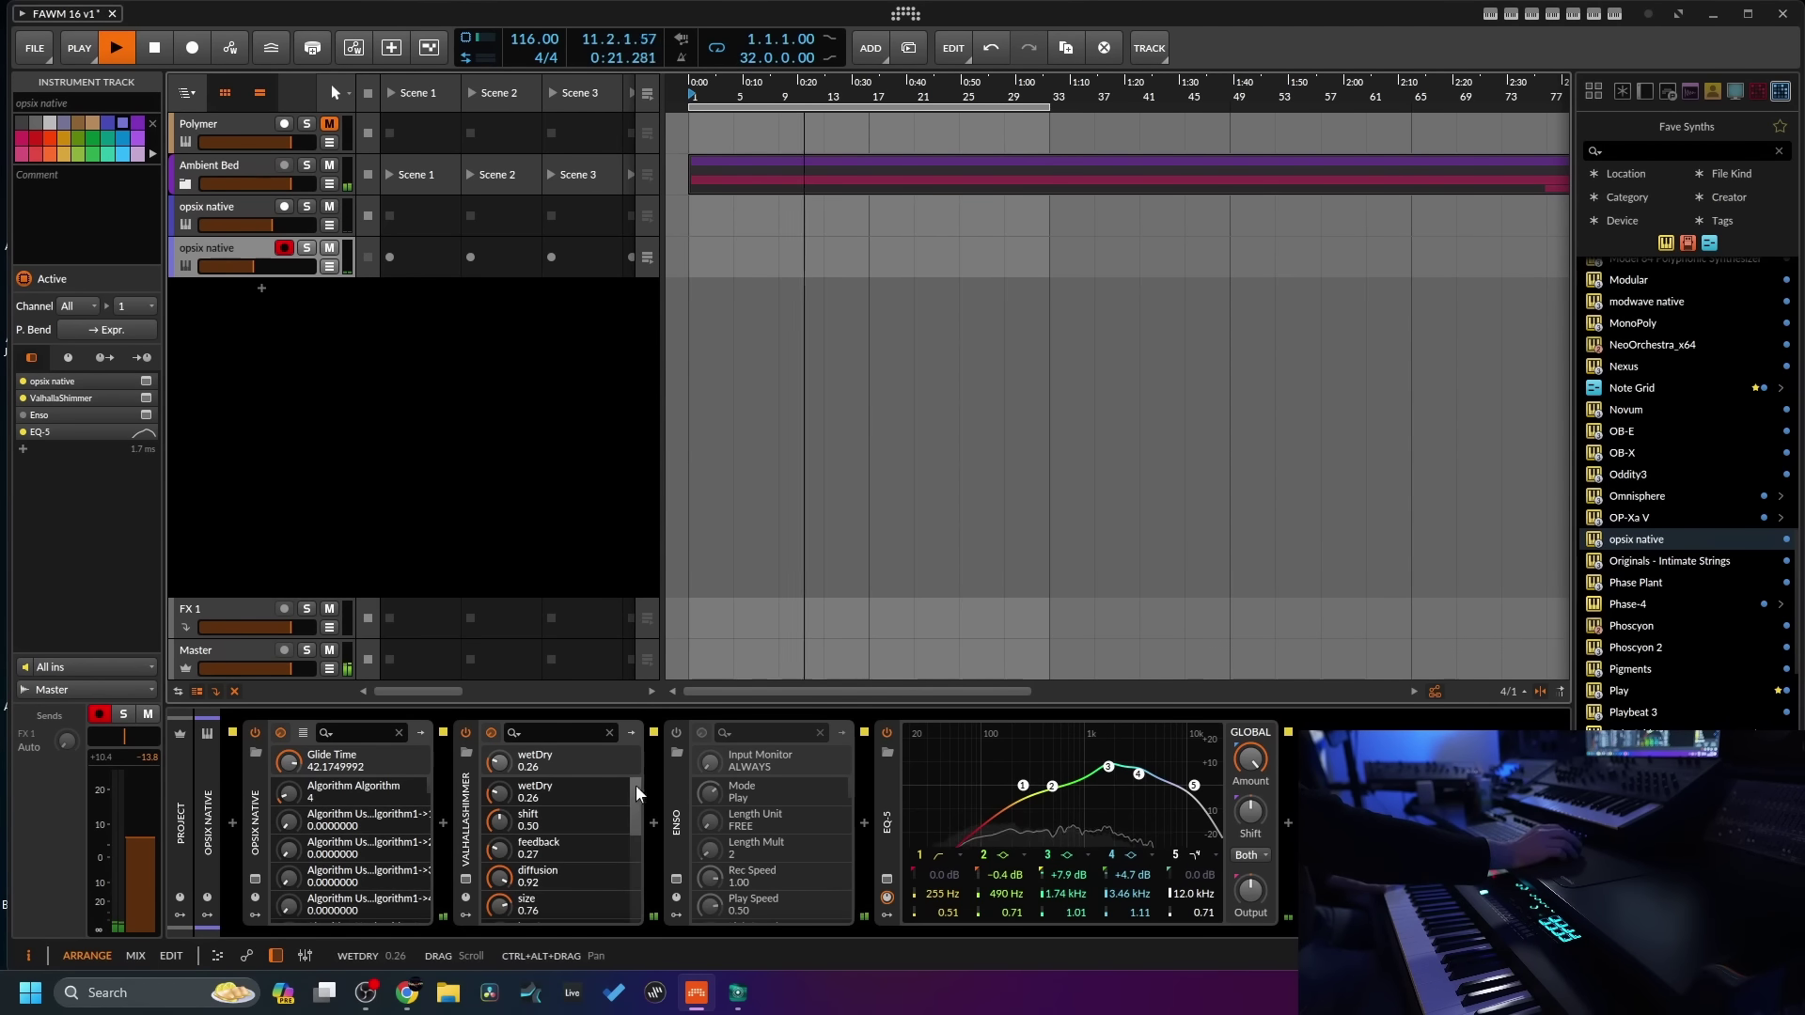
- Lower the compressor's output gain on the Ambient Bed group to -4.6 dB
click(245, 161)
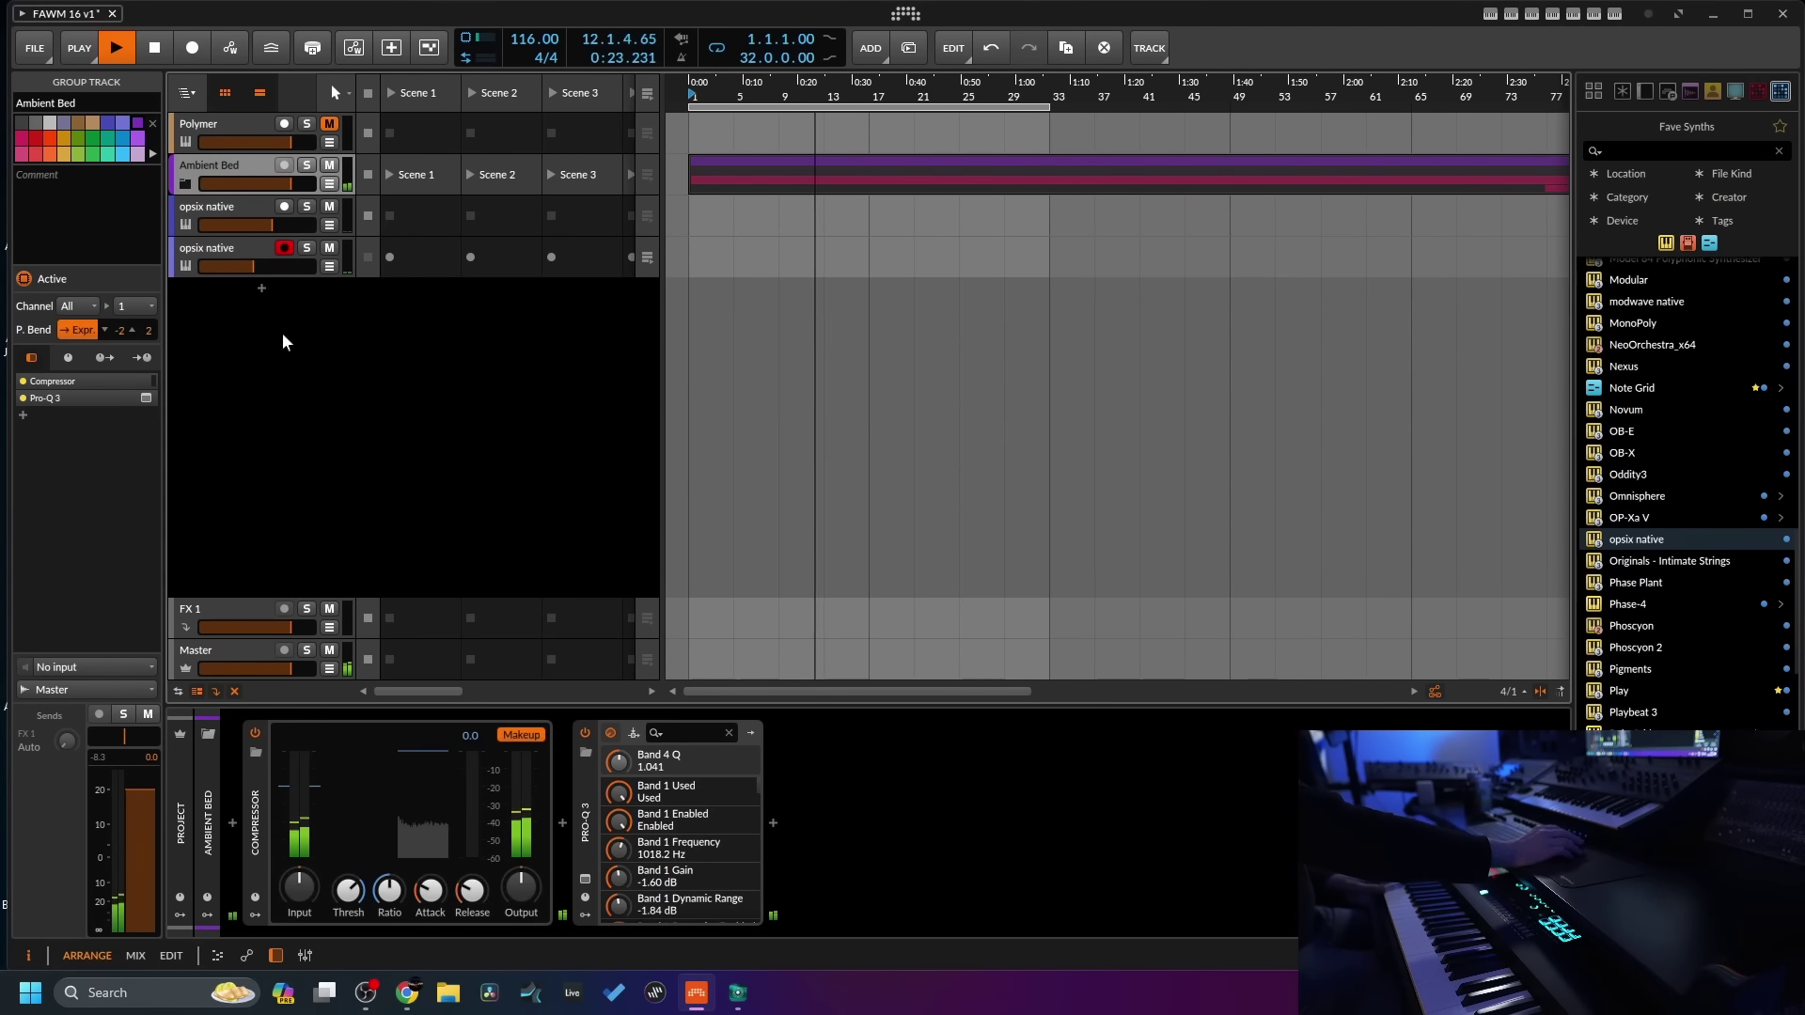
click(187, 186)
click(187, 185)
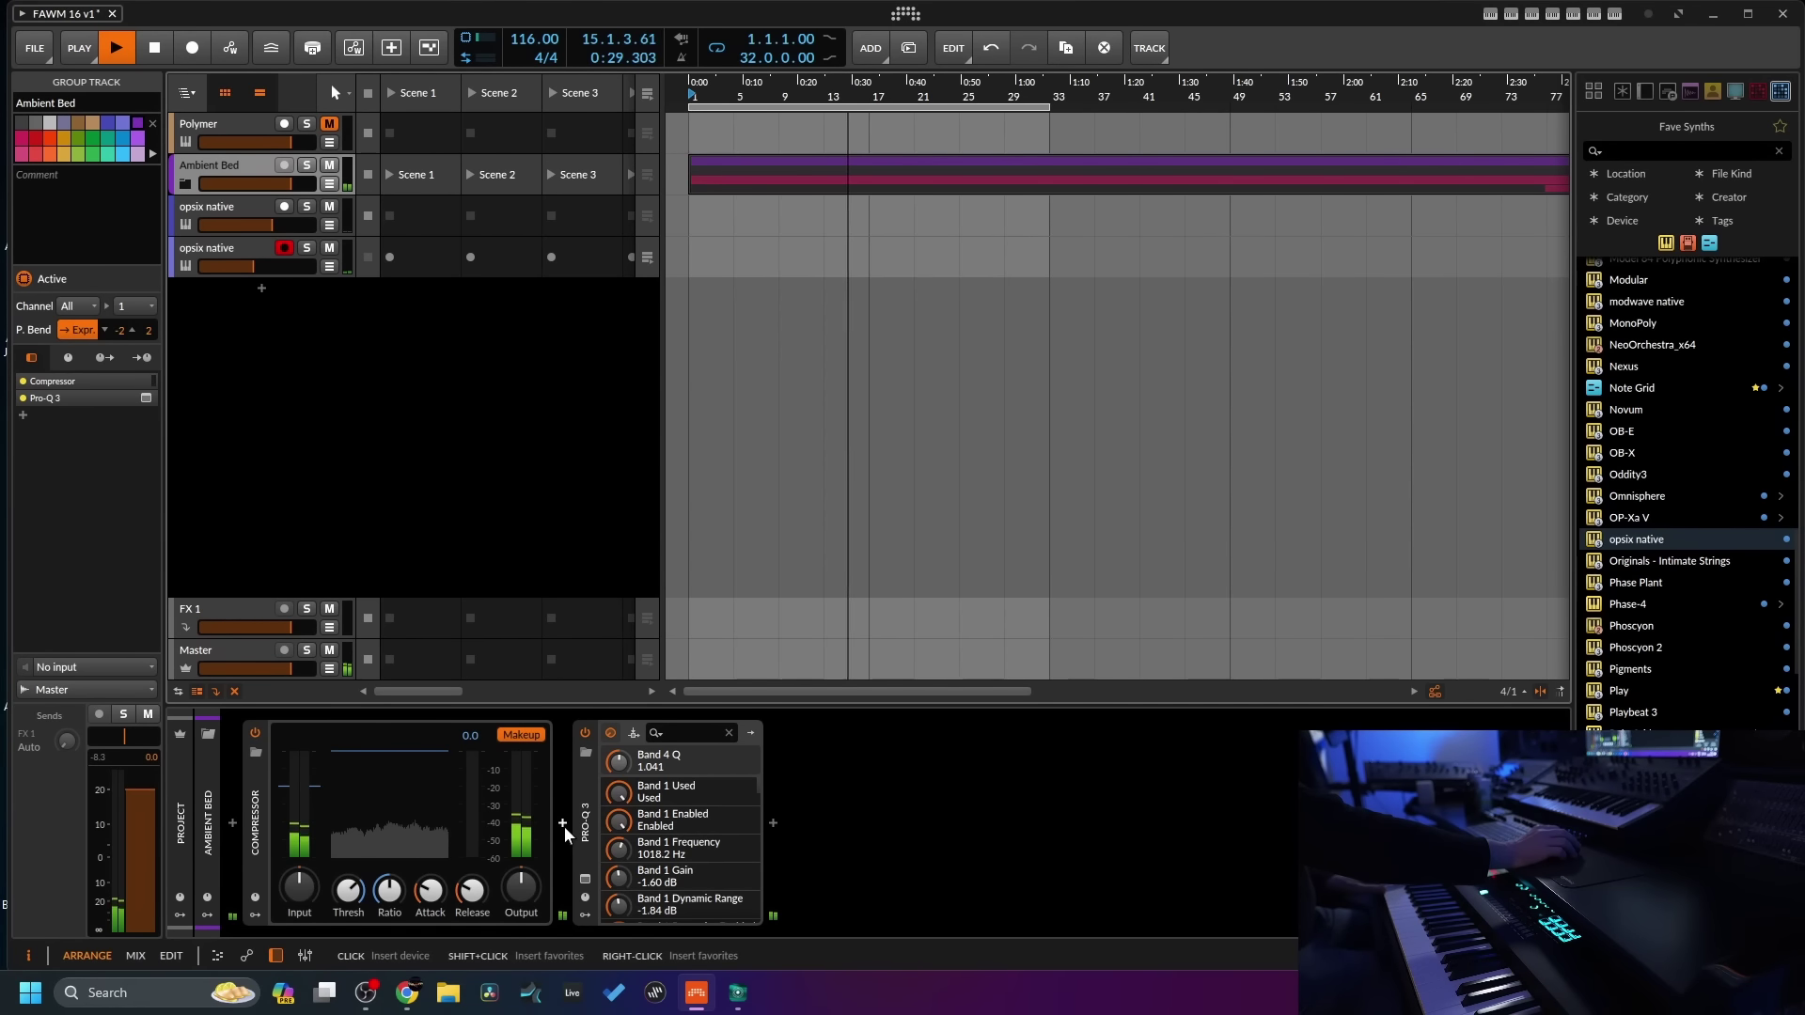
drag(516, 900, 516, 945)
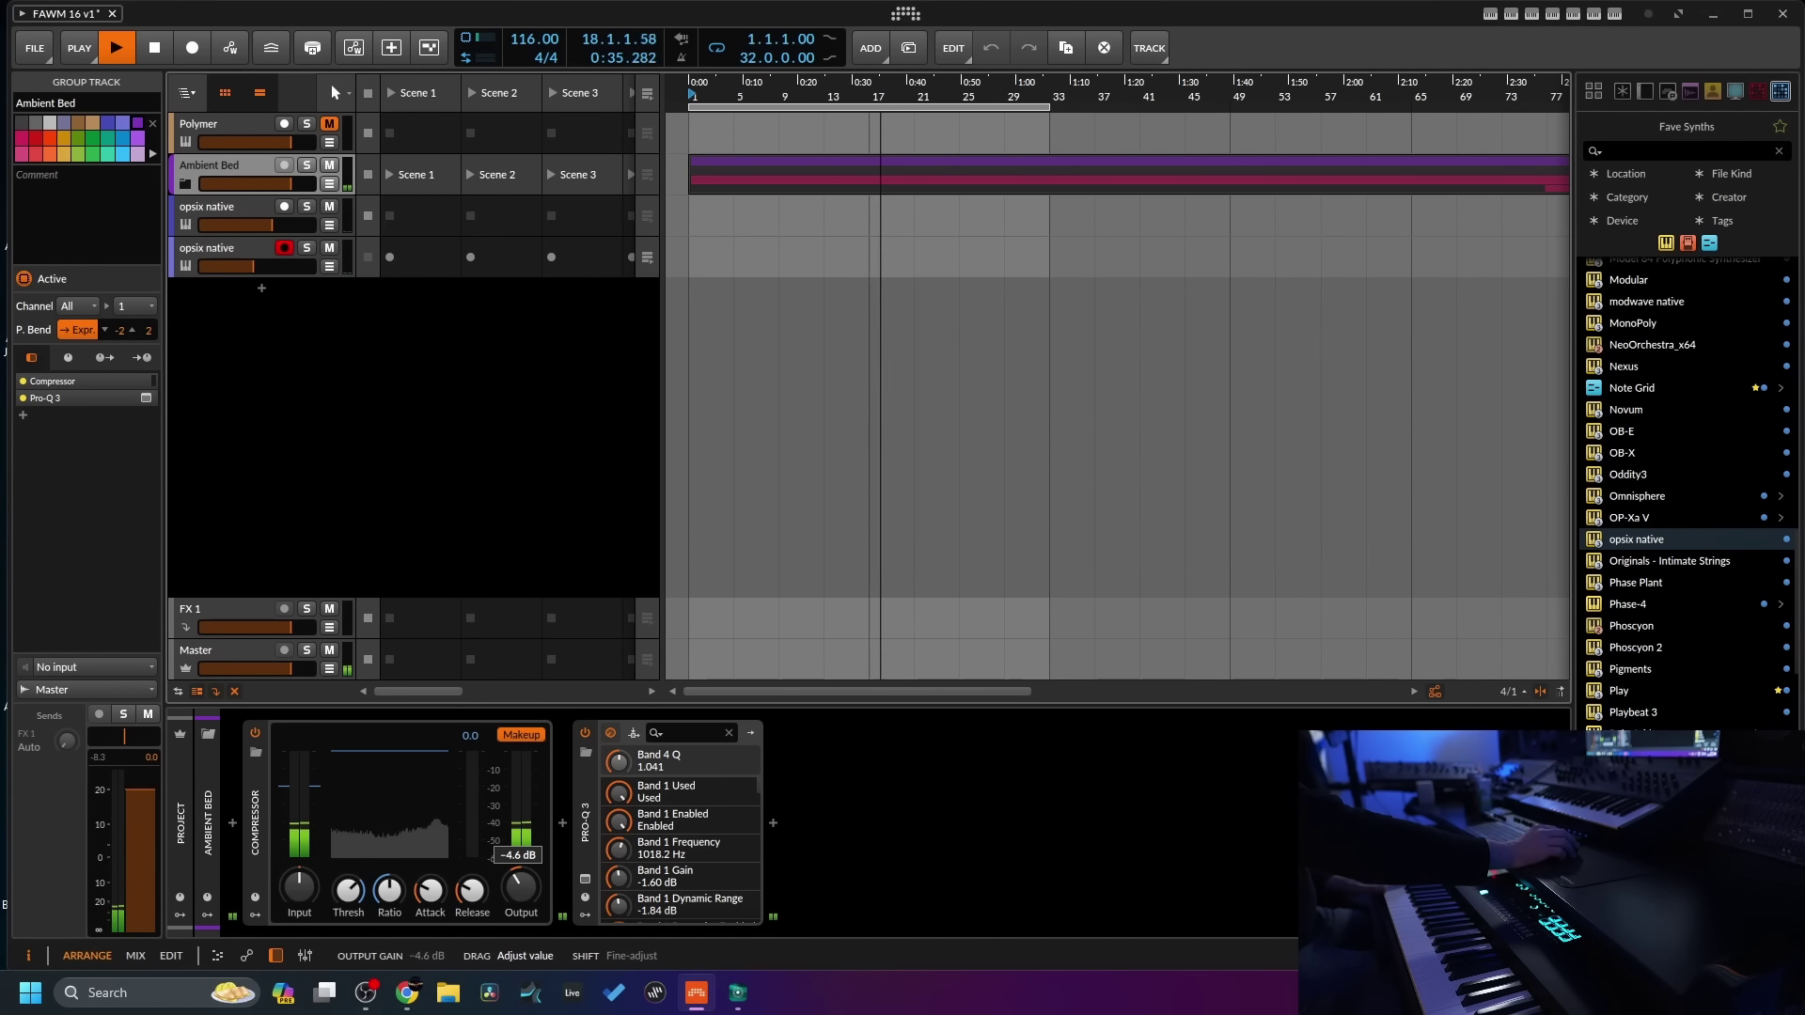
- Insert a Filter MINI between the compressor and Pro-Q 3 on the Ambient Bed group and set its cutoff to 0.744
click(561, 828)
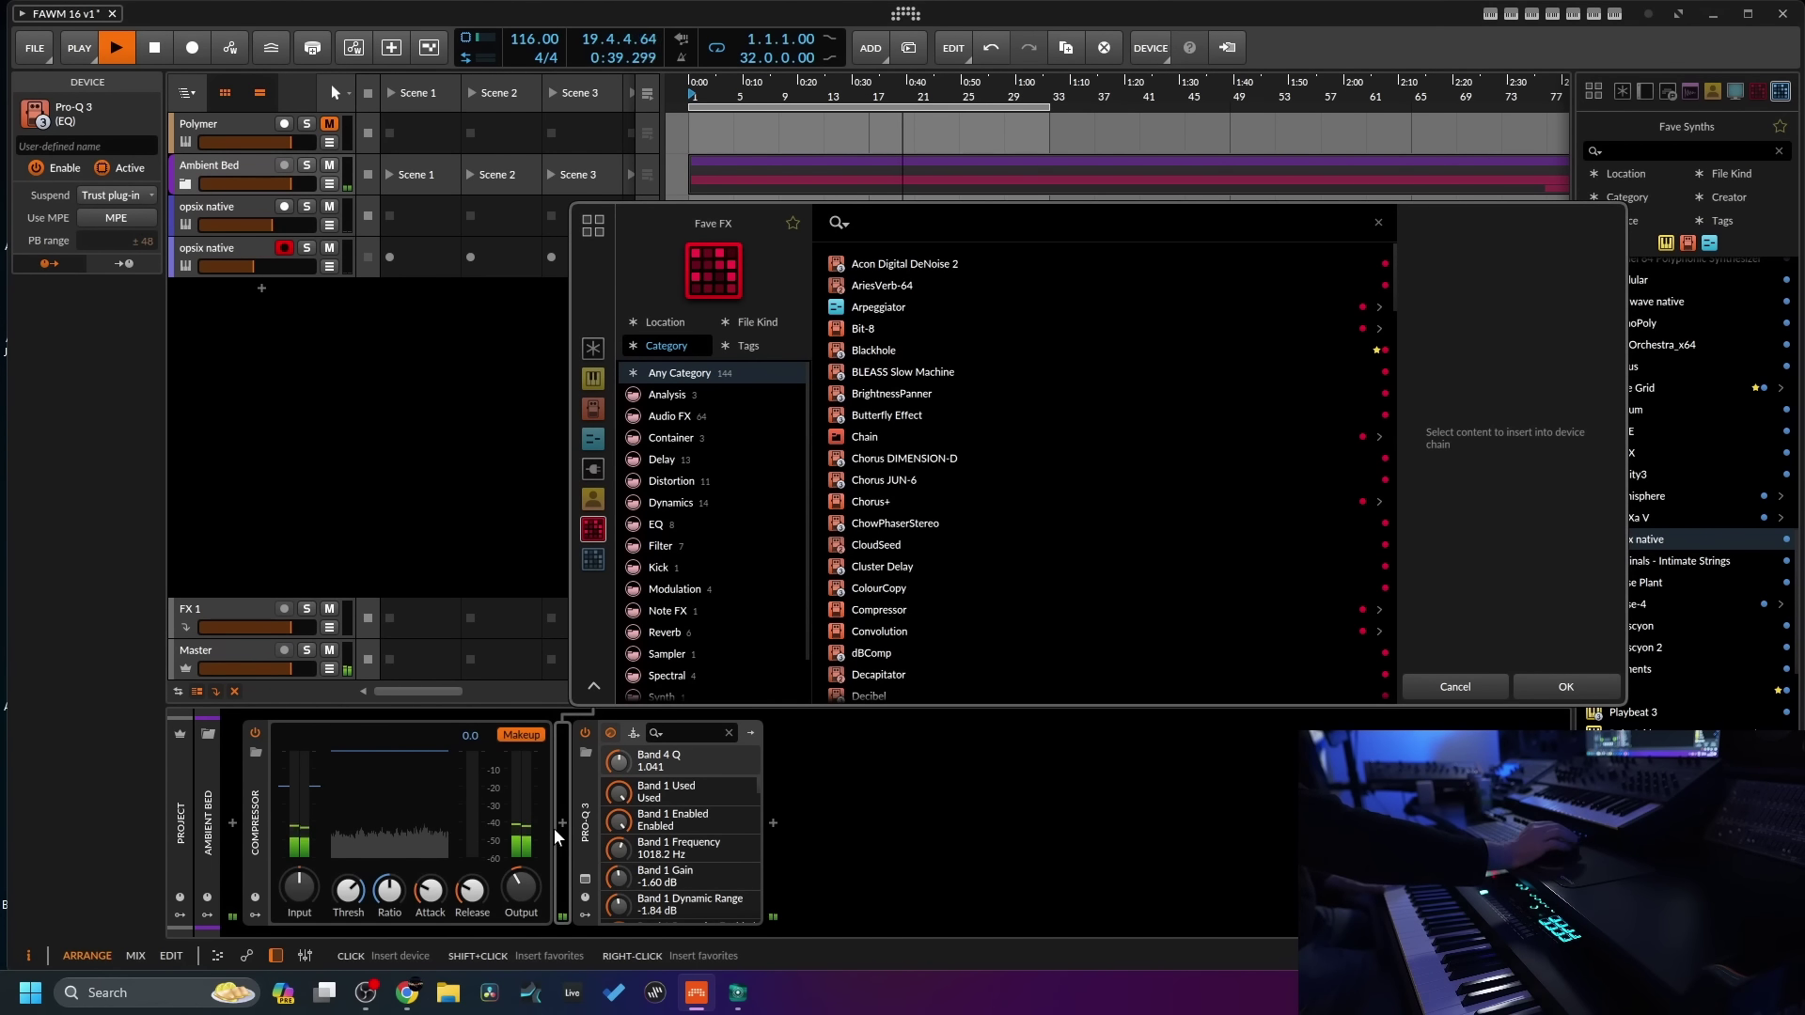
text(filter)
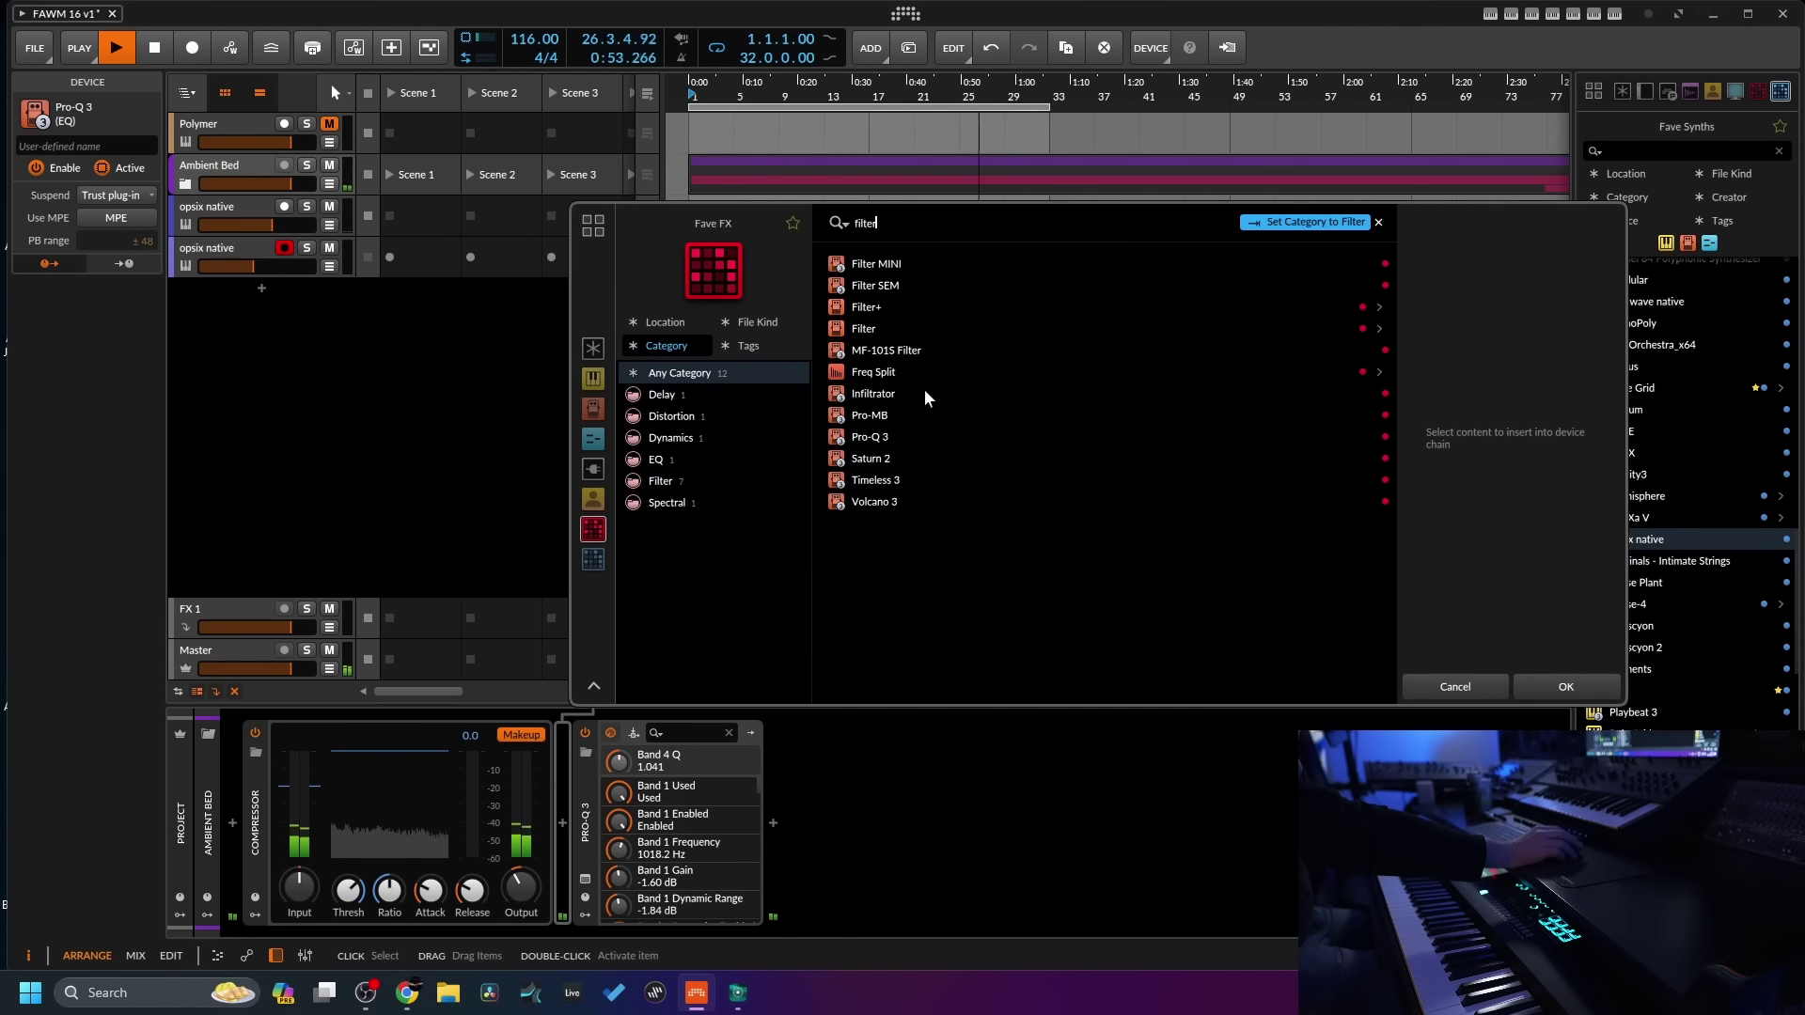
click(875, 263)
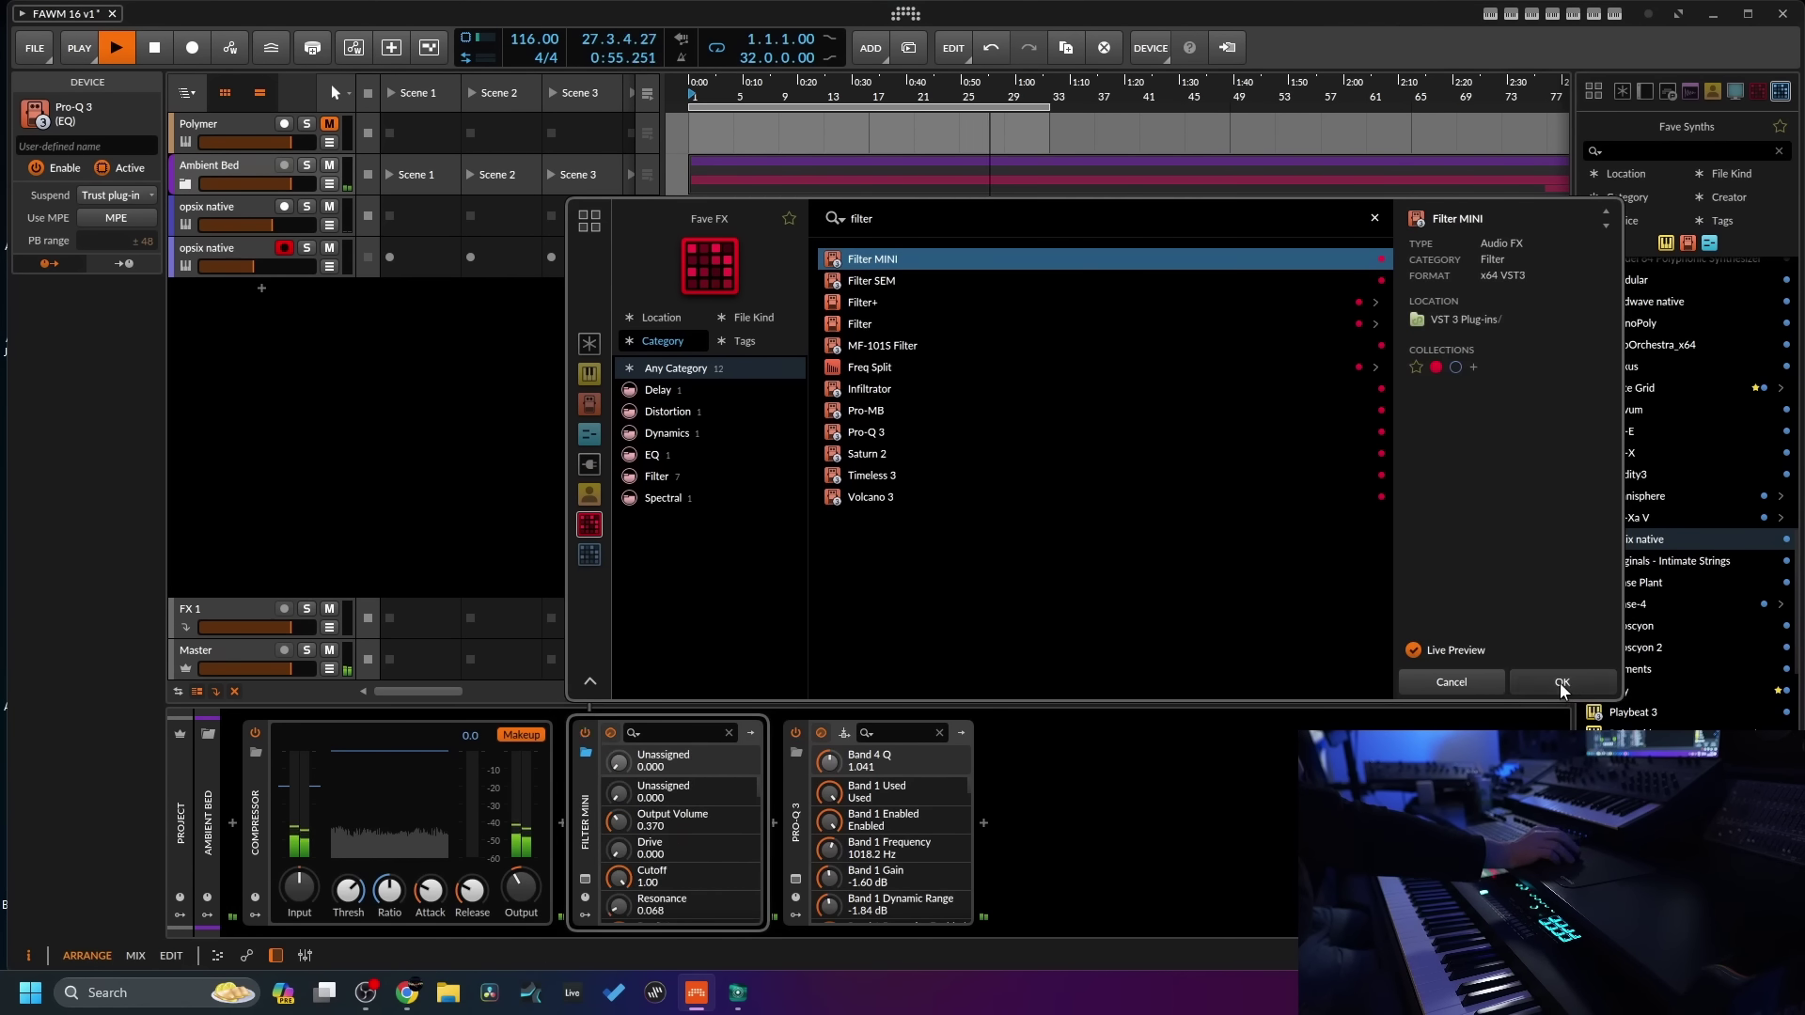
click(1561, 683)
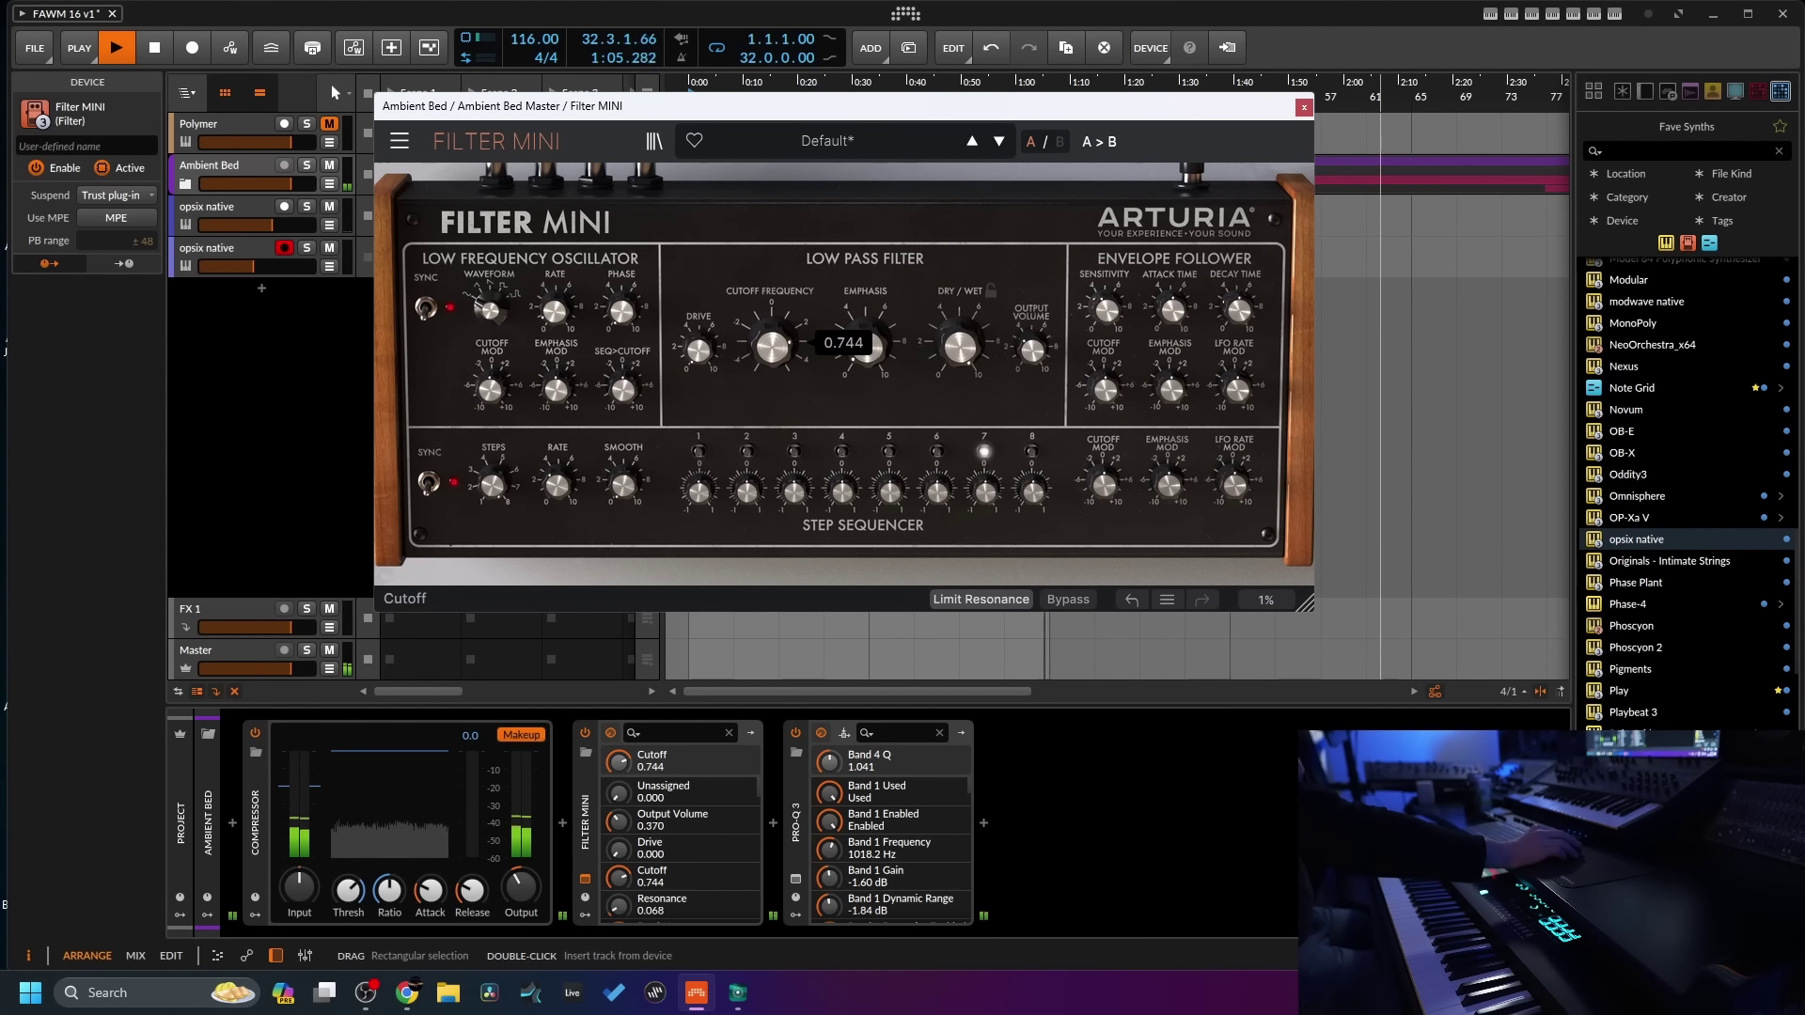
- Add a Classic LFO modulator to Filter MINI and set its waveform to Smoothed Random
click(616, 779)
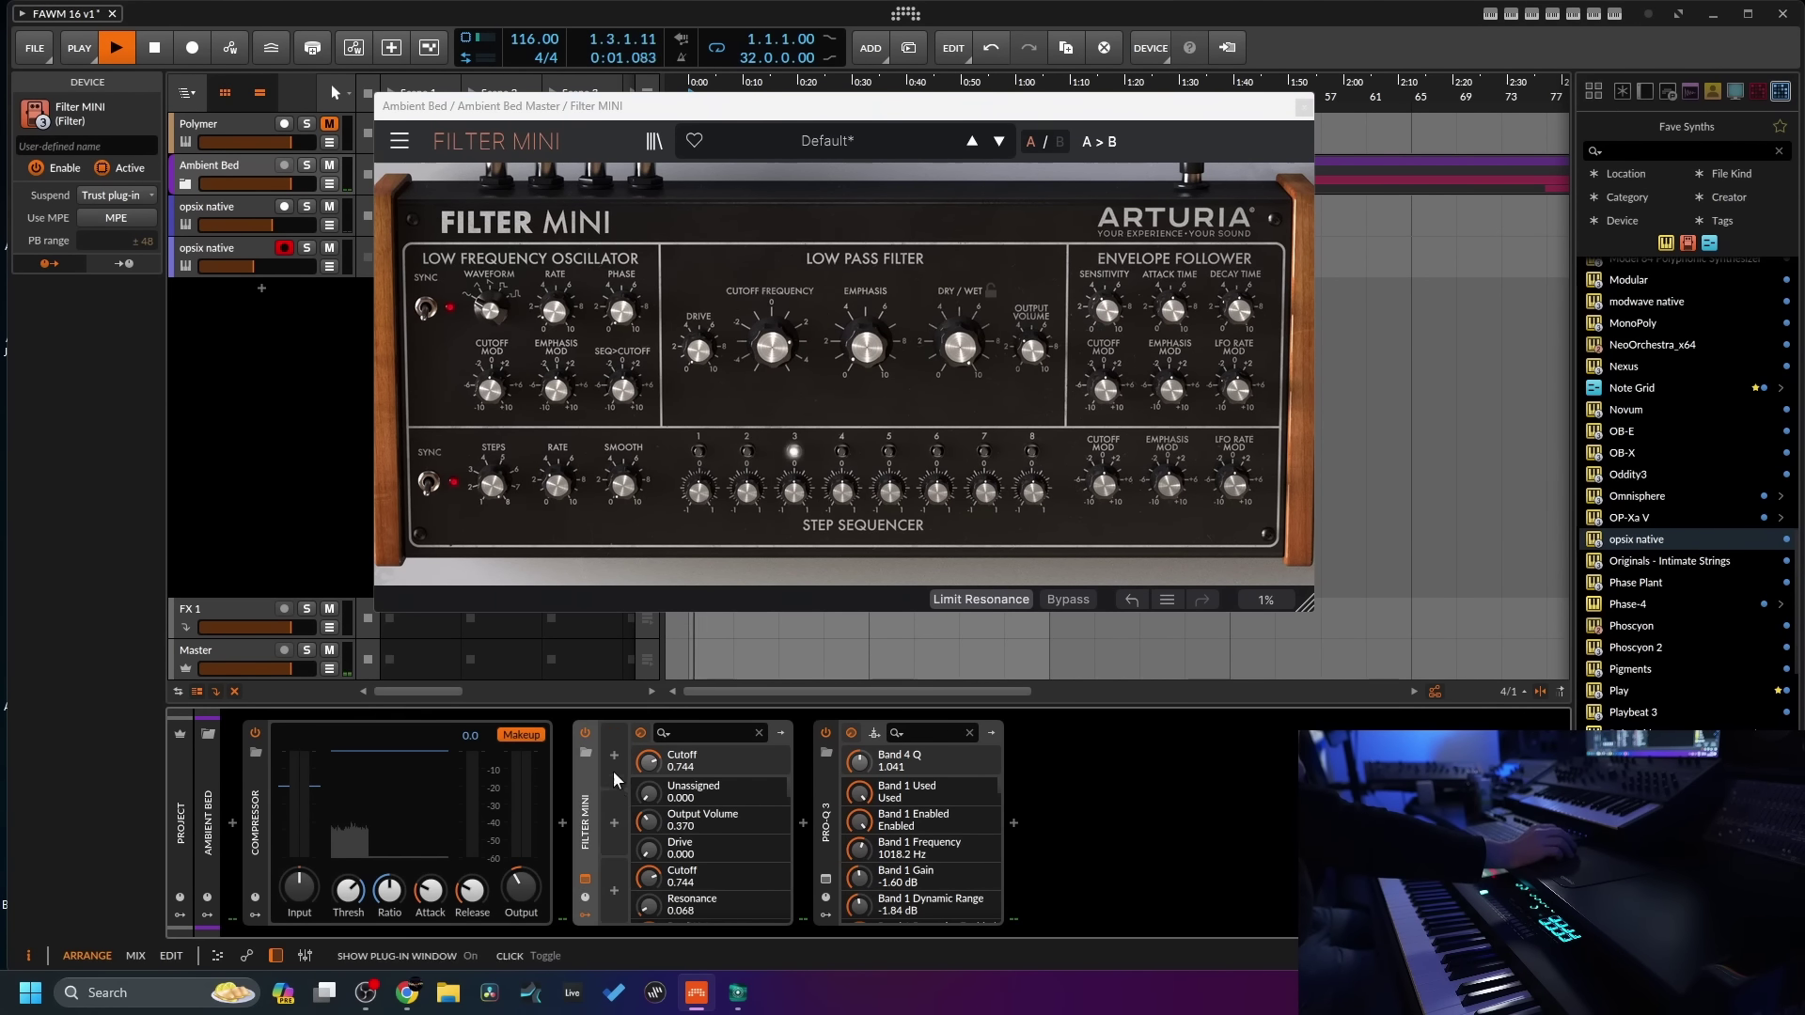
click(614, 757)
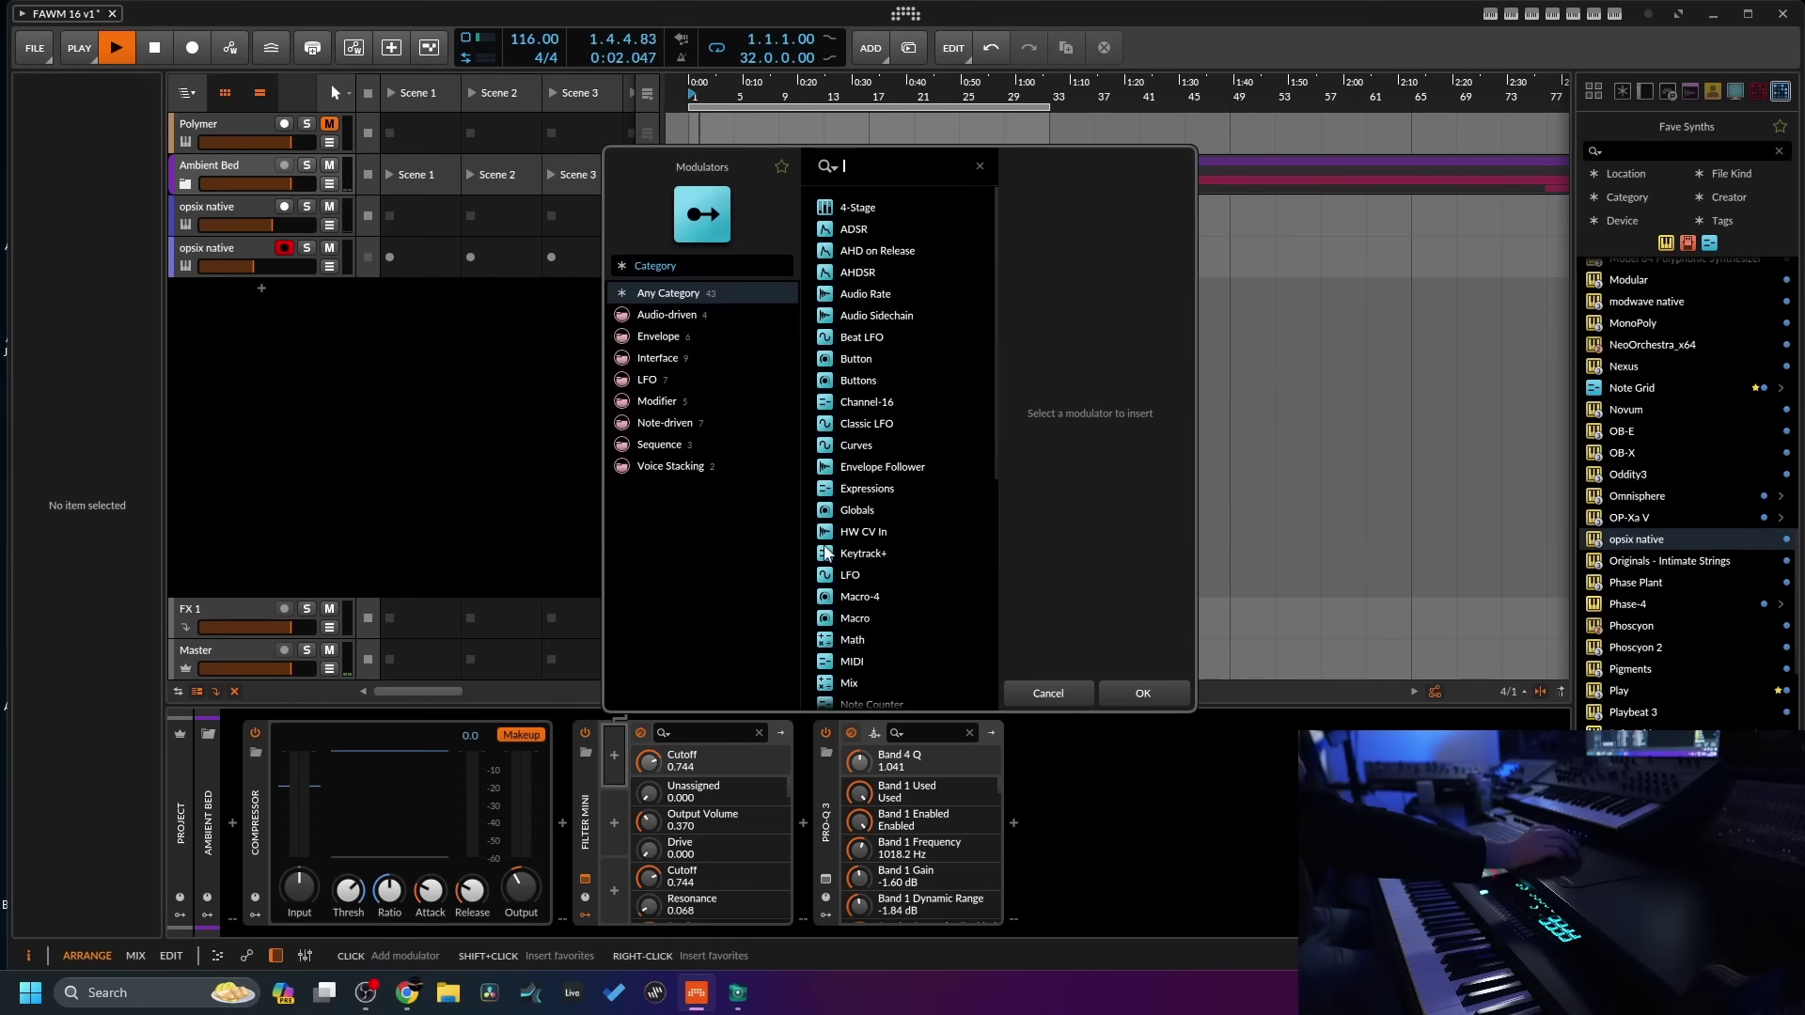
click(872, 425)
click(1149, 689)
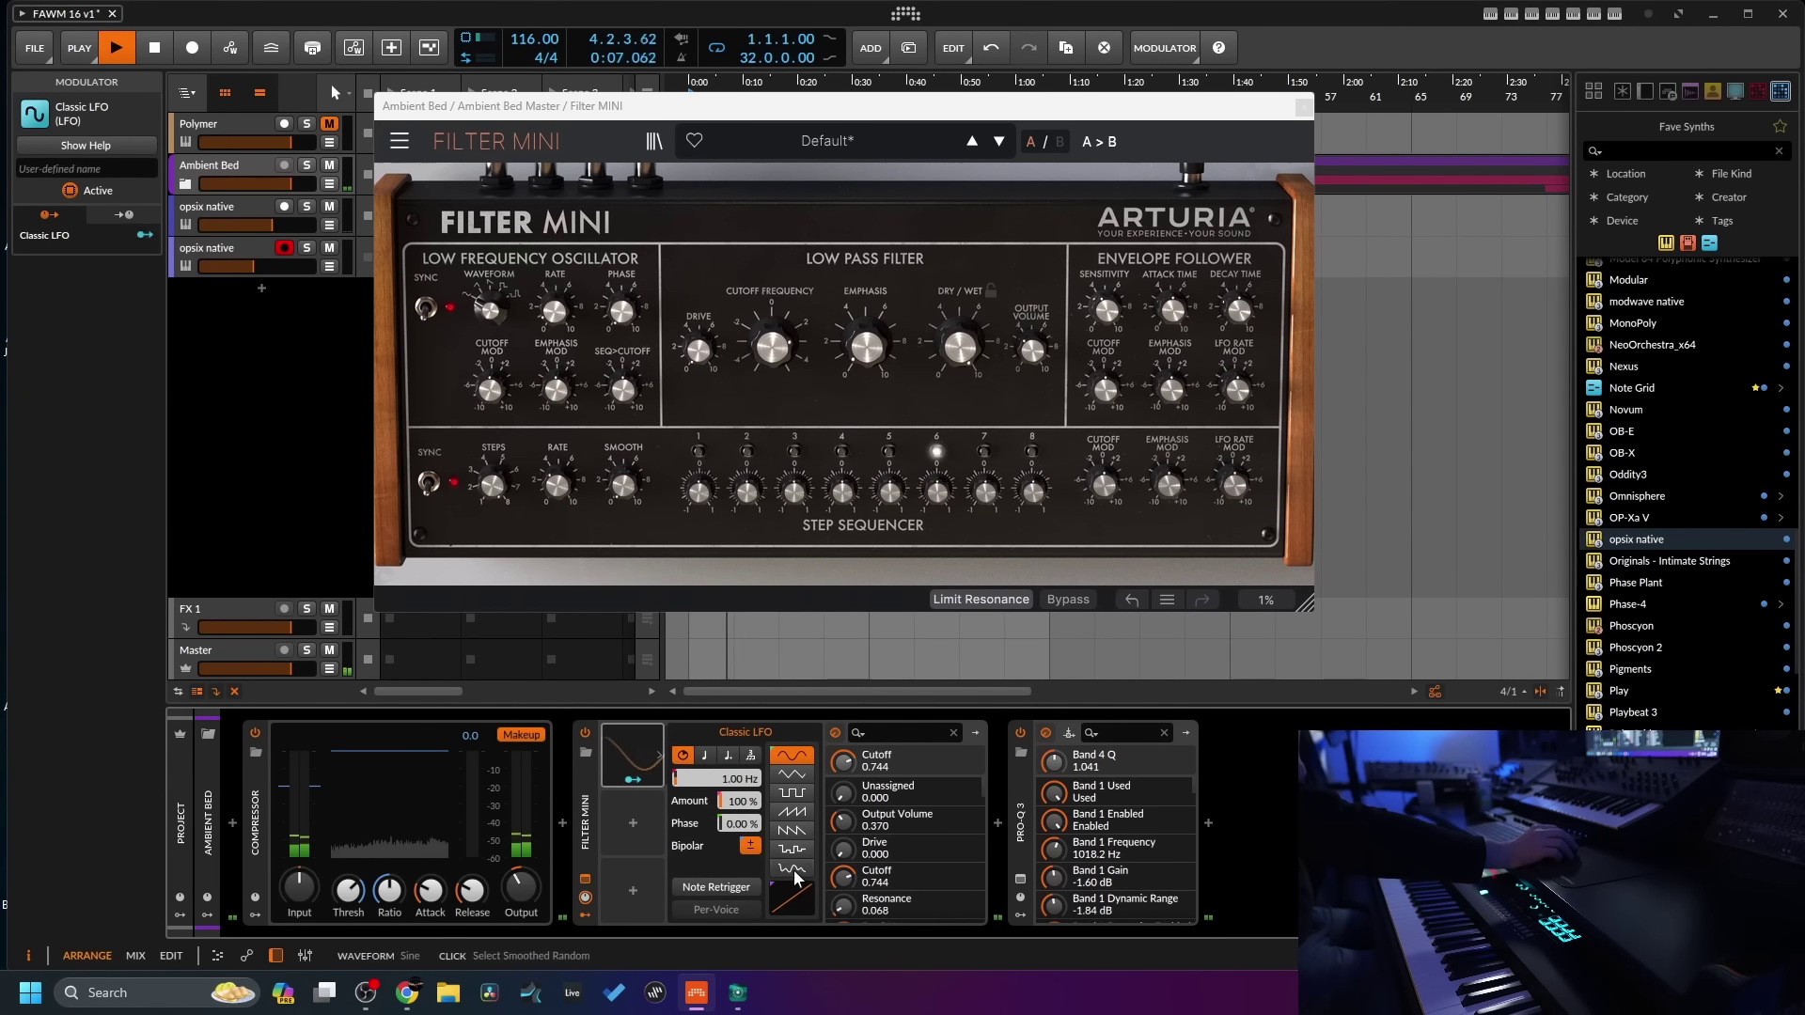
click(794, 876)
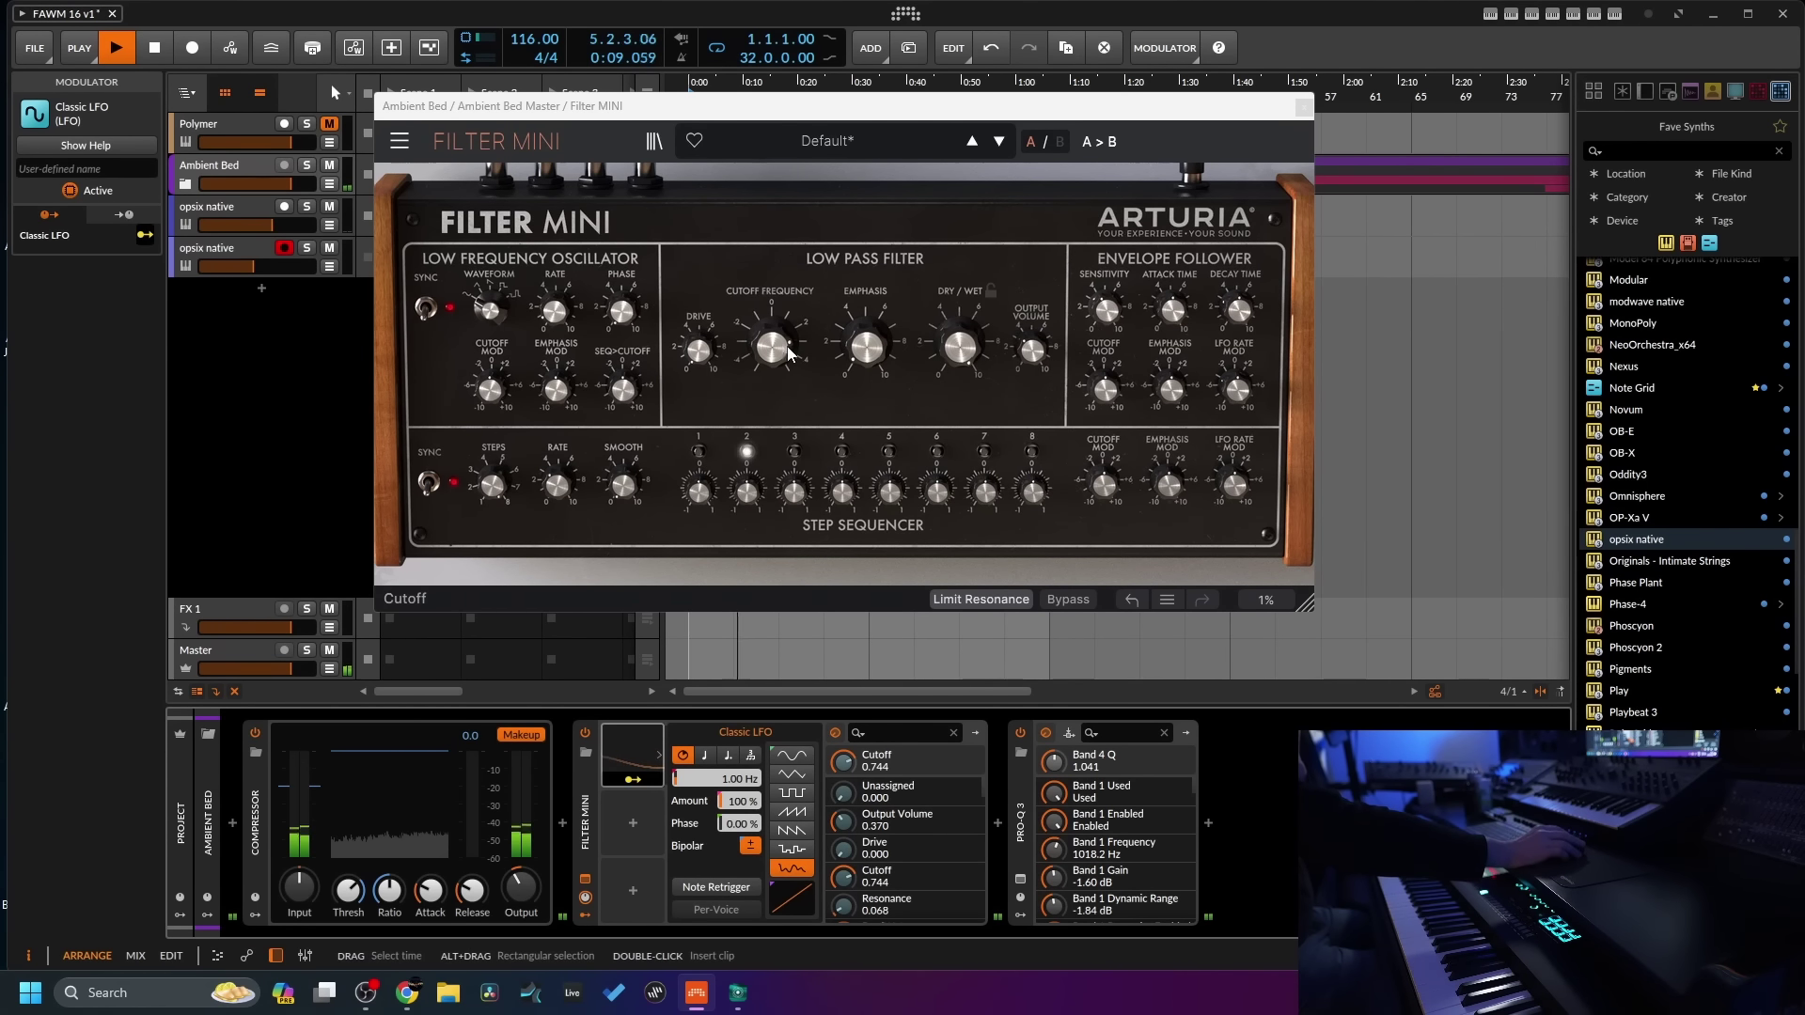
- Map the Classic LFO to Filter MINI's cutoff with a depth of 0.140 and slow the LFO rate to 0.14 Hz
drag(843, 763, 844, 756)
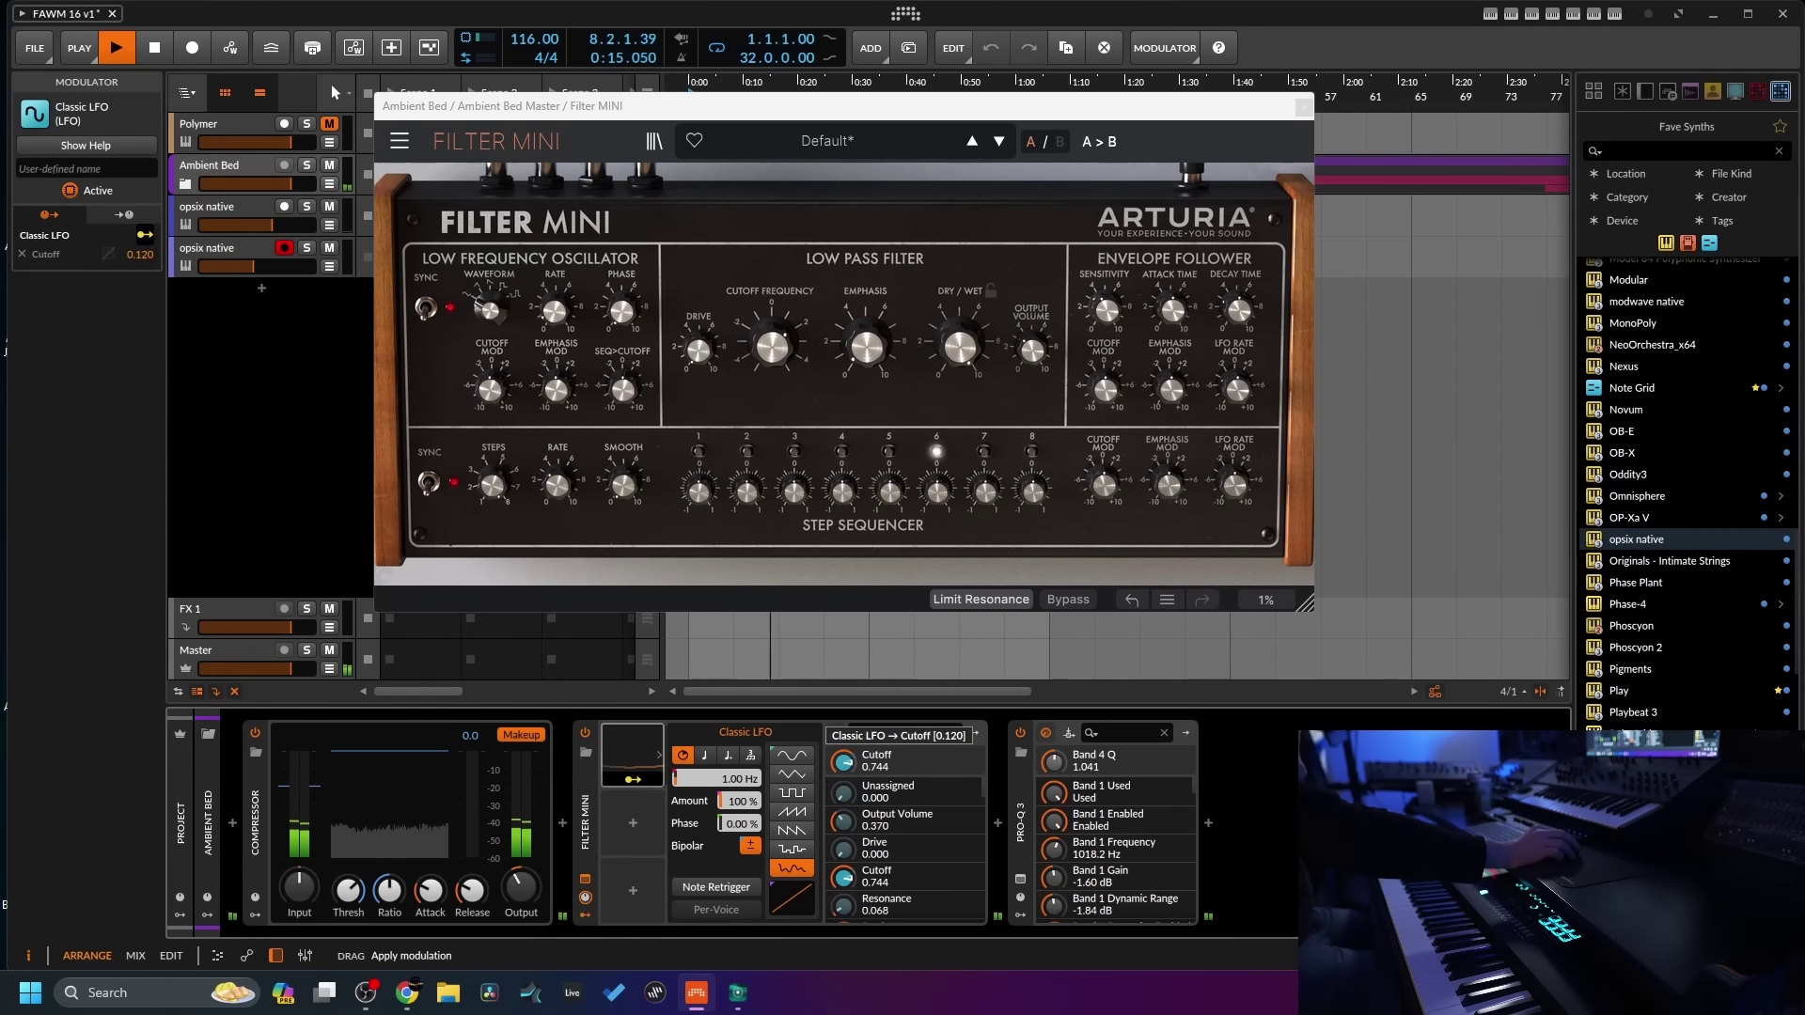
drag(843, 763, 844, 765)
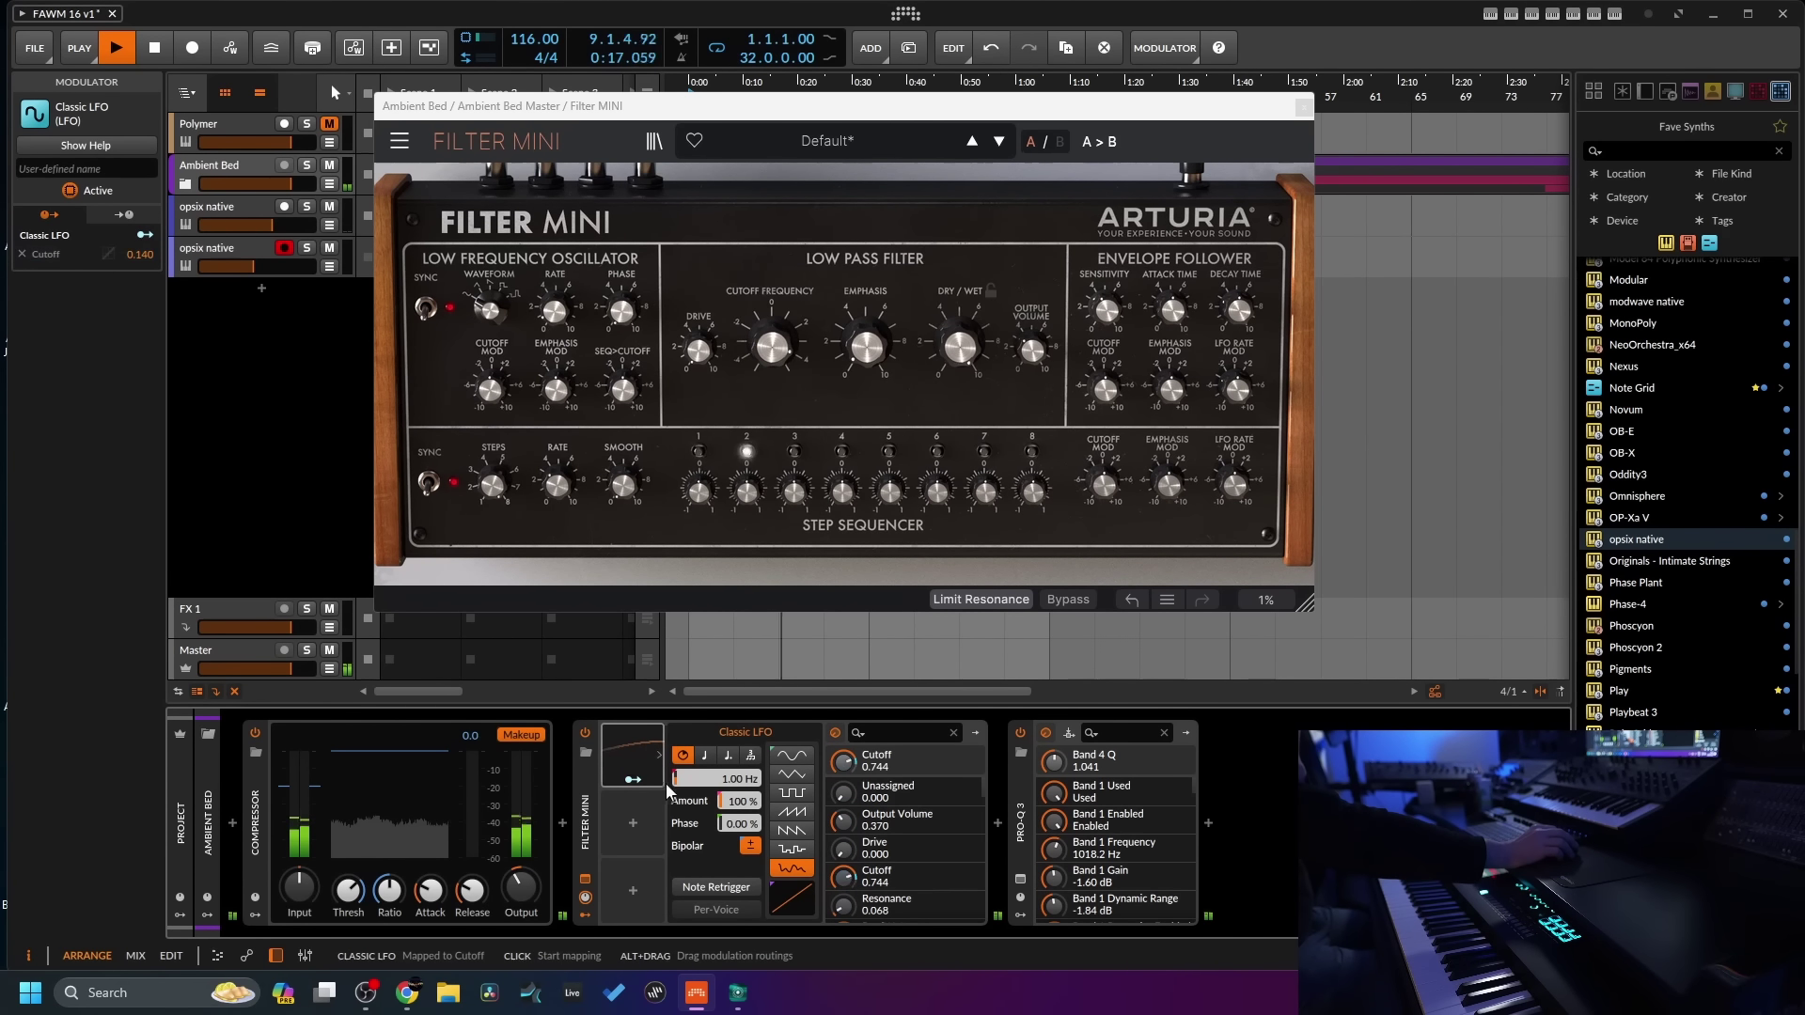
drag(725, 786, 725, 804)
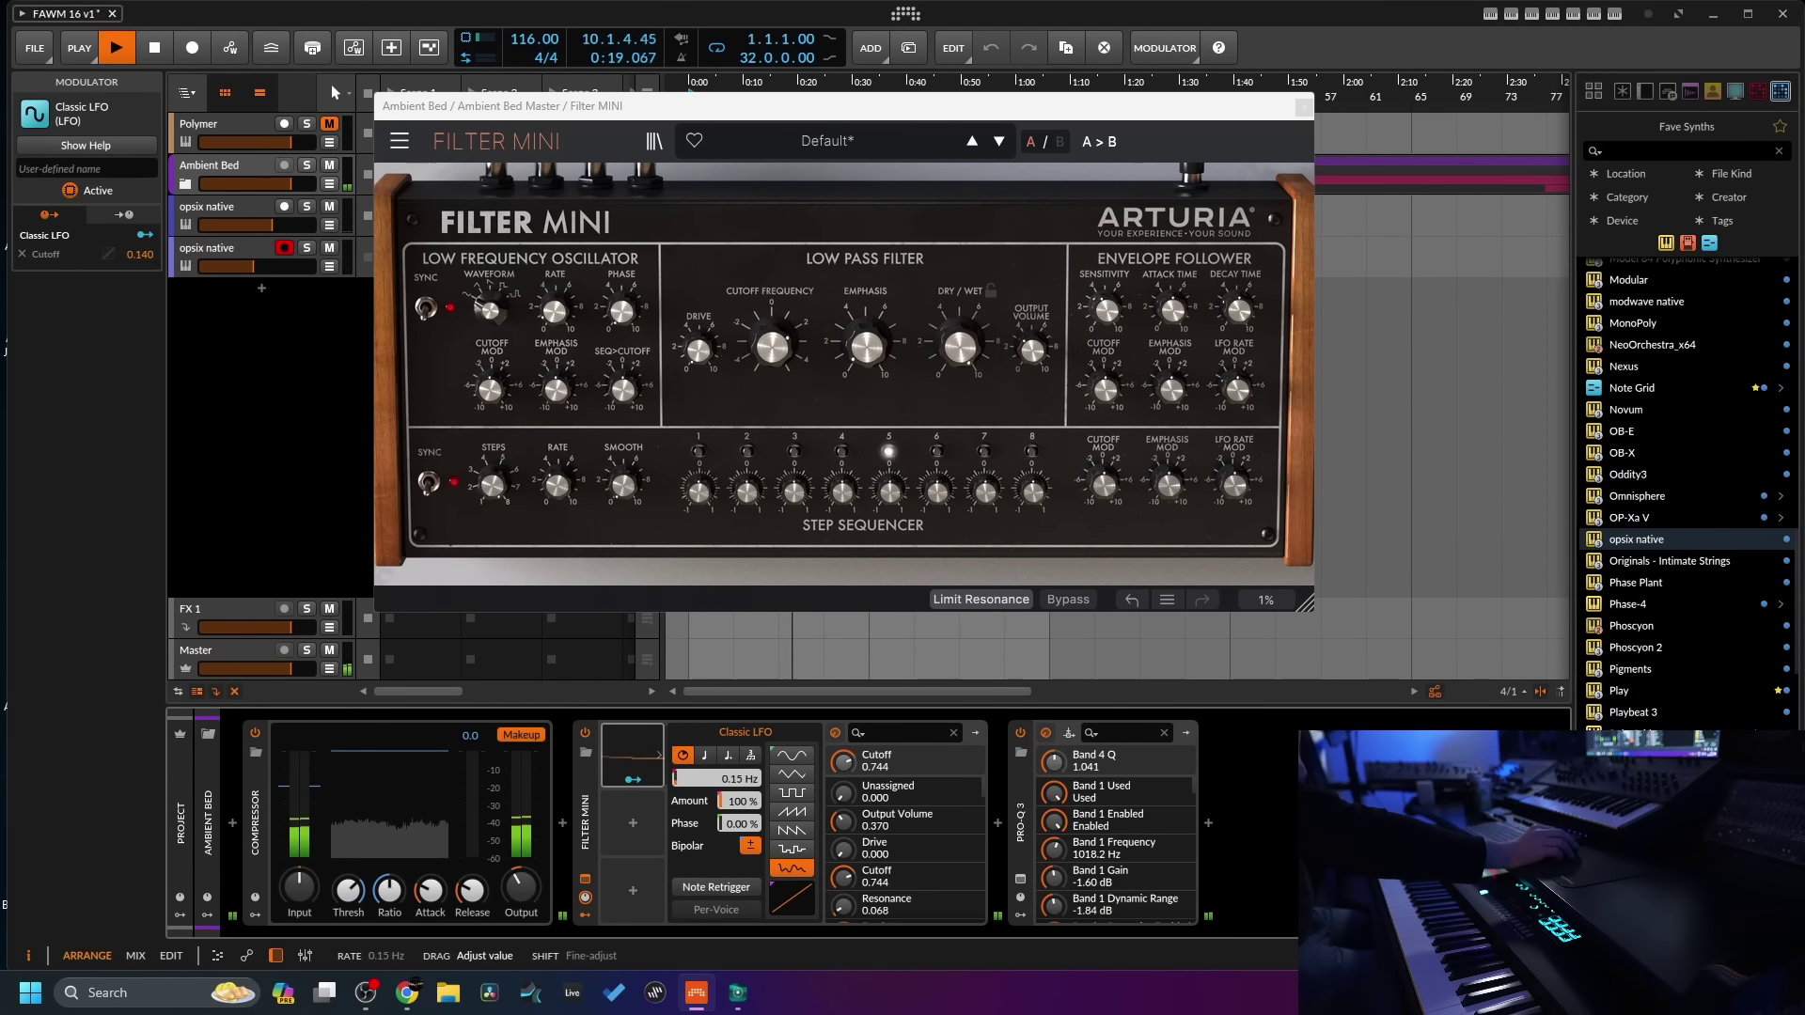
drag(724, 805, 724, 804)
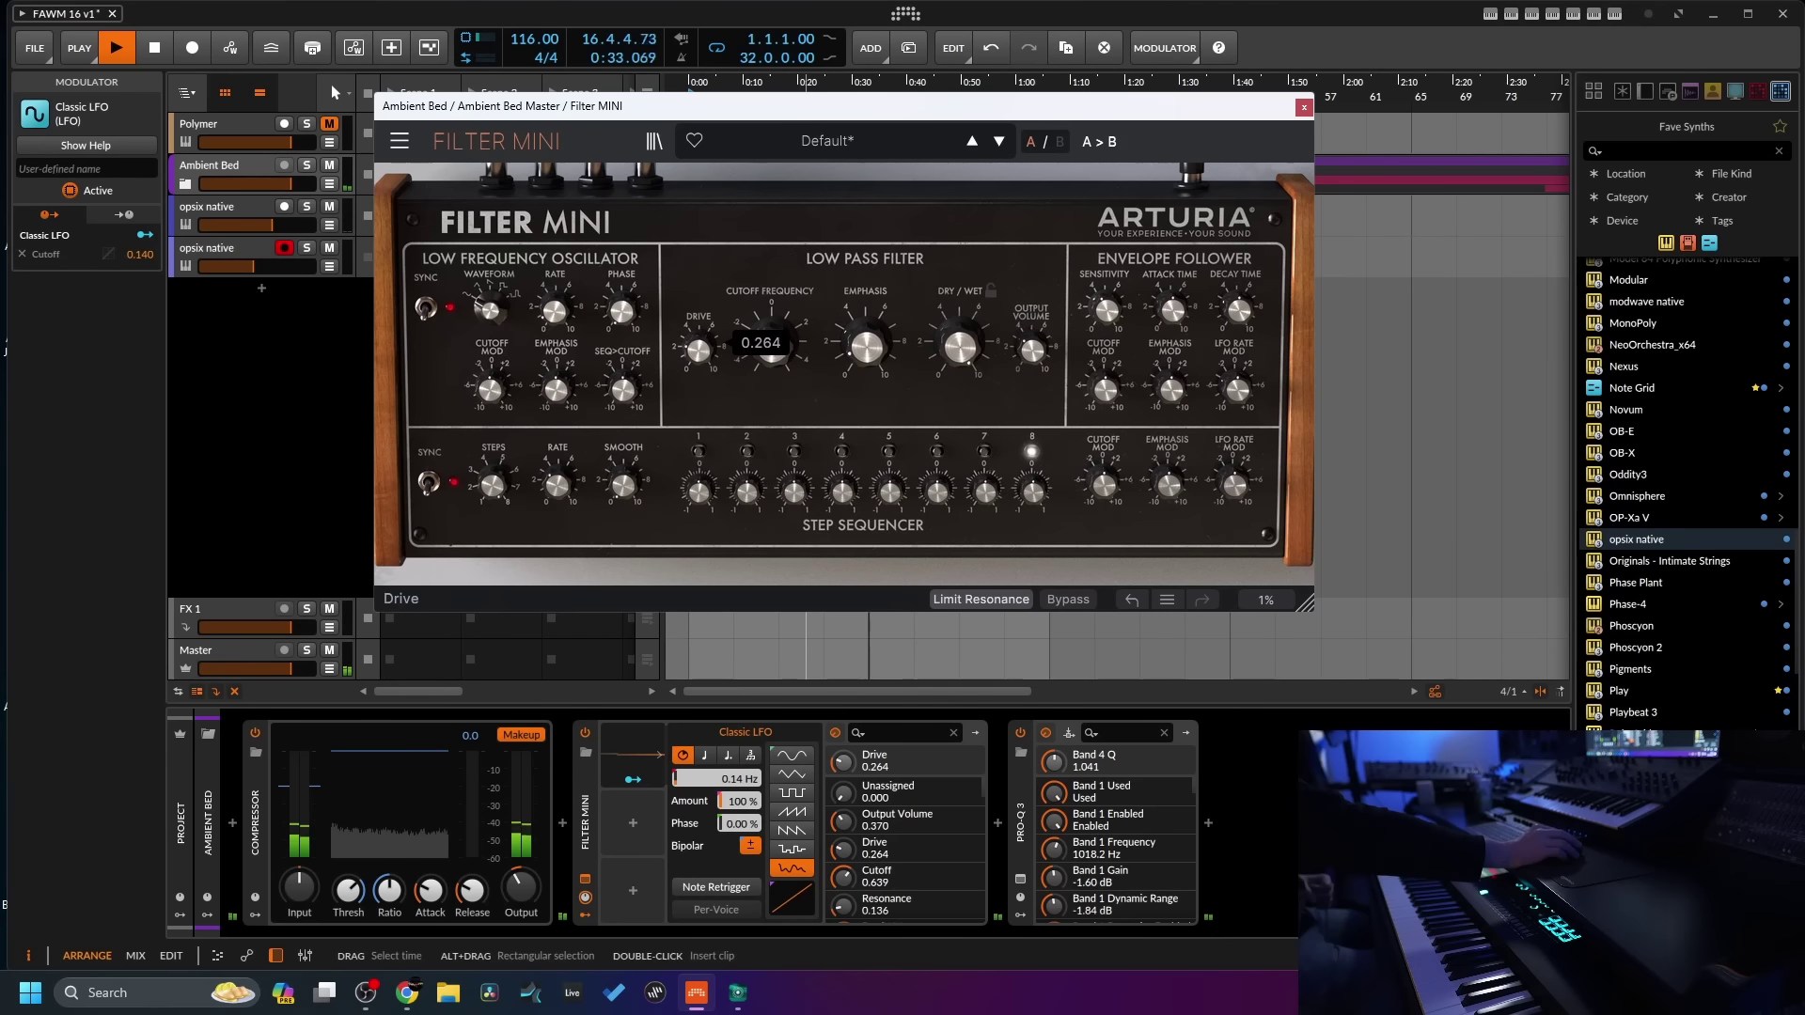
- Set Filter MINI's drive to 0.228, close its window and save the project
drag(698, 349, 1093, 357)
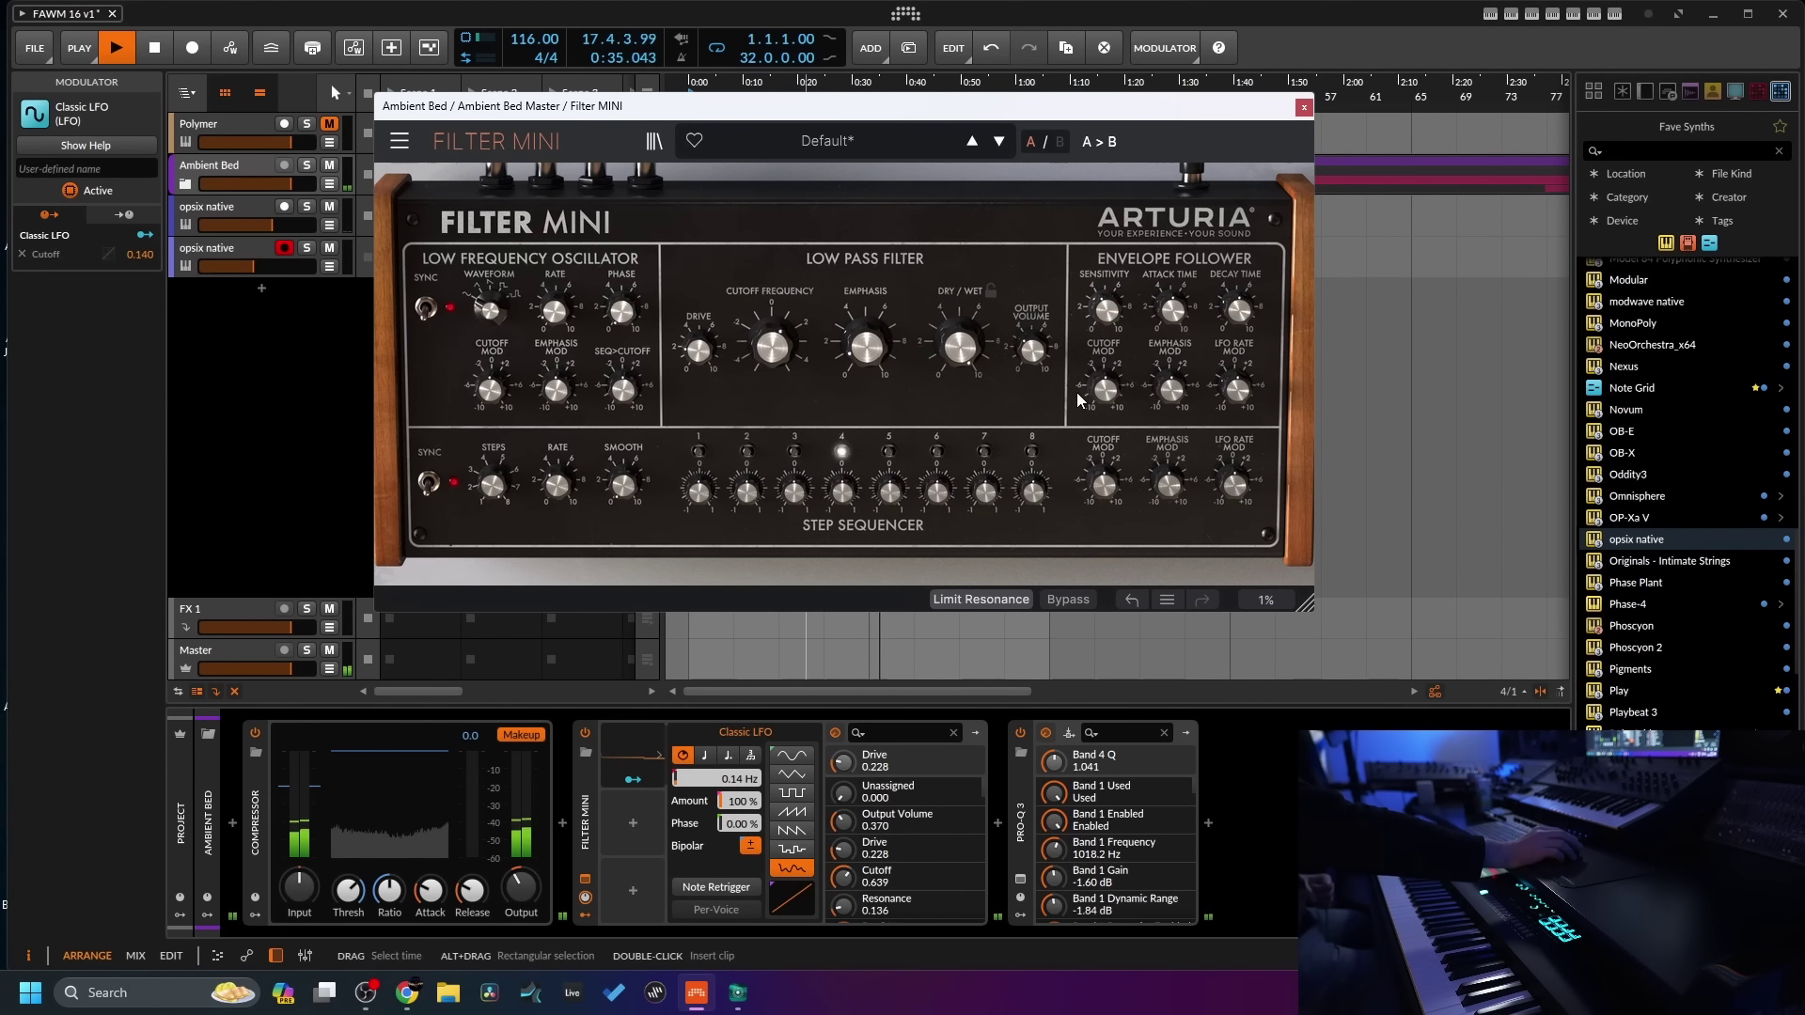
click(1305, 109)
click(34, 48)
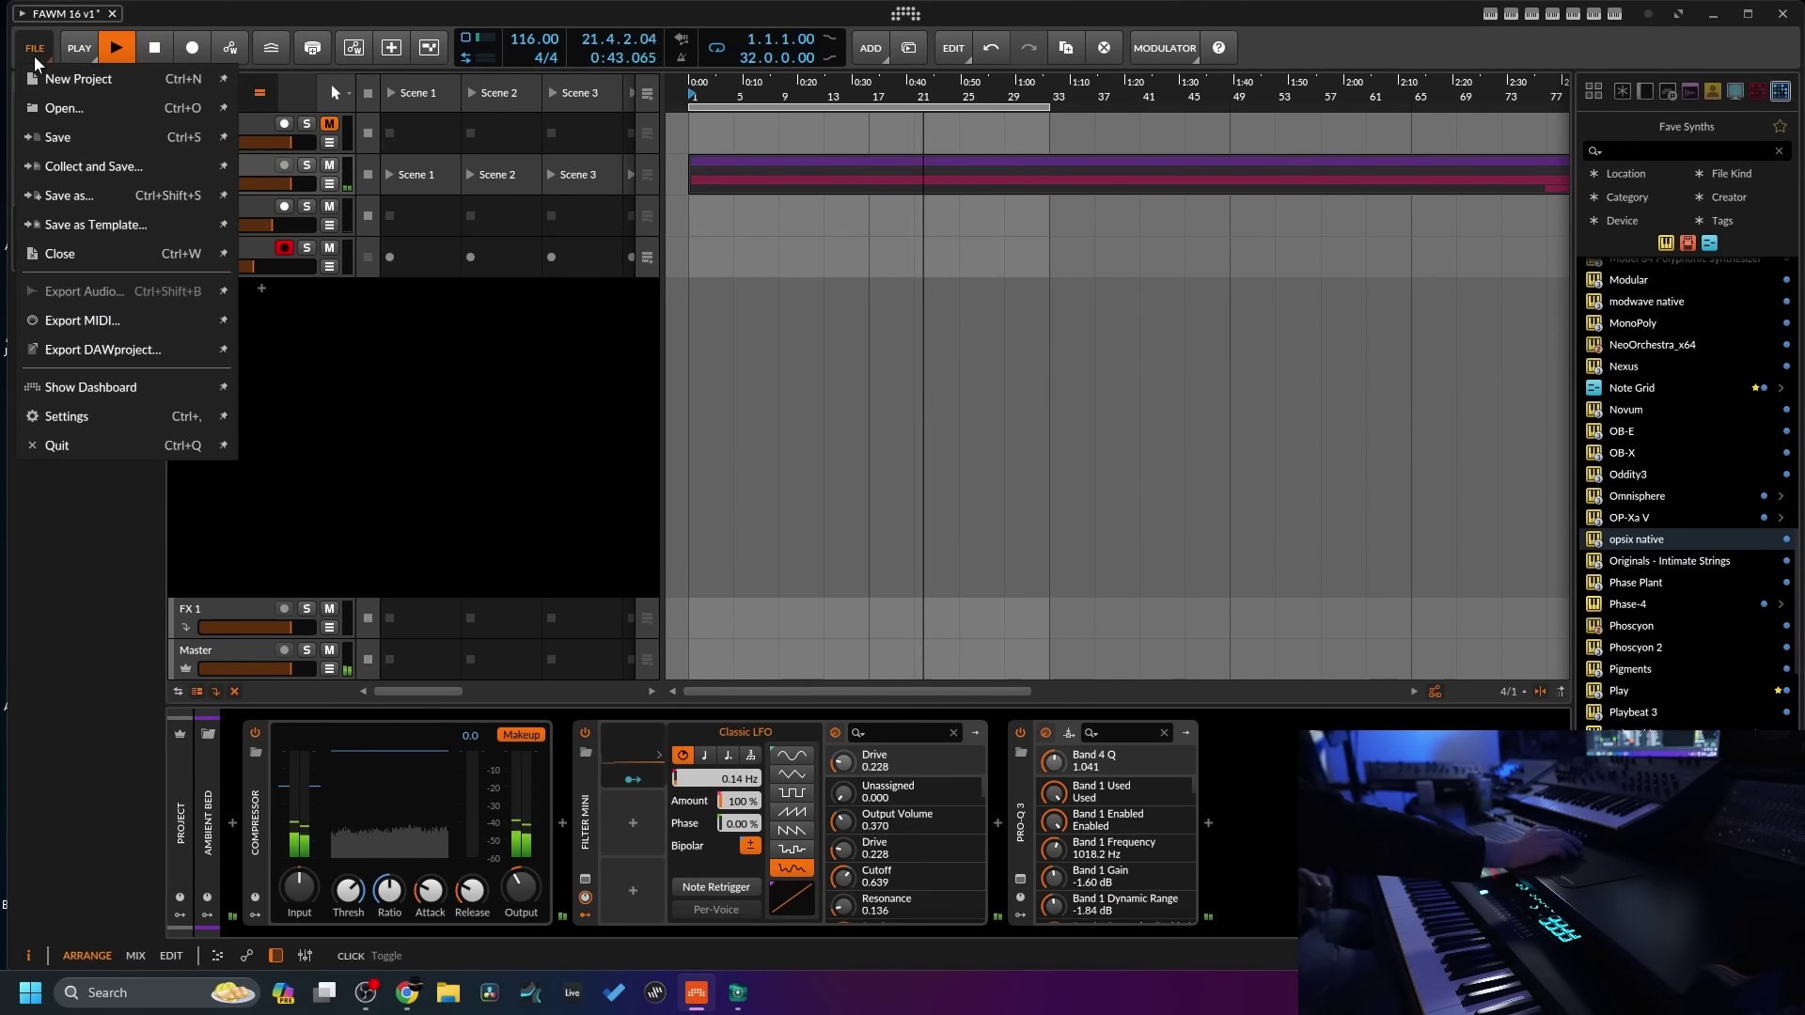
click(55, 139)
- Audition 266 SA Mr Glass on the second opsix native track, load the preset 270 SA Bell Maker instead and close the synth window
click(219, 246)
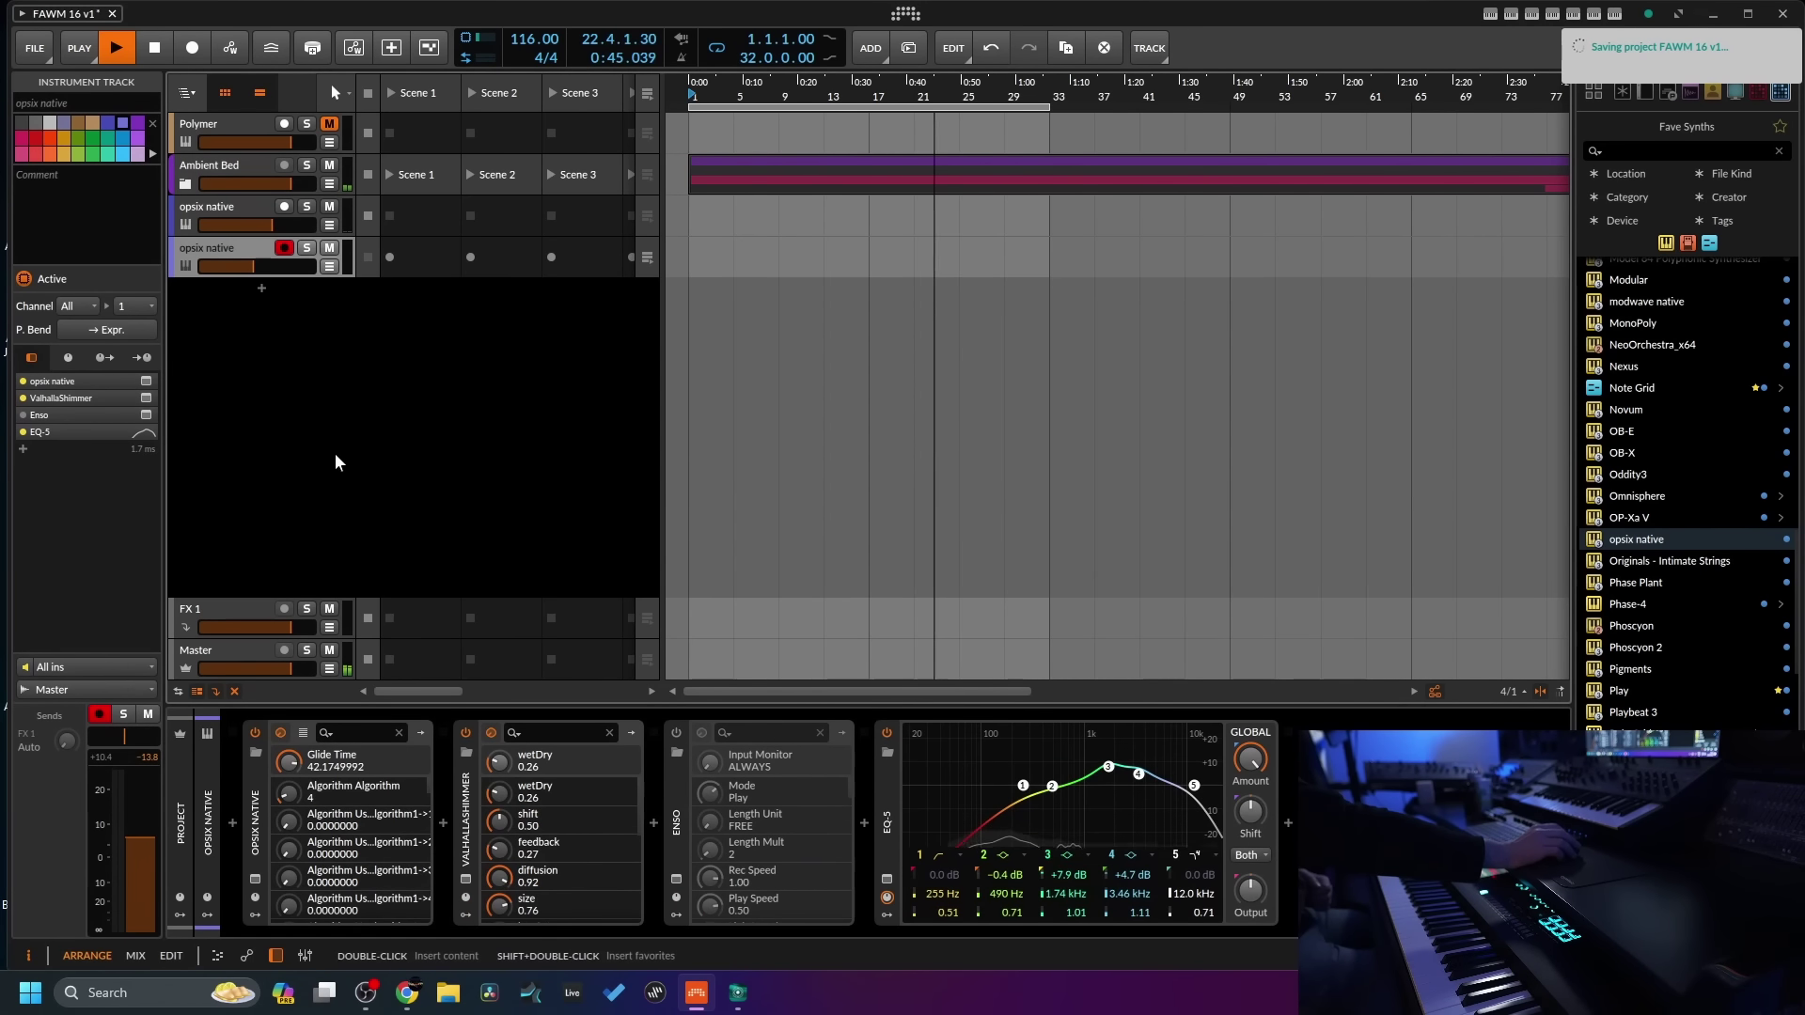
click(255, 878)
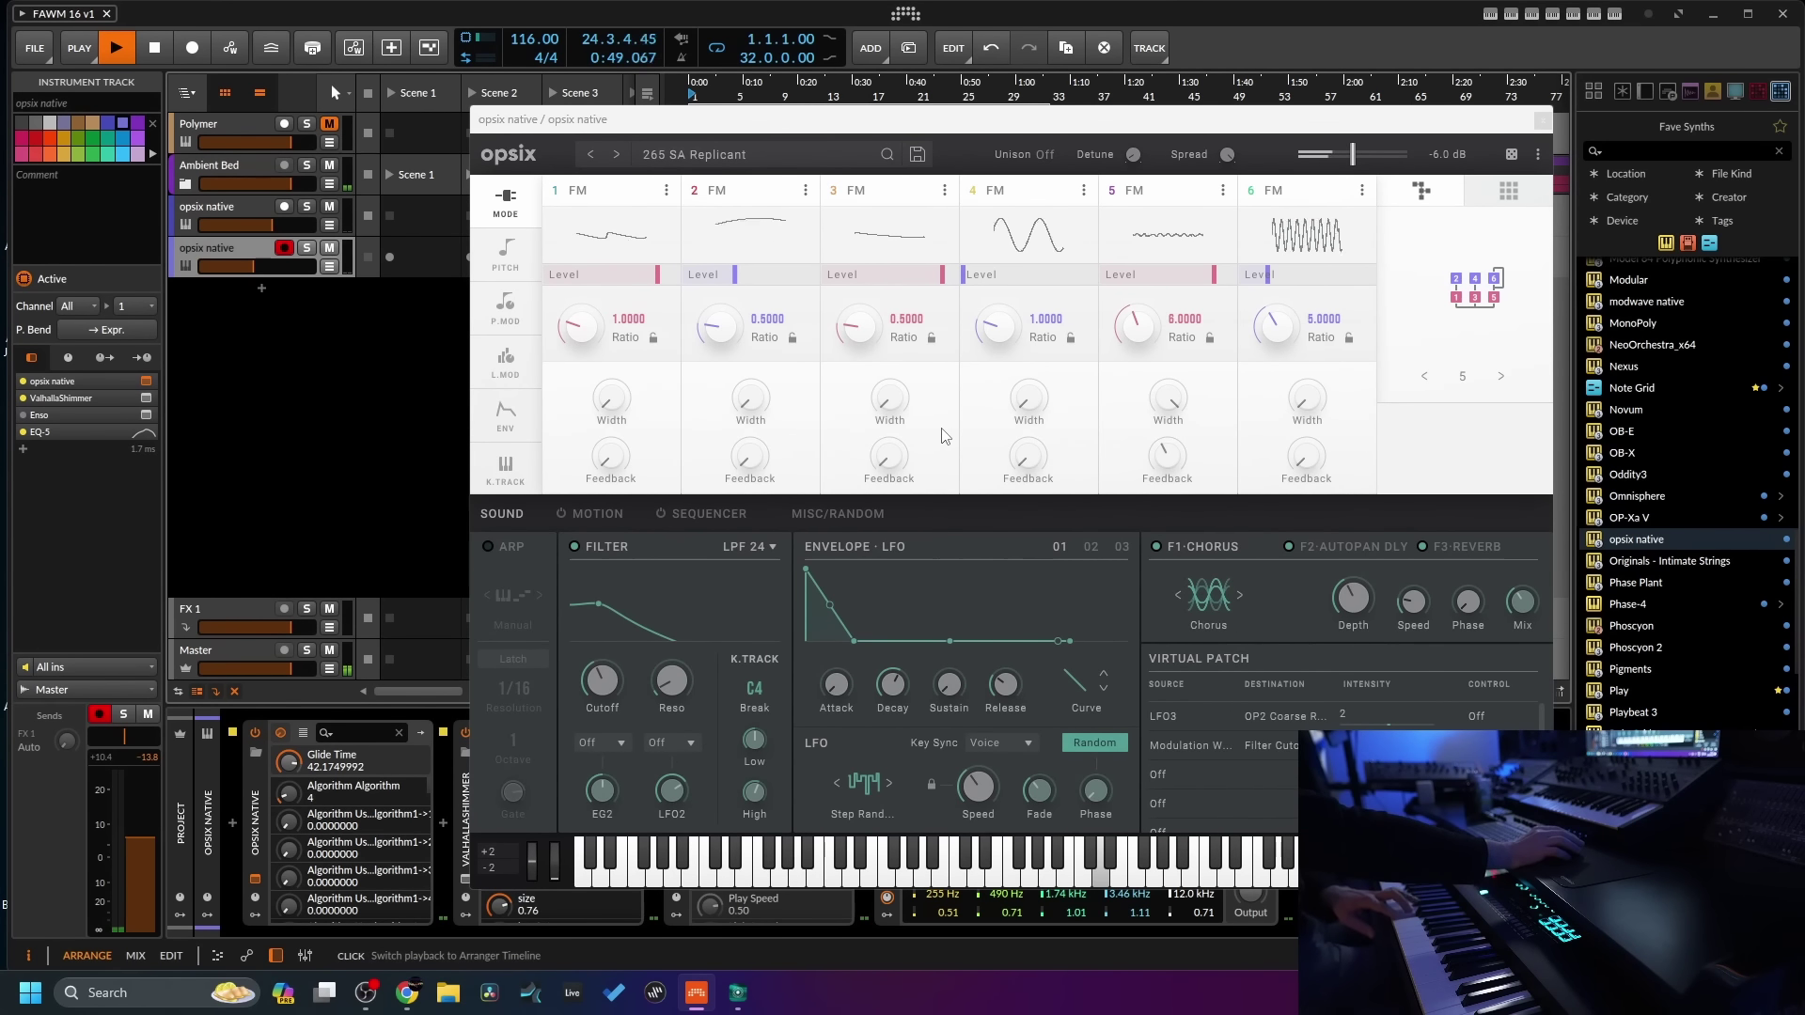
click(705, 155)
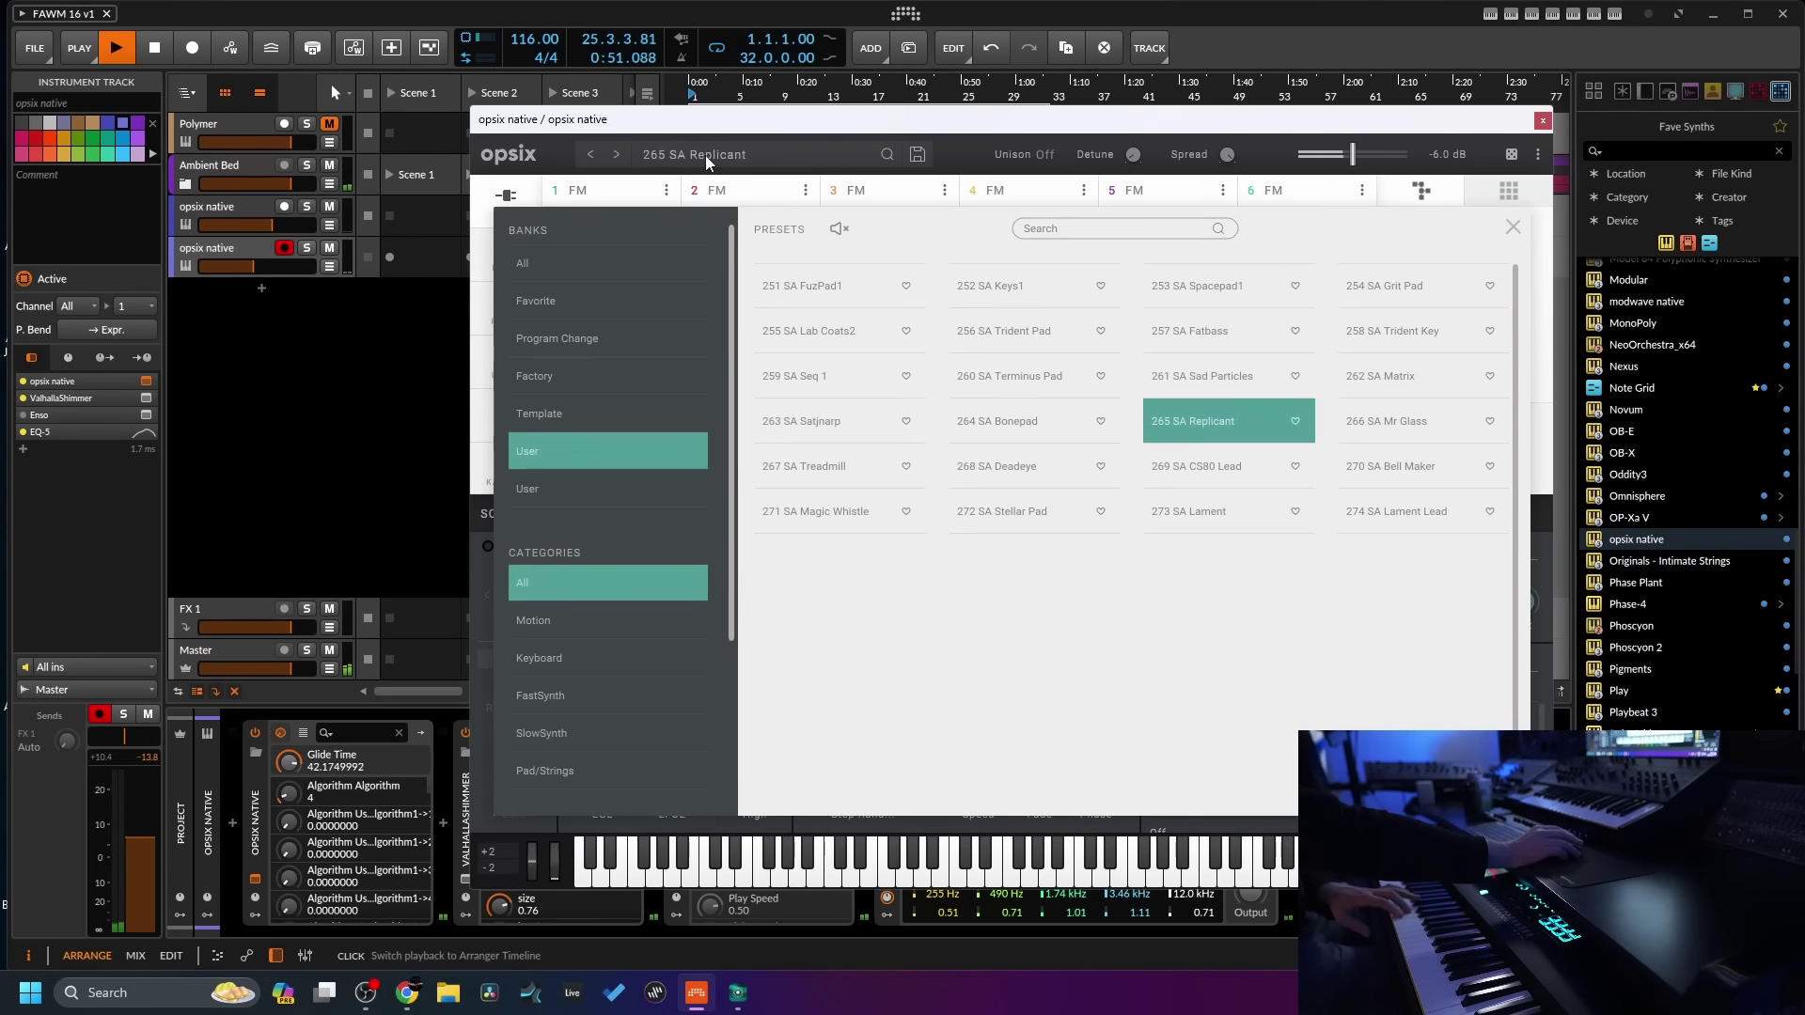
click(1385, 421)
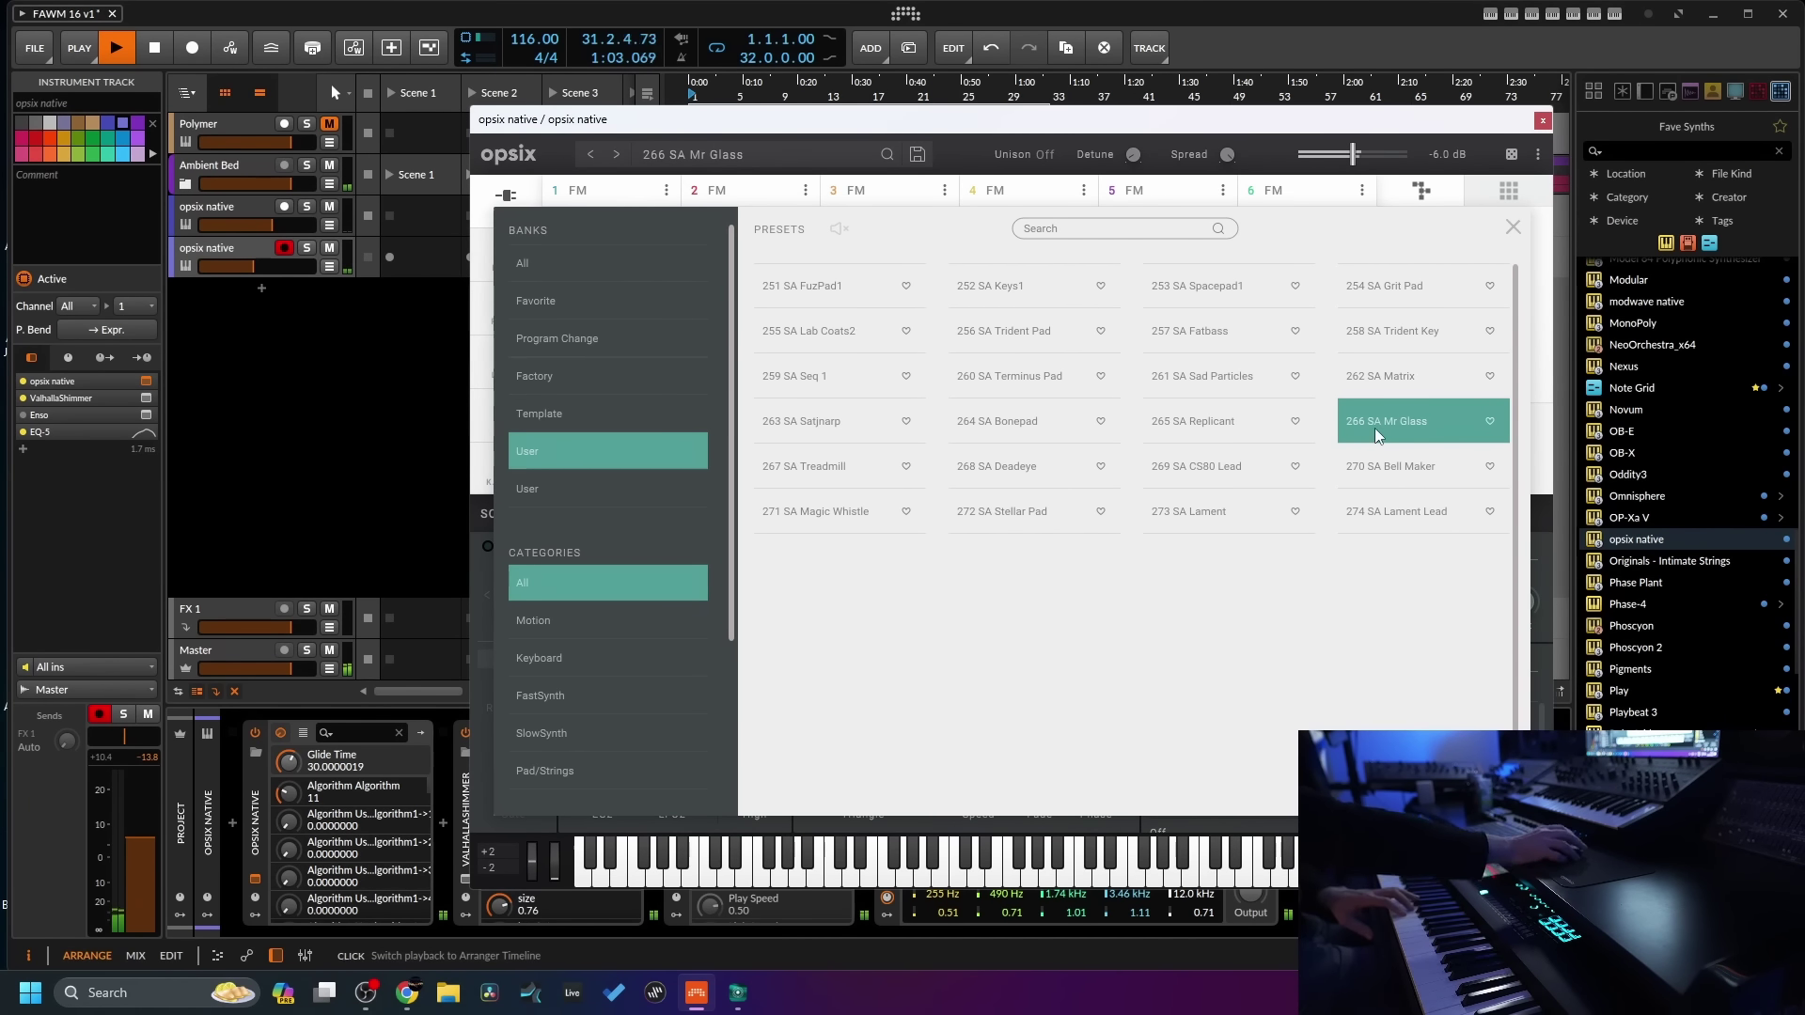
click(1393, 470)
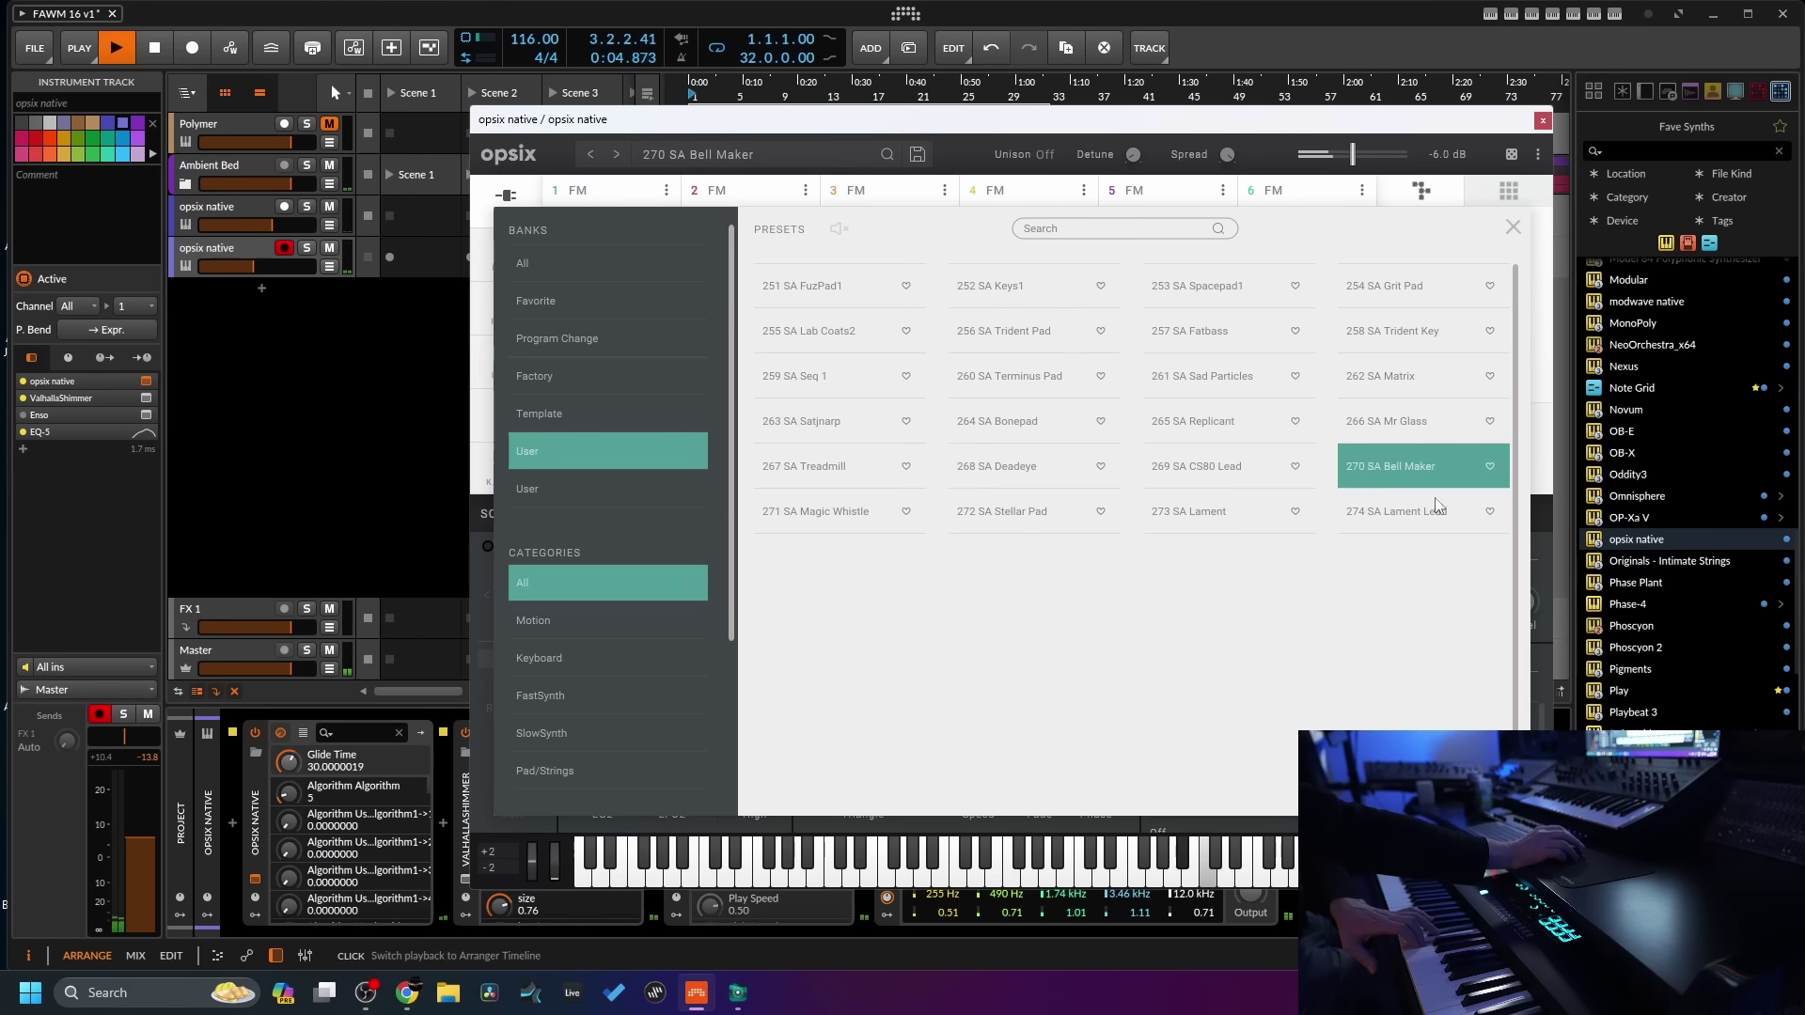
click(1514, 231)
click(1543, 119)
- Raise the ValhallaShimmer wetDry to 0.48 and set the second opsix native track's volume to -11.4 dB
drag(156, 832, 156, 832)
drag(498, 761, 499, 720)
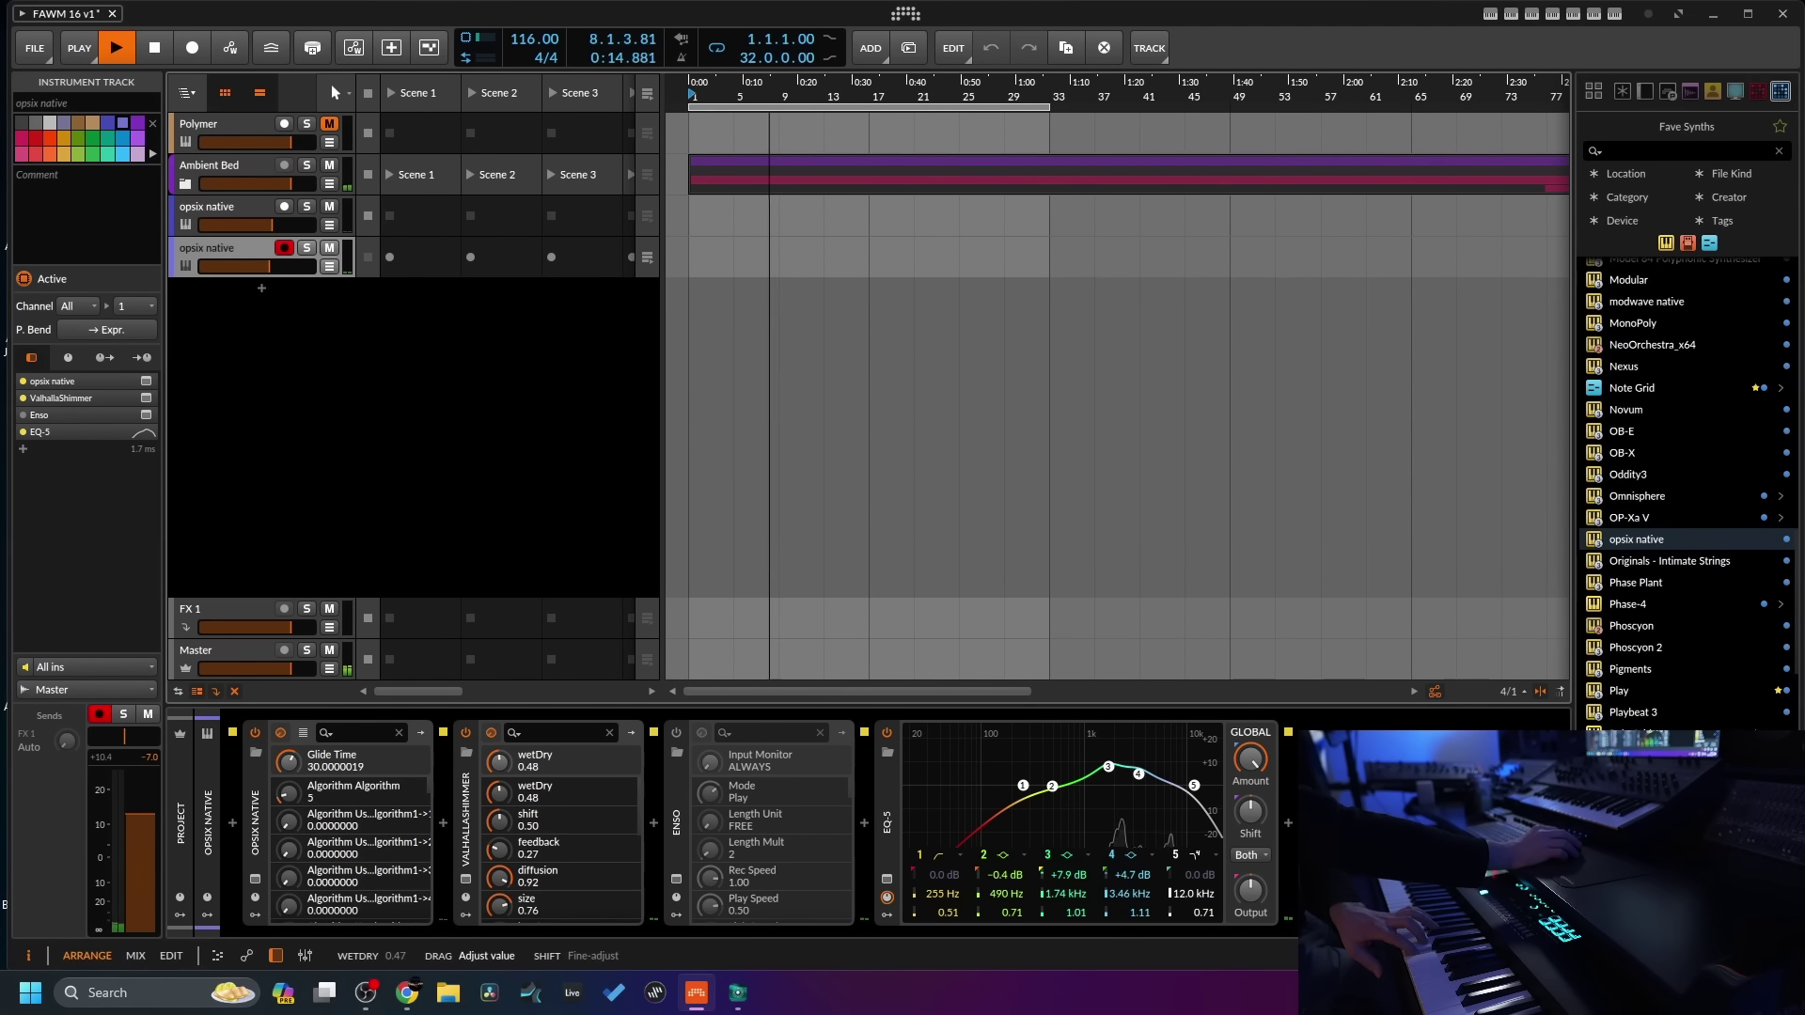
drag(141, 816, 141, 831)
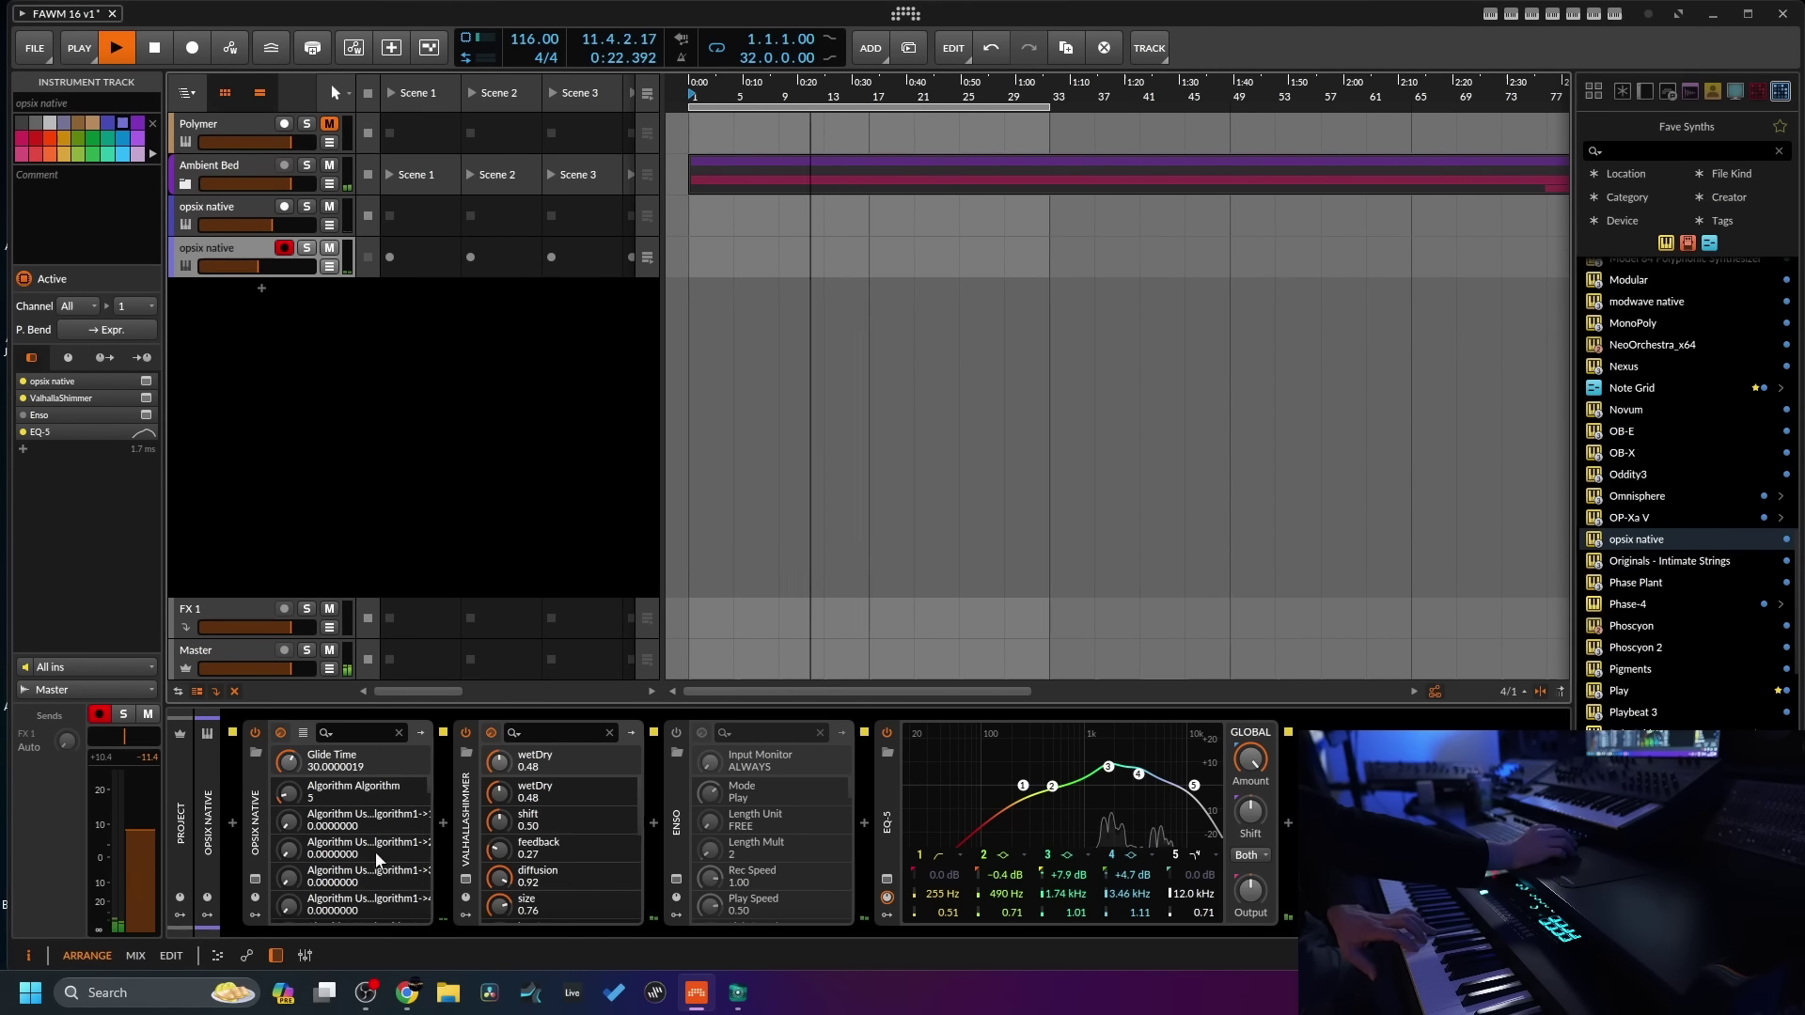
- Insert a Tool device between opsix native and ValhallaShimmer on the second opsix native track
click(445, 820)
text(to)
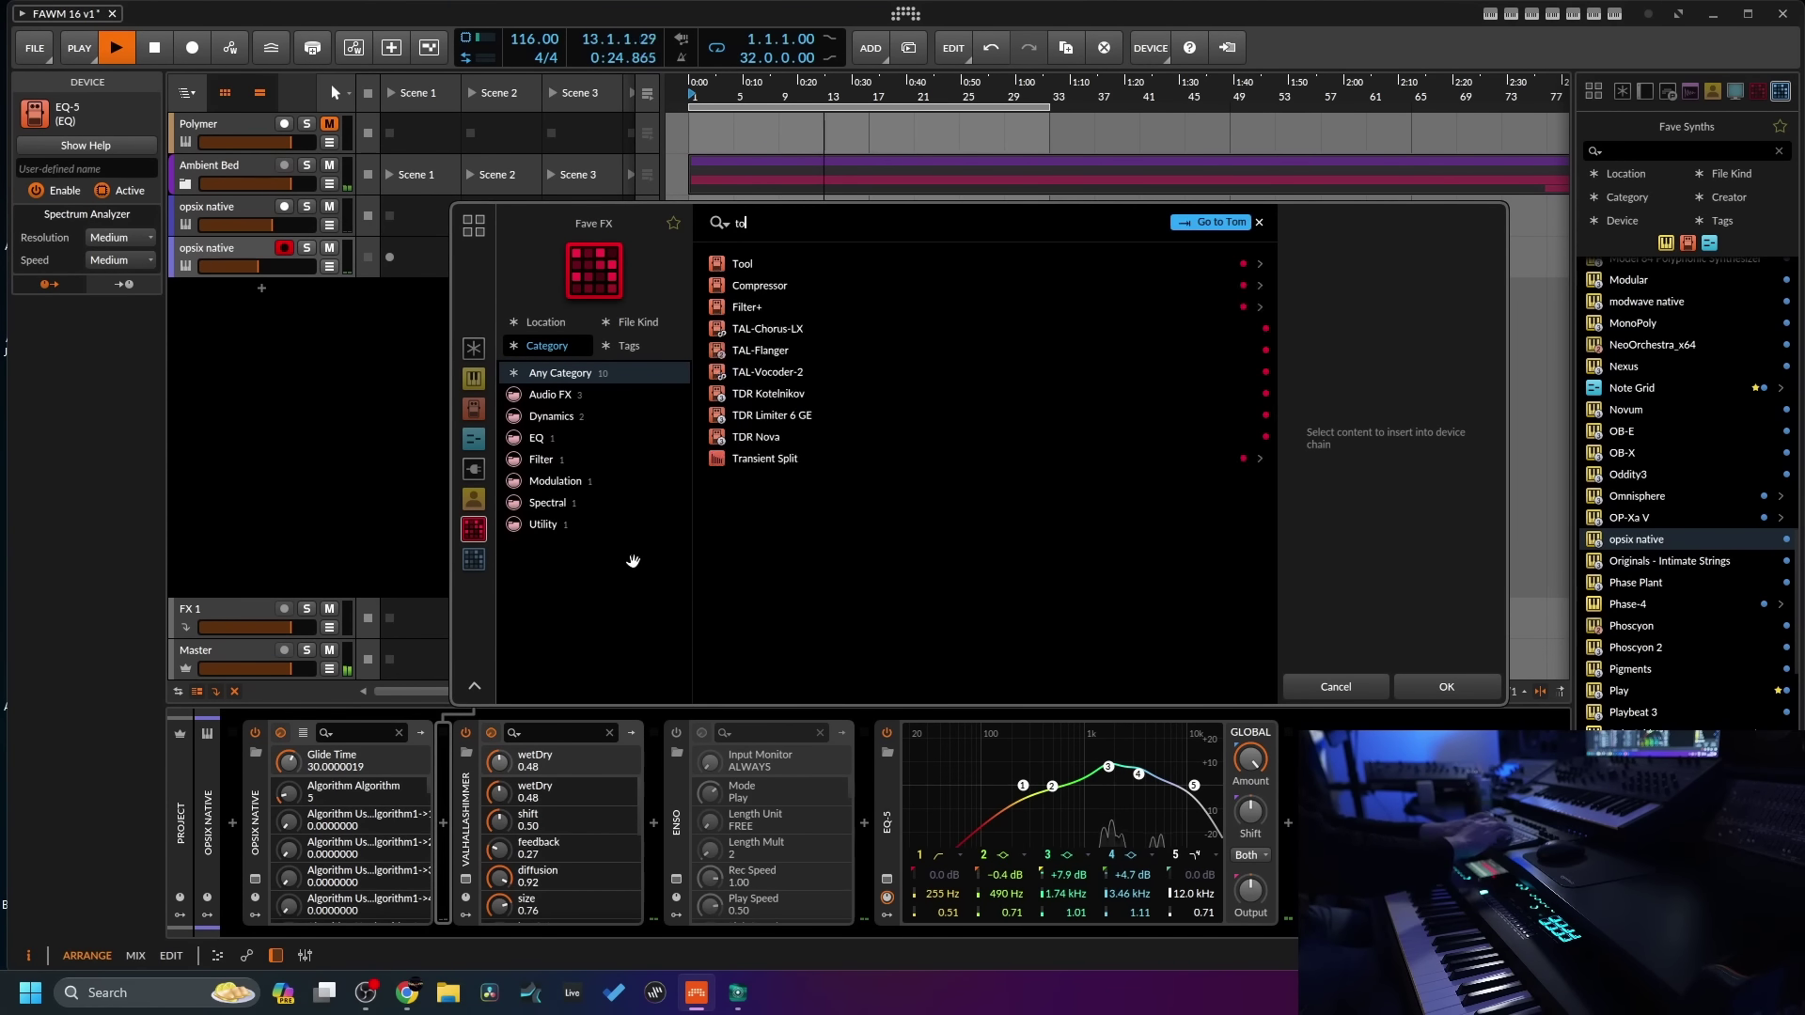
text(ol)
click(748, 259)
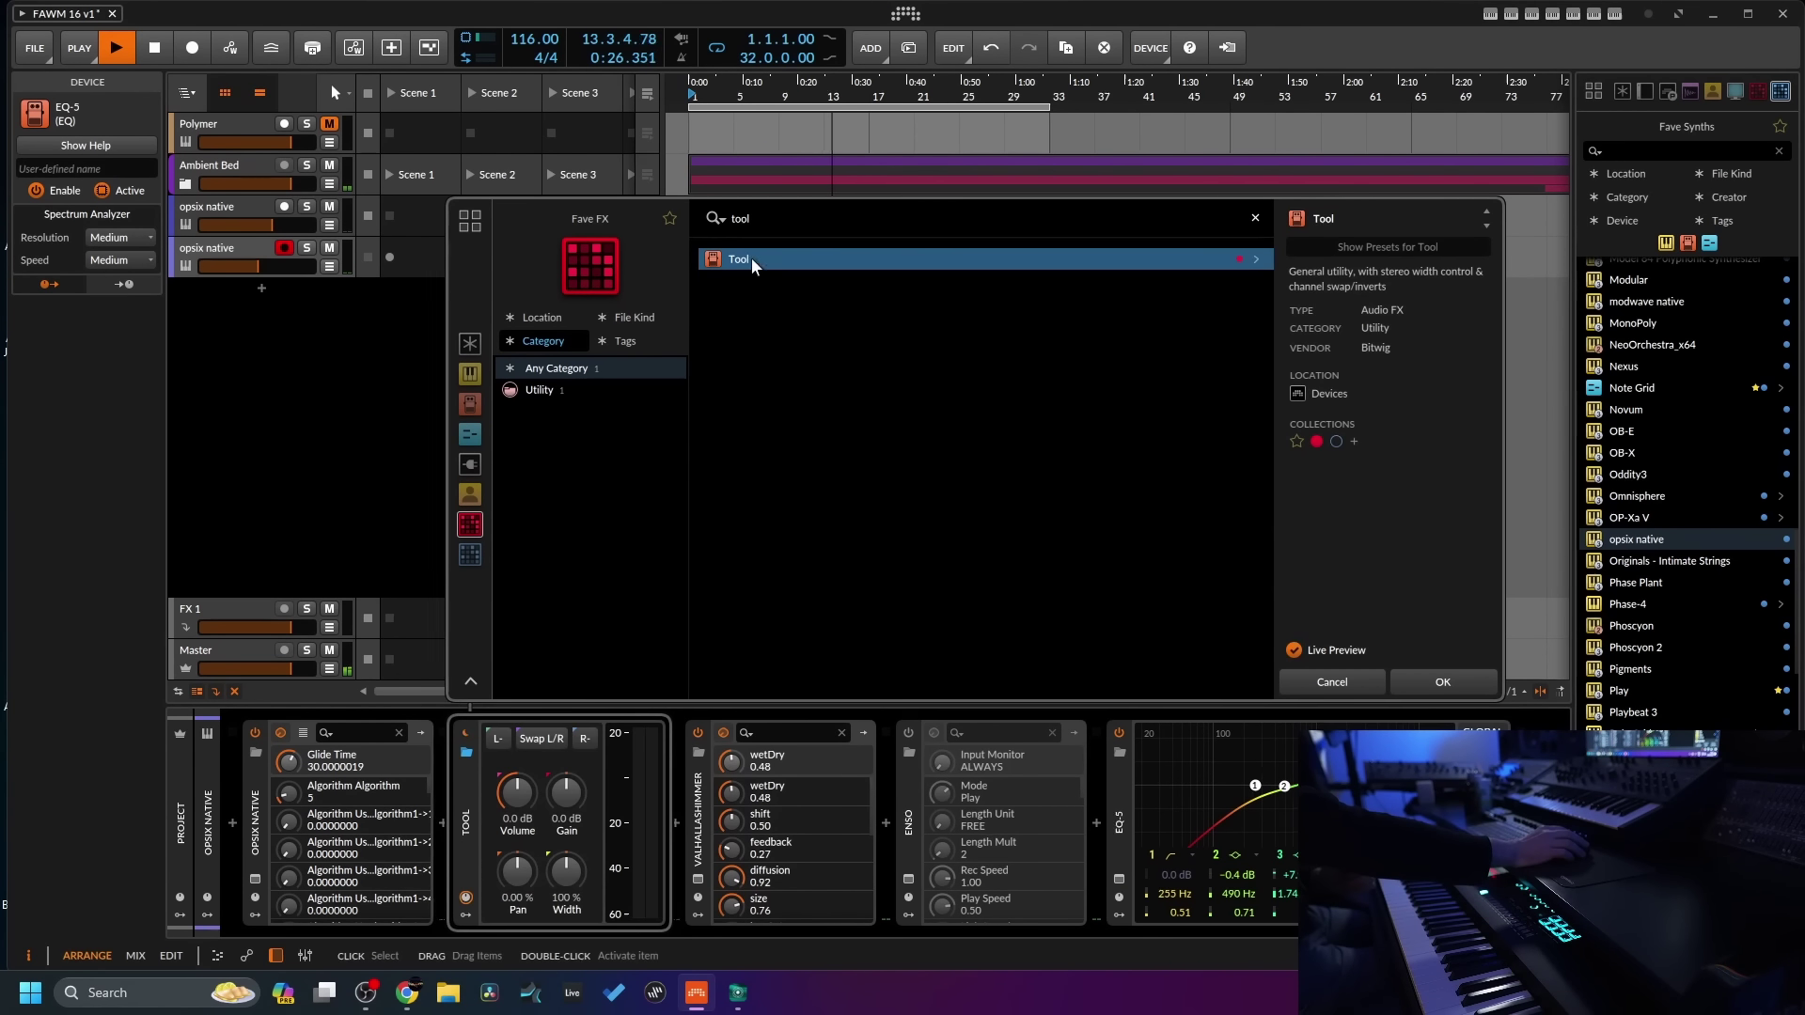
click(1443, 683)
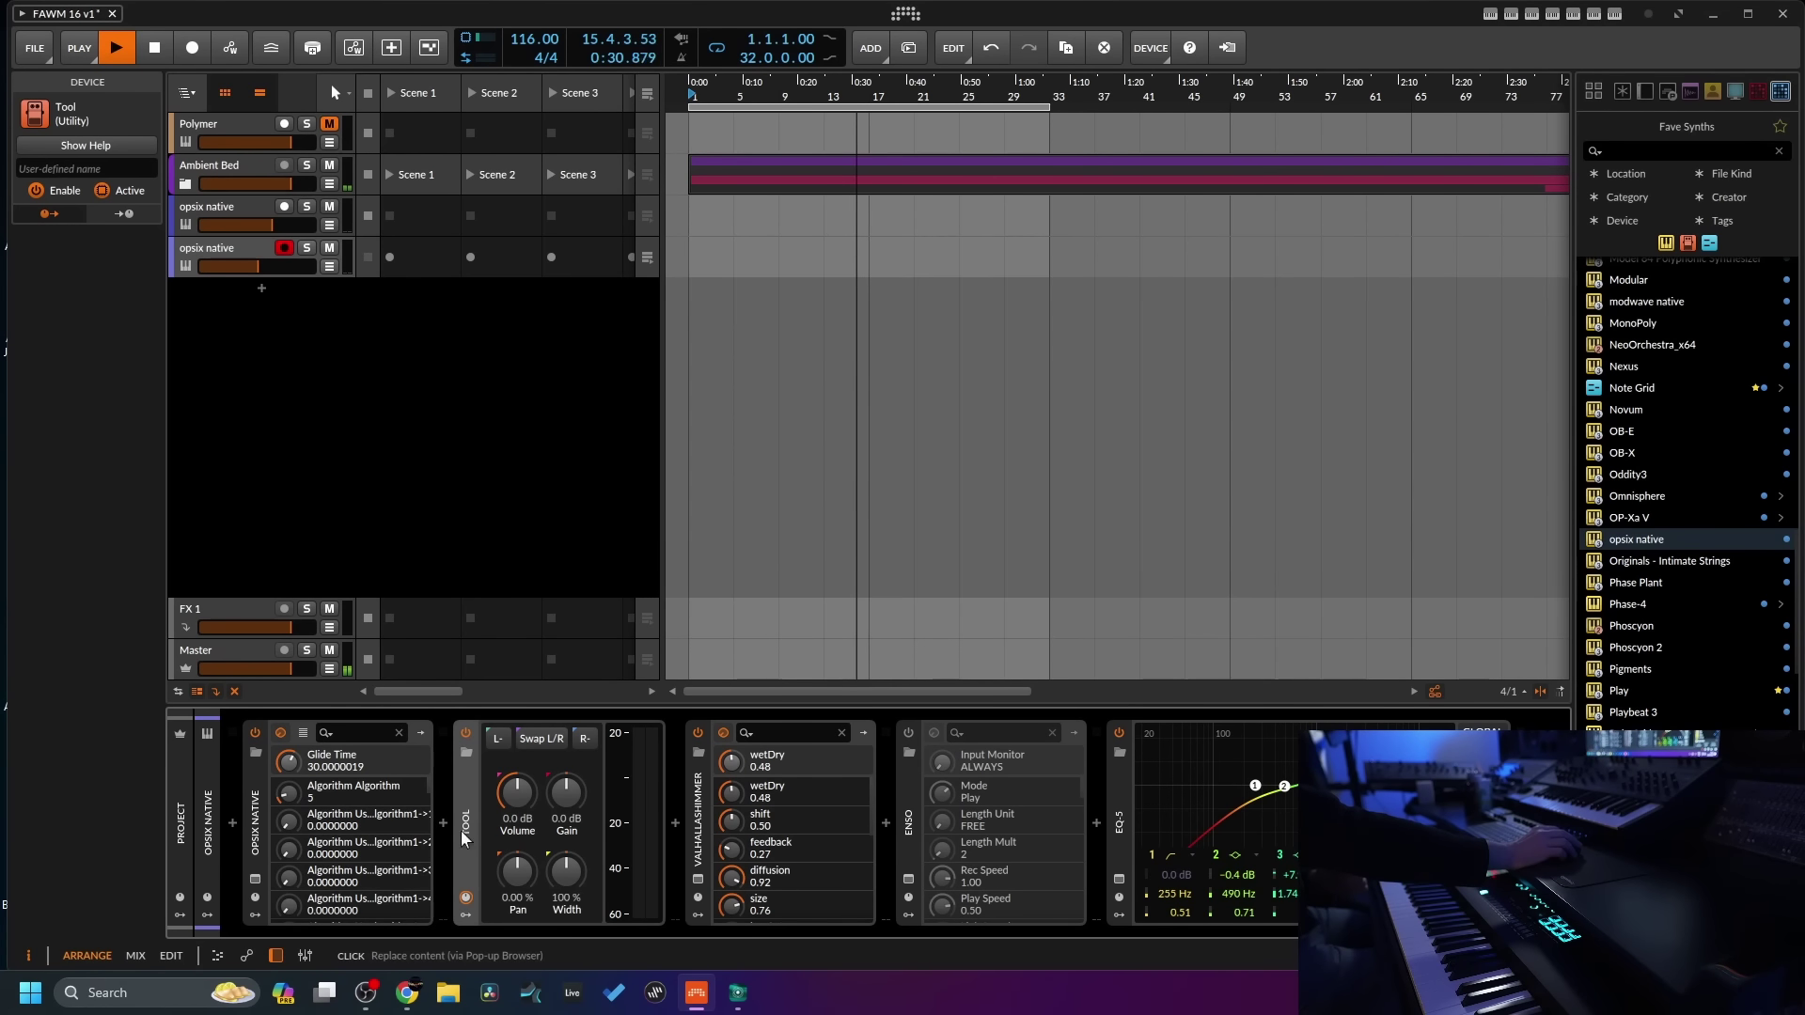
- Add a Classic LFO modulator to the Tool device on the second opsix native track and set its rate to 0.08 Hz
click(463, 912)
click(494, 753)
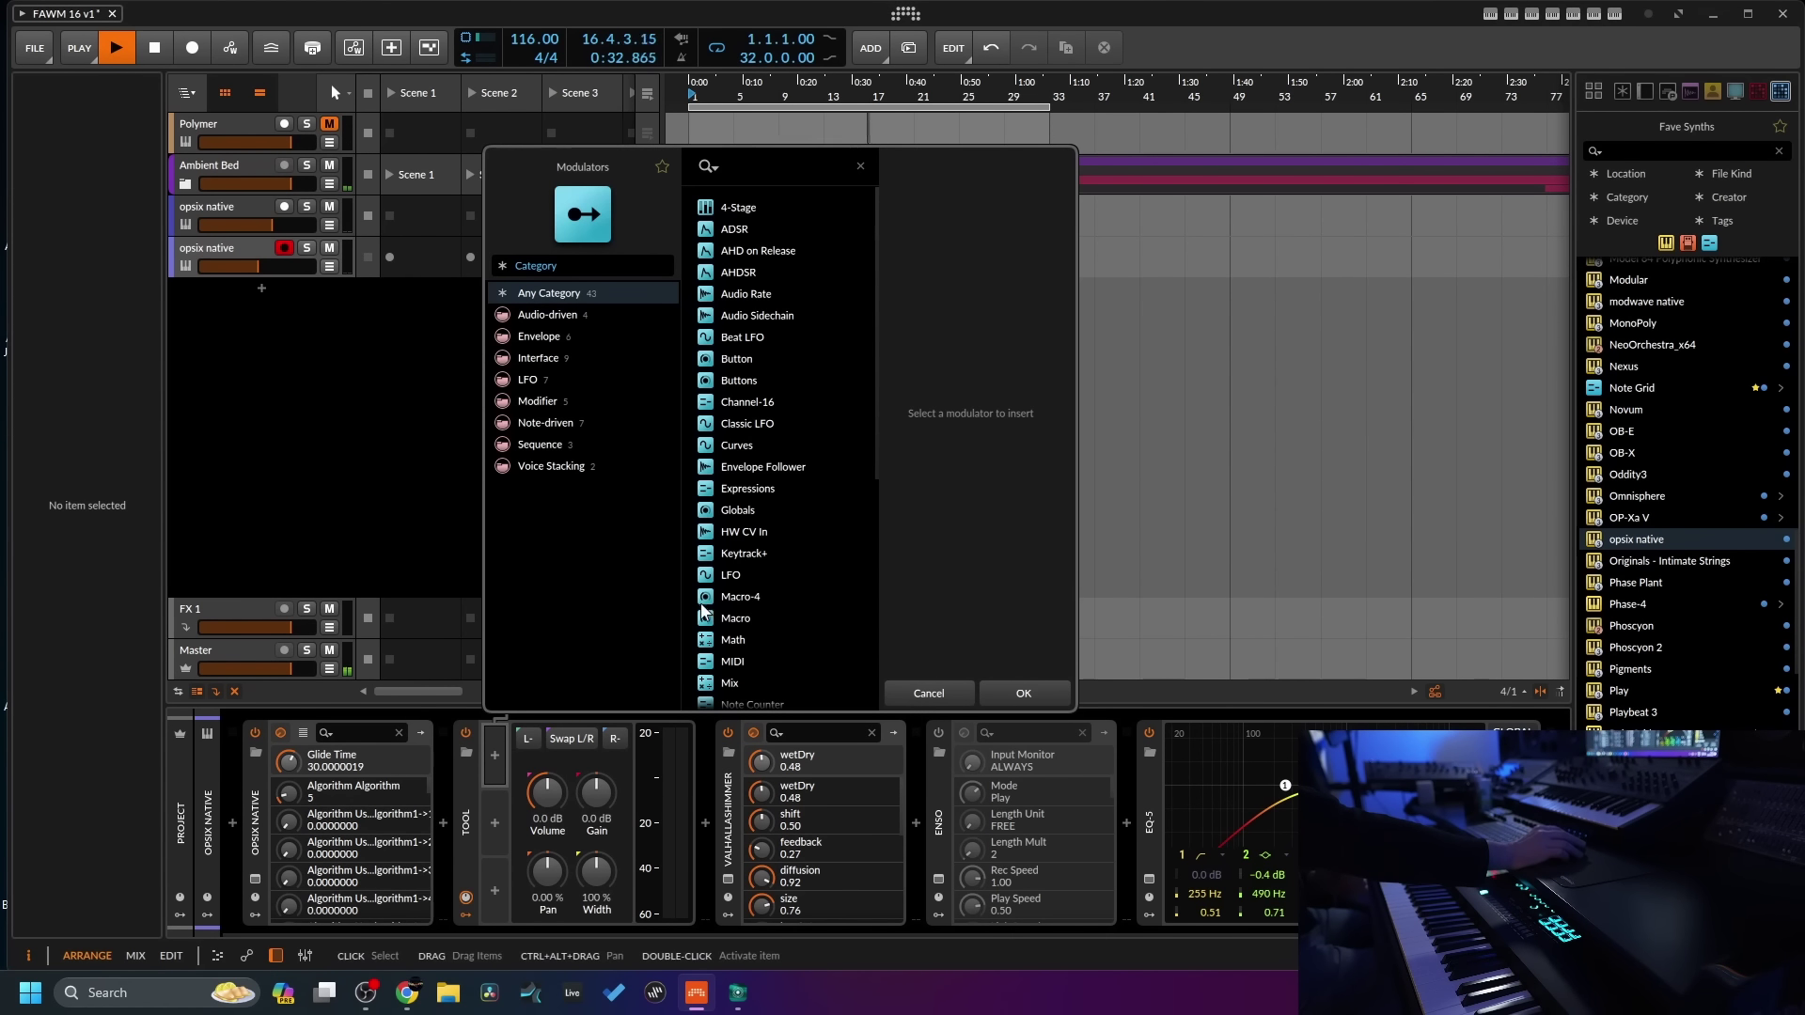
click(756, 419)
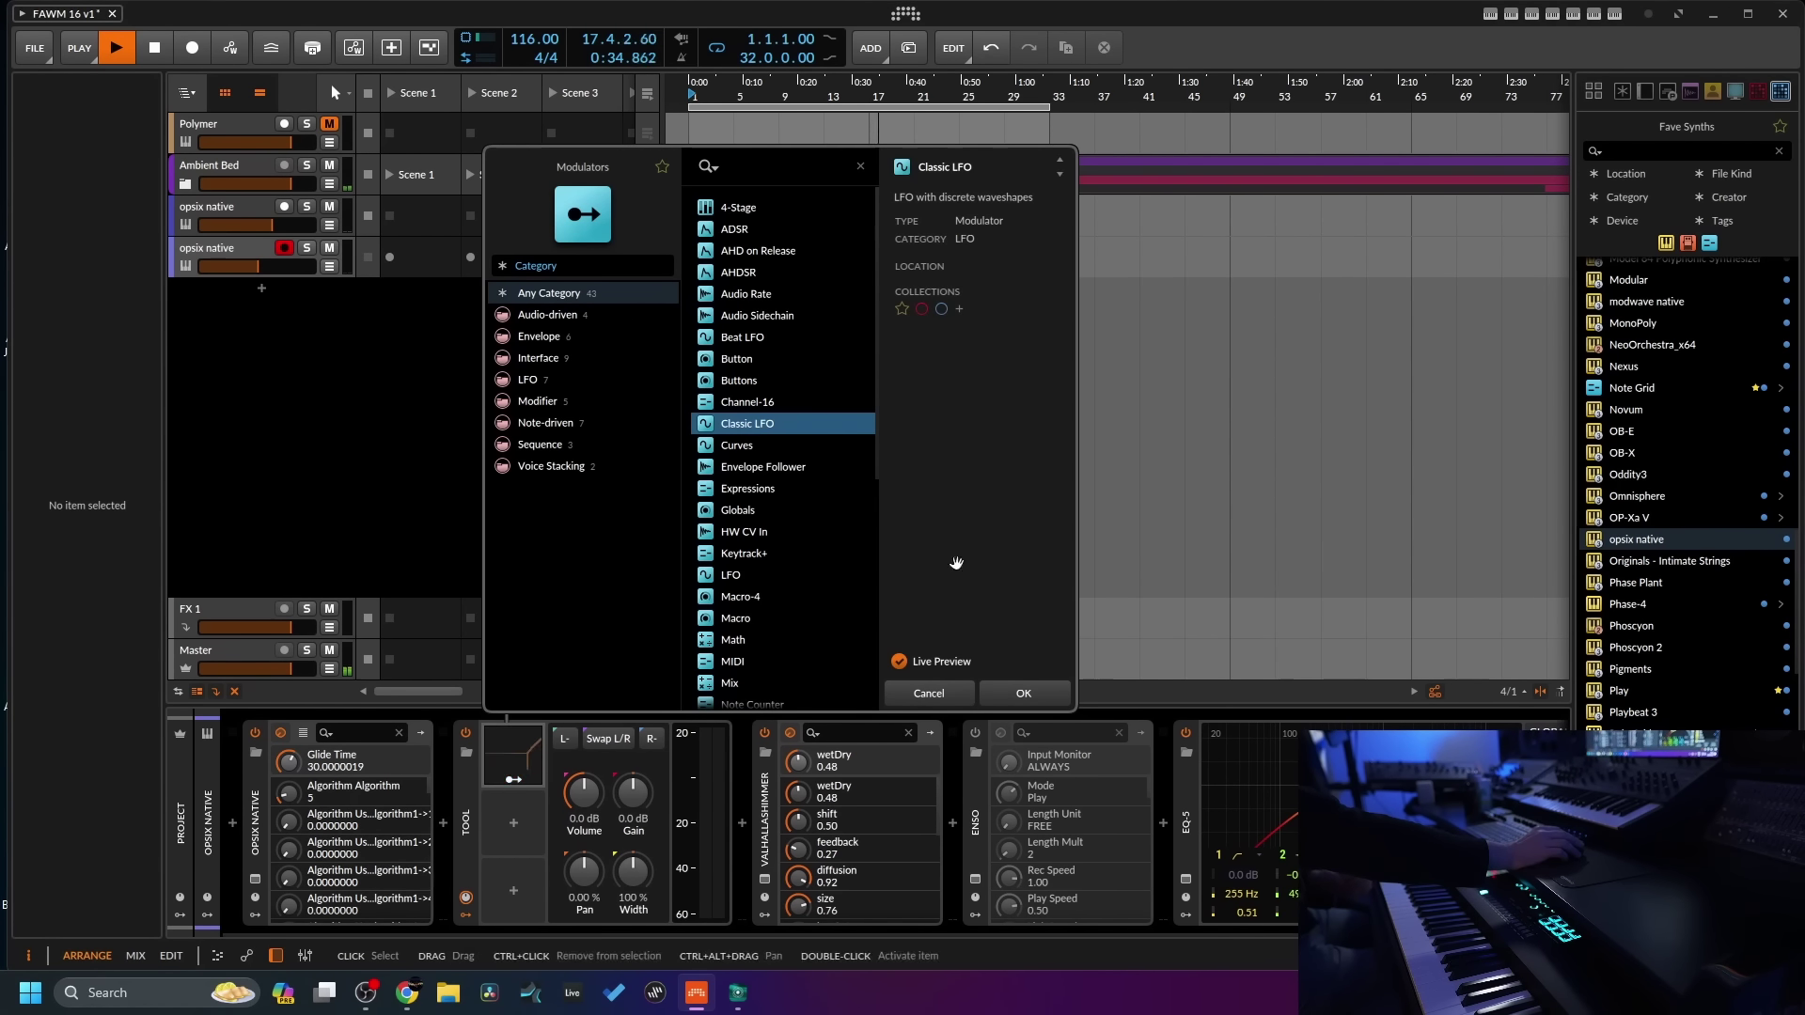
click(1029, 696)
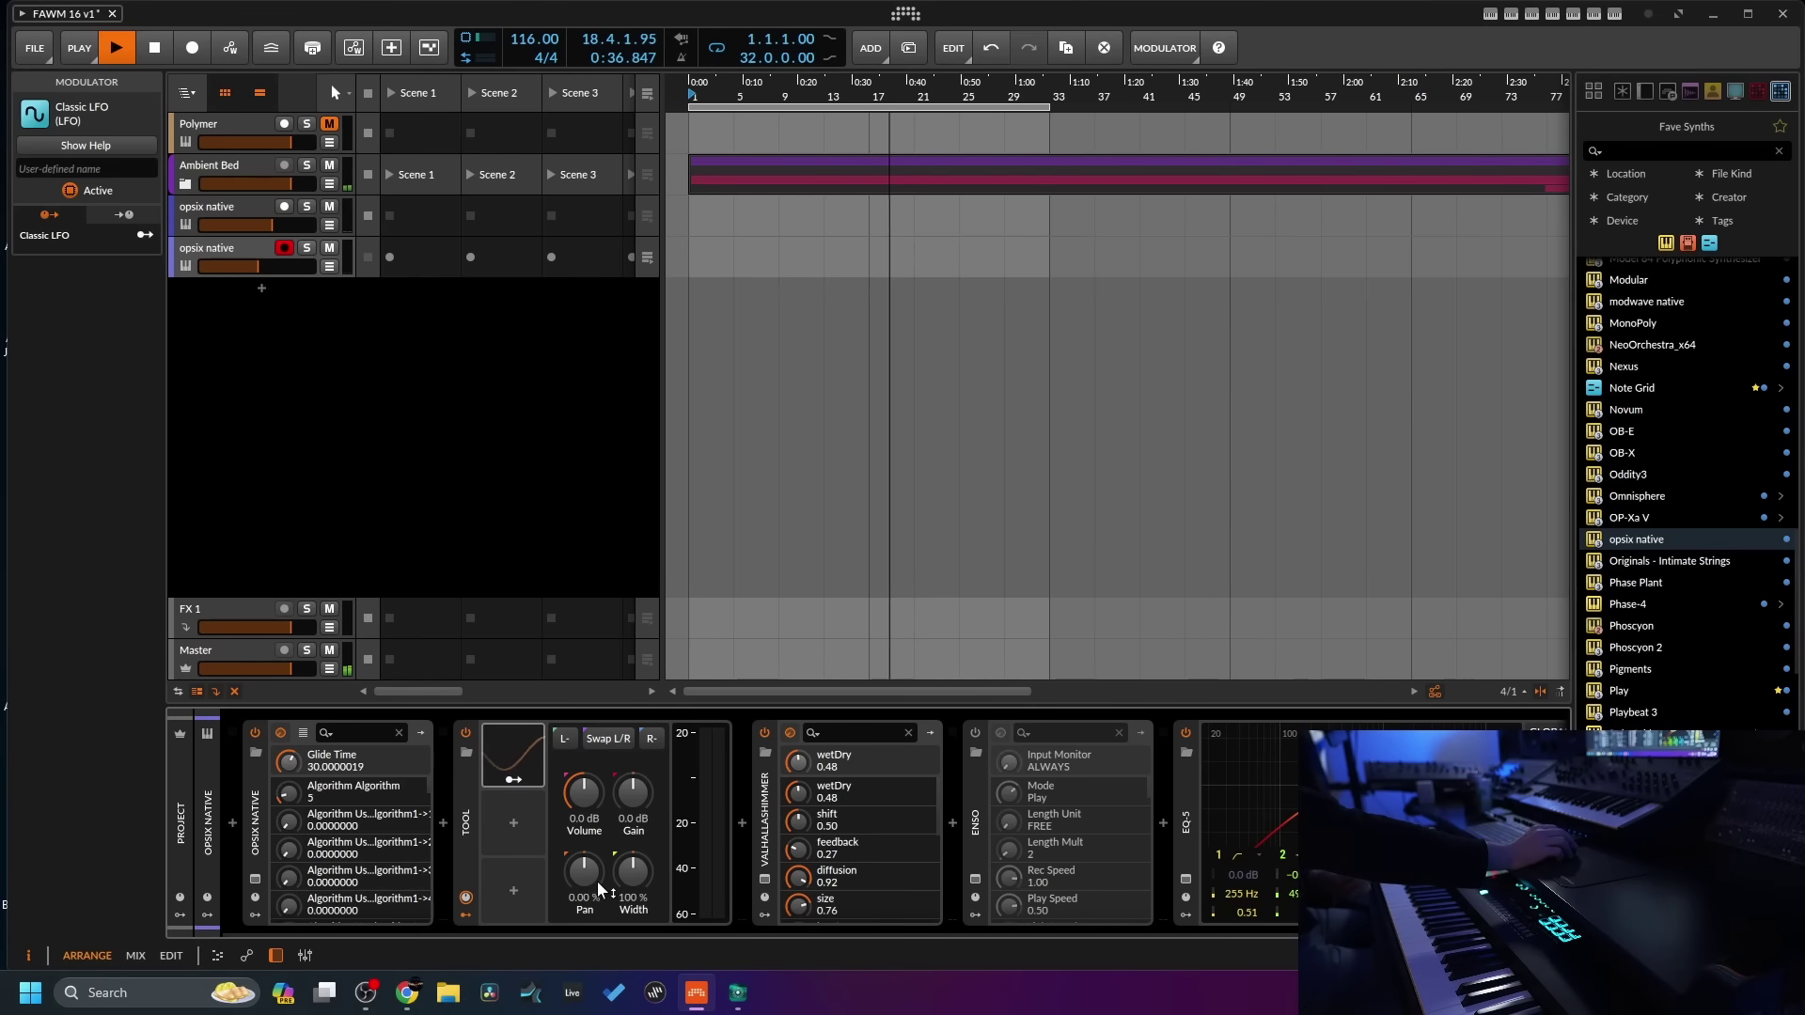
click(510, 748)
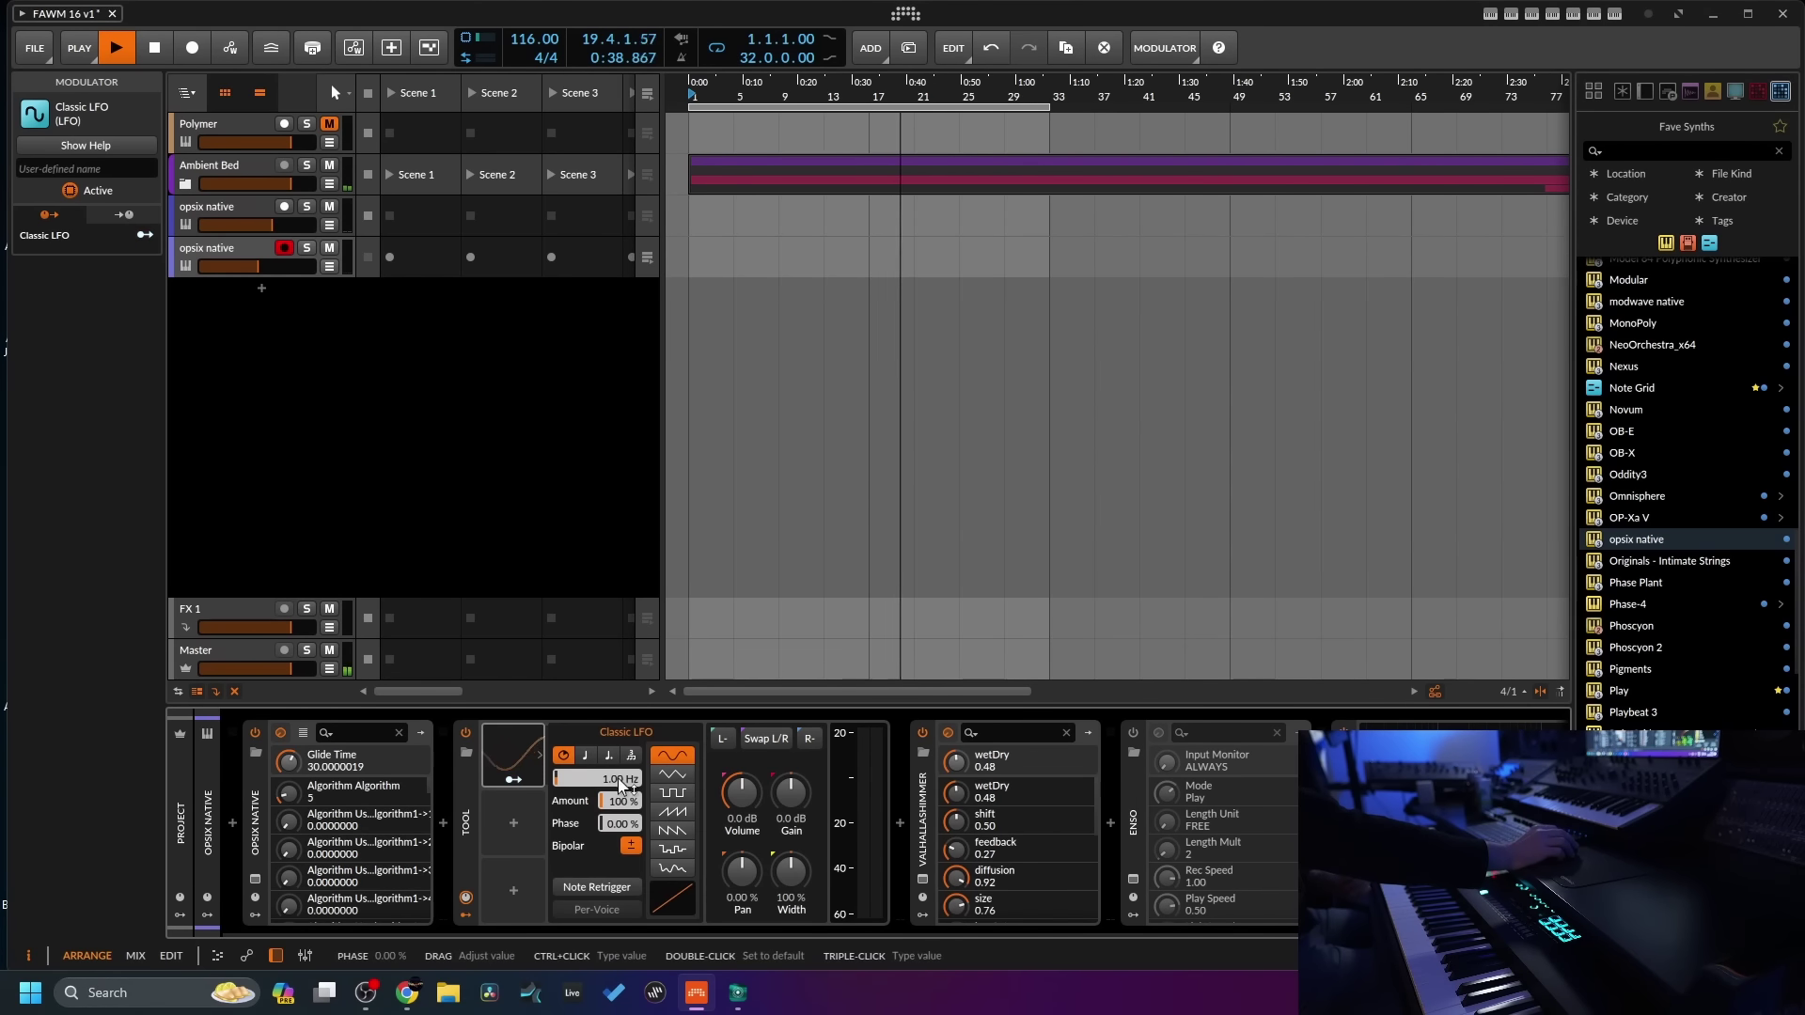
drag(597, 779, 597, 757)
- Map the Classic LFO to the Tool's Pan with a modulation amount of 0.500 and save the project
click(512, 780)
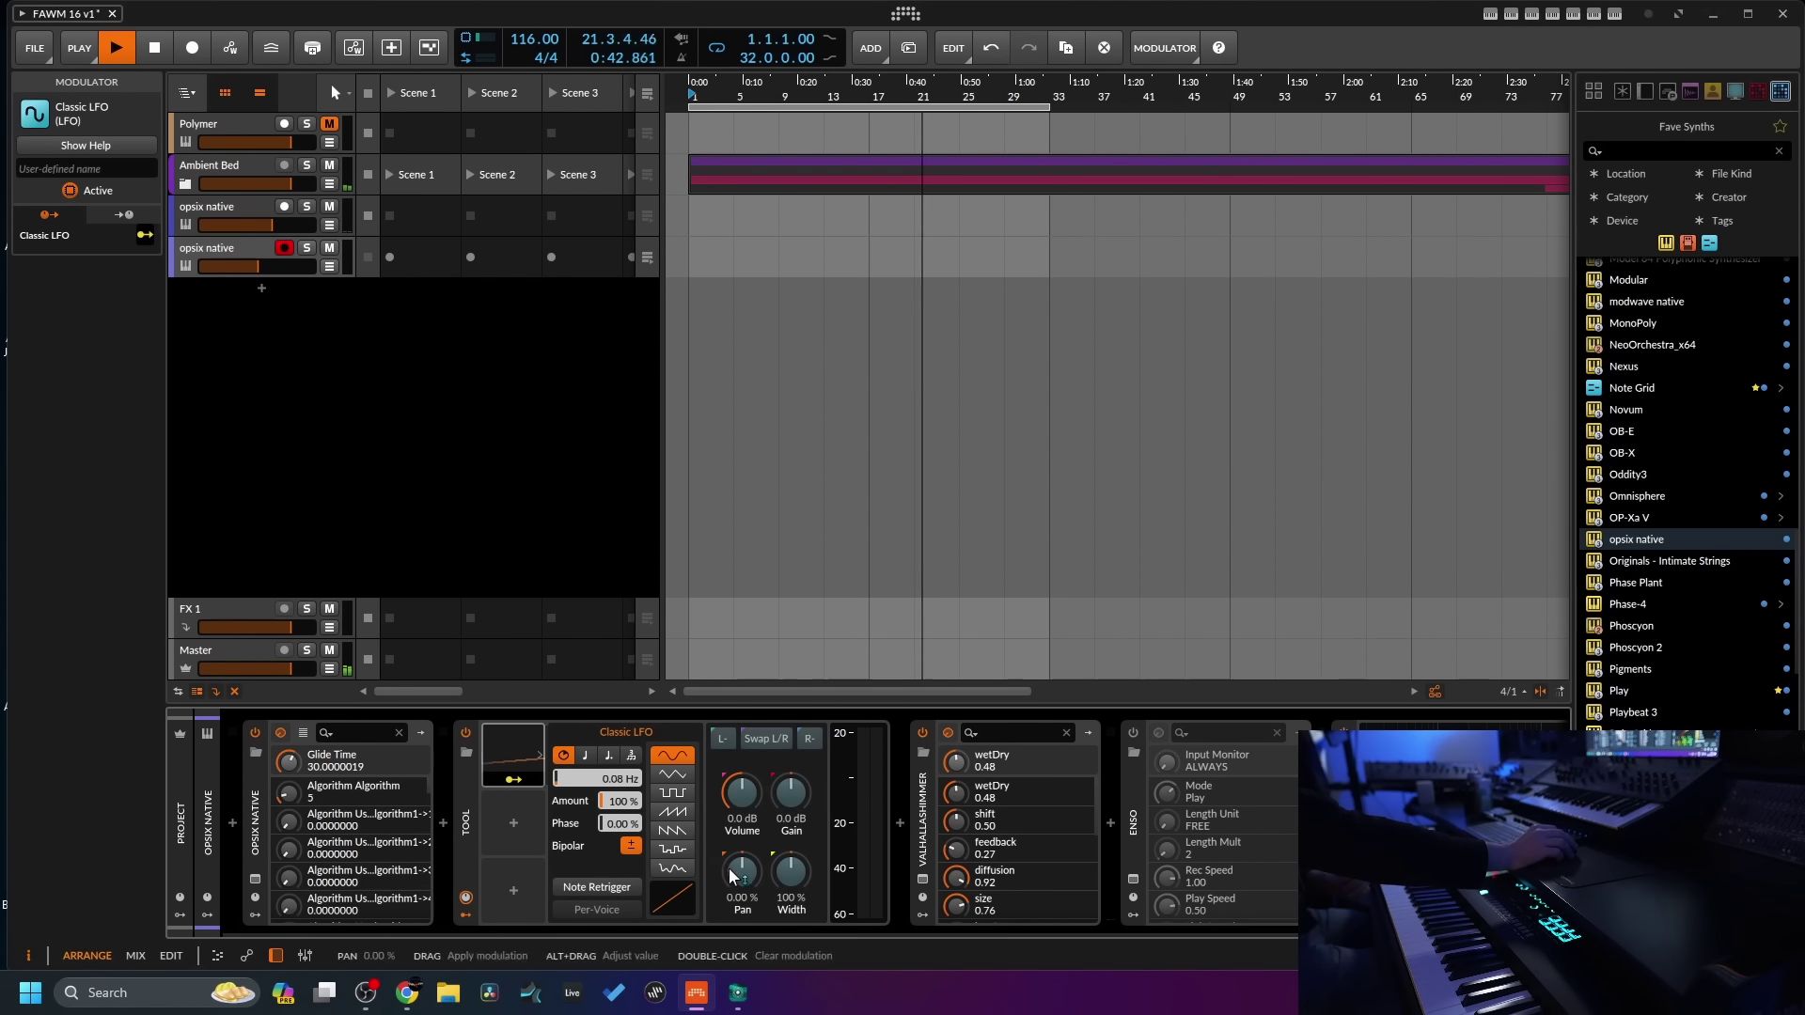
drag(742, 872, 741, 846)
key(Escape)
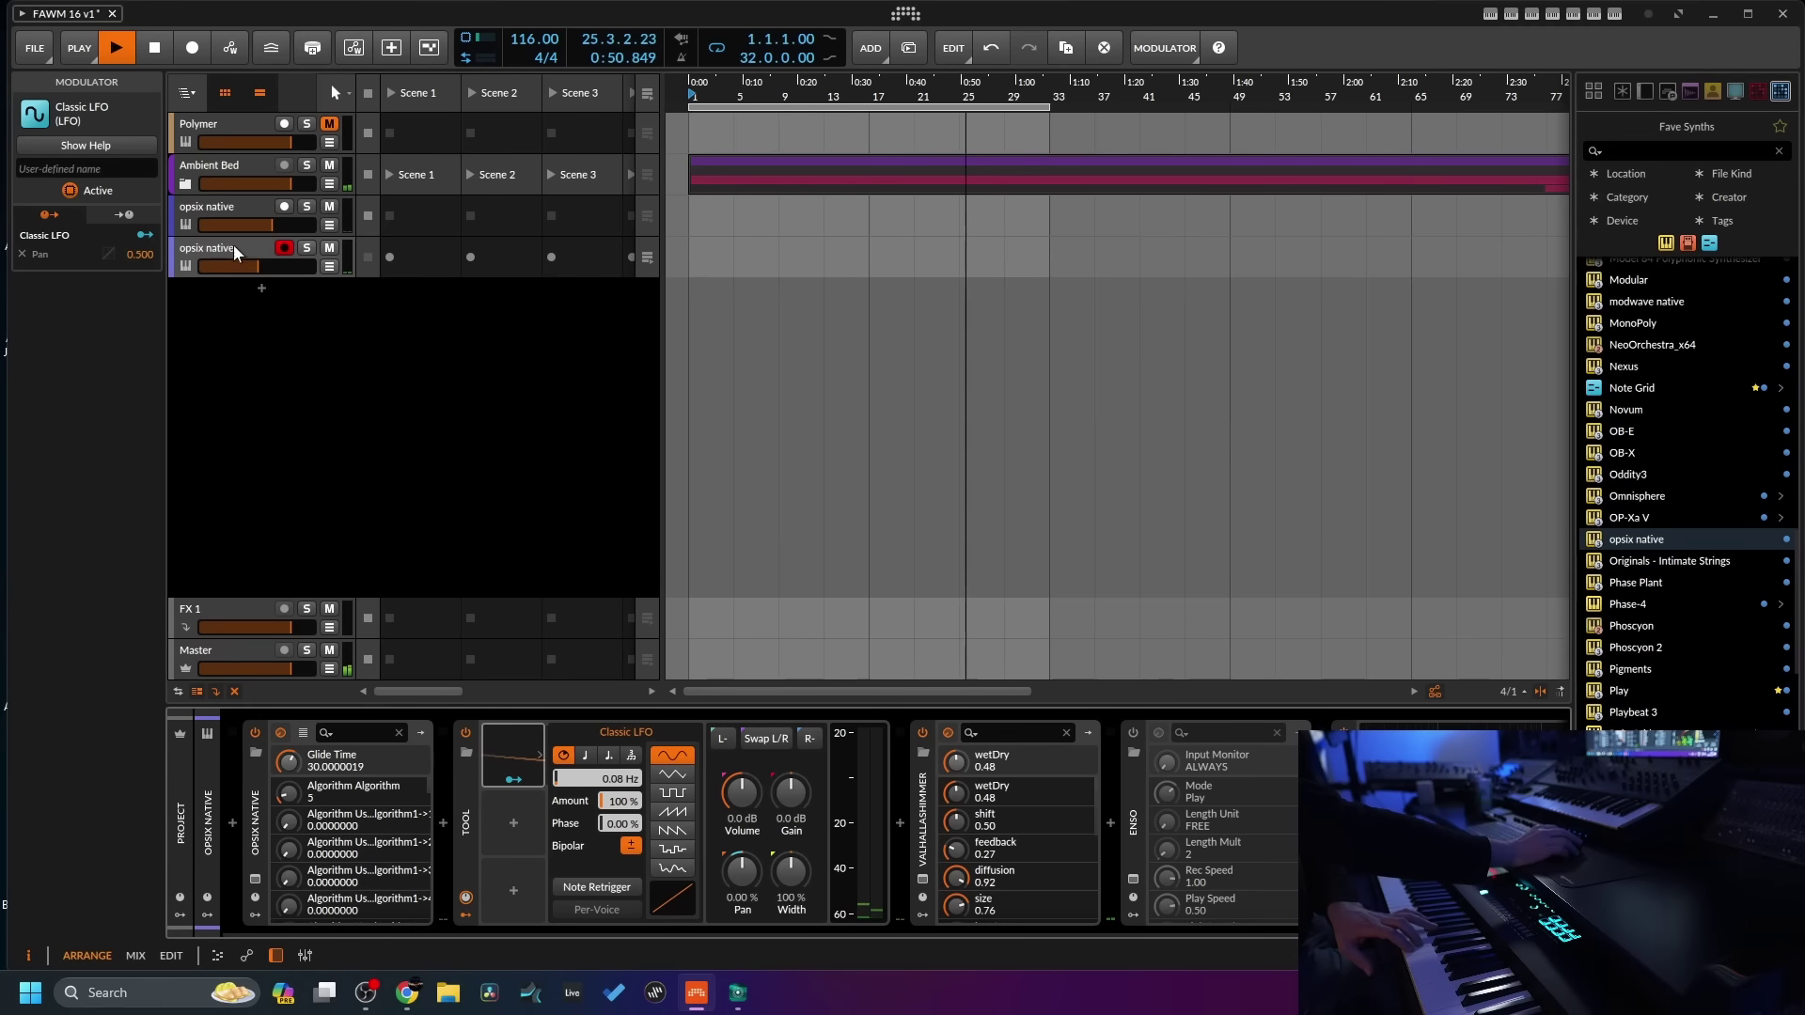
click(38, 51)
click(58, 138)
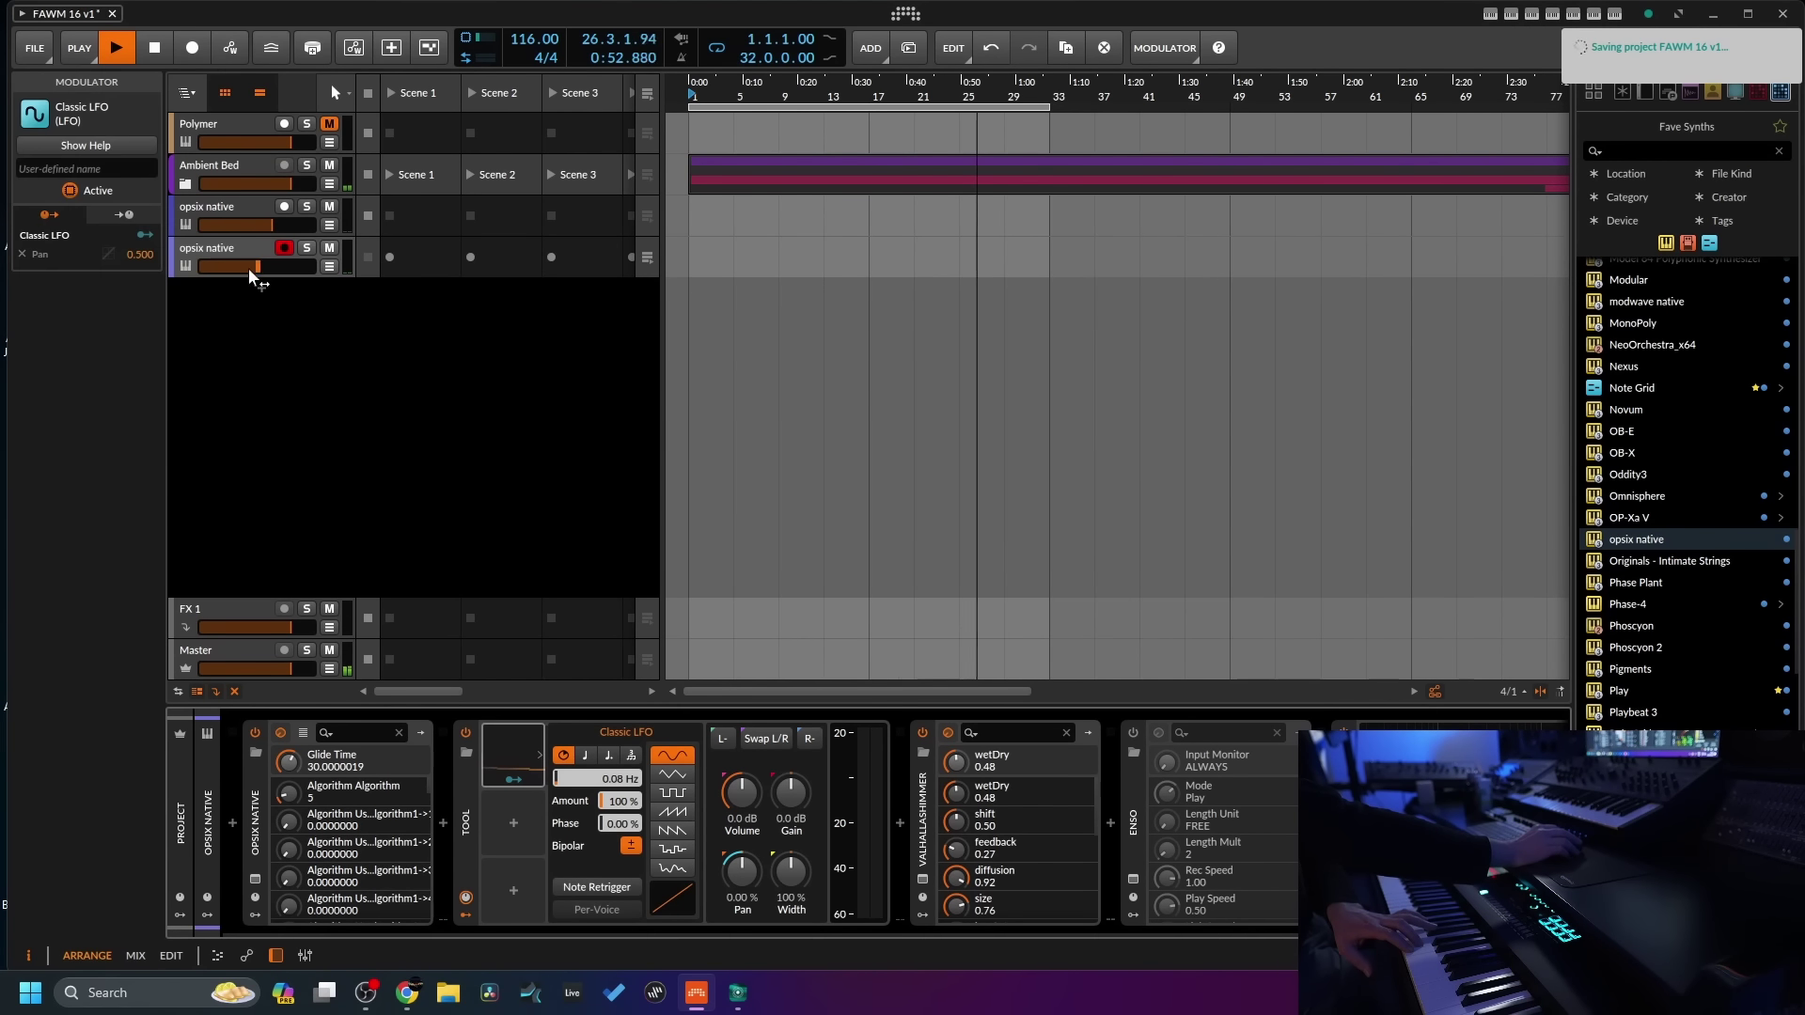
- Record a launcher clip in Scene 1 of the second opsix native track, extending the arranger loop region to 64 bars while it records
click(235, 250)
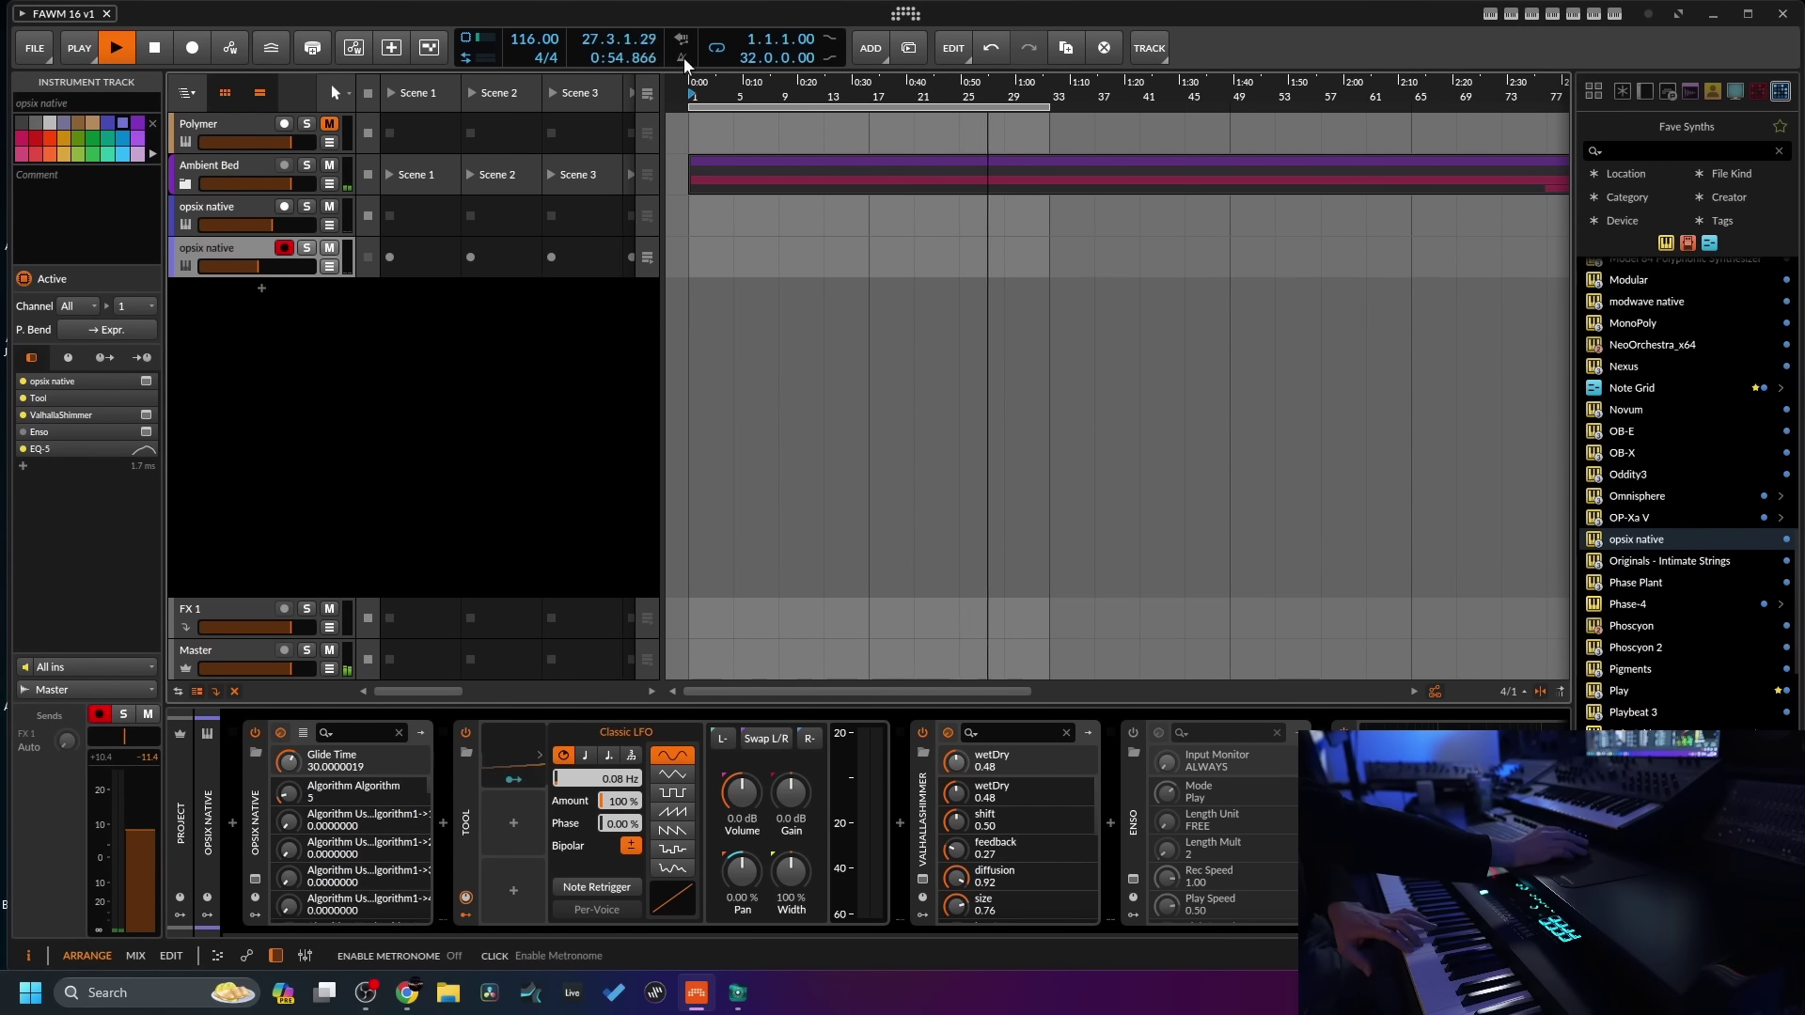
click(388, 259)
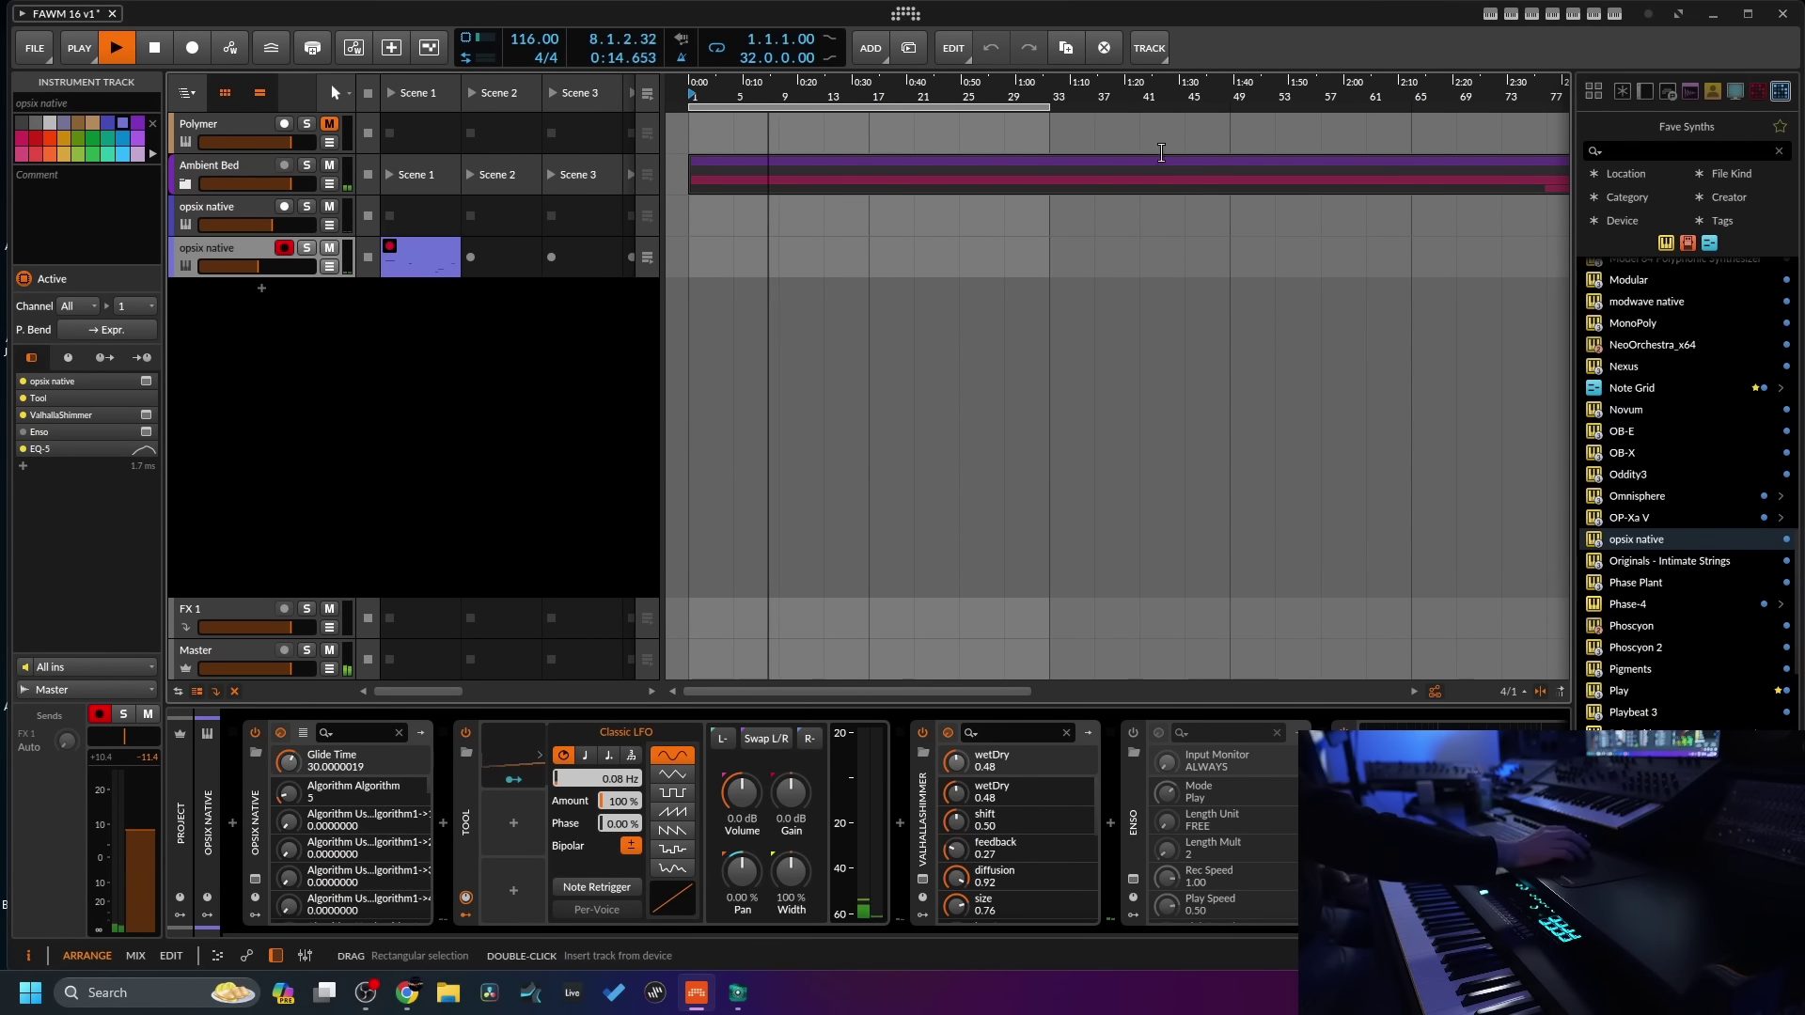
drag(1049, 107, 1396, 133)
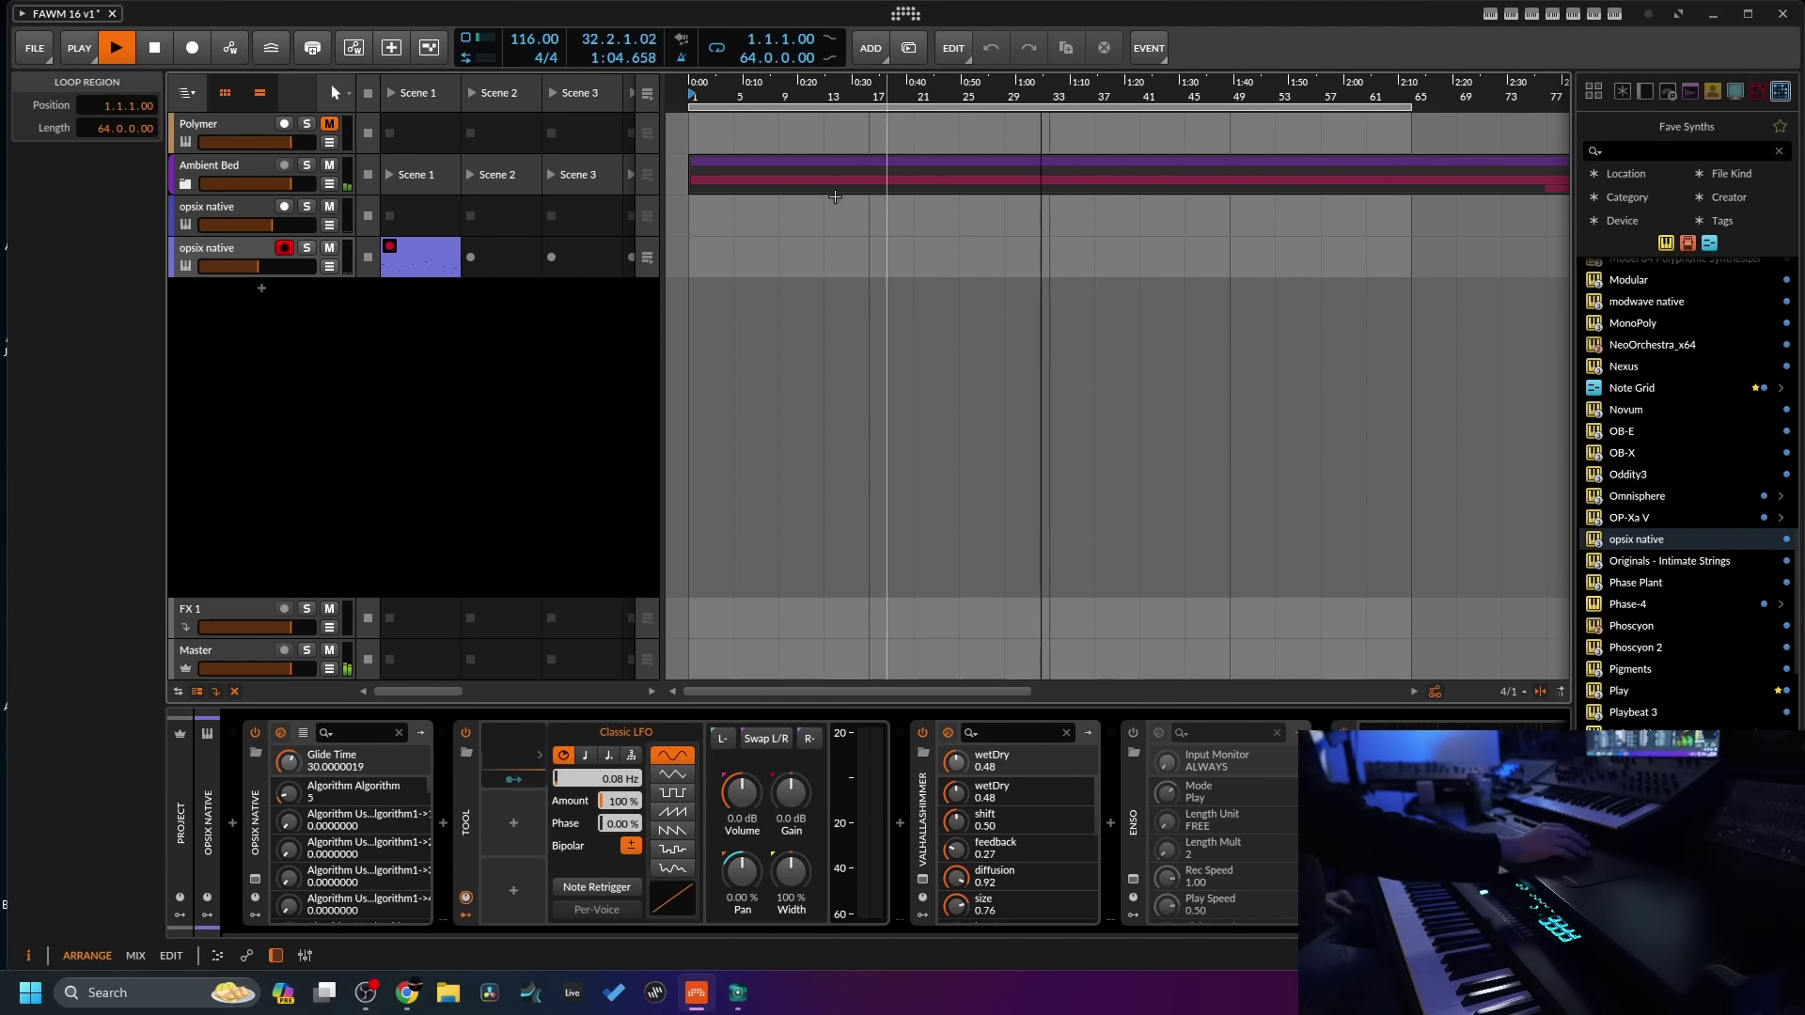
click(390, 248)
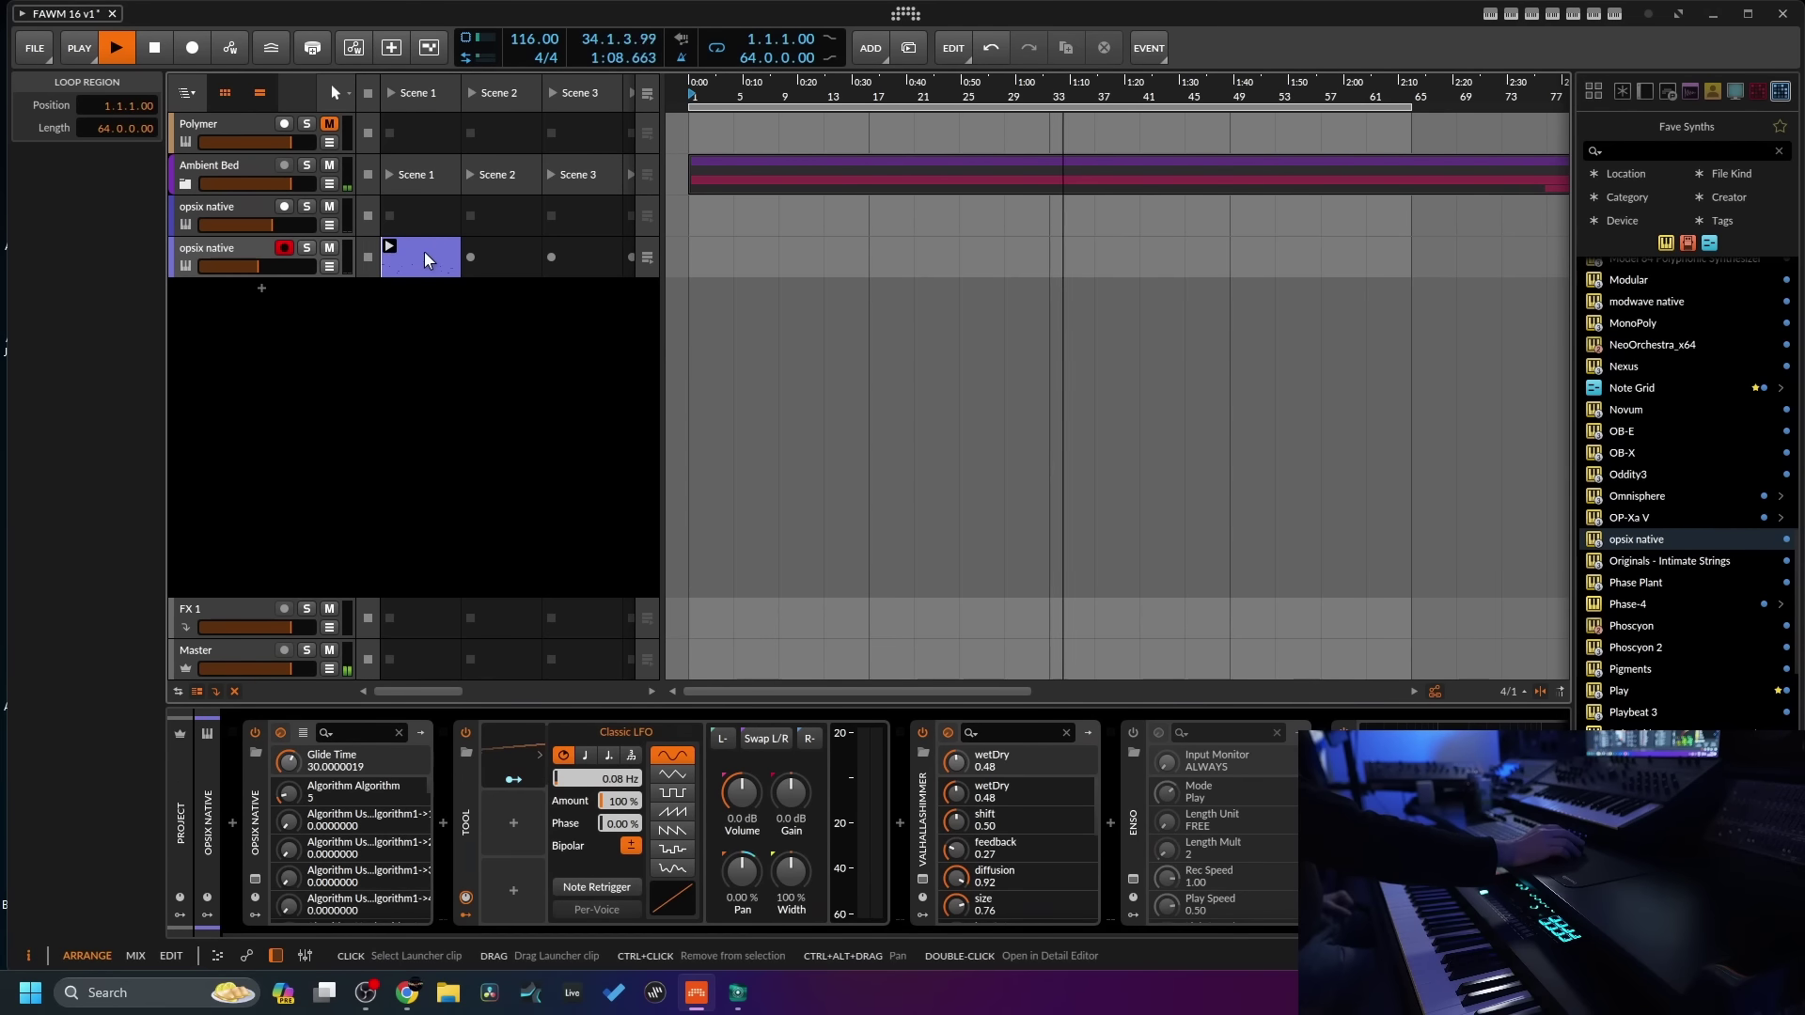
- Set the chance of all notes in the recorded Scene 1 clip to 35 % and return to the device chain
double_click(425, 251)
drag(1113, 648, 1113, 272)
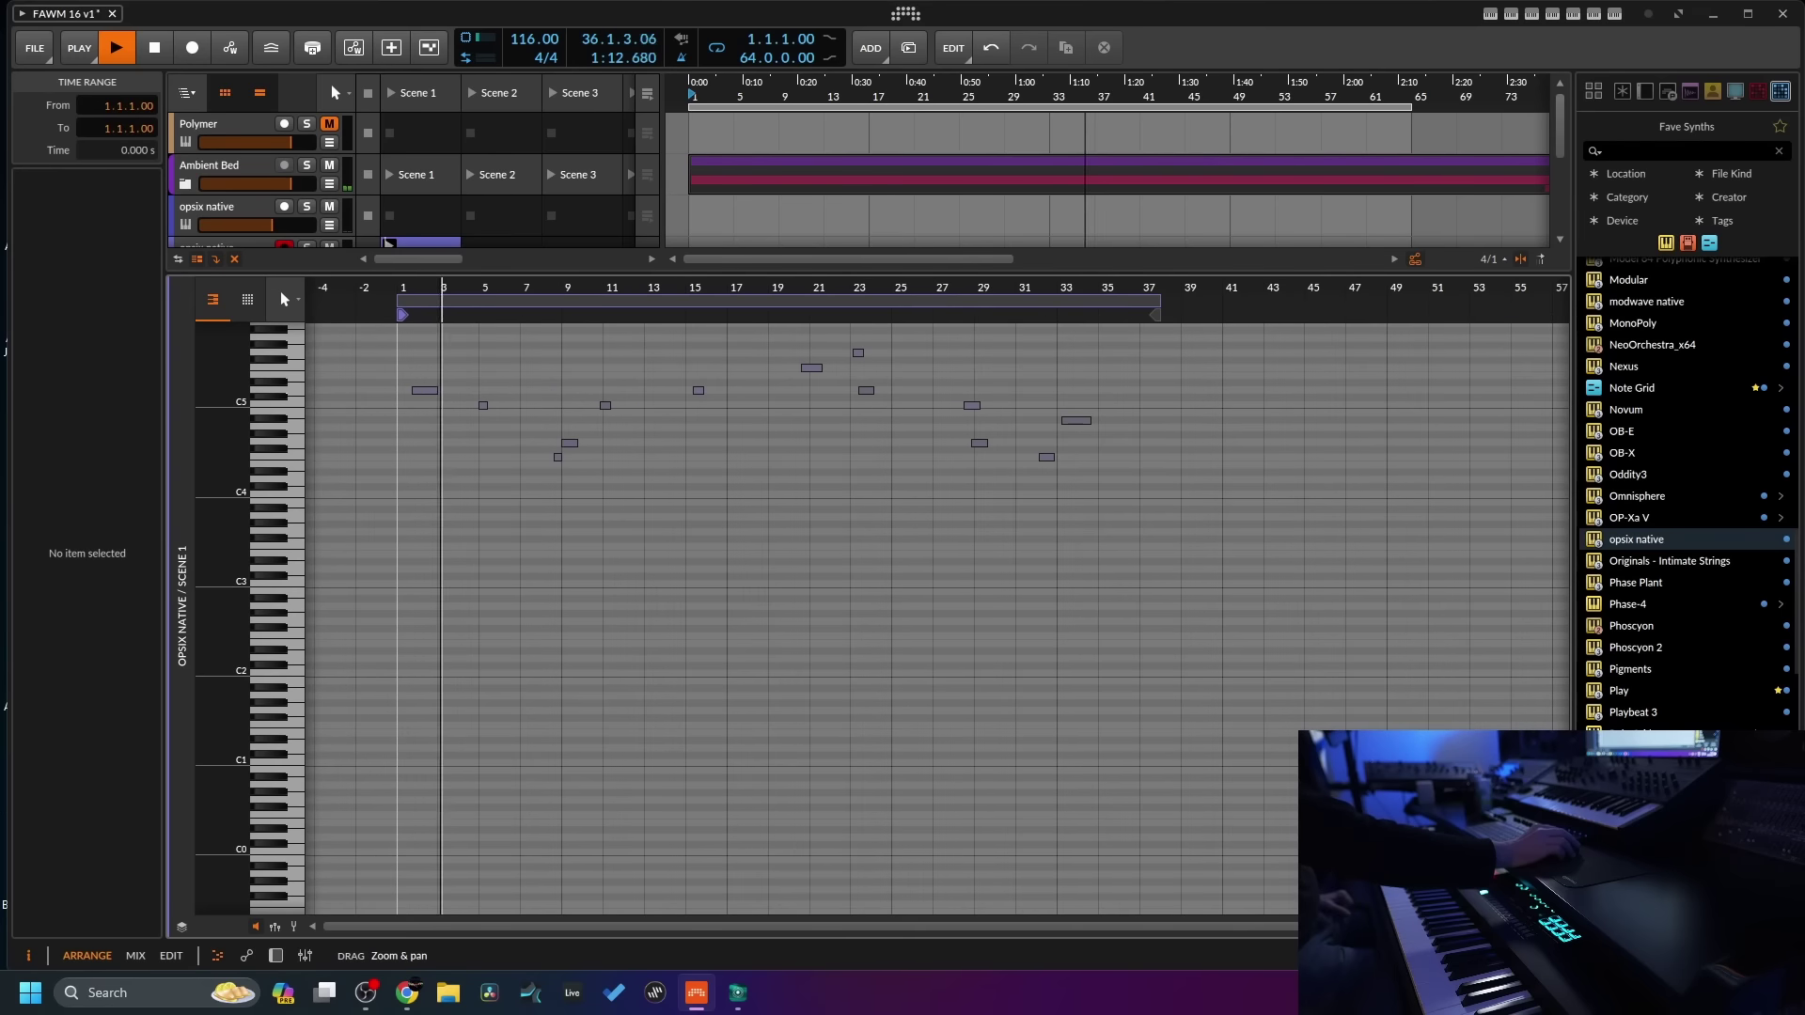
drag(381, 329, 879, 579)
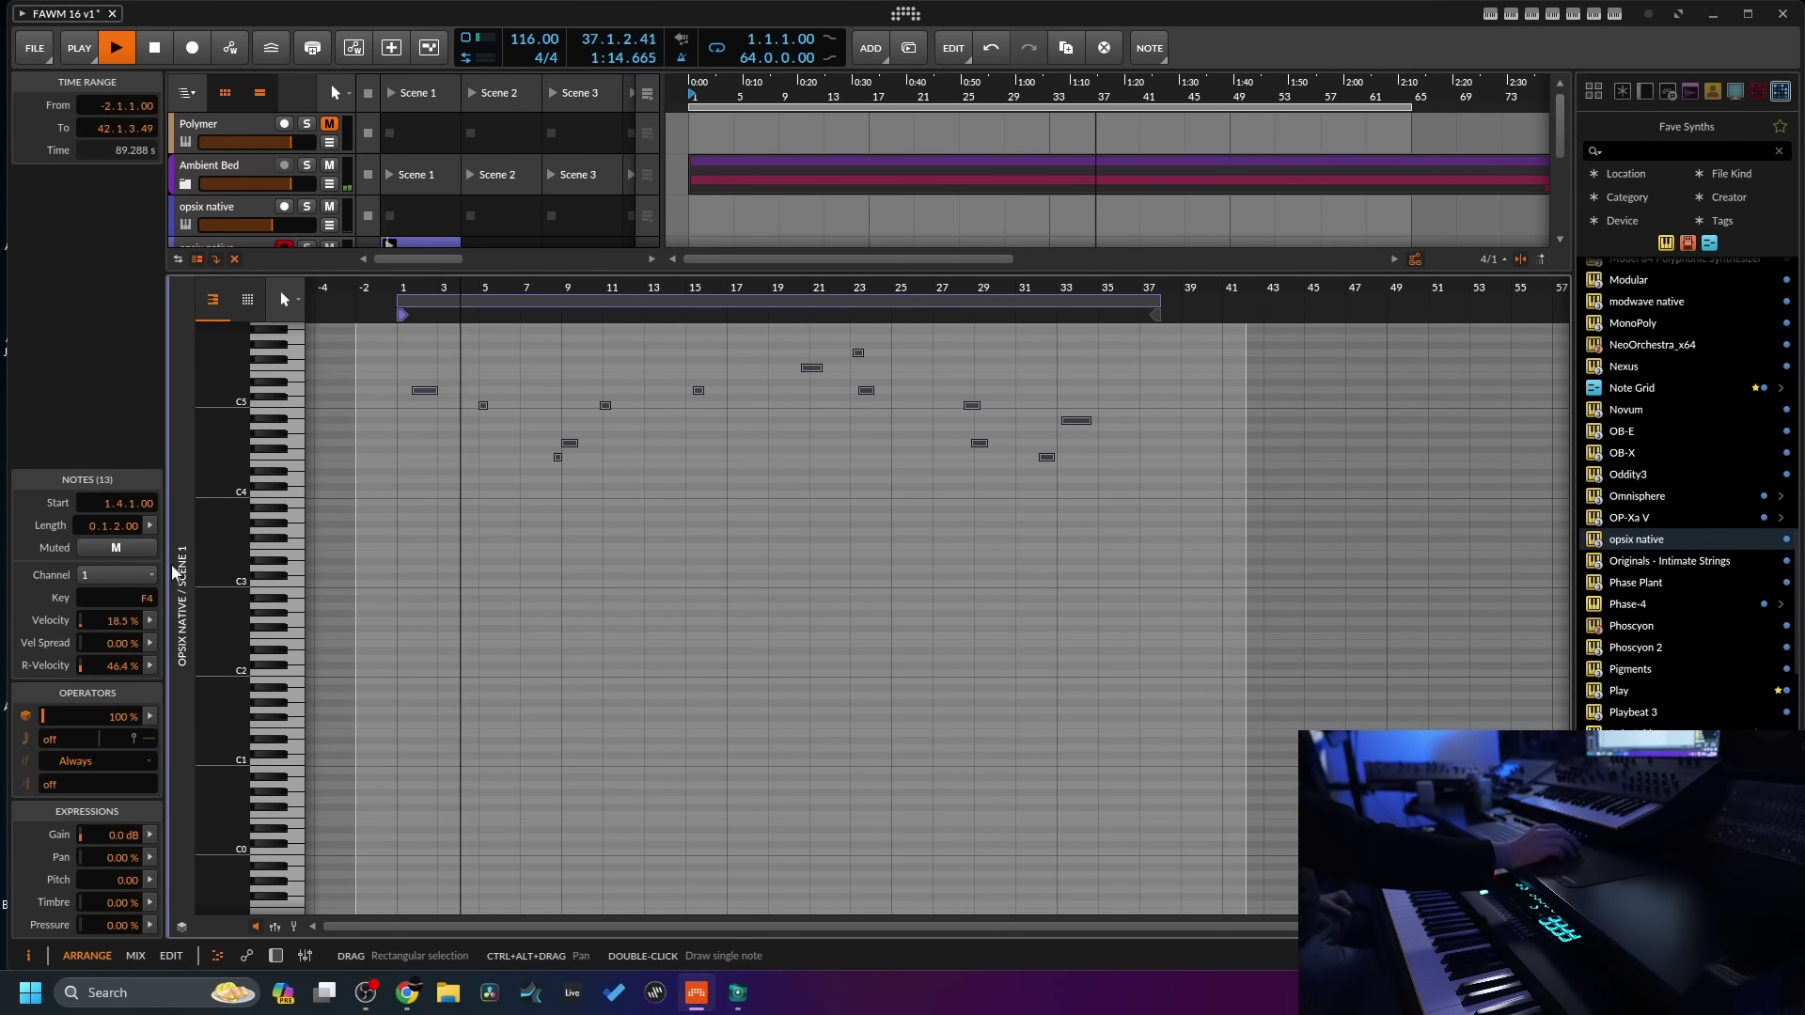
drag(108, 716, 109, 780)
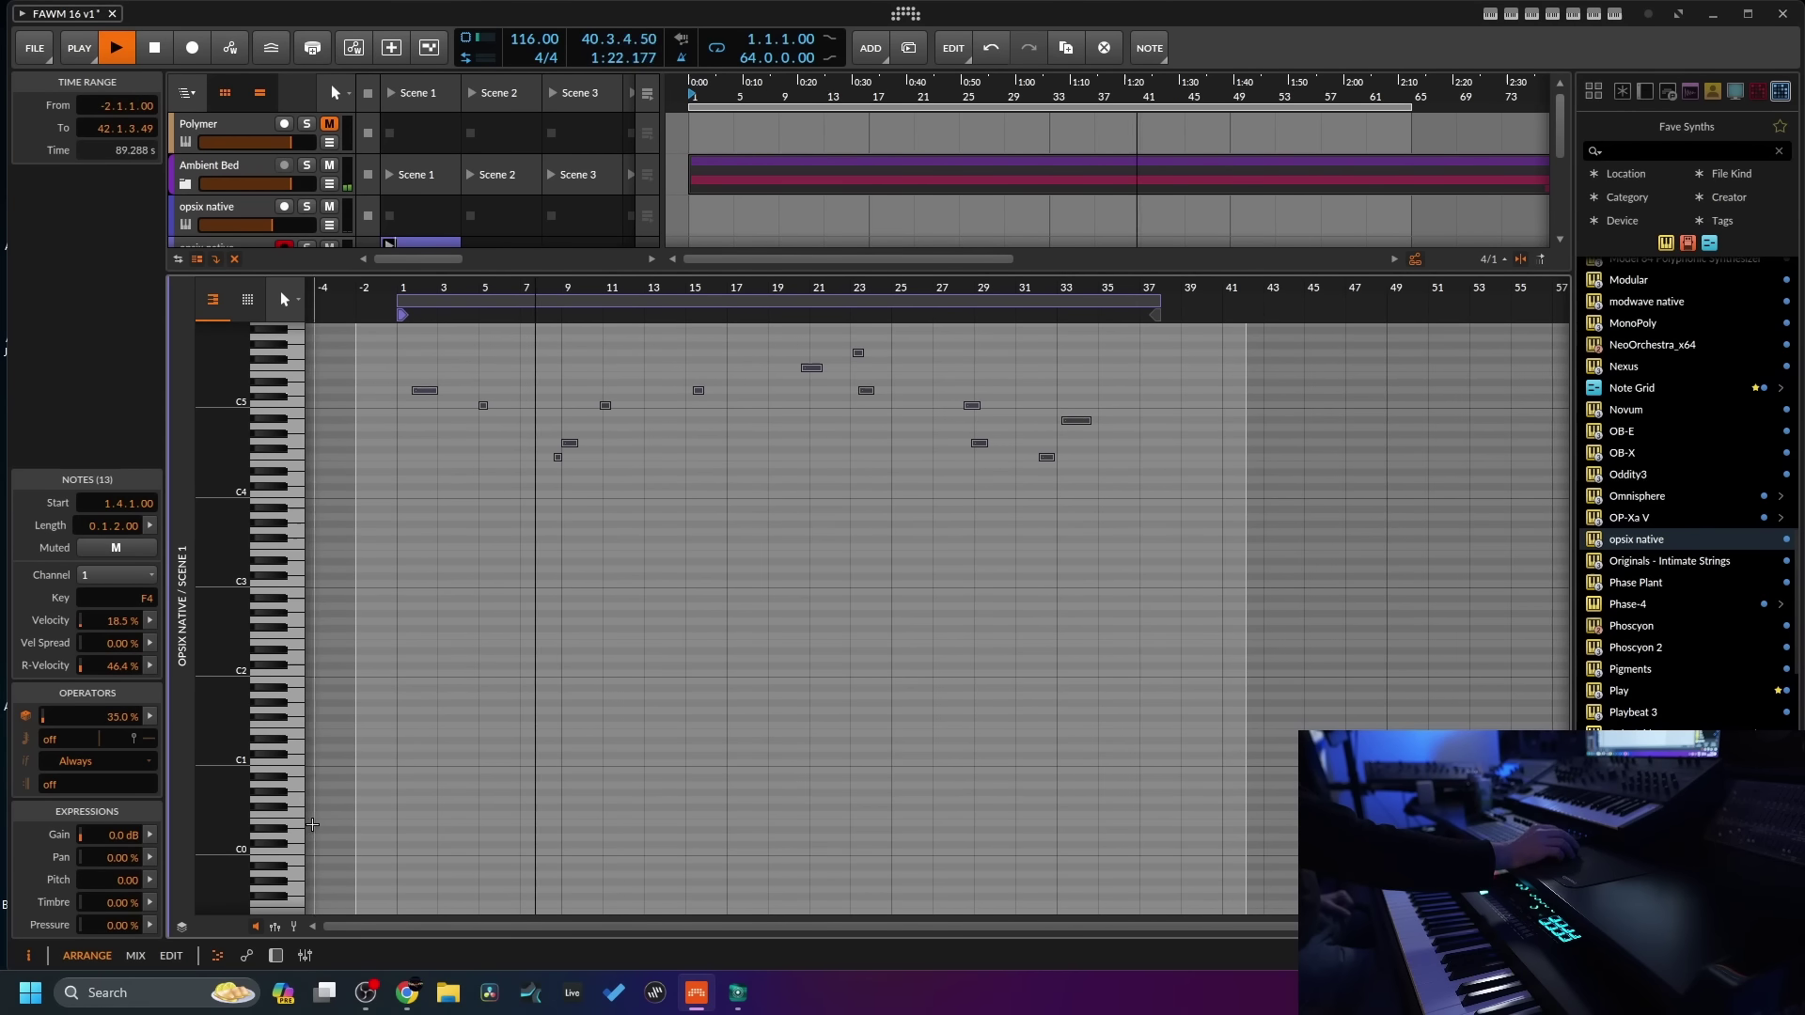
click(276, 956)
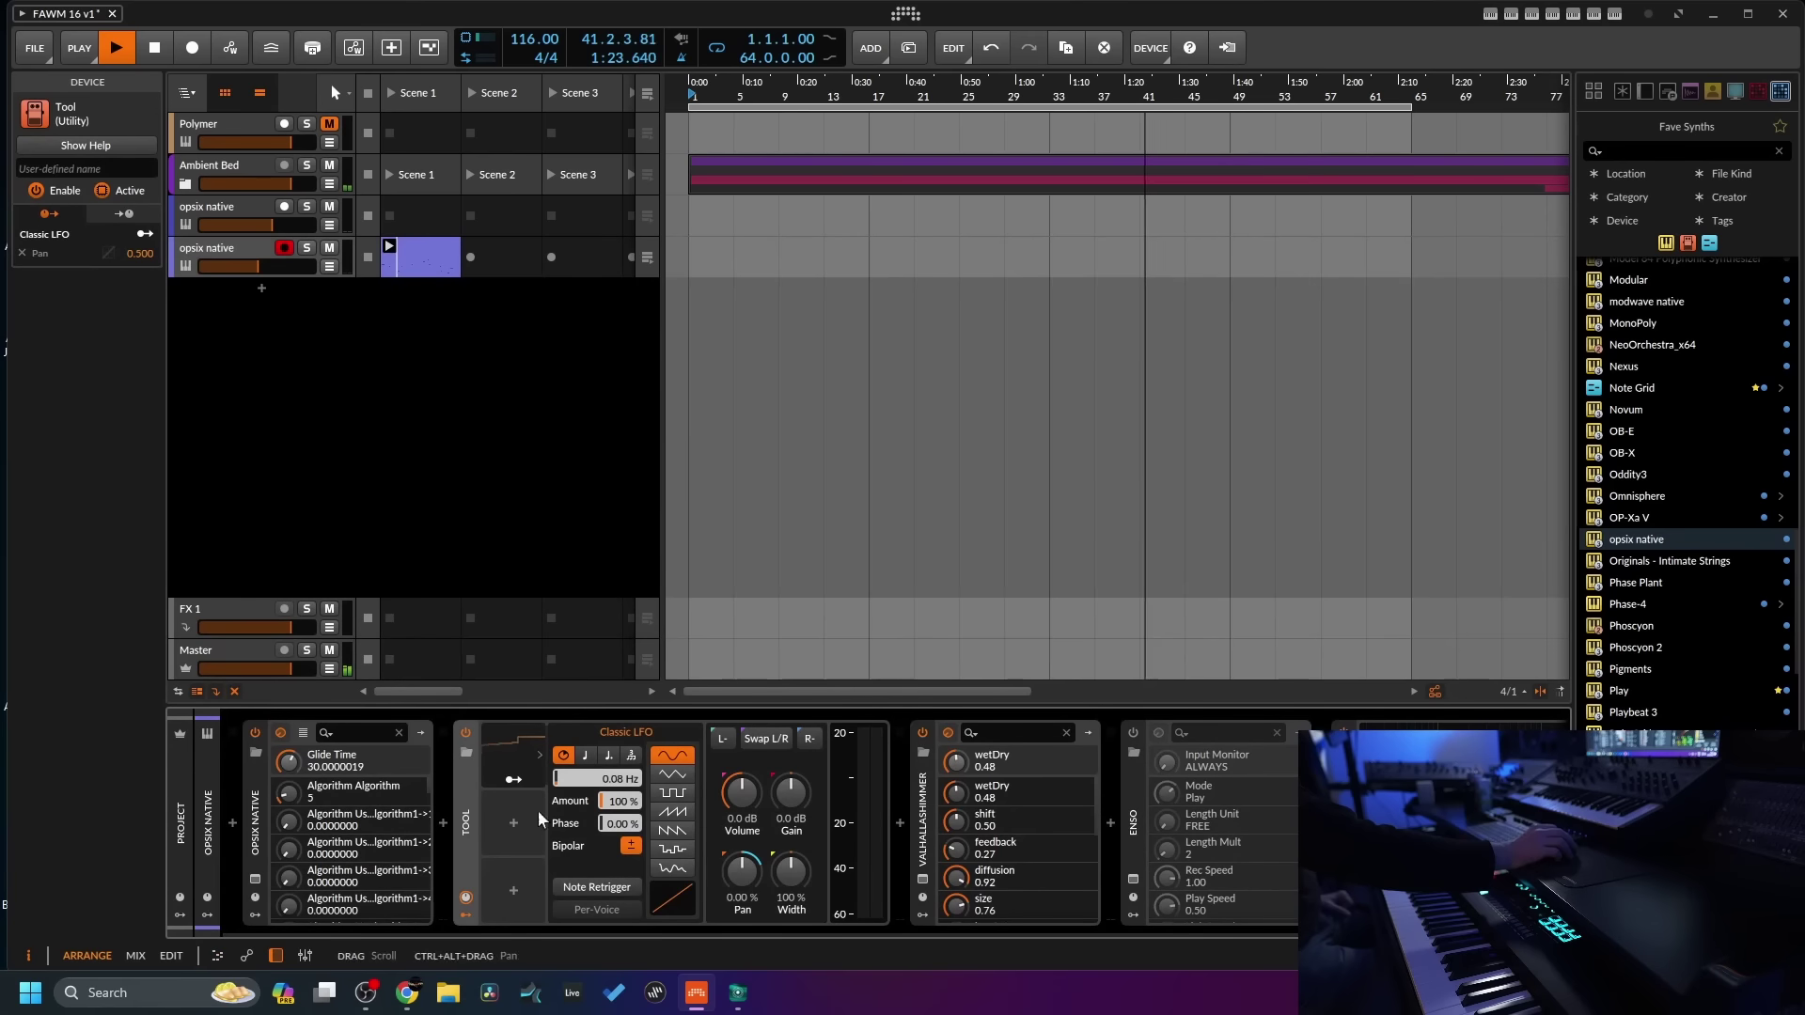
- Insert ValhallaDelay between Tool and ValhallaShimmer on the second opsix native track
click(240, 256)
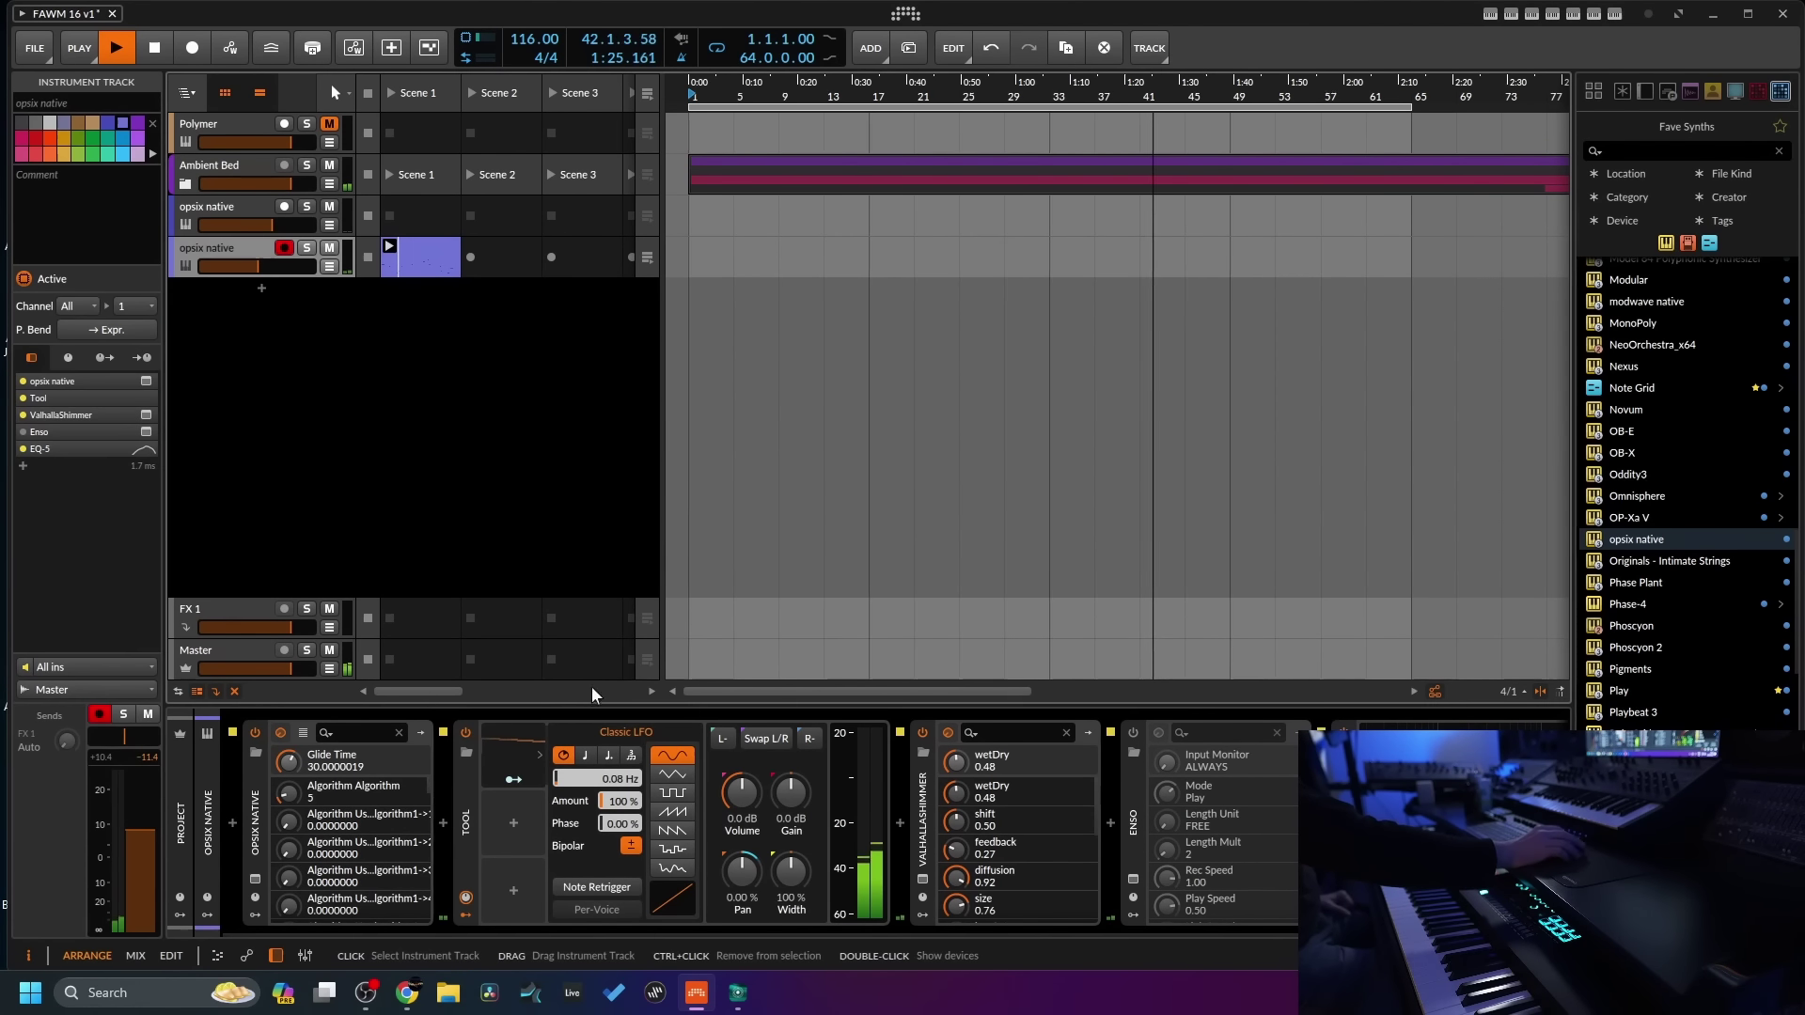
click(900, 823)
drag(1550, 273, 1550, 634)
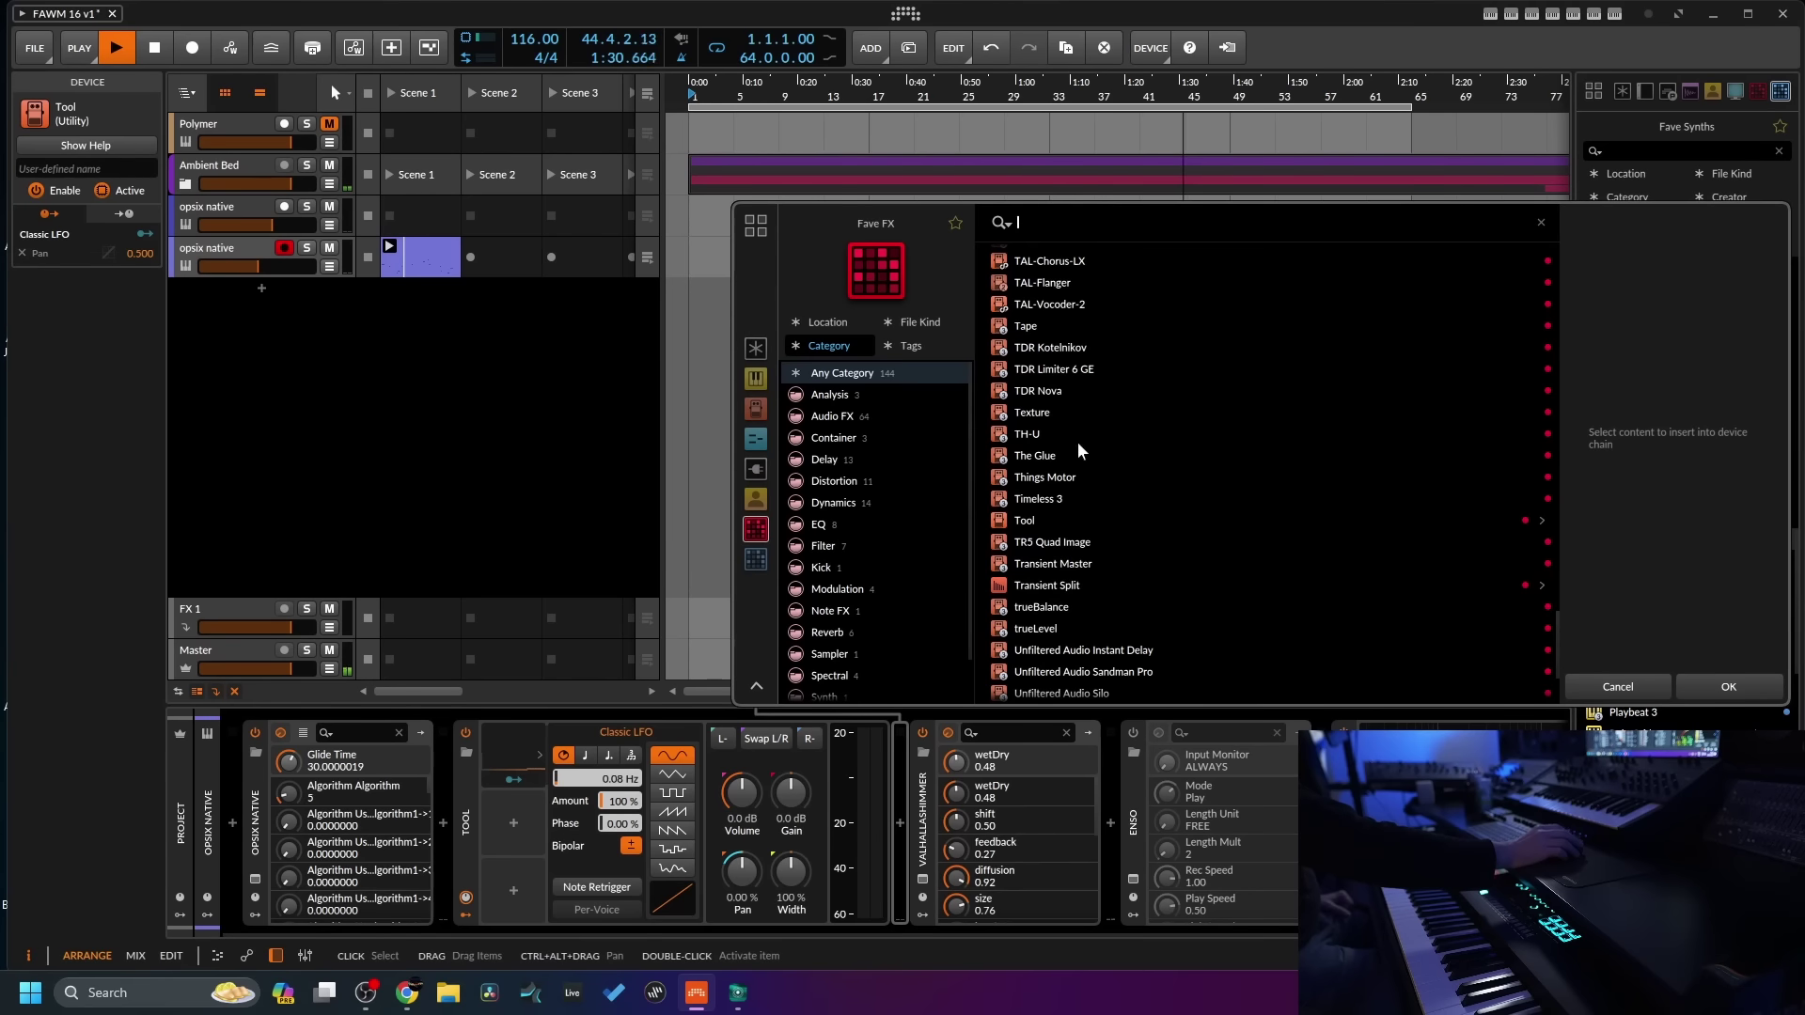
scroll(1076, 442, down, 3)
click(1049, 543)
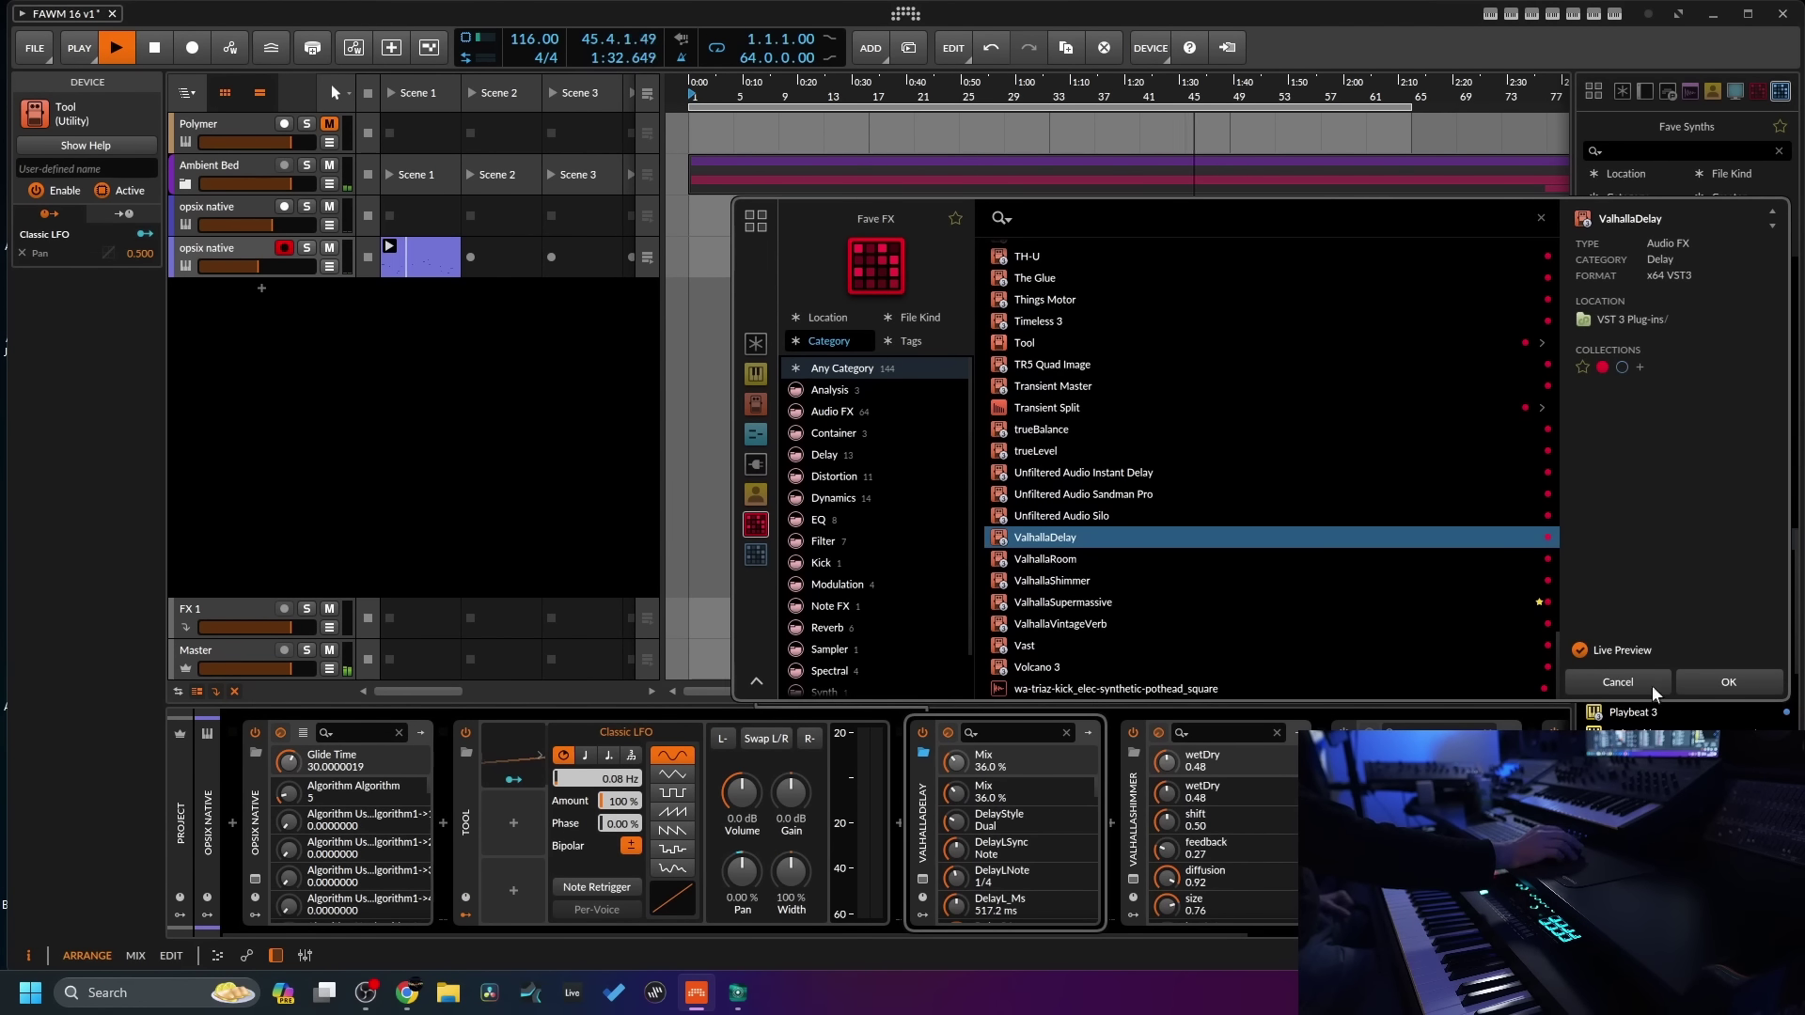
click(1718, 673)
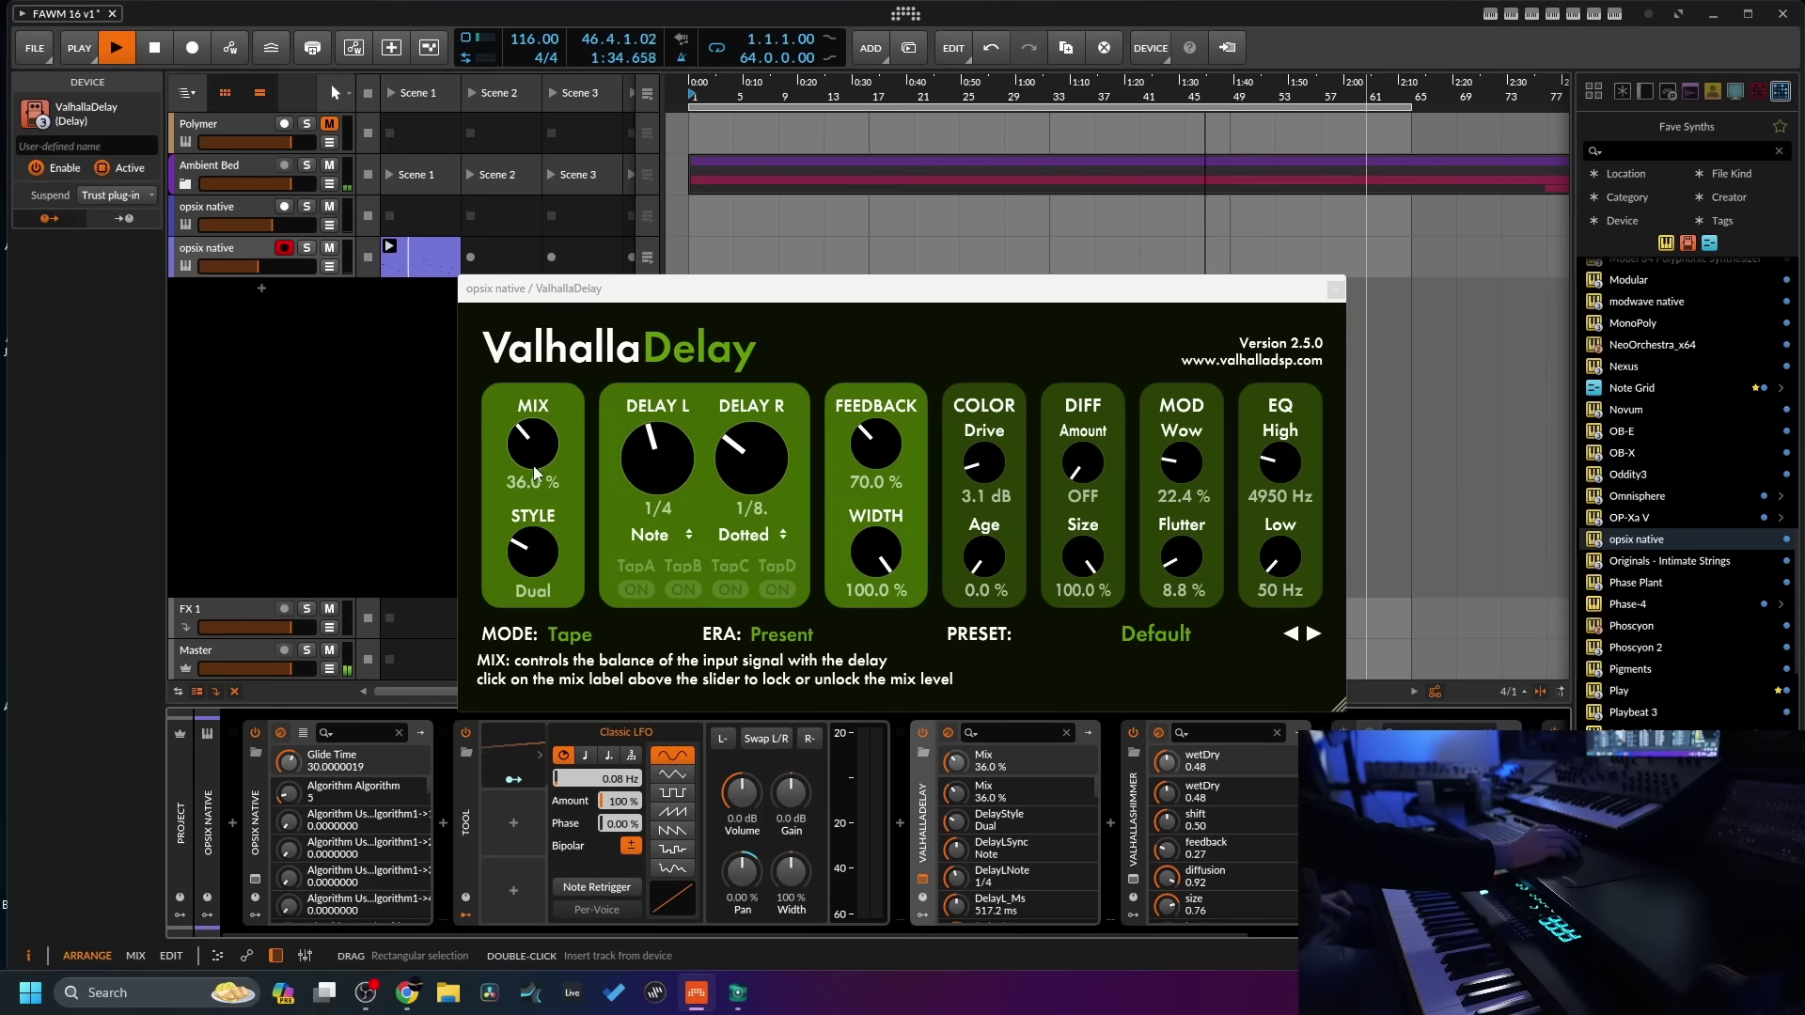
- Set ValhallaDelay's mix to 39.6 %, feedback 45.2 %, delays 1/2 and dotted 1/4, EQ 7410 Hz high and 880 Hz low, wow 18.4 %, flutter 6.4 %
scroll(539, 454, up, 2)
drag(850, 447, 905, 461)
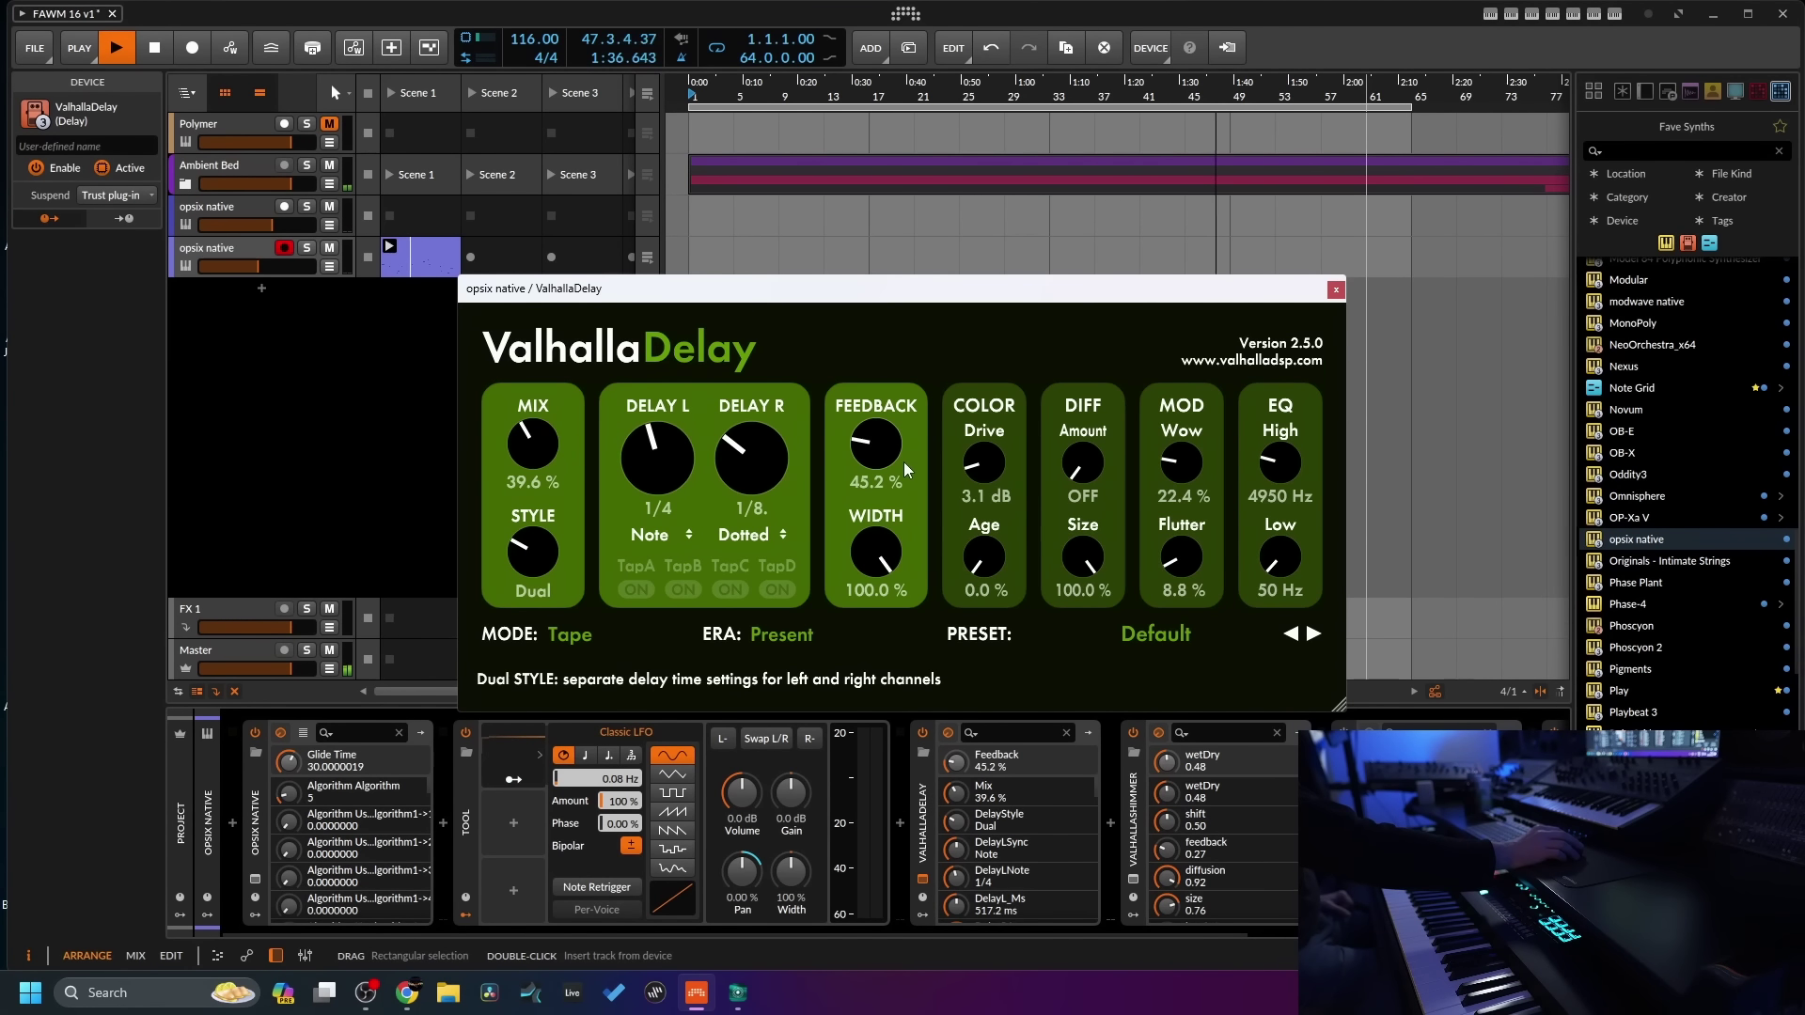
scroll(1300, 538, up, 6)
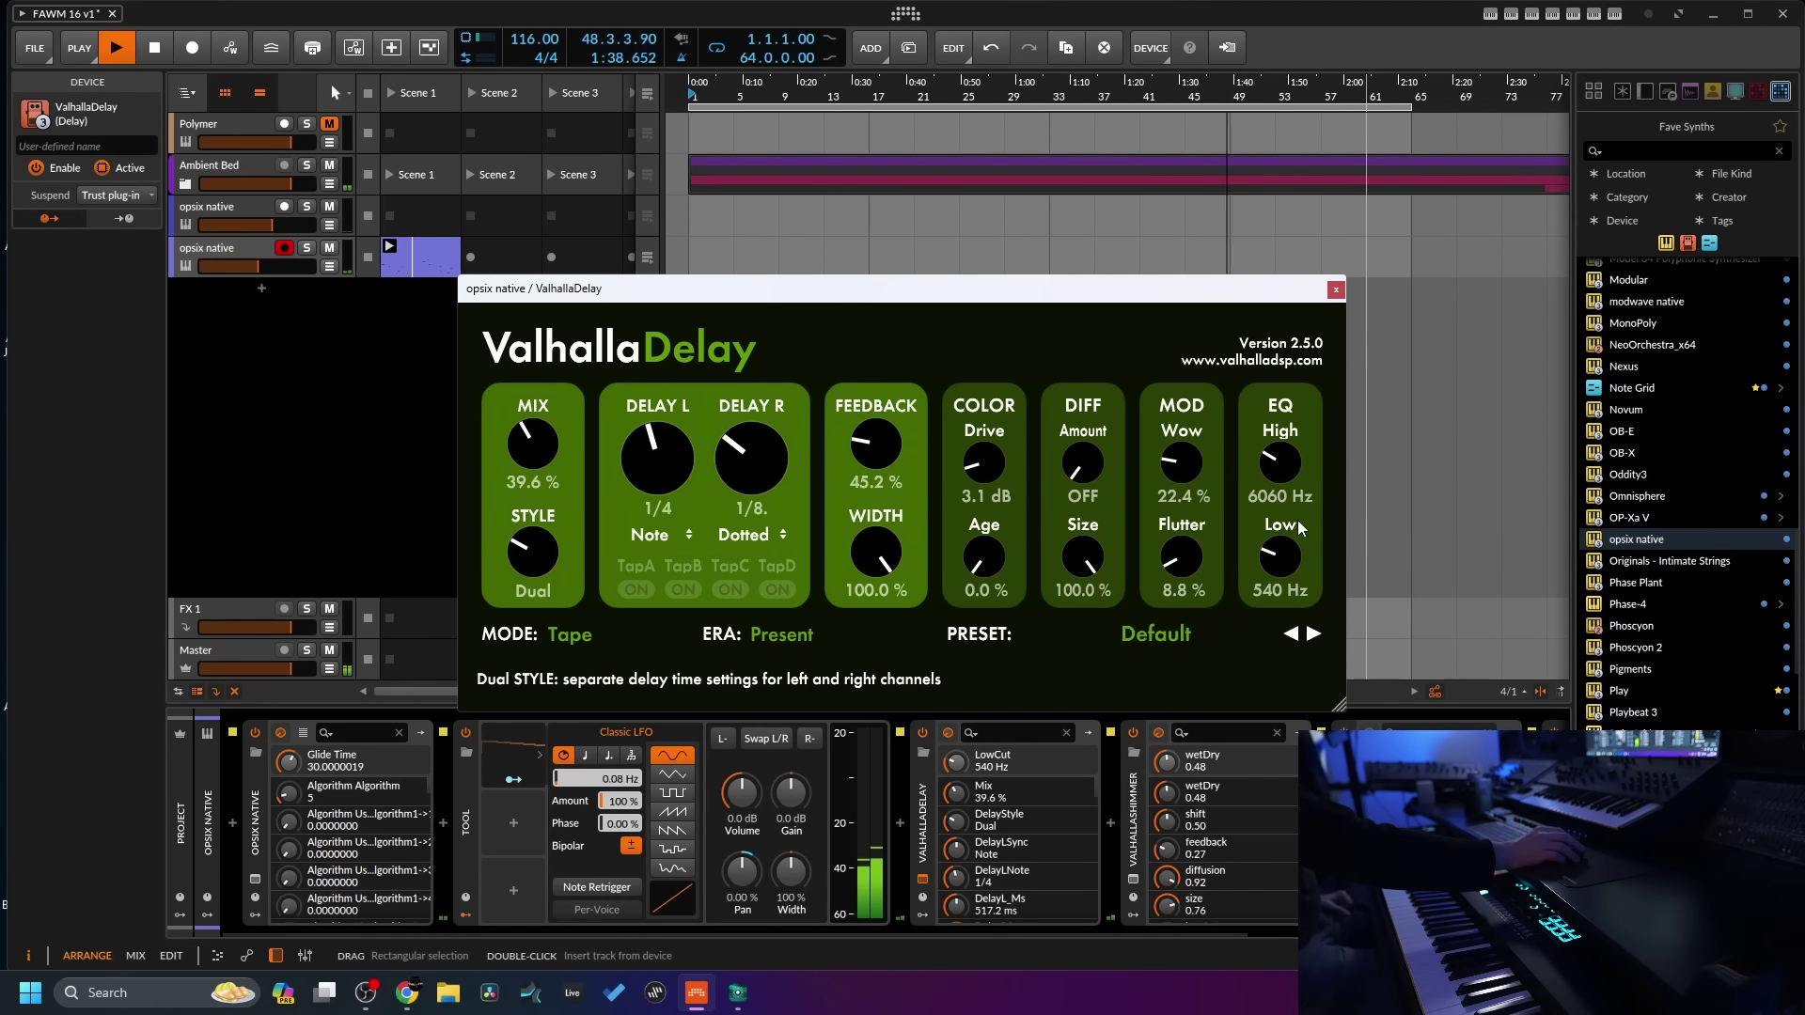
scroll(1299, 538, up, 1)
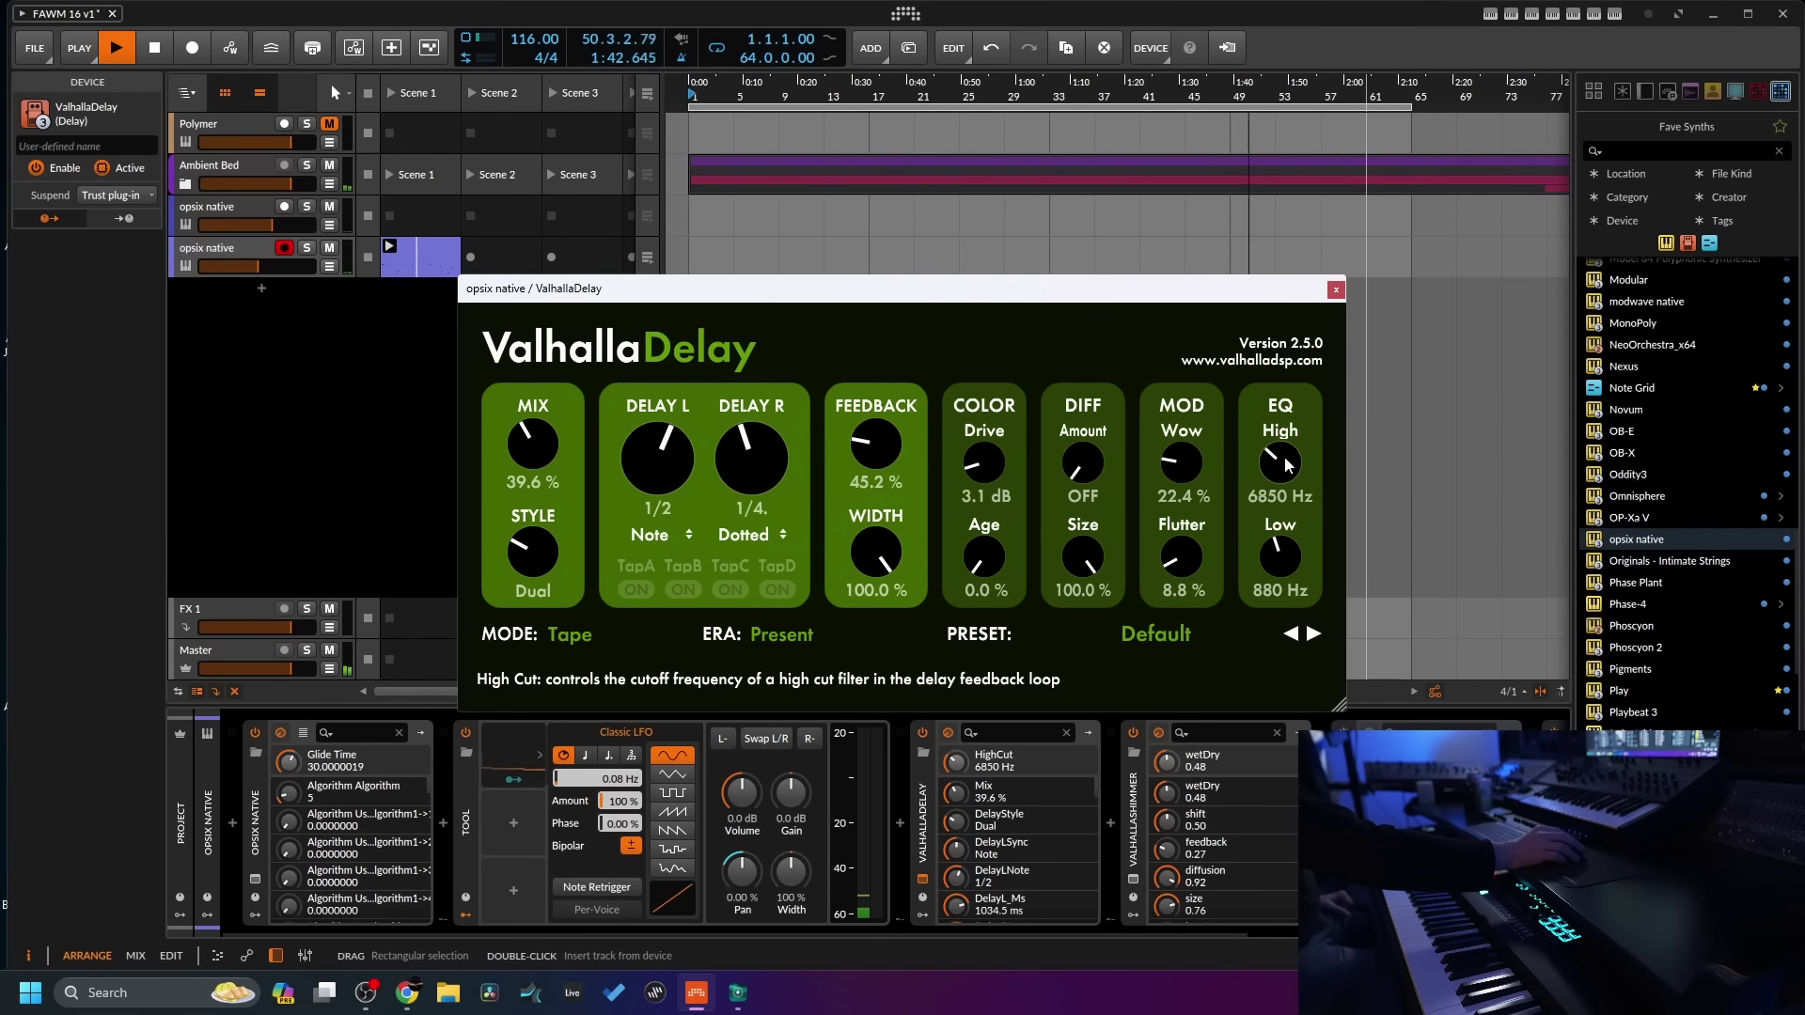
scroll(1180, 462, down, 4)
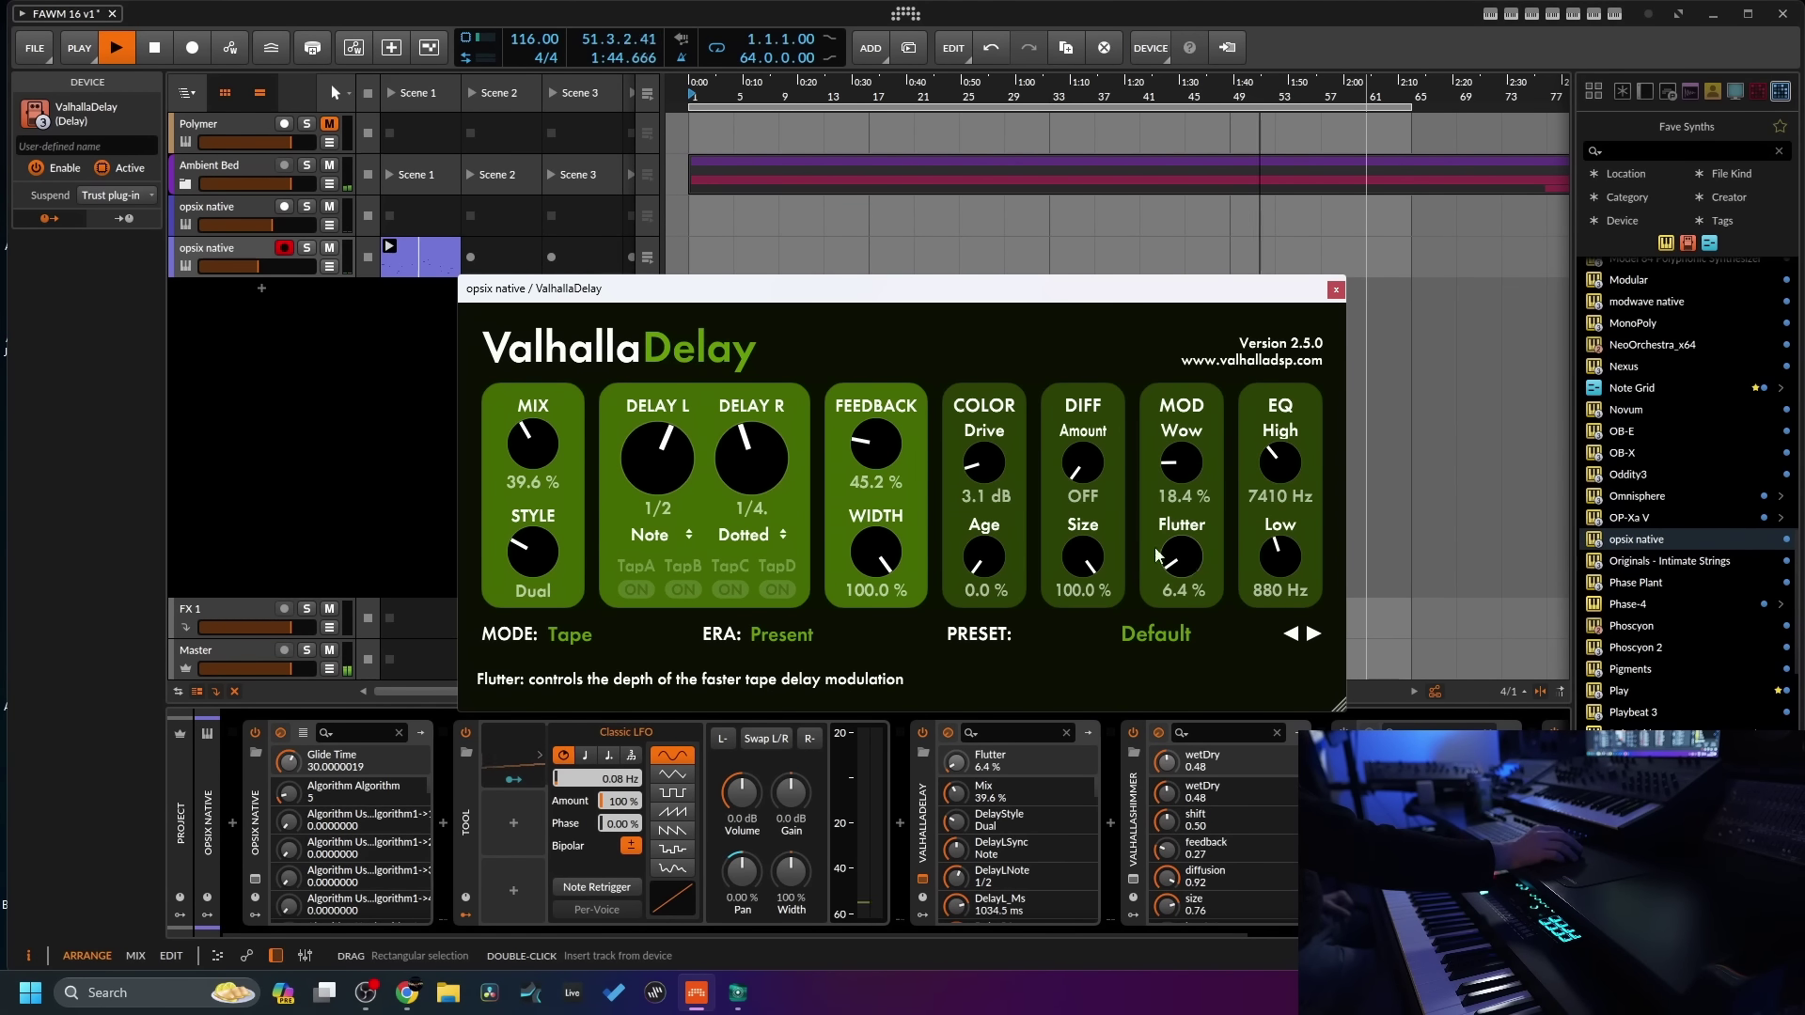
- Raise ValhallaDelay's drive to 5.7 dB, feedback to 58.8 % and mix to 45.2 %, and close its window
scroll(878, 461, up, 5)
scroll(994, 470, up, 3)
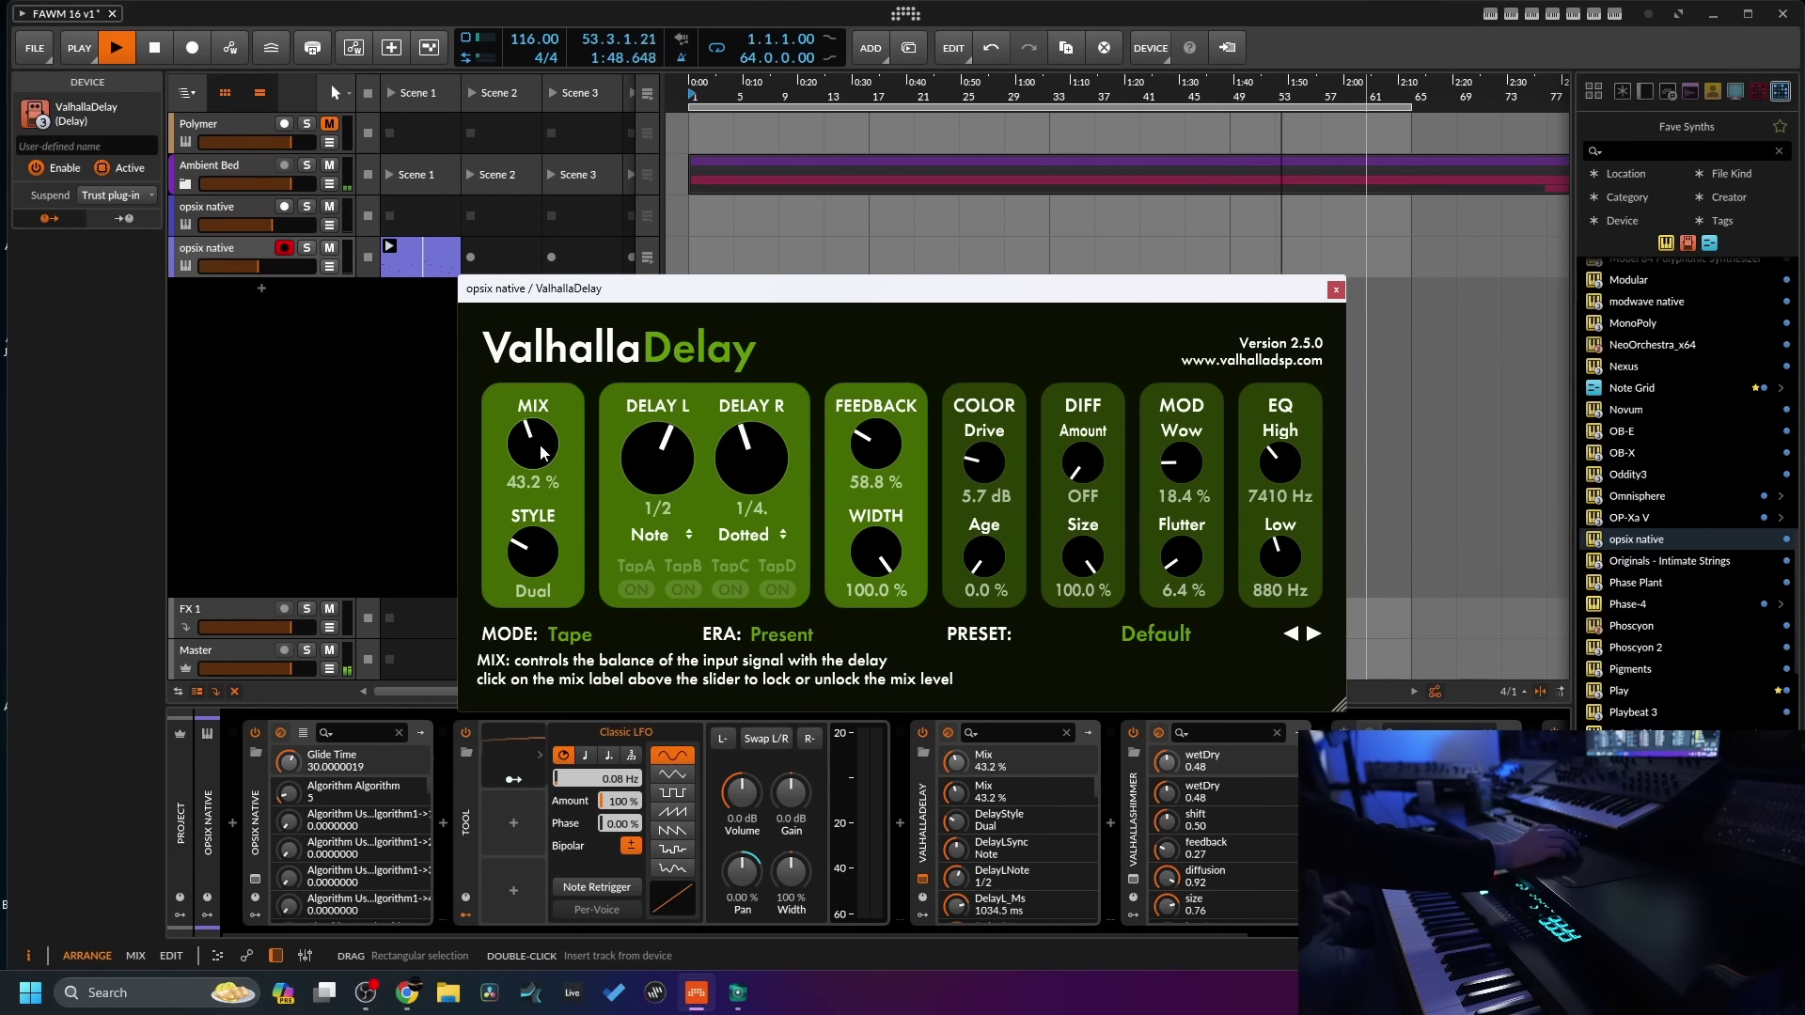
scroll(542, 454, up, 1)
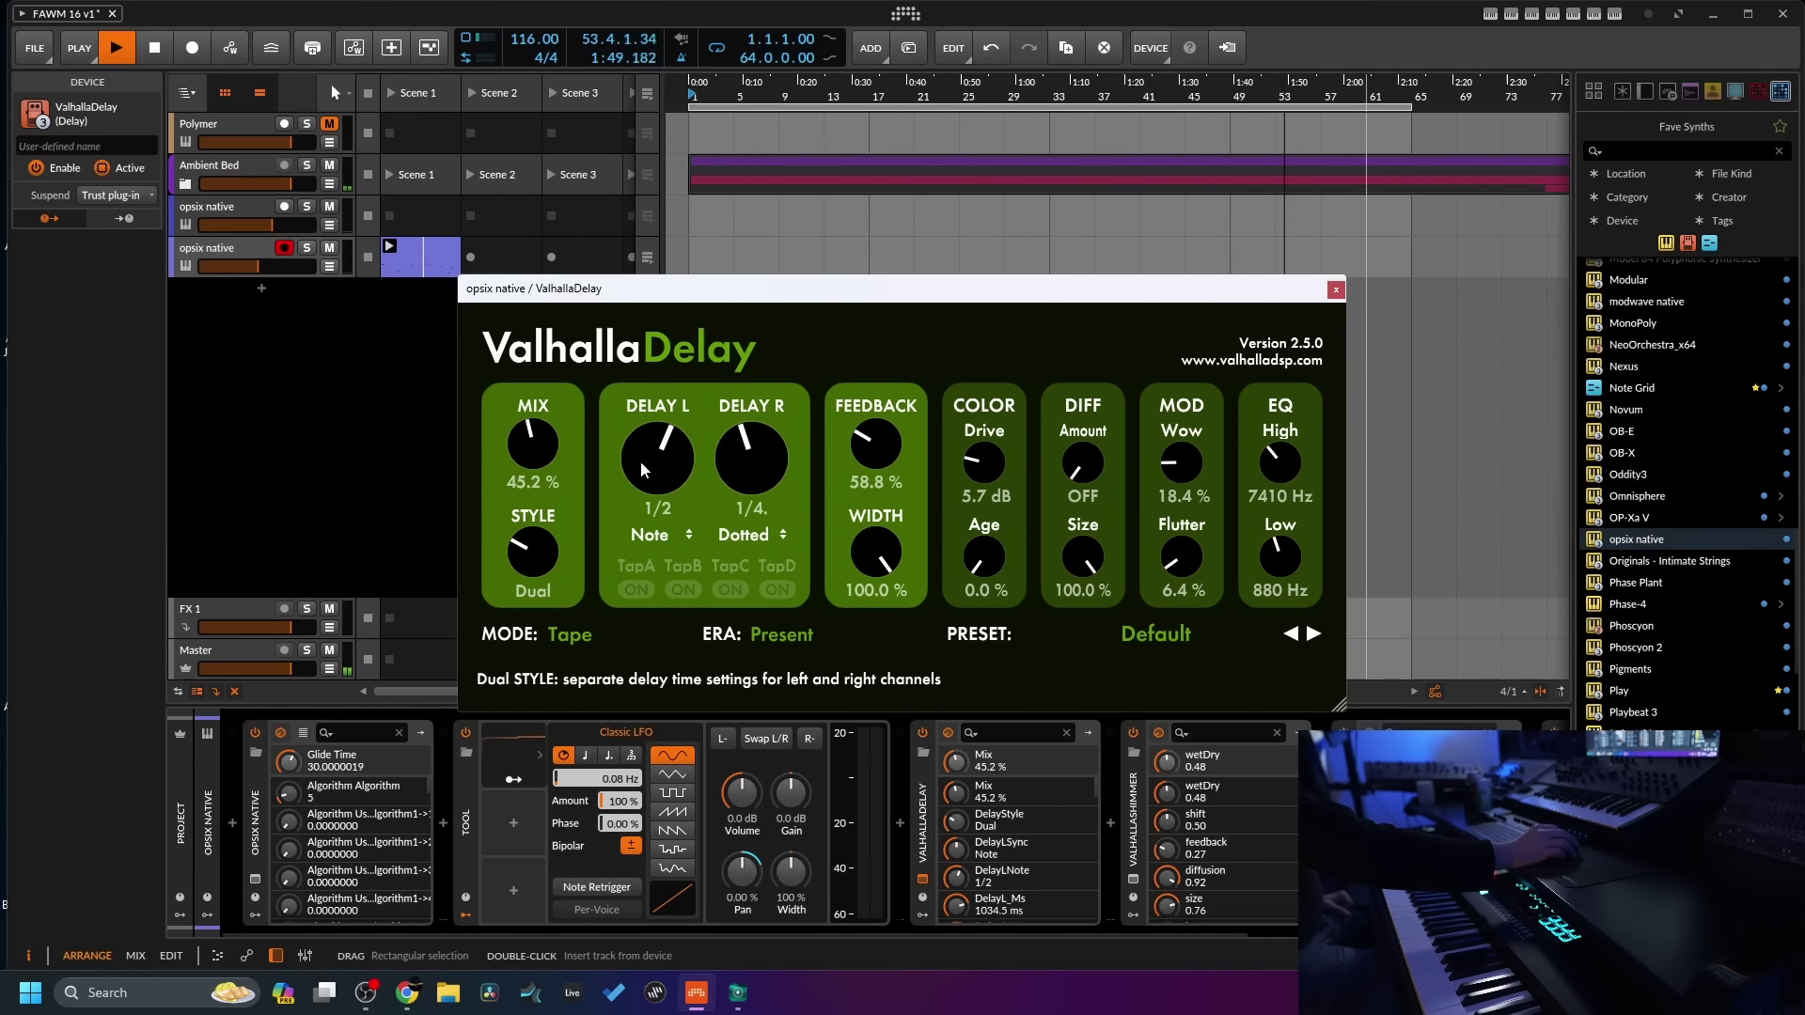
click(1336, 291)
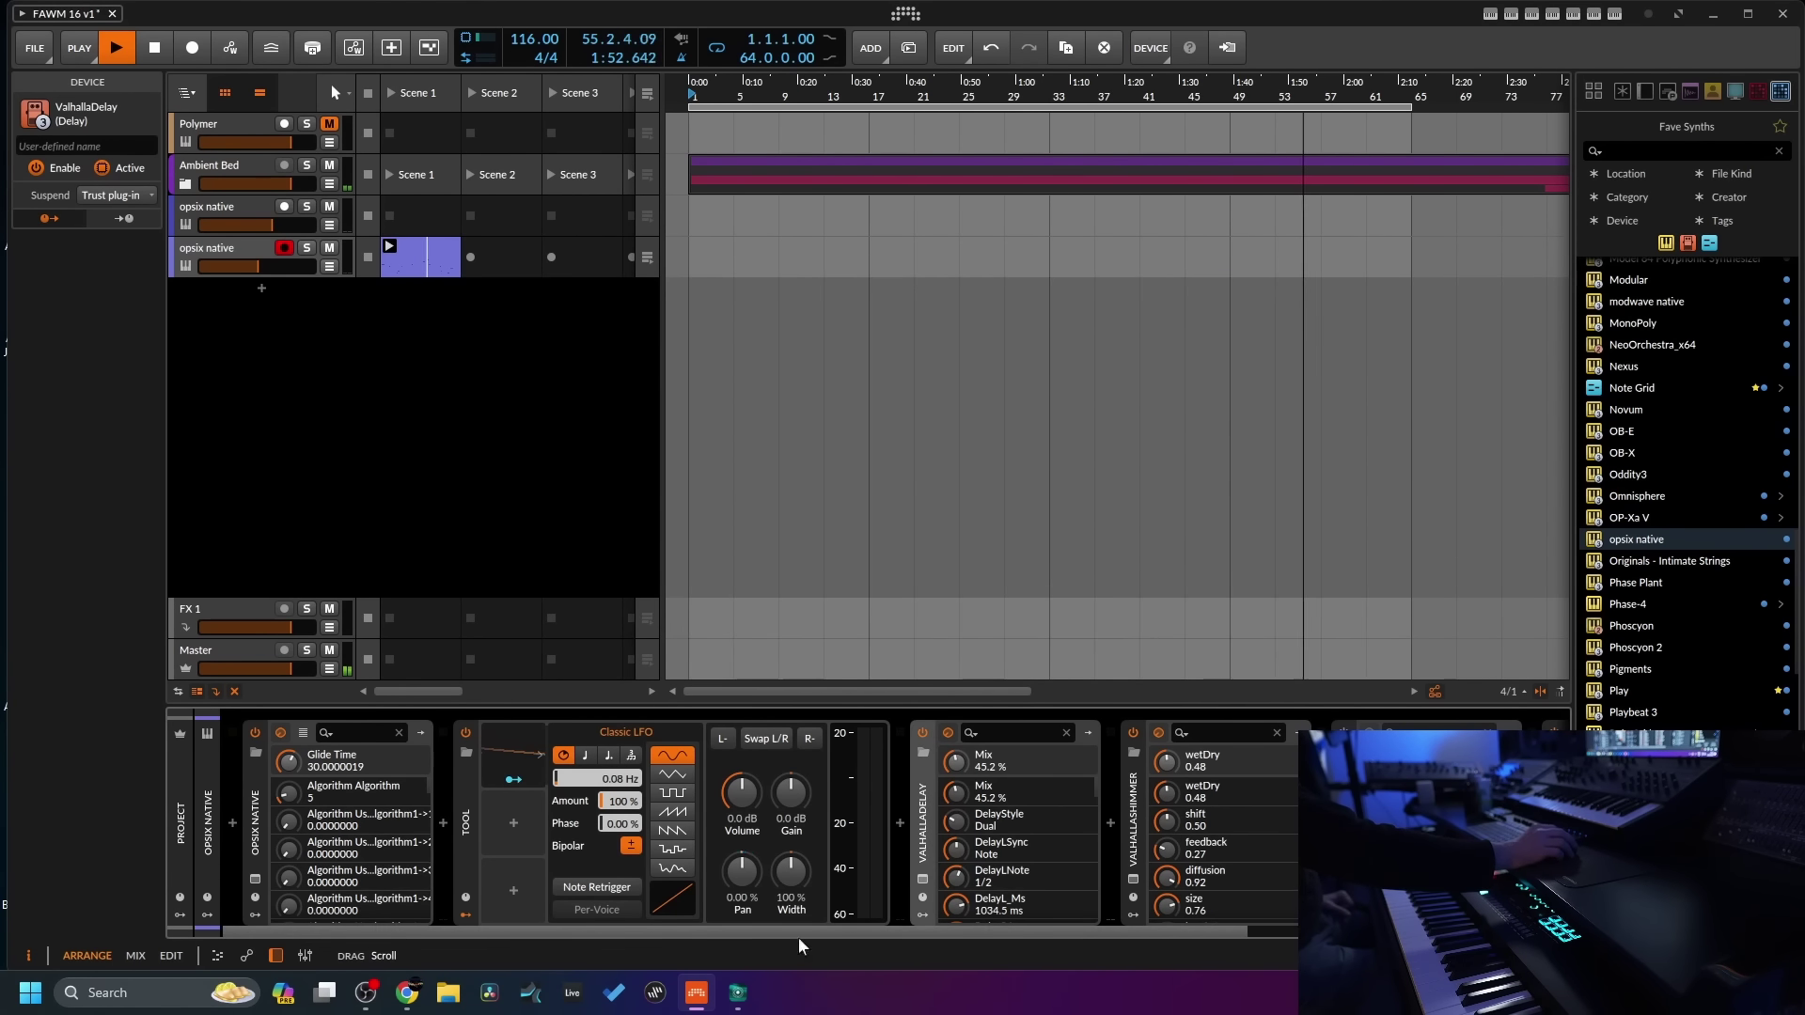
- Raise band 1 of the second opsix native track's EQ-5 to 733 Hz and save the project
drag(798, 938, 1293, 918)
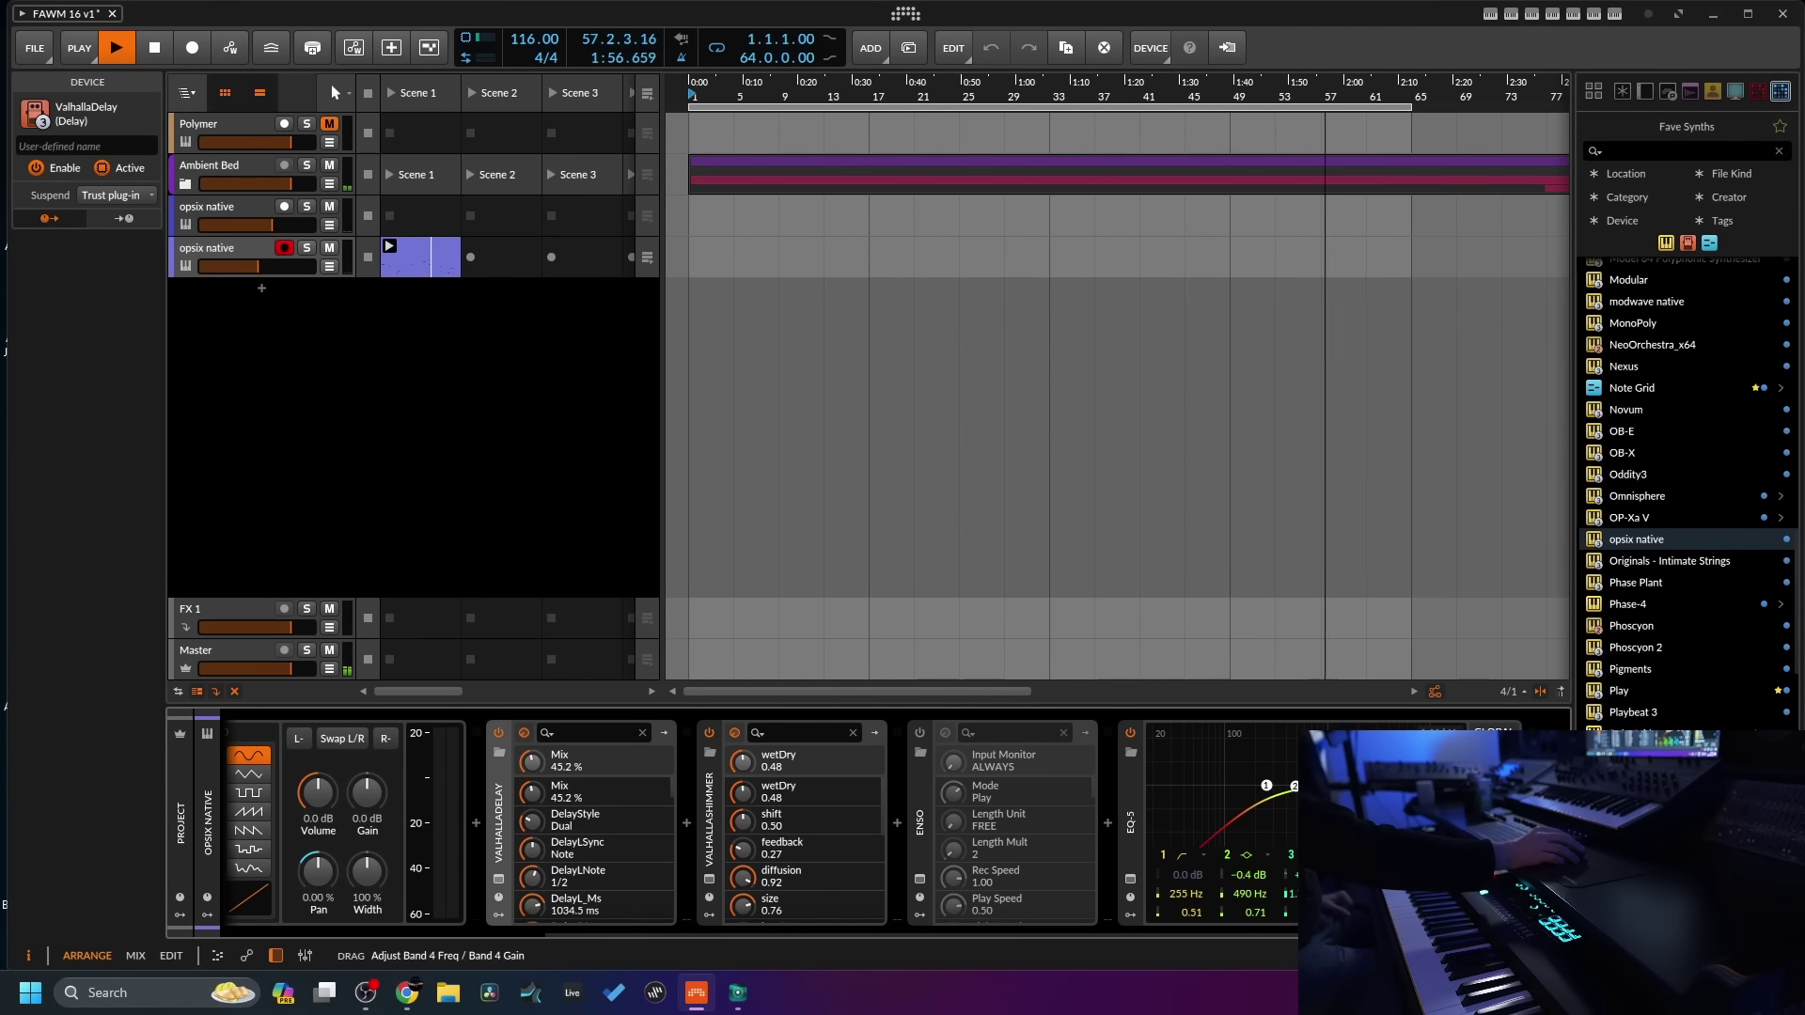
drag(1283, 797, 1327, 800)
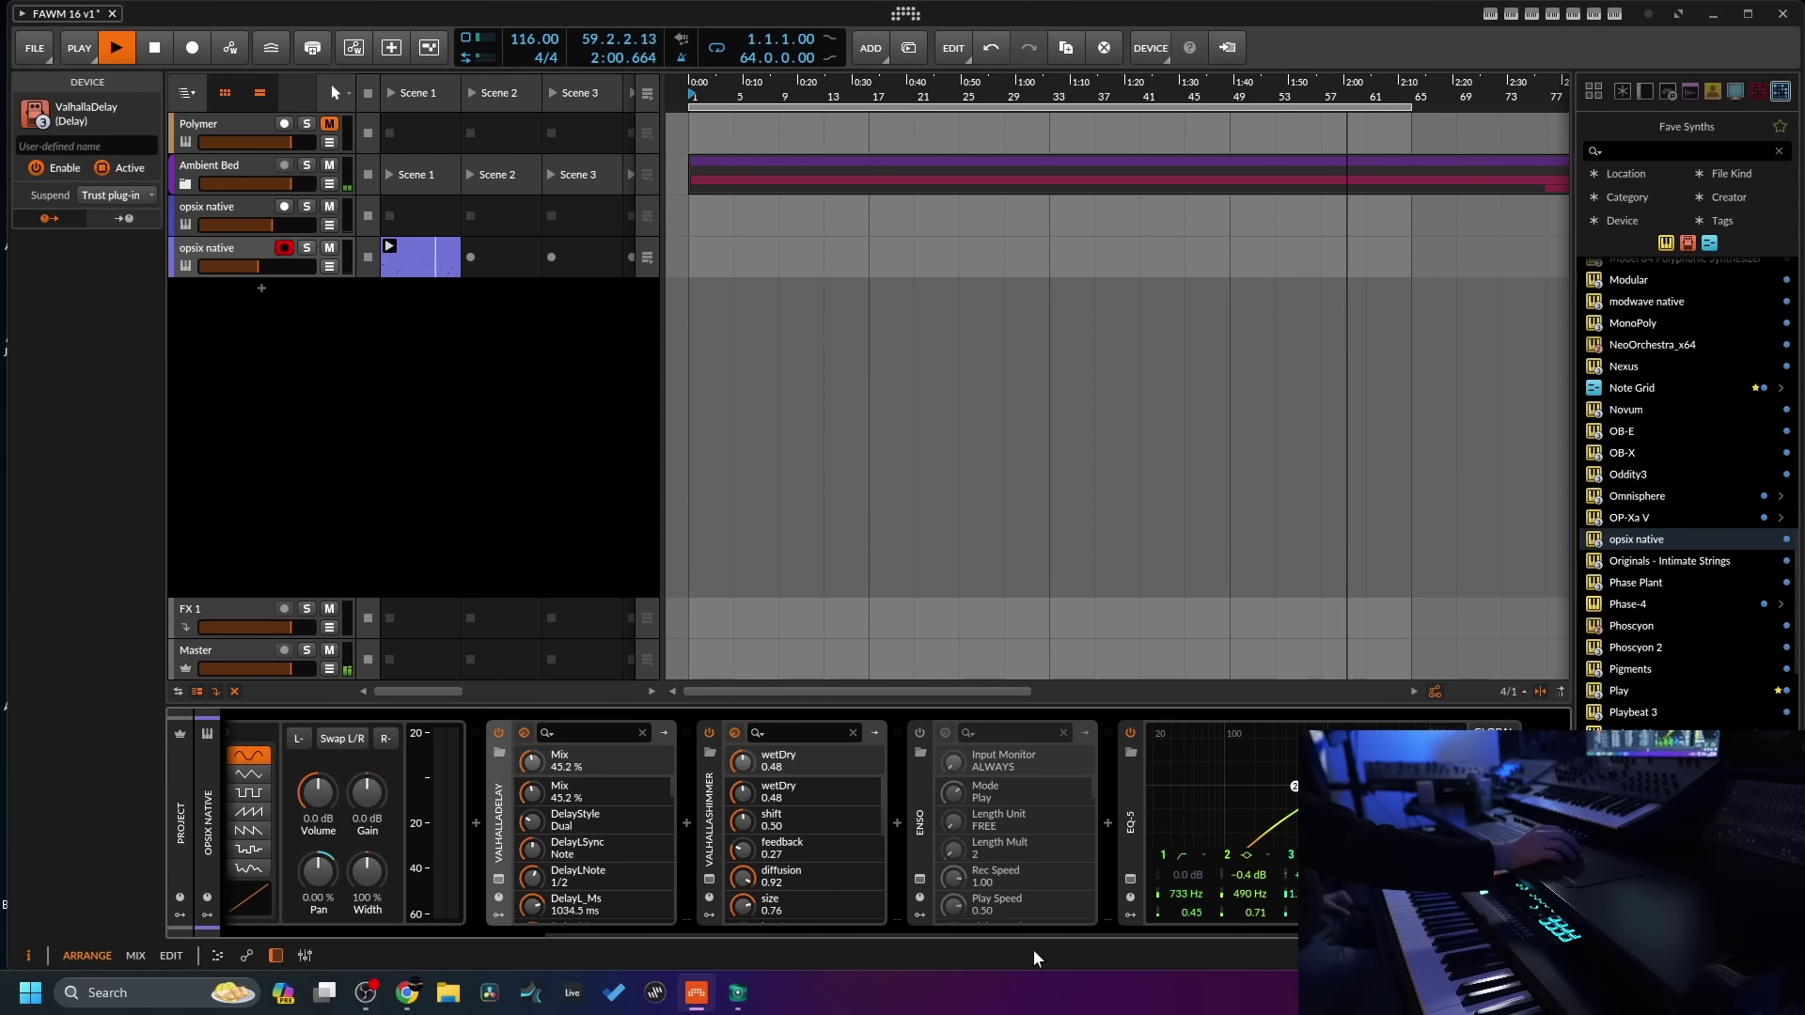
scroll(1042, 934, left, 5)
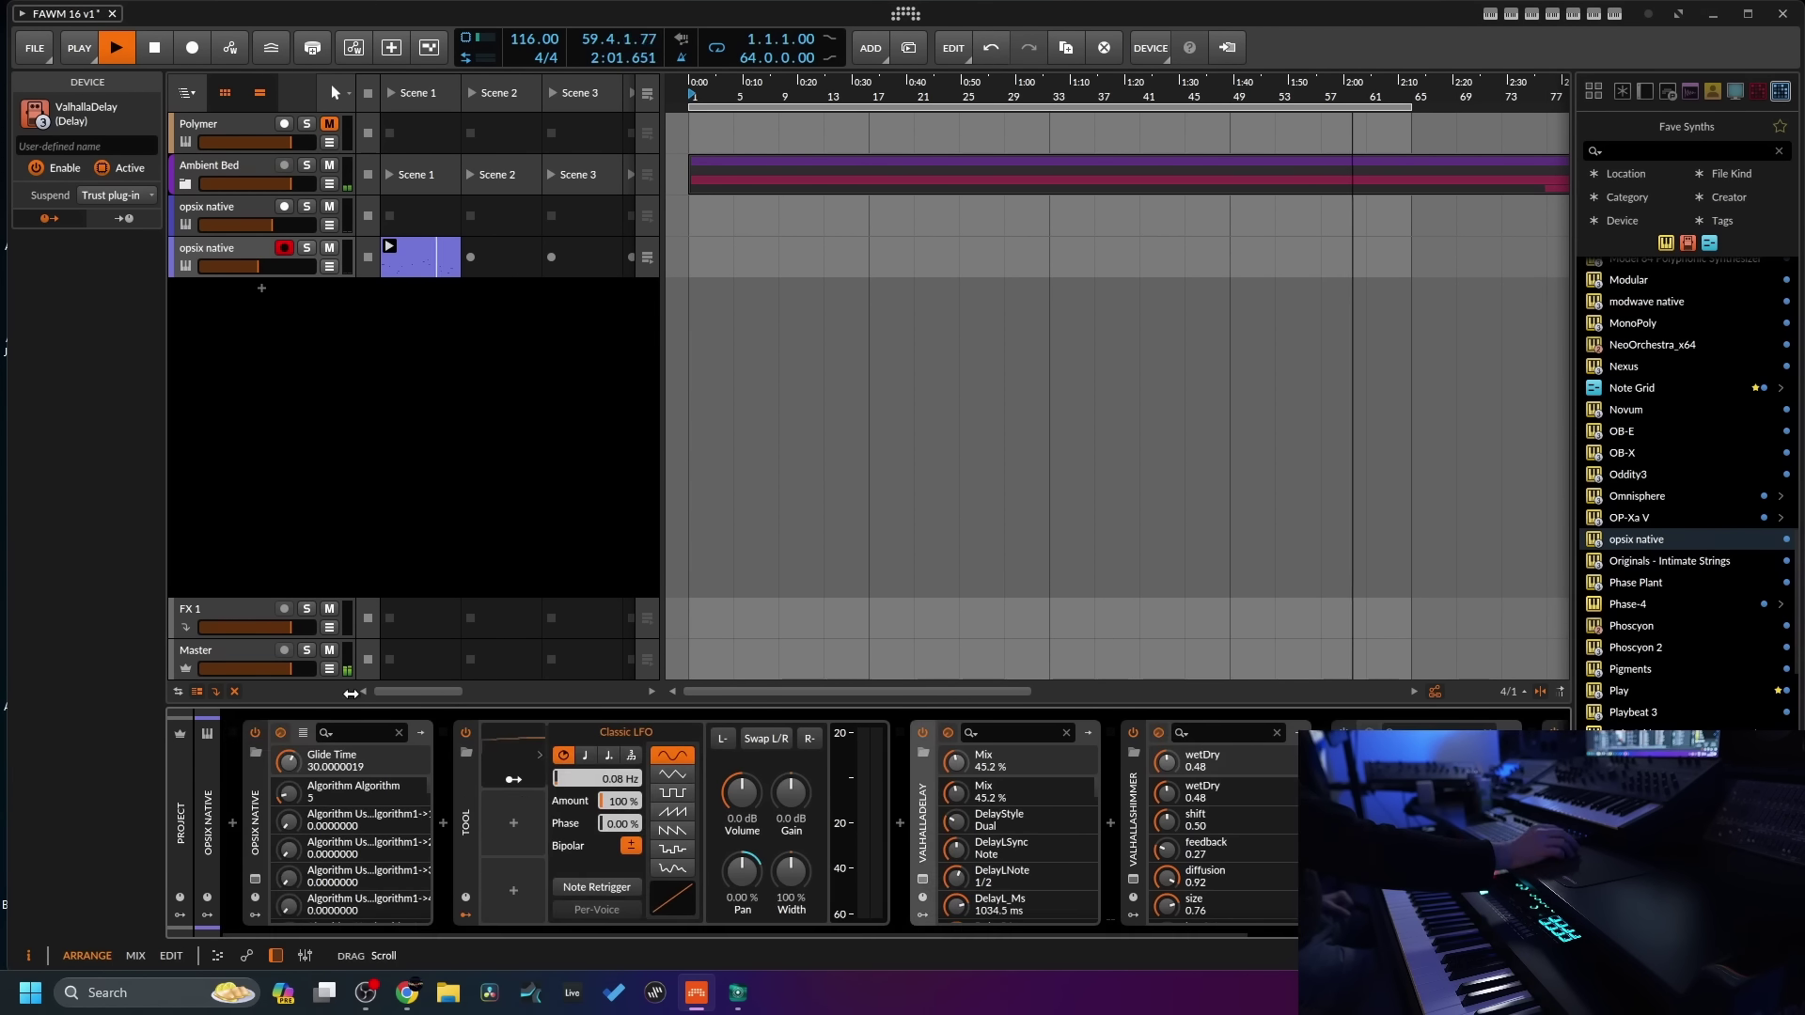
click(34, 48)
click(54, 134)
- Move the loop region's start and the playback start to bar 17, keeping the loop's end, and save the project
click(229, 247)
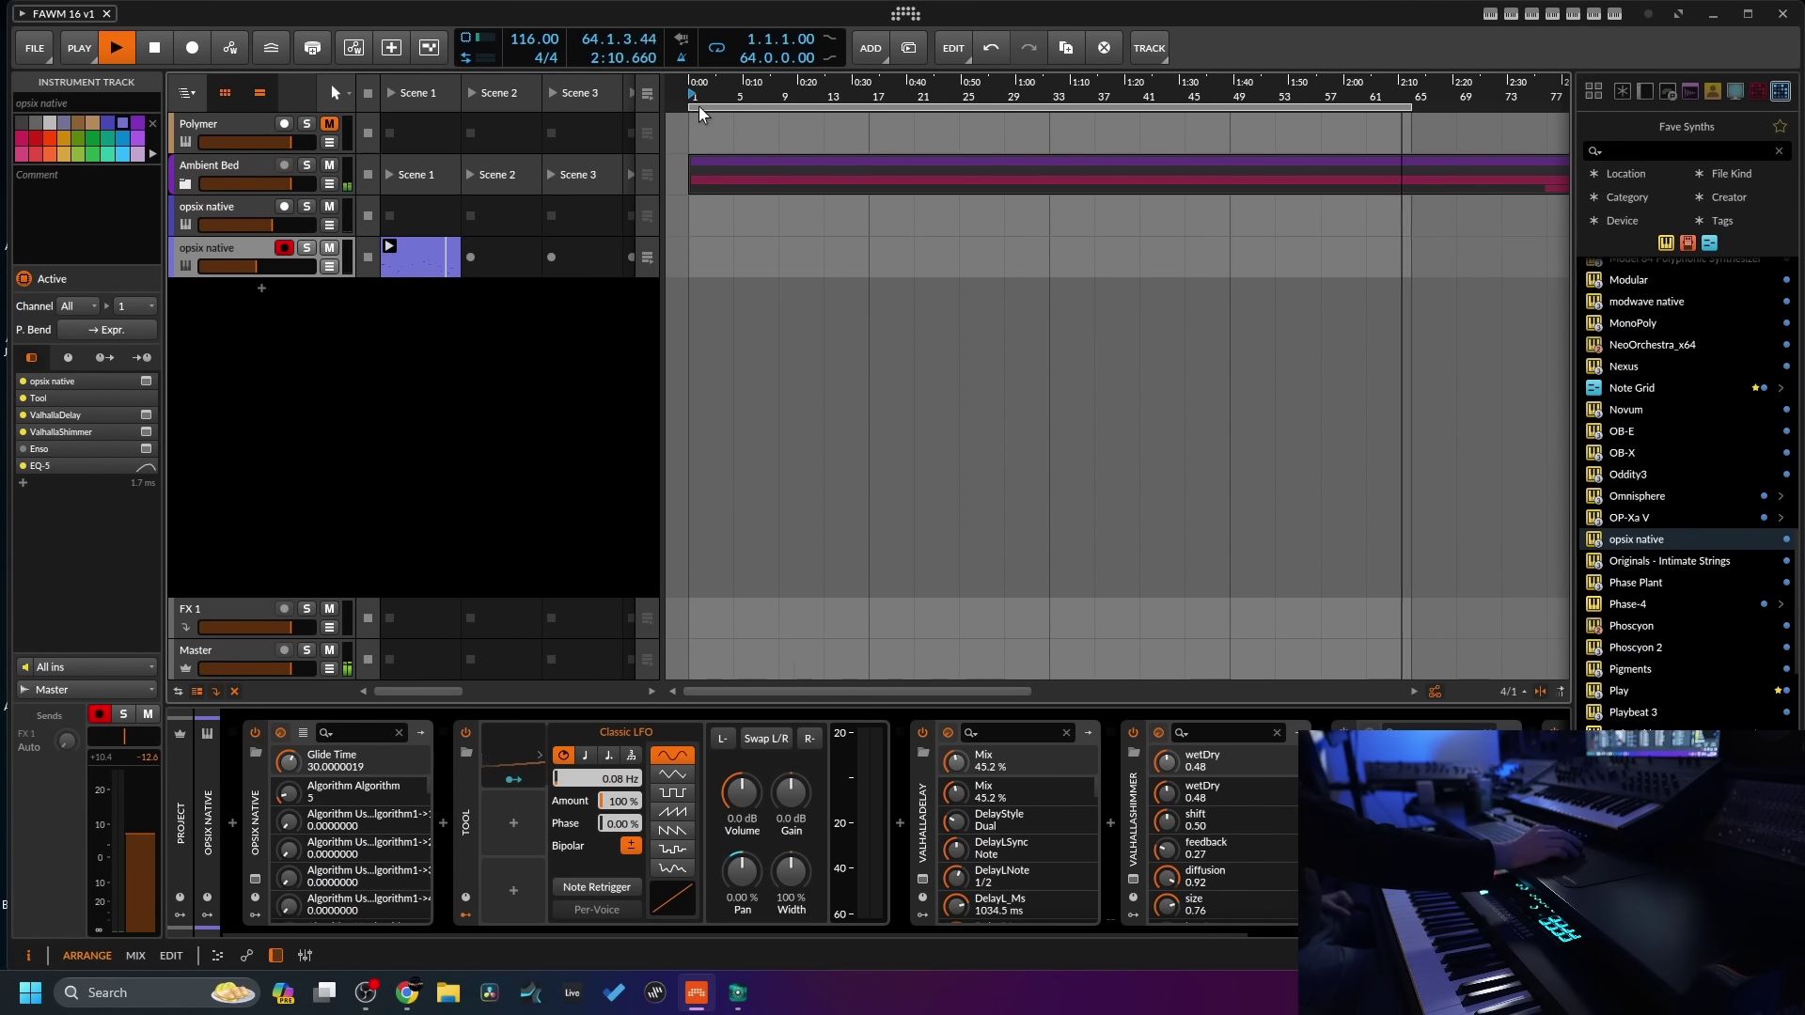
drag(692, 106, 871, 109)
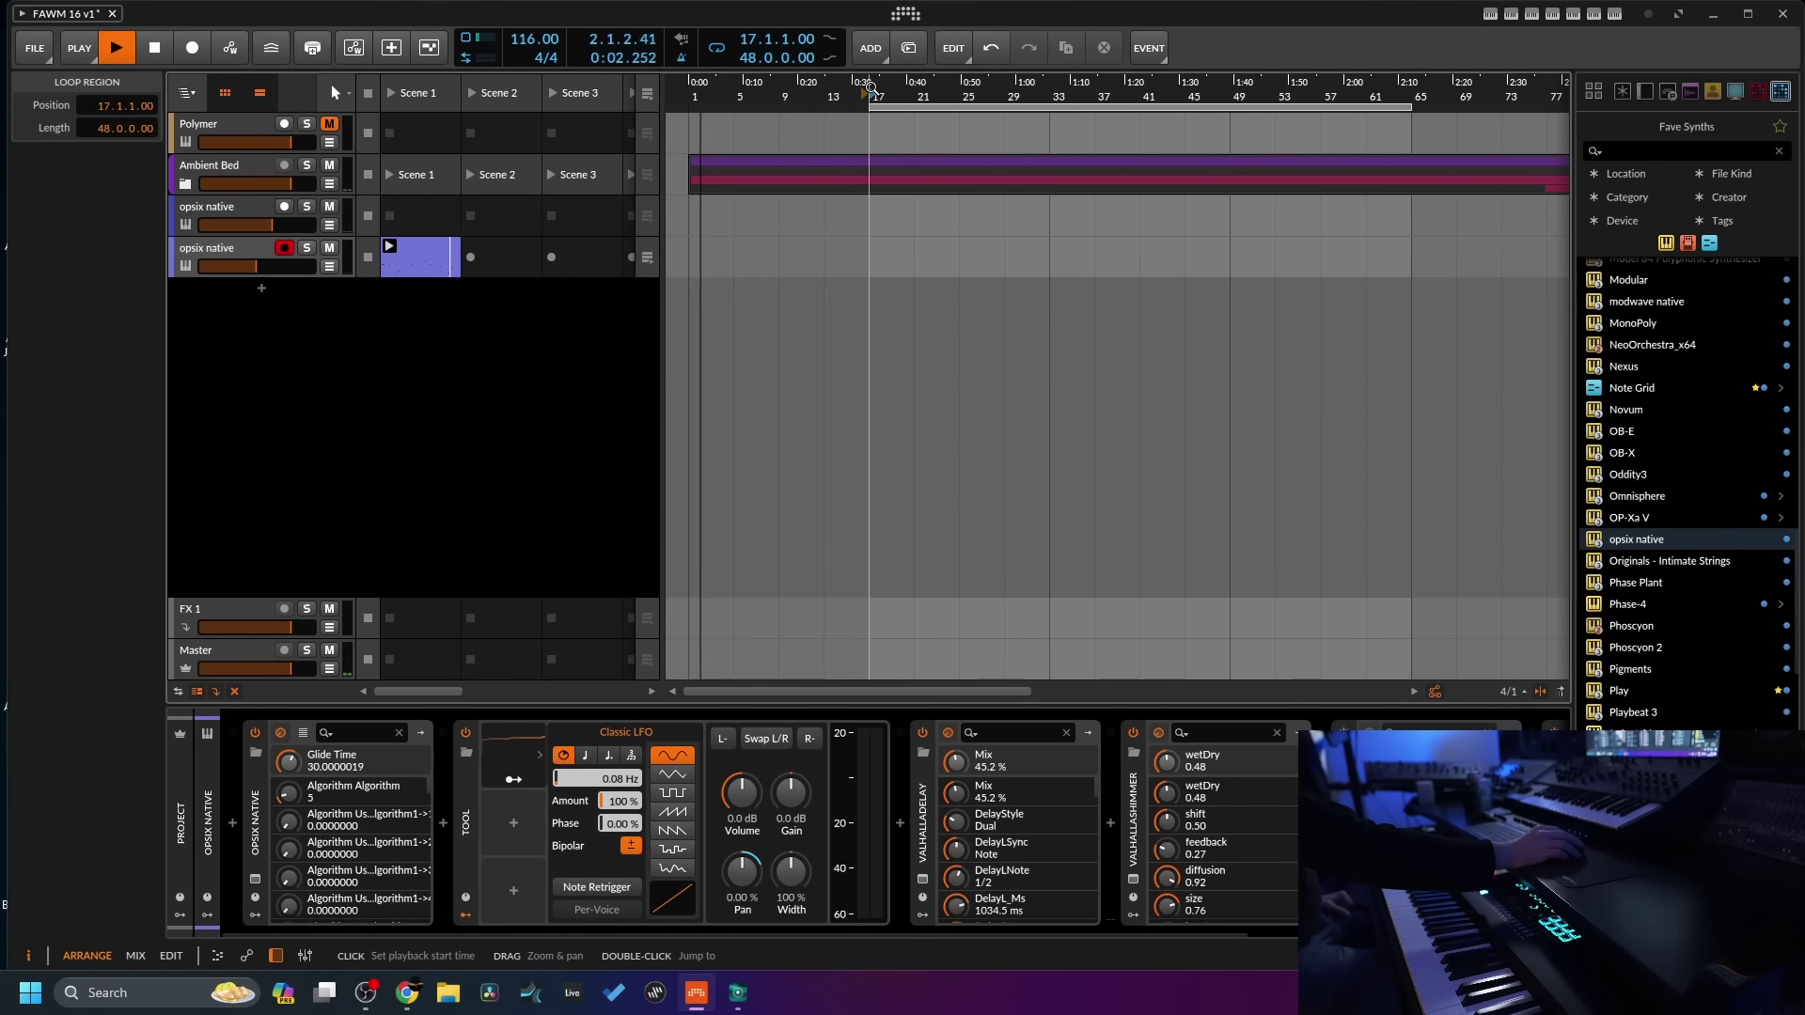
click(871, 87)
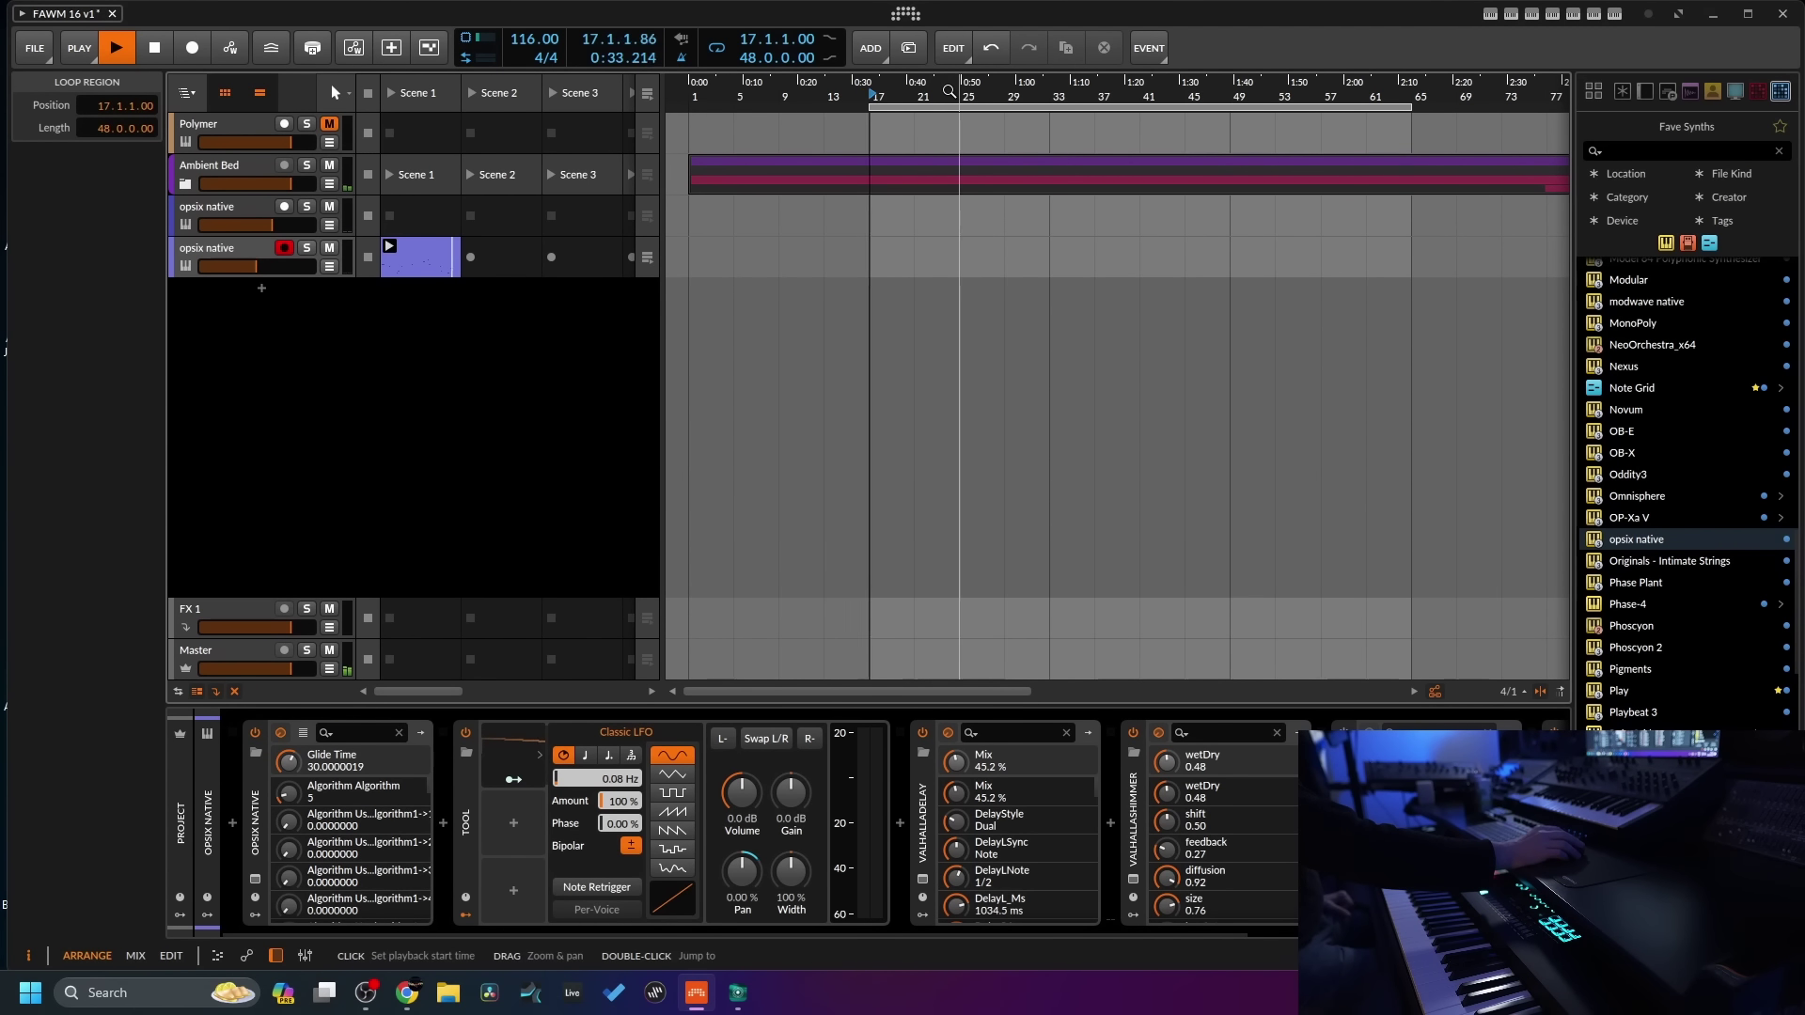
click(43, 47)
click(50, 137)
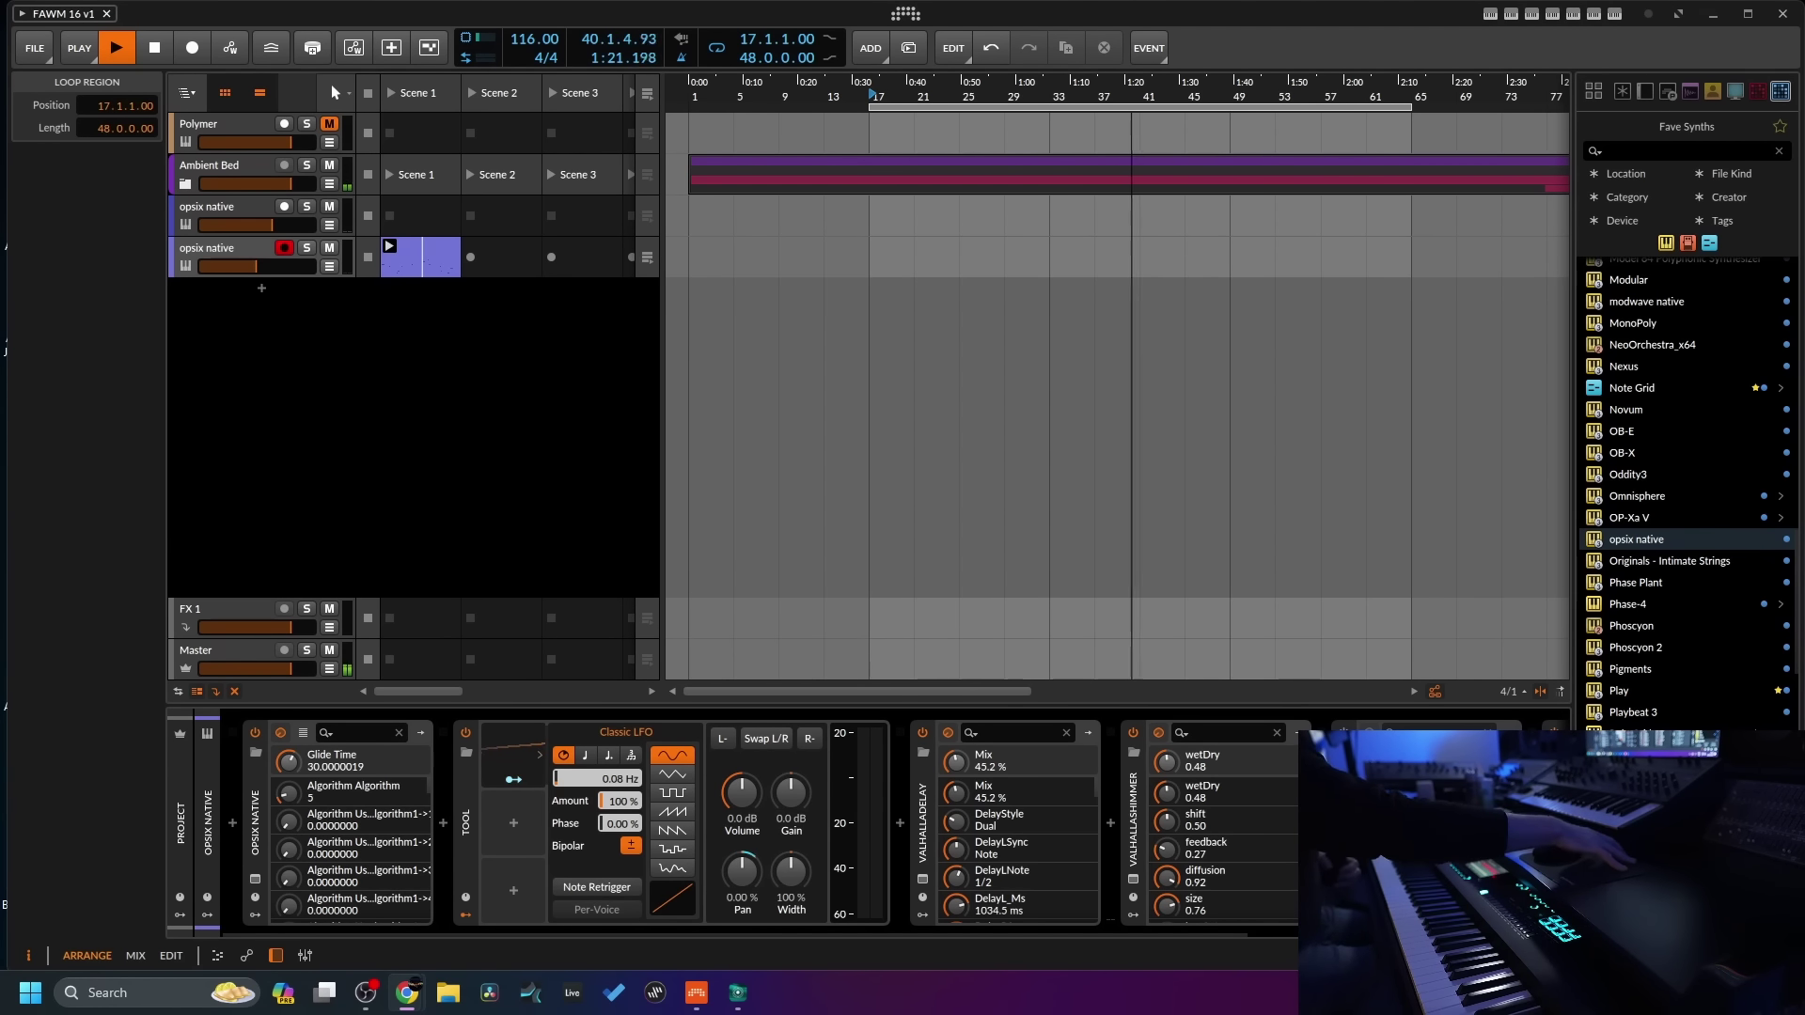
- Lower the Filter MINI cutoff on the Ambient Bed group to 0.609, close the plug-in window and save the project
click(251, 168)
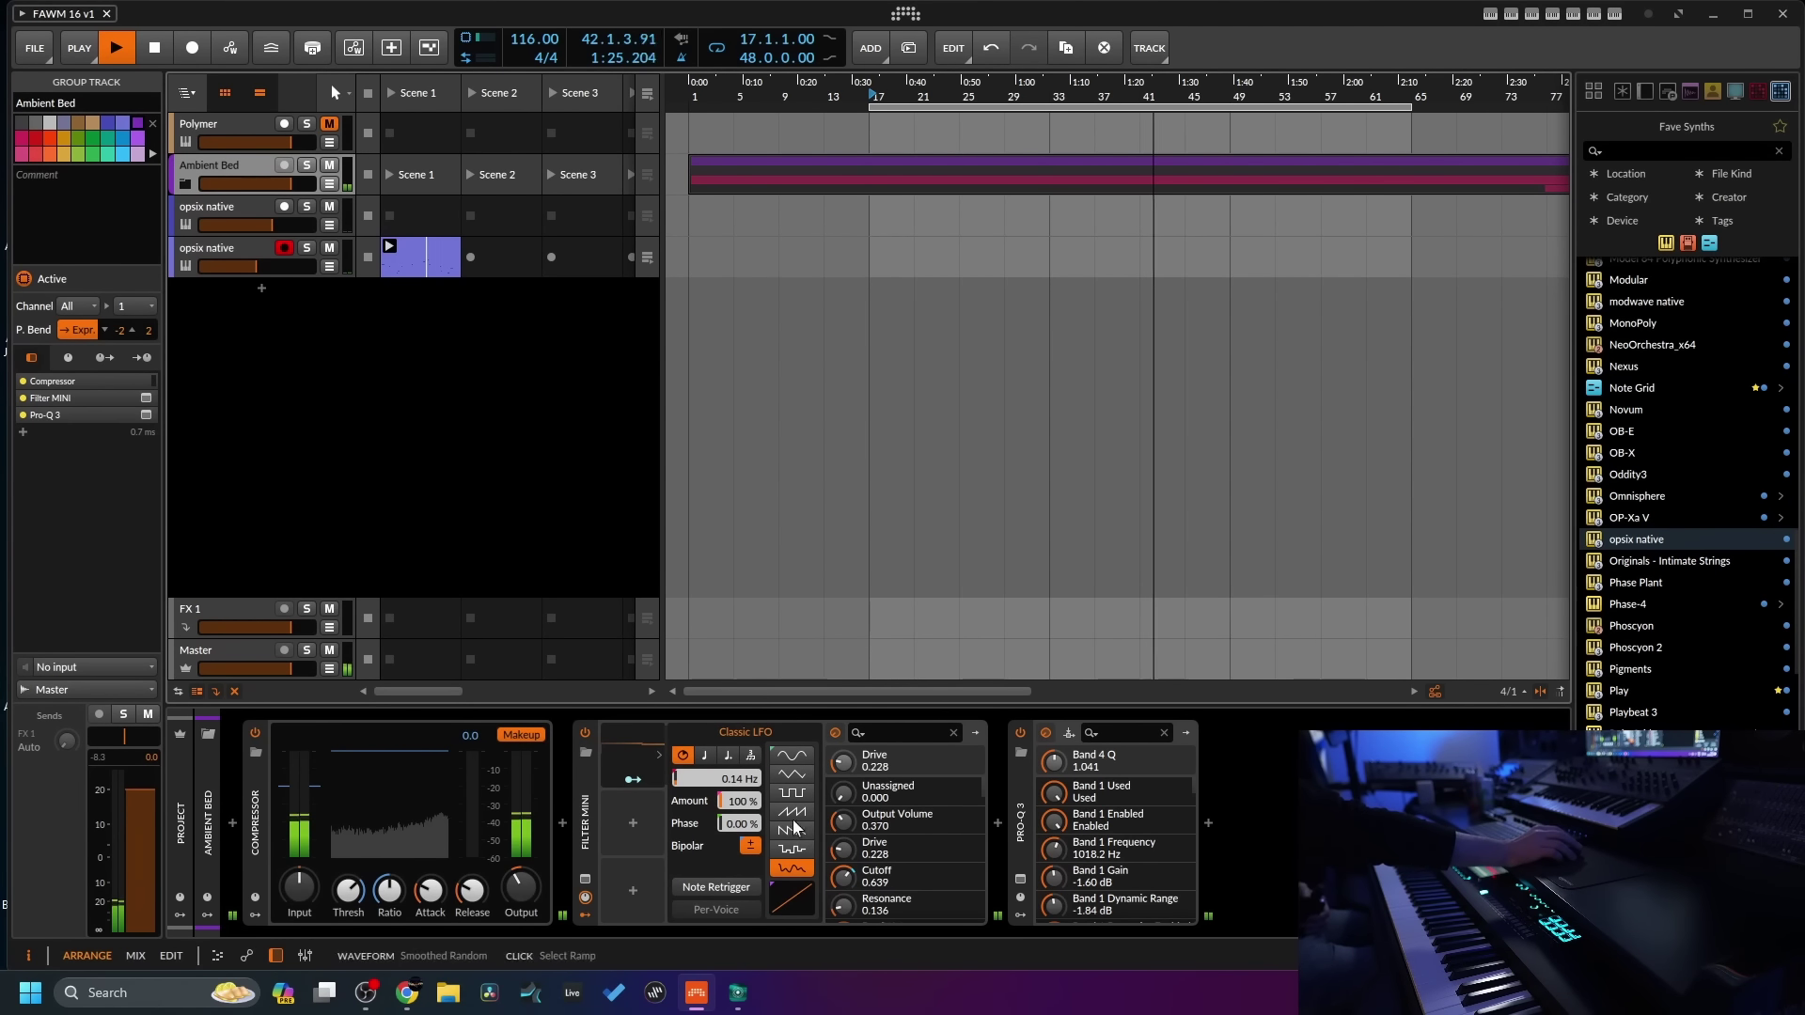
click(585, 898)
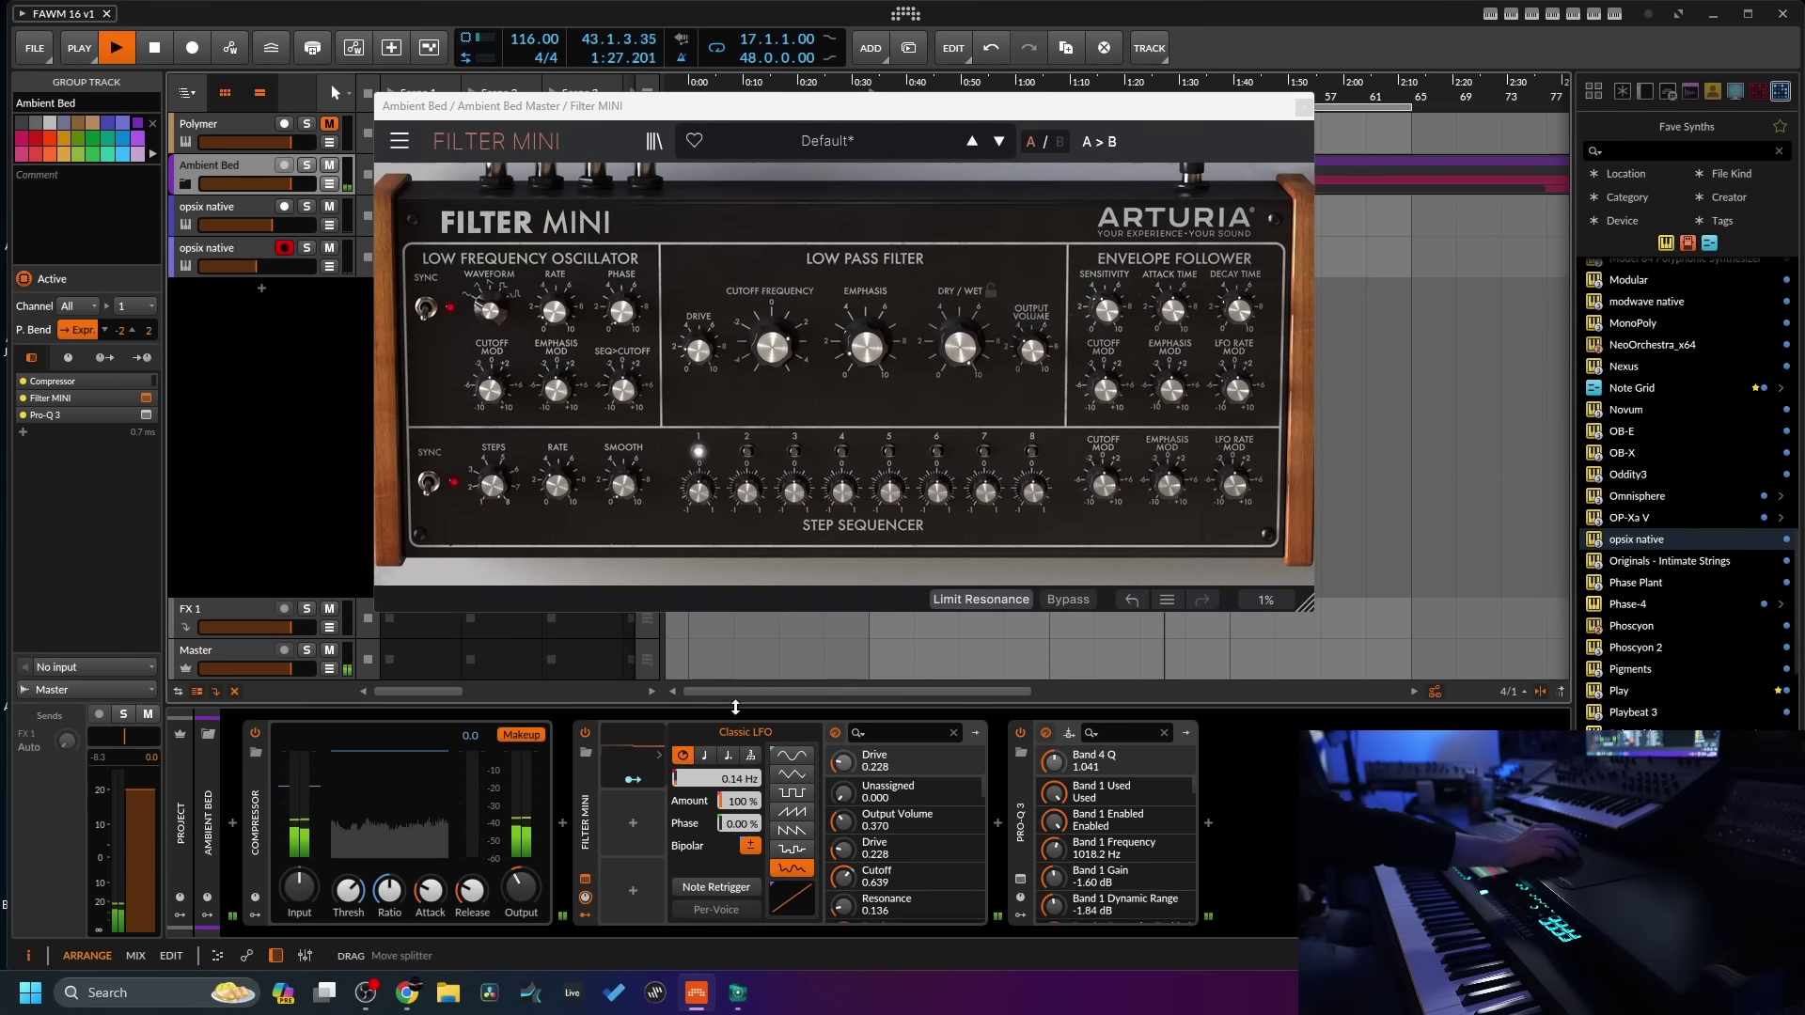
drag(788, 356, 788, 344)
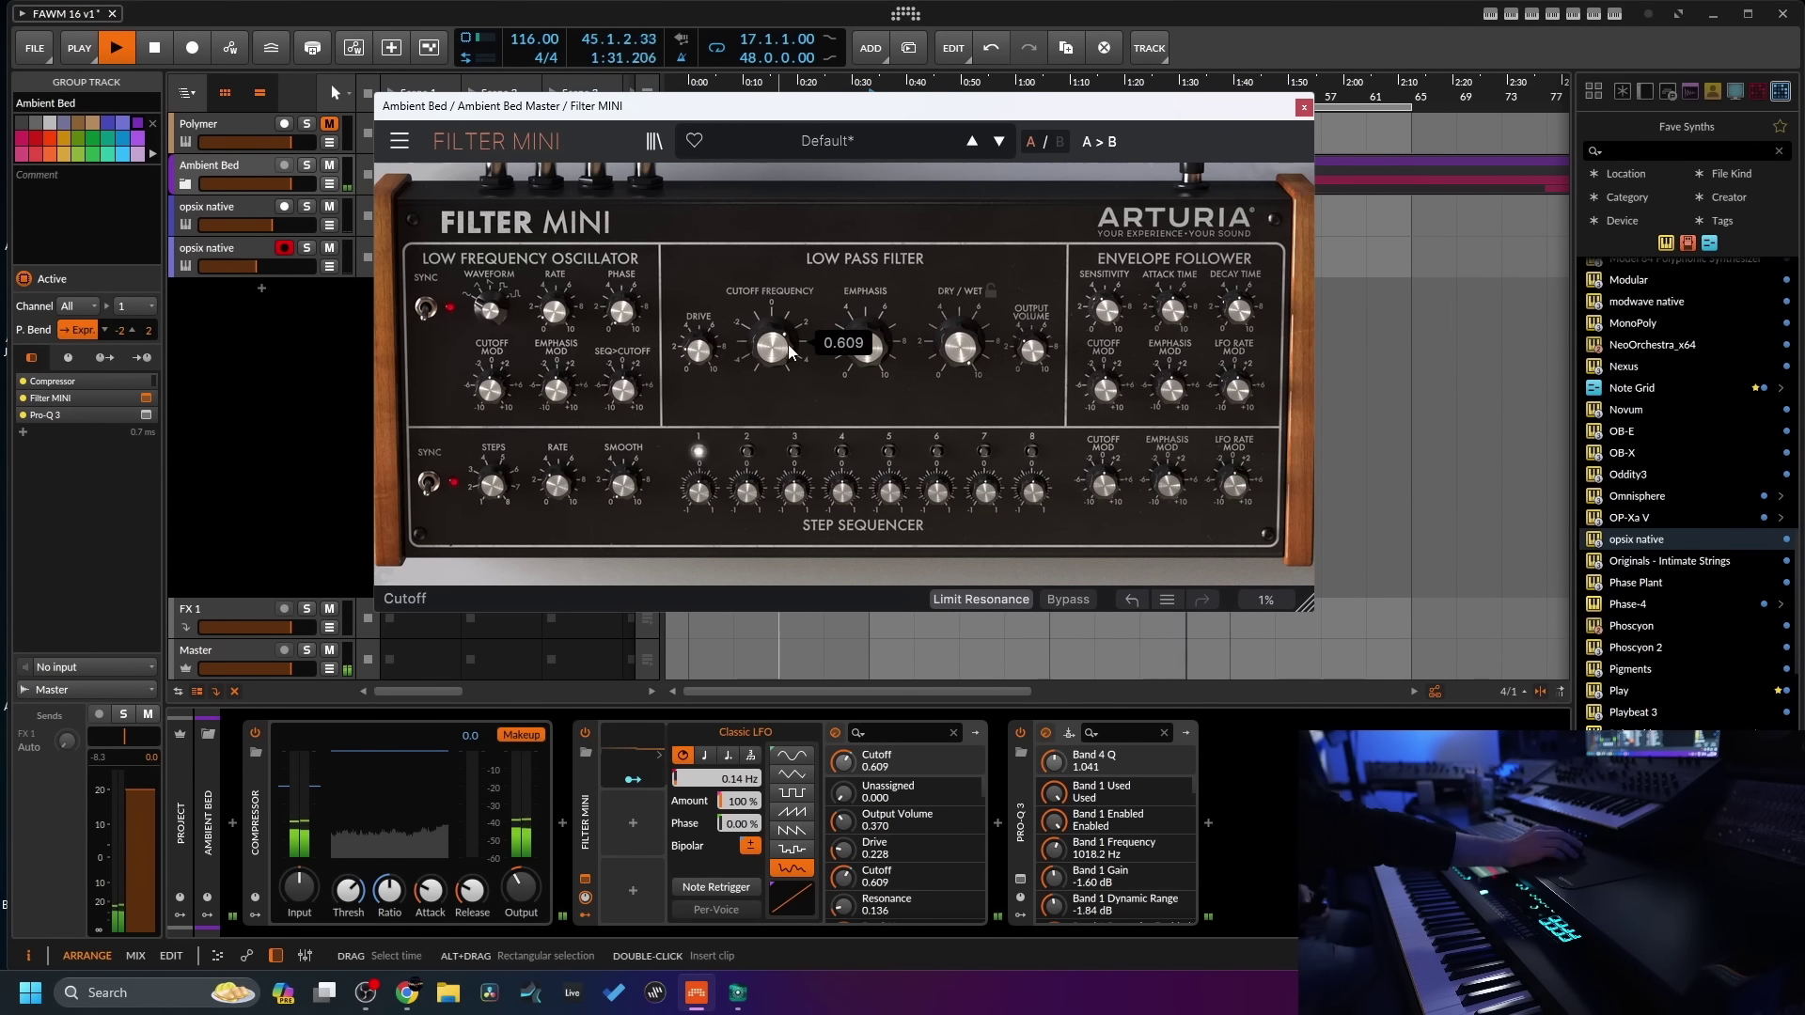
click(1304, 109)
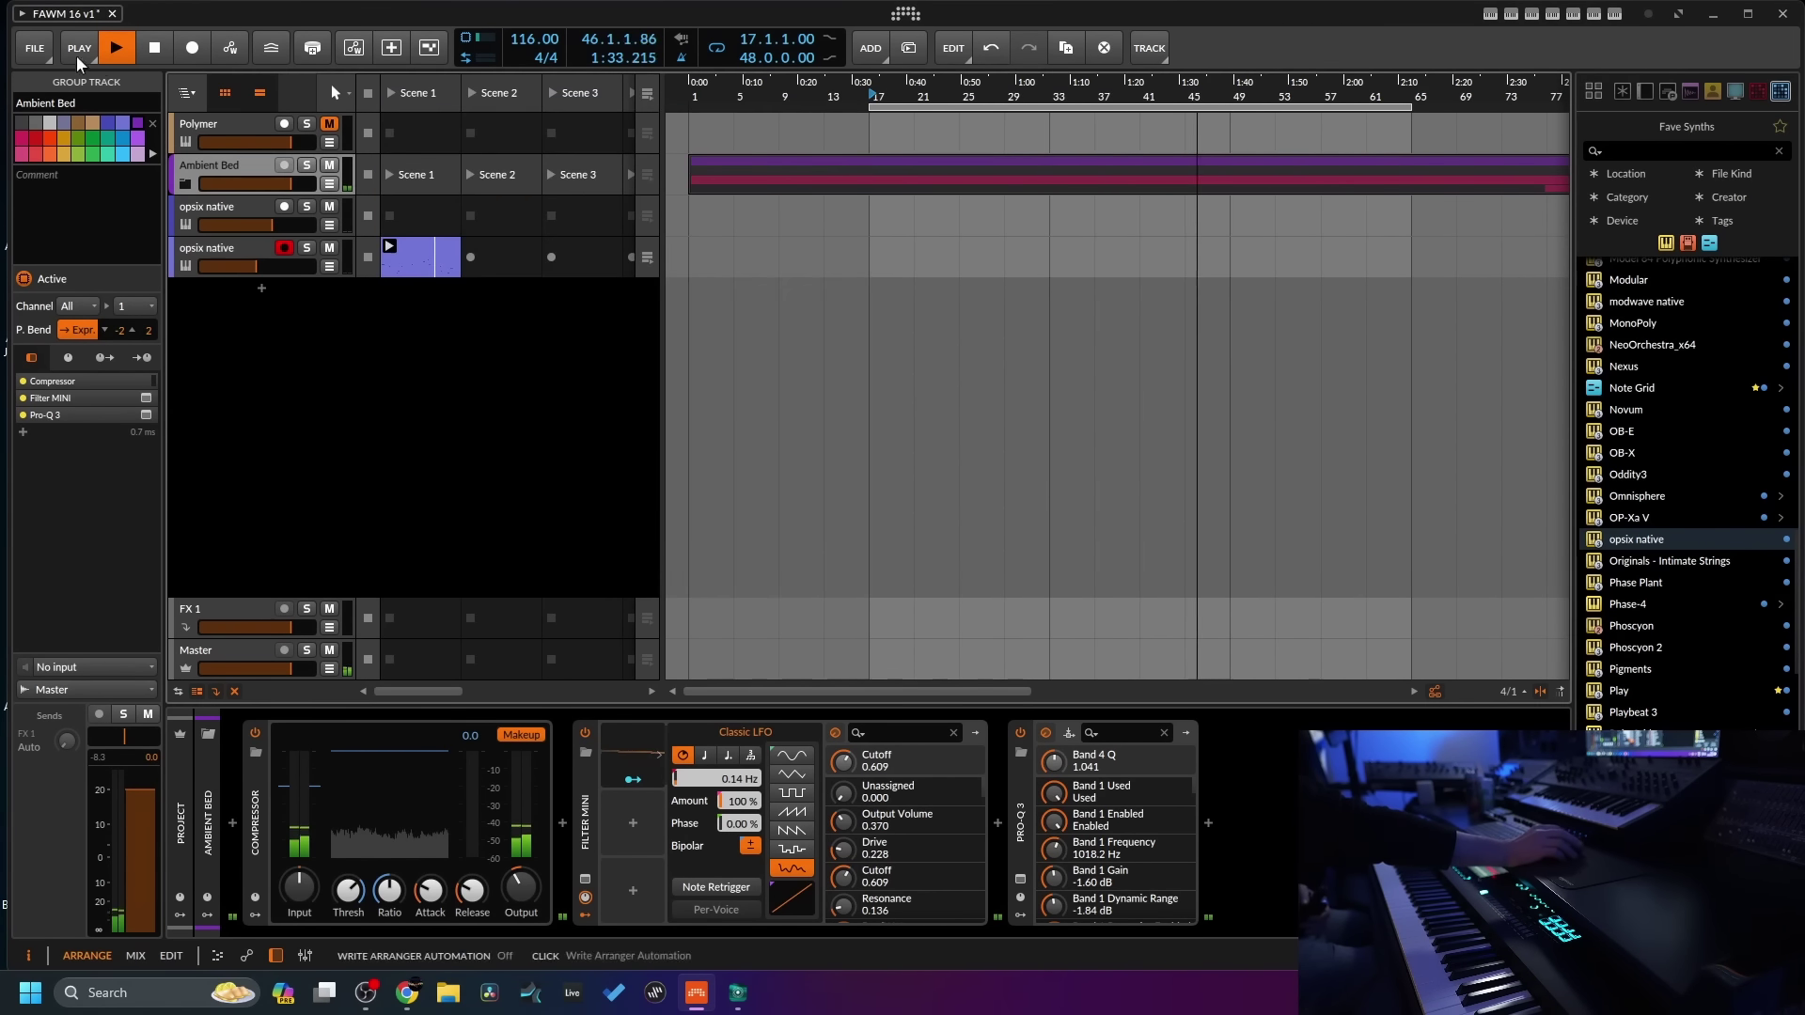
click(36, 49)
click(56, 139)
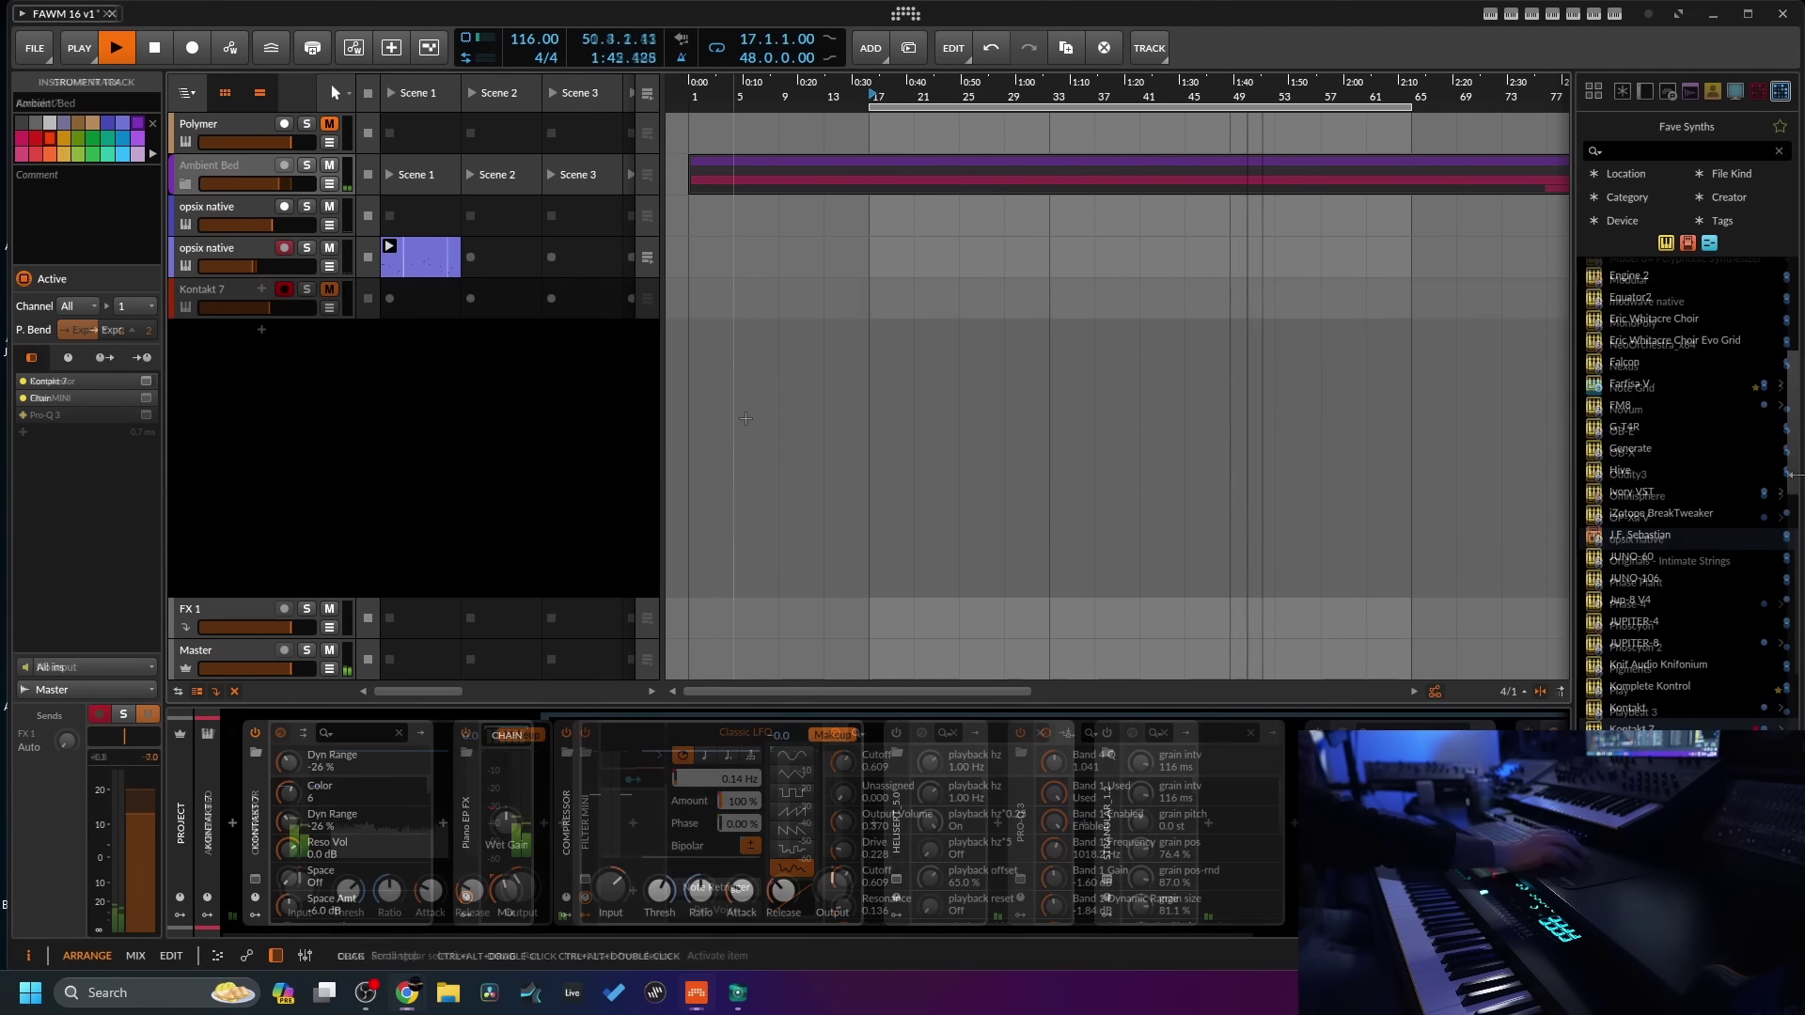
- Add a Drum Machine track below Kontakt 7 and load the SA Minimal Kit 1 preset from My Library
scroll(1726, 493, up, 6)
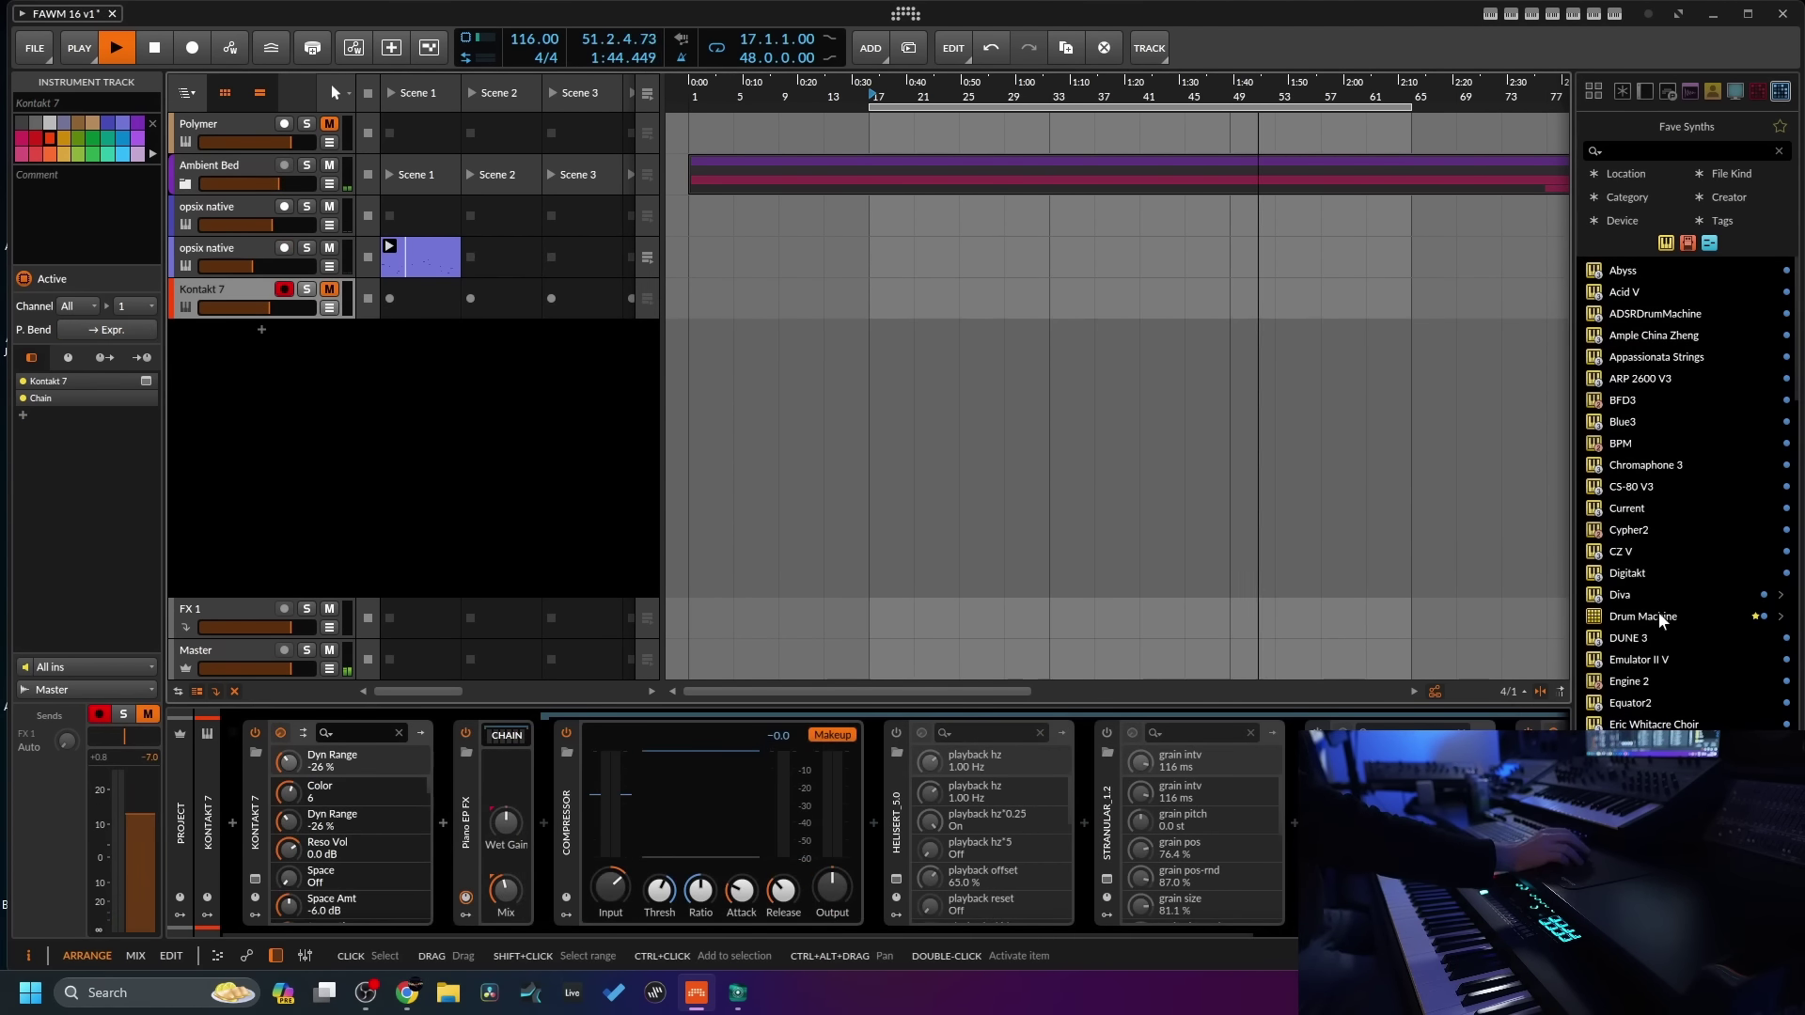
drag(1645, 618, 1212, 520)
double_click(967, 477)
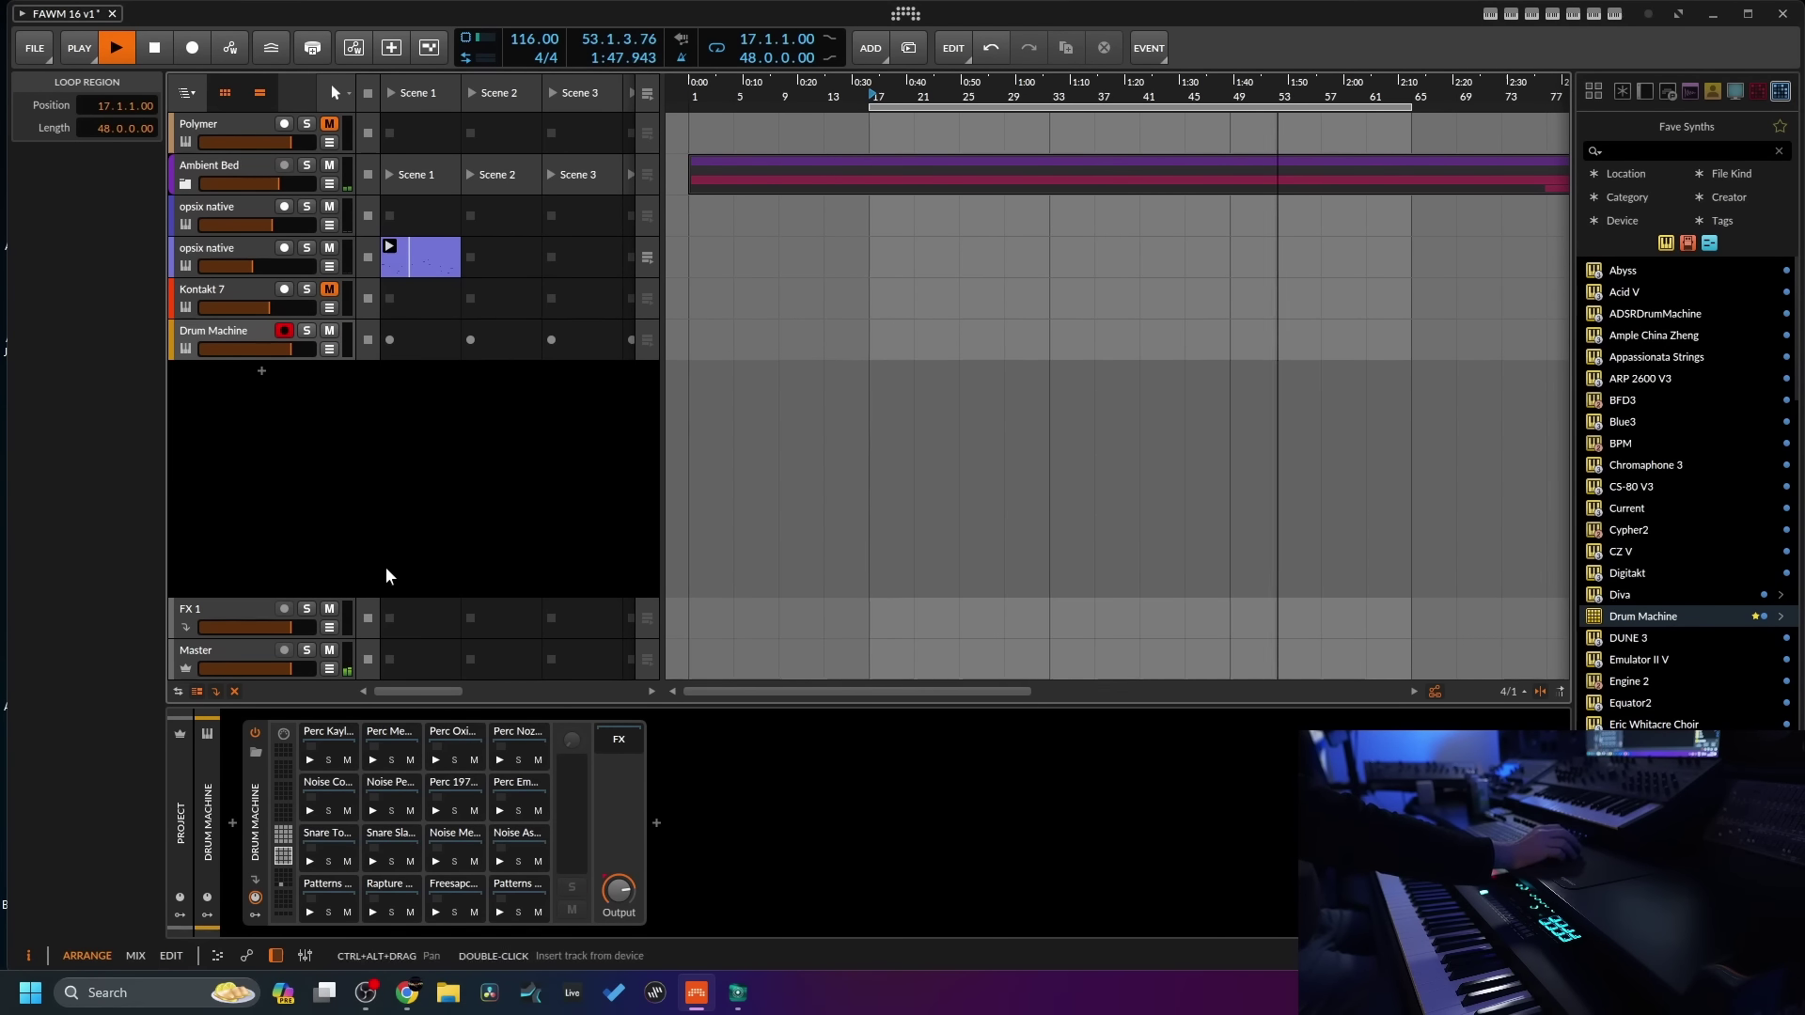
click(255, 752)
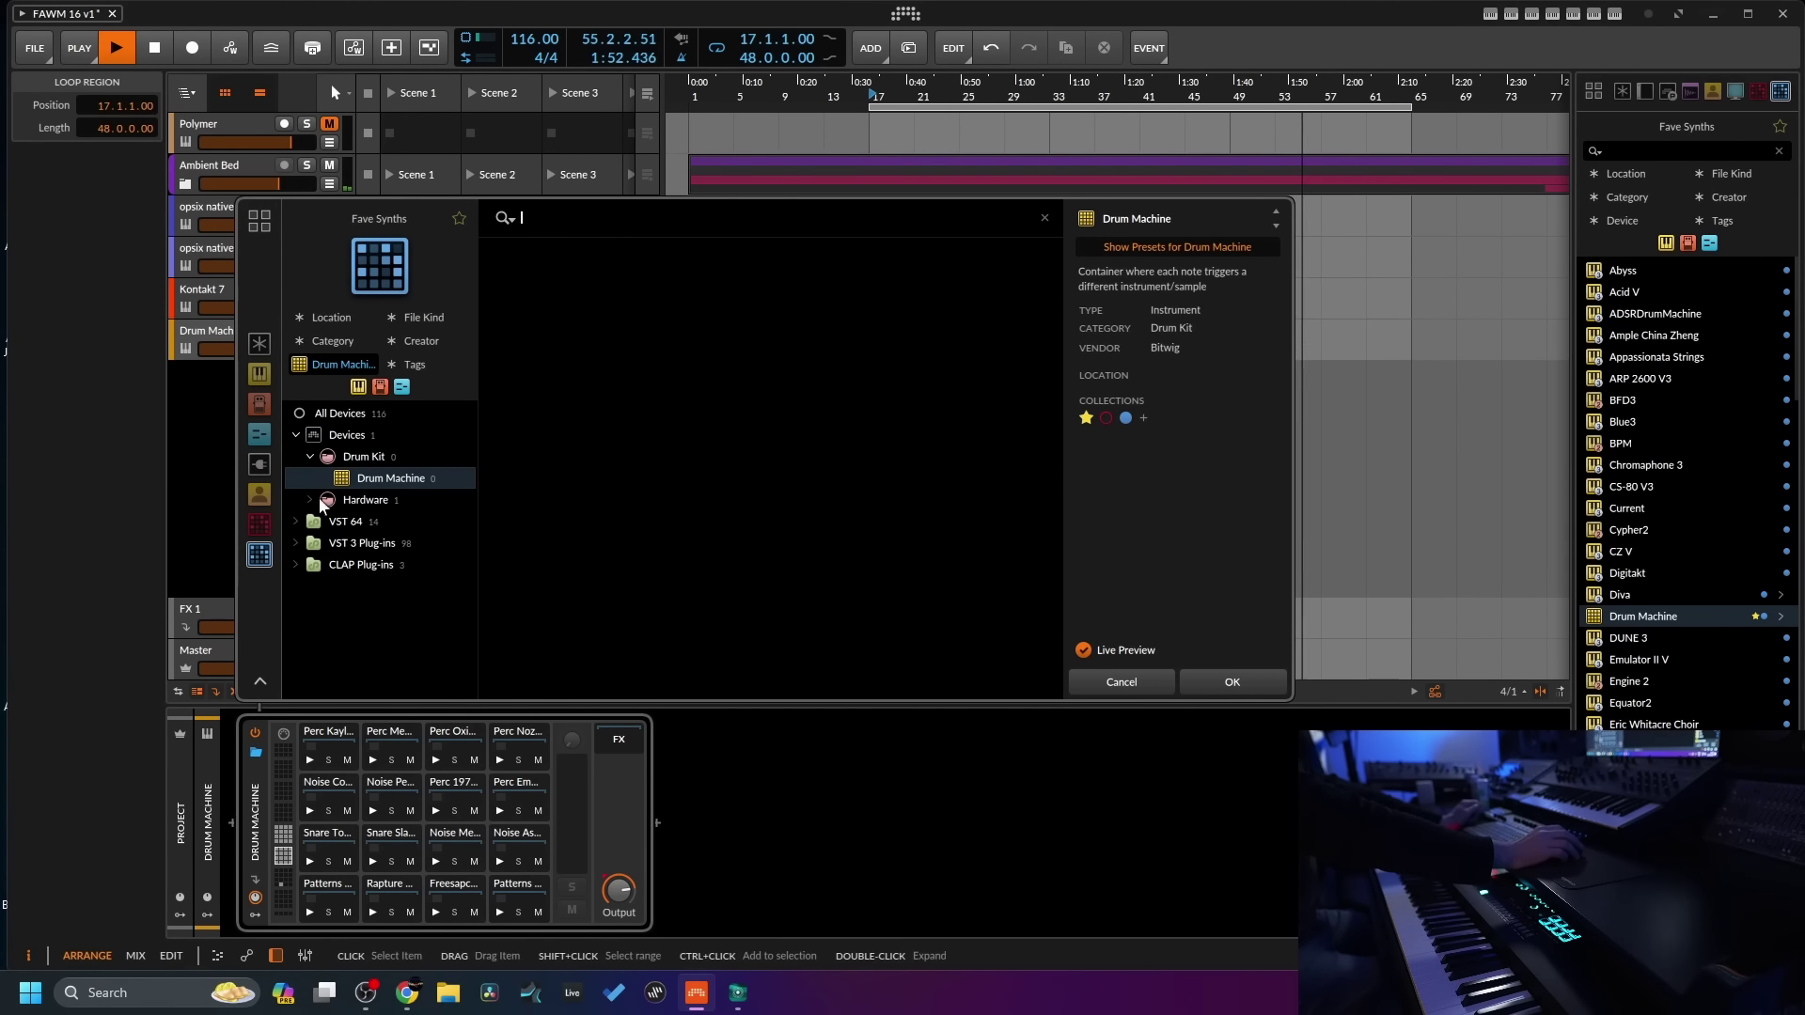
click(259, 495)
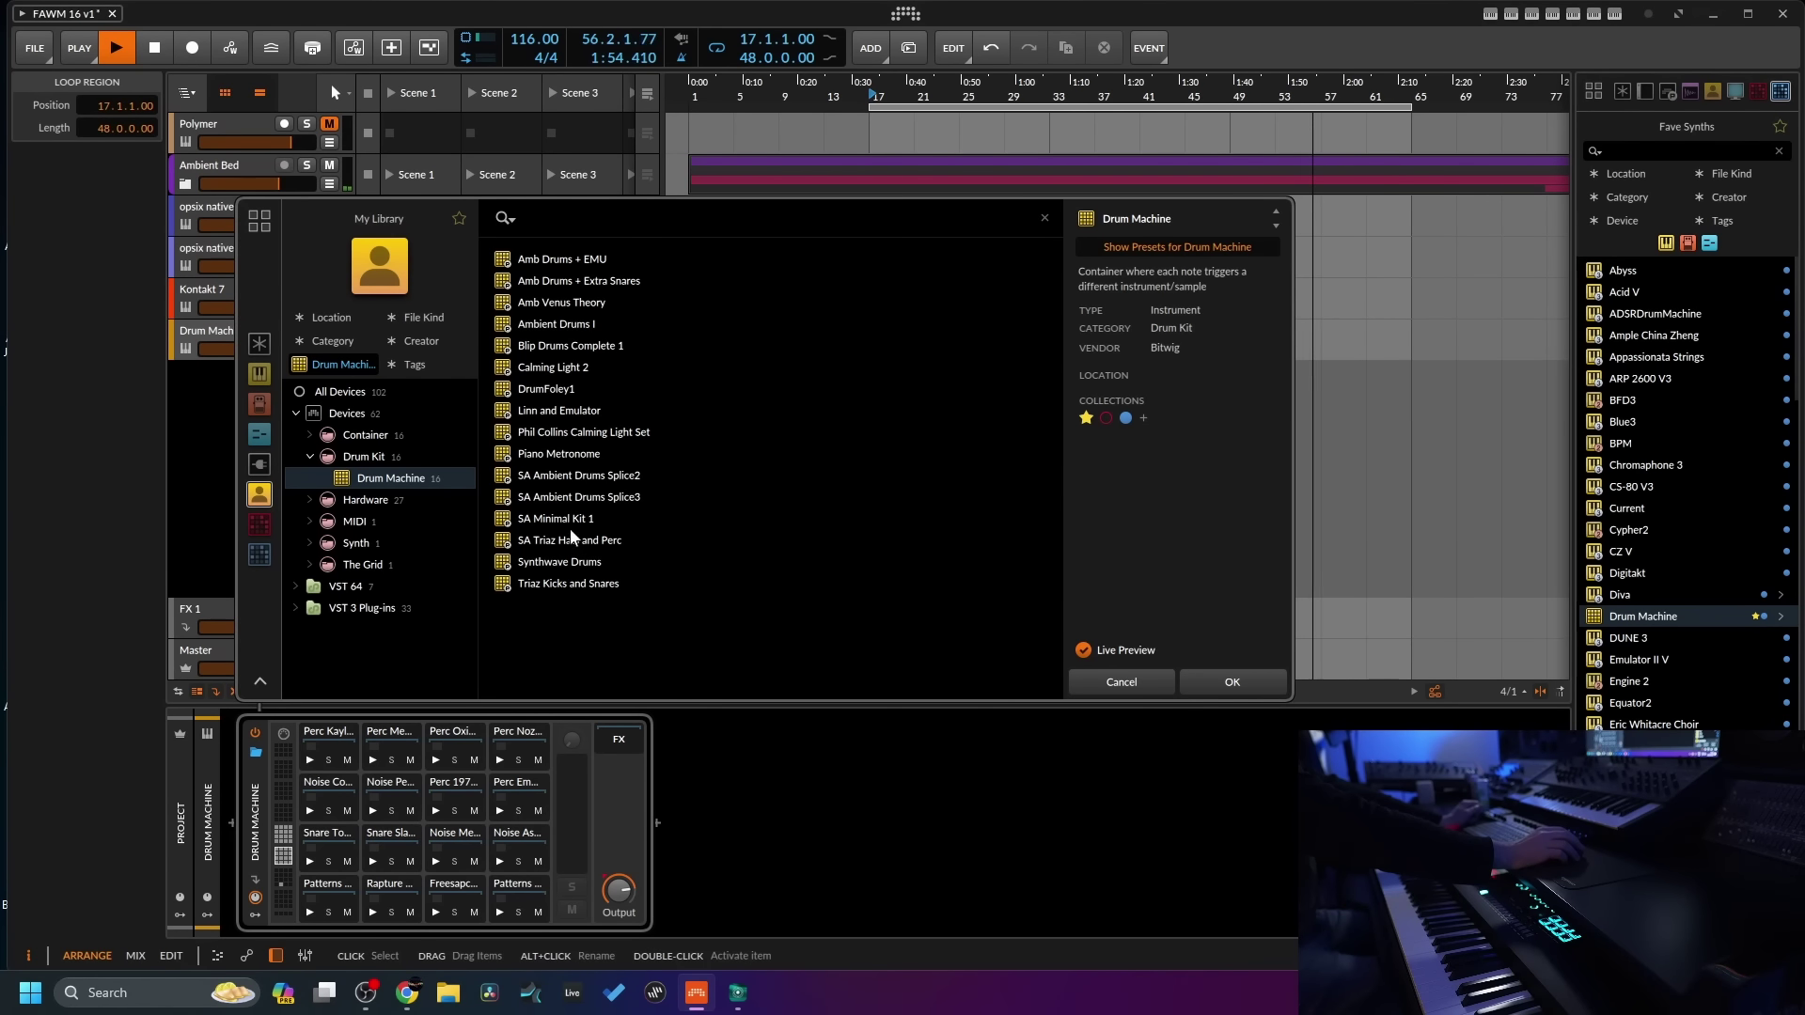
click(541, 518)
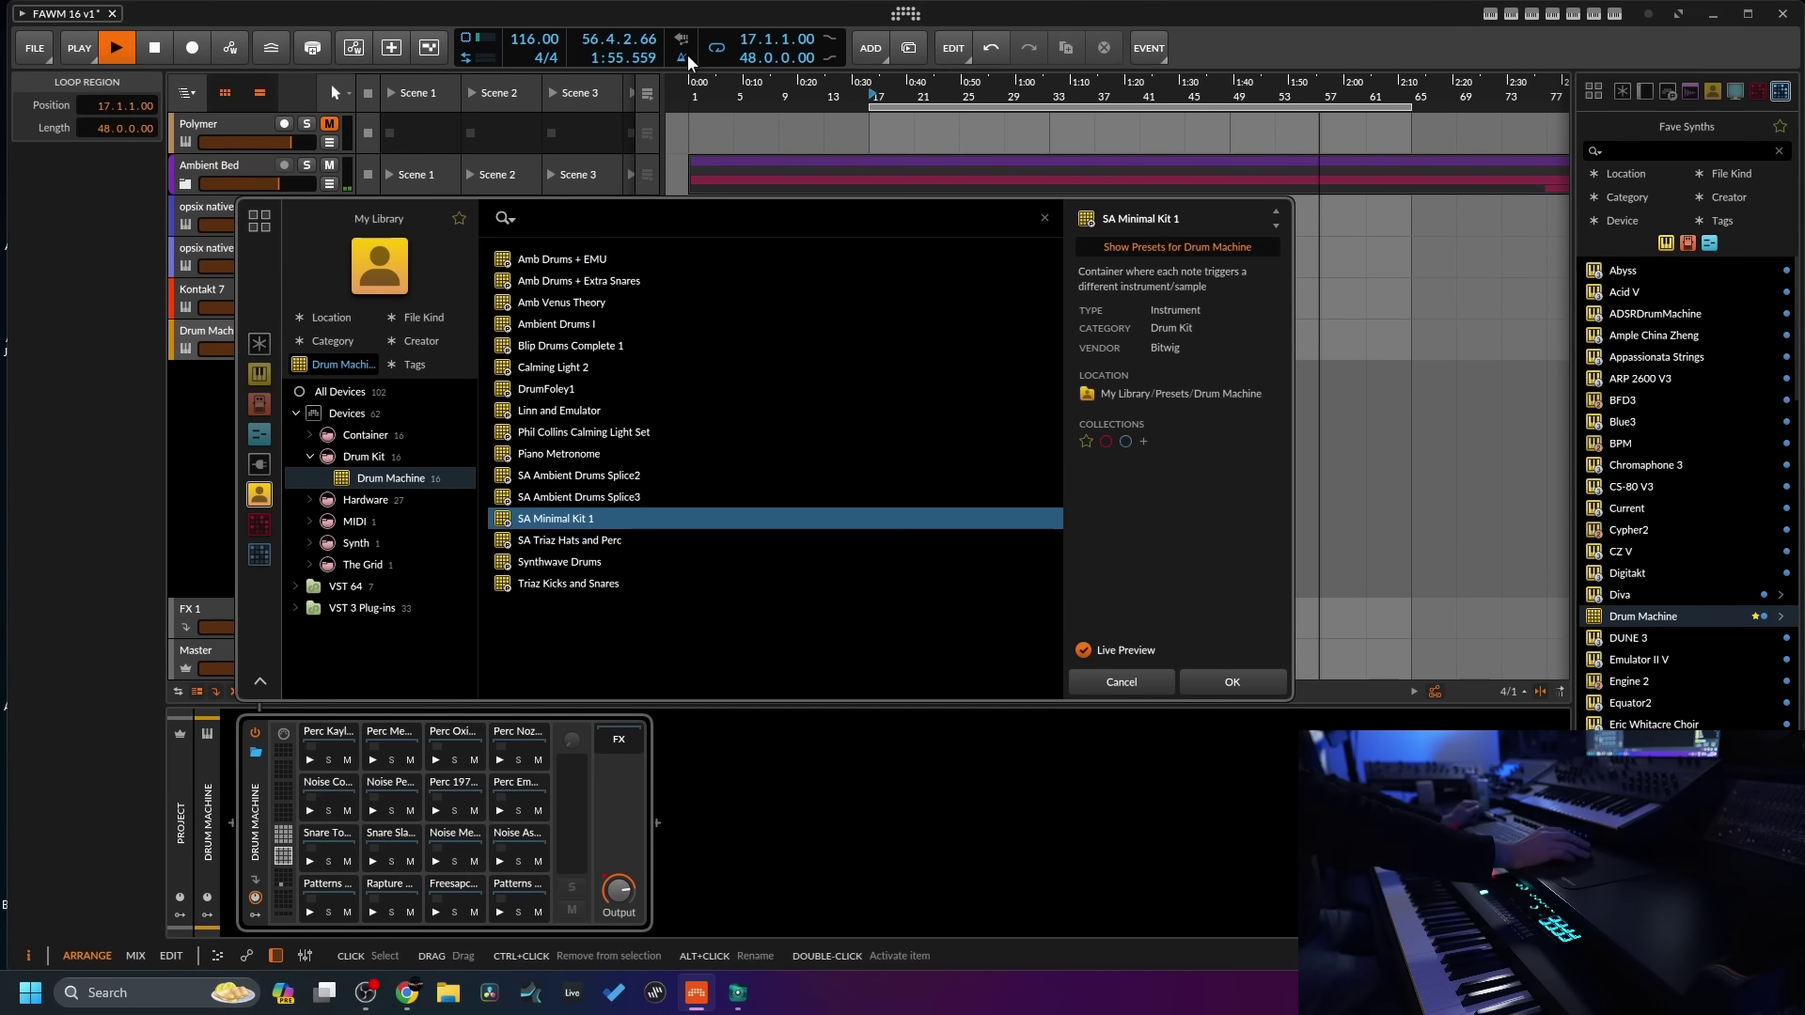
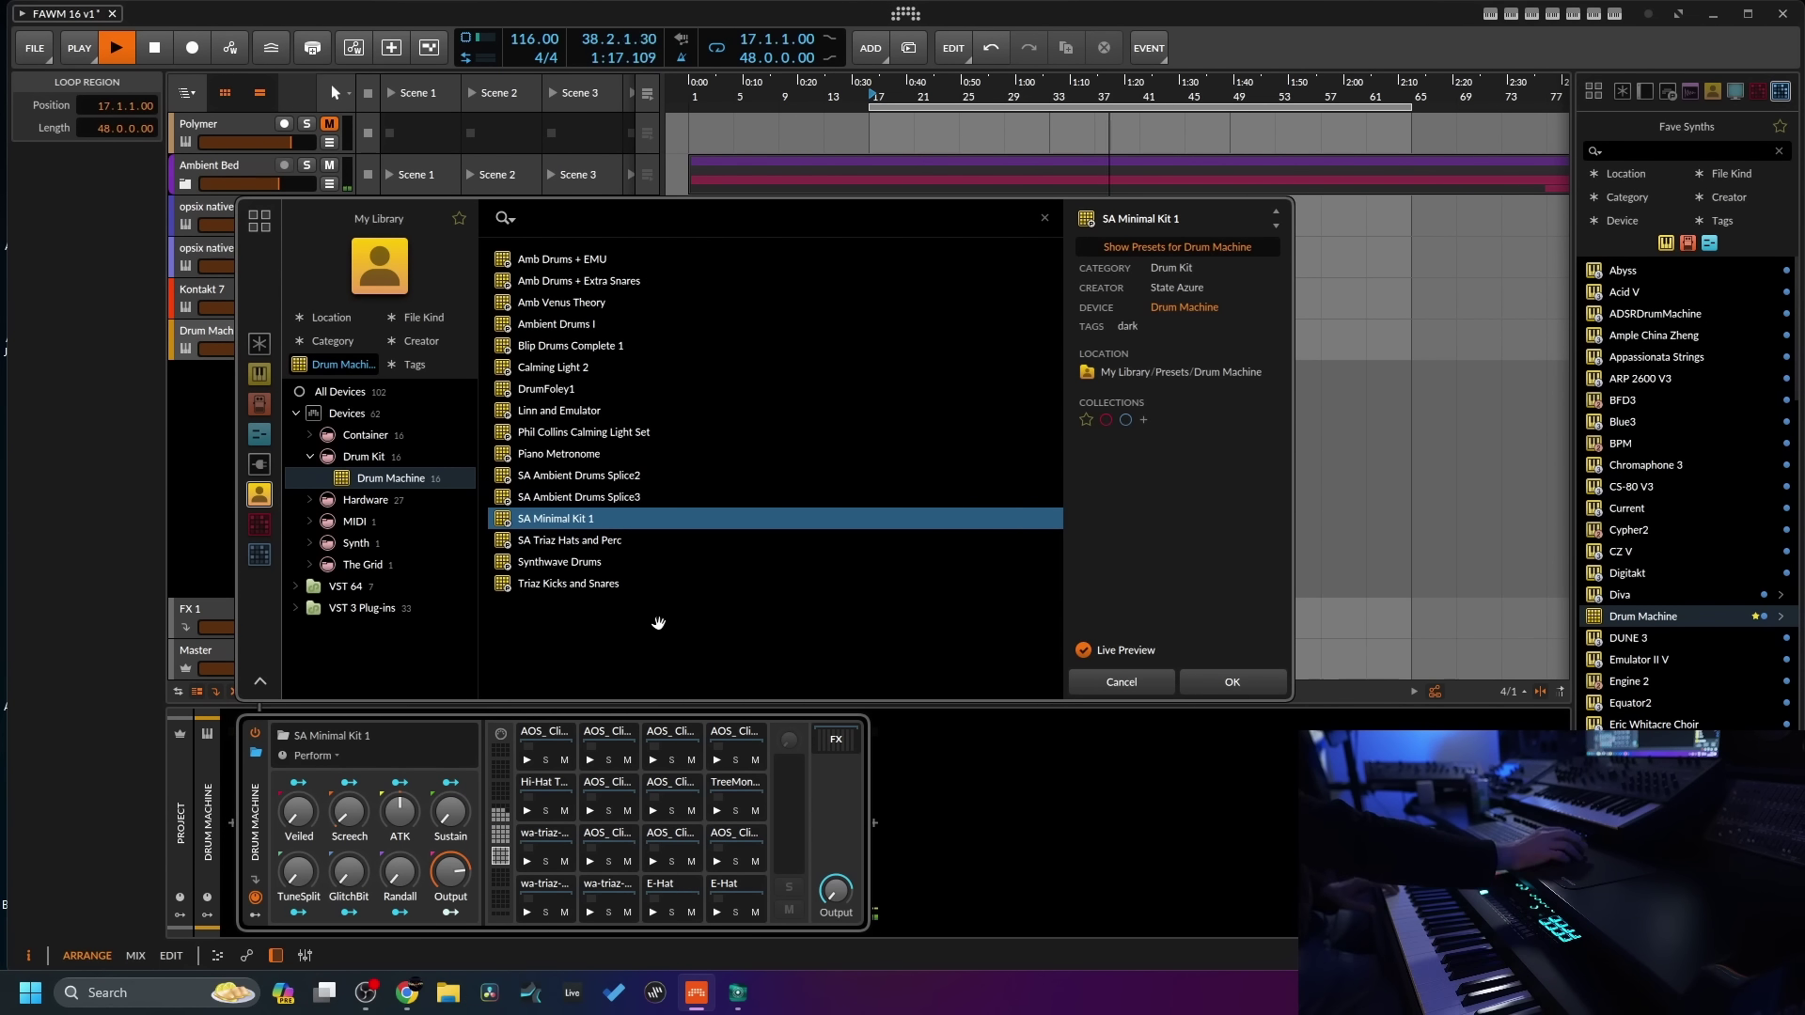
click(1228, 686)
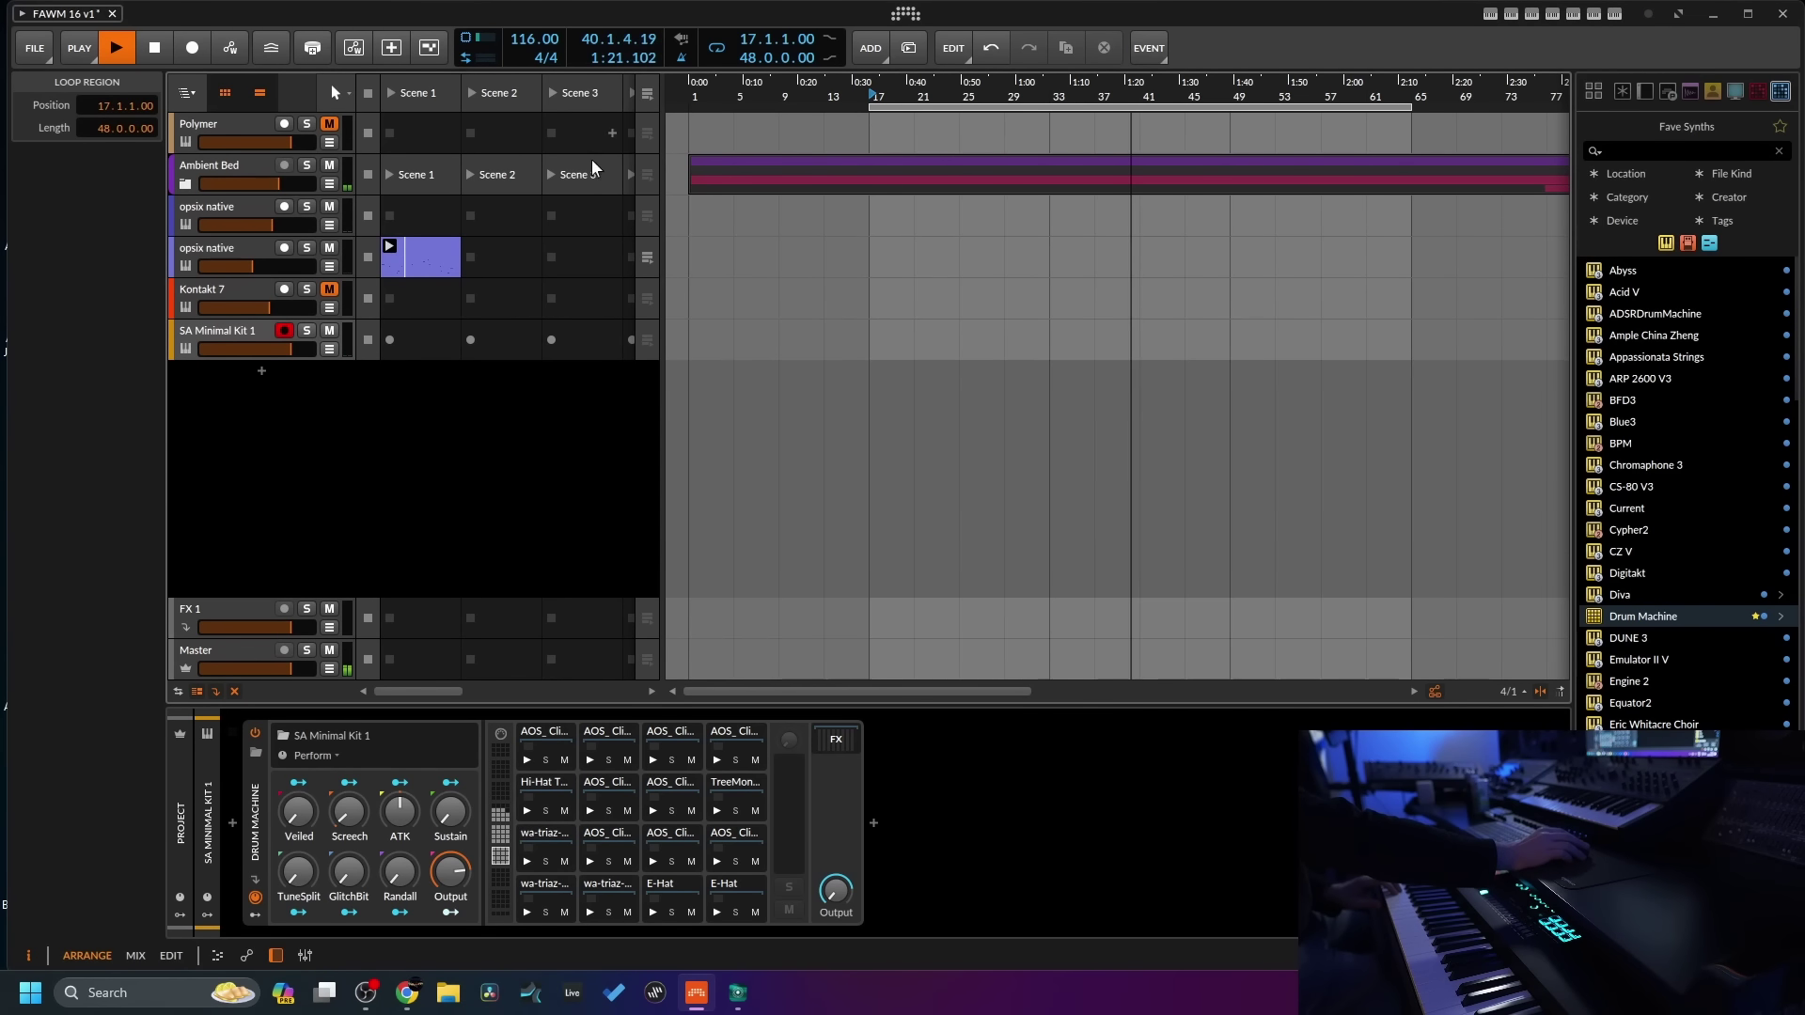
- Record a four-bar kick and percussion clip on the SA Minimal Kit 1 track in Scene 1 and open it for editing
click(389, 341)
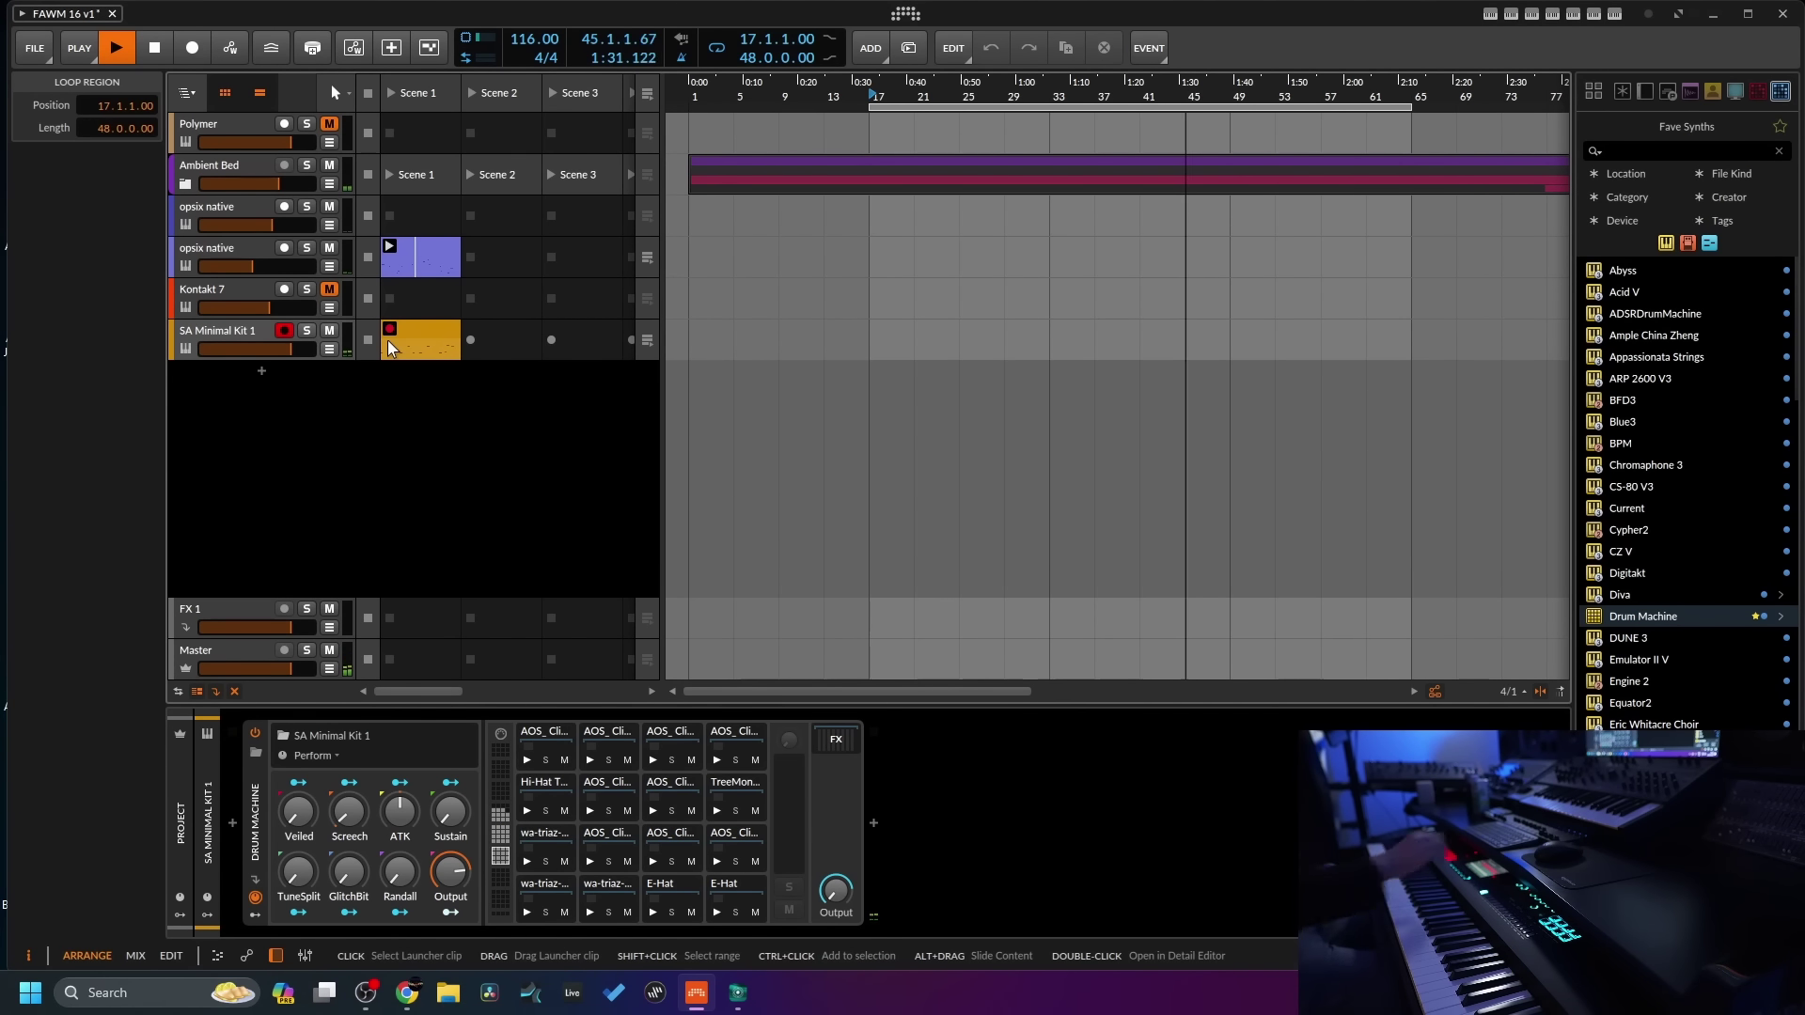
double_click(403, 335)
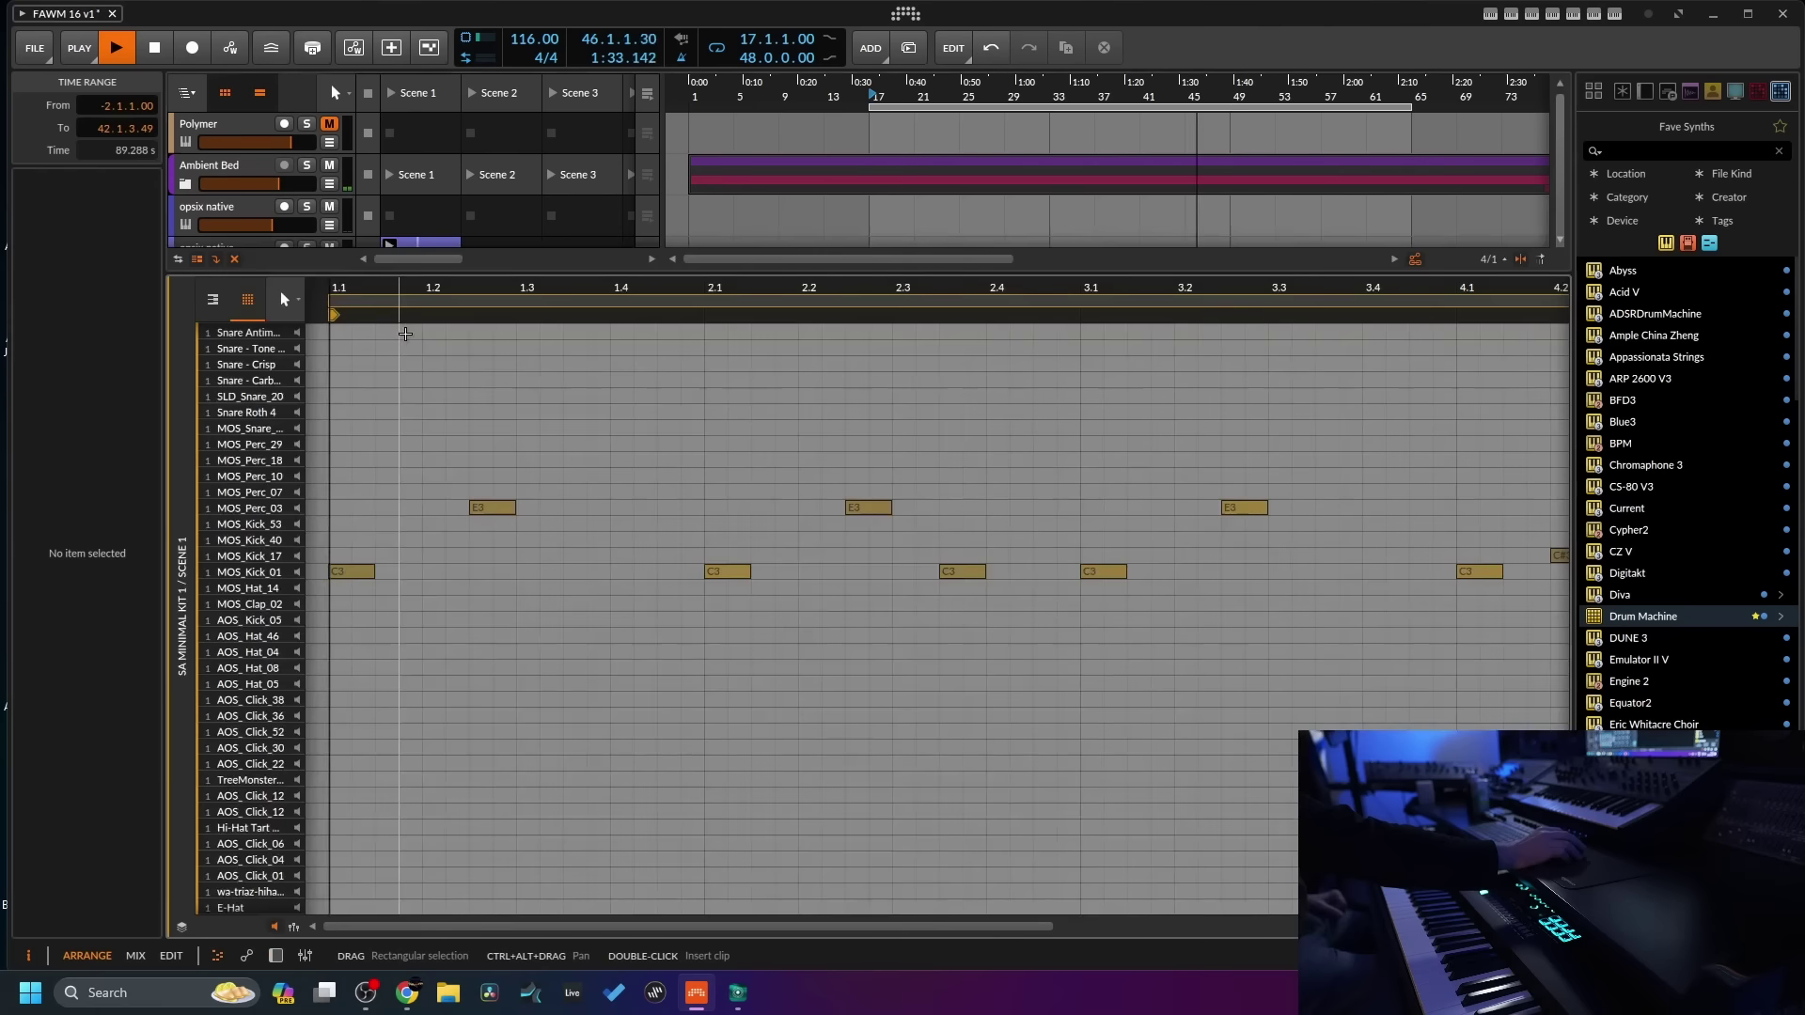
mouse_move(1176, 288)
mouse_down()
mouse_move(1339, 315)
mouse_move(1348, 299)
mouse_move(1192, 303)
mouse_up()
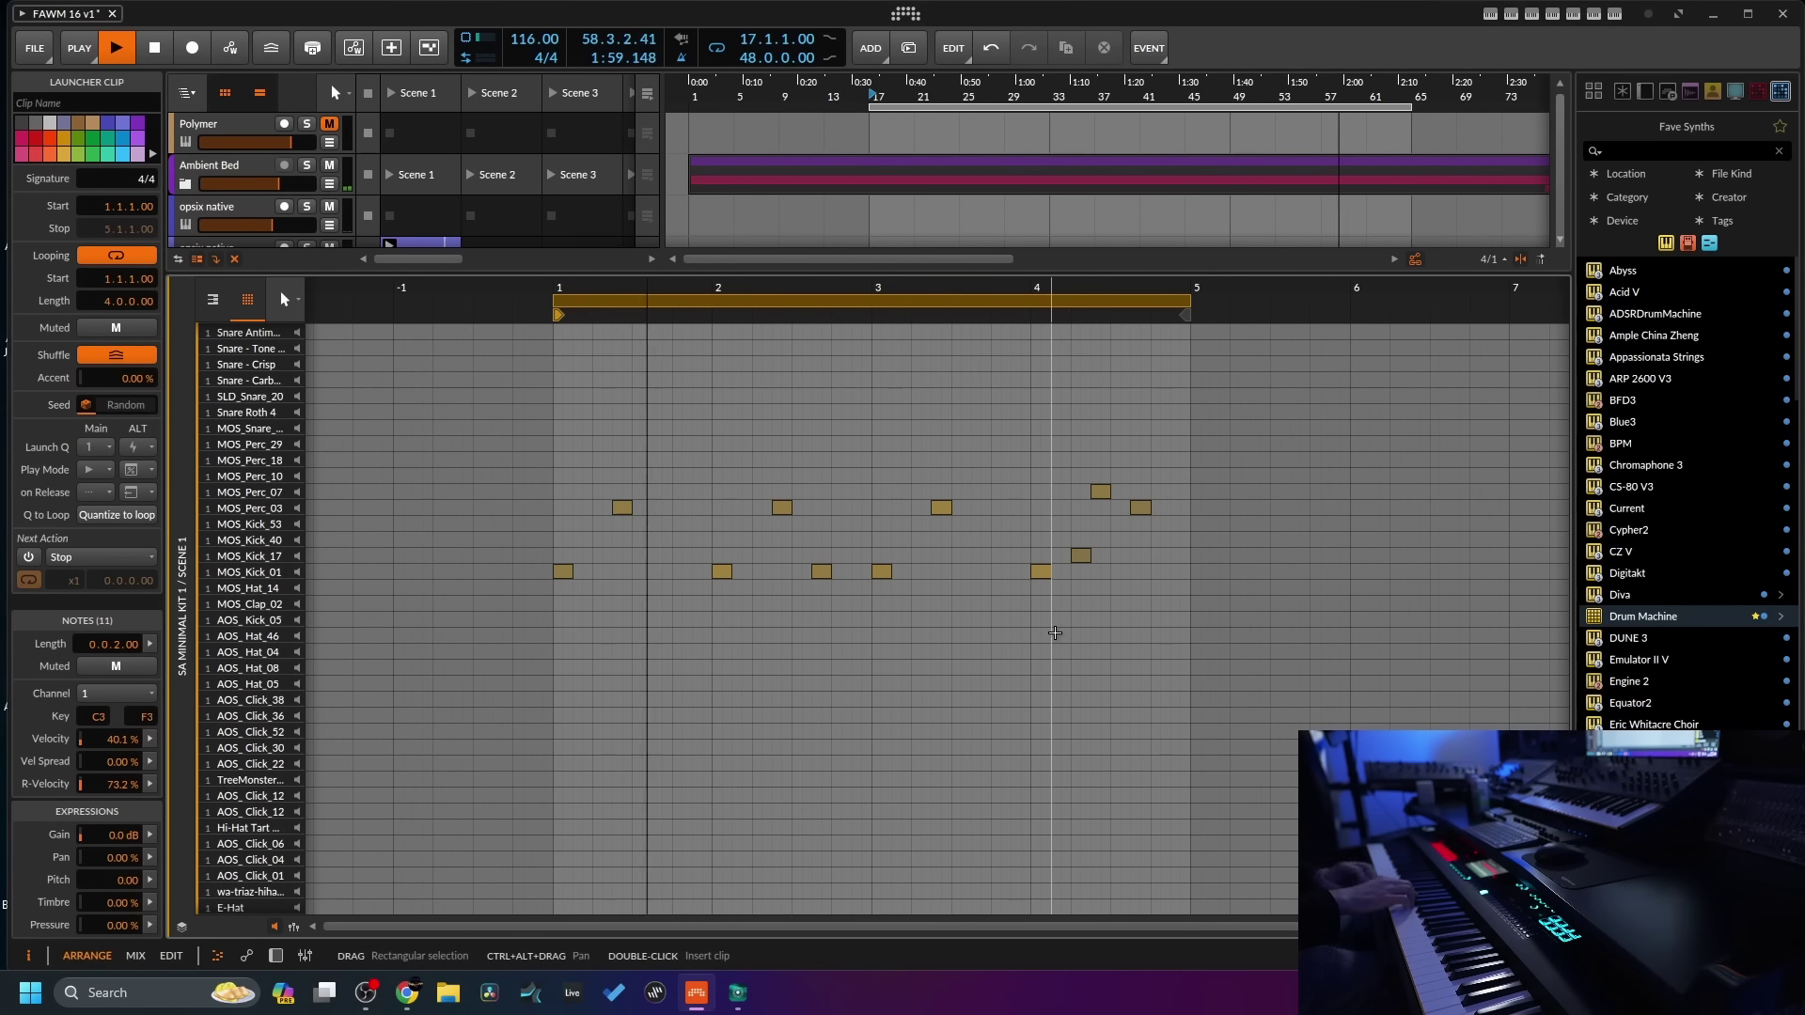
- Overdub extra percussion hits into the drum clip and move its final hit at 4.4.3 to Snare Buda 1 (E4)
click(392, 47)
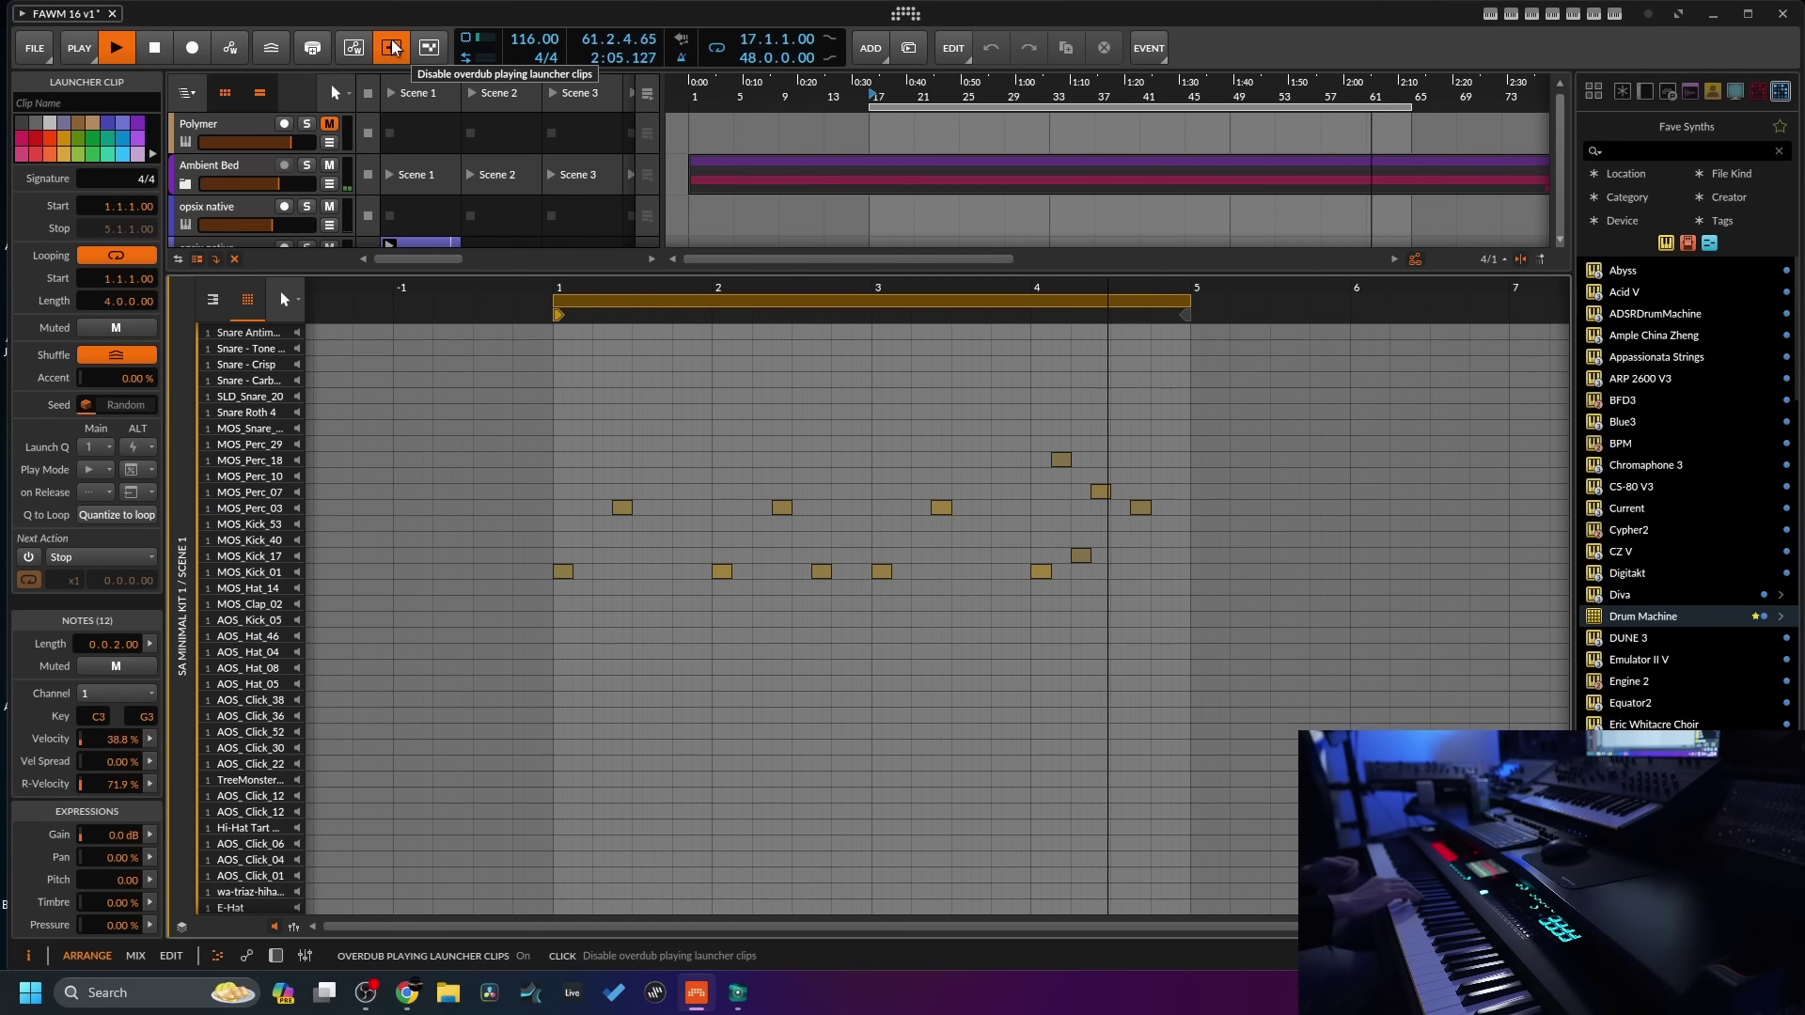
click(392, 47)
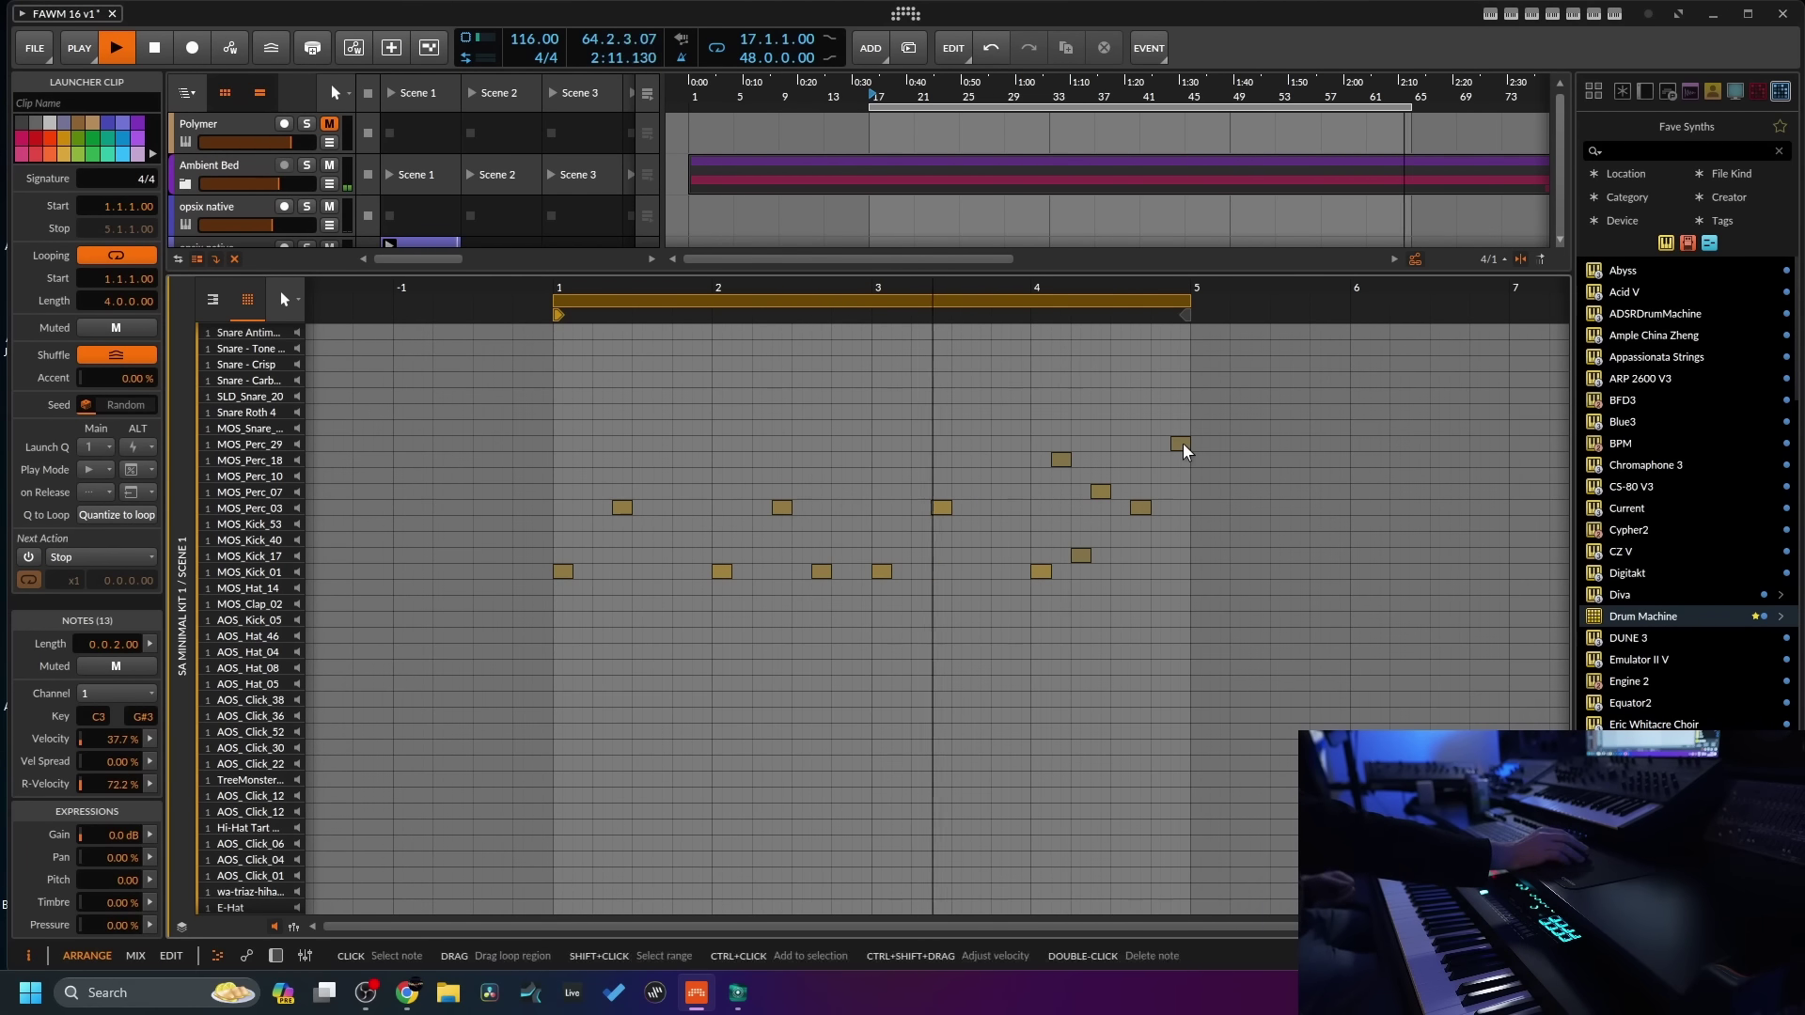
double_click(1183, 397)
mouse_move(1187, 404)
mouse_down()
mouse_move(1180, 344)
mouse_move(1183, 371)
mouse_up()
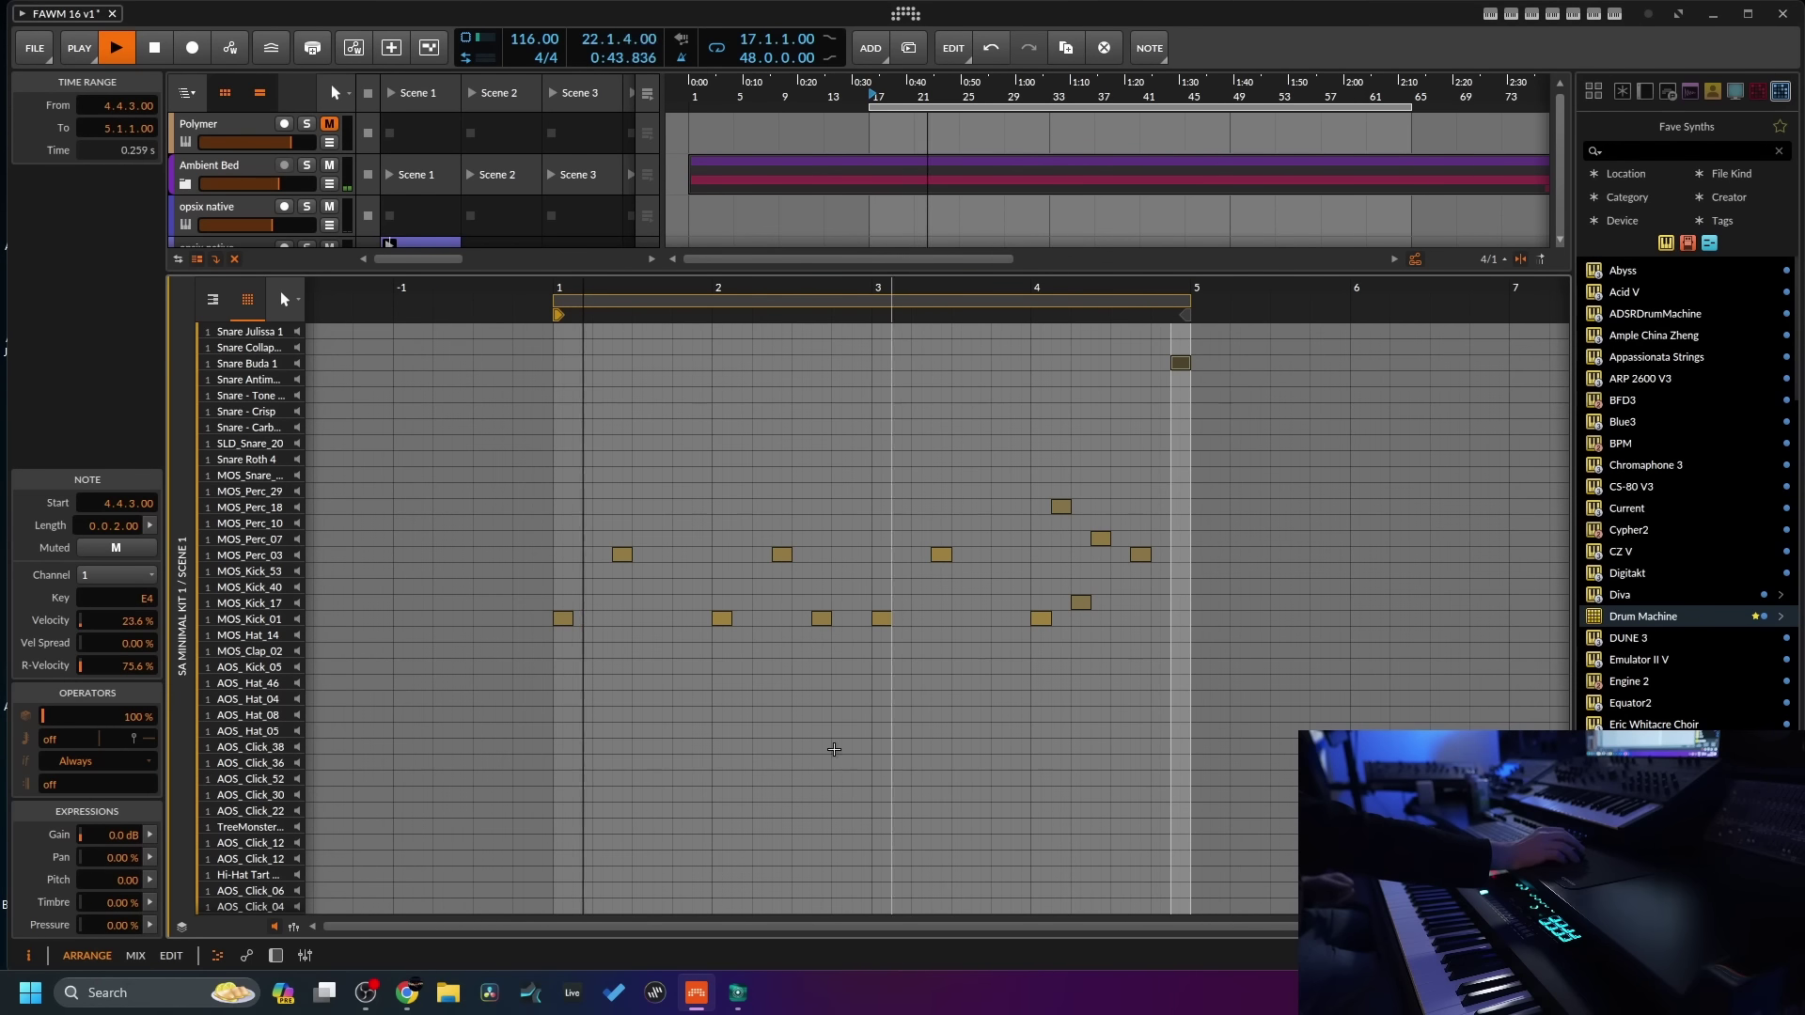
- Insert EchoBoy after the sampler in the Snare Buda 1 pad's device chain of SA Minimal Kit 1
click(275, 956)
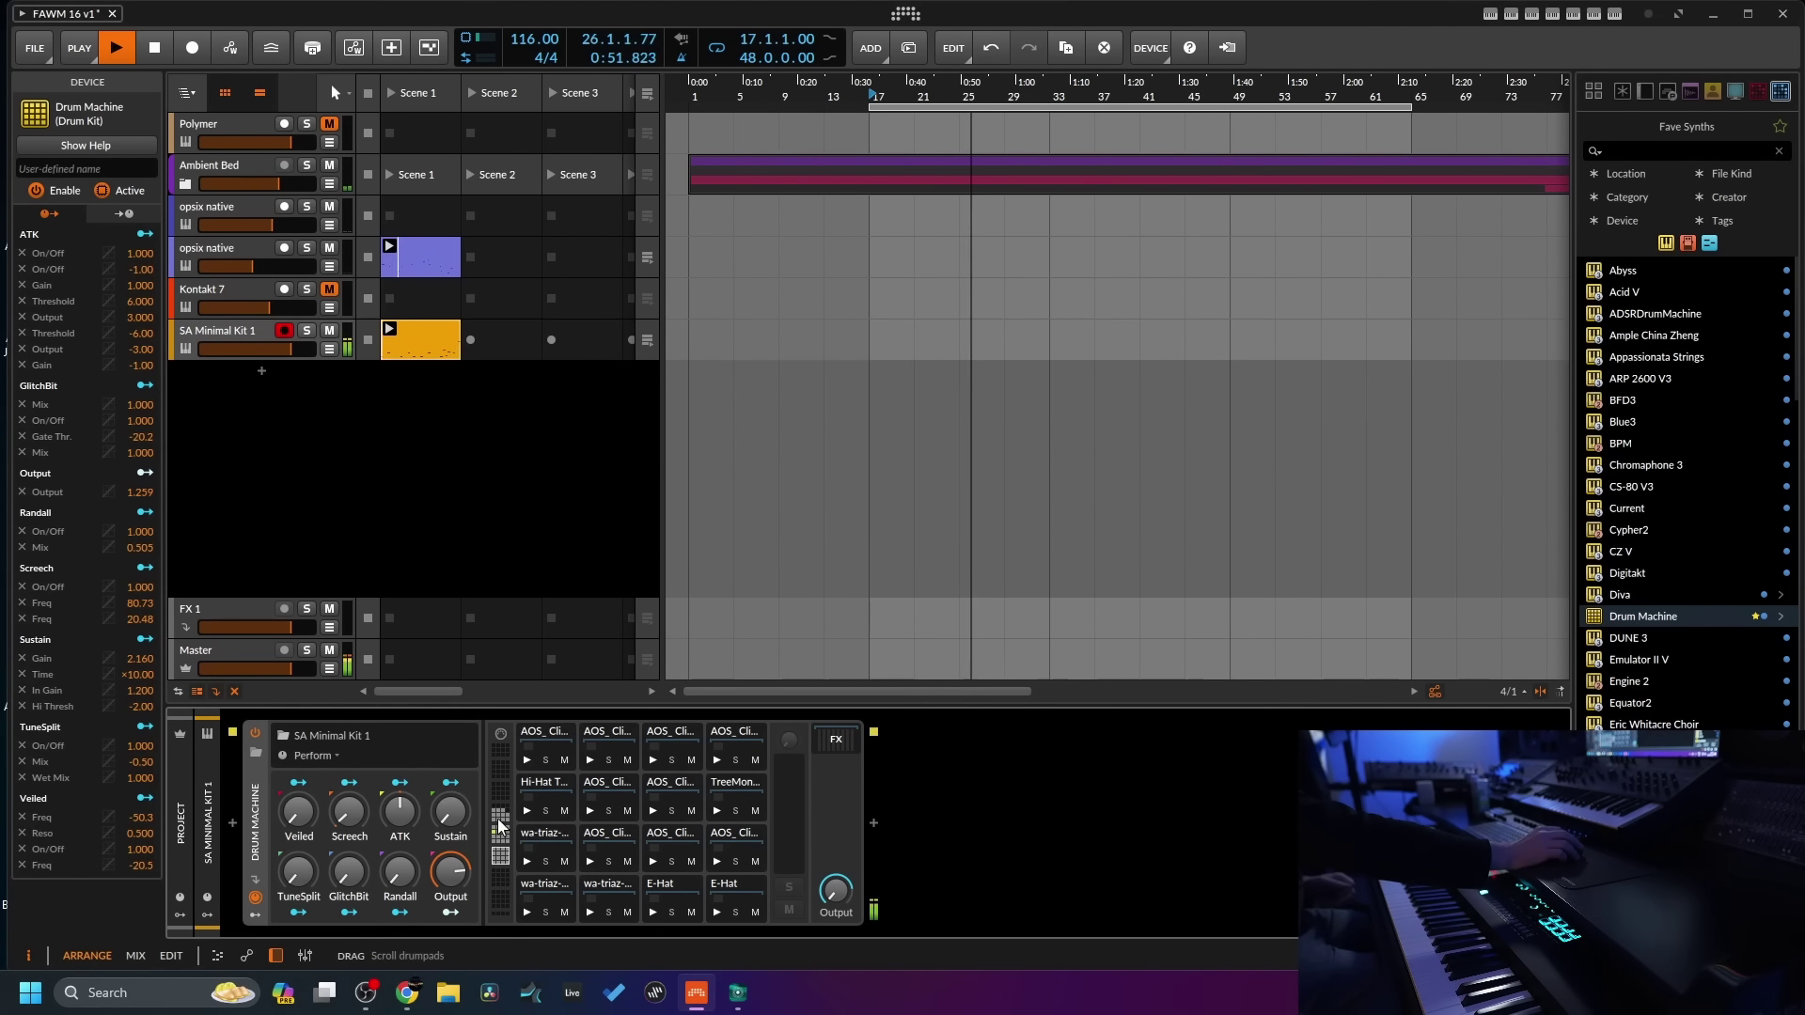
scroll(497, 827, up, 1)
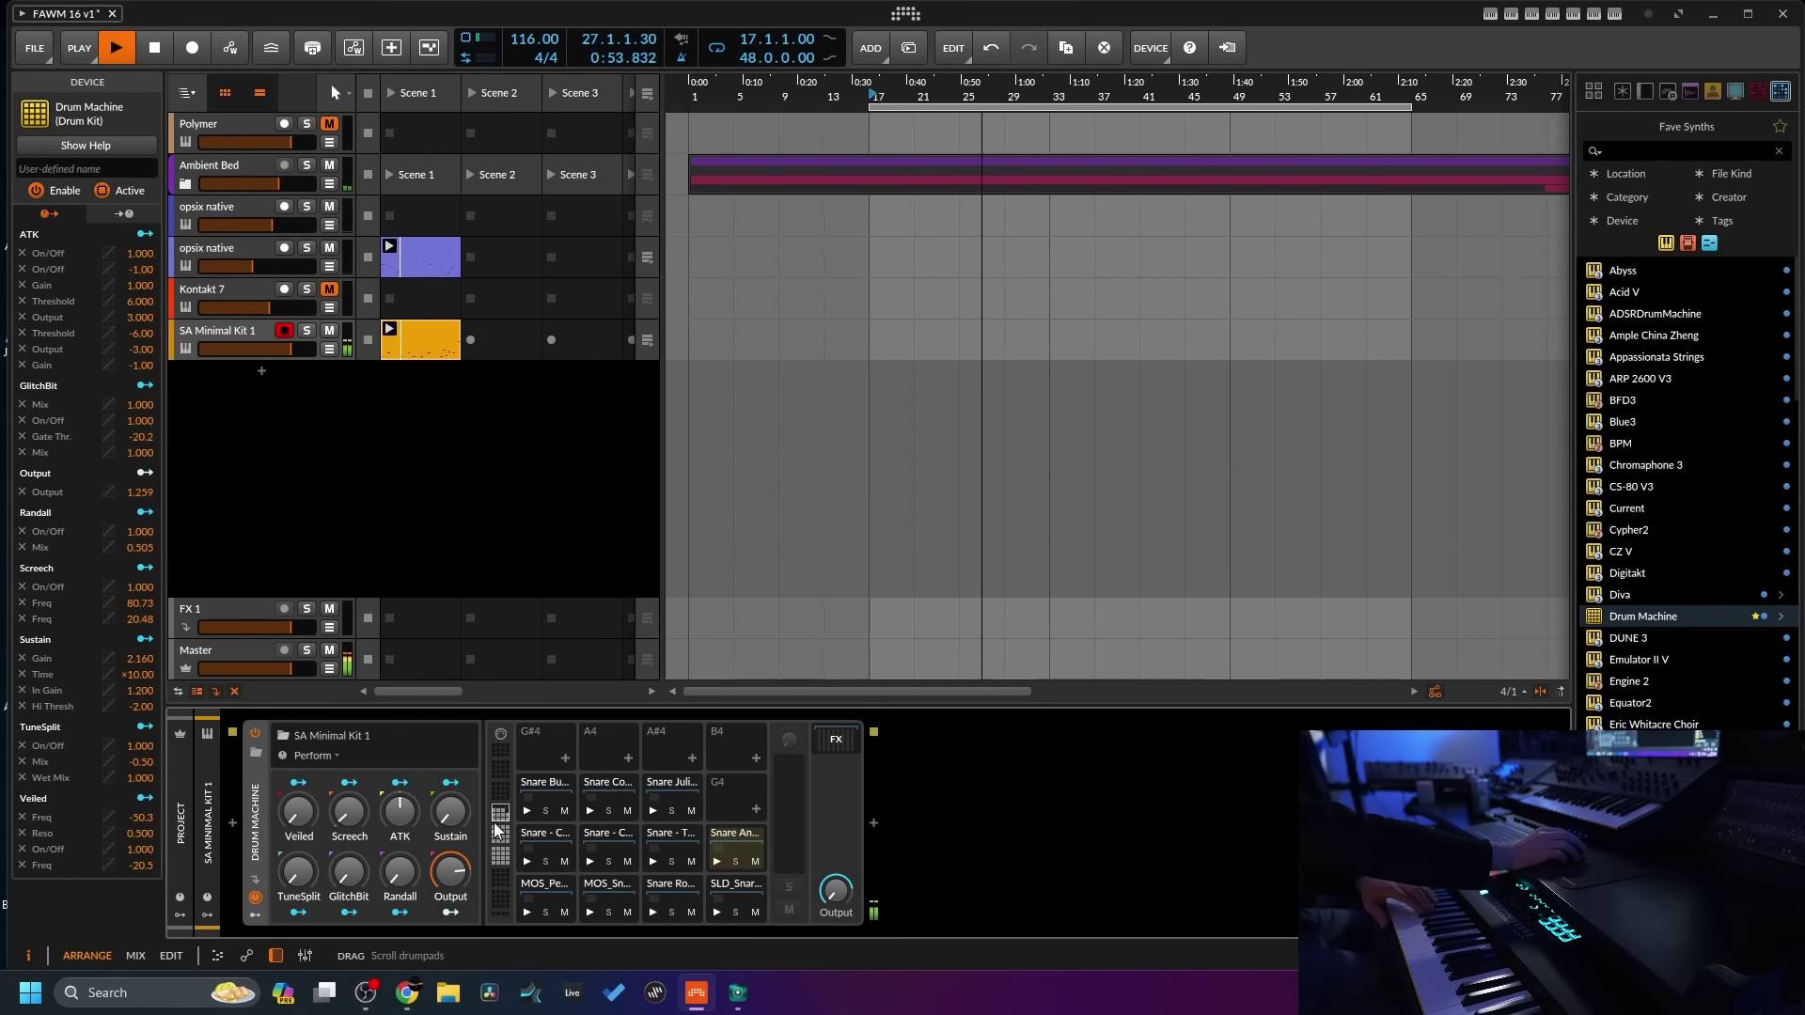
click(543, 780)
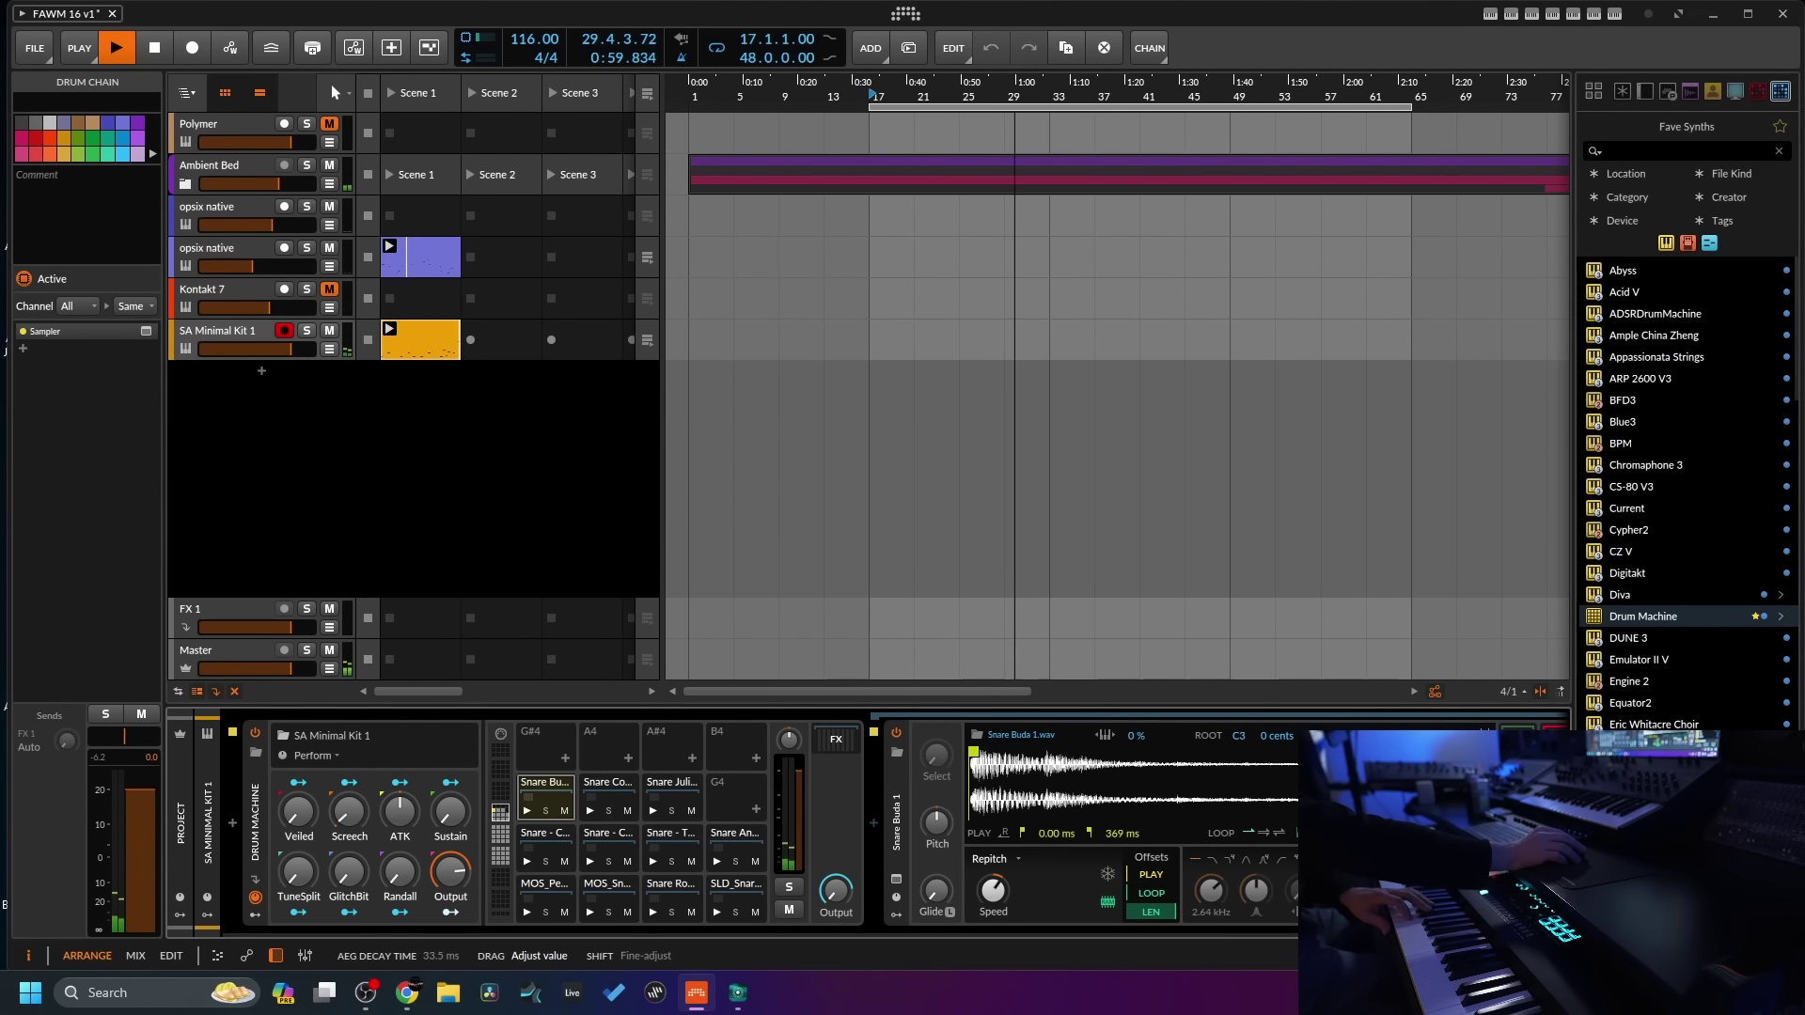
scroll(1335, 889, up, 1)
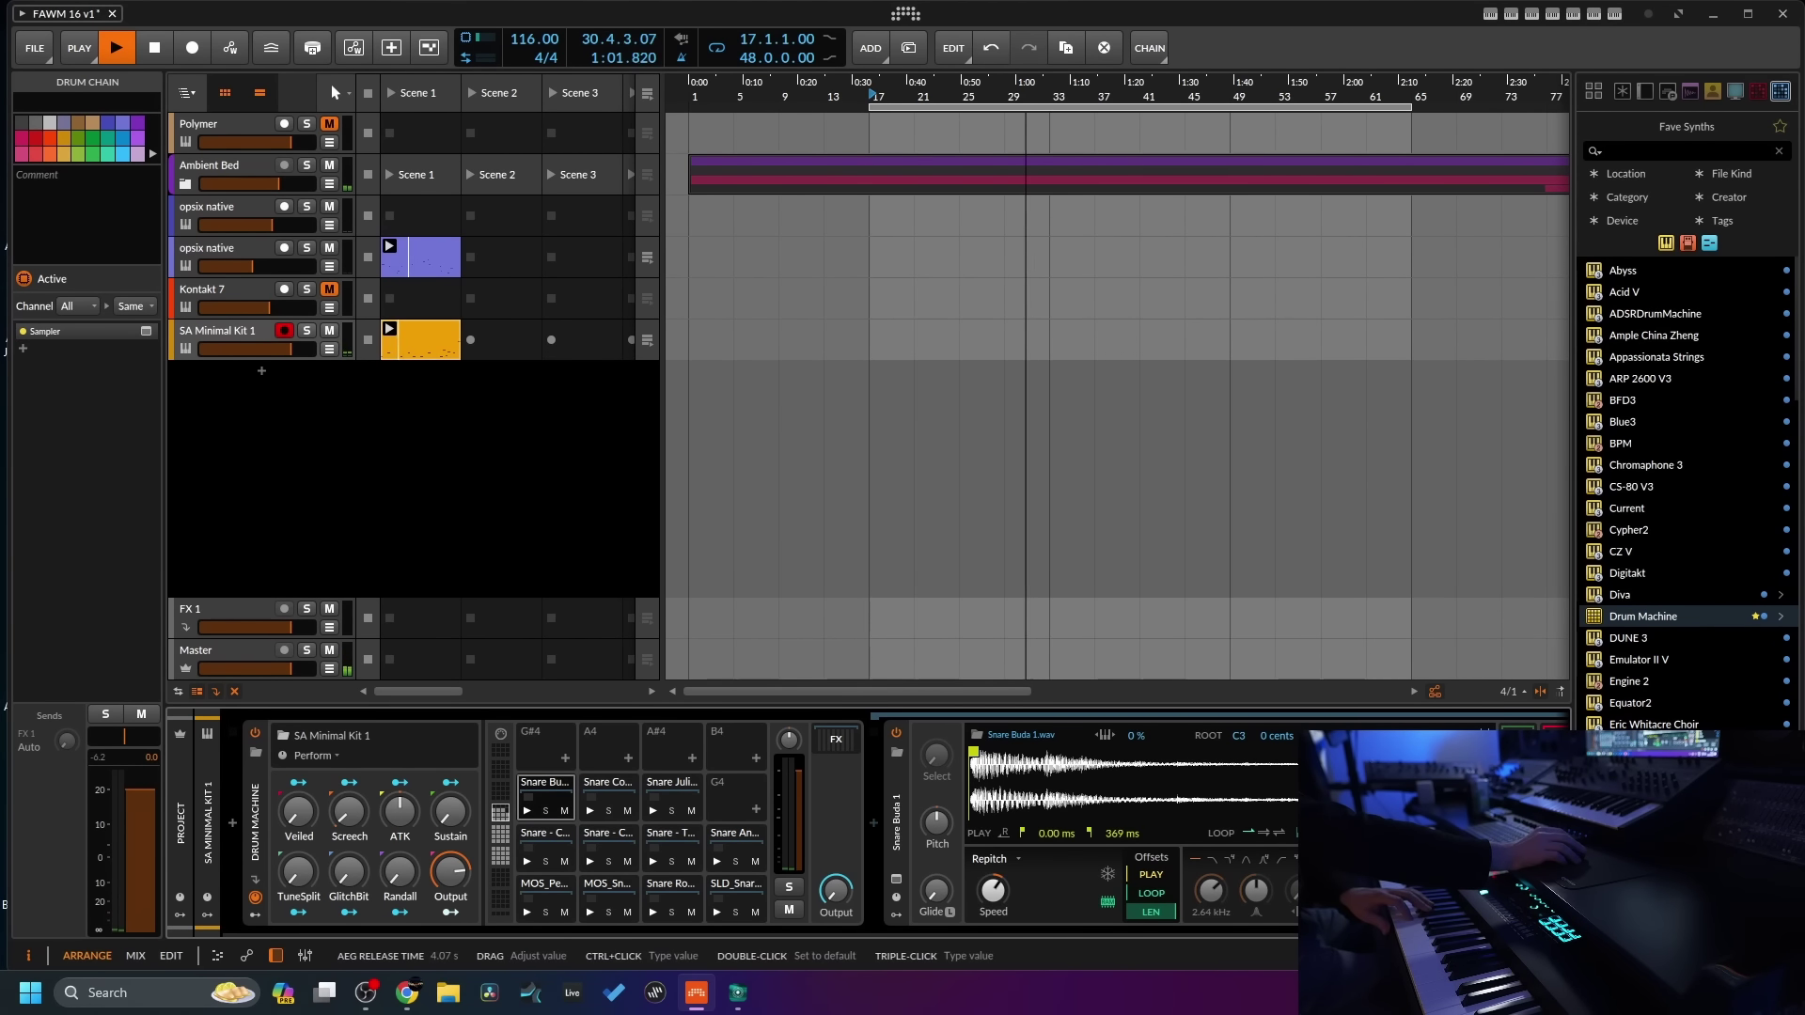
scroll(1335, 888, right, 1)
click(1335, 889)
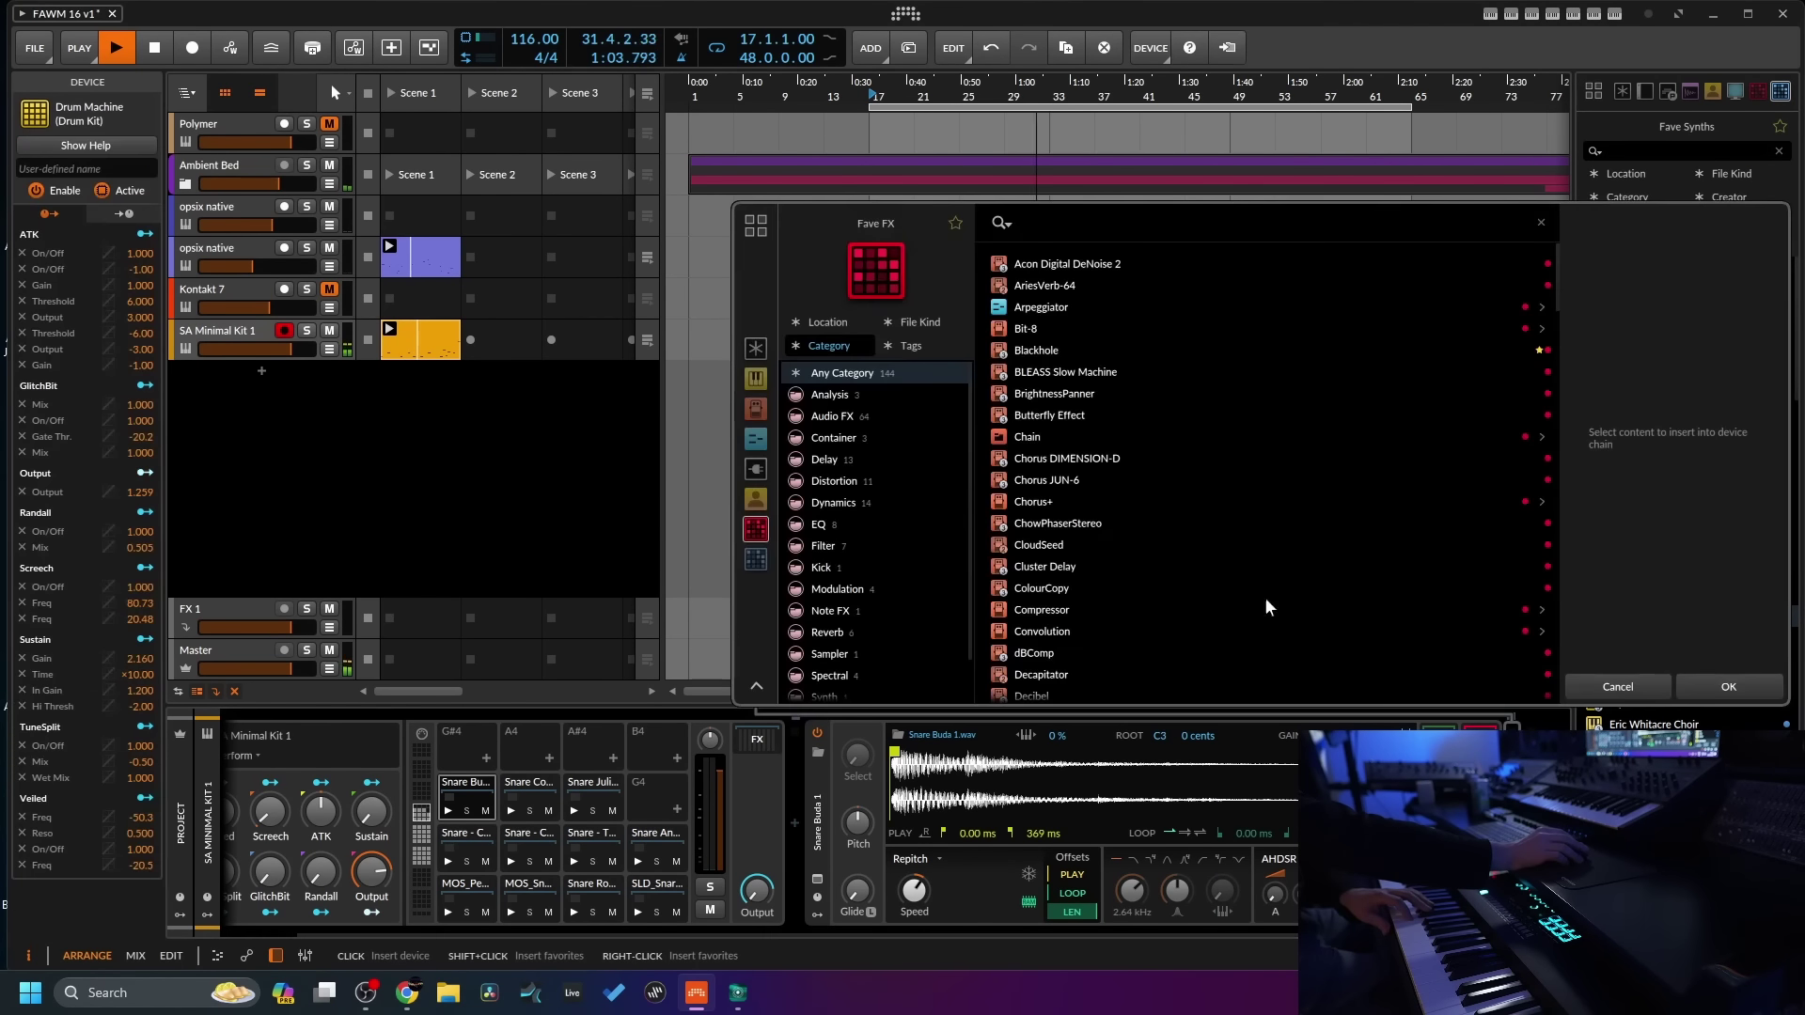
drag(1553, 263, 1565, 348)
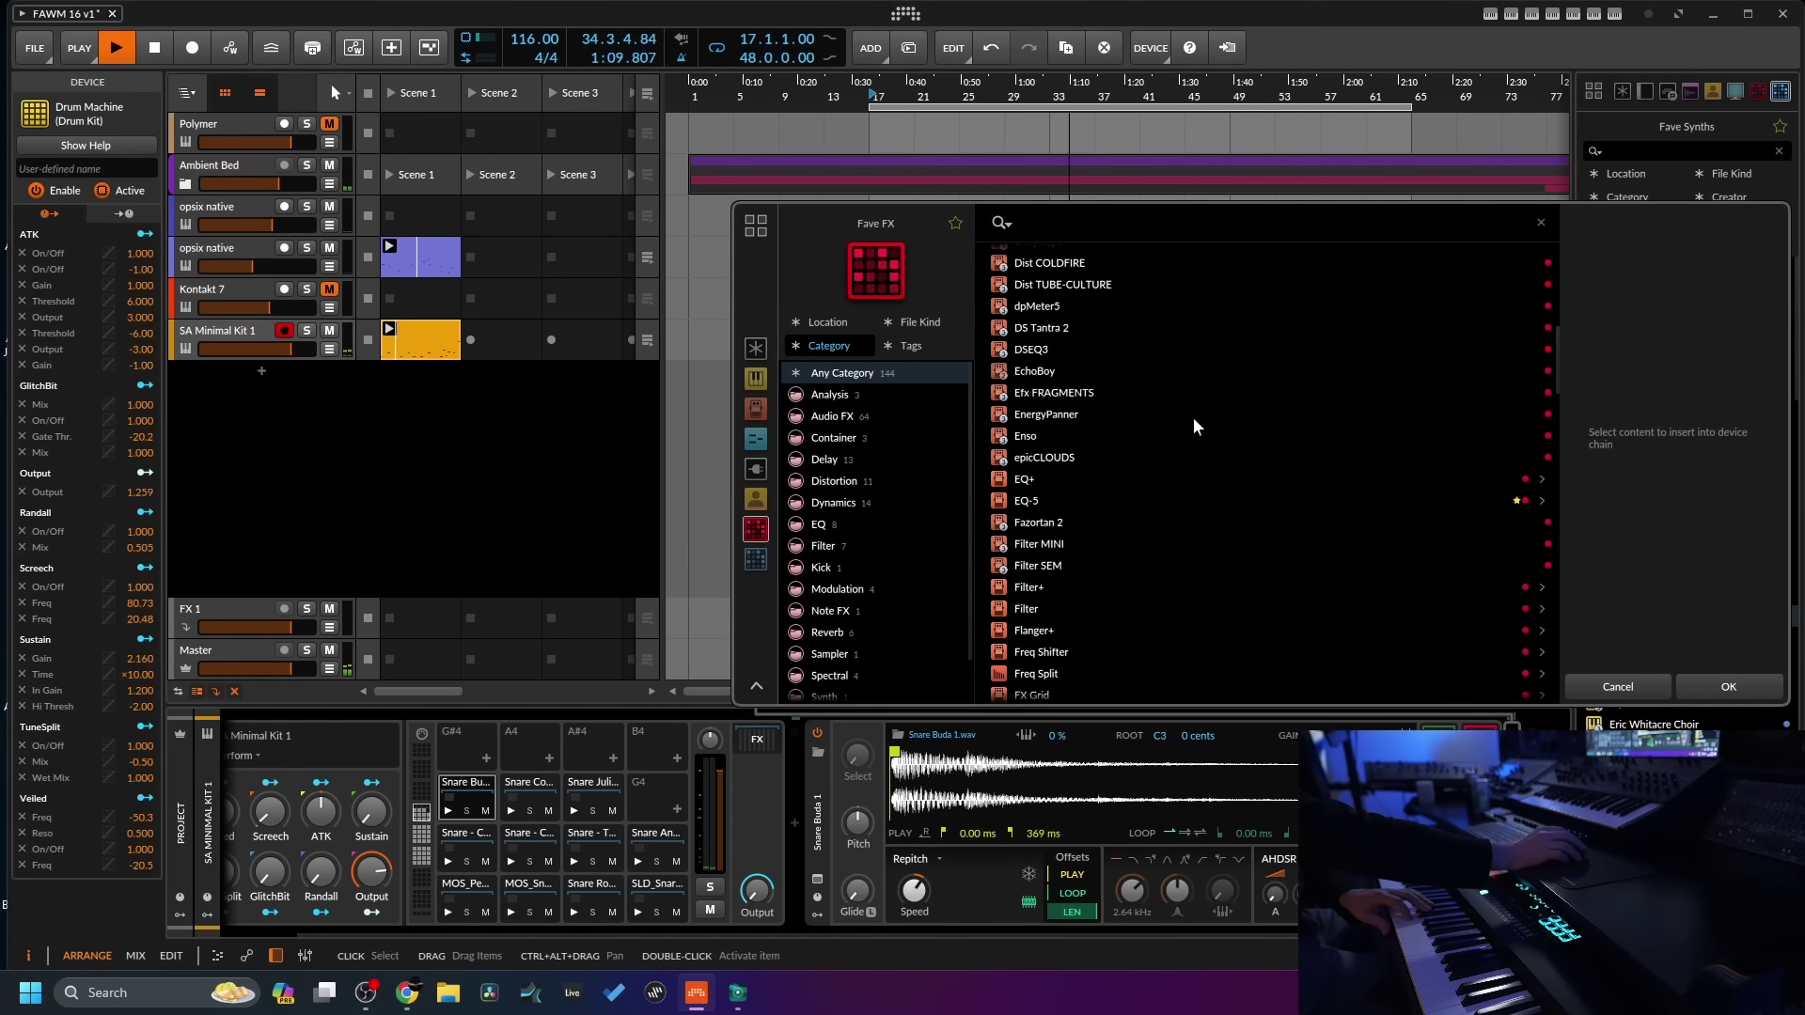
click(1031, 373)
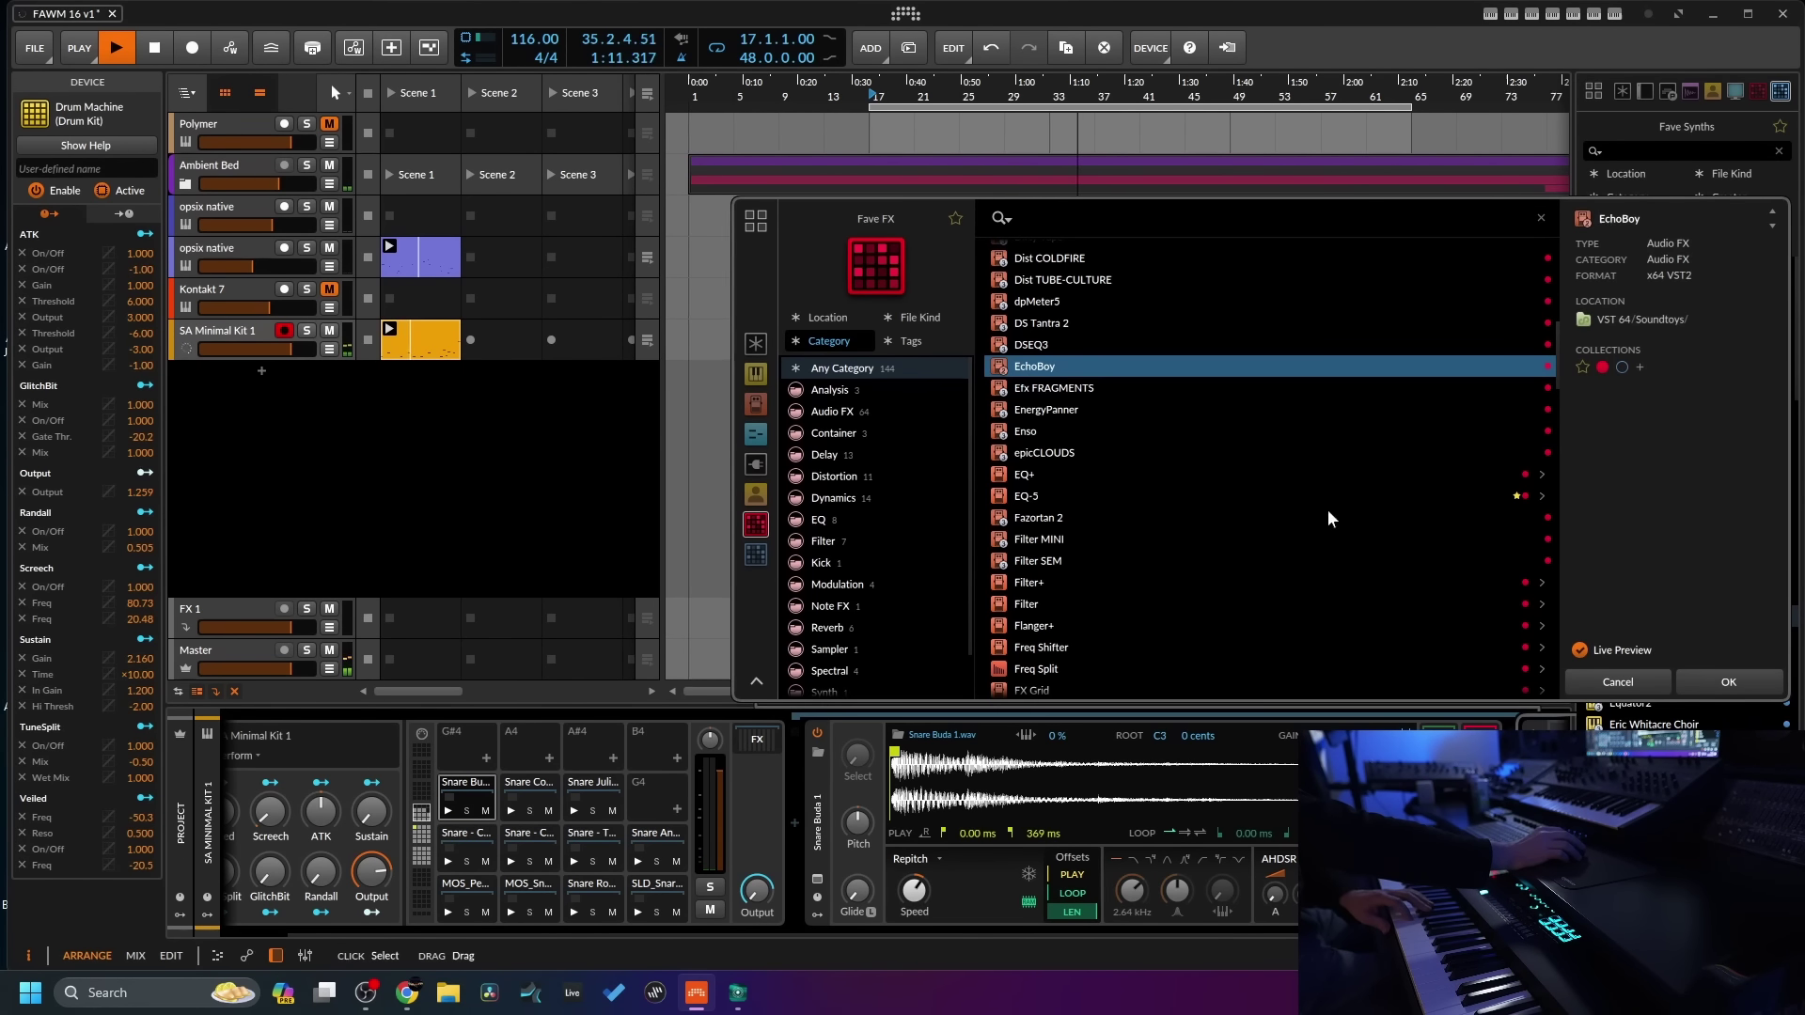
click(1744, 679)
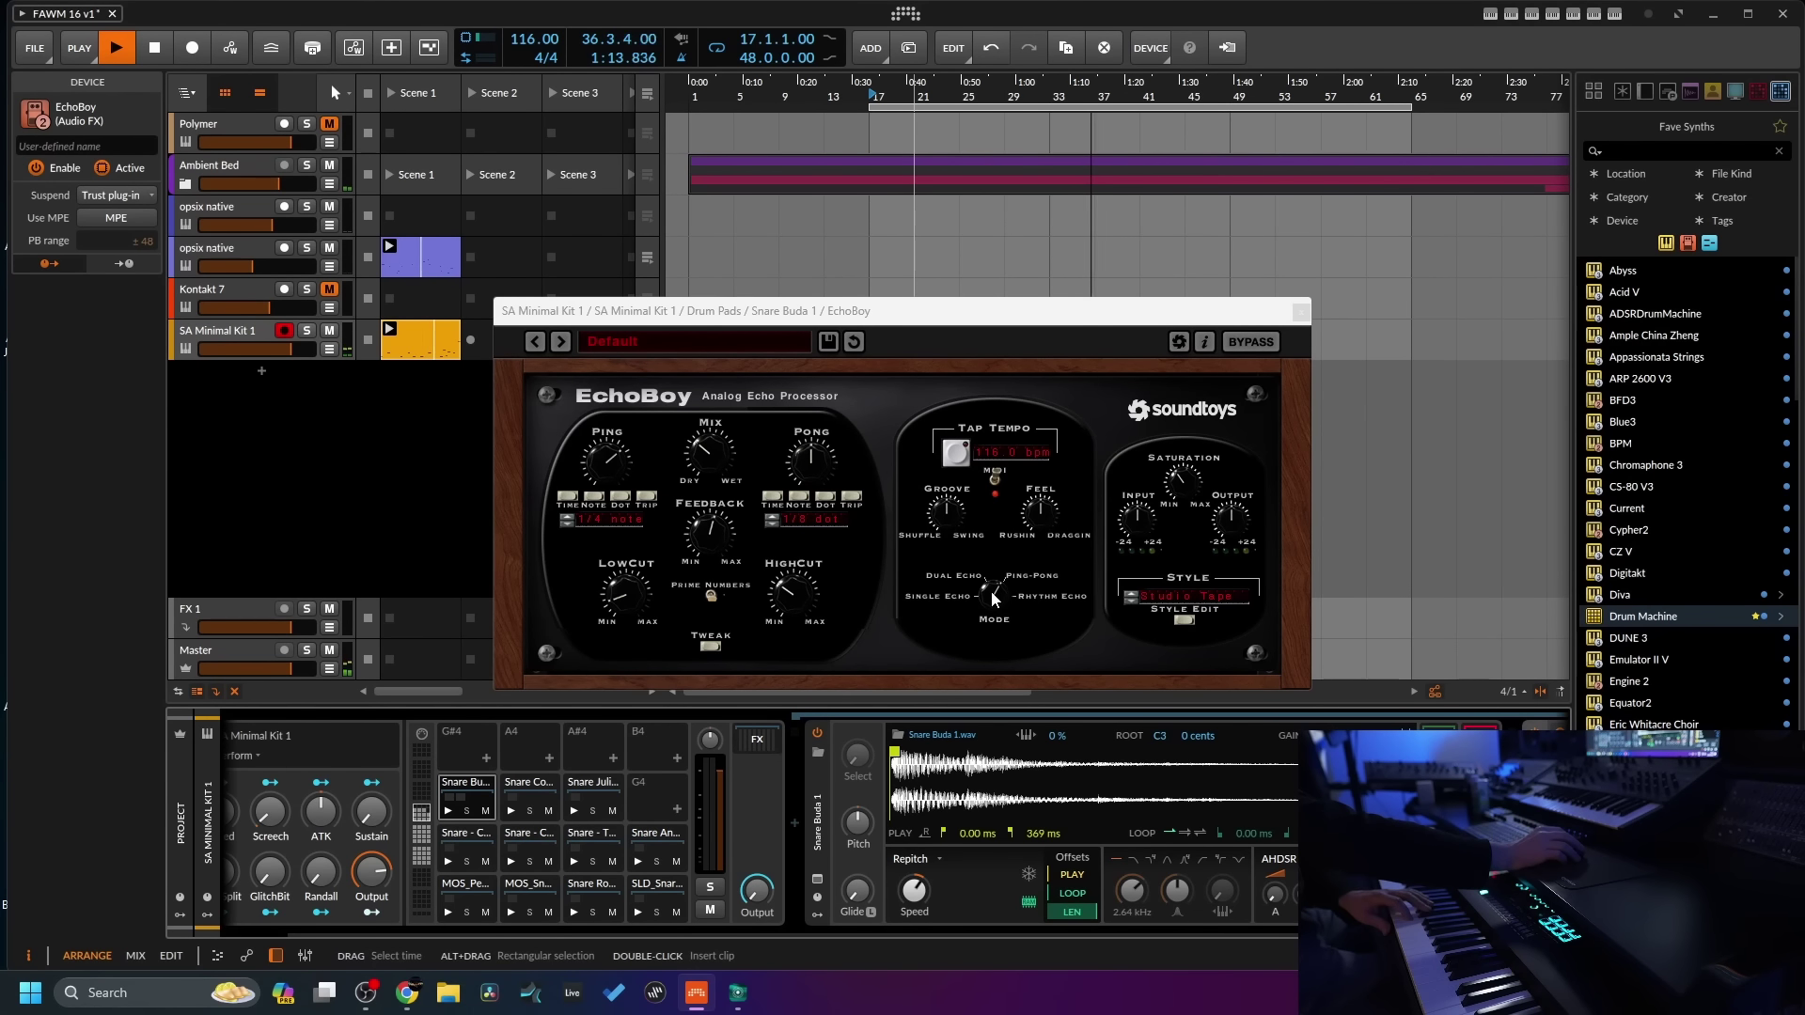
- Set EchoBoy to Single Echo mode with a 1/8th echo time, close its window and save the project
drag(994, 598, 995, 720)
click(669, 518)
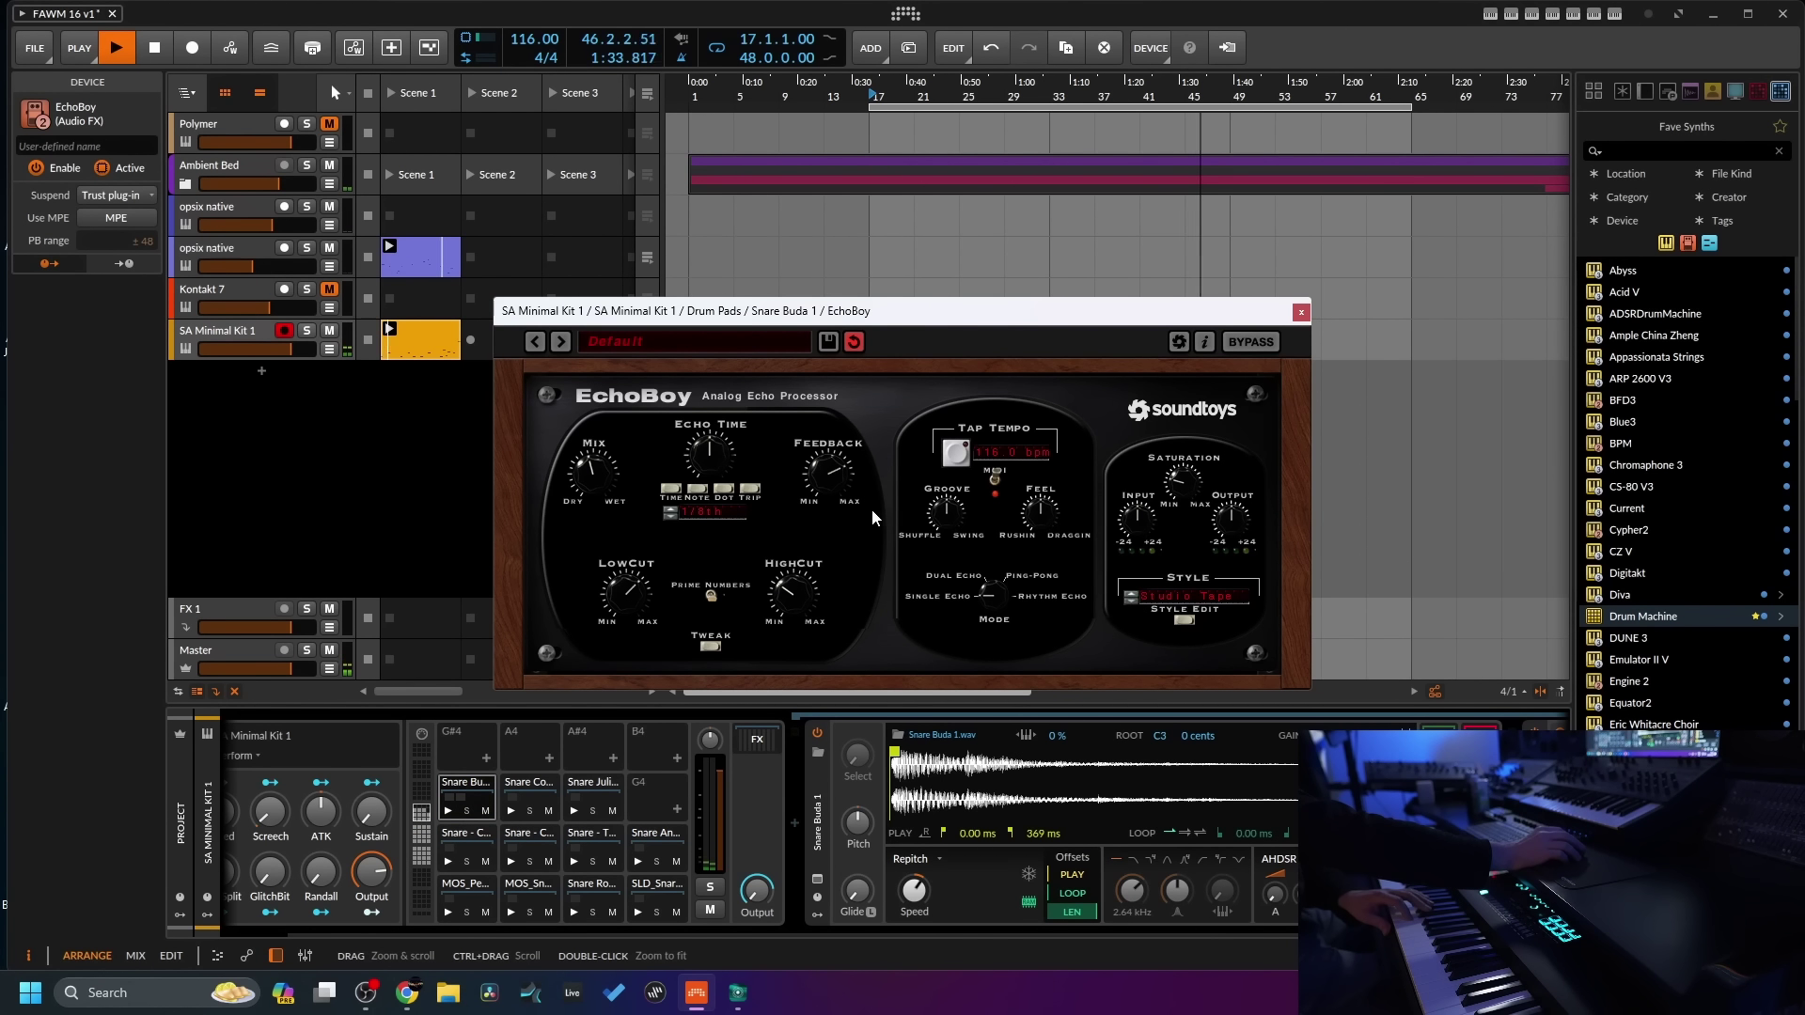
click(1303, 314)
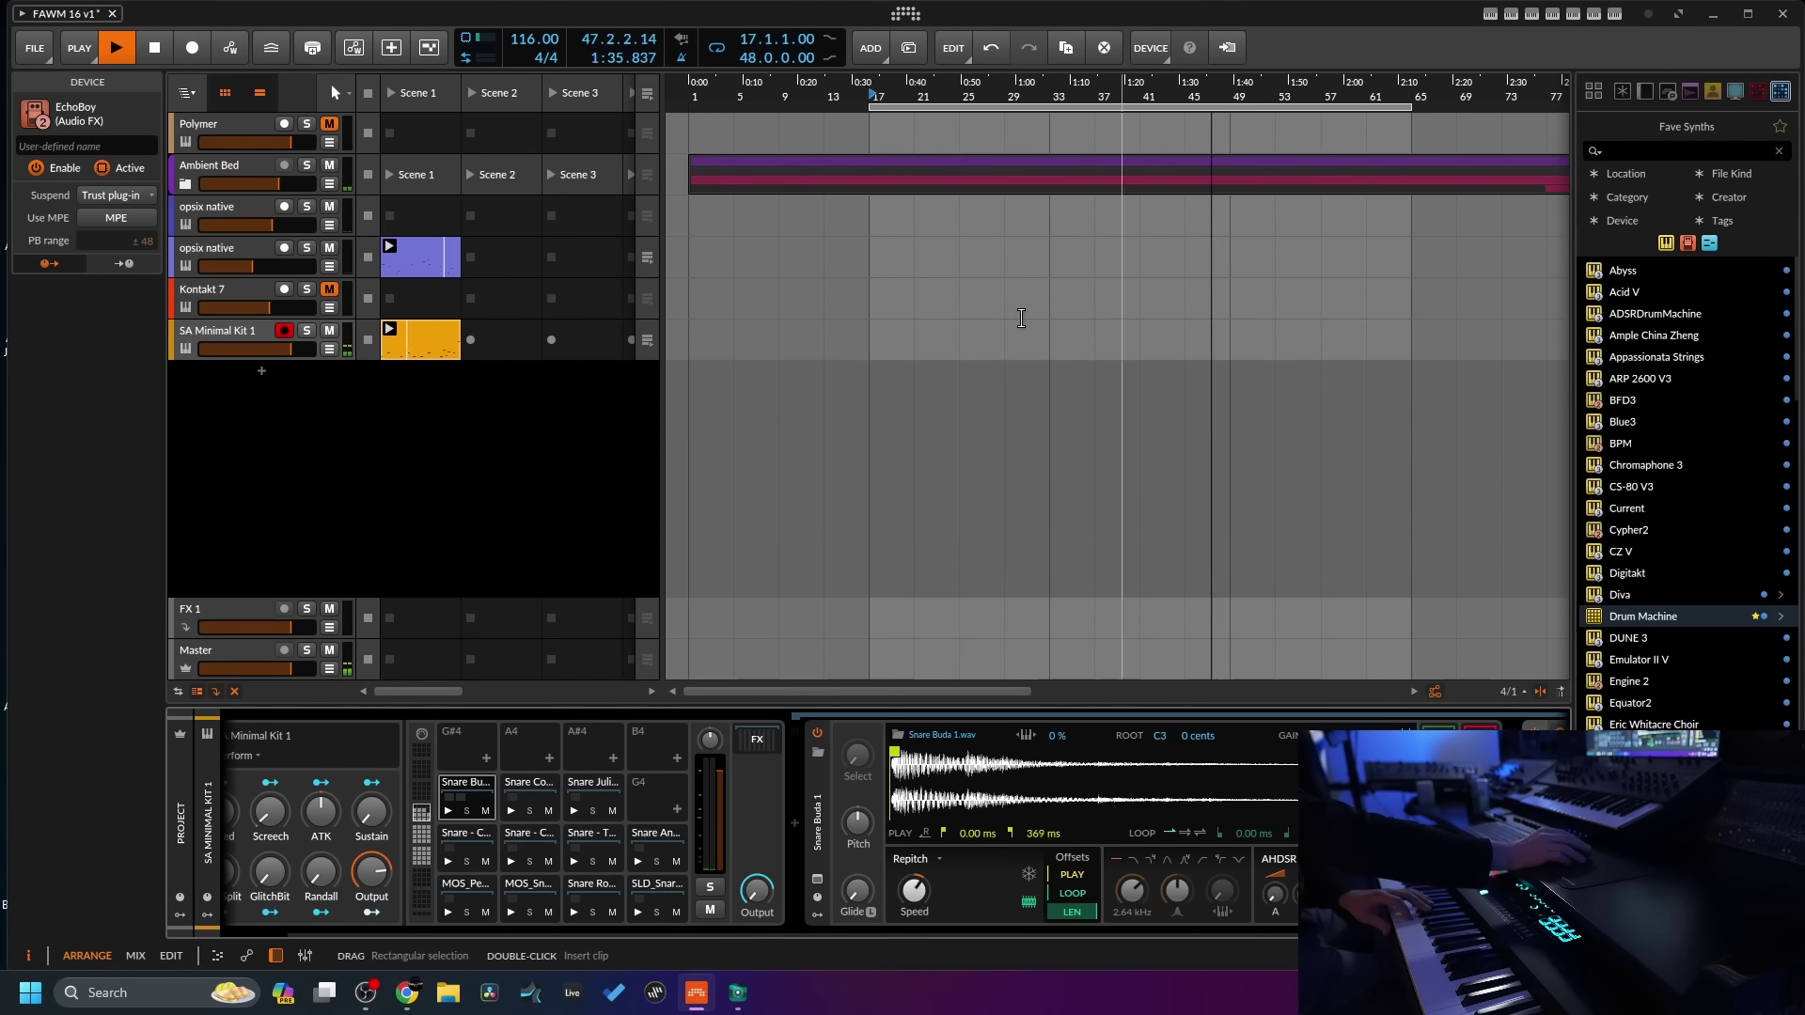
click(42, 52)
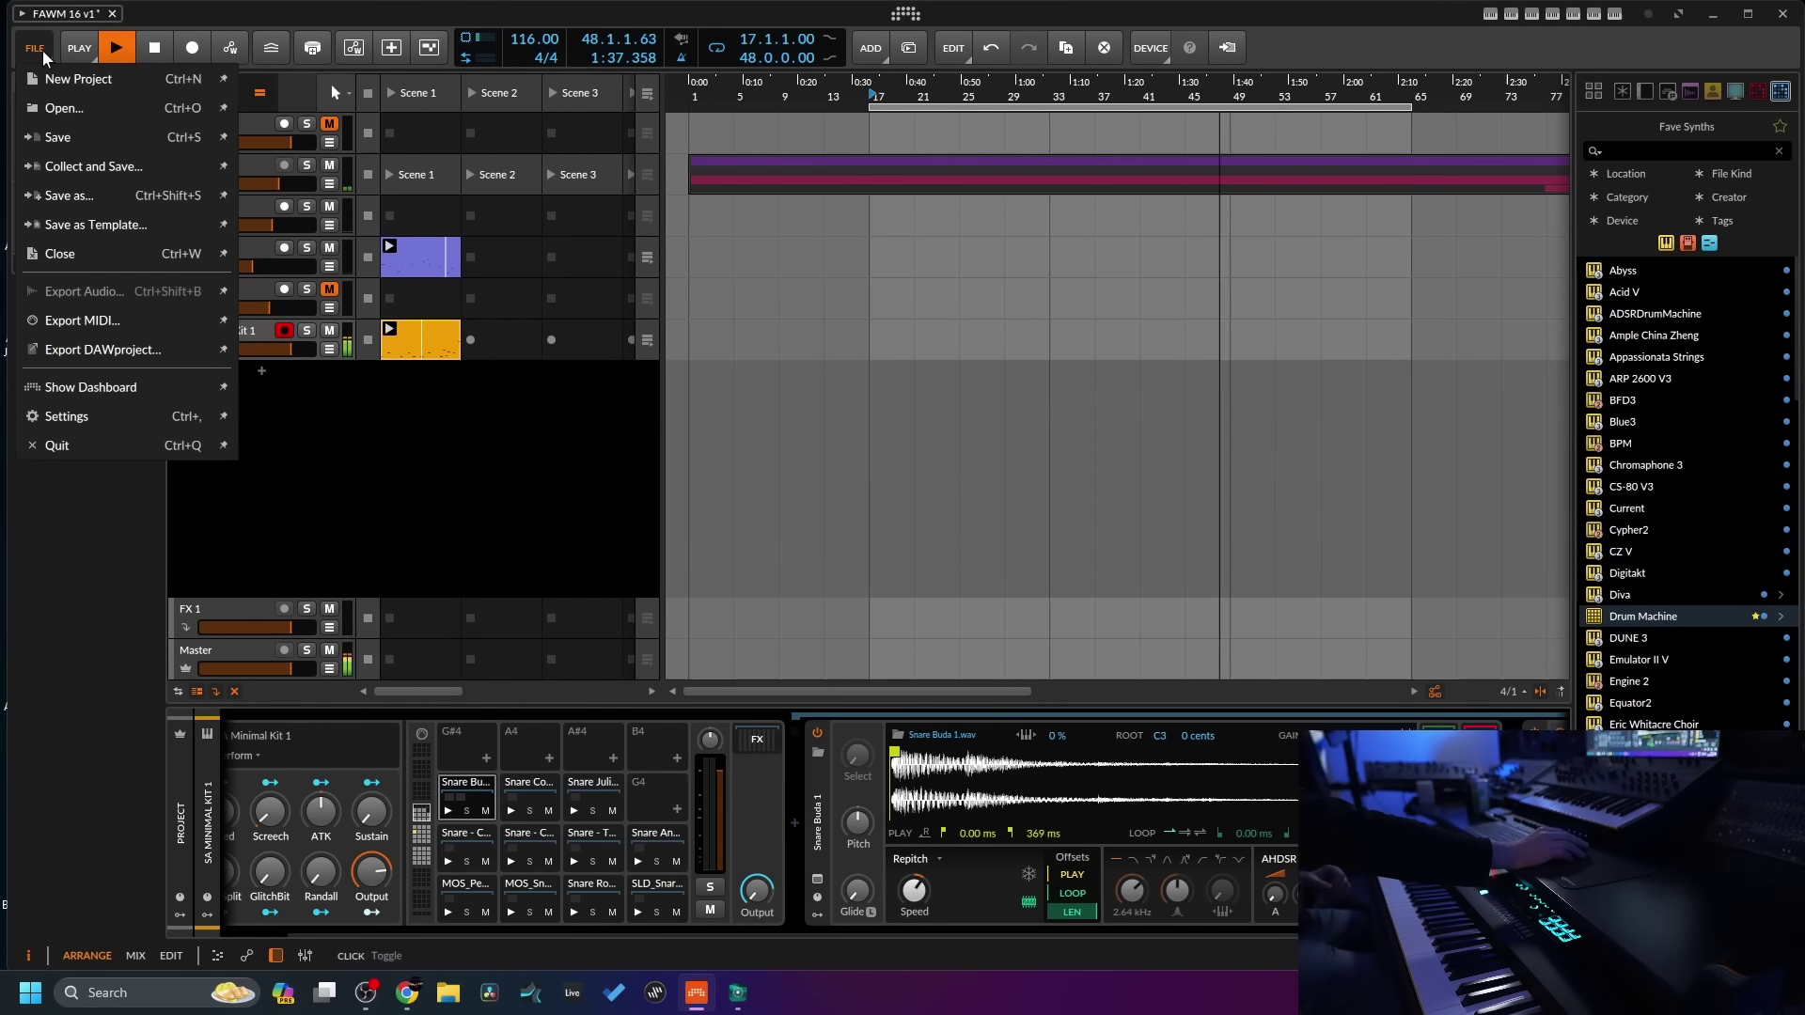
click(57, 137)
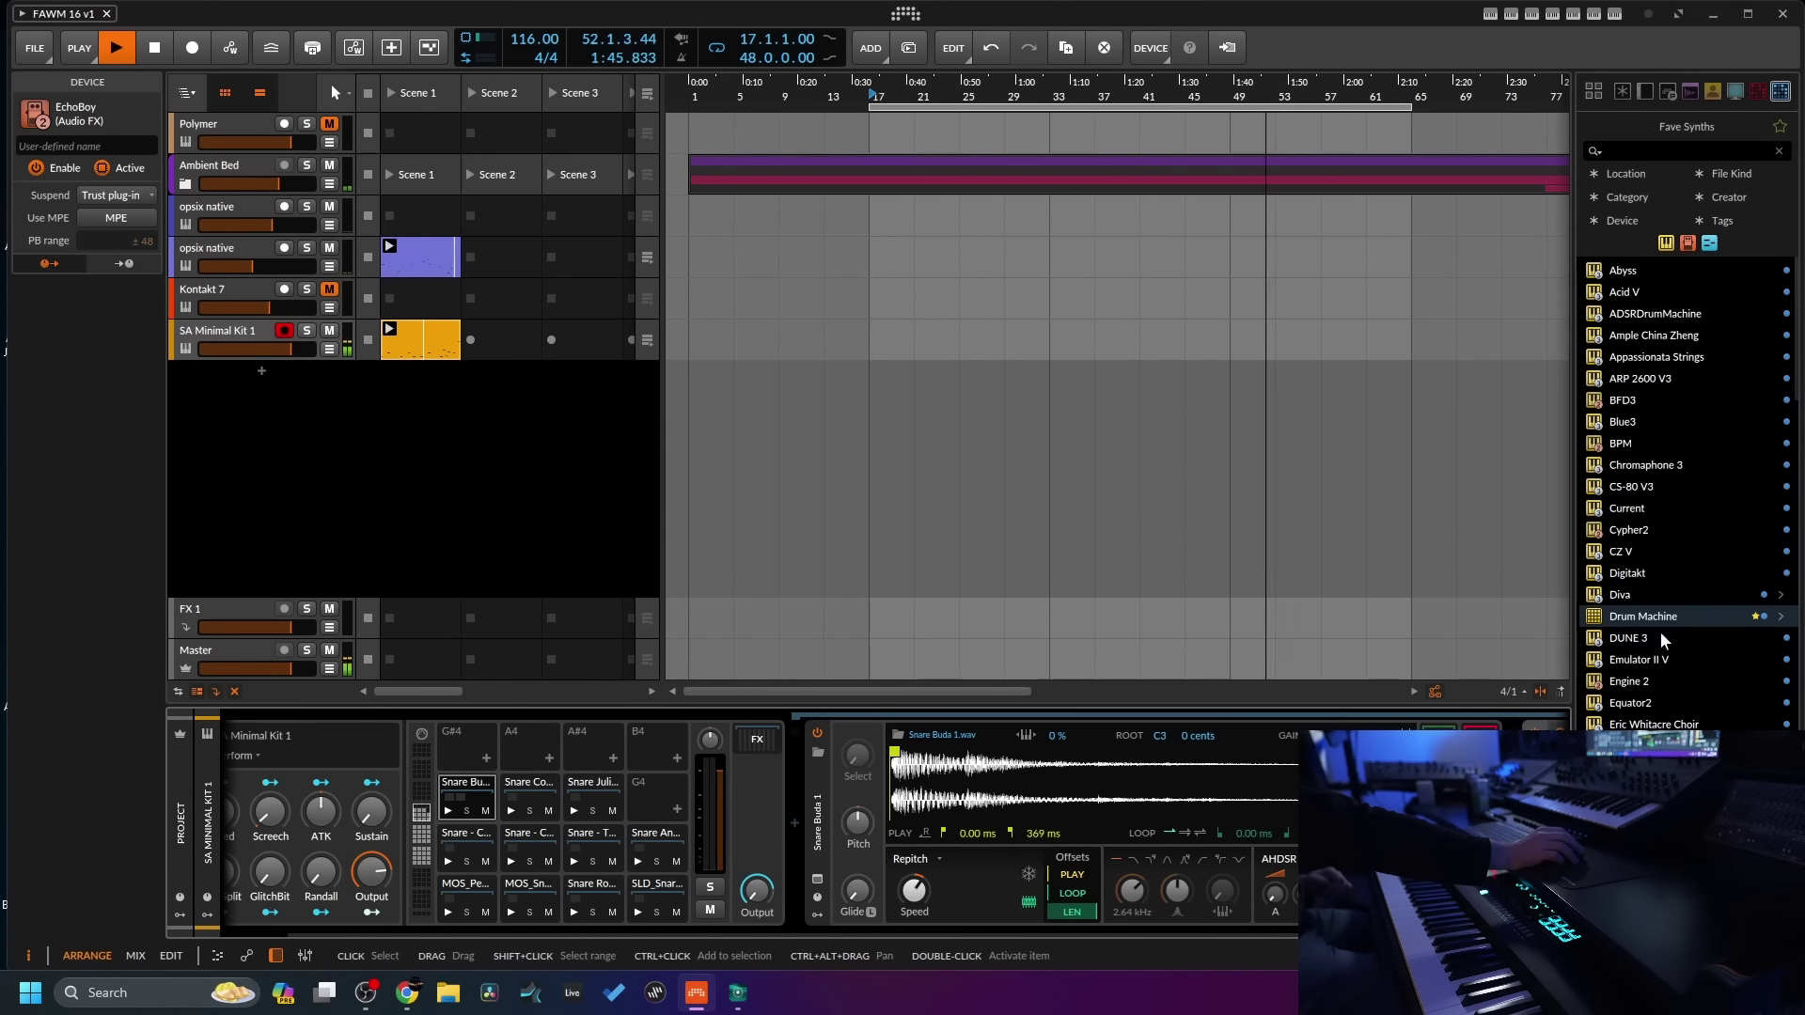
- Add a Drum Machine track below SA Minimal Kit 1 and load the Blip Drums Complete 1 preset from My Library
drag(1137, 564, 865, 527)
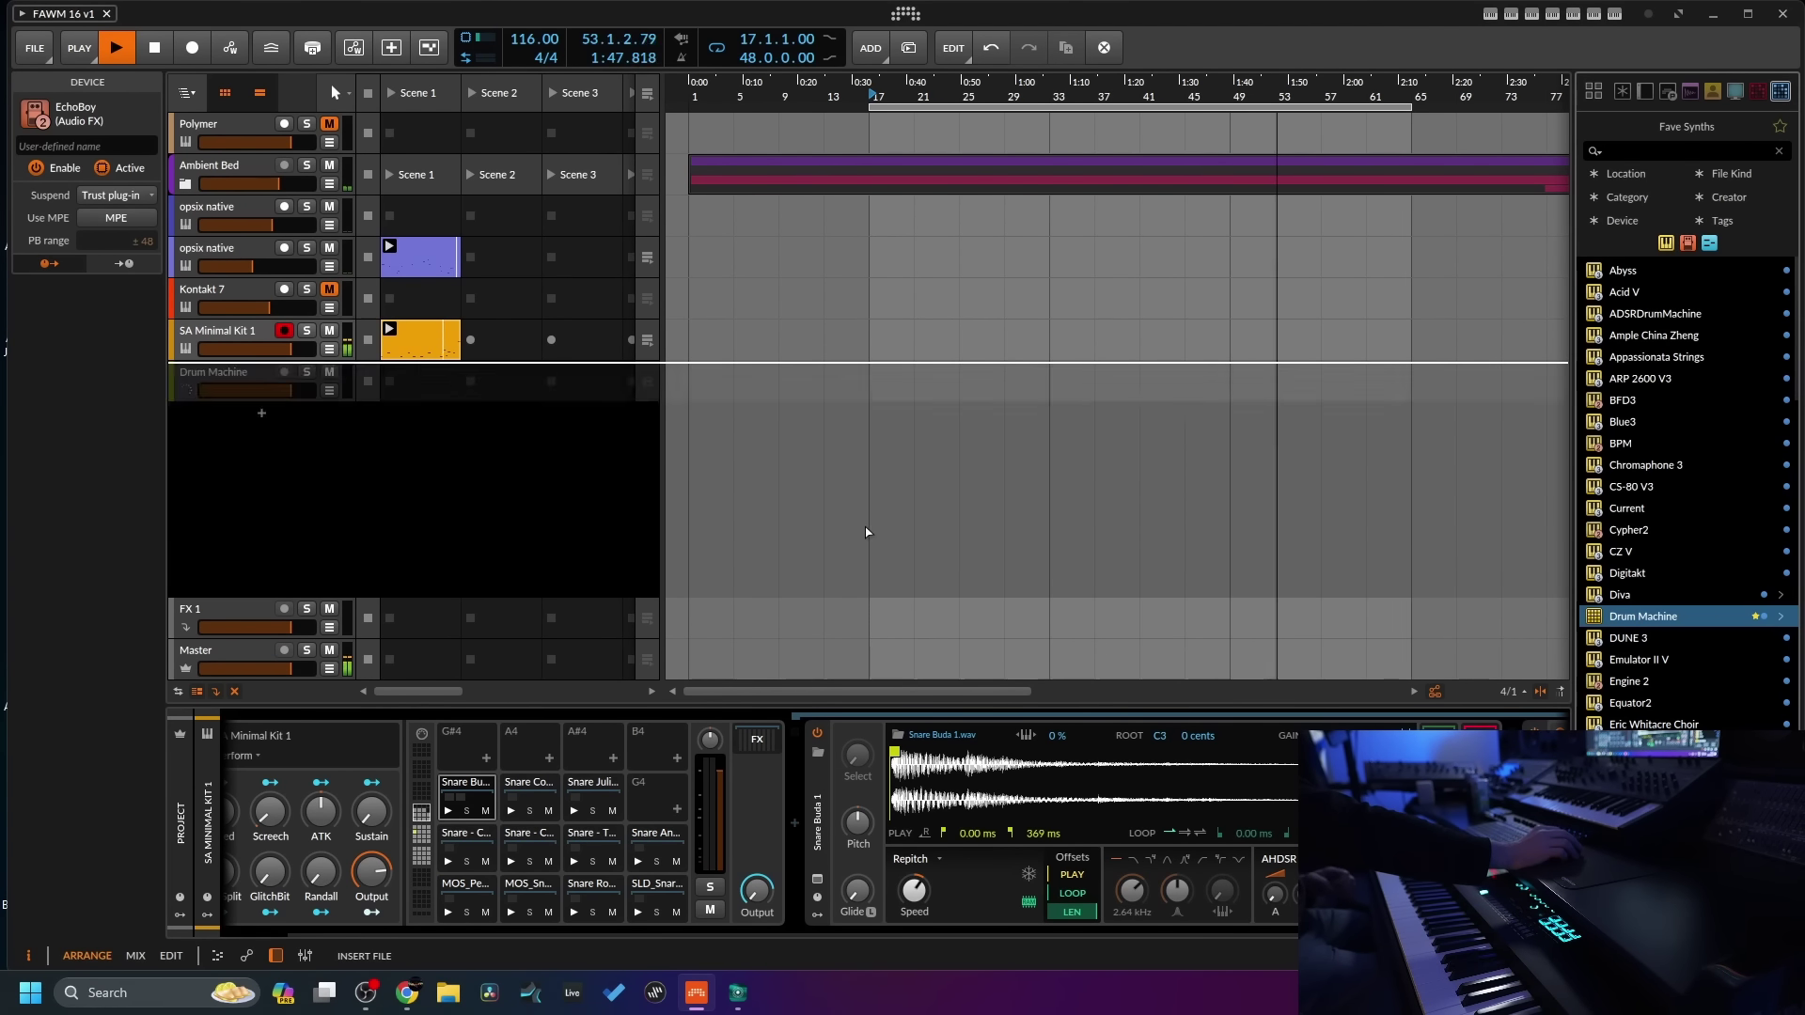
click(211, 371)
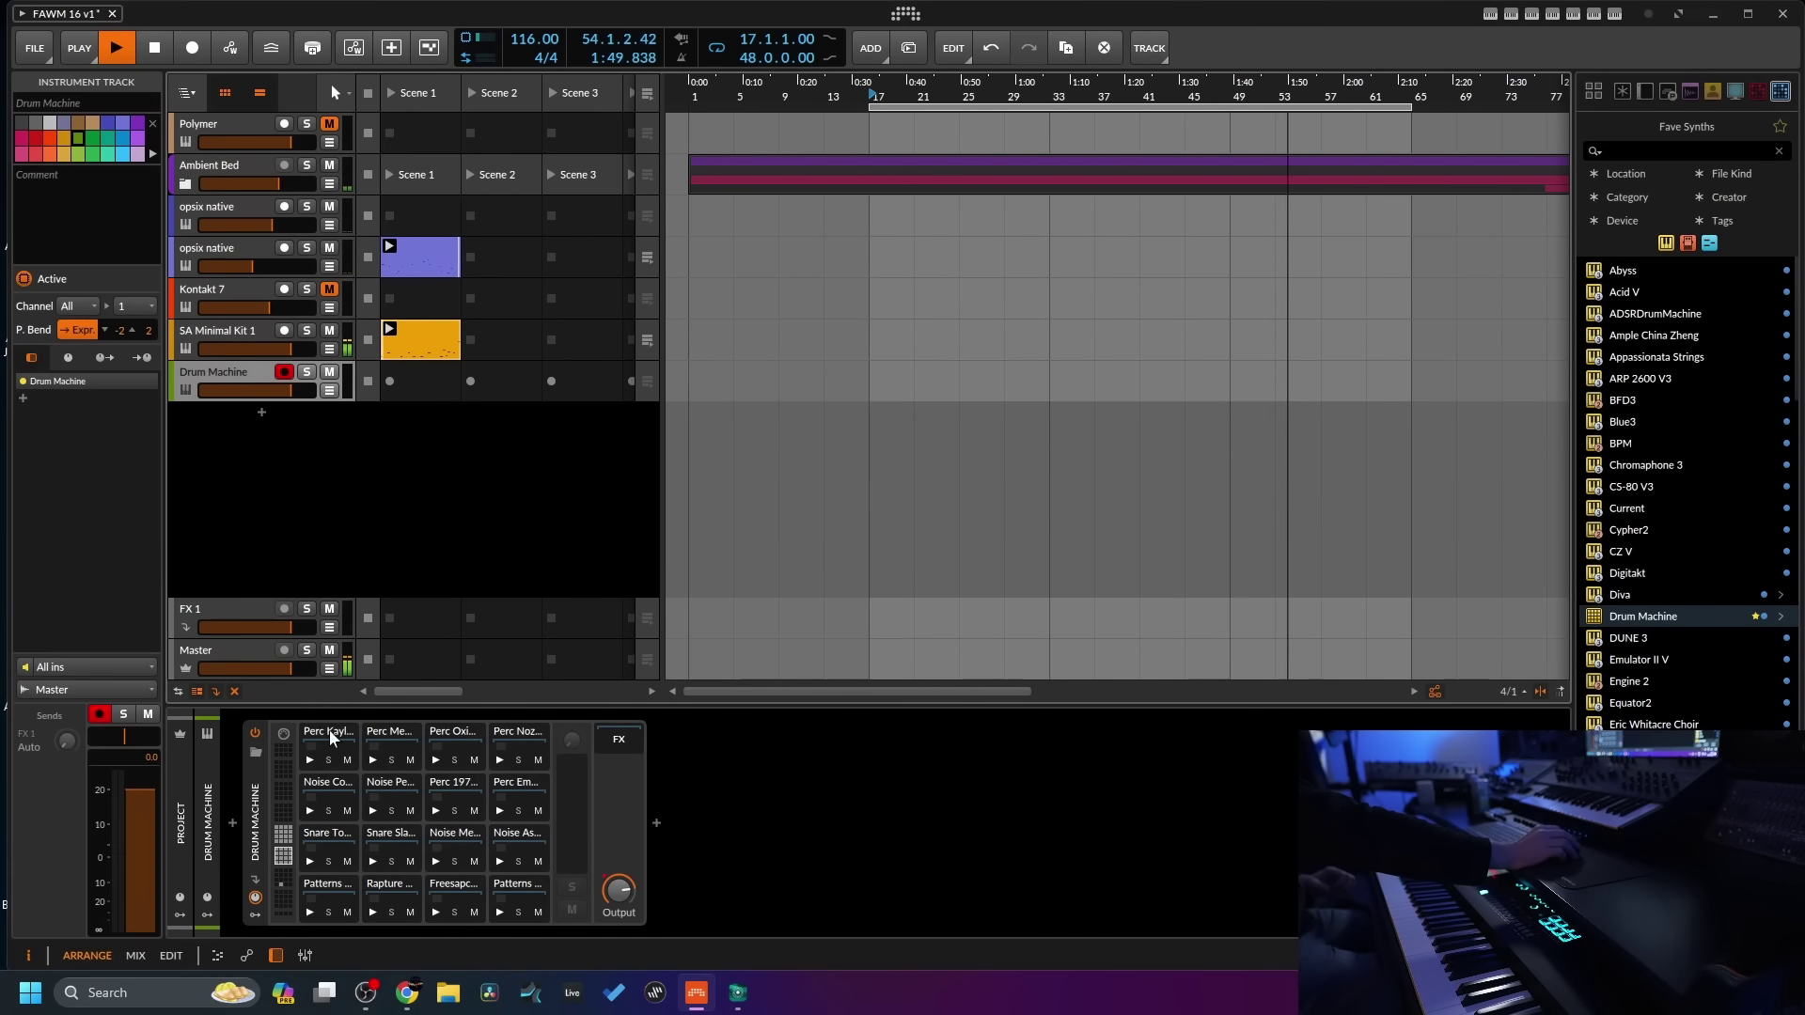
click(255, 755)
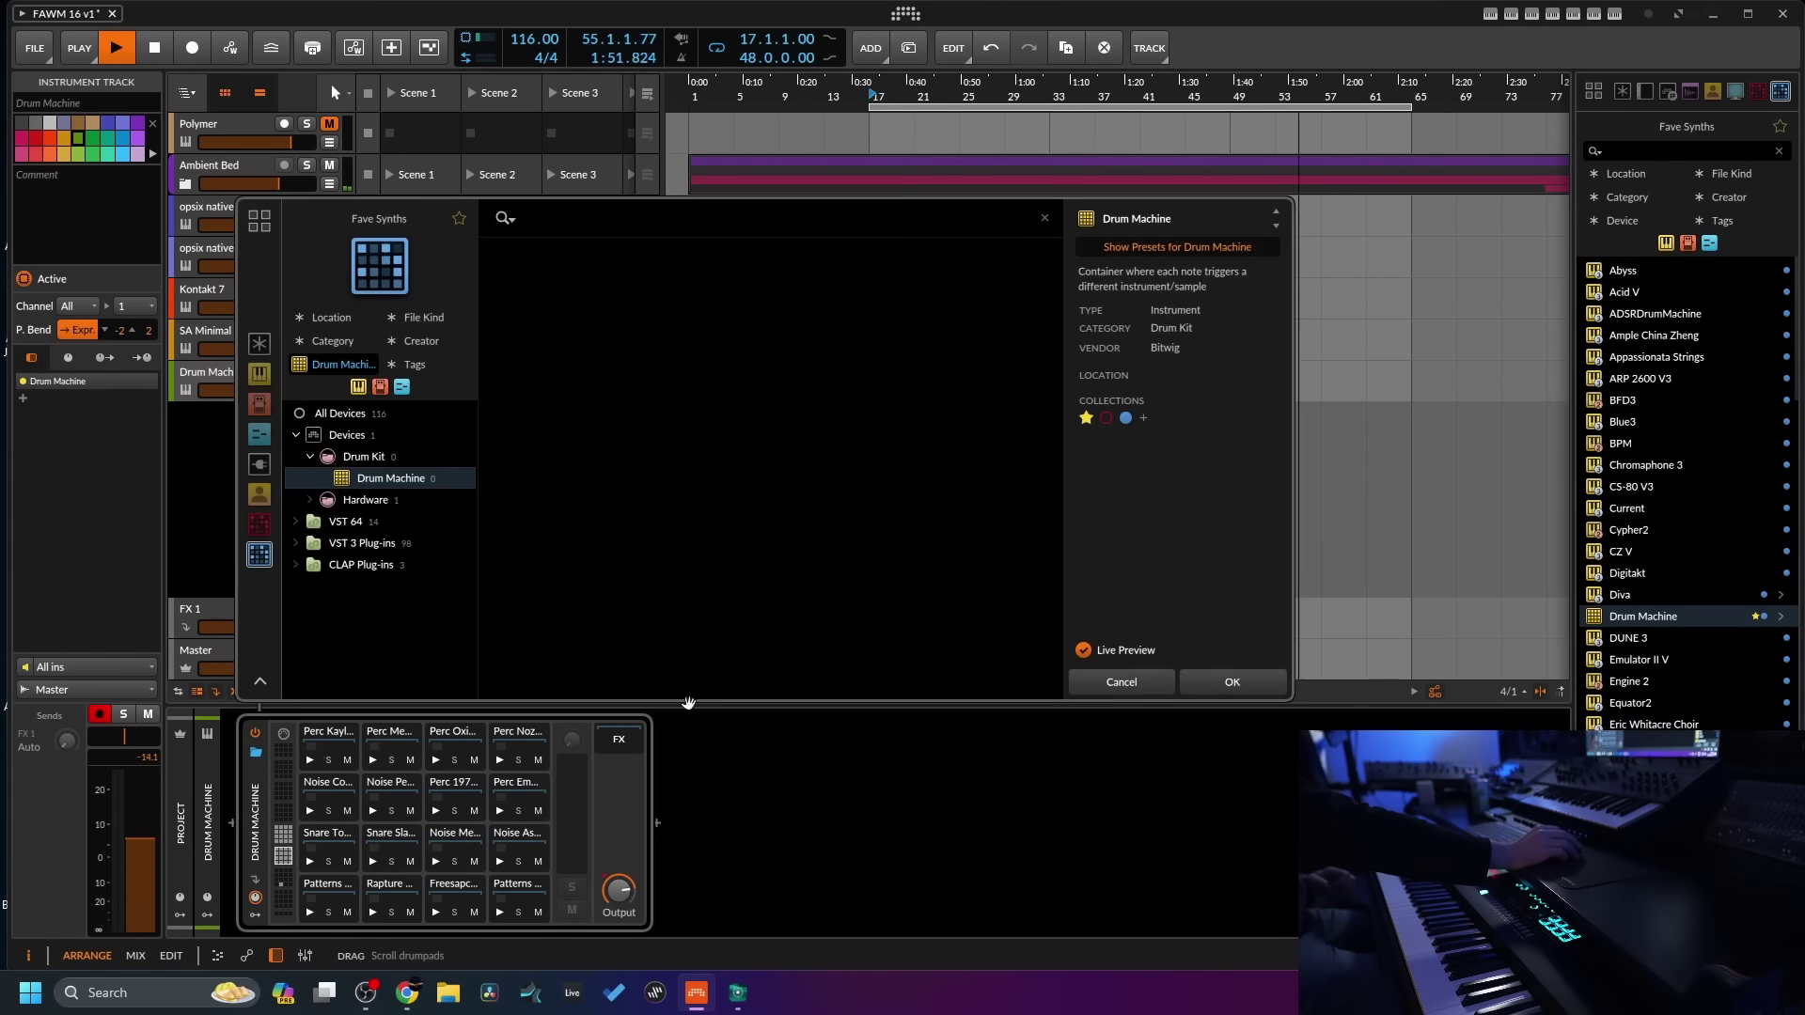
click(258, 495)
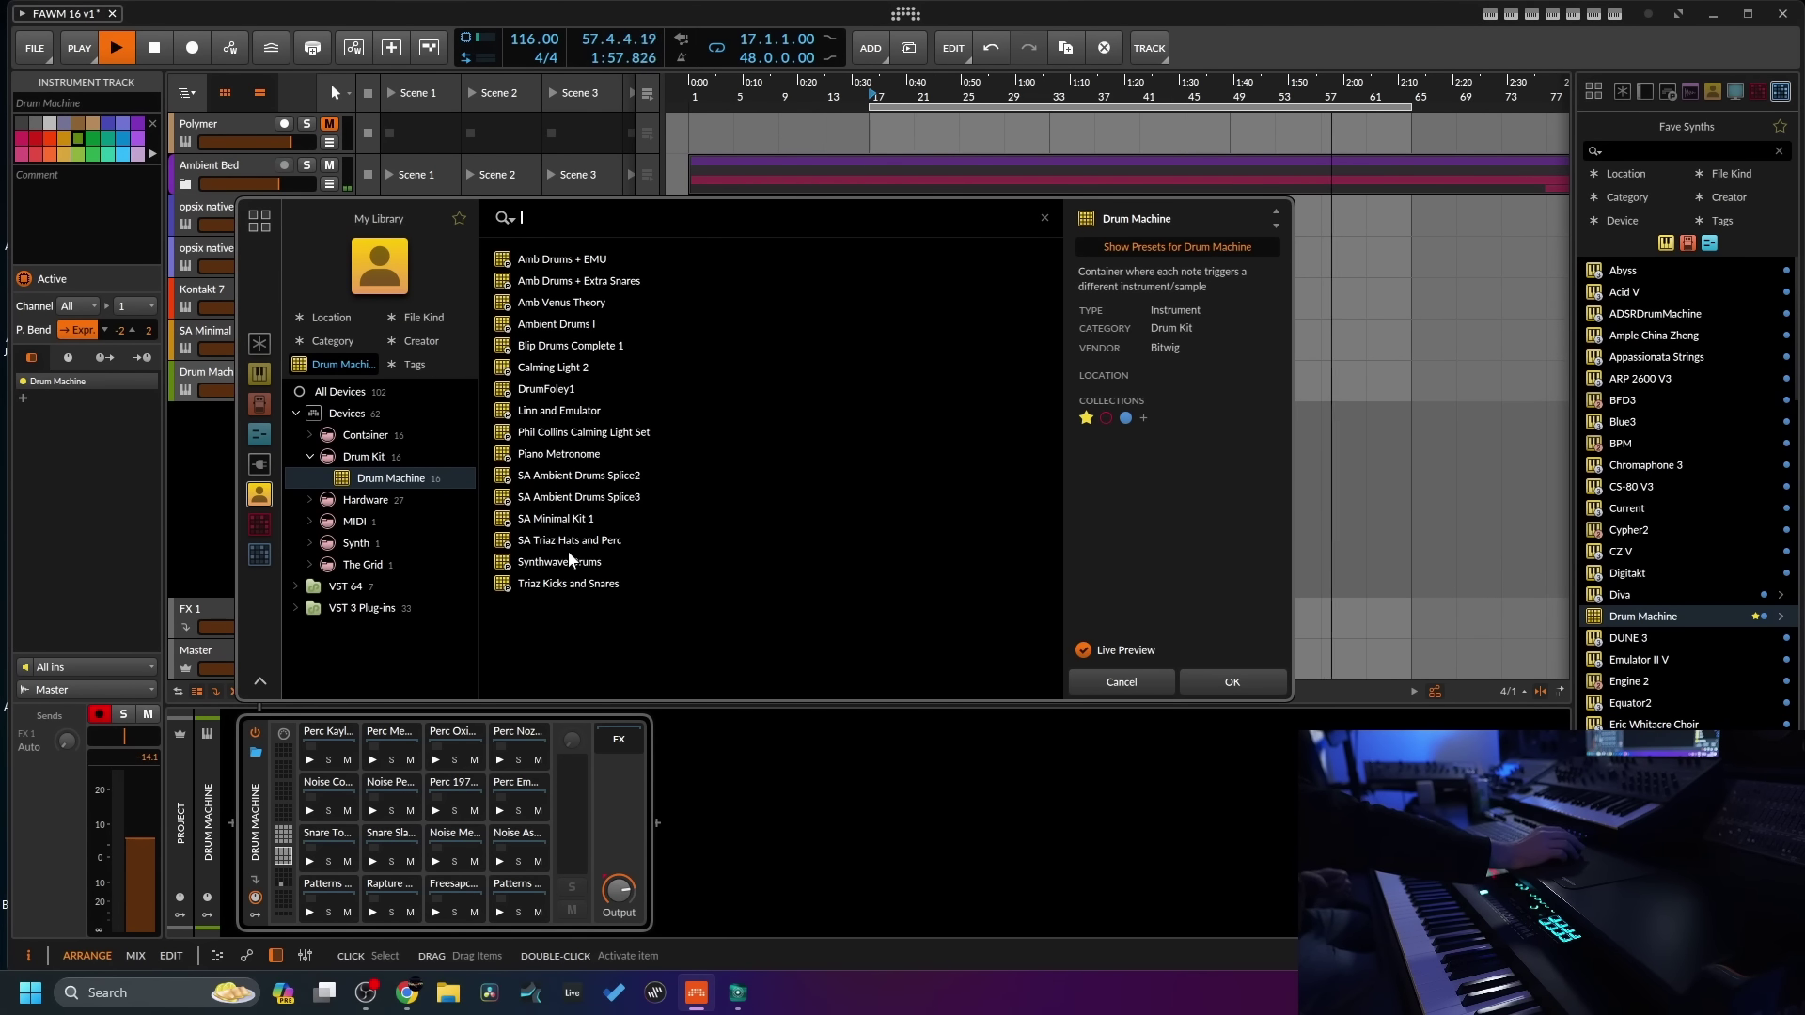
click(549, 348)
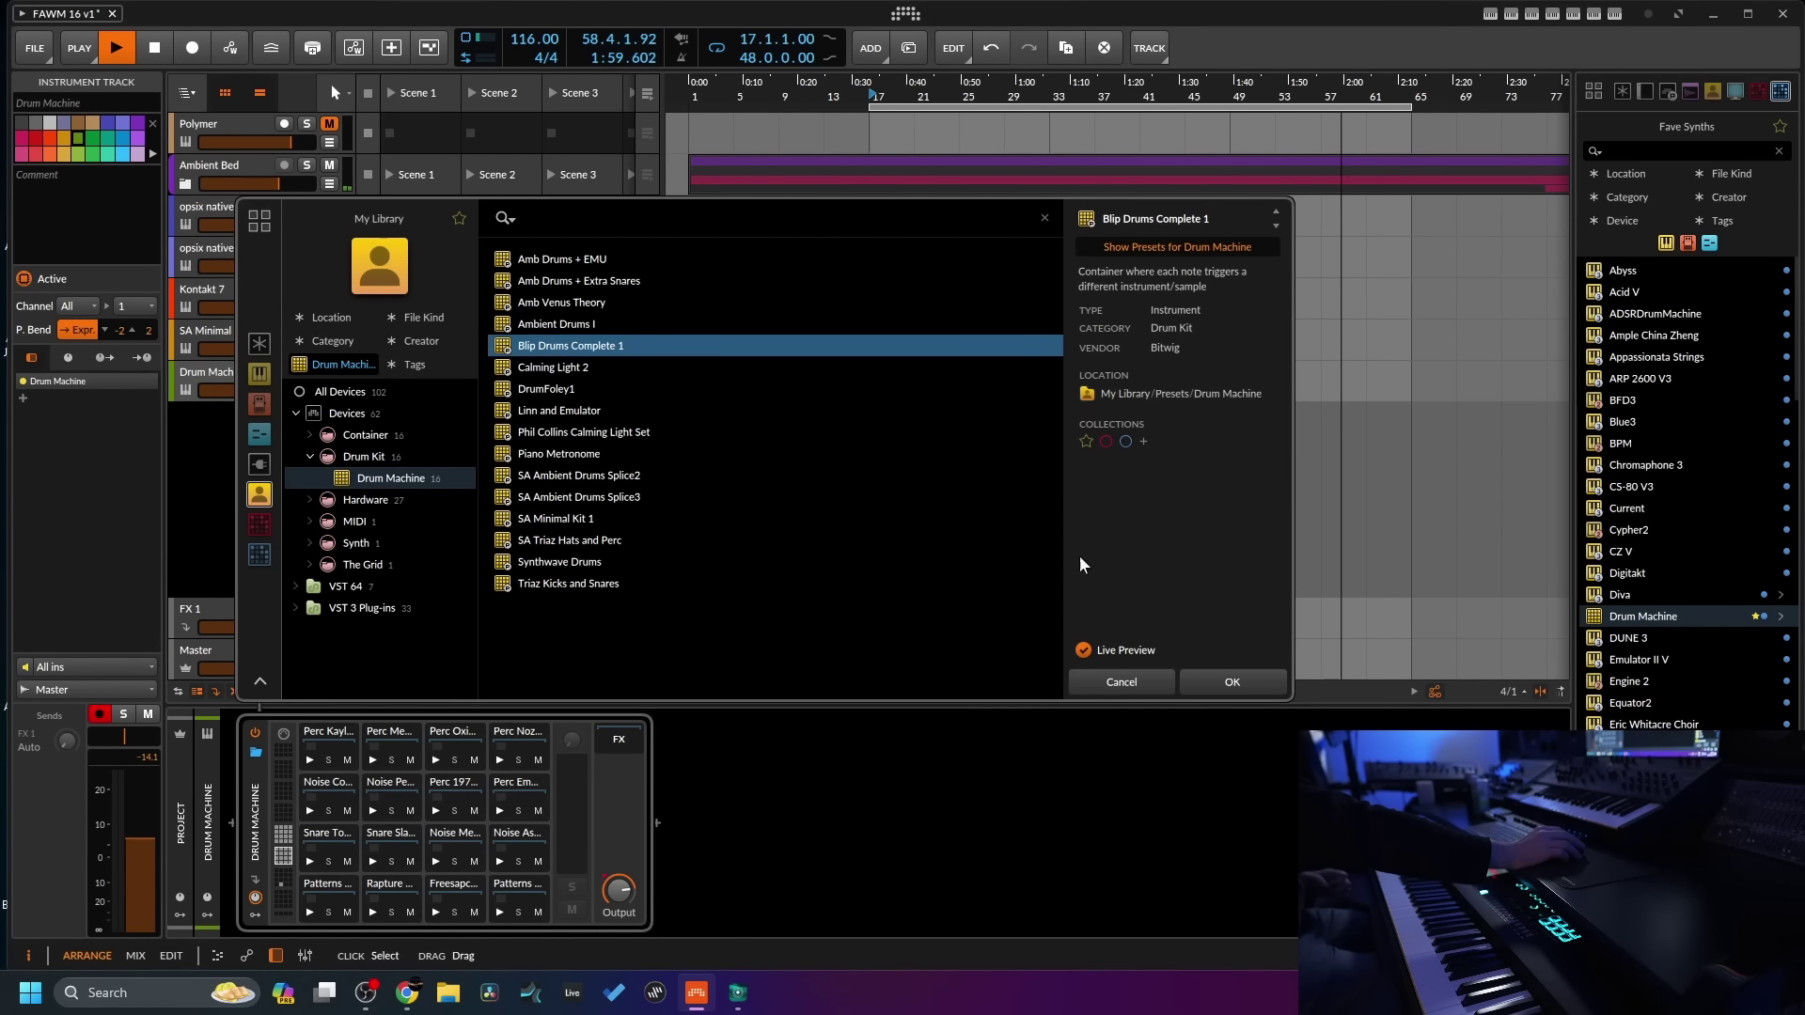
click(1232, 681)
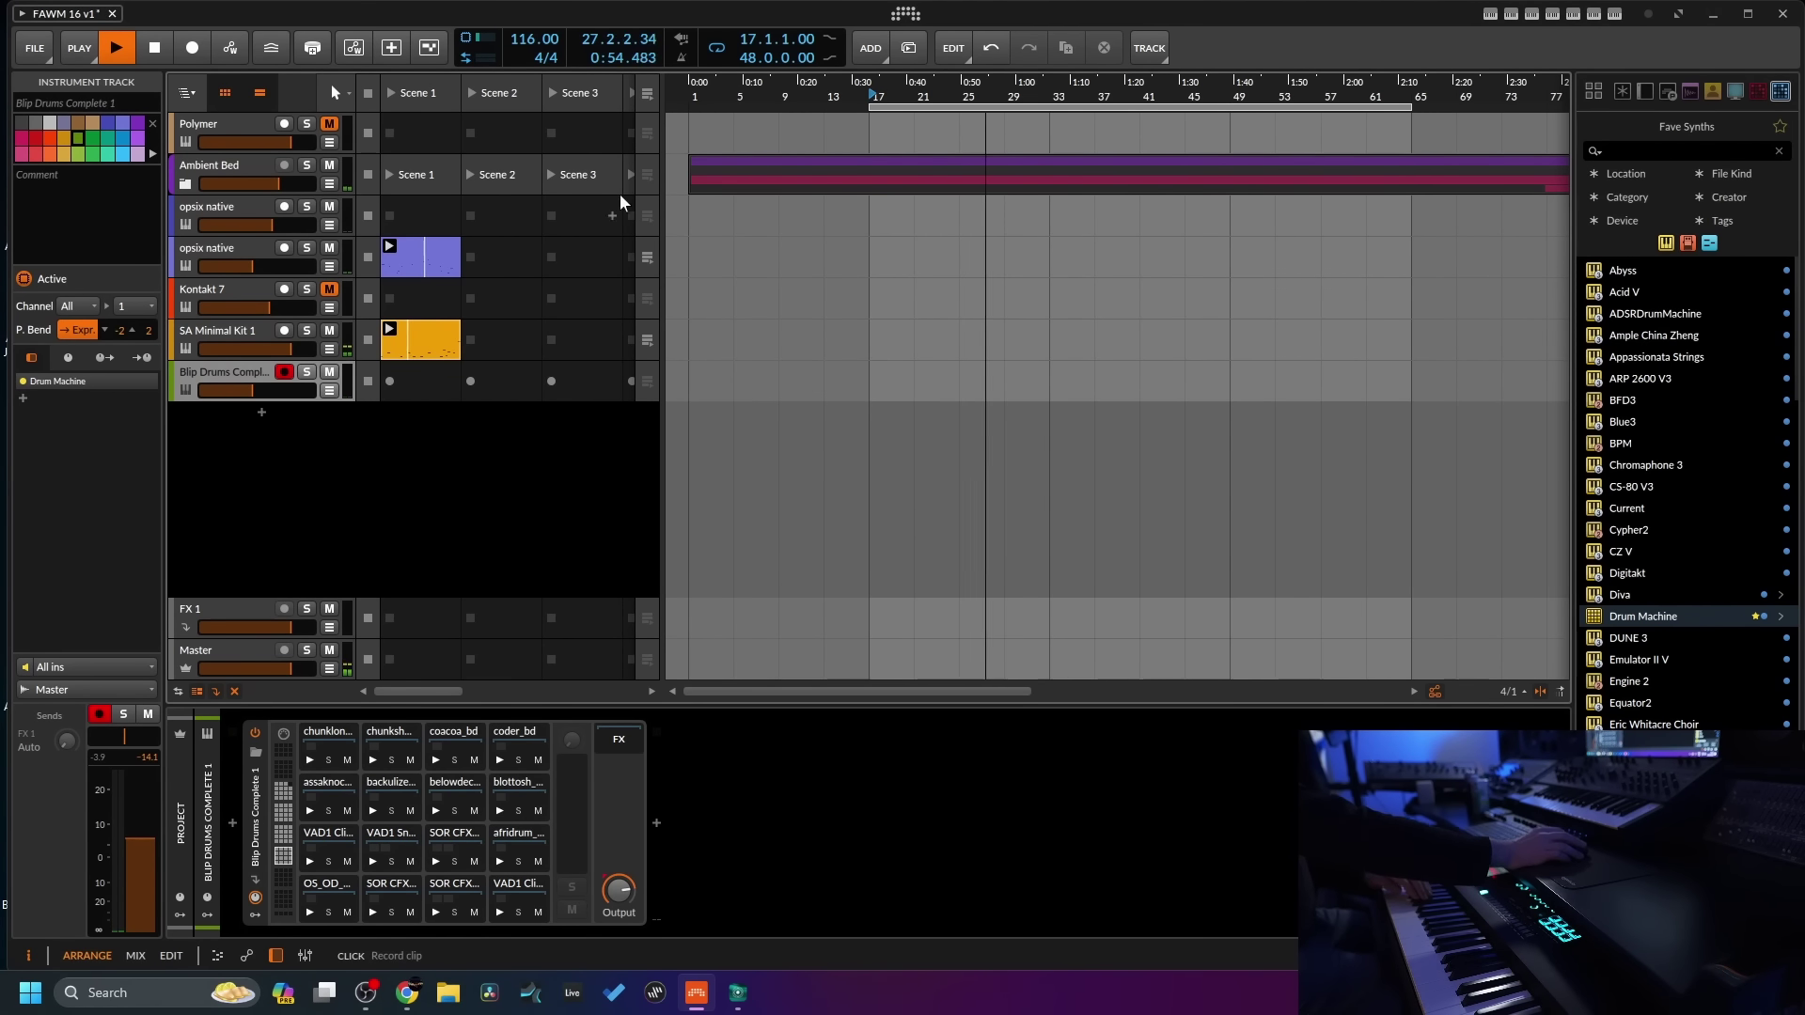
- Record a percussion clip on the Blip Drums Complete 1 track in Scene 1 and set its loop length to eight bars
click(389, 378)
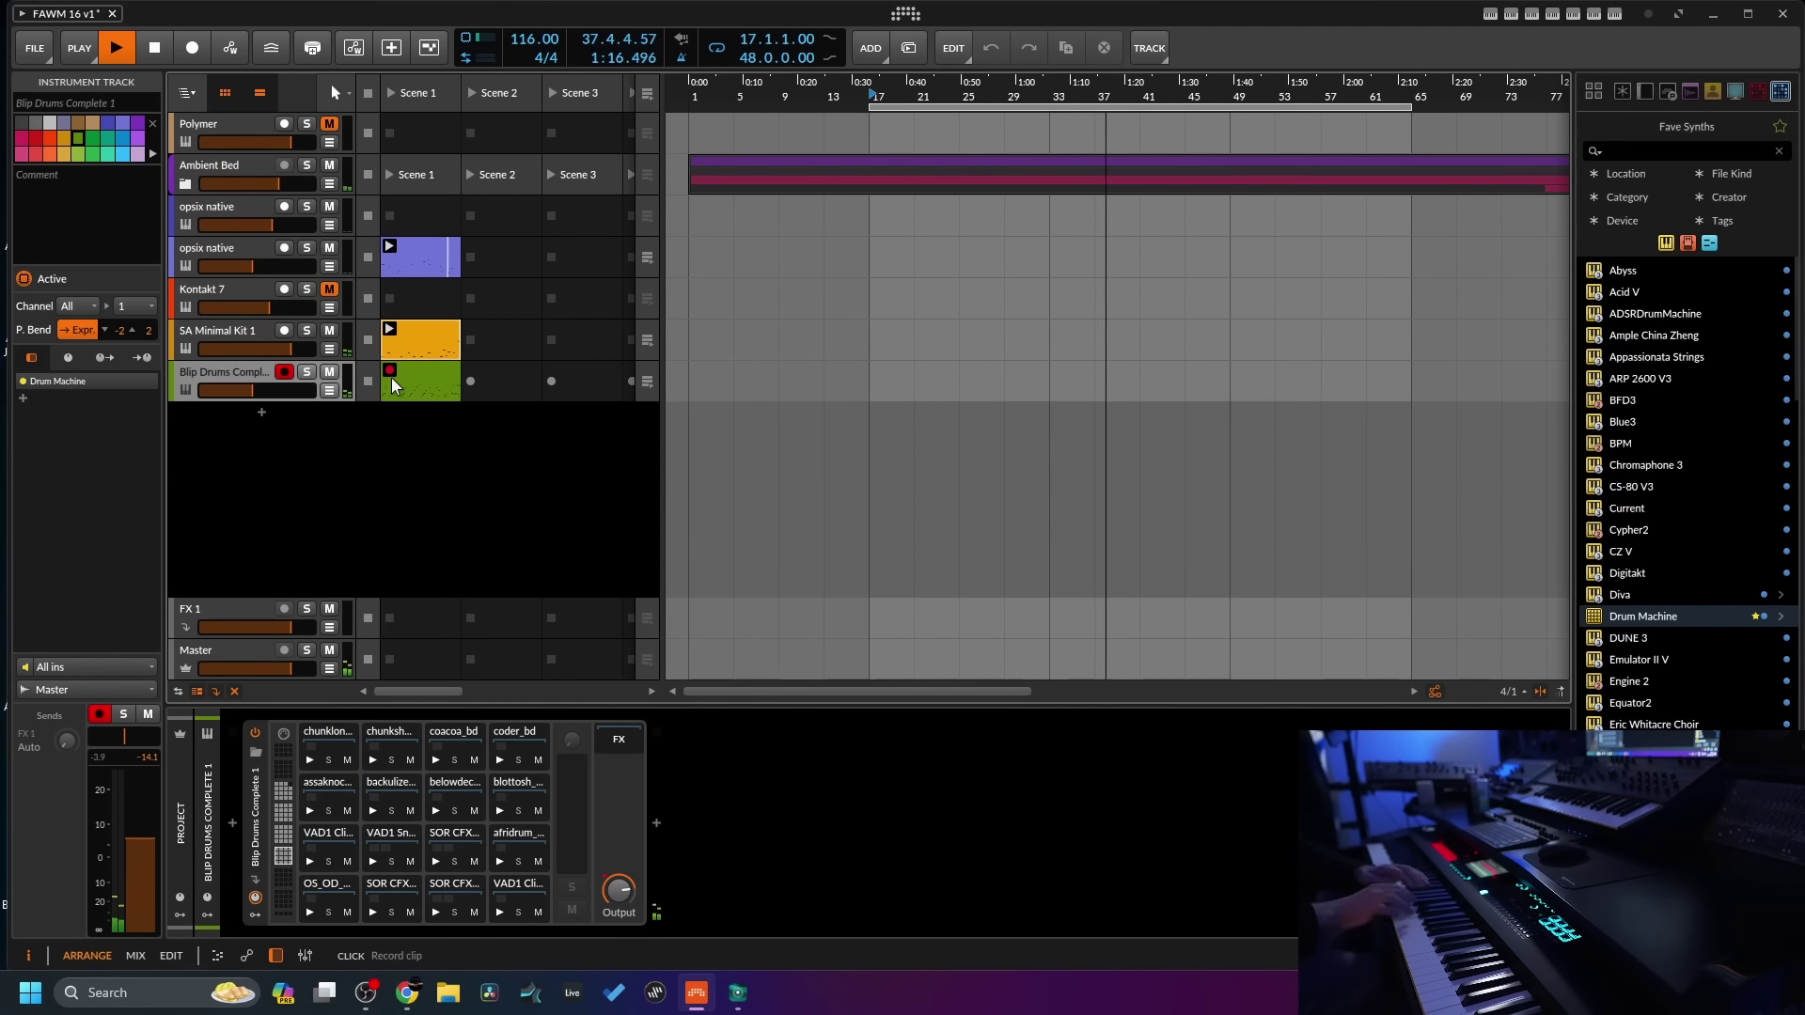
click(389, 374)
double_click(414, 376)
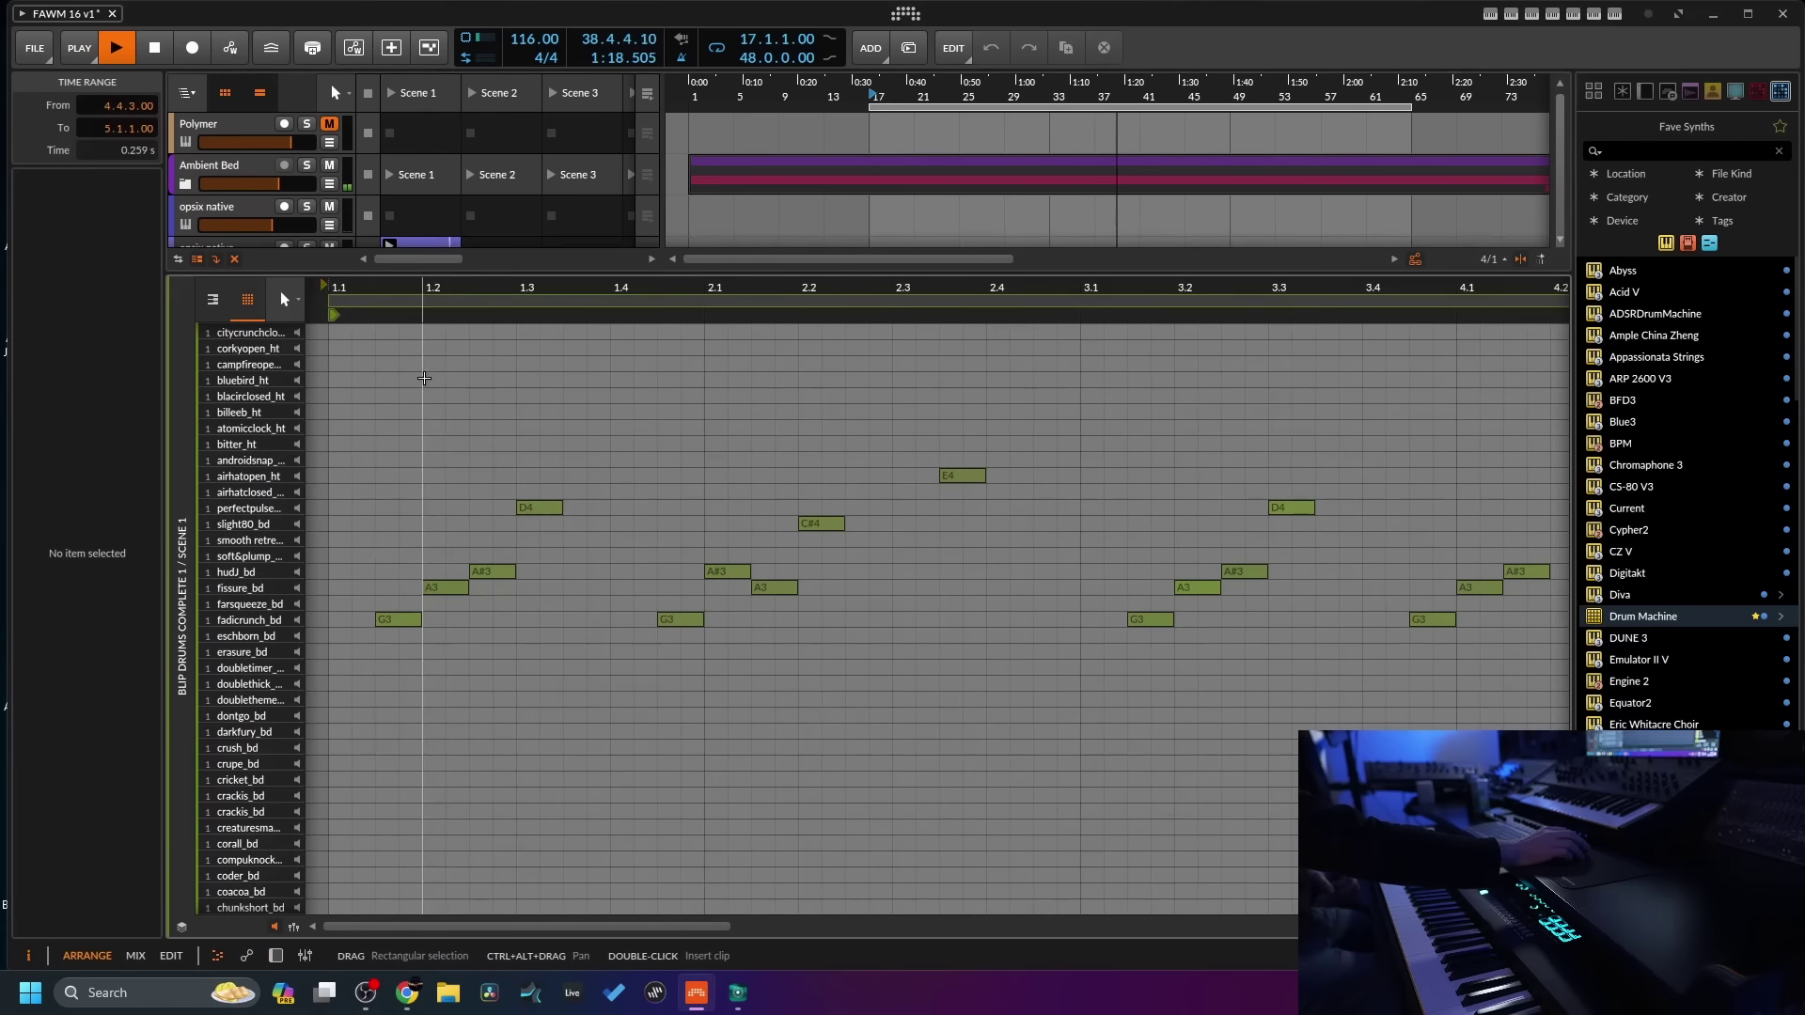
drag(1286, 293, 1286, 311)
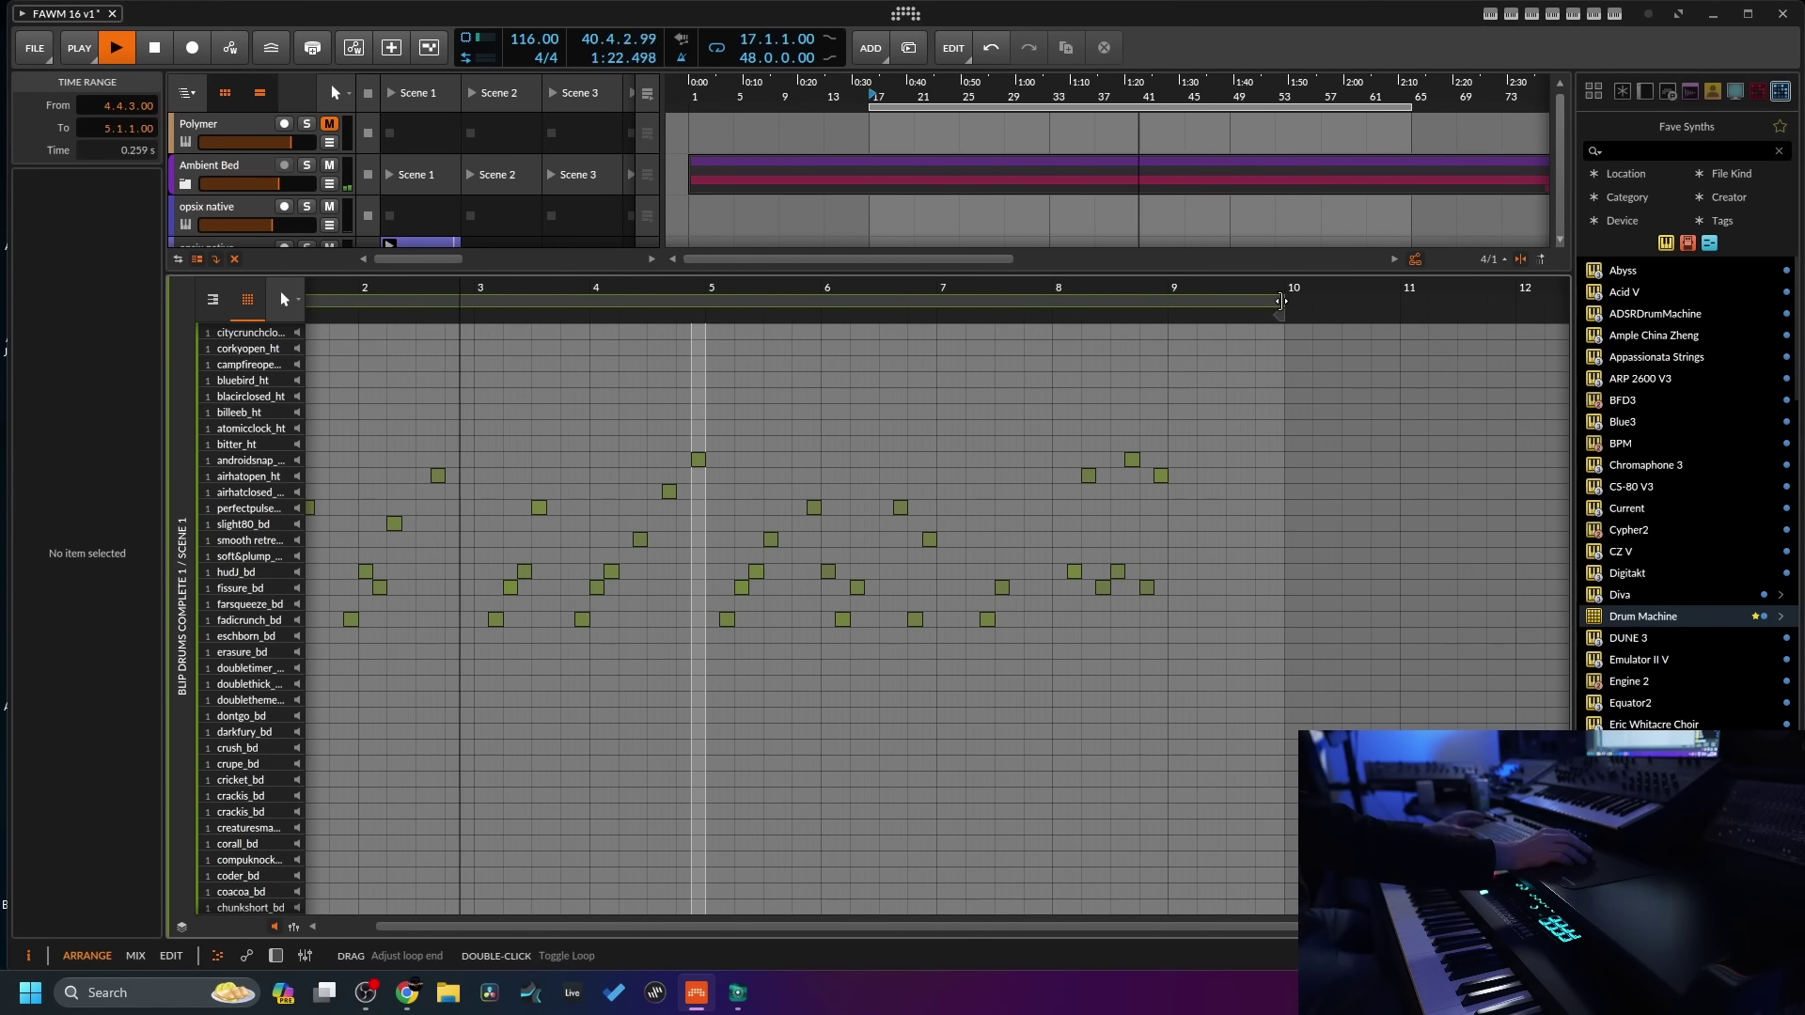
click(538, 869)
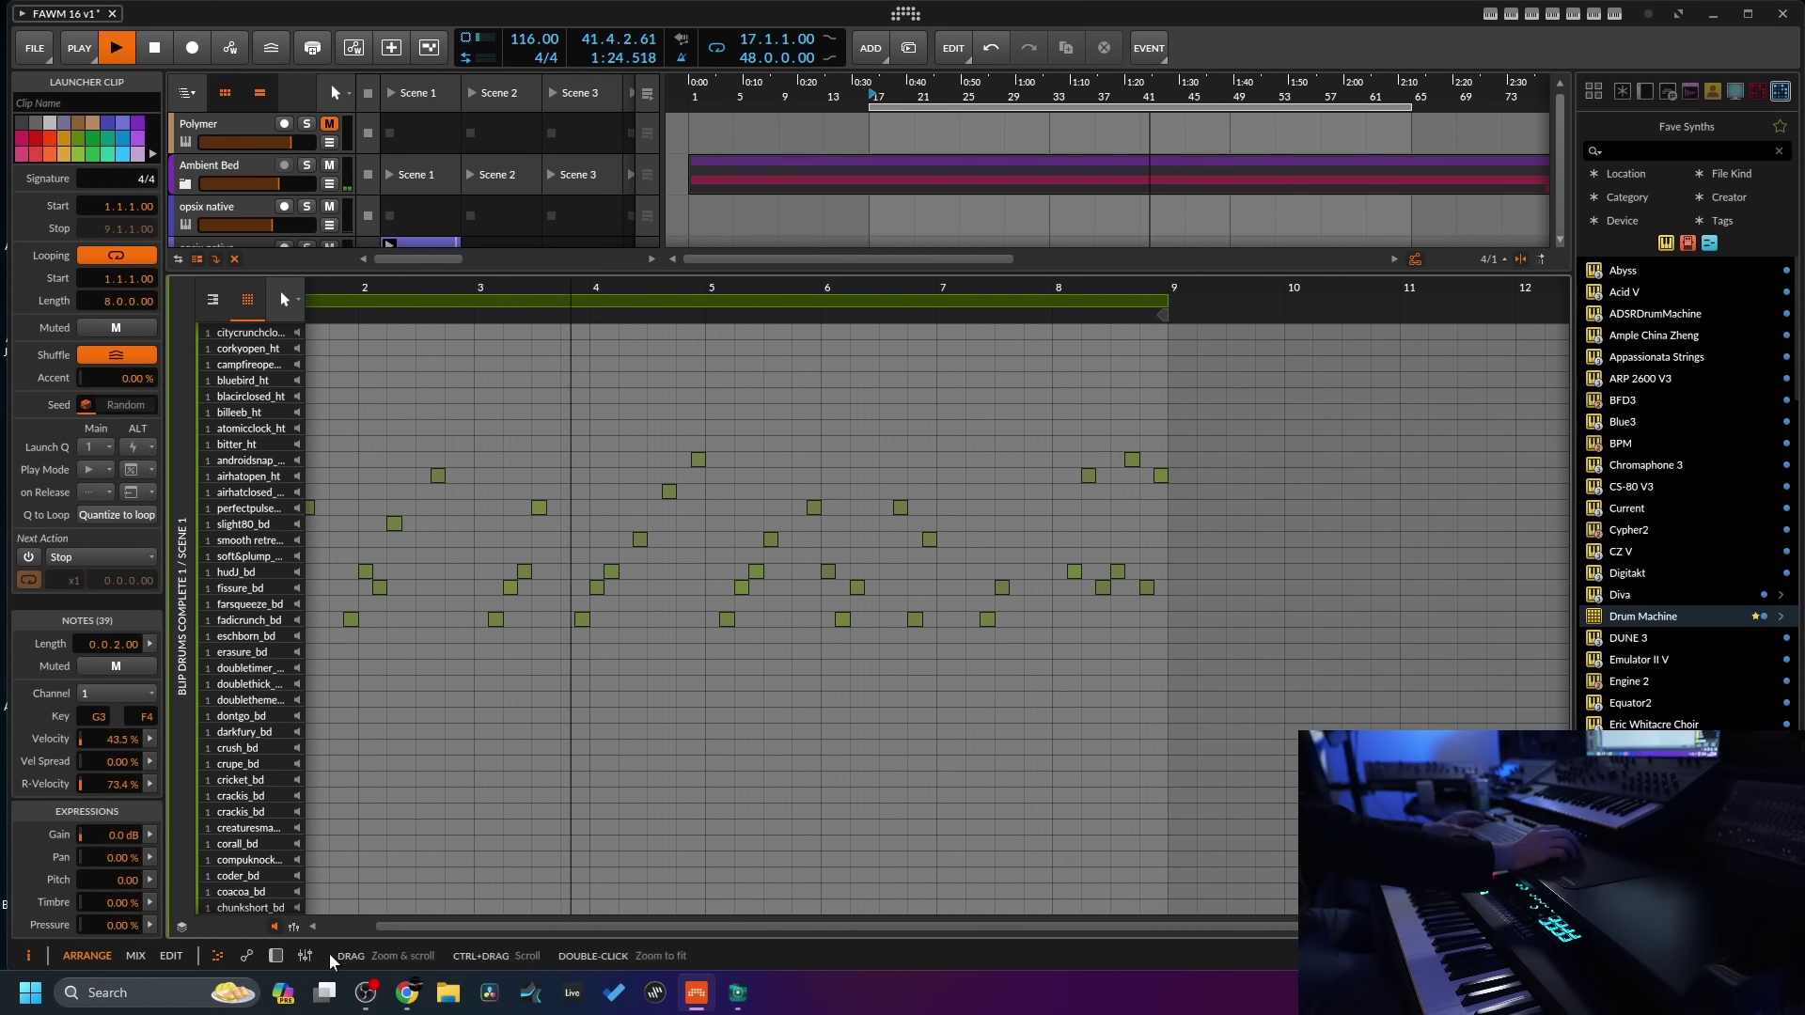
key(d)
- Lower the Blip Drums Complete 1 track's volume slightly and insert an FX Selector after its drum machine
click(291, 400)
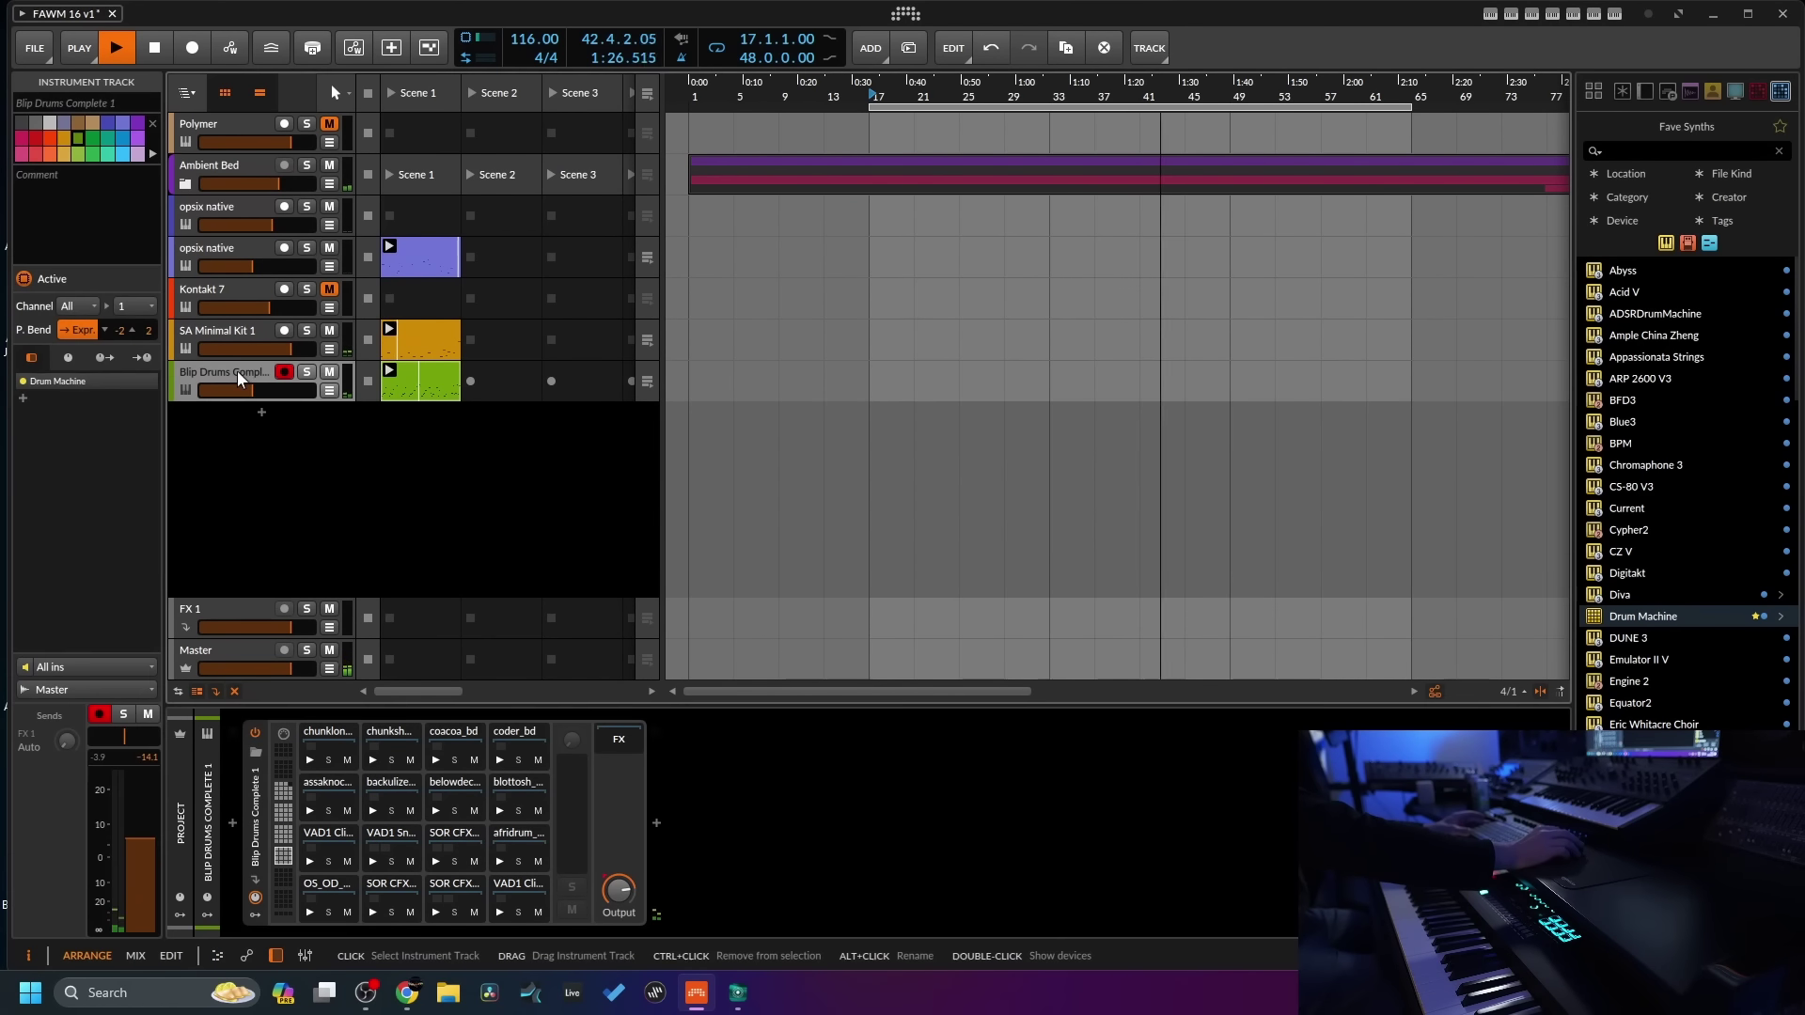
drag(124, 736, 124, 749)
click(658, 823)
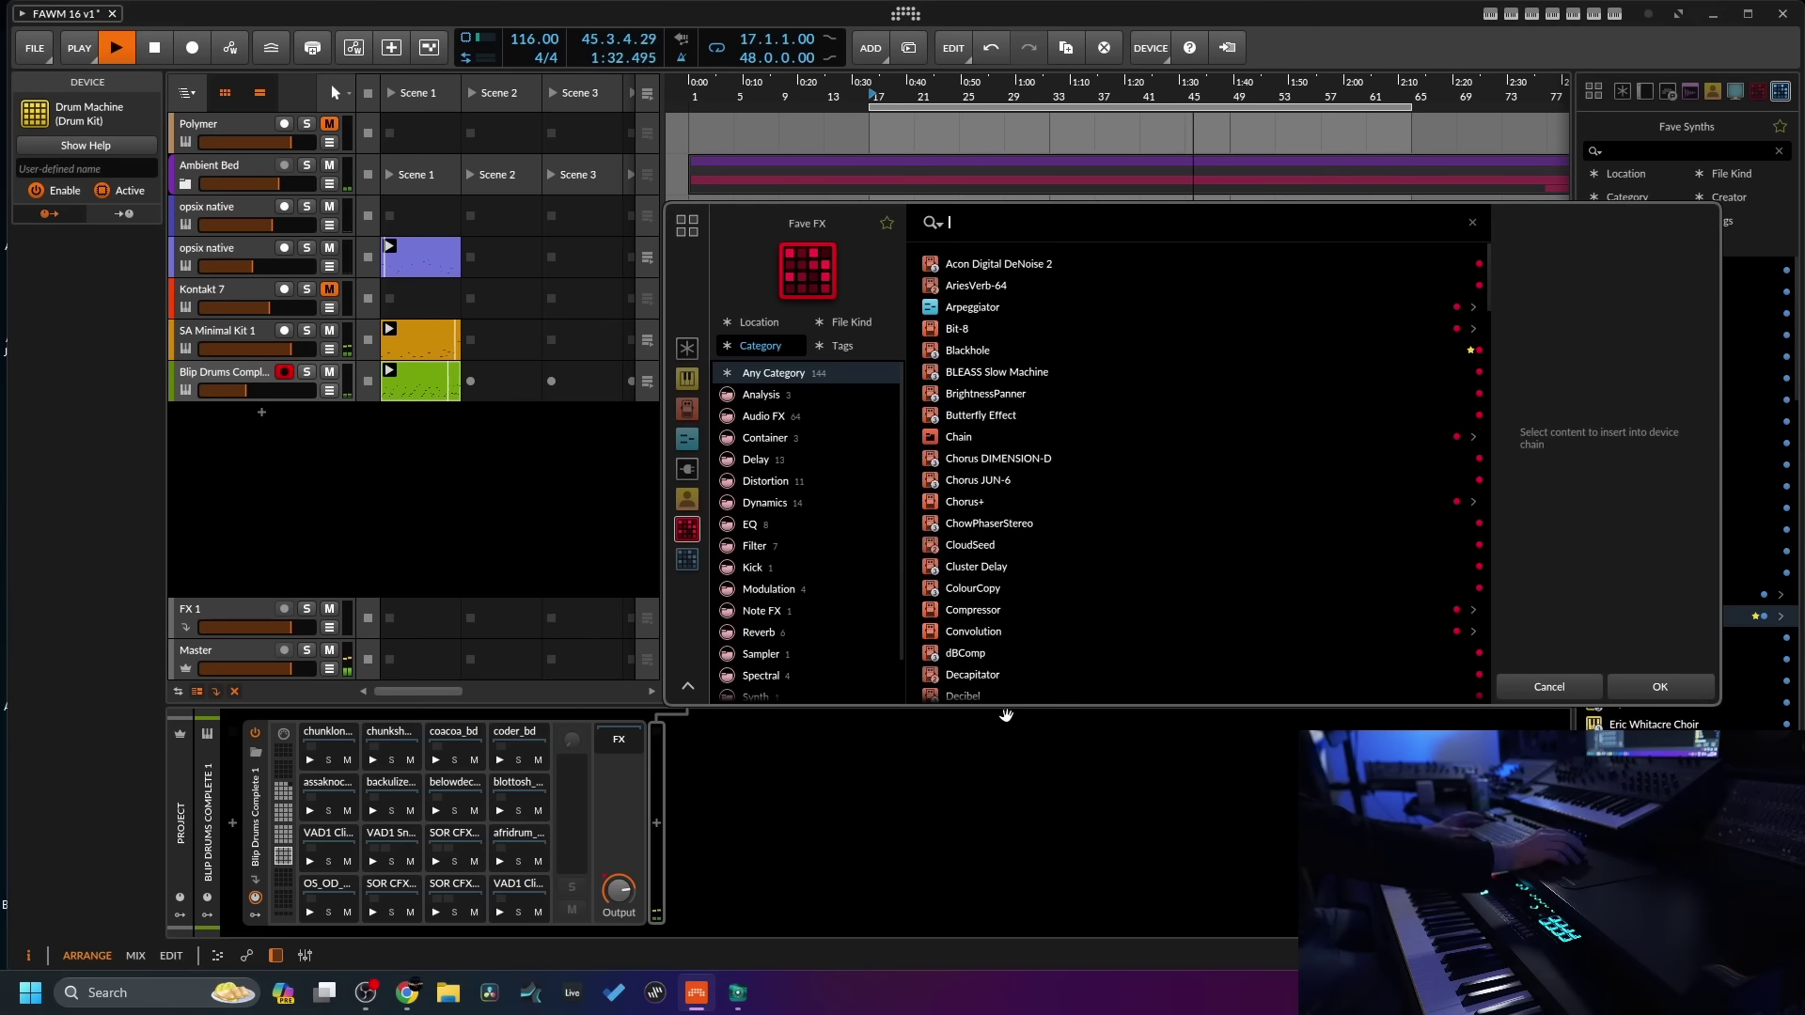
text(fx)
click(991, 283)
click(1648, 679)
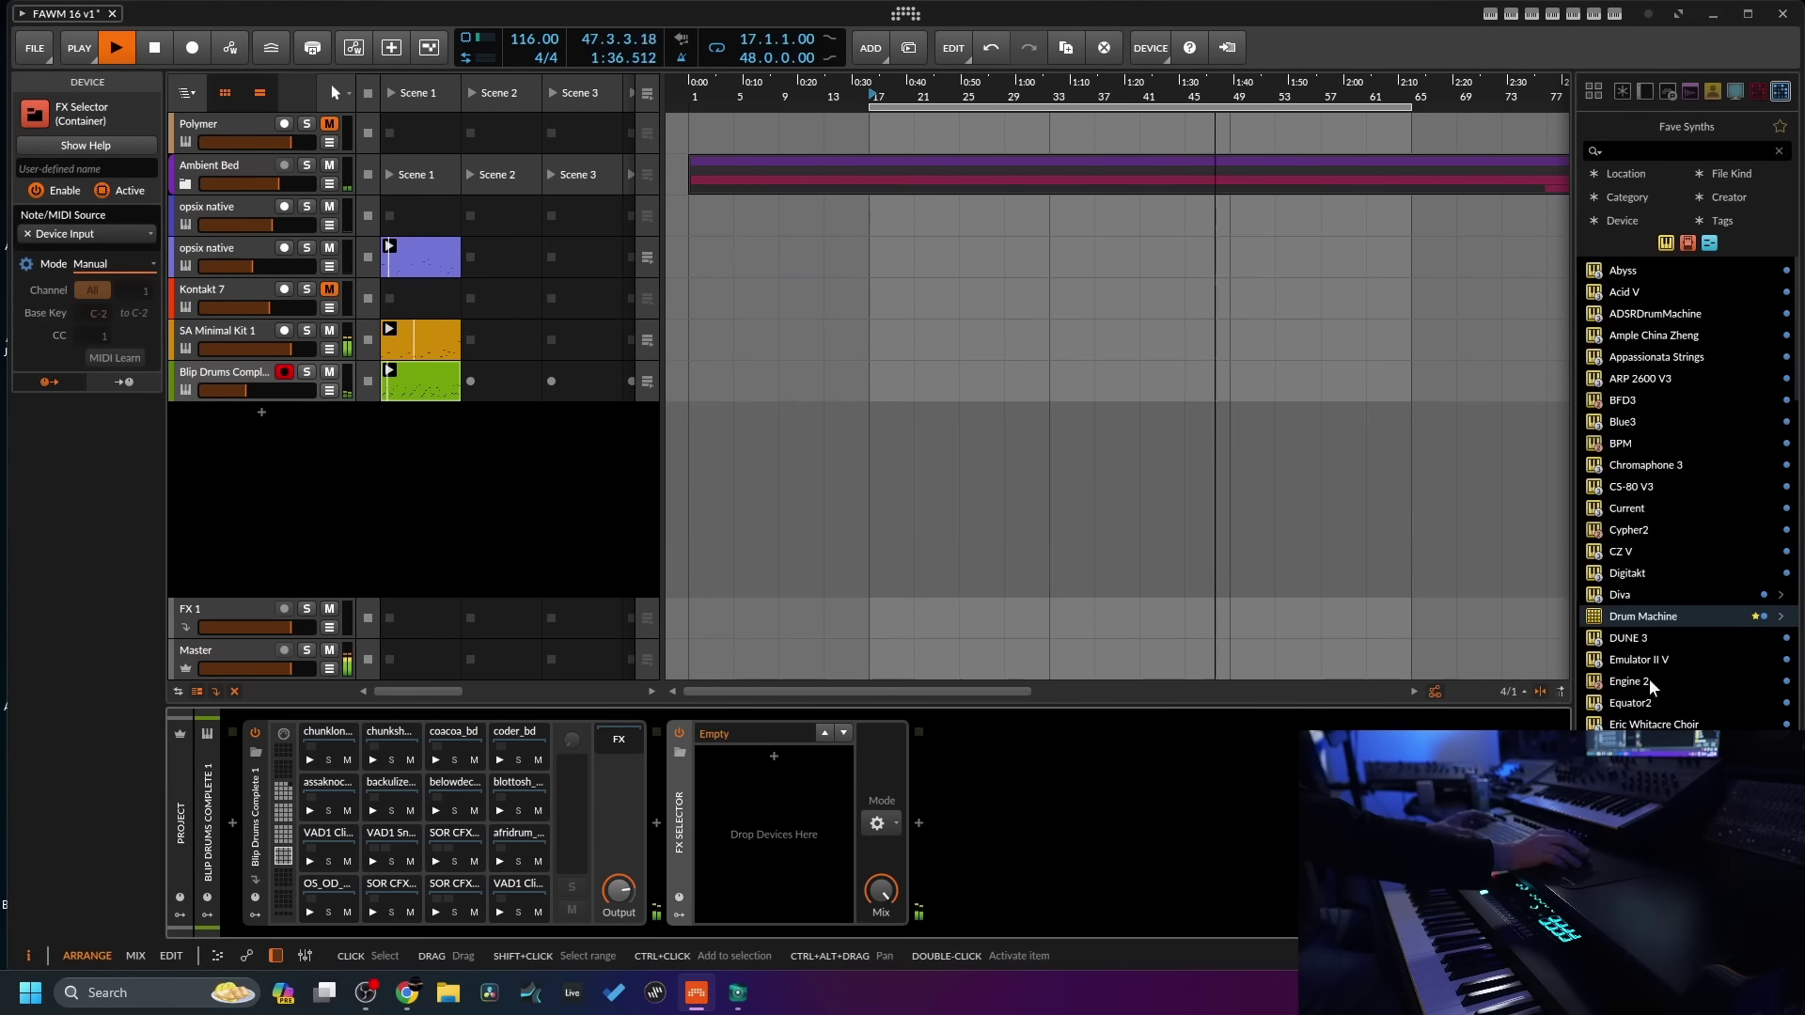
- Load the SA Glitch 1 preset into the FX Selector
click(677, 753)
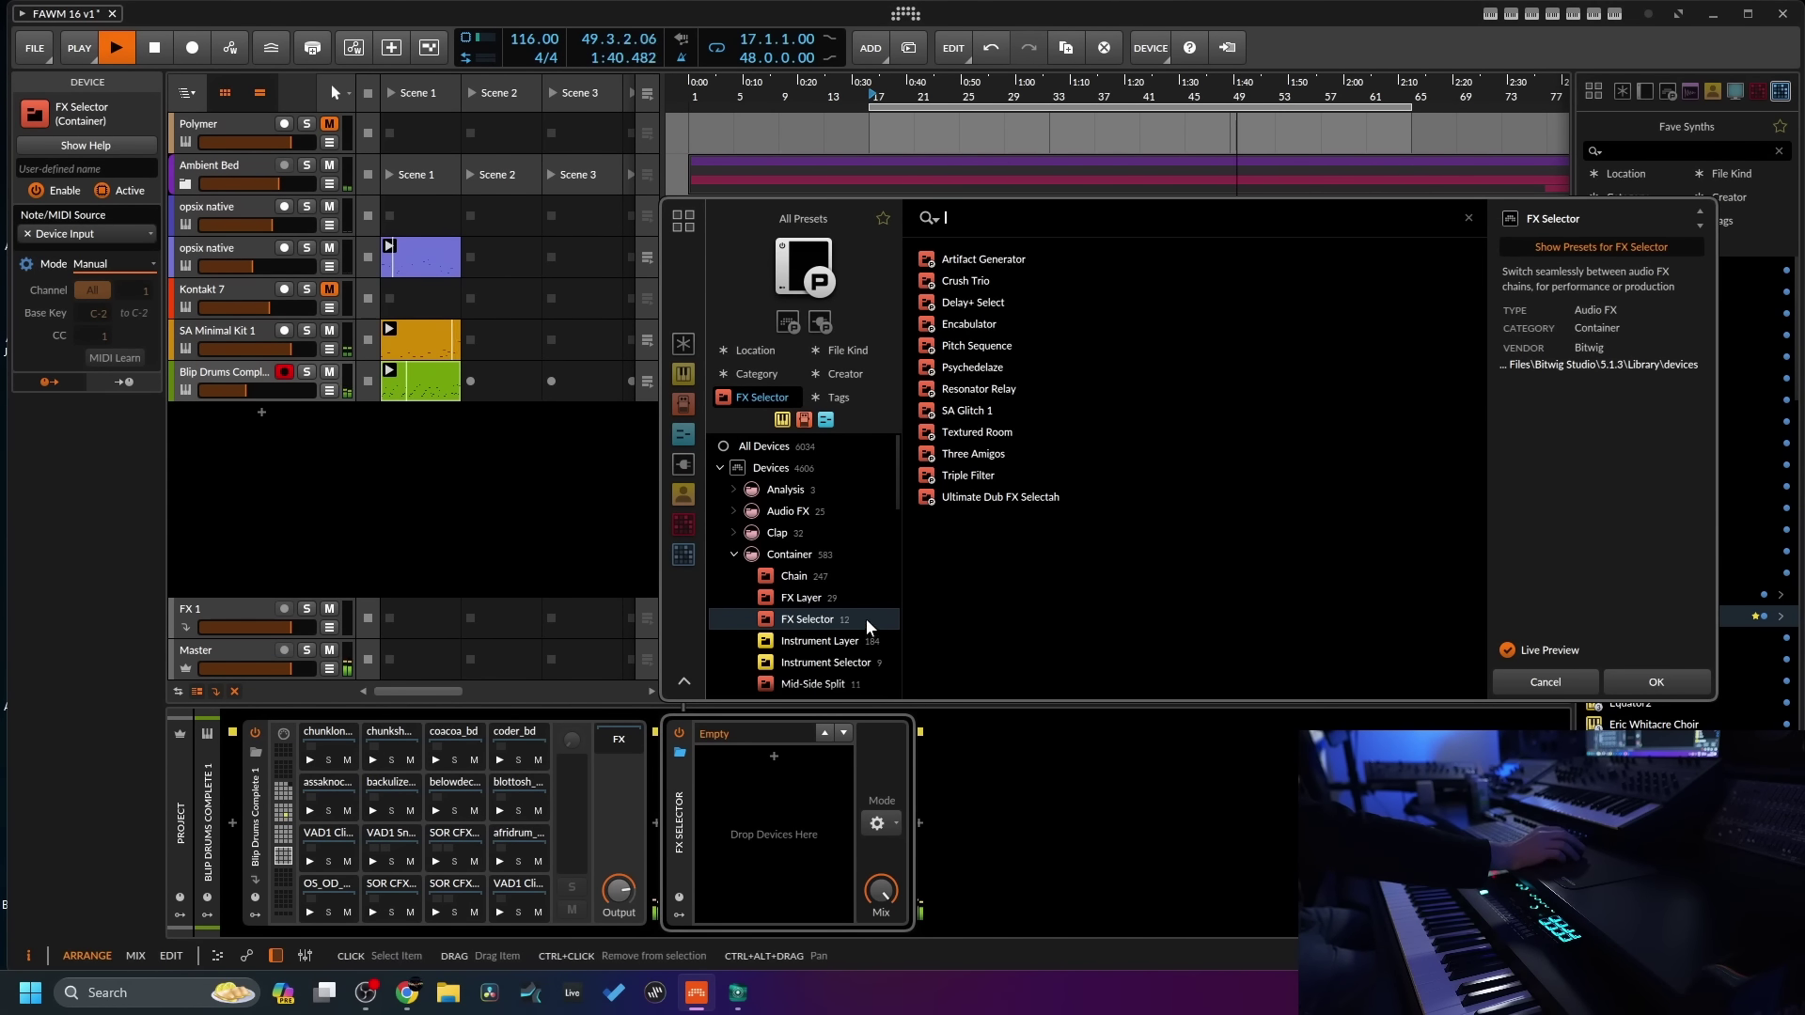
click(962, 410)
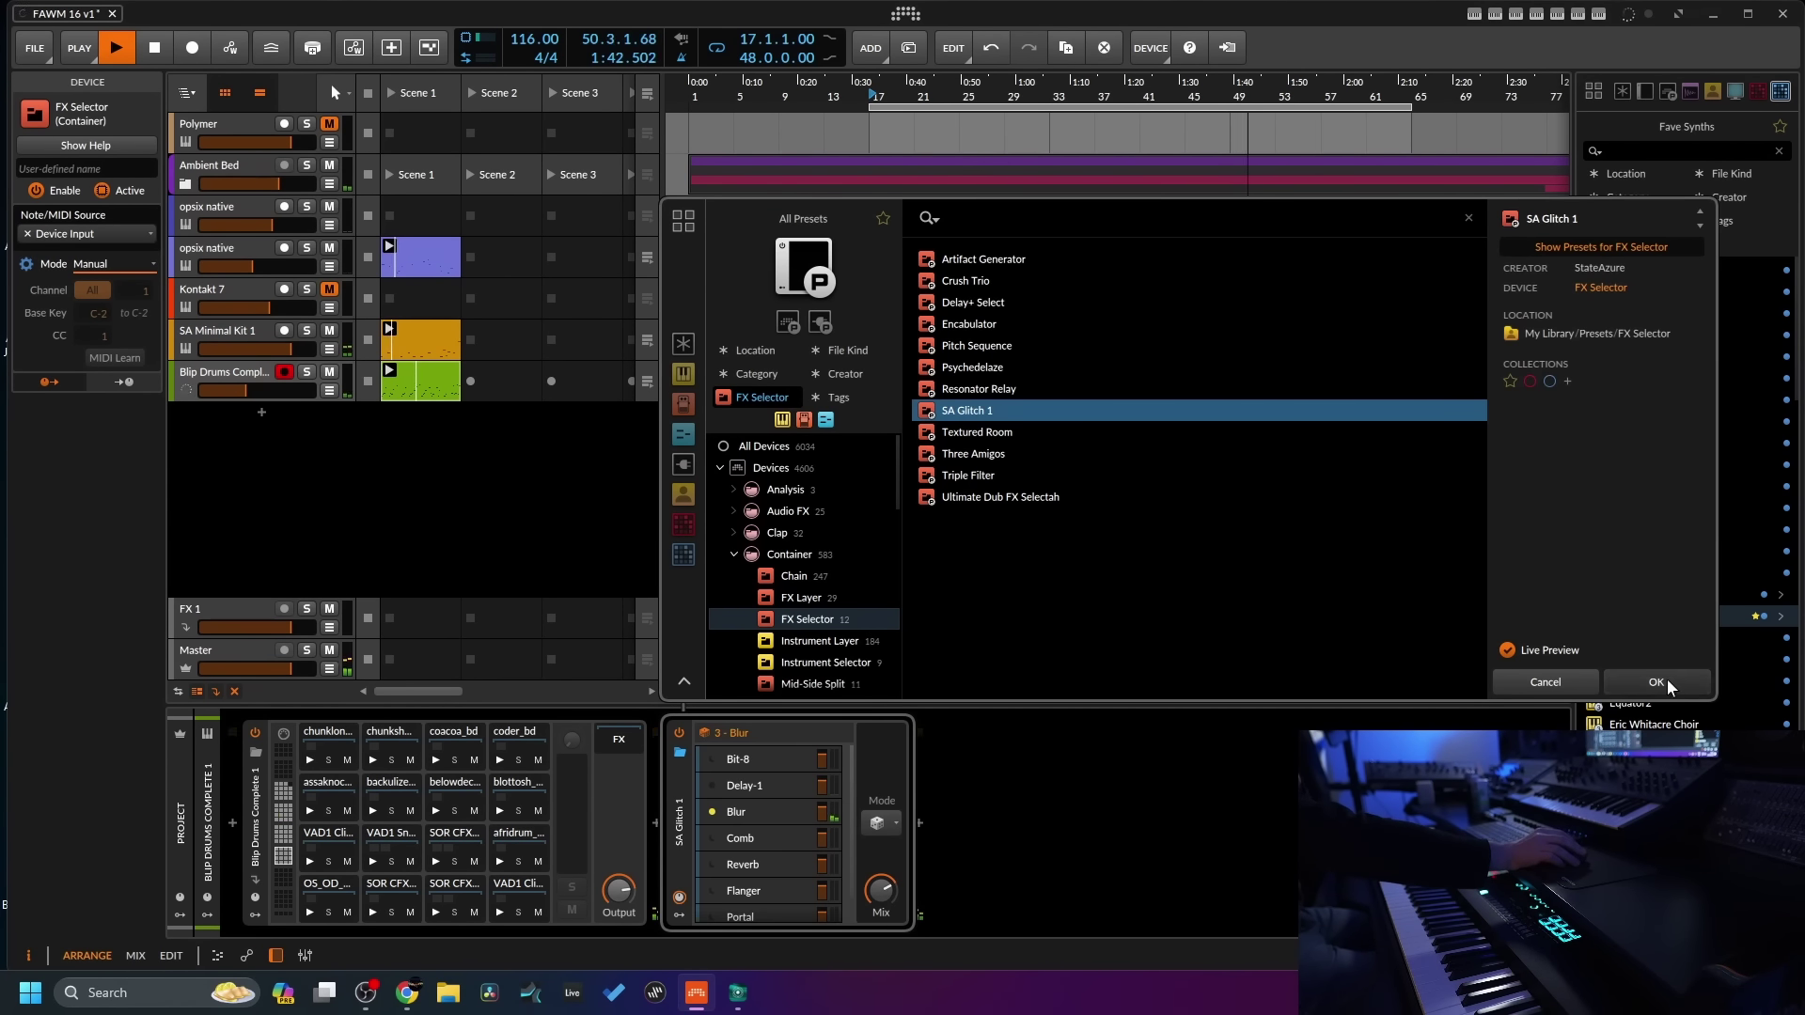
click(1657, 681)
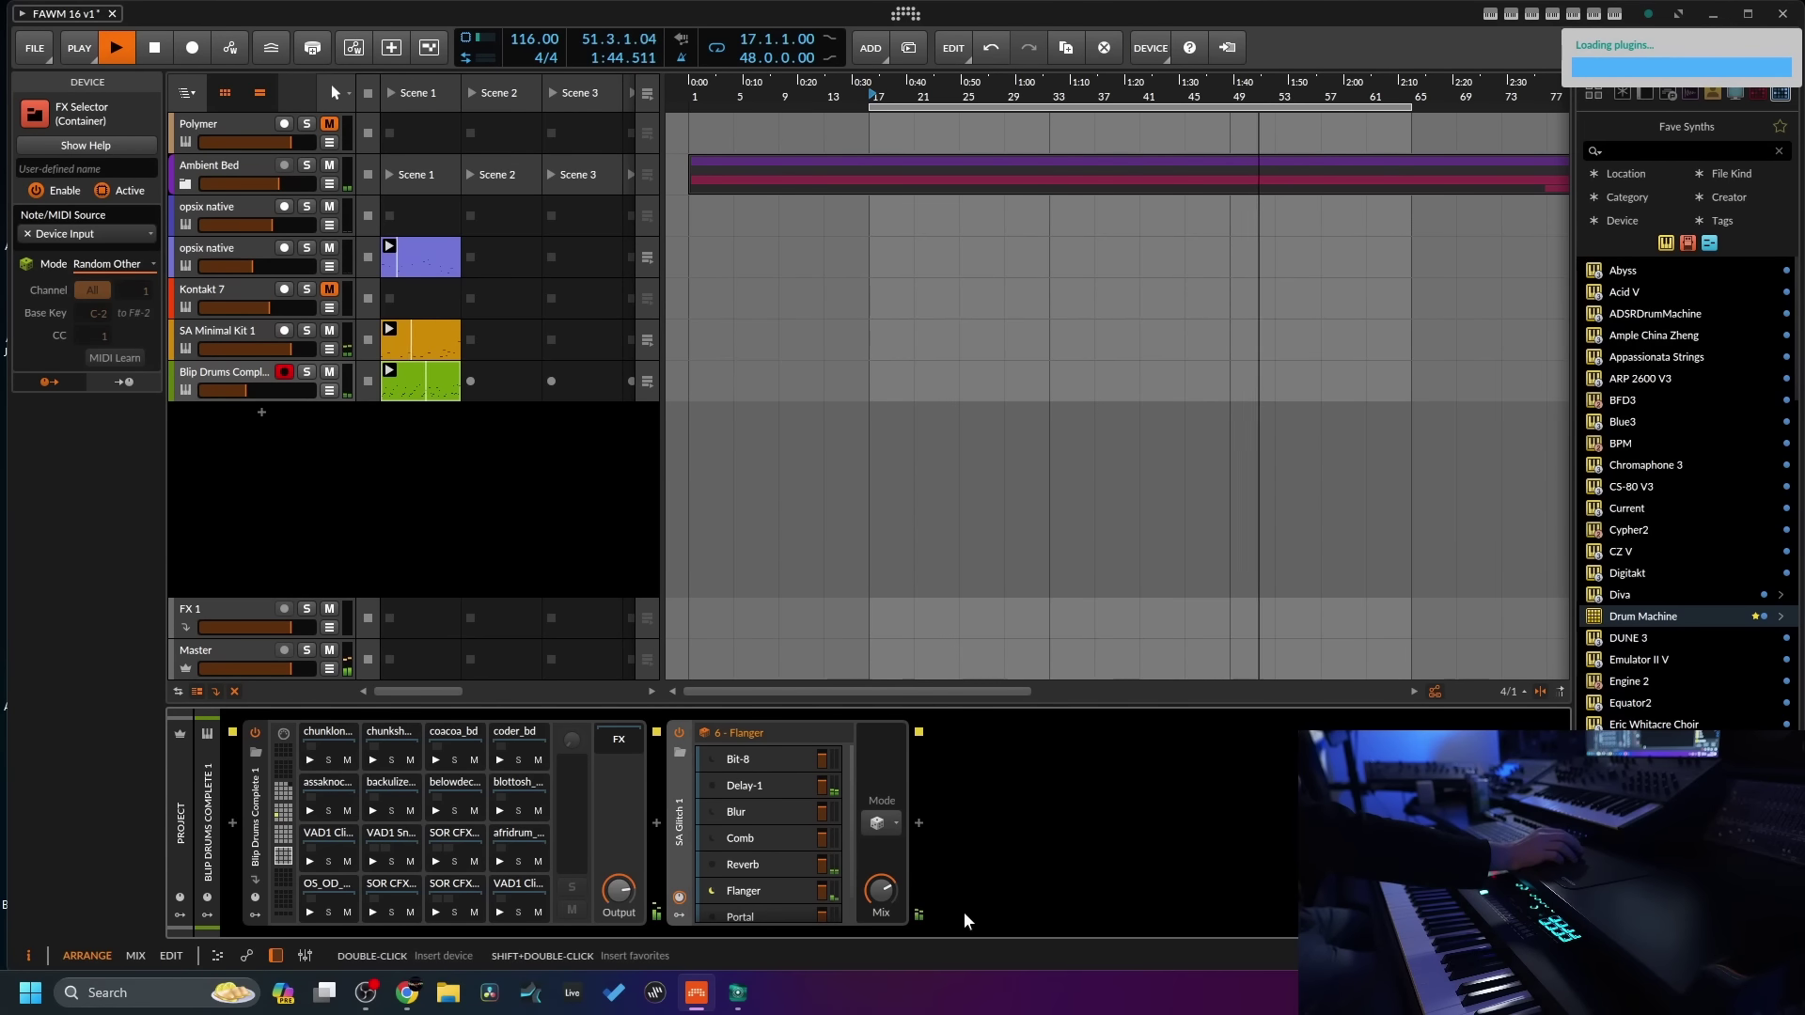
- Insert EQ-5 after SA Glitch 1 and make band 1 a 4-pole high-pass at about 166 Hz
click(919, 823)
scroll(1077, 606, down, 8)
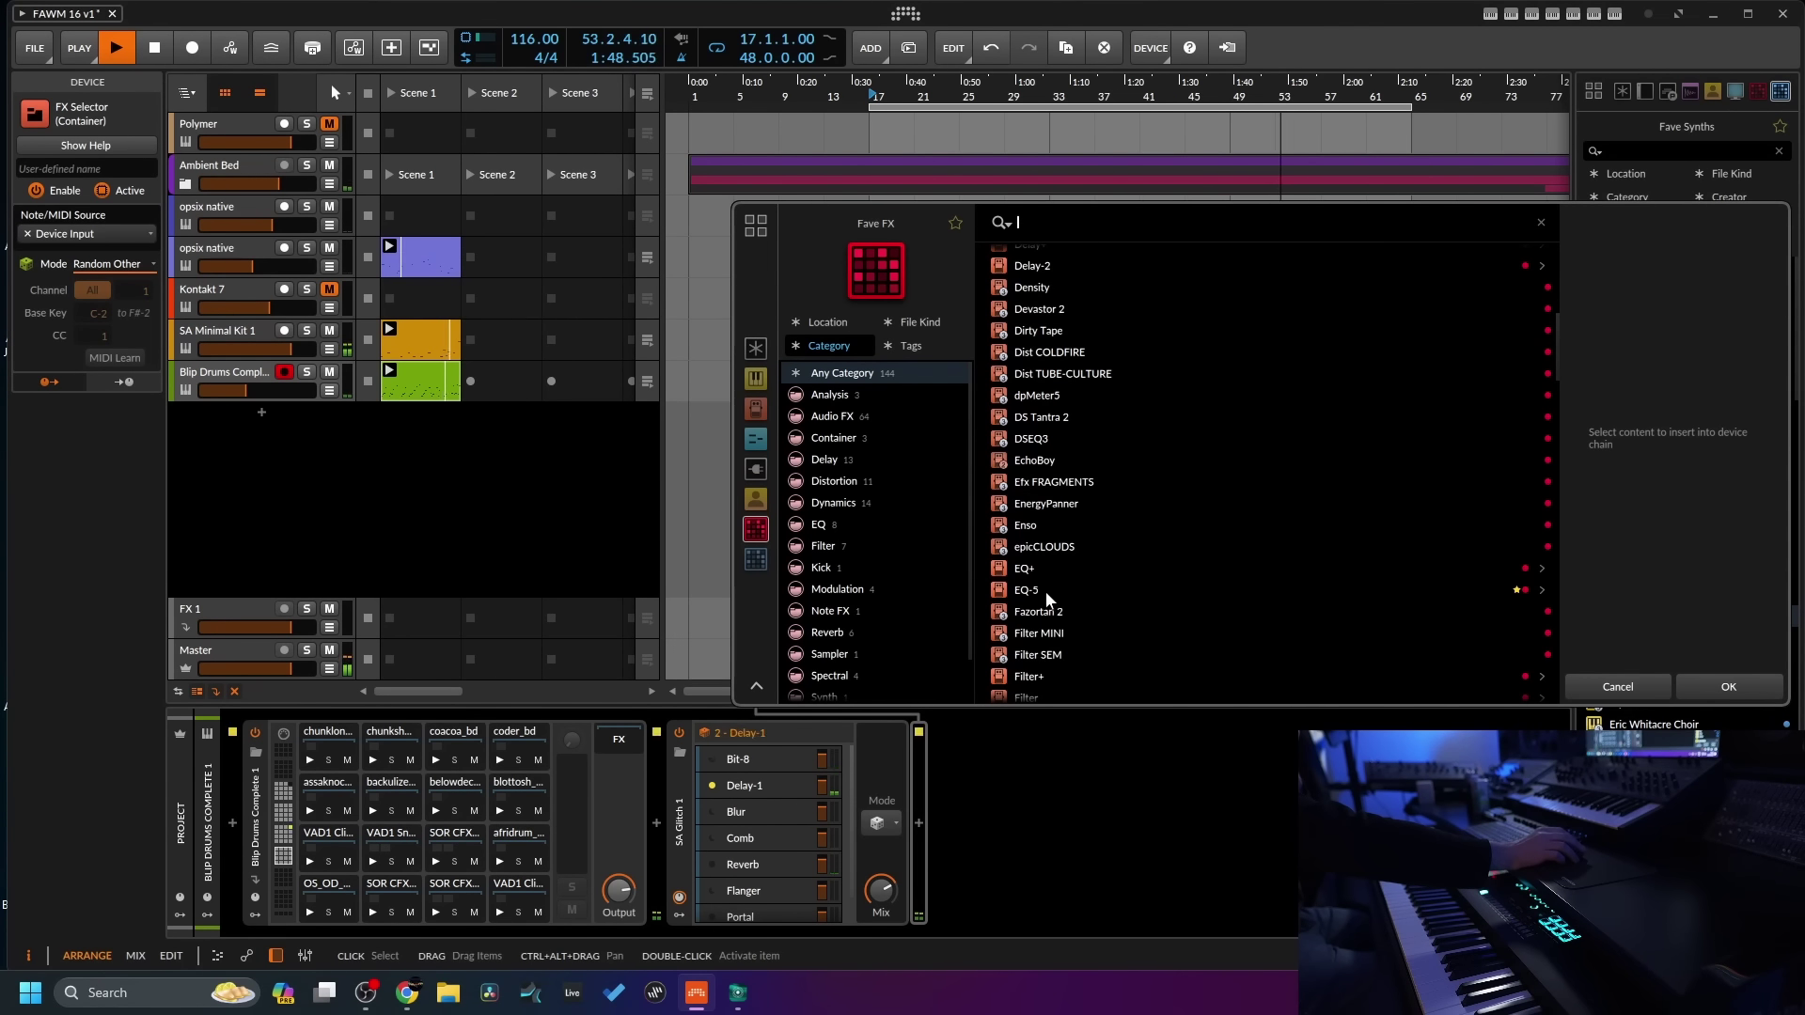
click(1025, 589)
click(1728, 686)
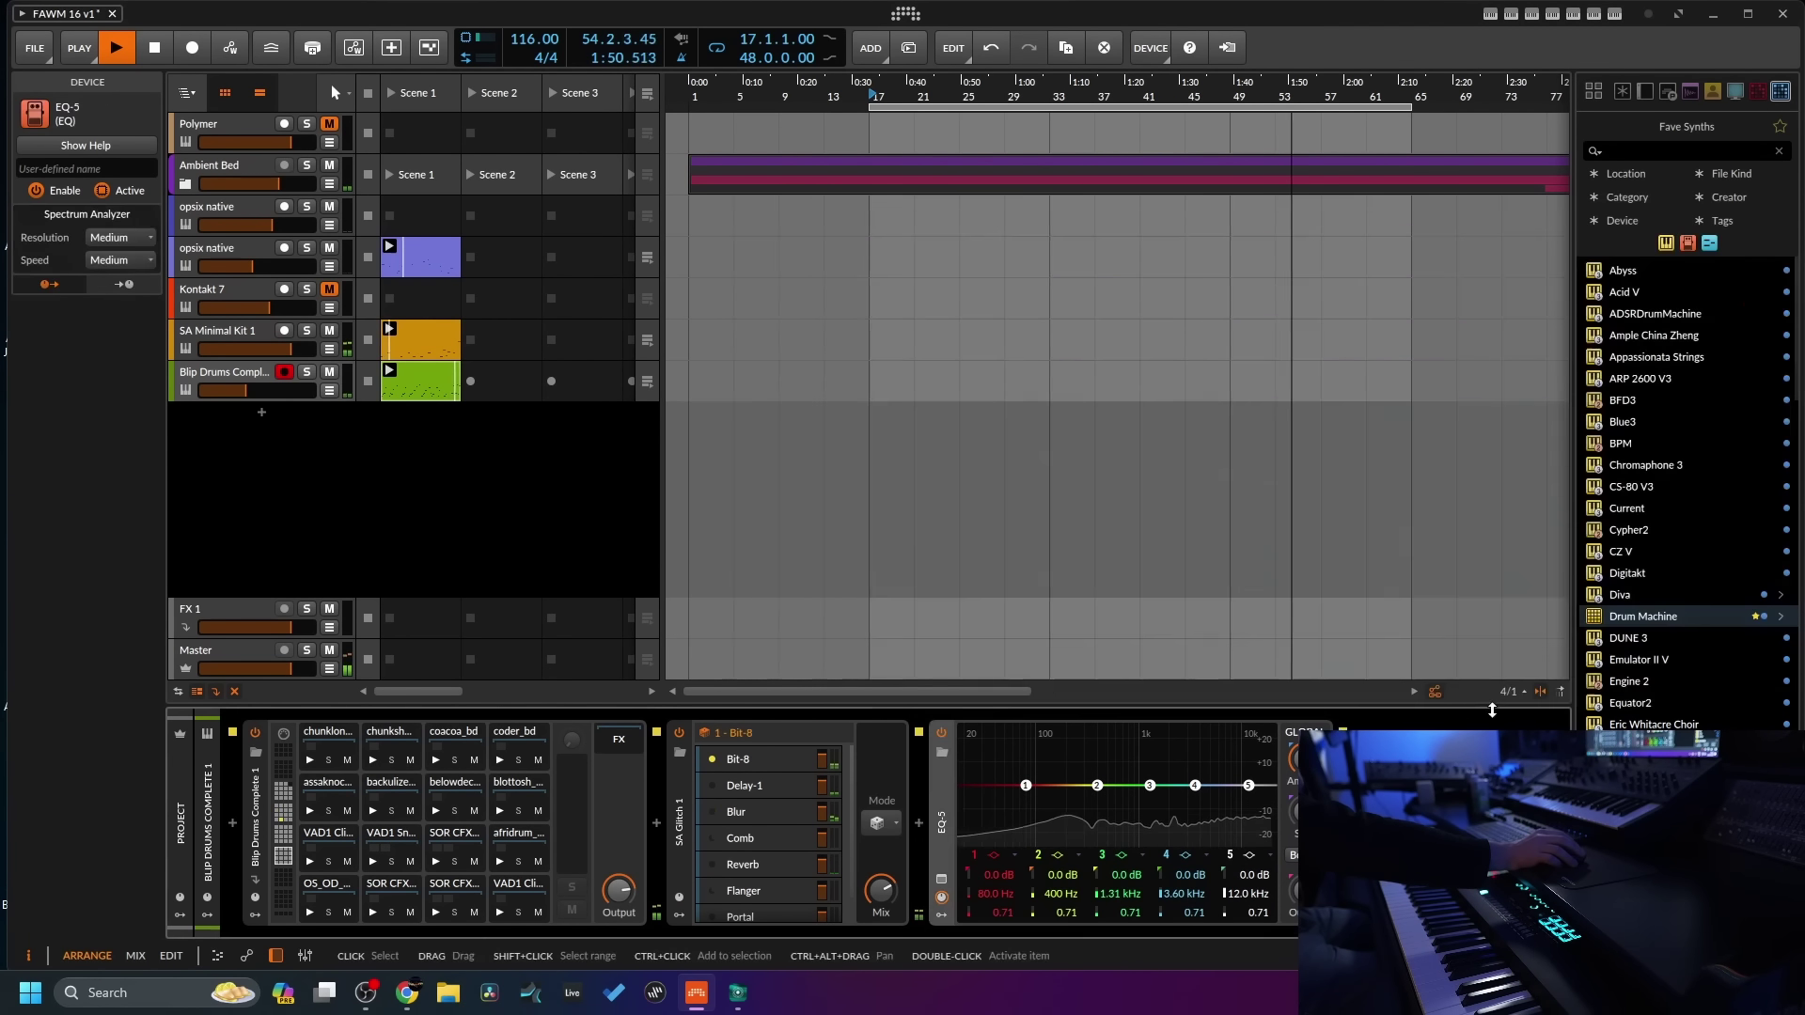
click(995, 854)
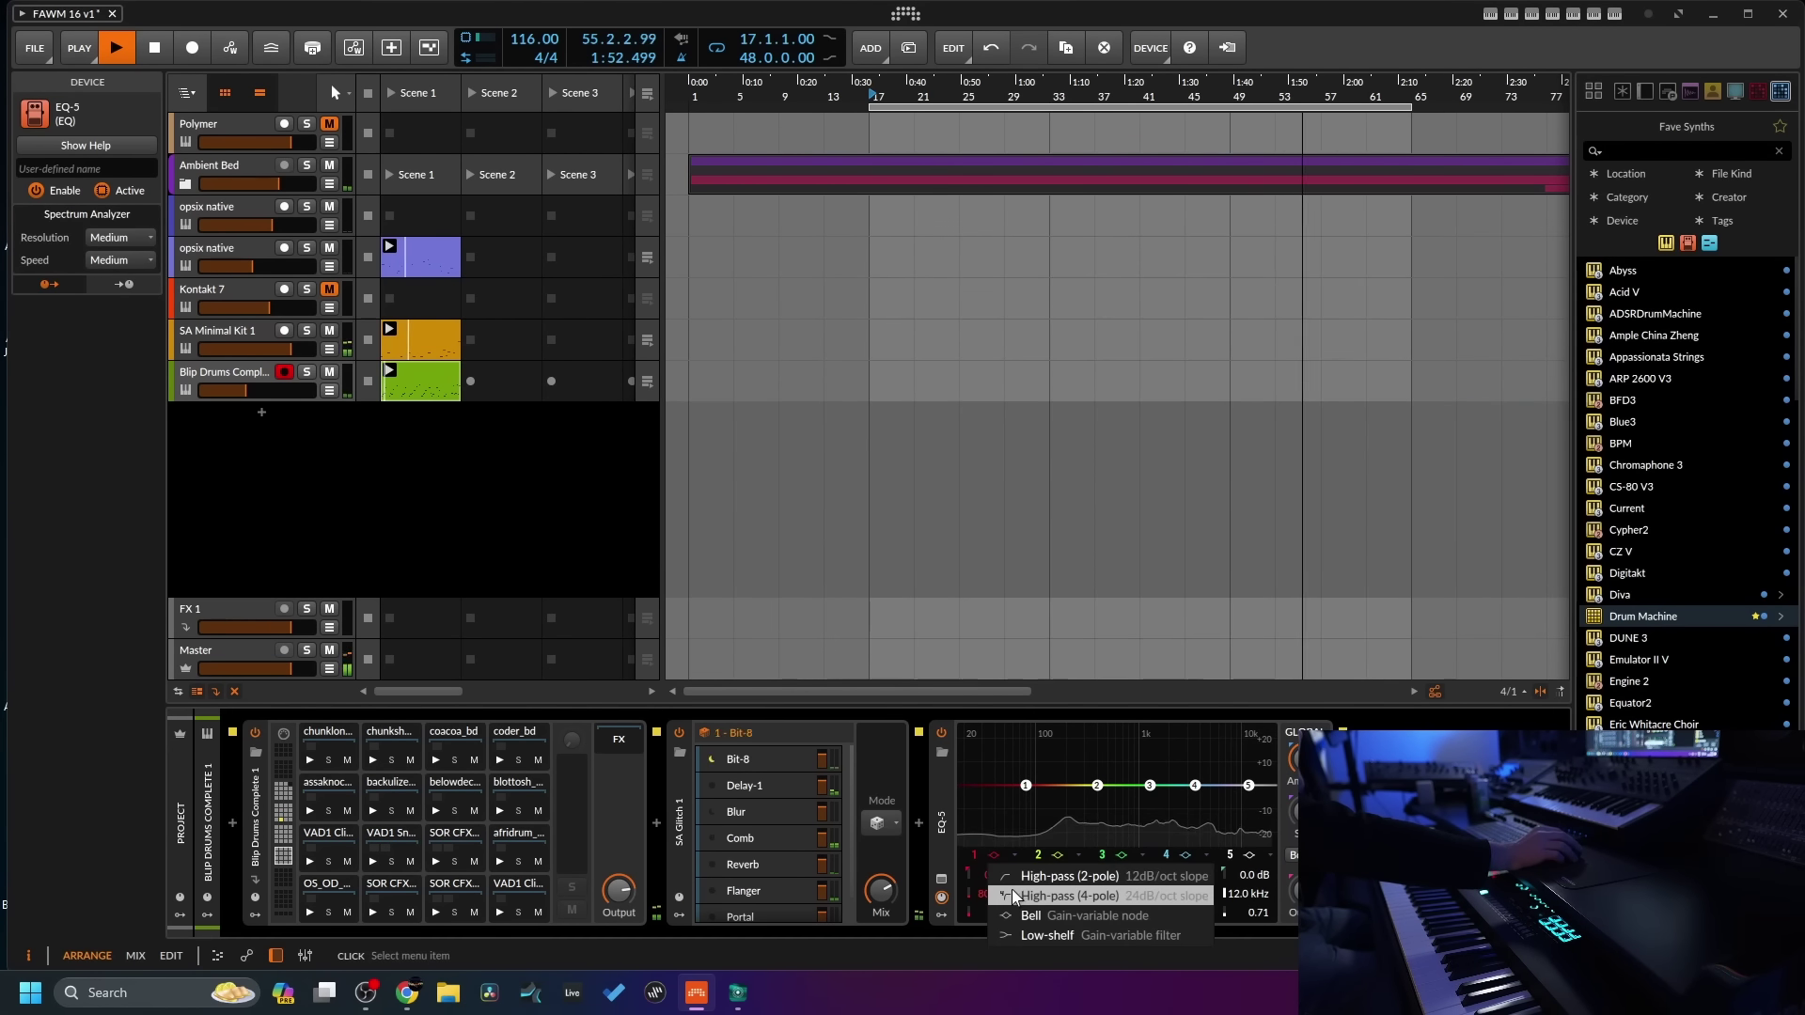
click(1013, 896)
drag(1025, 786, 1060, 799)
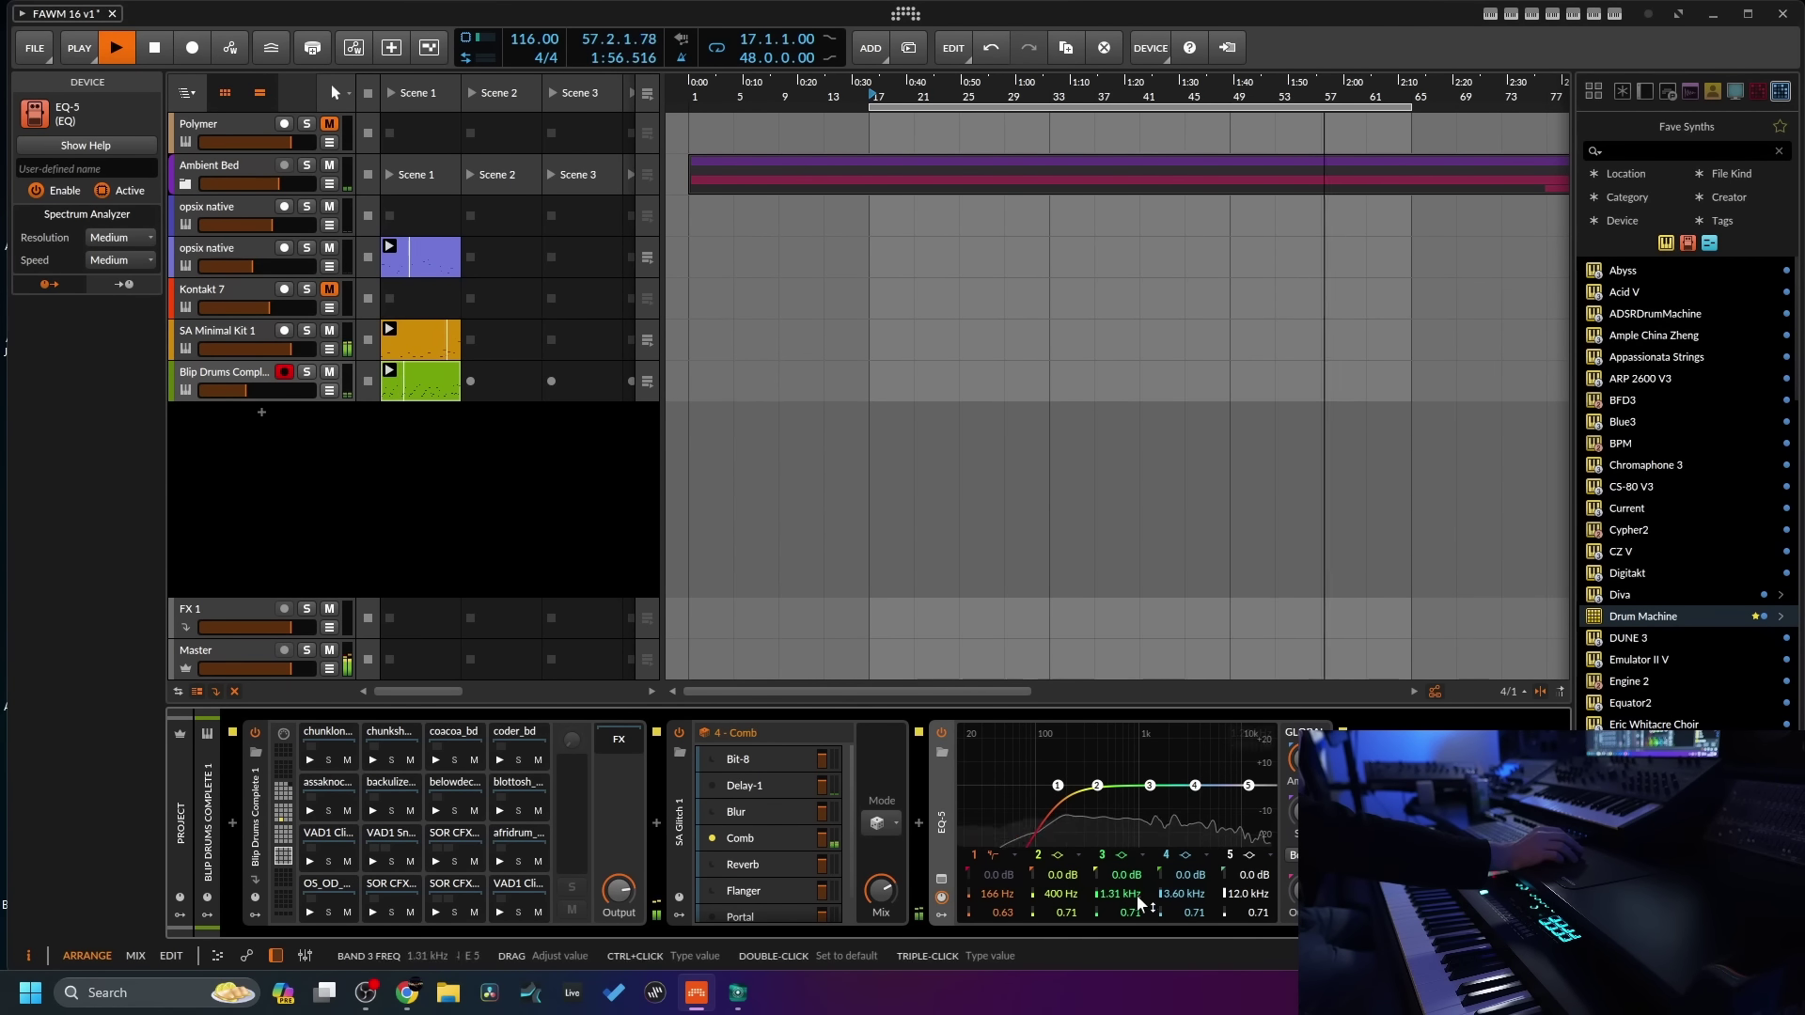
- Shape EQ-5 with band 2 at +10.1 dB, 521 Hz, Q 3.32, band 3 at -3.2 dB, 1.23 kHz, and band 4 at +3.6 dB, 7.04 kHz
scroll(1149, 787, up, 2)
drag(1149, 796, 1148, 803)
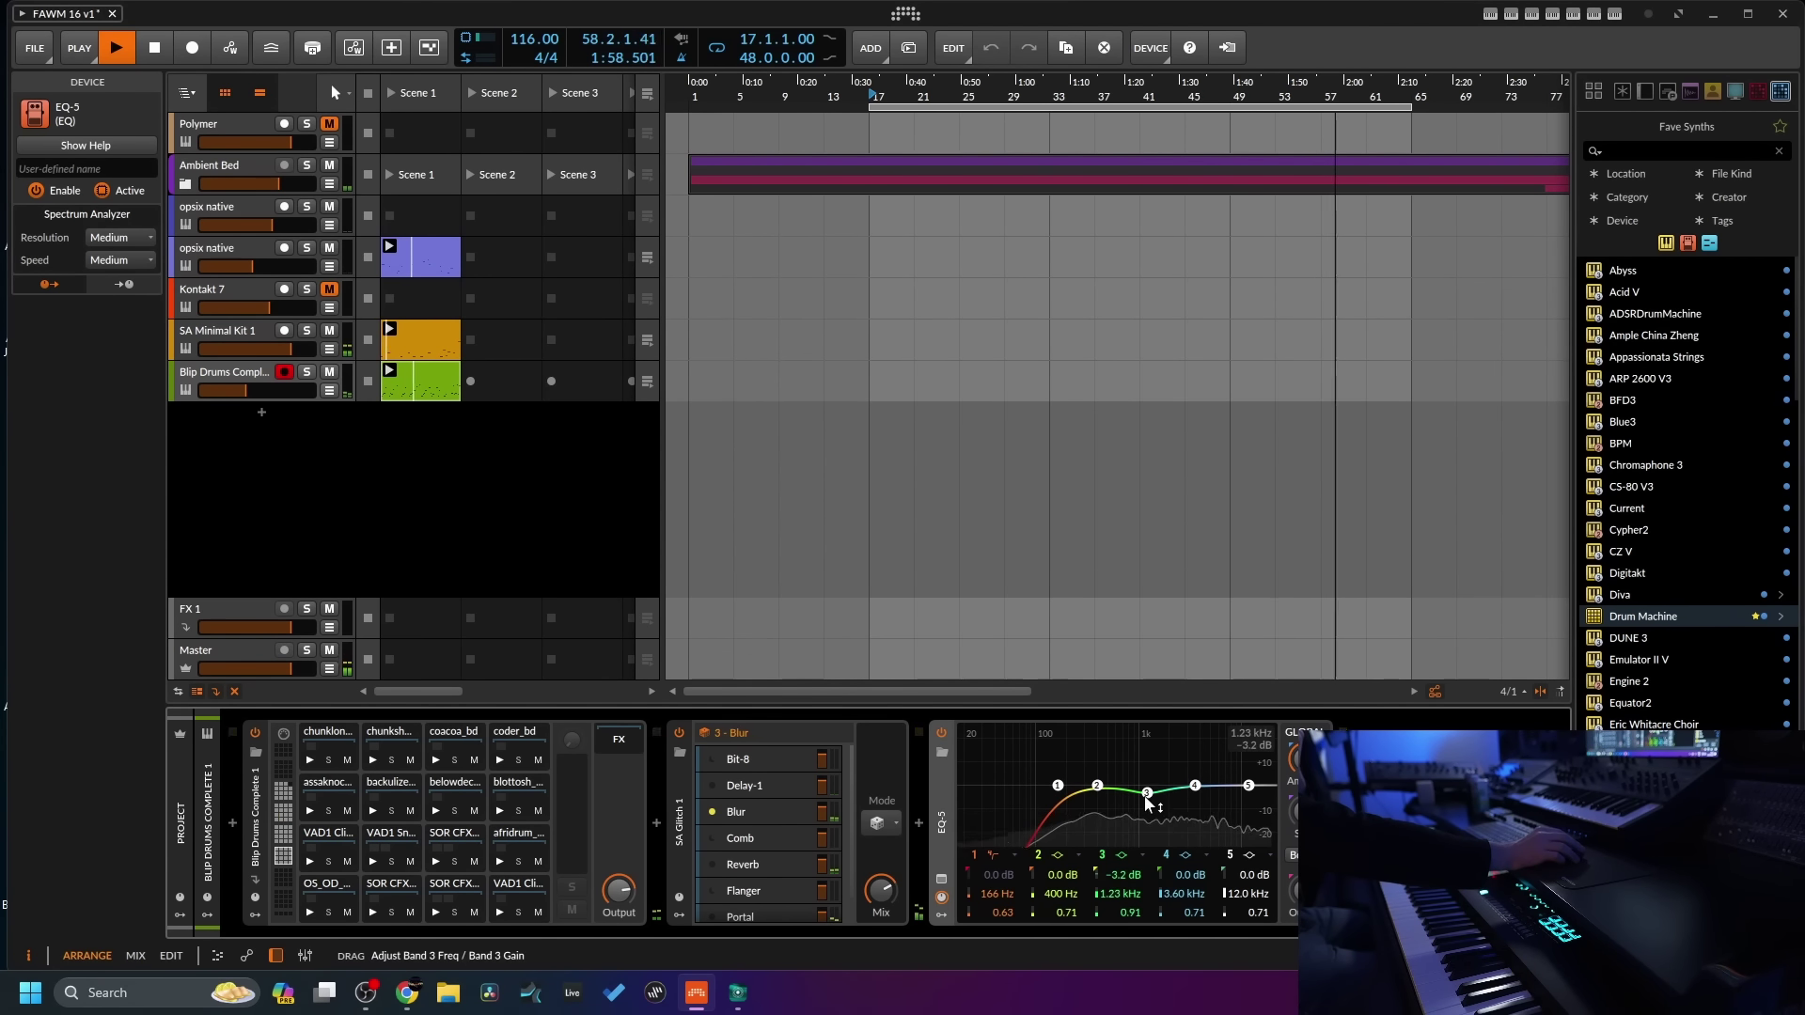
drag(1189, 915, 1193, 860)
drag(1196, 786, 1228, 780)
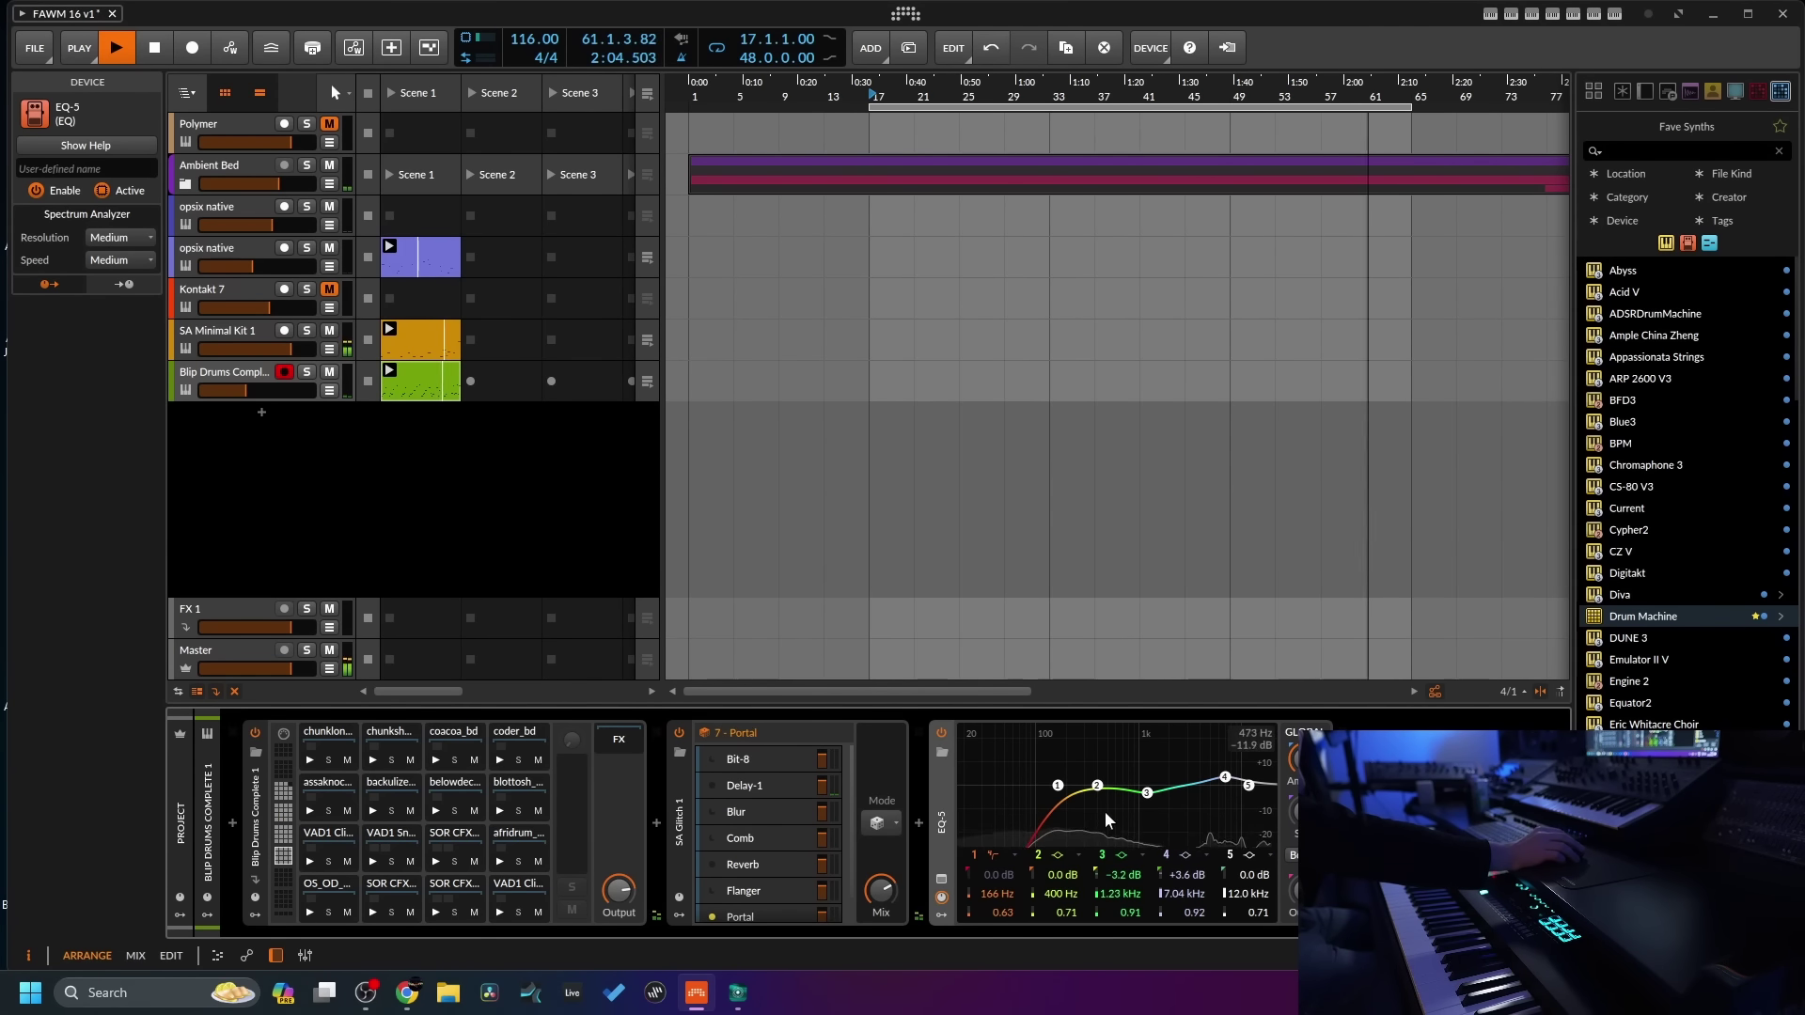
mouse_move(1097, 786)
mouse_down()
mouse_move(1106, 749)
mouse_move(1128, 758)
mouse_move(1110, 761)
mouse_up()
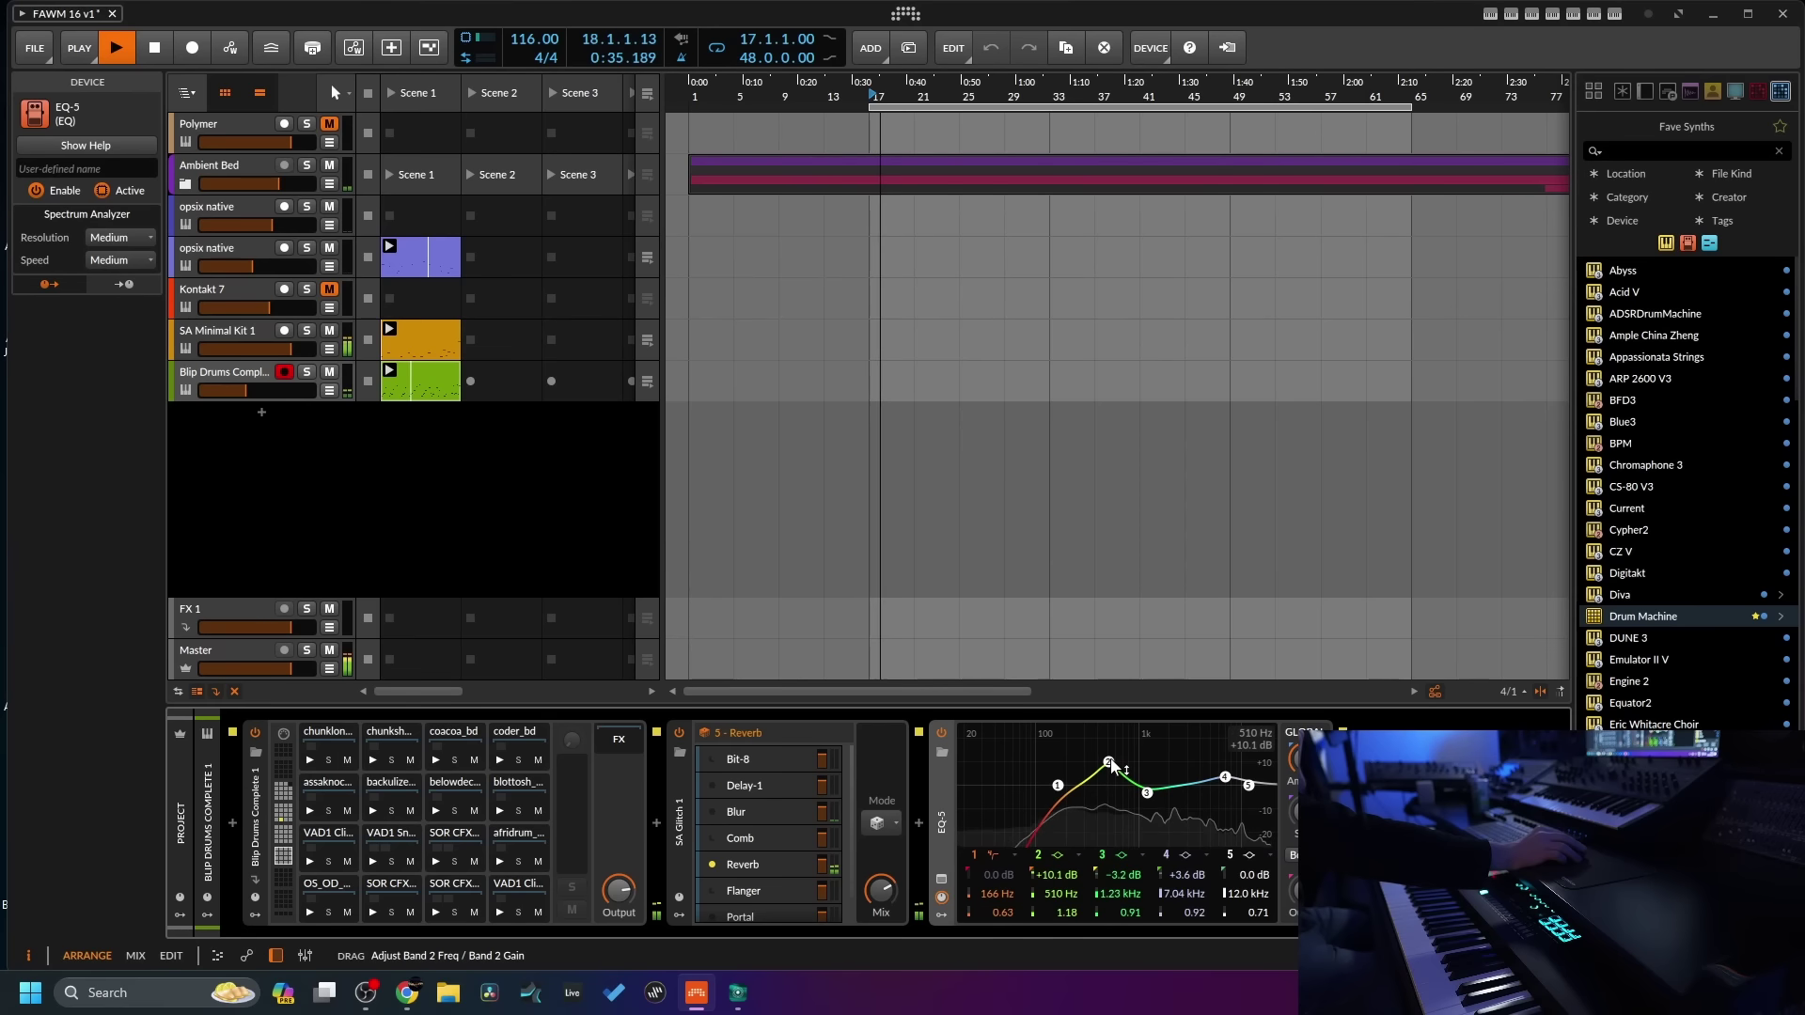
drag(1060, 912, 1060, 886)
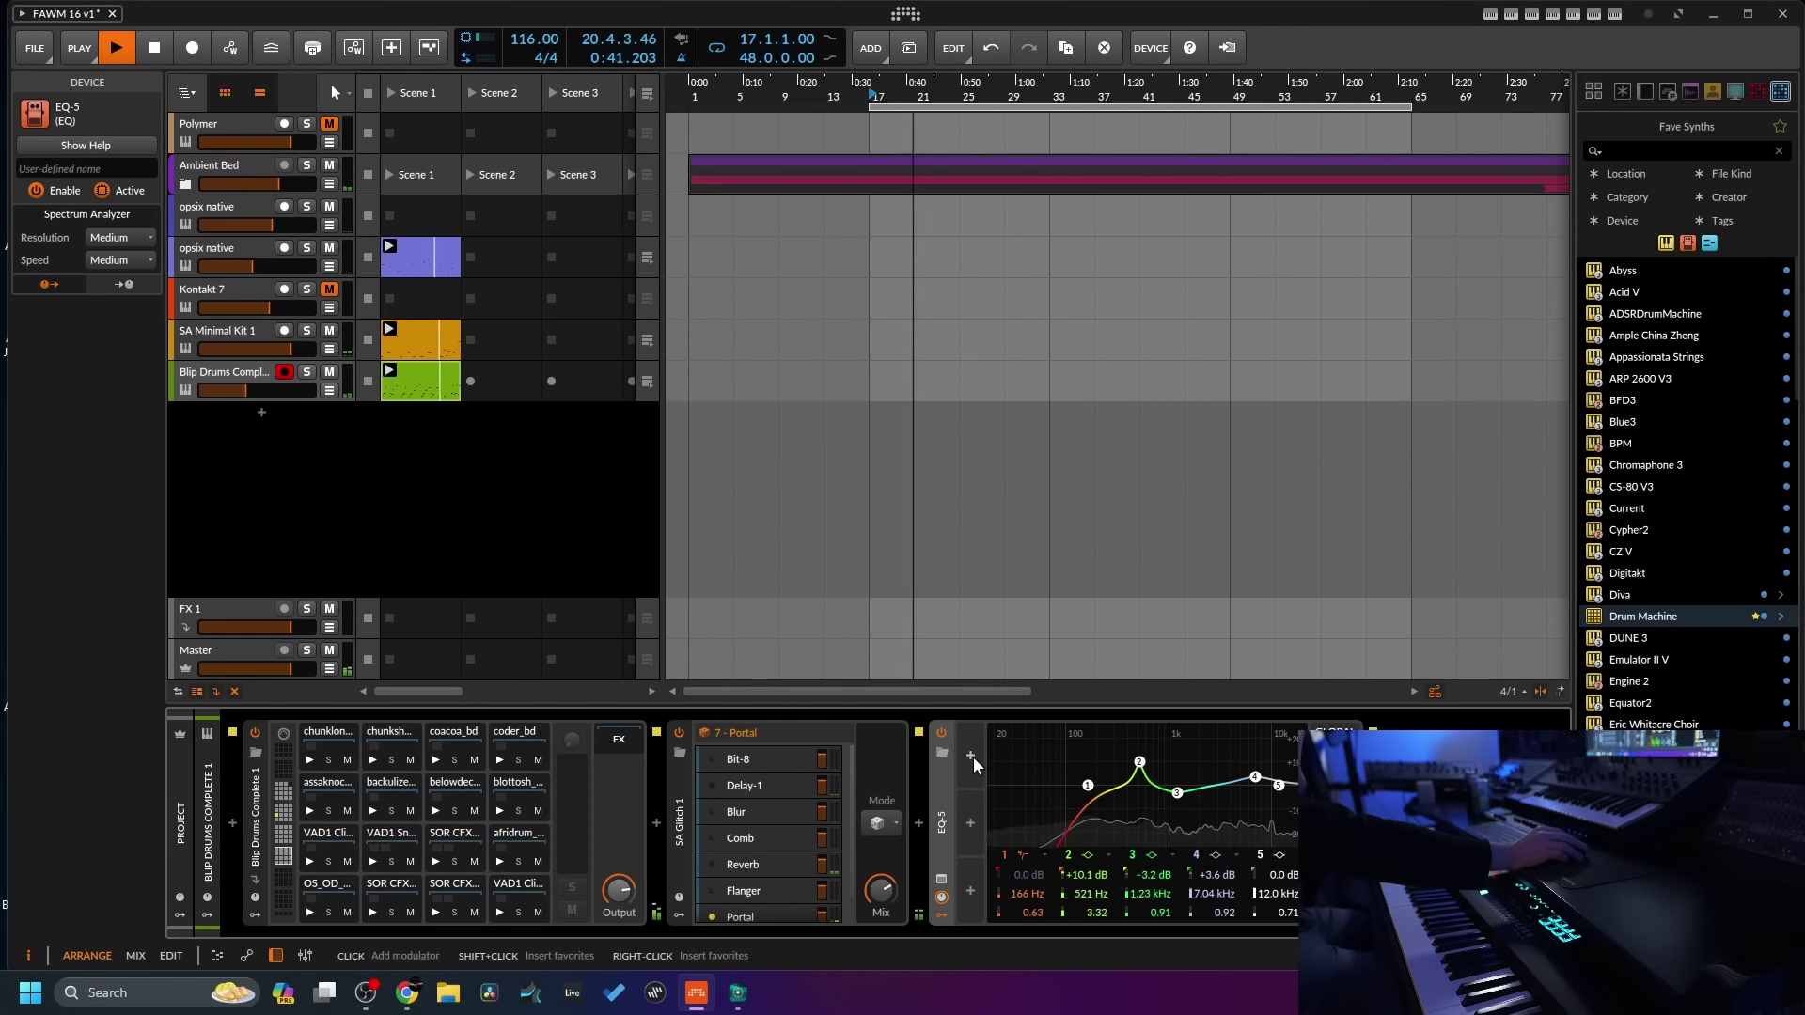
- Add a Classic LFO modulator to EQ-5 and expand its settings
click(971, 756)
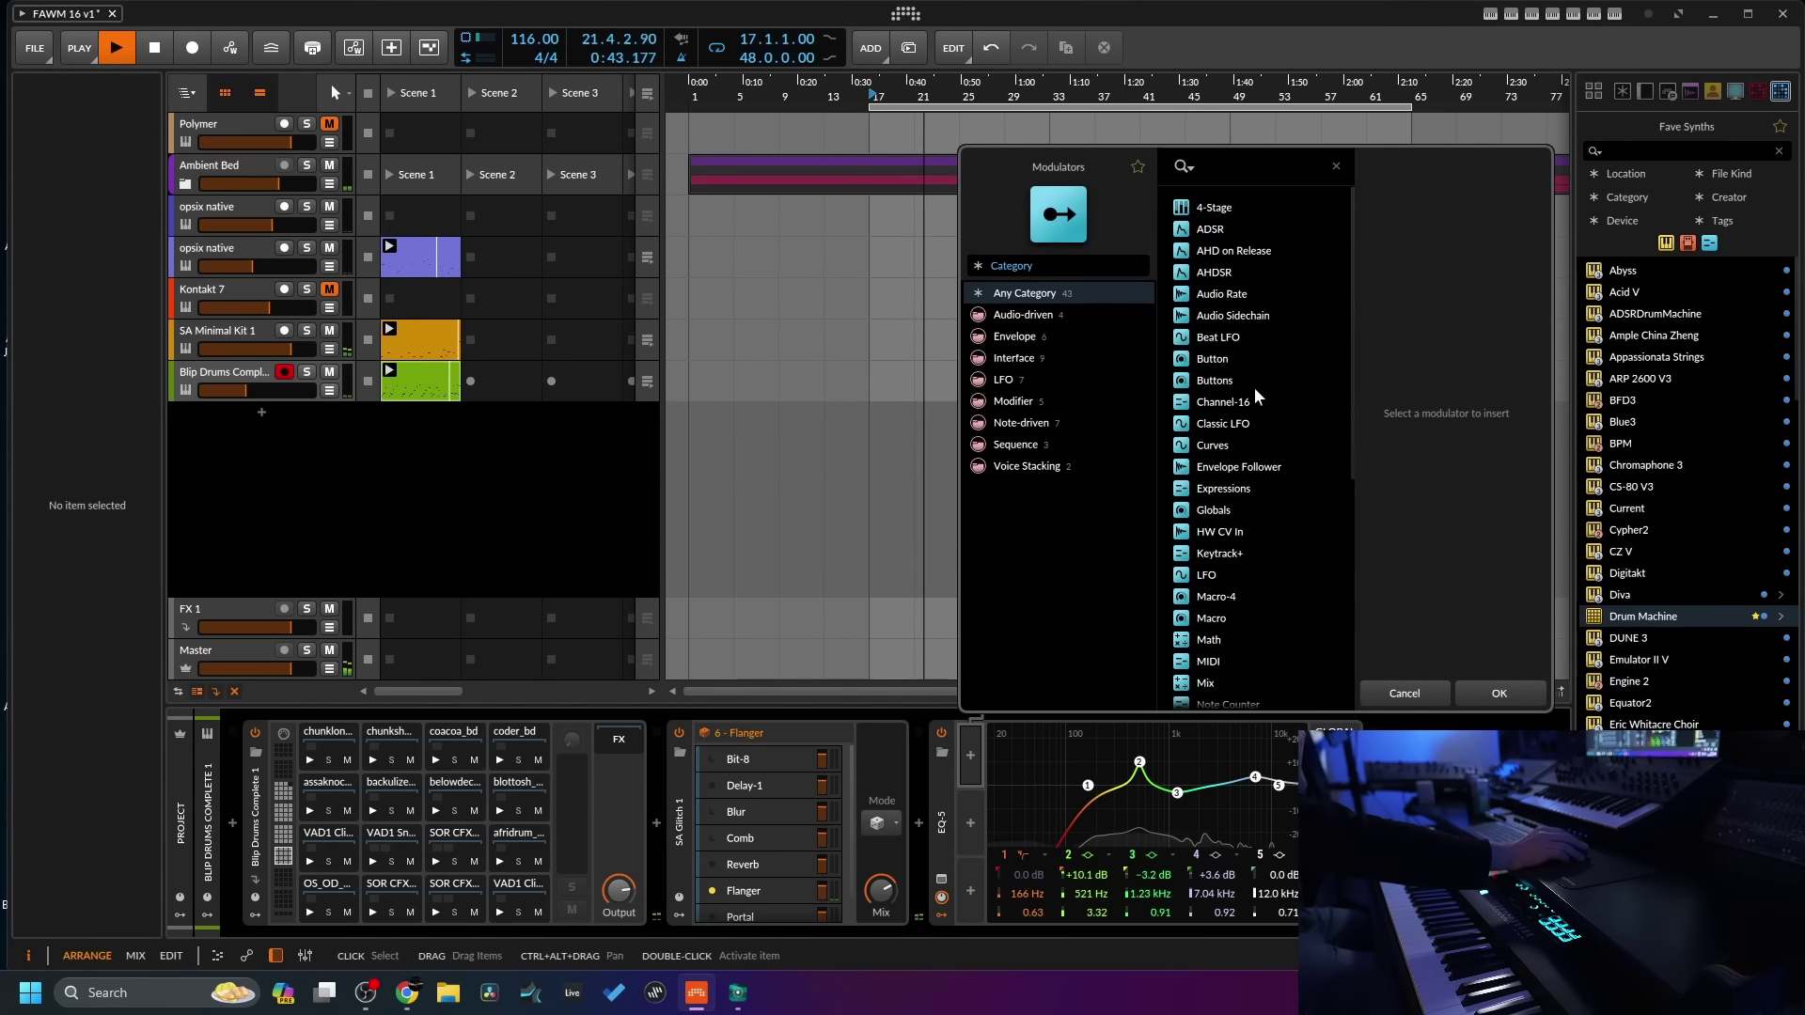
click(1223, 424)
double_click(1222, 424)
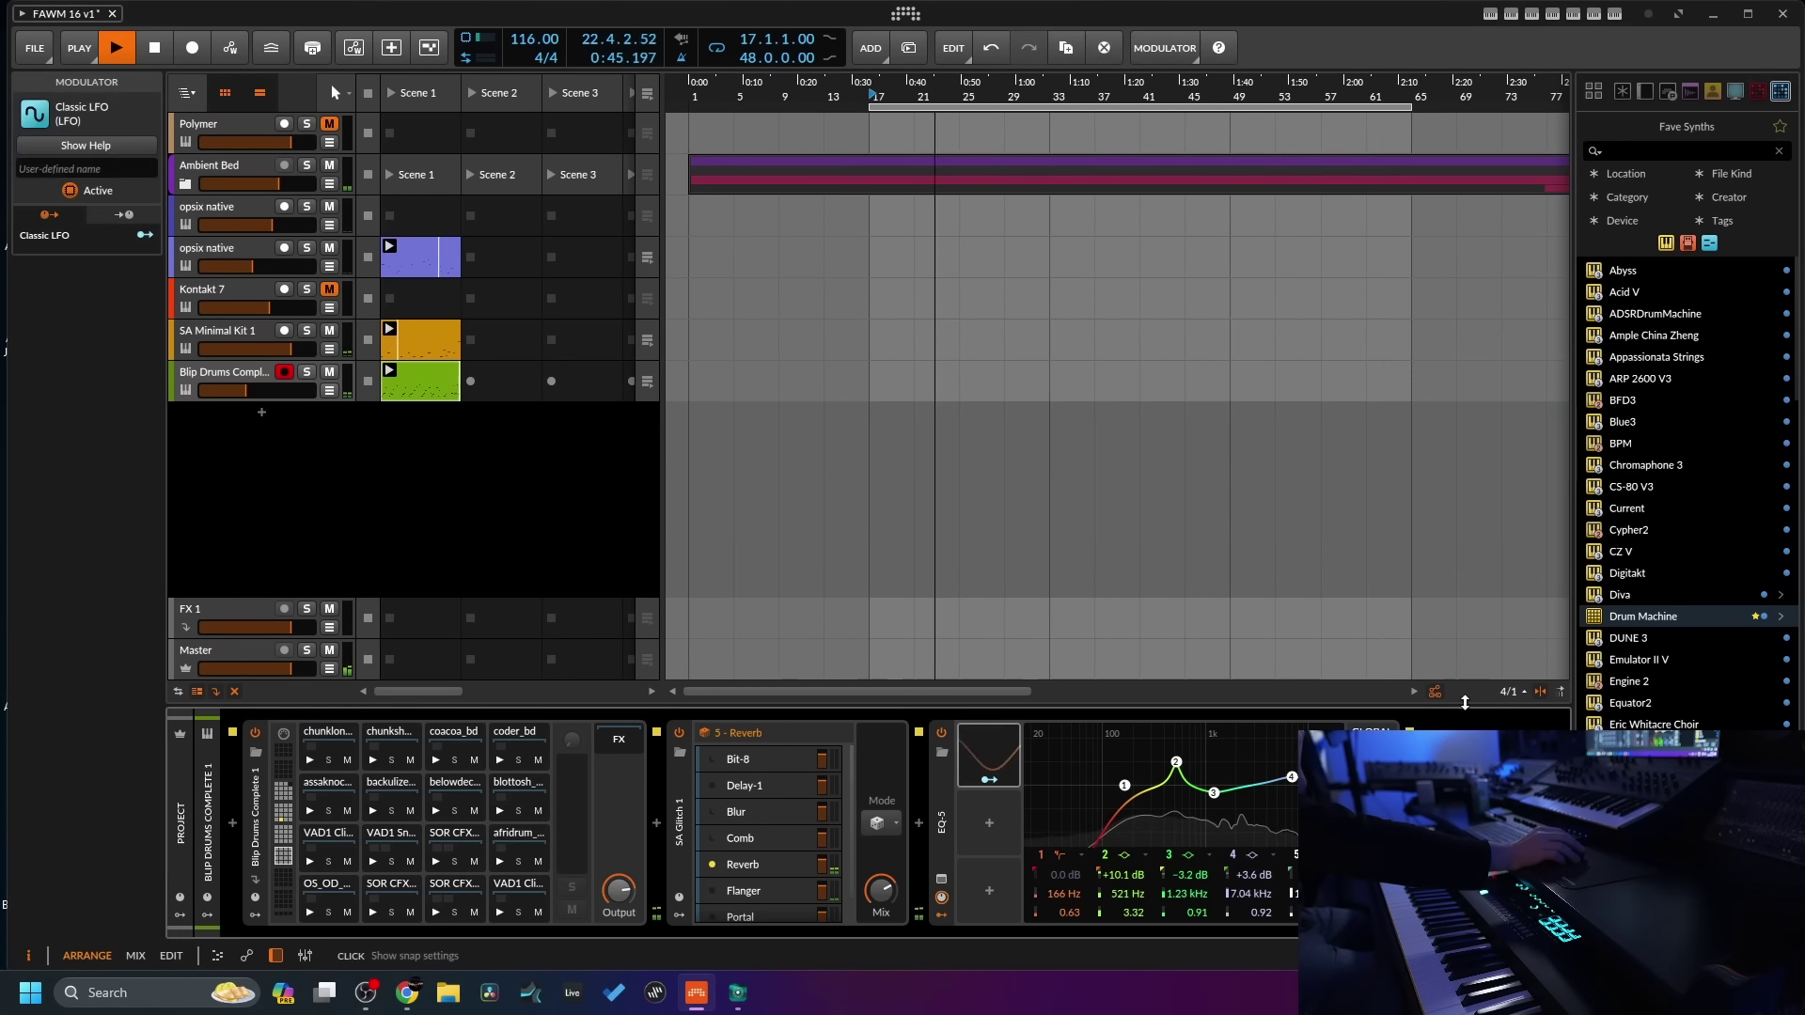
click(990, 757)
scroll(987, 933, down, 1)
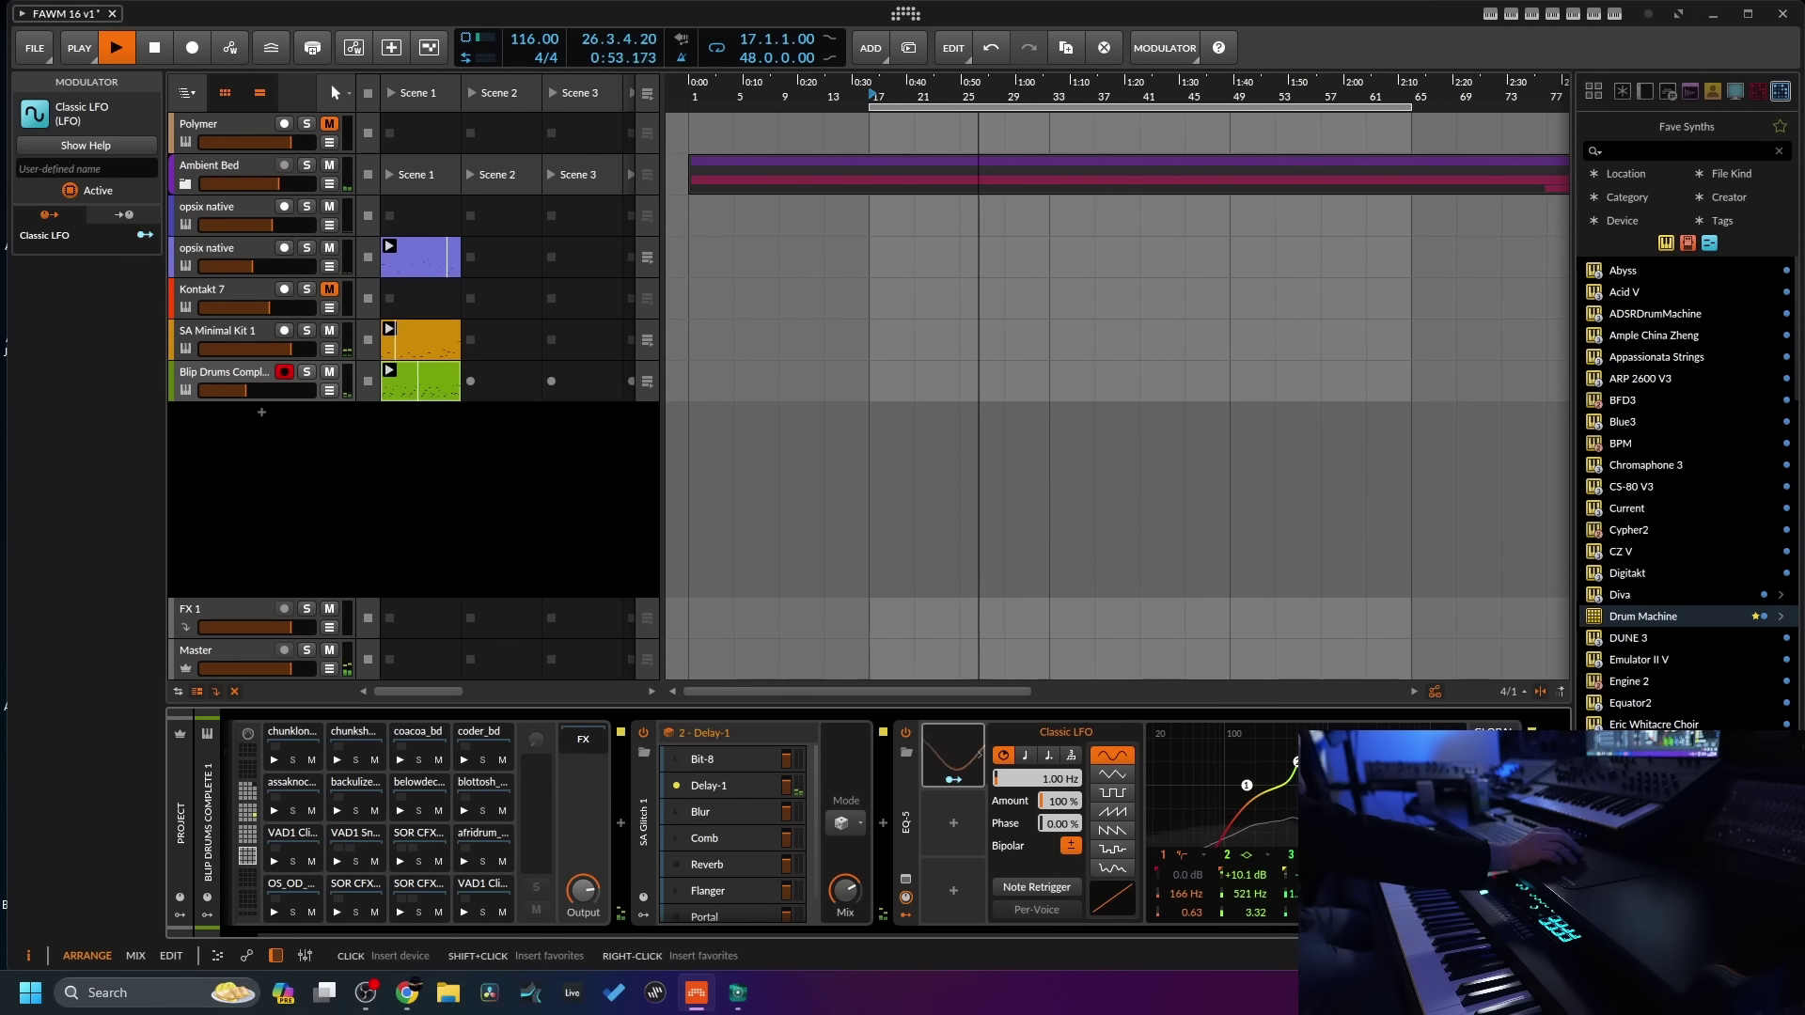
- Insert a Compressor after EQ-5 and a Tool device after the Compressor in the Blip Drums Complete 1 chain
text(bcomp)
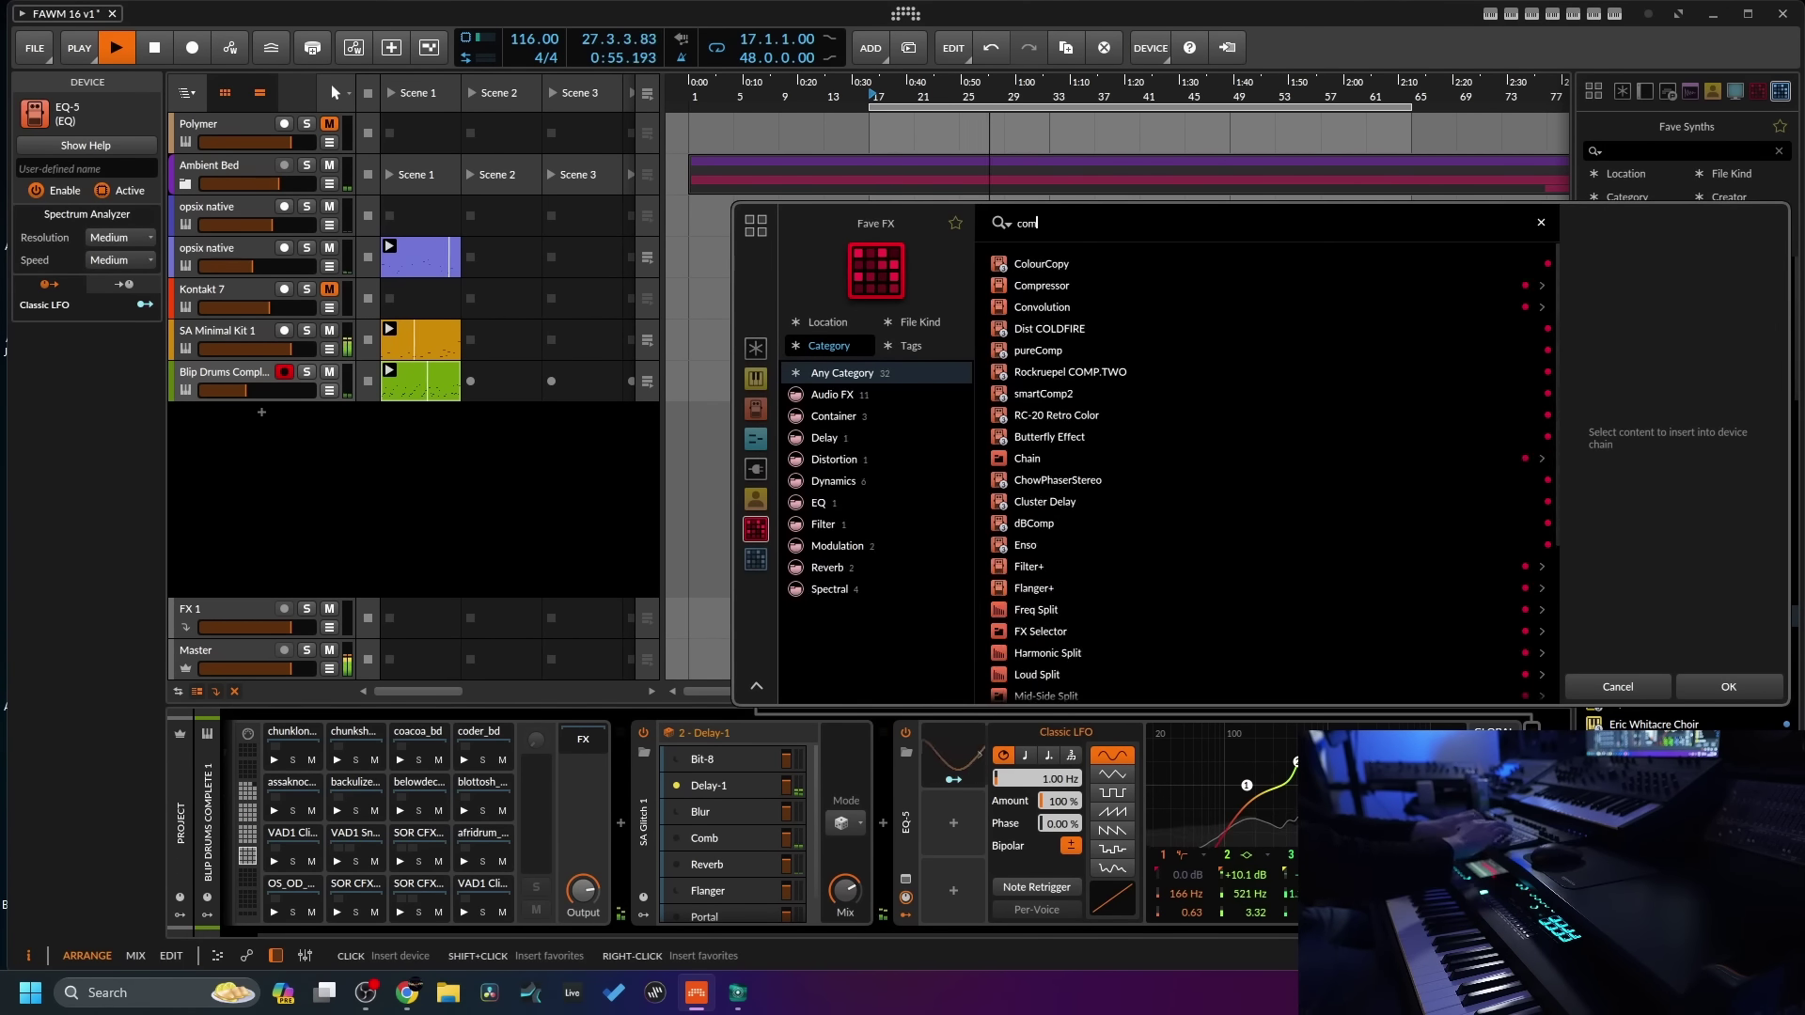
click(1126, 265)
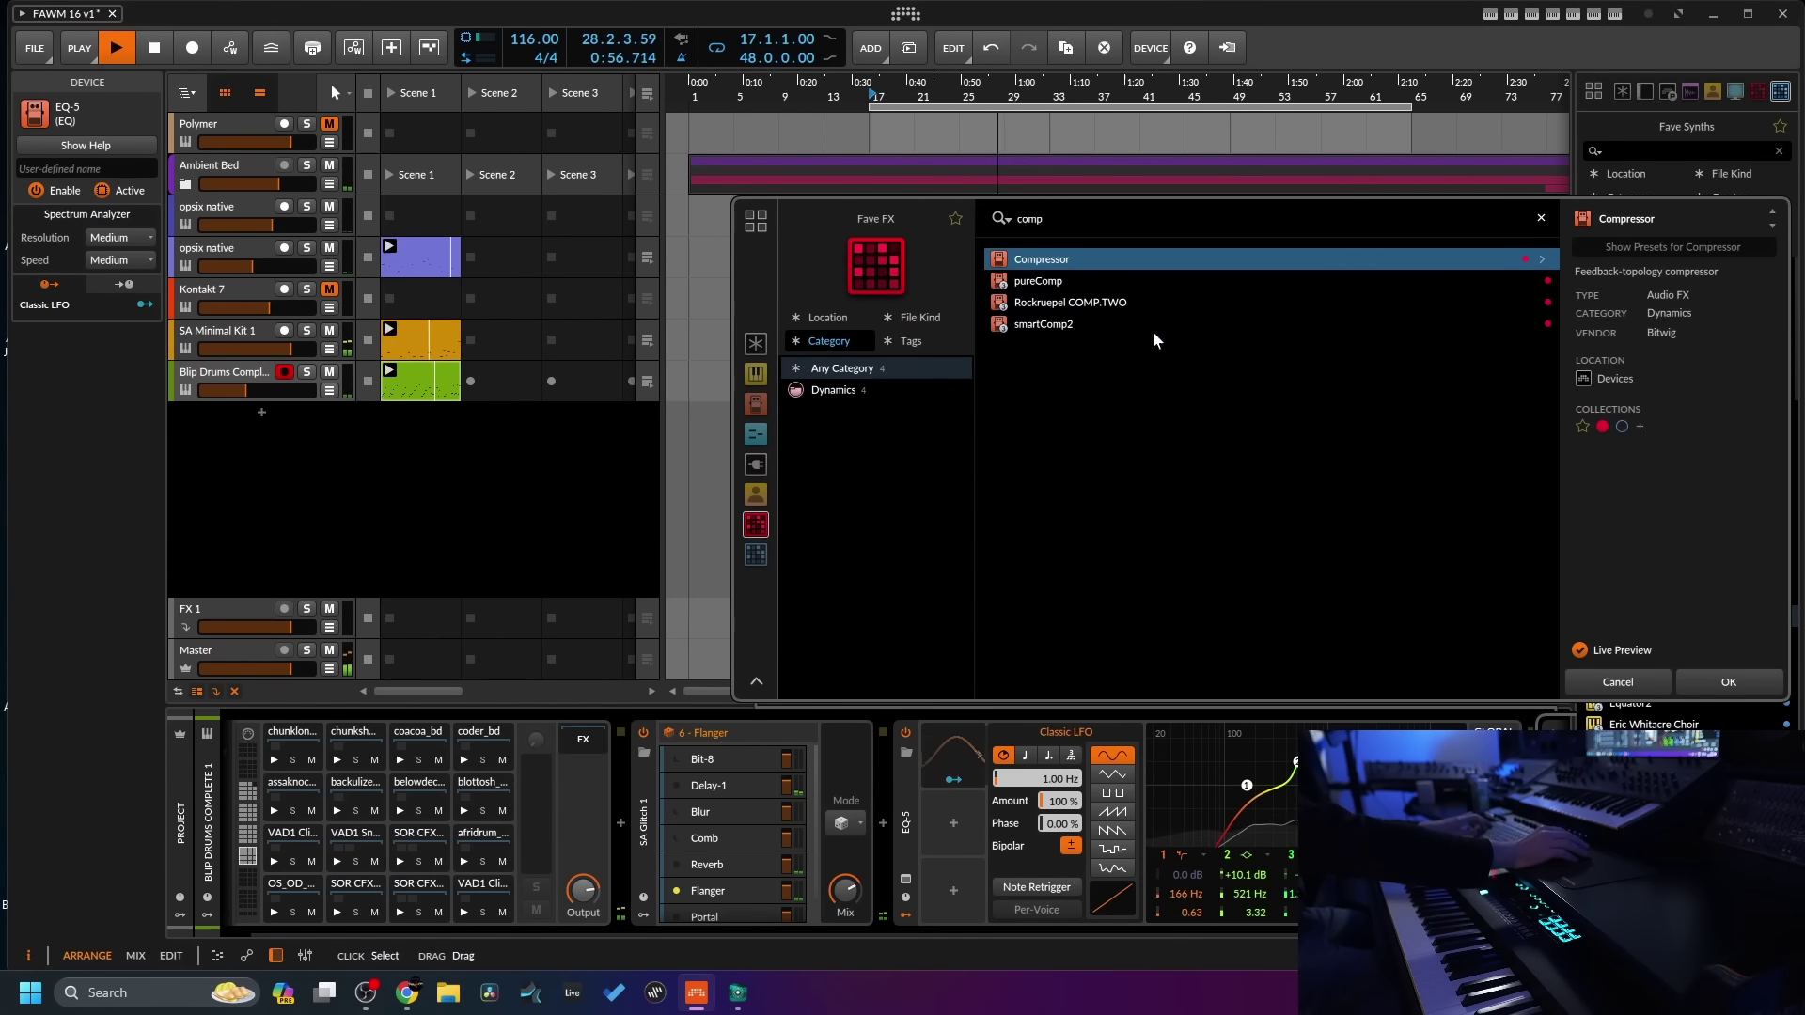
click(1730, 683)
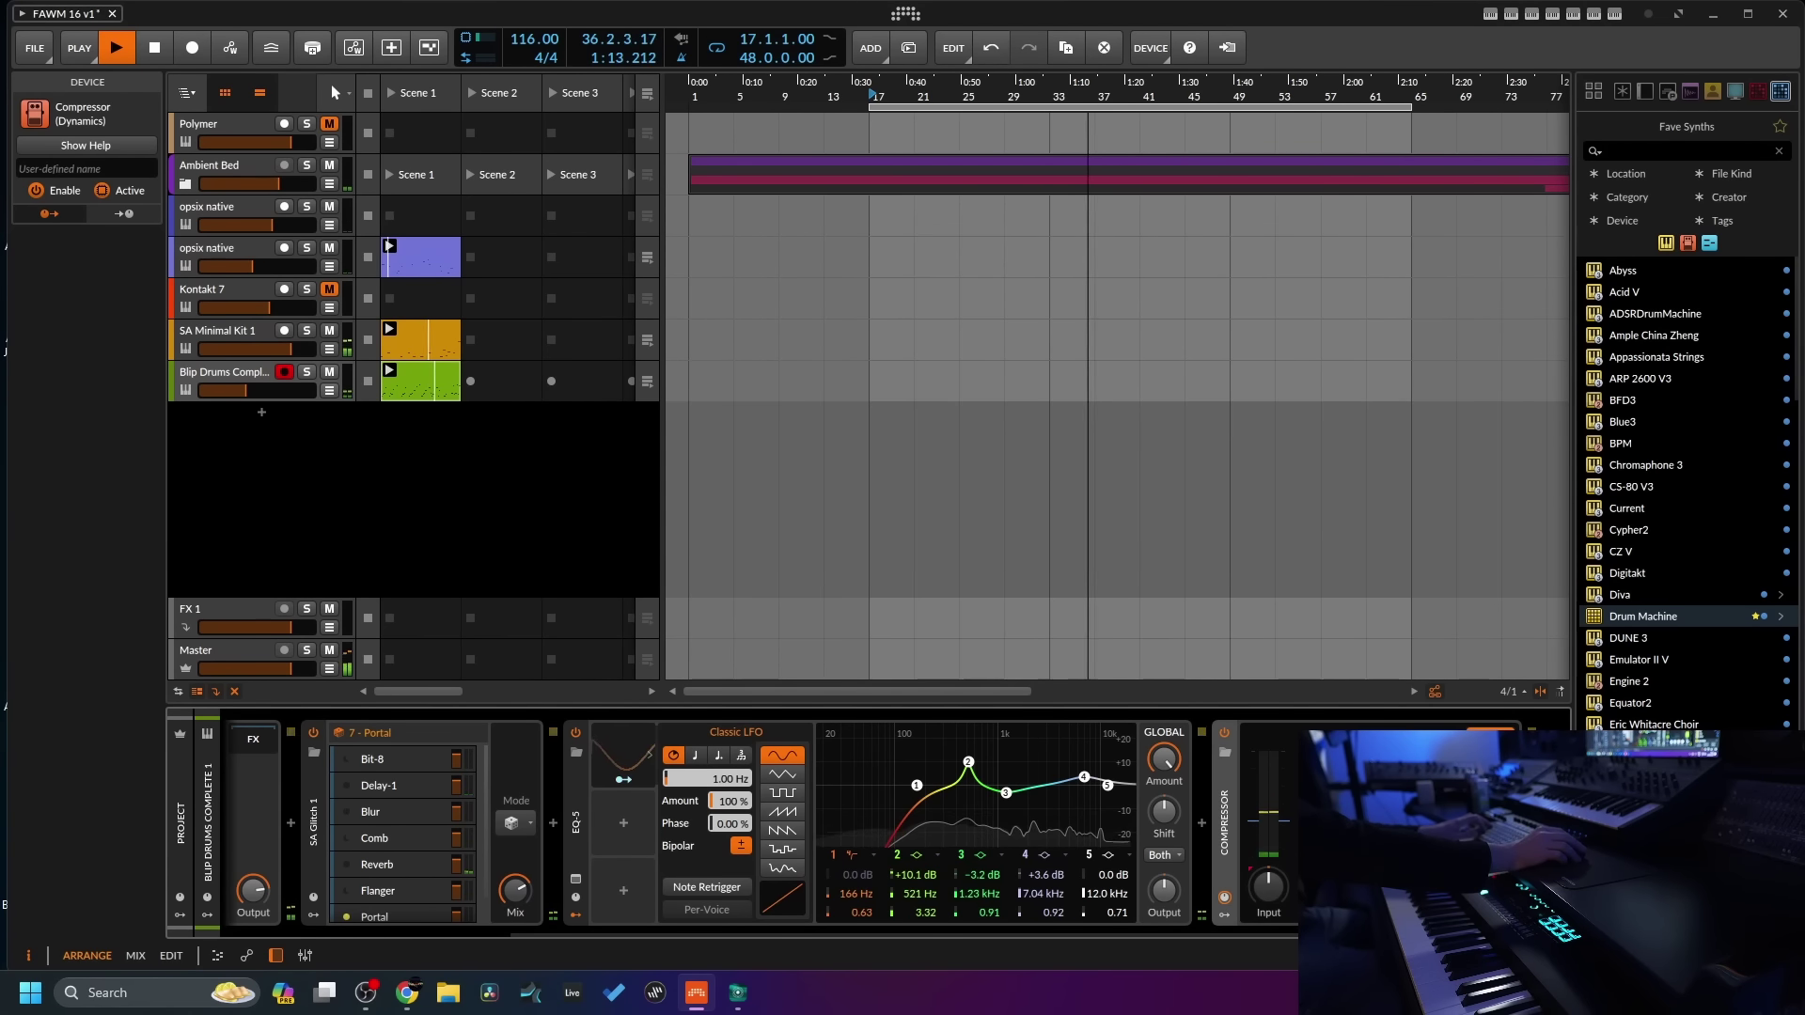
text(tool)
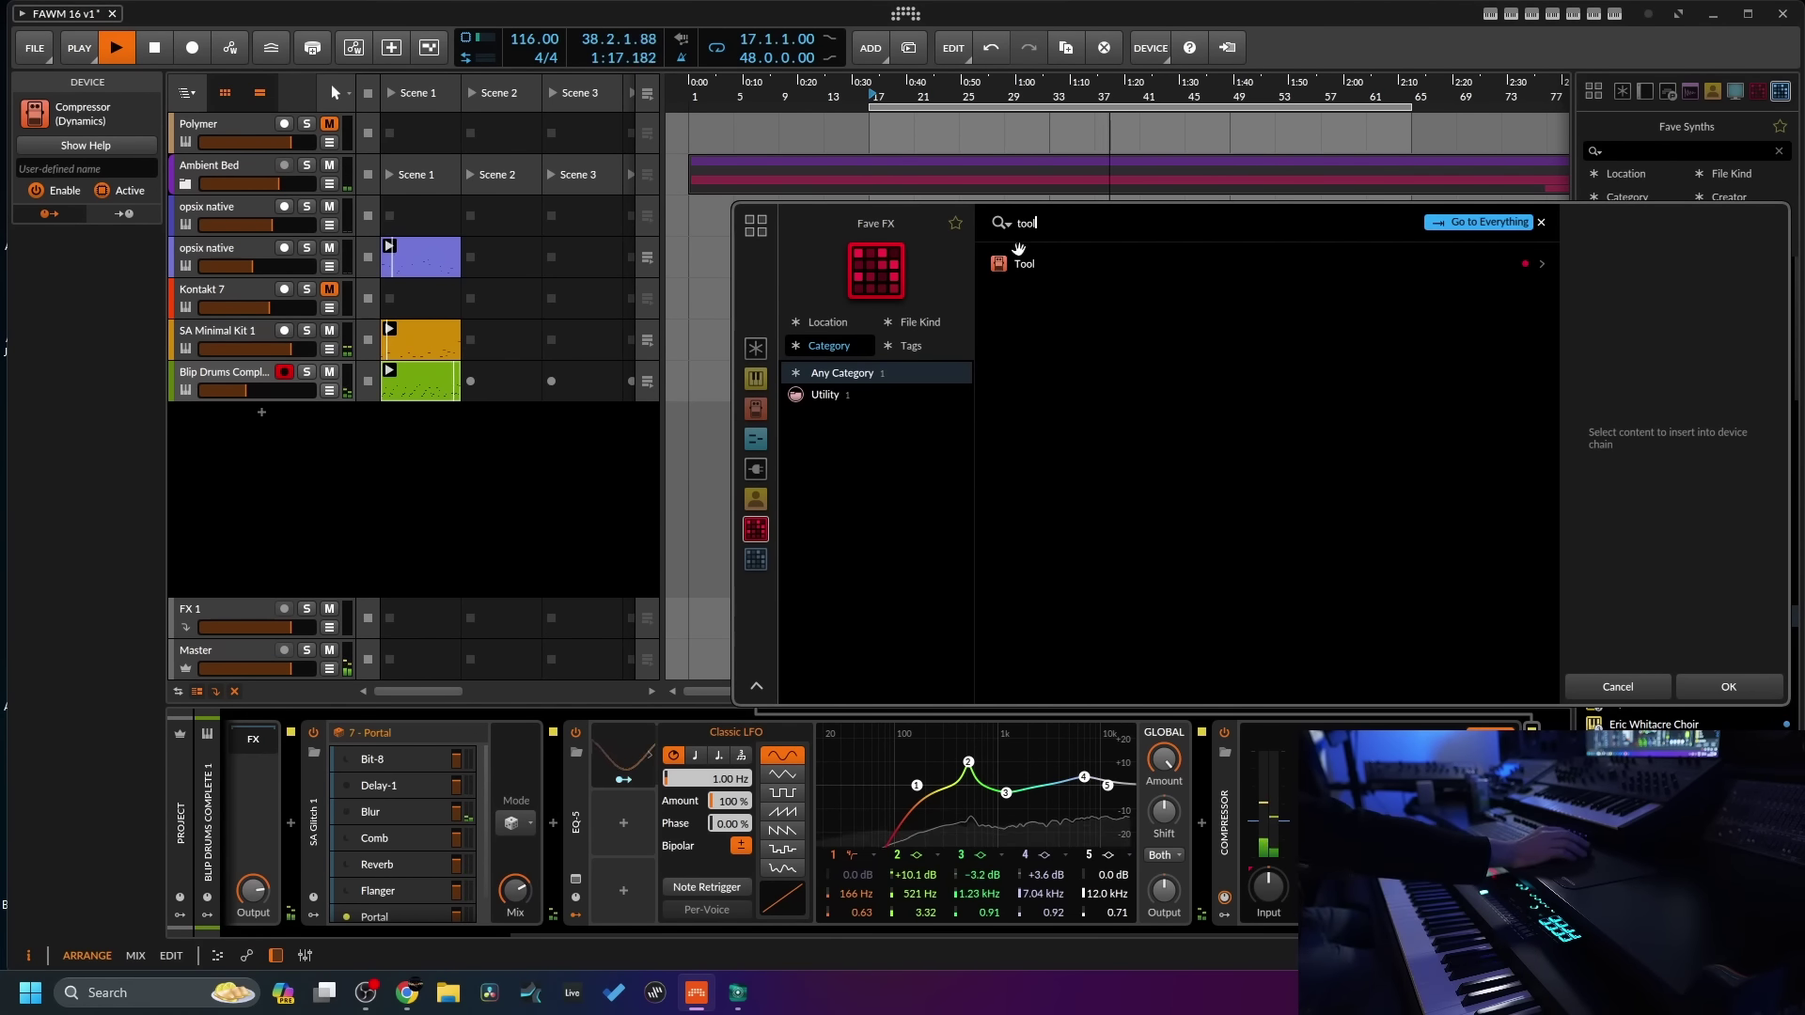
key(Down)
click(1730, 684)
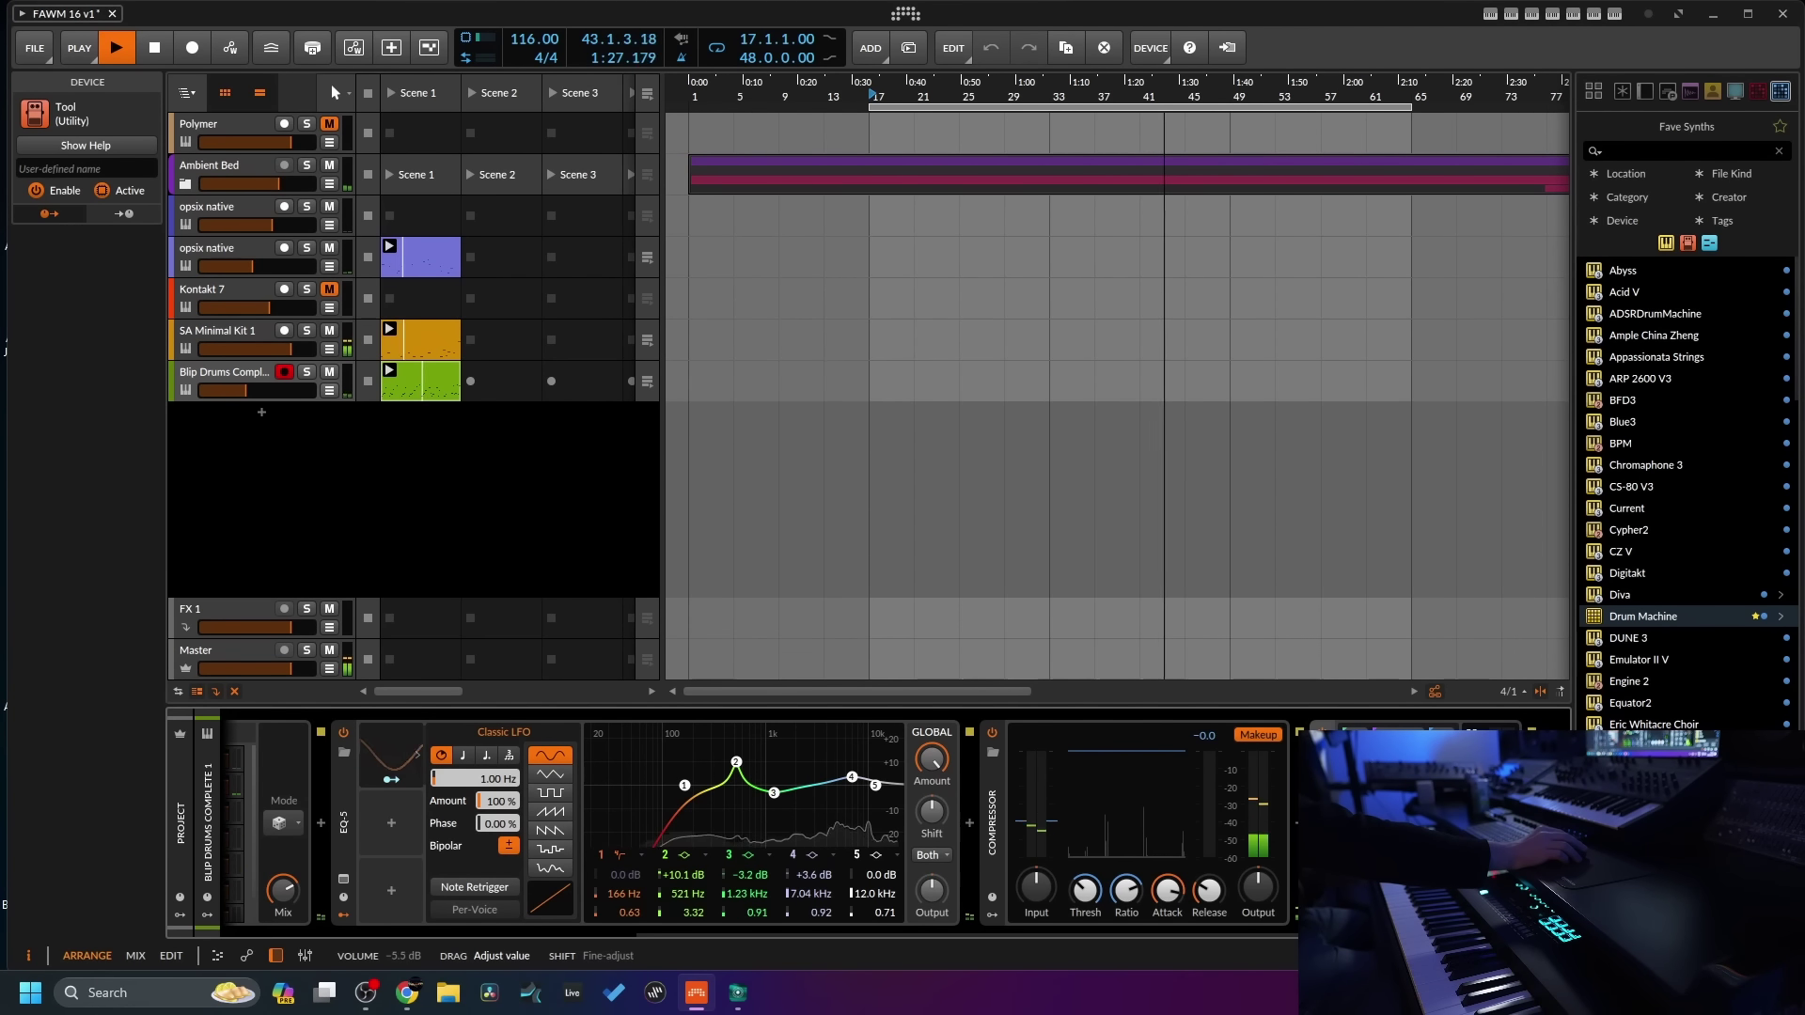
- Map the Classic LFO to EQ-5's band 2 frequency with a modulation depth of about 10.40 st
drag(1298, 934, 1154, 930)
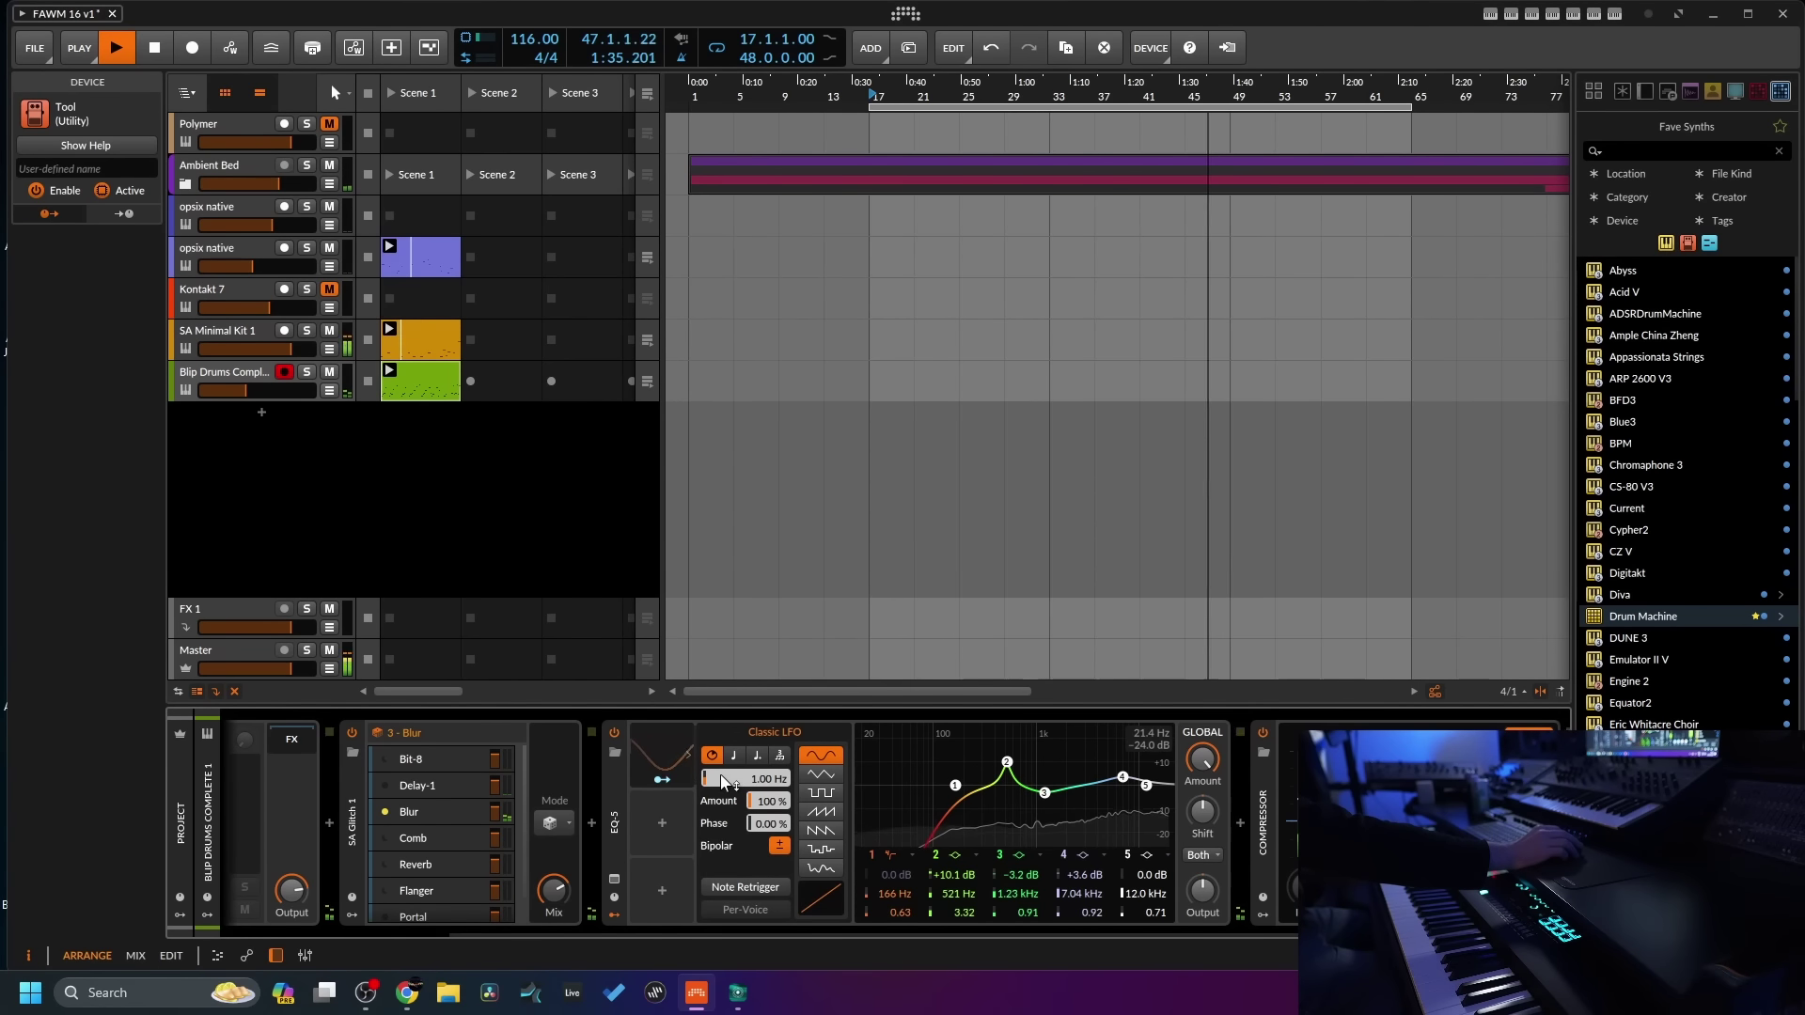
click(661, 781)
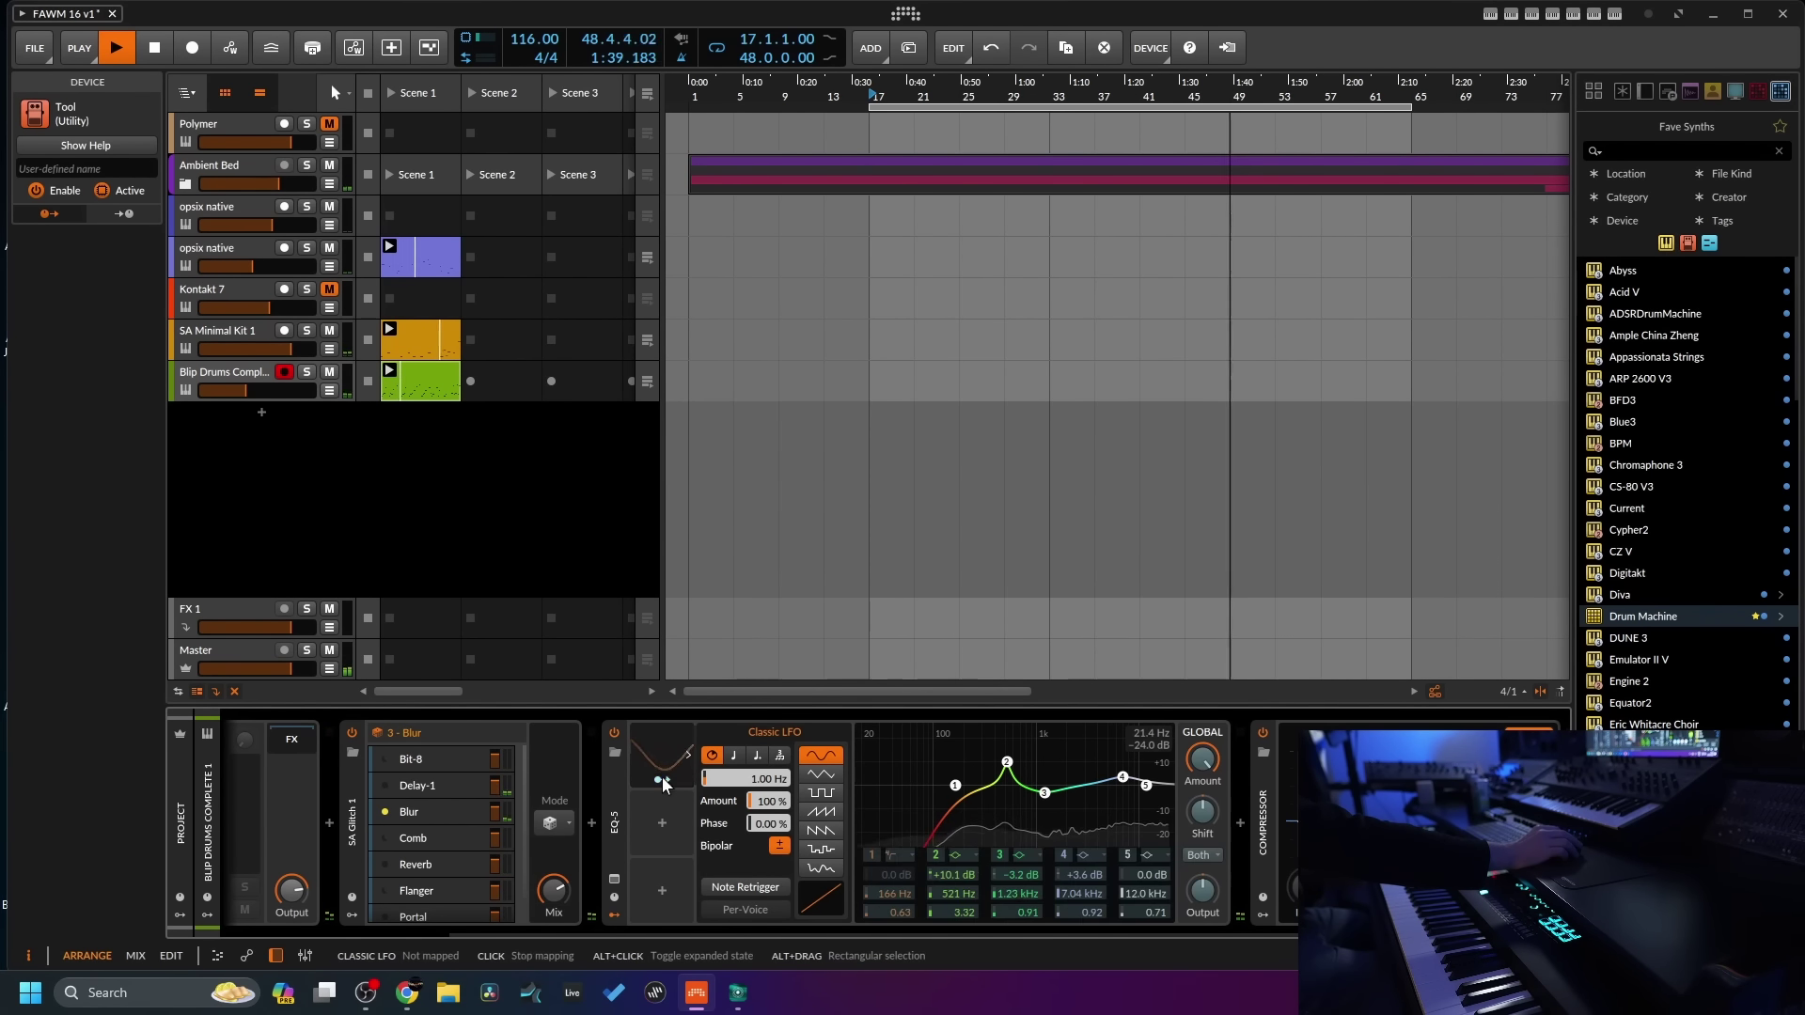
drag(967, 887, 967, 852)
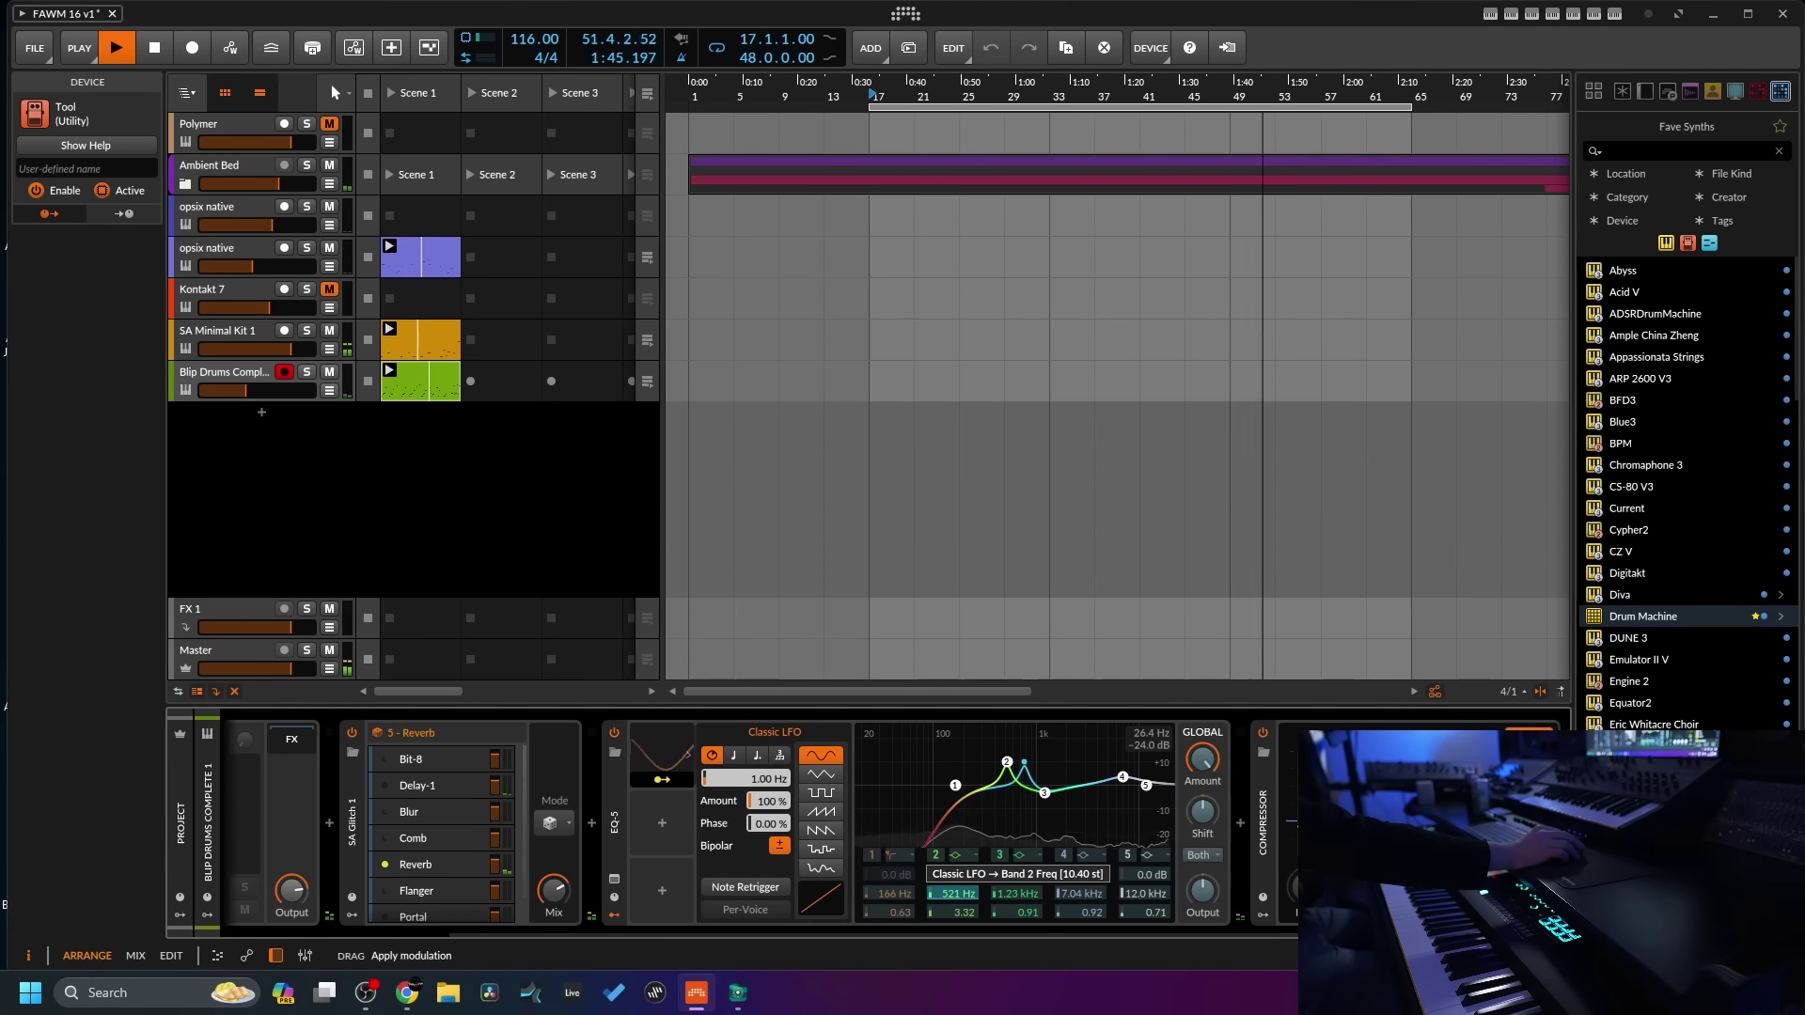
- Set EQ-5's Classic LFO rate to 0.15 Hz and reshape band 4 to +10.5 dB, 4.32 kHz, Q 3.58
click(670, 787)
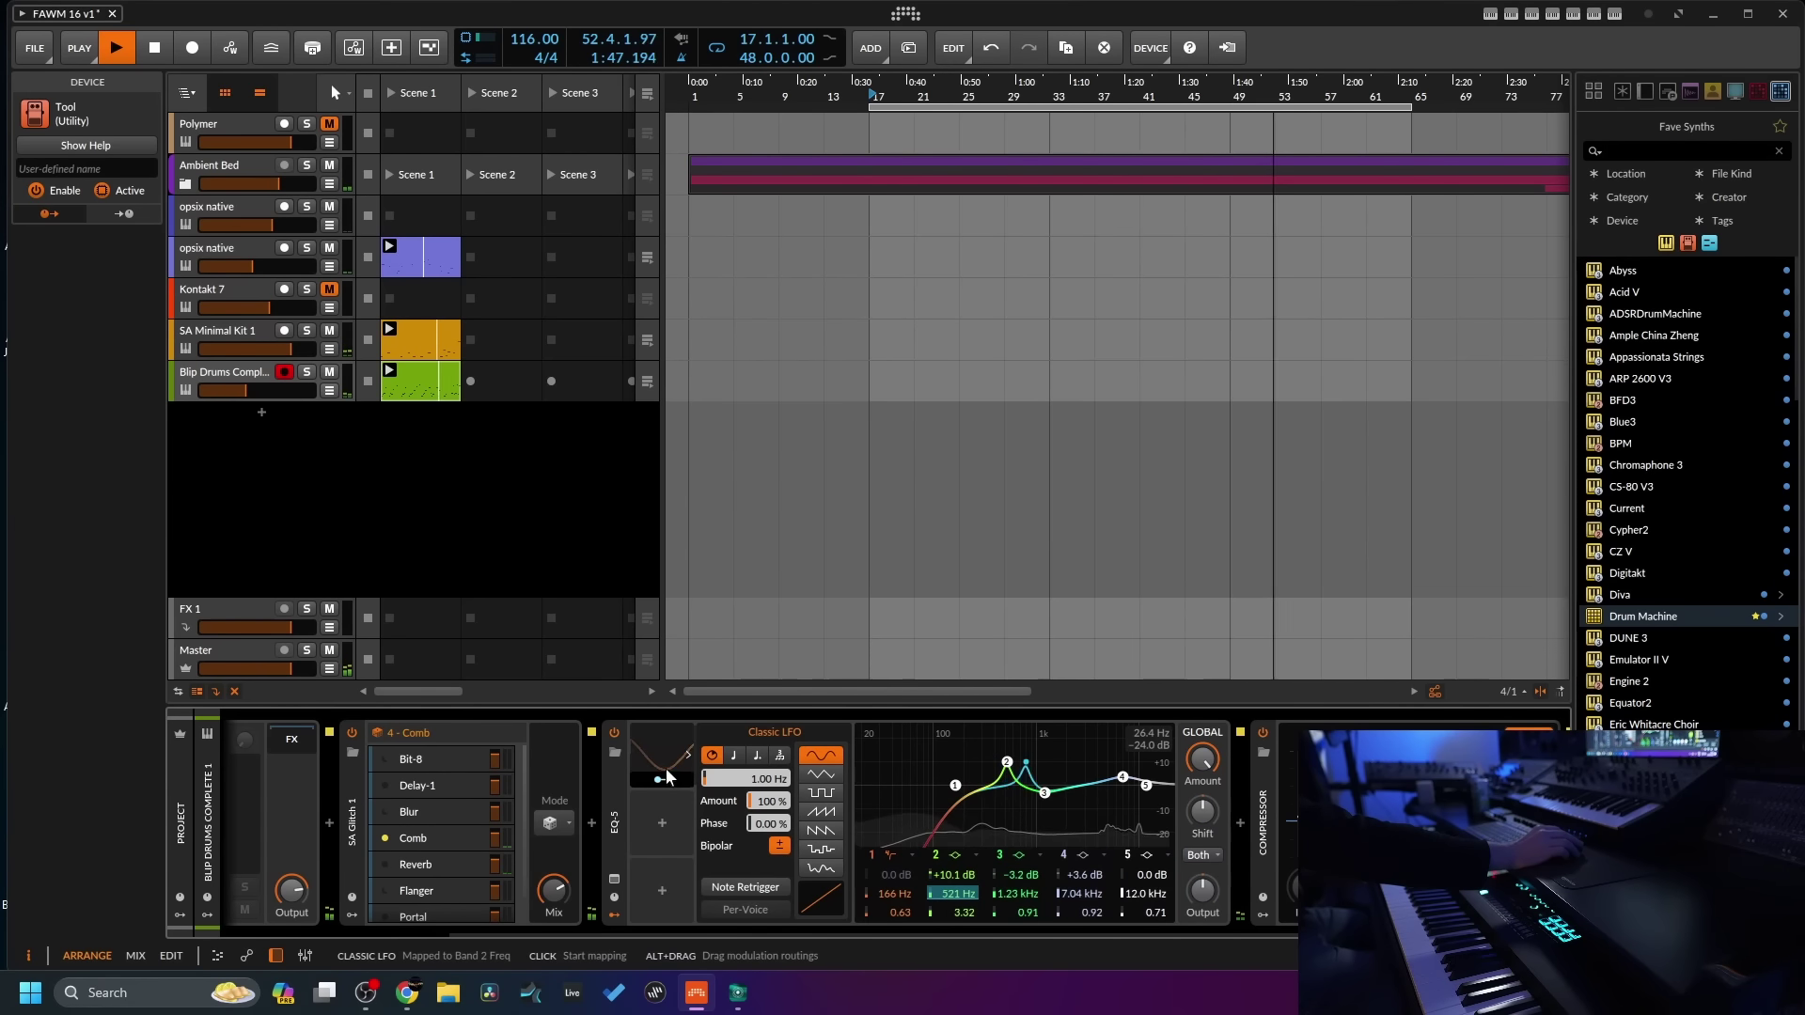
drag(746, 778, 746, 790)
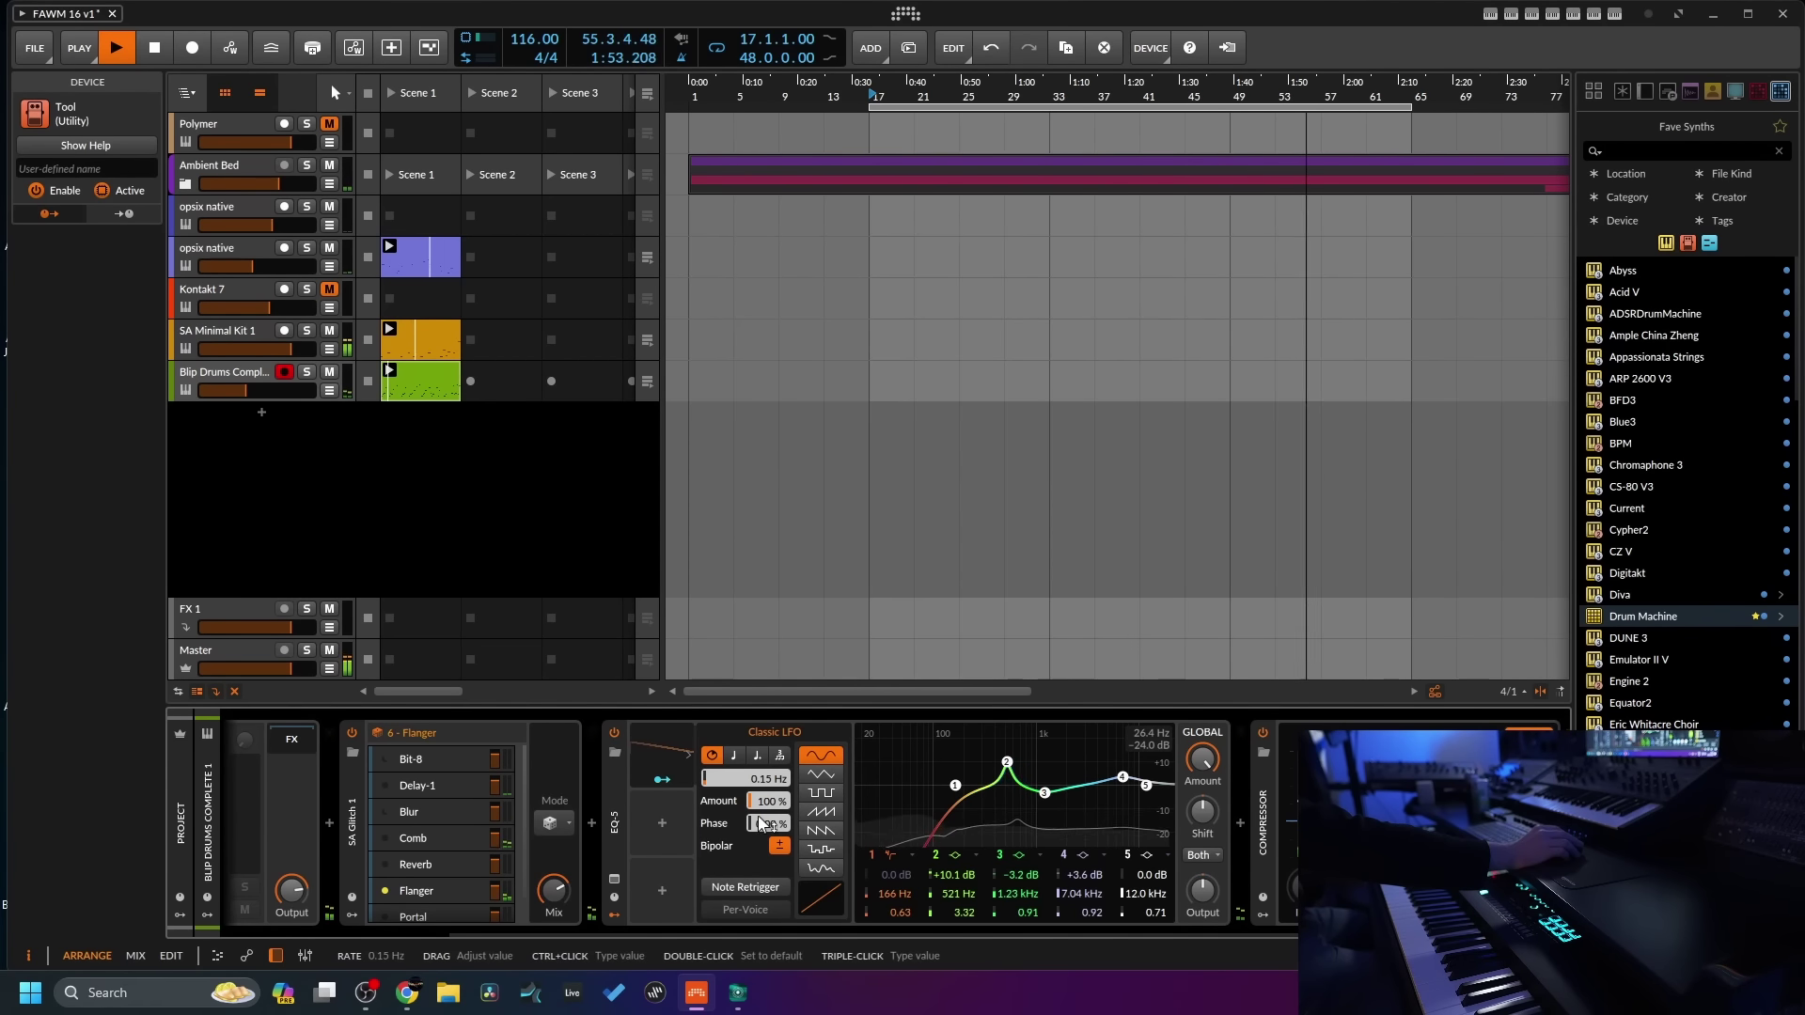
drag(1092, 912, 1099, 877)
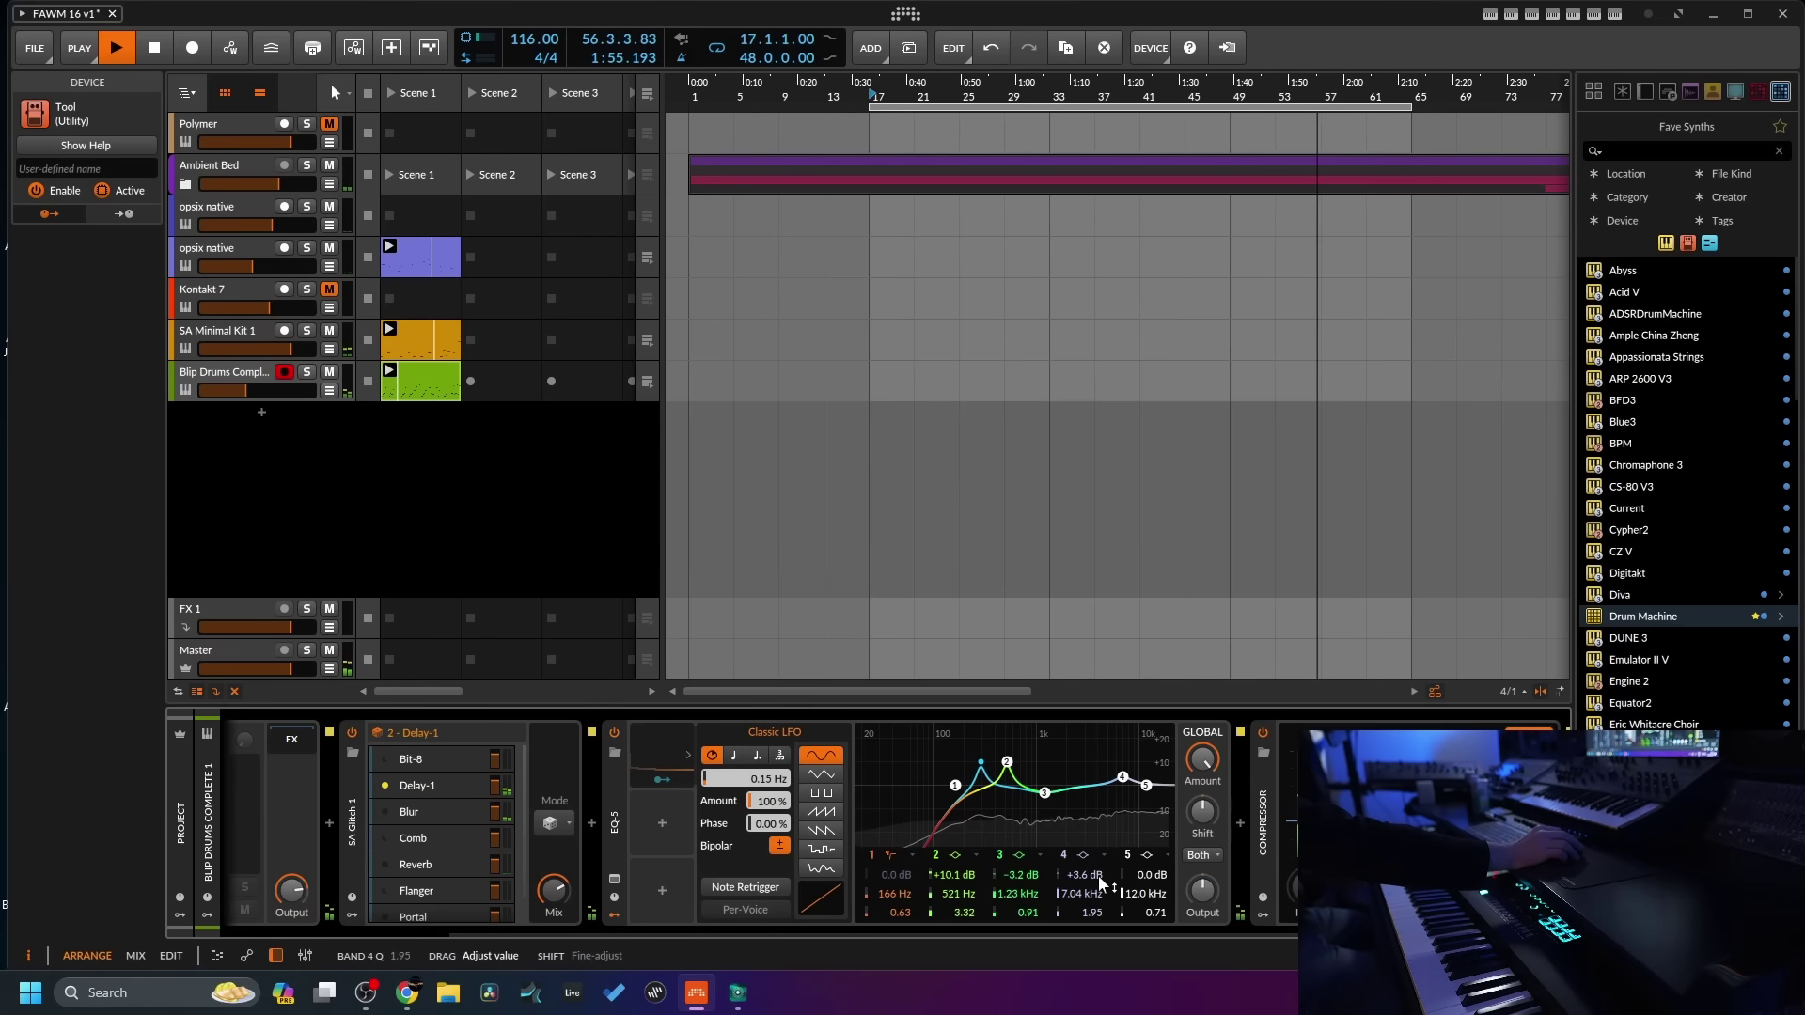
drag(1122, 777, 1102, 761)
drag(1085, 916, 1085, 869)
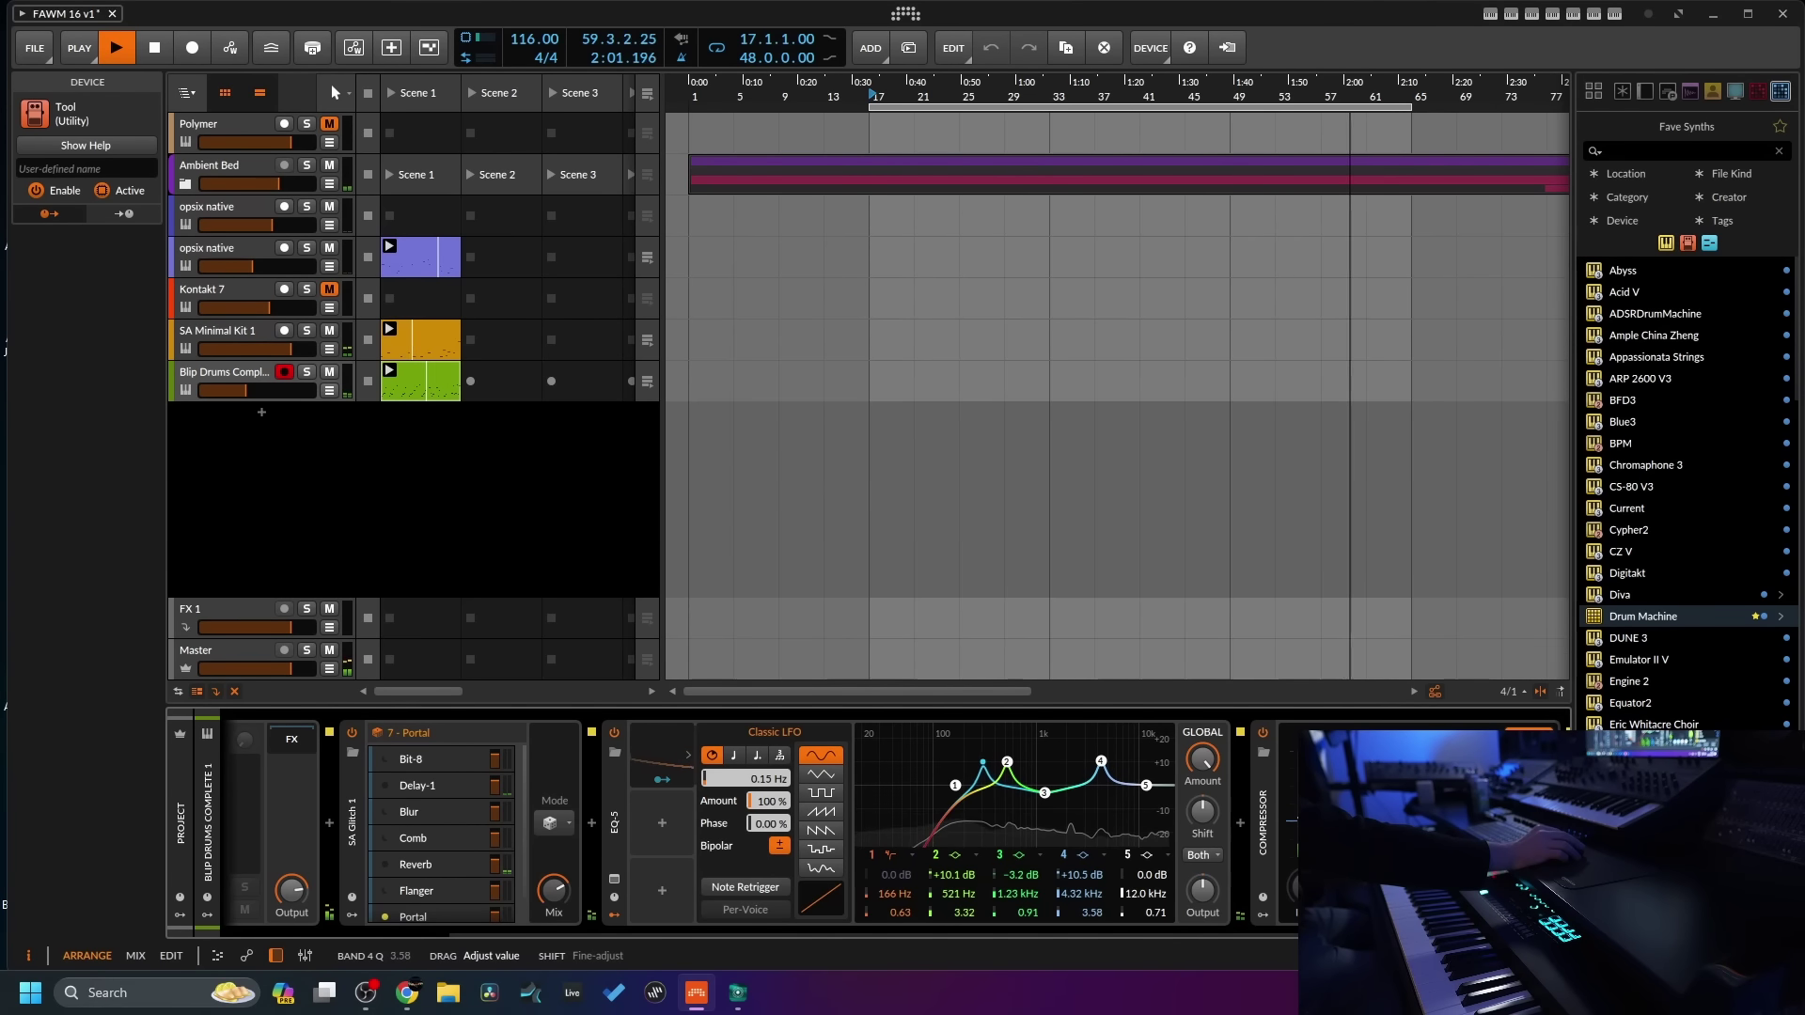
- Add a Random modulator to EQ-5 and map it to band 4's frequency with a modulation depth of about 16.30 st
click(662, 822)
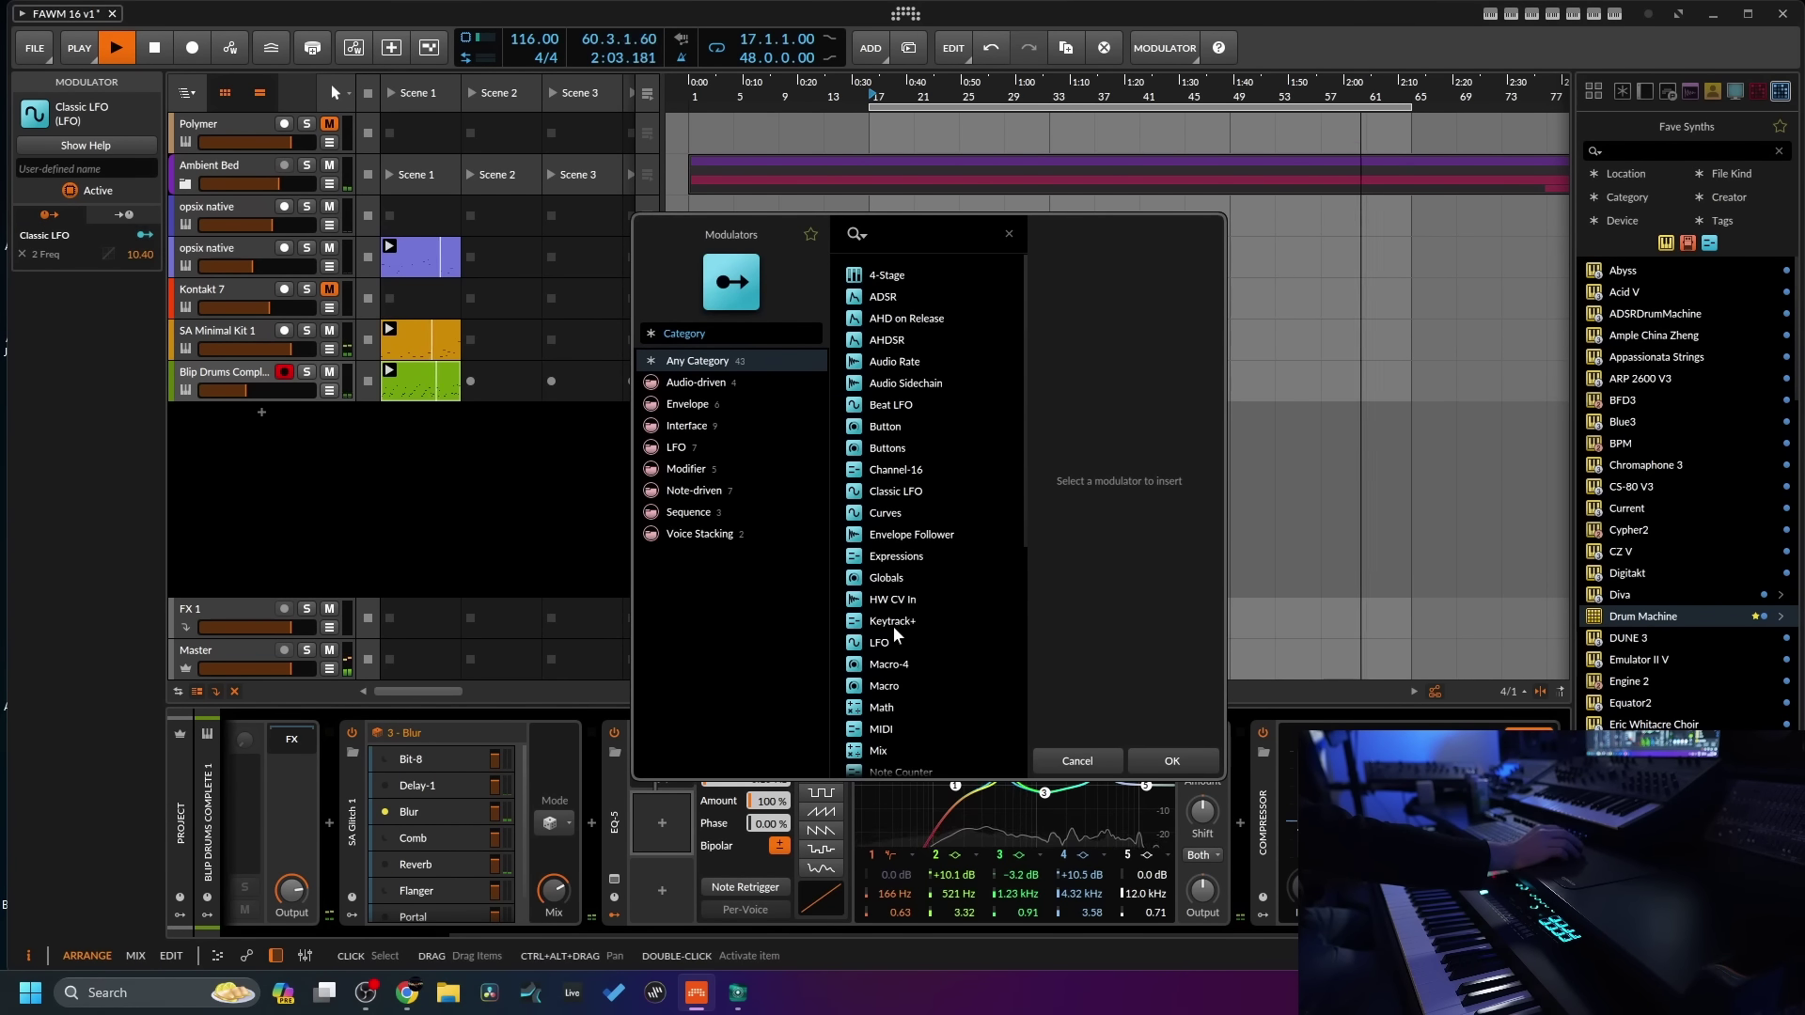
click(893, 493)
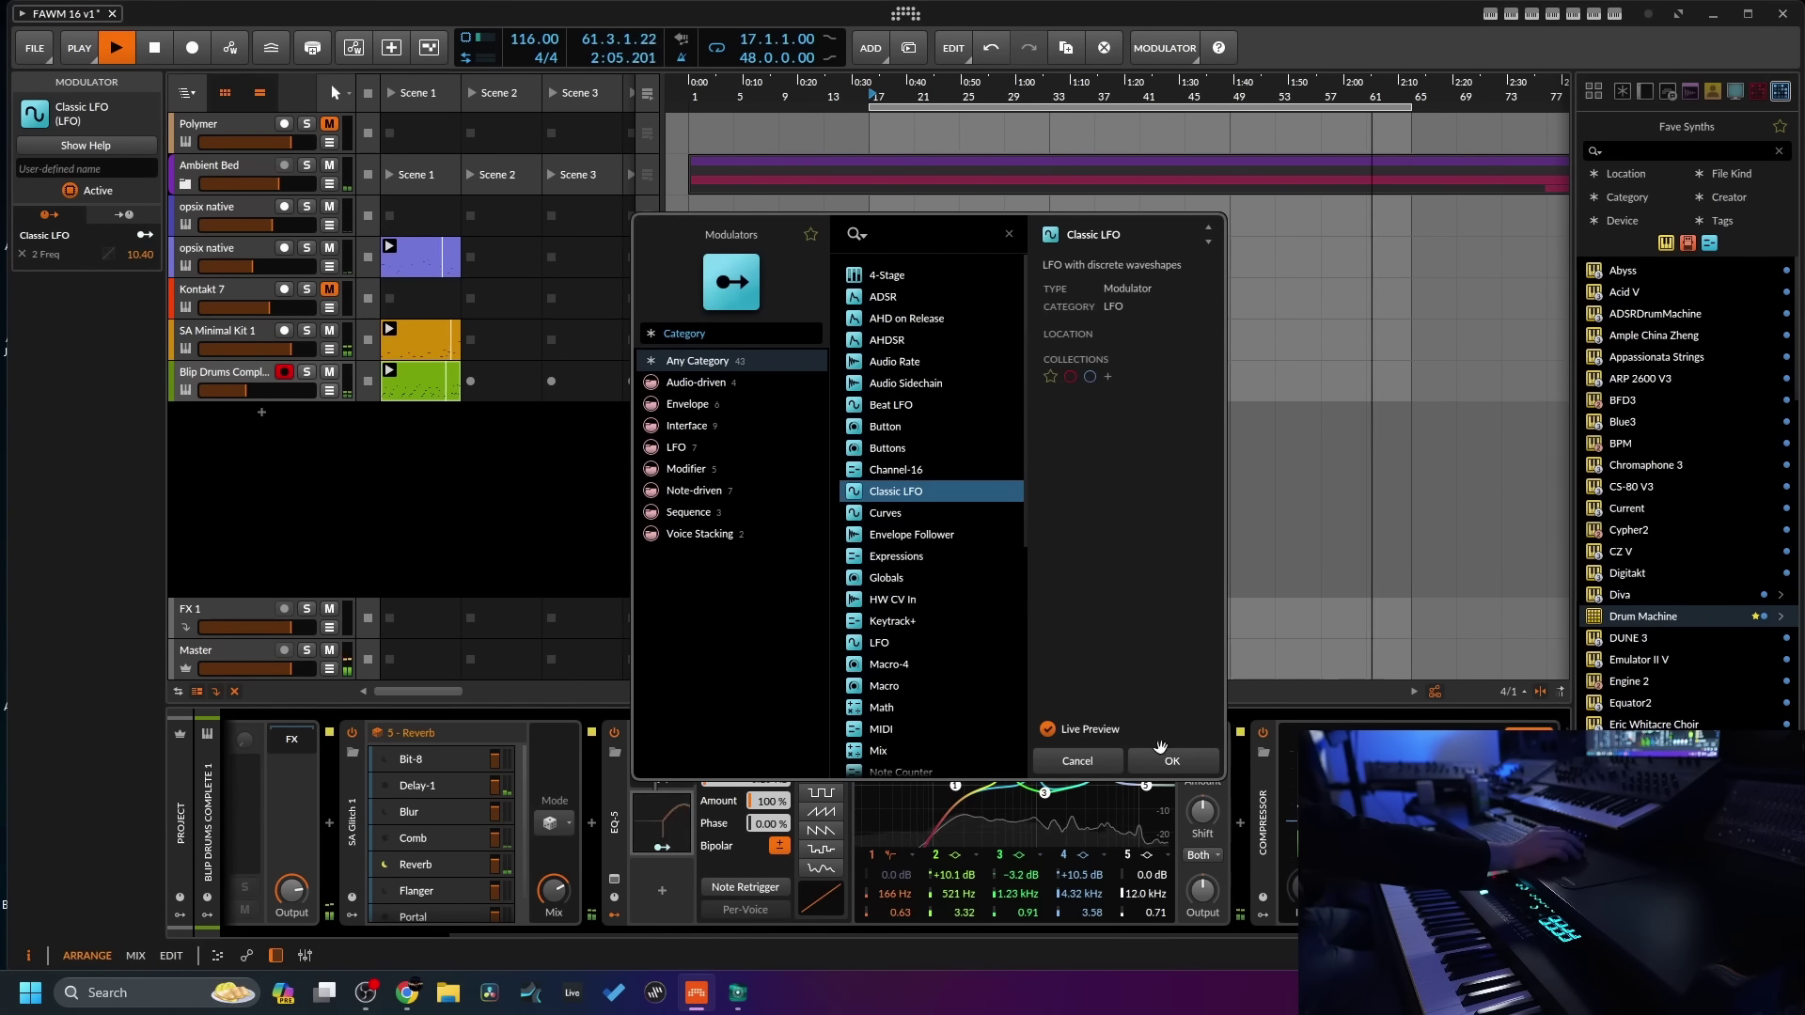
scroll(974, 611, down, 6)
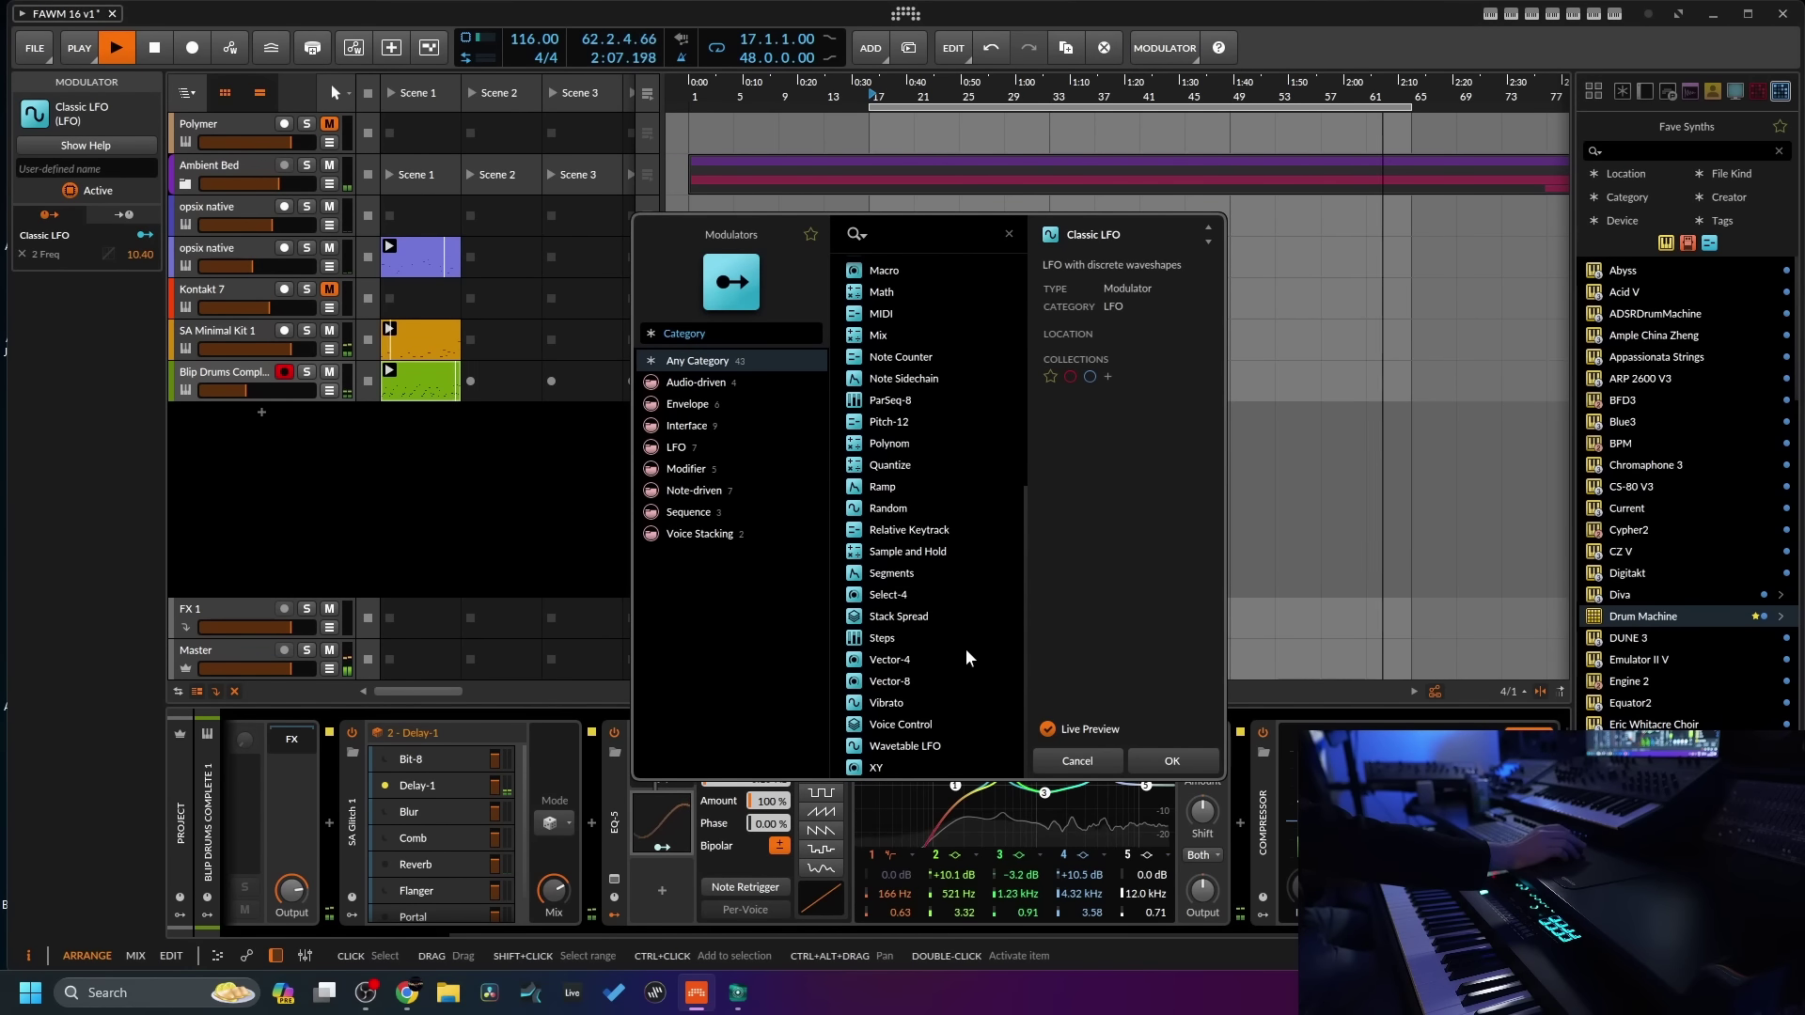
click(894, 509)
click(1188, 764)
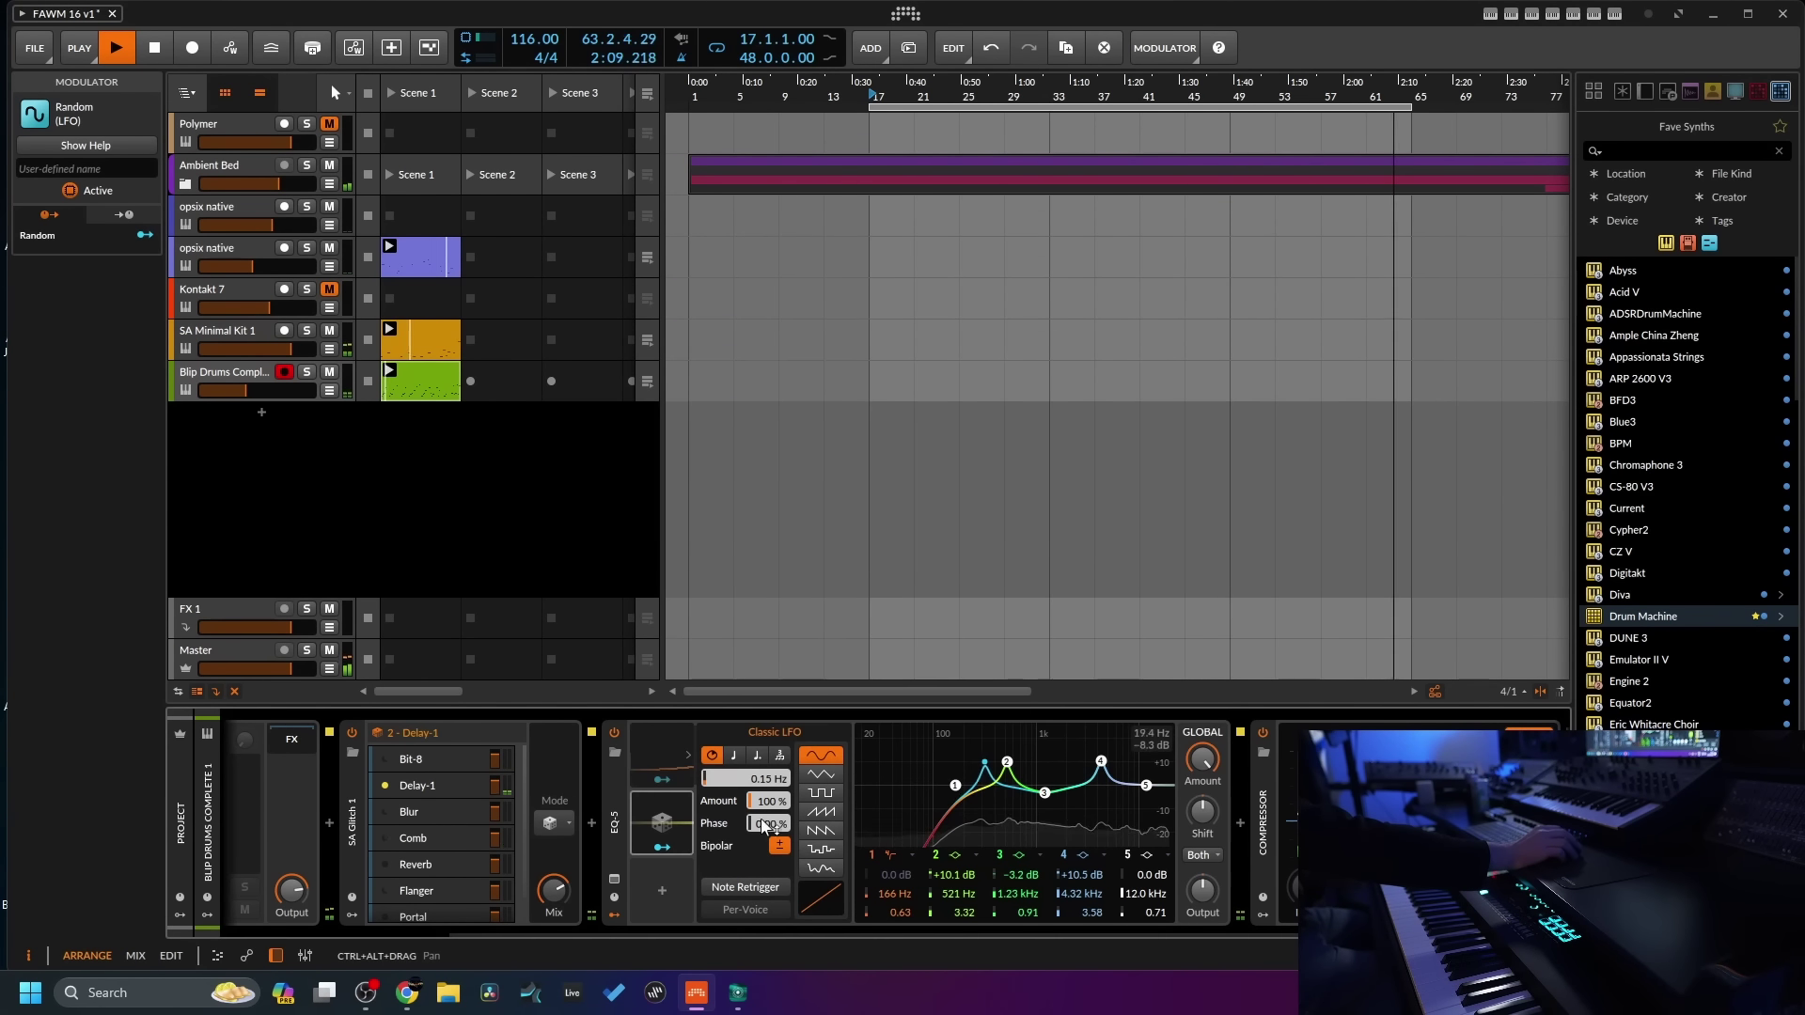
click(662, 848)
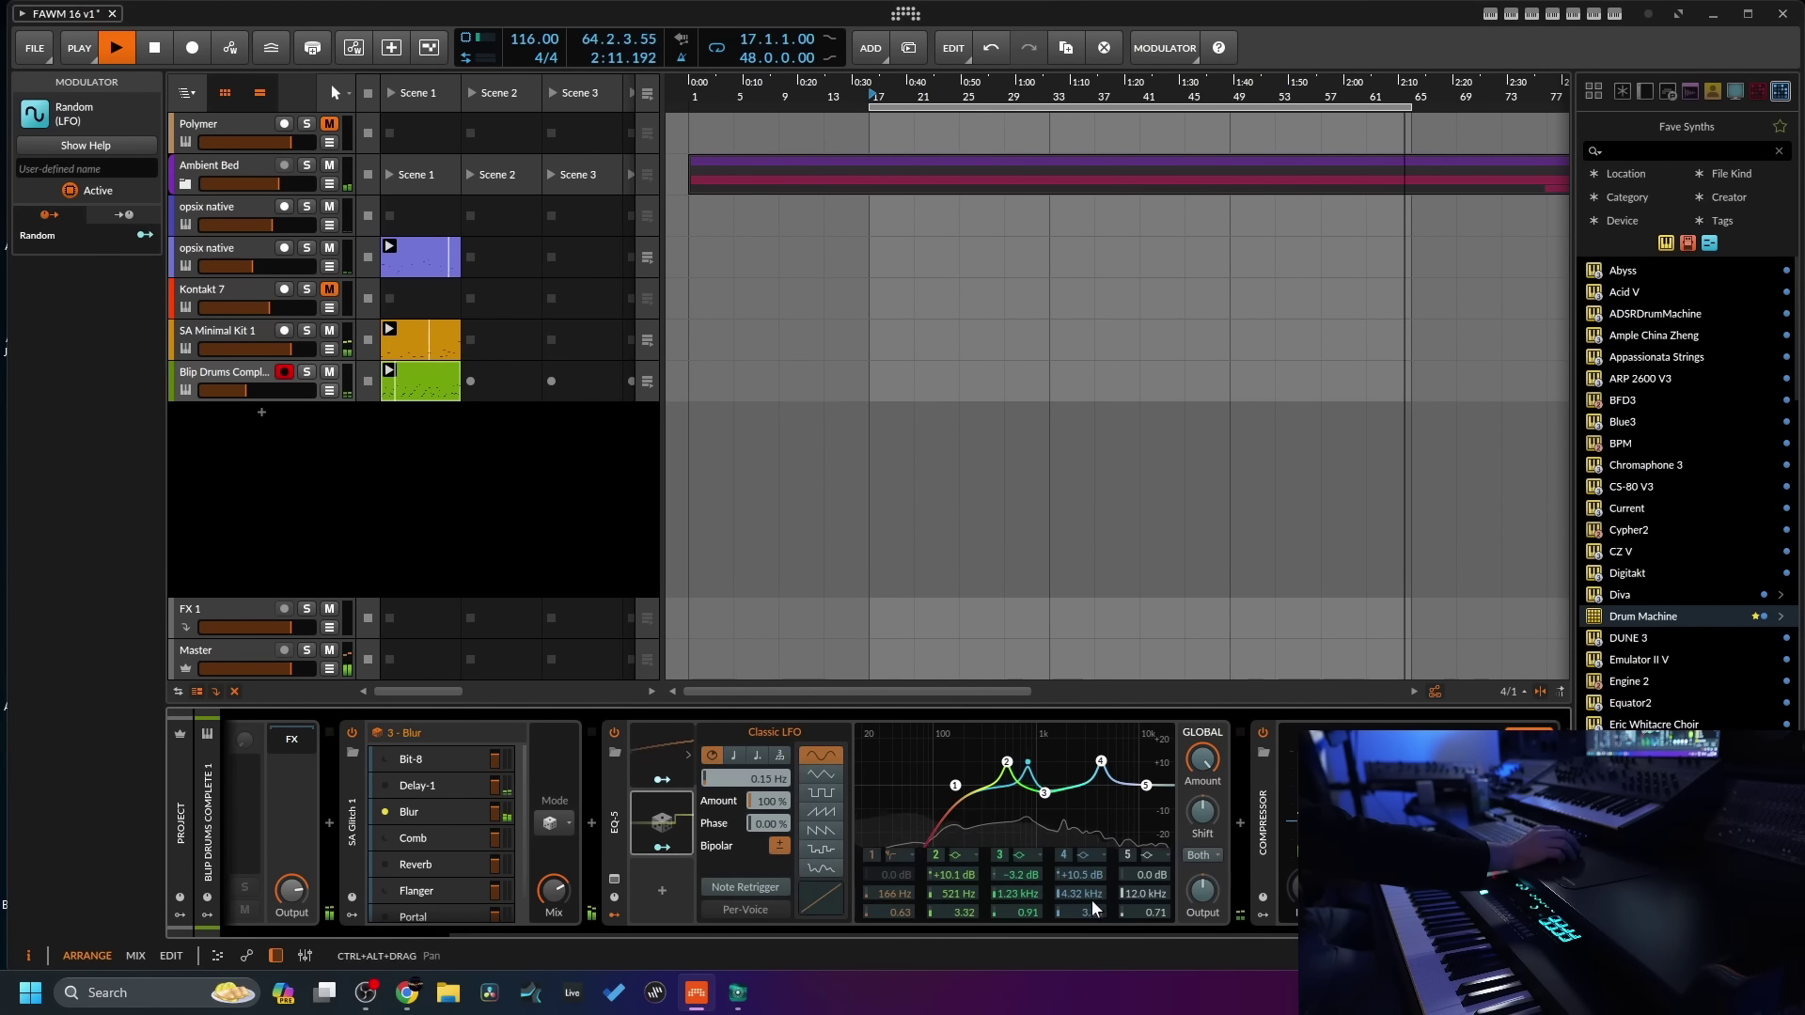
drag(1079, 895, 1079, 828)
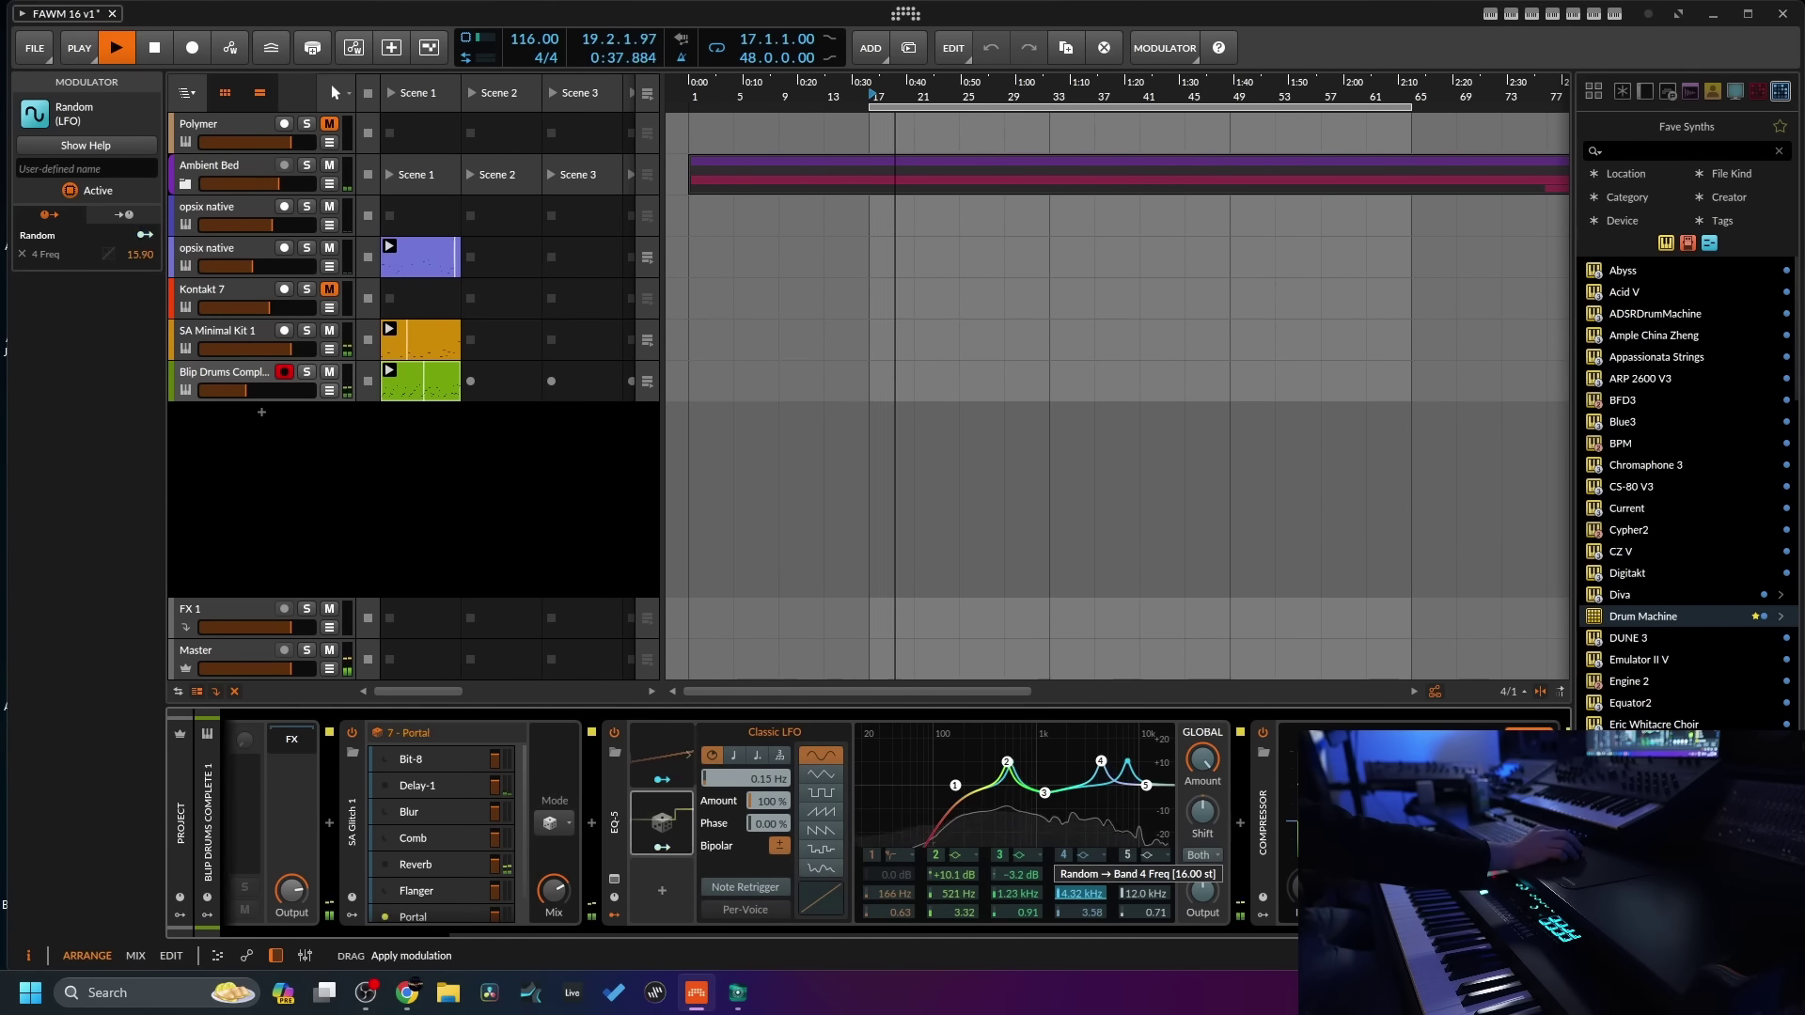
- Expand the Random modulator's settings, set its smoothing to about 32% and its rate unit to bars
click(651, 822)
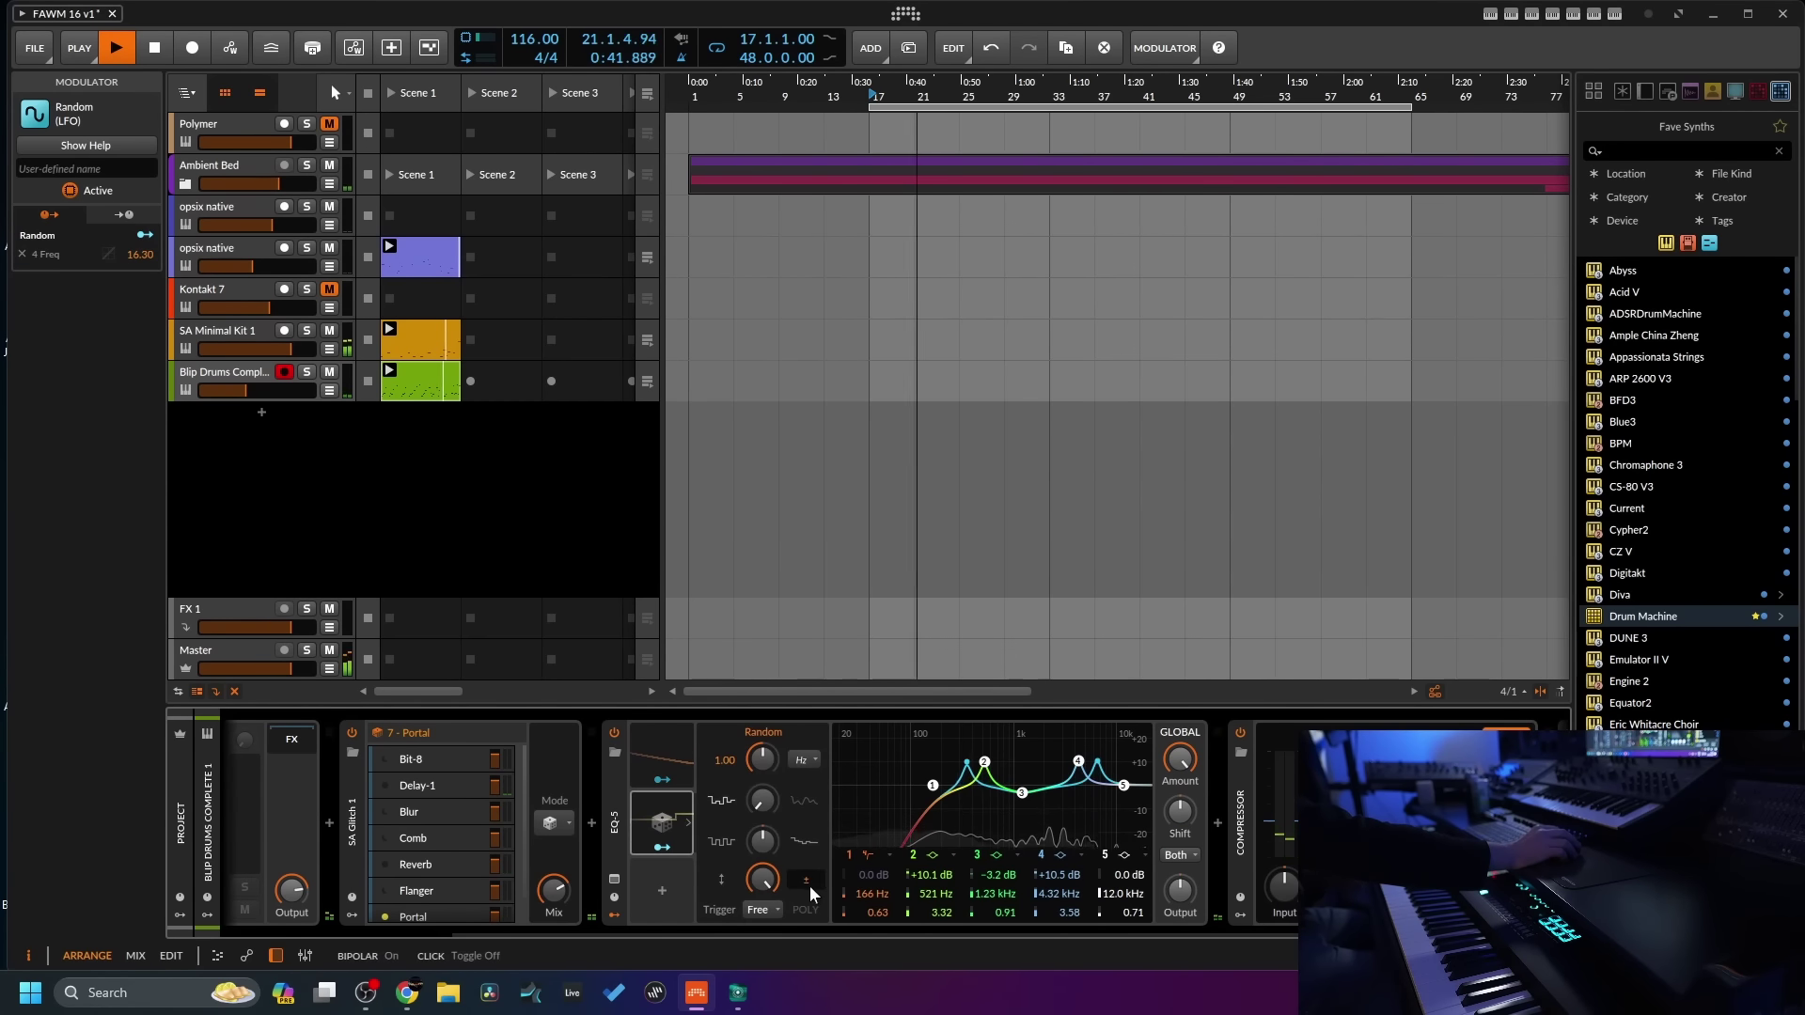
drag(763, 758, 763, 758)
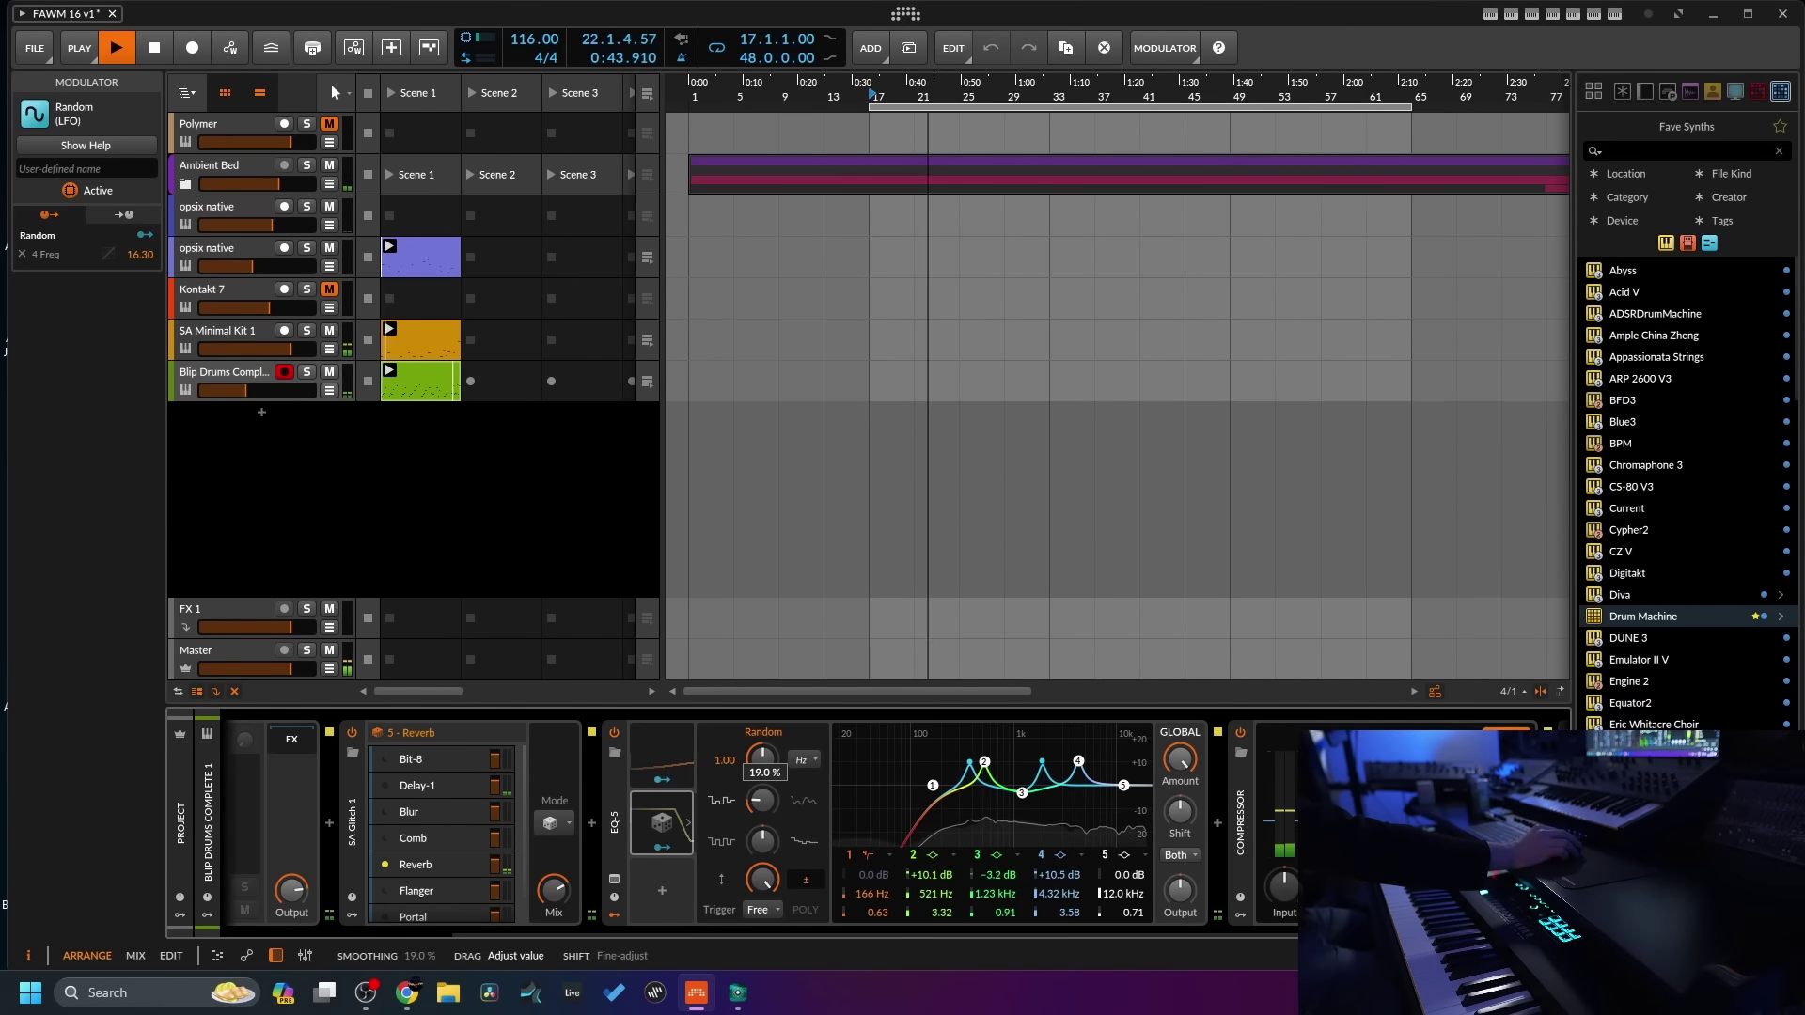
drag(763, 758, 763, 757)
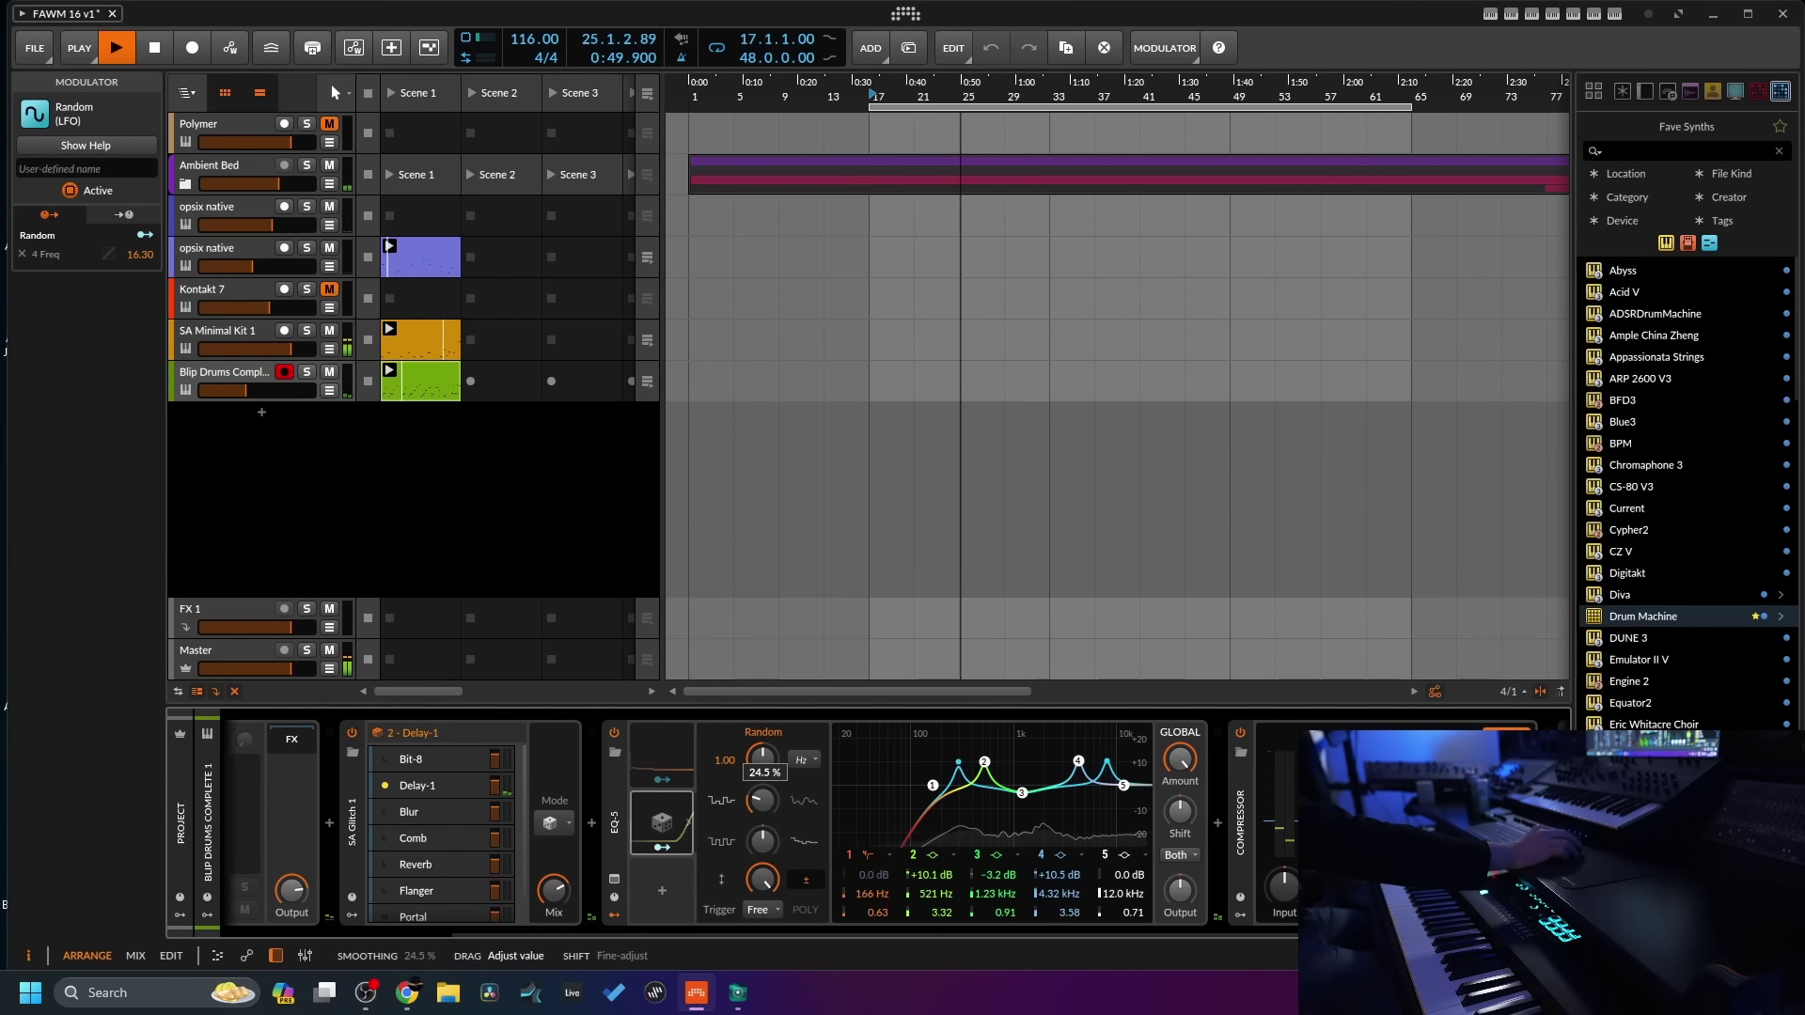
drag(763, 757, 763, 758)
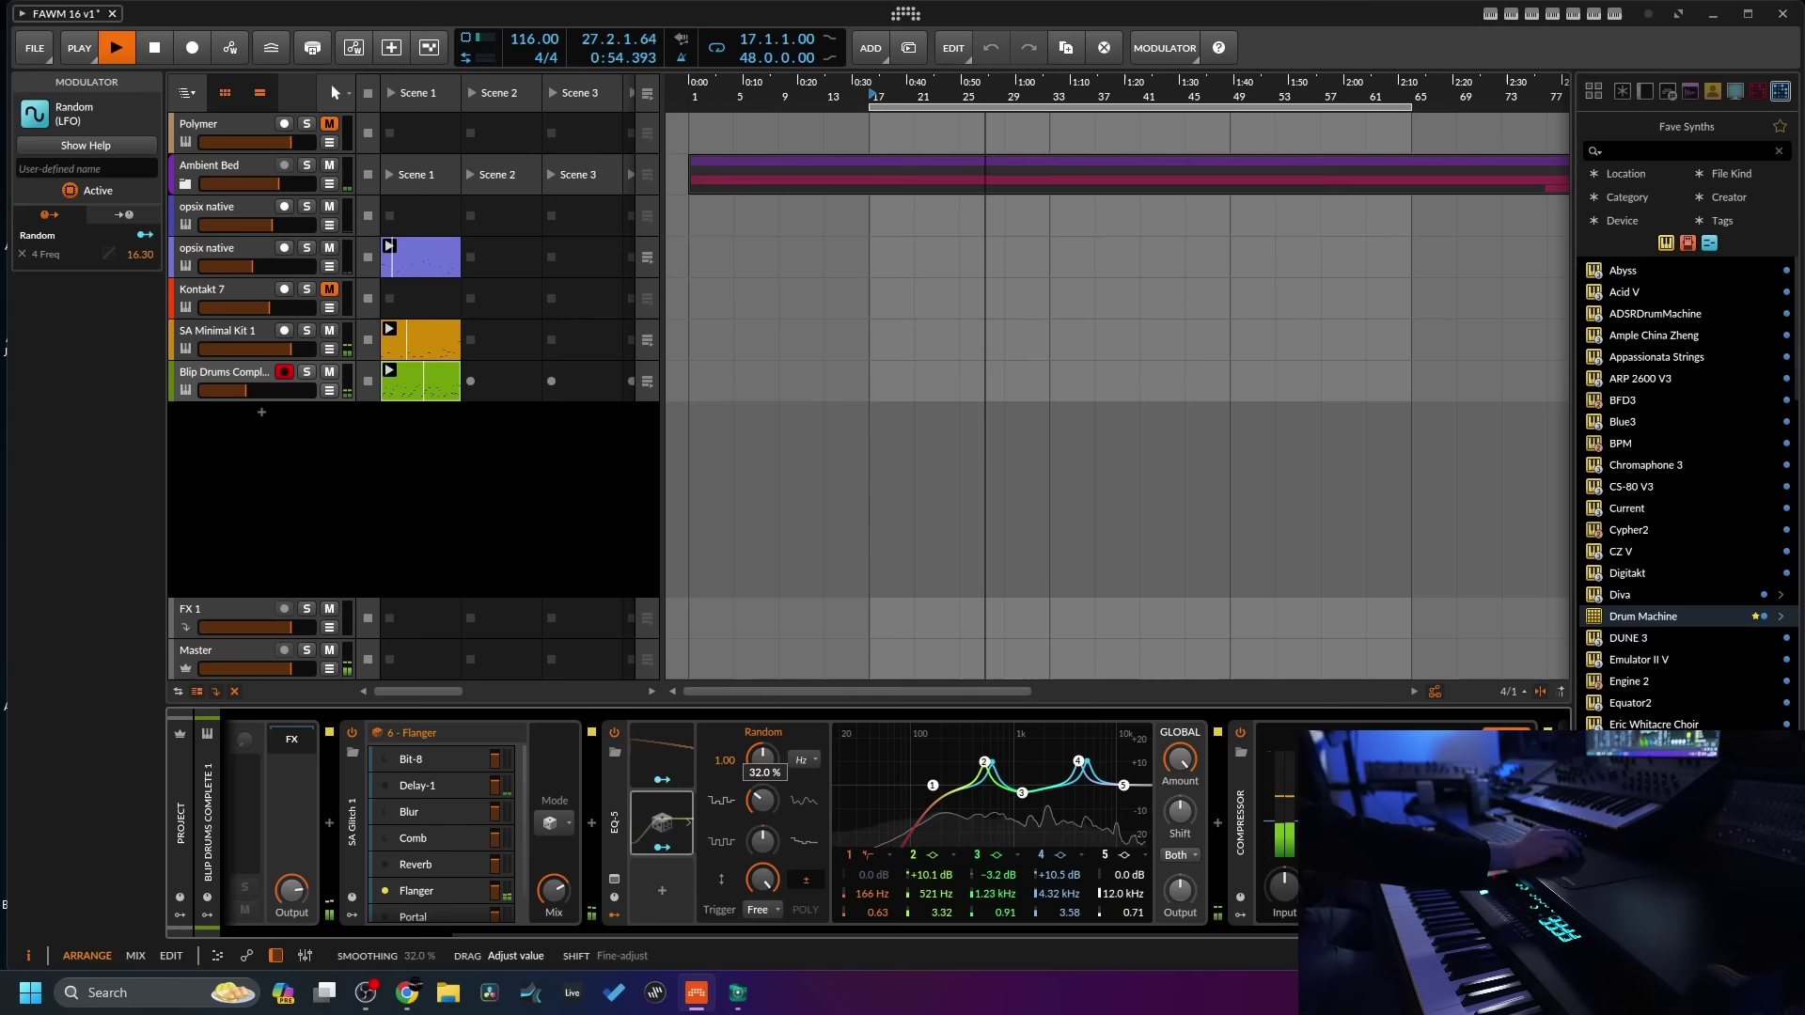
click(805, 763)
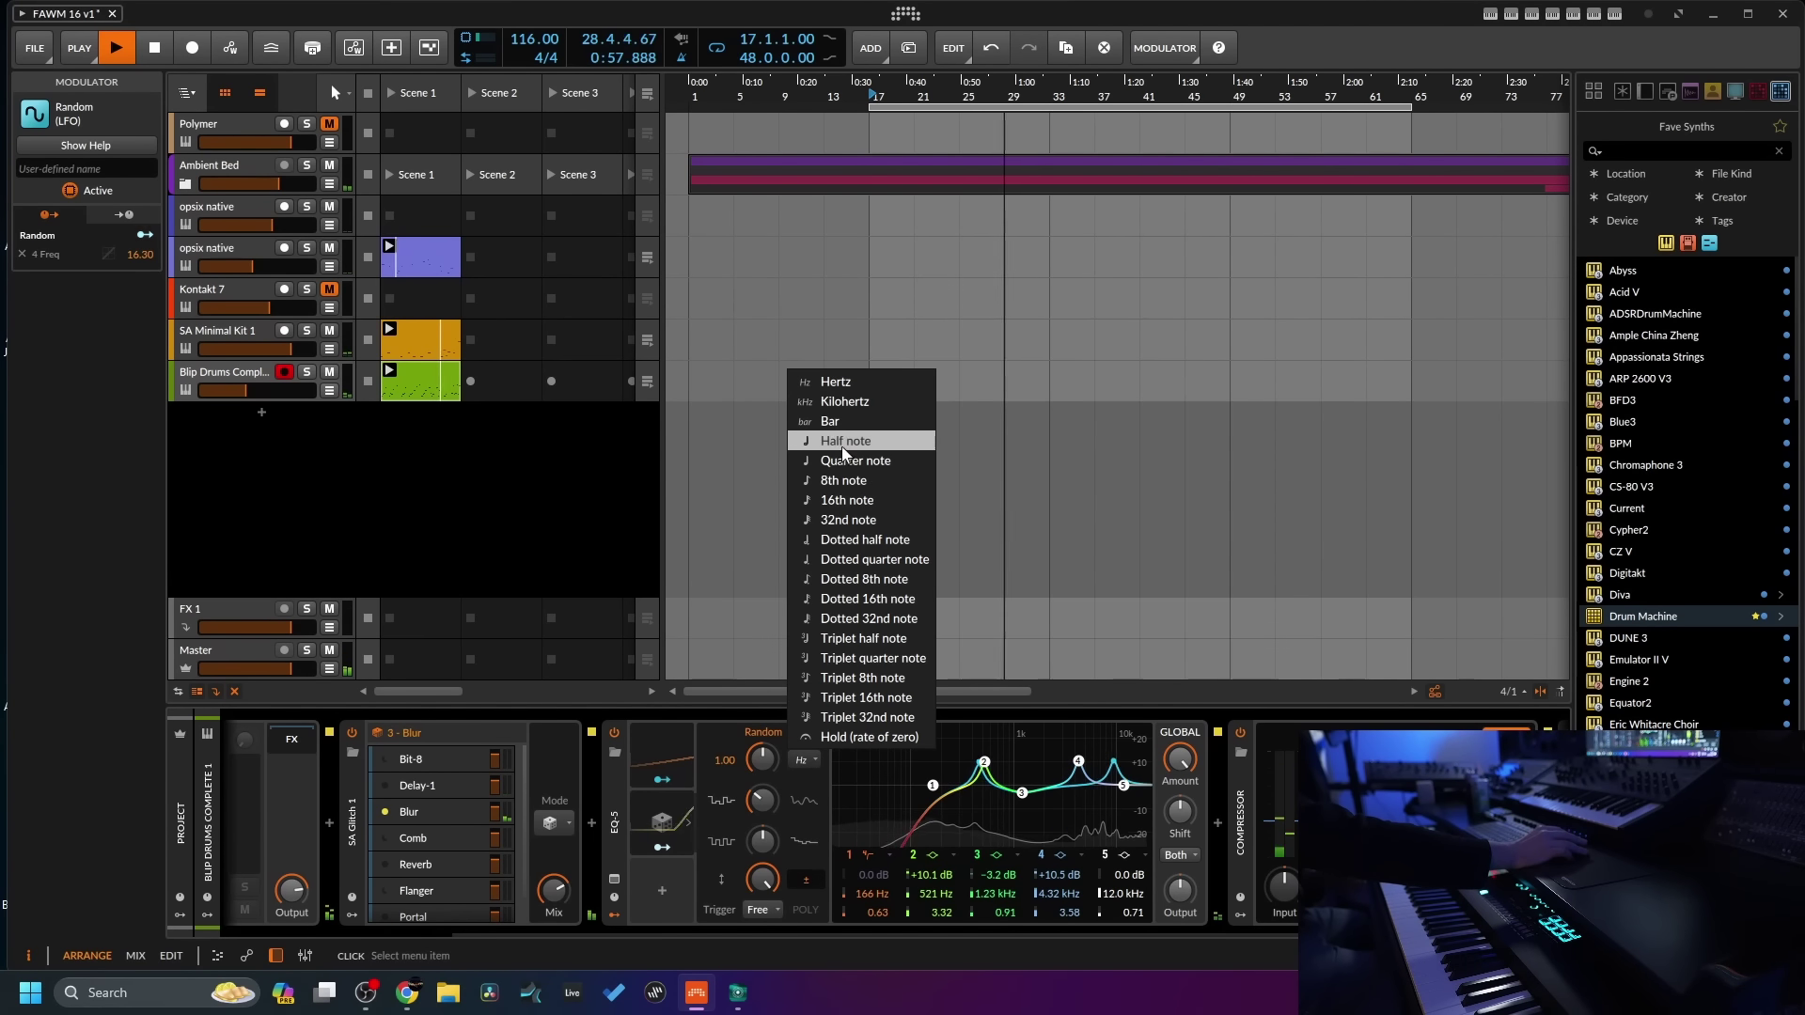
click(832, 421)
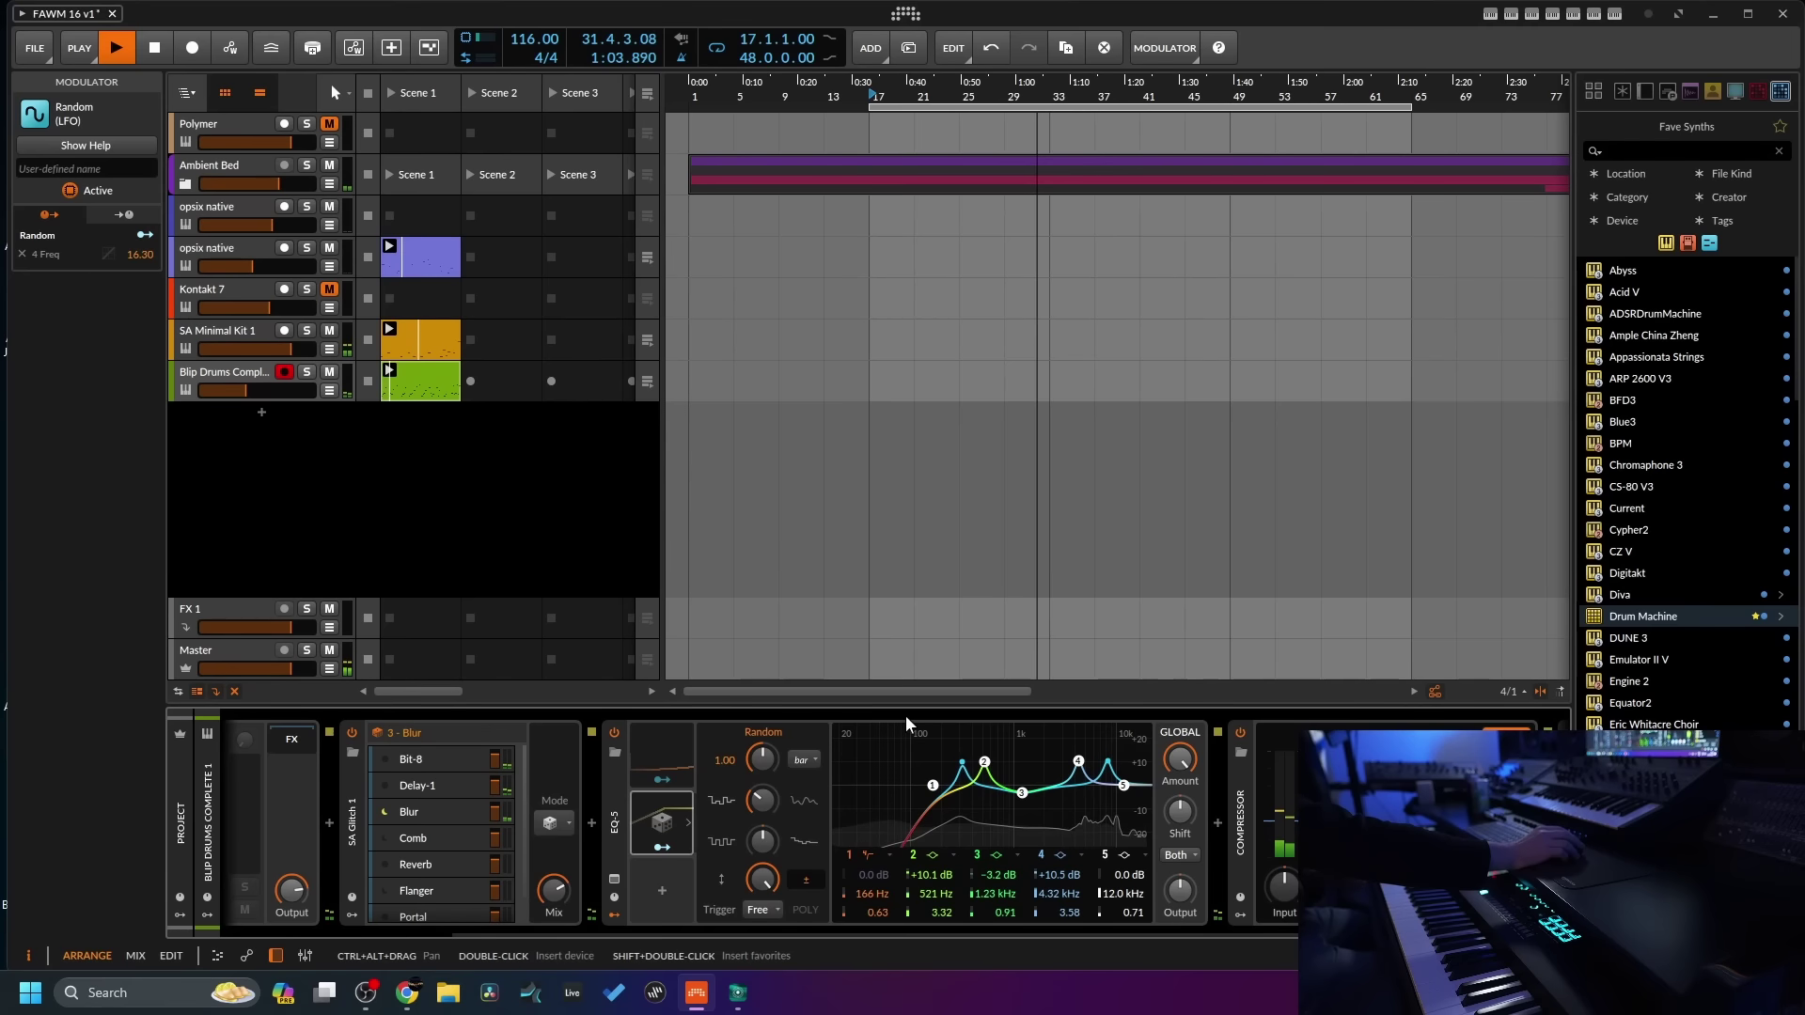
- Raise EQ-5's band 1 frequency to about 217 Hz and select the Blip Drums Complete 1 track
drag(933, 792, 948, 797)
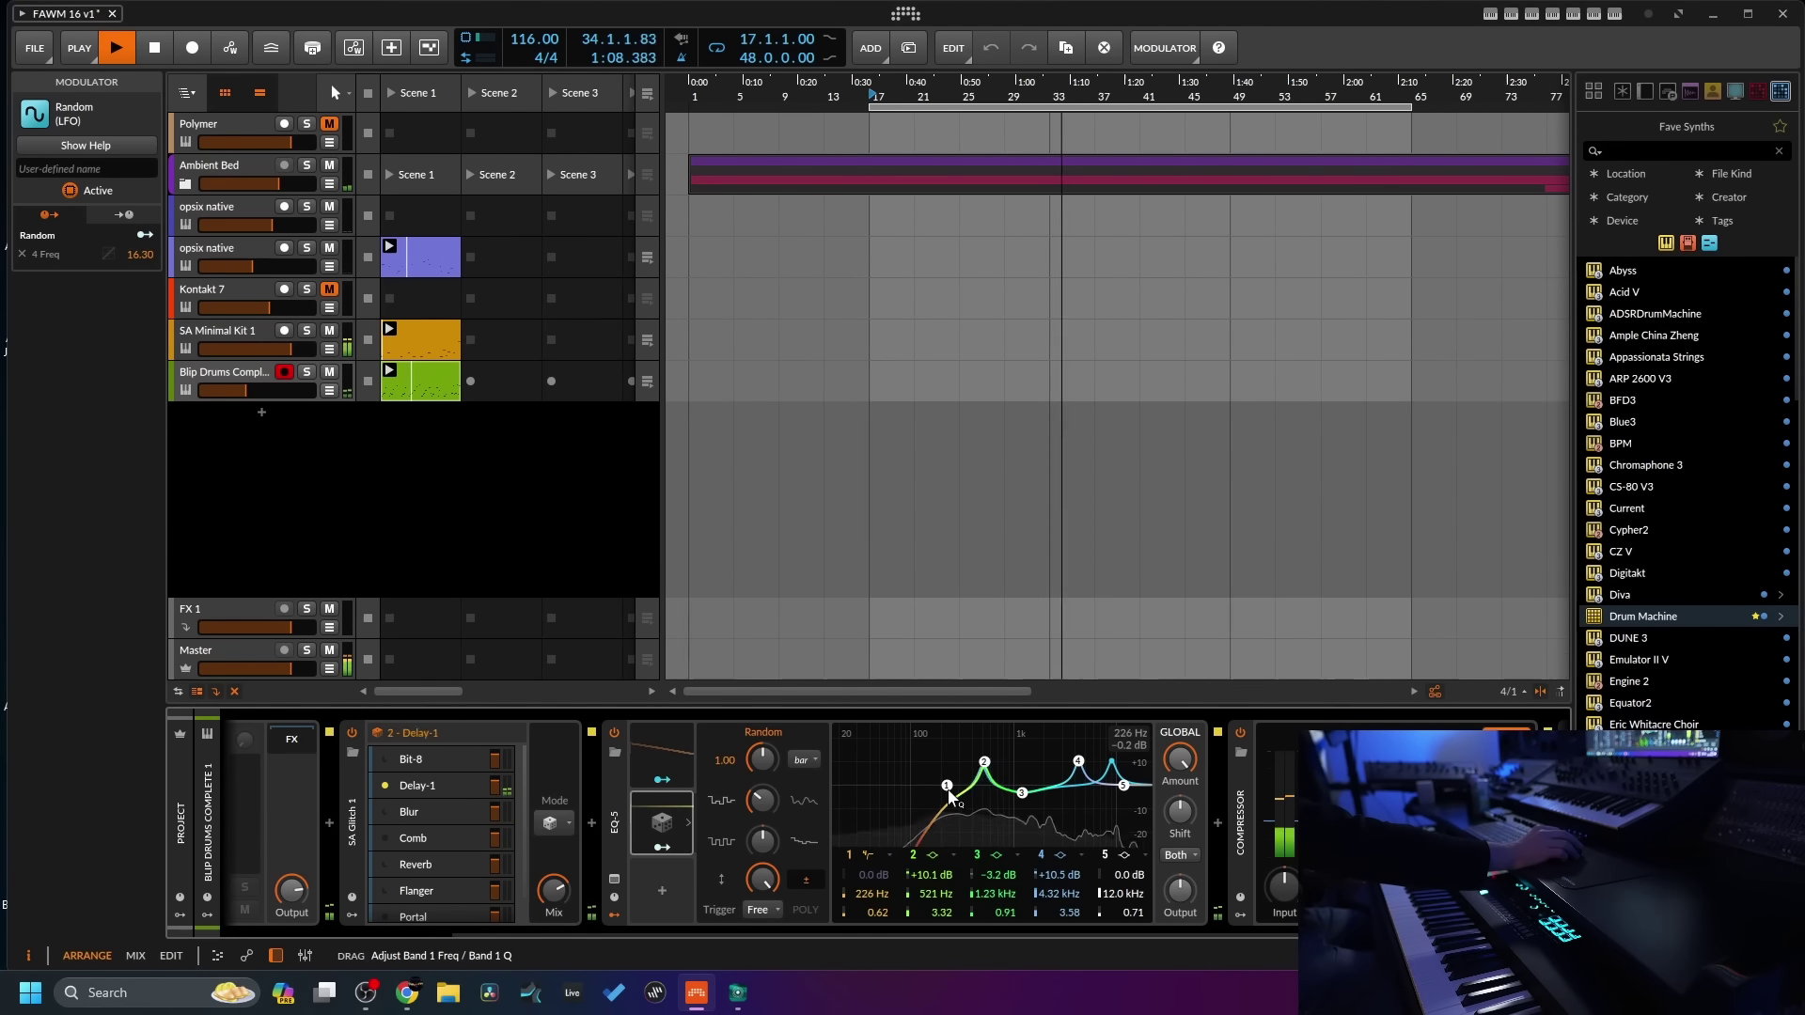
click(222, 369)
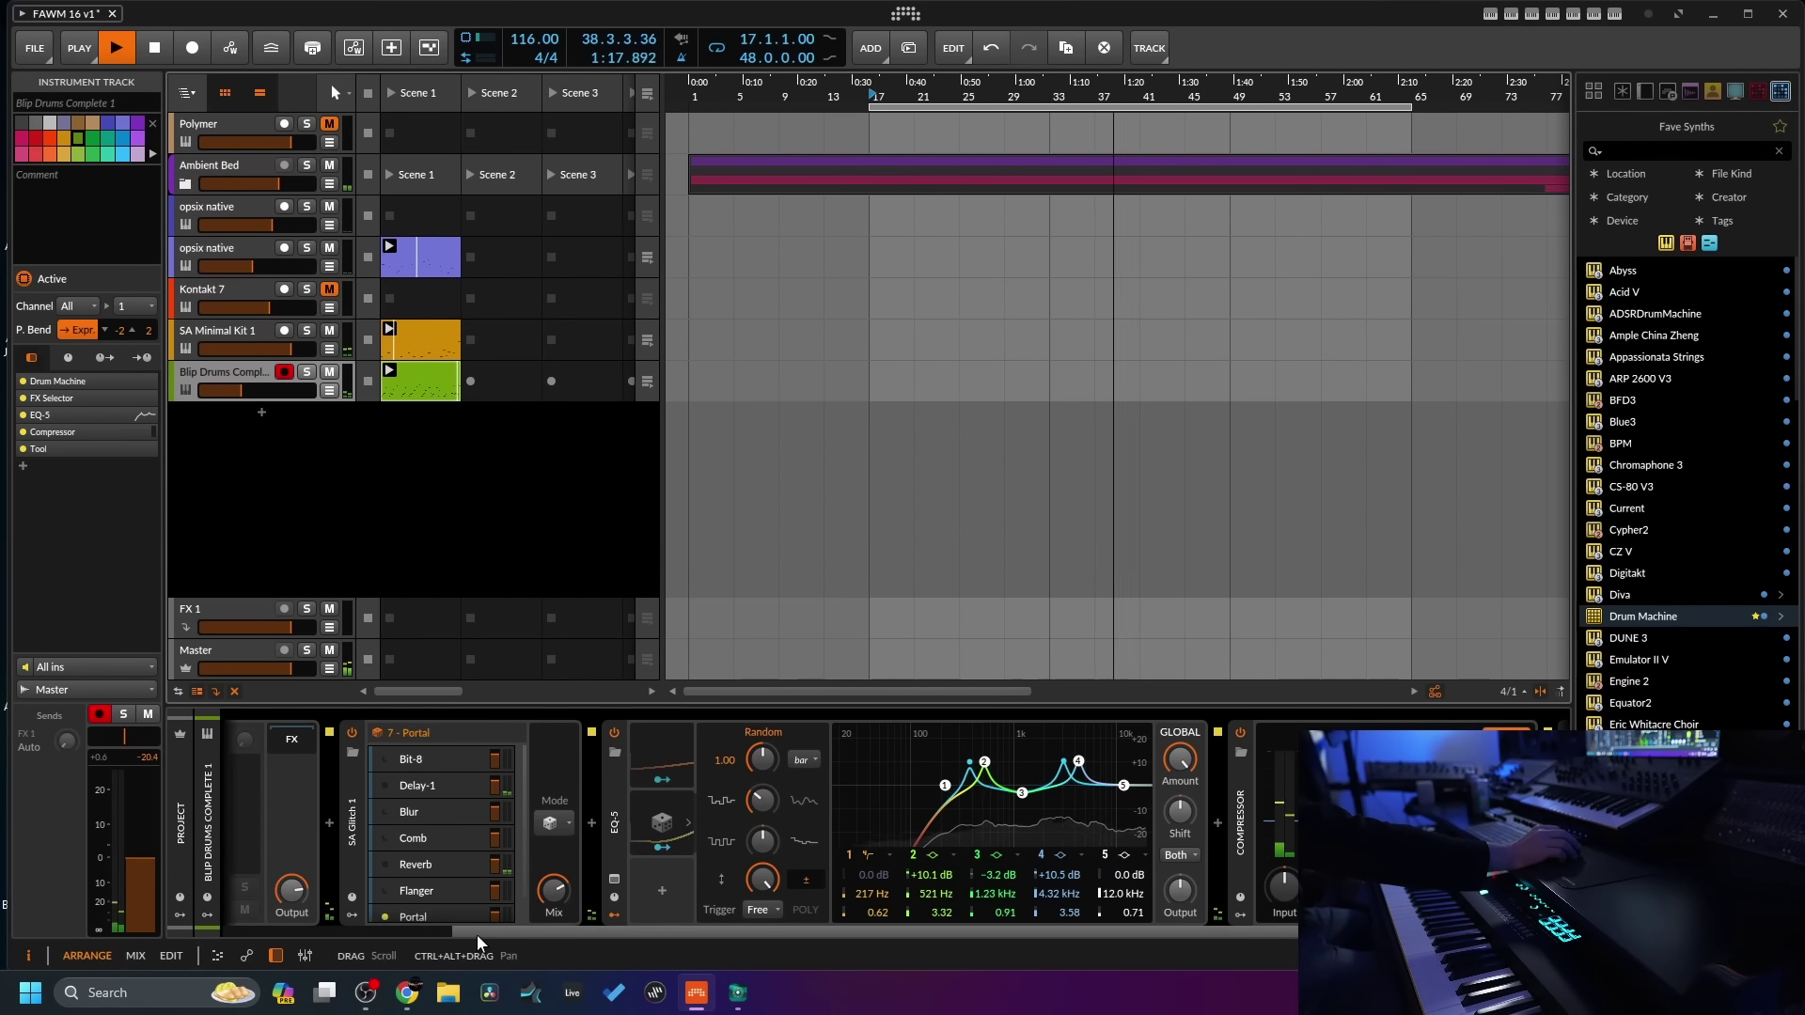
- In the FX Selector's Reverb layer, set the reverb time to 7.76 s and raise the mix to about 60%
click(426, 866)
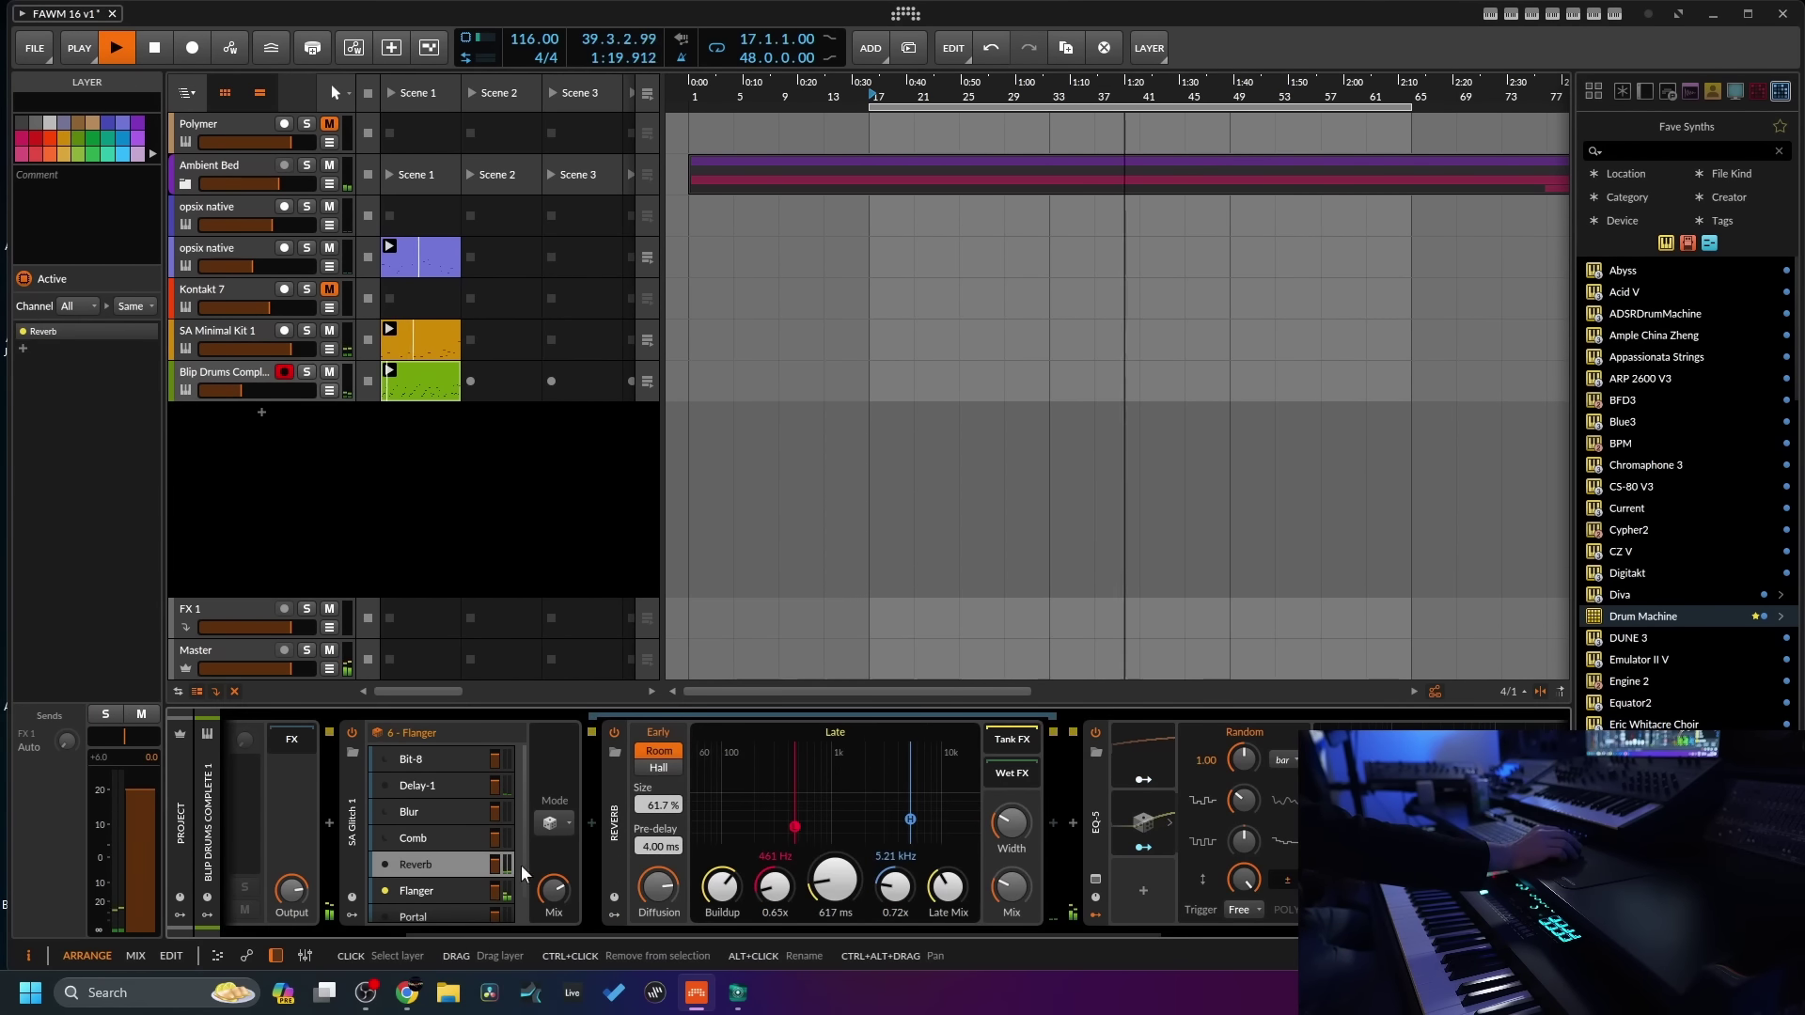
drag(1011, 823, 1010, 811)
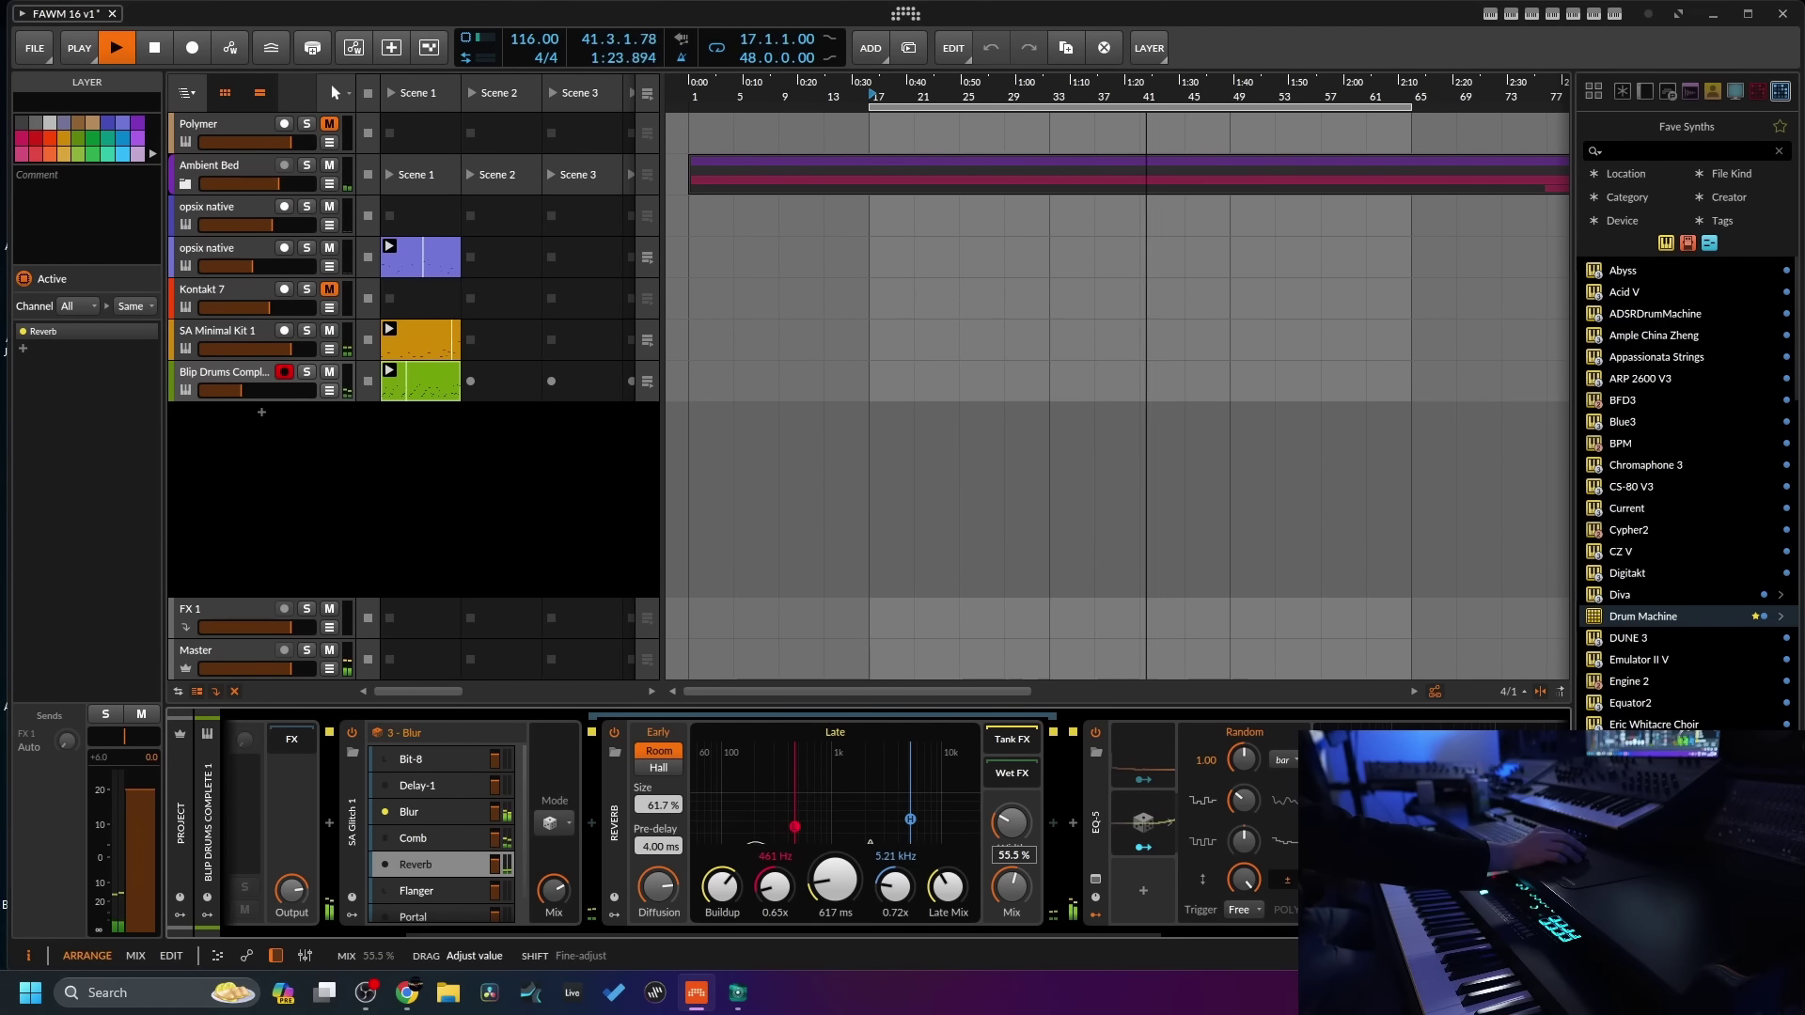
drag(1011, 822, 1011, 823)
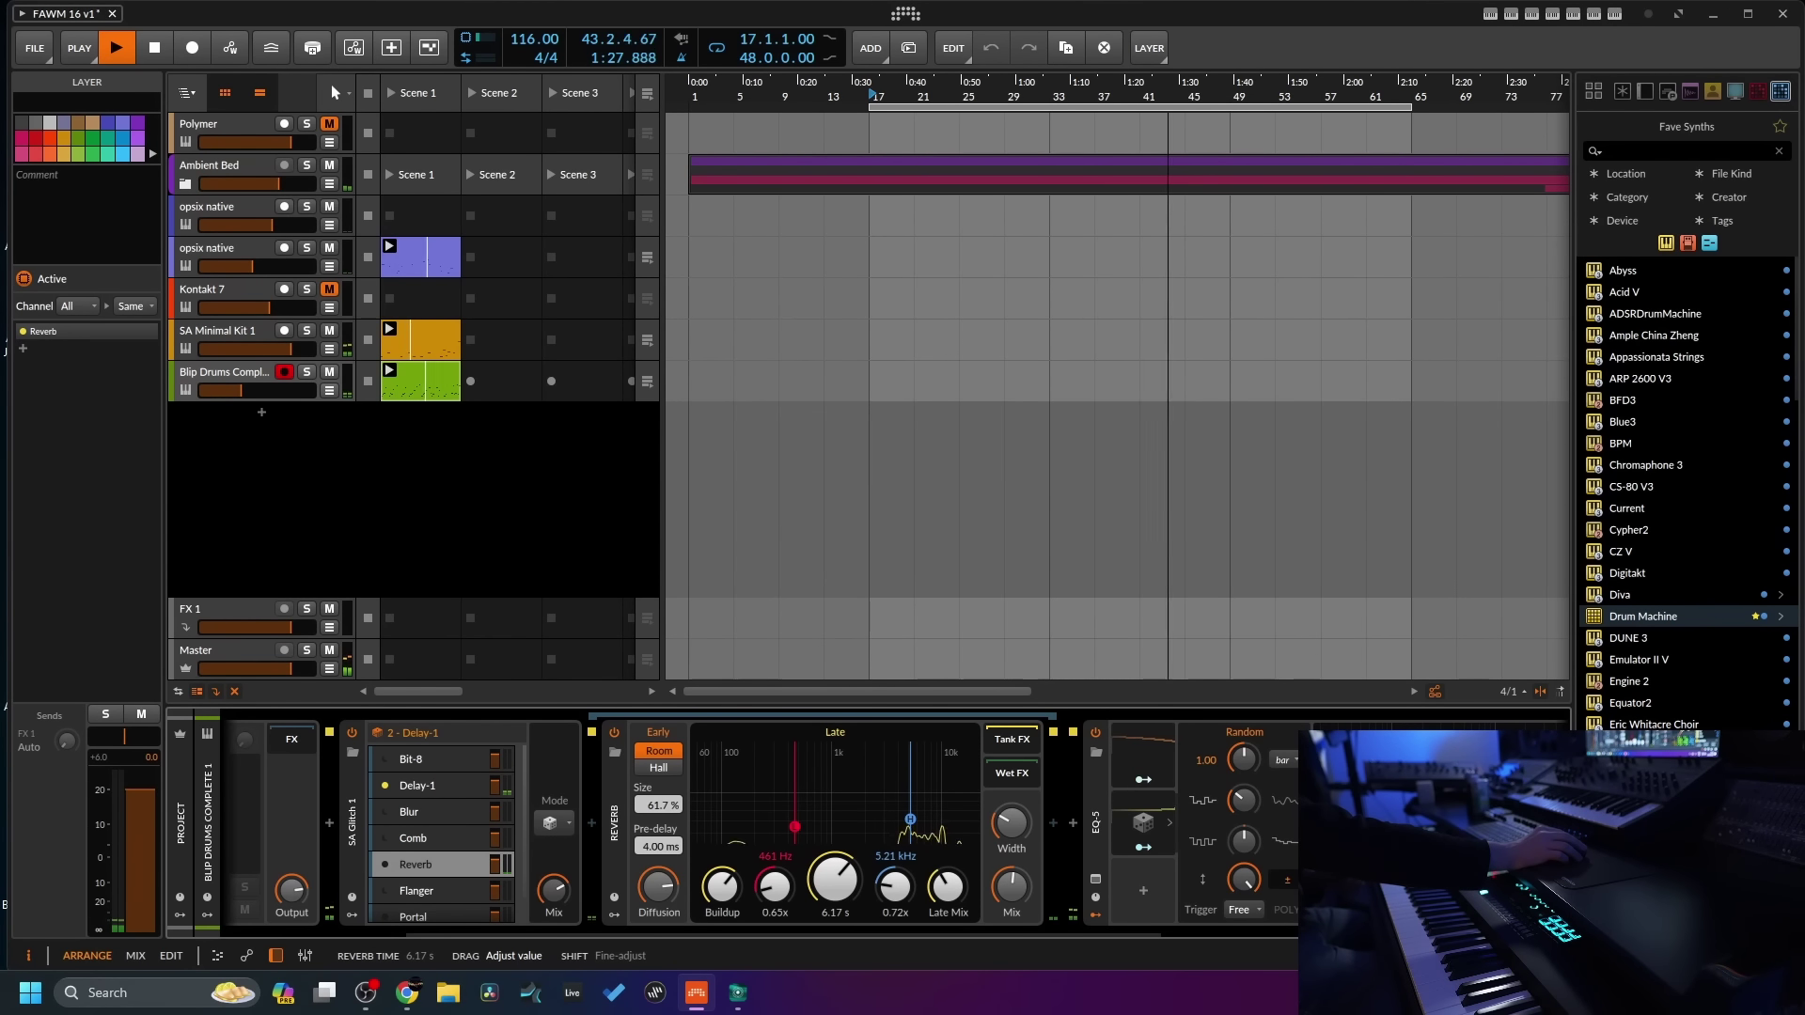
drag(835, 879, 835, 857)
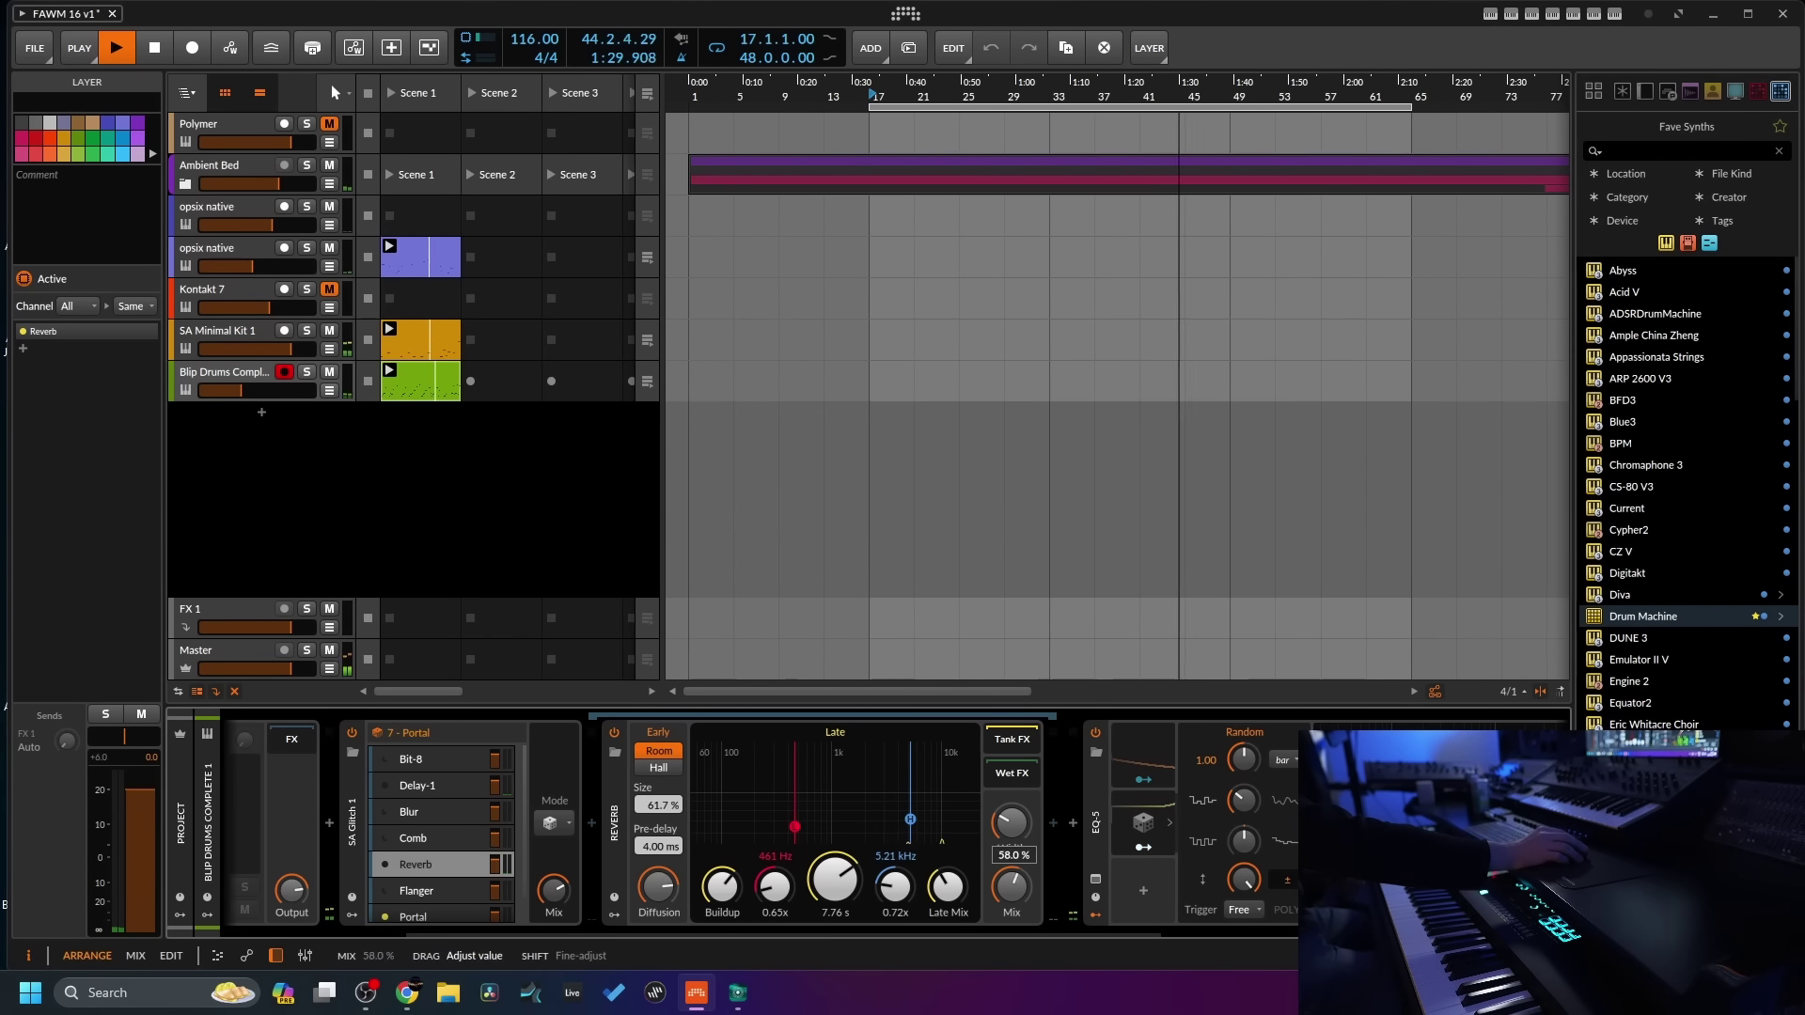
drag(1011, 822, 1010, 818)
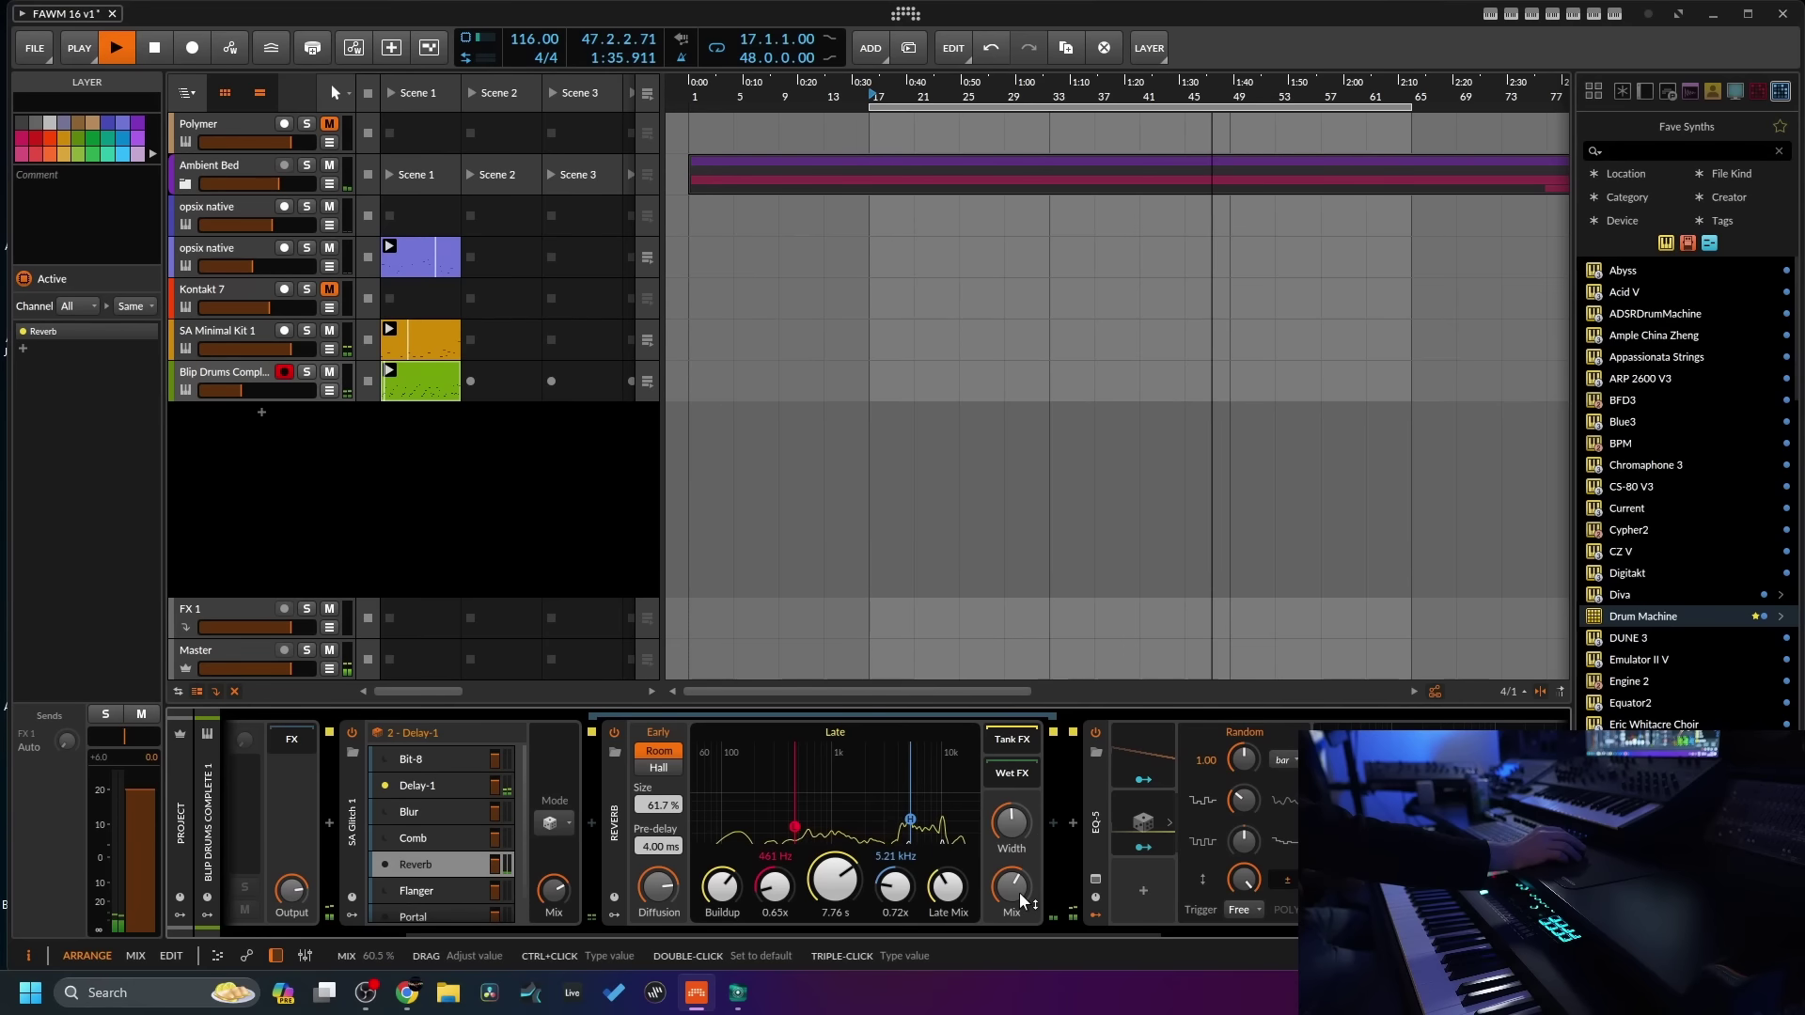
drag(1020, 893, 1023, 888)
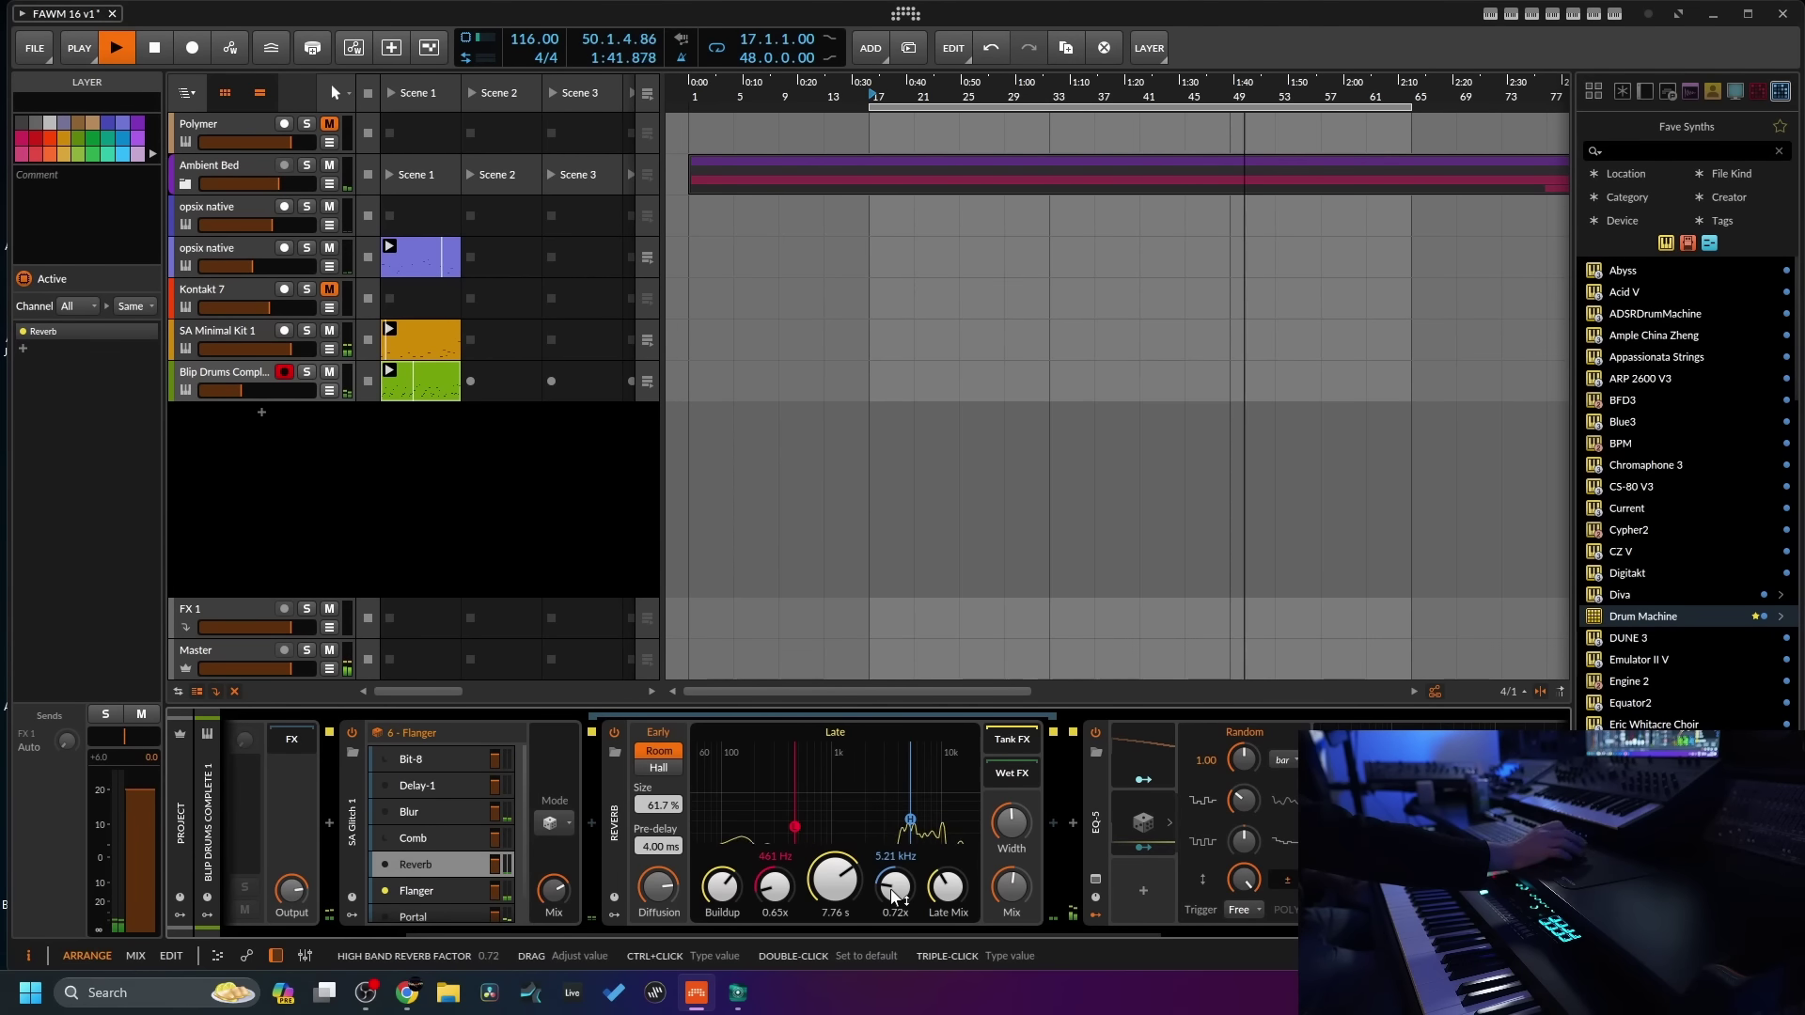
- Insert a Tool device between EQ-5 and the Compressor in the Blip Drums Complete 1 chain
scroll(934, 929, right, 5)
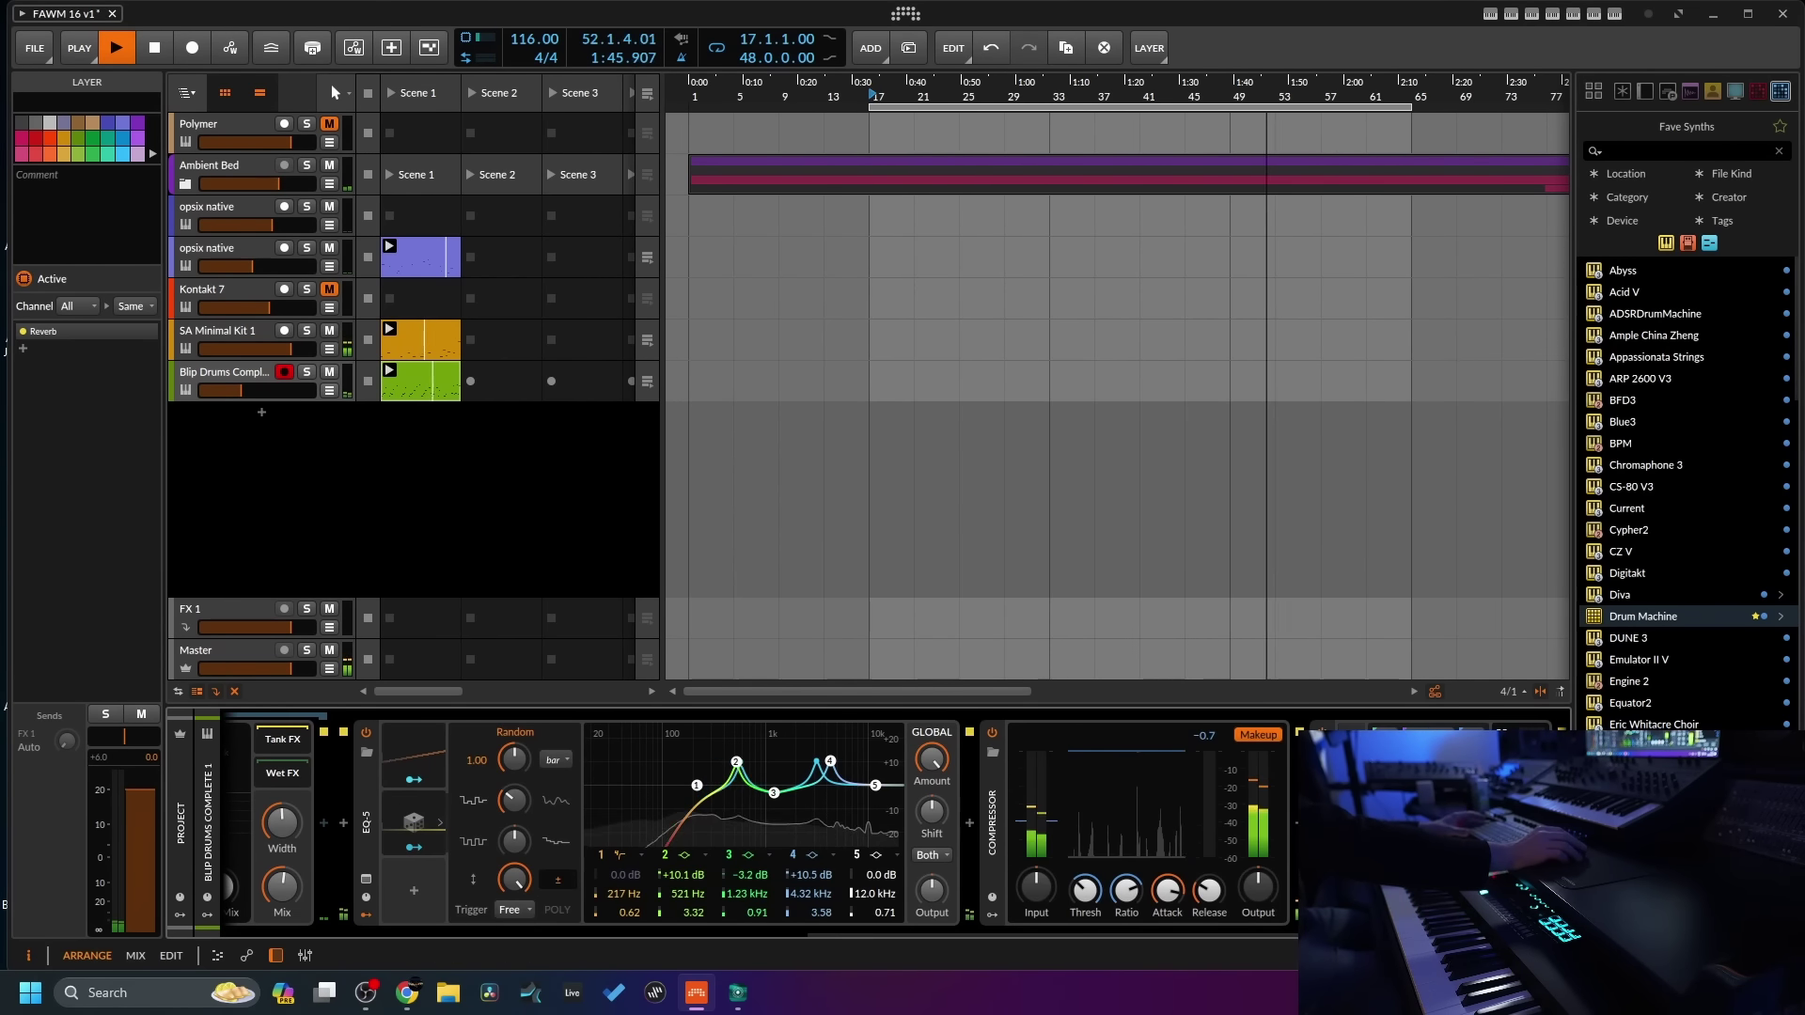
scroll(1226, 933, right, 2)
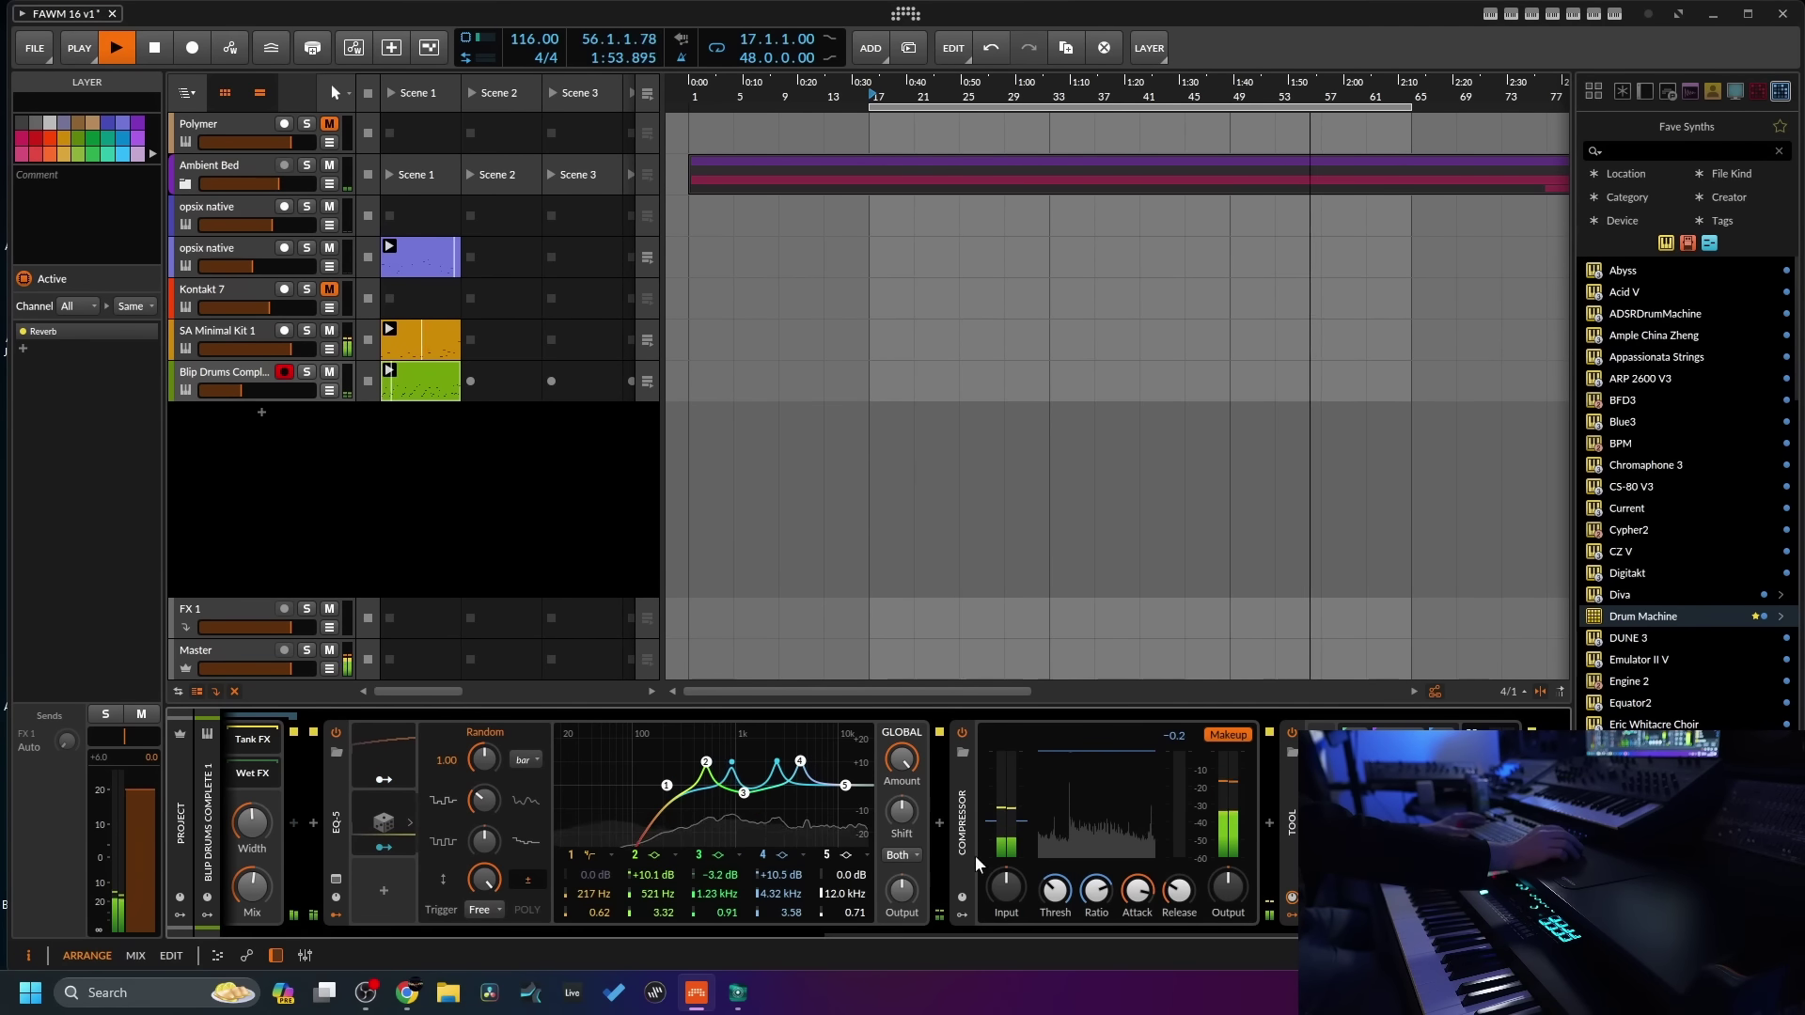
click(939, 824)
text(tool)
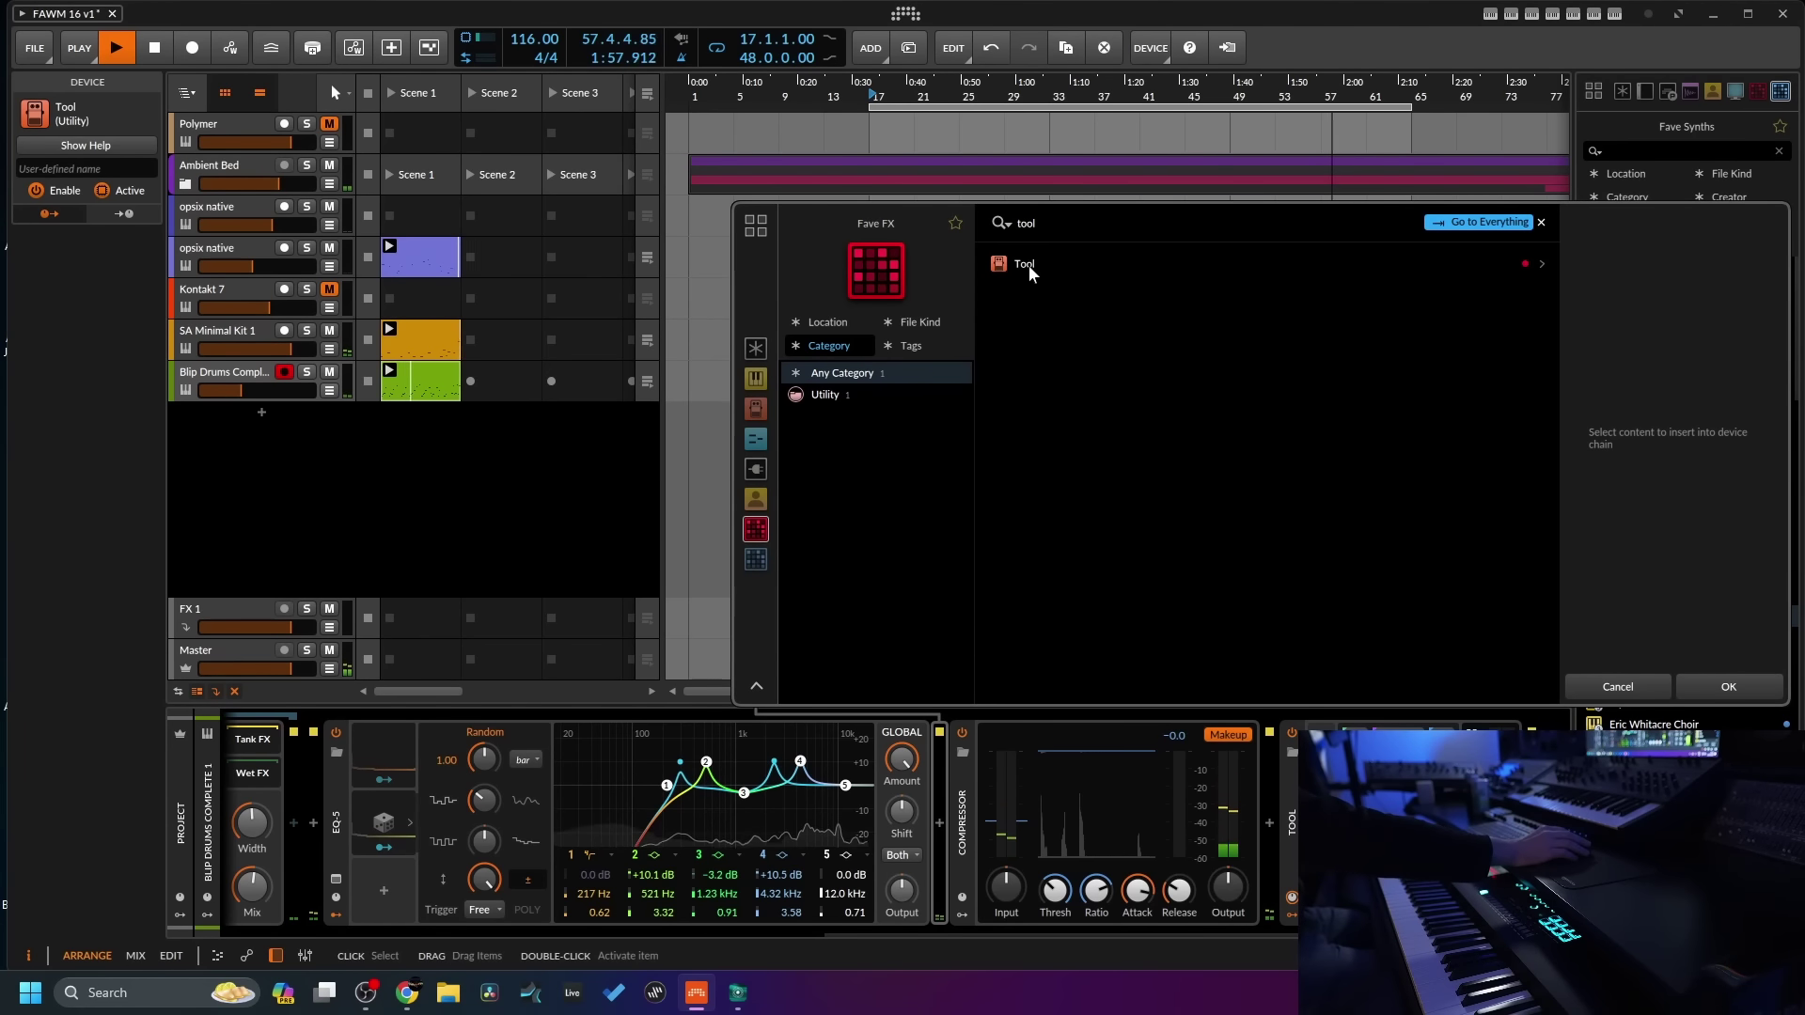
click(1029, 265)
click(1747, 680)
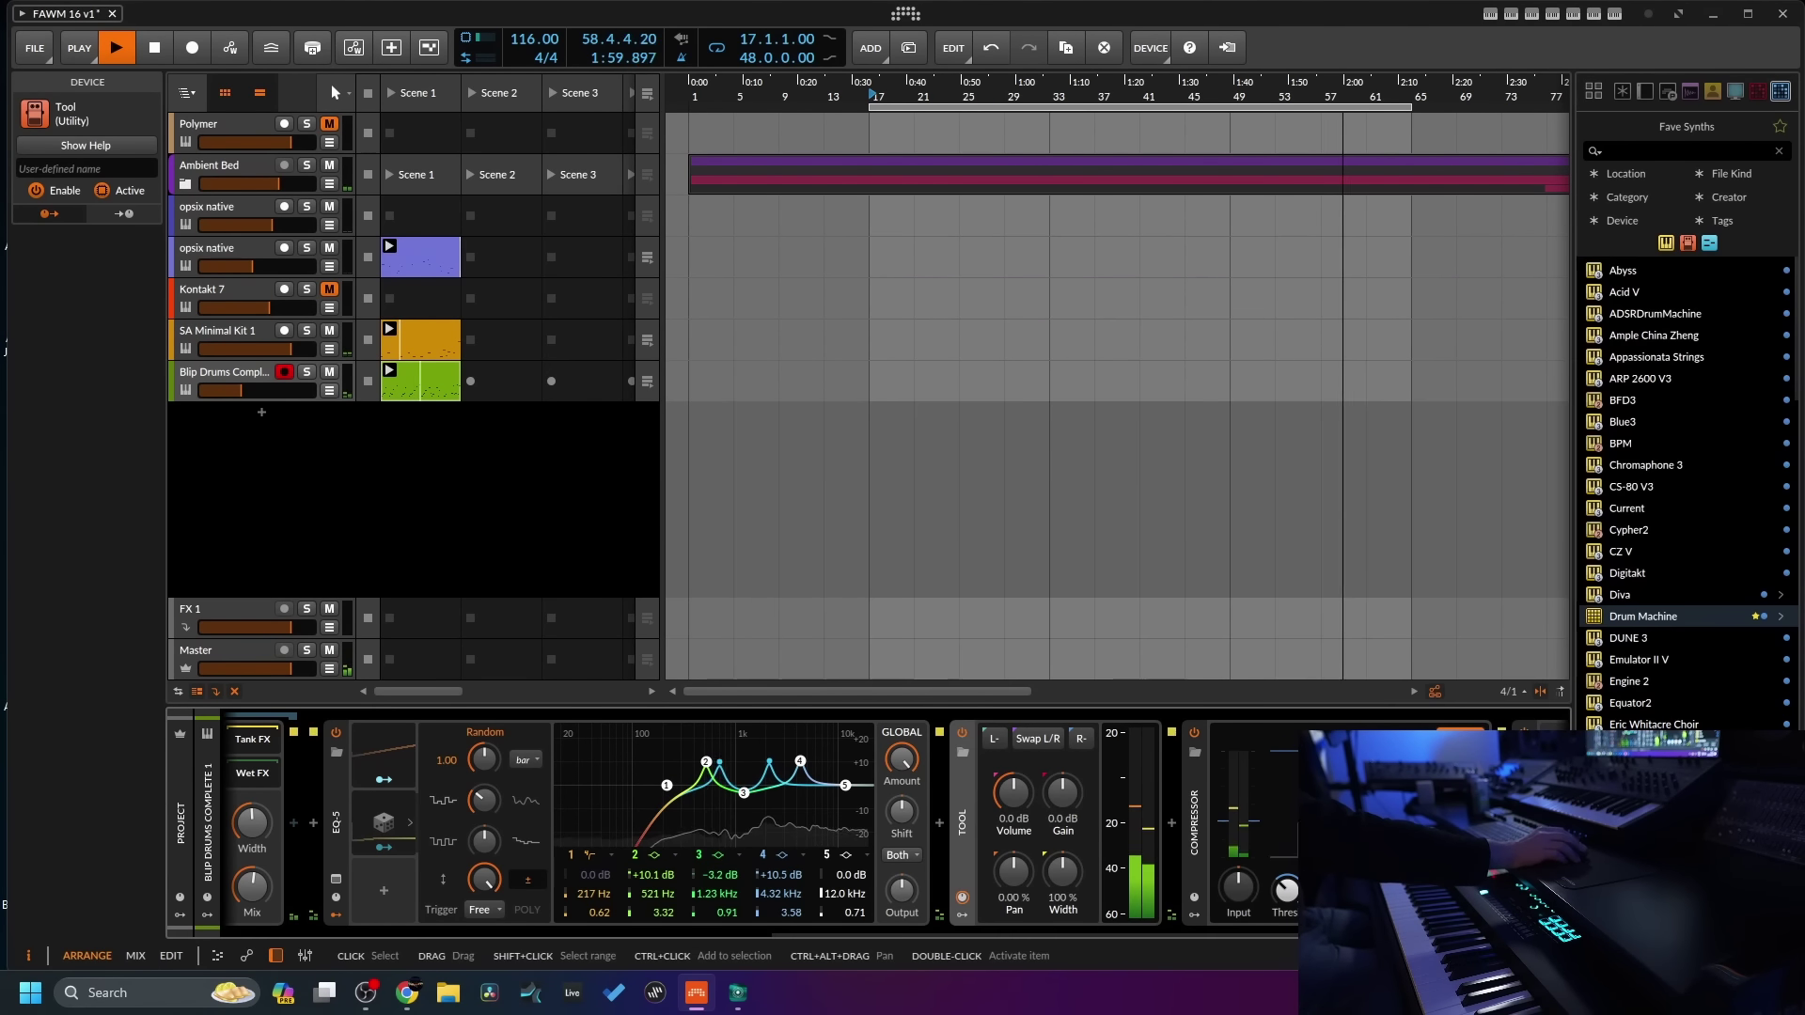
- Add an Audio Sidechain modulator to the Tool device before the Compressor and expand its settings
drag(967, 927, 1211, 933)
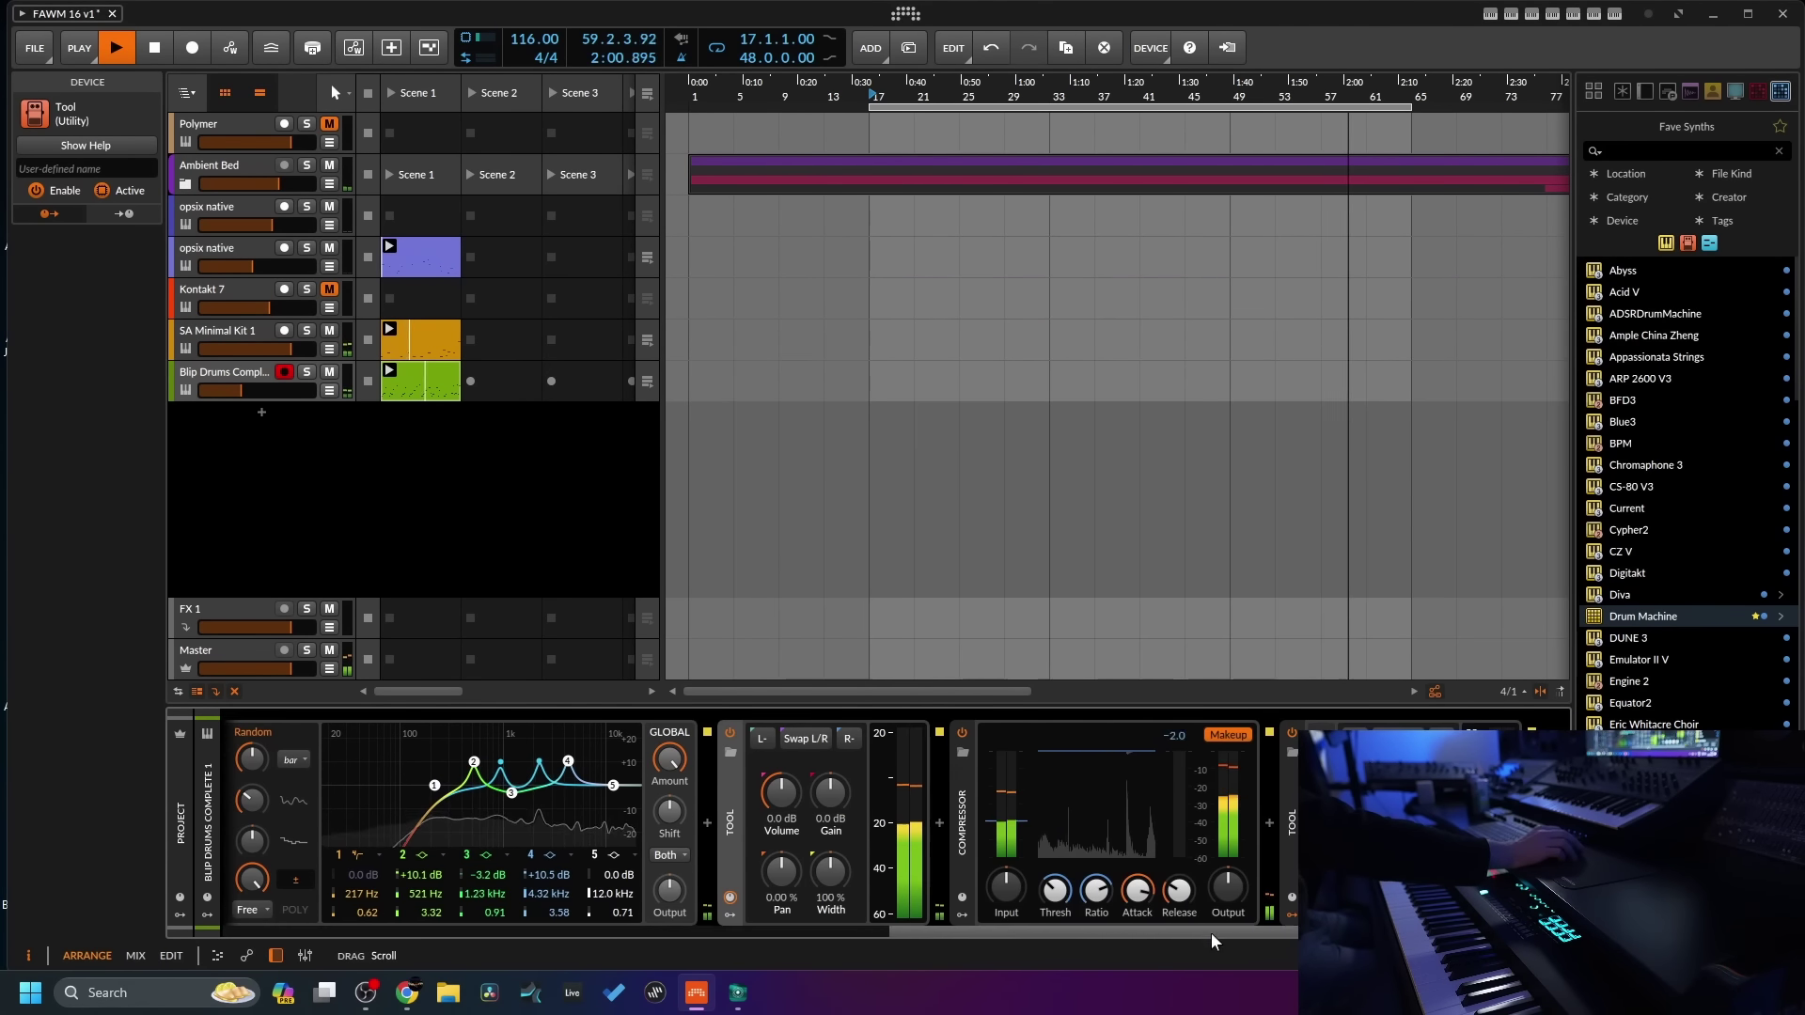
click(728, 916)
drag(908, 935, 931, 943)
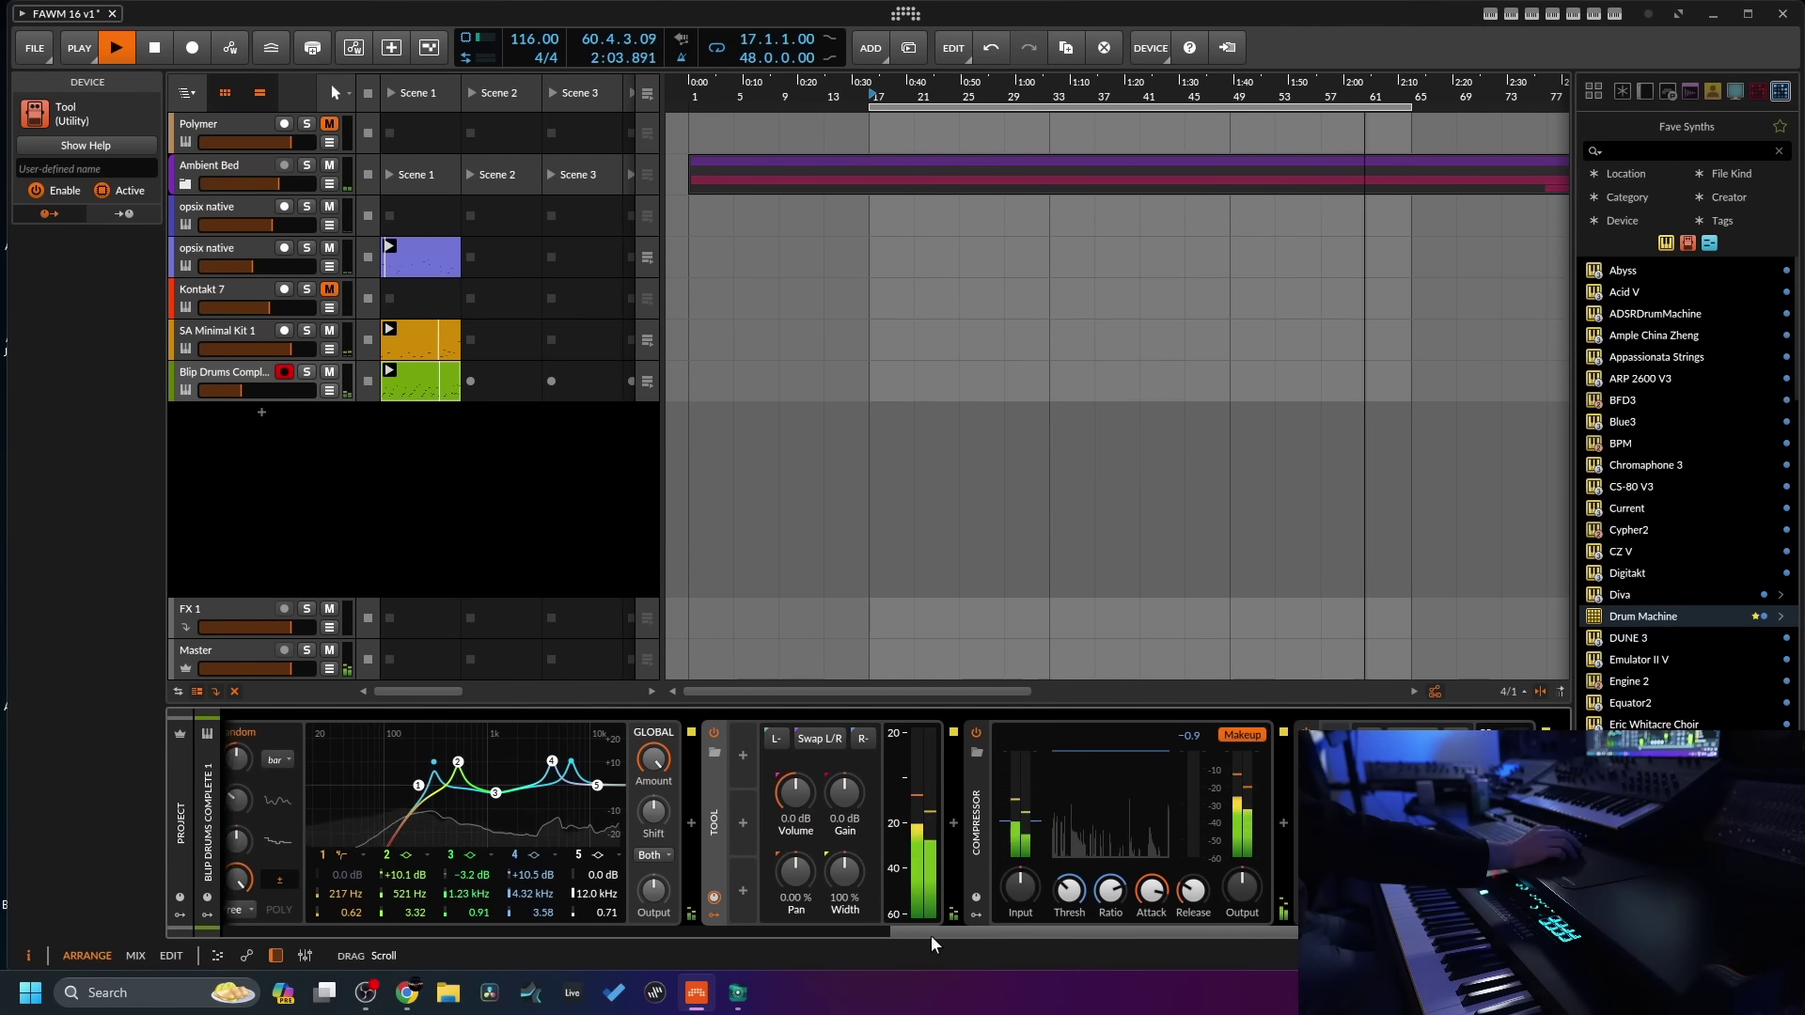
click(728, 755)
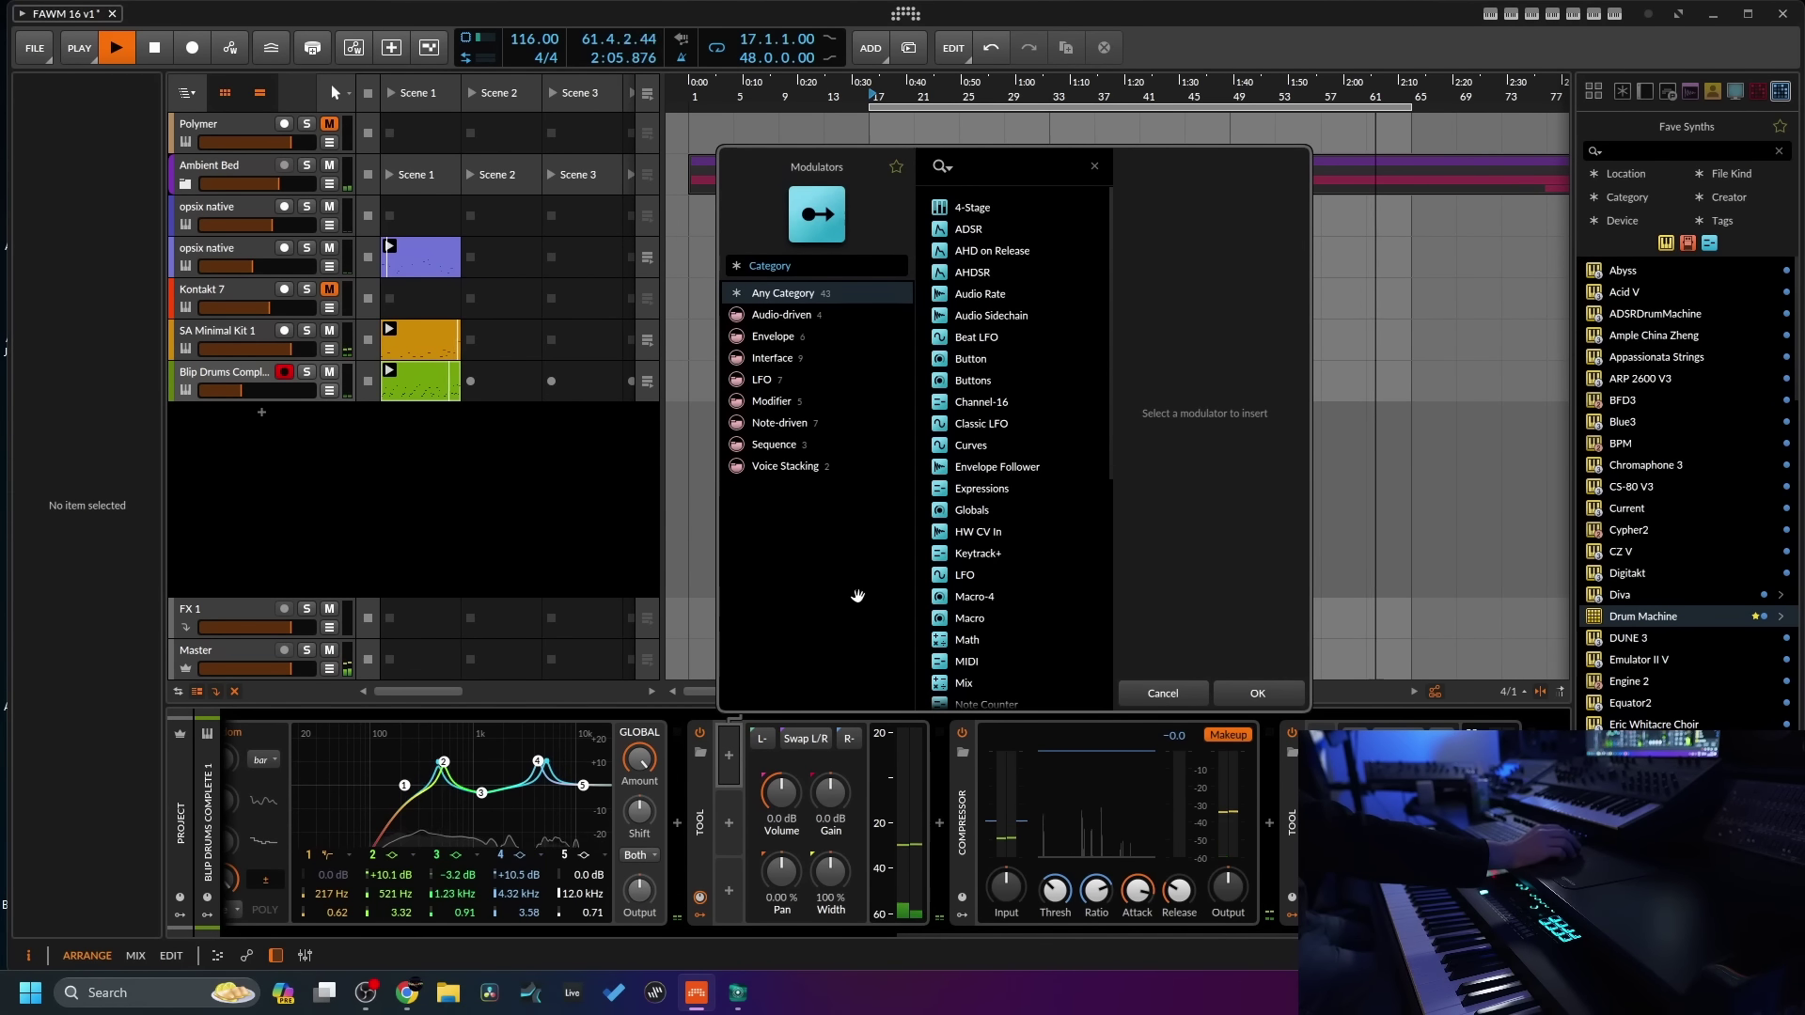
click(1013, 316)
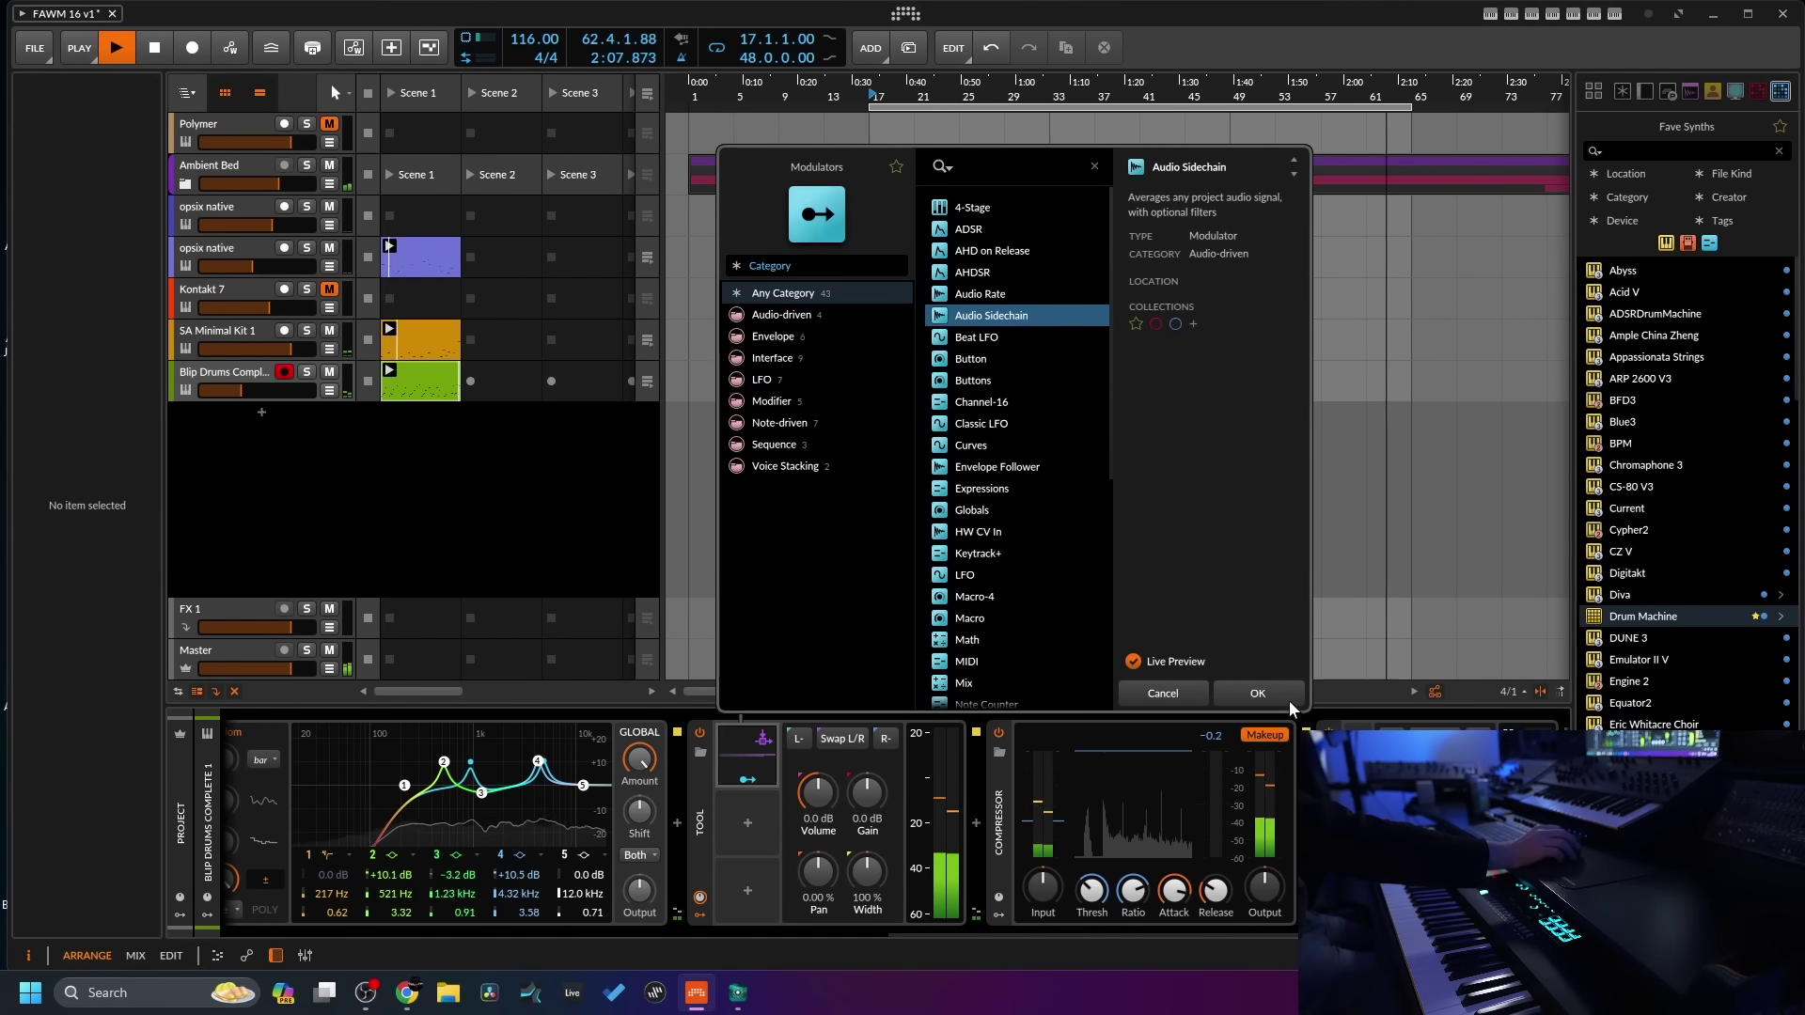
click(1258, 694)
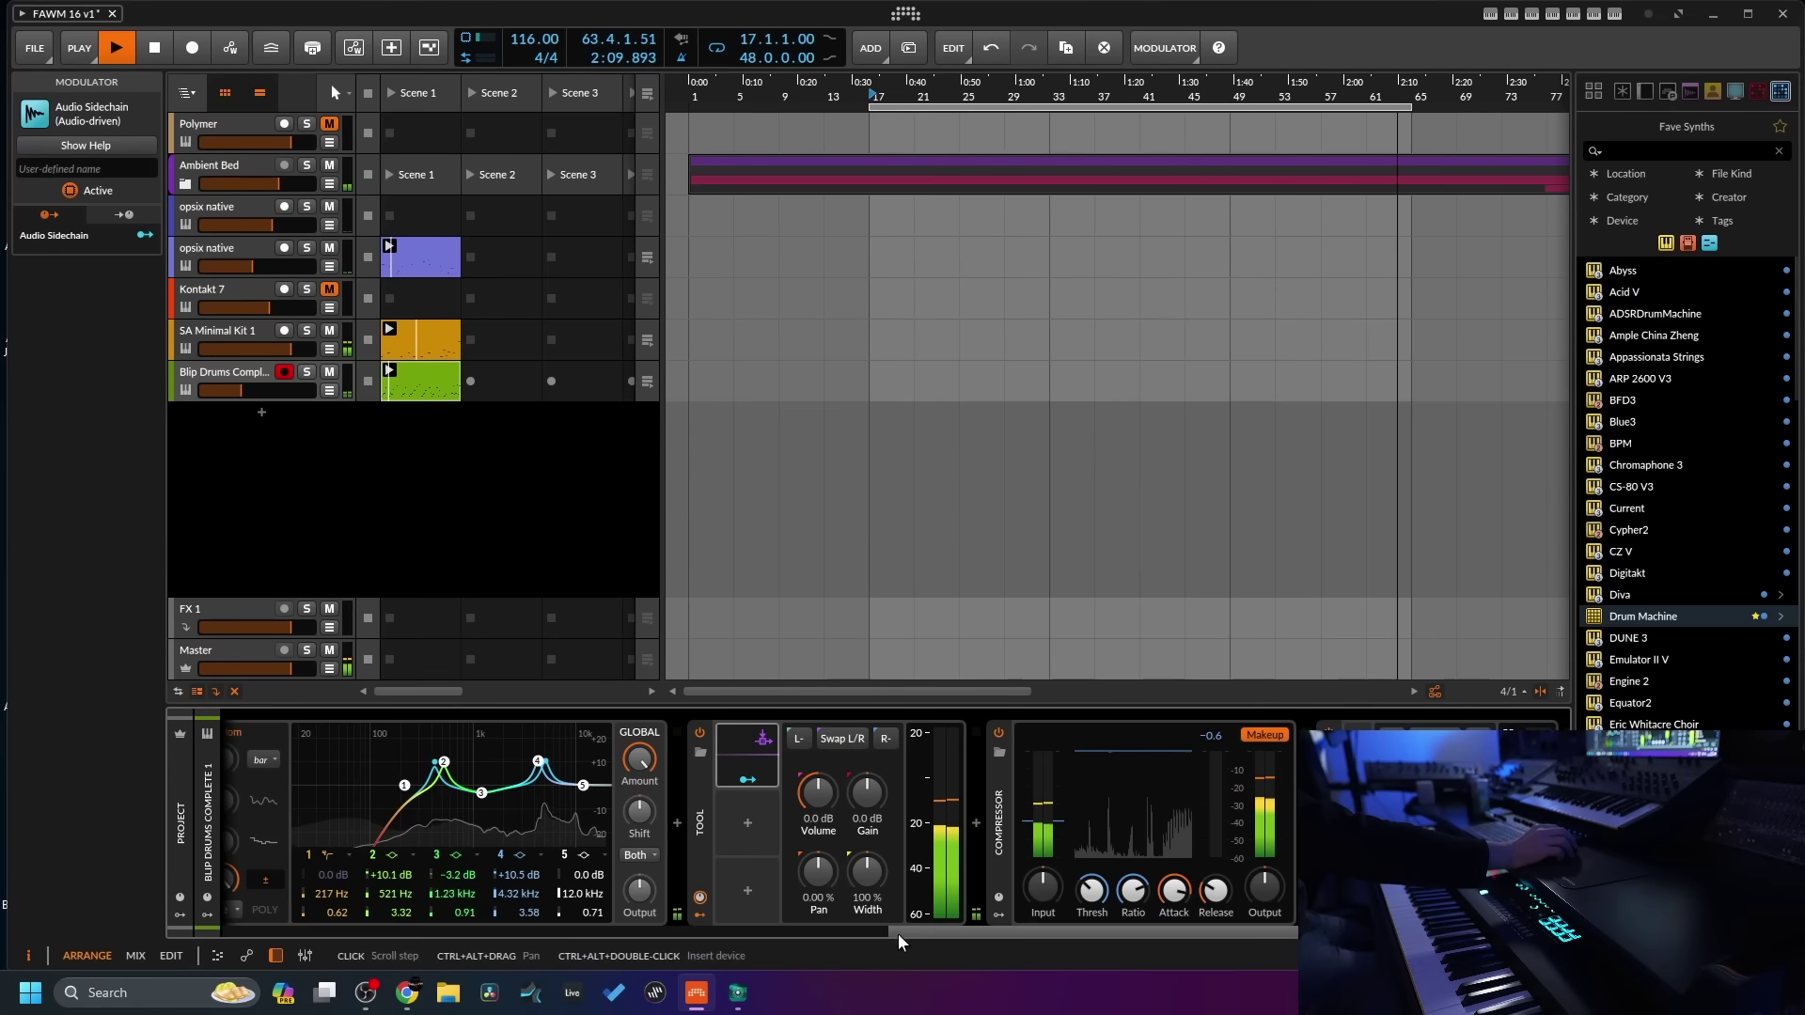
drag(899, 934, 926, 936)
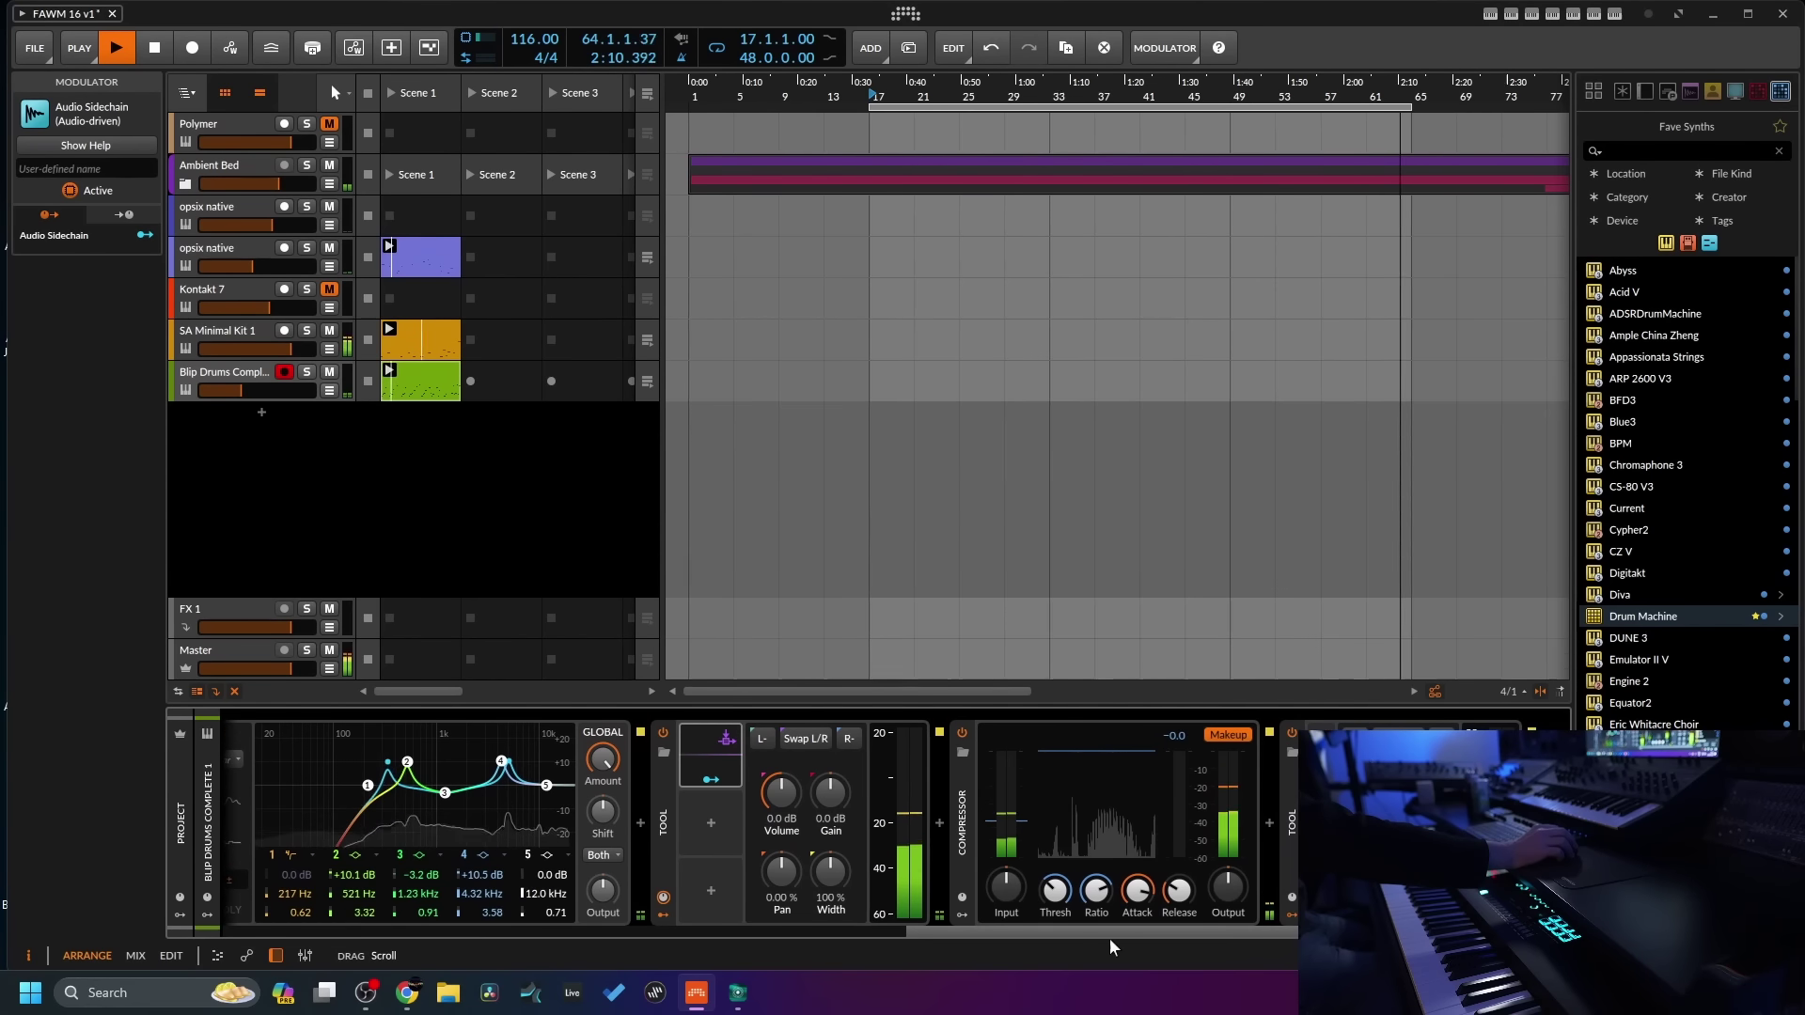
click(736, 737)
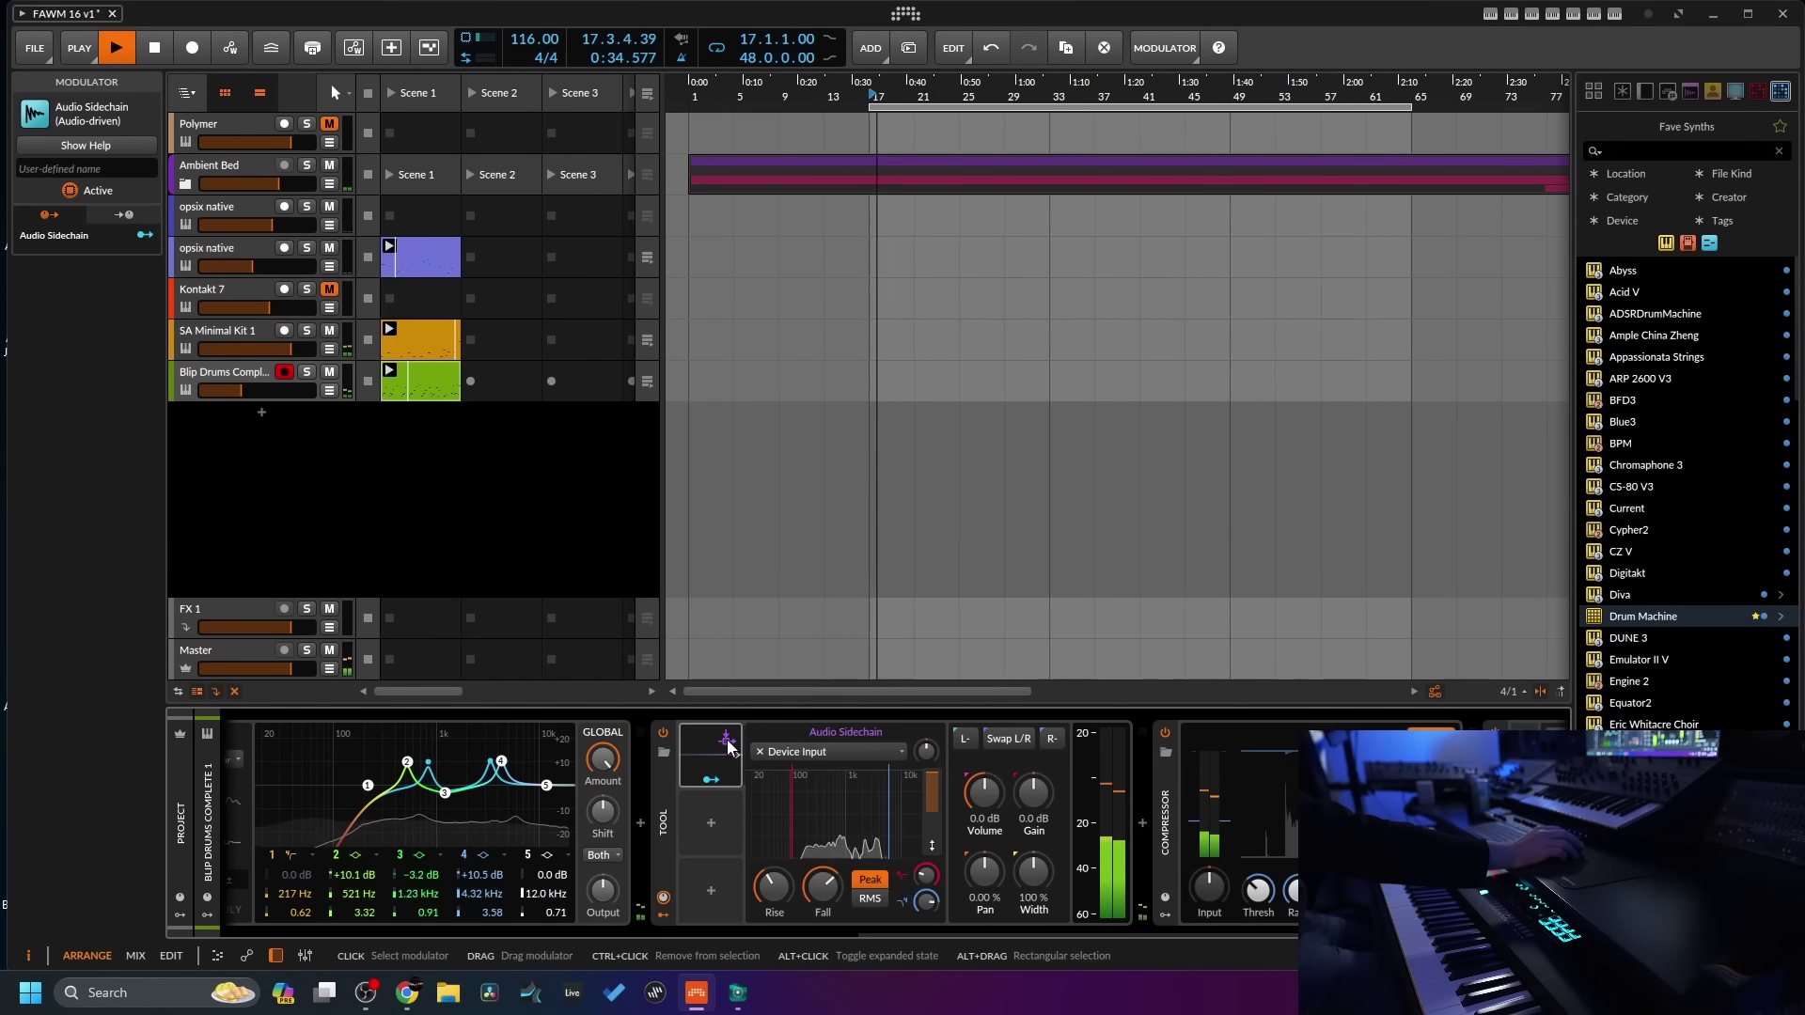
- Set the Audio Sidechain's source to MOS_Kick_01 (POST) from the Drum Machine chains of the SA Minimal Kit 1 track
click(803, 753)
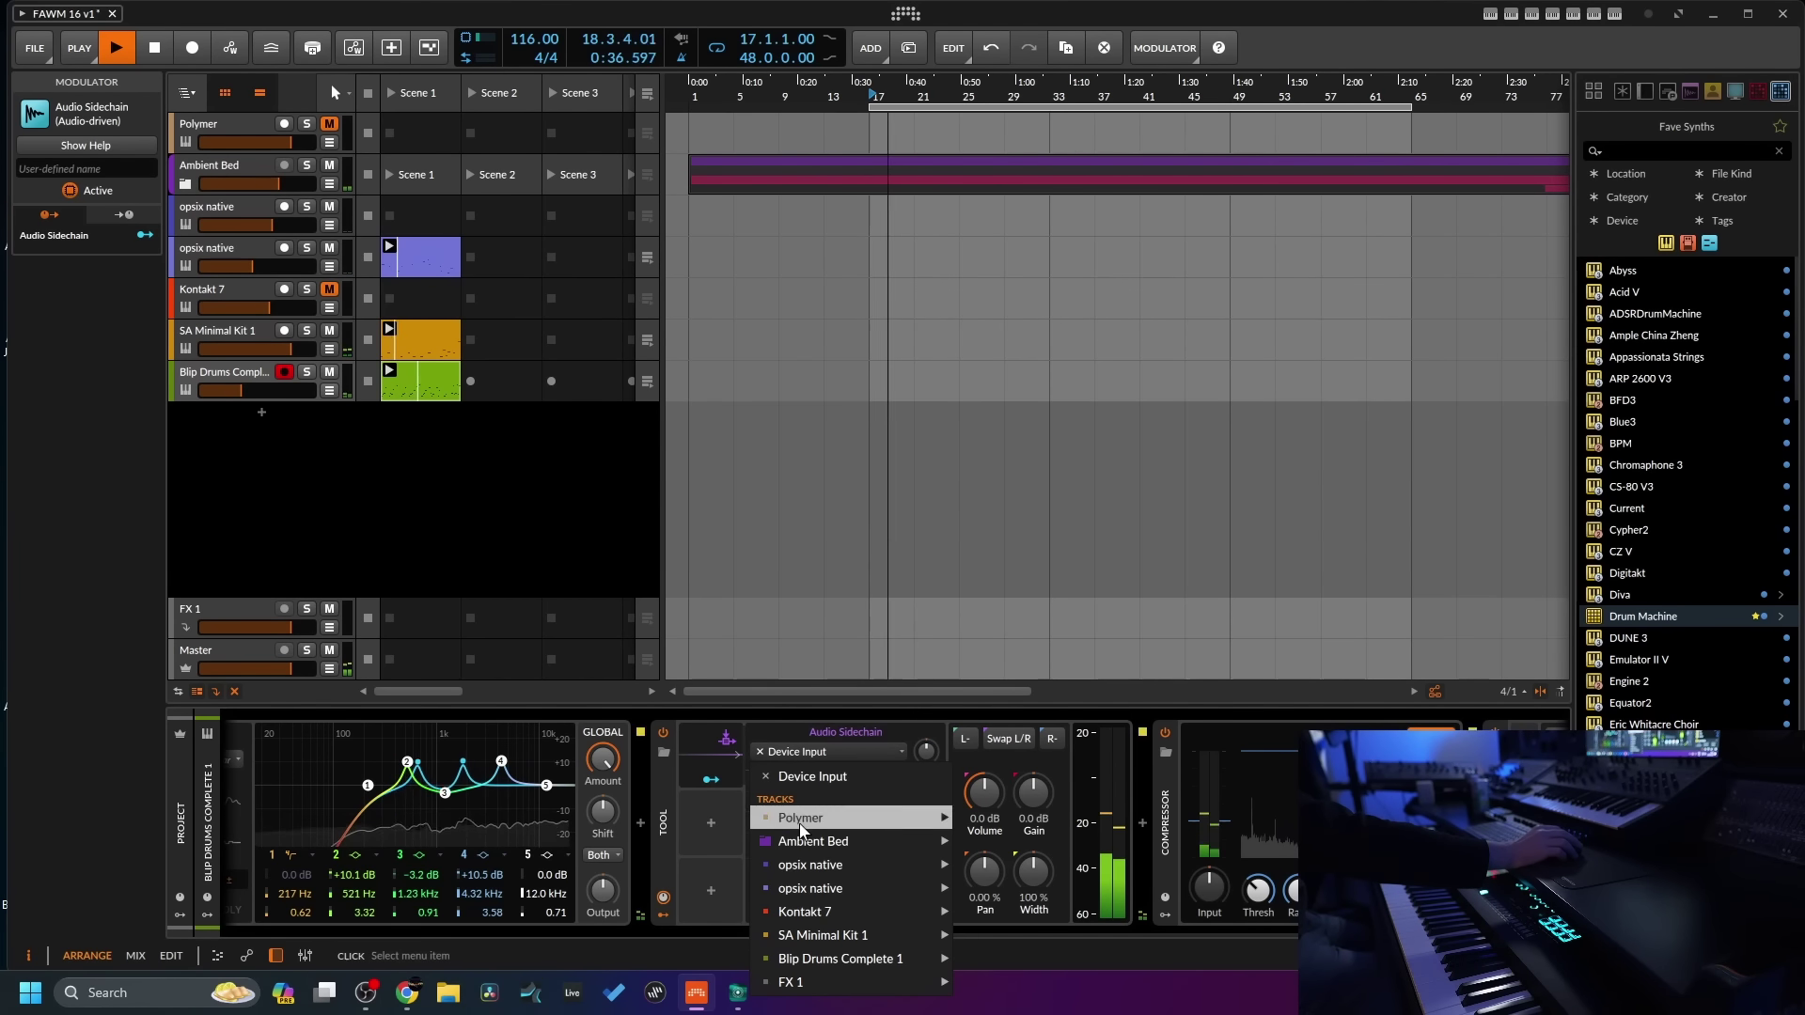
mouse_move(829, 937)
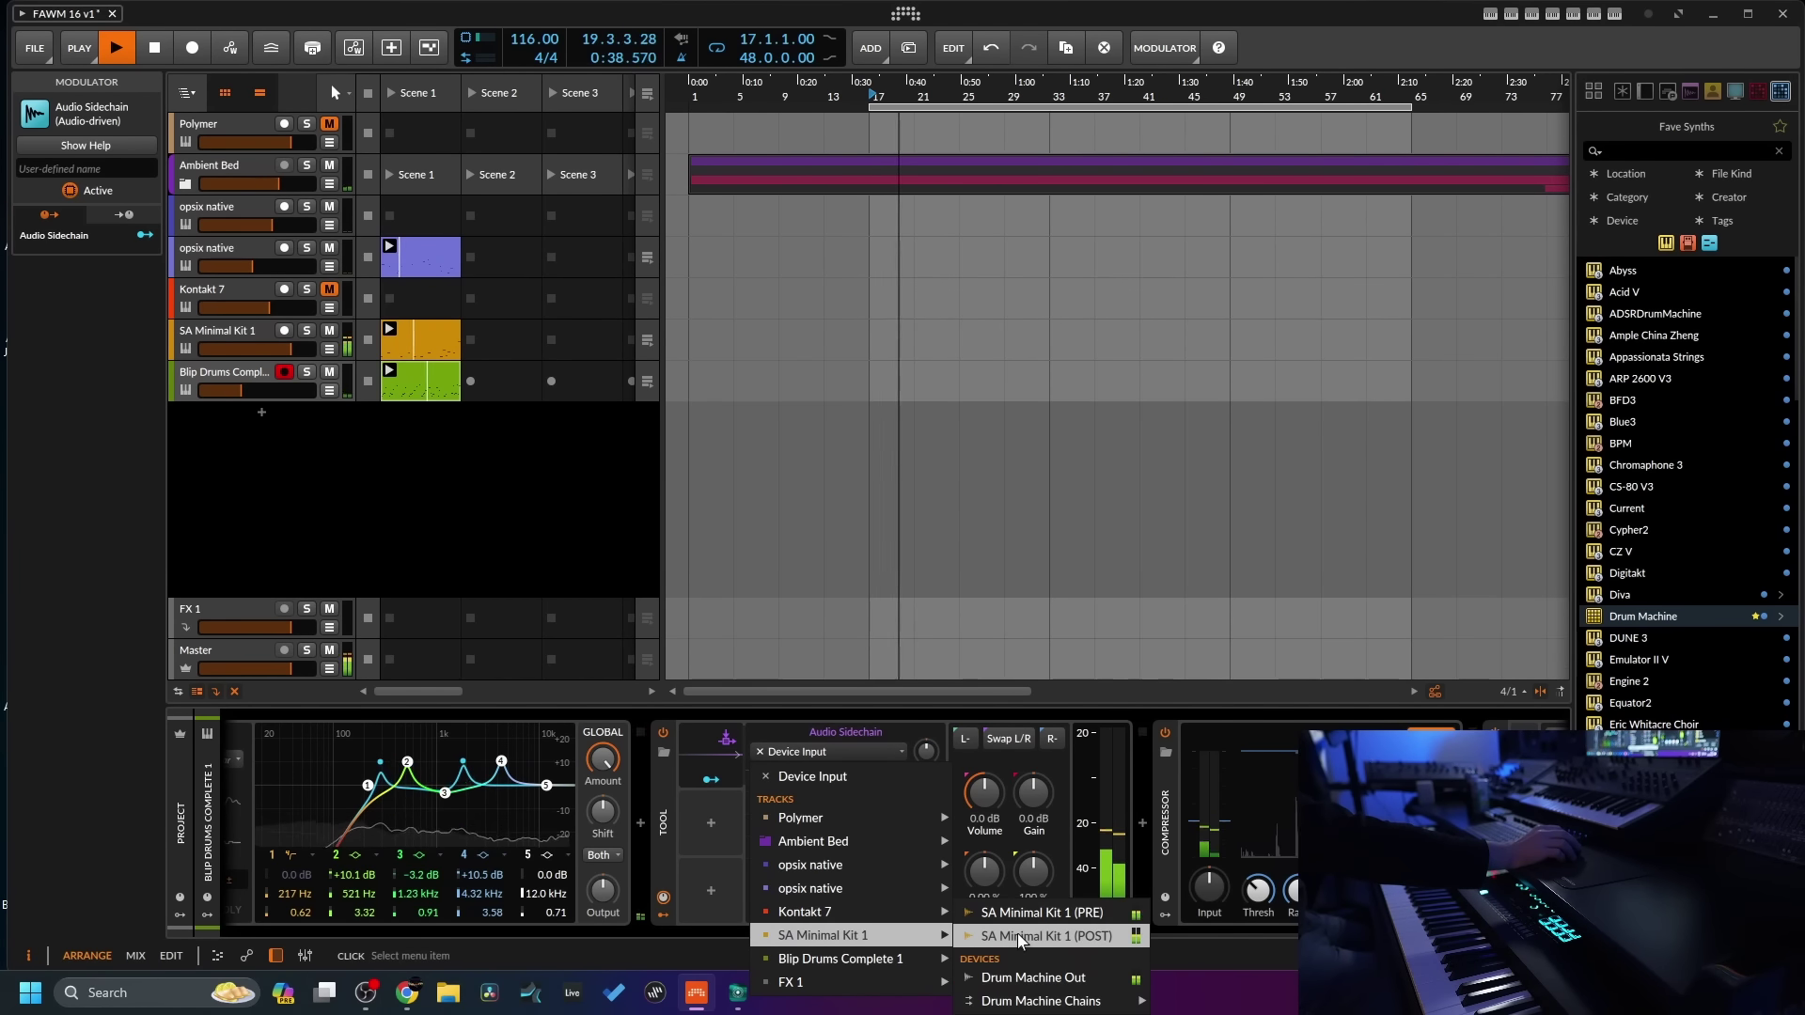
mouse_move(1059, 998)
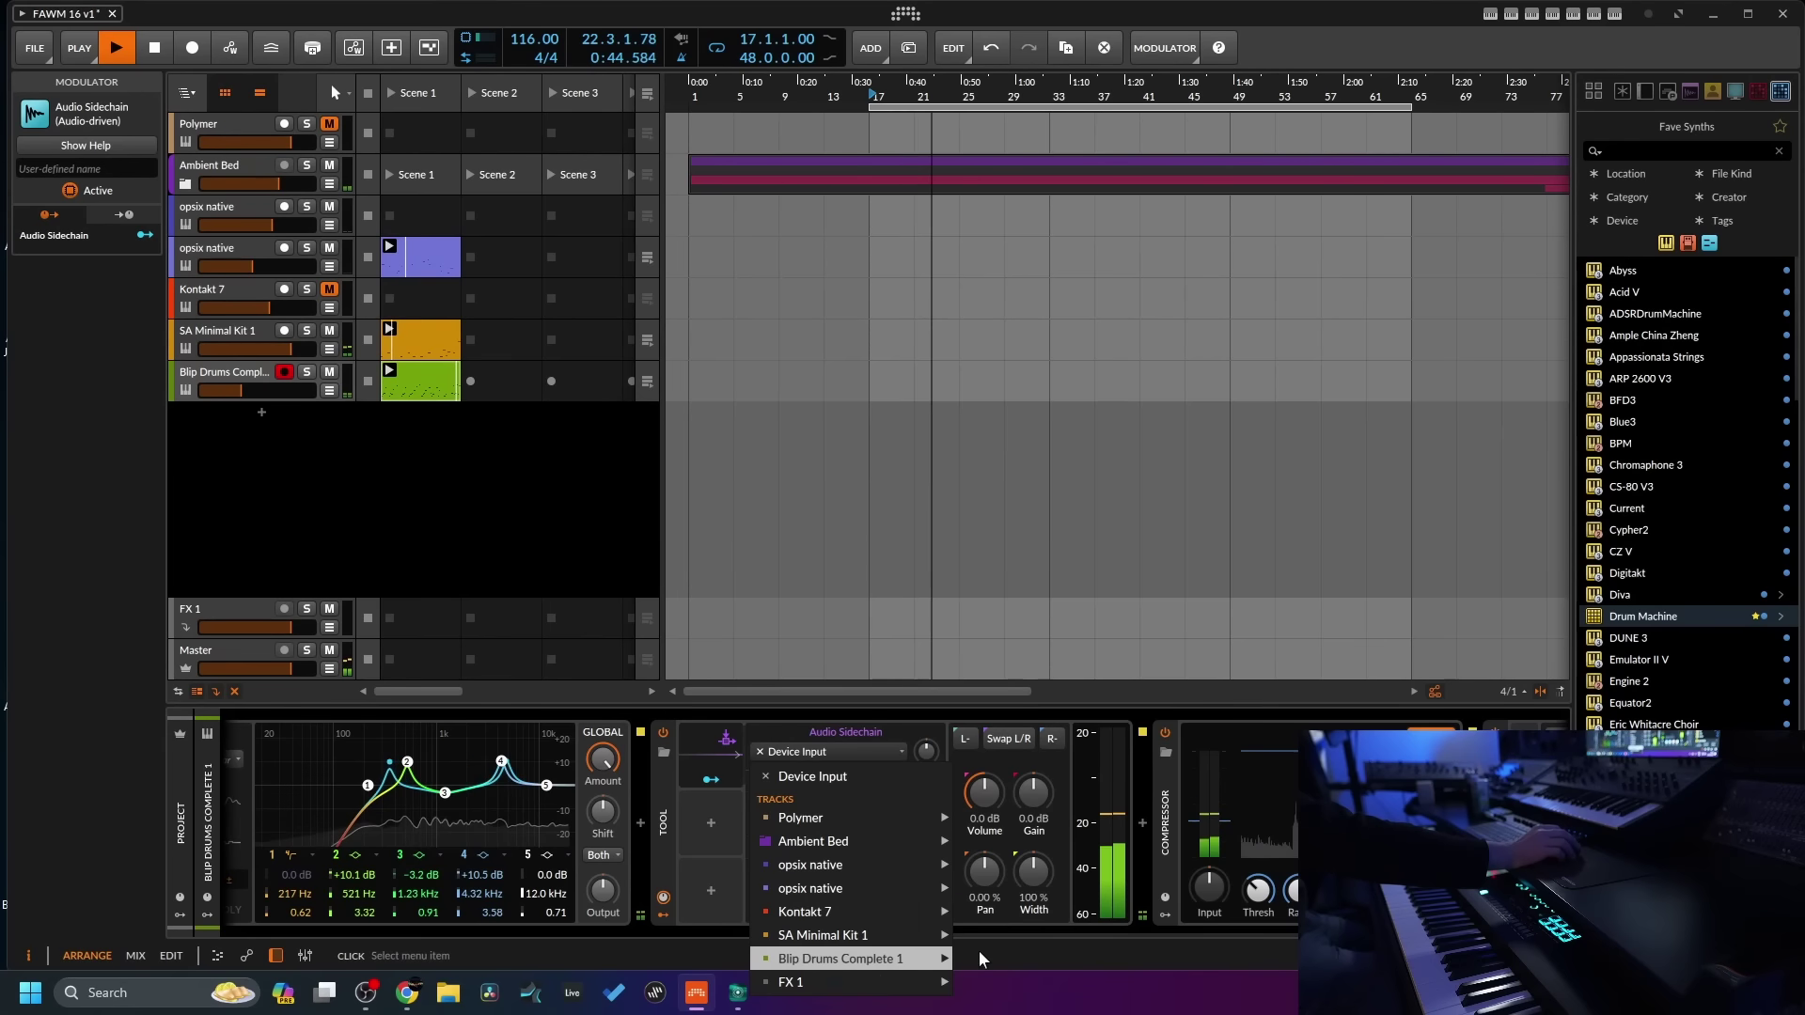
mouse_move(931, 959)
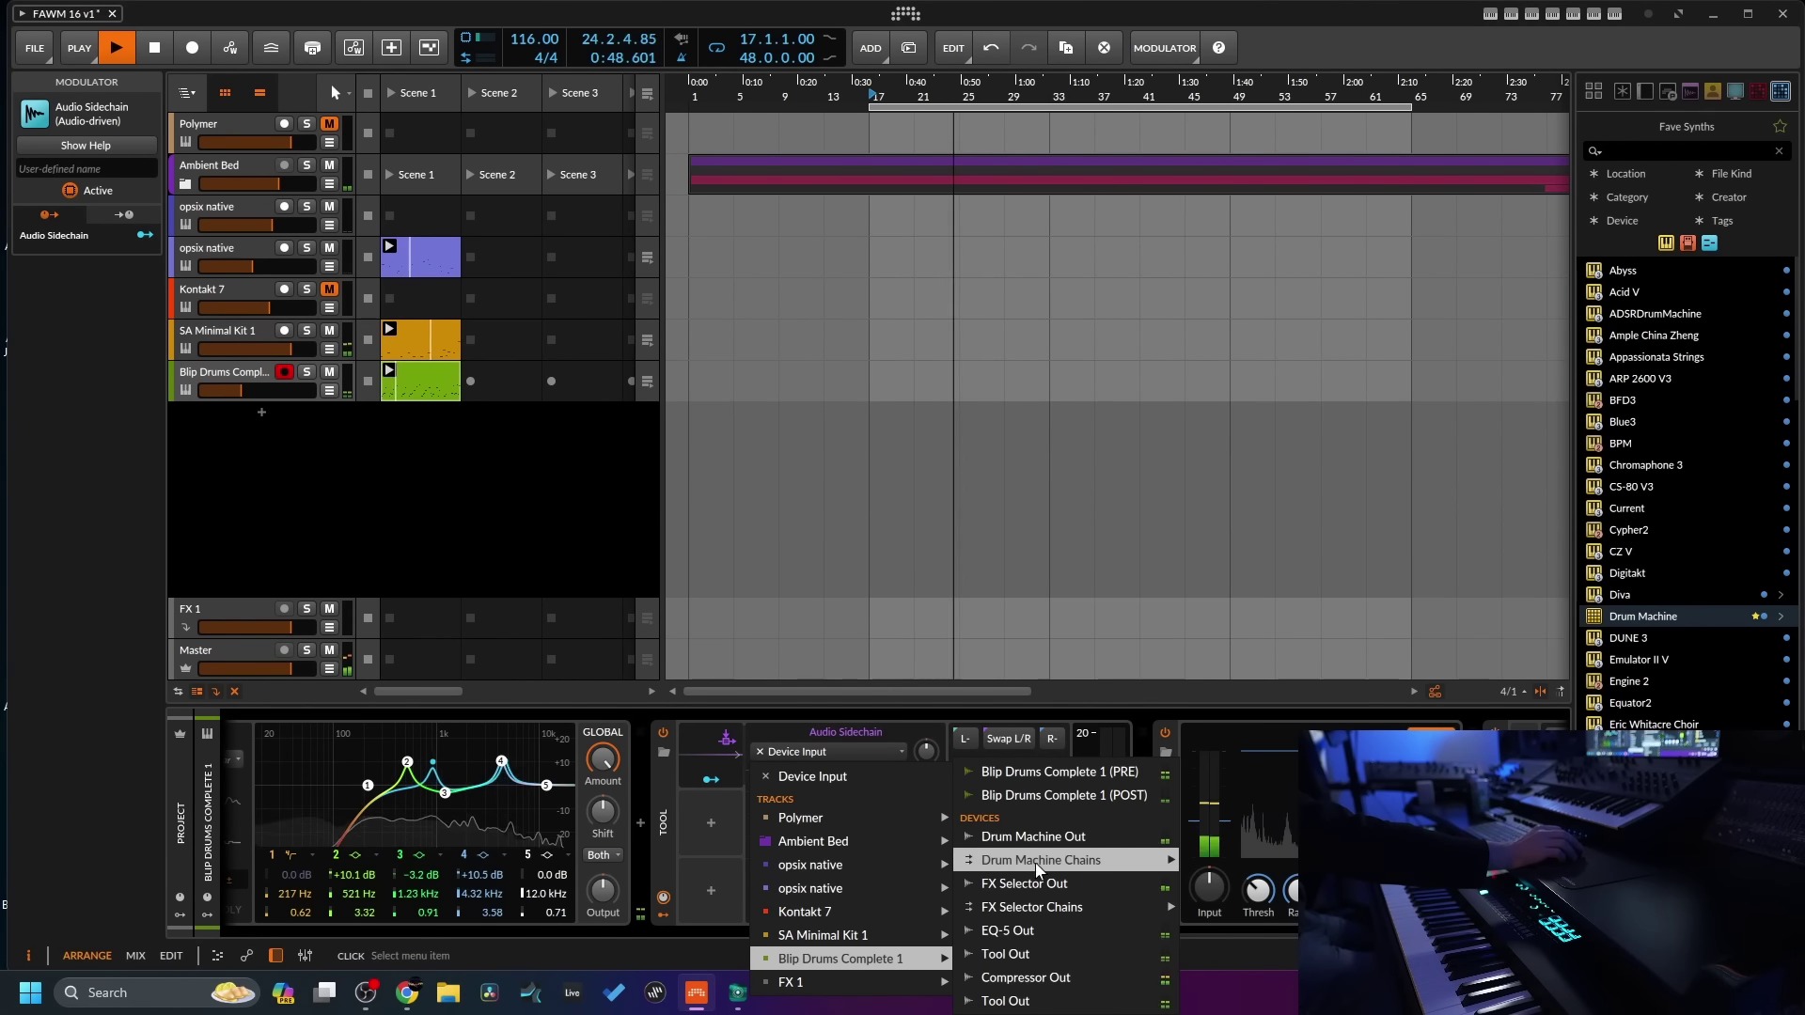
mouse_move(1032, 859)
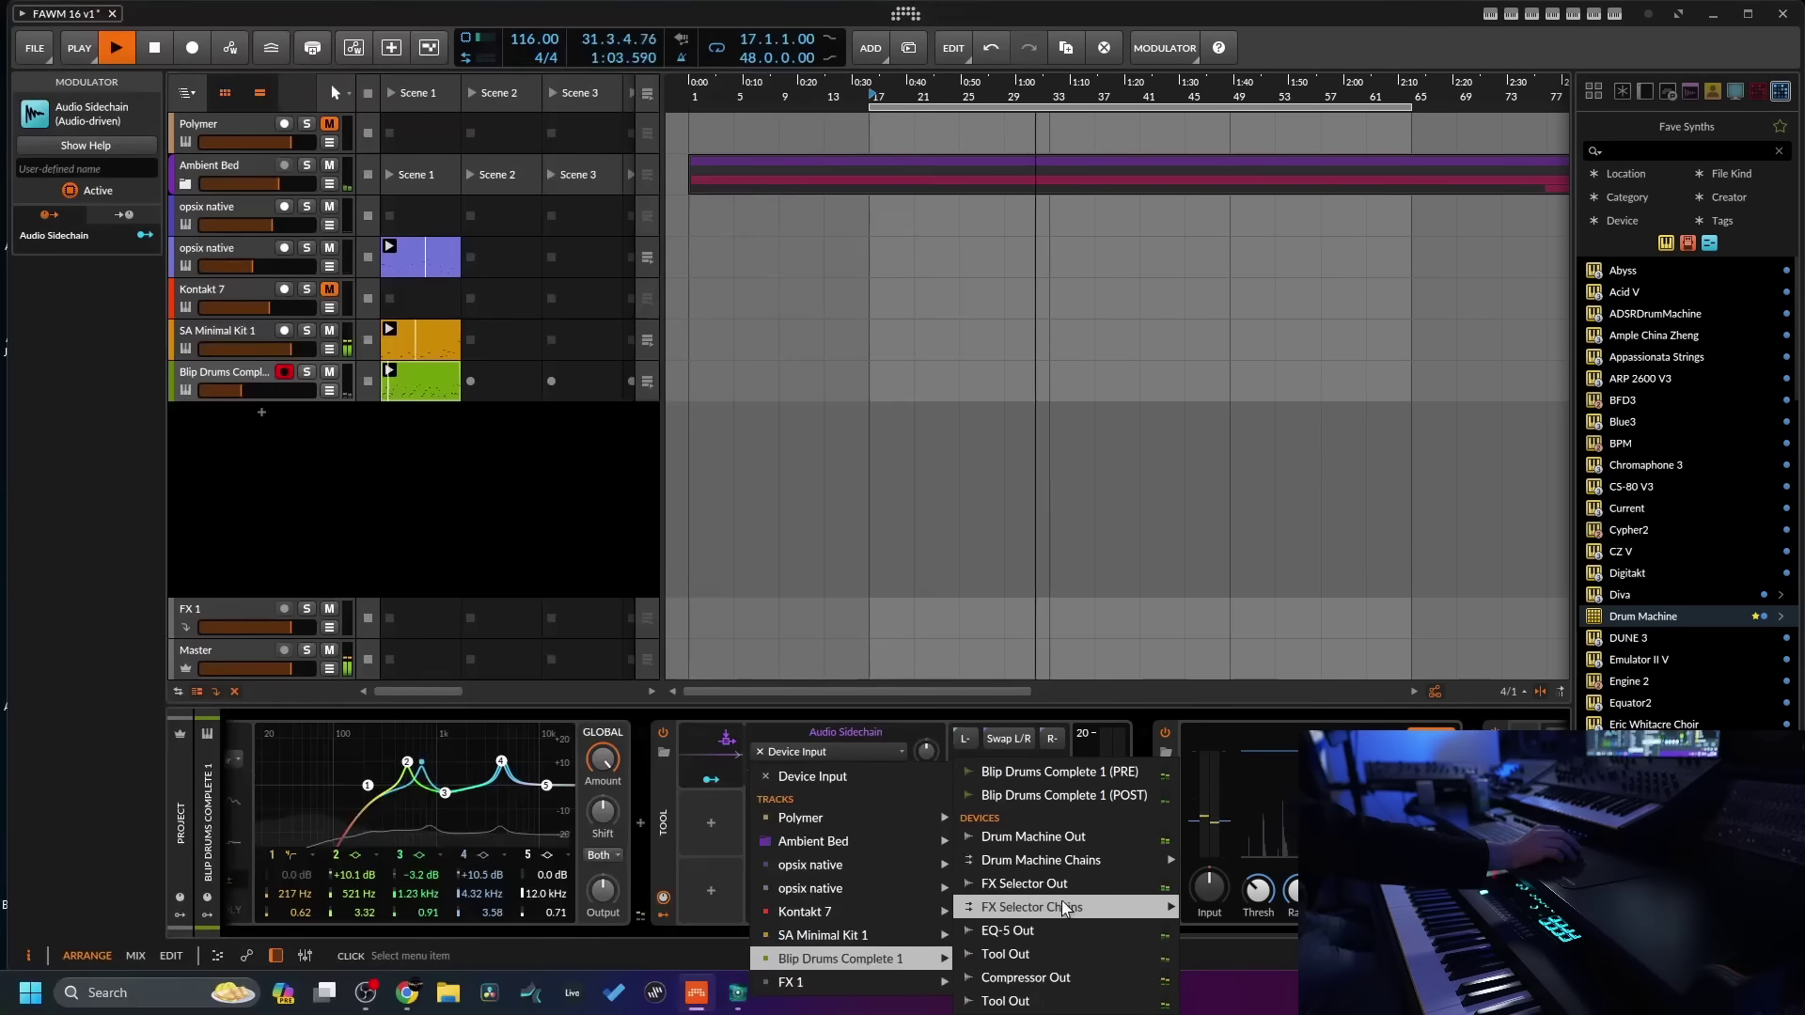
mouse_move(1064, 908)
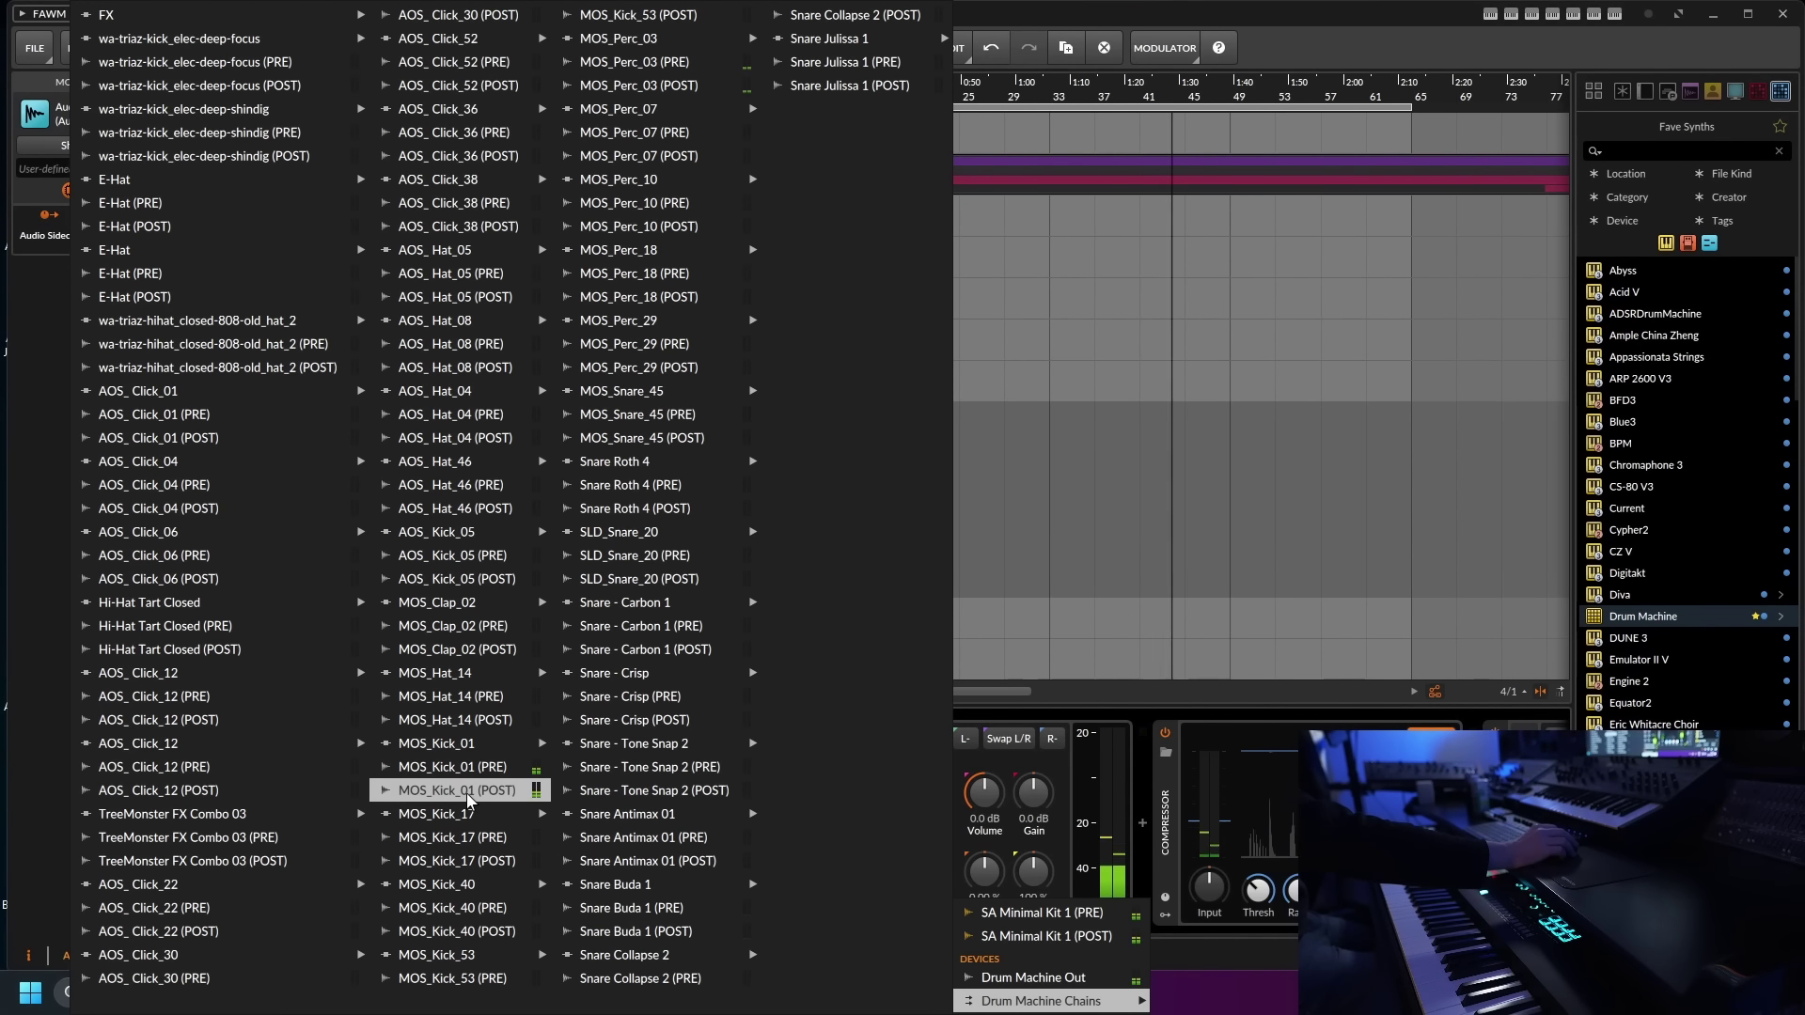
click(470, 790)
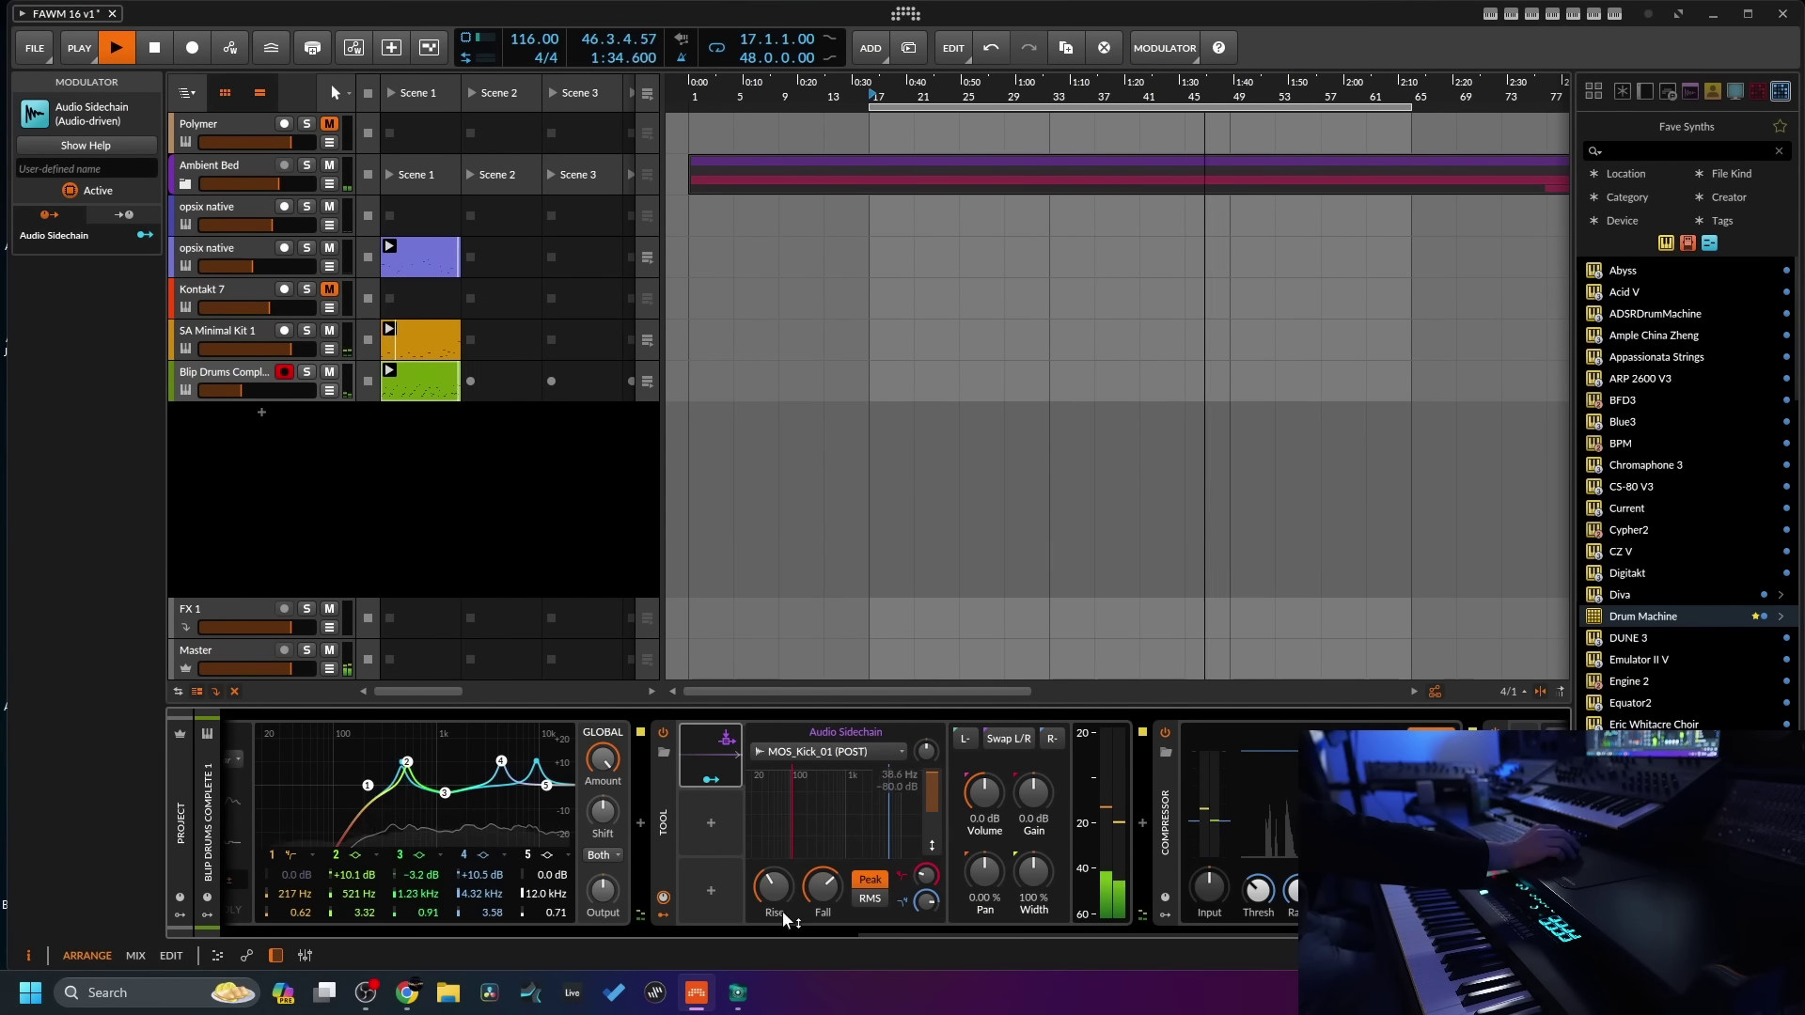
- Start assigning the Audio Sidechain modulator to a parameter of the Tool device
click(712, 780)
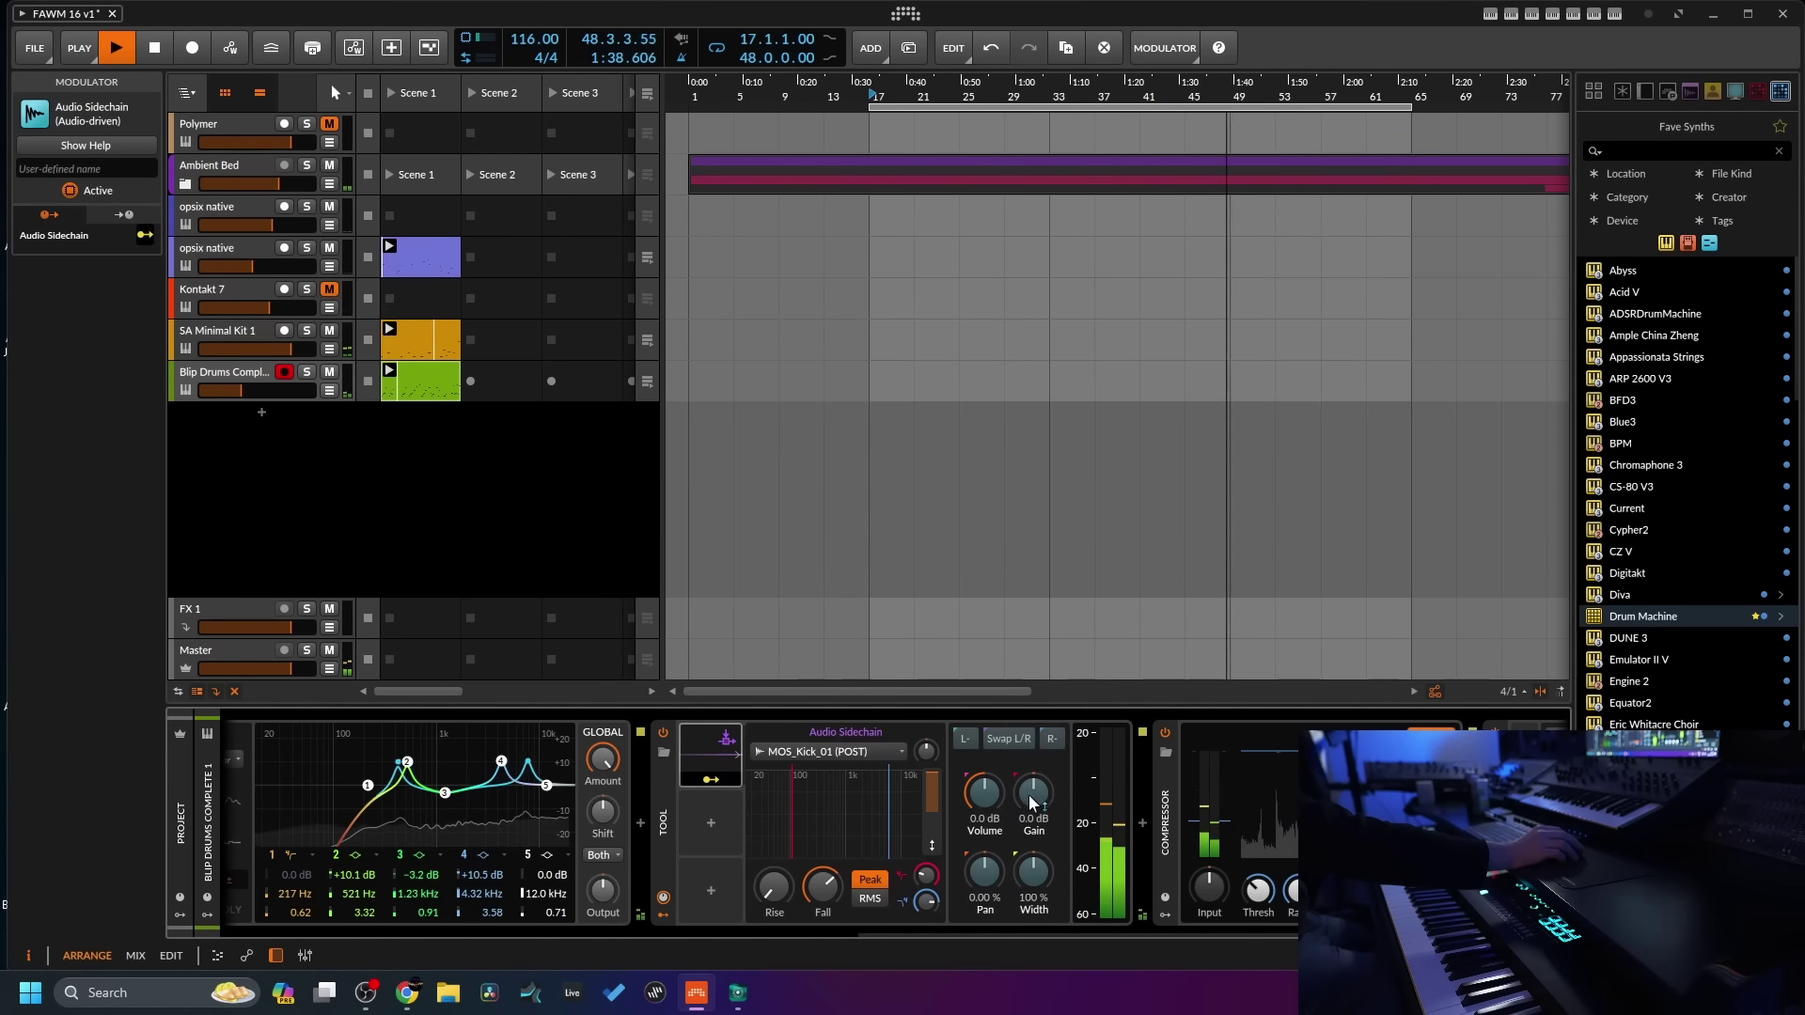
- Map the Tool's Audio Sidechain modulator to its gain at -41.8 and narrow the detection band to the kick's low frequencies
drag(1032, 802, 1031, 881)
click(715, 779)
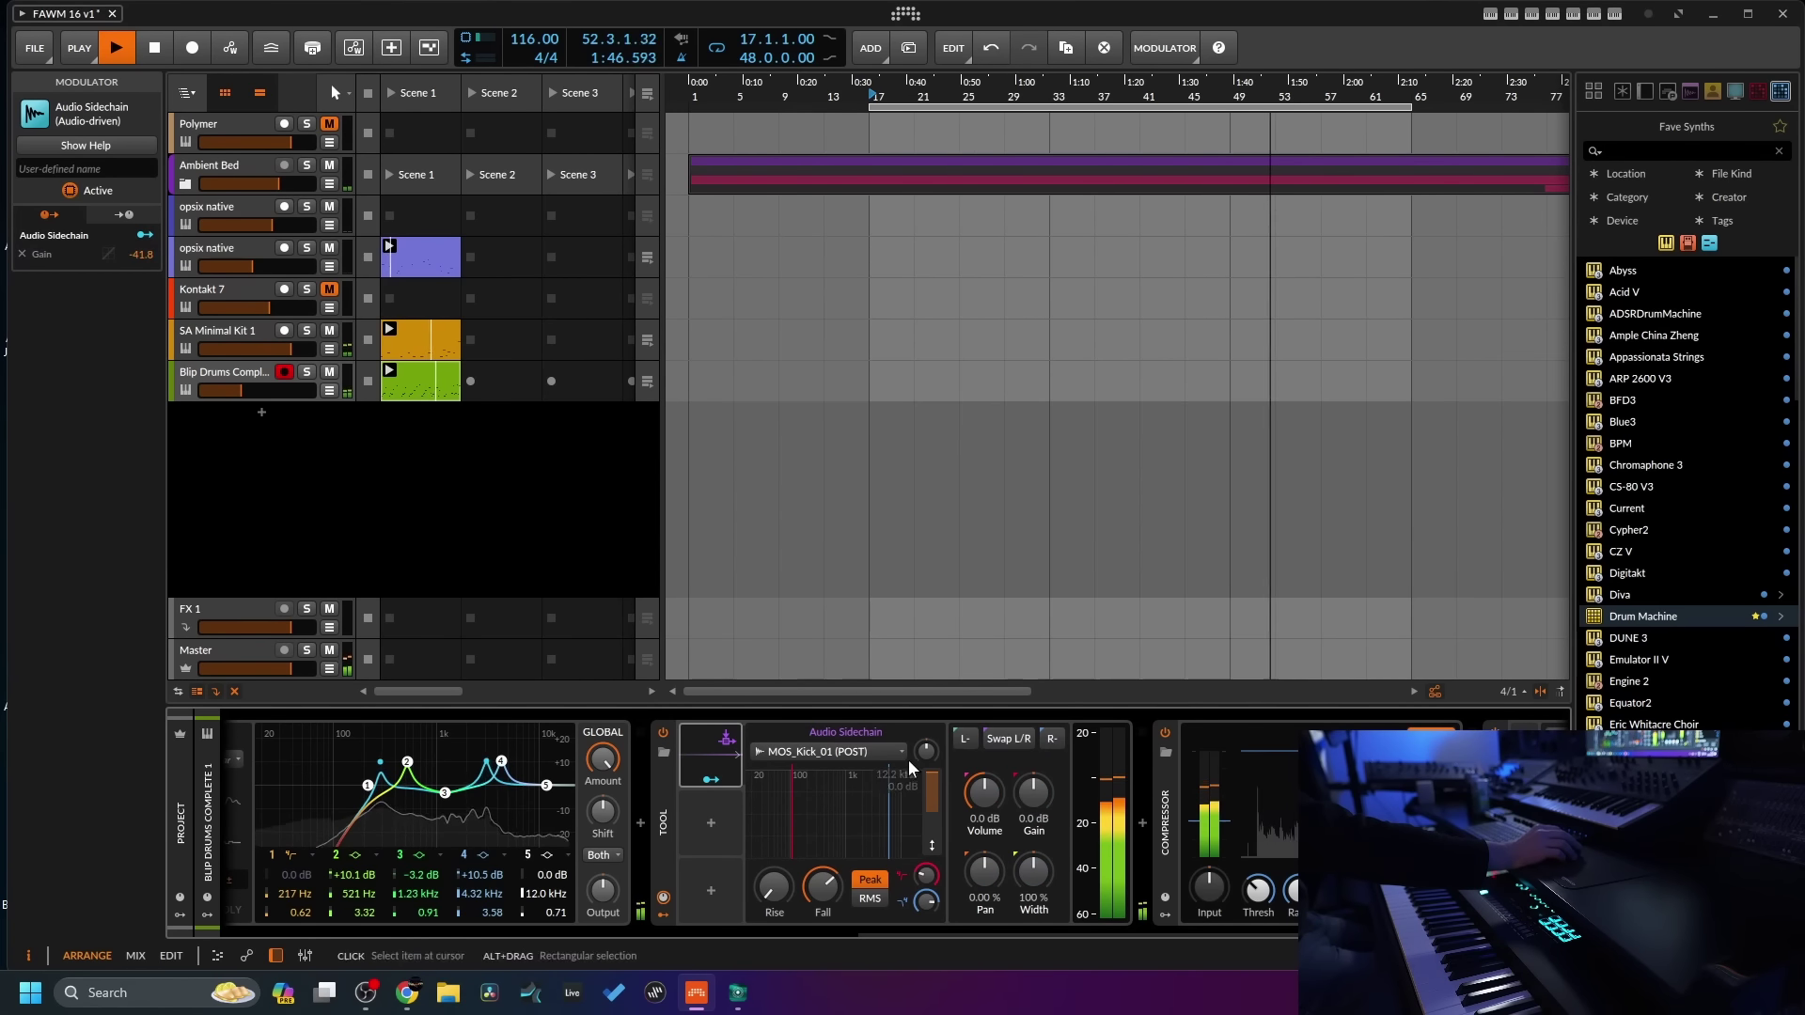
drag(793, 813, 772, 822)
drag(887, 823, 759, 827)
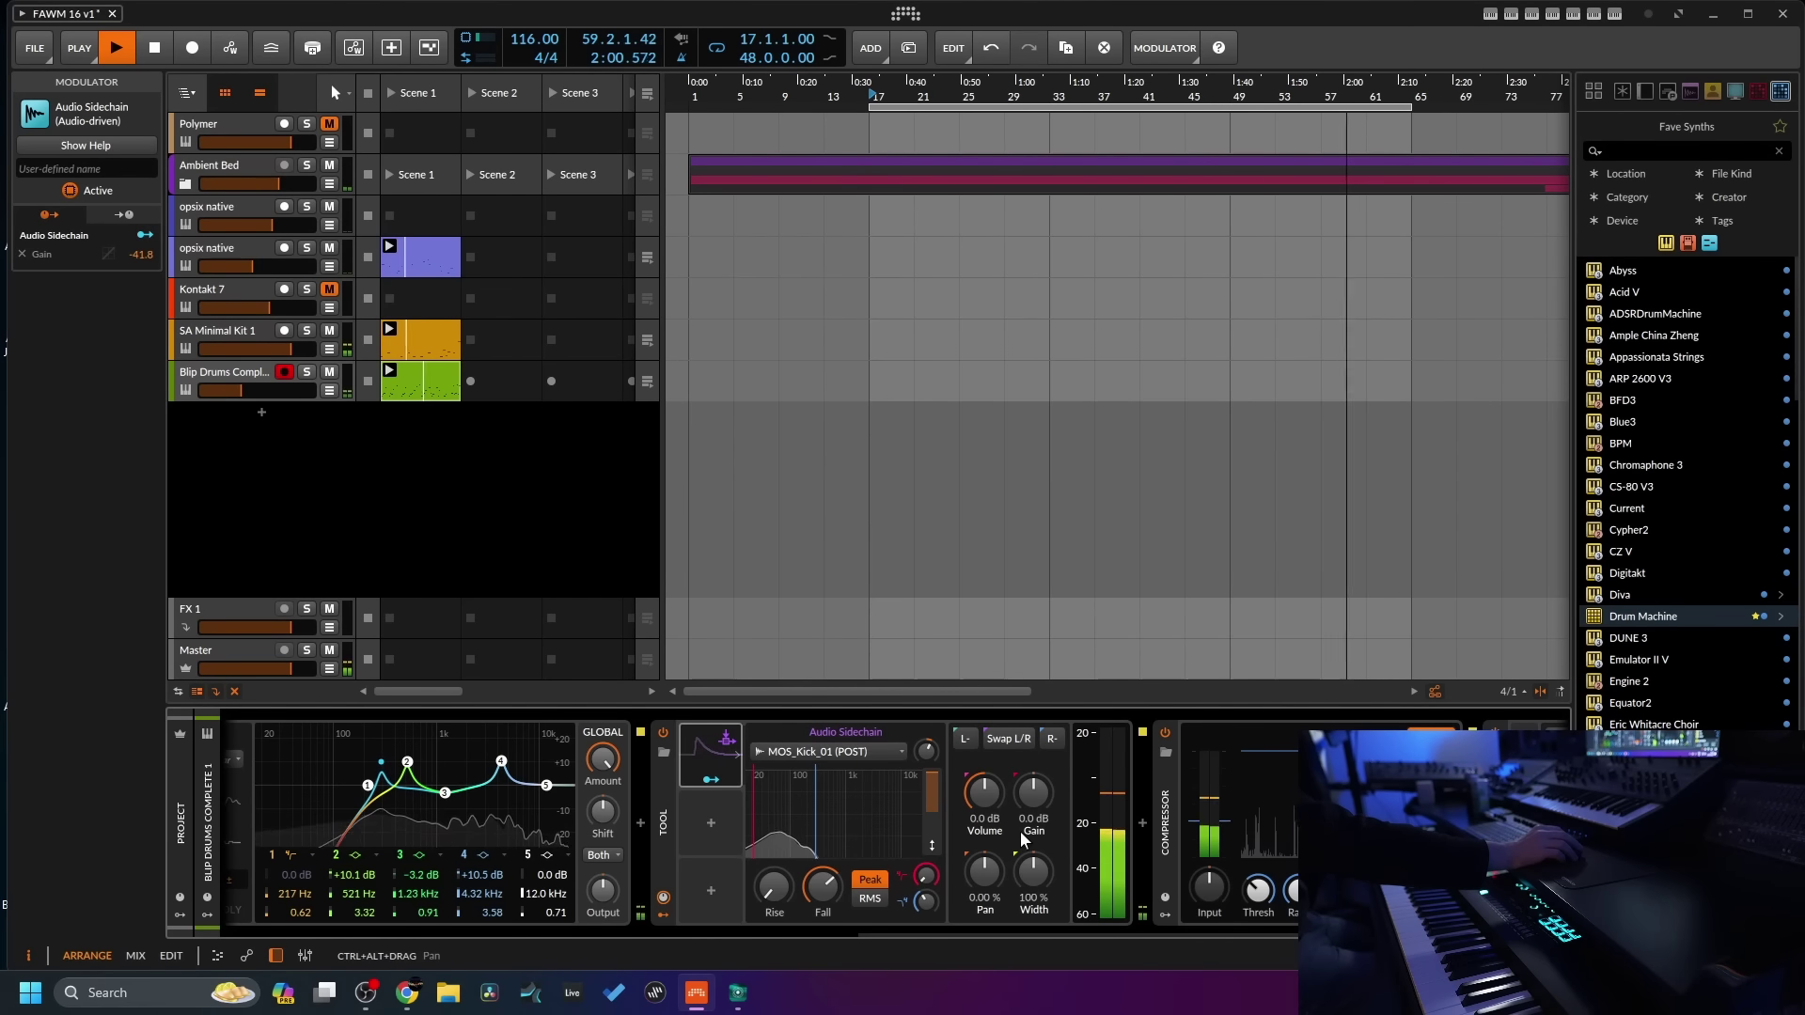
- Lengthen the Audio Sidechain modulator's fall time to about 145 ms
mouse_move(823, 887)
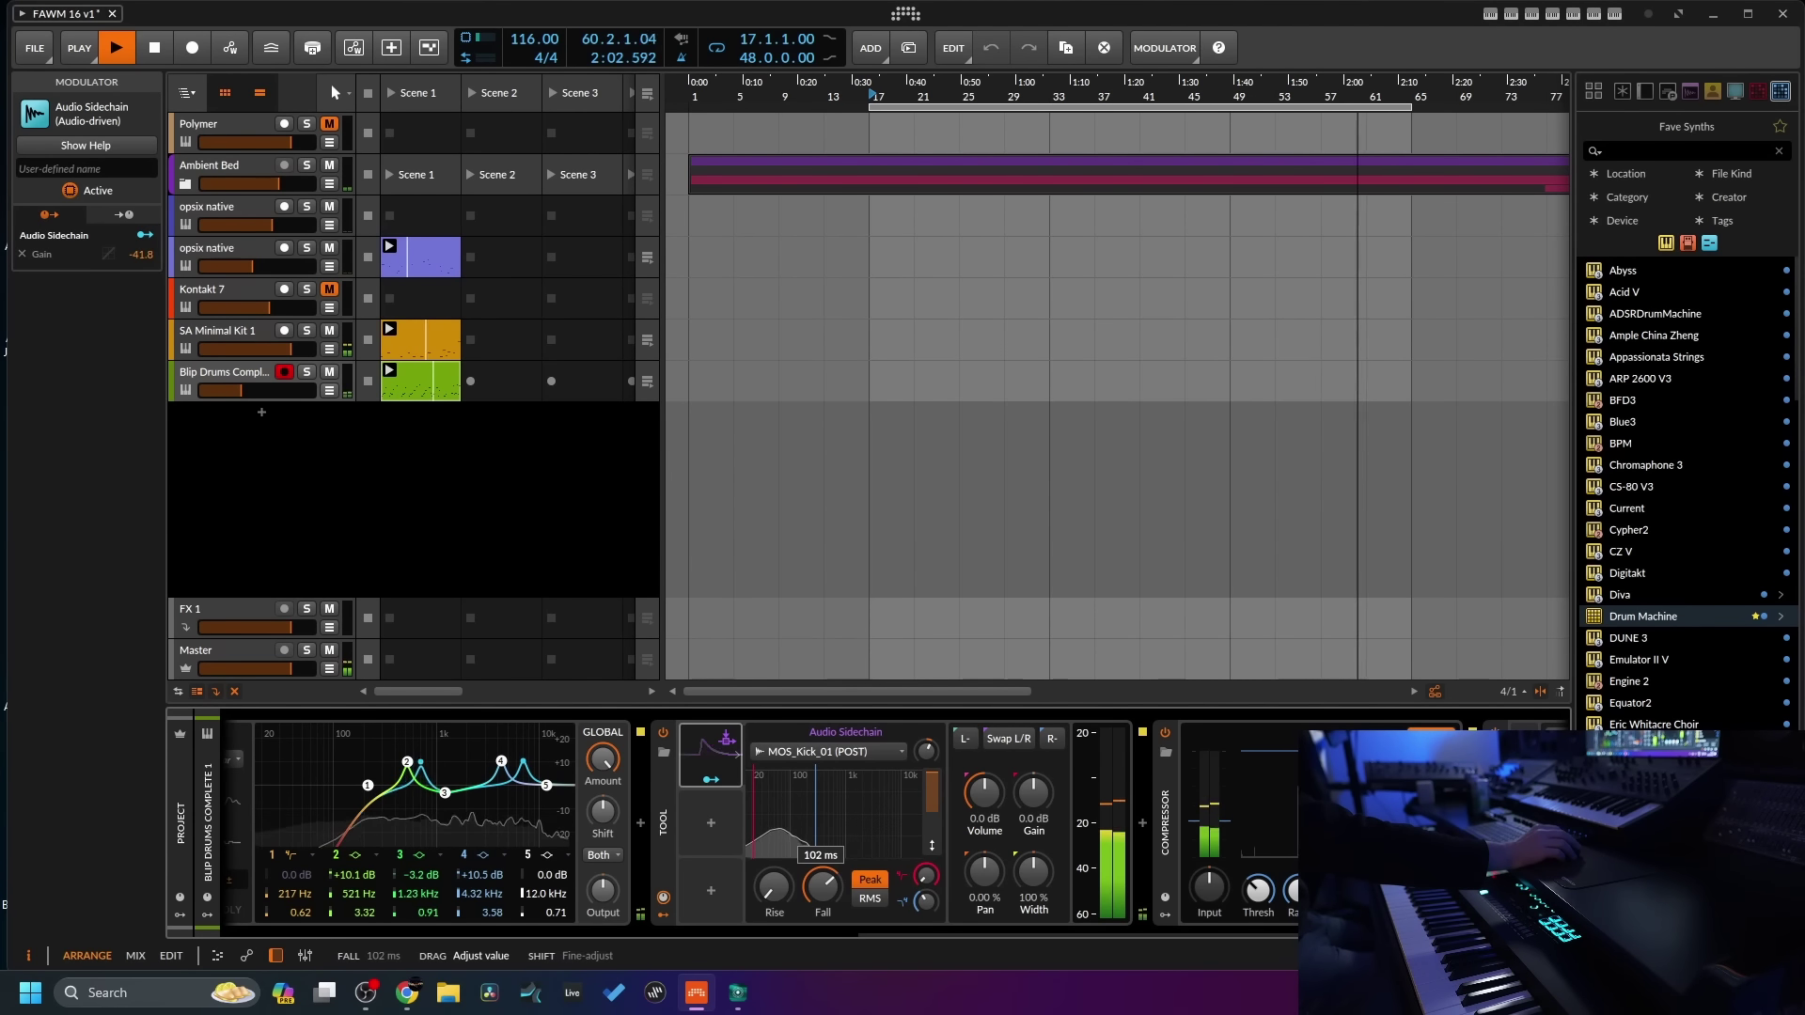
drag(836, 891, 836, 882)
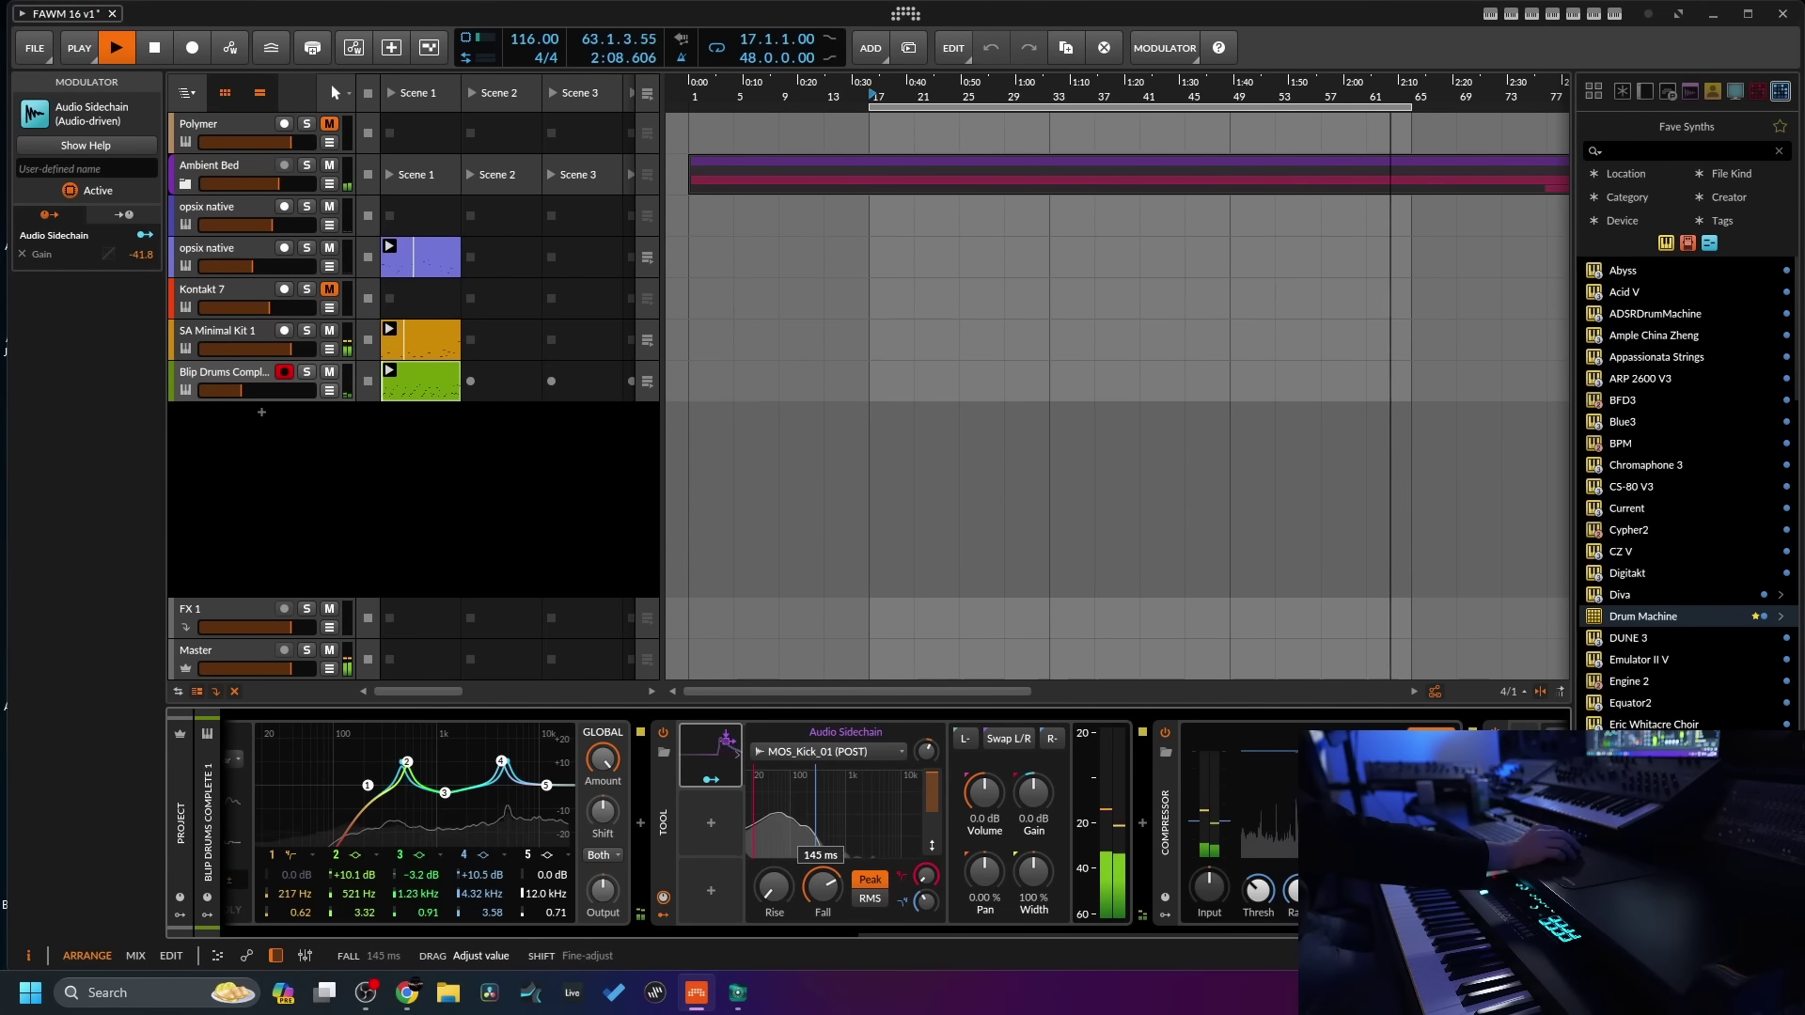
drag(835, 894, 836, 893)
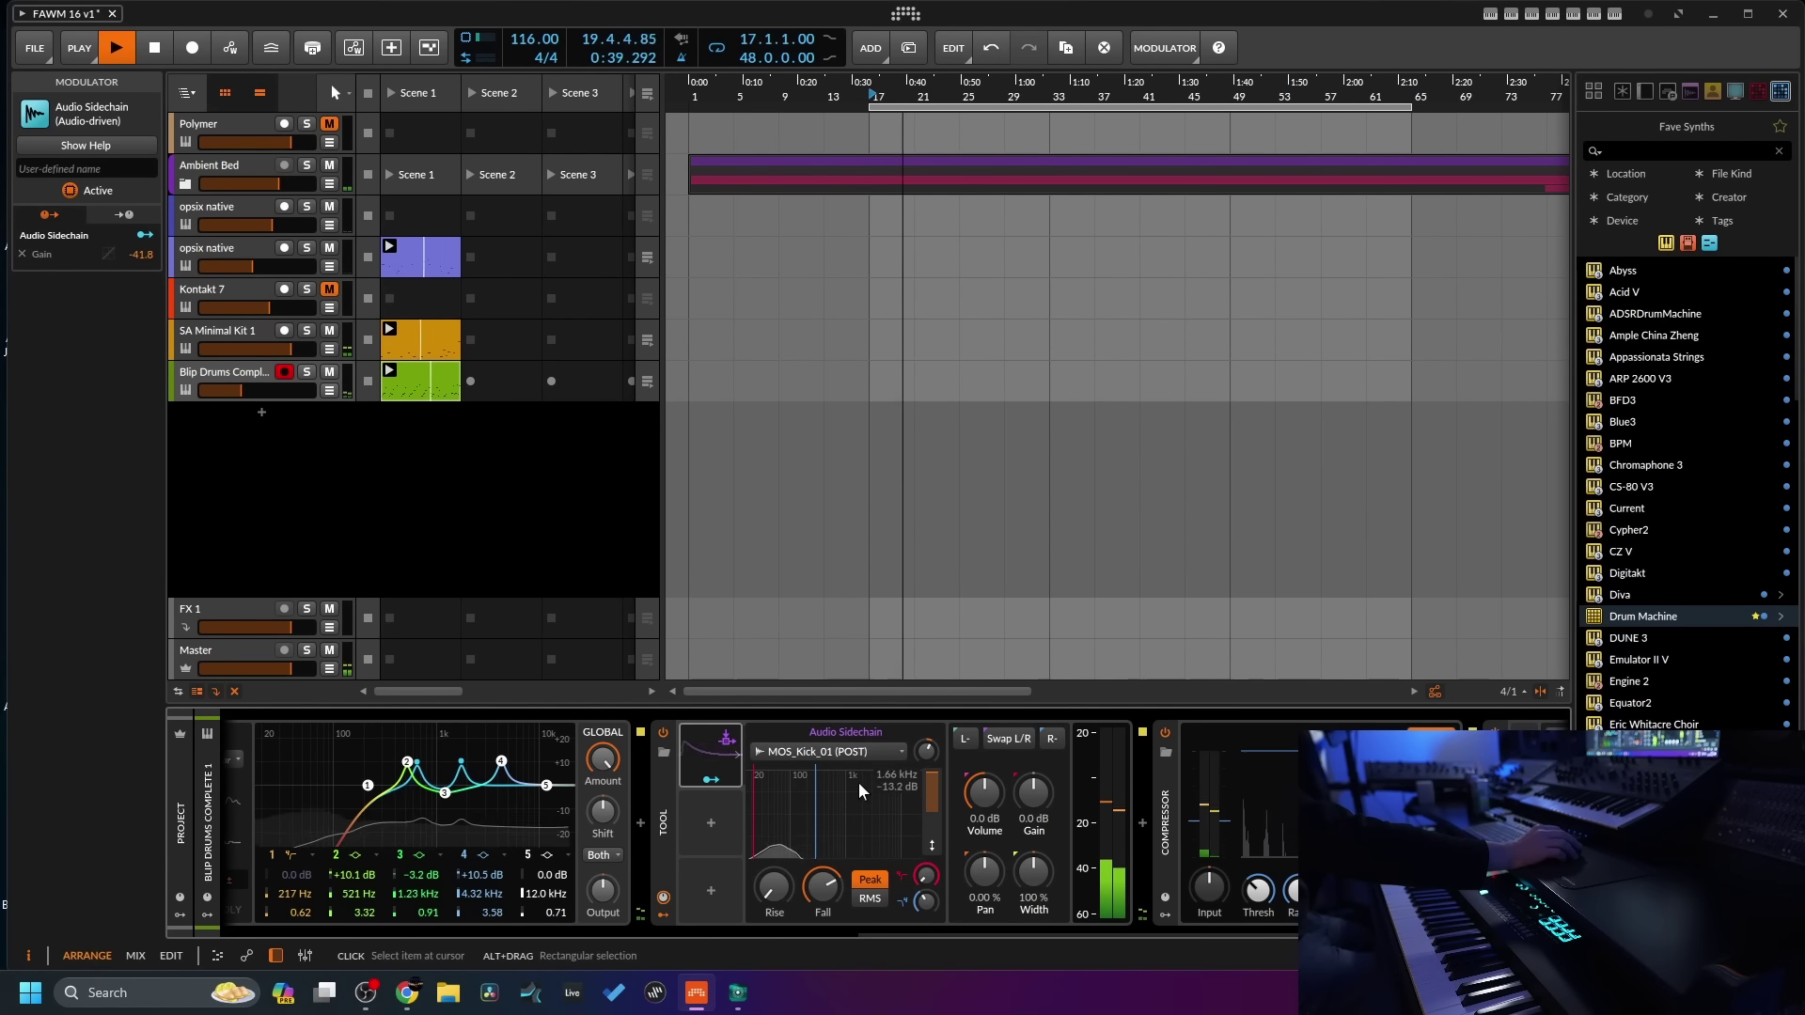
mouse_move(927, 750)
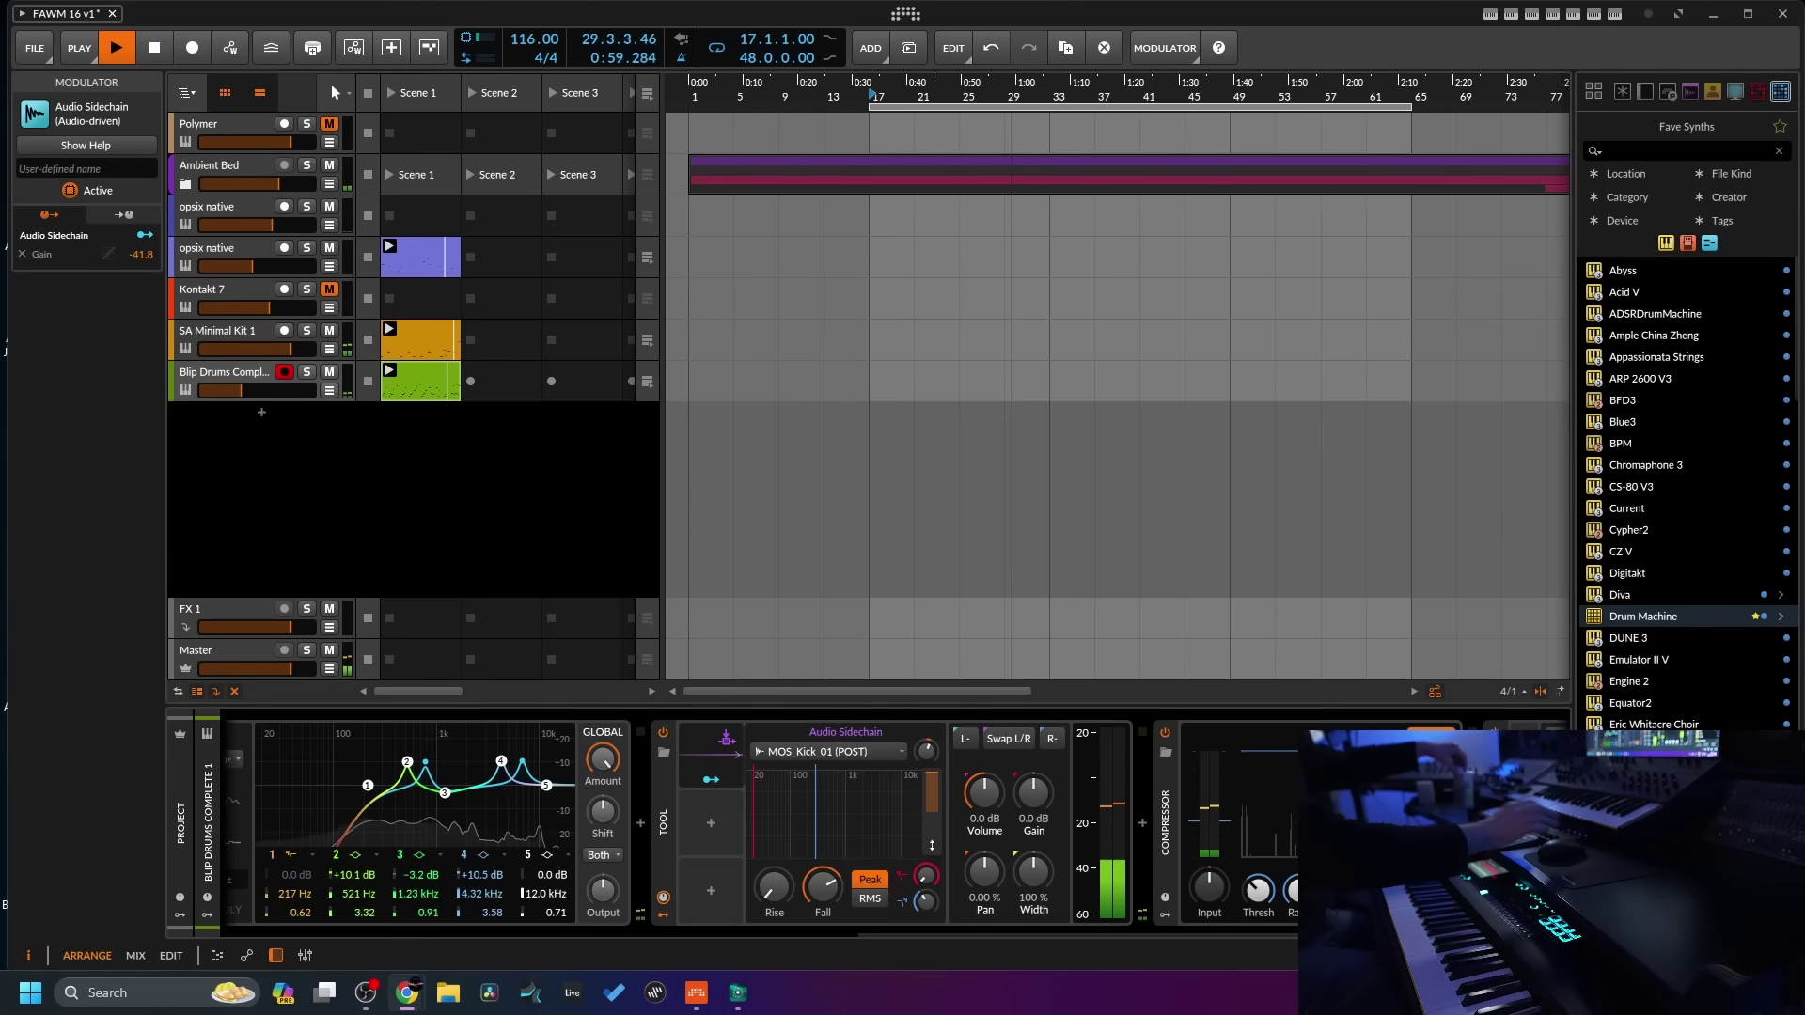
- Set the sample play start of the MOS_Kick_01 pad in the SA Minimal Kit 1 drum machine to 28.6 ms
click(1679, 17)
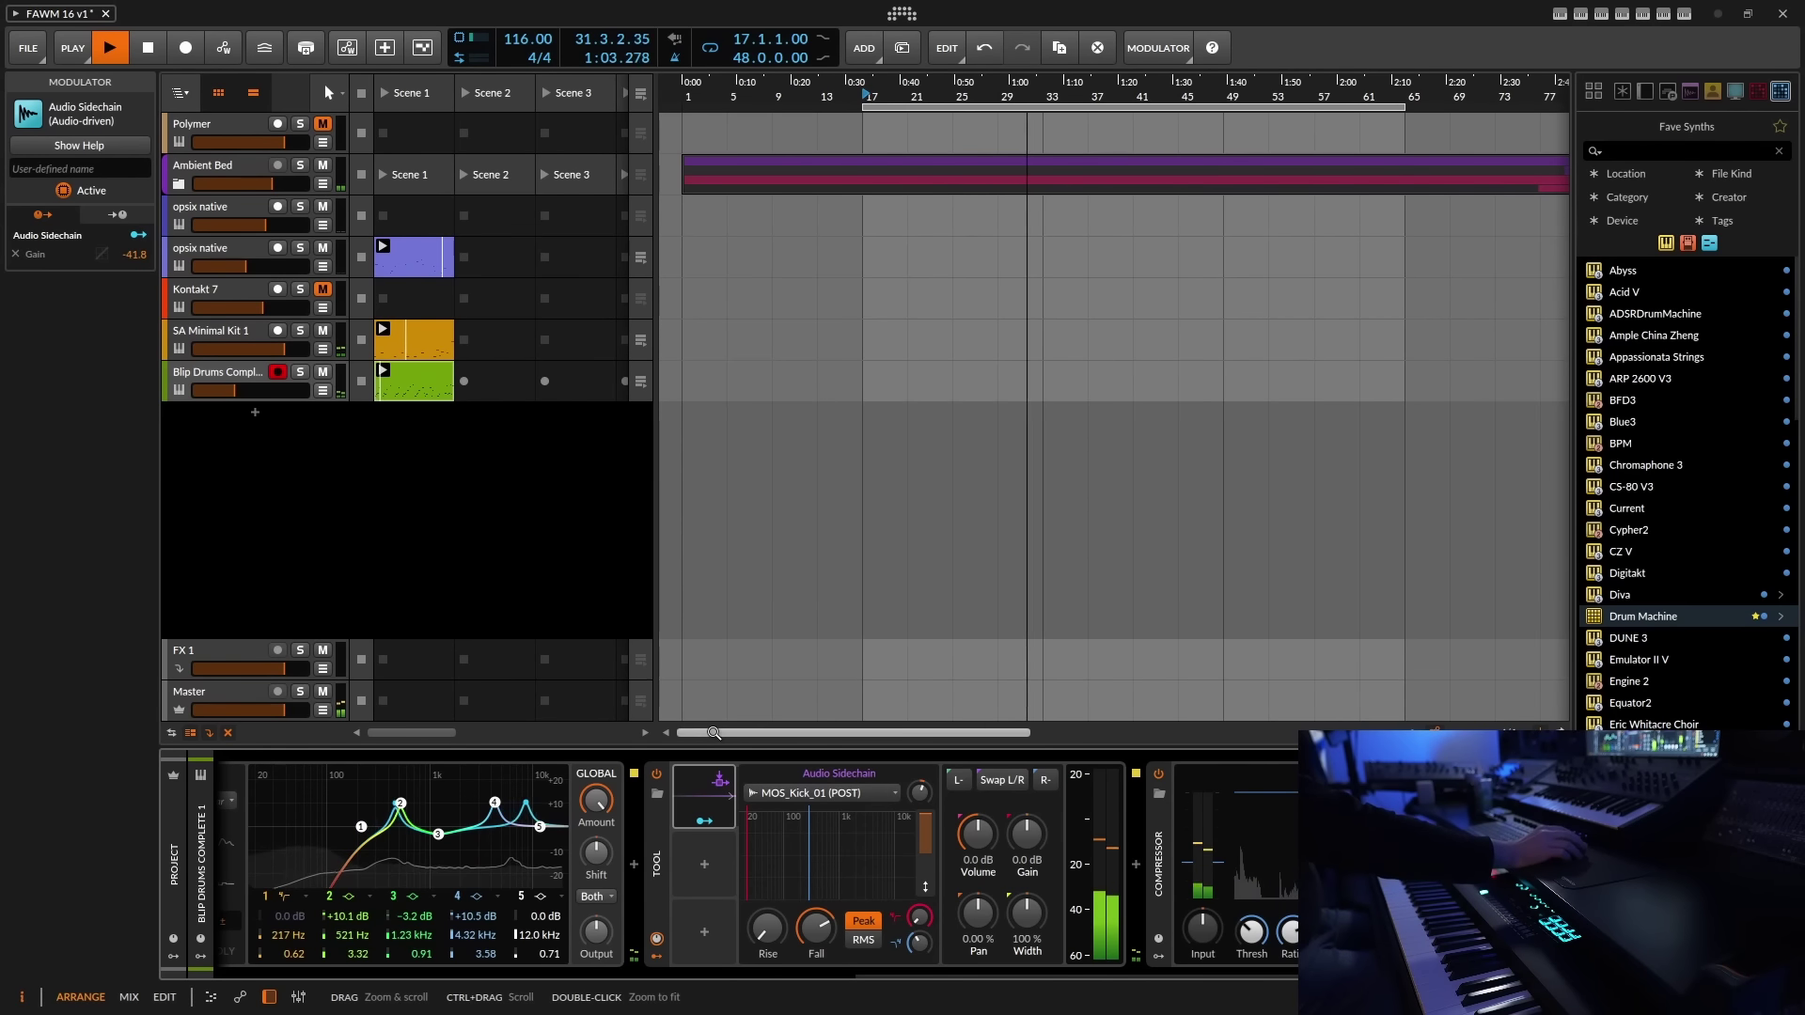
click(211, 331)
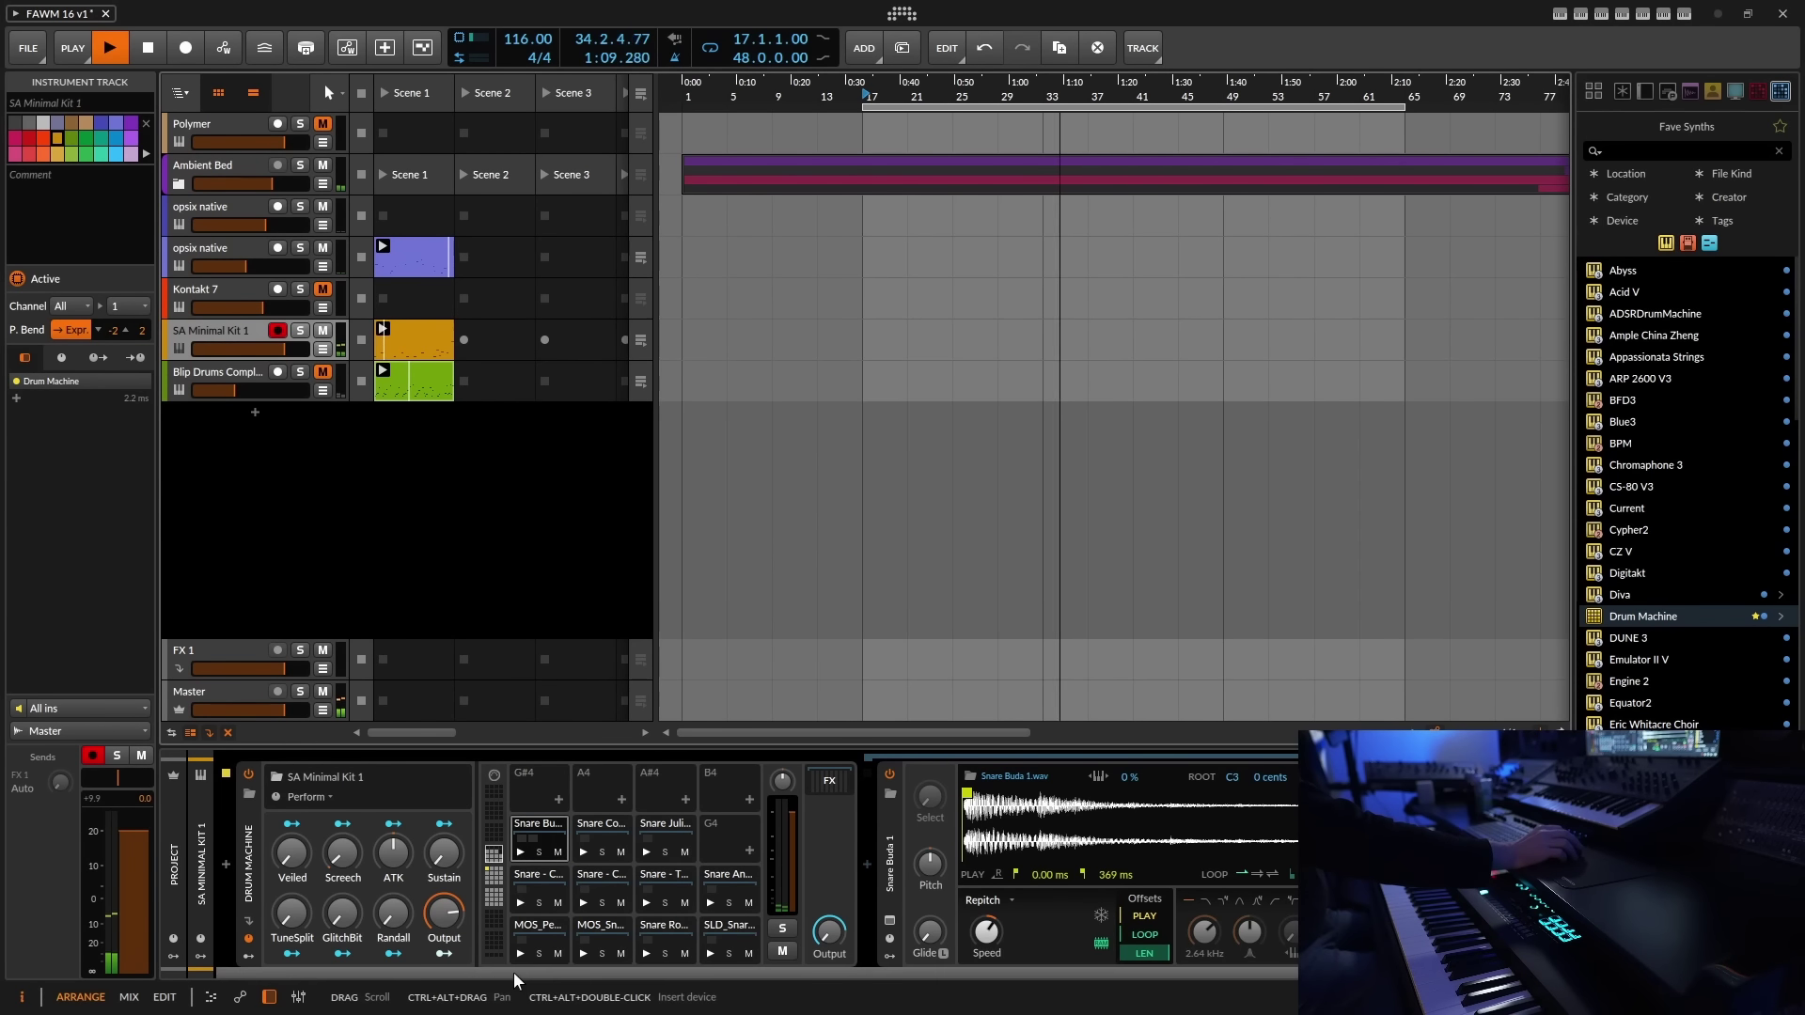
scroll(558, 846, down, 2)
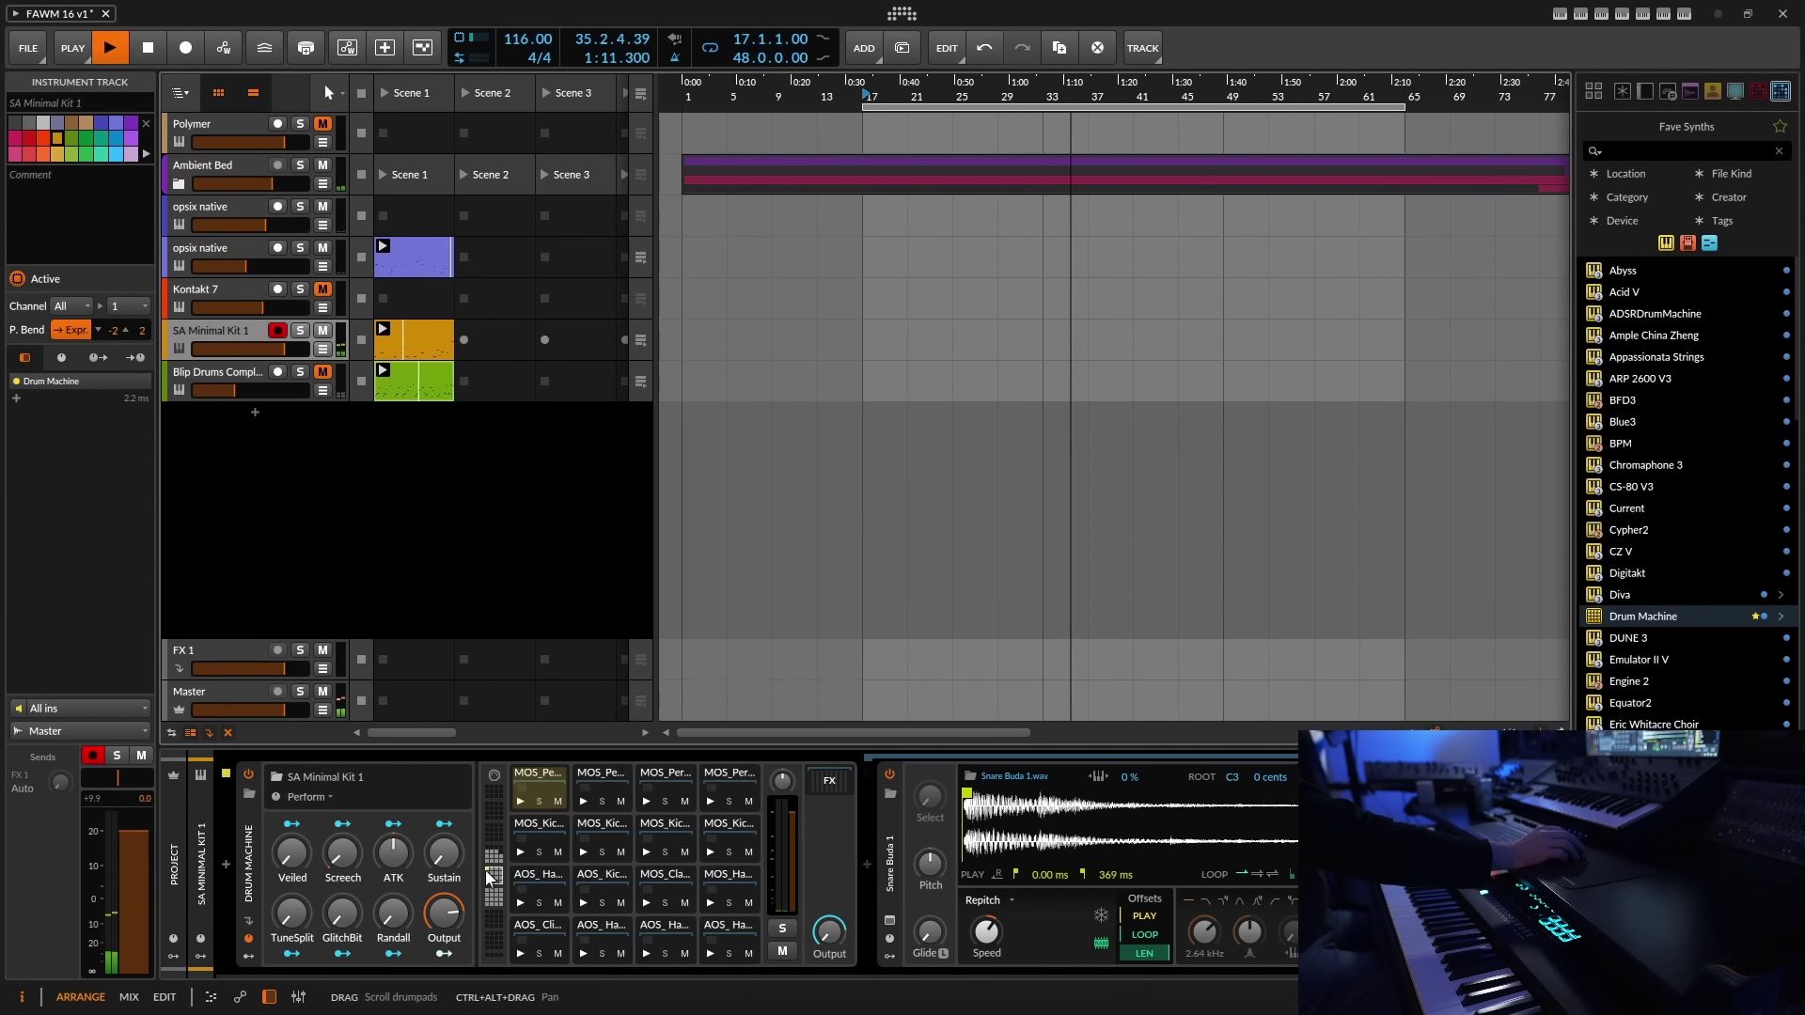
click(558, 846)
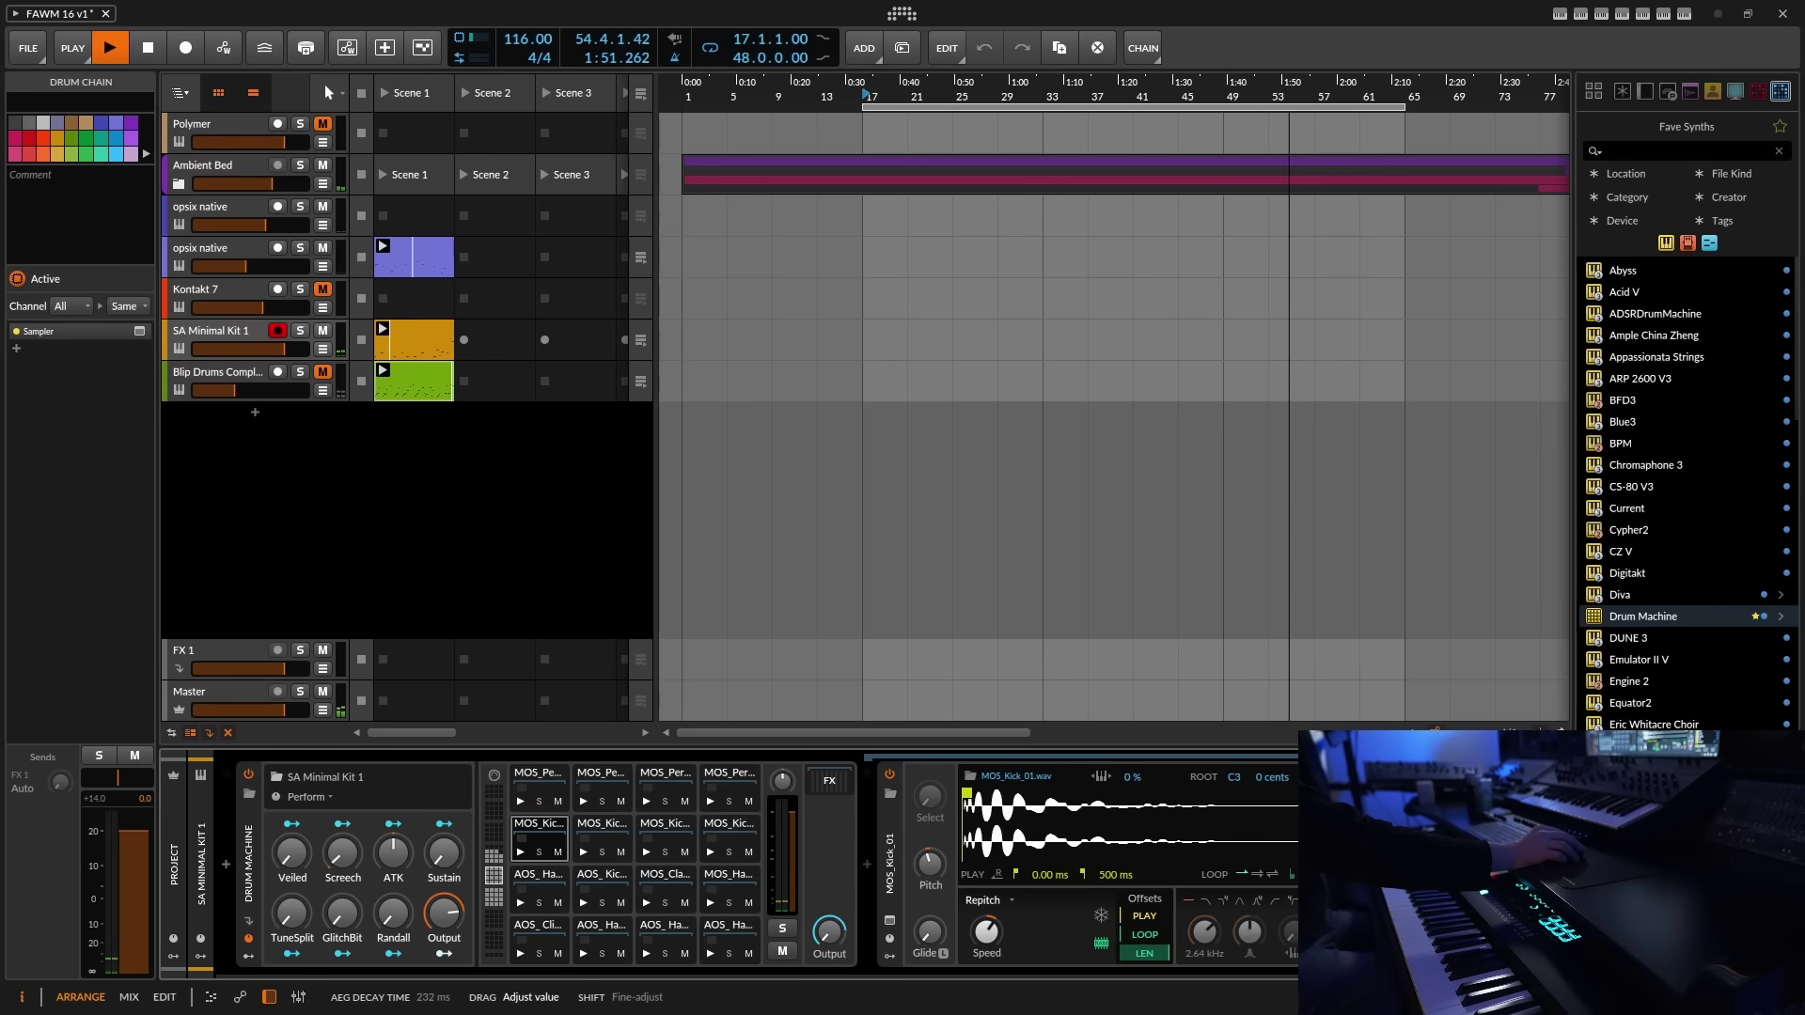
drag(964, 793, 975, 795)
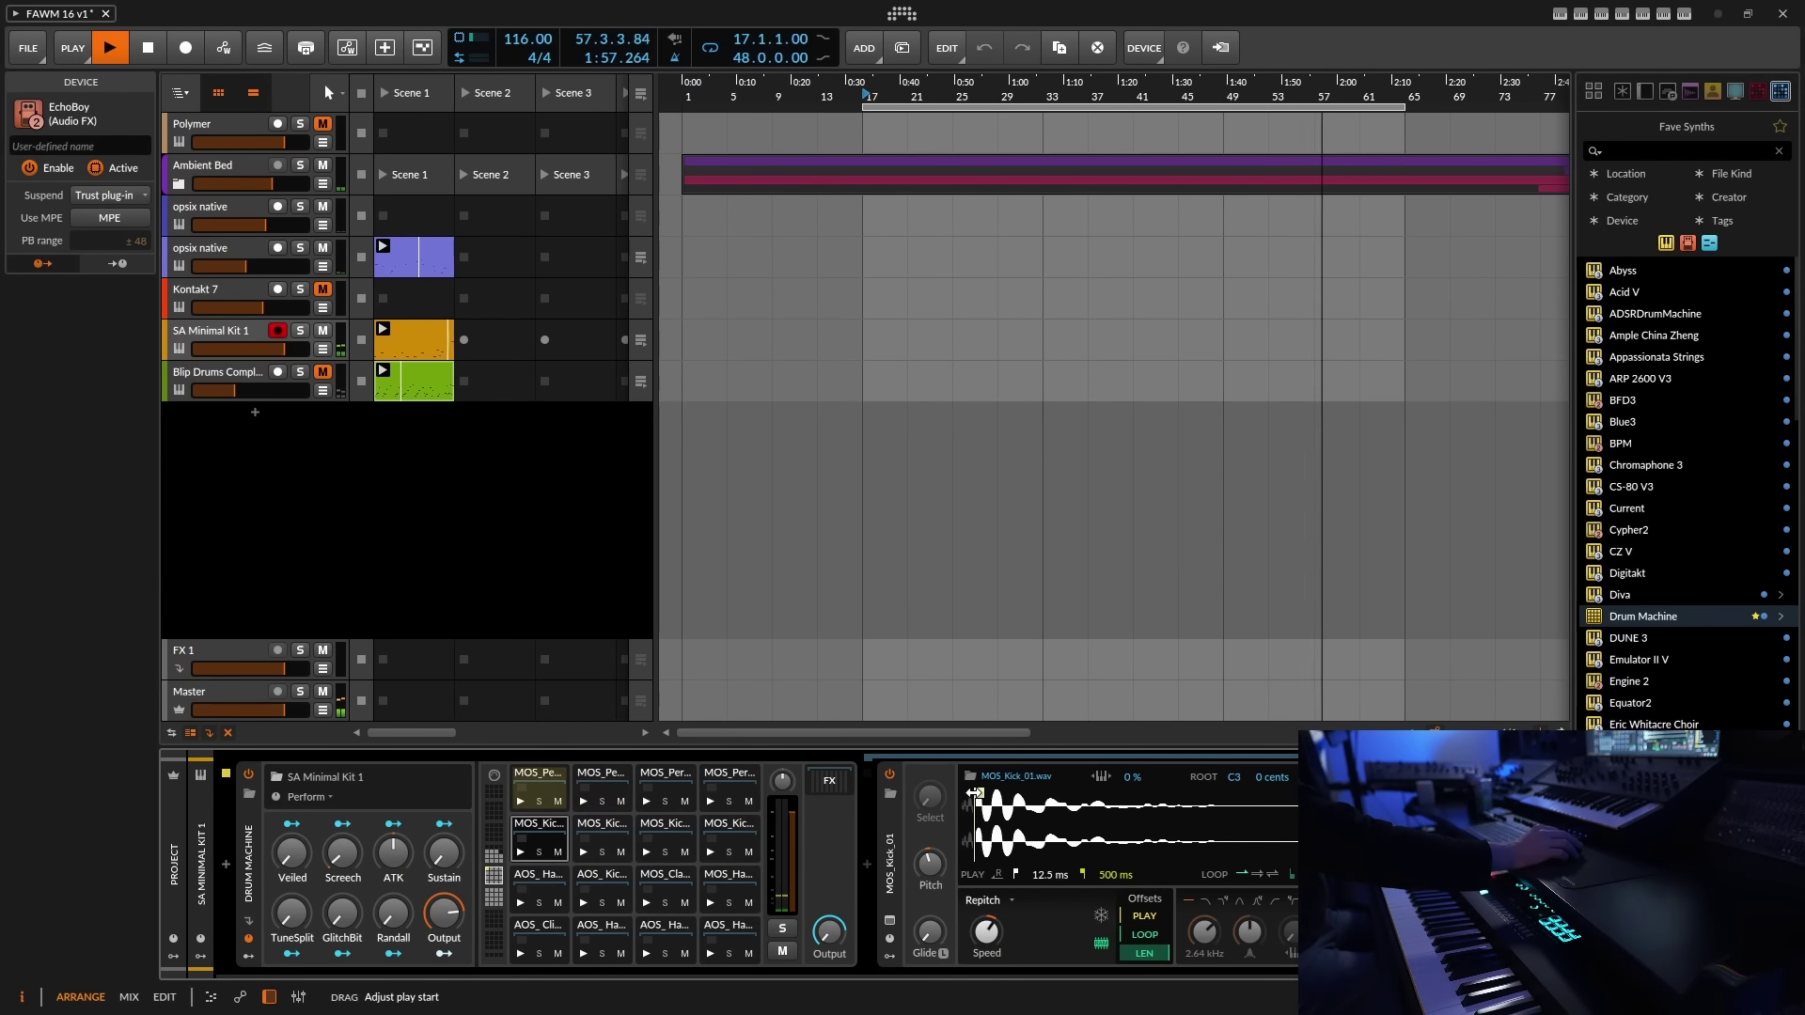
drag(979, 795, 987, 794)
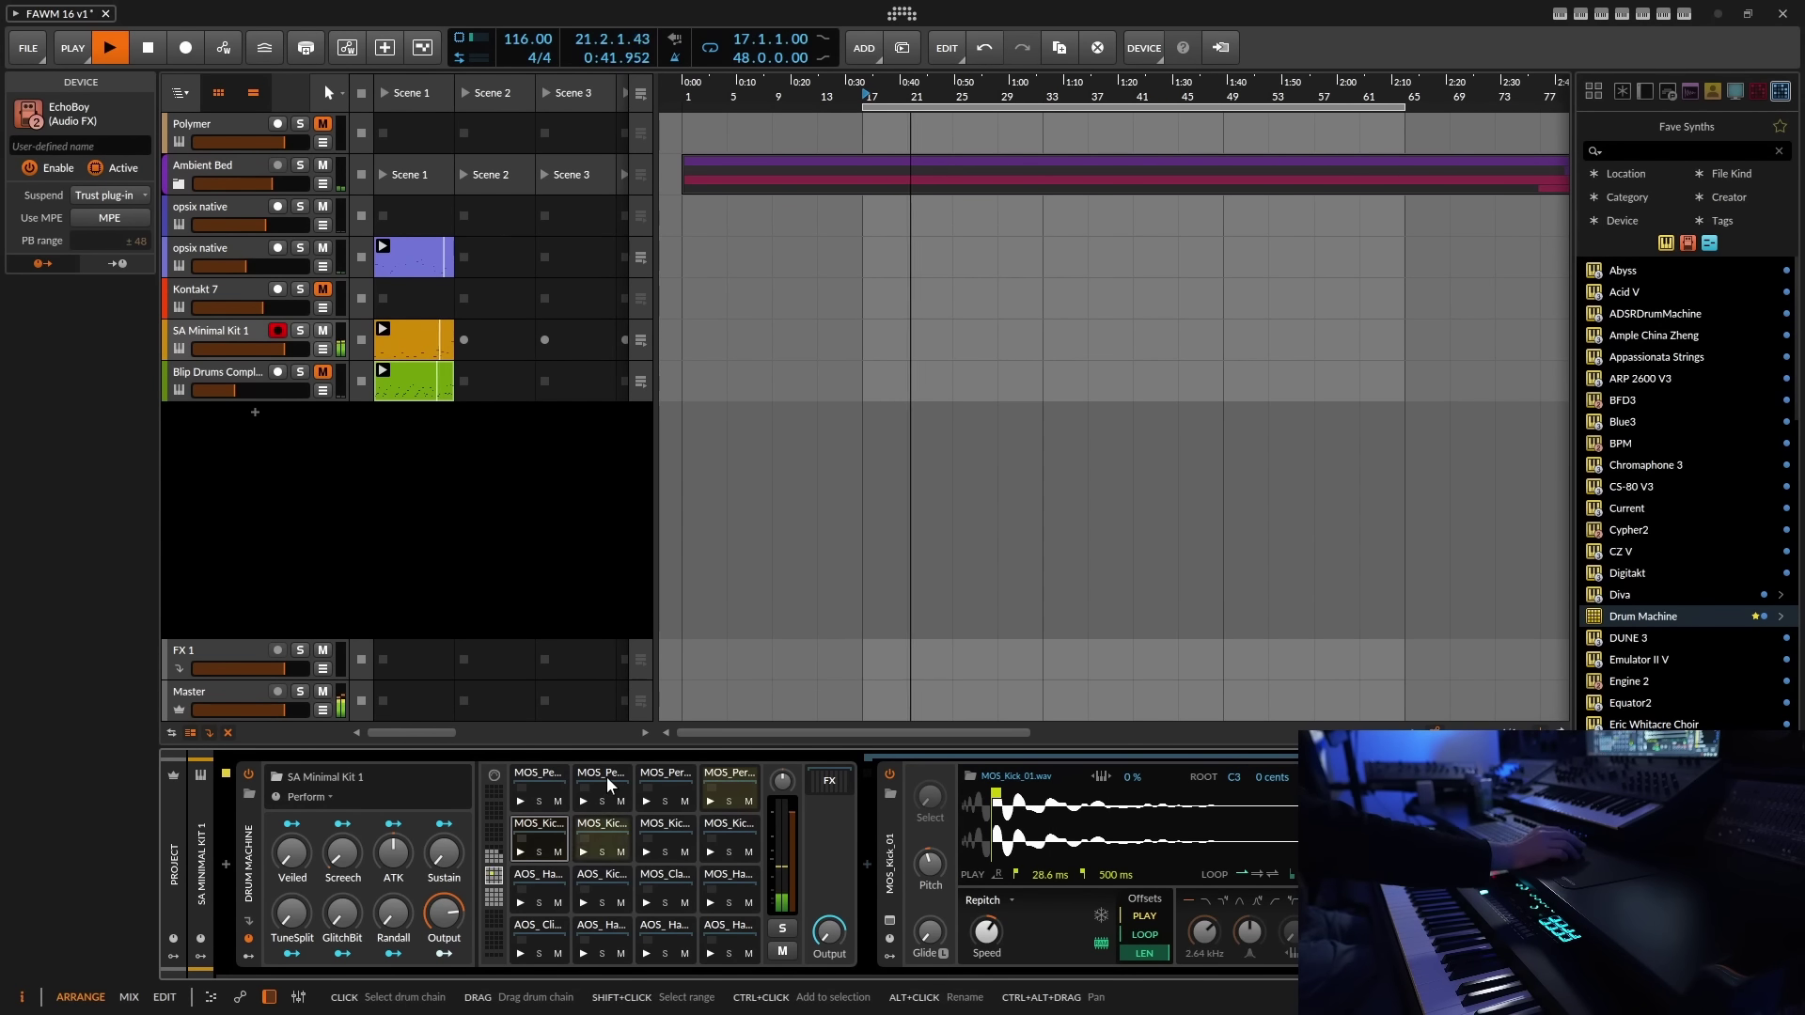
click(540, 825)
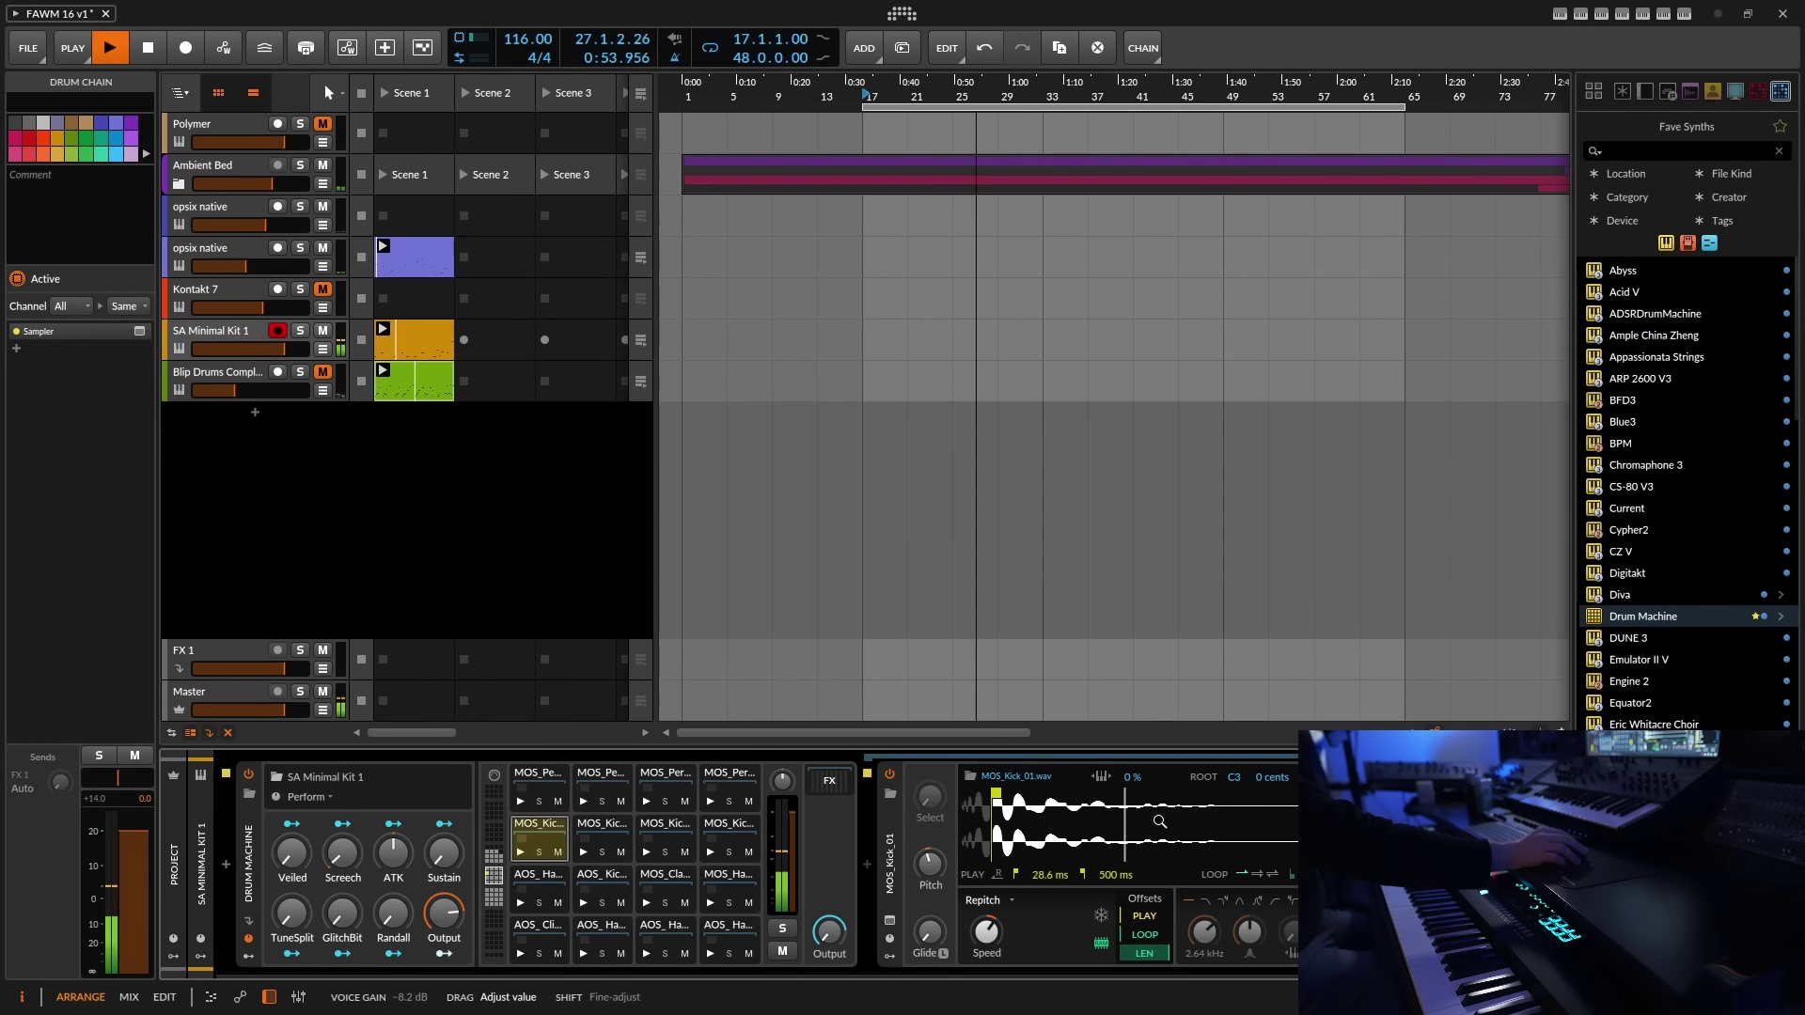
- Insert a ValhallaRoom reverb on the MOS_Perc_03 pad's chain
click(545, 781)
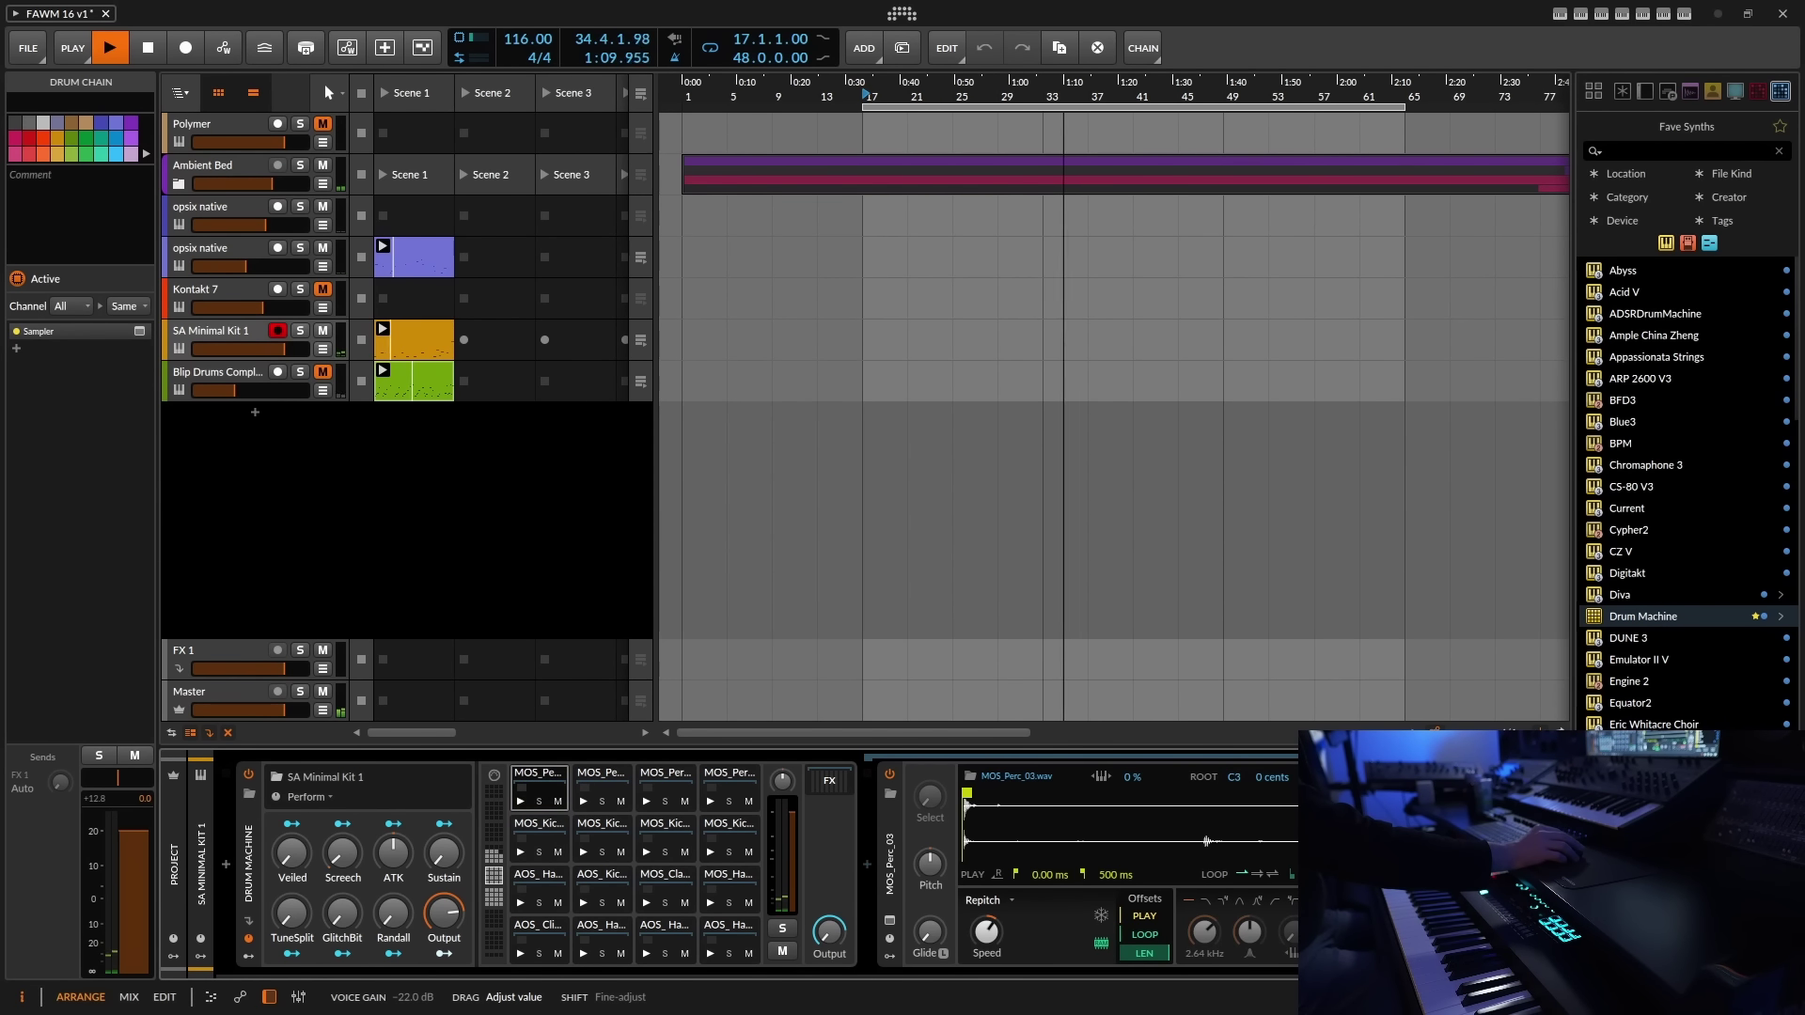
scroll(658, 973, right, 2)
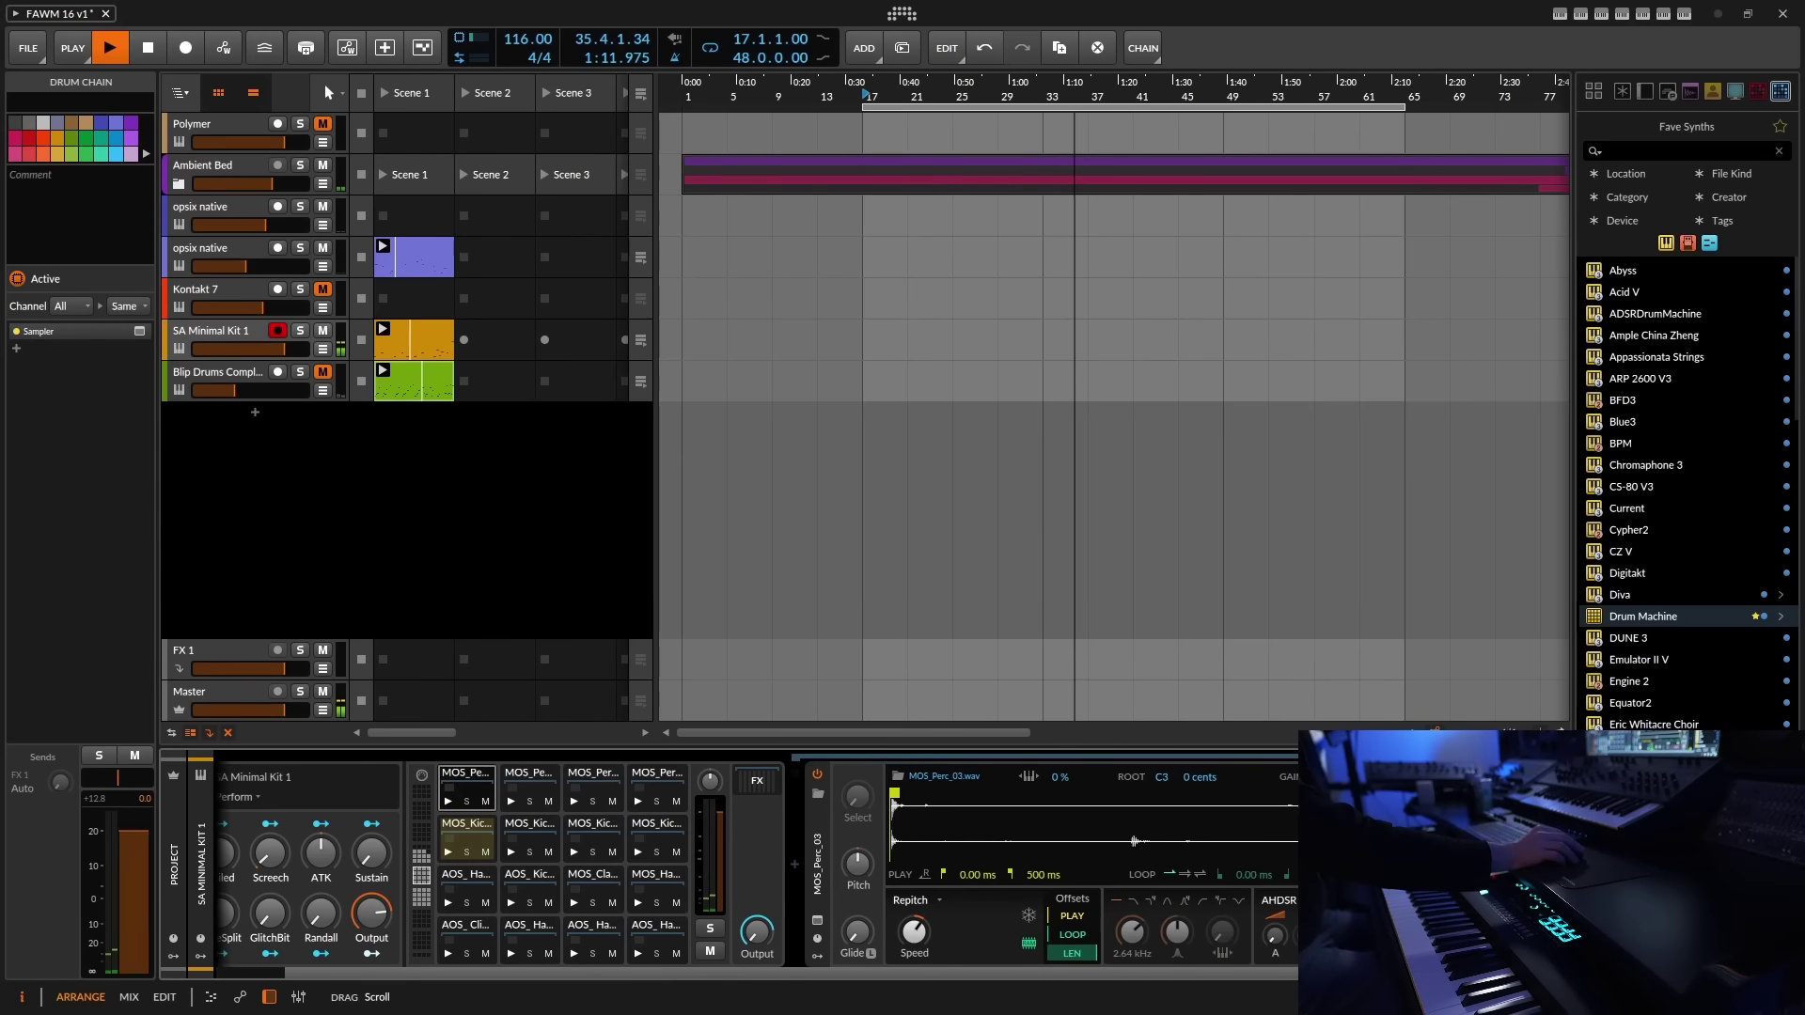
click(1382, 752)
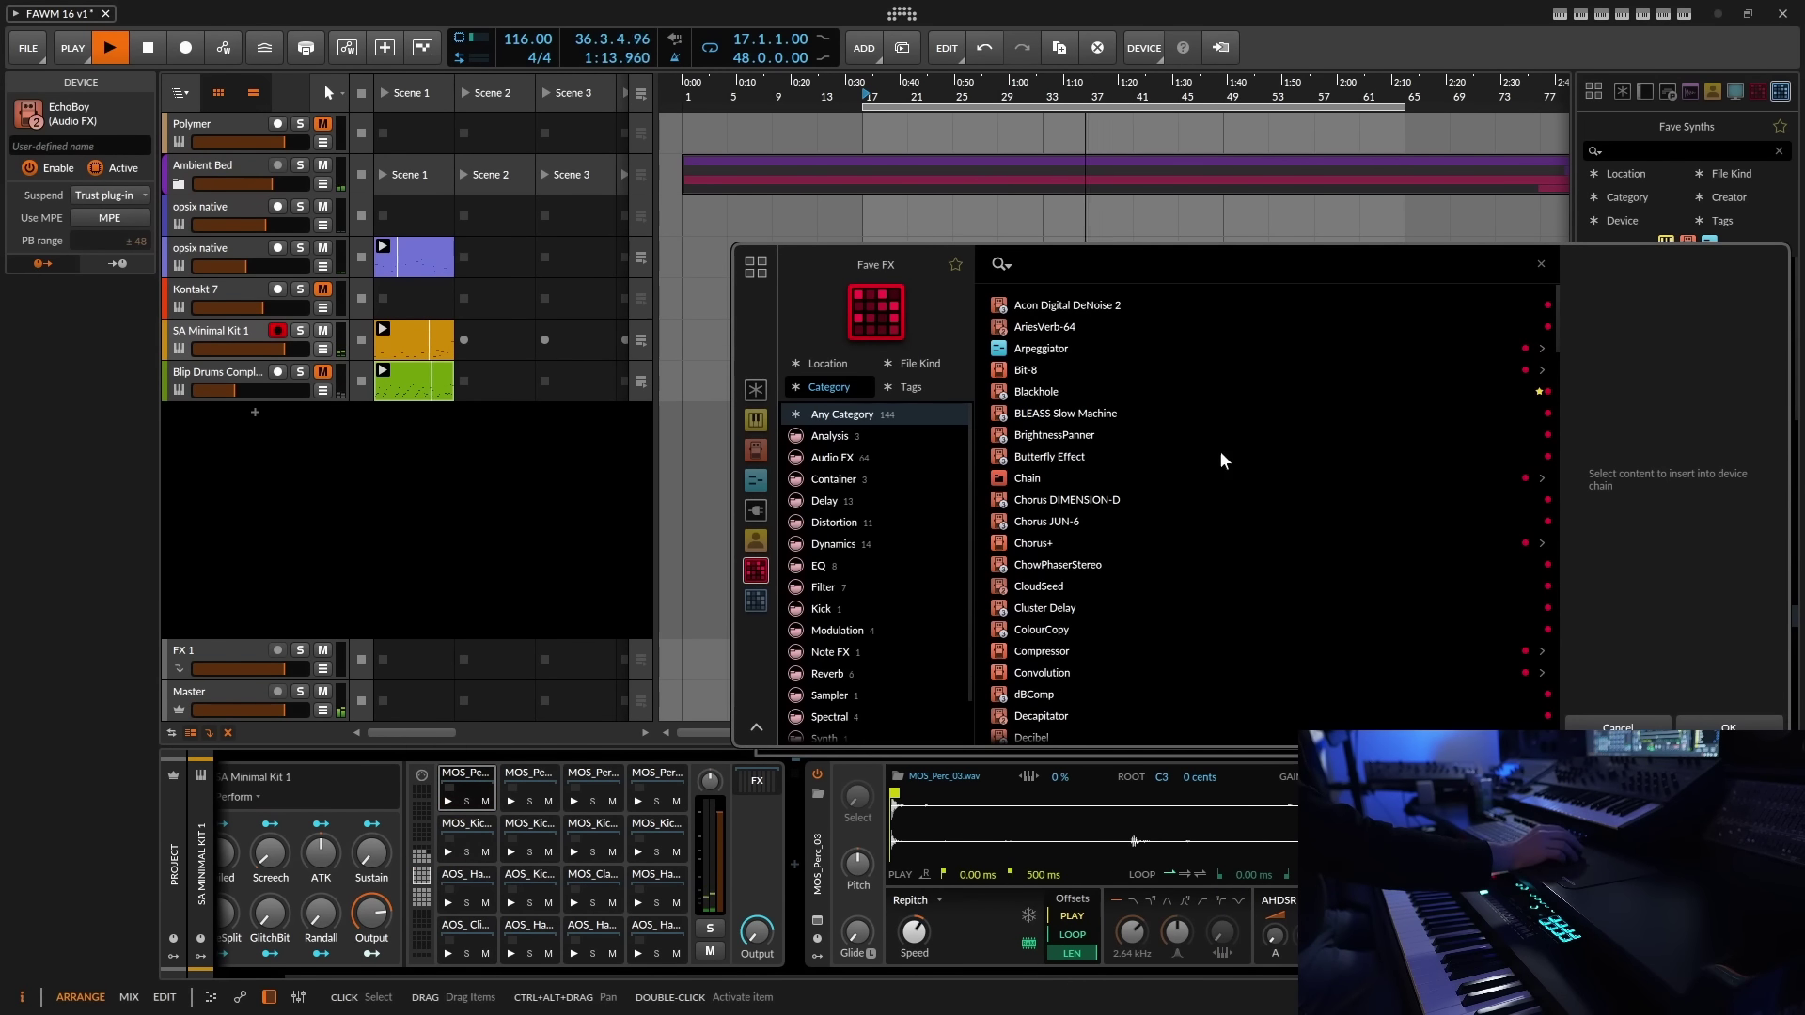
drag(1545, 299, 1551, 695)
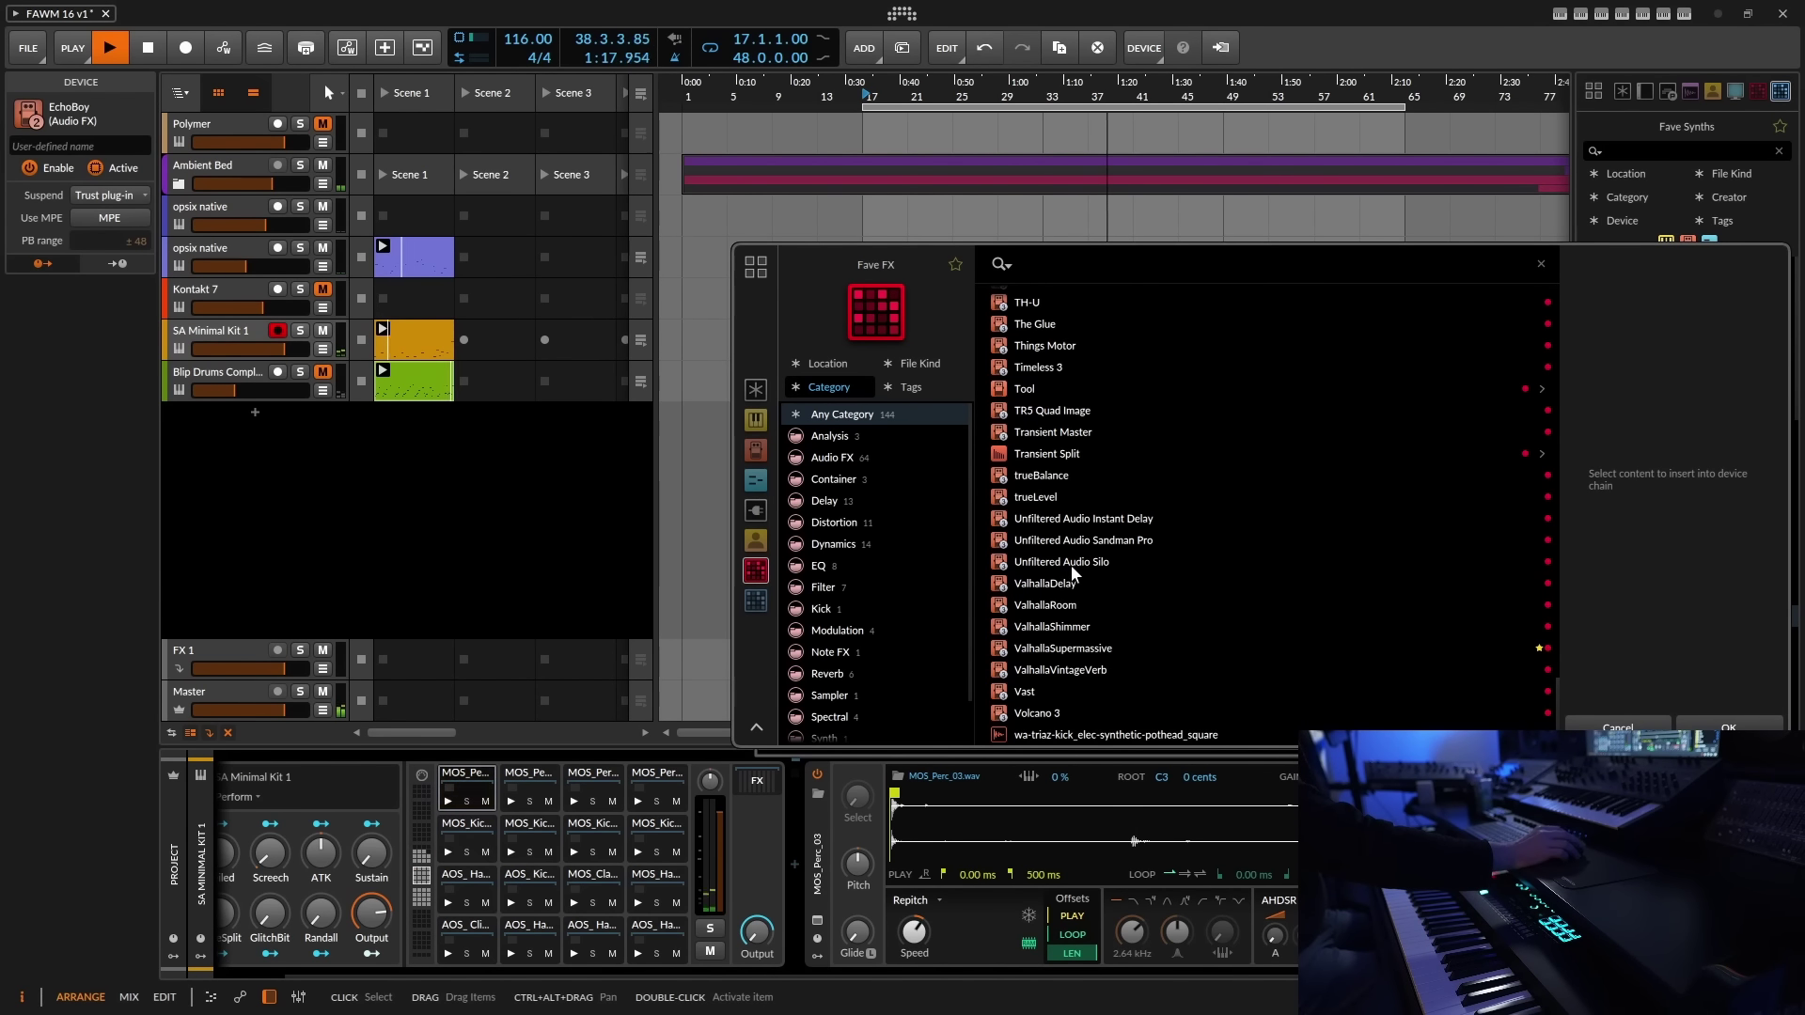
click(1063, 602)
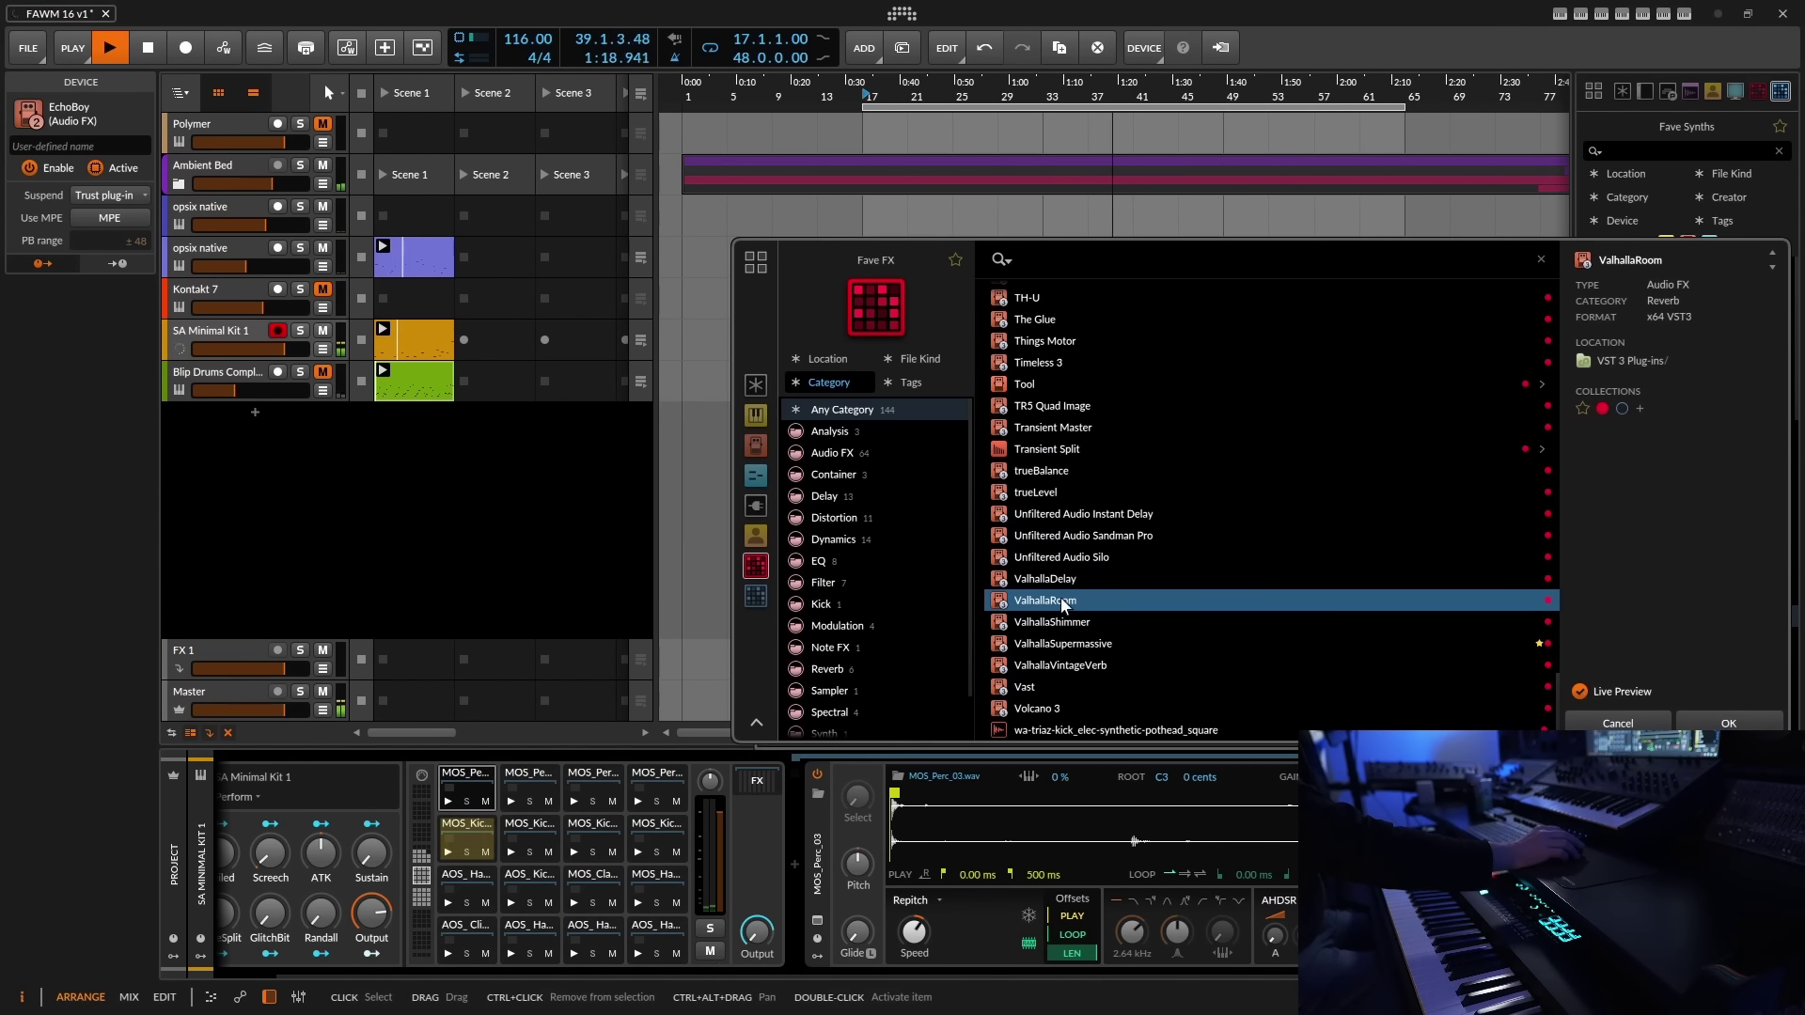
click(1730, 723)
- Set ValhallaRoom to Large Chamber mode with 15.2 % mix, 5.5 ms predelay and 4.32 s decay
click(700, 644)
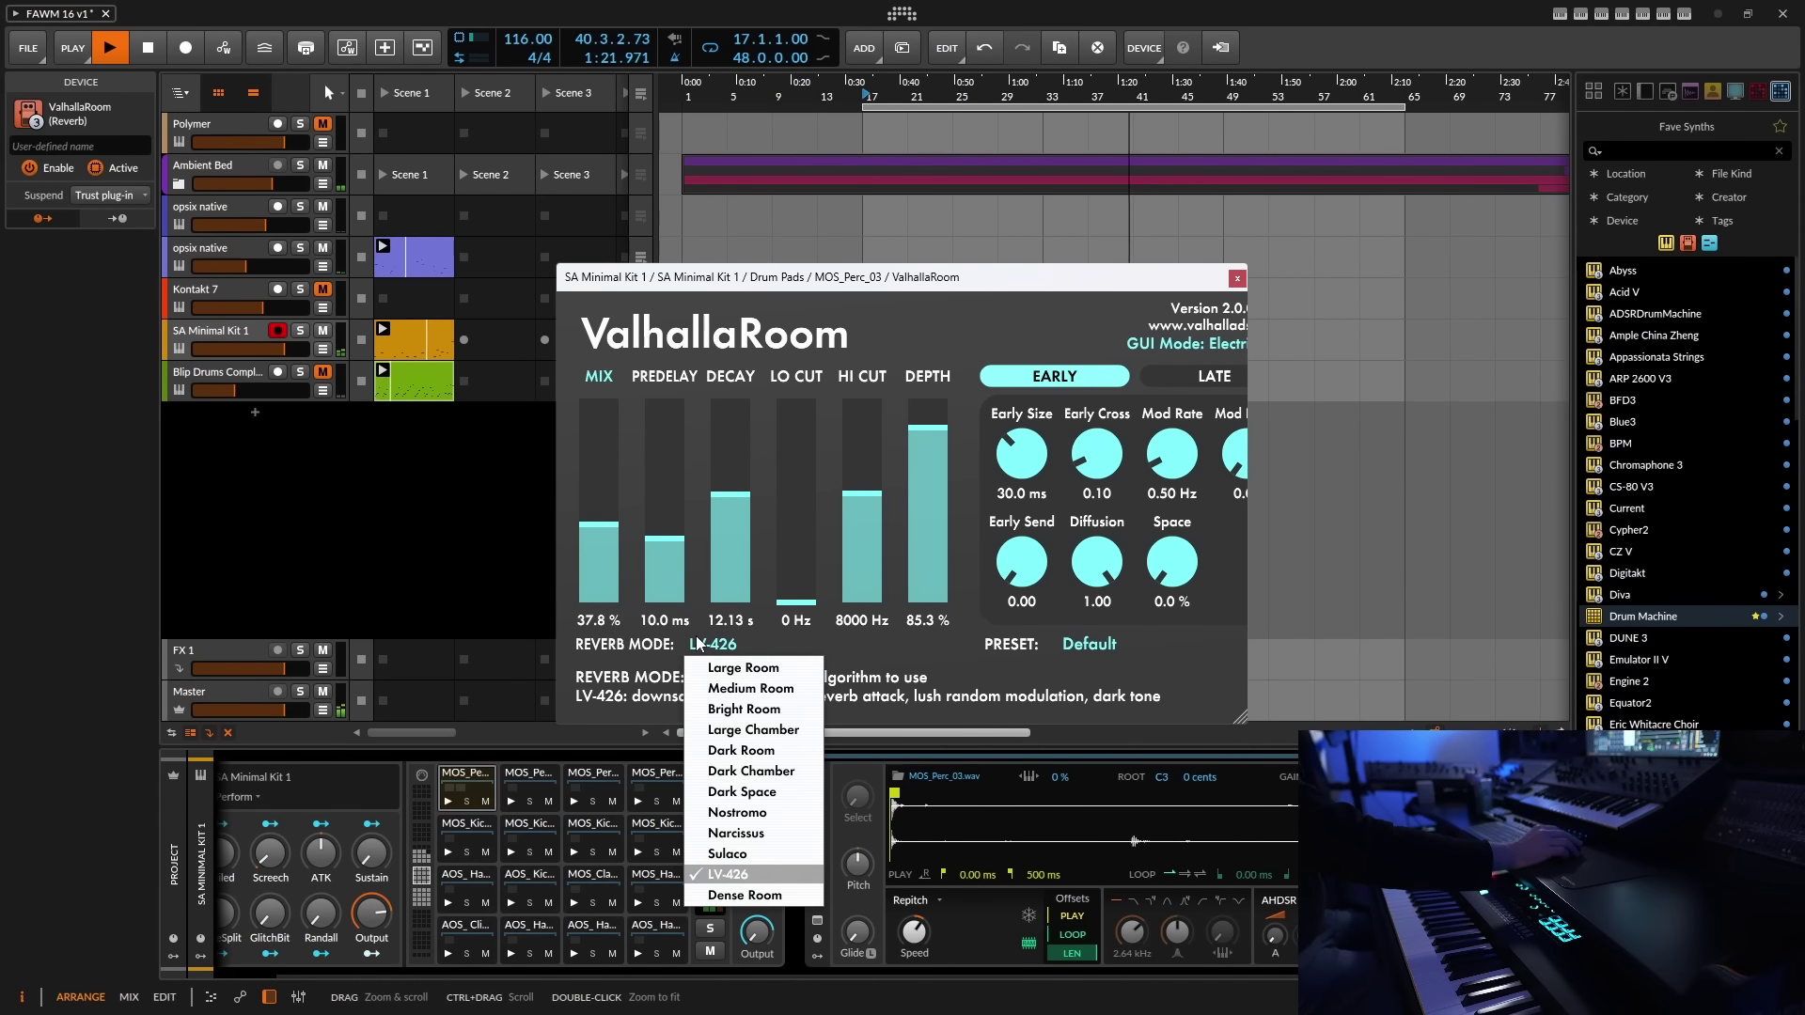
click(748, 730)
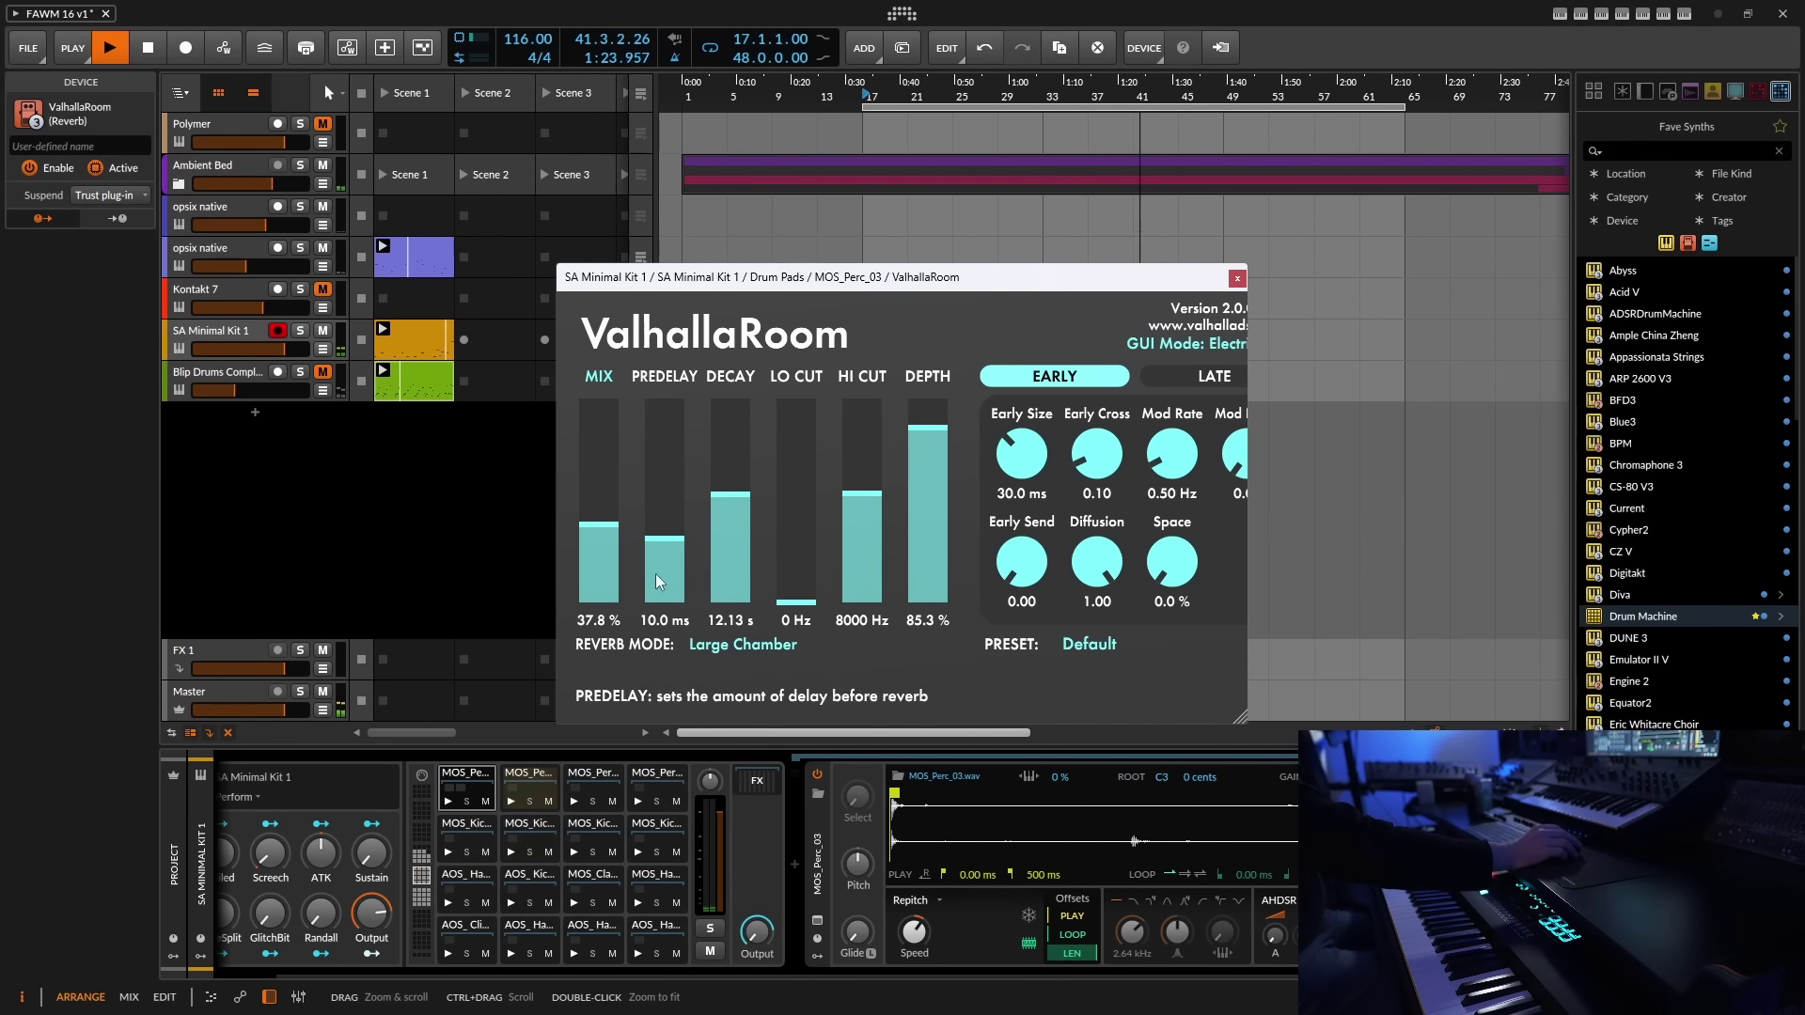
drag(612, 536, 611, 549)
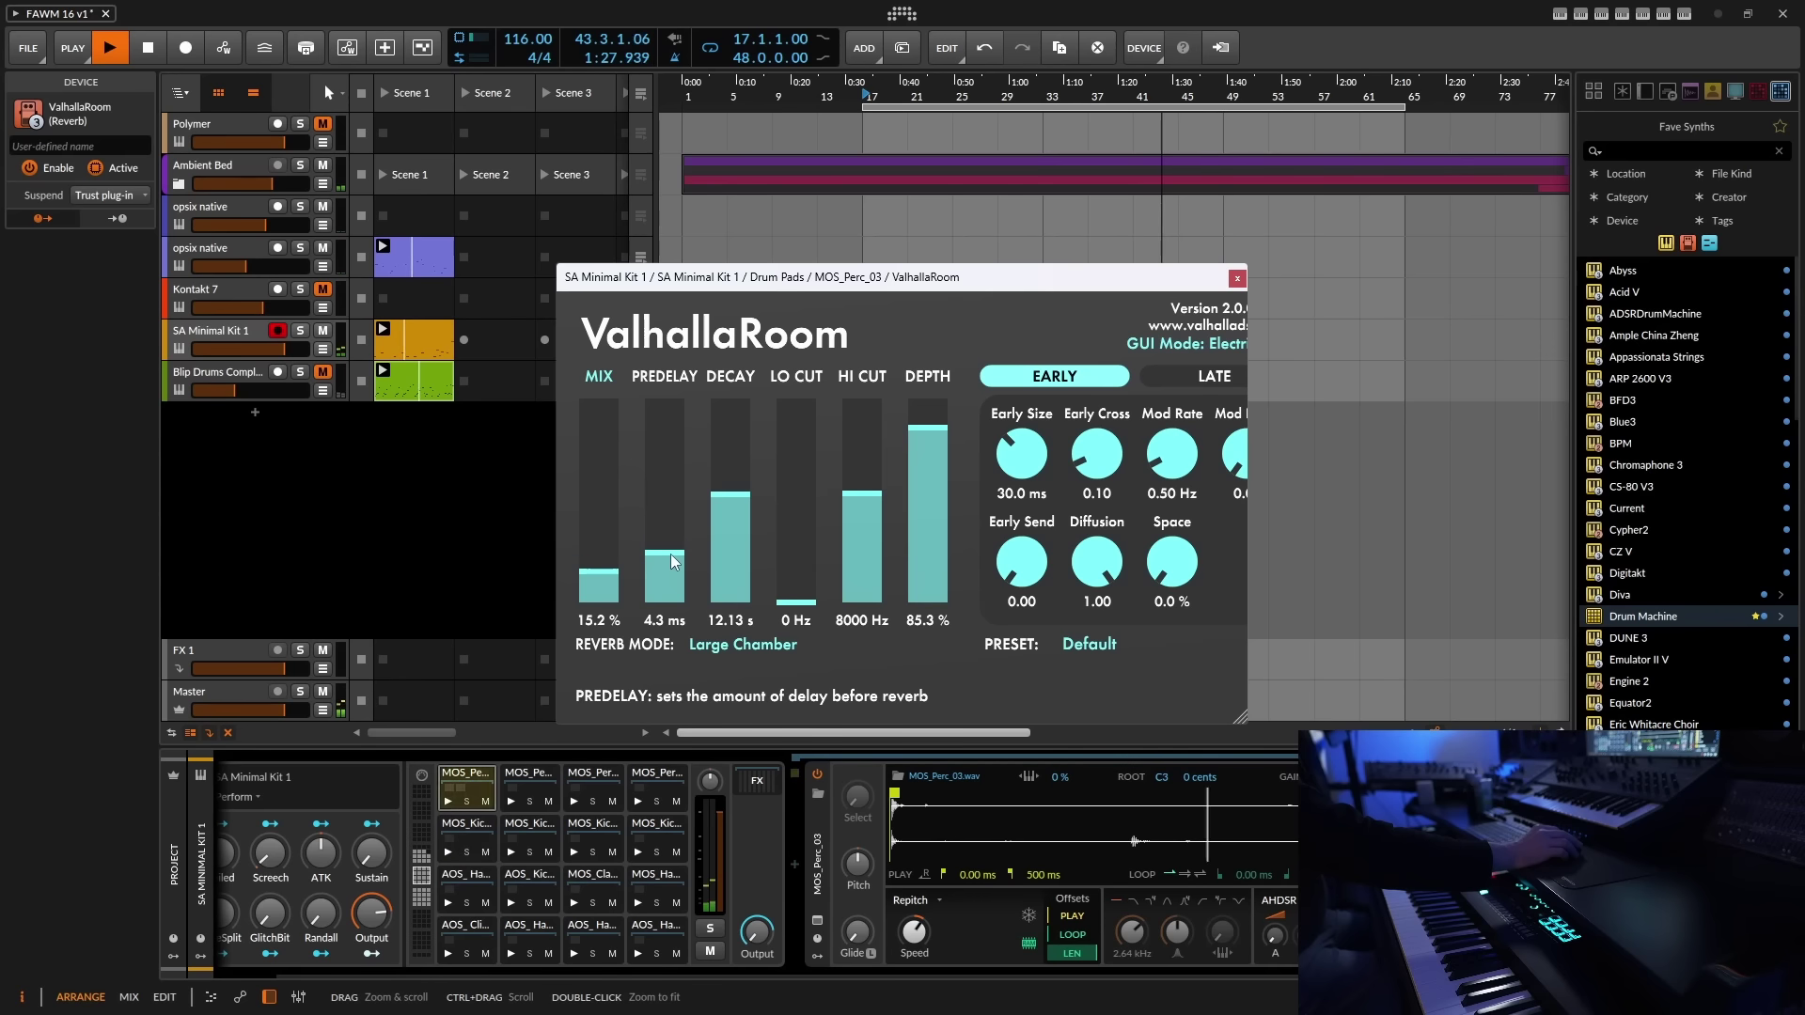
drag(672, 561, 672, 551)
drag(733, 496, 745, 534)
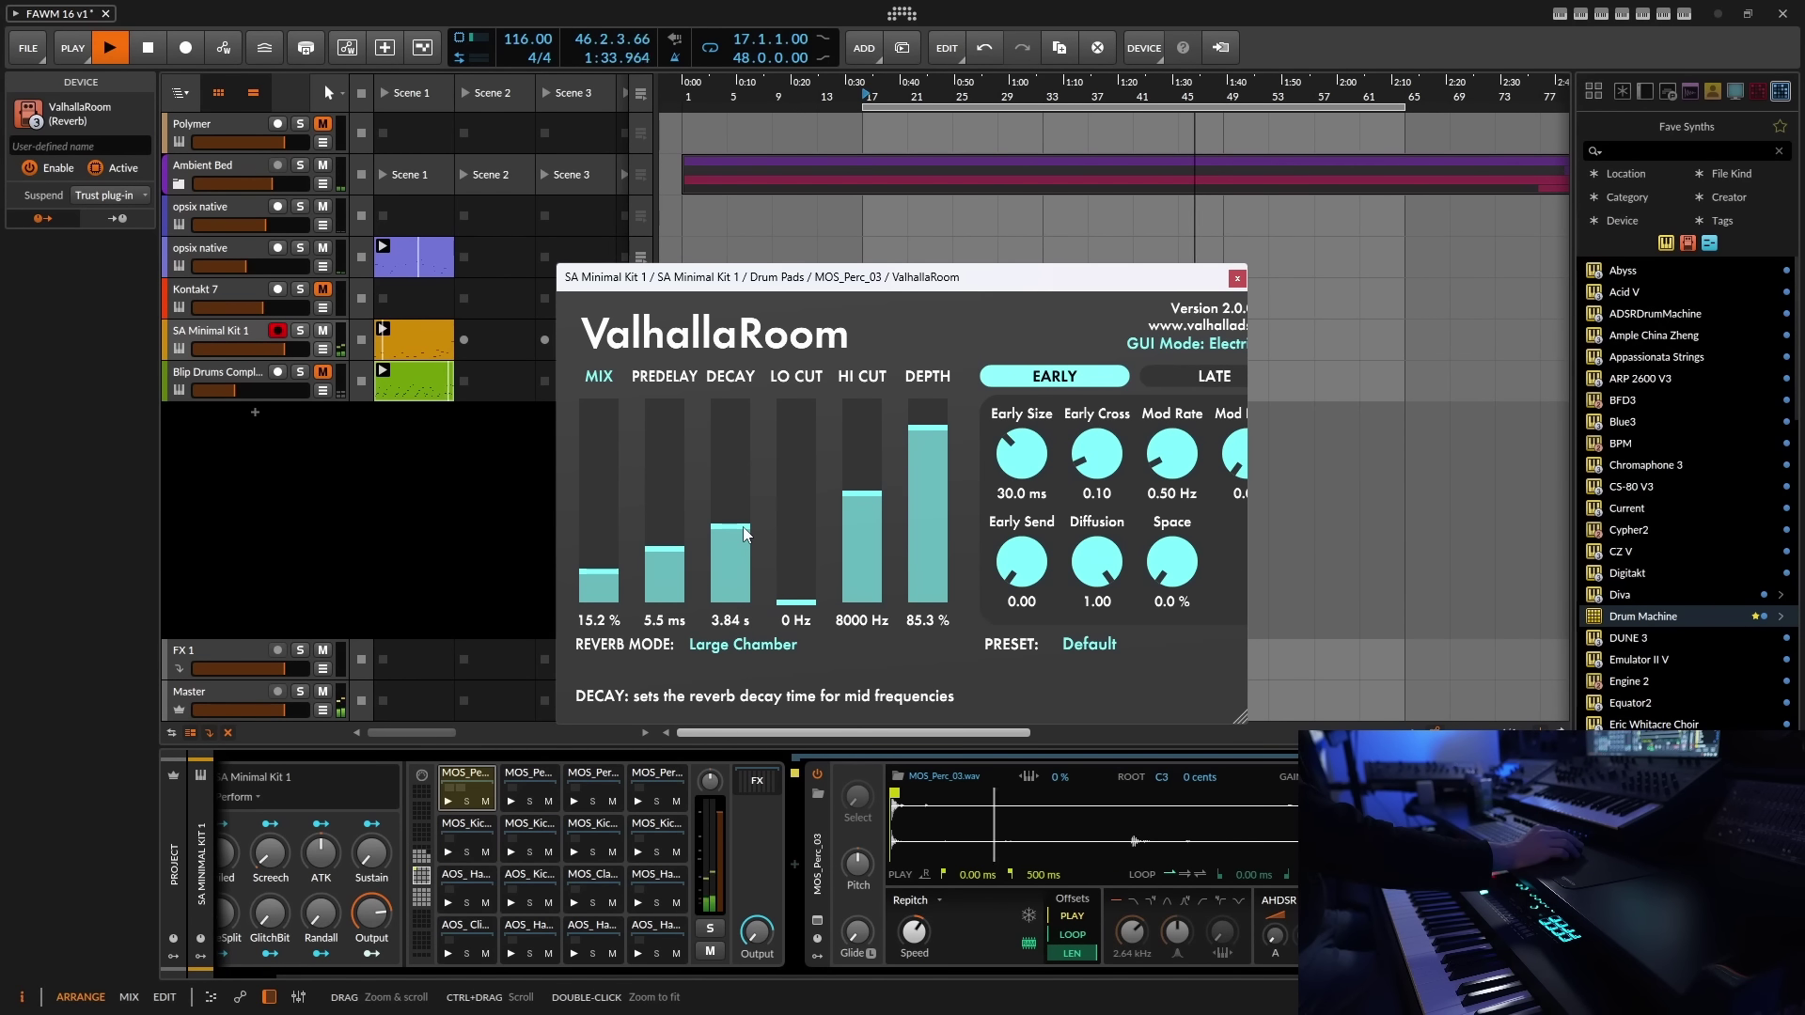
- Set ValhallaRoom's hi cut to 3120 Hz, depth to 44.2 % and mix to about 5.5 %, and close the plug-in window
drag(862, 495, 868, 536)
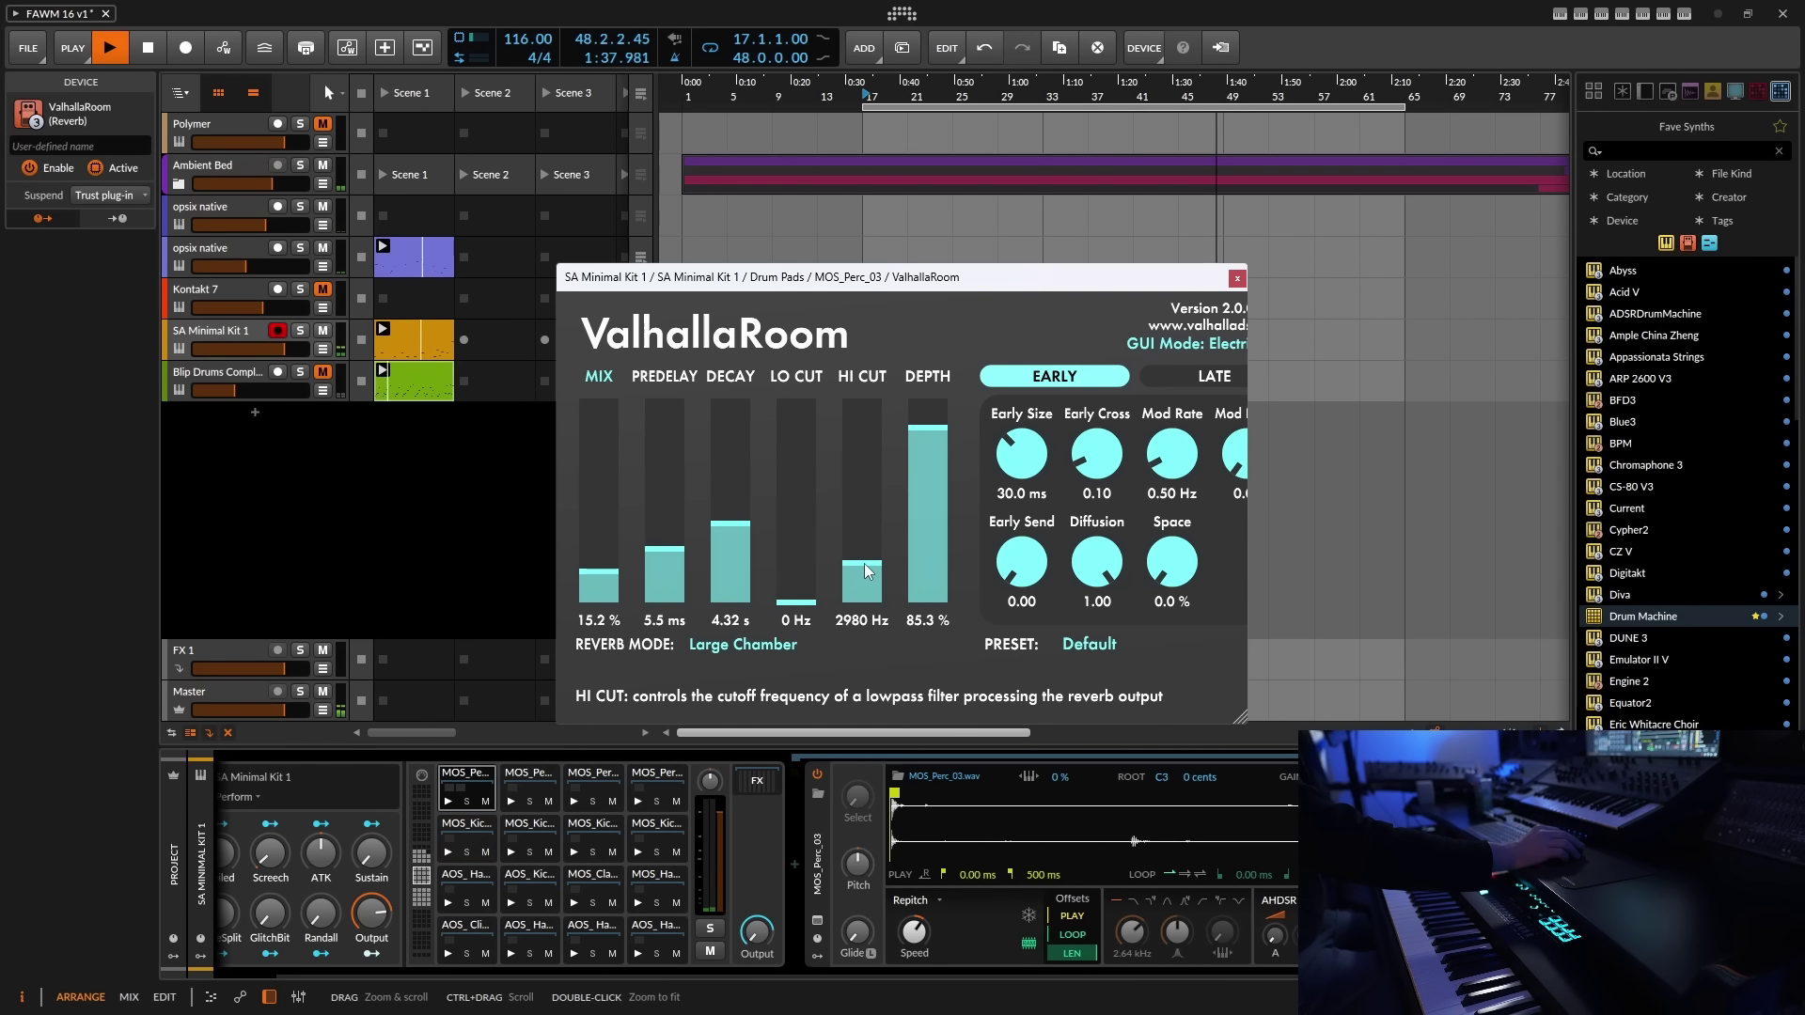
drag(936, 429, 937, 523)
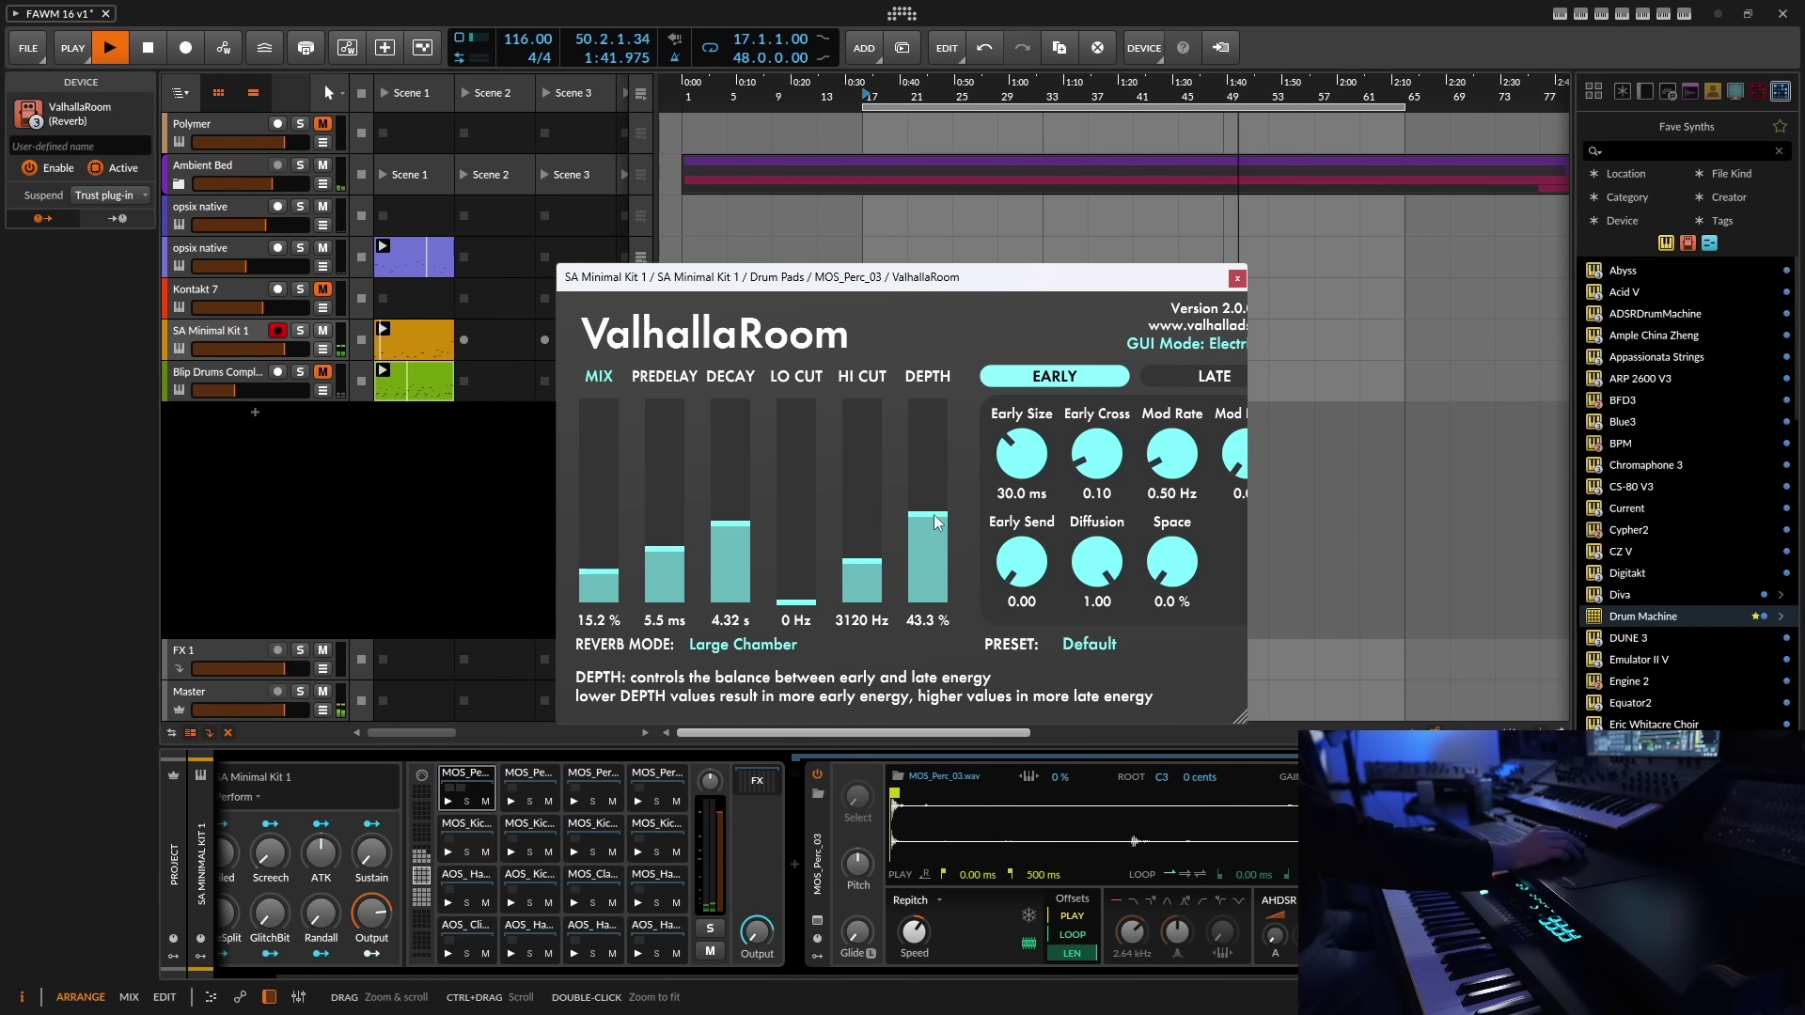
drag(602, 590, 595, 599)
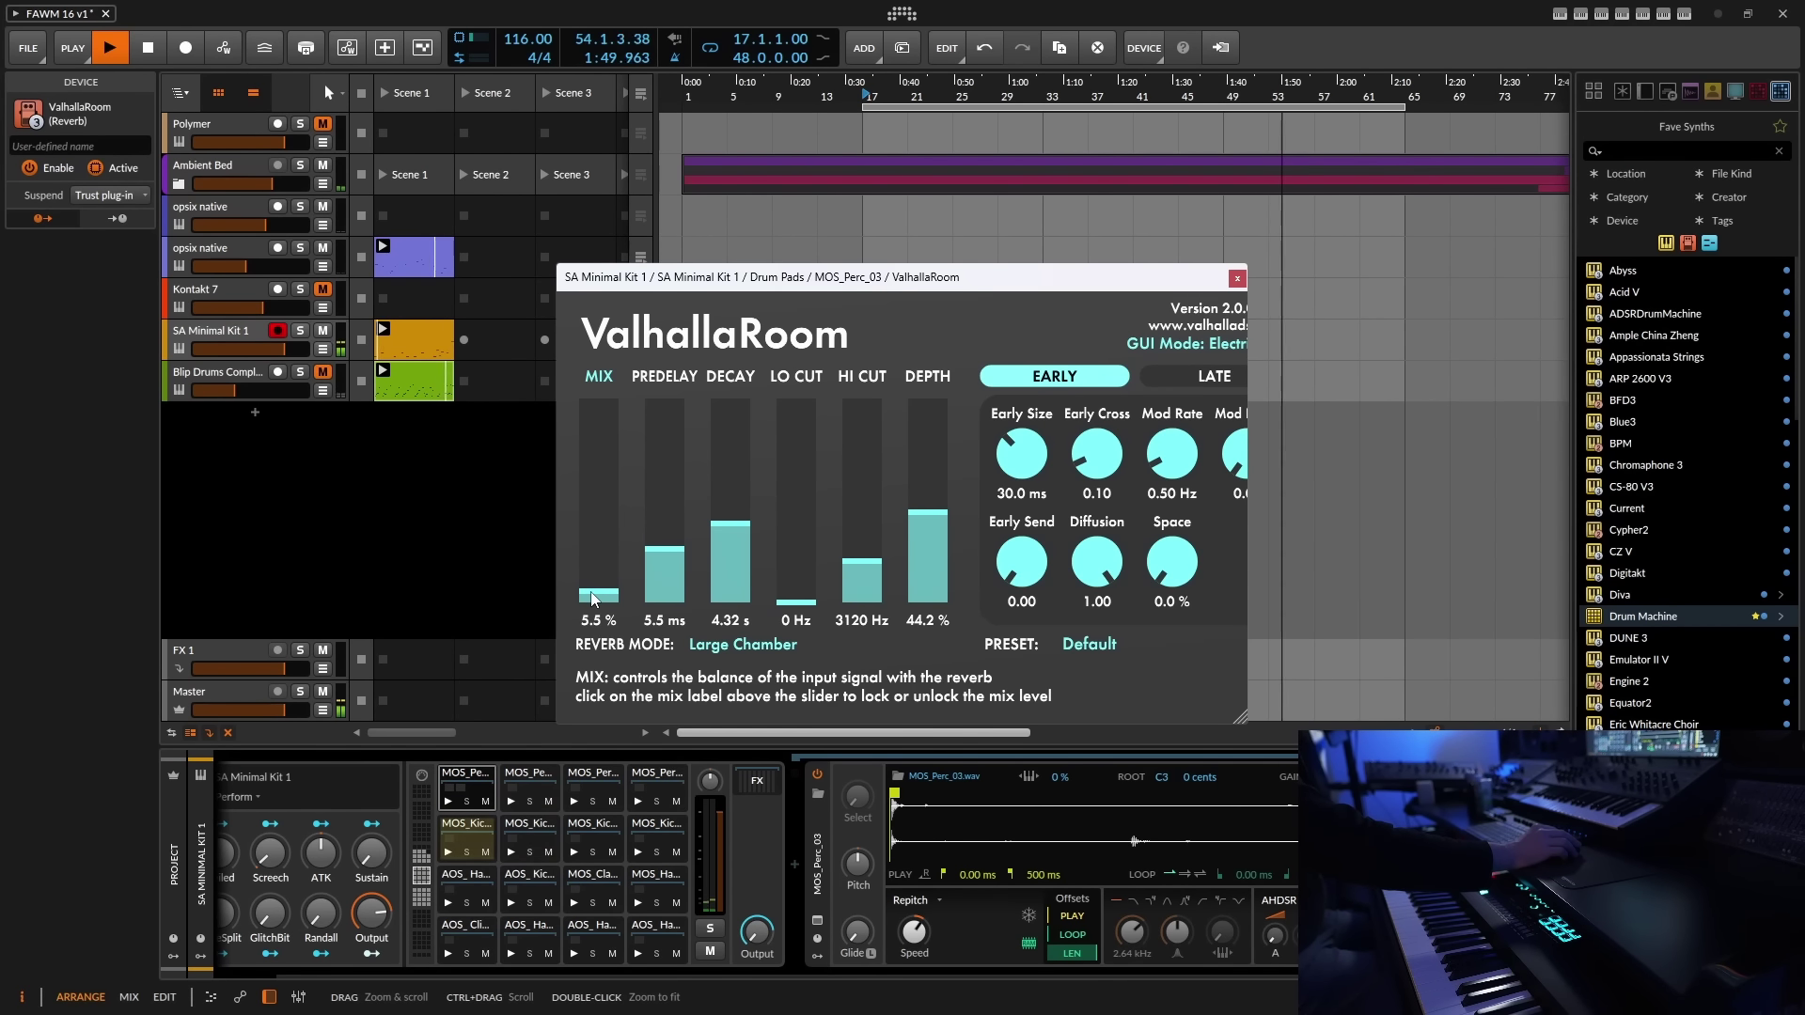
click(1238, 278)
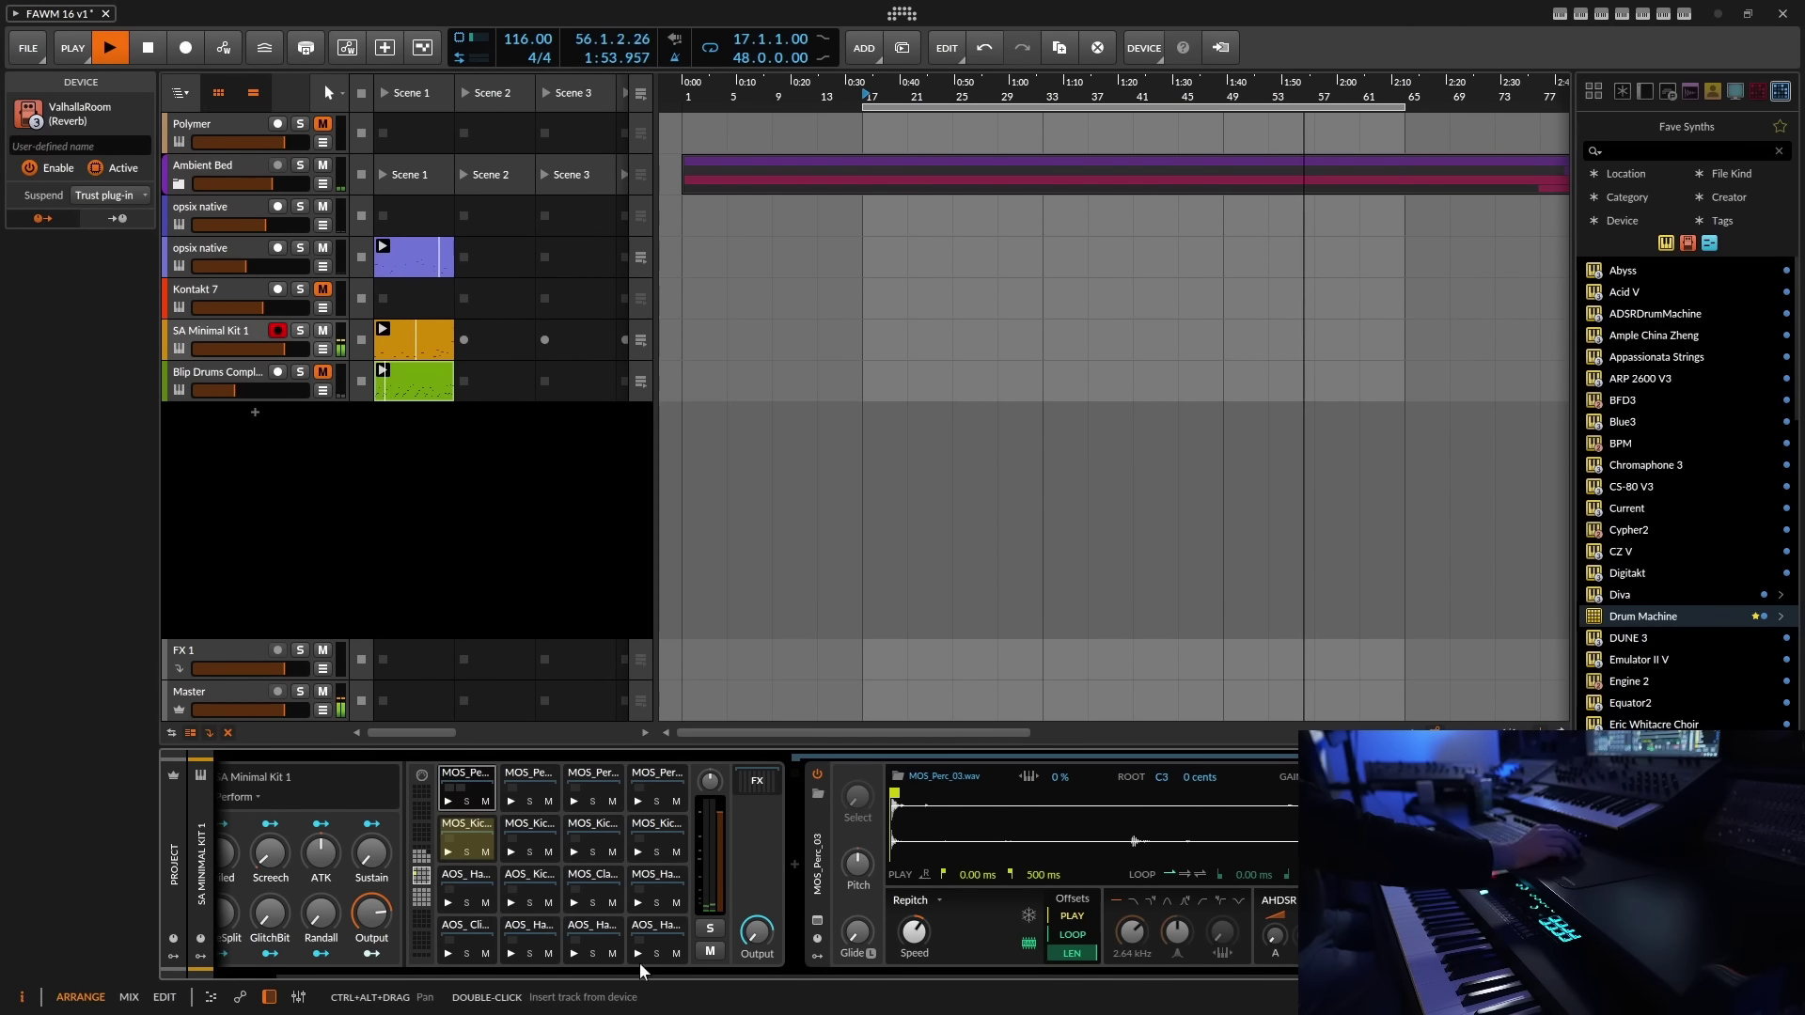
scroll(628, 976, left, 2)
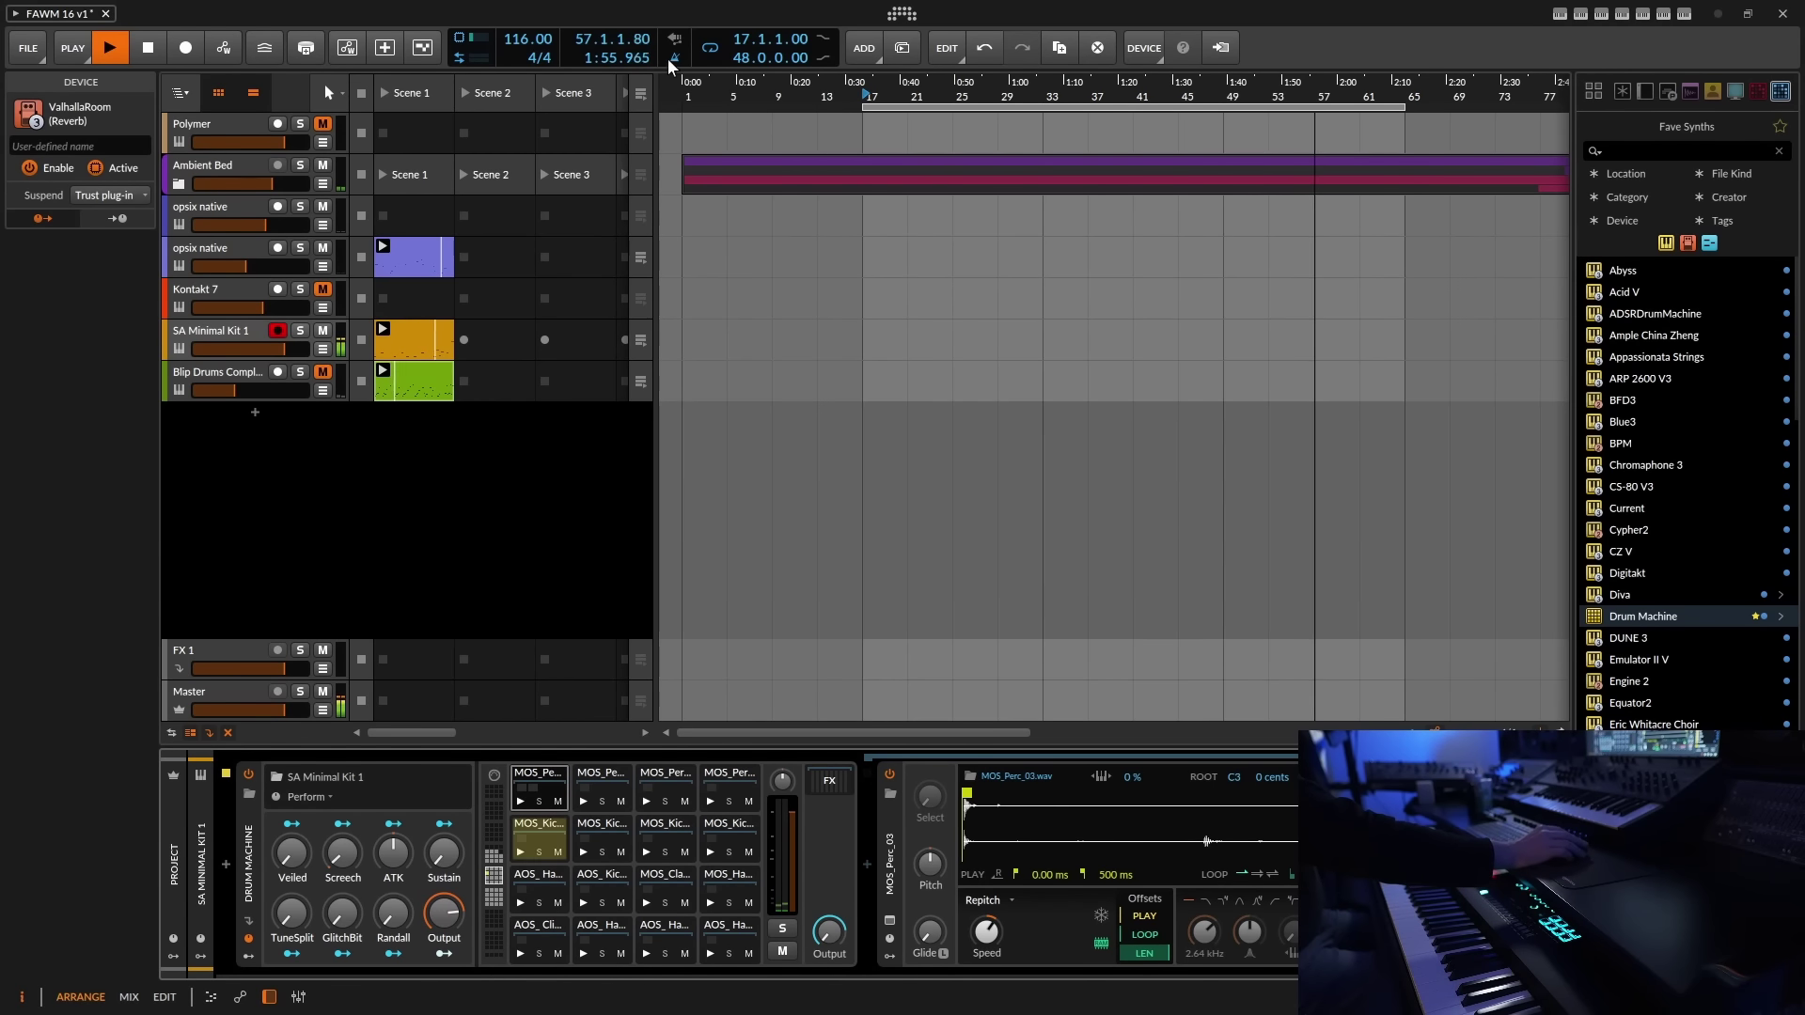
- Unmute the Blip Drums Complete 1 track and save the project
click(326, 374)
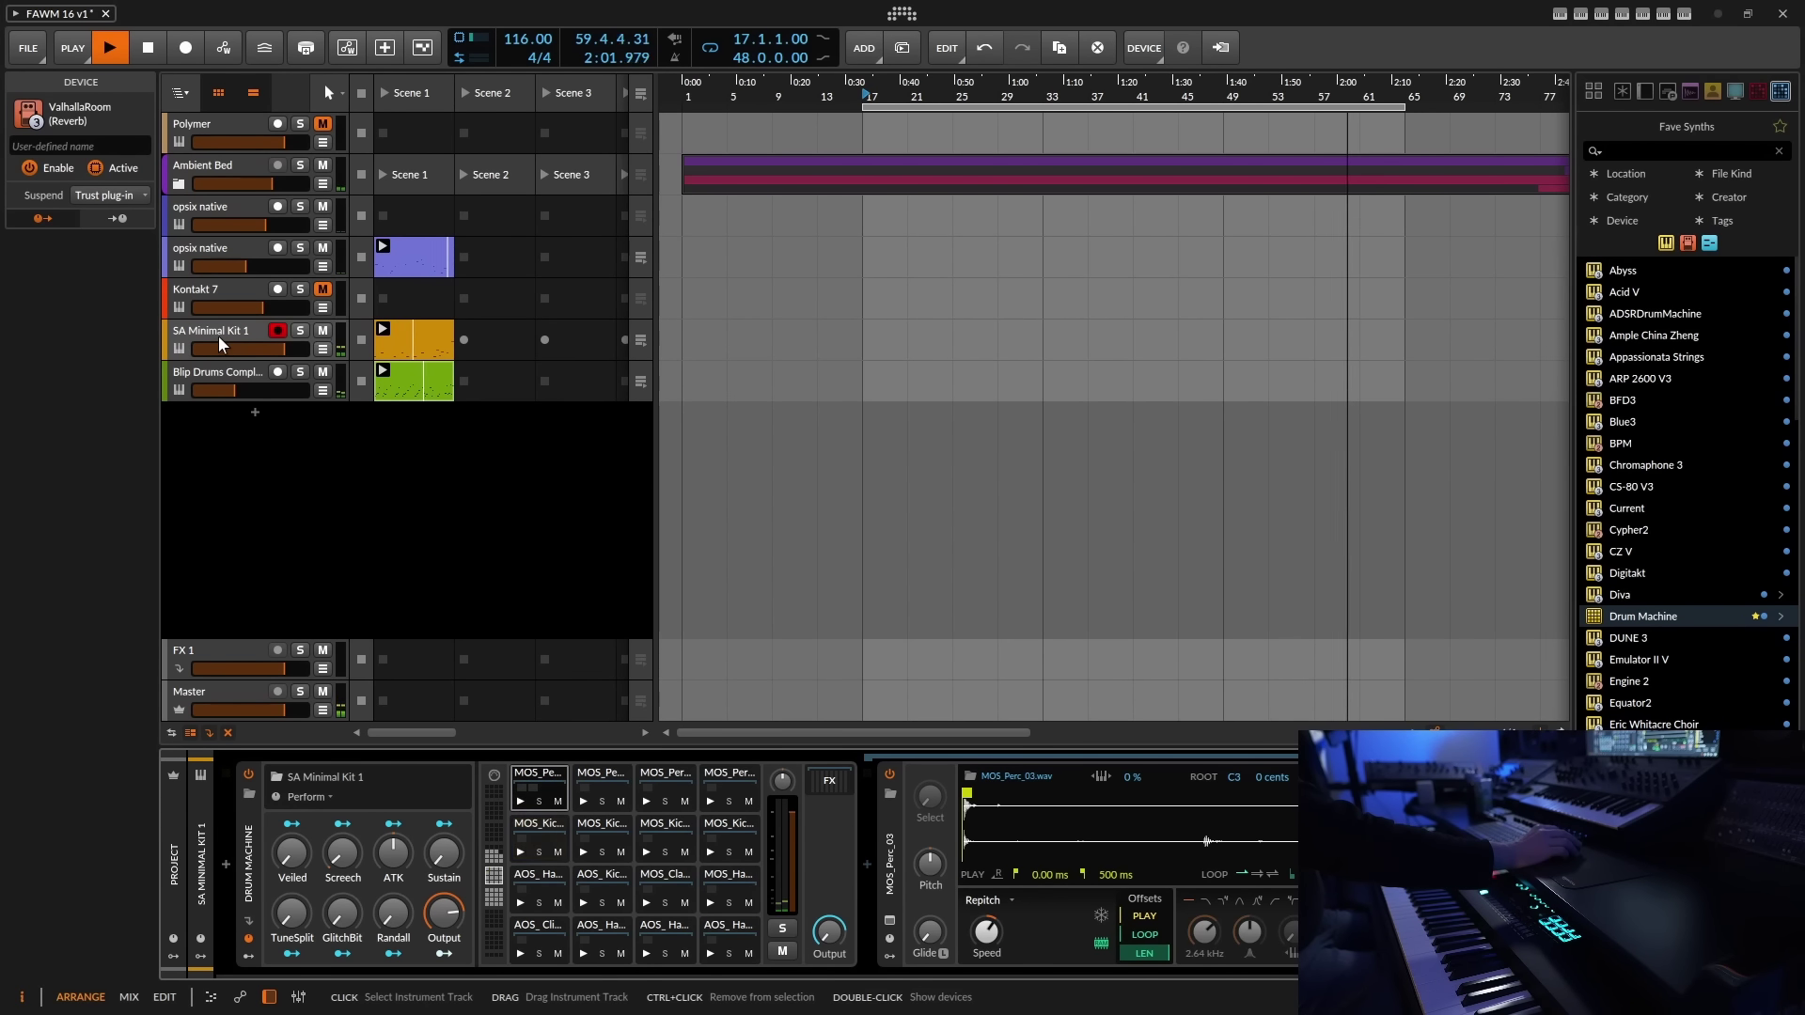
click(212, 372)
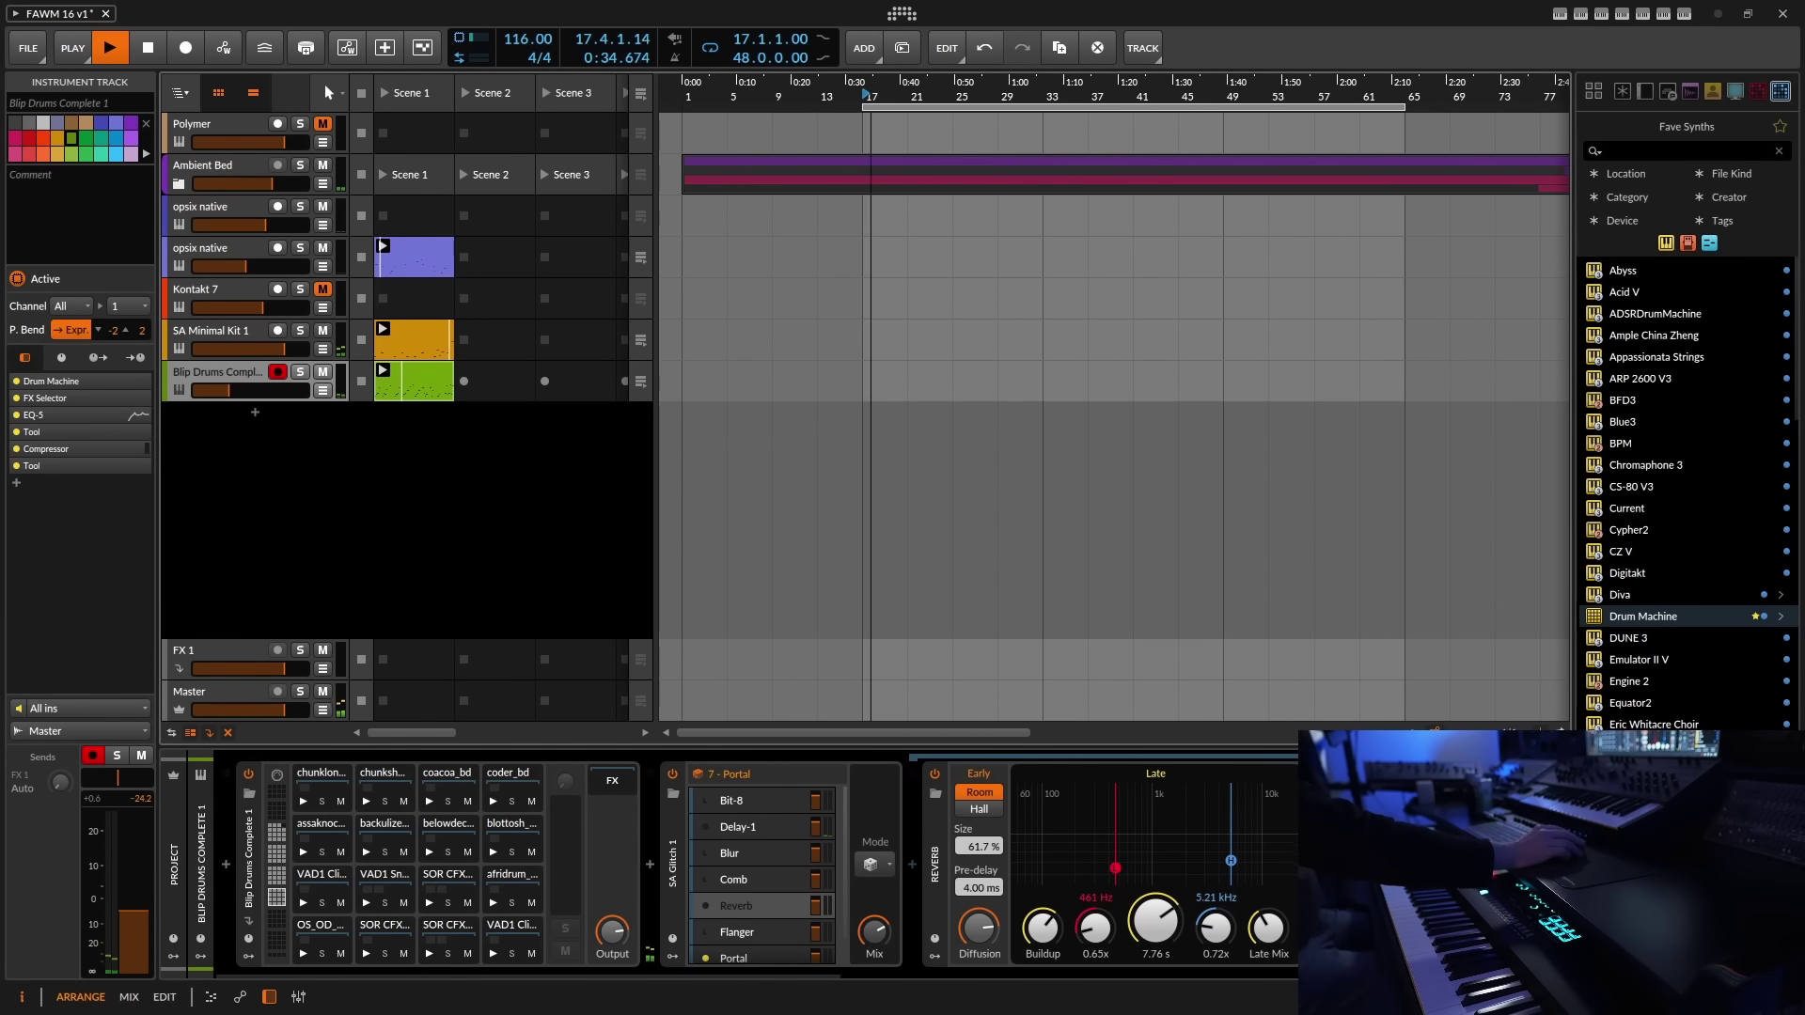
click(38, 47)
click(62, 139)
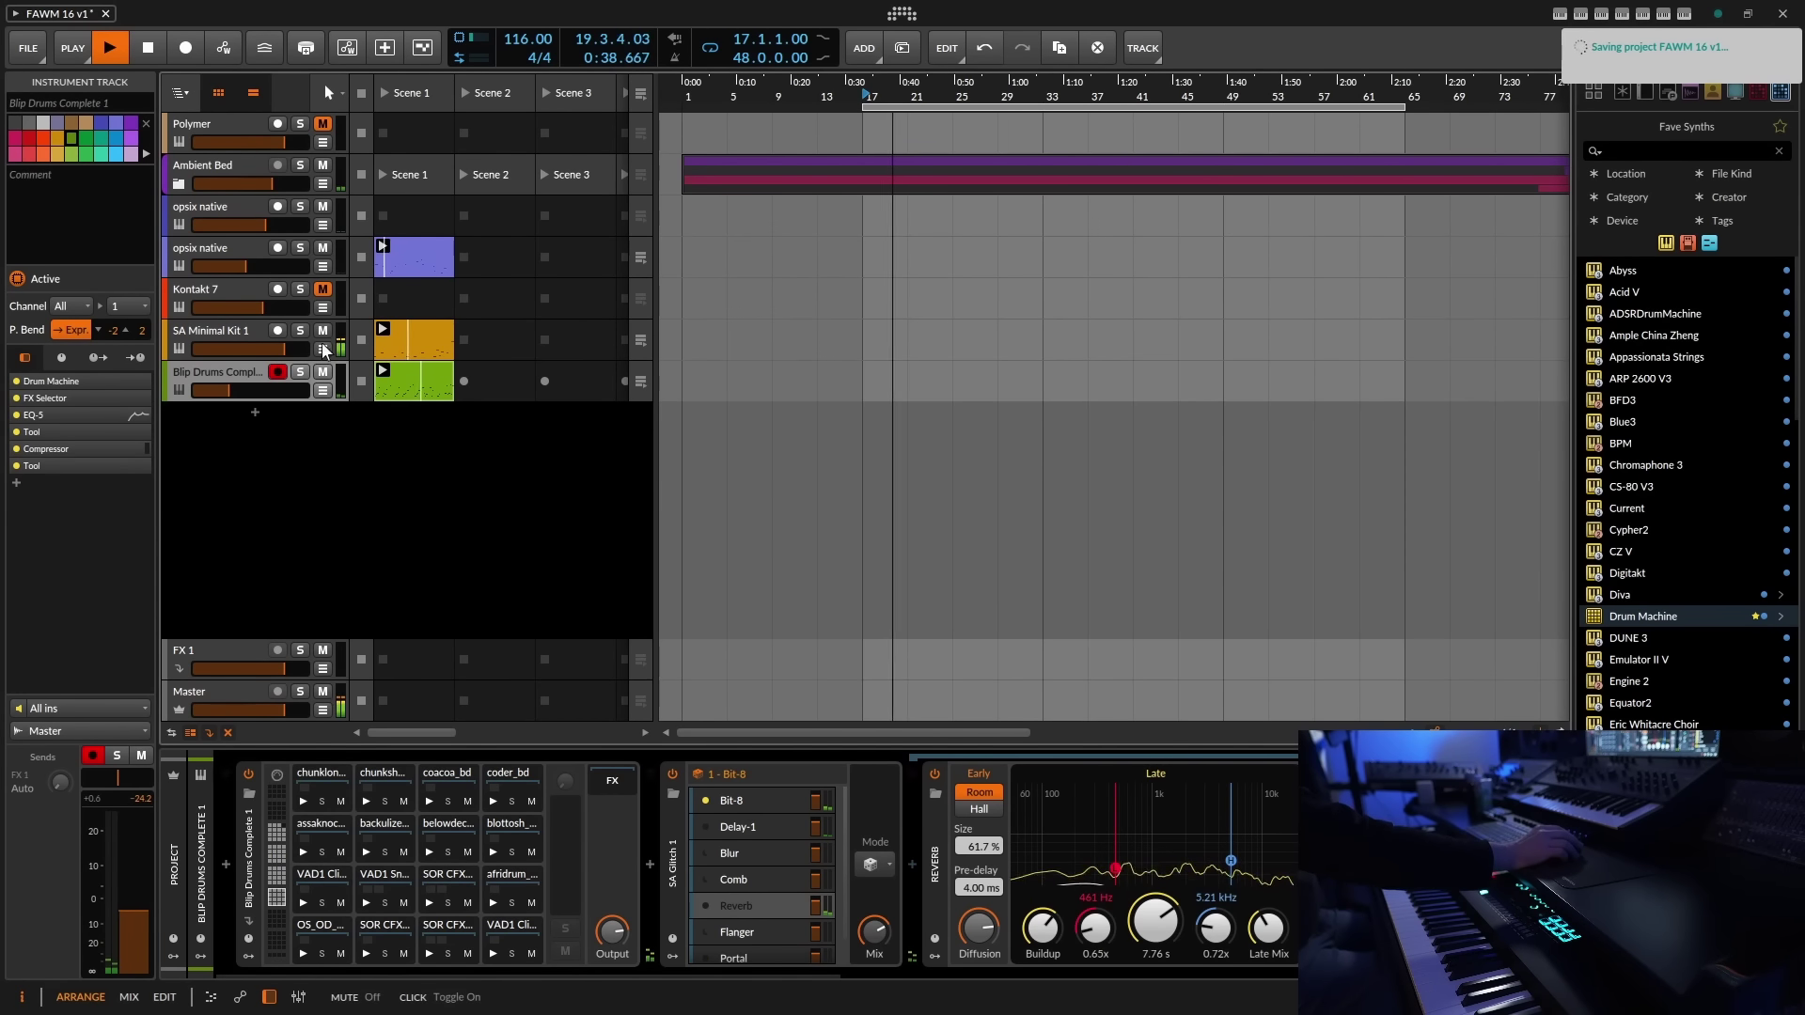
- Unmute the Kontakt 7 track and remove The Gentleman instrument from its Kontakt rack
click(218, 295)
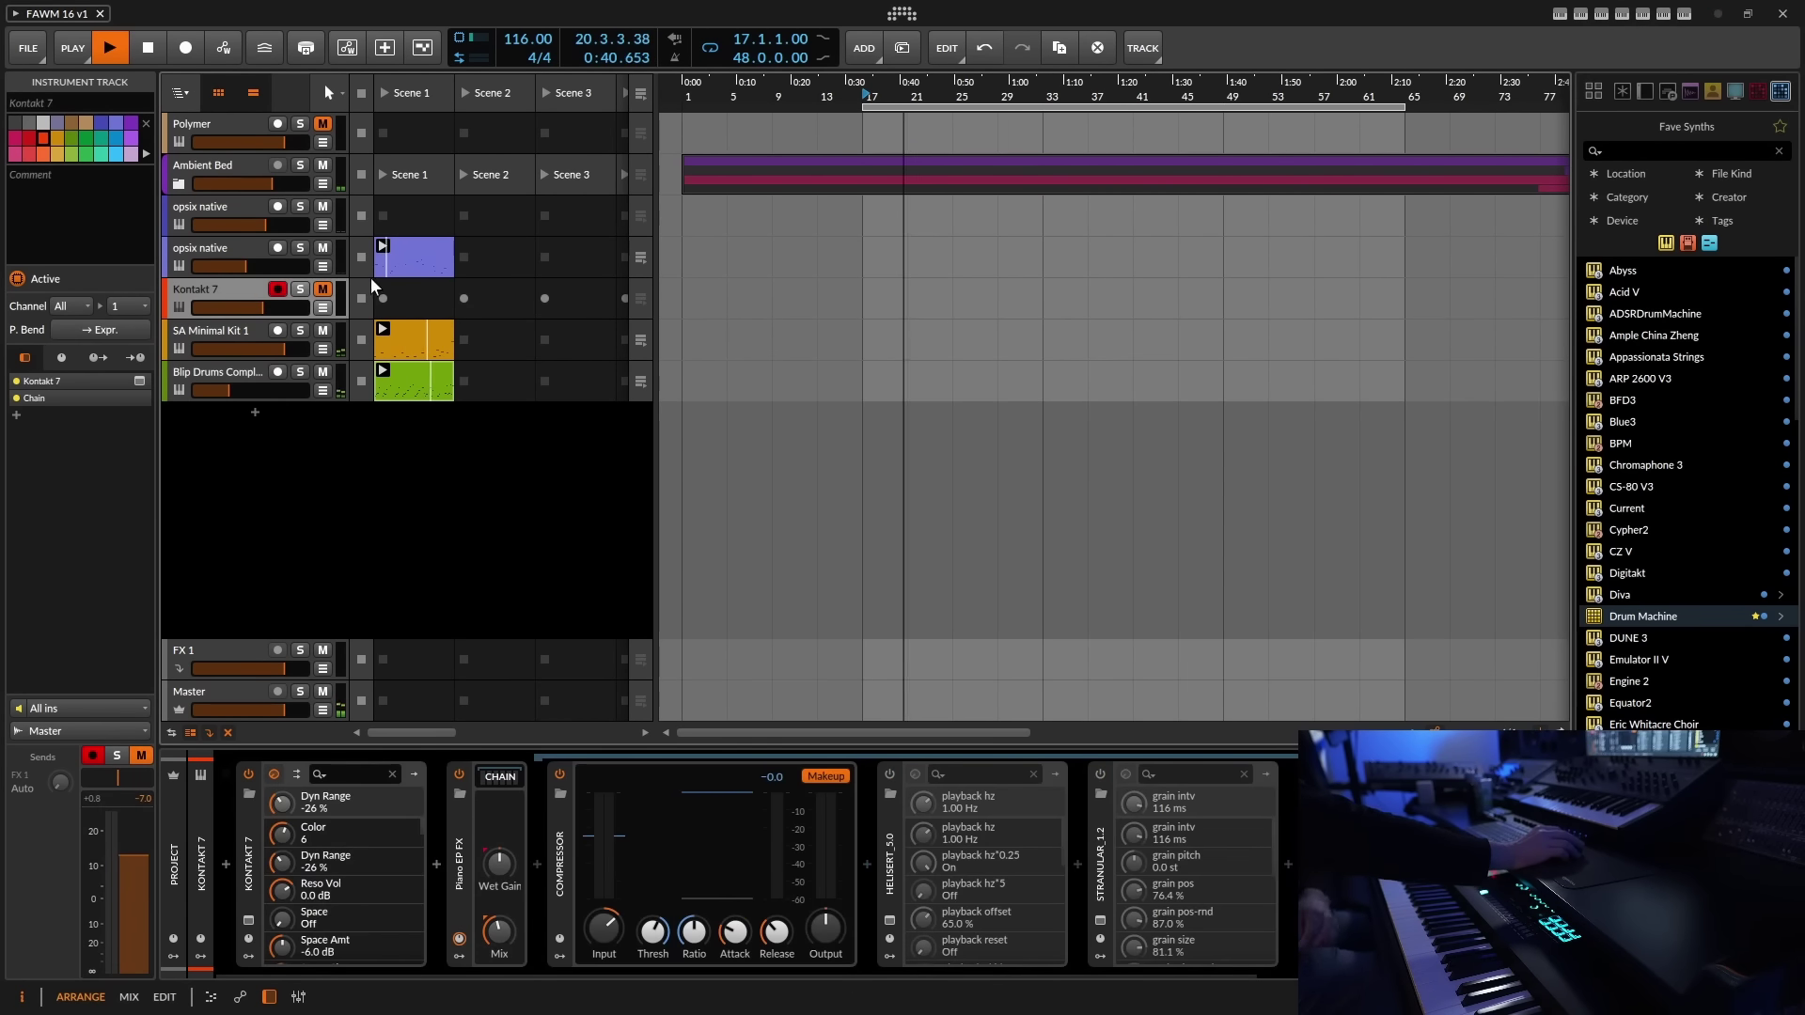
click(323, 290)
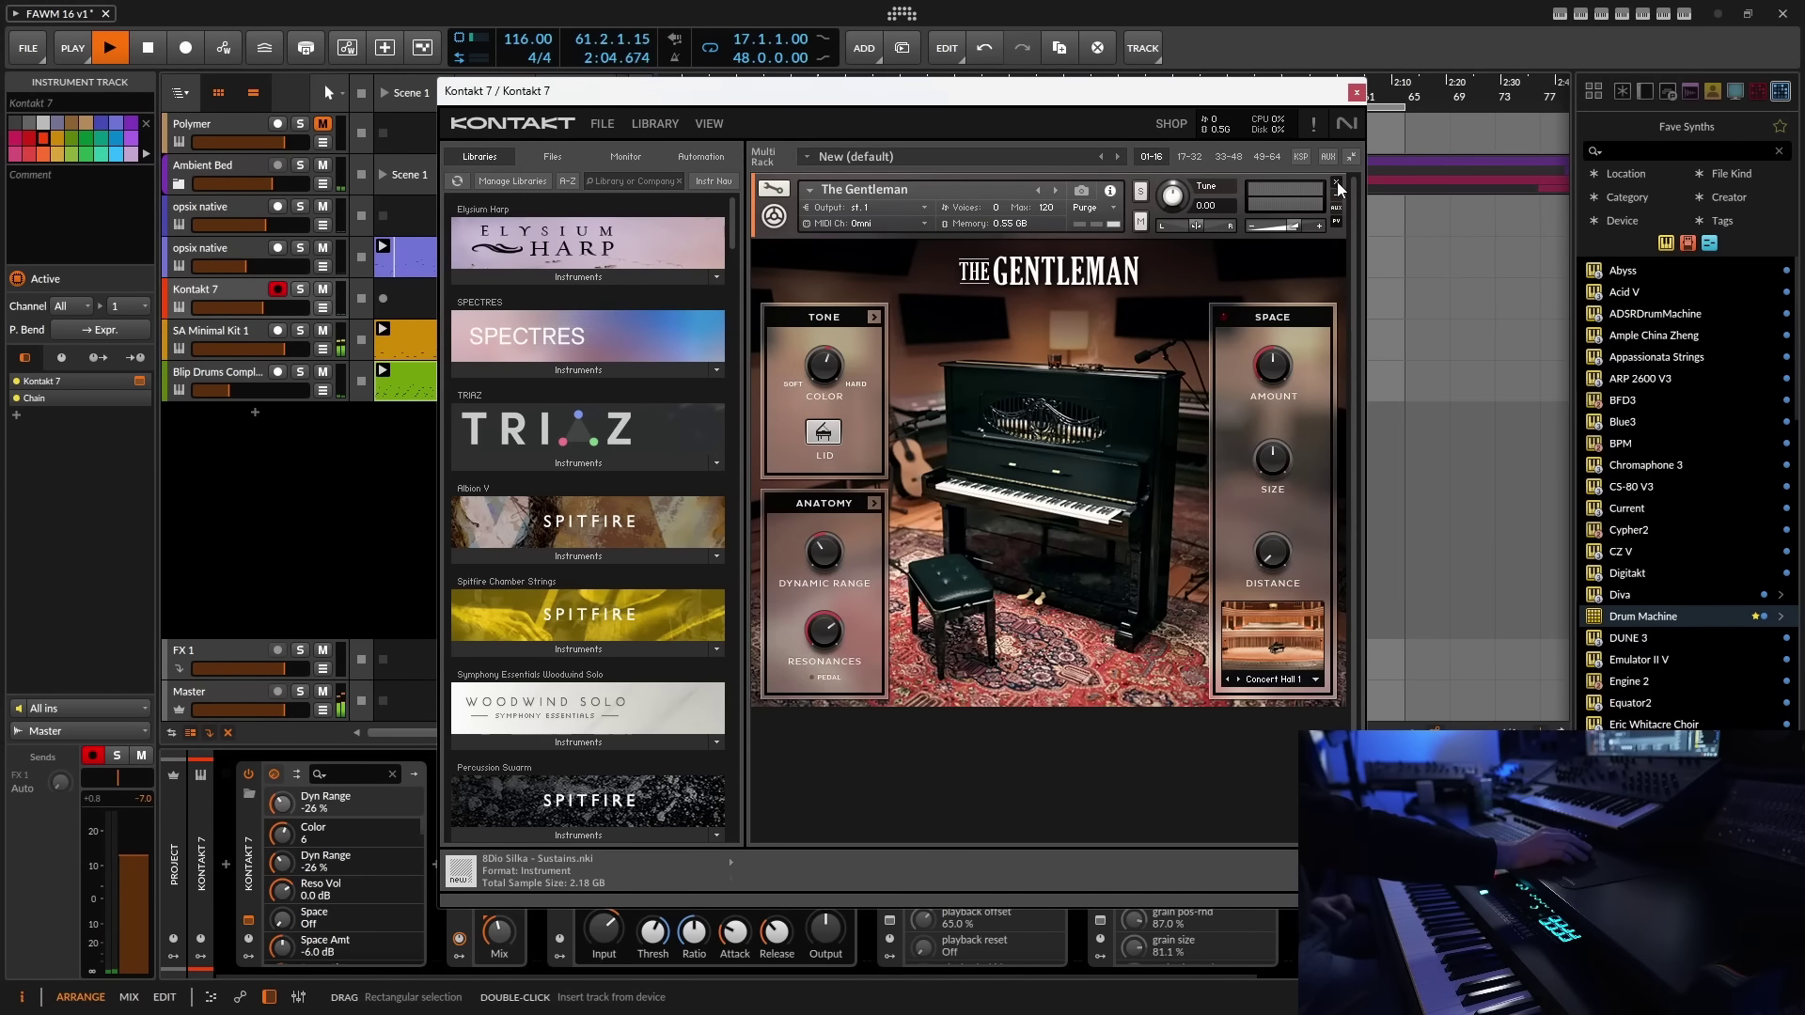
click(1336, 182)
- Load NOIRE Pure.nki from the Noire library into Kontakt
scroll(734, 282, down, 5)
drag(735, 301, 735, 728)
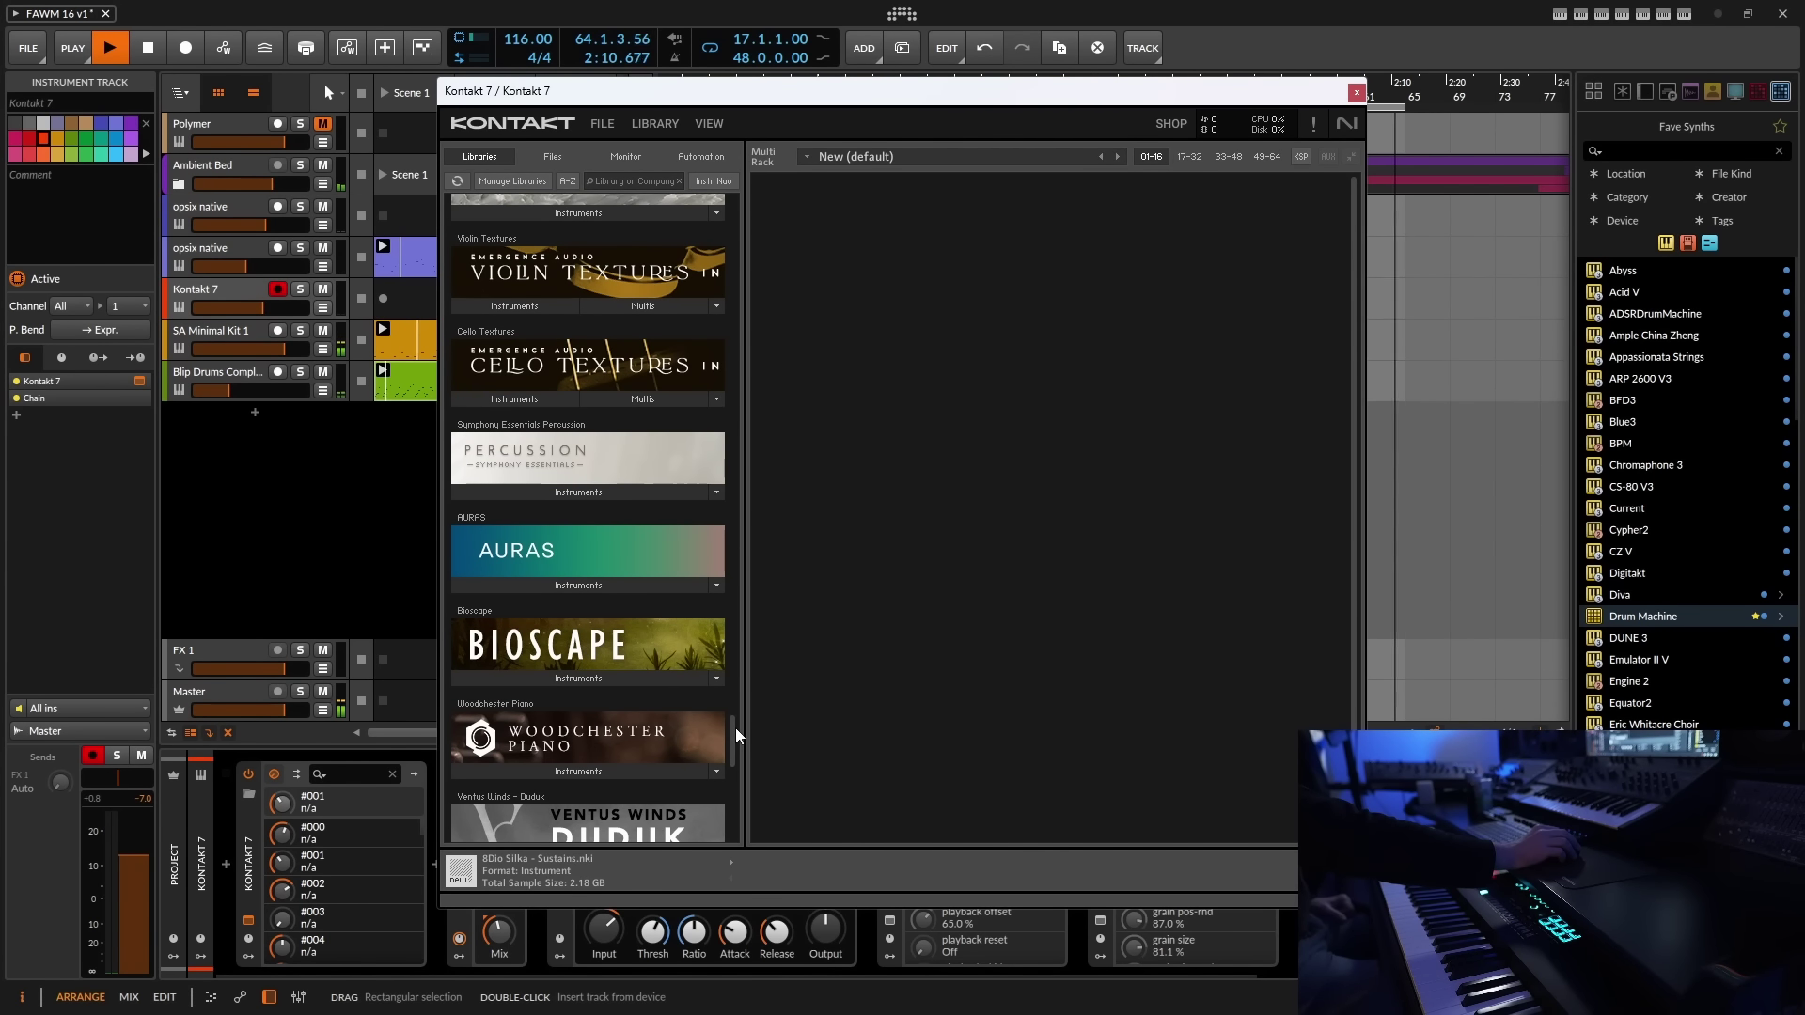
drag(736, 728, 718, 608)
click(556, 399)
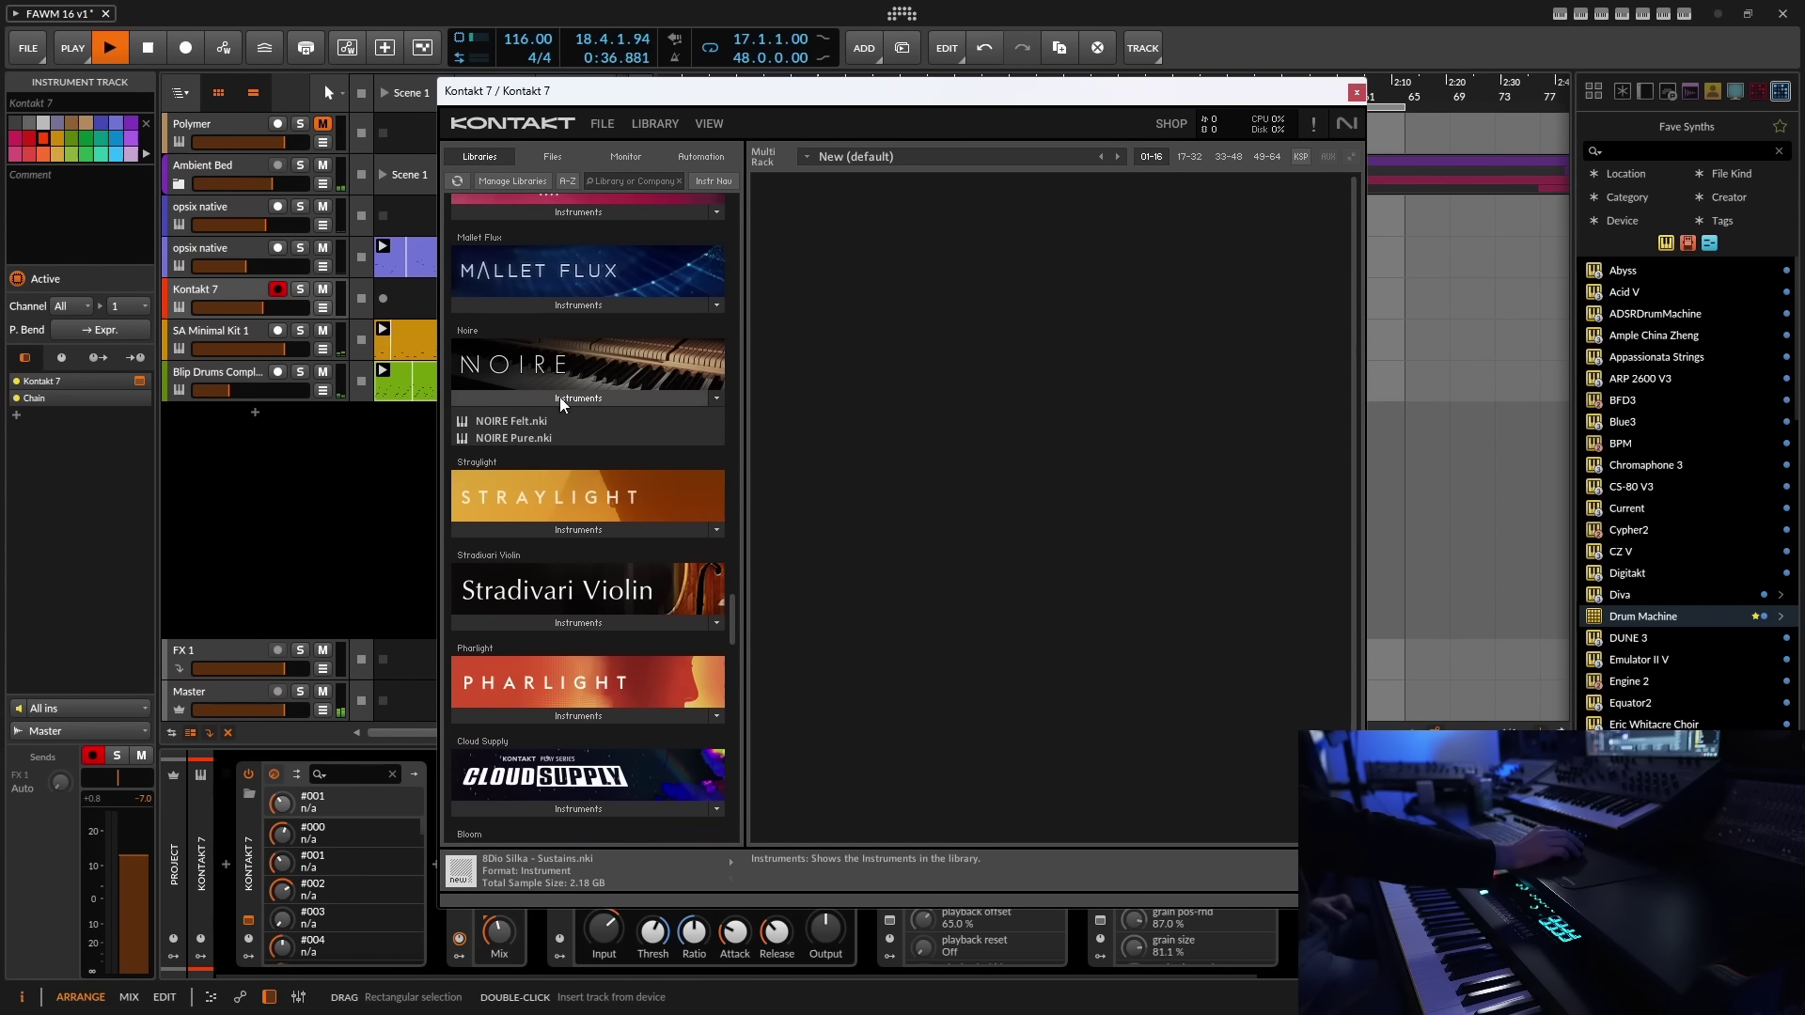
click(517, 440)
double_click(515, 440)
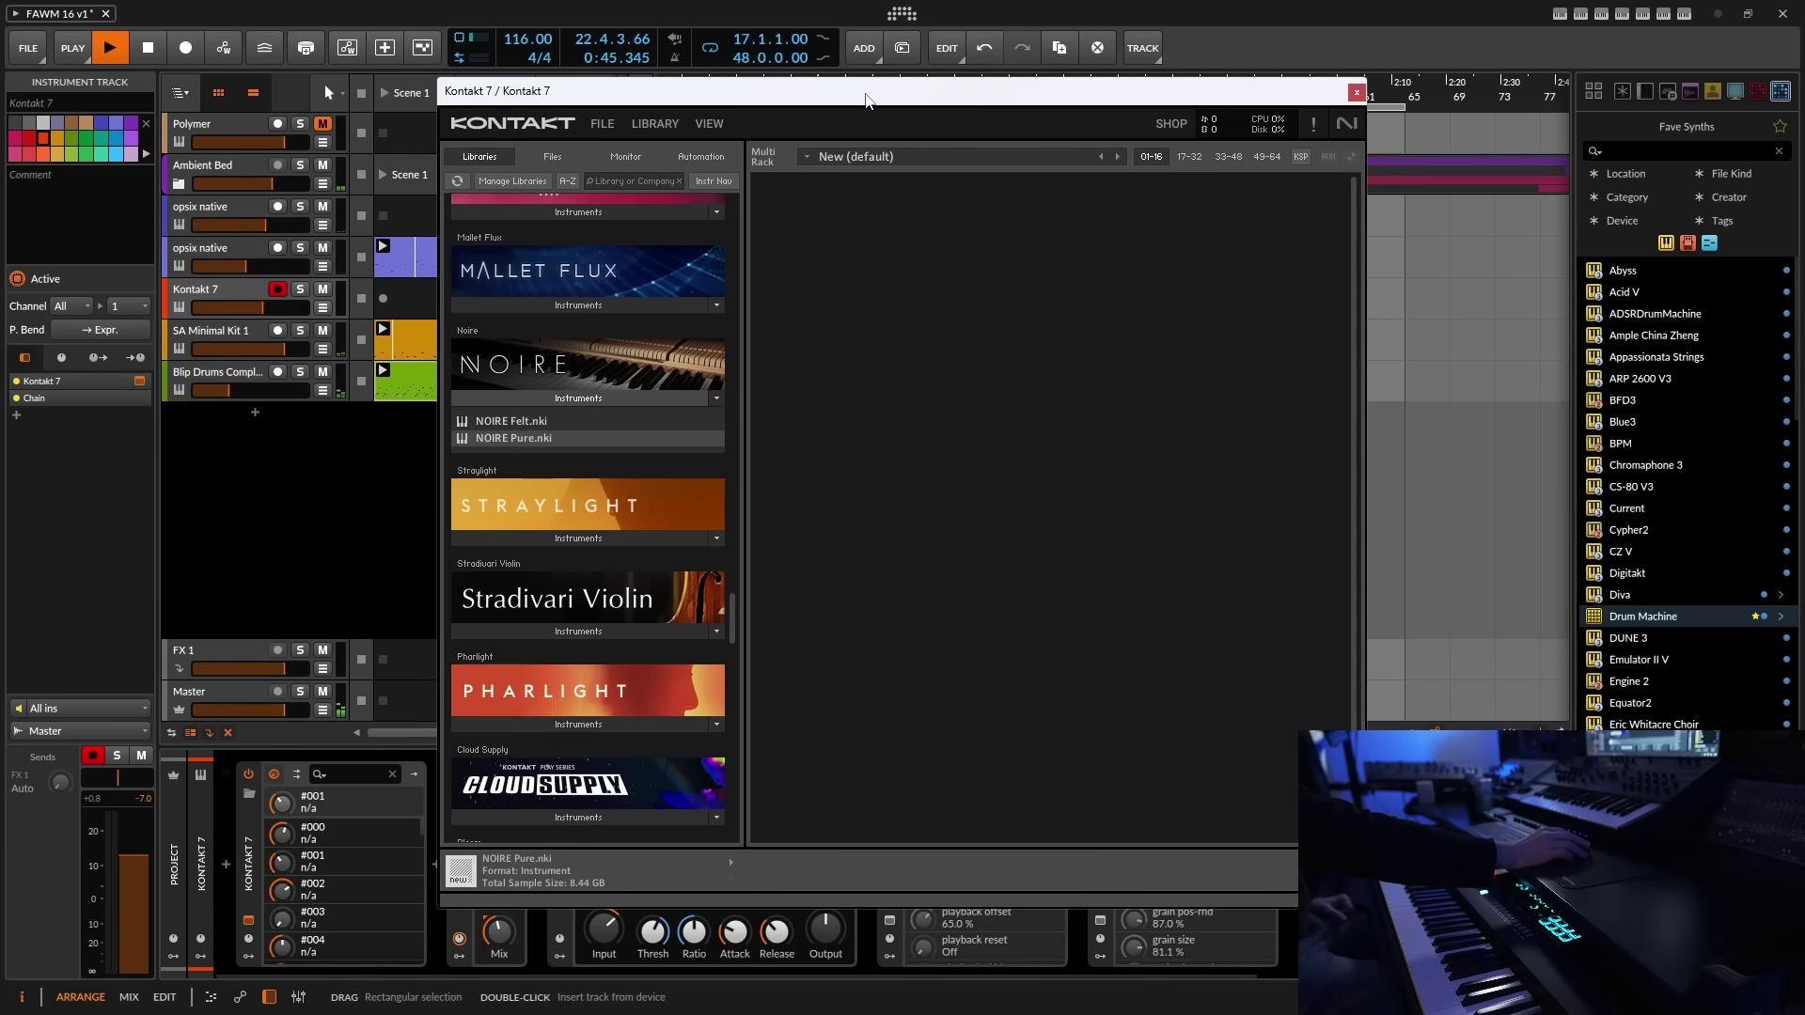
- Set the mix of the Piano EP FX chain on the Kontakt 7 track to about 50 %
drag(866, 99, 930, 79)
click(505, 931)
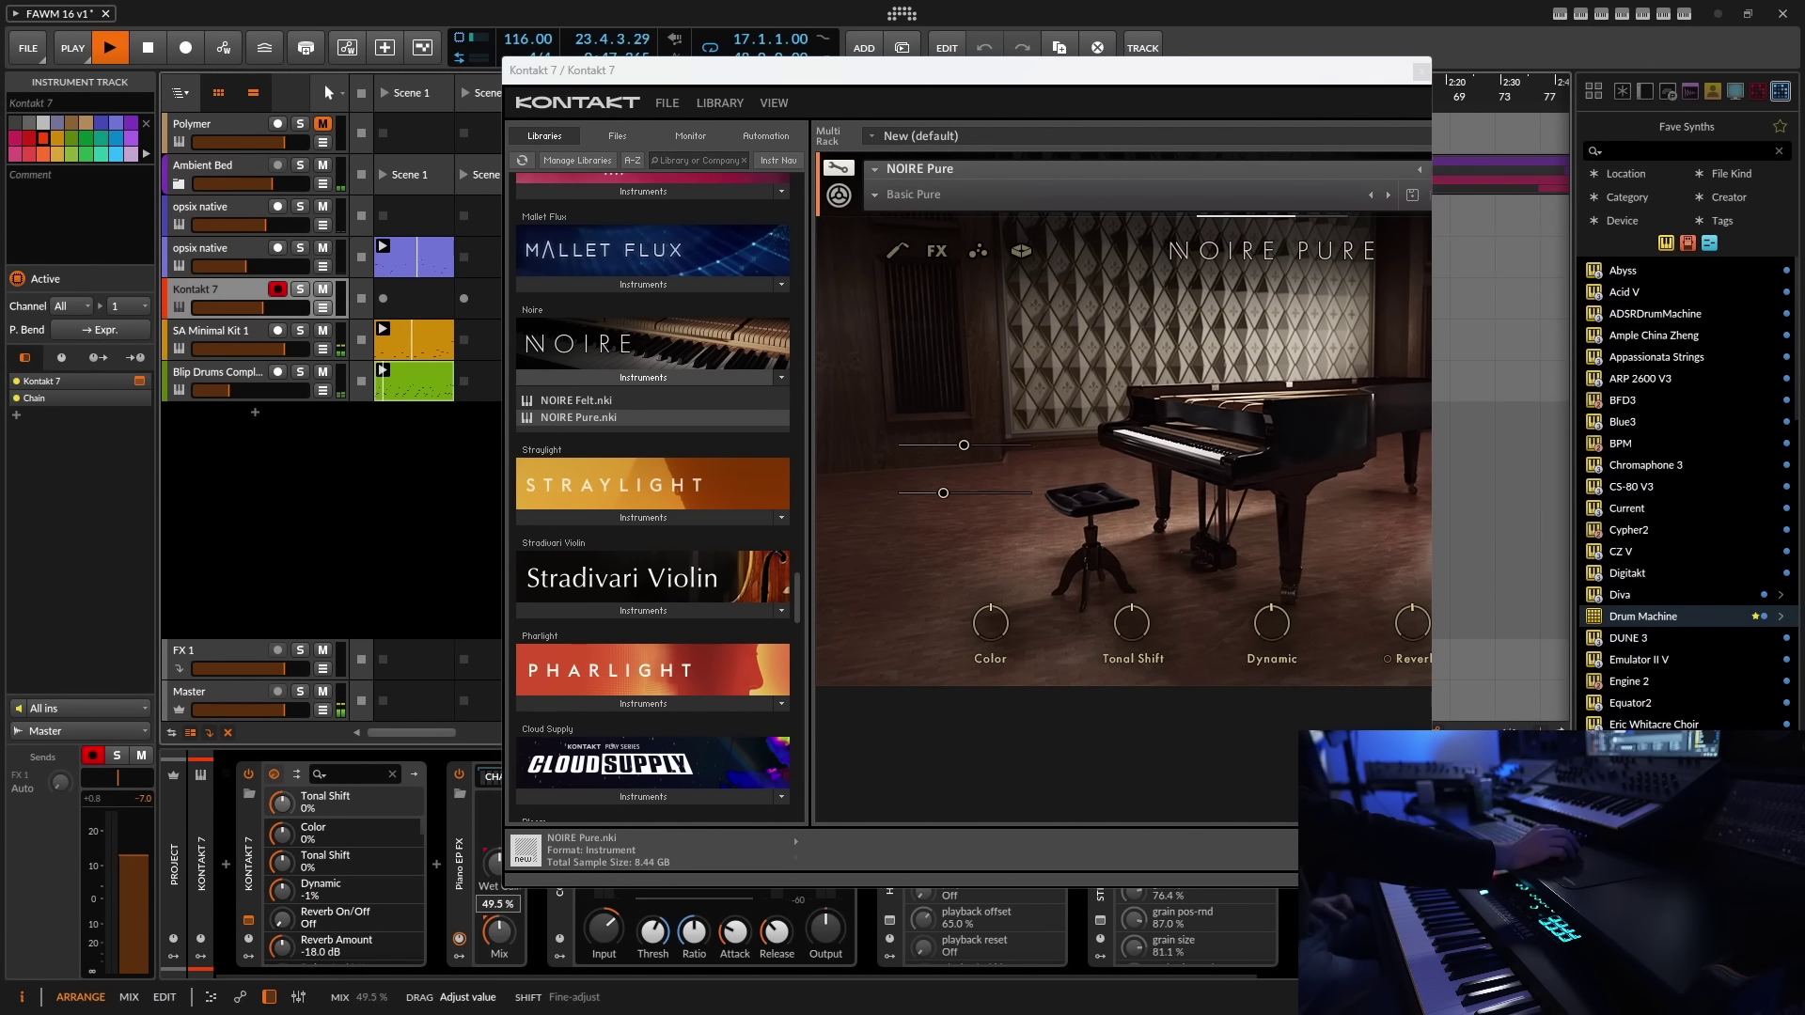
drag(500, 931, 520, 931)
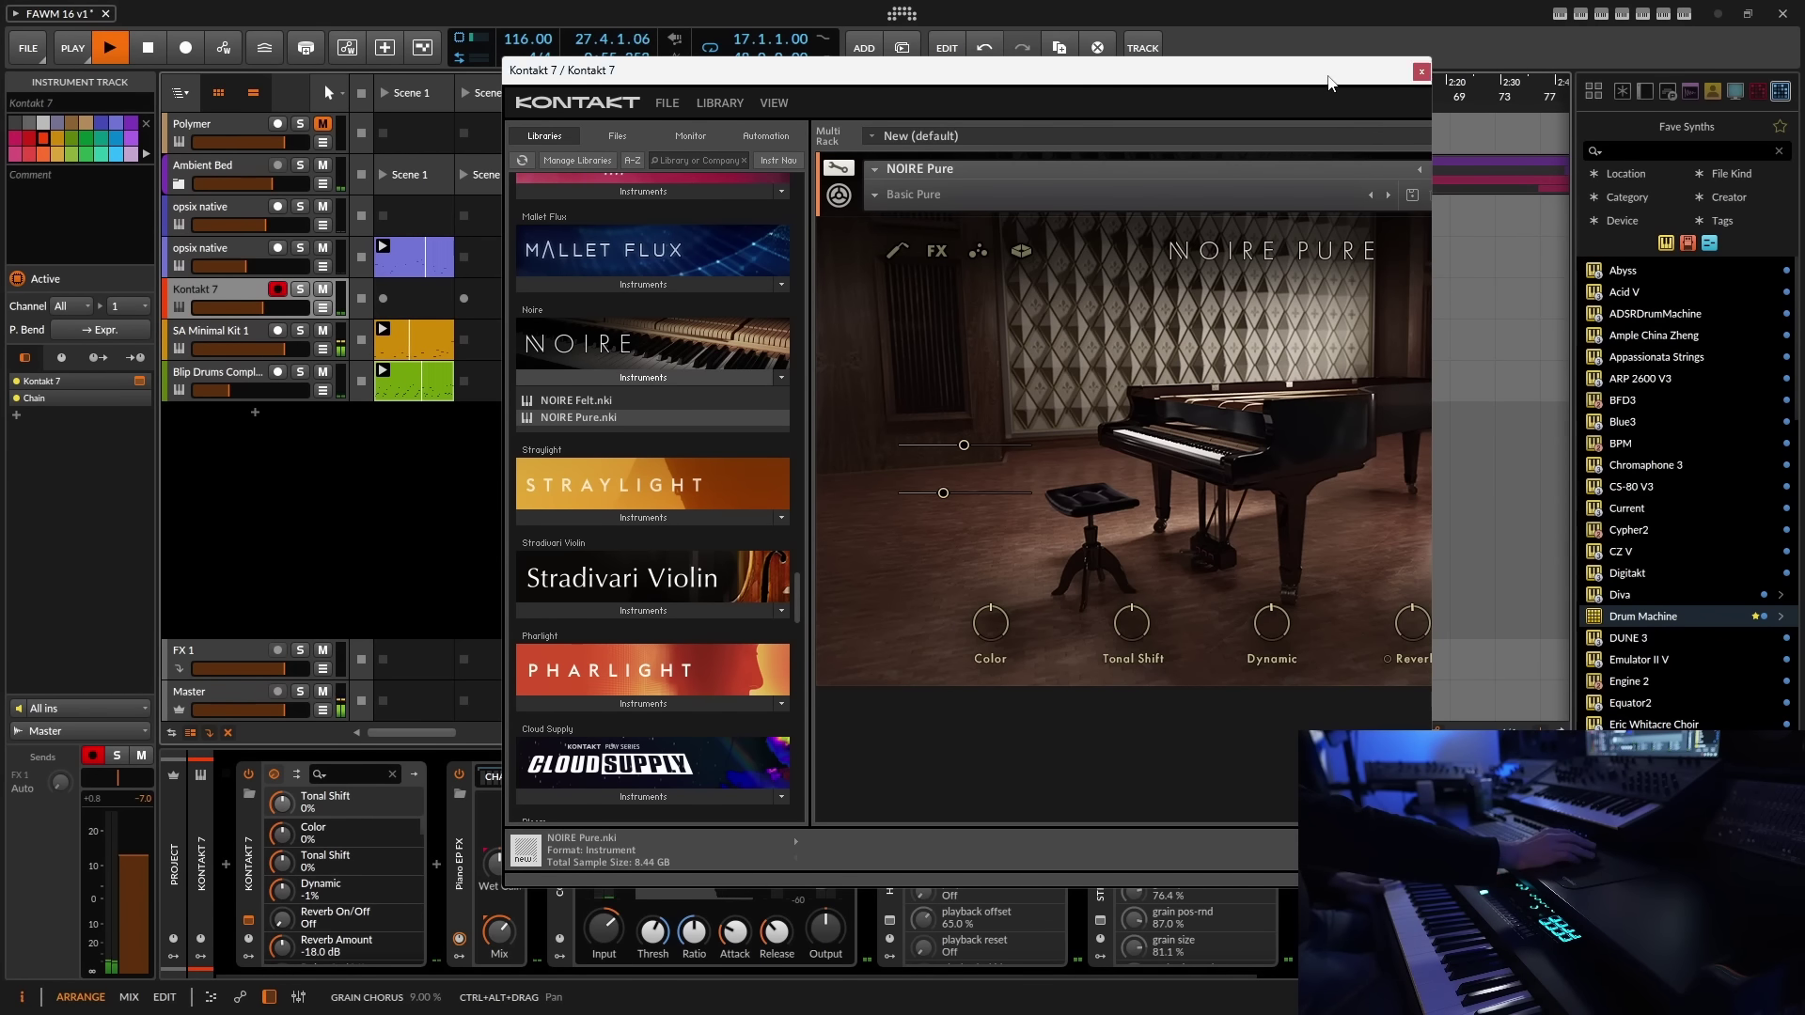
- Switch Kontakt to Single View so only the NOIRE Pure instrument is displayed
drag(1342, 70, 1300, 63)
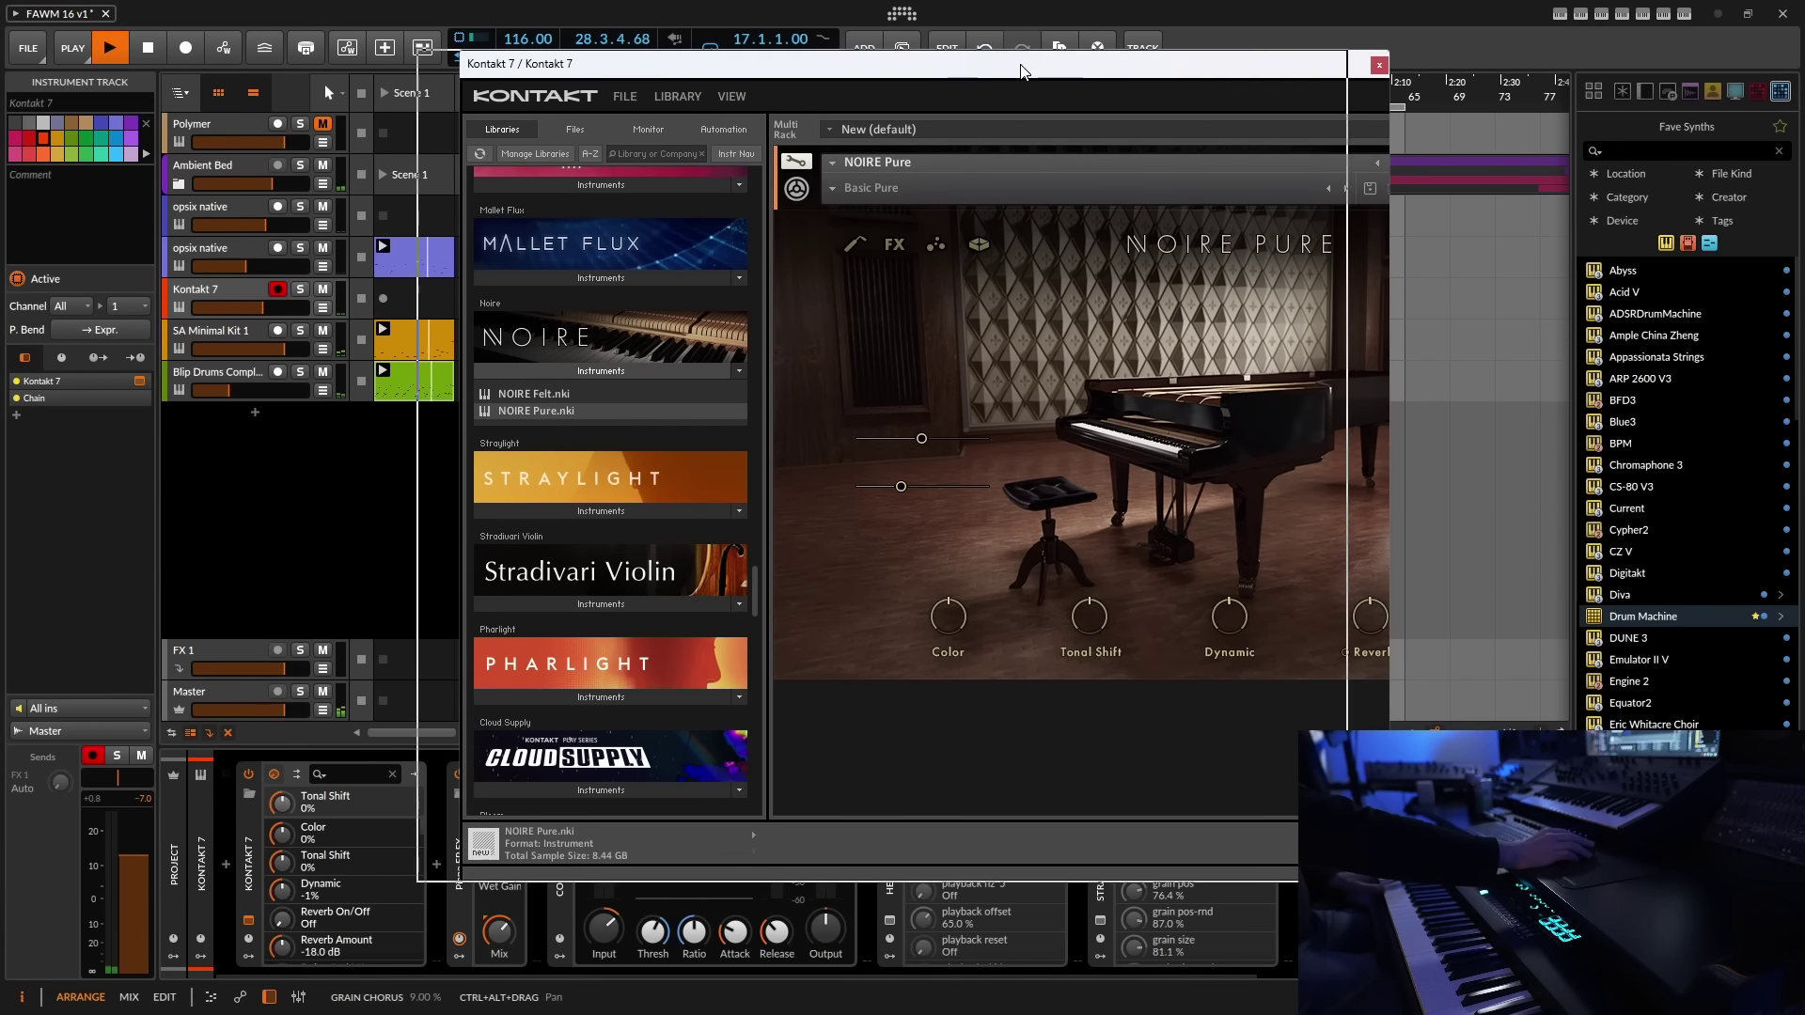
drag(1062, 66, 1129, 65)
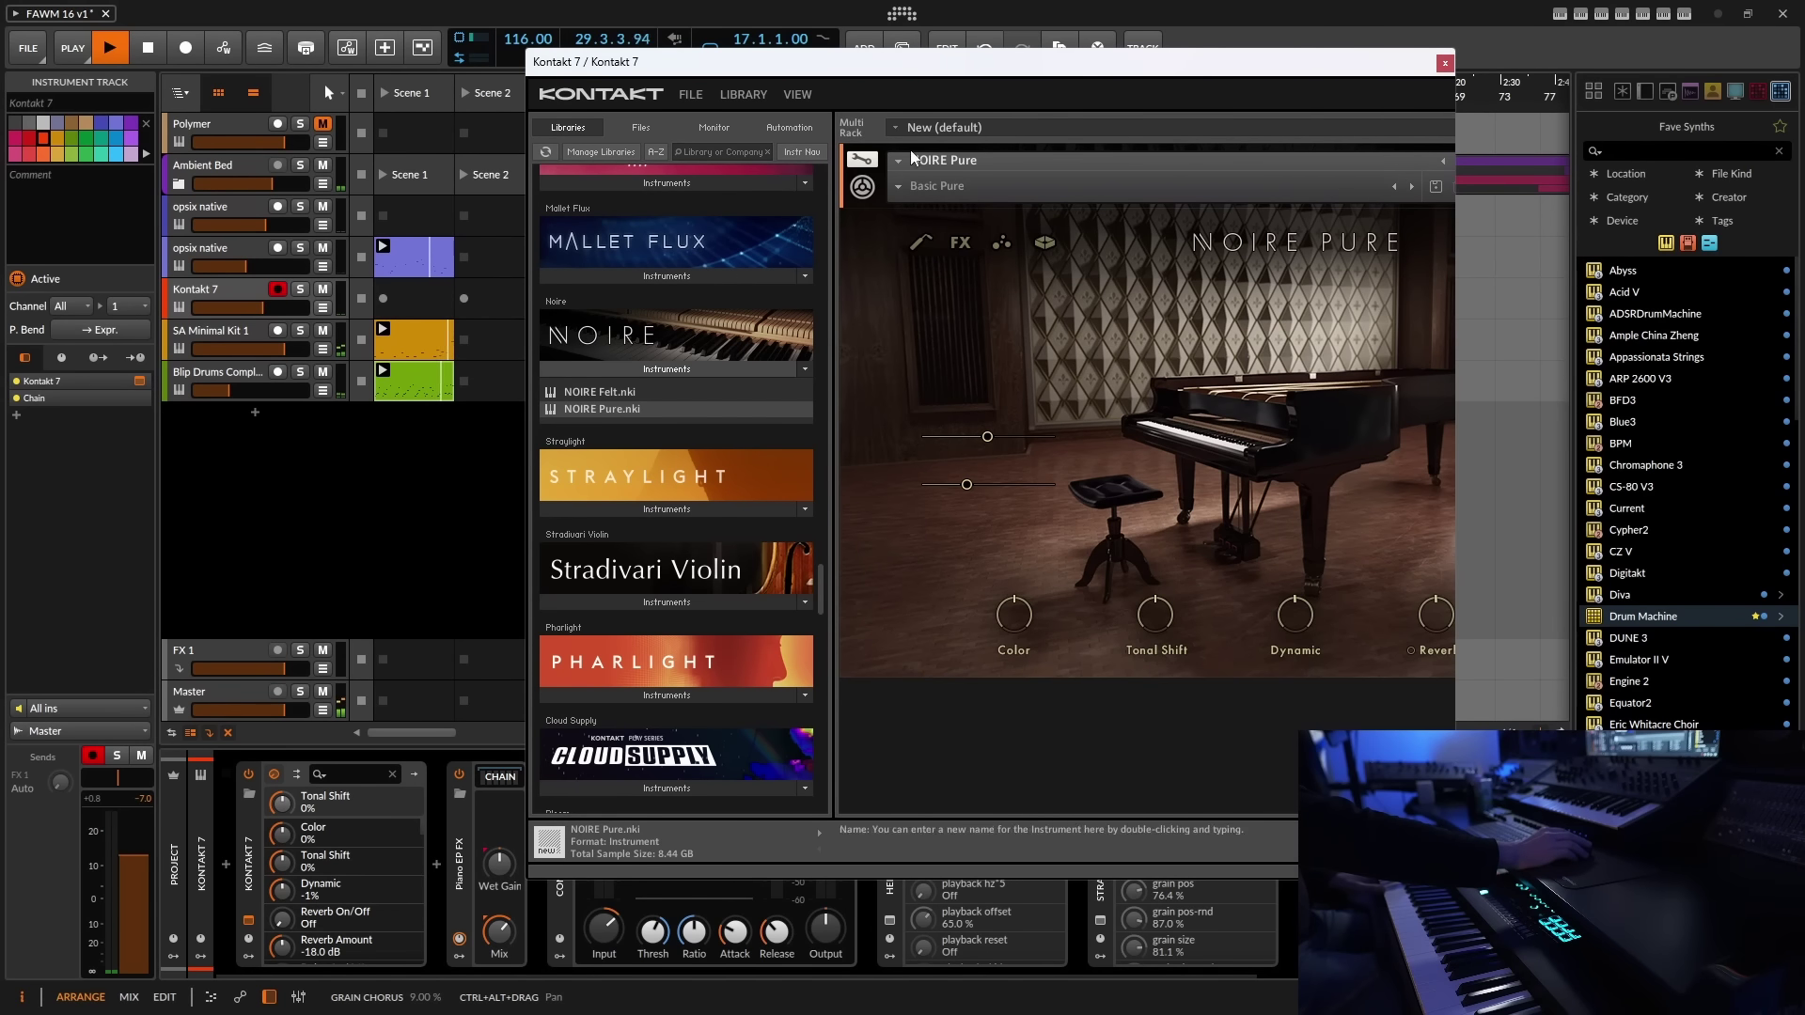
click(798, 95)
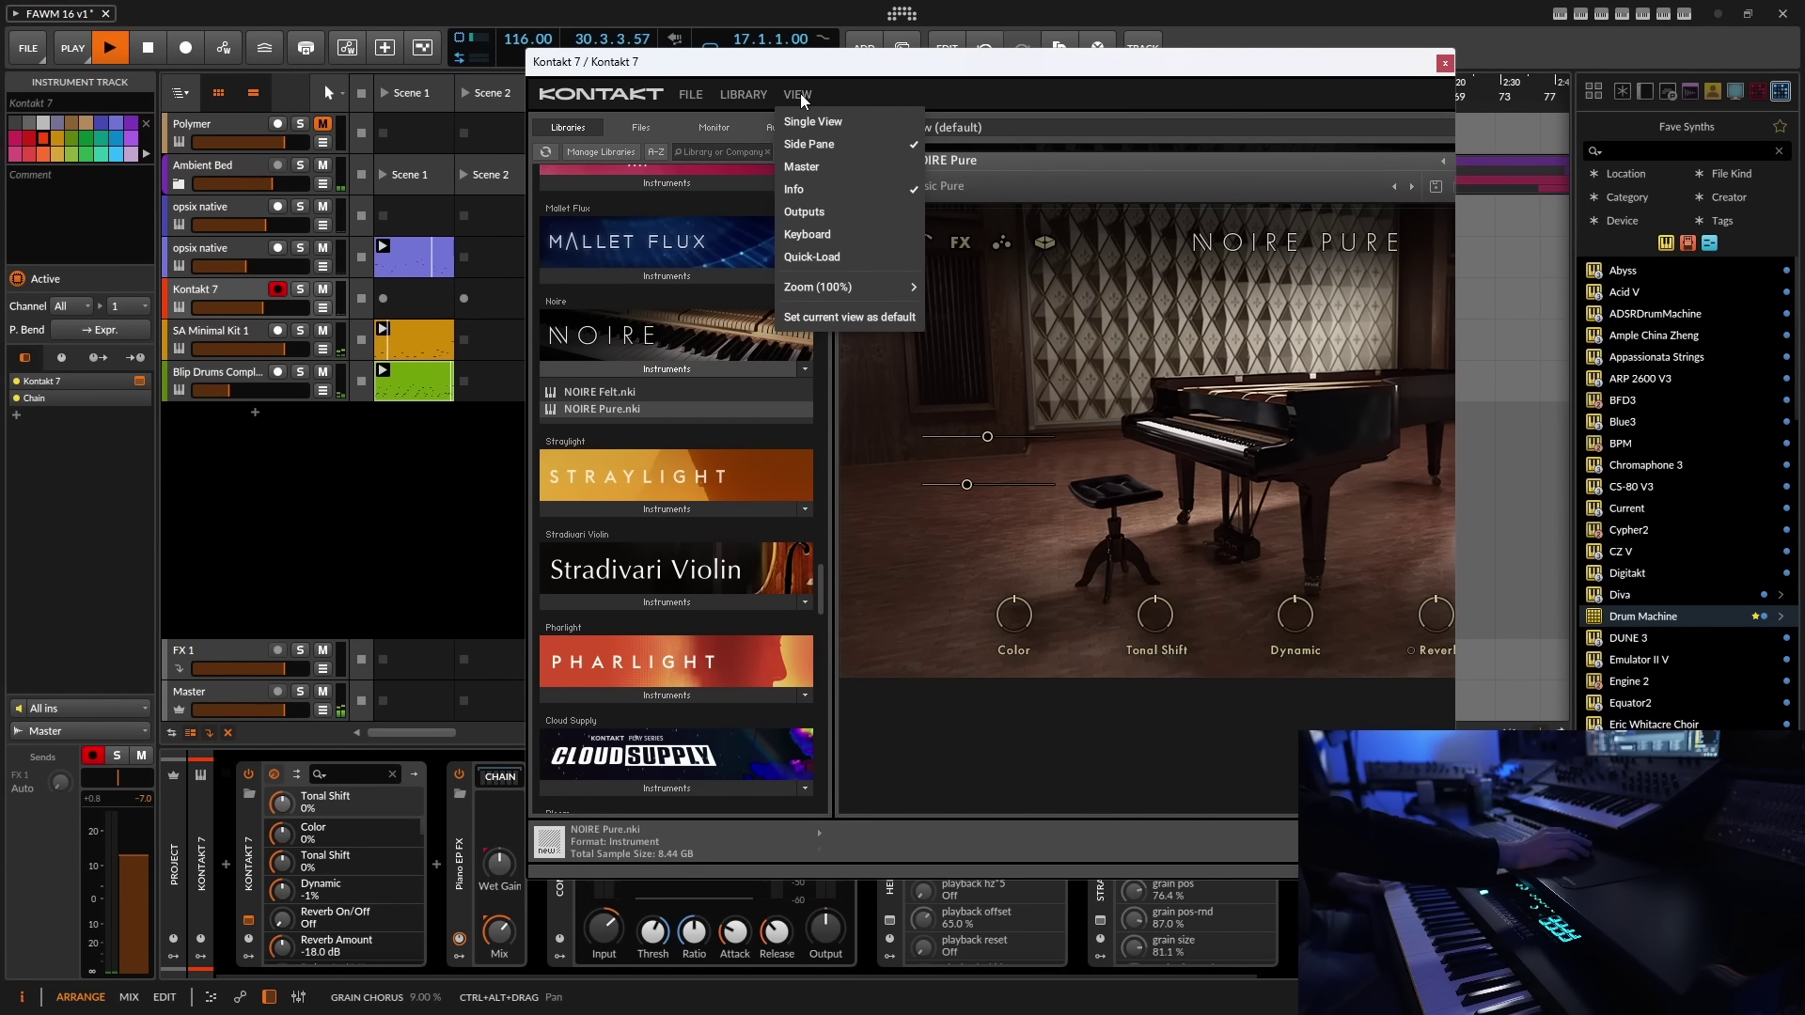
click(805, 118)
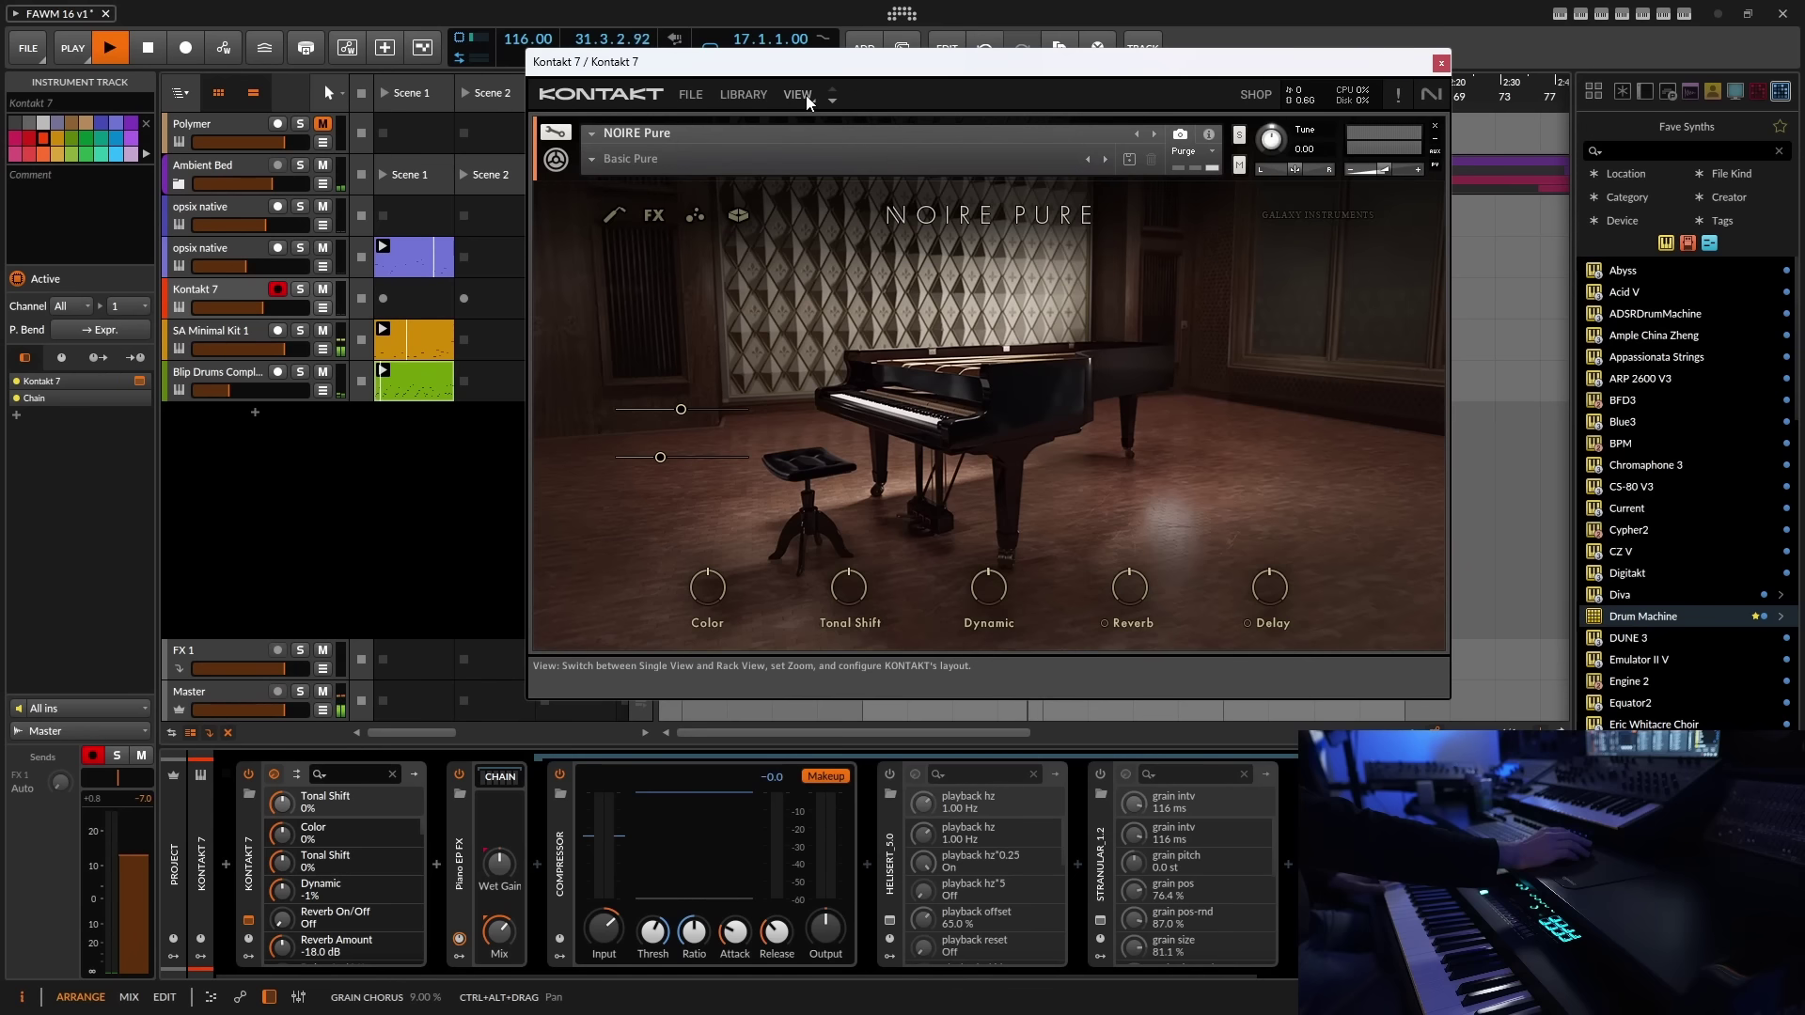
click(804, 94)
click(915, 82)
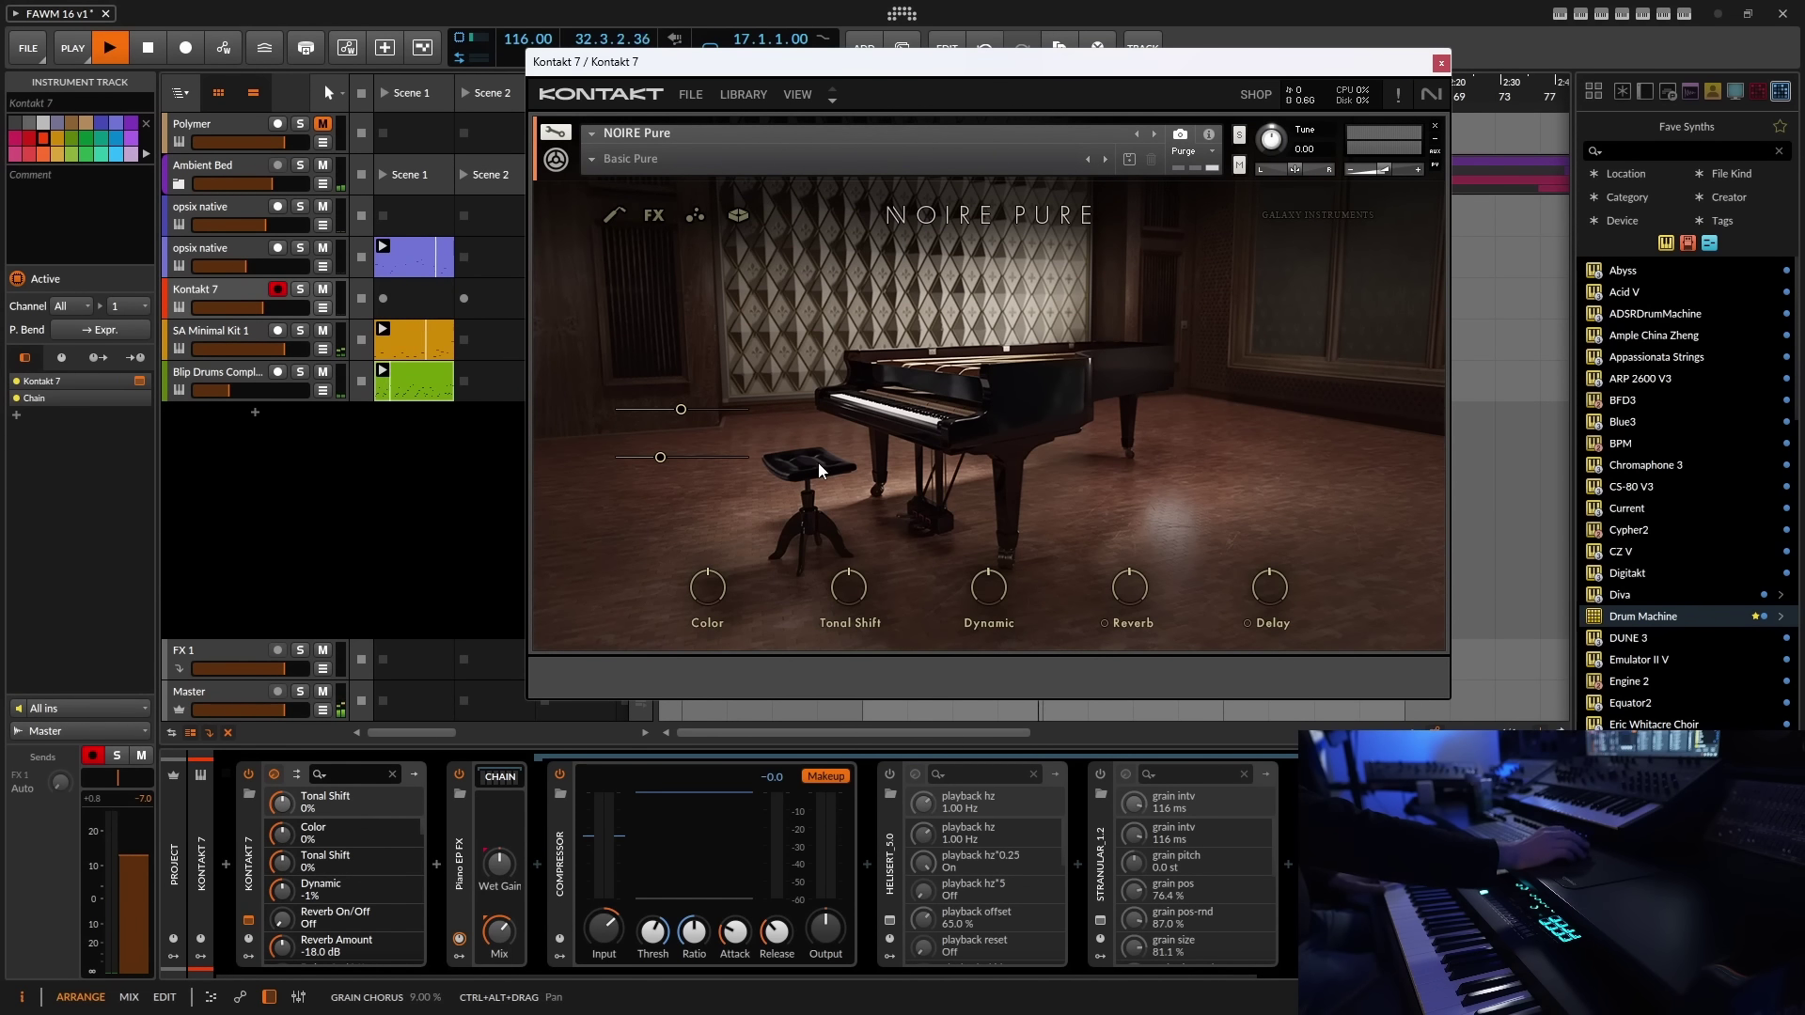
- Set NOIRE Pure's Color to -65 %, Tonal Shift to 50 % and Dynamic to -8 %
drag(707, 588, 773, 406)
drag(730, 617, 725, 646)
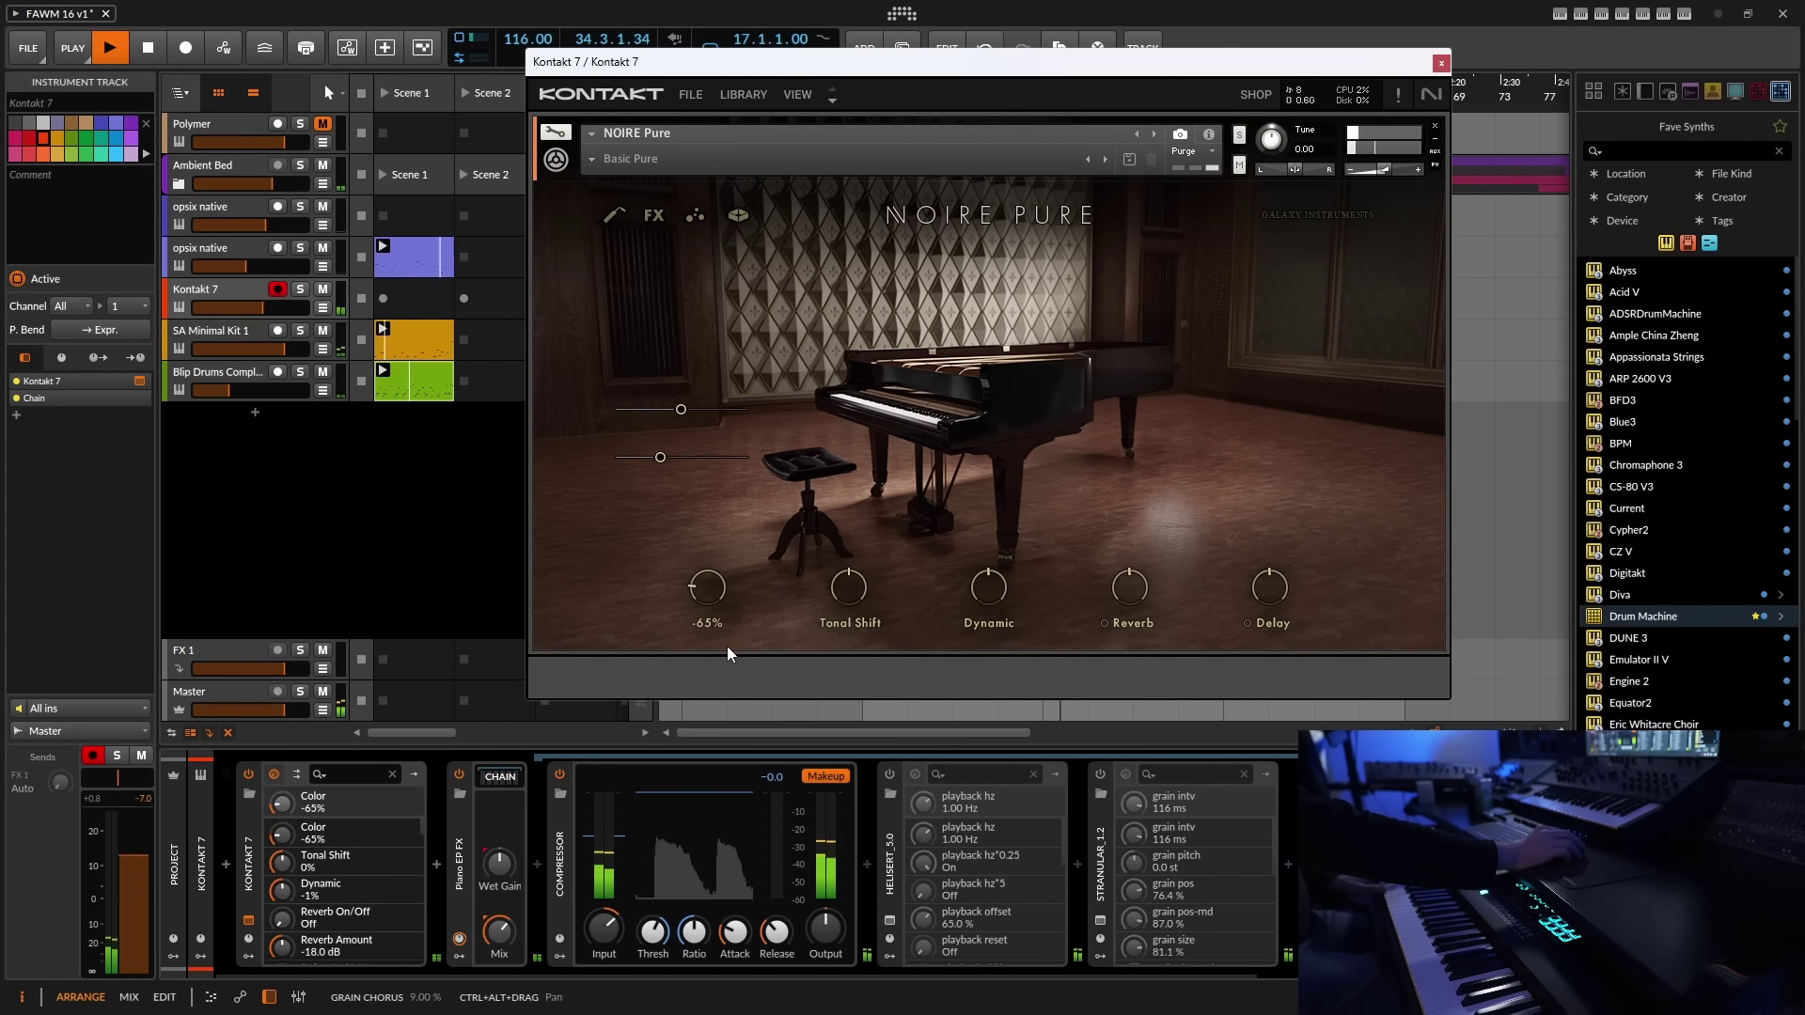
drag(878, 596, 839, 679)
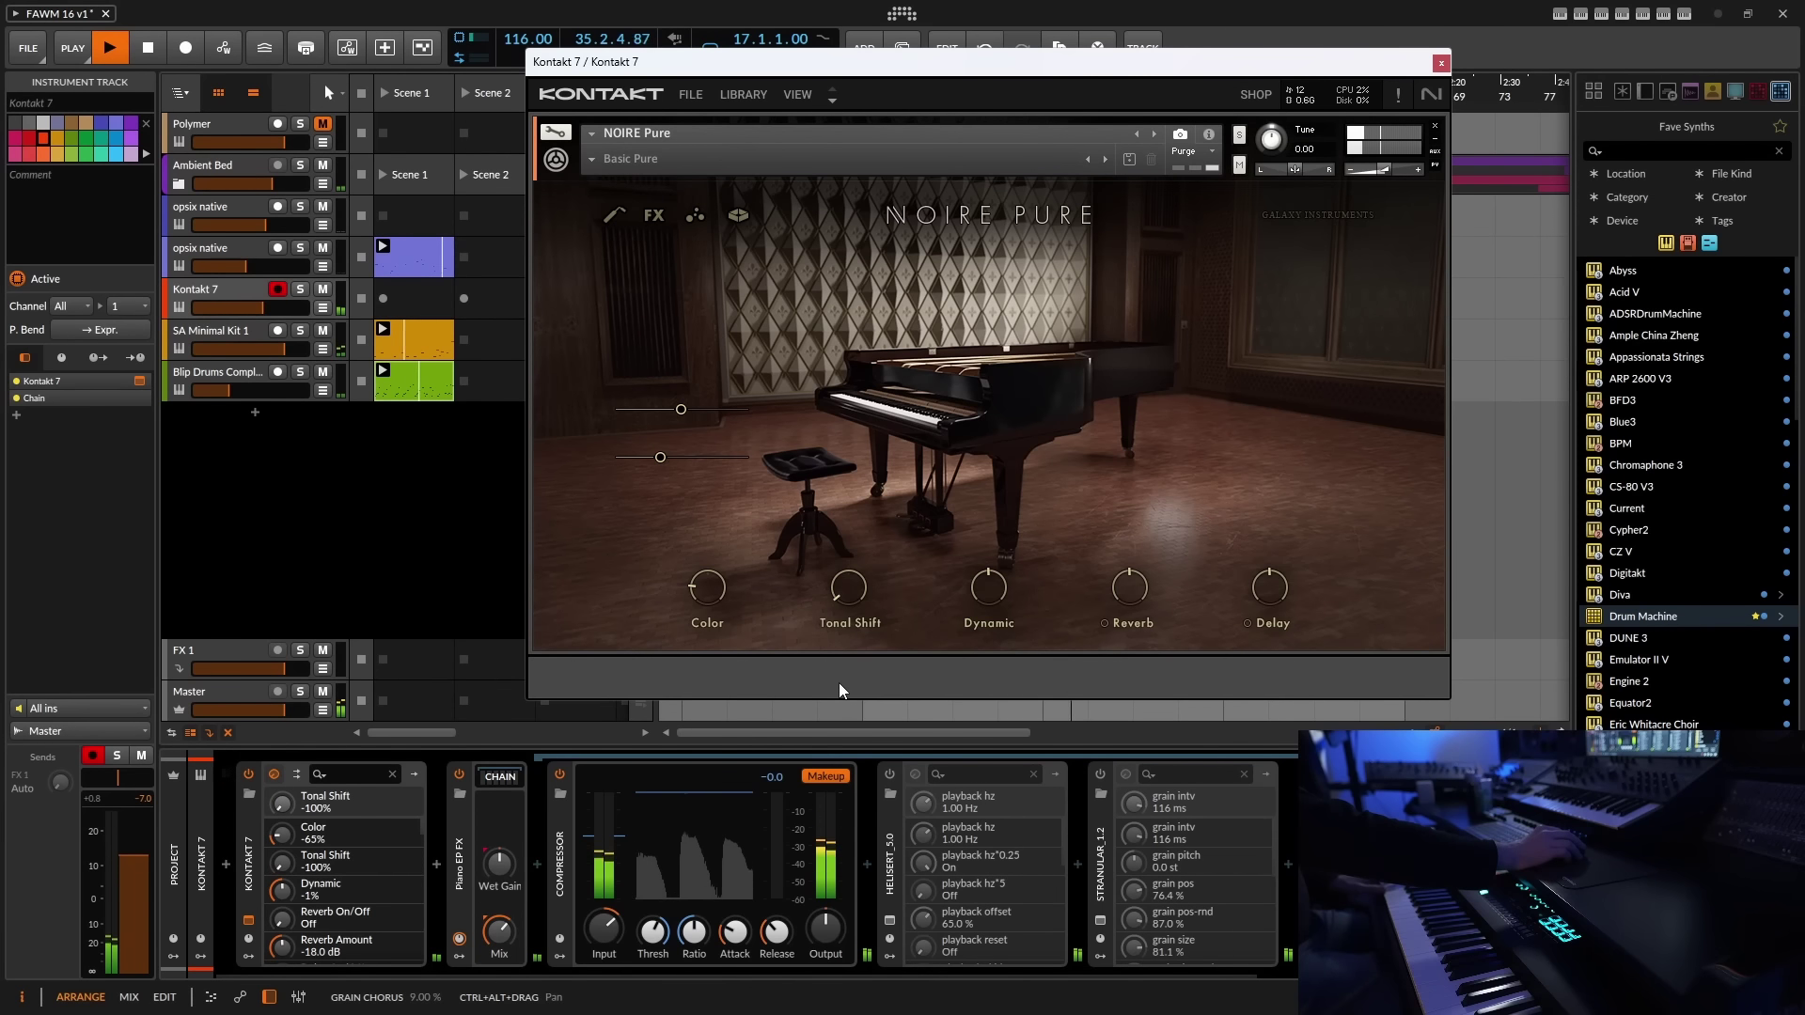
drag(849, 588, 852, 540)
drag(988, 585, 991, 596)
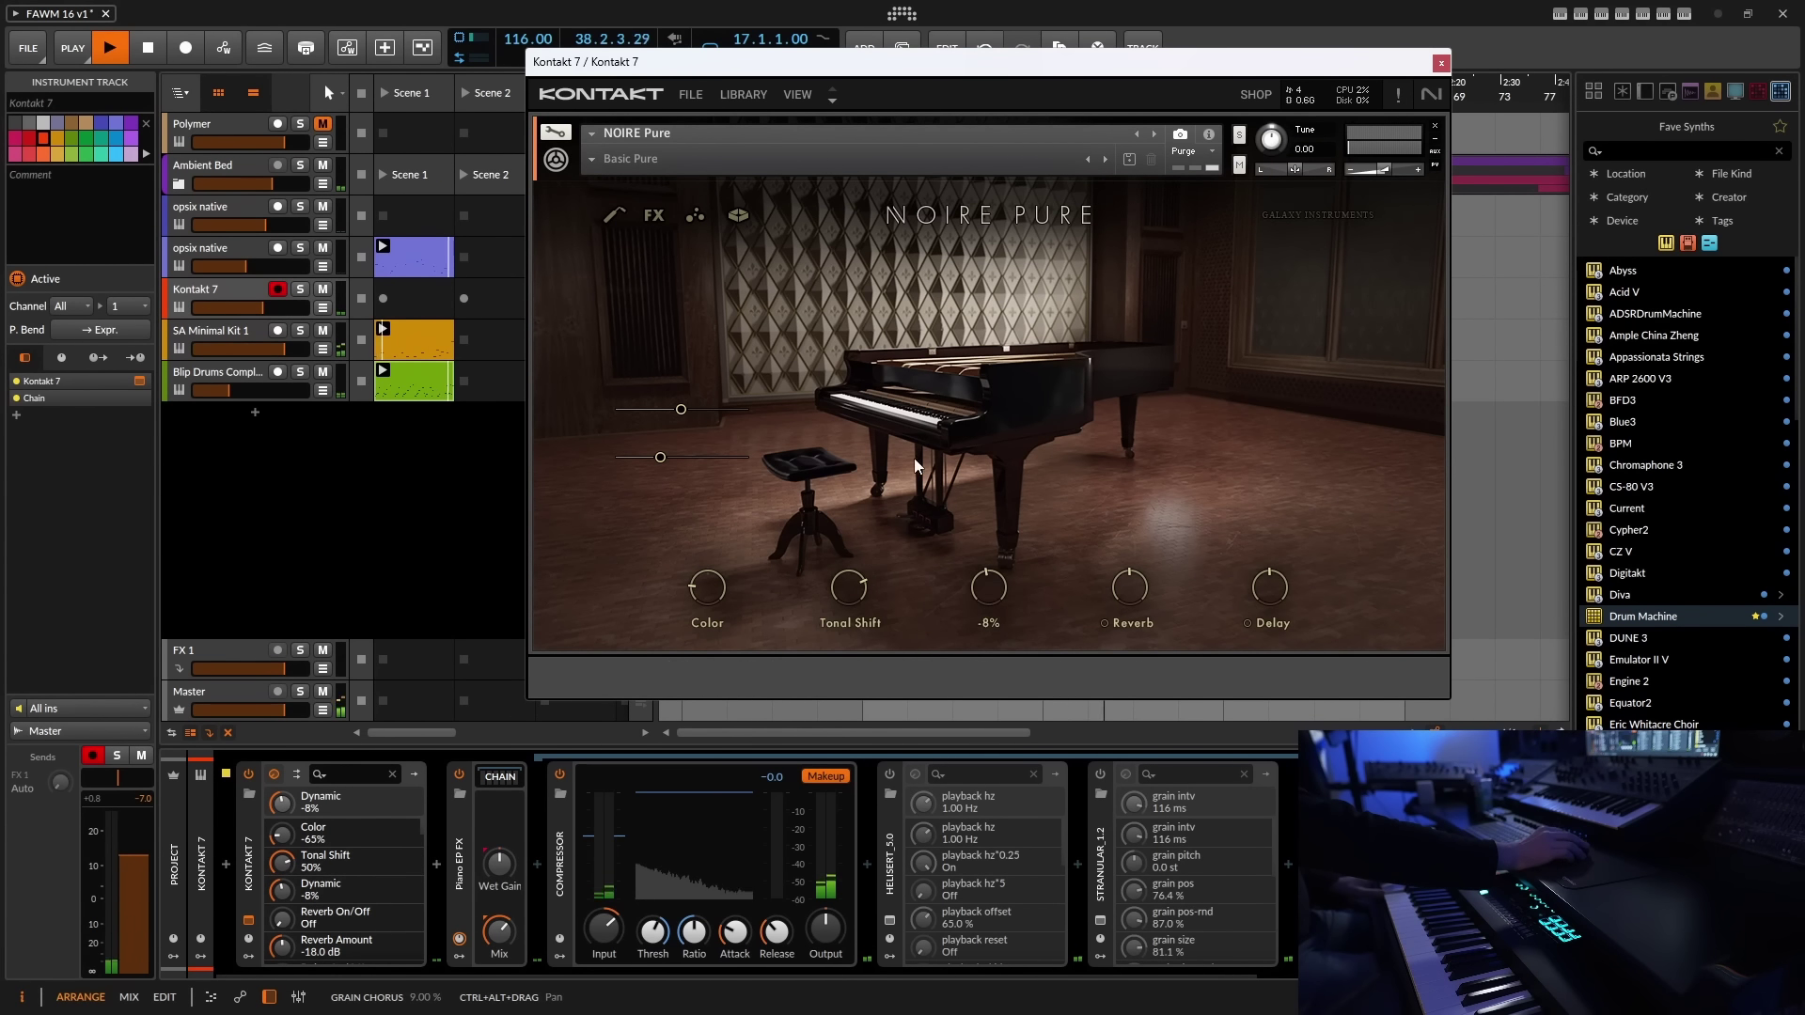
- Examine NOIRE Pure's sound settings and its Vintage and Grand Piano presets, and close the Kontakt window
click(613, 217)
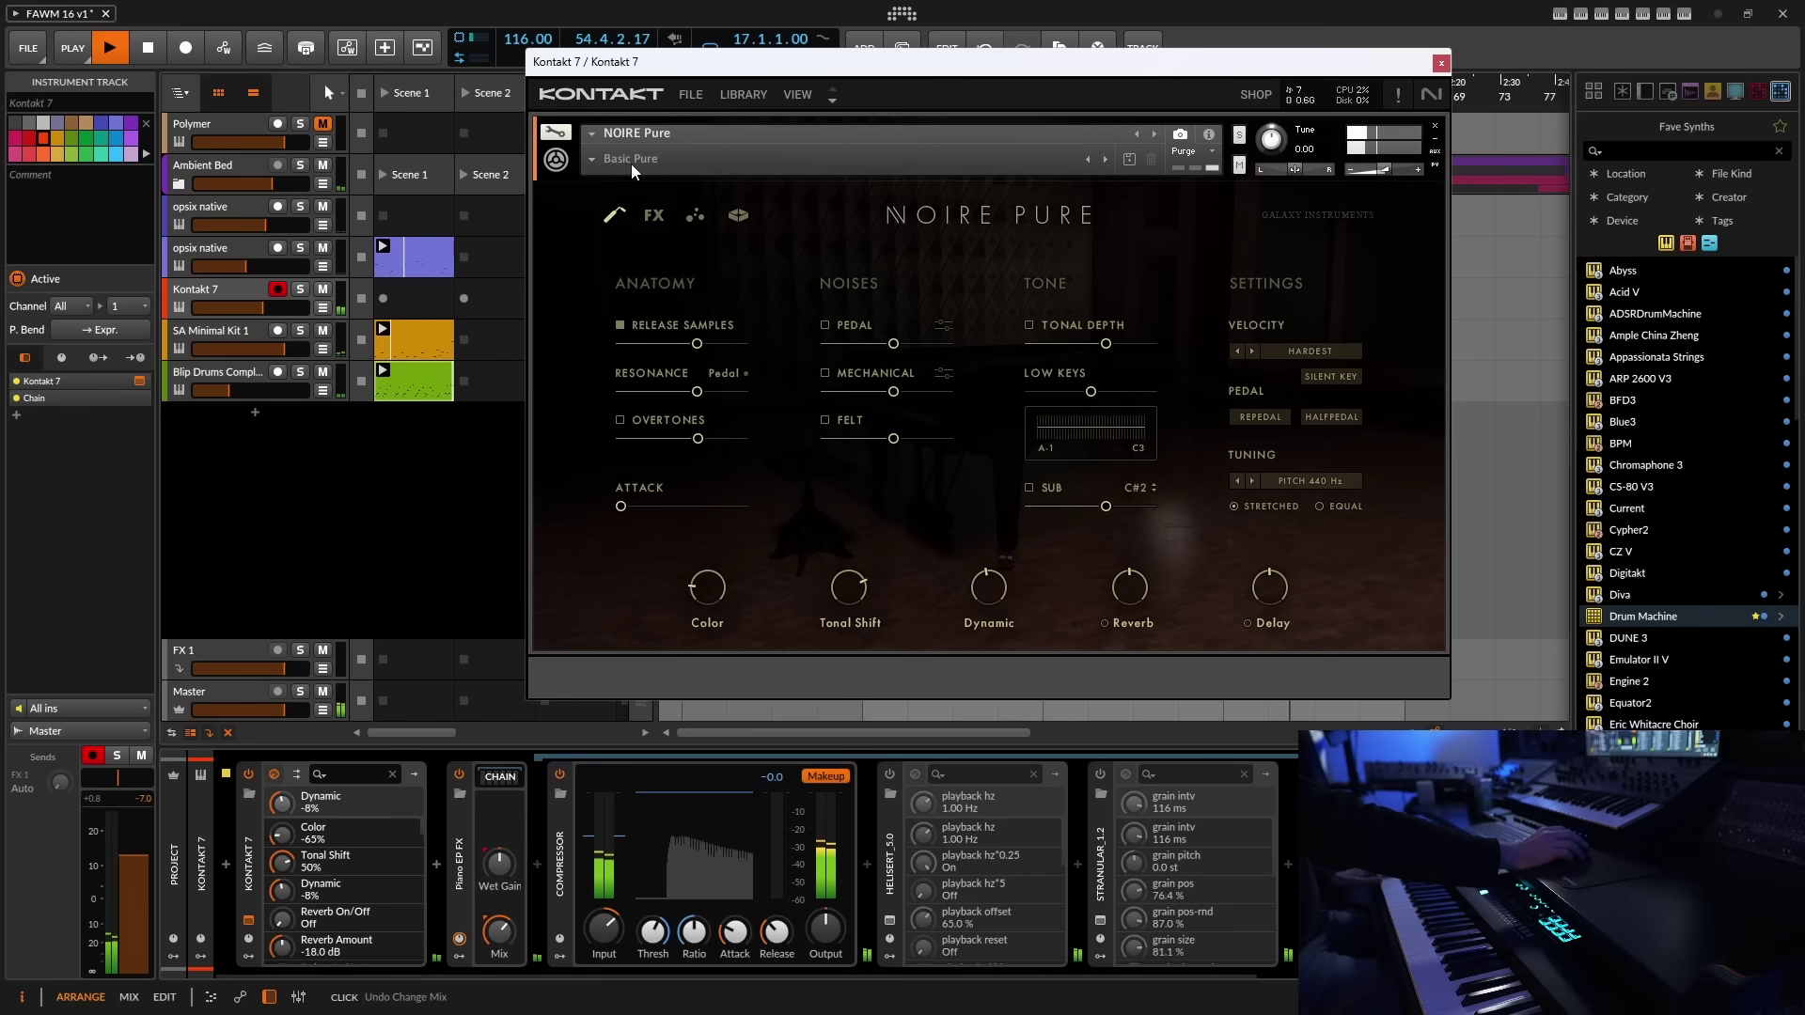
click(590, 159)
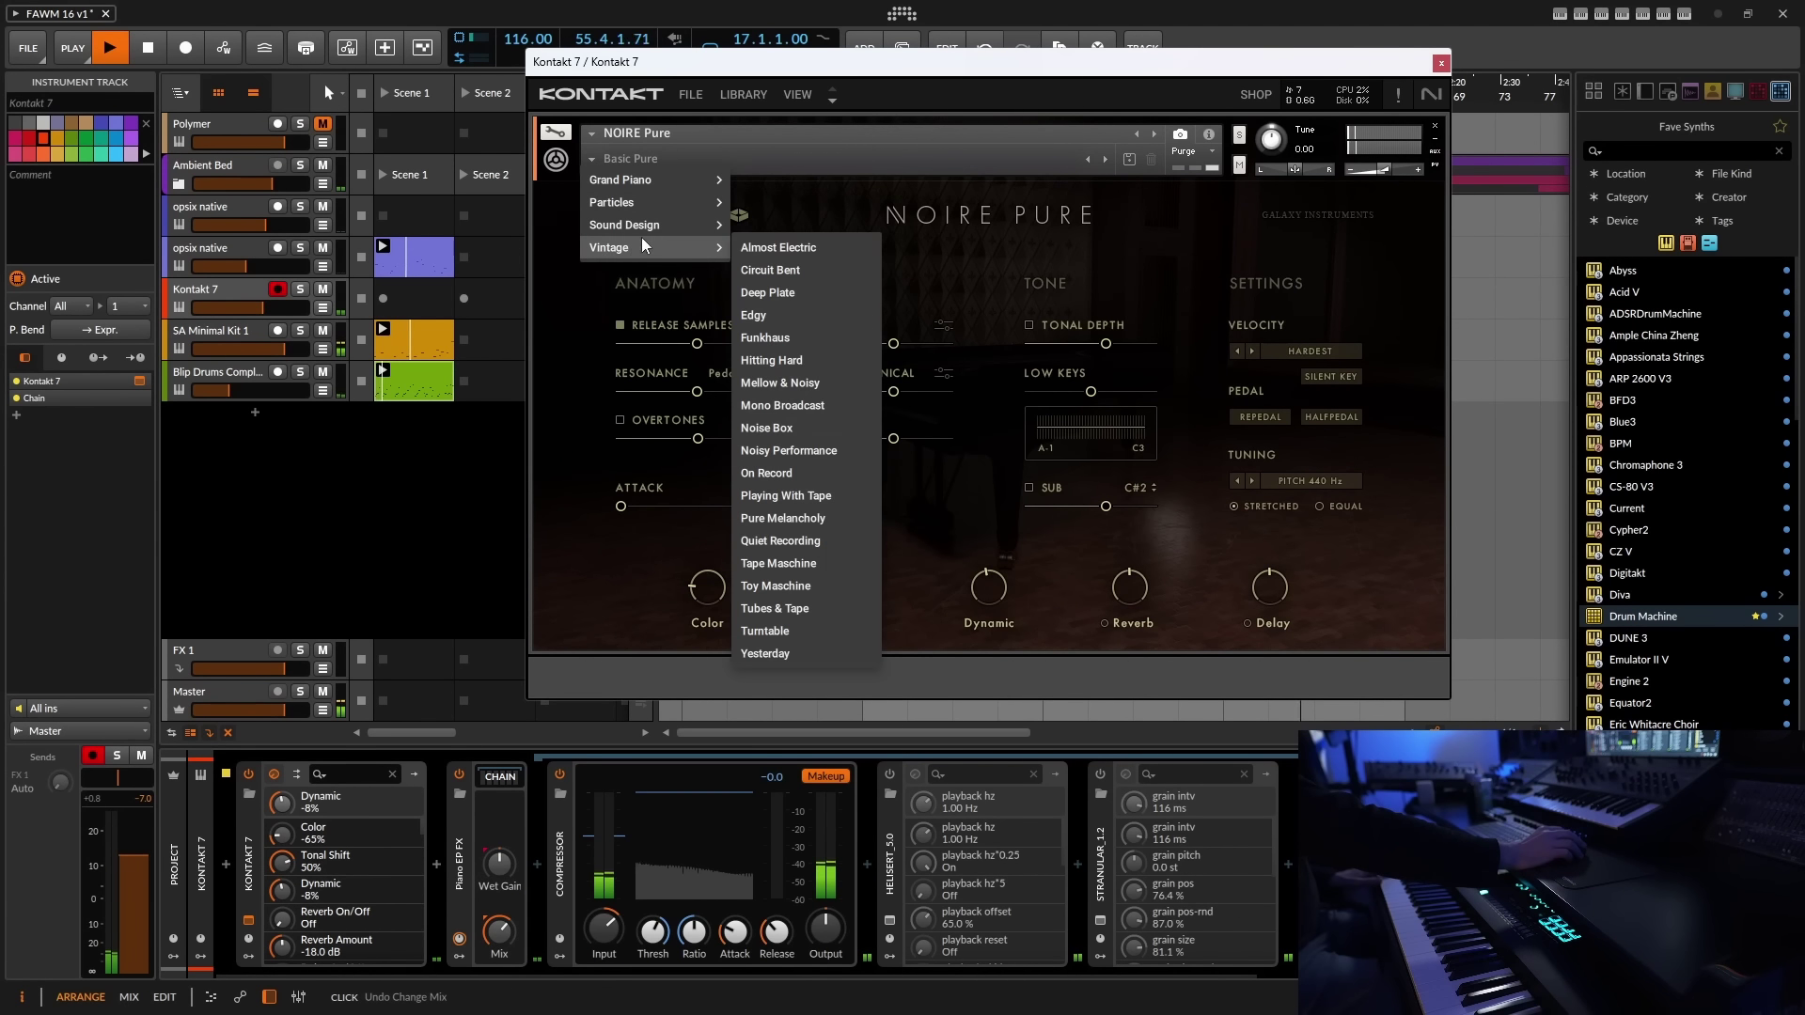
mouse_move(621, 179)
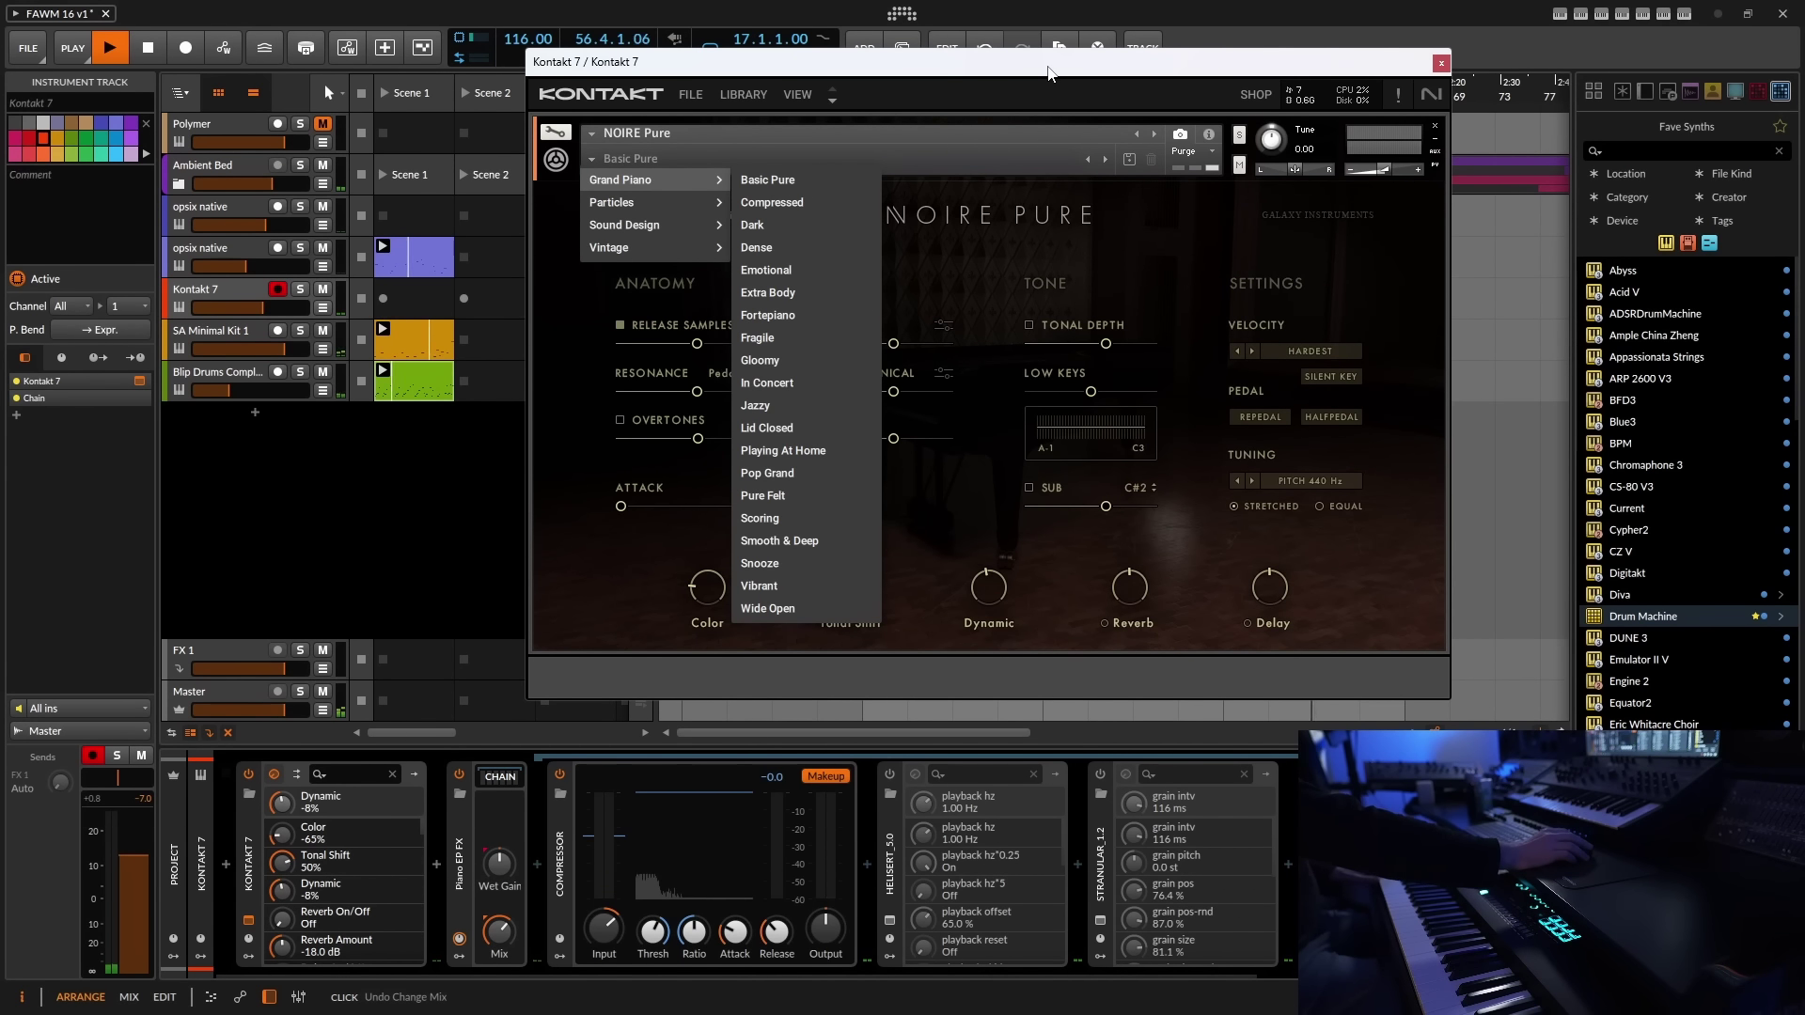
click(1444, 62)
- Mute the Kontakt 7 track and unmute it again
click(322, 289)
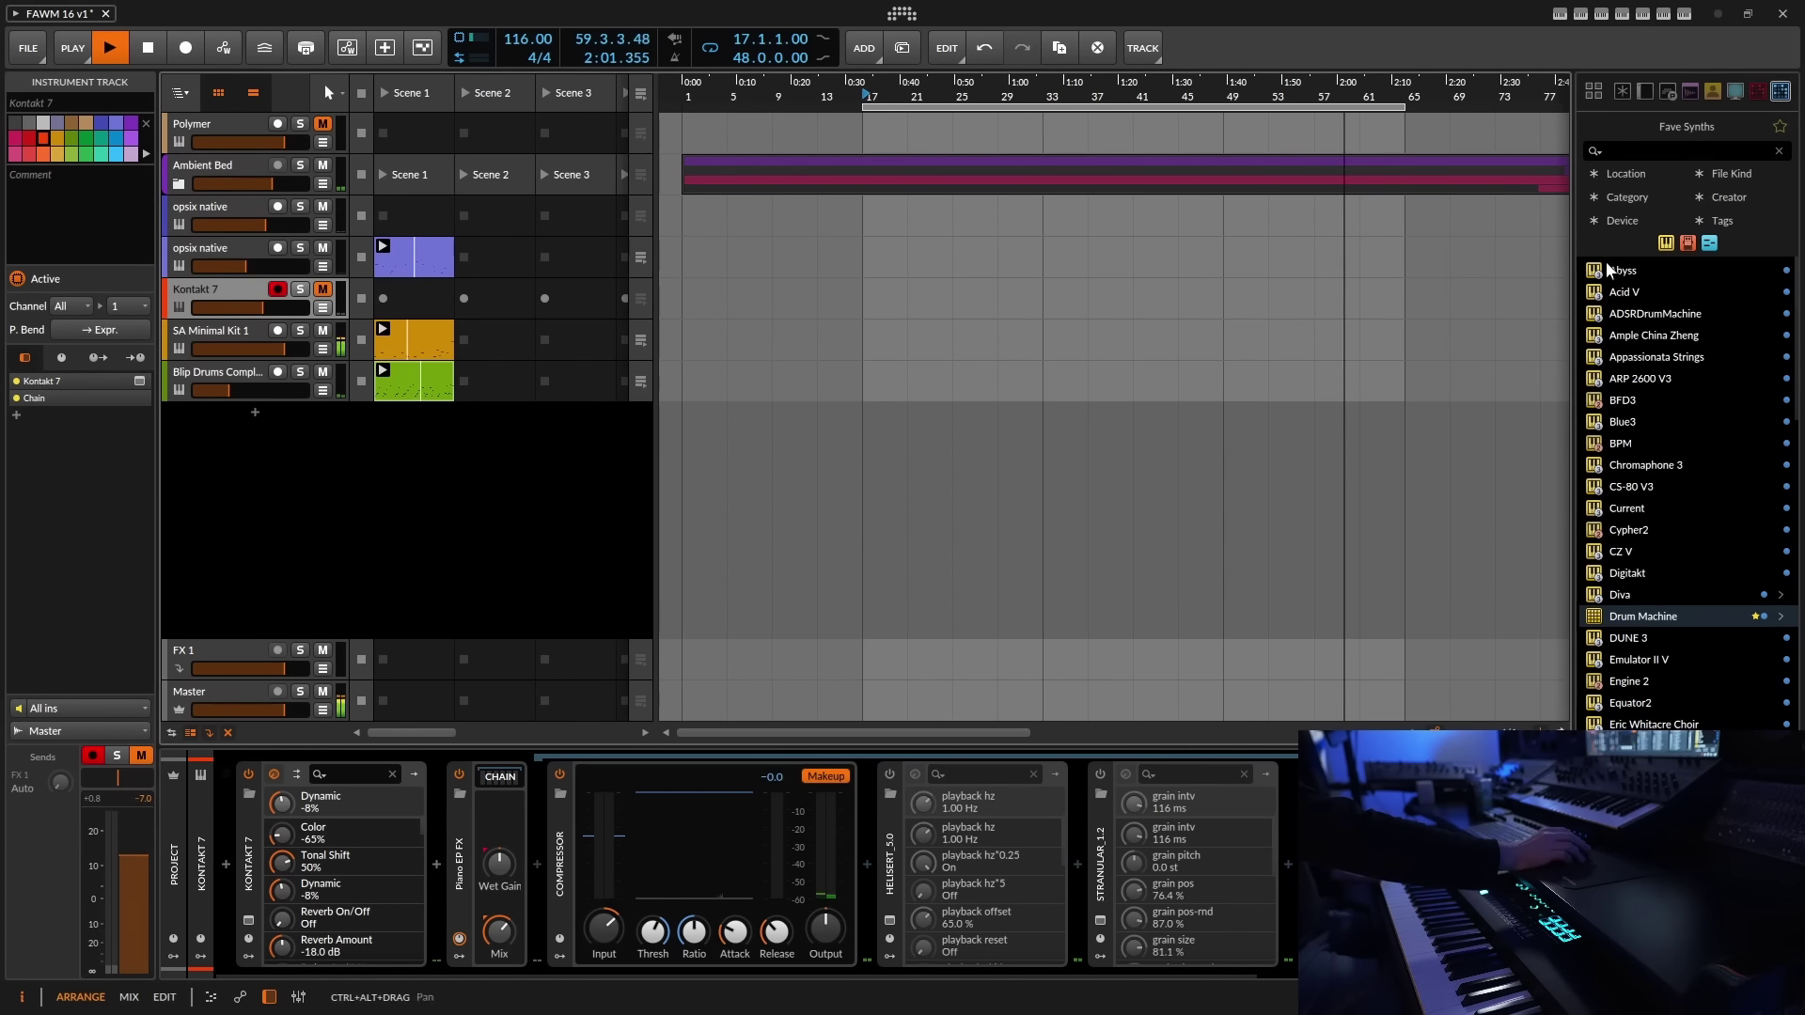
click(323, 289)
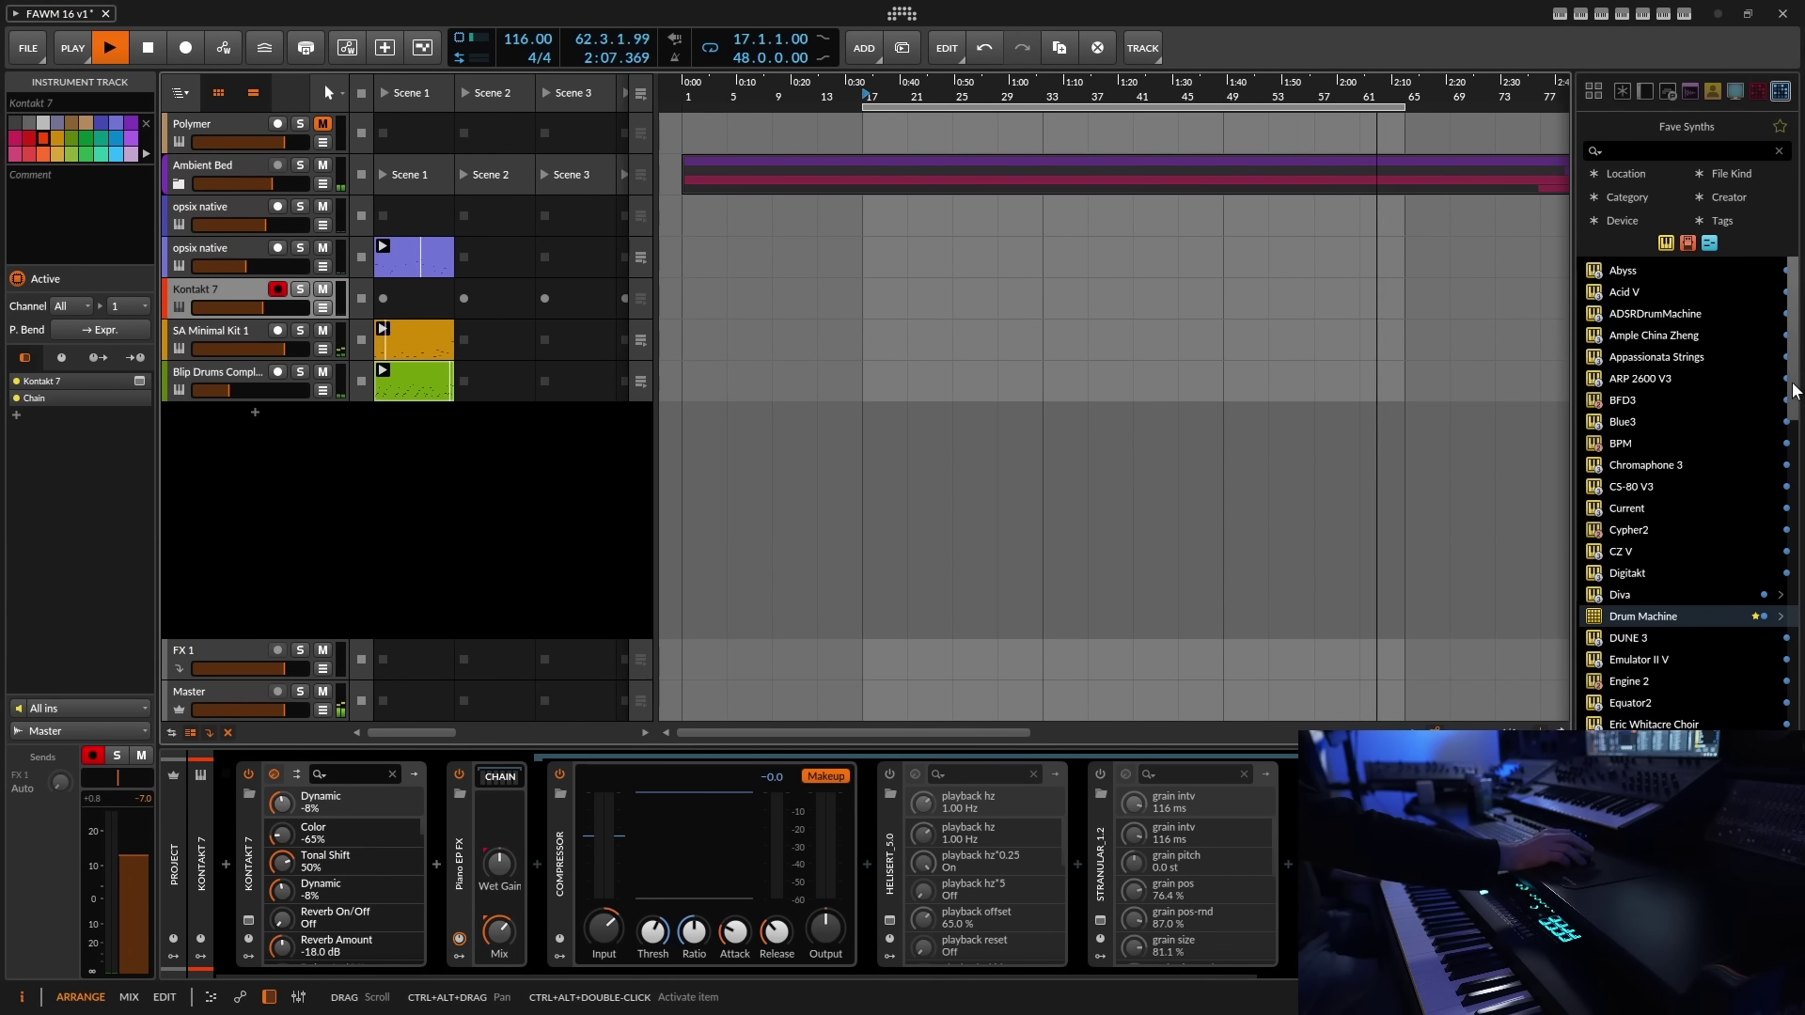
- Search the browser for "blue2" across everything and select the Blue2 synth
drag(1793, 390, 1793, 401)
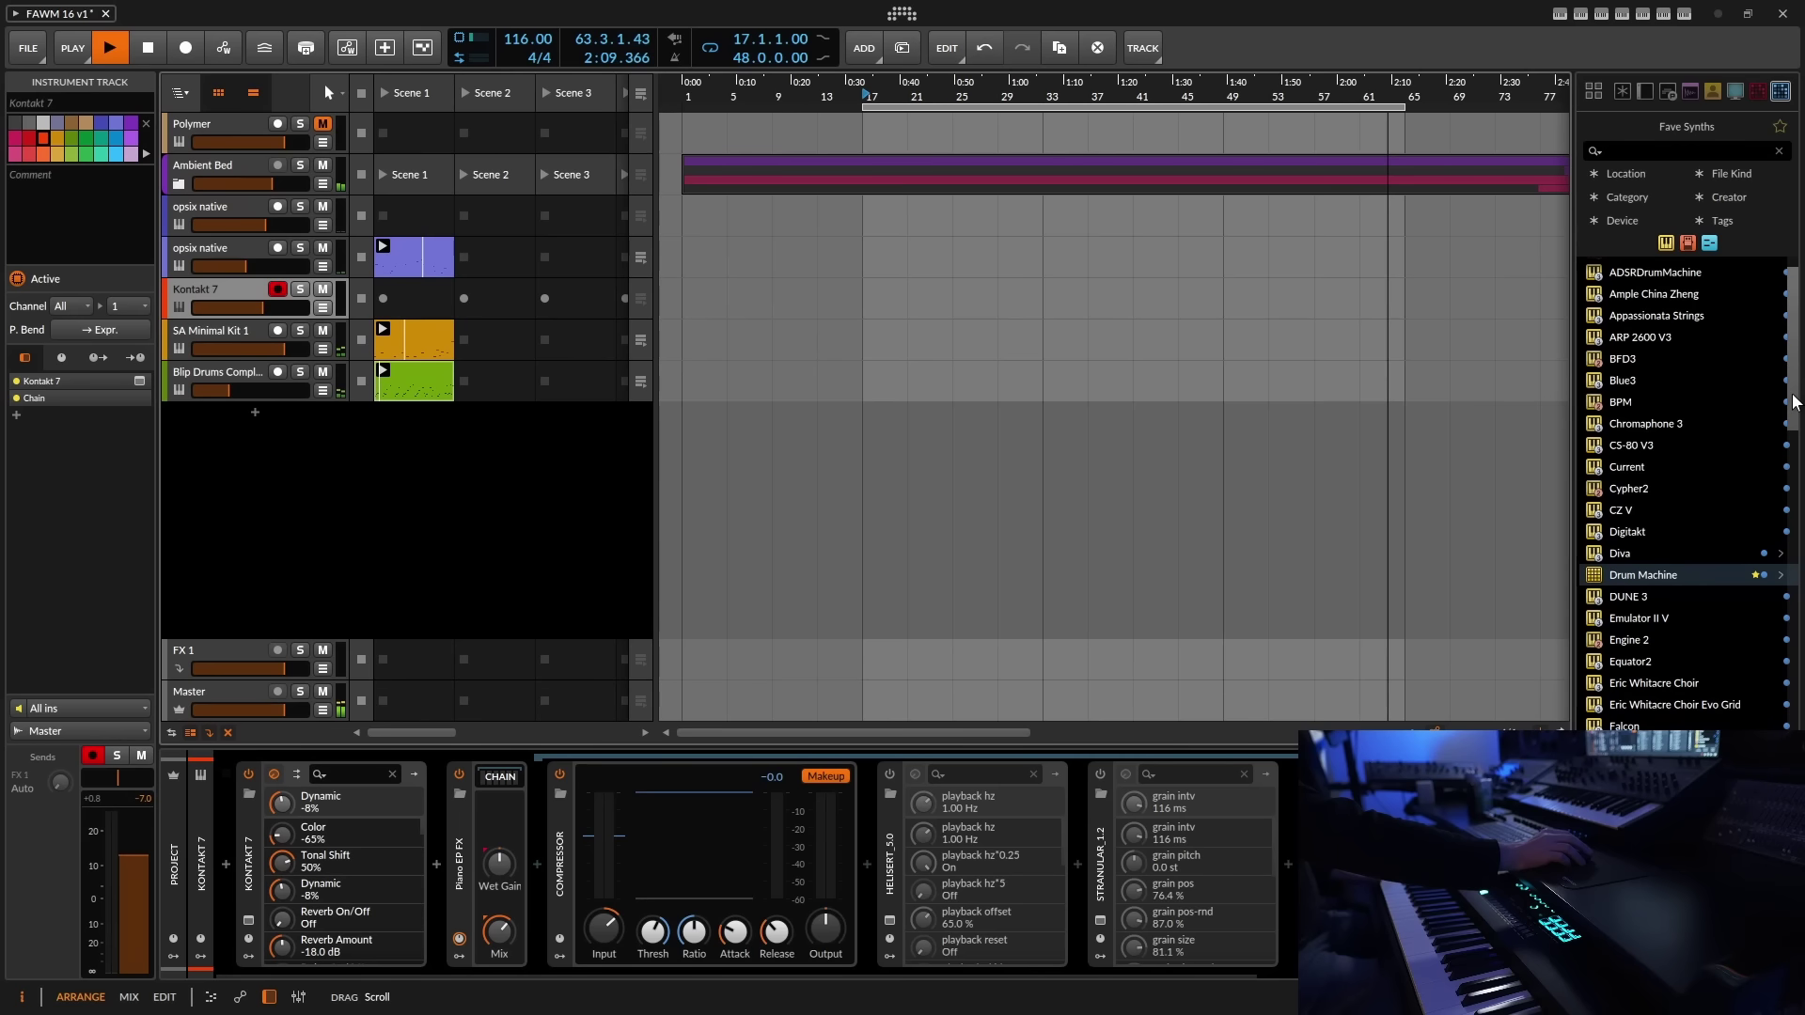
scroll(1748, 395, up, 1)
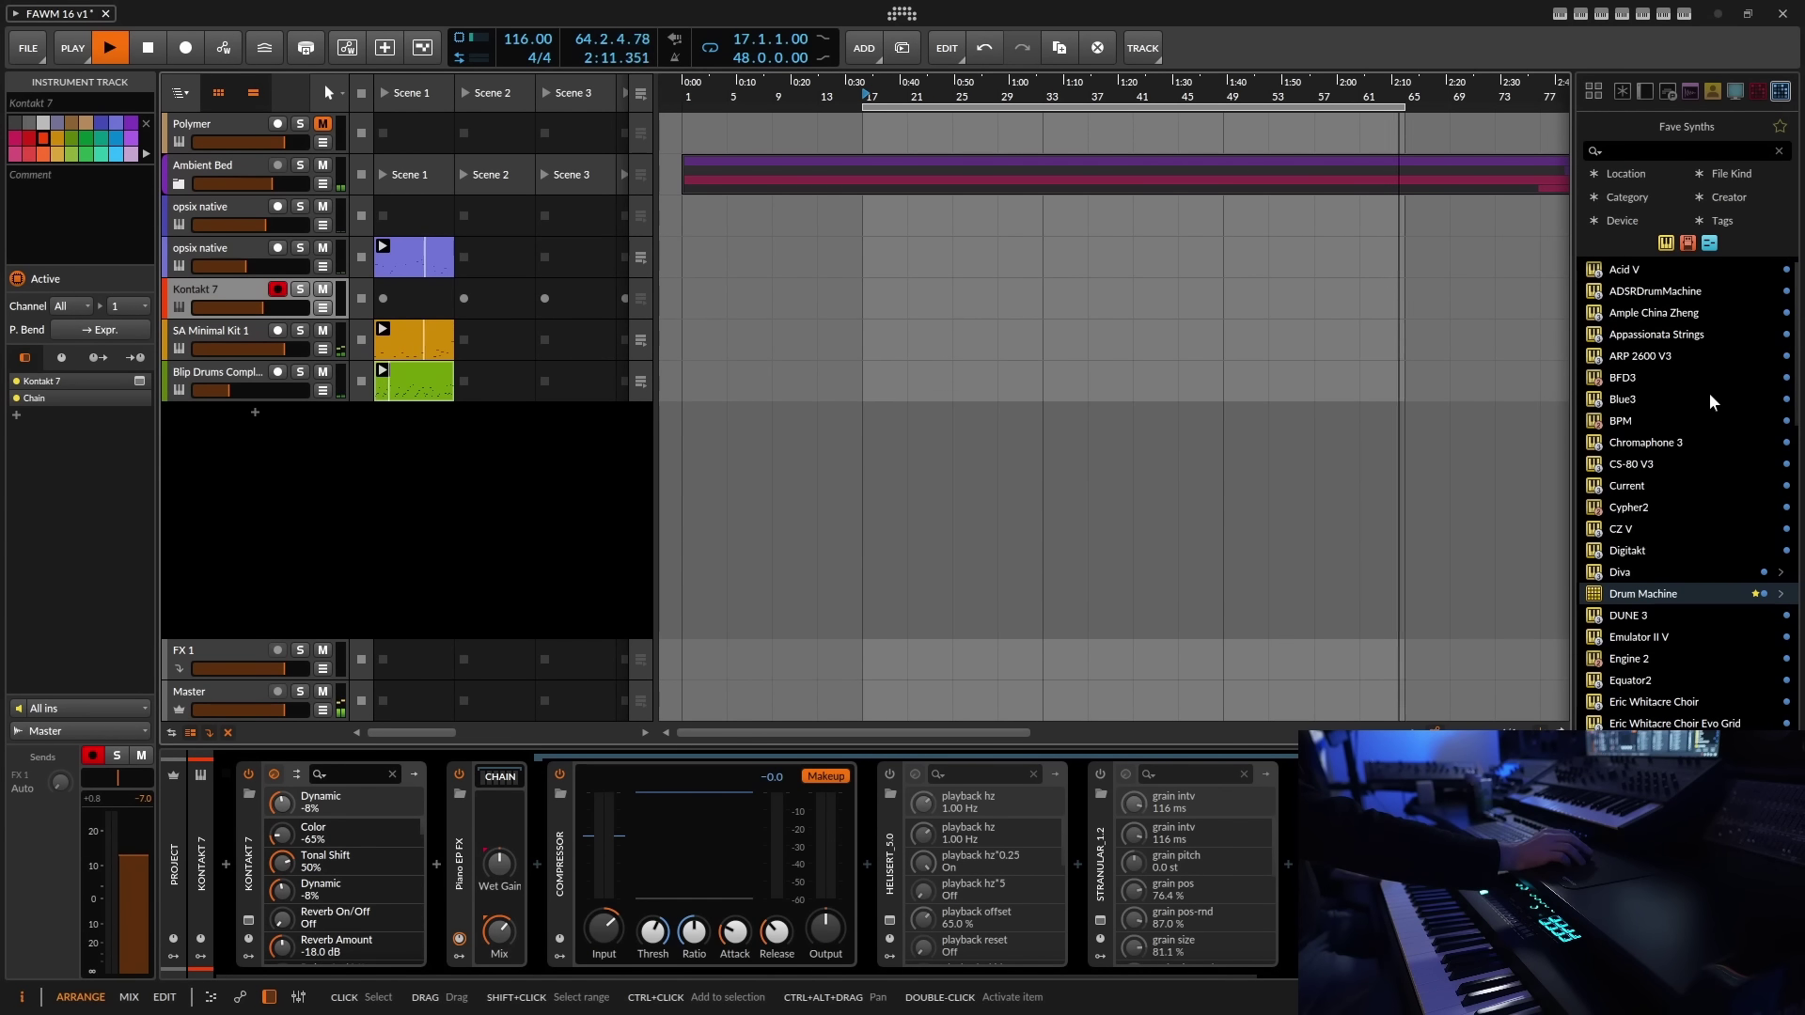
click(1642, 151)
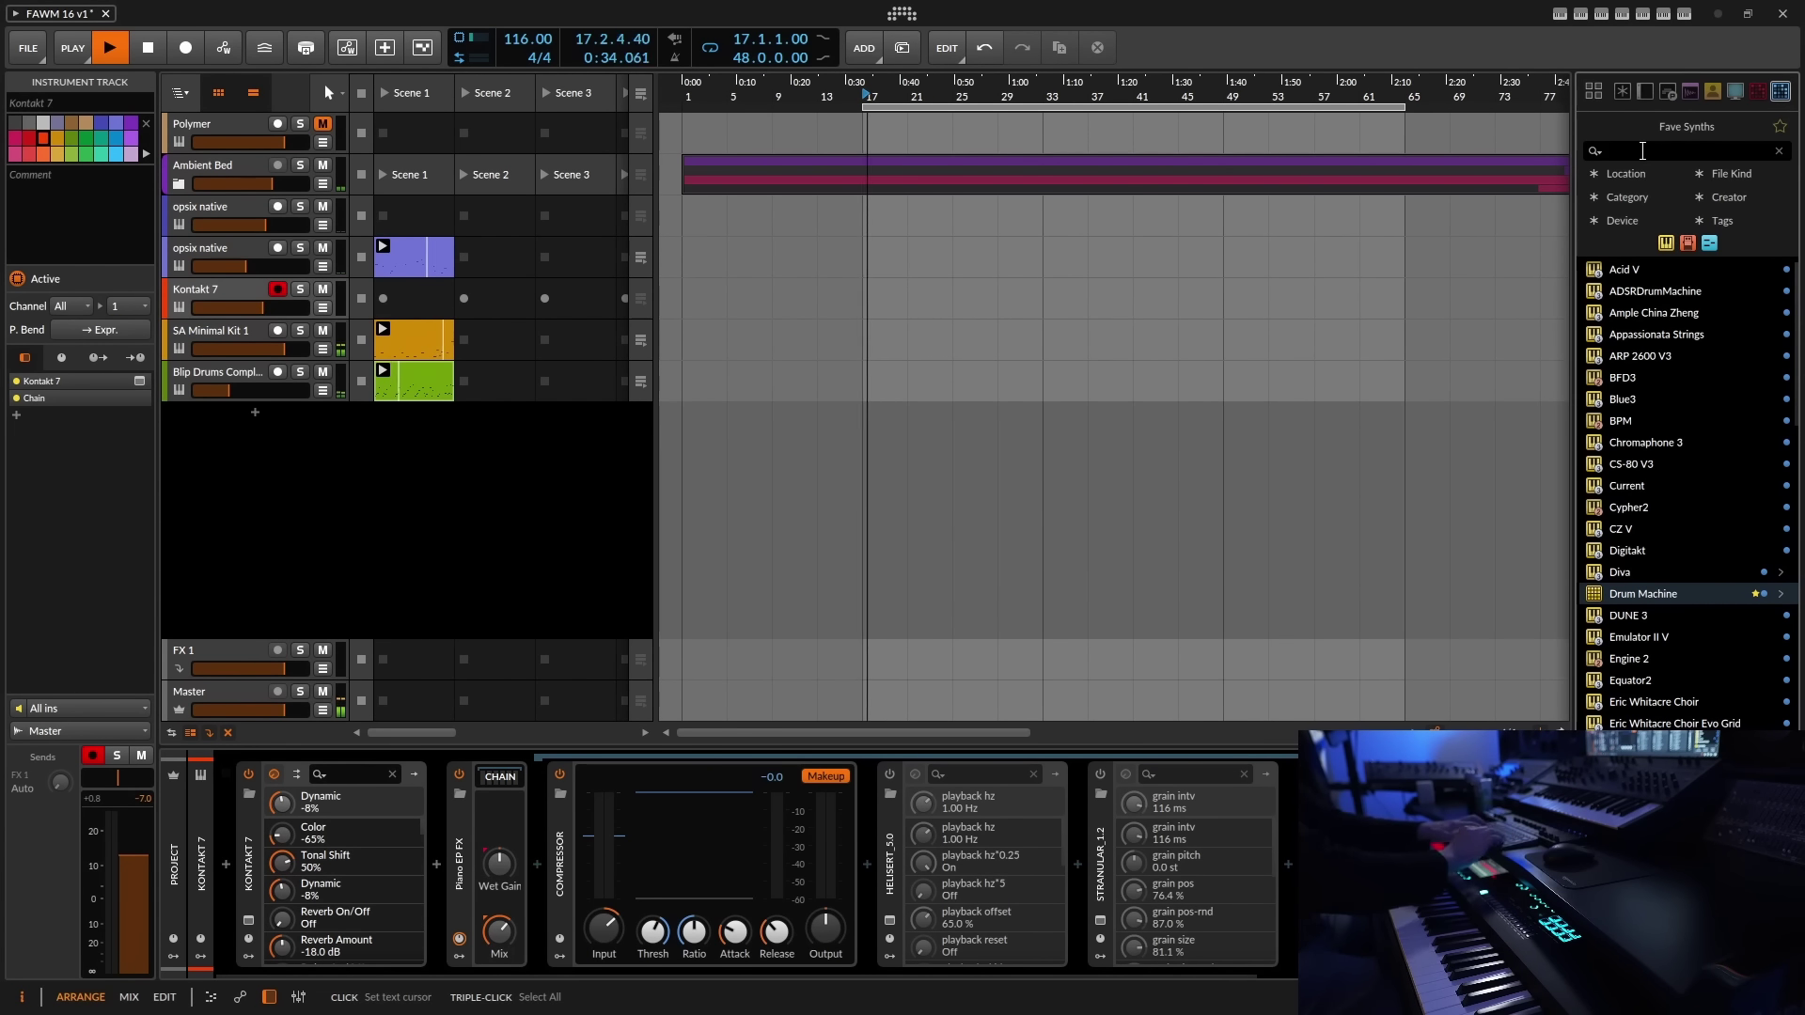
text(blue)
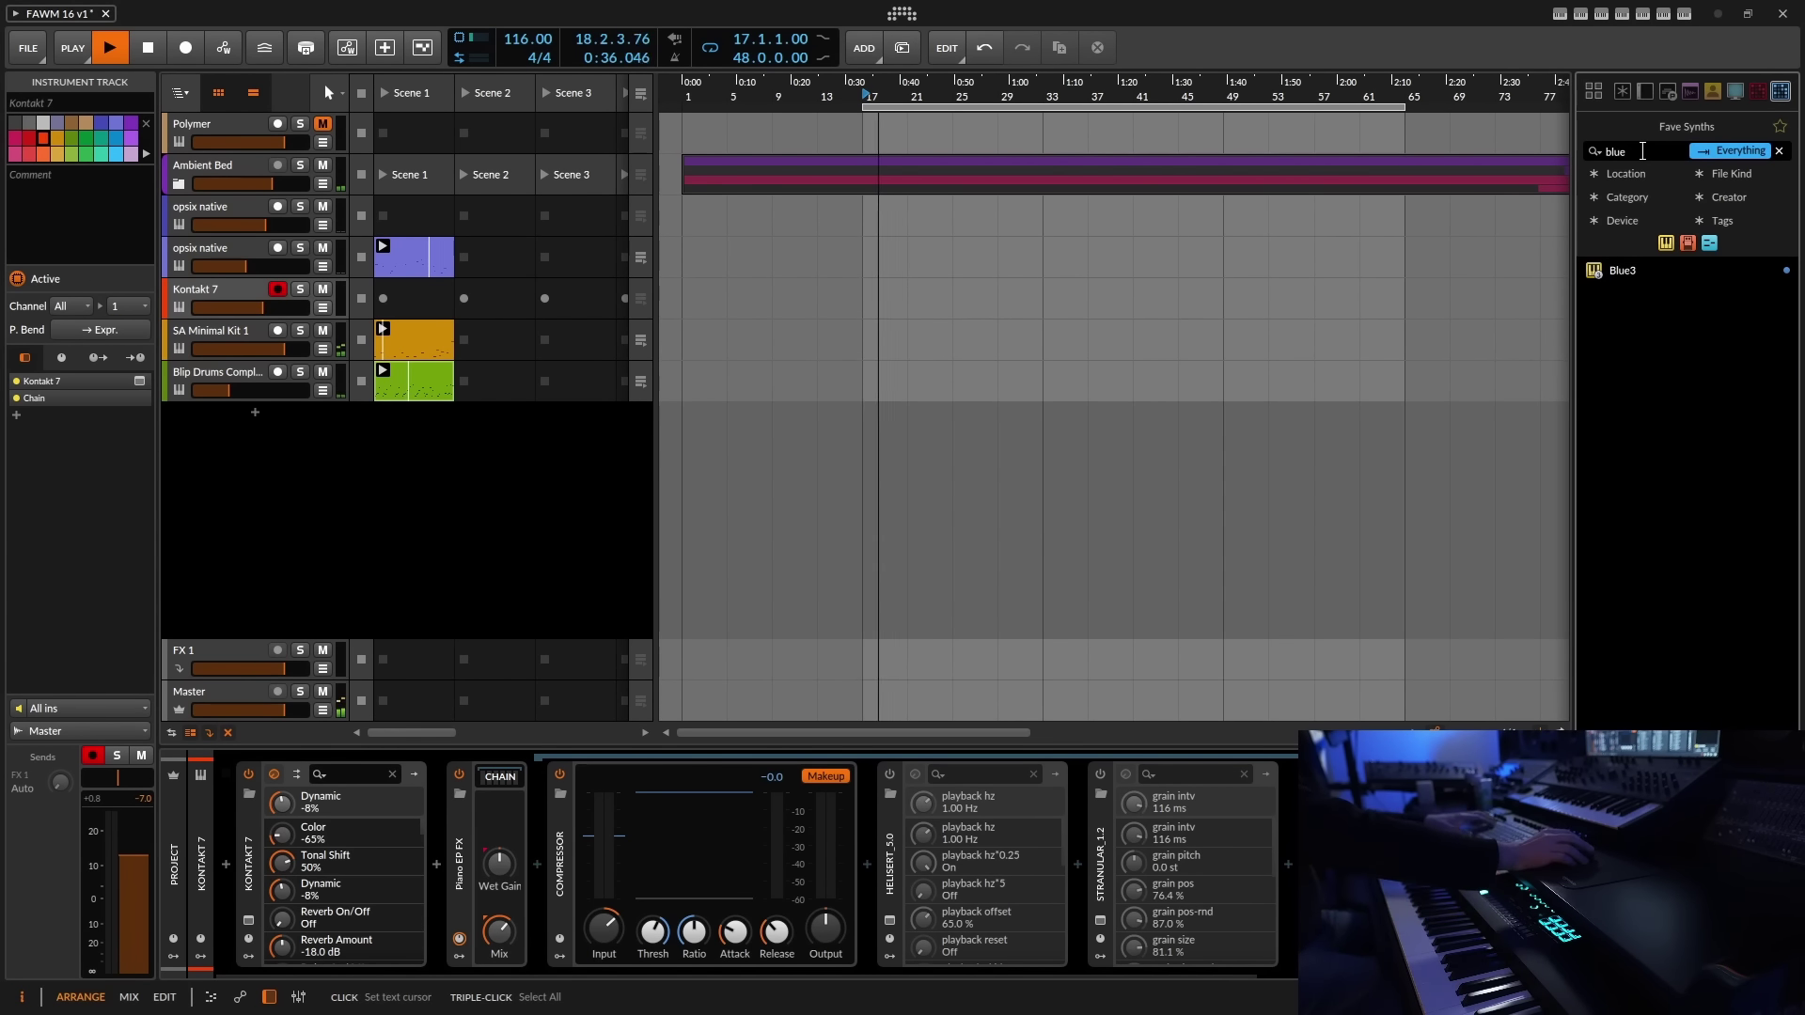
text(2)
key(Tab)
click(1622, 247)
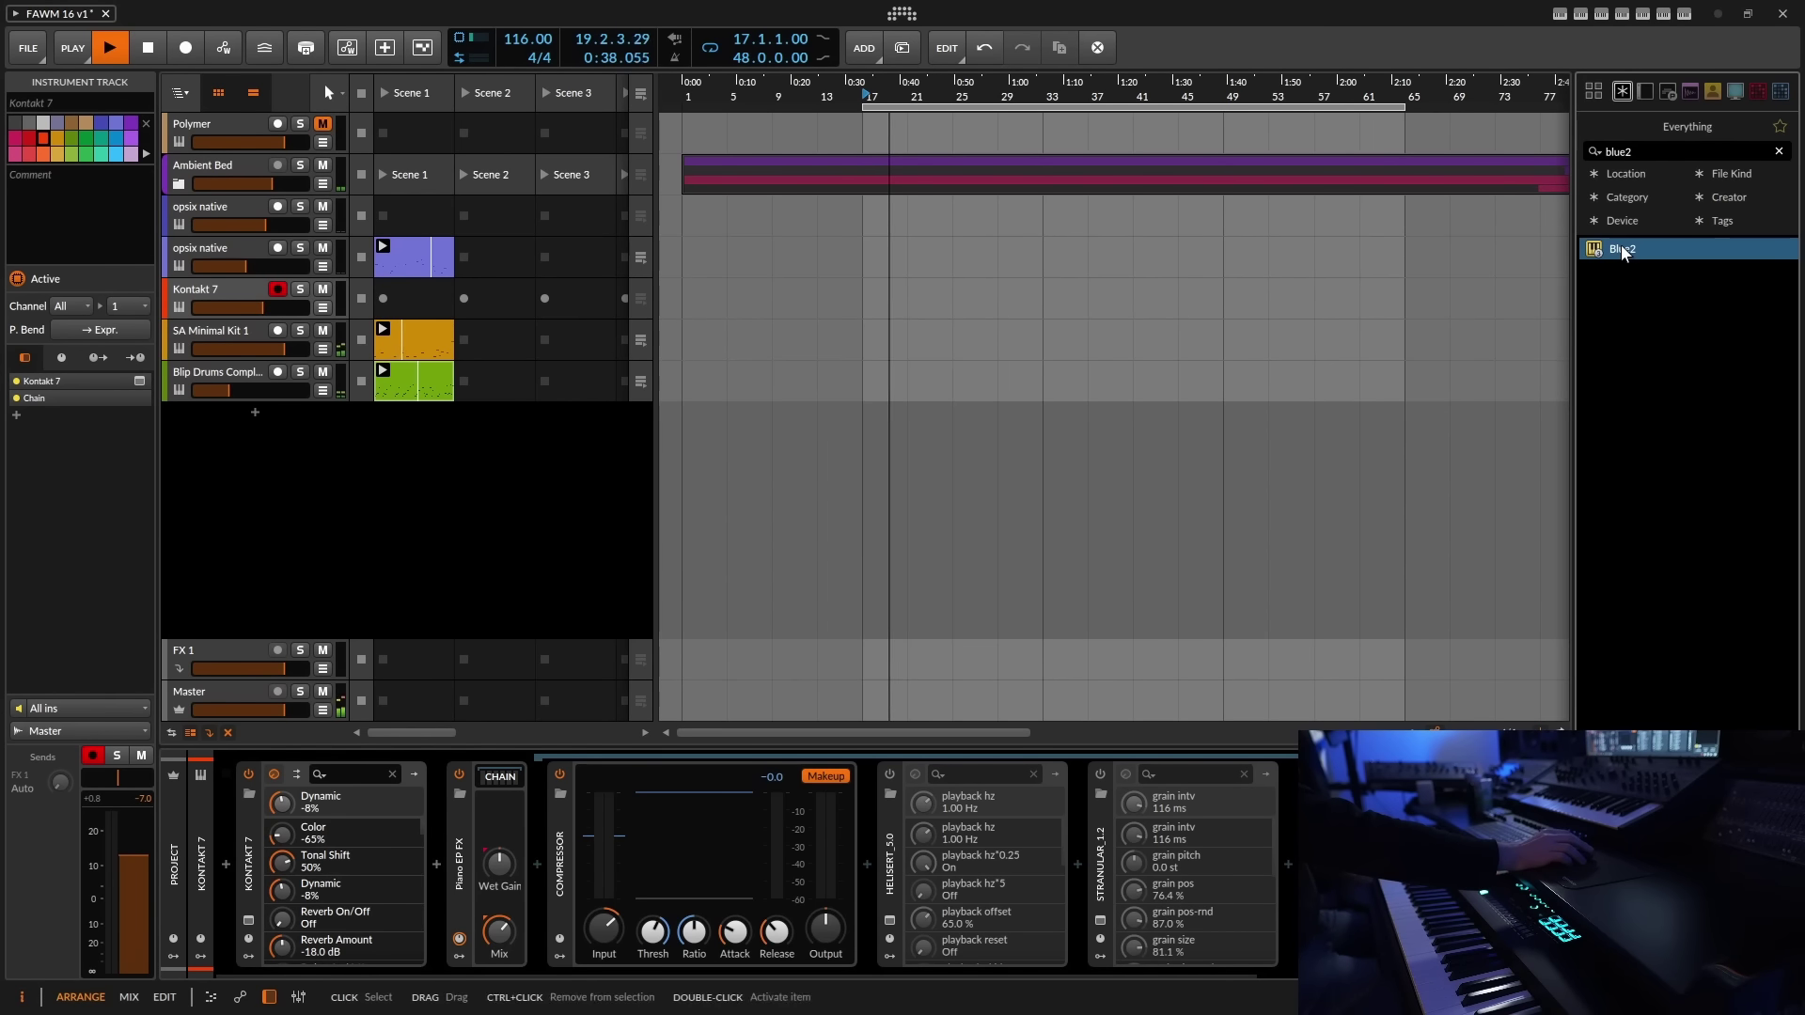
- Add Blue2 to the favourites and insert it on a new instrument track below Blip Drums Complete 1
right_click(1621, 246)
click(1641, 376)
drag(1625, 251, 1213, 504)
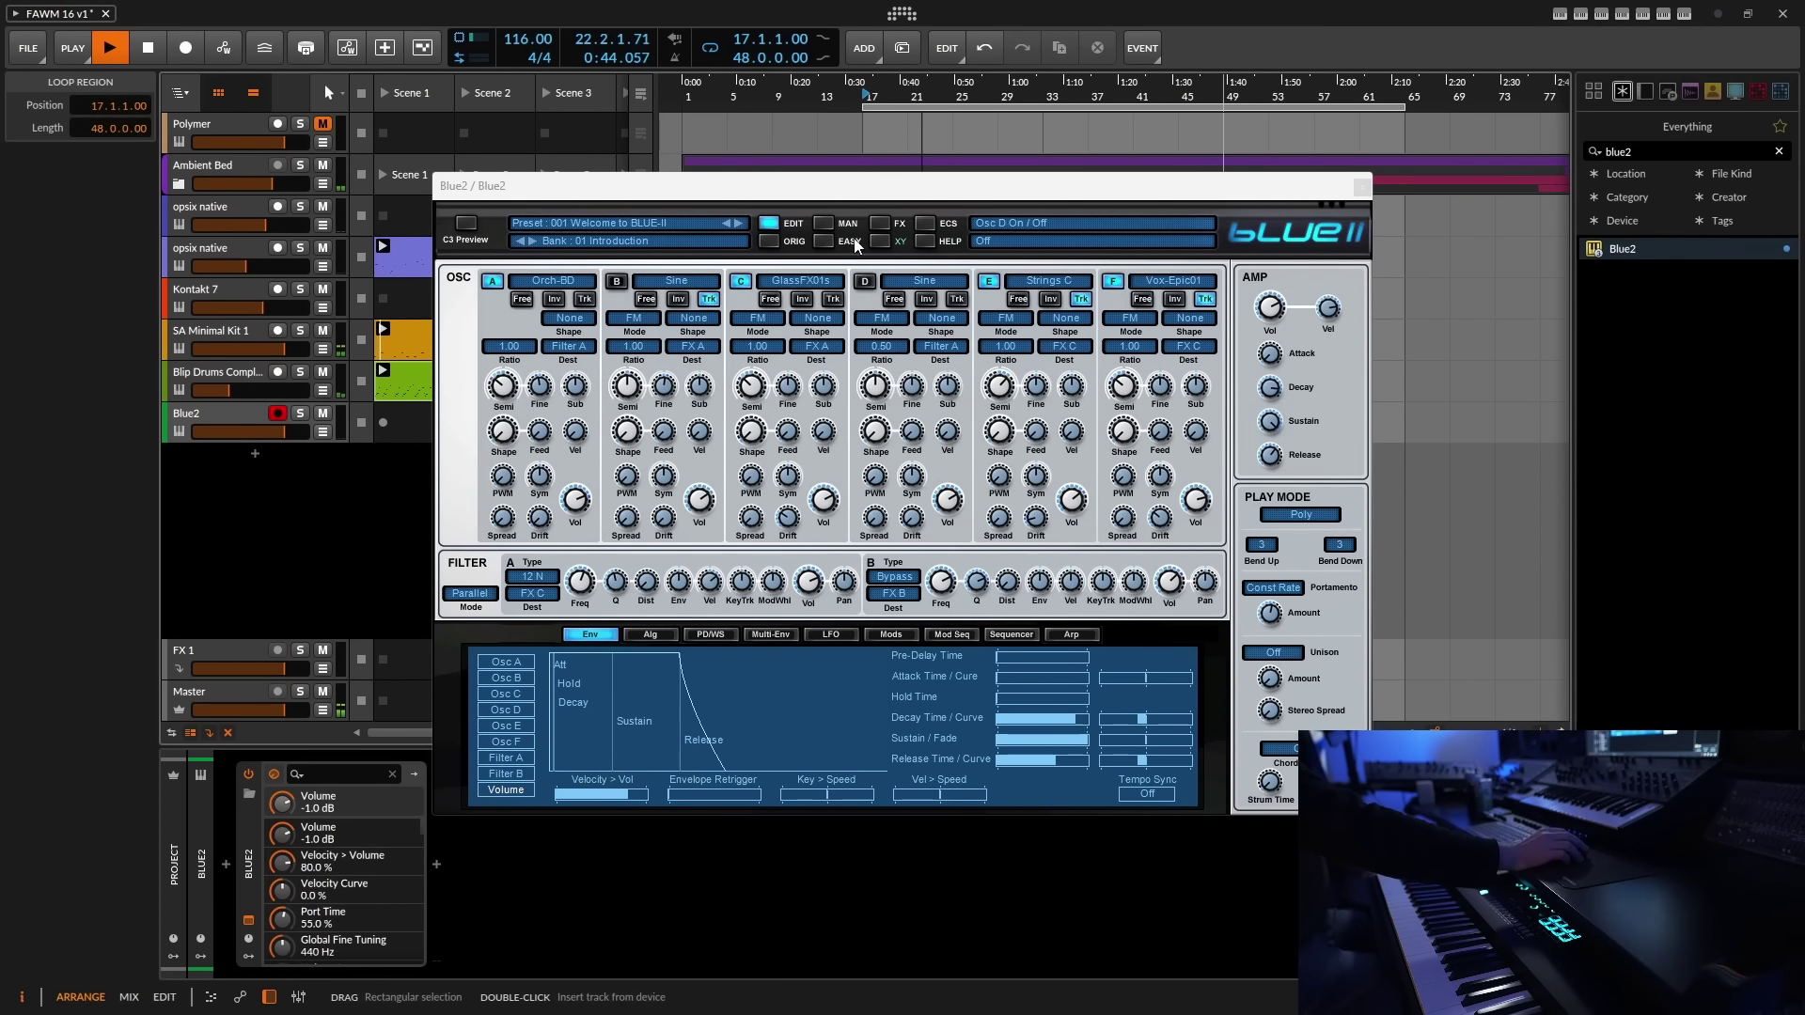
- Load the bank 20 State Azure Faves in Blue2's preset manager and set the Blue2 track's volume to about -10.9 dB
click(824, 222)
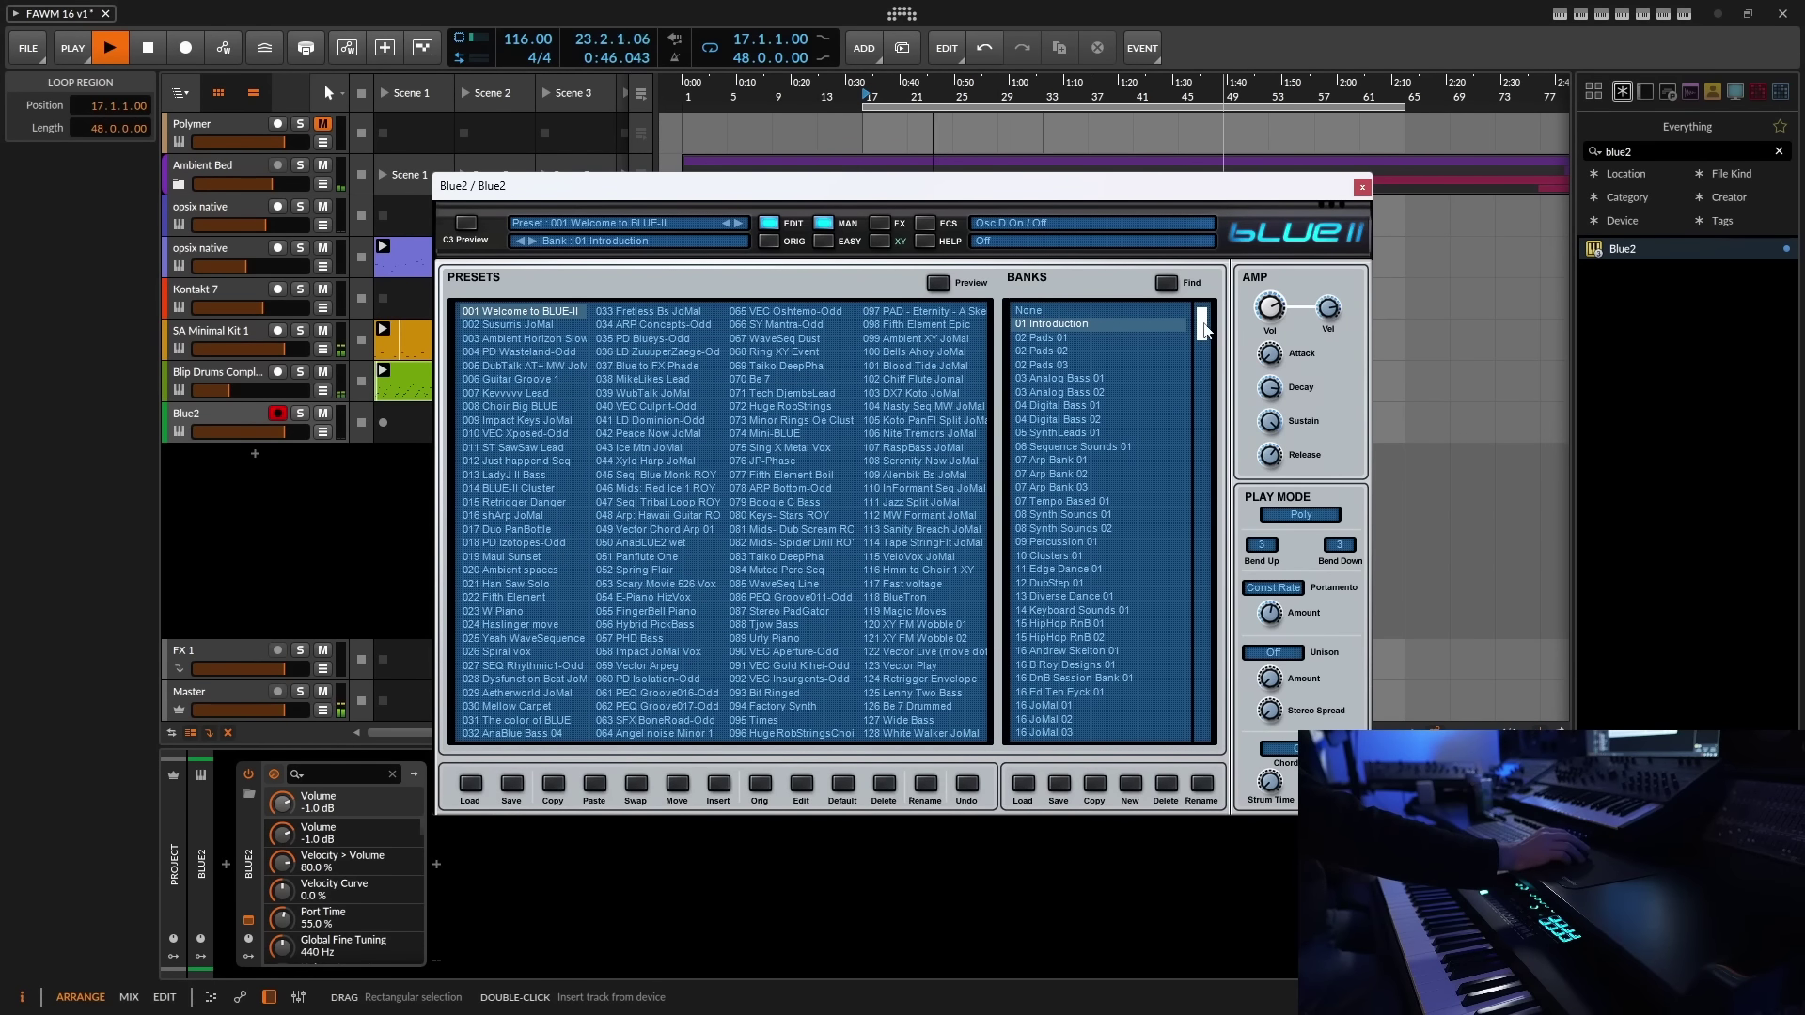
drag(1203, 327, 1203, 724)
click(1046, 694)
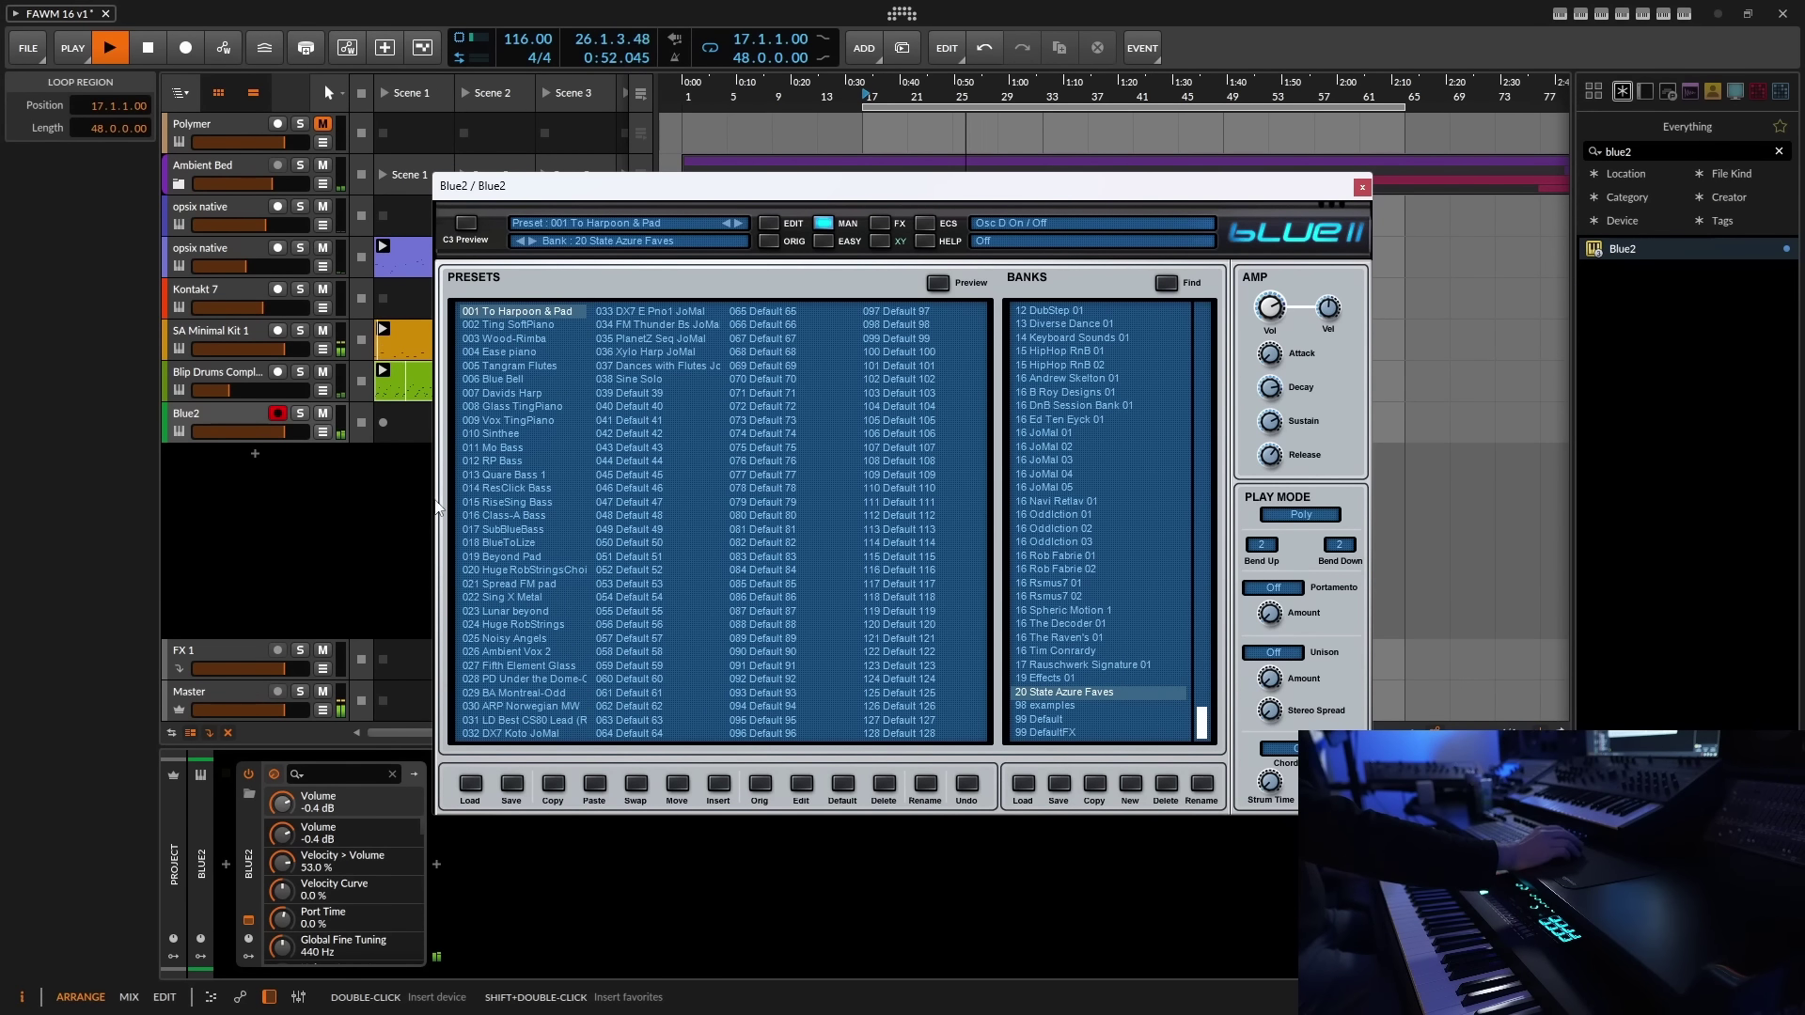
click(209, 417)
mouse_move(136, 850)
mouse_down()
mouse_move(135, 898)
mouse_move(135, 870)
mouse_up()
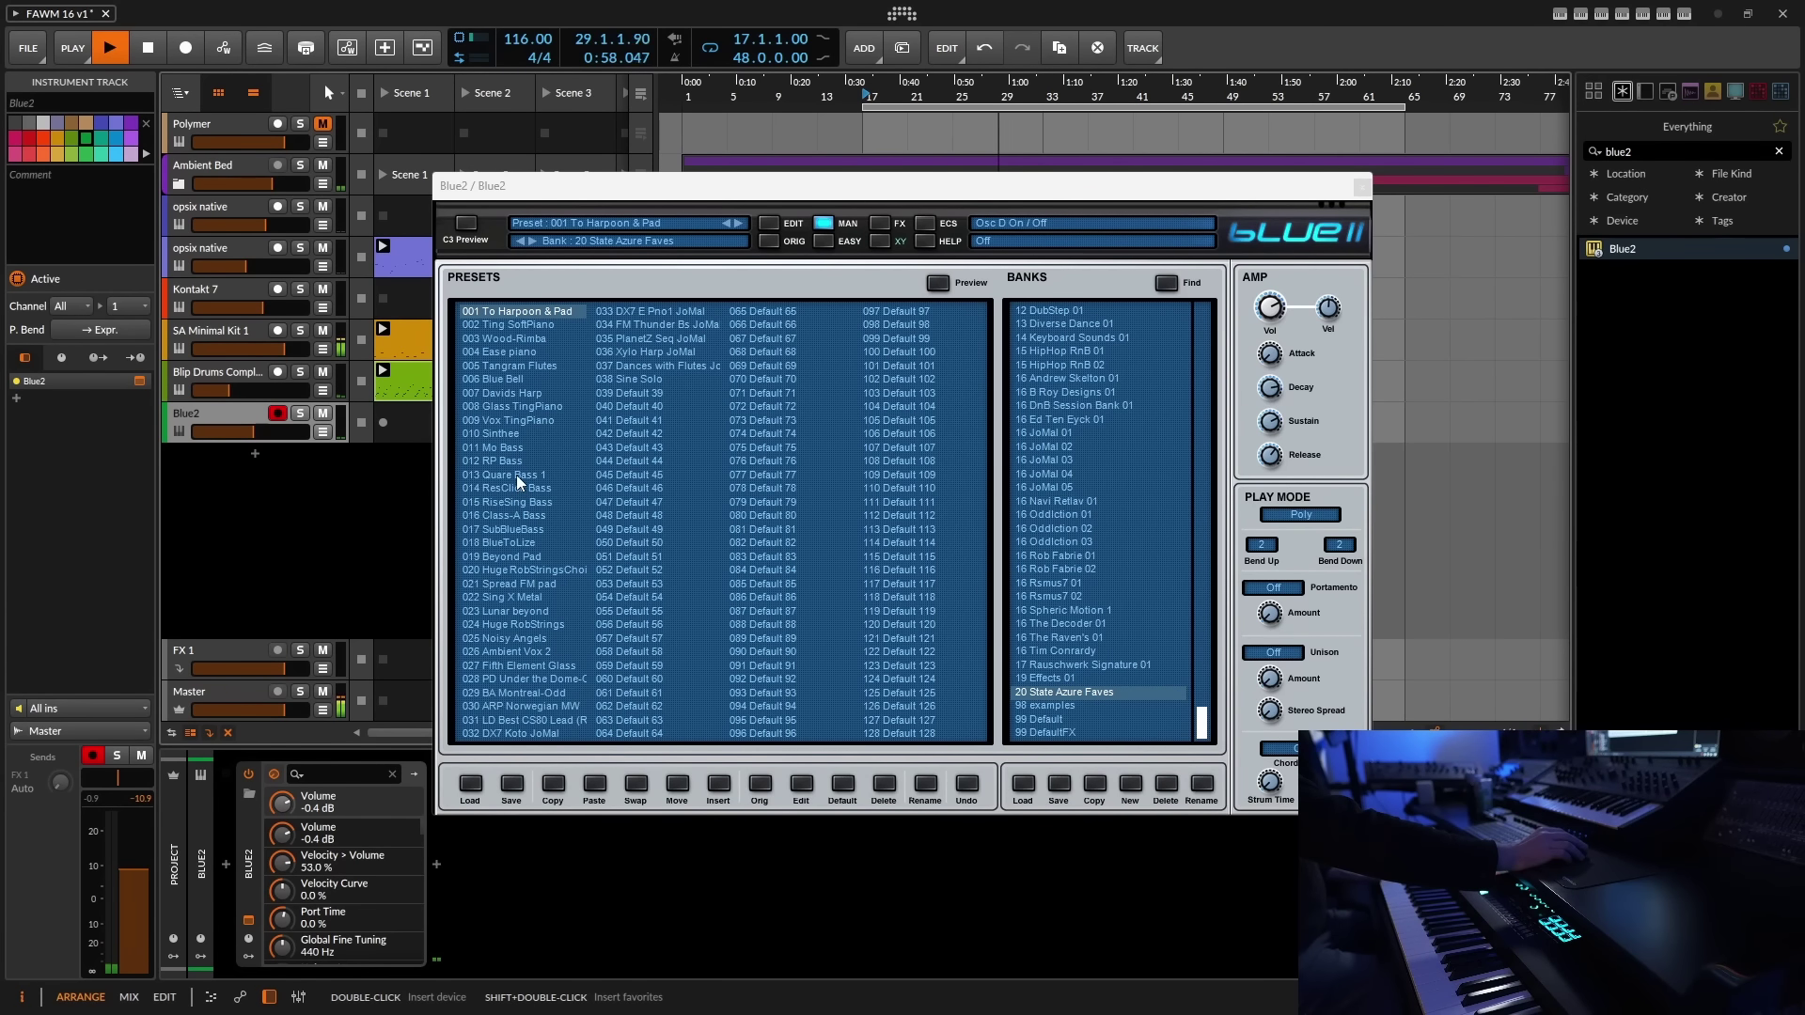
- Audition Blue2 presets from 023 Lunar beyond to 030 ARP Norwegian MW in the State Azure Faves bank
click(509, 612)
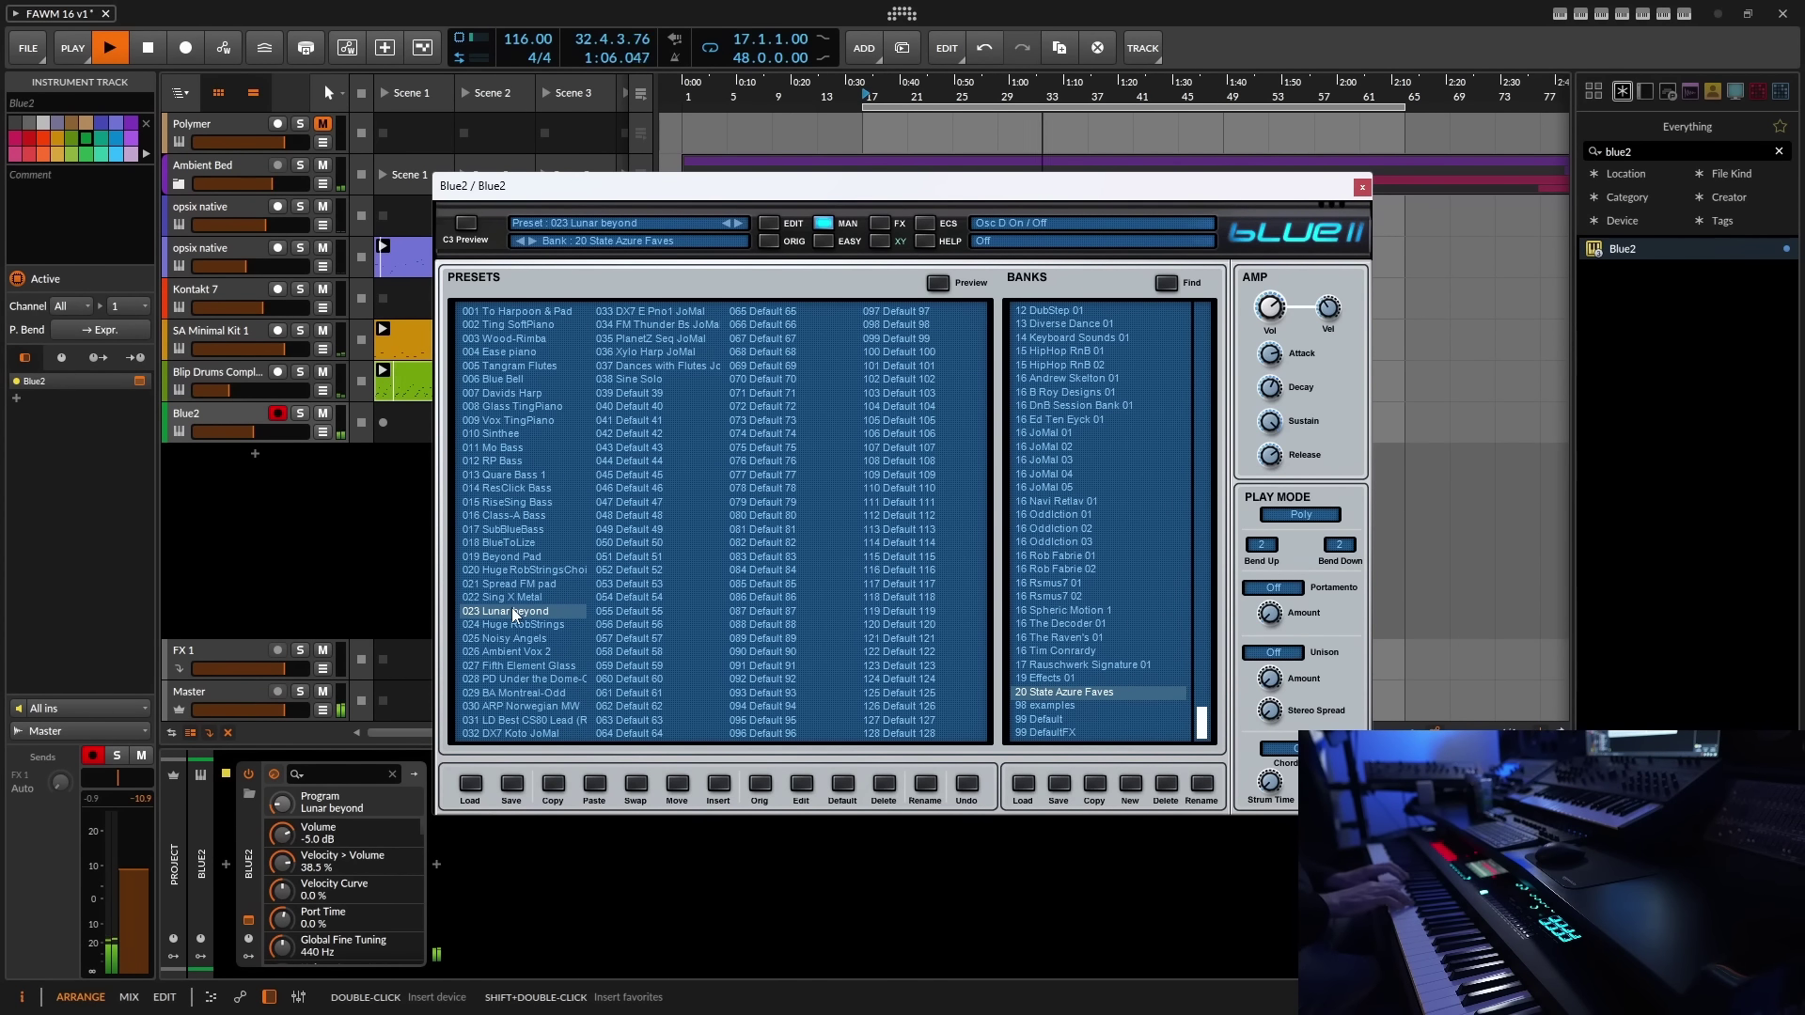
click(517, 625)
click(521, 642)
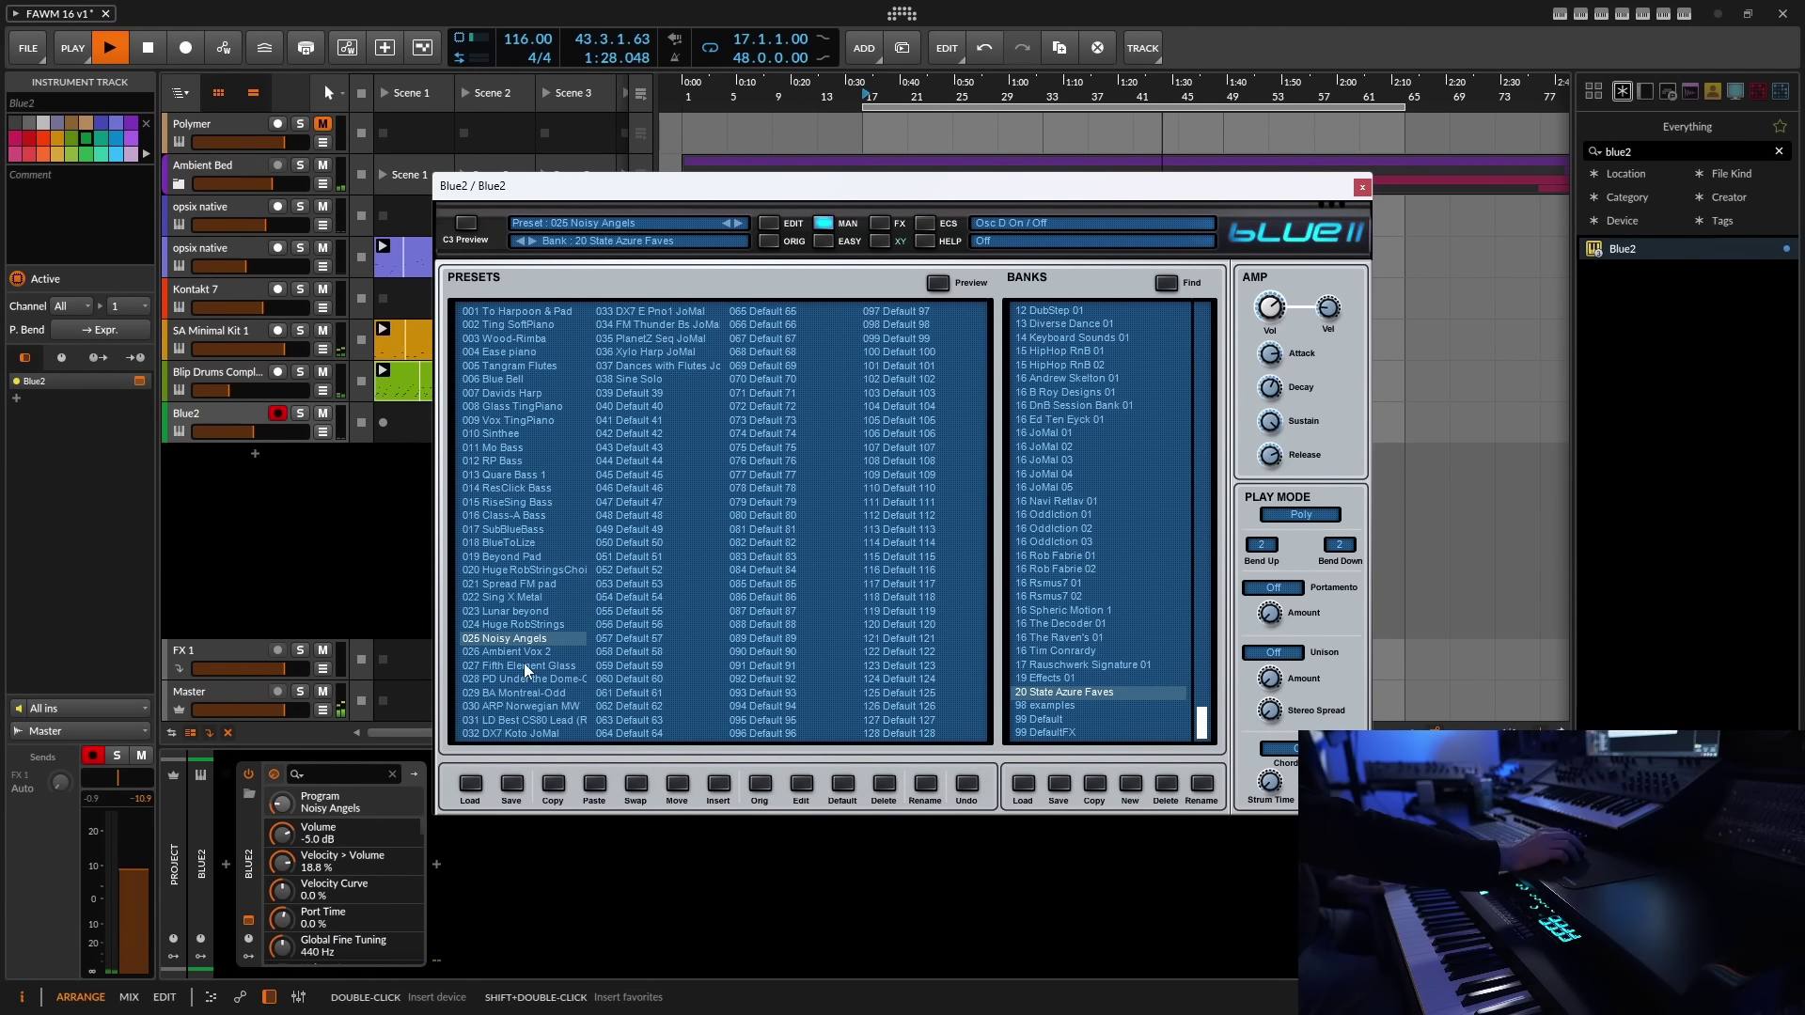
click(522, 666)
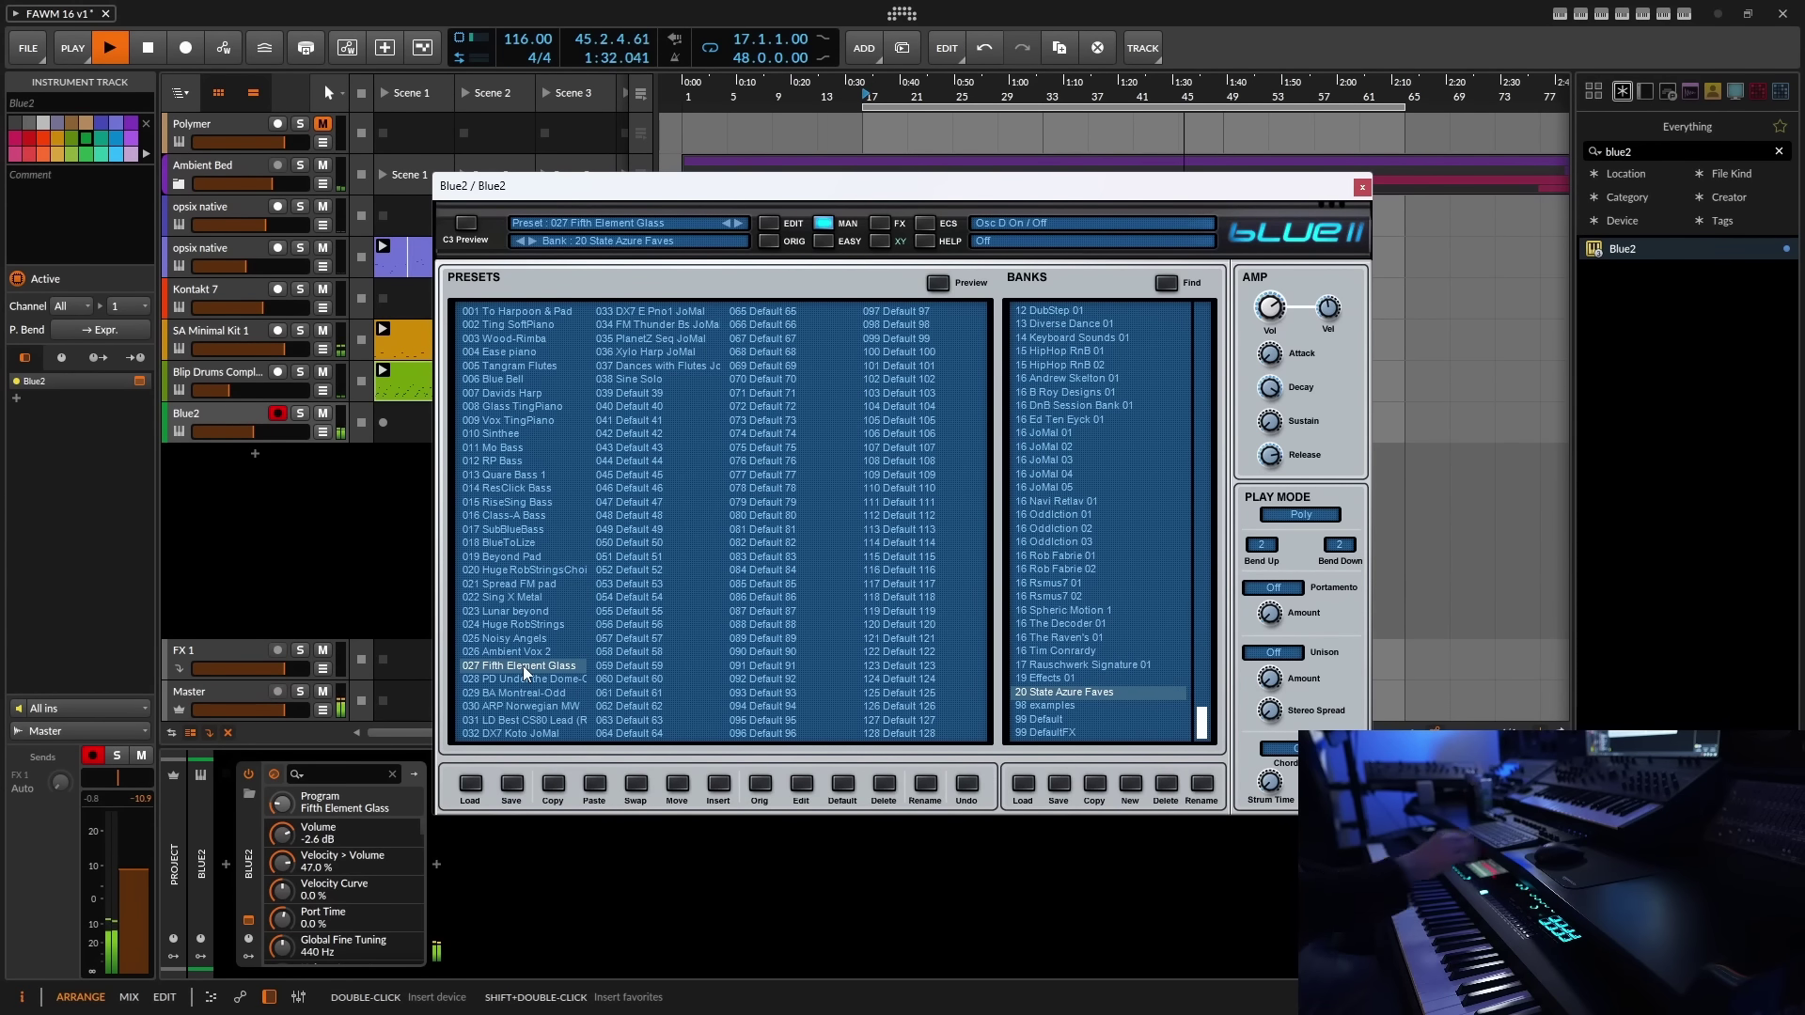
click(524, 678)
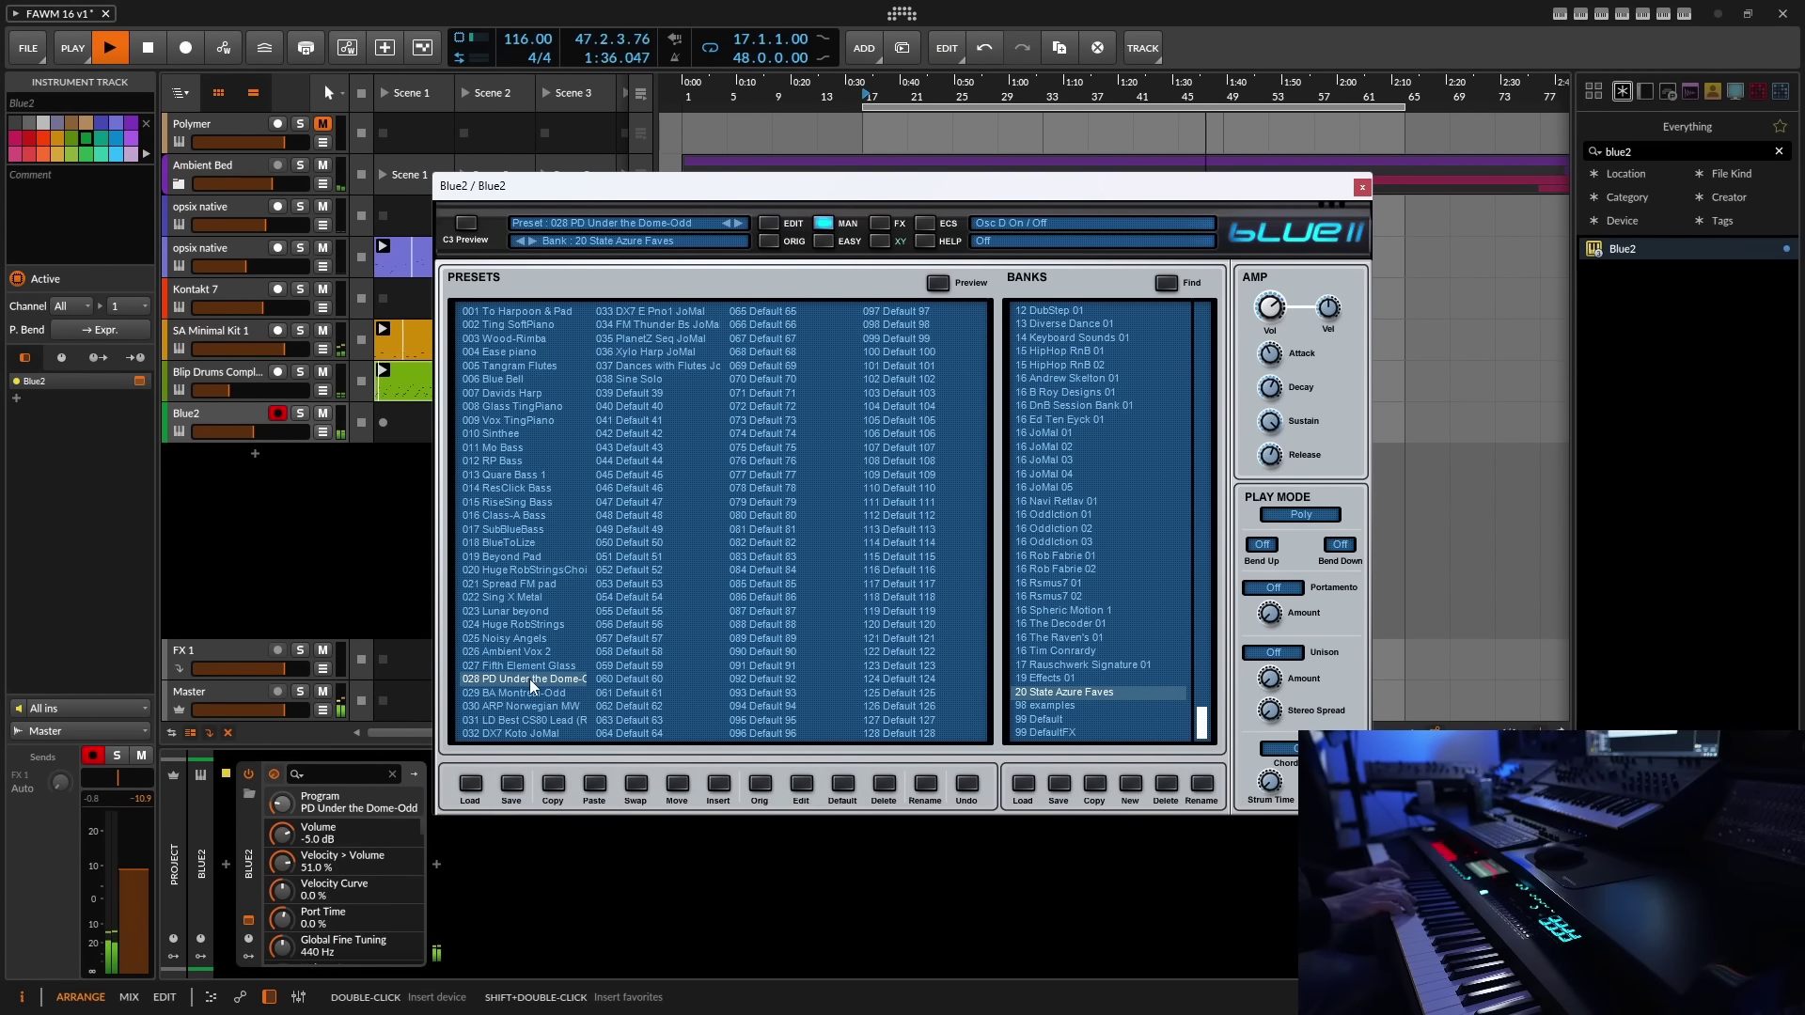
click(519, 698)
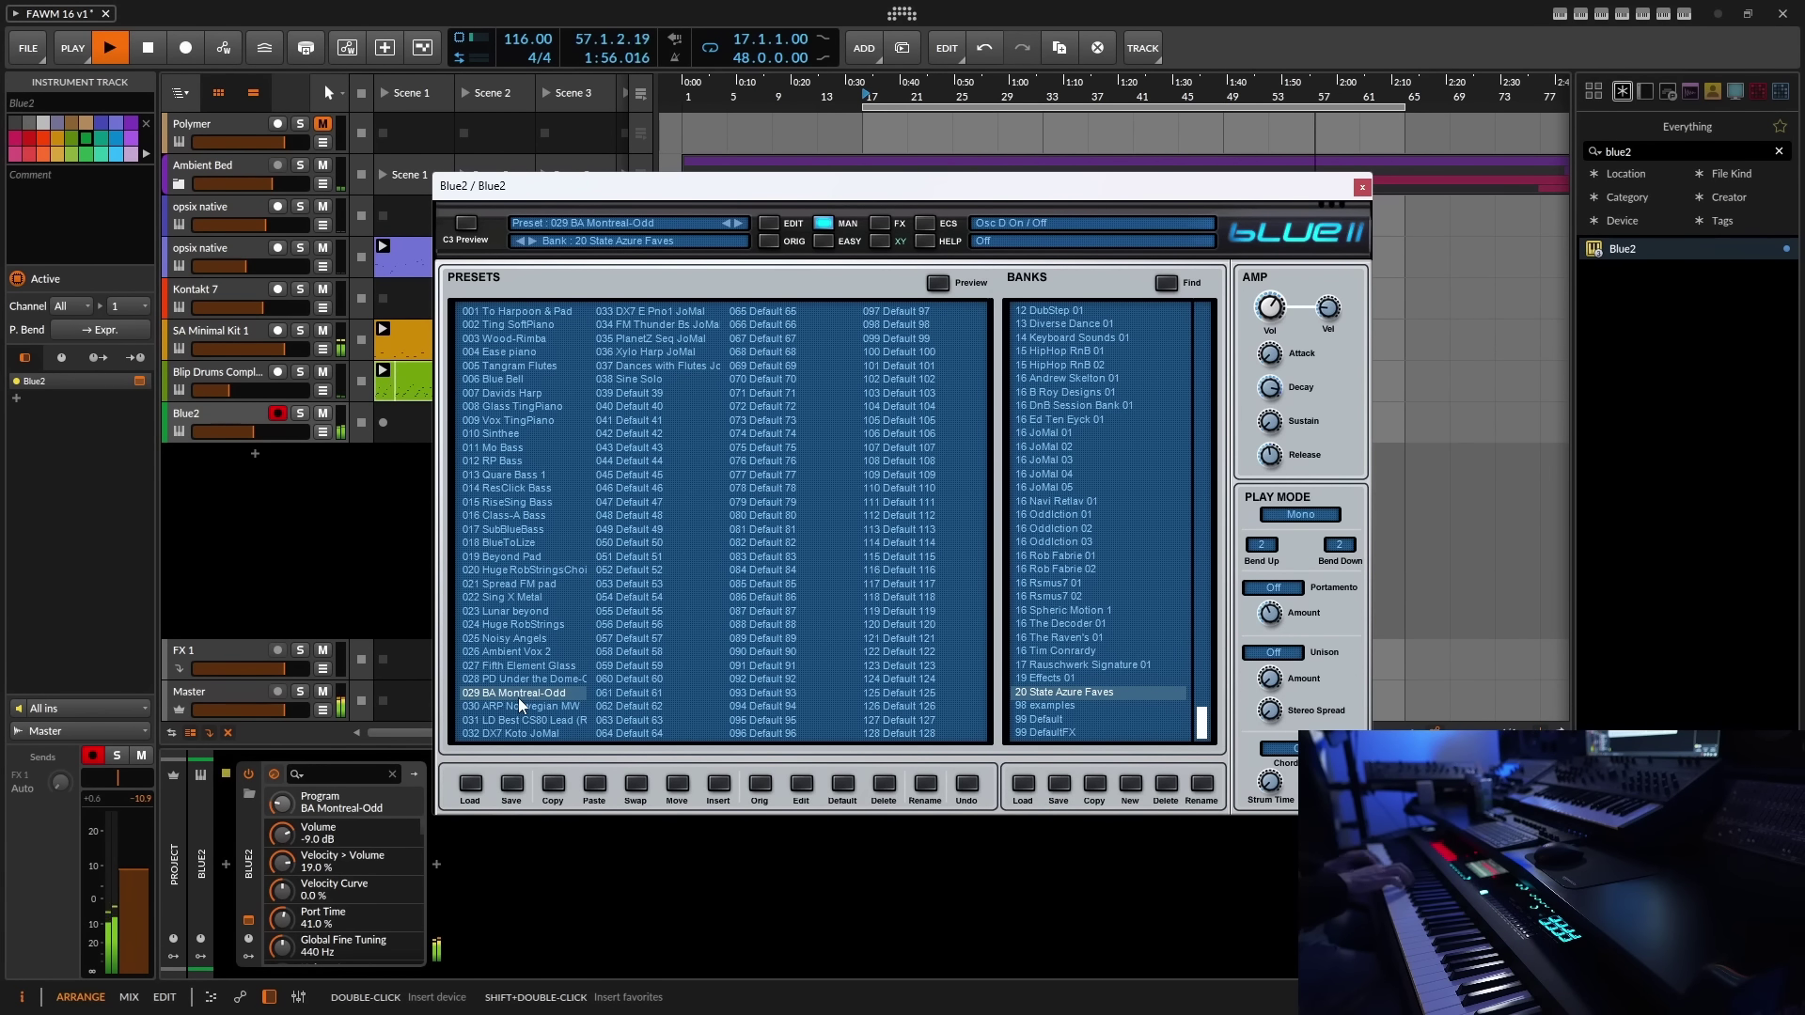
click(522, 707)
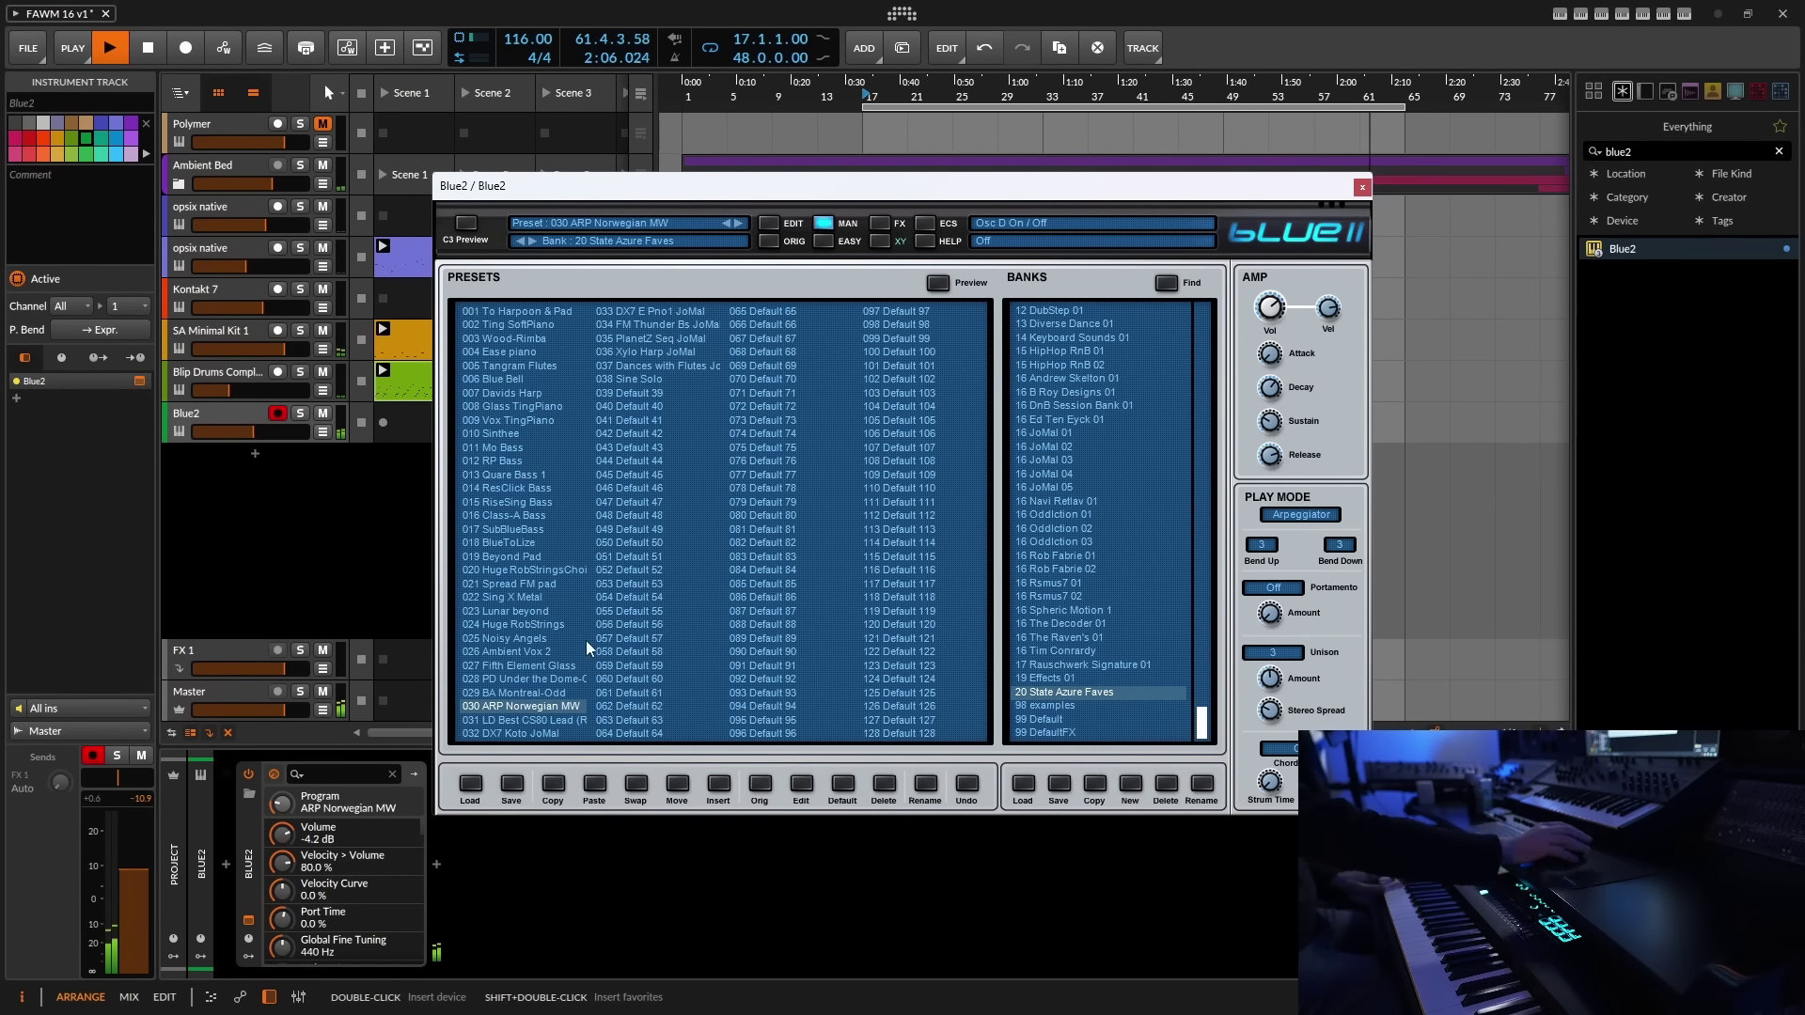
- Audition Blue2 presets from 031 LD Best CS80 Lead (RW) to 038 Sine Solo in the State Azure Faves bank
click(528, 719)
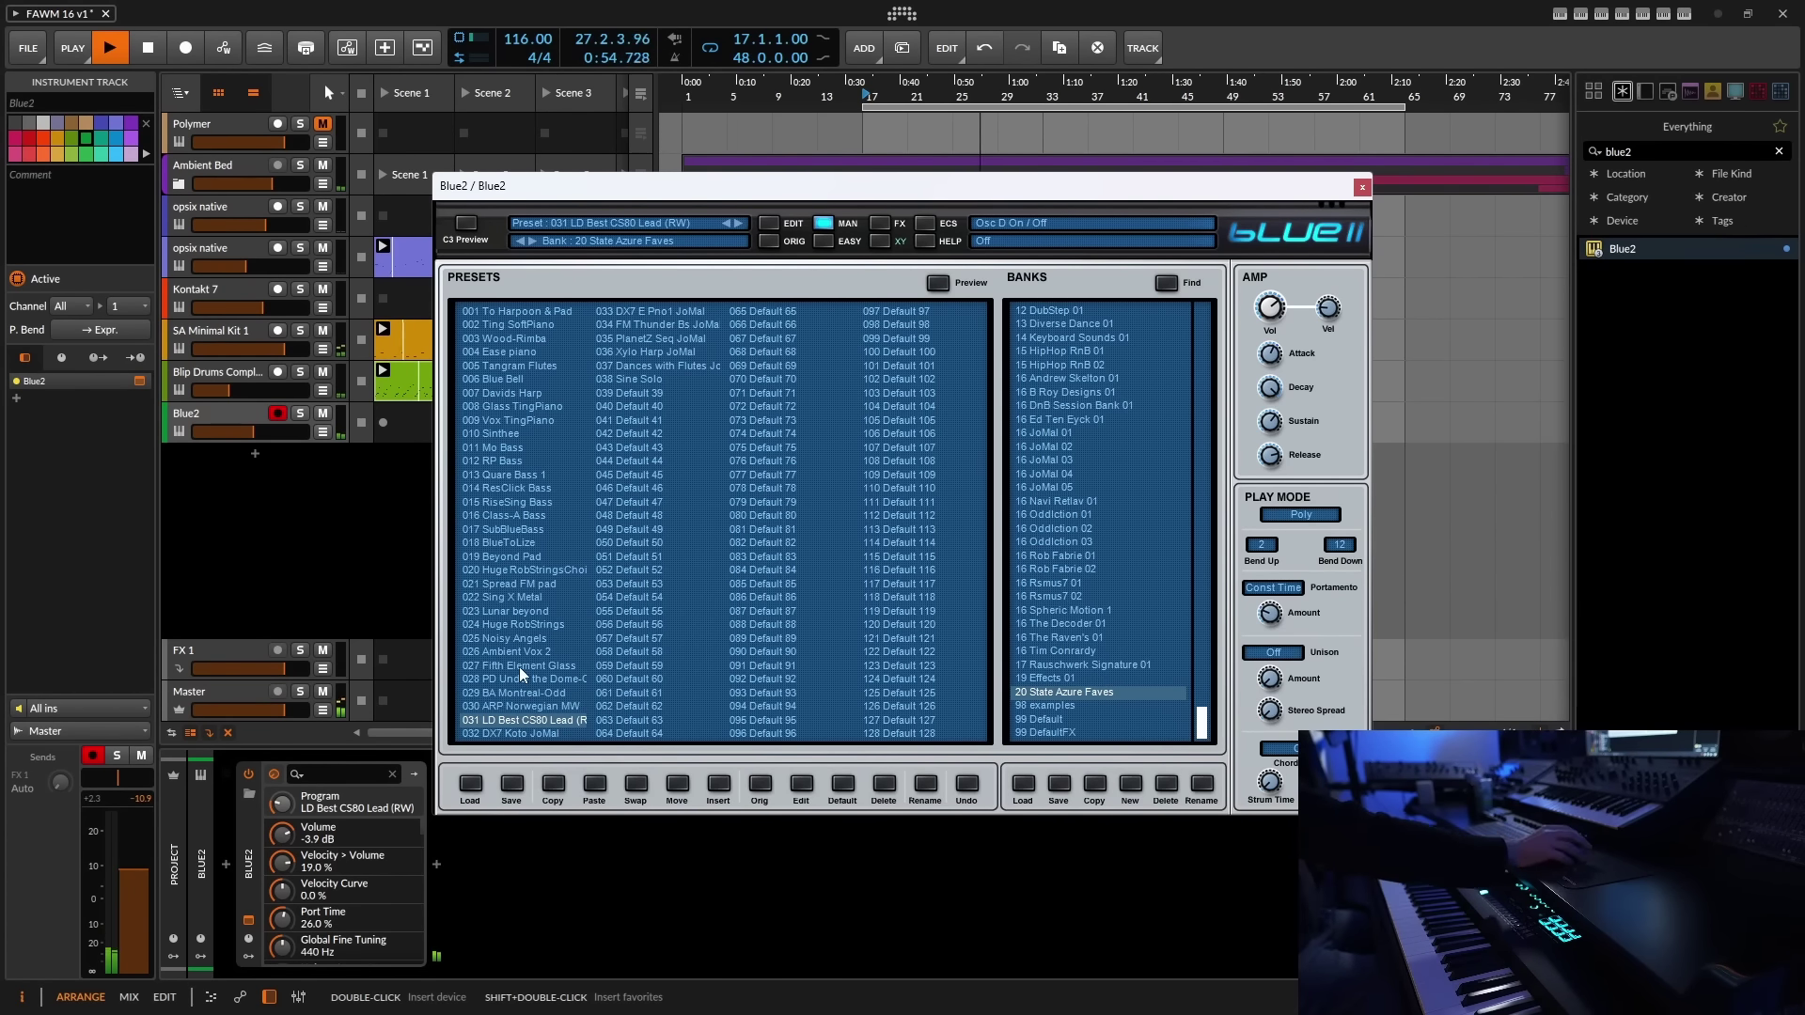
click(541, 734)
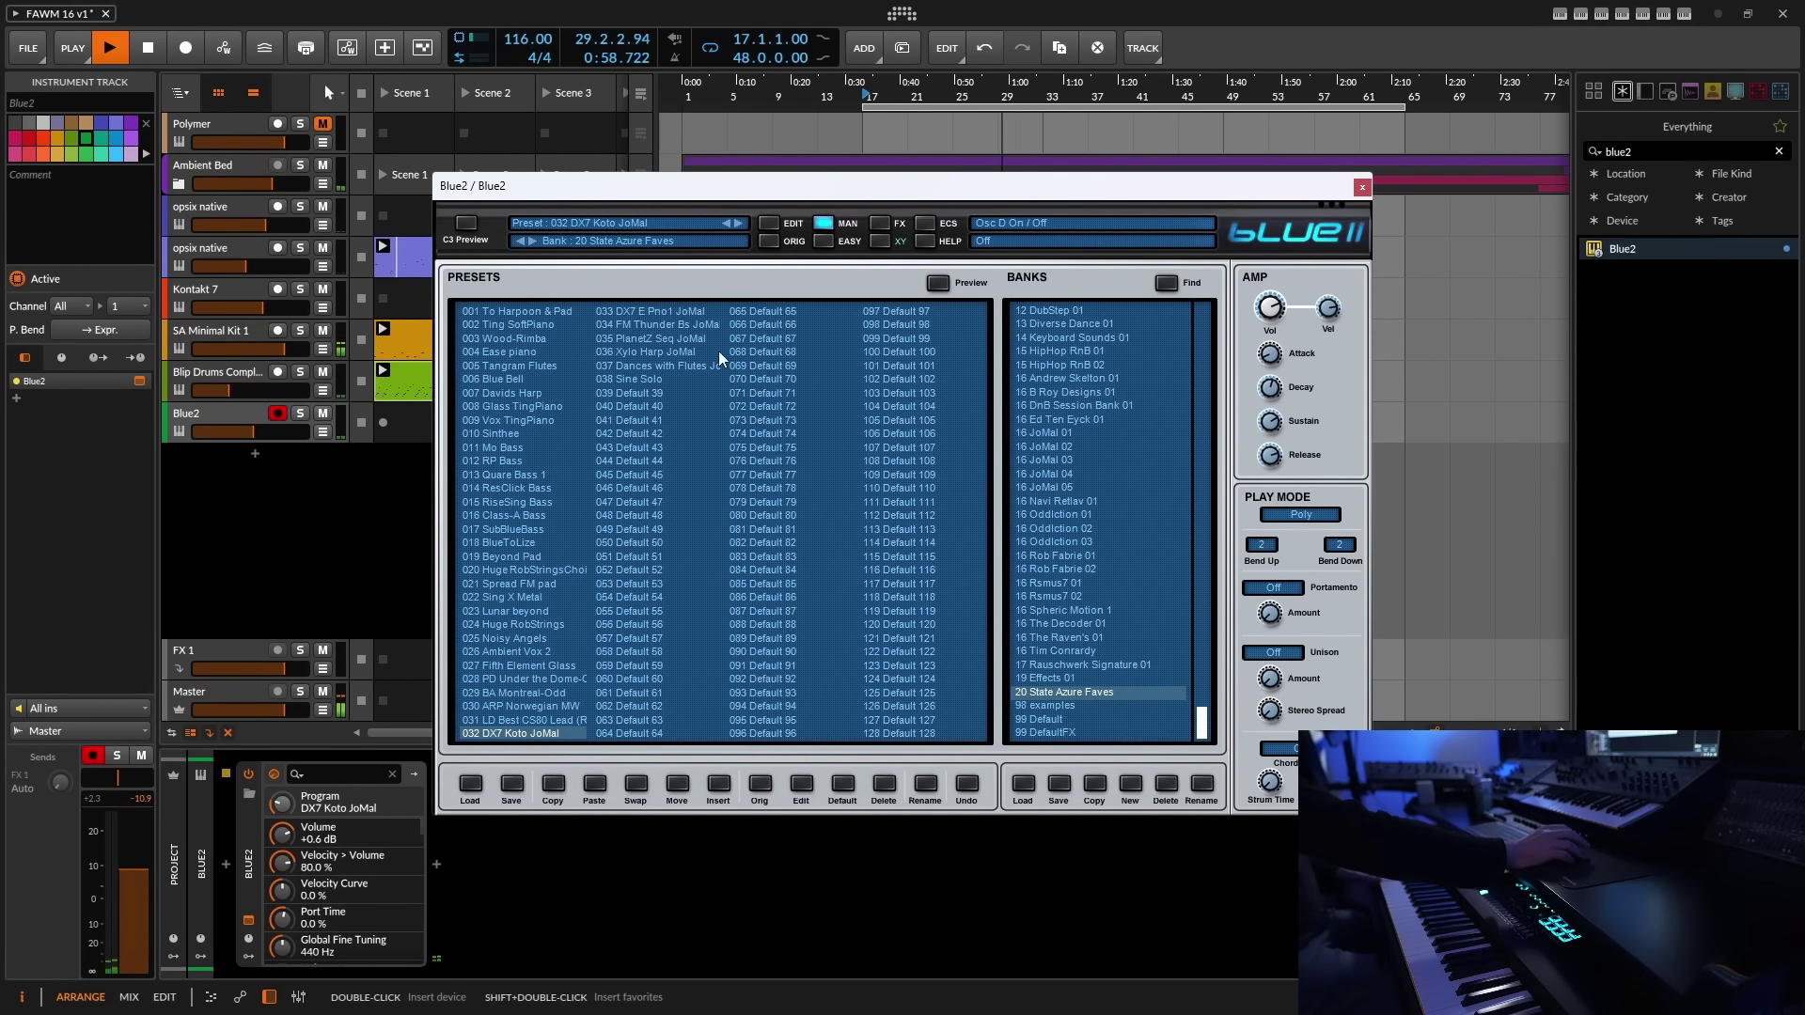
click(650, 310)
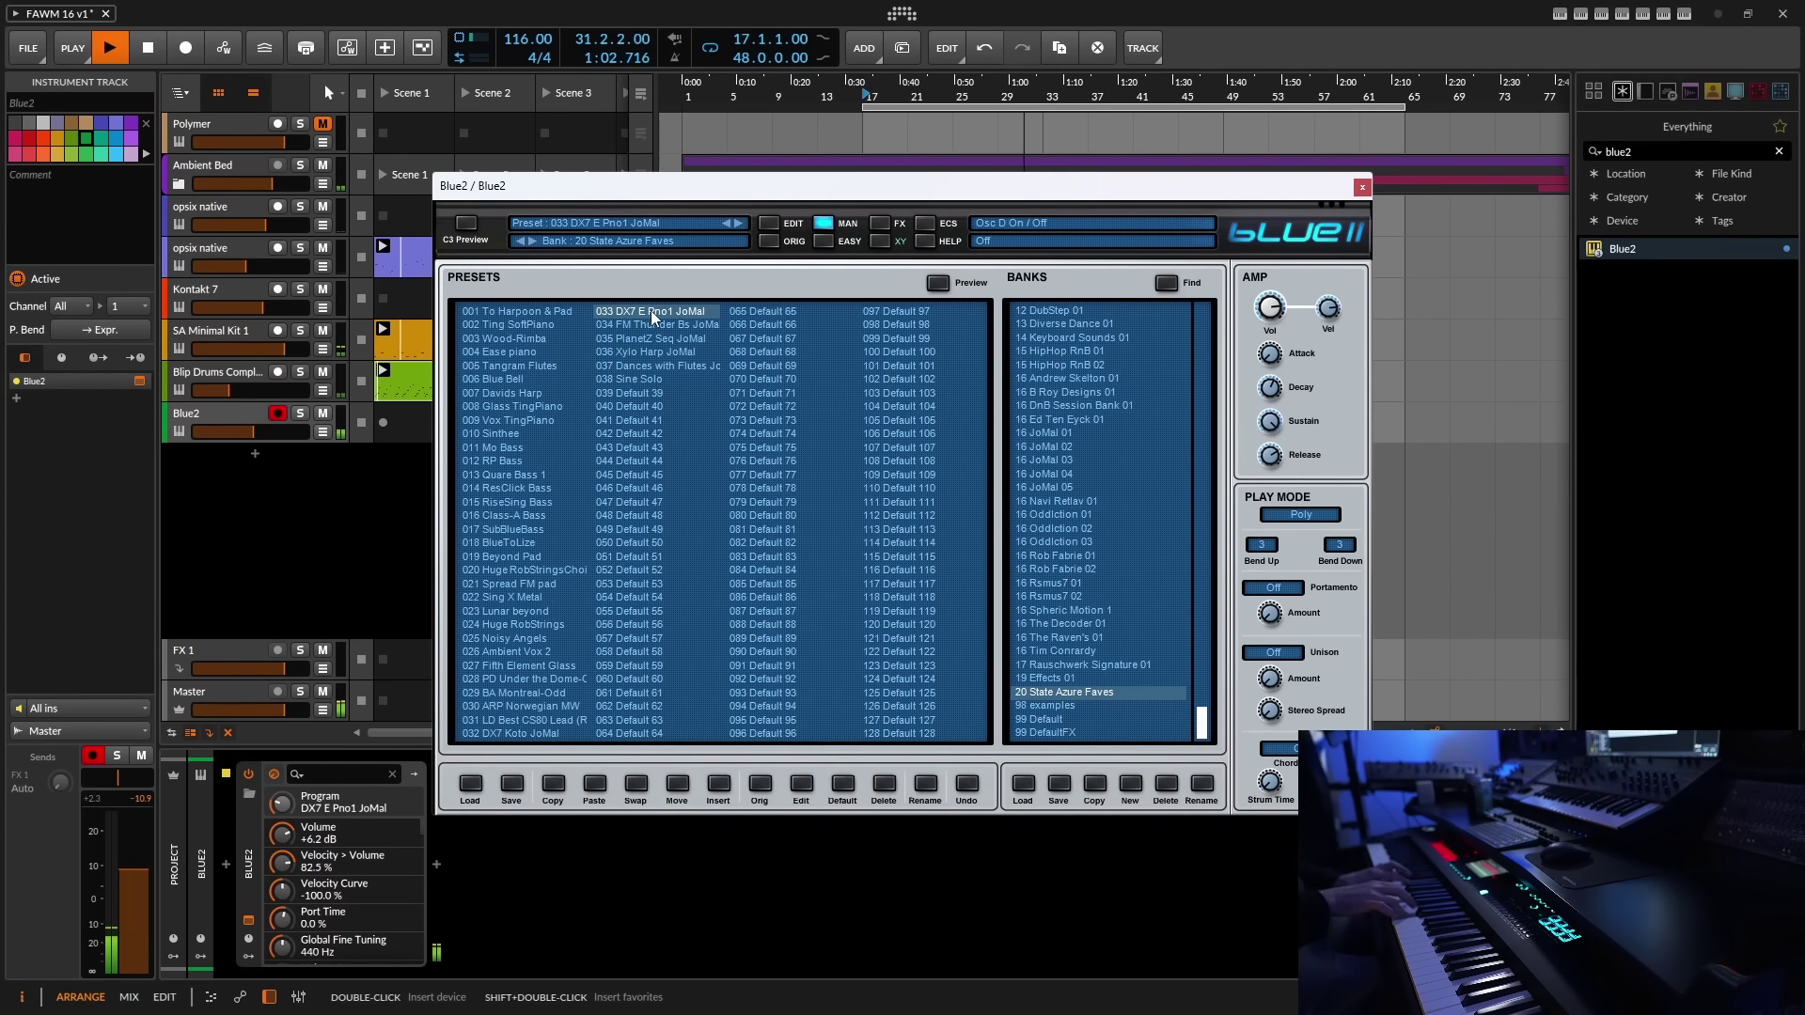
click(647, 337)
click(655, 351)
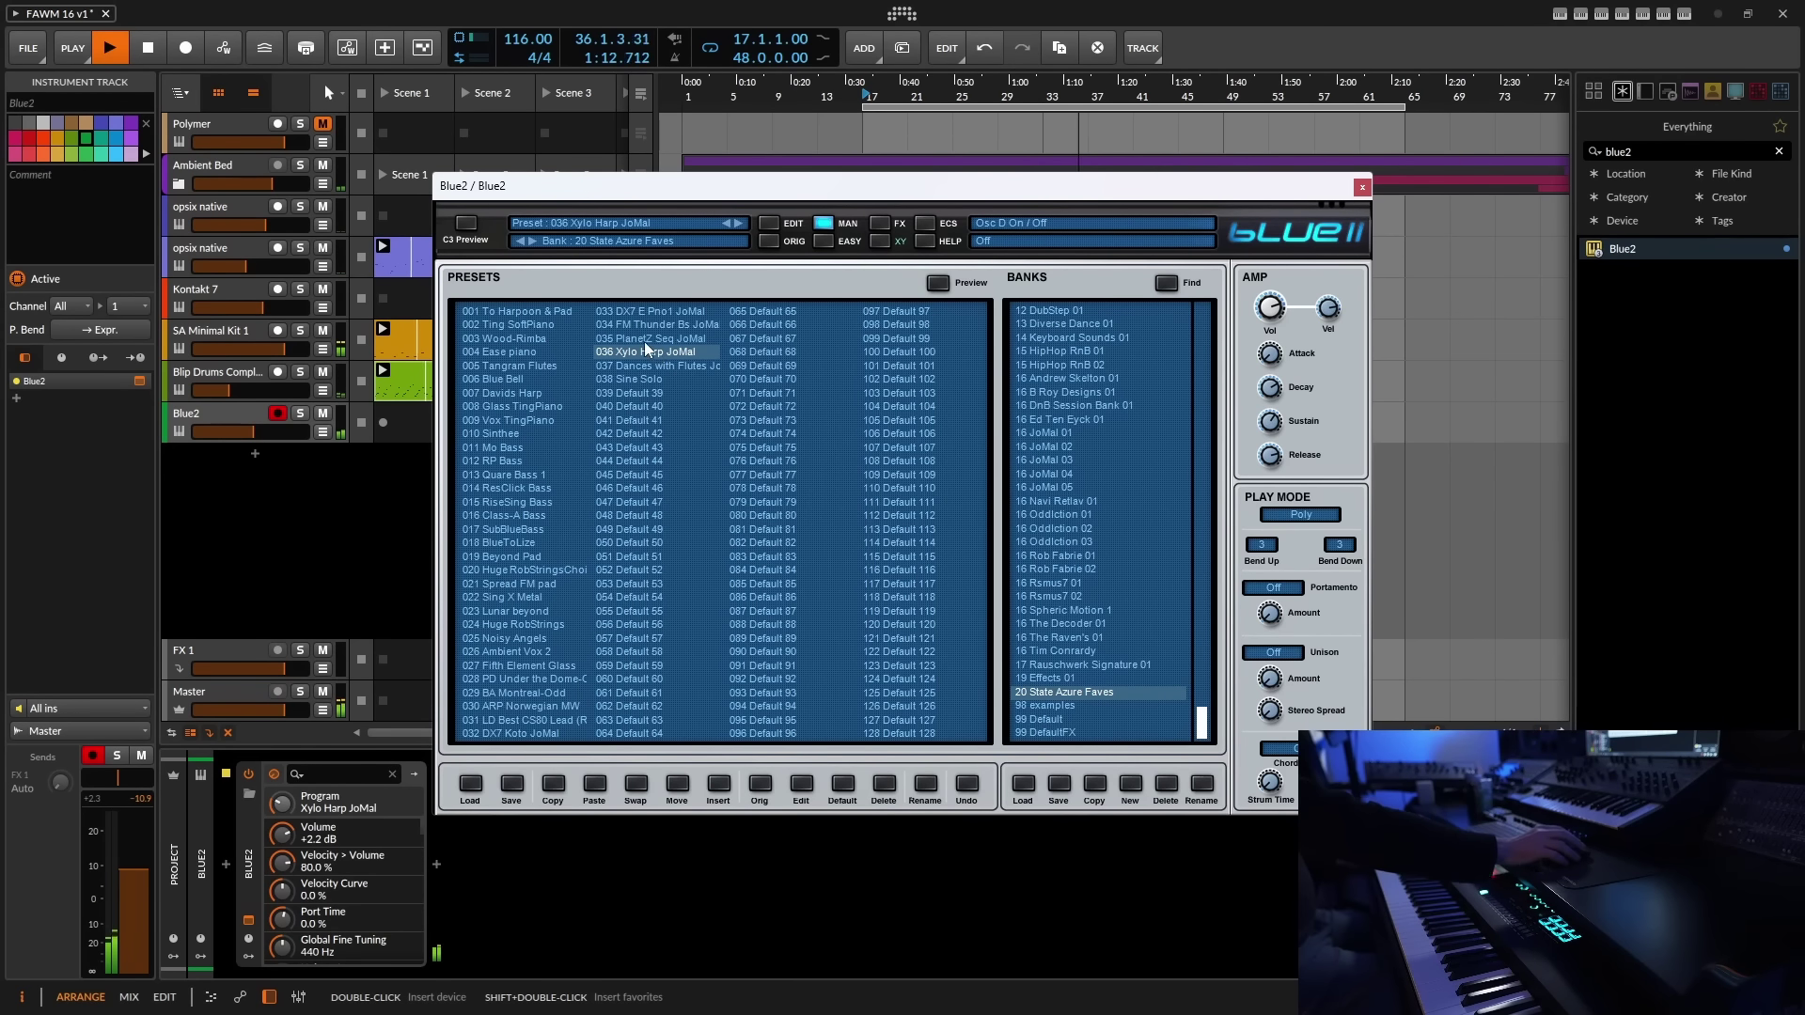
click(658, 365)
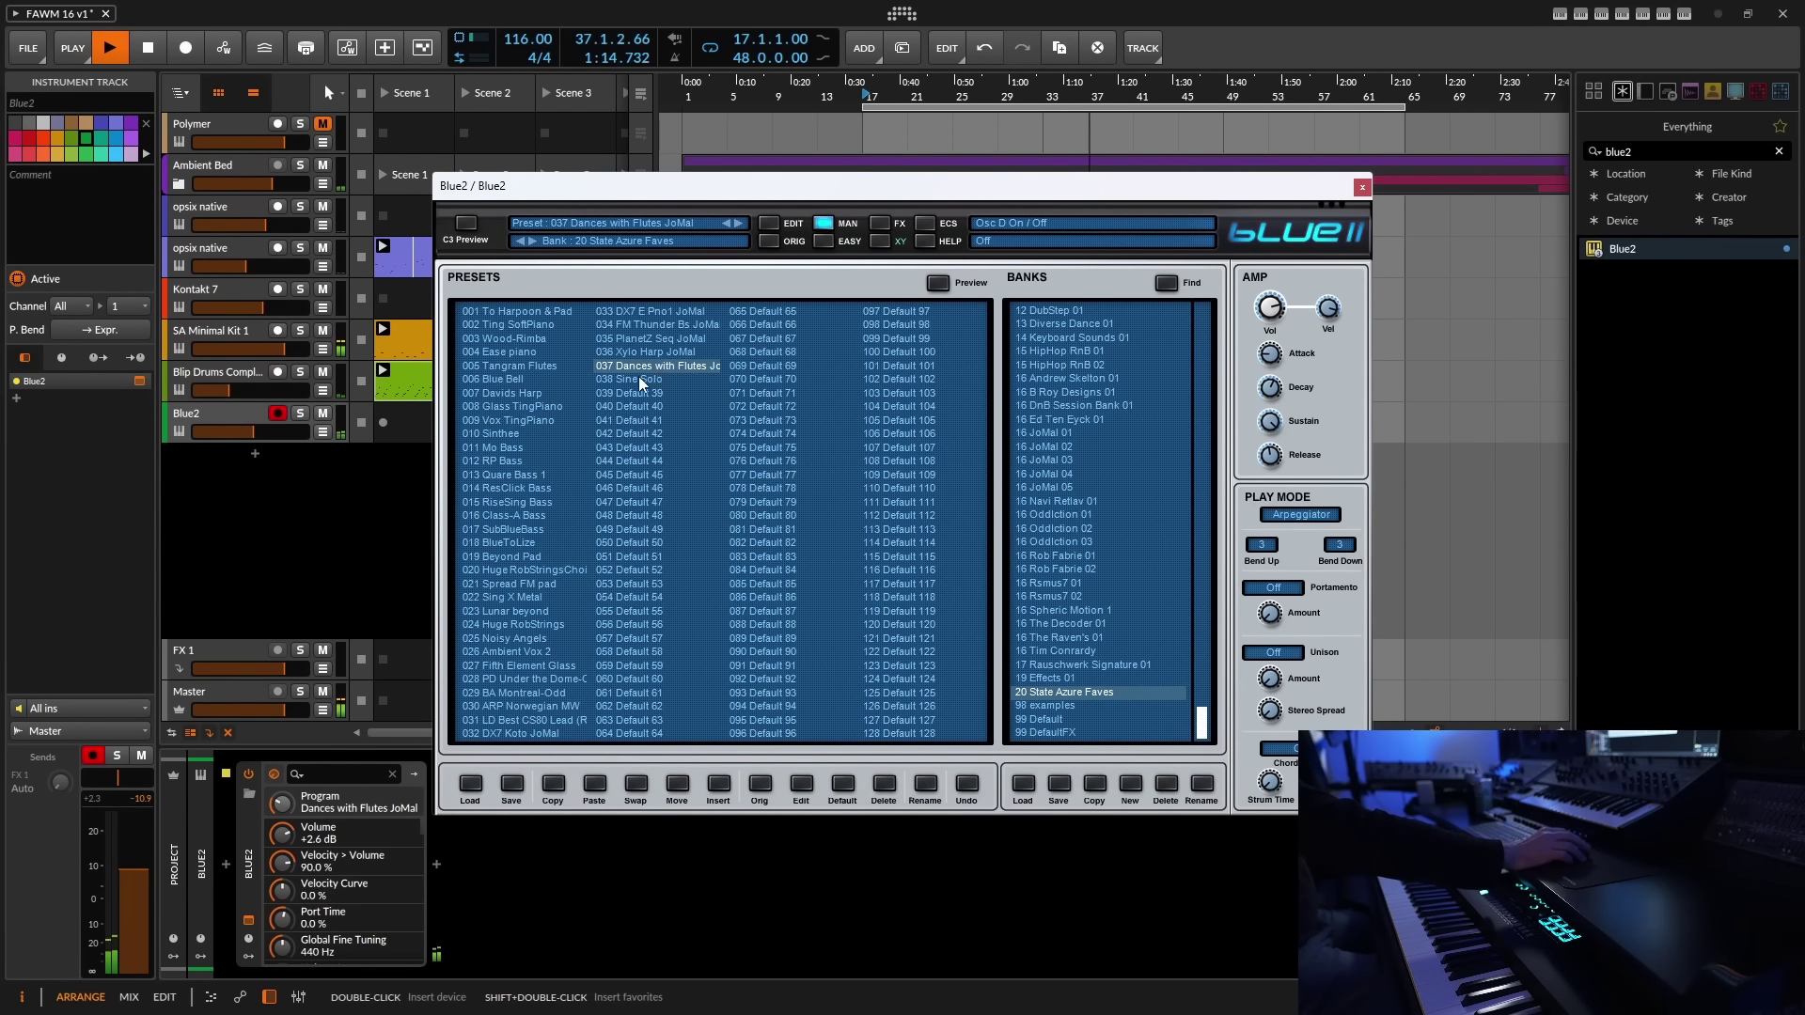
click(635, 378)
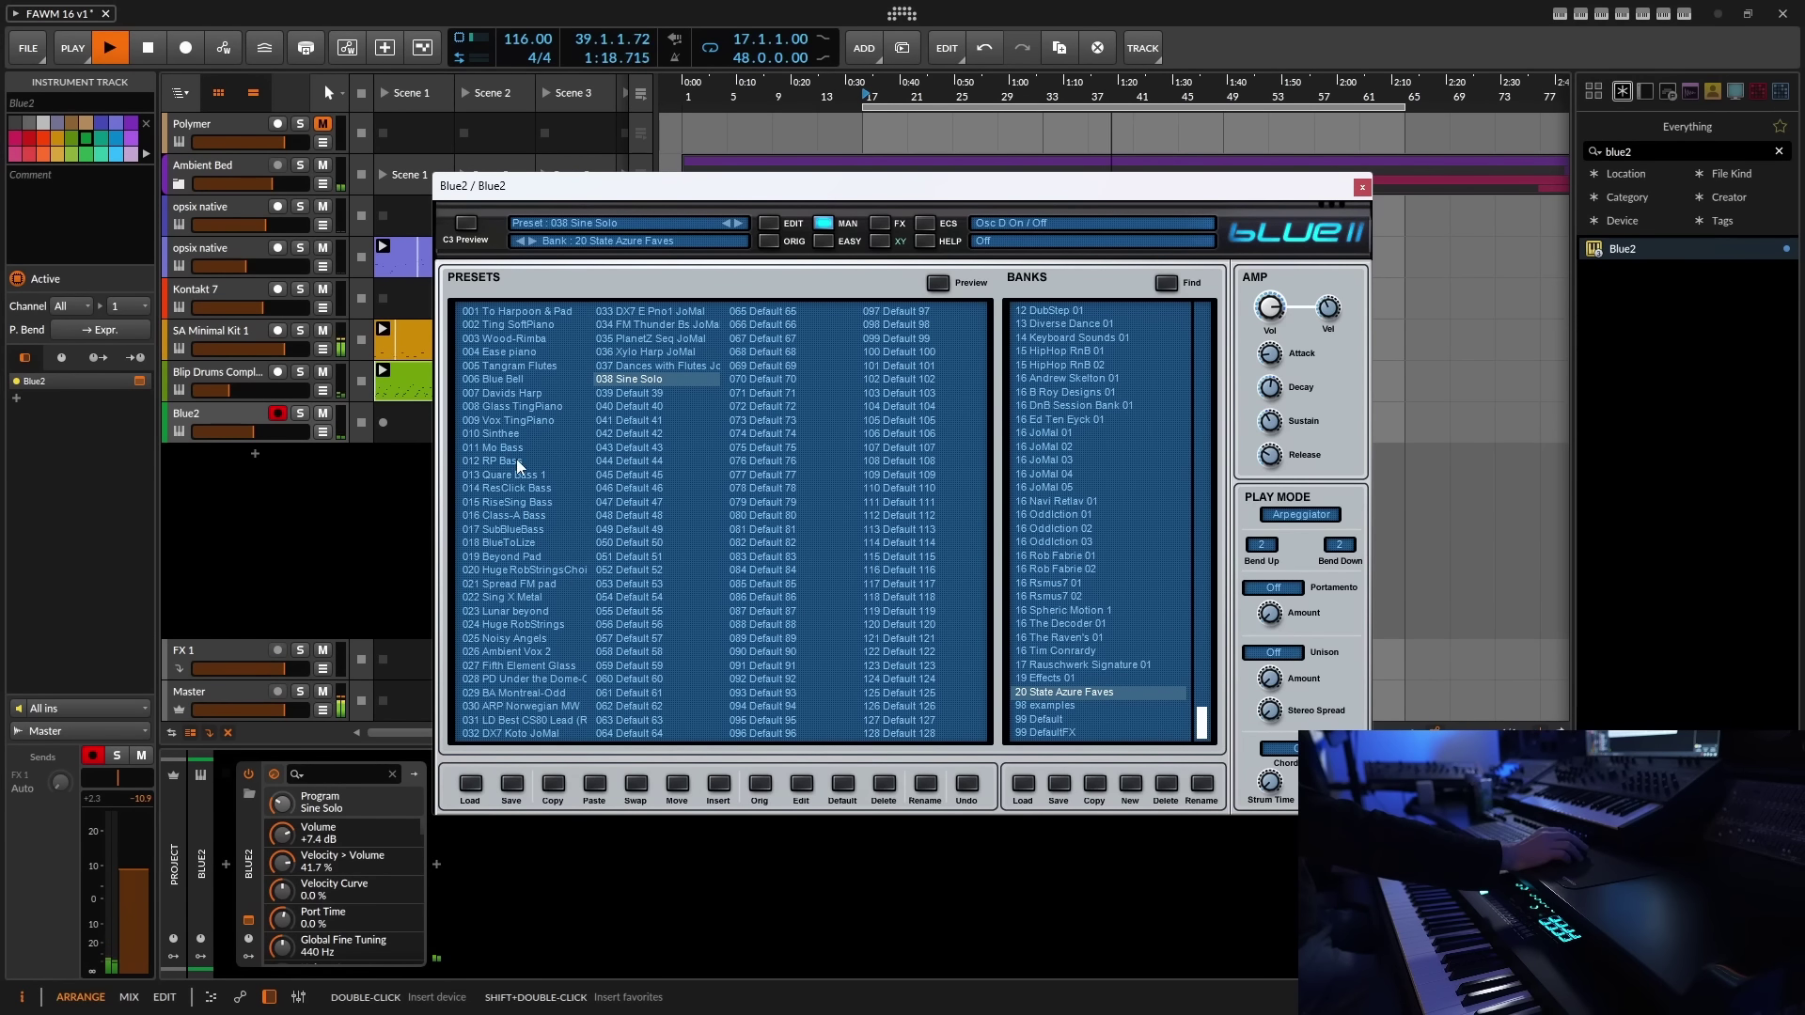
- Audition further Blue2 presets between 007 Davids Harp and 020 Huge RobStringsChoir, including 009 Vox TingPiano and 018 BlueToLize
click(509, 420)
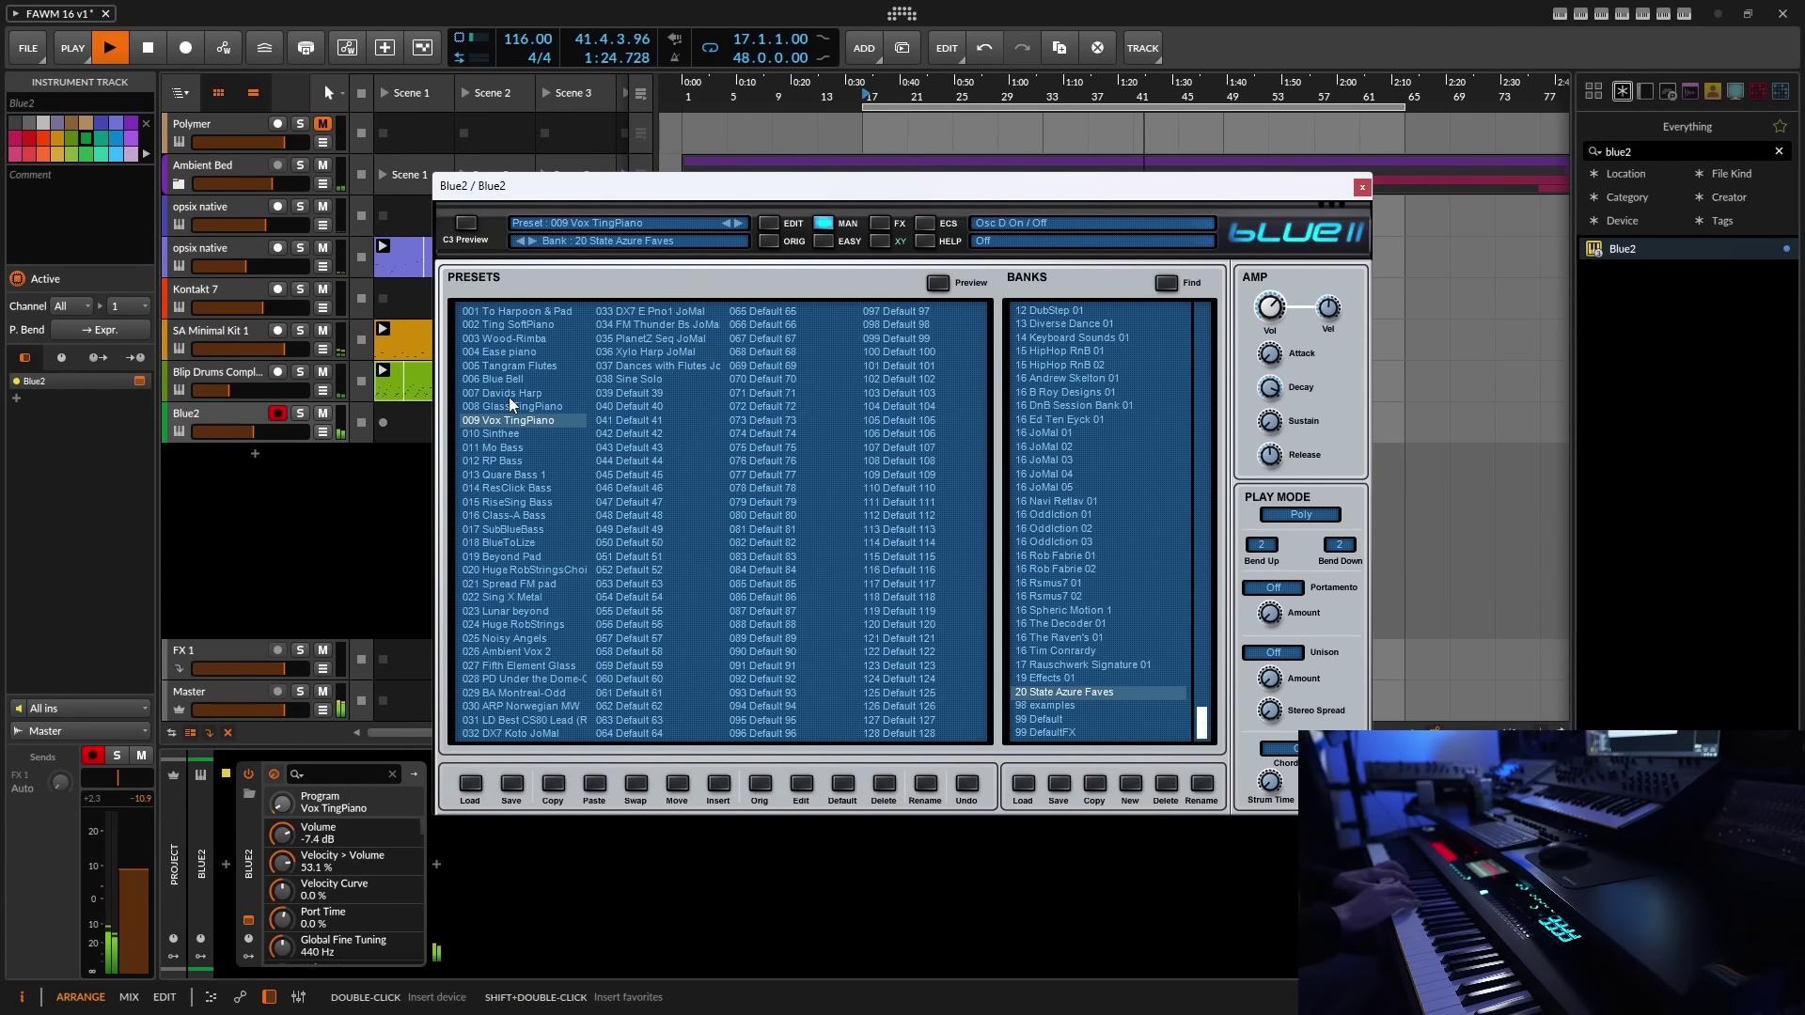
click(513, 408)
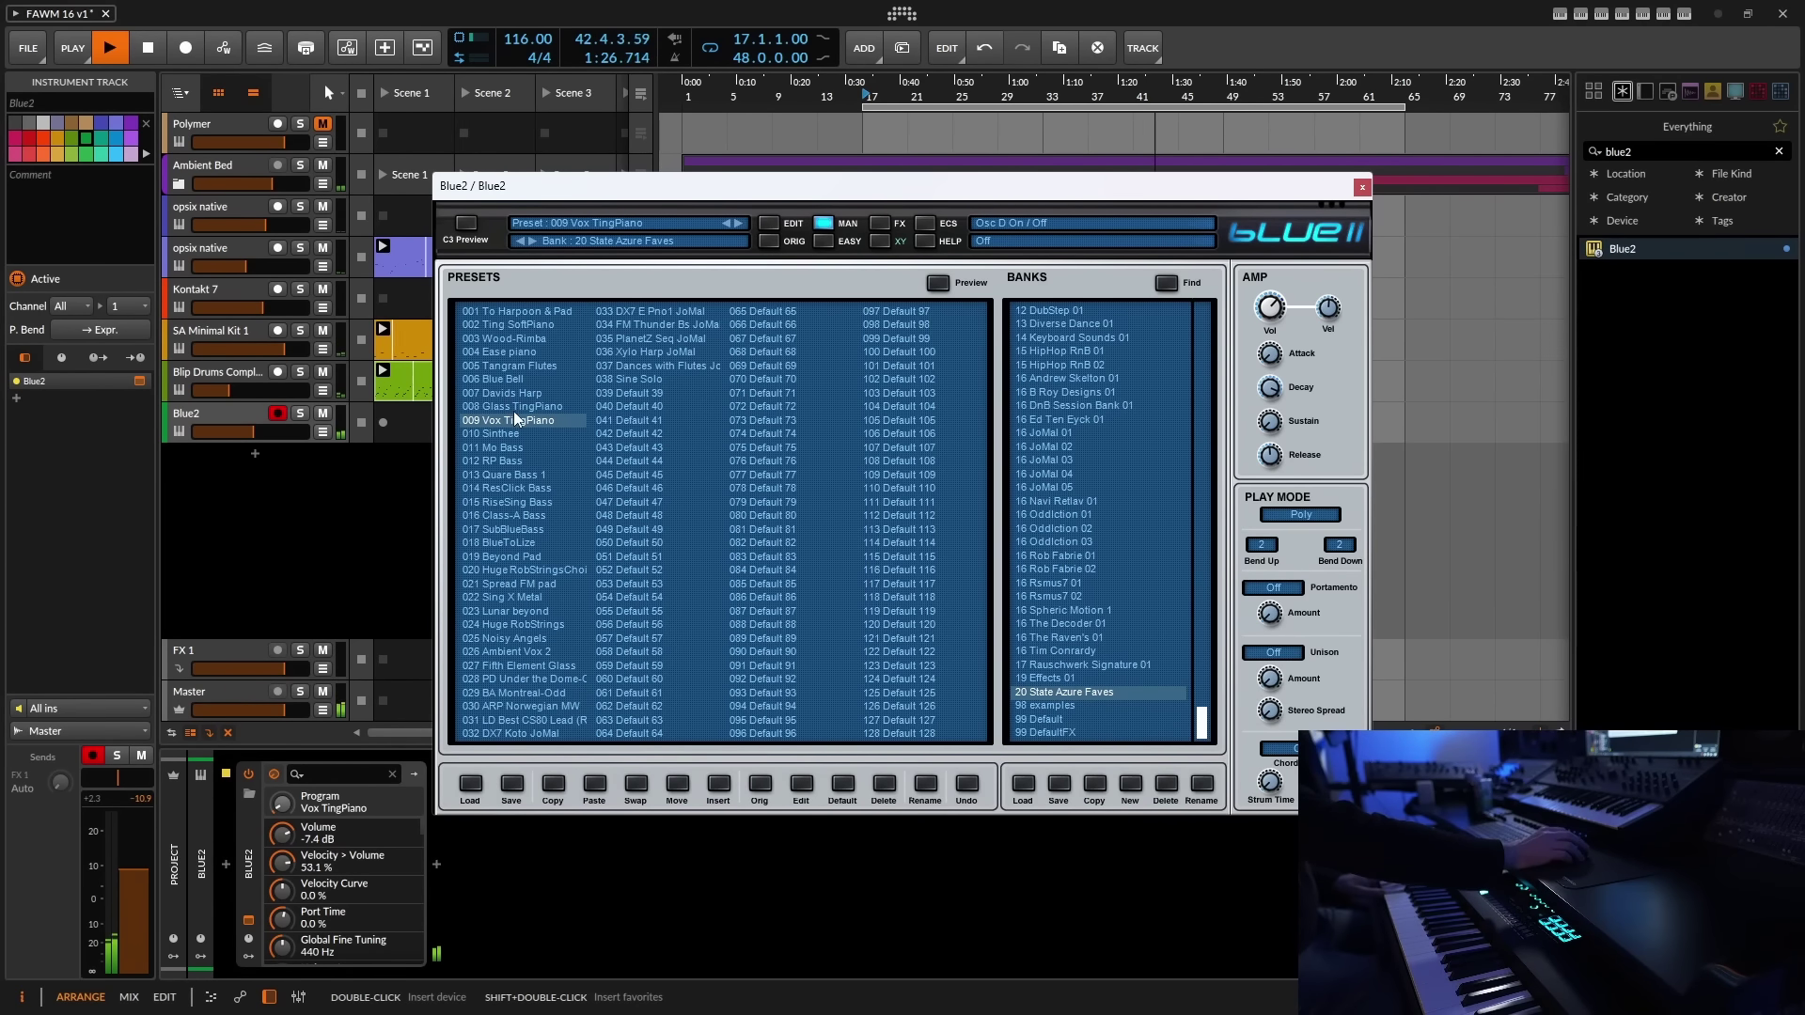
click(515, 393)
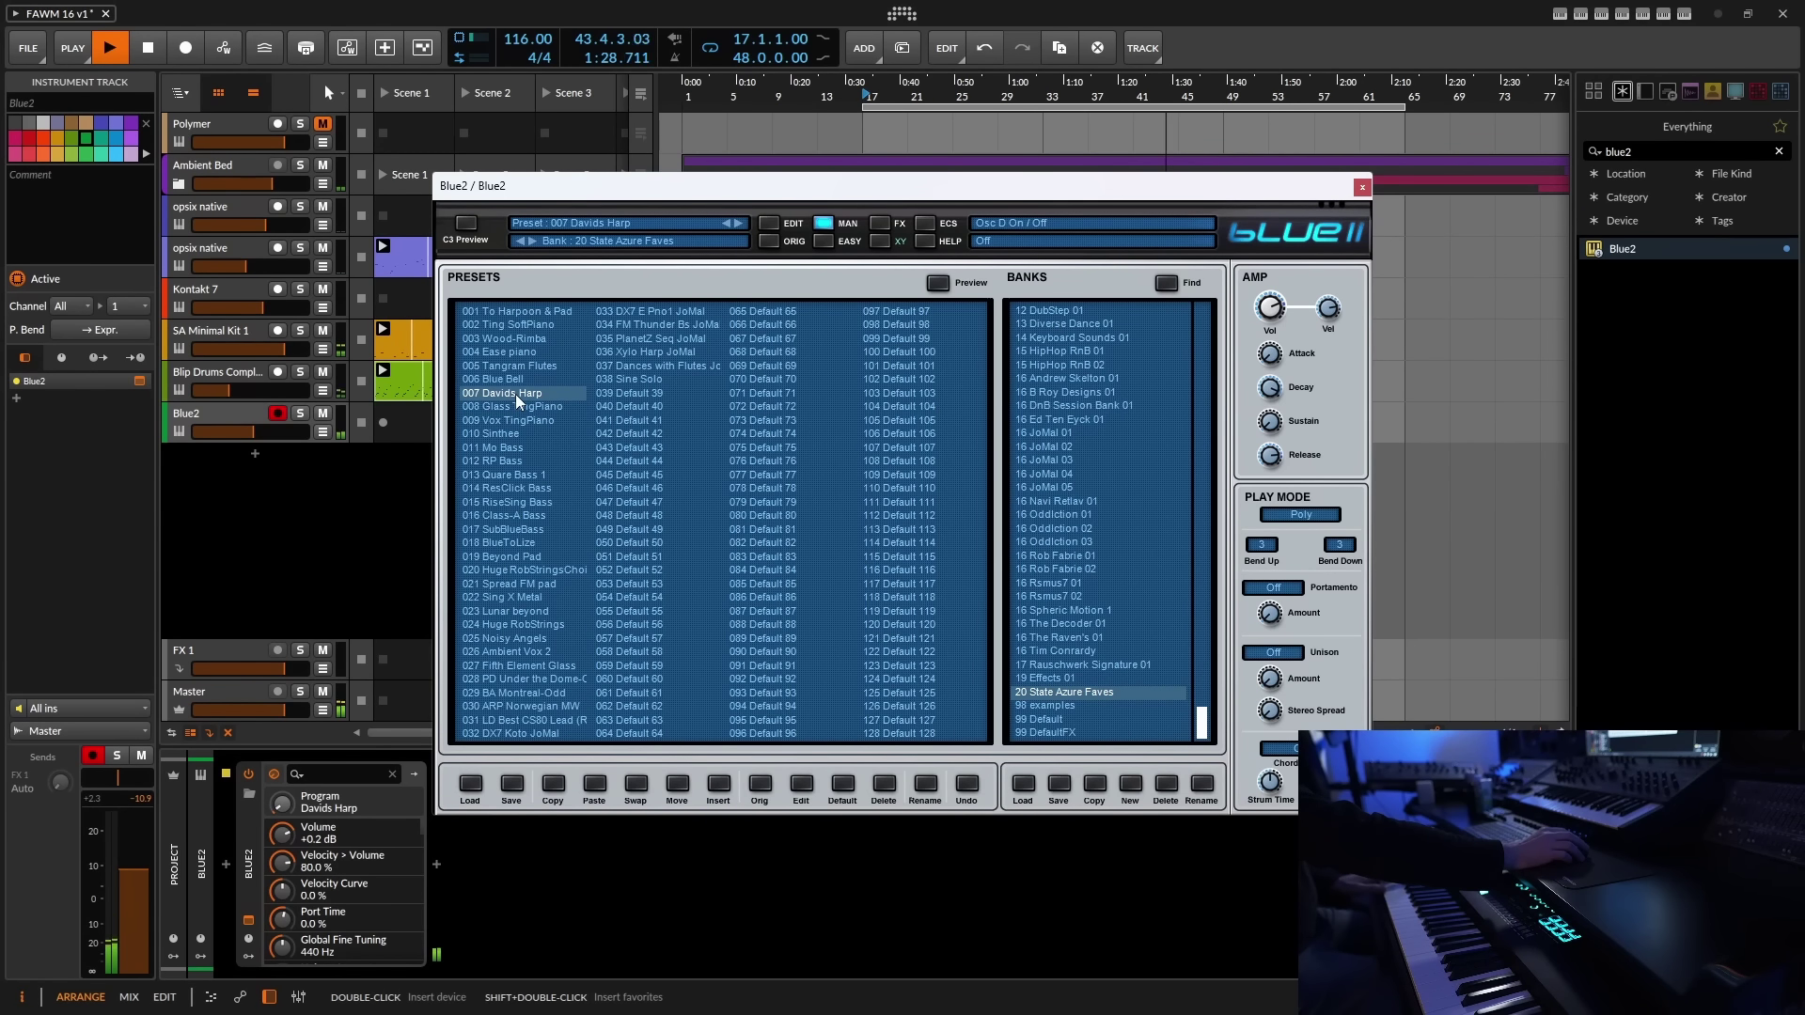
click(509, 432)
click(510, 475)
click(509, 545)
click(515, 557)
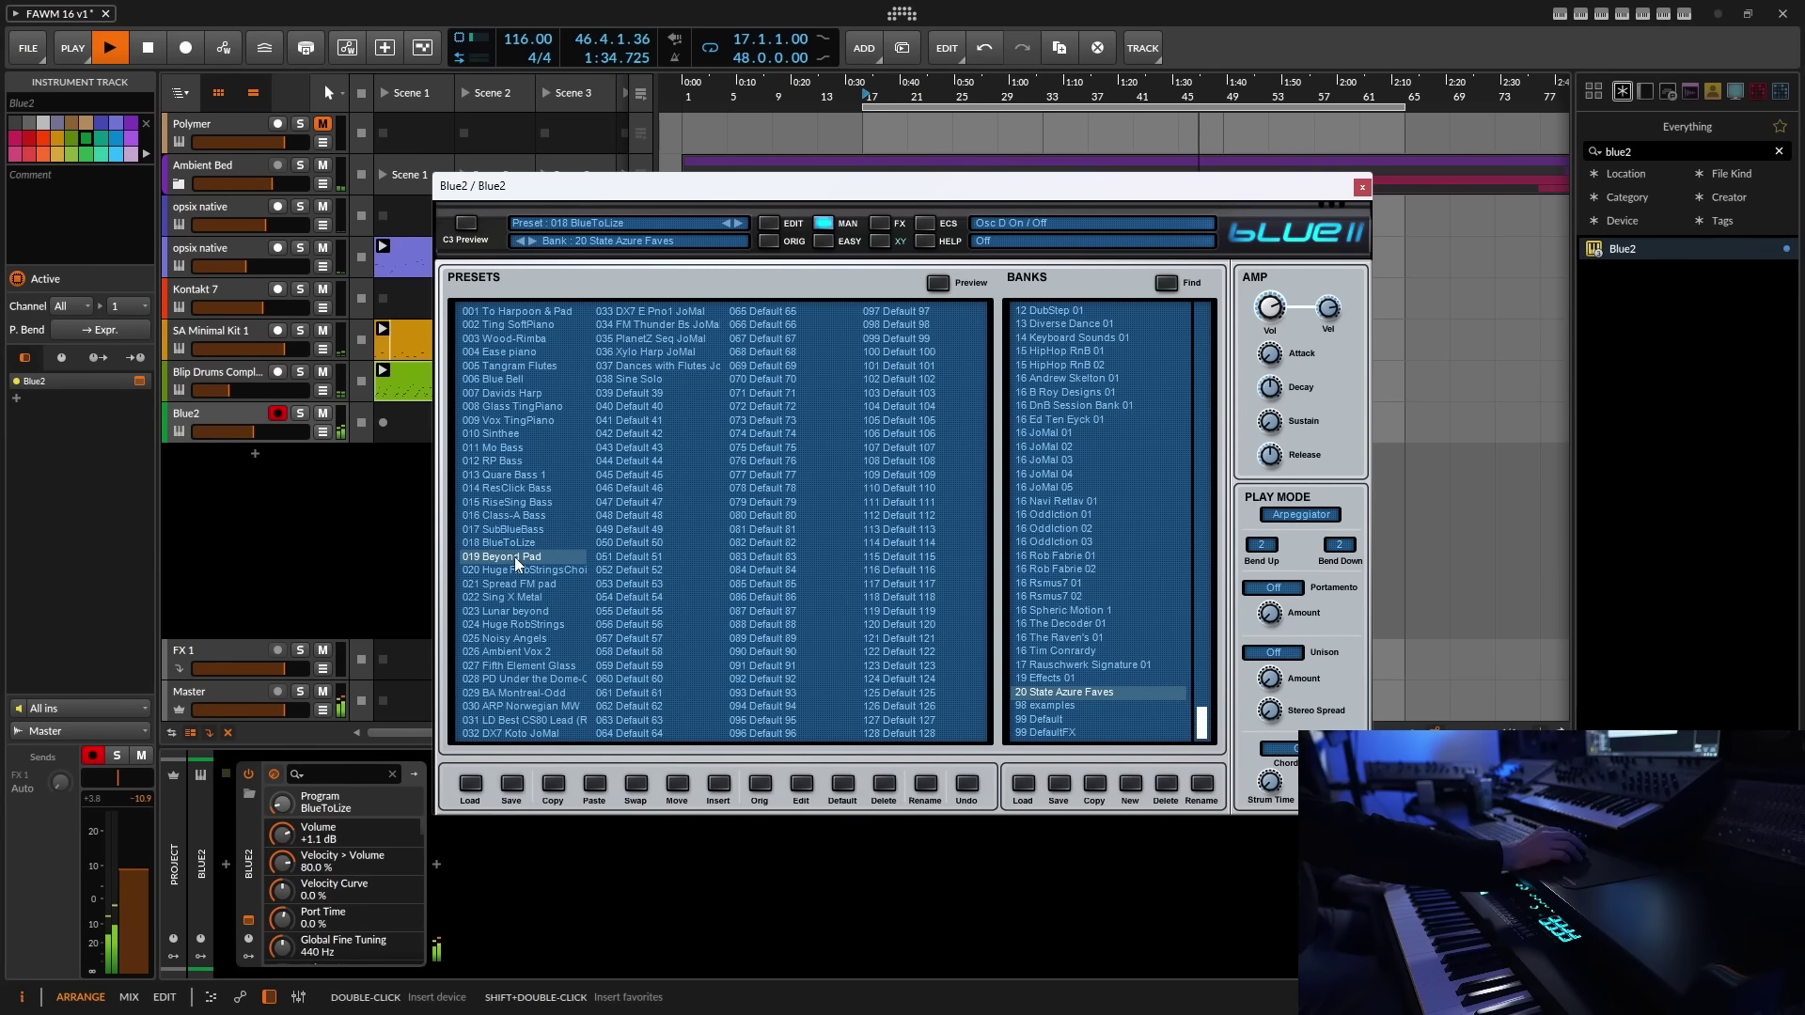
click(516, 568)
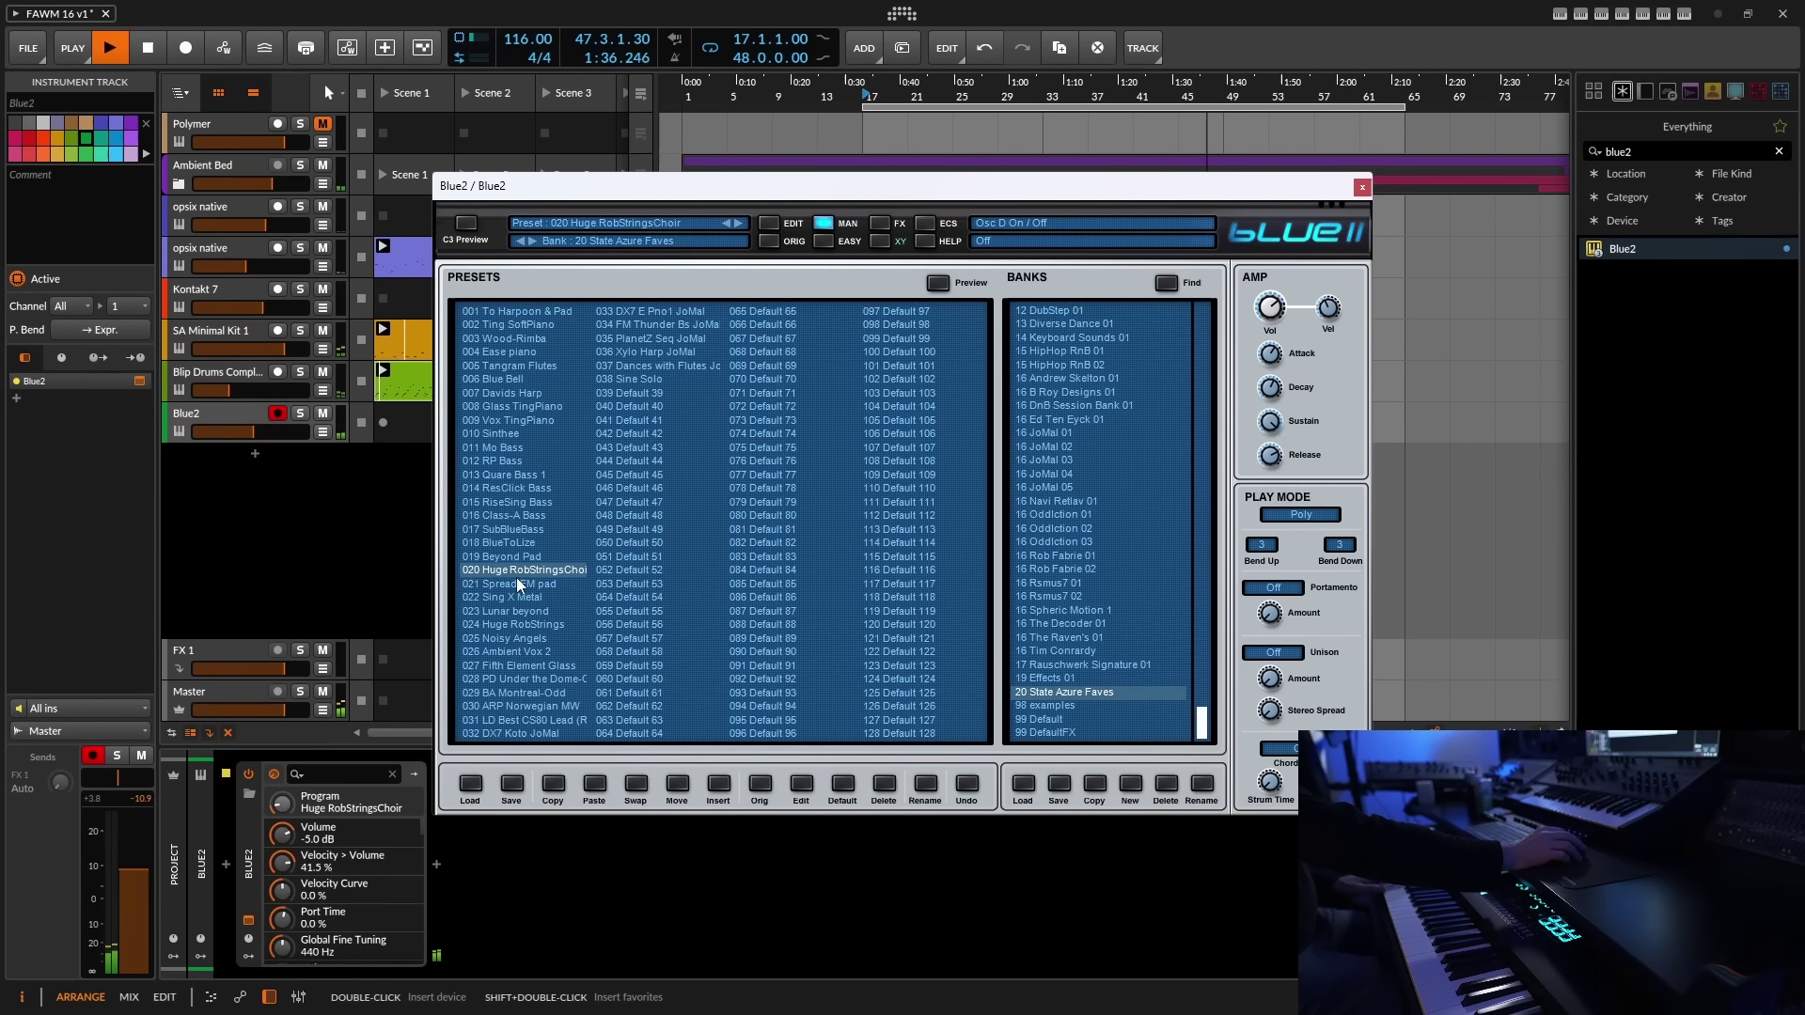
- Load the 016 Class-A Bass preset in Blue2 and set the Blue2 track's volume to about -18.9 dB
click(506, 513)
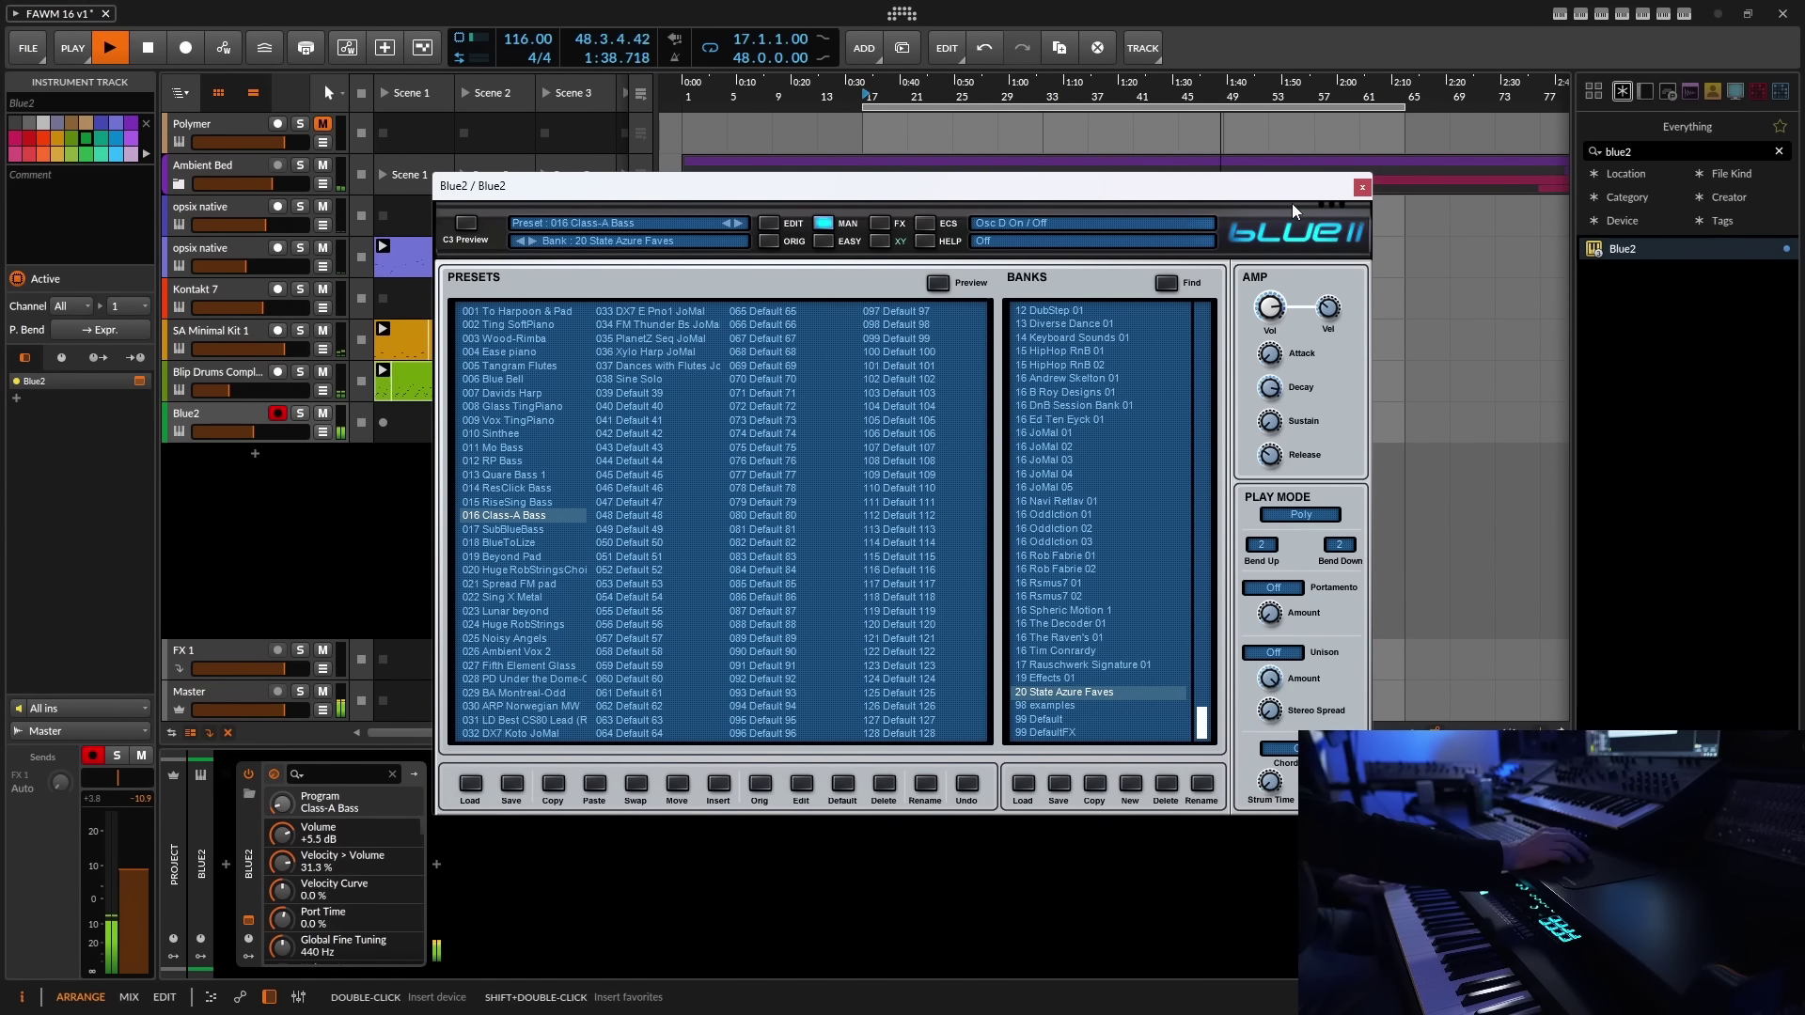
click(1361, 186)
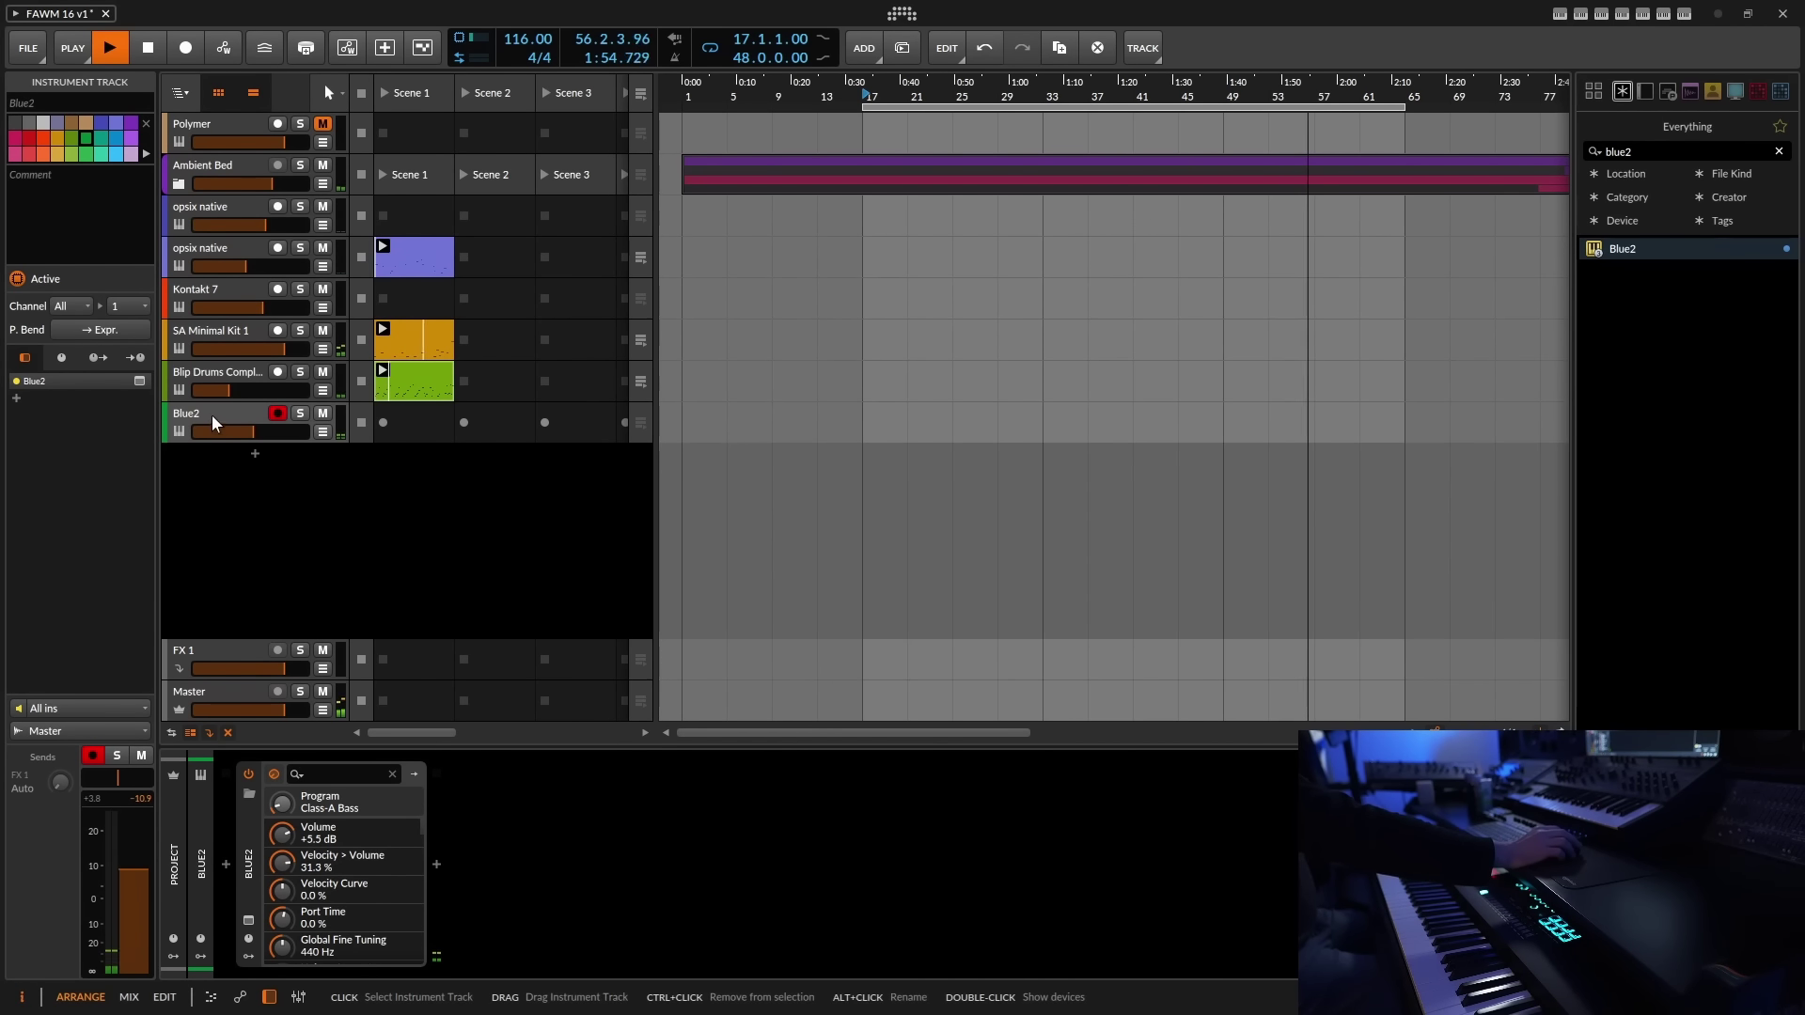
drag(212, 423, 211, 463)
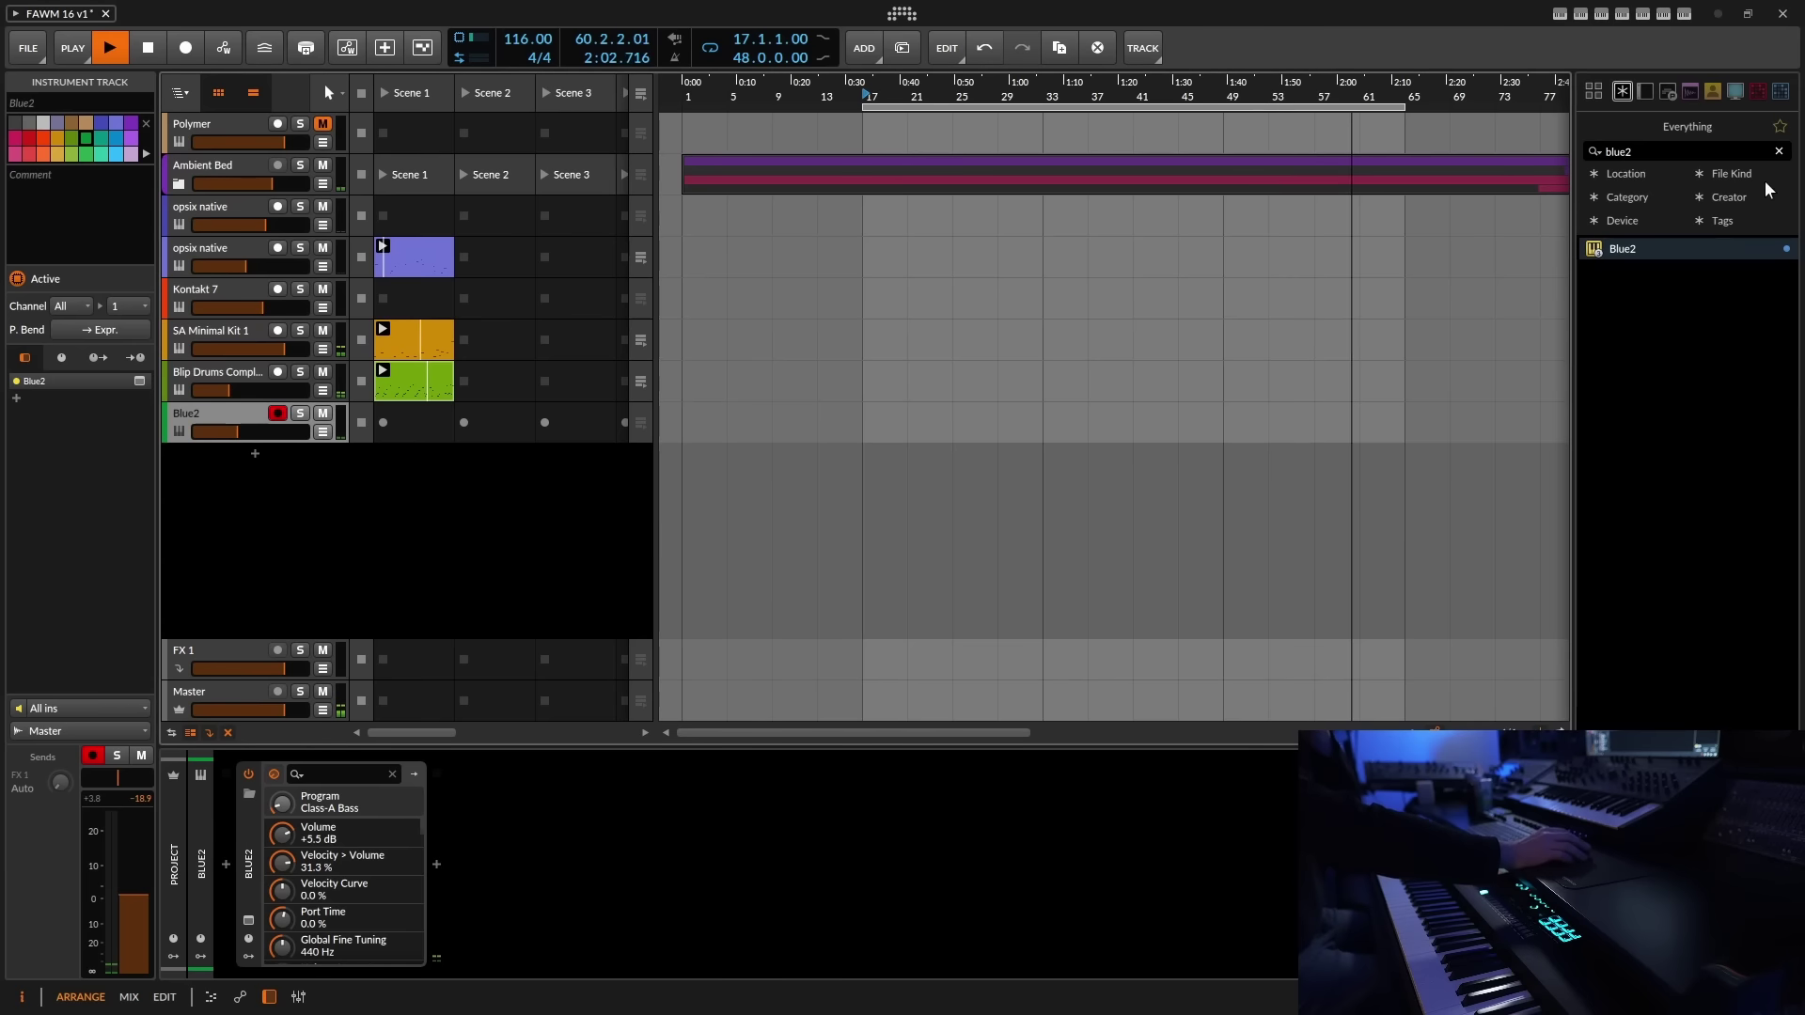
- Browse the Fave Synths collection without the search filter and insert Chromaphone 3 on a new track below Blue2
click(1781, 91)
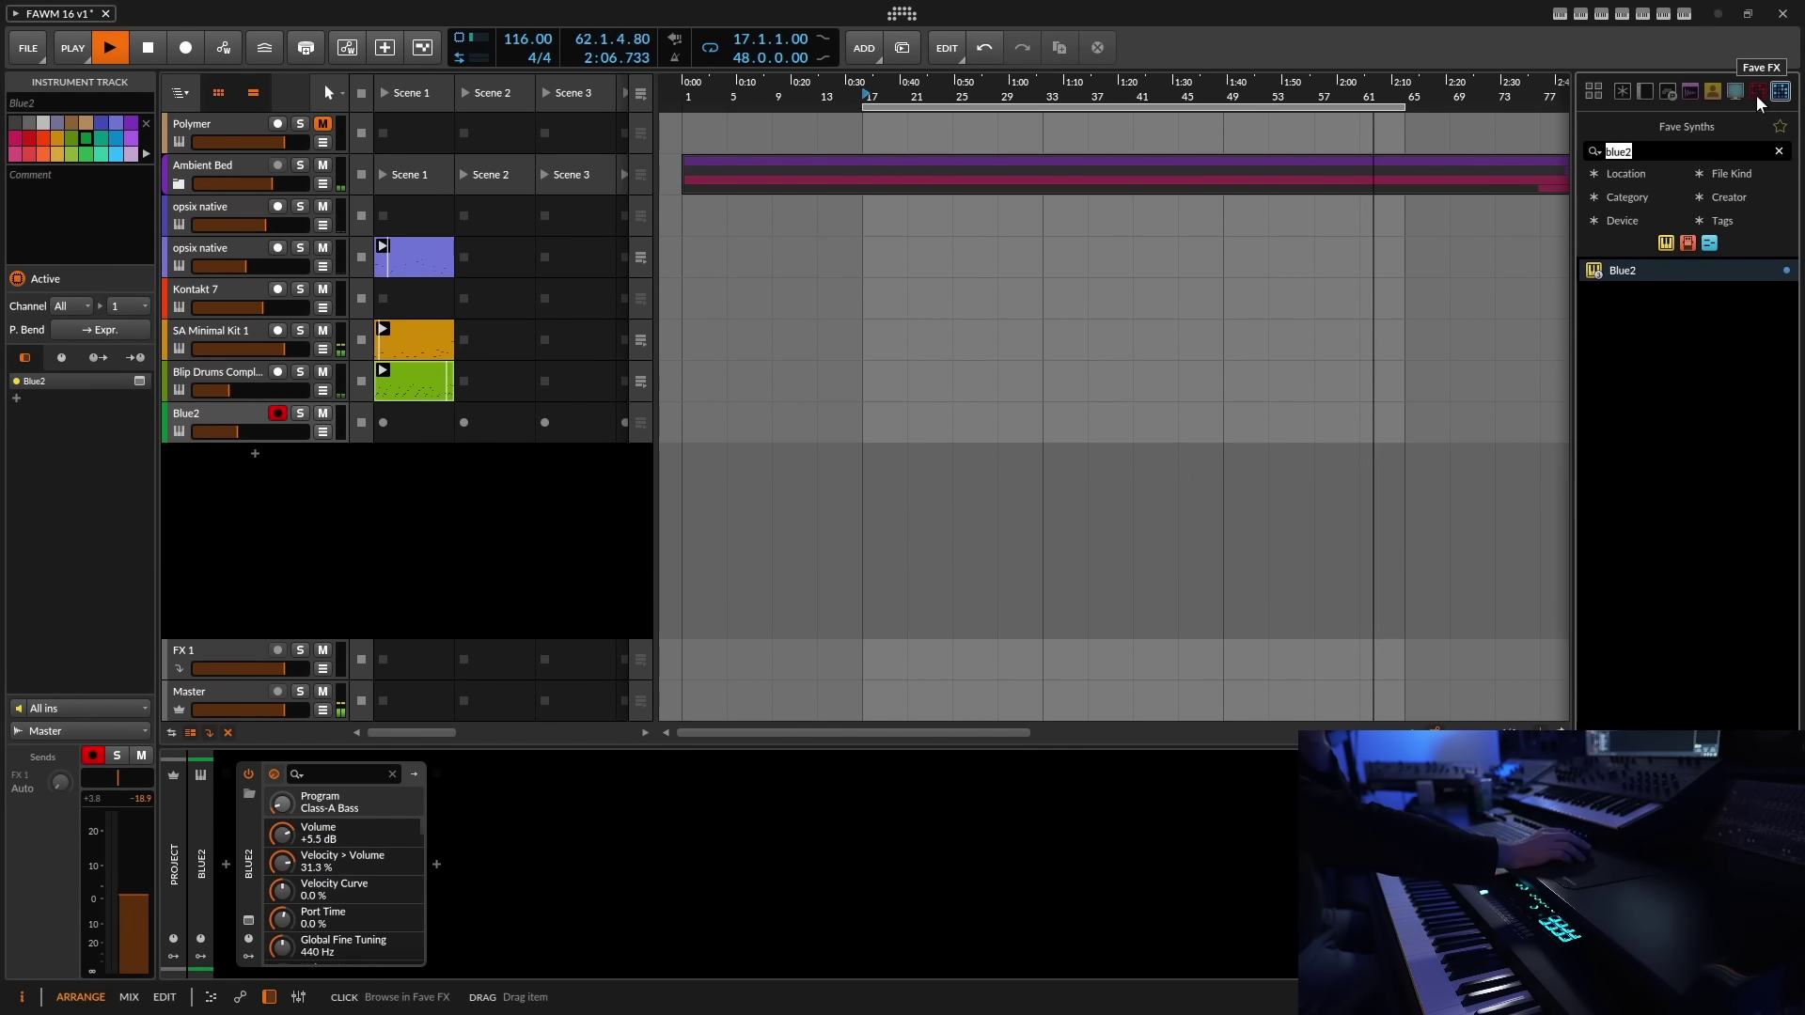
key(BackSpace)
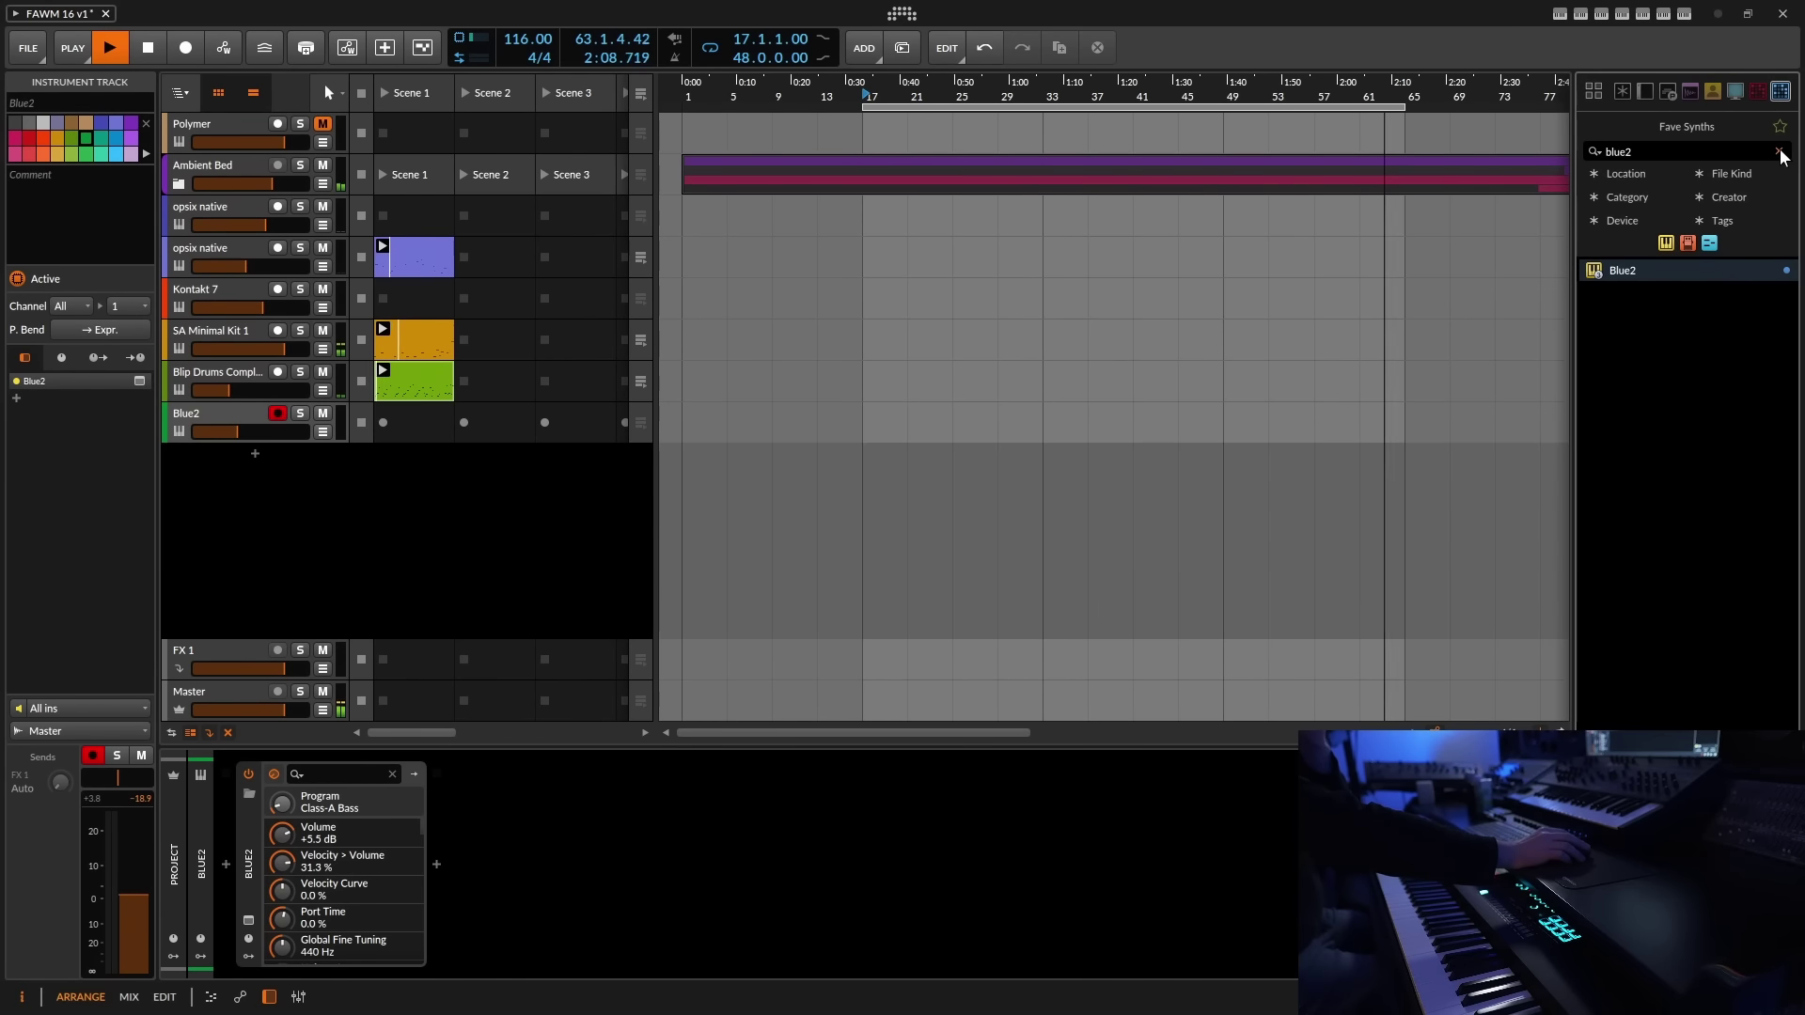
scroll(1794, 380, down, 15)
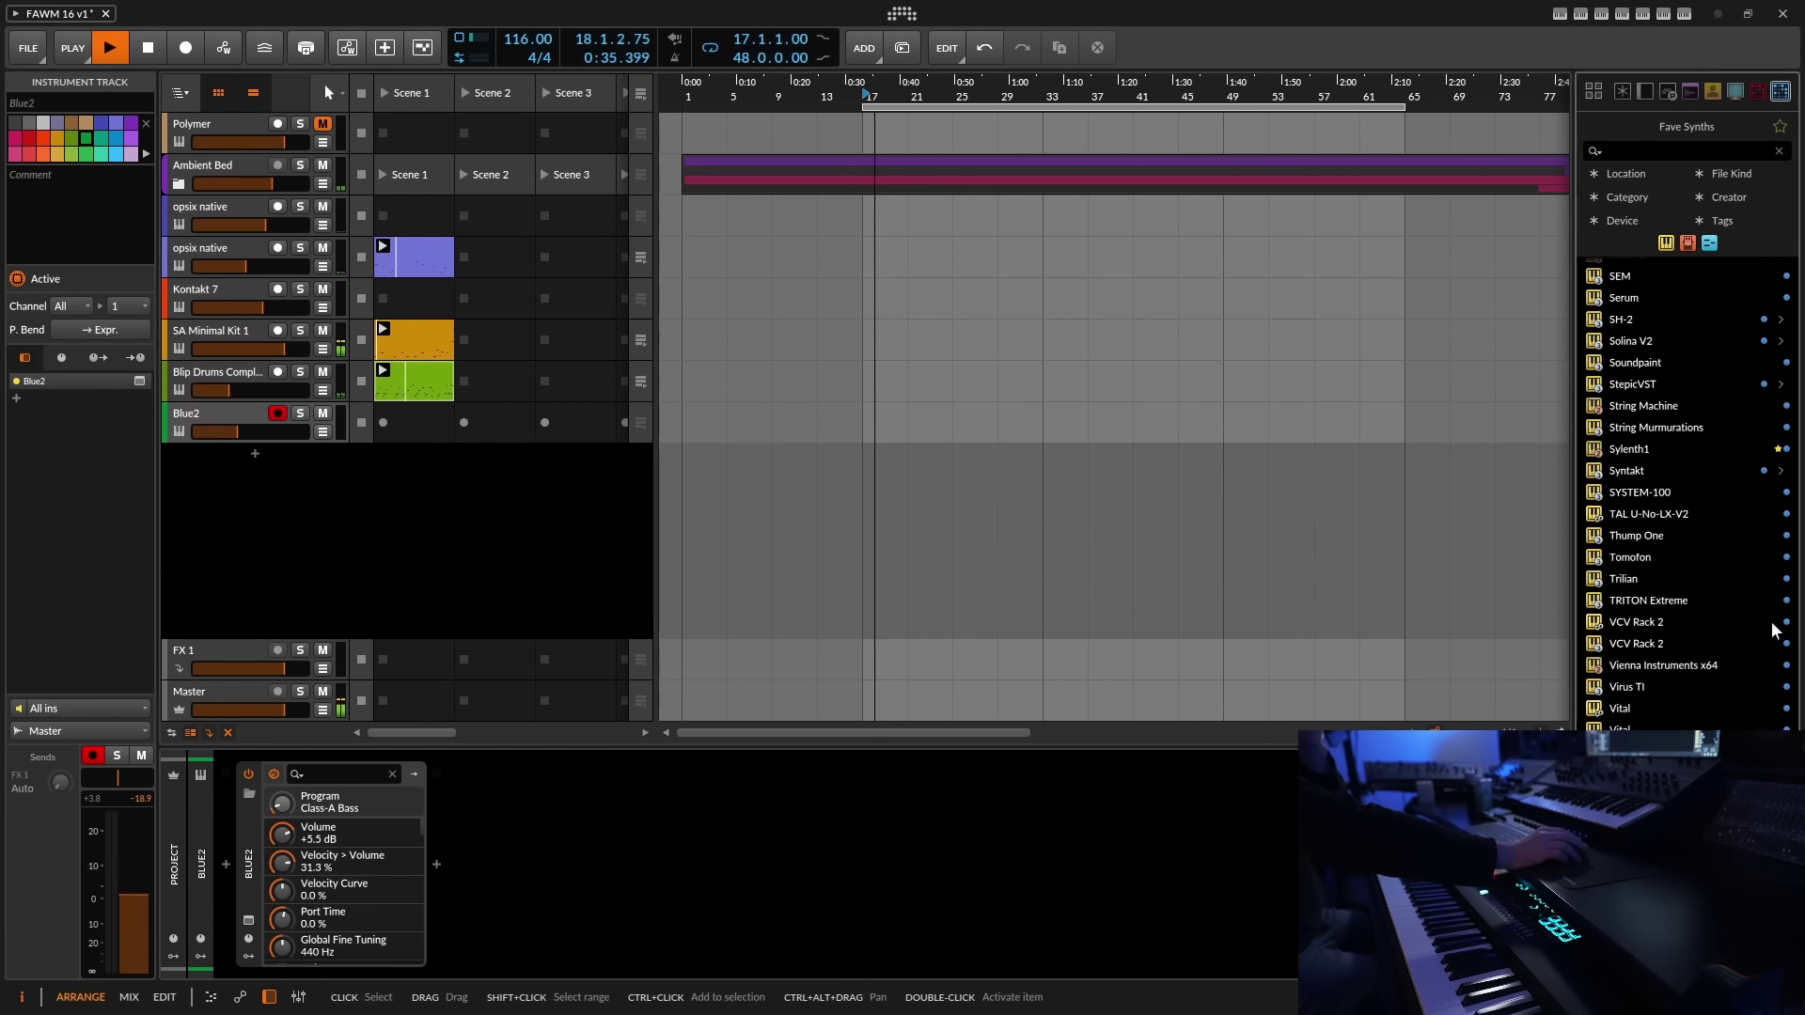
click(1778, 449)
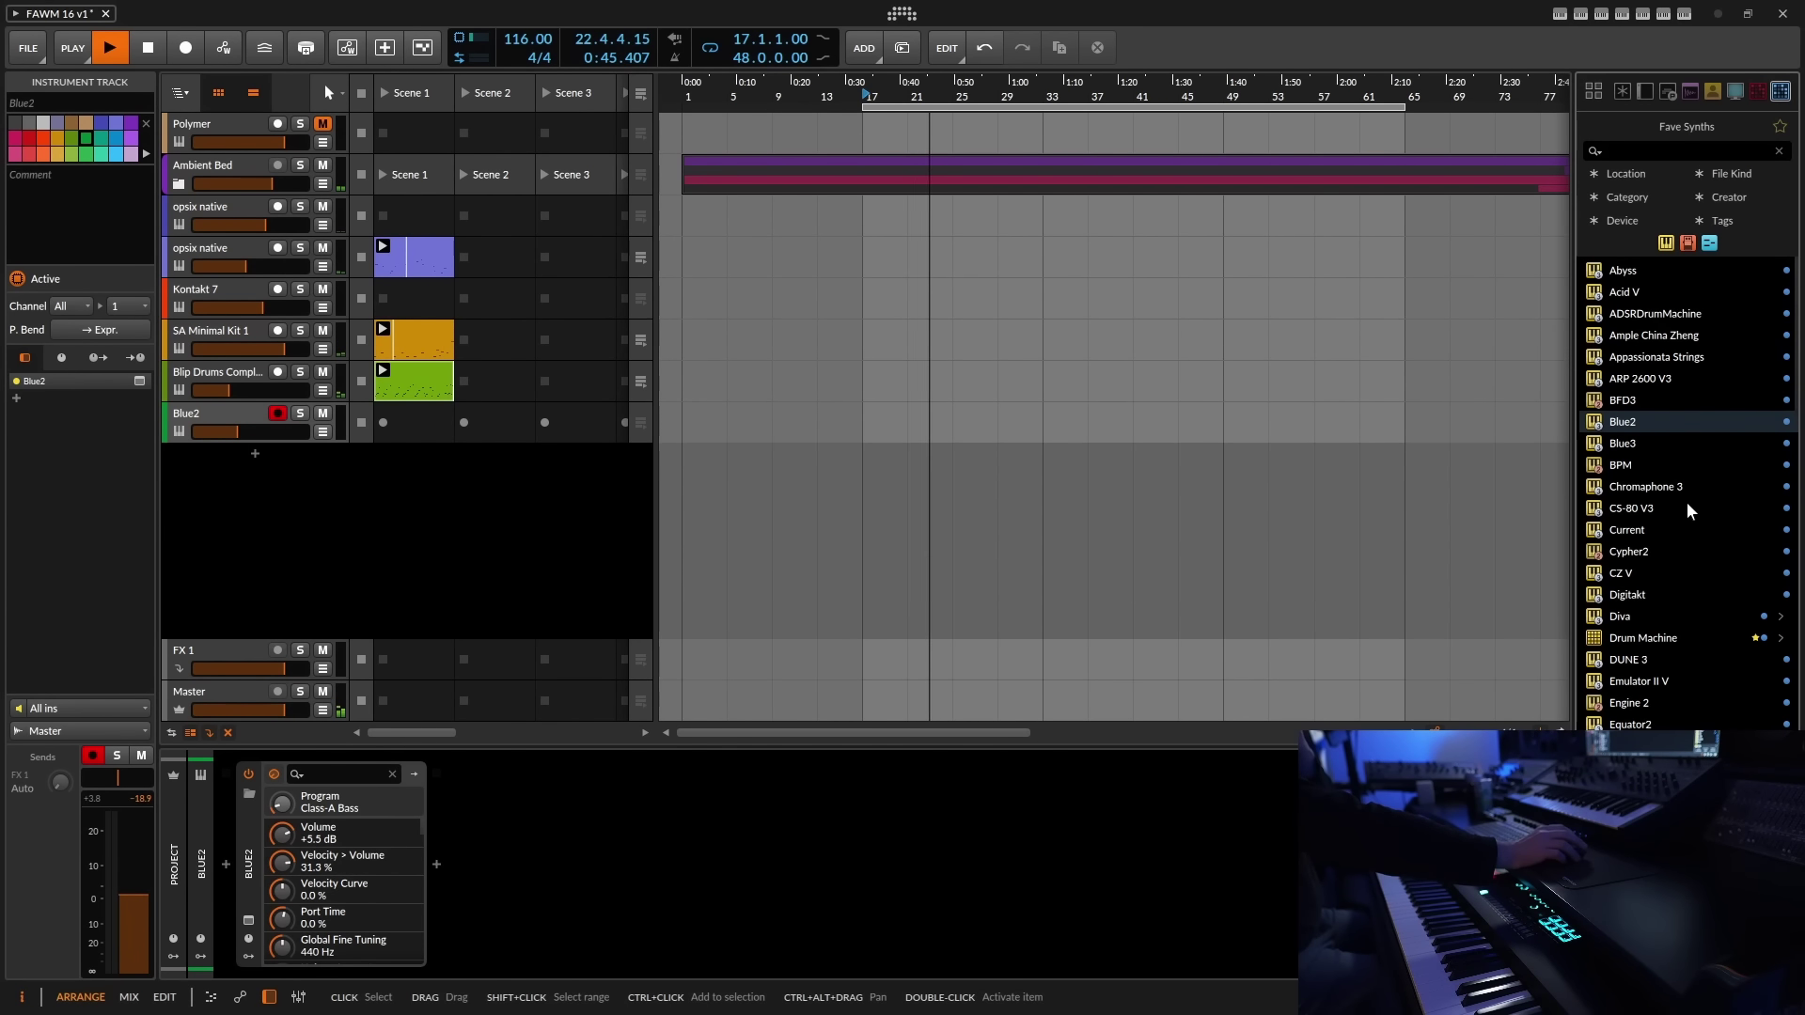
drag(1685, 489, 1132, 489)
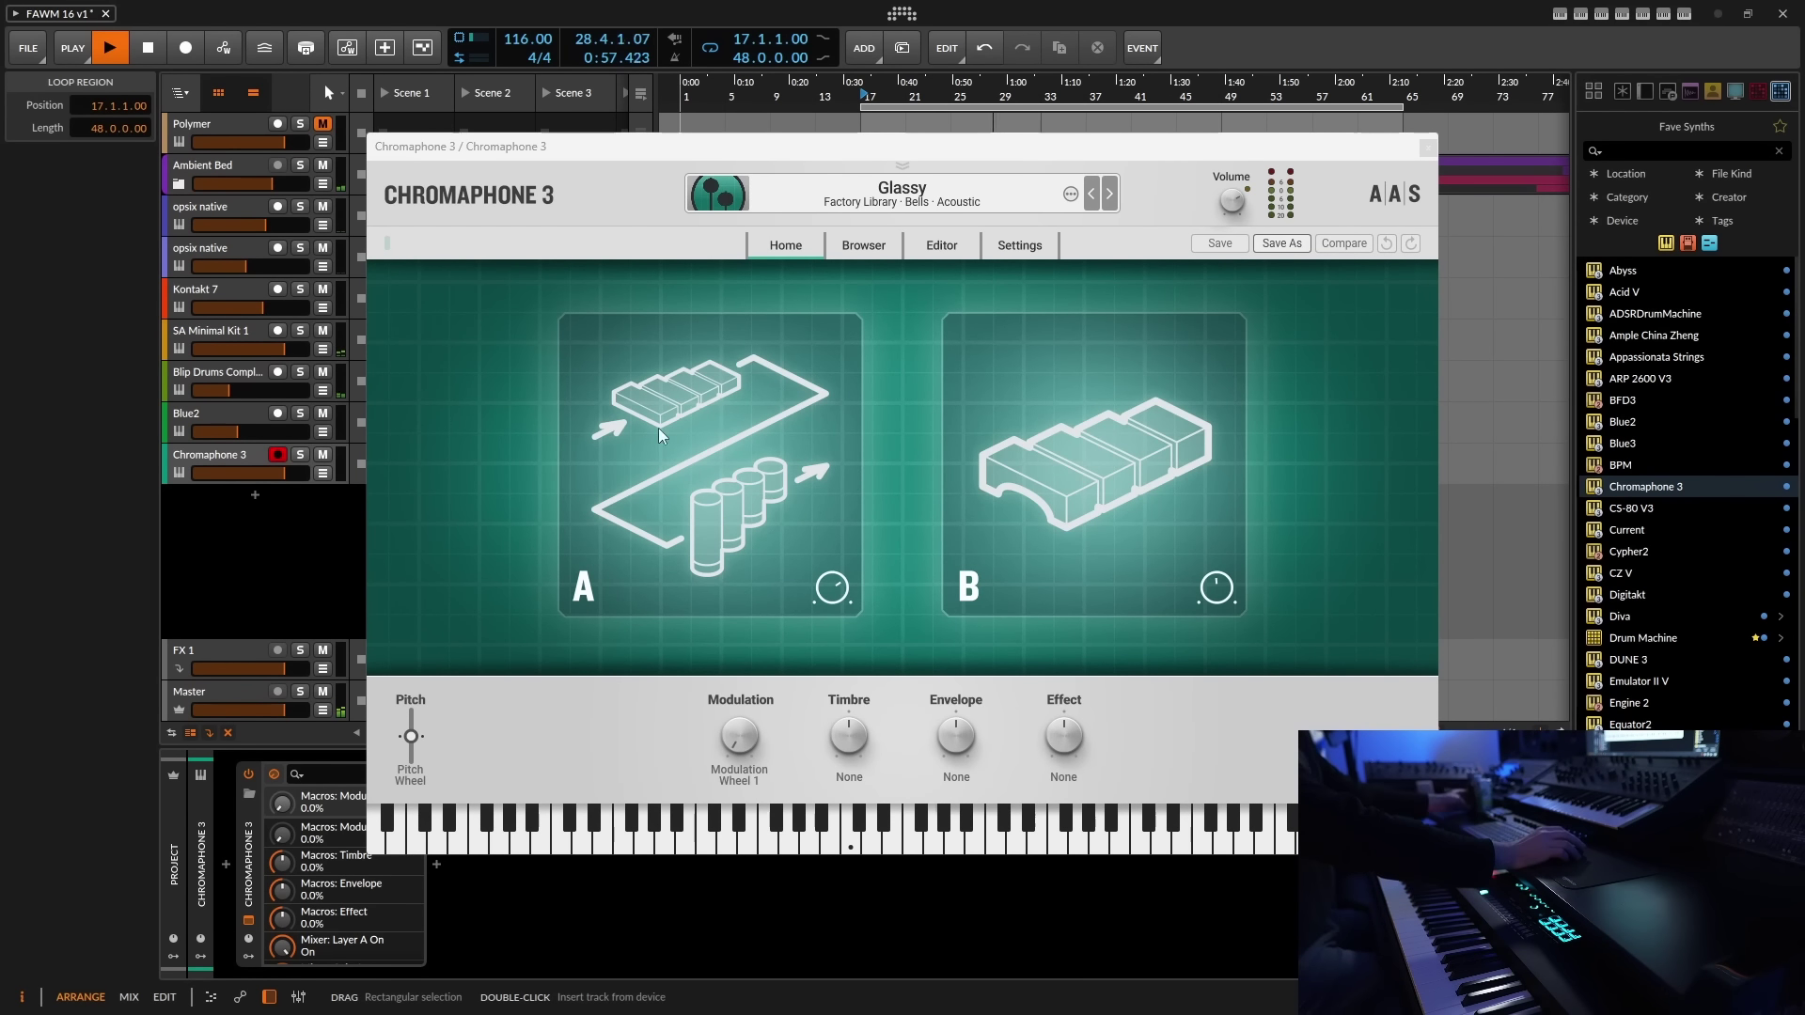
- Load the Soft Harp preset from the Chromaphone 2 pack in Chromaphone 3's preset library
click(852, 244)
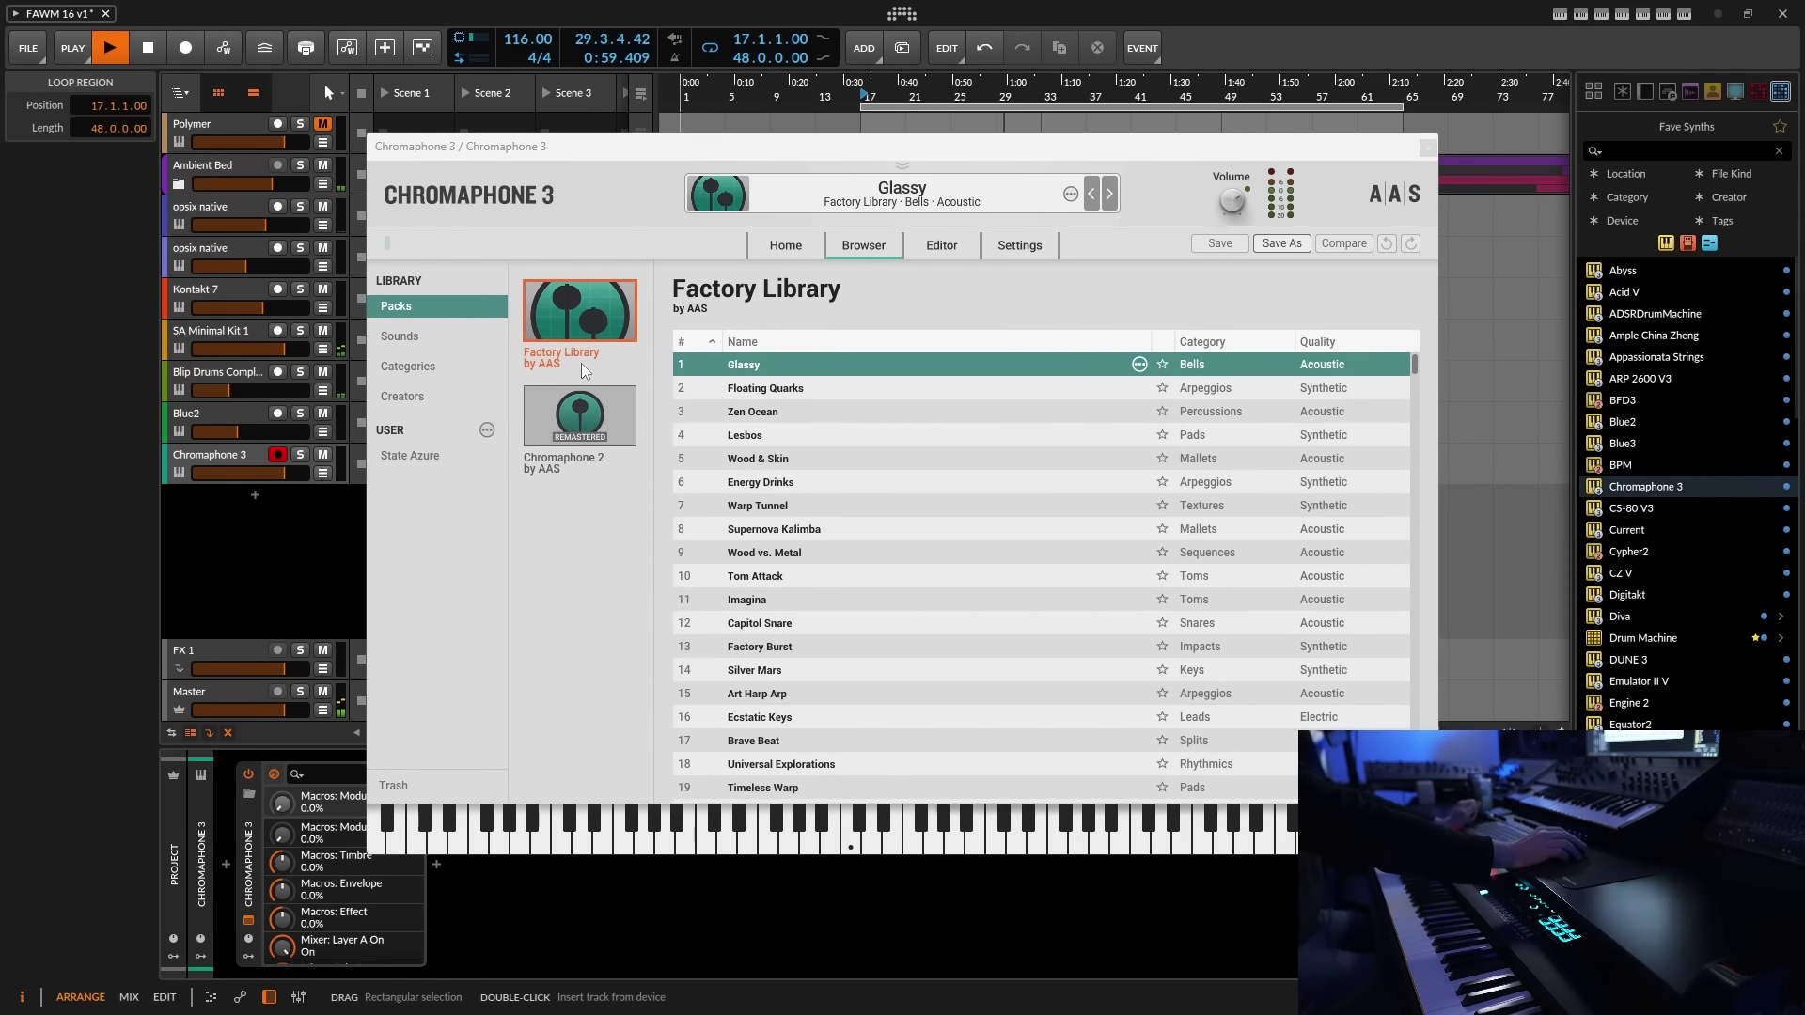
click(554, 414)
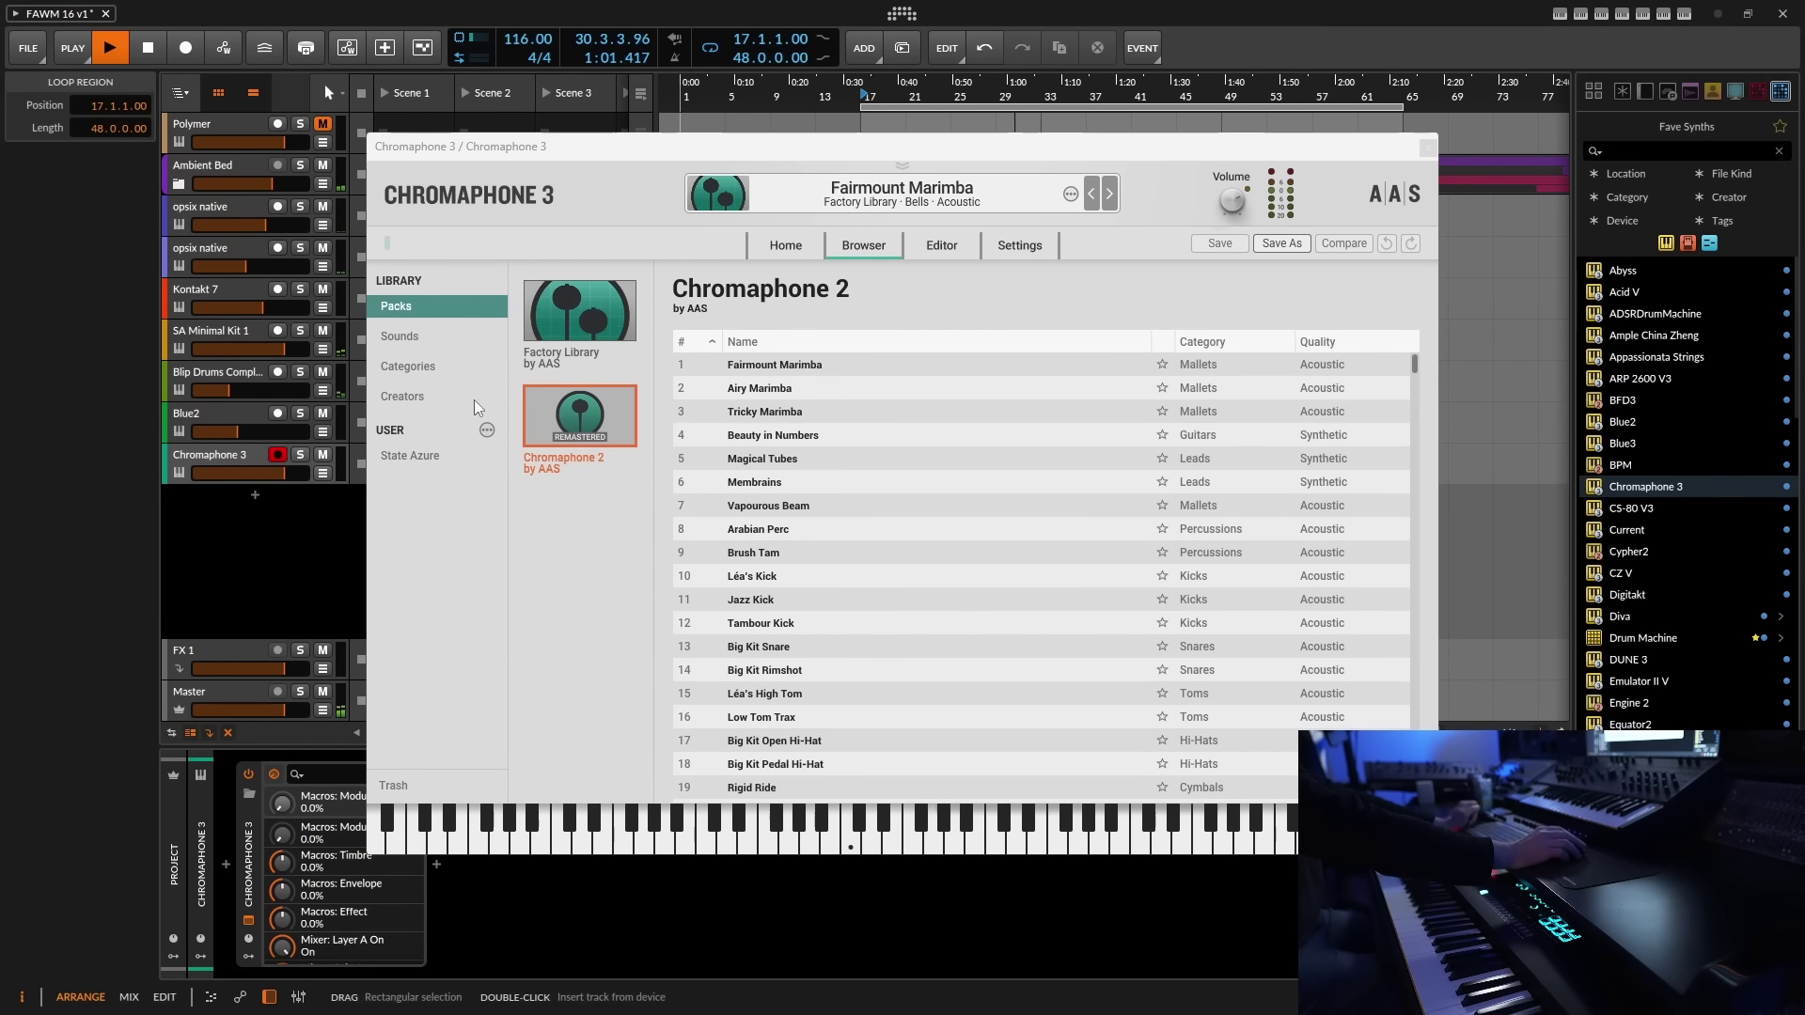
scroll(803, 635, down, 4)
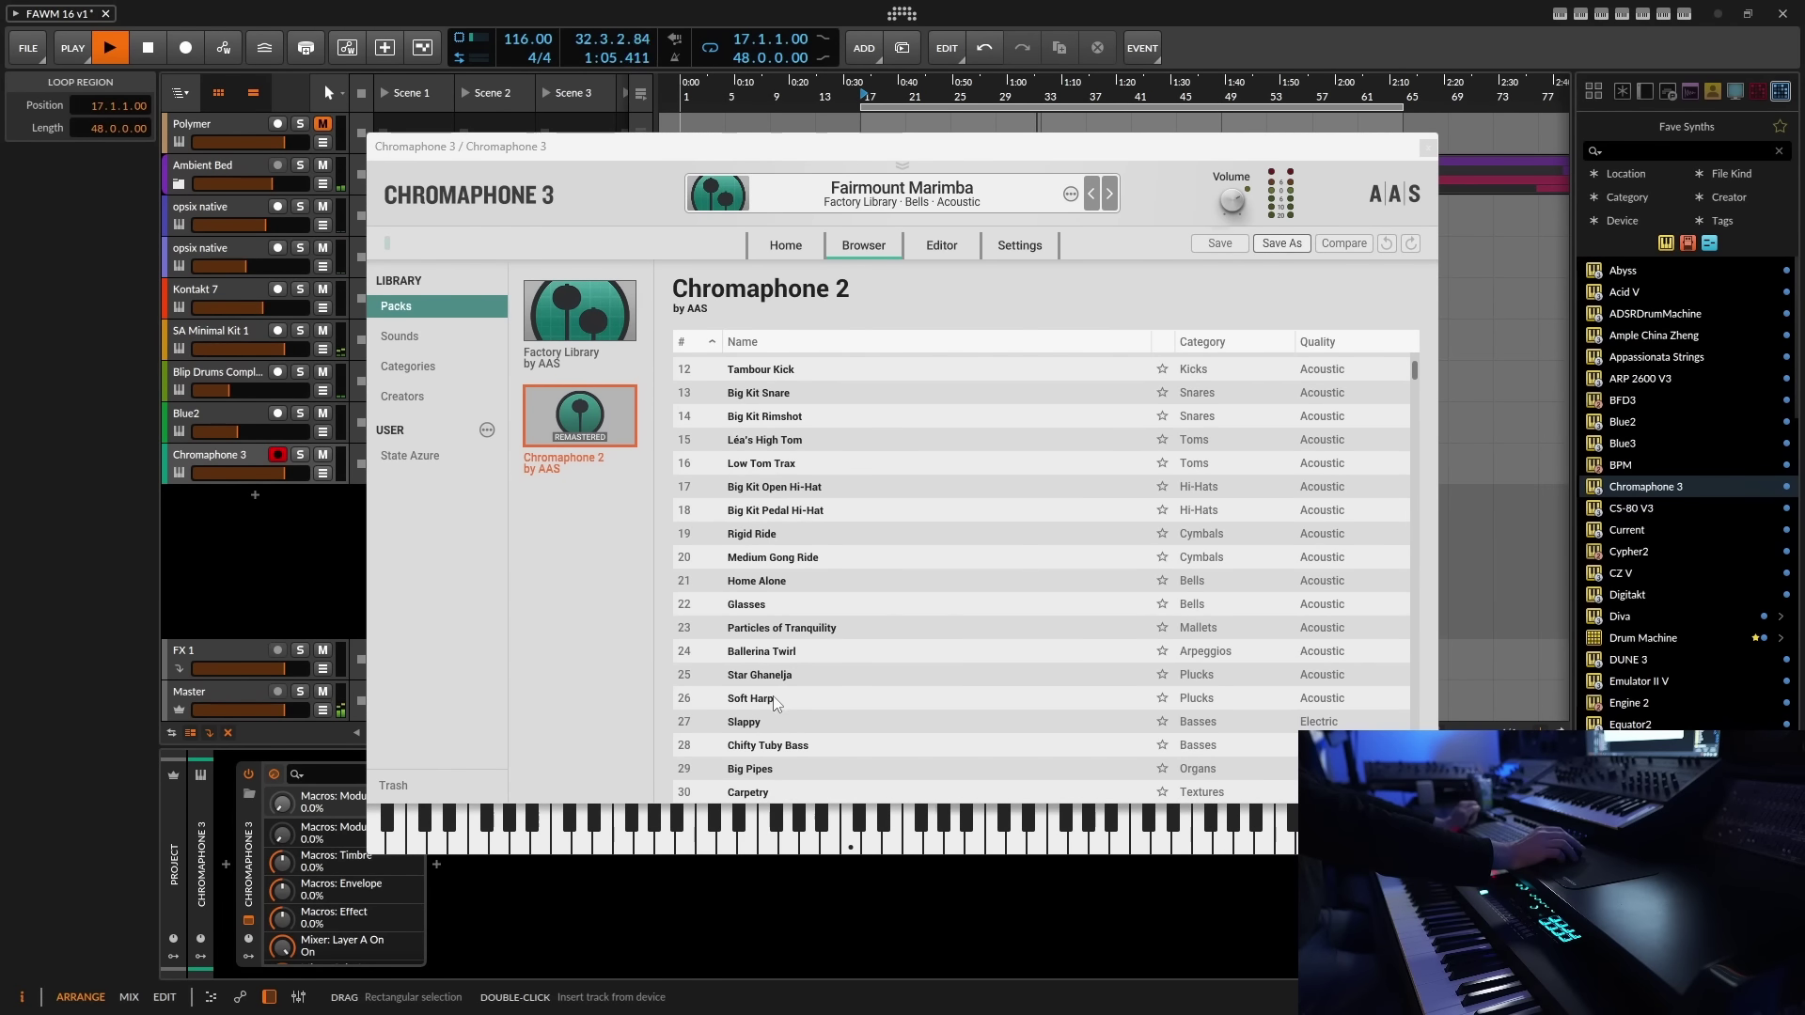
click(769, 701)
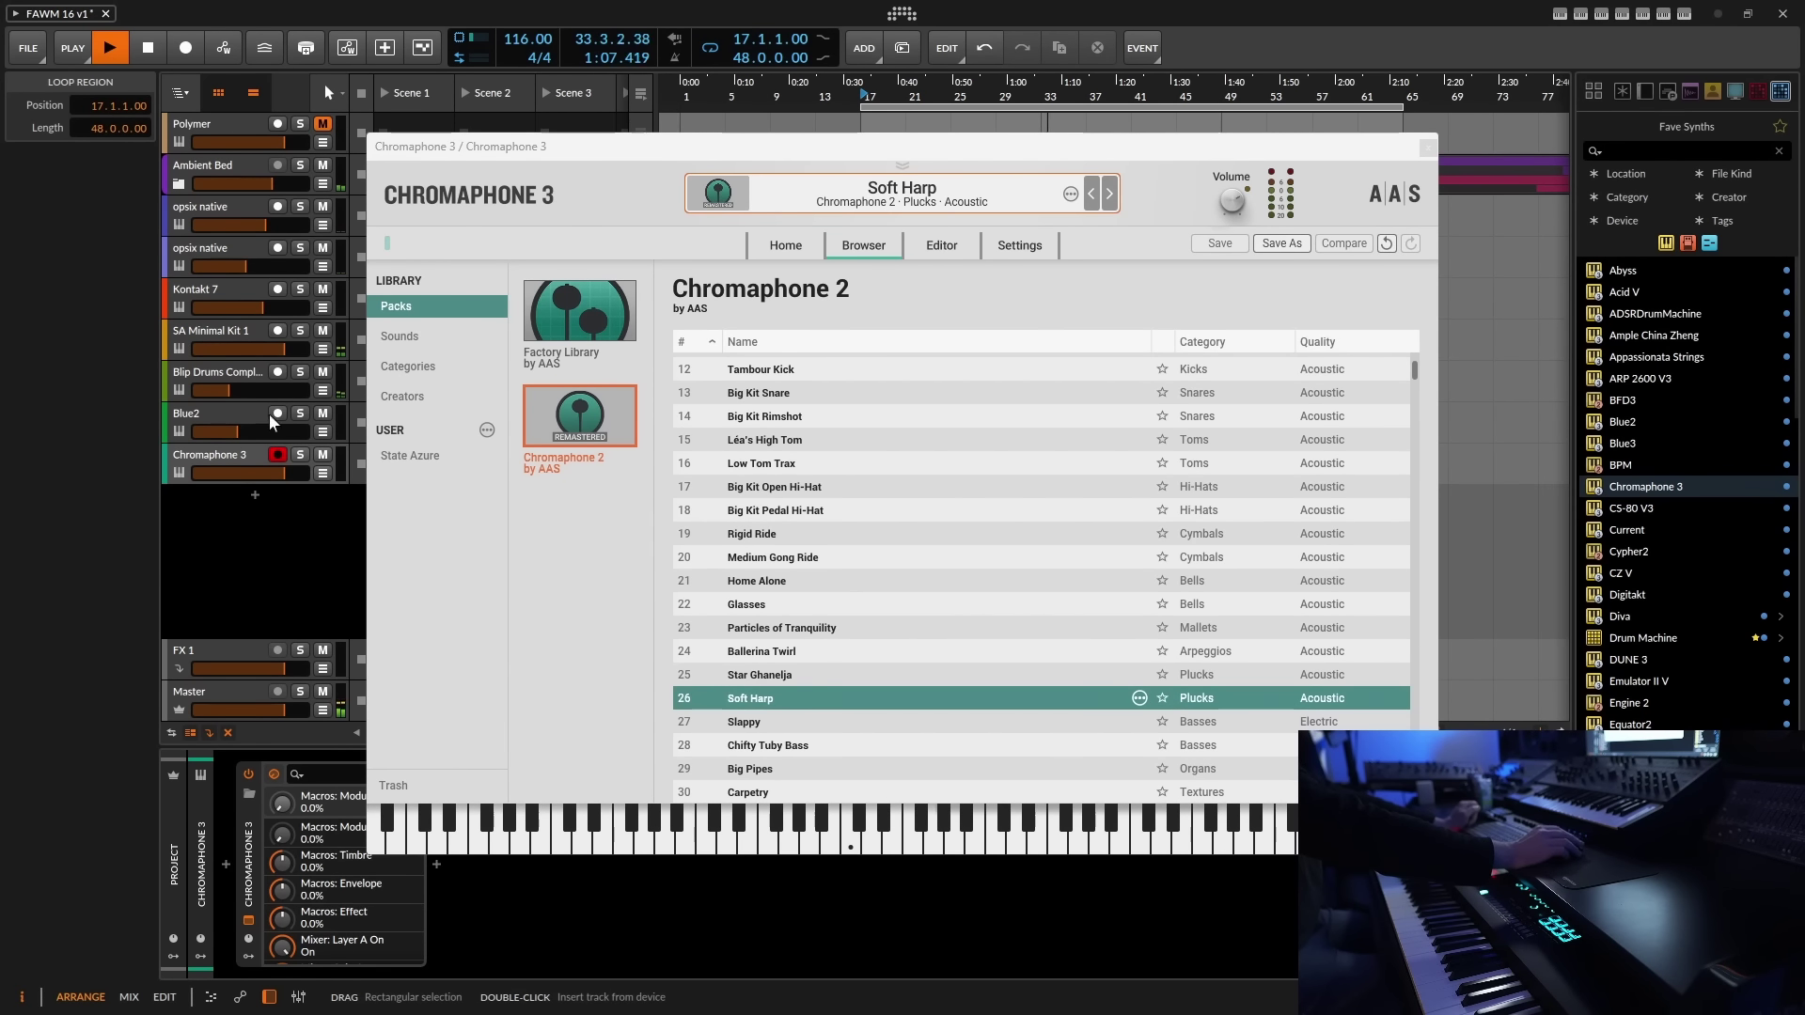
- Set the Chromaphone 3 track's volume to about -25.2 dB
click(216, 461)
drag(131, 835, 127, 924)
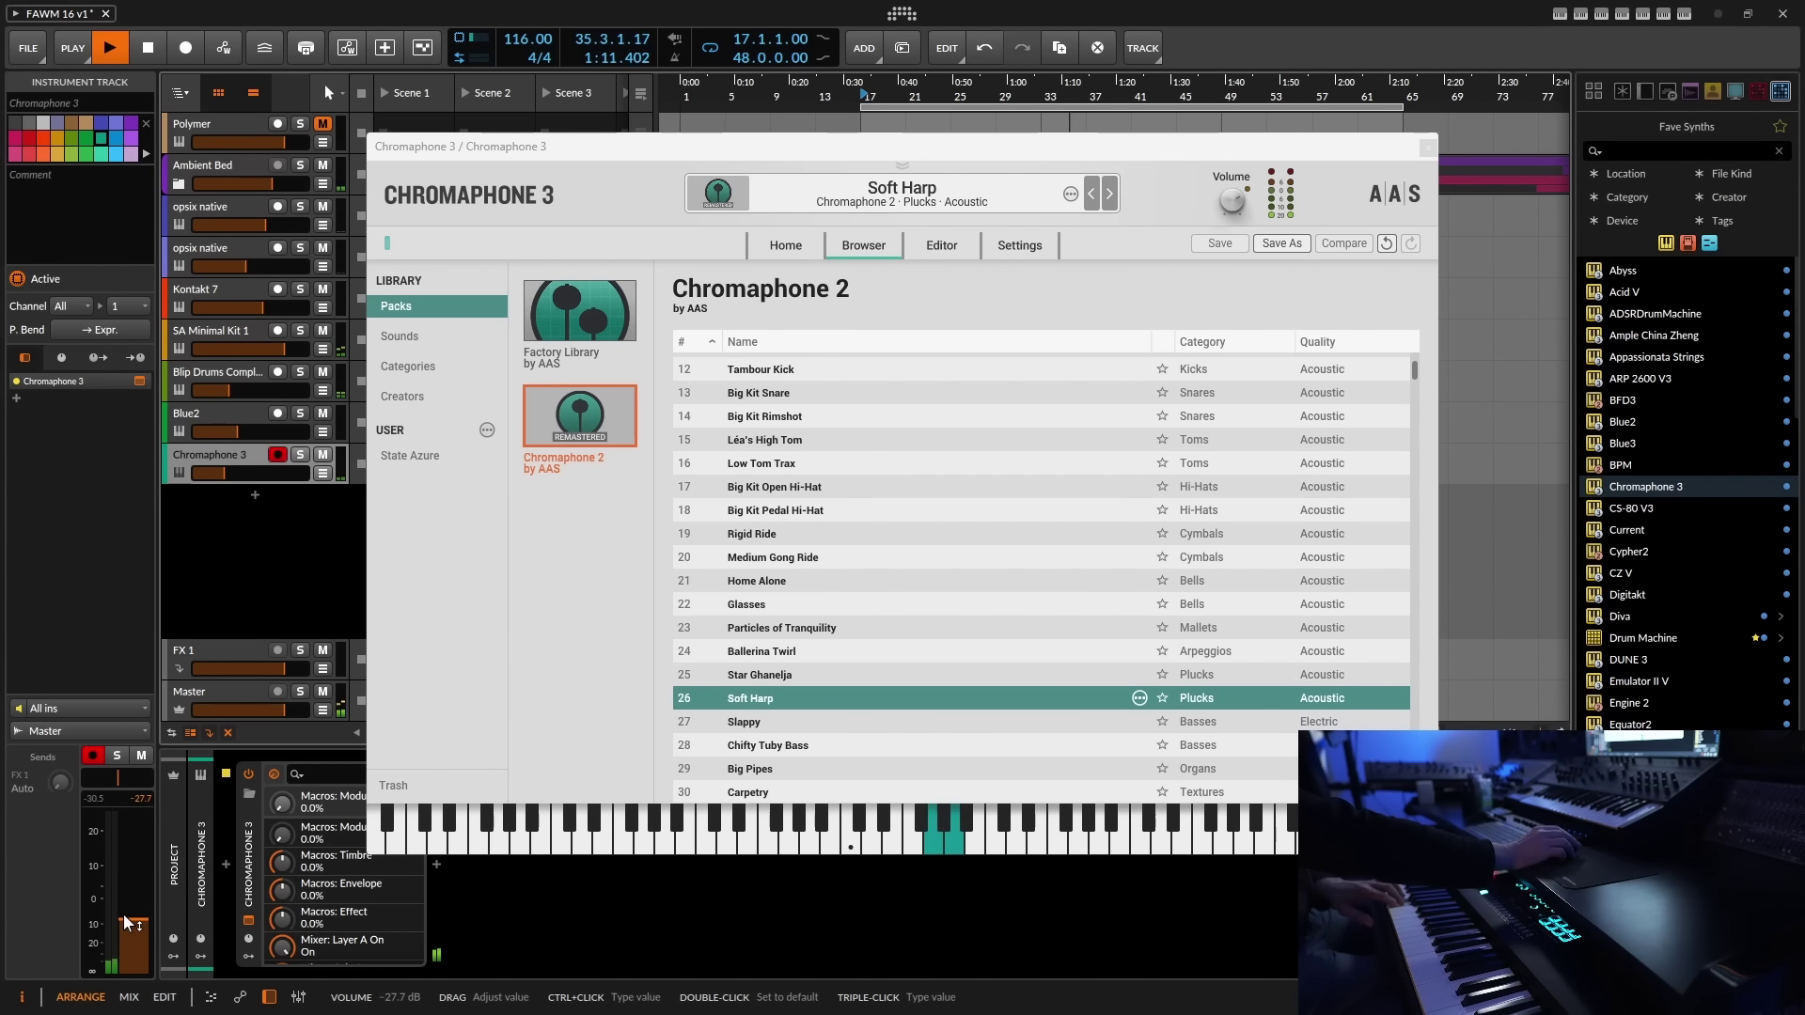
drag(127, 924, 127, 913)
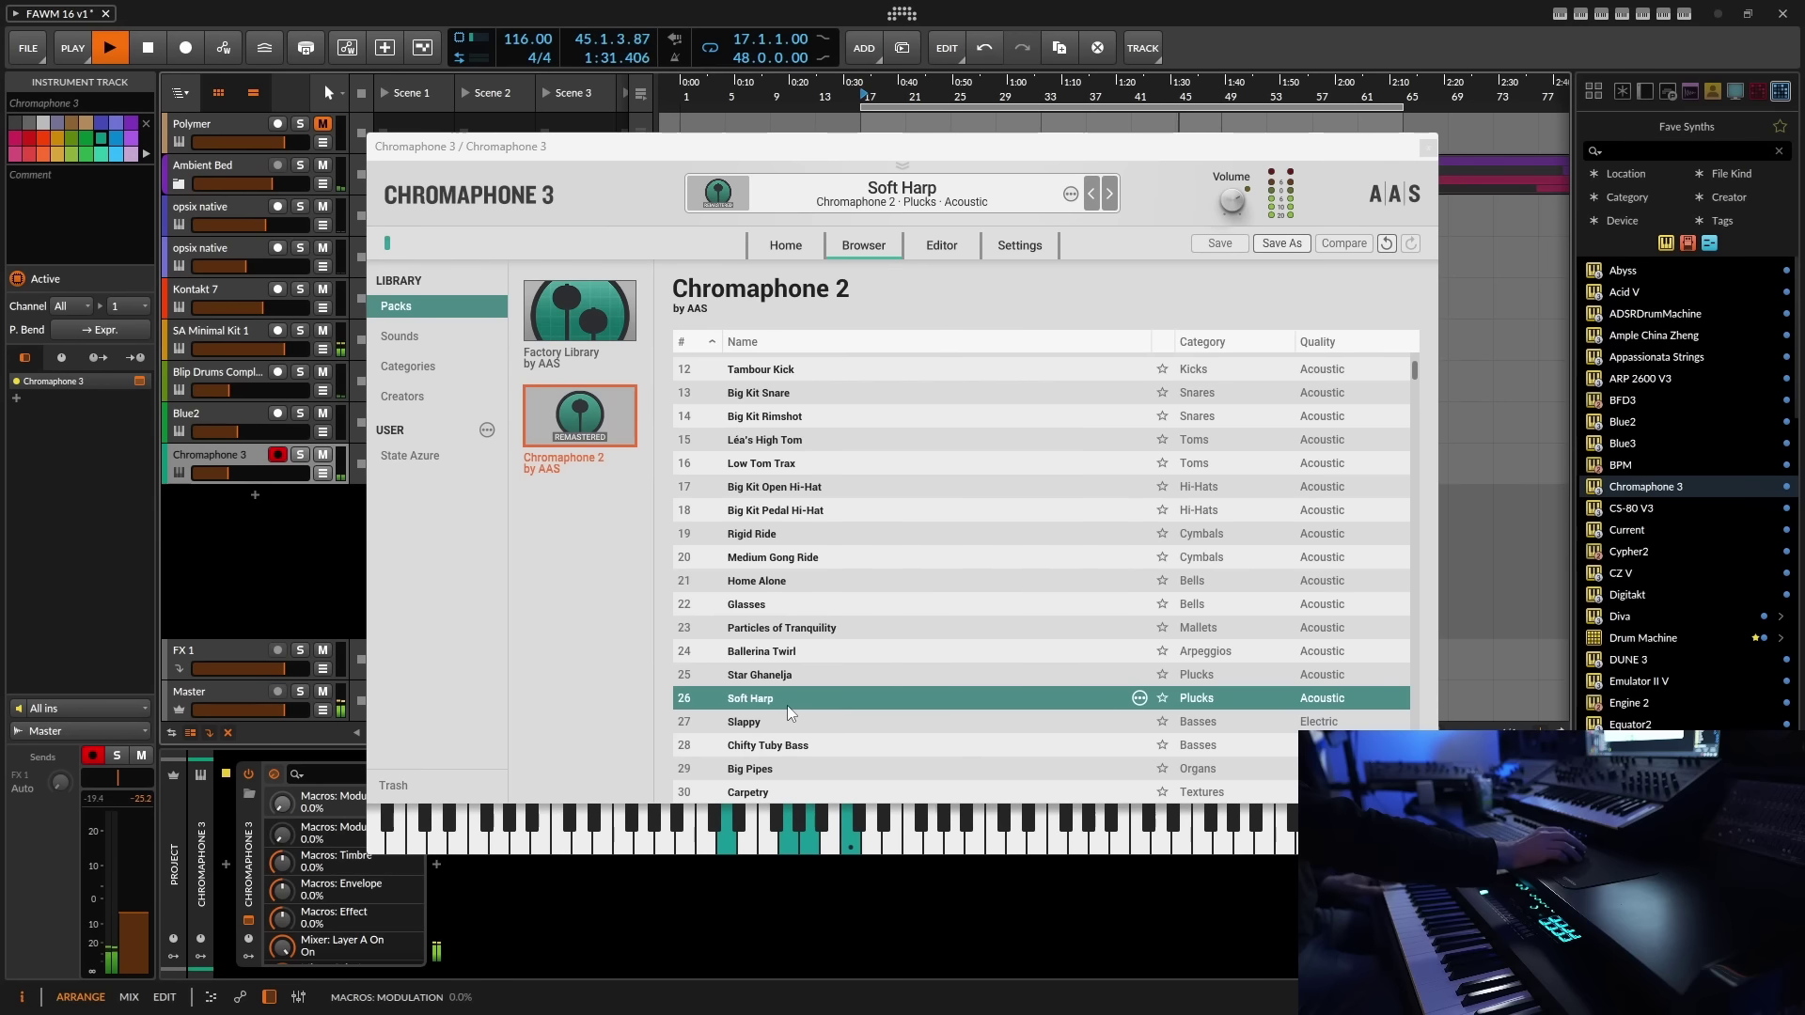
- Audition Chromaphone 2 presets such as Particles of Tranquility, Glasses, Home Alone and Big Kit Snare, and load Chifty Tuby Bass
click(770, 630)
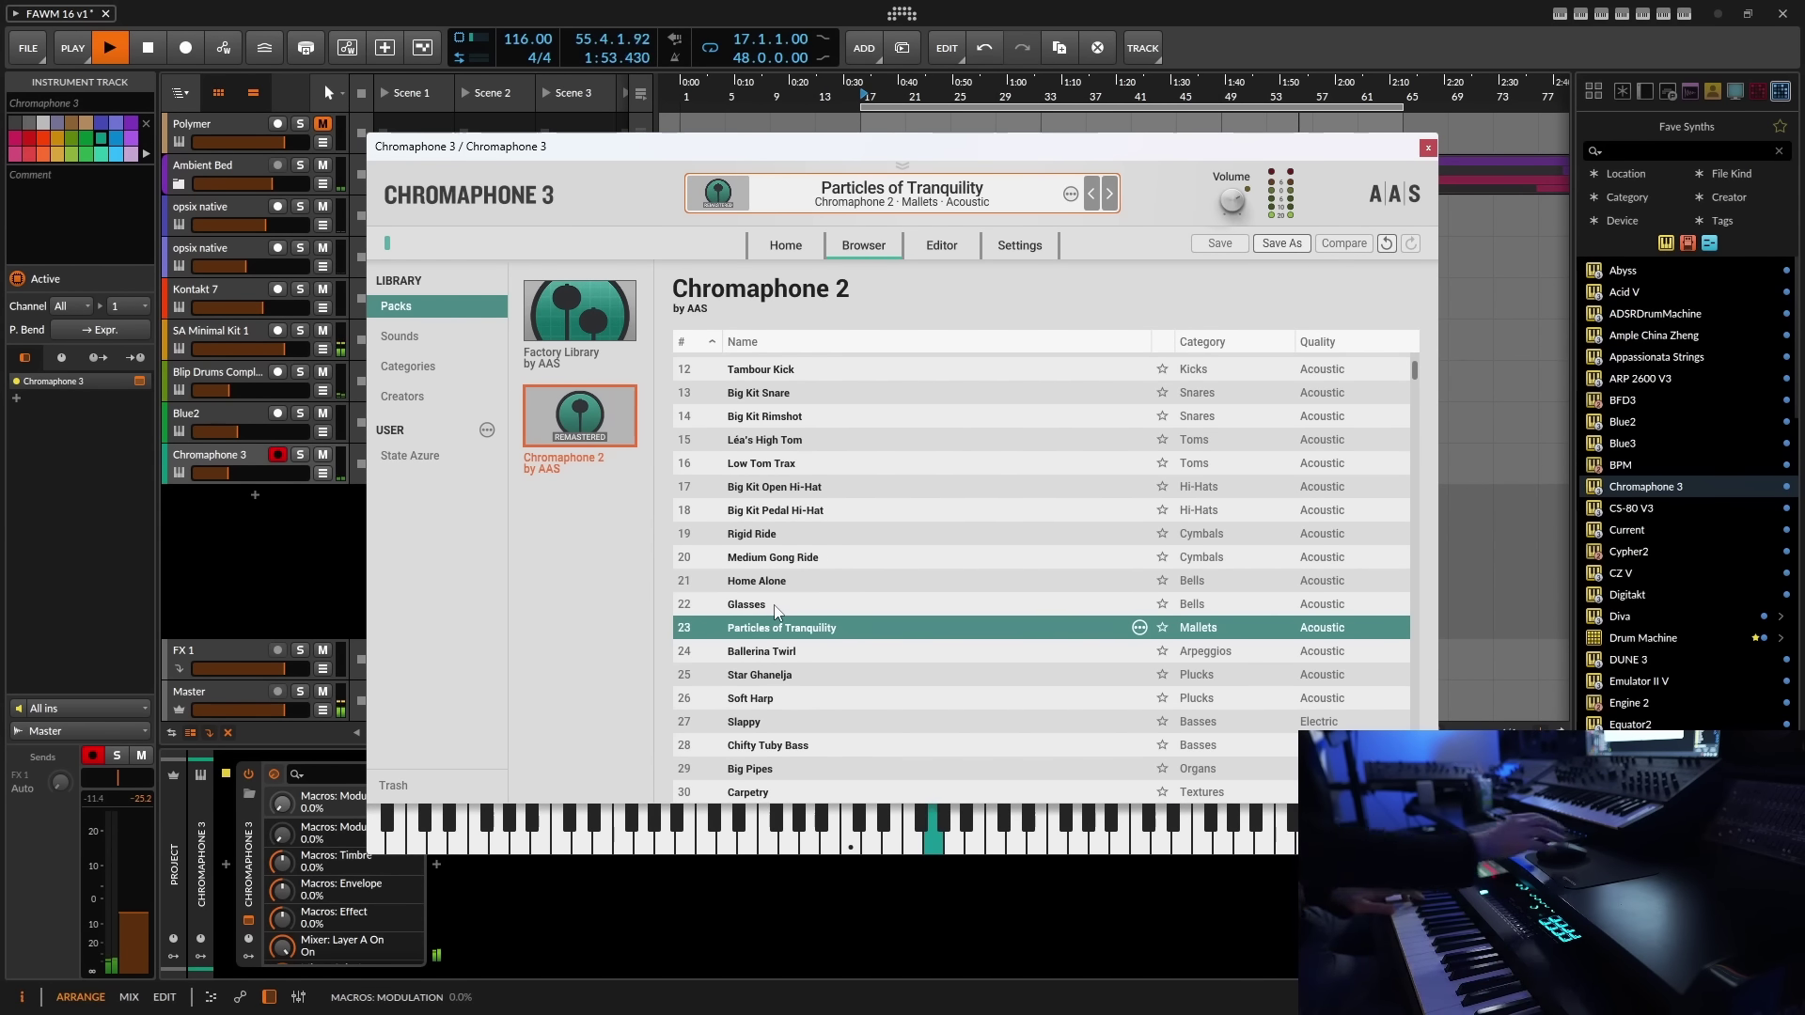
click(776, 604)
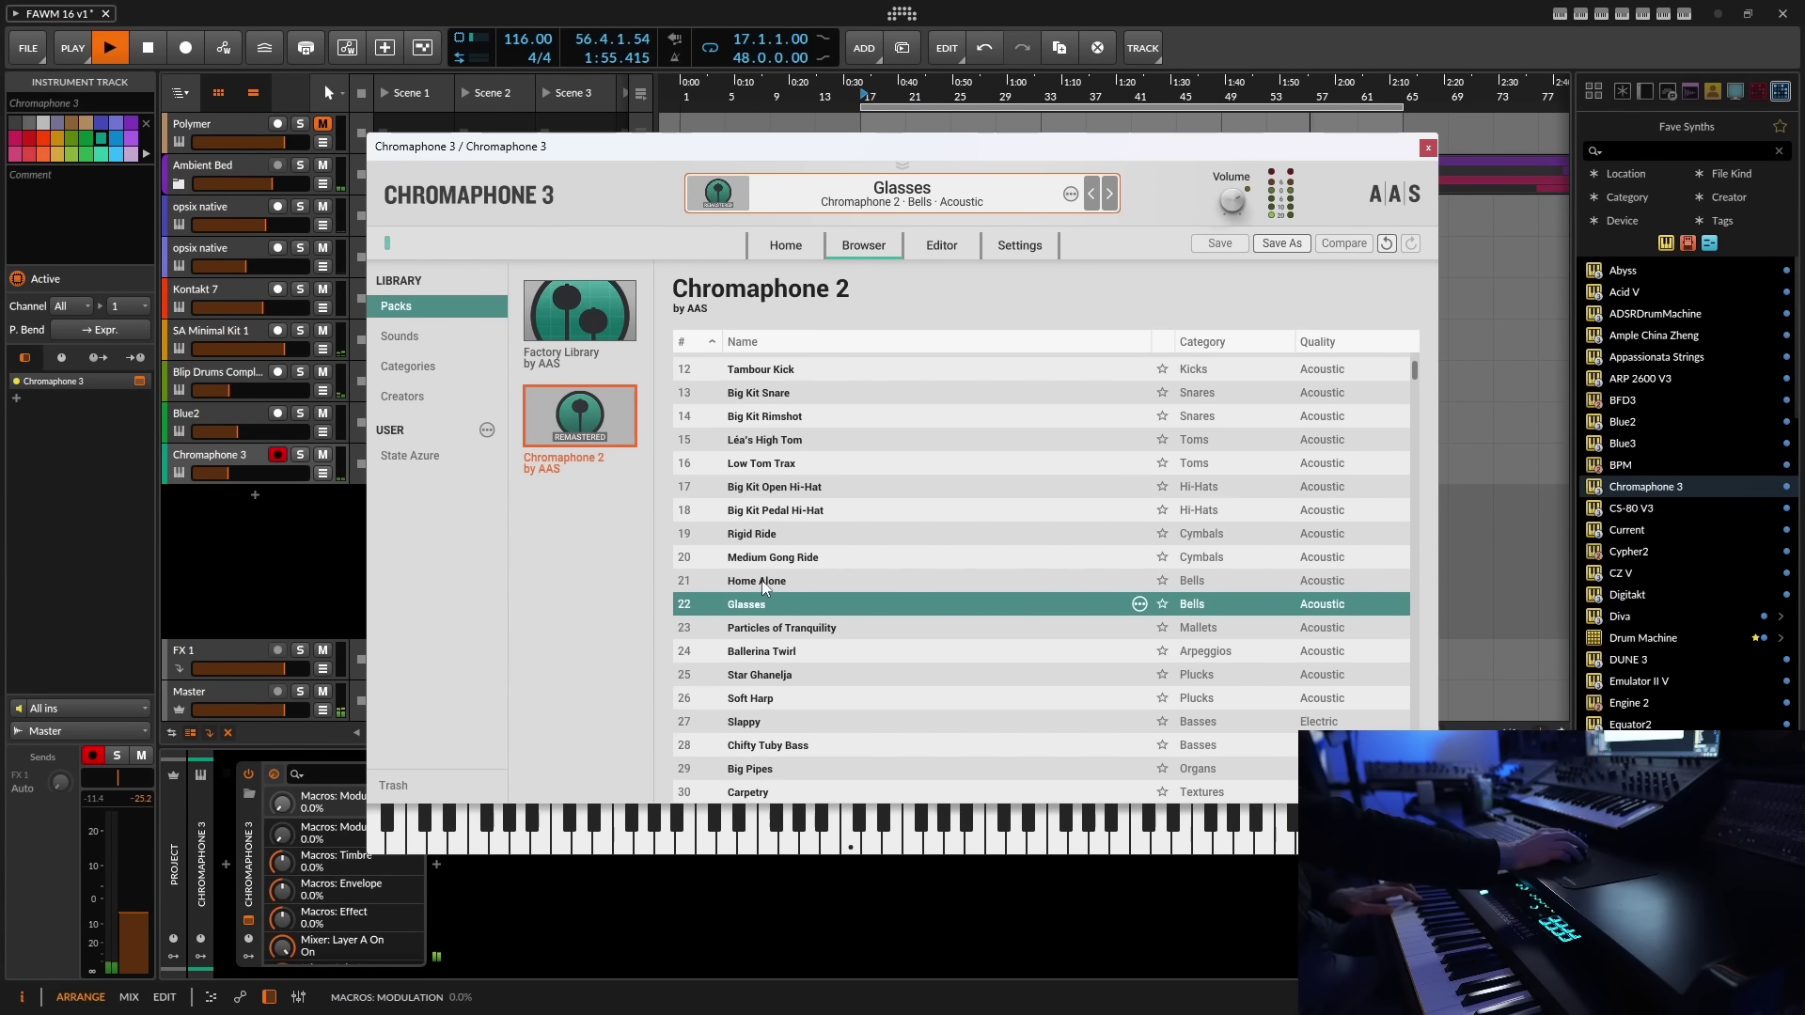
click(764, 581)
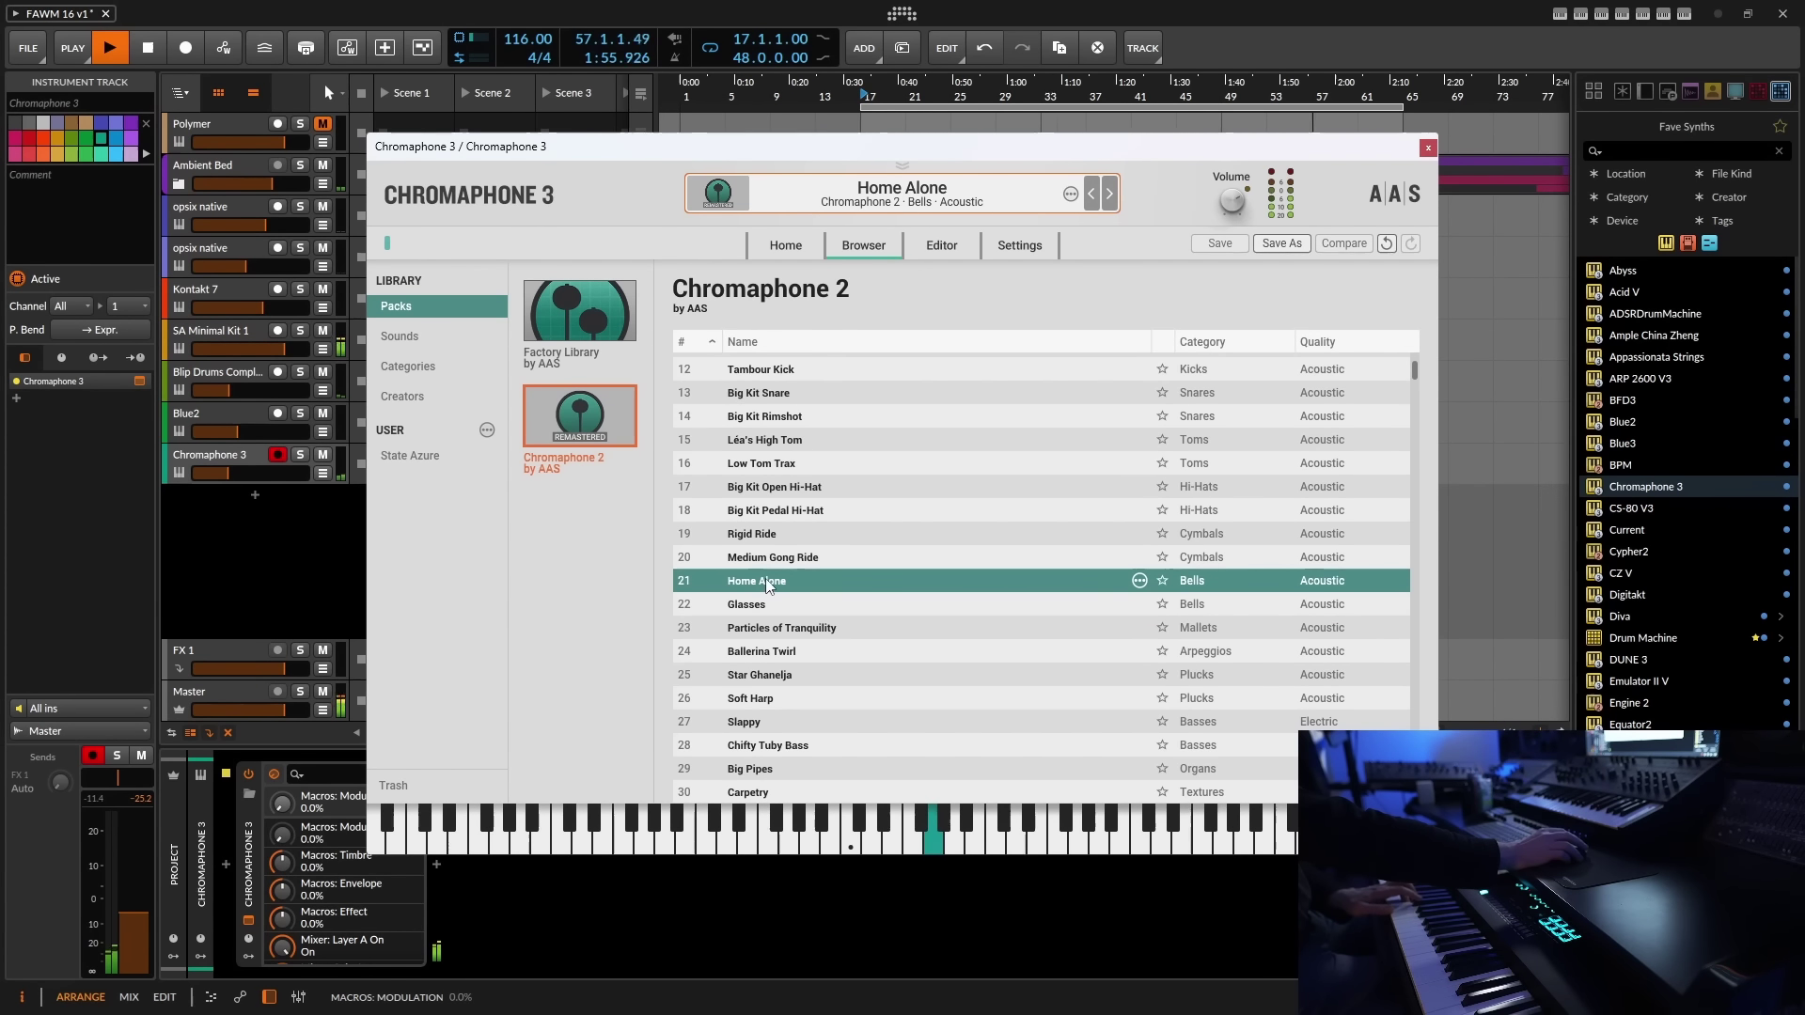
click(769, 464)
click(769, 442)
click(766, 393)
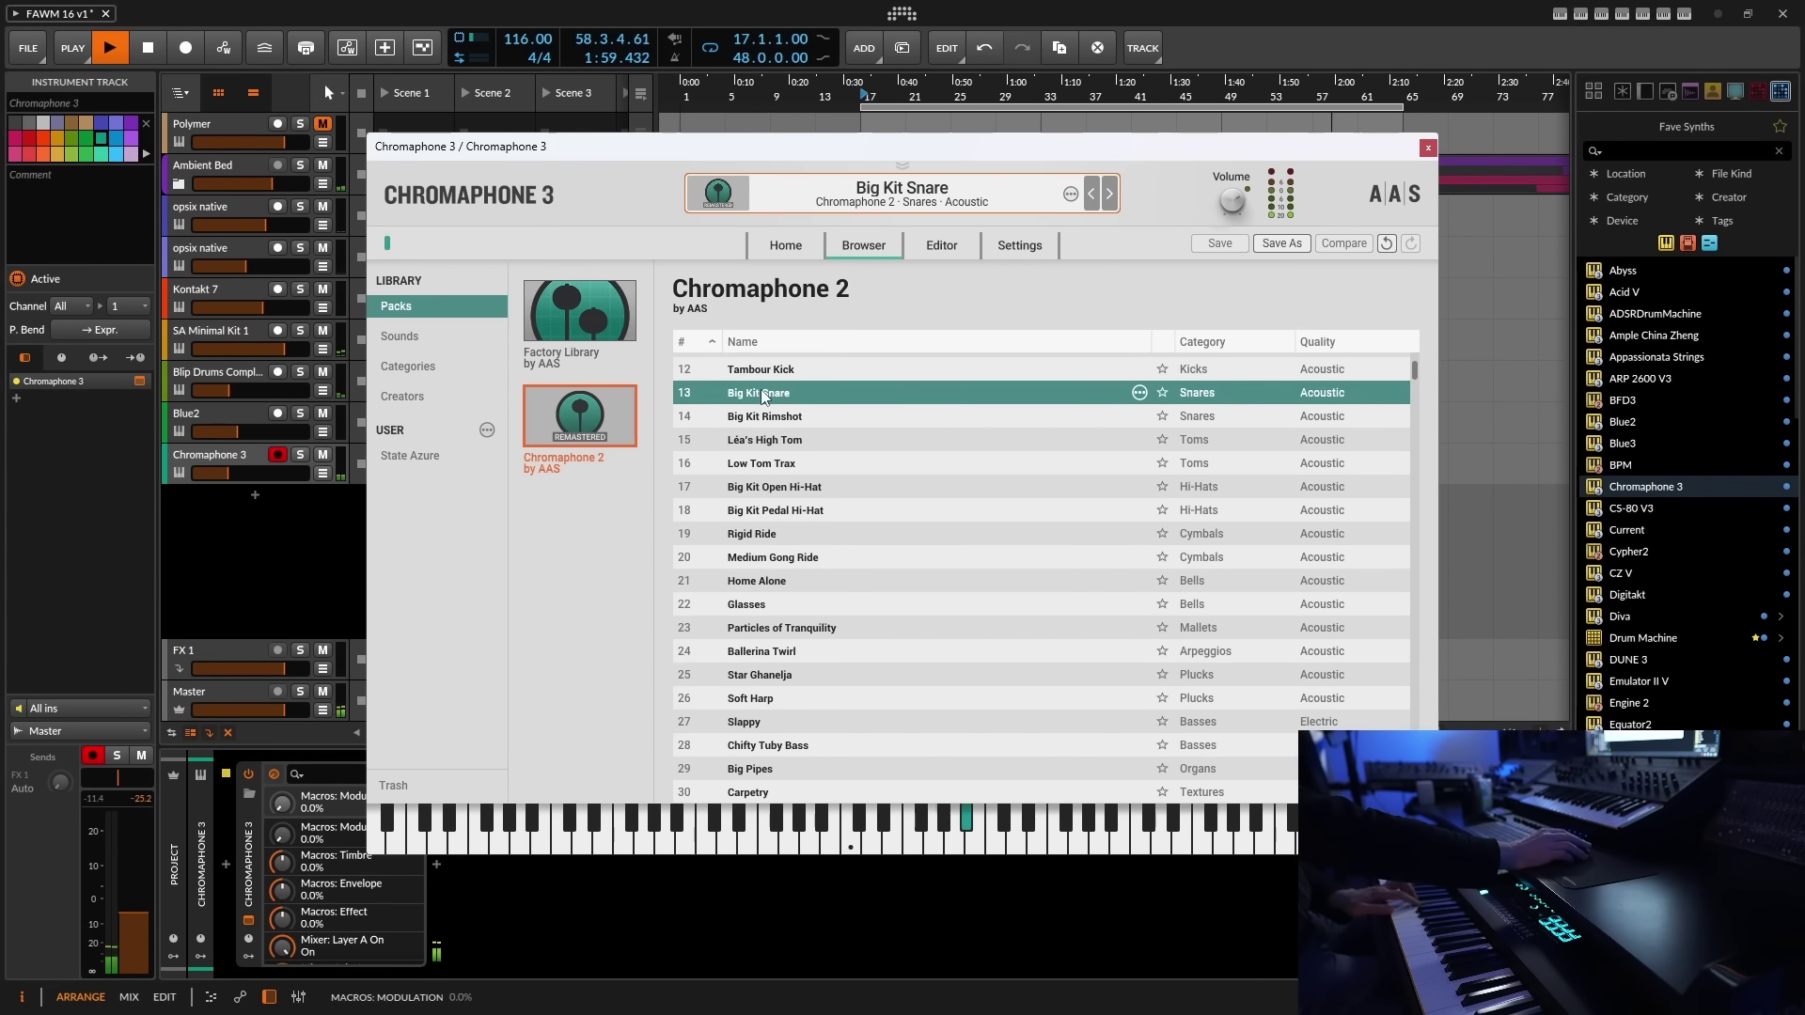
scroll(764, 517, down, 2)
click(763, 633)
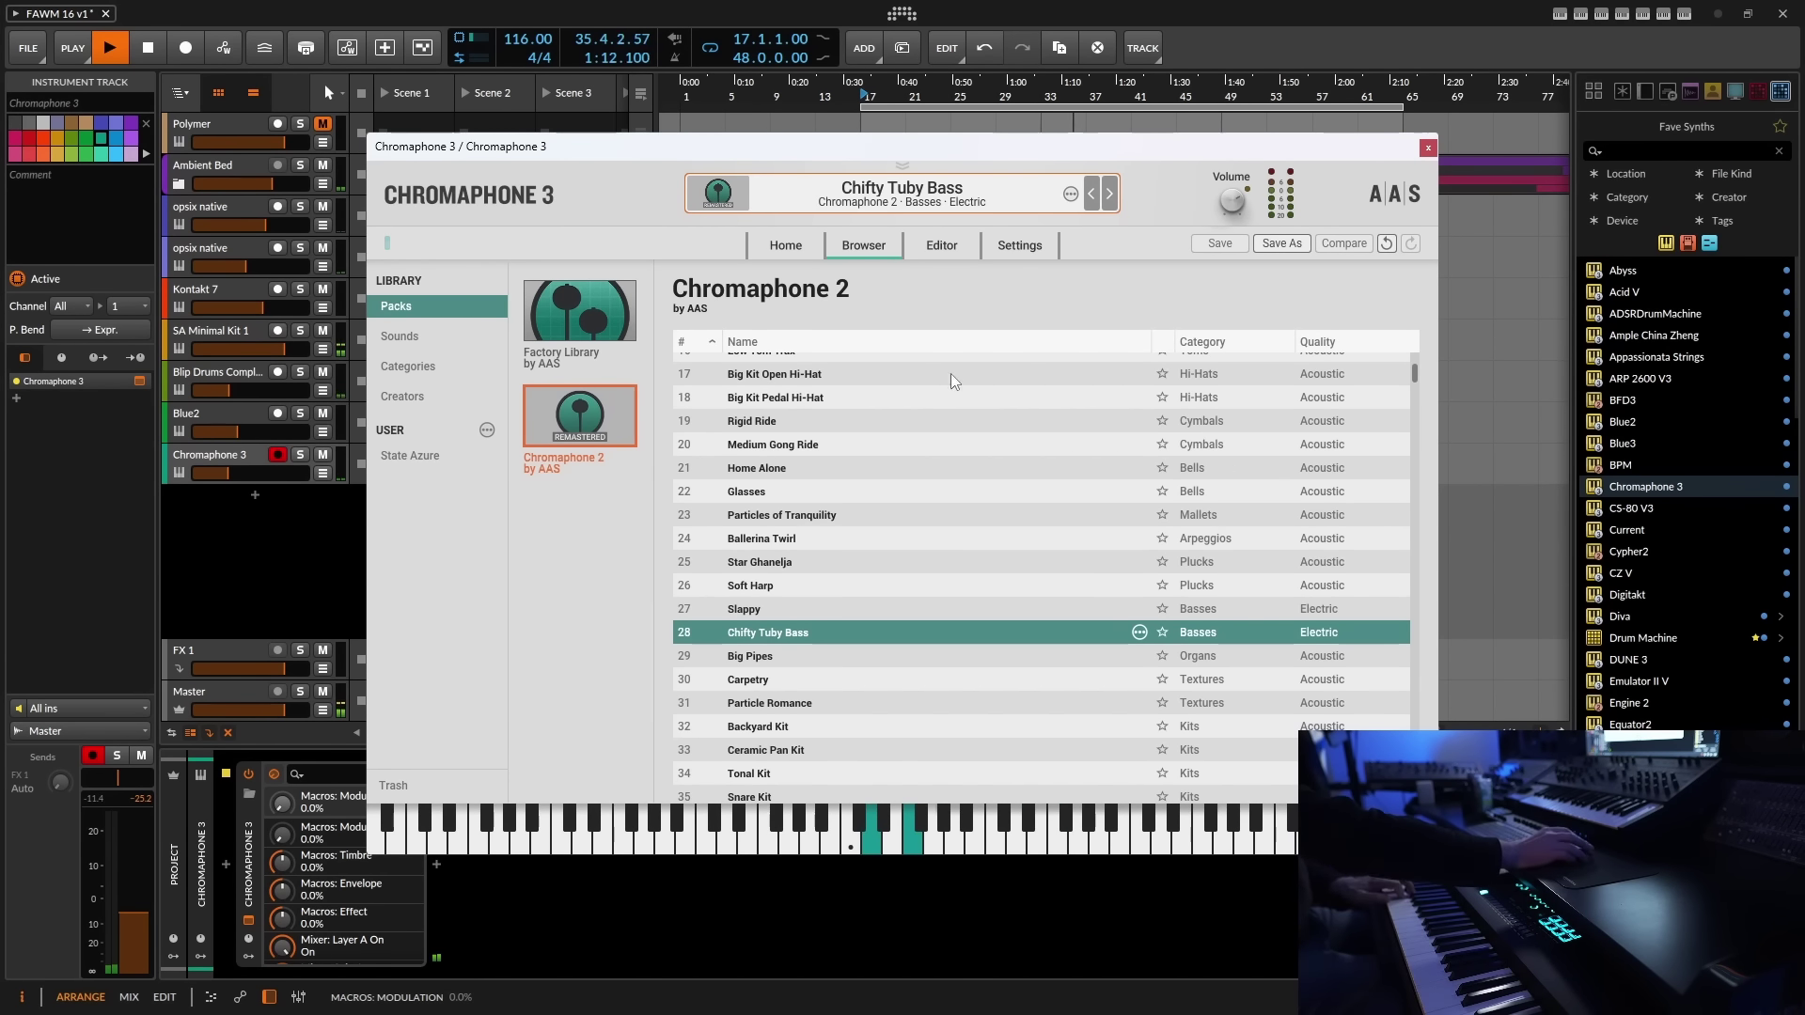
- Show Chromaphone 3's editor page clear of the clip launcher and set the track's volume to about -22.0 dB
click(963, 242)
drag(979, 167, 1124, 87)
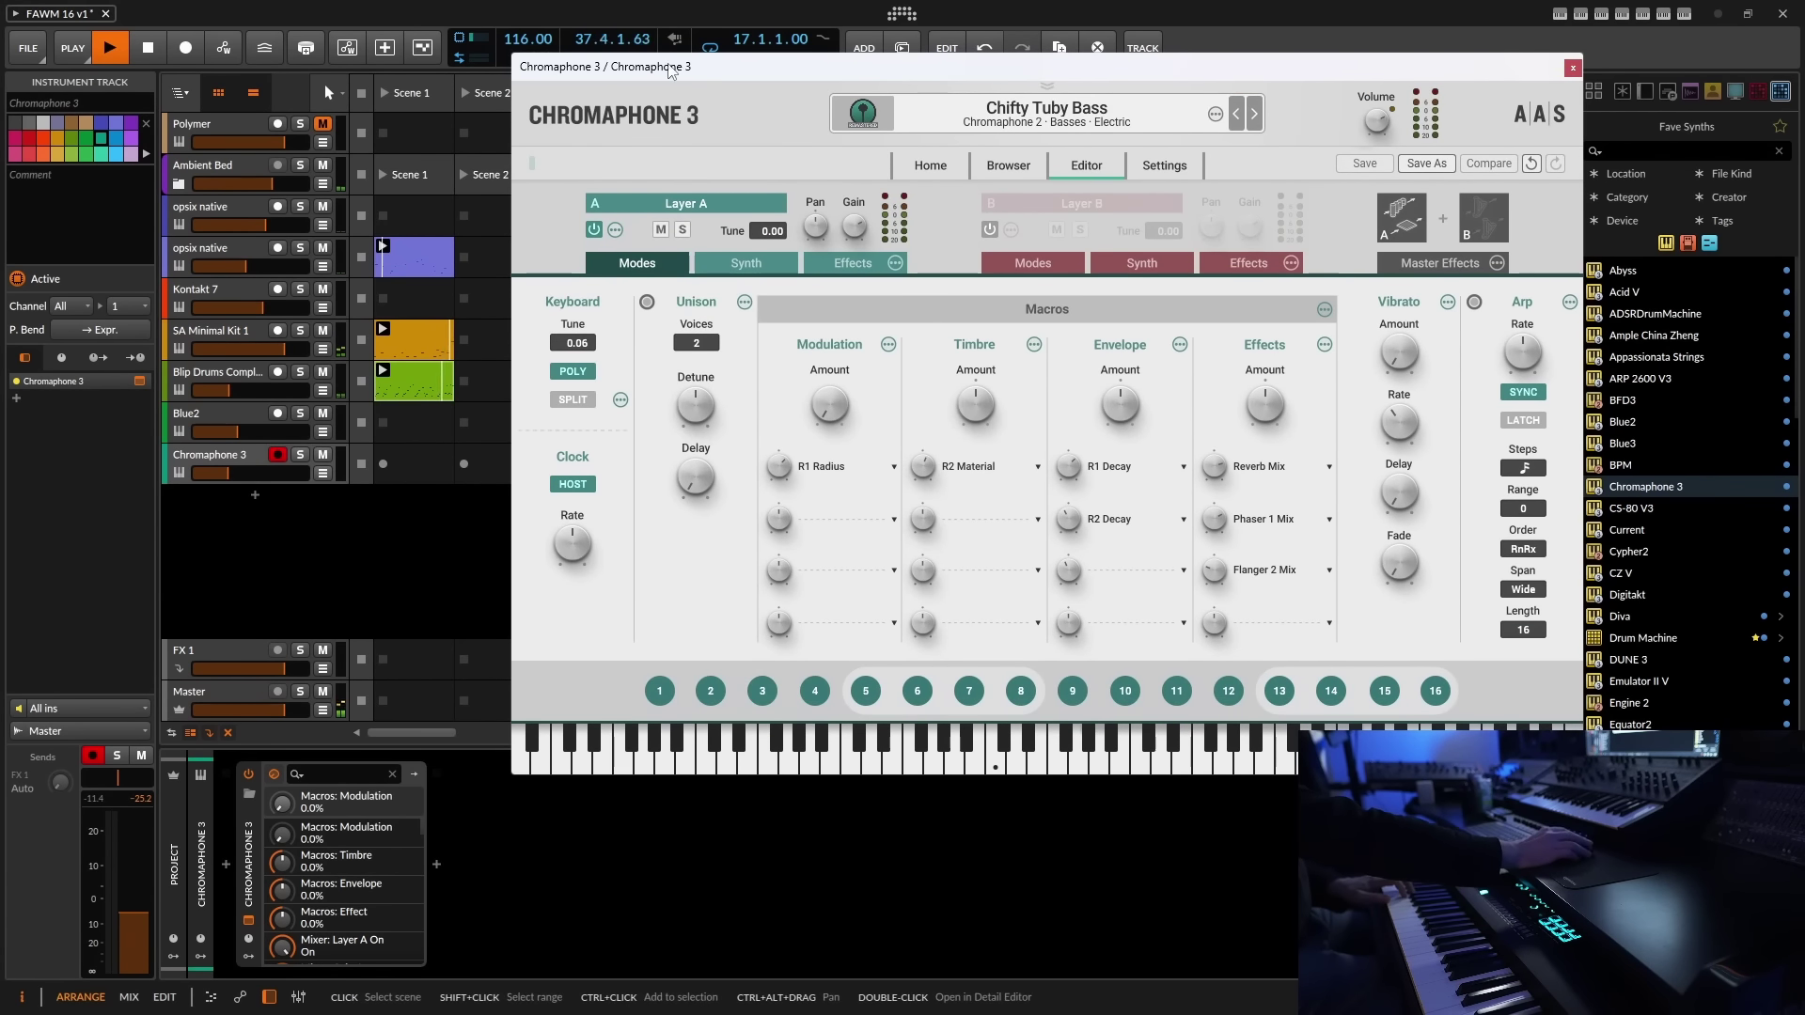
drag(530, 65, 642, 115)
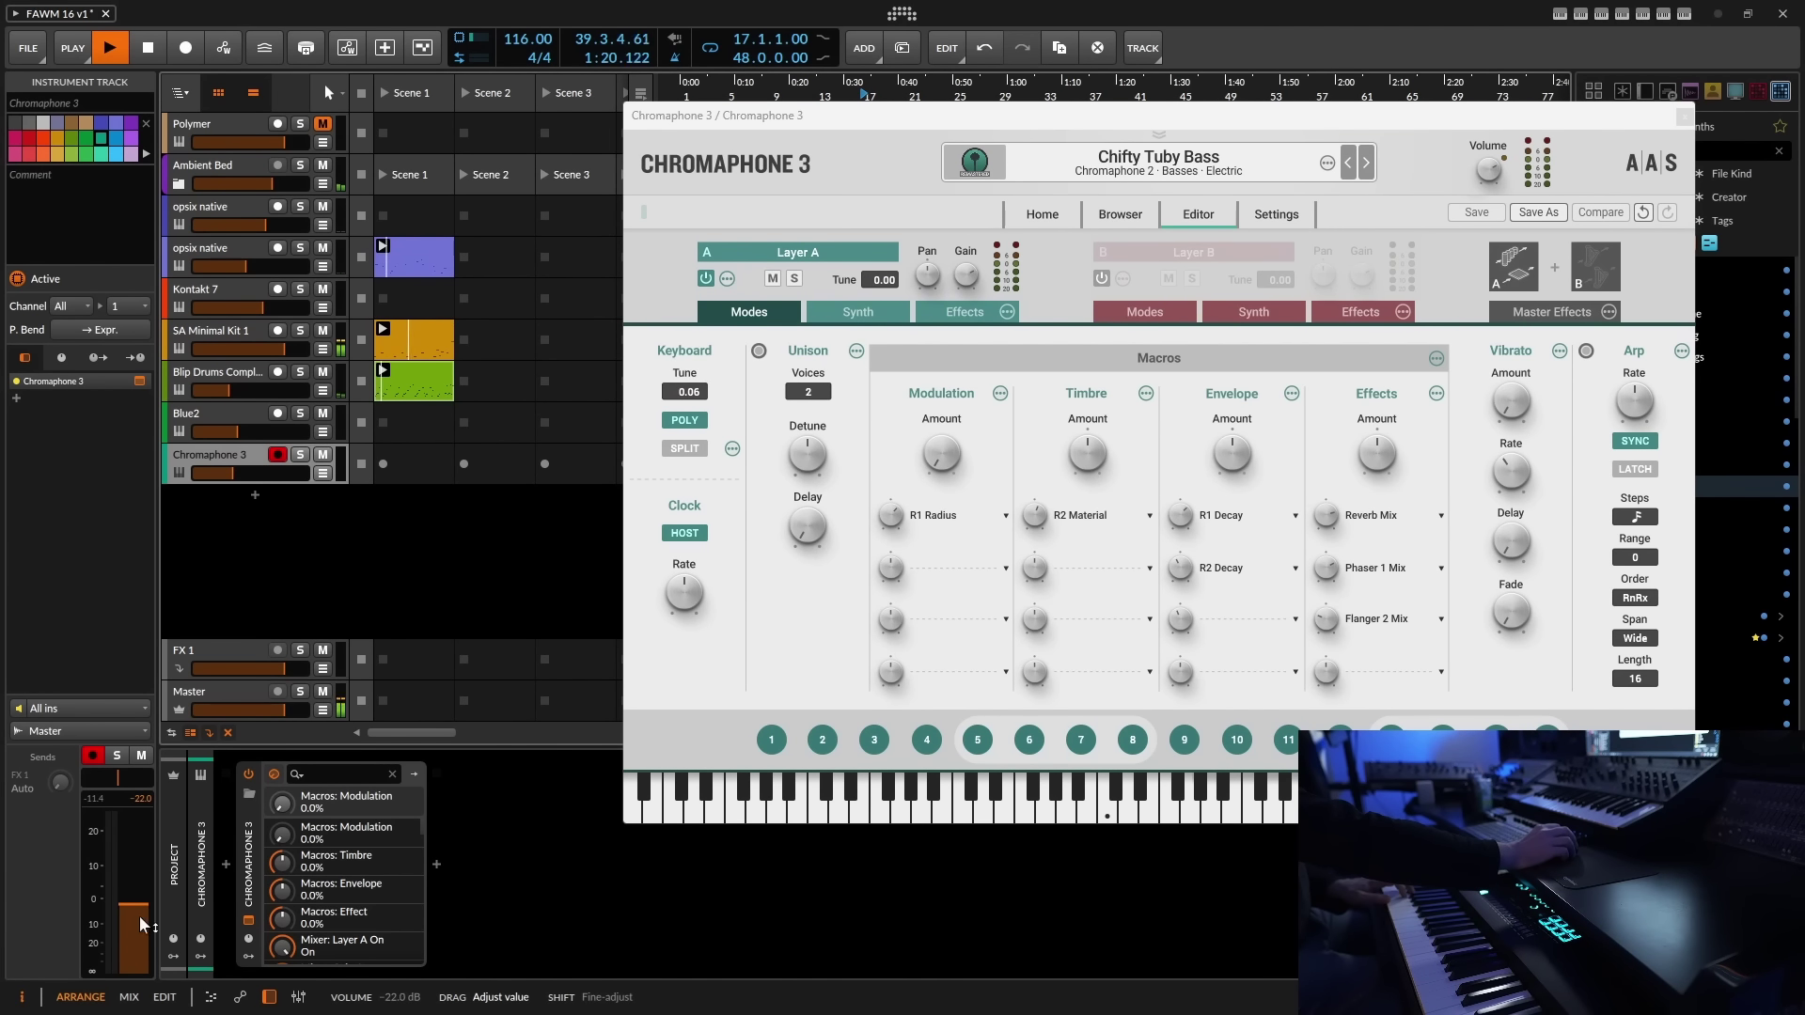
- Record a note clip in the Chromaphone 3 track's Scene 1 slot and open it in the note editor
click(382, 464)
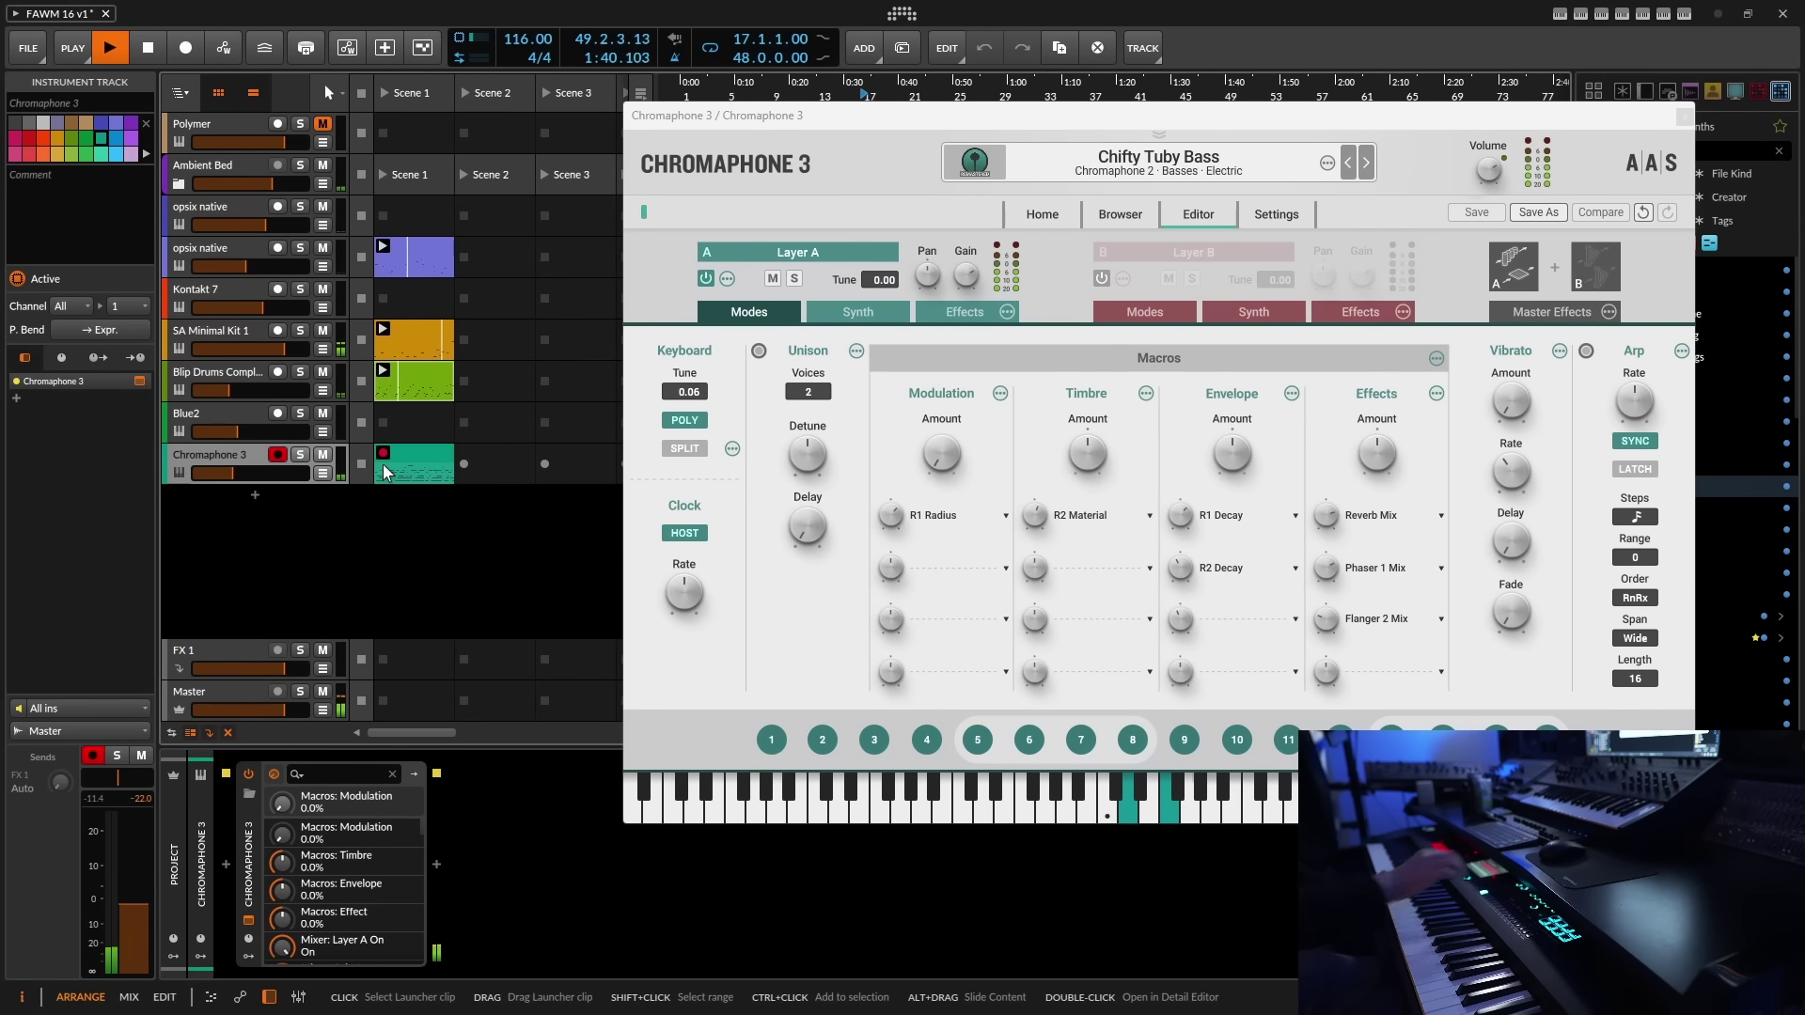
click(404, 453)
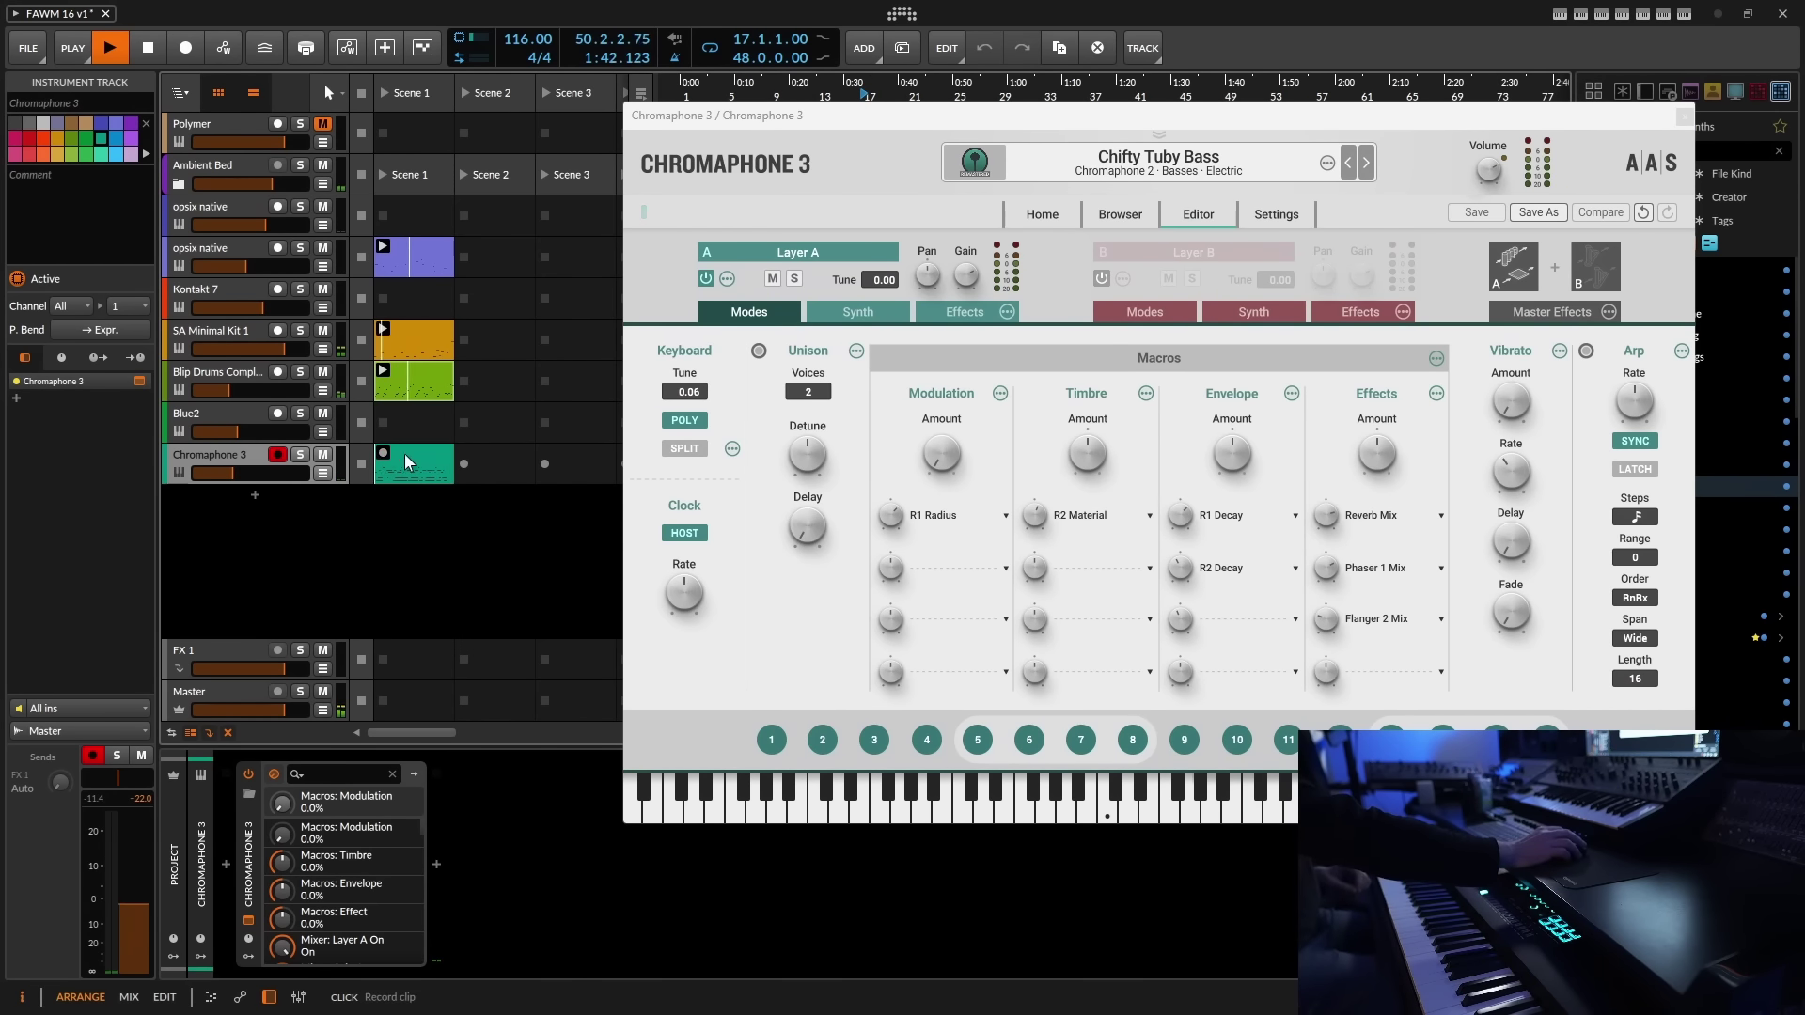
double_click(404, 453)
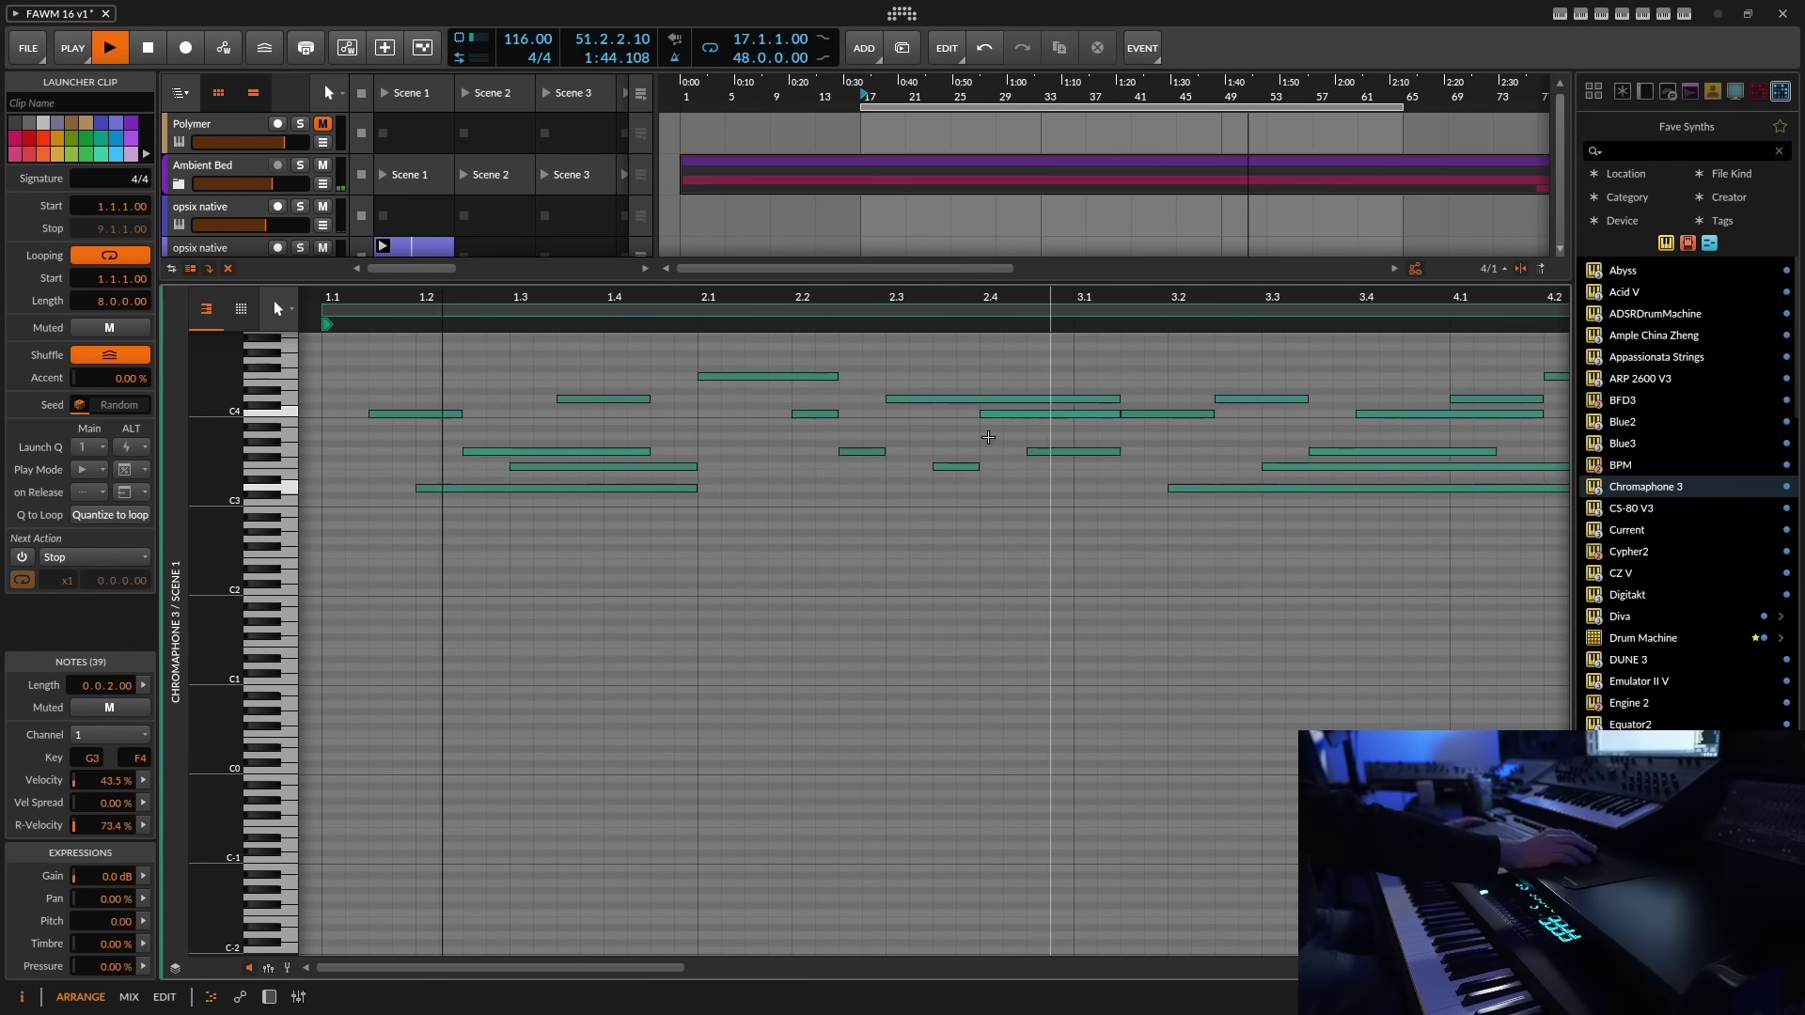
- Set the Chromaphone 3 clip's loop length to 4 bars and consolidate the clip
drag(878, 314, 808, 254)
drag(682, 310, 611, 335)
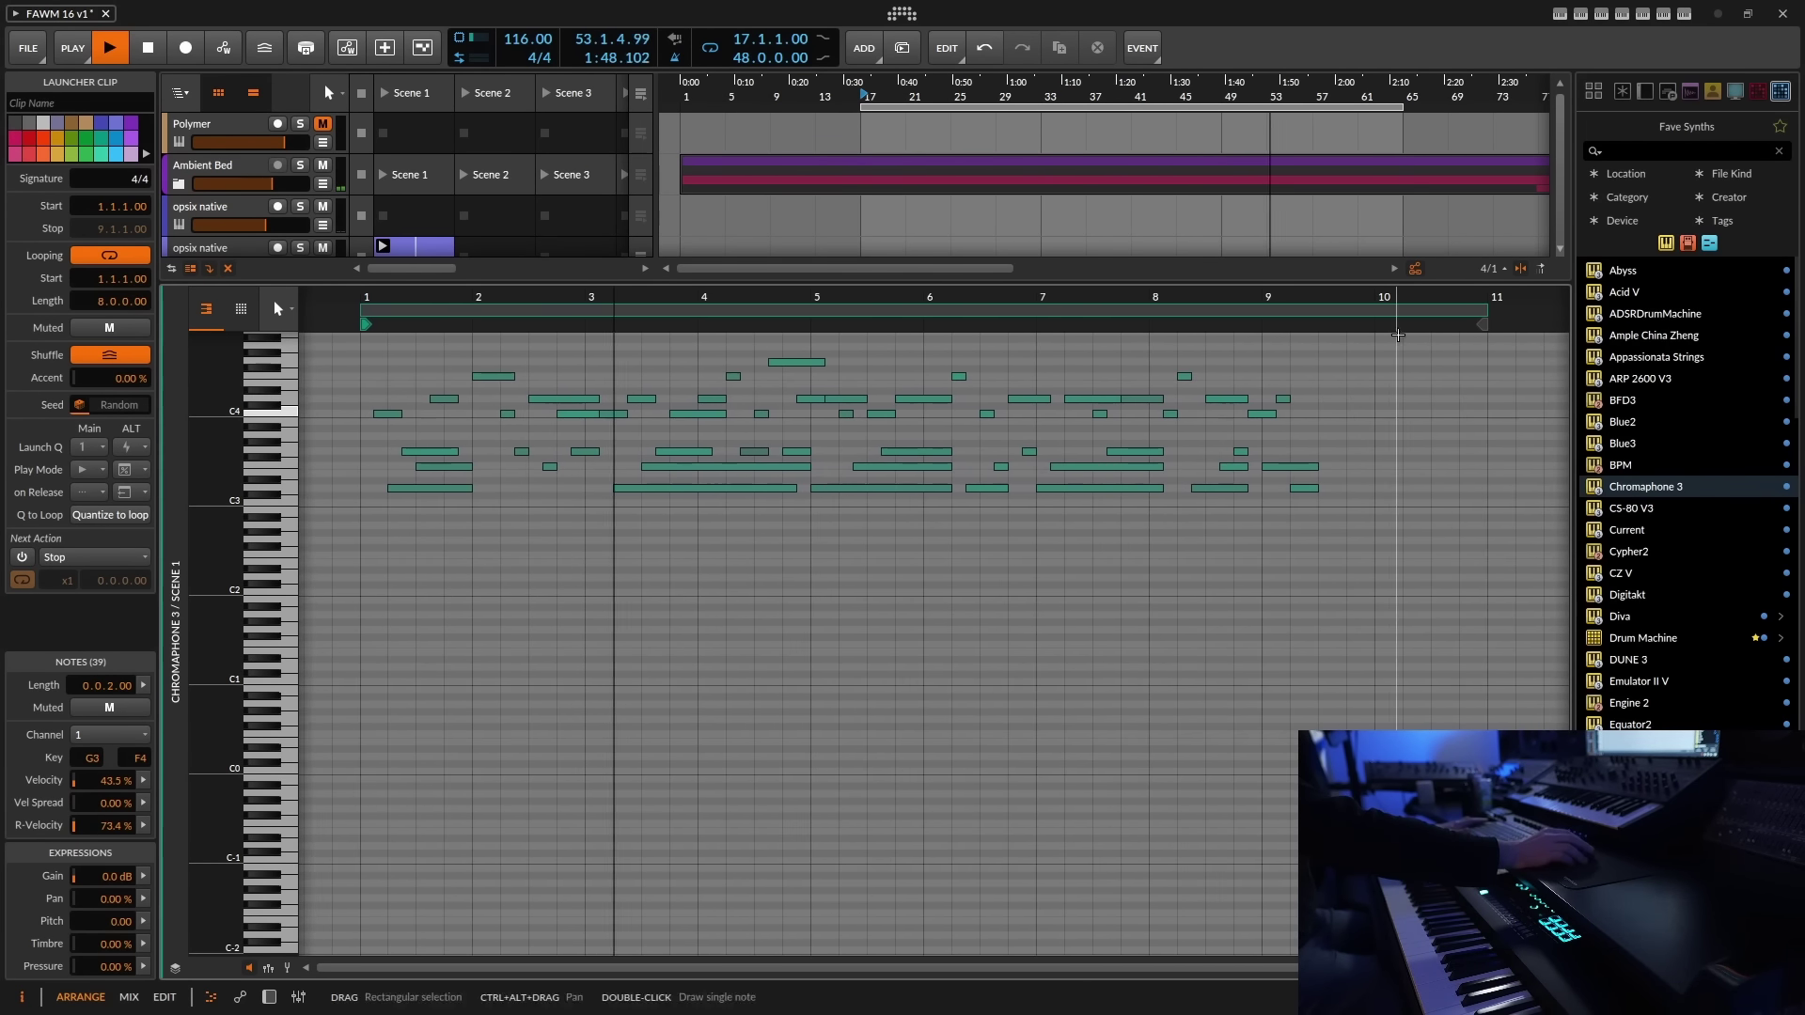
drag(1329, 315, 811, 353)
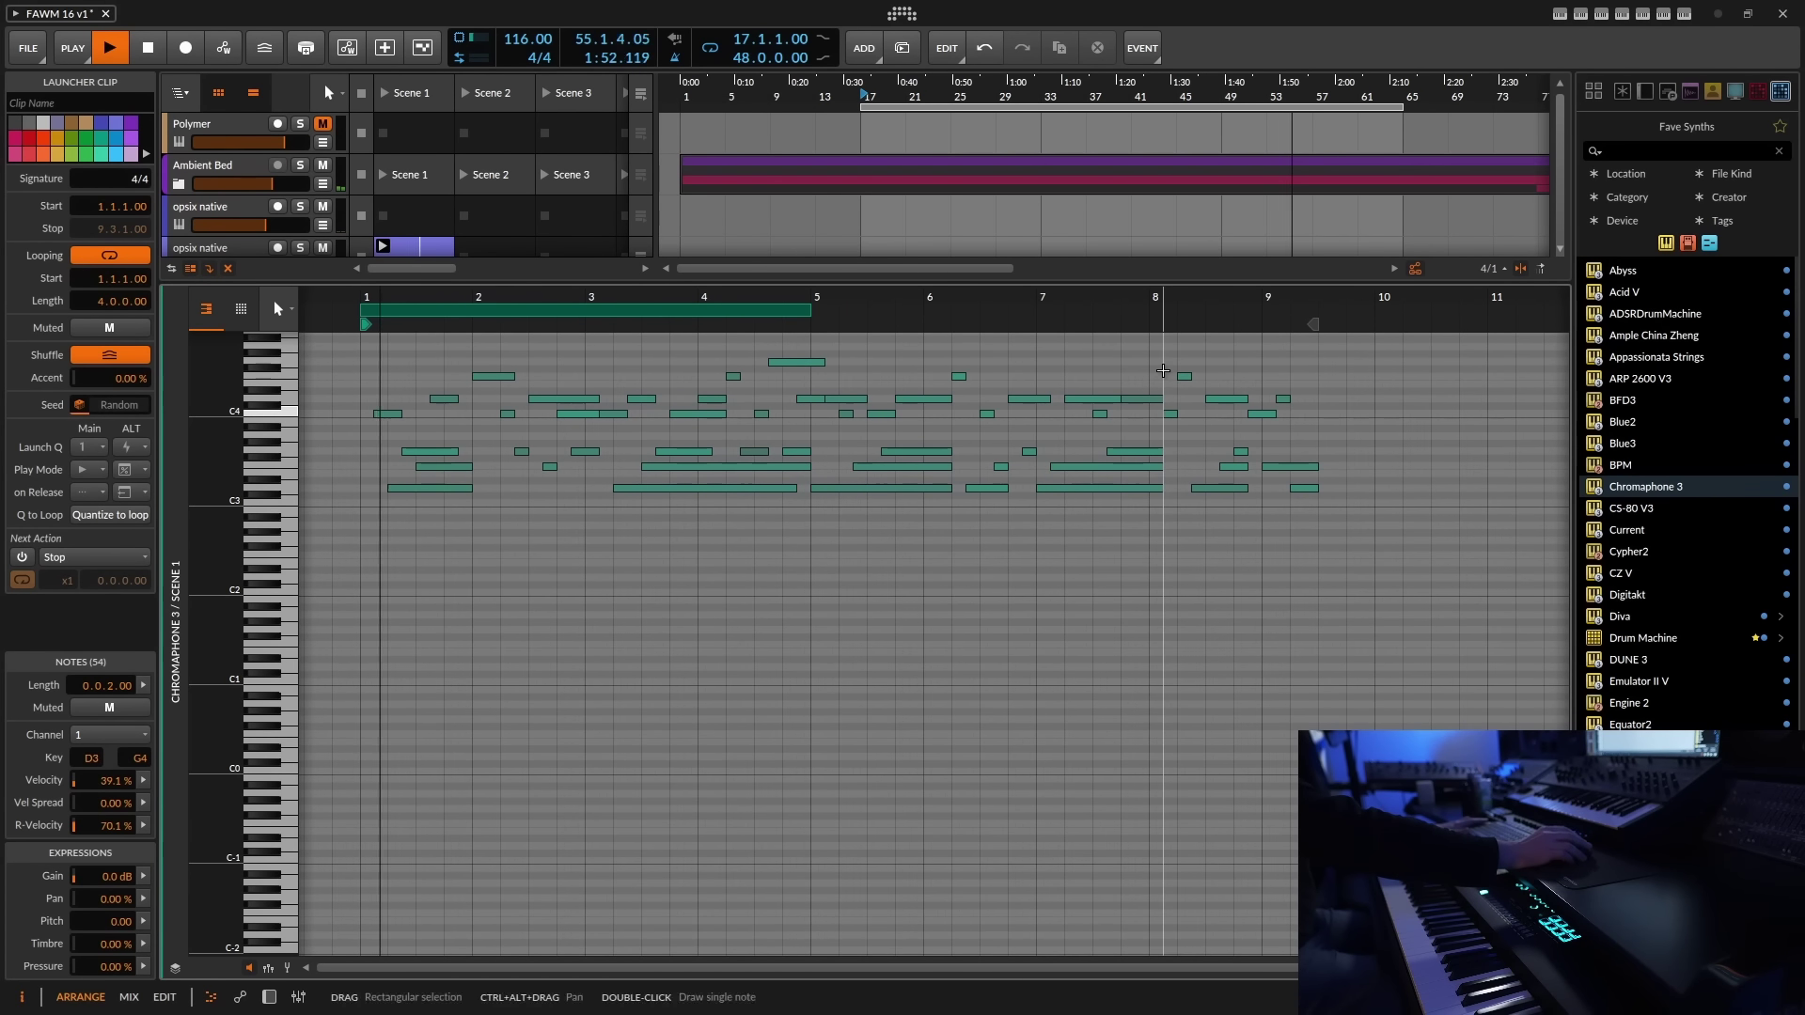
click(270, 998)
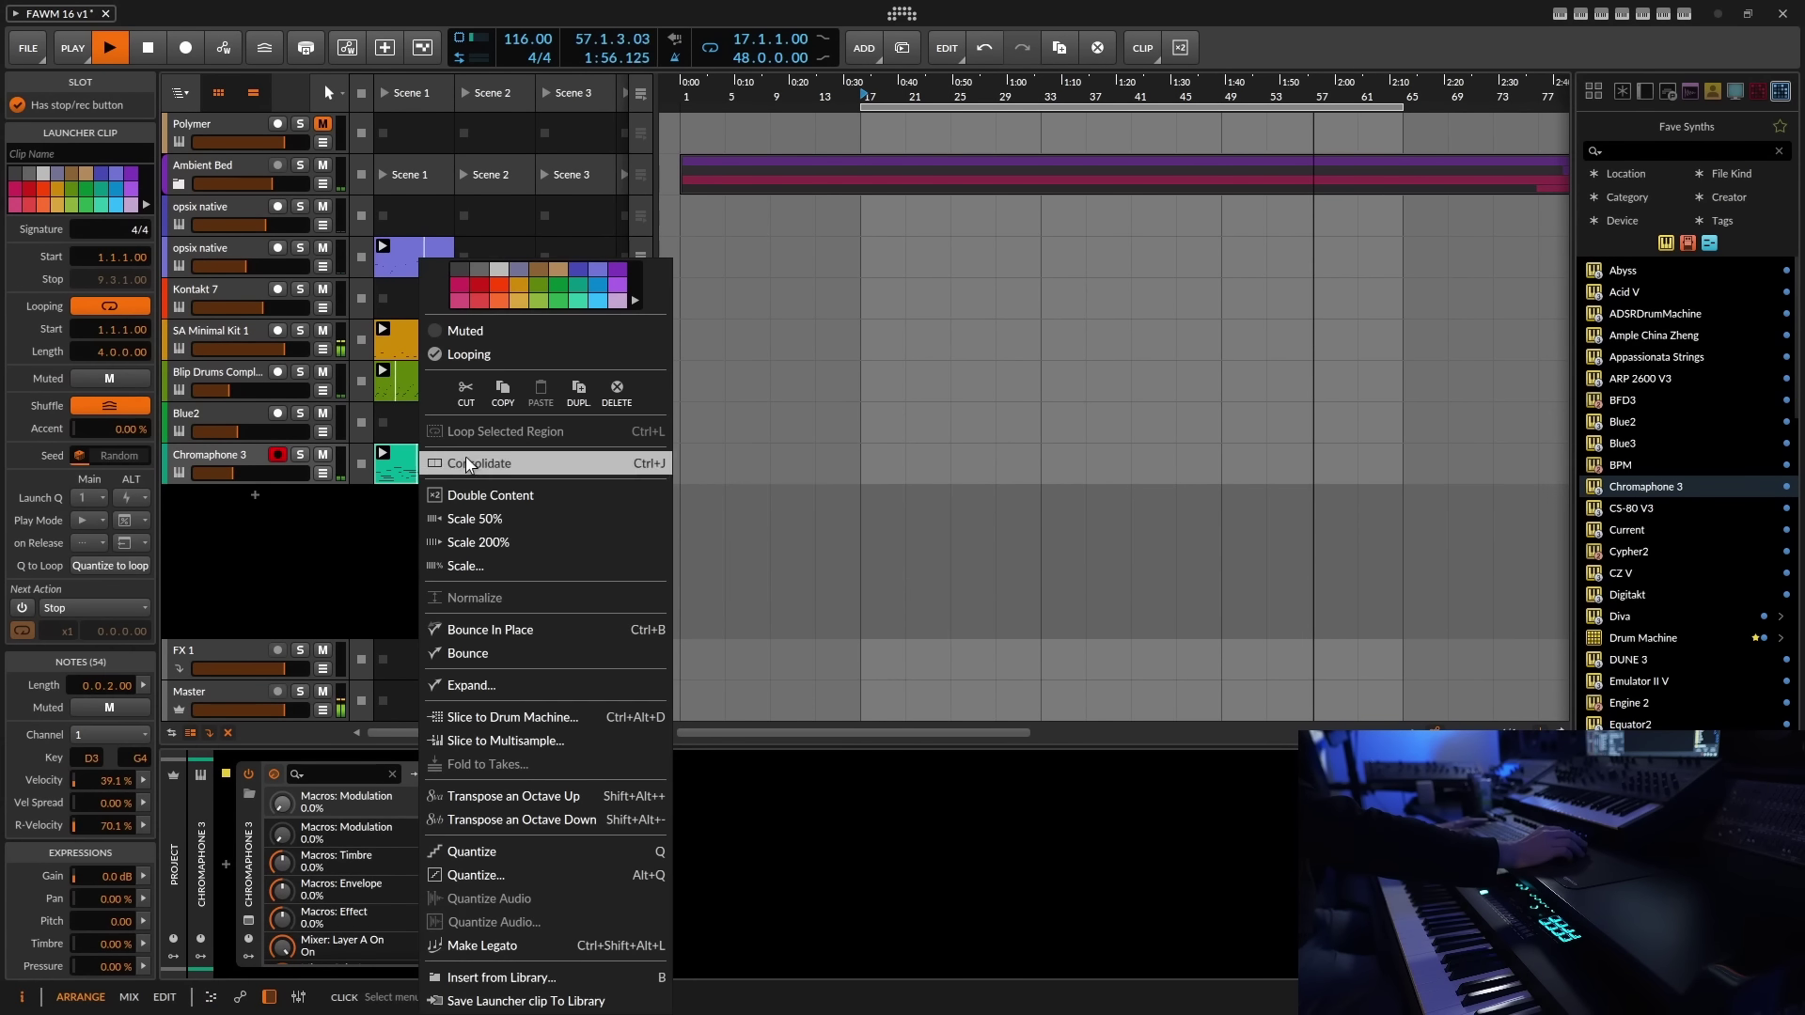
click(440, 463)
- Show Layer A's Synth page in Chromaphone 3 and set the Mallet's Noise to 21.5%
click(240, 458)
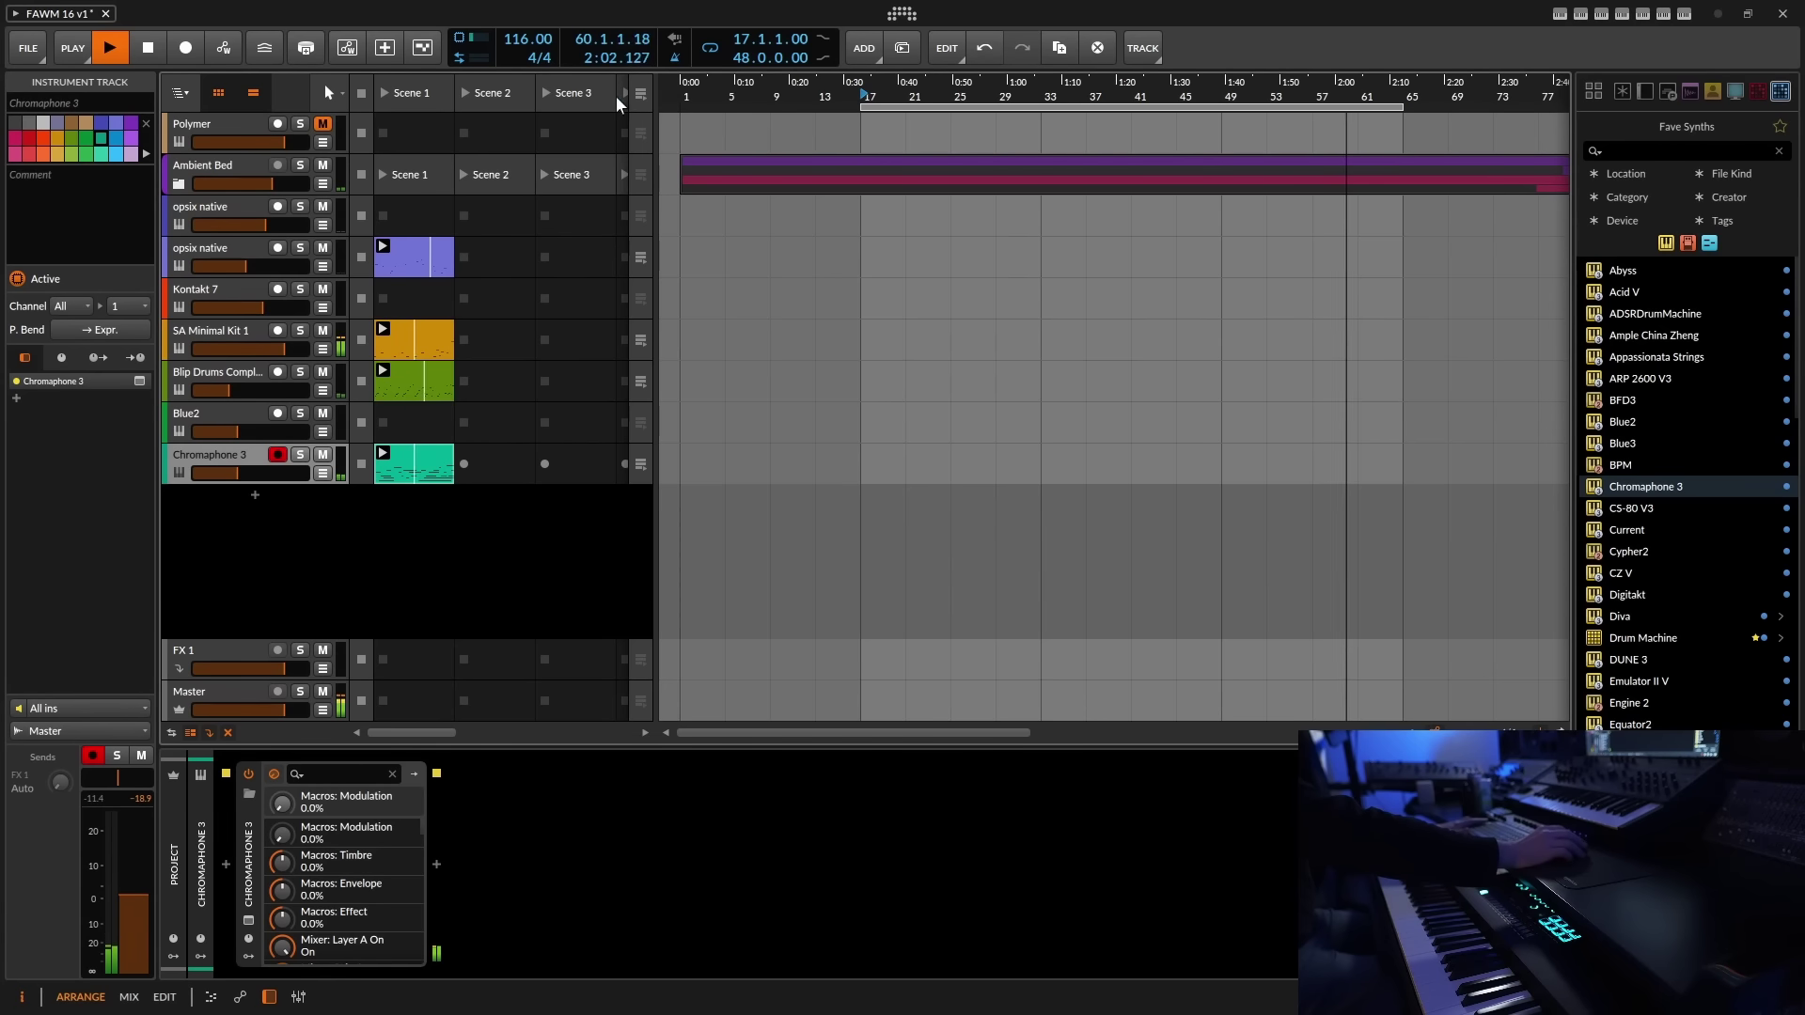
click(248, 921)
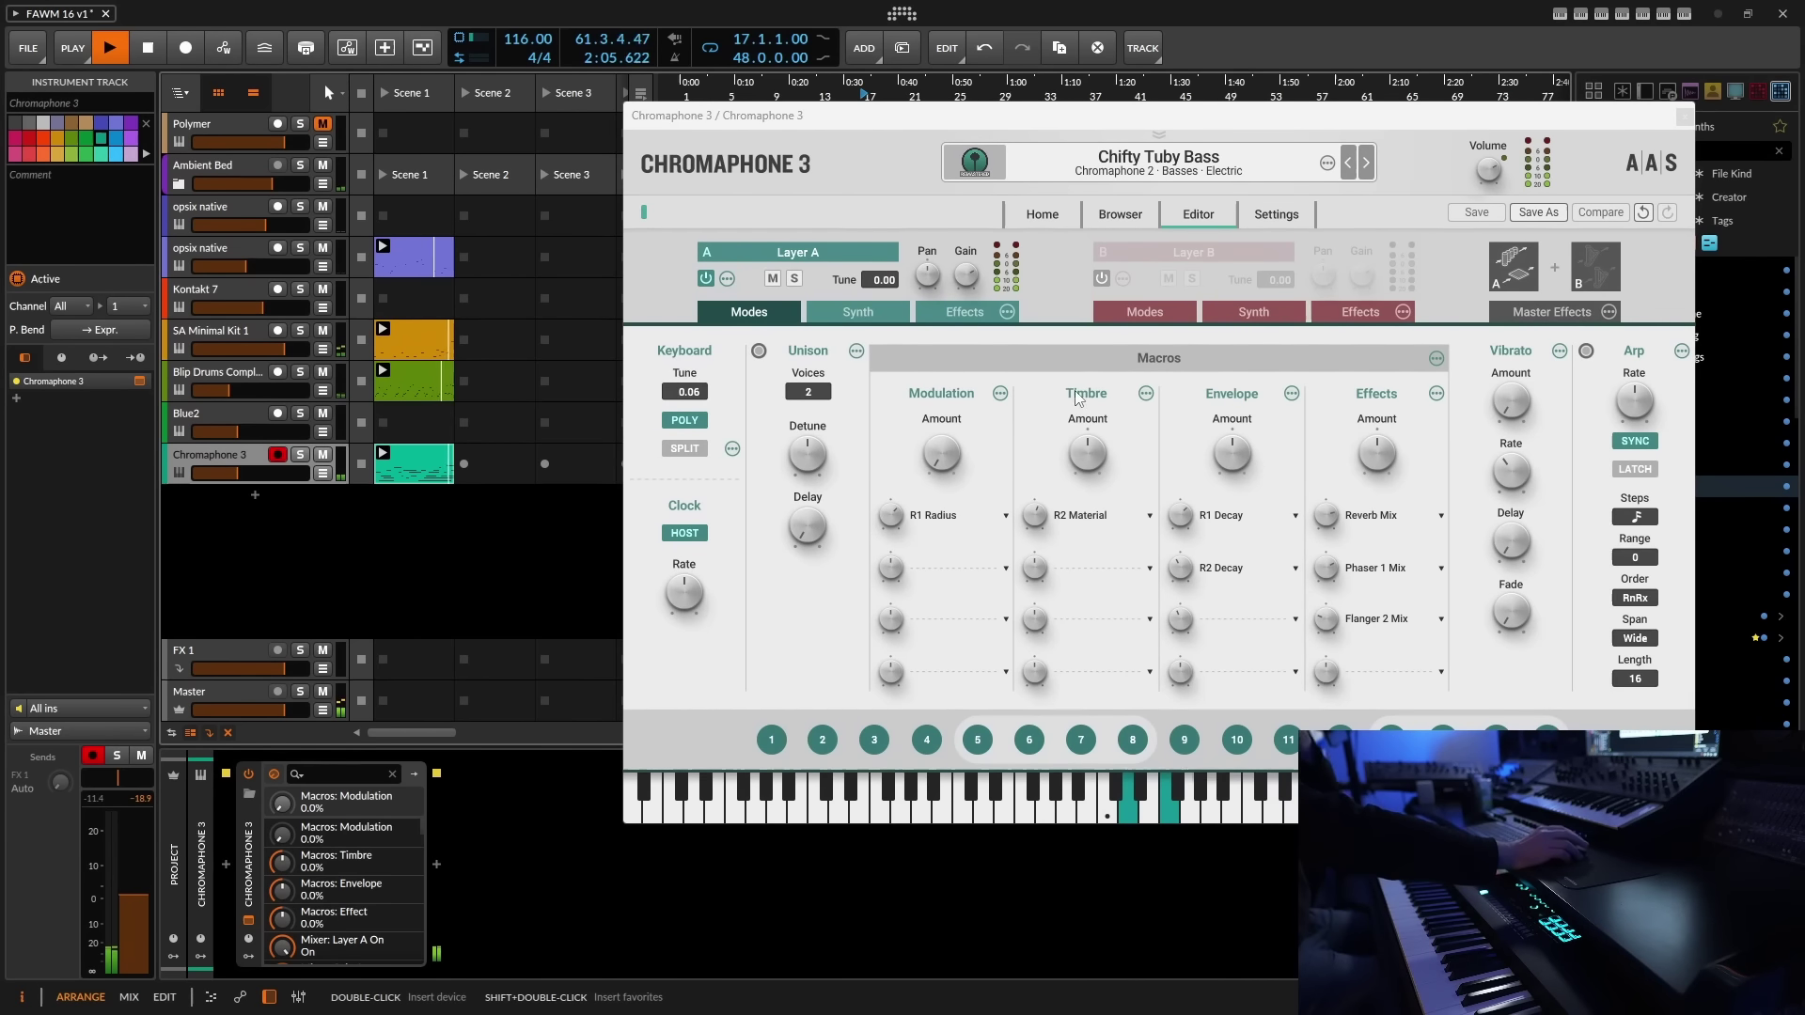
click(857, 313)
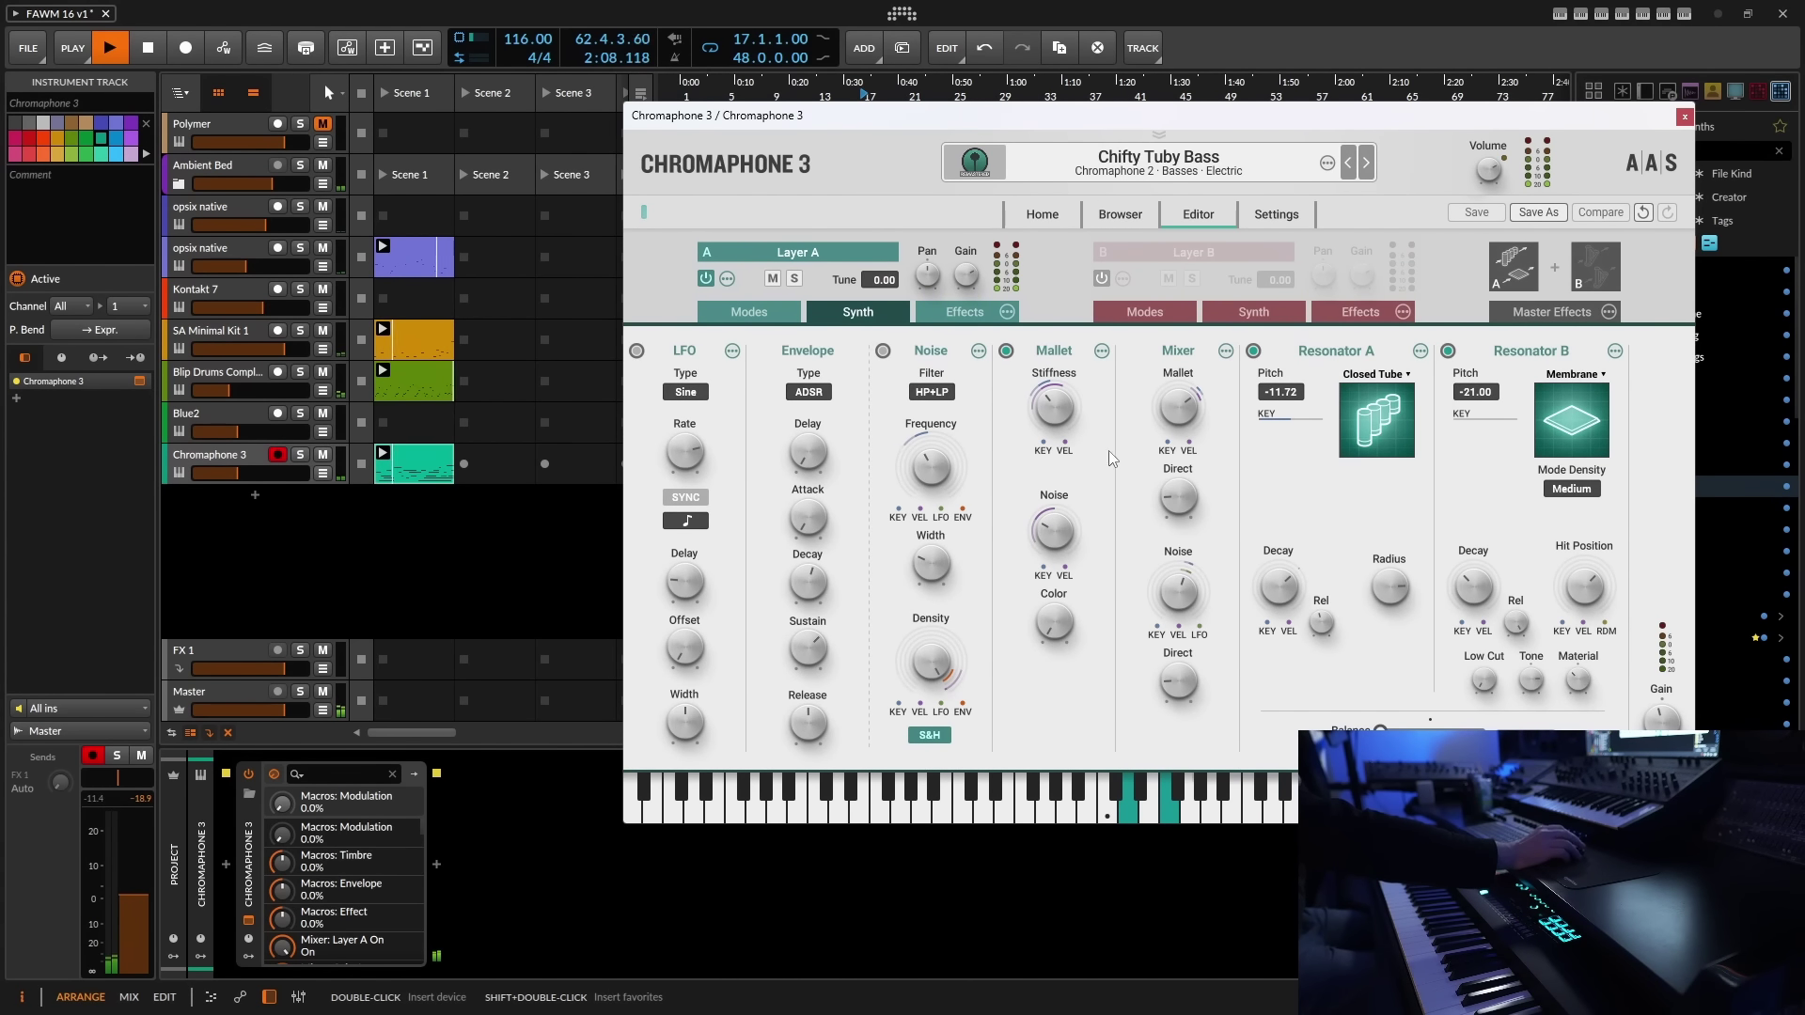
drag(1055, 532, 1055, 555)
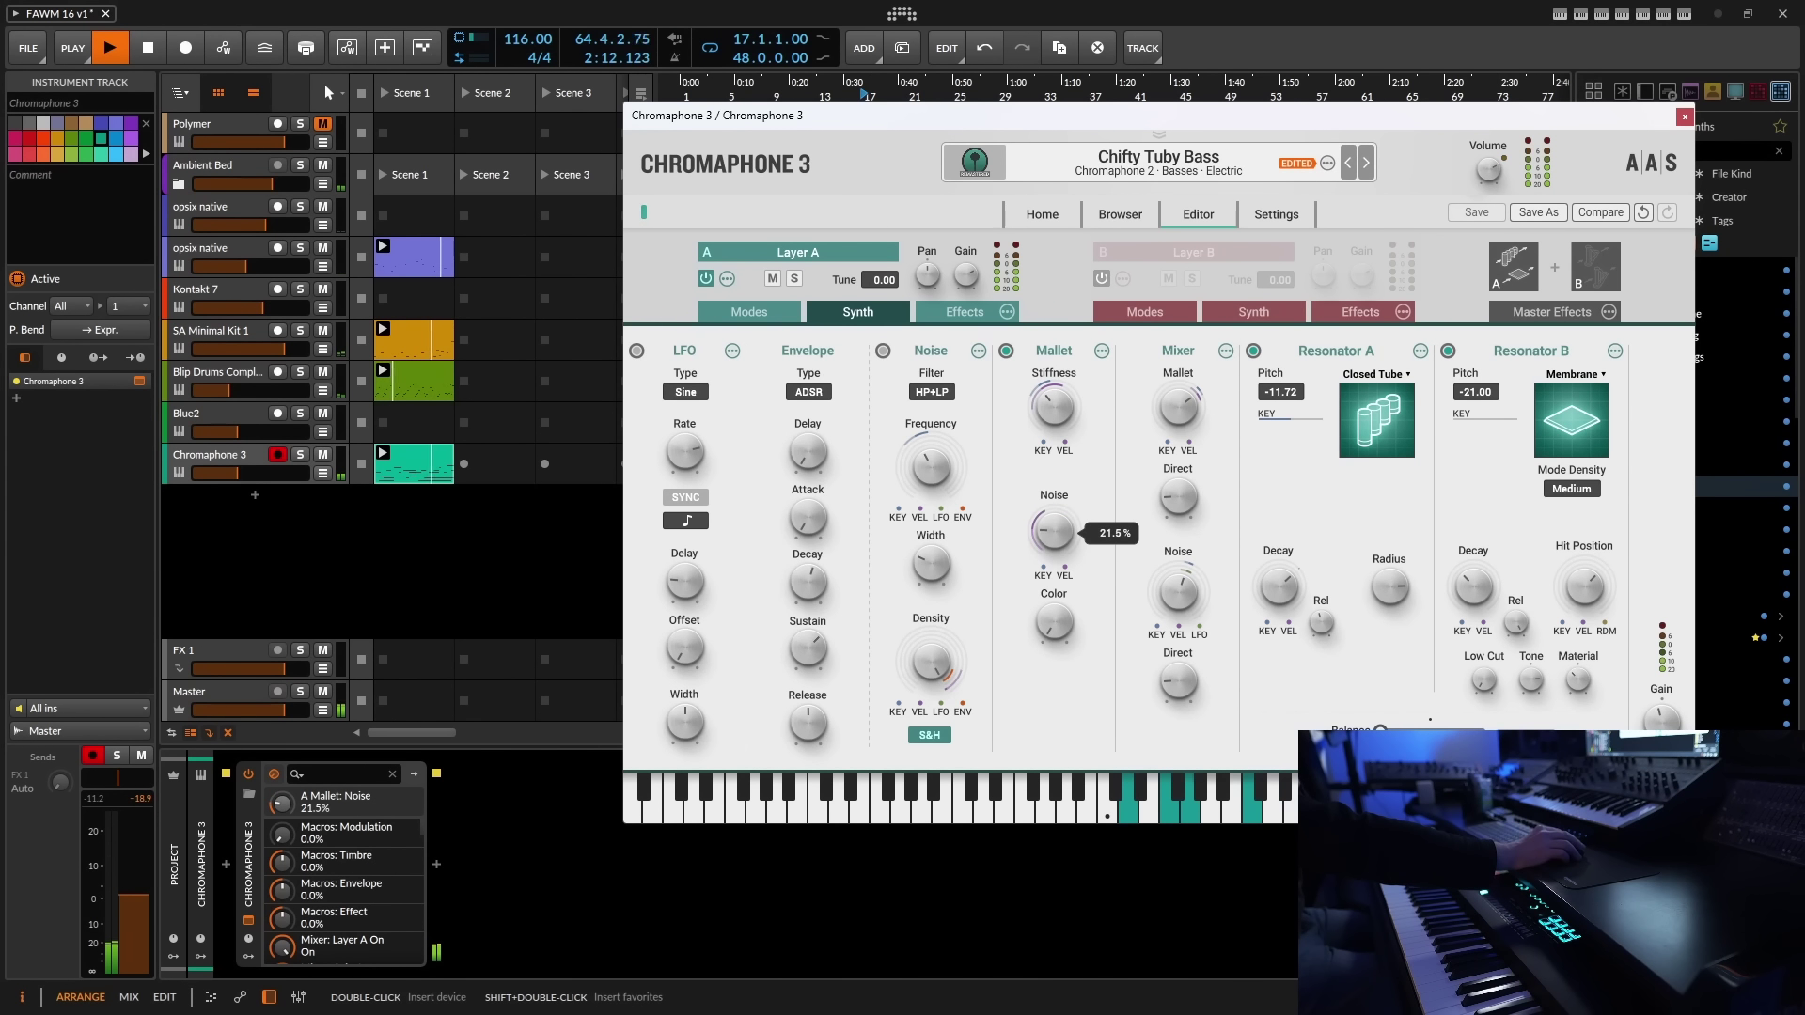
- Adjust Resonator A's Decay, set its Radius to 79.5%, and tune the Mallet mixer level and Resonator B's Decay (0.076 s)
mouse_move(1279, 588)
mouse_down()
mouse_move(1319, 625)
mouse_move(1279, 601)
mouse_move(1279, 621)
mouse_up()
mouse_move(1383, 597)
mouse_down()
mouse_move(1383, 632)
mouse_move(1389, 592)
mouse_up()
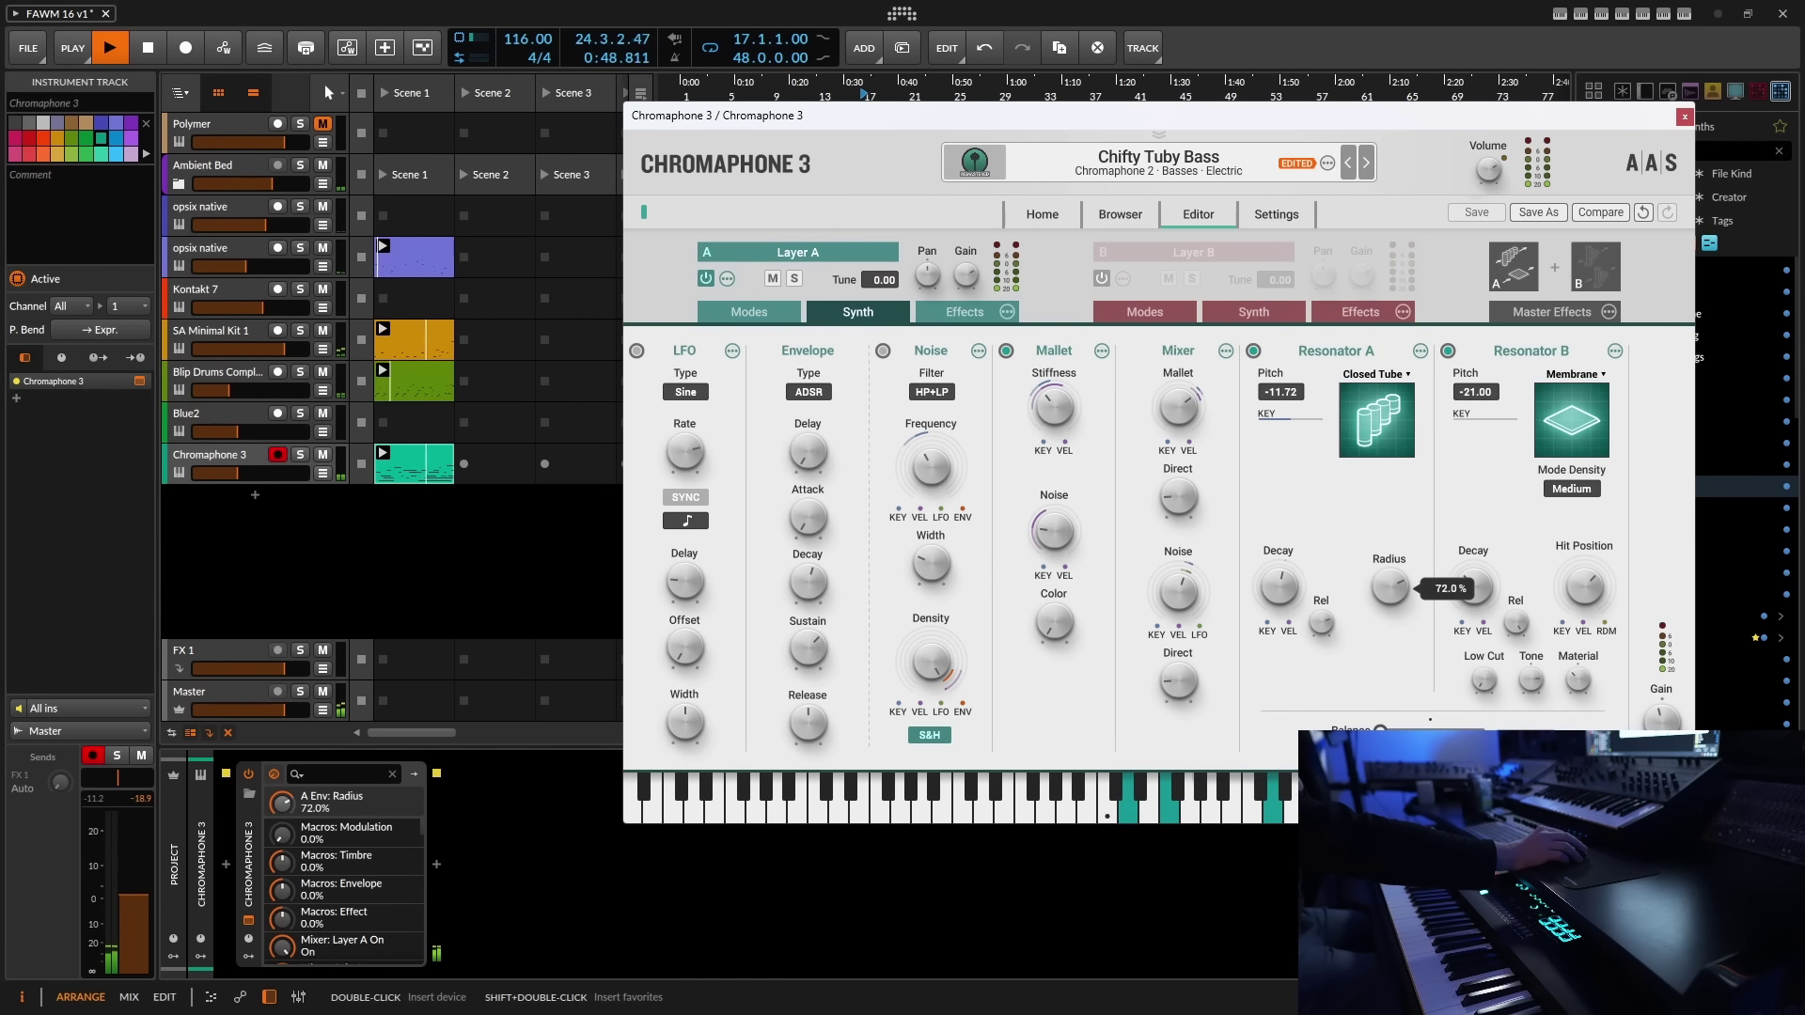
drag(1389, 583, 1378, 593)
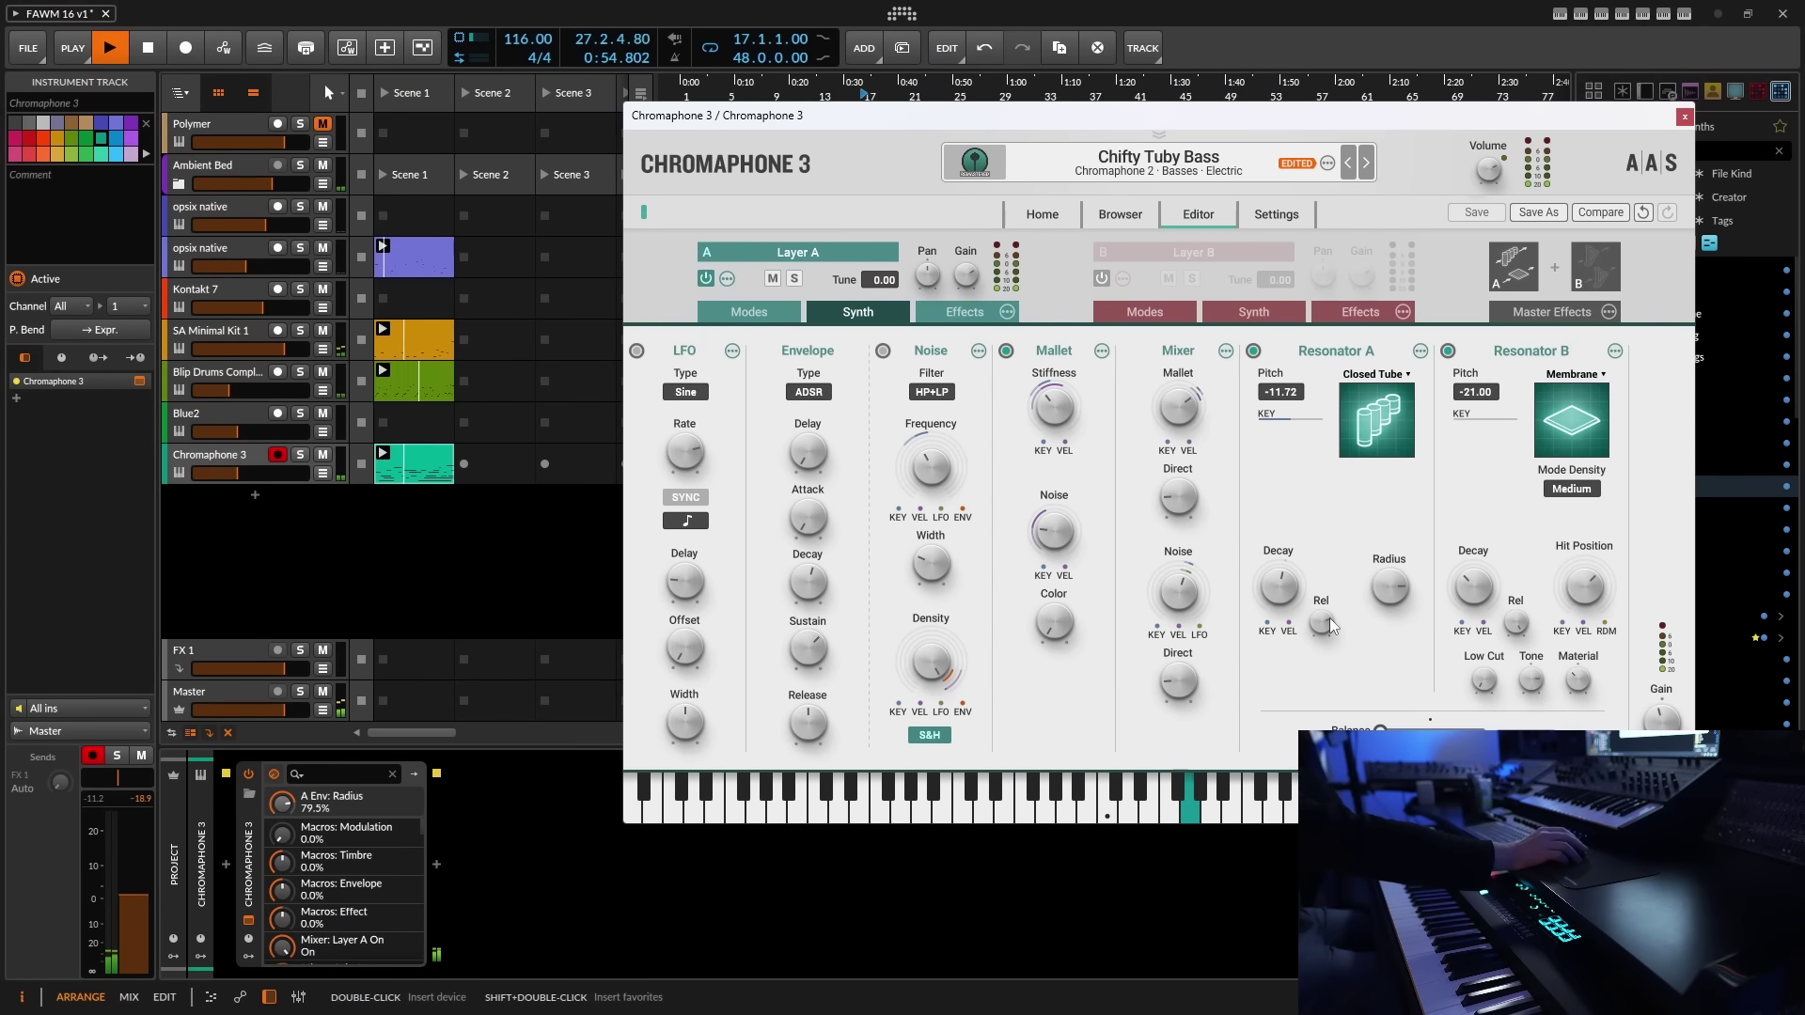
drag(1178, 407, 1178, 407)
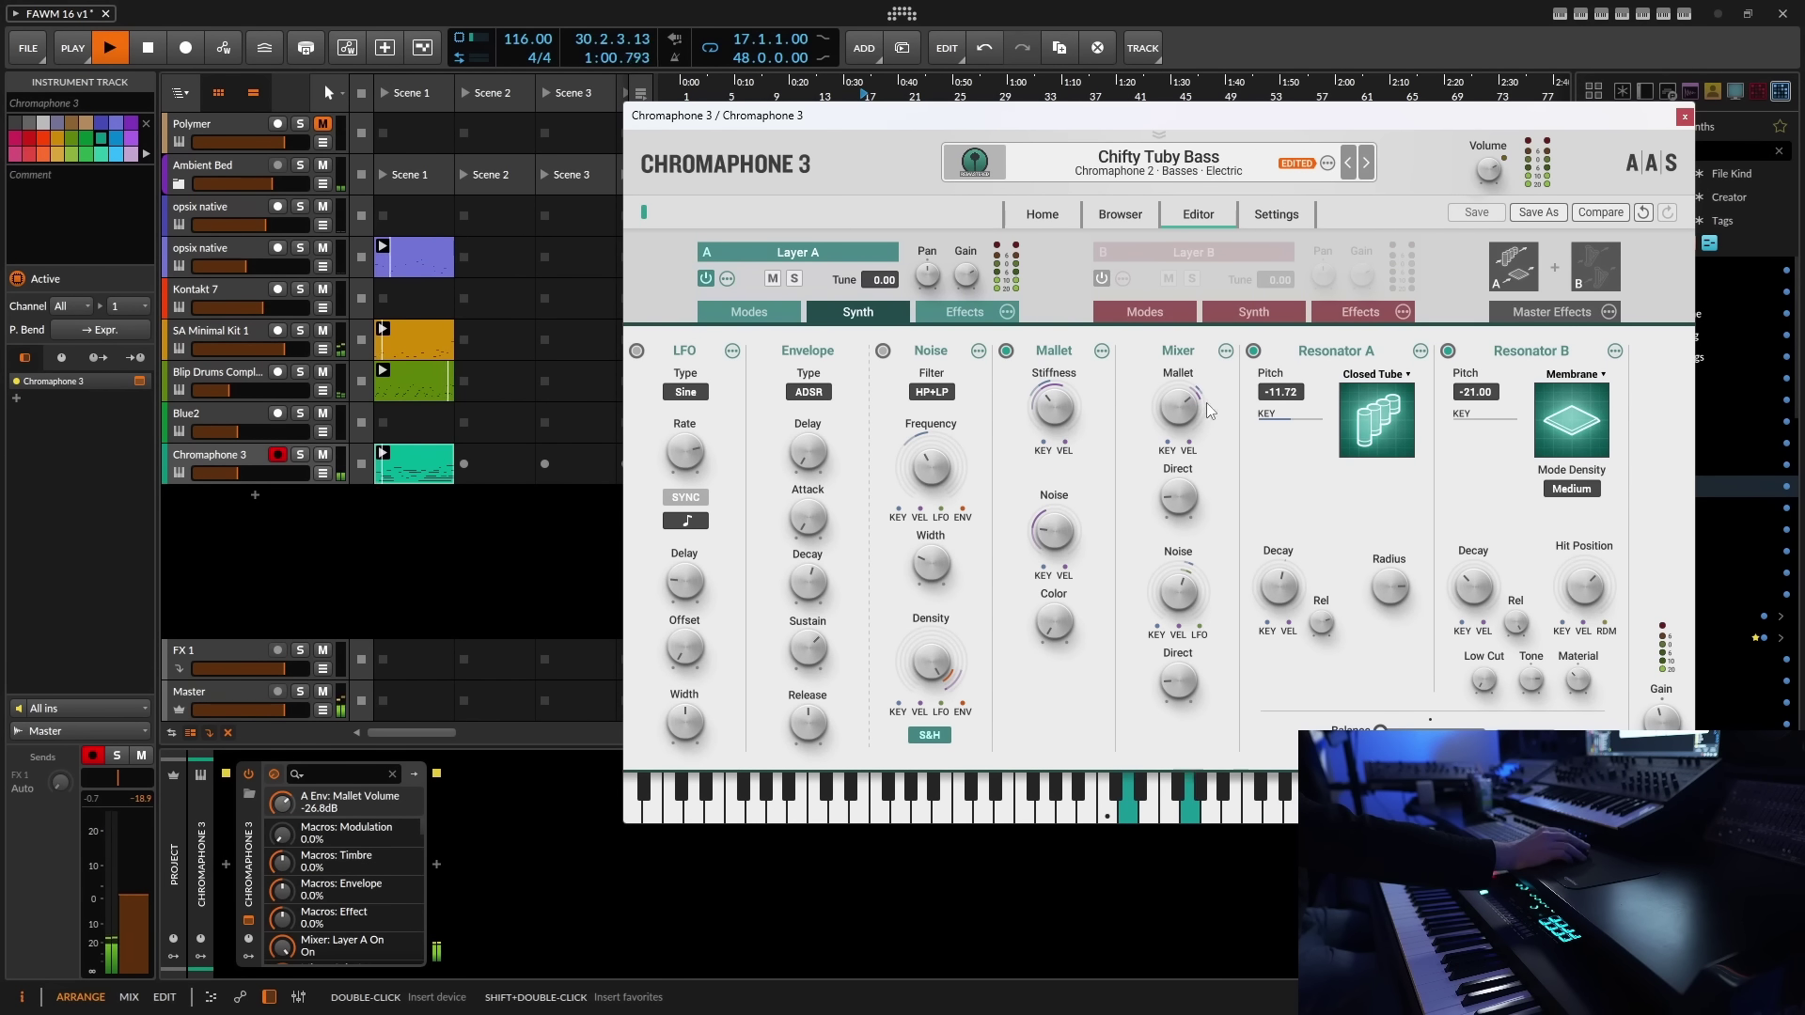
drag(1473, 588, 1473, 587)
- Change Resonator A to Open Tube with Pitch -12.00, Decay 2.16 s and Radius 79.0%
click(1407, 376)
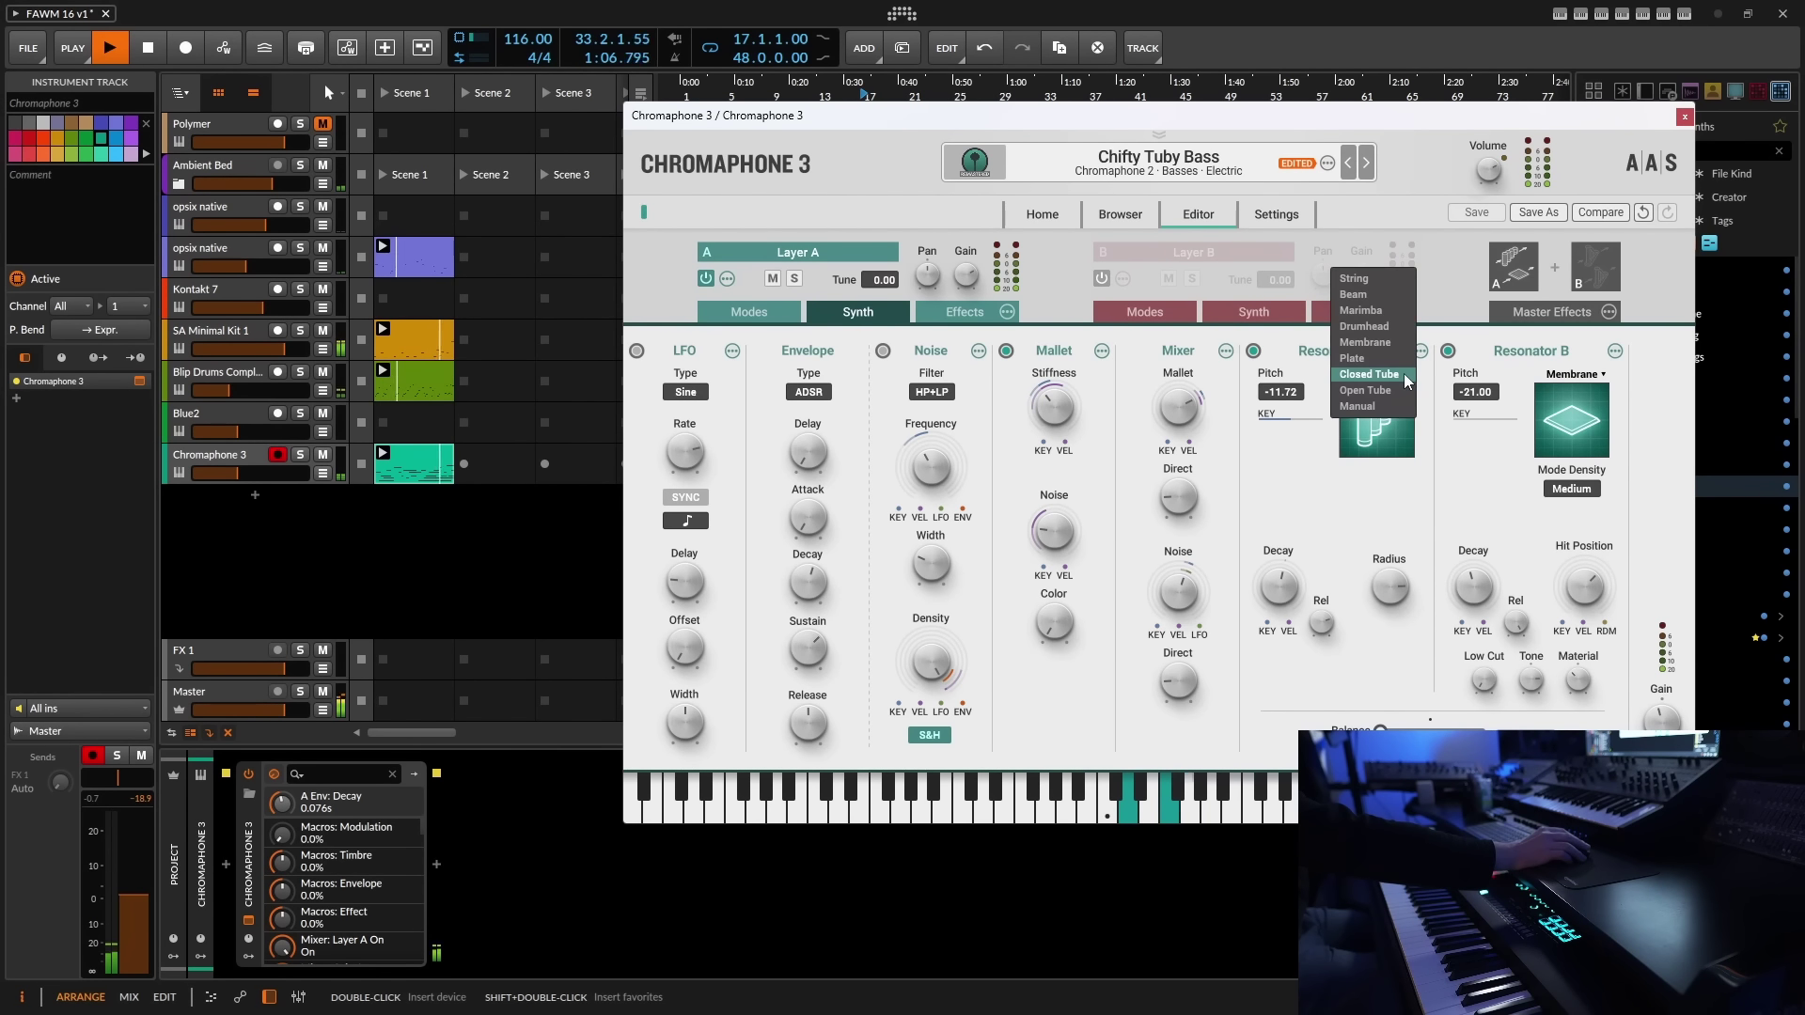
click(1374, 391)
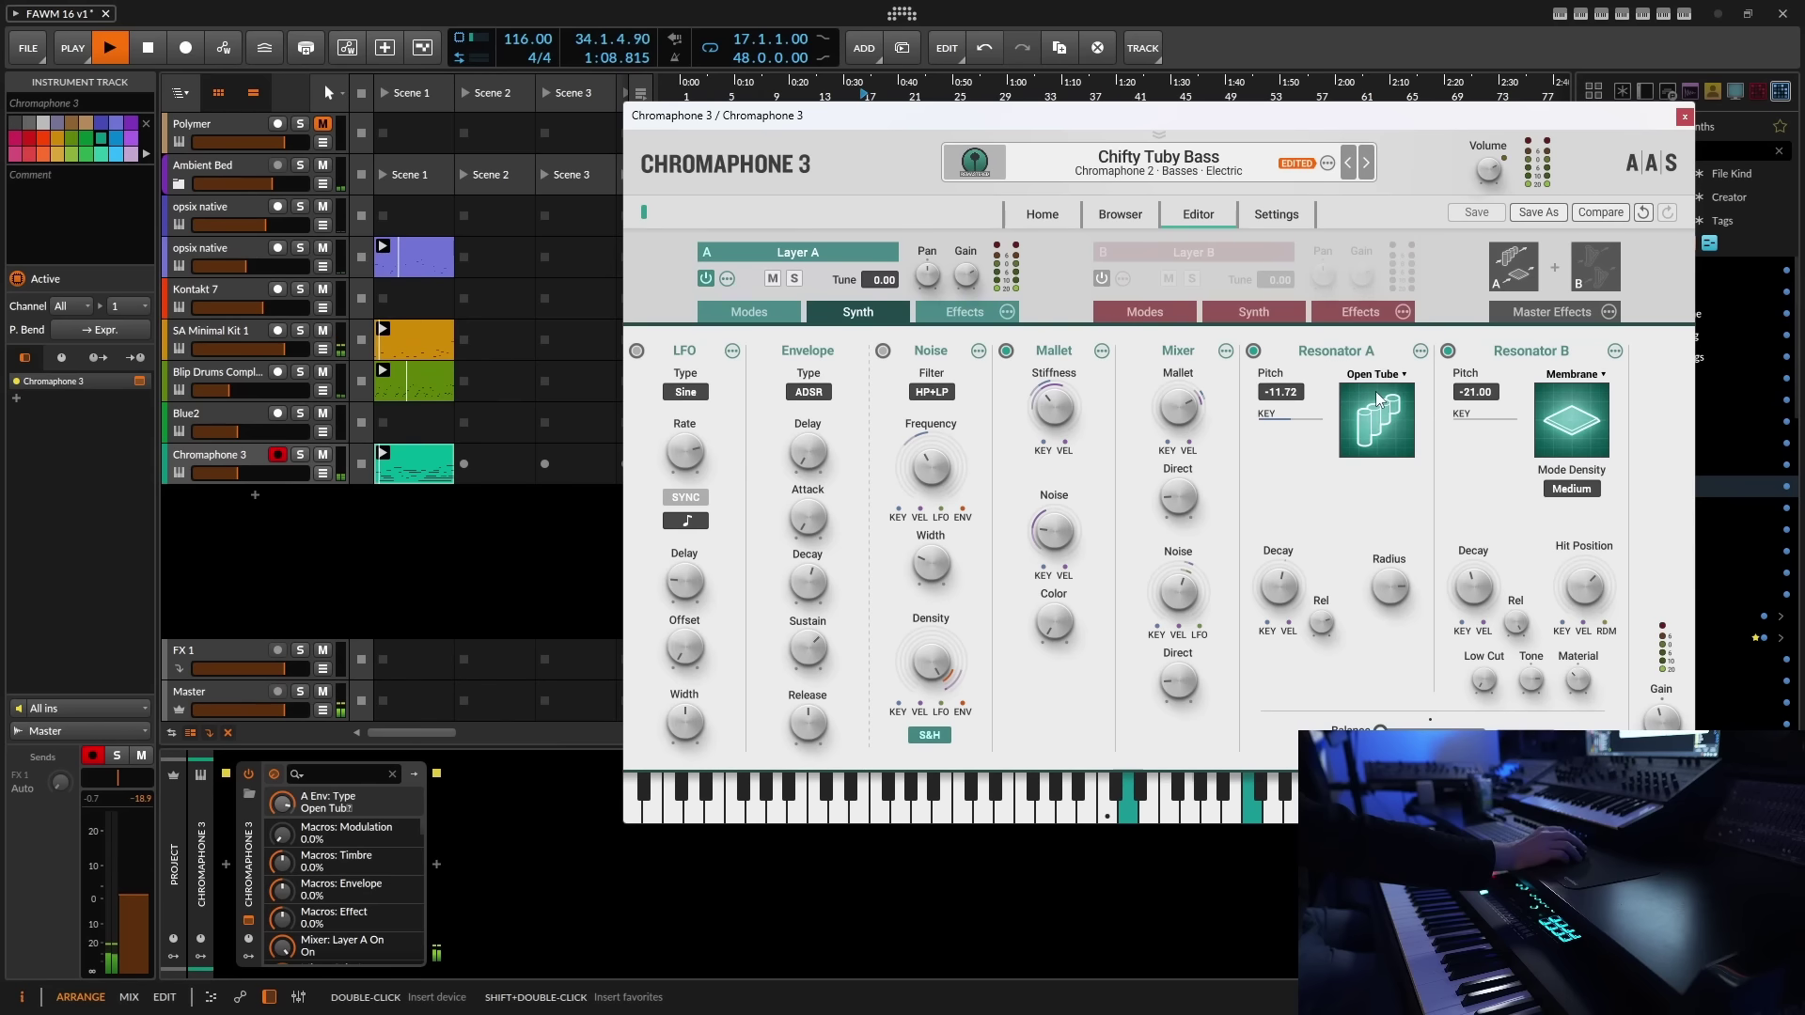
click(1280, 400)
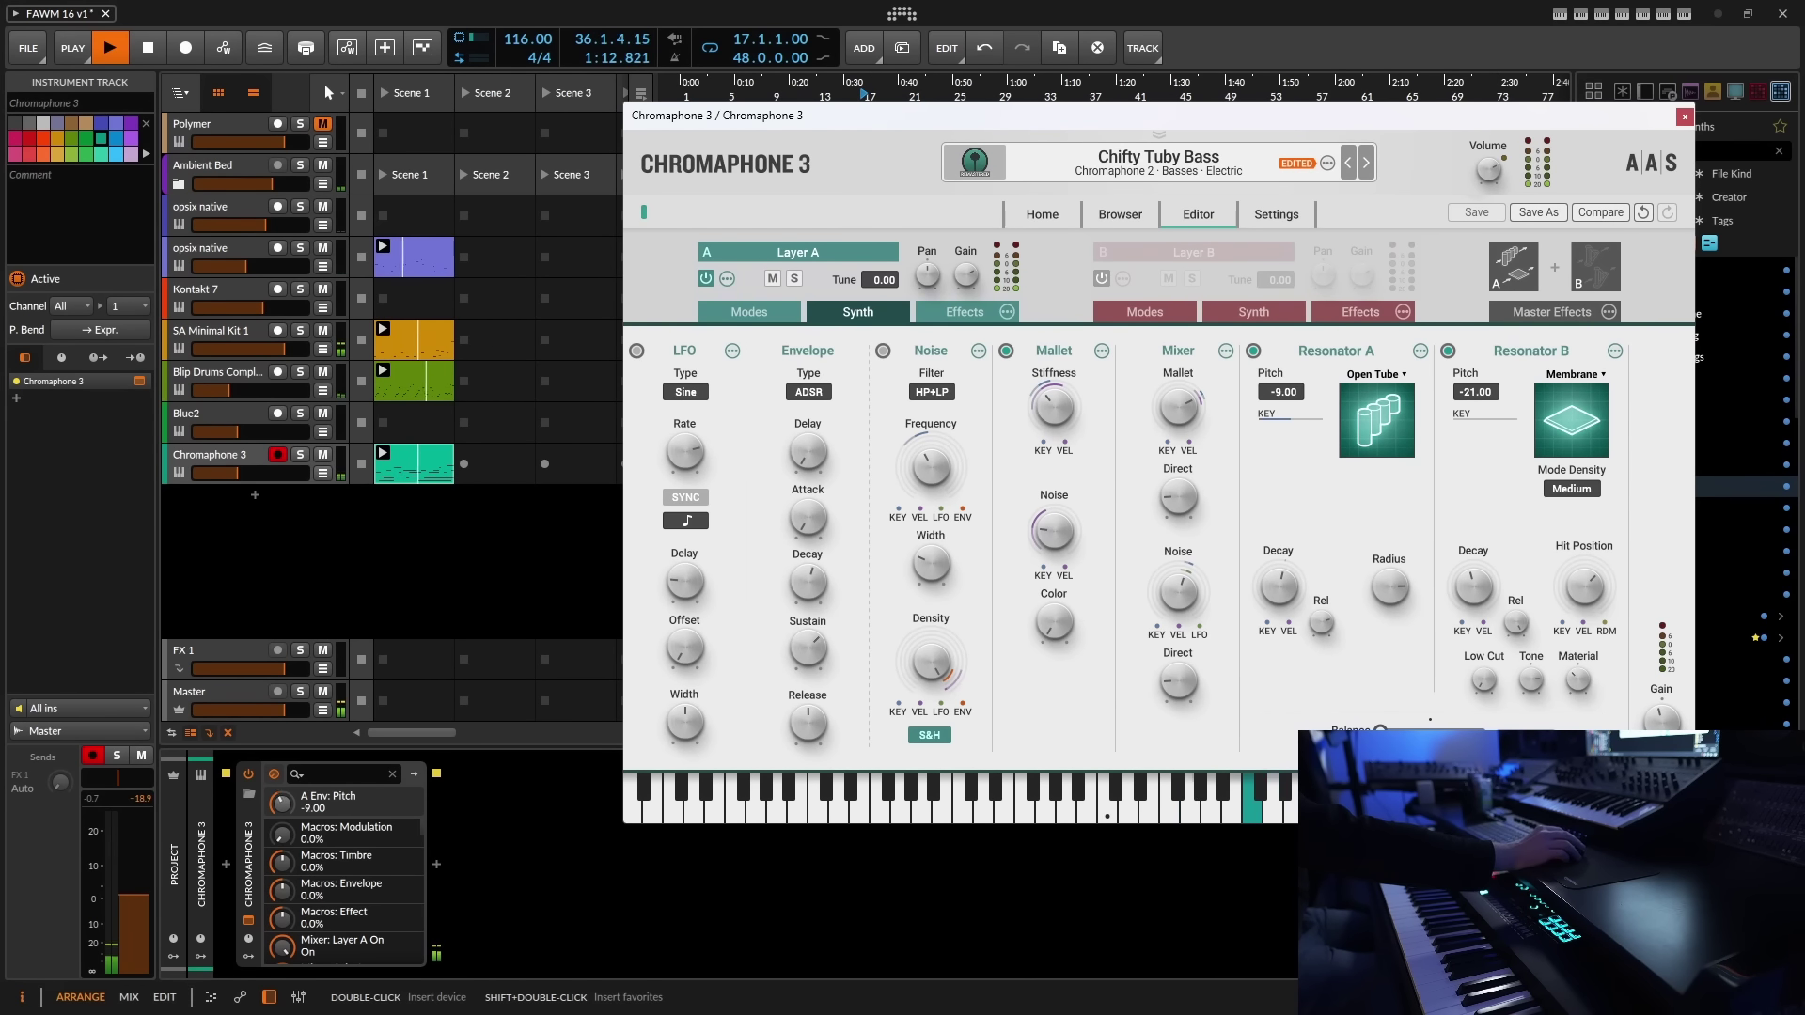
drag(1391, 585, 1390, 578)
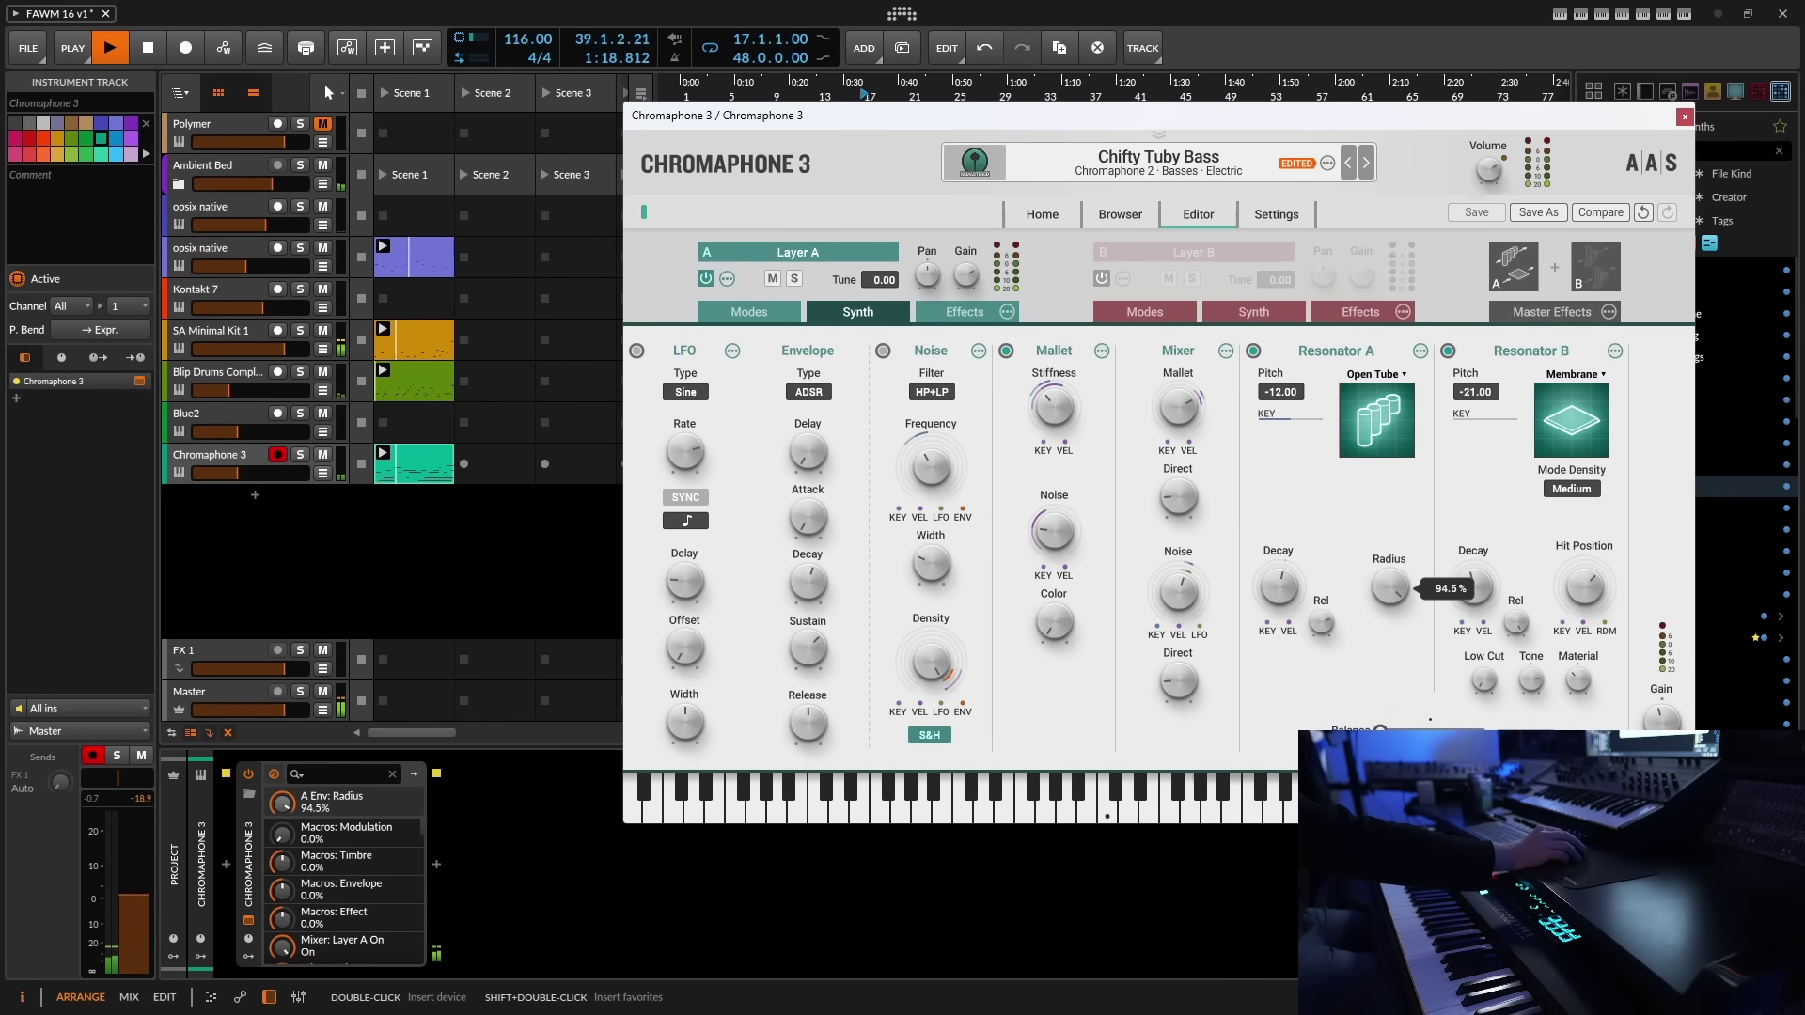
click(1279, 587)
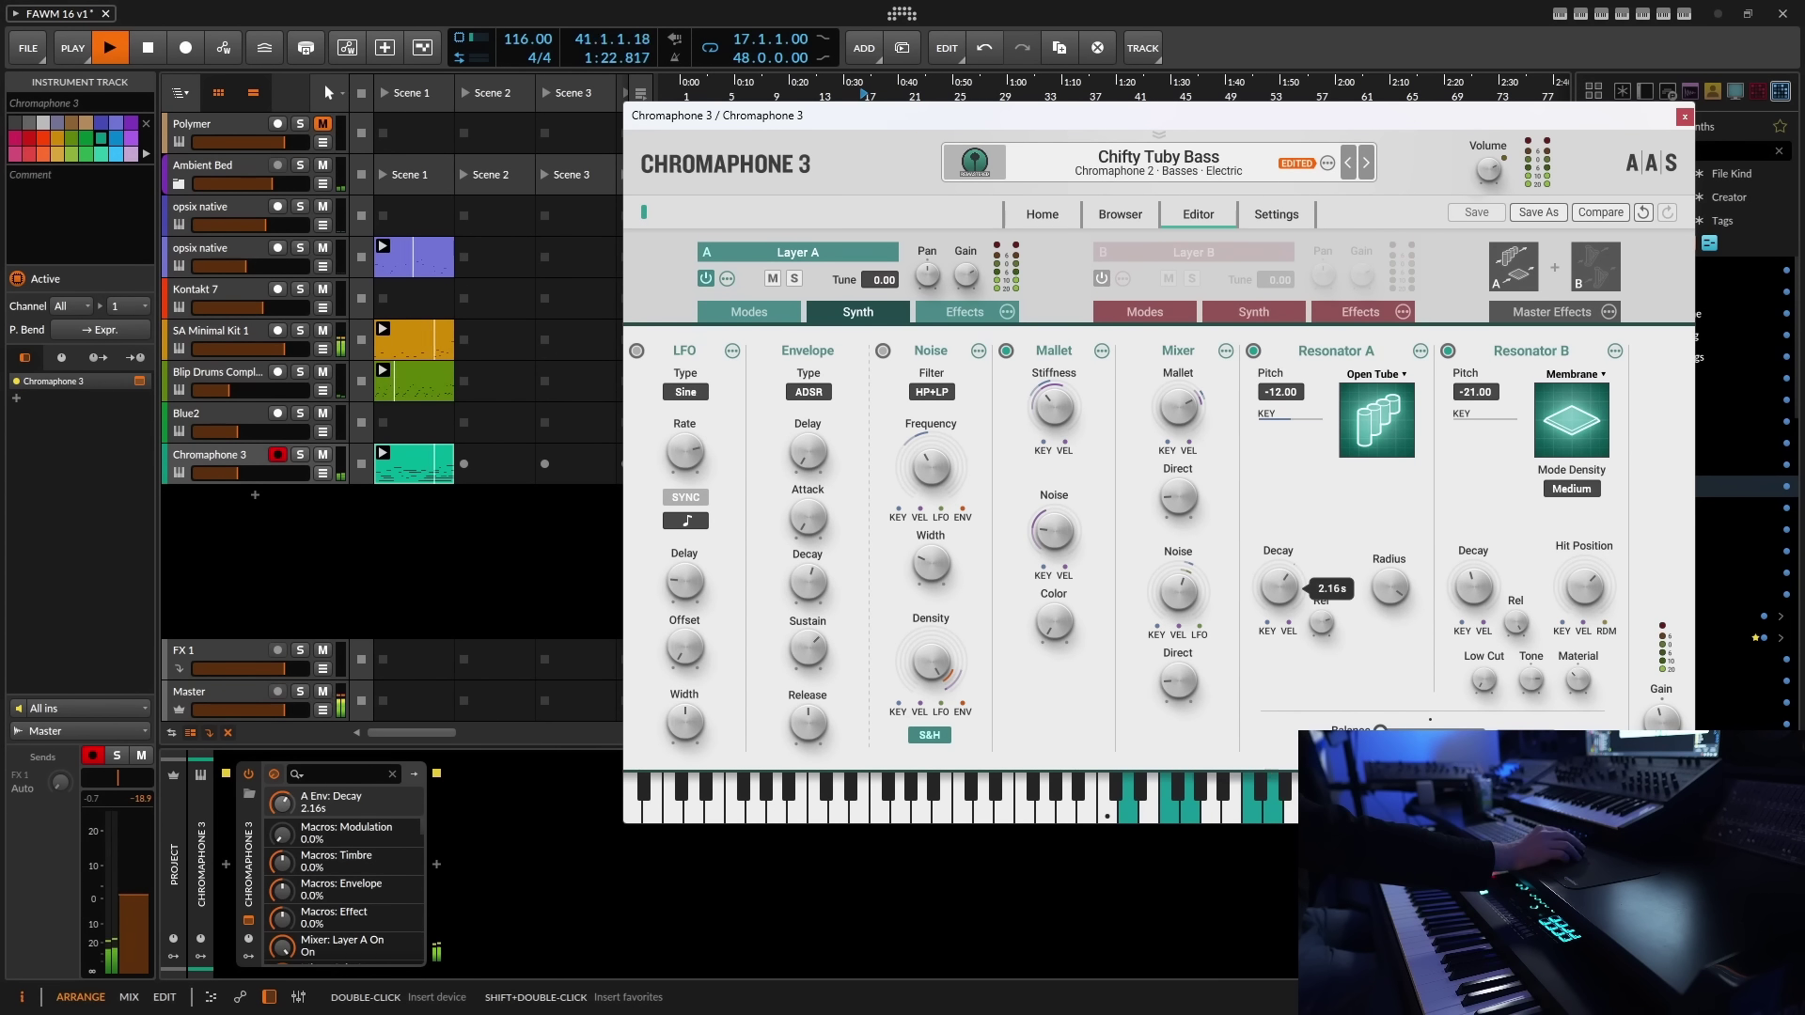
drag(1390, 588, 1400, 468)
- Try Plate and Membrane as Resonator A's type, and settle on Marimba
click(1399, 380)
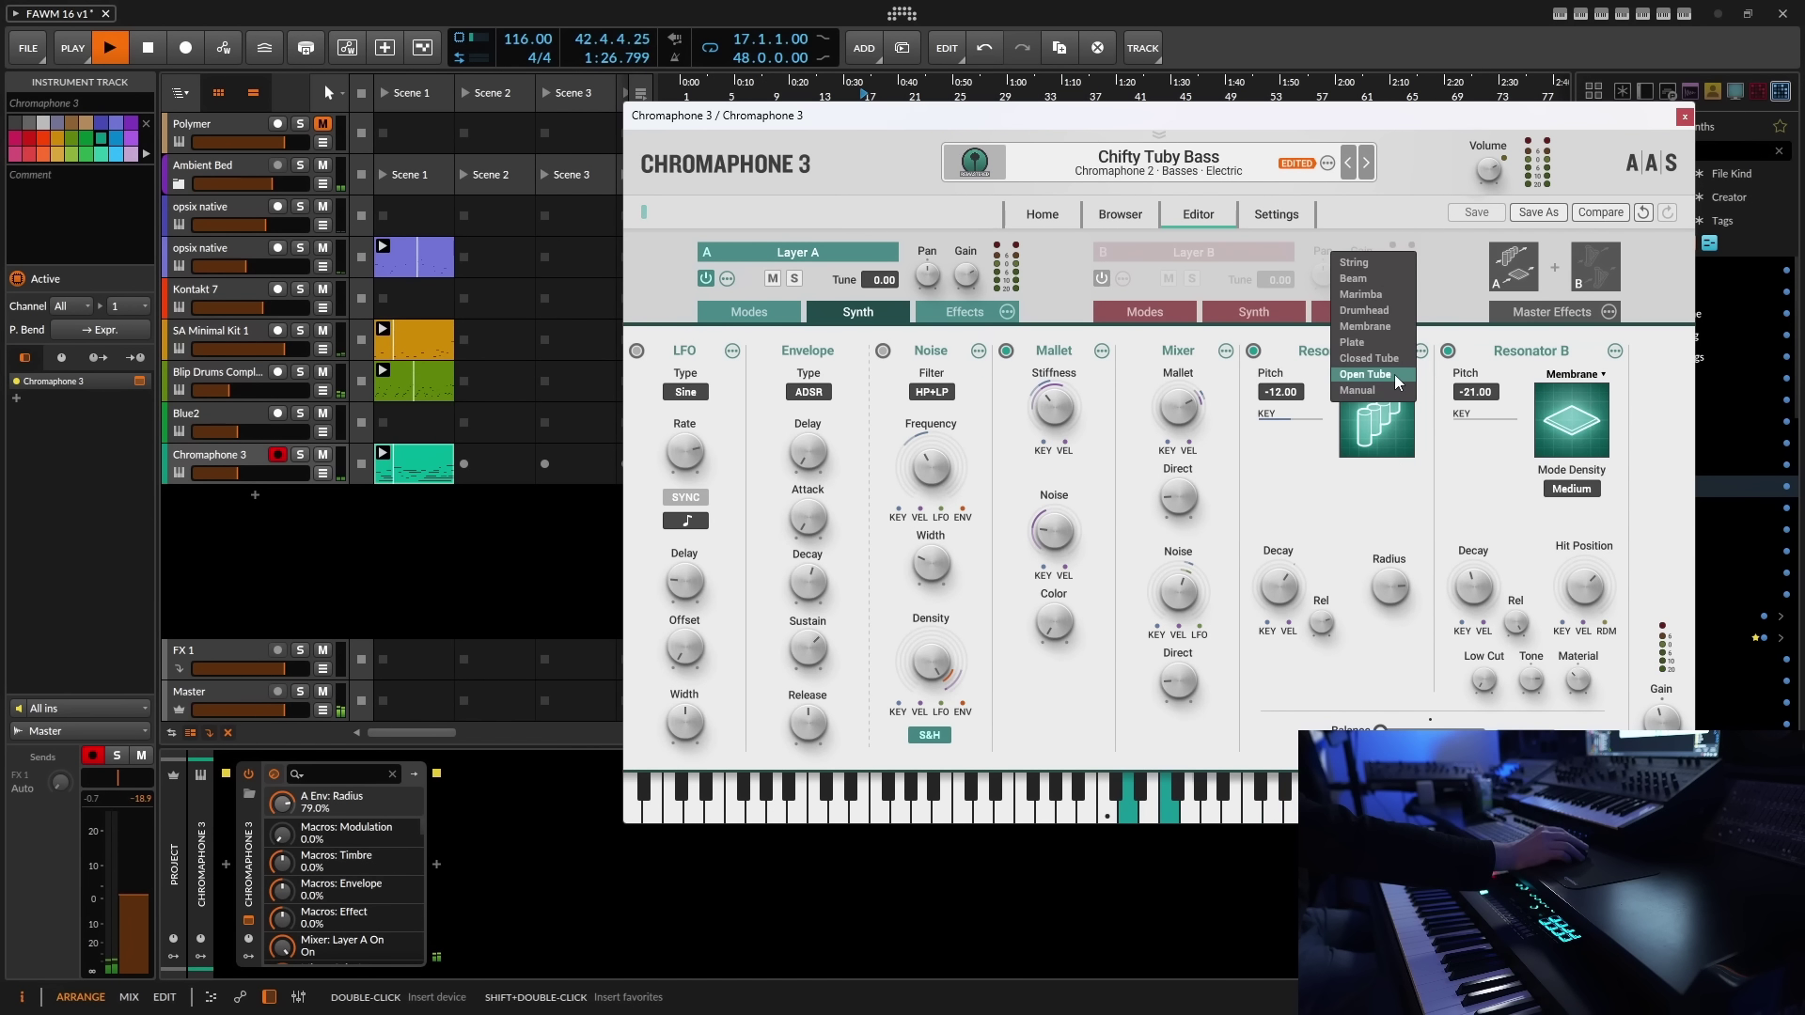
click(1373, 346)
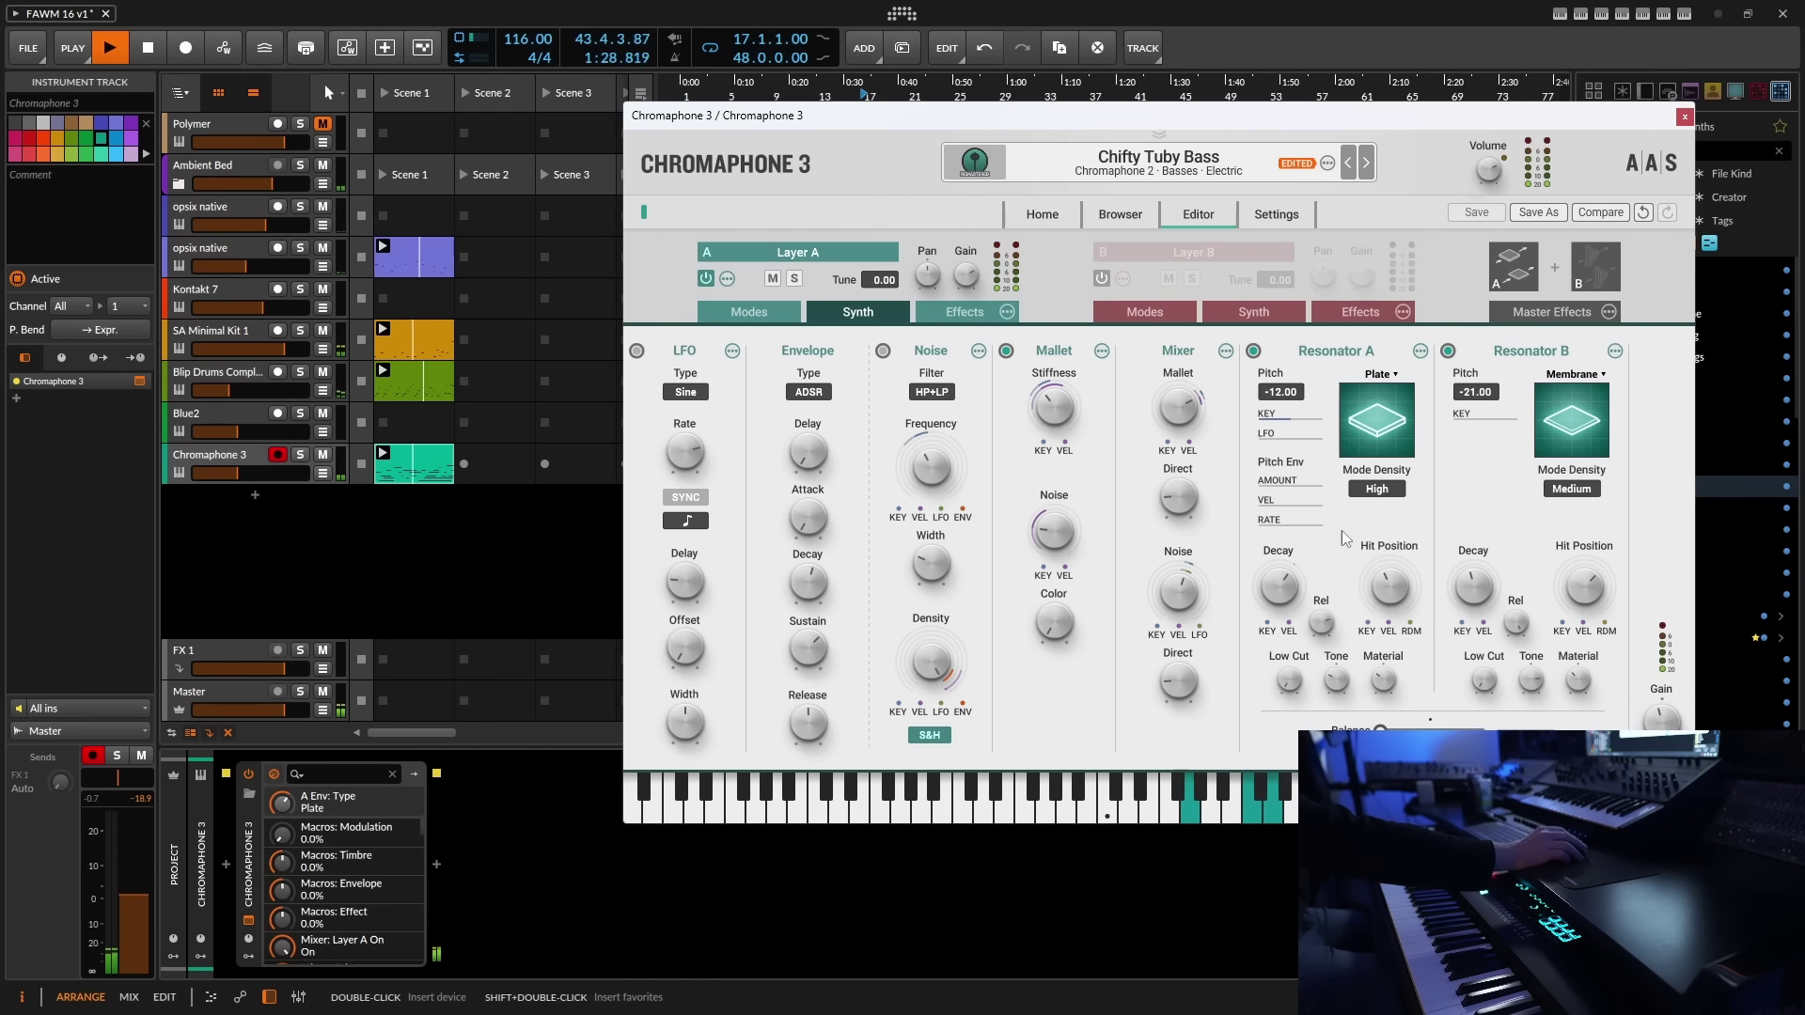
click(1384, 378)
click(1374, 352)
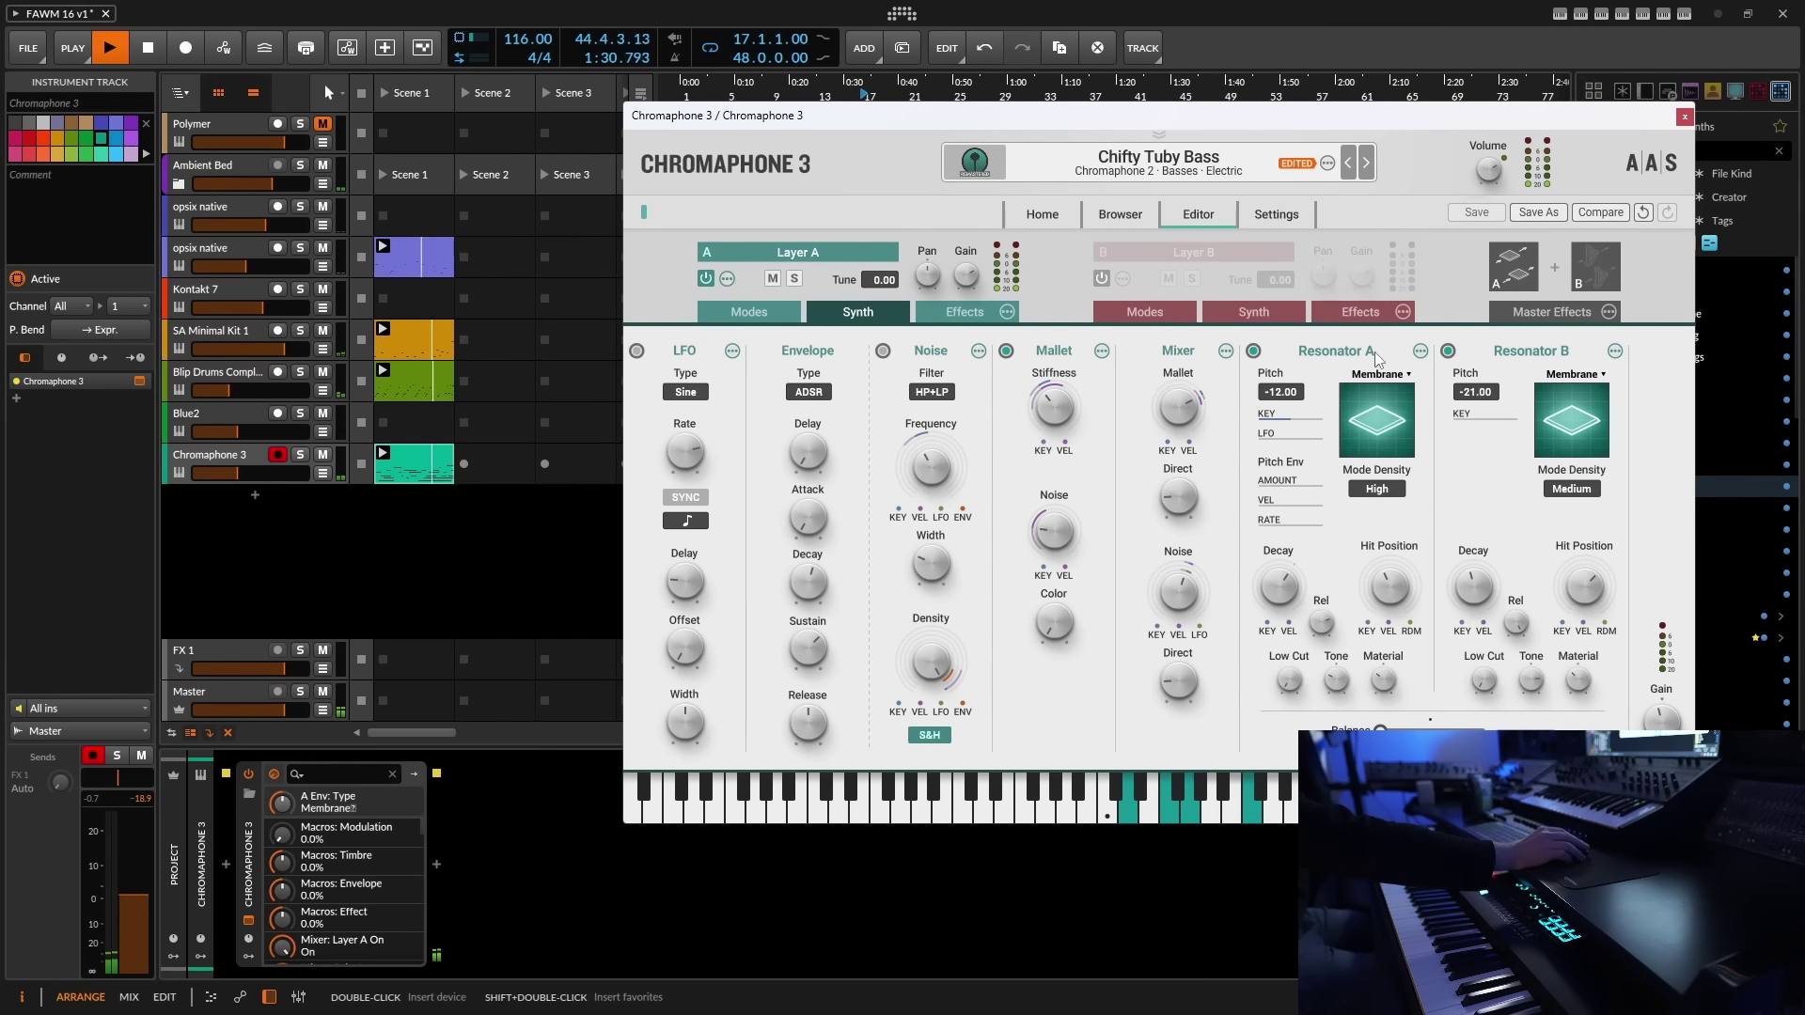
click(1385, 379)
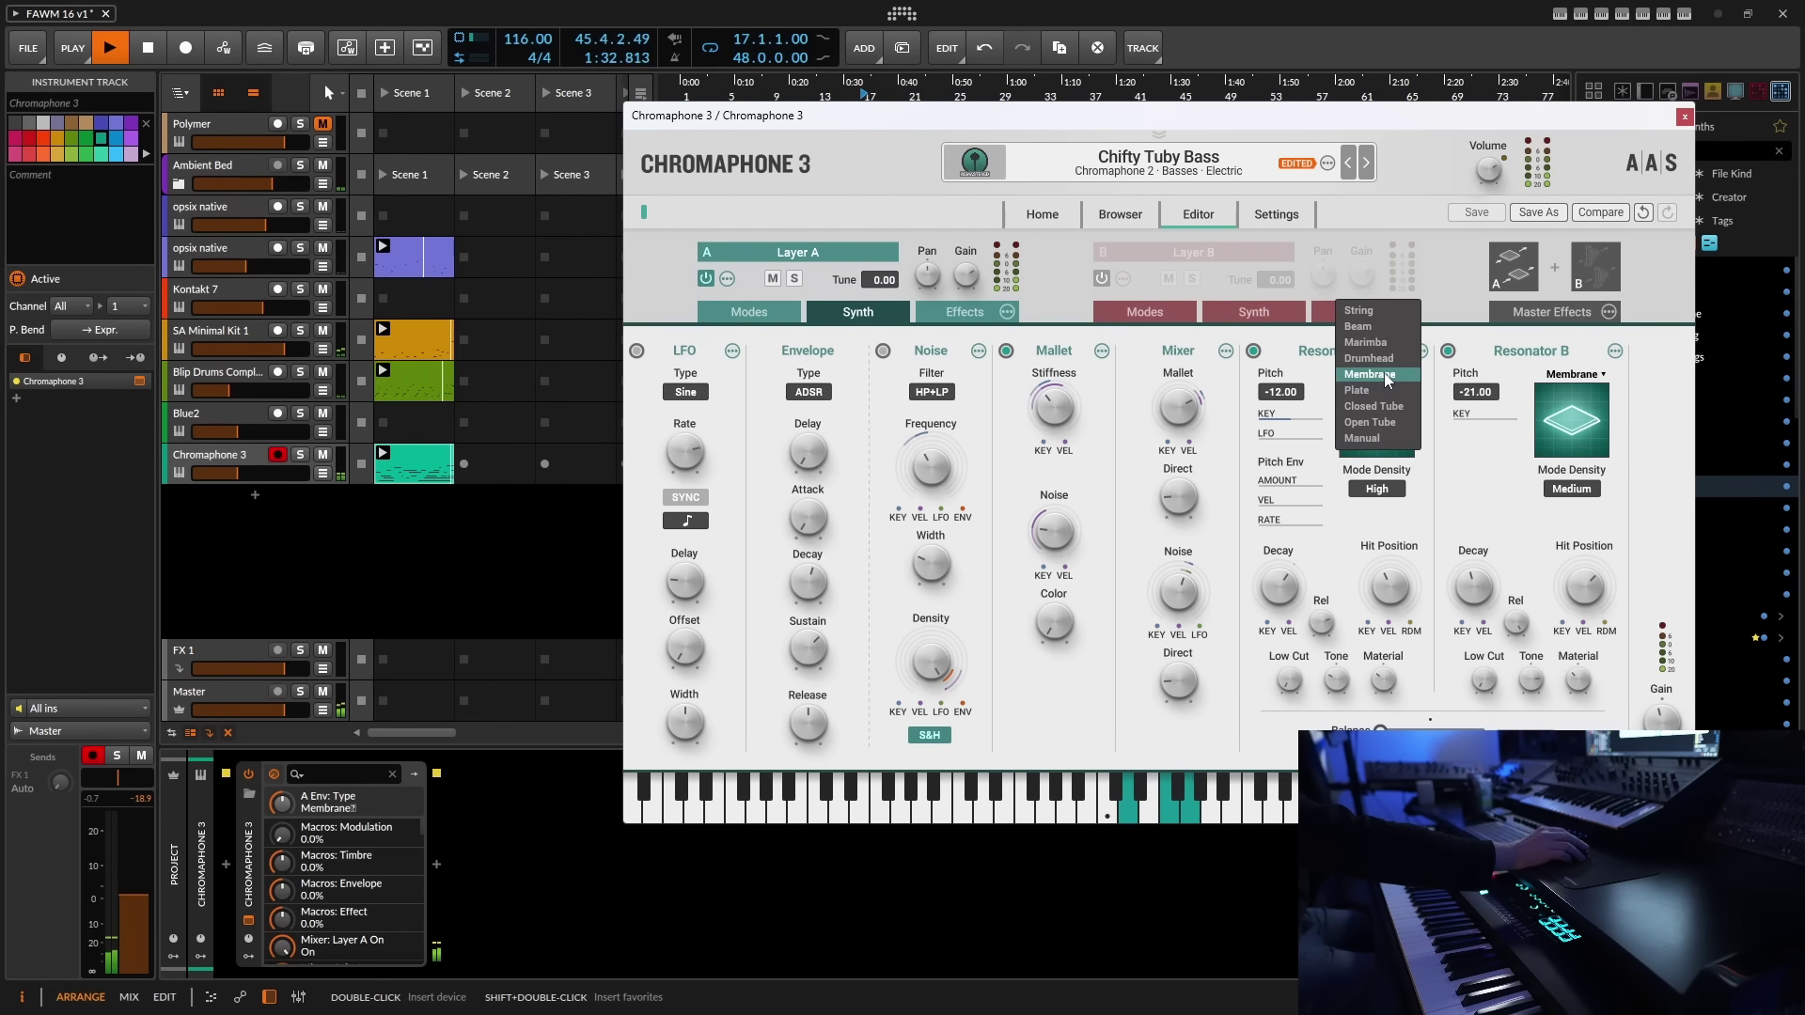
click(1382, 371)
click(1383, 376)
click(1384, 378)
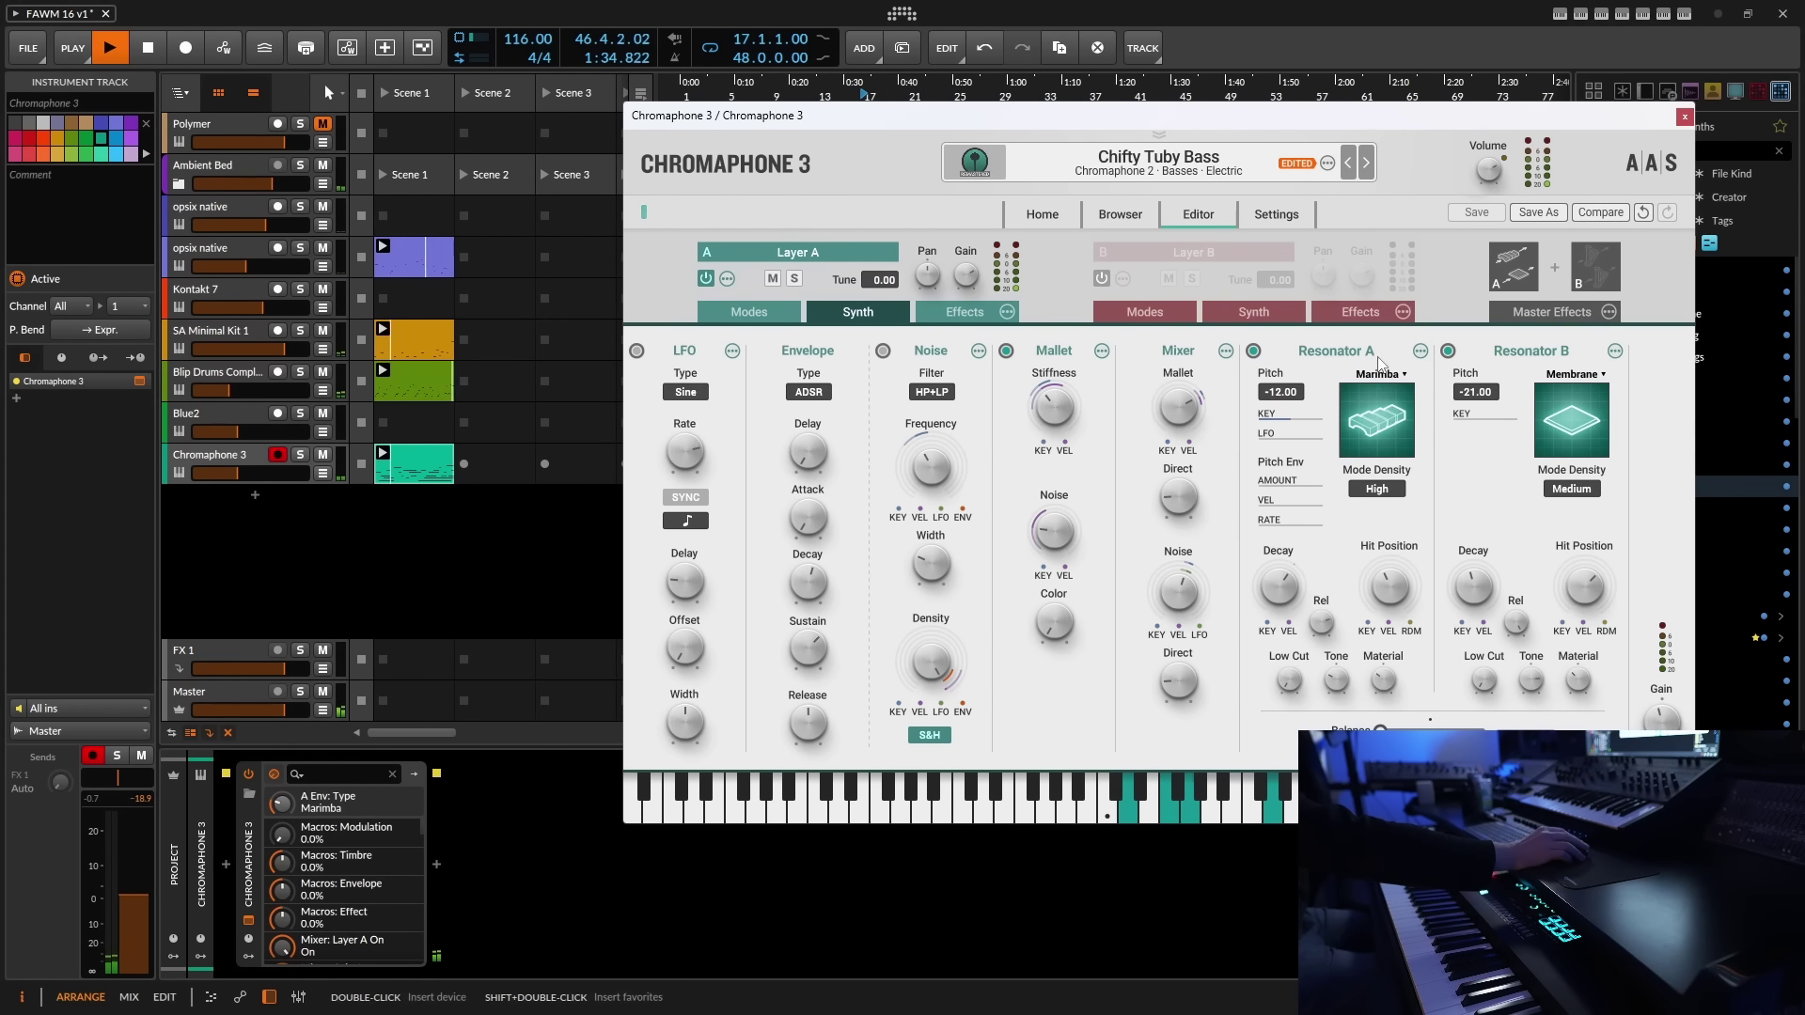
- Shape the Marimba resonator with Hit Position 28.0%, Tone 100%, Low Cut 0.760 and Material 39.0%, and adjust its Decay
drag(1390, 588, 1390, 583)
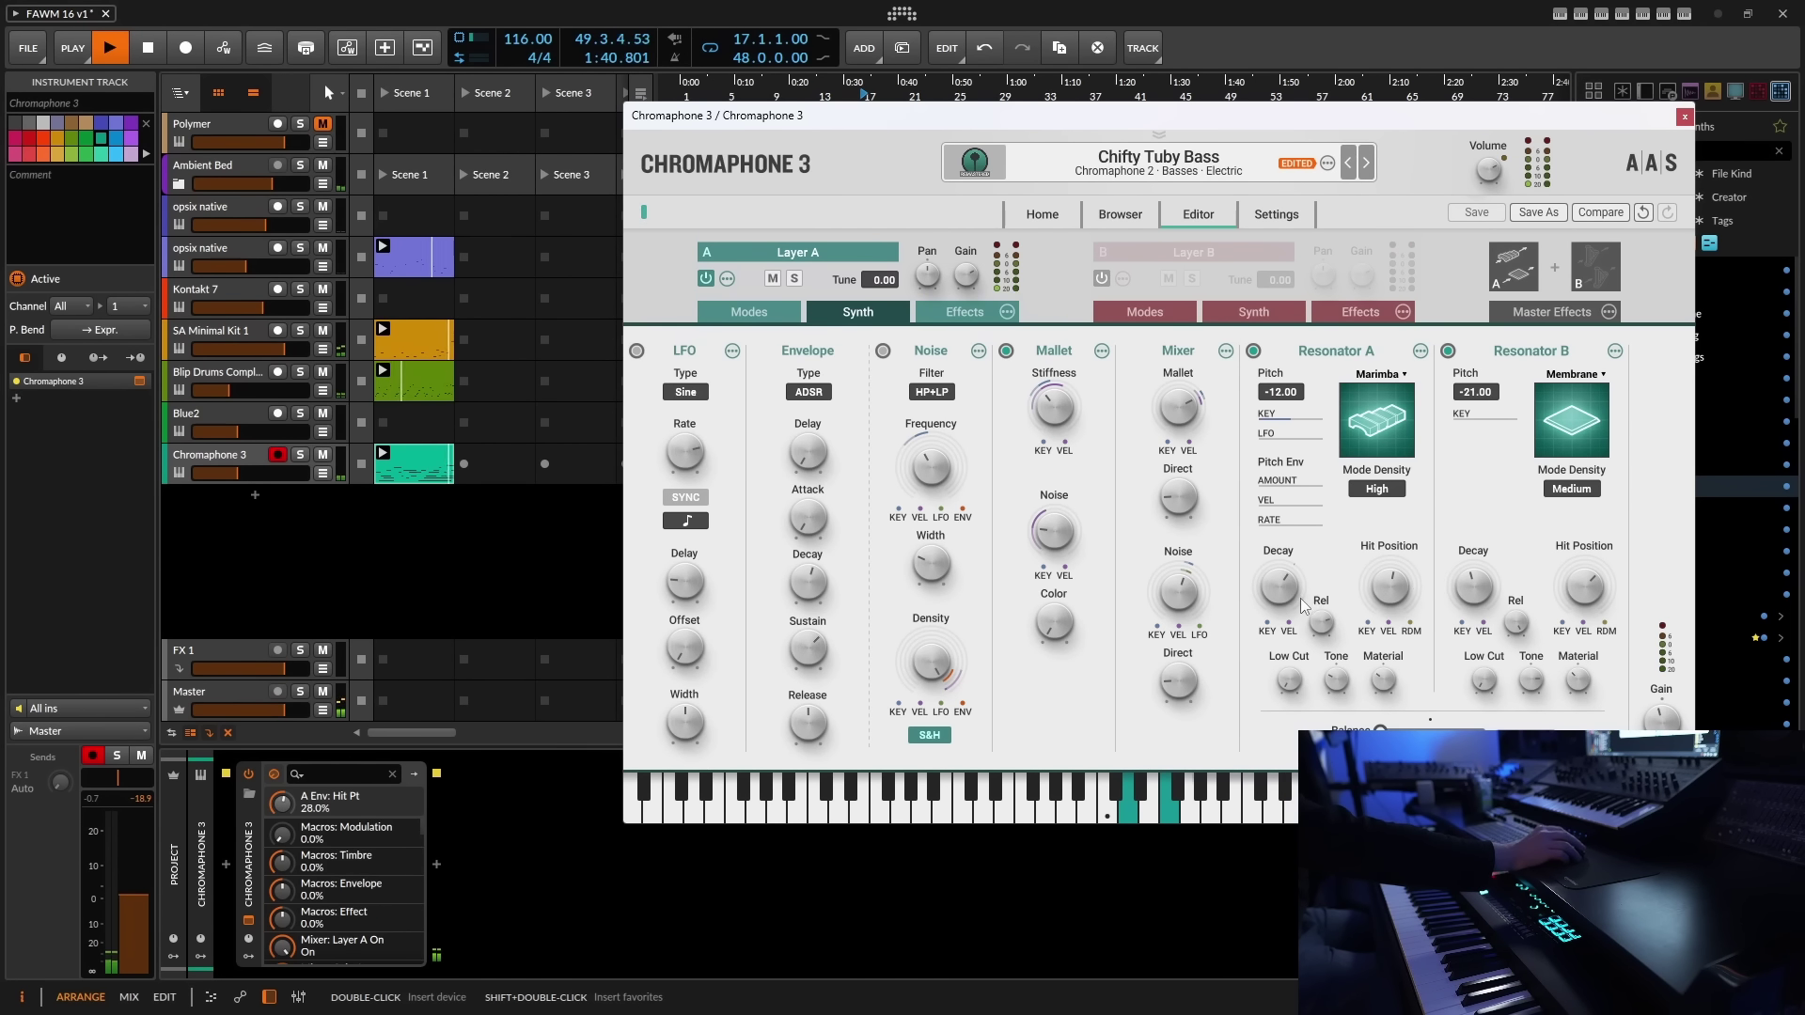
drag(1280, 588, 1280, 601)
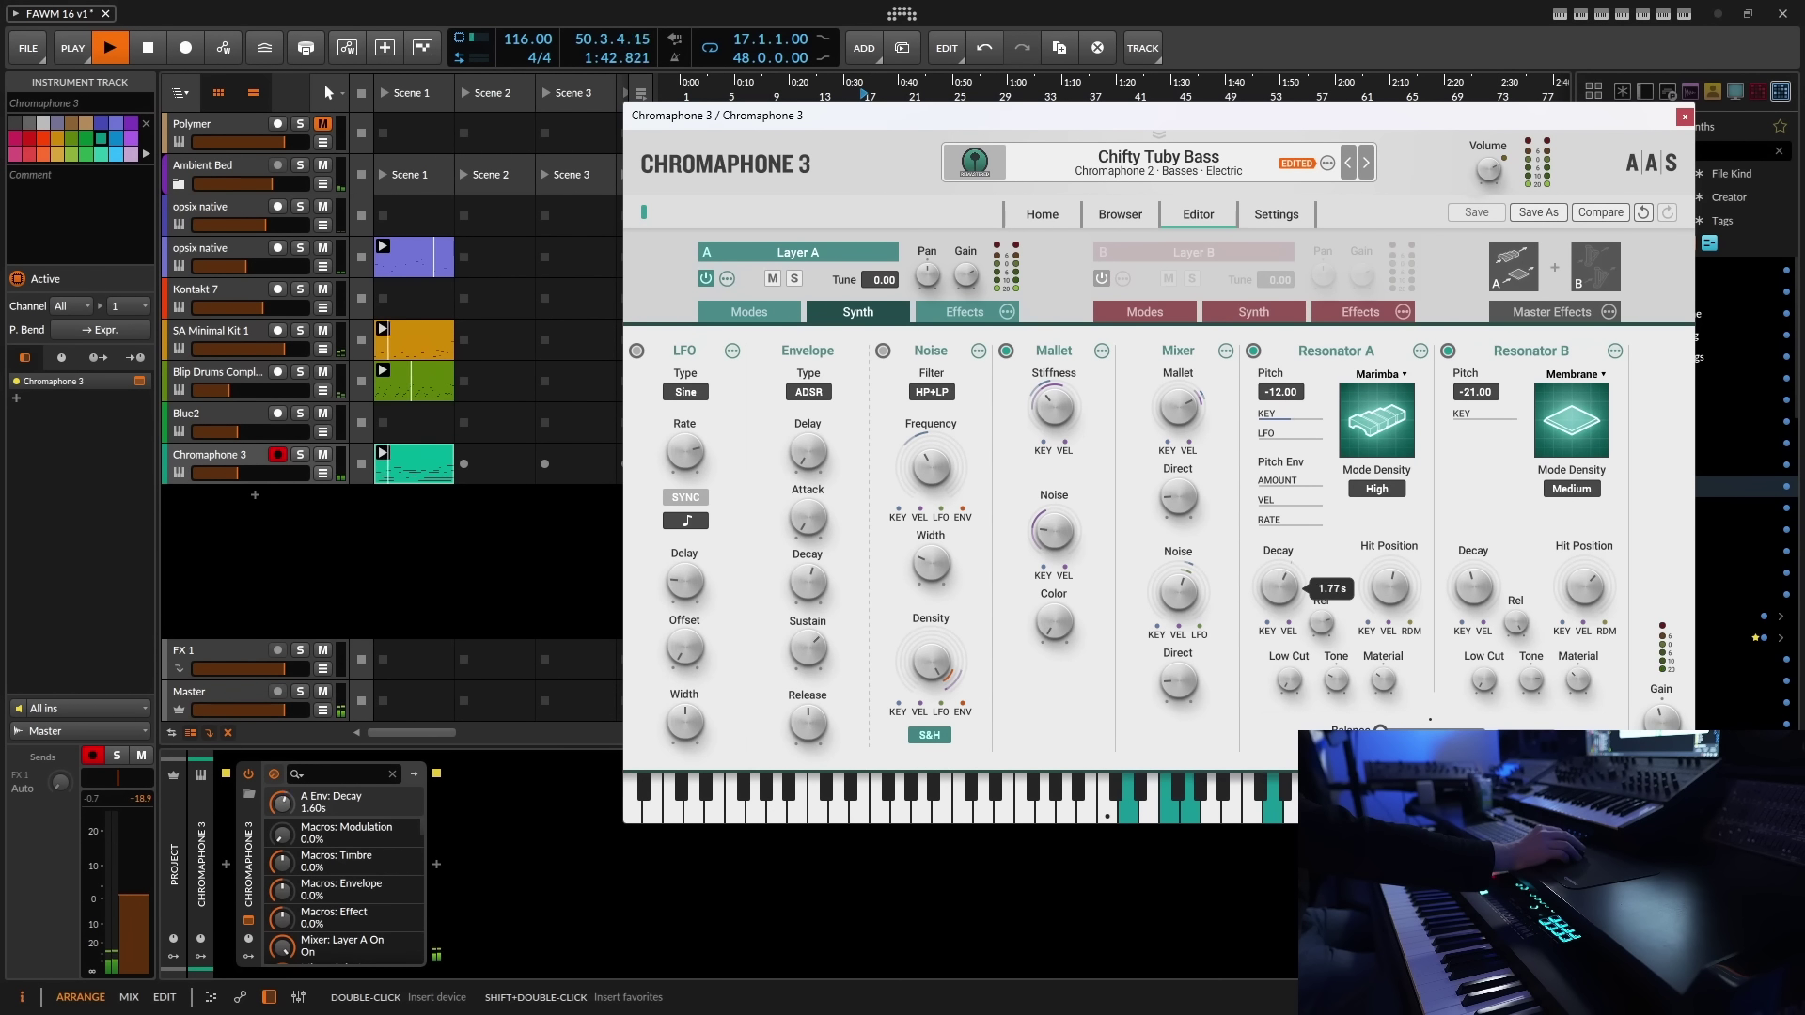
click(1336, 680)
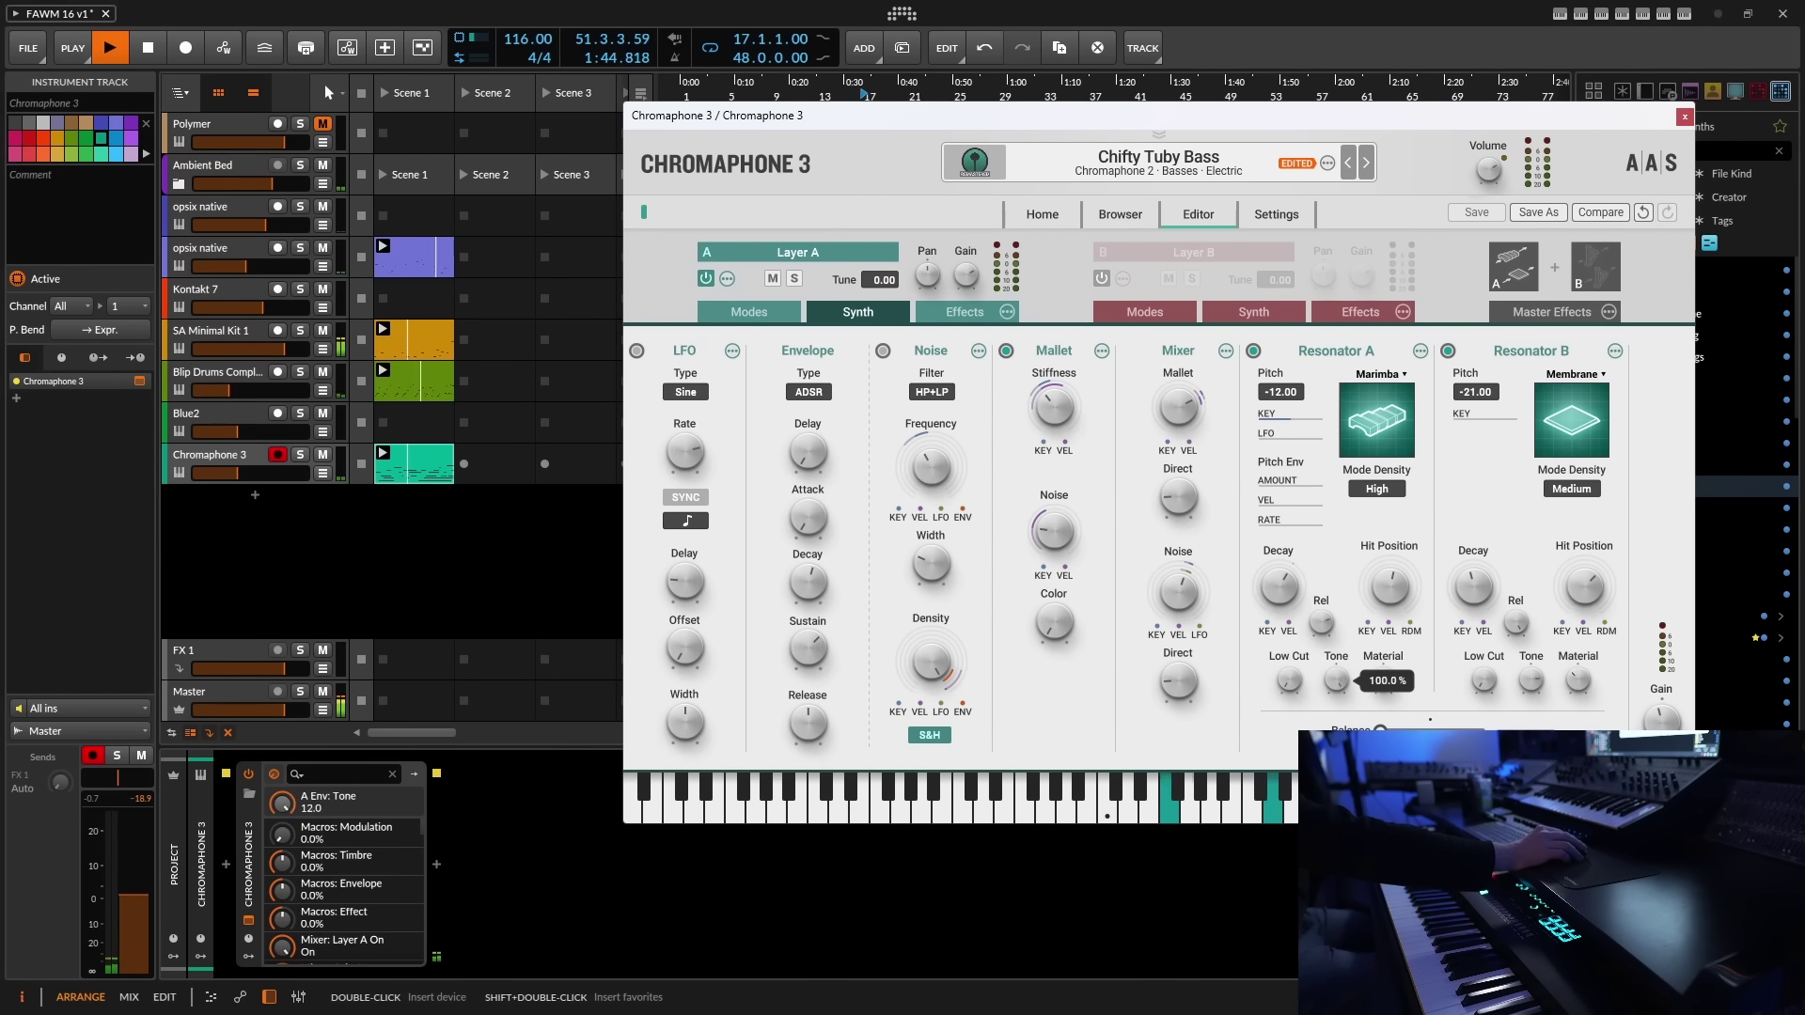
click(1289, 680)
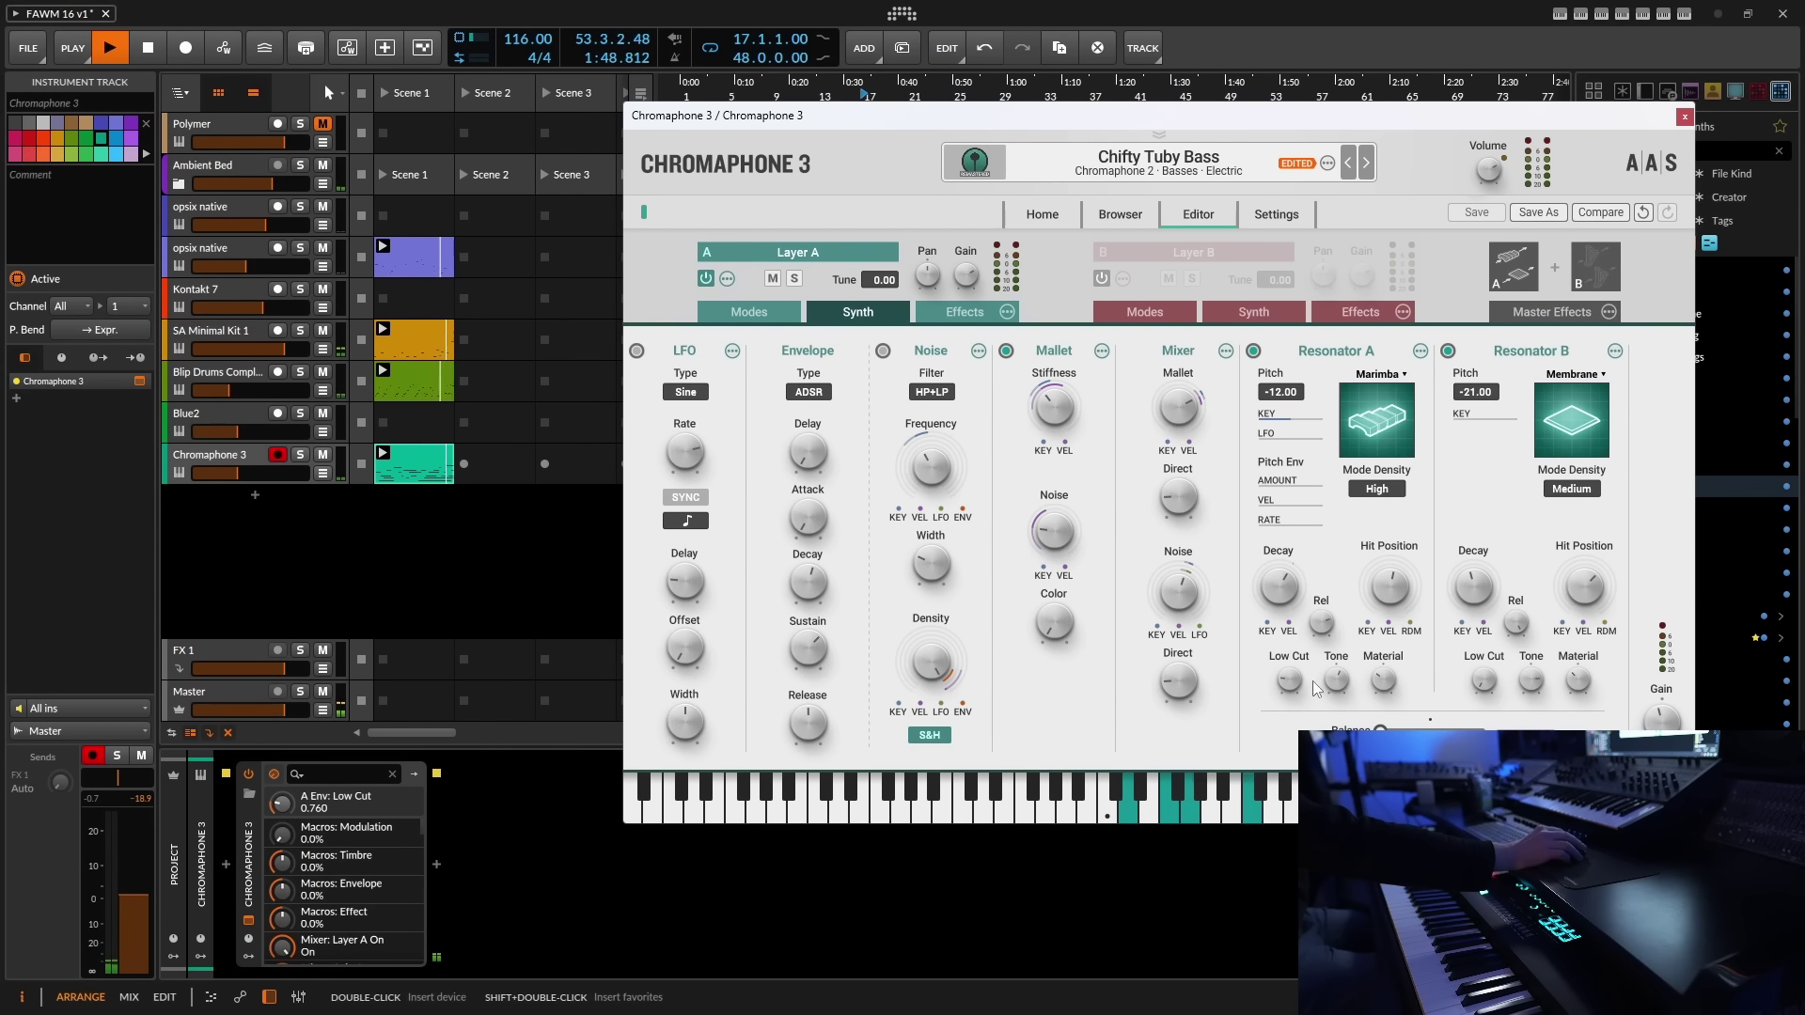
click(1383, 679)
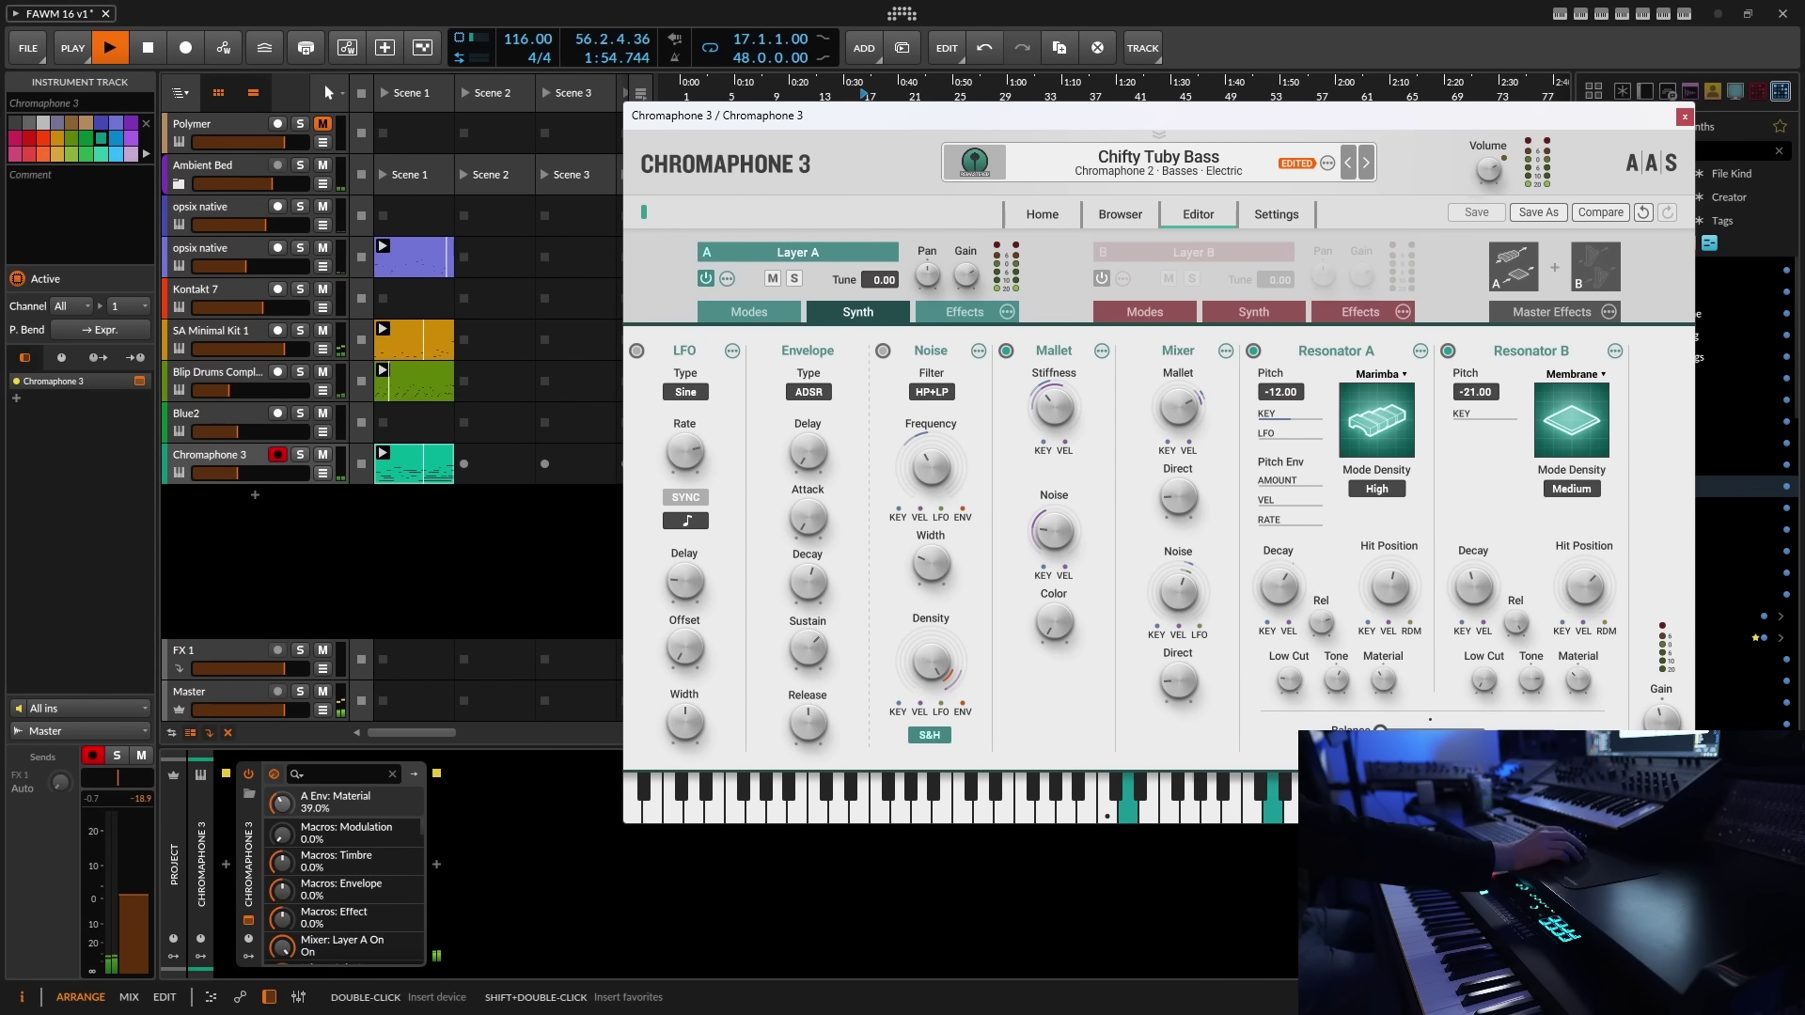
click(1278, 587)
- Set Layer A's mixer Noise level to 1.2 dB and Mallet level to 7.6 dB, and adjust the Mallet's Direct level
click(1178, 590)
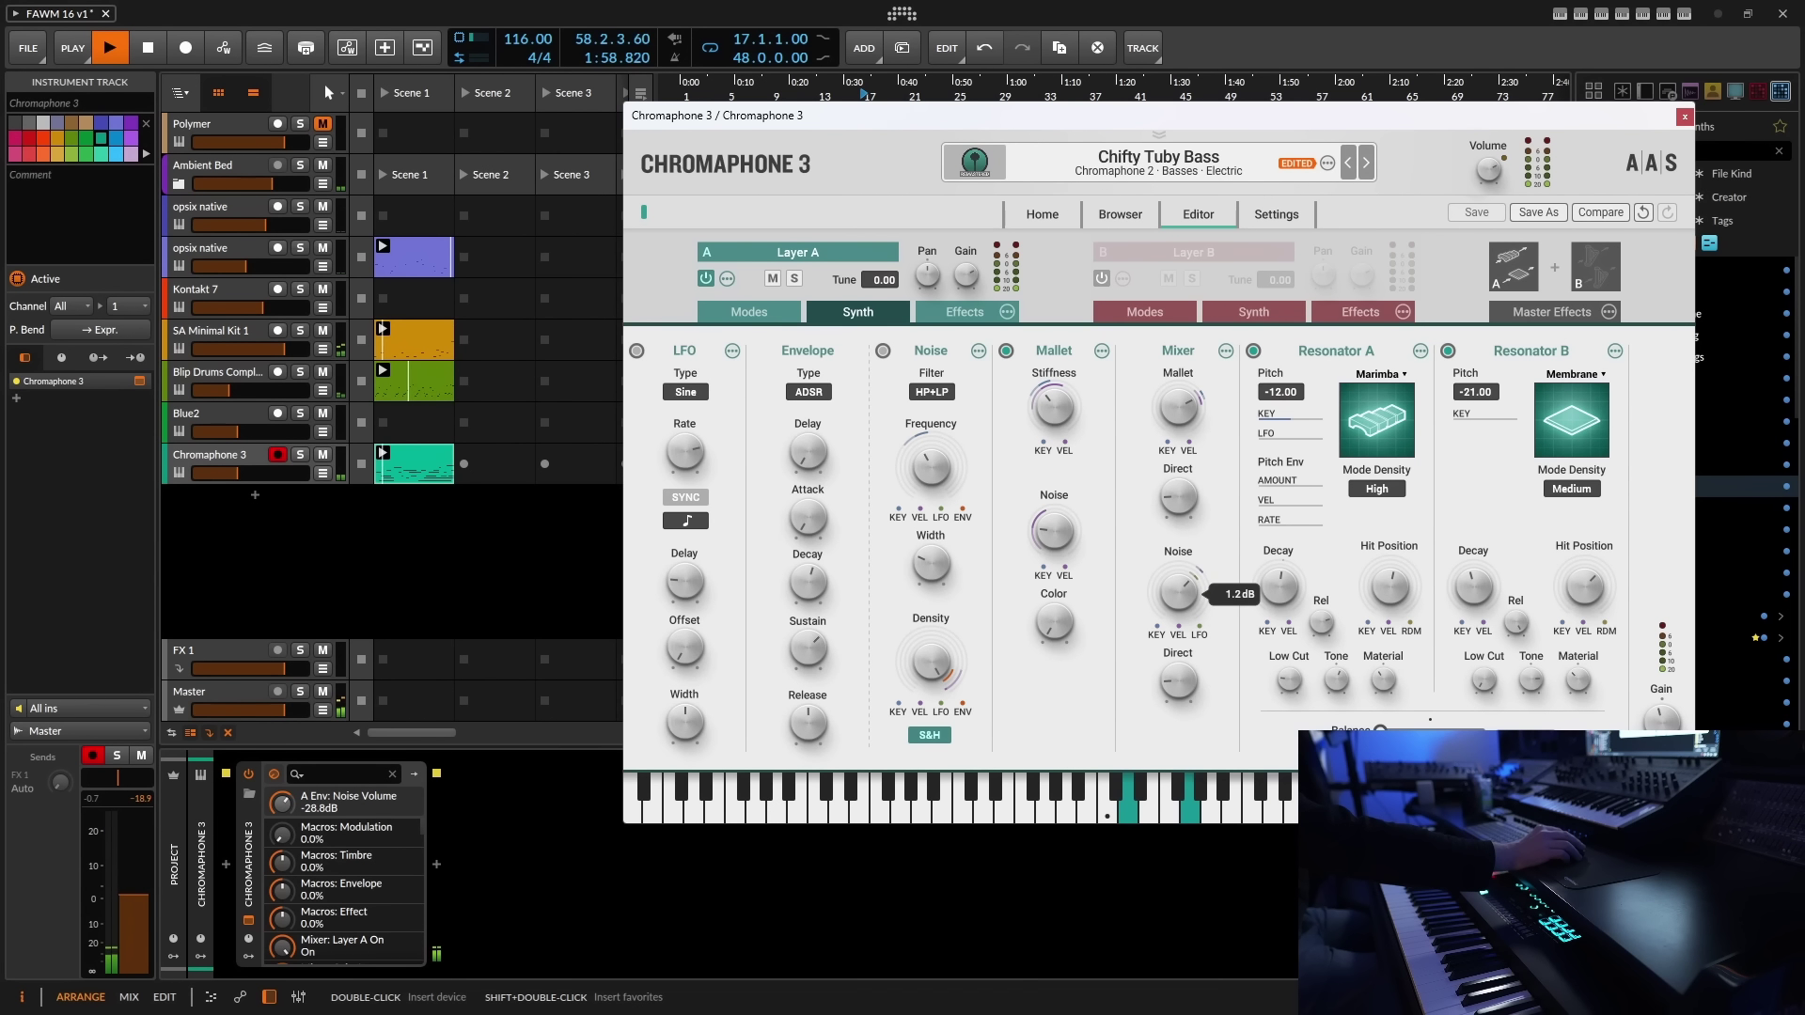
click(1178, 498)
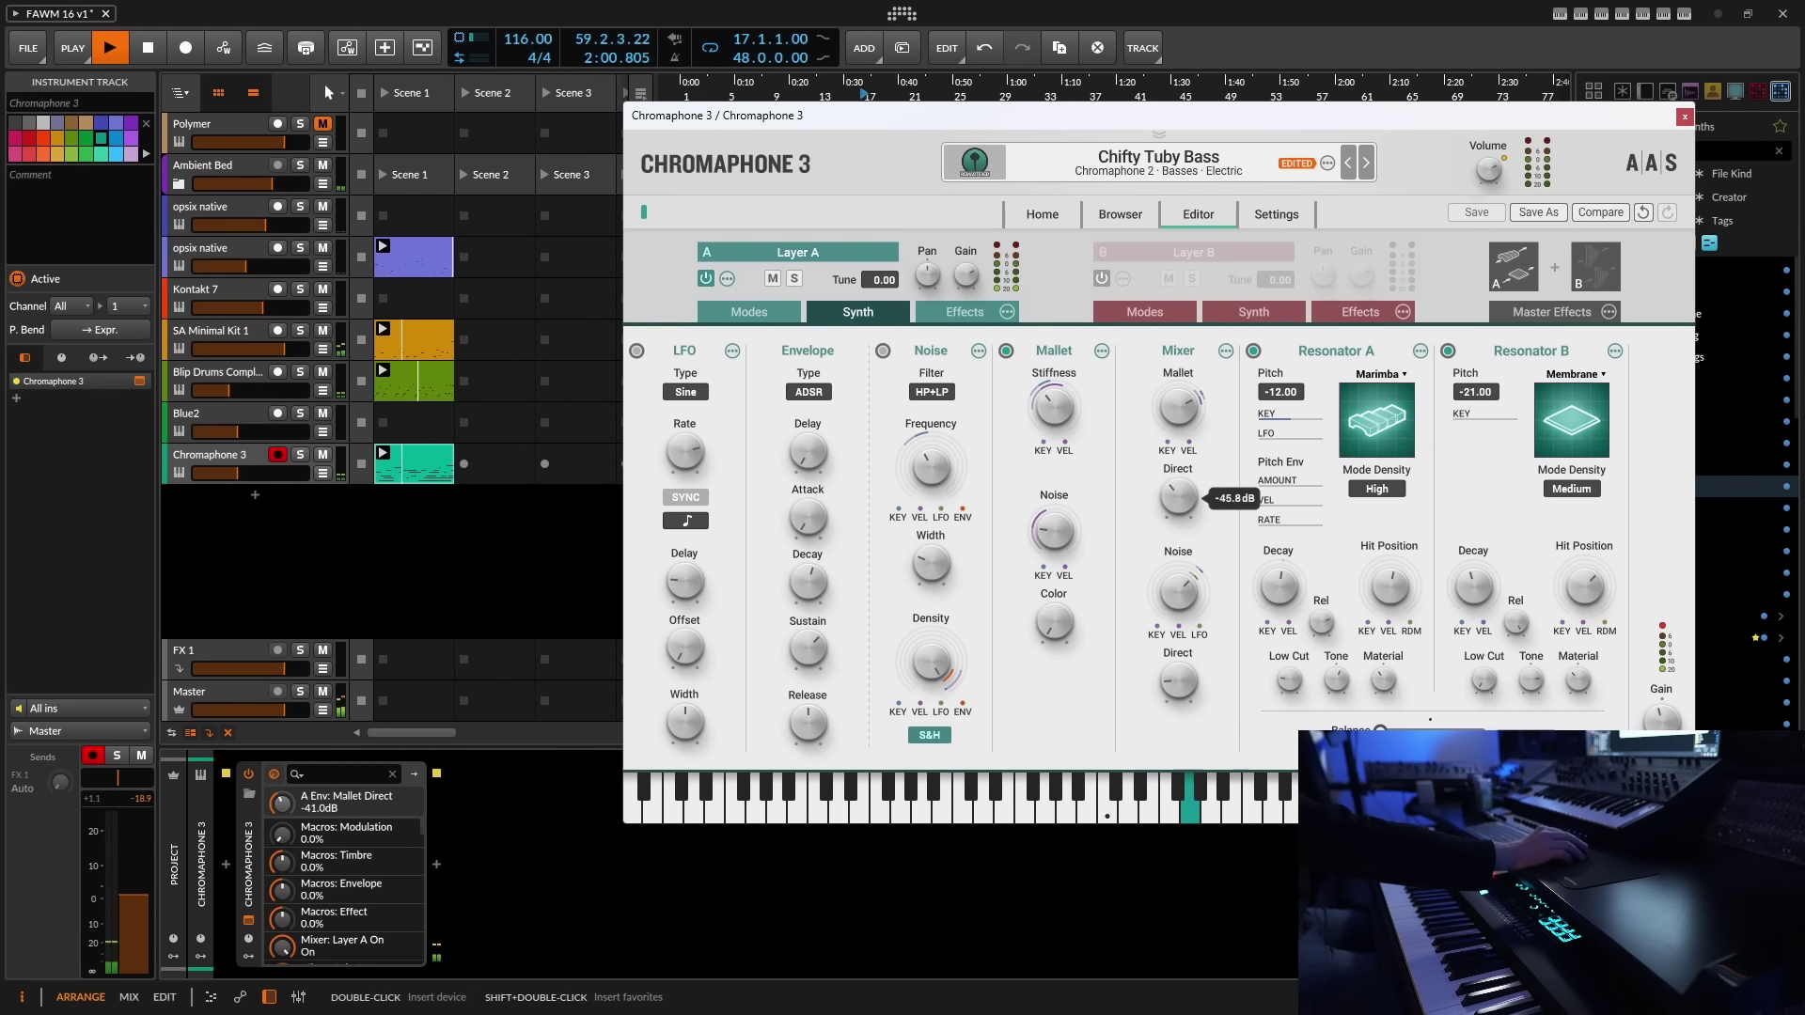
click(1178, 407)
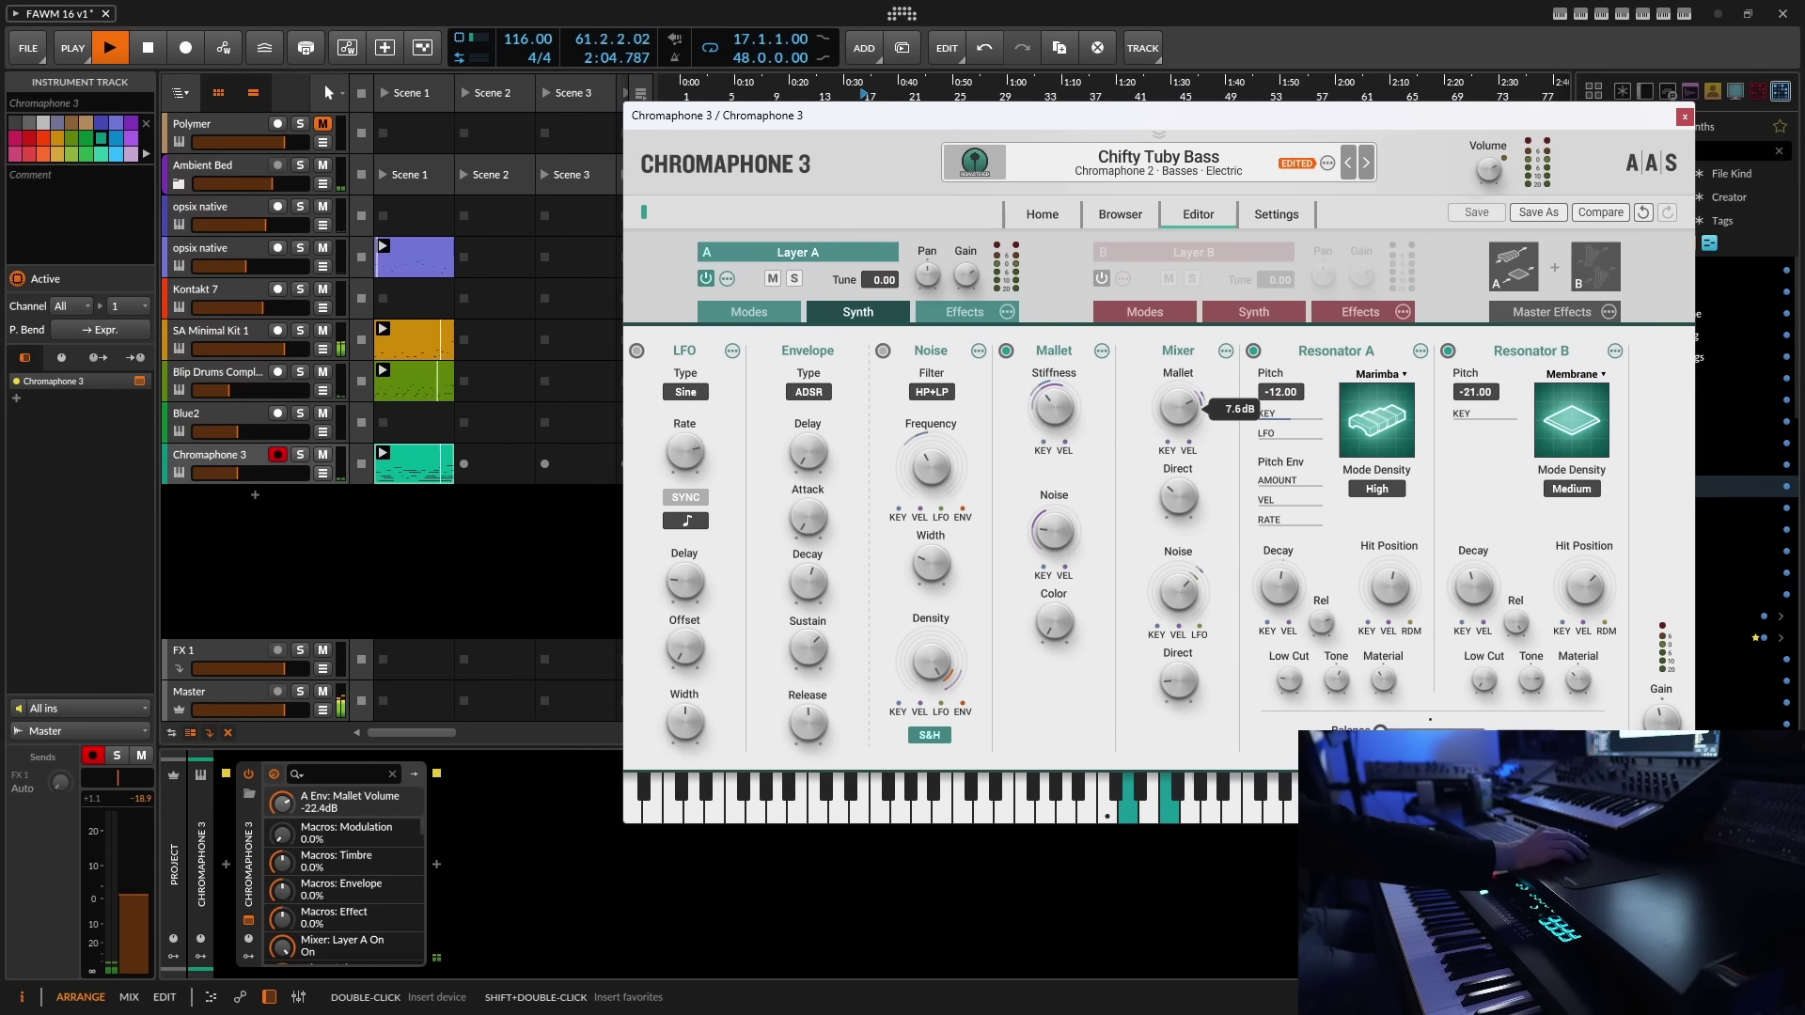
- Set the Mallet's Stiffness to 153 Hz, Noise to 19.5% and Color to 16.5%
click(1054, 407)
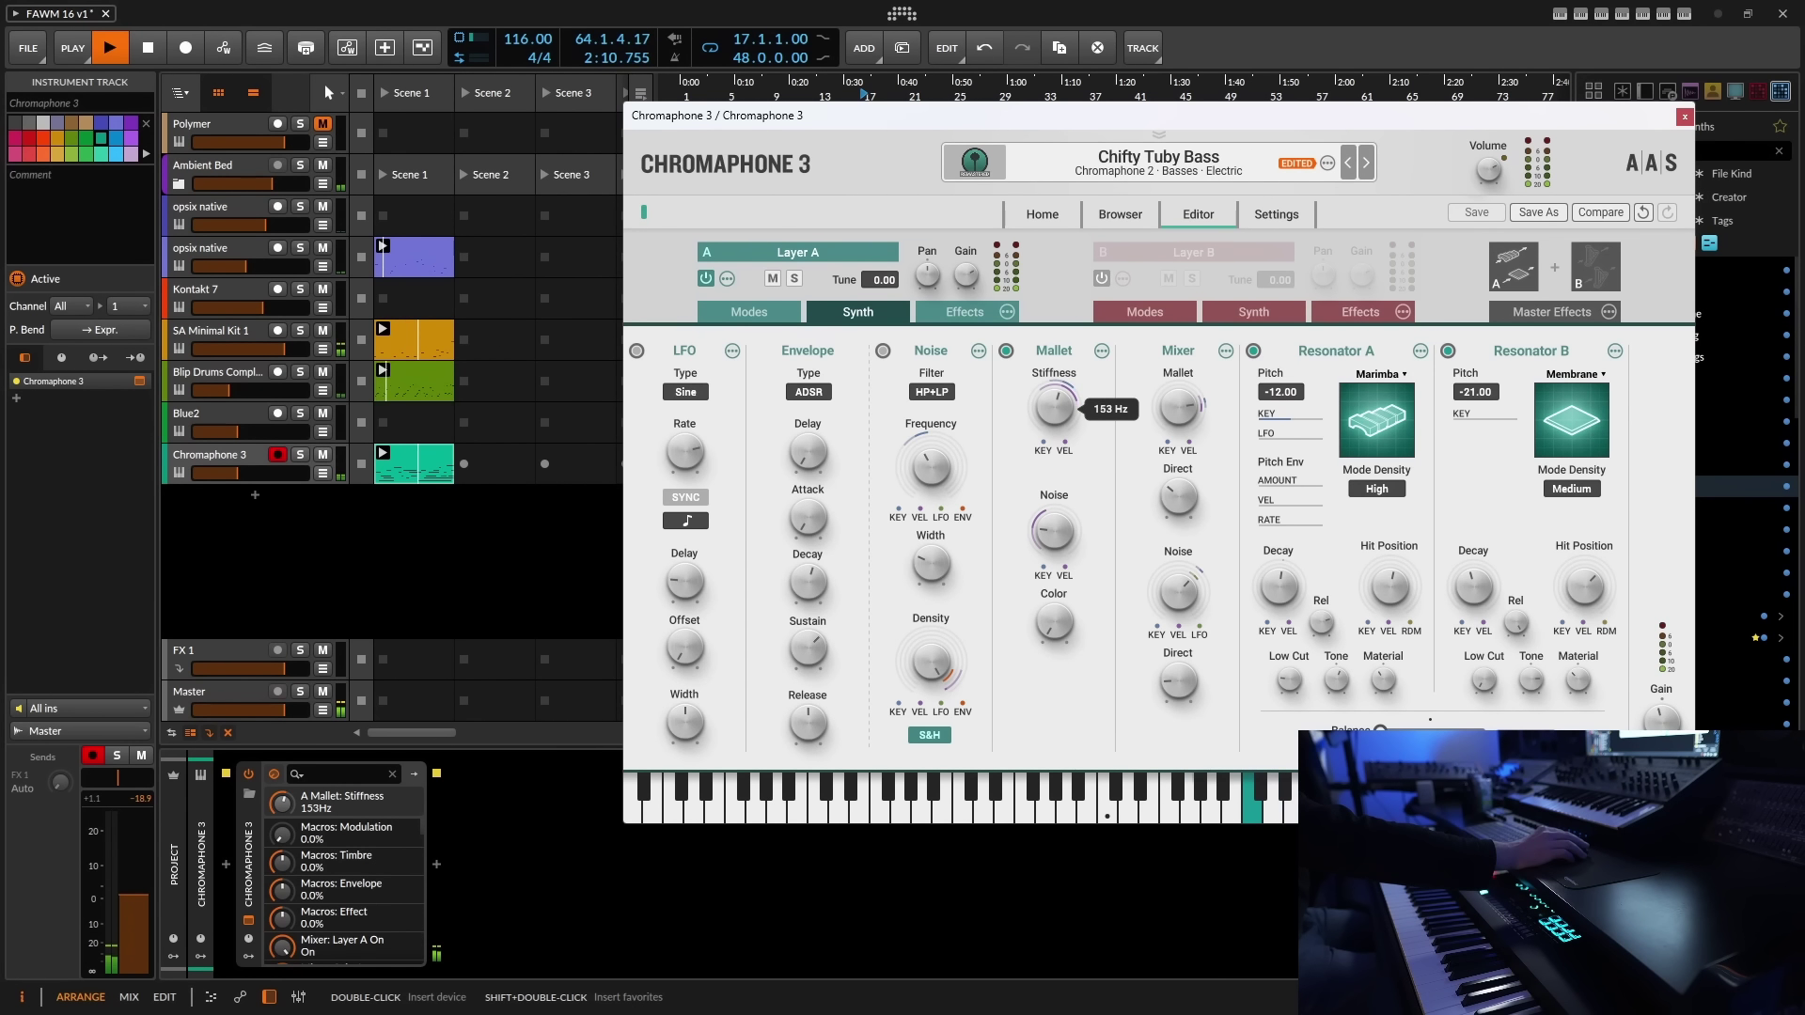
drag(1063, 549, 1063, 513)
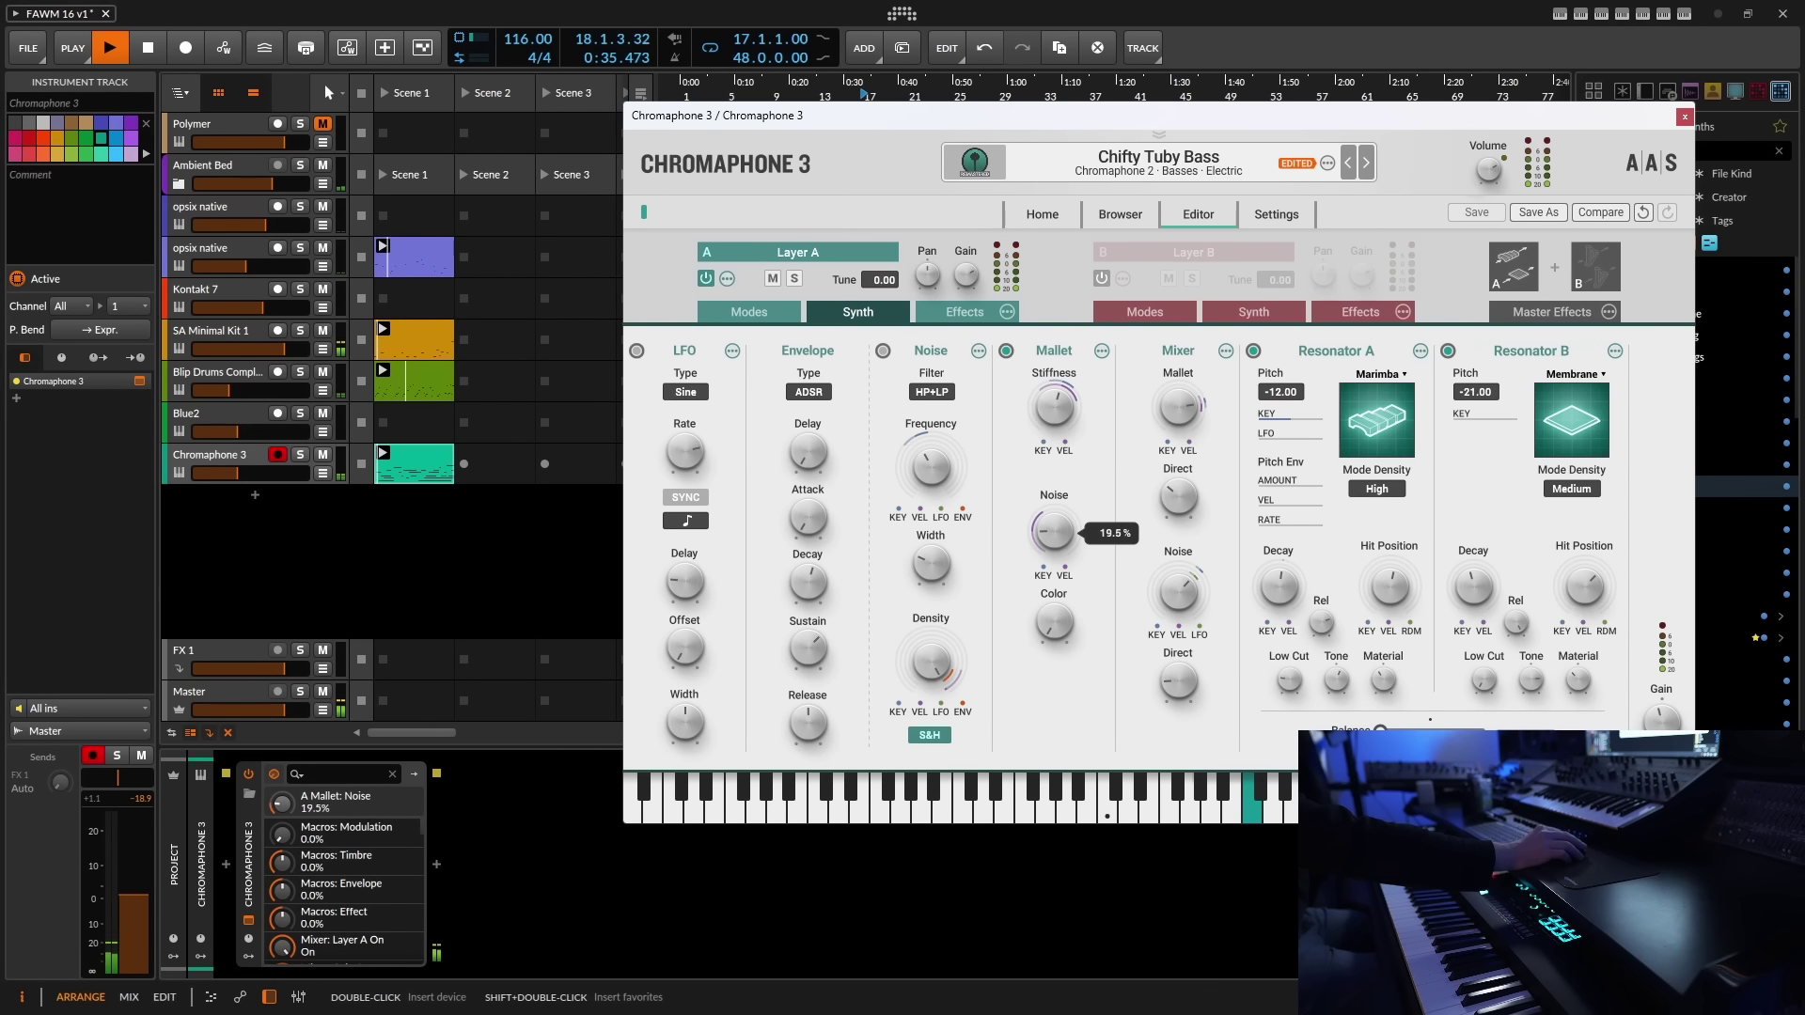
drag(1054, 623, 1054, 664)
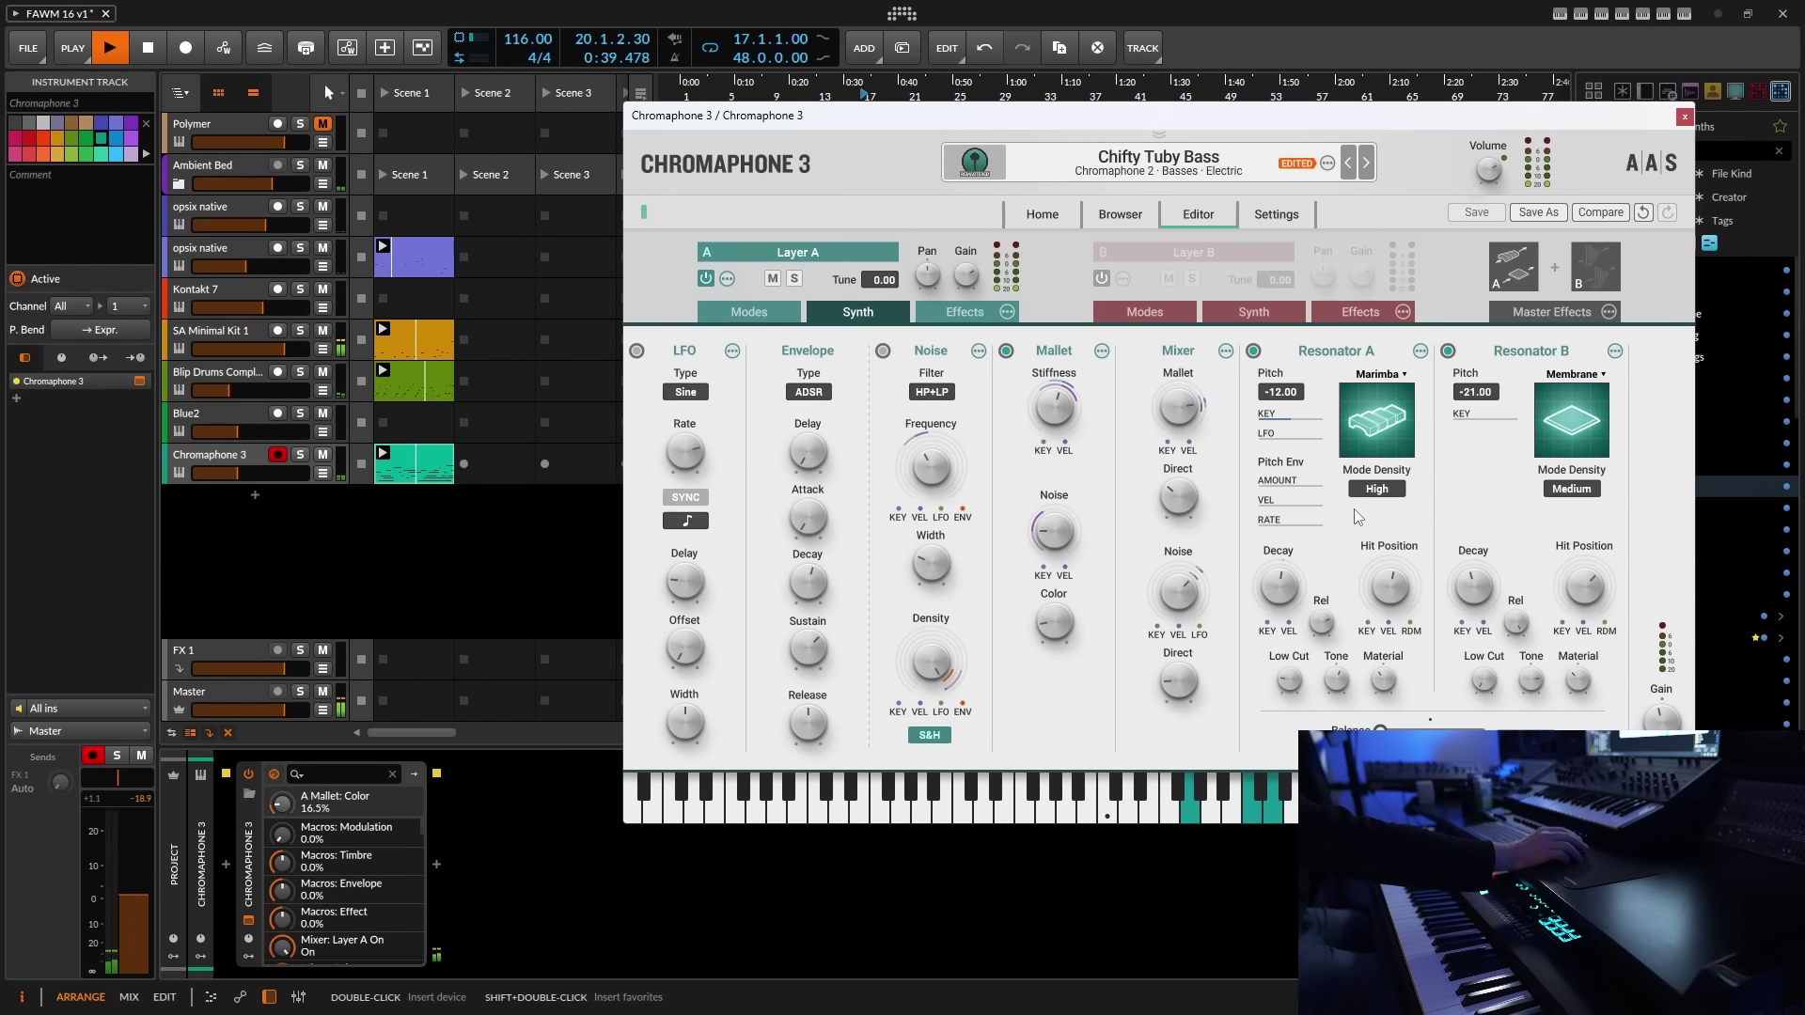
- Change Resonator A to Beam, set Hit Position to 31.0% and Material to 16.5%, and adjust its Decay and Low Cut
click(1399, 374)
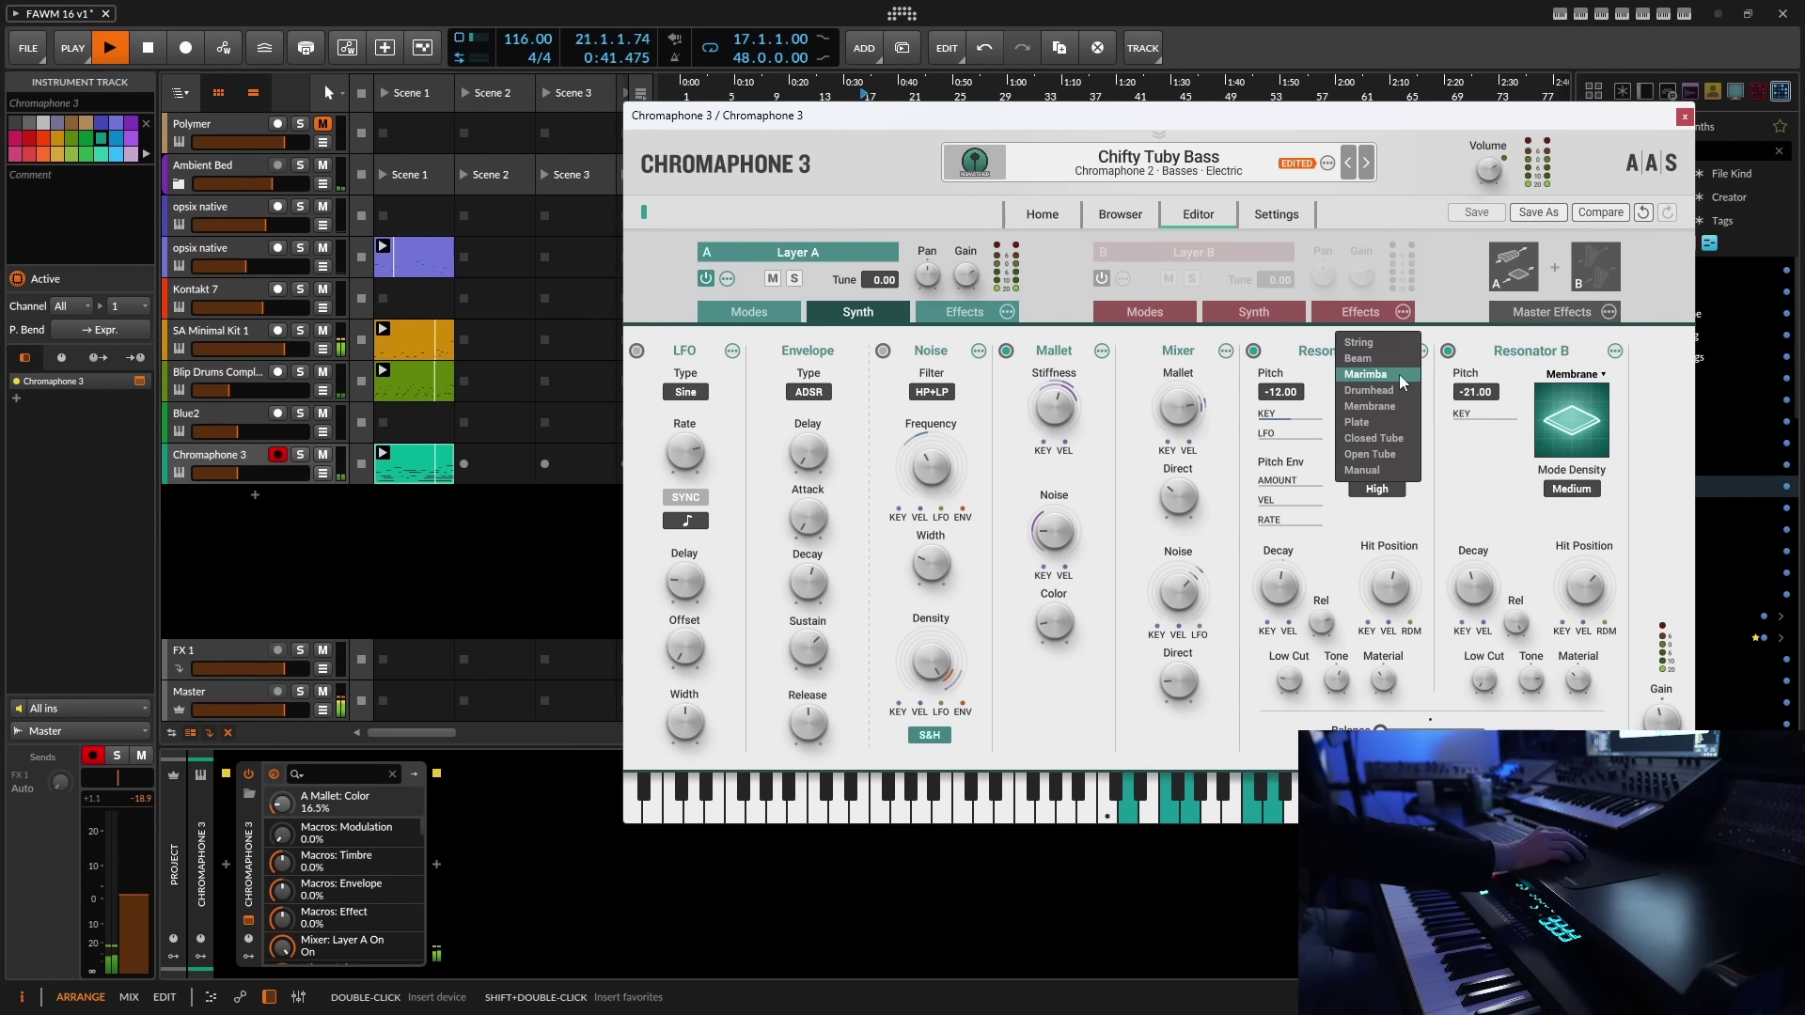
click(1373, 361)
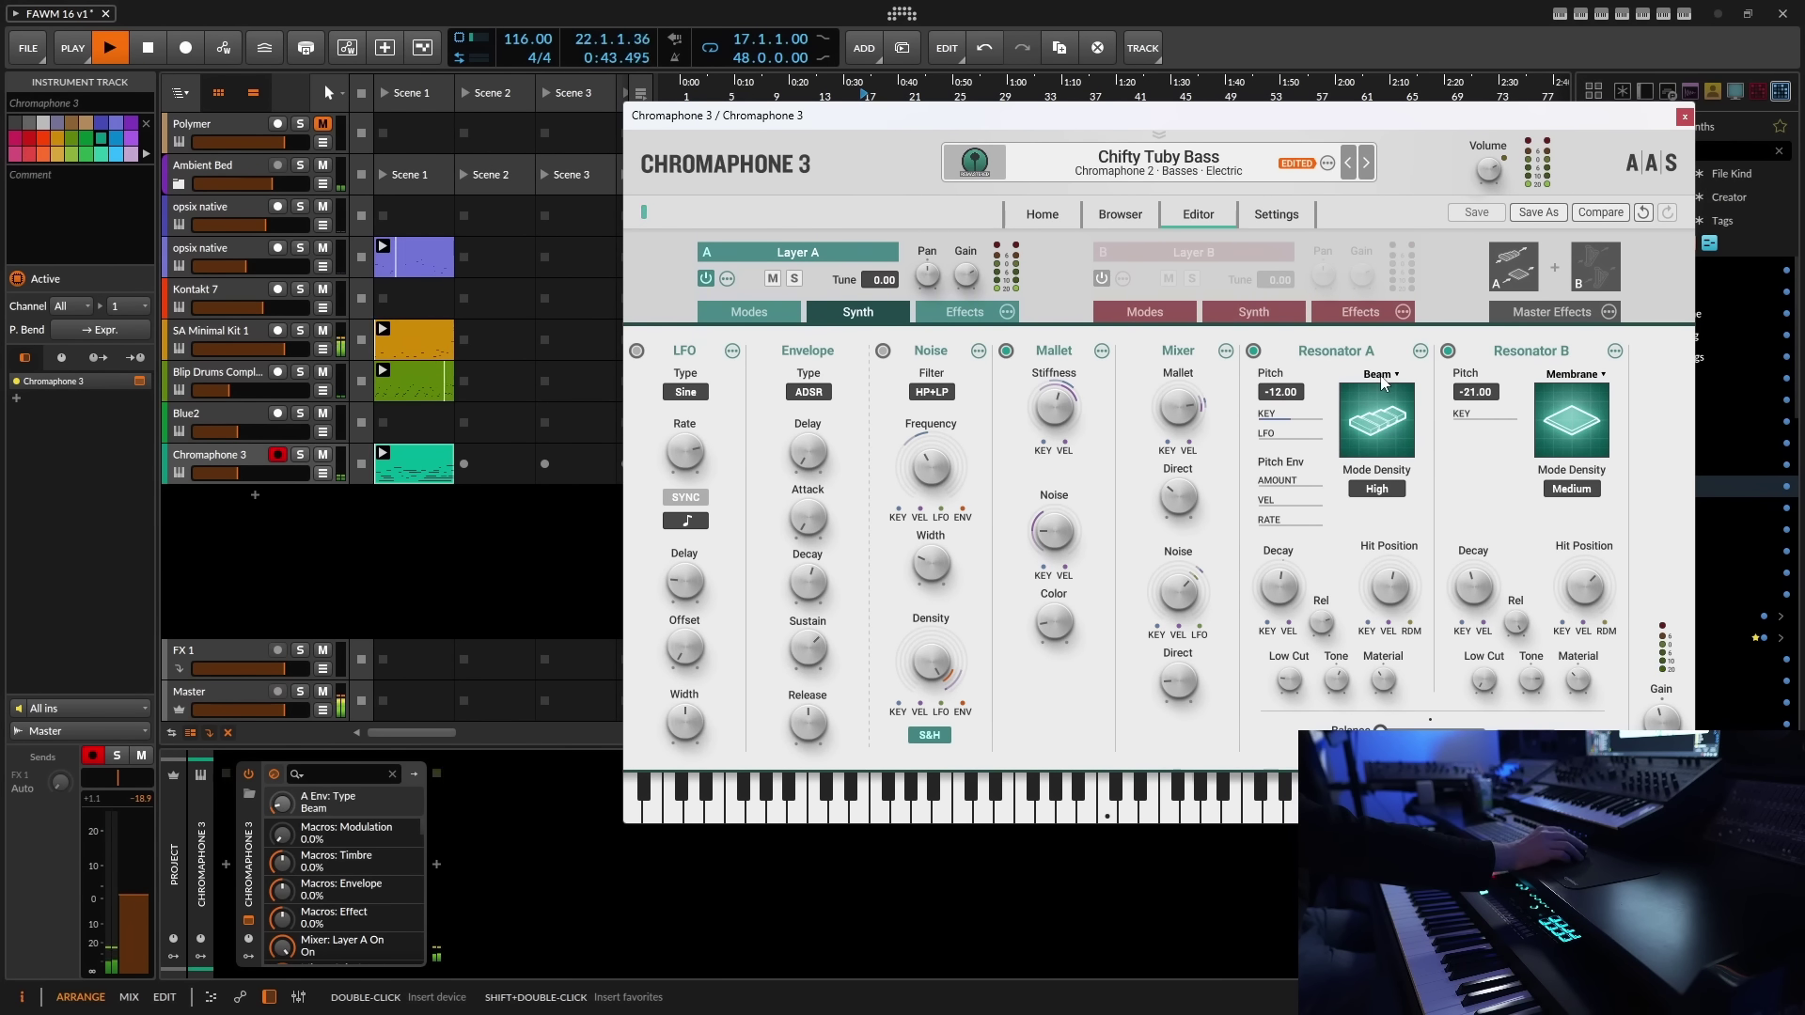
drag(1279, 588, 1279, 581)
drag(1390, 588, 1390, 588)
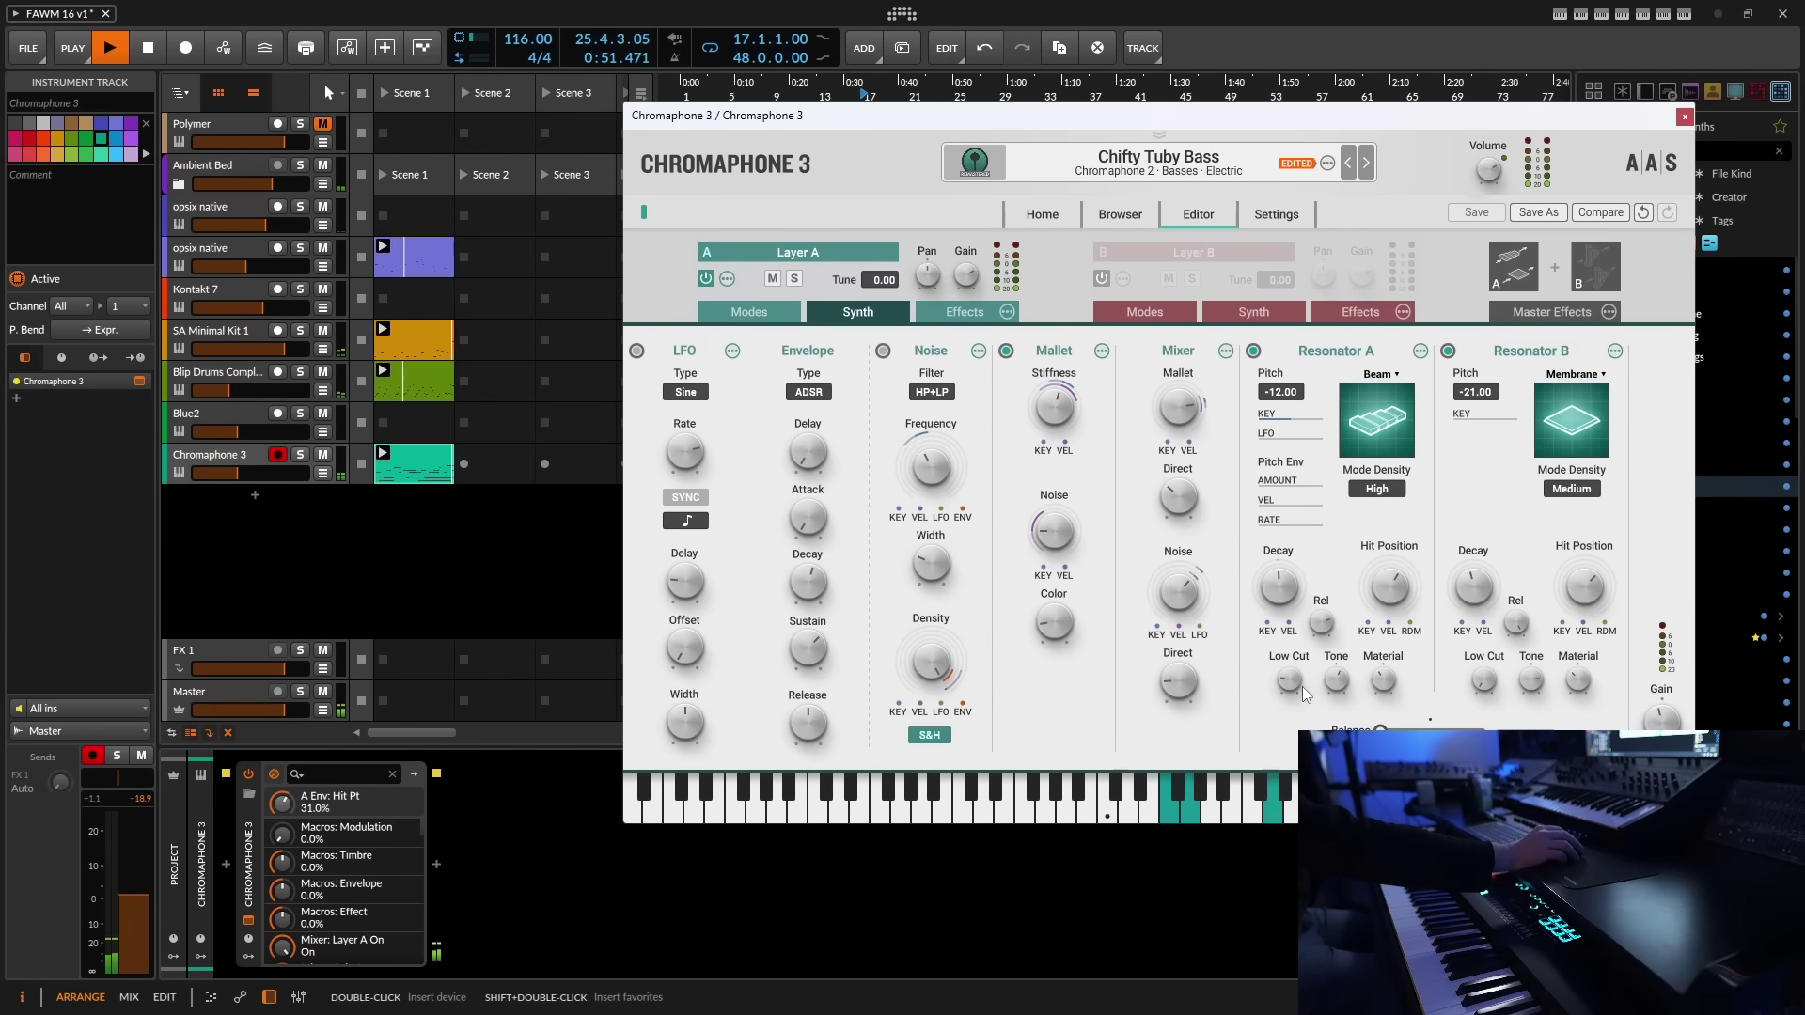
drag(1289, 680, 1289, 680)
drag(1383, 680, 1383, 680)
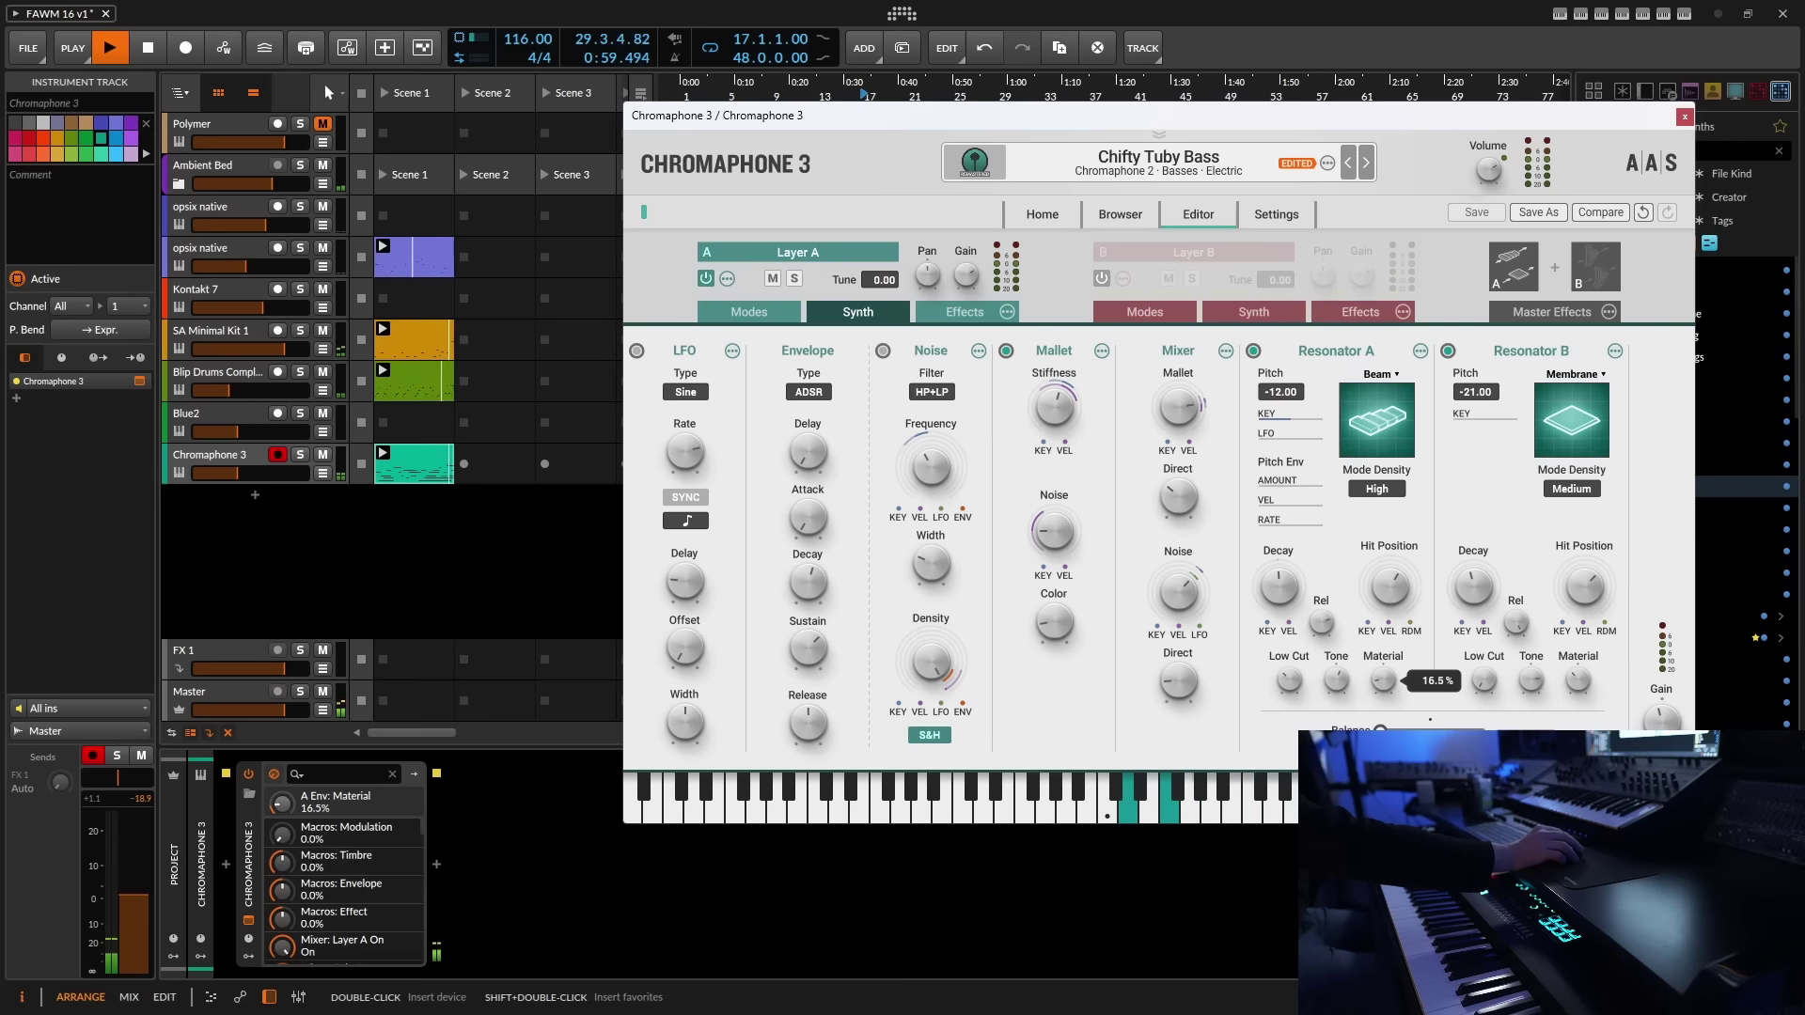
- Set Resonator A's Decay to about 0.98 s and Hit Position to 18.0%, and close the Chromaphone 3 editor
click(1278, 588)
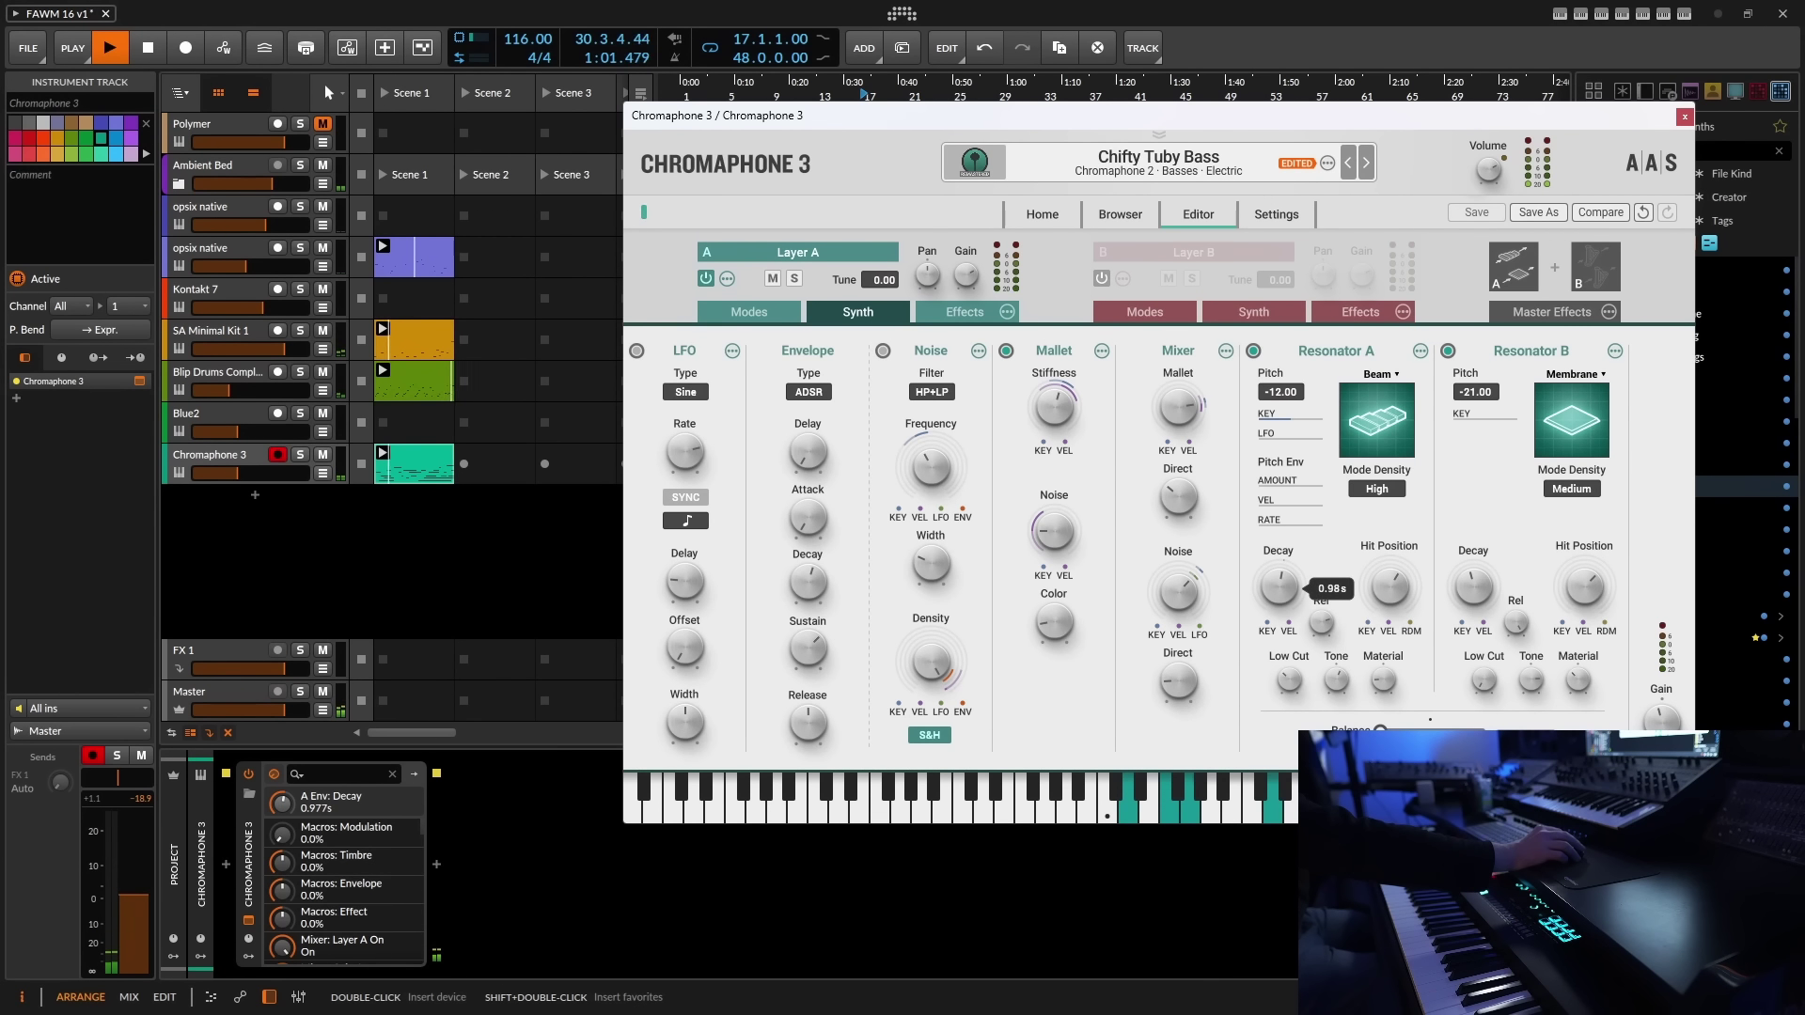
drag(1278, 587, 1375, 589)
click(1685, 116)
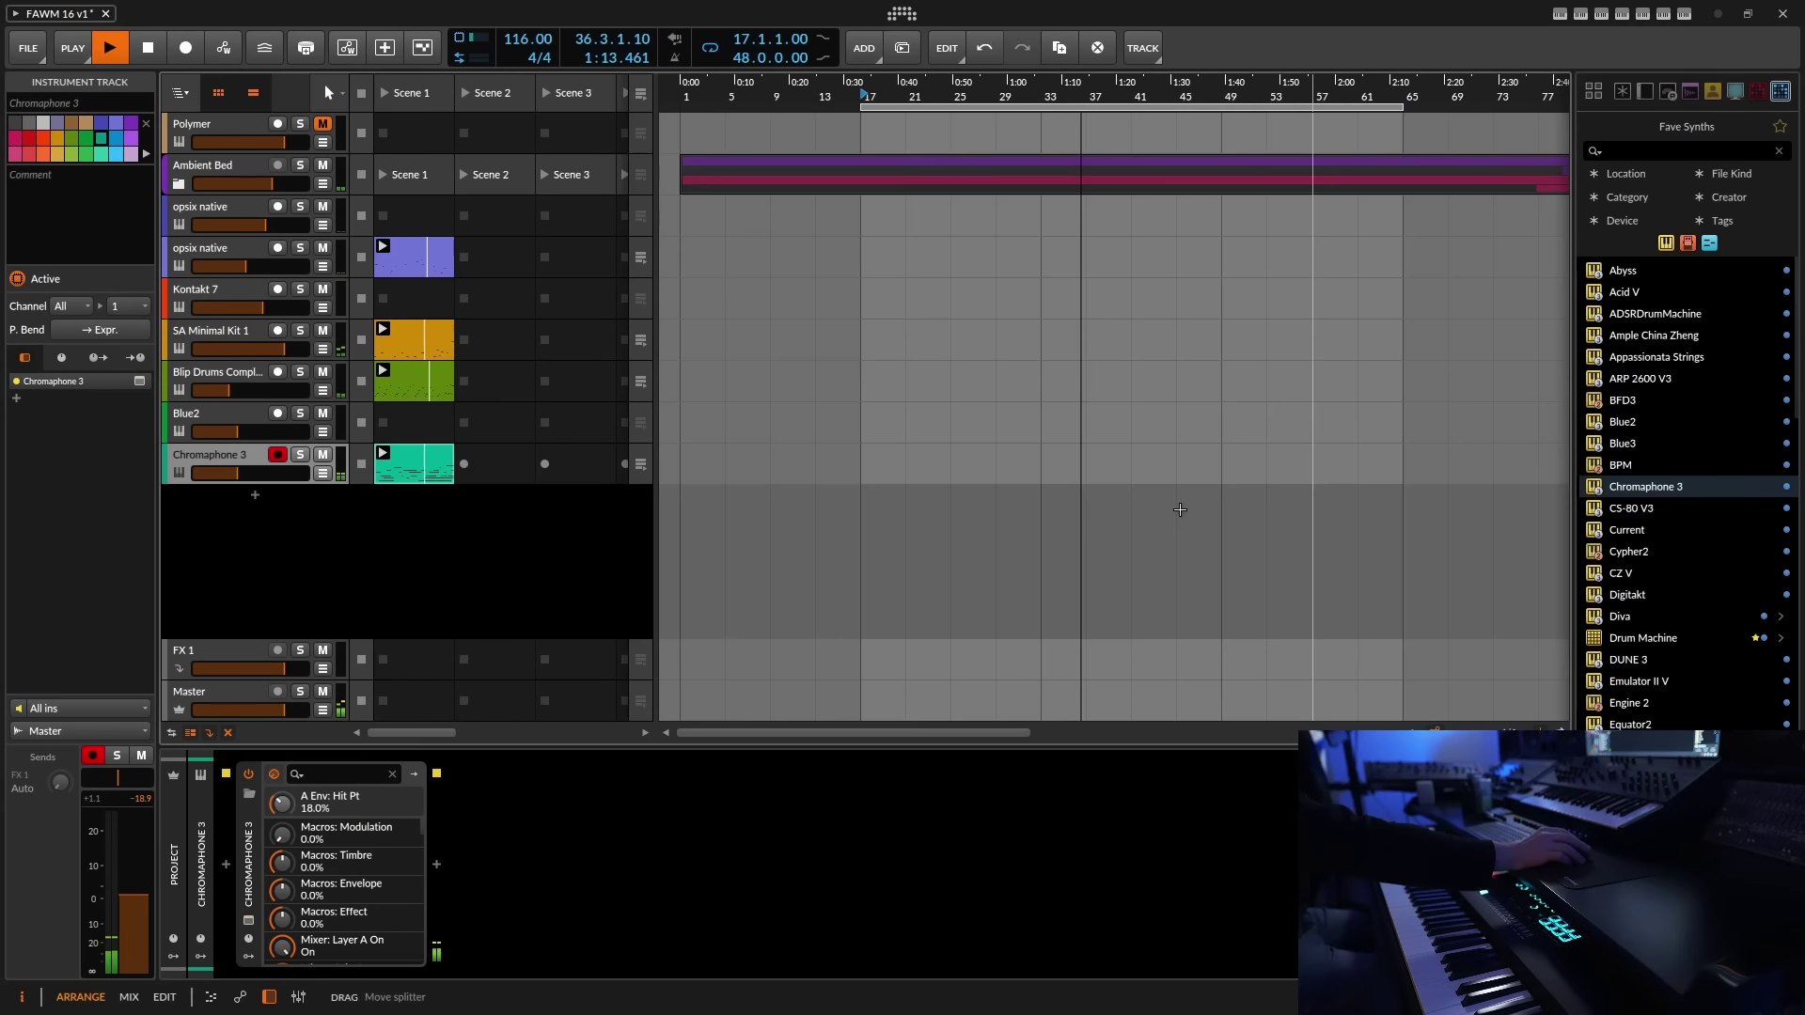
- Insert EchoBoy after Chromaphone 3 and set Mix to 48.5, LowCut to 0.57, Feedback to 0.62 and HighCut to 0.27
click(436, 864)
scroll(901, 594, down, 3)
scroll(869, 616, down, 3)
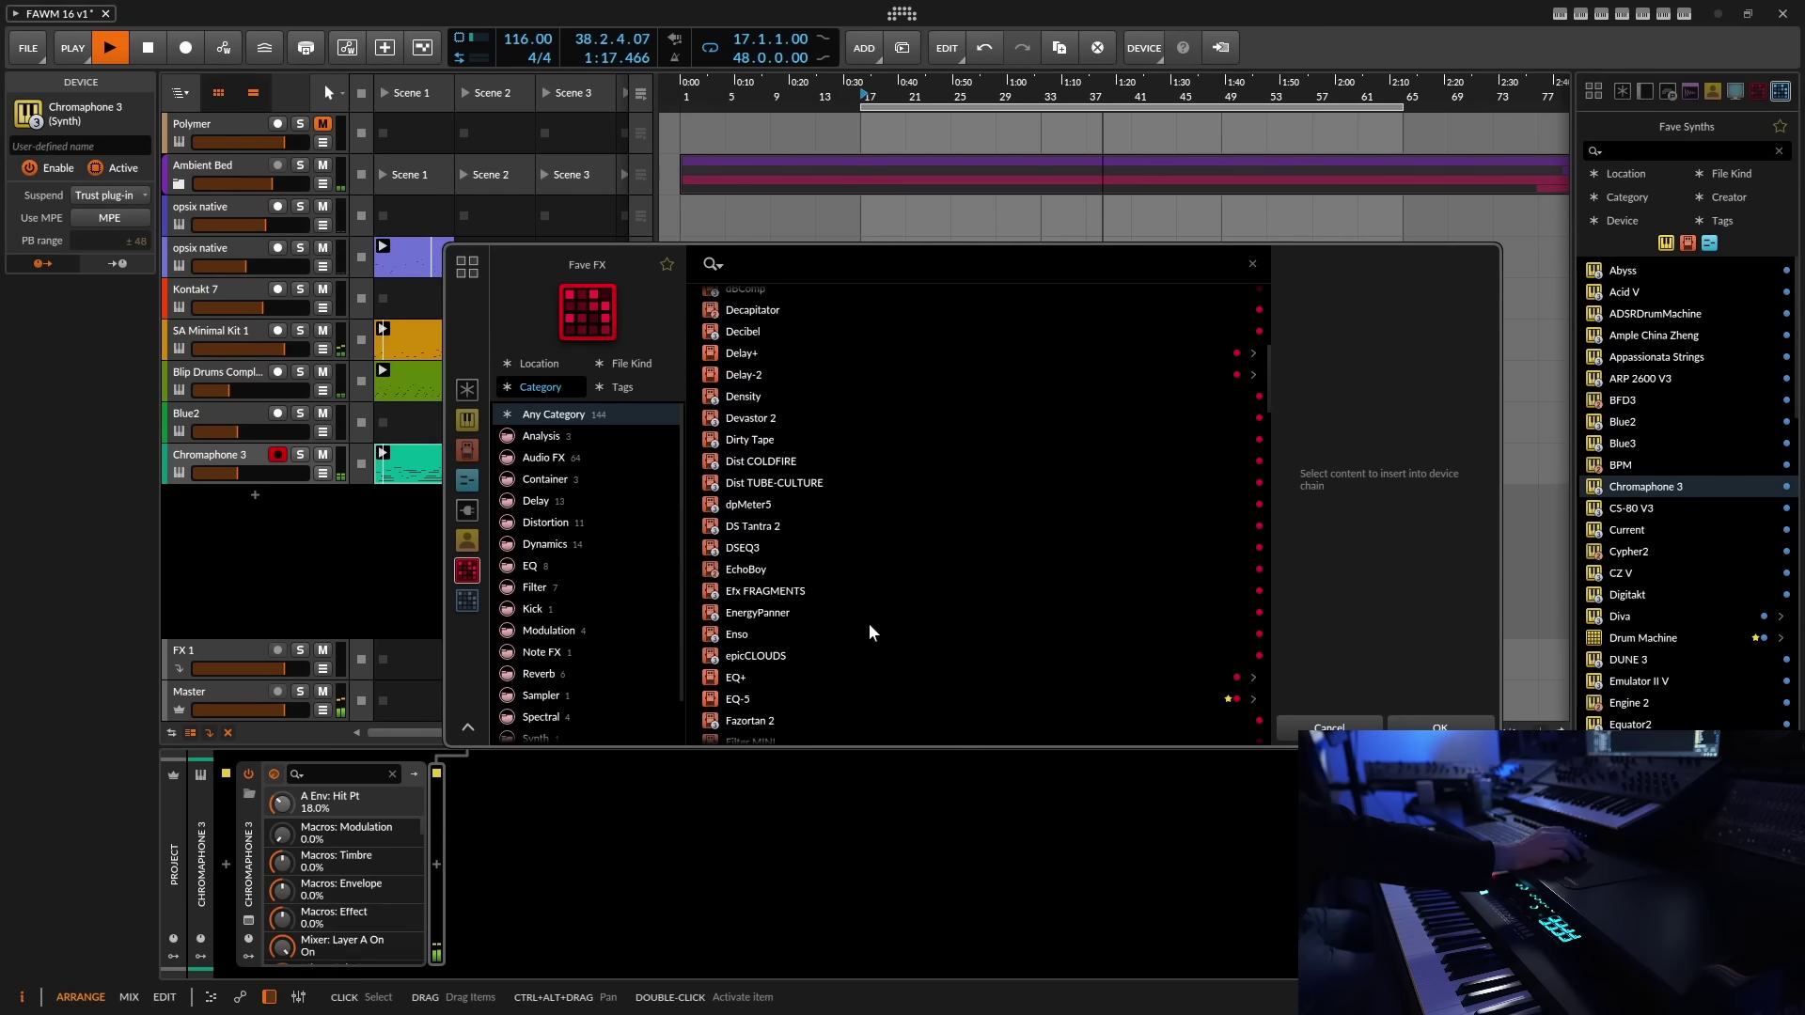
double_click(756, 571)
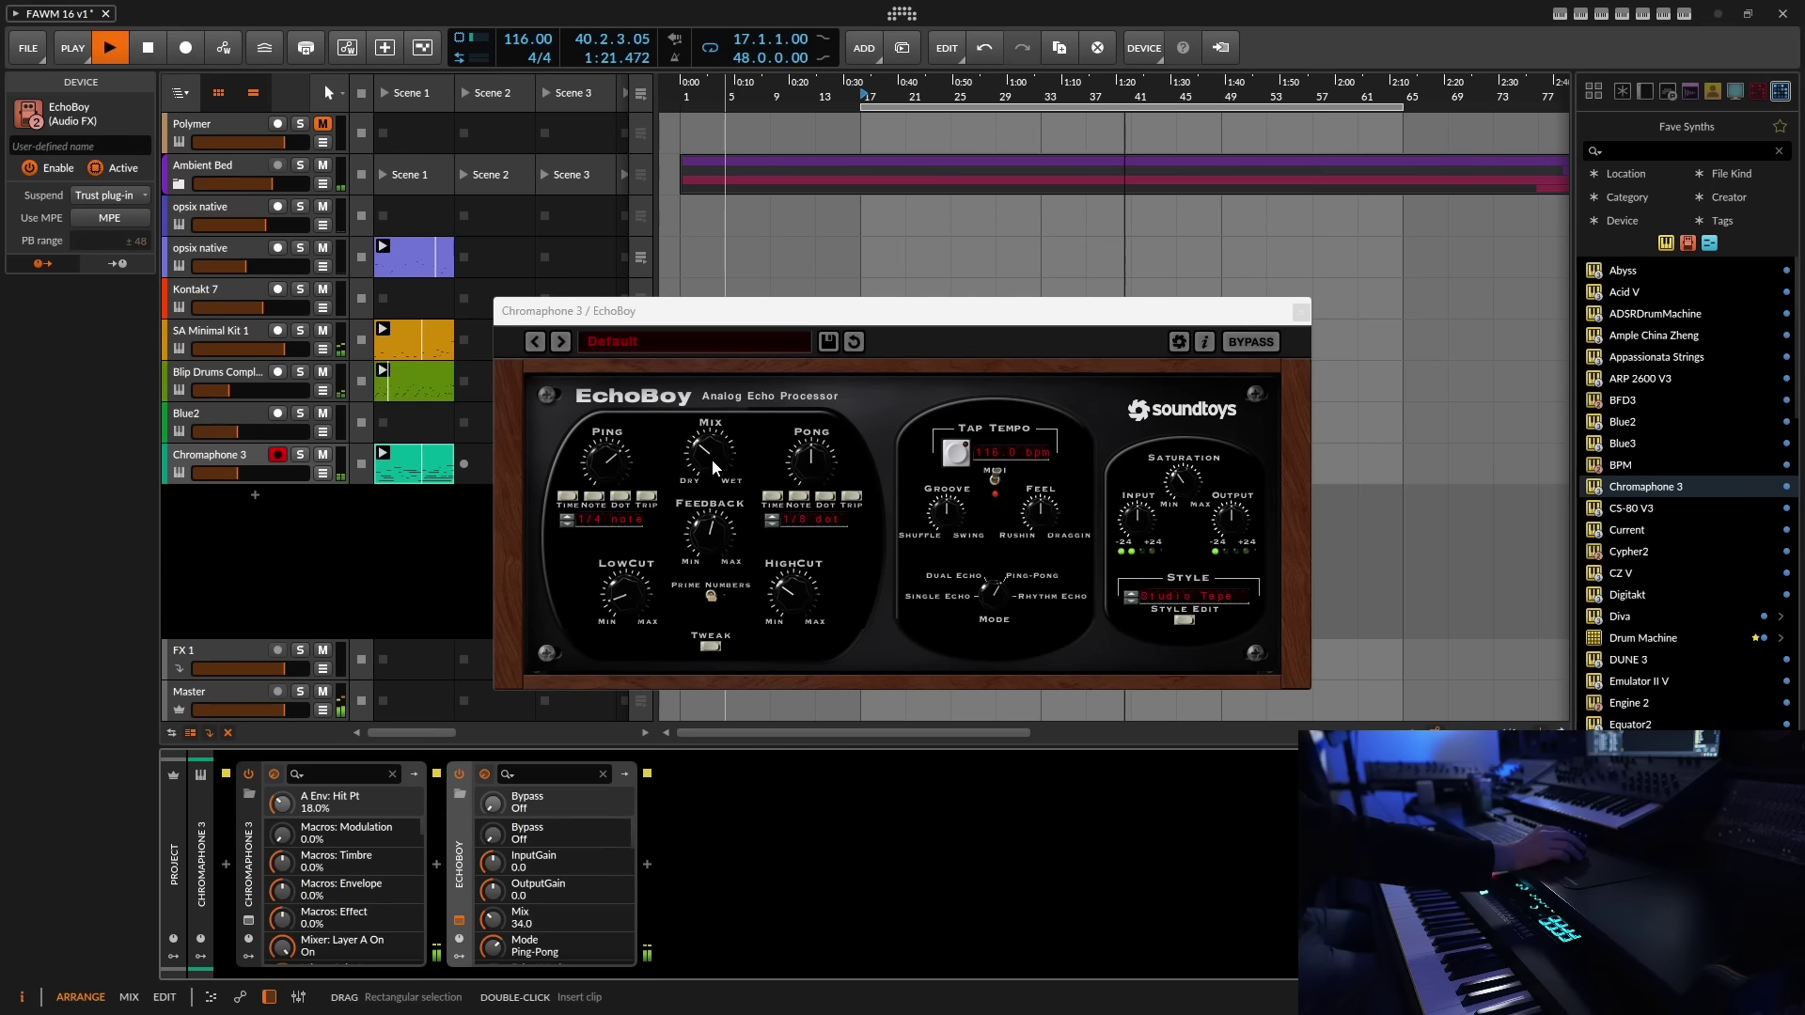
drag(713, 459, 716, 445)
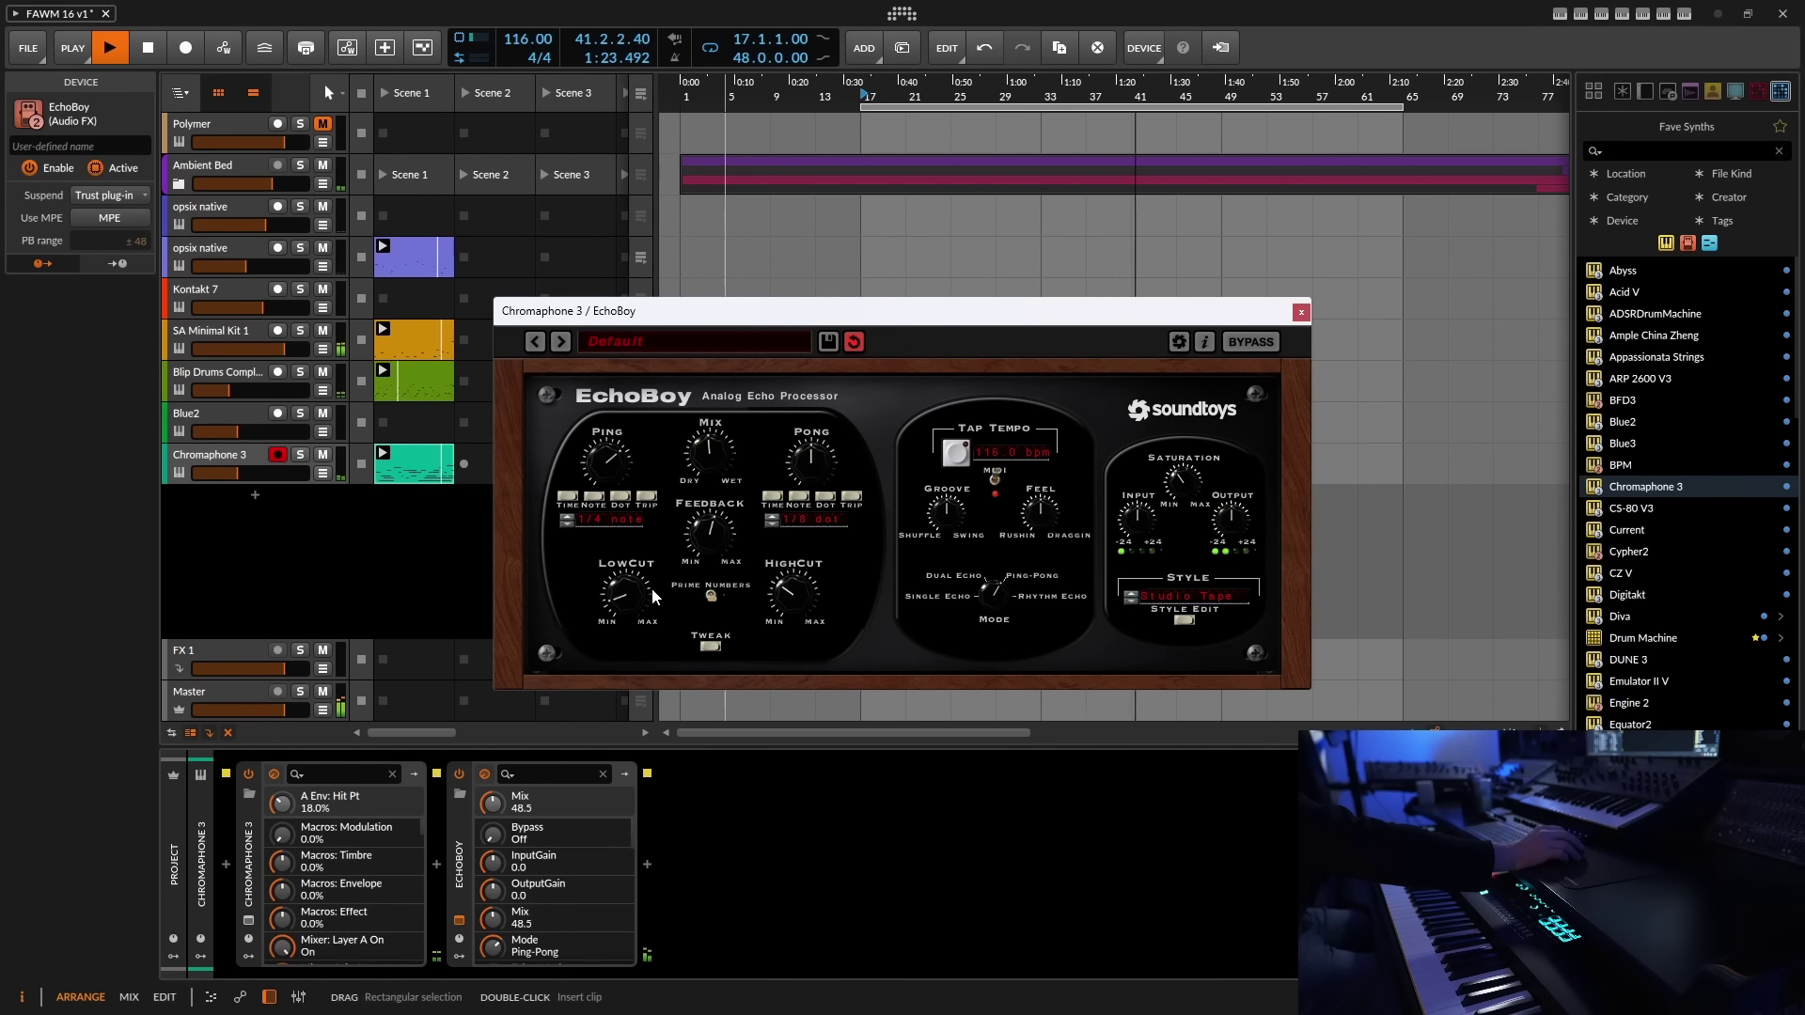
mouse_move(641, 600)
mouse_down()
mouse_move(645, 565)
mouse_move(647, 589)
mouse_up()
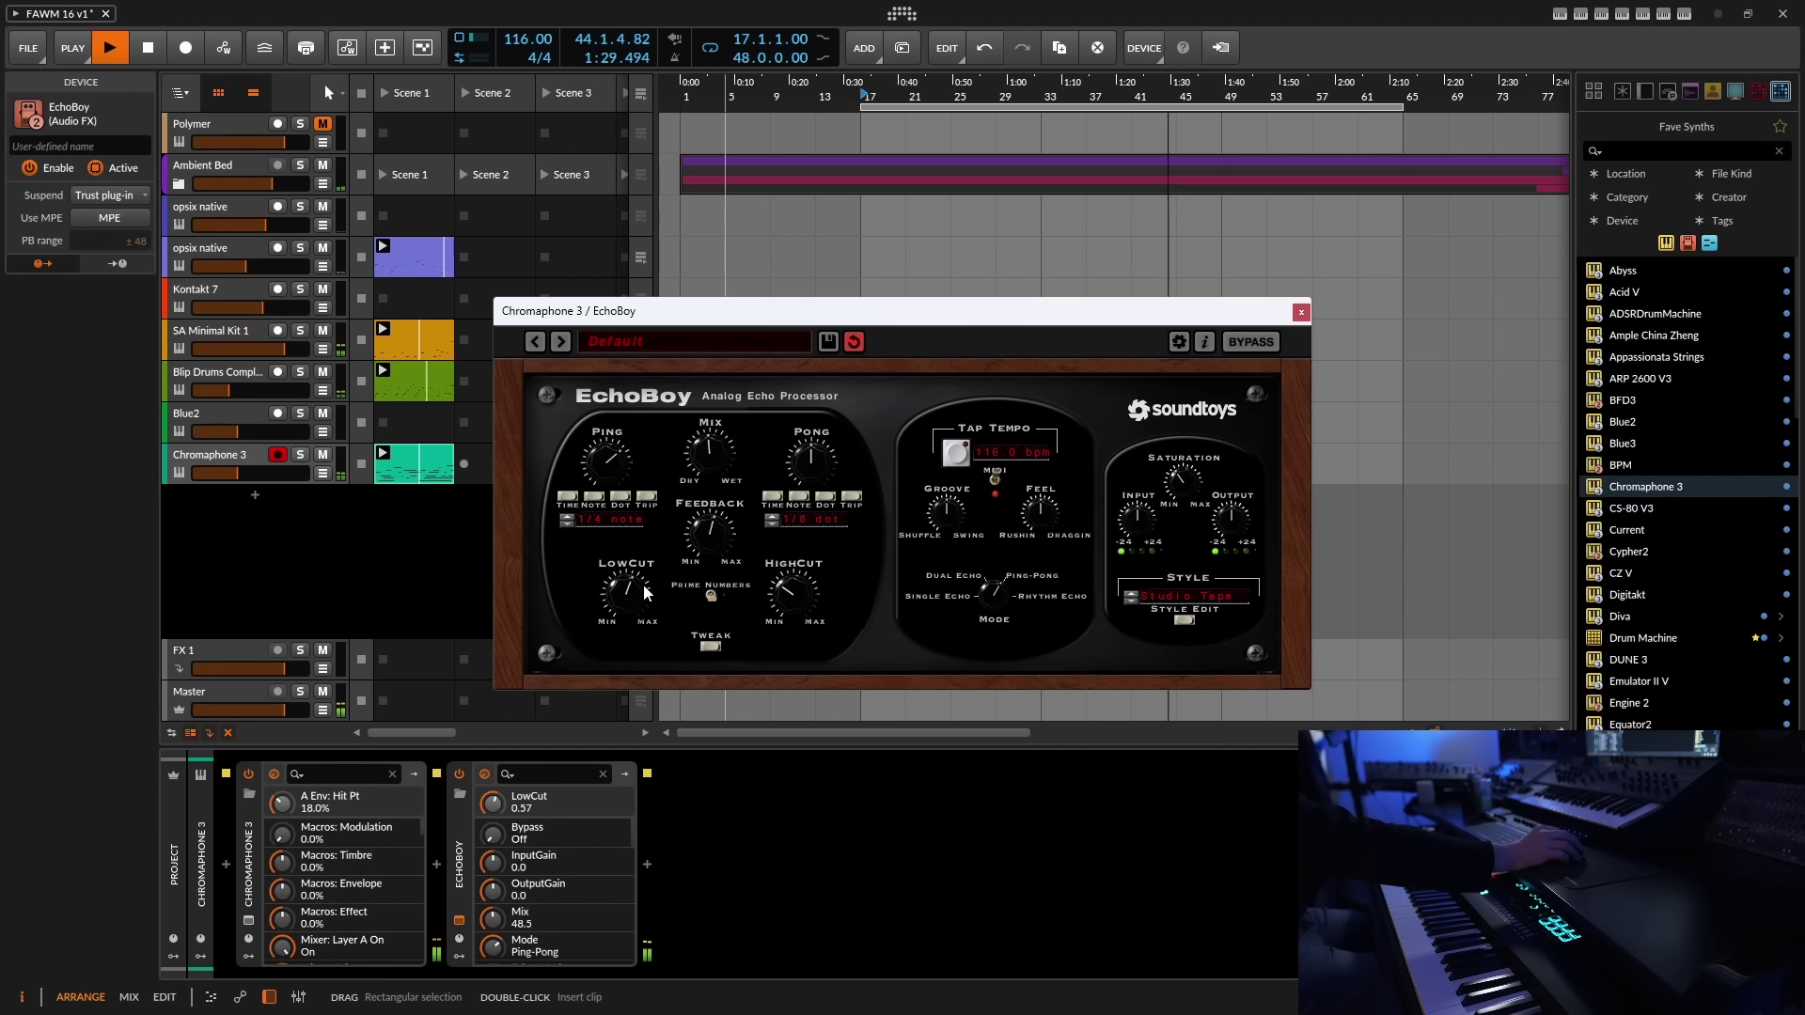
click(715, 532)
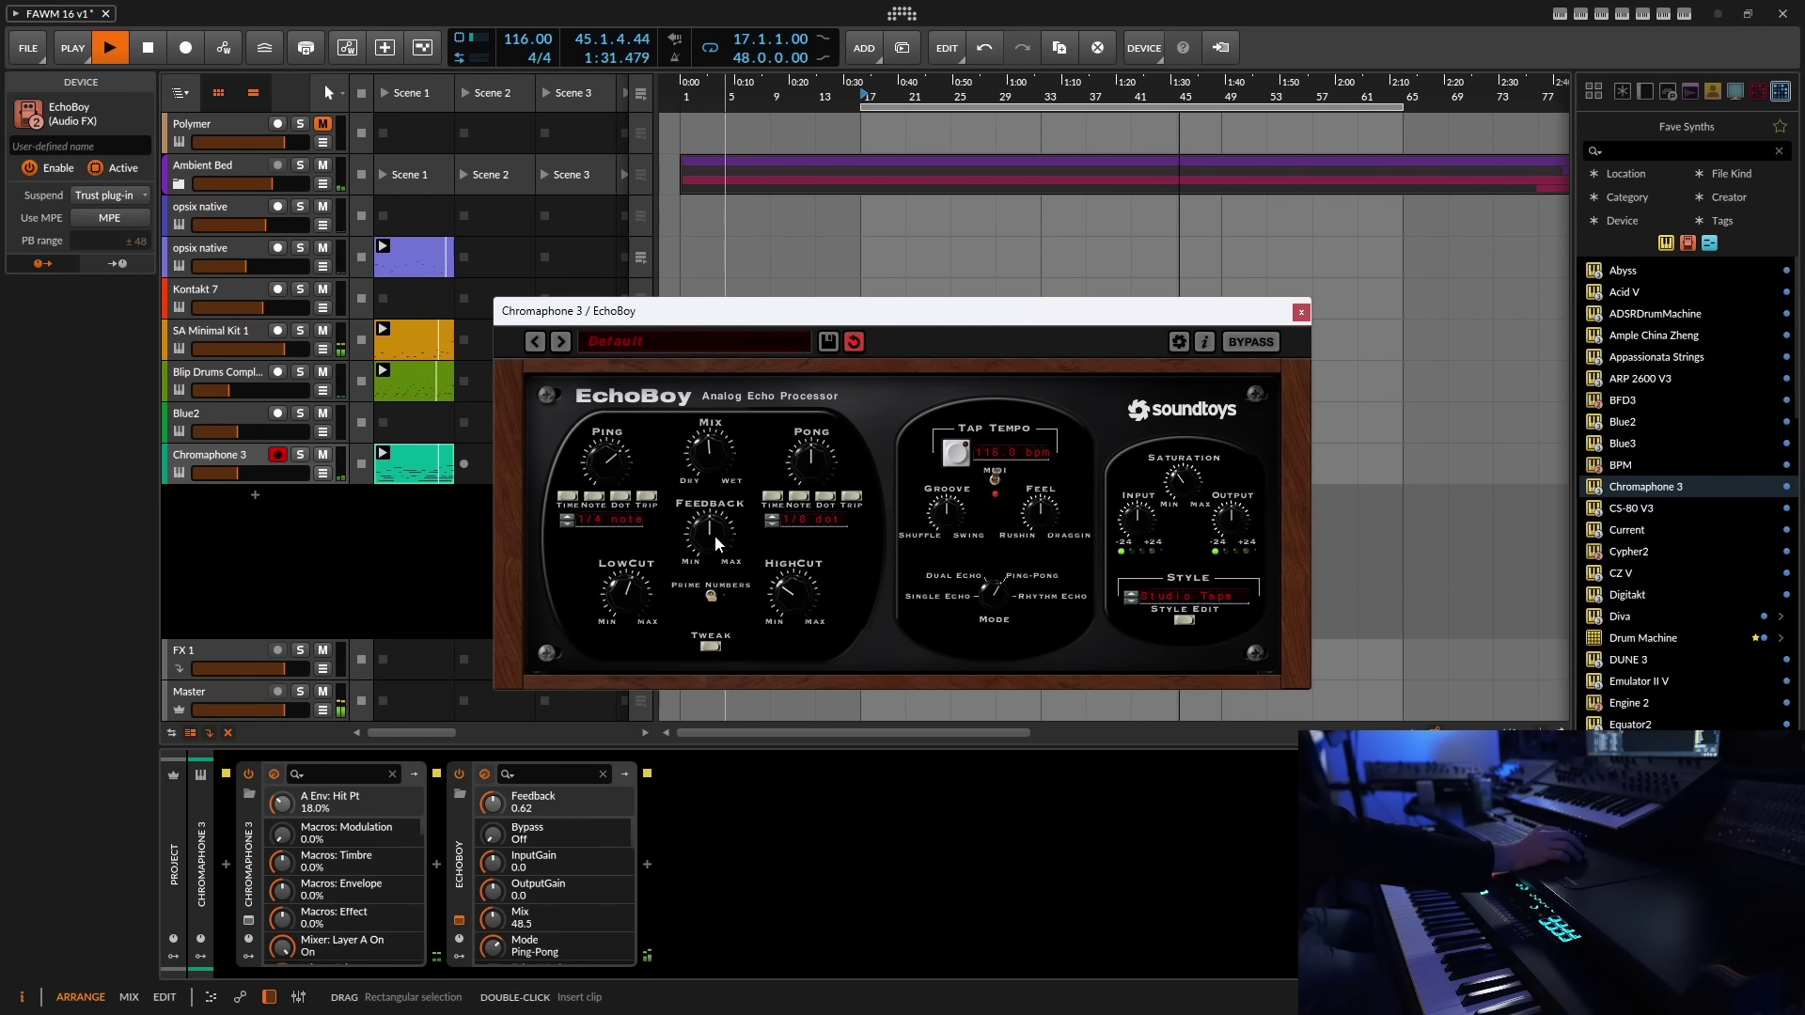
click(792, 599)
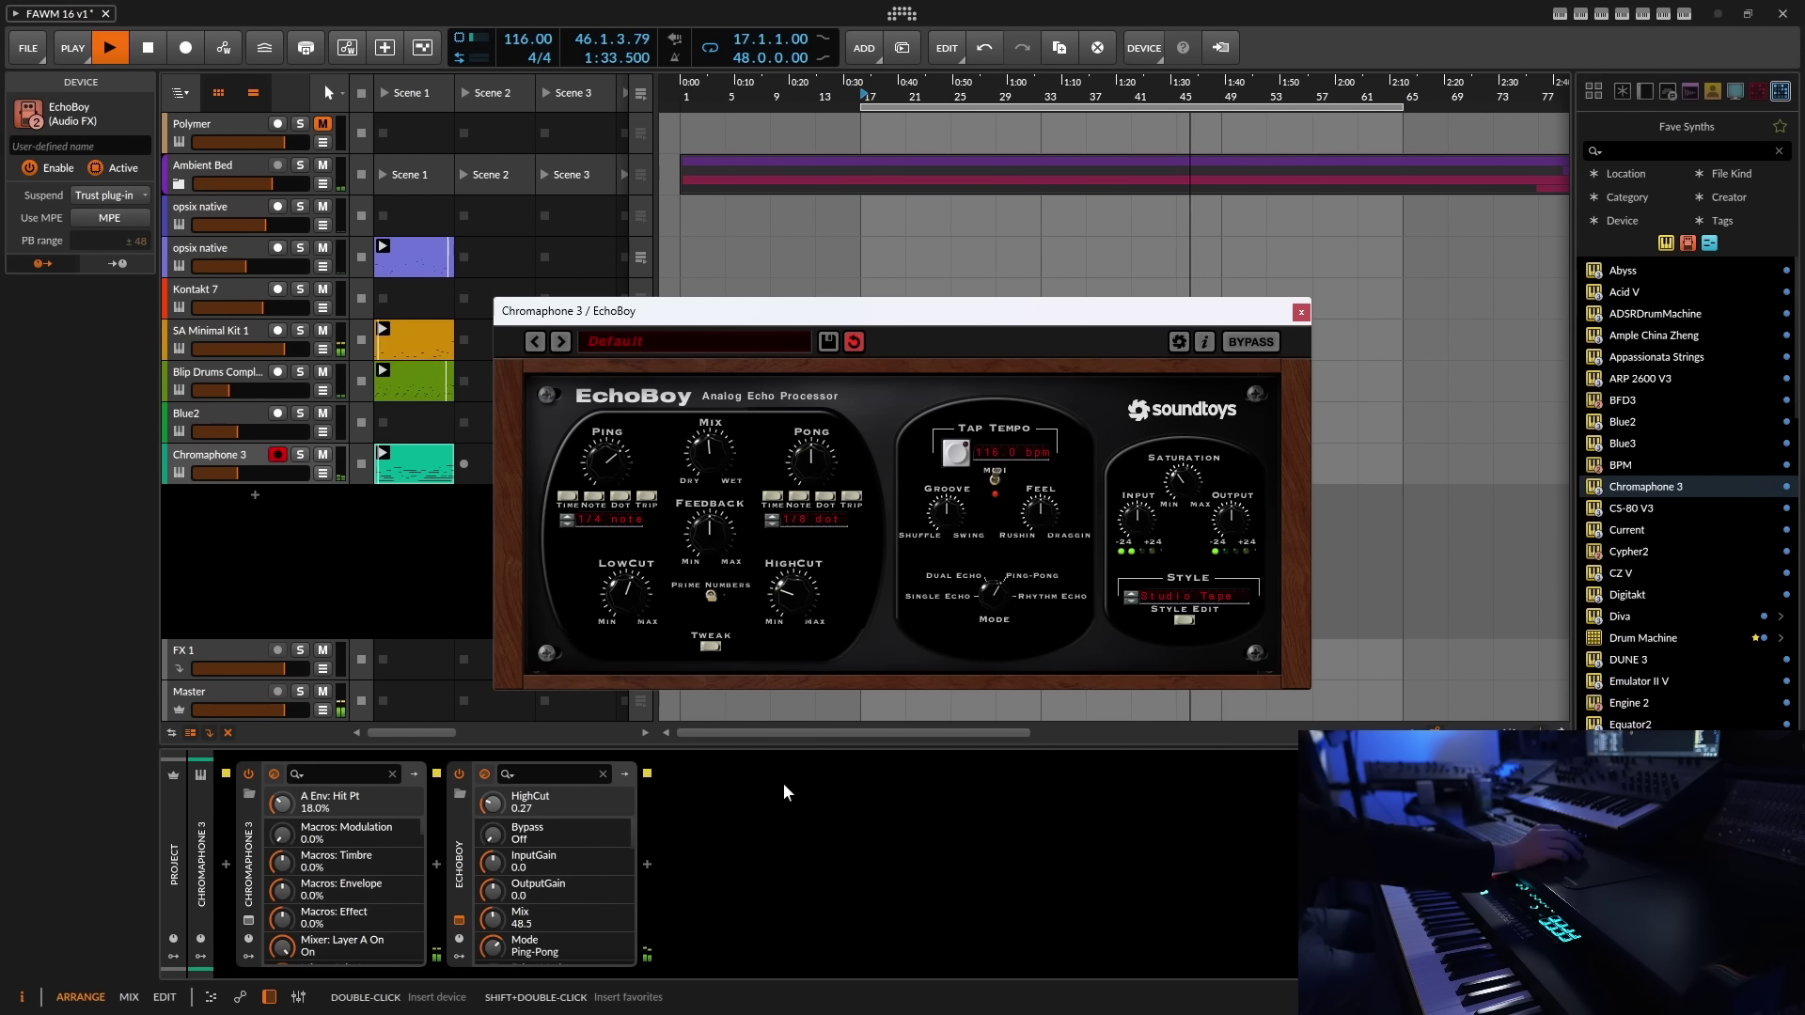
- Insert ValhallaVintageVerb after EchoBoy, set Mix to 12.8% and Decay to 4.11 s, and close both effect windows
click(647, 864)
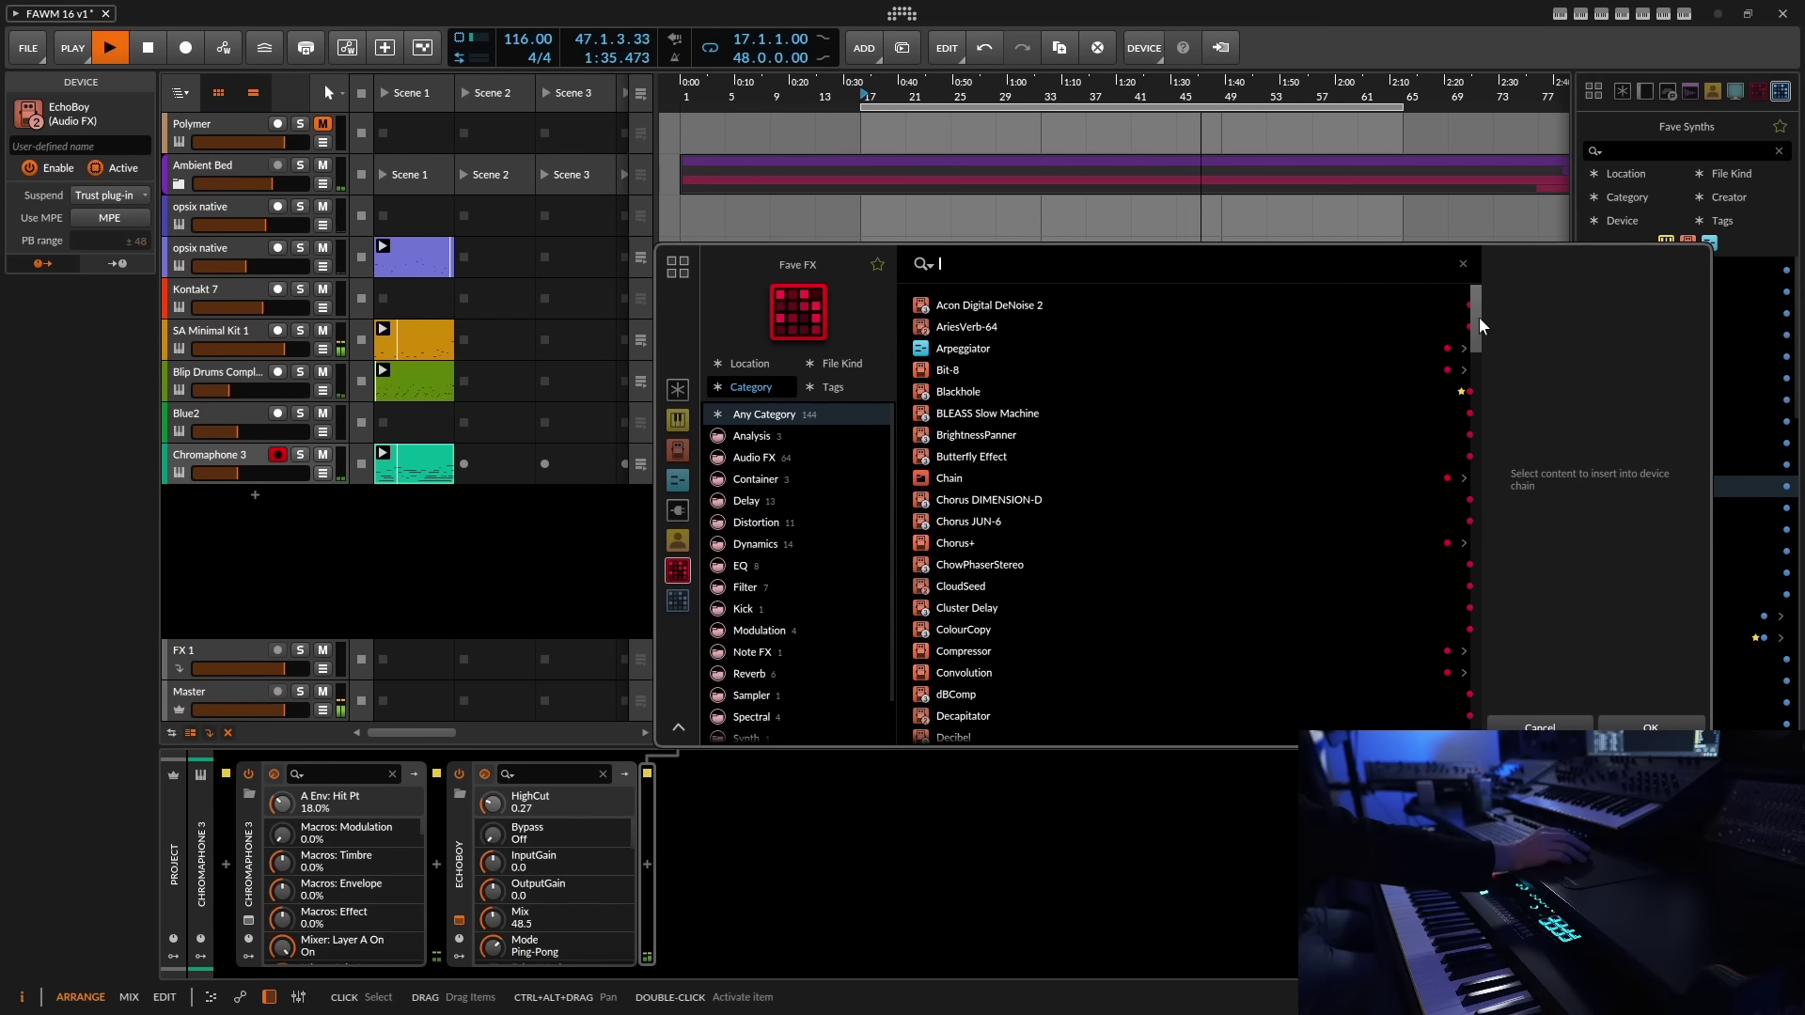
drag(1474, 301, 1463, 703)
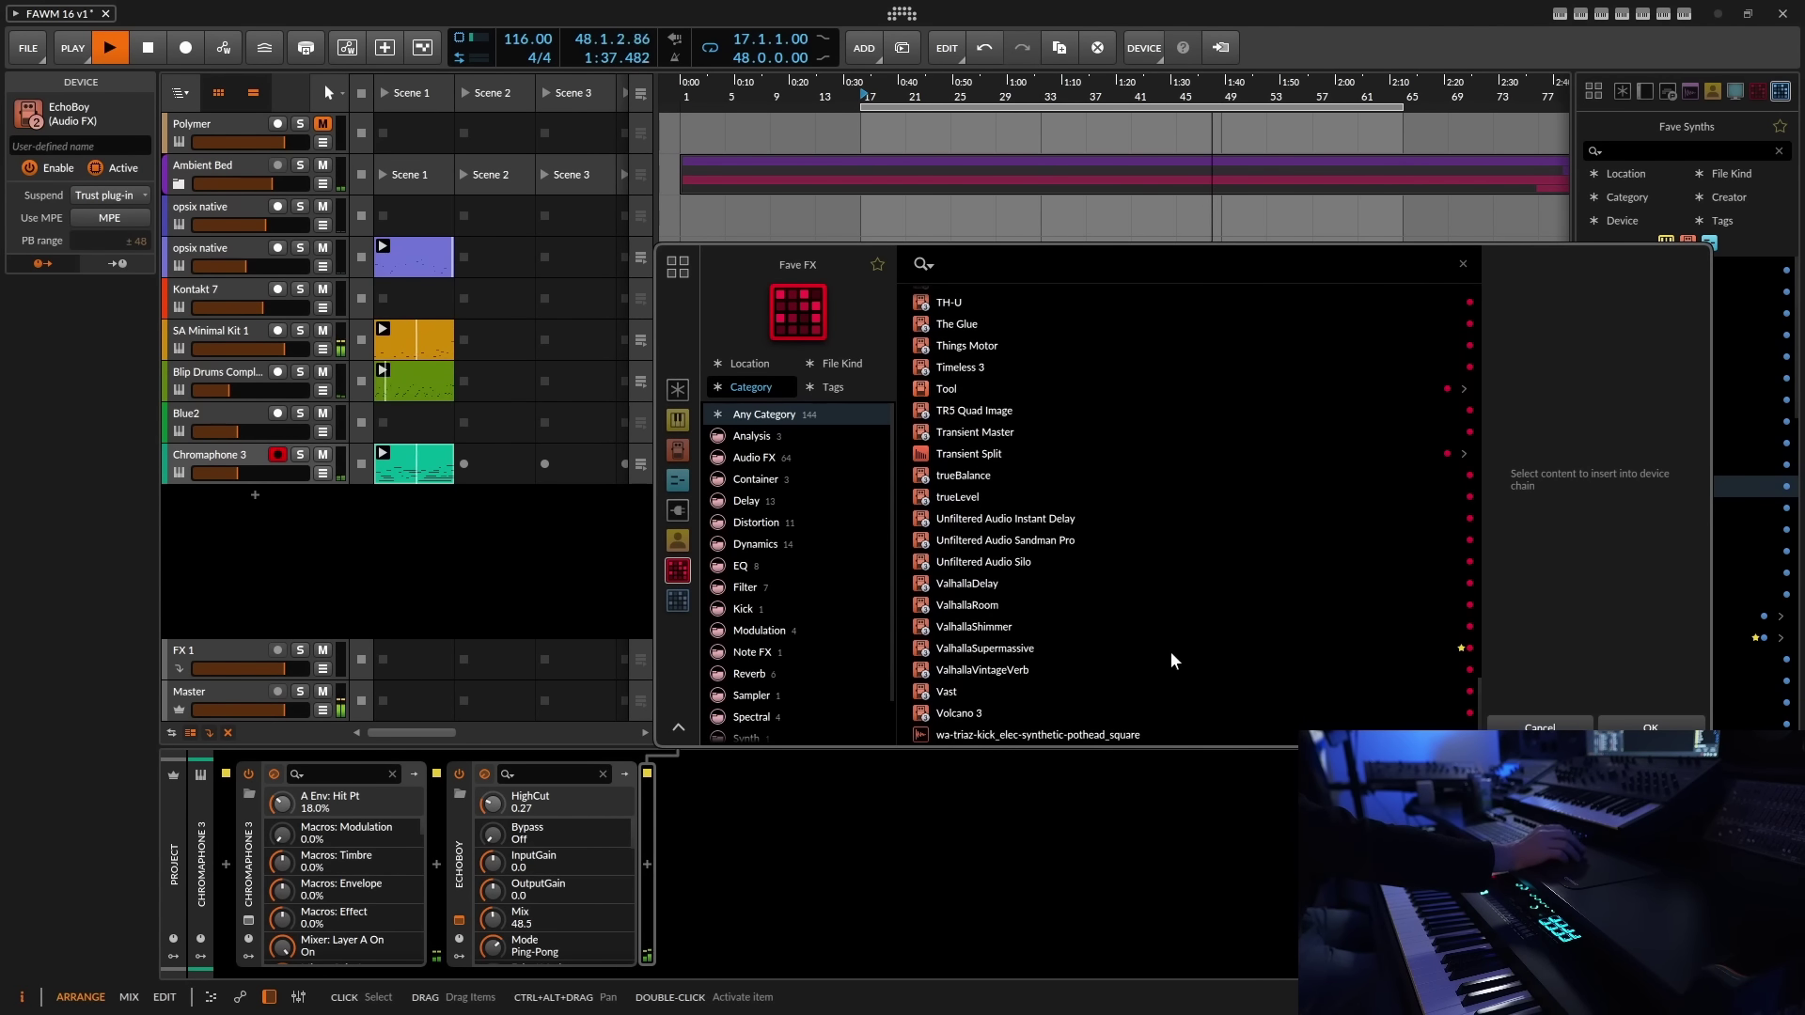
double_click(985, 672)
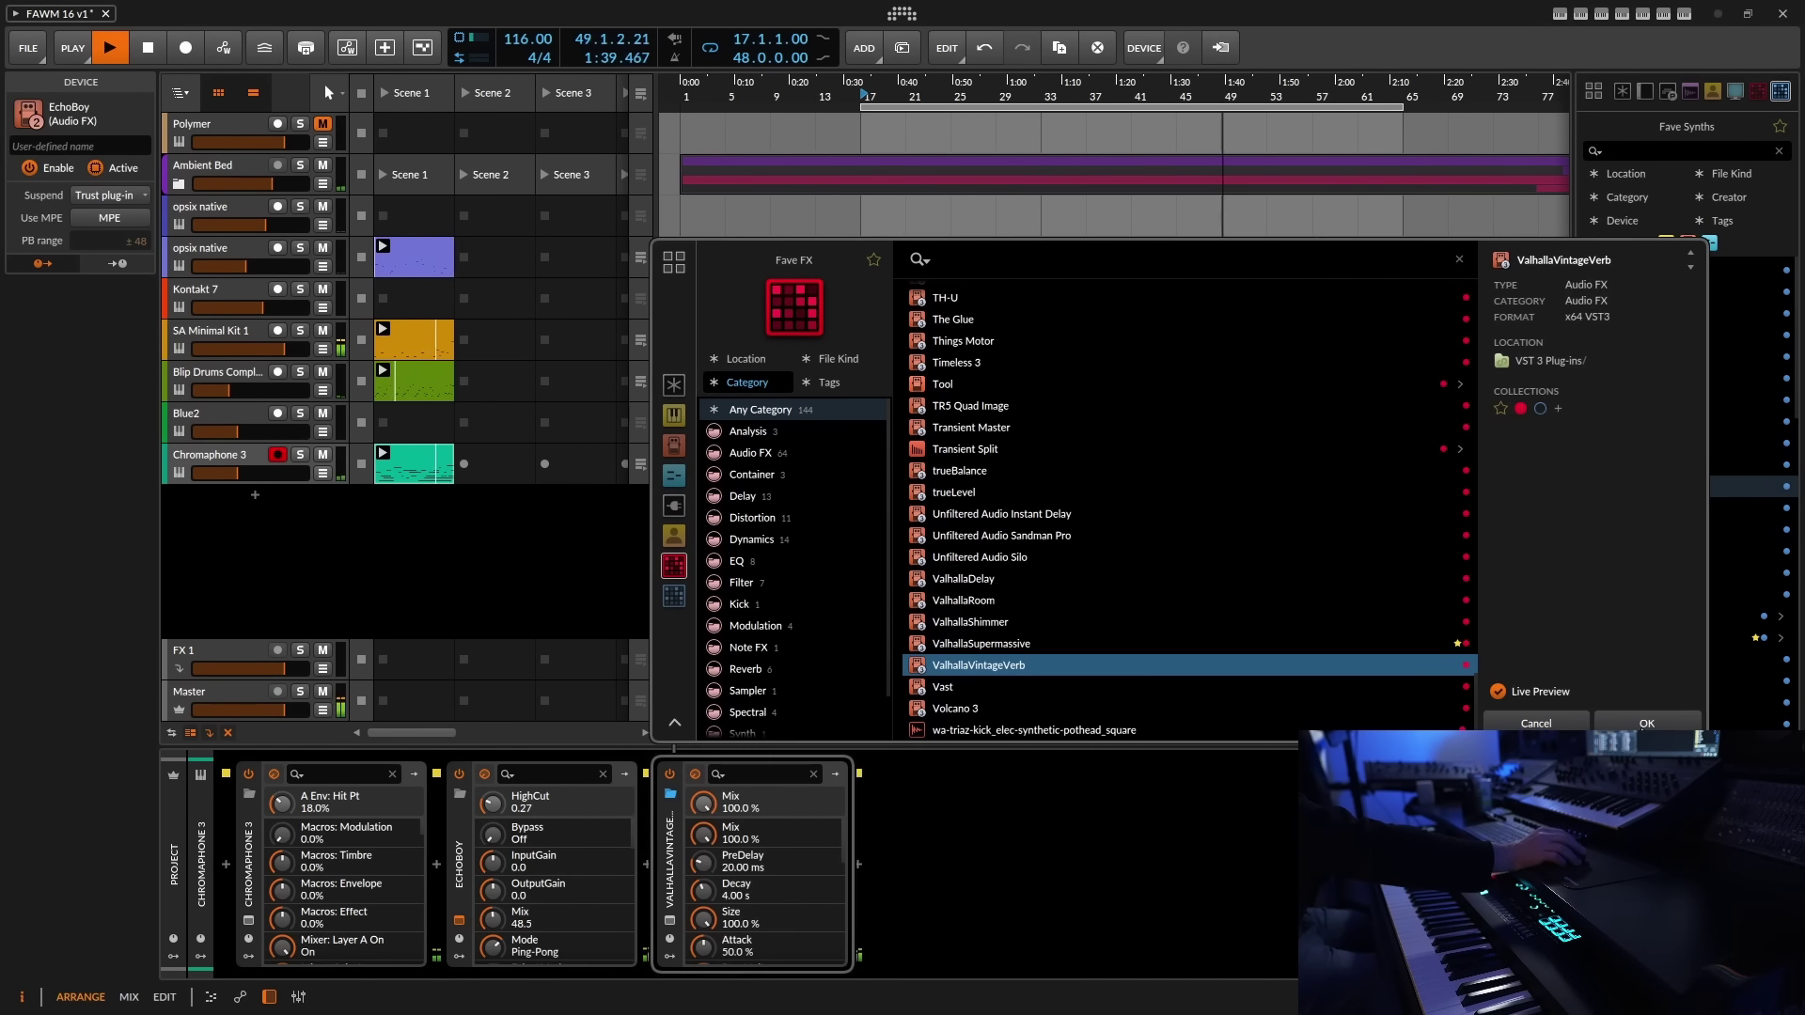
drag(524, 446, 543, 627)
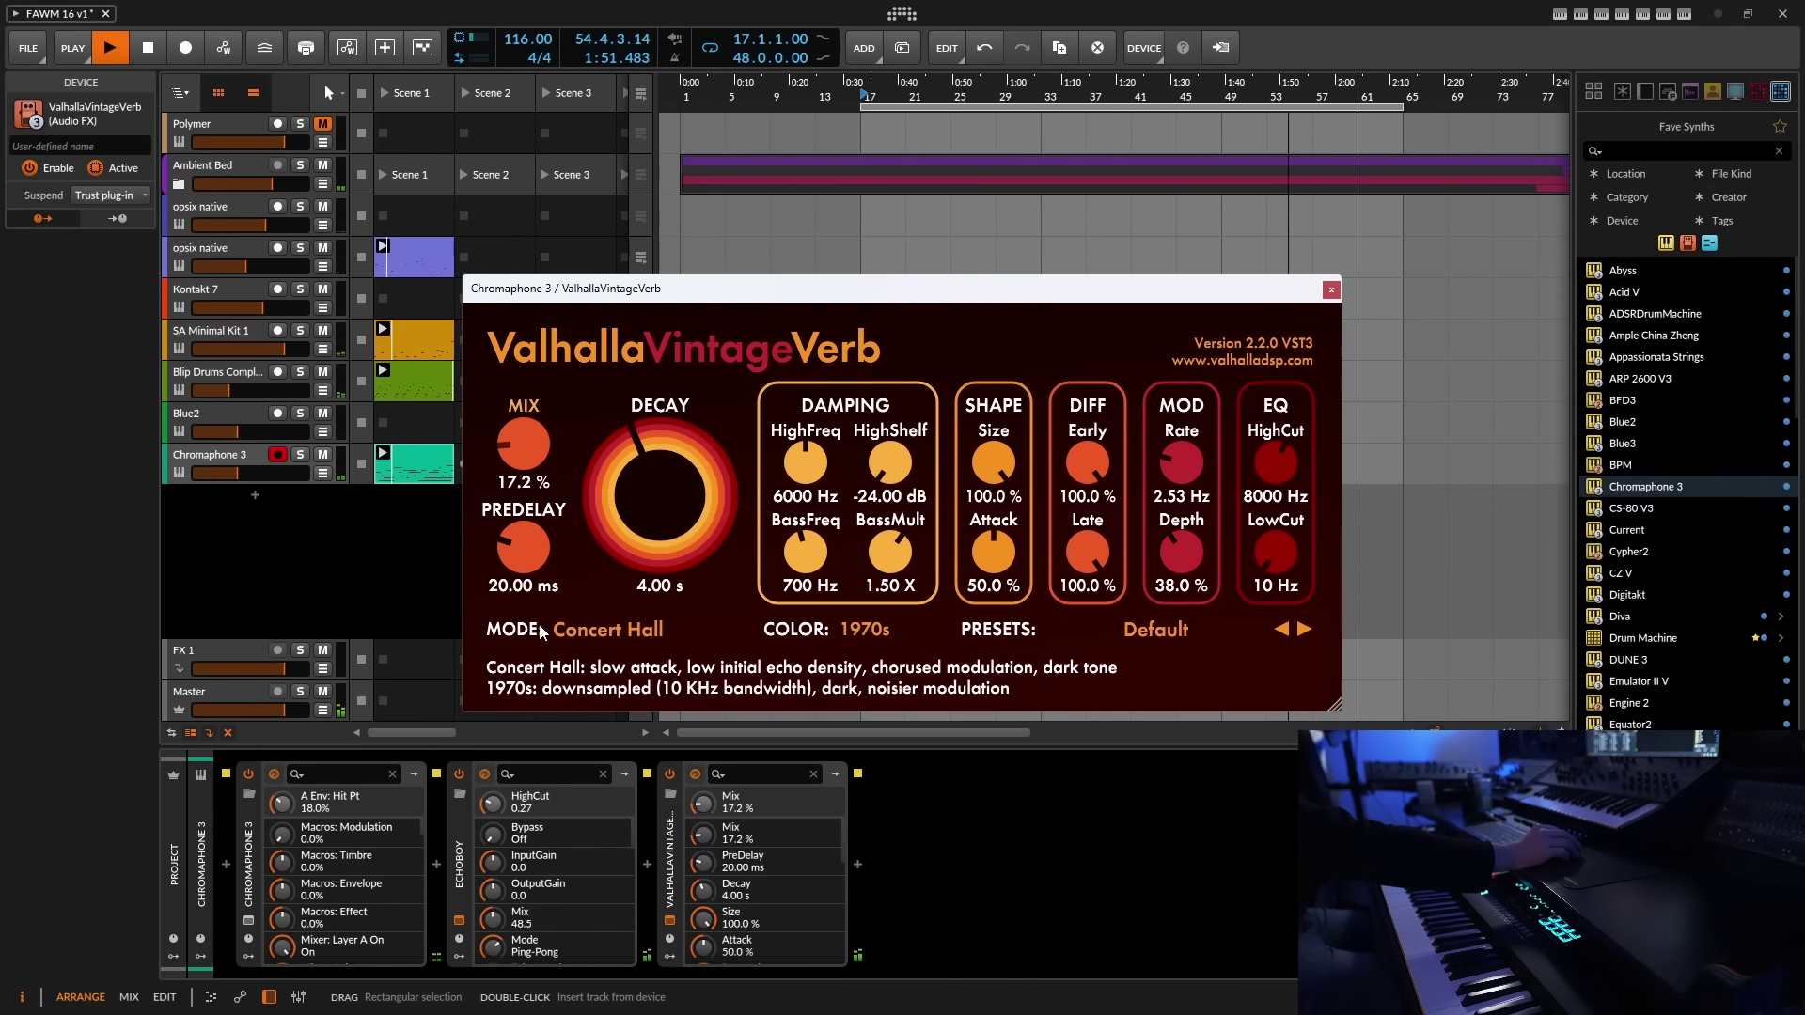
drag(602, 532, 596, 476)
scroll(536, 449, down, 8)
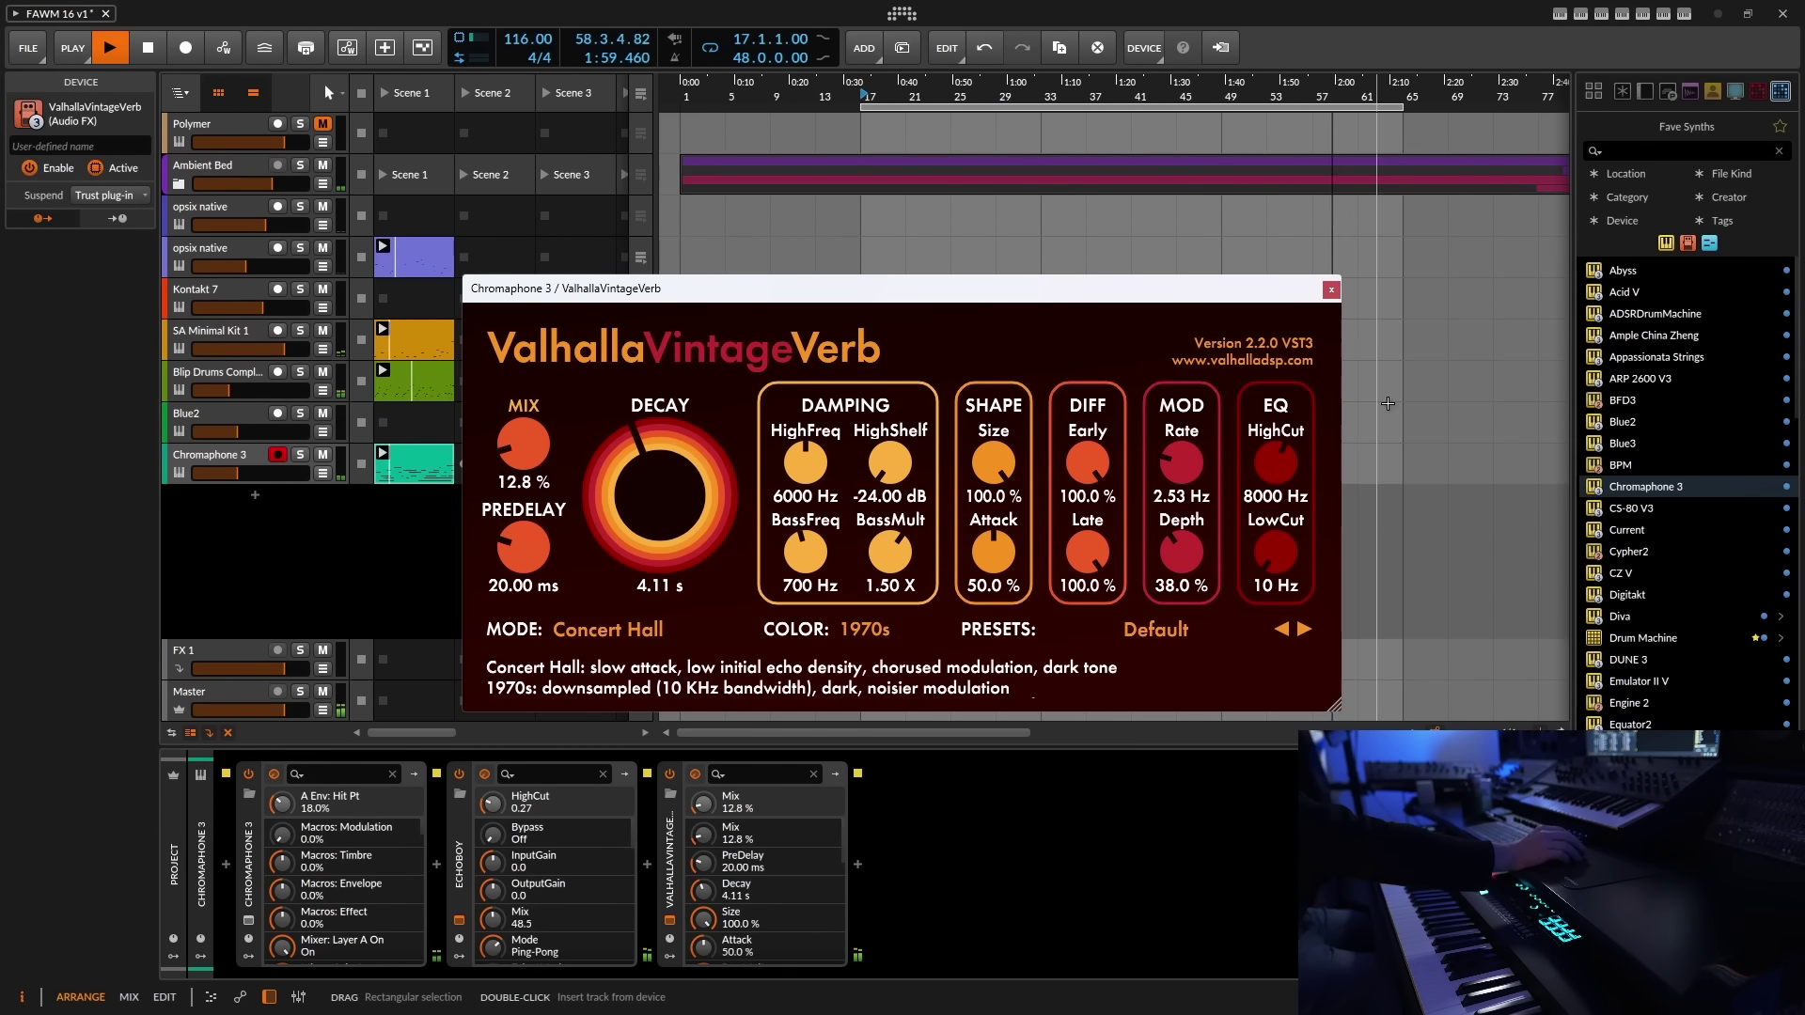
click(1331, 290)
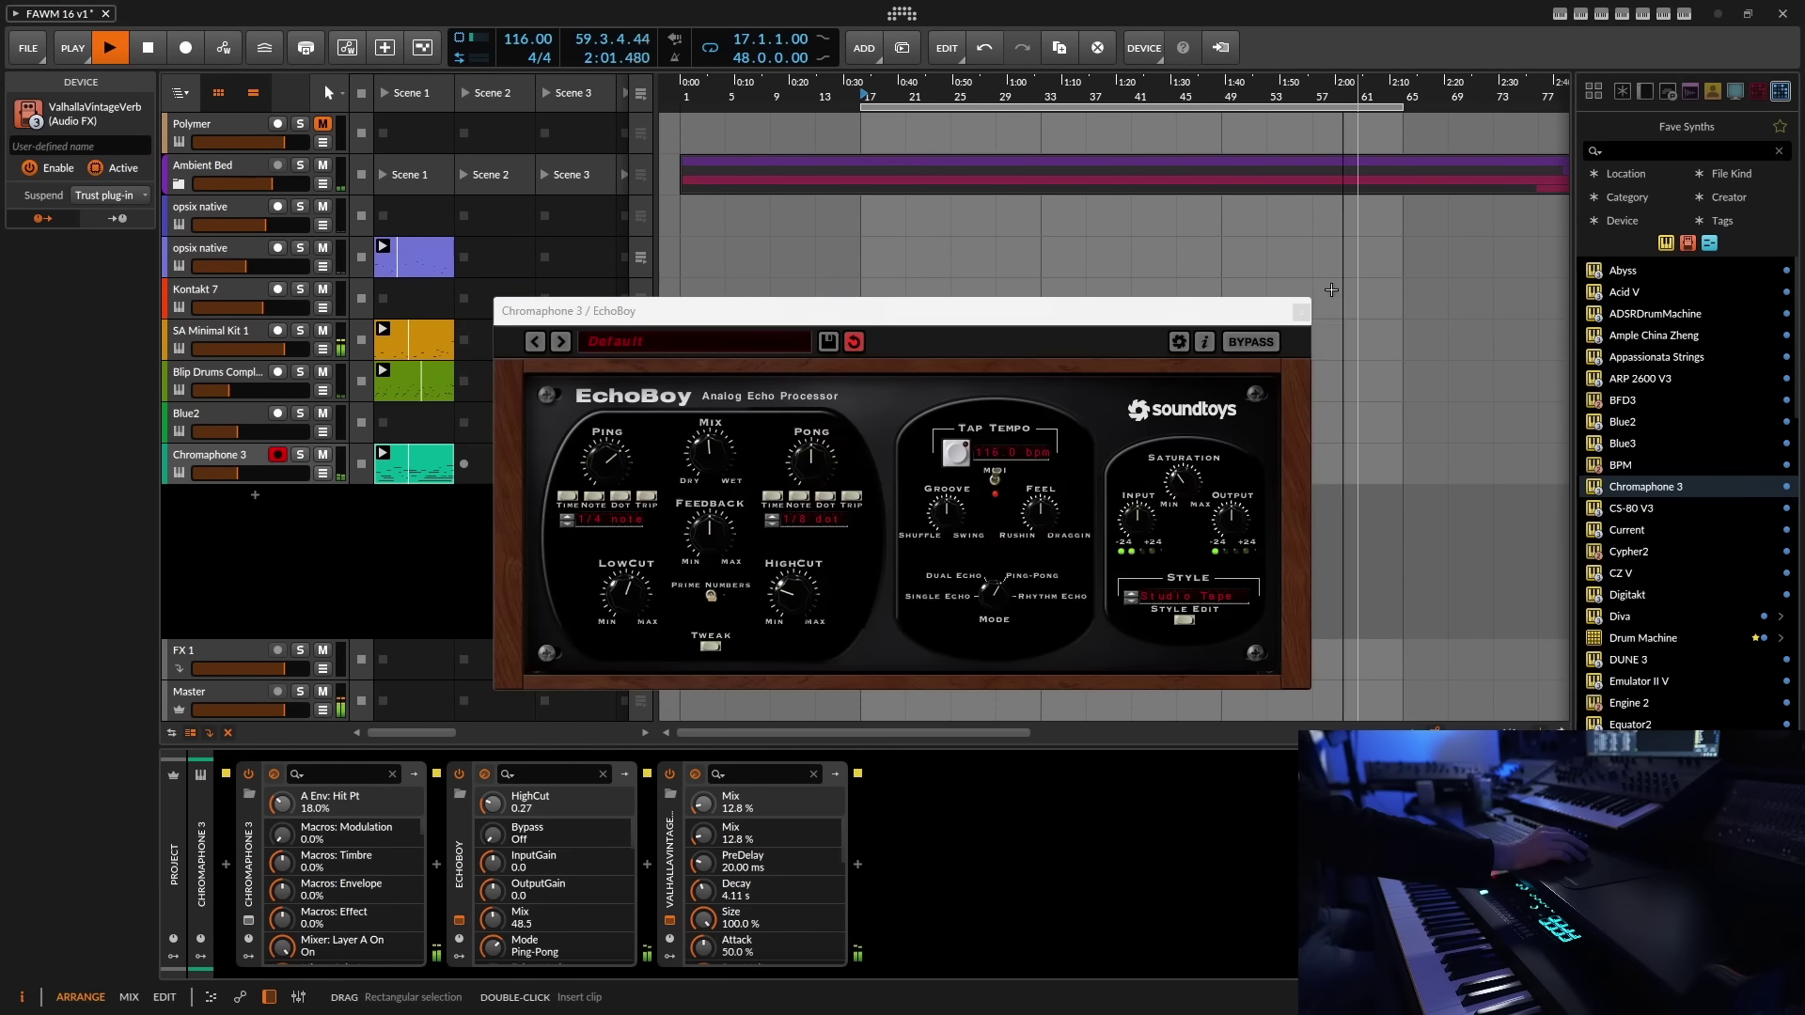
click(1302, 312)
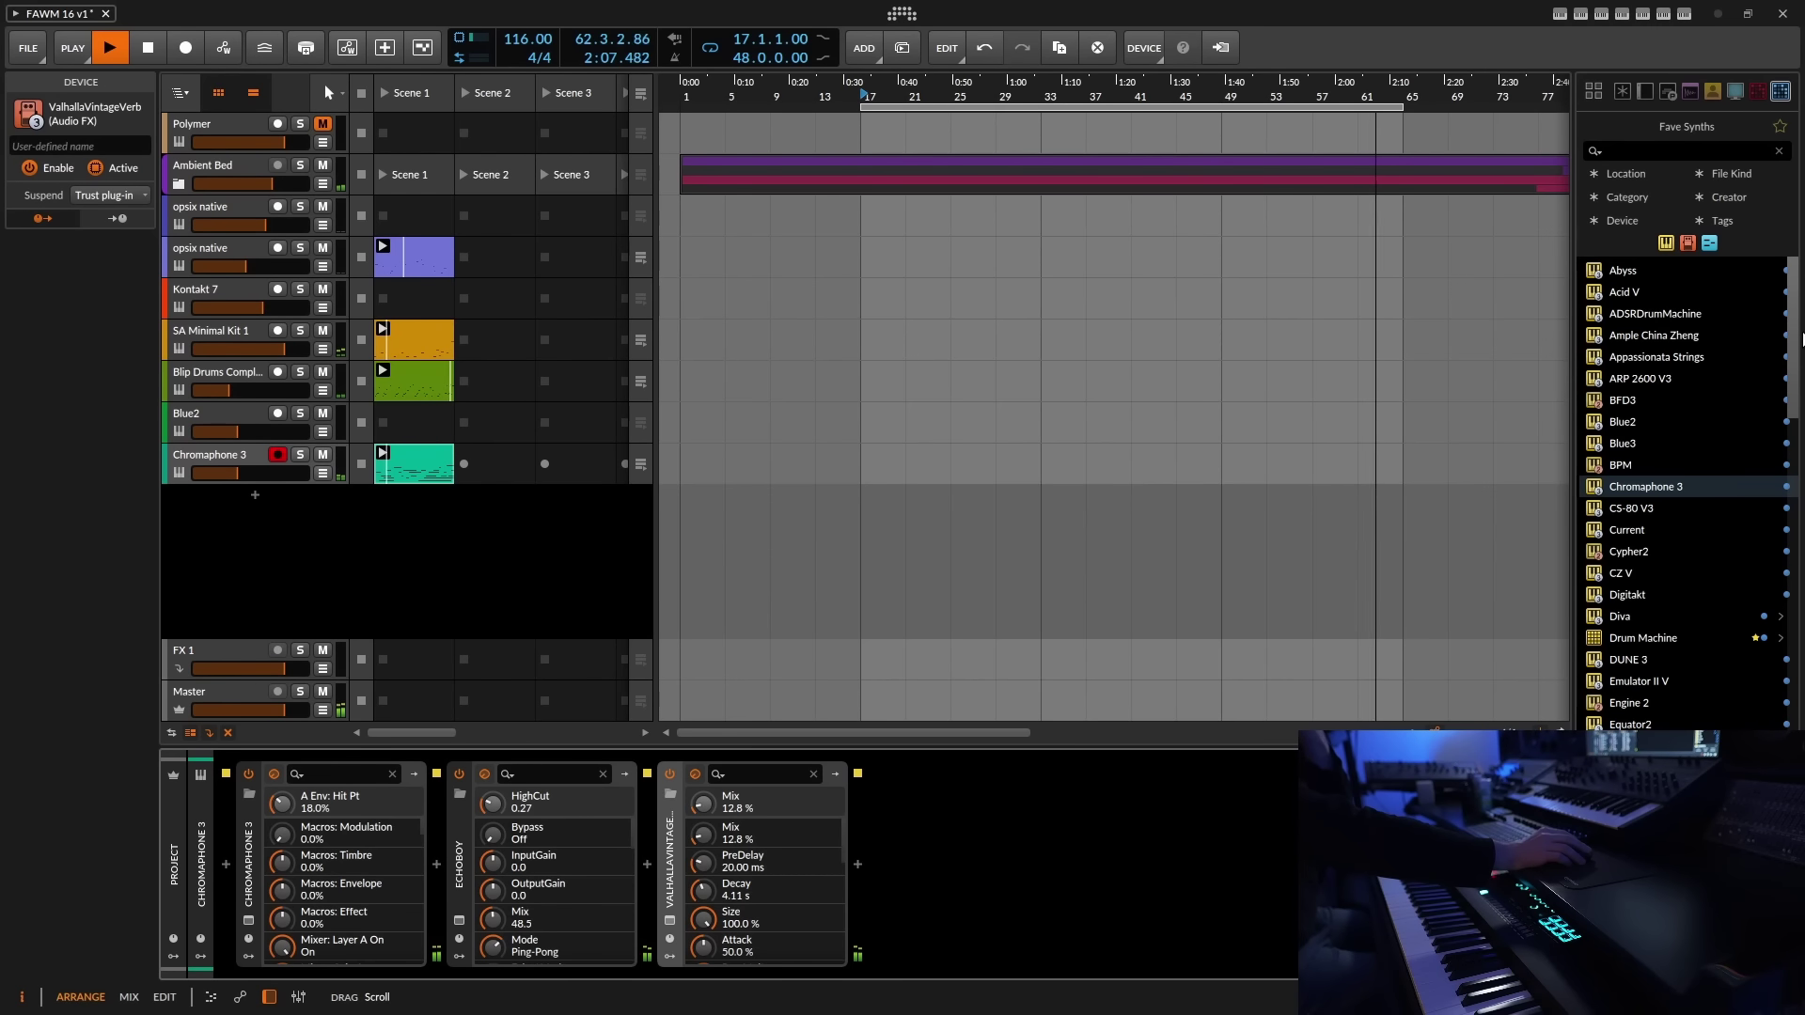
- Add a DUNE 3 instrument track with the SA Drops patch from a different soundbank, and lower the track's volume
click(1641, 663)
drag(1641, 663, 1025, 583)
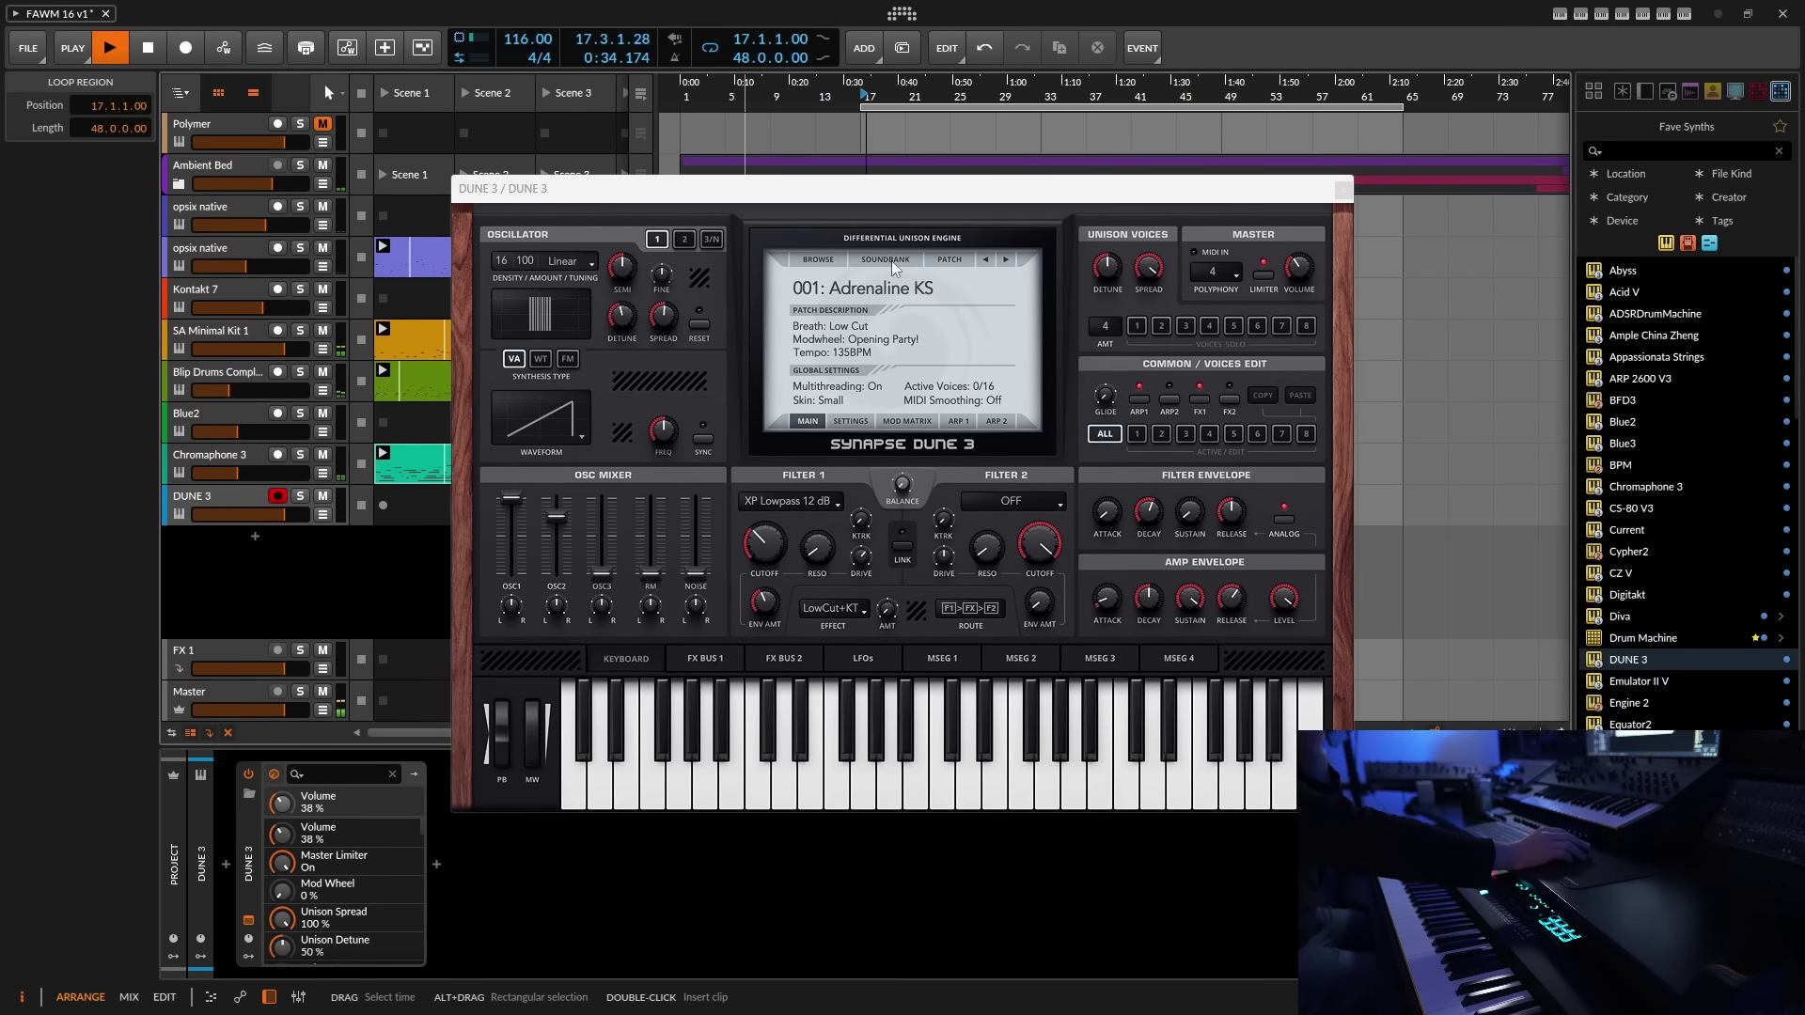
click(892, 261)
click(907, 330)
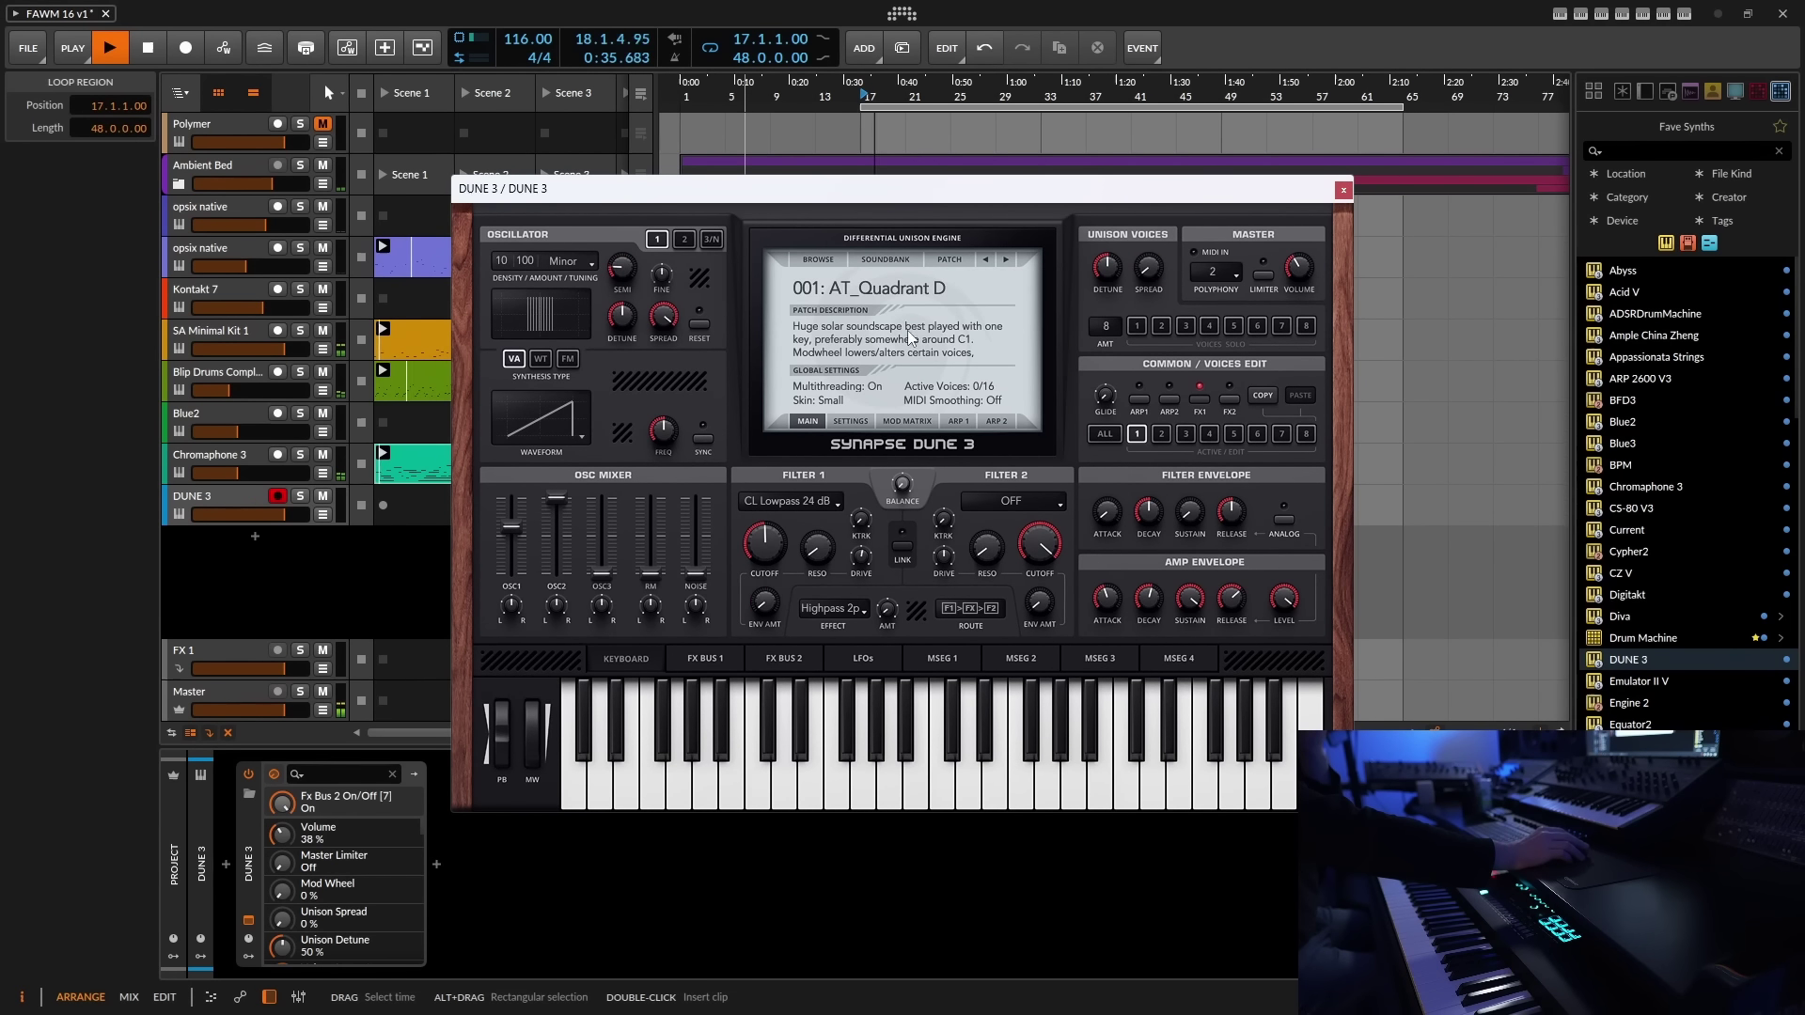
click(881, 289)
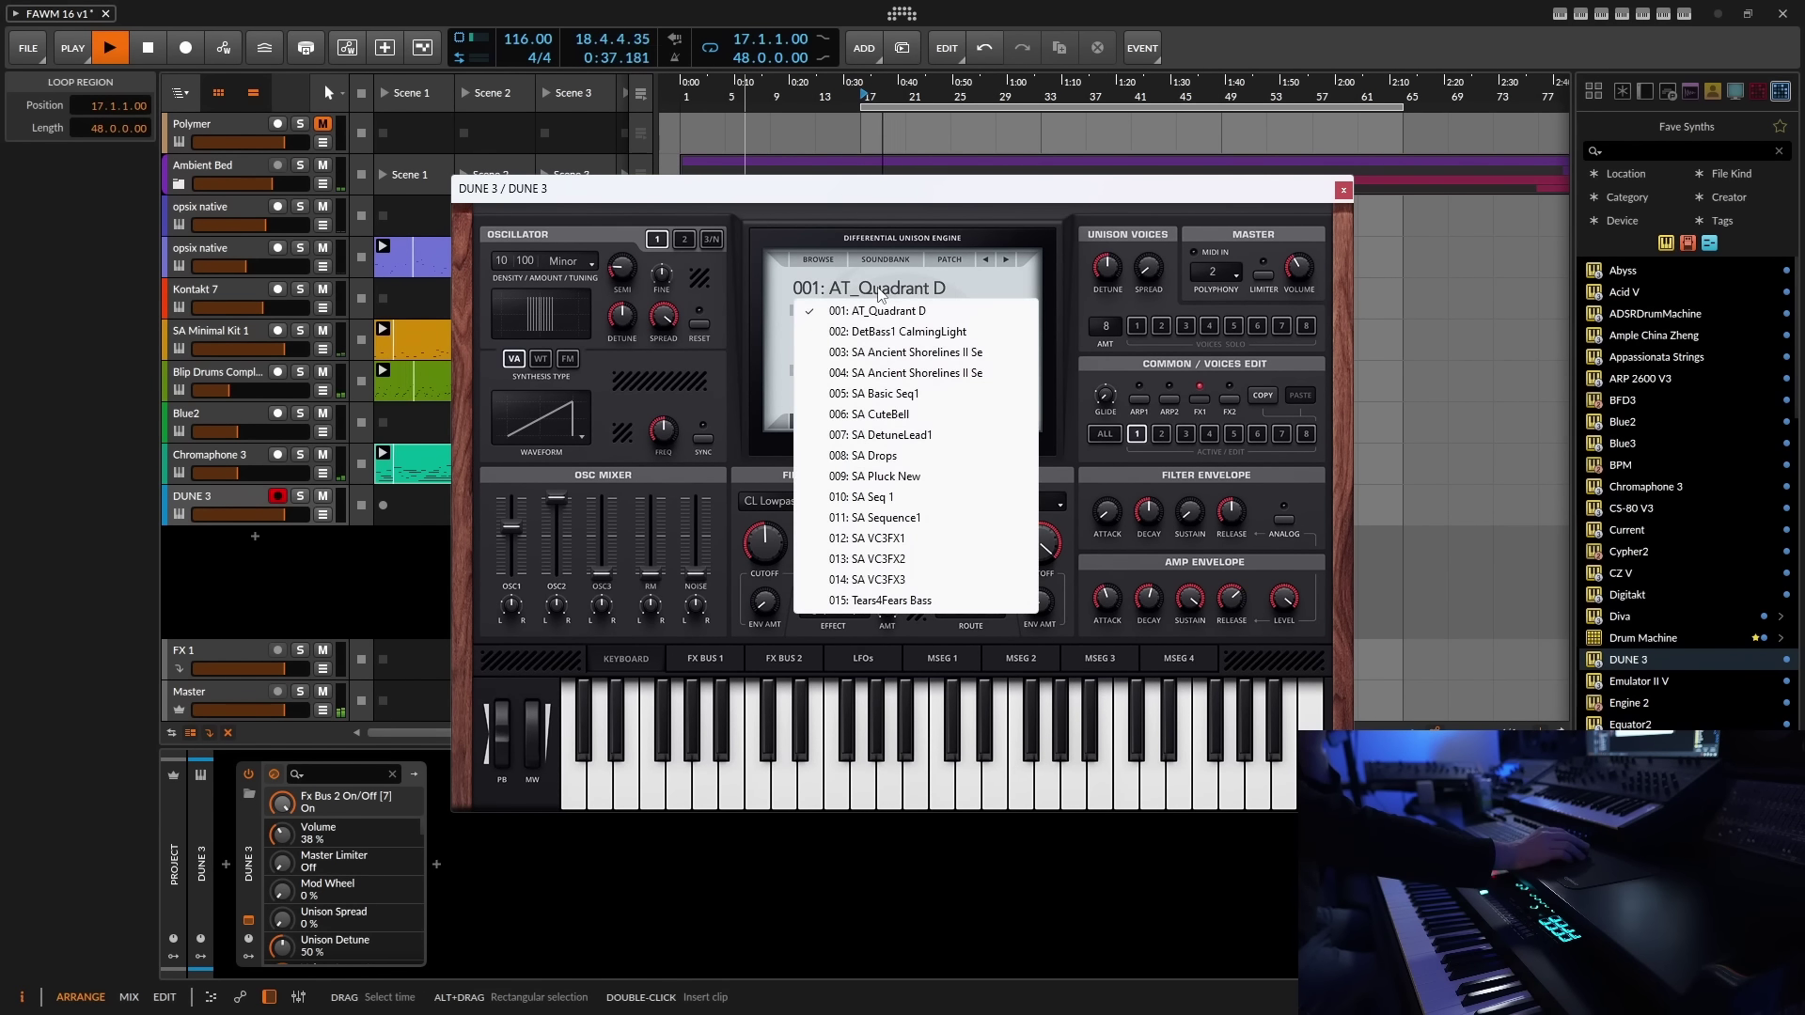
click(871, 452)
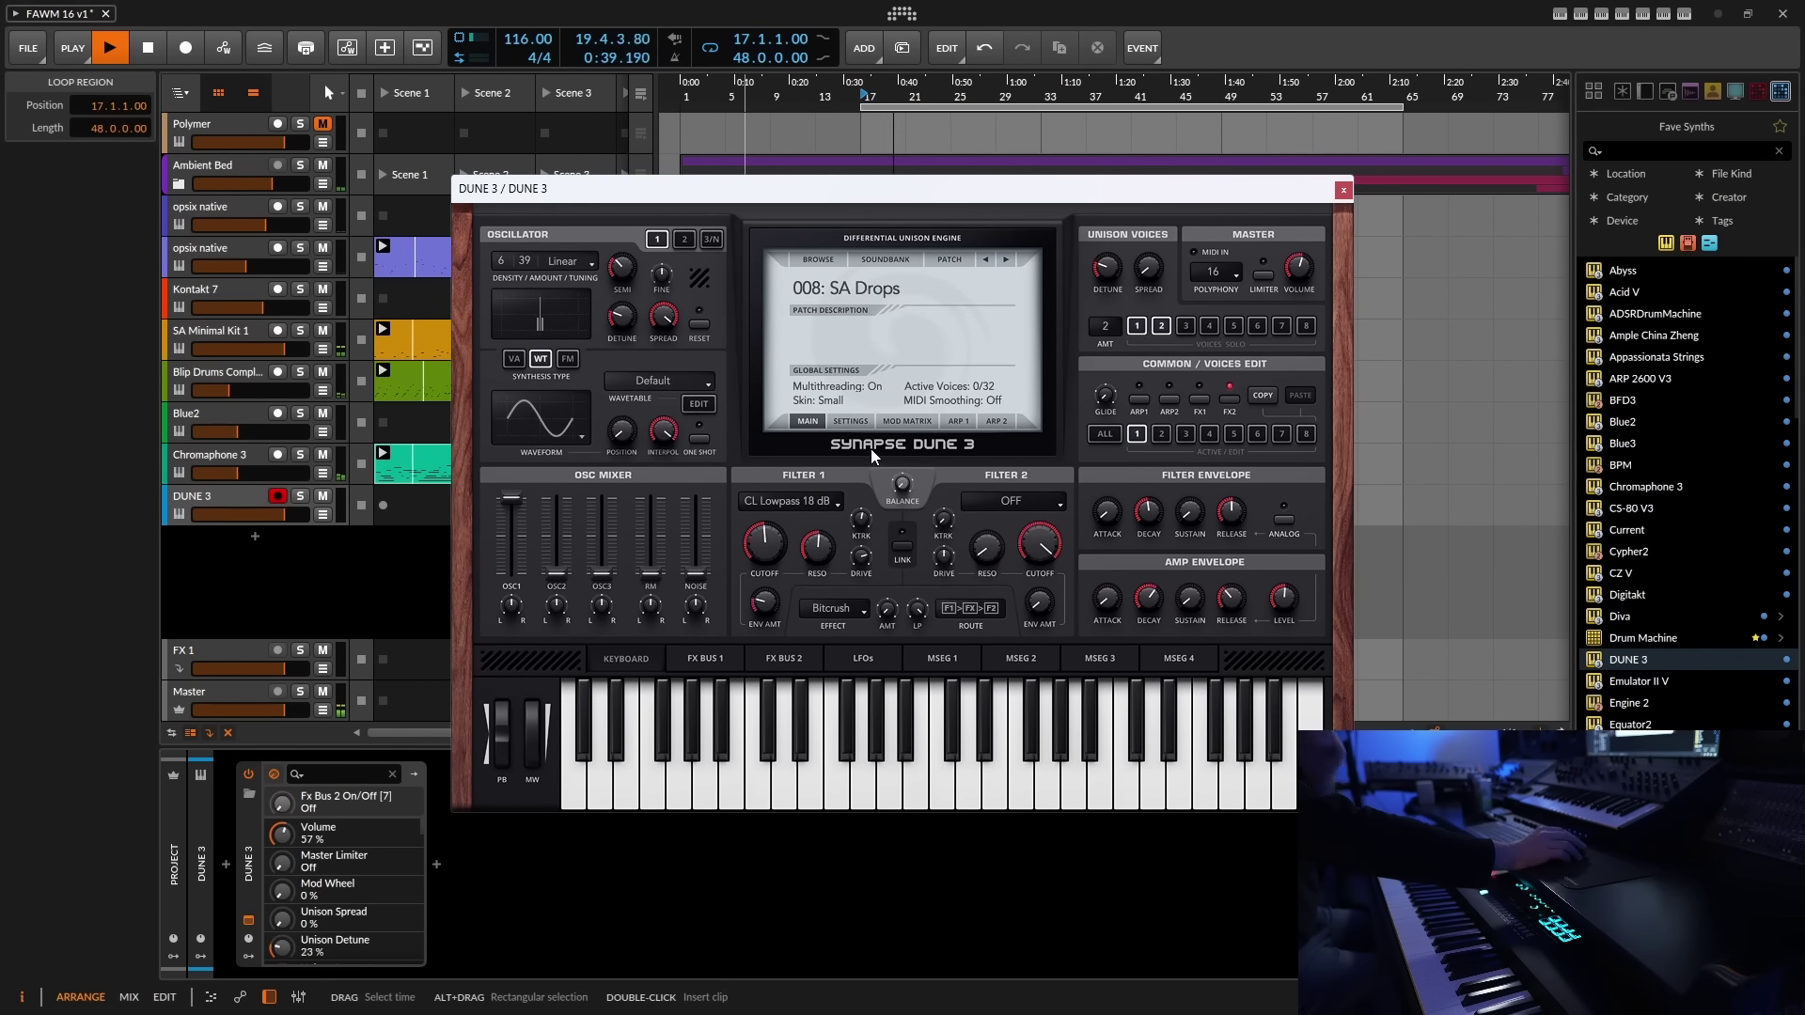
click(212, 498)
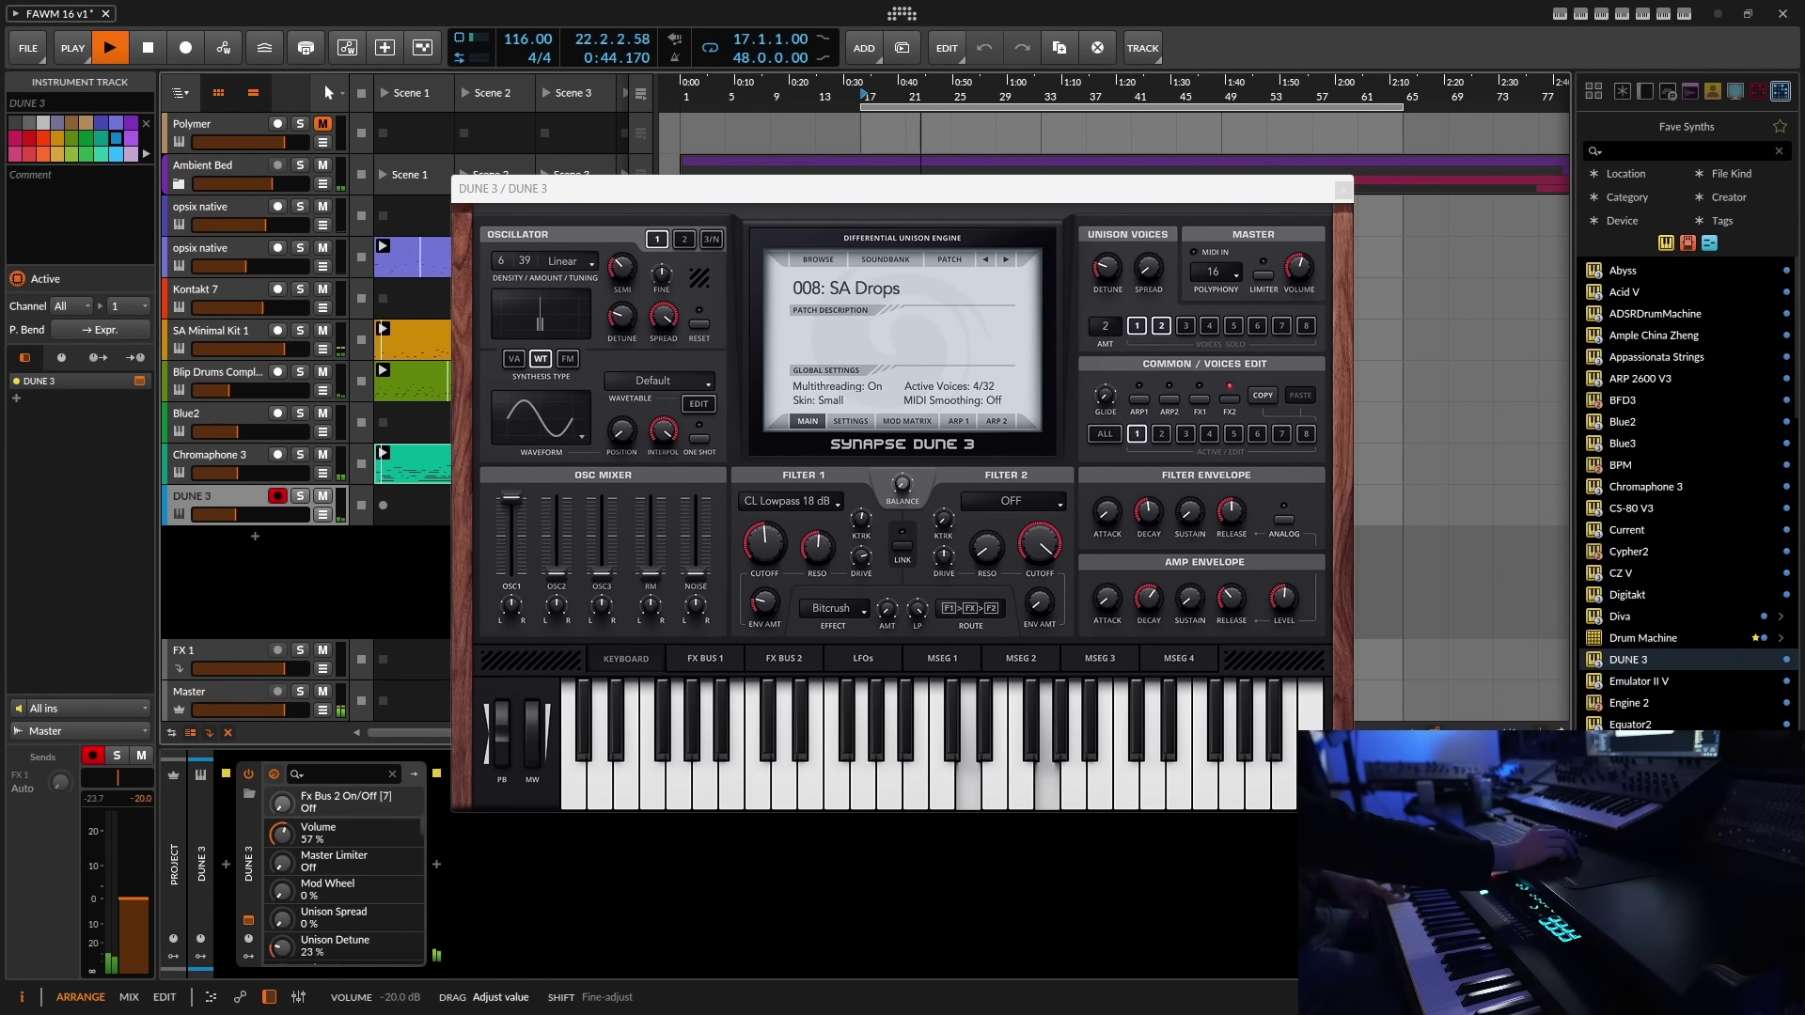
click(1344, 191)
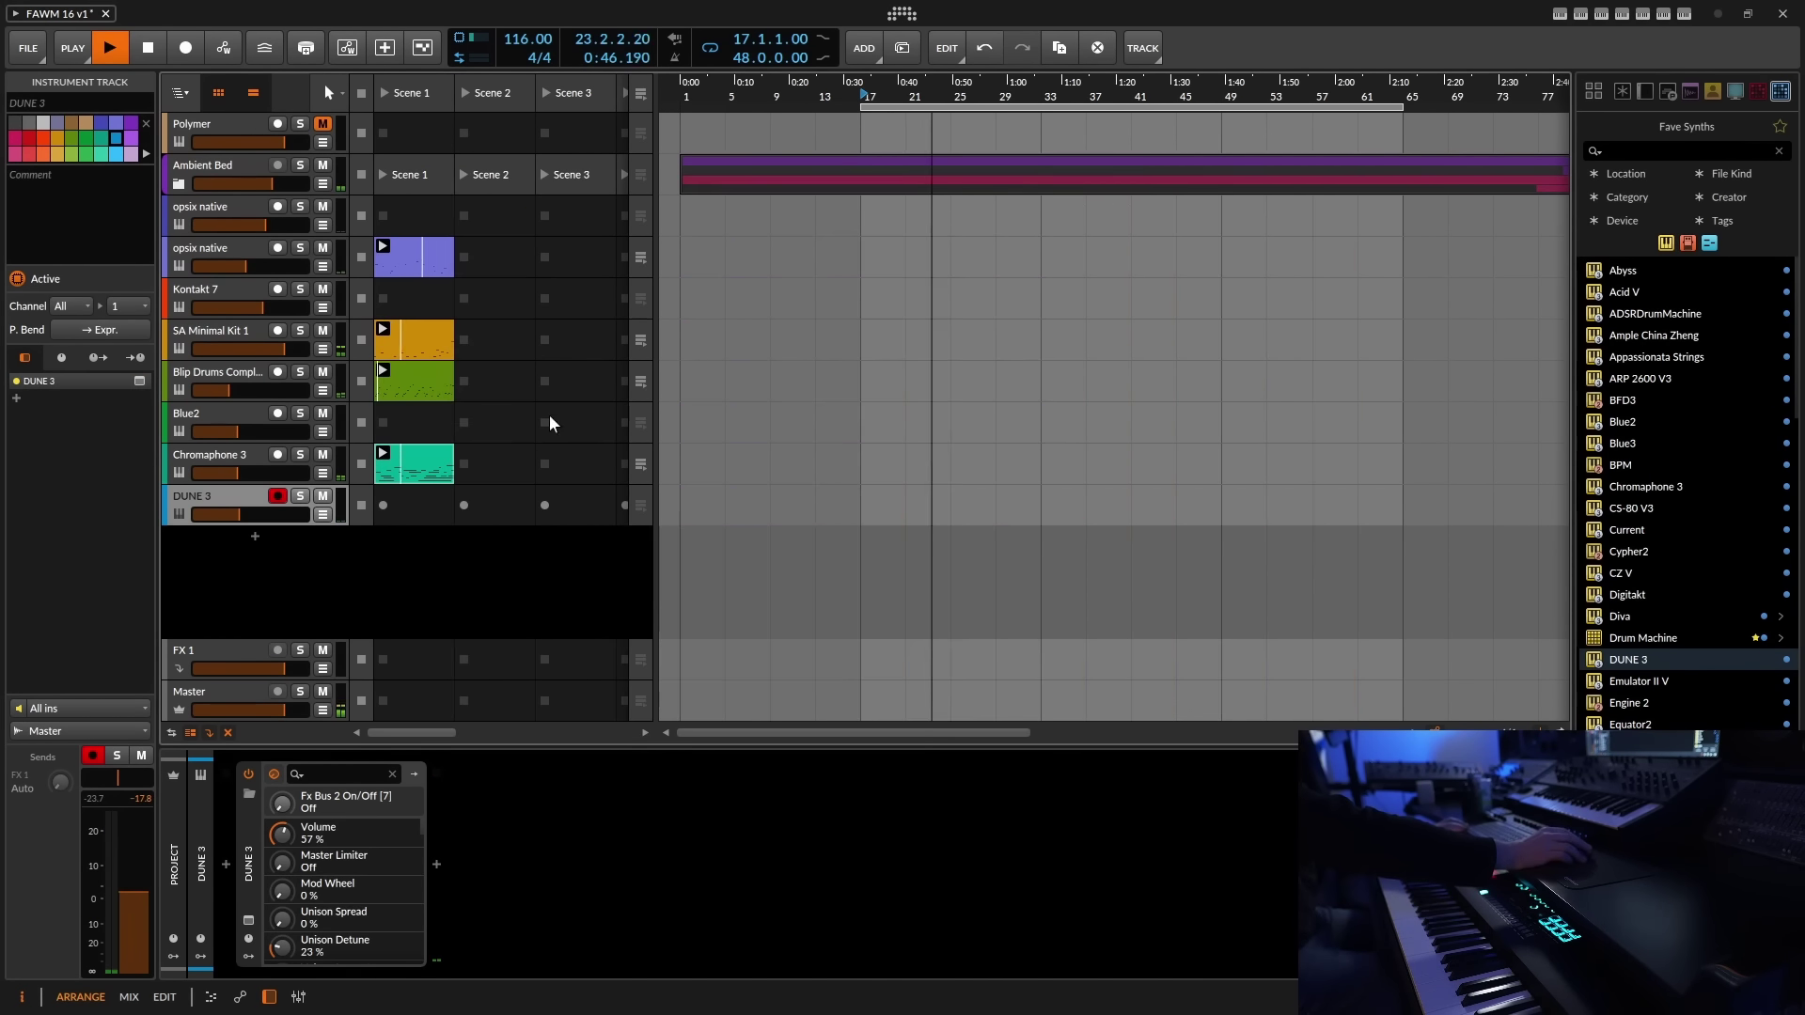
- Copy the Chromaphone 3 clip into the DUNE 3 track's Scene 1 slot and launch both clips together
click(402, 498)
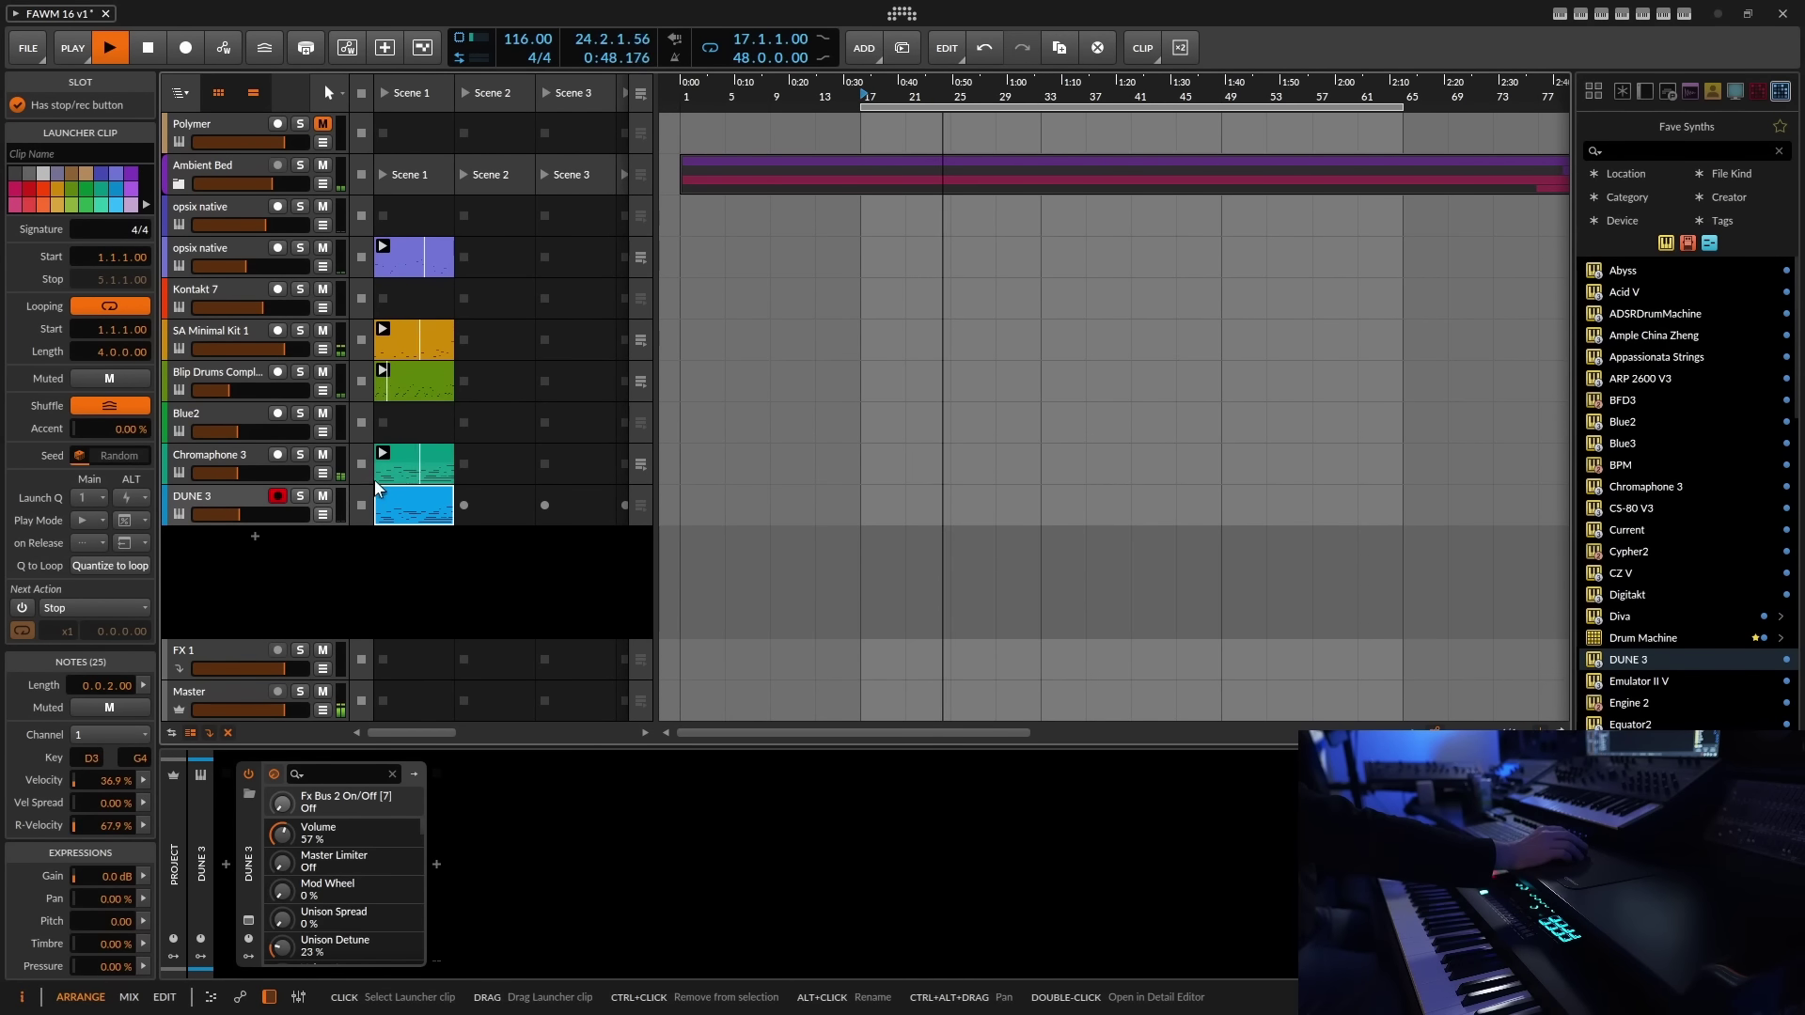
click(360, 475)
click(382, 454)
click(383, 493)
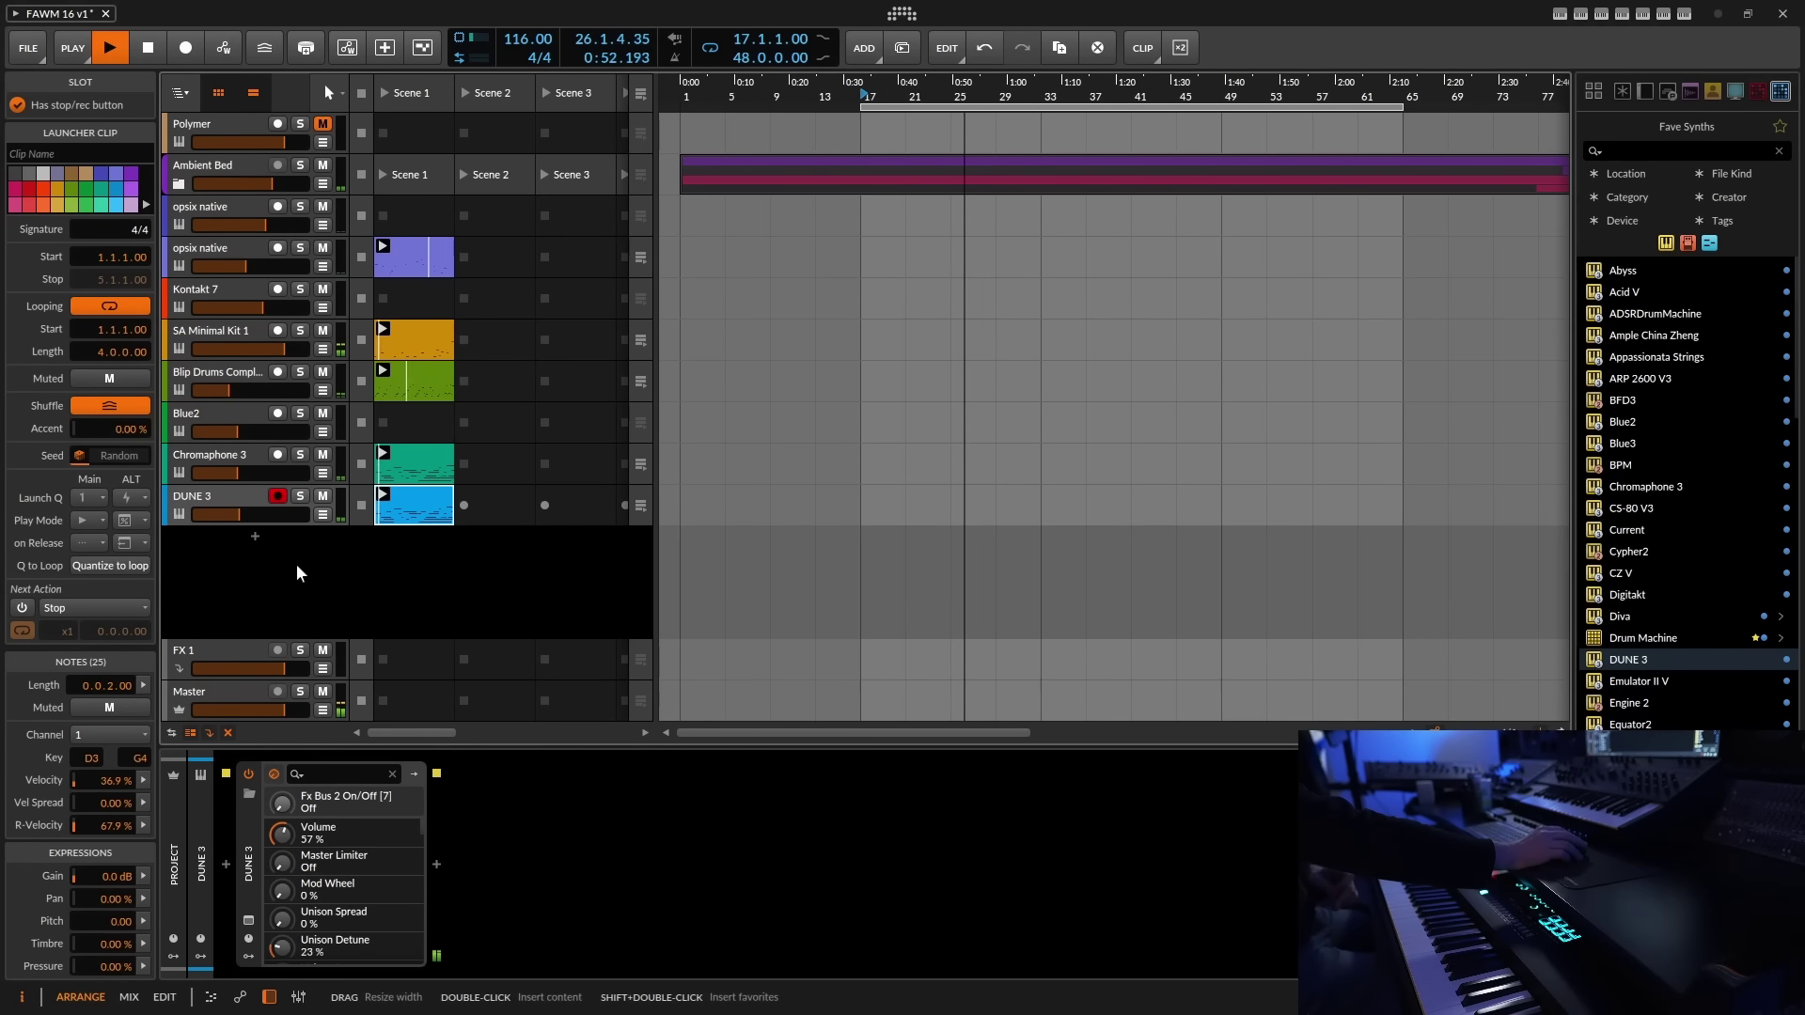
- Reopen the DUNE 3 editor, shorten the amp envelope's Decay and set its Release to about 39%
click(228, 498)
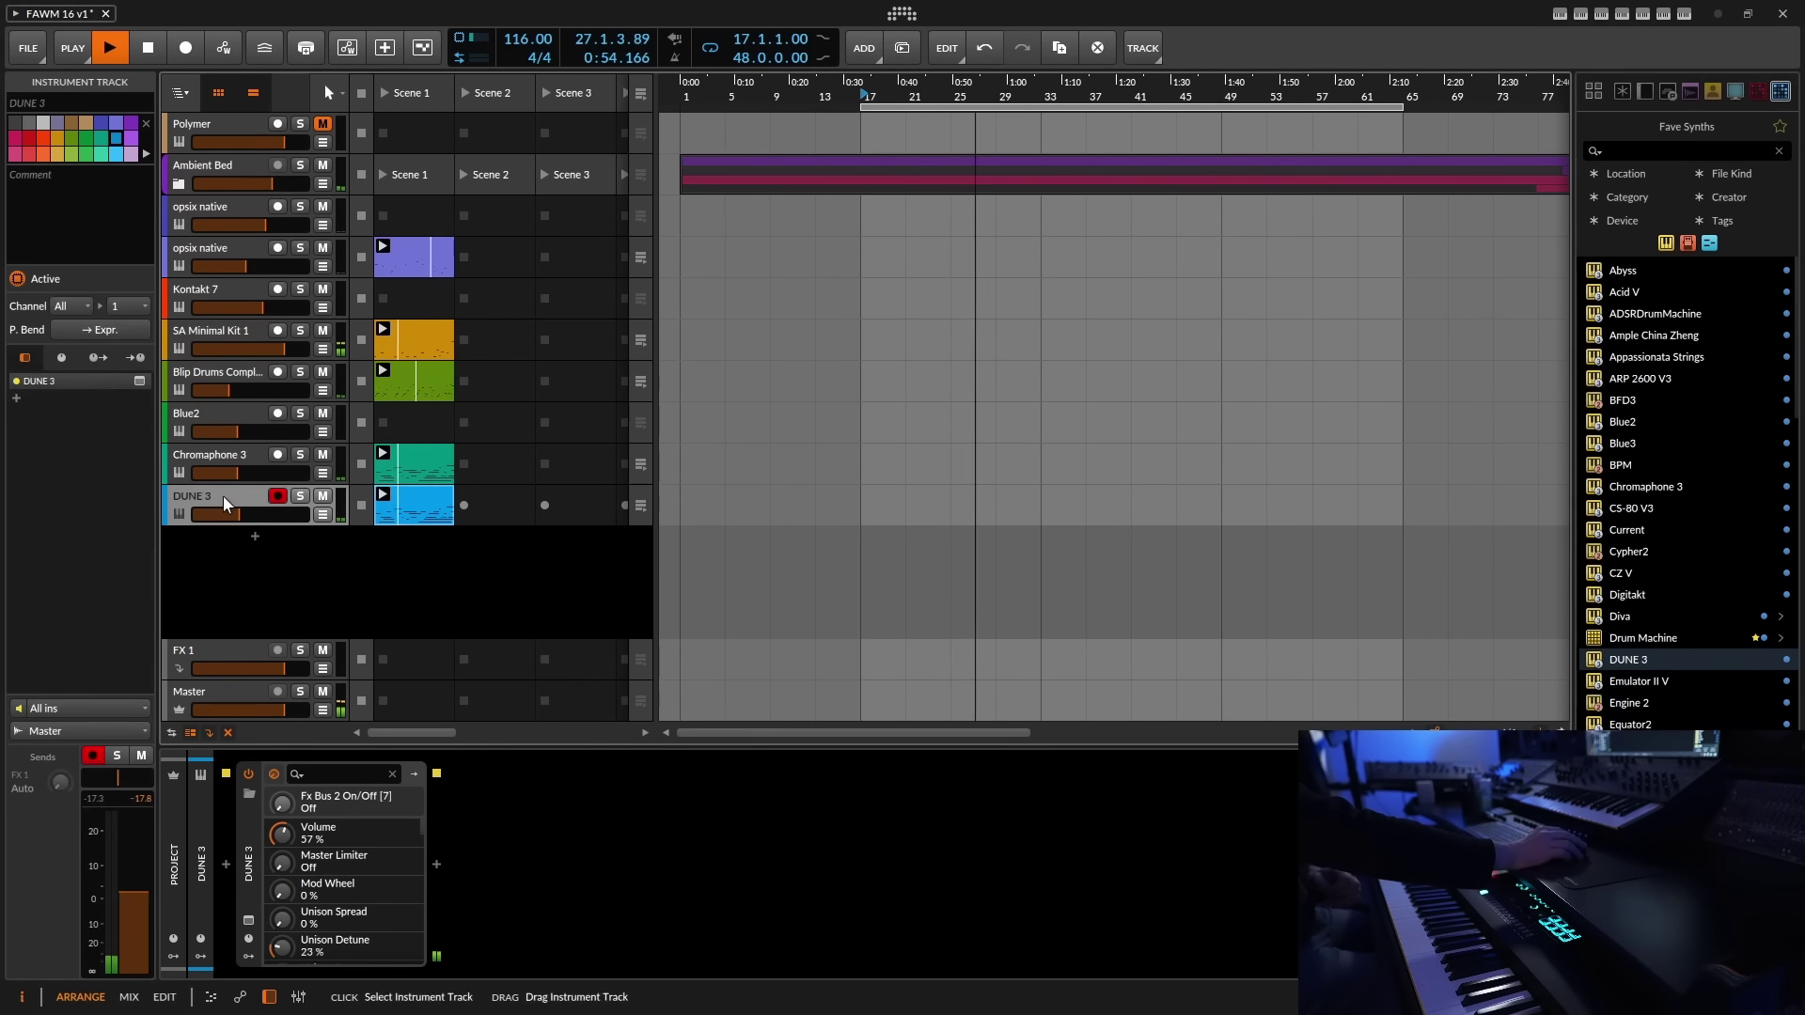
click(248, 921)
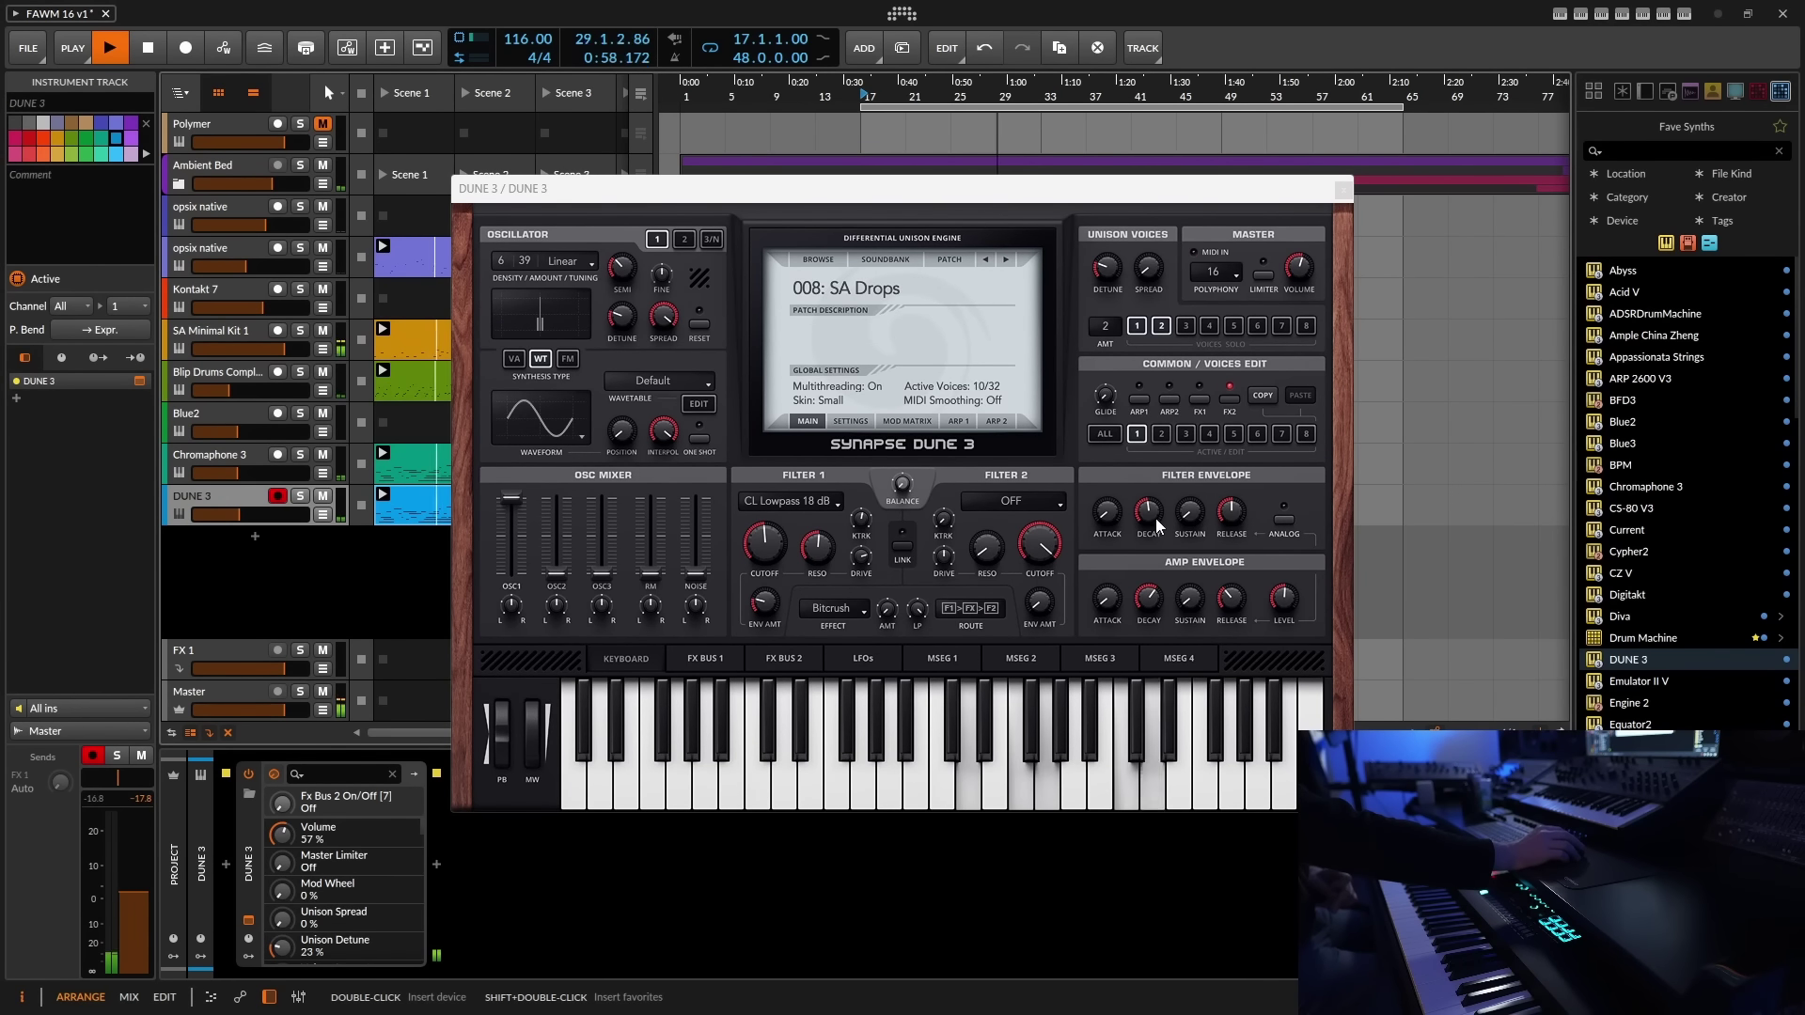
drag(1154, 603, 1153, 645)
click(1230, 601)
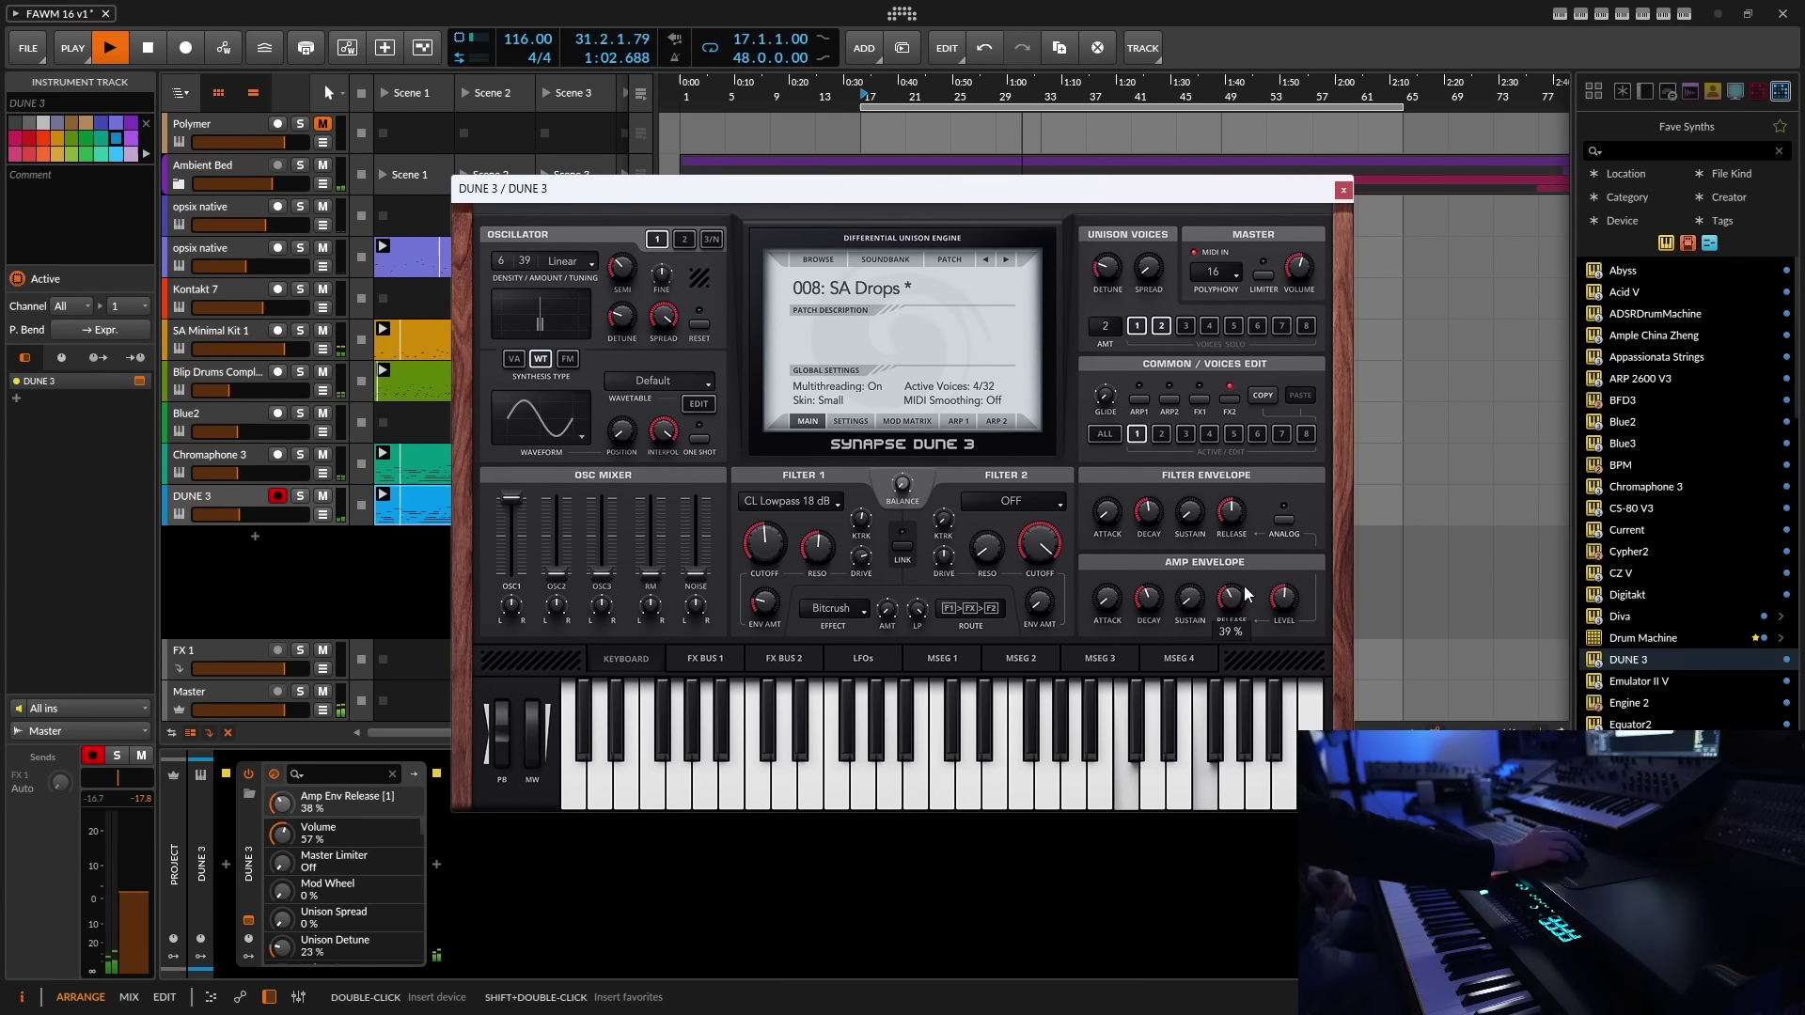
- Set the FX Bus 1 reverb's Dry/Wet to 7% and bring up the Delay 1 settings
click(700, 659)
click(1086, 700)
drag(986, 765, 994, 788)
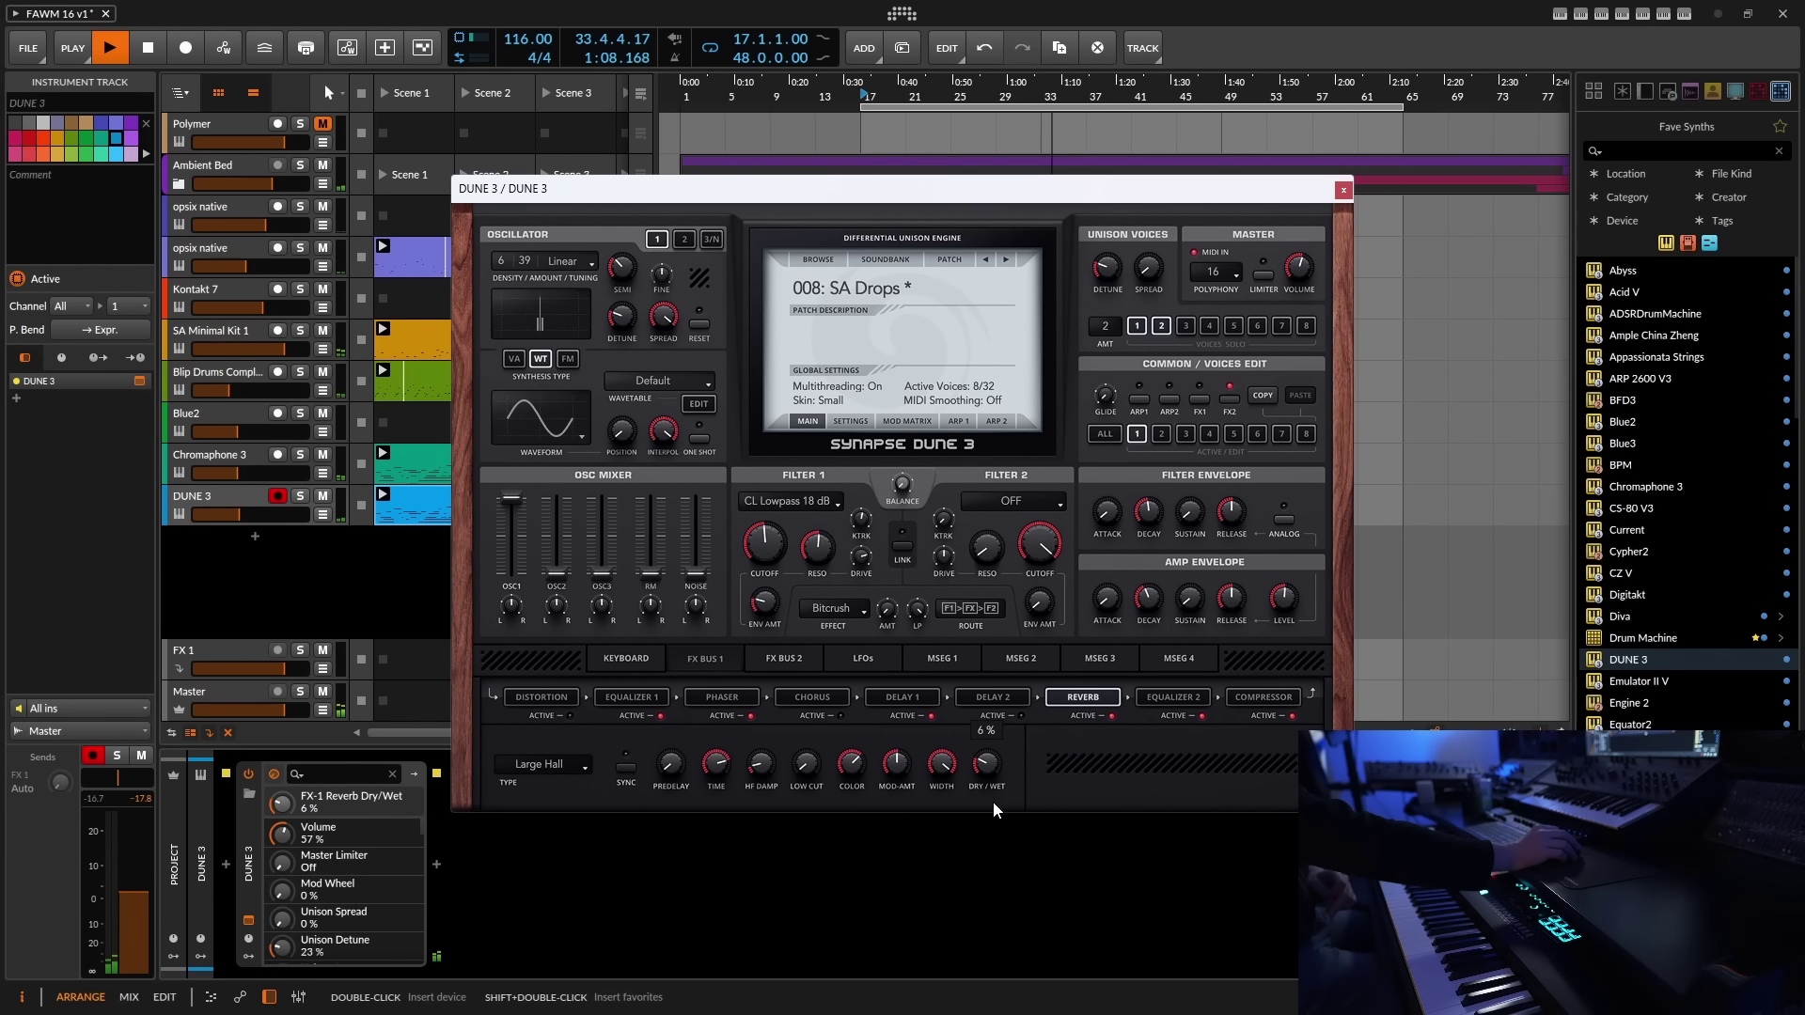
click(916, 697)
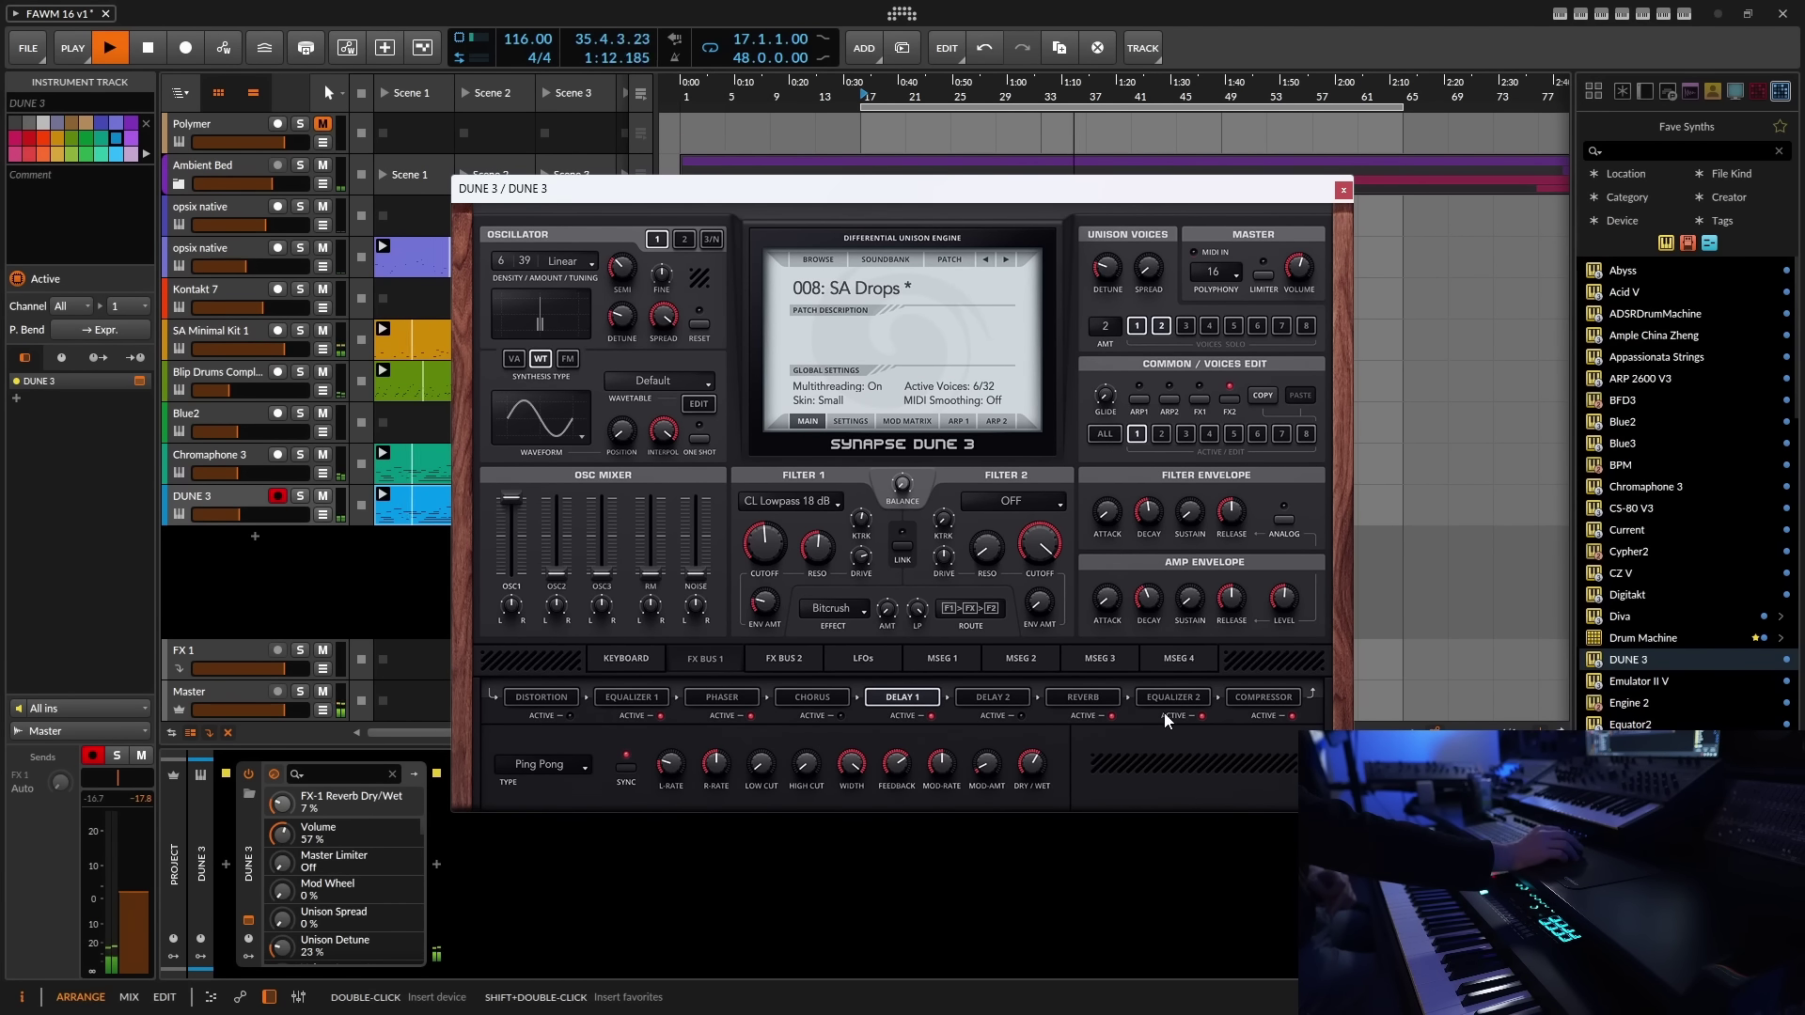
- Set Oscillator 1's Detune to 19% and Filter 1's Cutoff to about 34%
drag(765, 545, 792, 475)
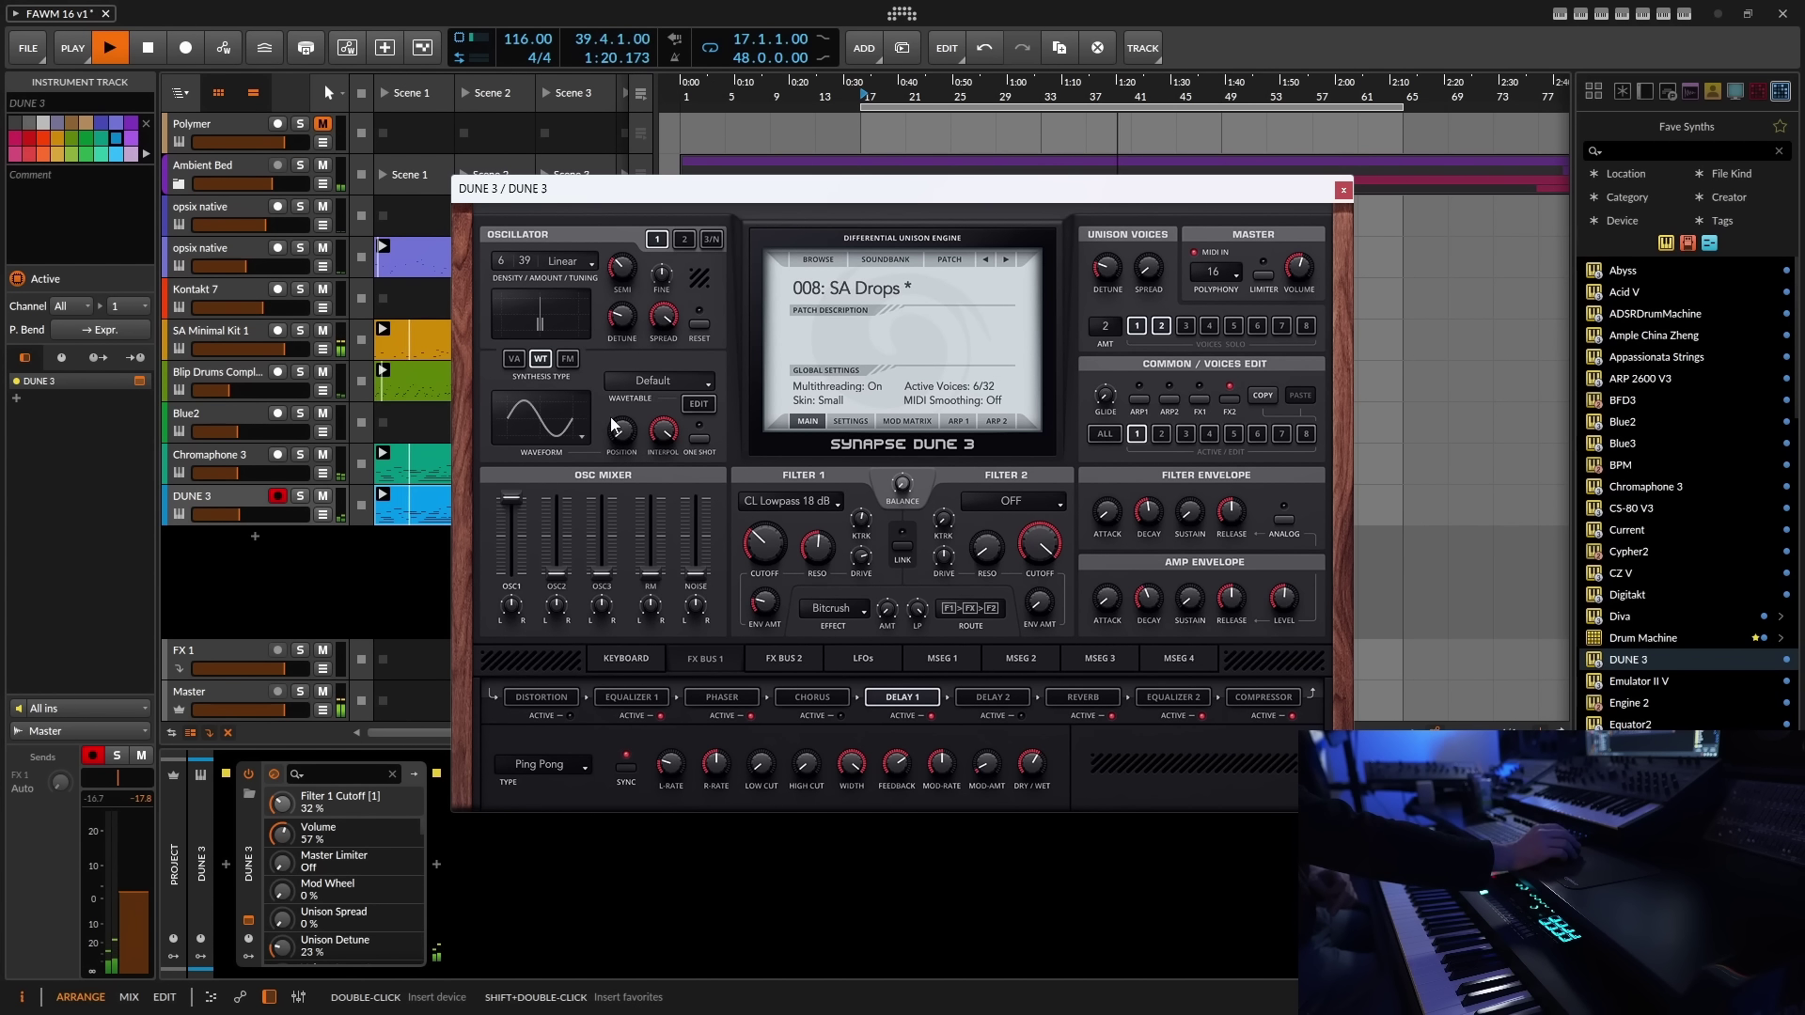
mouse_move(622, 318)
mouse_down()
mouse_move(647, 267)
mouse_move(637, 325)
mouse_up()
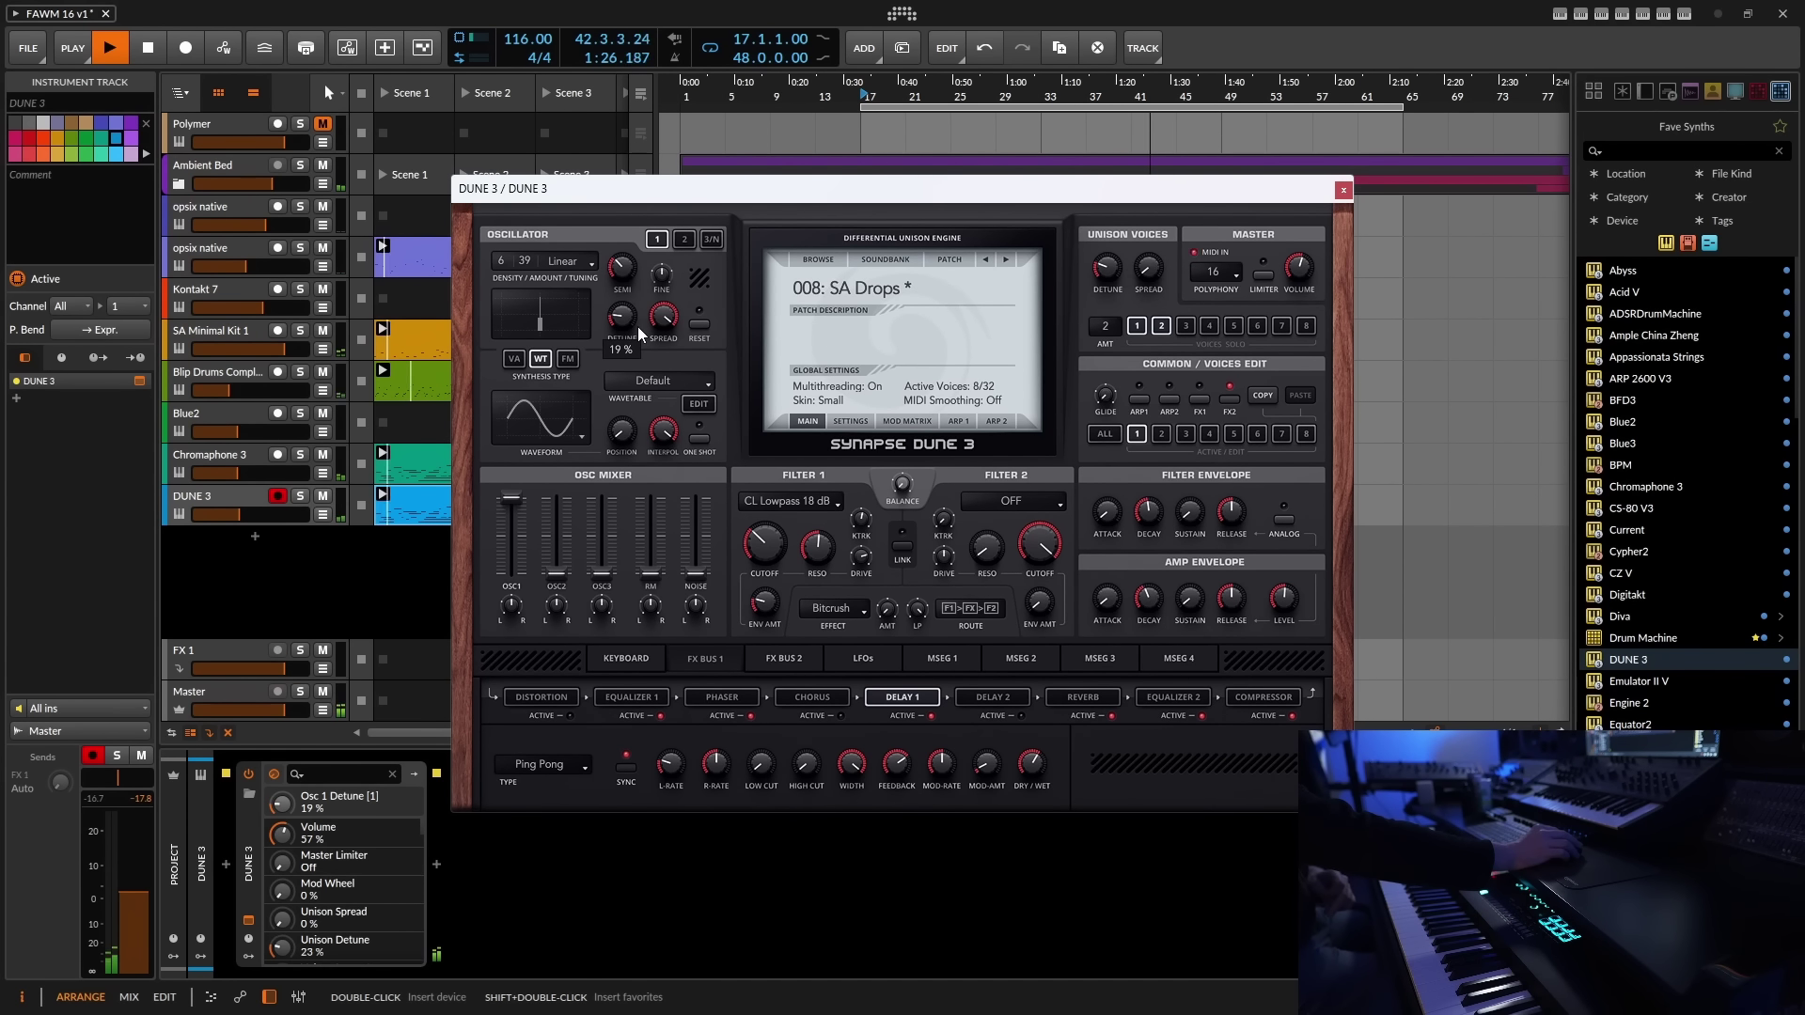
click(771, 547)
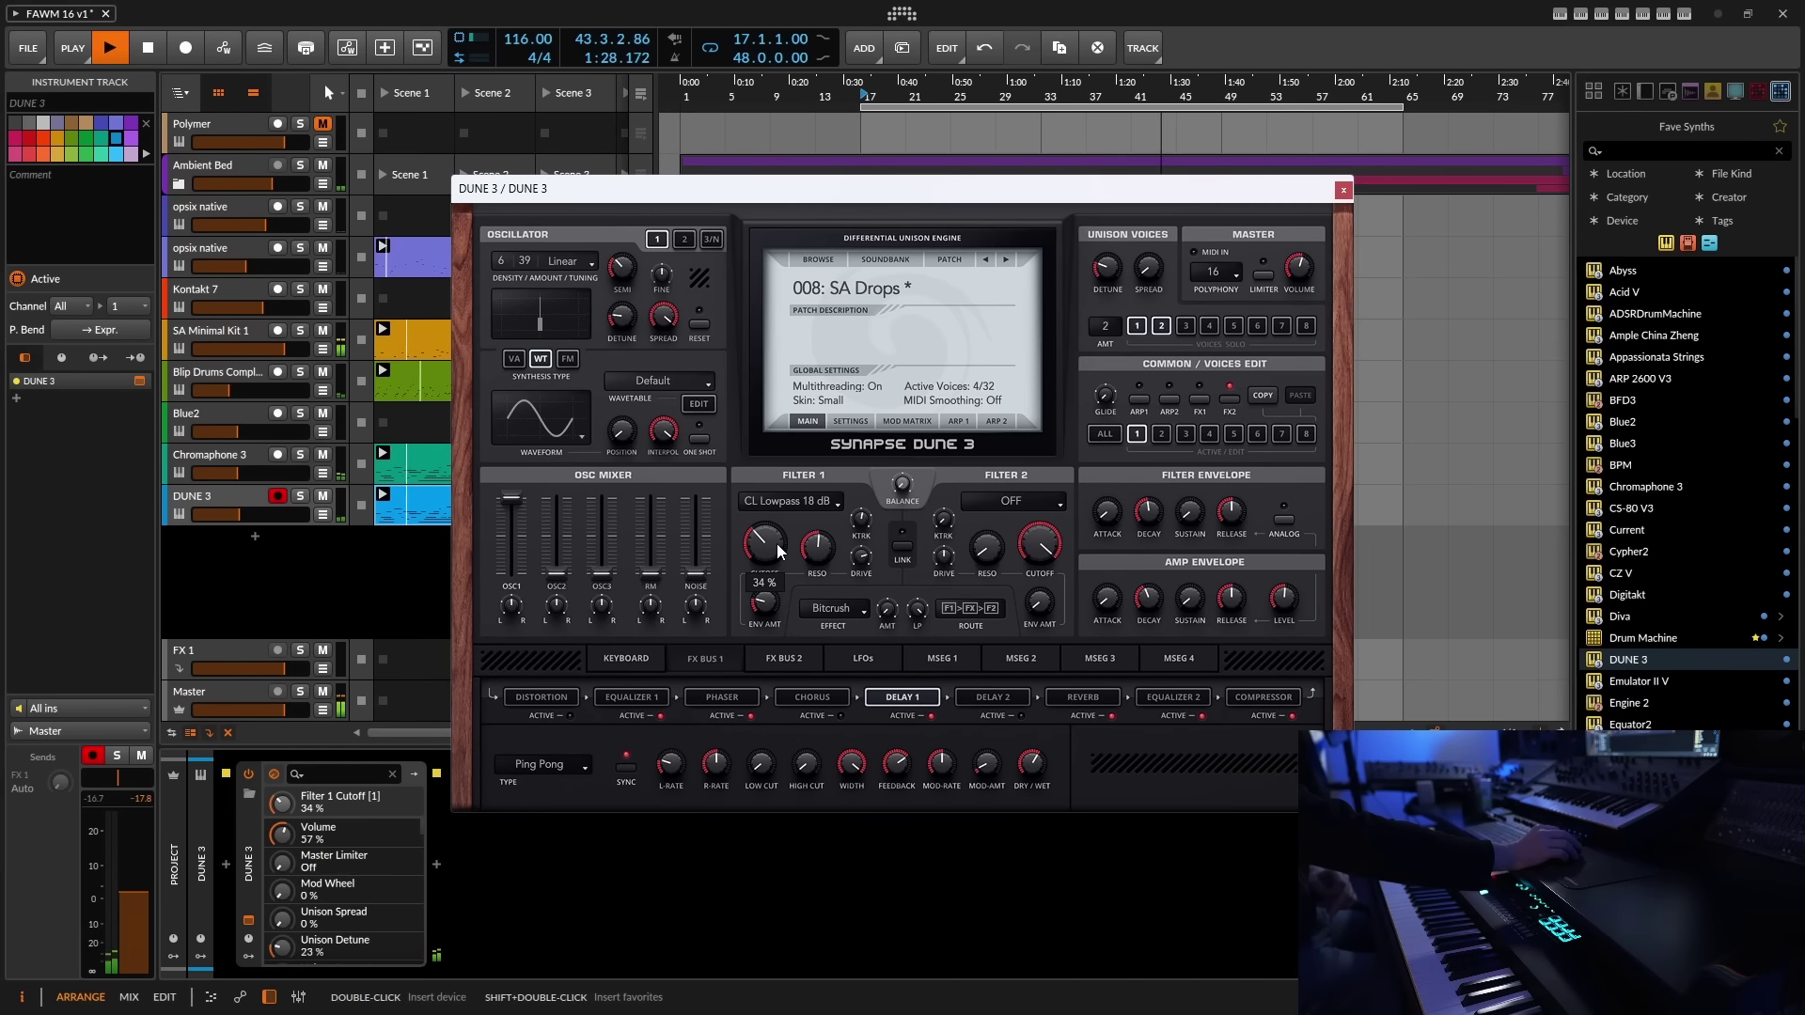
- Bring Oscillator 3 into the mix at 75%, try its Semi tuning and leave it at 0, and reduce its level slightly
drag(601, 572, 608, 517)
click(713, 241)
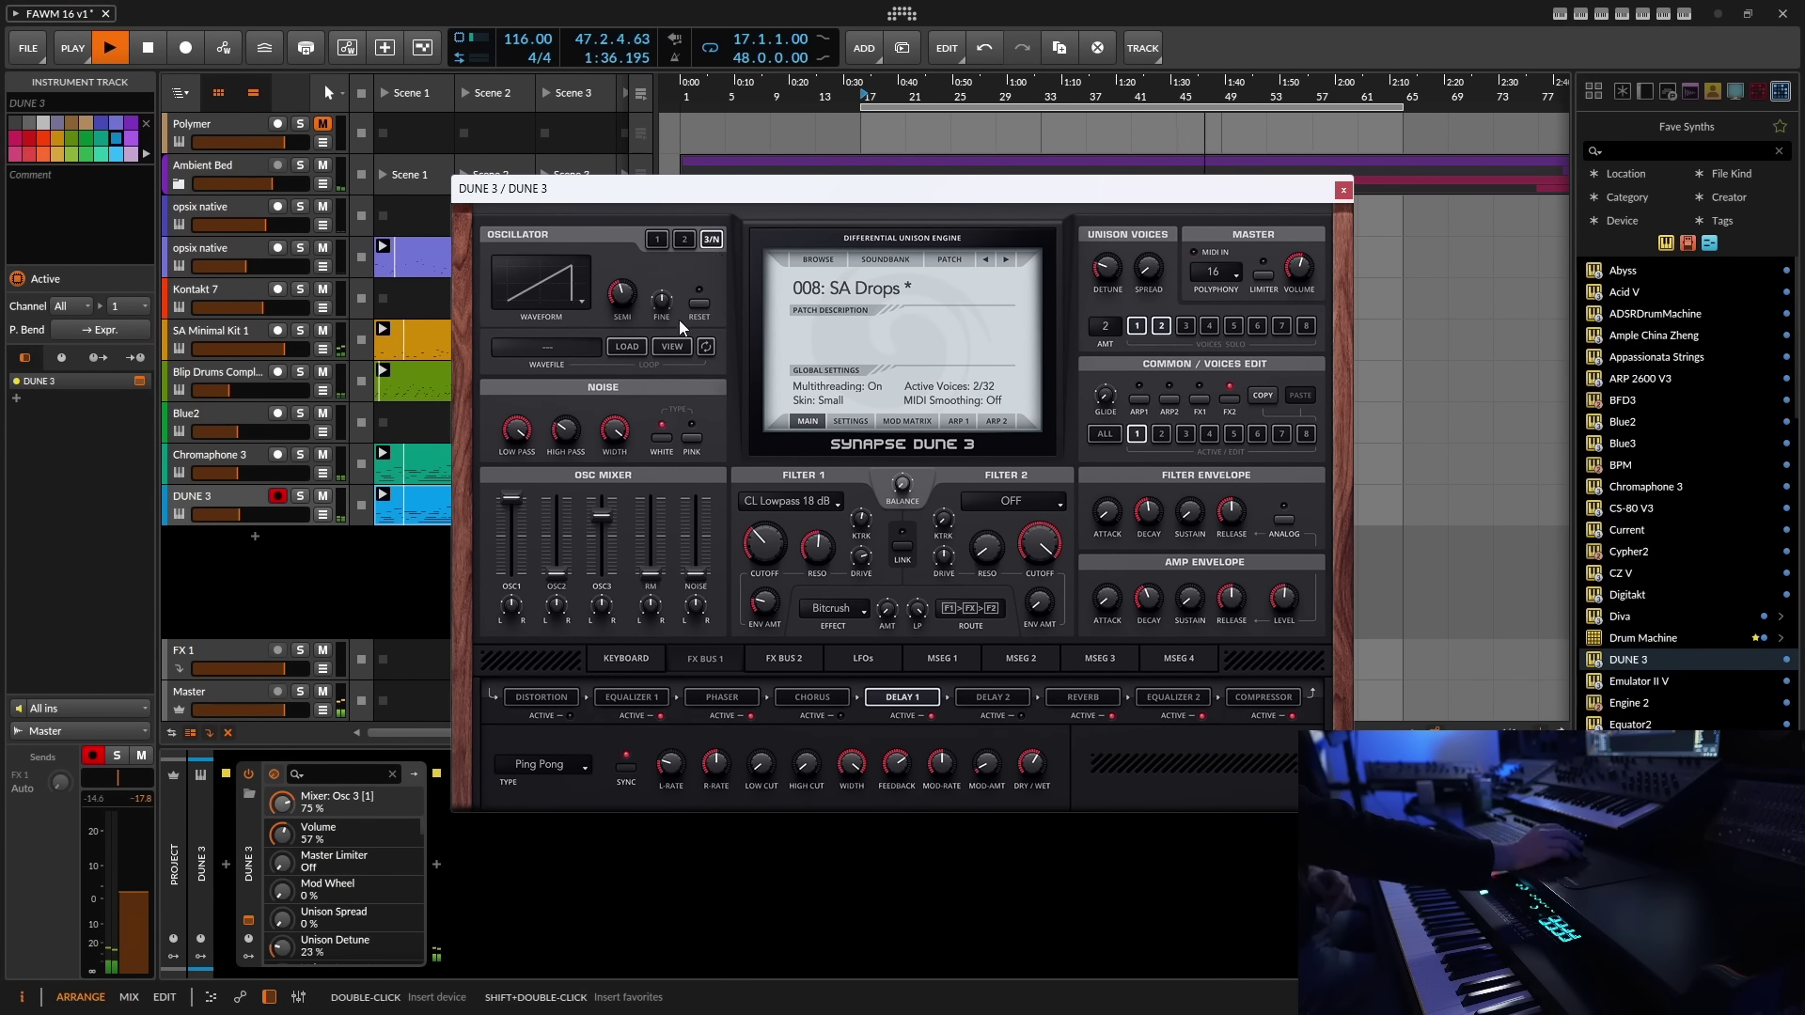
drag(612, 301, 664, 285)
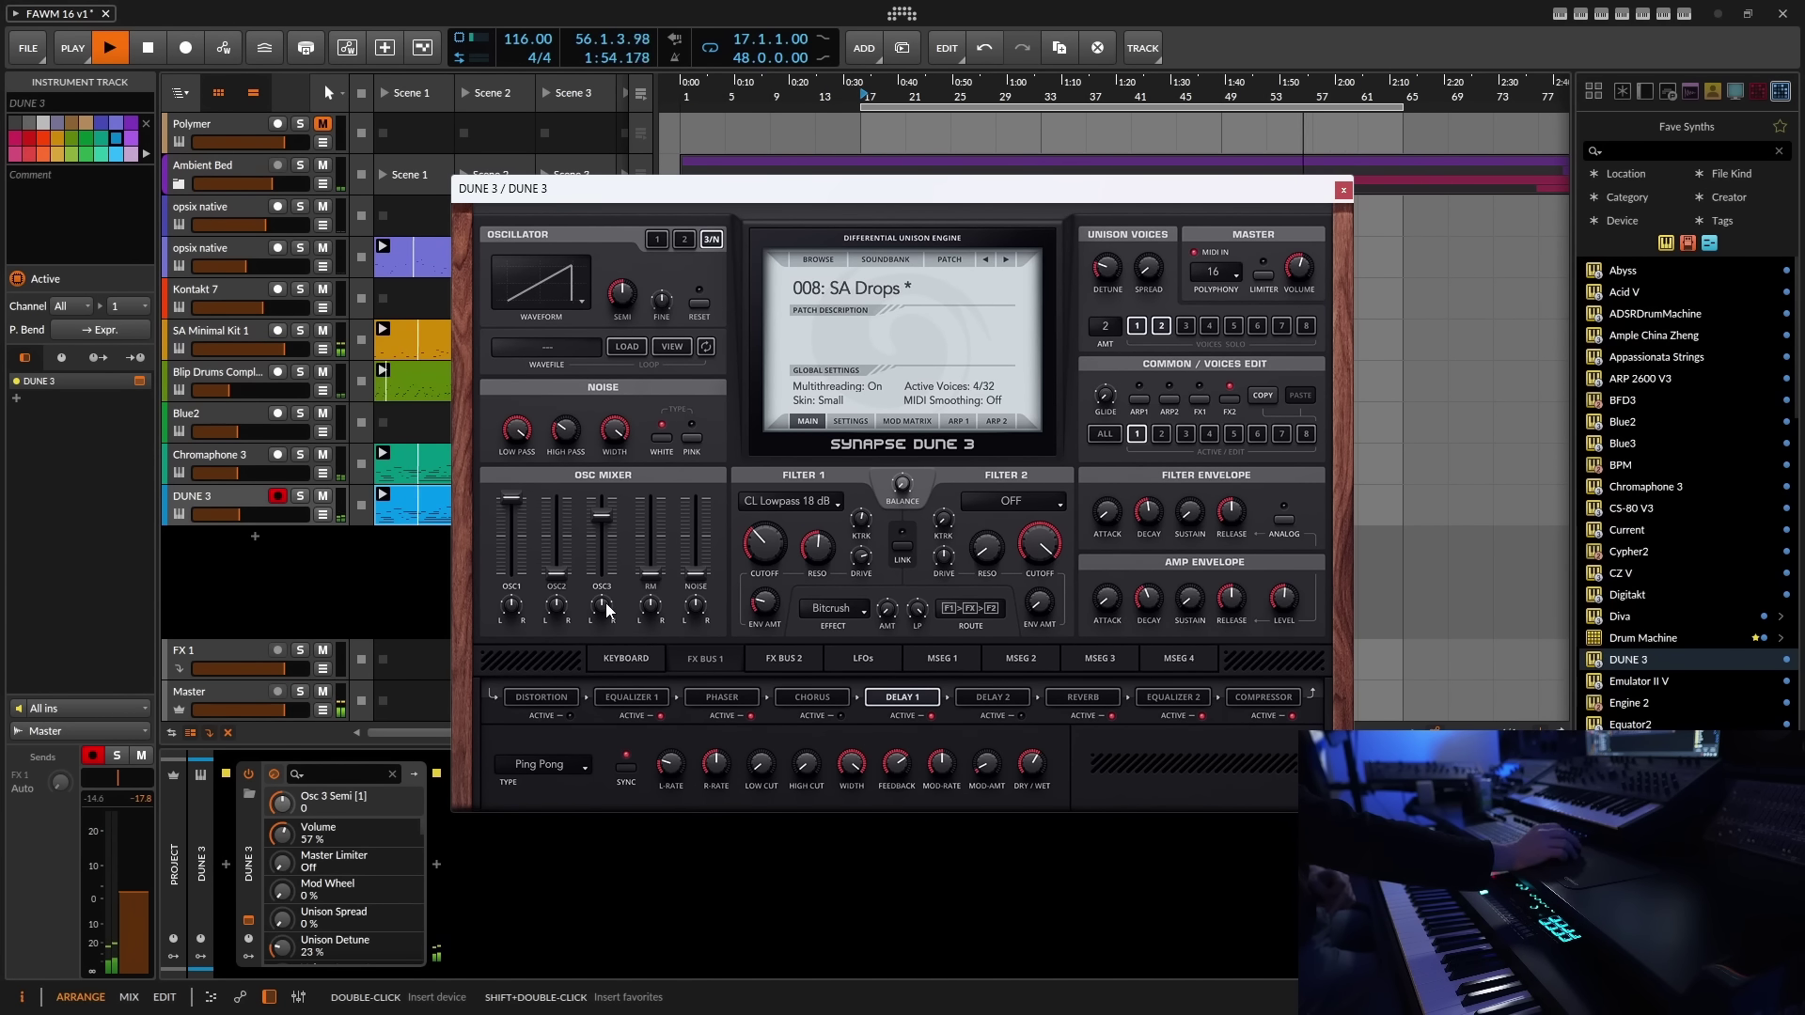
drag(605, 521, 605, 538)
- Set the FX Bus 1 reverb's Dry/Wet to 2% and its Time to 0.8 s
click(1090, 698)
drag(987, 763, 986, 780)
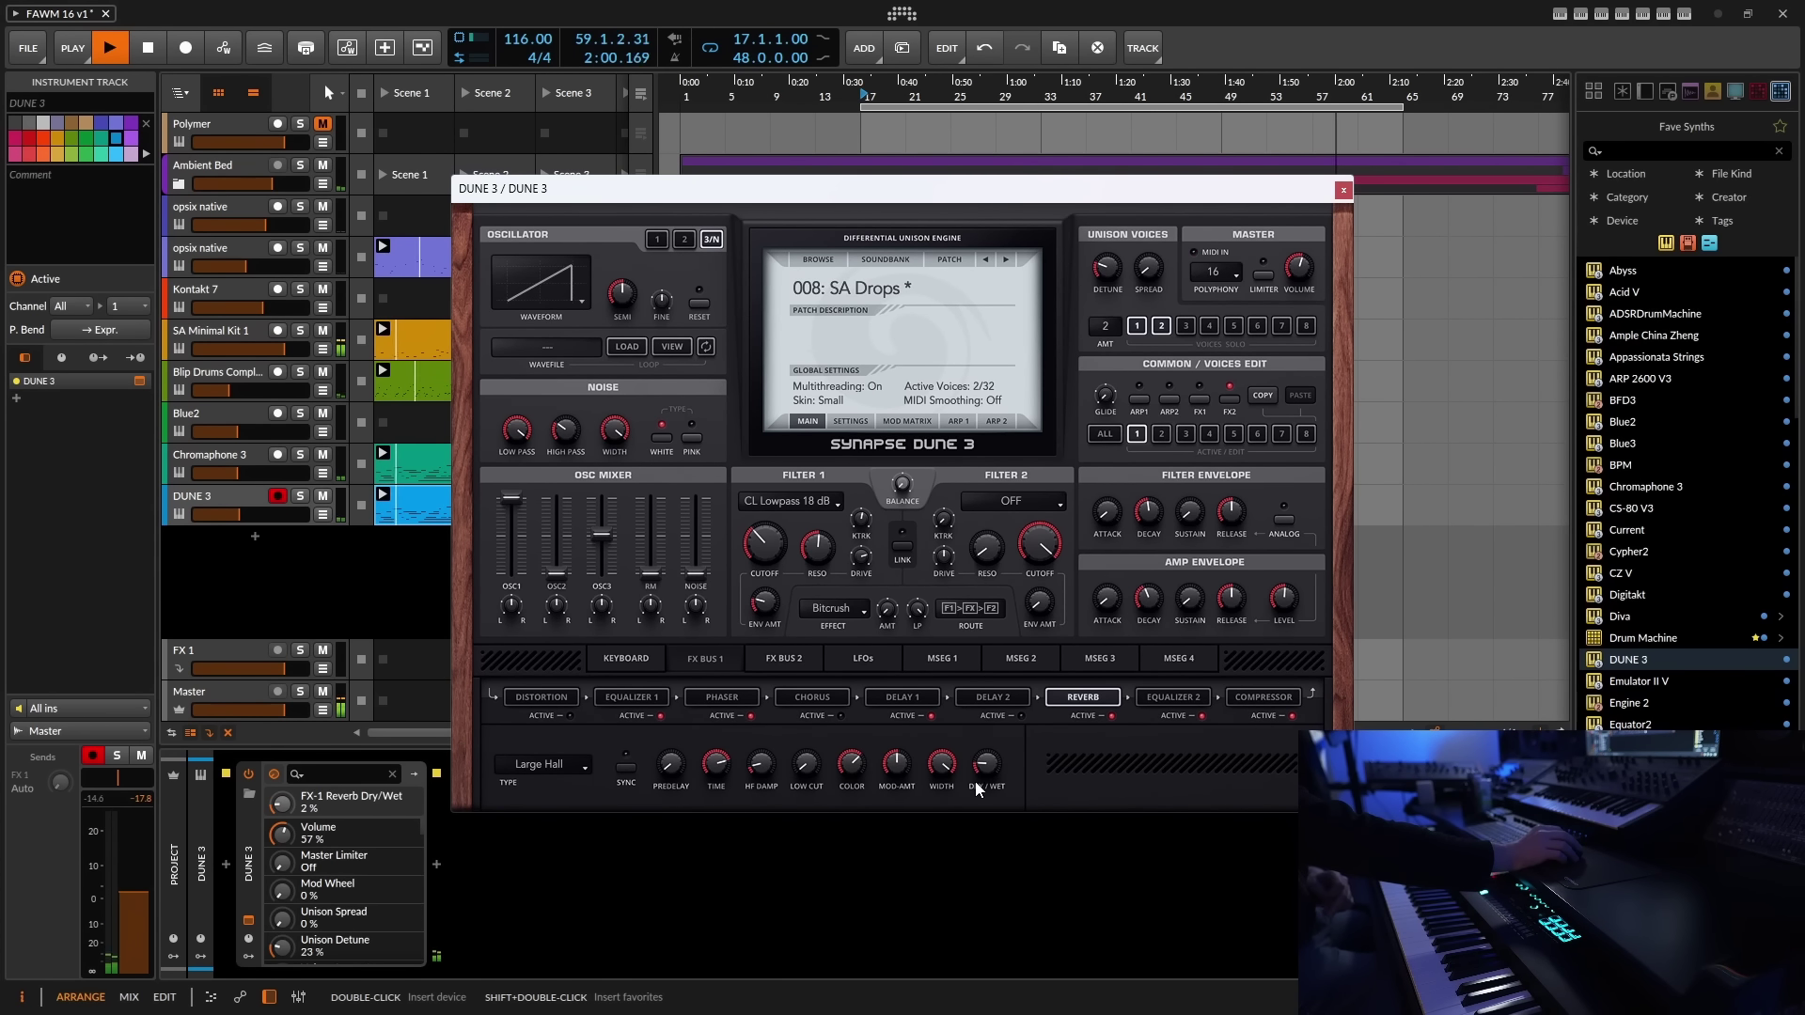
drag(717, 763, 698, 850)
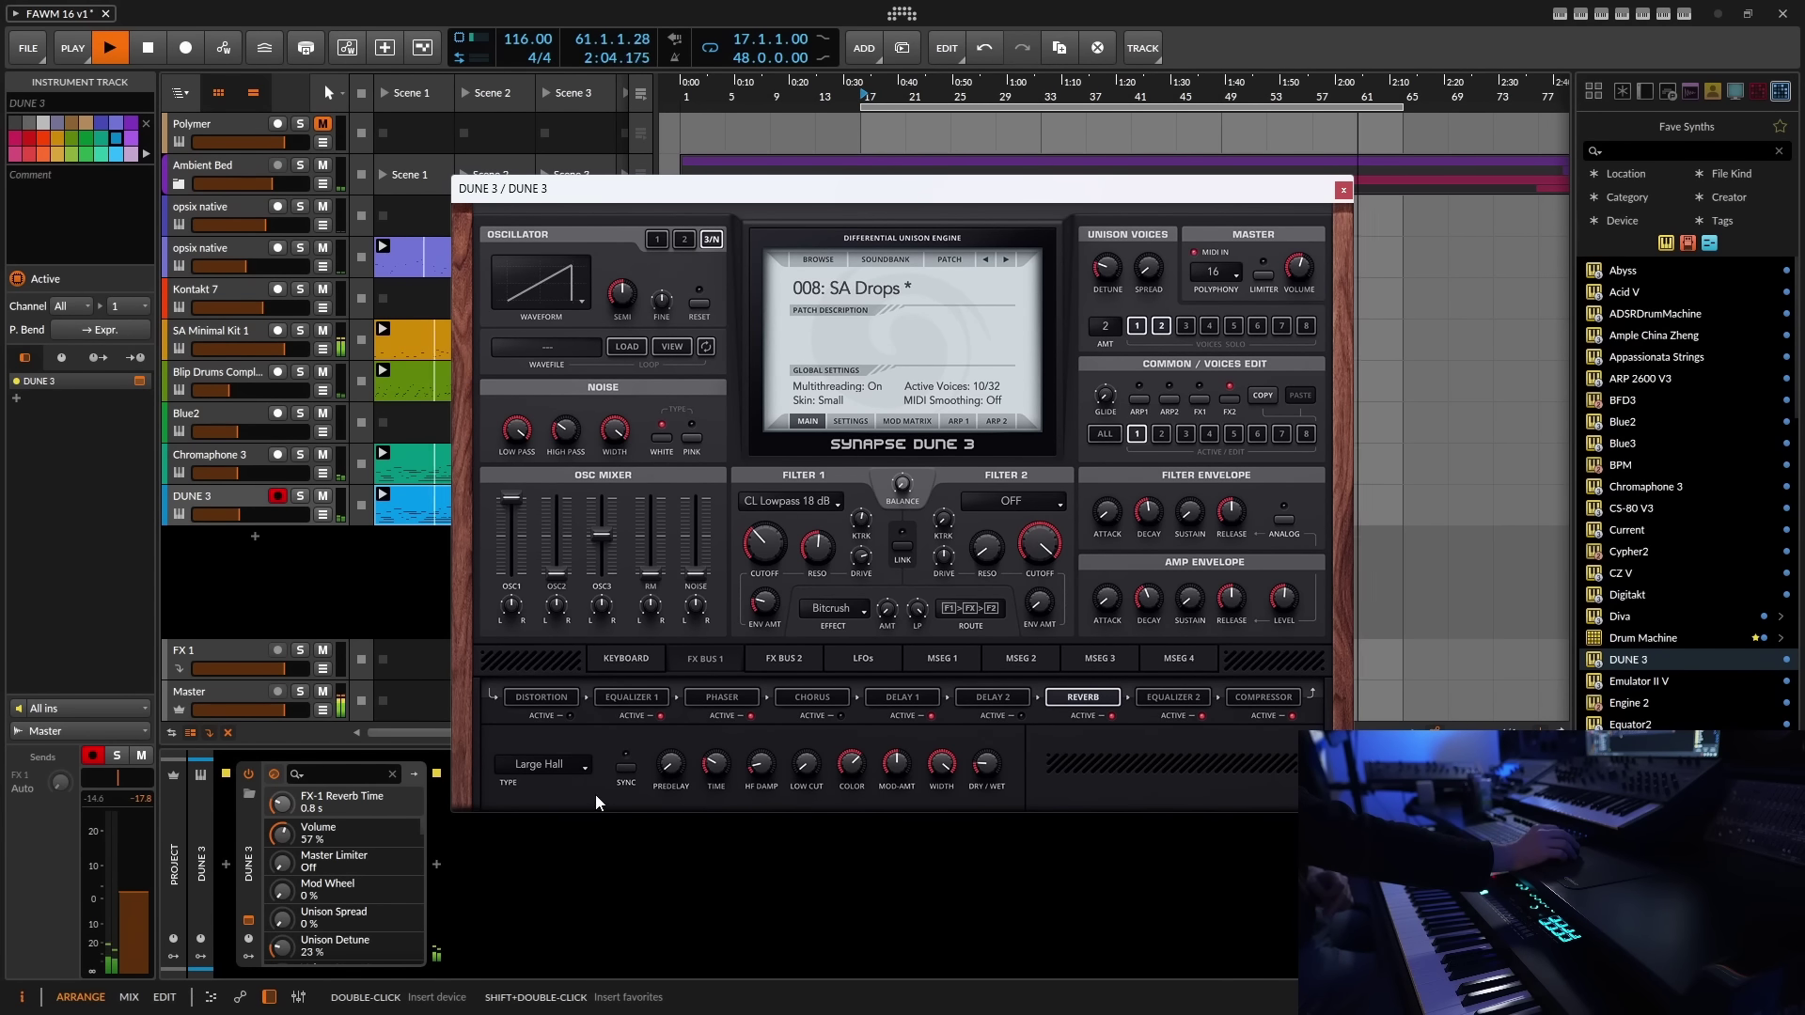
- Set the FX Bus 1 reverb type to Ambience and the FX Bus 2 reverb's Dry/Wet to 8%
click(566, 765)
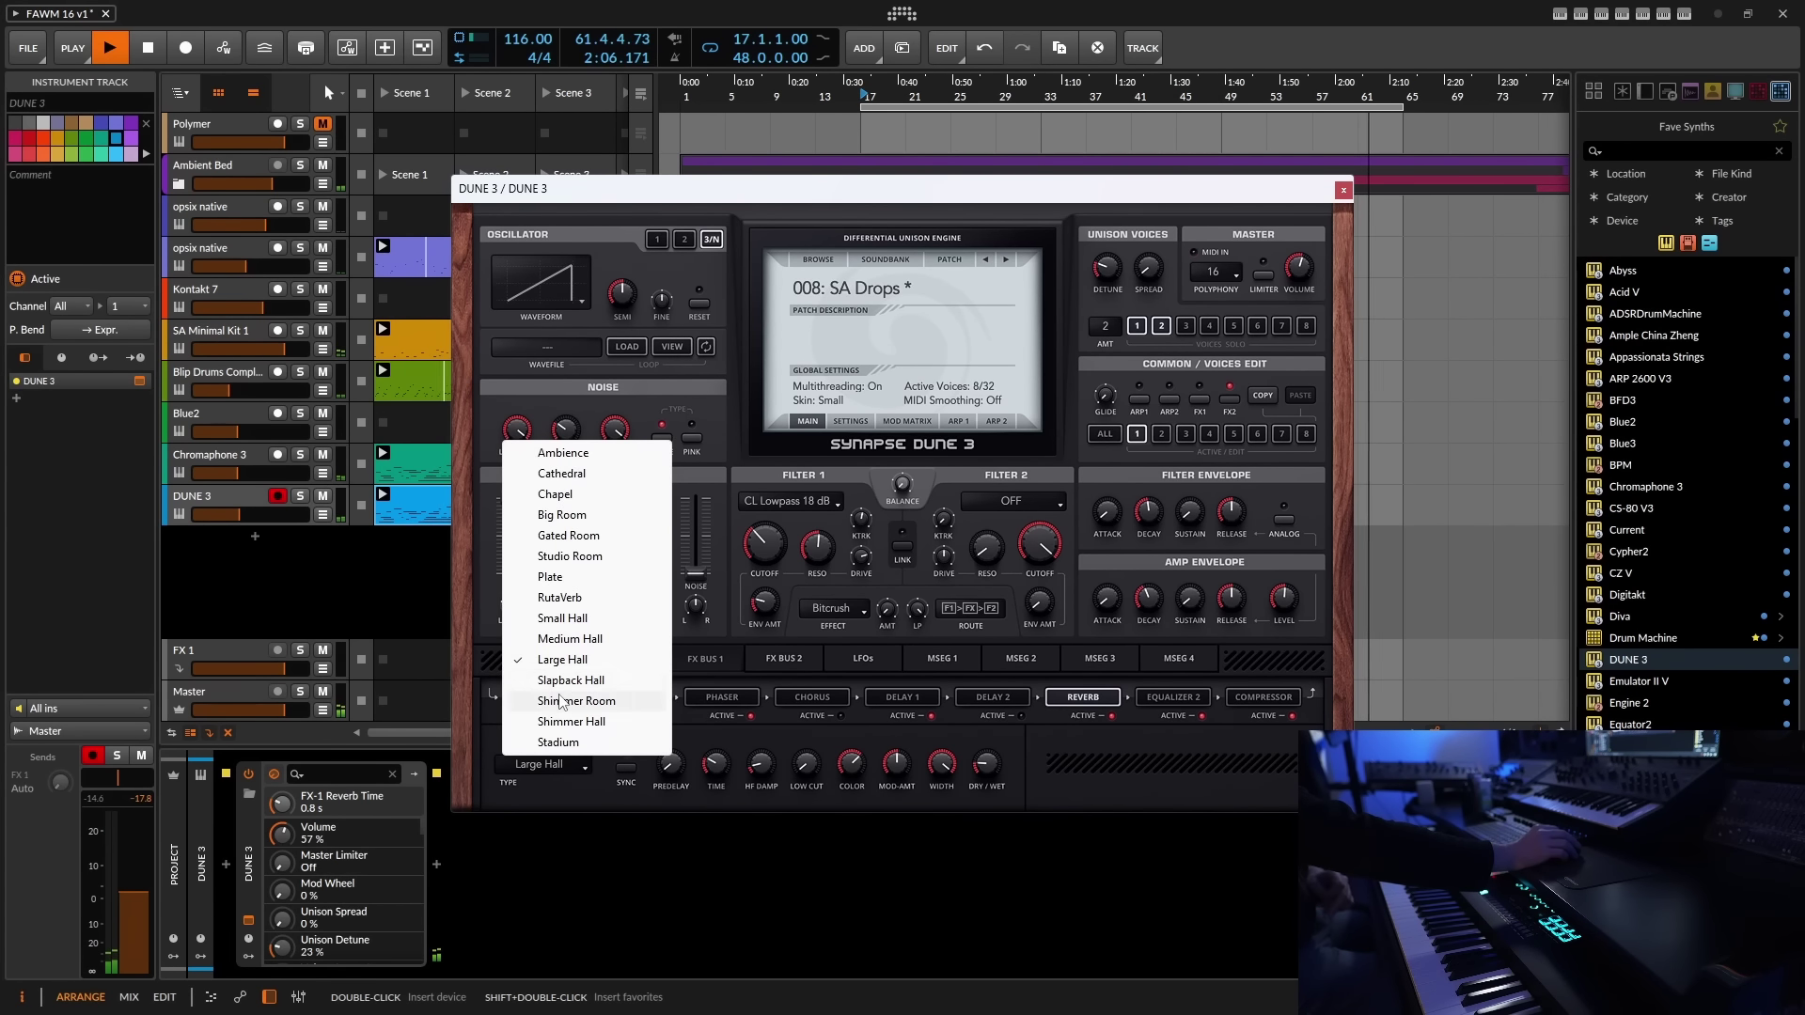
click(569, 457)
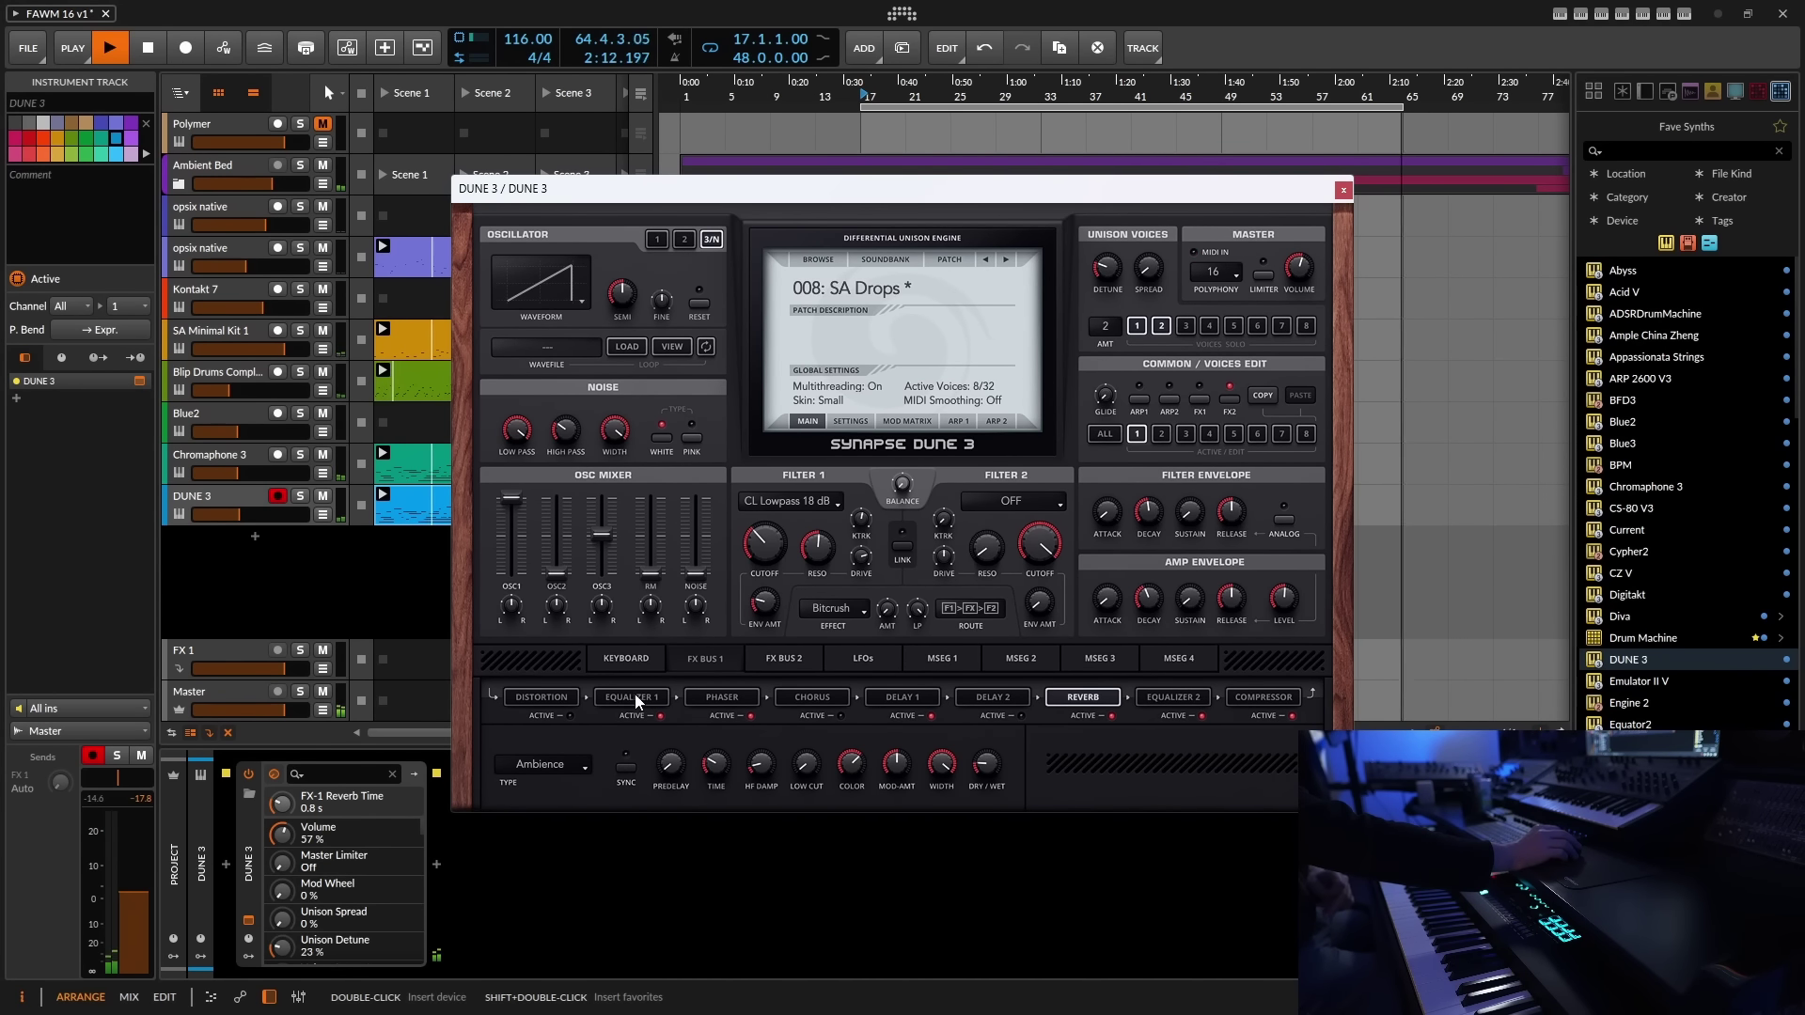
click(786, 660)
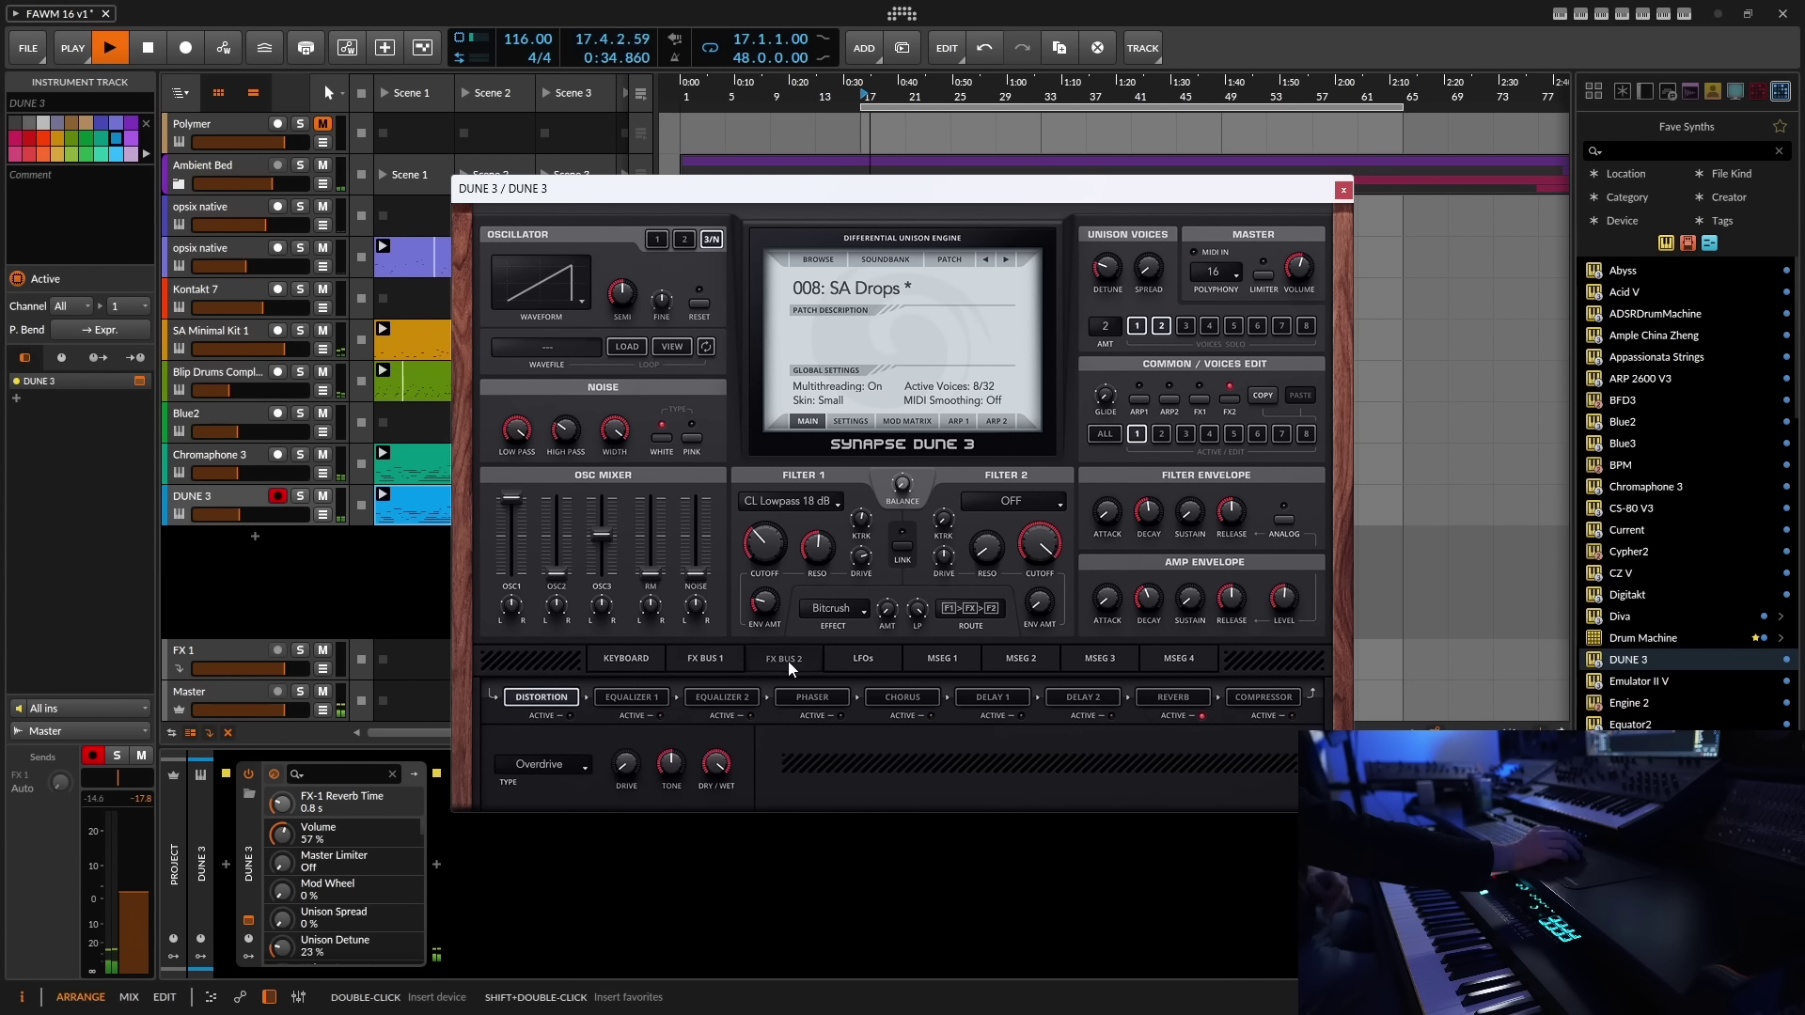
click(1173, 696)
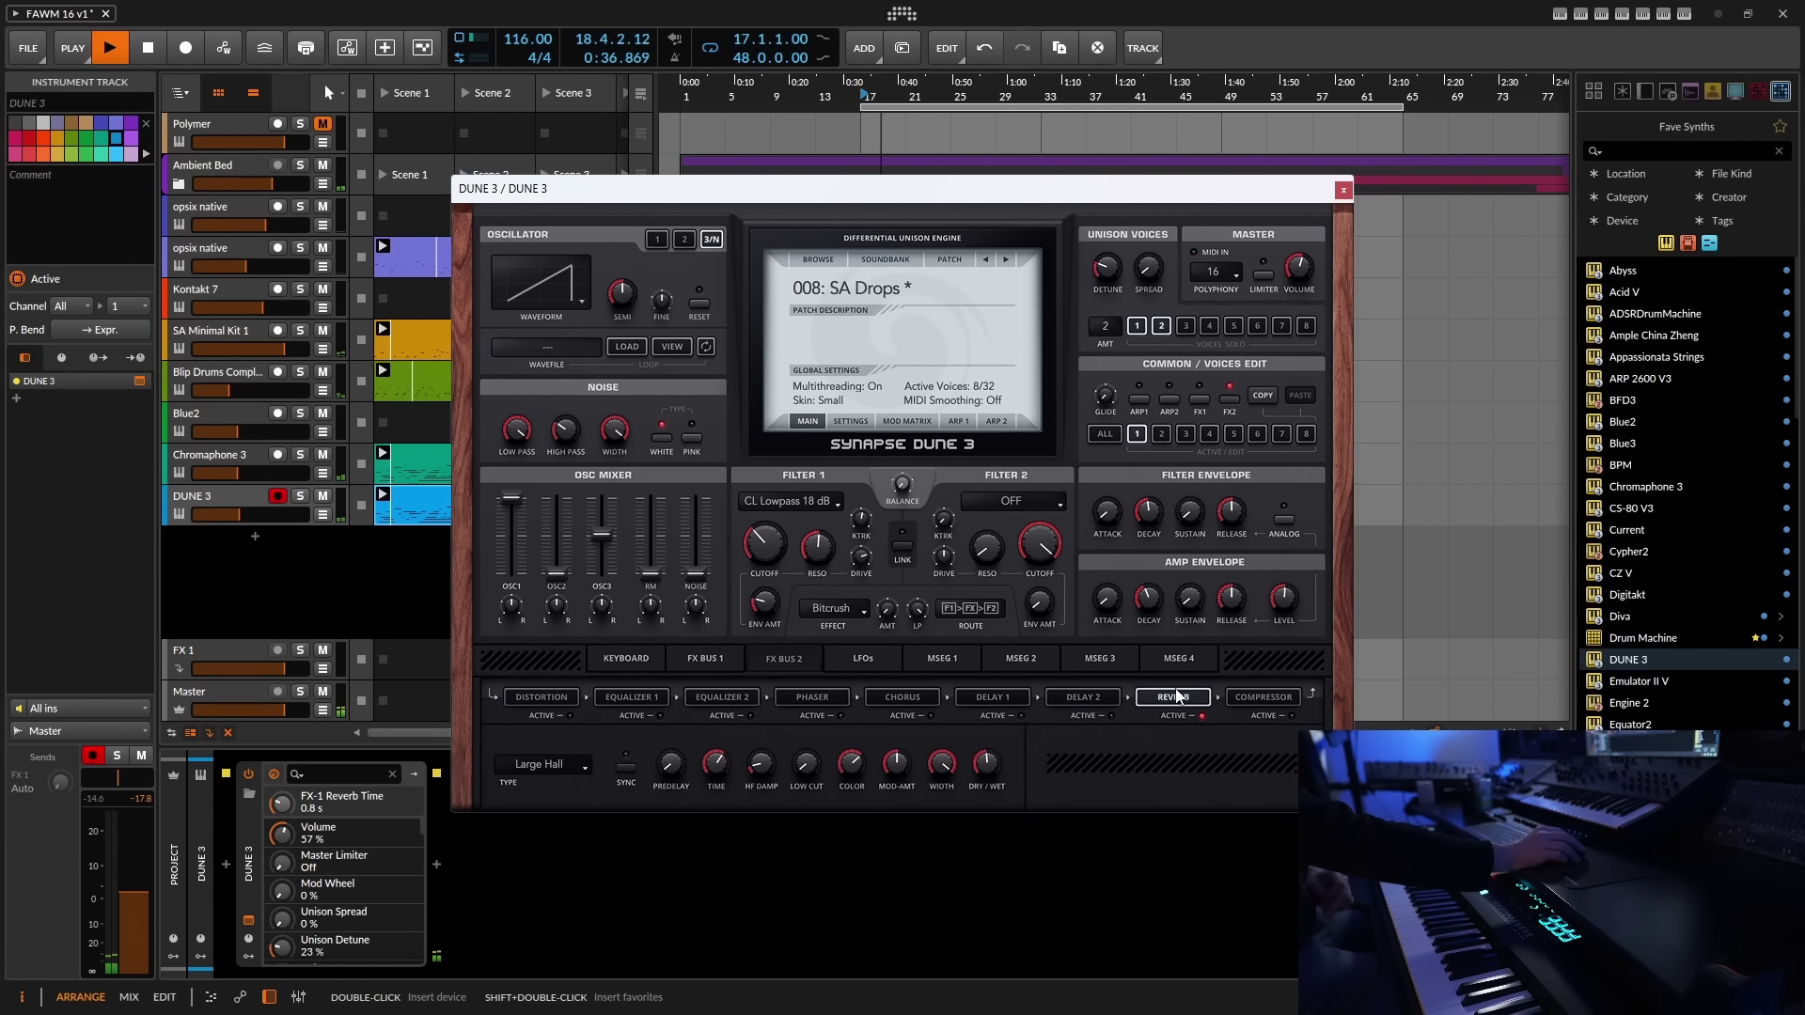
drag(991, 757, 987, 794)
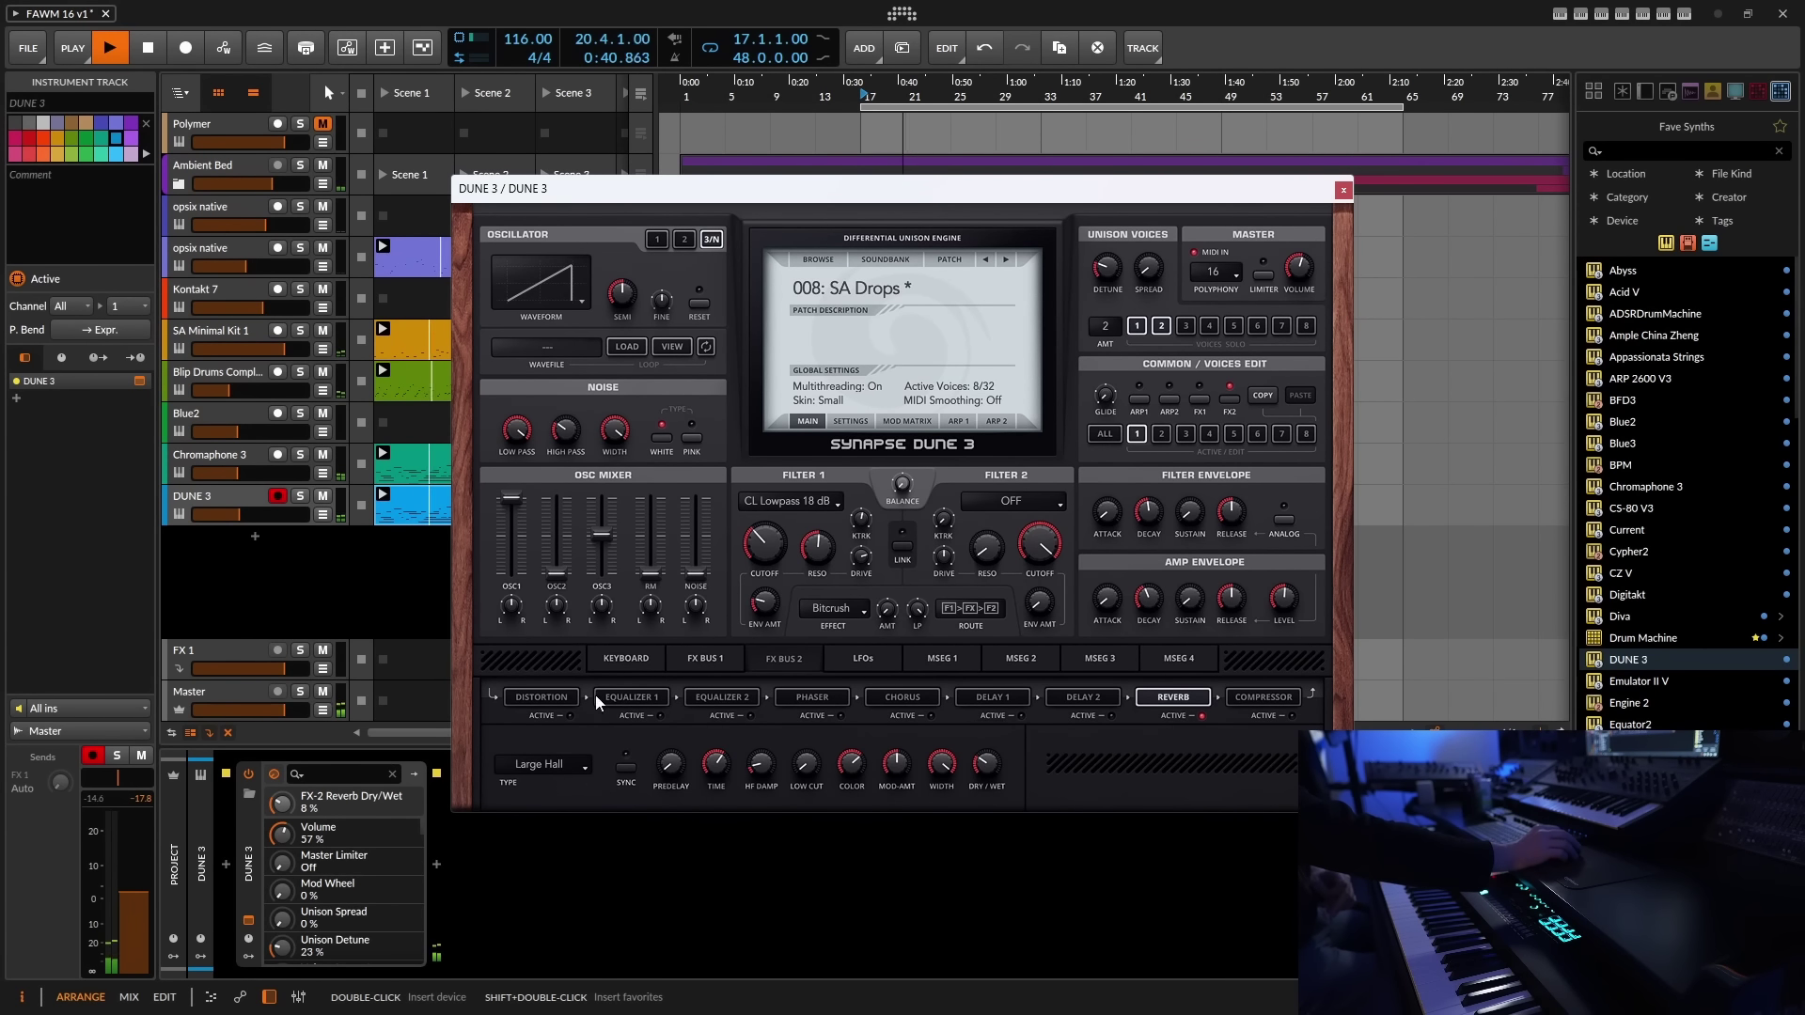
click(533, 701)
click(692, 673)
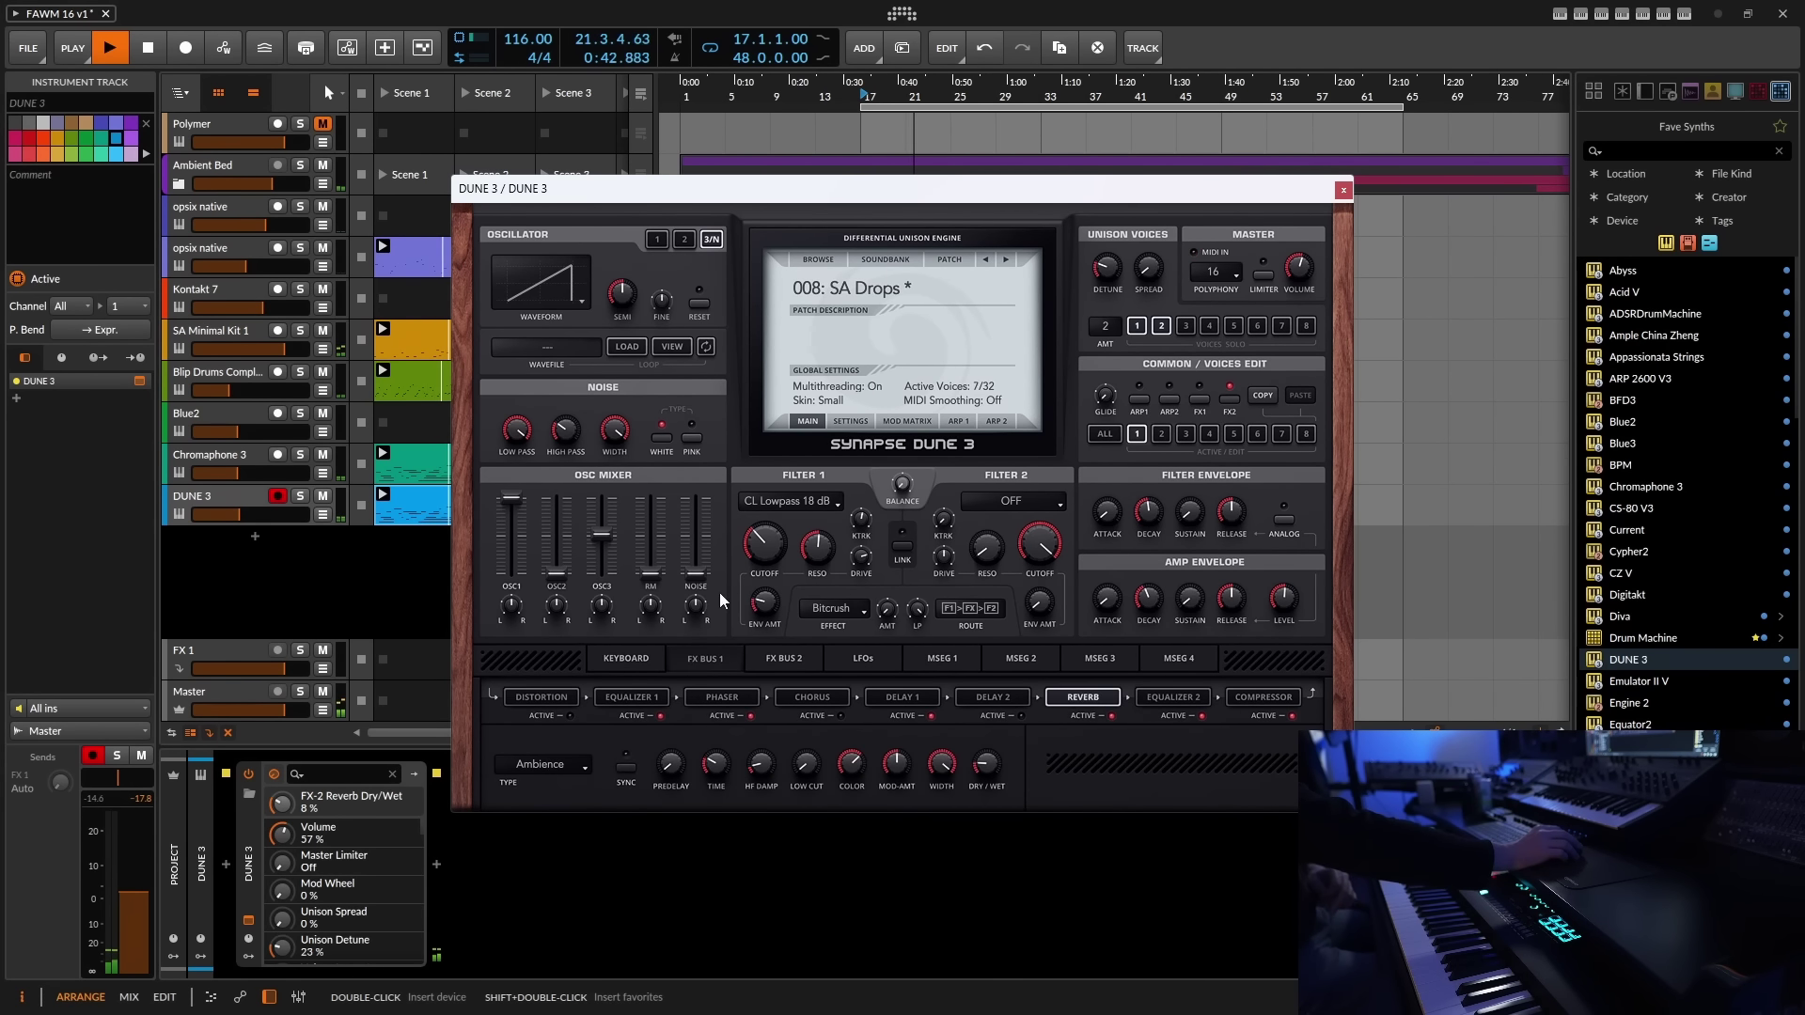
- Set Filter 1's Resonance to 15% and Cutoff to 22%, and close the DUNE 3 window
click(766, 552)
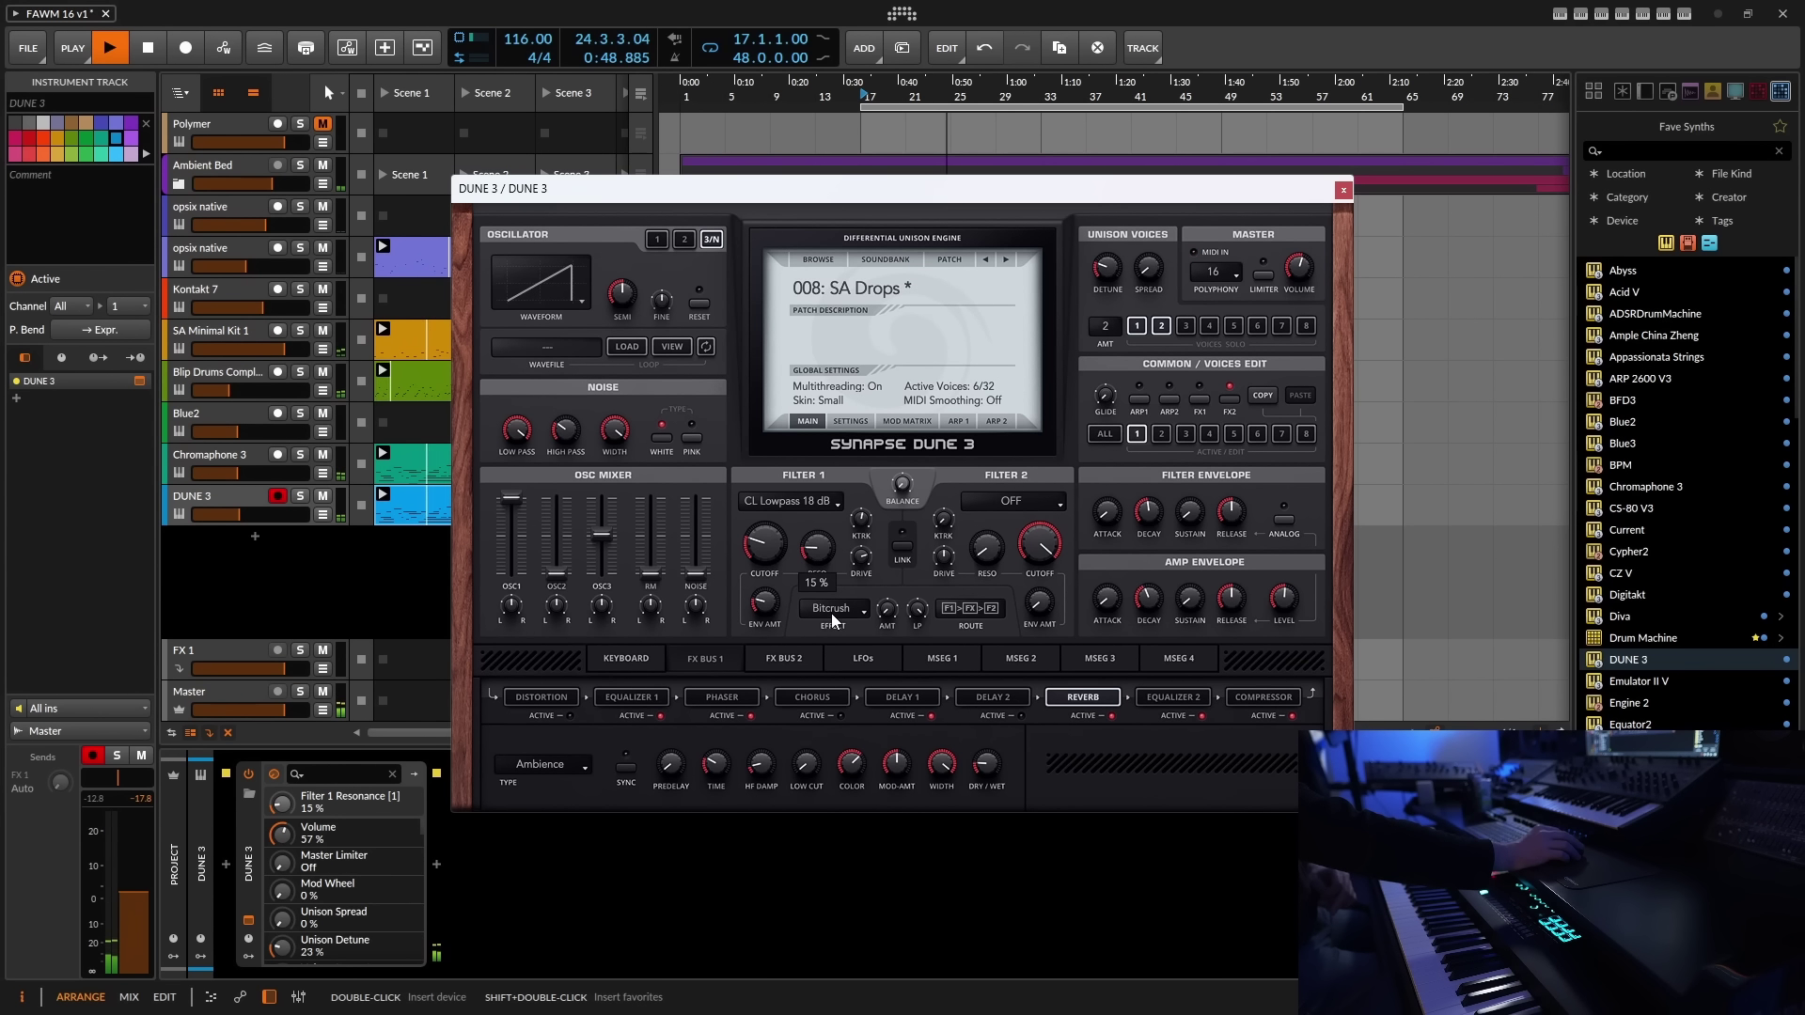
click(779, 556)
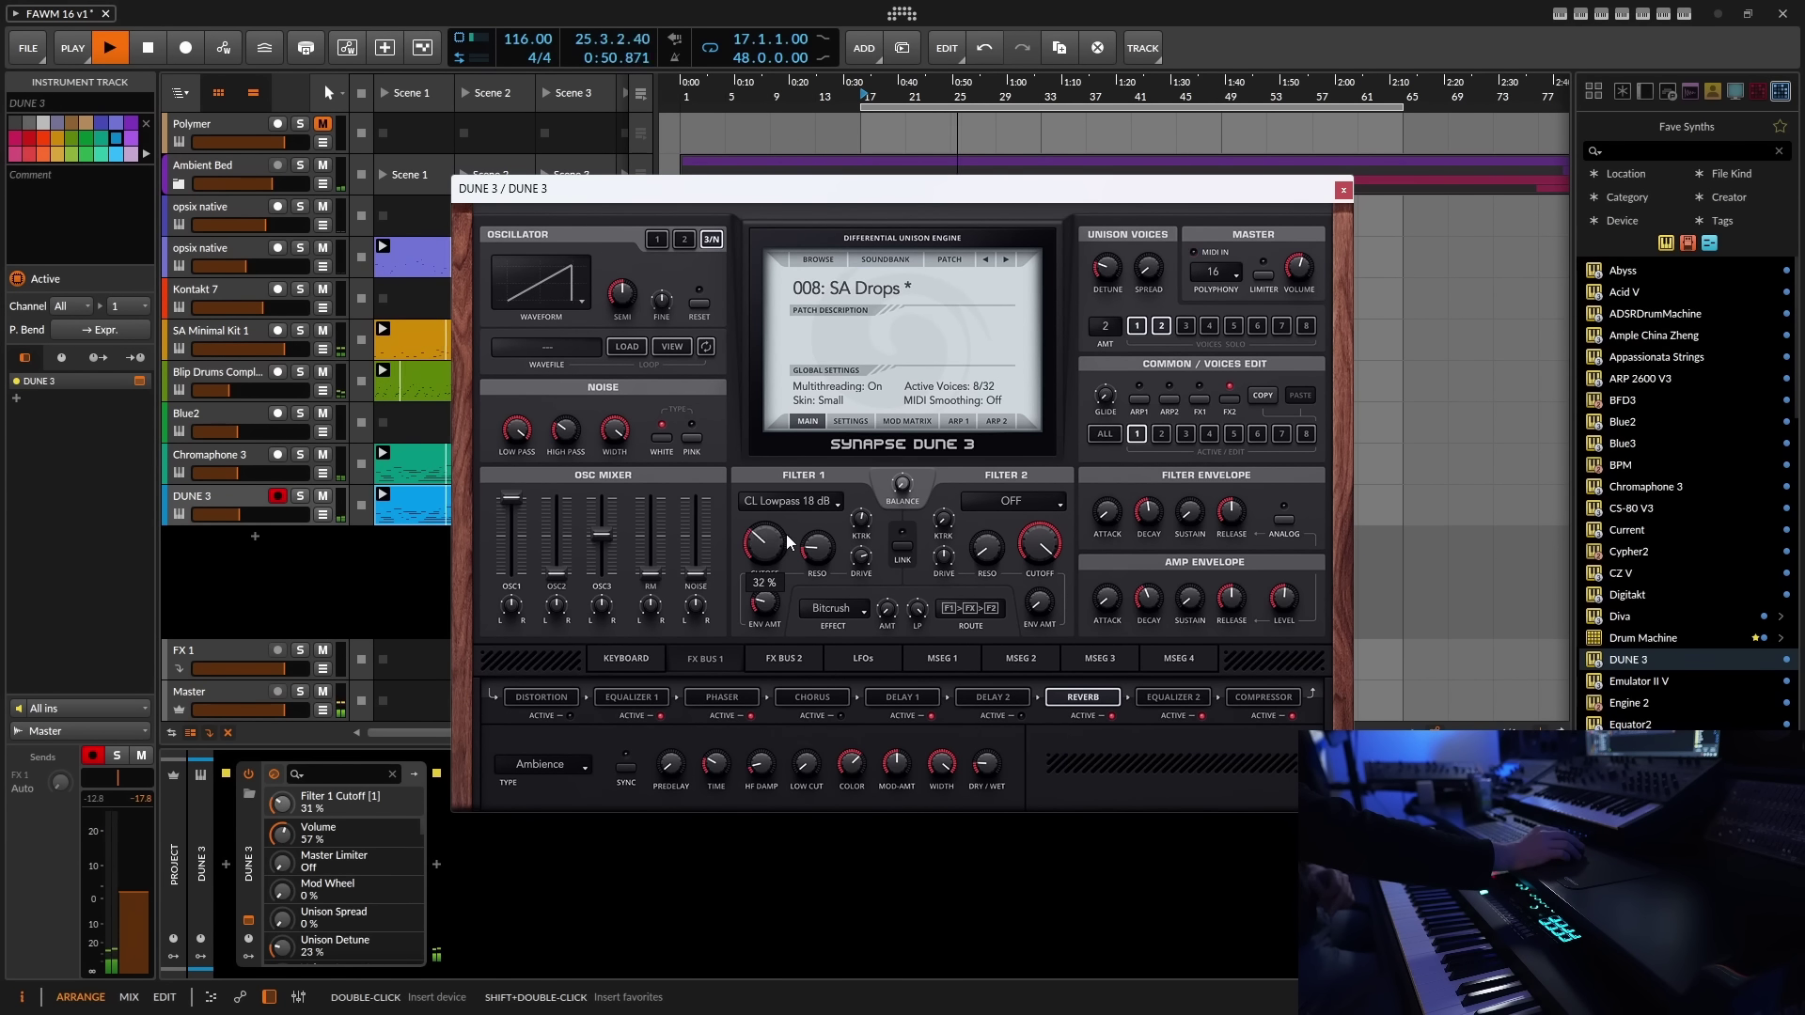
drag(780, 547, 778, 553)
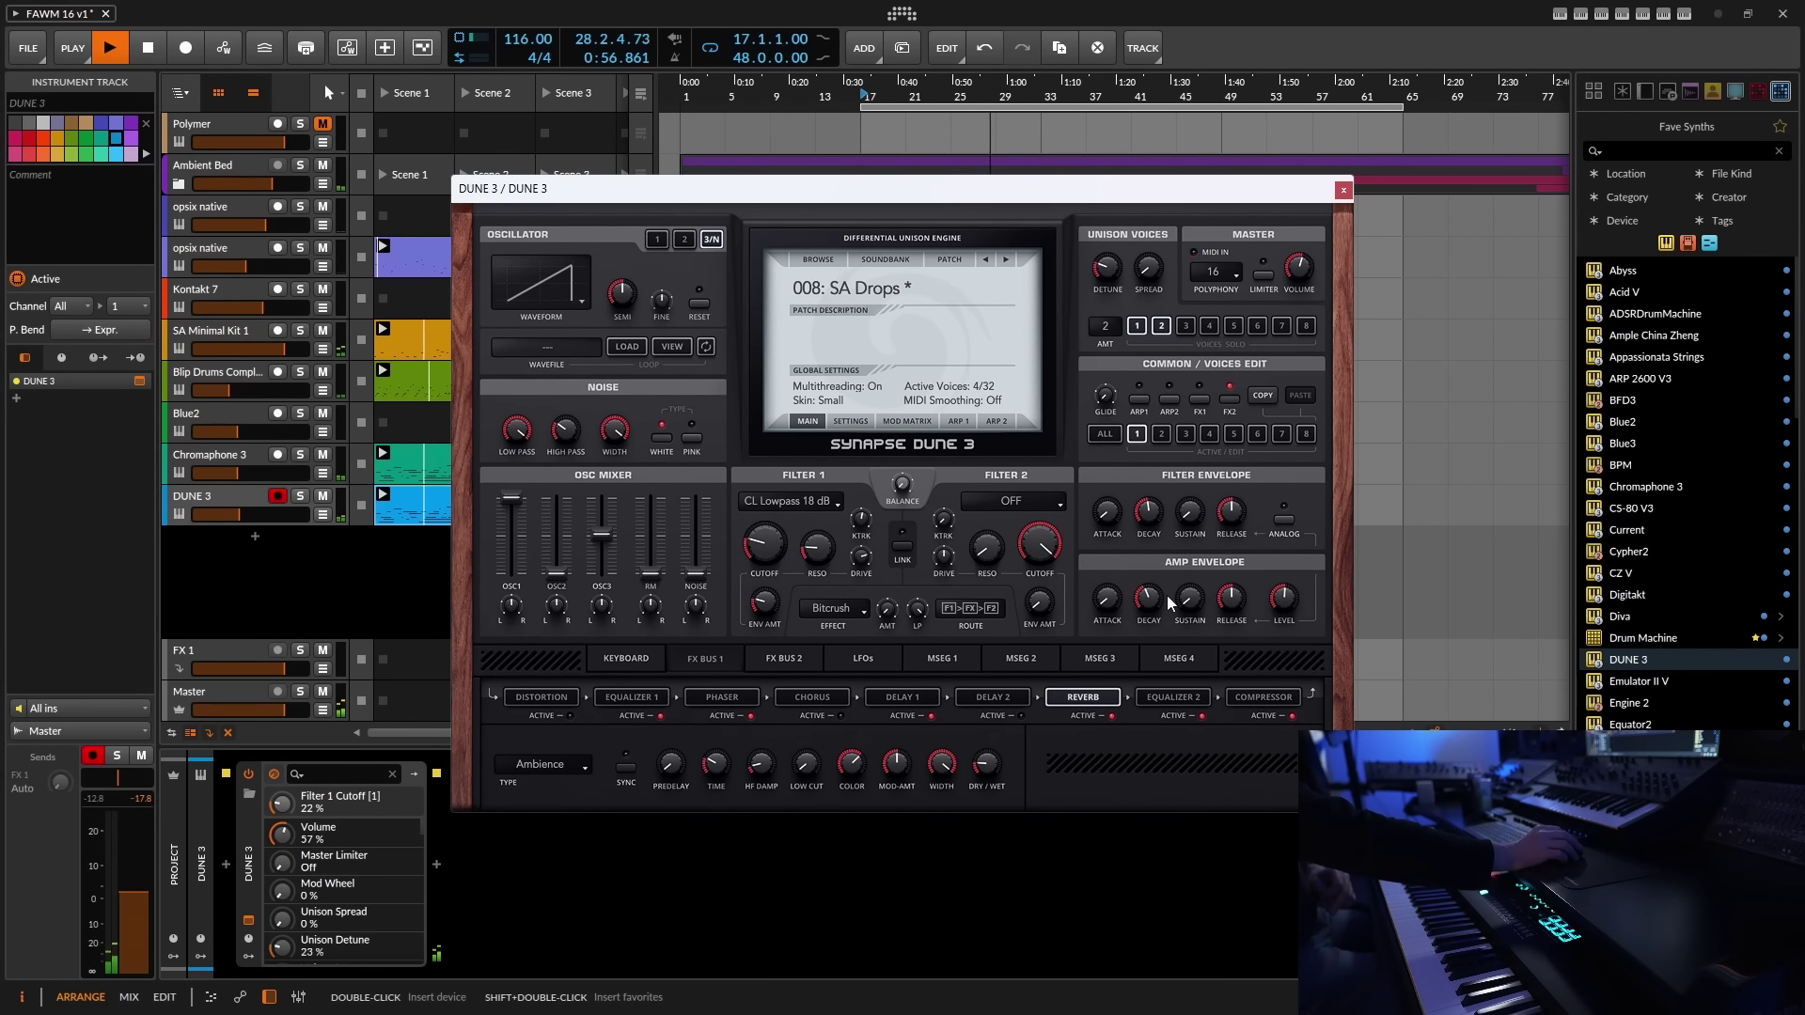
click(1344, 191)
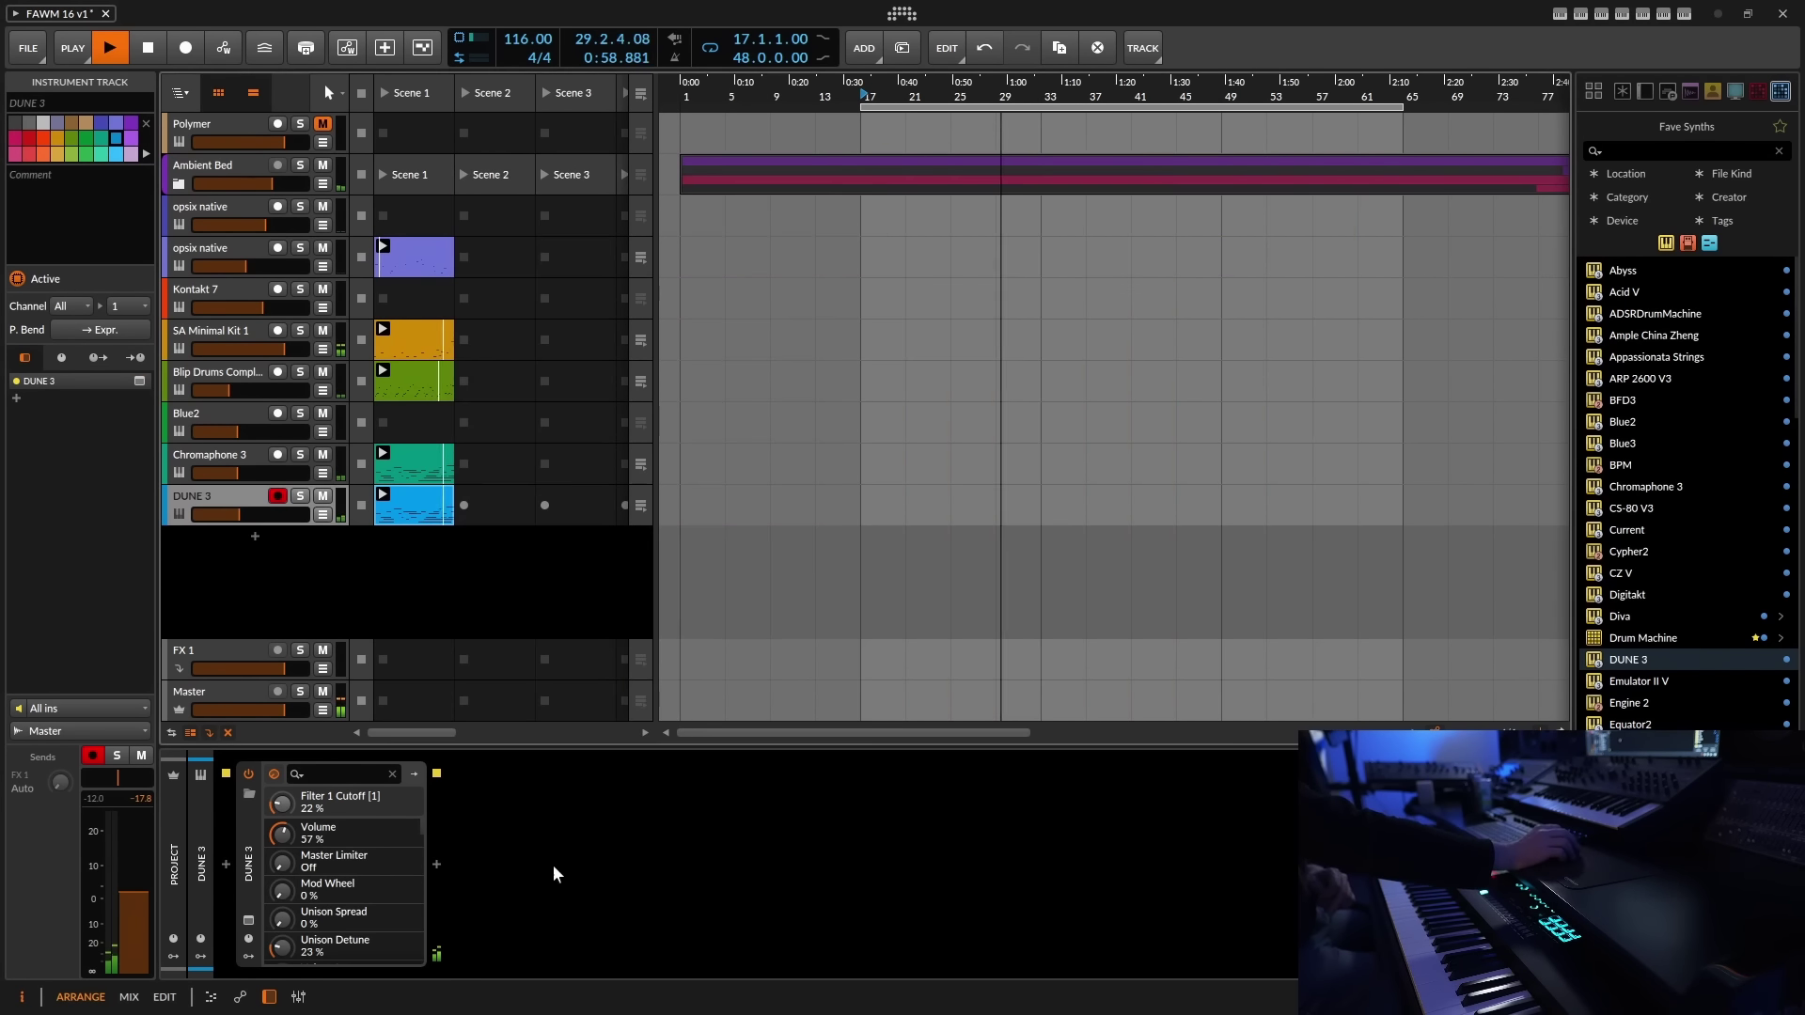
- Insert EchoBoy after DUNE 3 in the device chain
click(437, 865)
scroll(907, 598, down, 6)
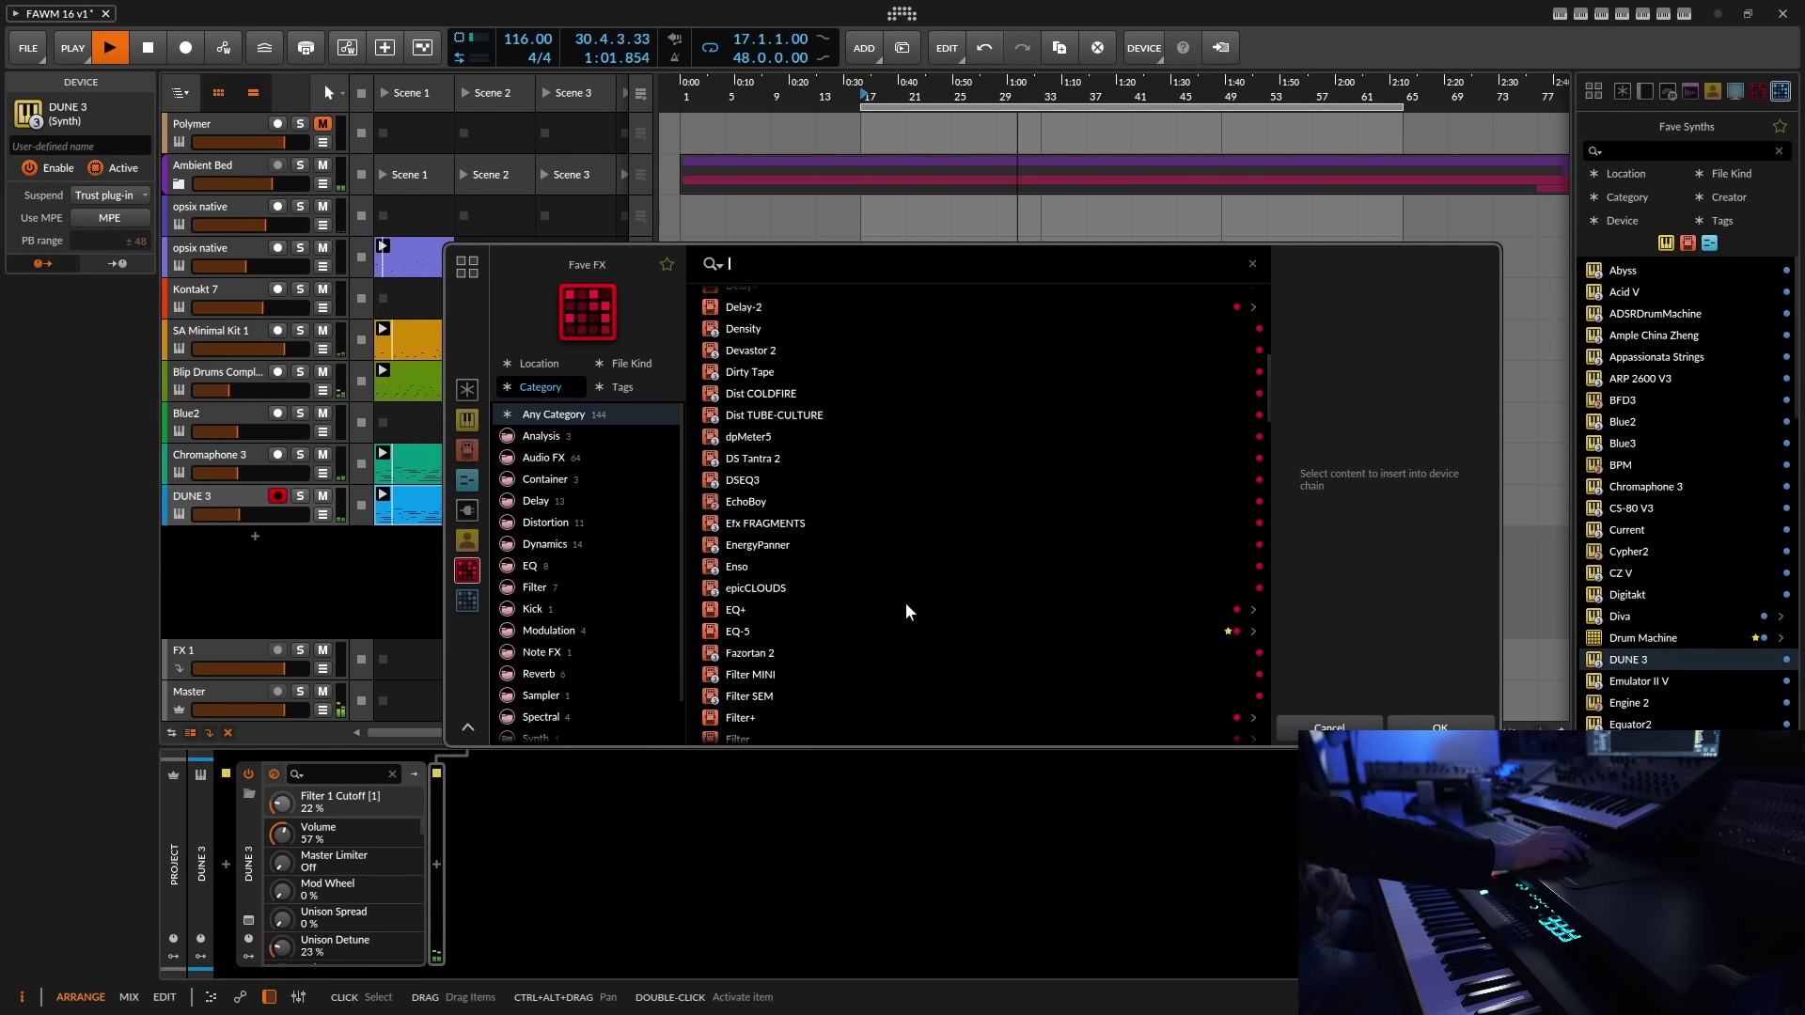
click(781, 501)
click(1430, 720)
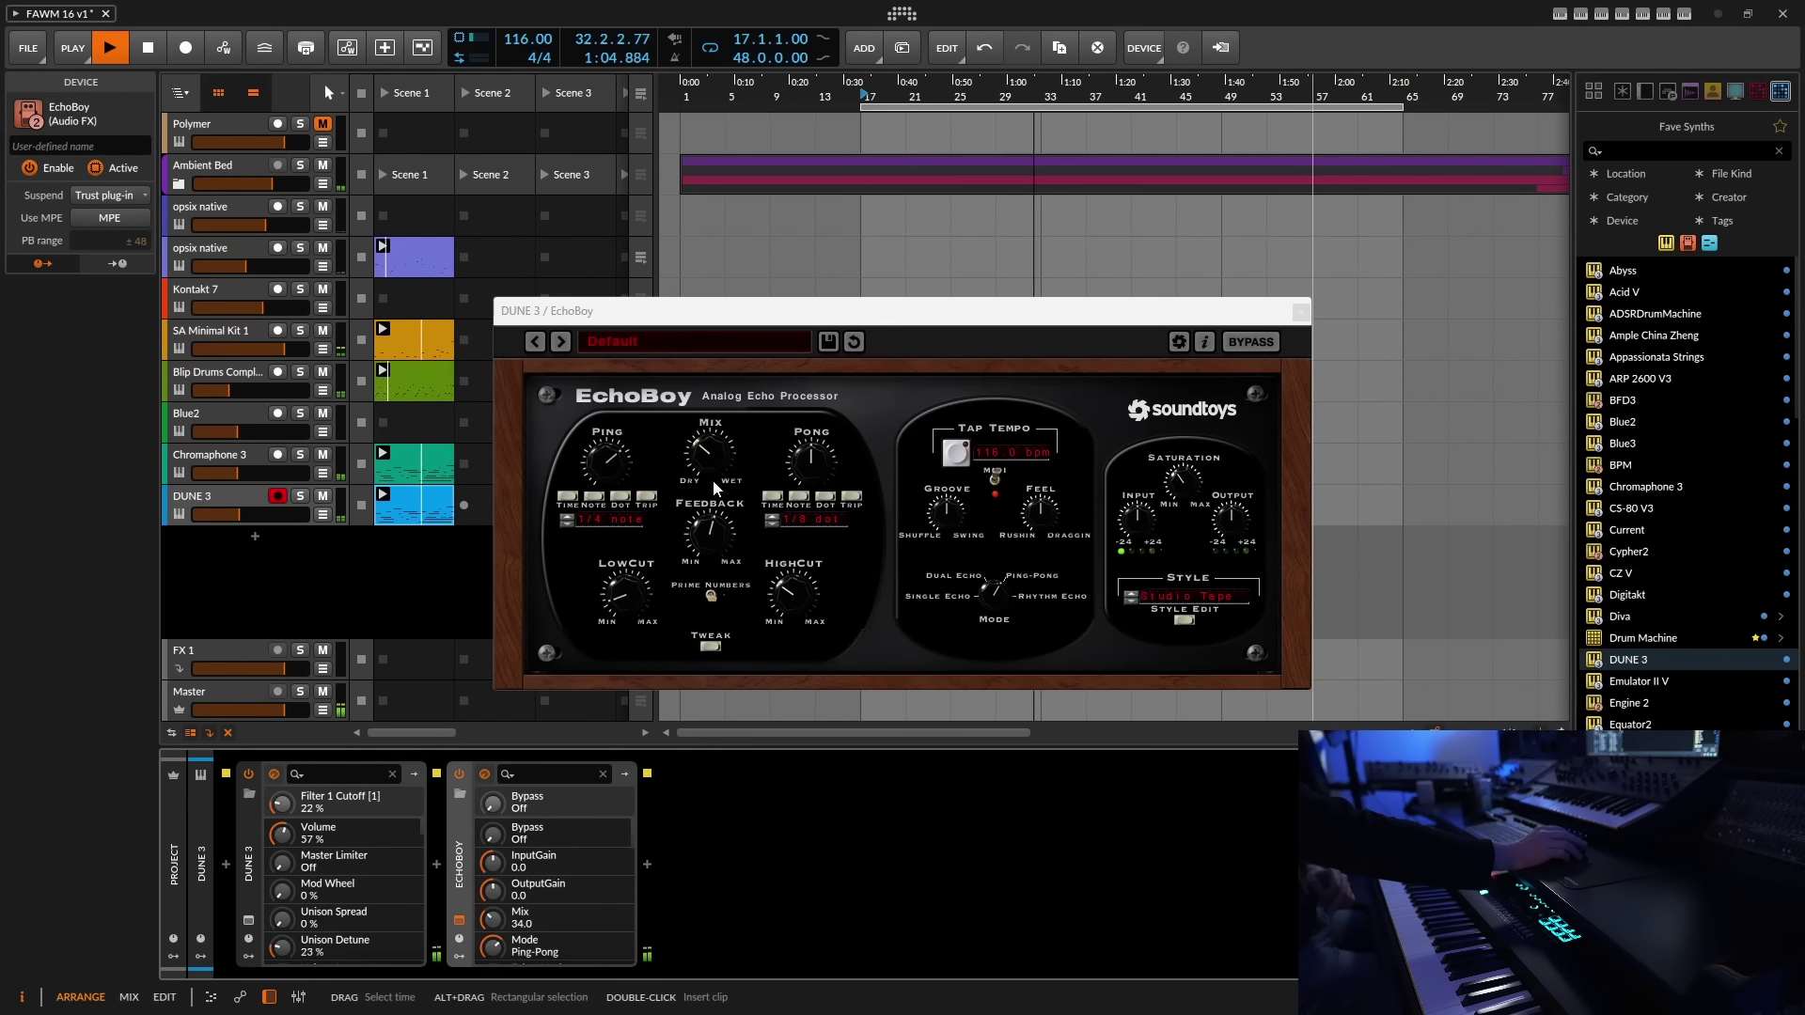
- Set EchoBoy's Mix to 51.0, raise its Feedback to about 0.80 and set its LowCut to 0.54
scroll(731, 439, up, 1)
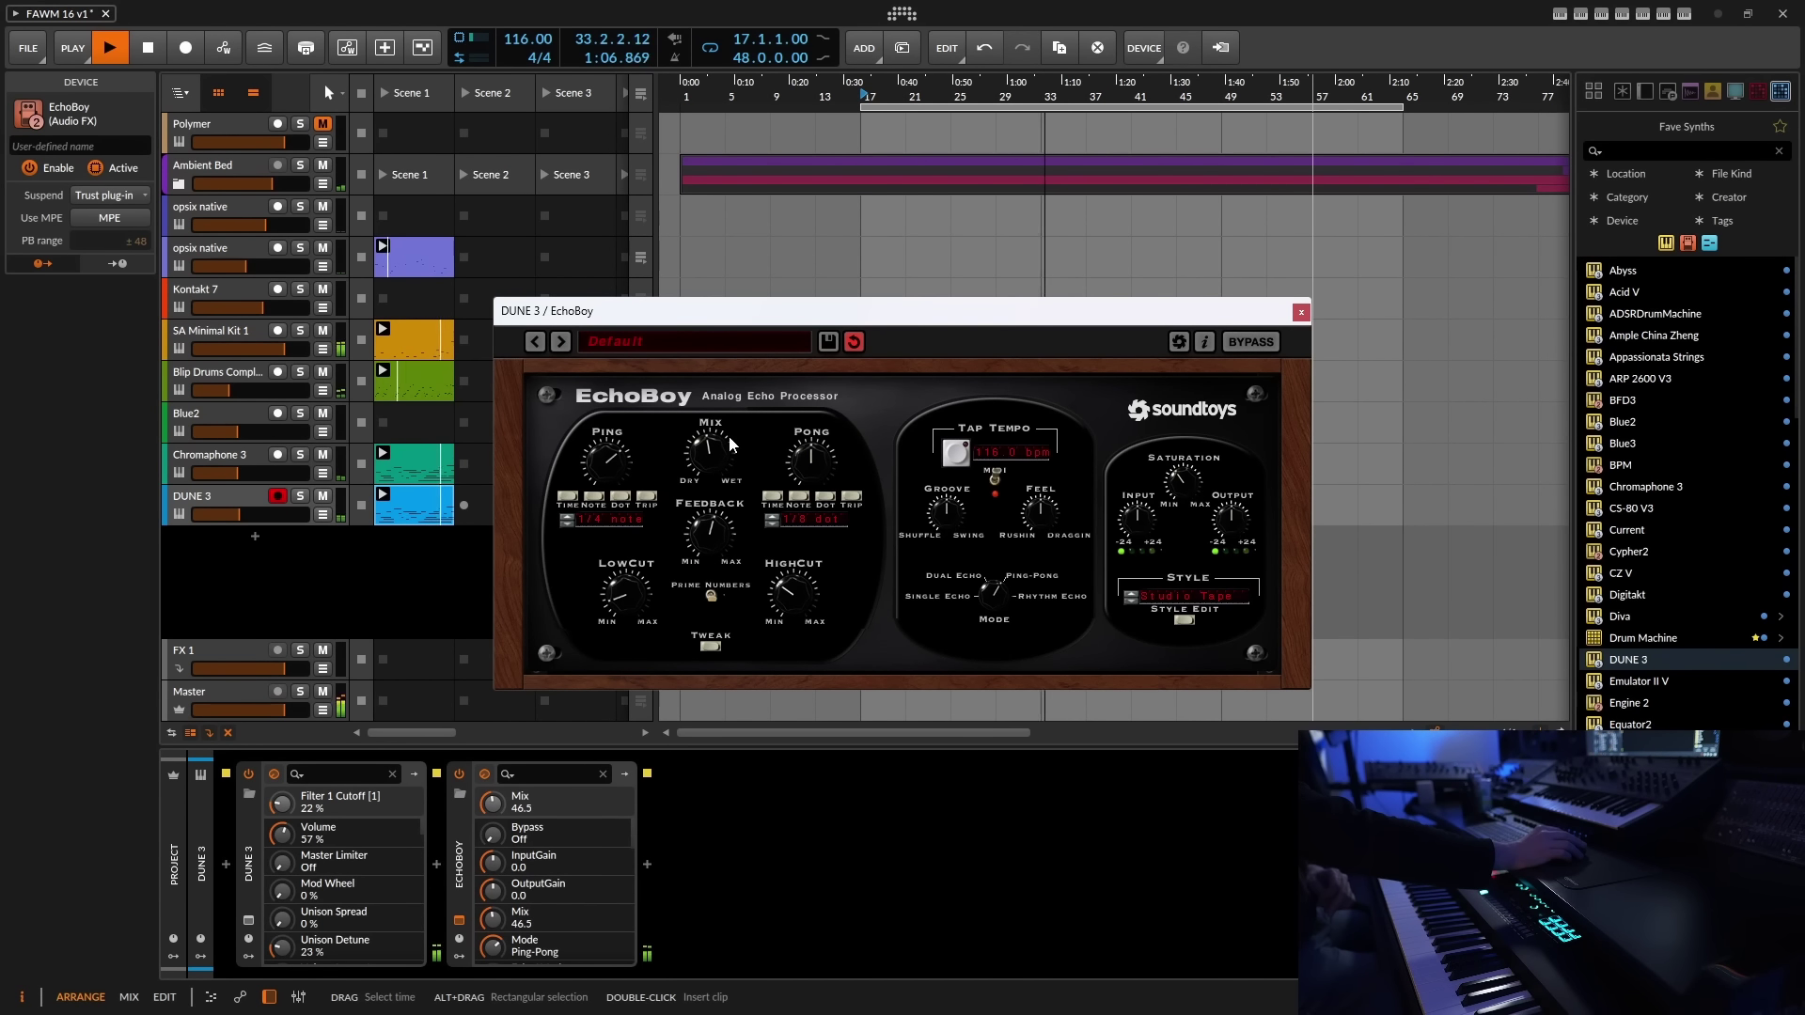
scroll(730, 440, up, 3)
scroll(732, 538, up, 3)
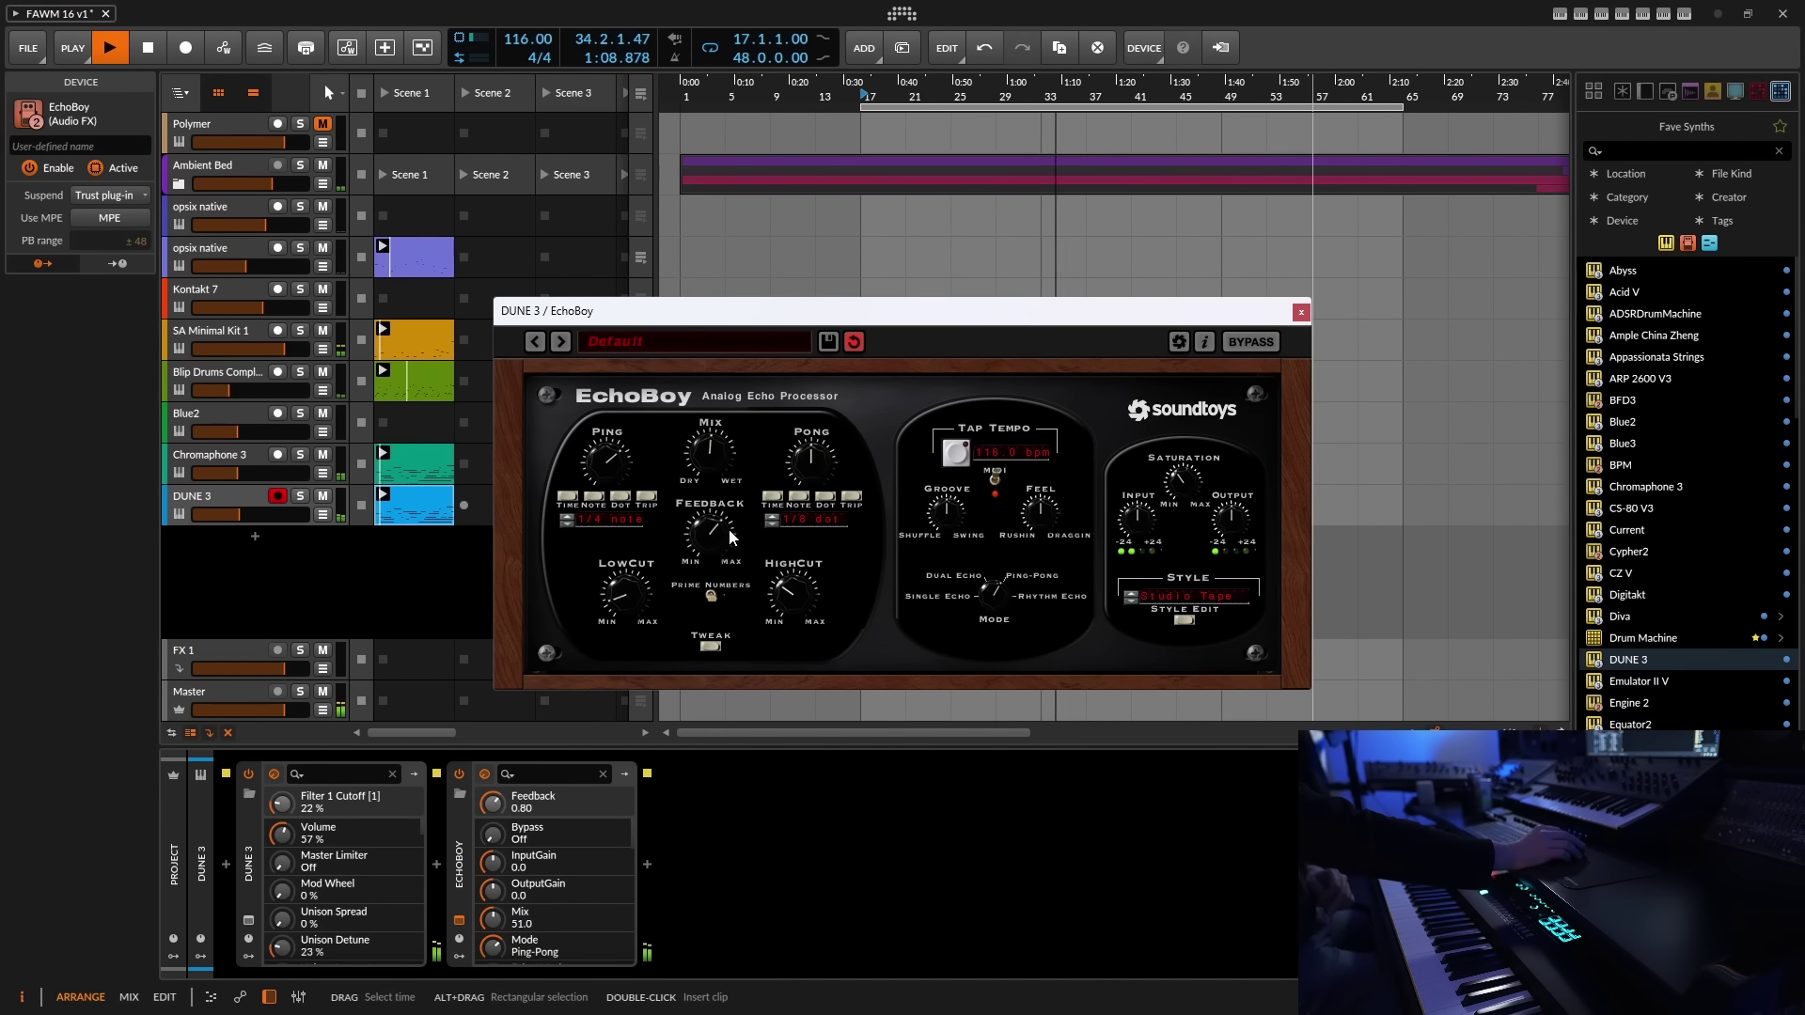
scroll(635, 589, up, 3)
scroll(641, 583, up, 3)
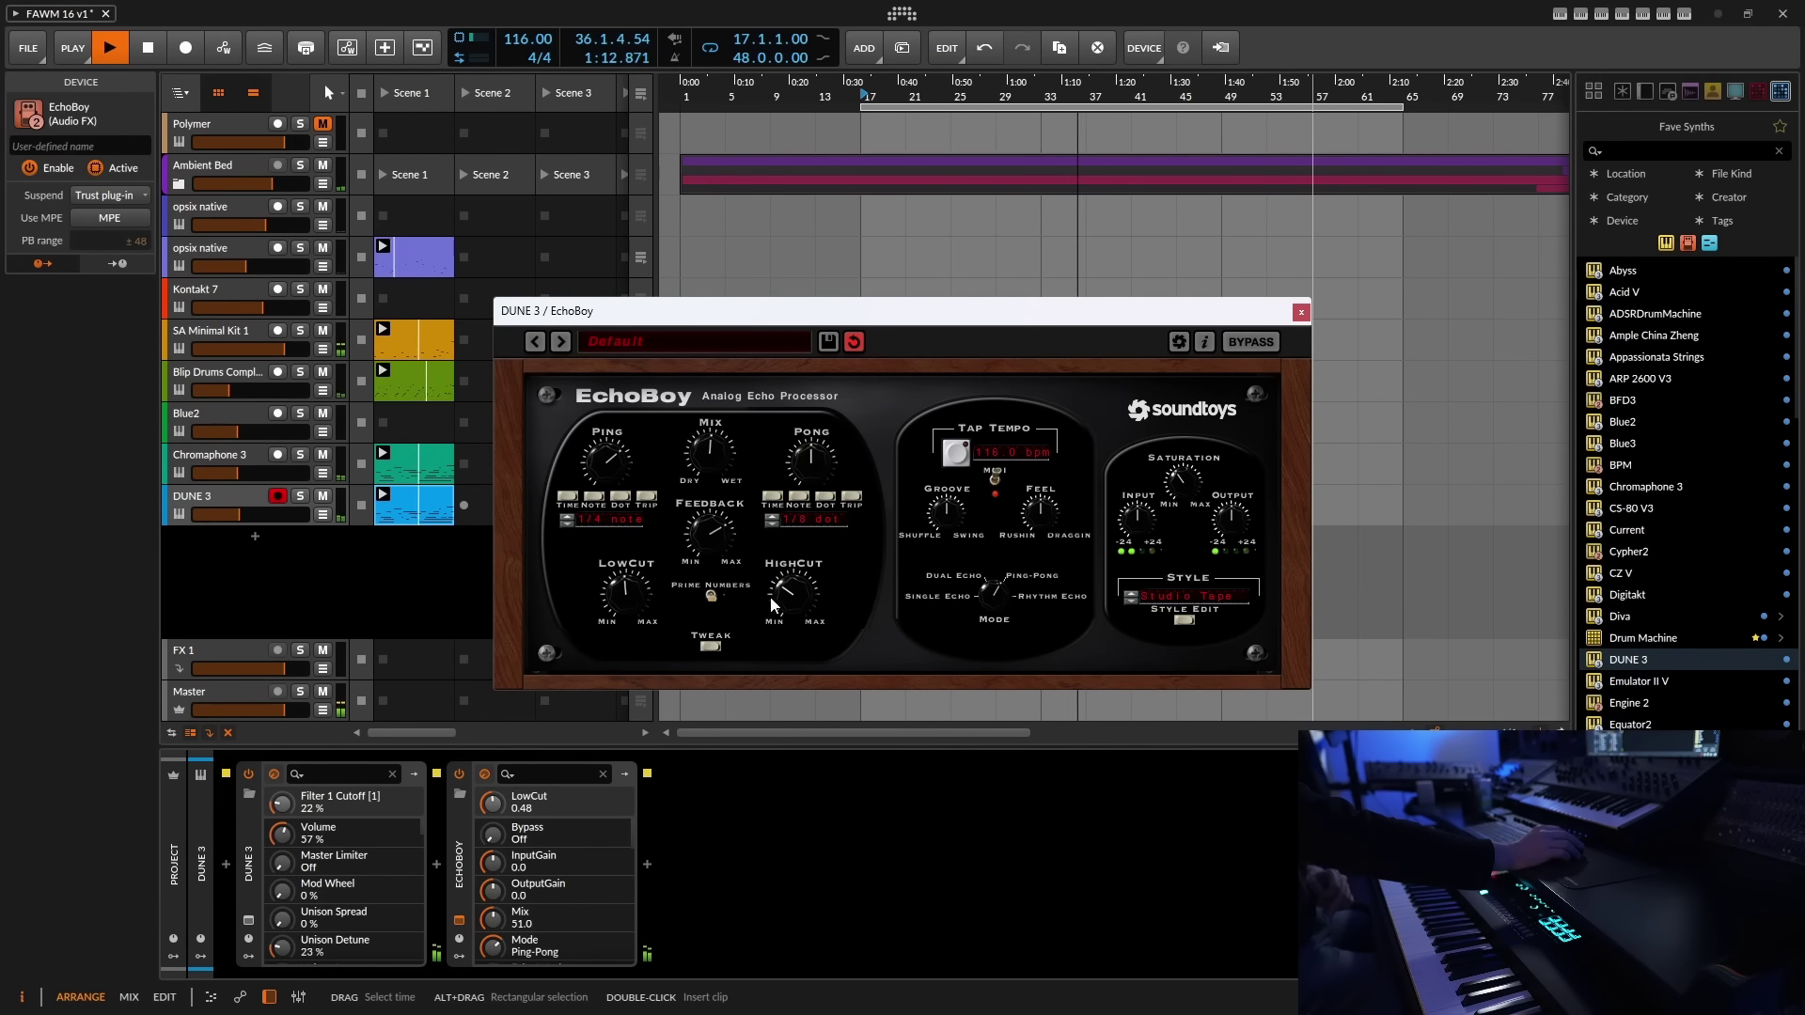
scroll(646, 594, up, 3)
scroll(646, 594, down, 1)
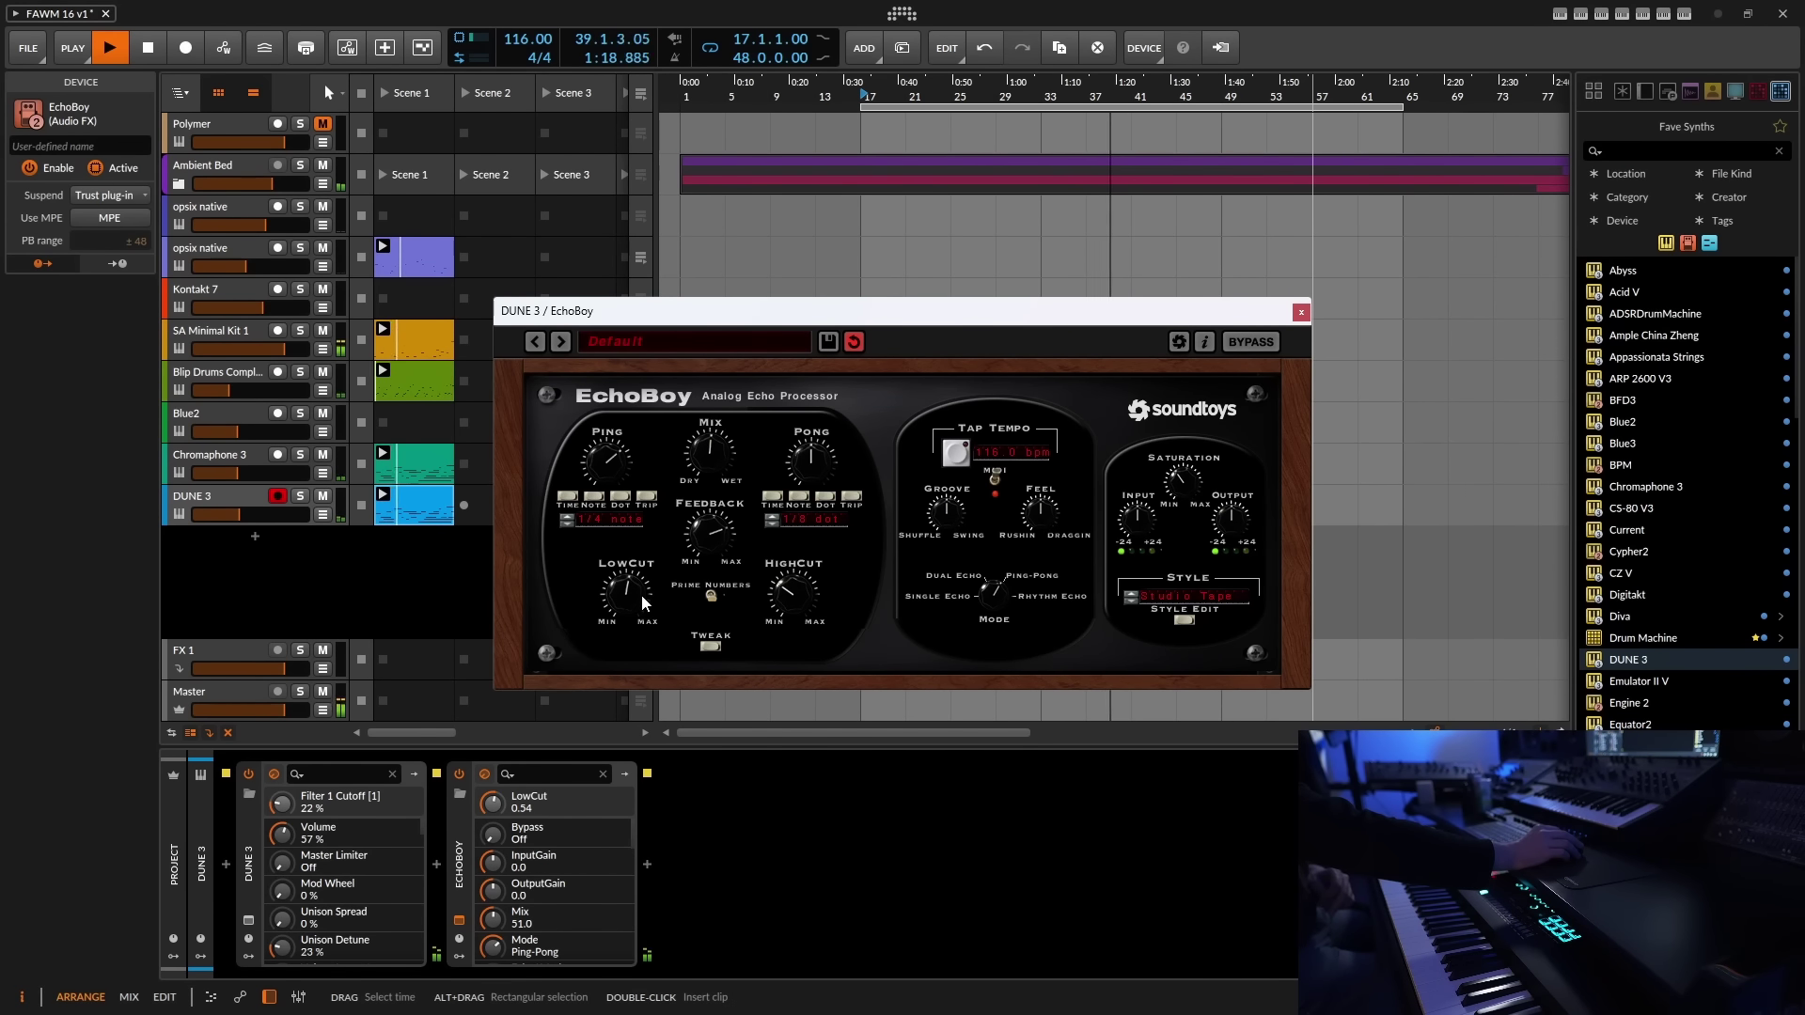
- Lower EchoBoy's Mix to 48.0, raise its Feedback to 1.05 and close the plug-in window
drag(718, 460, 719, 484)
scroll(734, 538, up, 3)
scroll(735, 538, down, 1)
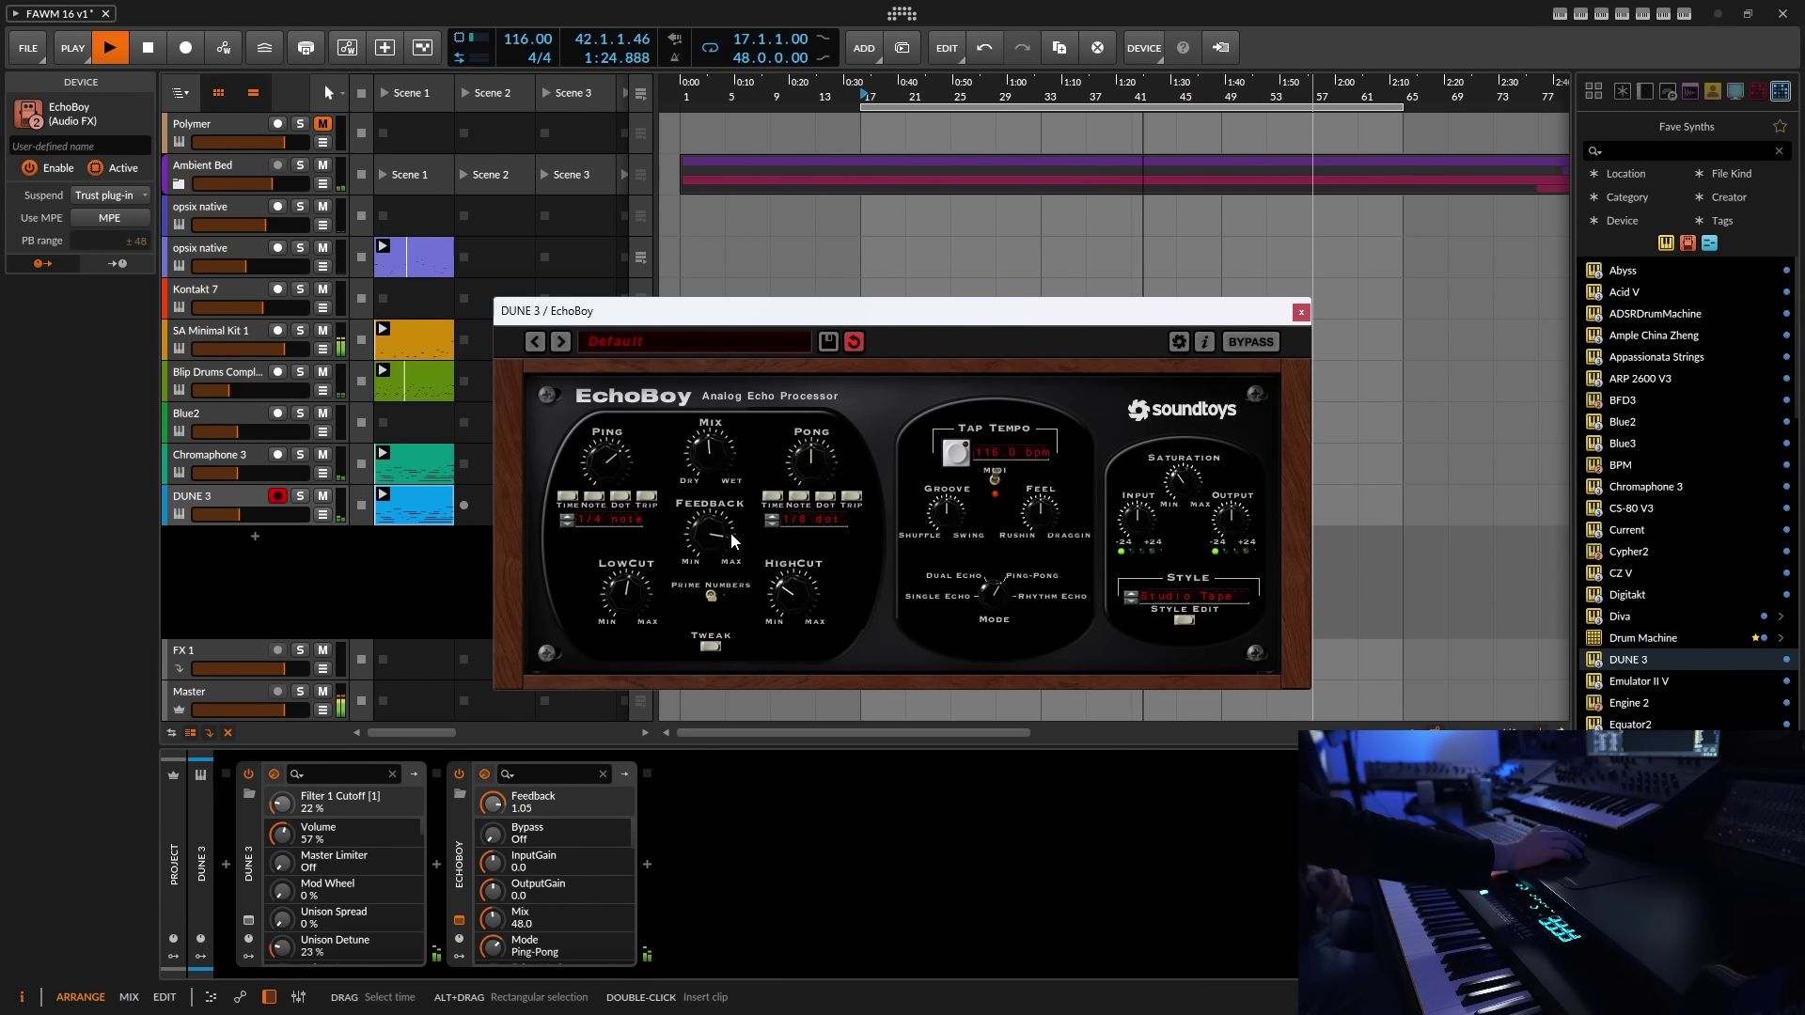
click(1300, 312)
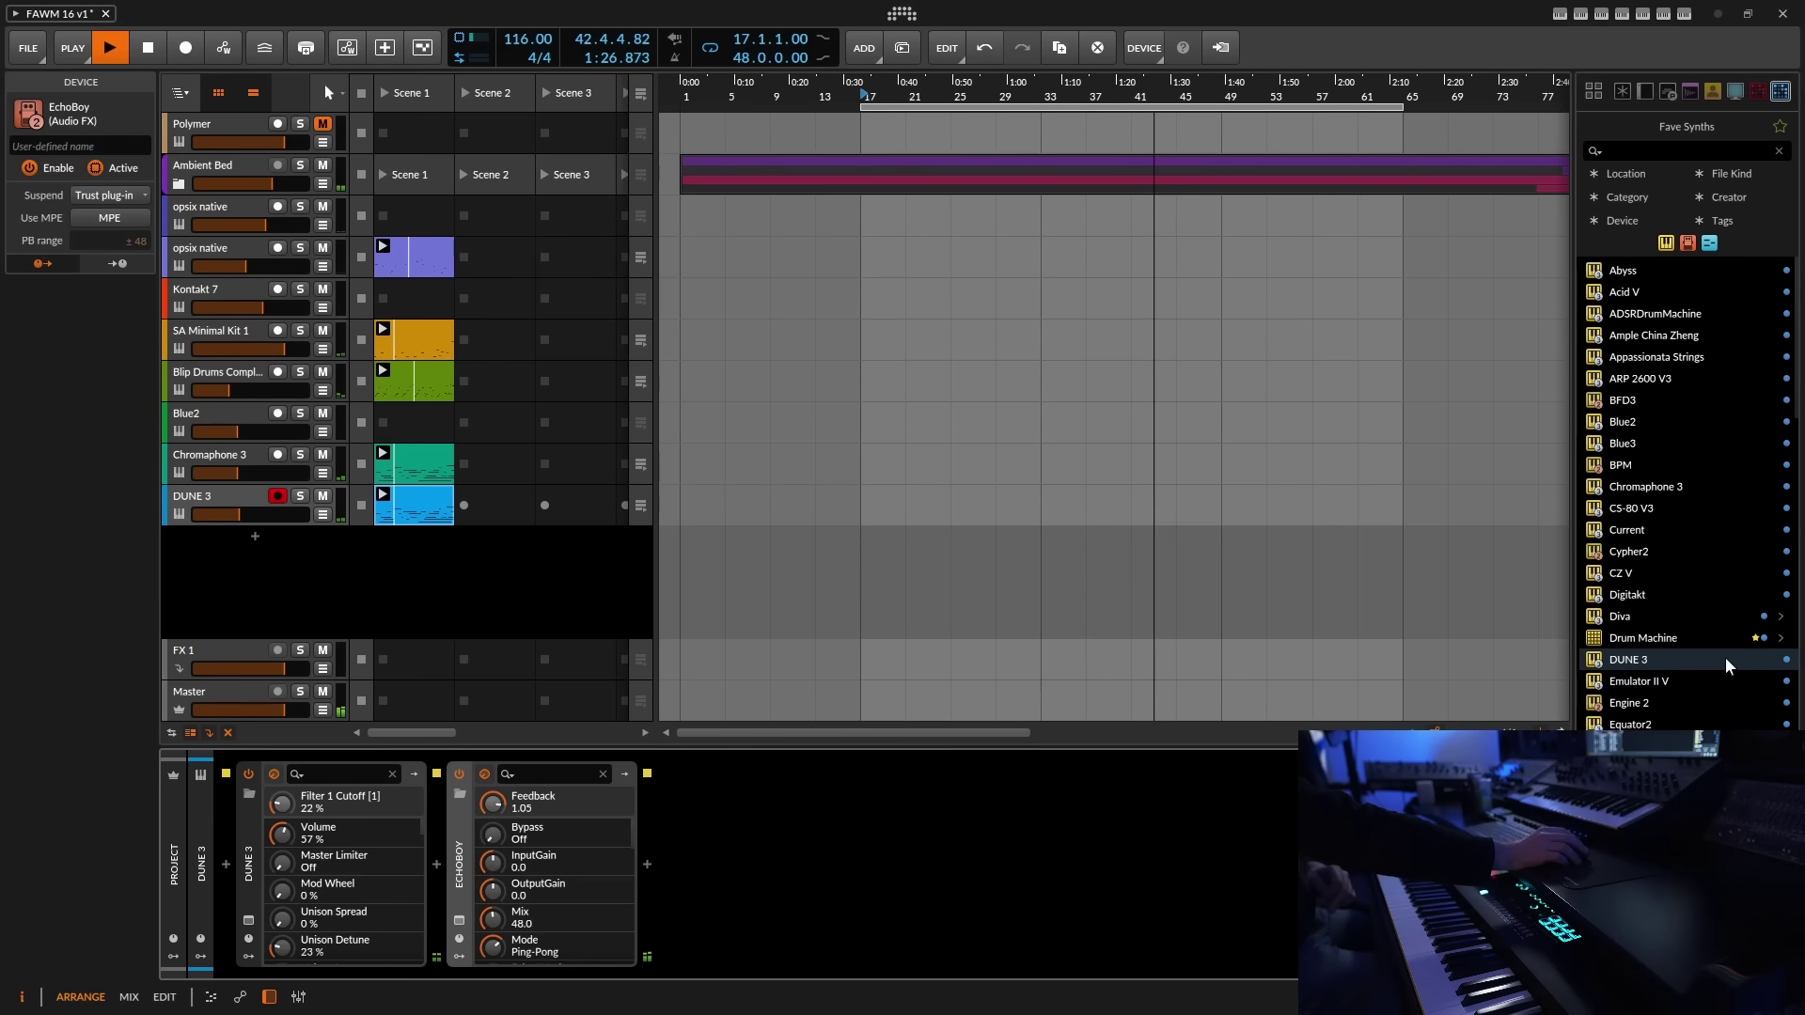
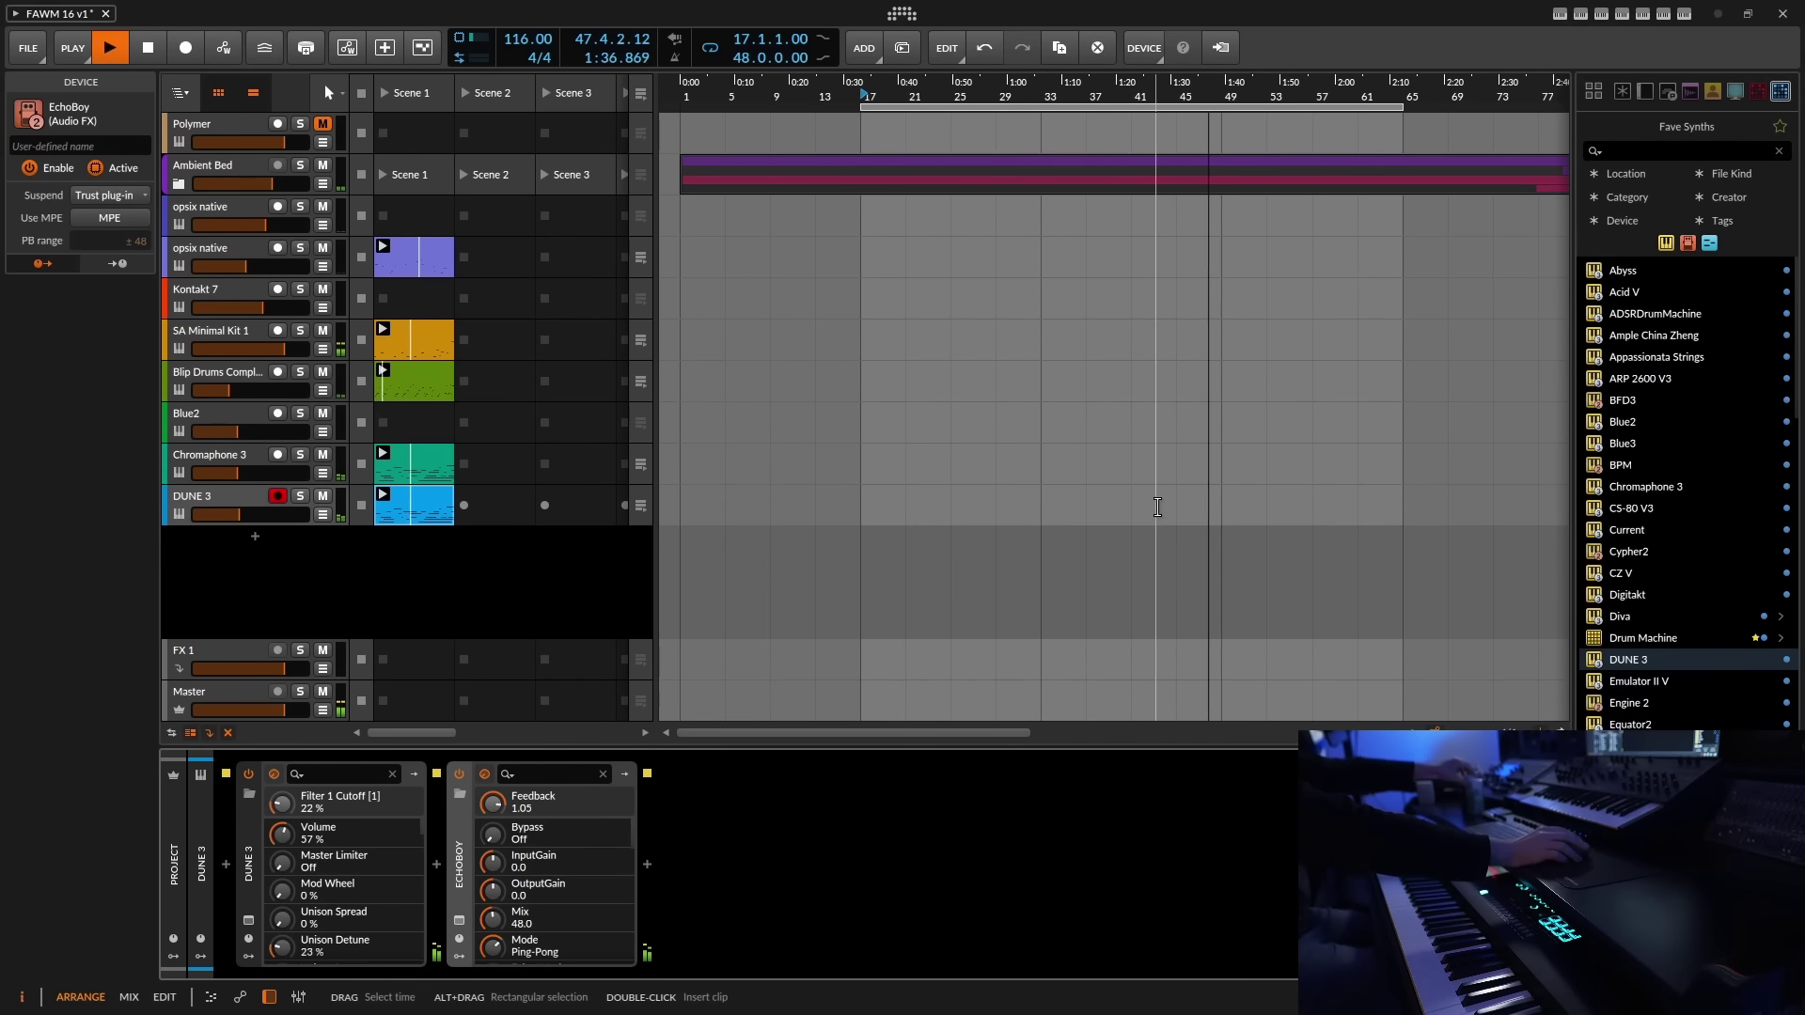
- Delete the Kontakt 7 track
click(215, 290)
right_click(222, 285)
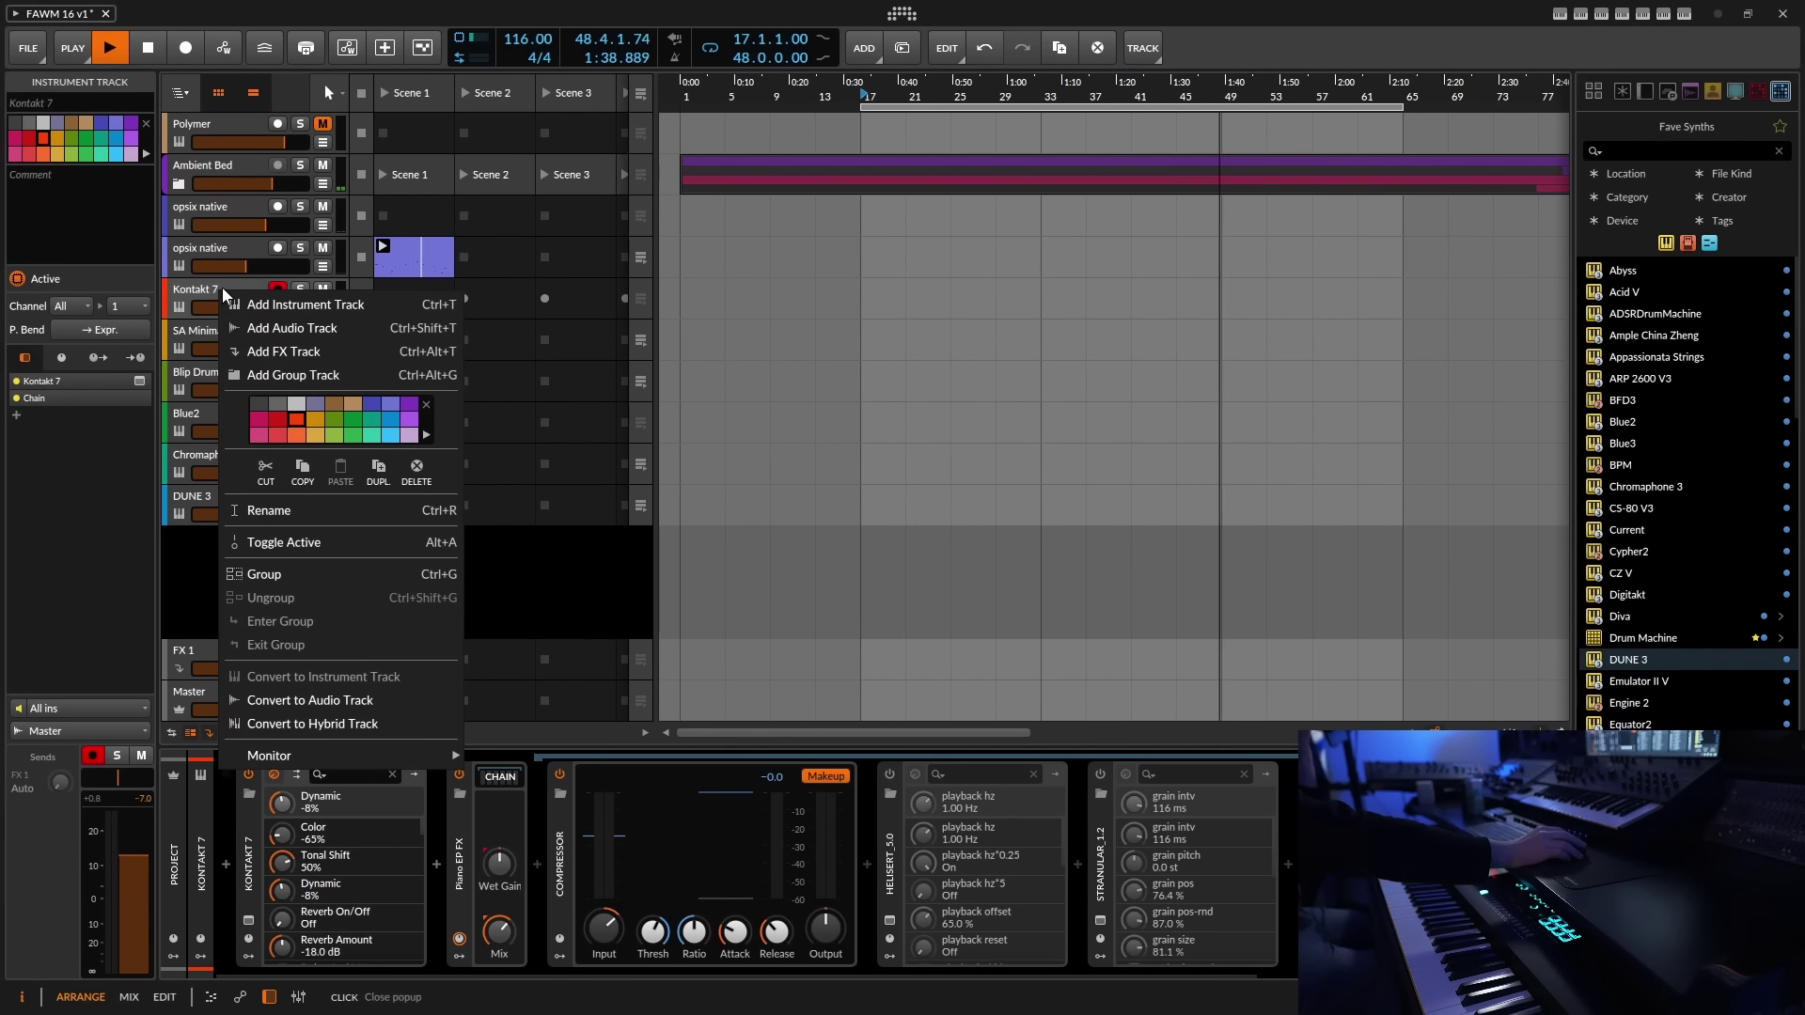
click(414, 471)
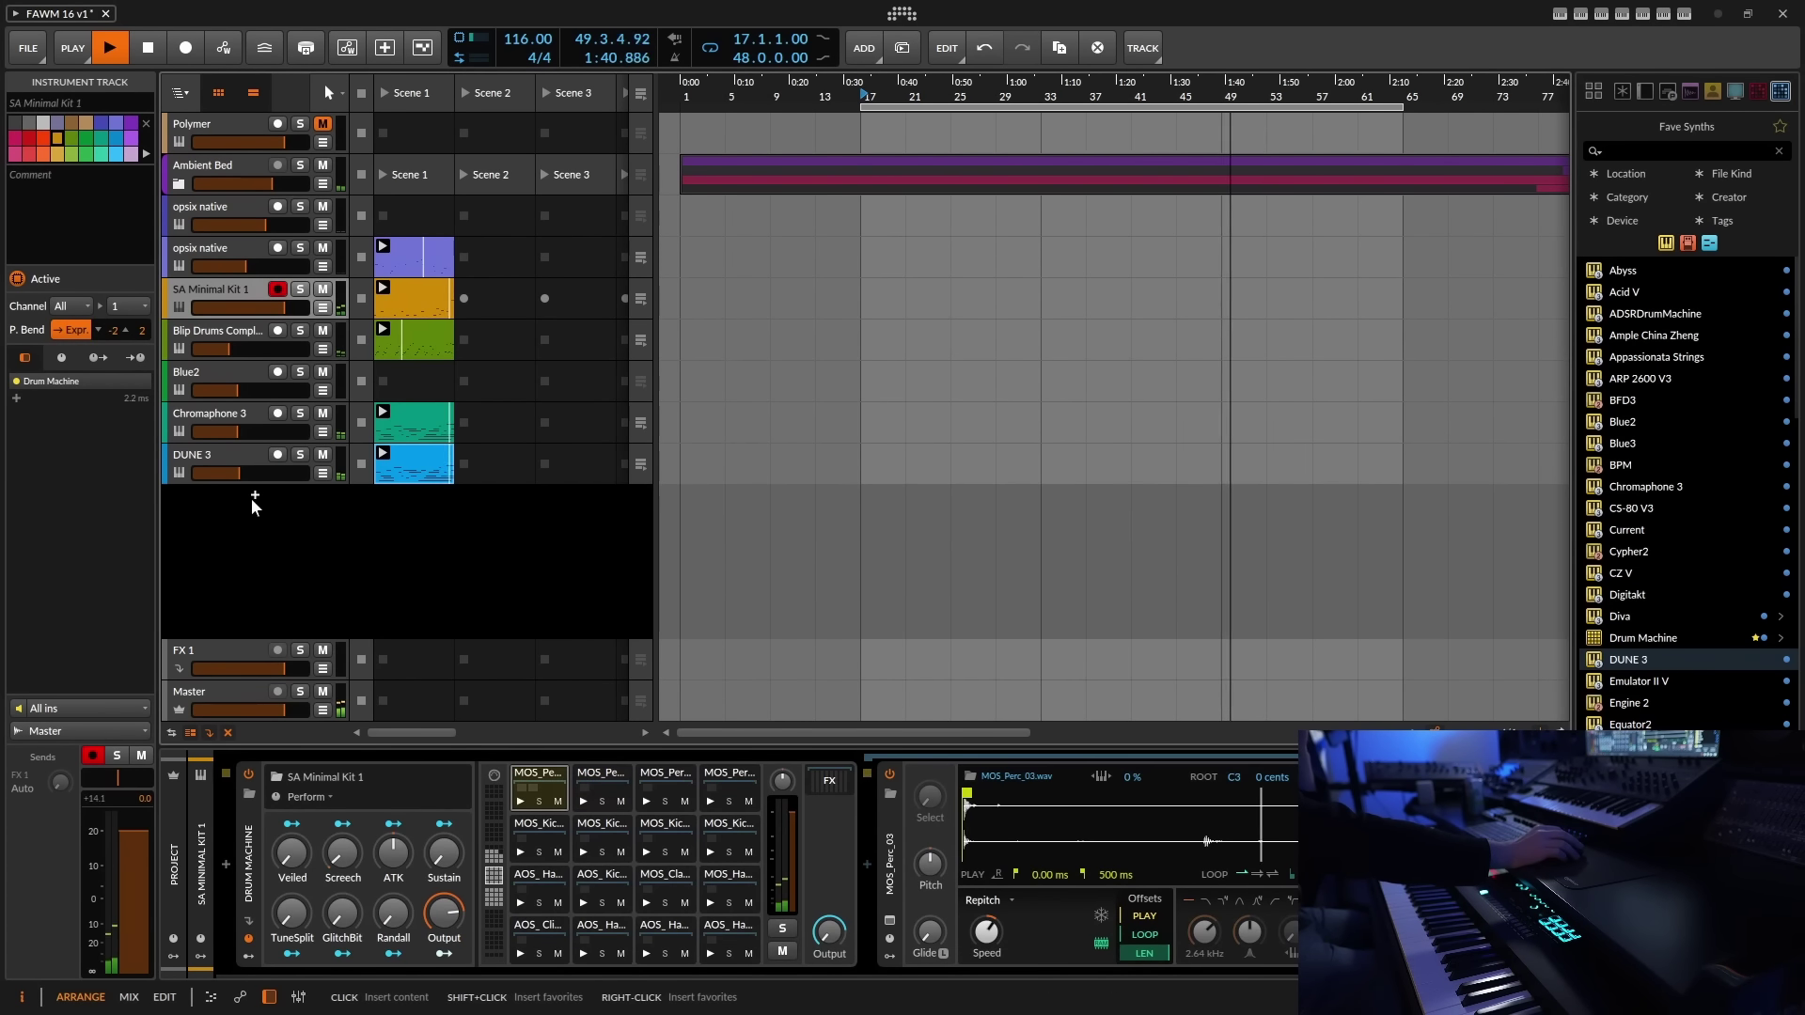
- Add an instrument track below DUNE 3 and load the Noire Piano preset from My Library onto it
right_click(302, 532)
click(325, 548)
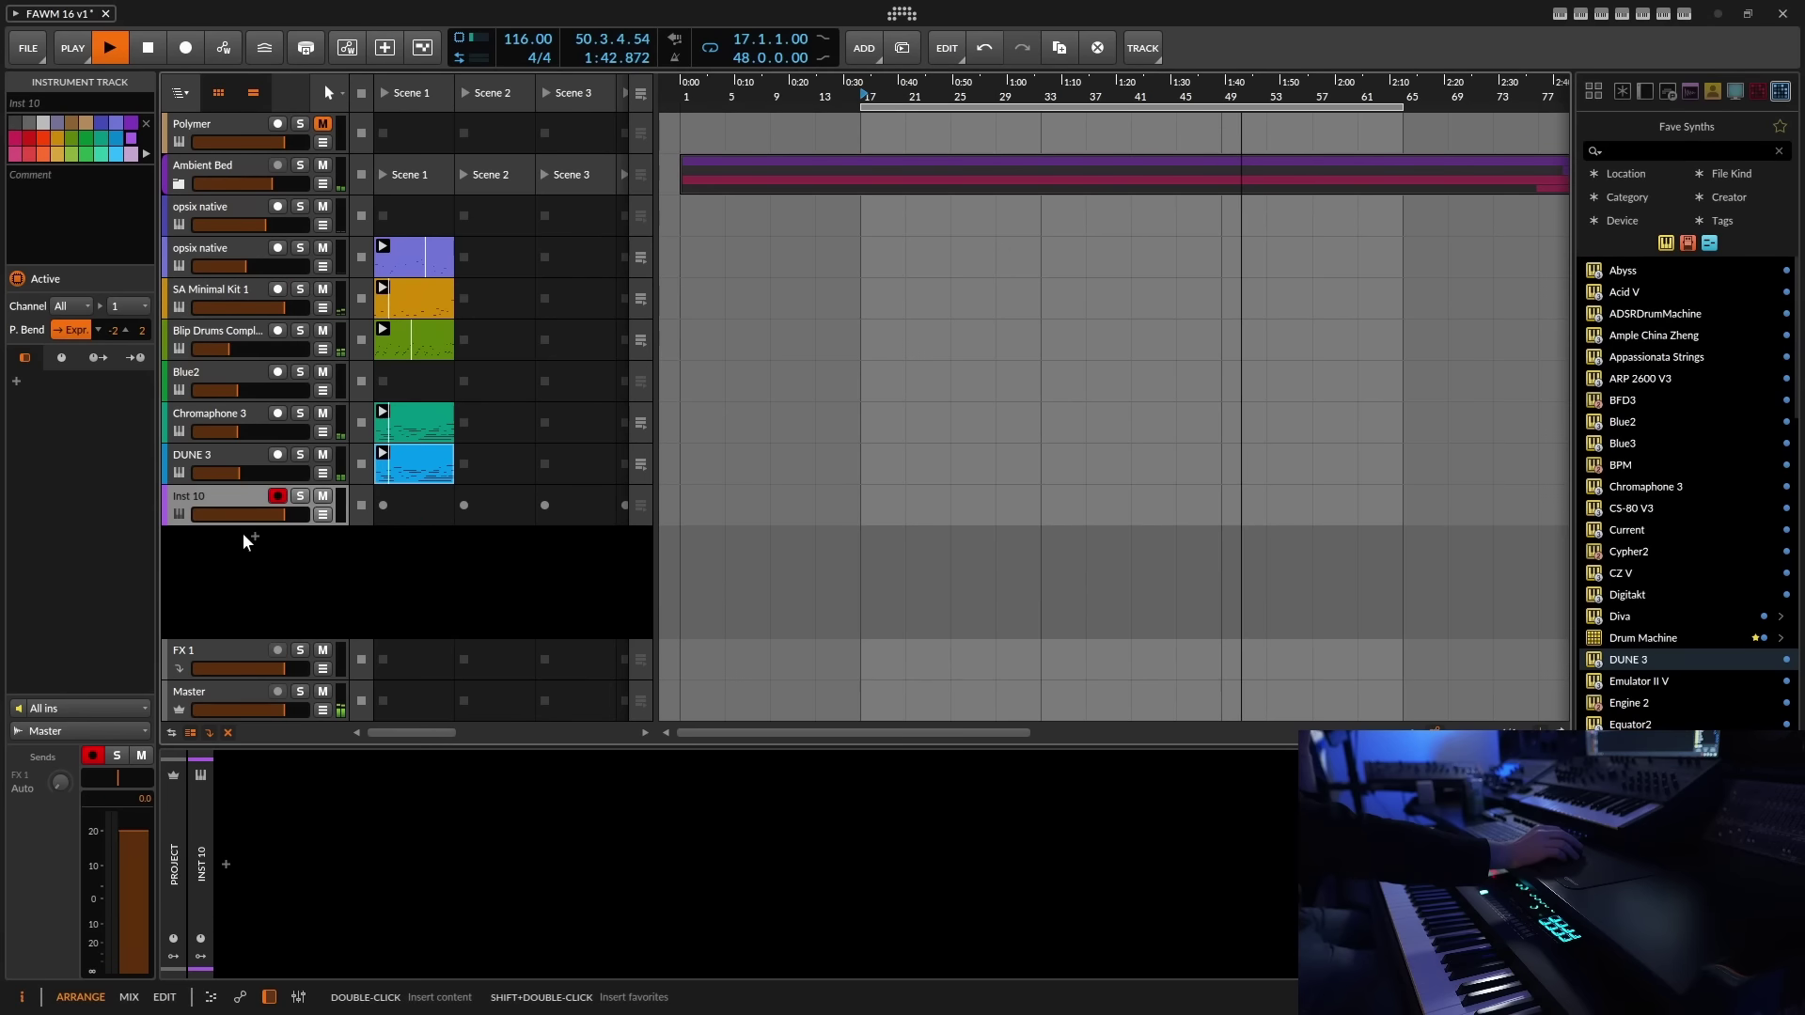
click(226, 865)
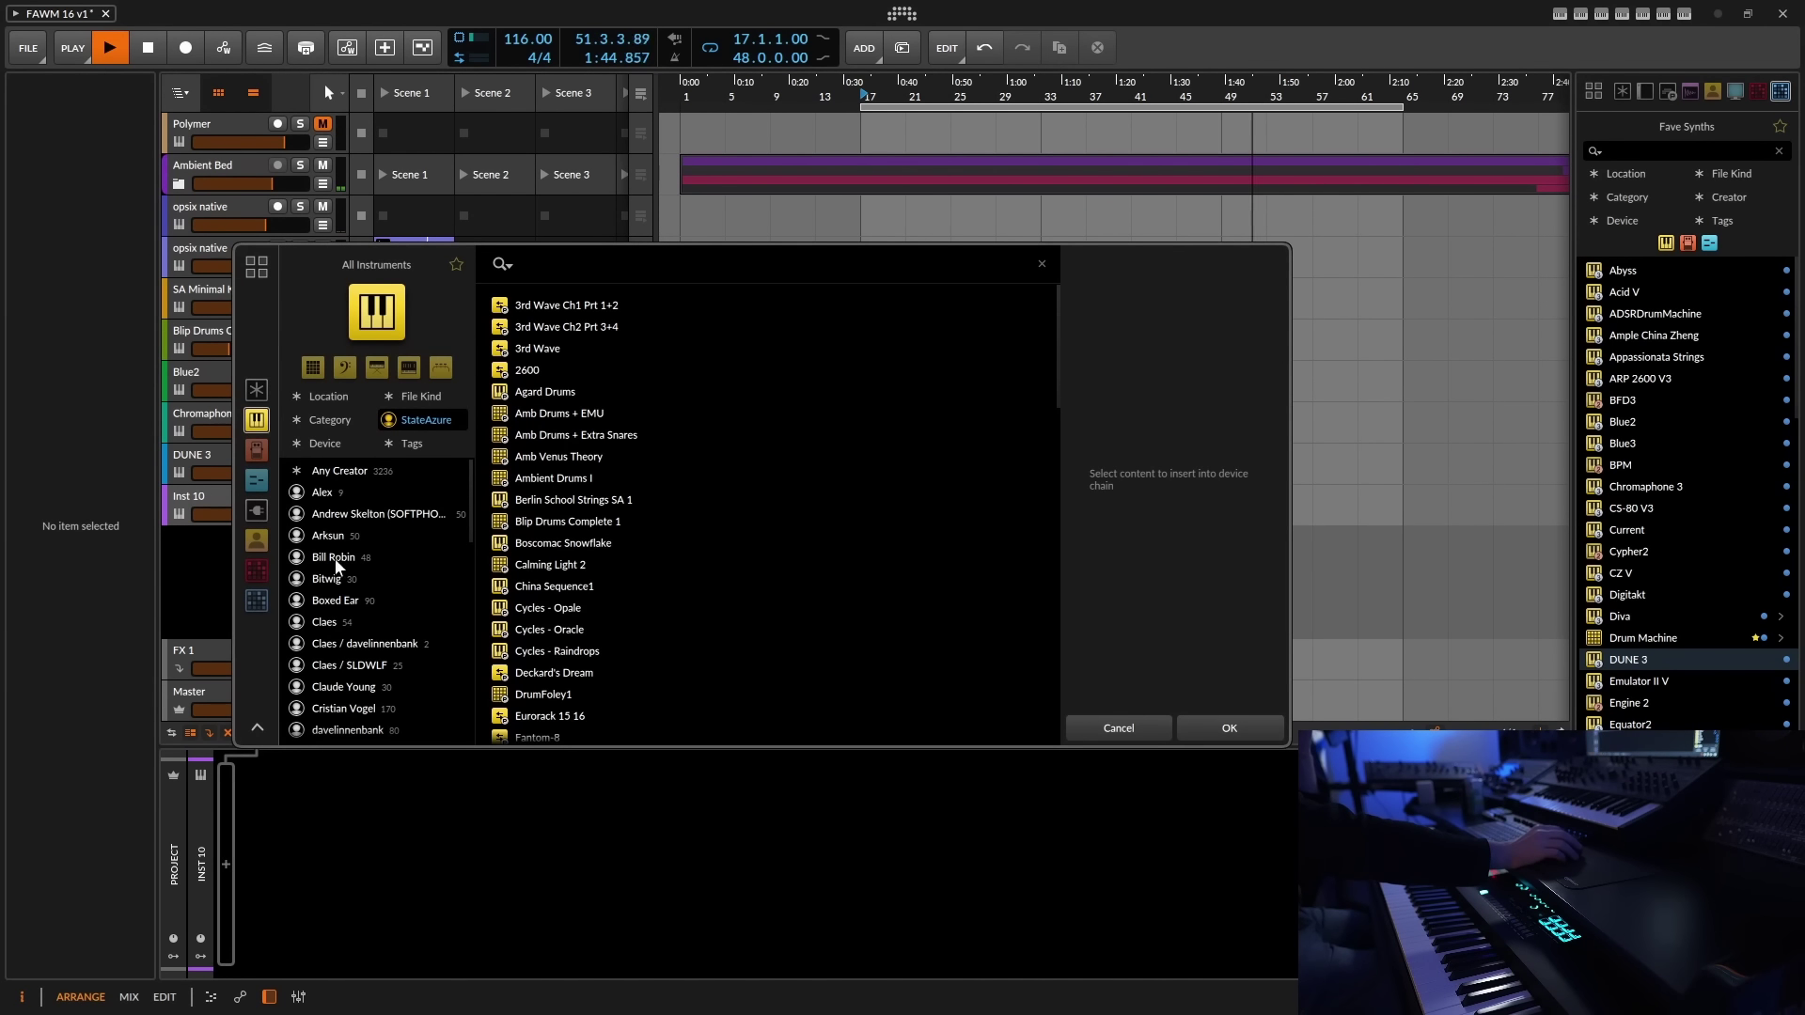
click(256, 539)
scroll(760, 483, down, 10)
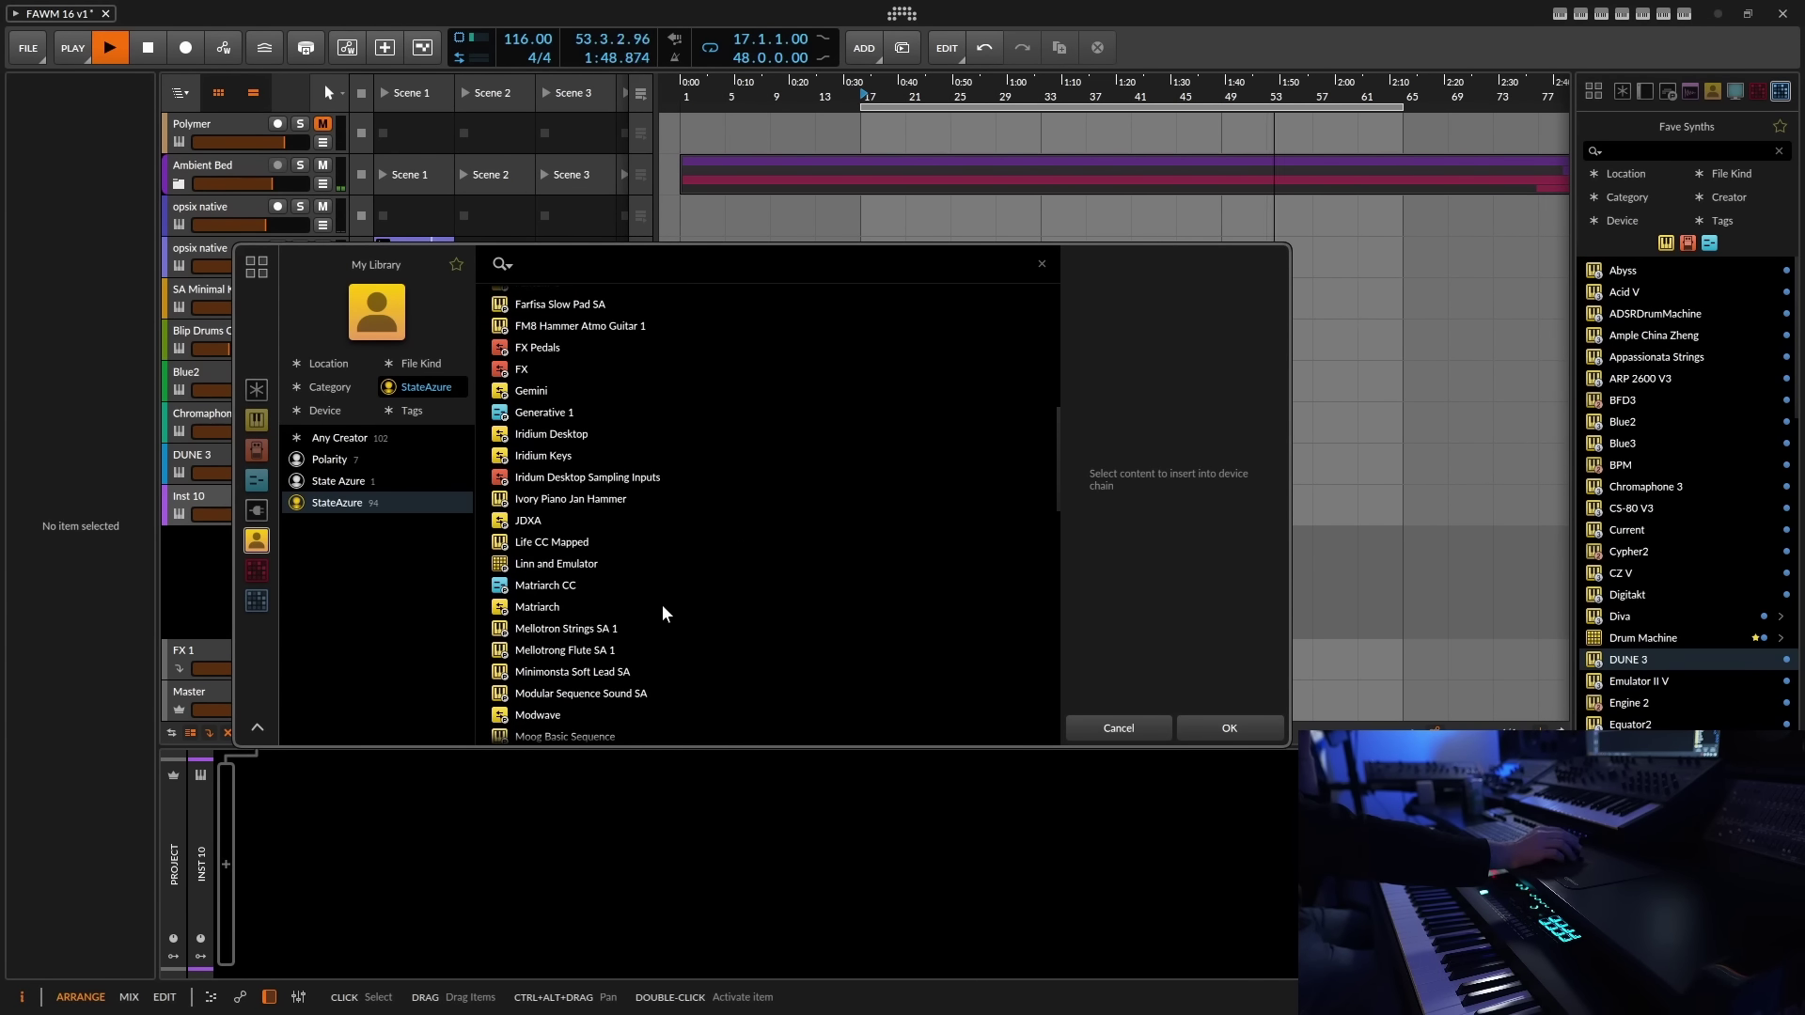
scroll(662, 606, down, 3)
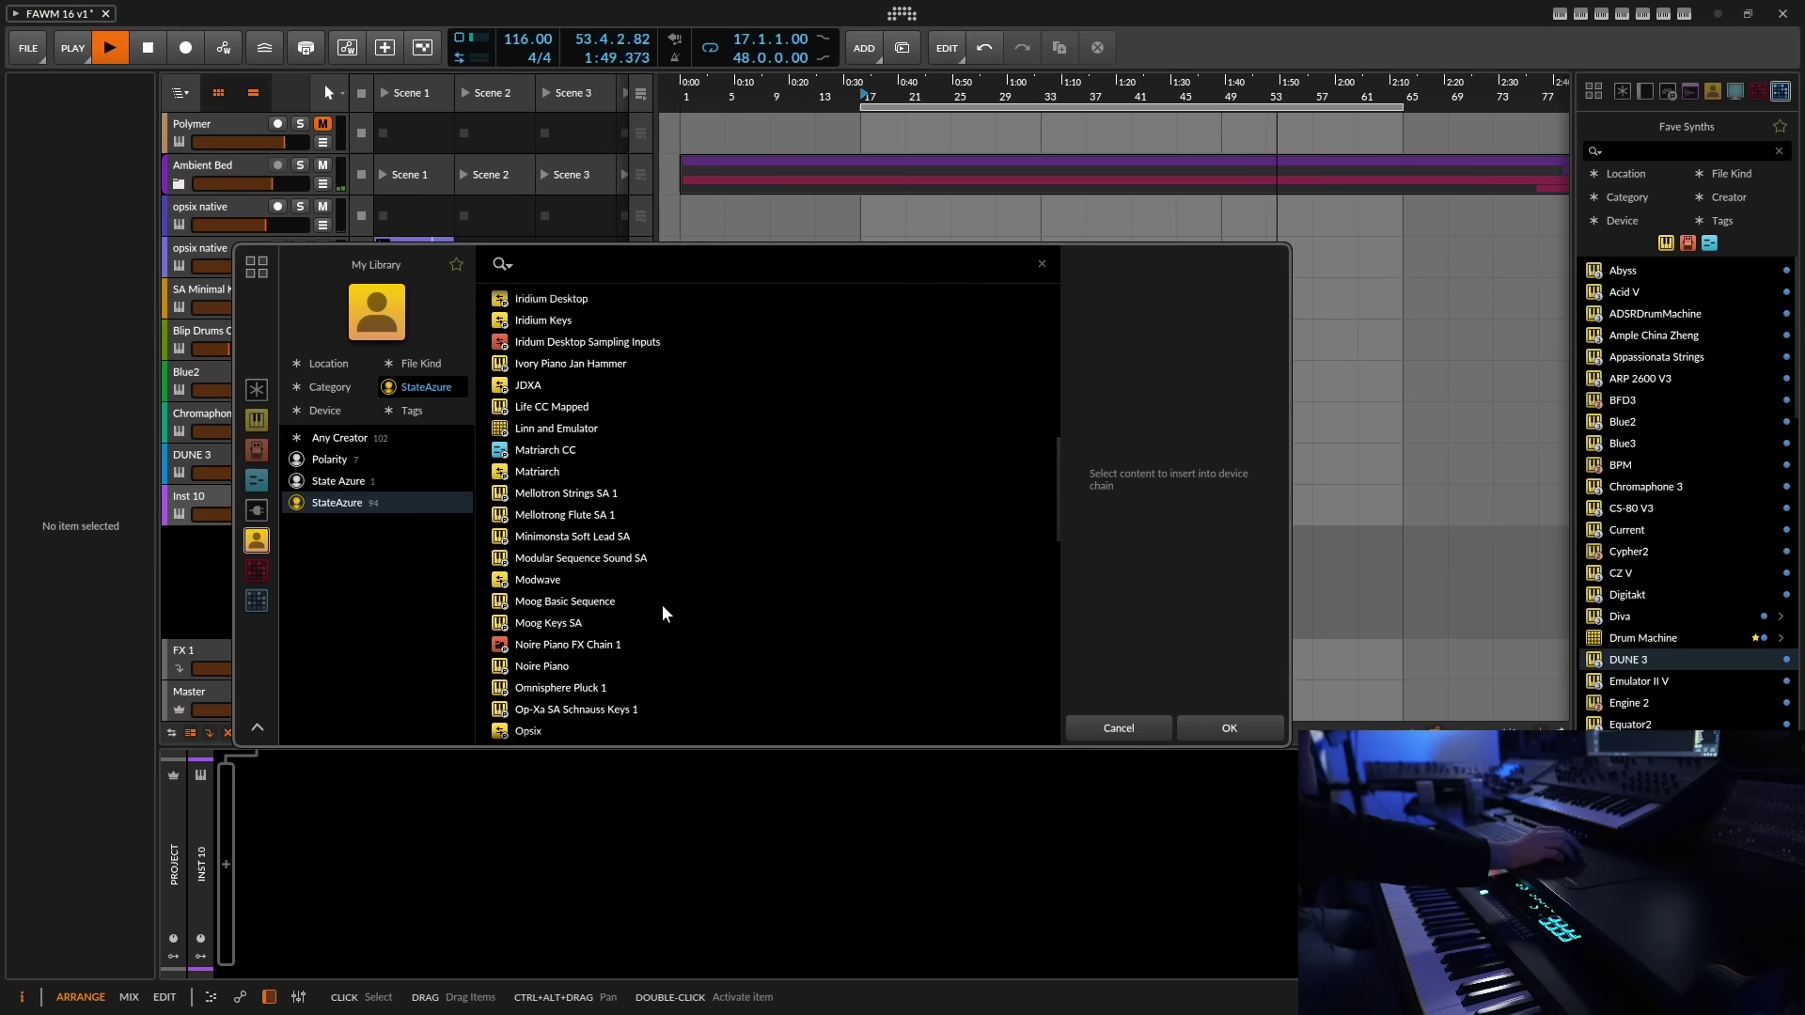
click(641, 662)
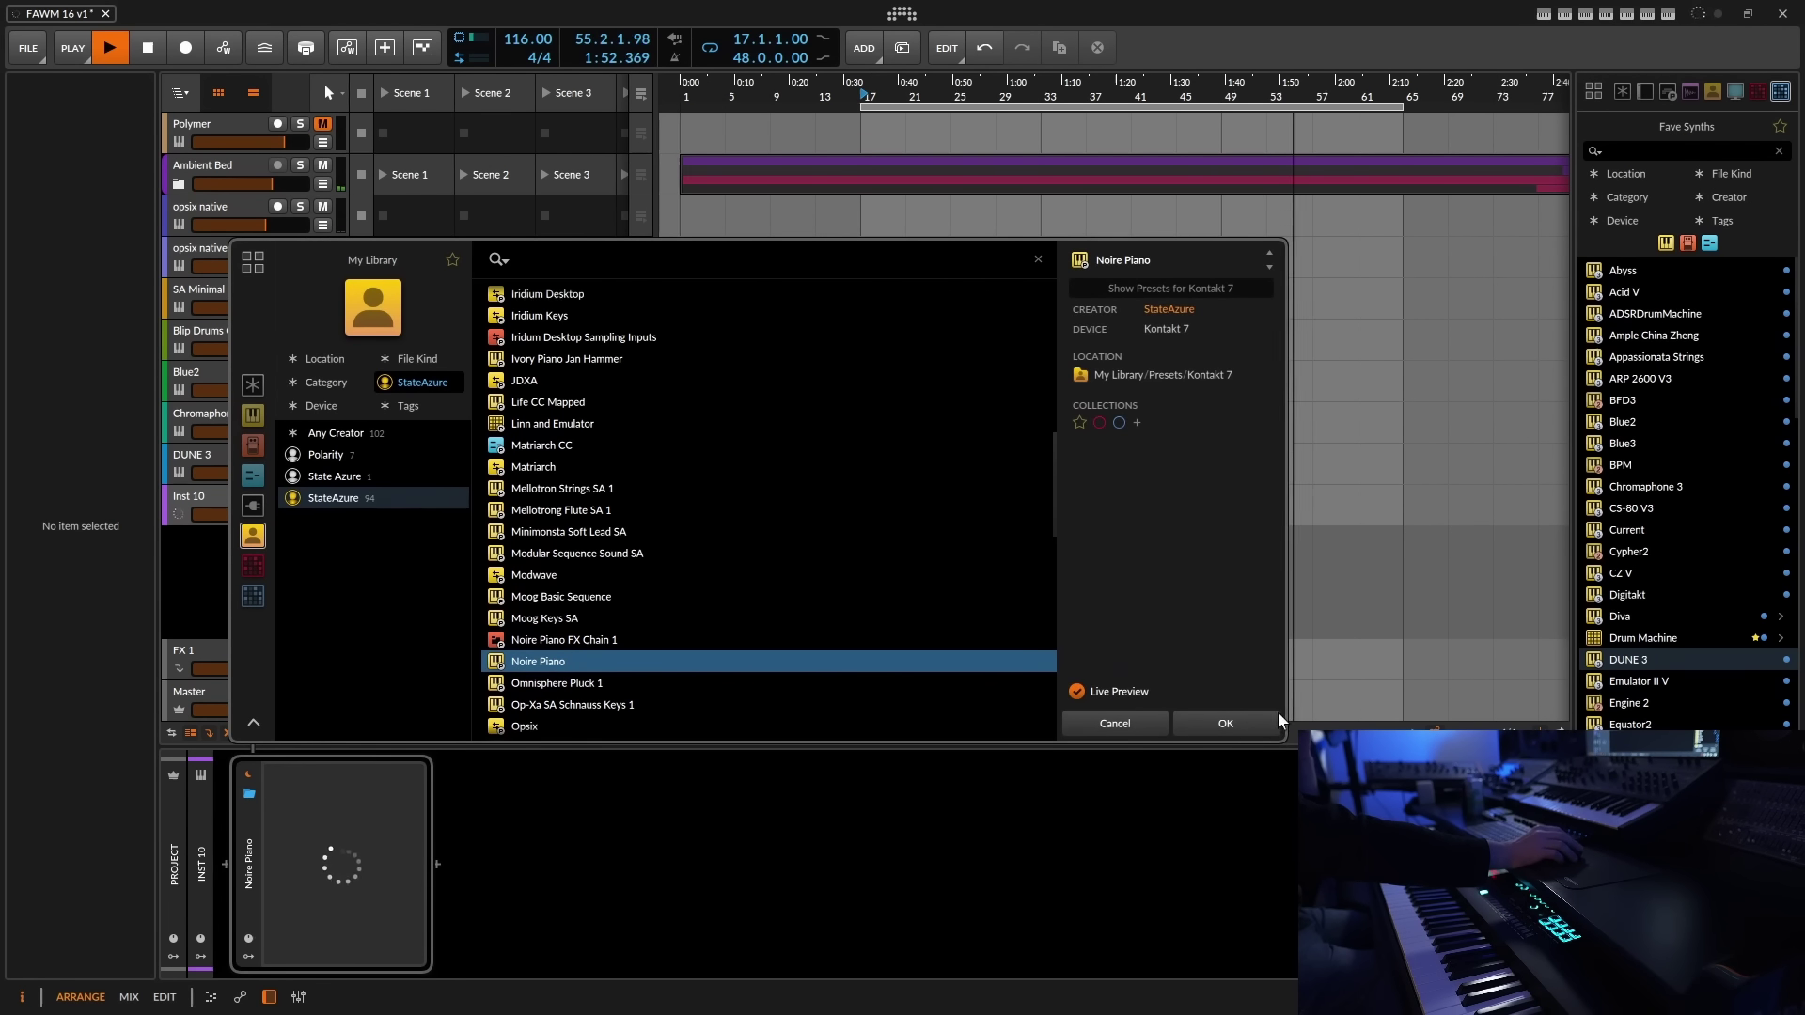
click(1220, 719)
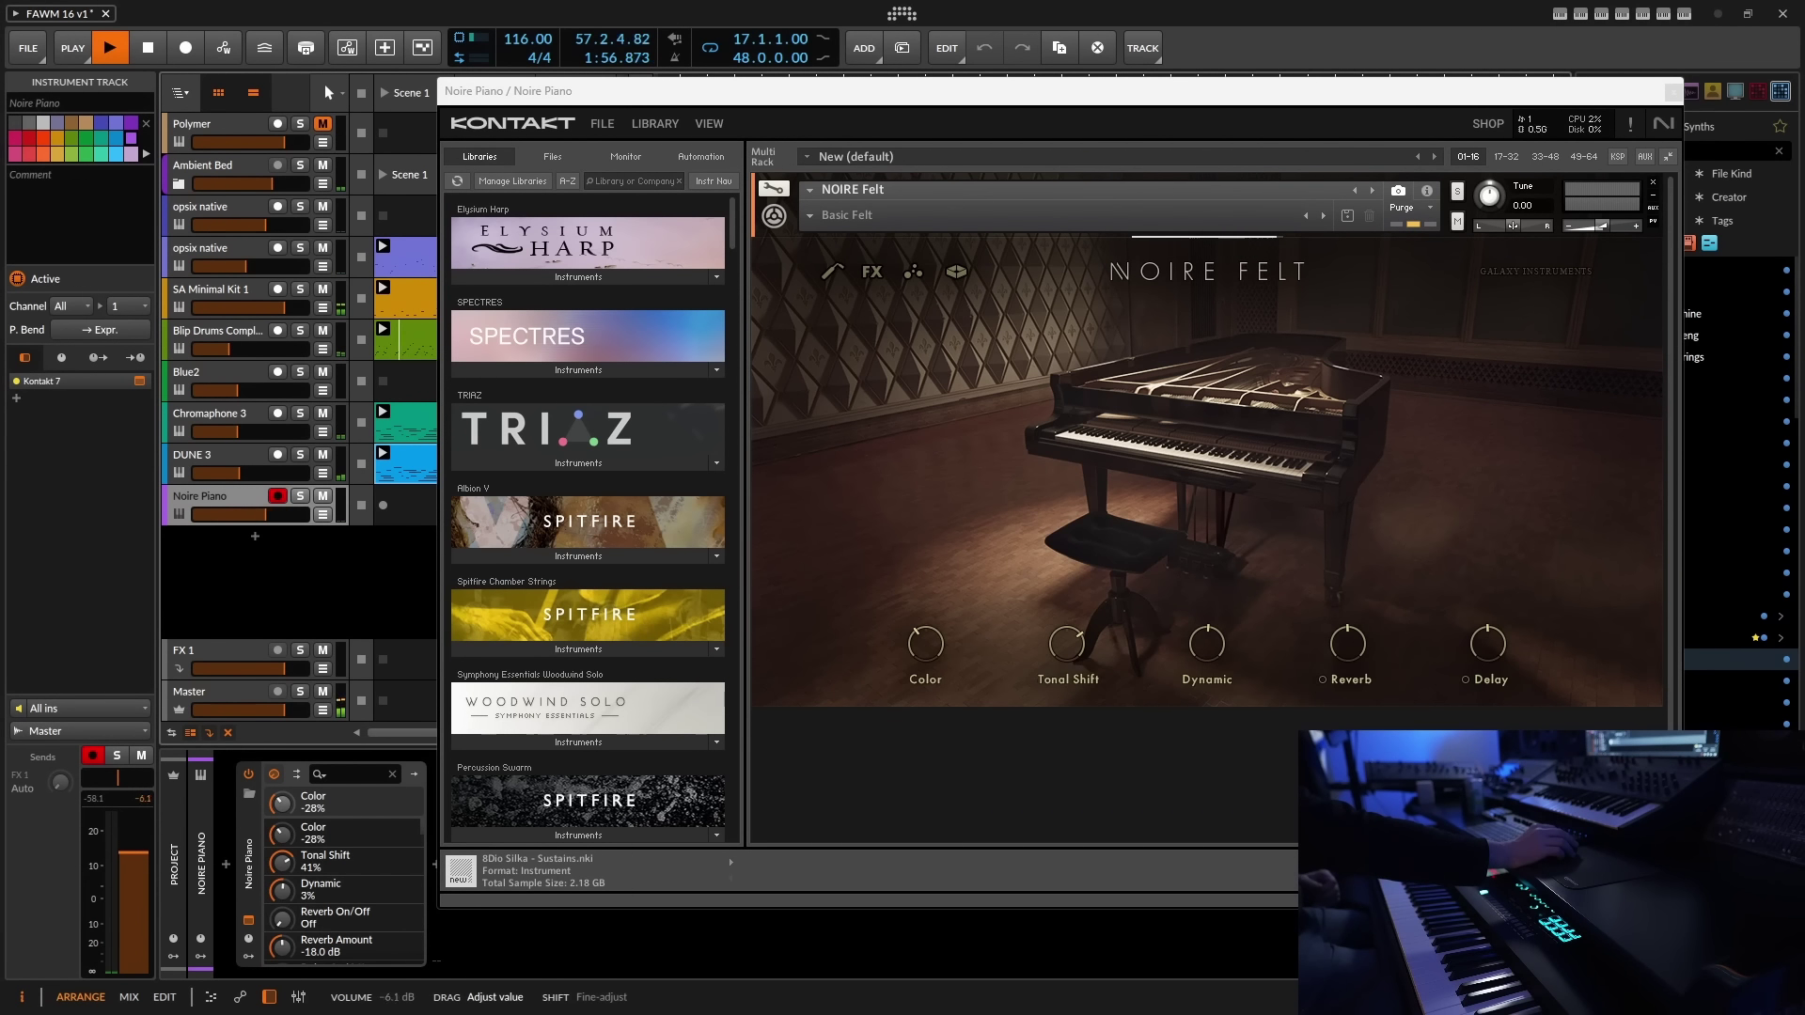
click(1672, 91)
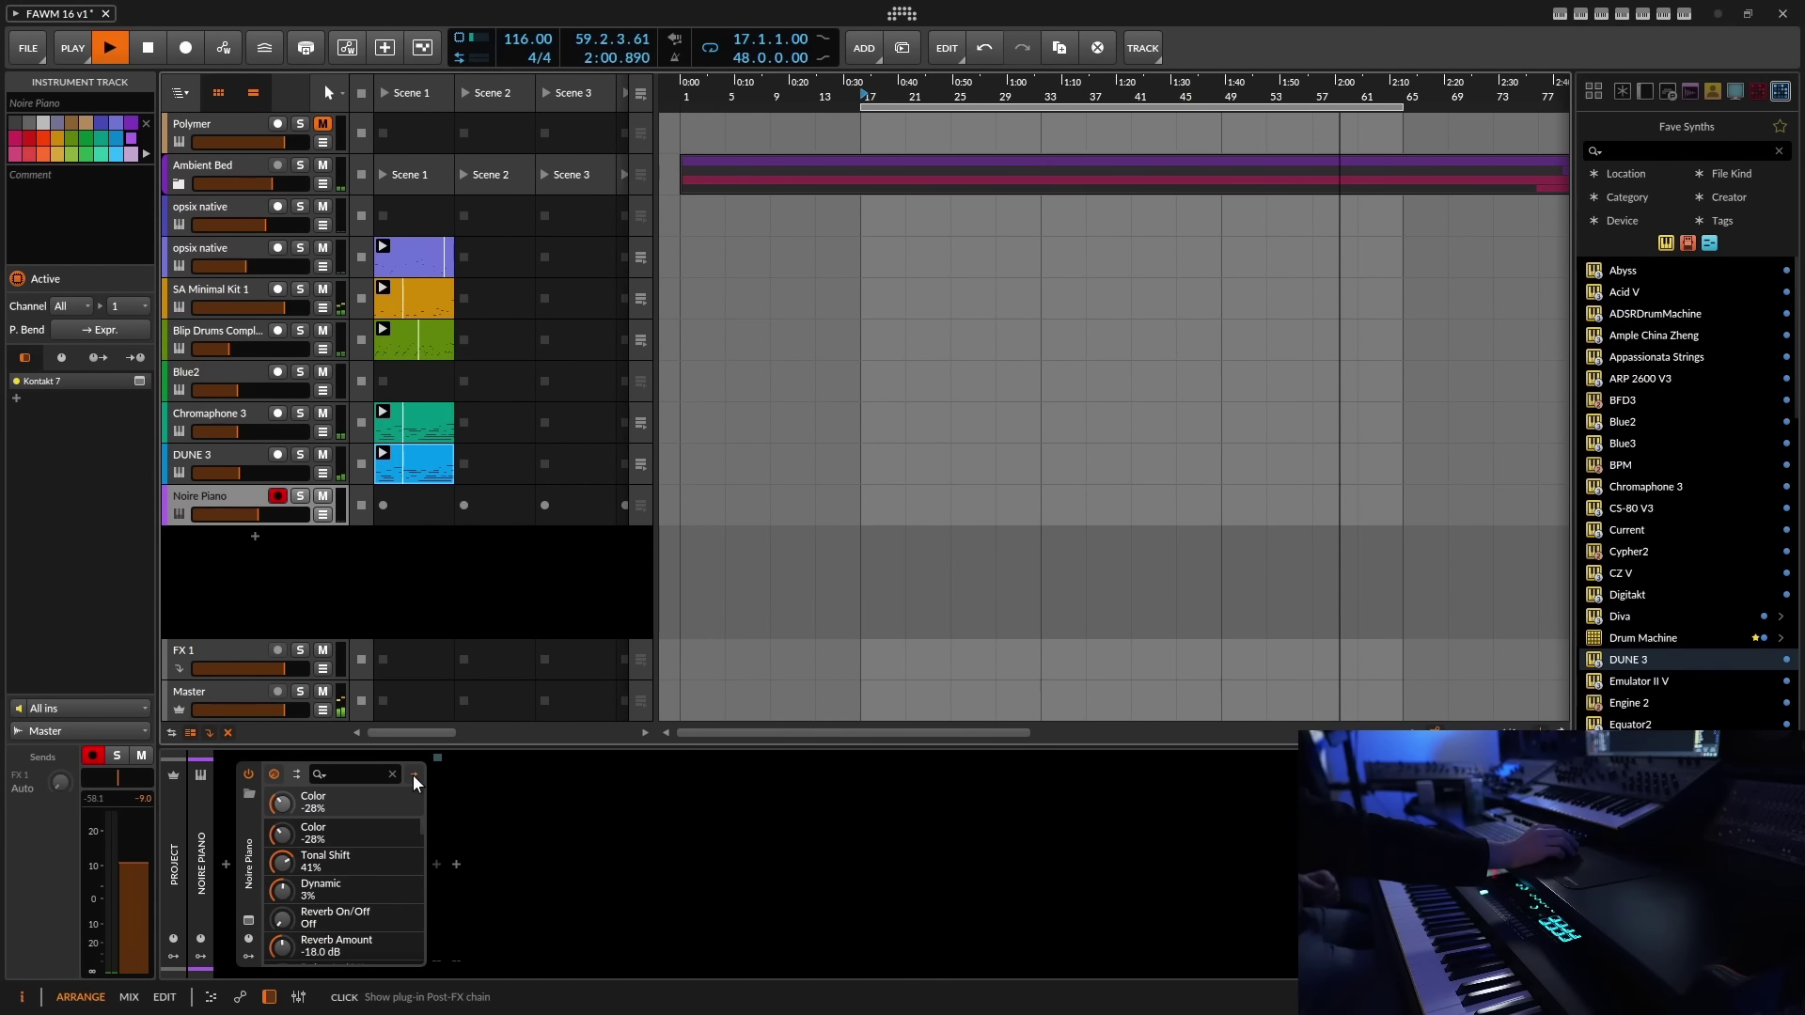
- Insert the Noire Piano FX Chain 1 preset after the piano, set its Mix to 96% and expand the chain
click(436, 864)
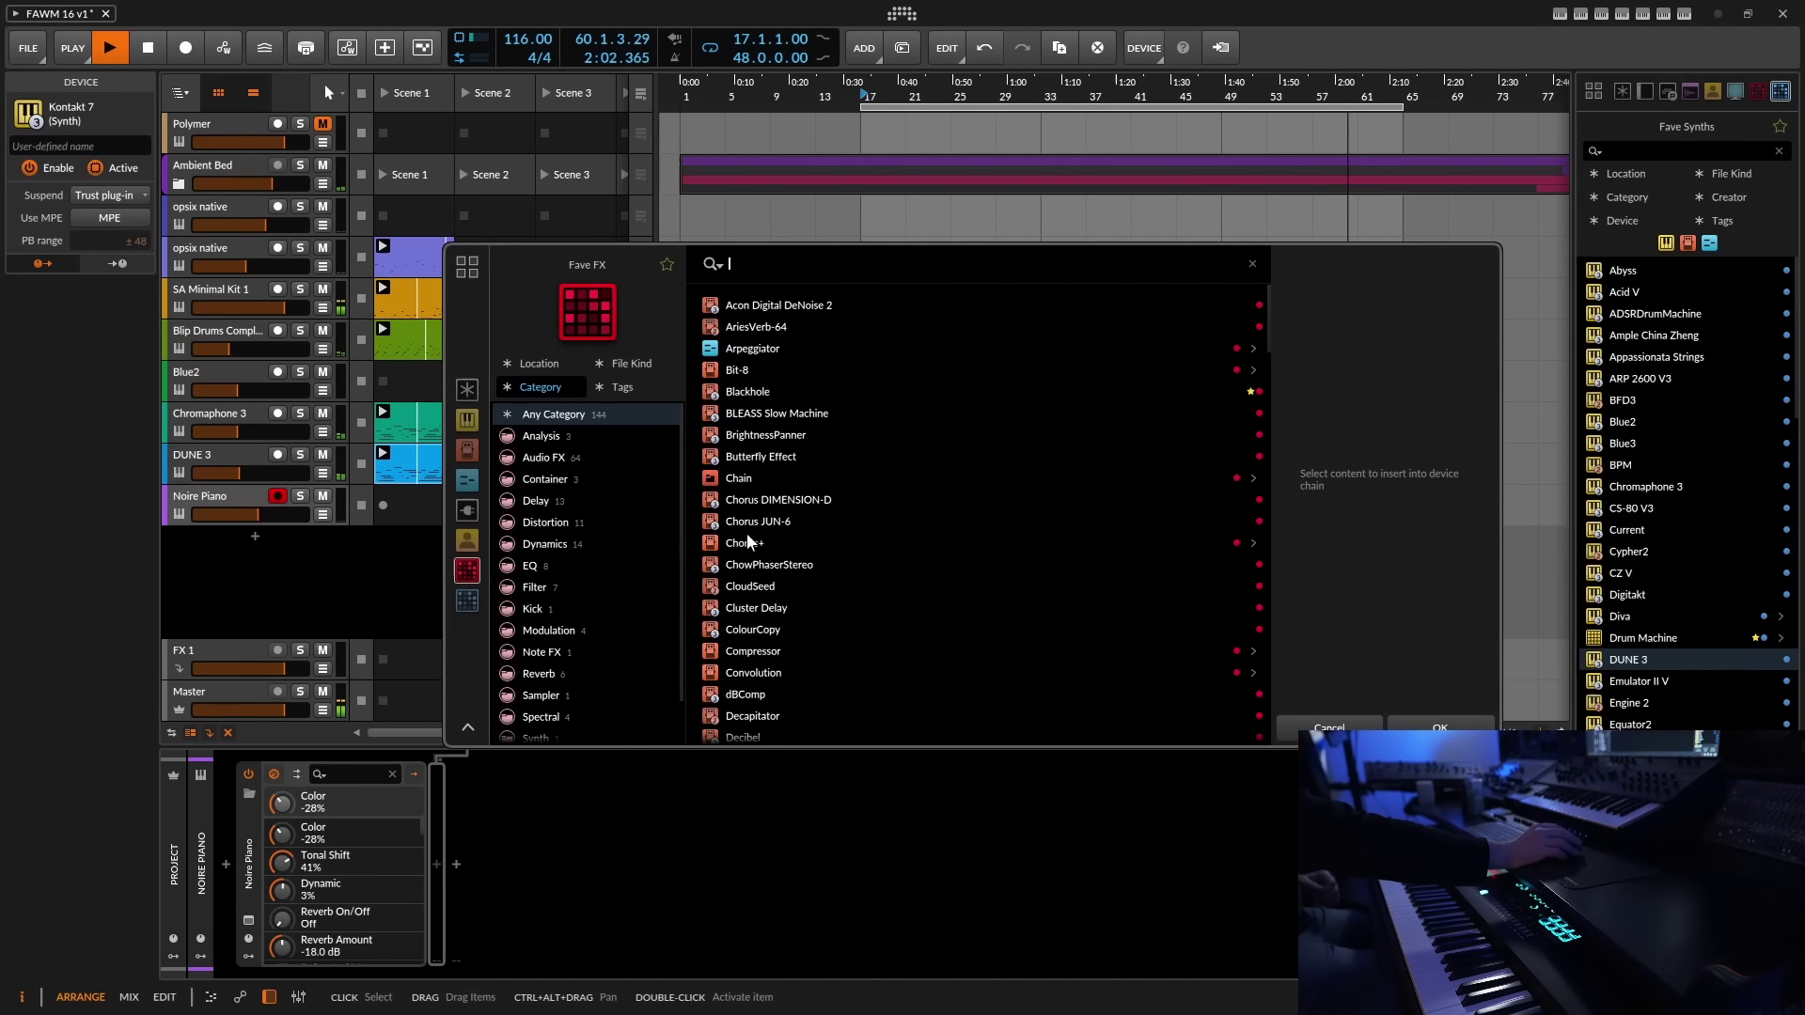
click(467, 539)
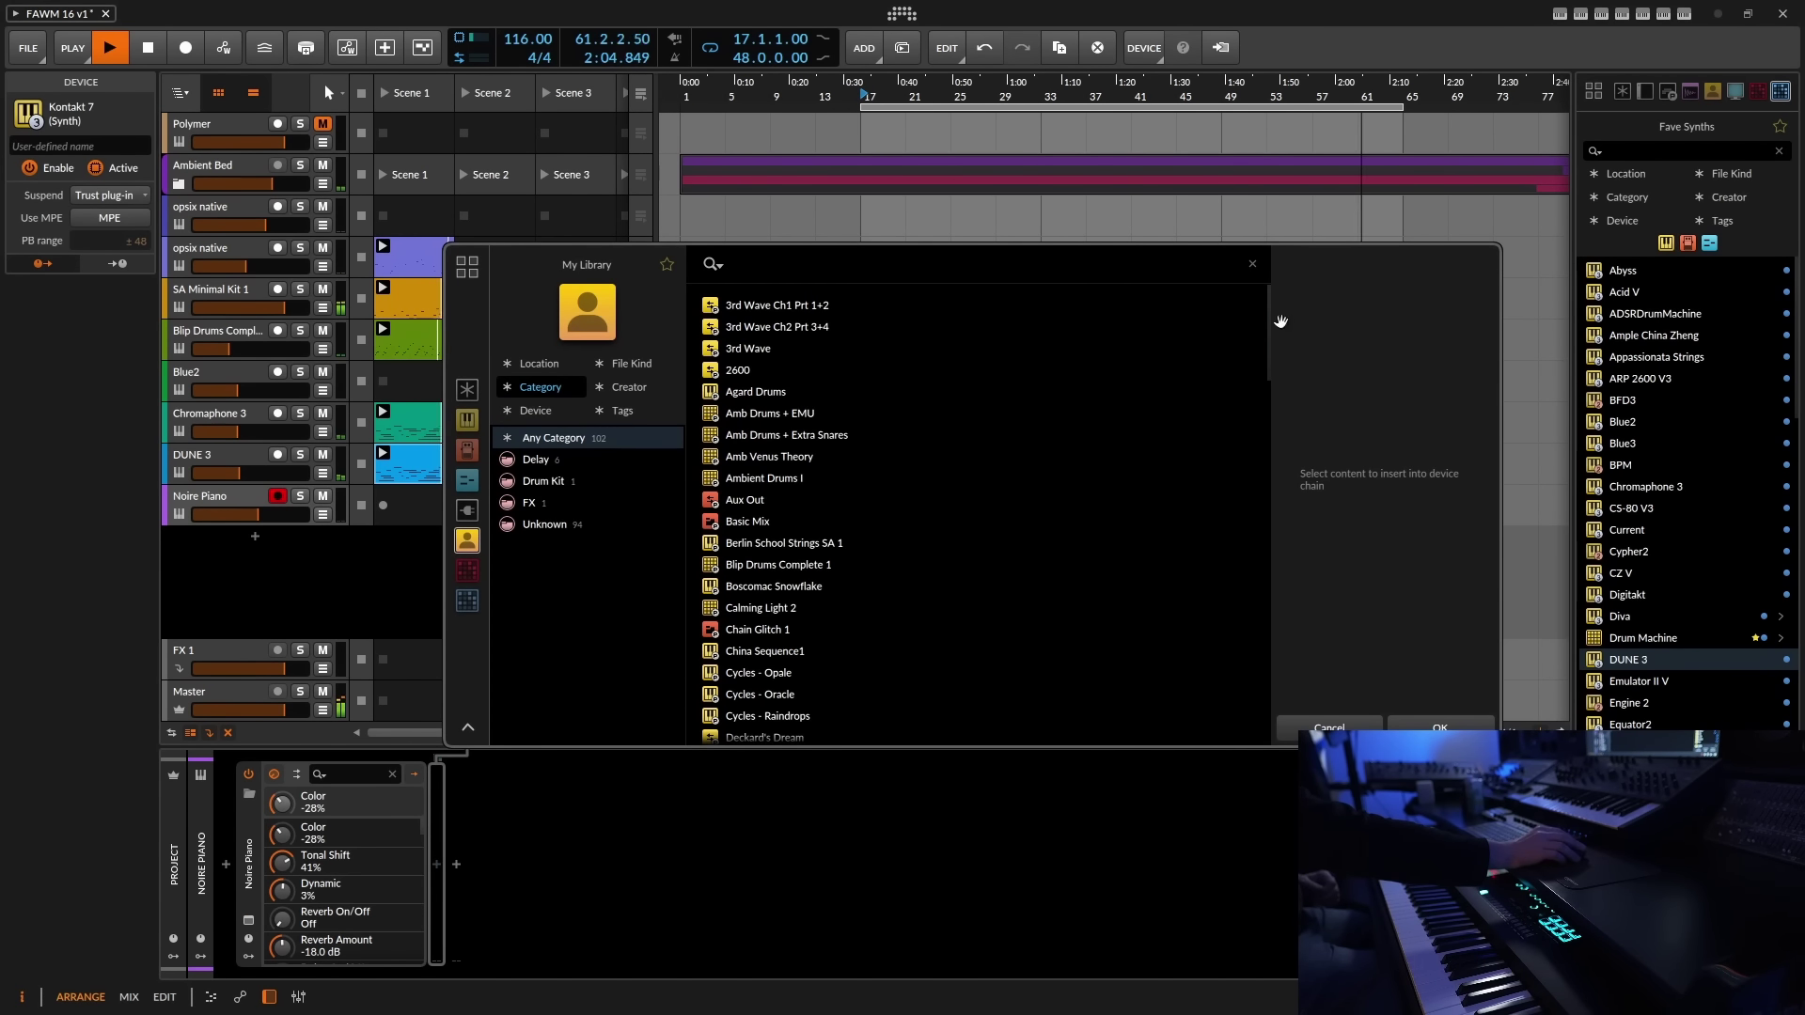
drag(1265, 313, 1227, 507)
click(774, 456)
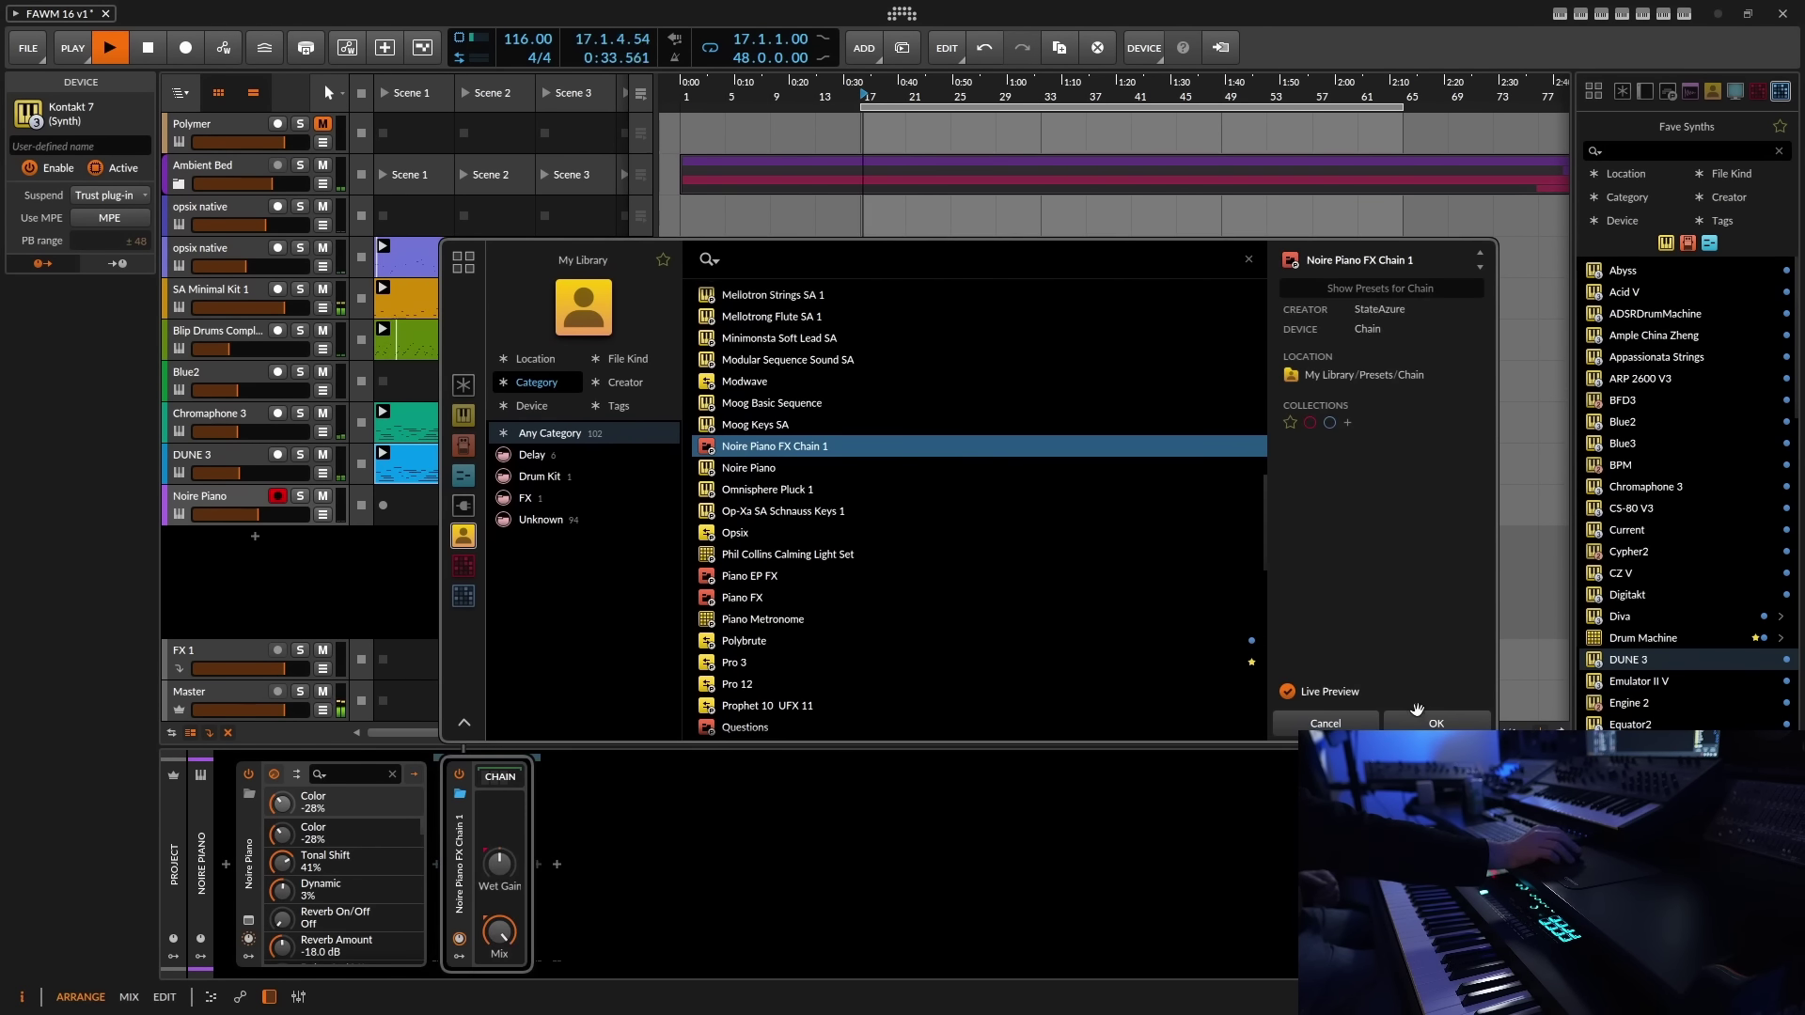
click(1446, 723)
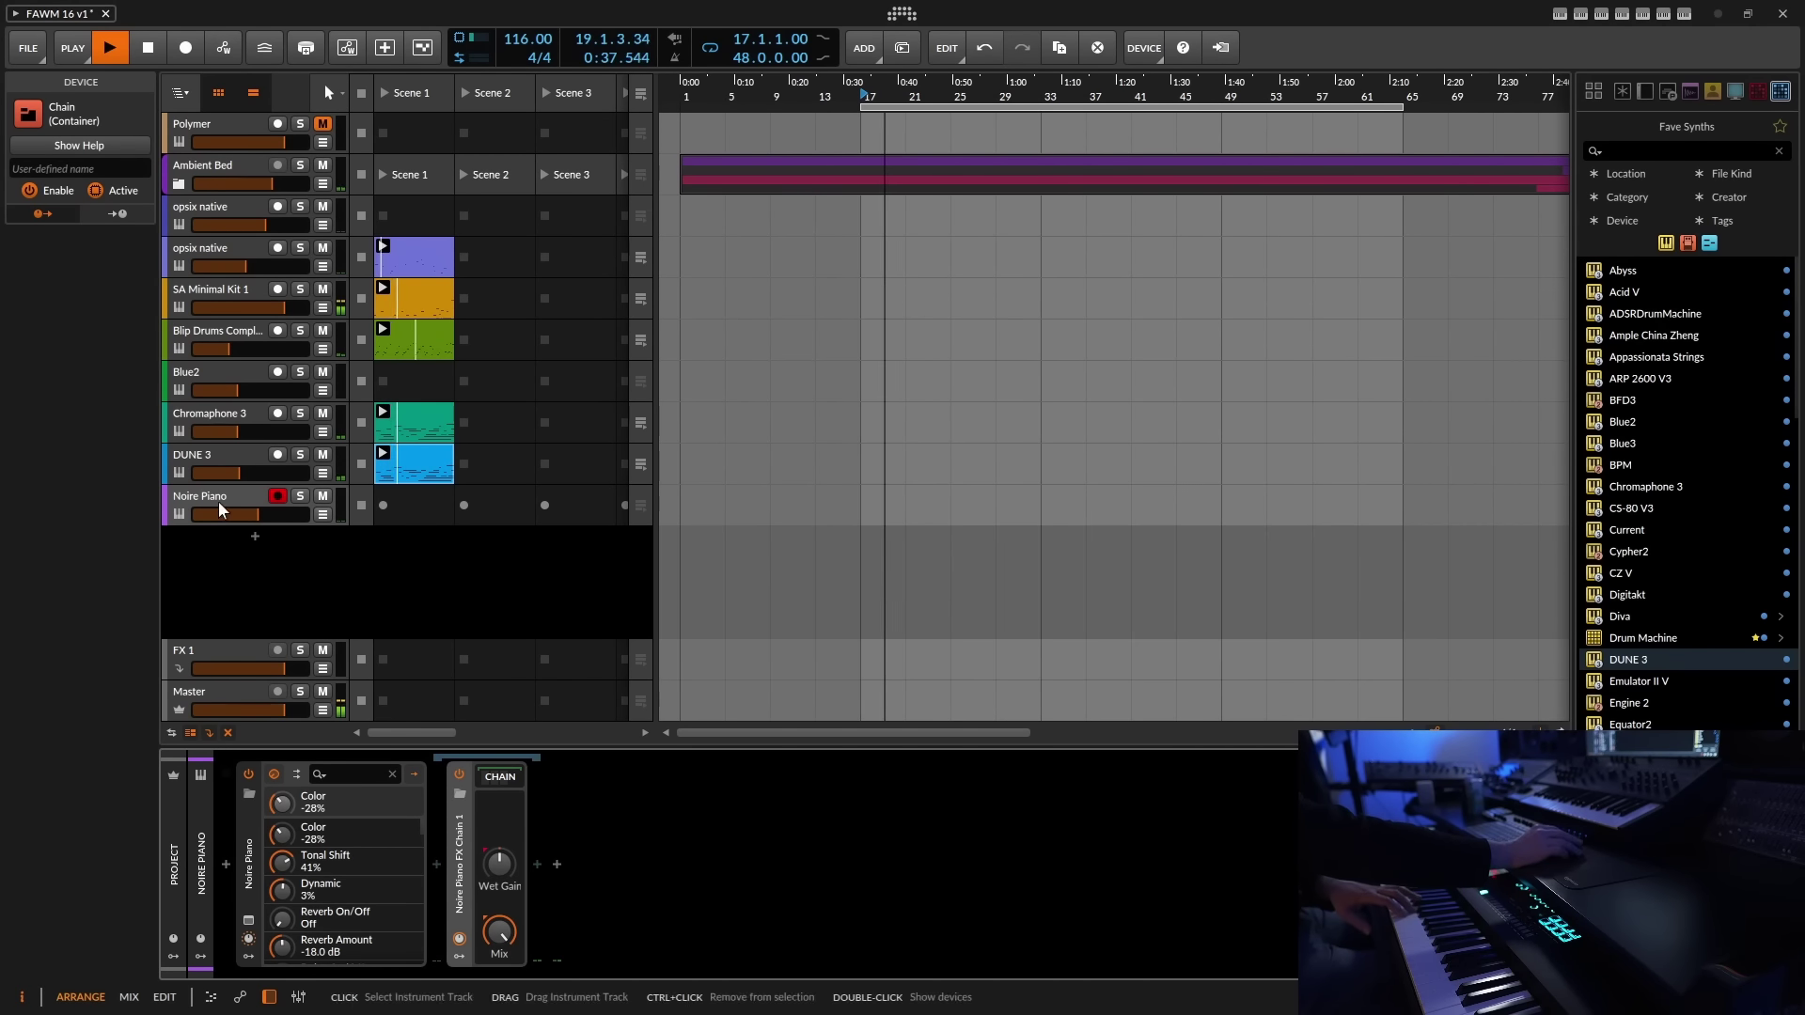
click(257, 856)
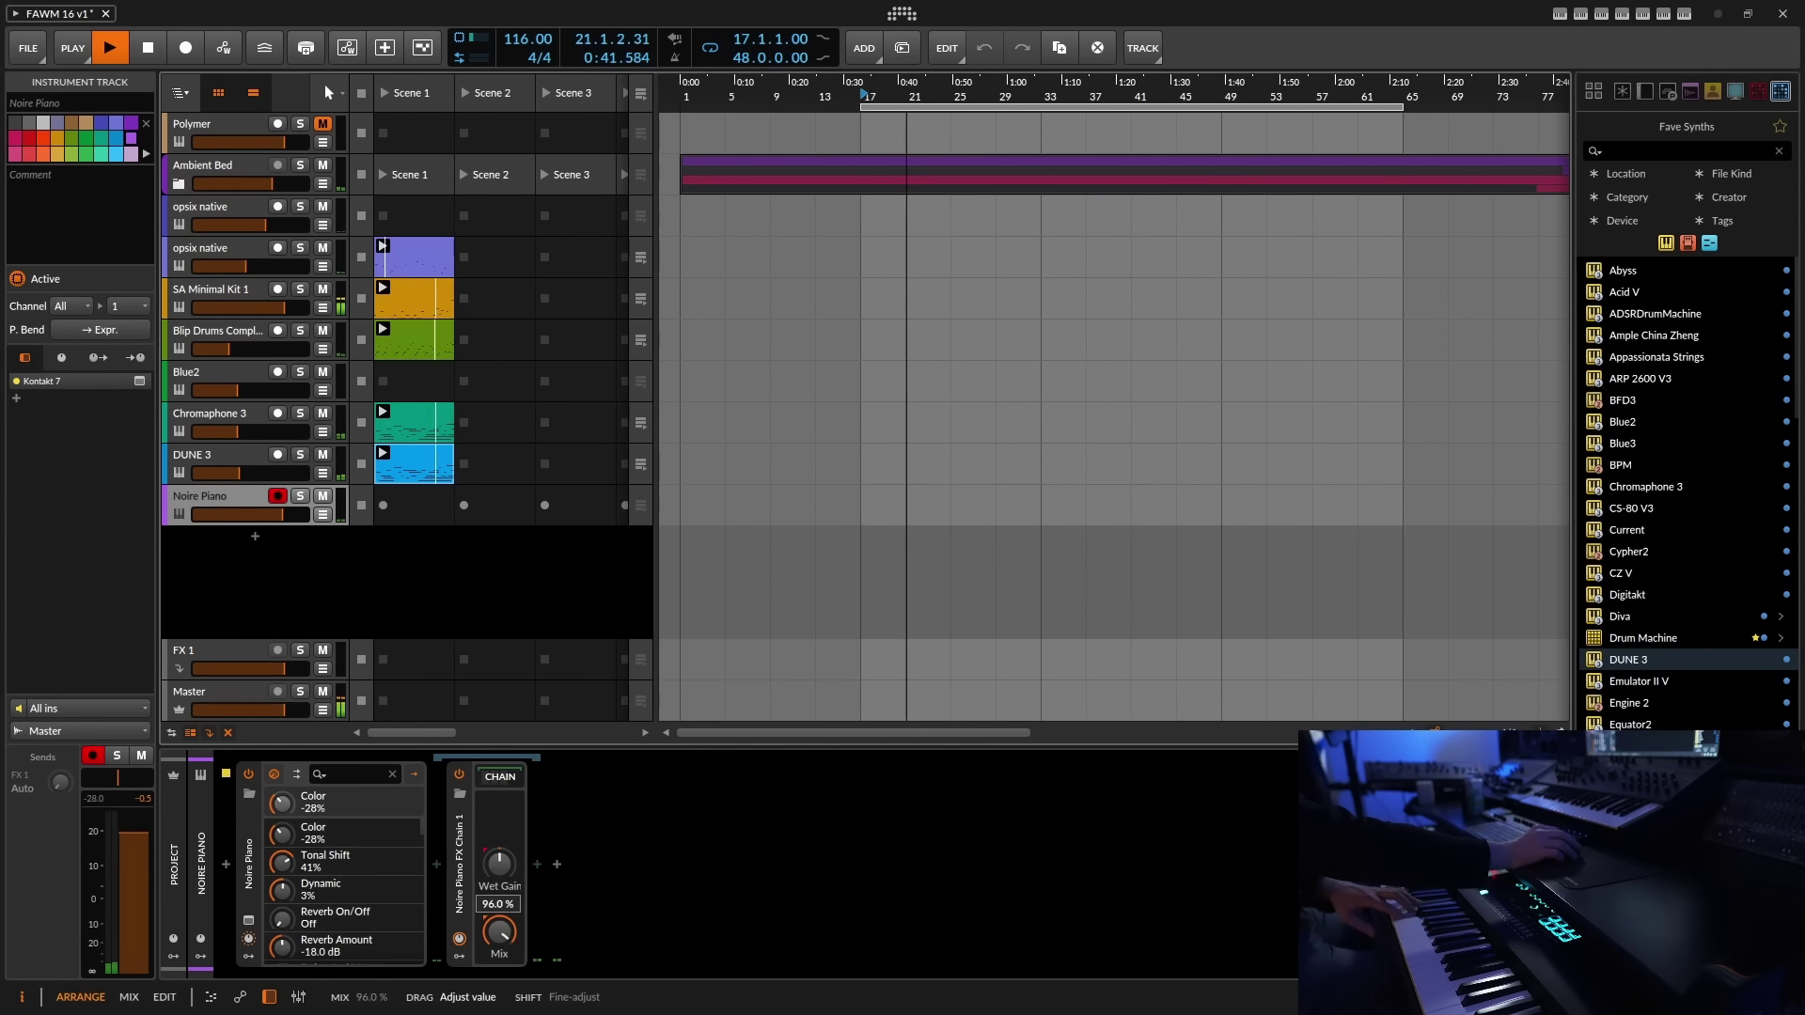
click(501, 777)
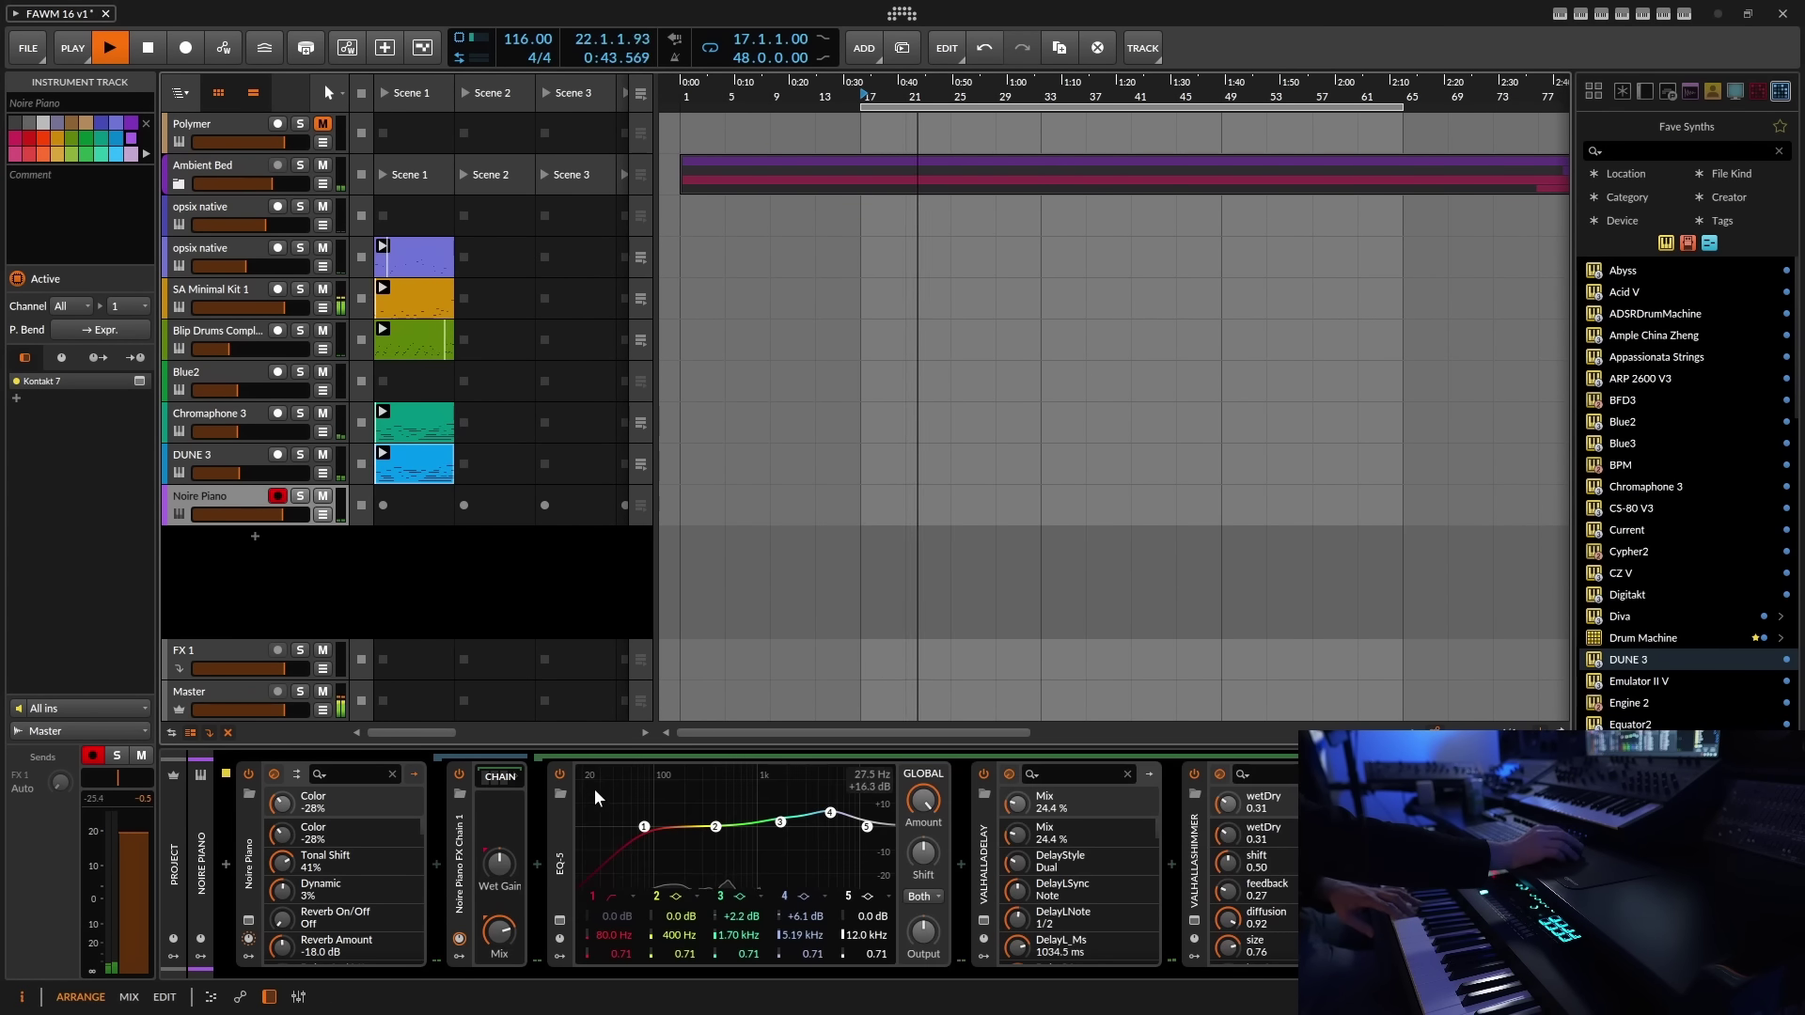
- Insert a Compressor between the Noire Piano instrument and Noire Piano FX Chain 1
click(436, 864)
text(comp)
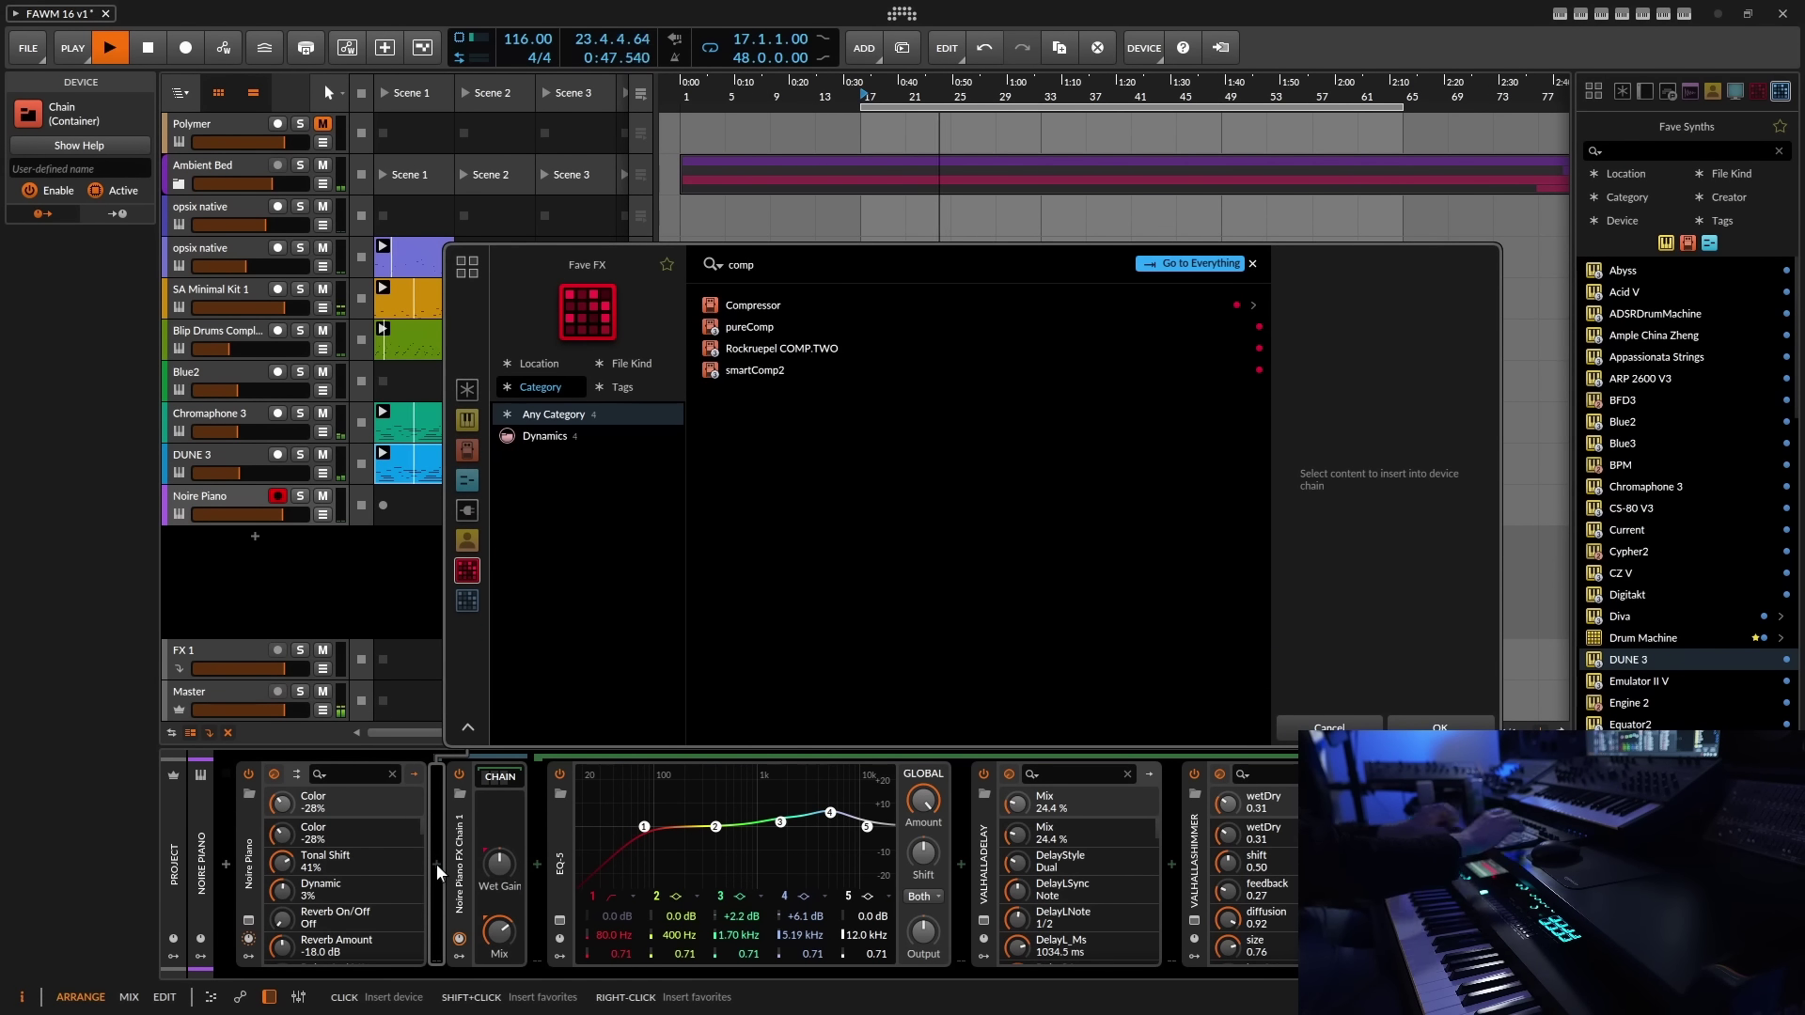
click(809, 304)
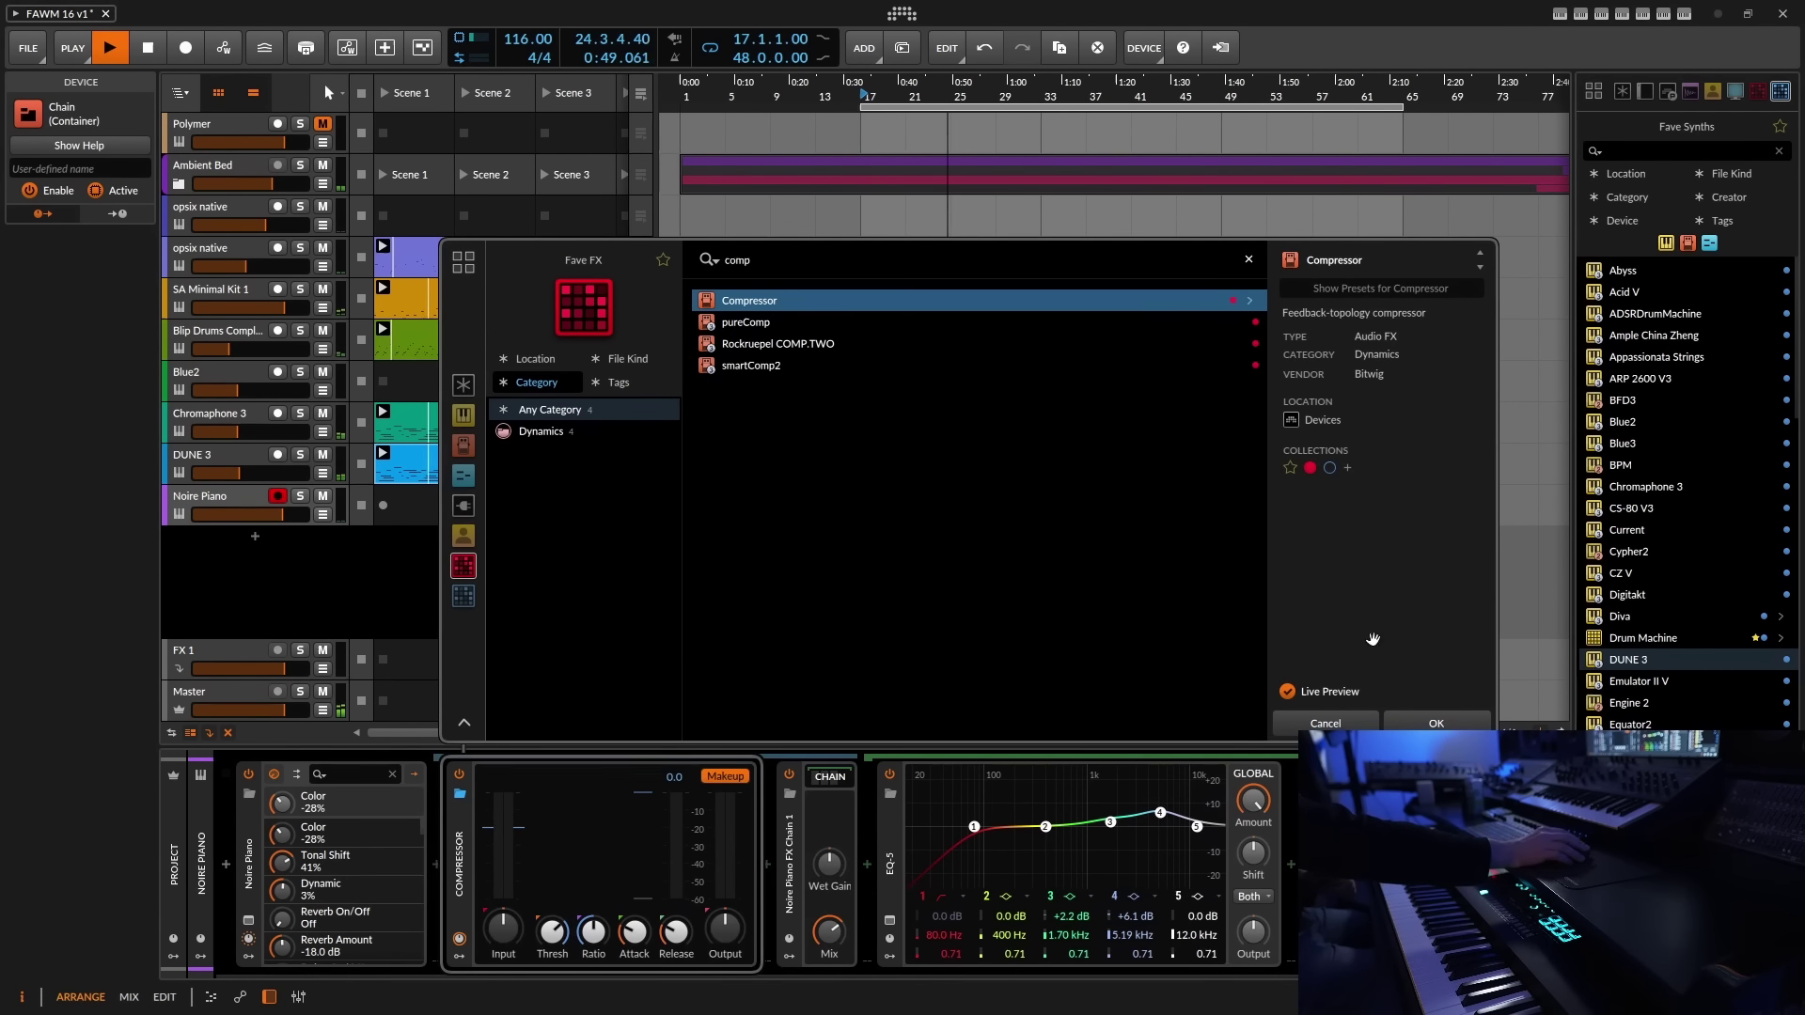
click(1436, 724)
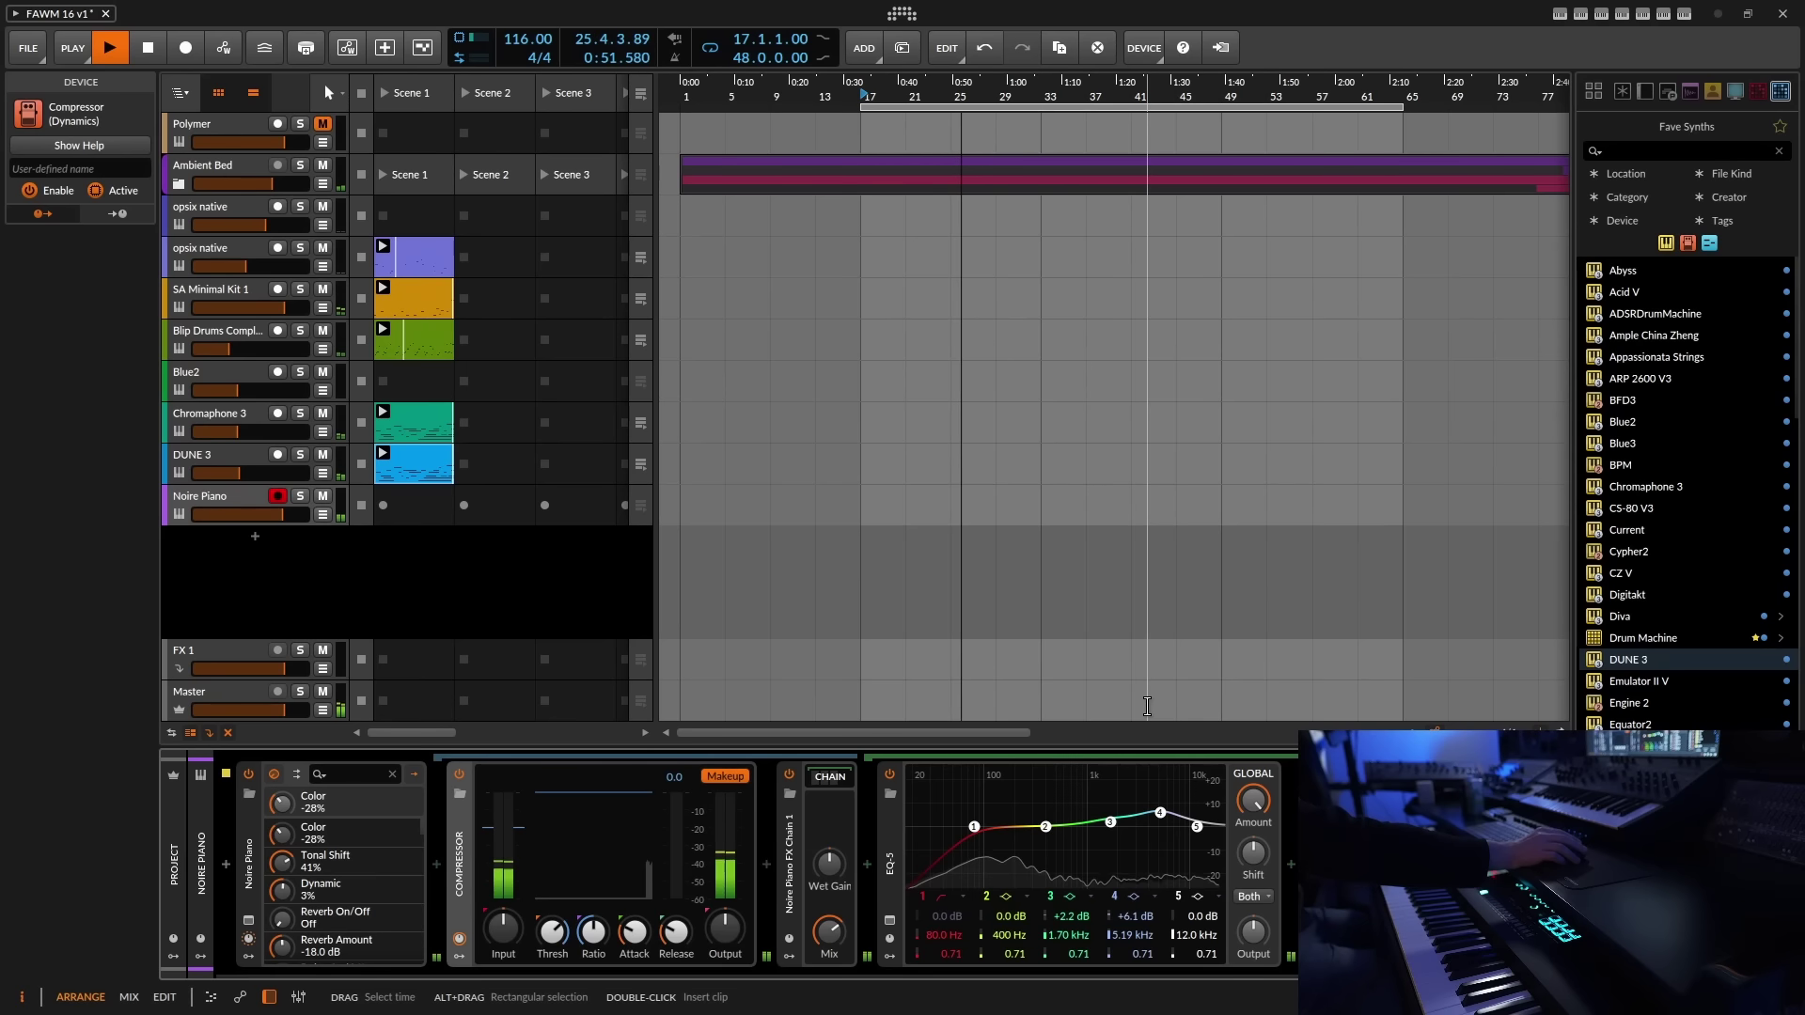
- Set the piano's Compressor to 336 ms release, 37.6 ms attack and -32.6 dB threshold, and raise its input gain slightly
drag(552, 931, 552, 927)
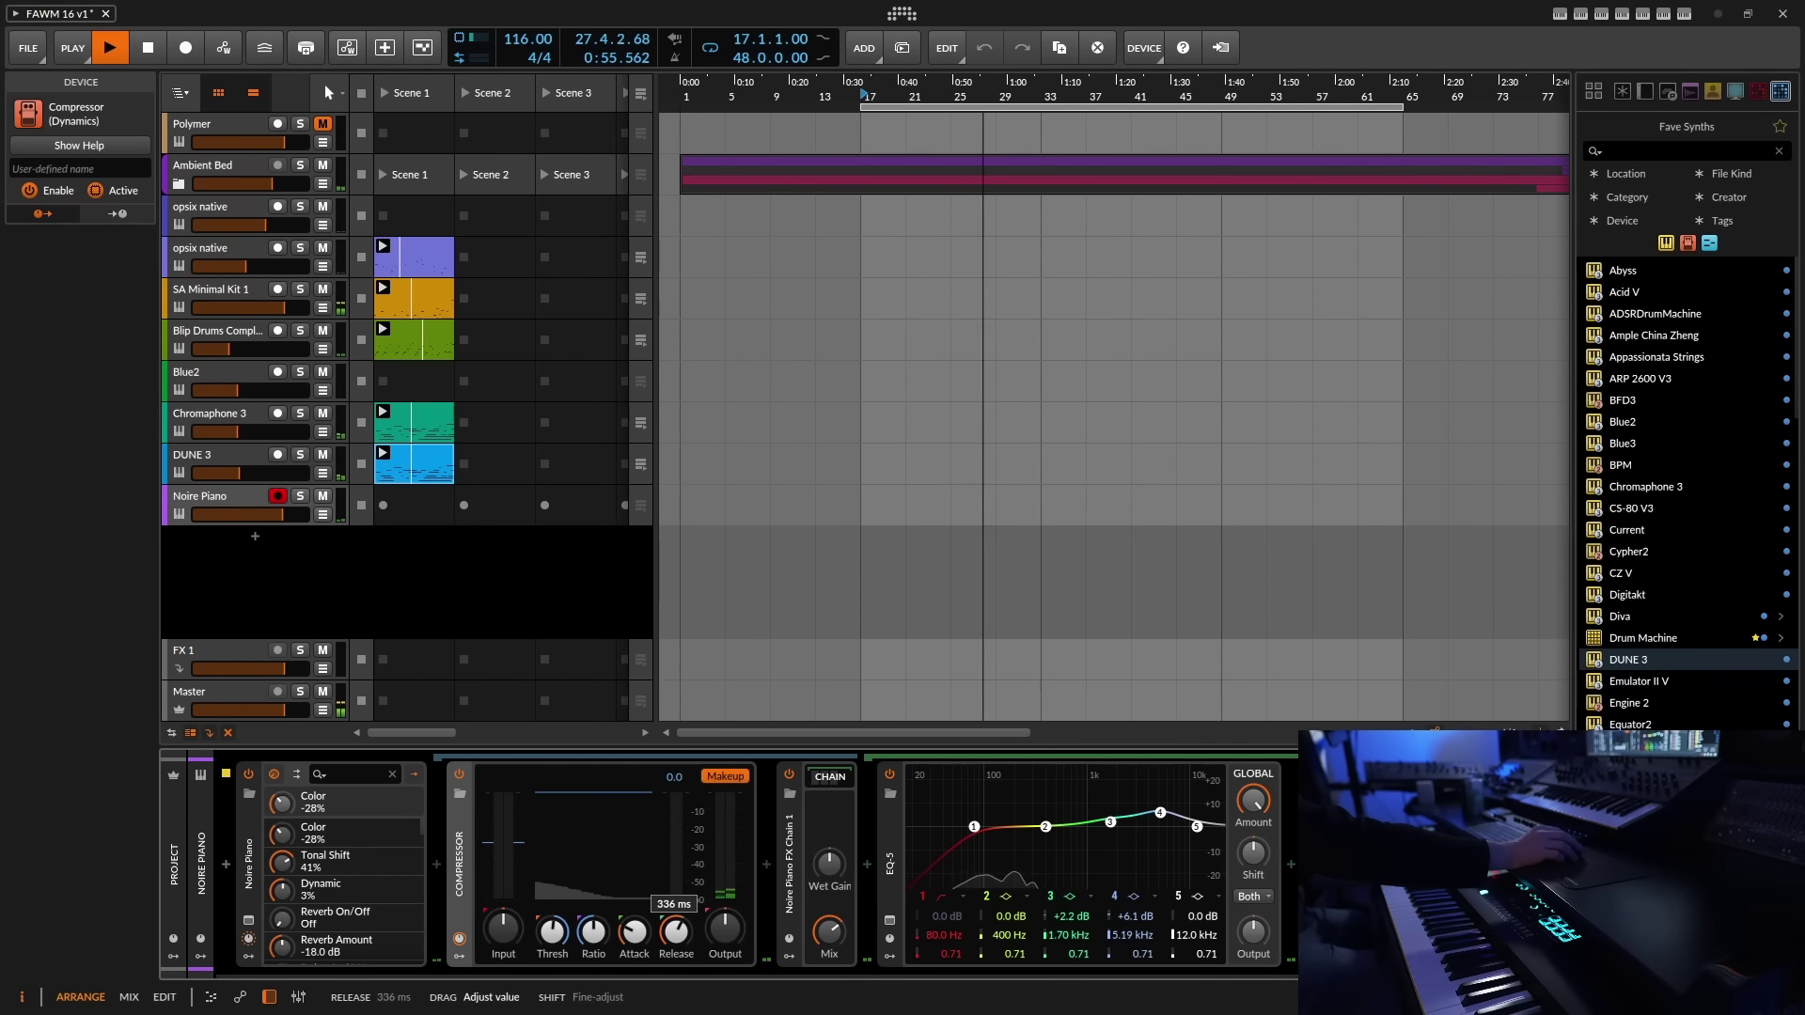
drag(633, 931, 634, 889)
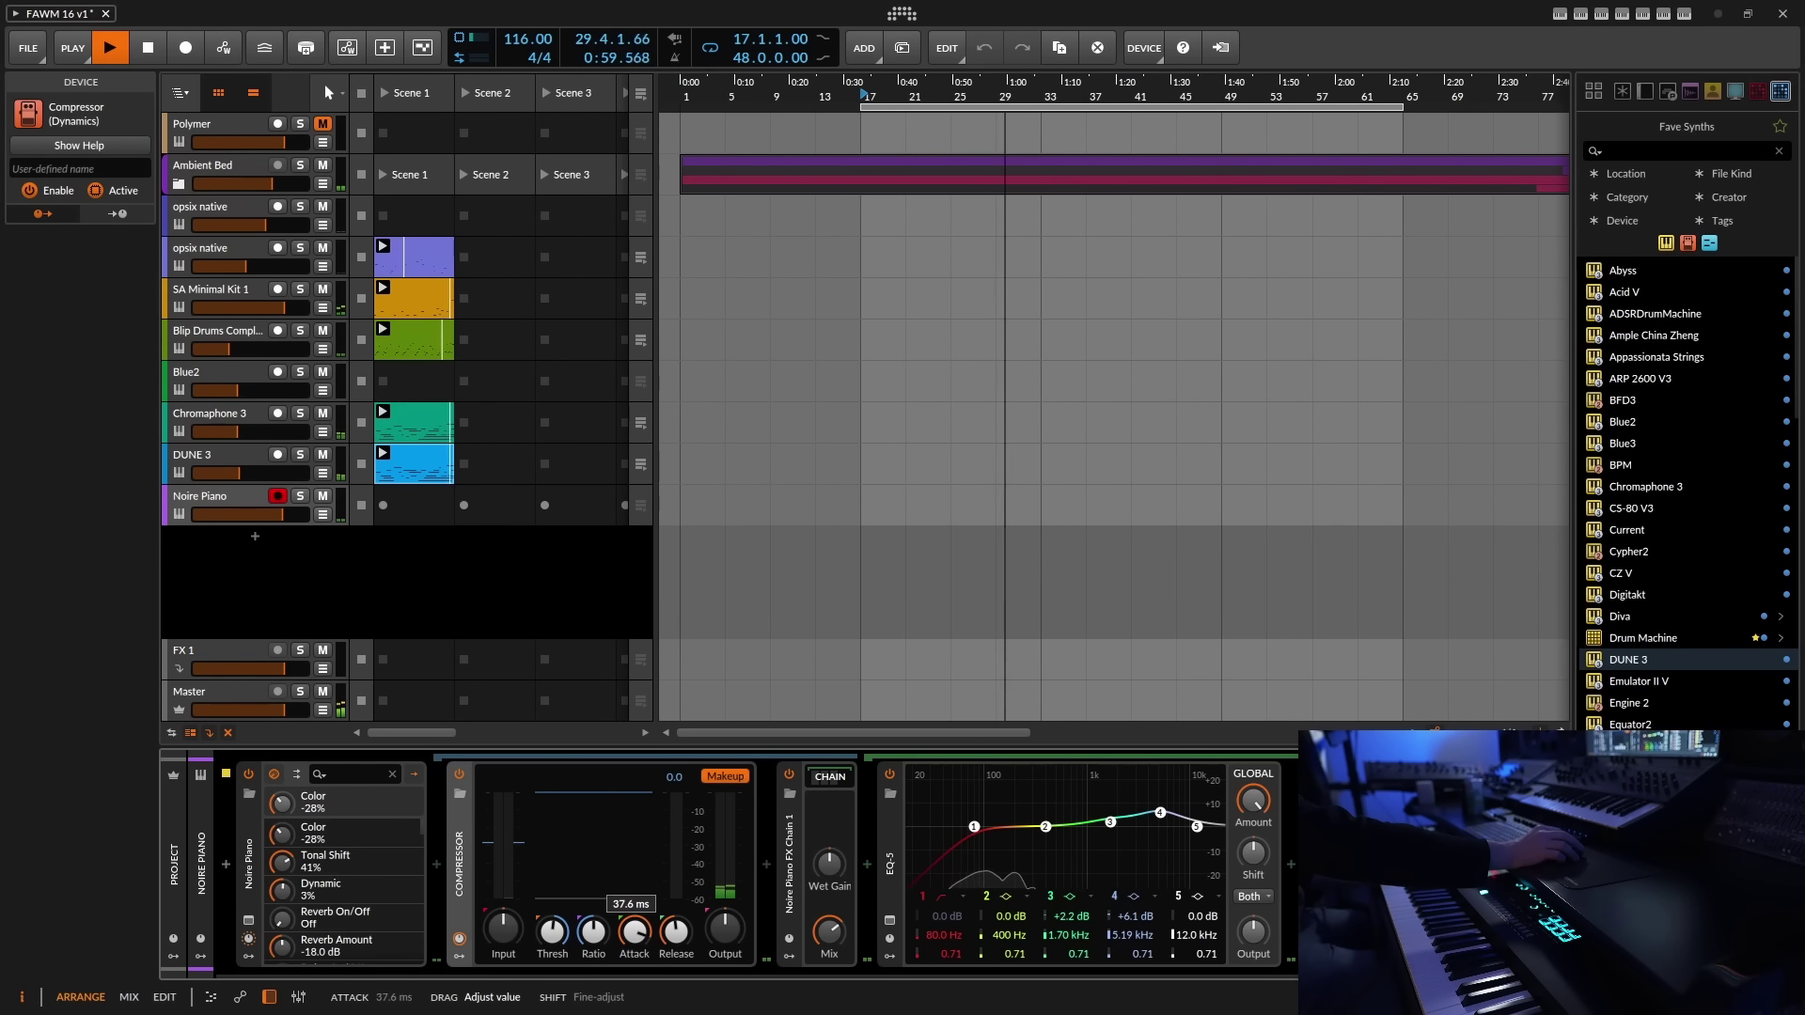
drag(552, 931, 552, 950)
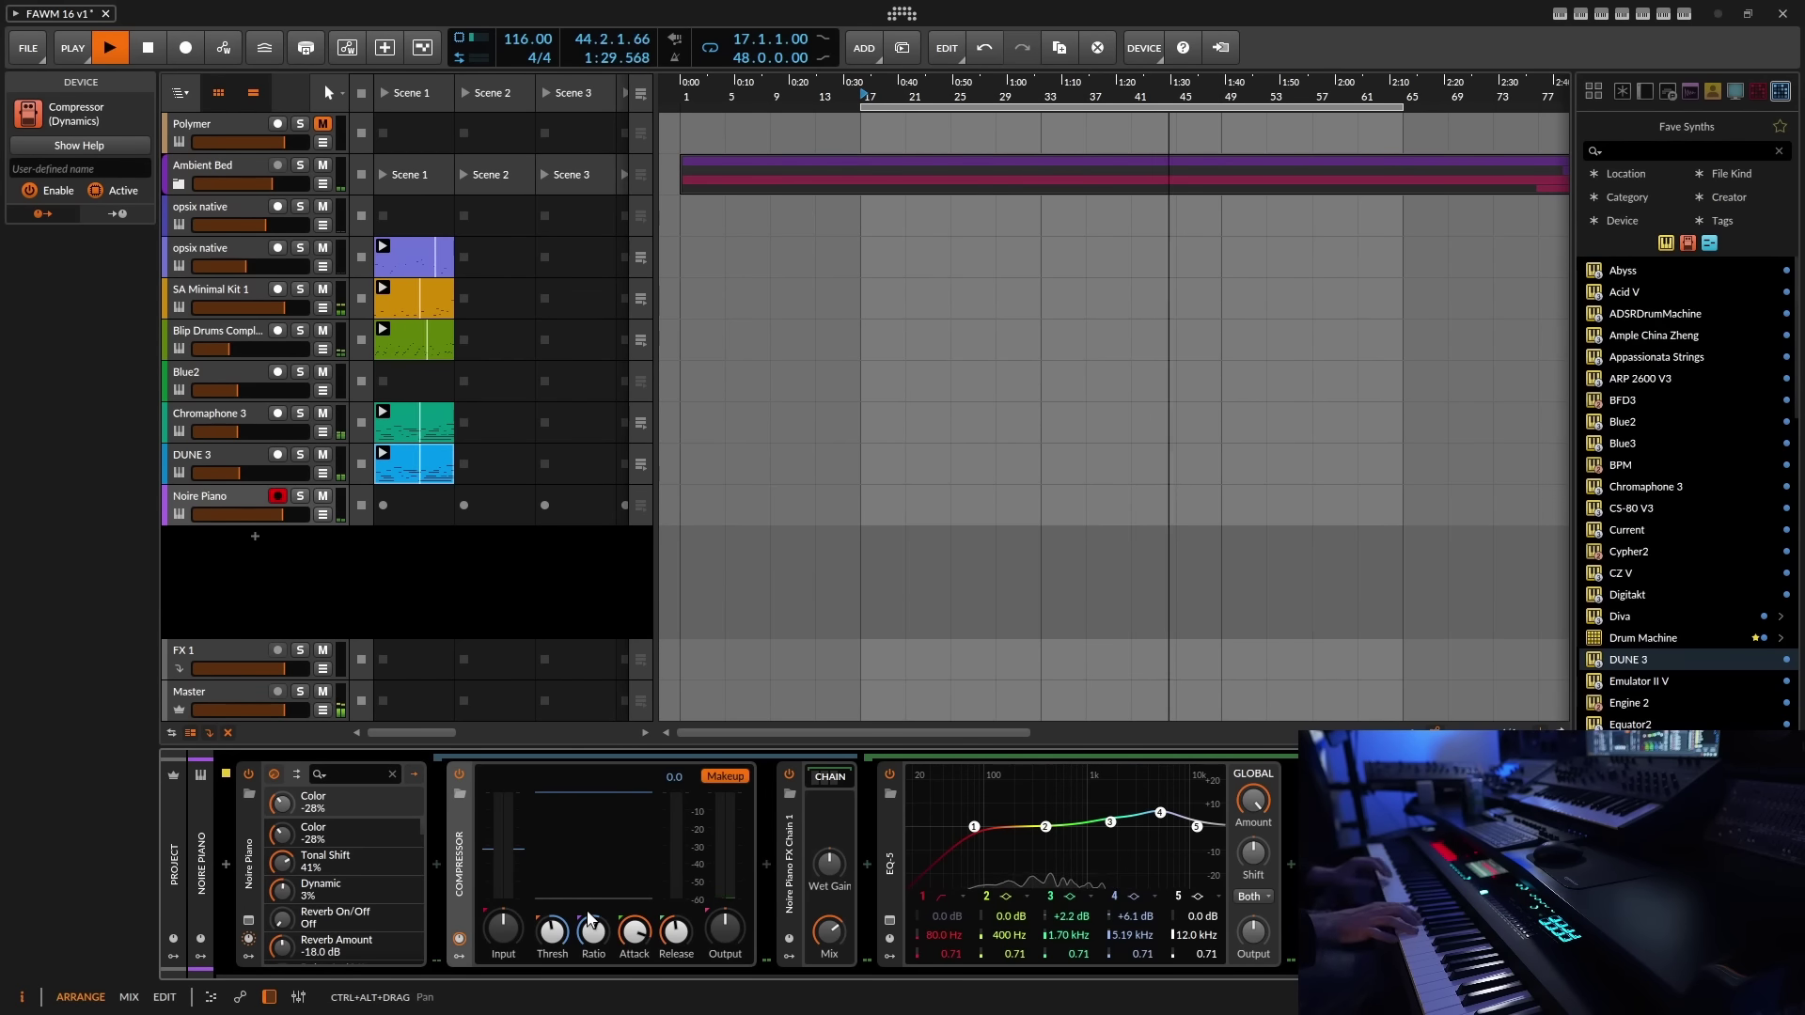
click(222, 489)
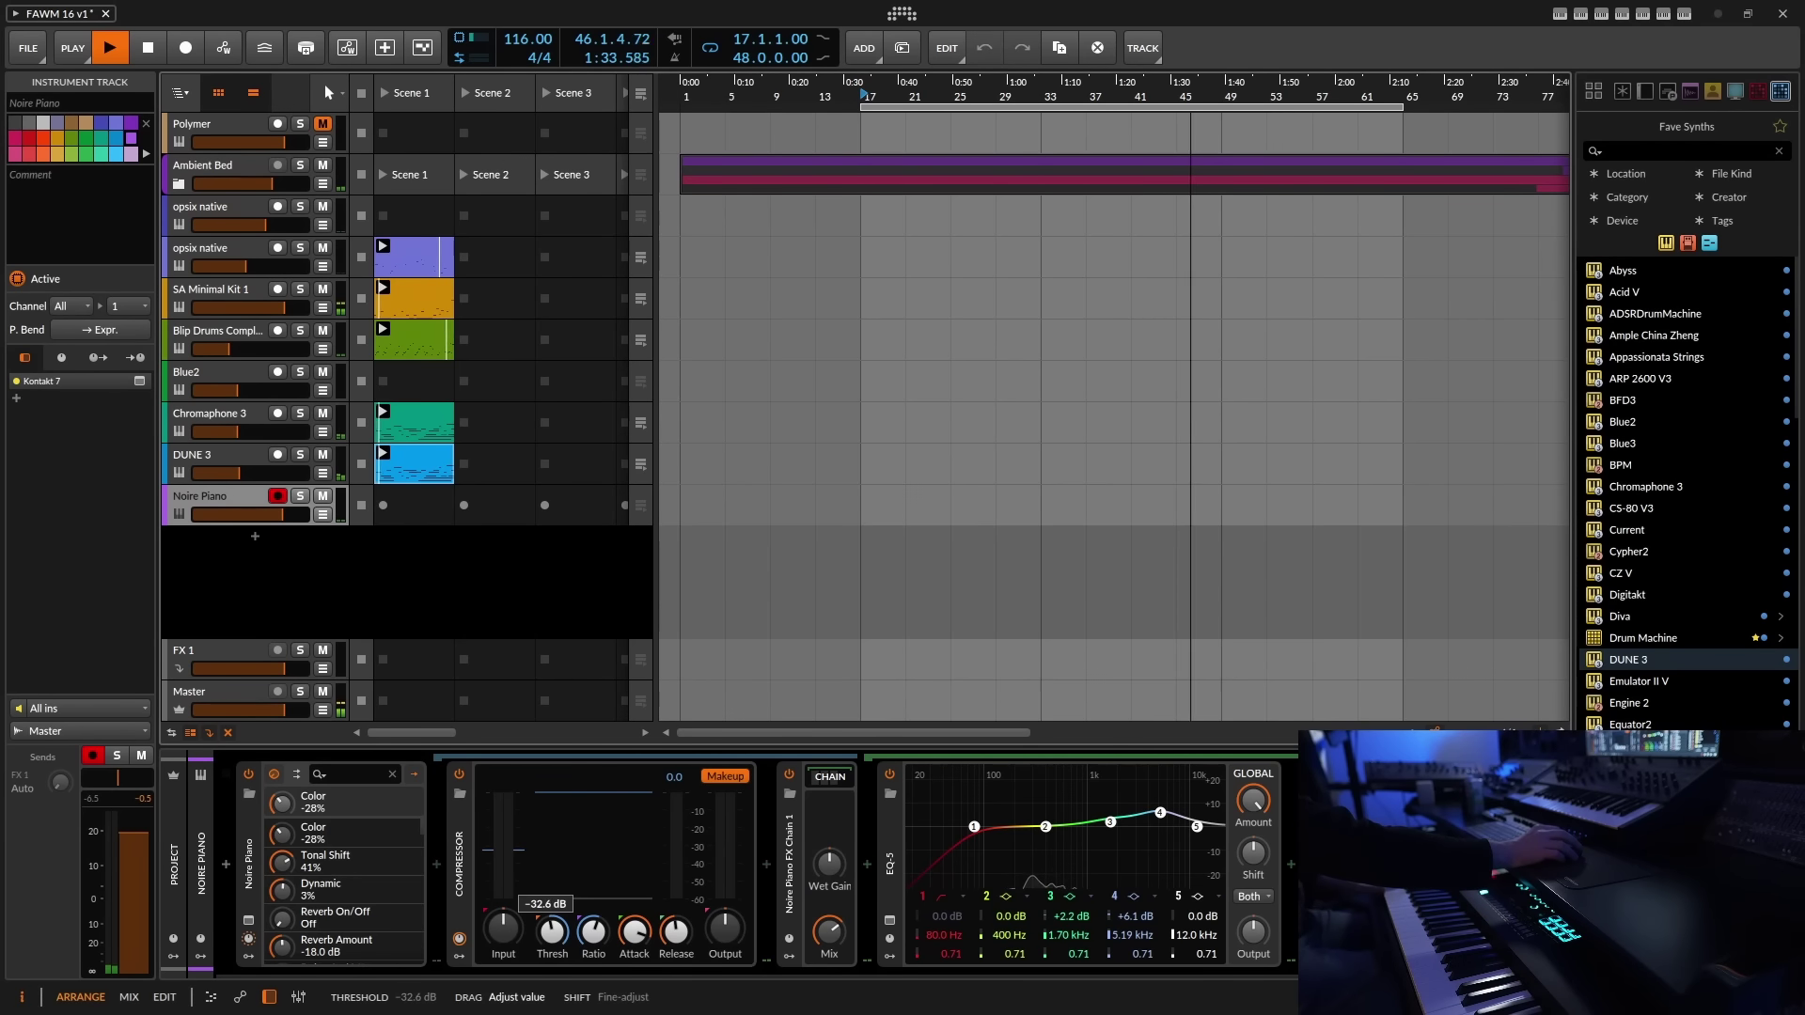
drag(503, 929, 503, 916)
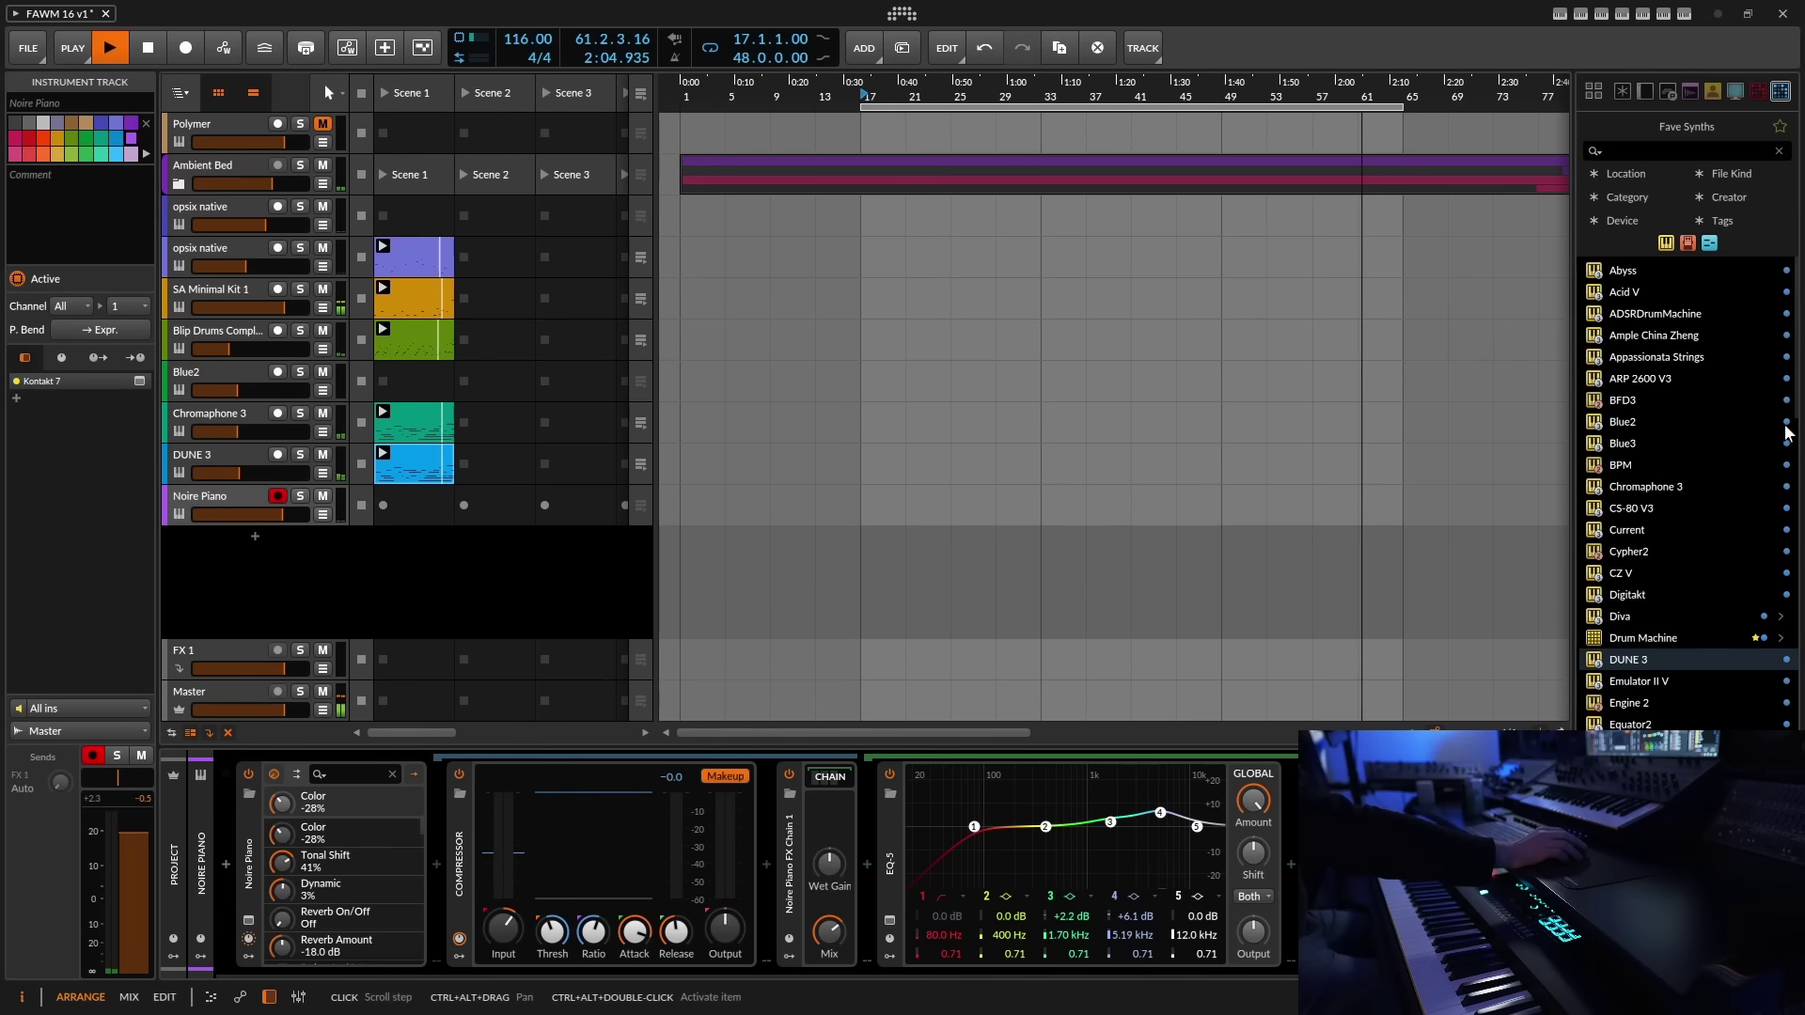
- Select the DUNE 3 track and lower its volume to -20.8 dB
mouse_move(1799, 404)
drag(1798, 404, 1799, 842)
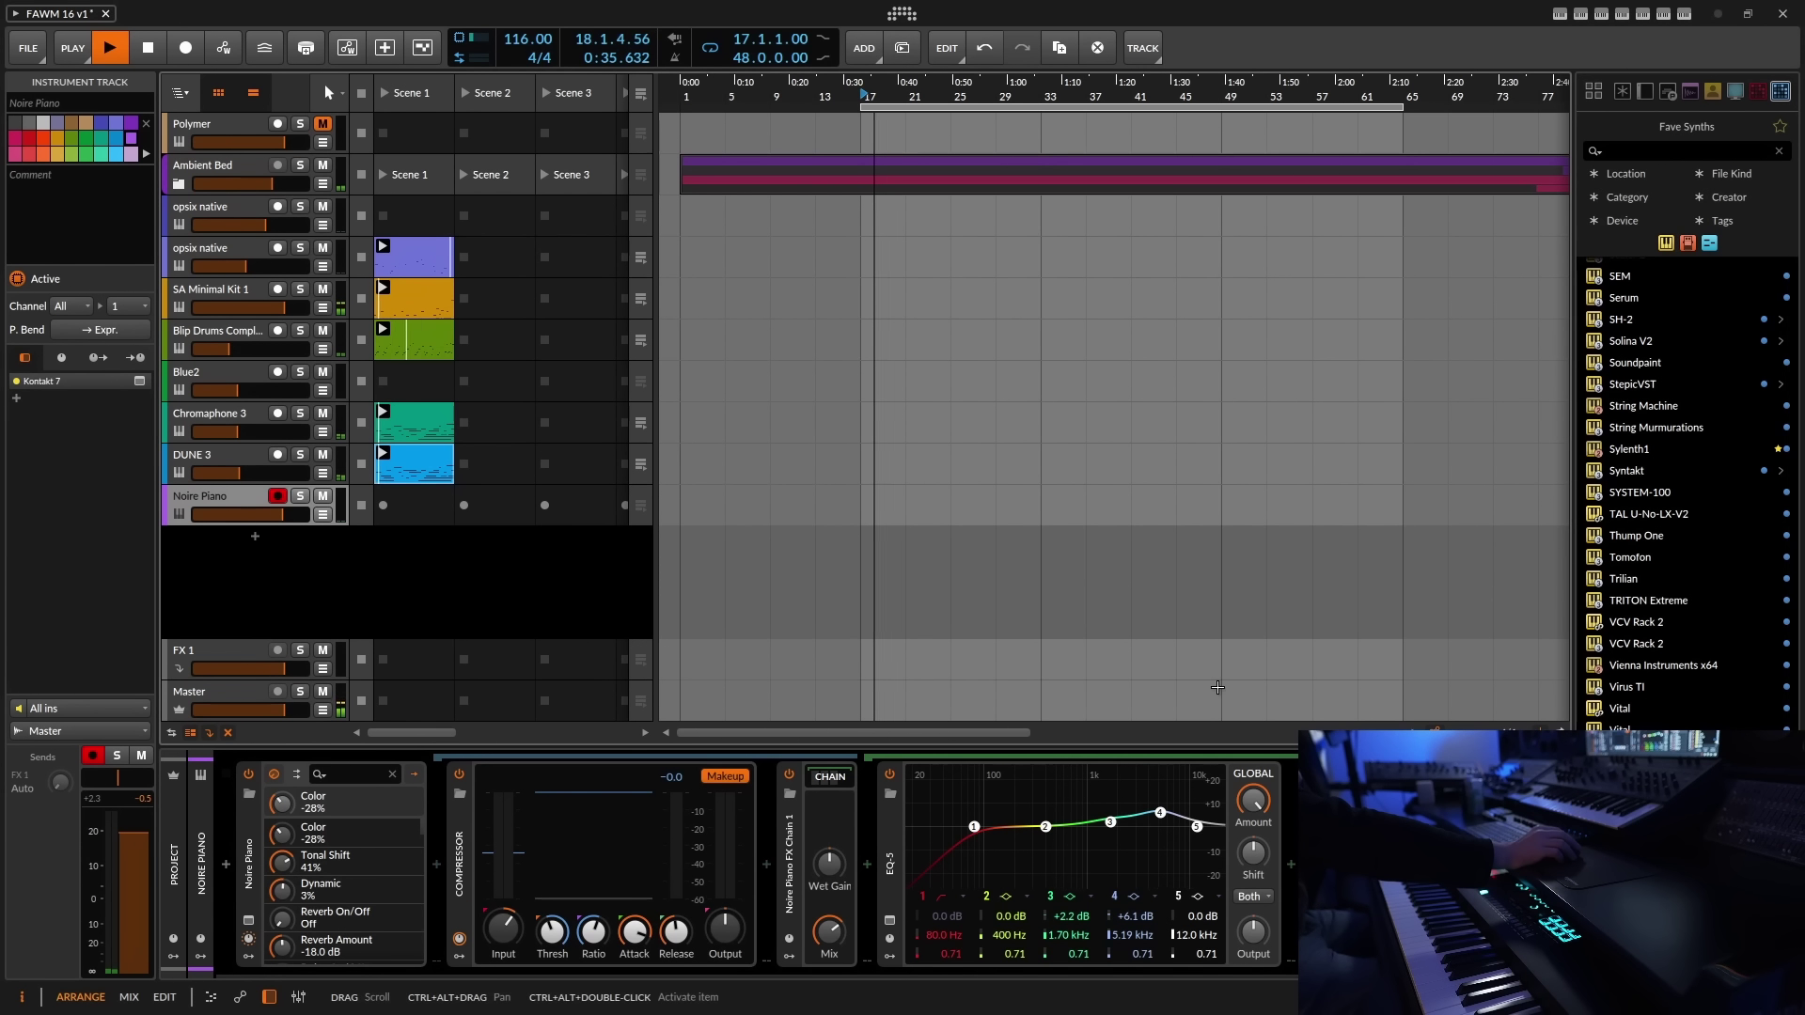
click(220, 451)
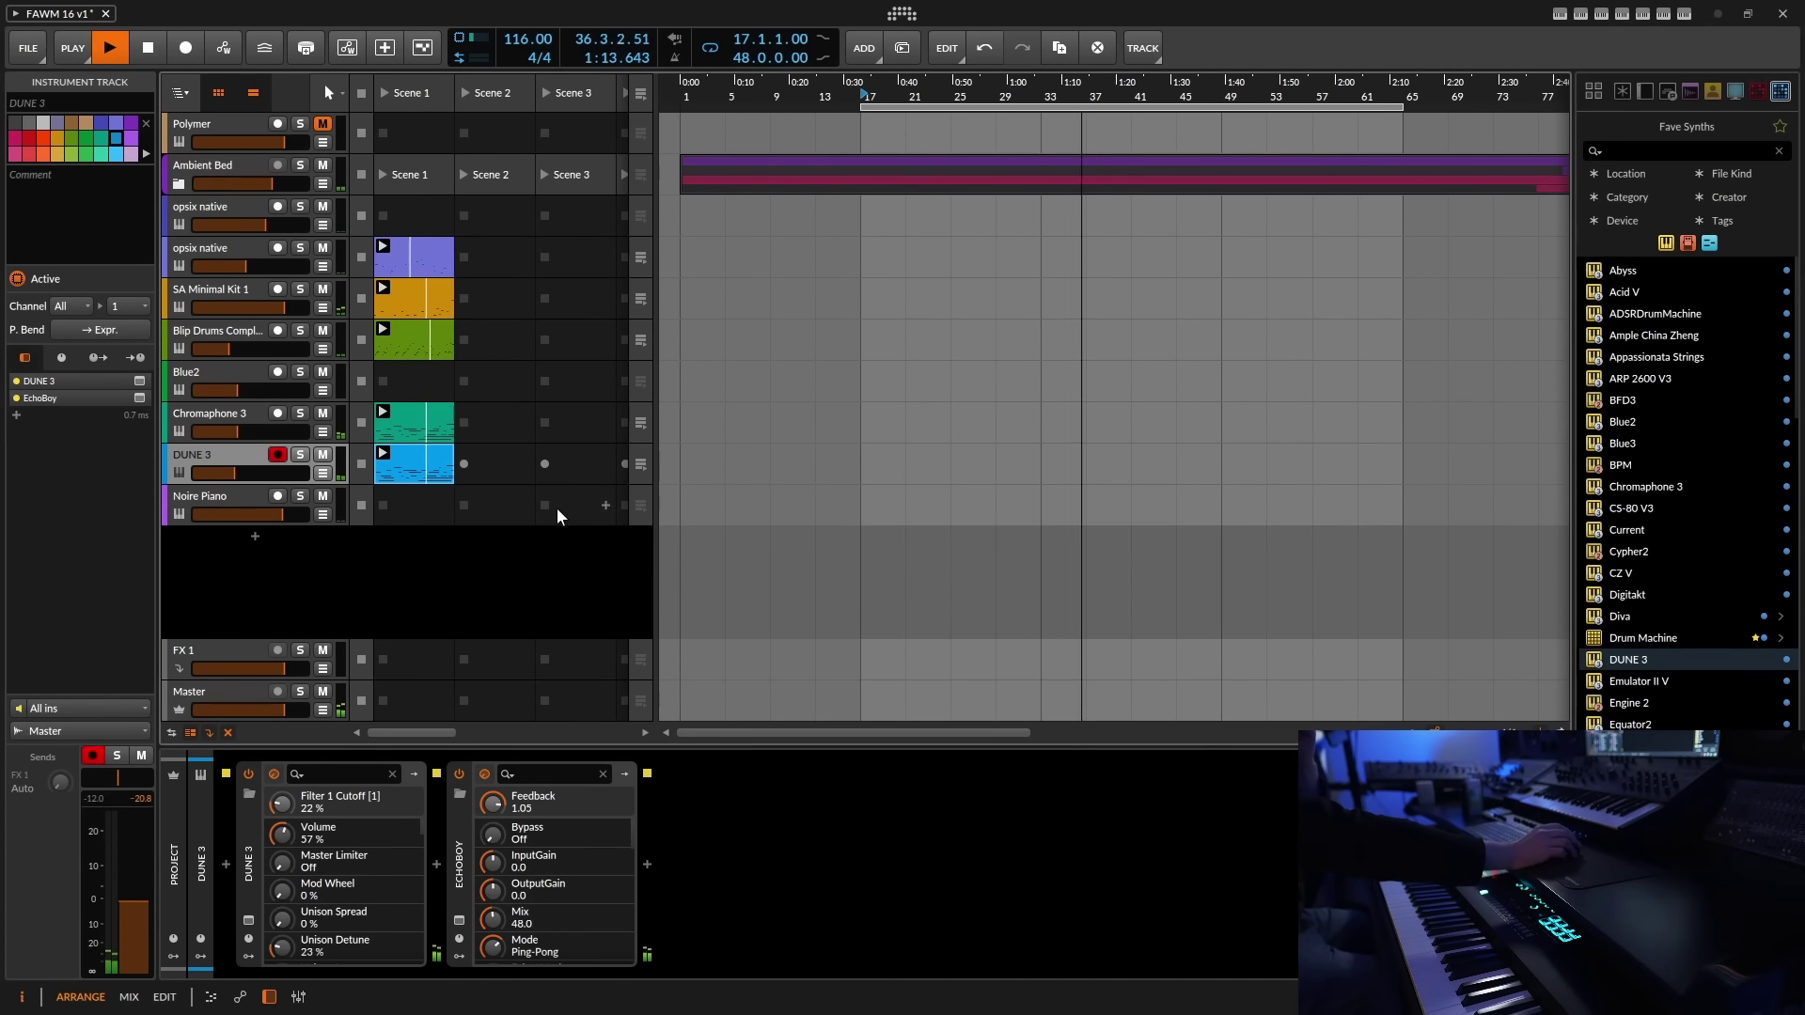
- Load preset 017 SubBlueBass from the State Azure Faves bank in Blue2 and lower the track's volume to -22.0 dB
click(230, 371)
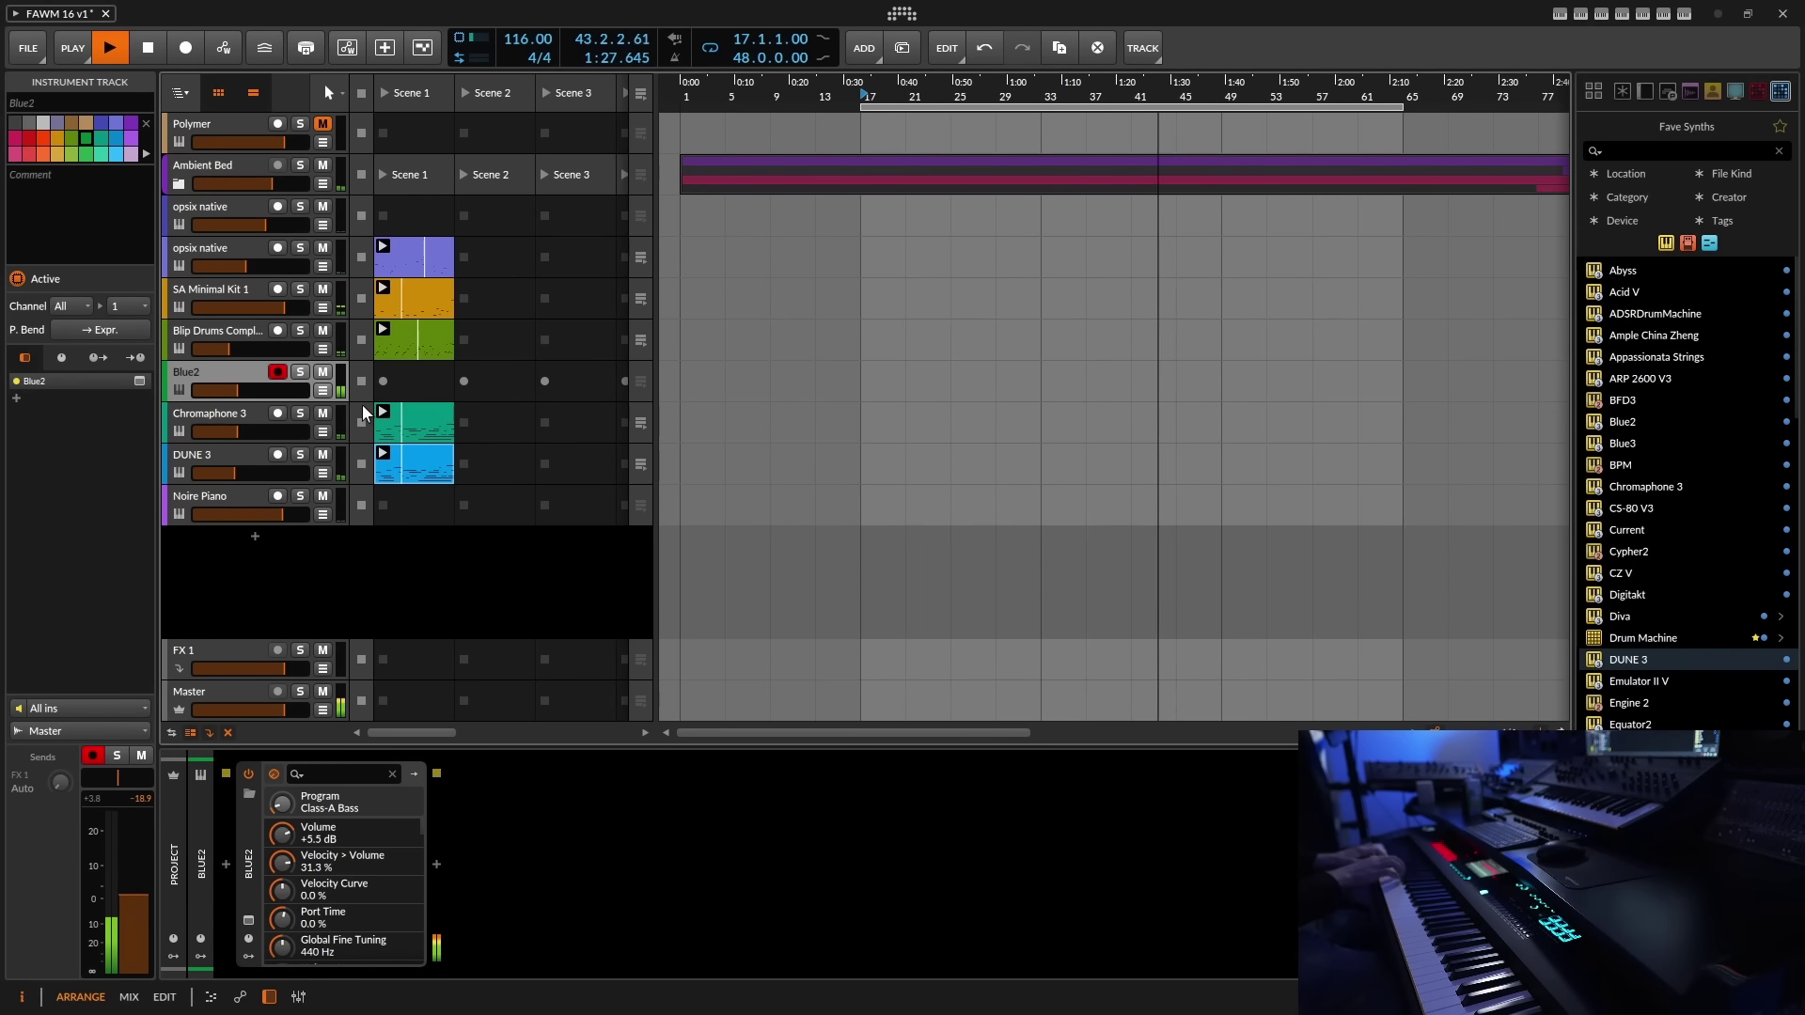
click(249, 923)
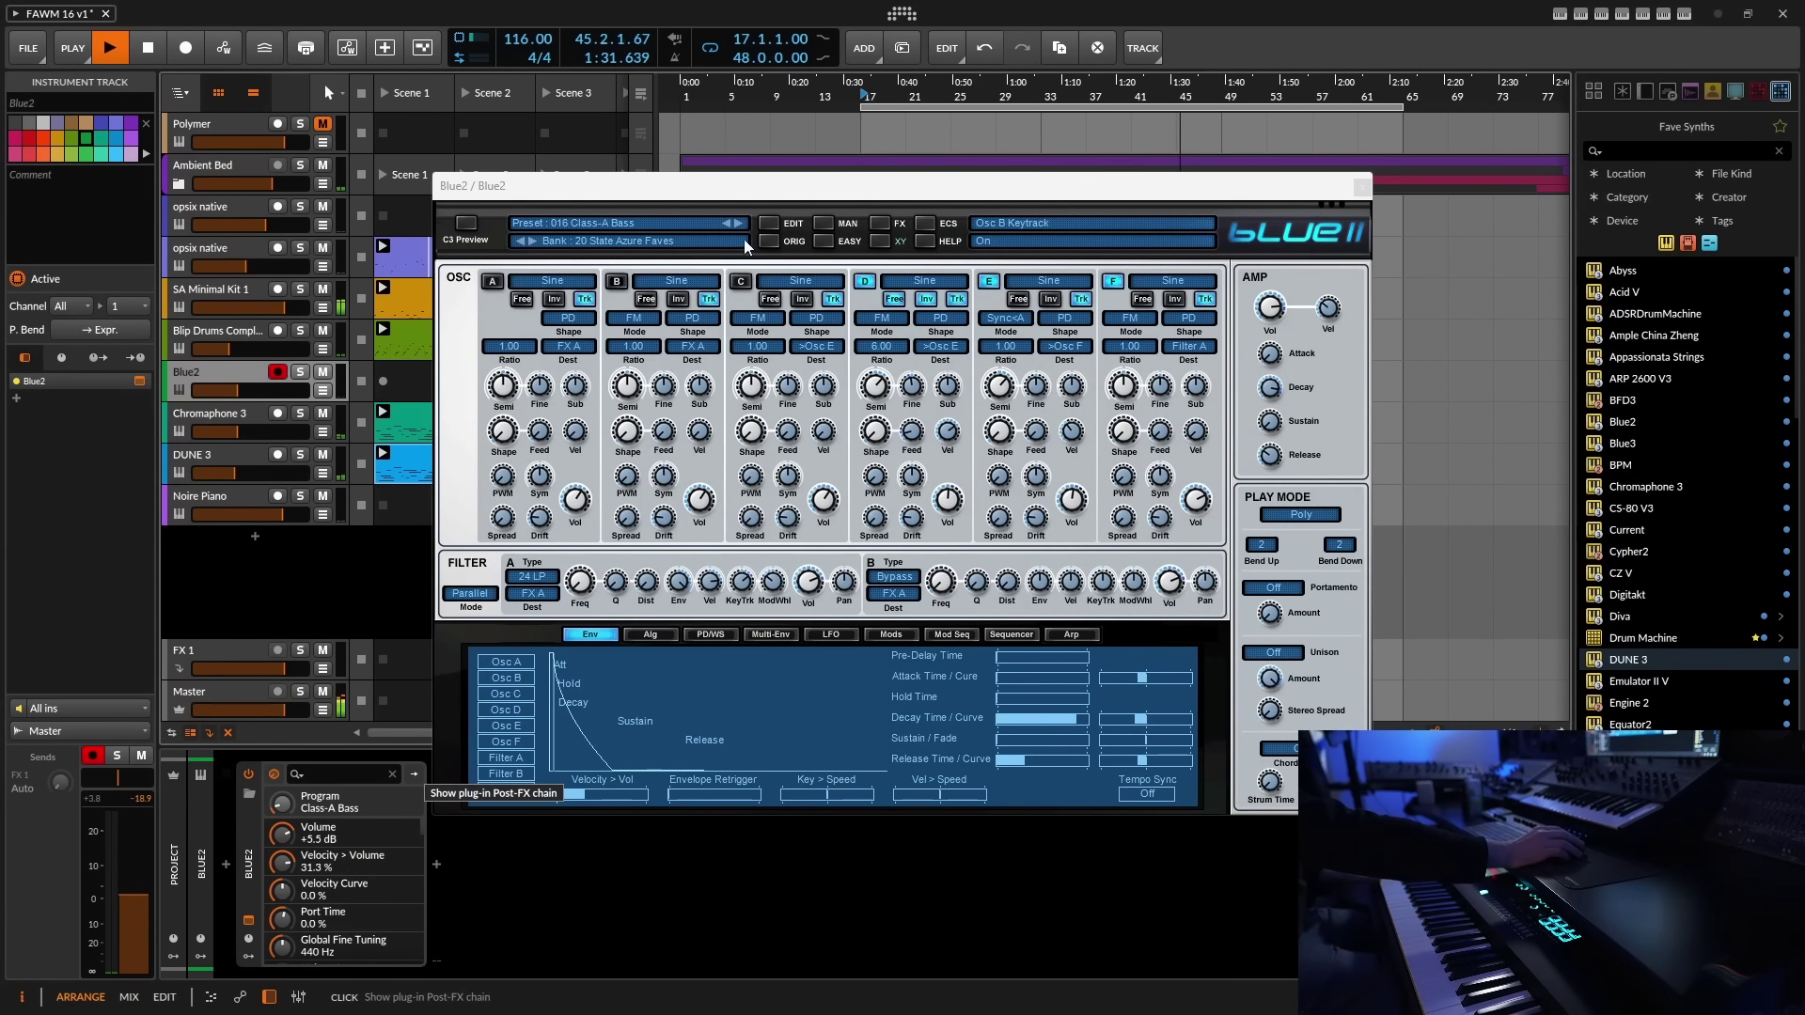
click(828, 223)
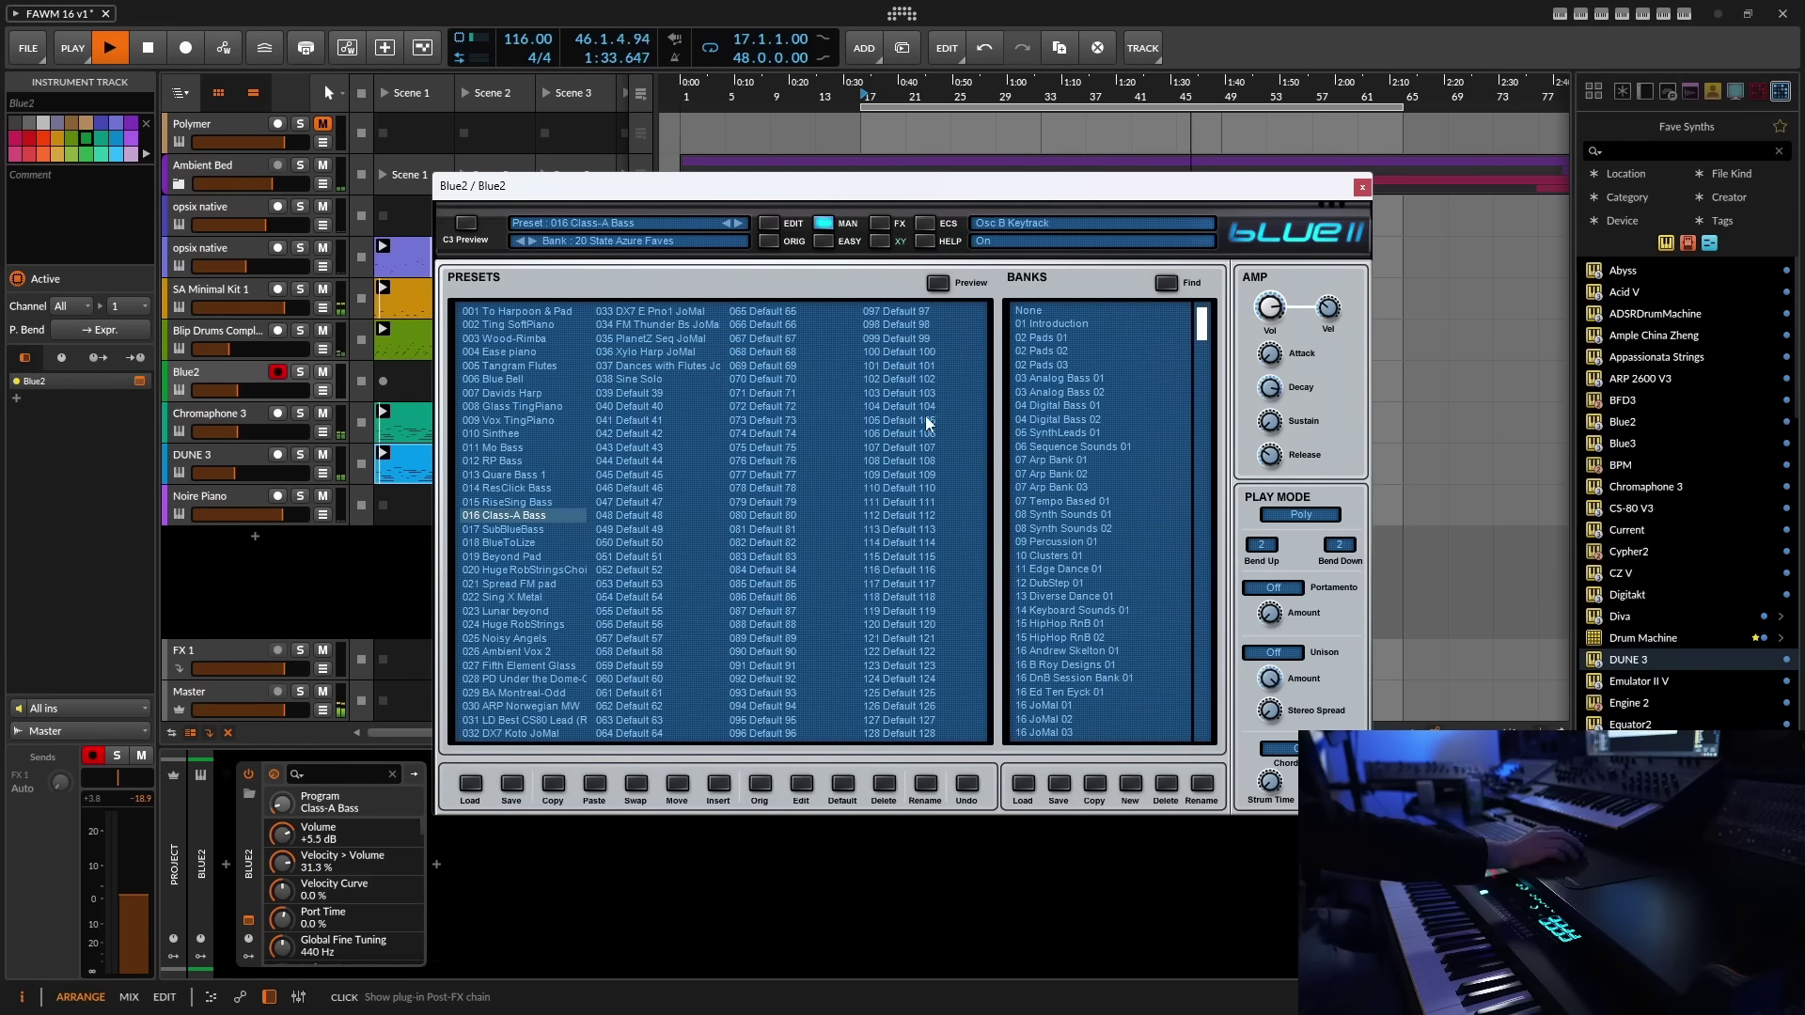
drag(1202, 326, 1202, 723)
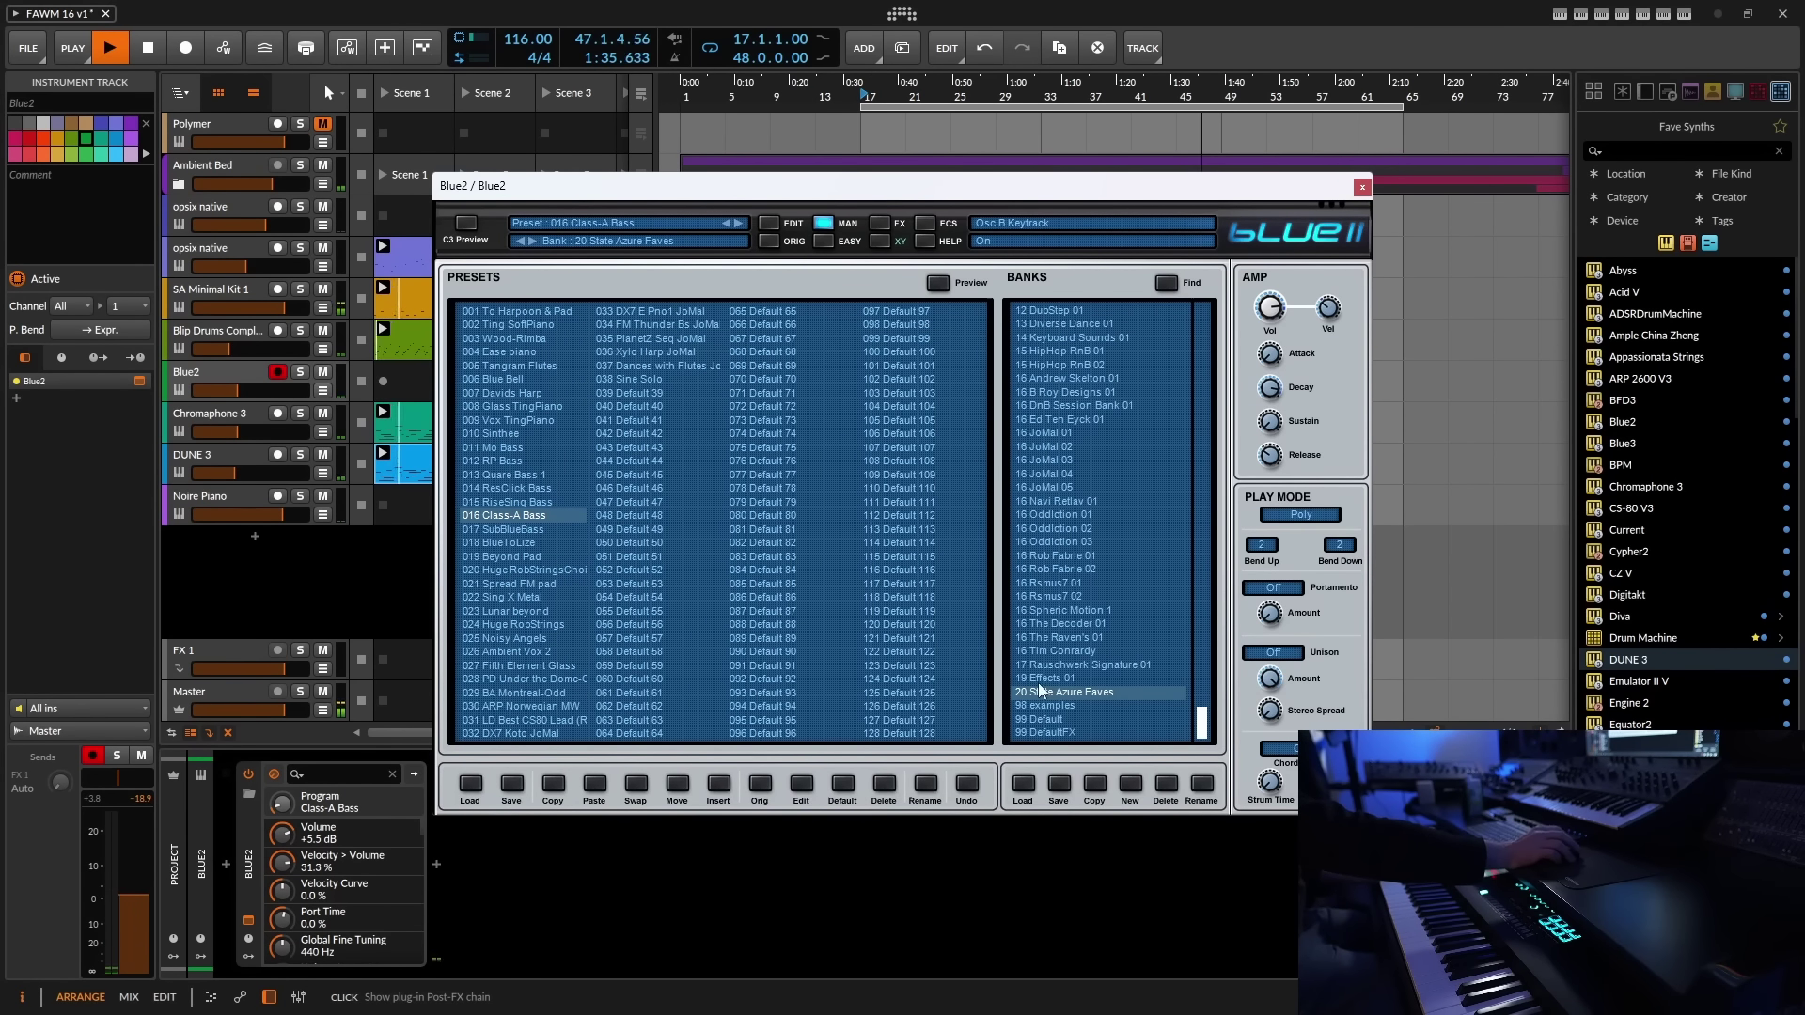
click(510, 531)
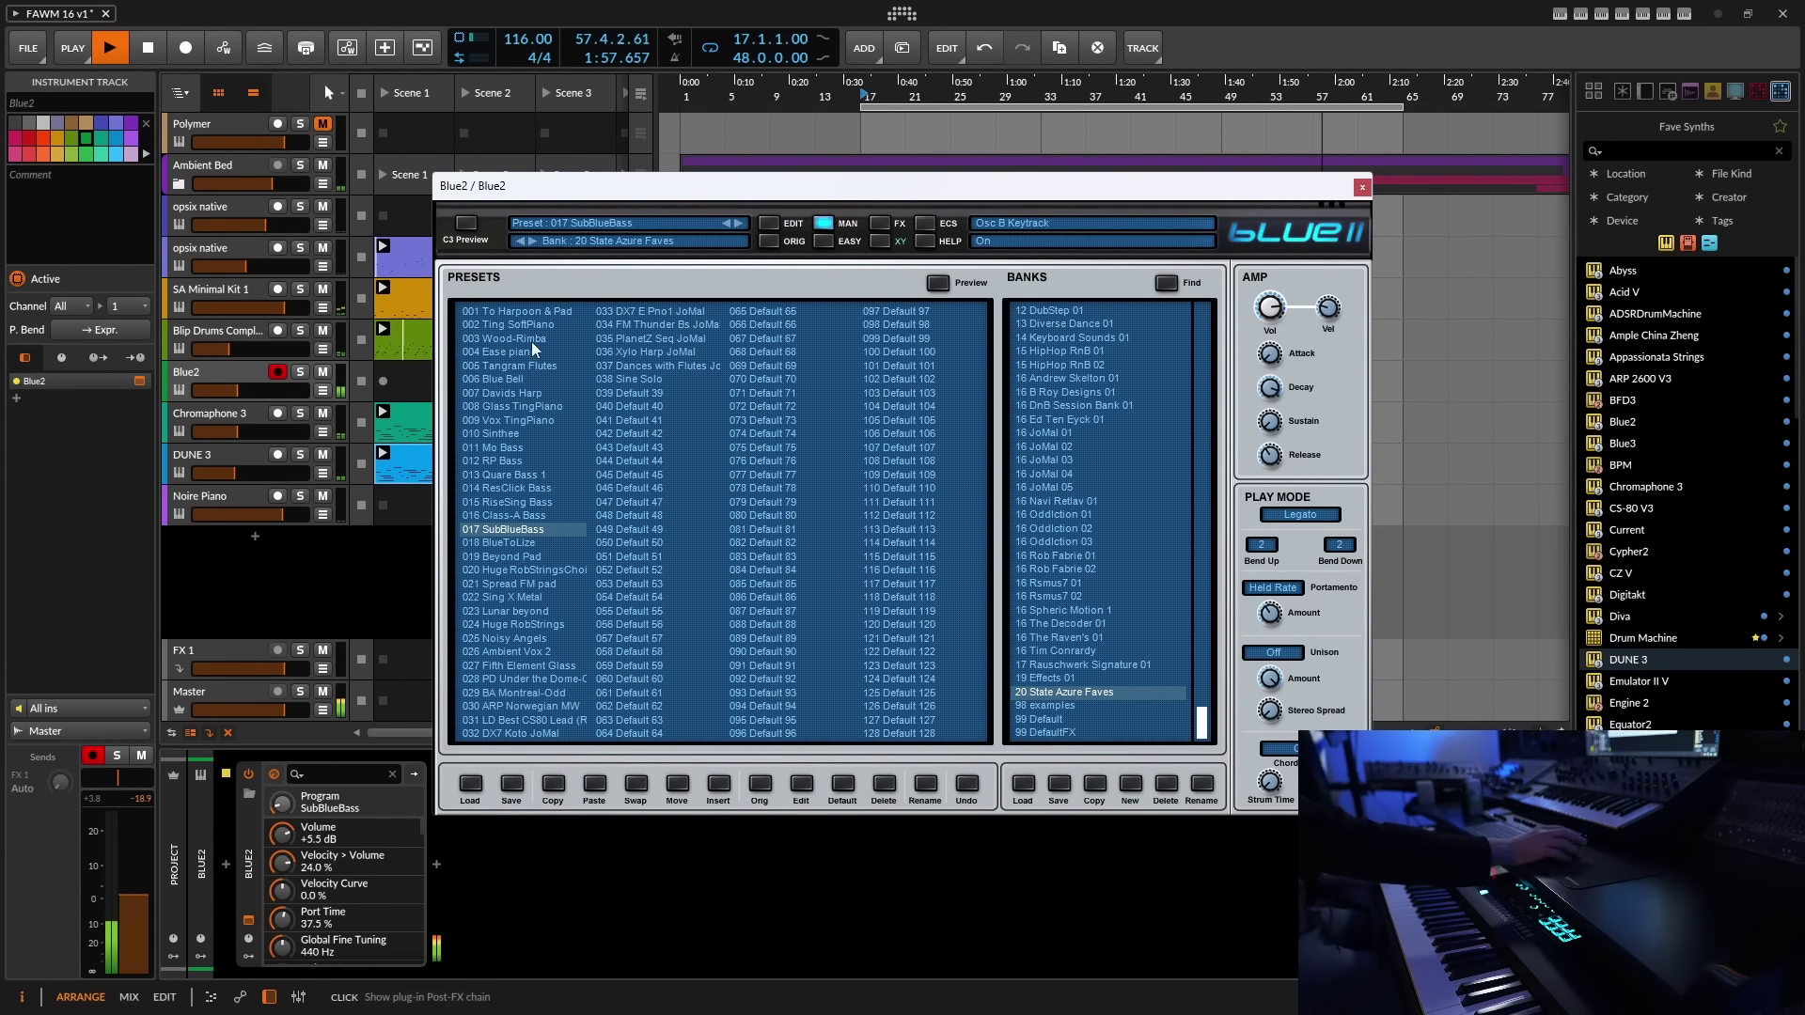
click(1362, 188)
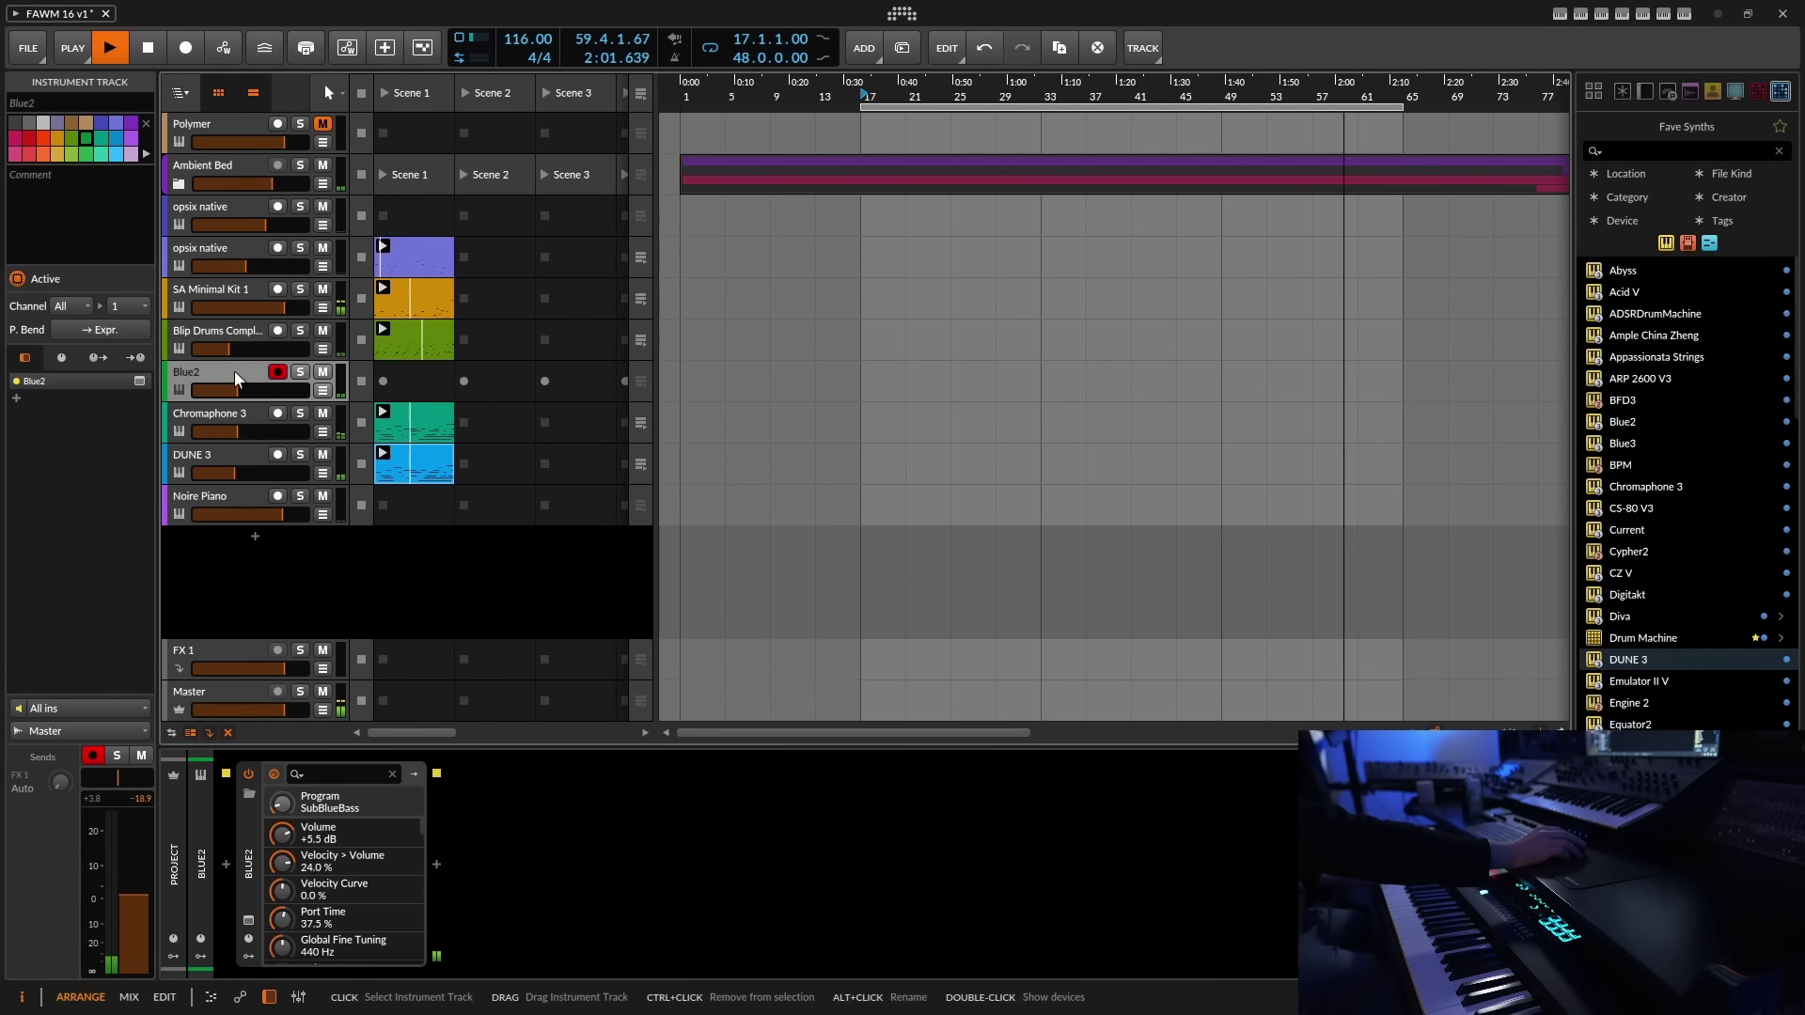
drag(148, 895, 143, 916)
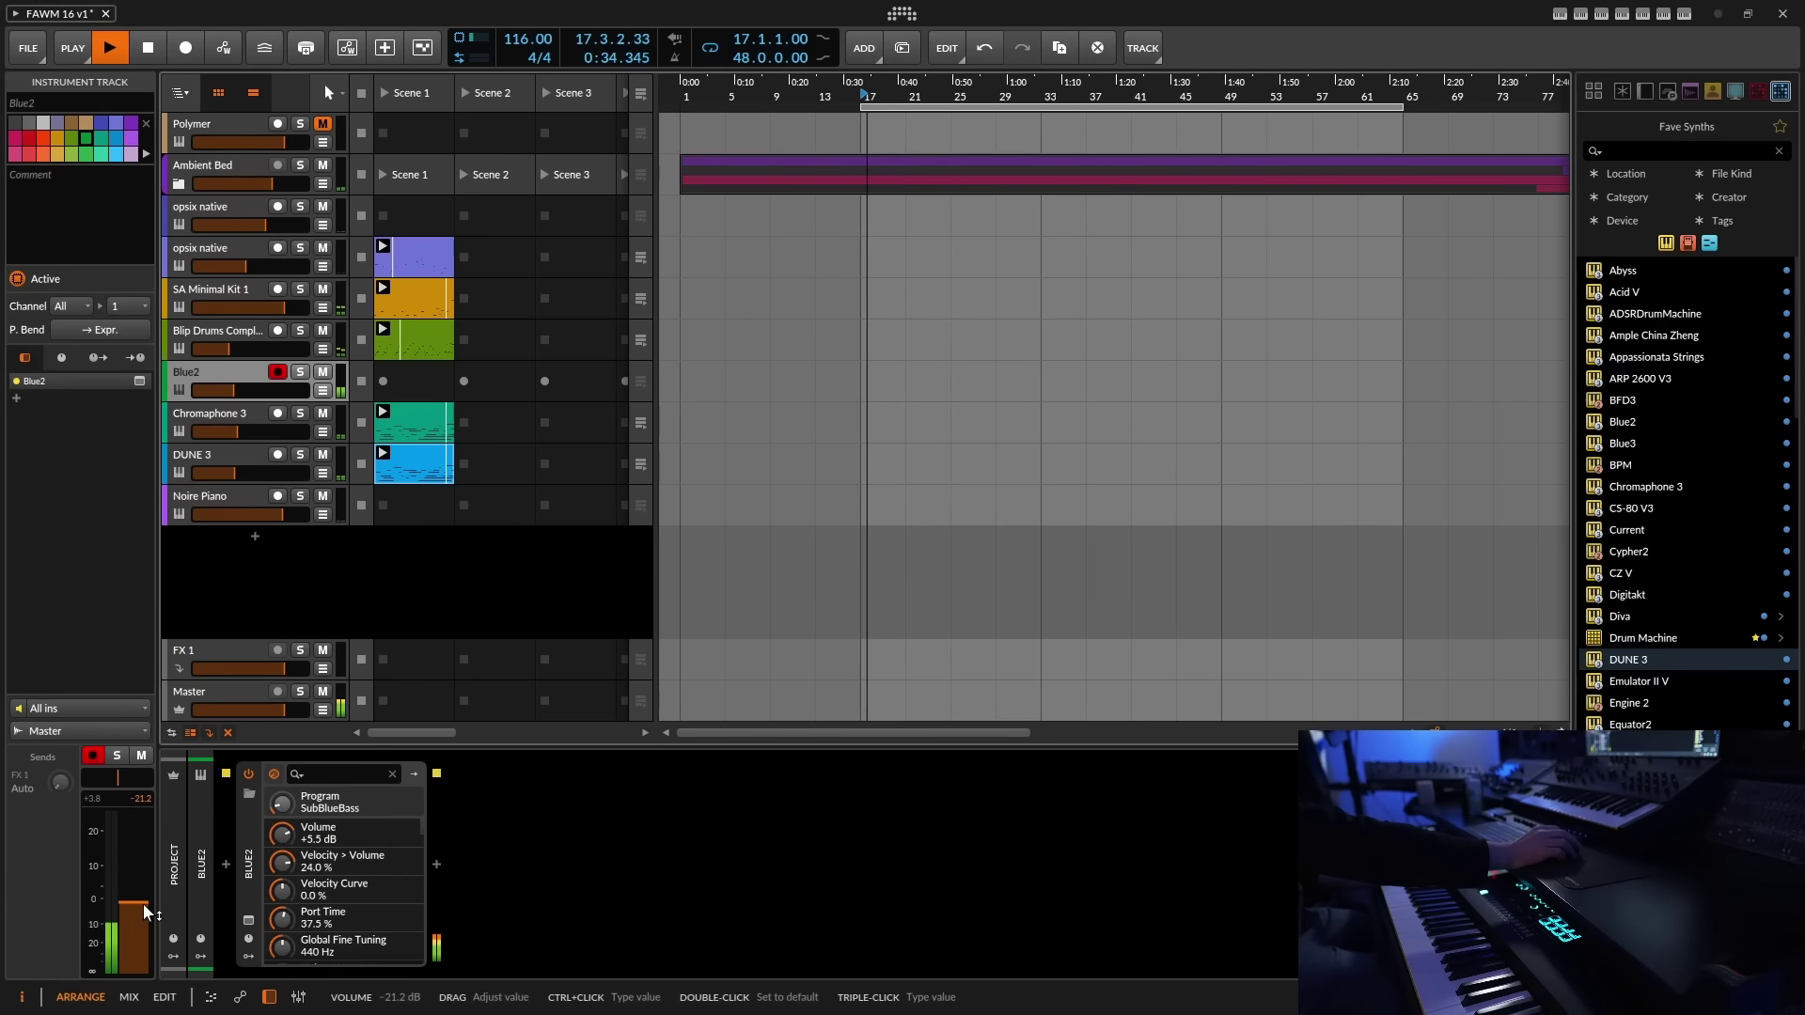
drag(144, 905, 139, 922)
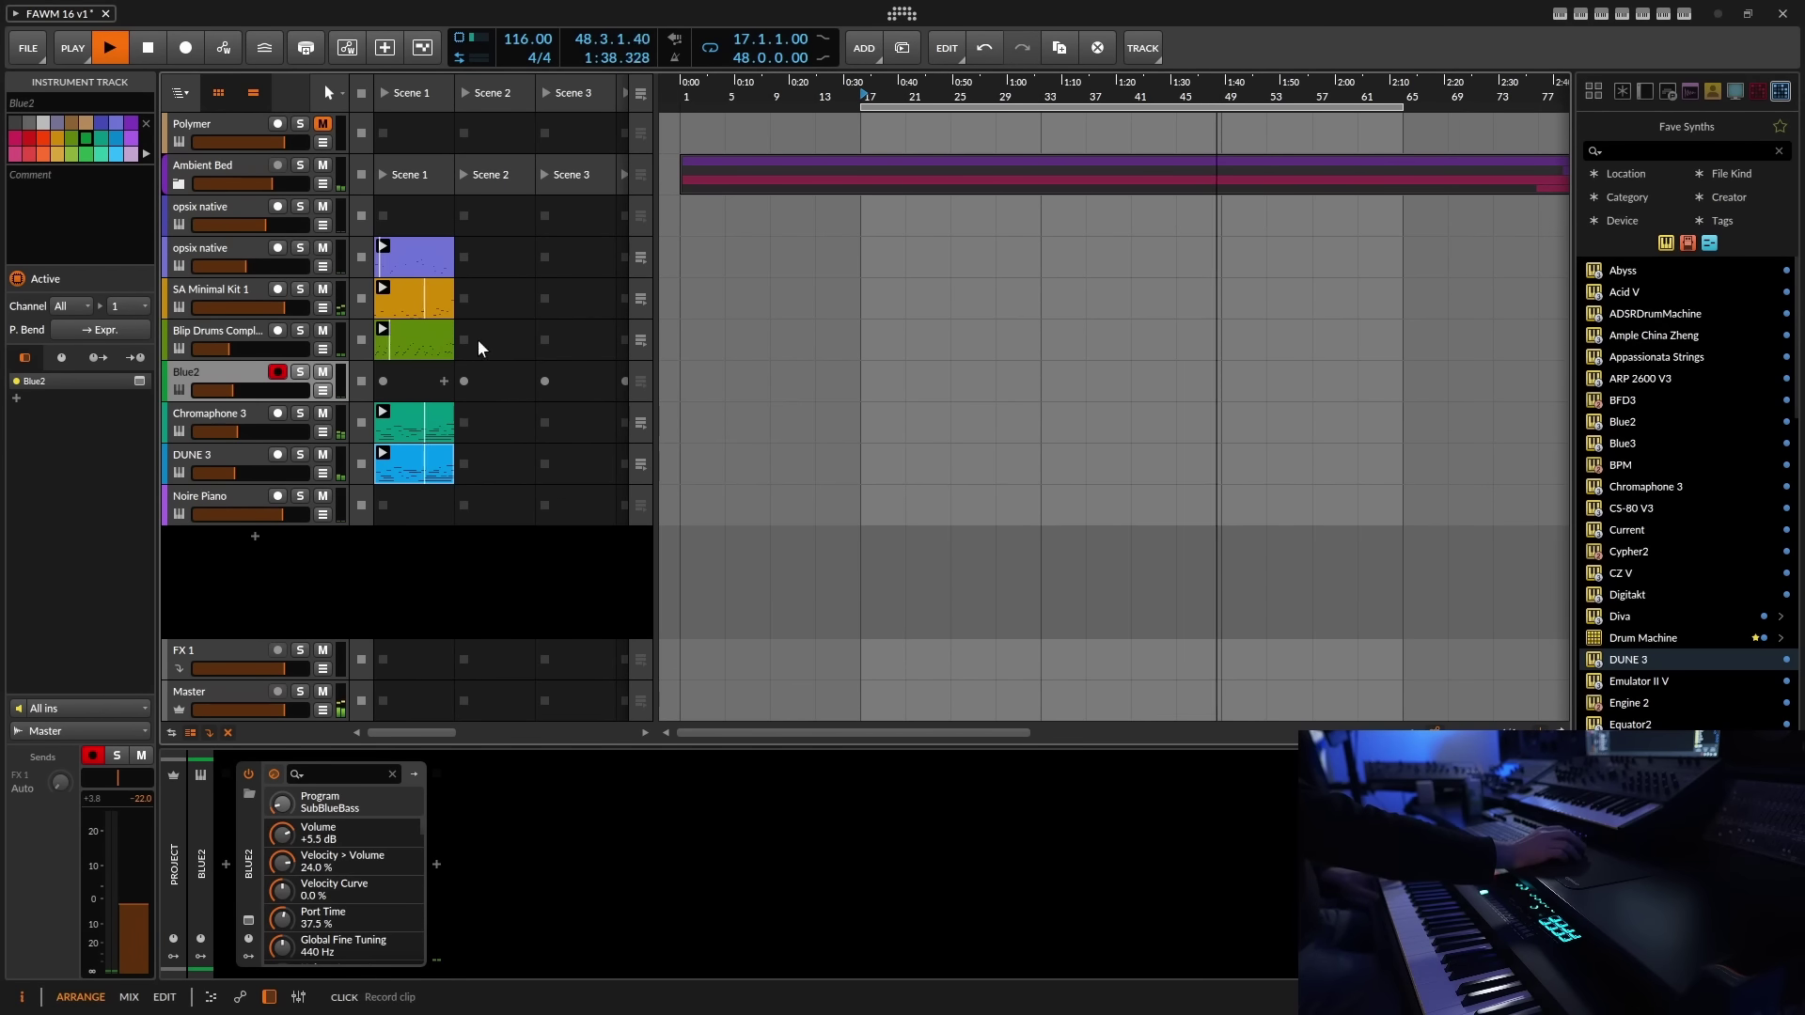
- Record a bass clip into the Blue2 track's Scene 1 slot and save the project
click(382, 380)
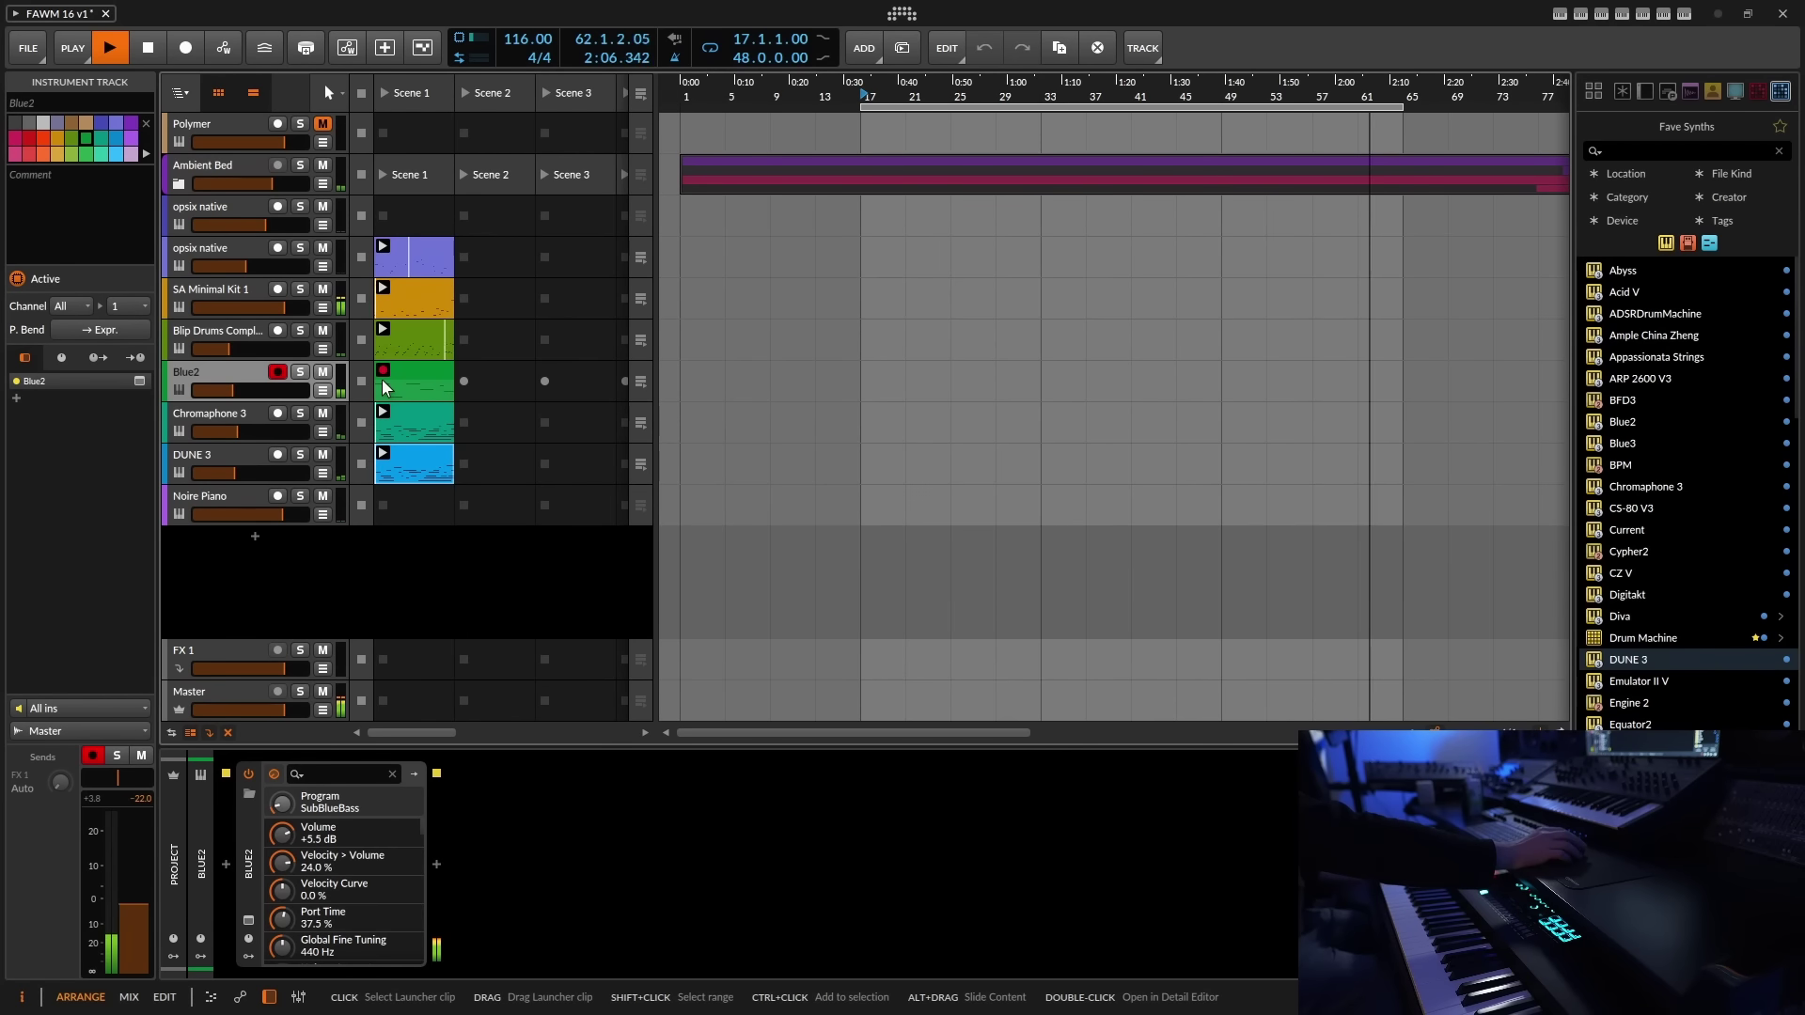
click(383, 369)
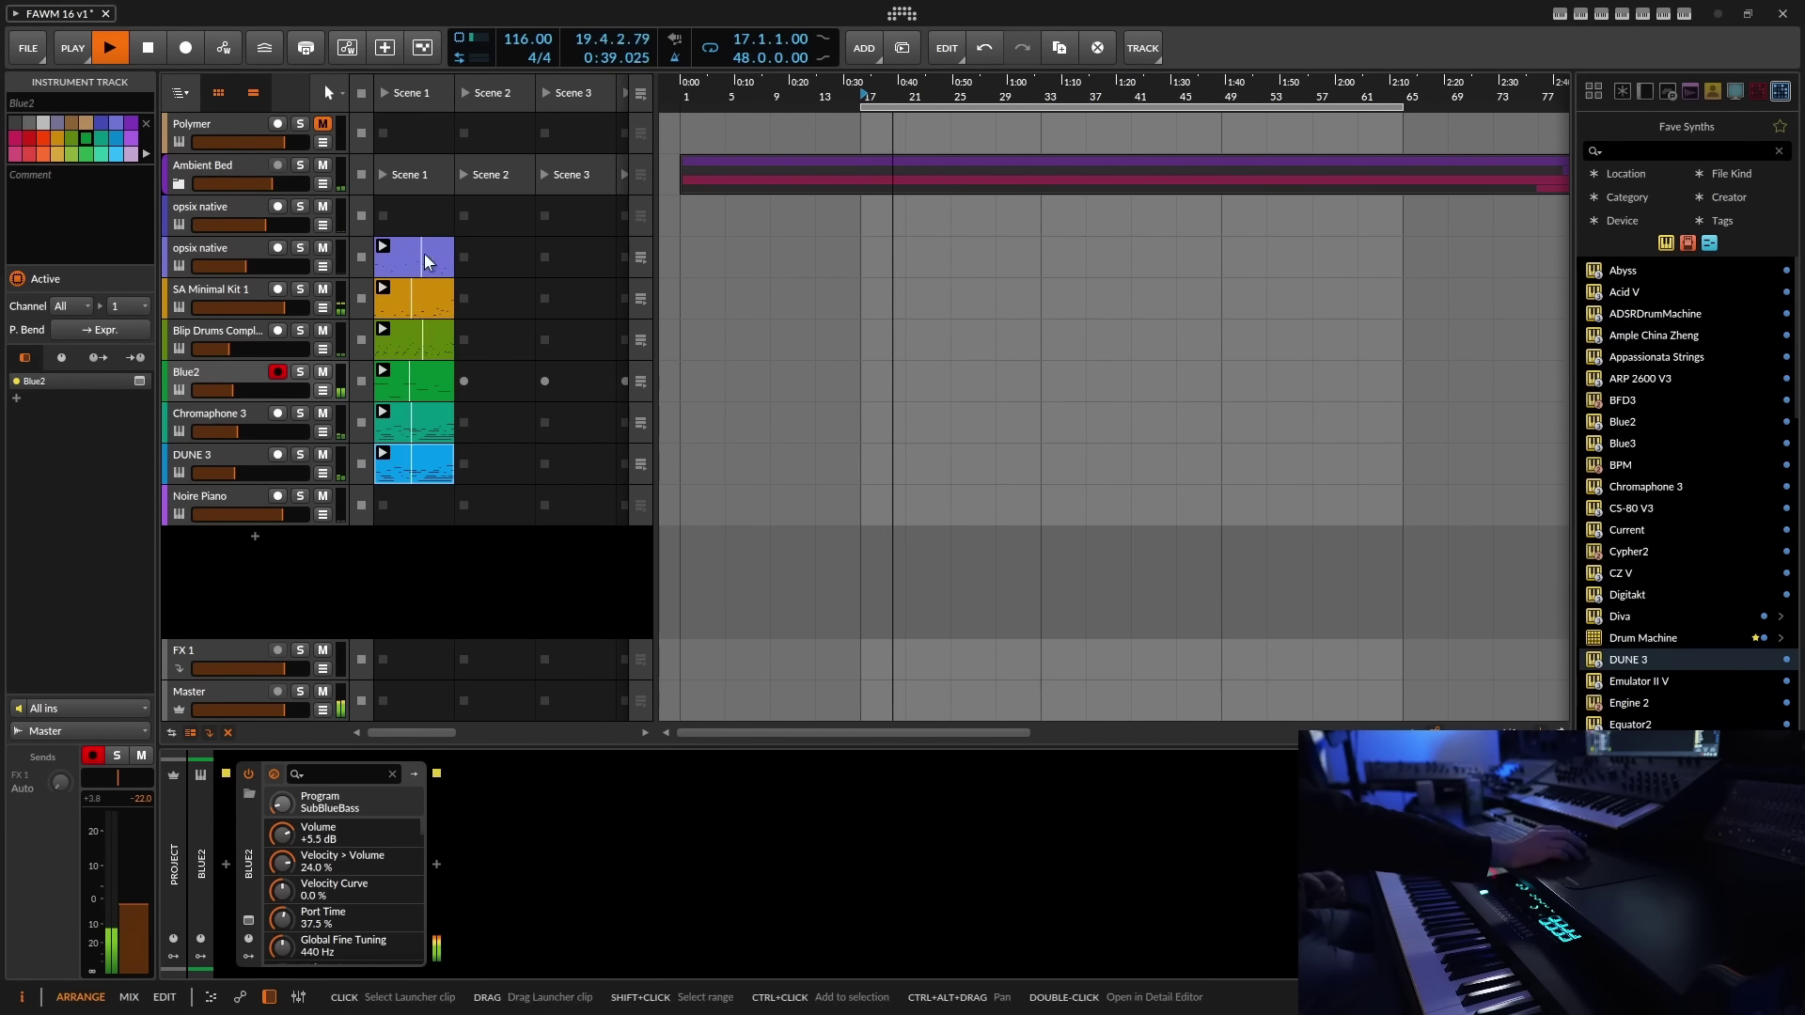
click(41, 36)
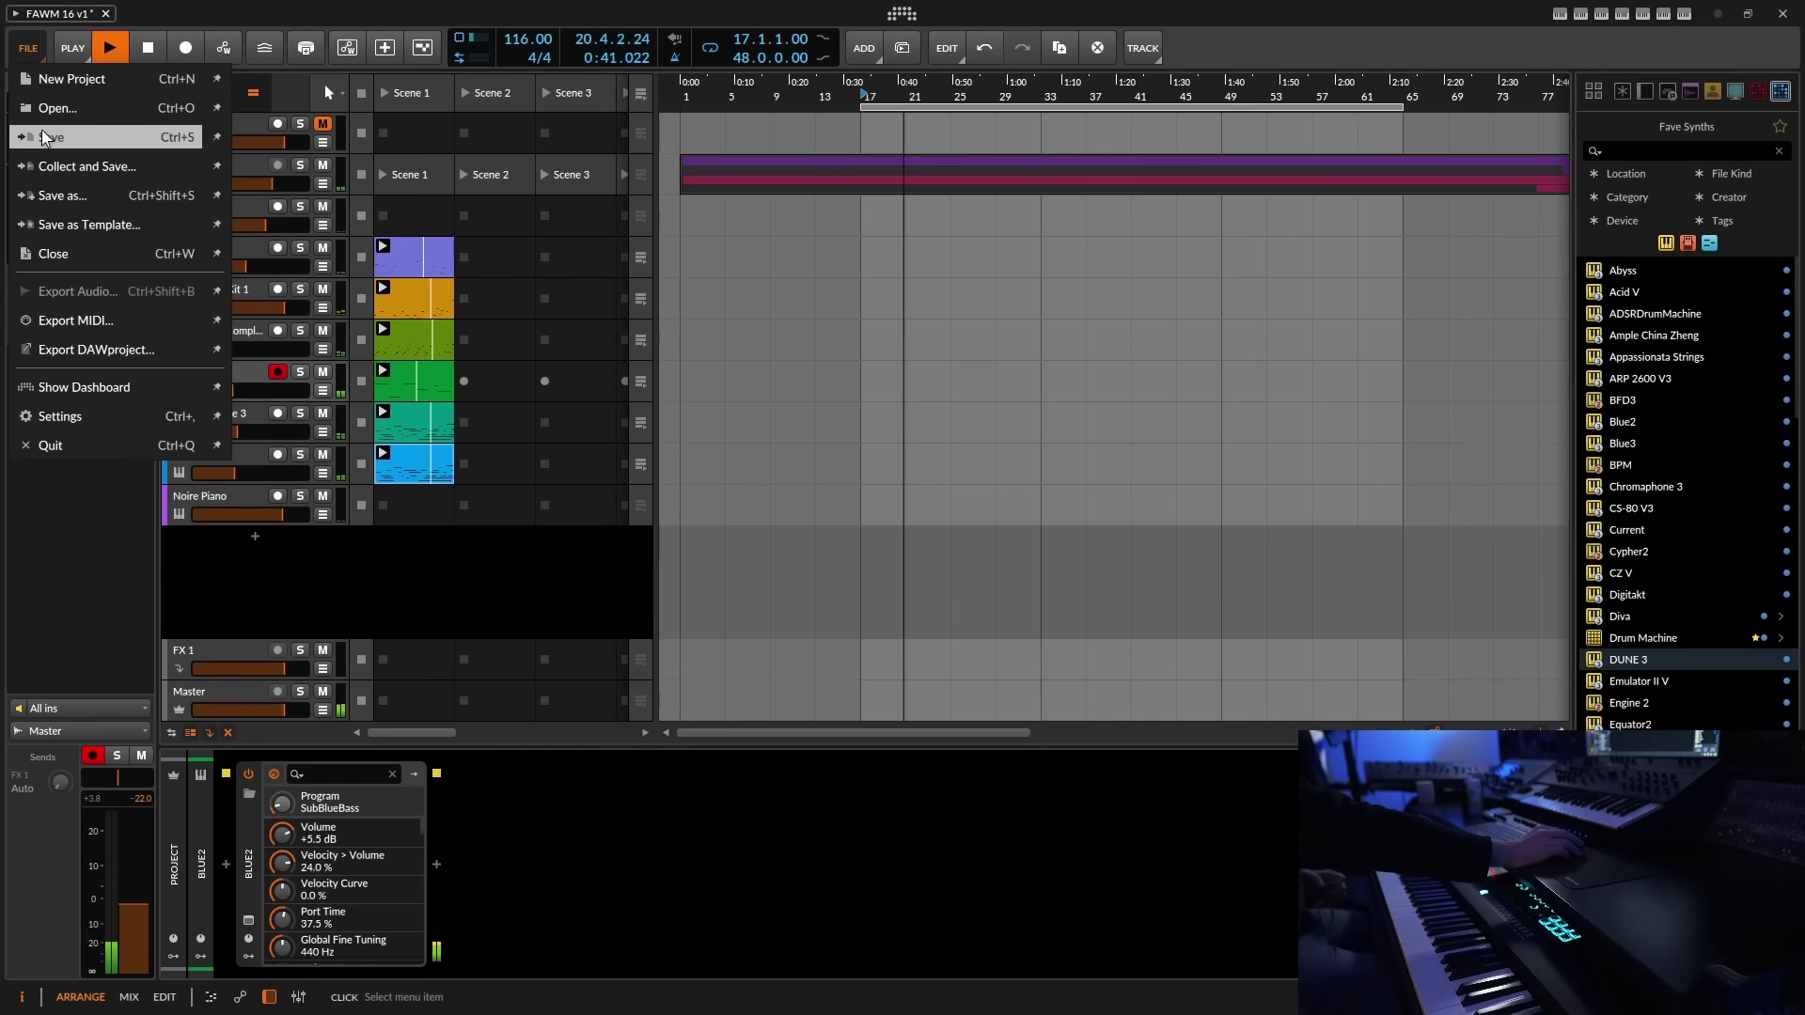
click(80, 137)
- Examine the device chains of the SA Minimal Kit 1 and Blip Drums Complete 1 tracks, including the latter's sidechain Tool and Compressor
click(218, 290)
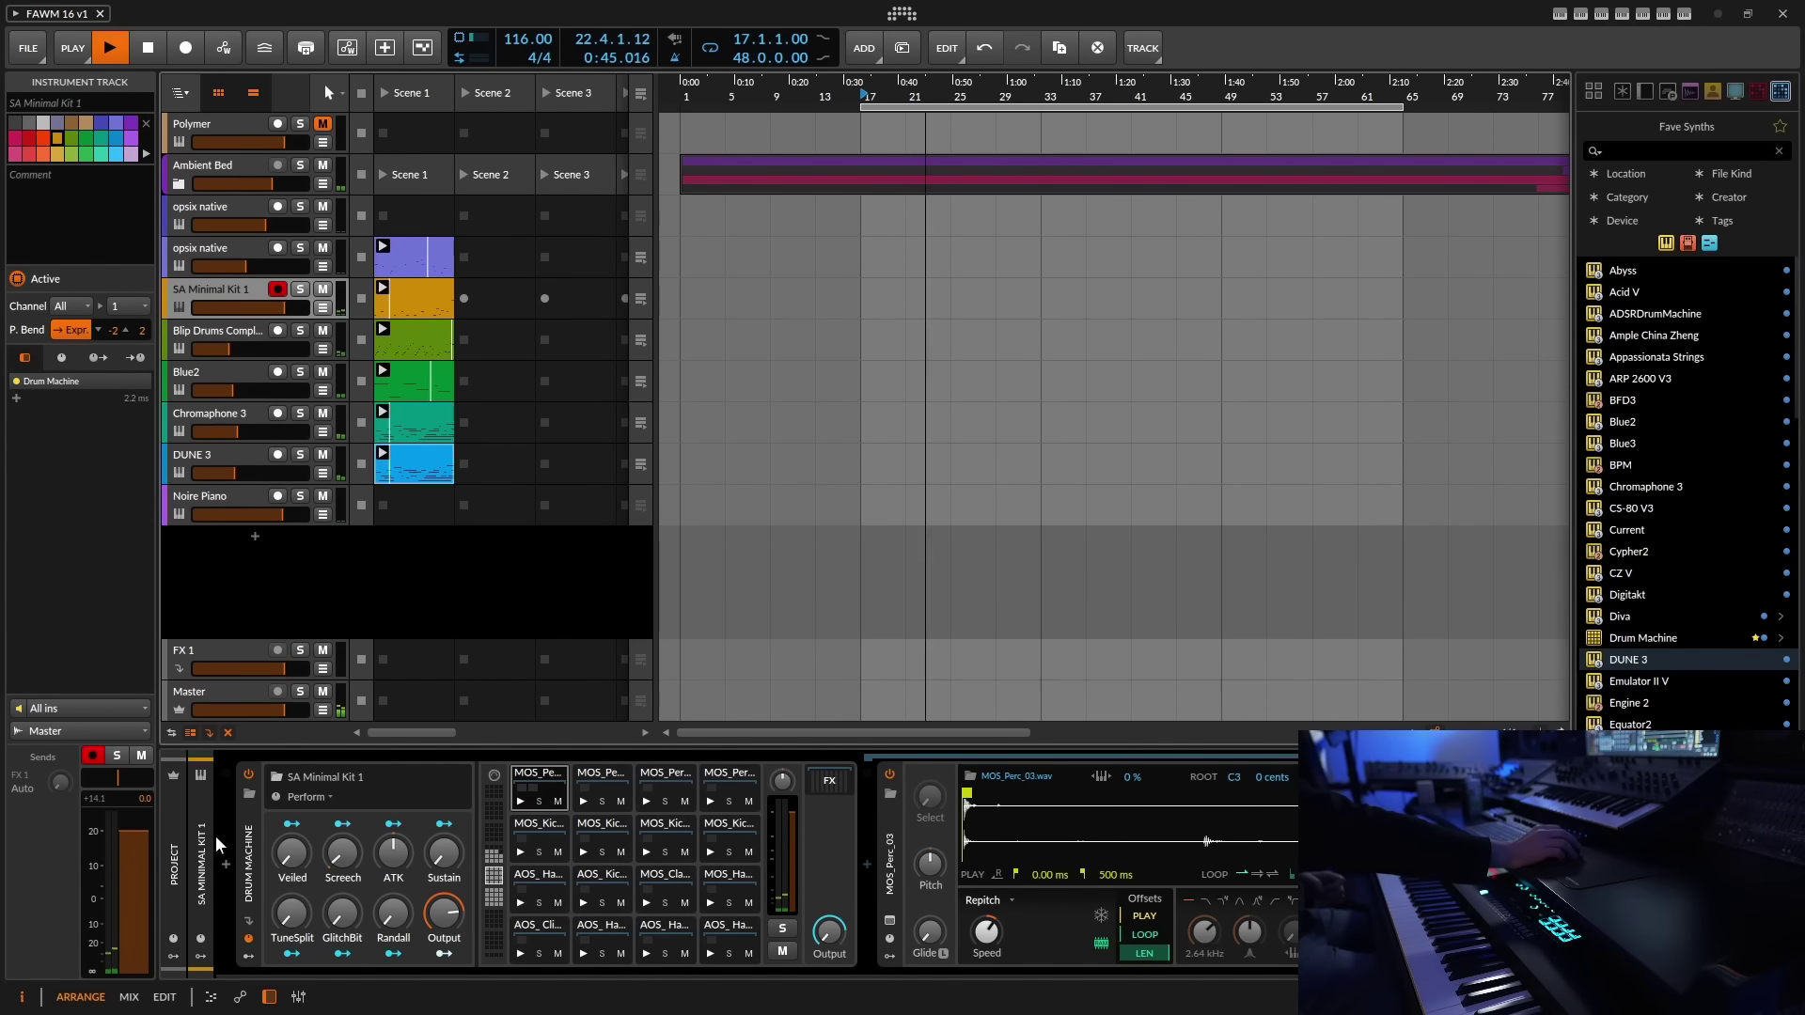
click(252, 331)
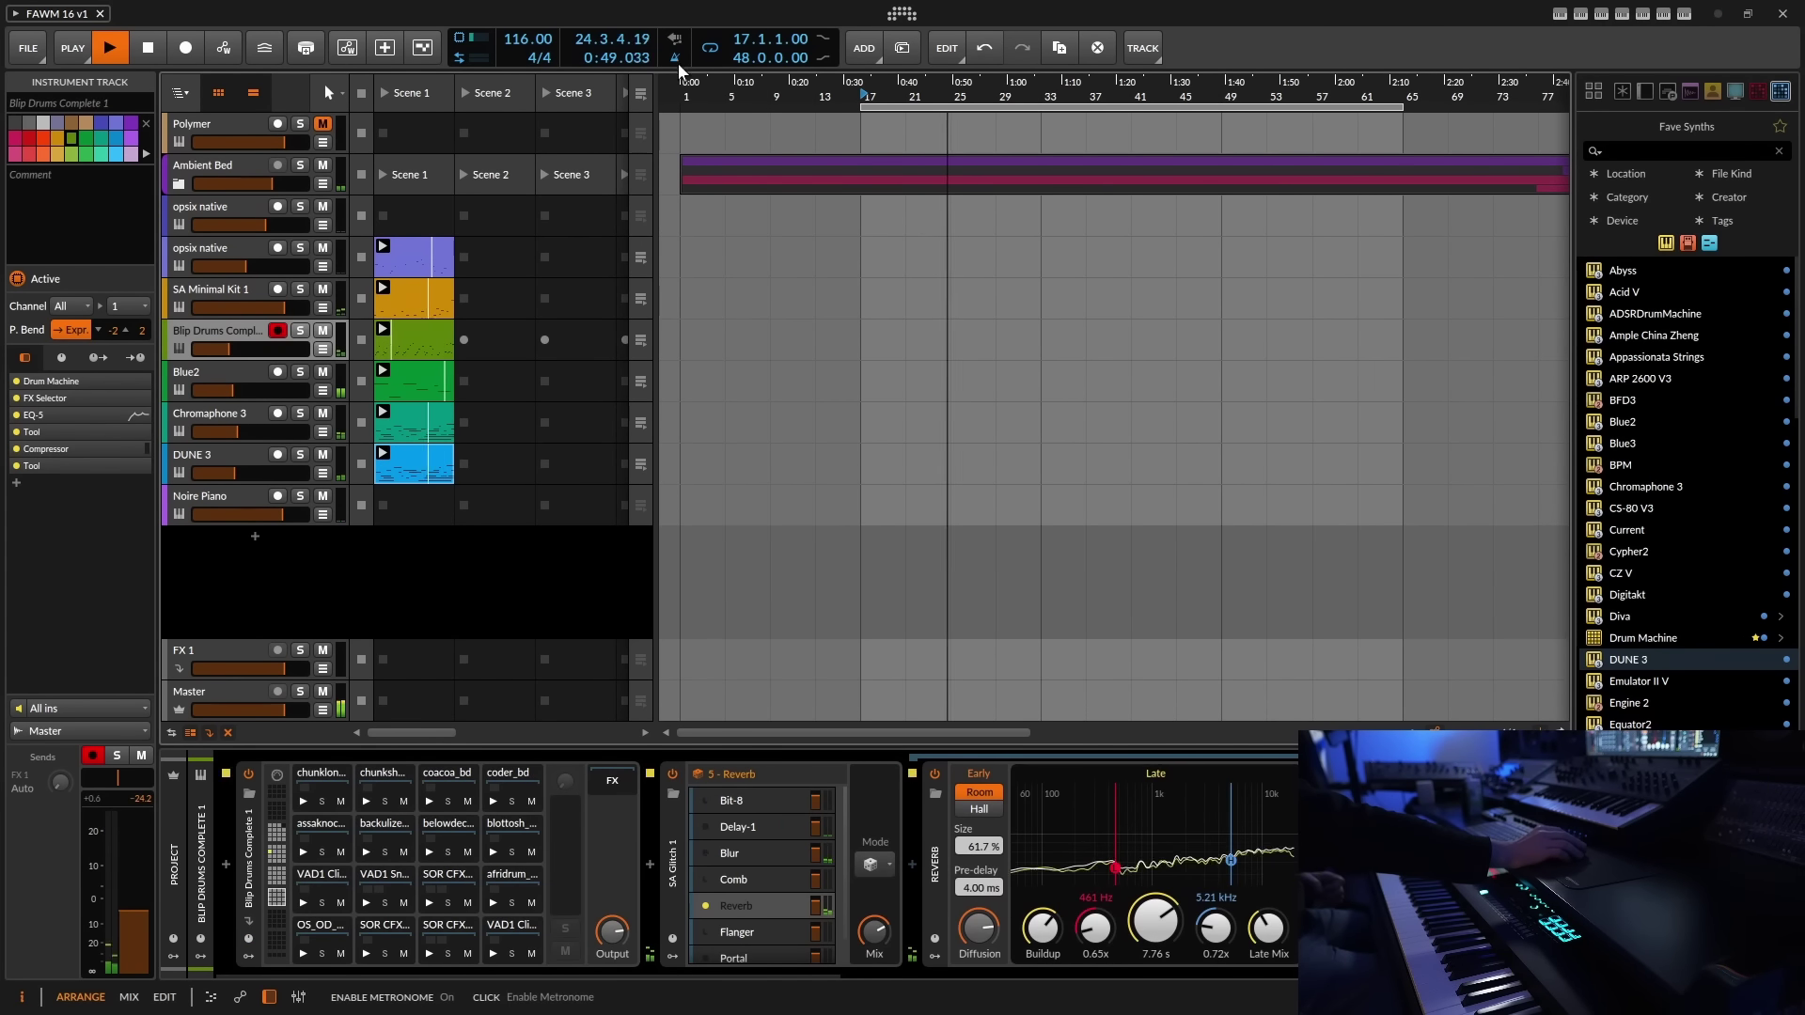
click(235, 288)
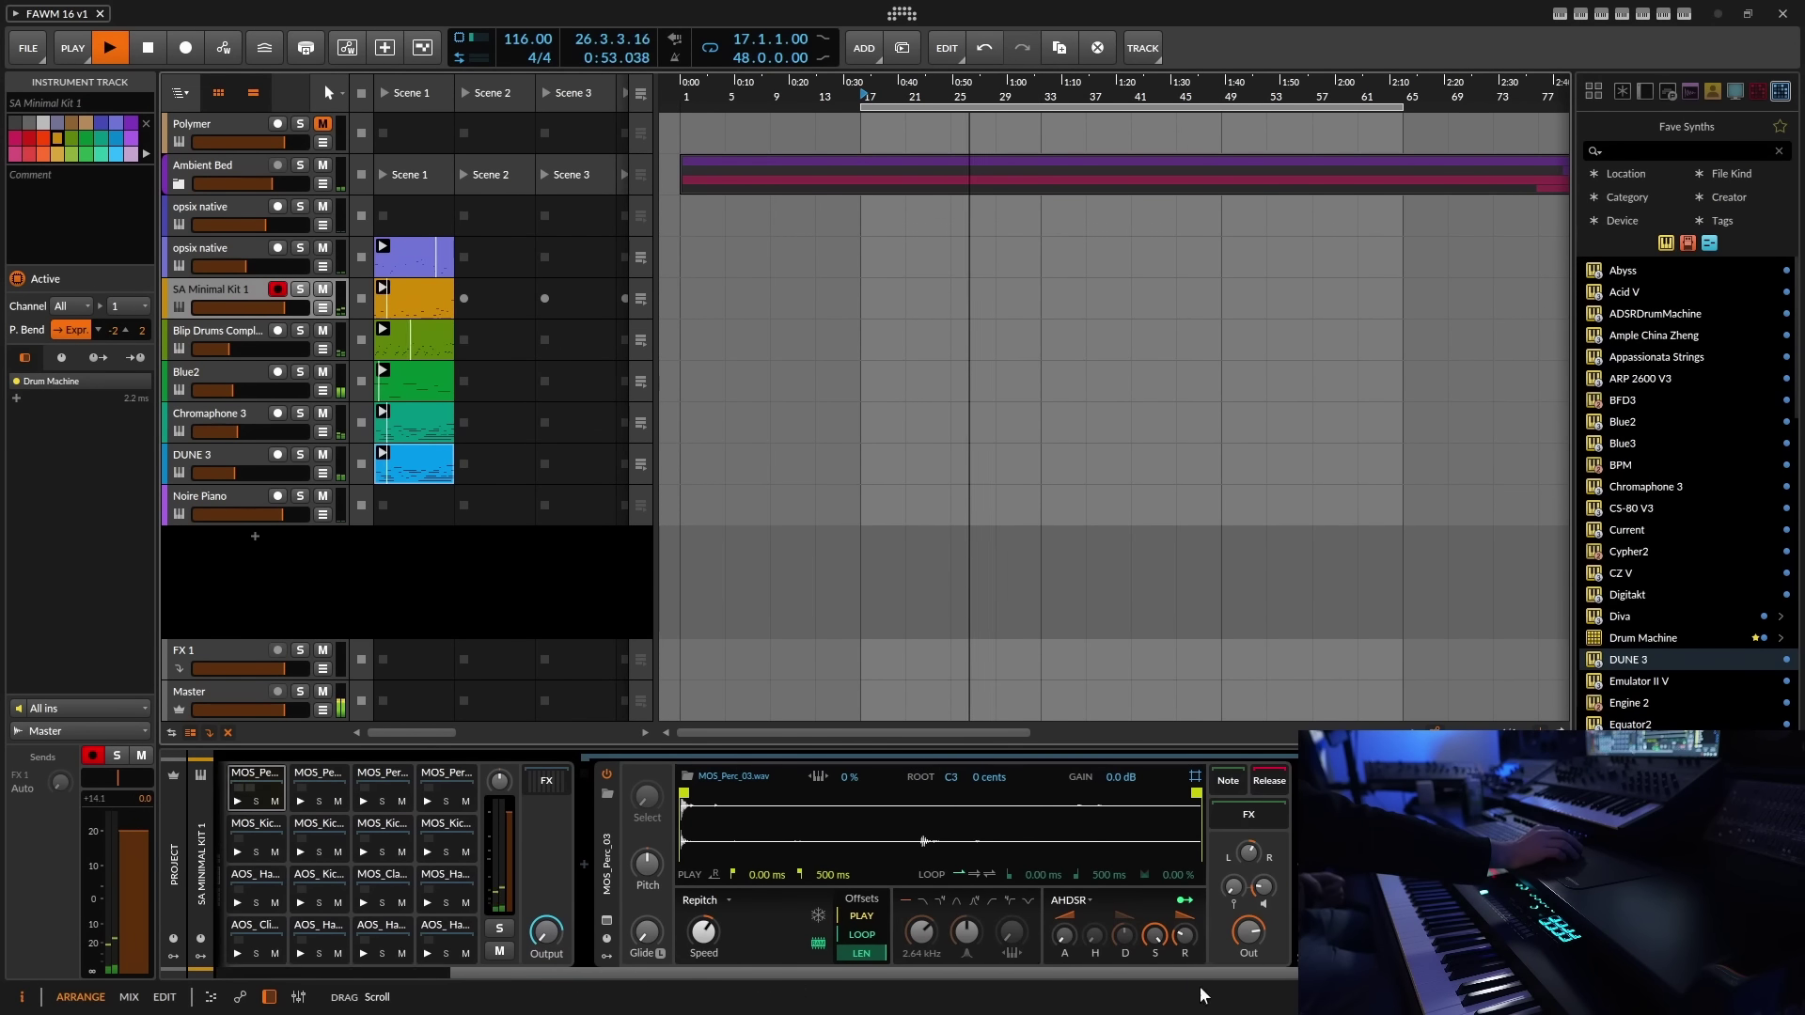
scroll(795, 972, right, 3)
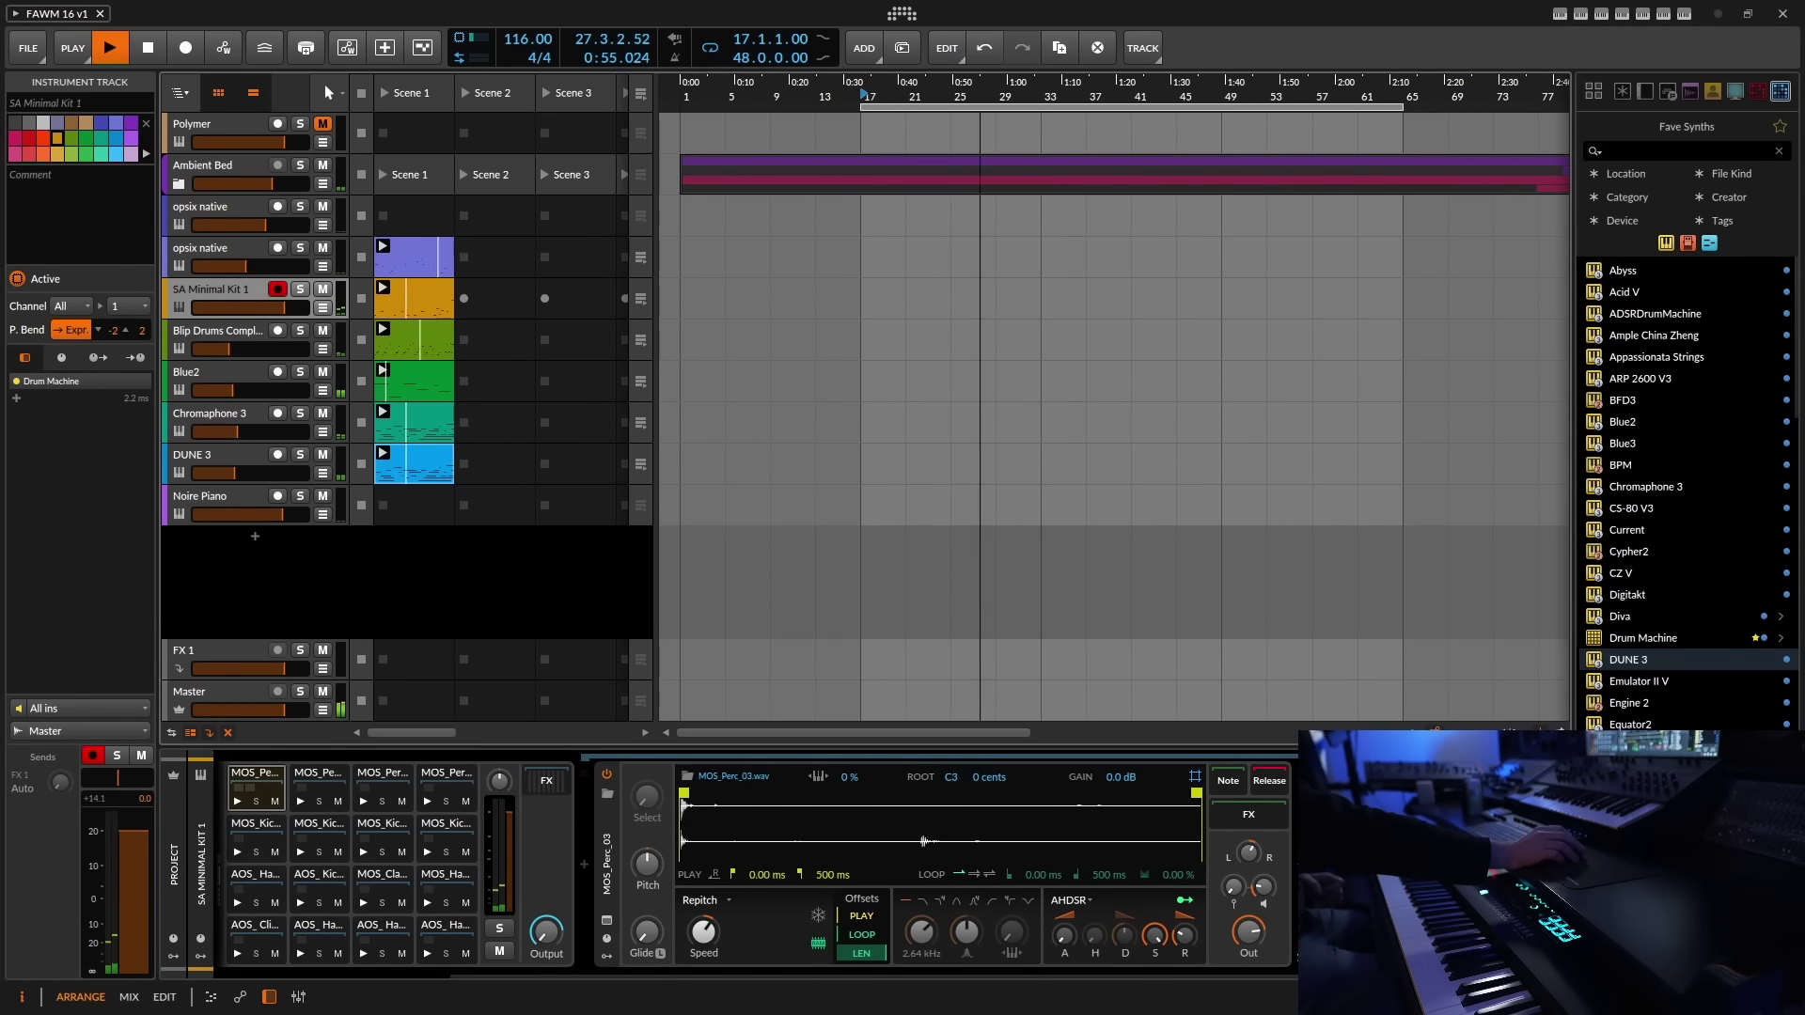
scroll(791, 908, left, 3)
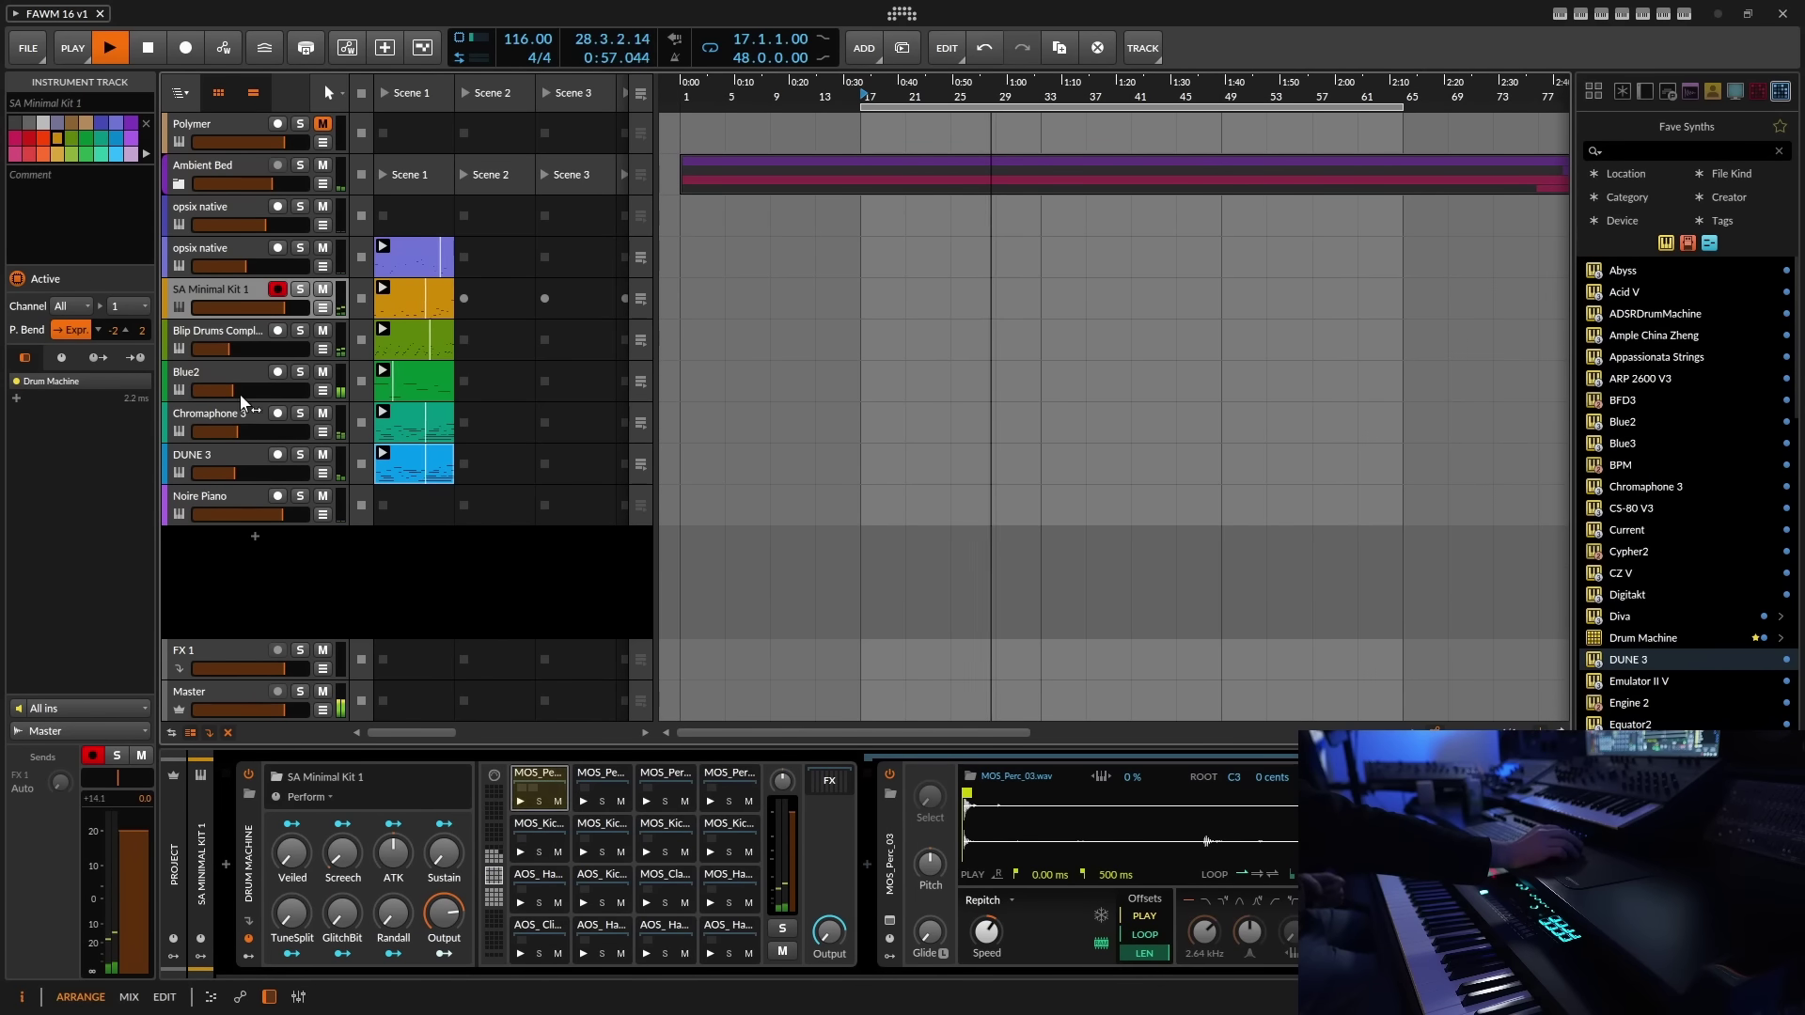
click(233, 334)
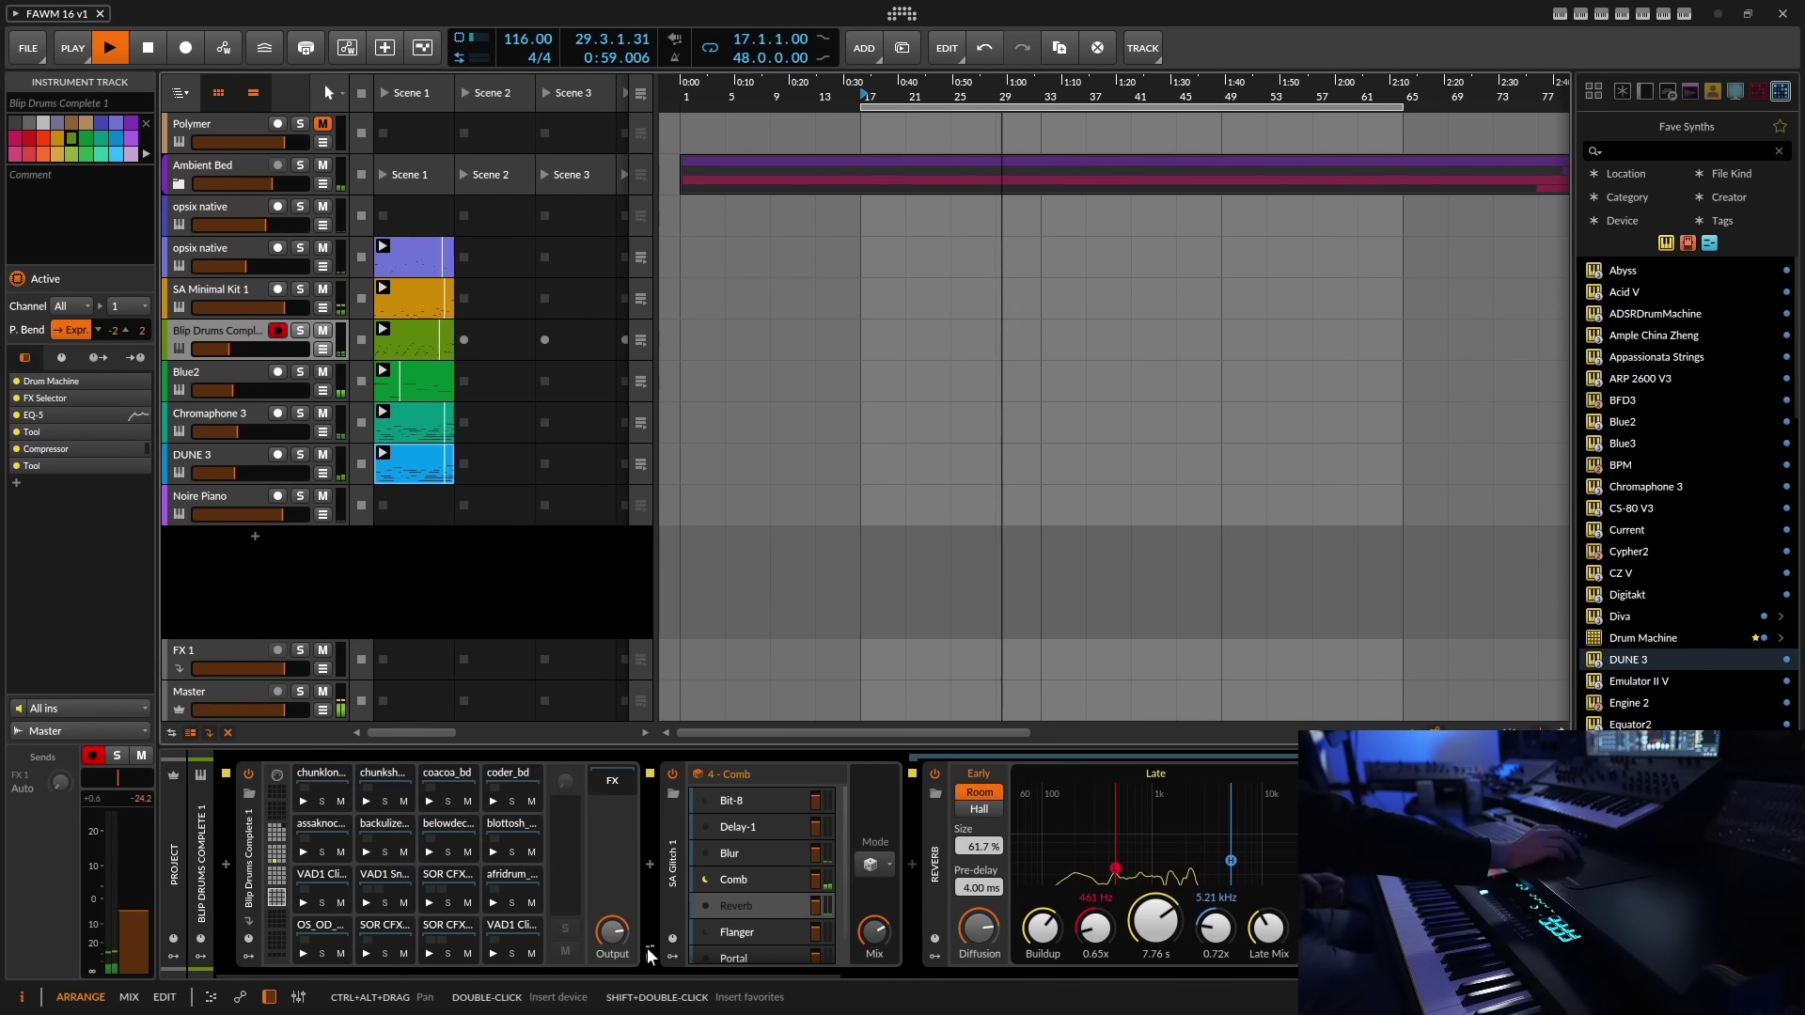
drag(637, 973, 1364, 974)
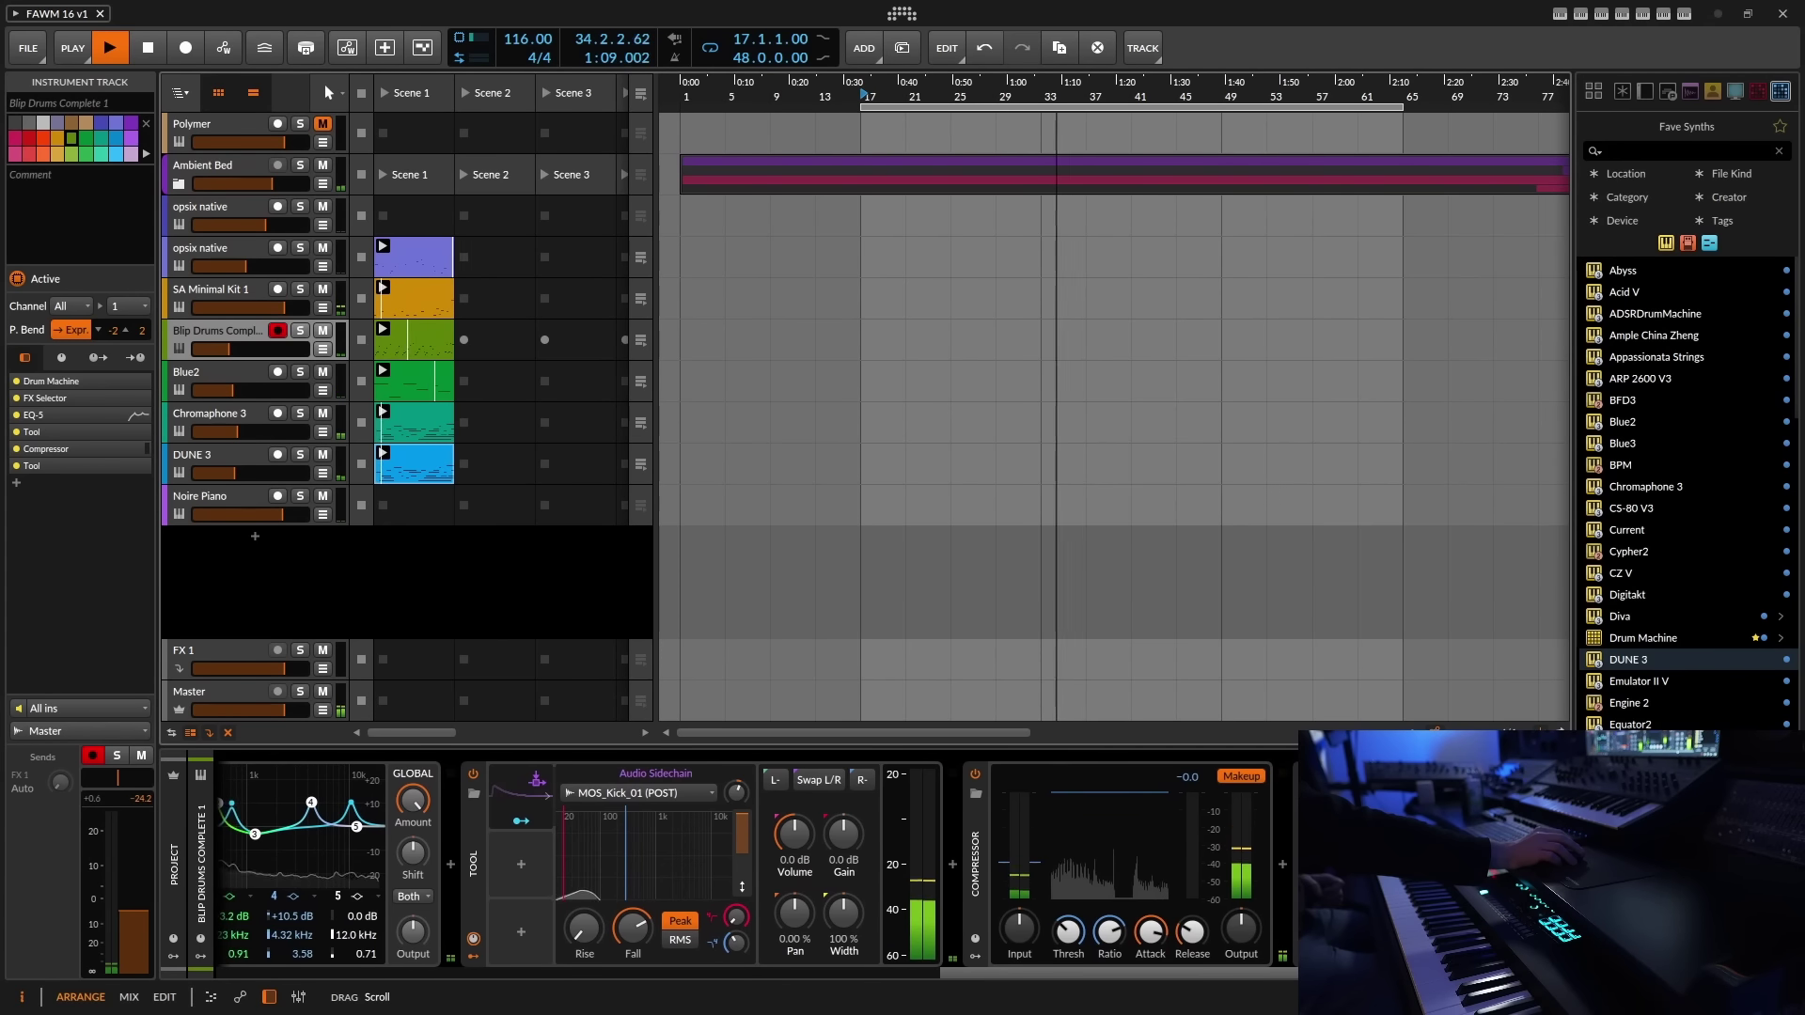
drag(1084, 949, 1075, 936)
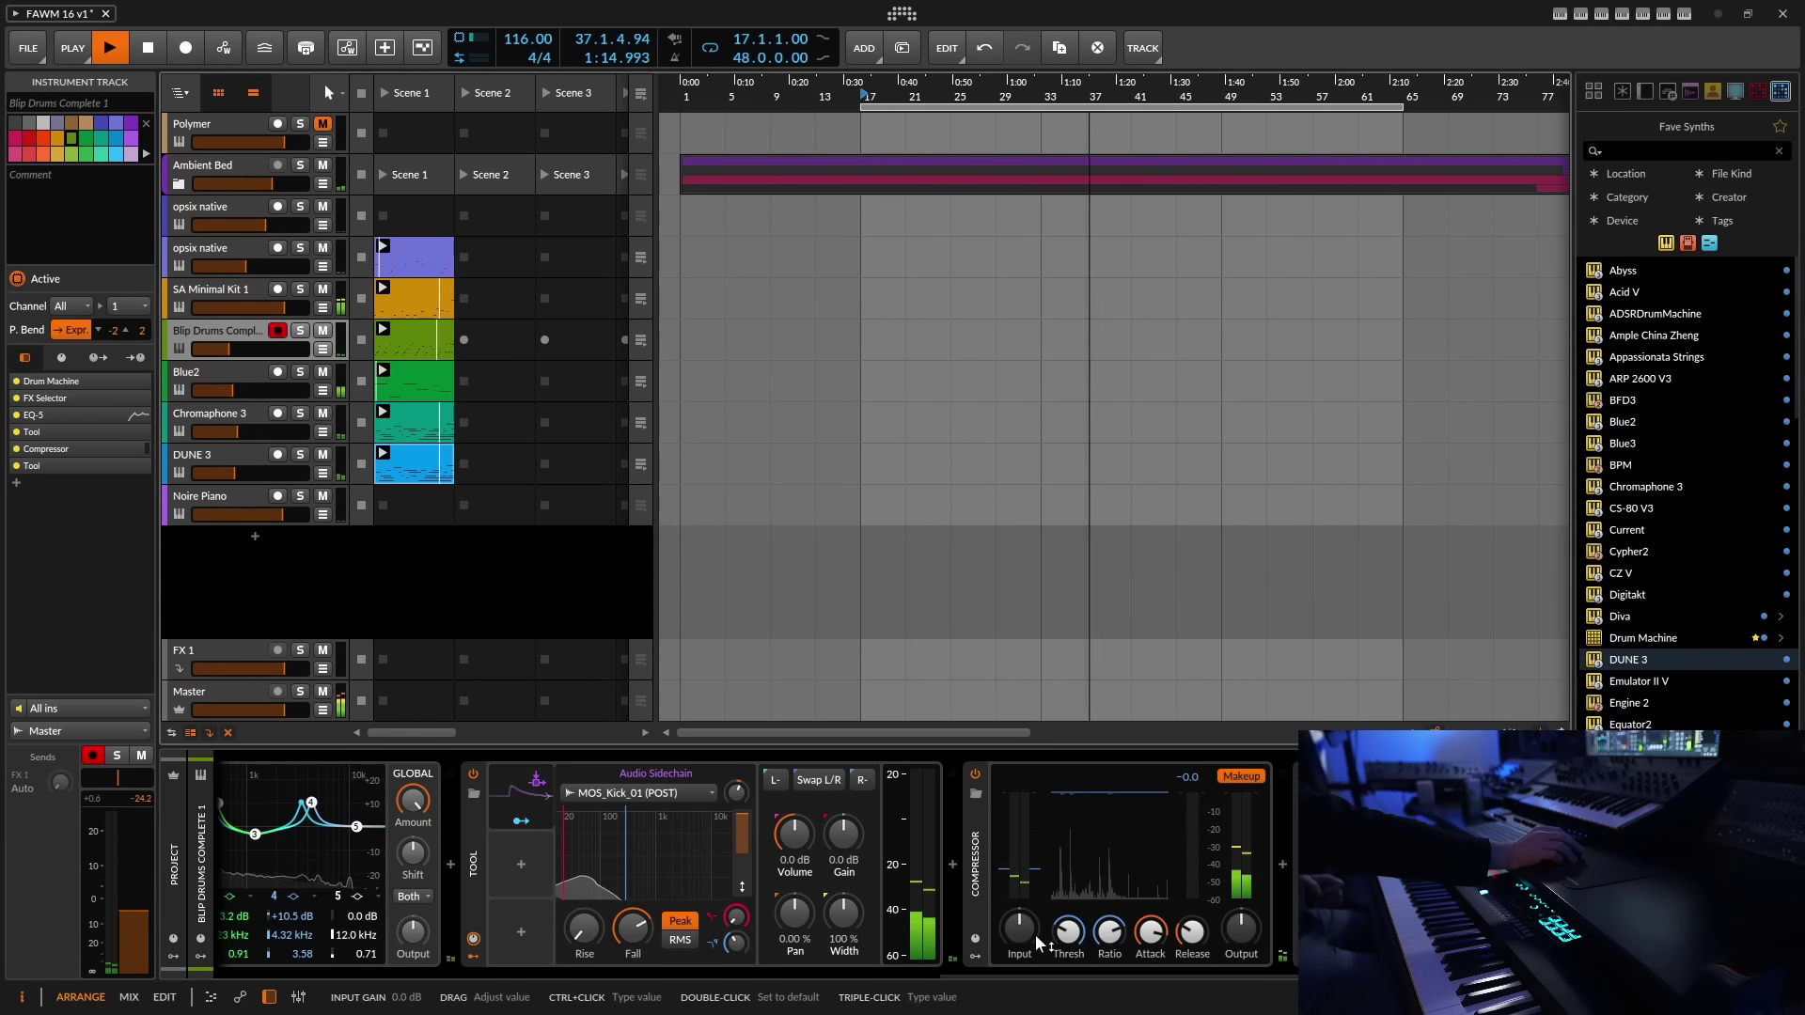
drag(1198, 974, 109, 922)
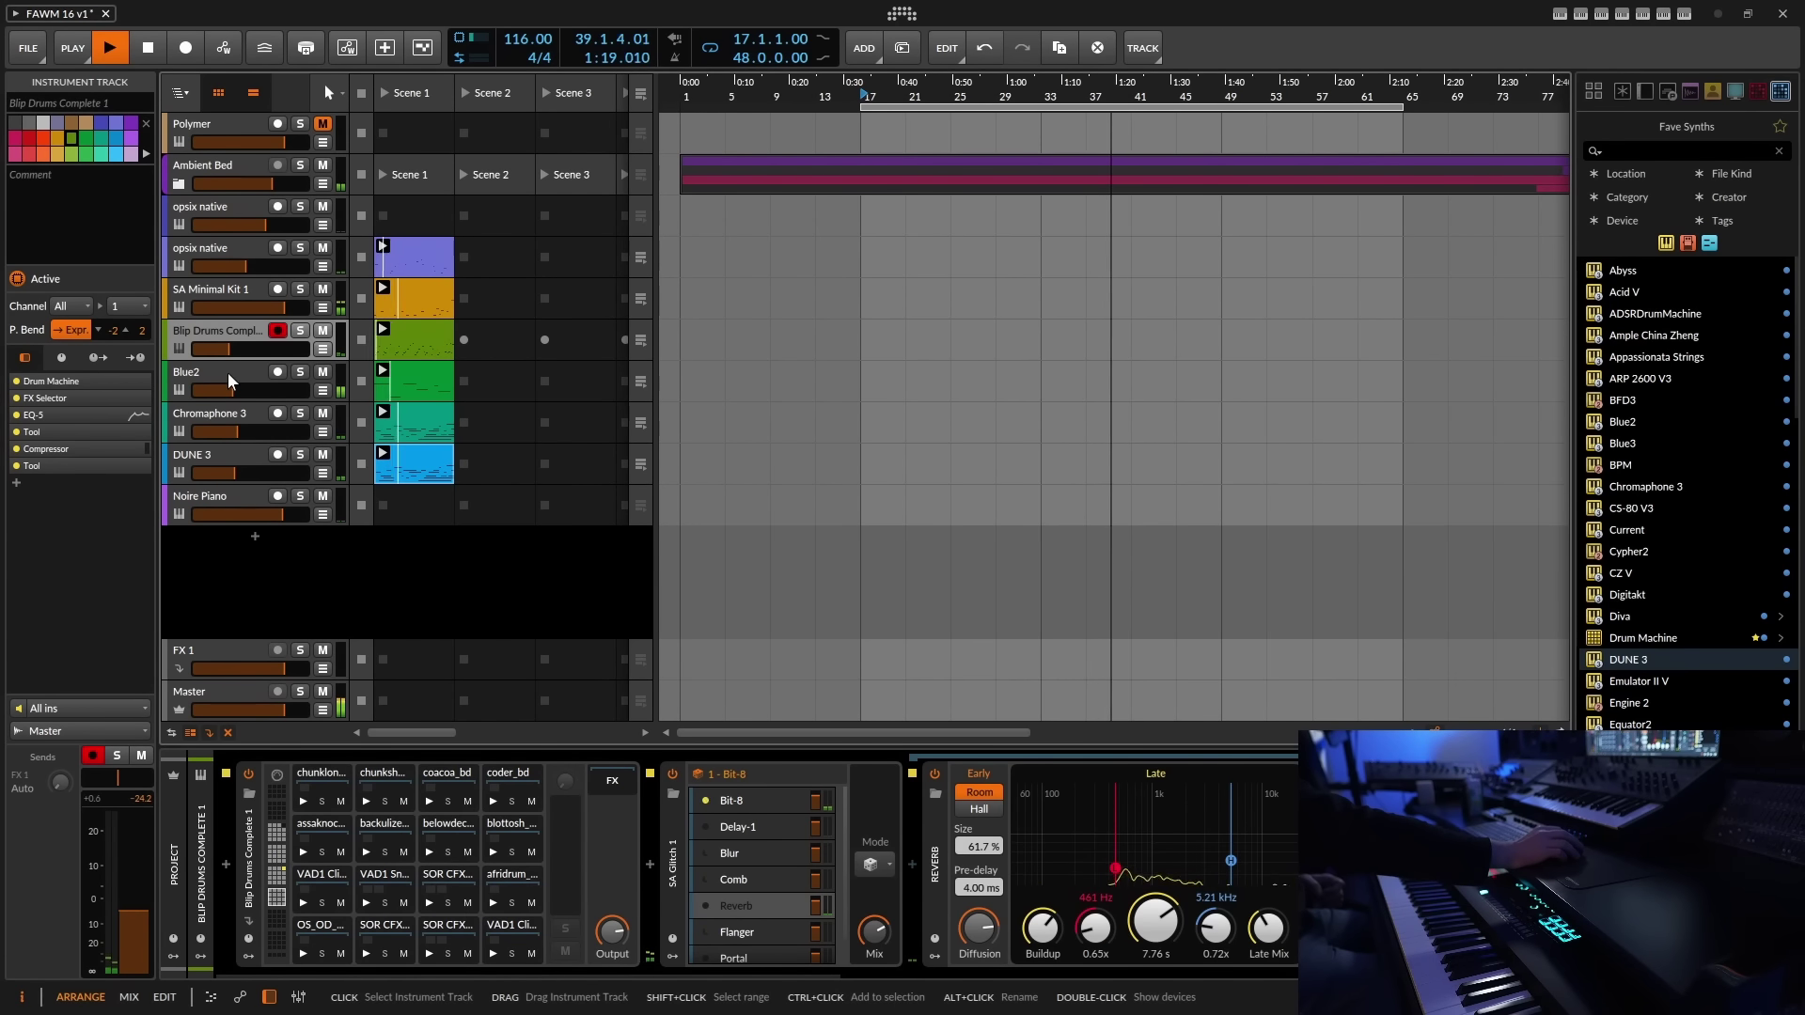
- Replace the NOIRE Felt instrument in the Noire Piano track's Kontakt with Hemisphere from the Hemisphere Guitars library
click(217, 503)
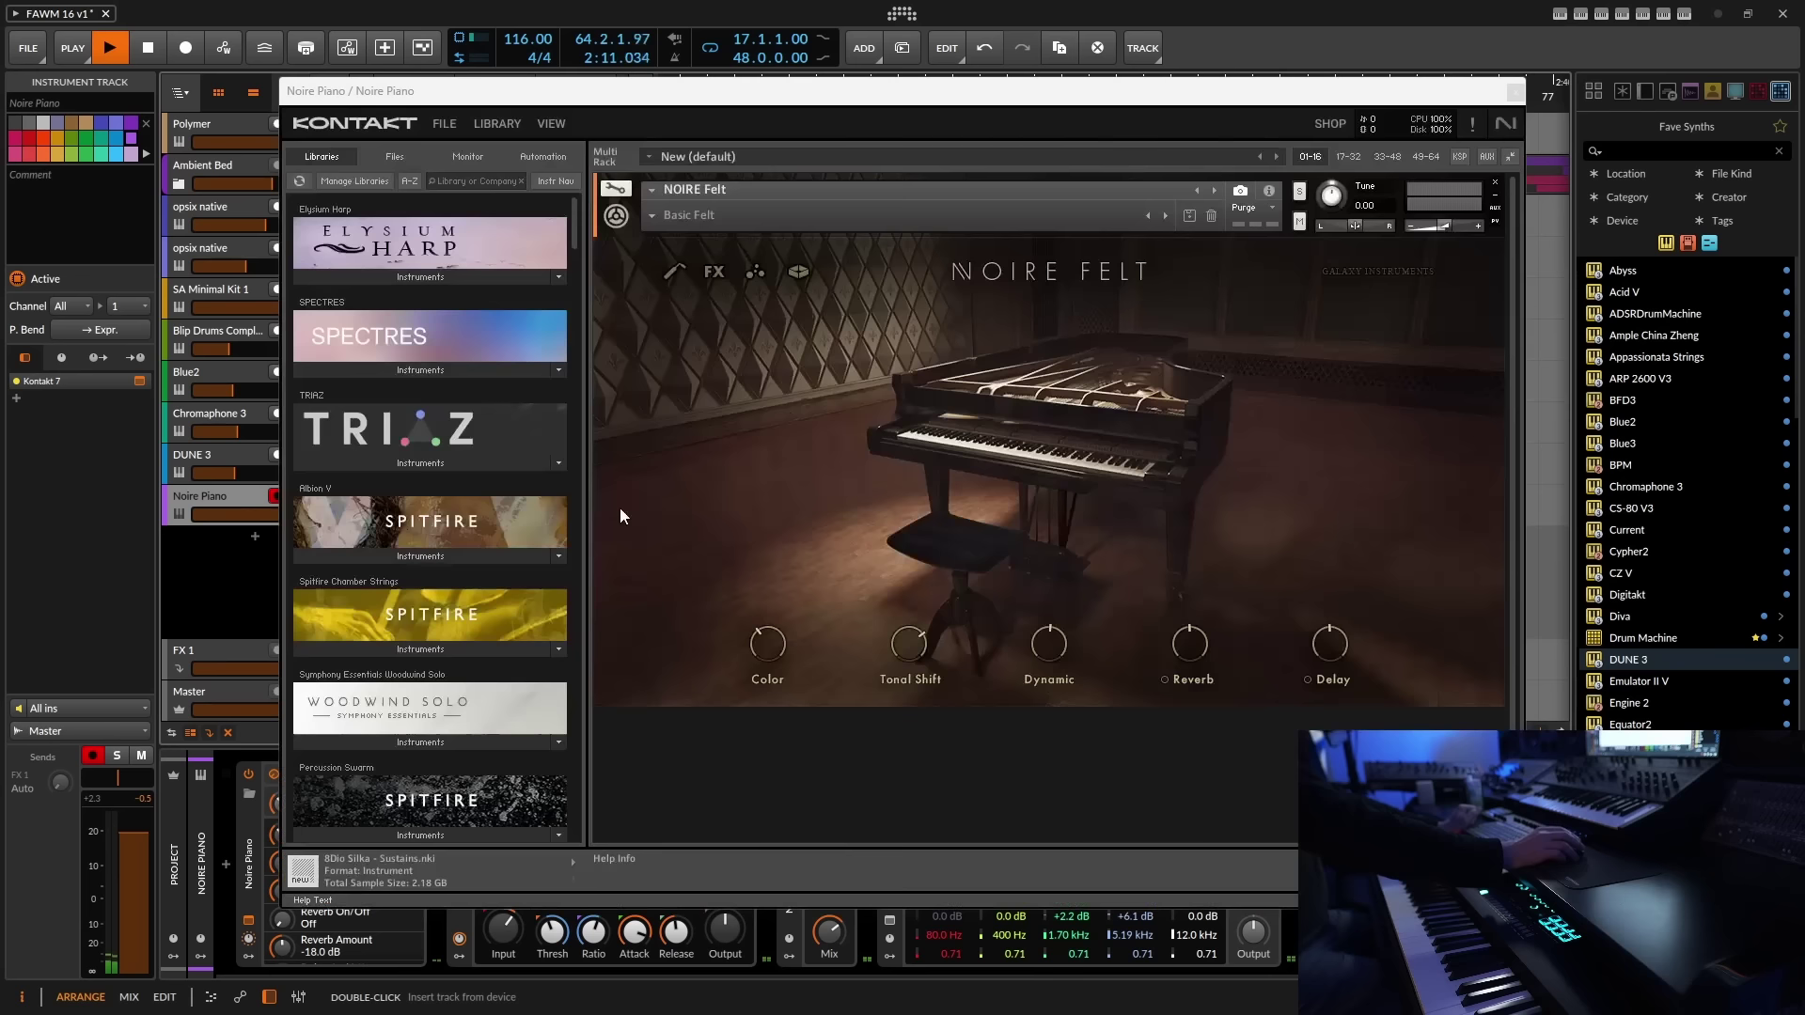
click(1496, 185)
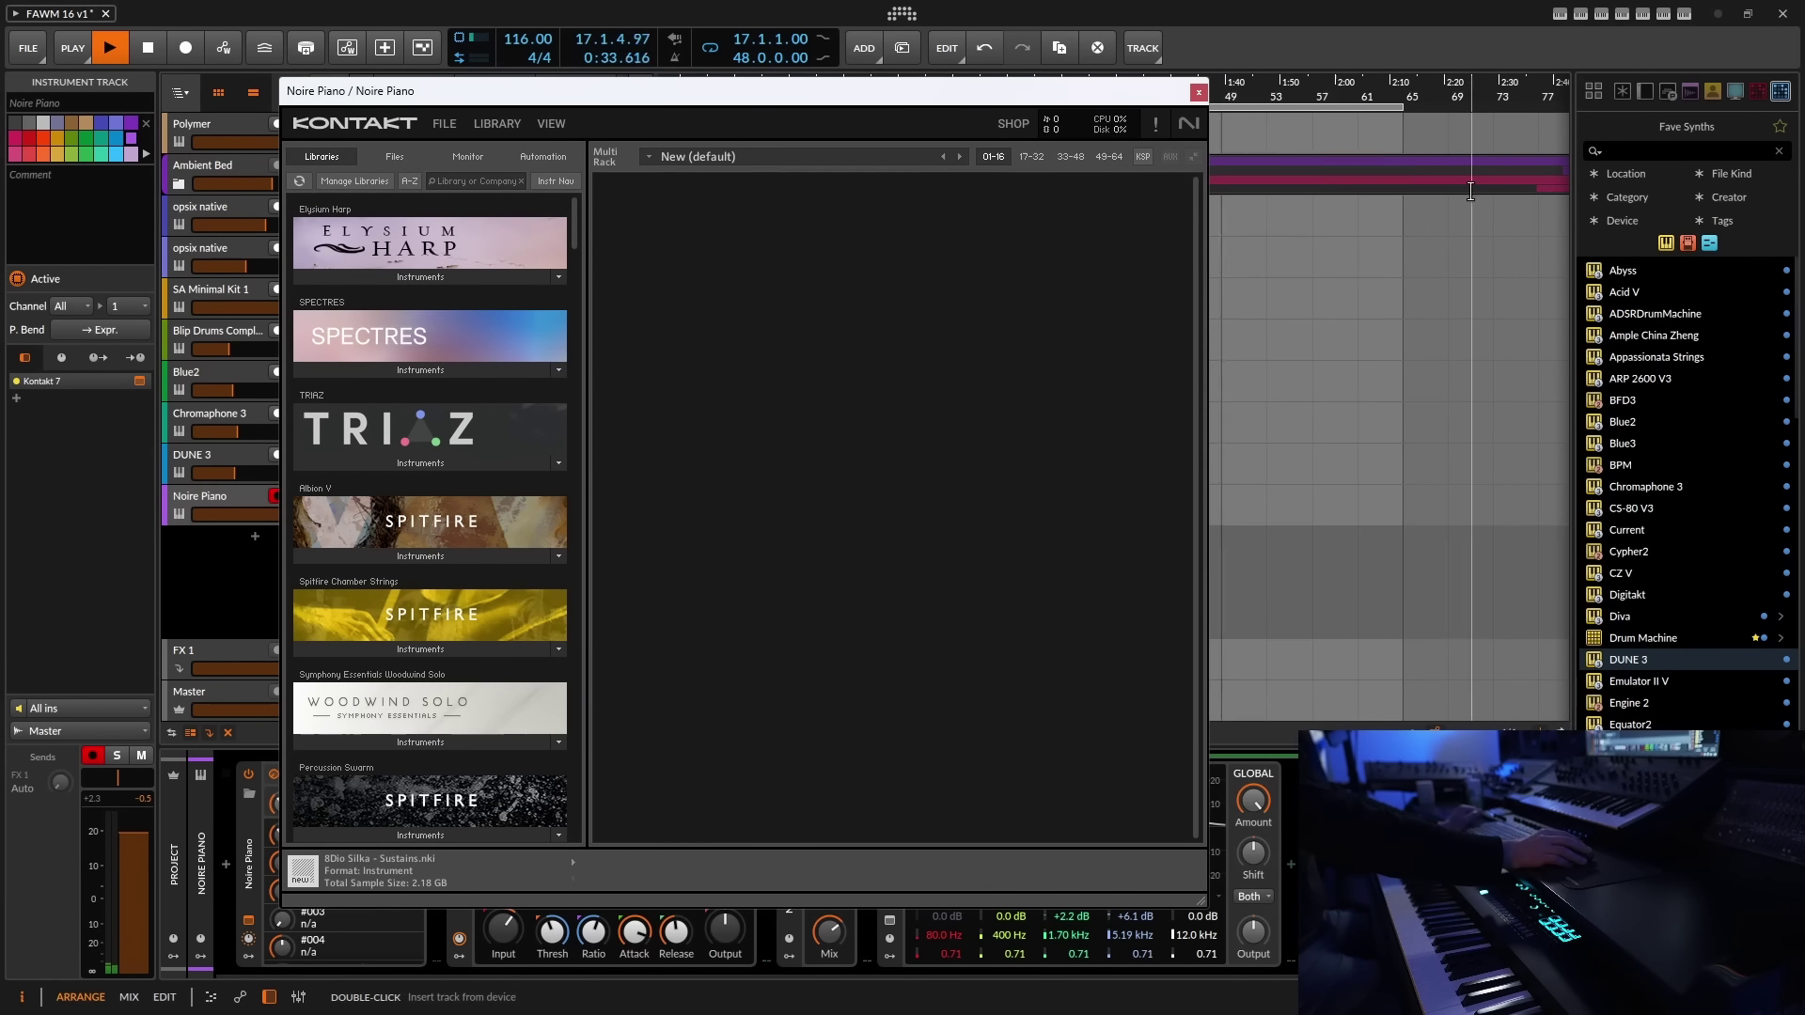
scroll(391, 254, down, 3)
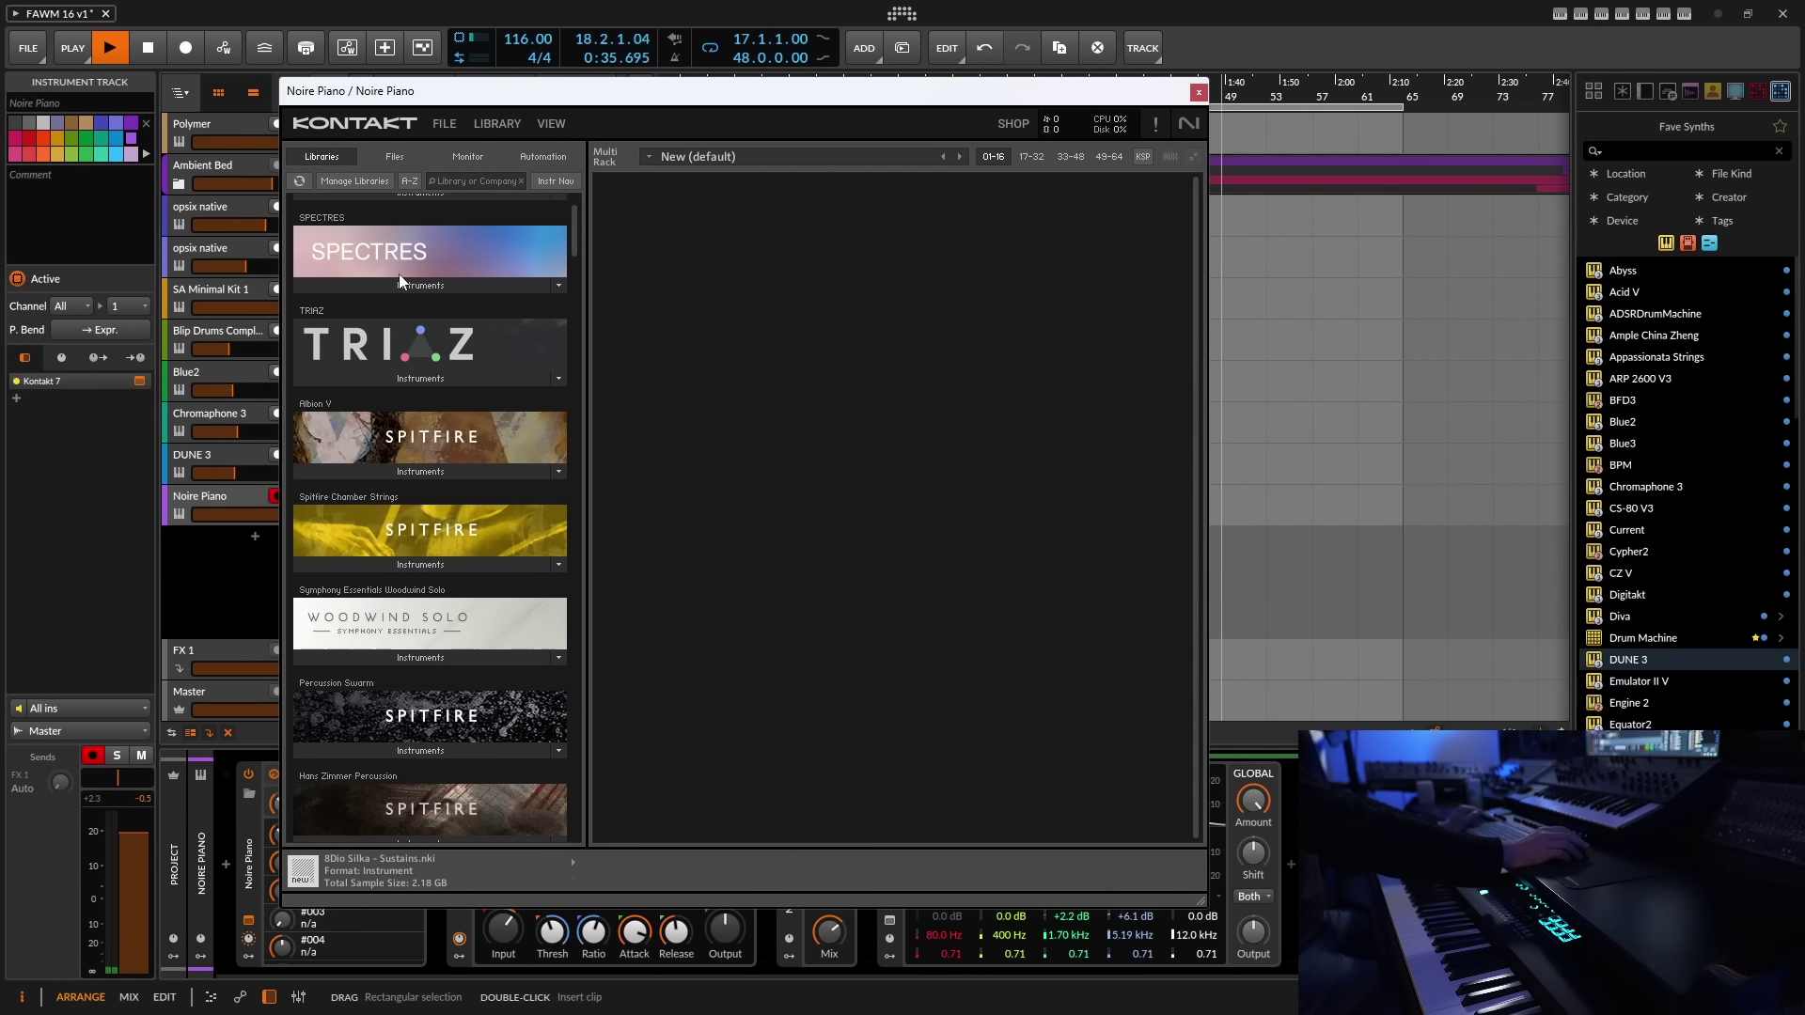
scroll(342, 374, down, 15)
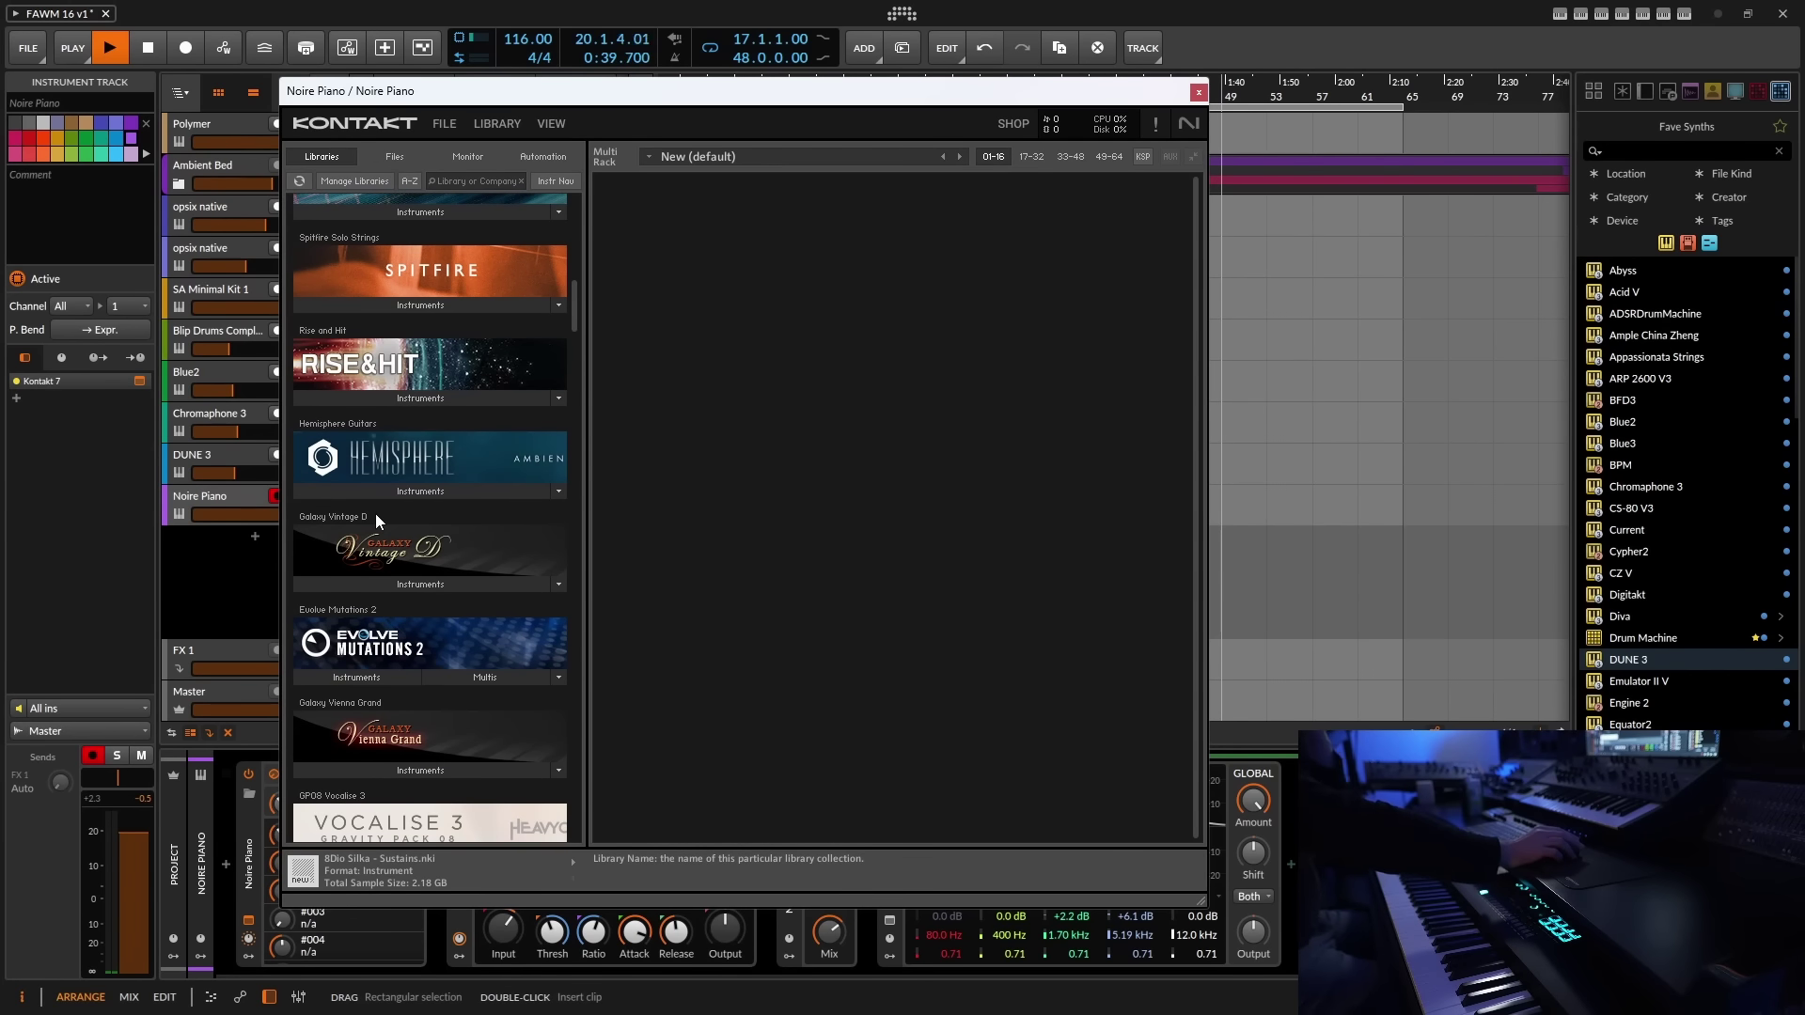
click(418, 498)
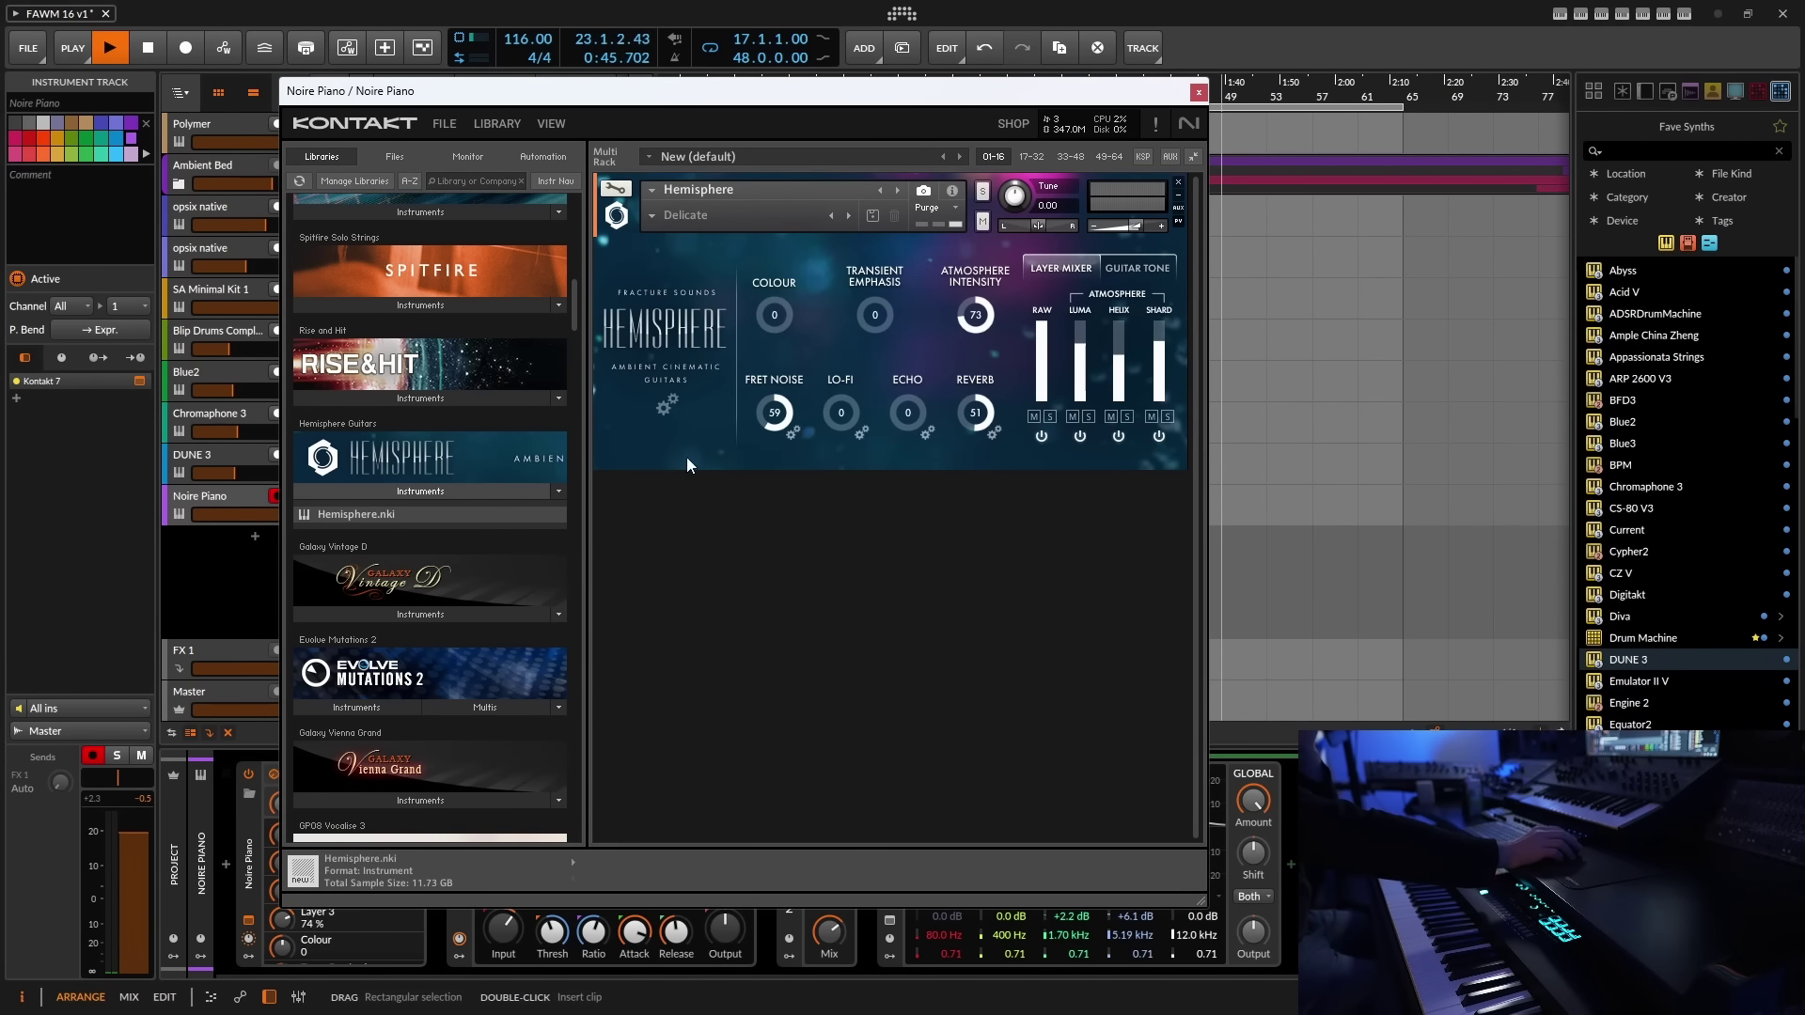
- Move the Kontakt window clear of the track list and lower the Noire Piano track's volume to about -23.8 dB
drag(737, 117, 1069, 86)
click(218, 92)
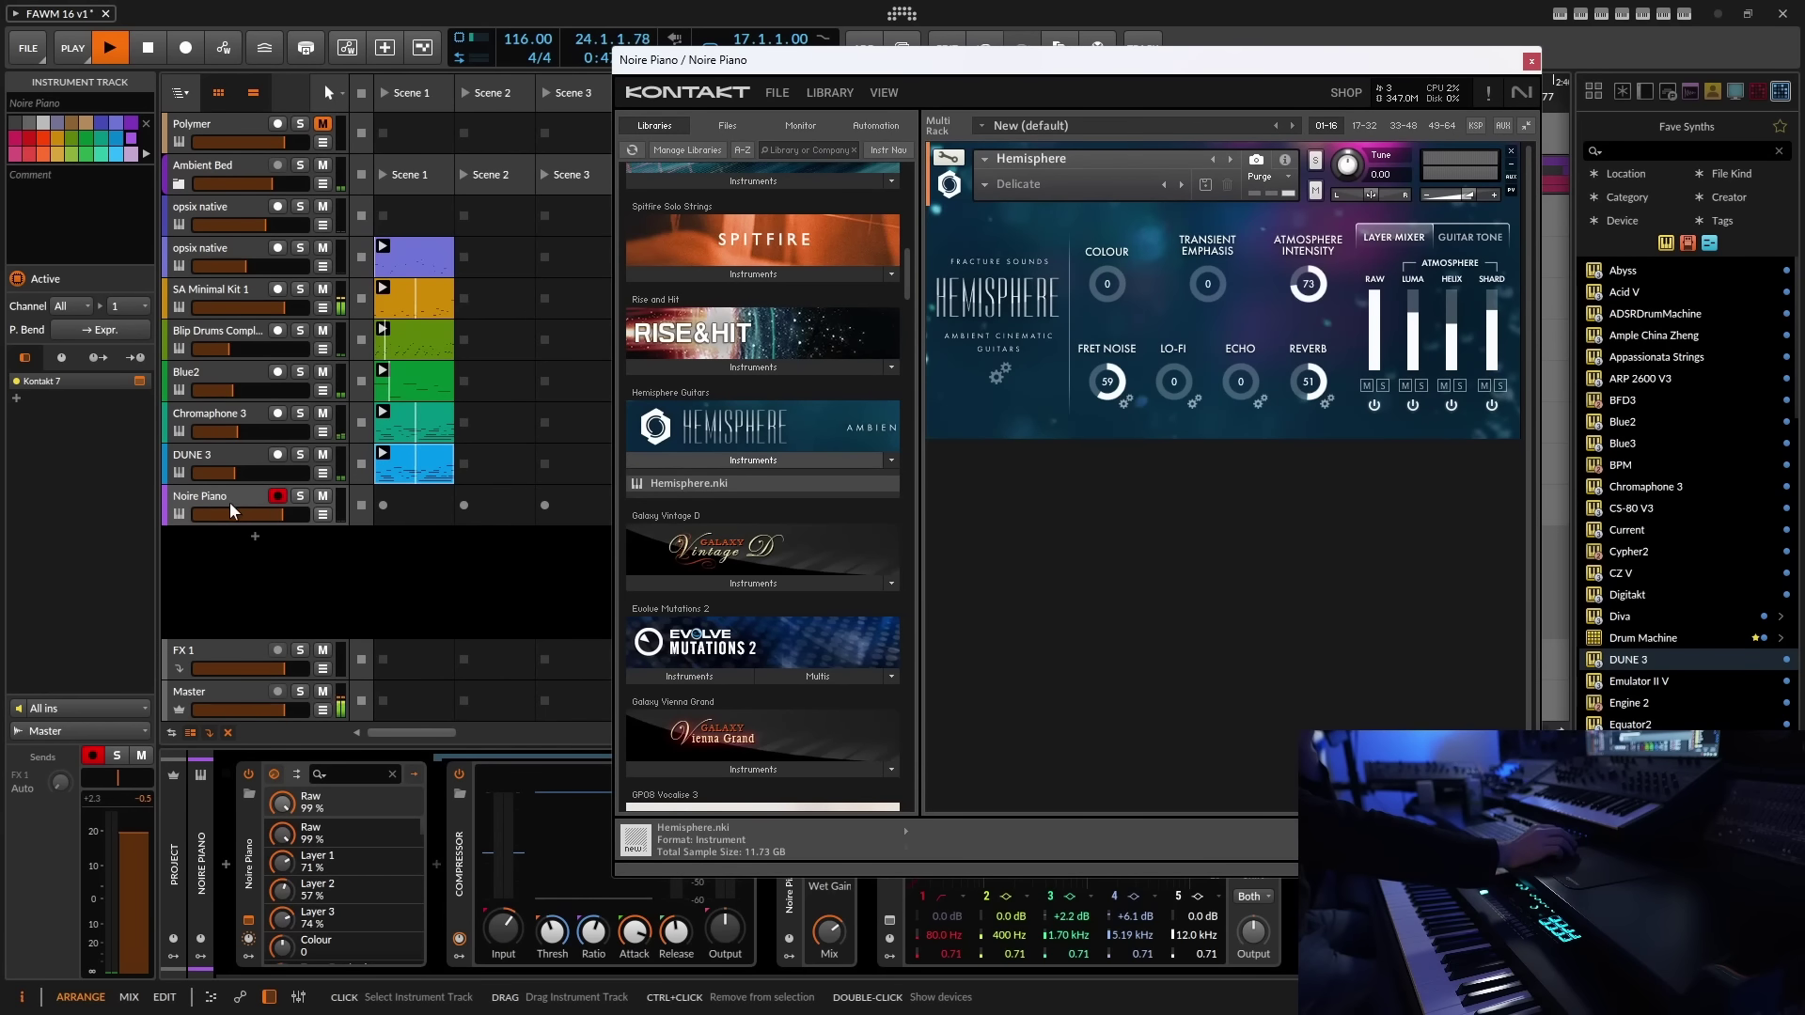
drag(135, 834, 134, 909)
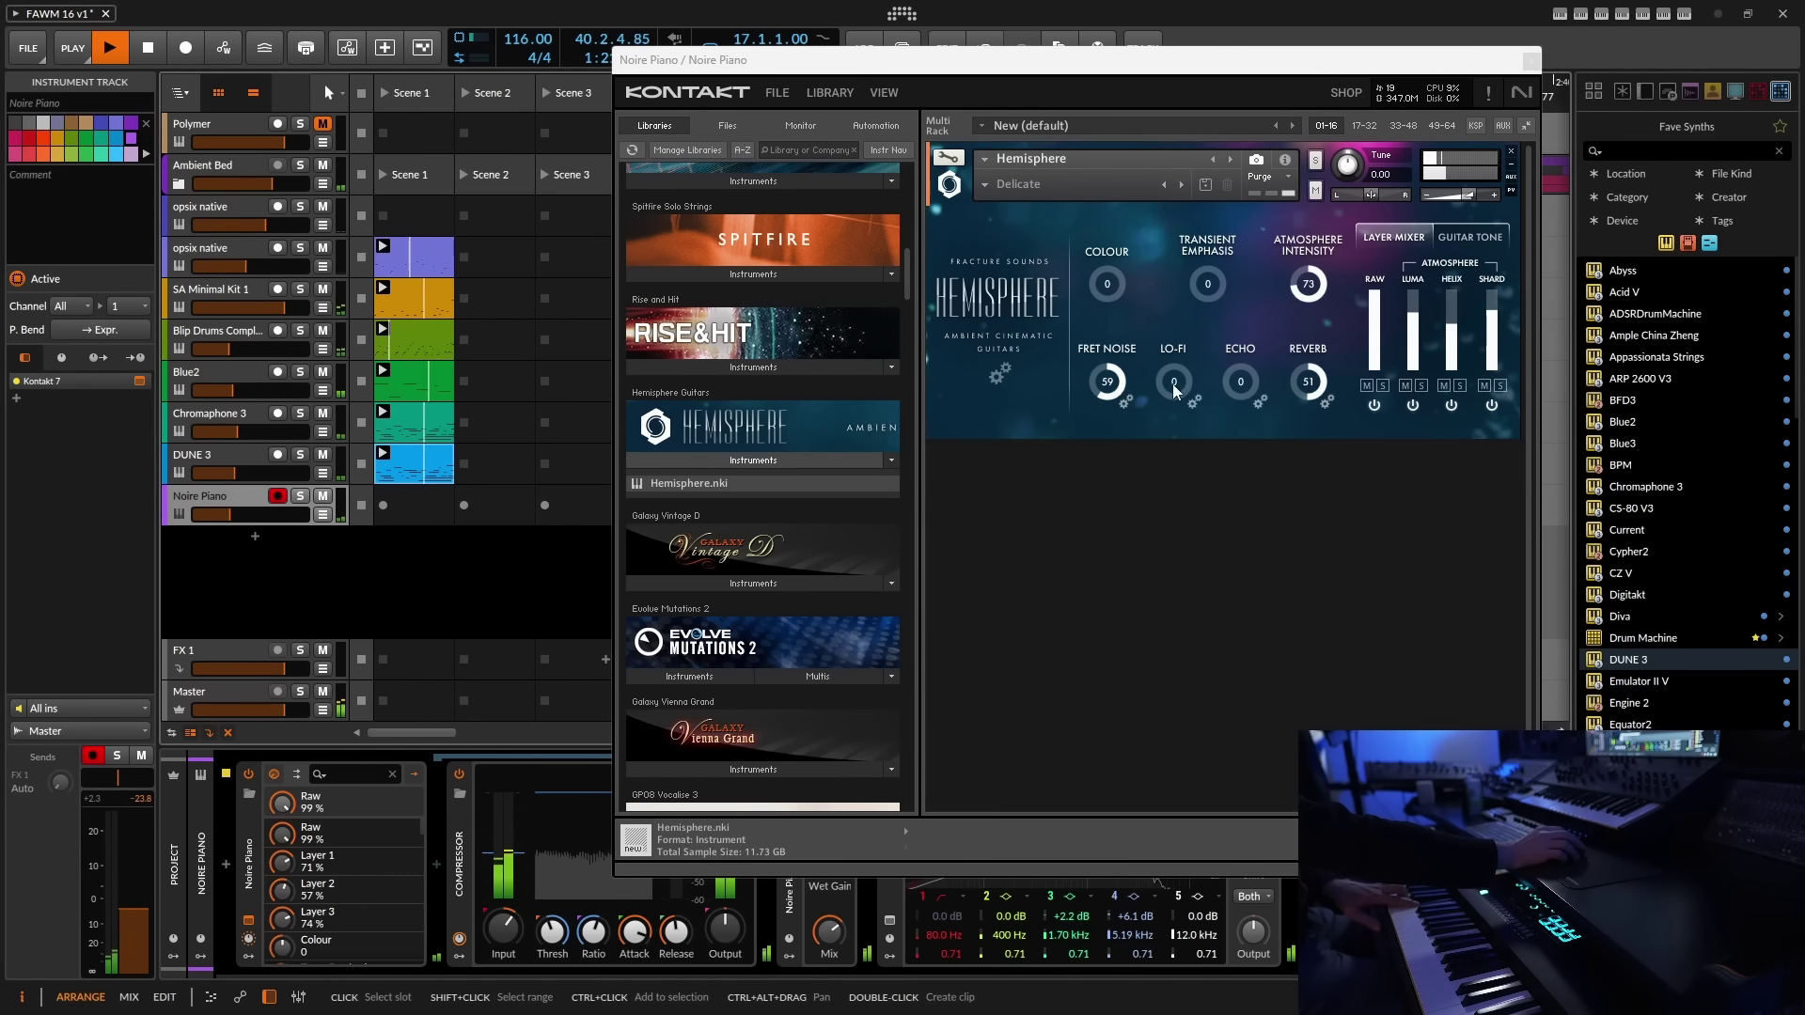
- In Hemisphere, set Lo-Fi to 15, Echo to 69, Colour to -26 and Transient Emphasis to -34, and close the plug-in window
drag(1173, 385, 1206, 350)
drag(1220, 277, 1256, 359)
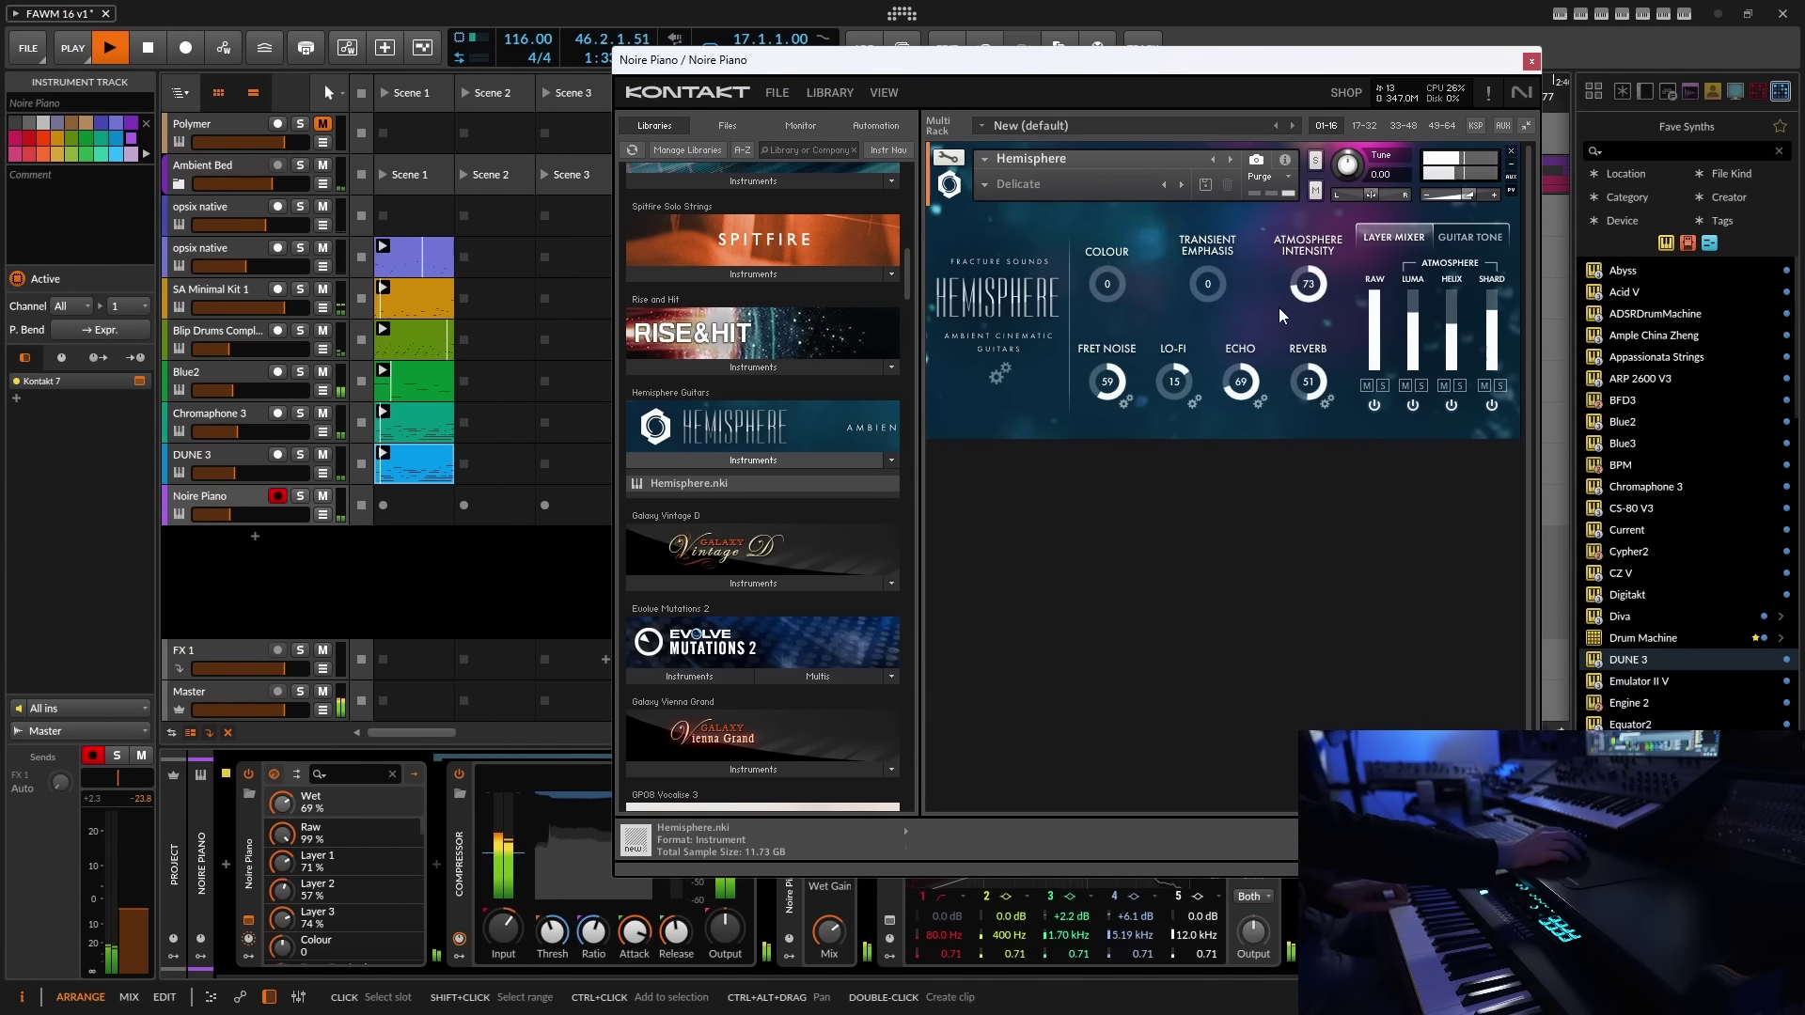
drag(1112, 288, 1137, 376)
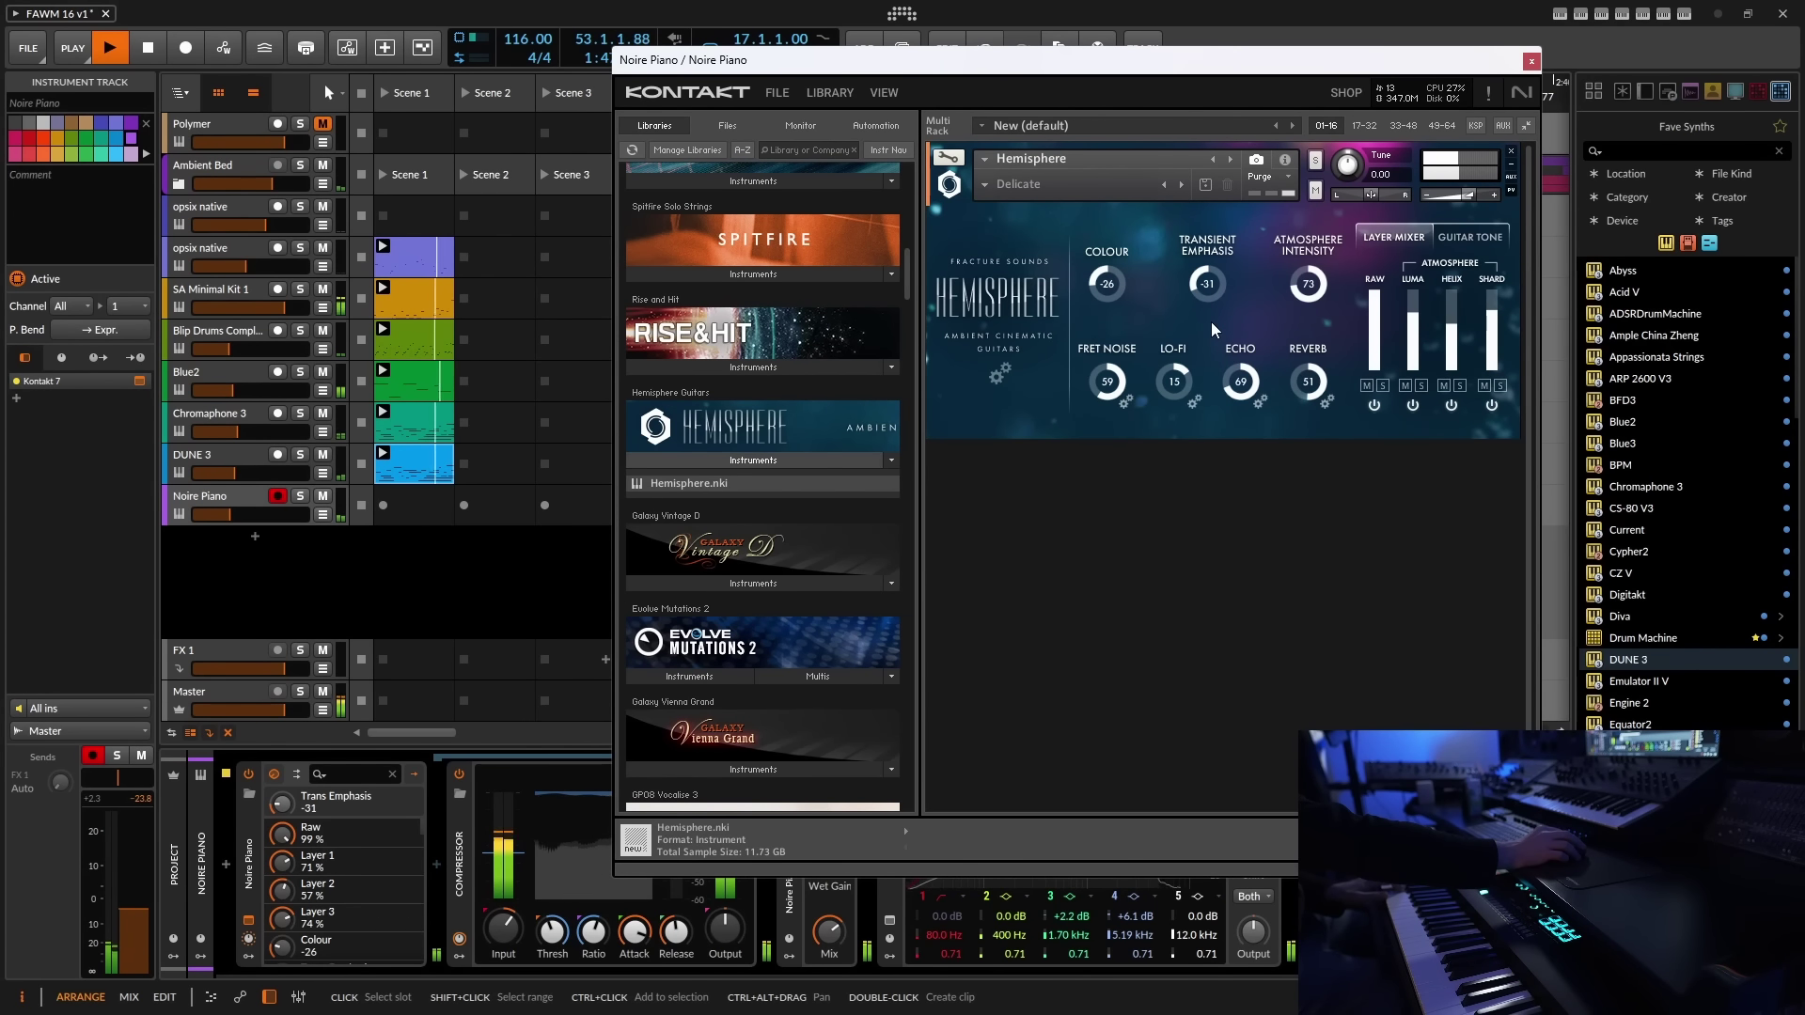
click(1532, 61)
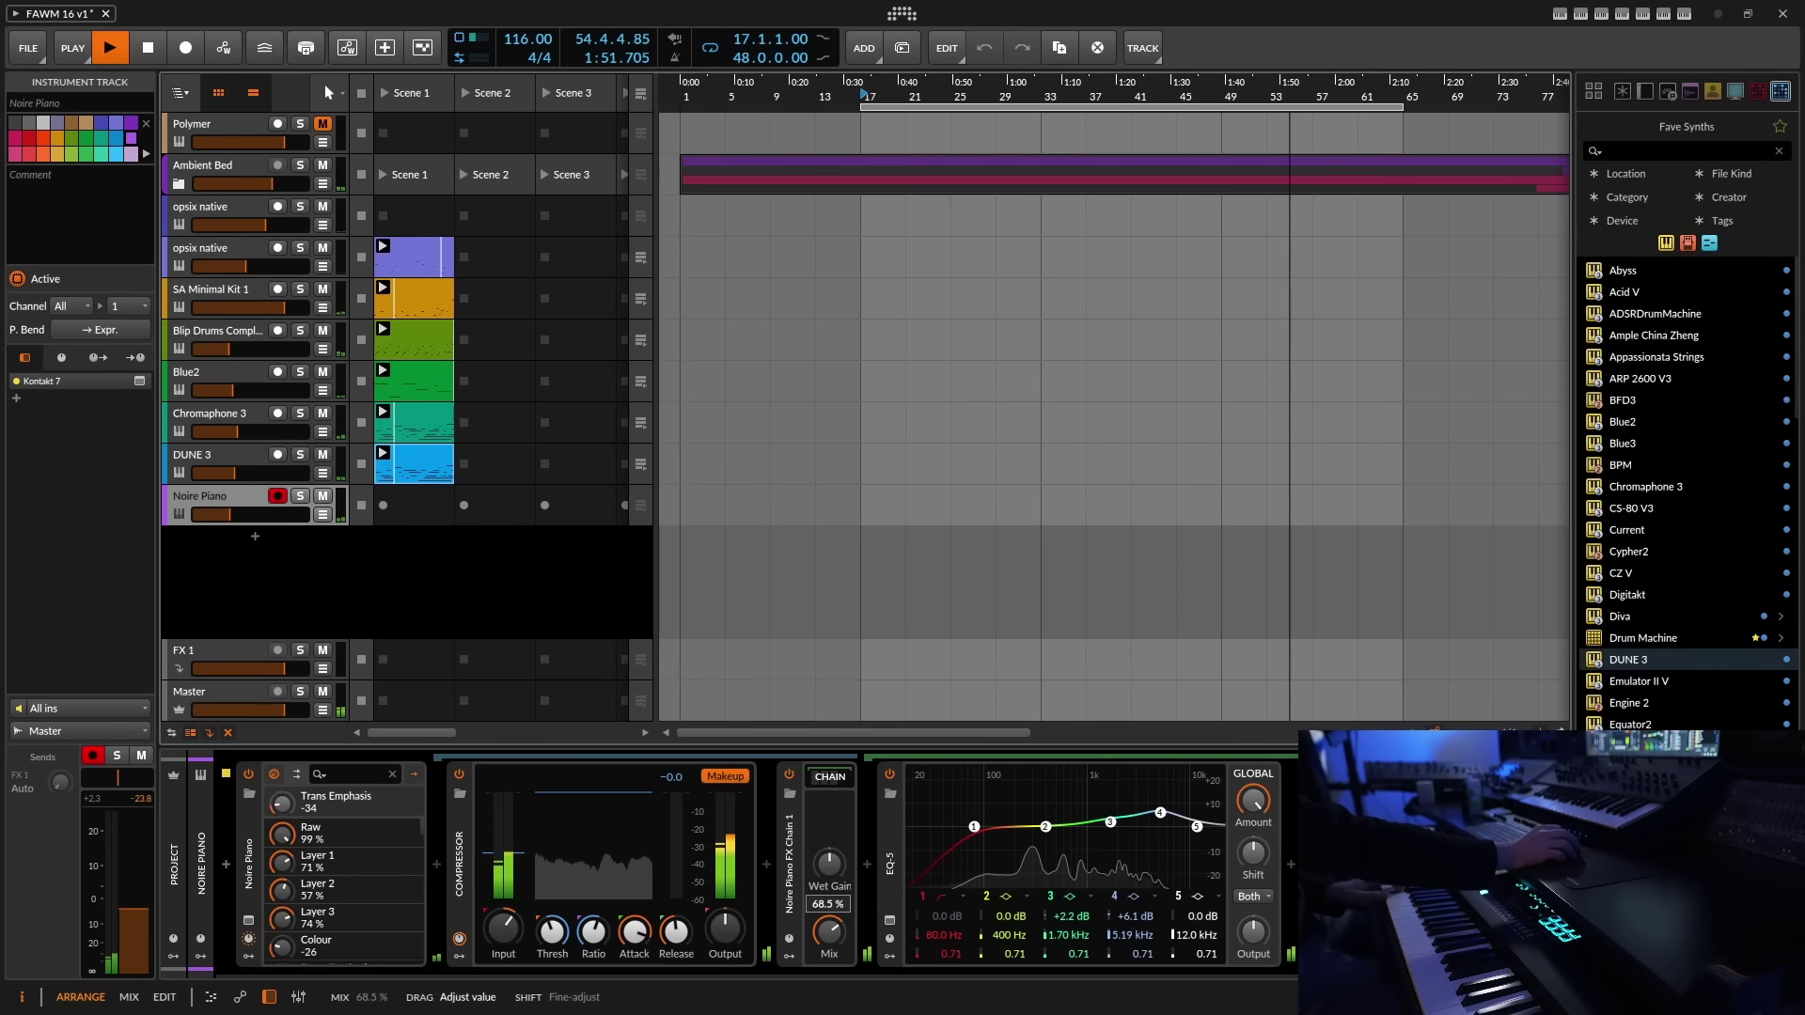
- In the Noire Piano FX chain's ValhallaDelay, raise the mix to about 50% and set the right delay to a dotted 1/2 note
drag(818, 974, 1293, 971)
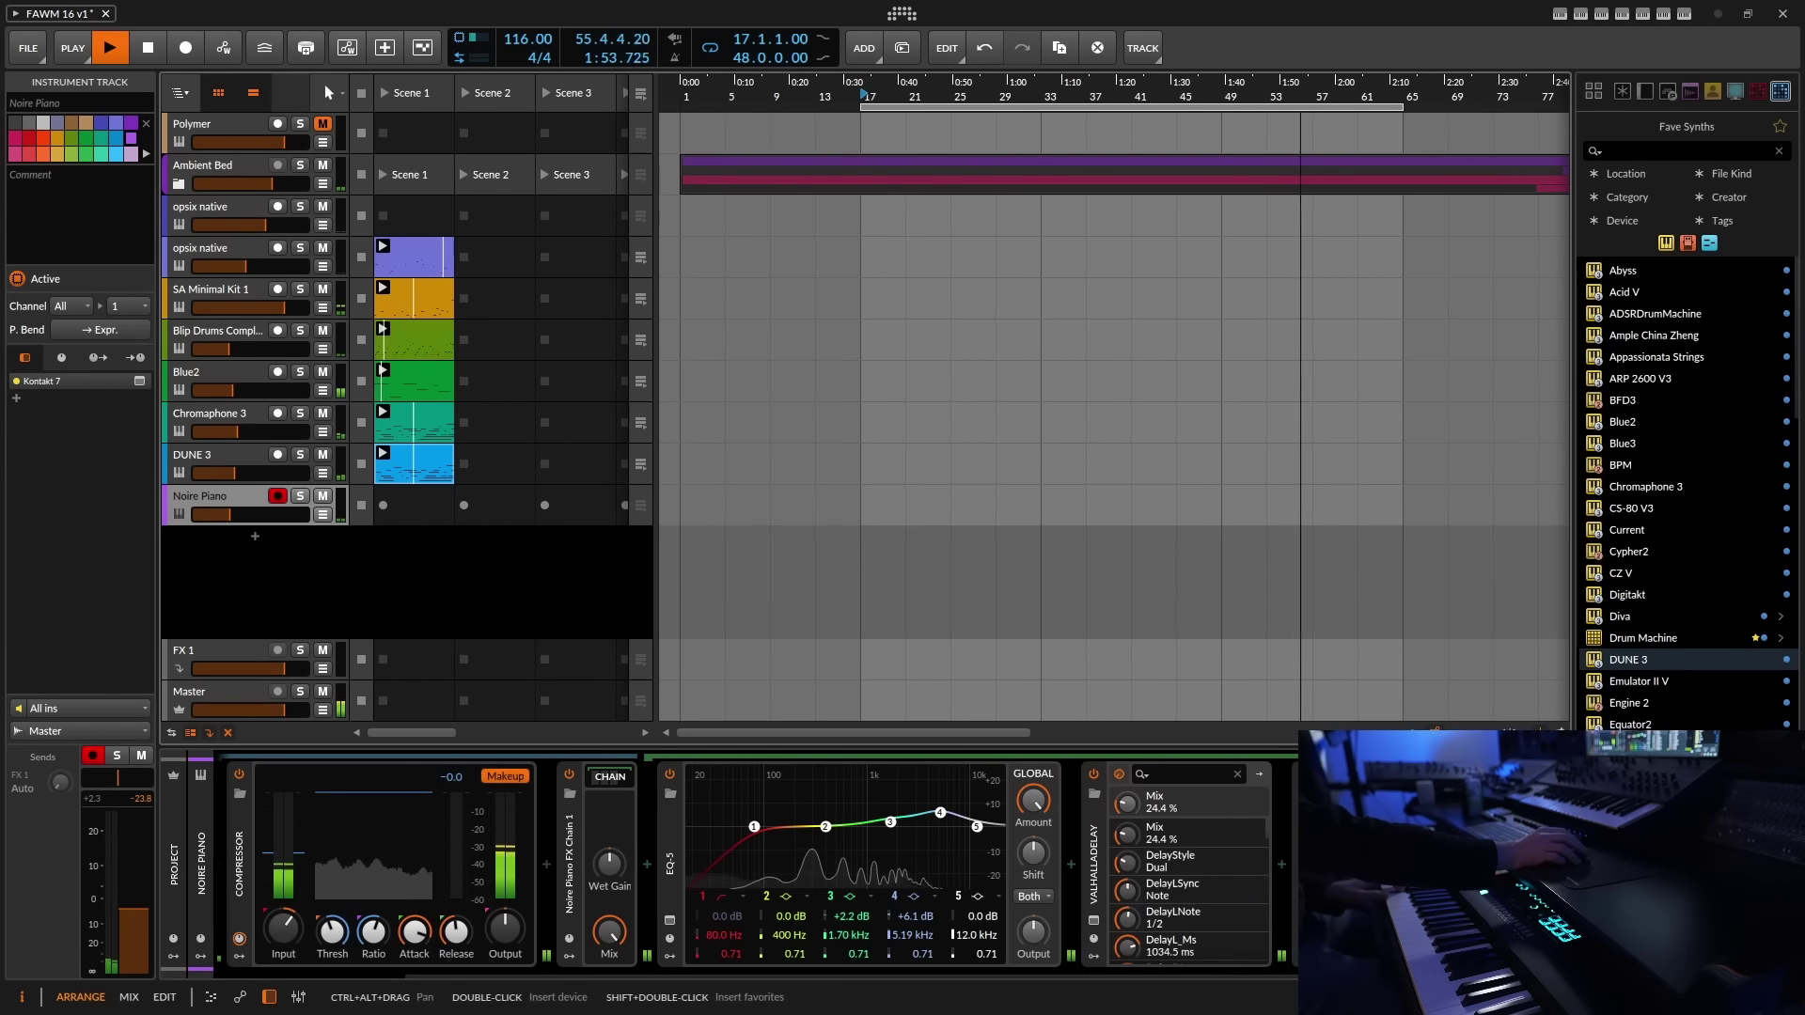
scroll(609, 776, up, 3)
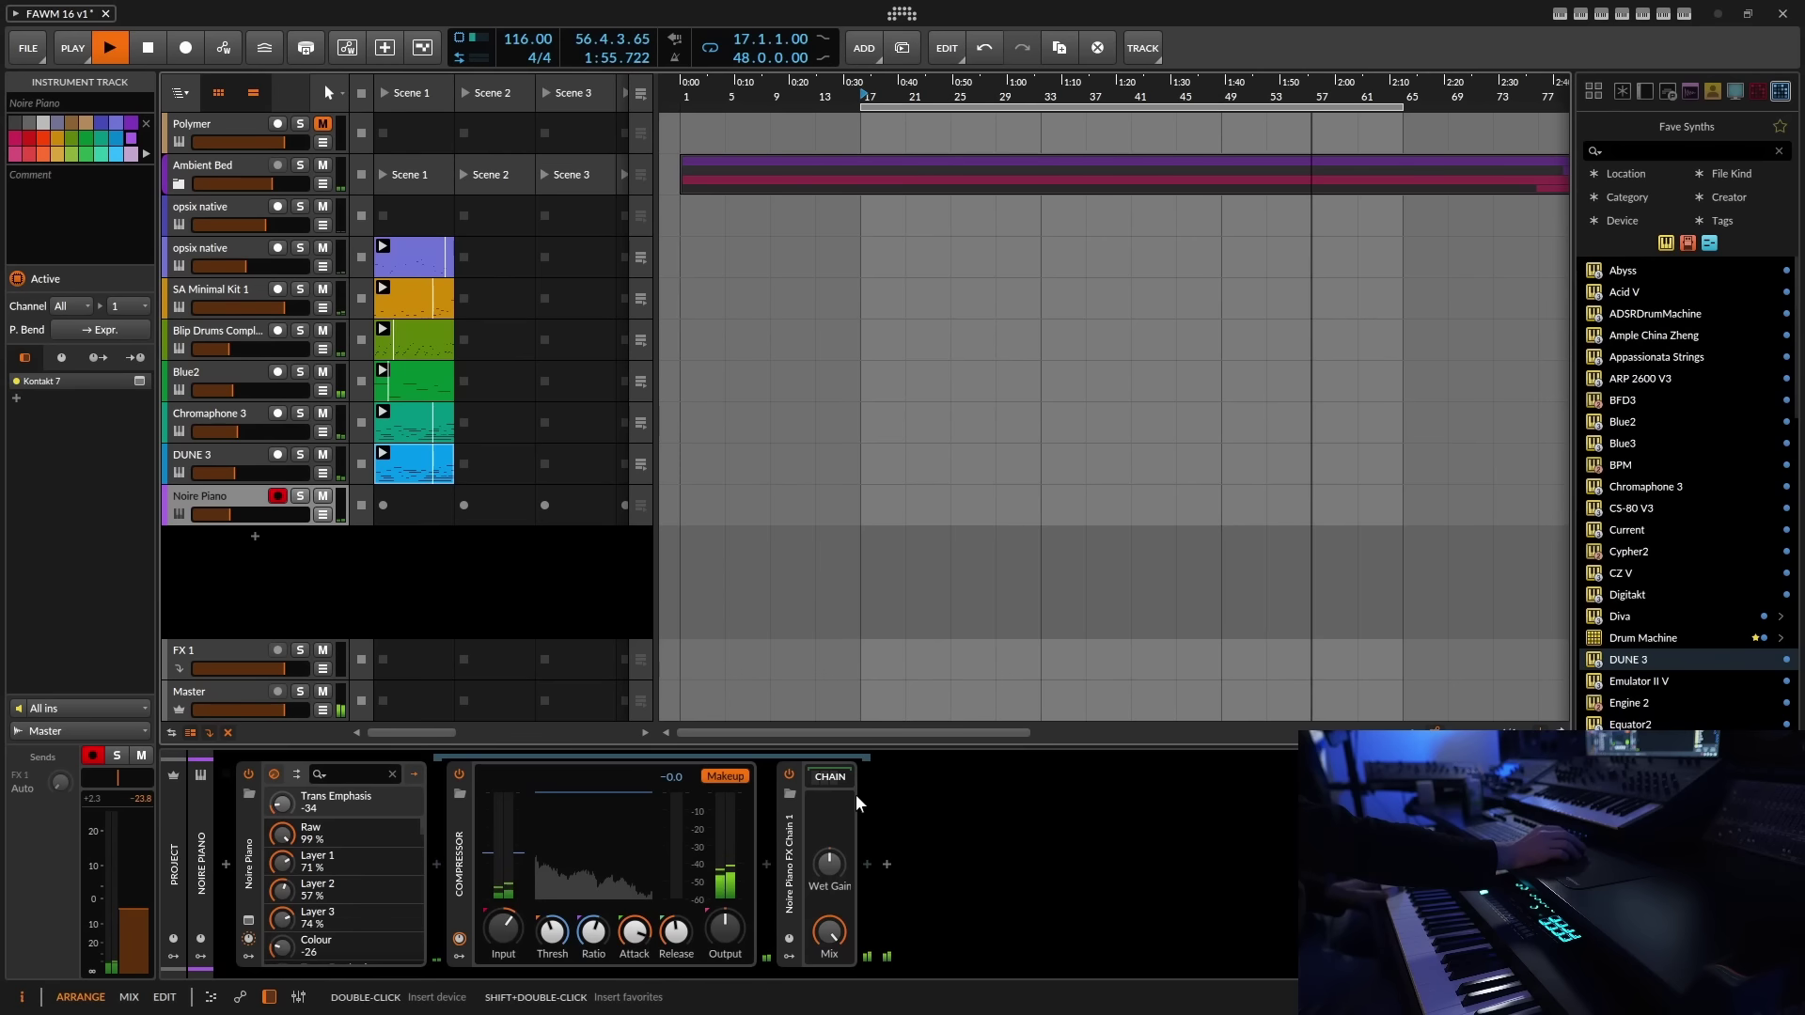
scroll(965, 972, down, 3)
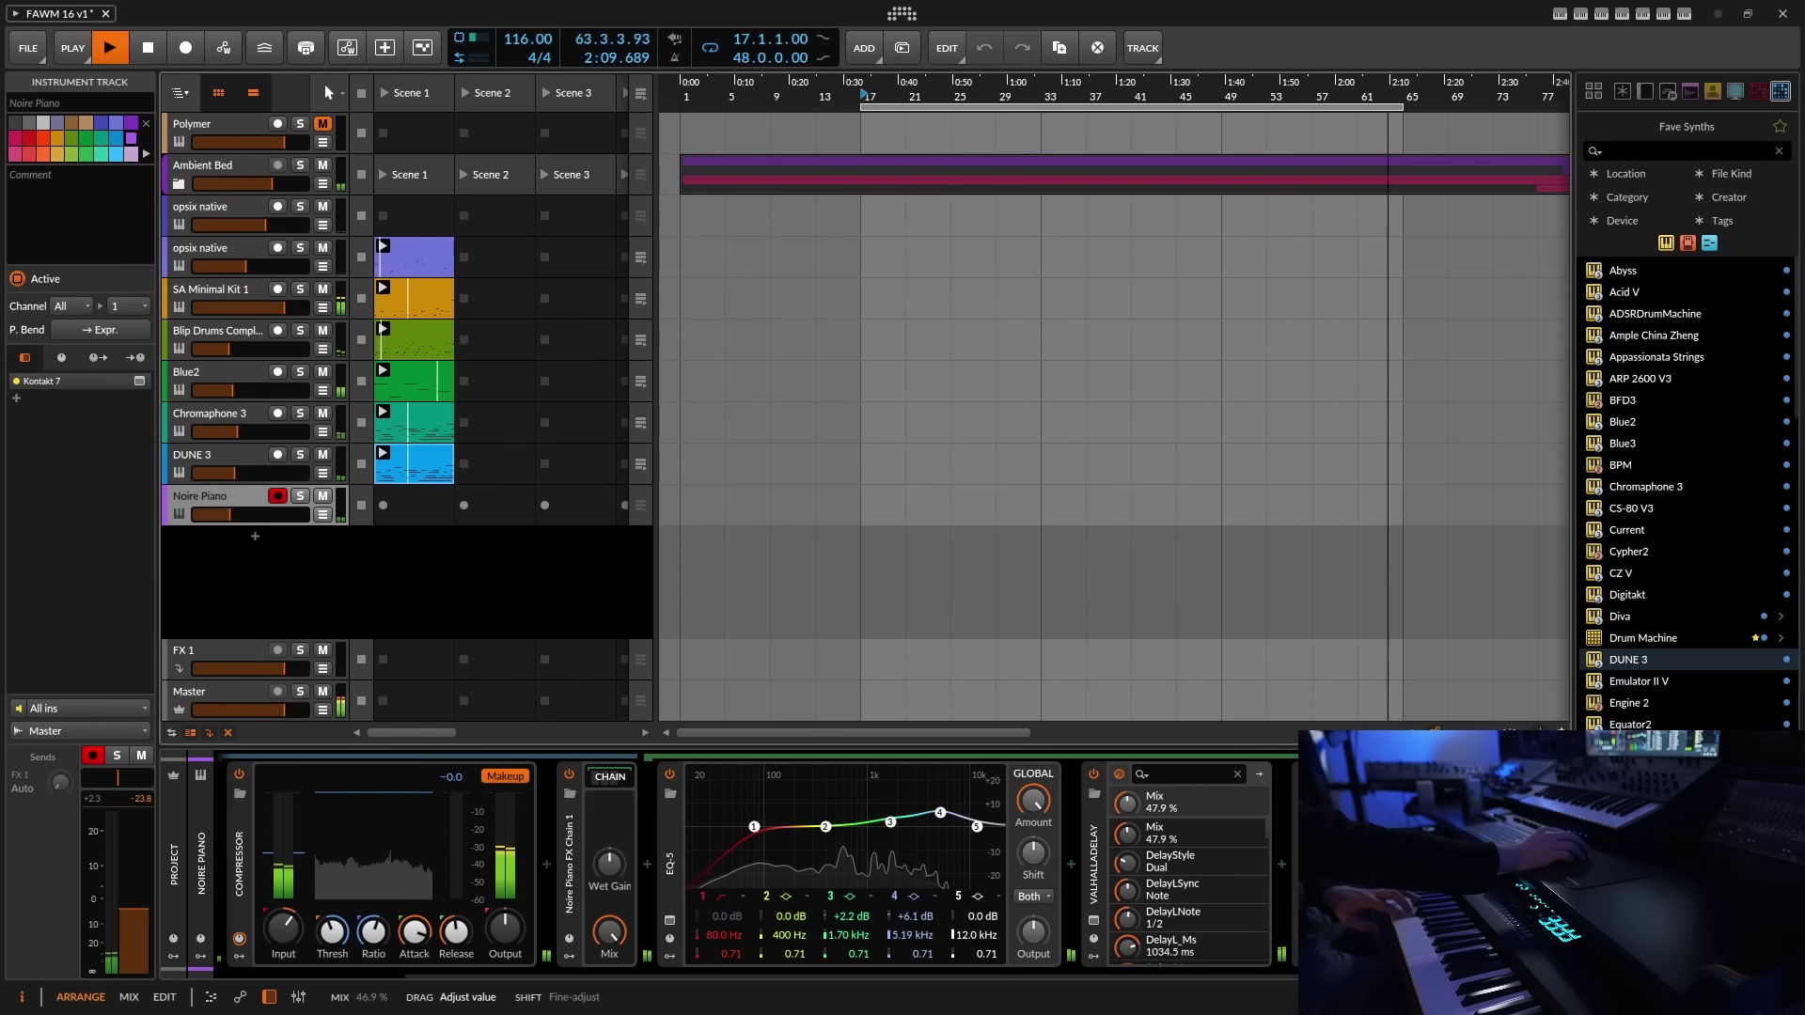
click(1093, 921)
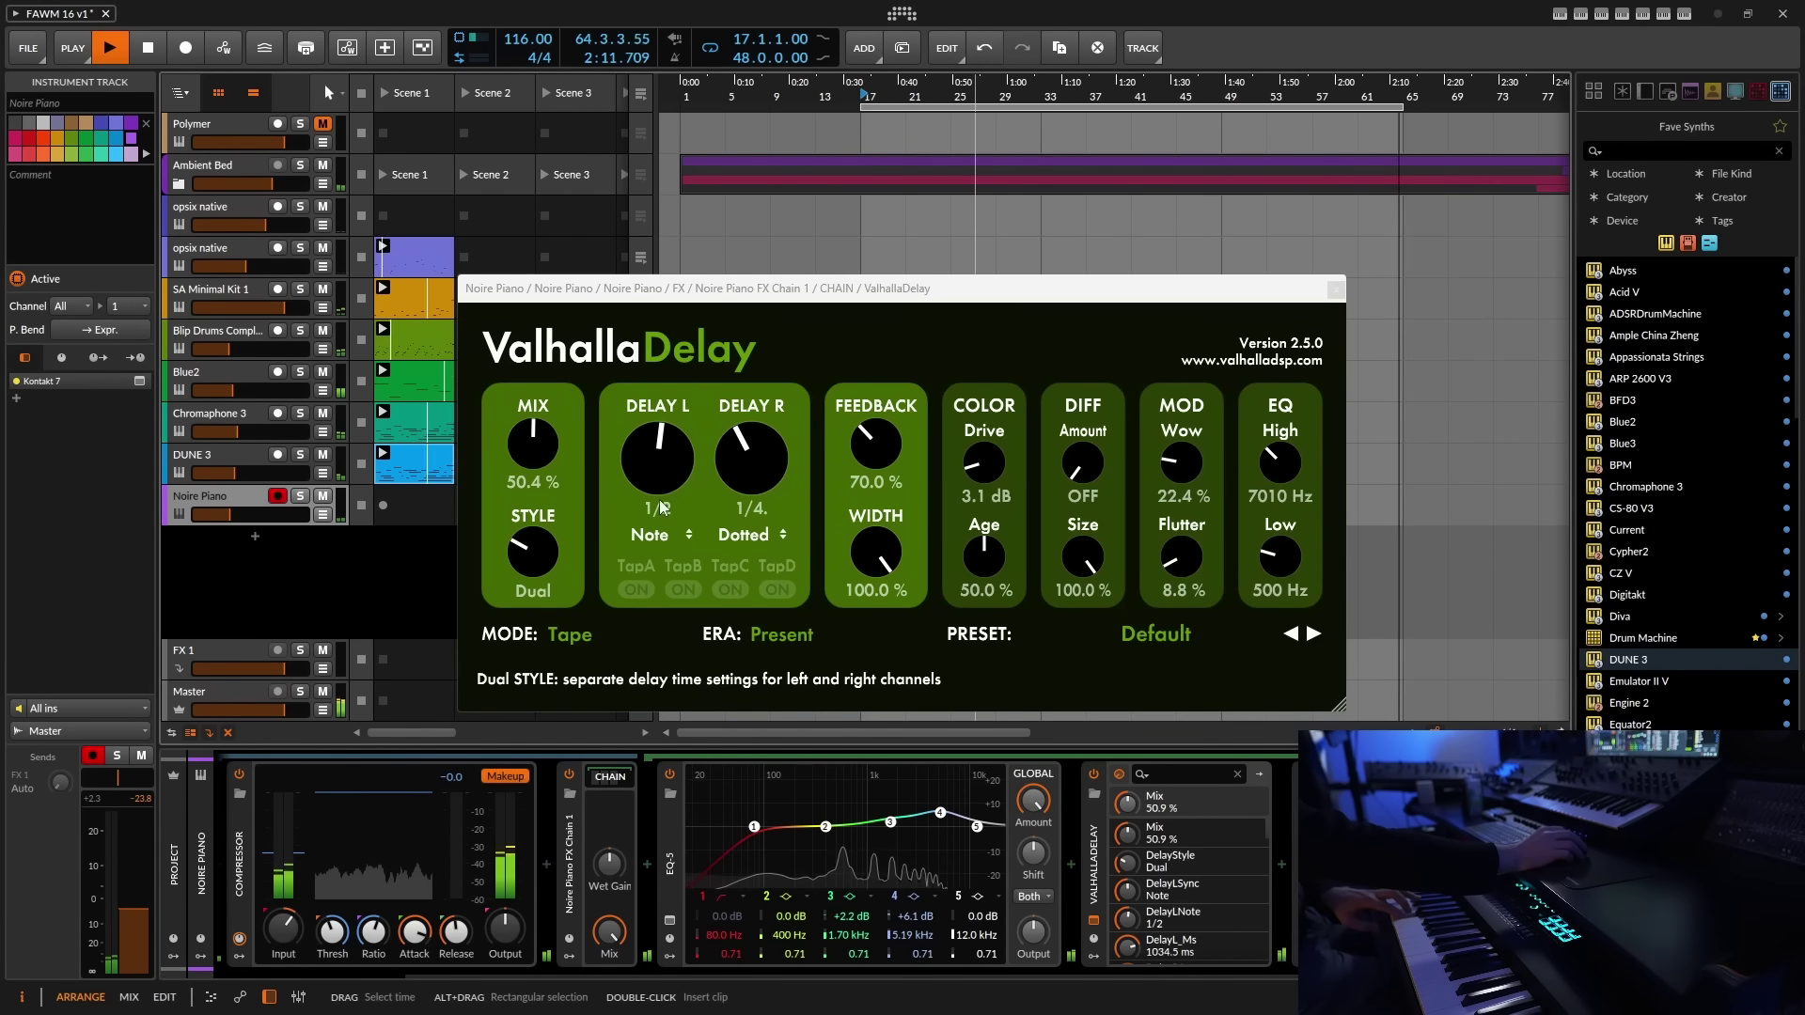
drag(770, 457, 778, 448)
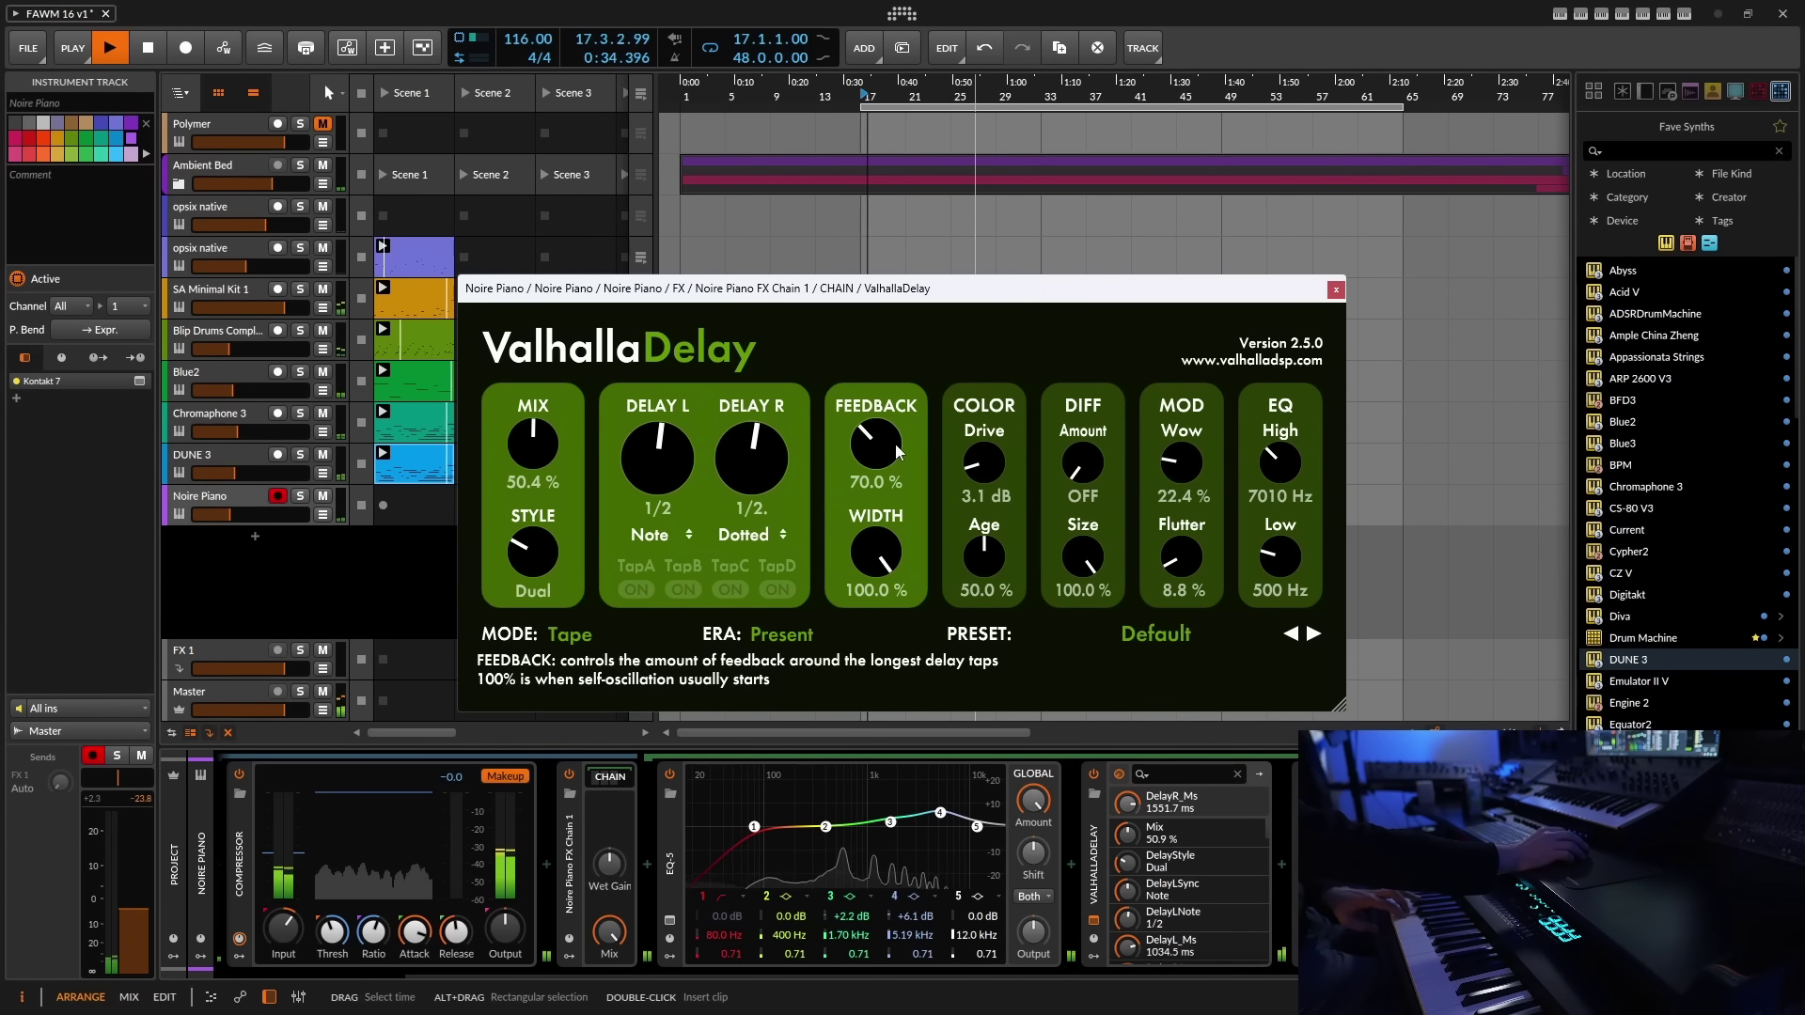
- Set ValhallaDelay's feedback to 83.6%, Age to 63.6%, Wow to 33.6% and Flutter to 16.8%, and close its window
drag(984, 556, 1002, 541)
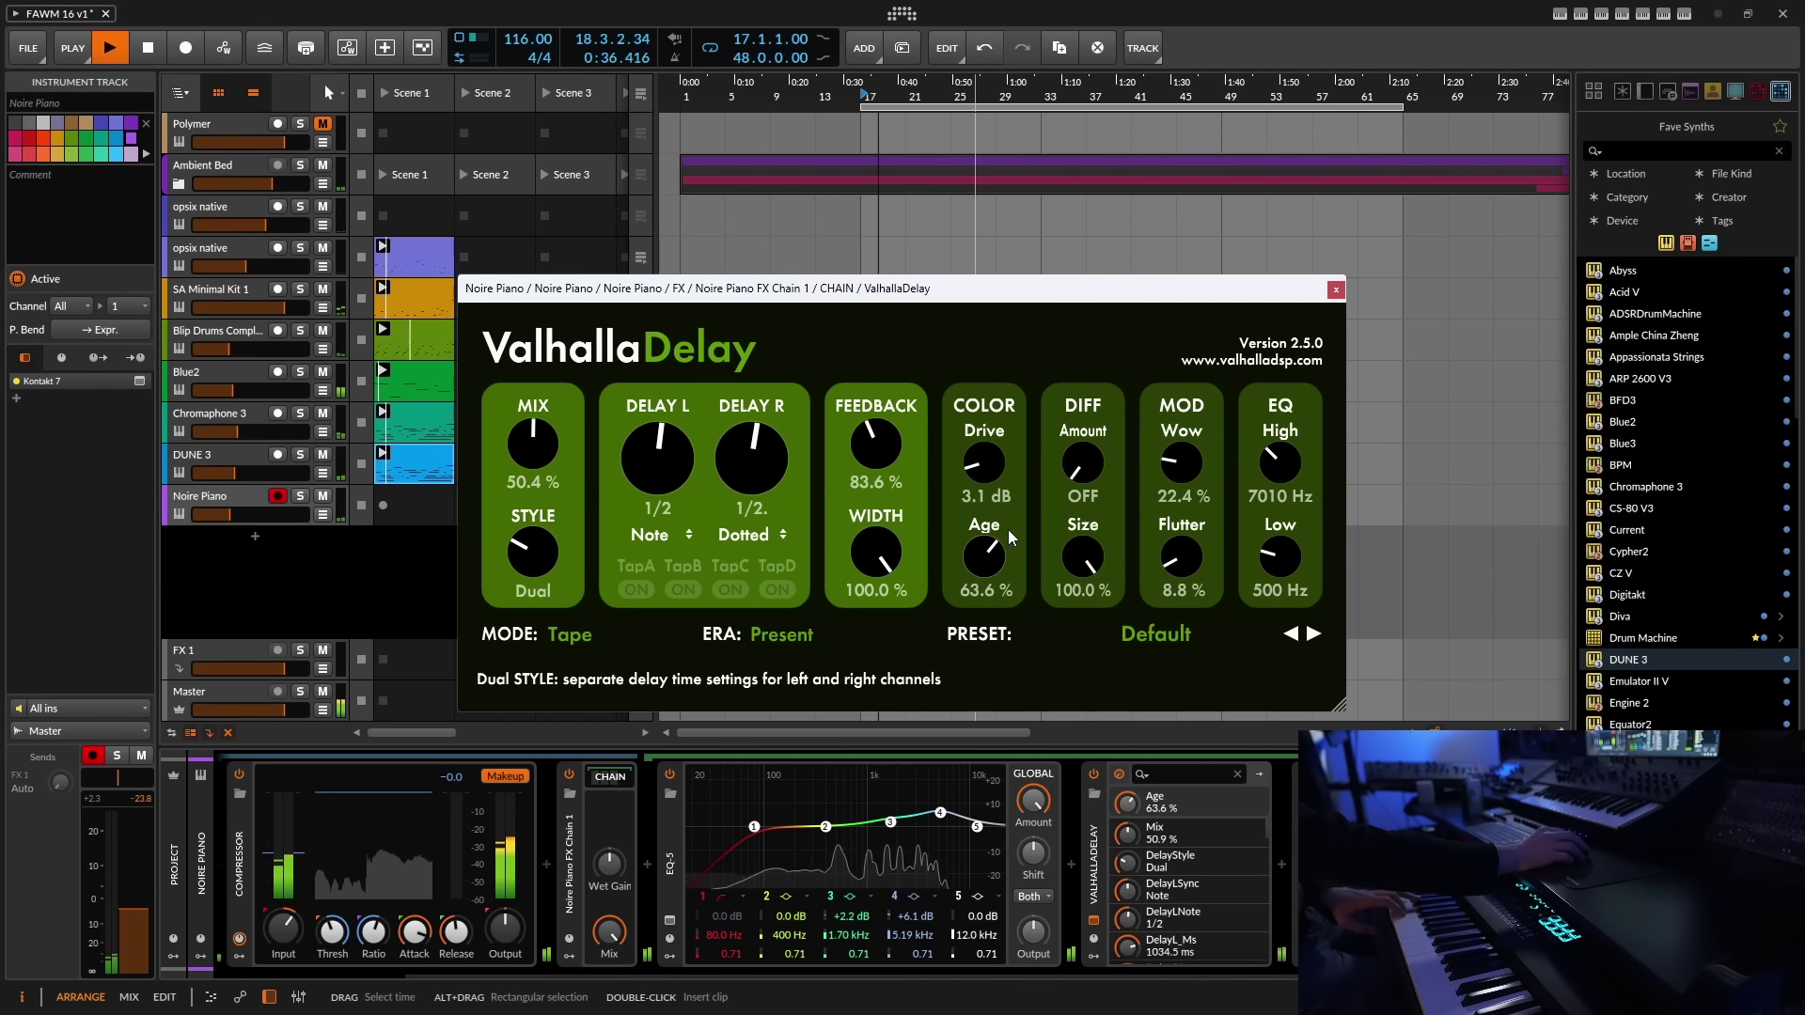
drag(1190, 474, 1190, 463)
drag(1185, 574, 1185, 567)
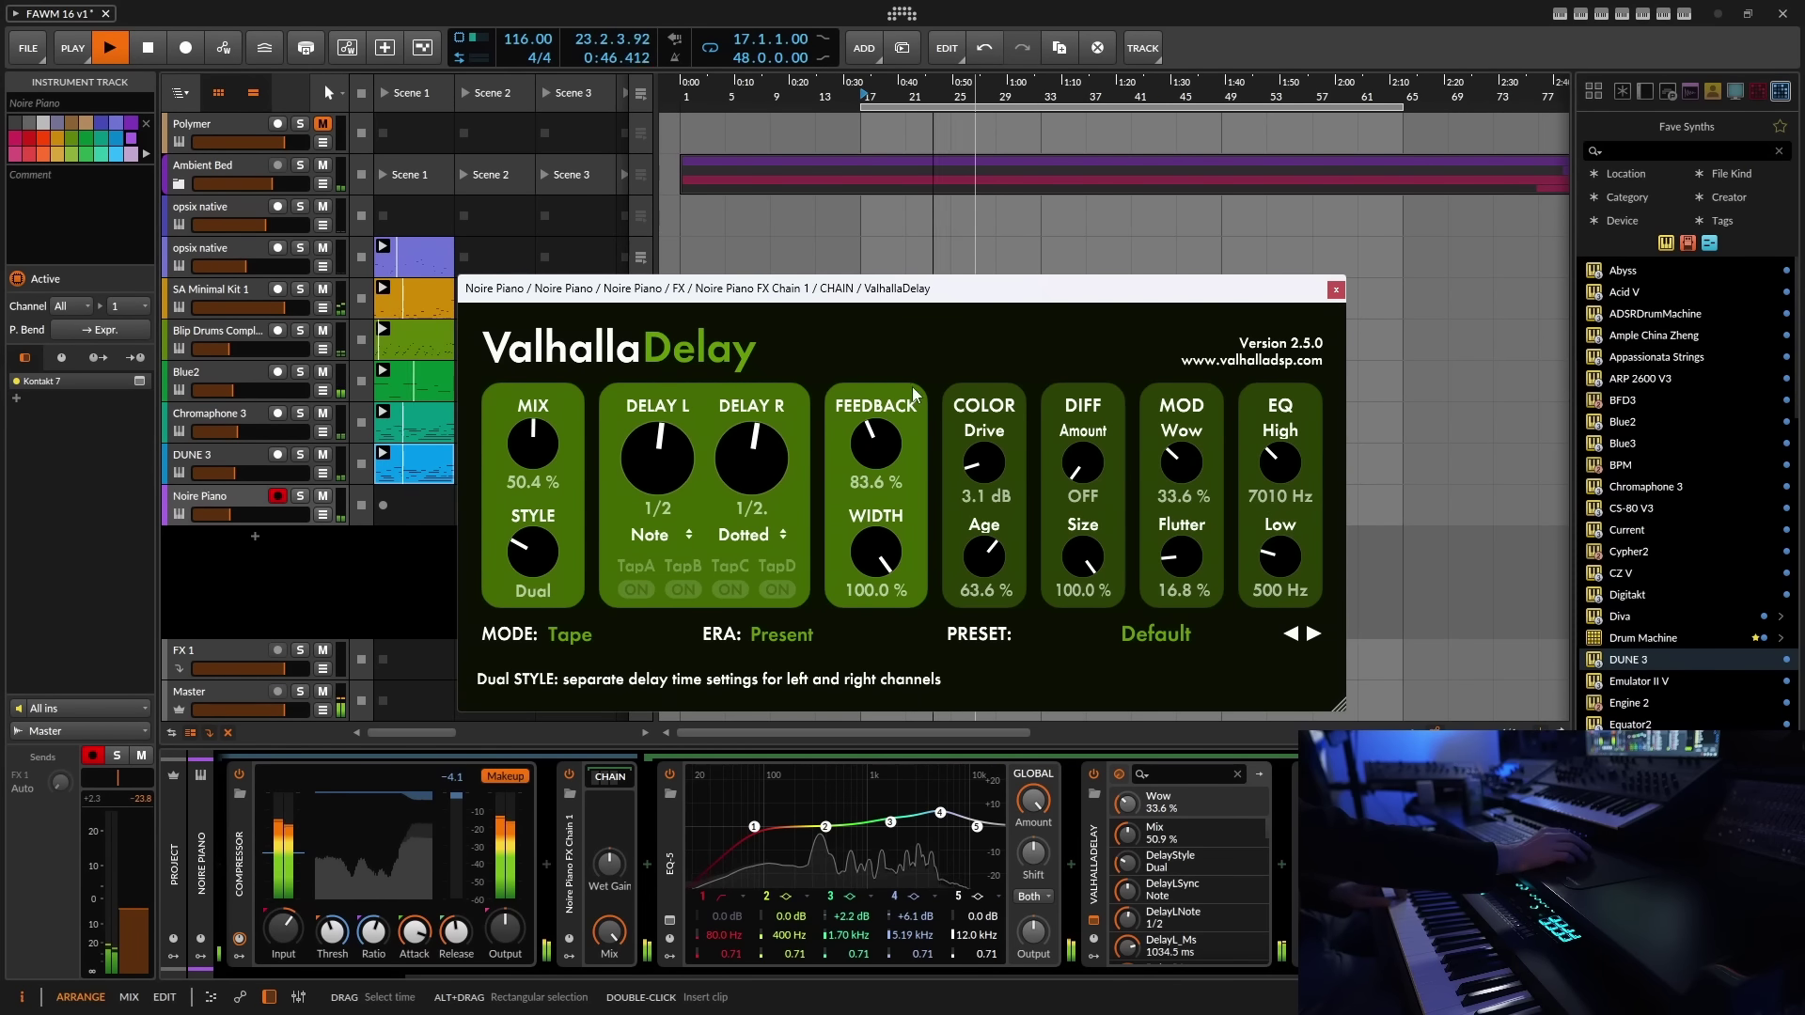
click(1336, 291)
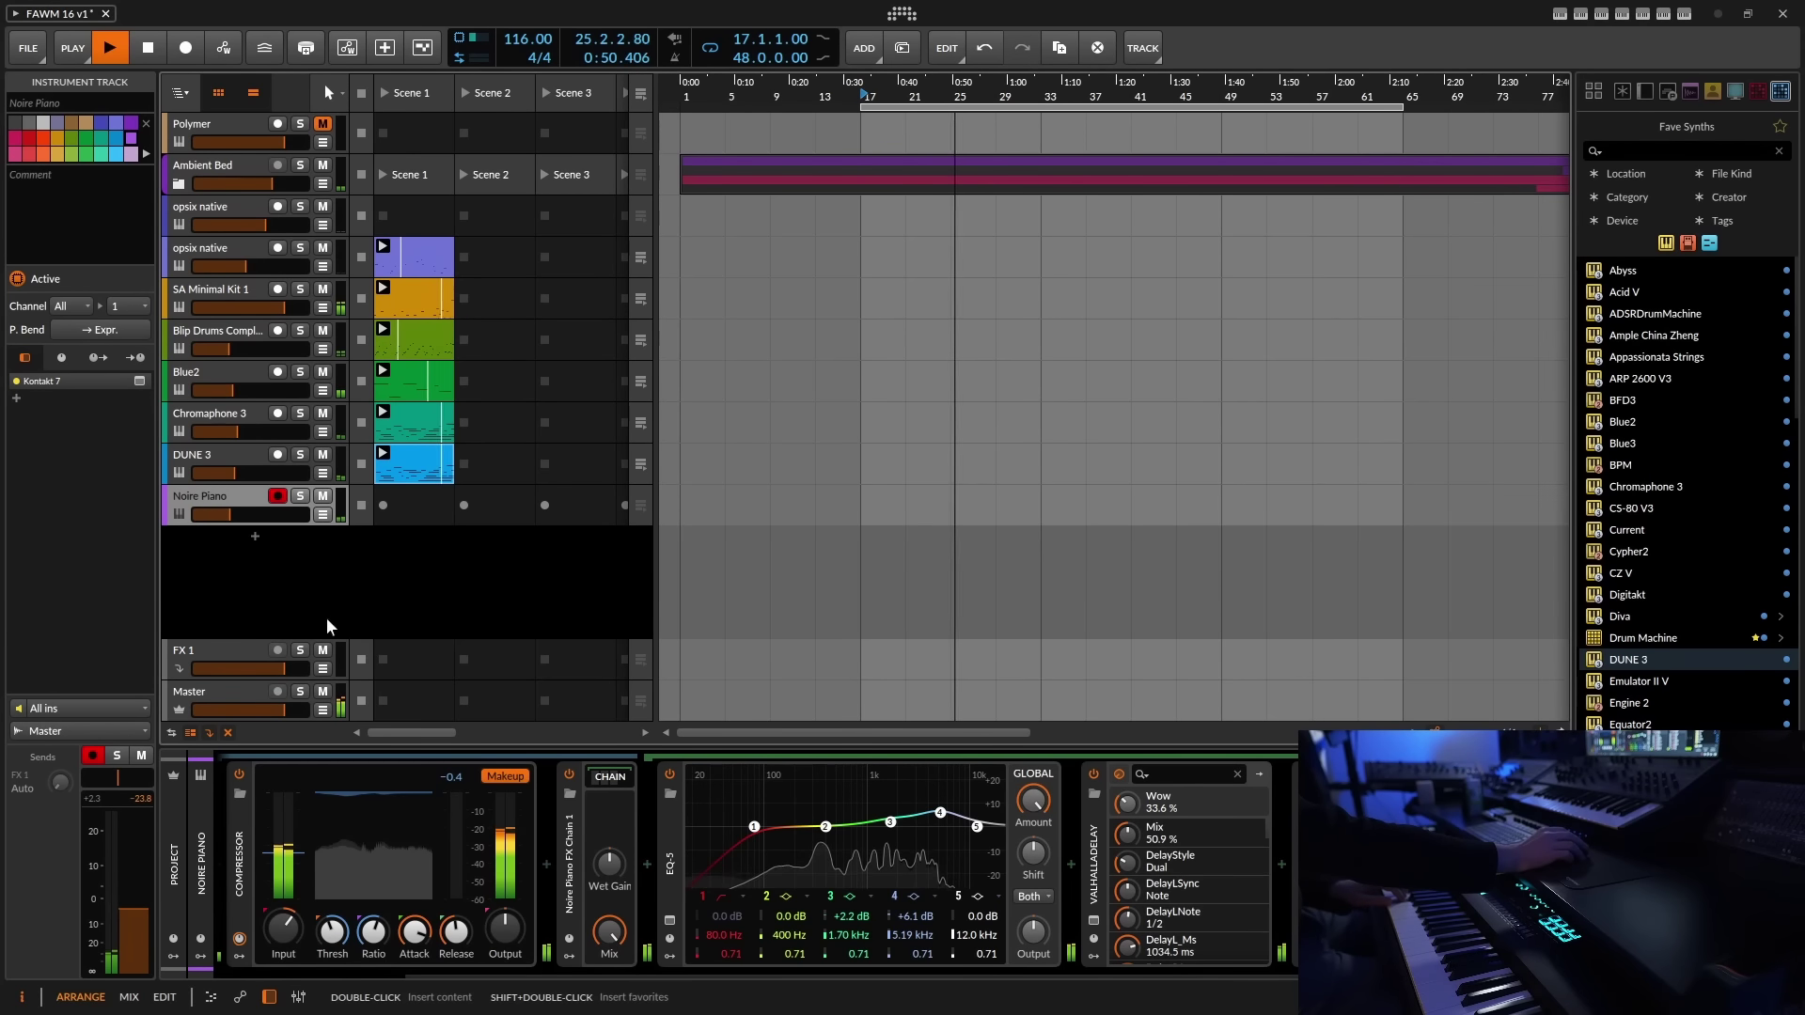
- Lower the Noire Piano track's volume to -26.2 dB and record a guitar clip into its Scene 1 slot
drag(146, 914, 147, 919)
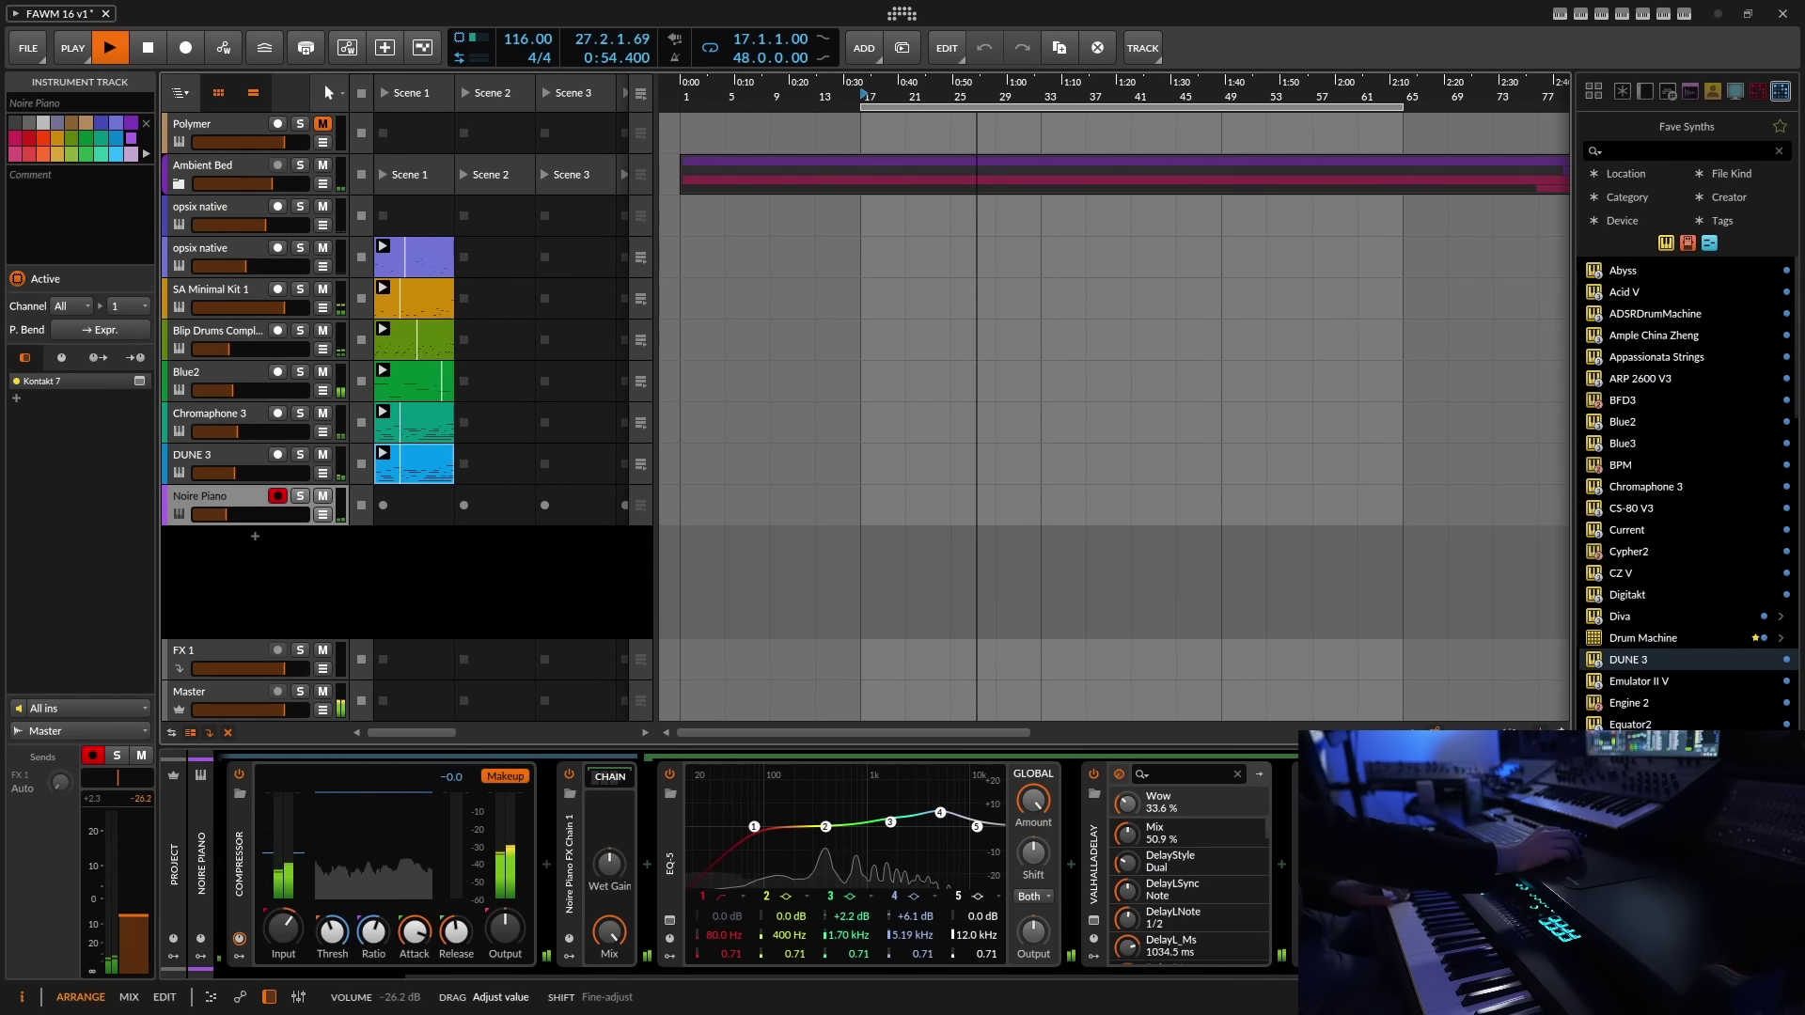
click(384, 506)
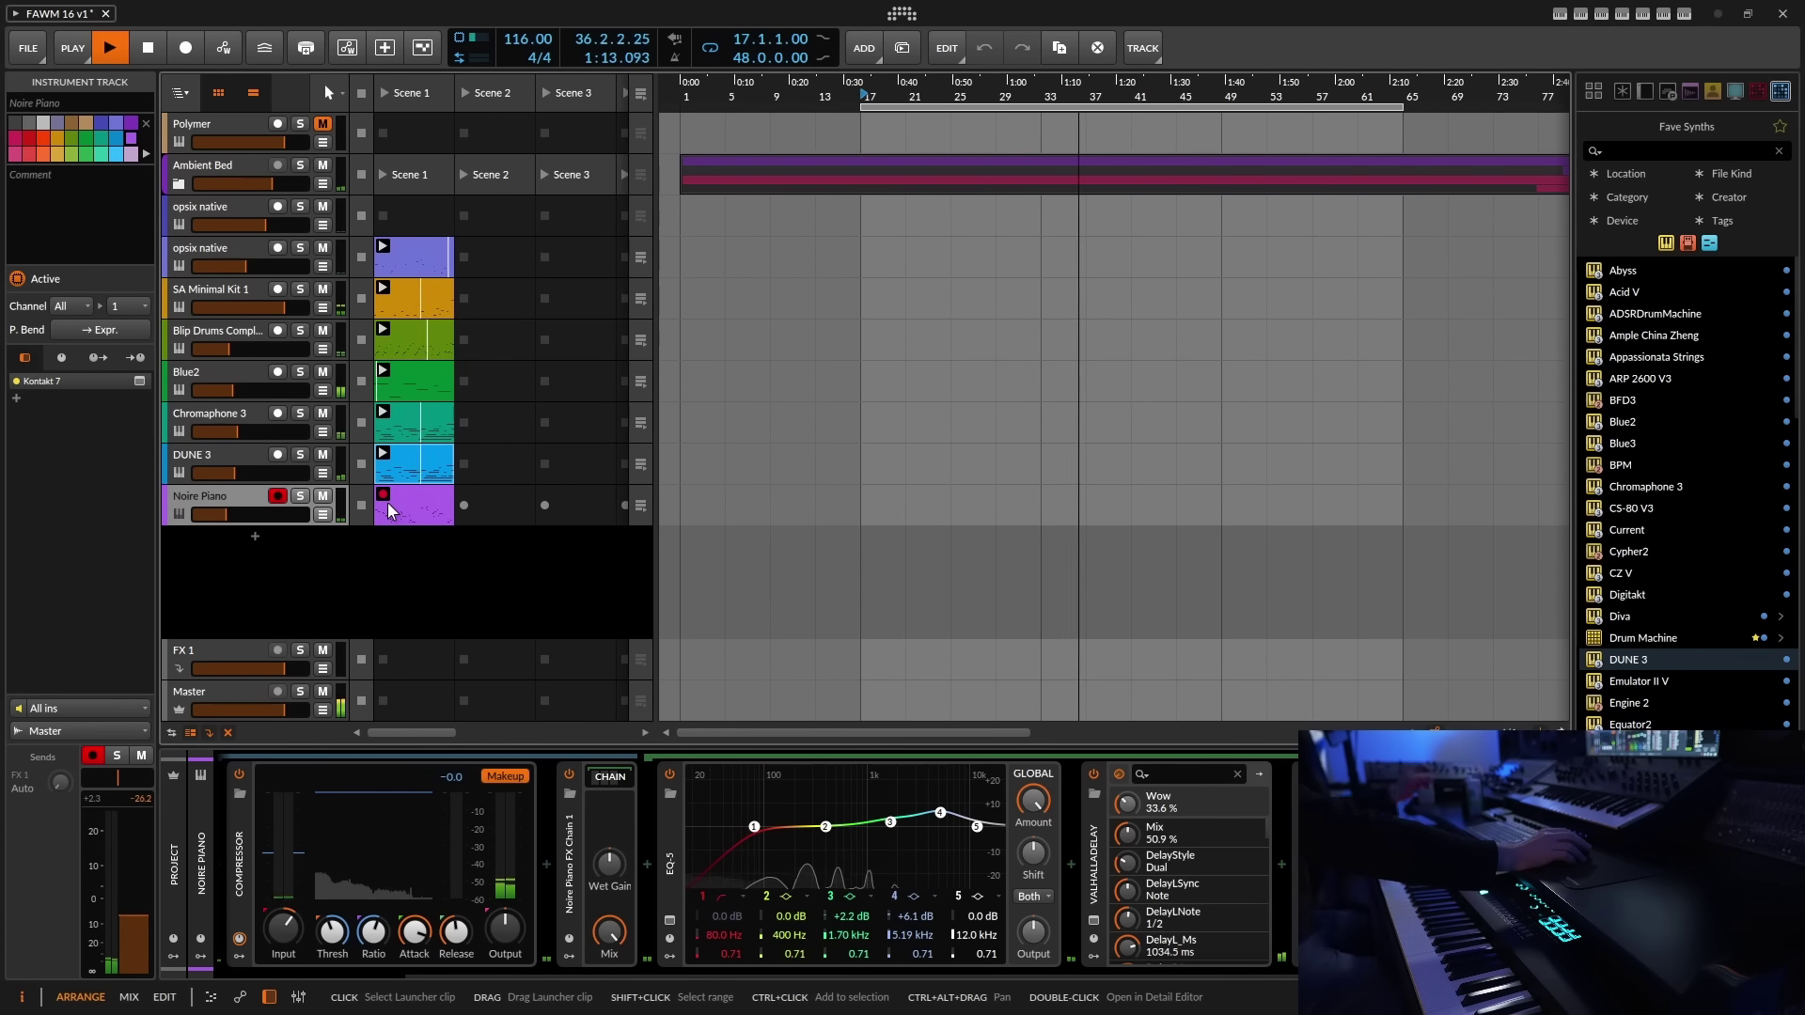
click(386, 495)
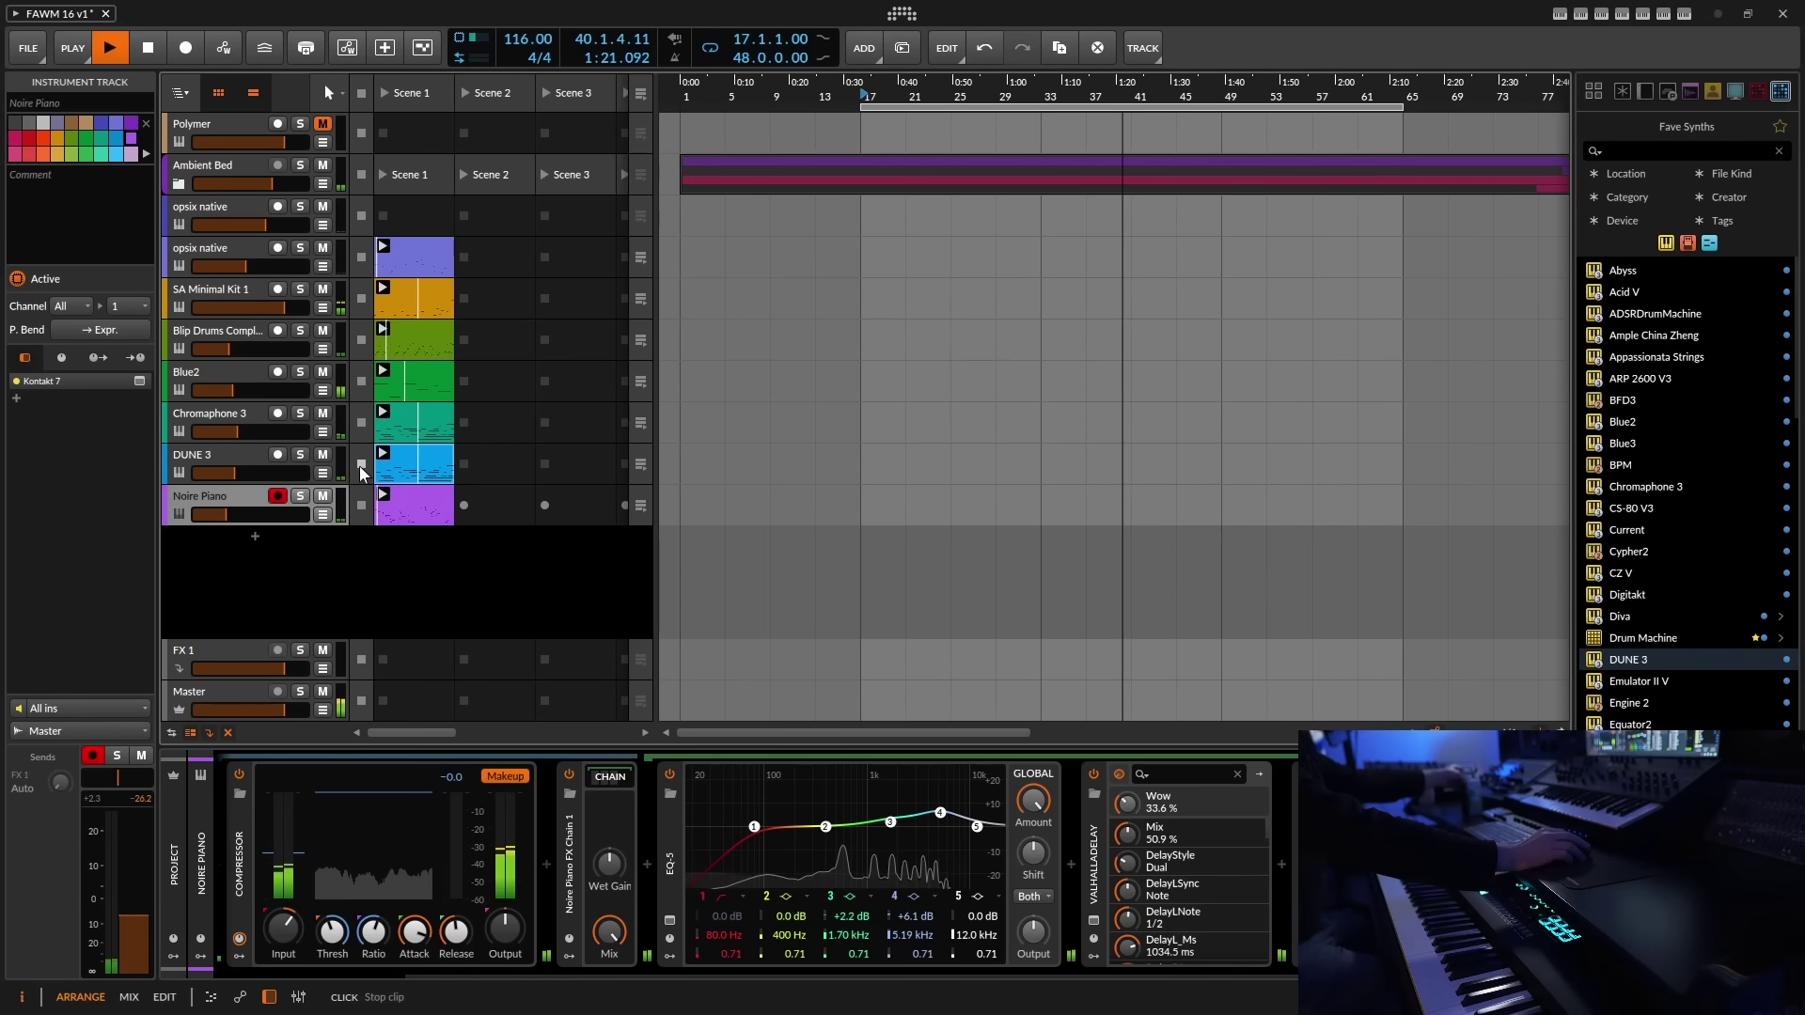
- Stop the DUNE 3 and Chromaphone 3 clips and delete the DUNE 3 clip from Scene 1
click(363, 460)
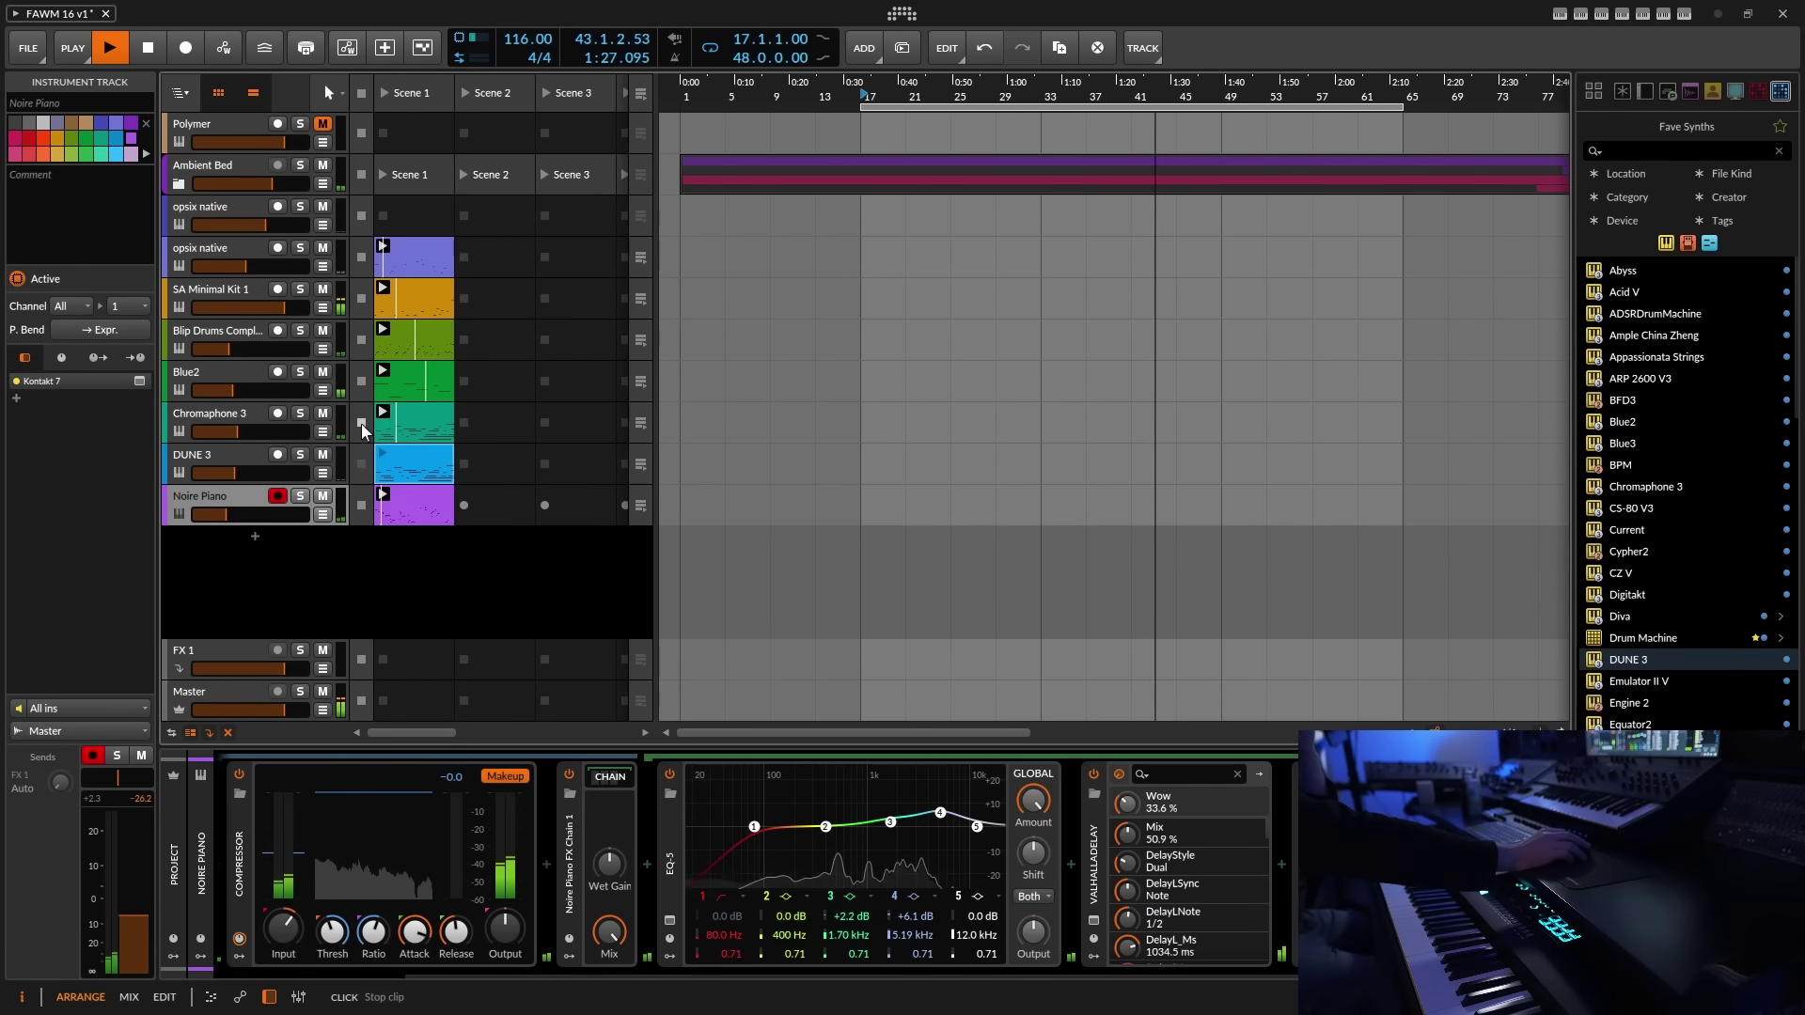
click(229, 453)
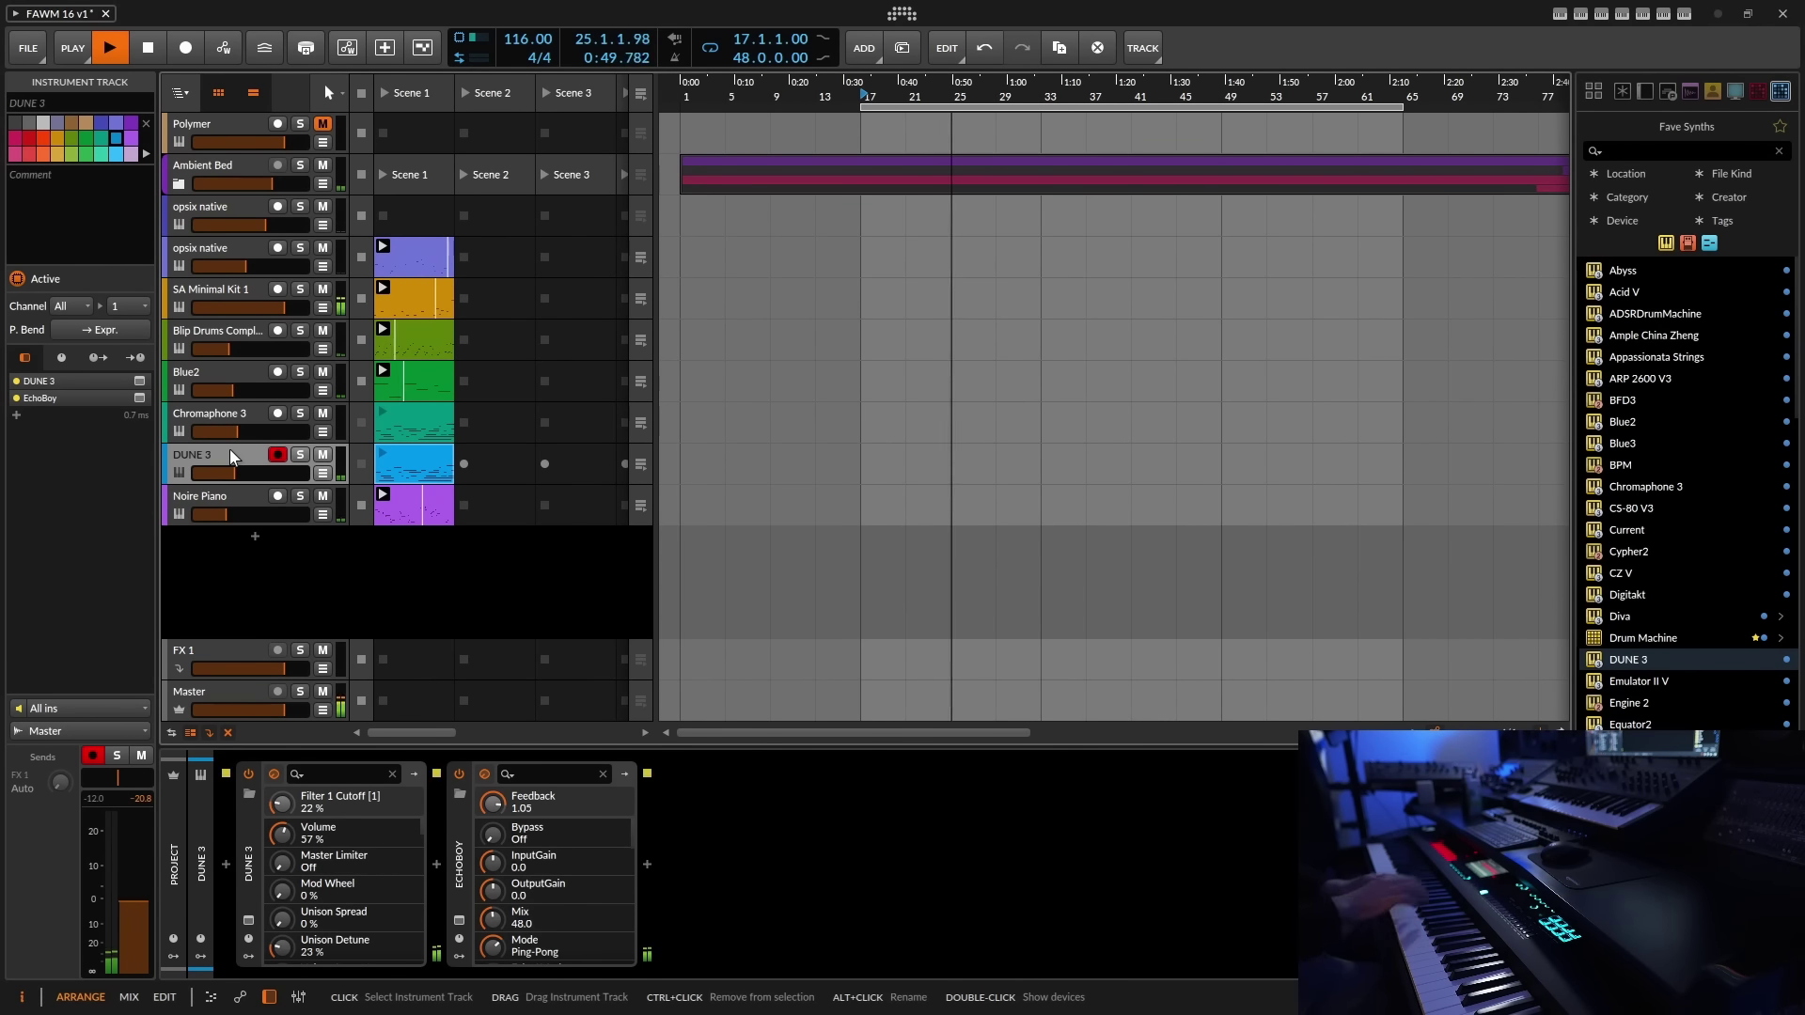
click(421, 461)
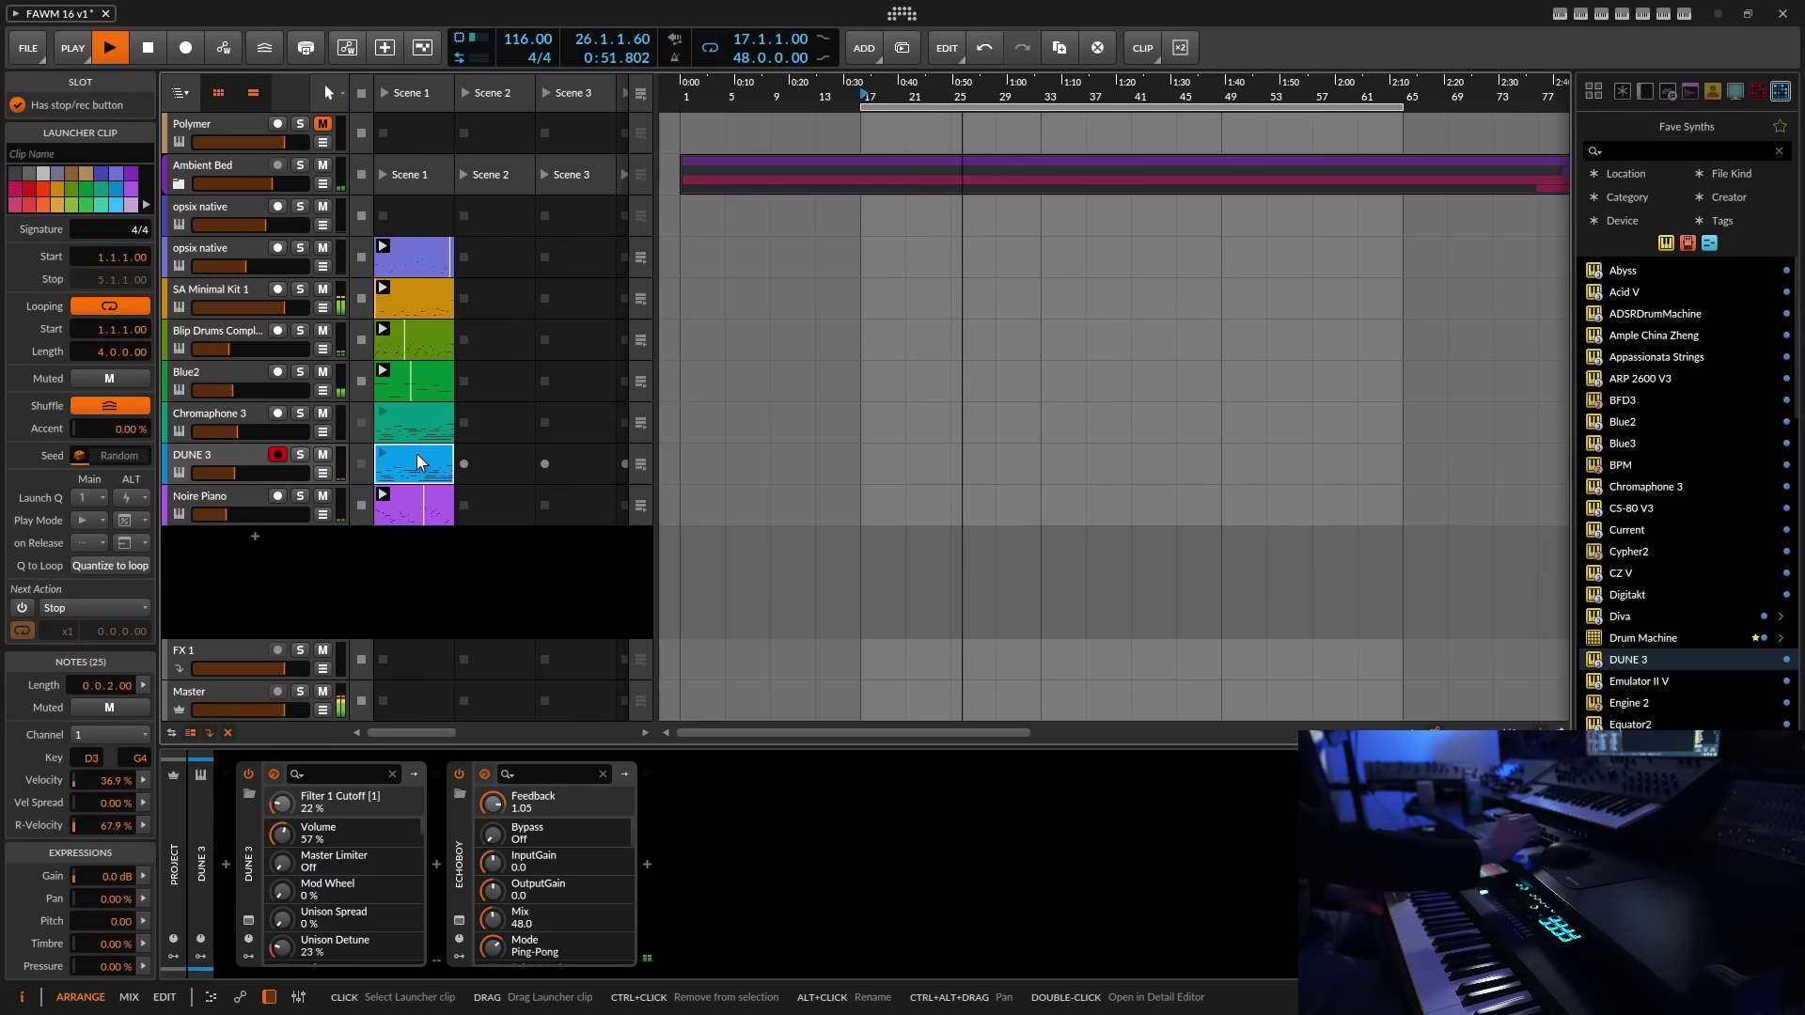
key(Delete)
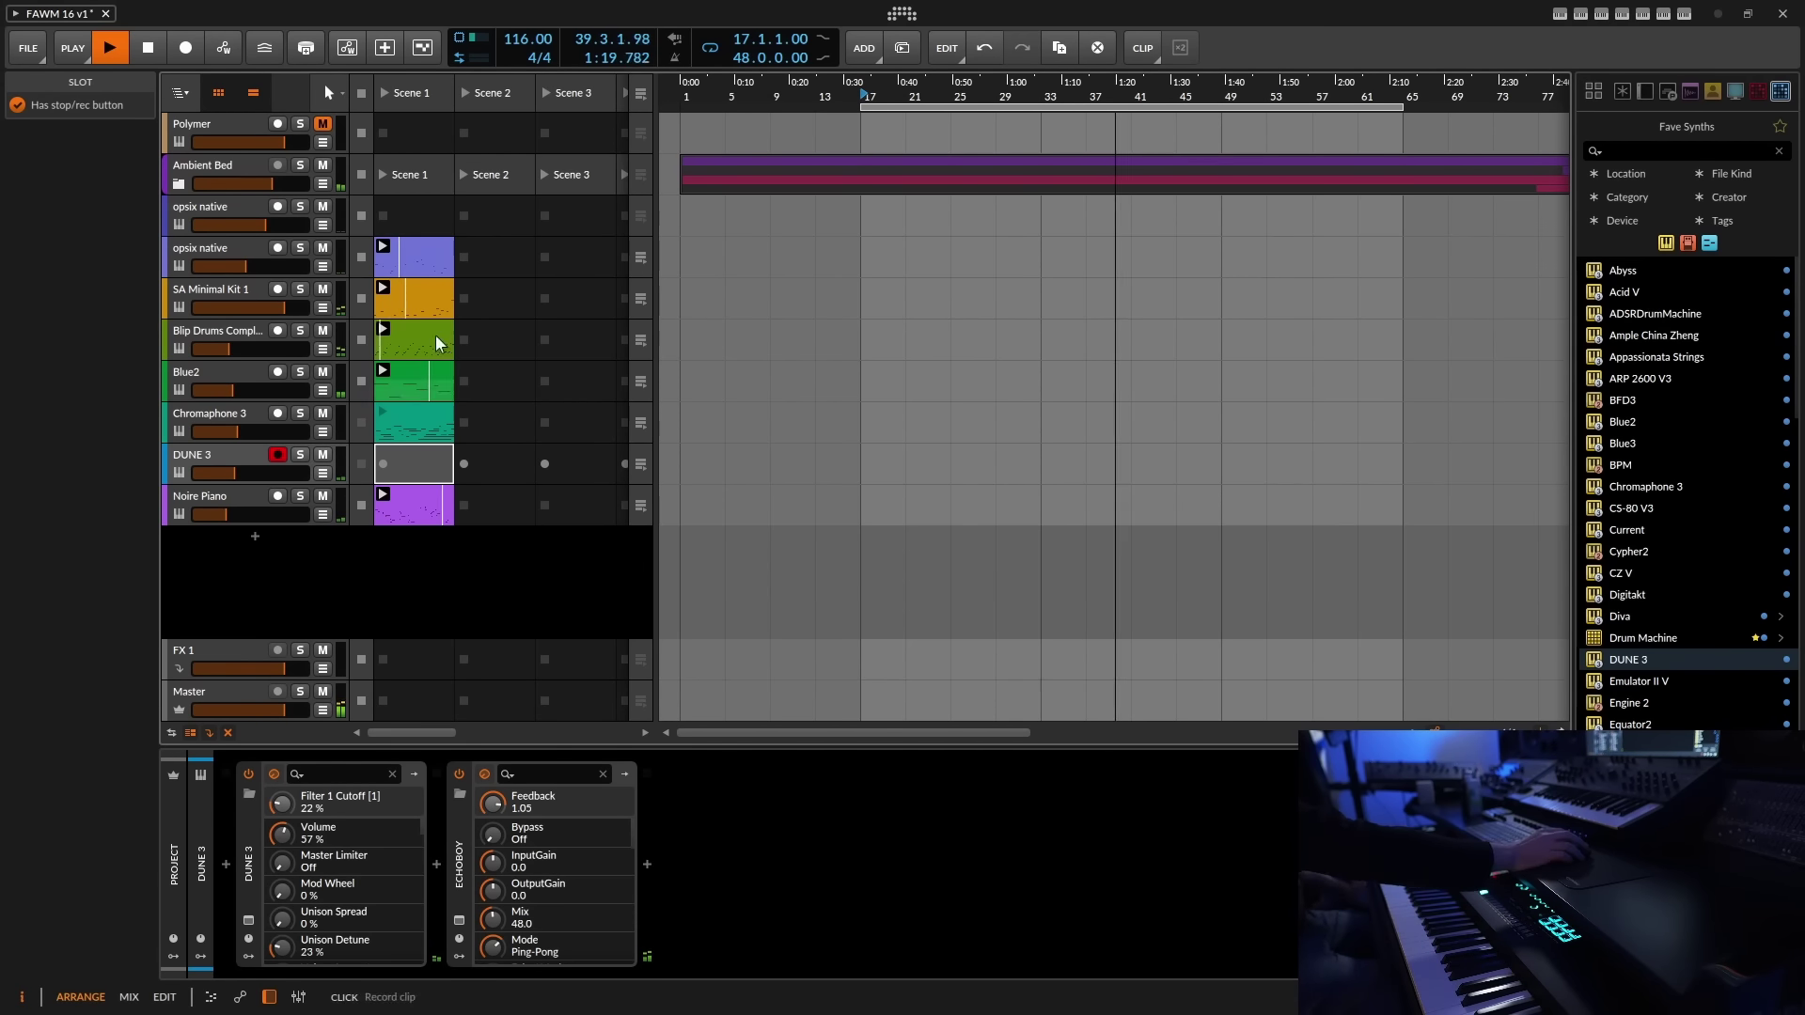
- Record a new clip into DUNE 3's Scene 1 slot and trim its loop to bars 6 through 8, three bars long
click(386, 467)
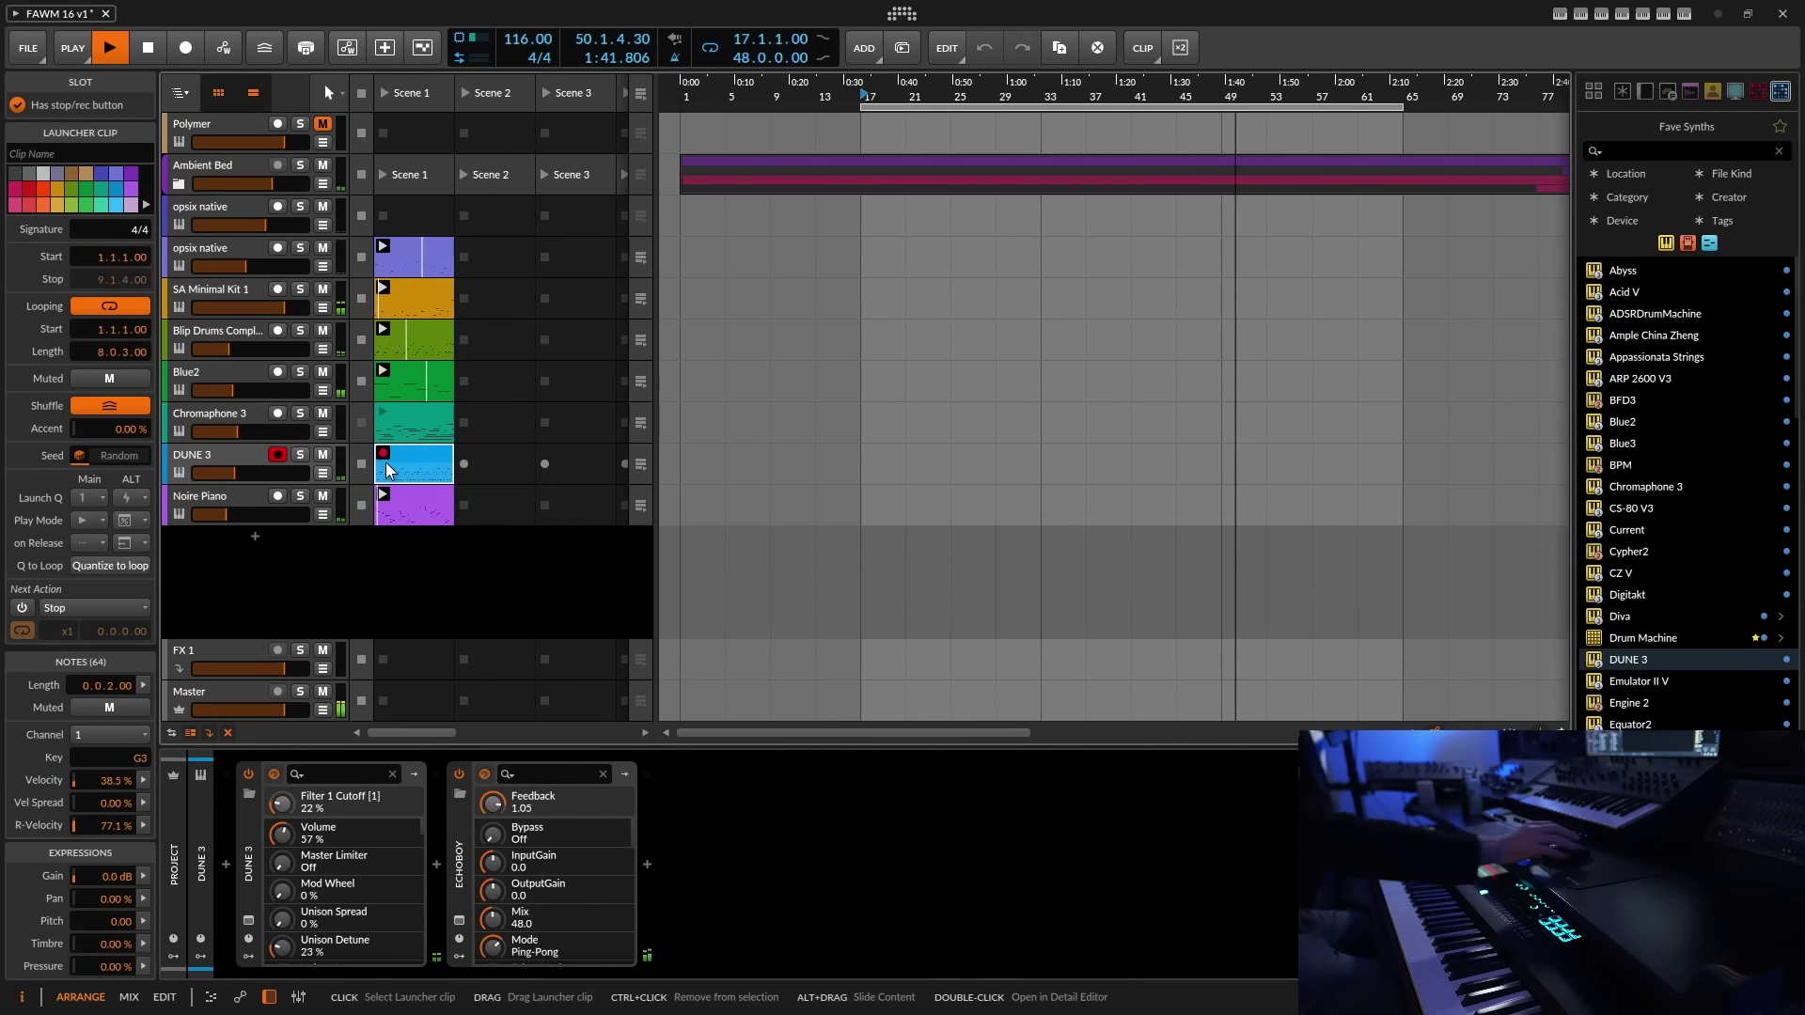
click(427, 462)
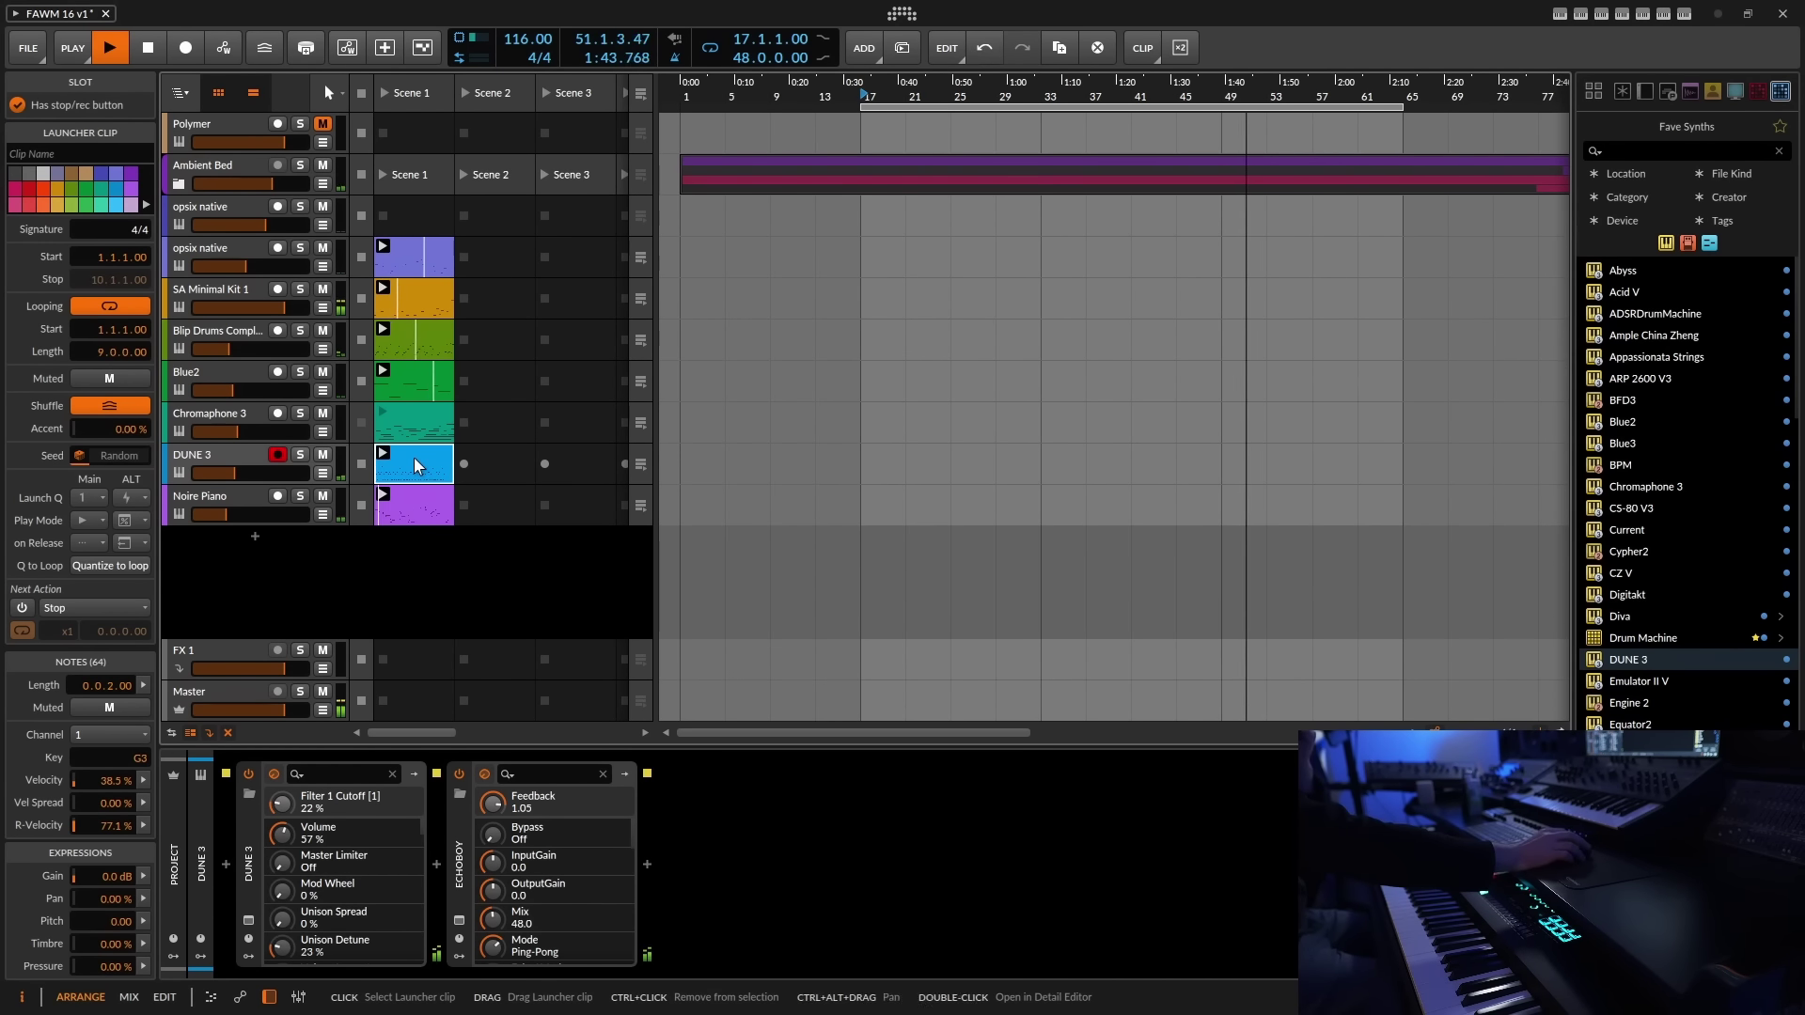
double_click(434, 460)
key(z)
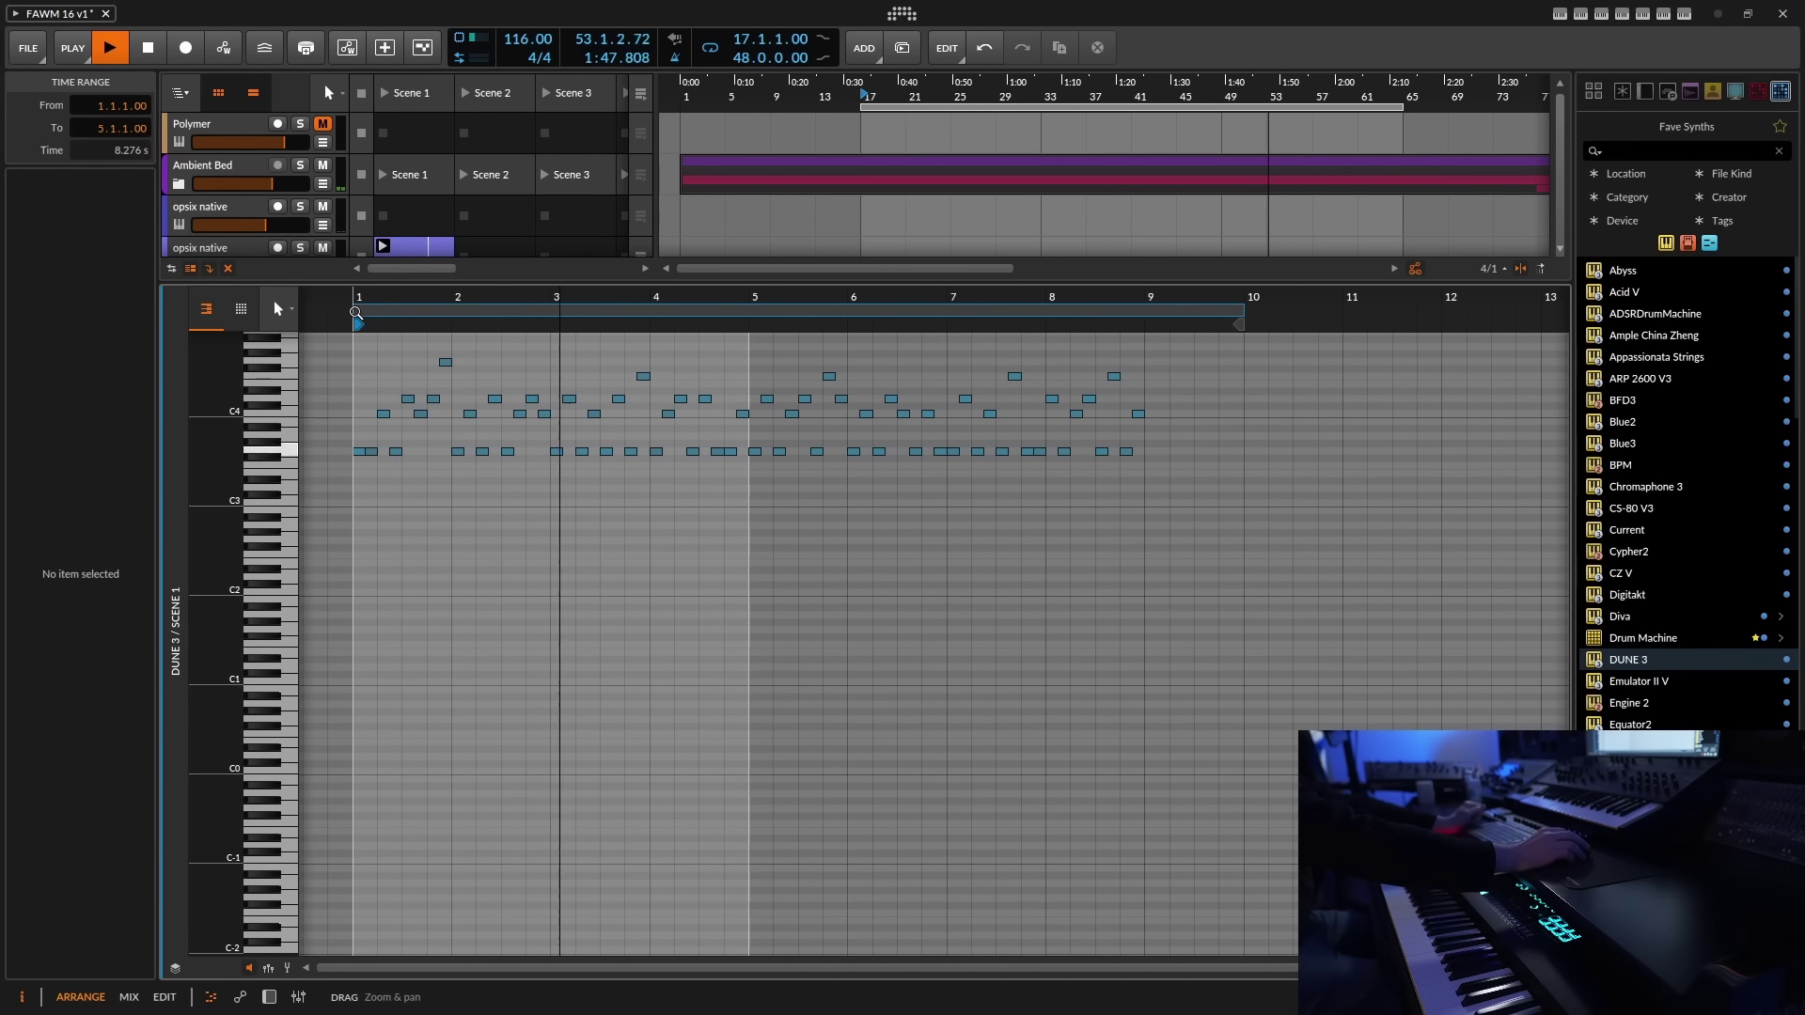
drag(355, 309, 851, 311)
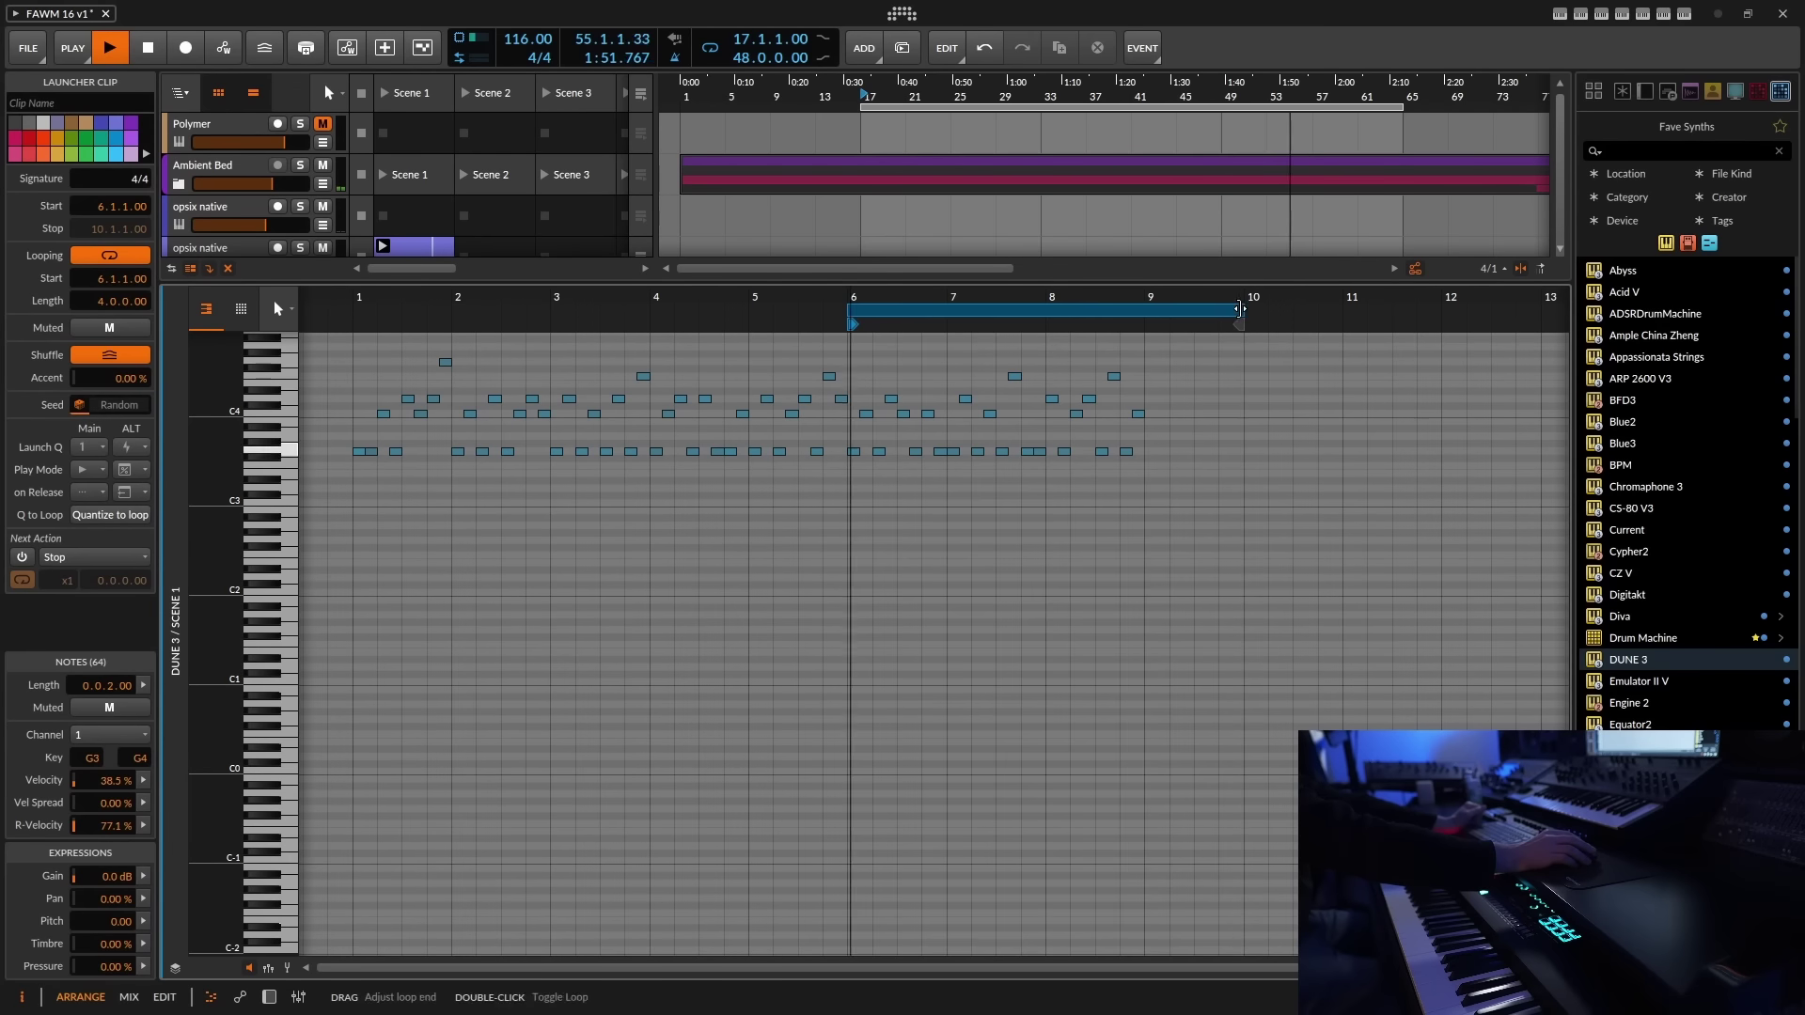
drag(1226, 319, 1140, 336)
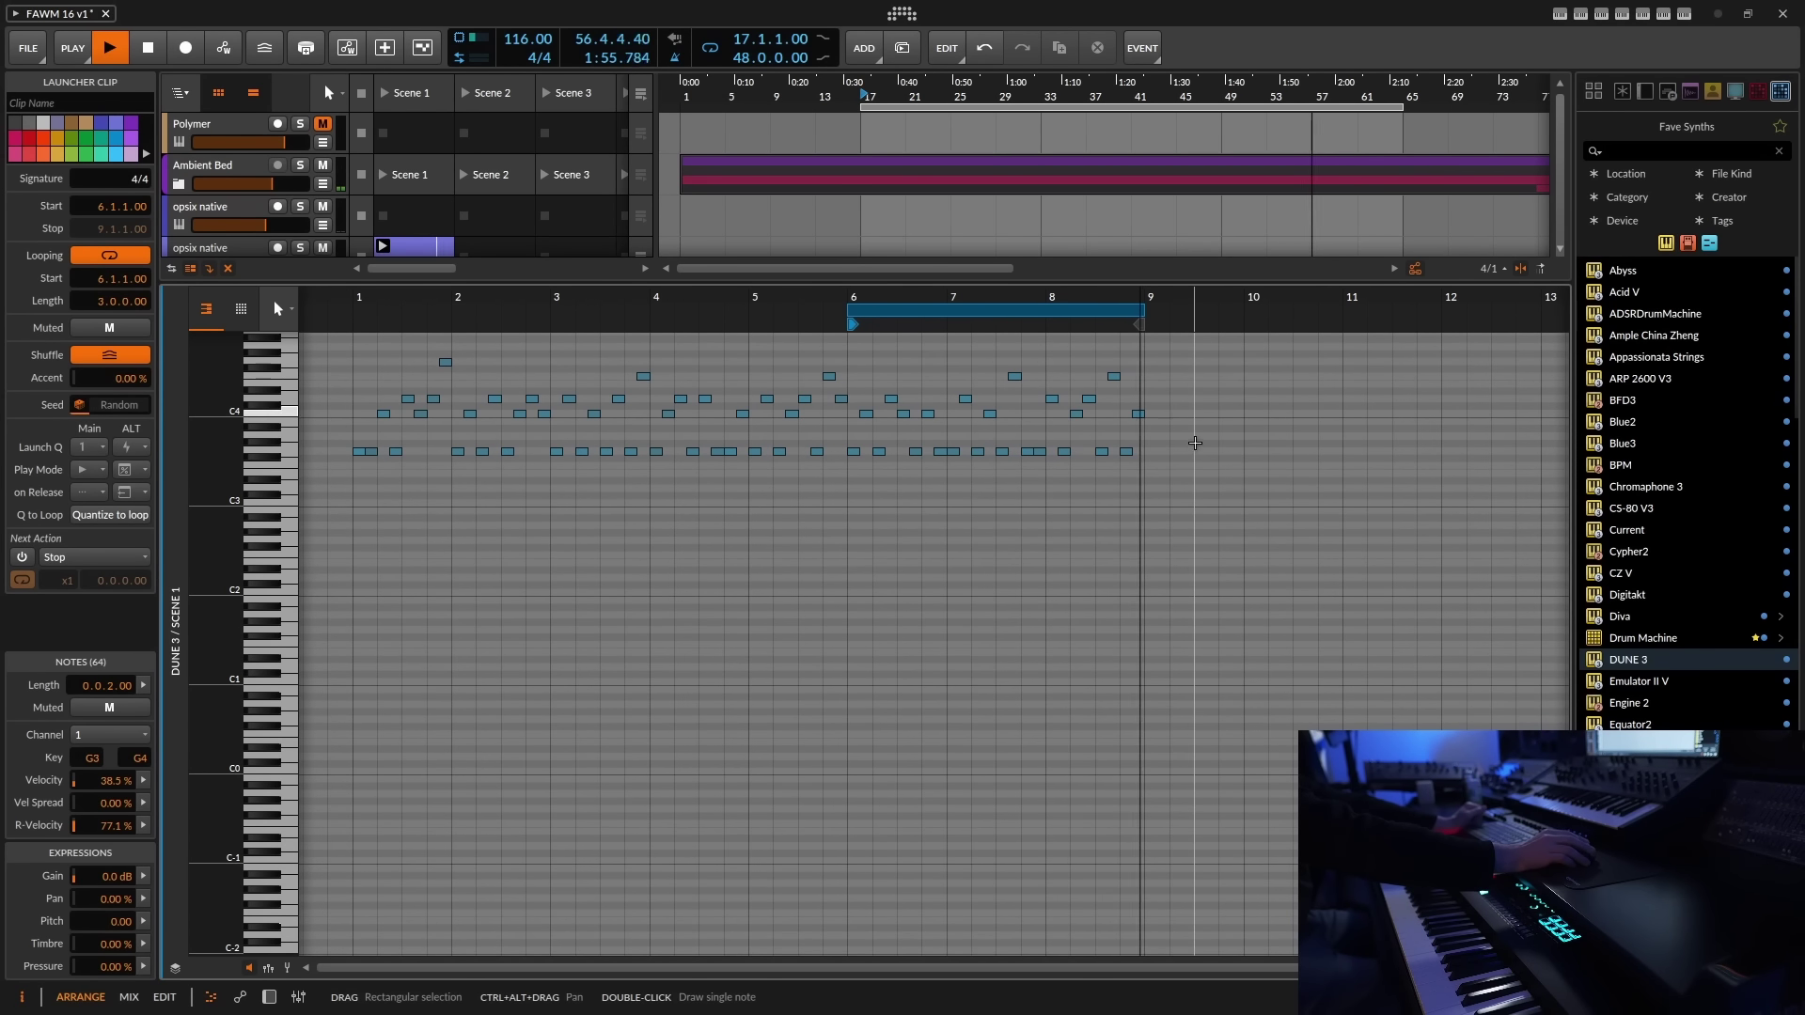
- Return to the device view and consolidate the DUNE 3 clip so it holds only its three-bar loop
click(269, 997)
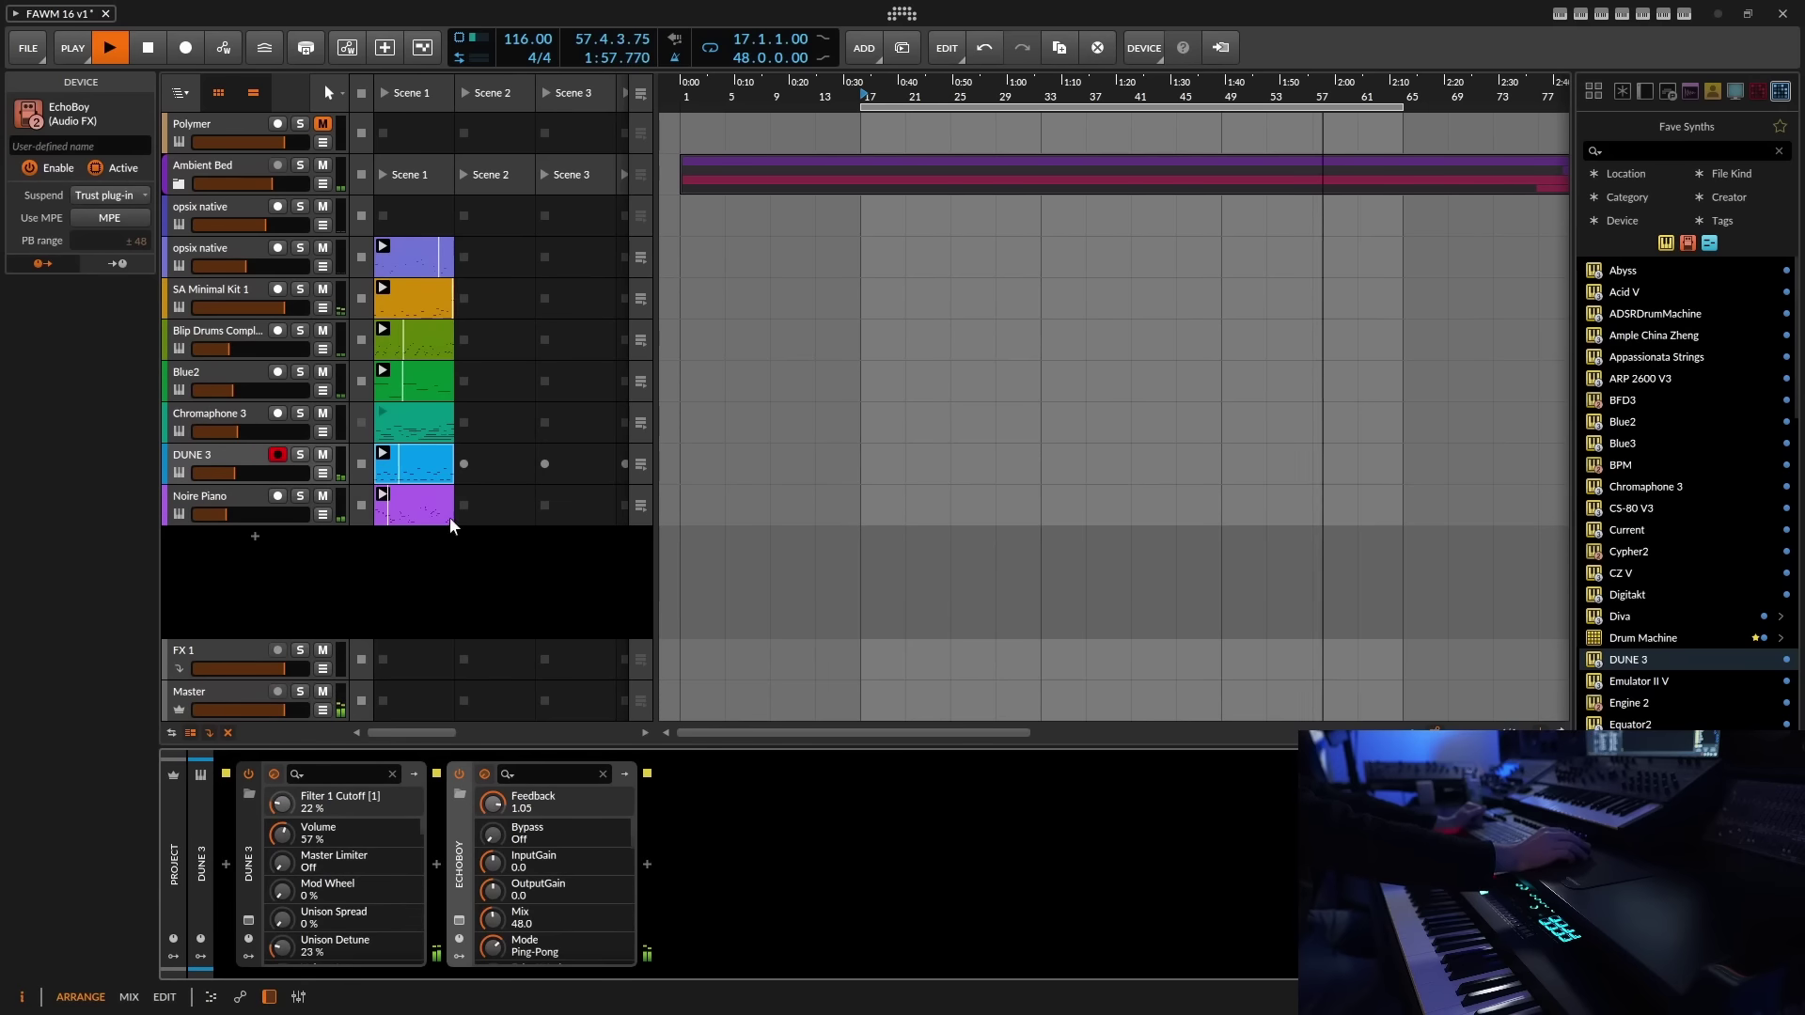
right_click(419, 455)
click(489, 462)
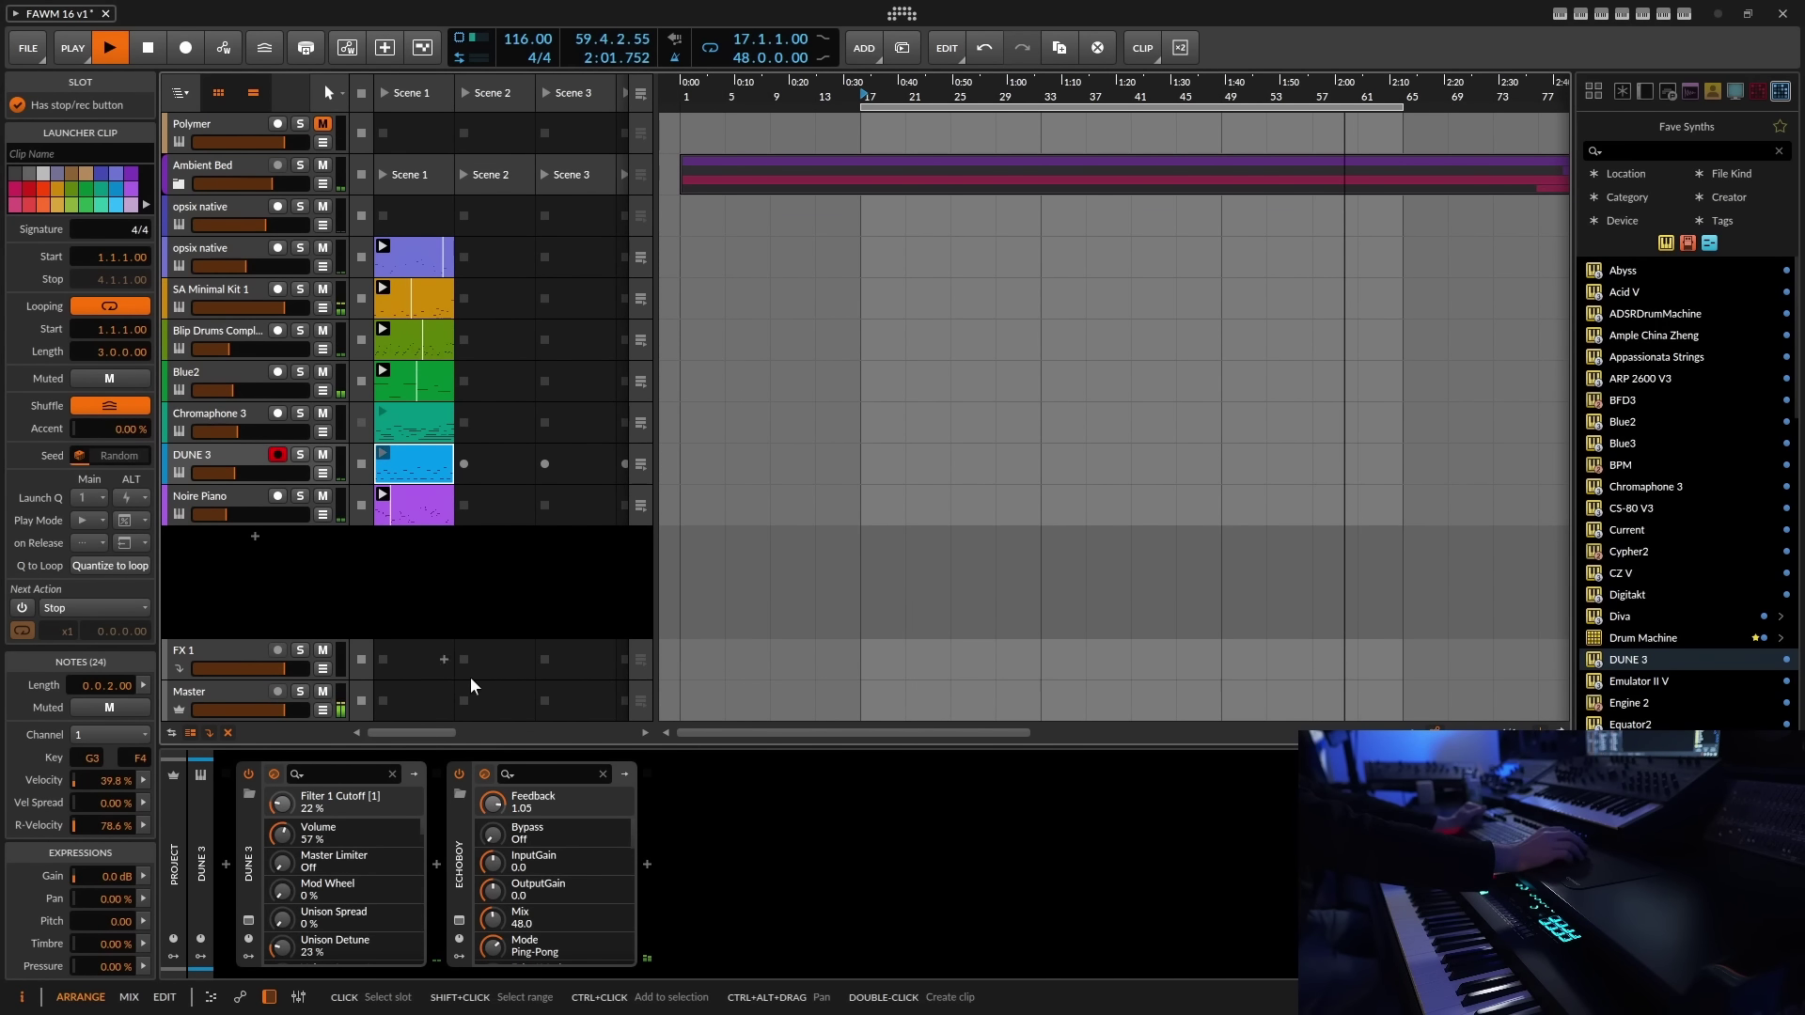
- Insert an EQ-5 after EchoBoy on the DUNE 3 track and set the track's volume to -19.2 dB
click(647, 864)
scroll(987, 571, down, 5)
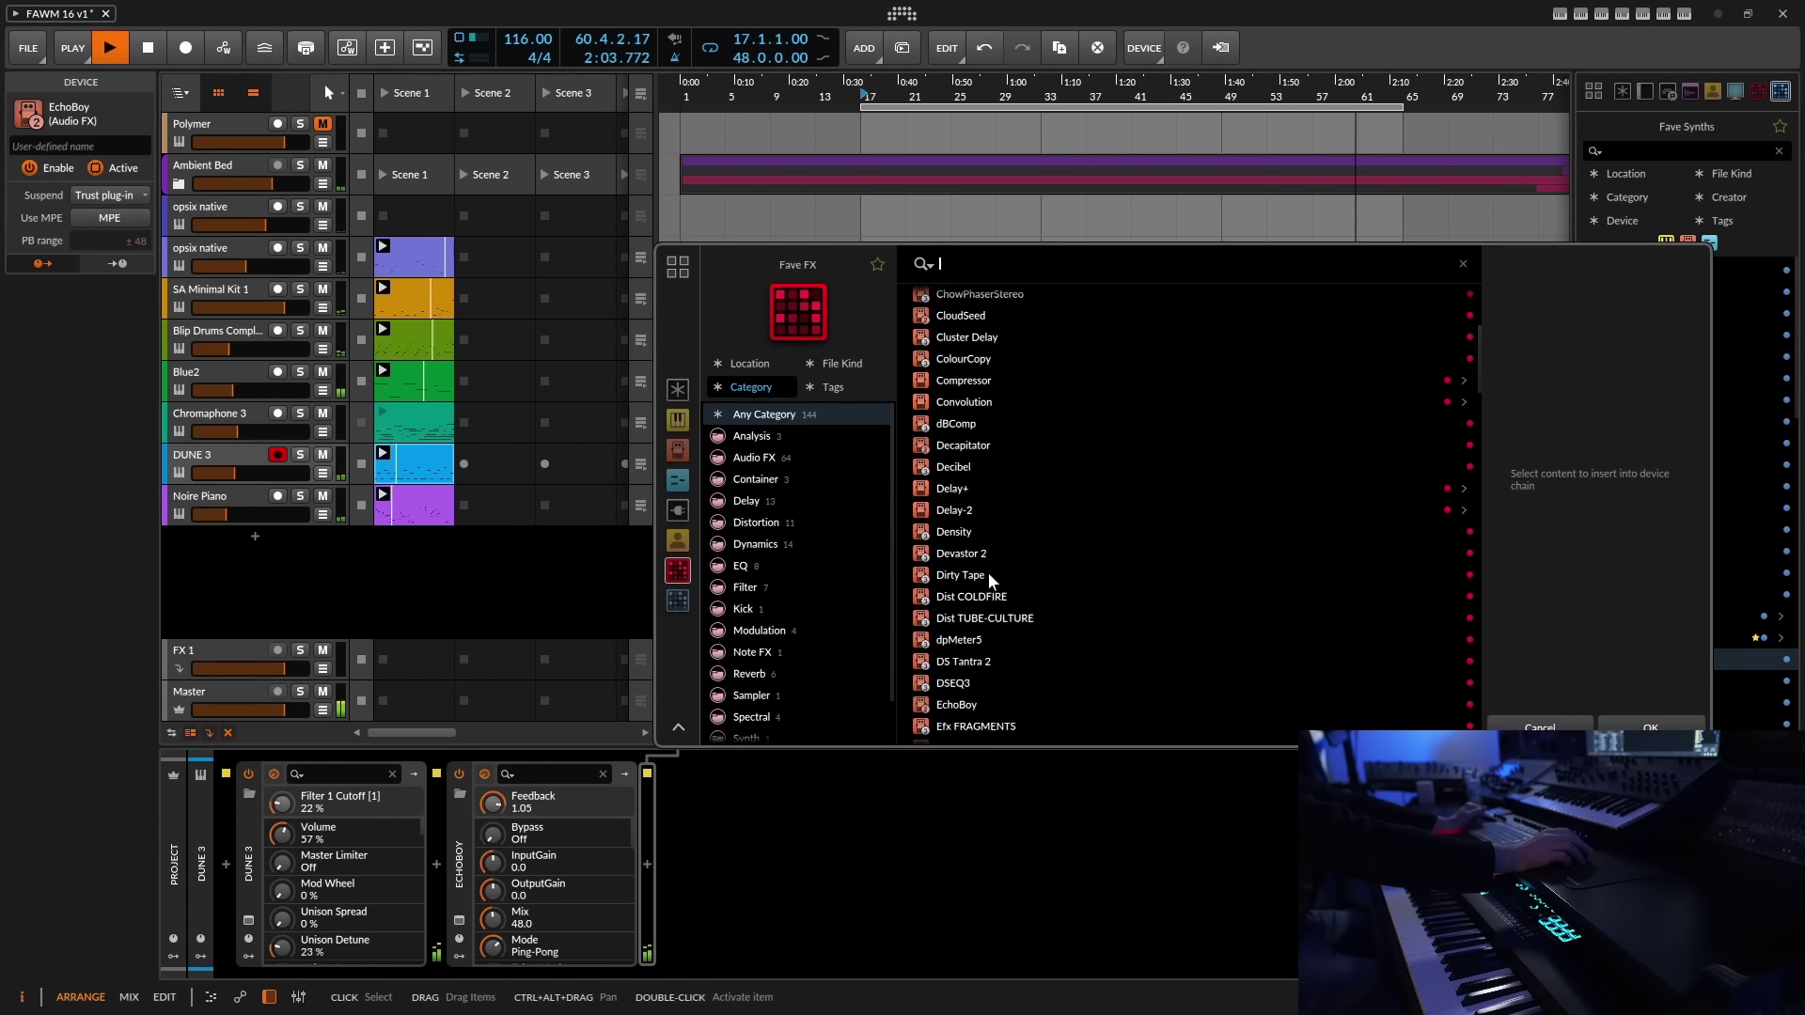
click(215, 448)
drag(141, 911, 141, 904)
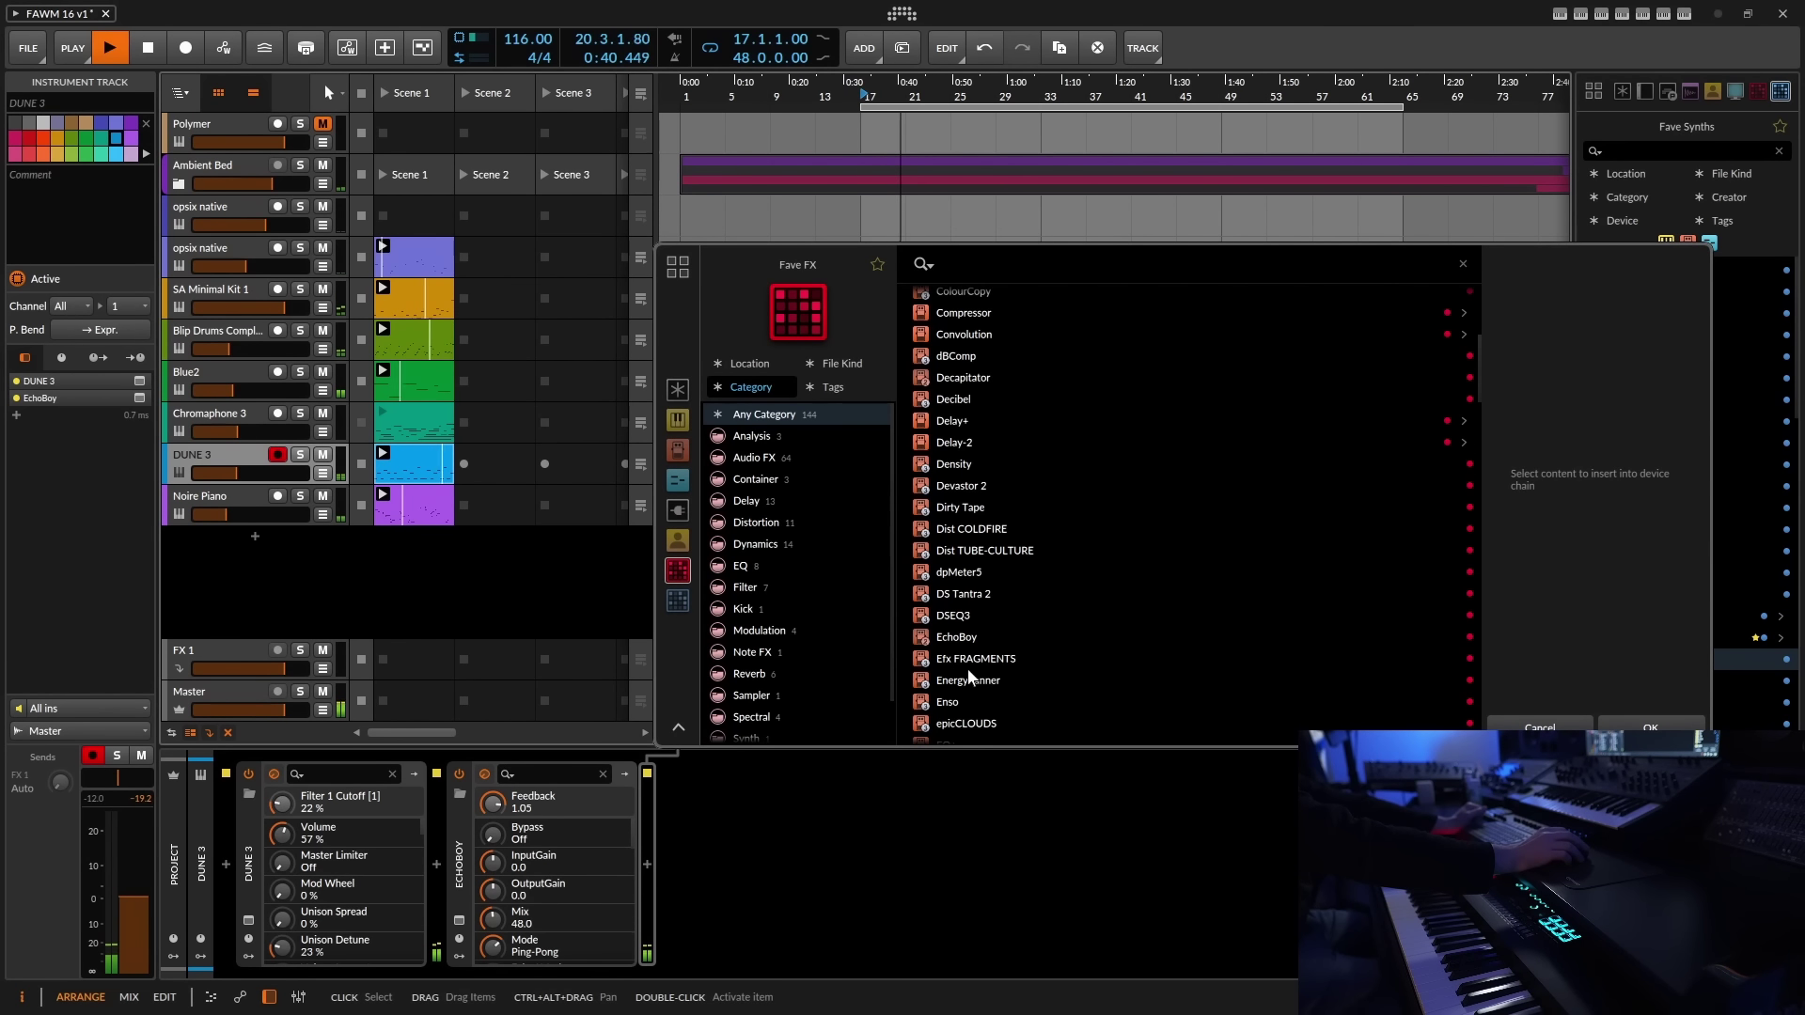
scroll(978, 624, down, 3)
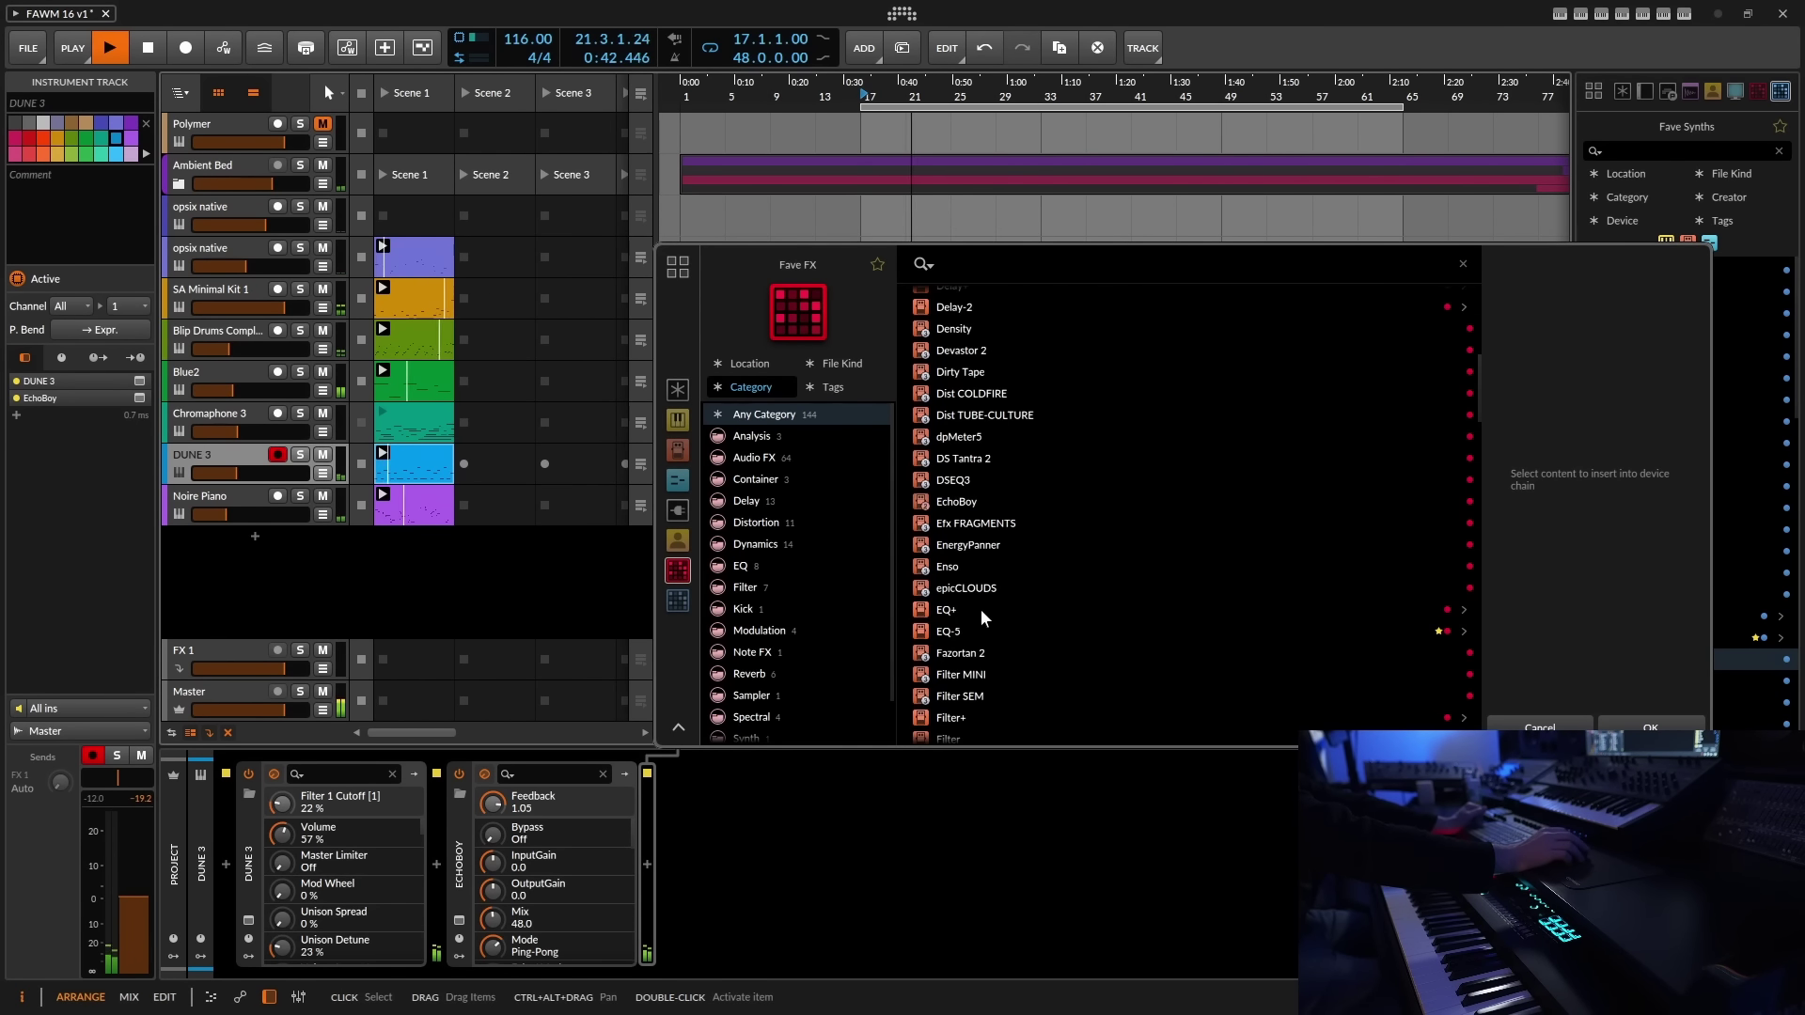
click(978, 631)
click(739, 878)
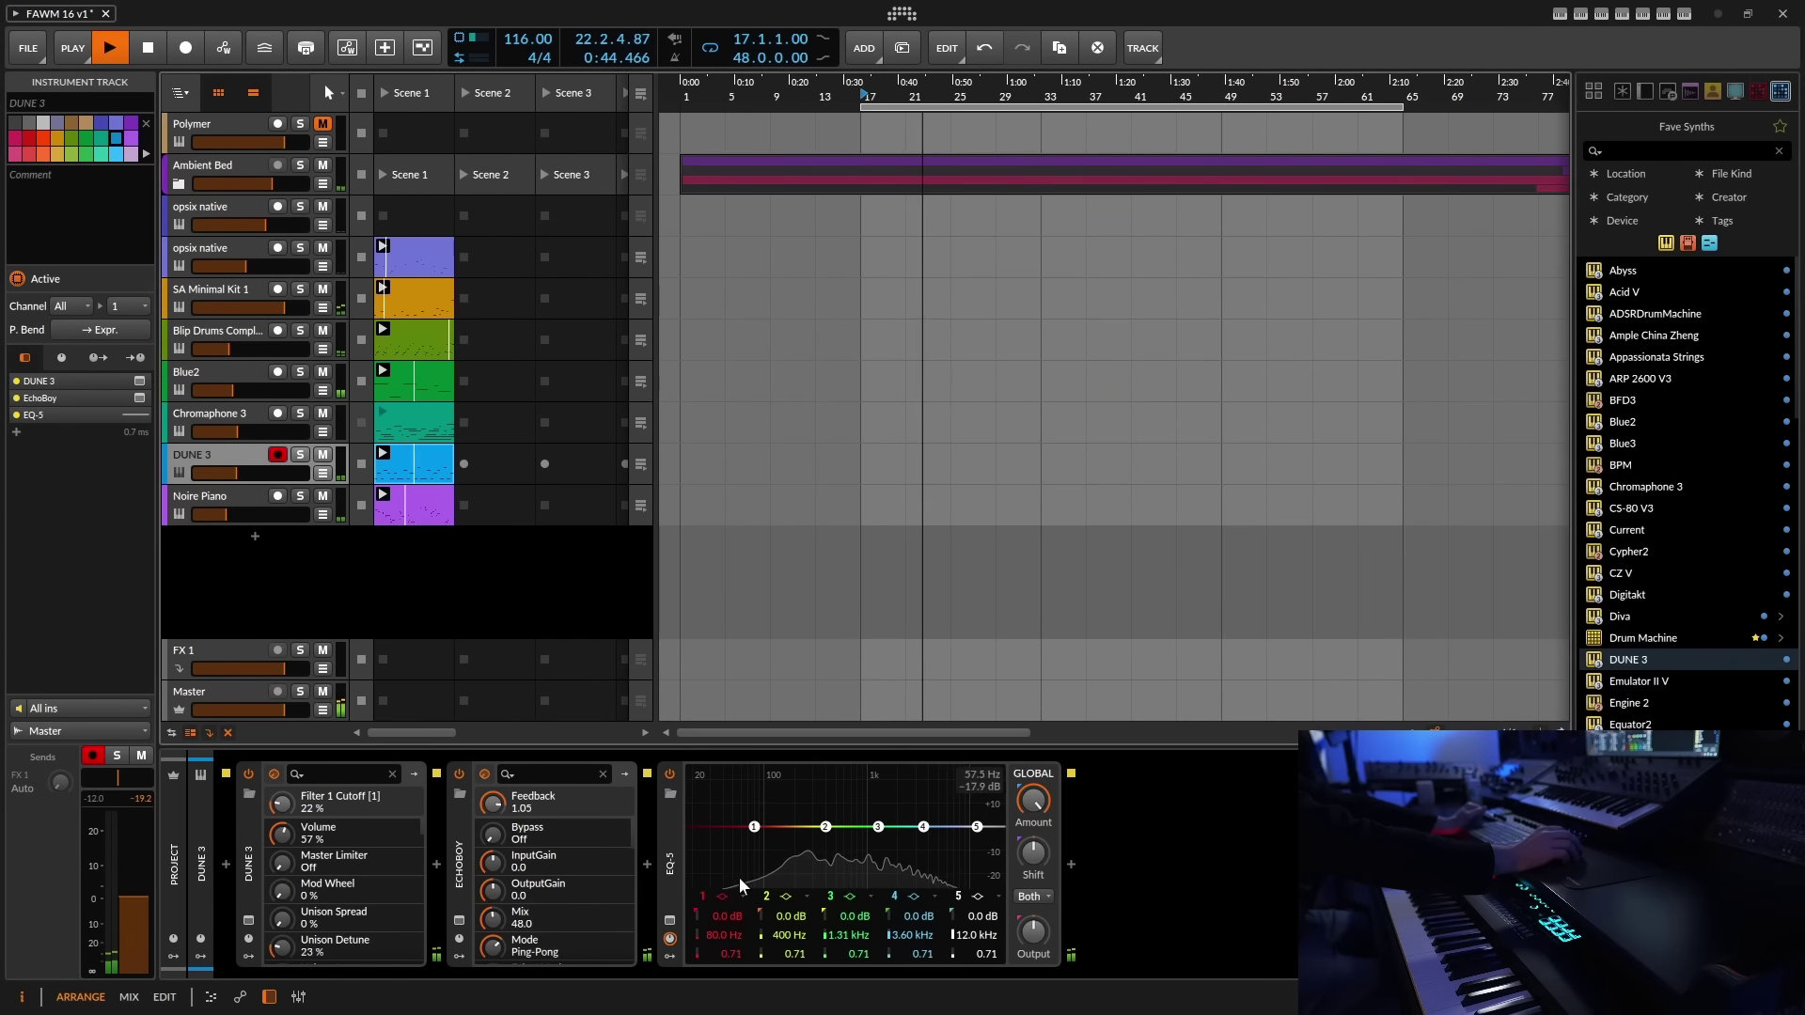
- Turn EQ-5's band 1 into a low-cut filter at 166 Hz with a Q of 0.52
click(725, 898)
click(752, 923)
drag(750, 829, 786, 858)
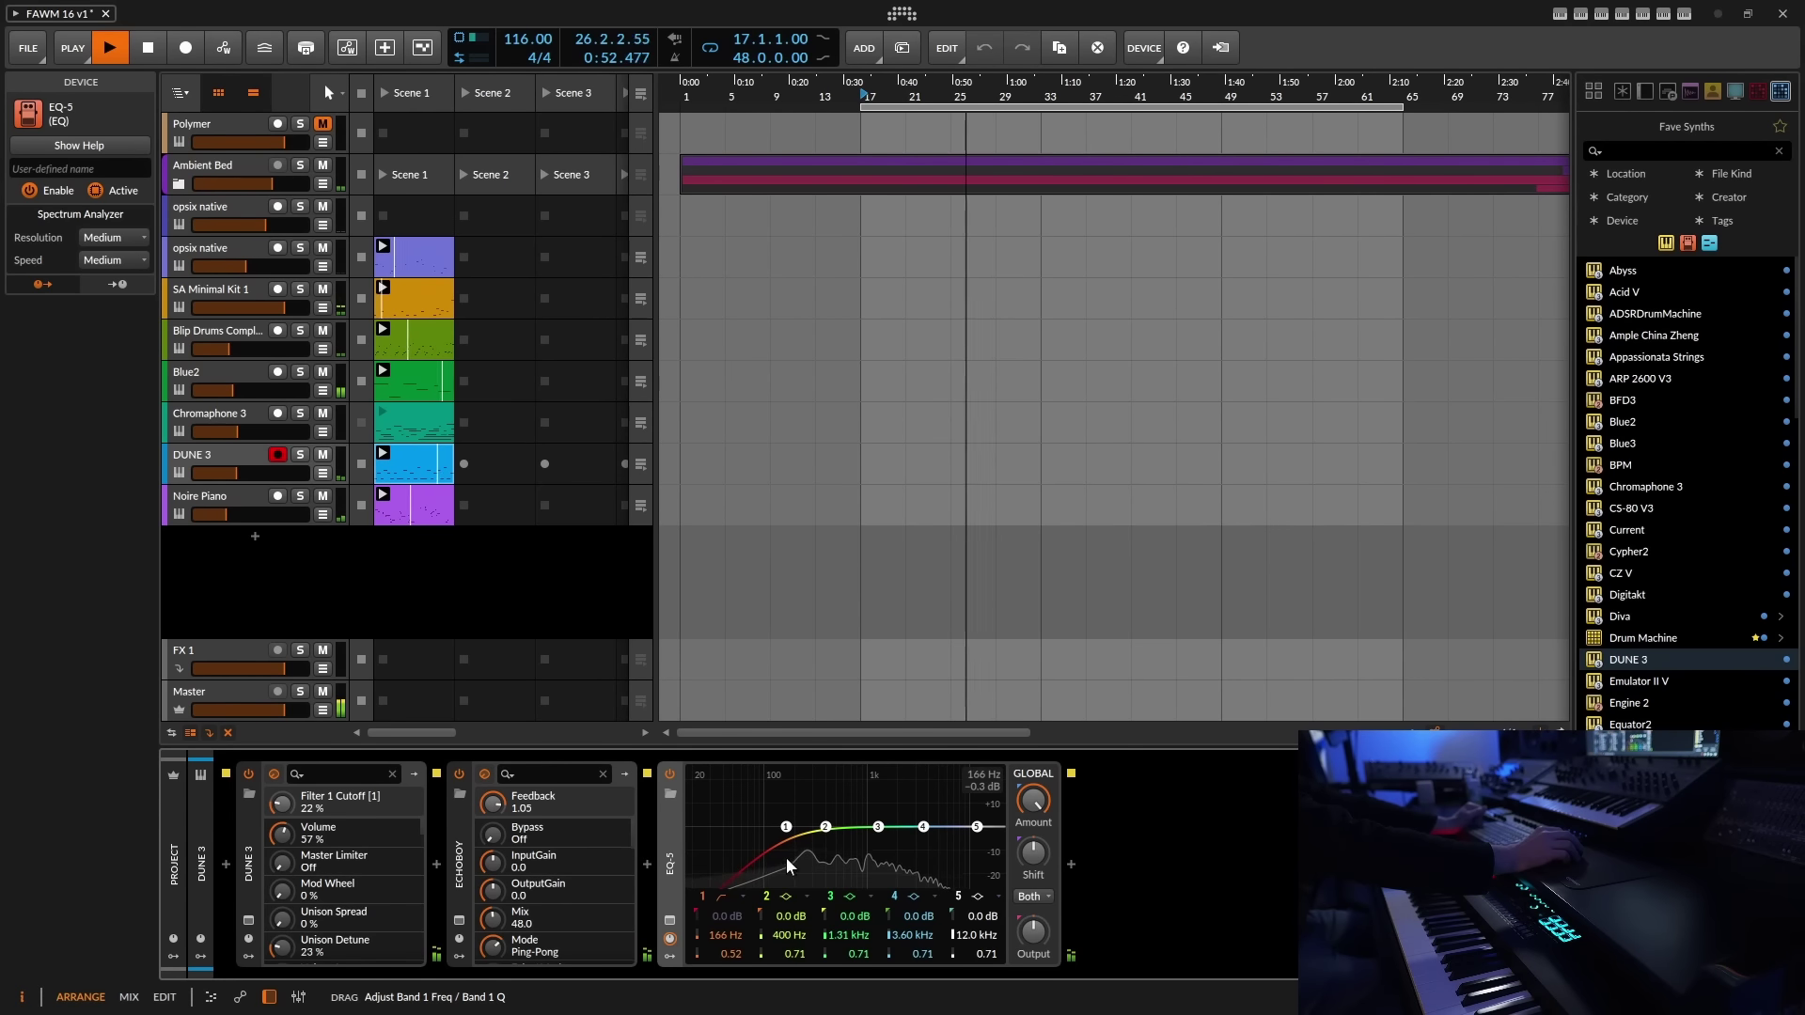
- Boost EQ-5's band 3 by 5.4 dB at 696 Hz, band 4 by 8.7 dB at 4.07 kHz and band 5 by 3.2 dB at 8.64 kHz
drag(844, 951, 855, 946)
drag(876, 819, 851, 817)
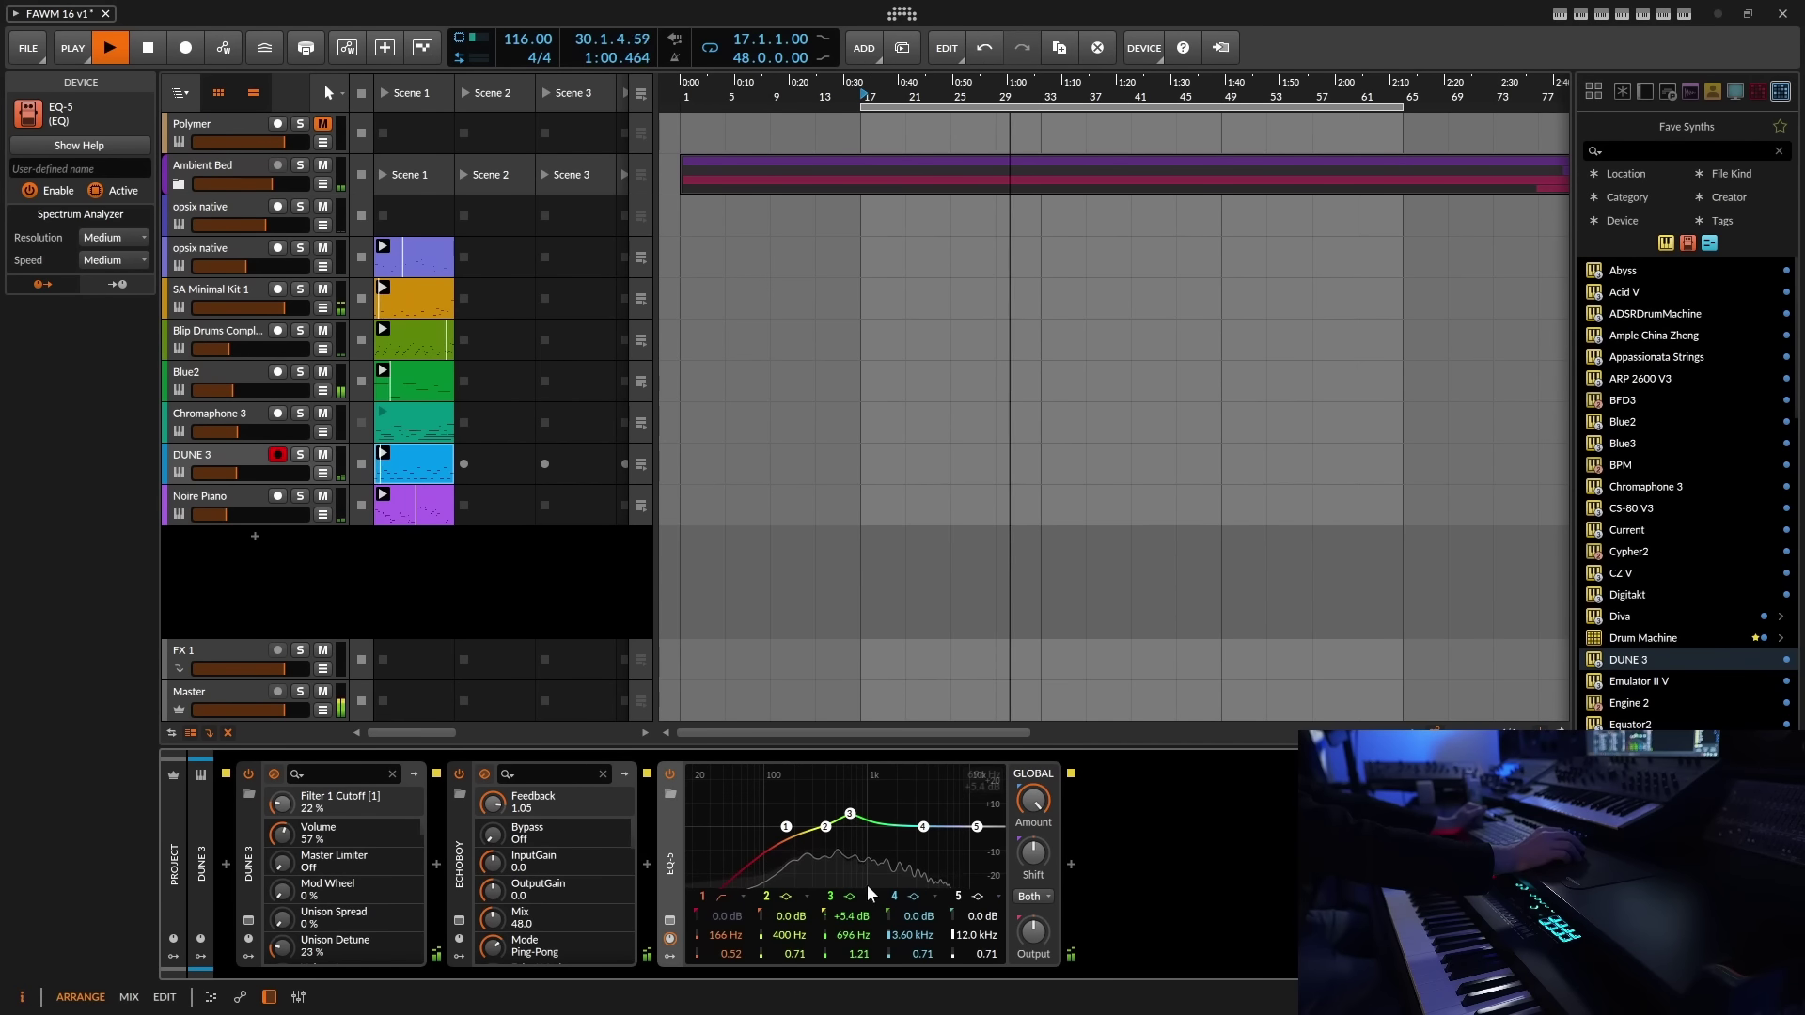
scroll(917, 953, up, 4)
mouse_move(926, 833)
mouse_down()
mouse_move(956, 807)
mouse_move(929, 807)
mouse_up()
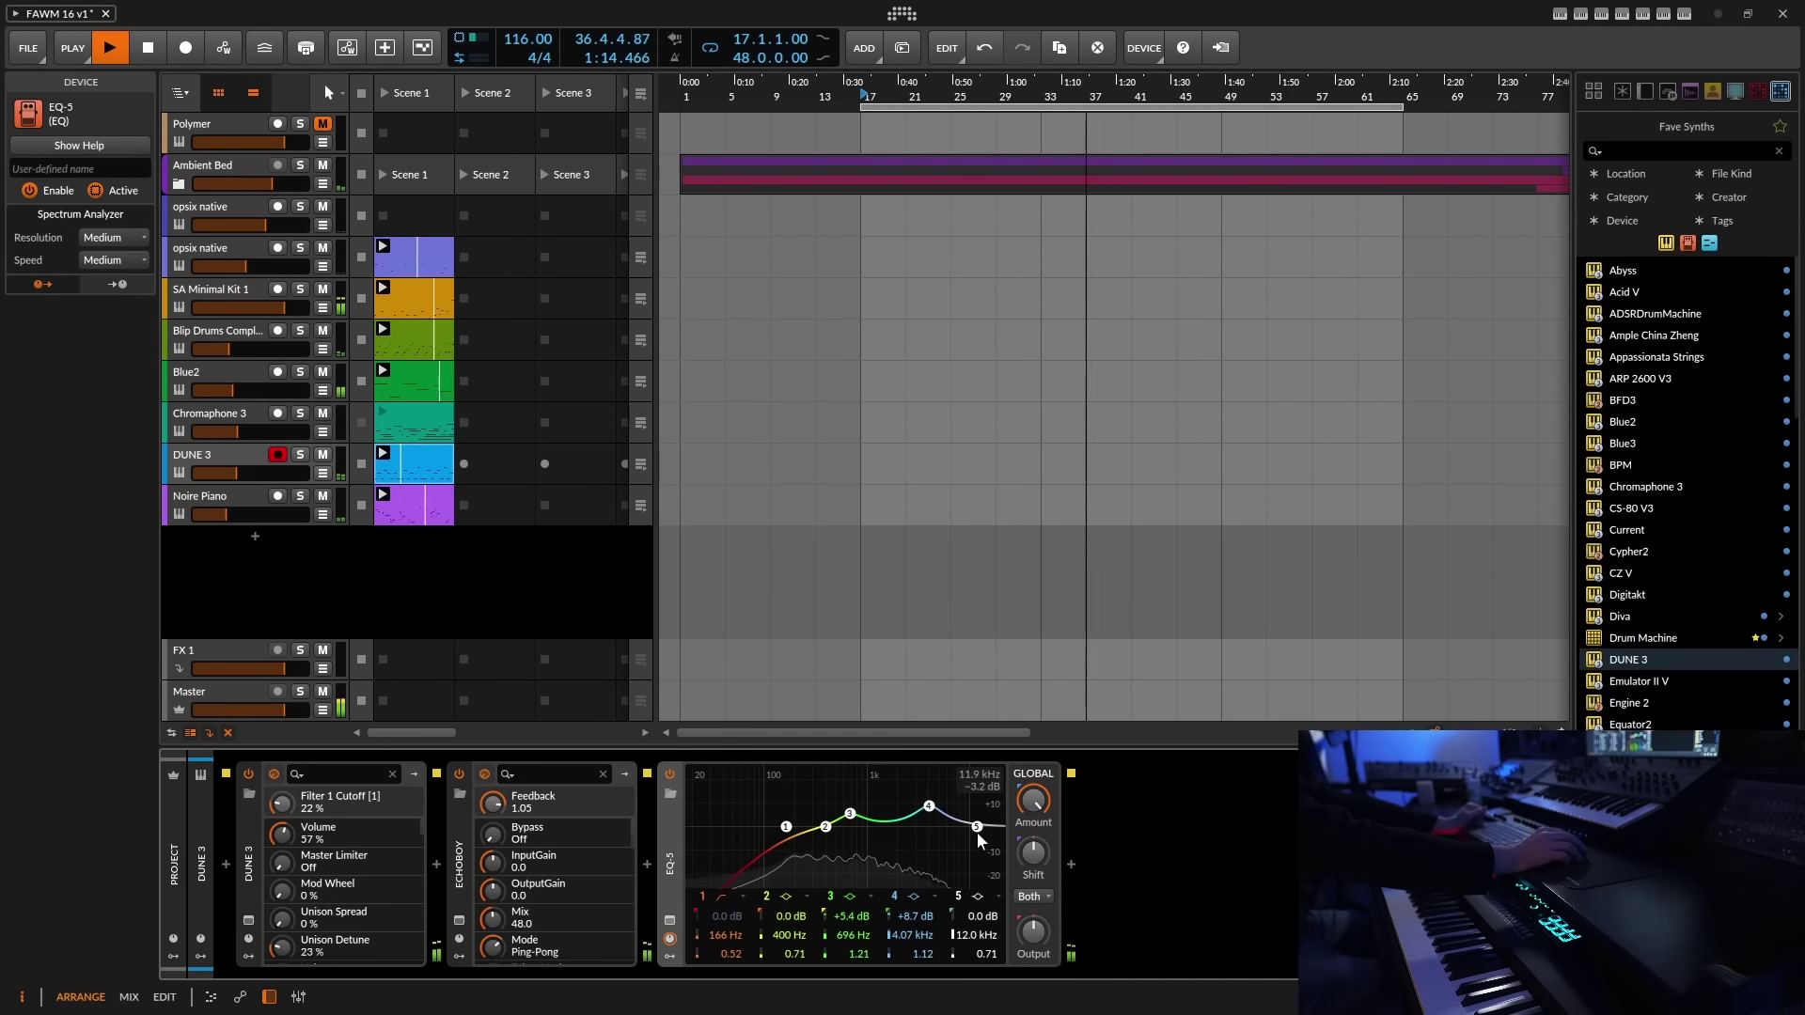
drag(978, 832, 963, 824)
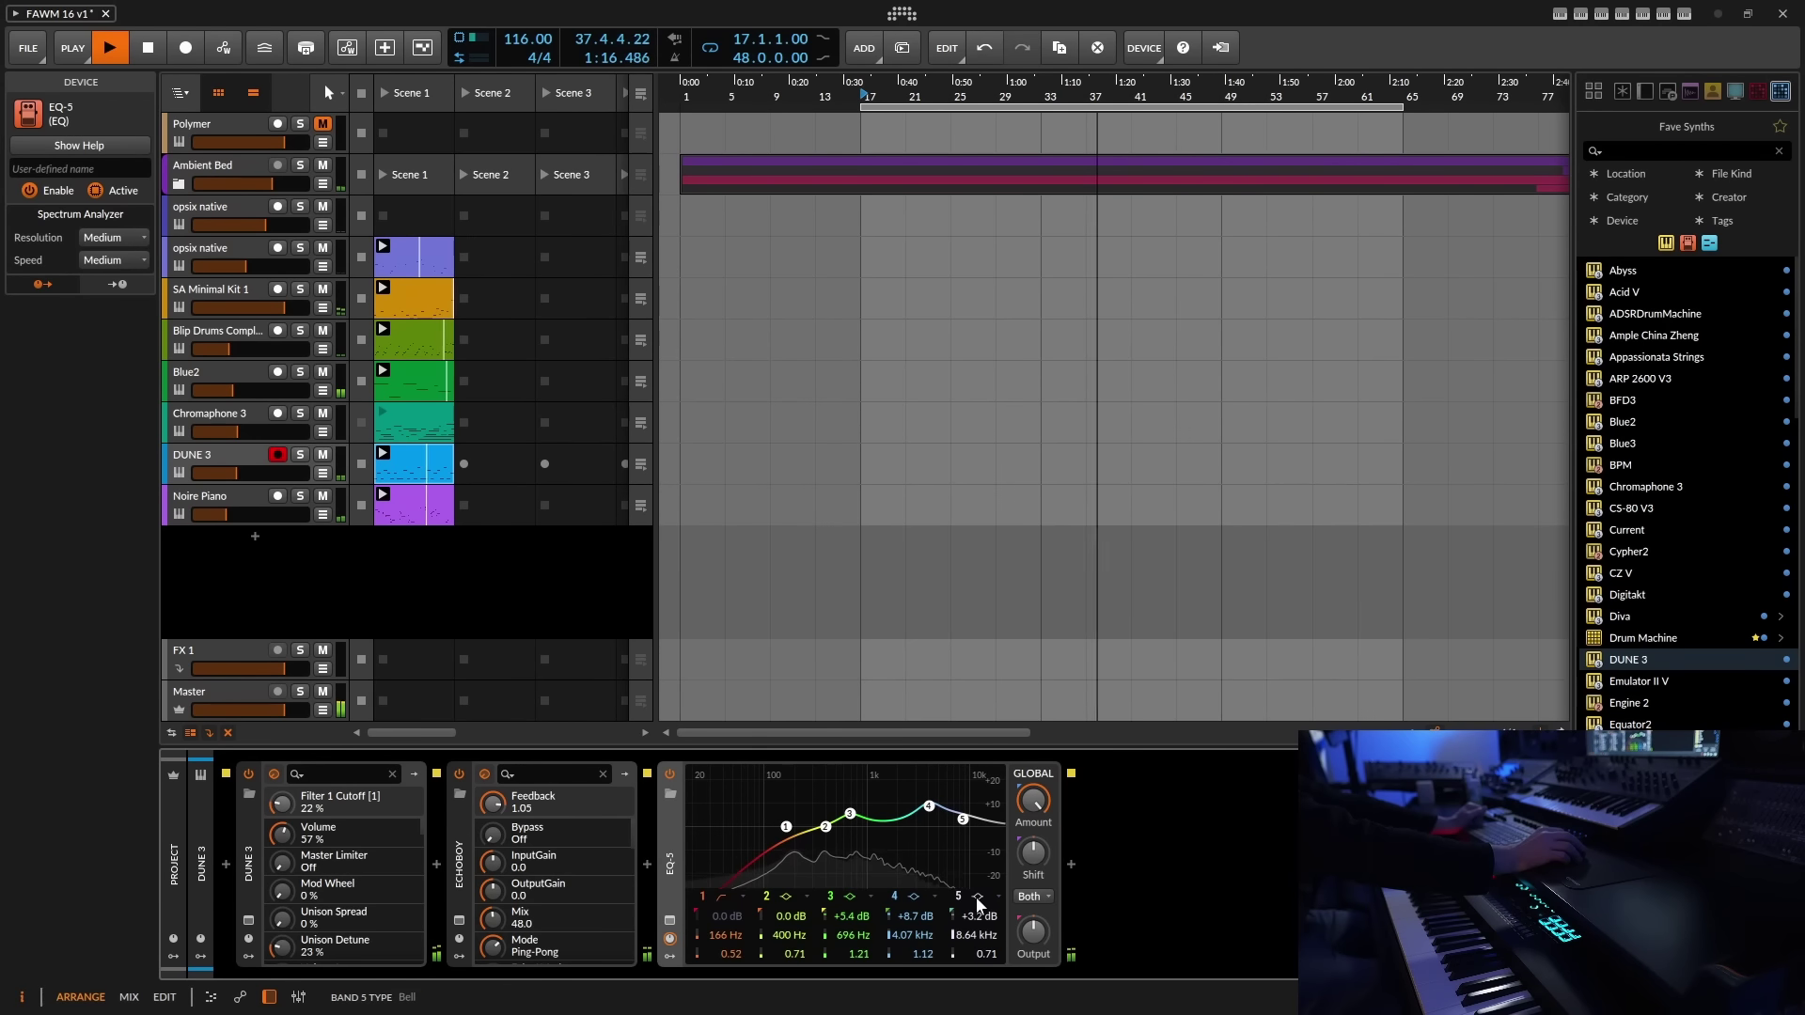
- Turn EQ-5's band 5 into a high-cut filter at 7.65 kHz with a Q of 1.20 and lower the DUNE 3 track to -22.9 dB
click(978, 897)
click(996, 931)
drag(965, 825, 957, 763)
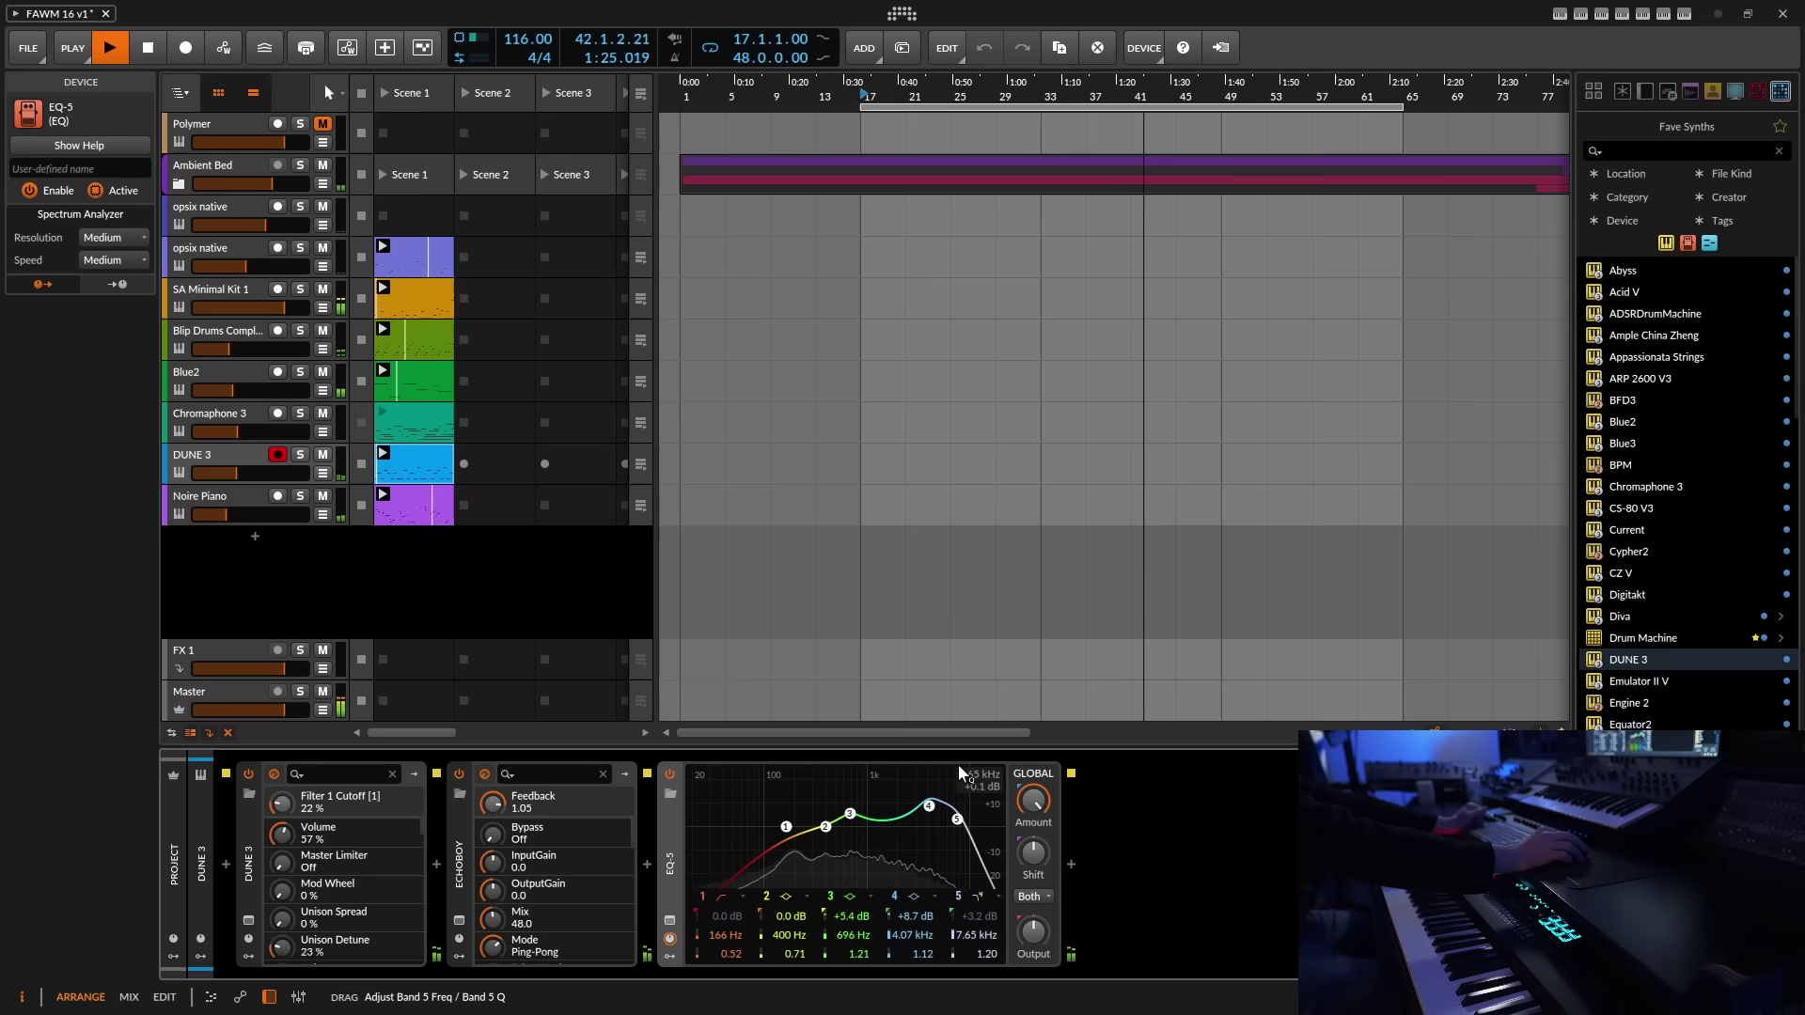
click(208, 451)
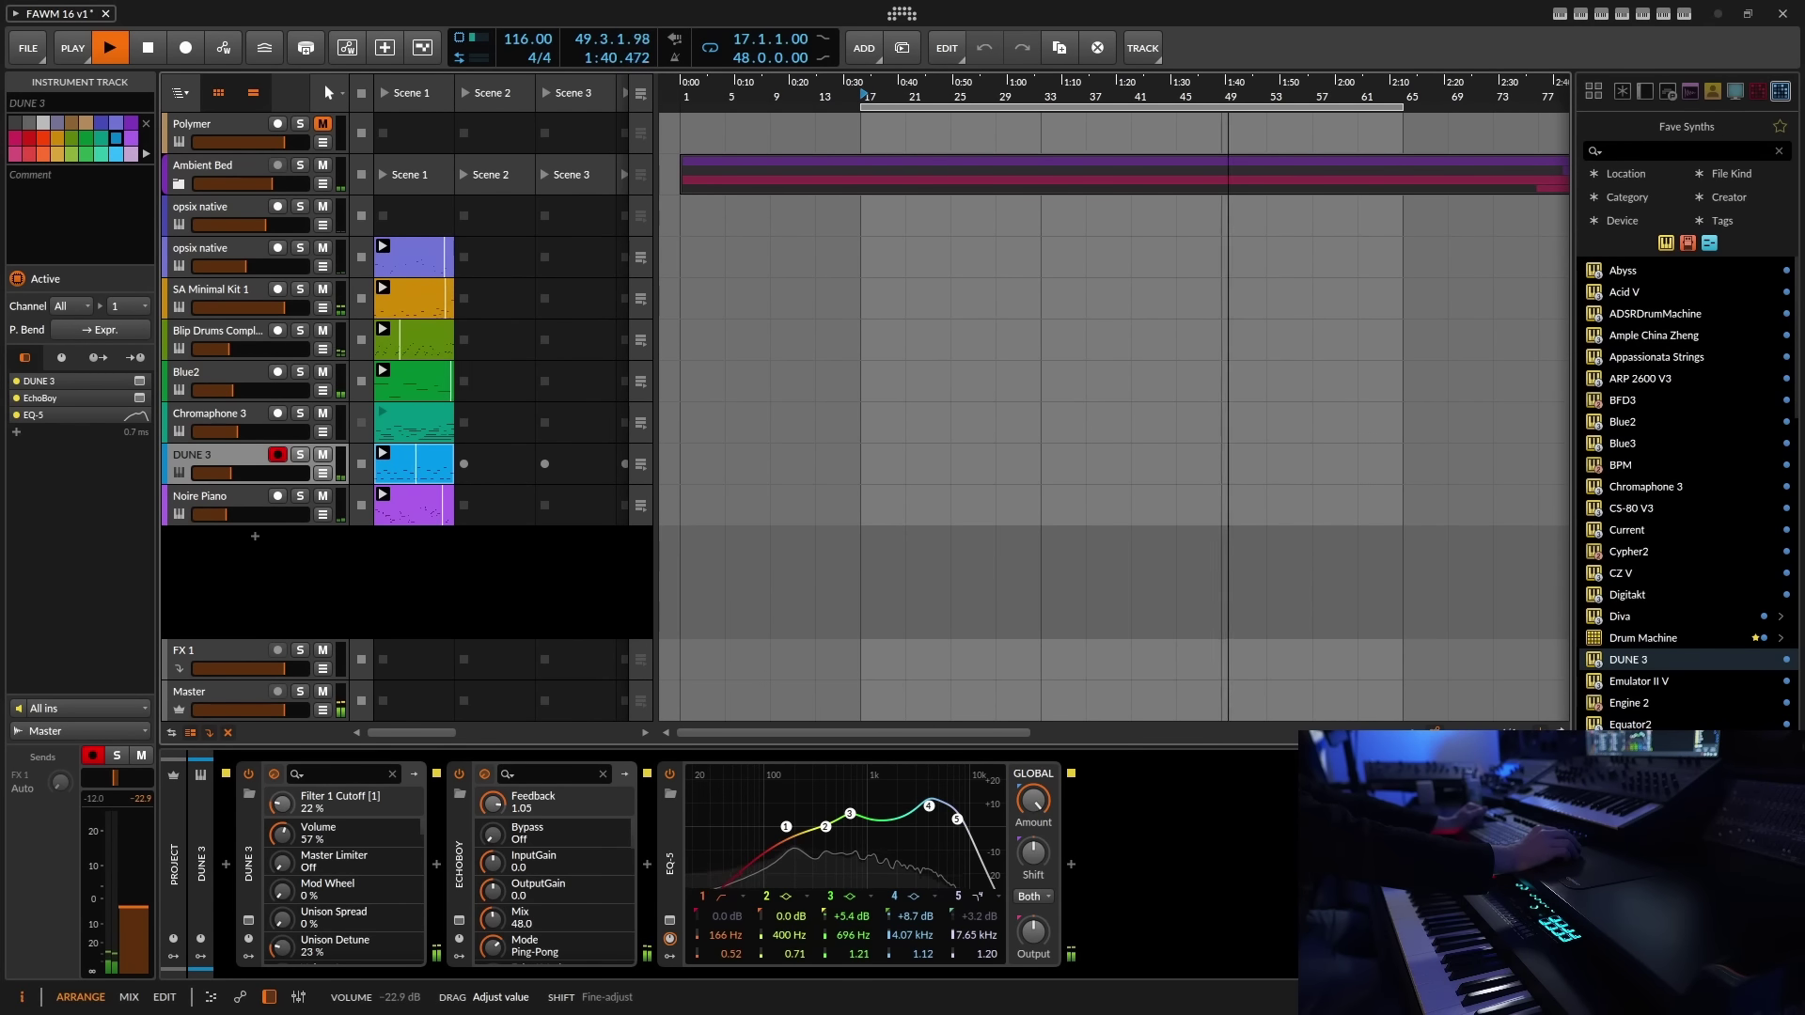
- Delete the Scene 1 clip on the Chromaphone 3 track
click(428, 414)
key(Delete)
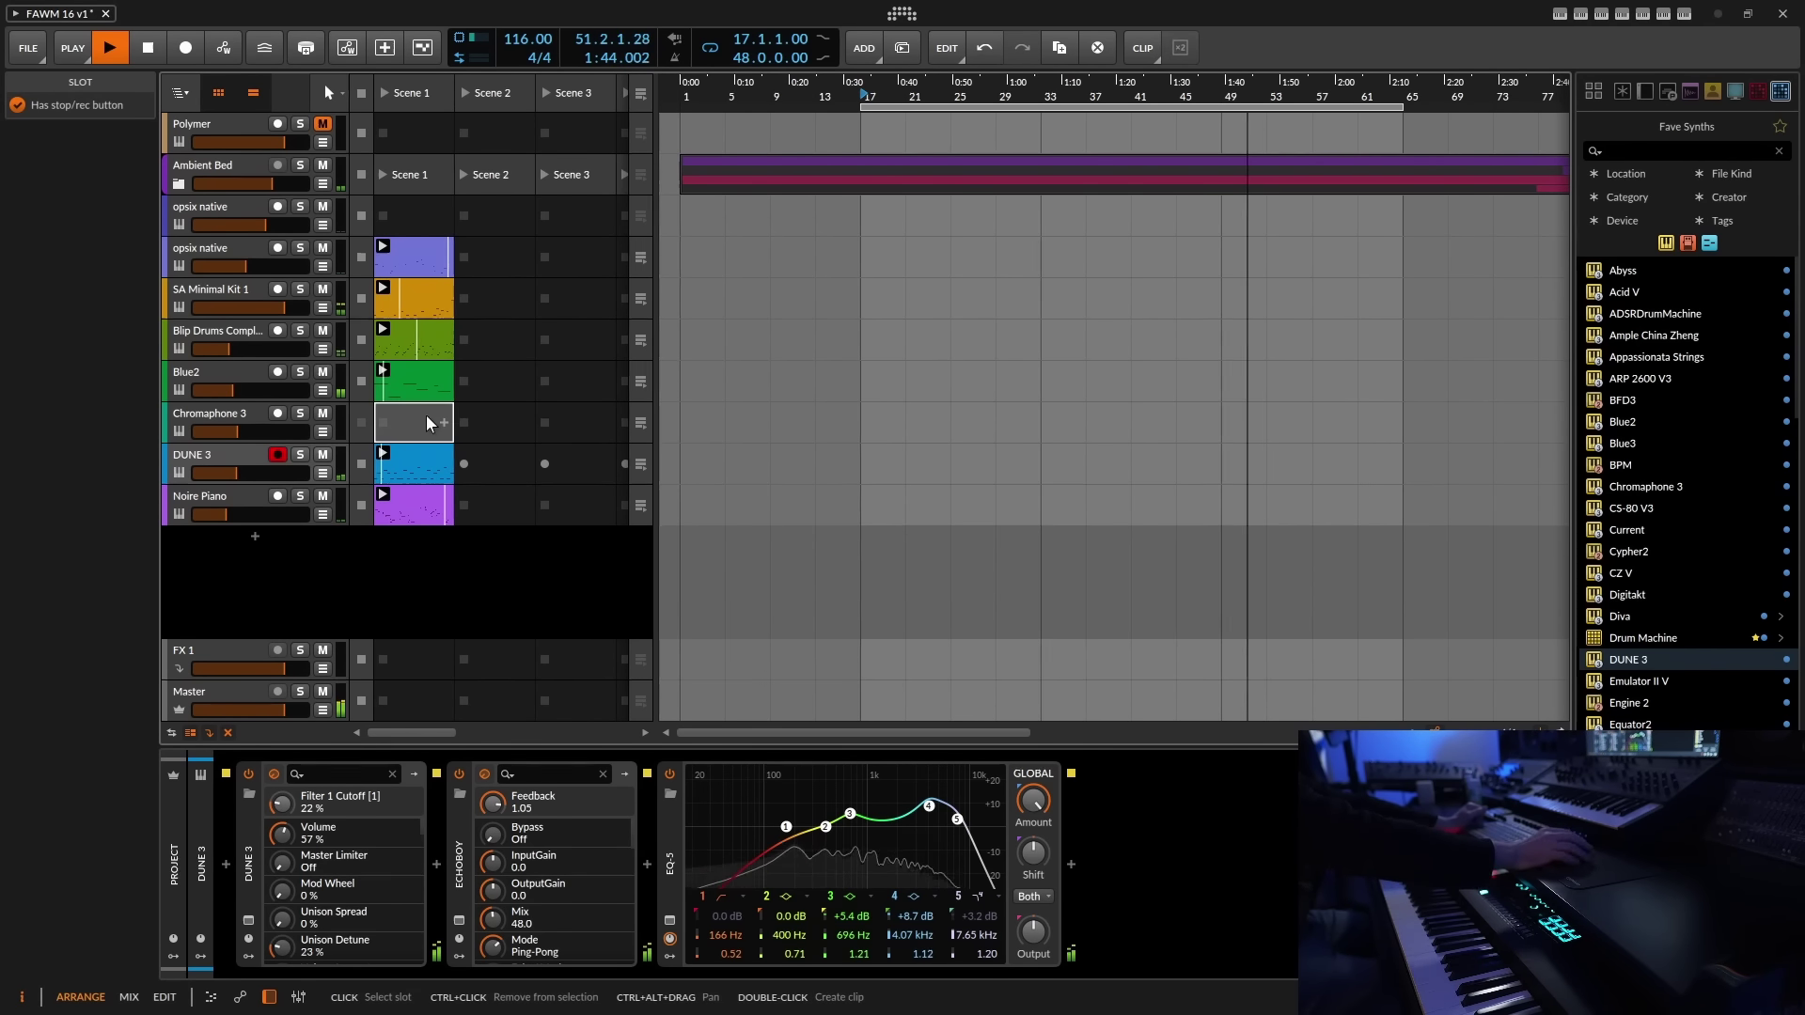
- Select the Chromaphone 3 track, raise its volume to -9.0 dB and reduce ValhallaVintageVerb's mix to 8.8 %
click(239, 405)
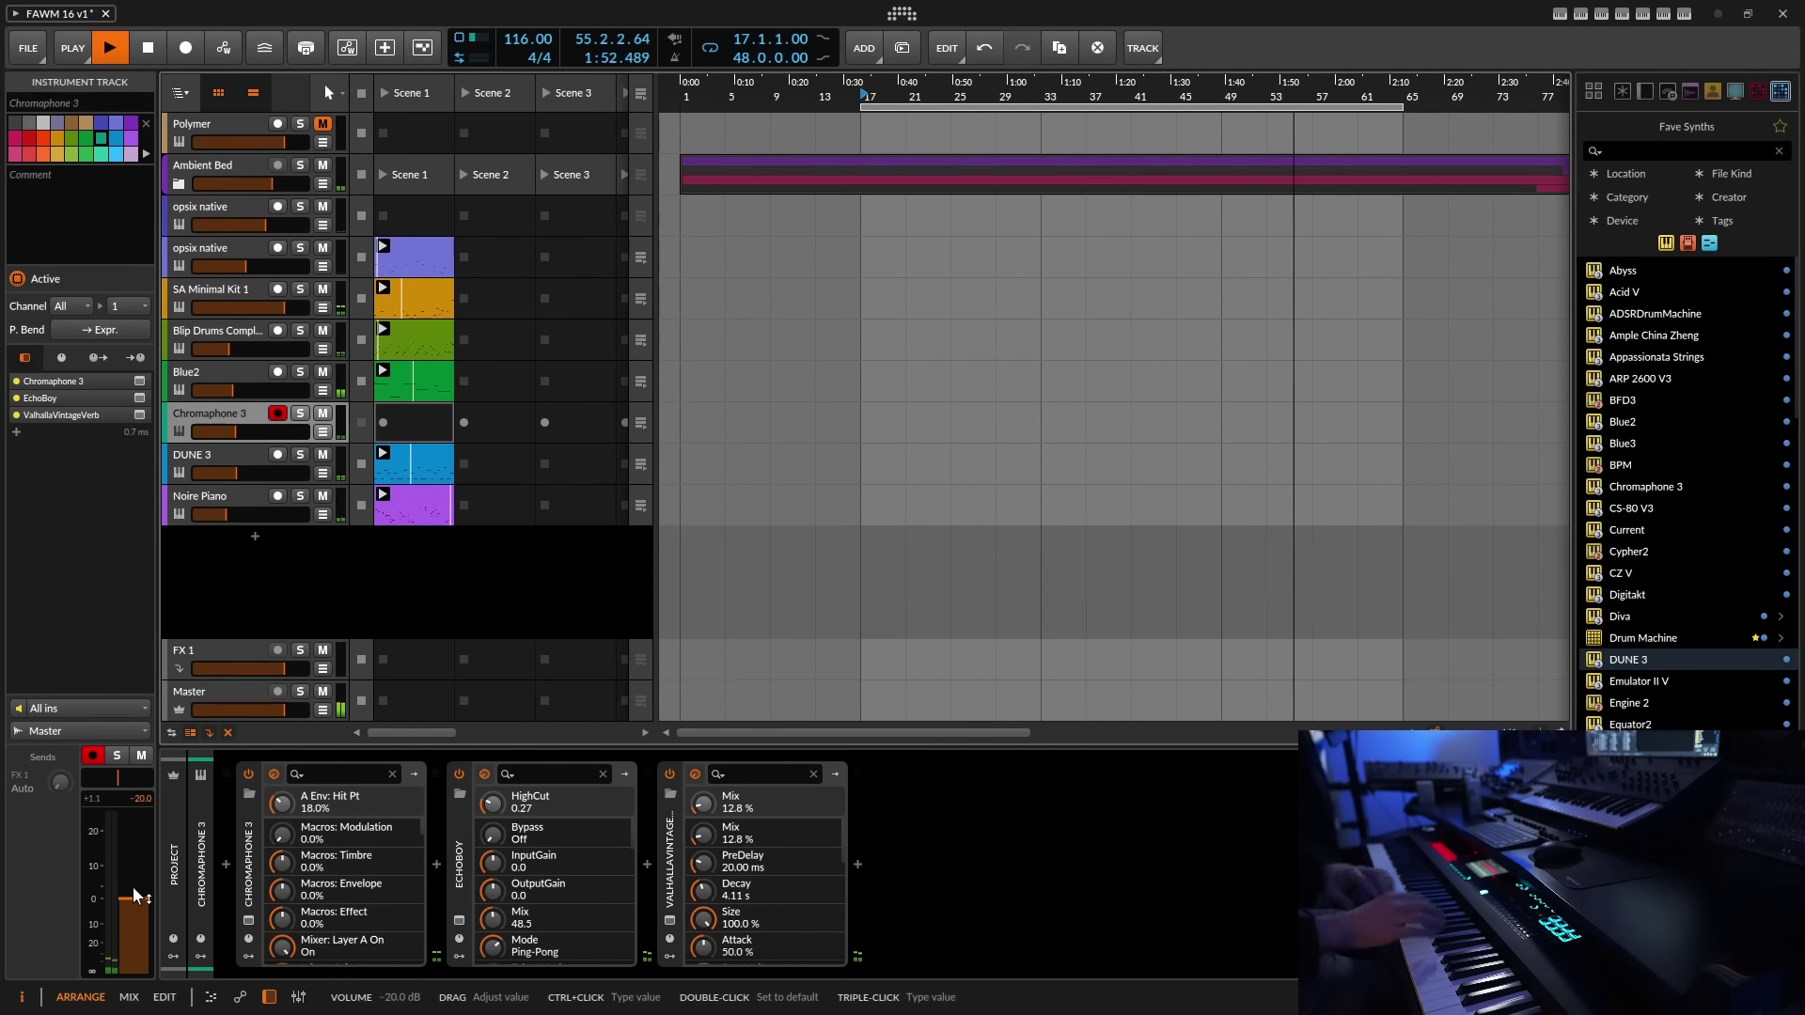
drag(137, 908, 137, 867)
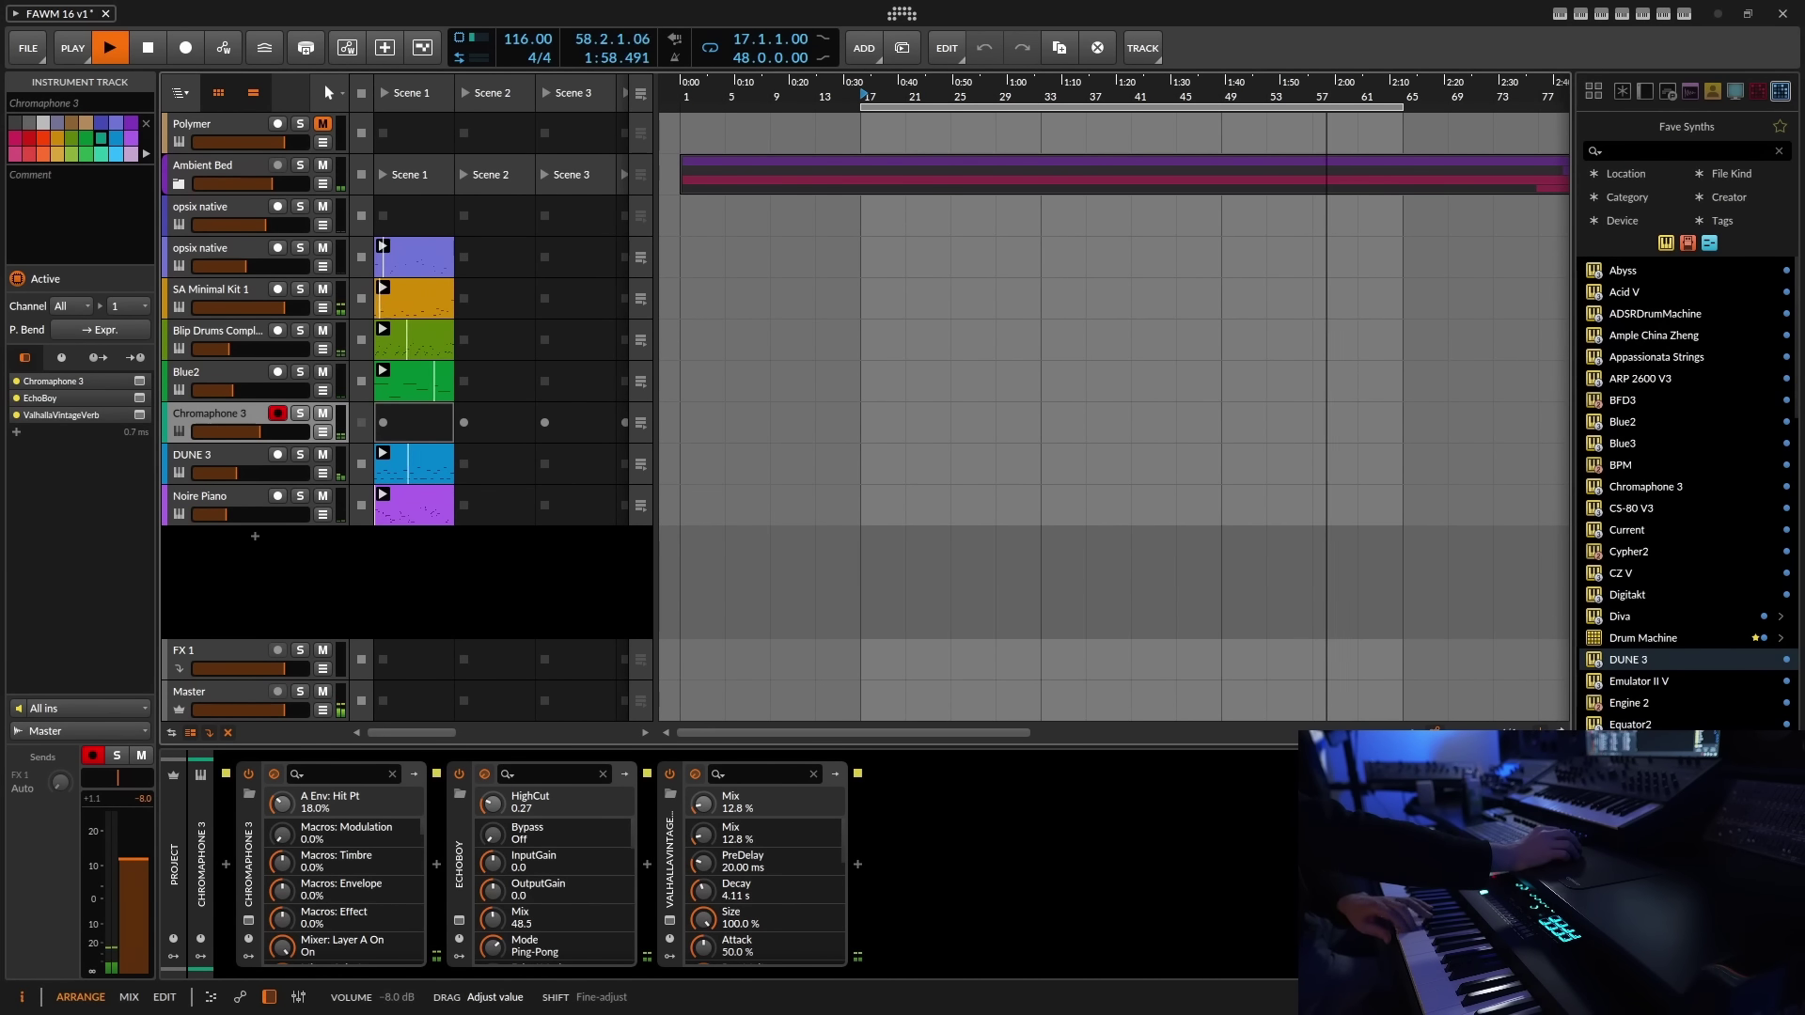
drag(704, 804, 703, 805)
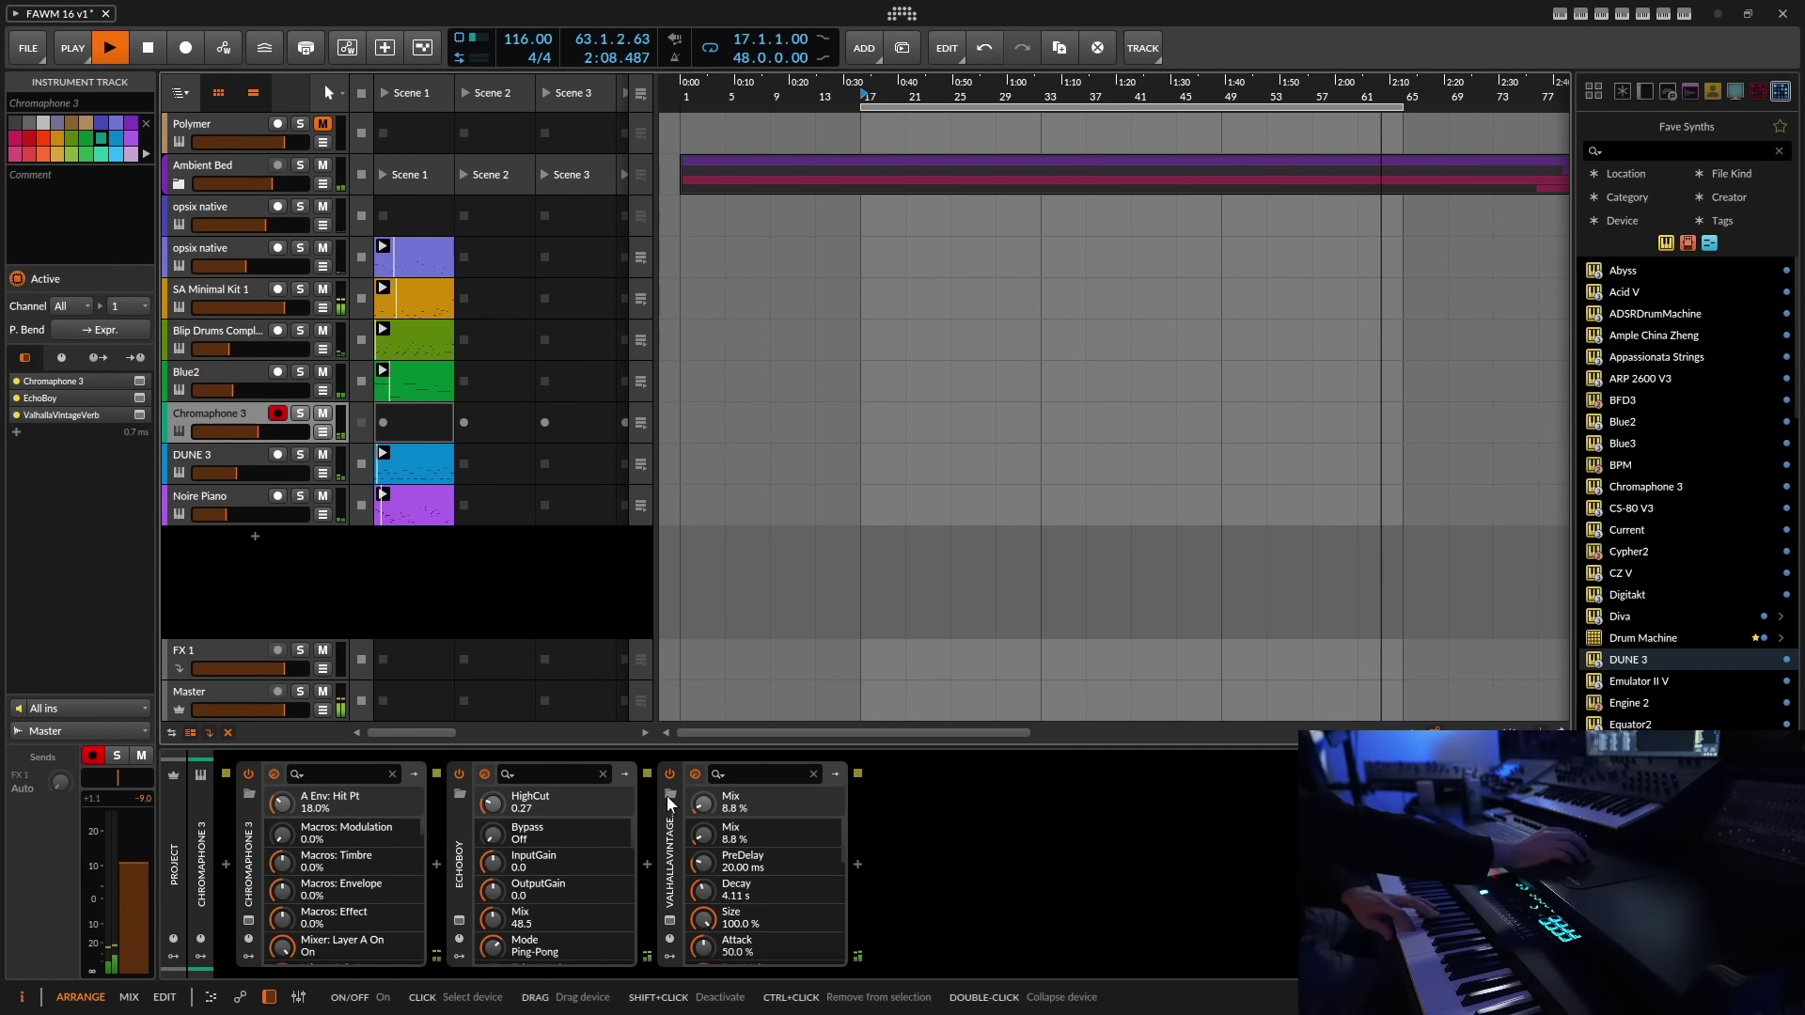
- Open Chromaphone 3's preset browser and audition Carpetry, Particle Romance and Ceramic Pan Kit from the Chromaphone 2 pack
click(249, 920)
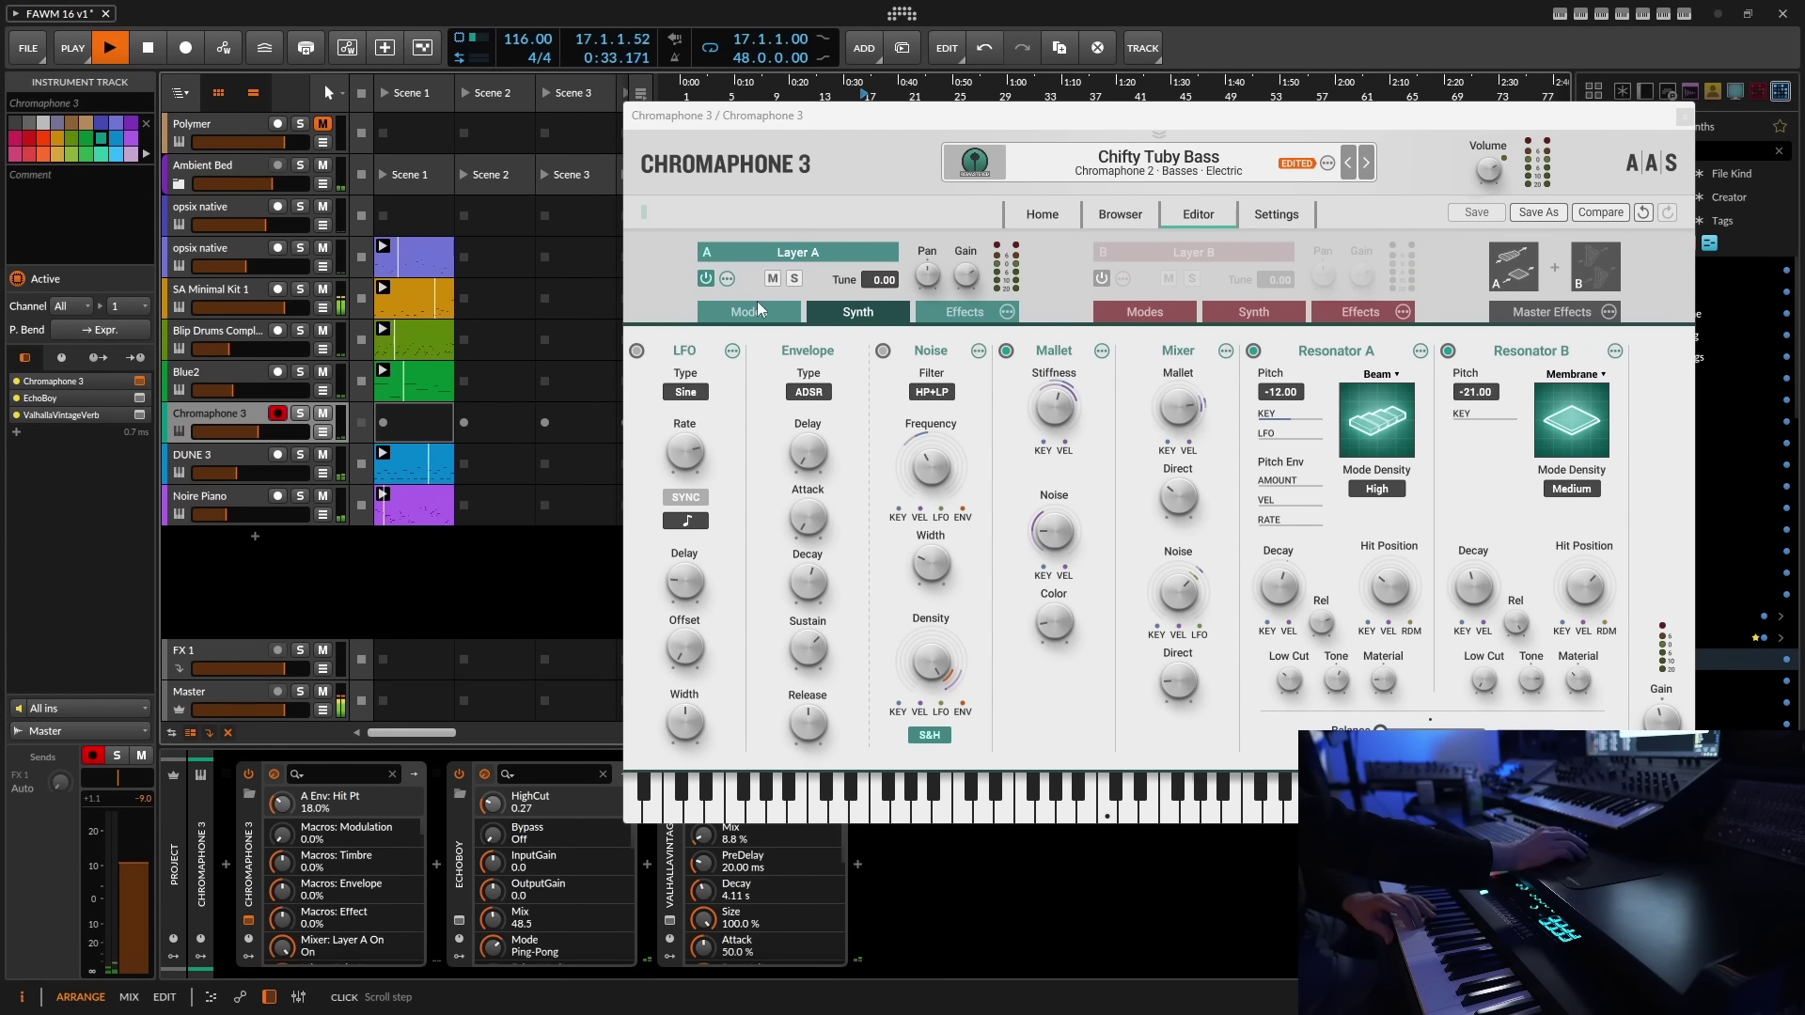
click(1114, 172)
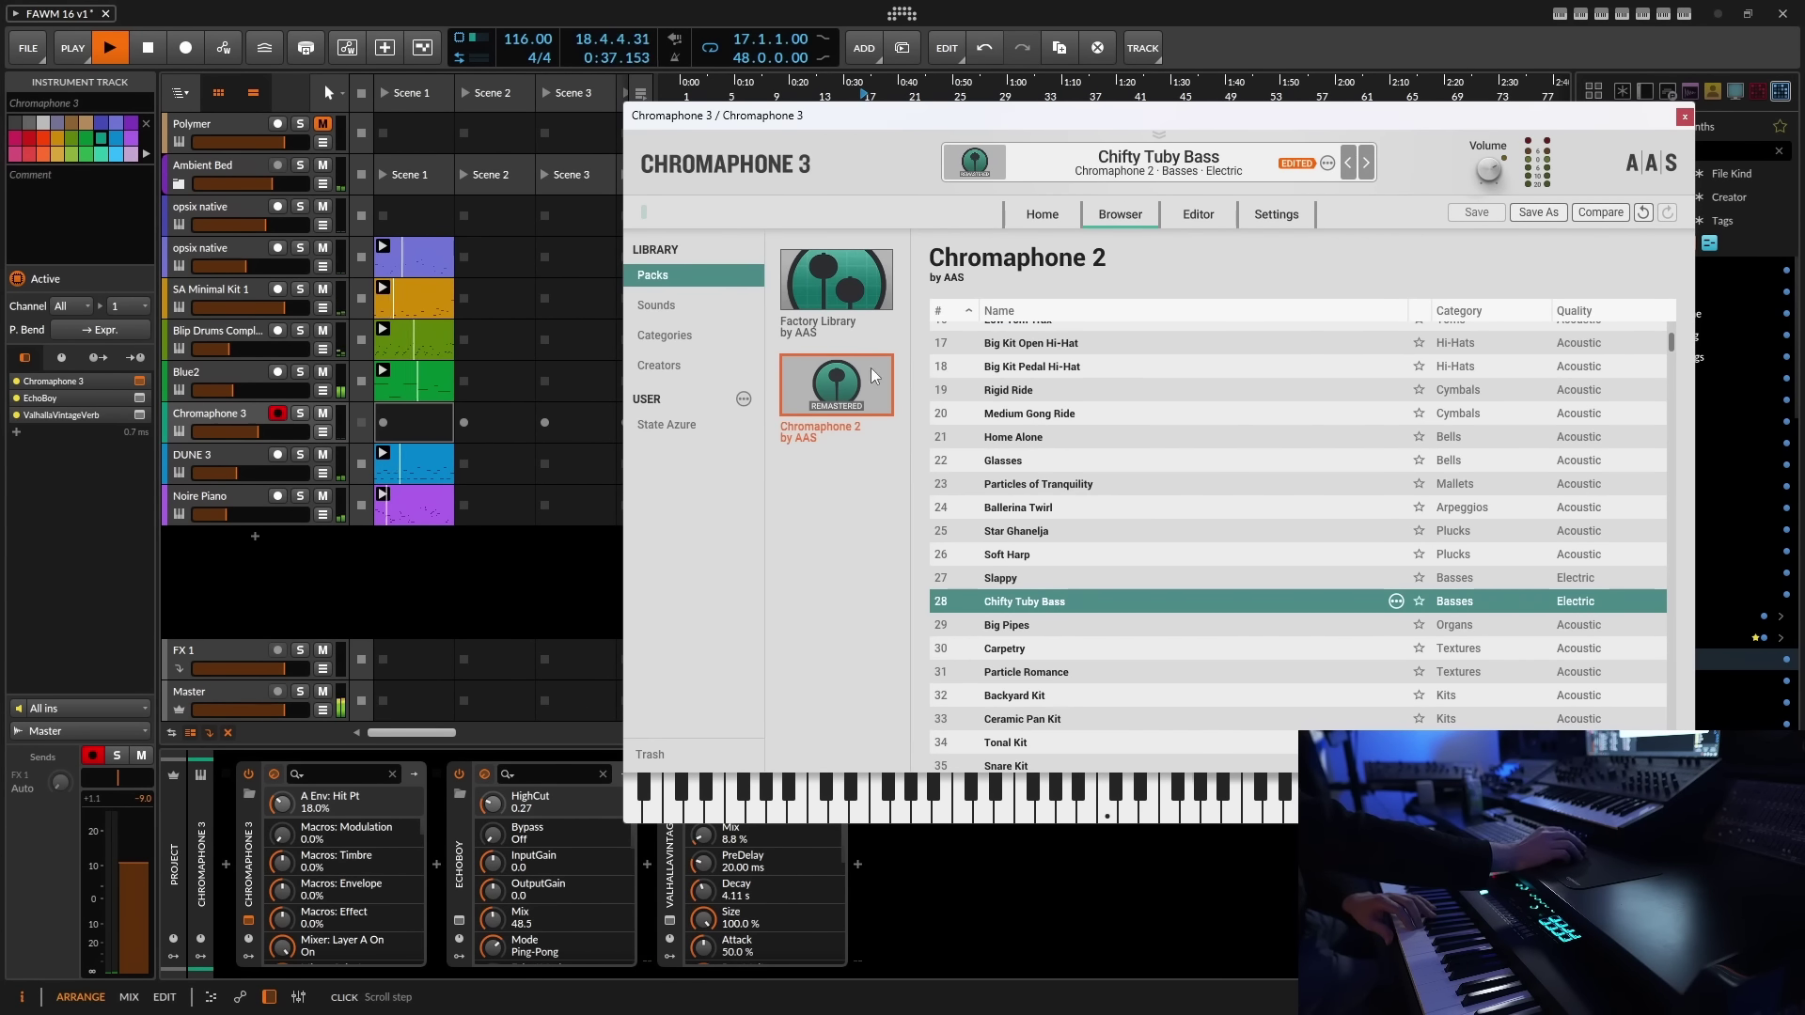
click(841, 271)
click(832, 396)
scroll(1053, 510, down, 1)
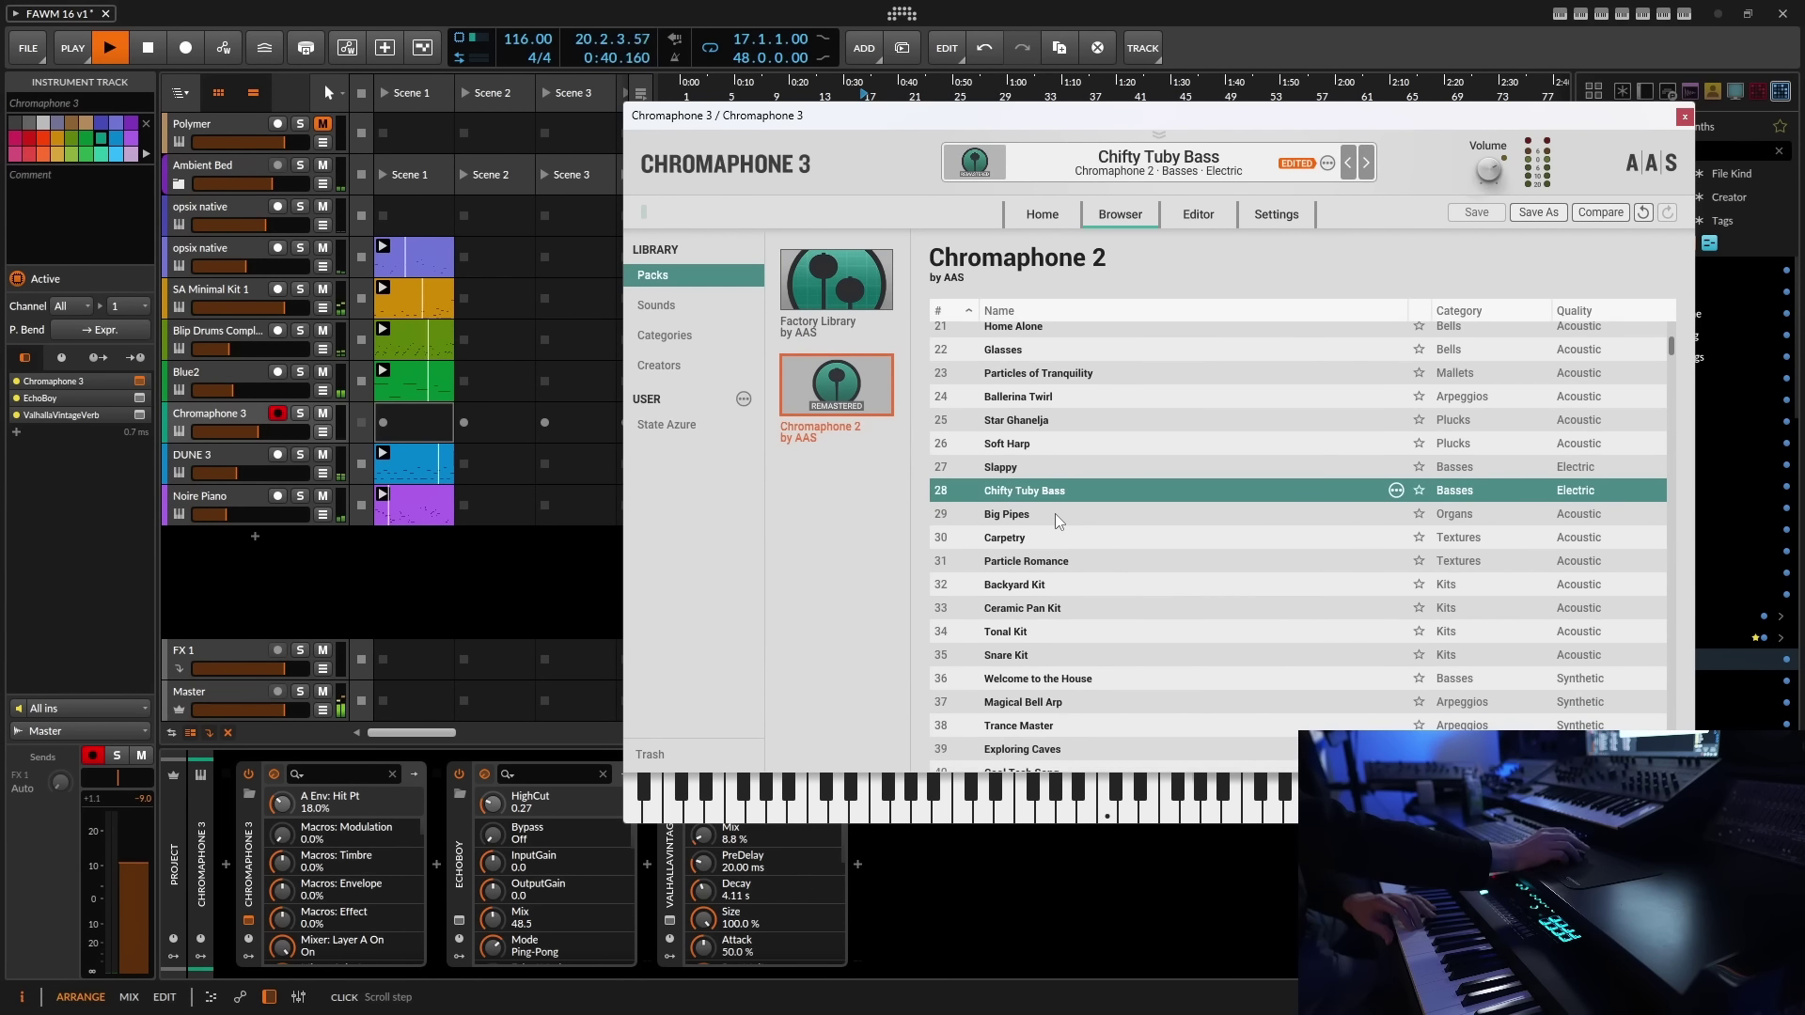
click(1005, 539)
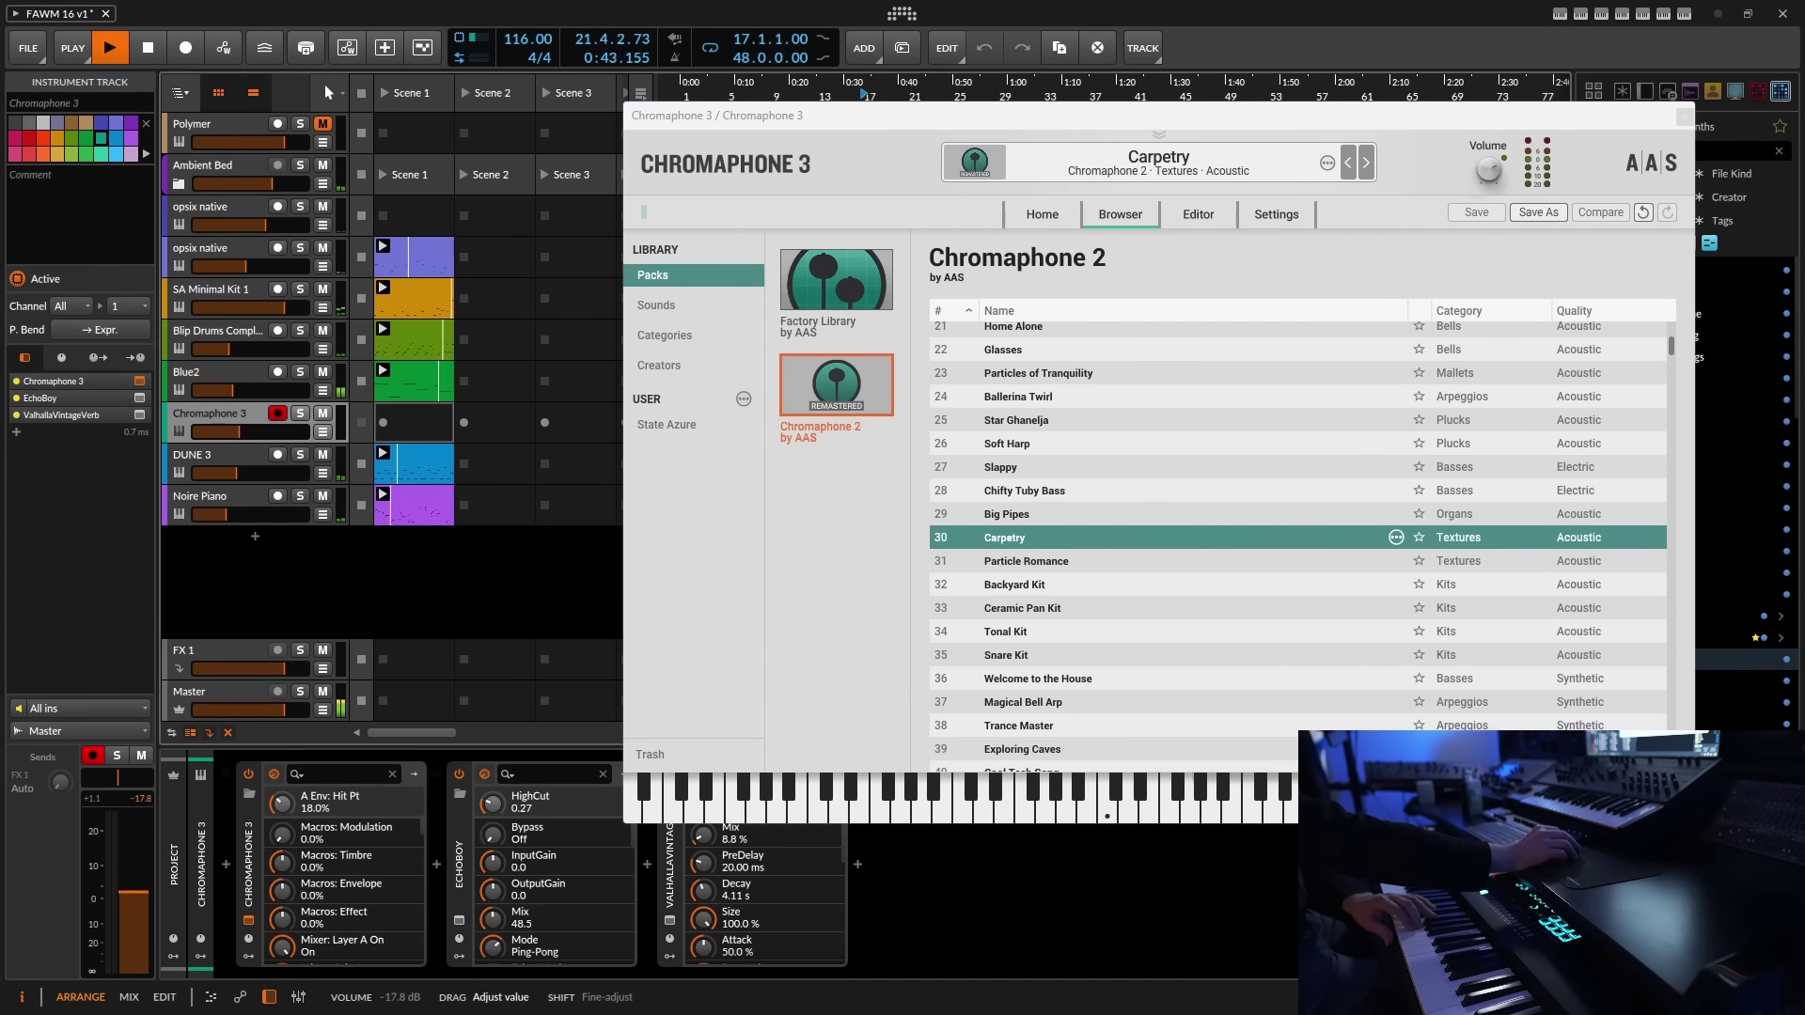
click(1016, 566)
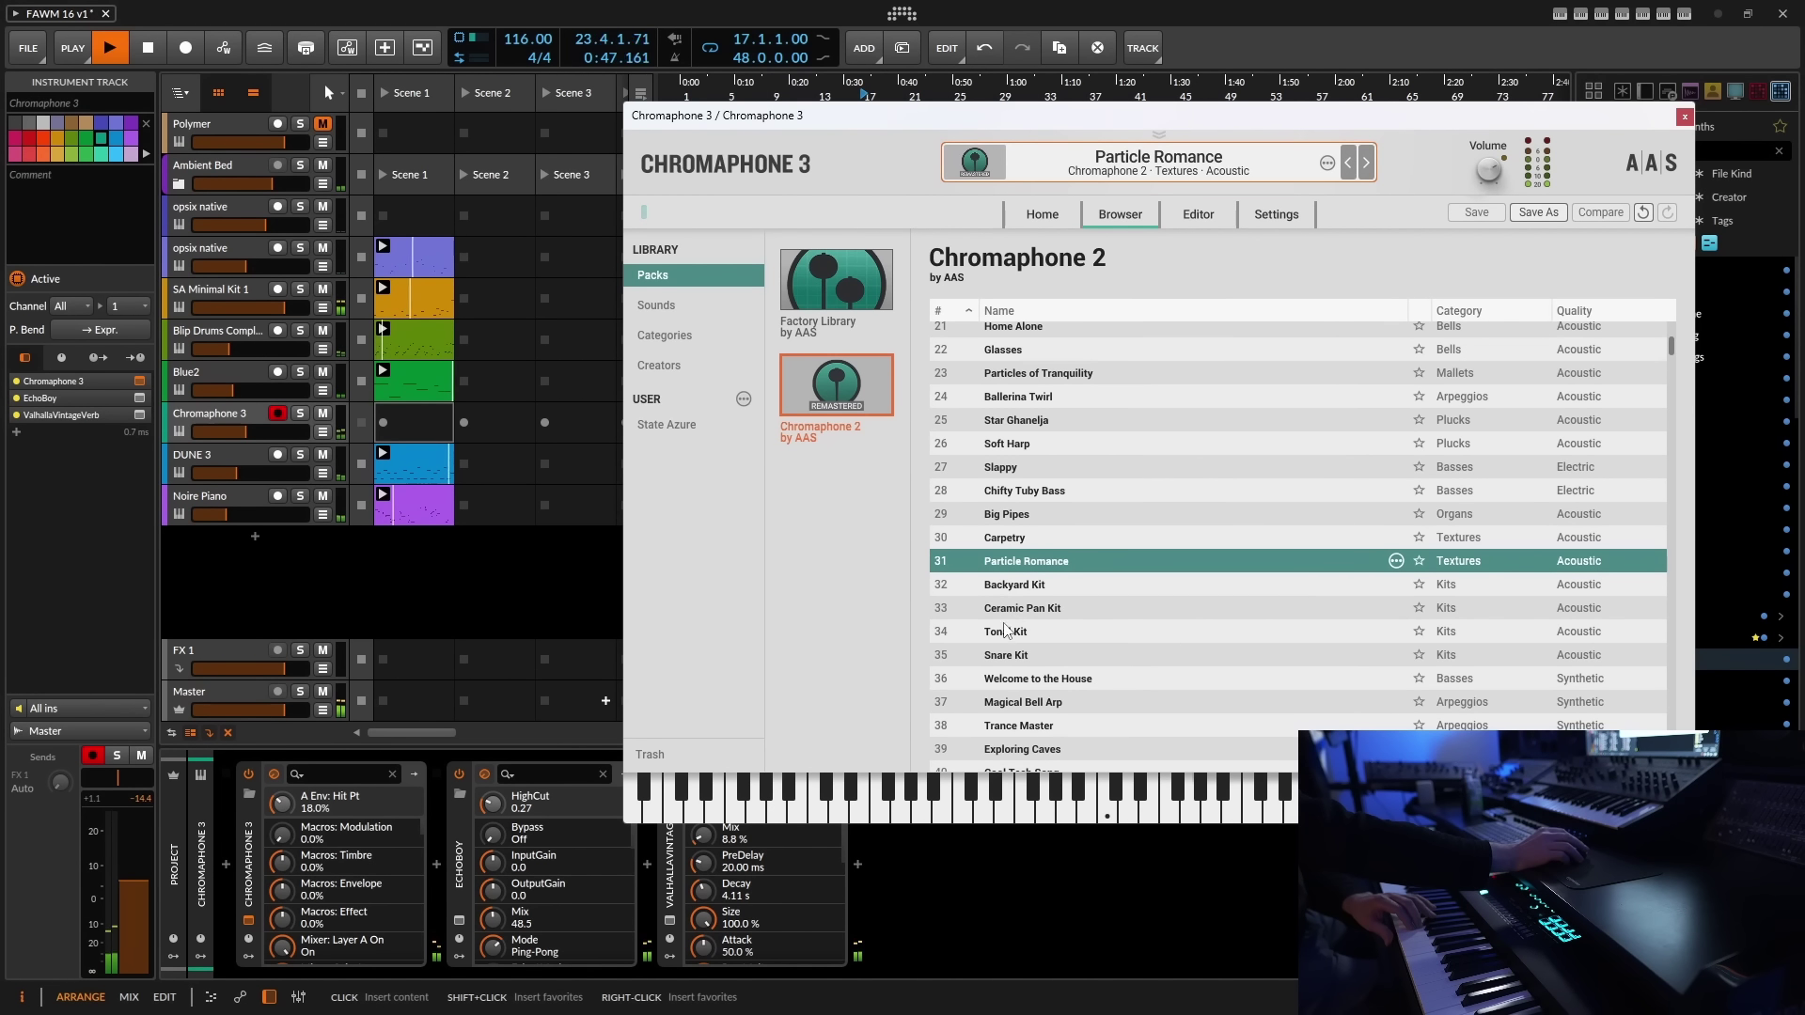
click(1013, 611)
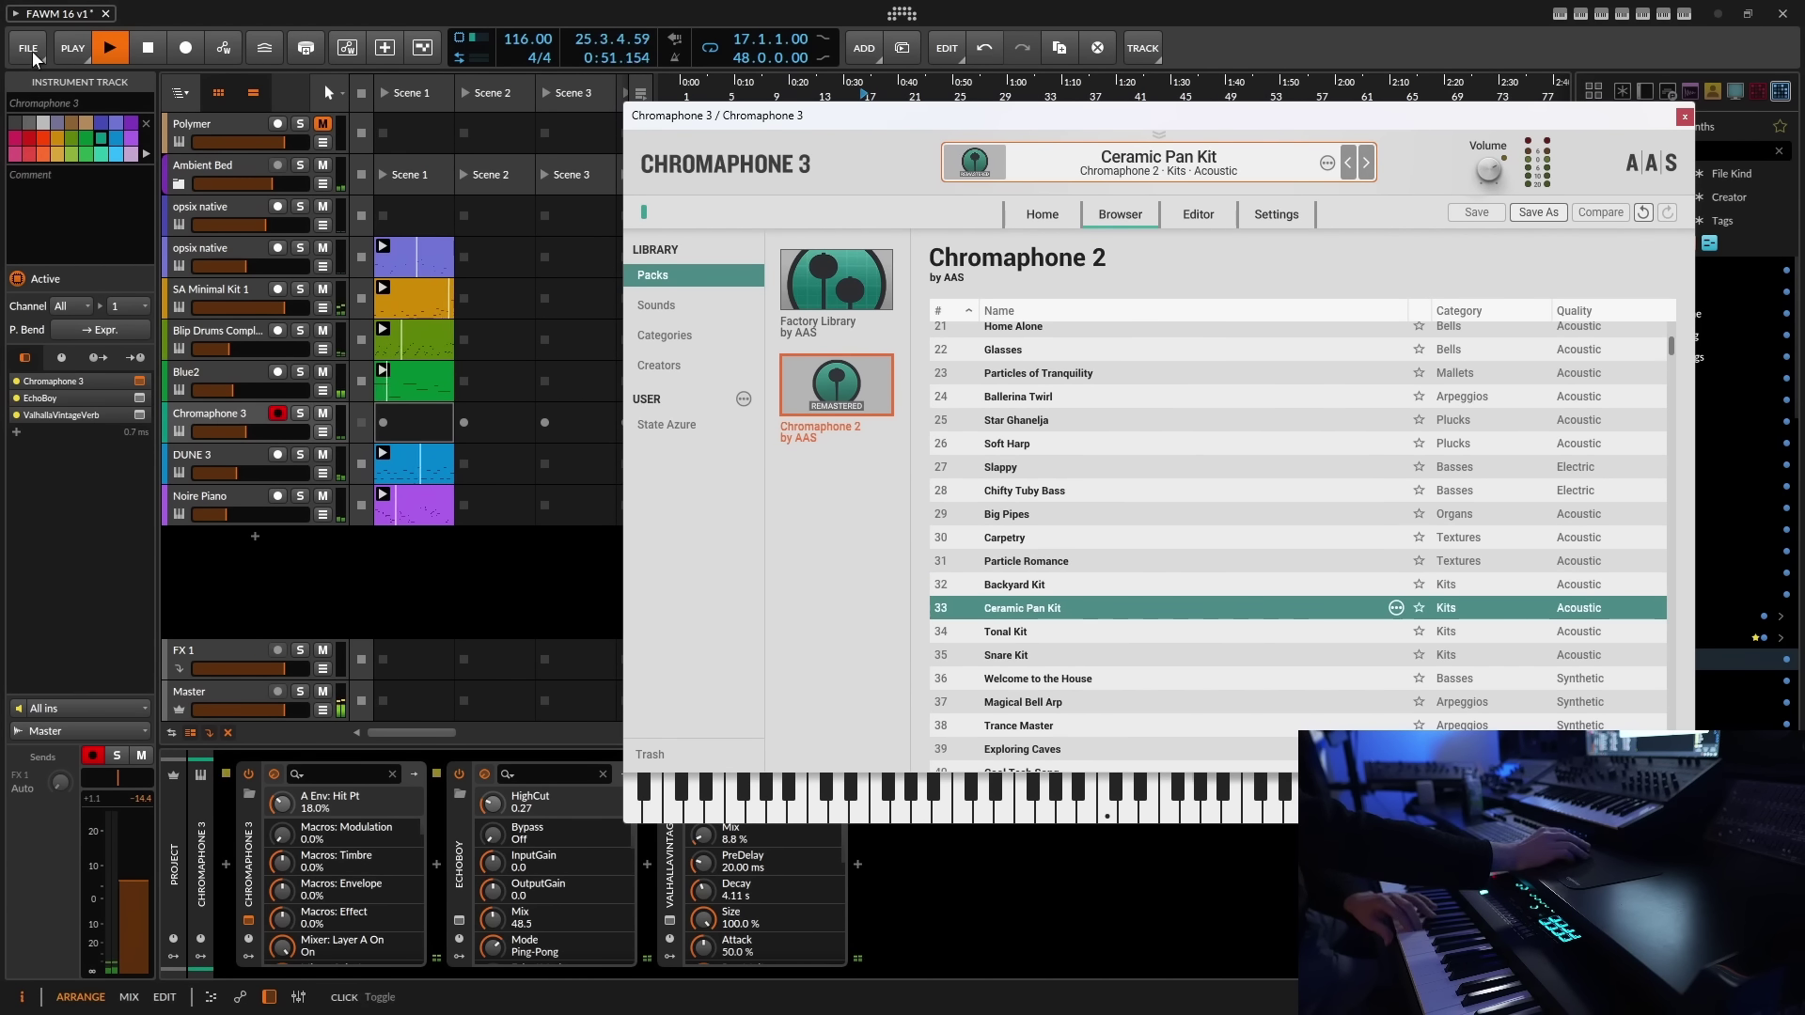
- Save the project
click(31, 51)
click(37, 132)
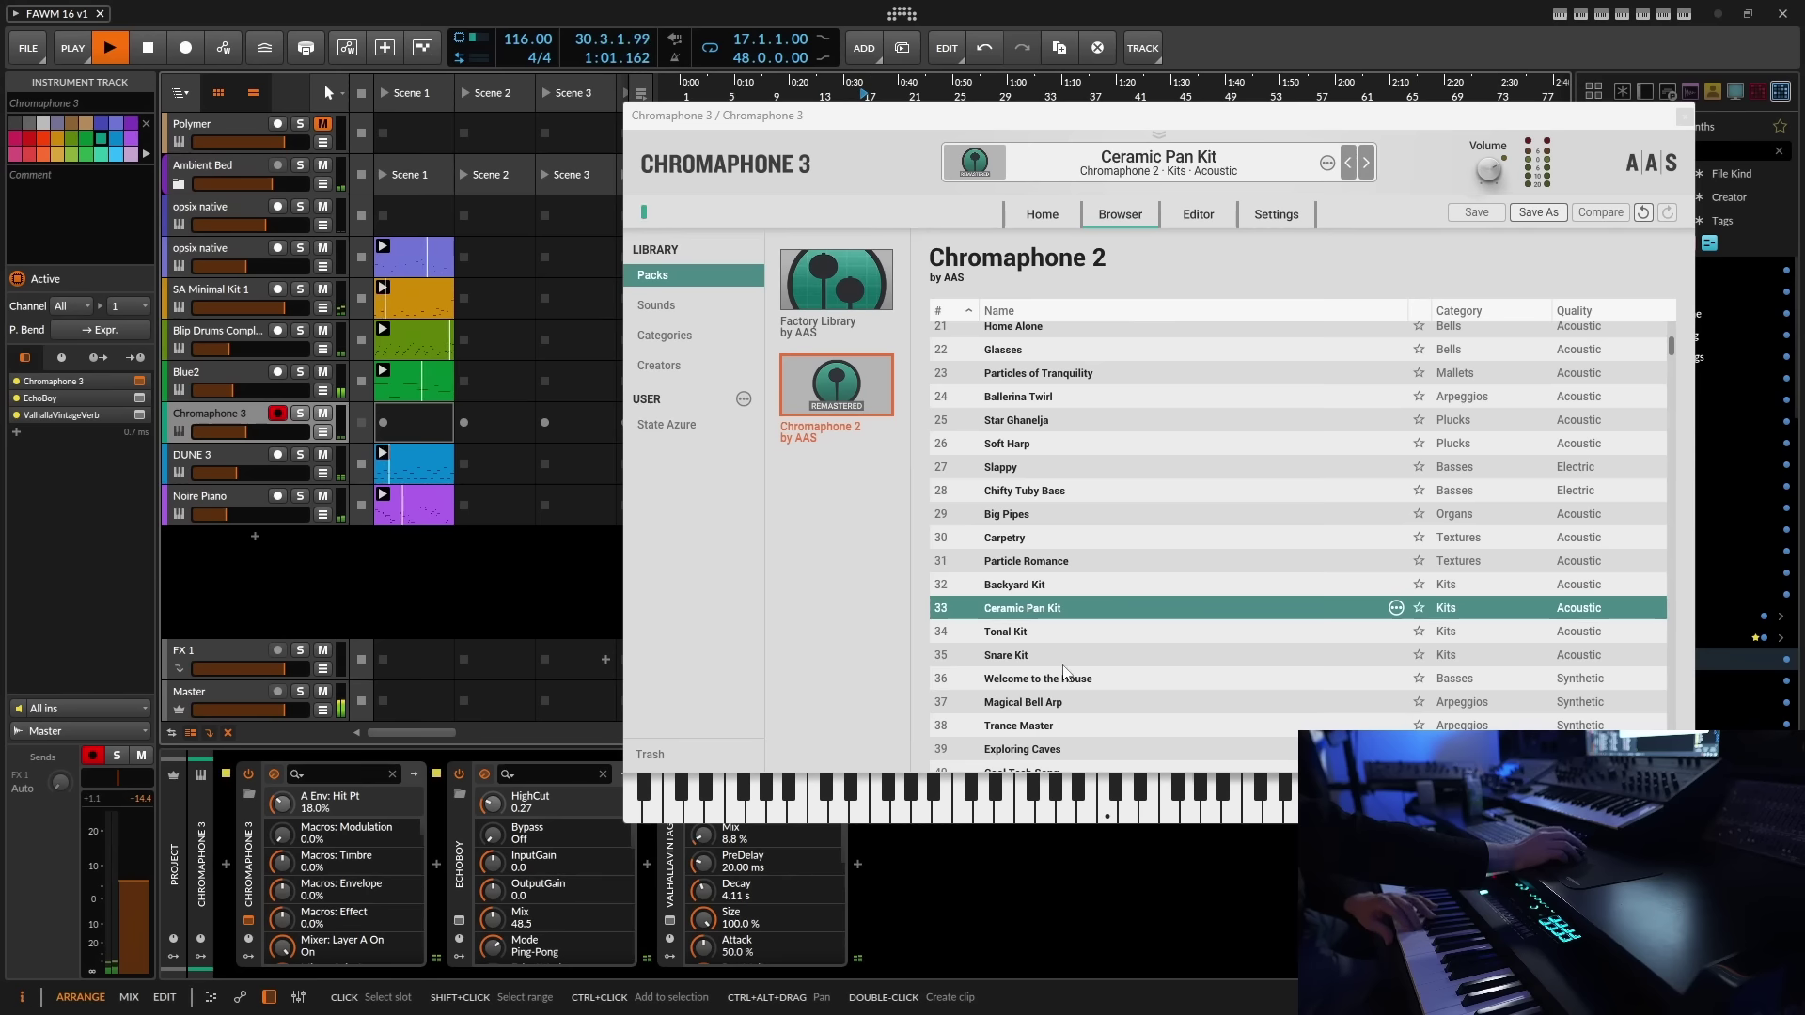
- Audition Tonal Kit, load the Welcome to the House preset and set the Chromaphone 3 track's volume to -22.5 dB
click(1004, 633)
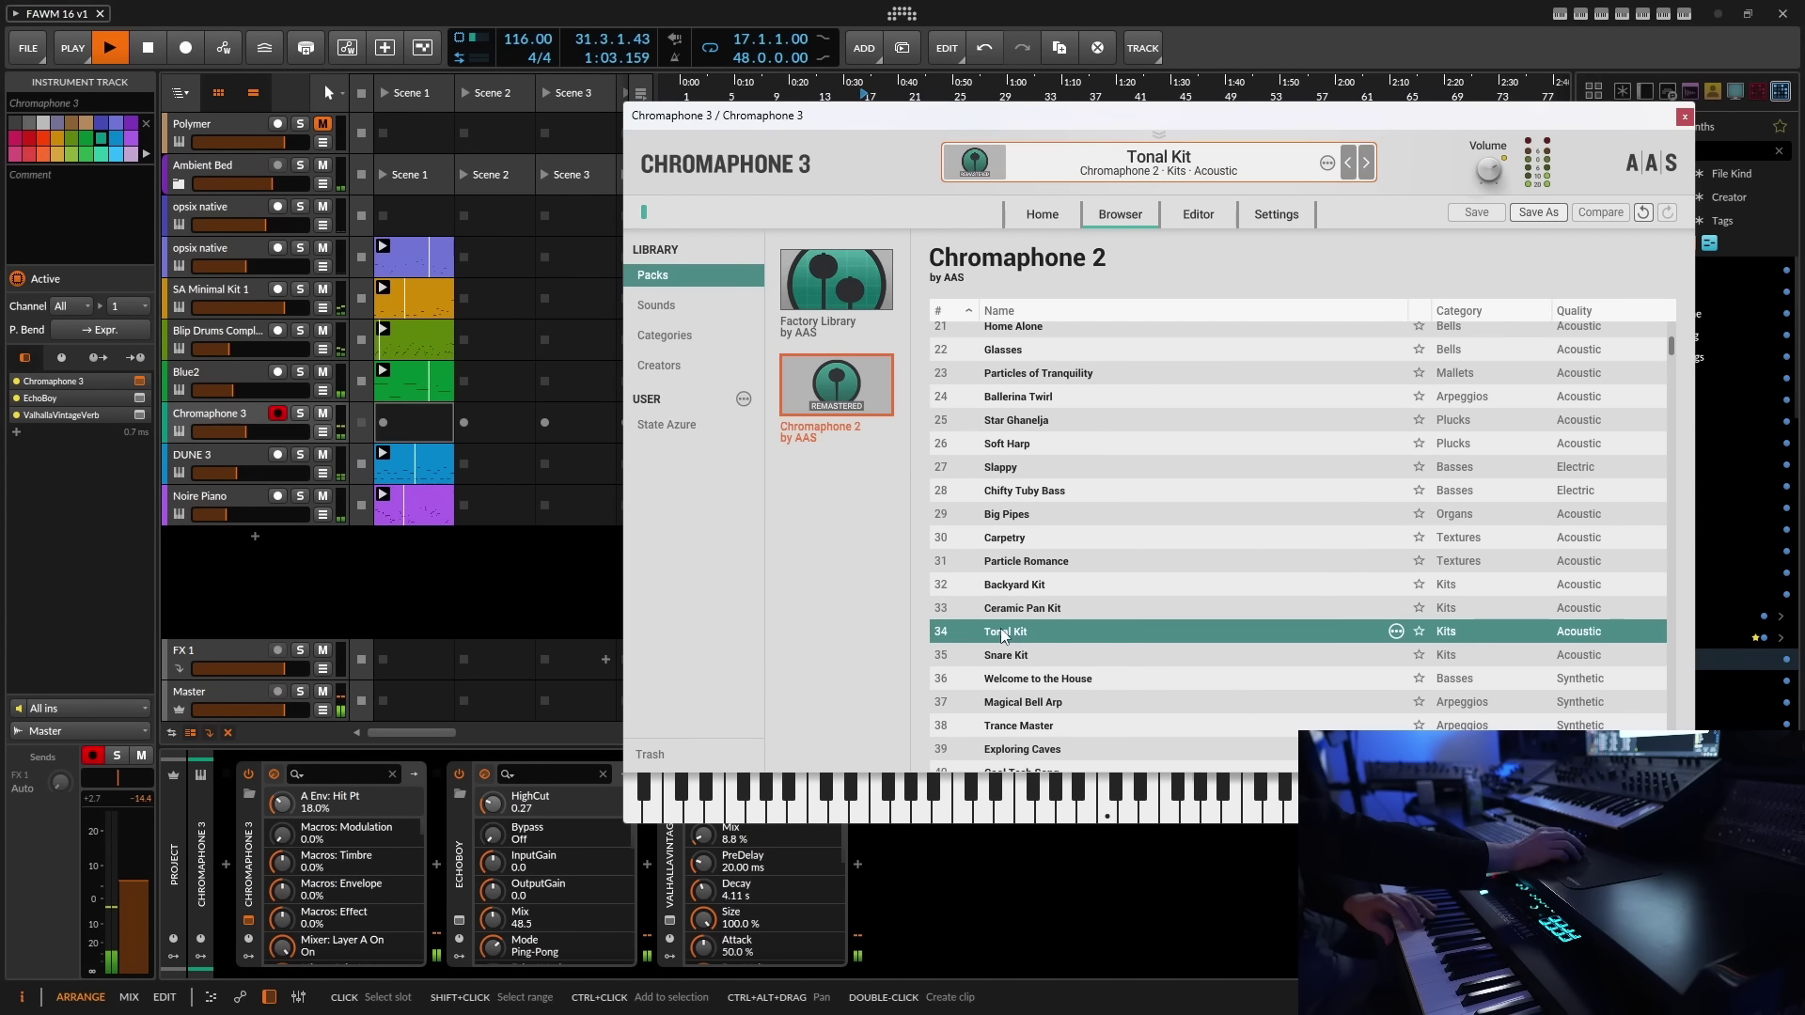
click(1015, 682)
scroll(1025, 659, down, 2)
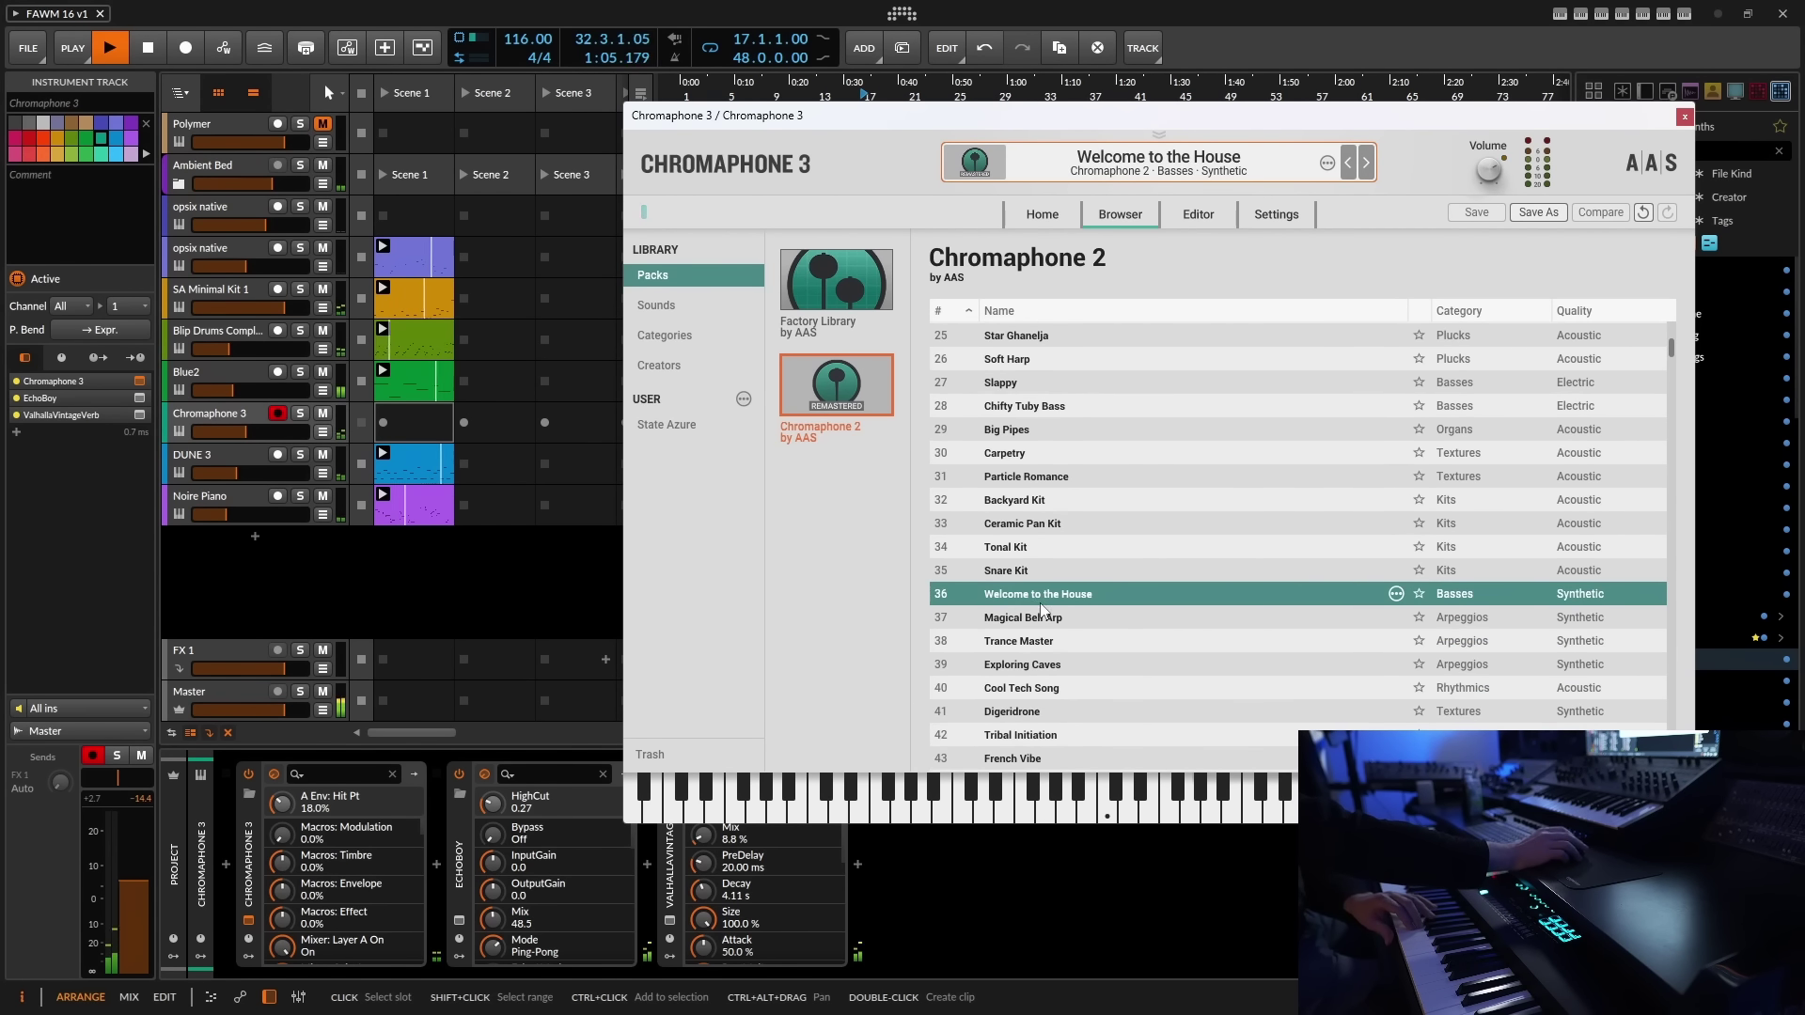
click(240, 432)
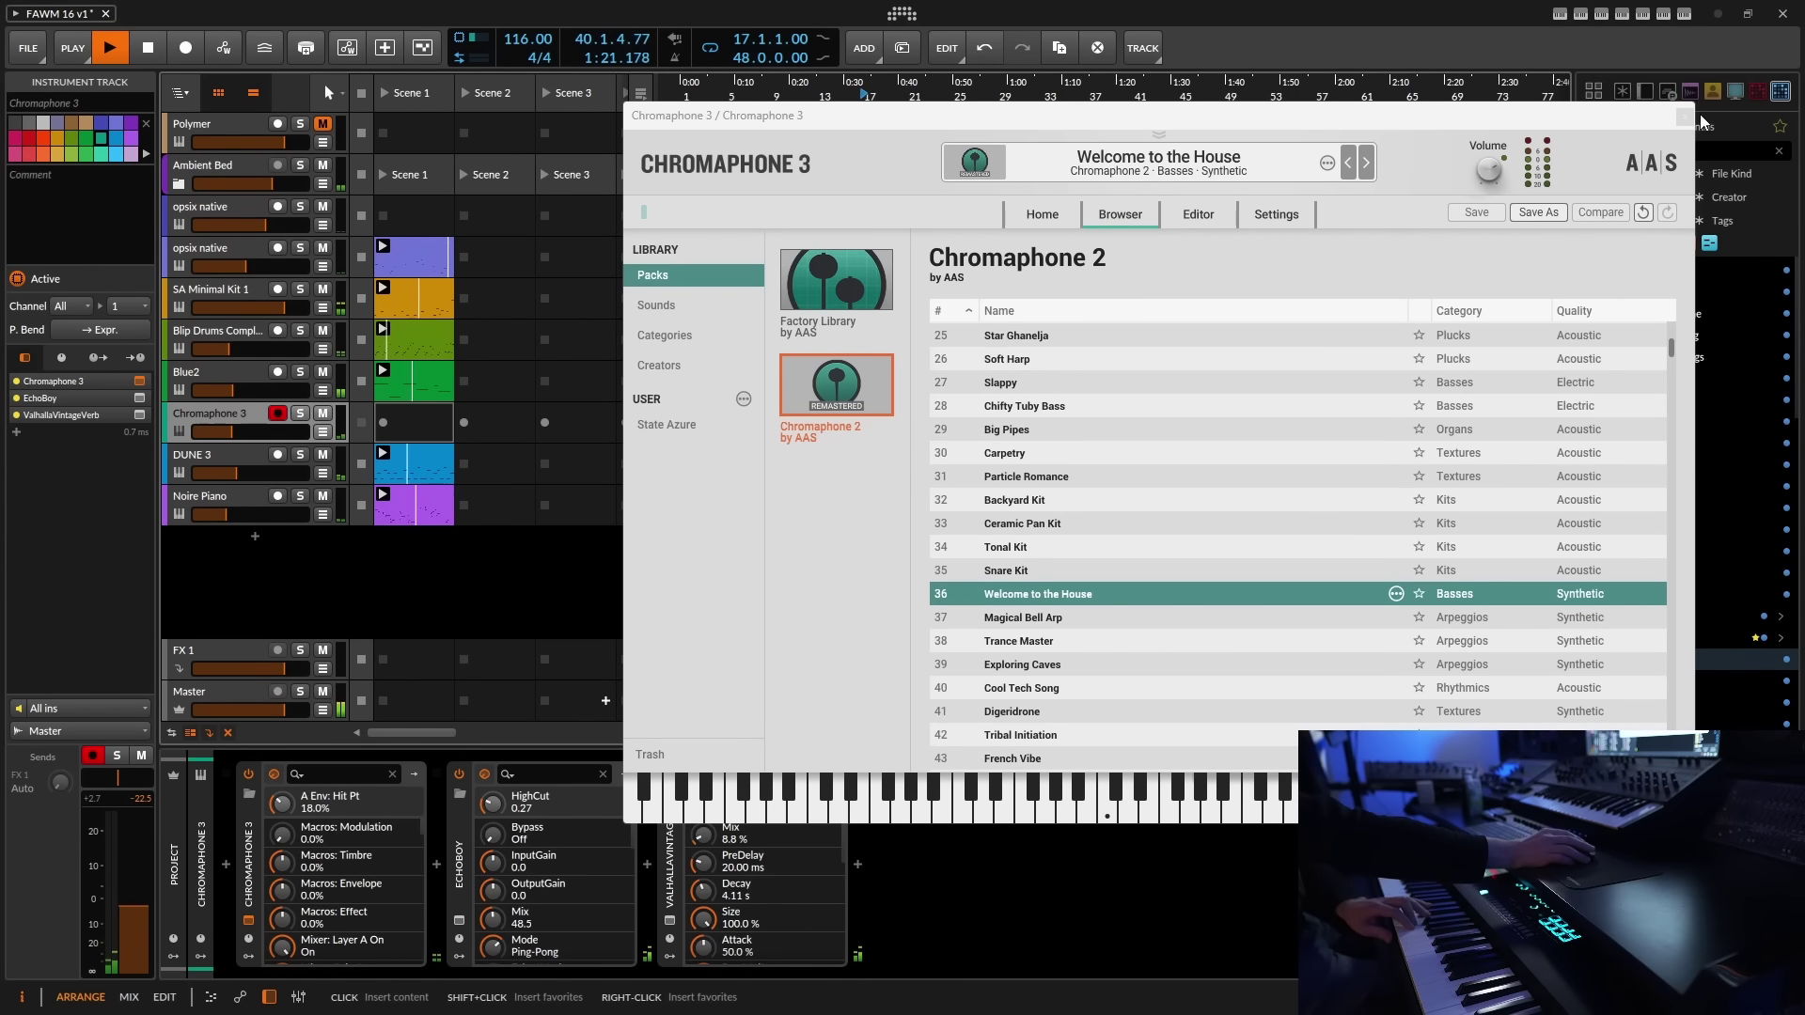
- Open Chromaphone 3's synth editor and set the Mallet color to 19.0 % and its stiffness to 2287 Hz
click(1205, 215)
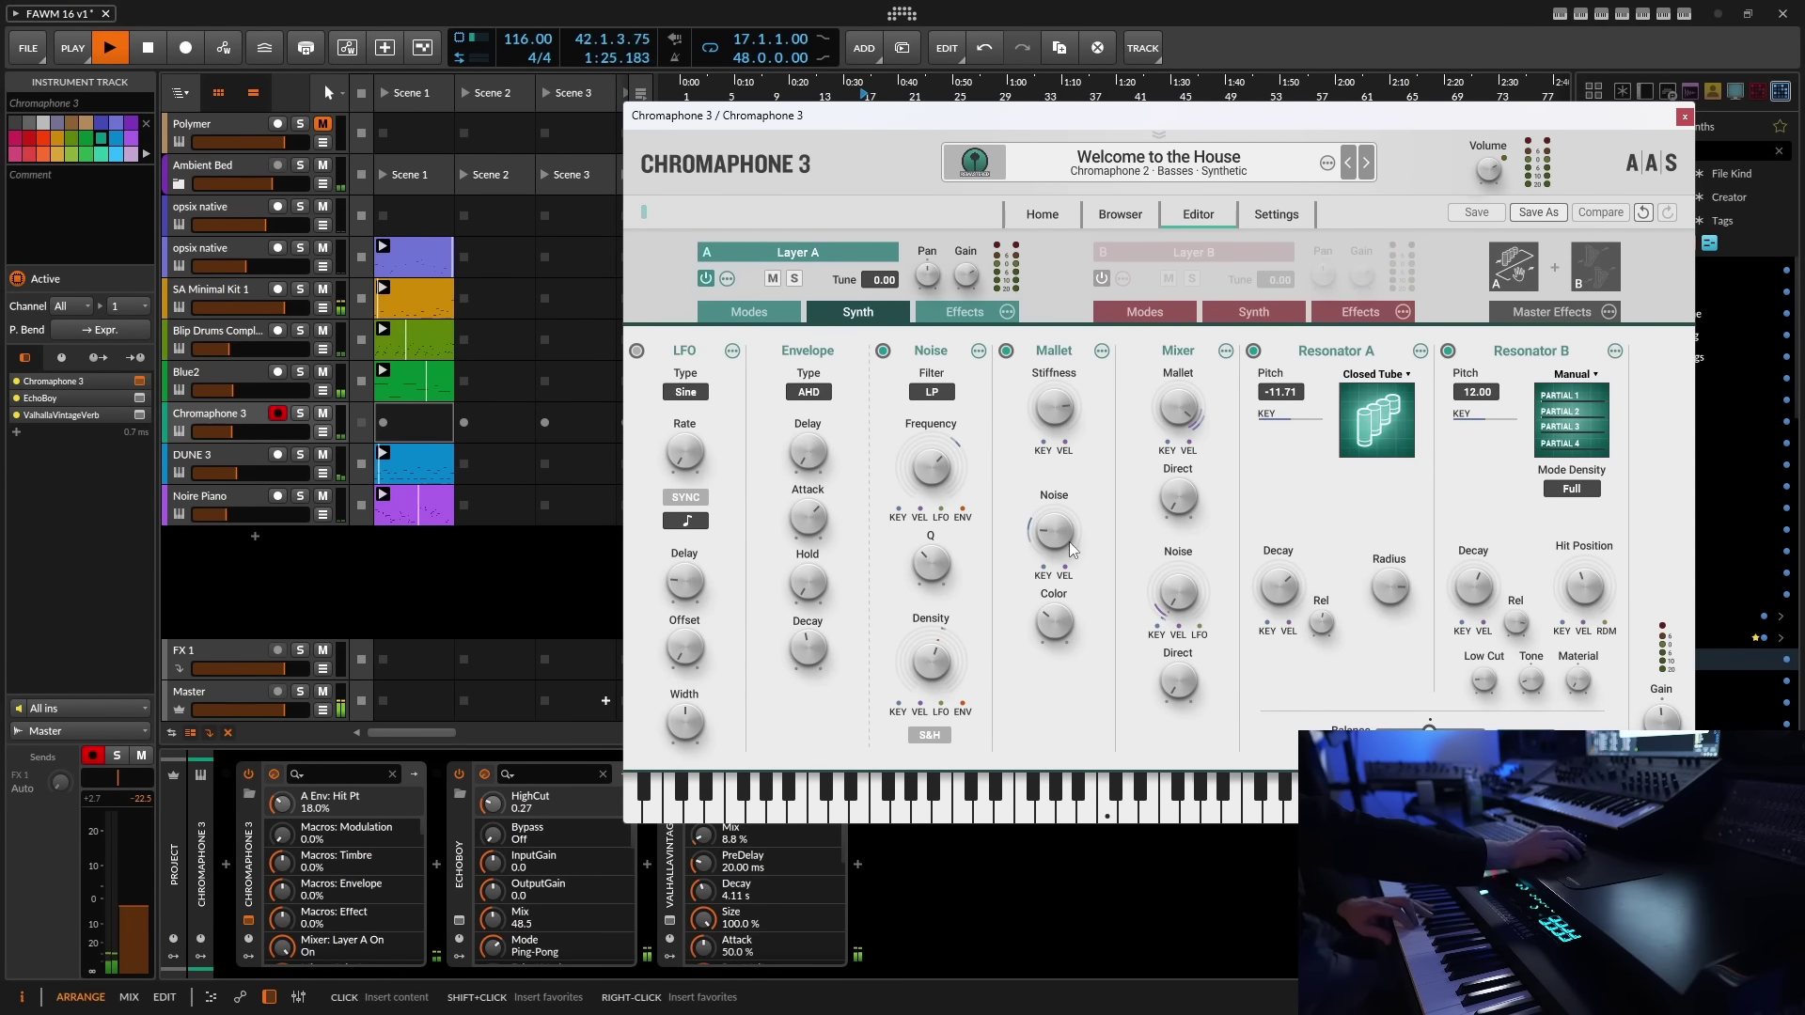
drag(1069, 628, 1069, 645)
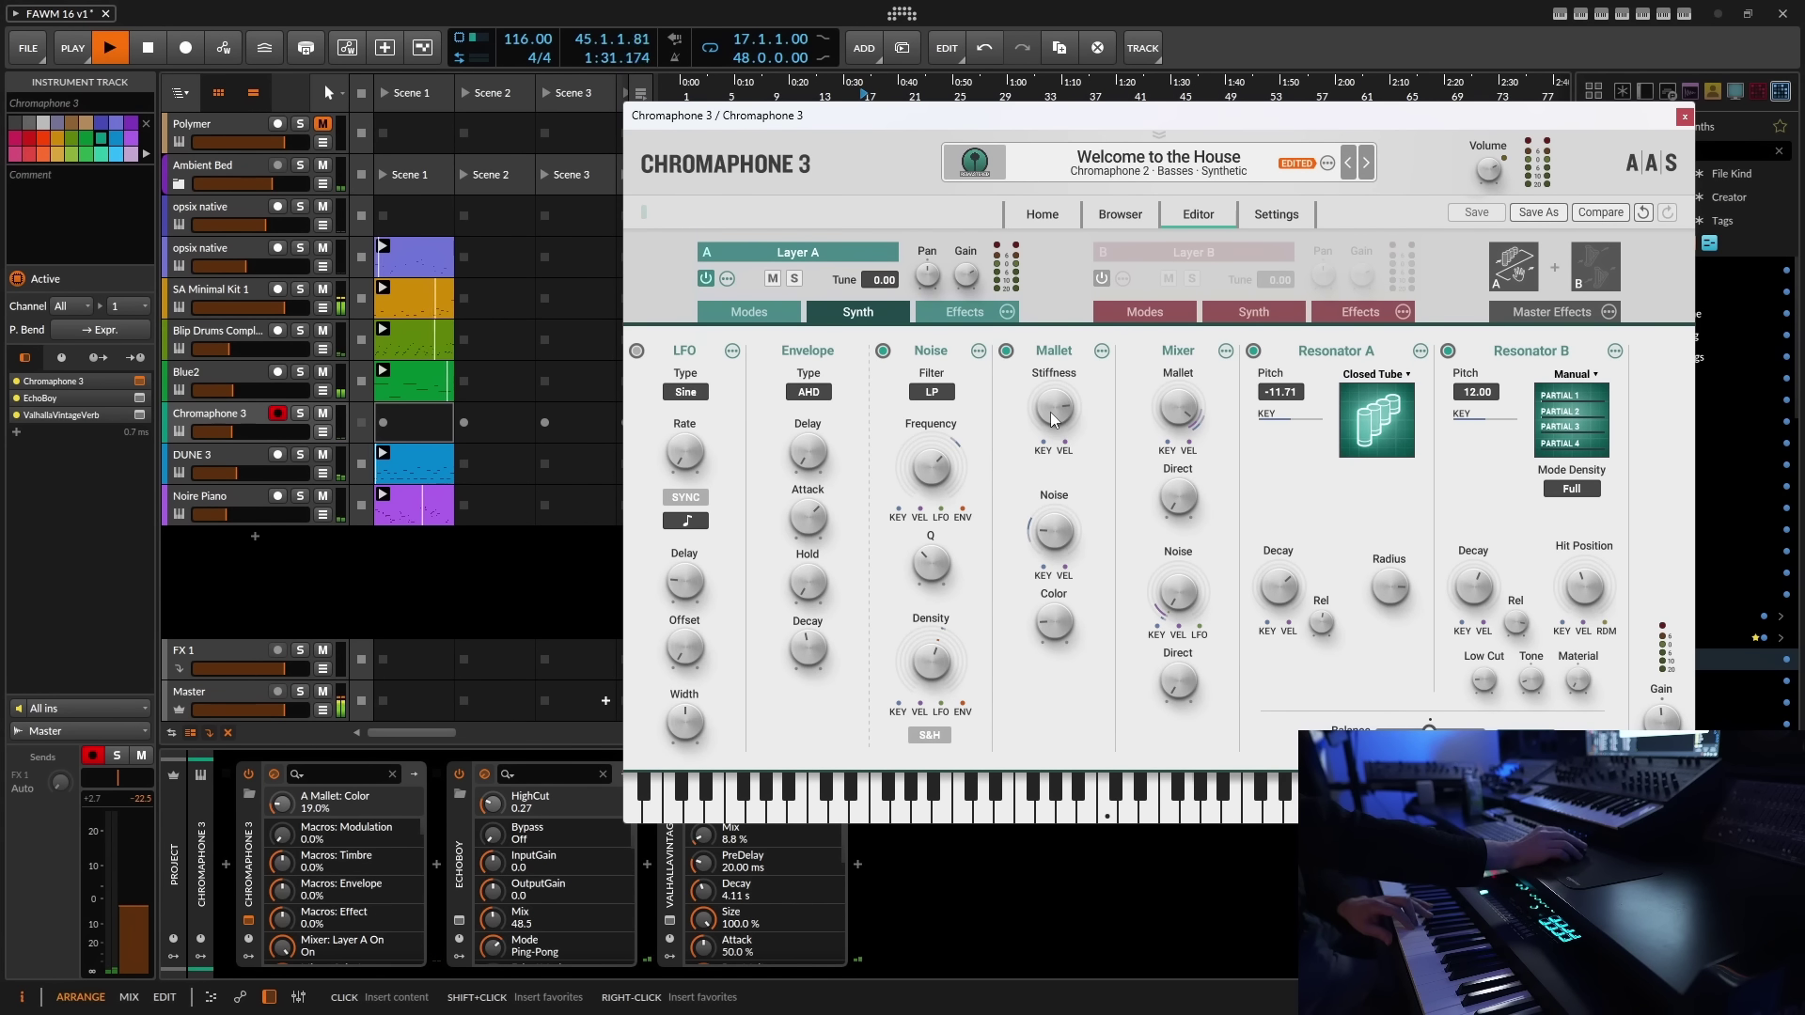
drag(1052, 419, 1052, 447)
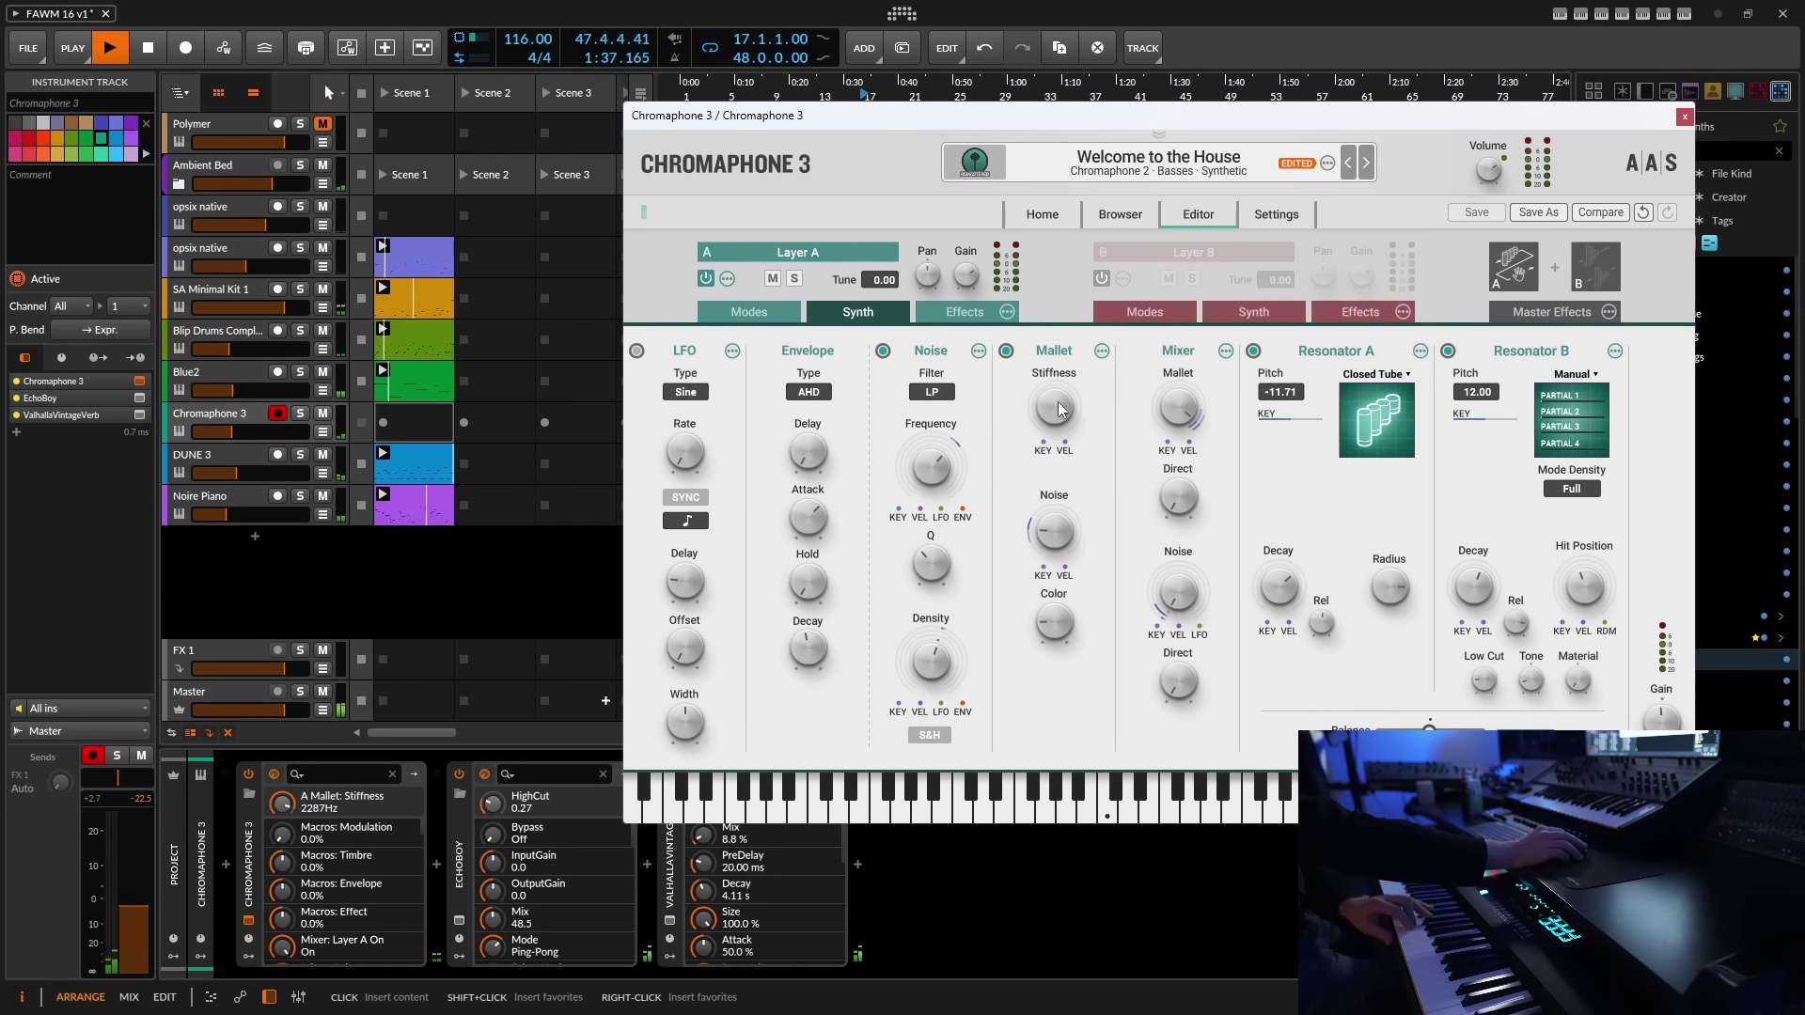
- Set Resonator A's decay to 8.84 s, adjust its radius, set Resonator B's tone to -3.12 and close the Chromaphone 3 window
click(1279, 587)
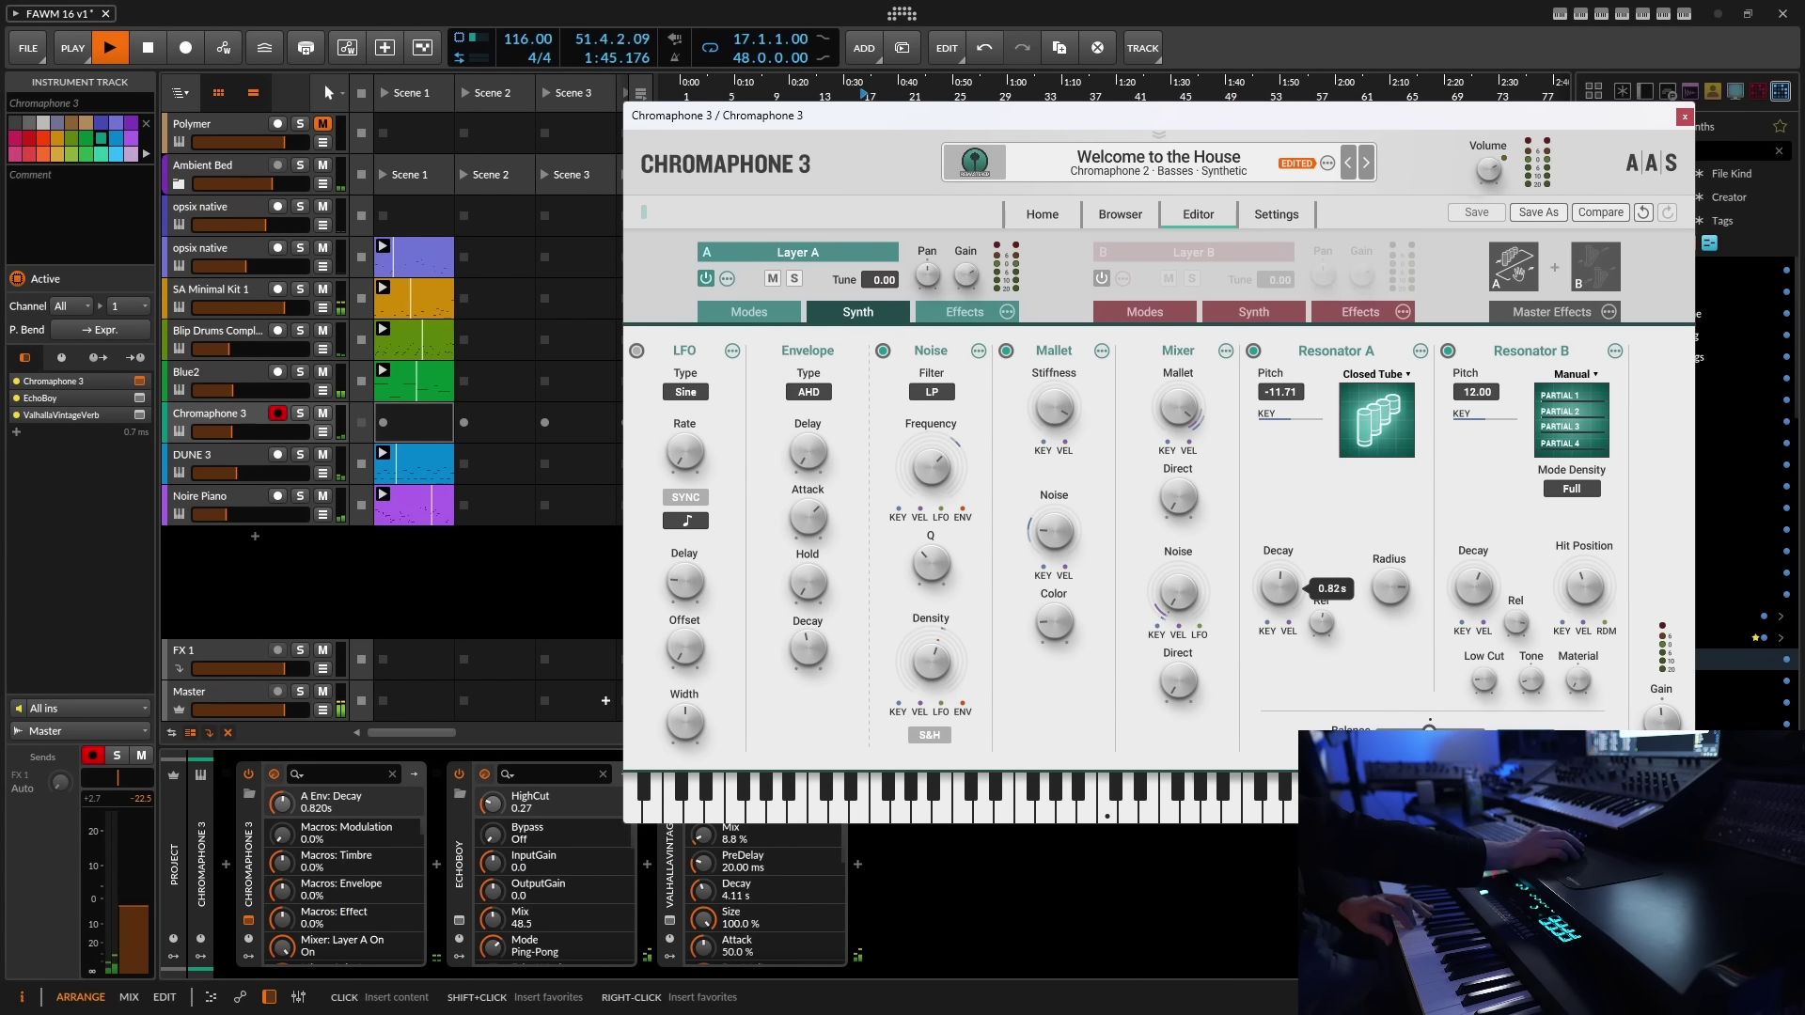
click(1389, 588)
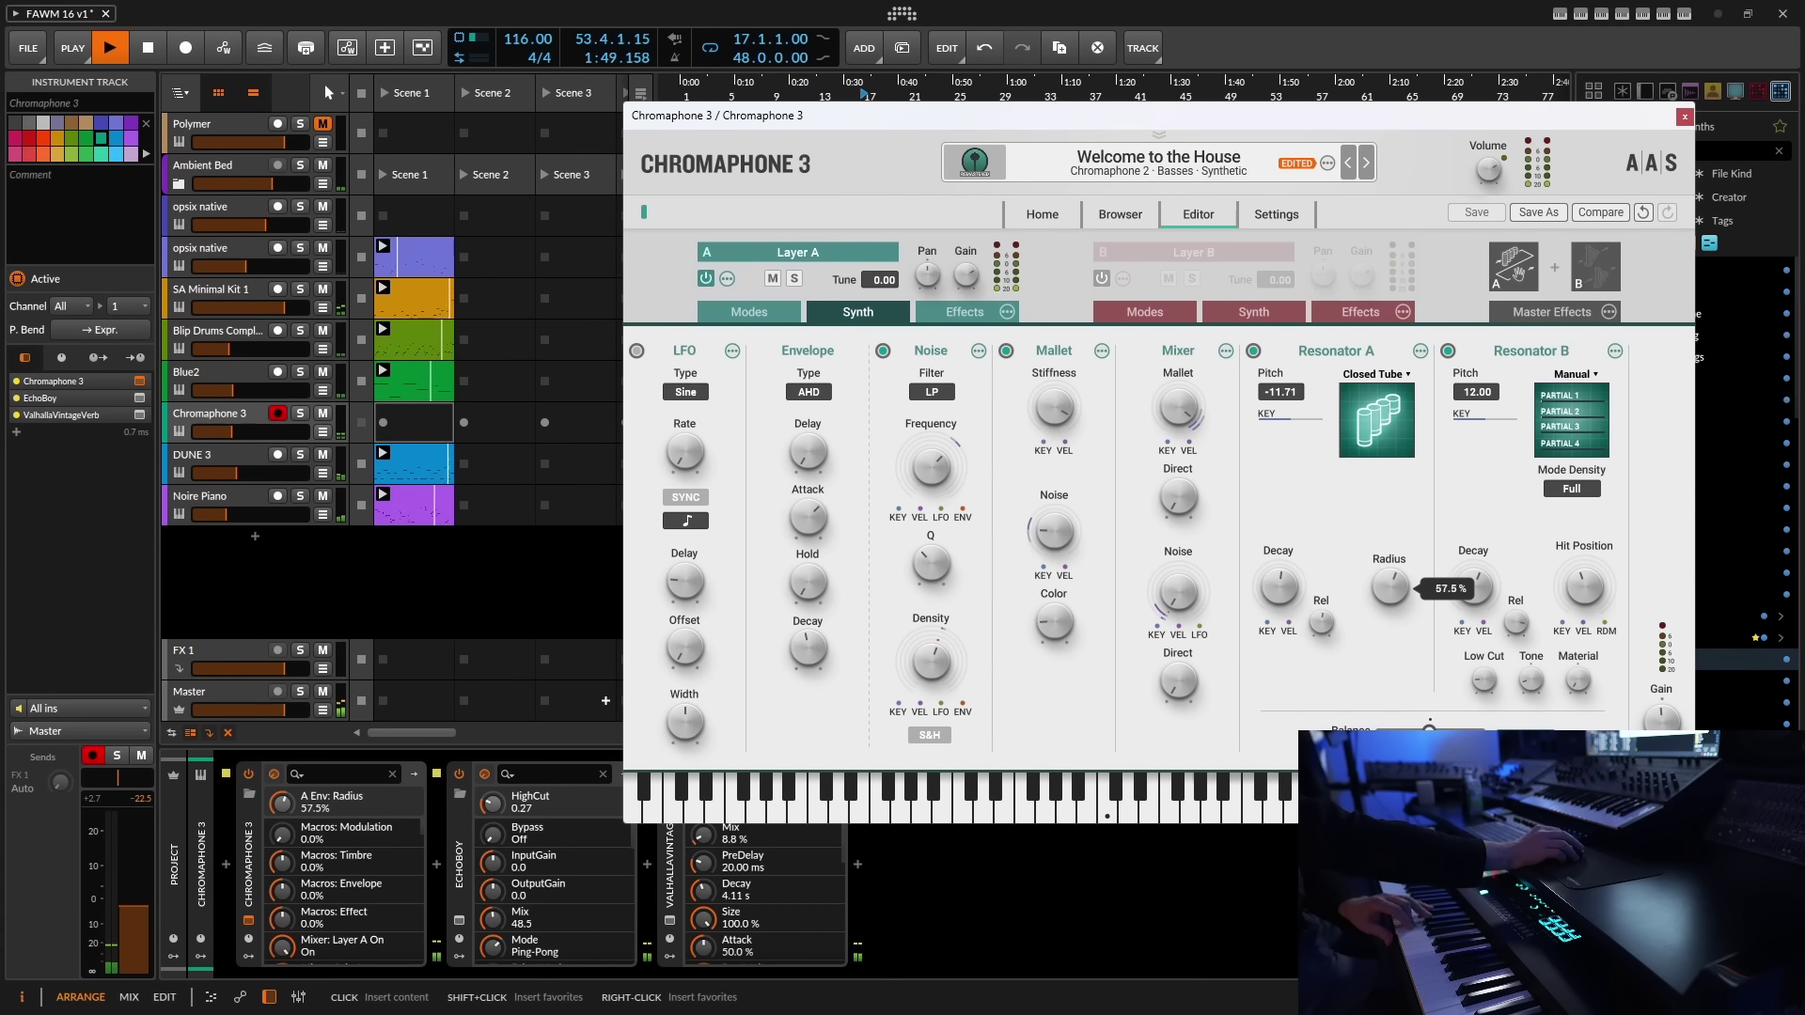
drag(1281, 588, 1281, 580)
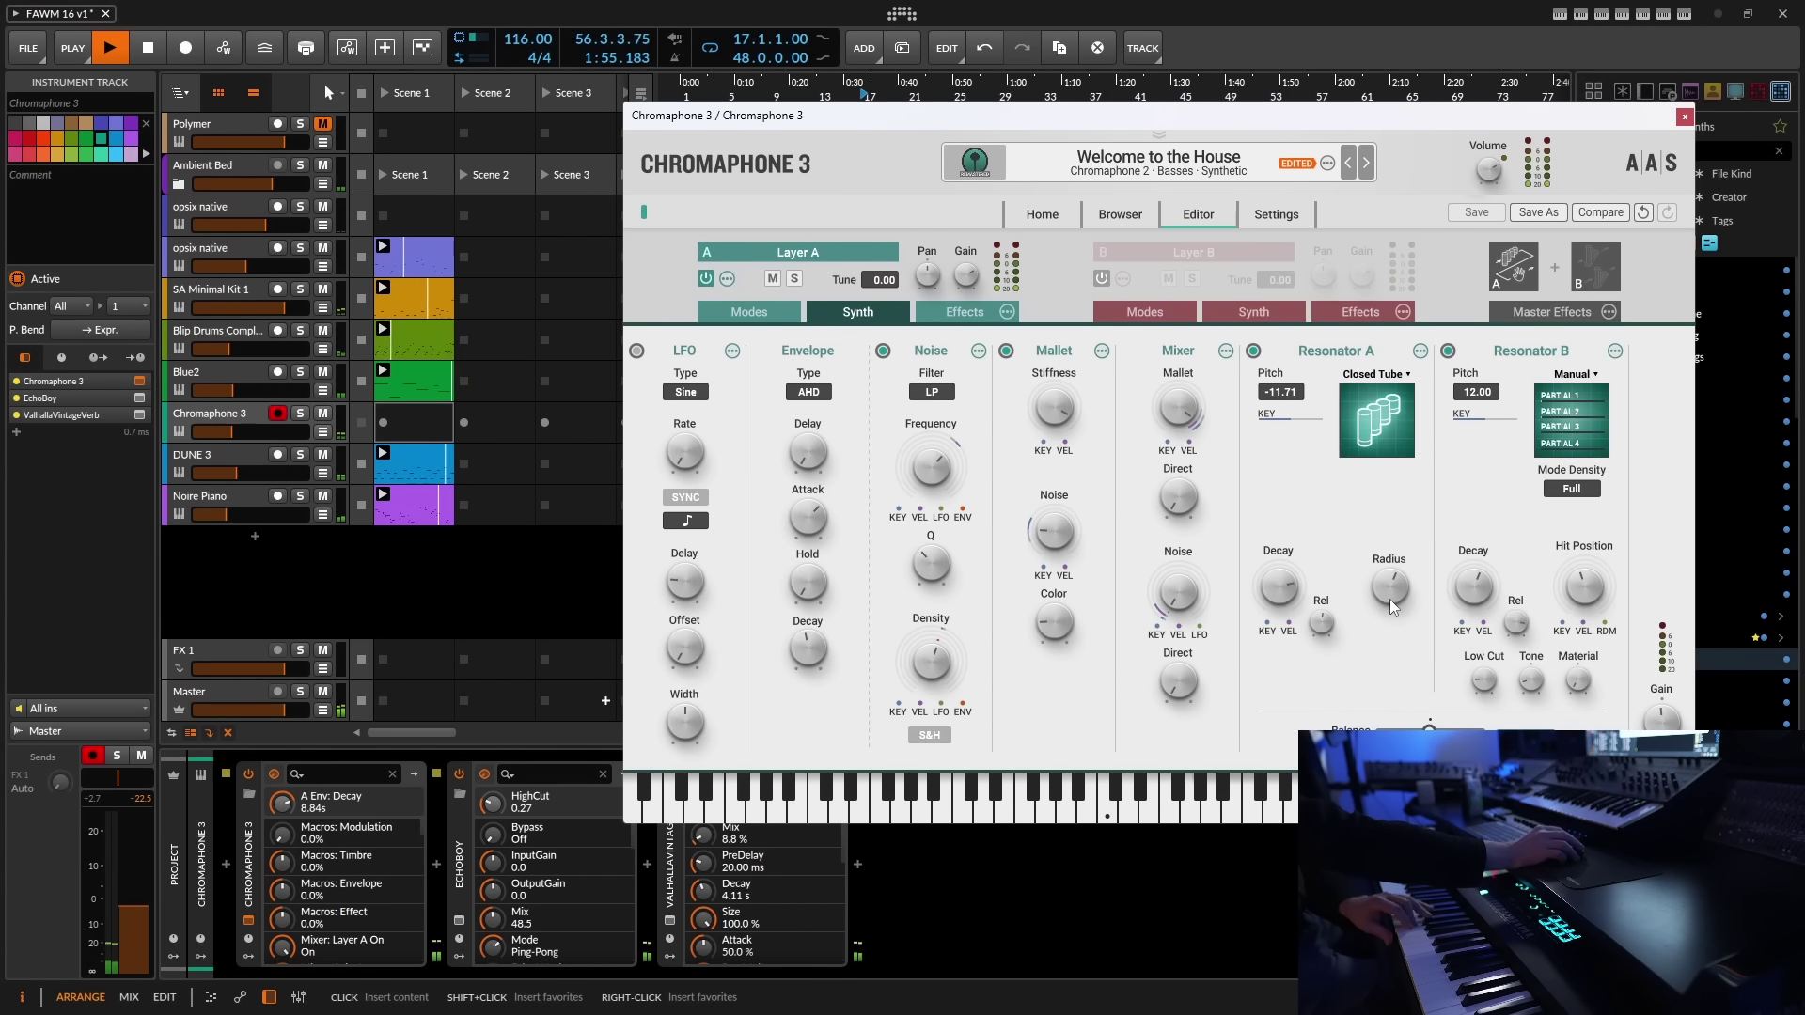
drag(1390, 588, 1390, 584)
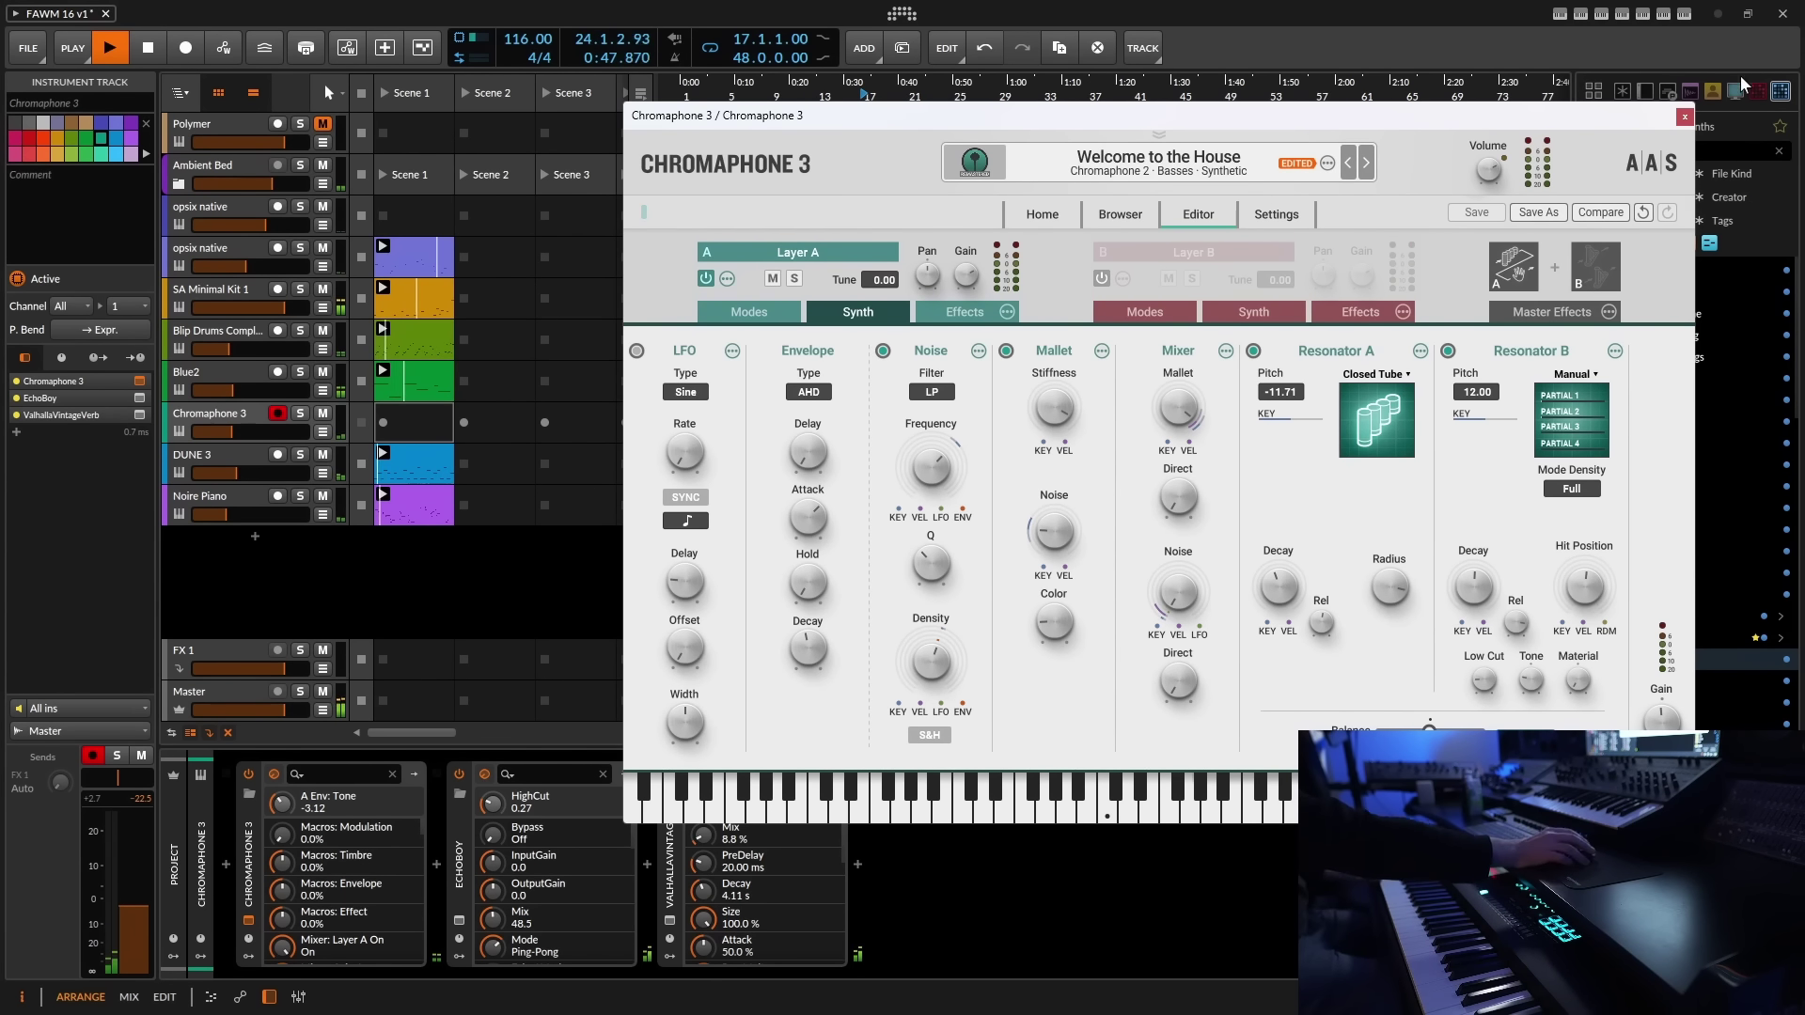
click(1684, 117)
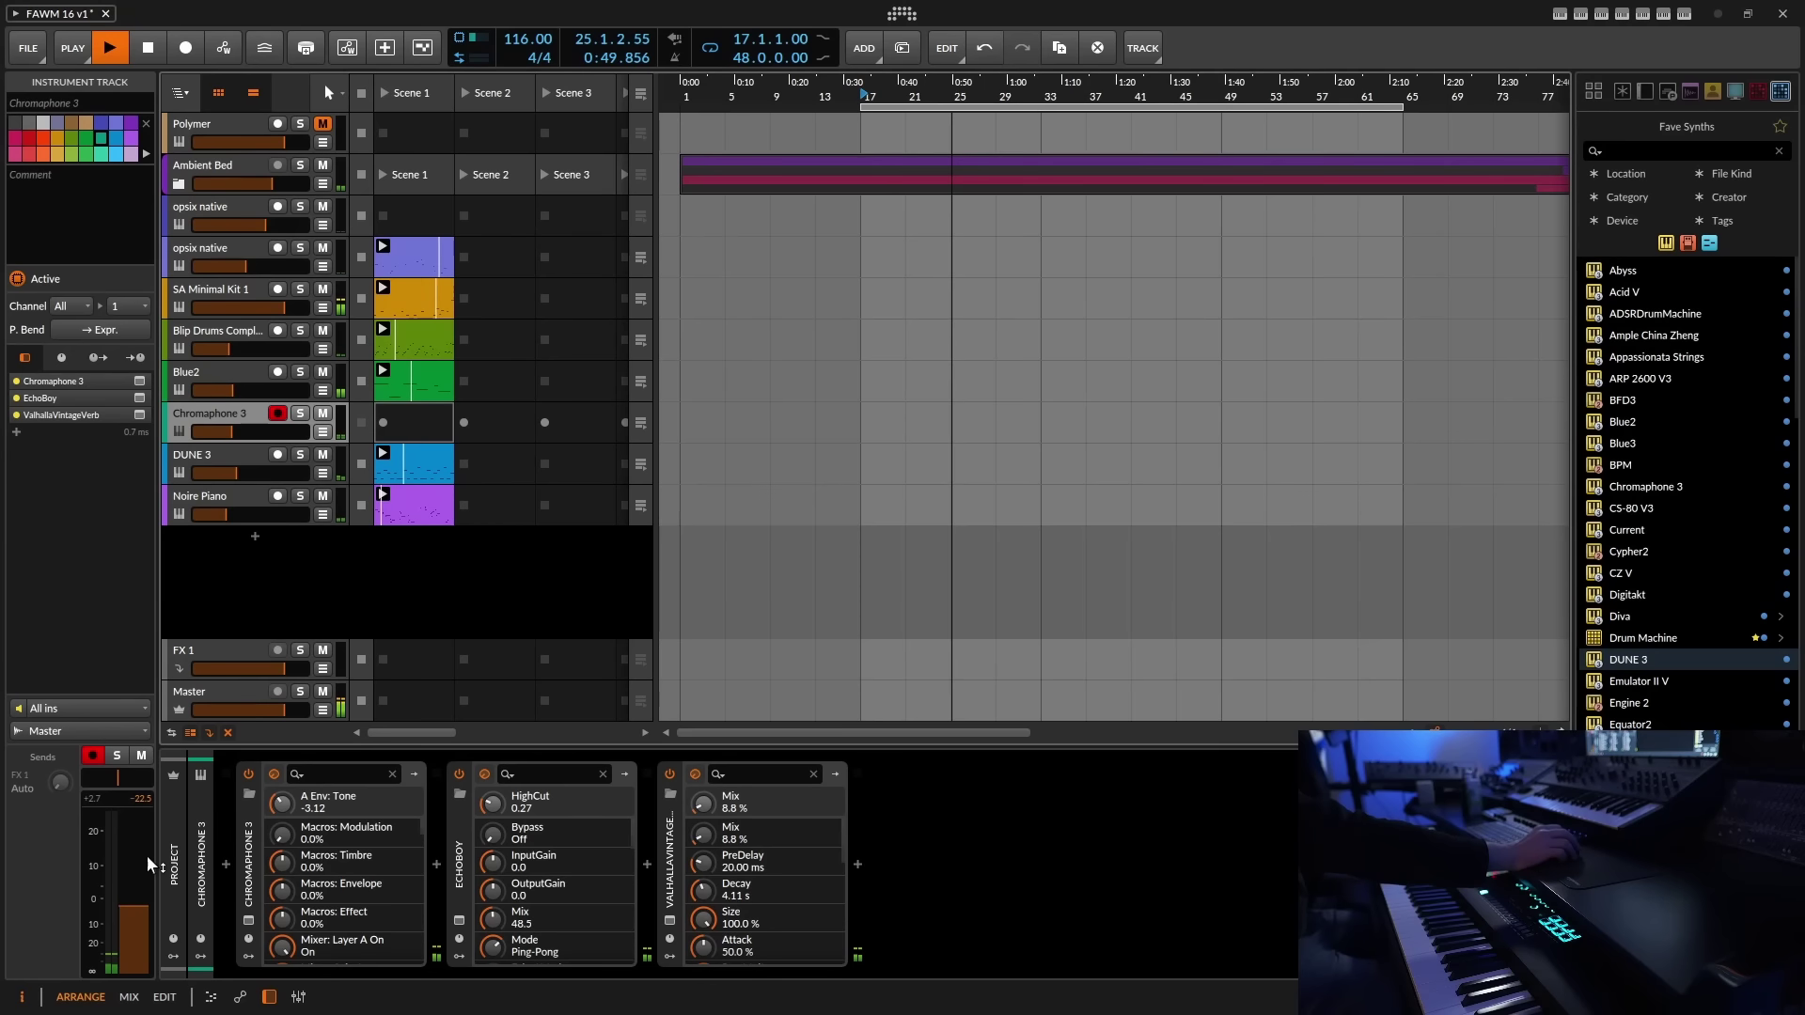
- Set the Chromaphone 3 track's volume to -23.3 dB and raise ValhallaVintageVerb's mix to 22.8 %
drag(137, 904, 145, 916)
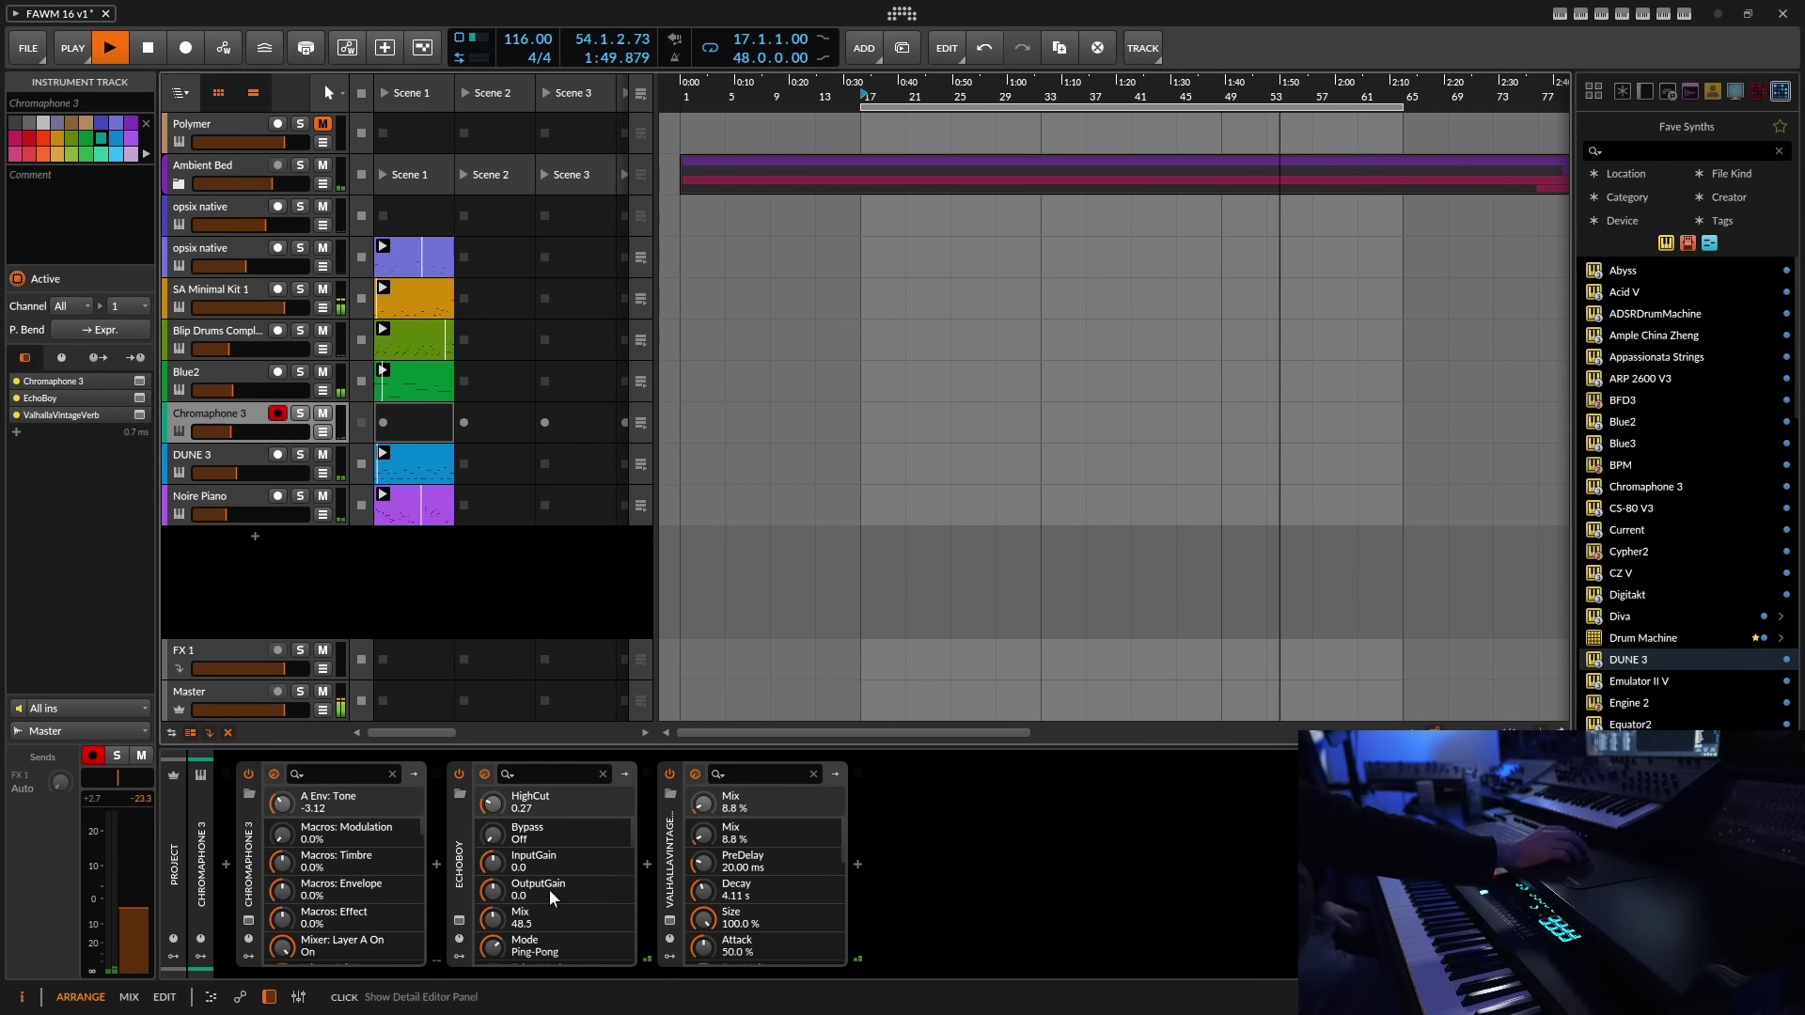
drag(700, 826, 703, 803)
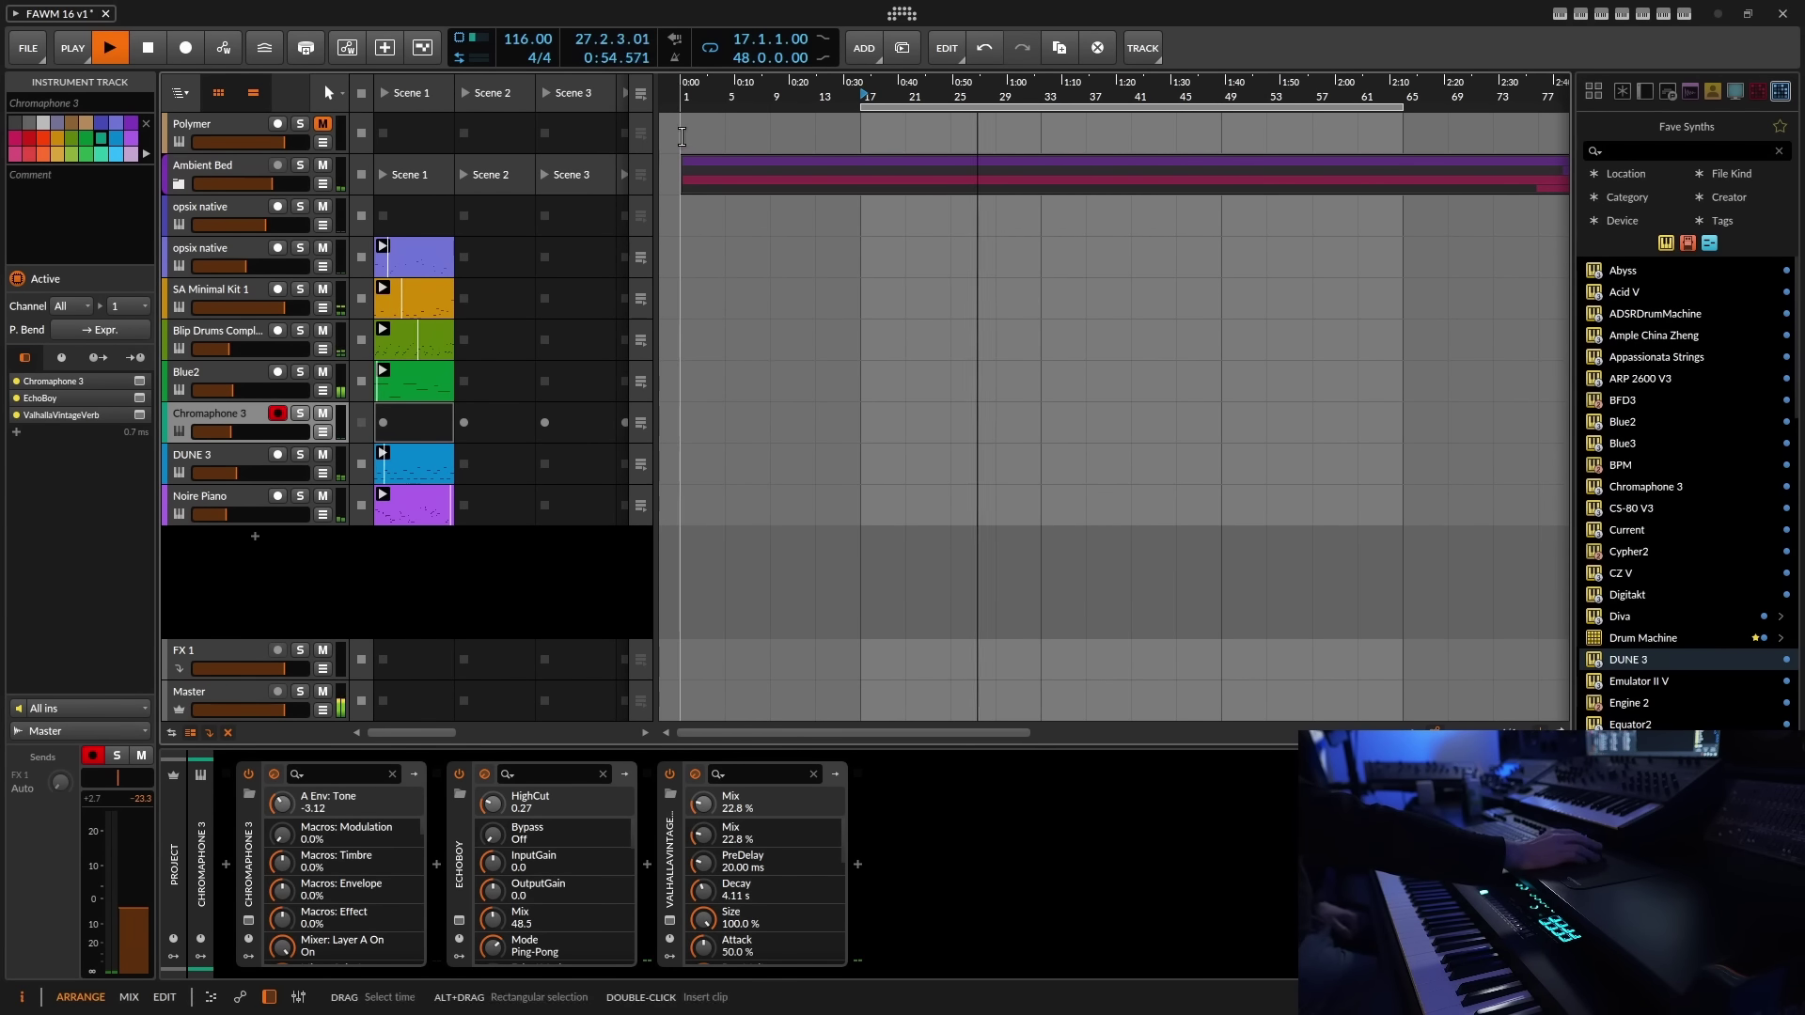
- Record a new Chromaphone 3 melody clip in Scene 1 and open it in the note editor
click(382, 421)
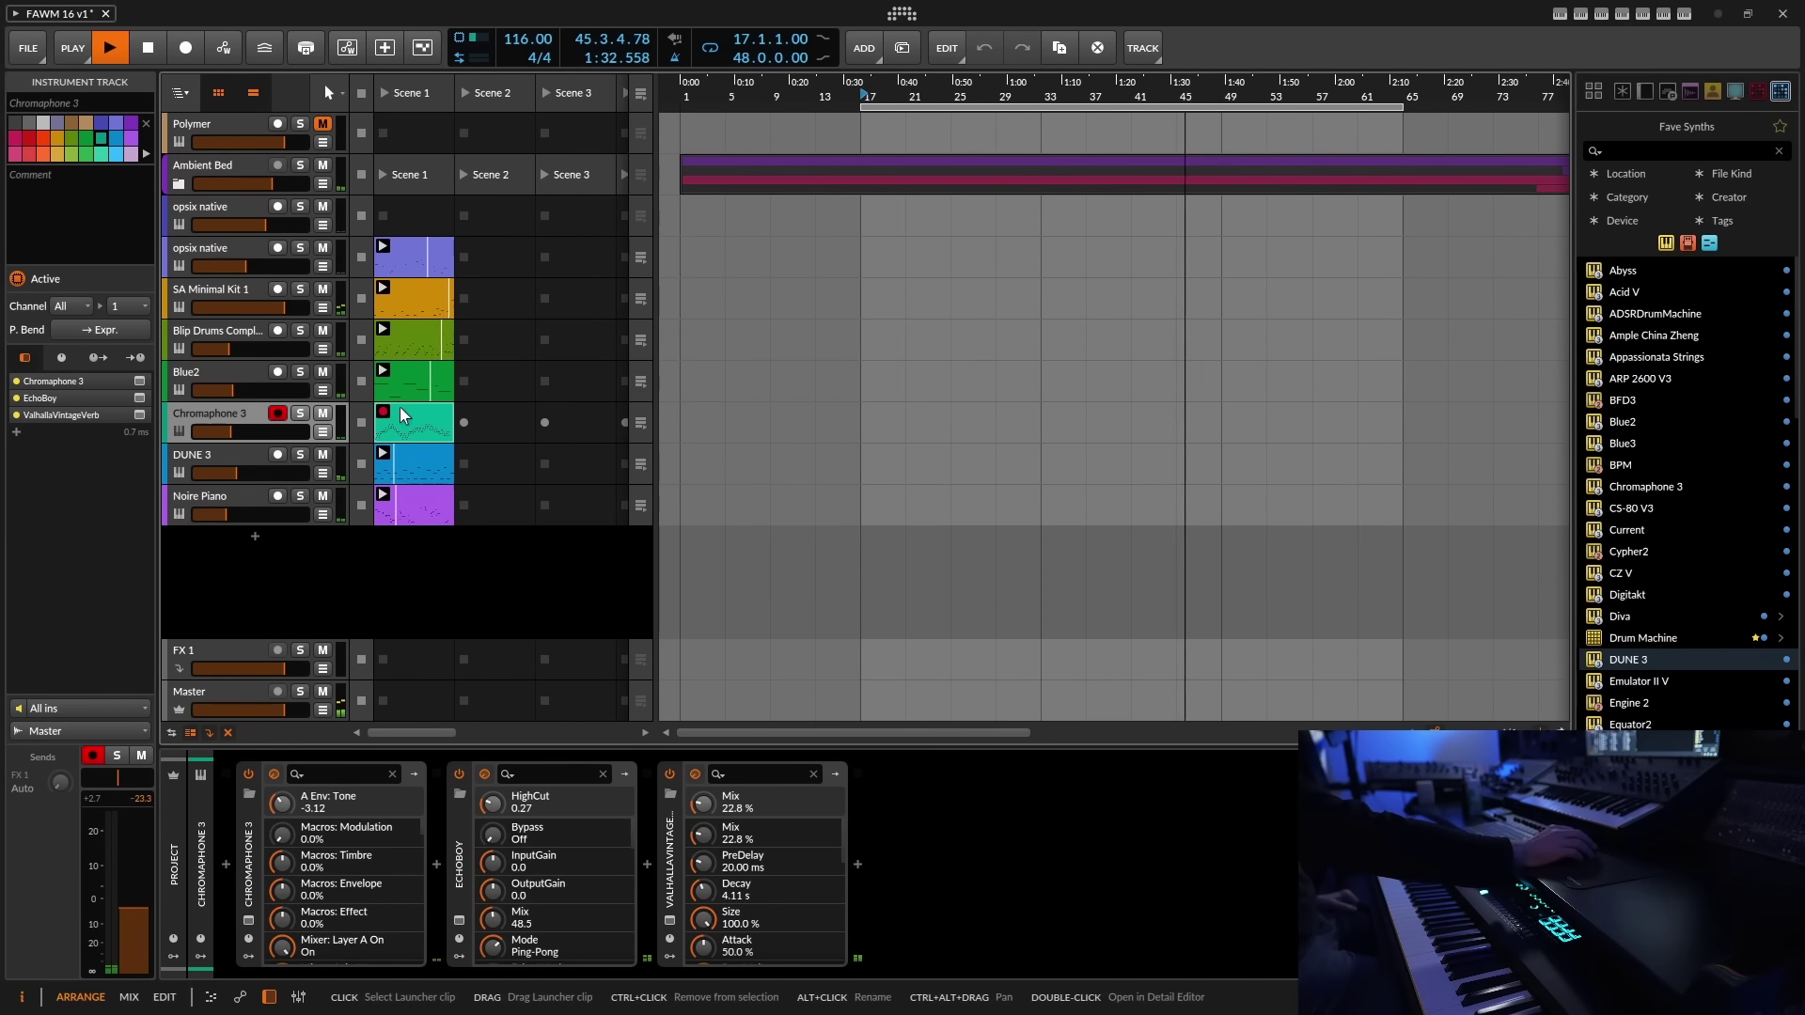
double_click(416, 414)
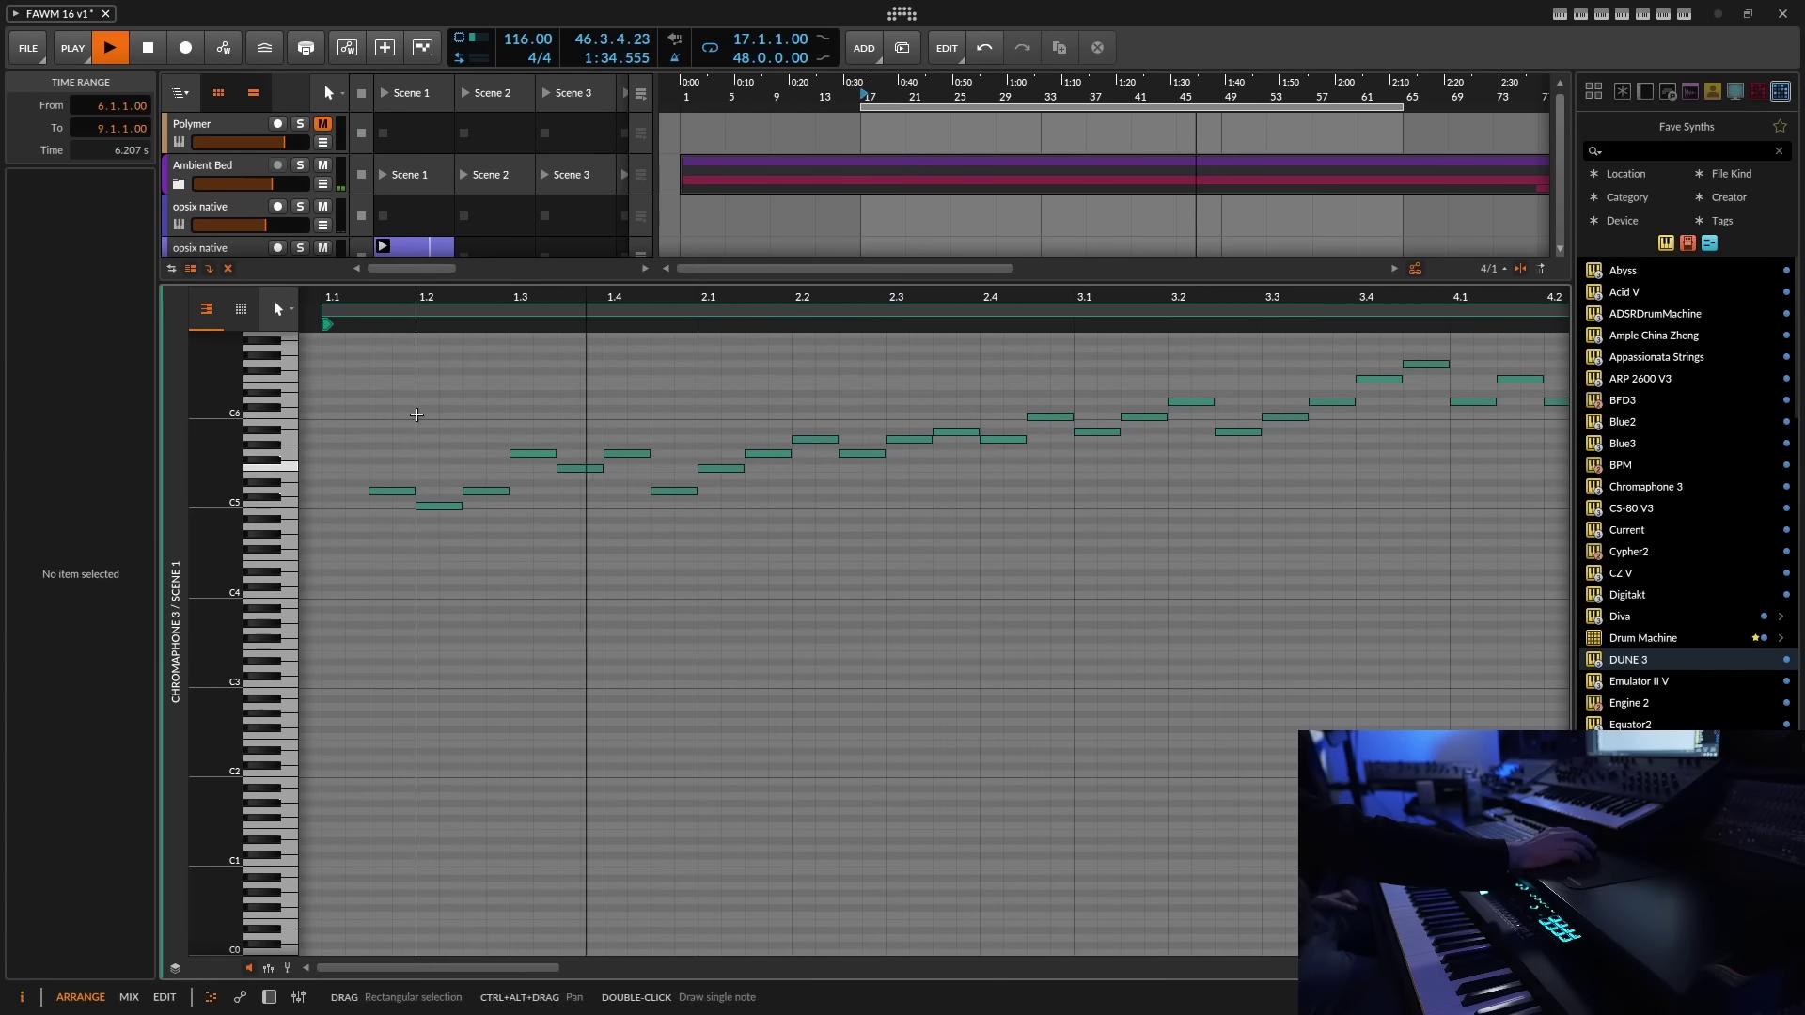
- Trim the Chromaphone 3 clip's loop to start at 2.1.1 and run for 13 bars
scroll(475, 303, down, 5)
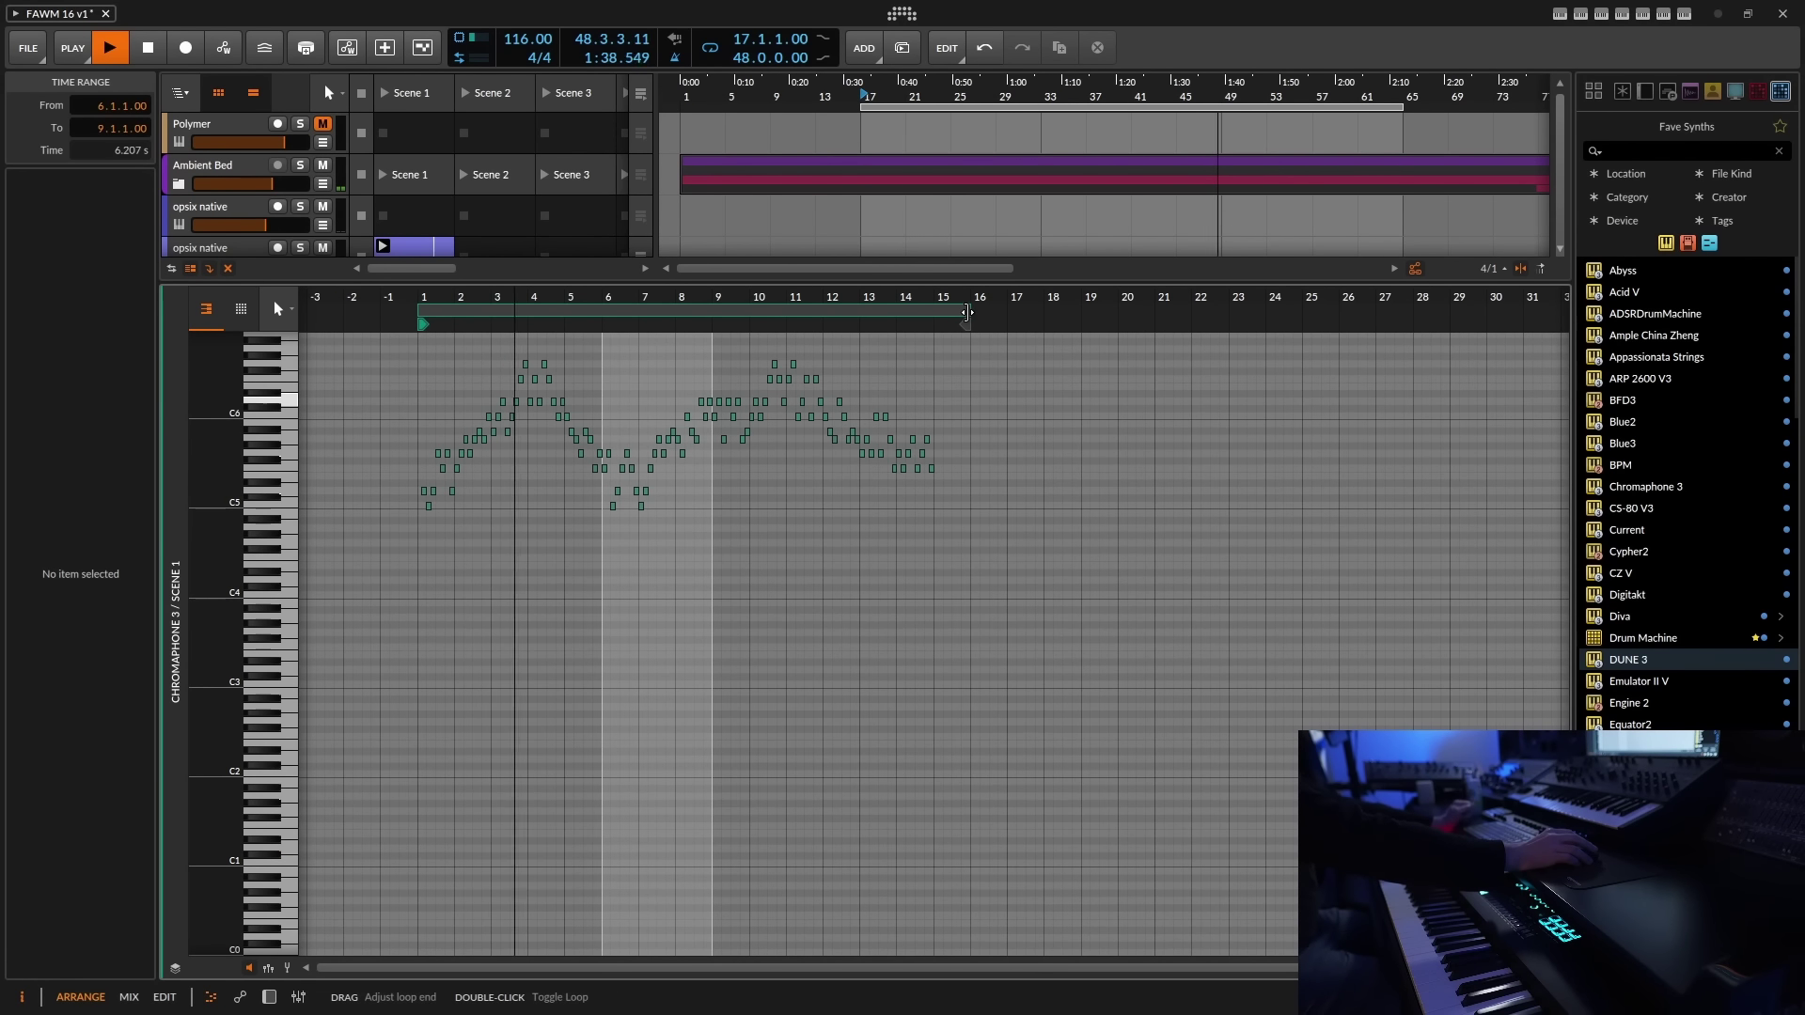
drag(966, 312, 938, 312)
scroll(937, 312, up, 2)
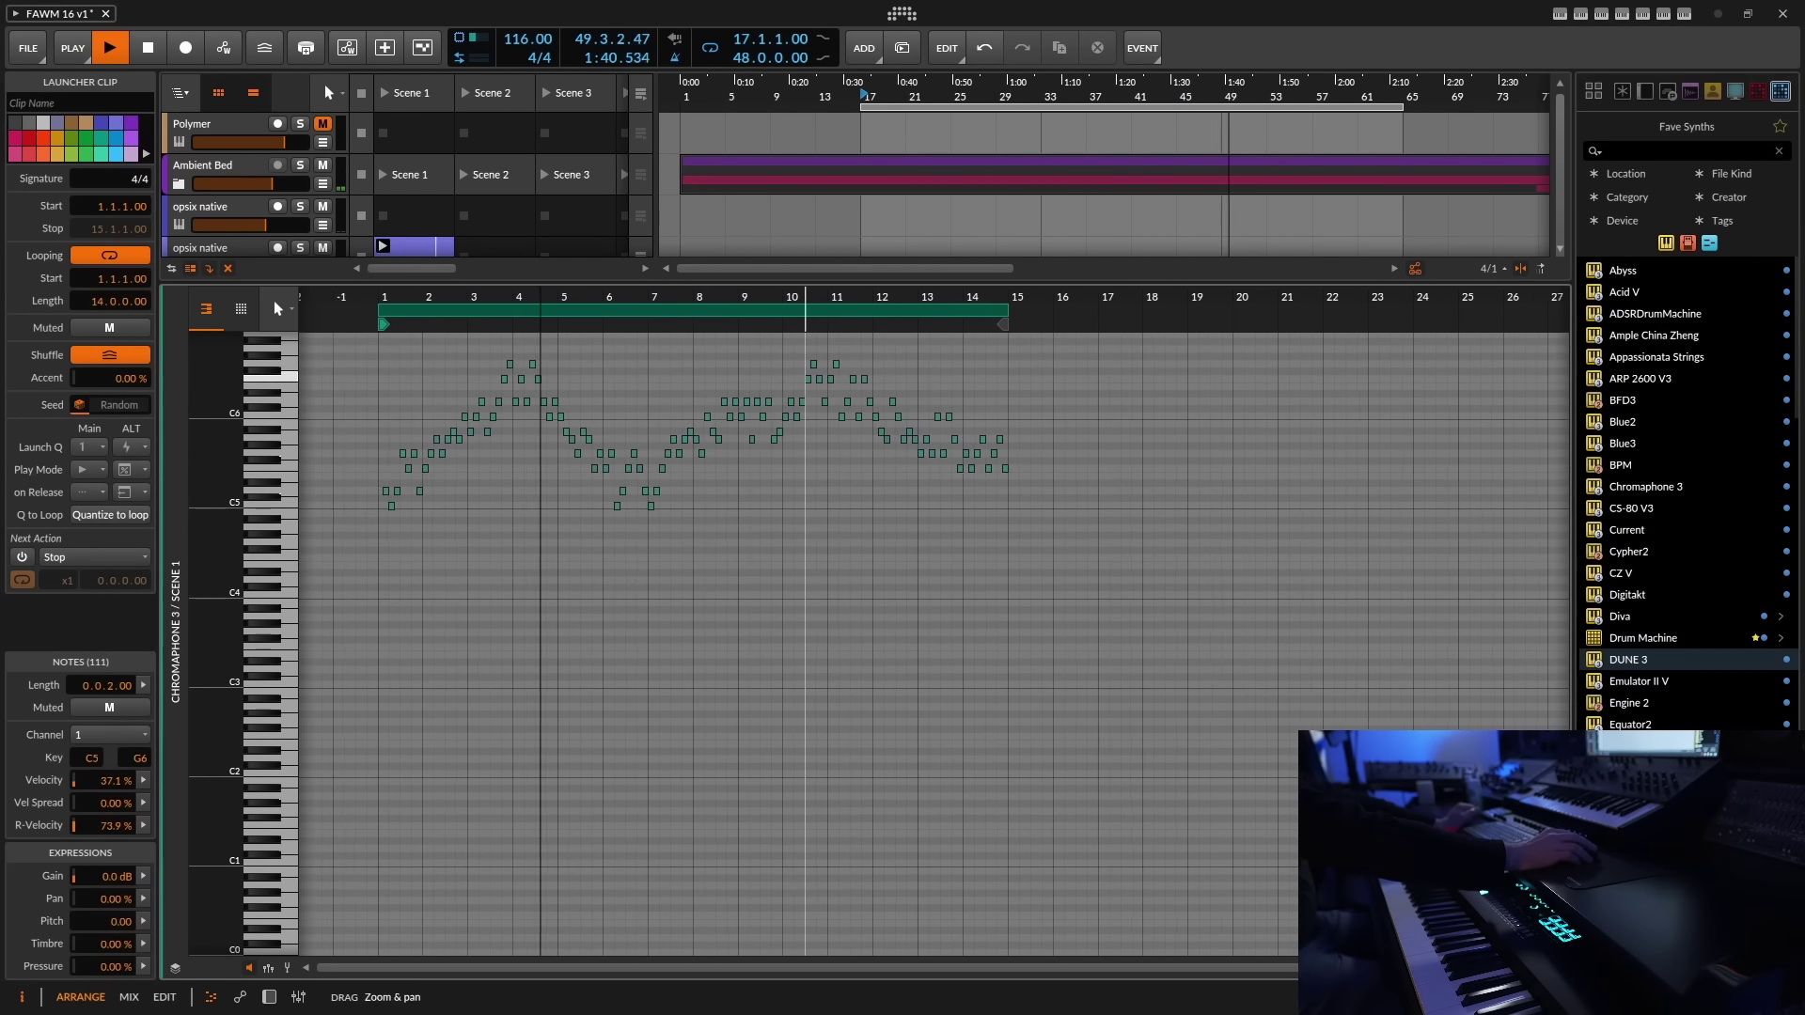
scroll(478, 303, up, 3)
drag(388, 305, 441, 332)
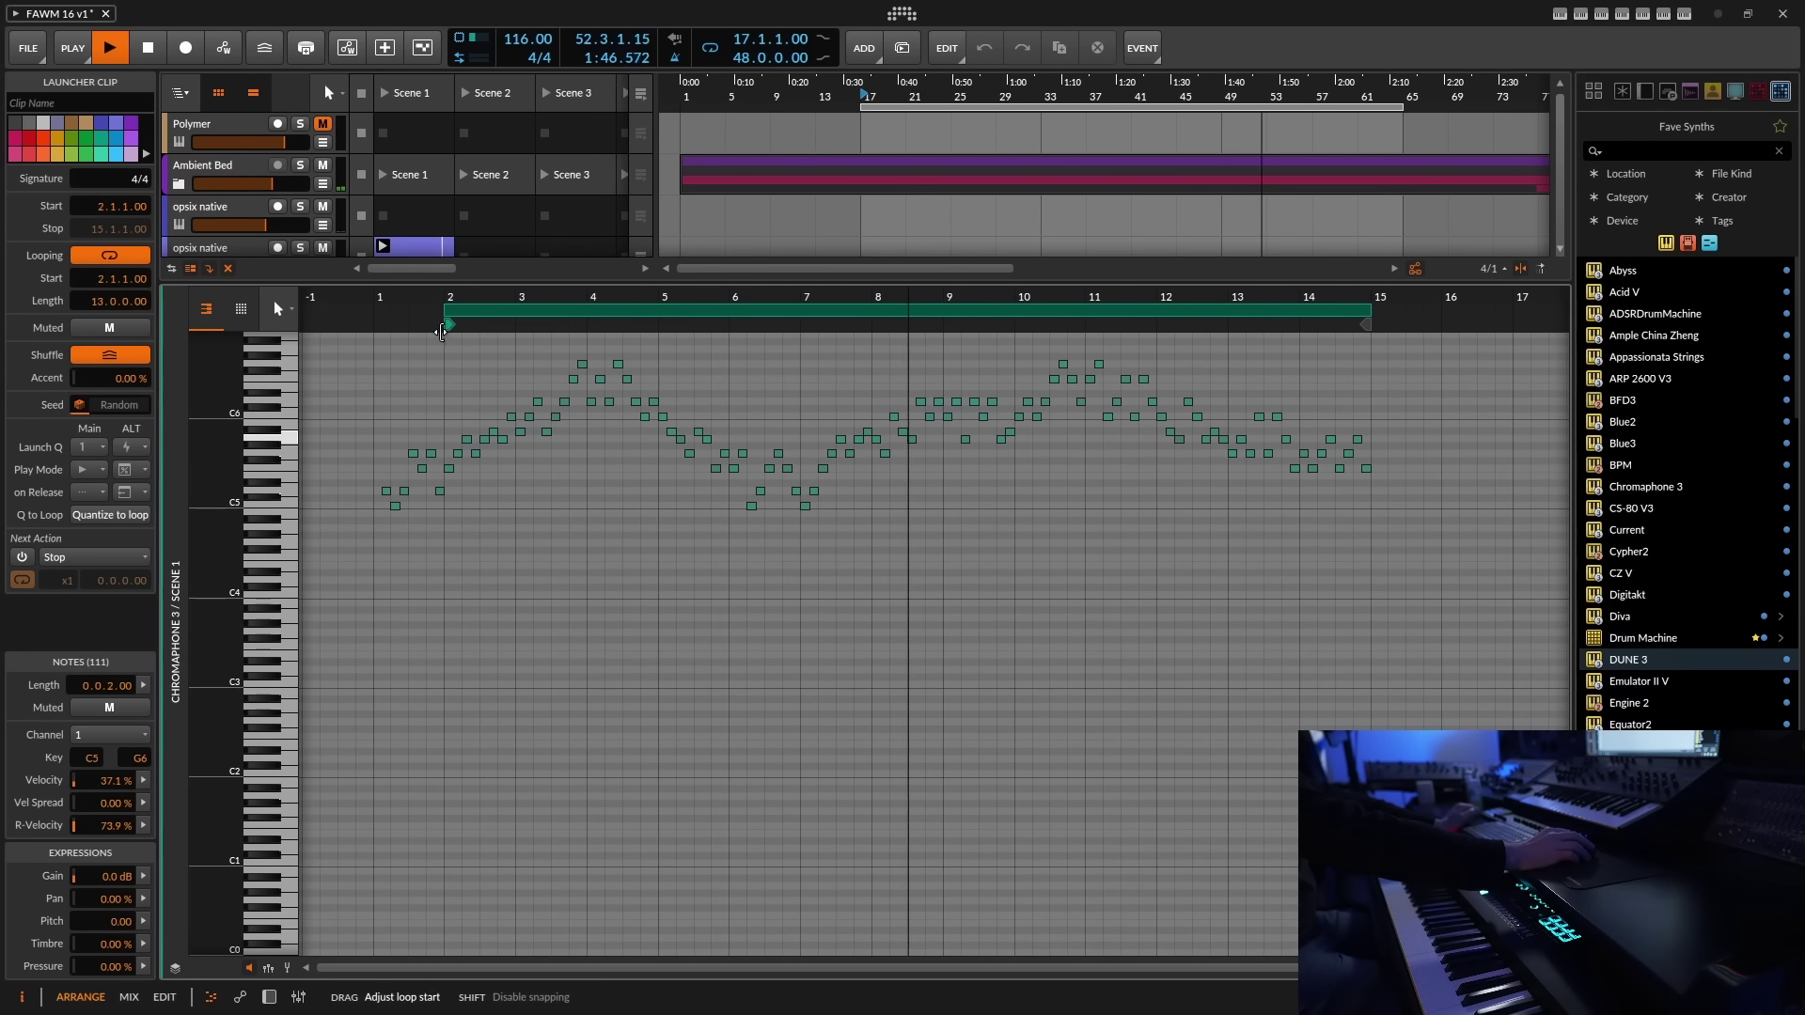
- Return to the device view and consolidate the Chromaphone 3 clip to its loop
key(d)
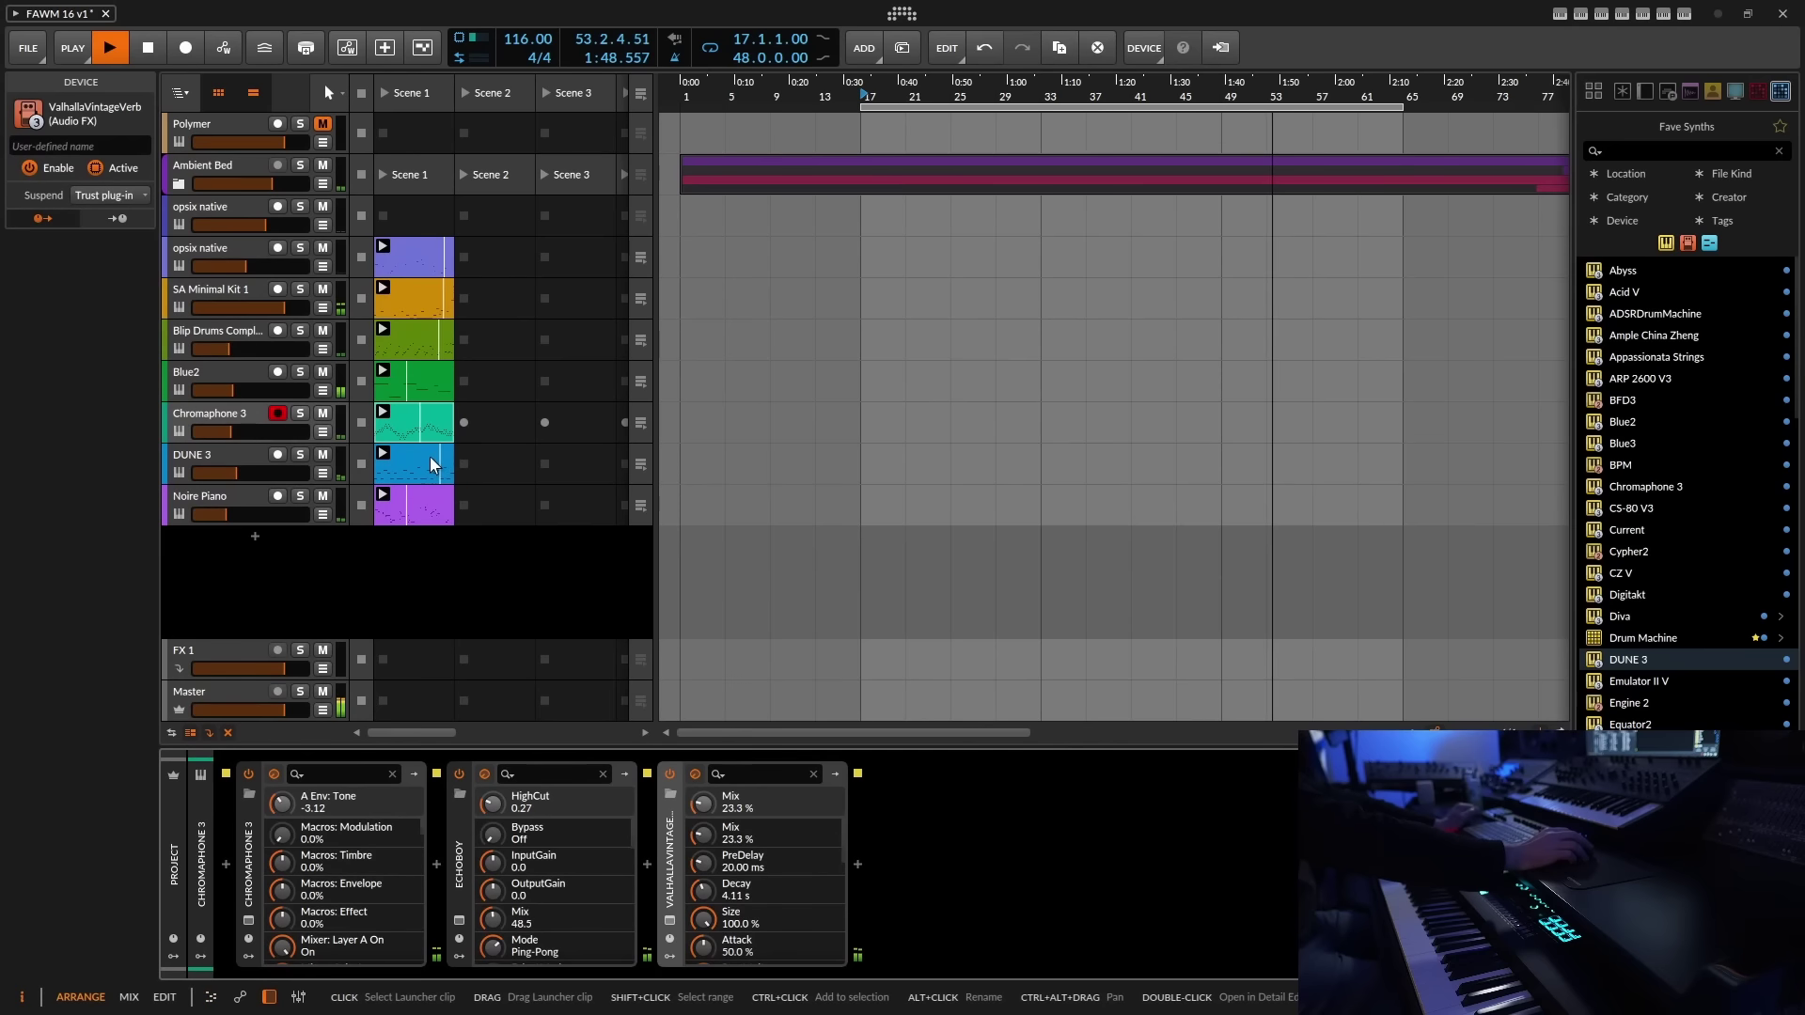
right_click(408, 416)
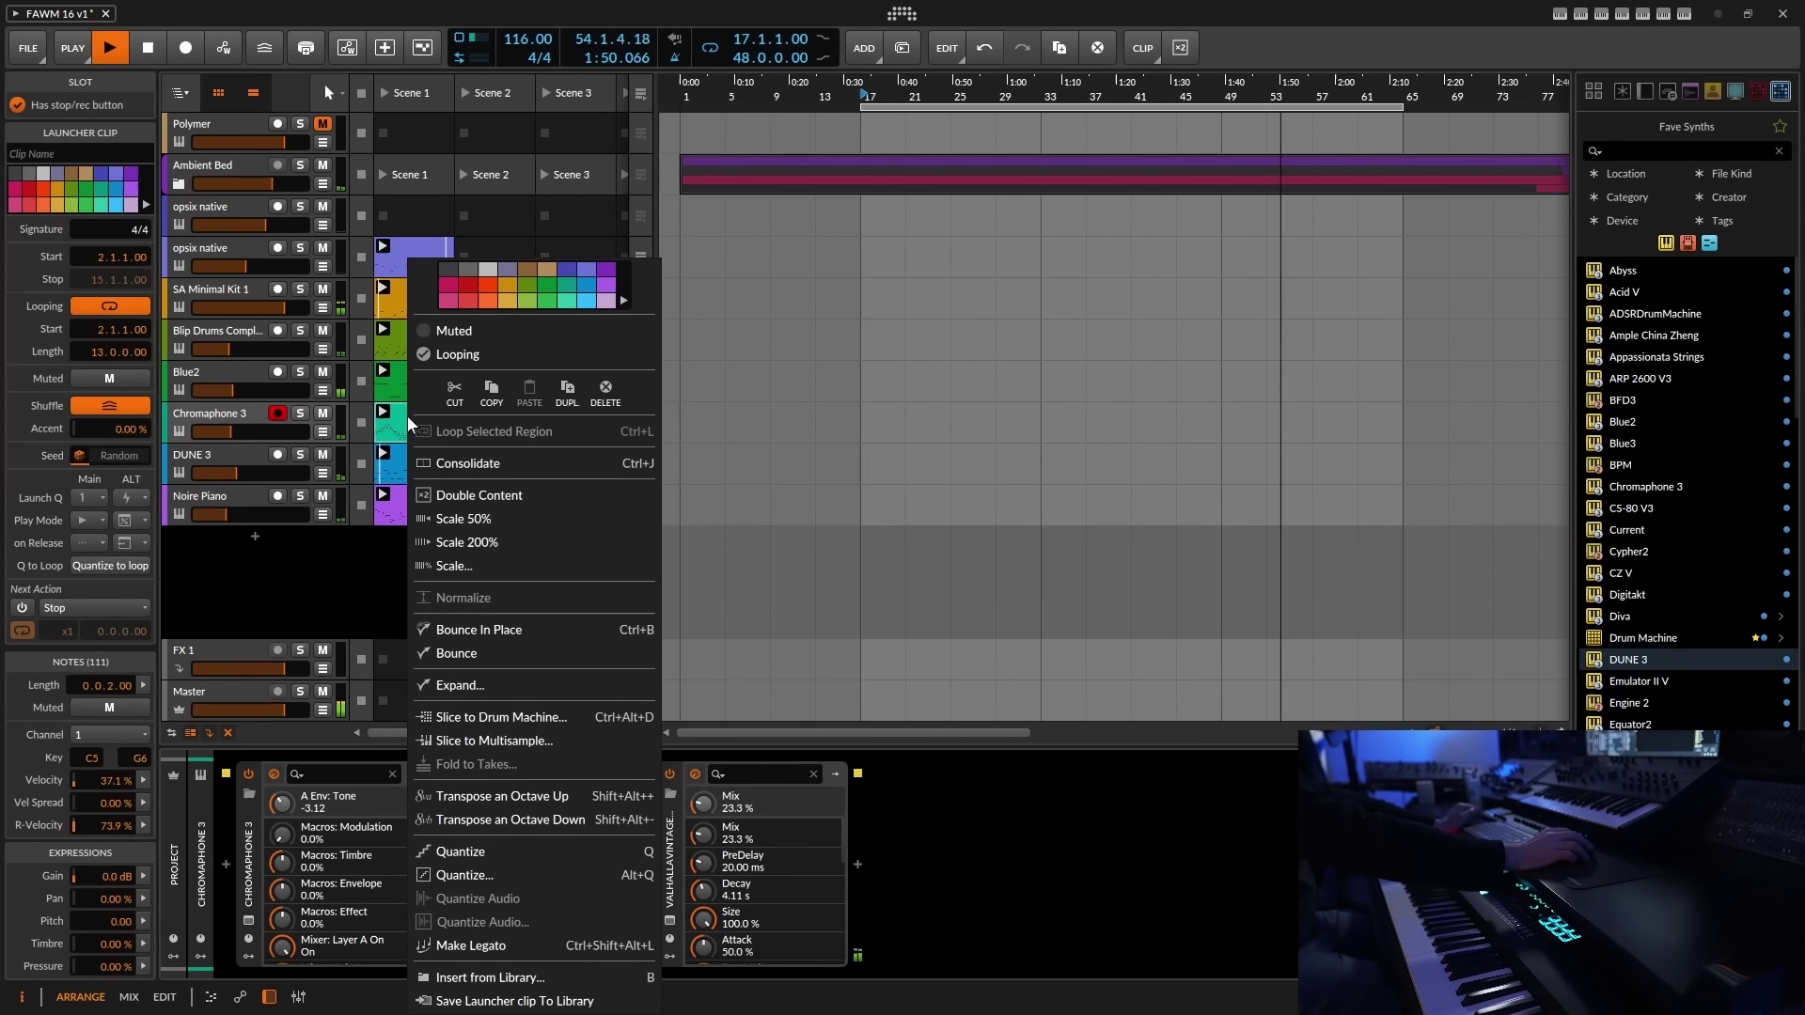
click(481, 460)
- Set the Chromaphone 3 track's volume to -22.9 dB and pan it slightly to the right
click(233, 414)
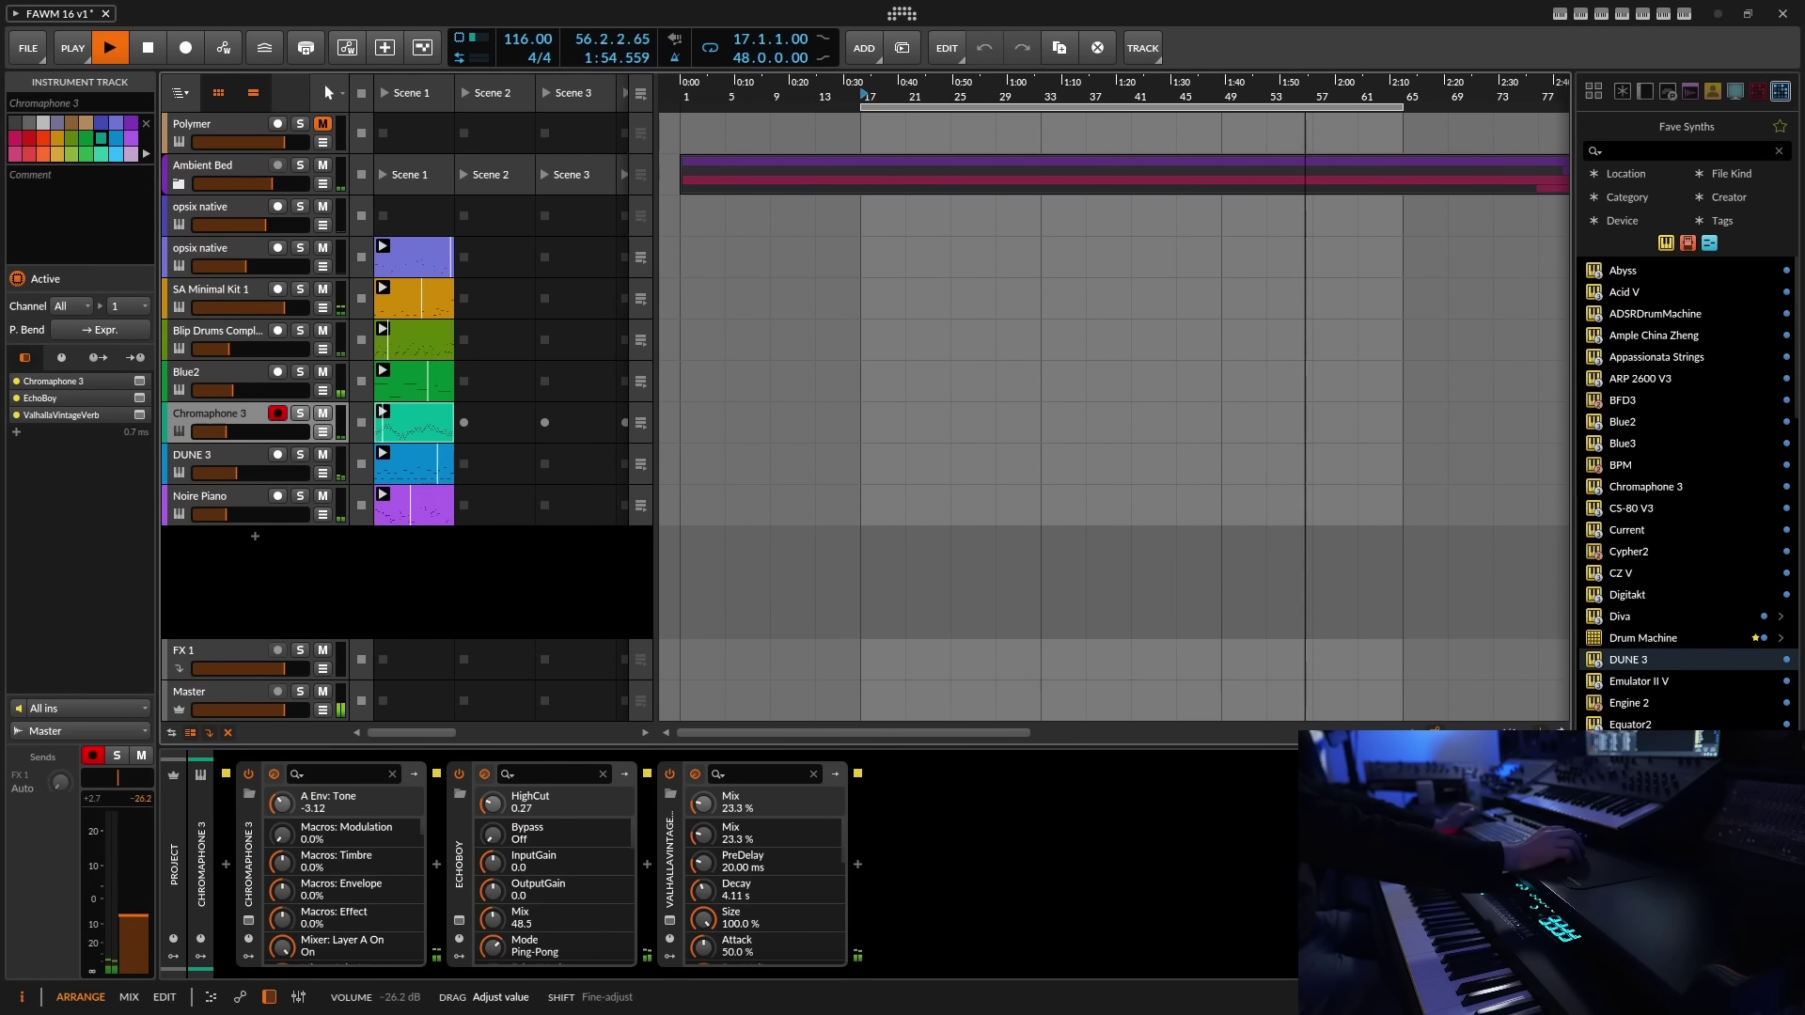
drag(120, 784, 131, 784)
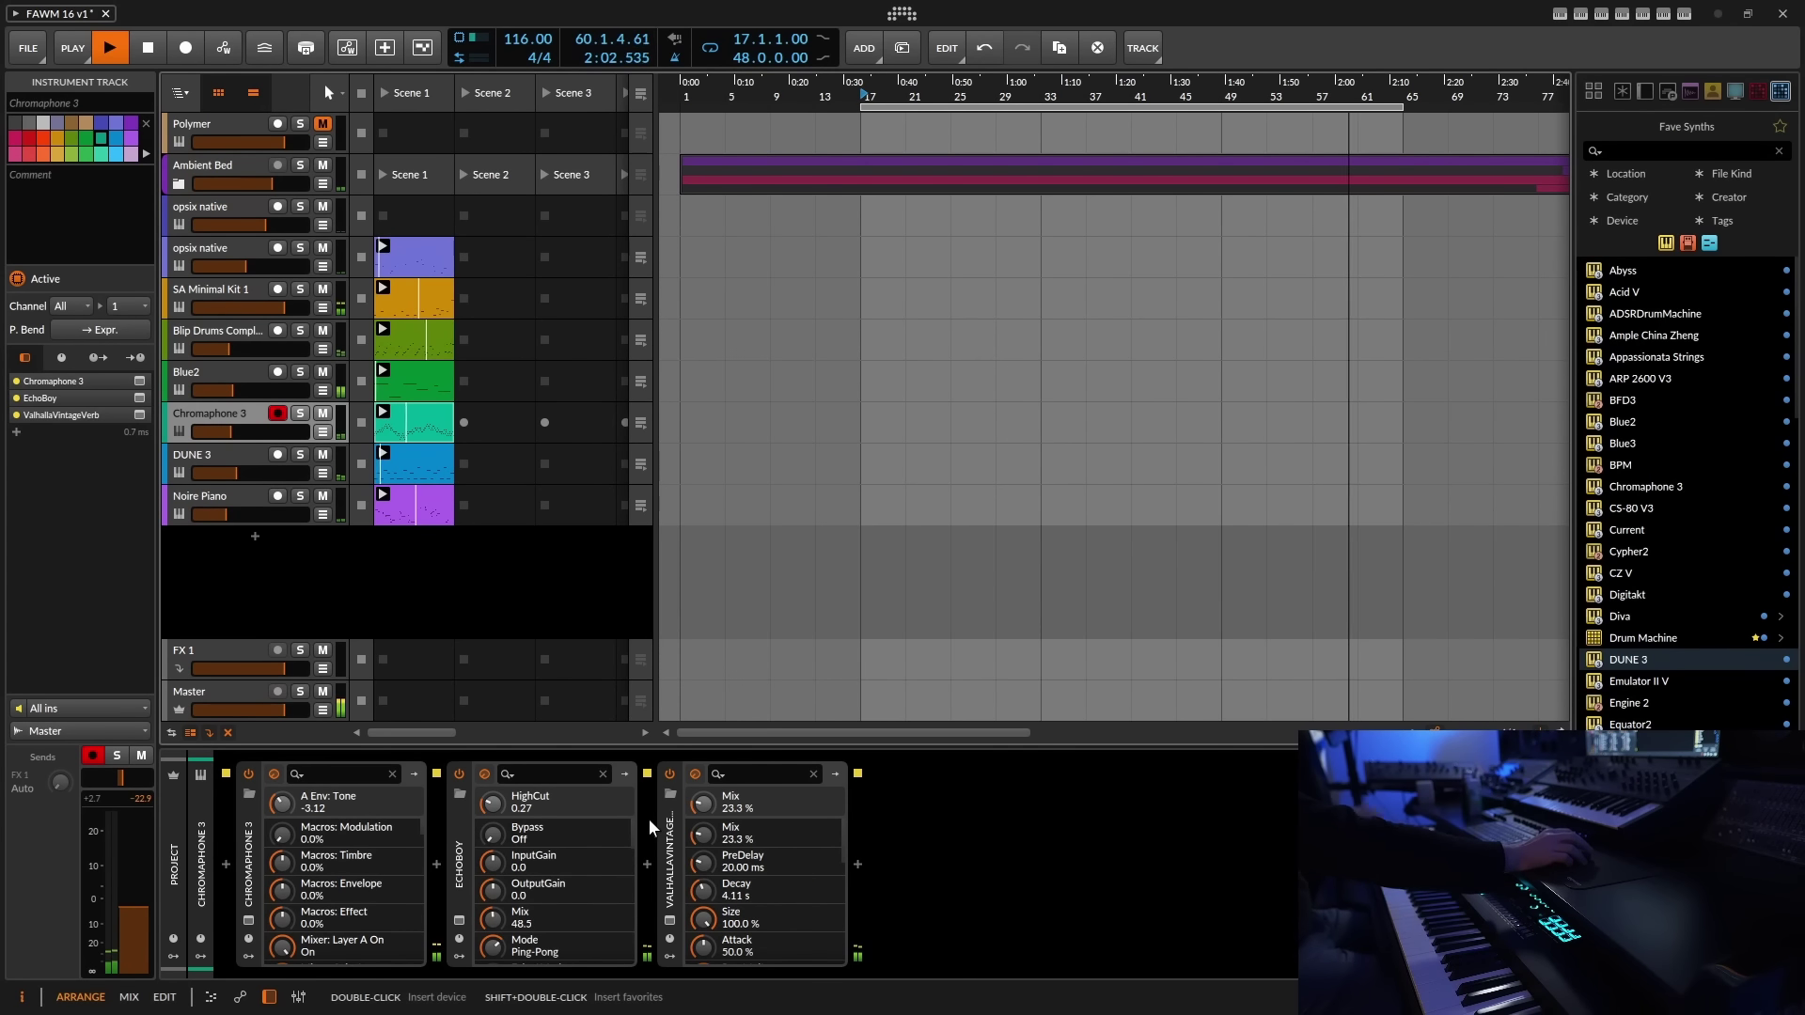
- Delete ValhallaVintageVerb from the Chromaphone 3 track's device chain
click(669, 789)
right_click(670, 820)
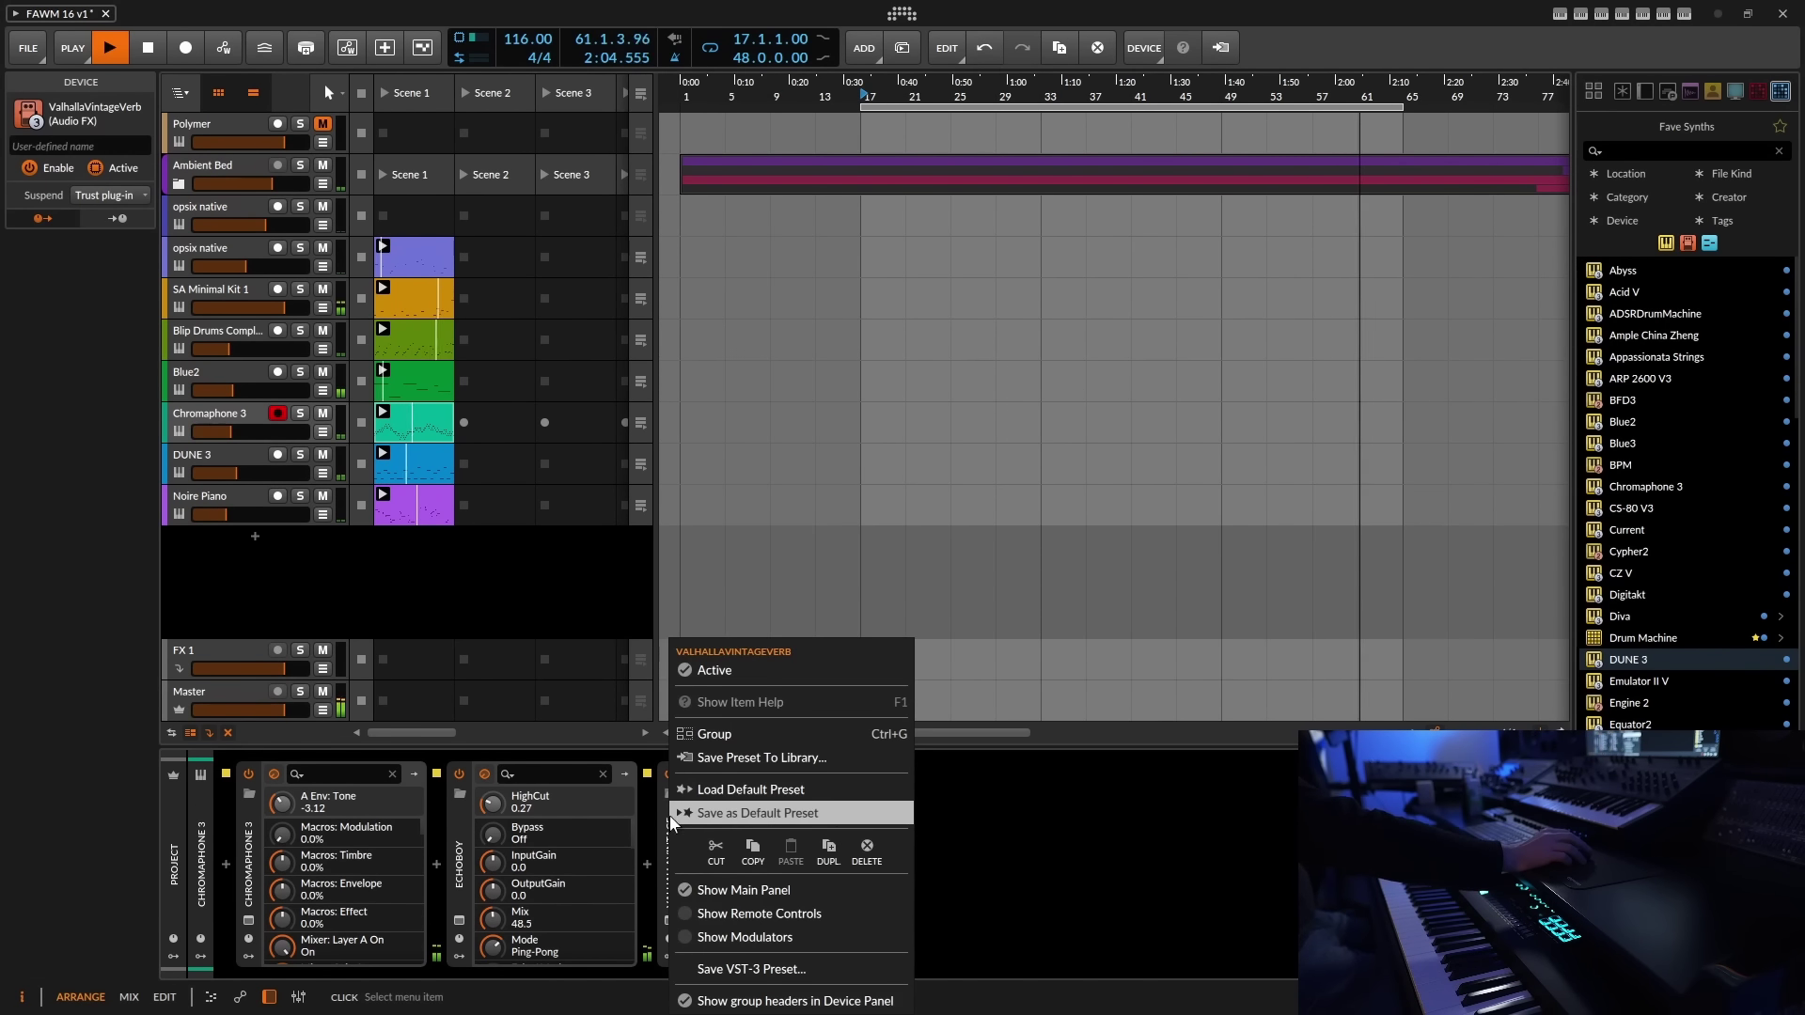
click(865, 849)
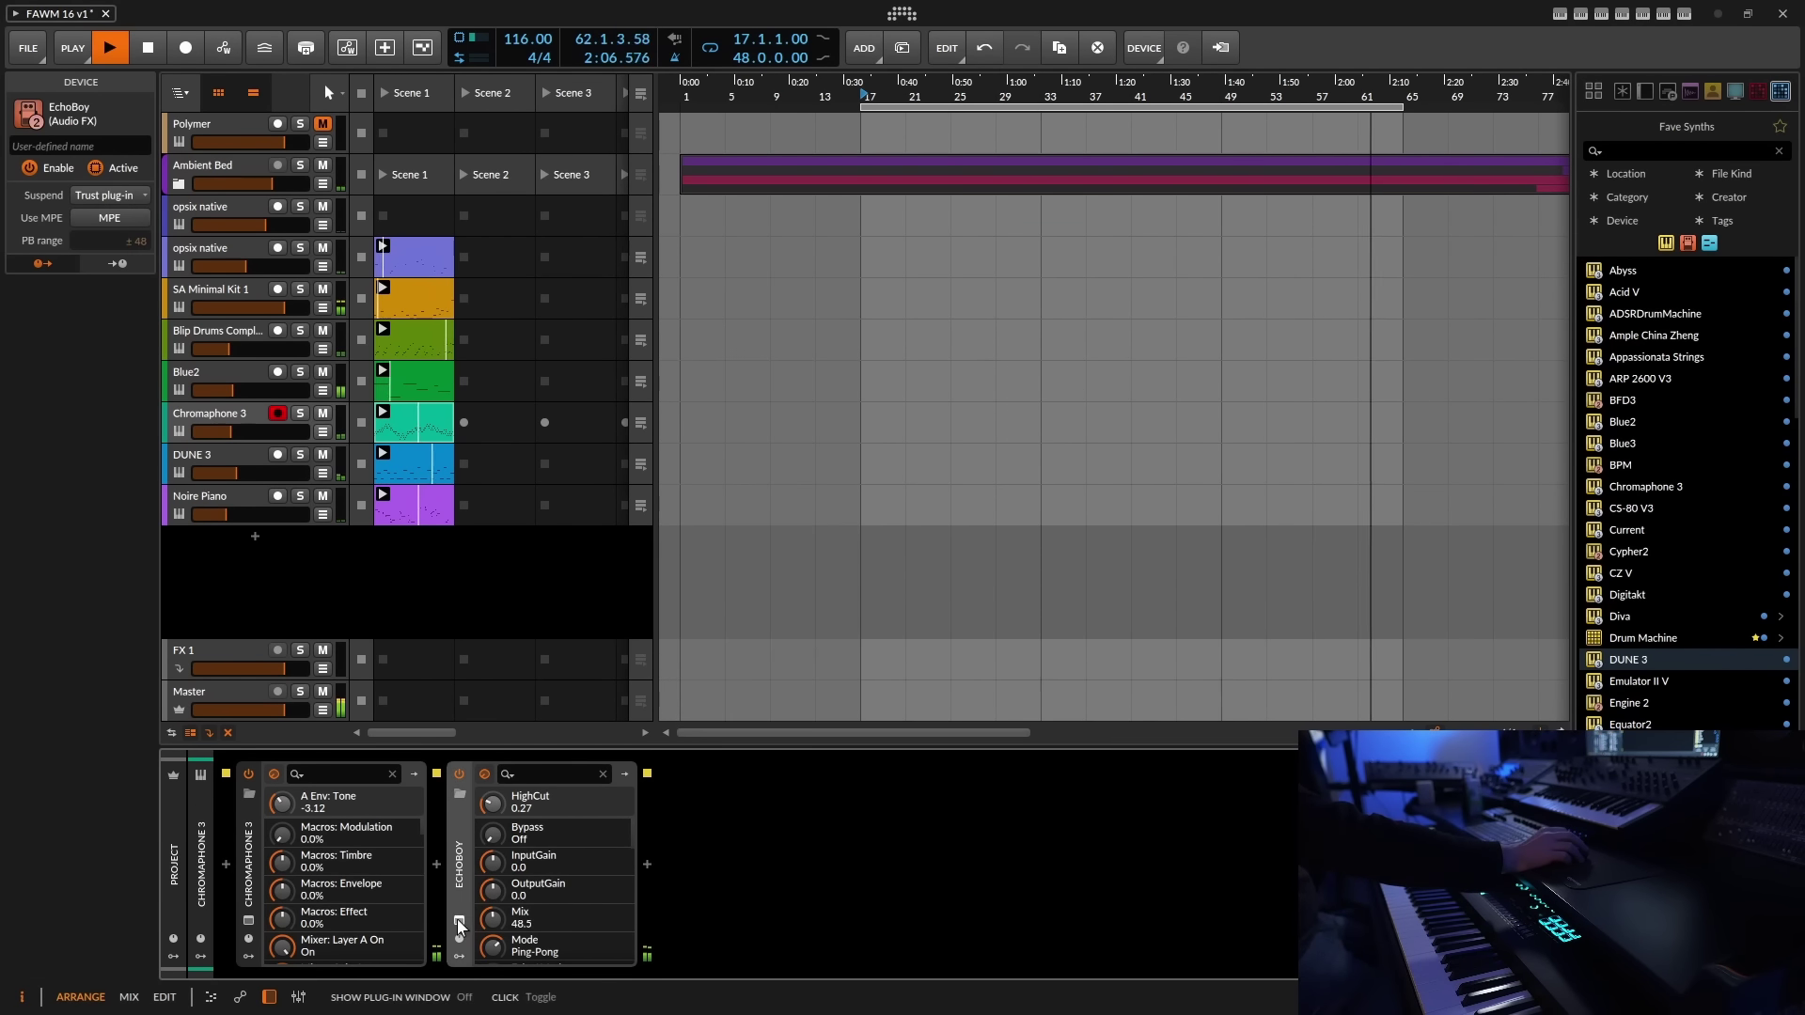
- Set EchoBoy's Feedback to 0.72, LowCut to 0.44 and HighCut to 0.38, and the Chromaphone 3 track volume to -23.8 dB
click(459, 922)
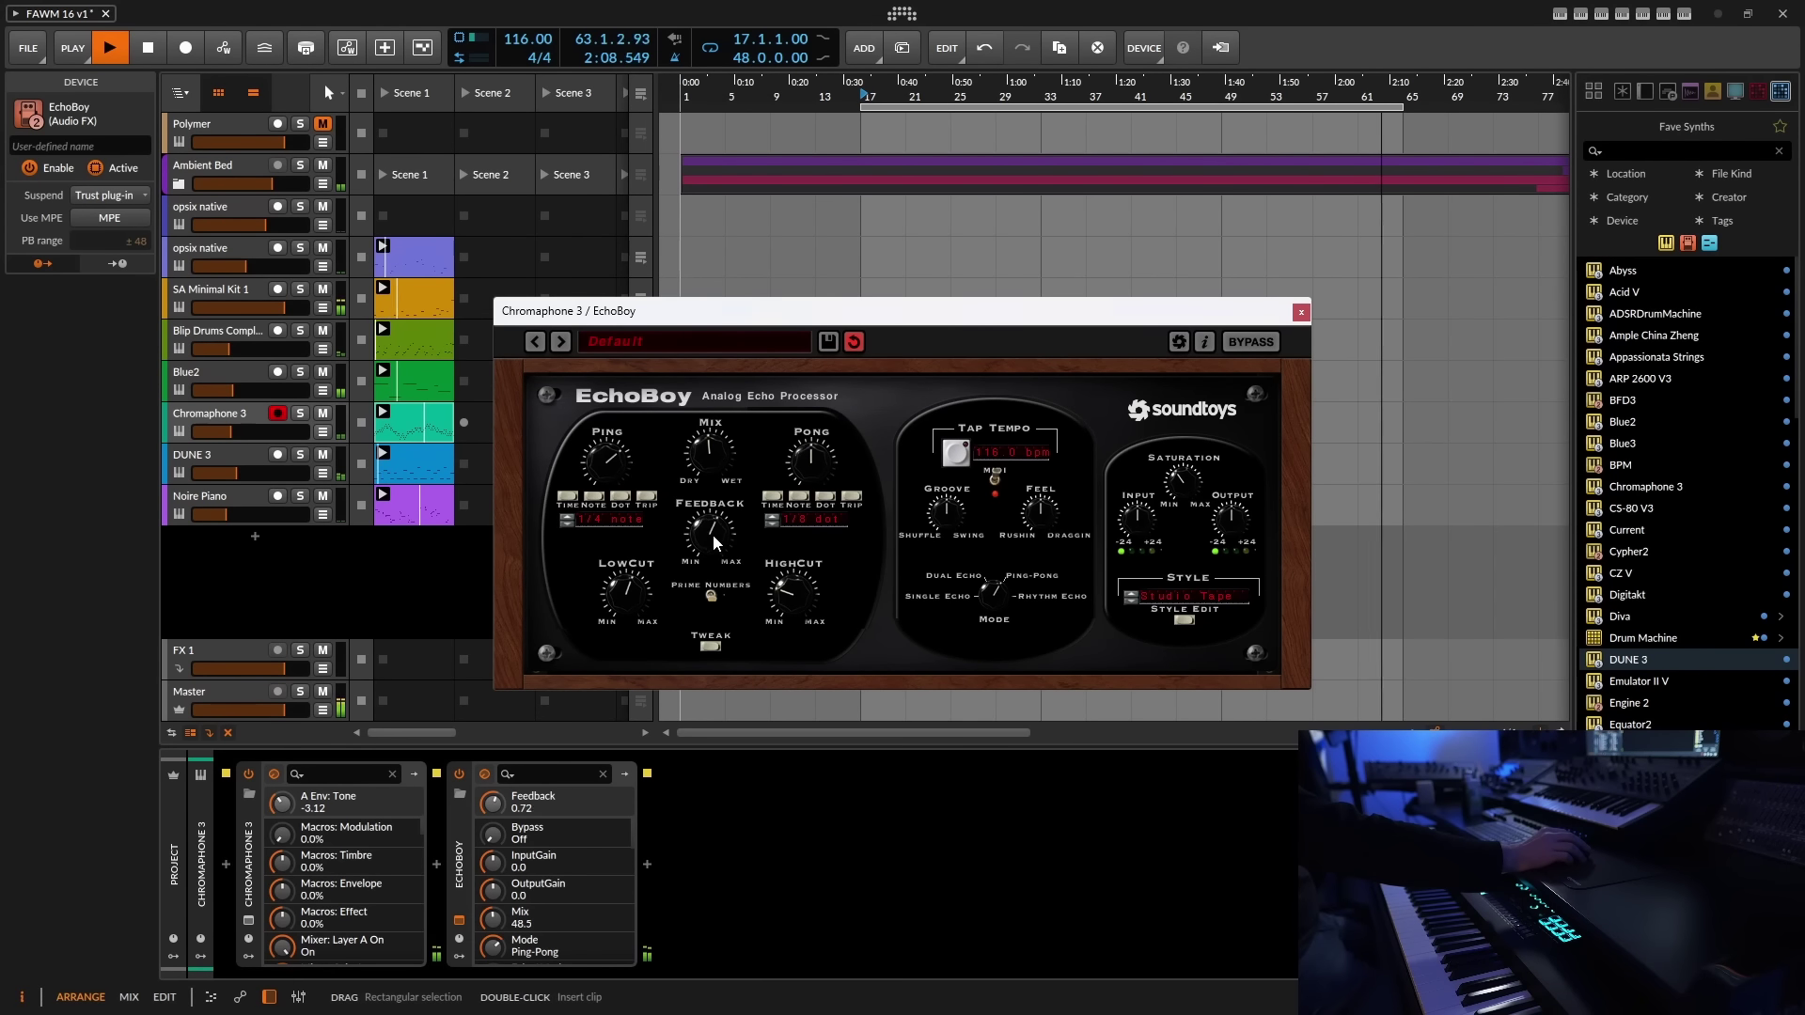
click(638, 608)
scroll(637, 608, down, 3)
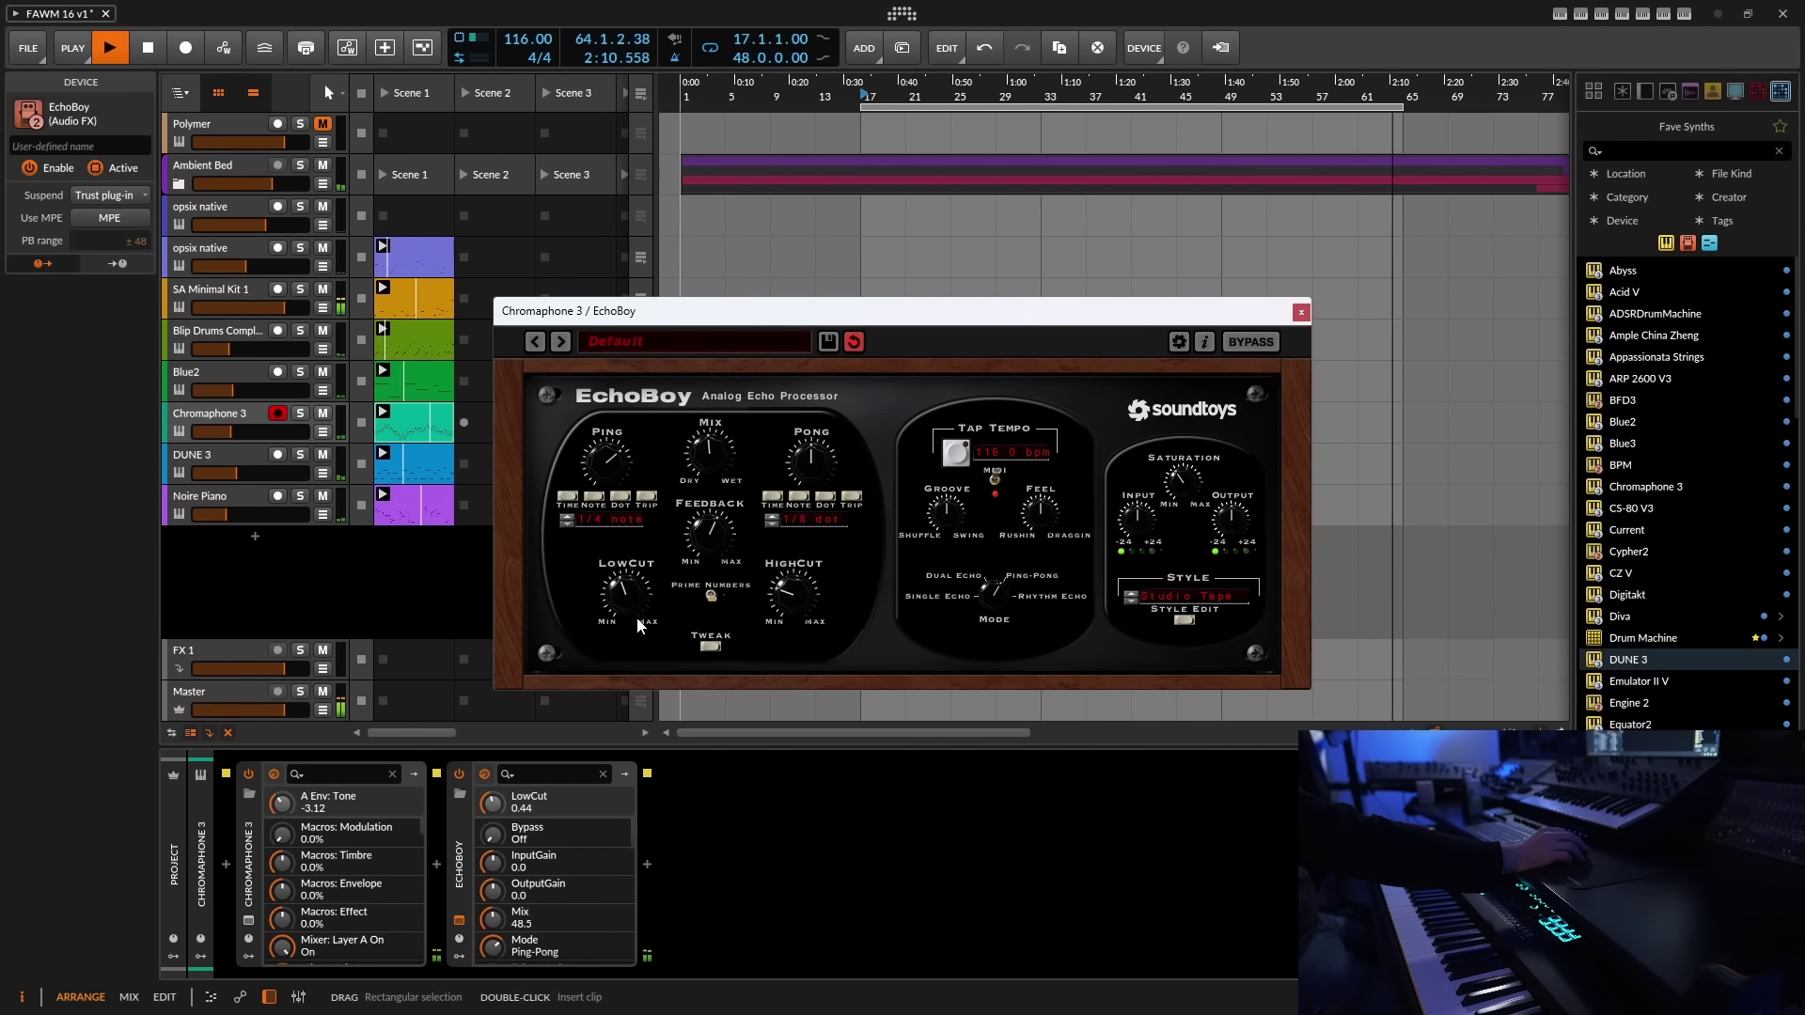
drag(815, 609, 814, 590)
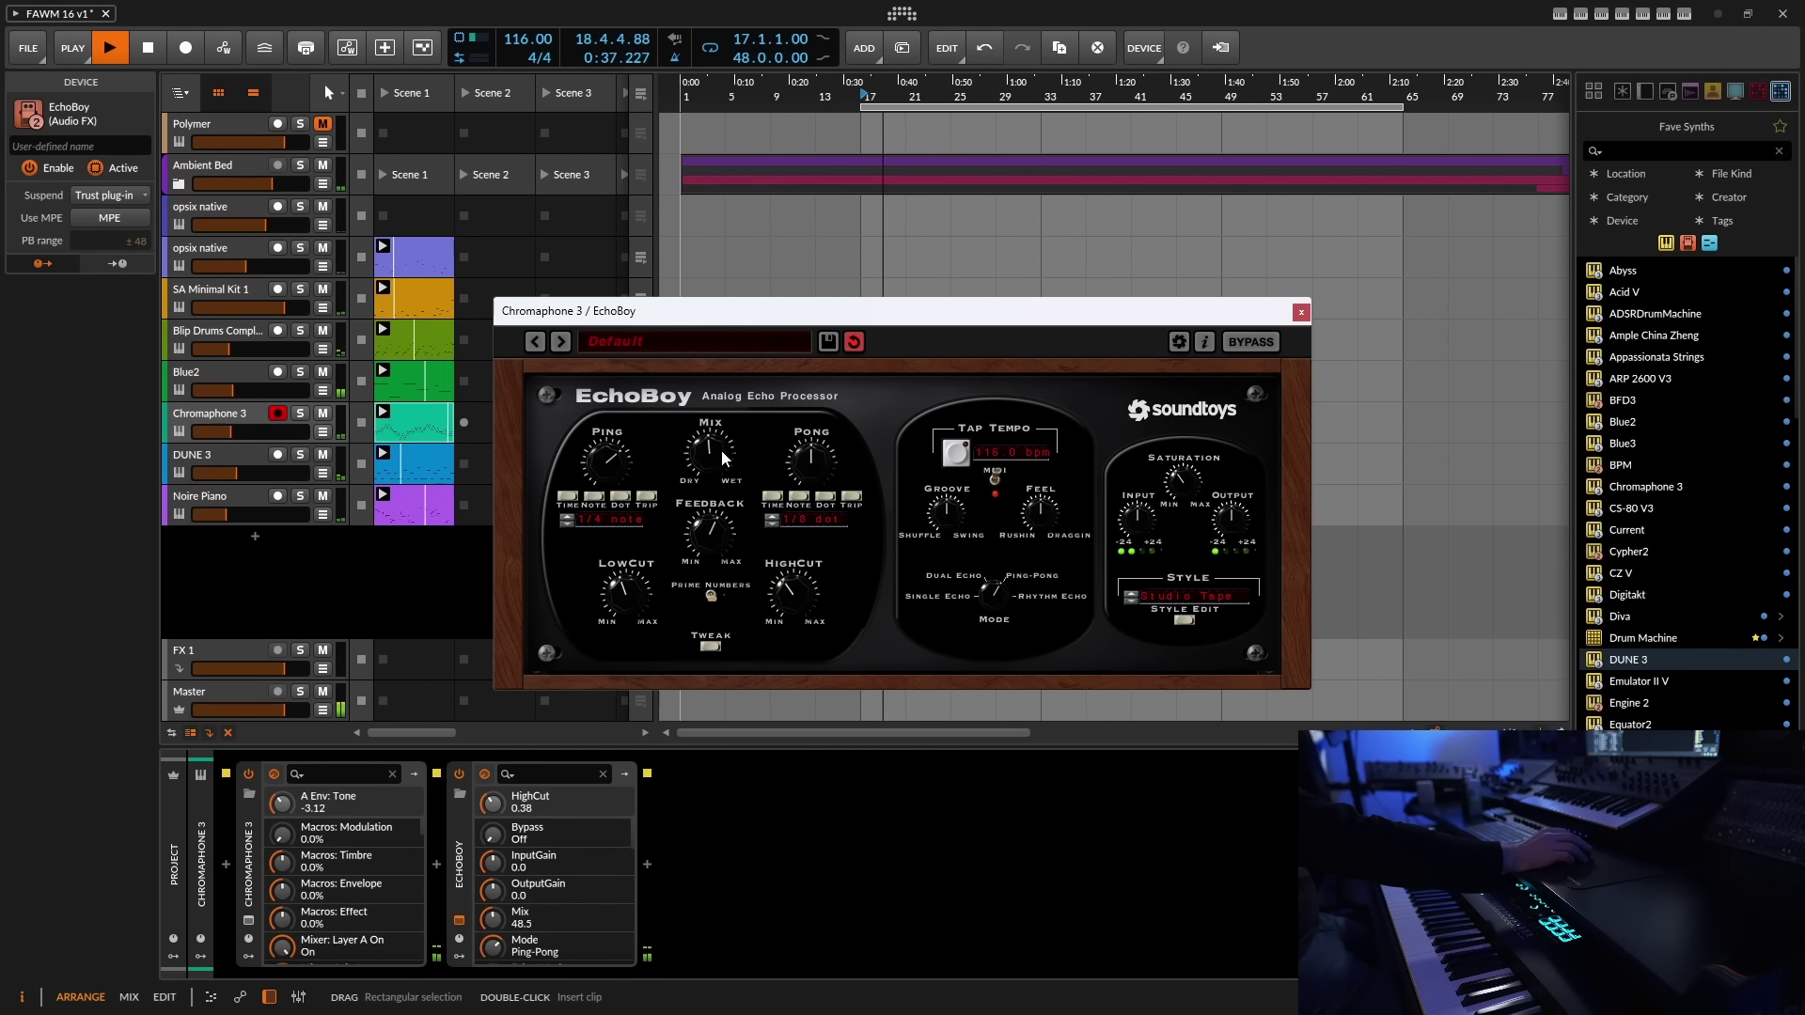
click(1303, 313)
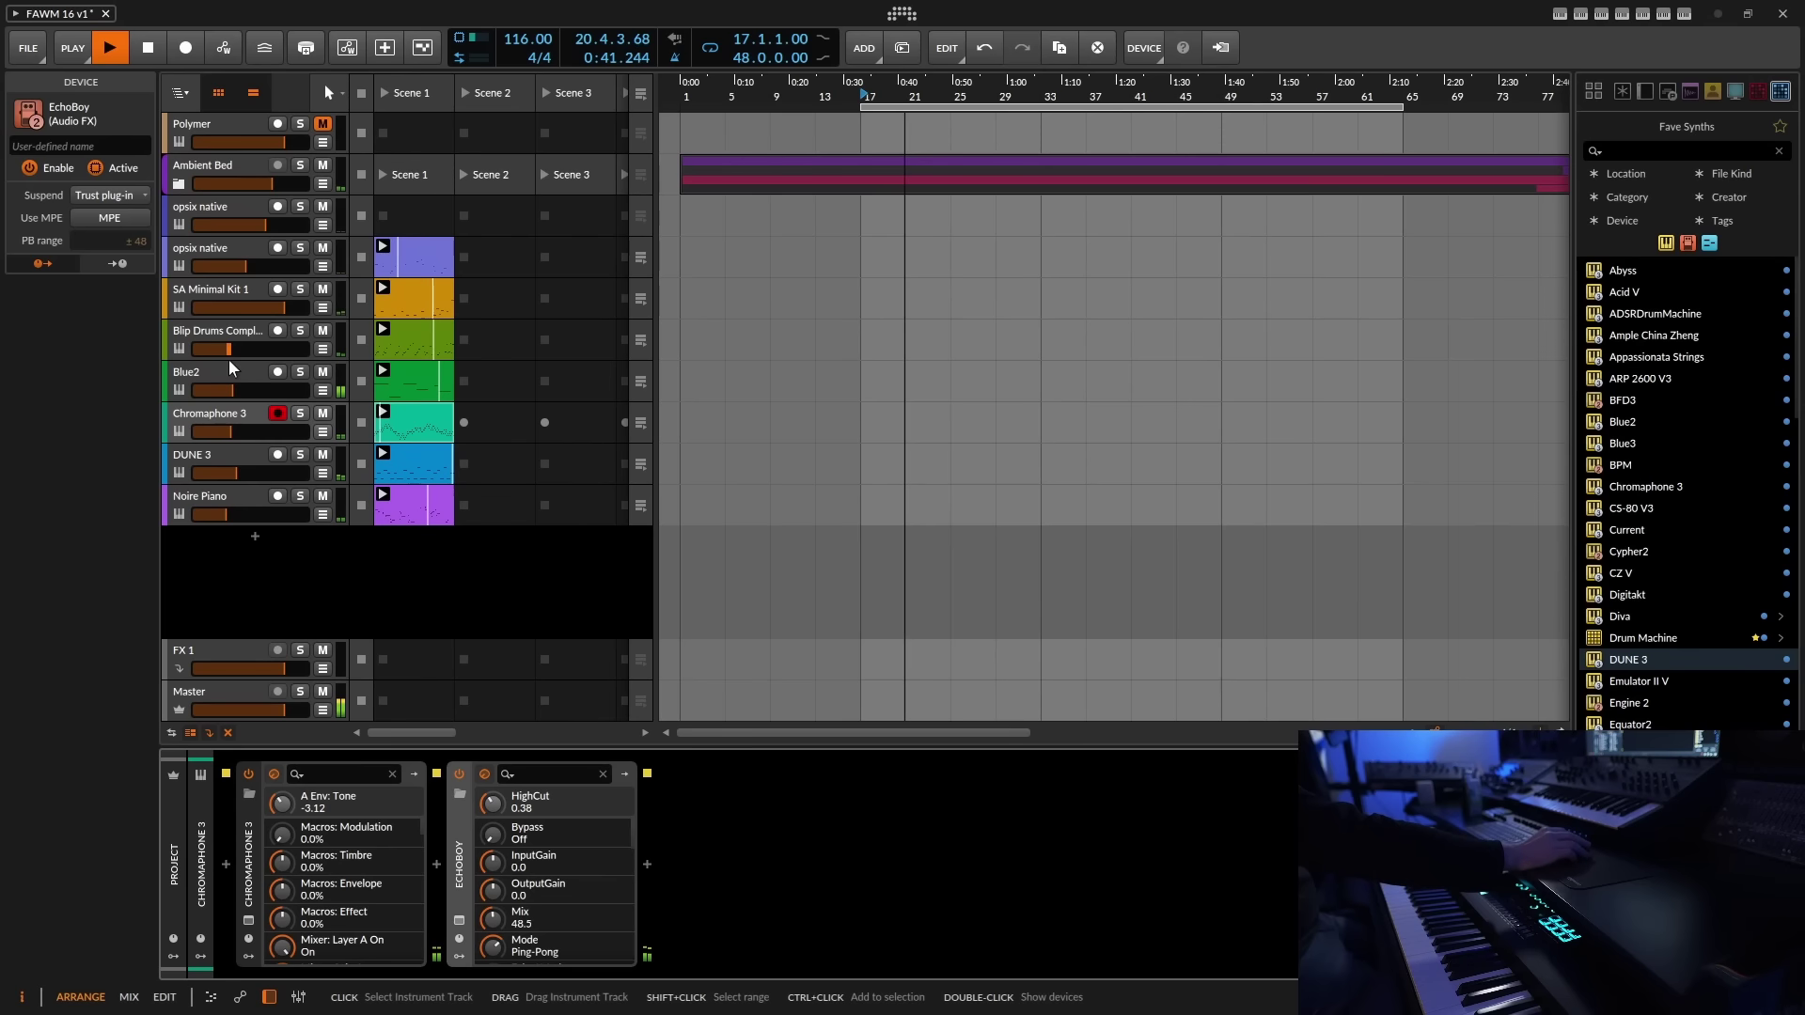
click(222, 412)
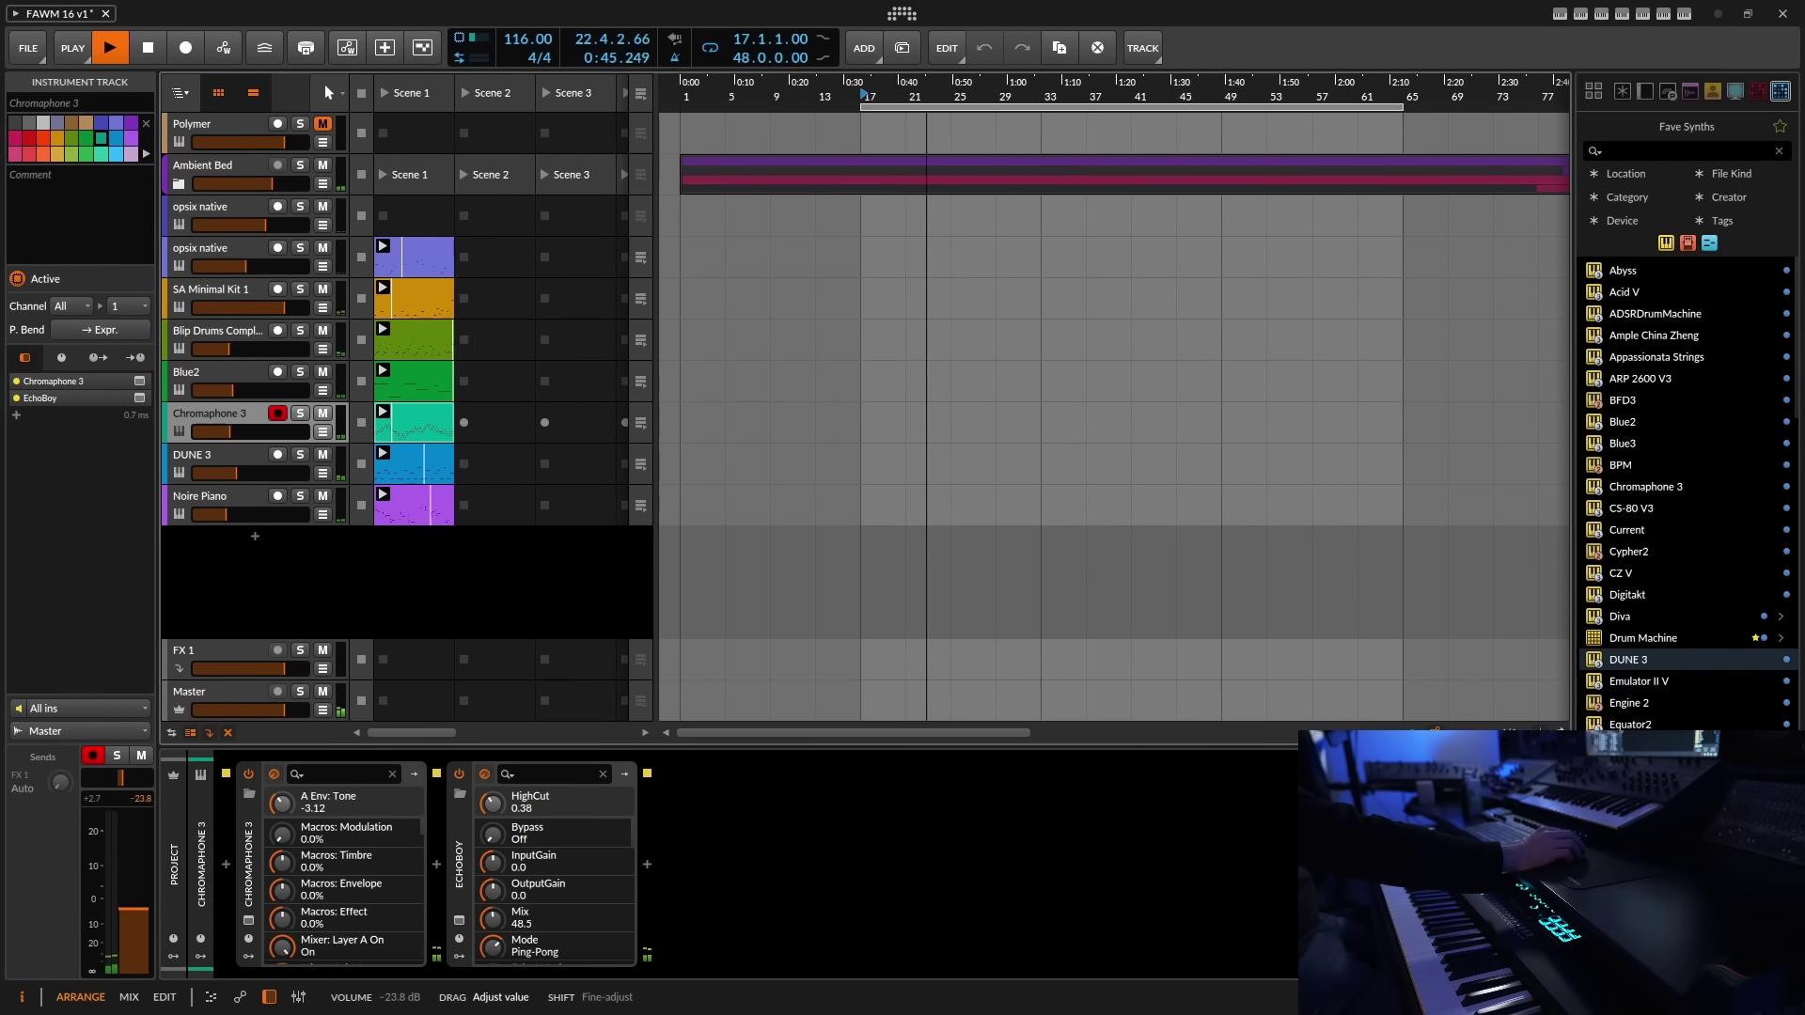
- Insert ValhallaShimmer after EchoBoy with its mix at 0.38, and lower the Chromaphone 3 track volume to -24.7 dB
click(647, 864)
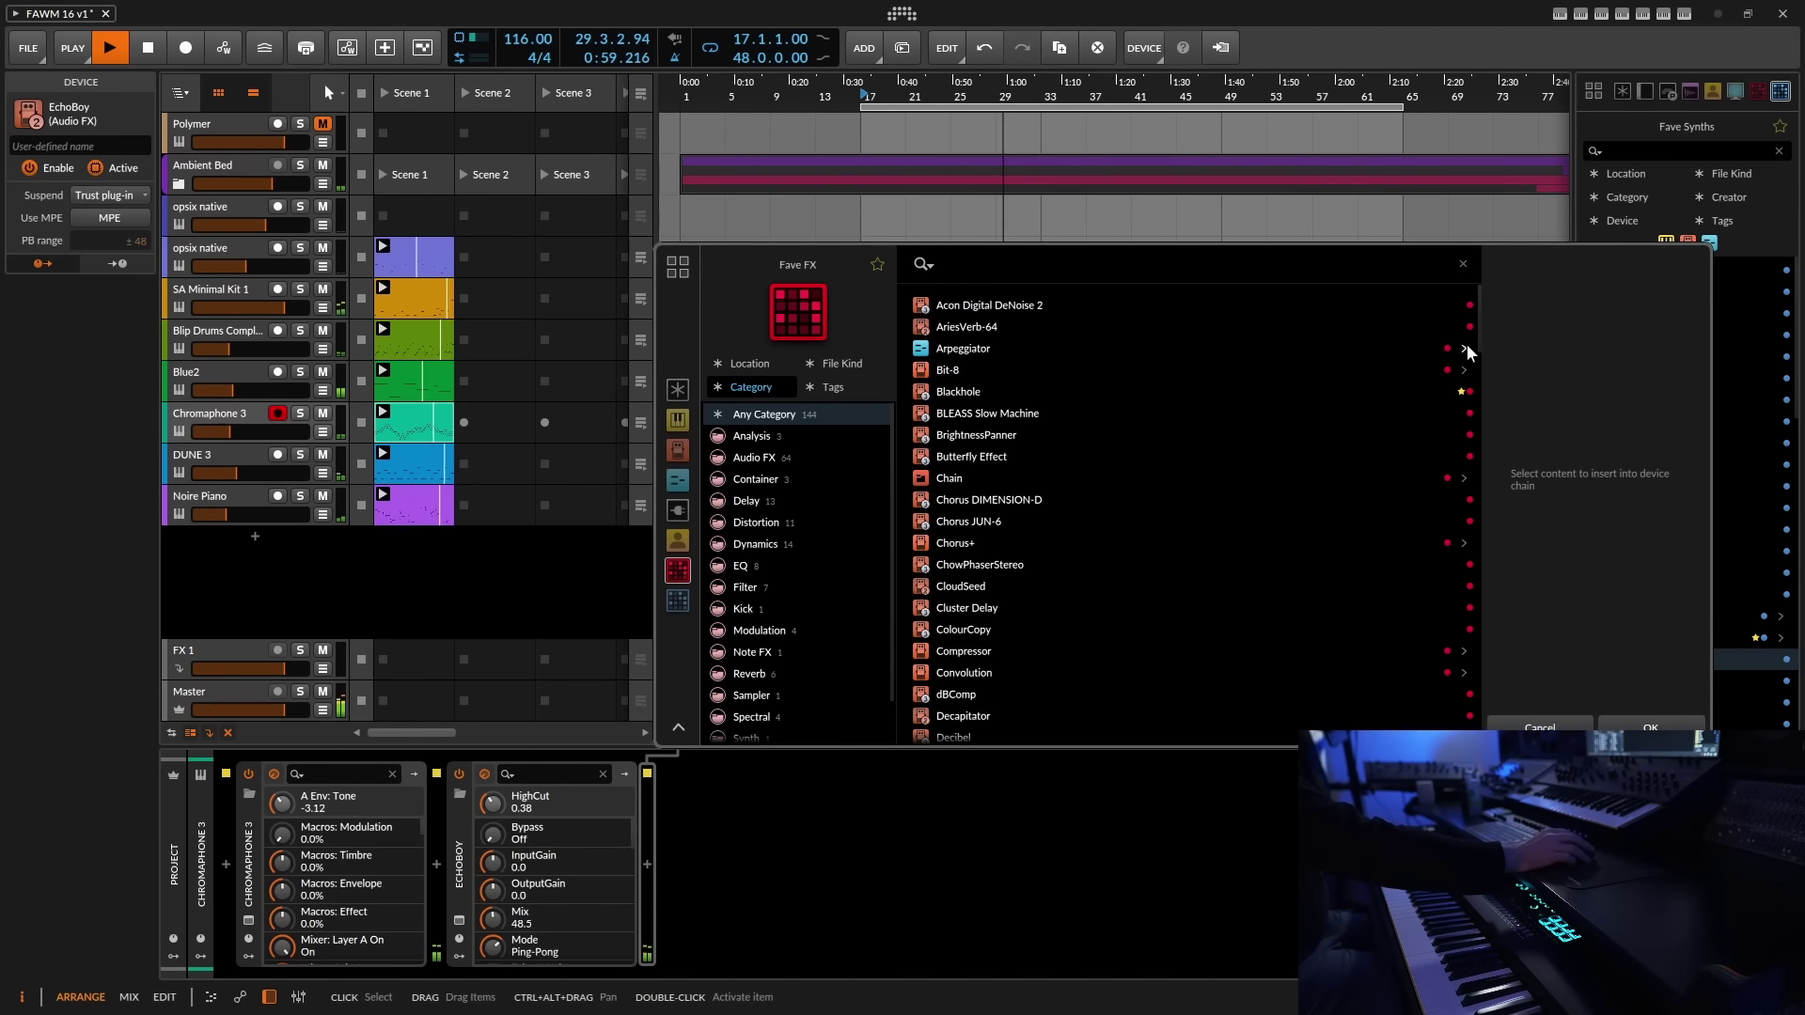
drag(1478, 312, 1093, 658)
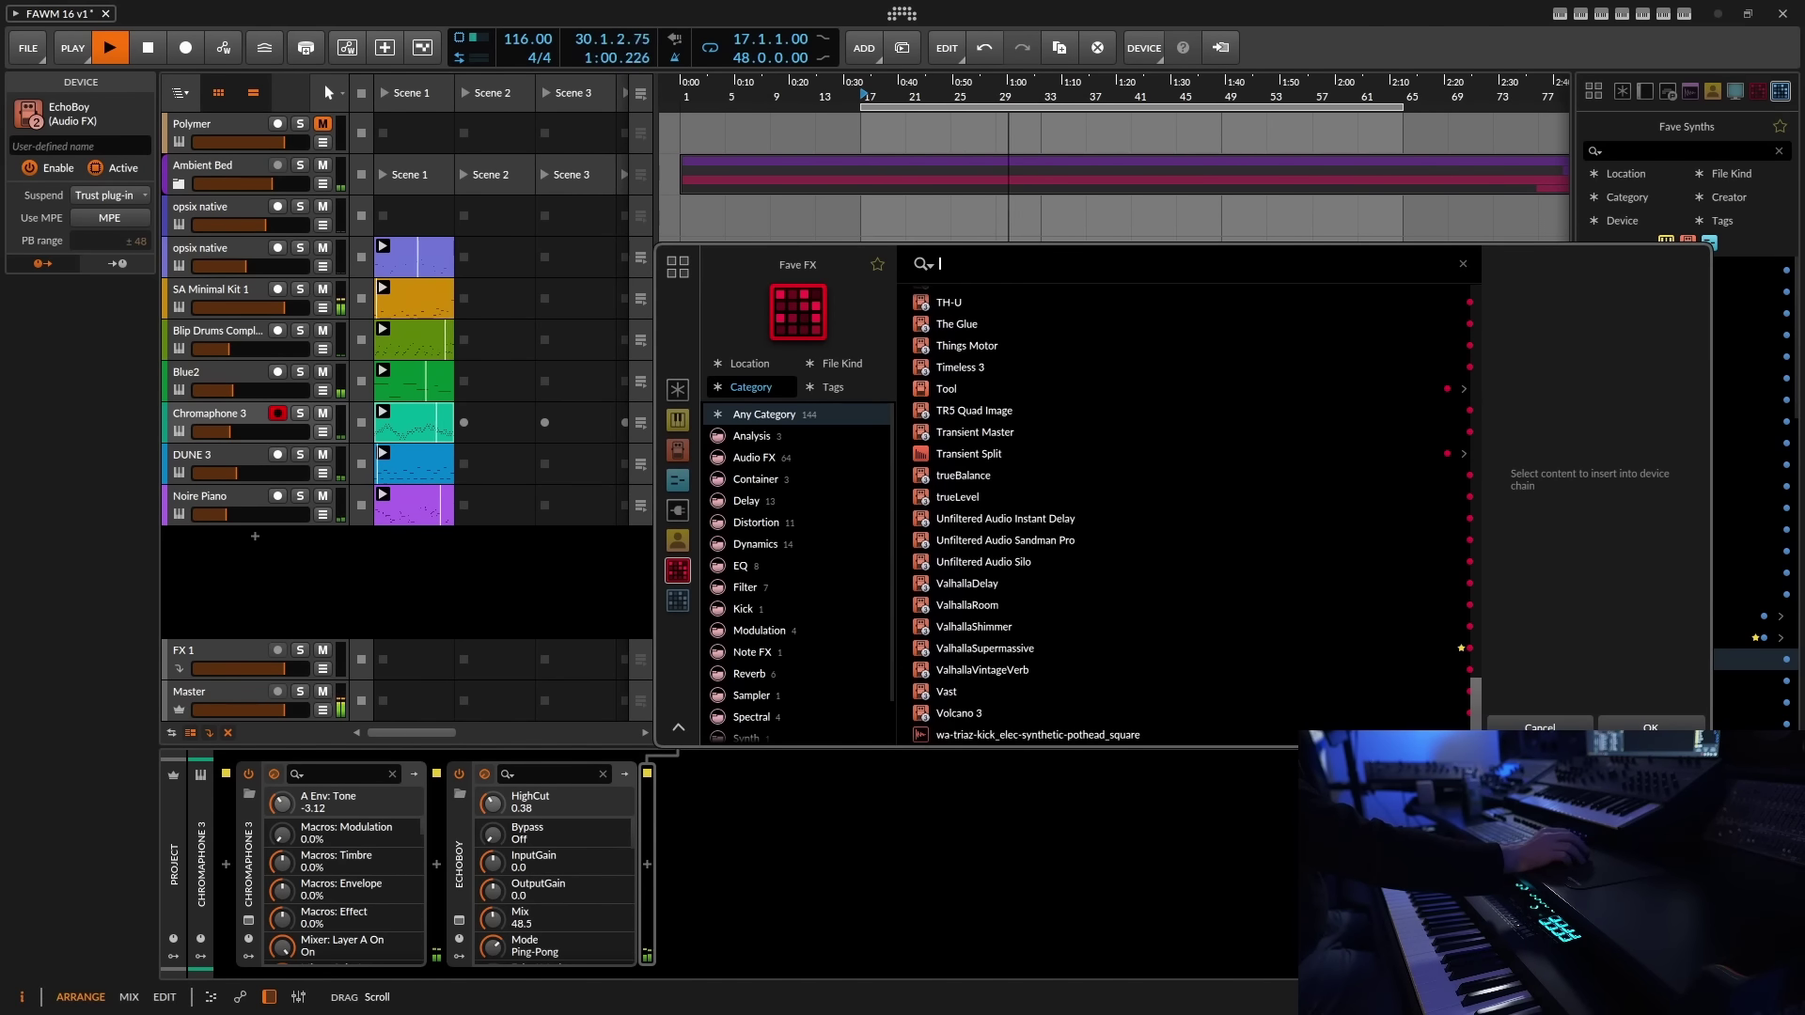
click(975, 630)
click(1647, 723)
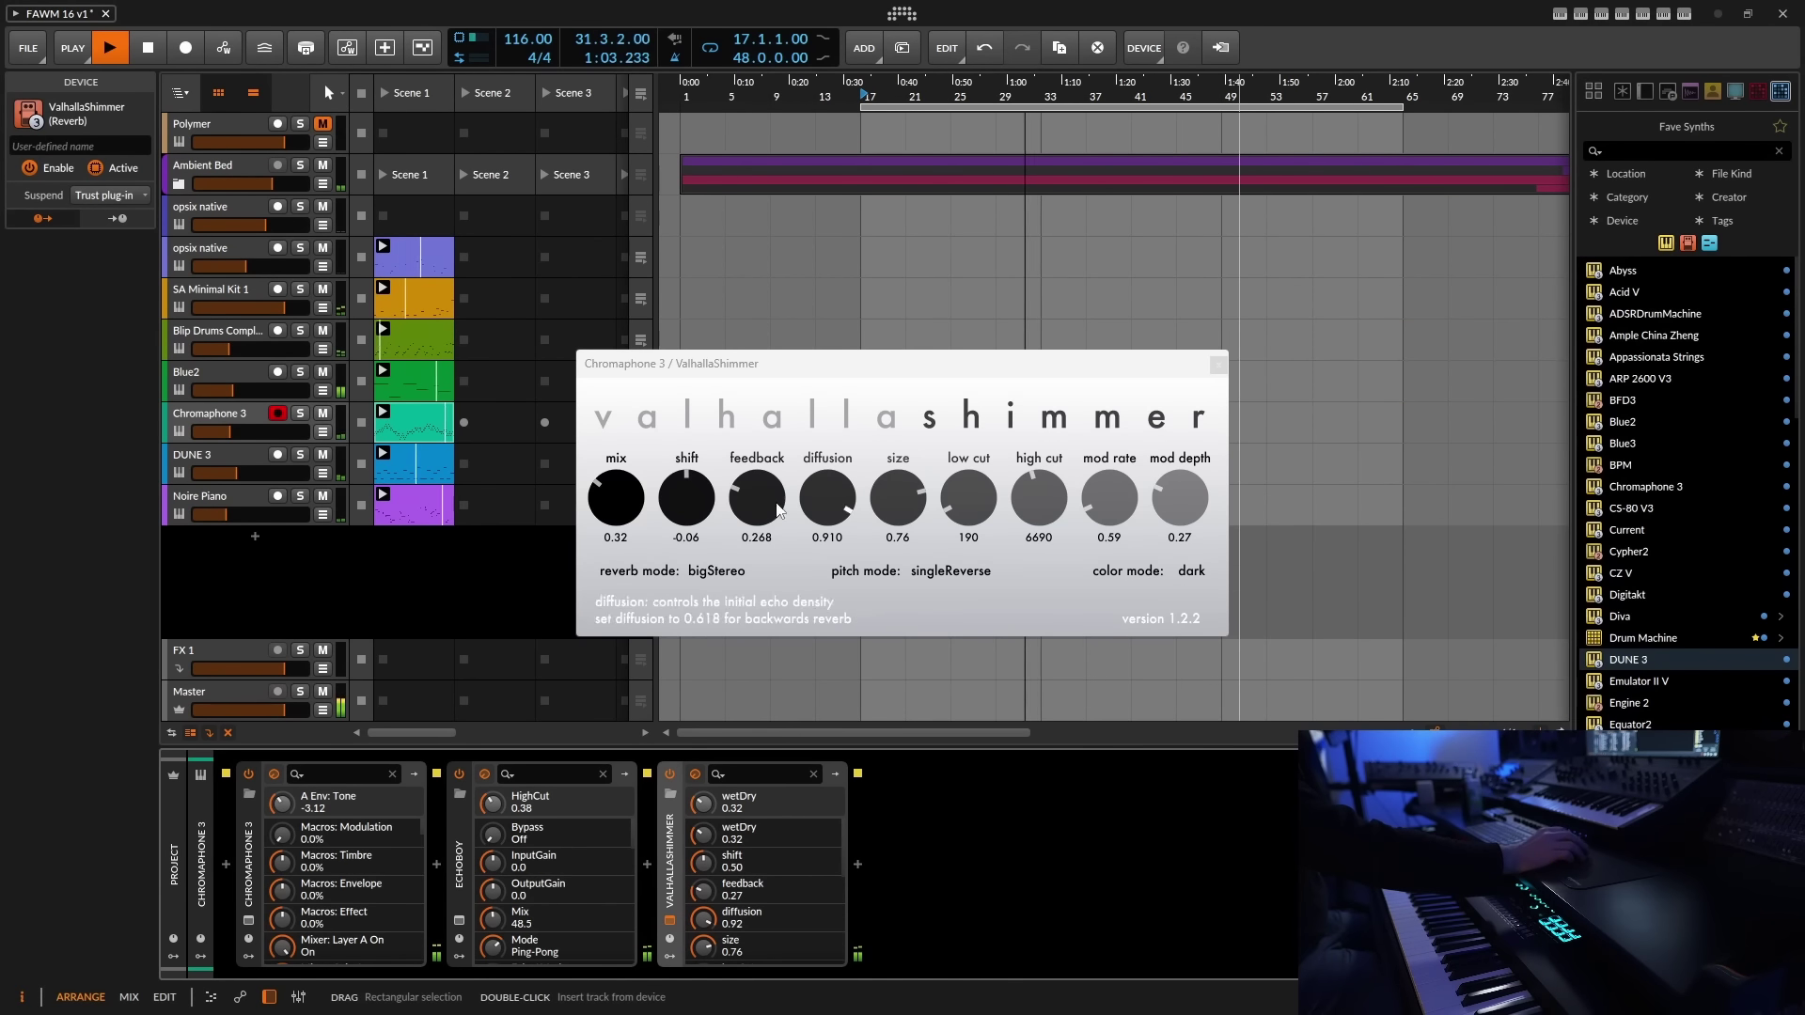
drag(638, 498, 636, 508)
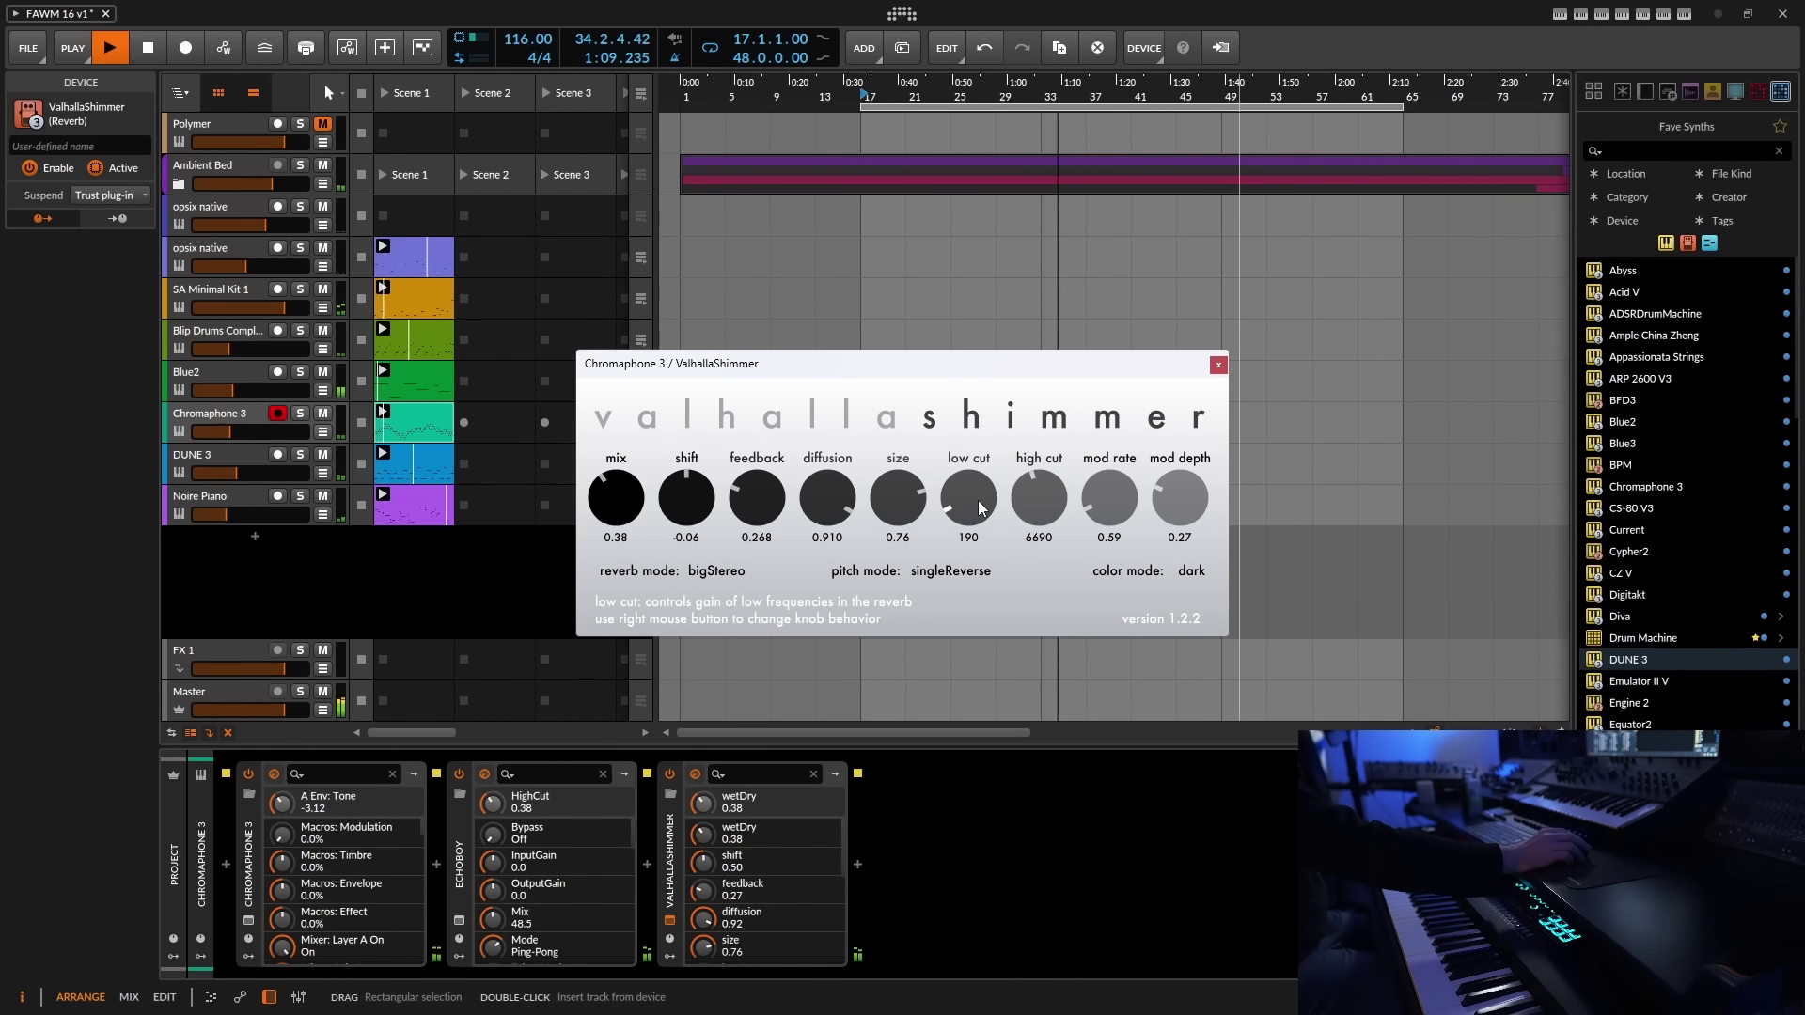
click(1218, 366)
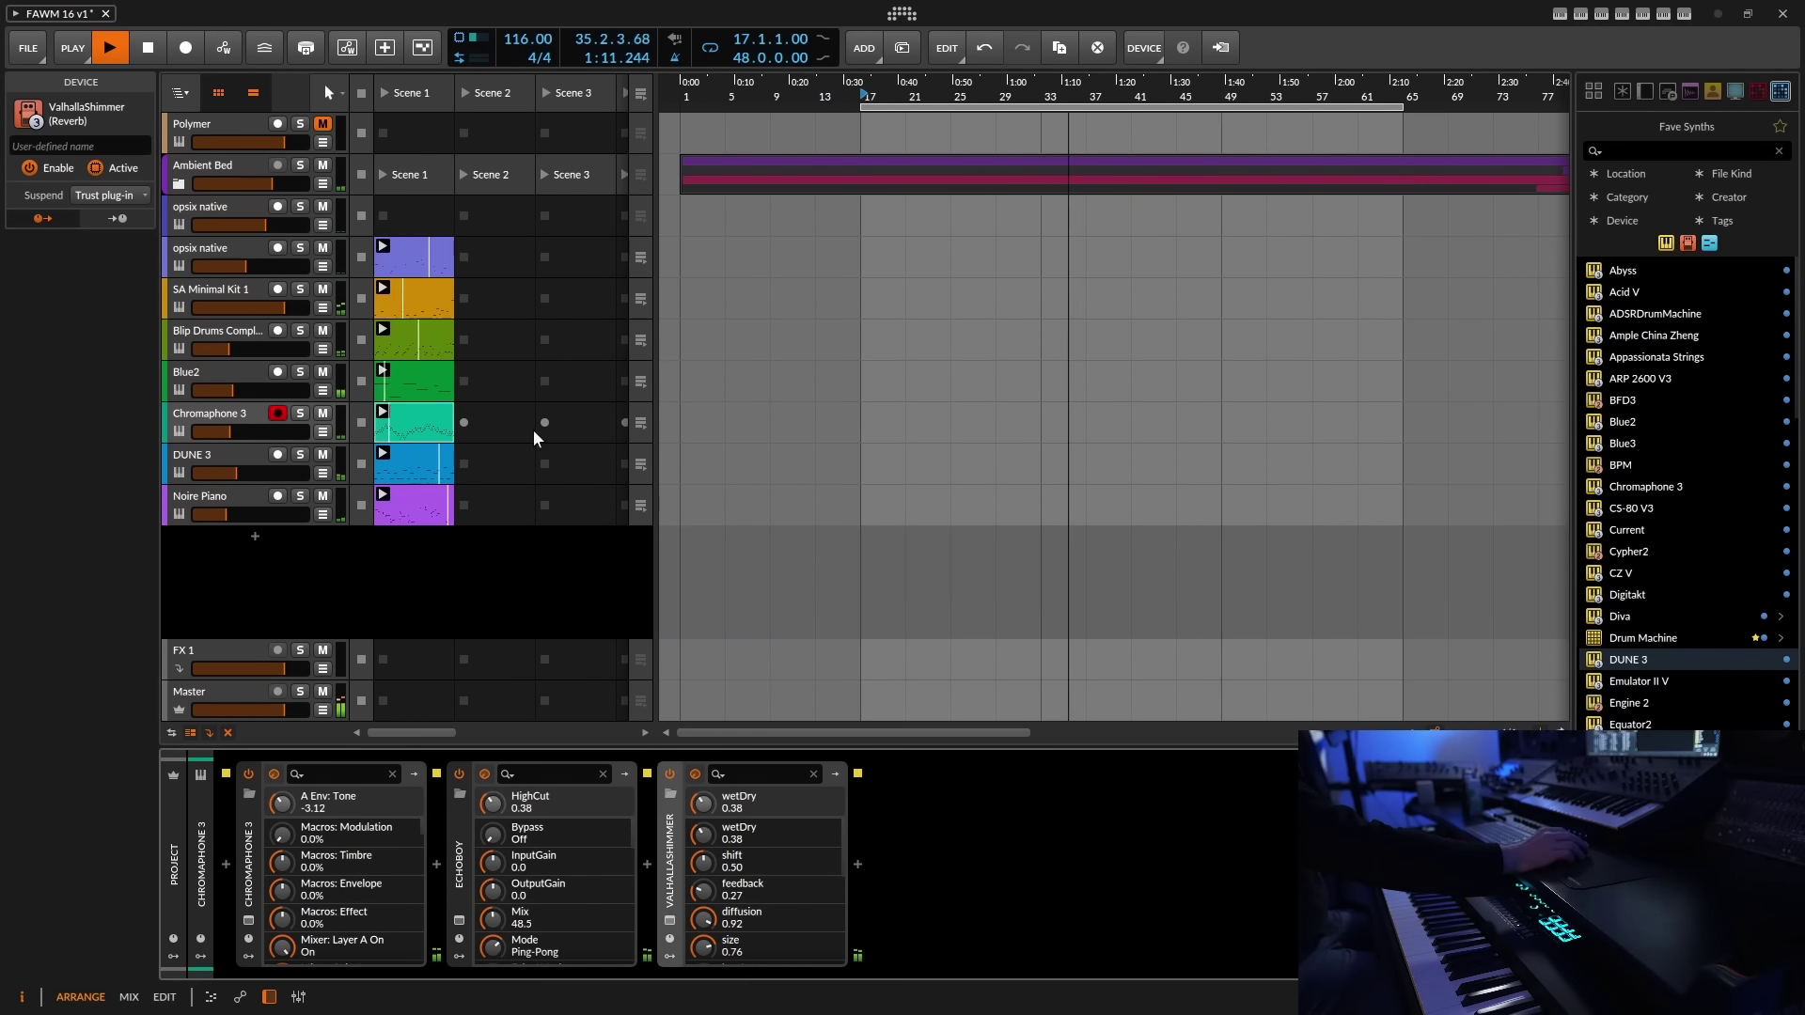
click(241, 413)
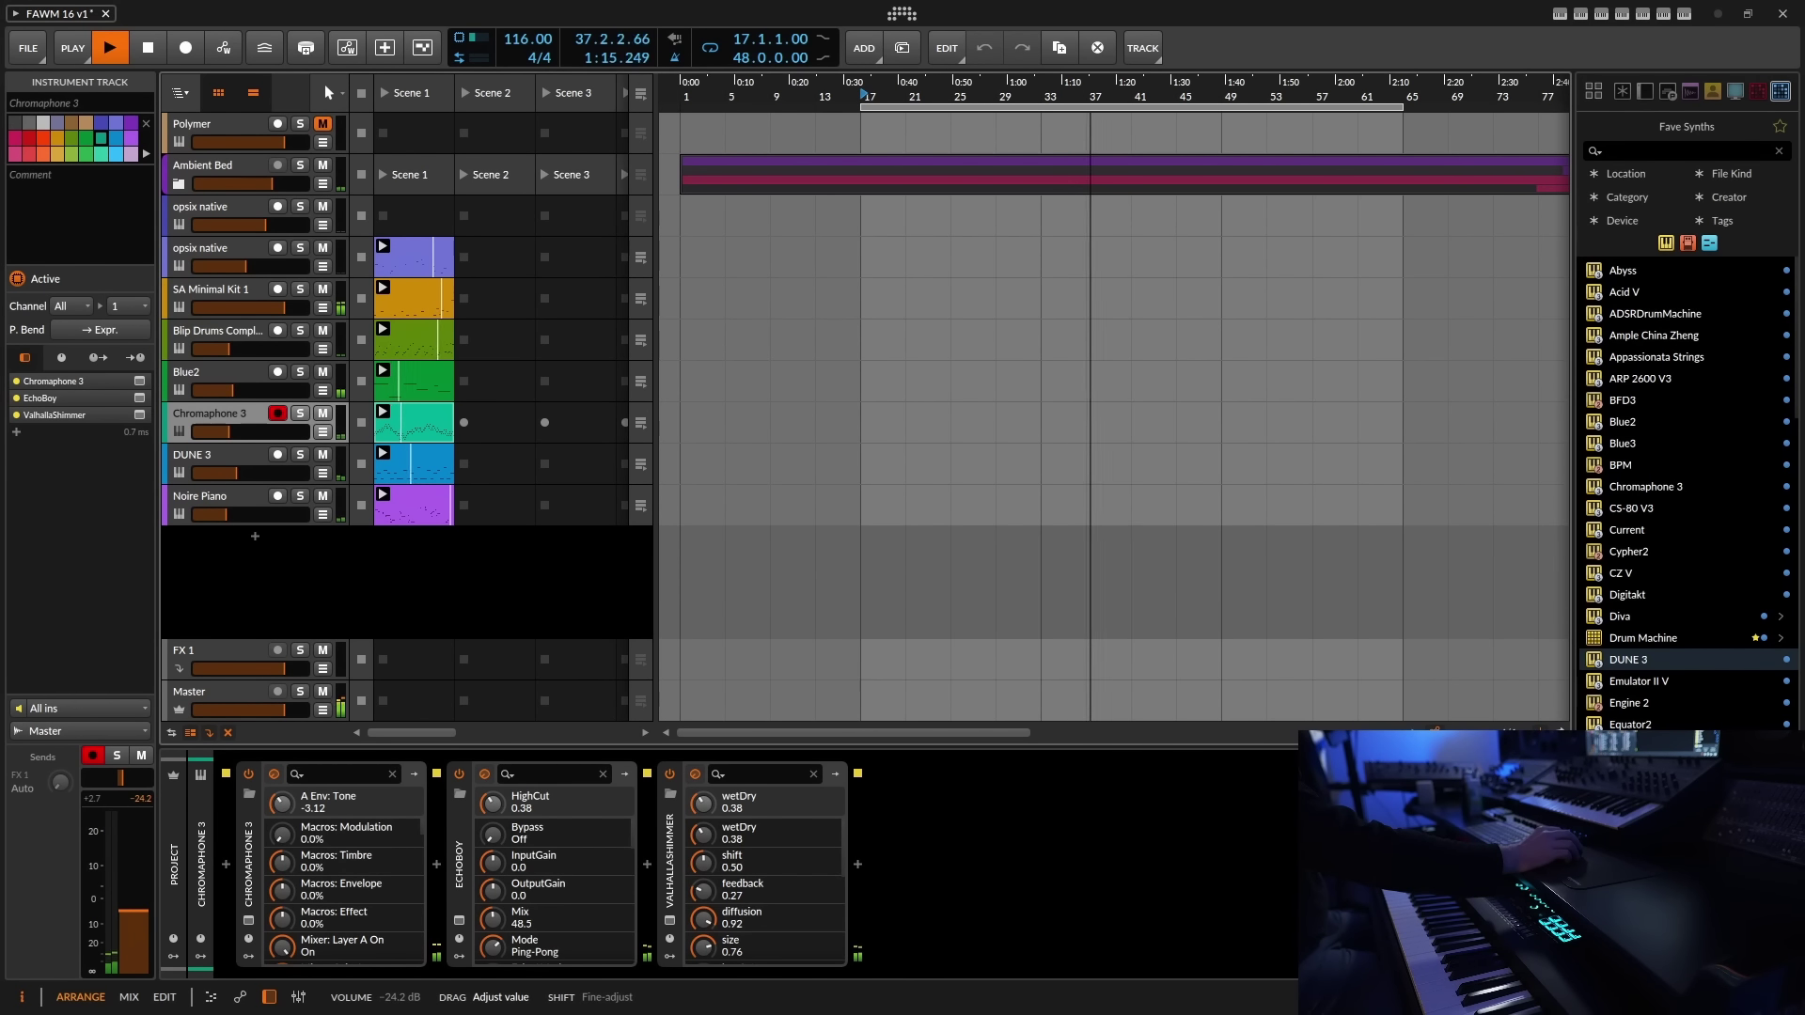
- Open the Chromaphone 3 synth and set Resonator A's decay to about 0.23 s
click(248, 921)
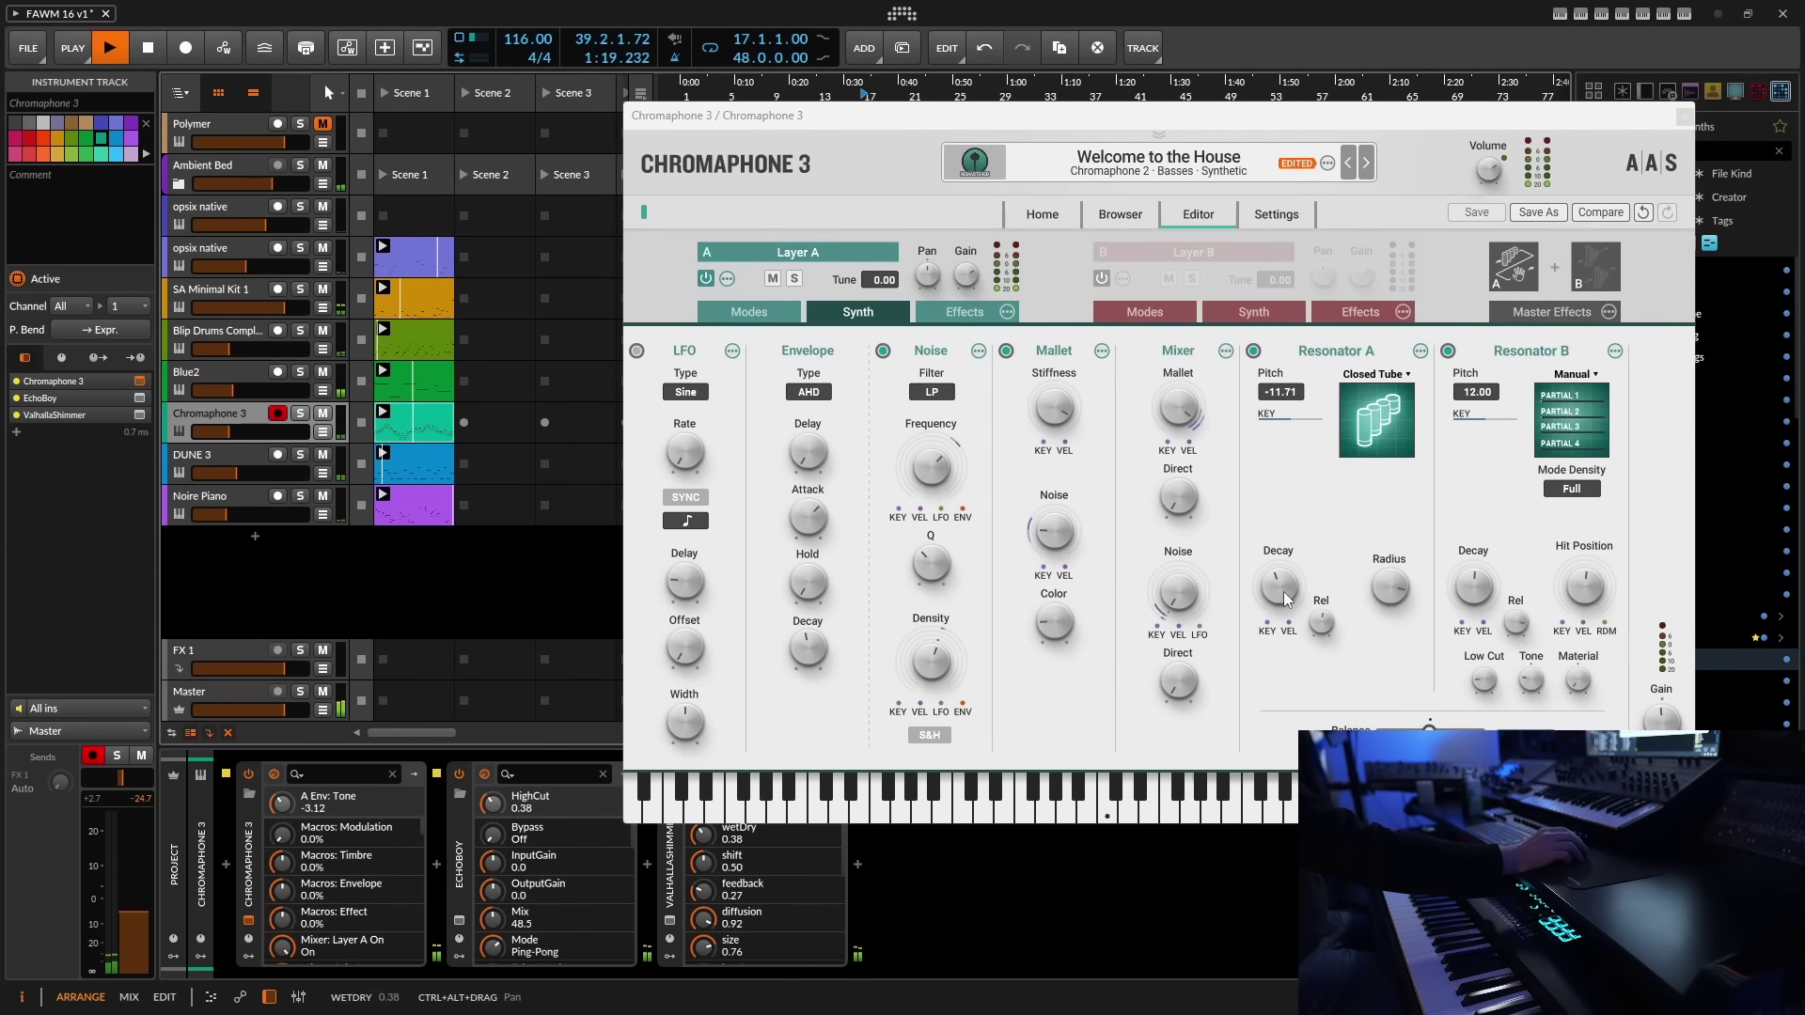
click(1281, 589)
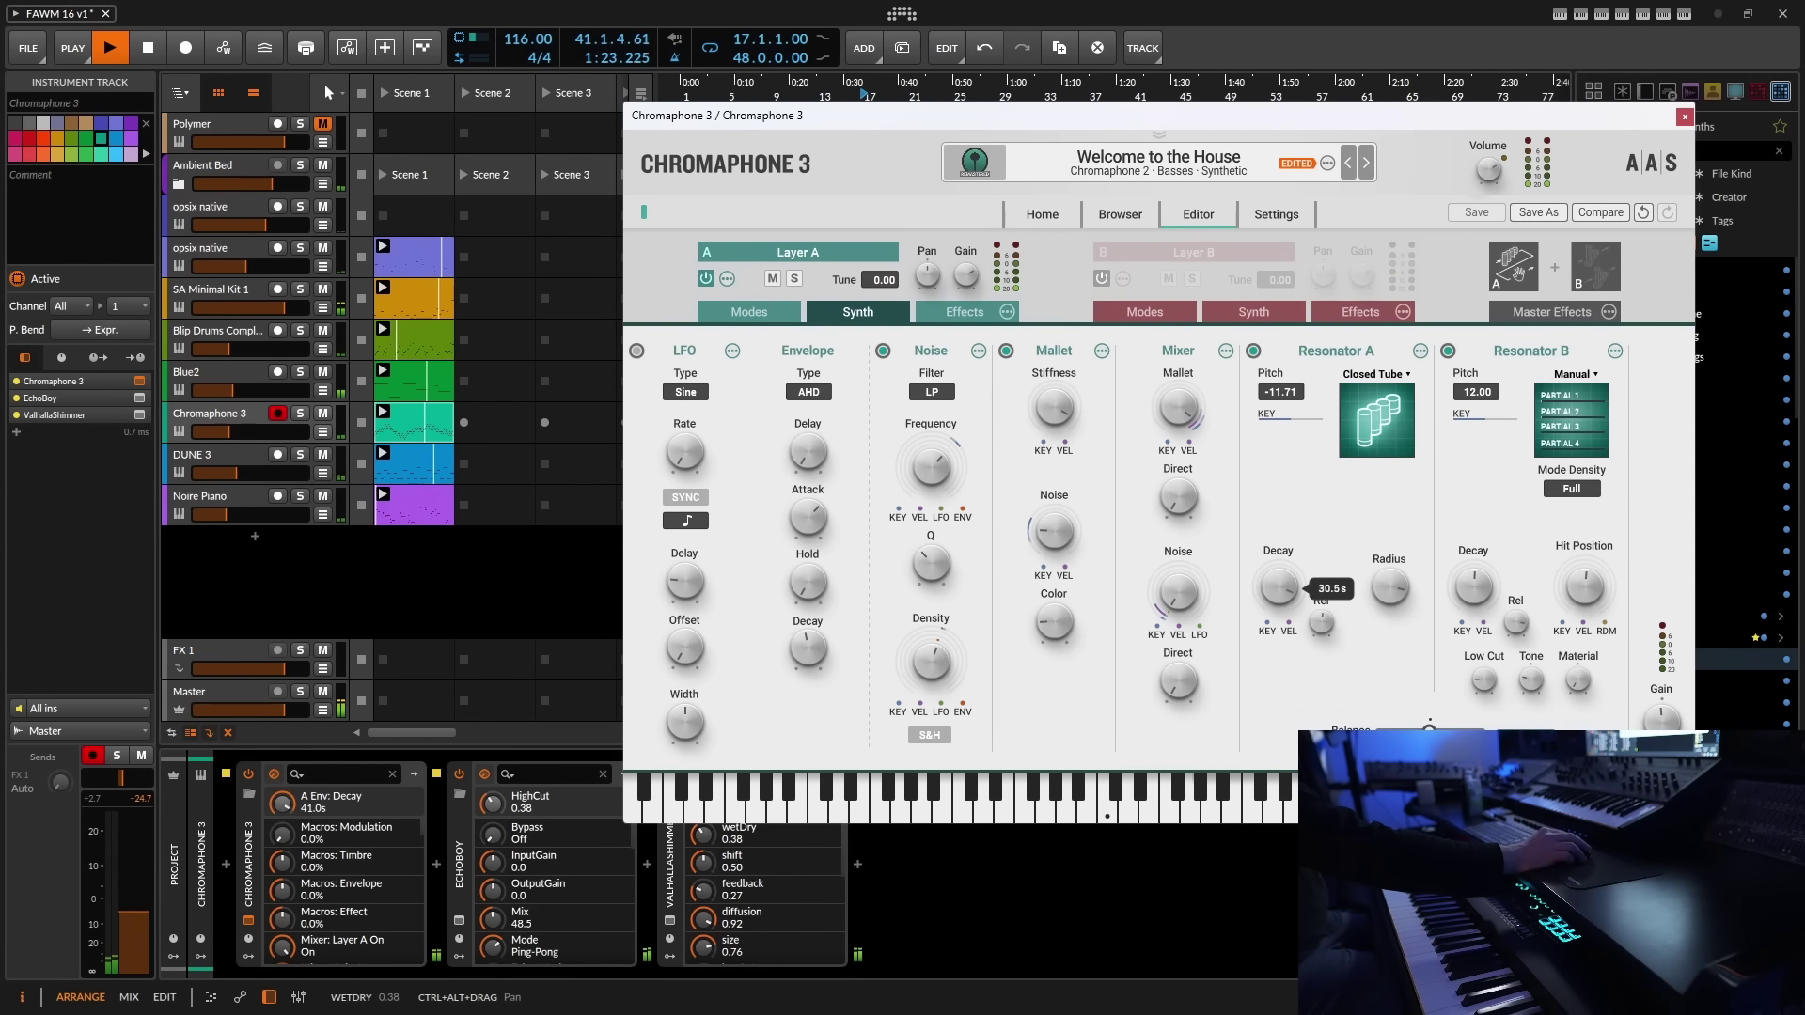
drag(1278, 588, 1279, 594)
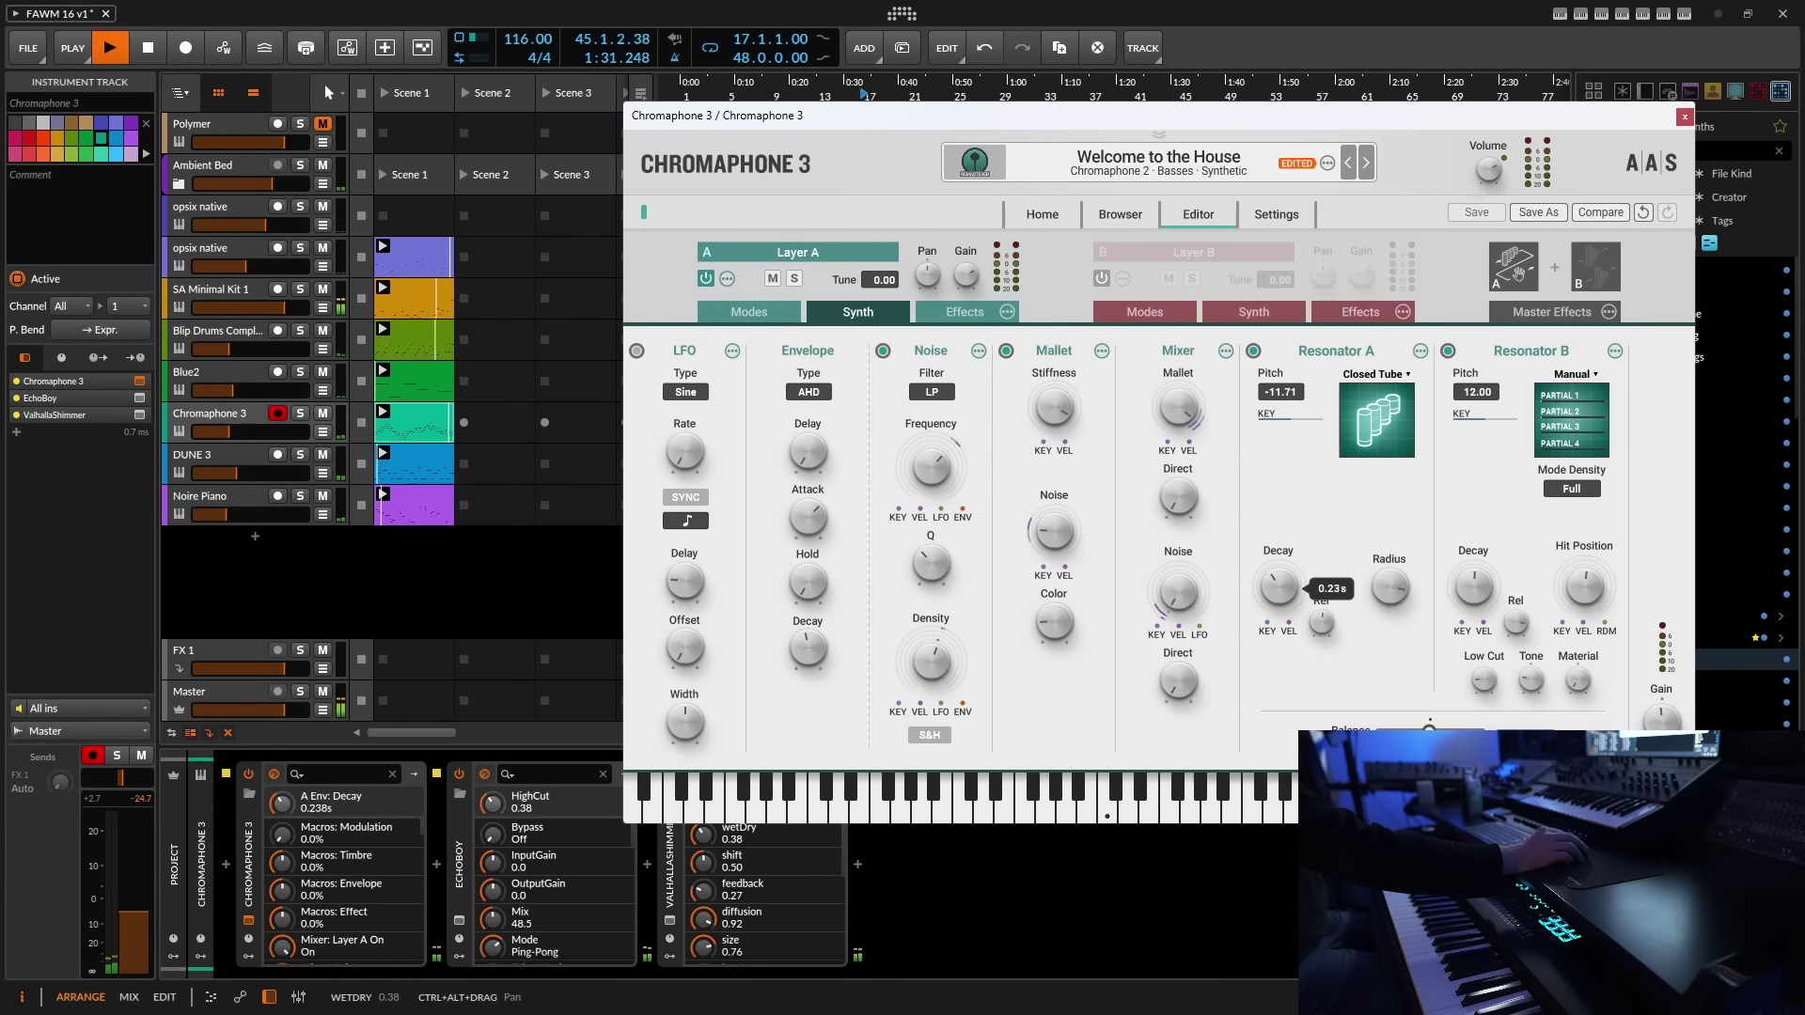
drag(1269, 575, 1270, 575)
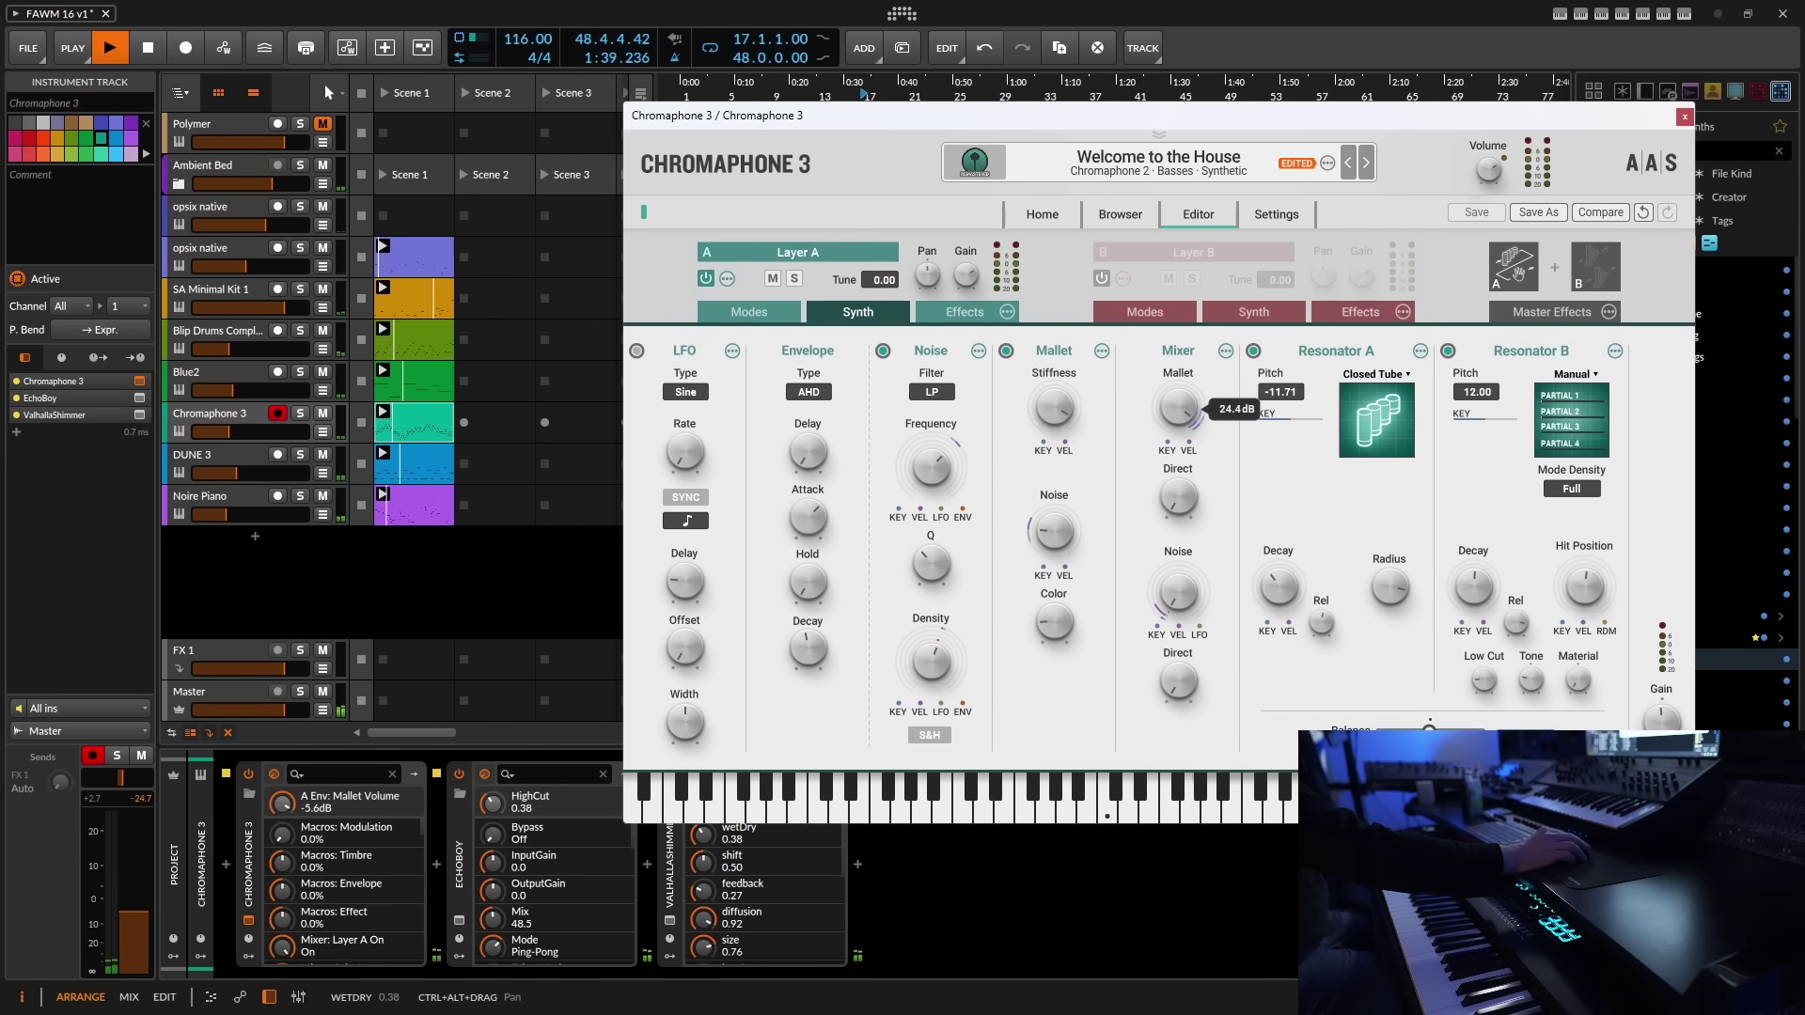
- Adjust the synth's mallet and noise mixer levels, and set the Mallet section's Noise to 13% and Stiffness to 1046 Hz
drag(1166, 494, 1166, 495)
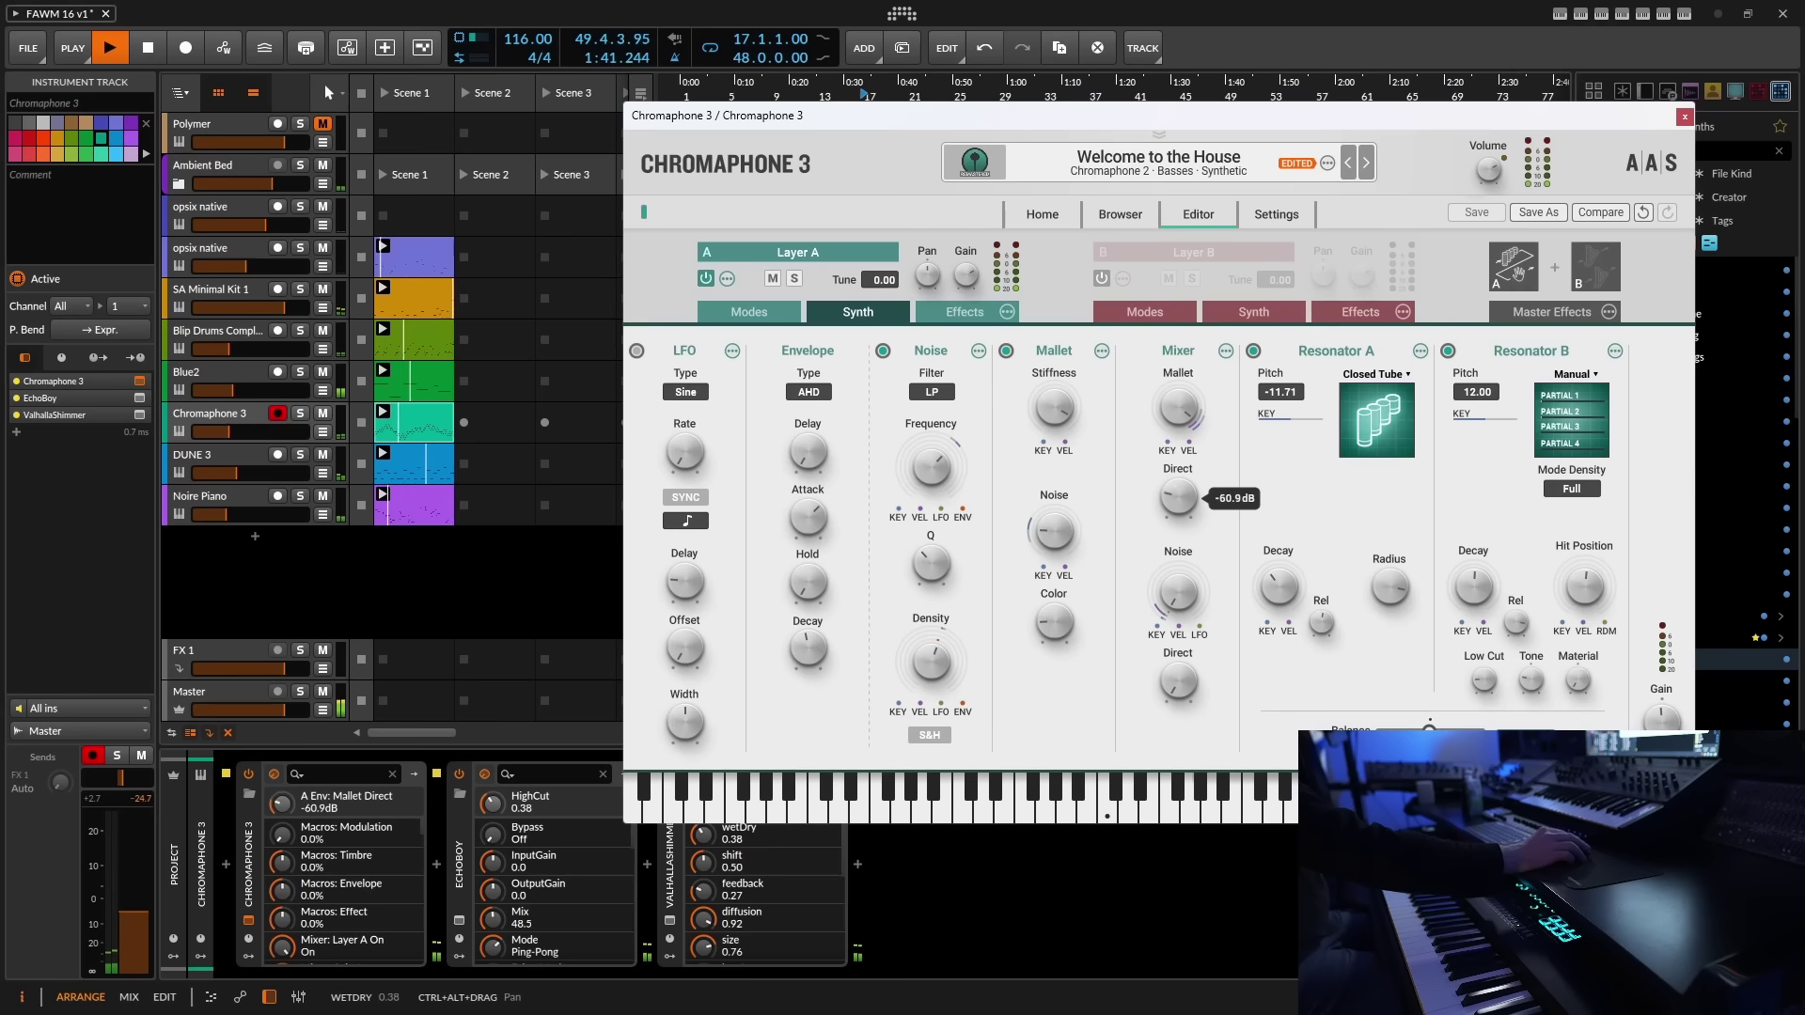
drag(1190, 588, 1190, 575)
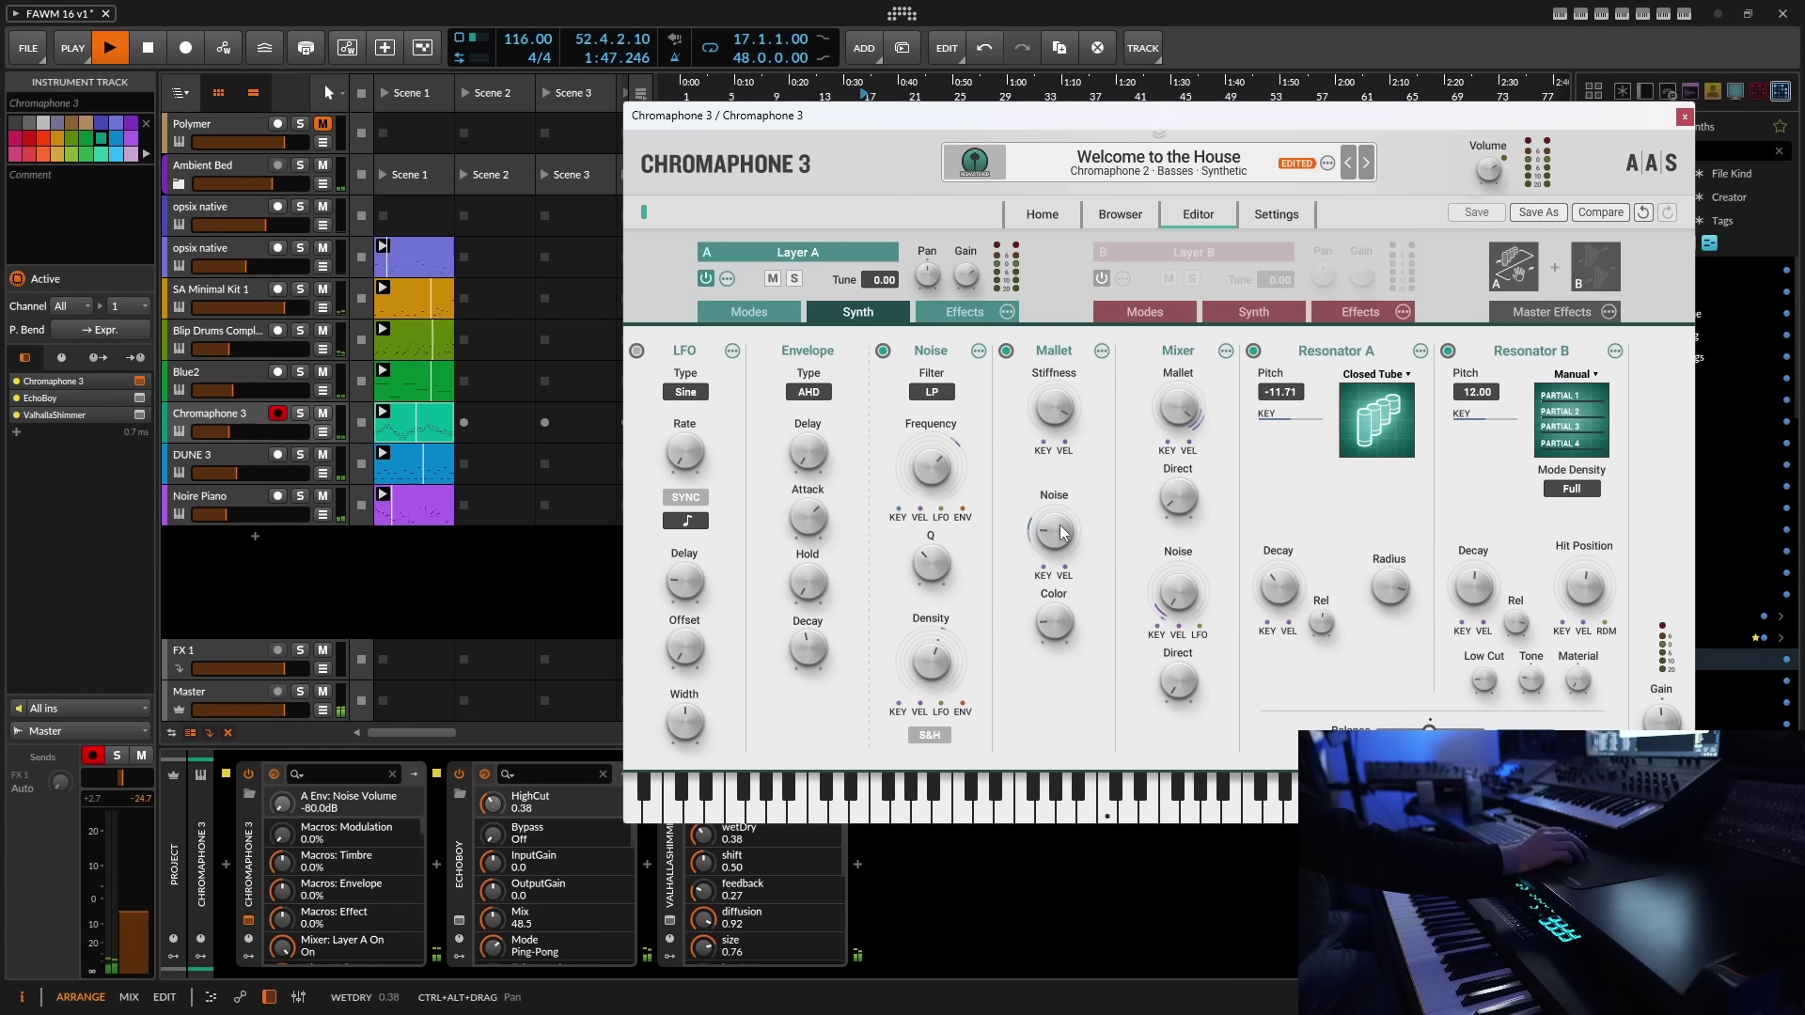
drag(1063, 533, 1063, 532)
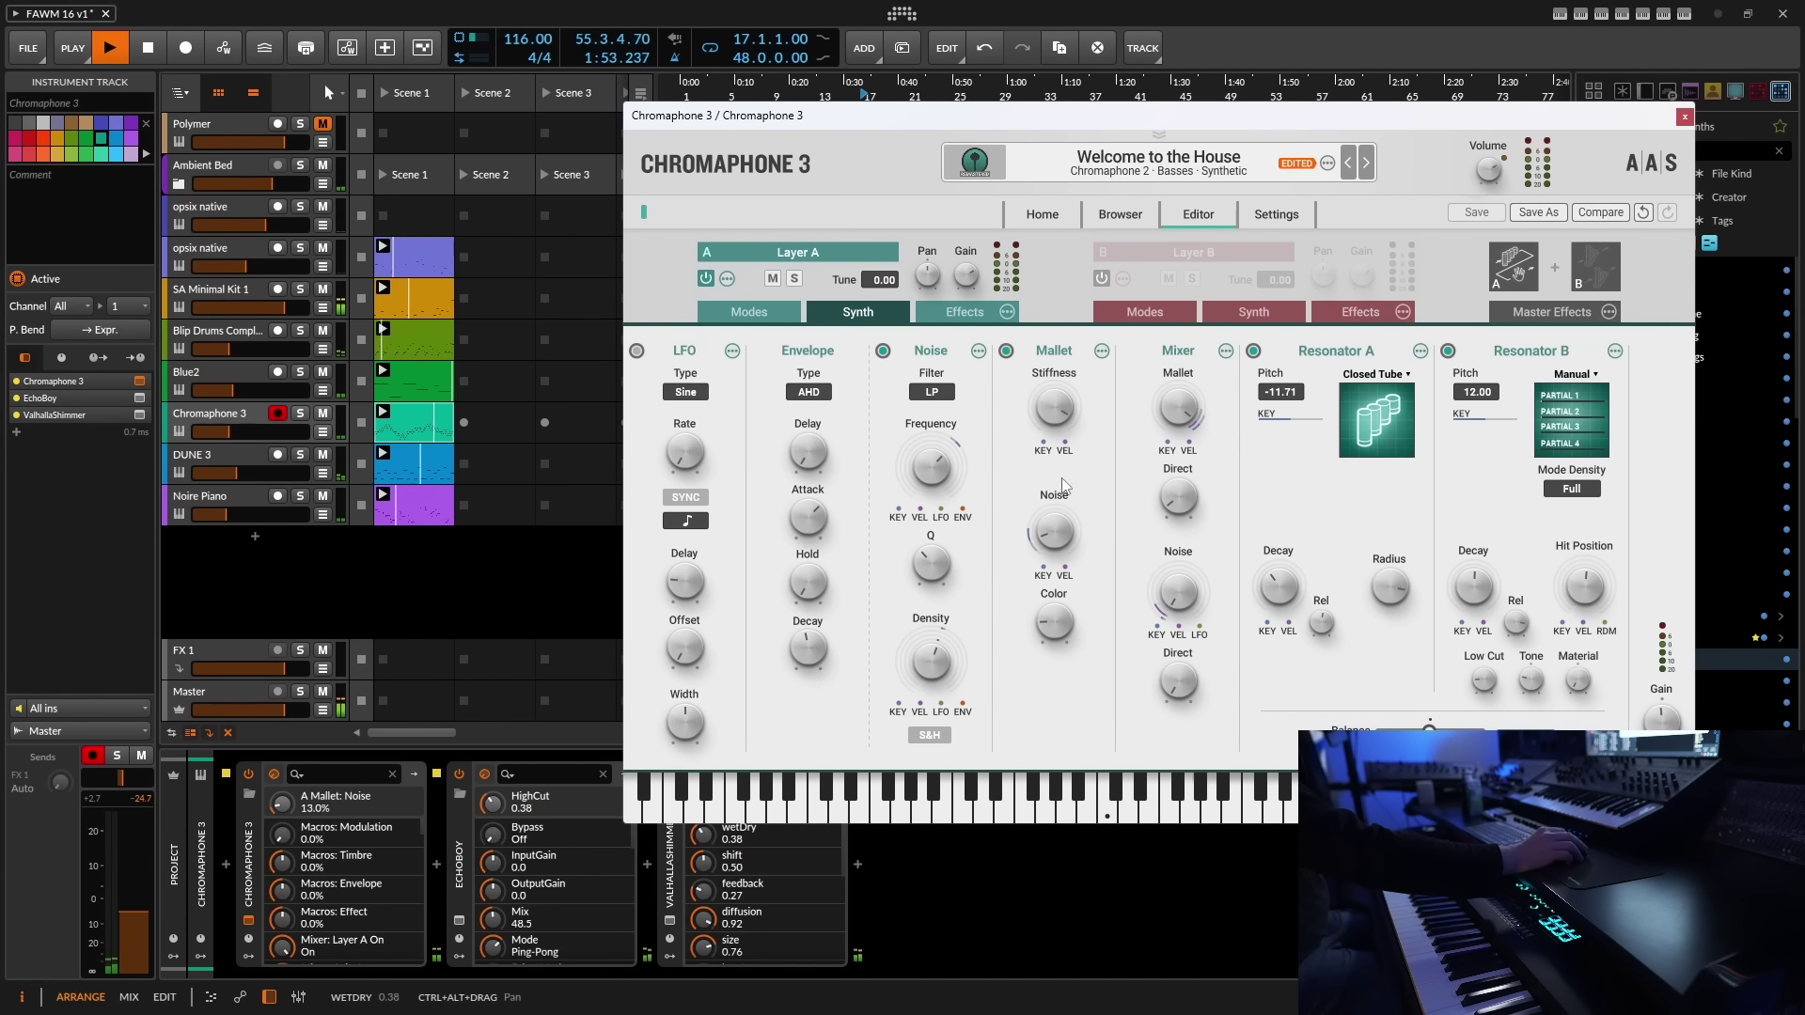
drag(1055, 409, 1055, 409)
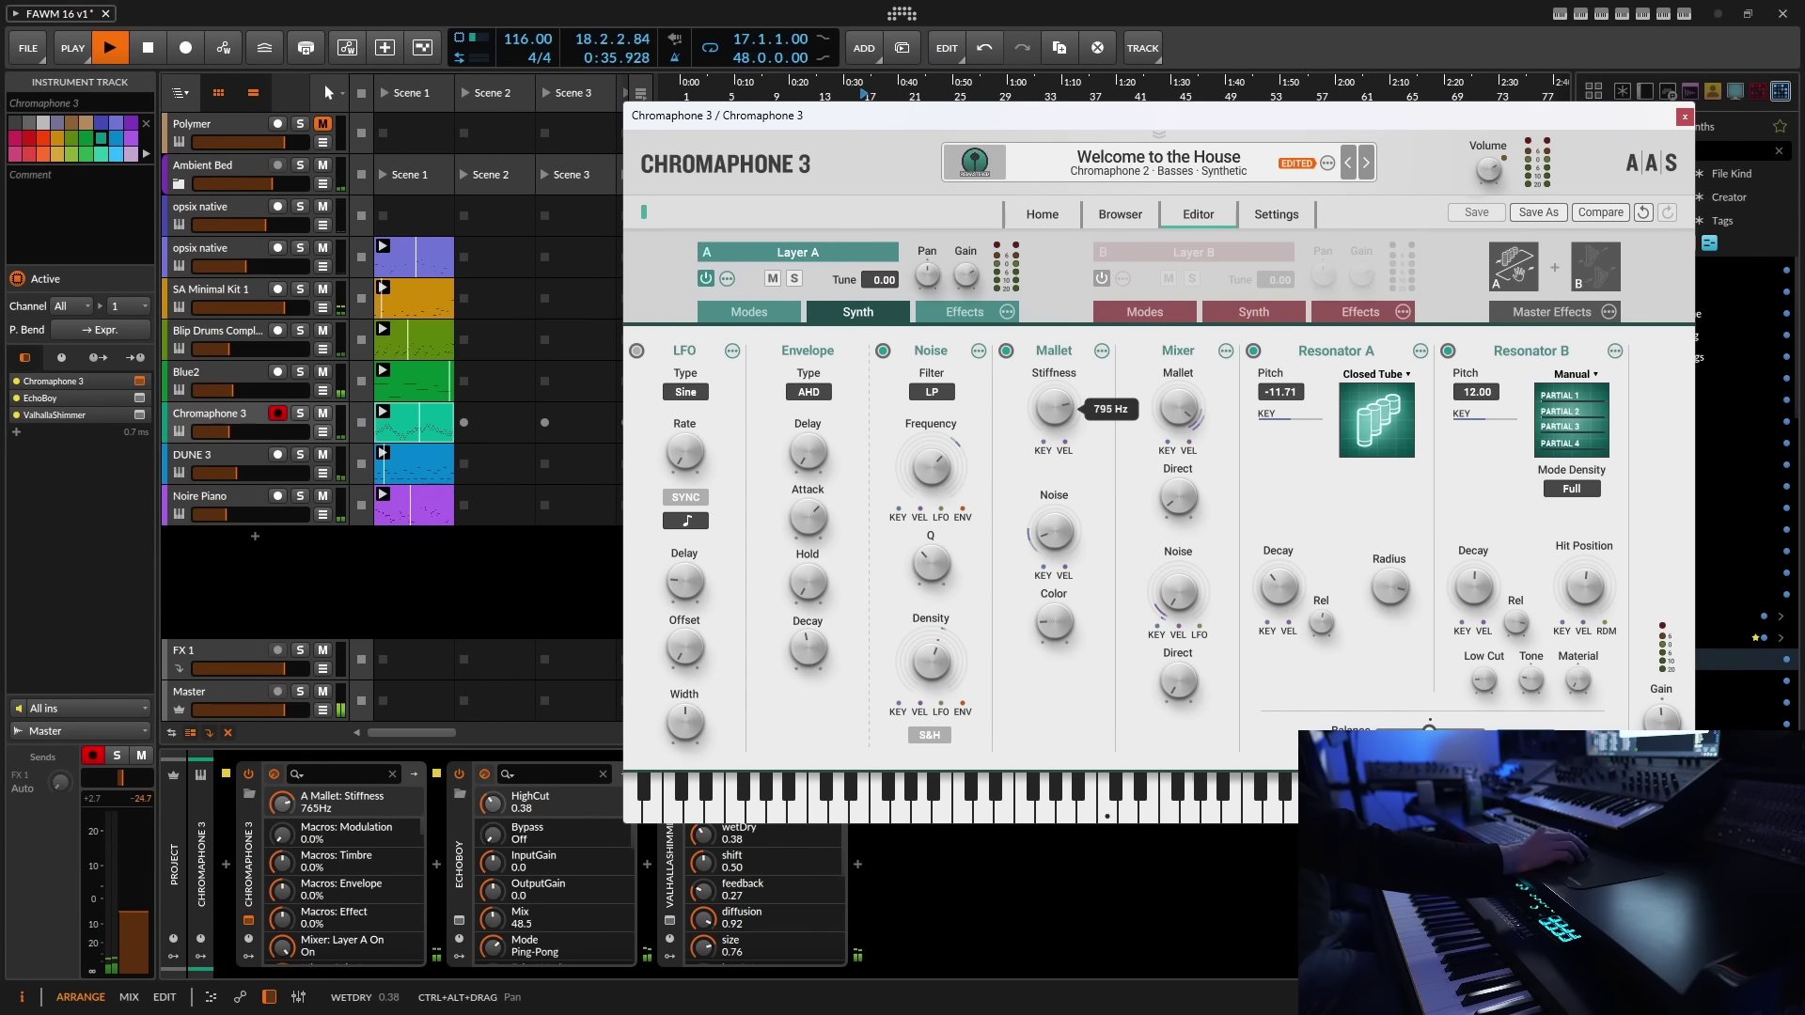
click(1685, 117)
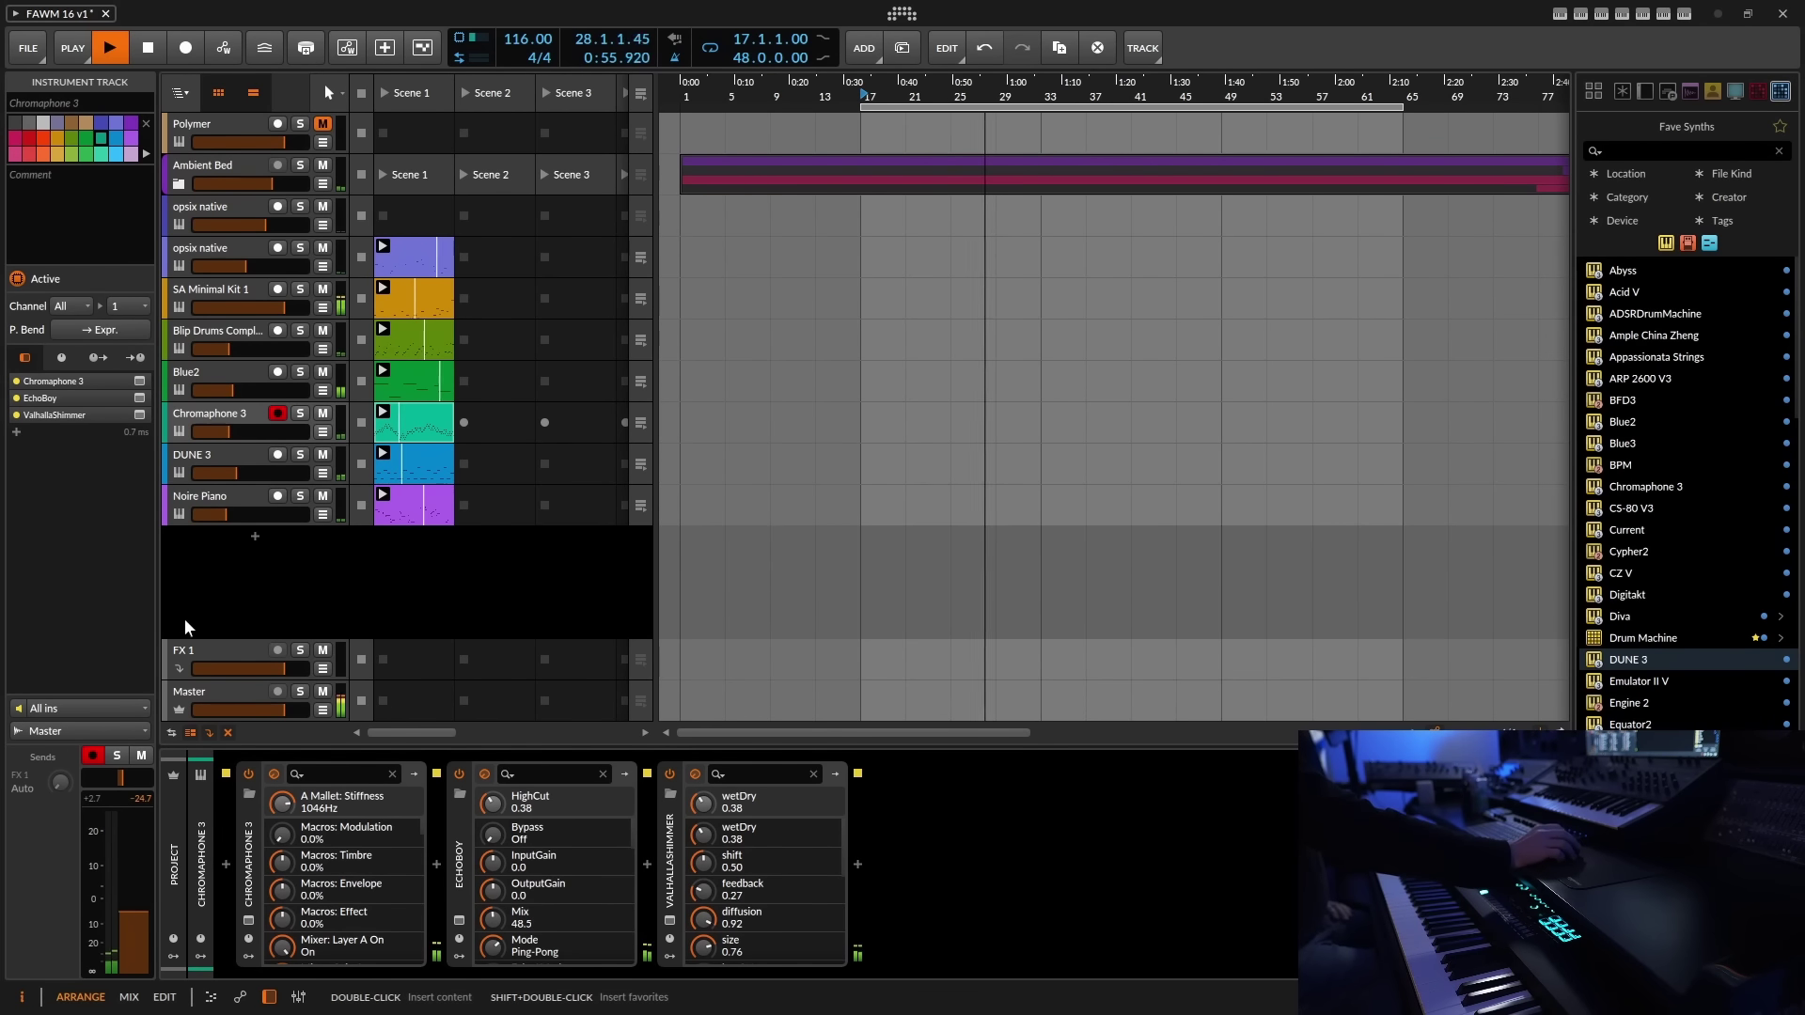
- Lower the DUNE 3 track volume to -21.2 dB
click(209, 459)
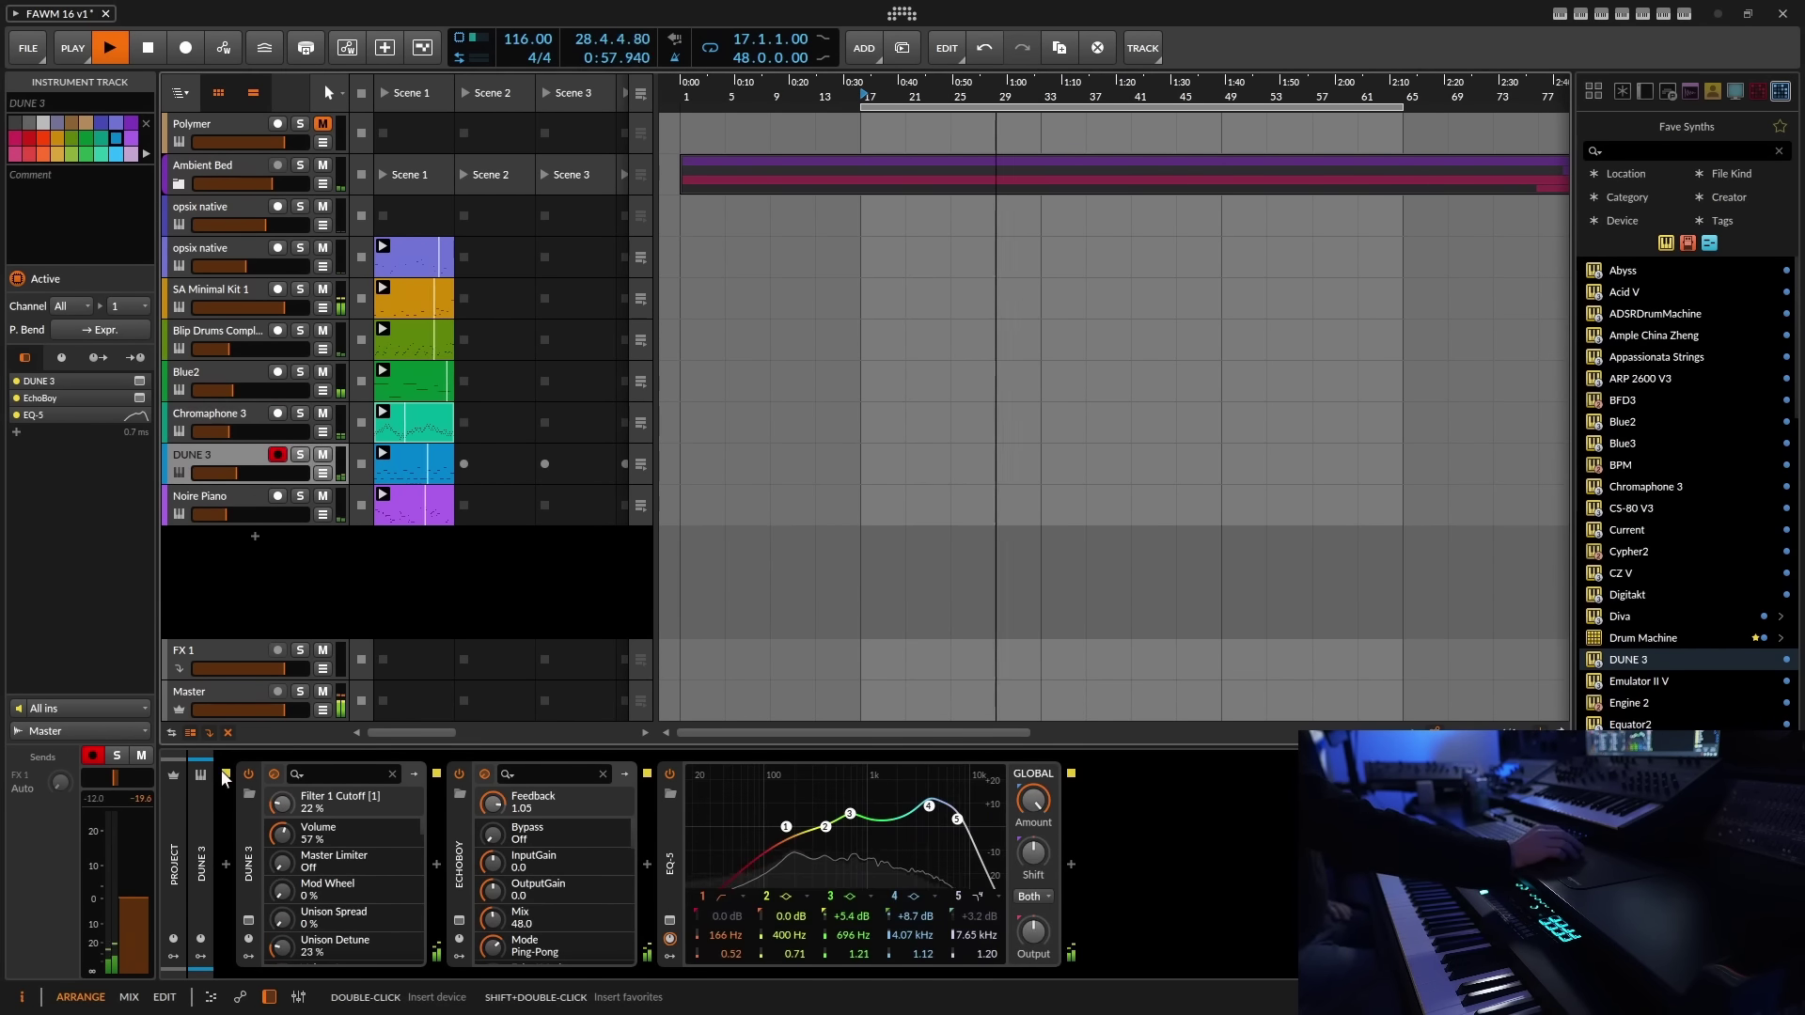
drag(107, 784, 105, 790)
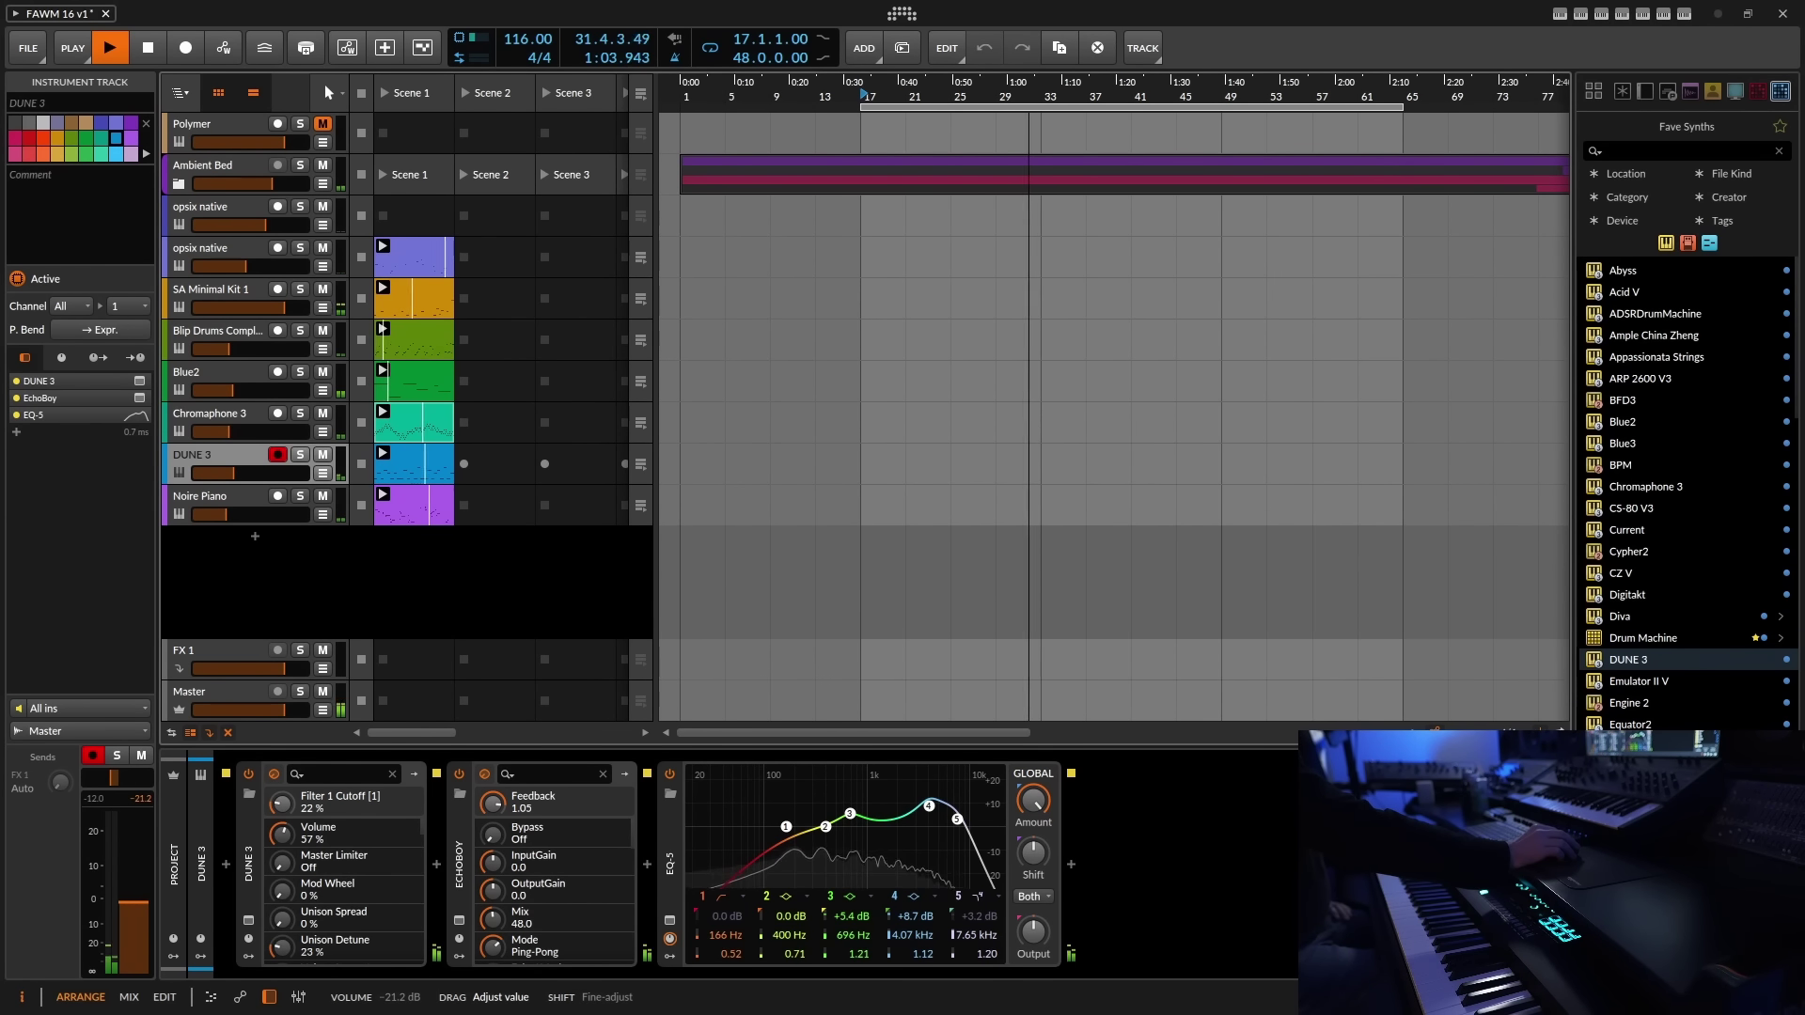
- Show the Master track's device chain and save the project
click(214, 692)
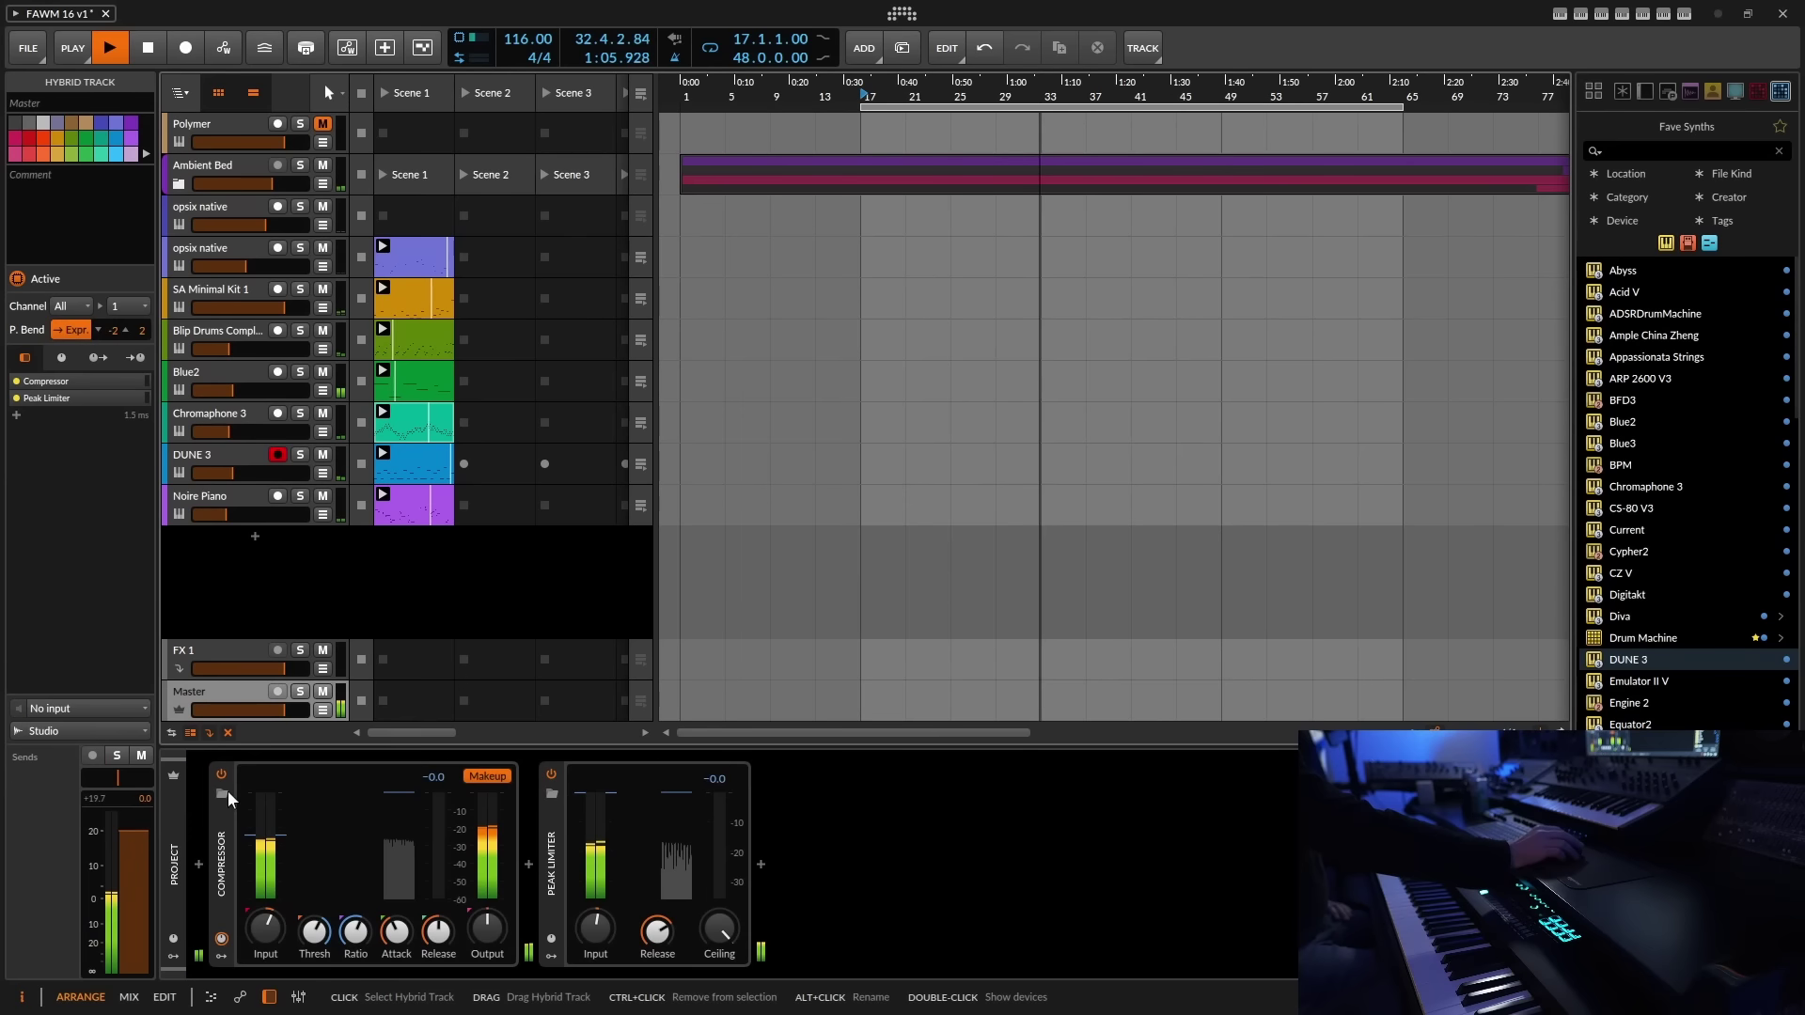
click(28, 48)
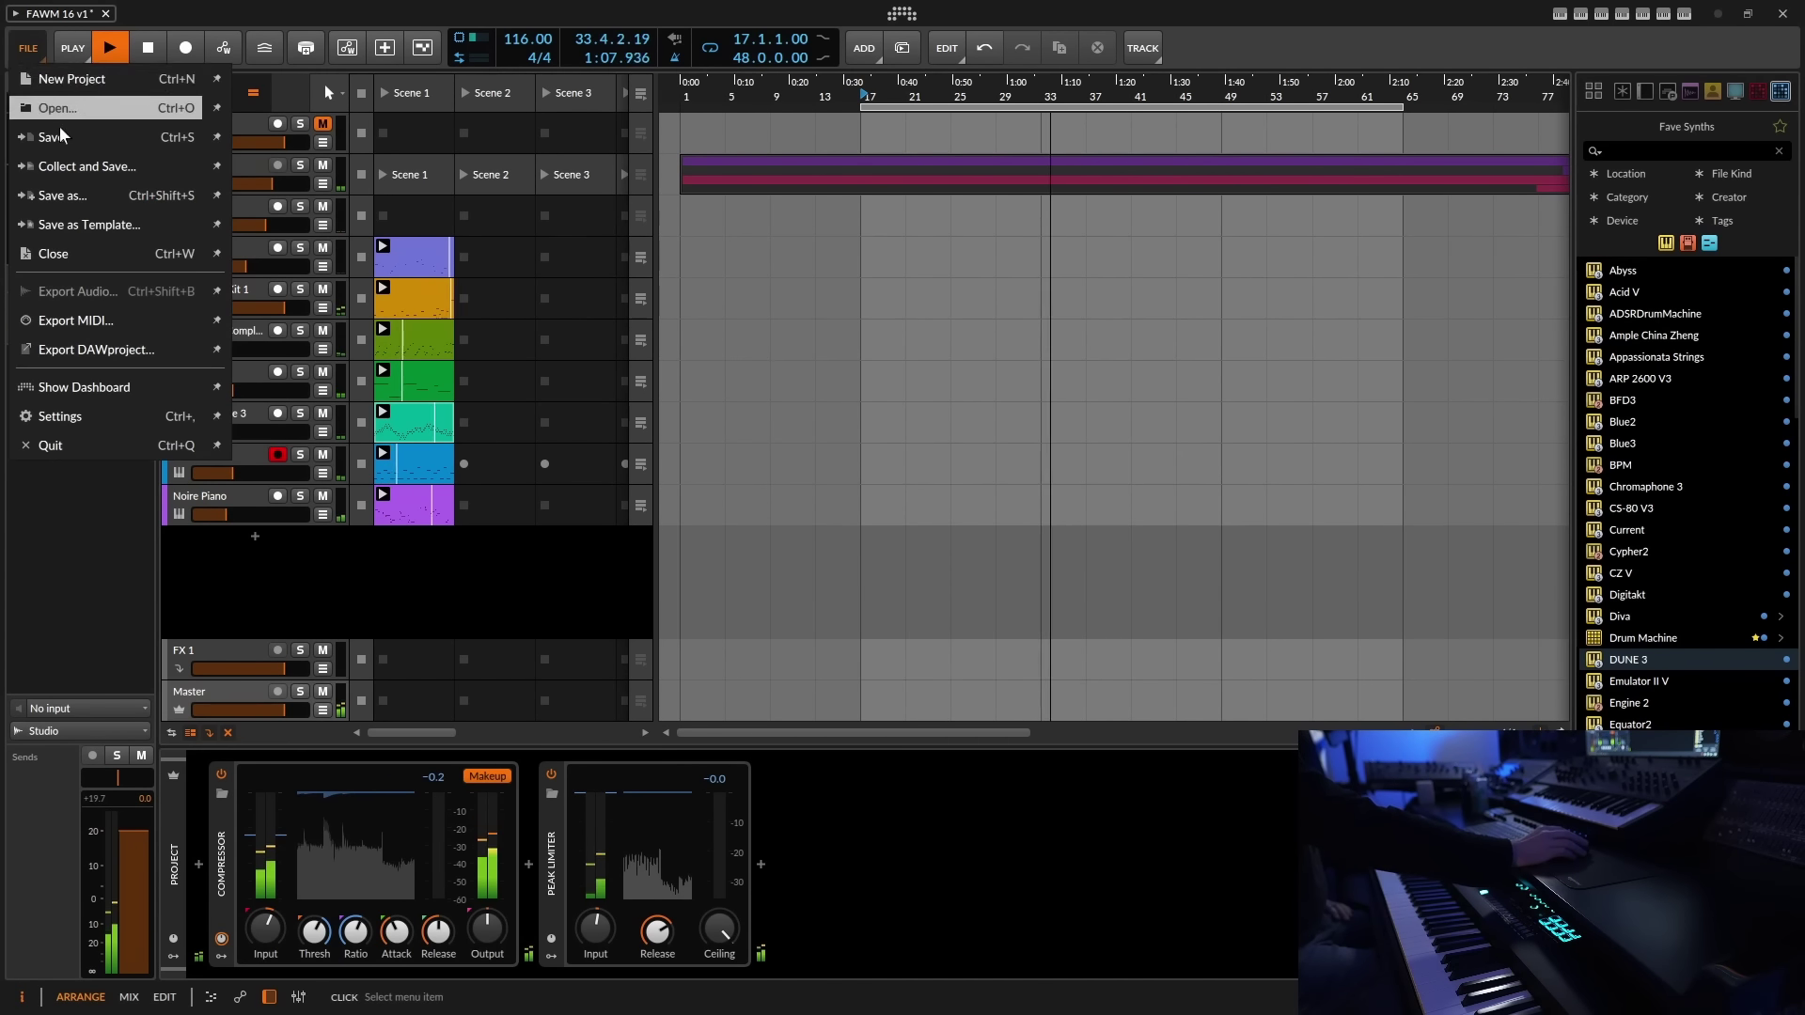
click(59, 137)
- Insert the Rockruepel COMP.TWO plug-in before the Compressor on the Master track and move its window clear of the track list
click(200, 864)
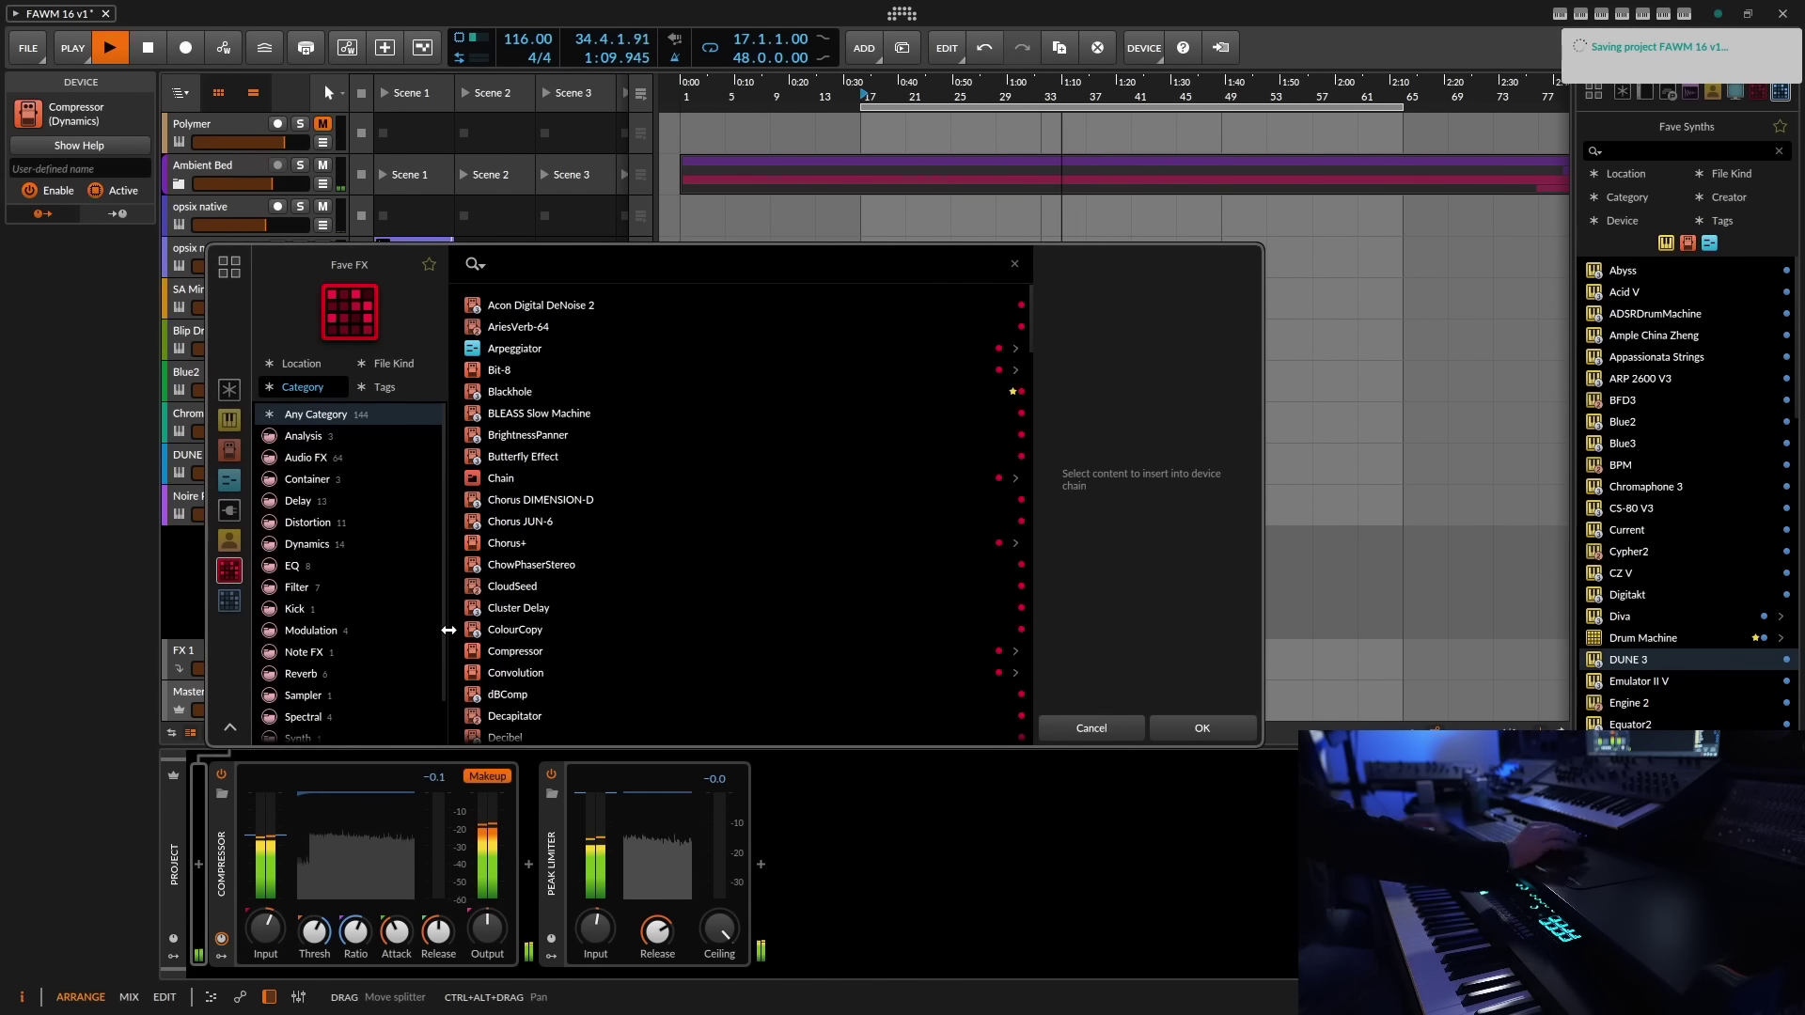
text(comp)
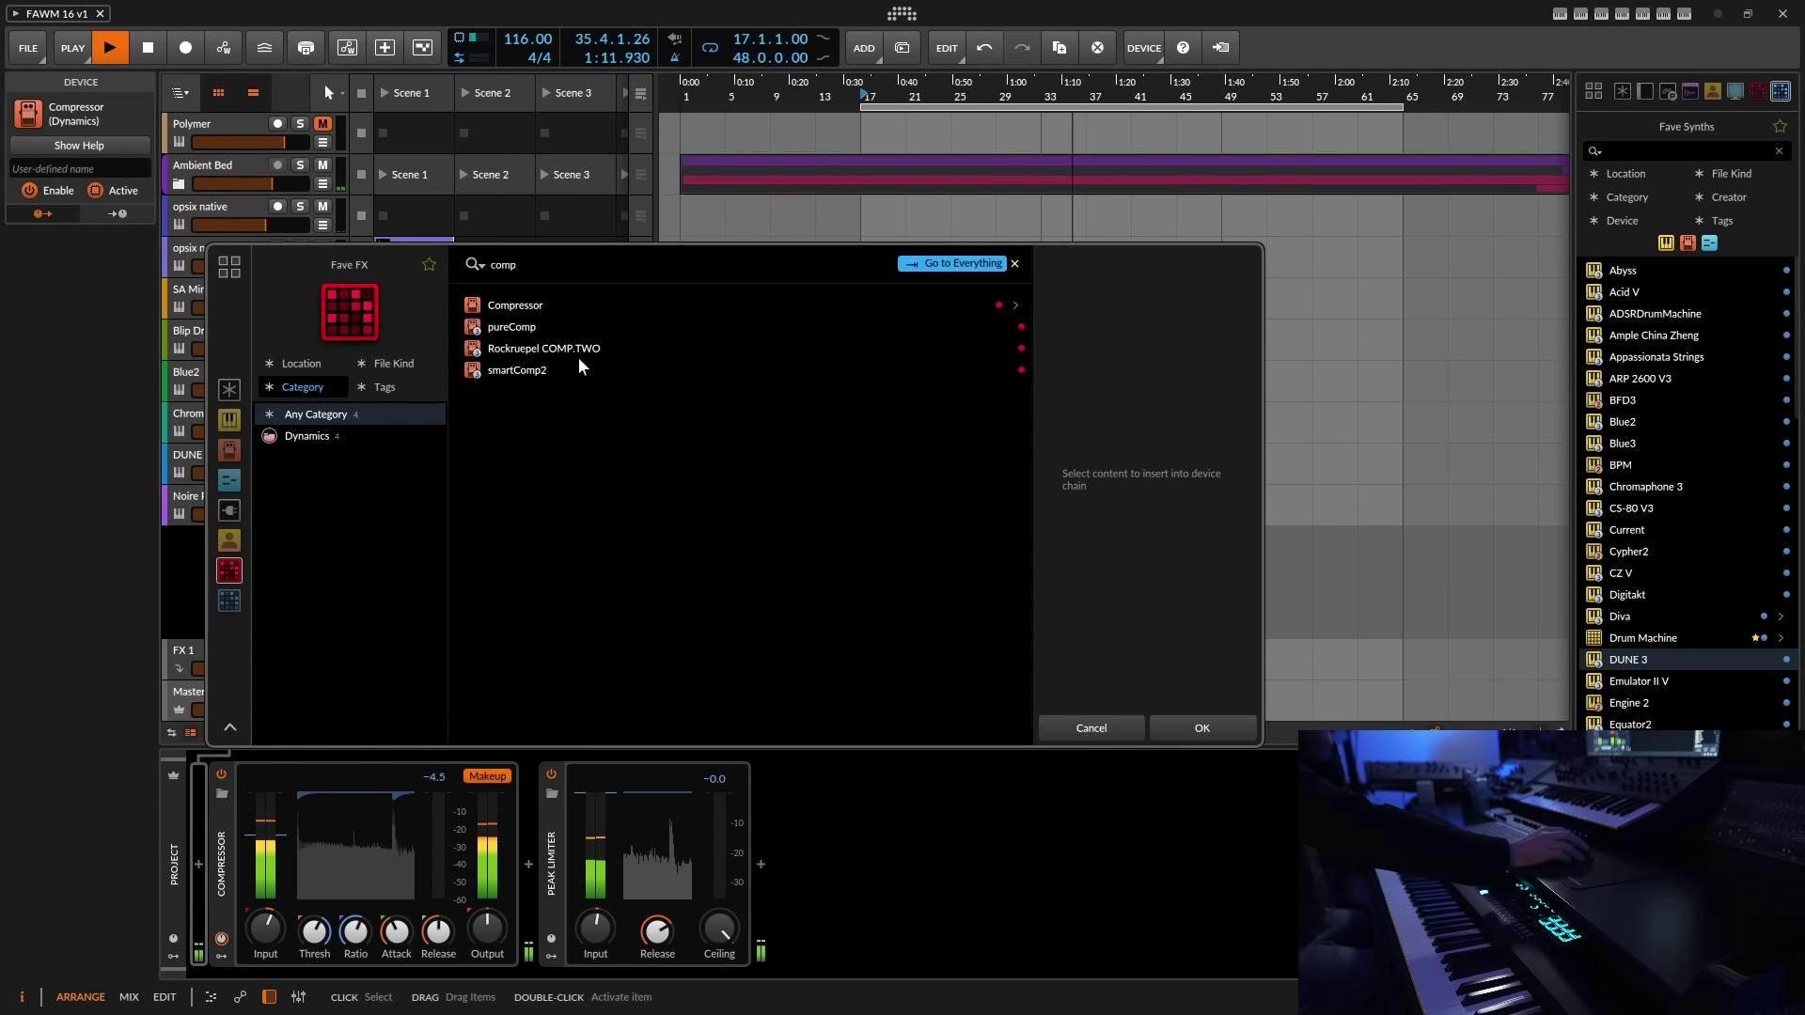
click(573, 350)
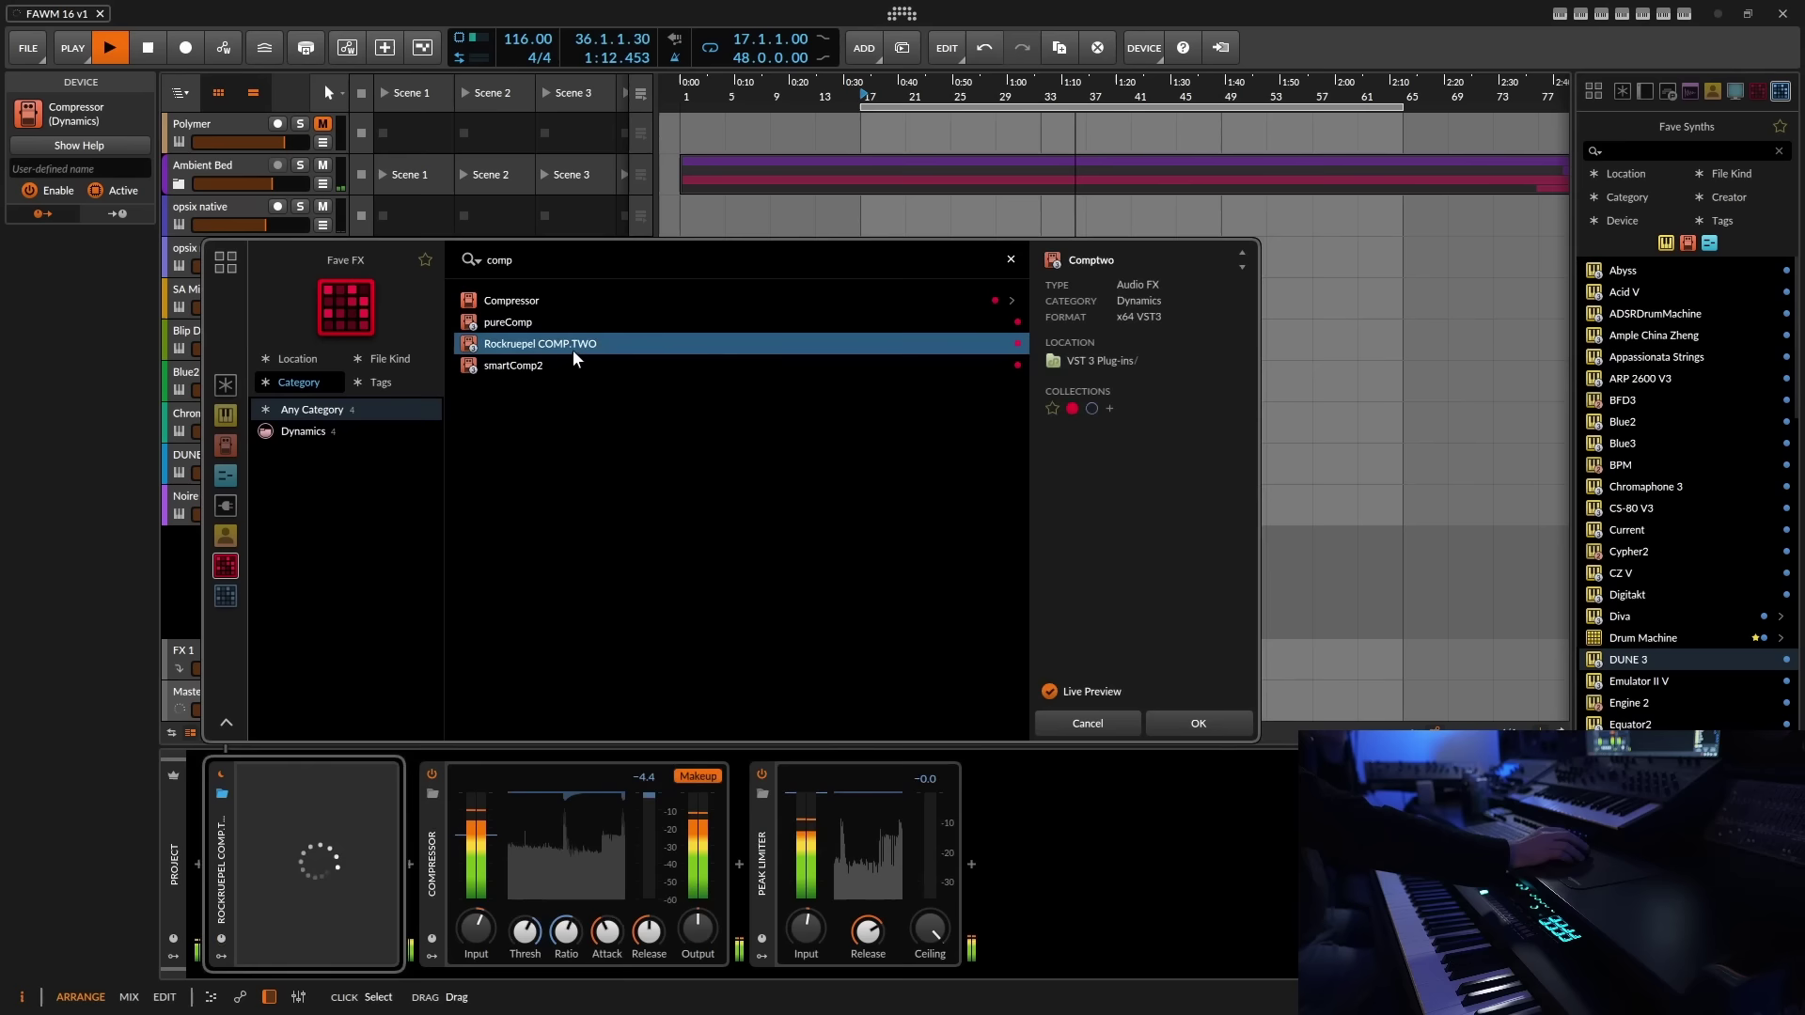
click(1197, 723)
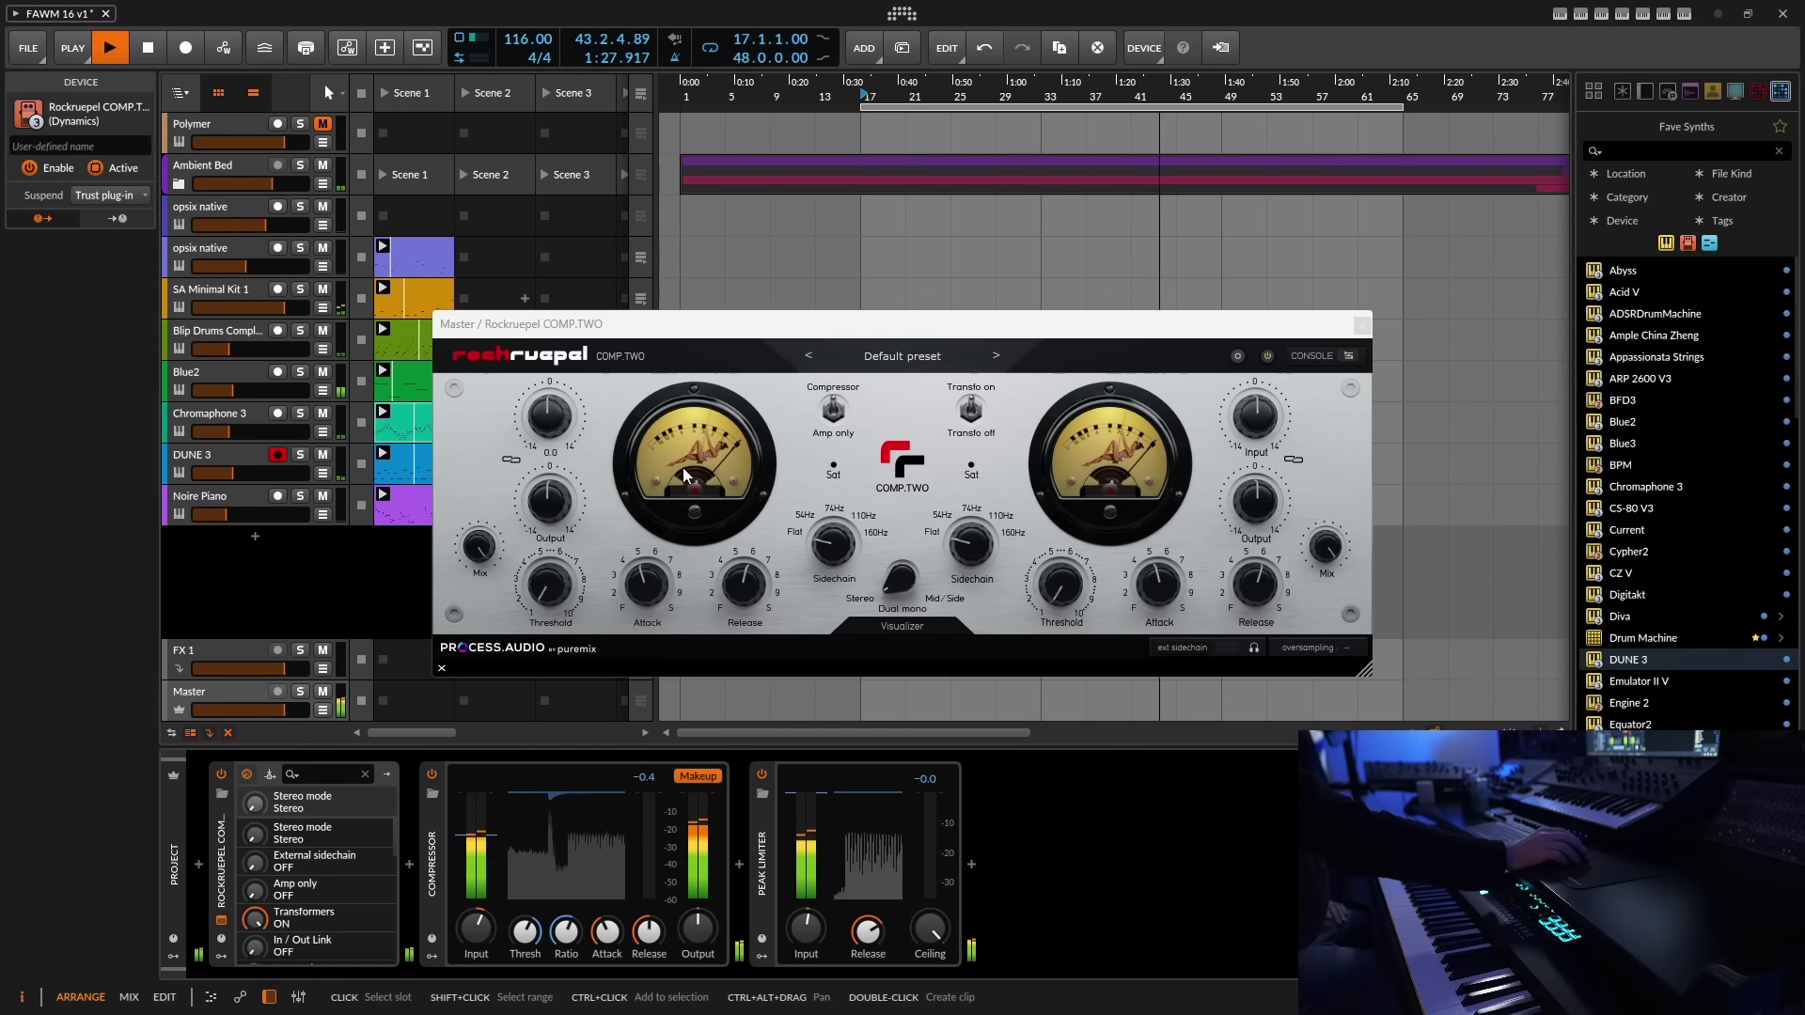
drag(771, 331, 820, 171)
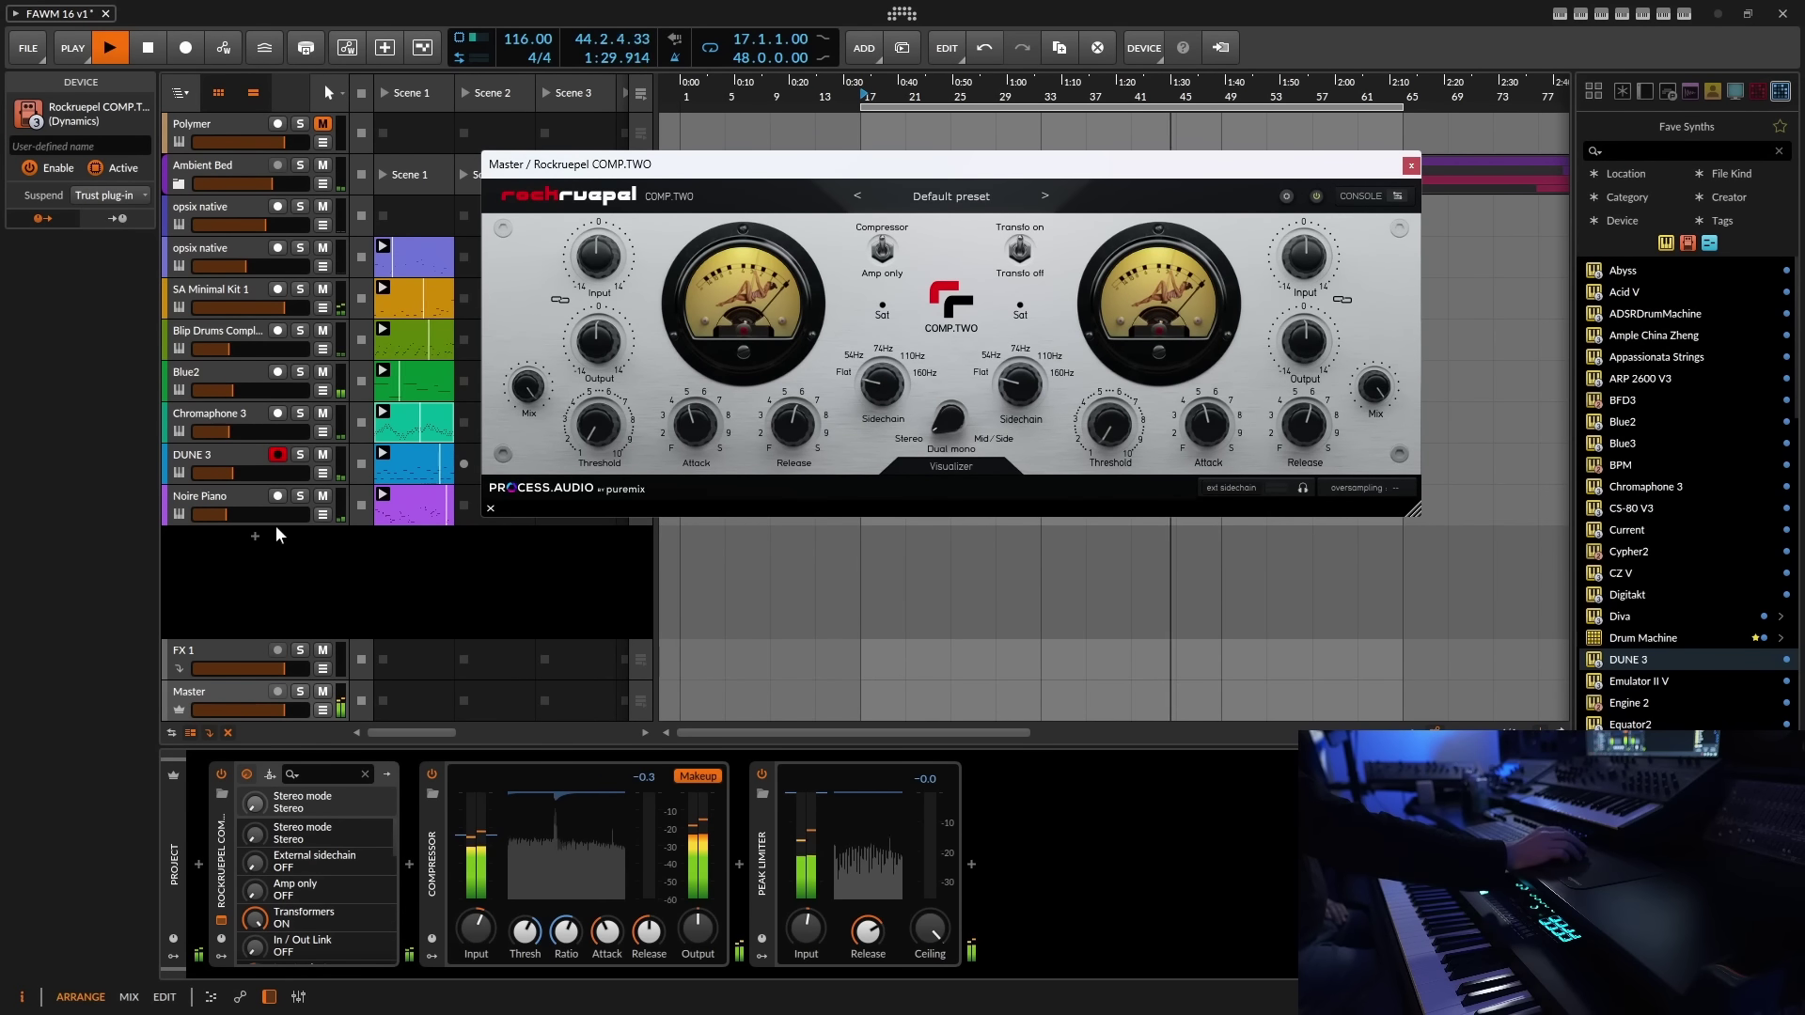
- Load the user preset SA Glue 1 in the Master track's COMP.TWO compressor
click(222, 690)
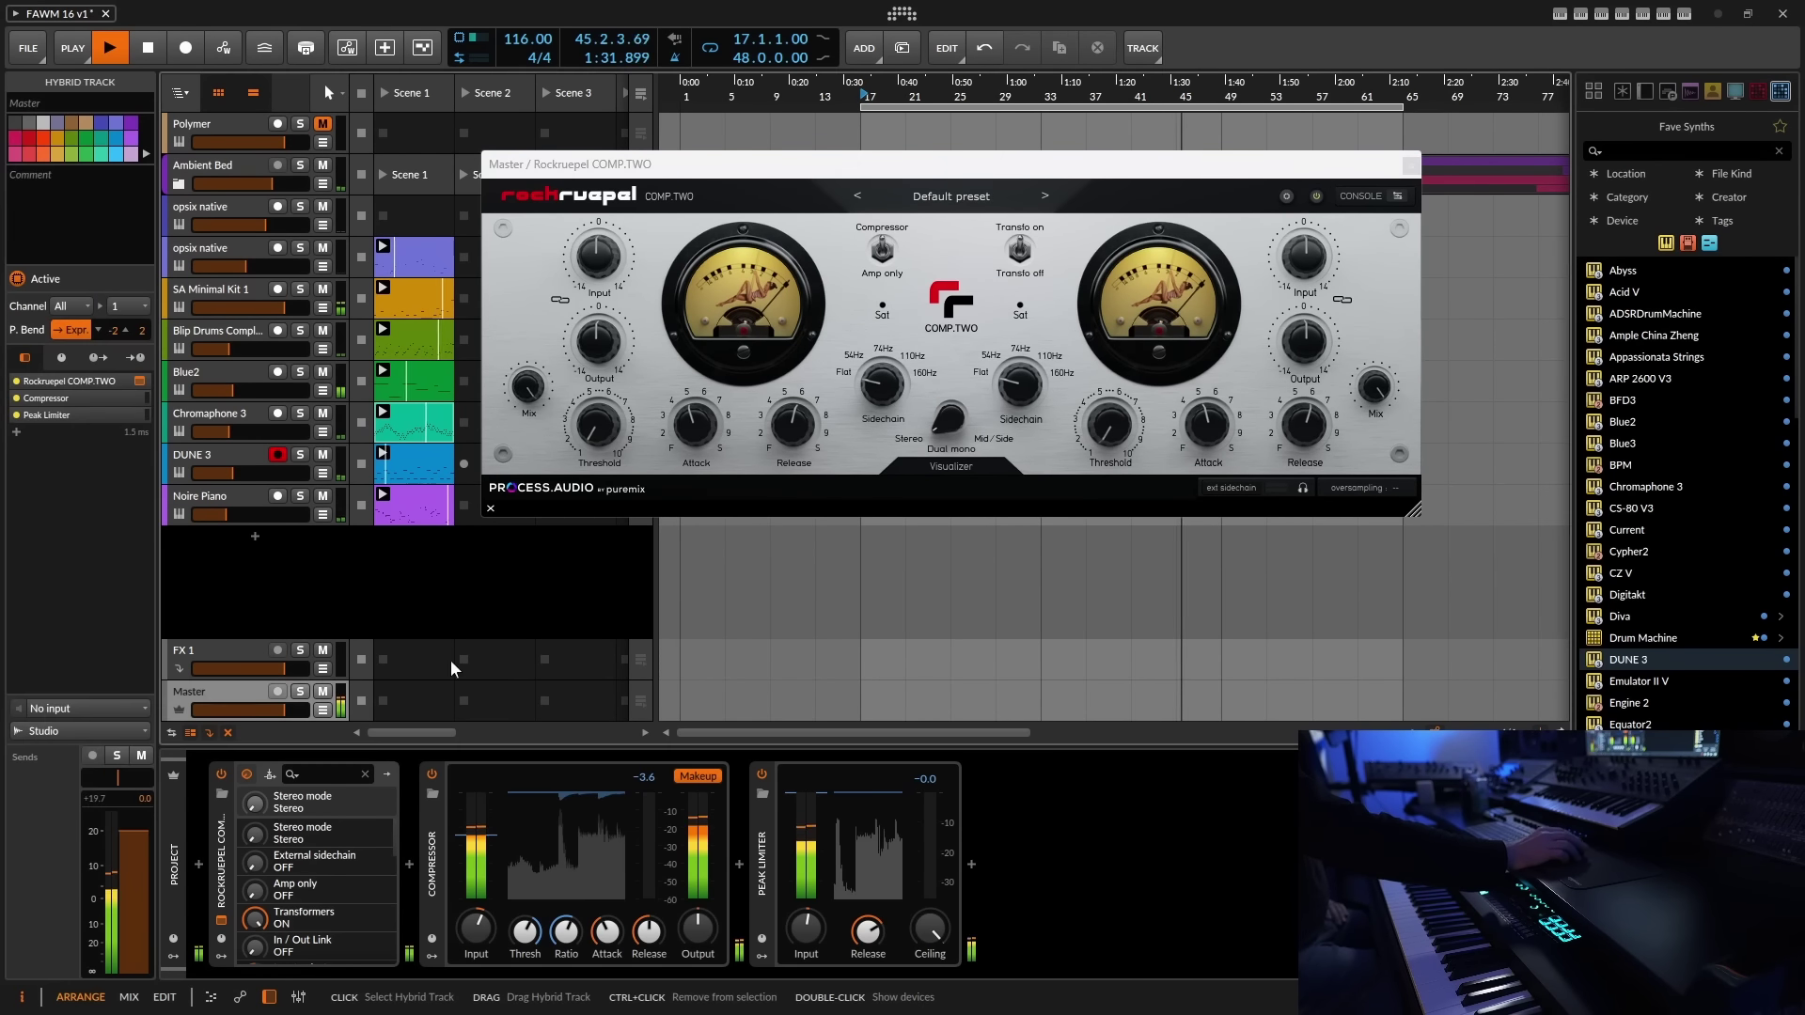
click(936, 200)
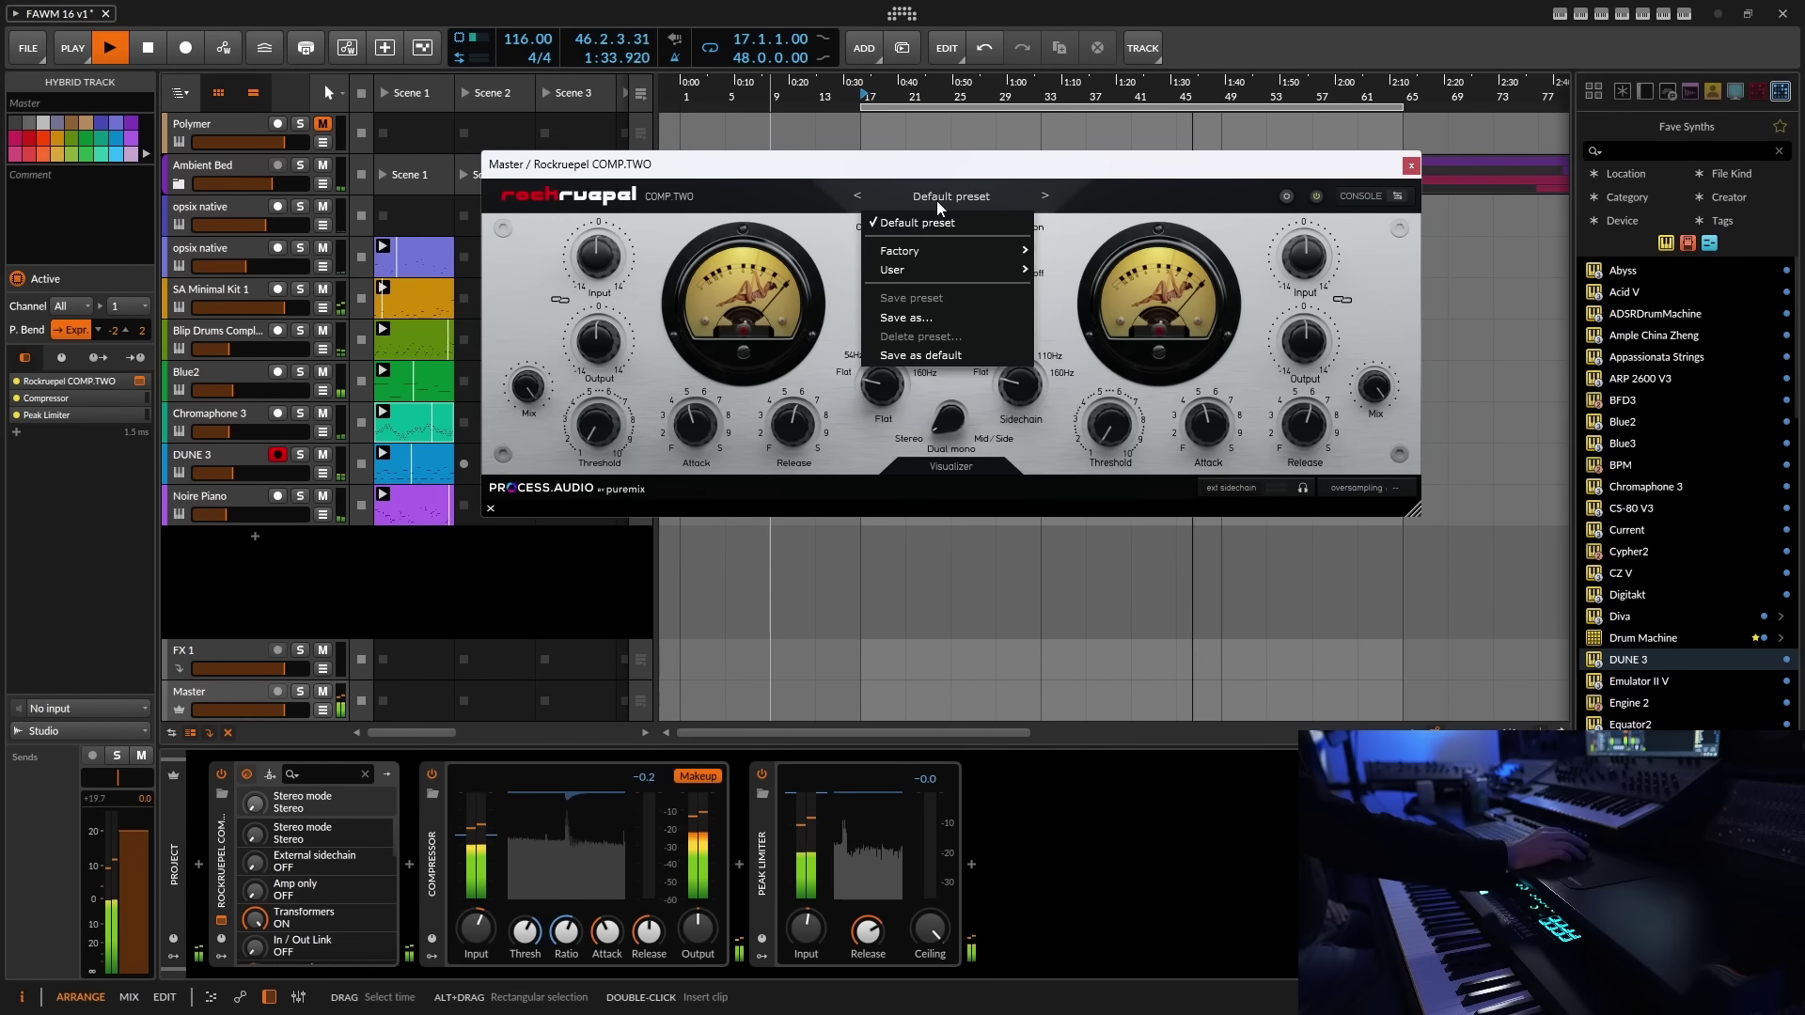
mouse_move(916, 271)
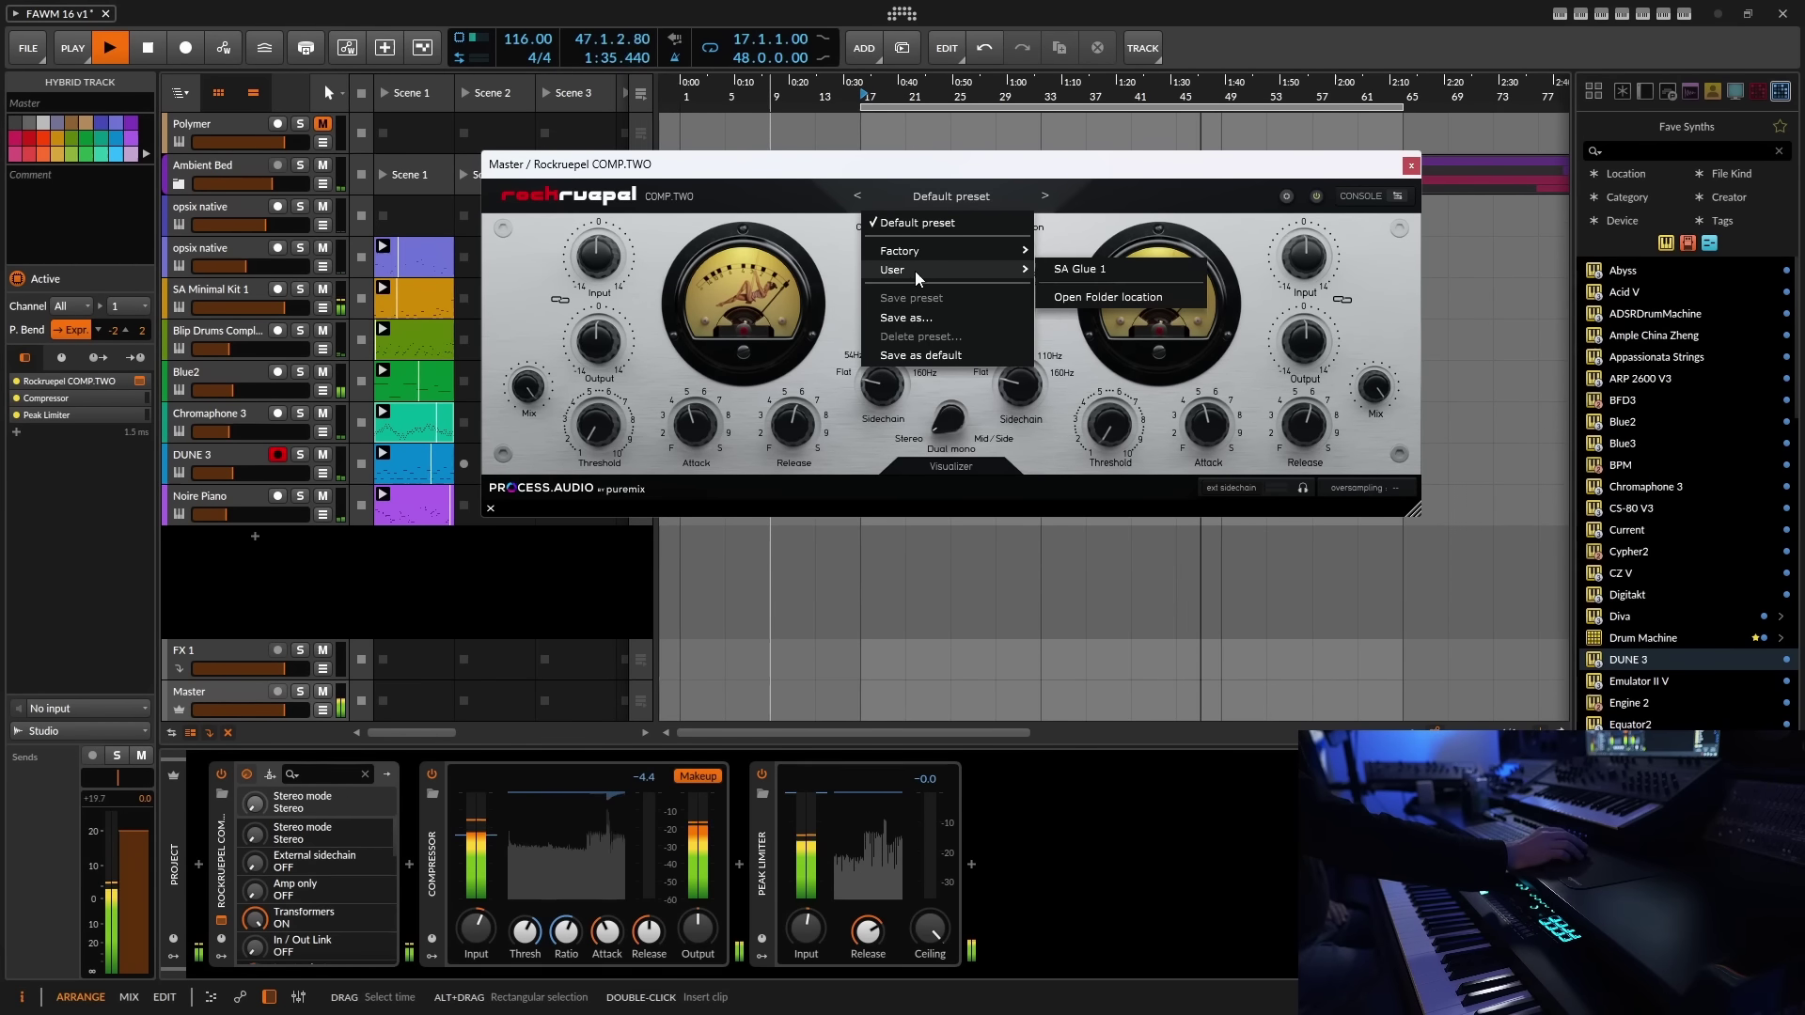
click(1110, 276)
drag(1006, 171, 1025, 222)
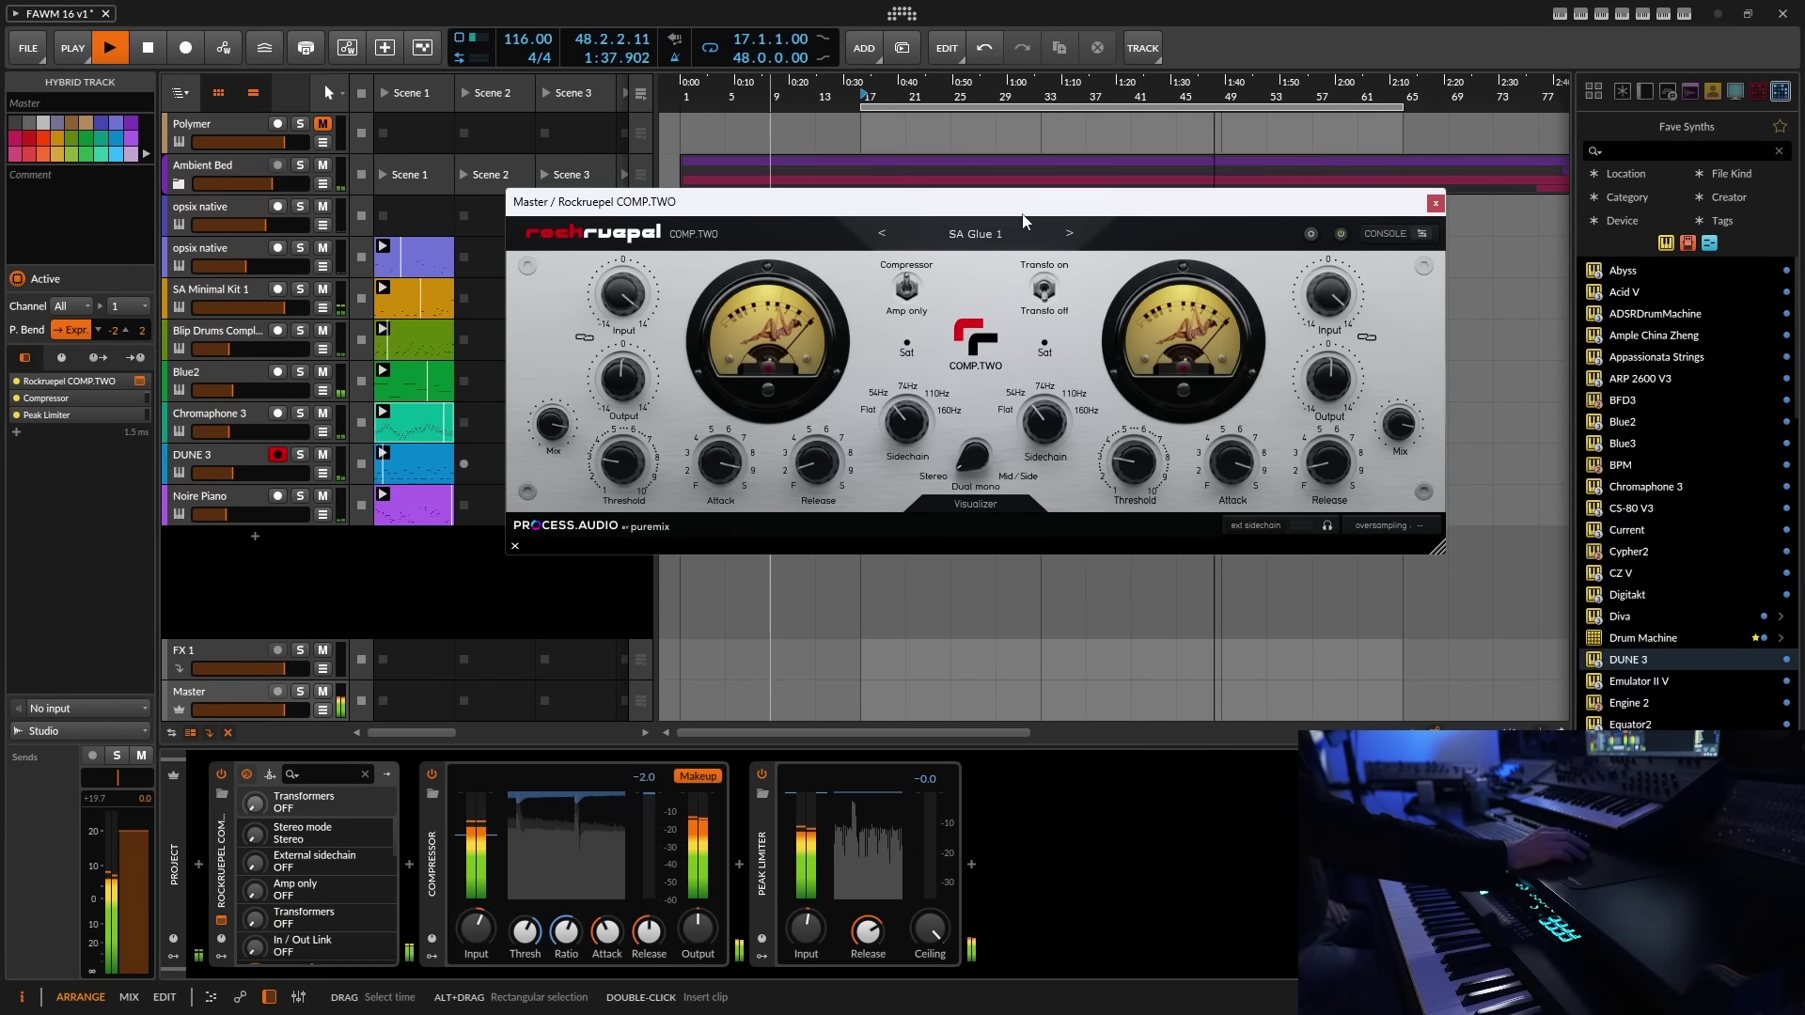
- Set COMP.TWO's channel 1 input gain to 4.5 and its threshold to 4.71
drag(618, 312, 627, 365)
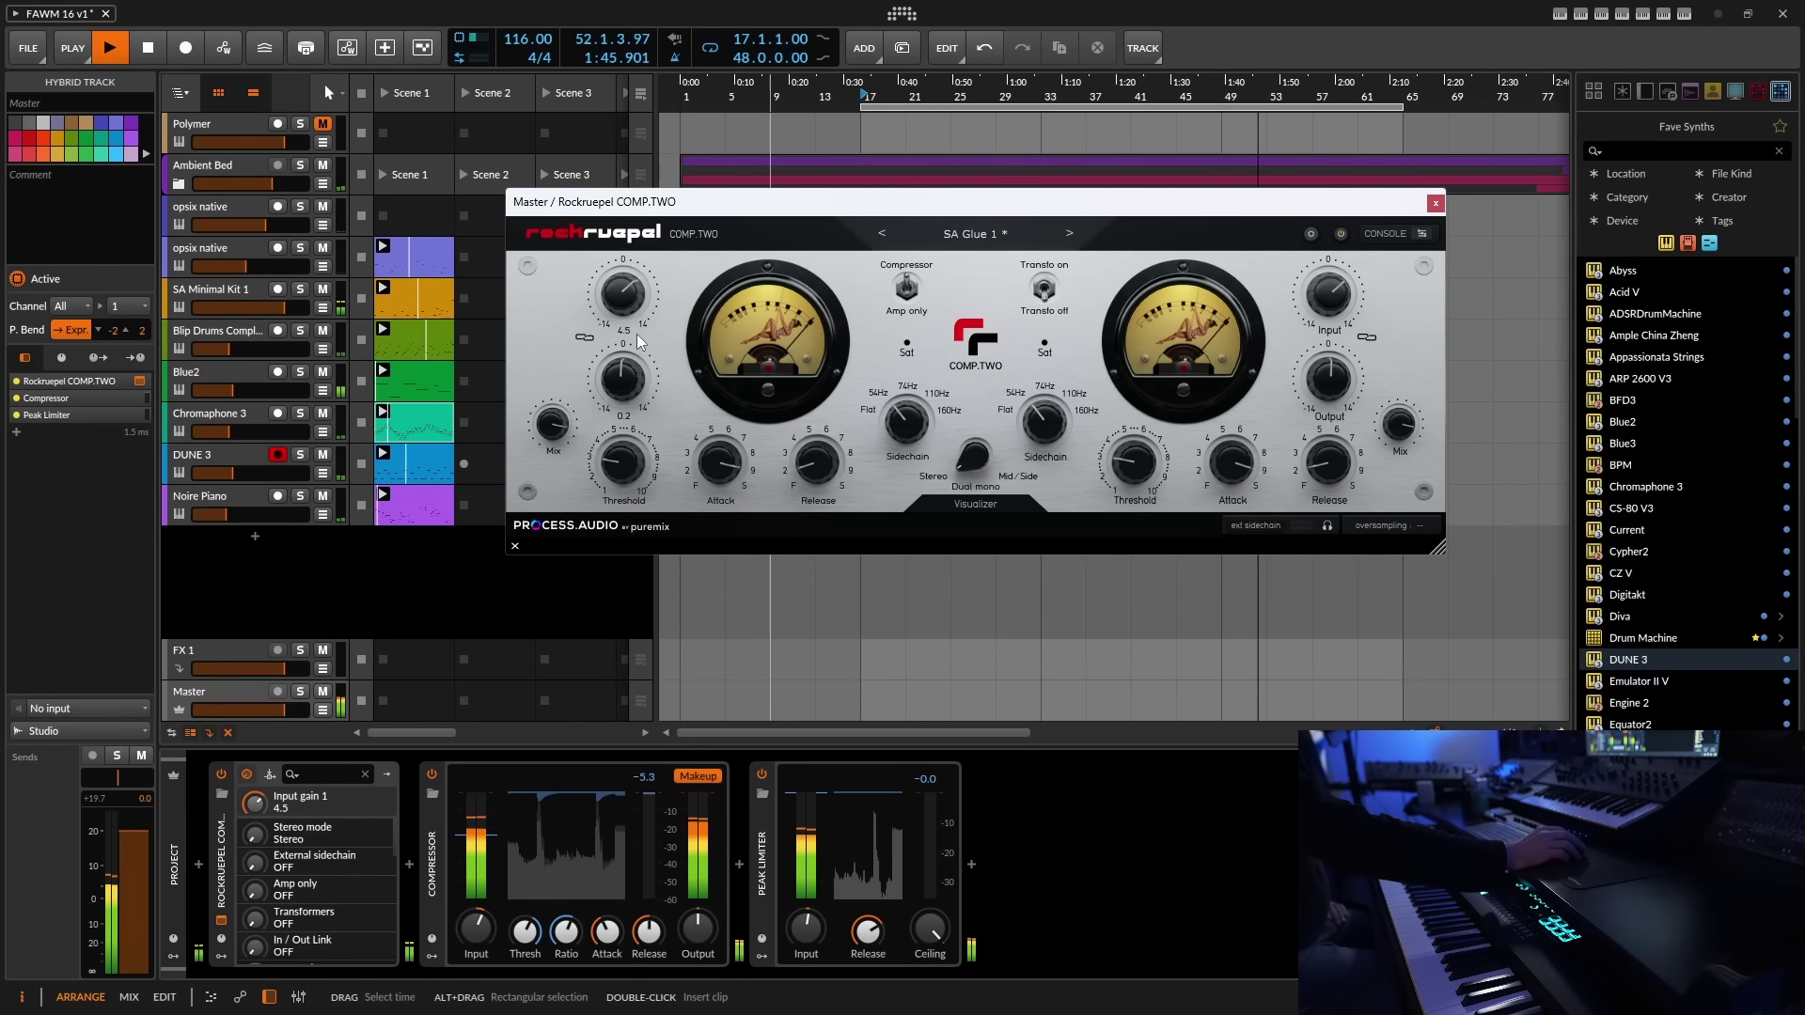
drag(613, 467, 633, 433)
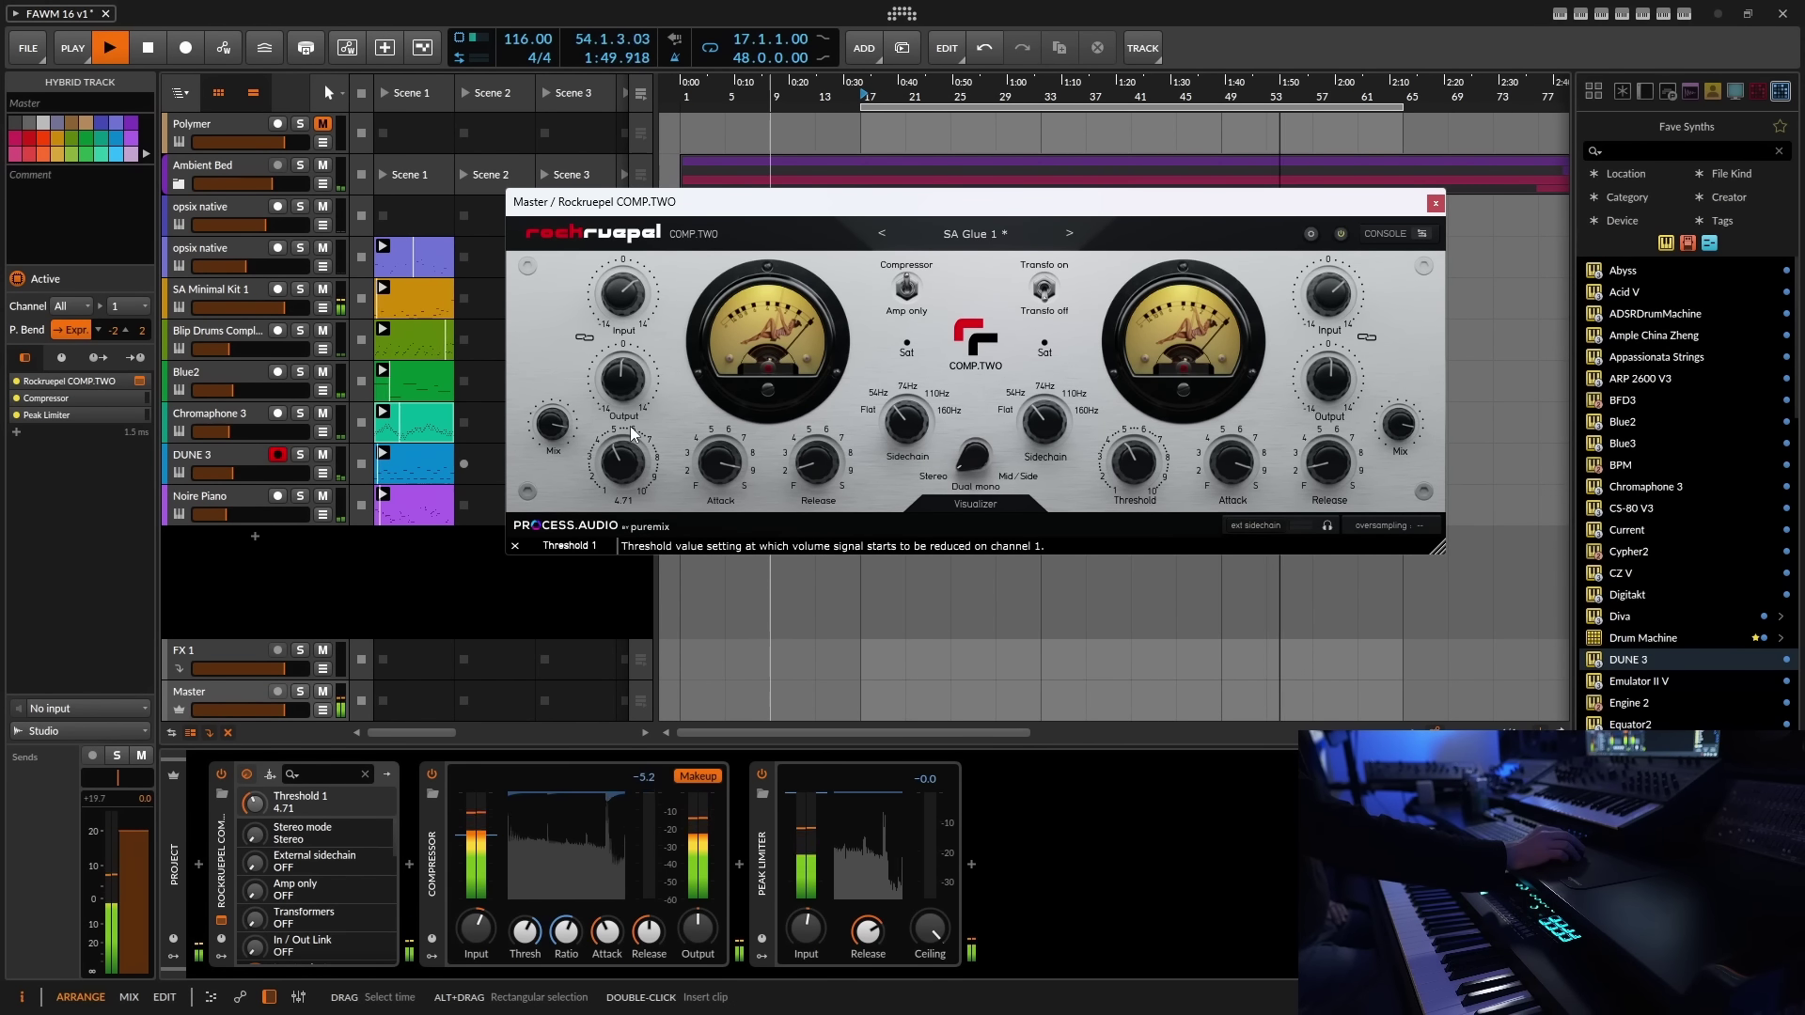
- Set COMP.TWO's channel 1 threshold to 5.34 and delete the Compressor device from the Master track's chain
drag(636, 424, 650, 410)
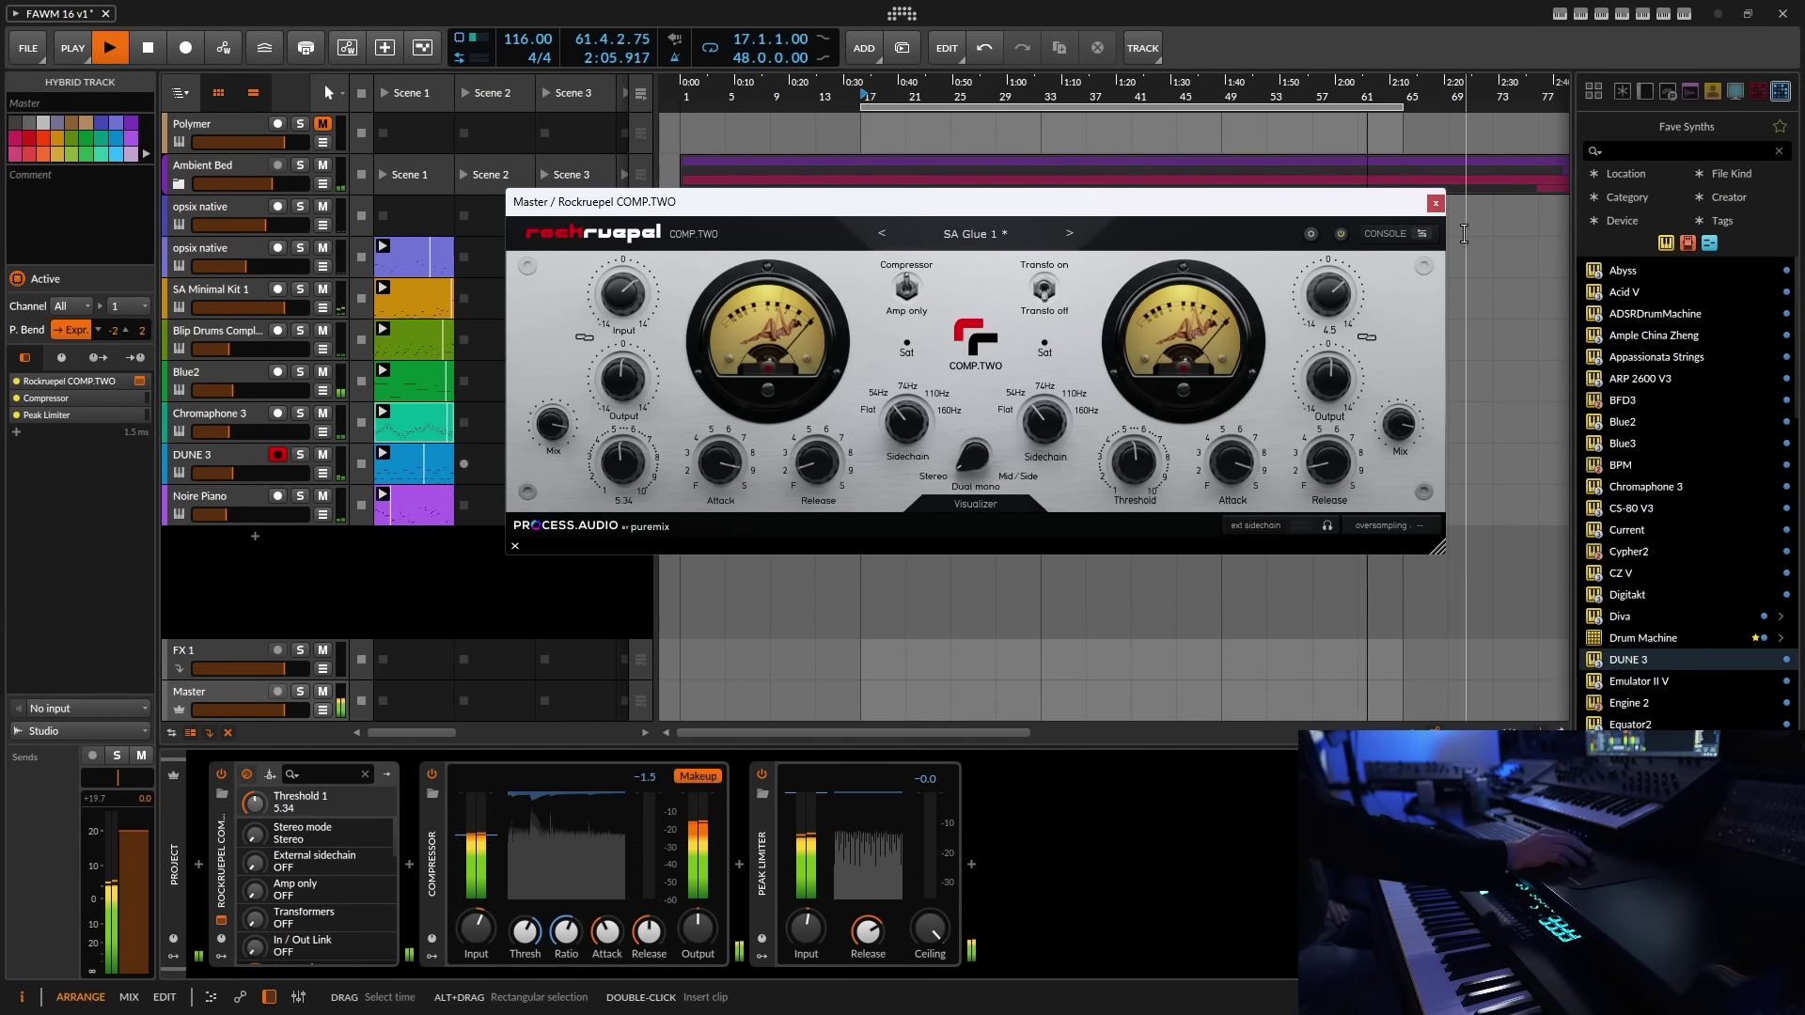
click(515, 546)
click(432, 821)
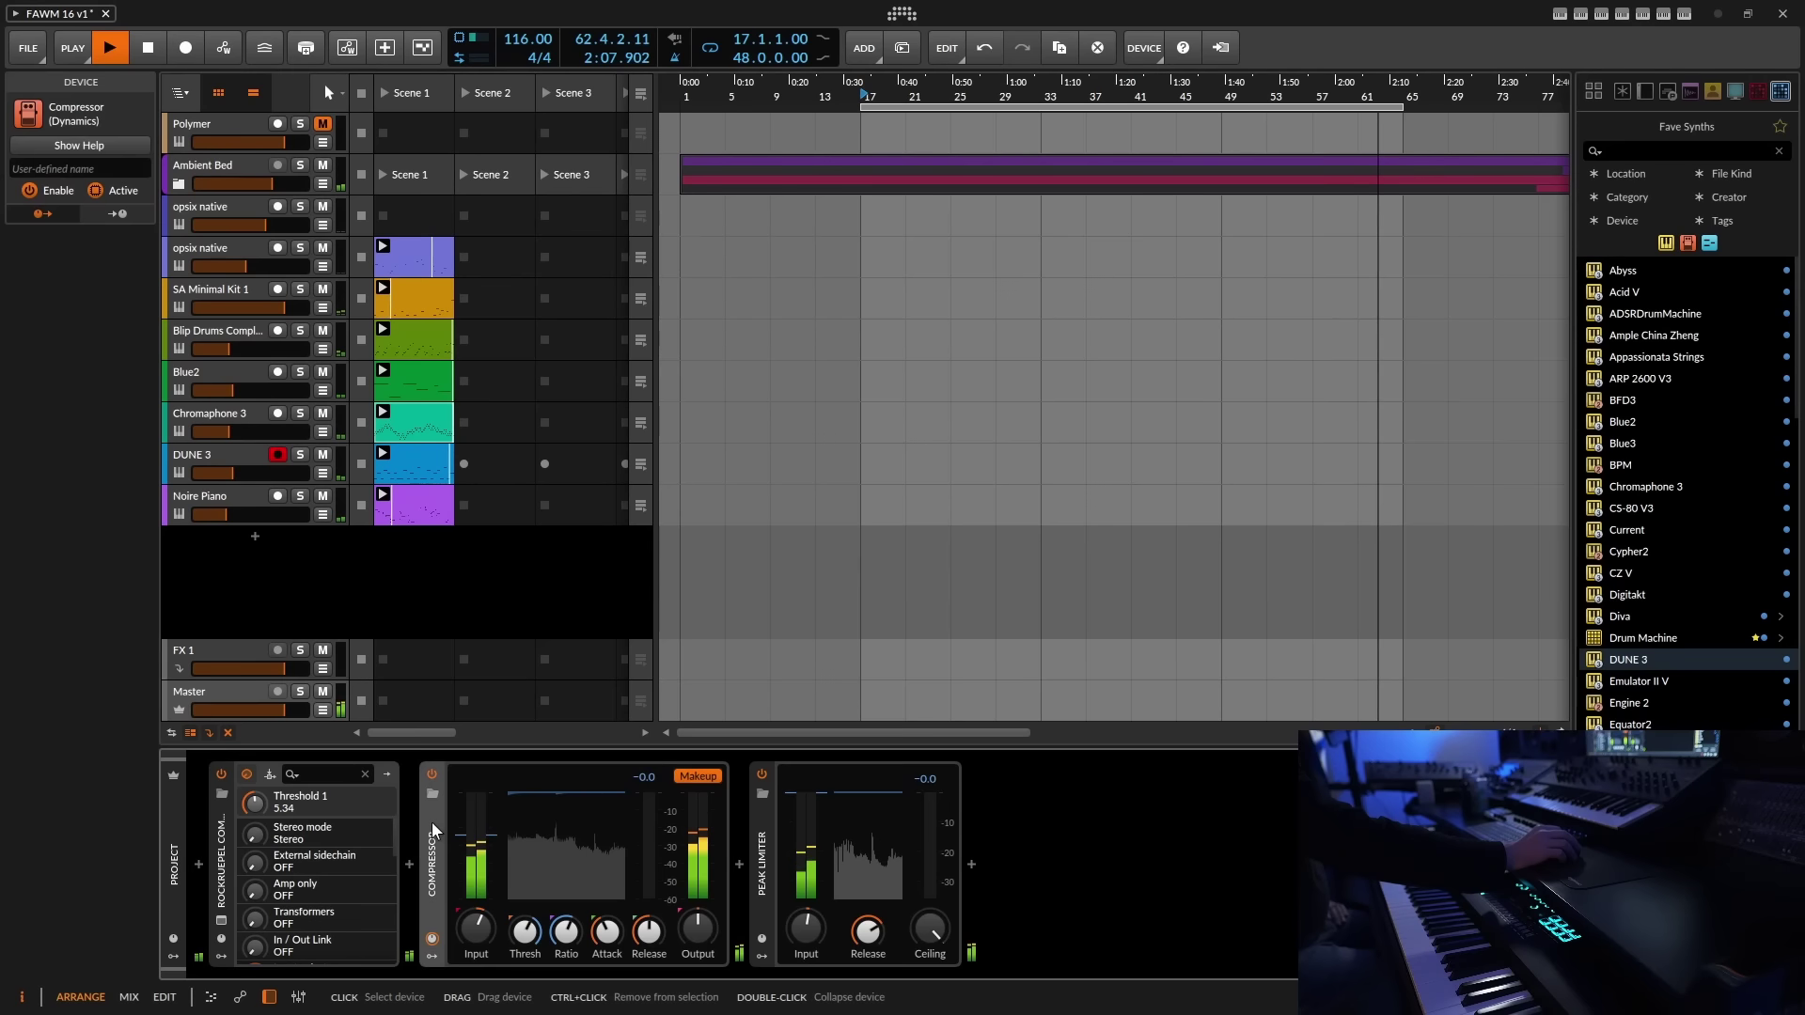
right_click(432, 822)
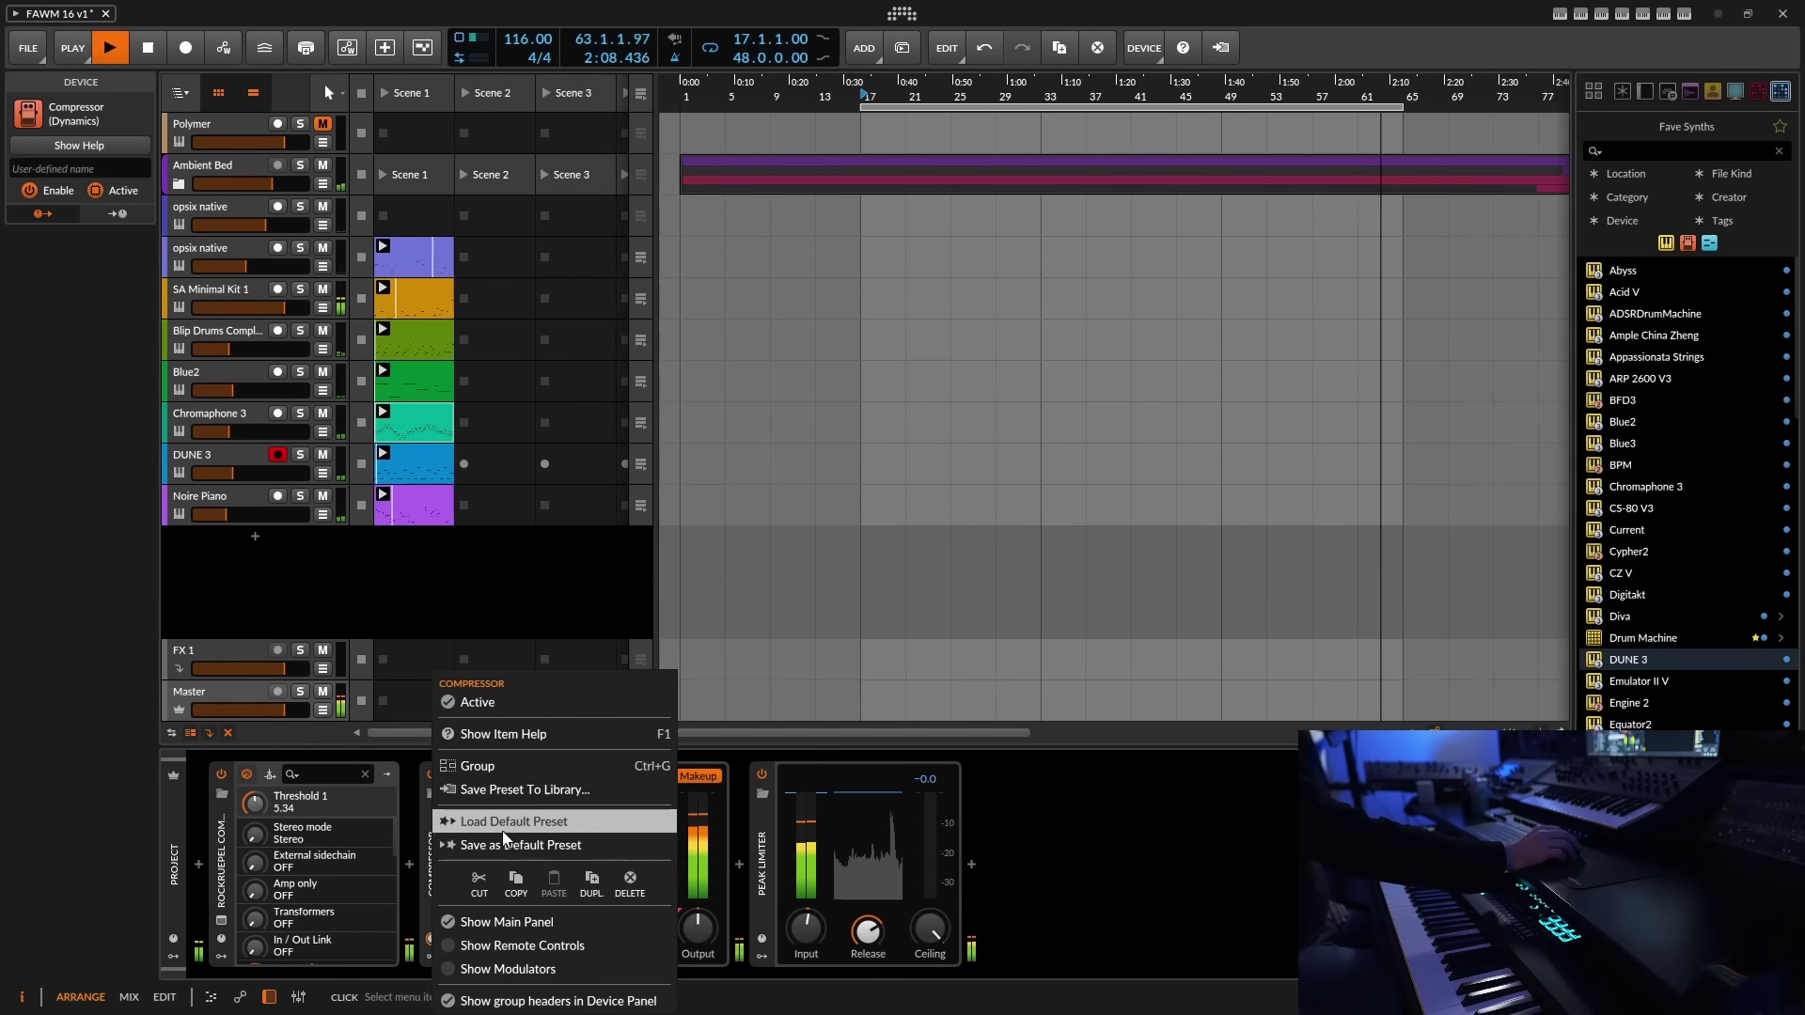
click(224, 820)
- Reopen COMP.TWO on the Master track and set its channel 1 output gain to 7.4
click(224, 920)
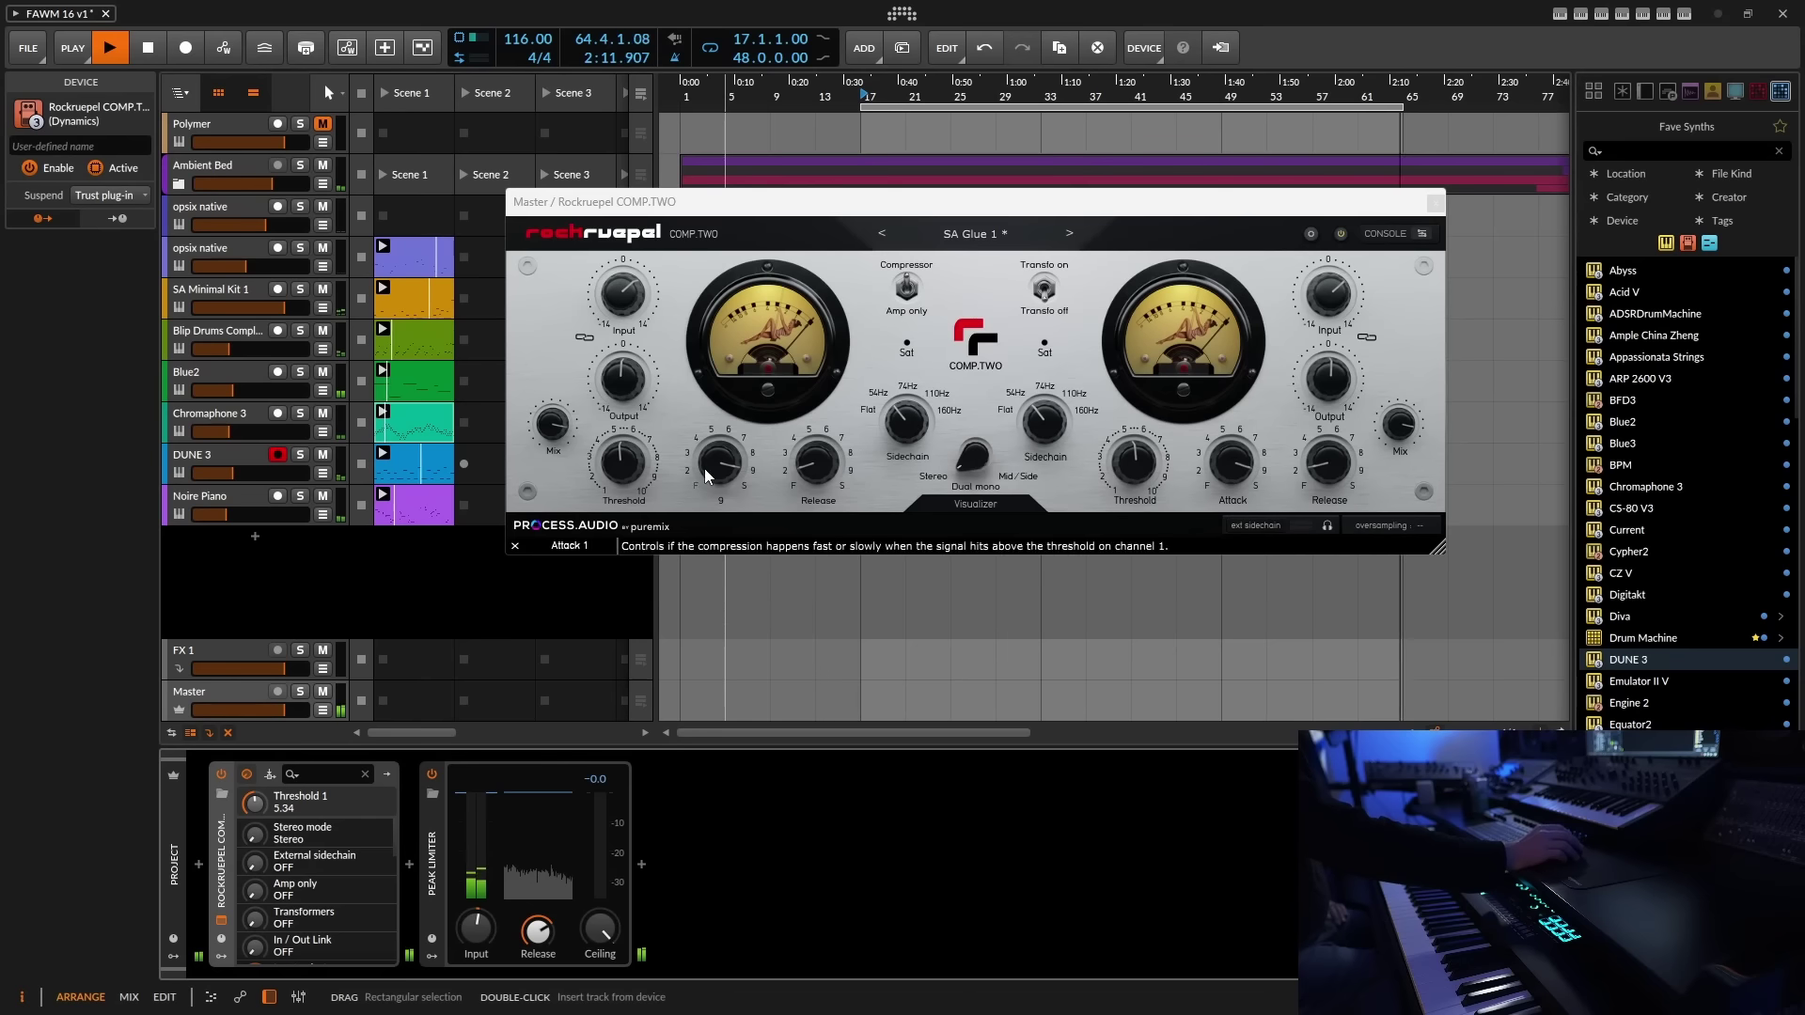
click(635, 383)
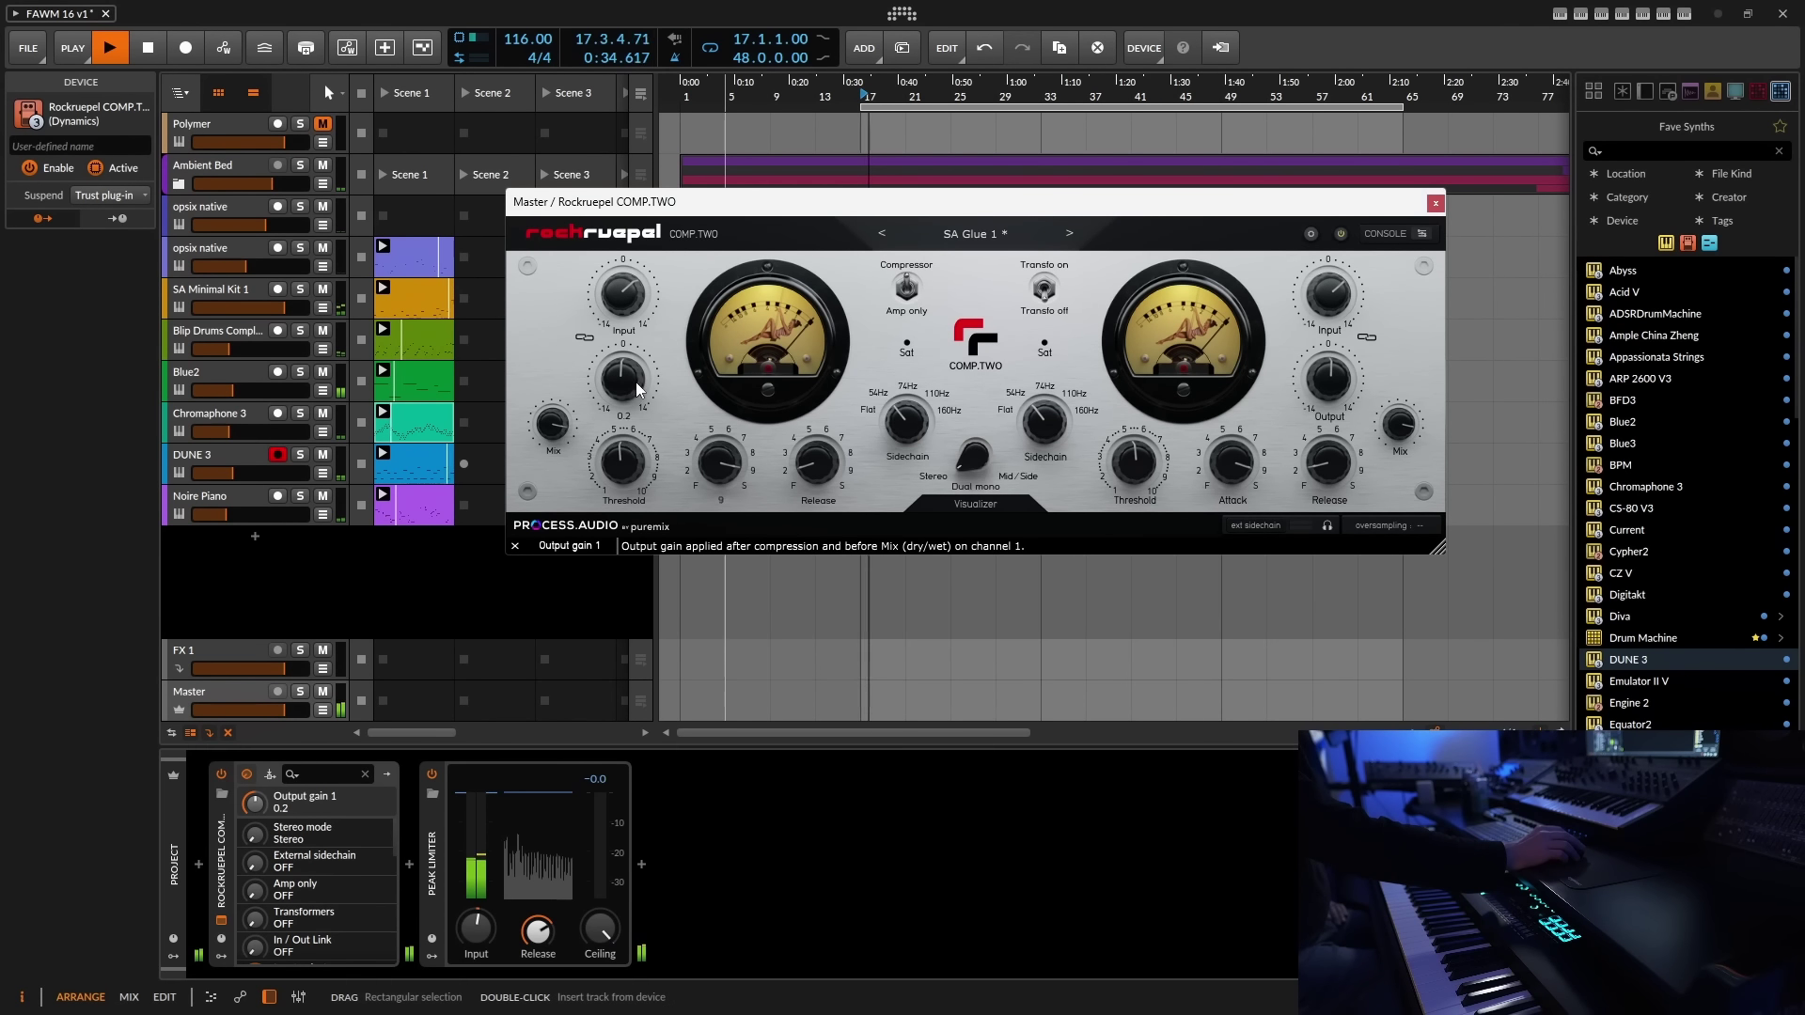
drag(645, 376, 649, 367)
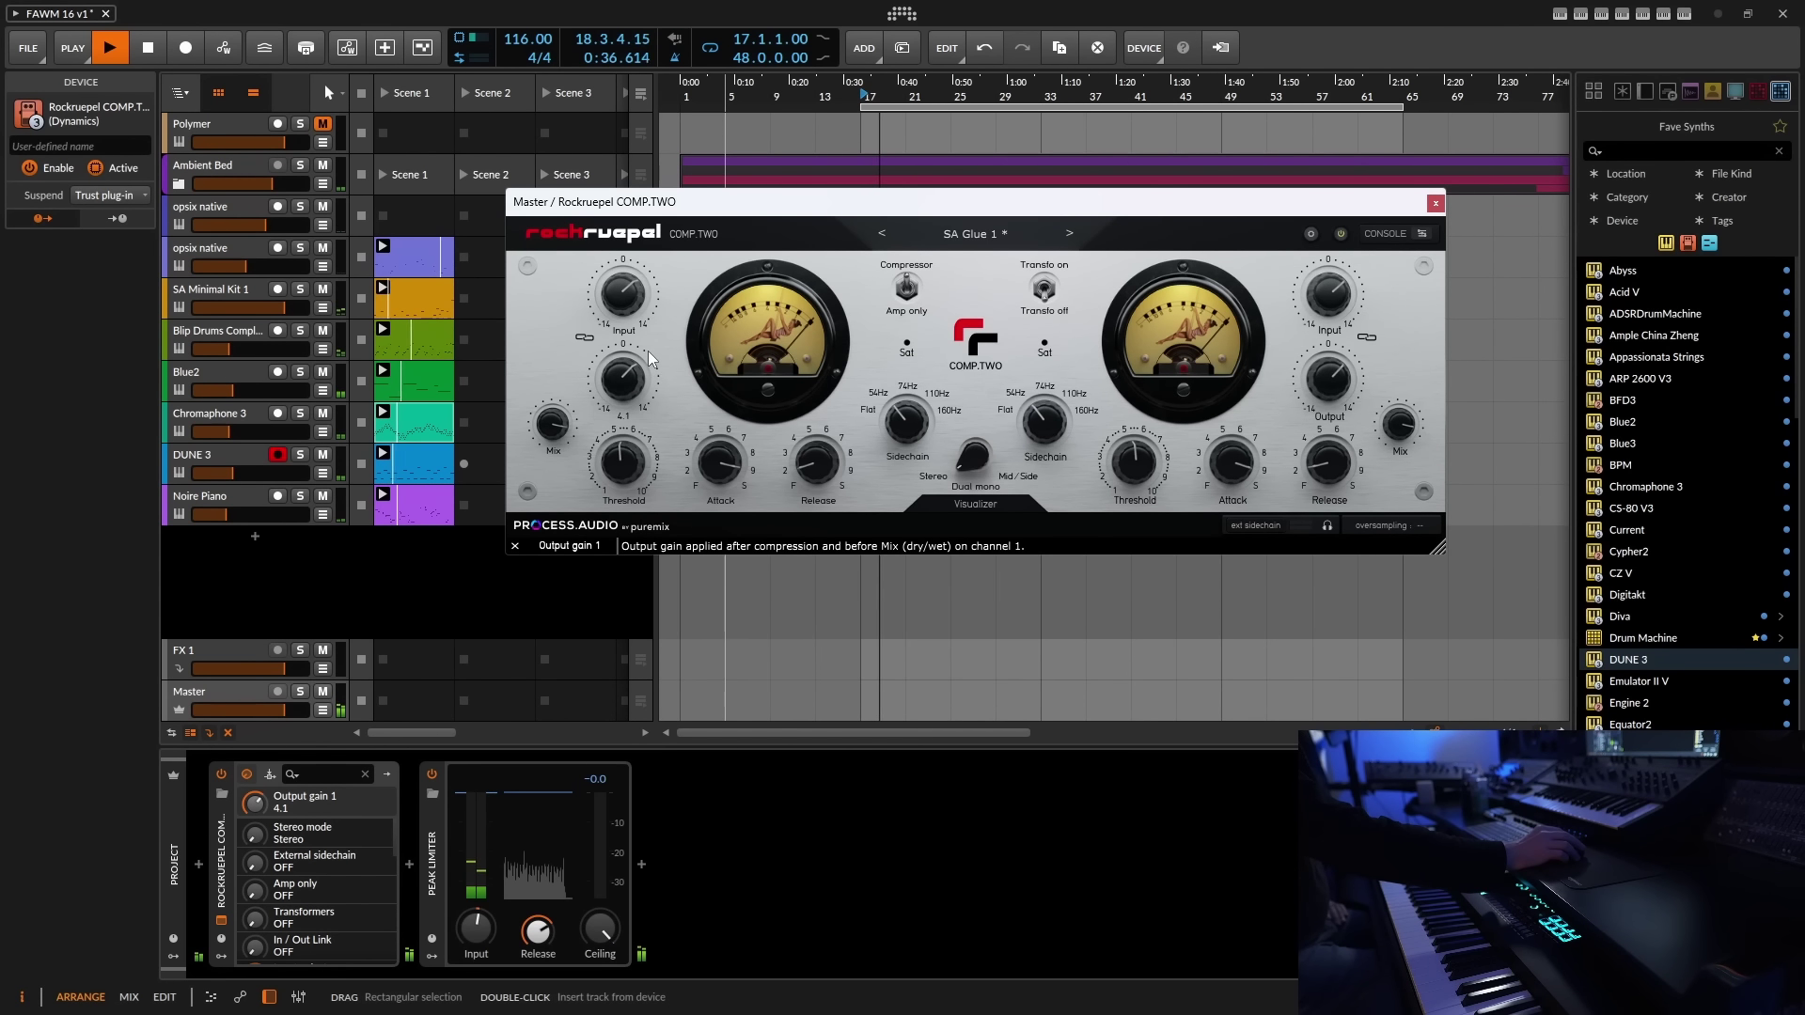
drag(647, 352, 654, 324)
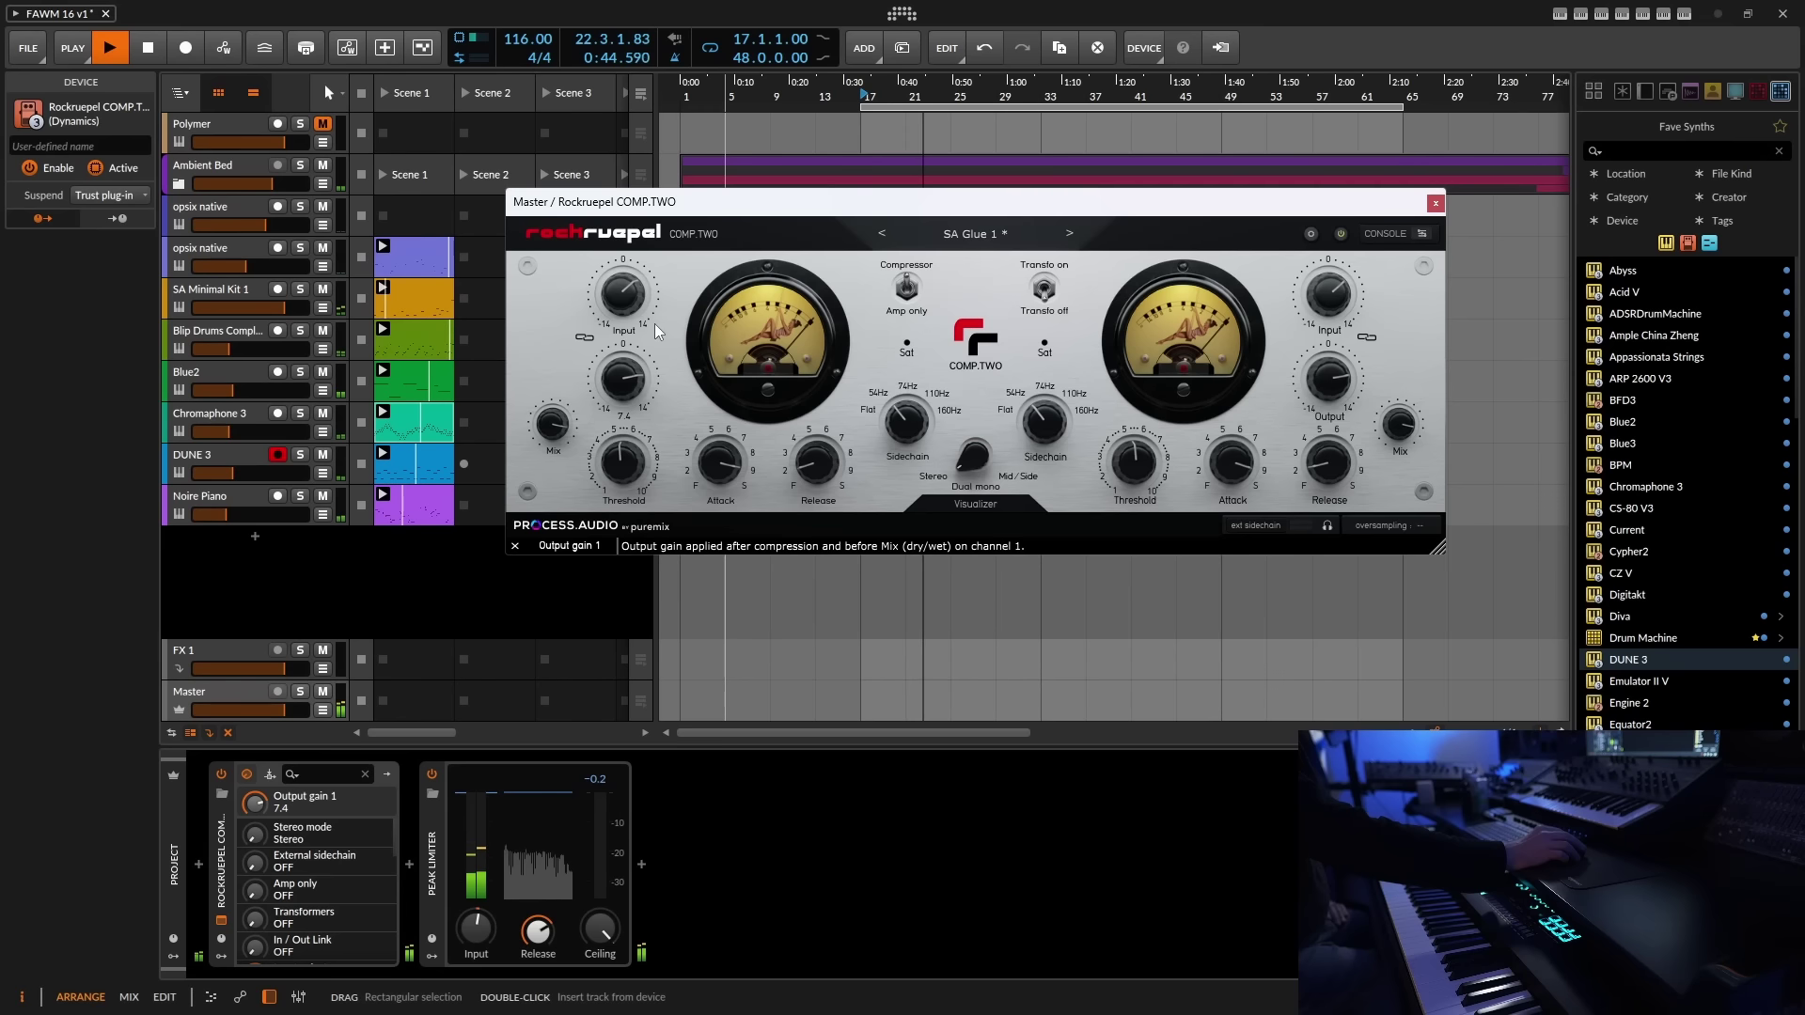
drag(654, 324, 630, 299)
- Set COMP.TWO's channel 1 input gain to 3.5 and its threshold to 5.38
click(630, 300)
click(549, 425)
drag(550, 428, 534, 471)
click(633, 302)
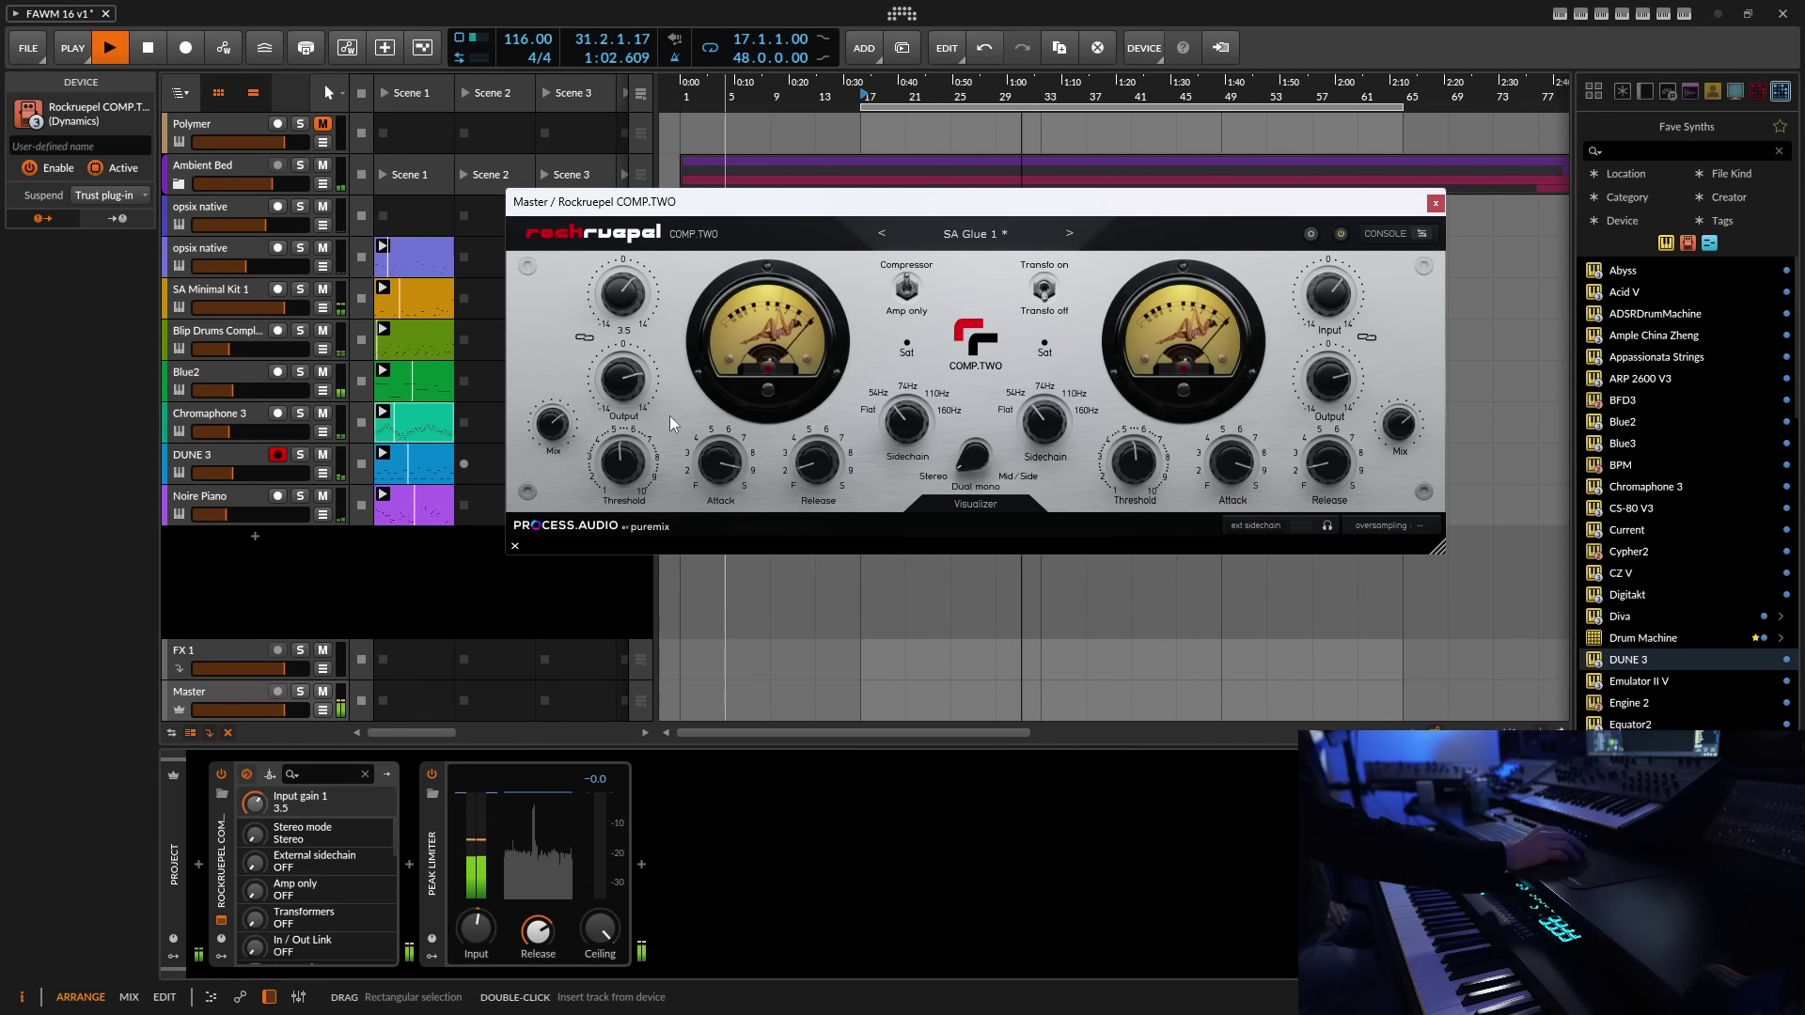
click(628, 462)
drag(628, 463, 628, 469)
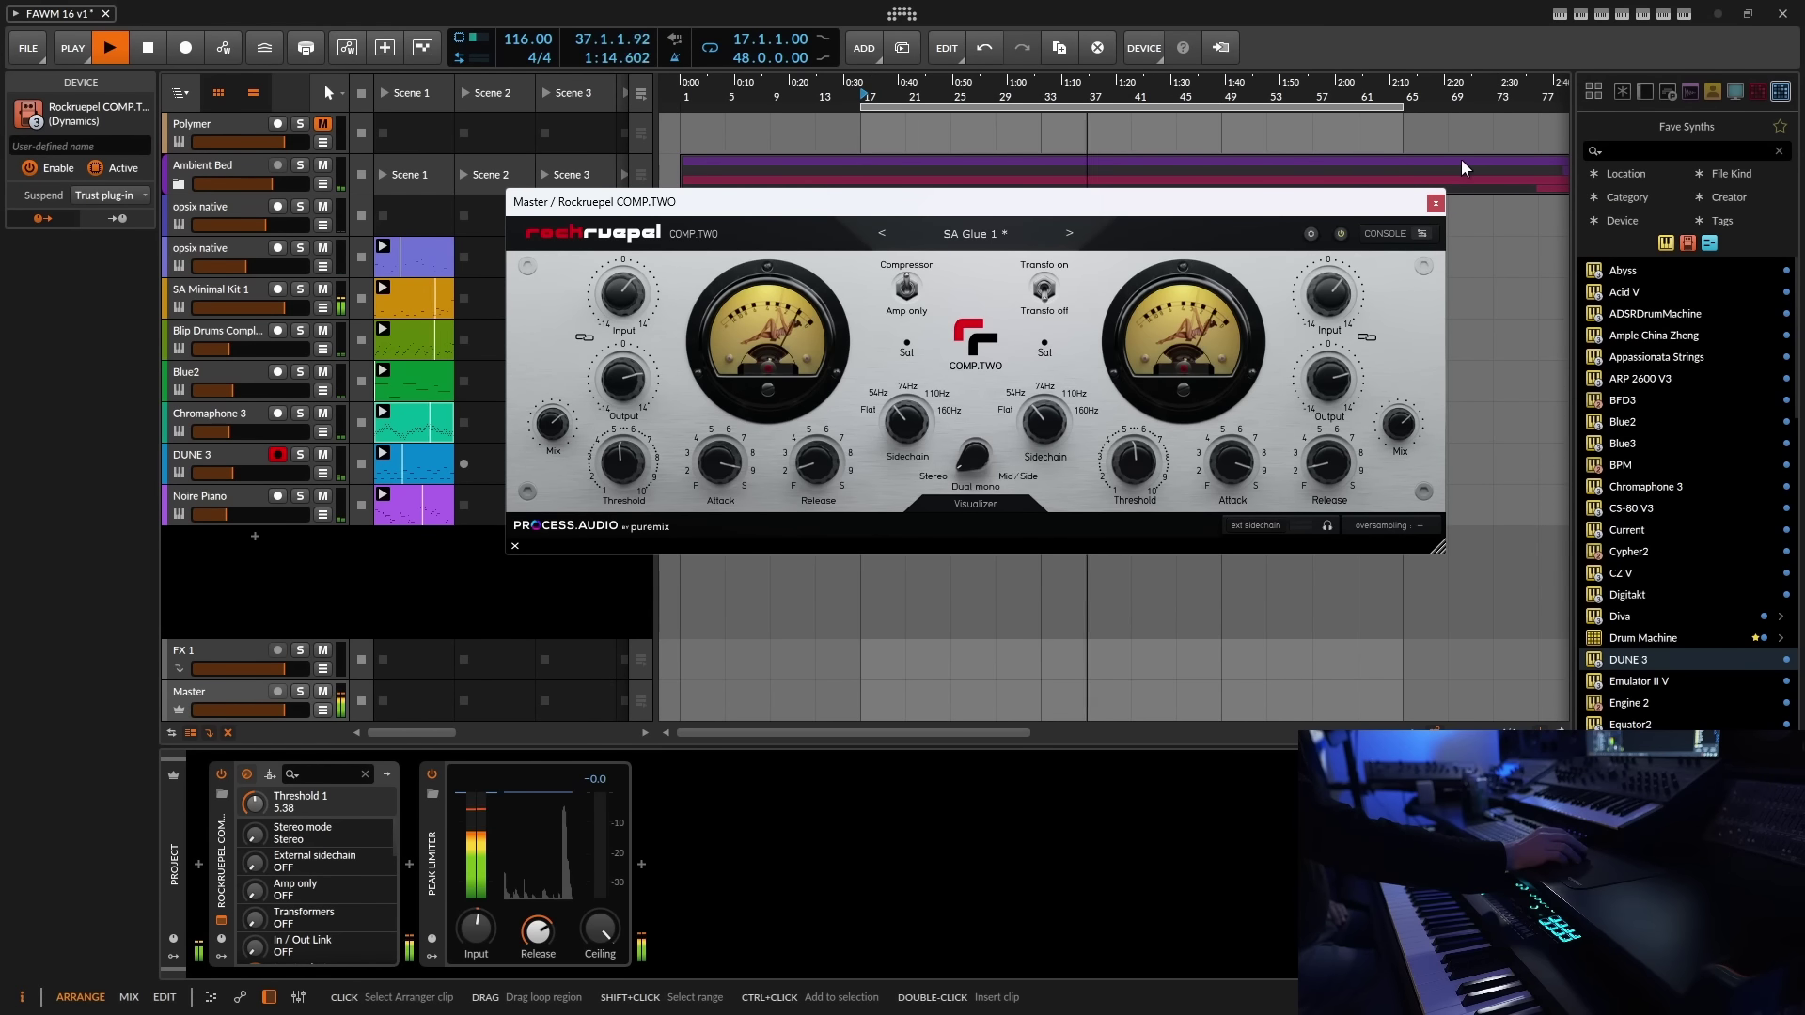
- Set COMP.TWO's oversampling to x8, close its window and save the project
click(1375, 526)
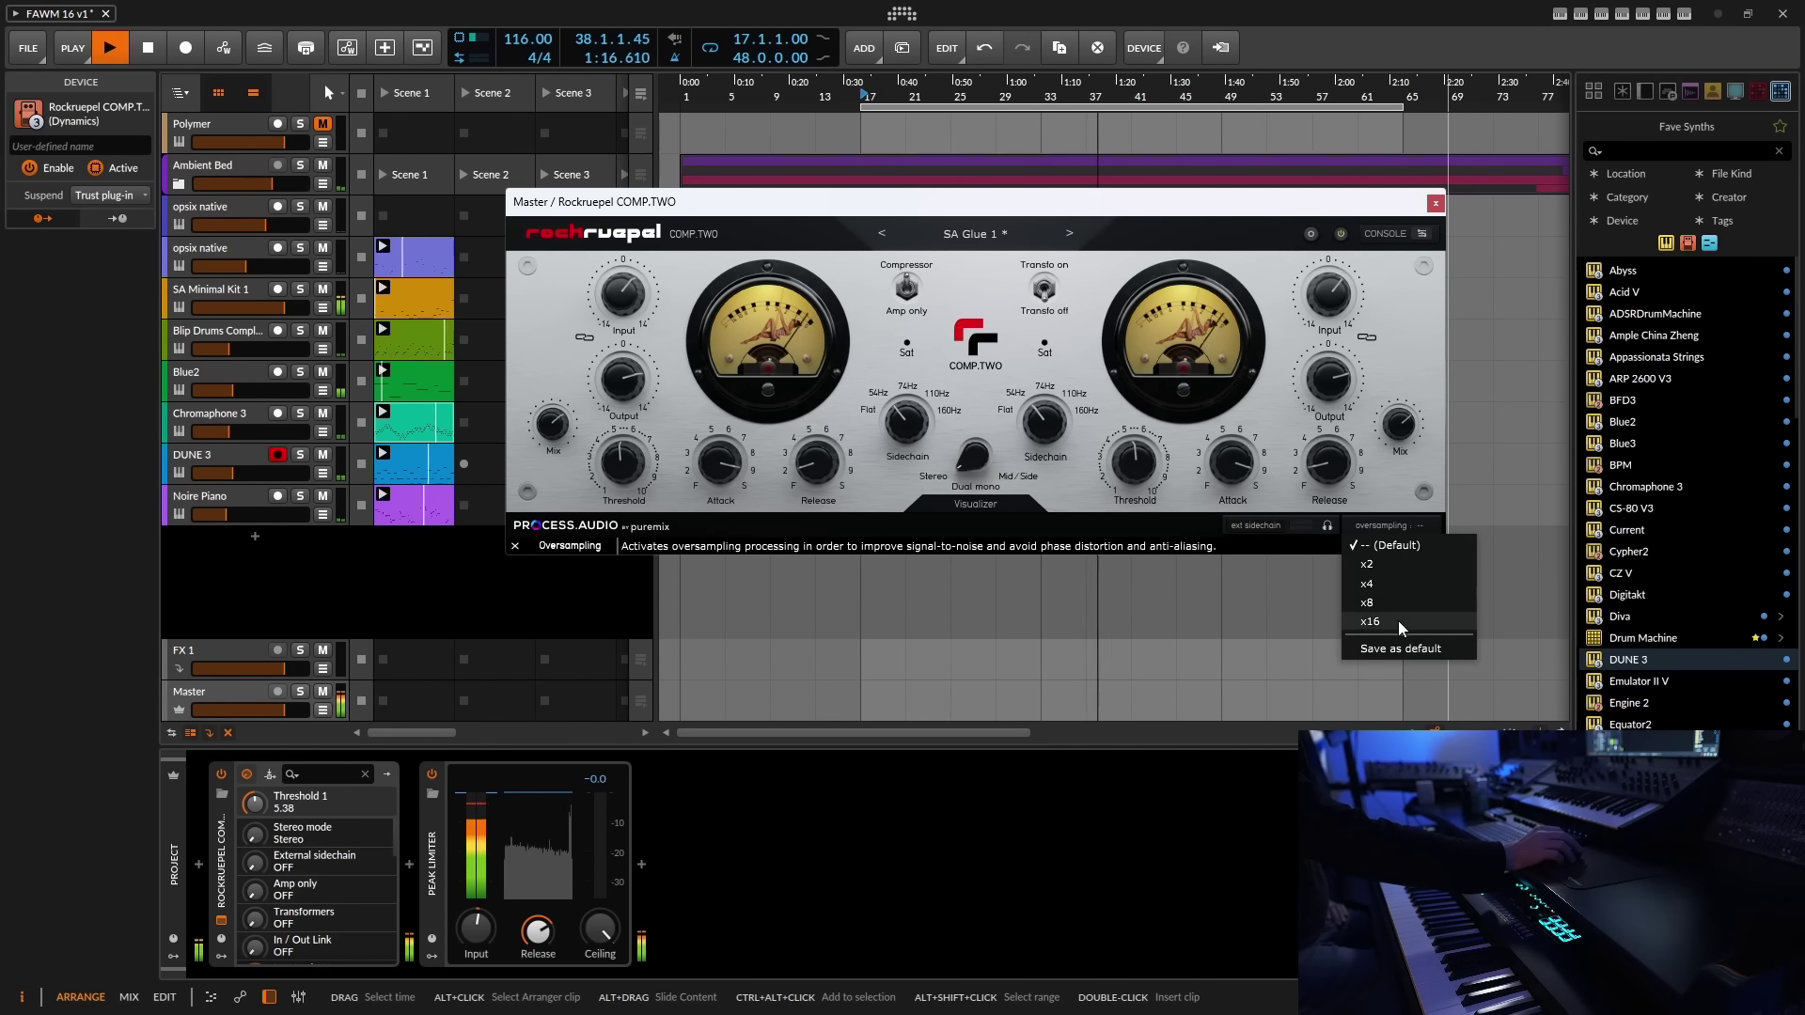
click(1368, 603)
click(1437, 204)
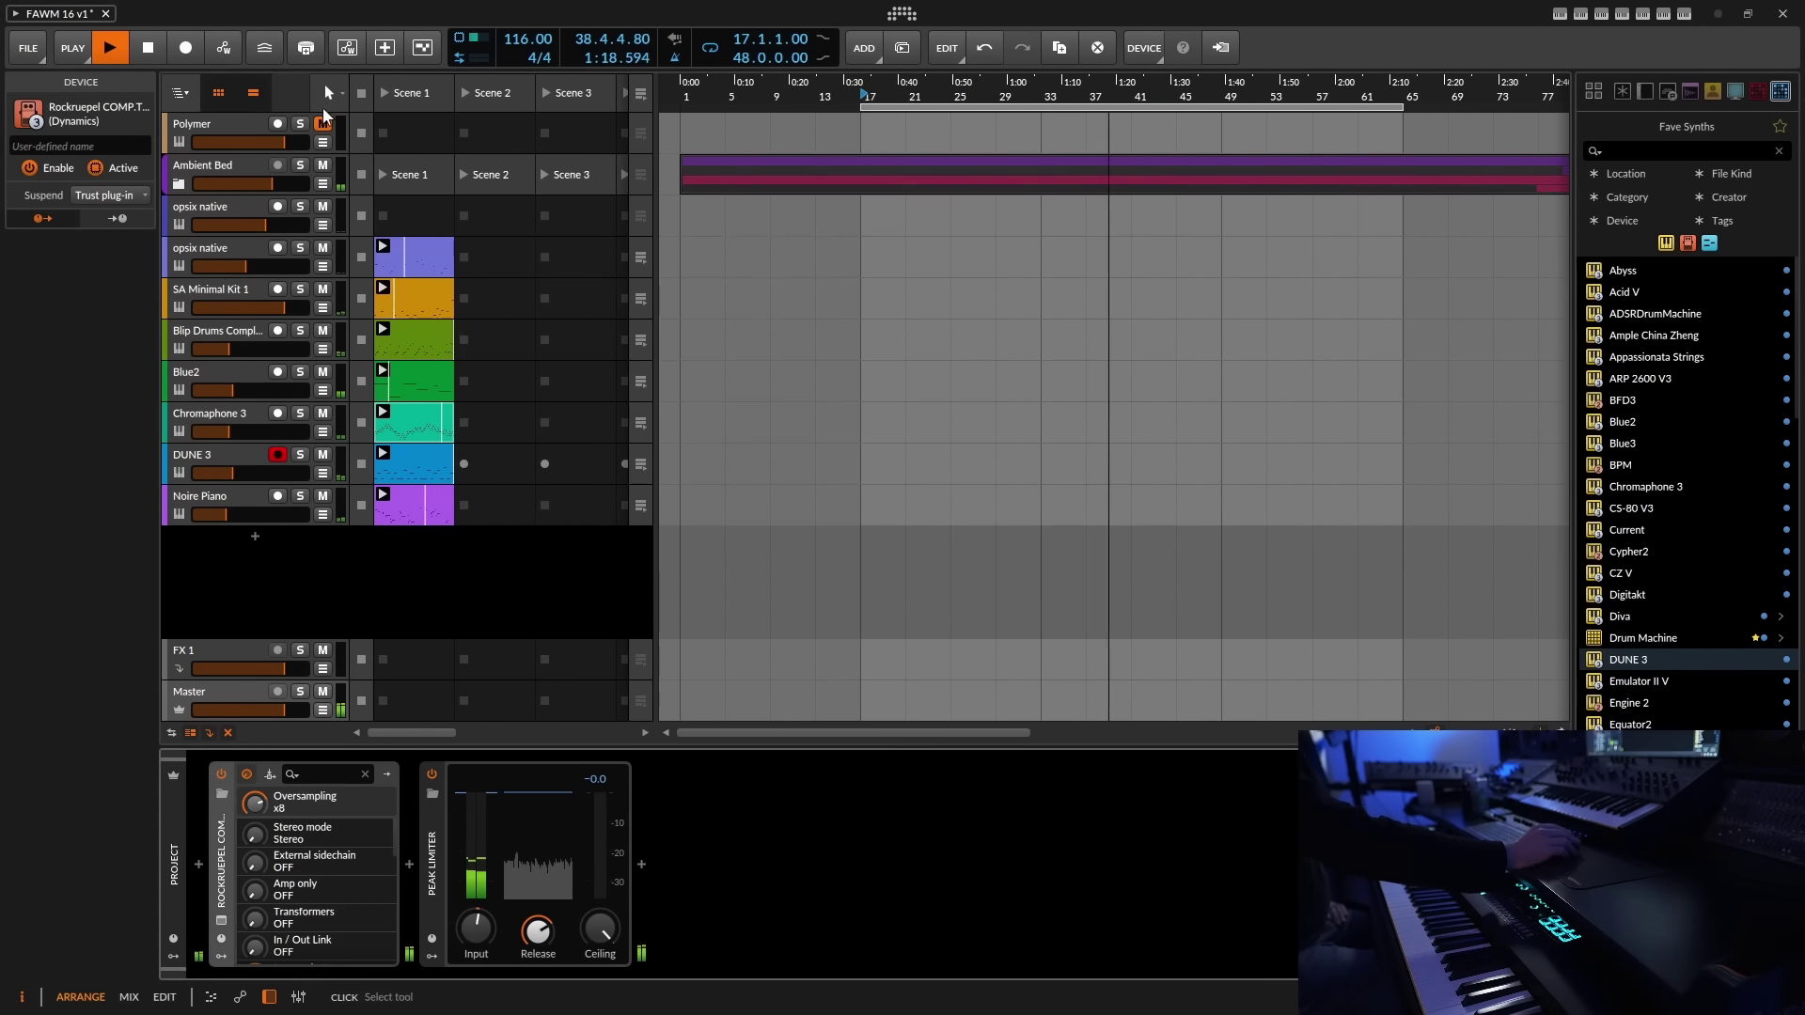
click(28, 48)
click(49, 135)
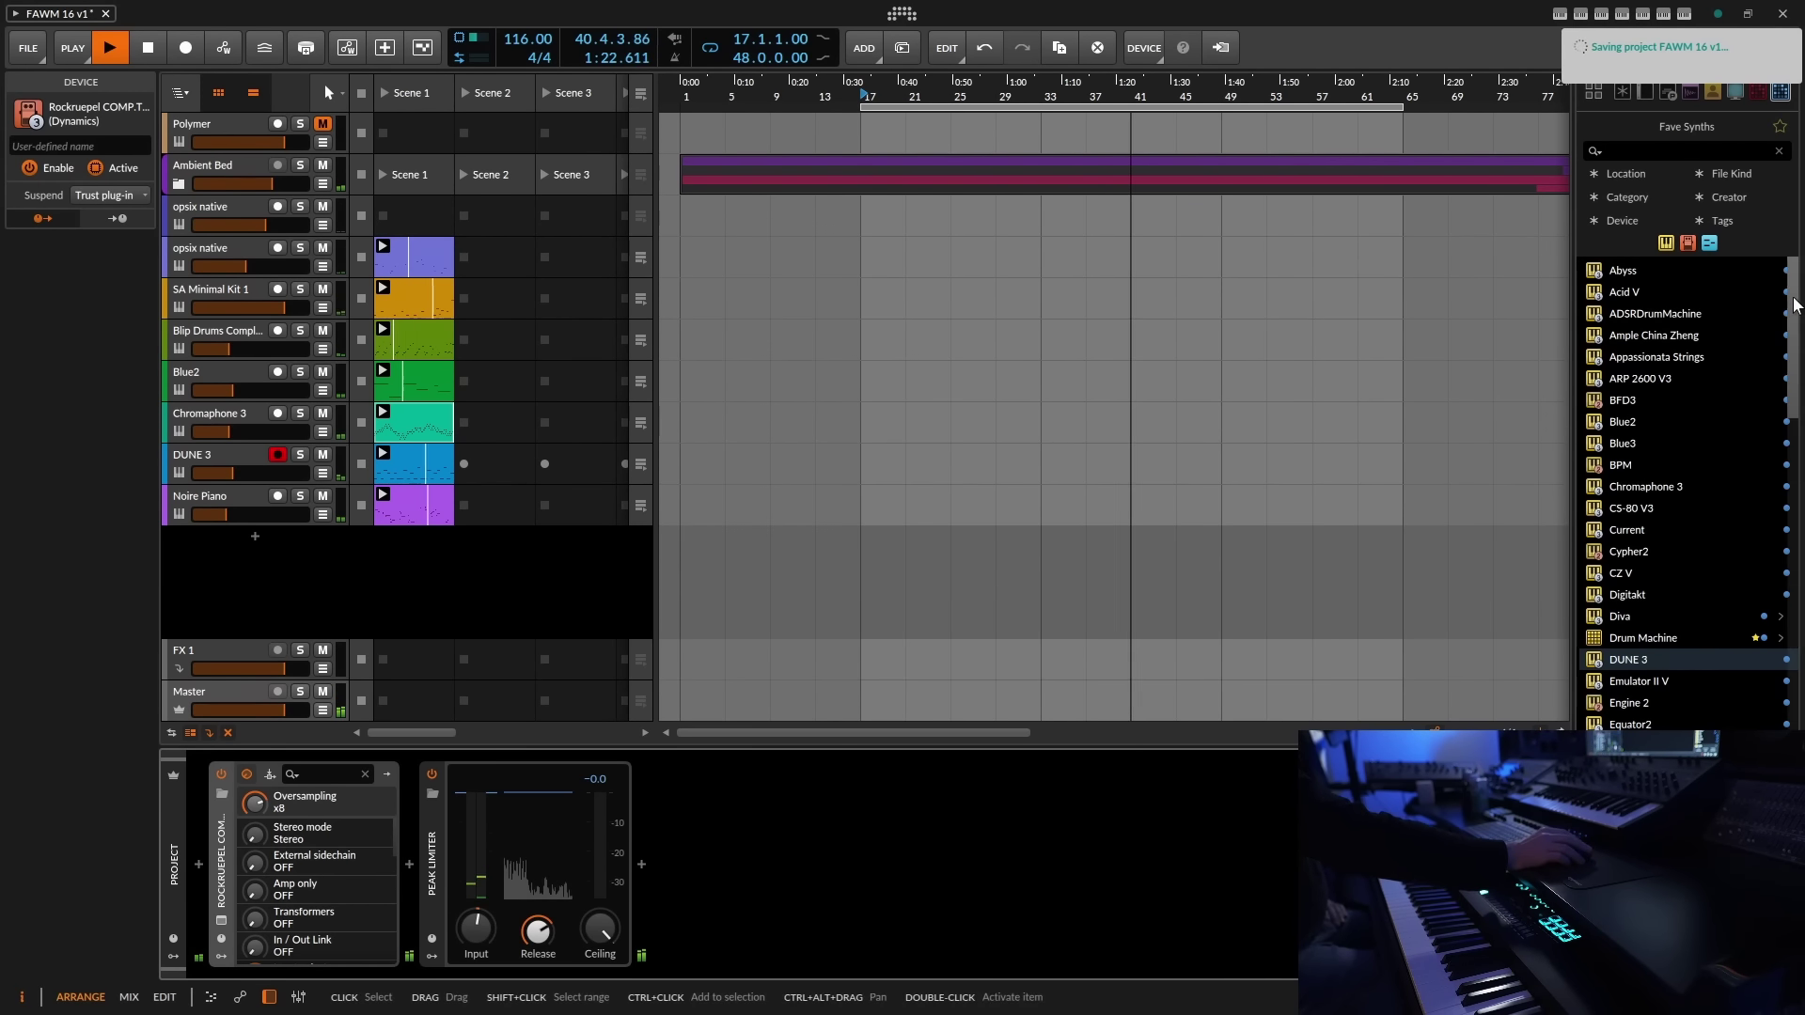
- Add Omnisphere from the Fave Synths collection as a new instrument track below Noire Piano
scroll(1683, 489, down, 15)
scroll(1683, 489, up, 10)
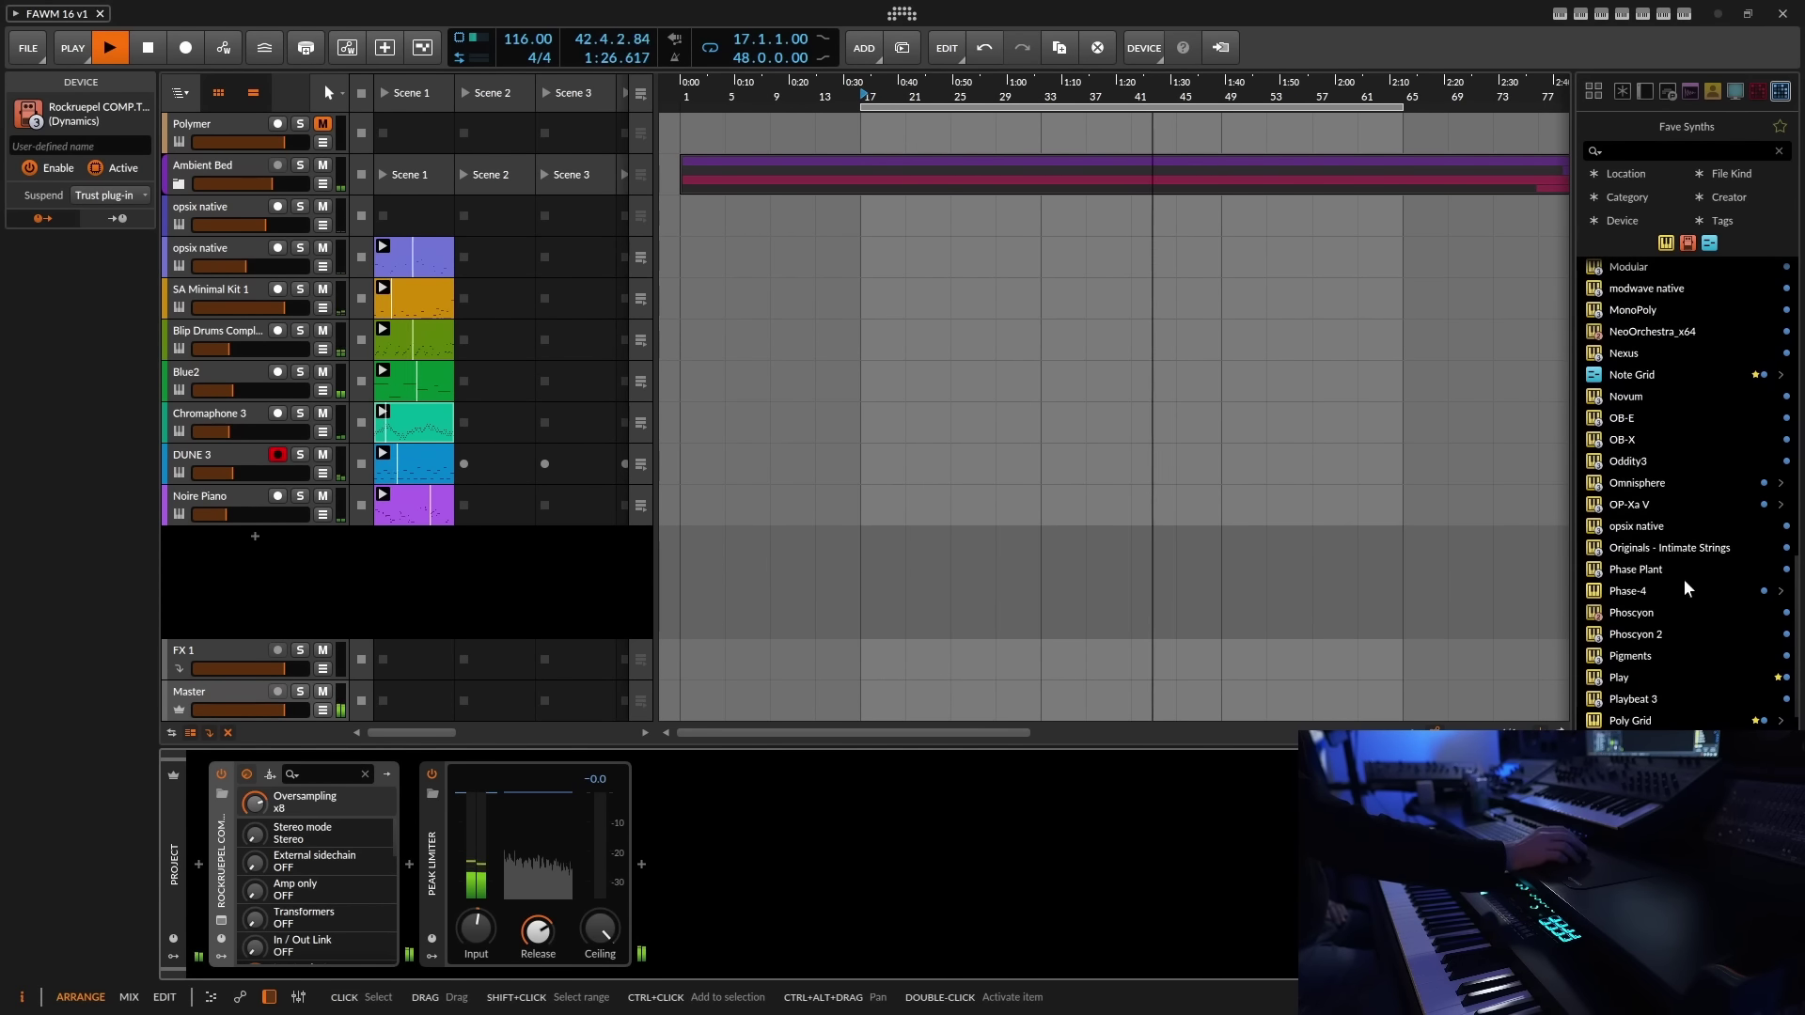
scroll(1688, 539, up, 8)
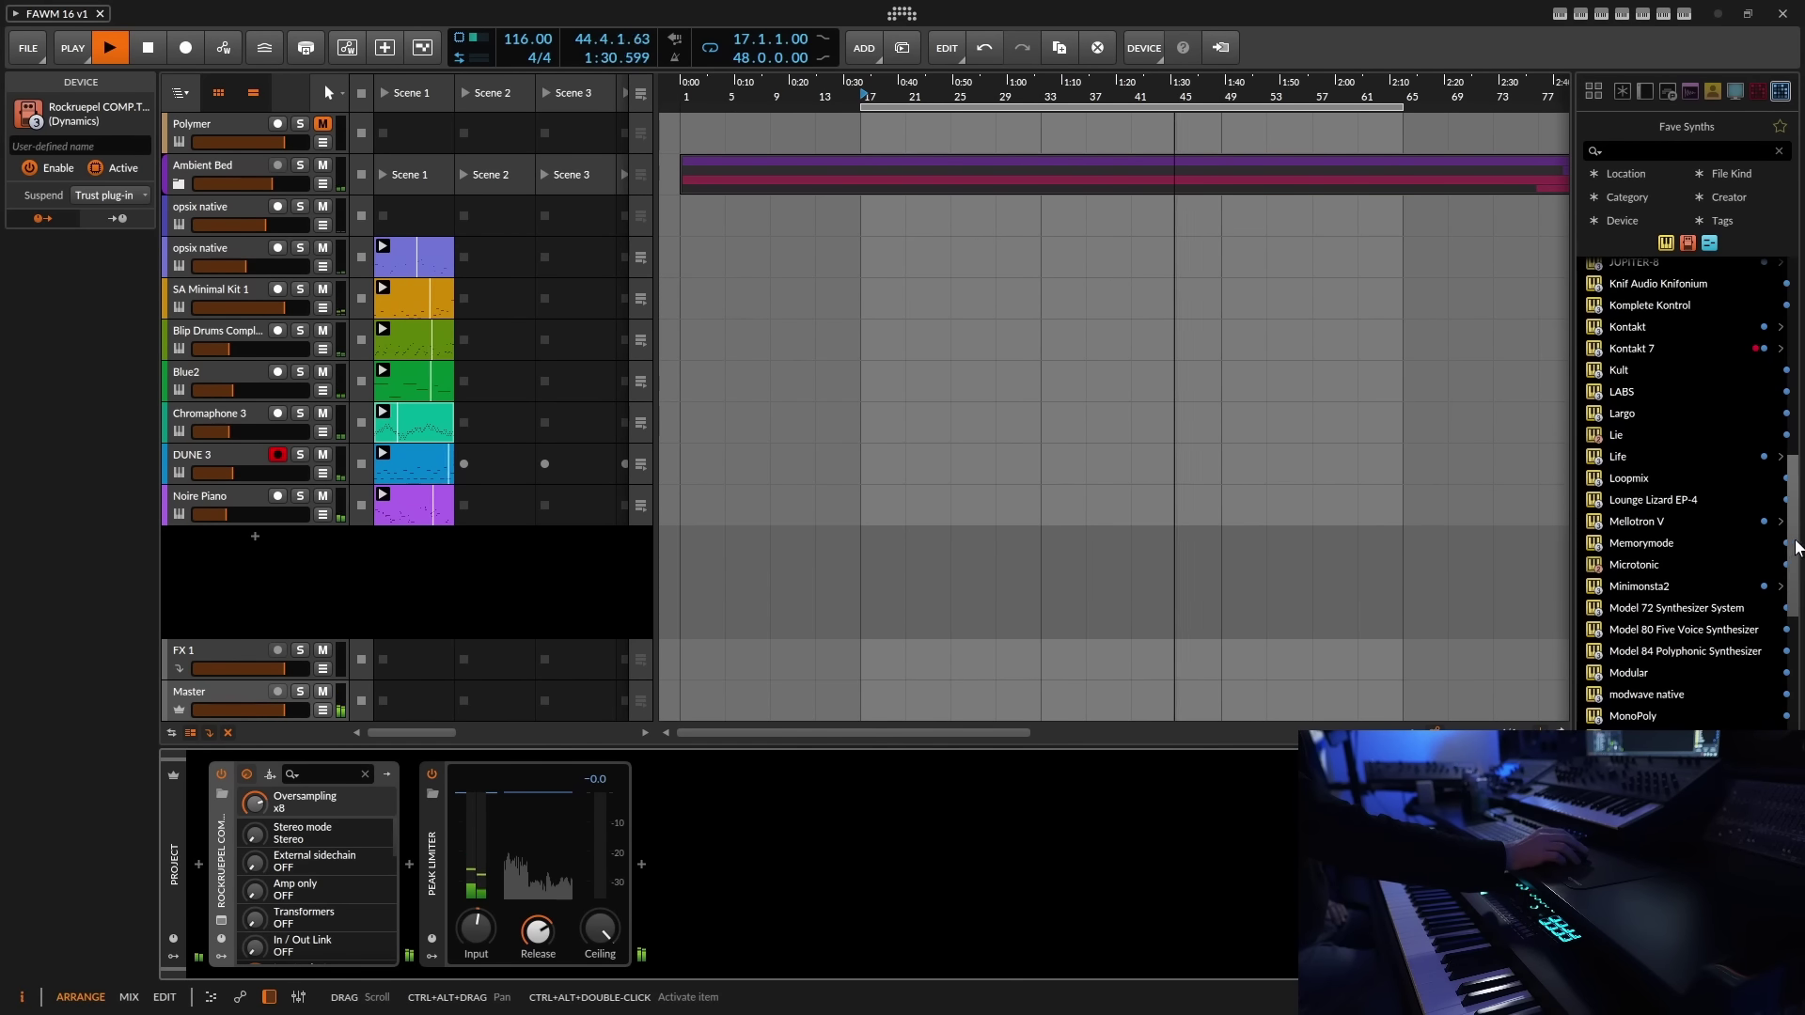
scroll(1762, 561, down, 10)
scroll(1772, 627, up, 7)
scroll(1767, 627, up, 3)
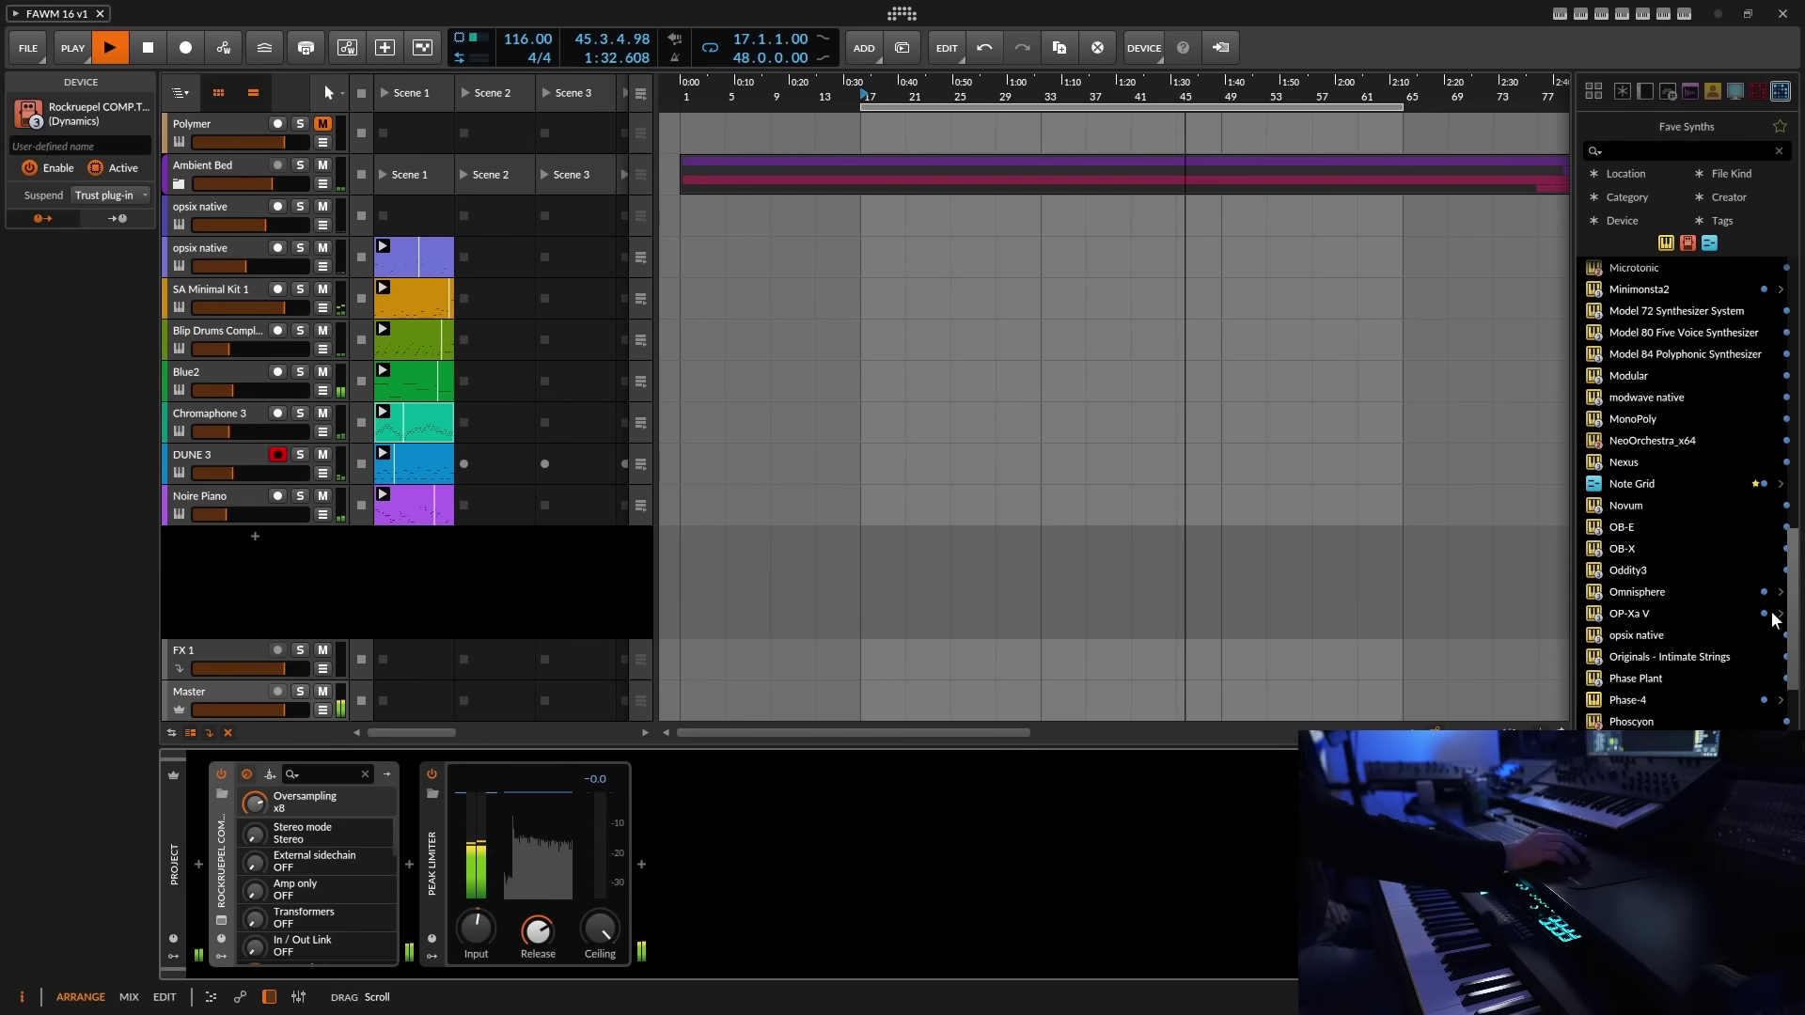
drag(1632, 589, 1166, 592)
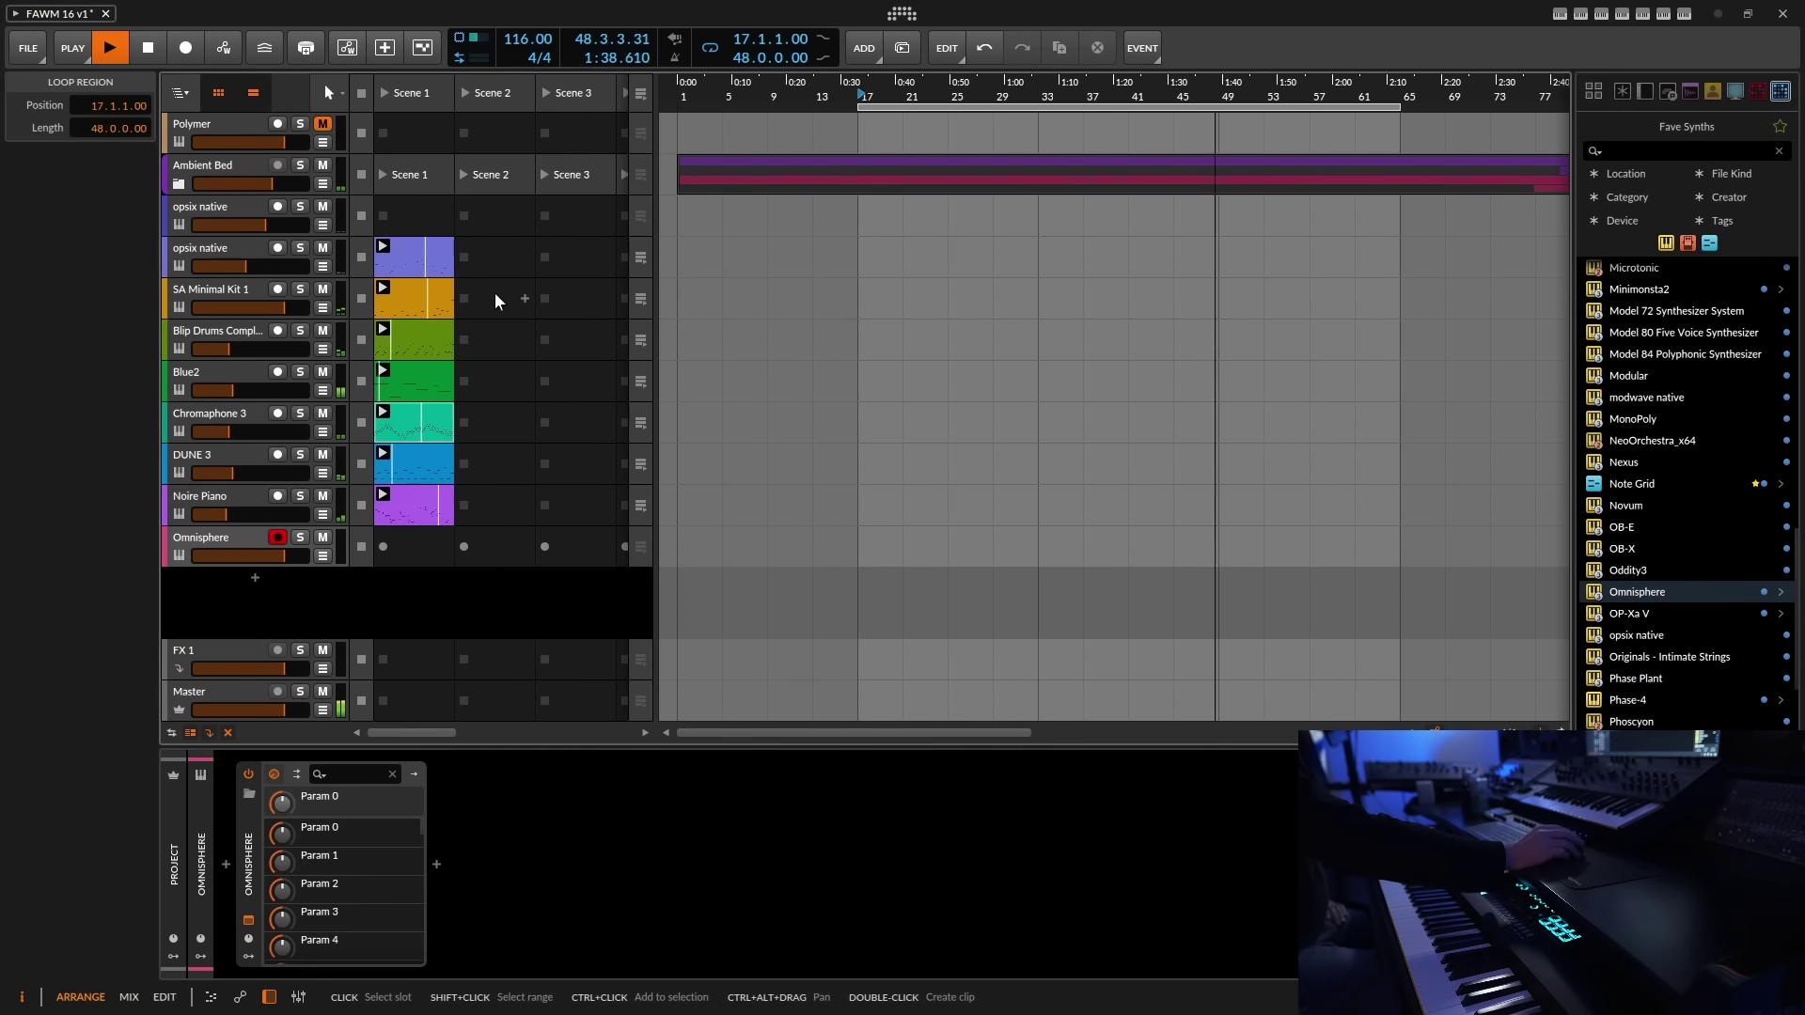
- Raise the Ambient Bed group track's volume to -1.7 dB
click(218, 164)
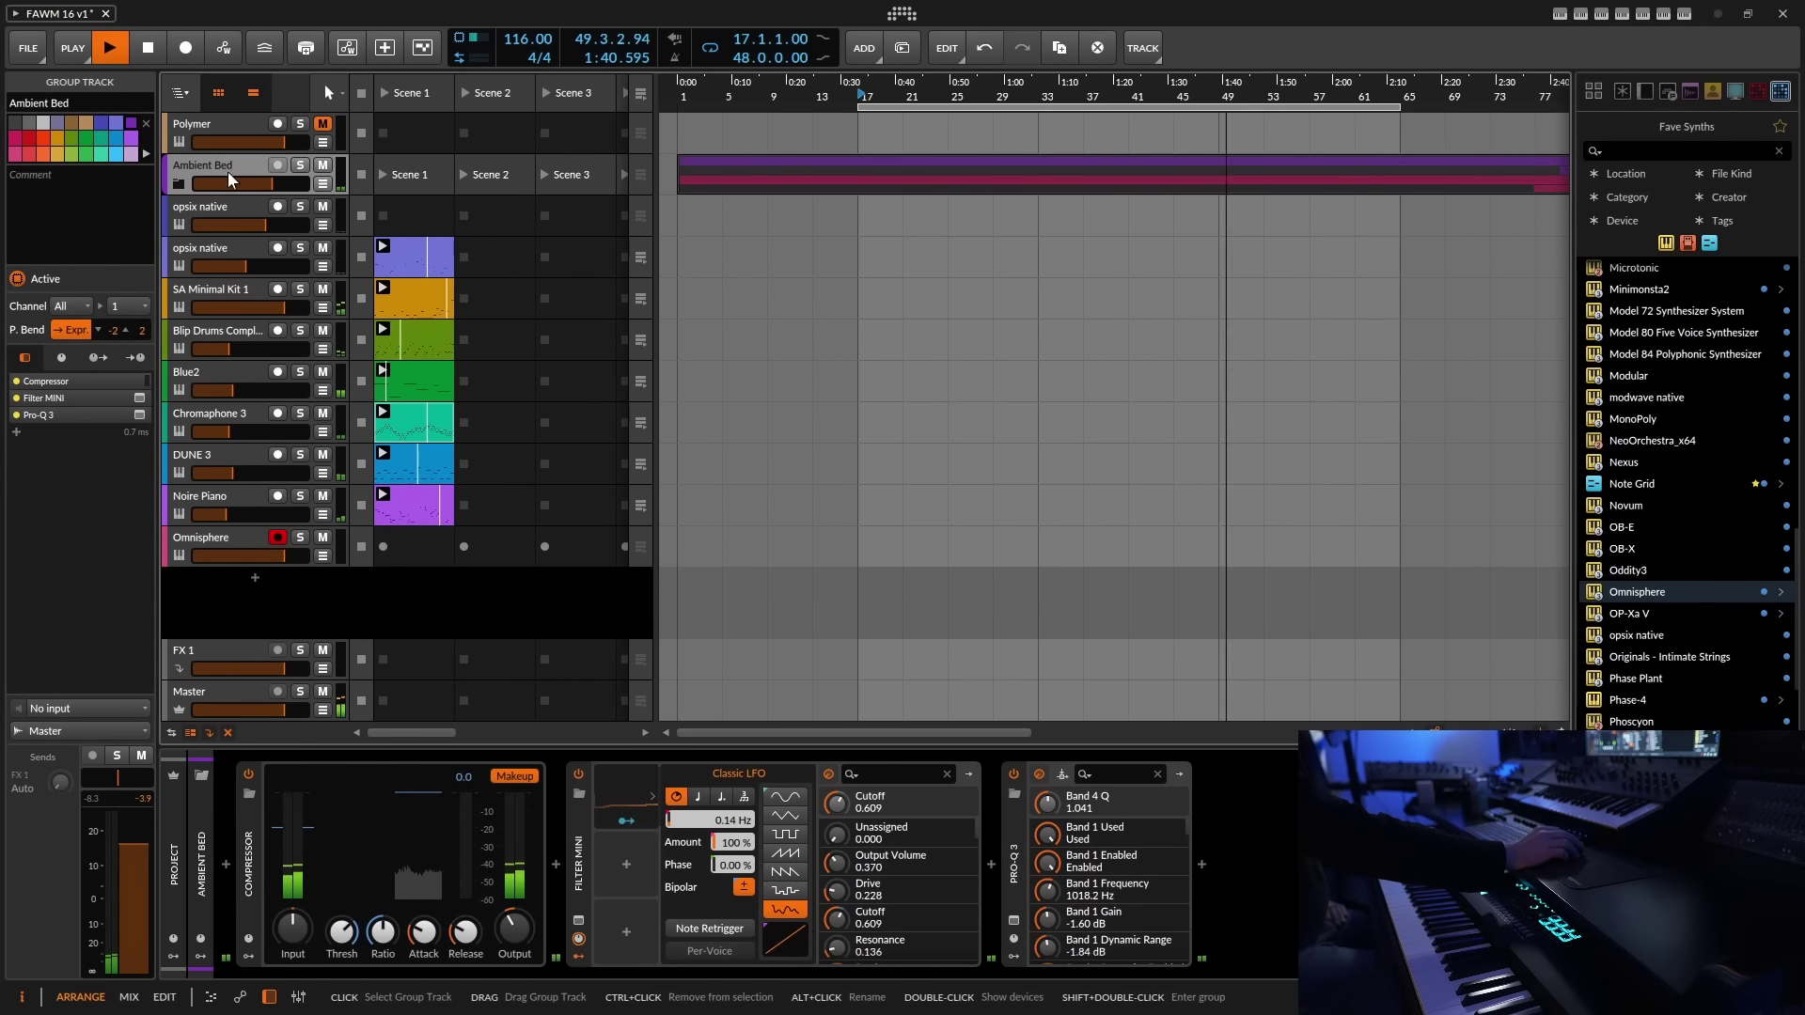
drag(145, 835, 144, 824)
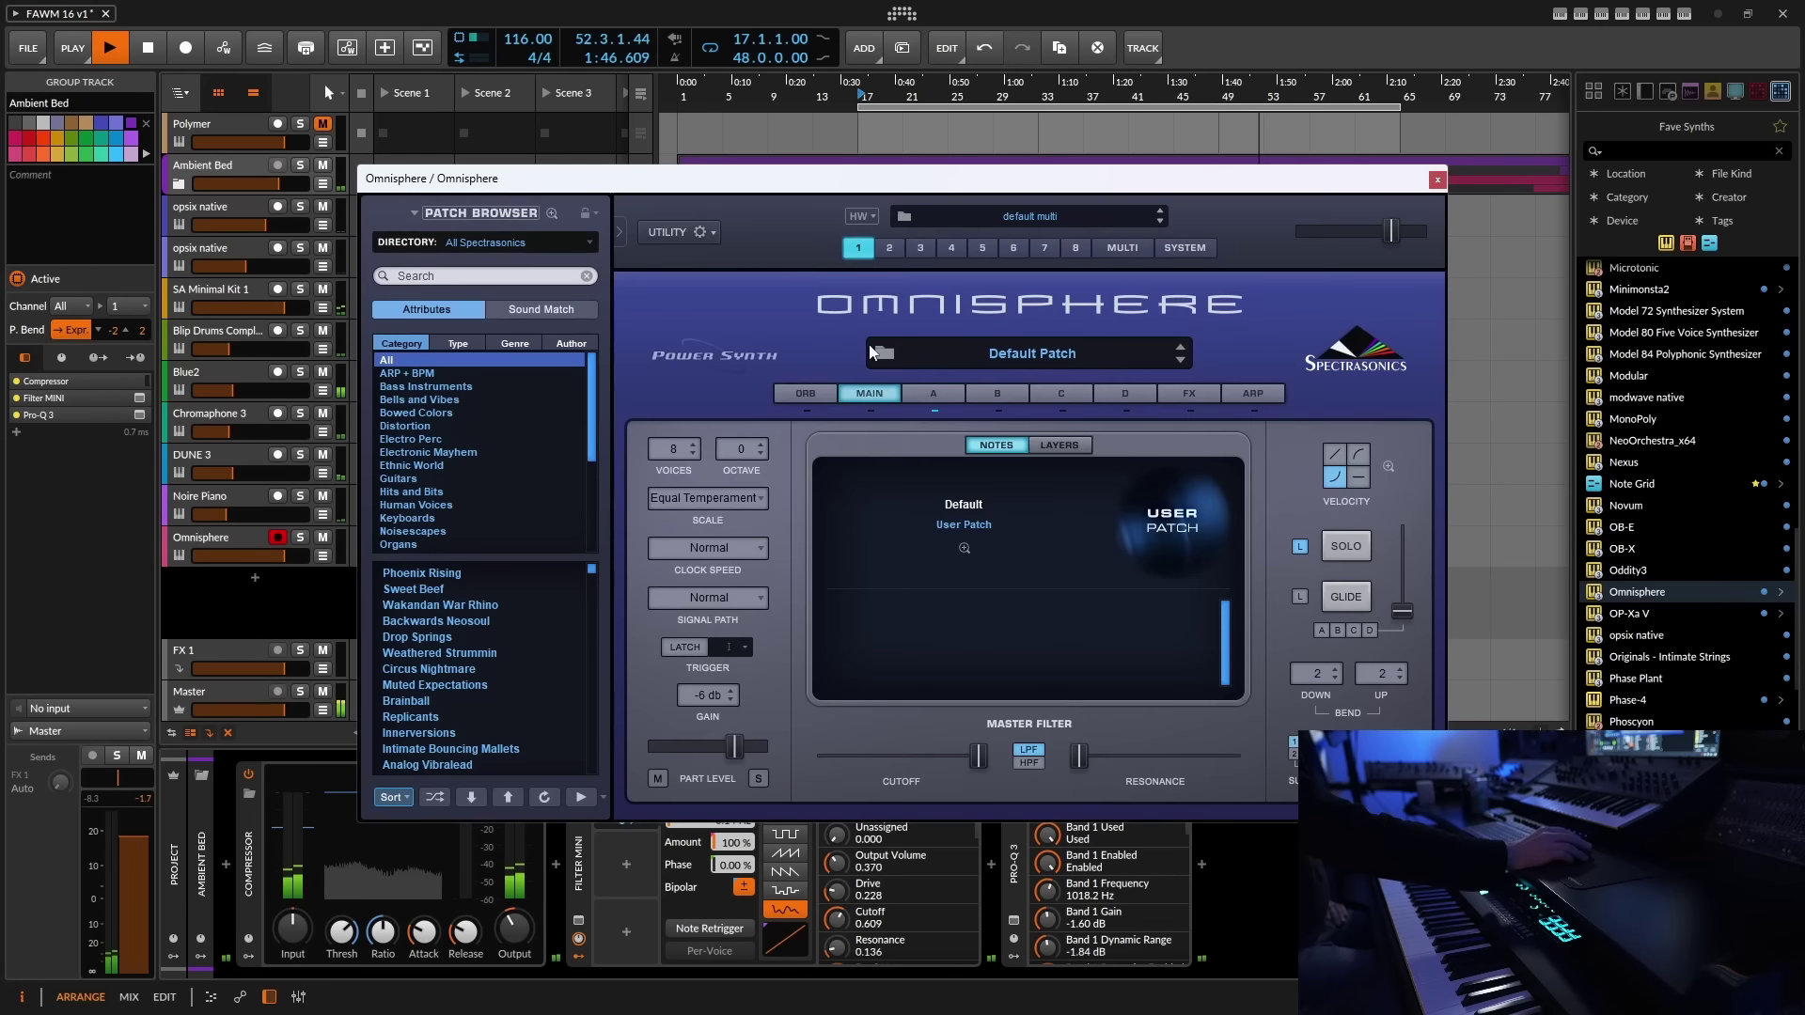
- Load Omnisphere's patch Lush High Strings 1 from all directories, filtered by author SolarRain, and move the synth window up off the device chain
click(1051, 354)
click(480, 256)
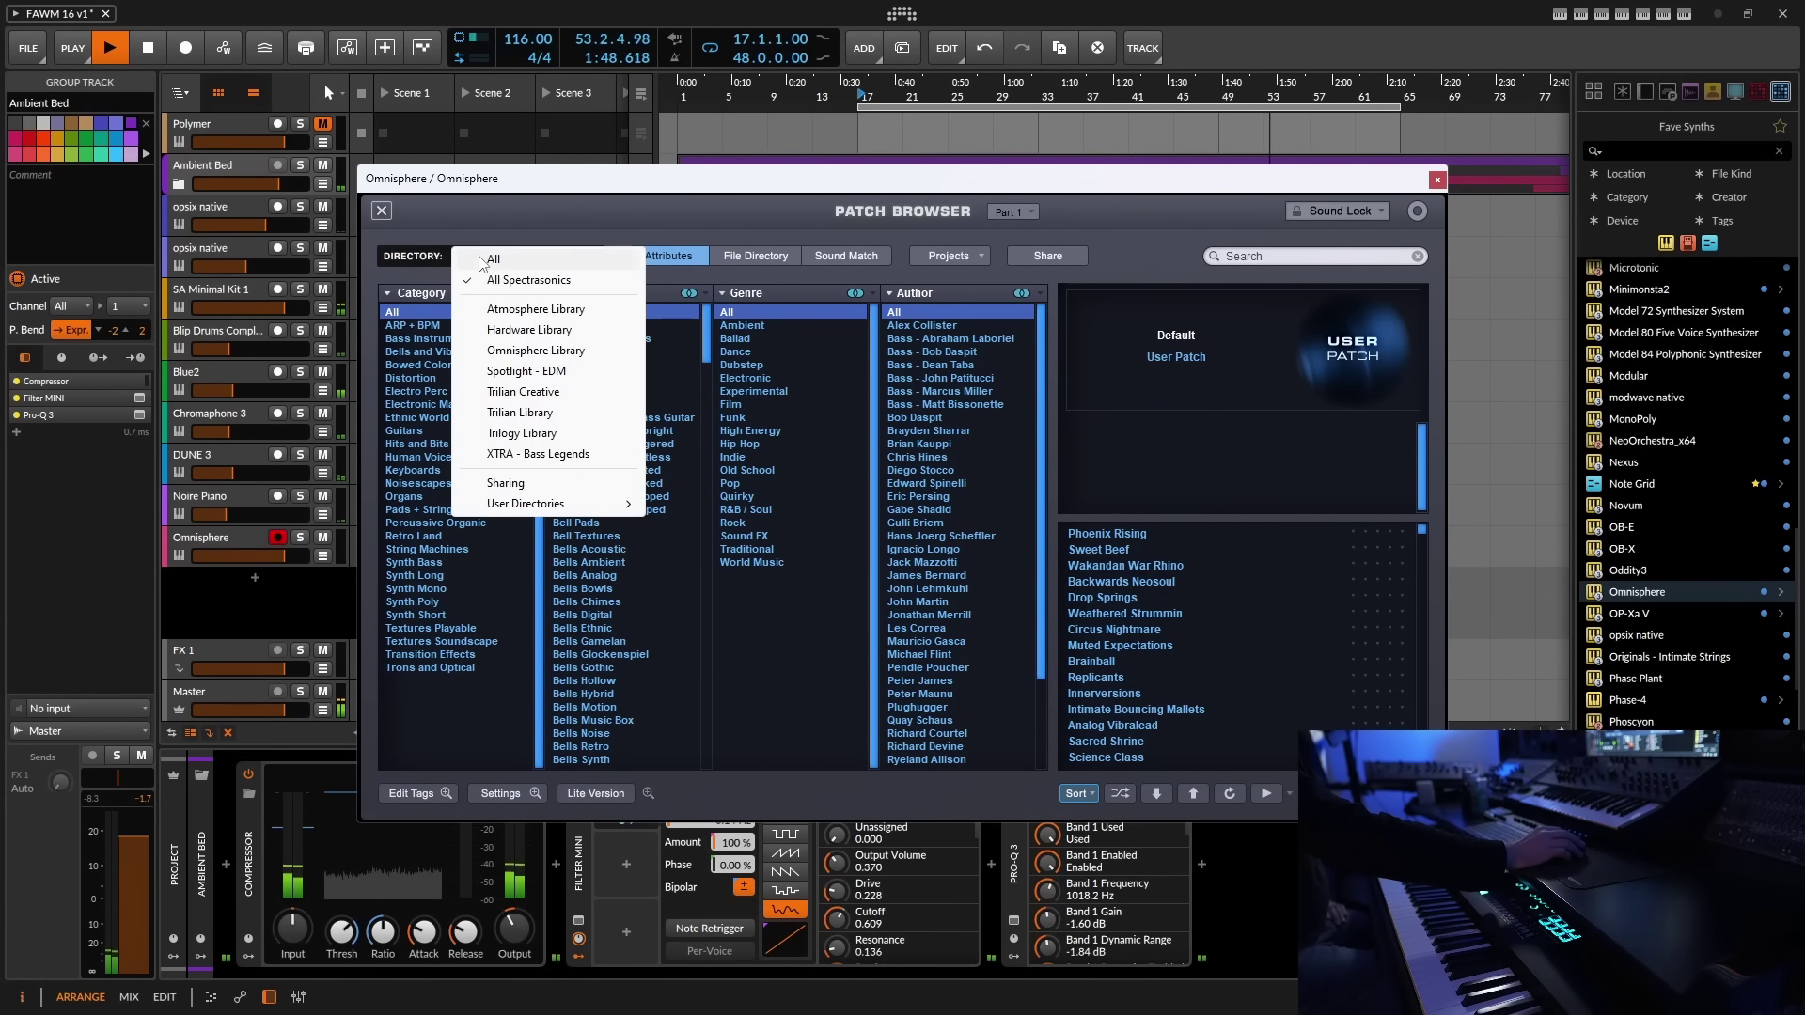
click(496, 278)
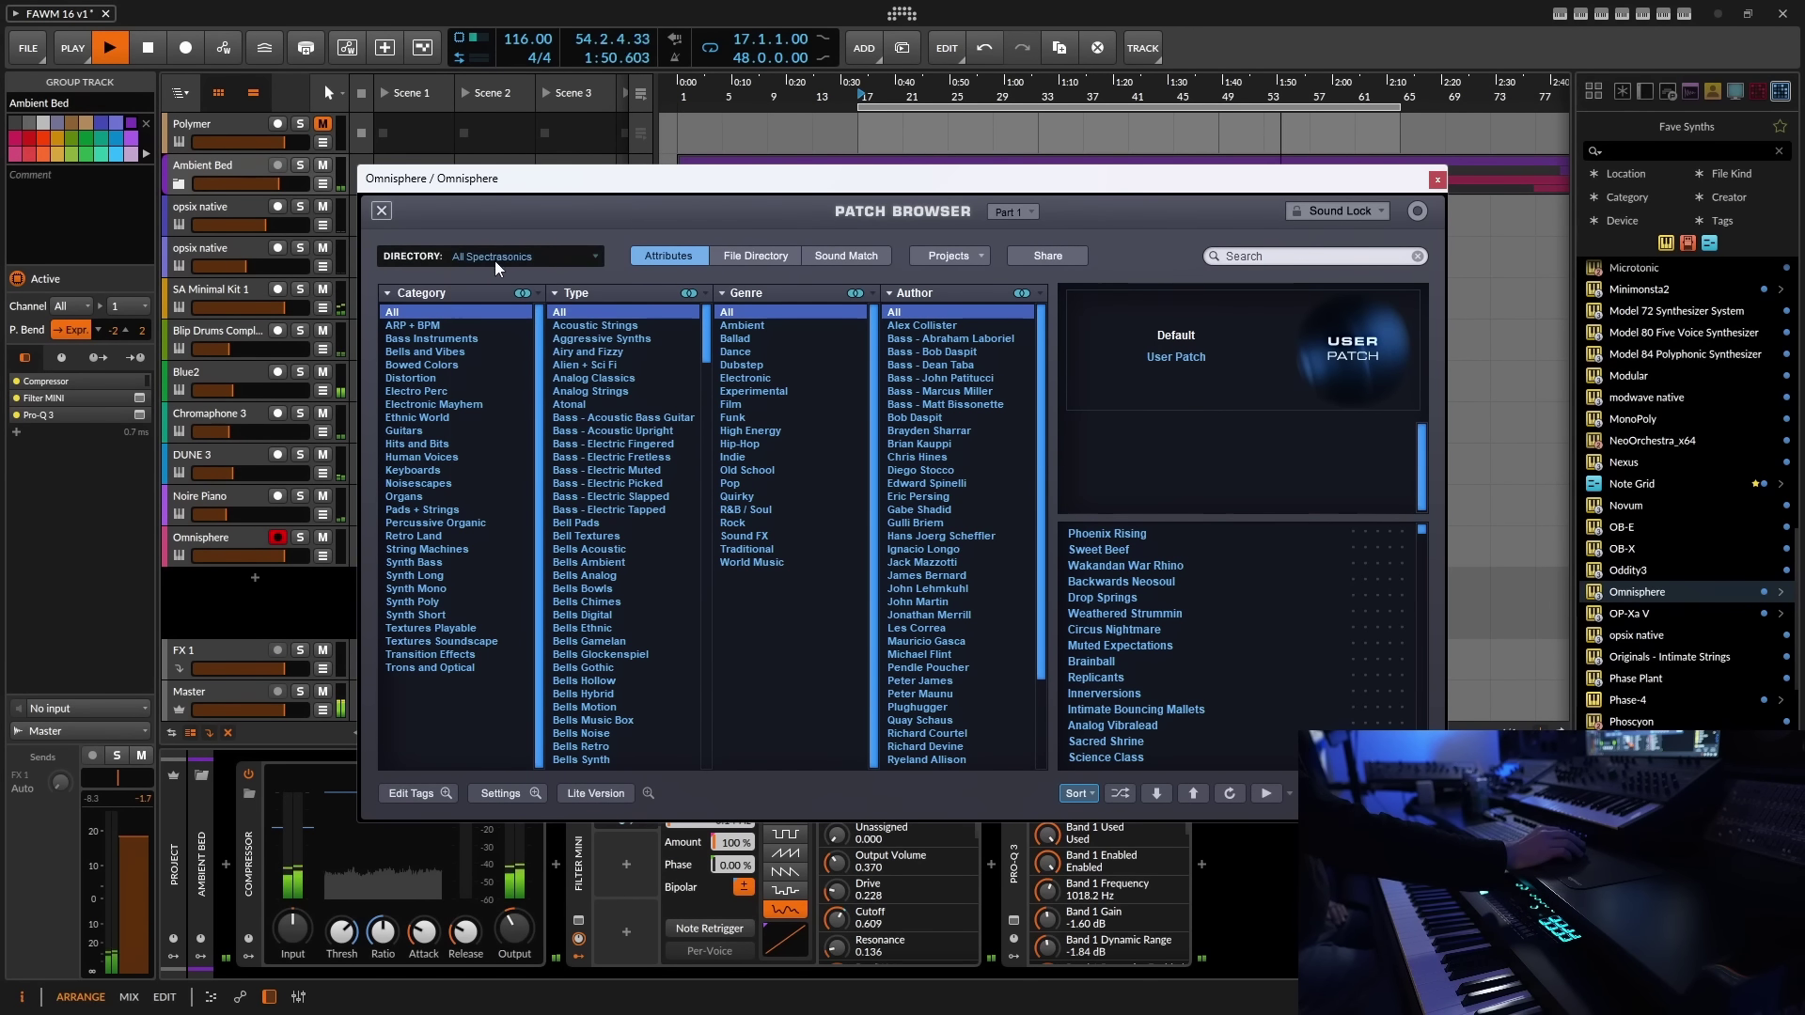
drag(1041, 368, 1046, 689)
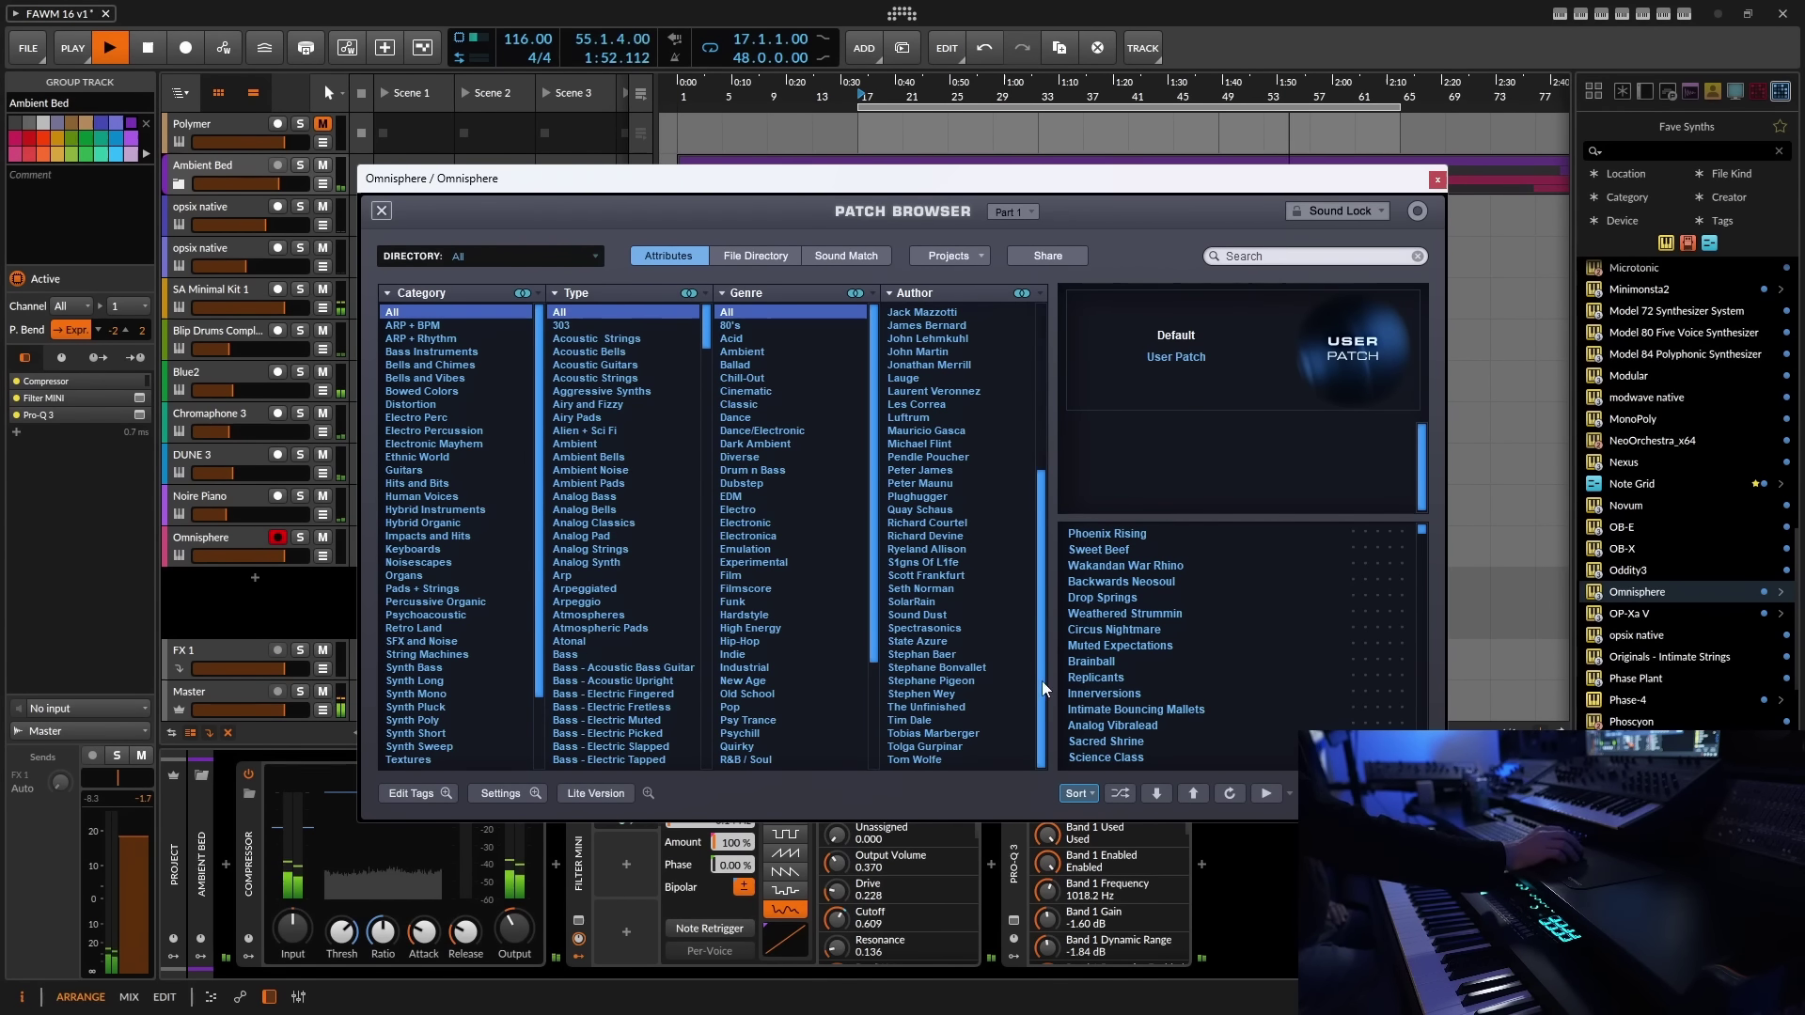
click(916, 603)
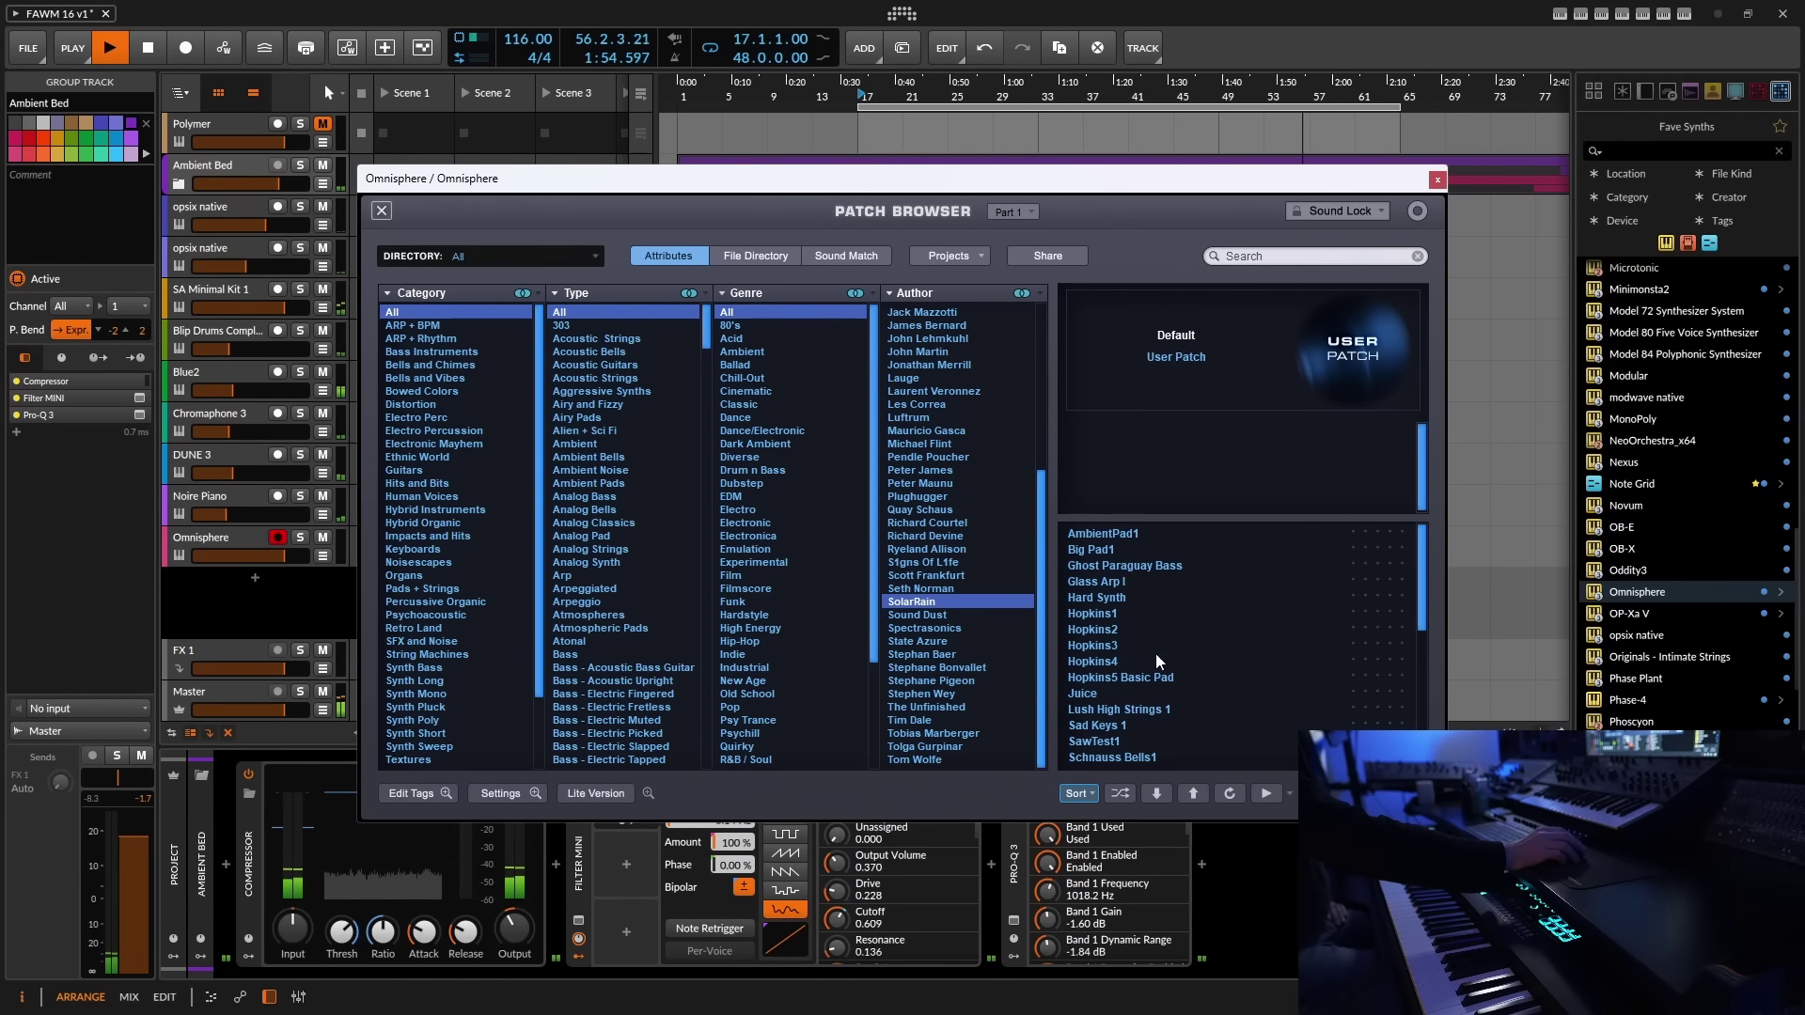
click(1125, 711)
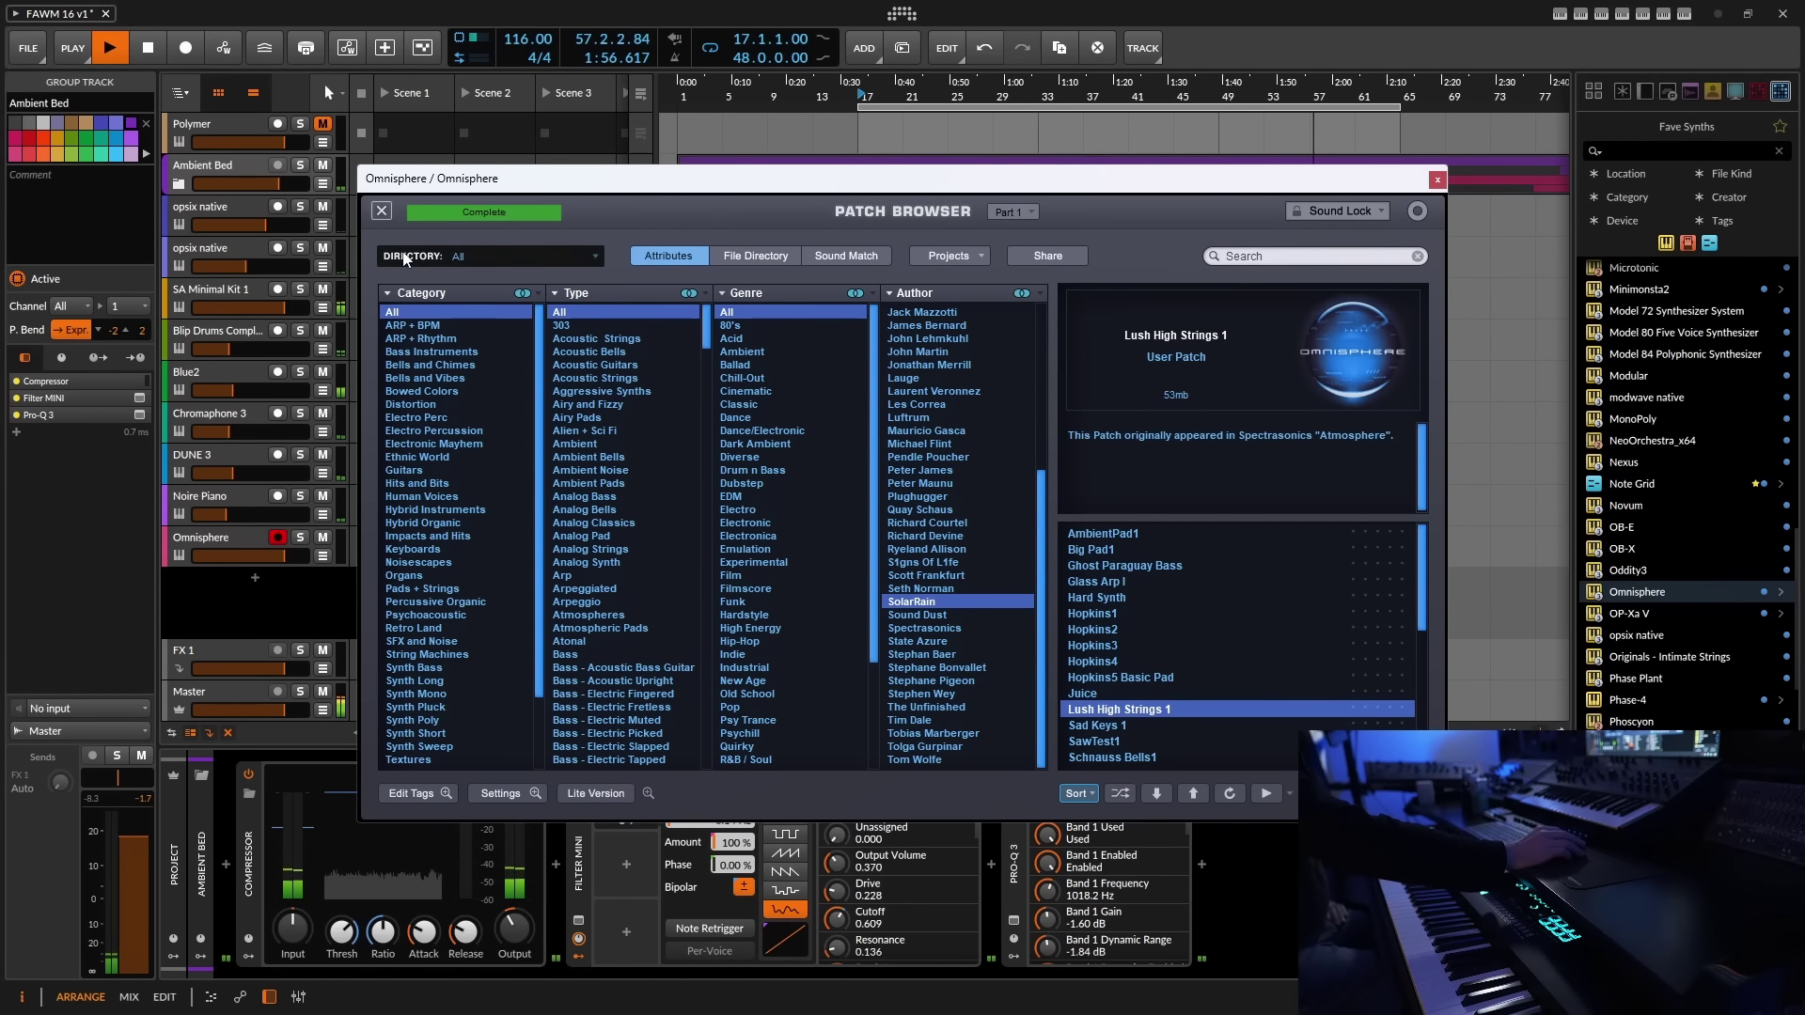
click(382, 211)
drag(689, 180, 794, 78)
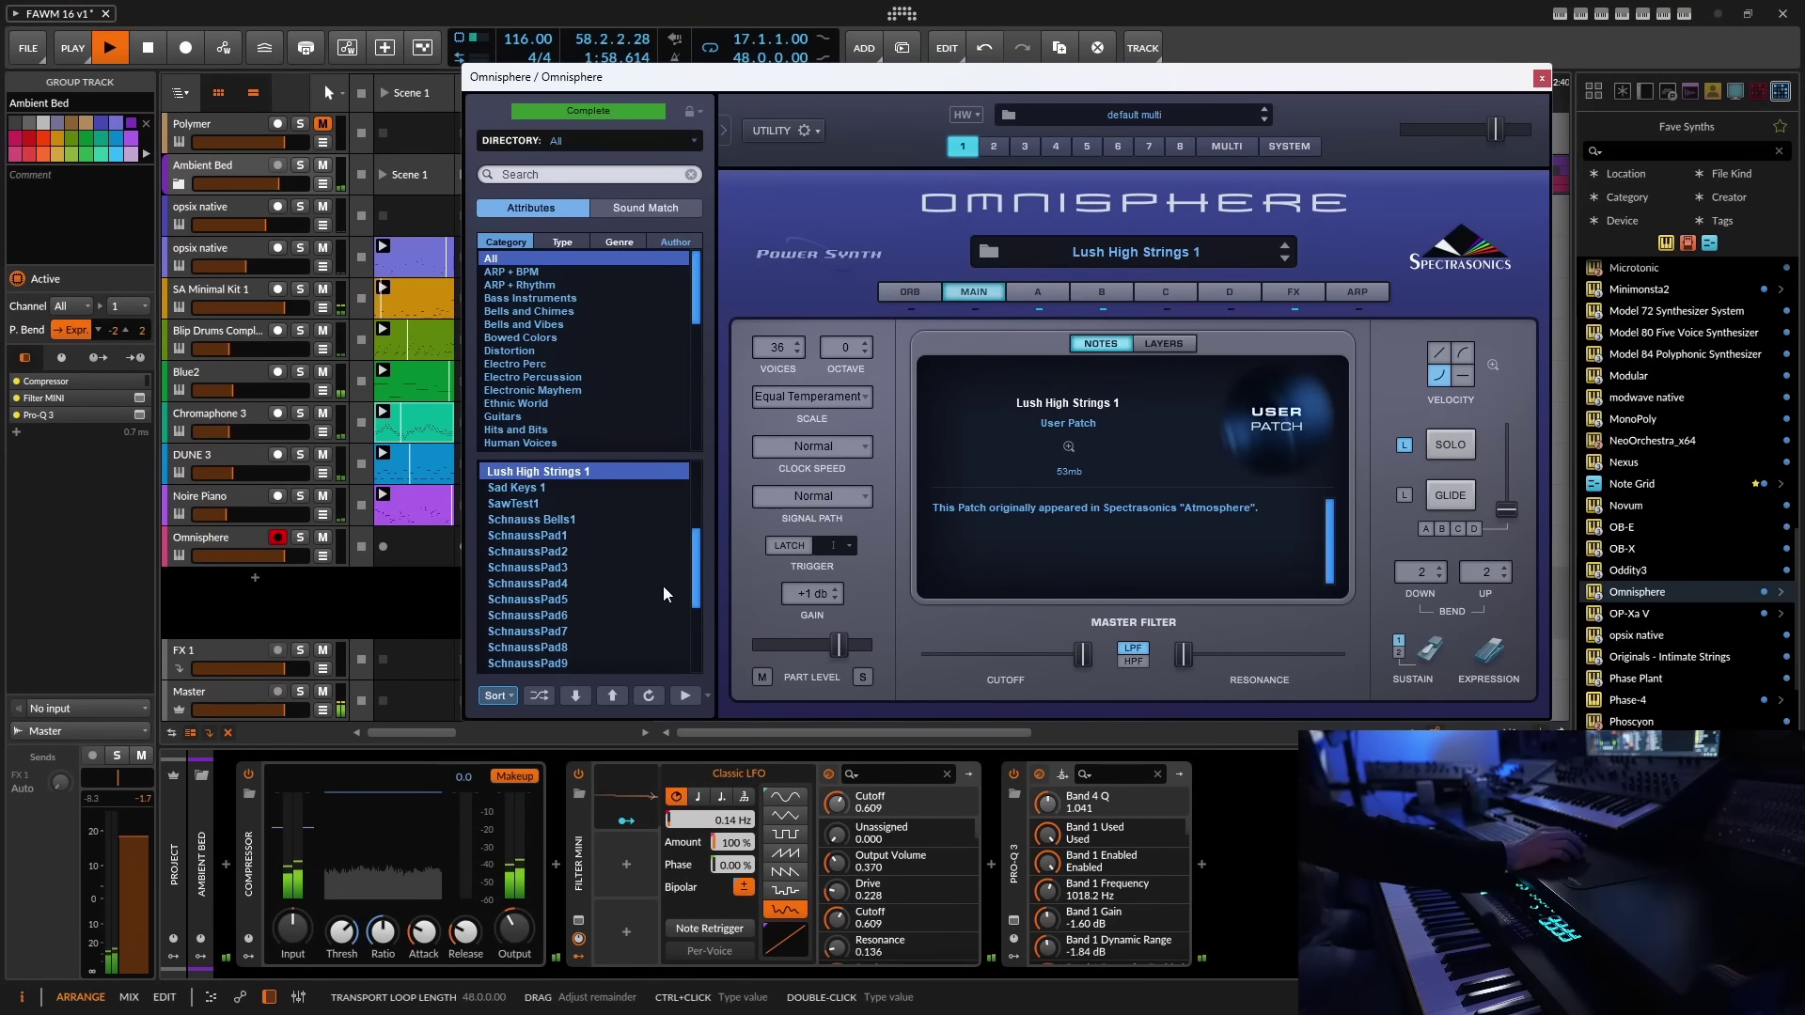
- Lower the Omnisphere track's volume to -21.2 dB and close the synth's window
drag(139, 870, 139, 927)
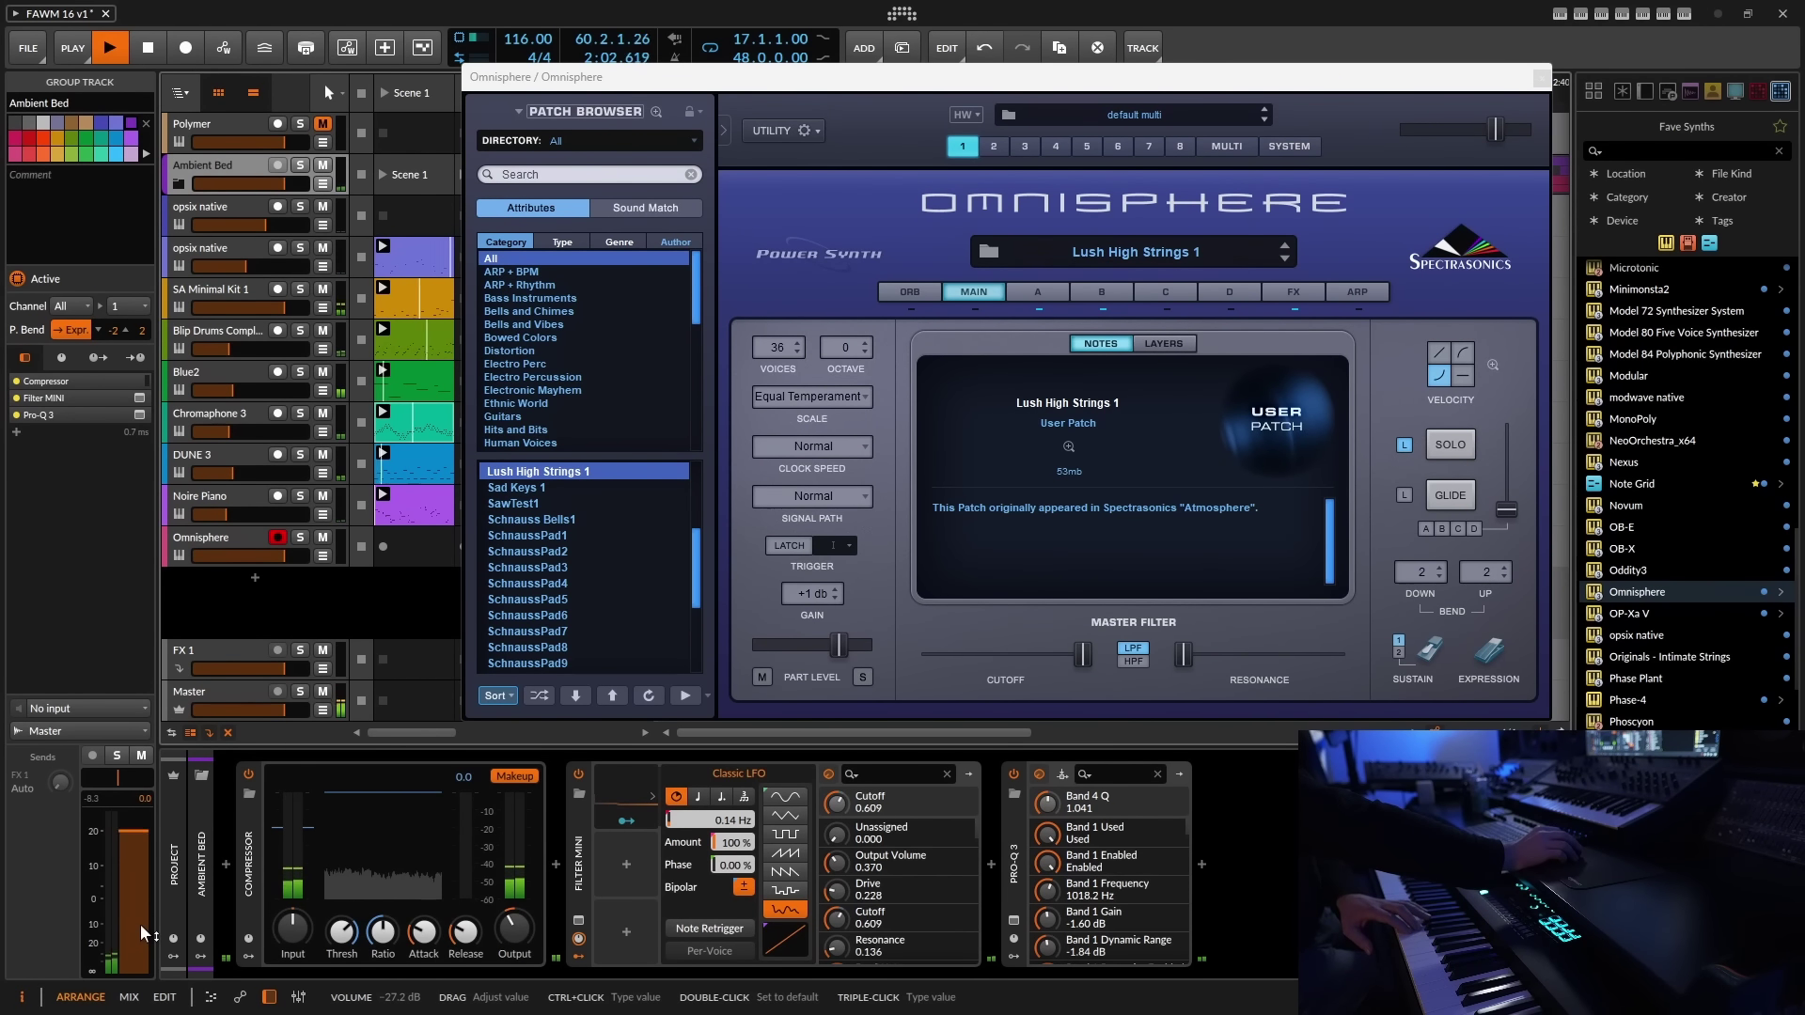
click(235, 538)
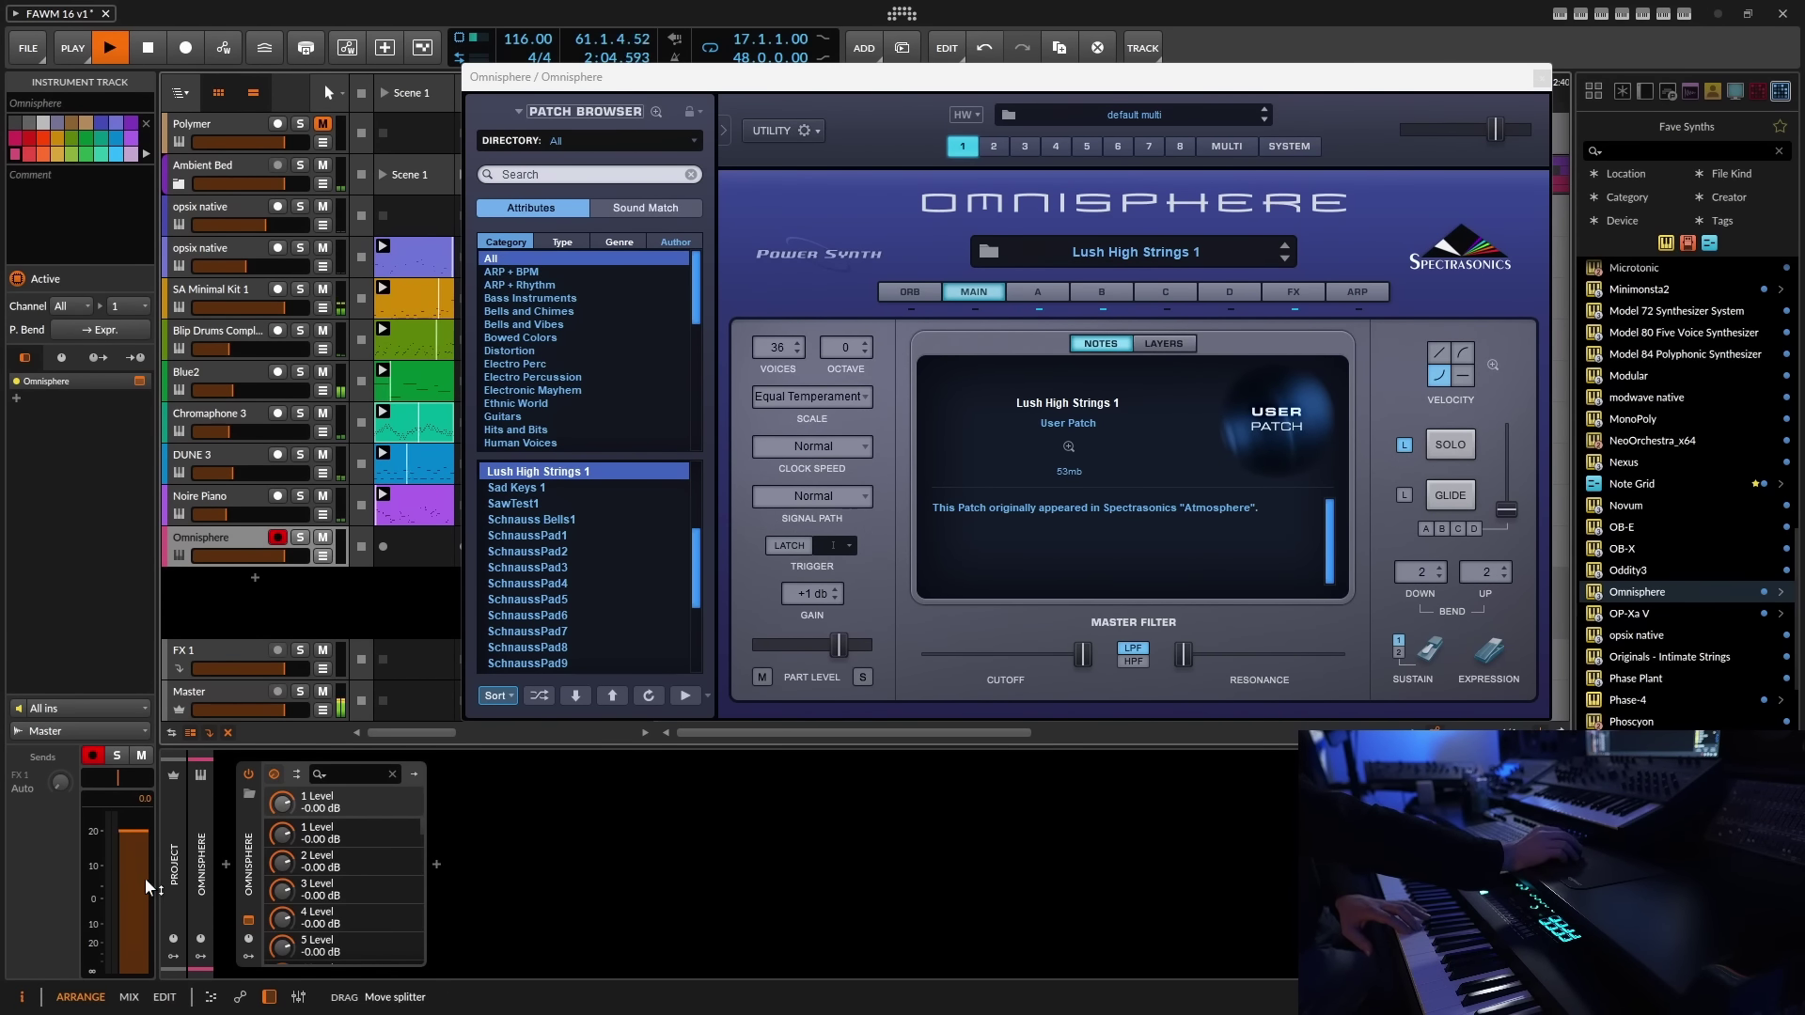
drag(148, 888, 148, 945)
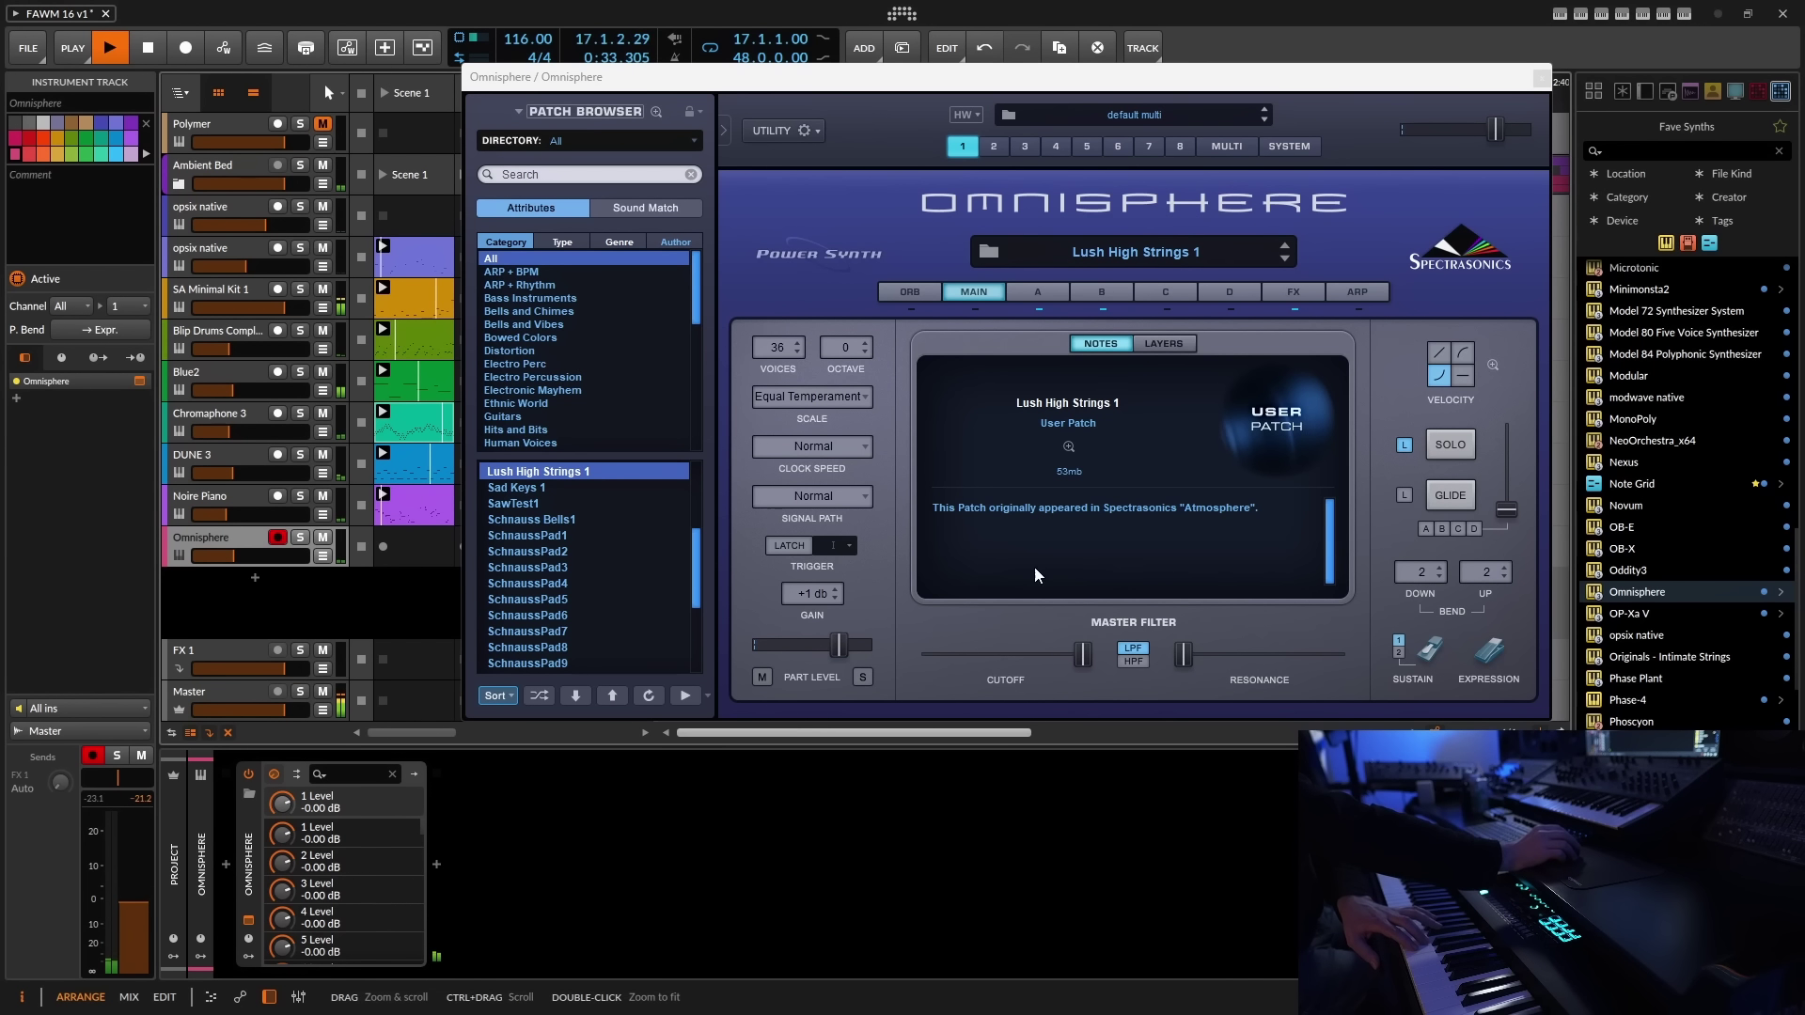
click(1541, 82)
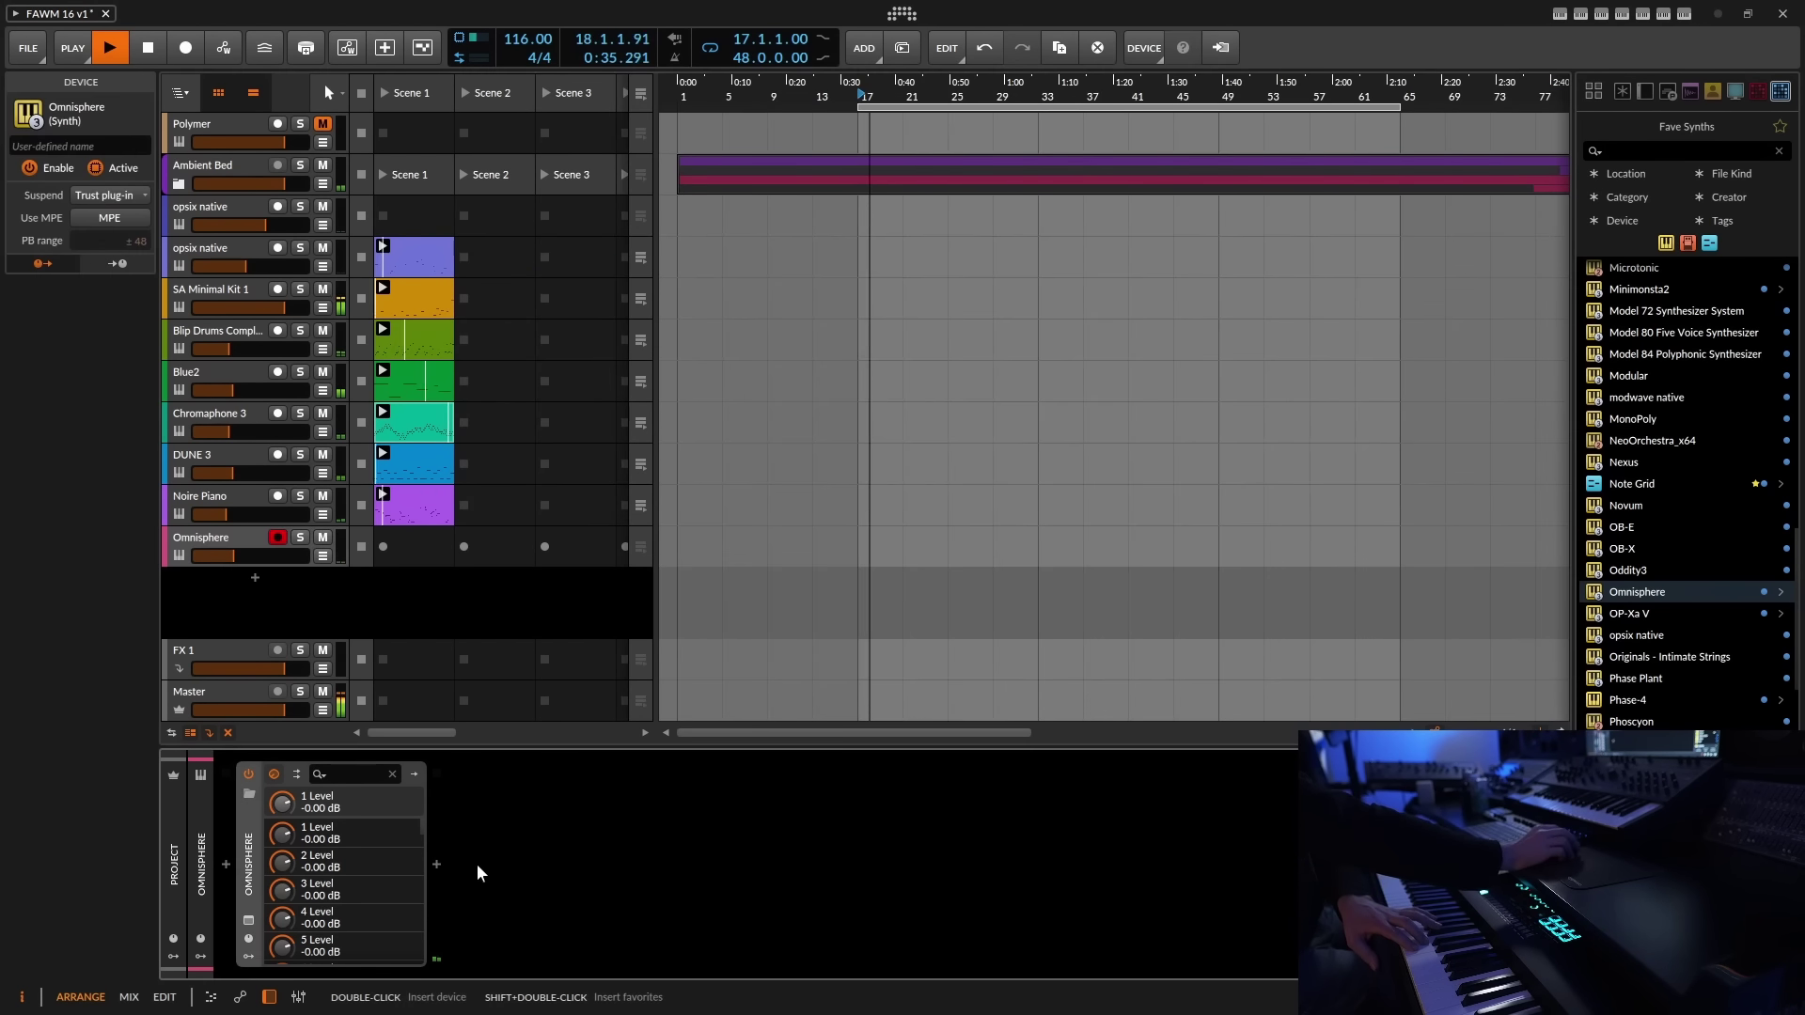
- Insert ValhallaShimmer after Omnisphere with its mix at 0.59, and lower the track's volume to -24.2 dB
click(436, 864)
drag(1265, 295, 1243, 735)
click(759, 626)
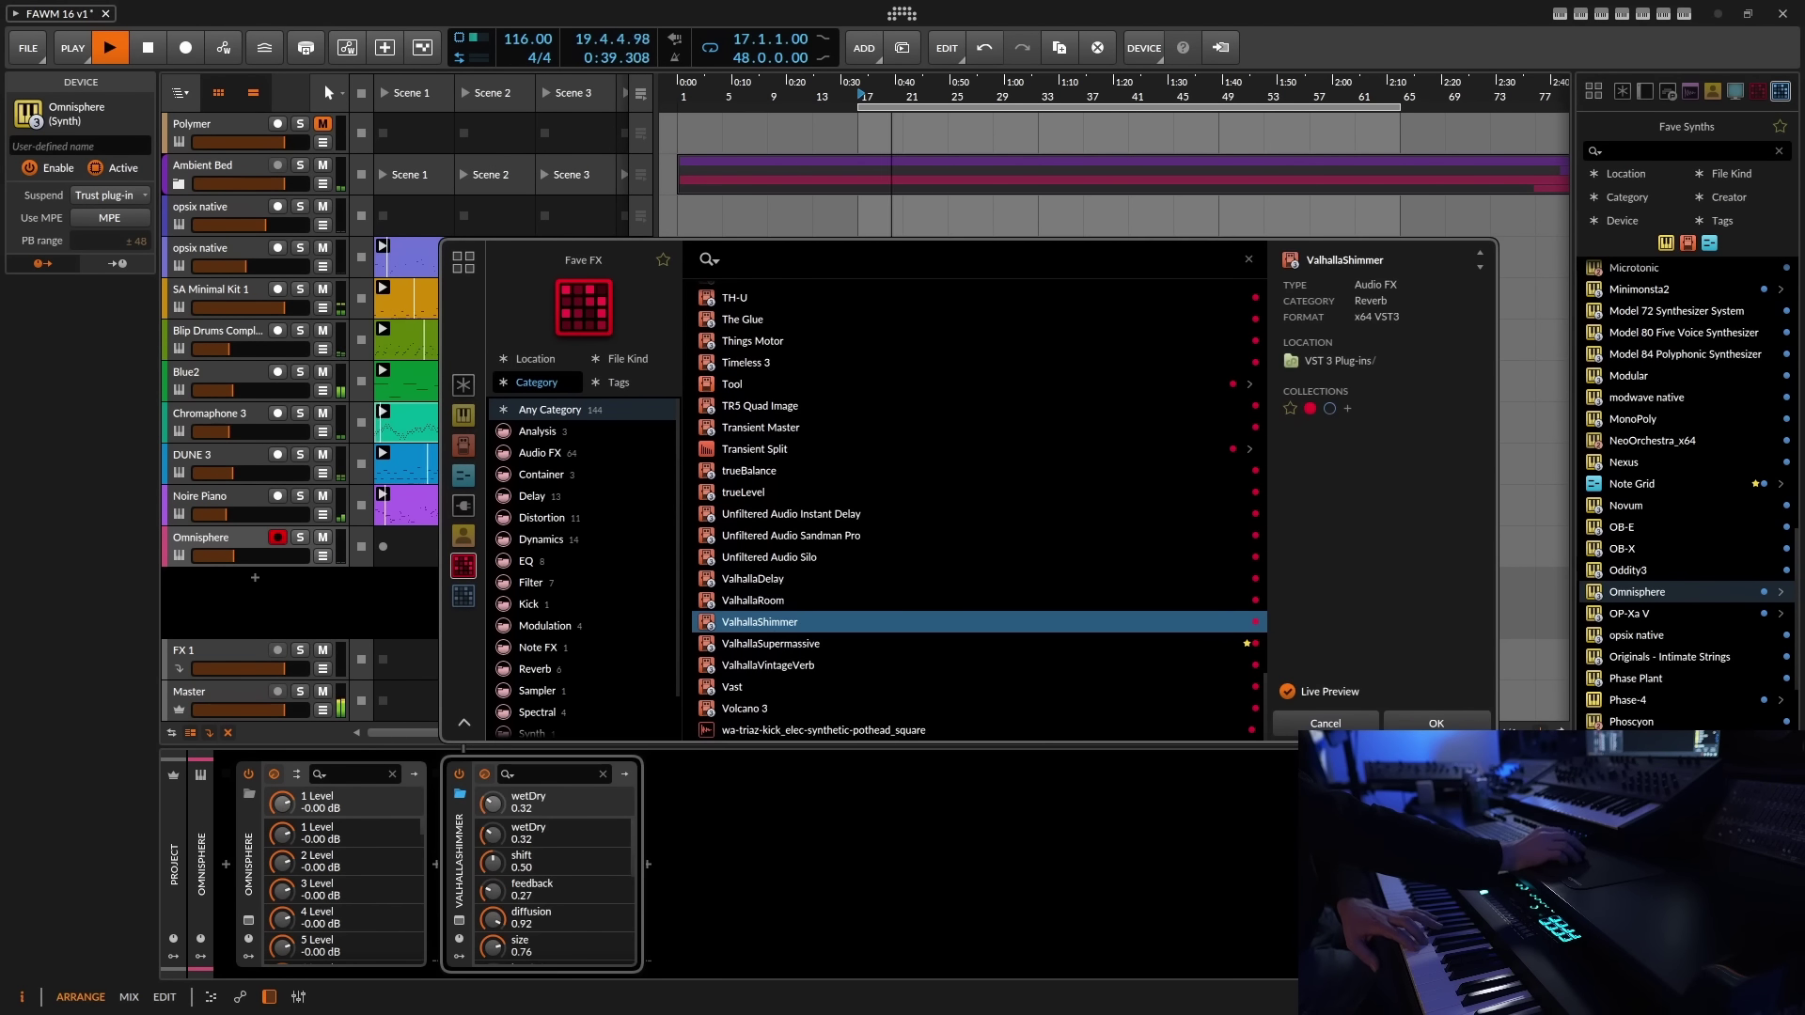
key(Return)
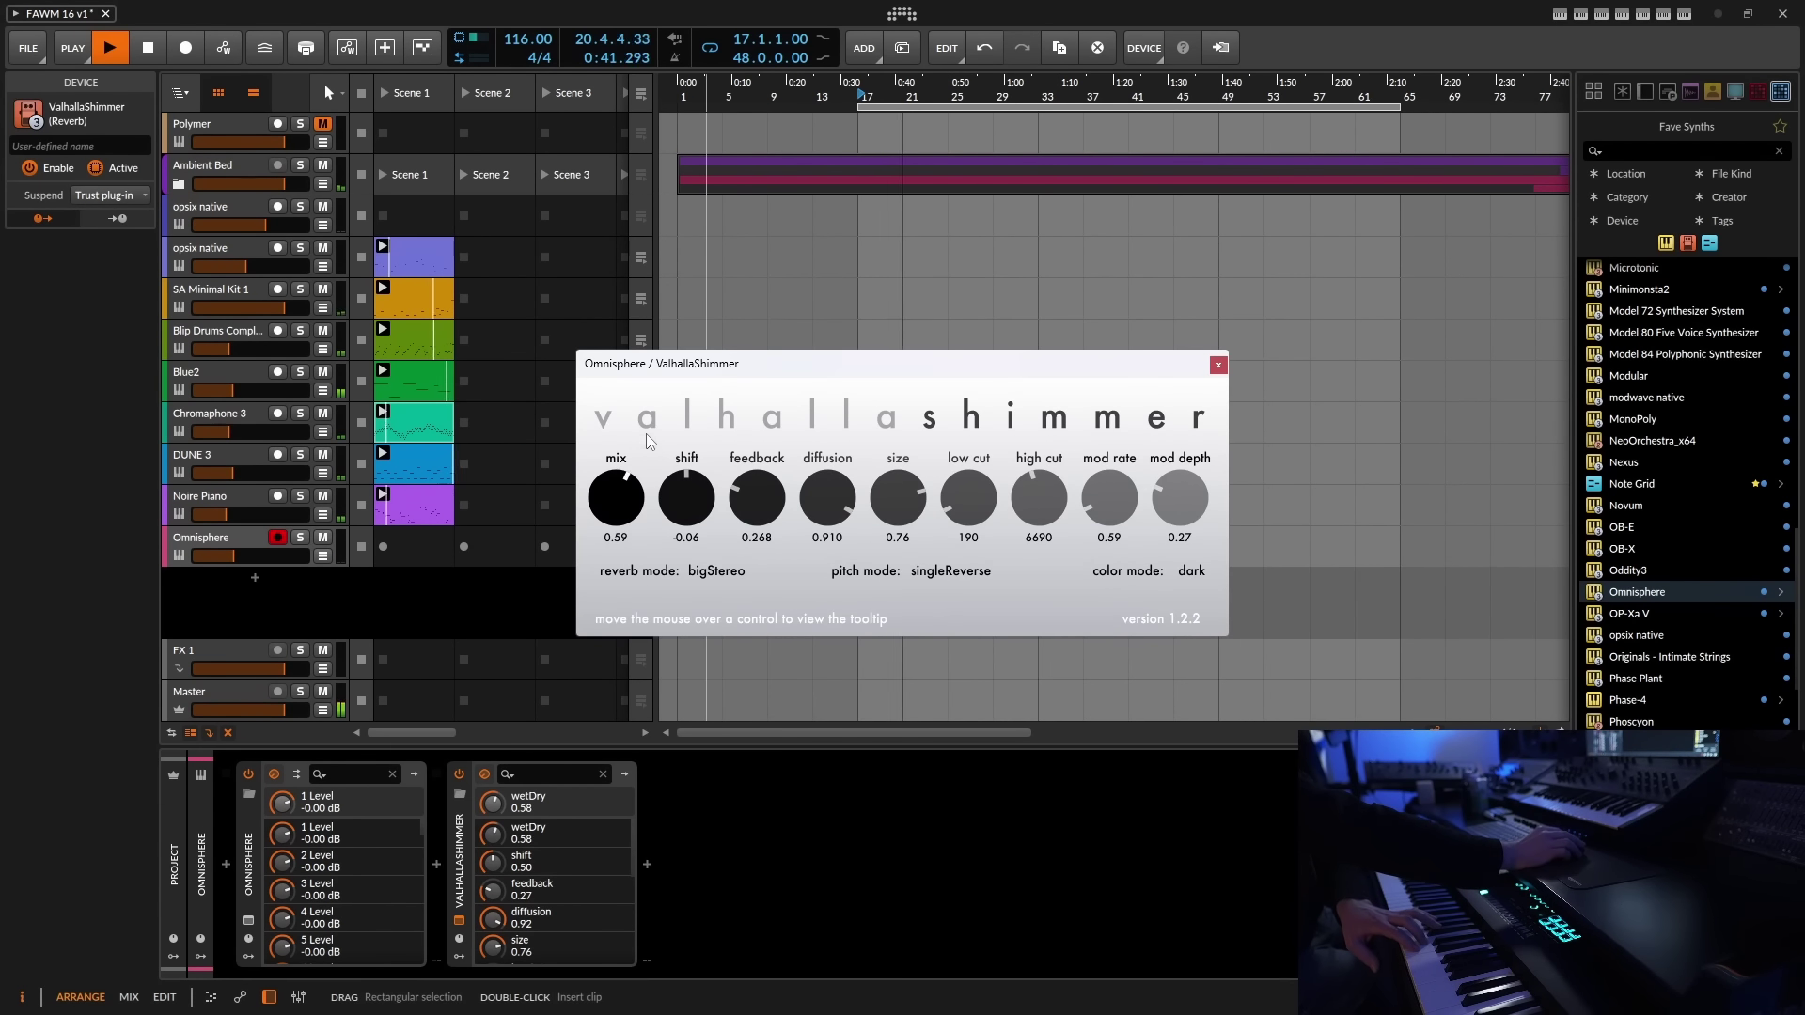
click(1218, 366)
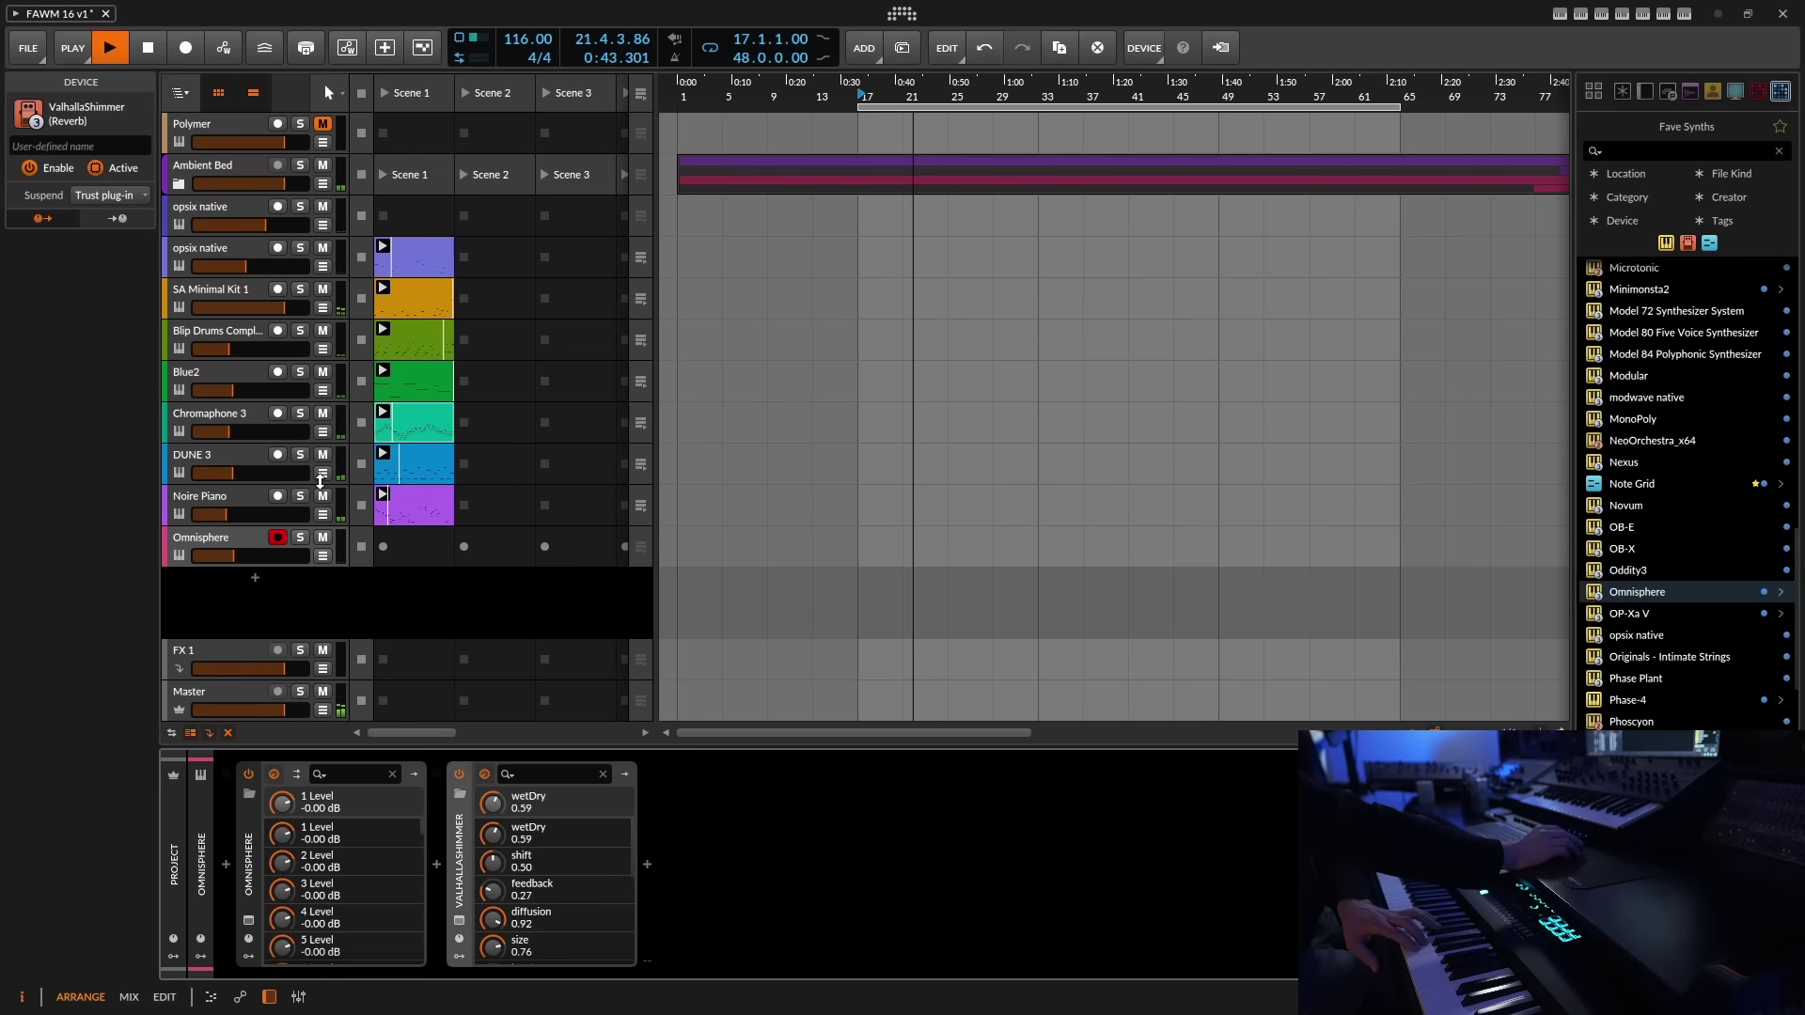
drag(132, 910, 132, 925)
- Record a strings clip in the Omnisphere track's Scene 1 slot, set it looping and save the project
click(382, 545)
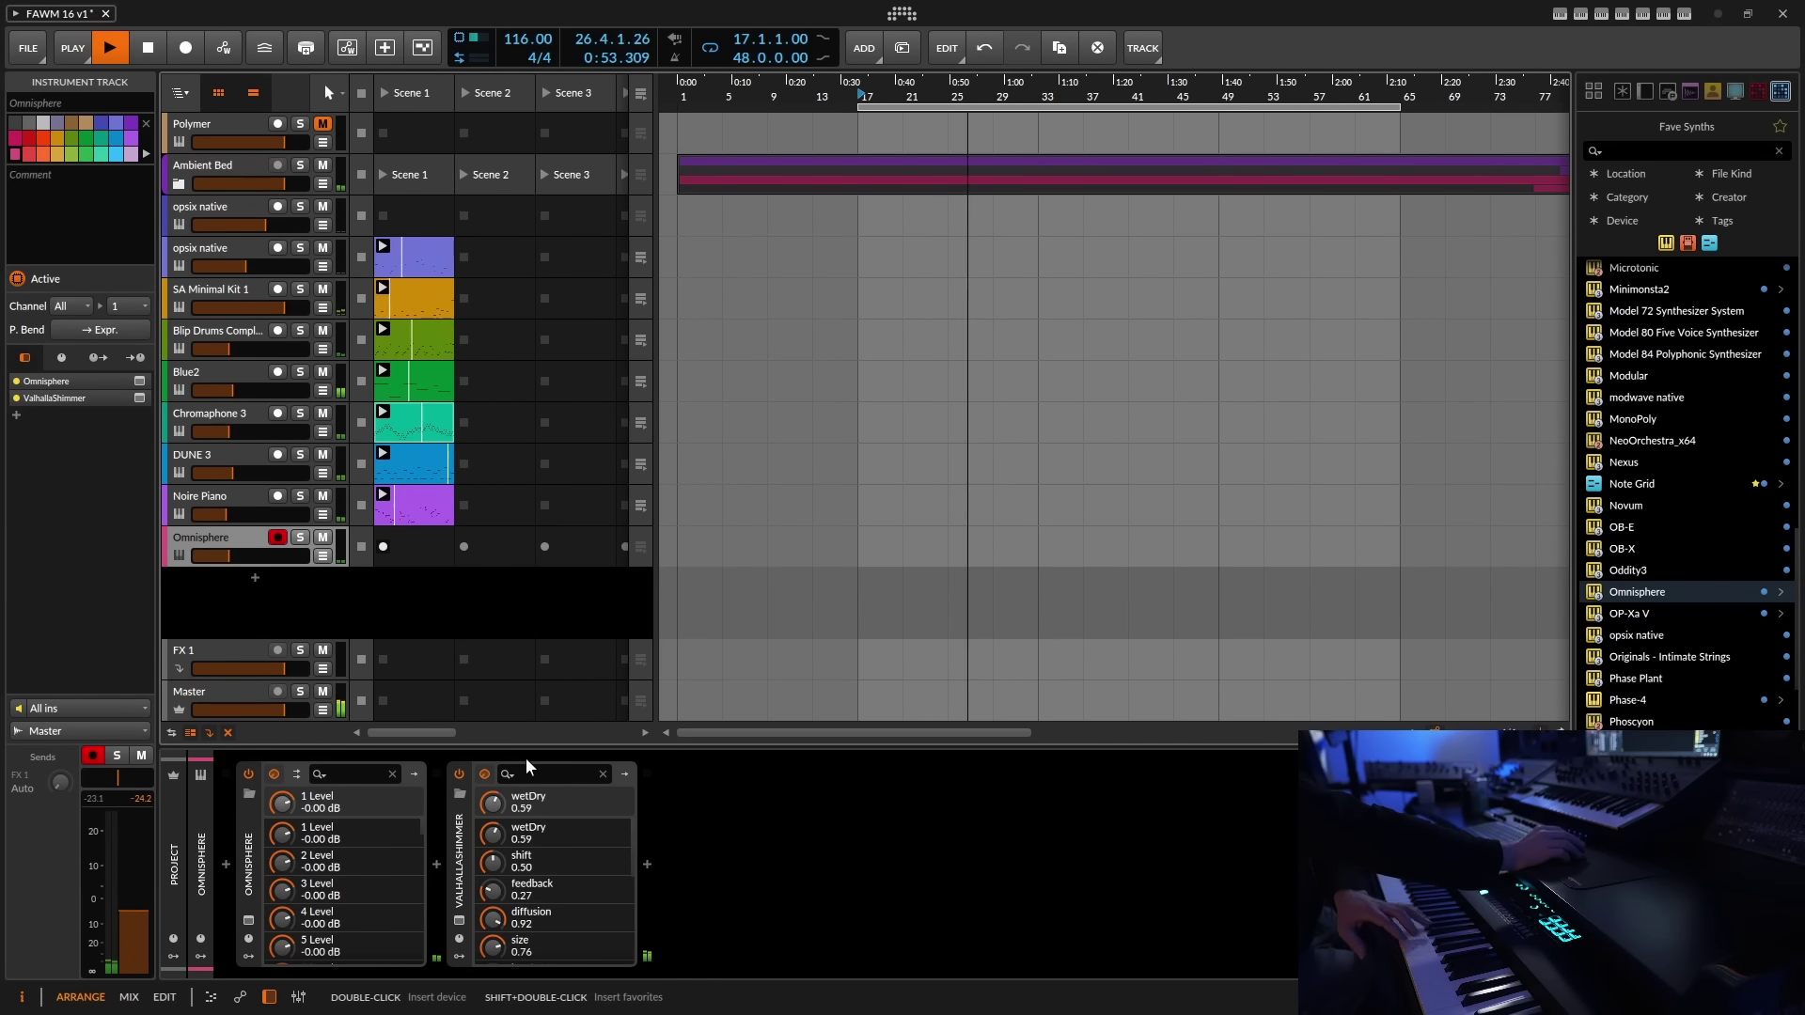
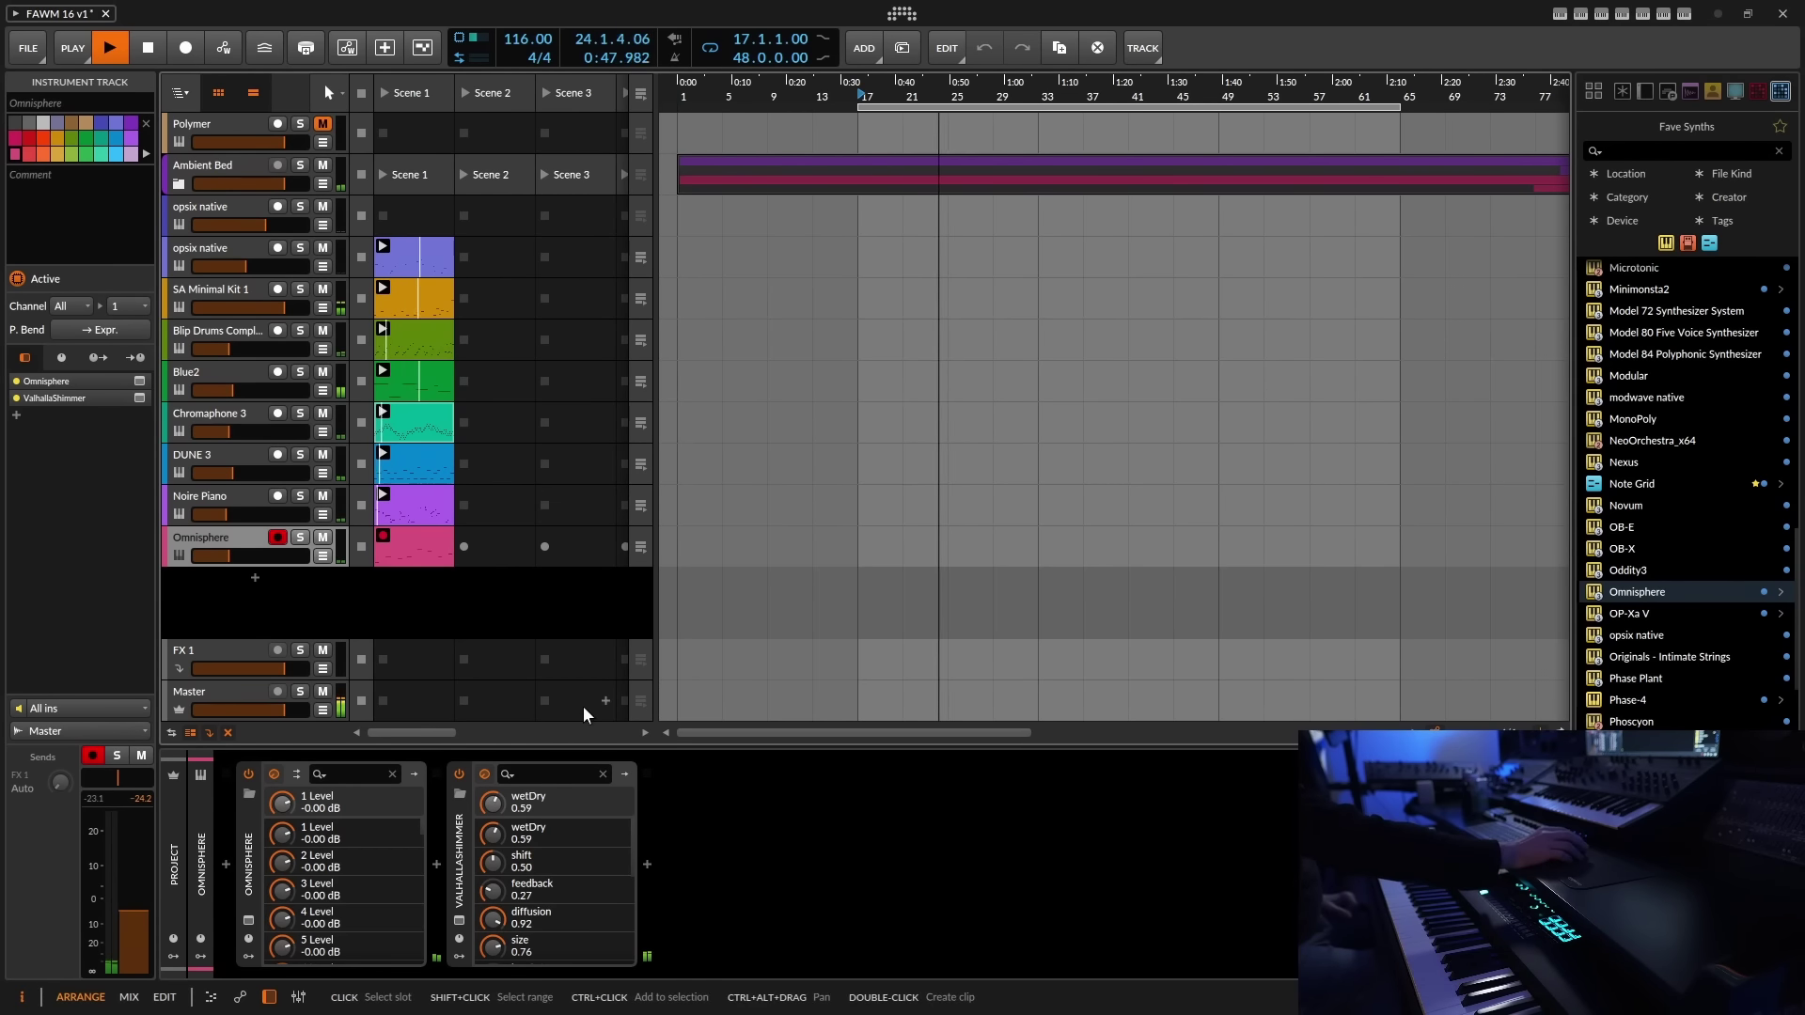
click(382, 535)
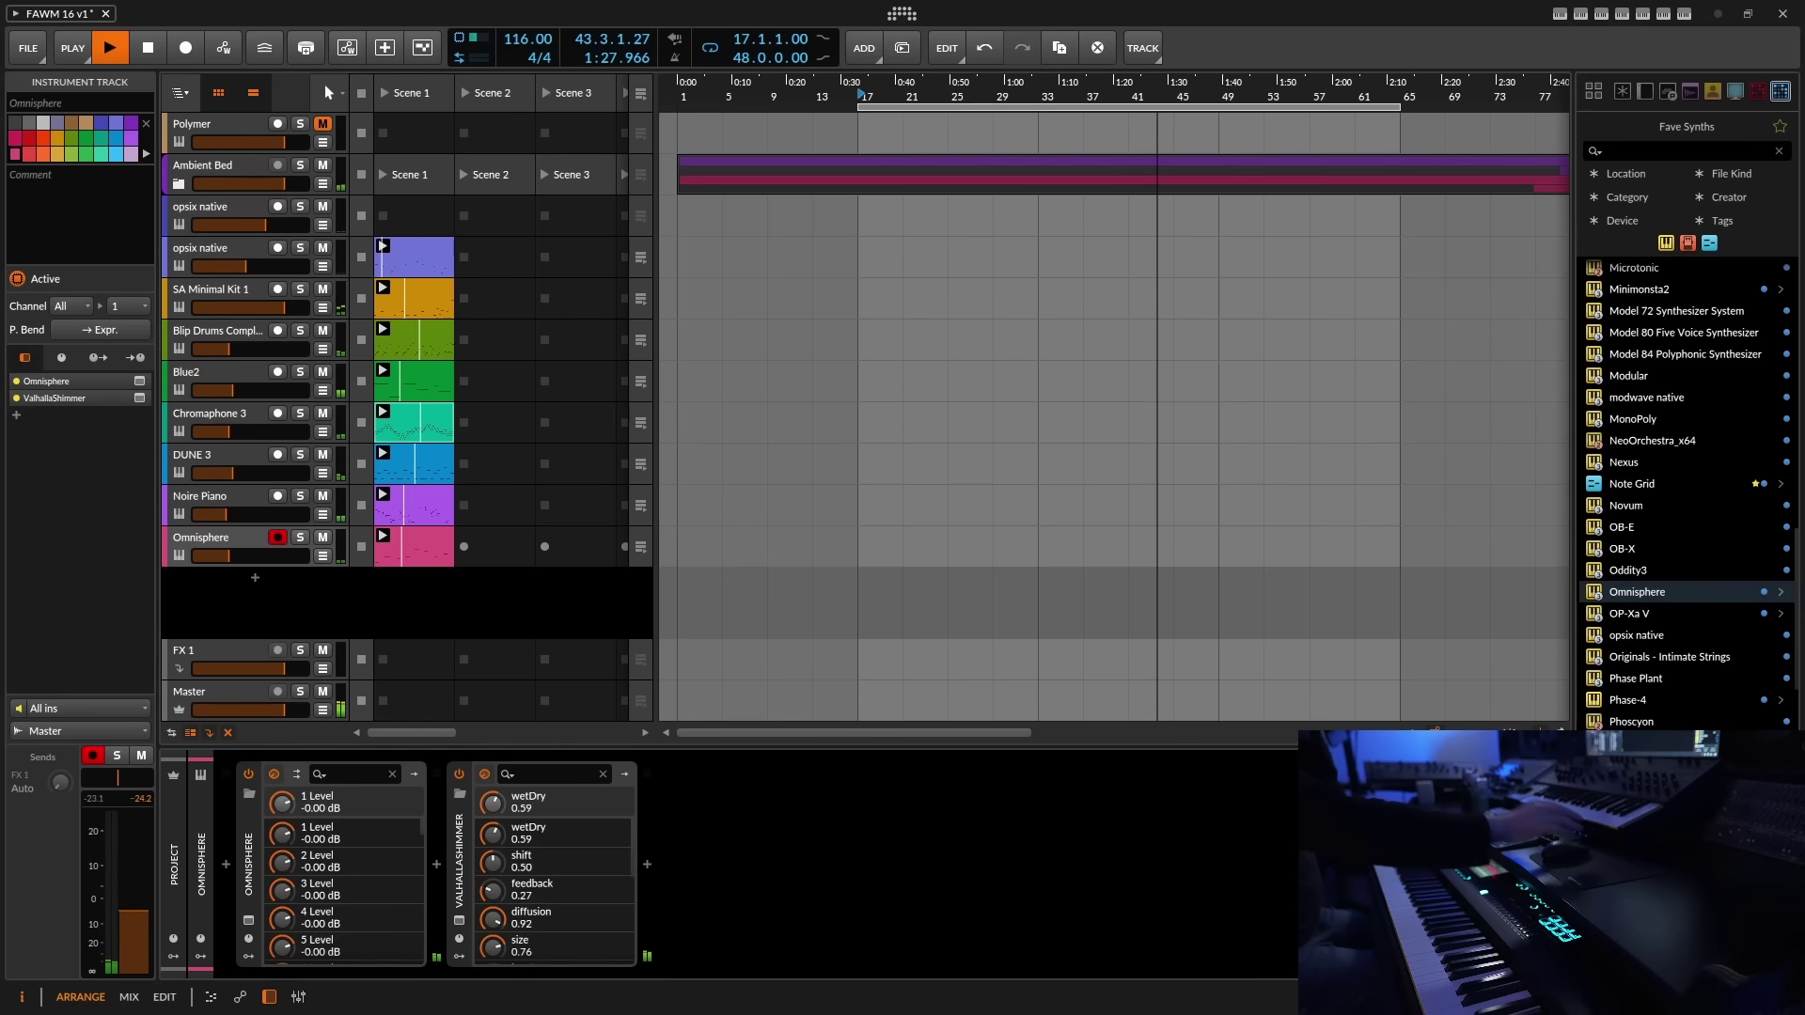
click(26, 54)
click(65, 128)
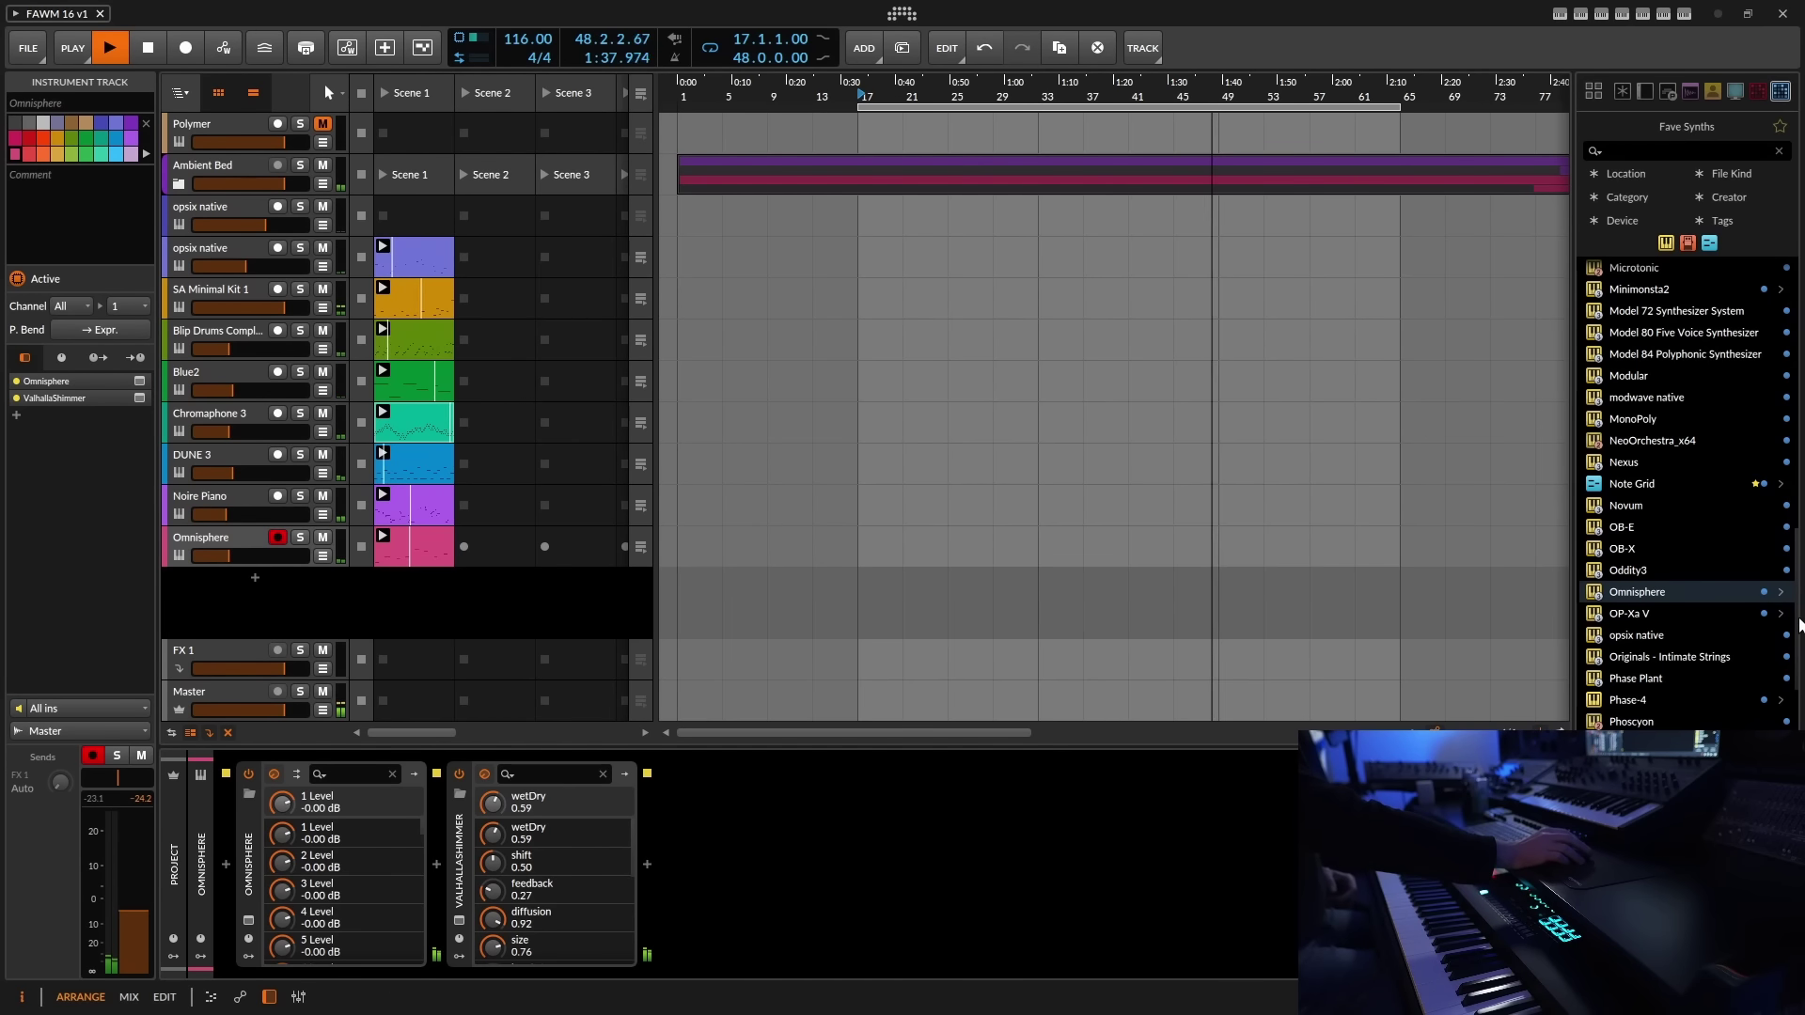
- Raise the volume of the opsix native track that holds the Scene 1 clip to -4.8 dB
scroll(1800, 624, down, 5)
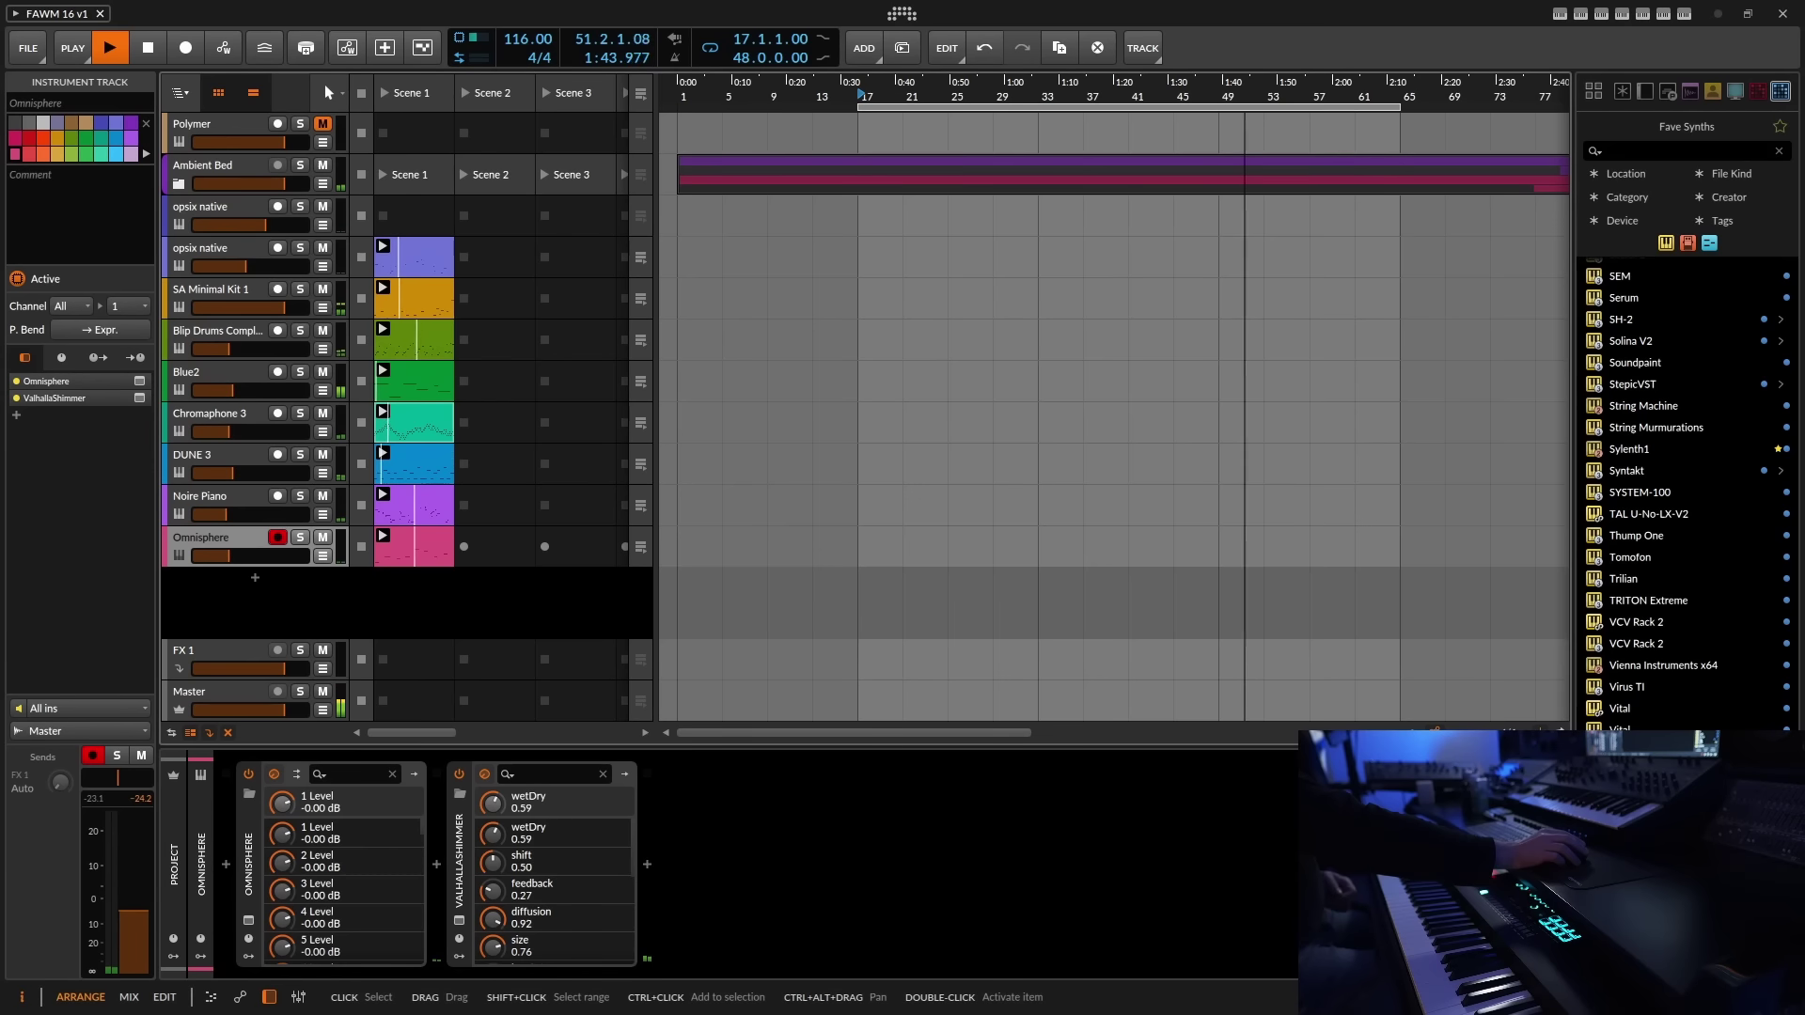
click(235, 248)
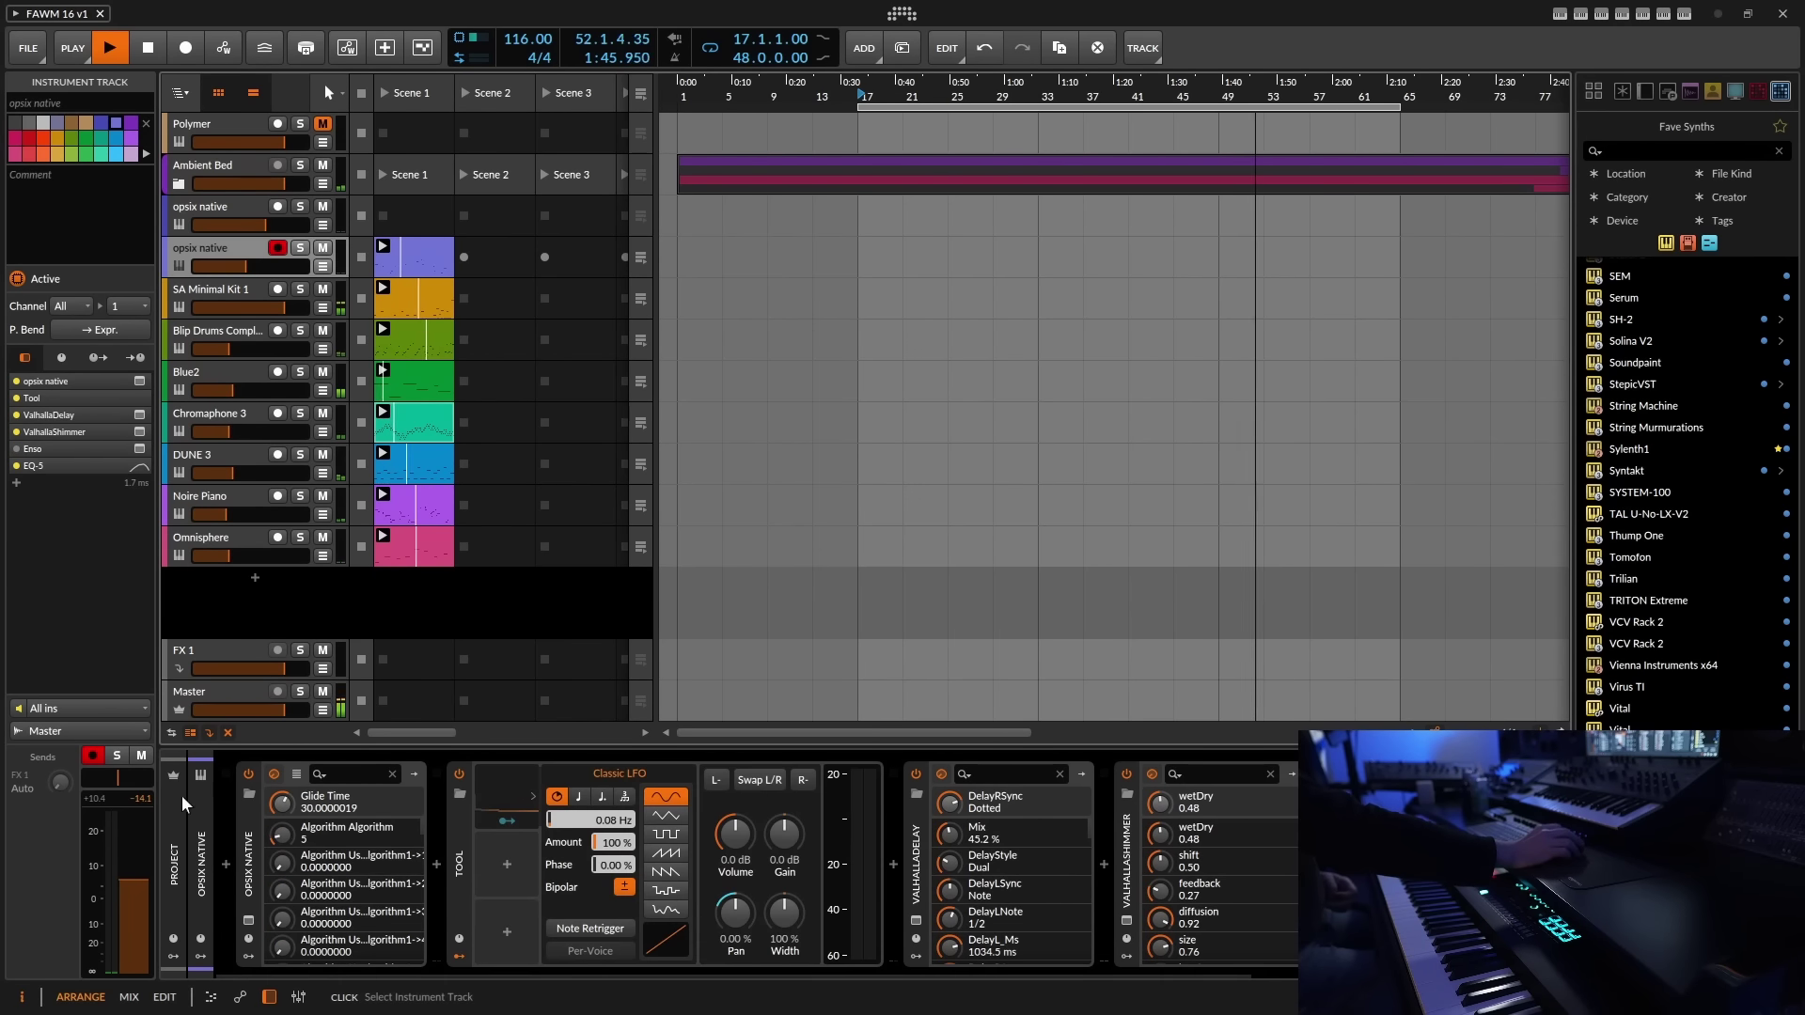
drag(145, 883, 145, 877)
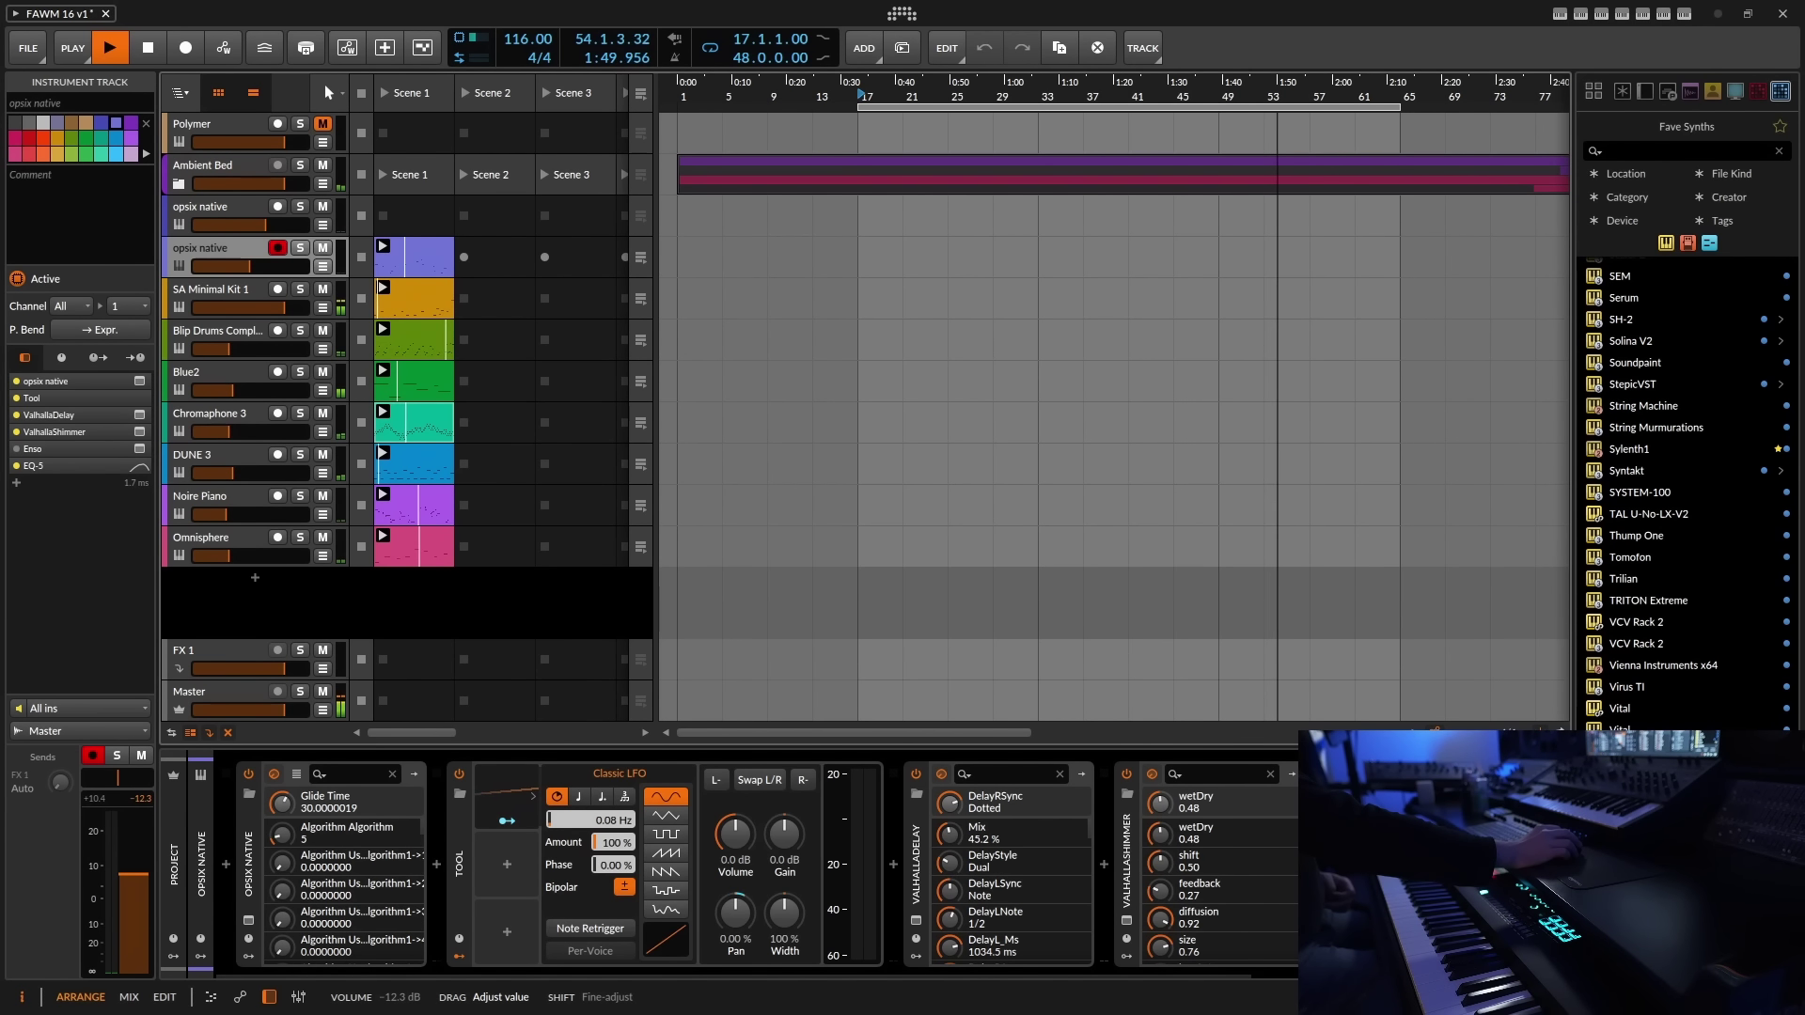
drag(145, 877, 145, 863)
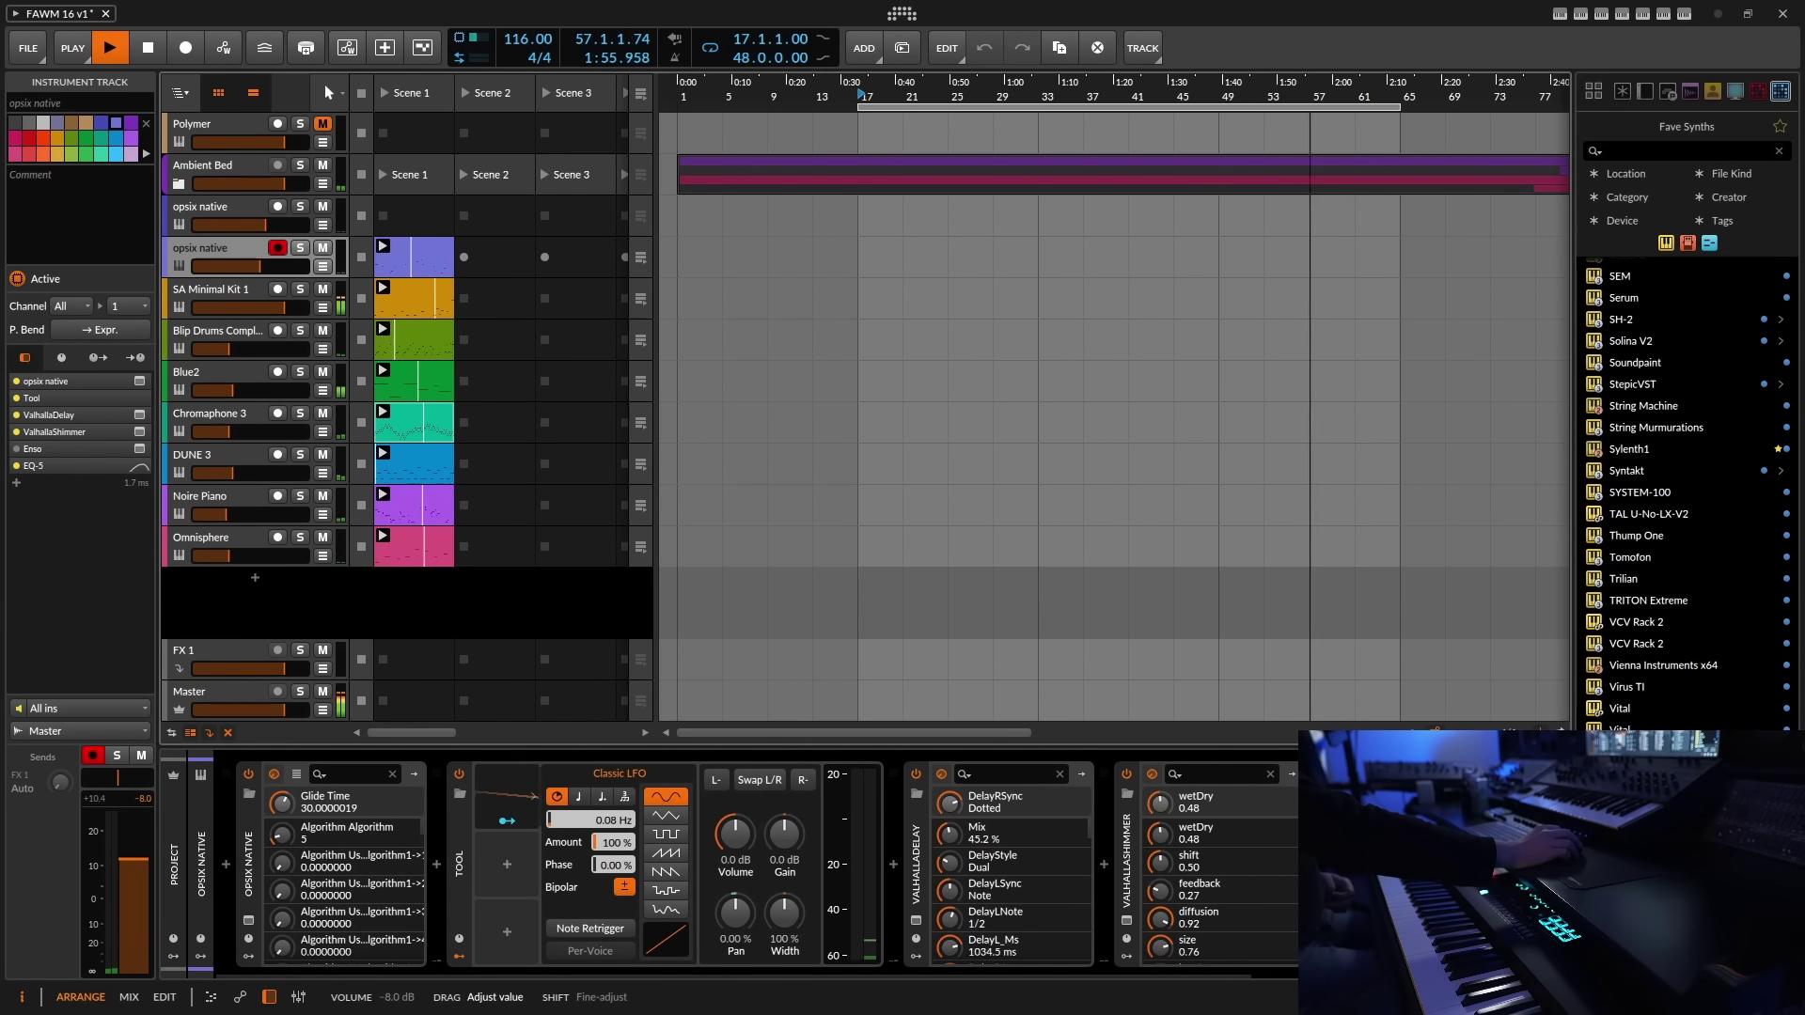
drag(145, 862, 145, 860)
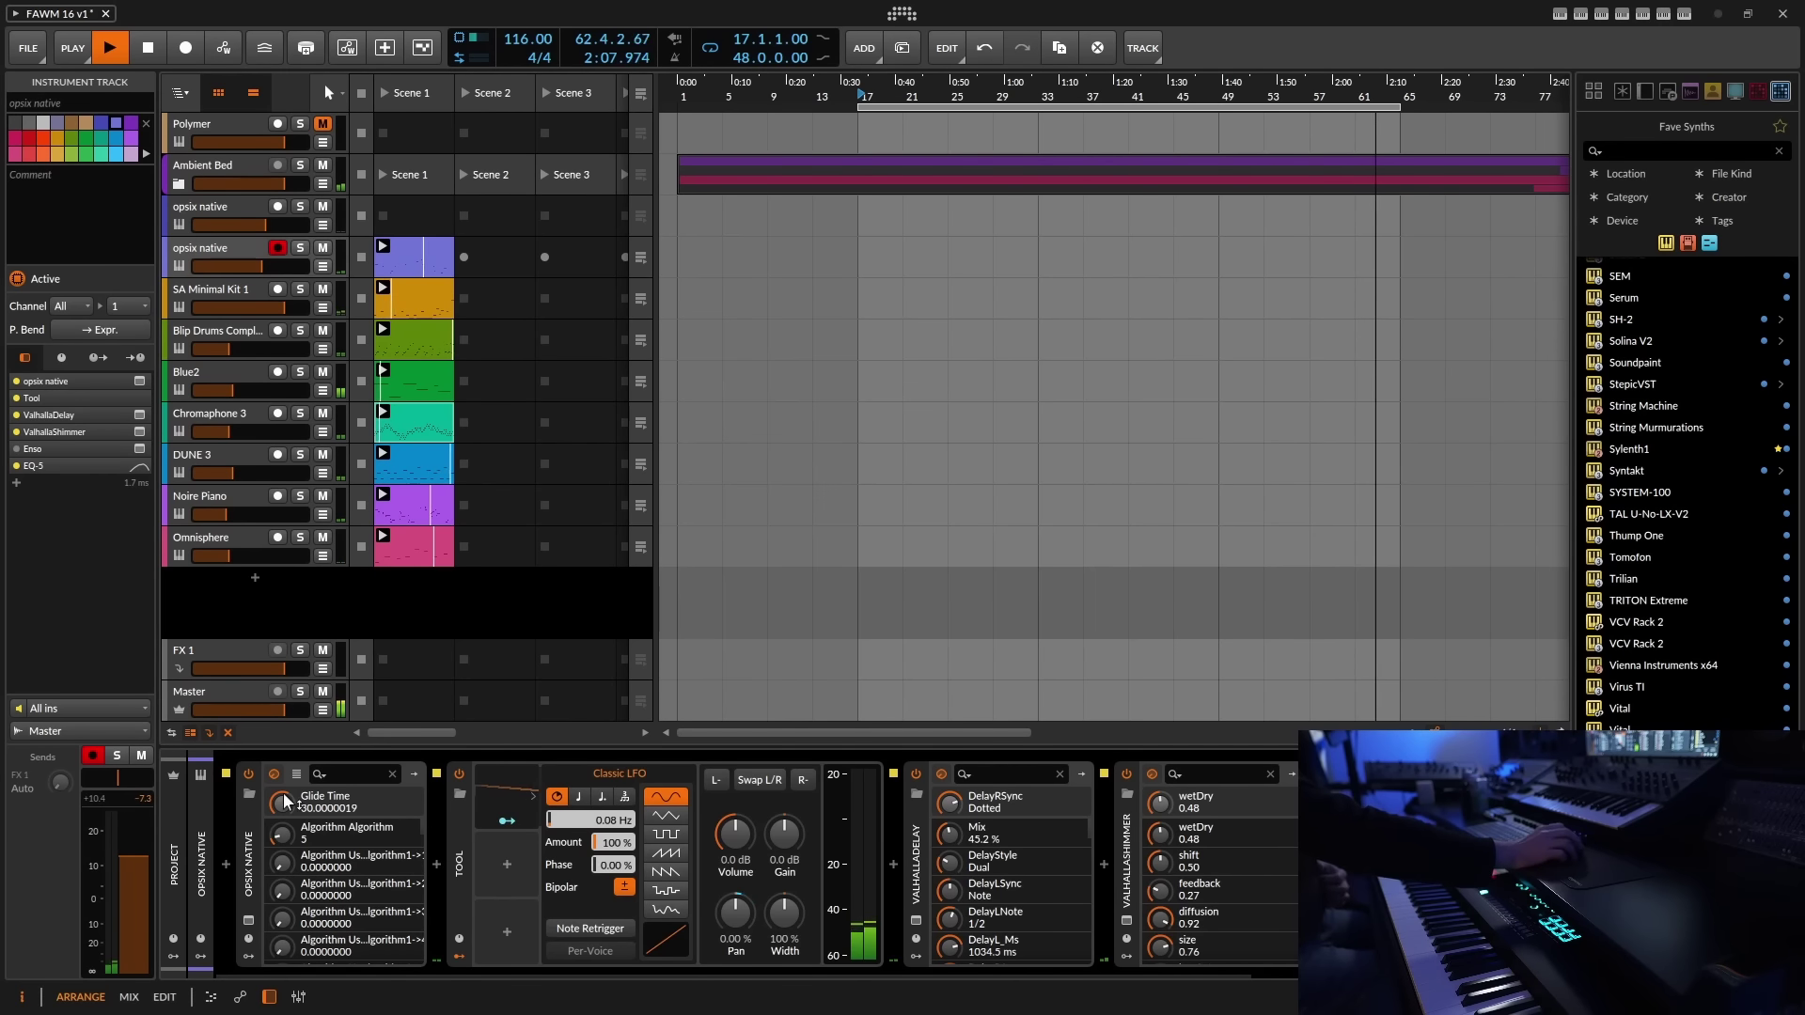
drag(133, 854, 133, 845)
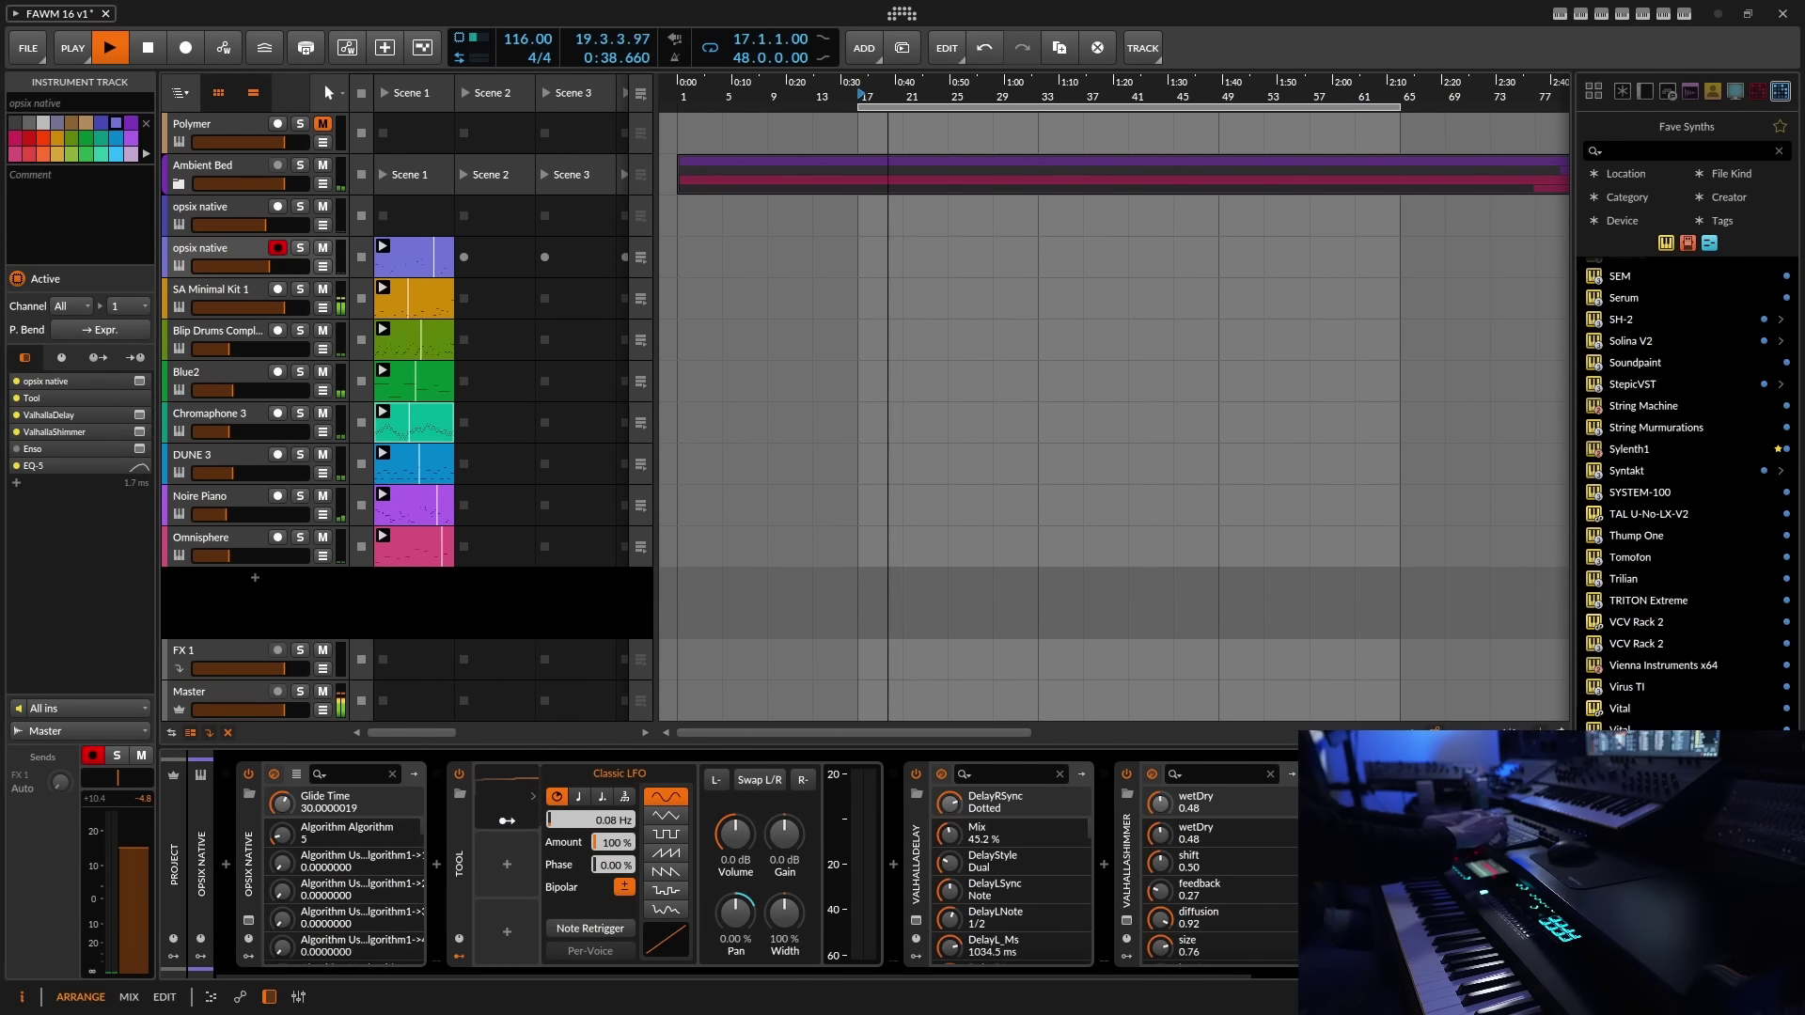
click(206, 695)
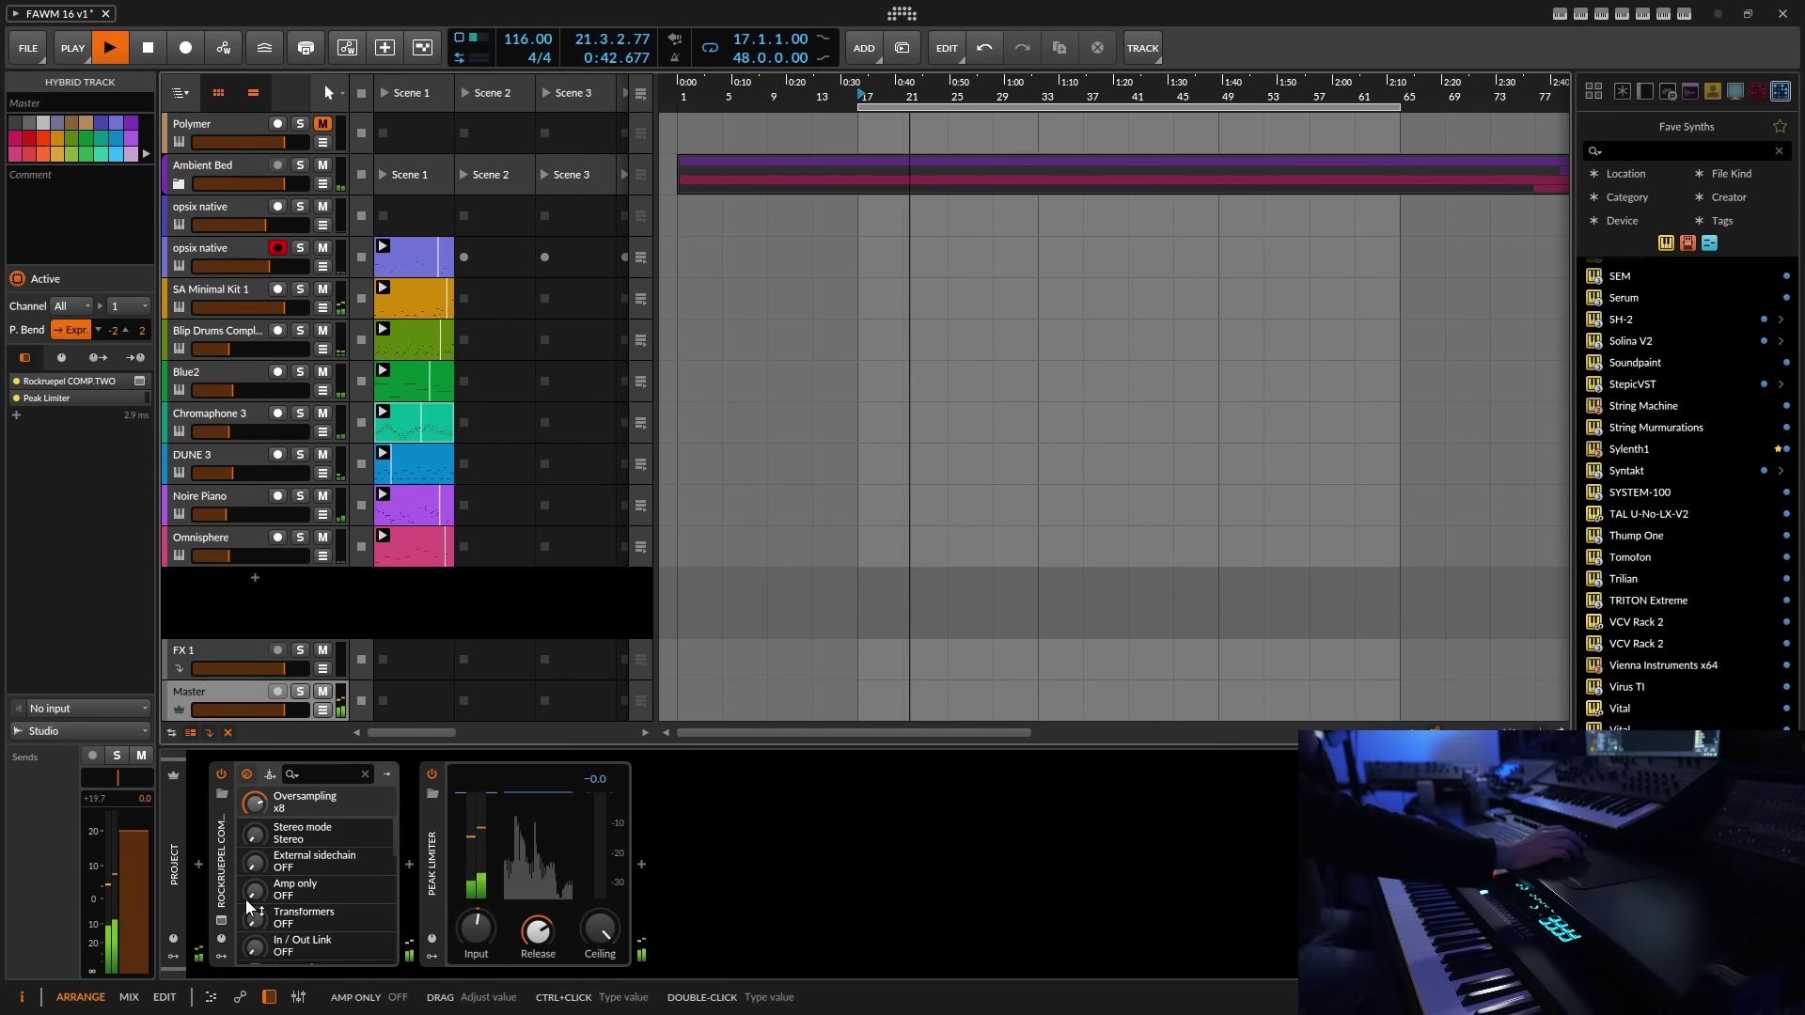
click(197, 864)
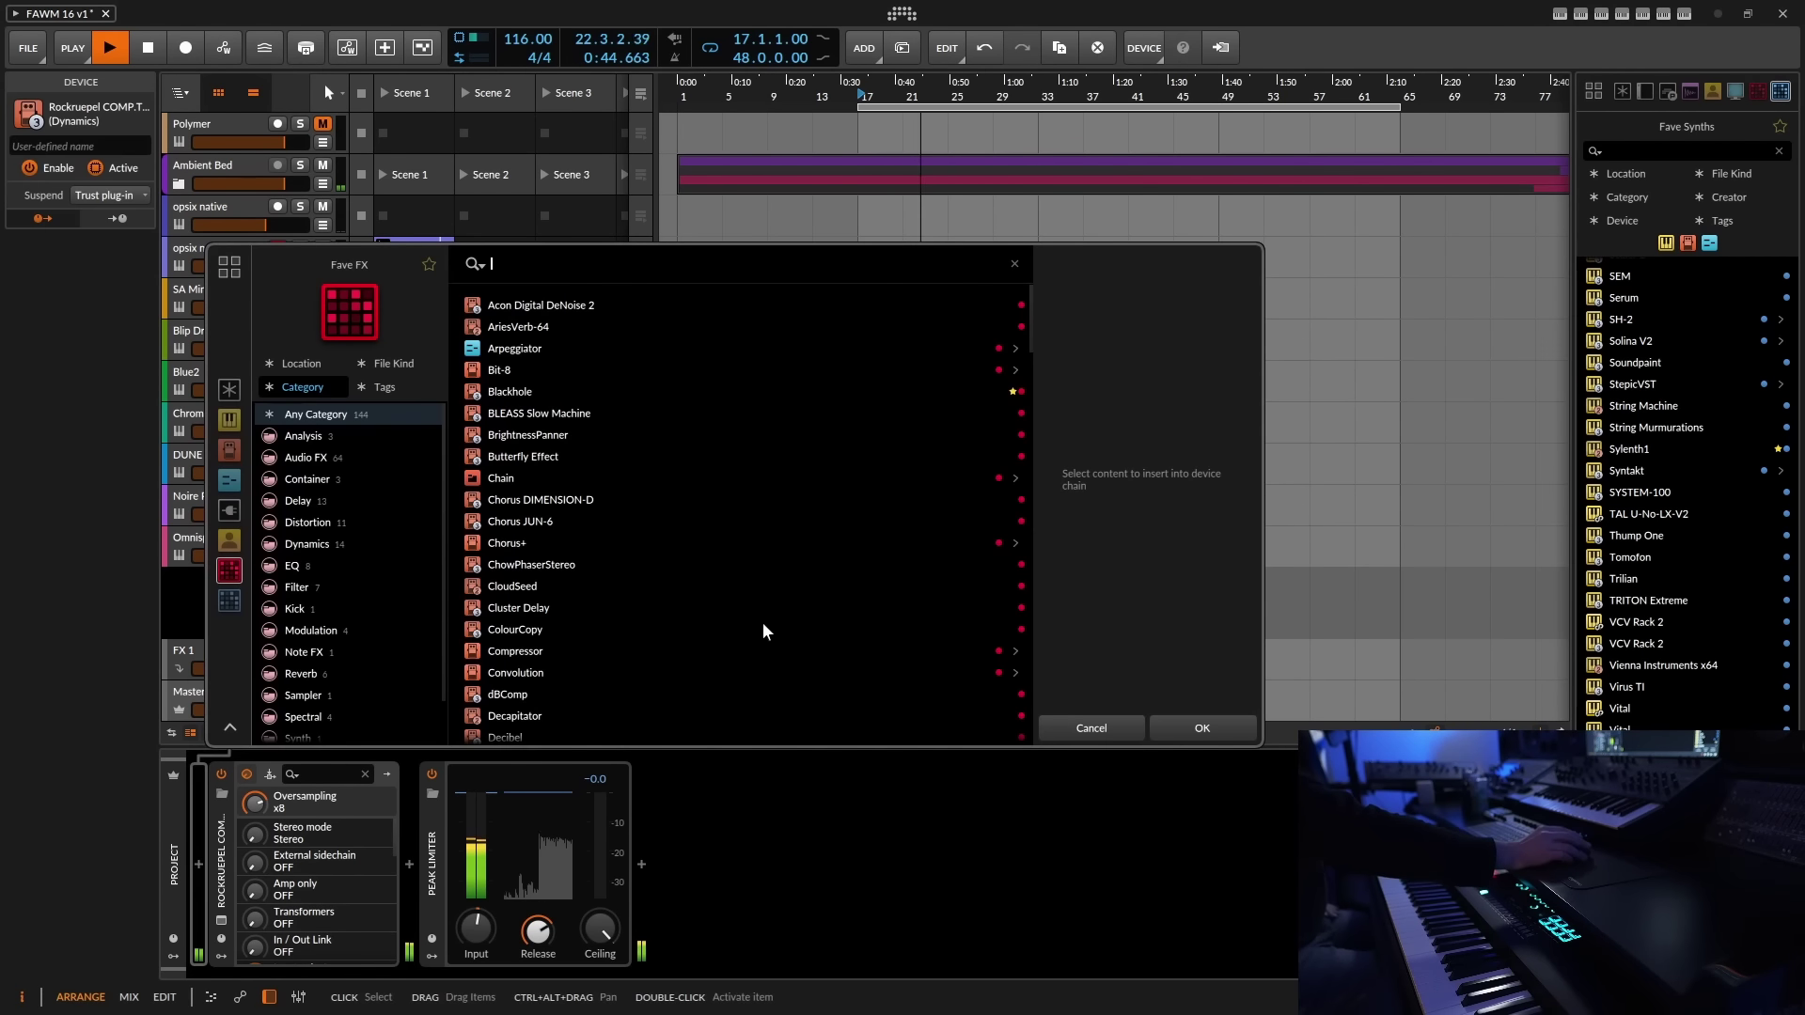
click(573, 501)
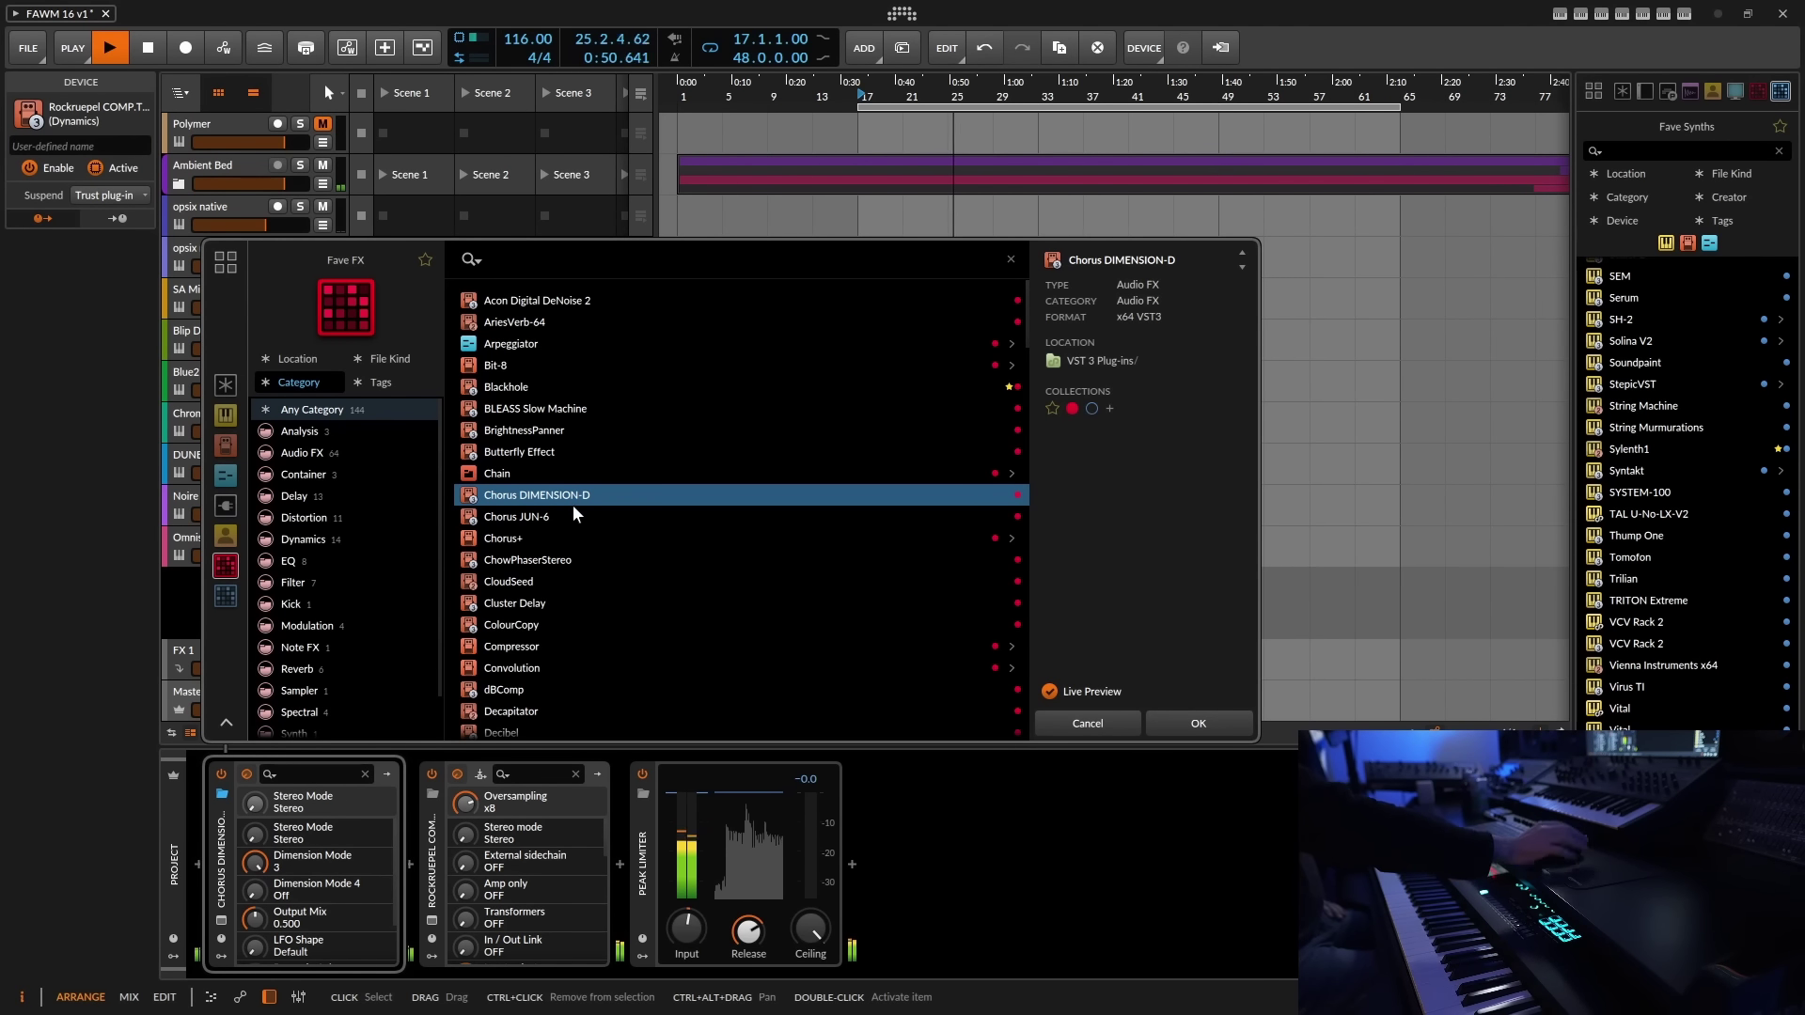
click(545, 516)
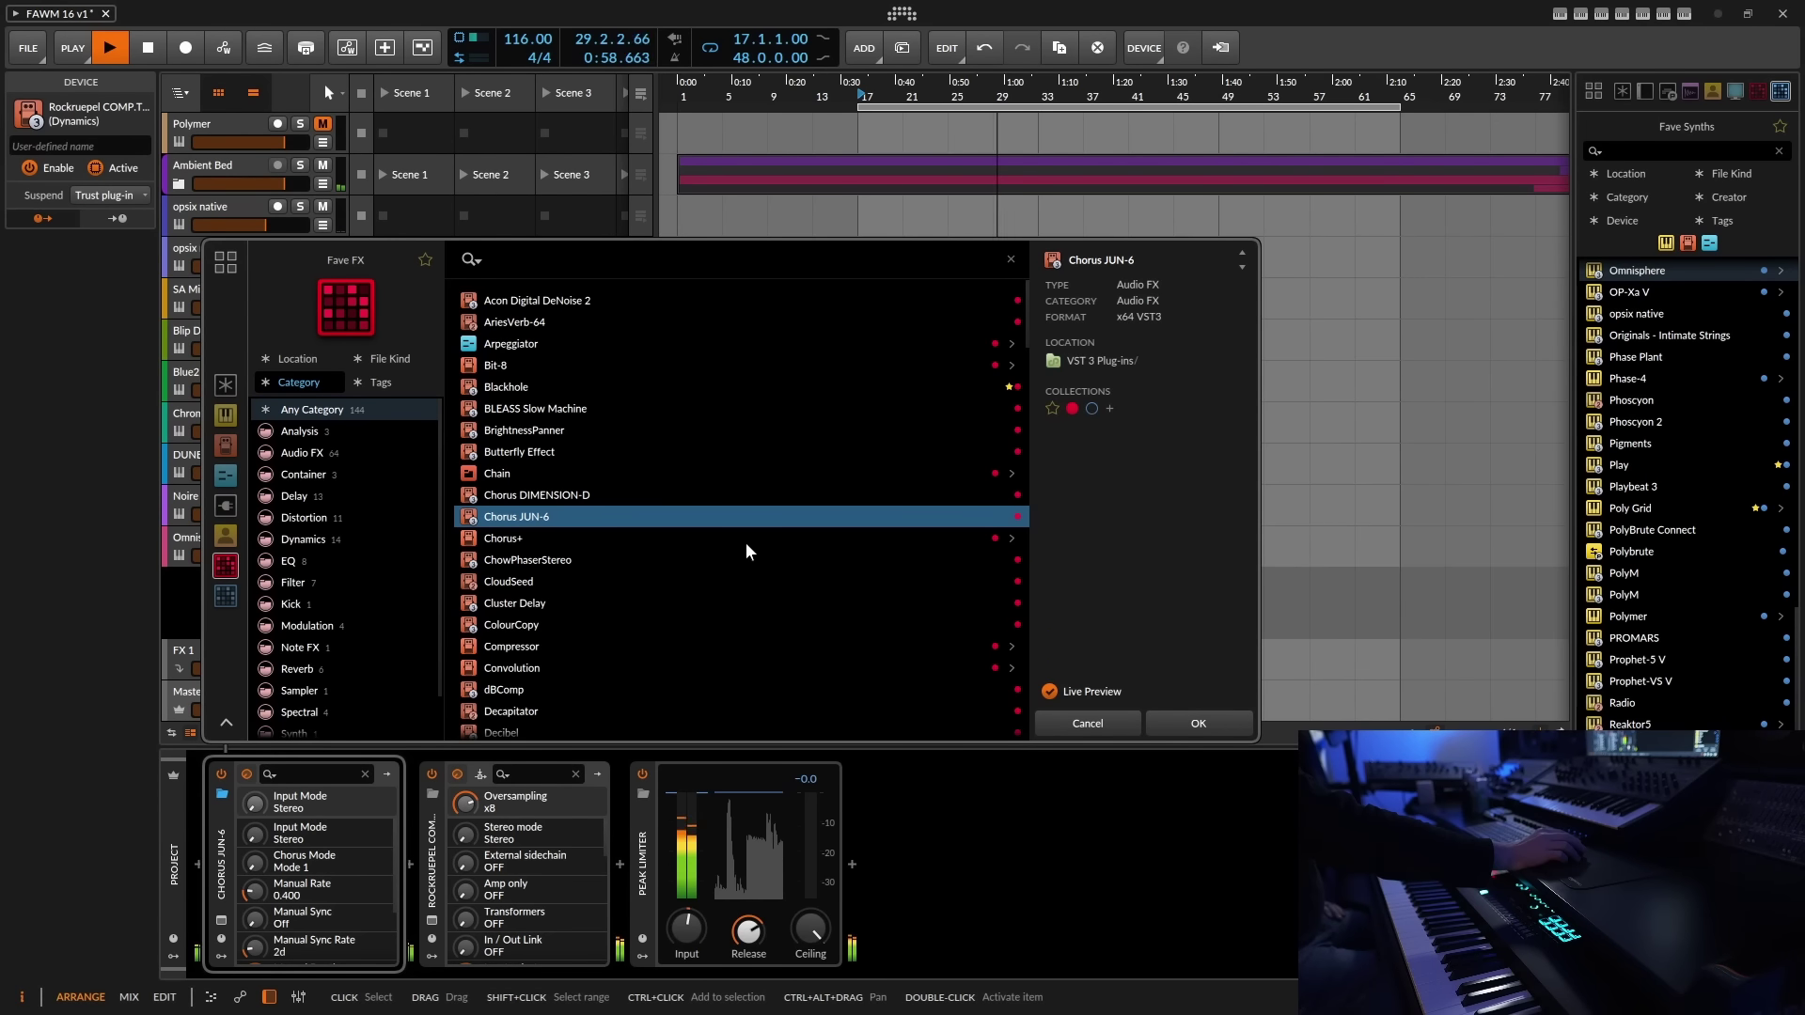
click(1088, 723)
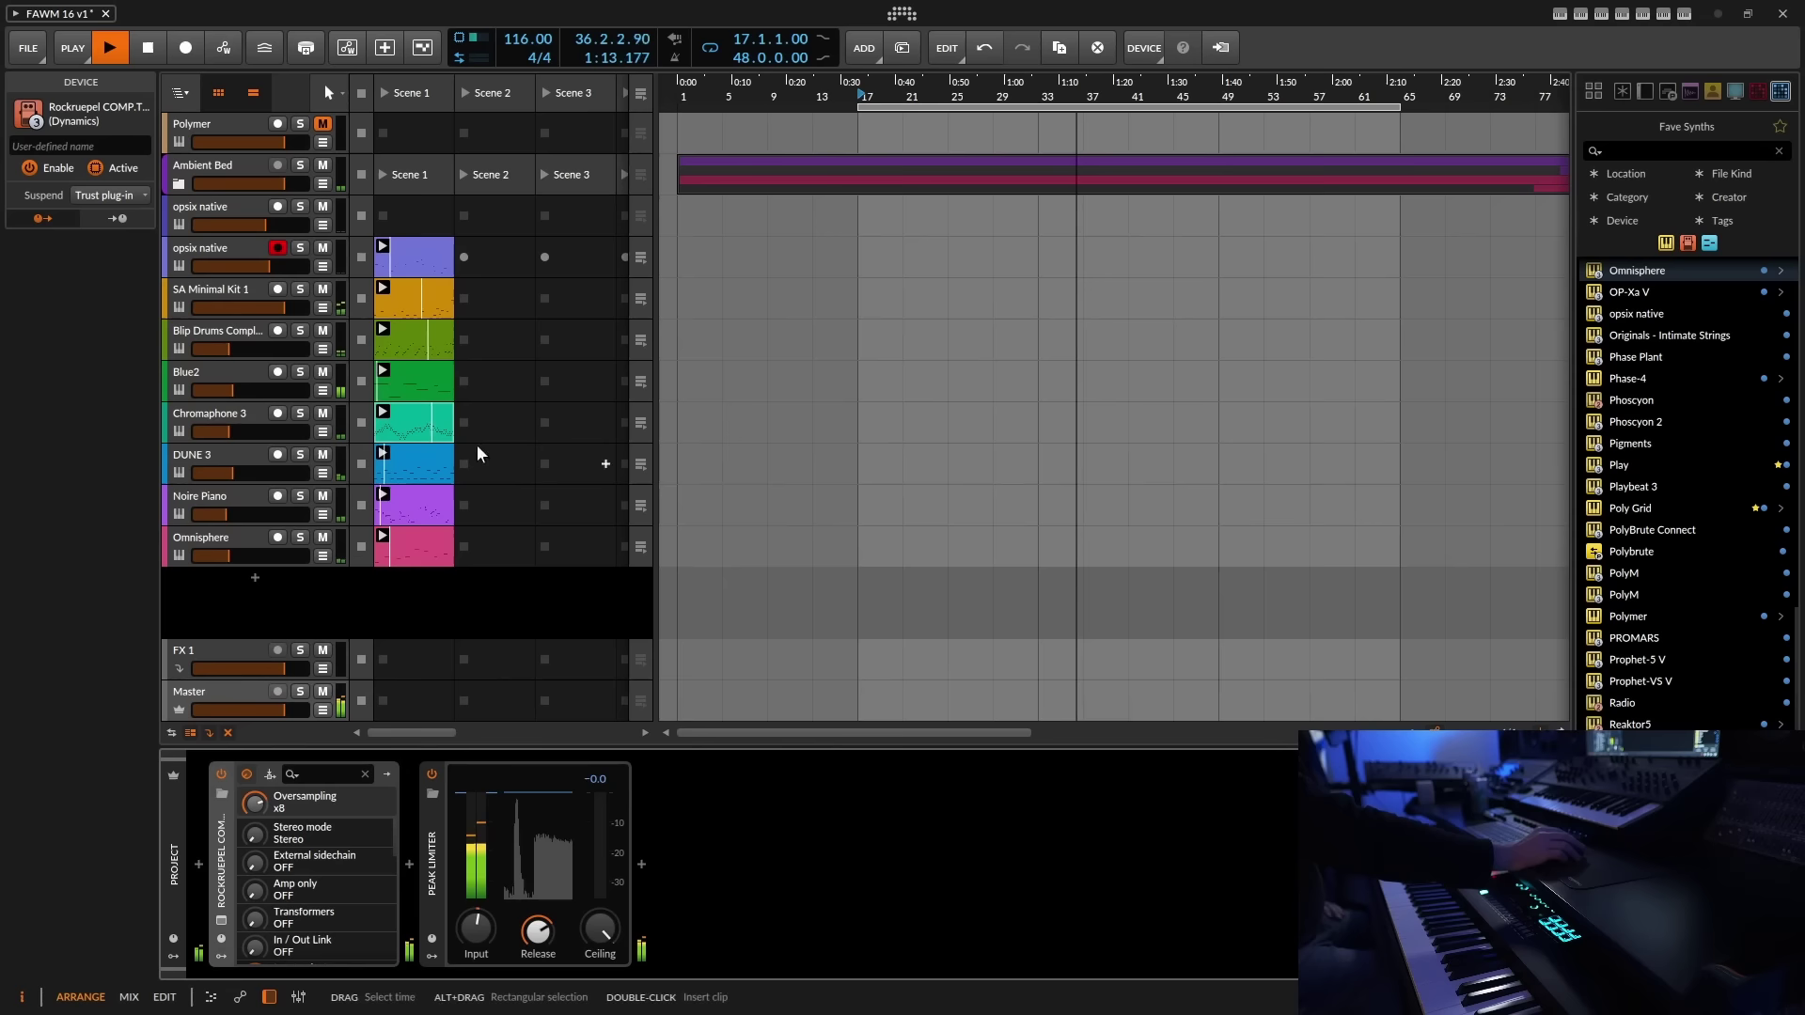
- Group the SA Minimal Kit 1 and Blip Drums tracks together
click(228, 327)
ctrl+click(214, 289)
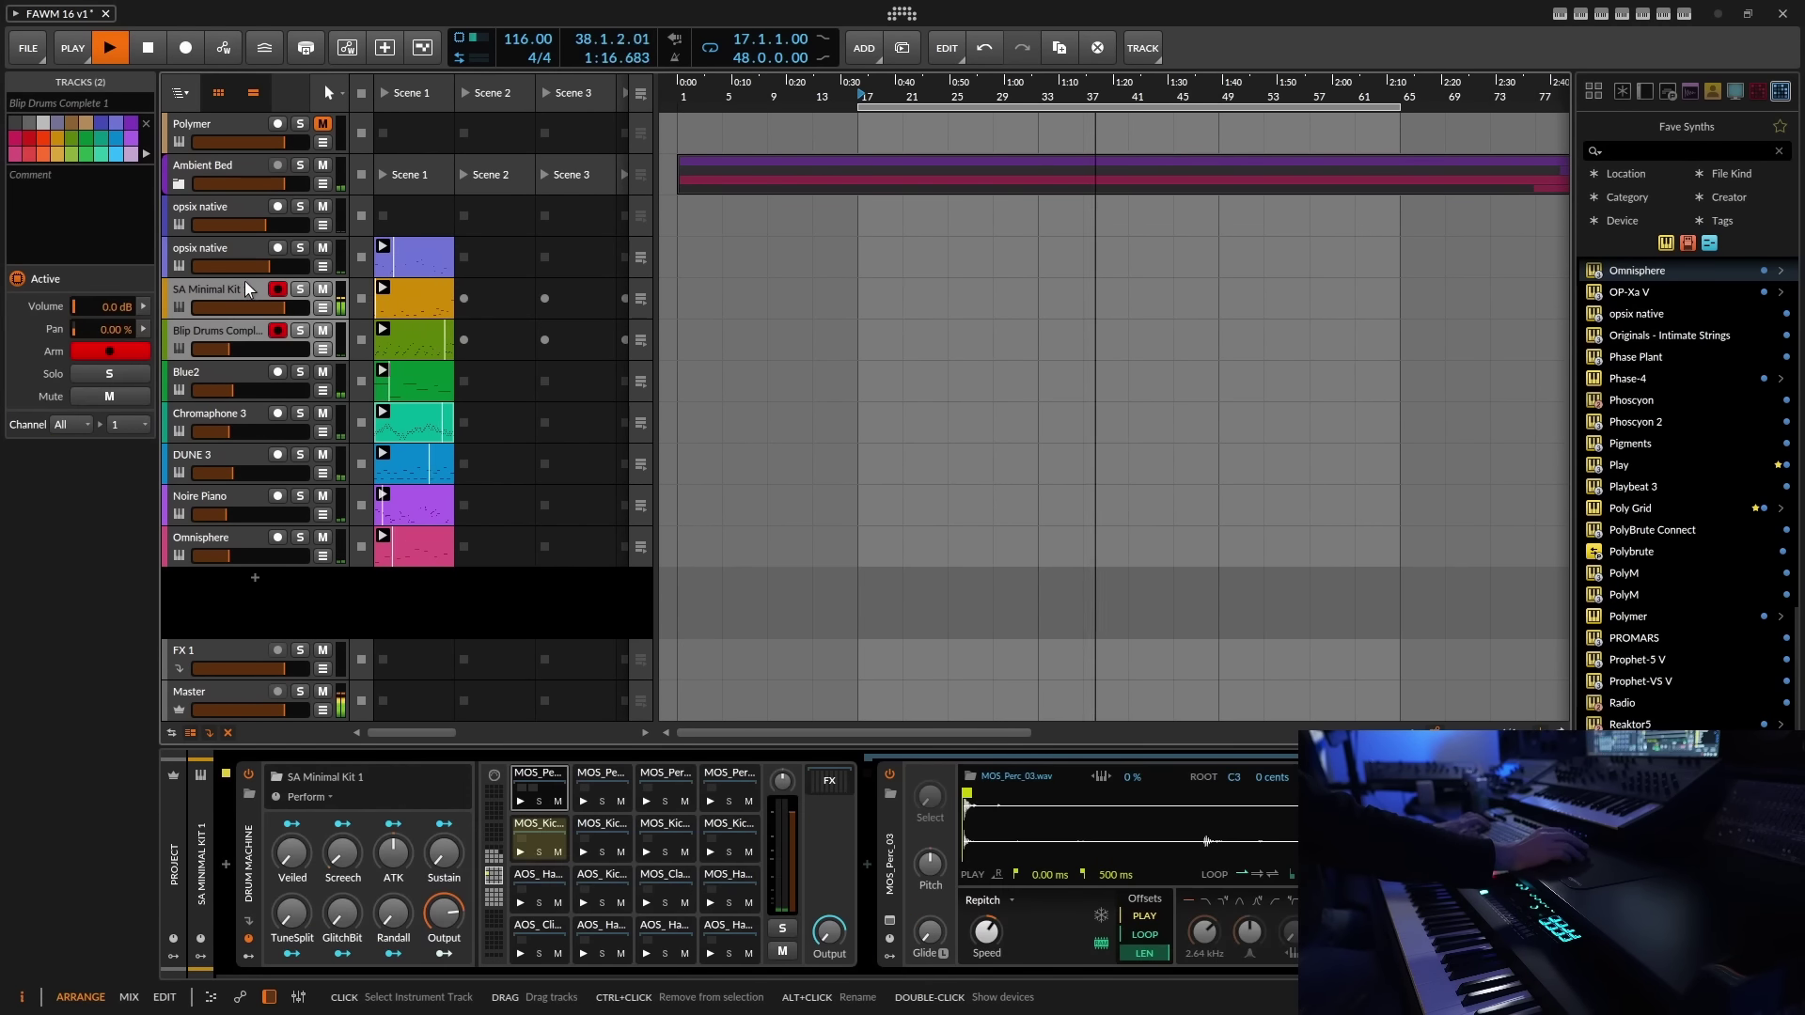
right_click(238, 285)
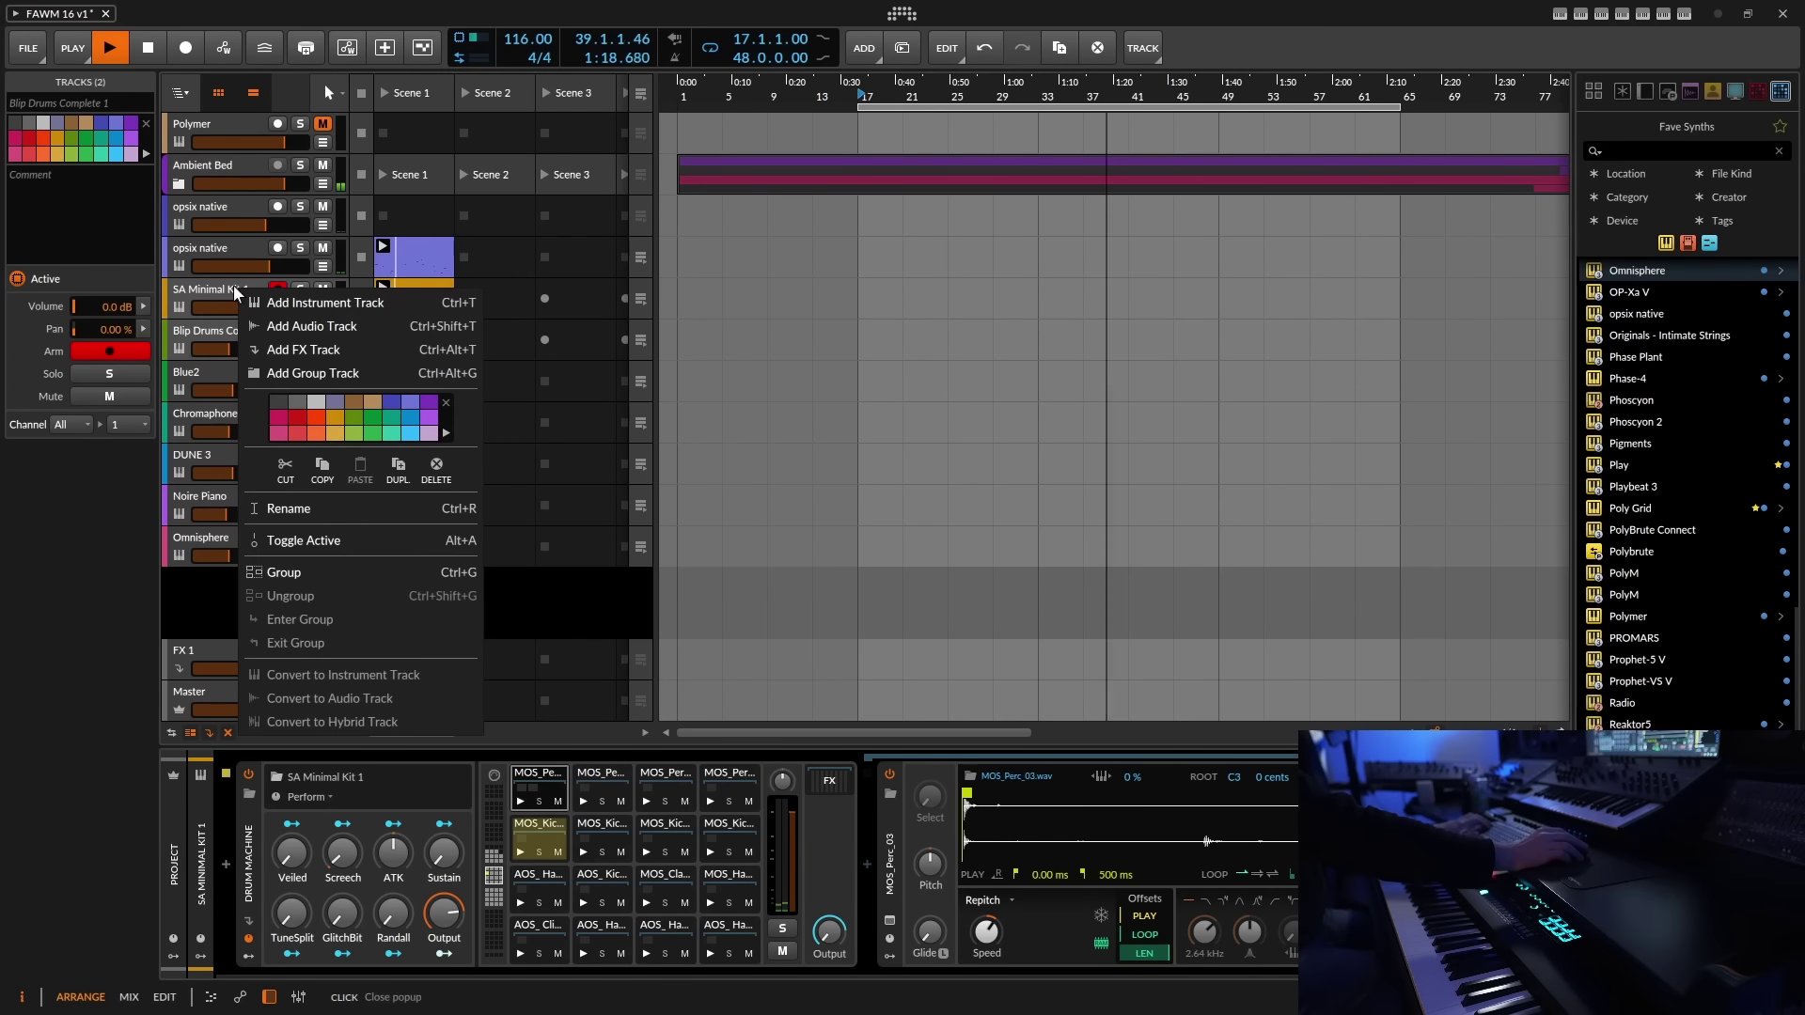
click(289, 543)
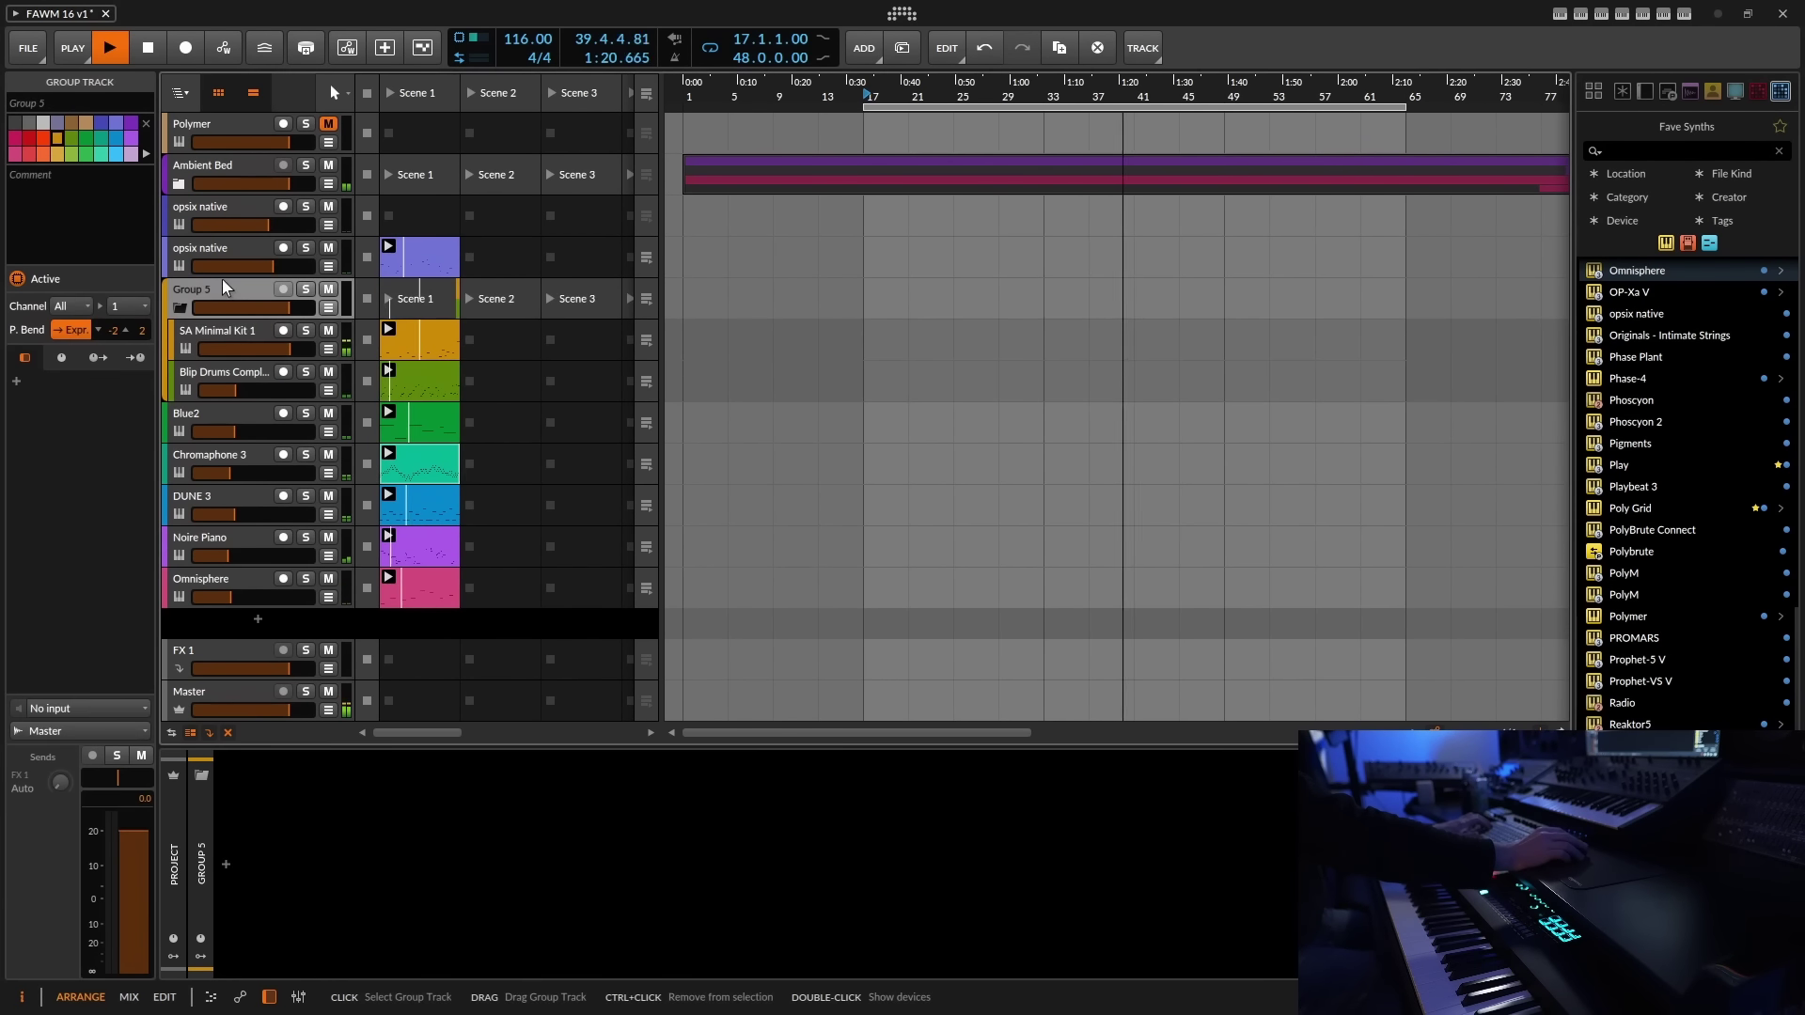
- Colour the new drum track group blue, rename it Drum Group and collapse it
click(94, 120)
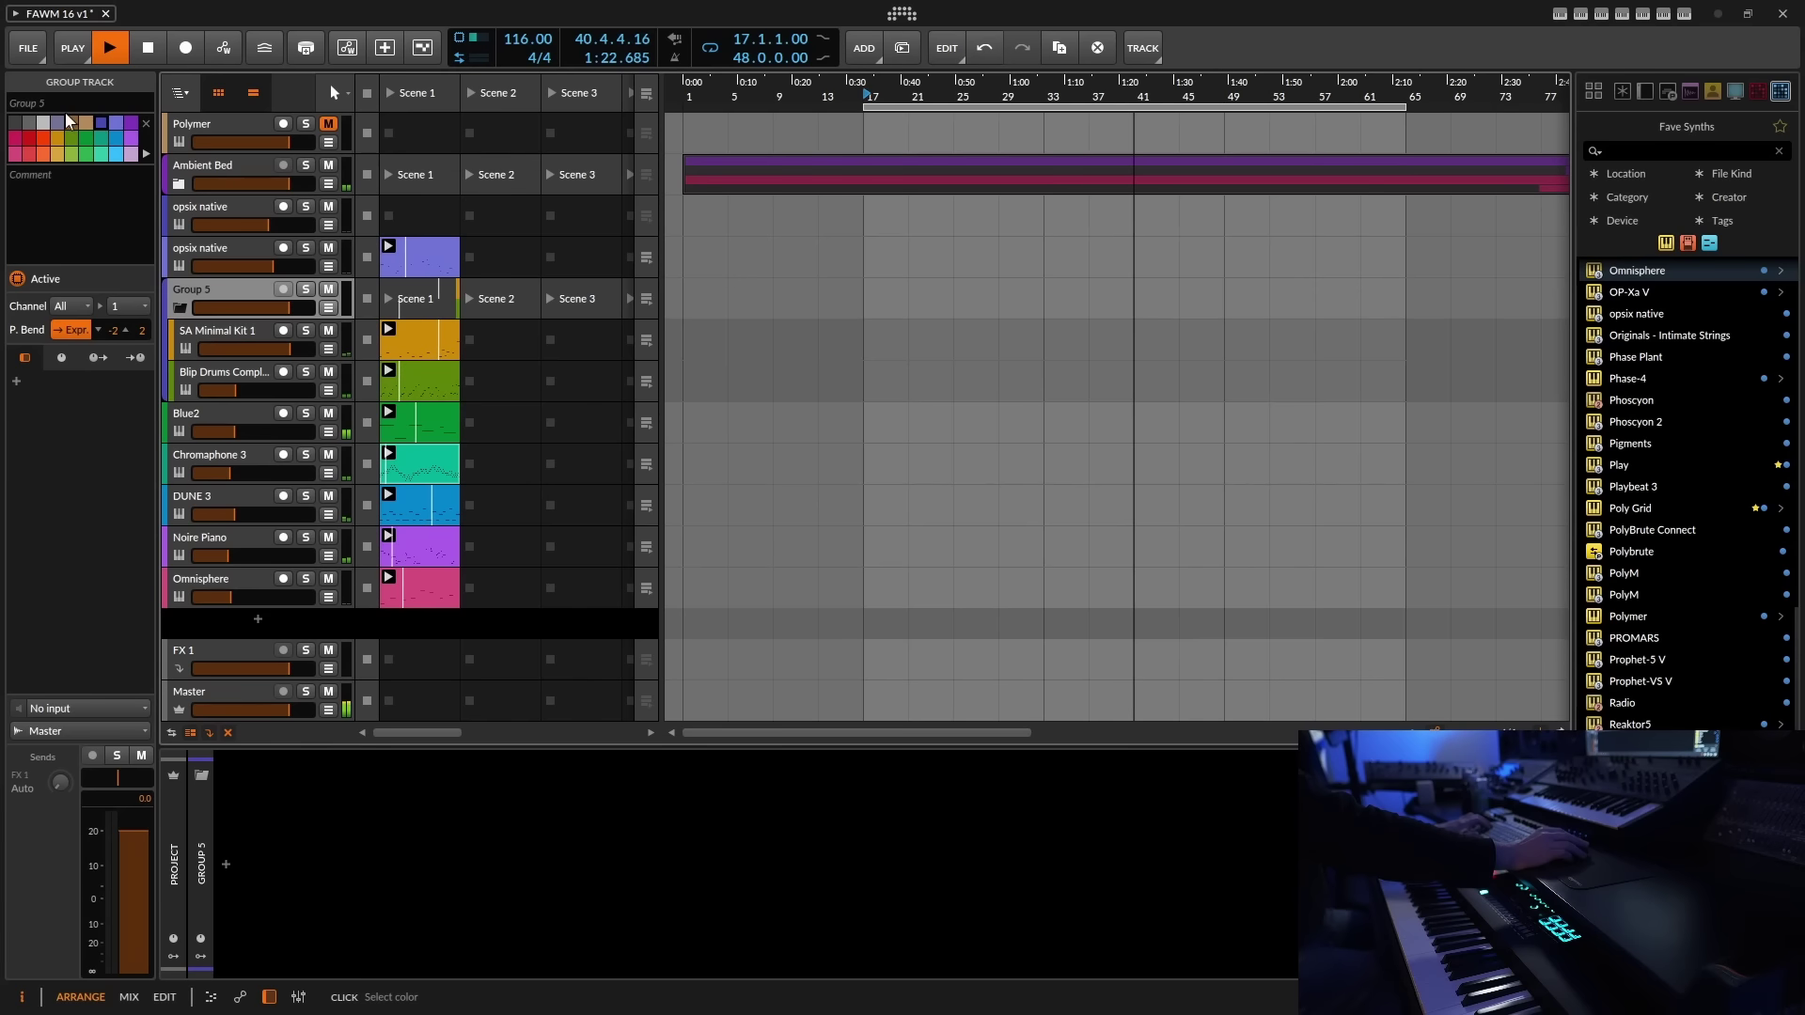
click(65, 105)
text(D)
key(Return)
text(rum Group)
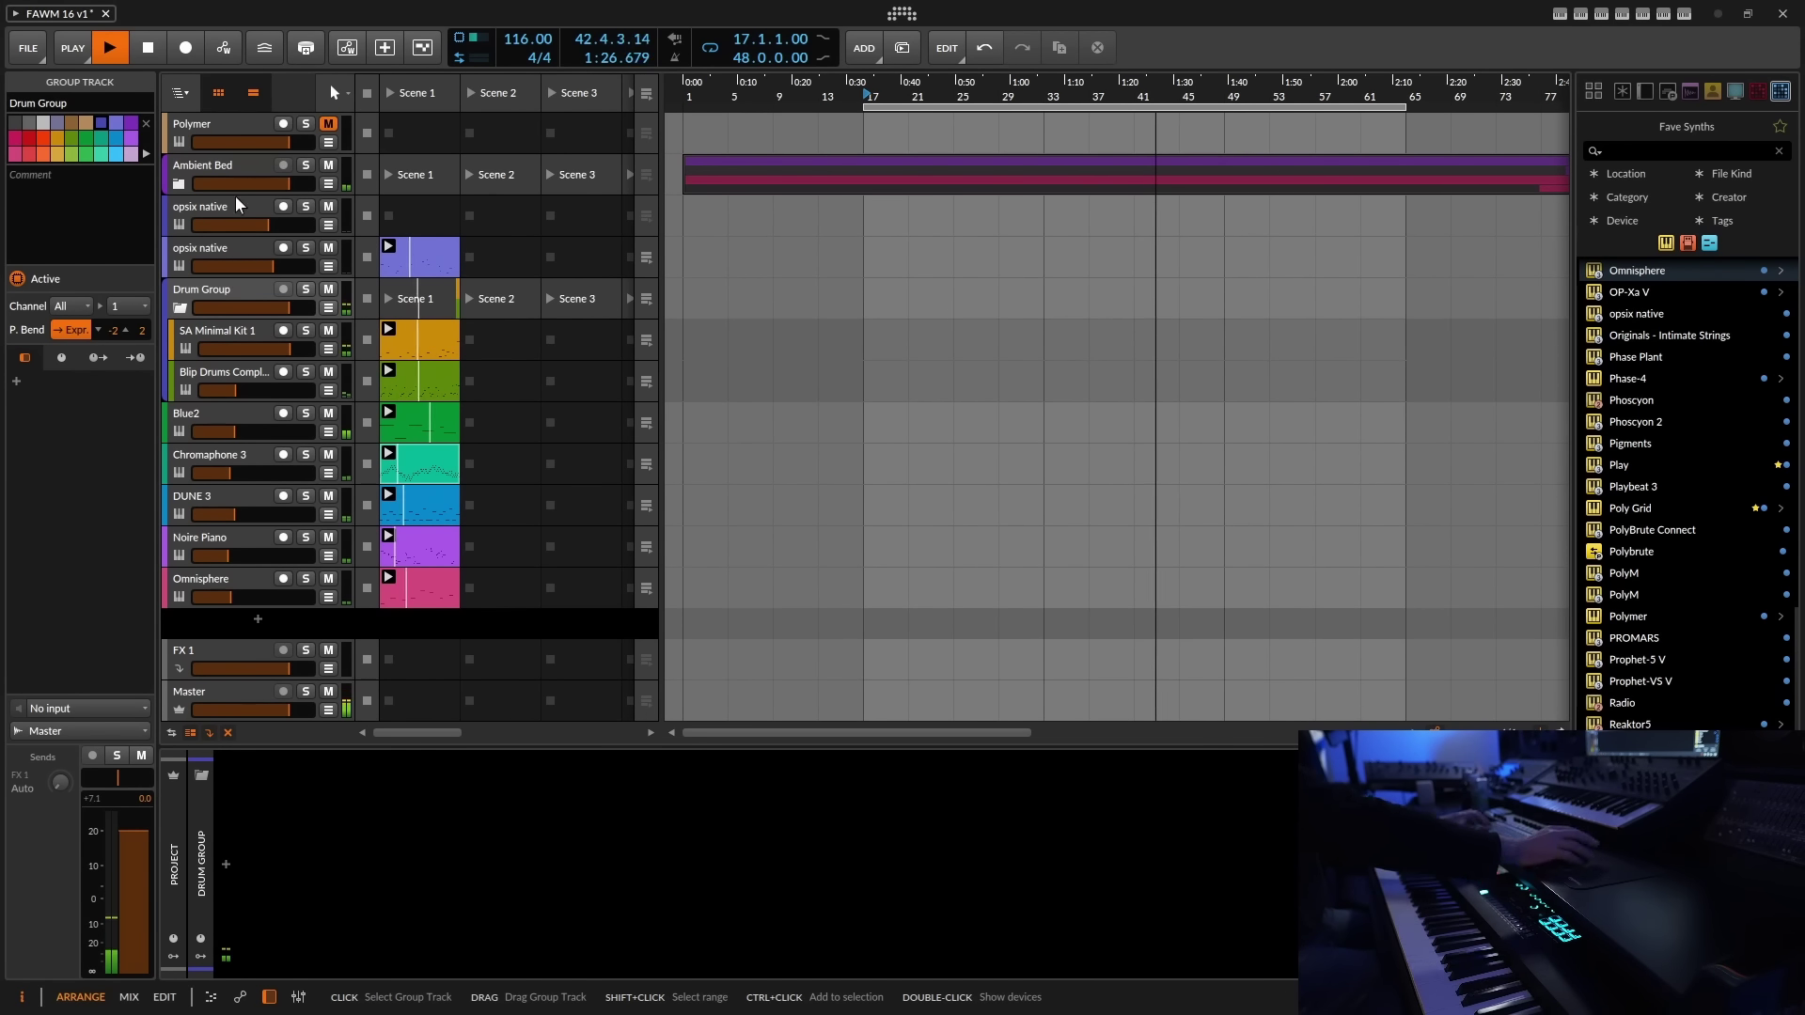
click(241, 288)
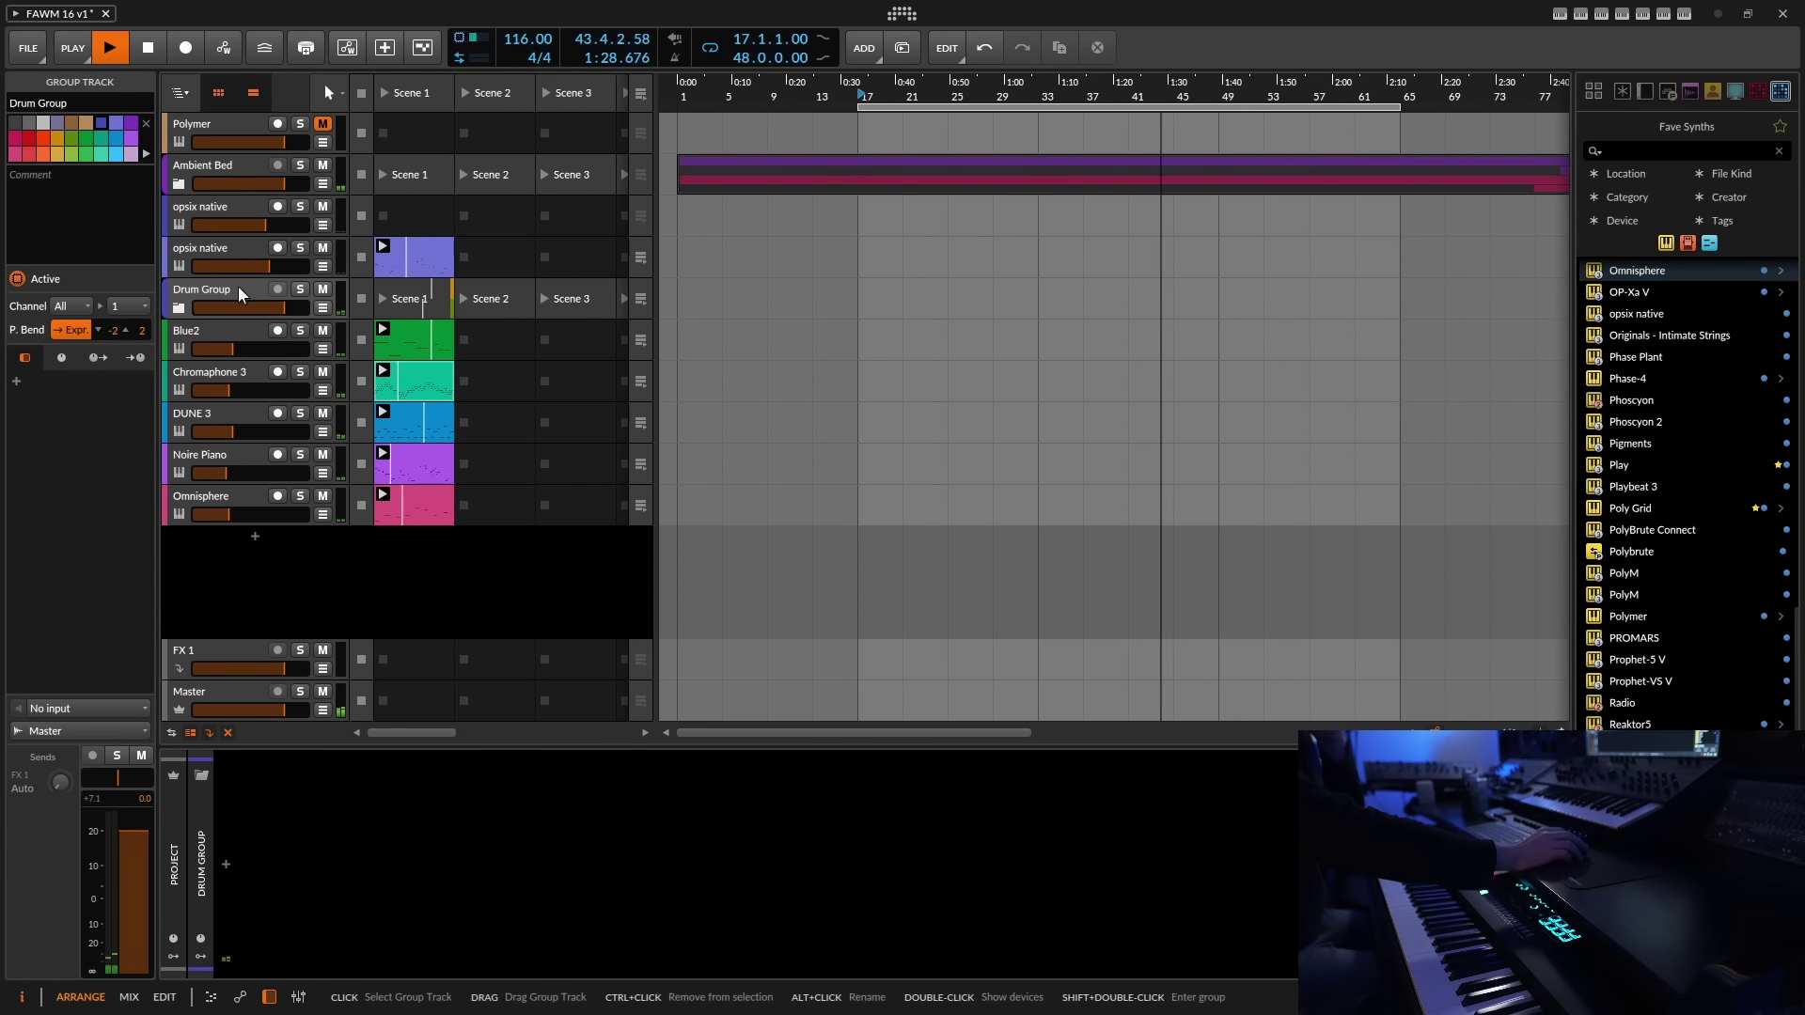
- Move the Drum Group directly above the Ambient Bed group, keeping it outside that group
drag(234, 288, 225, 184)
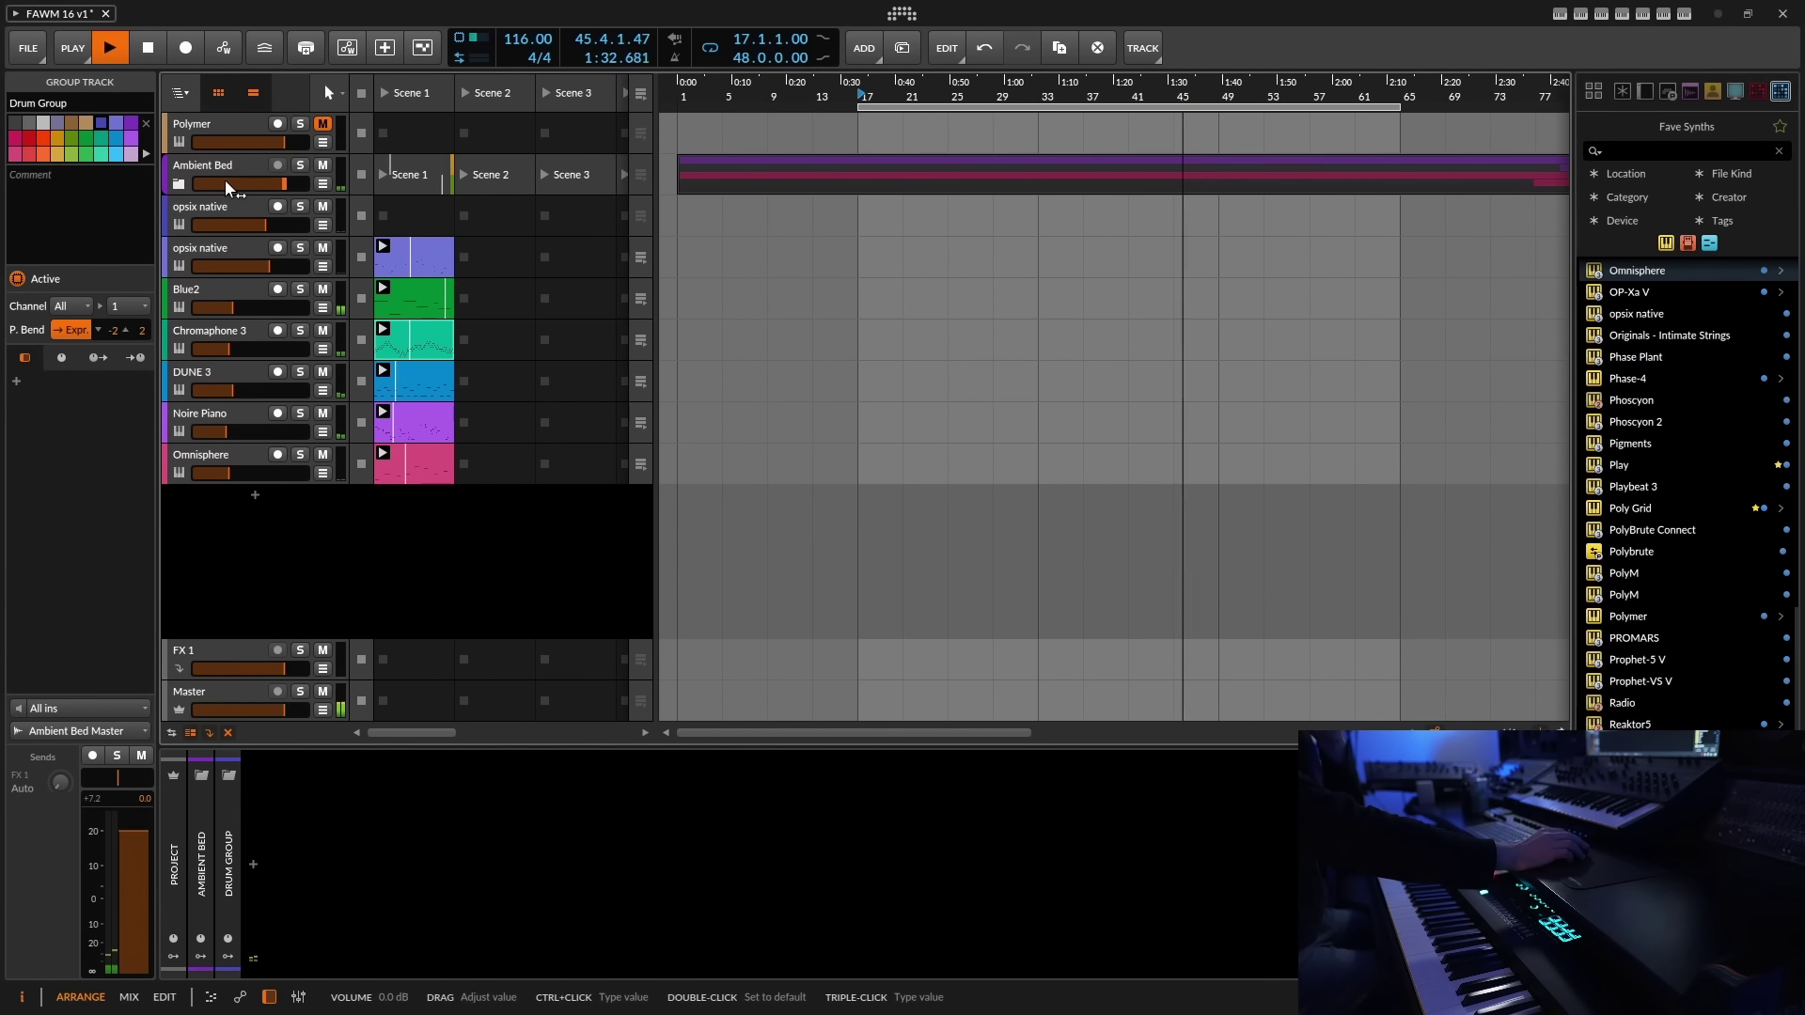
key(ctrl+z)
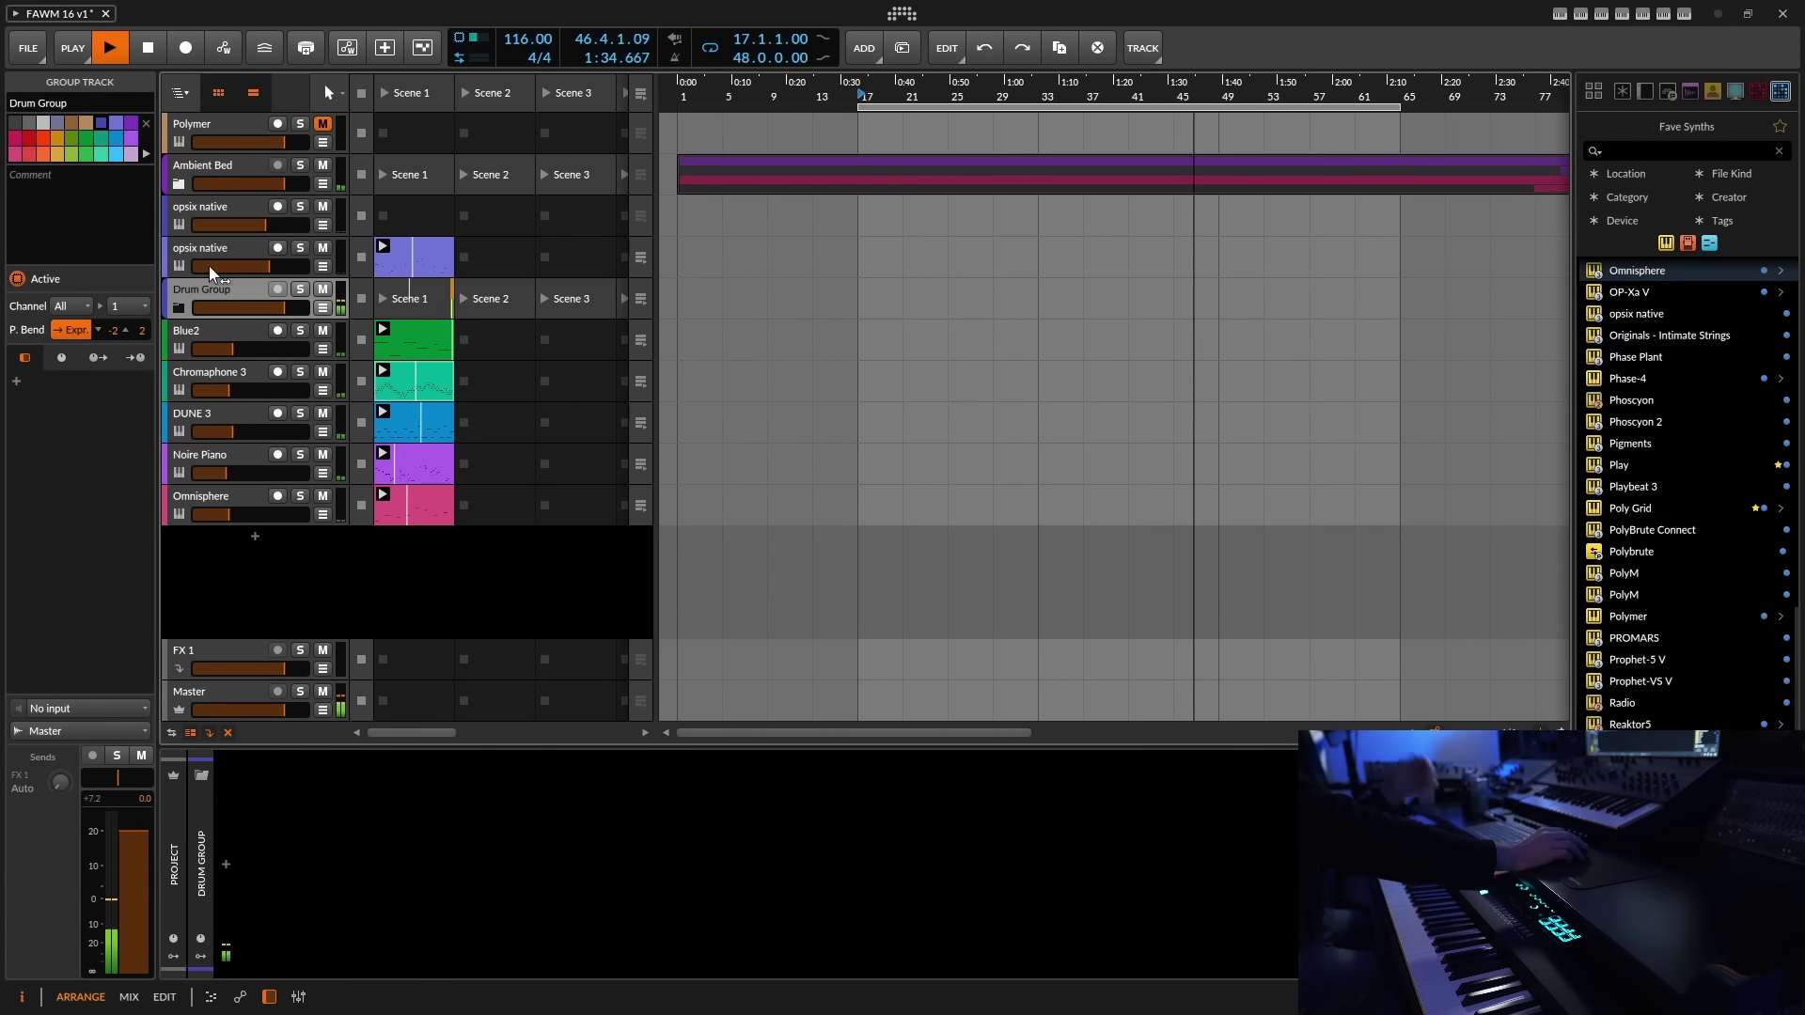
drag(220, 290, 239, 175)
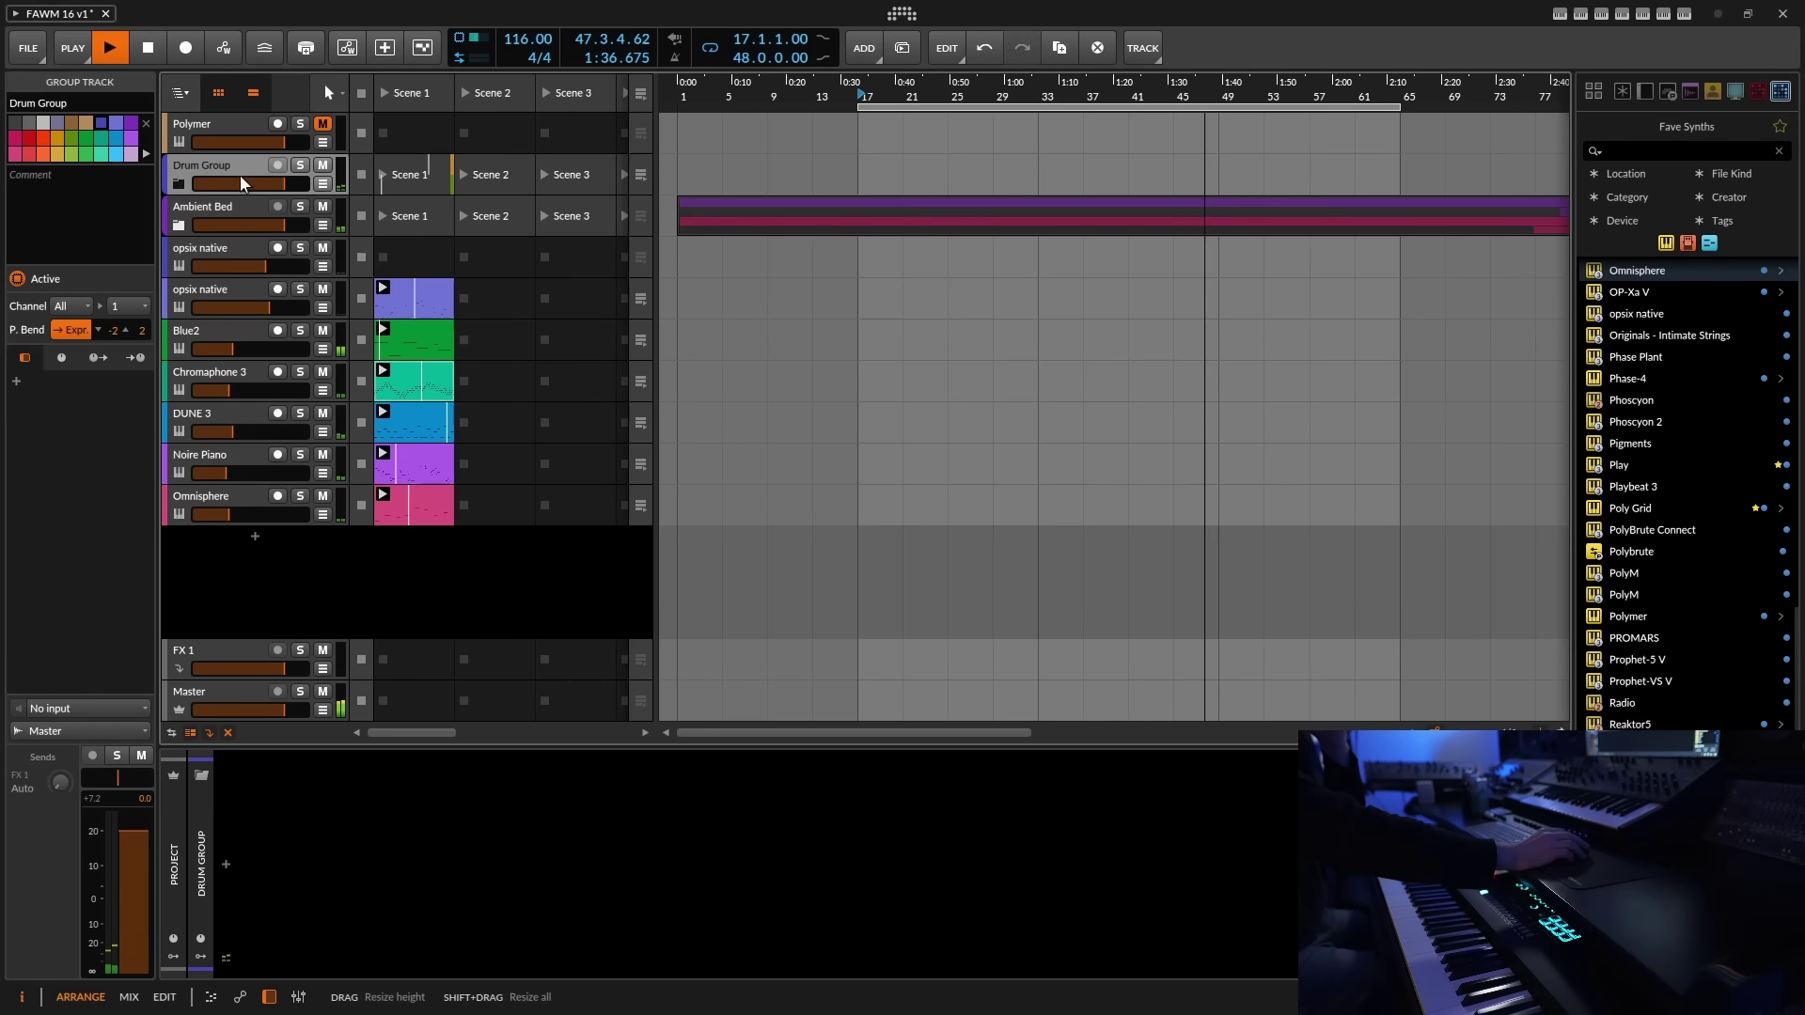
- Group all tracks from Ambient Bed through Omnisphere and collapse the new group
click(229, 206)
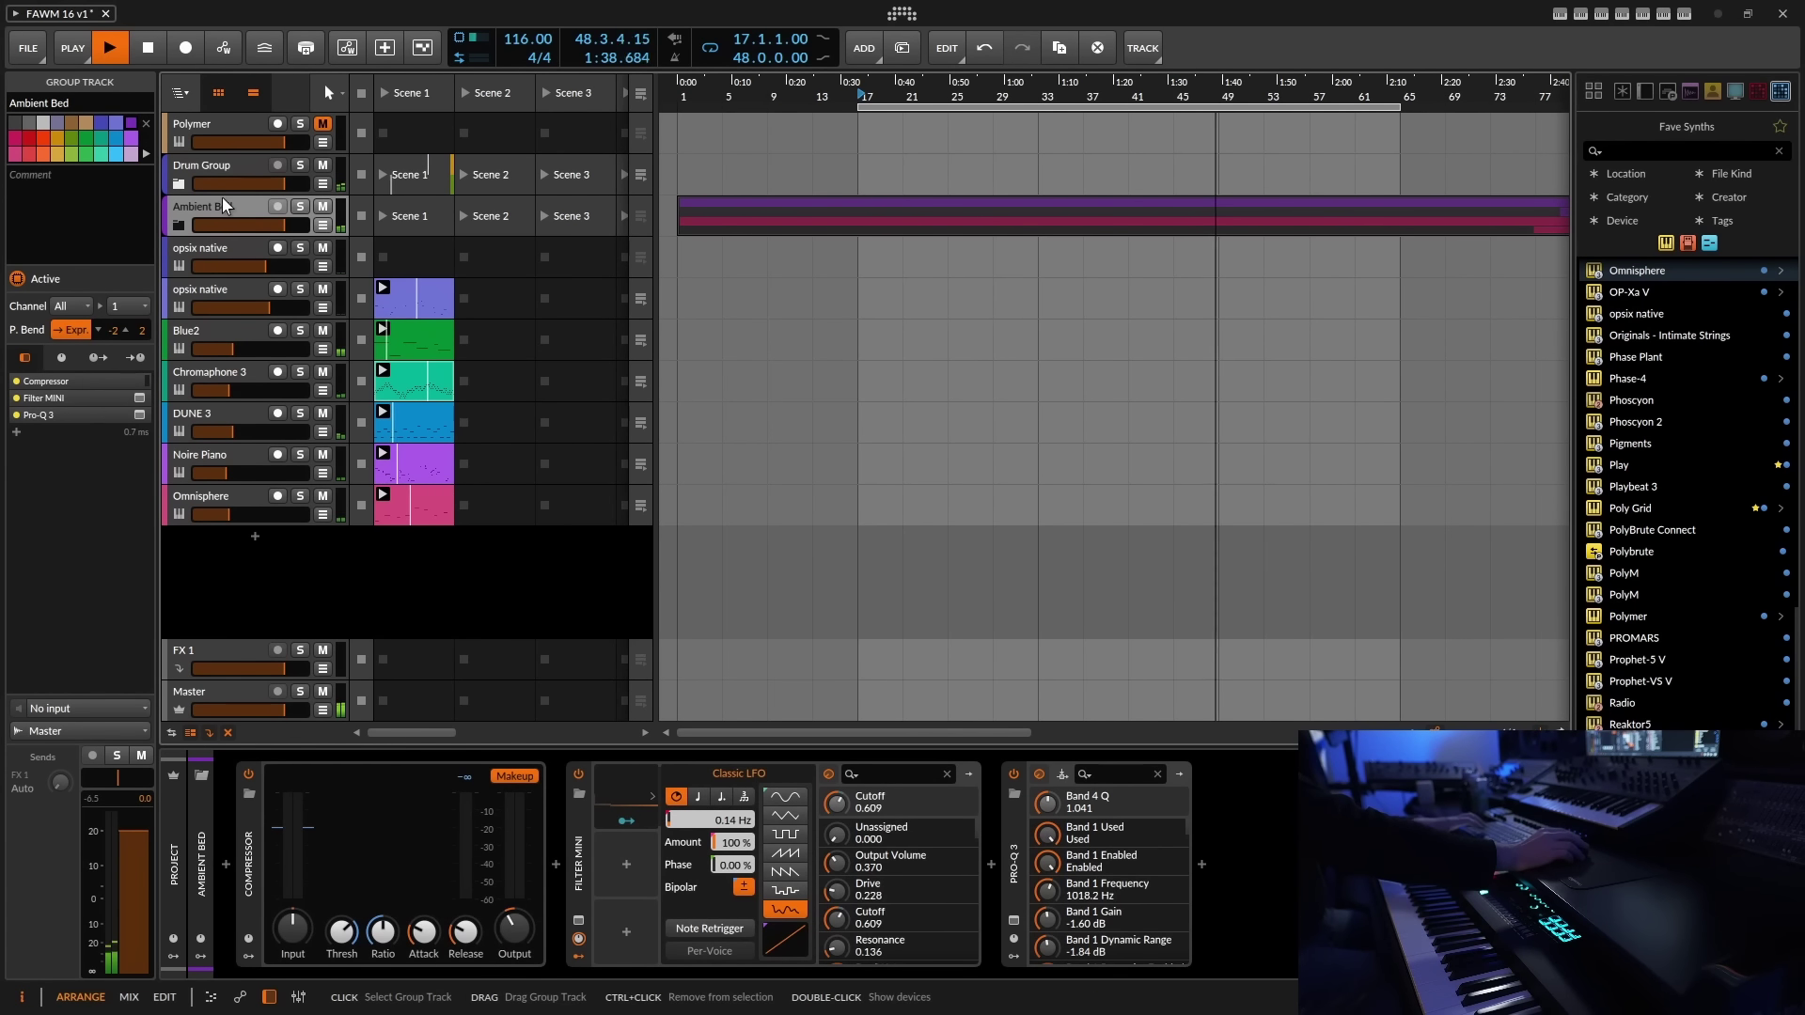
shift+click(222, 498)
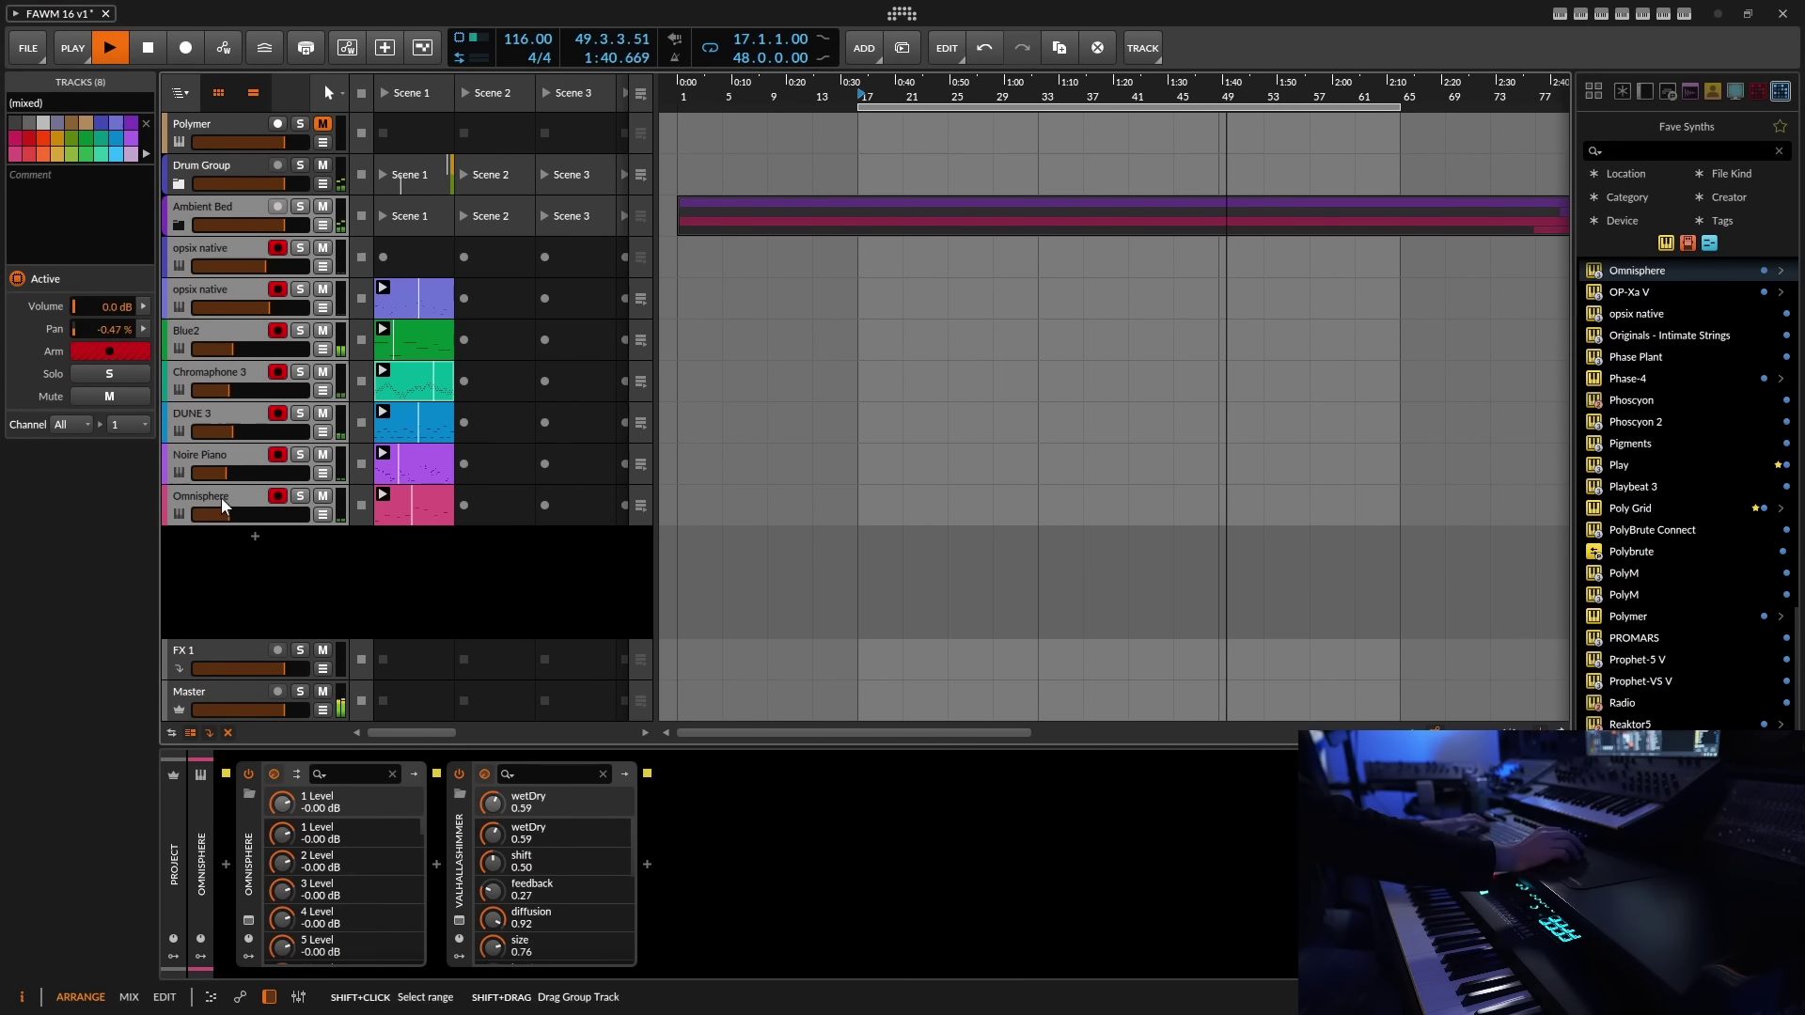
right_click(217, 494)
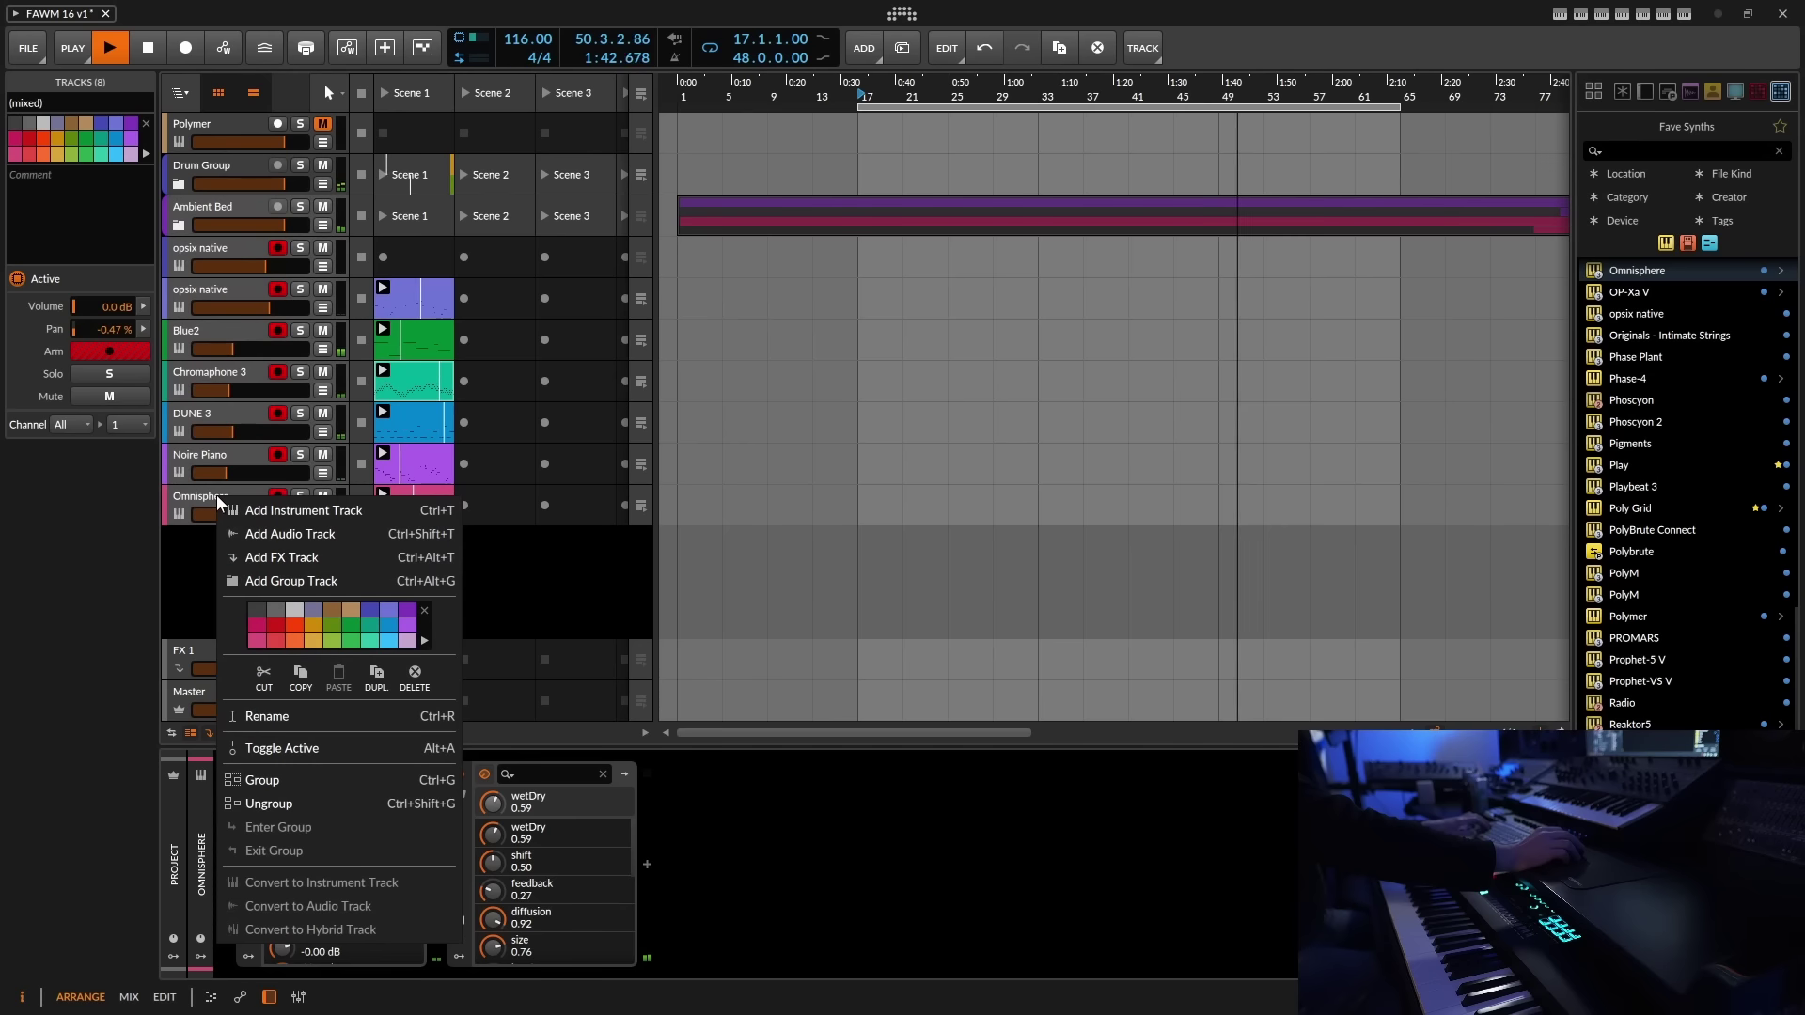
click(263, 780)
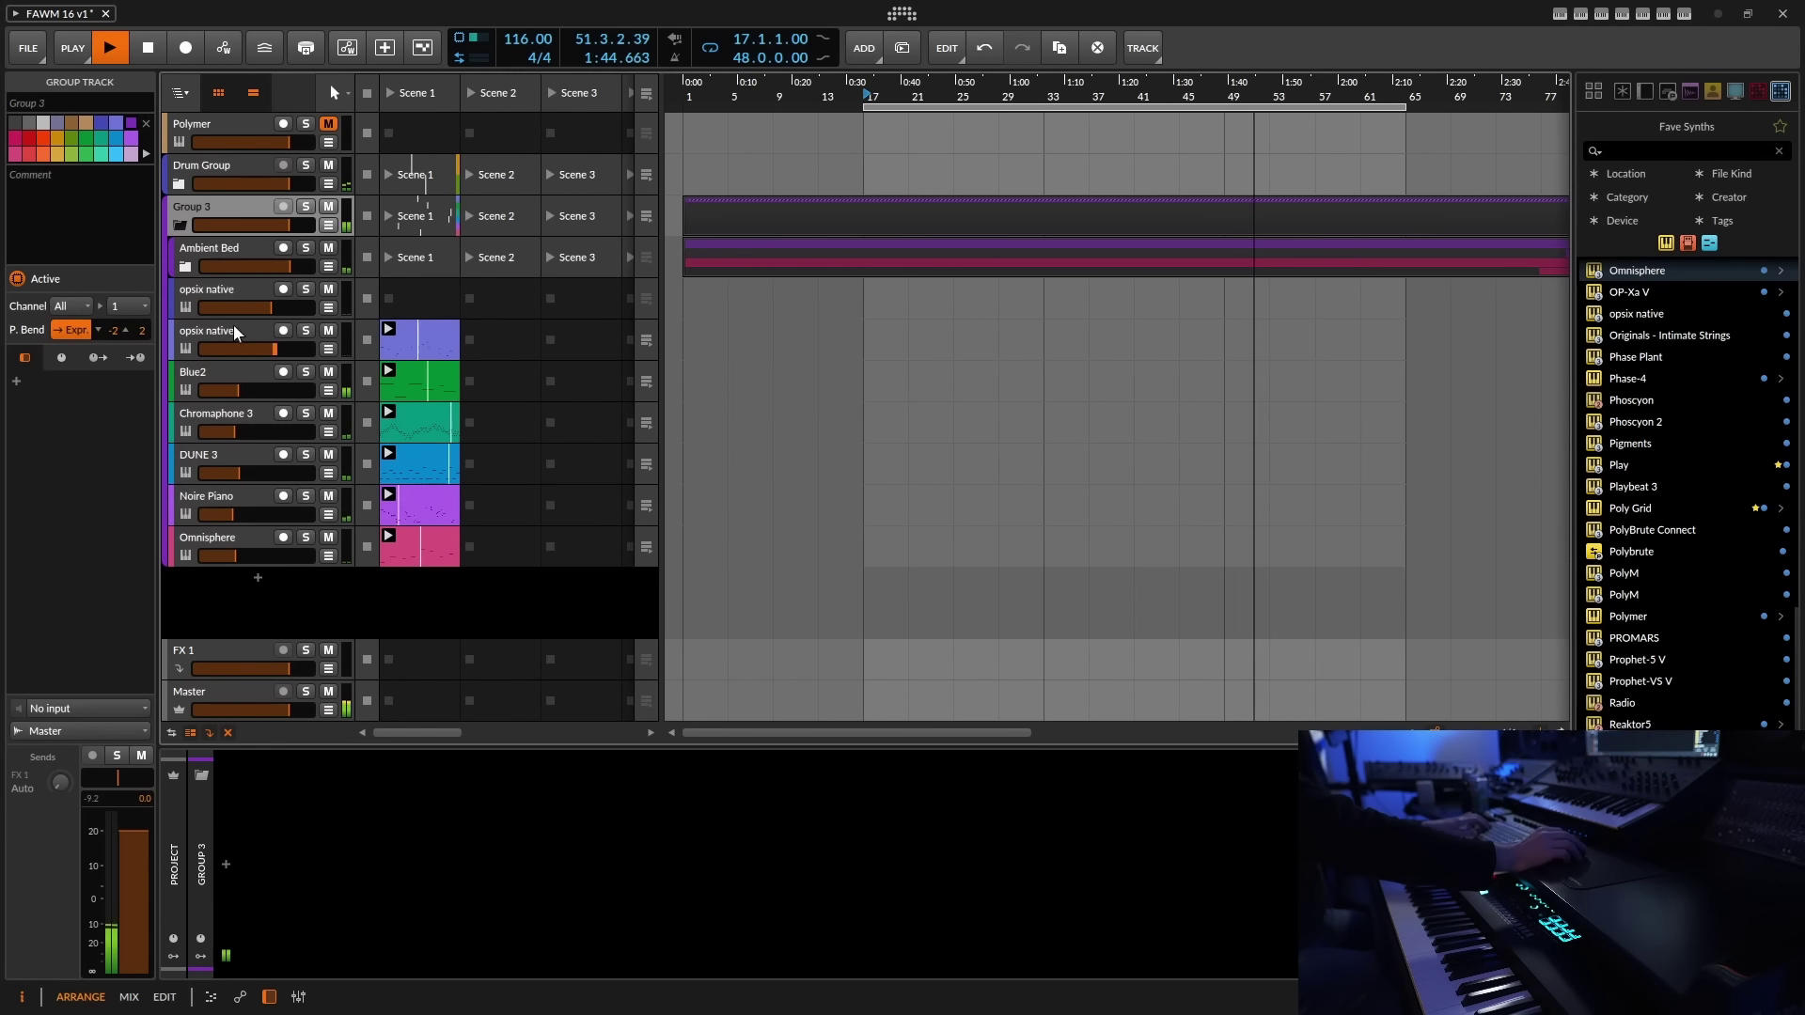
click(176, 225)
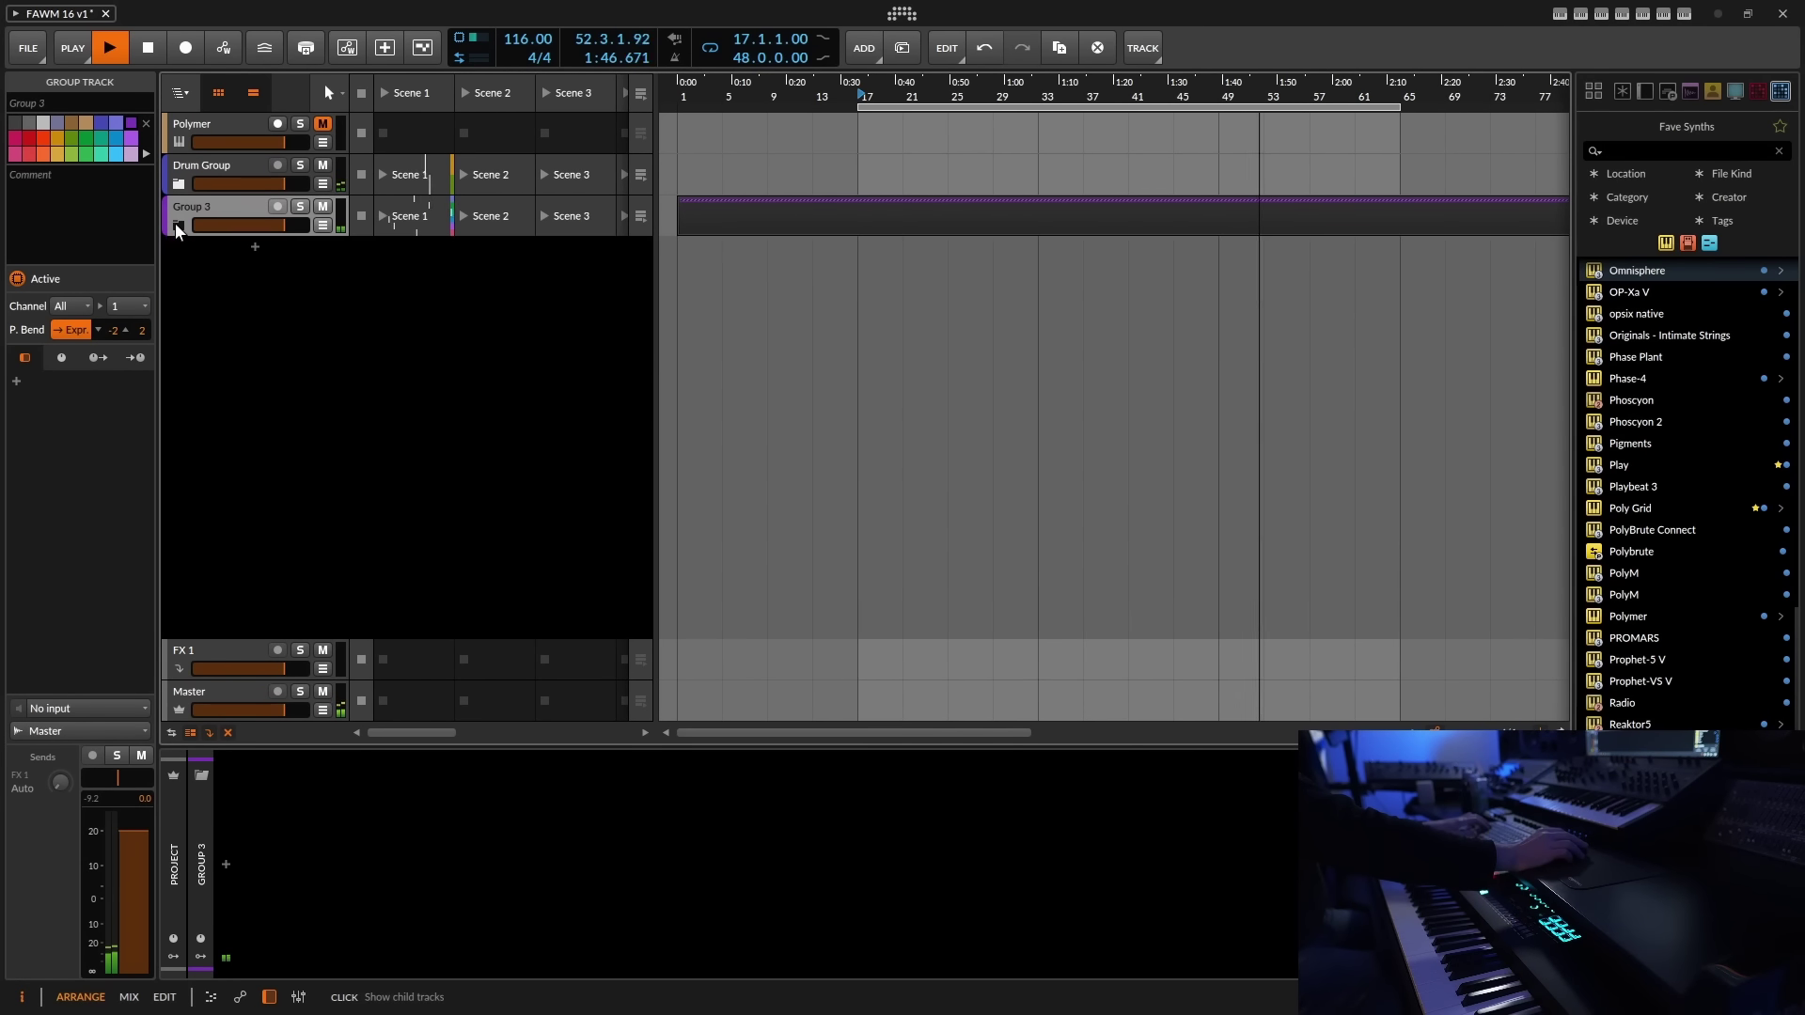
- Rename the new non-drum group as Everything Else Group
click(69, 104)
text(Ecerythin)
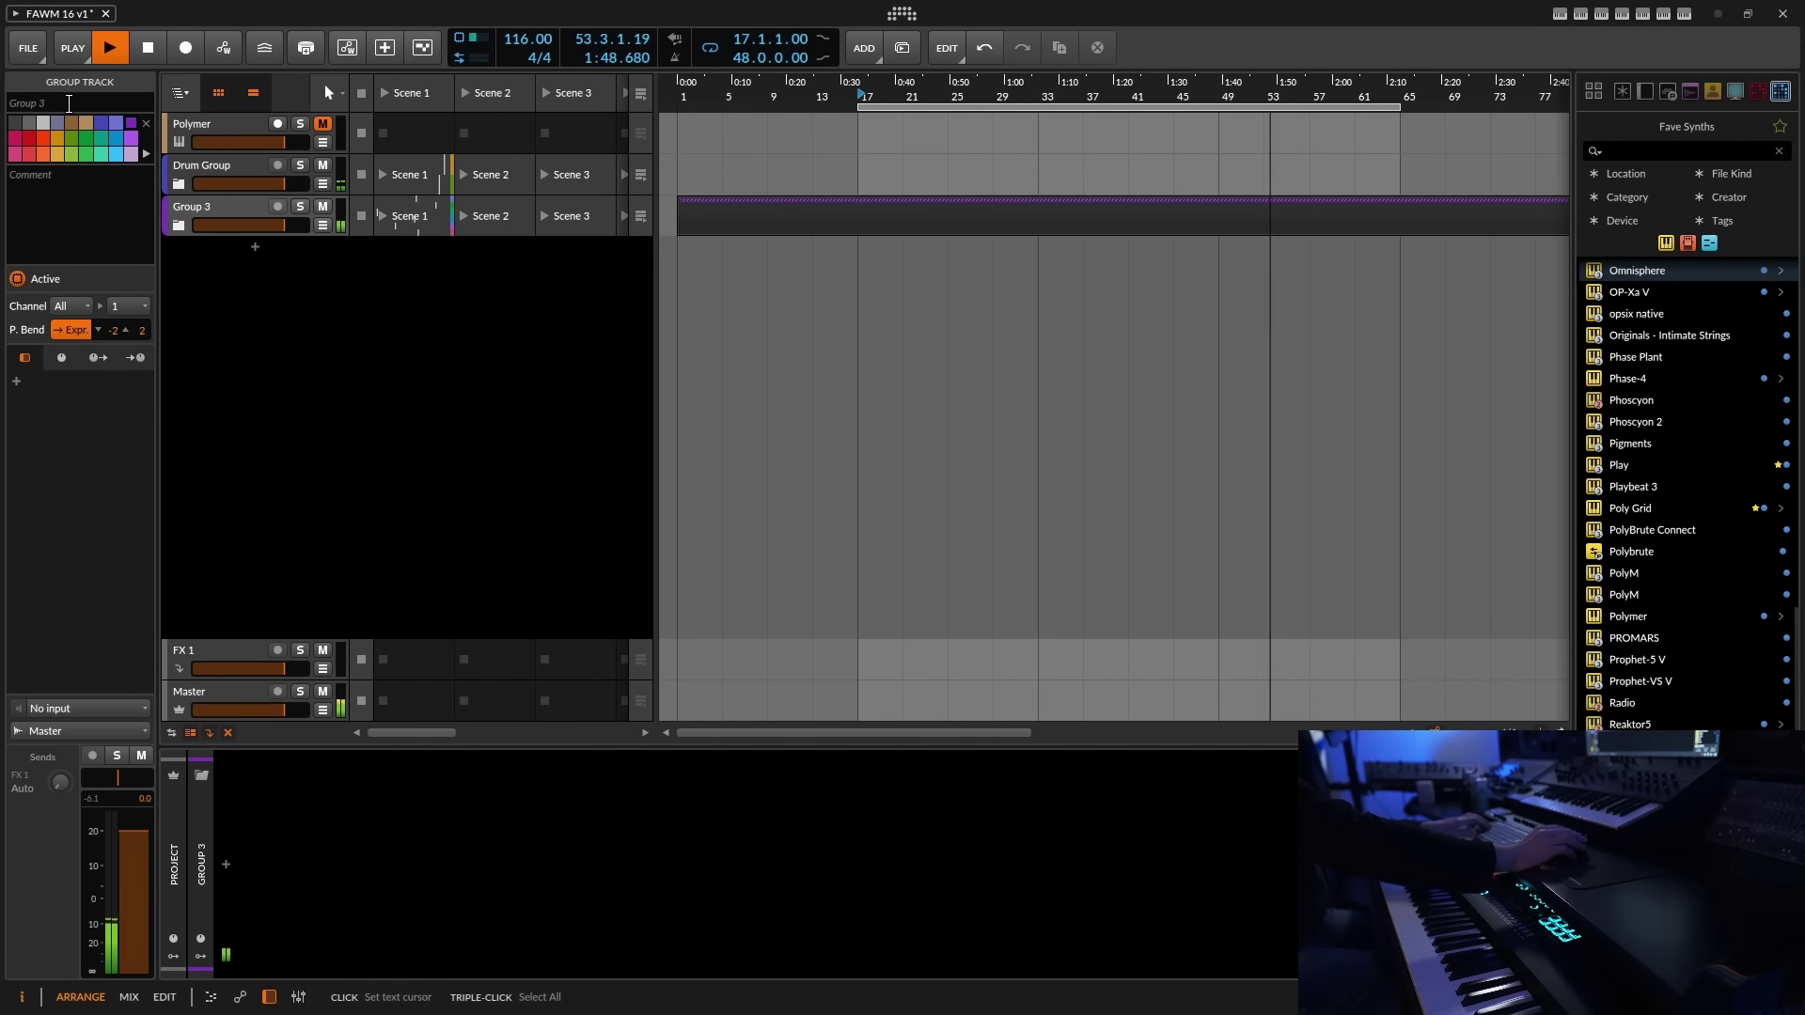
text(g)
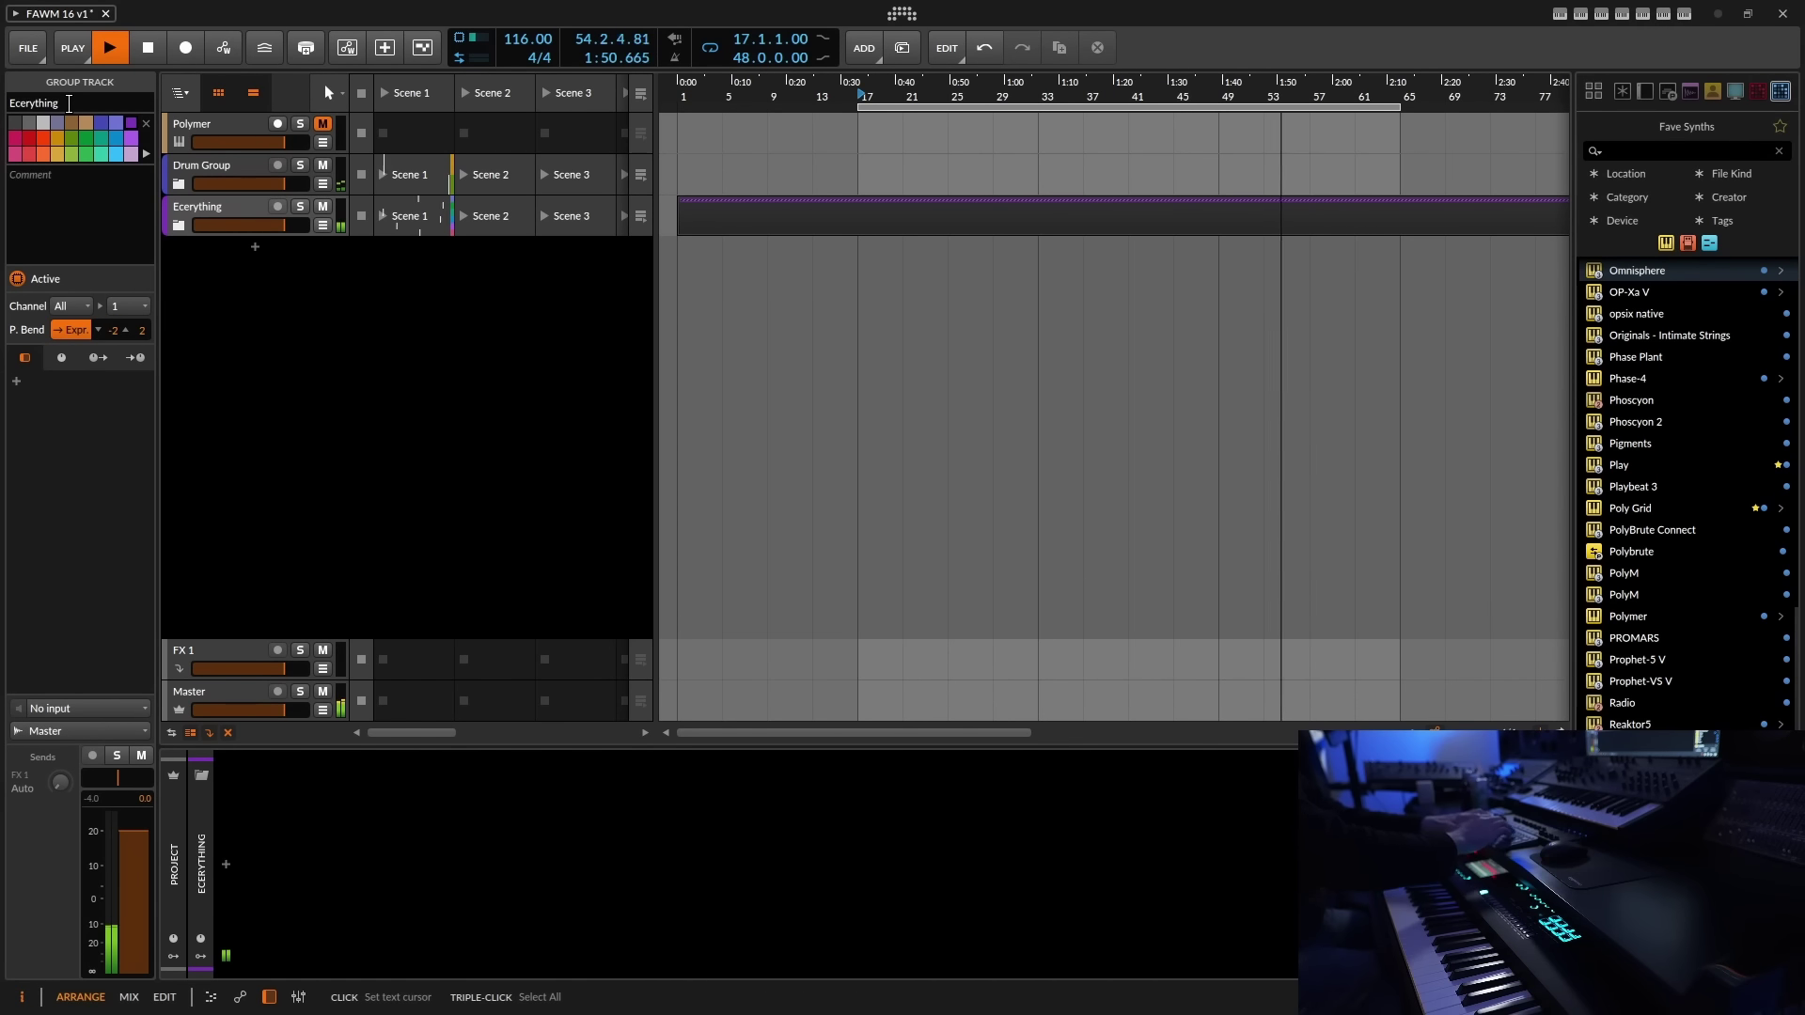
key(BackSpace)
key(BackSpace)
key(BackSpace)
key(BackSpace)
key(BackSpace)
key(BackSpace)
key(BackSpace)
key(BackSpace)
text(ver)
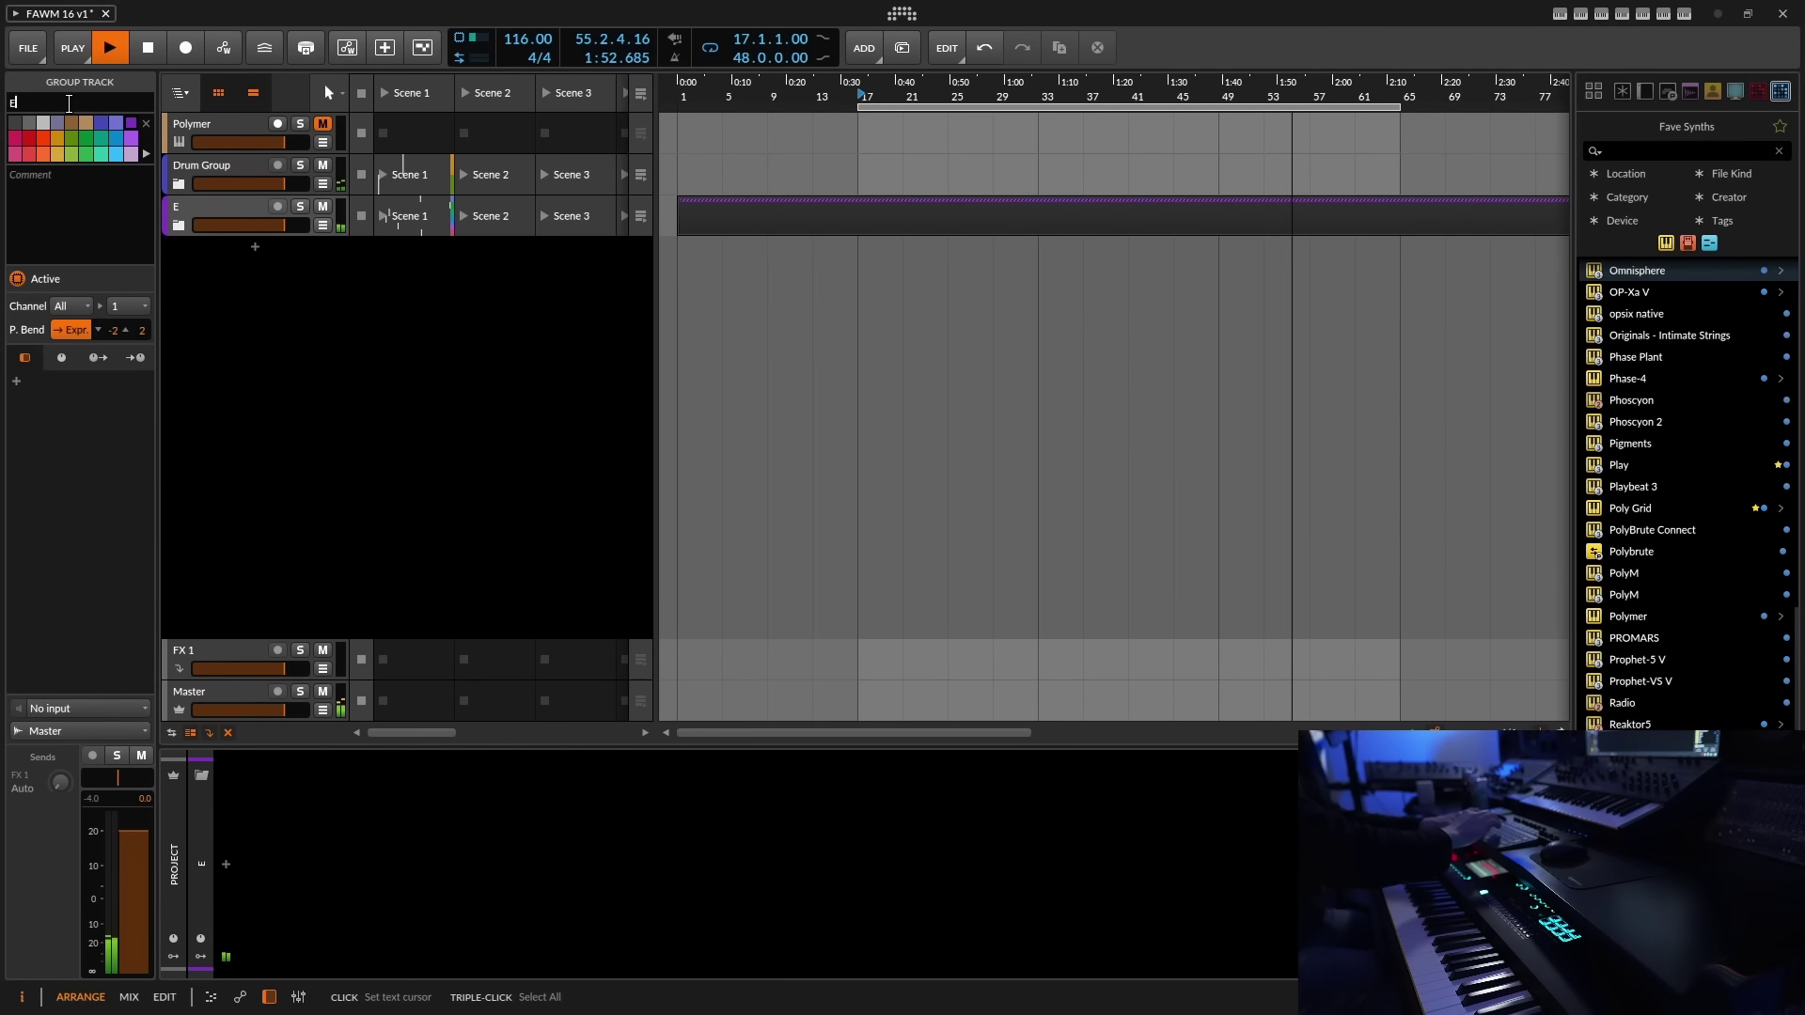
text(ything)
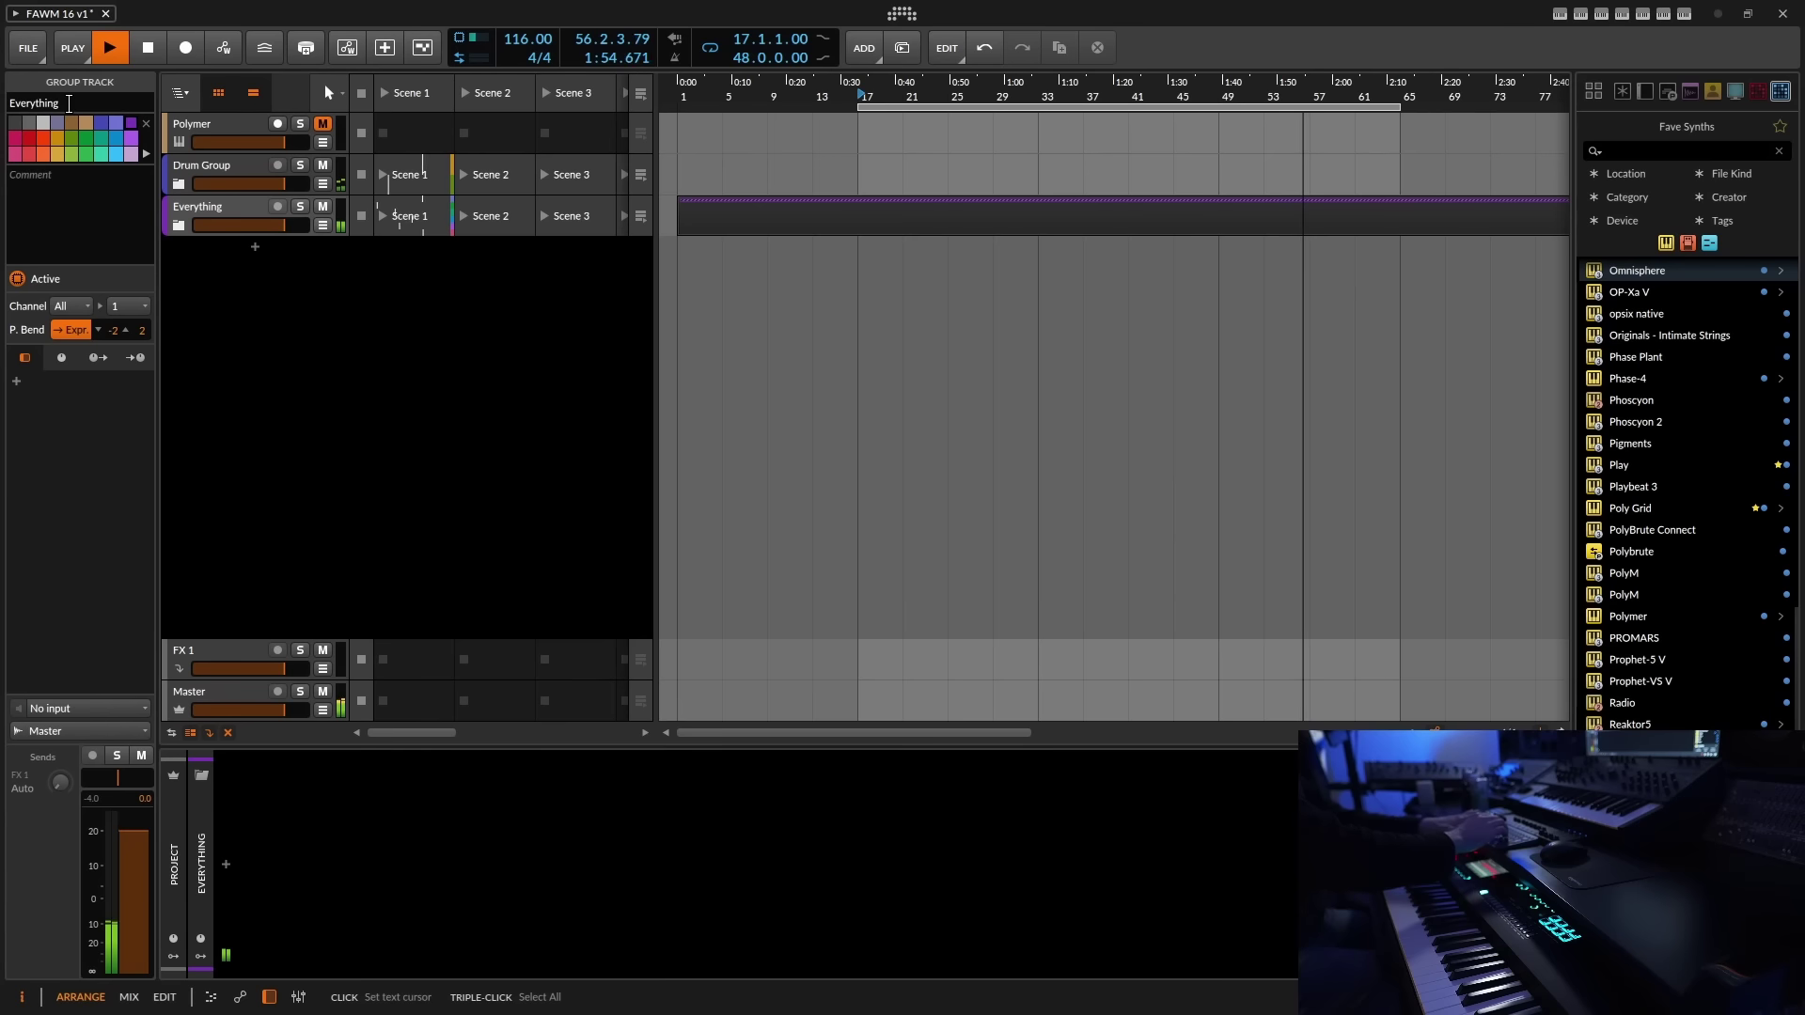
text( Else Group)
click(205, 221)
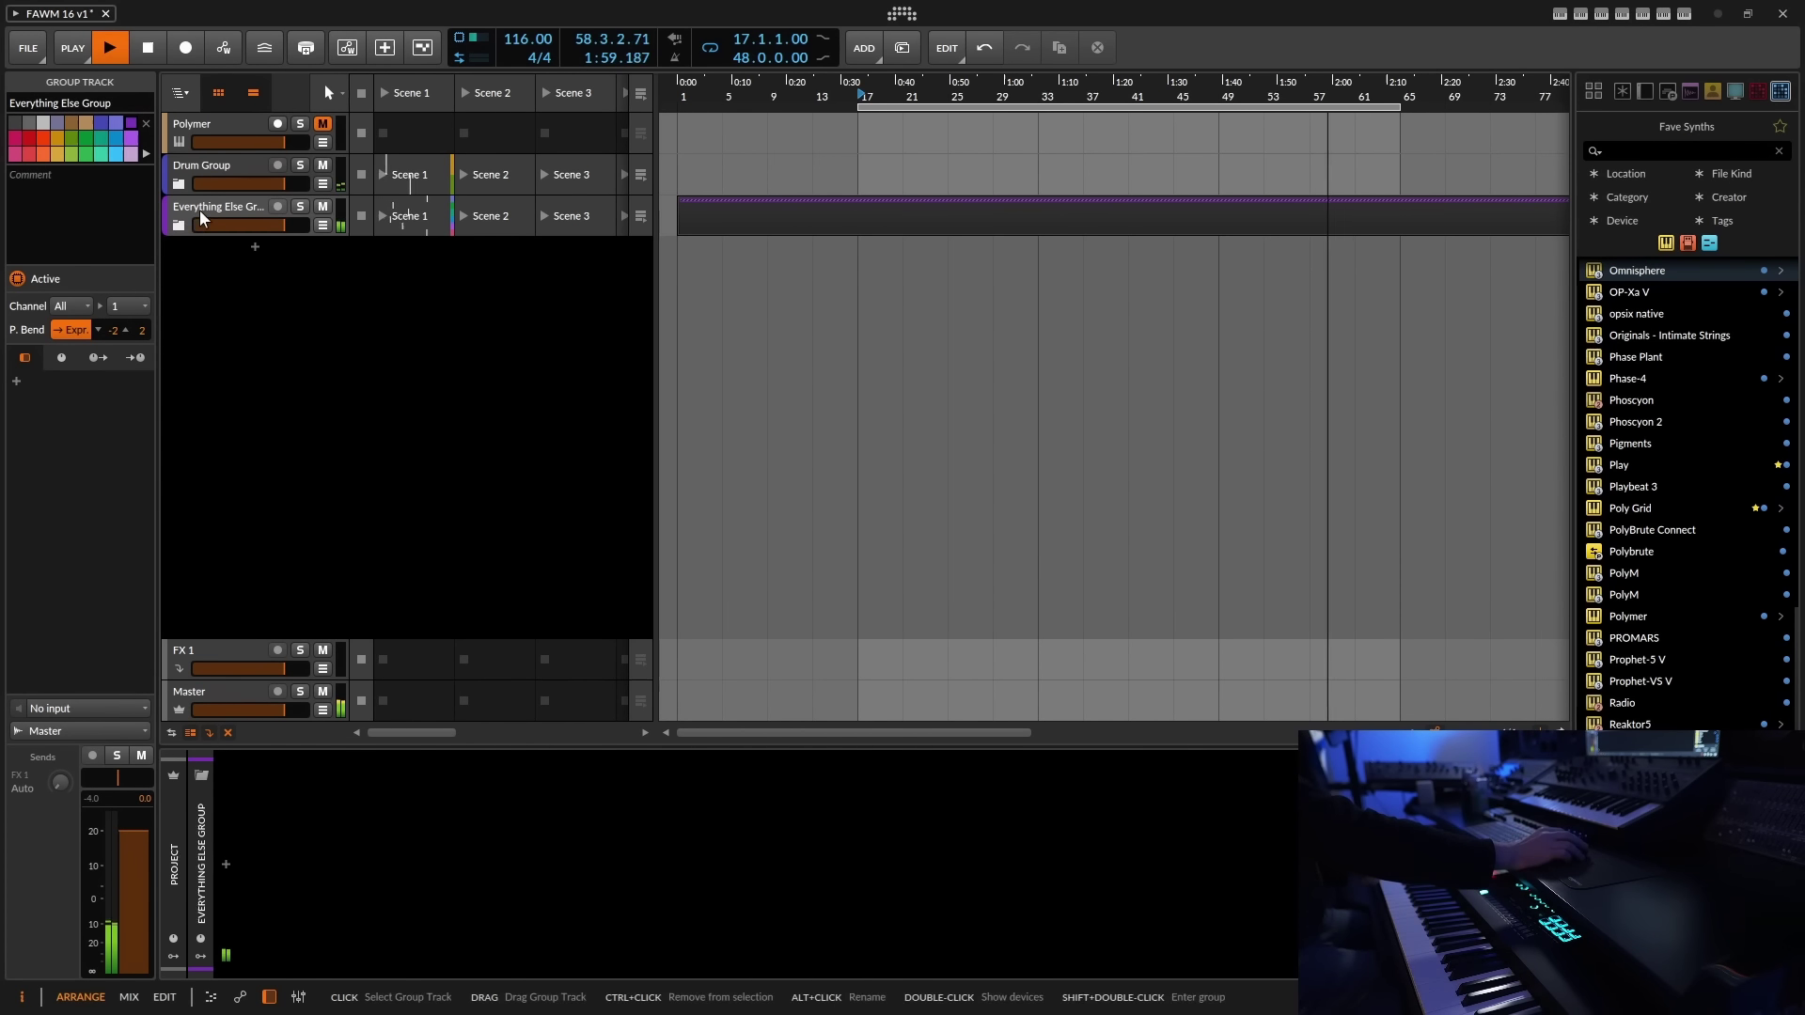
- Insert Chorus JUN-6 on the Everything Else Group, set its mix to 24.4% and close the plug-in window
click(226, 864)
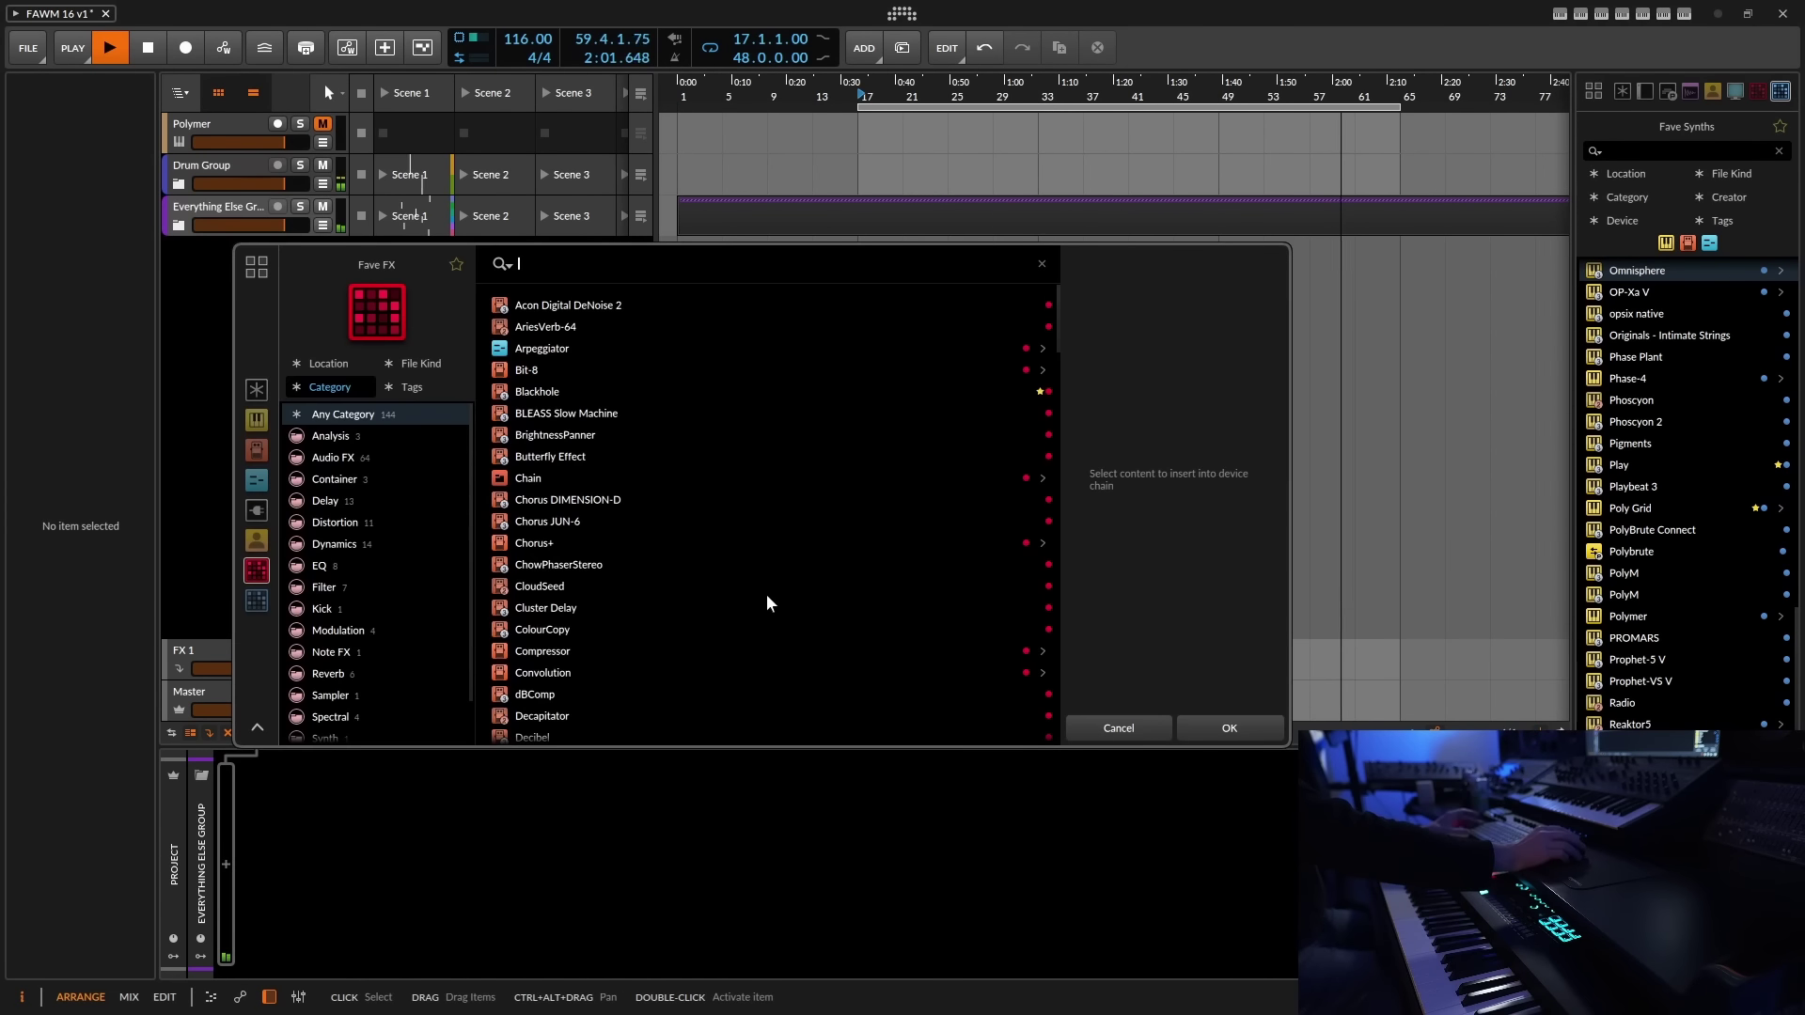
click(551, 519)
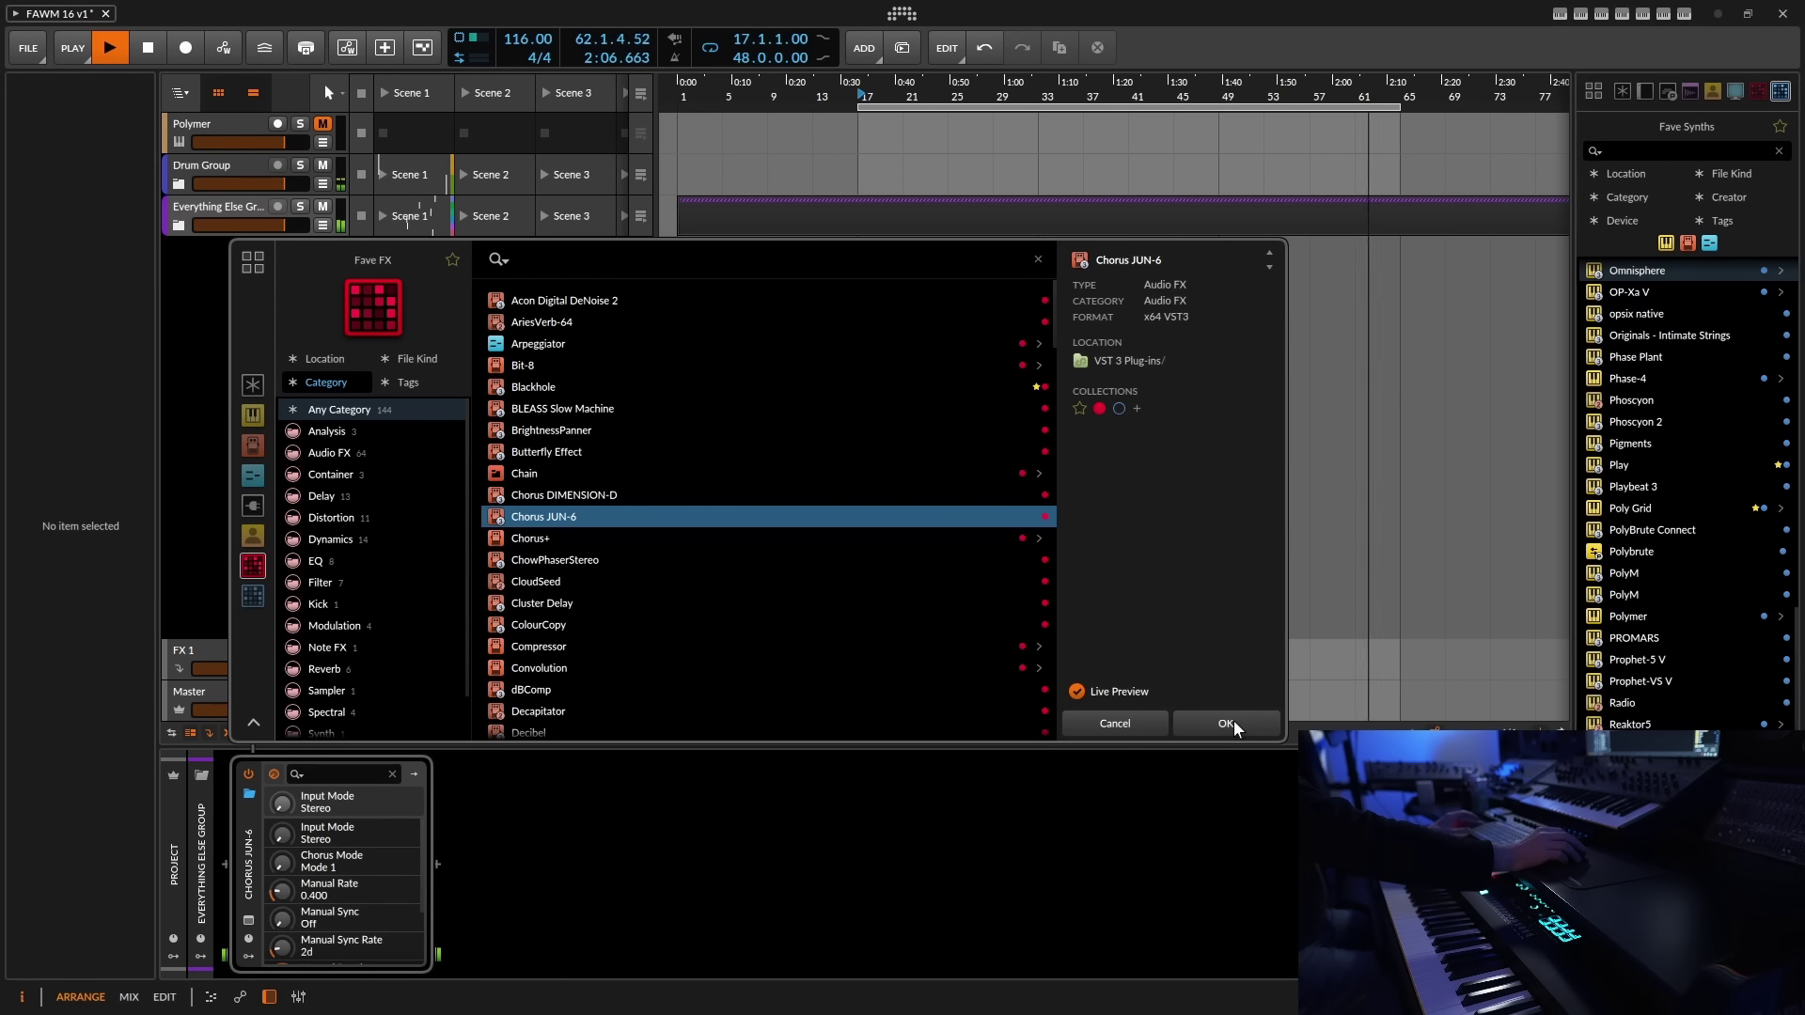
click(1227, 723)
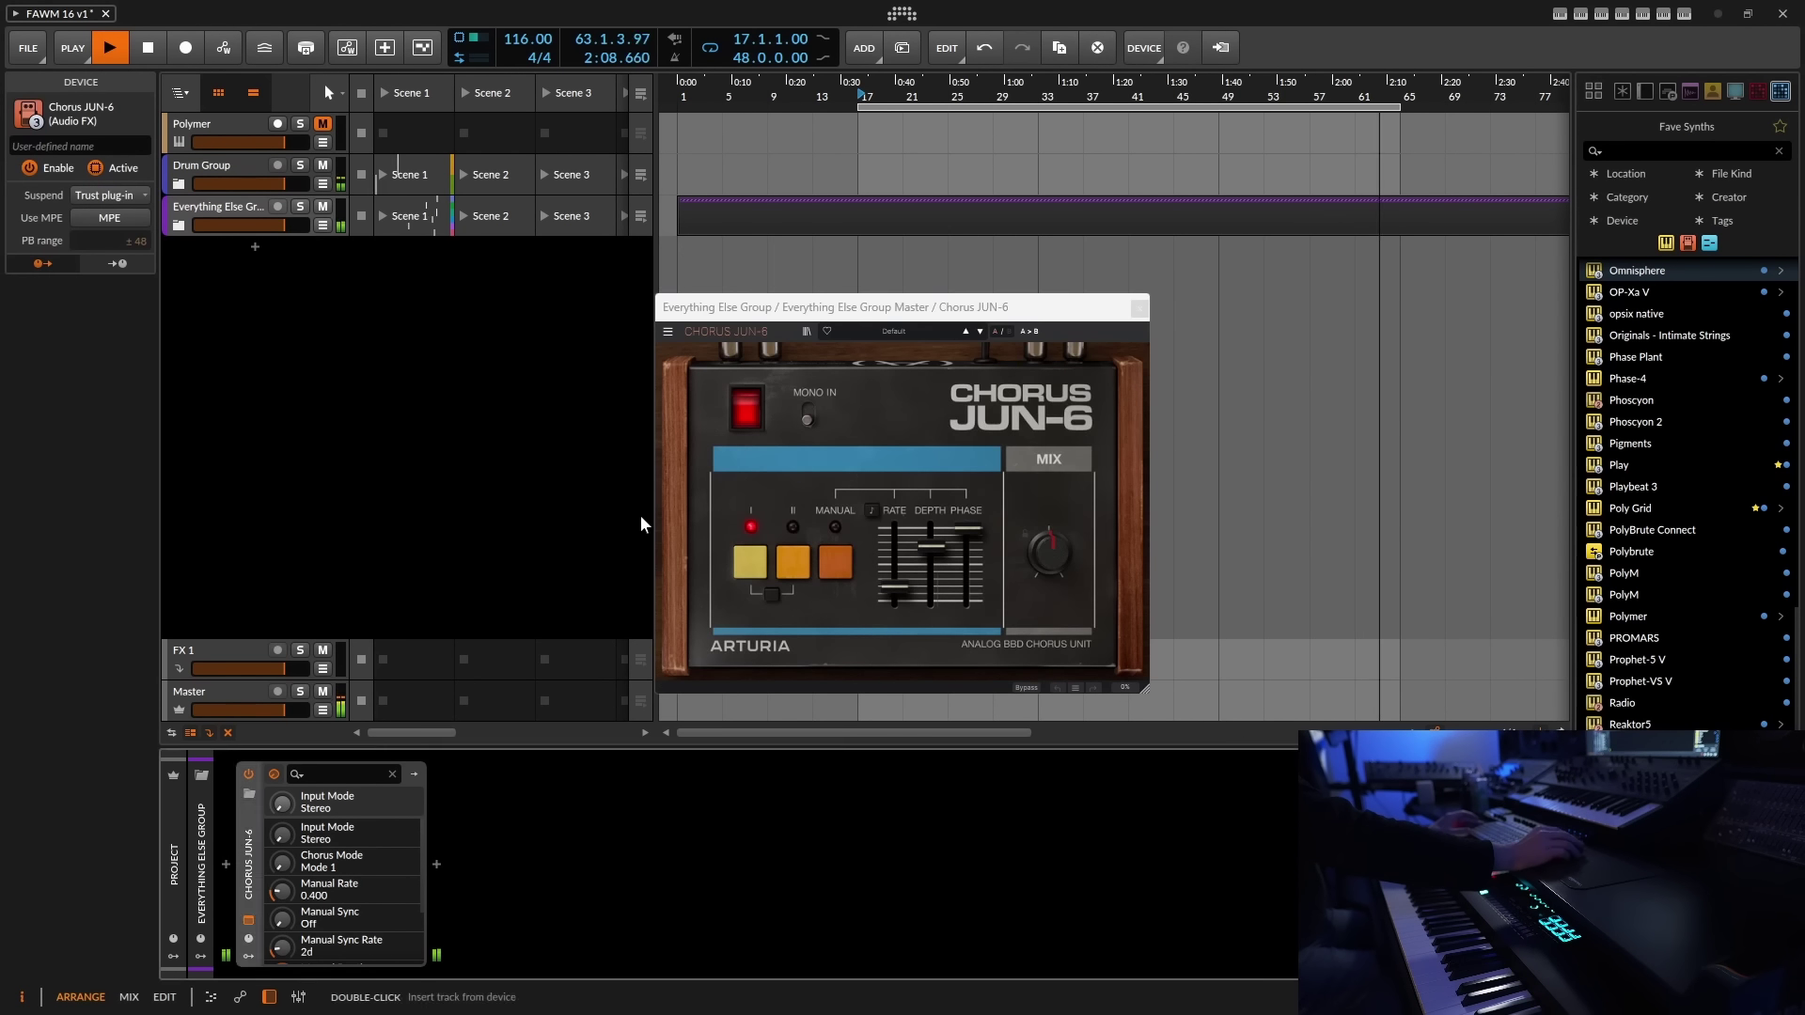
drag(1054, 563, 1054, 568)
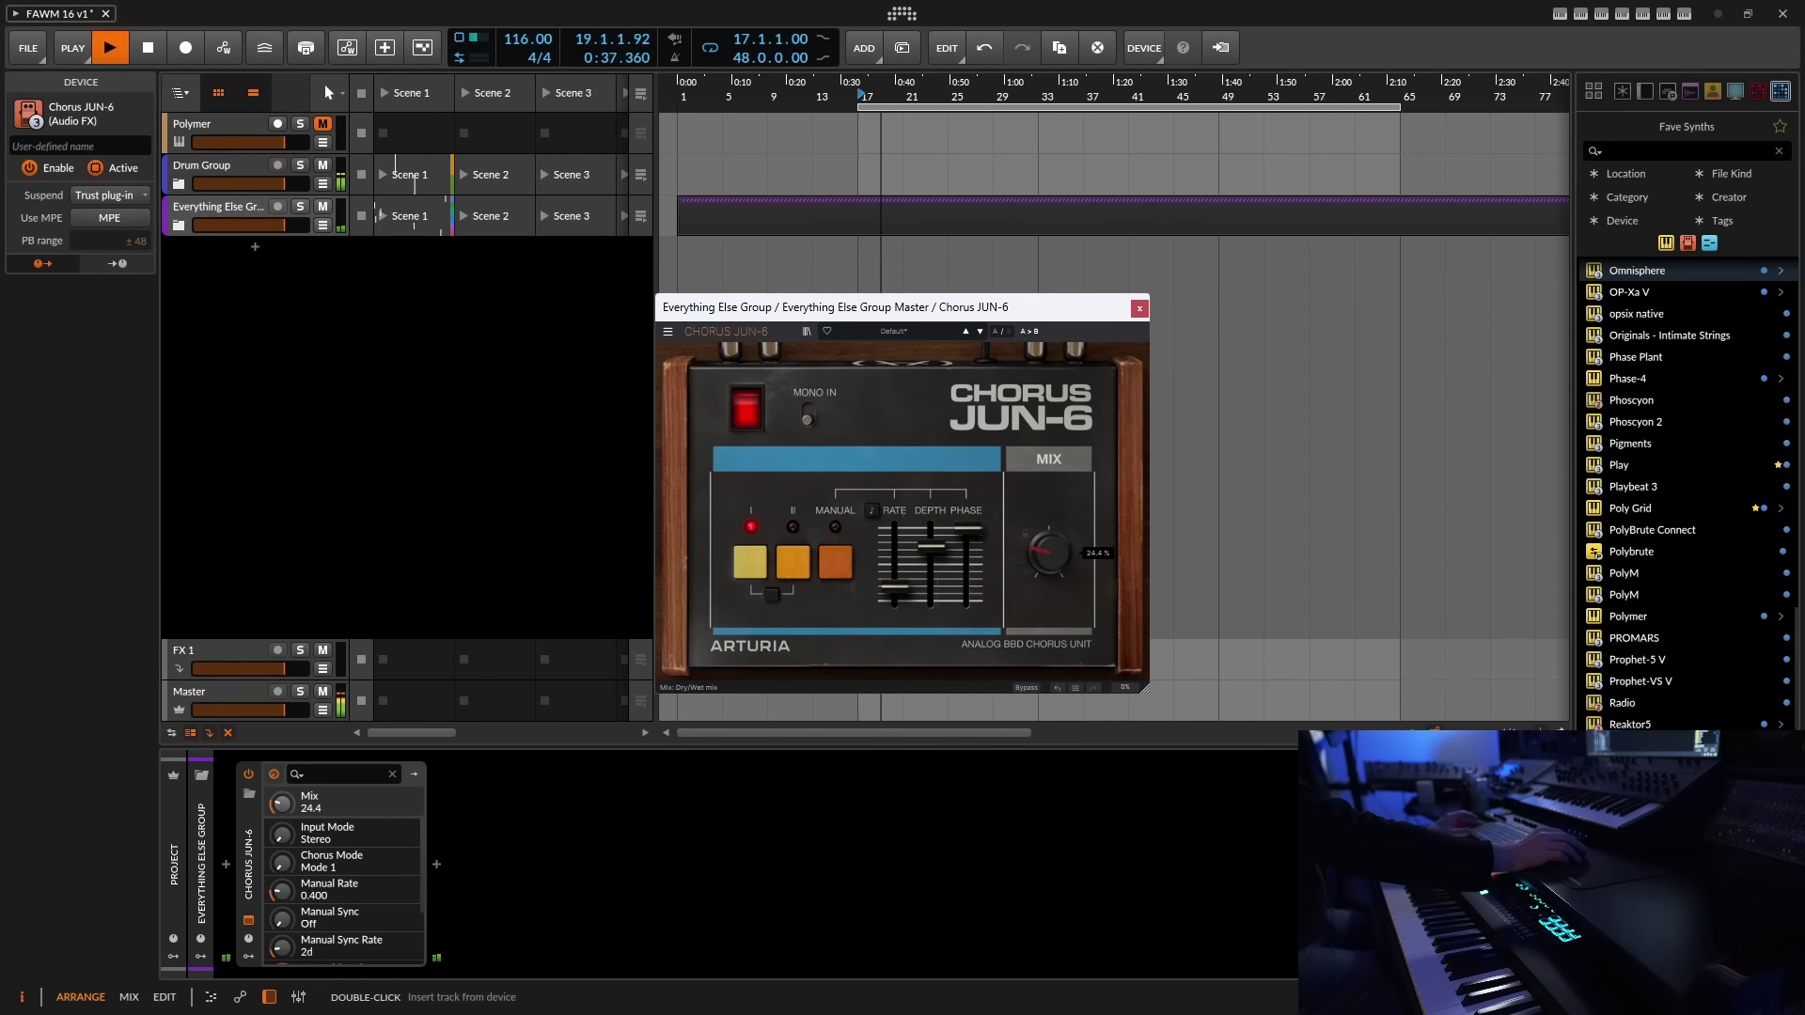
click(1140, 308)
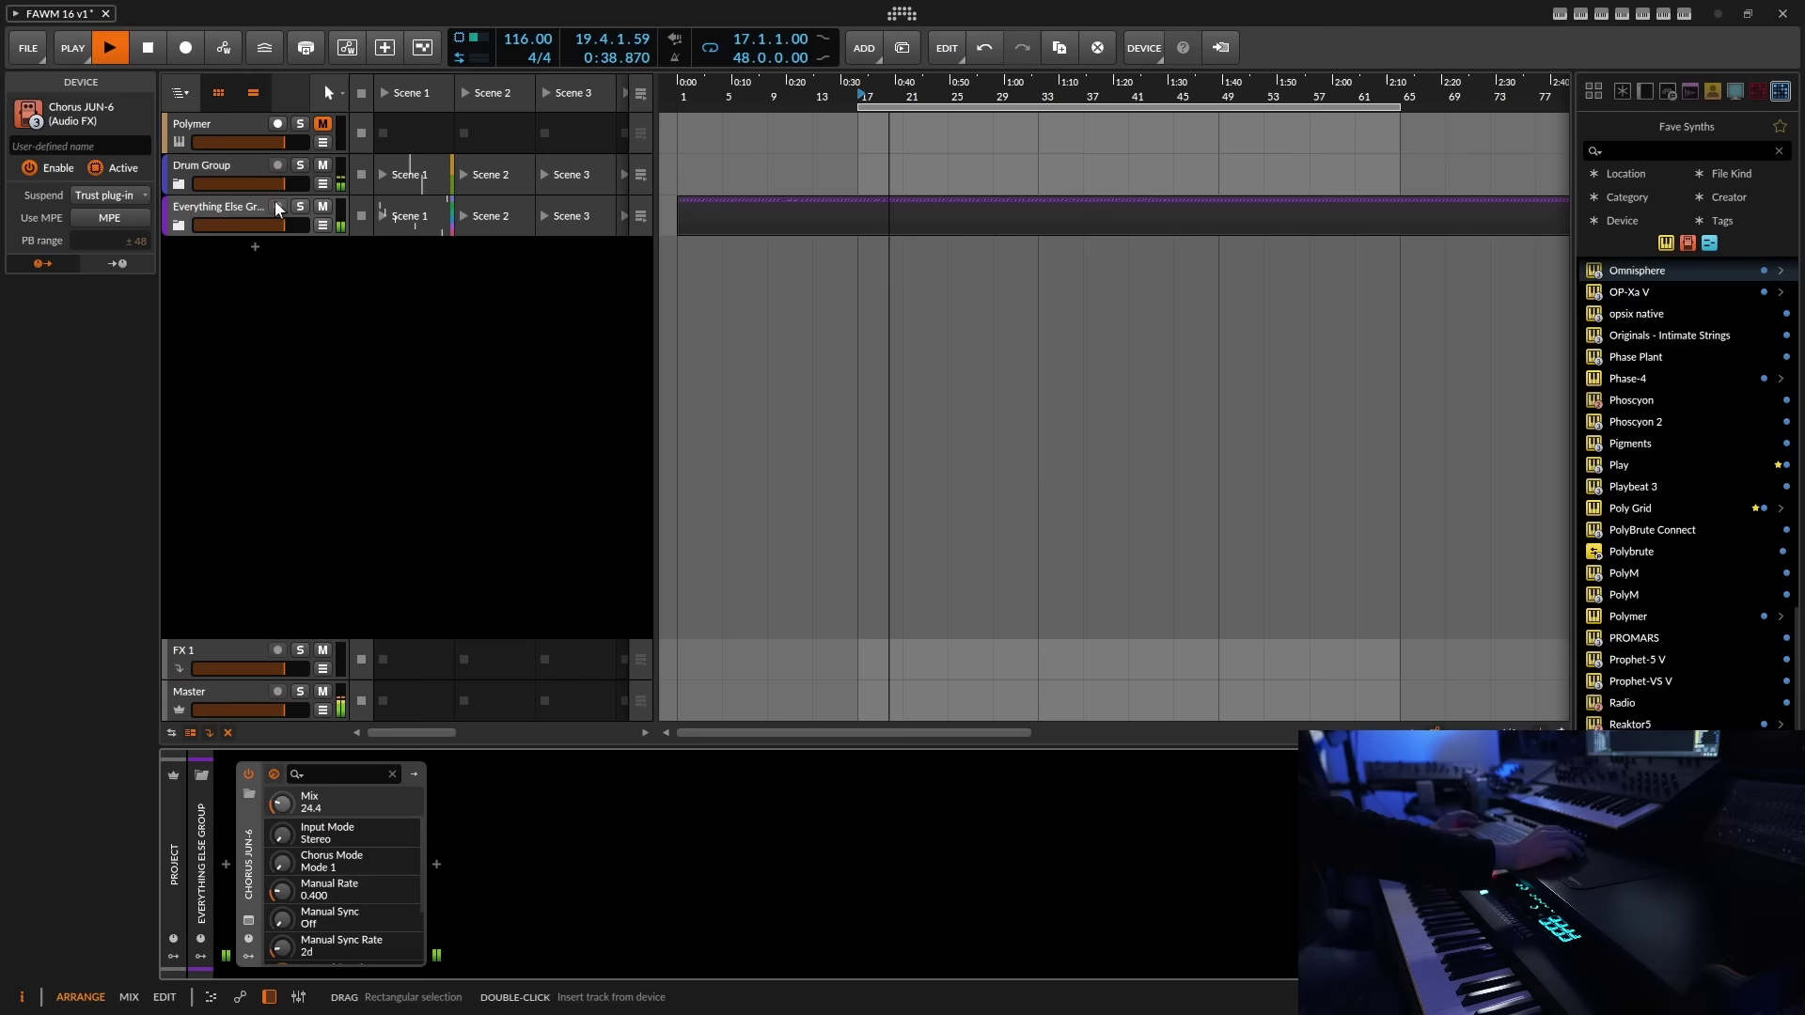
- Expand the Everything Else Group and move the Blue2 track out of it to directly above the Drum Group
click(177, 225)
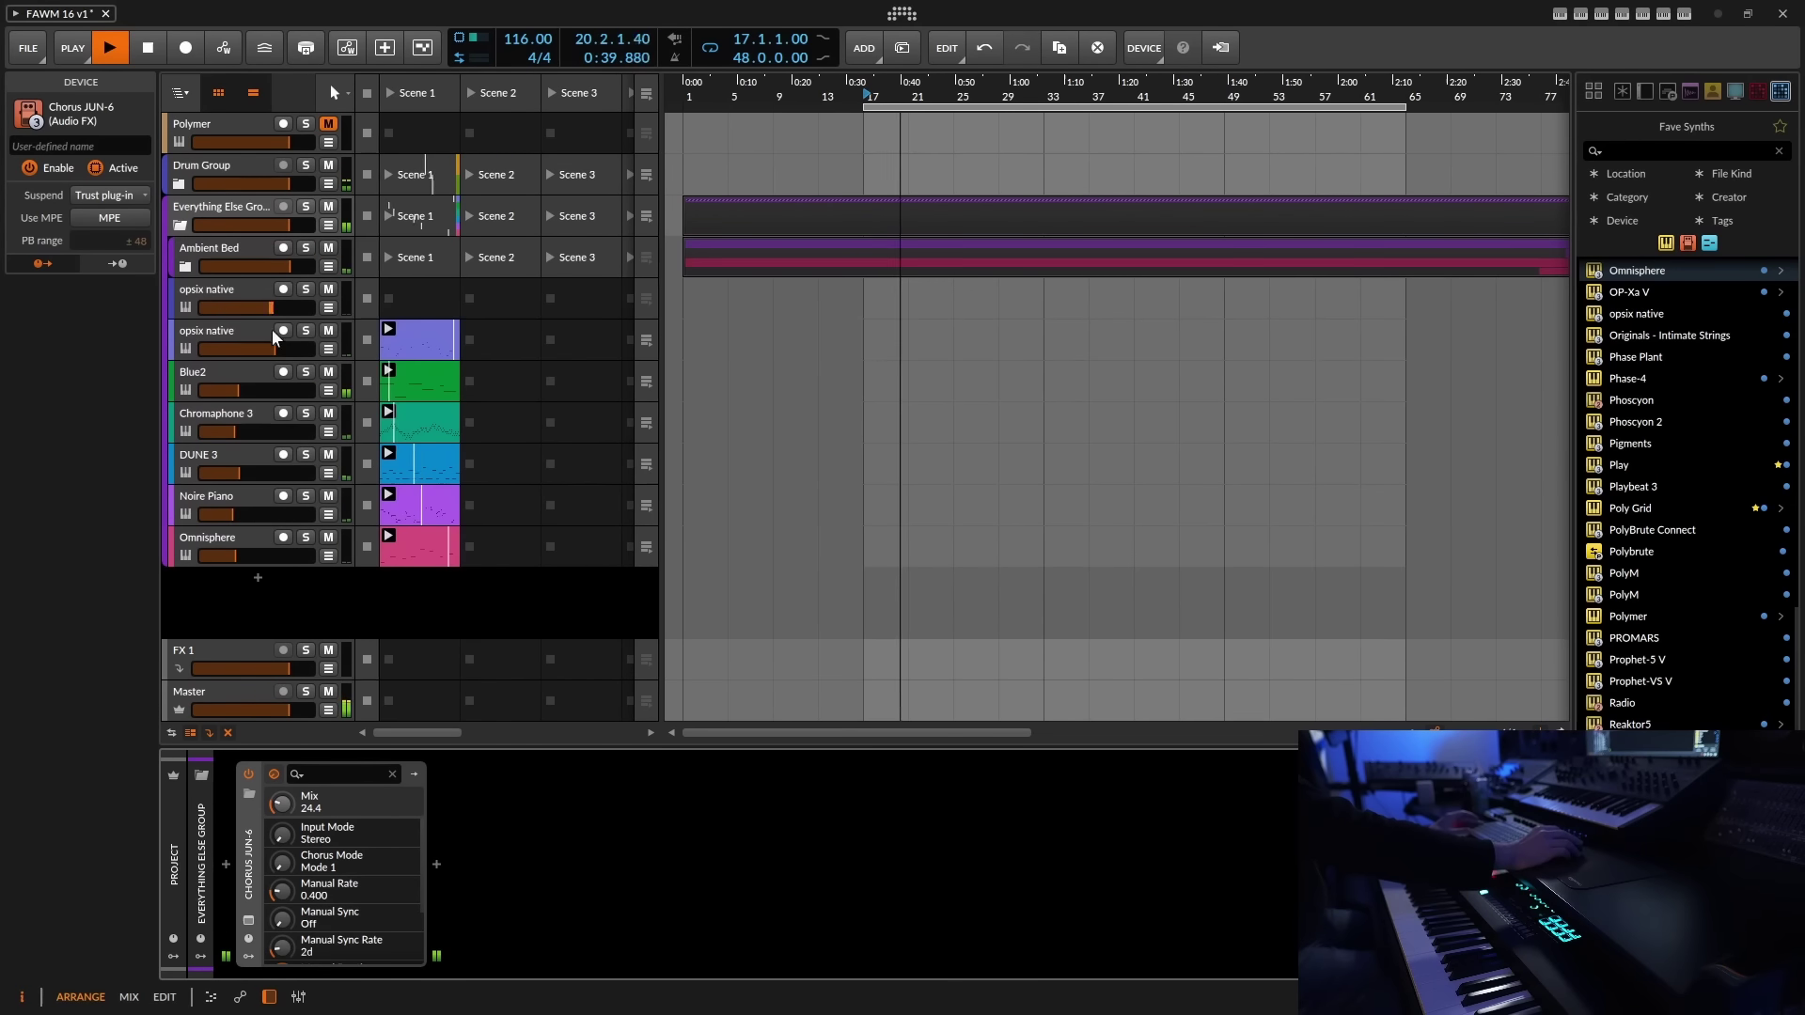
click(227, 376)
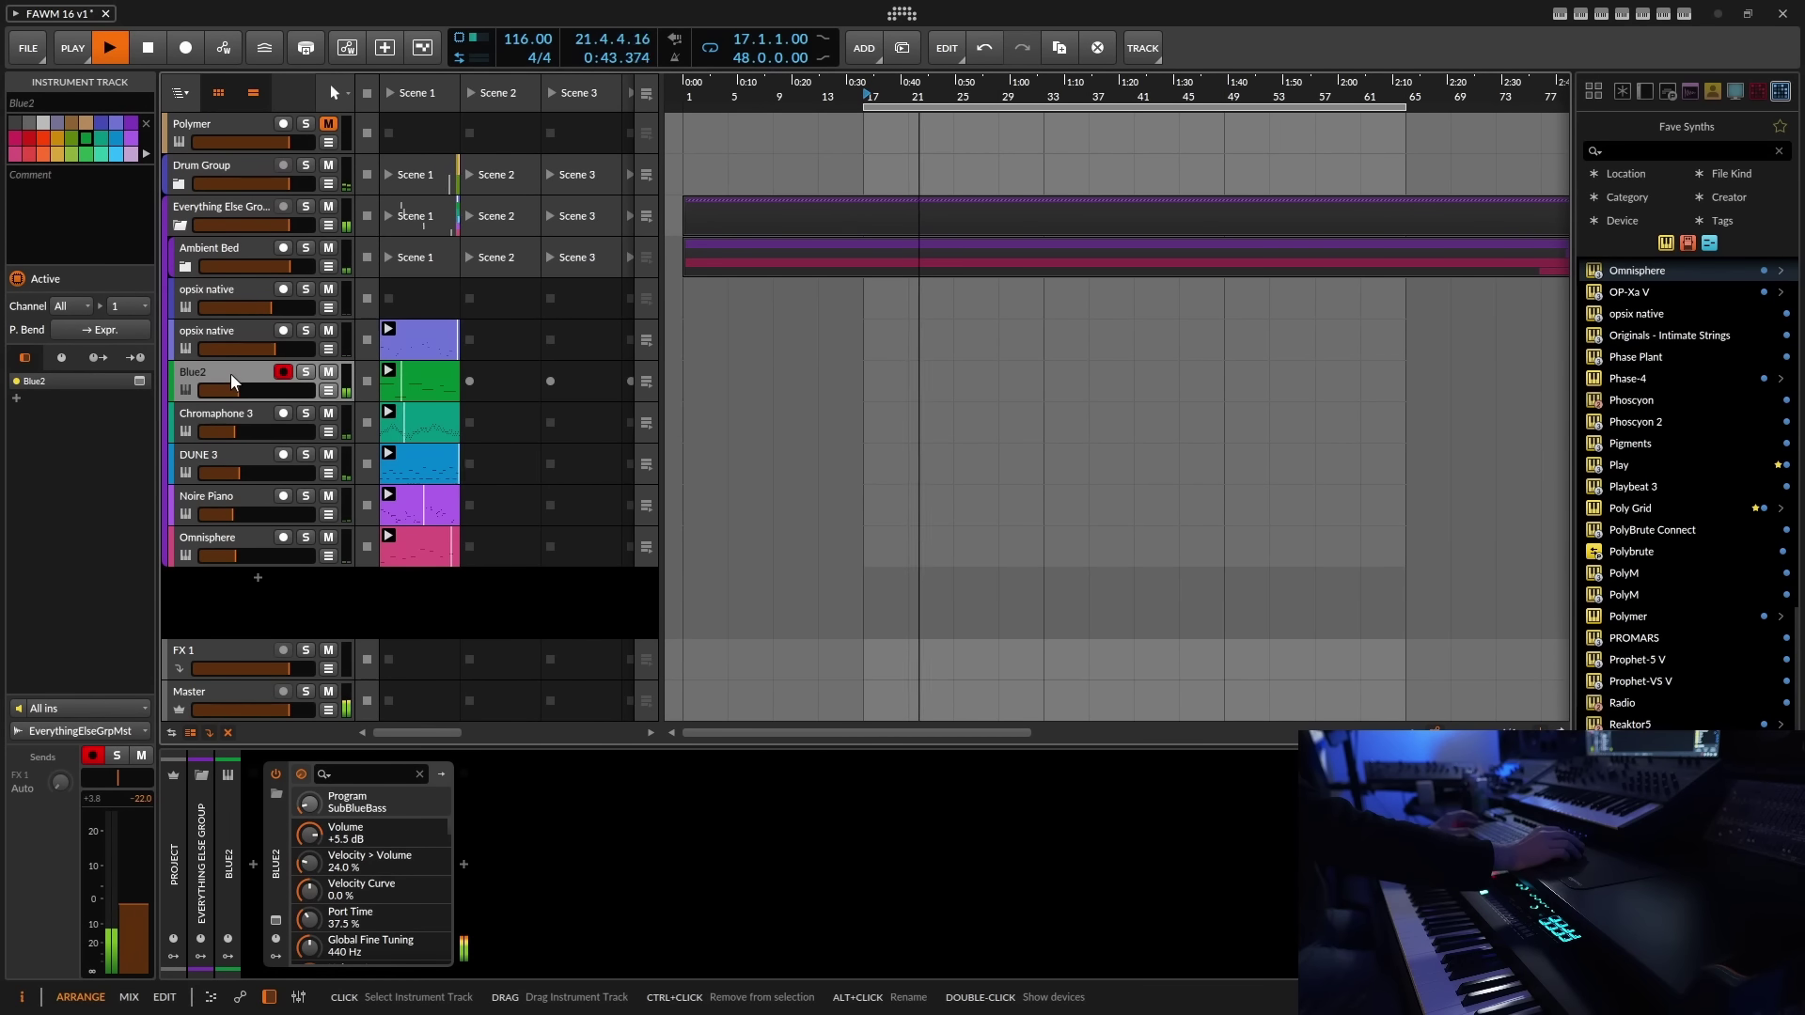
drag(229, 374, 224, 154)
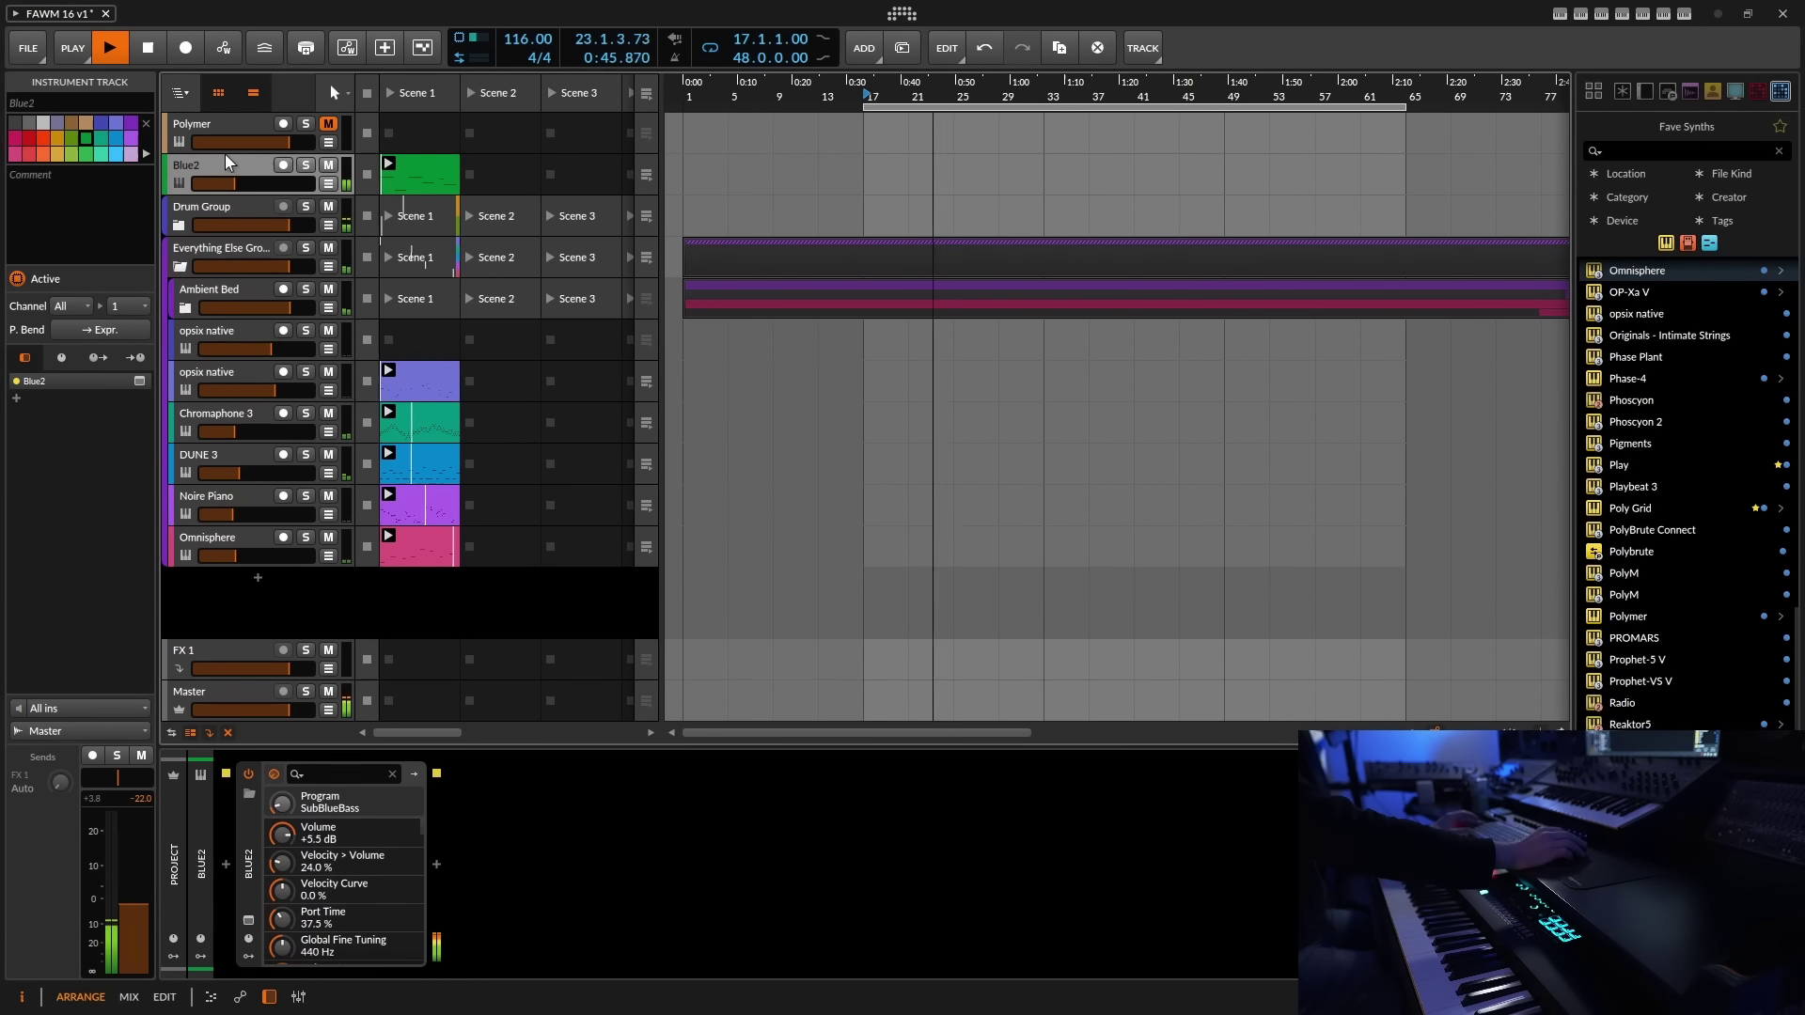
- Rename the Blue2 track as Blue2 Sub Bass
click(71, 102)
key(BackSpace)
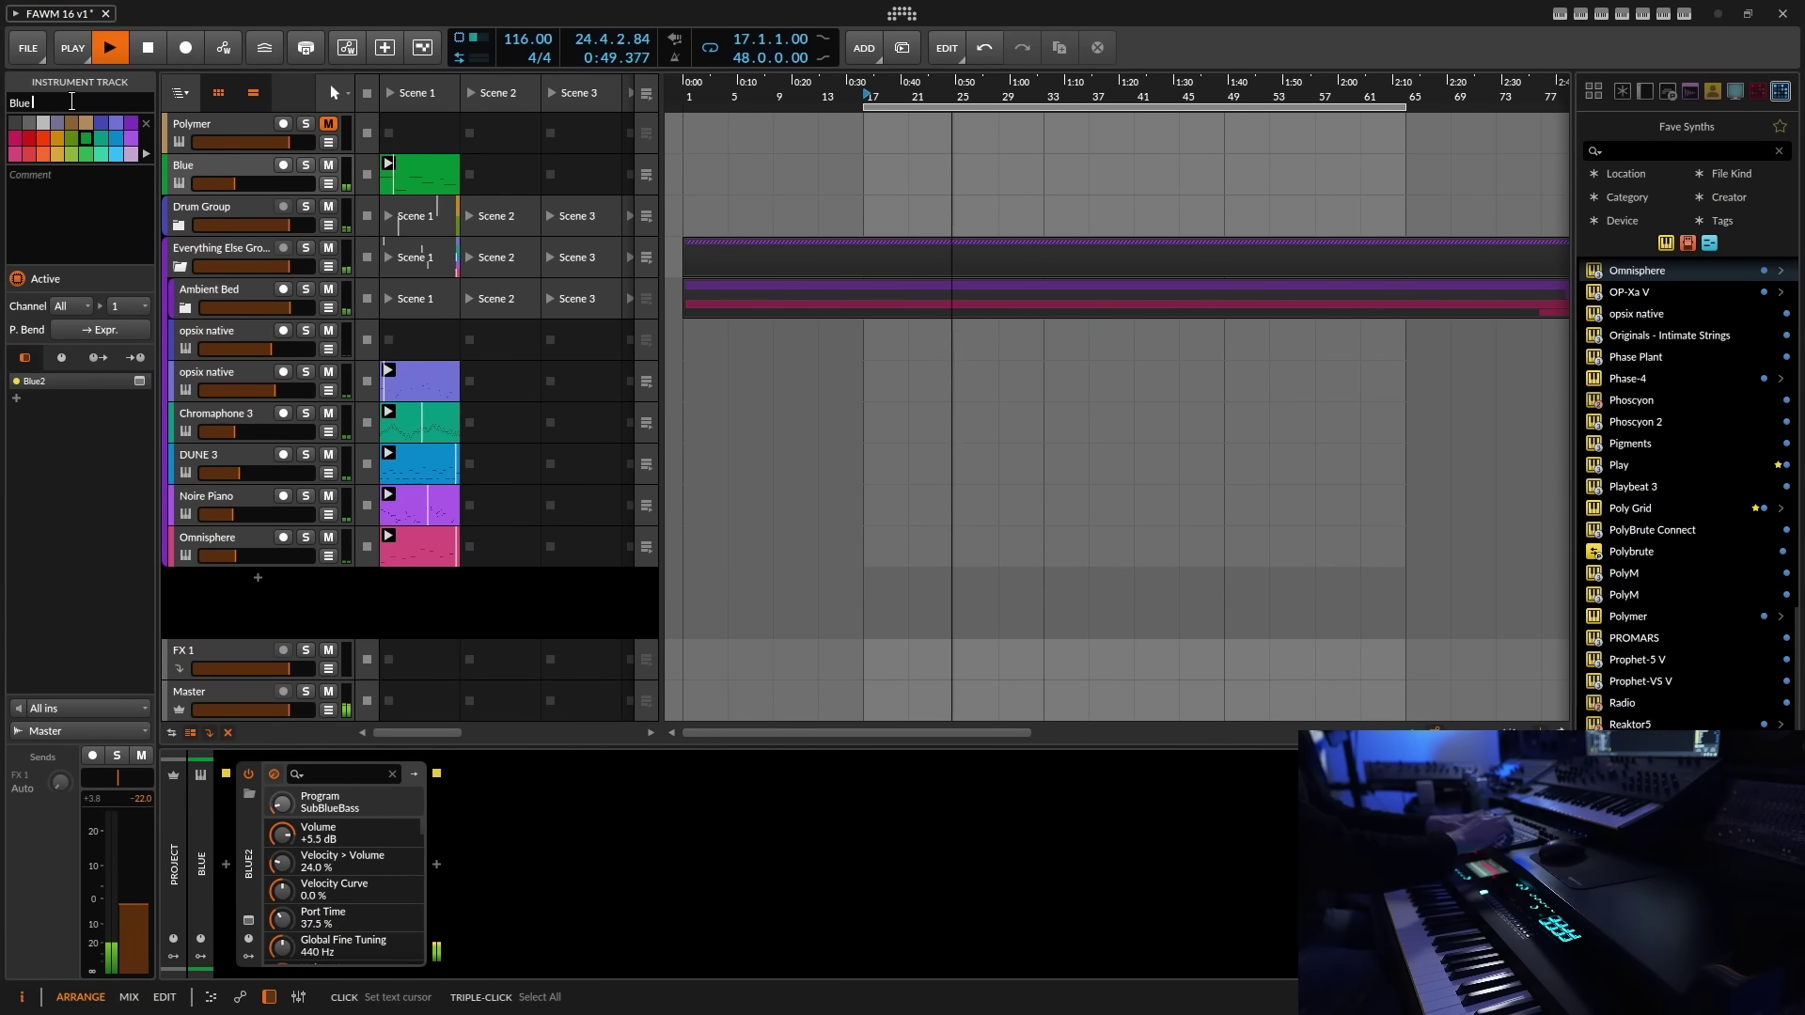
text(2 Sub B)
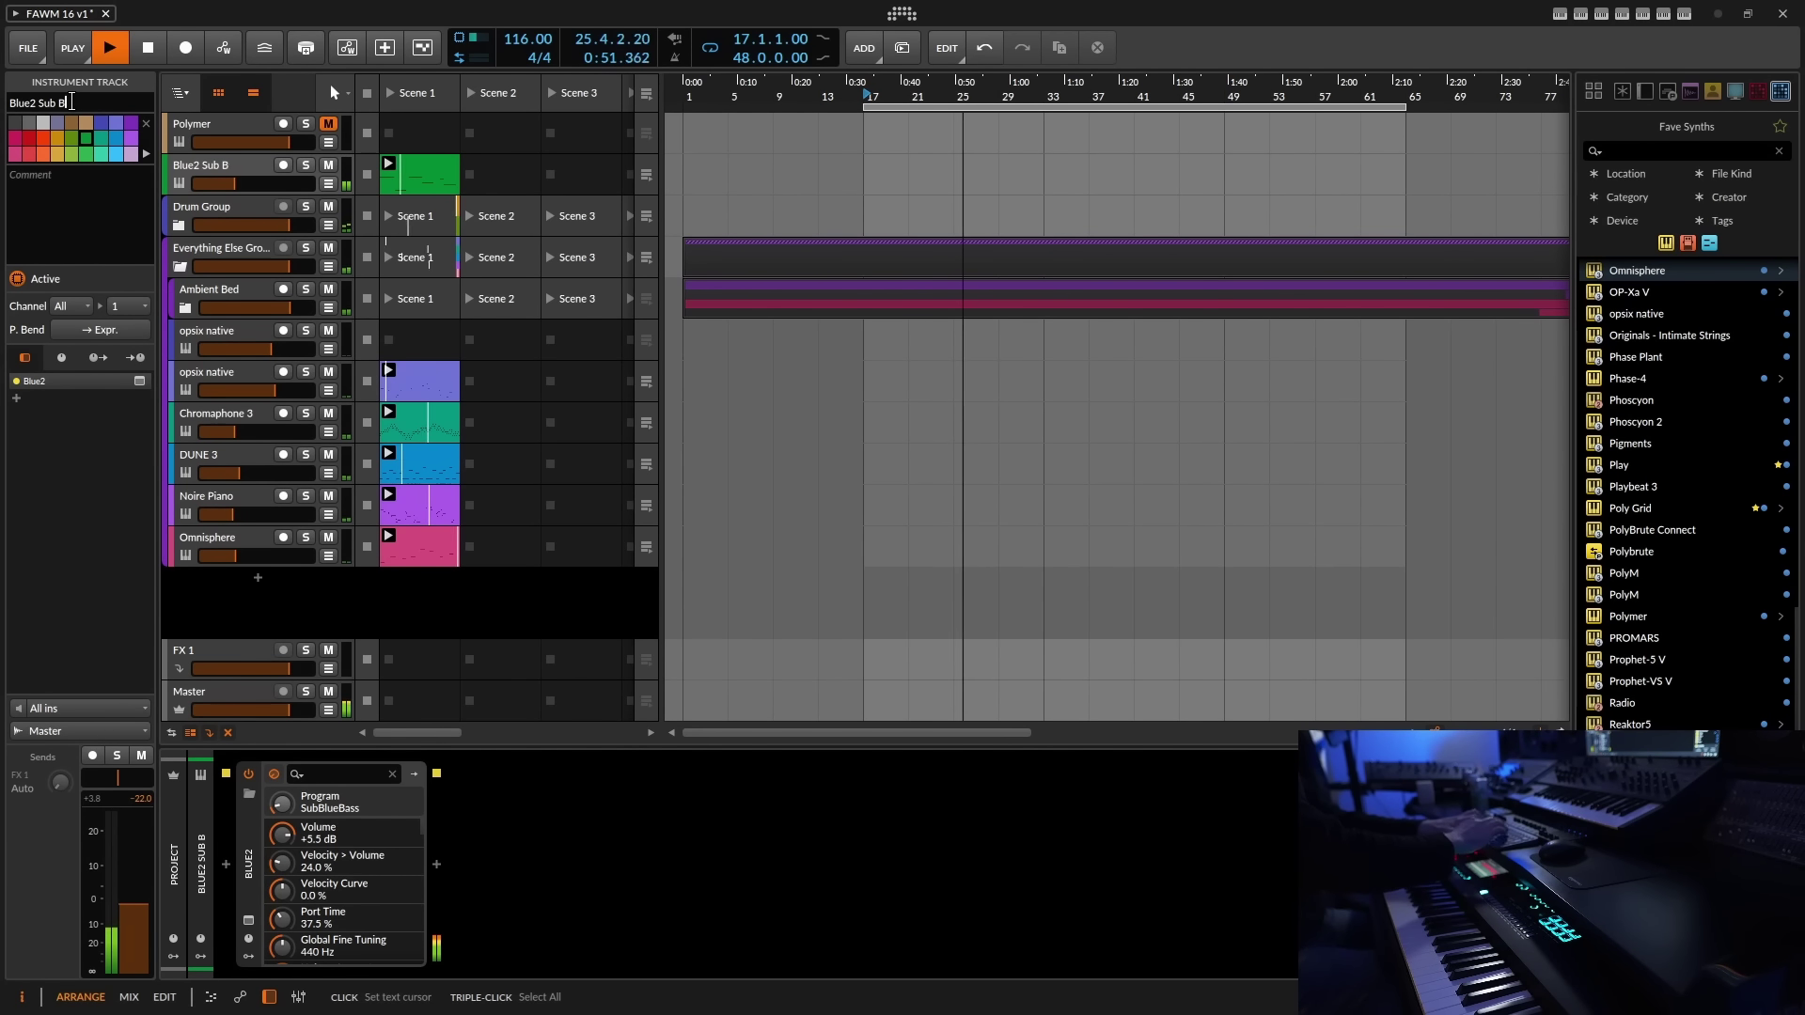
text(ass)
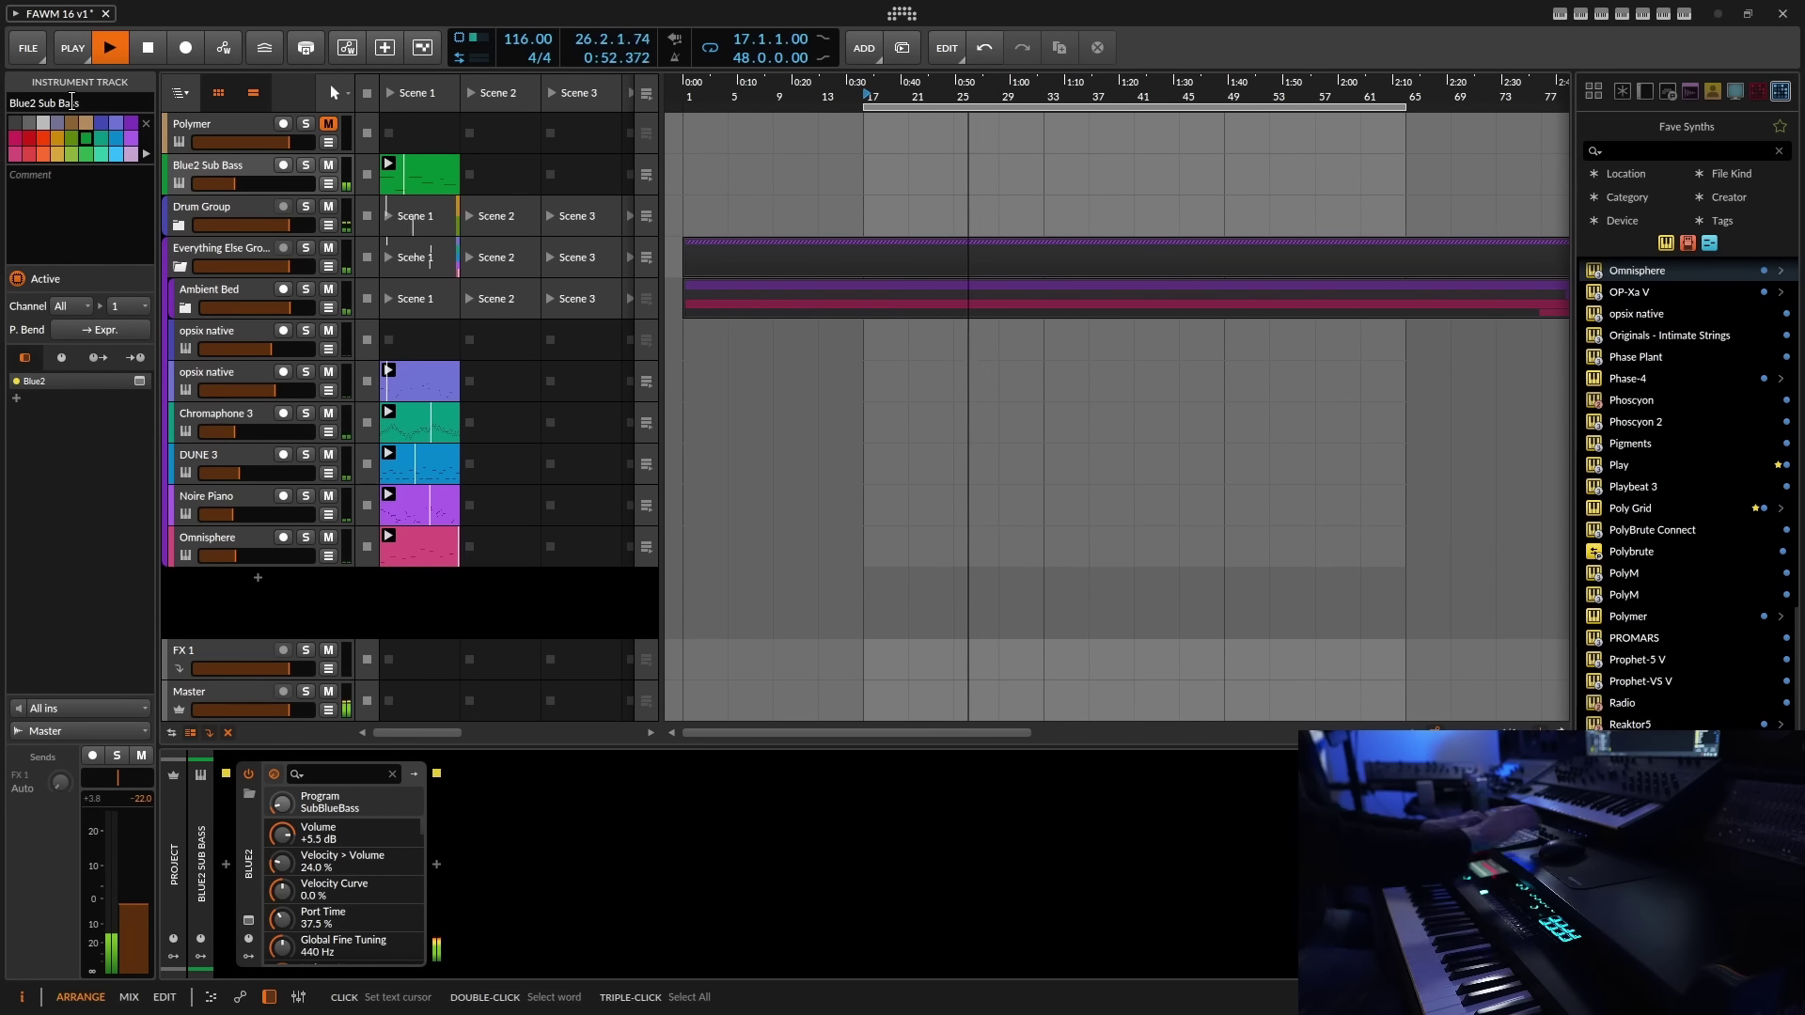
- Collapse the Everything Else Group, move Blue2 Sub Bass below it as a separate track, and save the project
click(180, 264)
drag(230, 164, 229, 318)
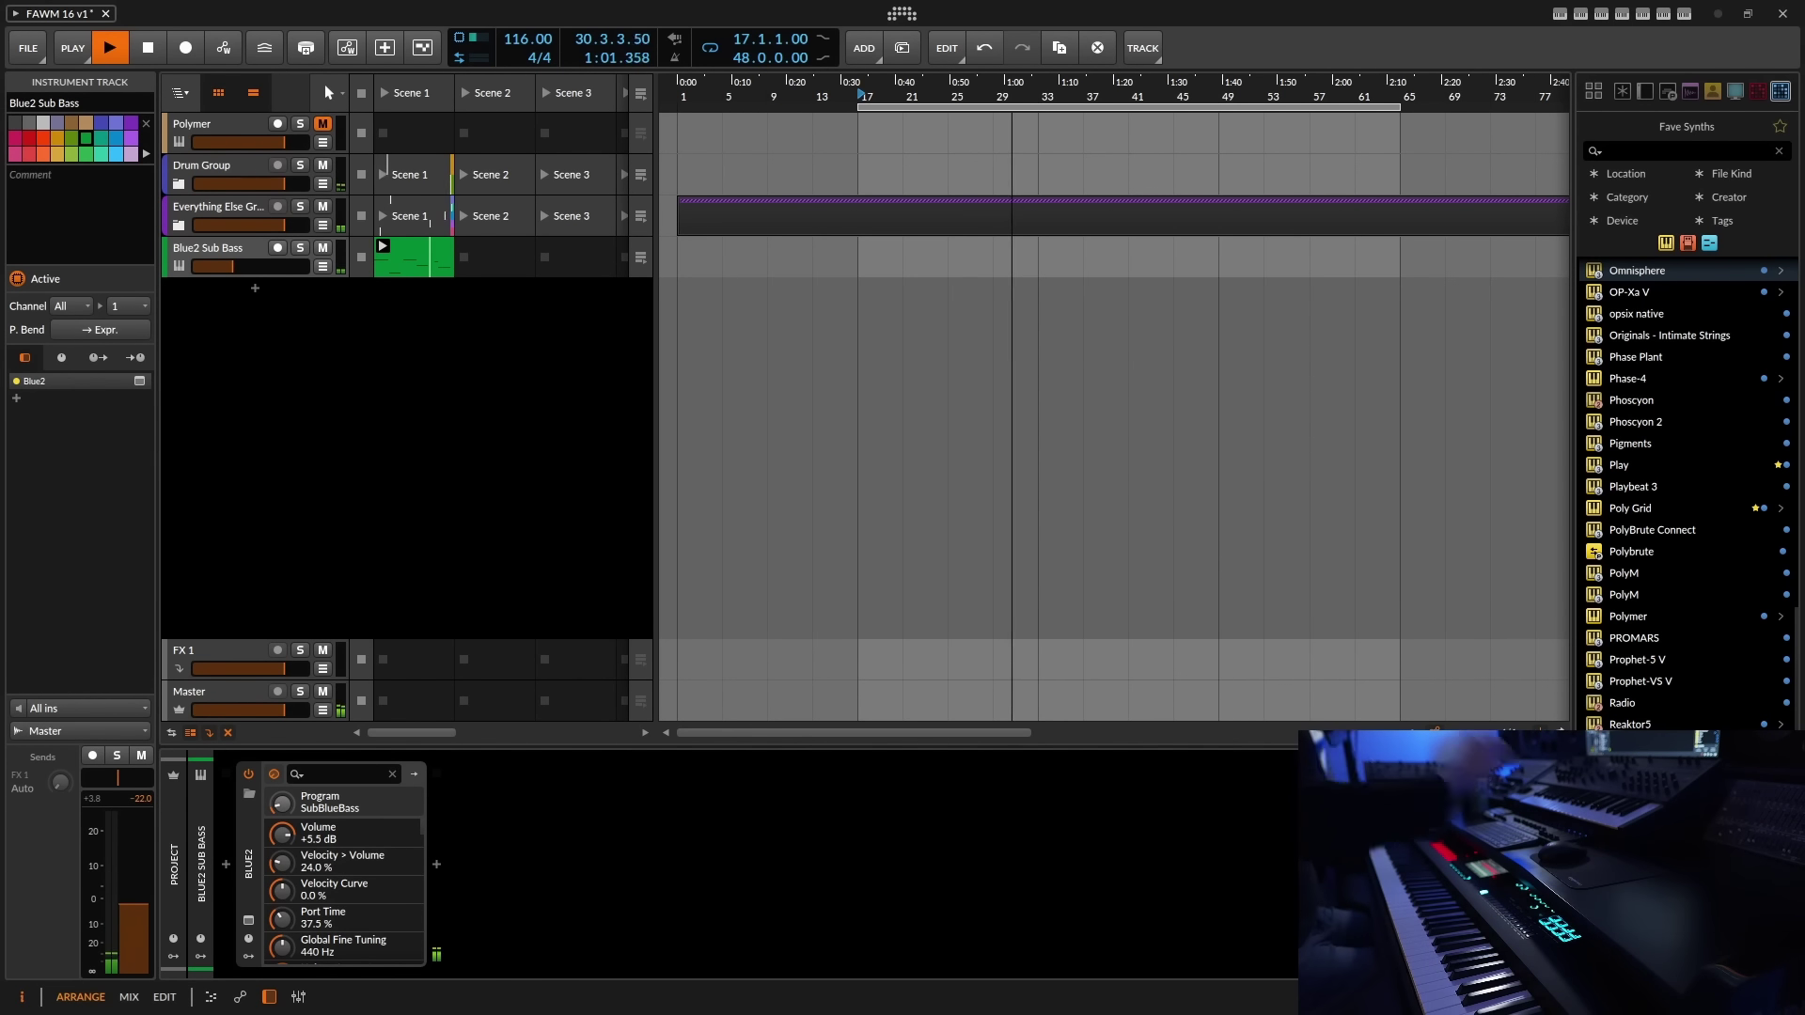
click(27, 52)
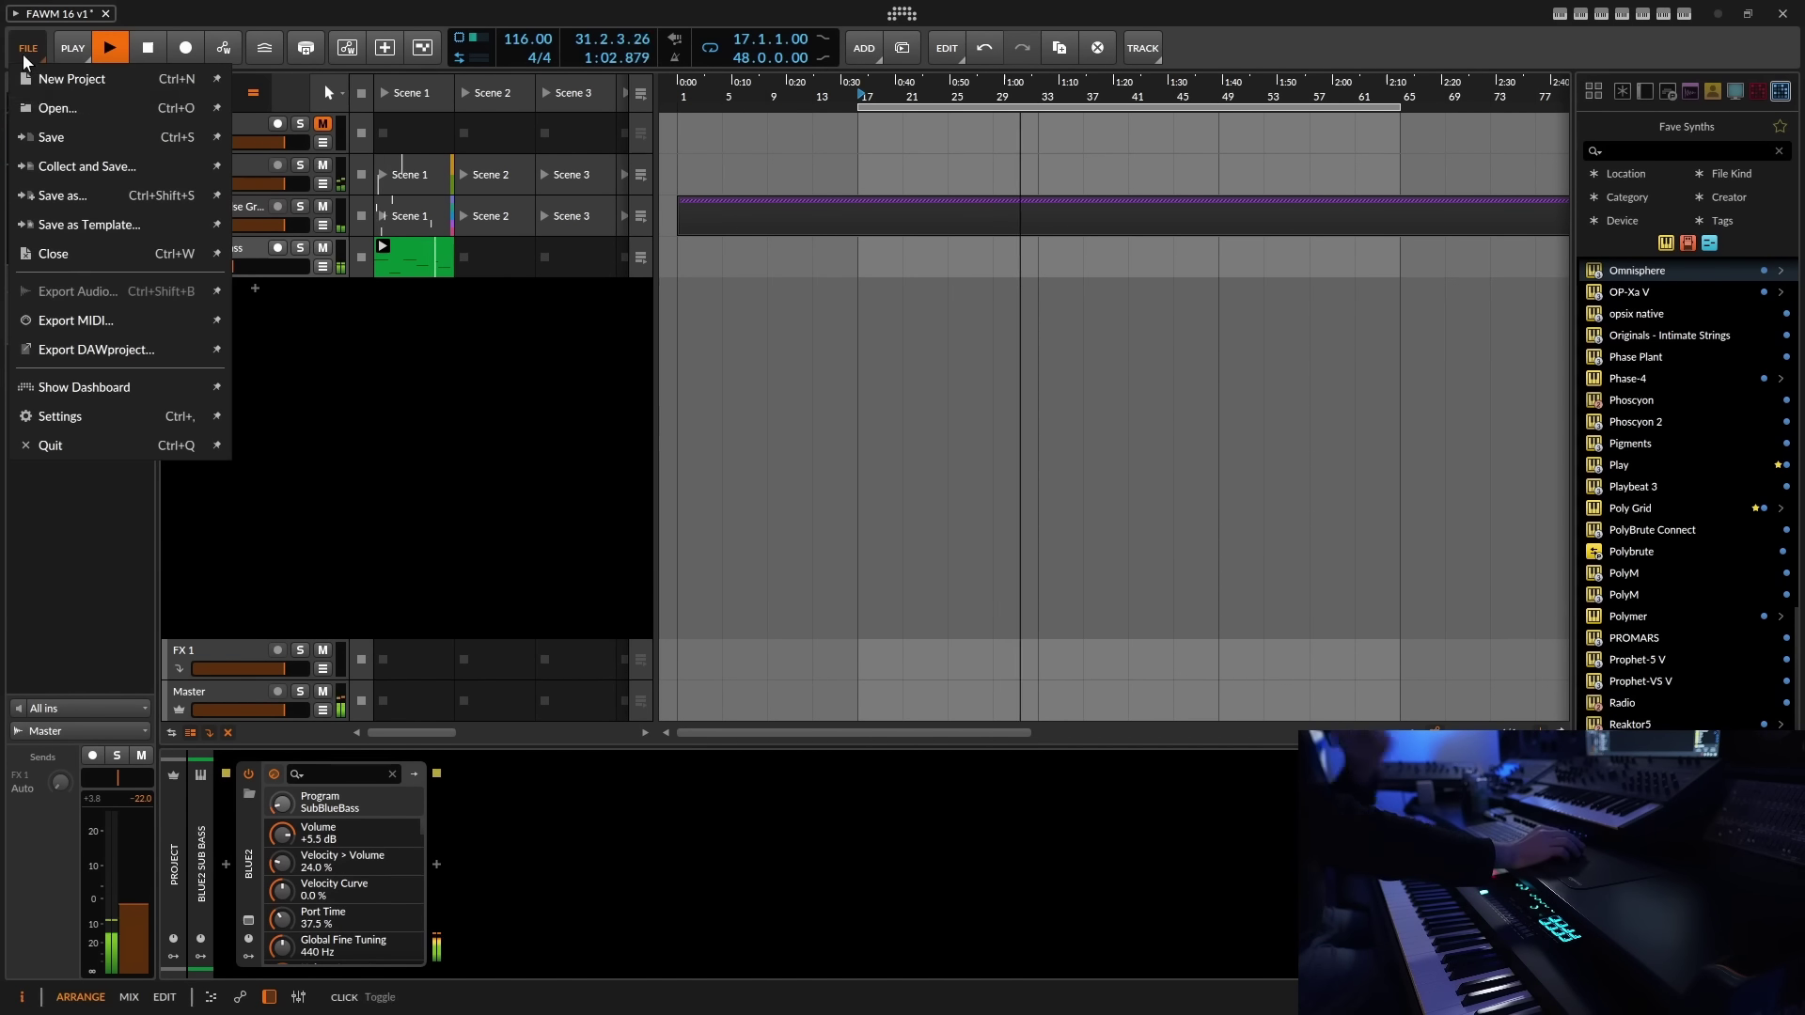
click(34, 128)
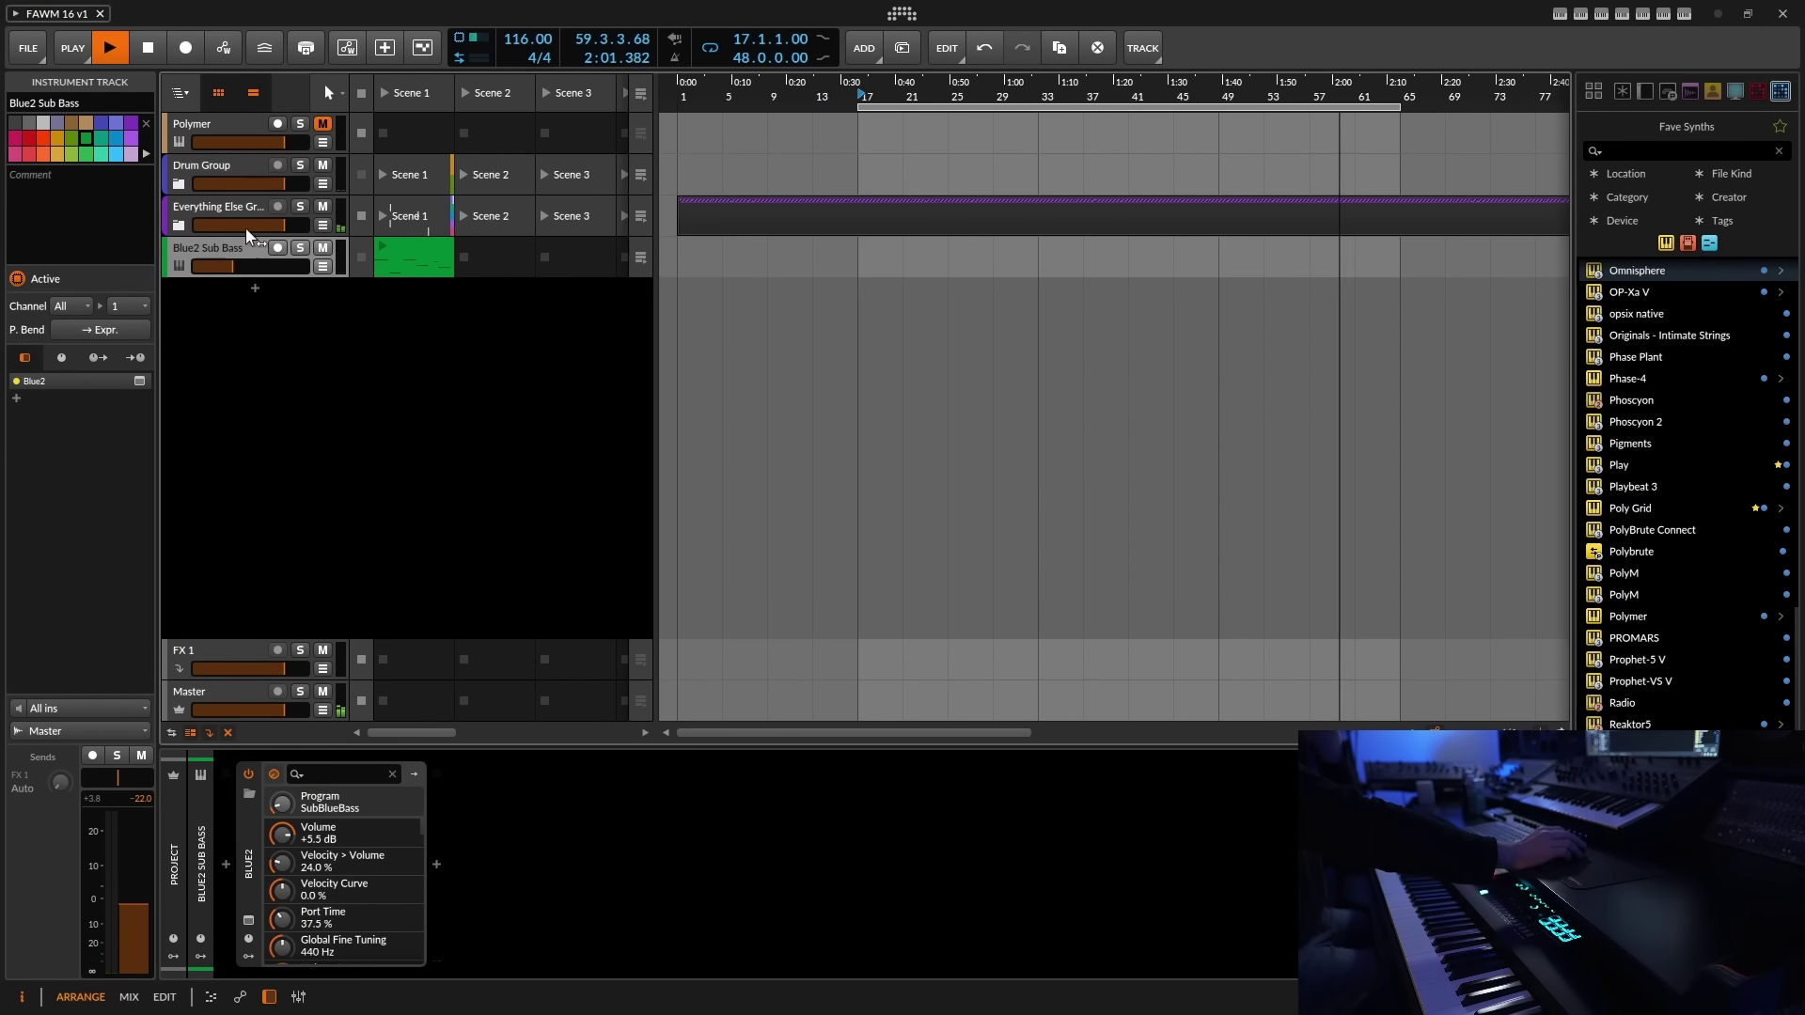
- Open EchoBoy on the DUNE 3 track inside the Everything Else Group and set LowCut to 0.38 and HighCut to 0.25
click(178, 226)
click(177, 226)
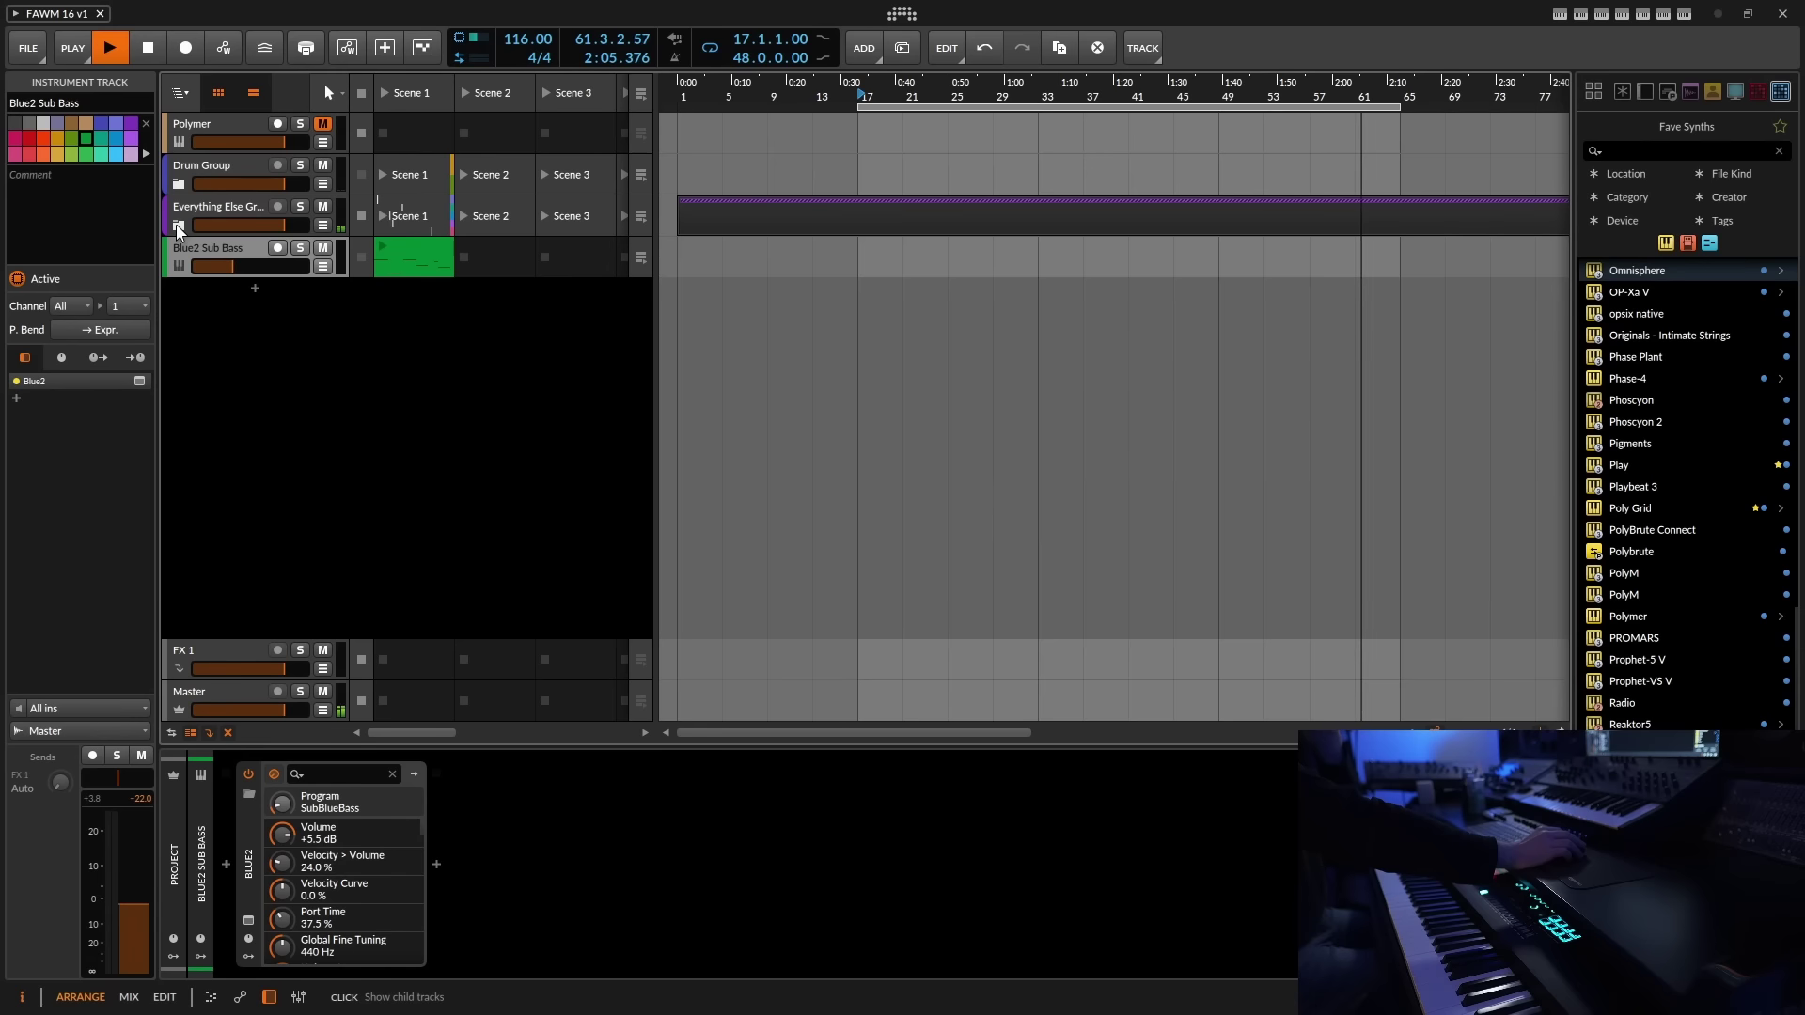
click(178, 227)
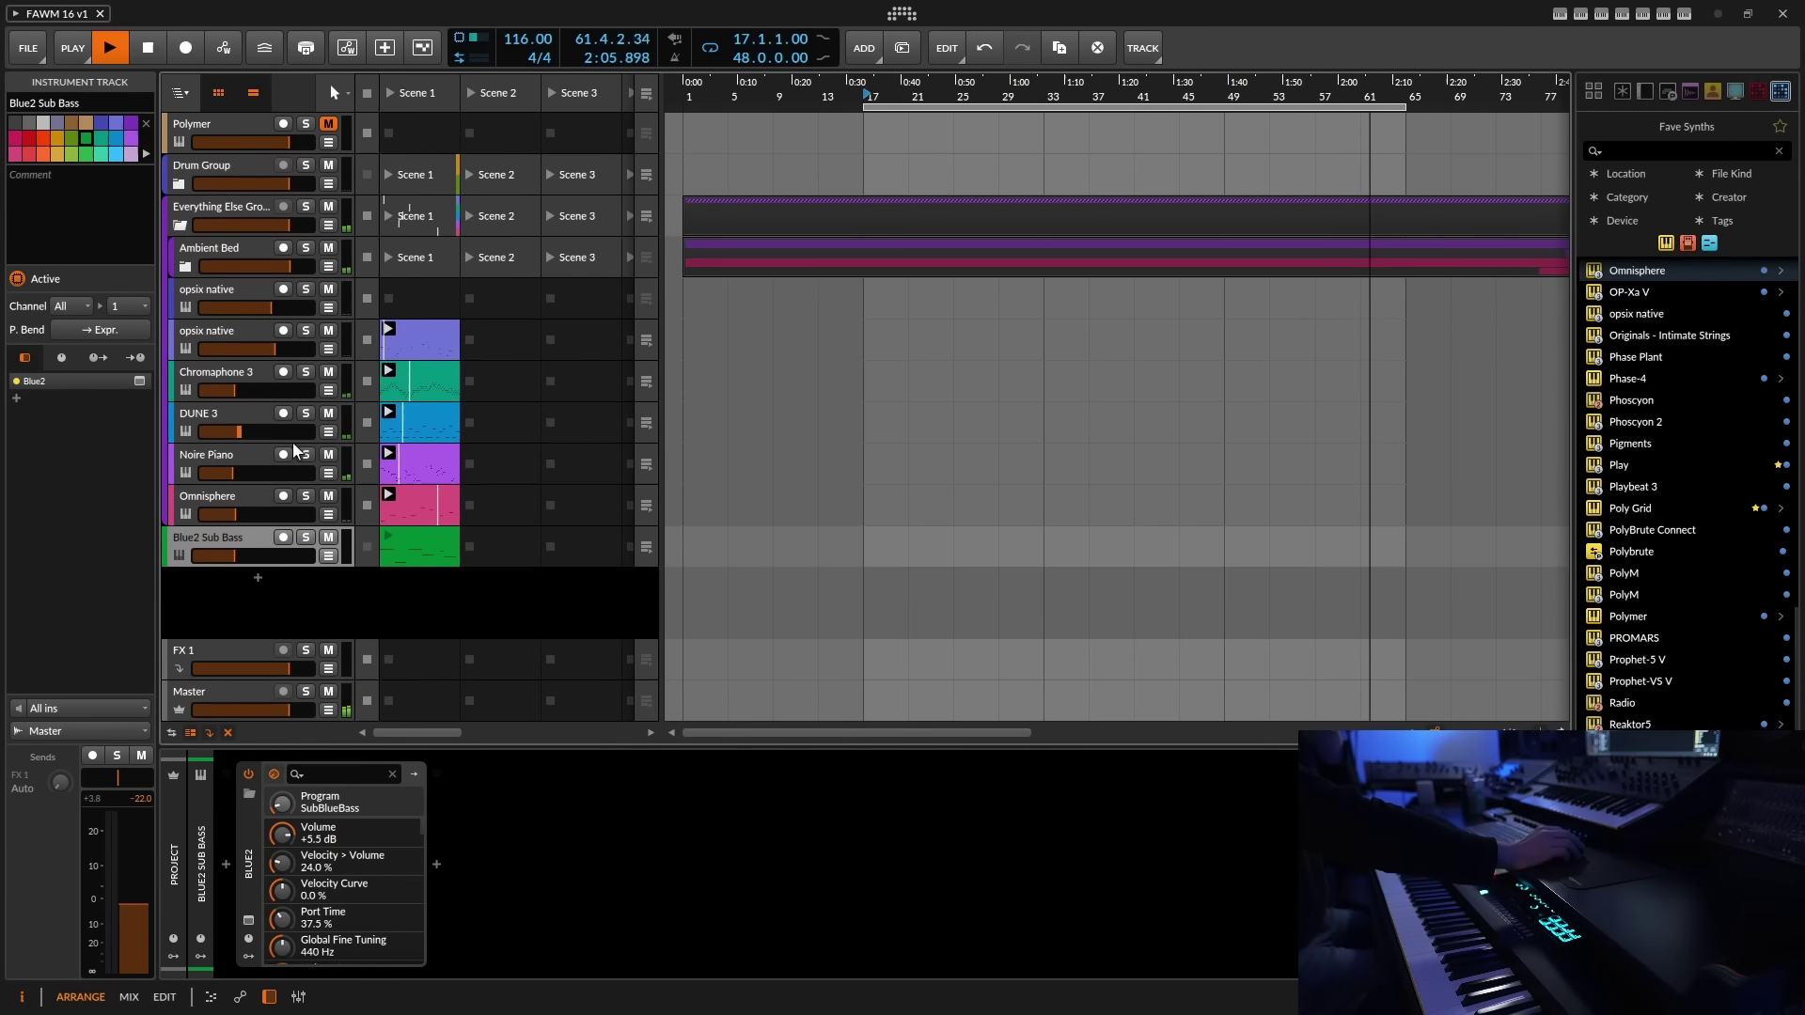
click(213, 413)
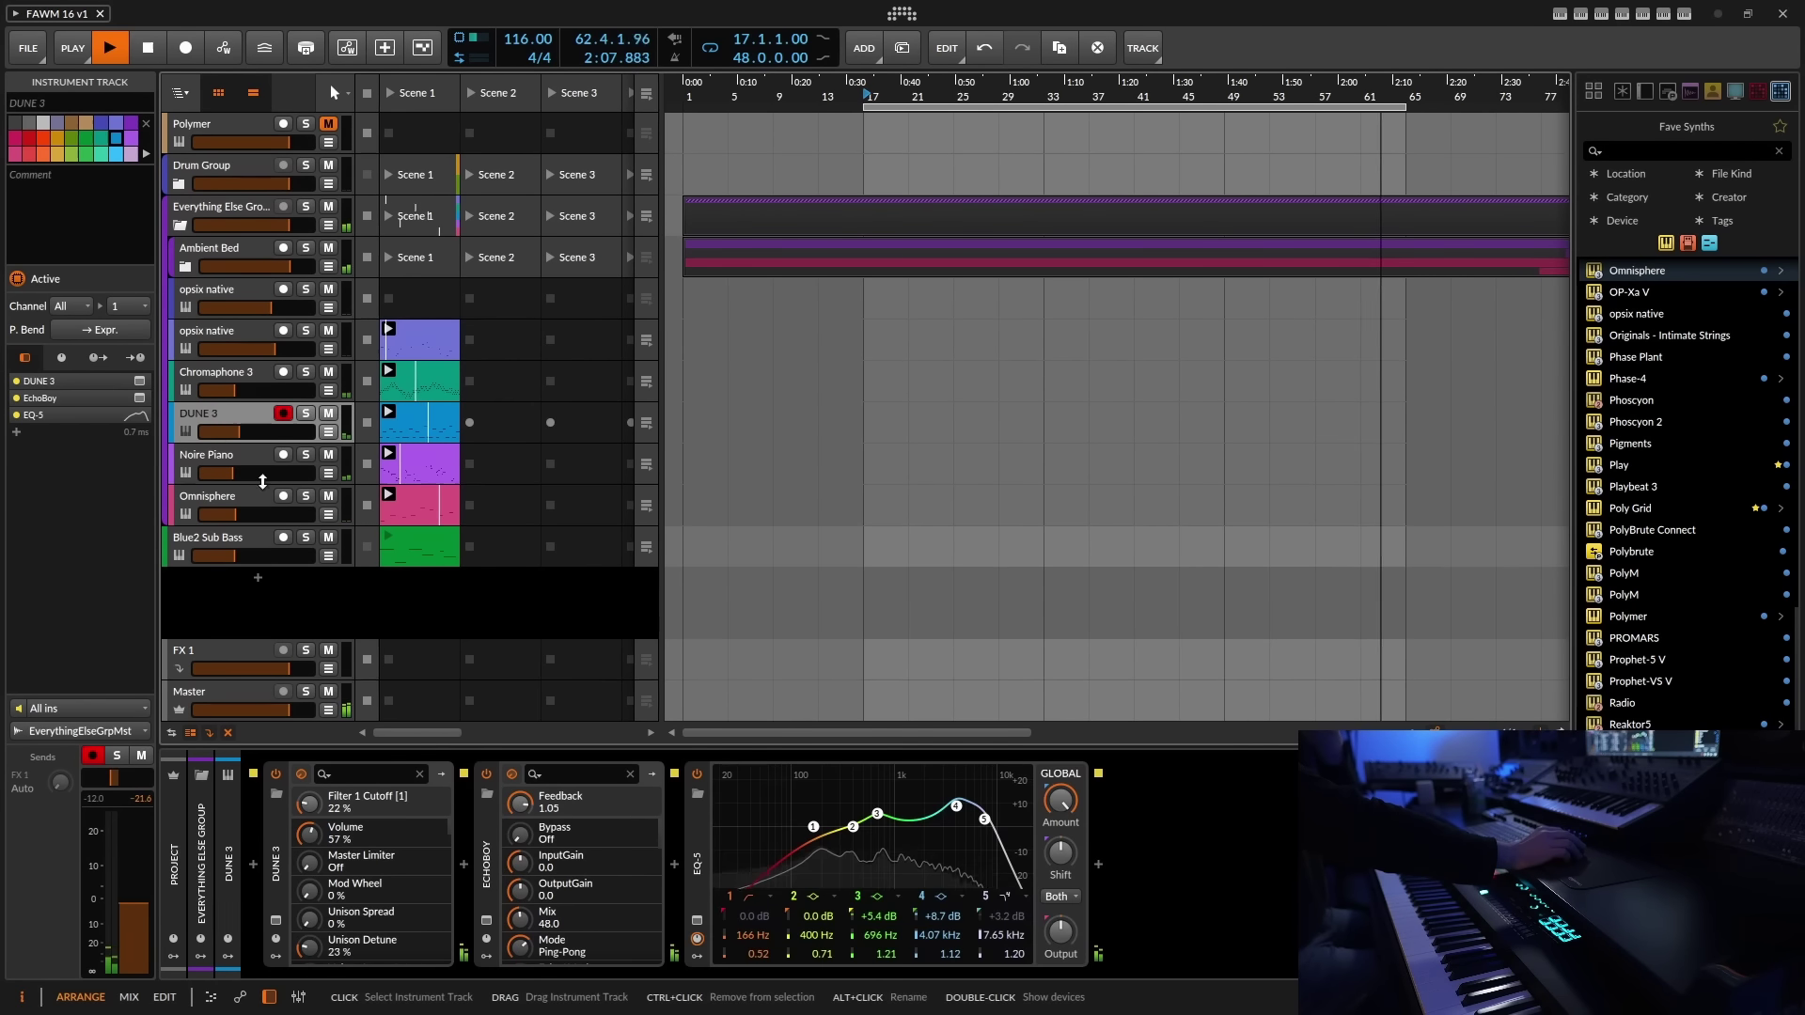
click(487, 920)
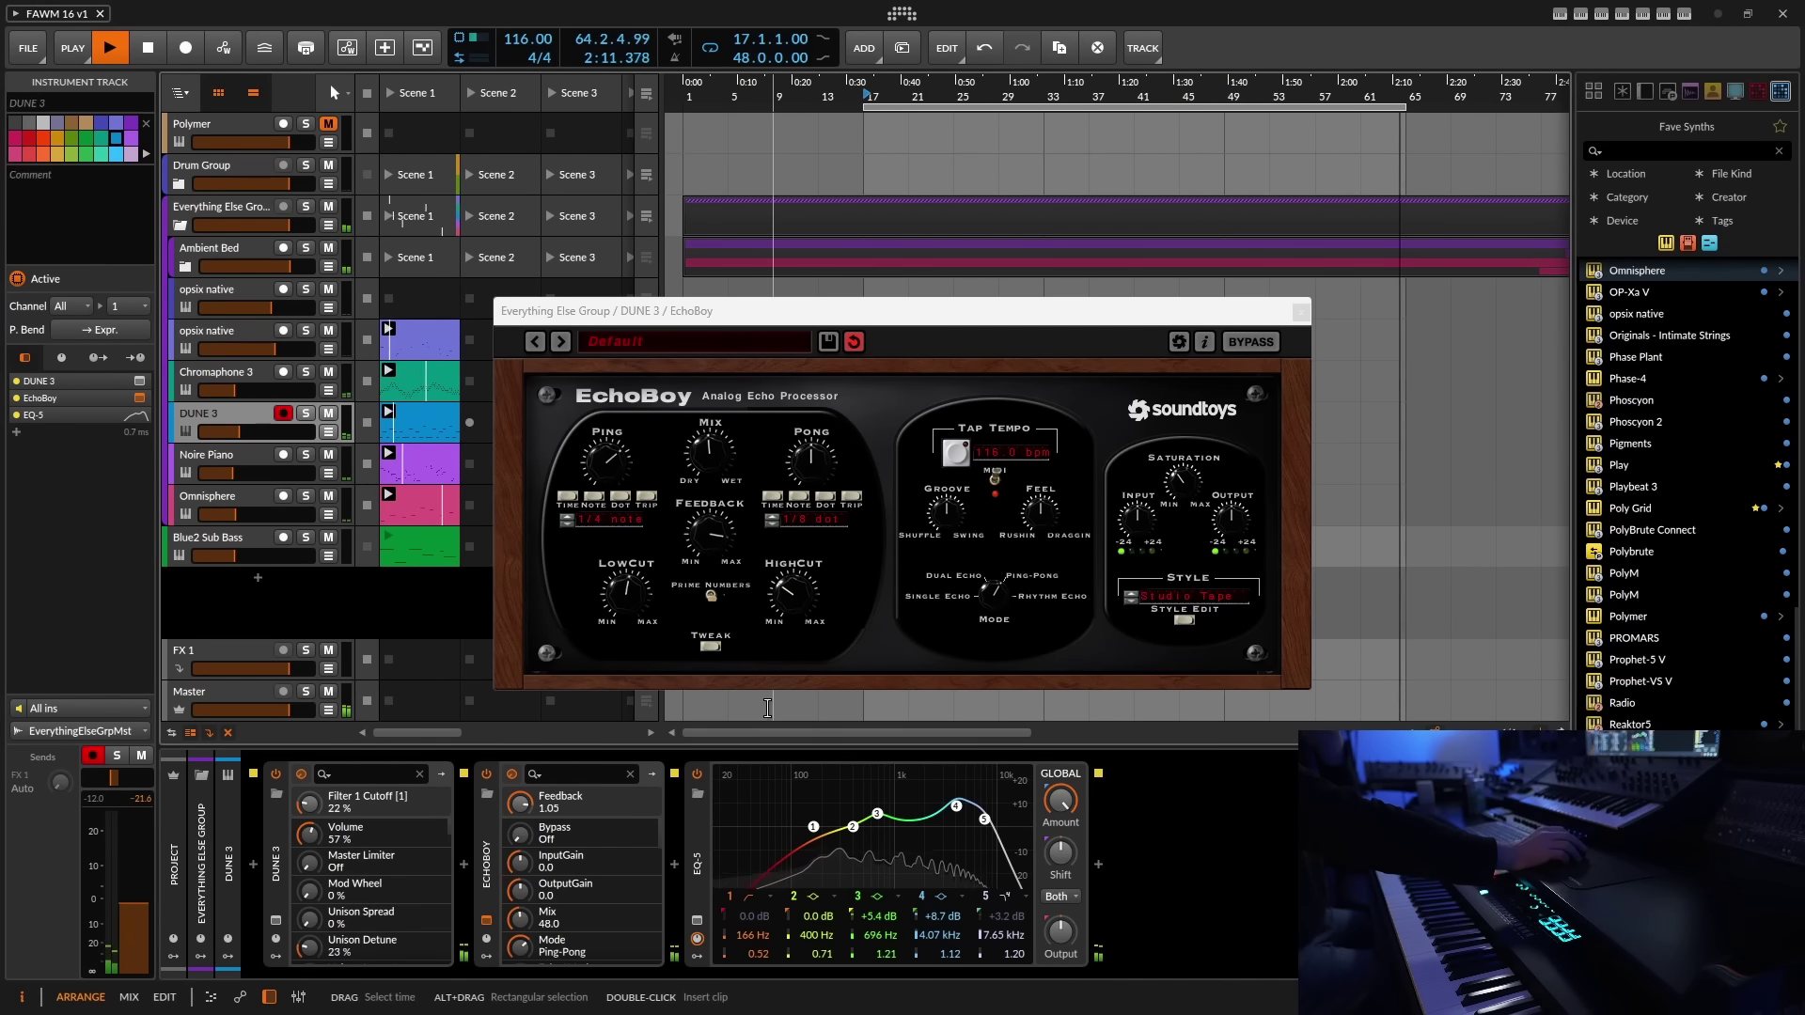
drag(634, 595, 635, 645)
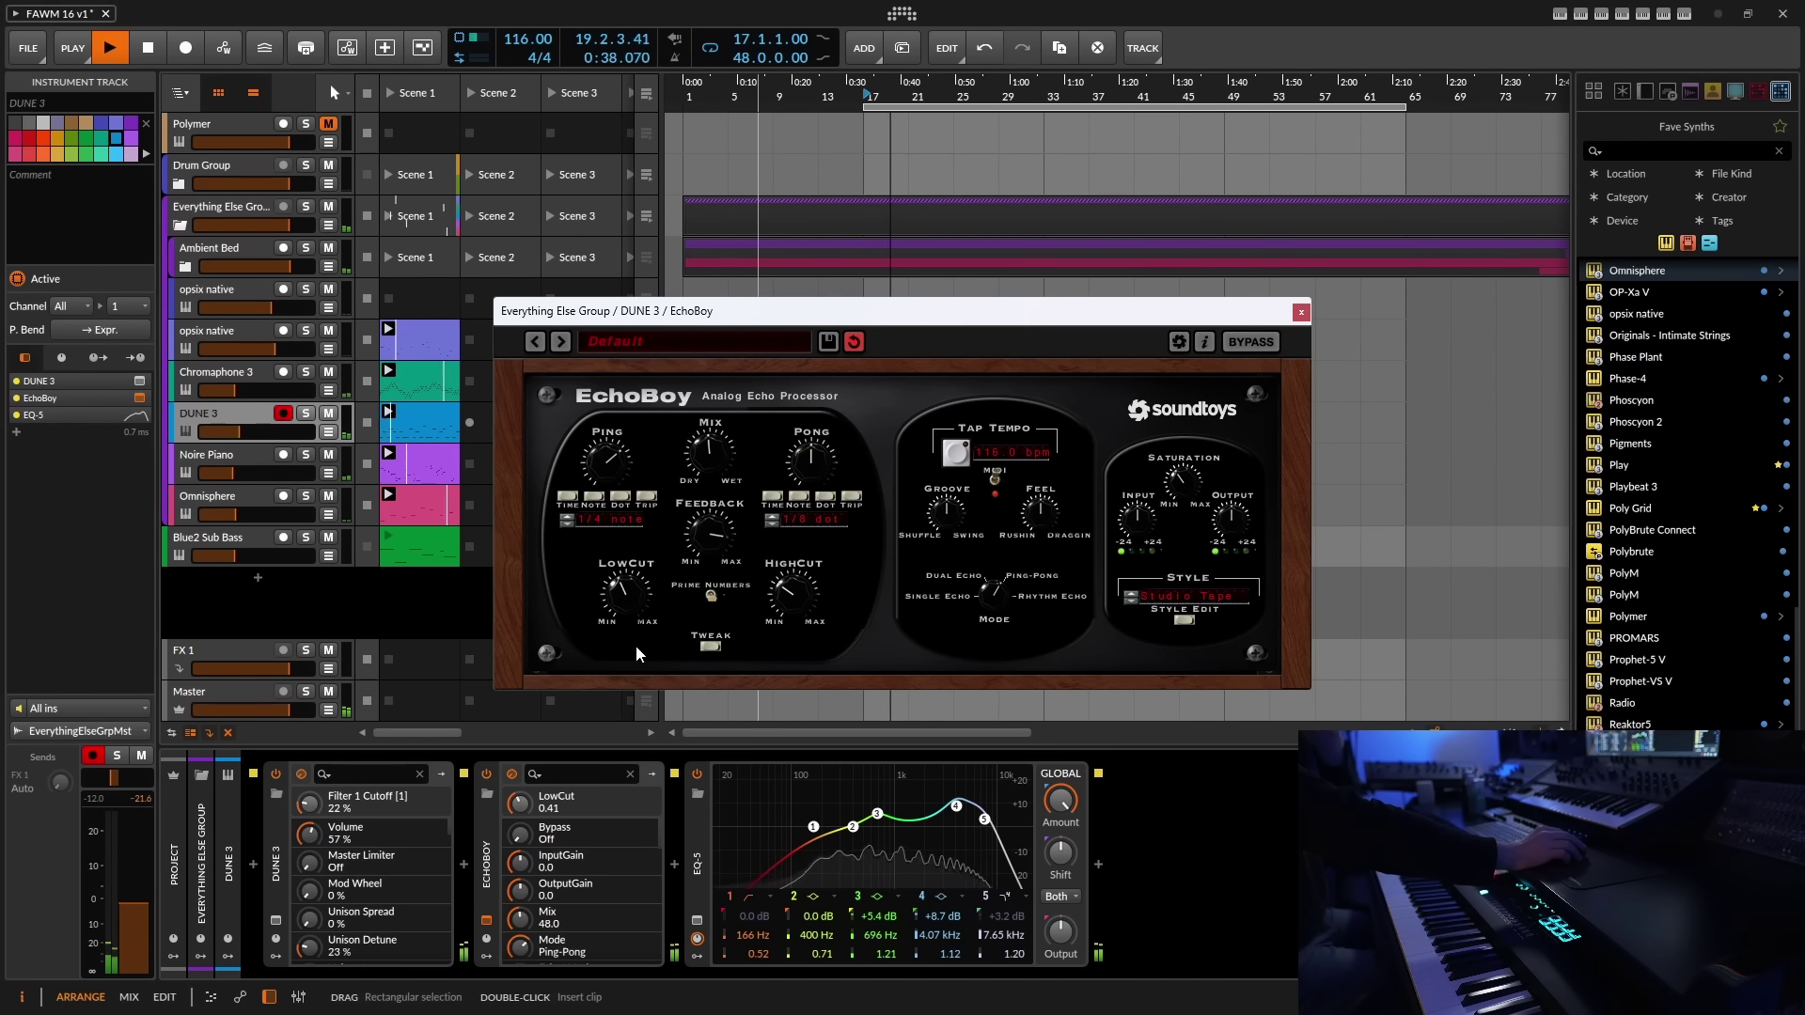
drag(635, 645, 635, 651)
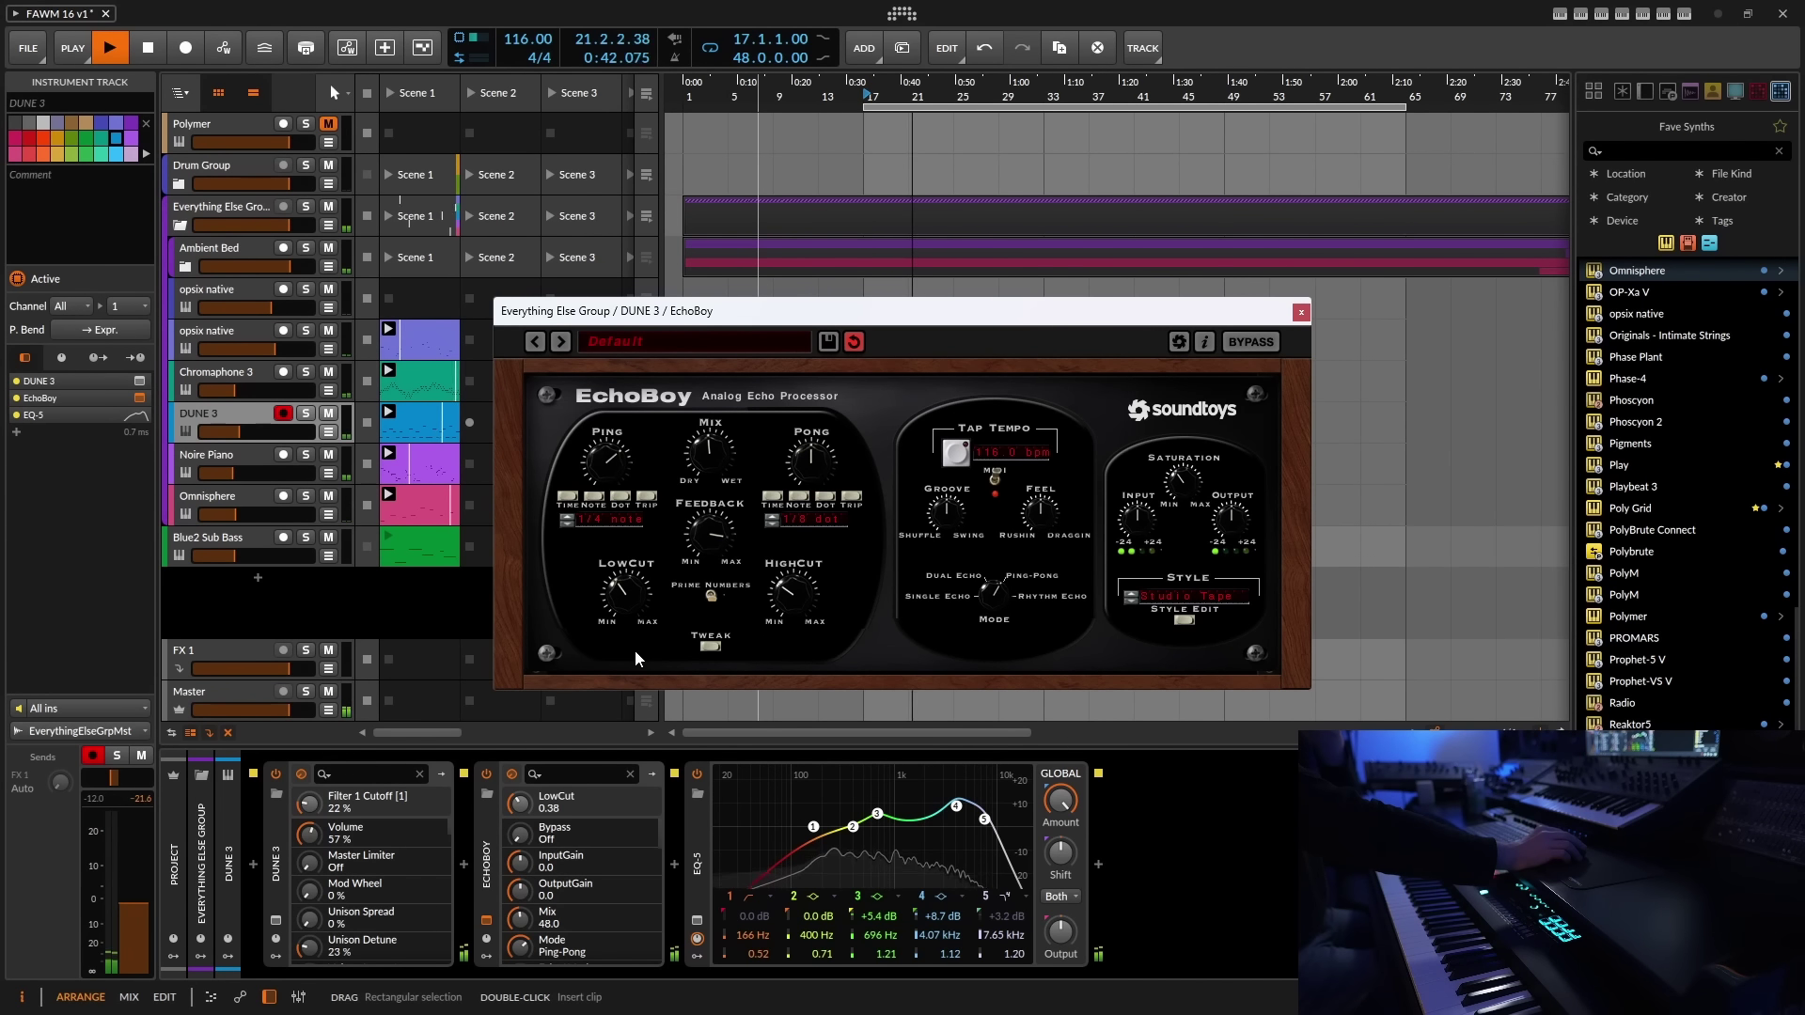
drag(793, 594, 793, 613)
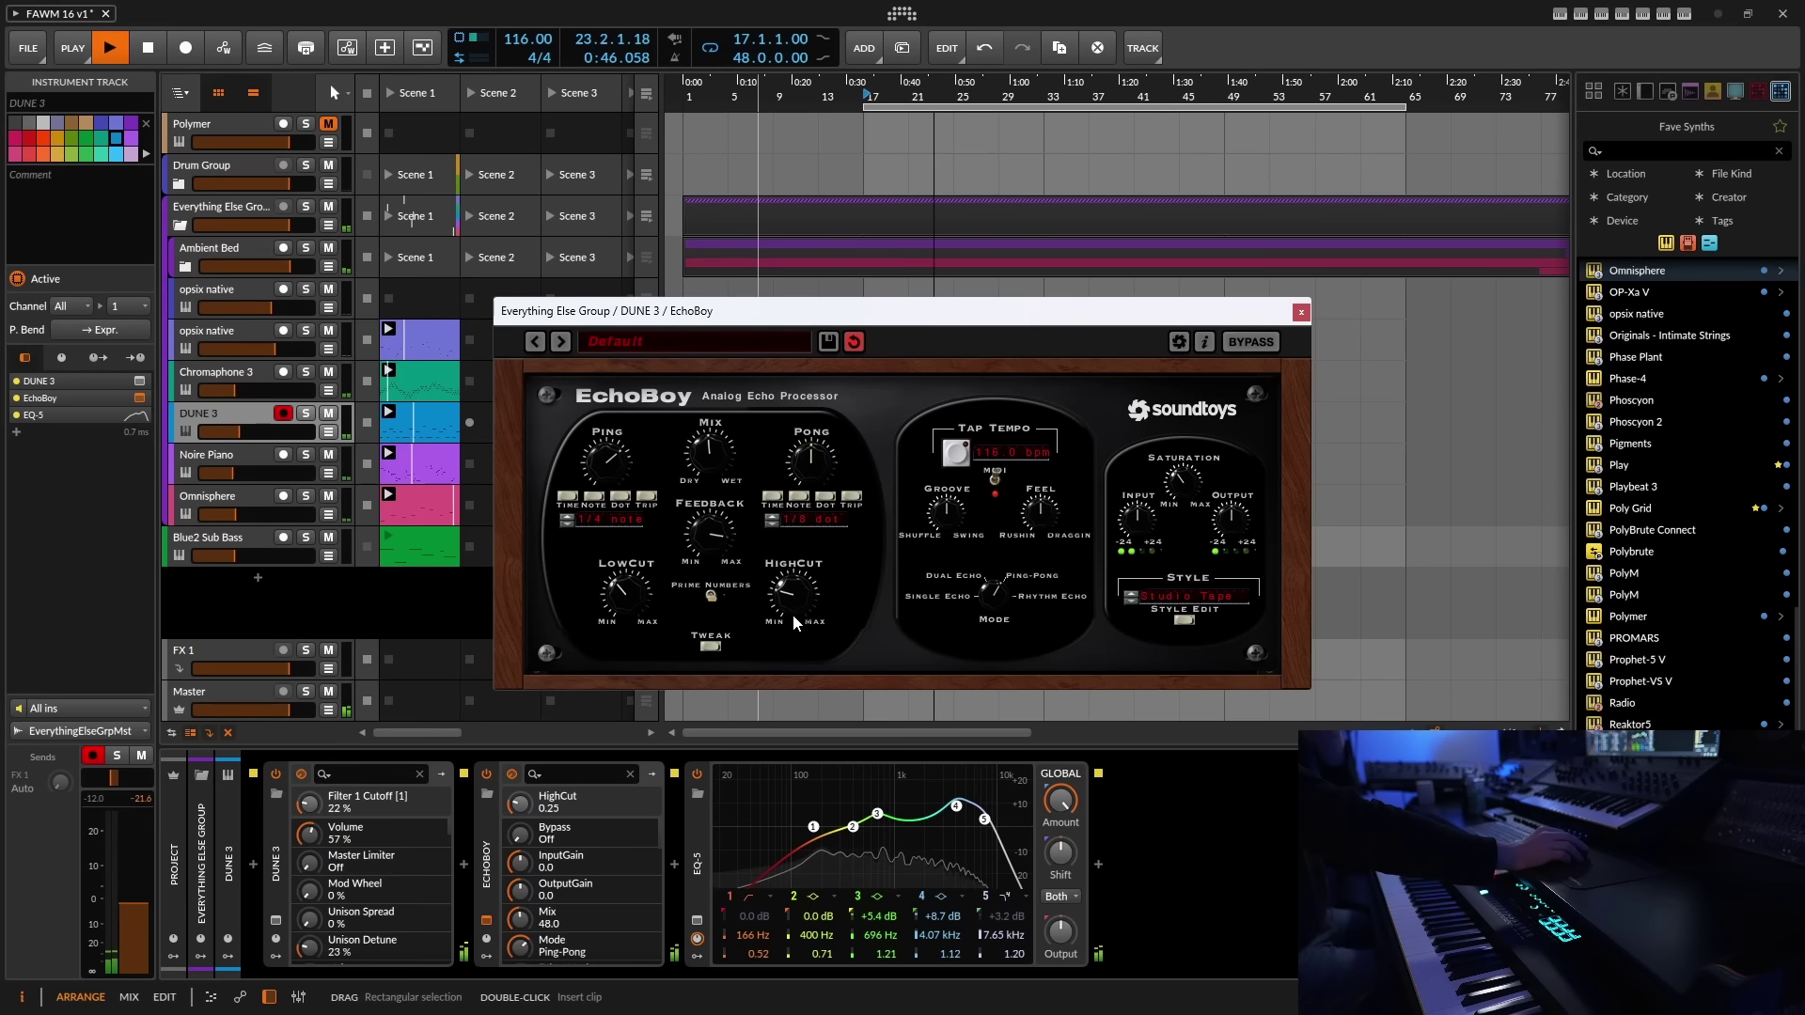
- Set EchoBoy's feedback to 0.75, check its width and balance settings, and close the plug-in window
drag(712, 537, 738, 591)
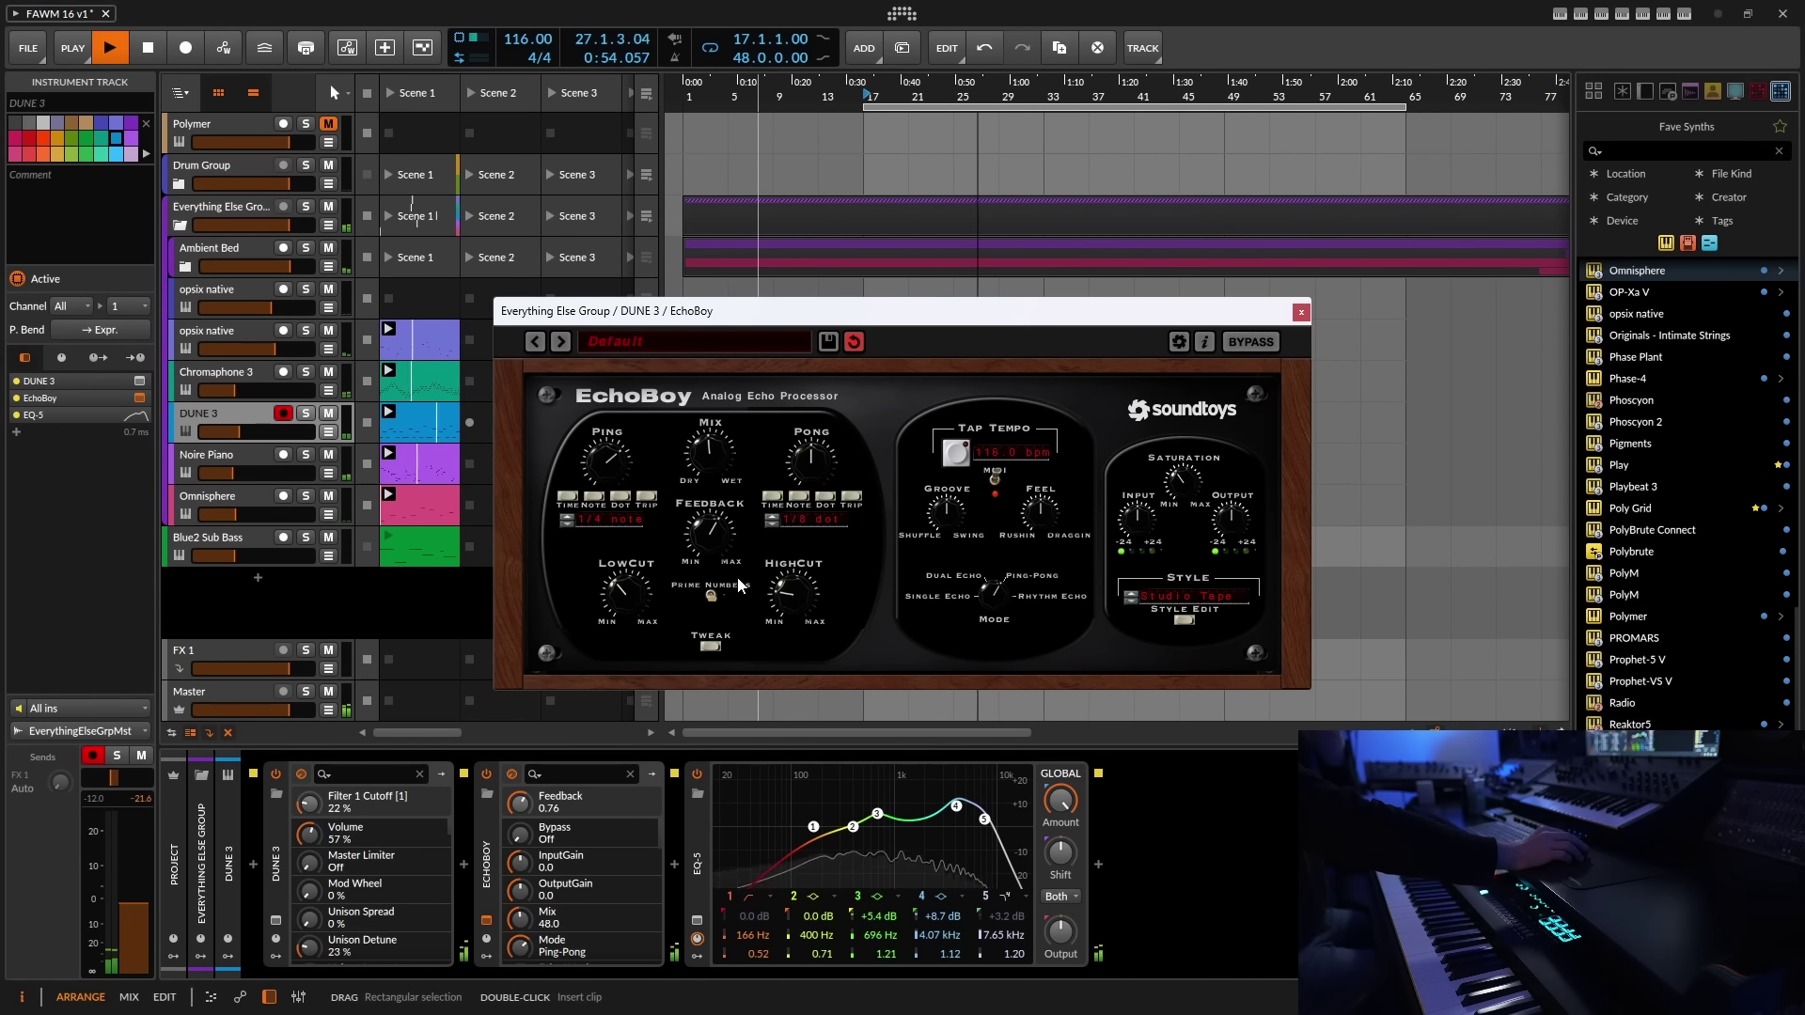
click(708, 647)
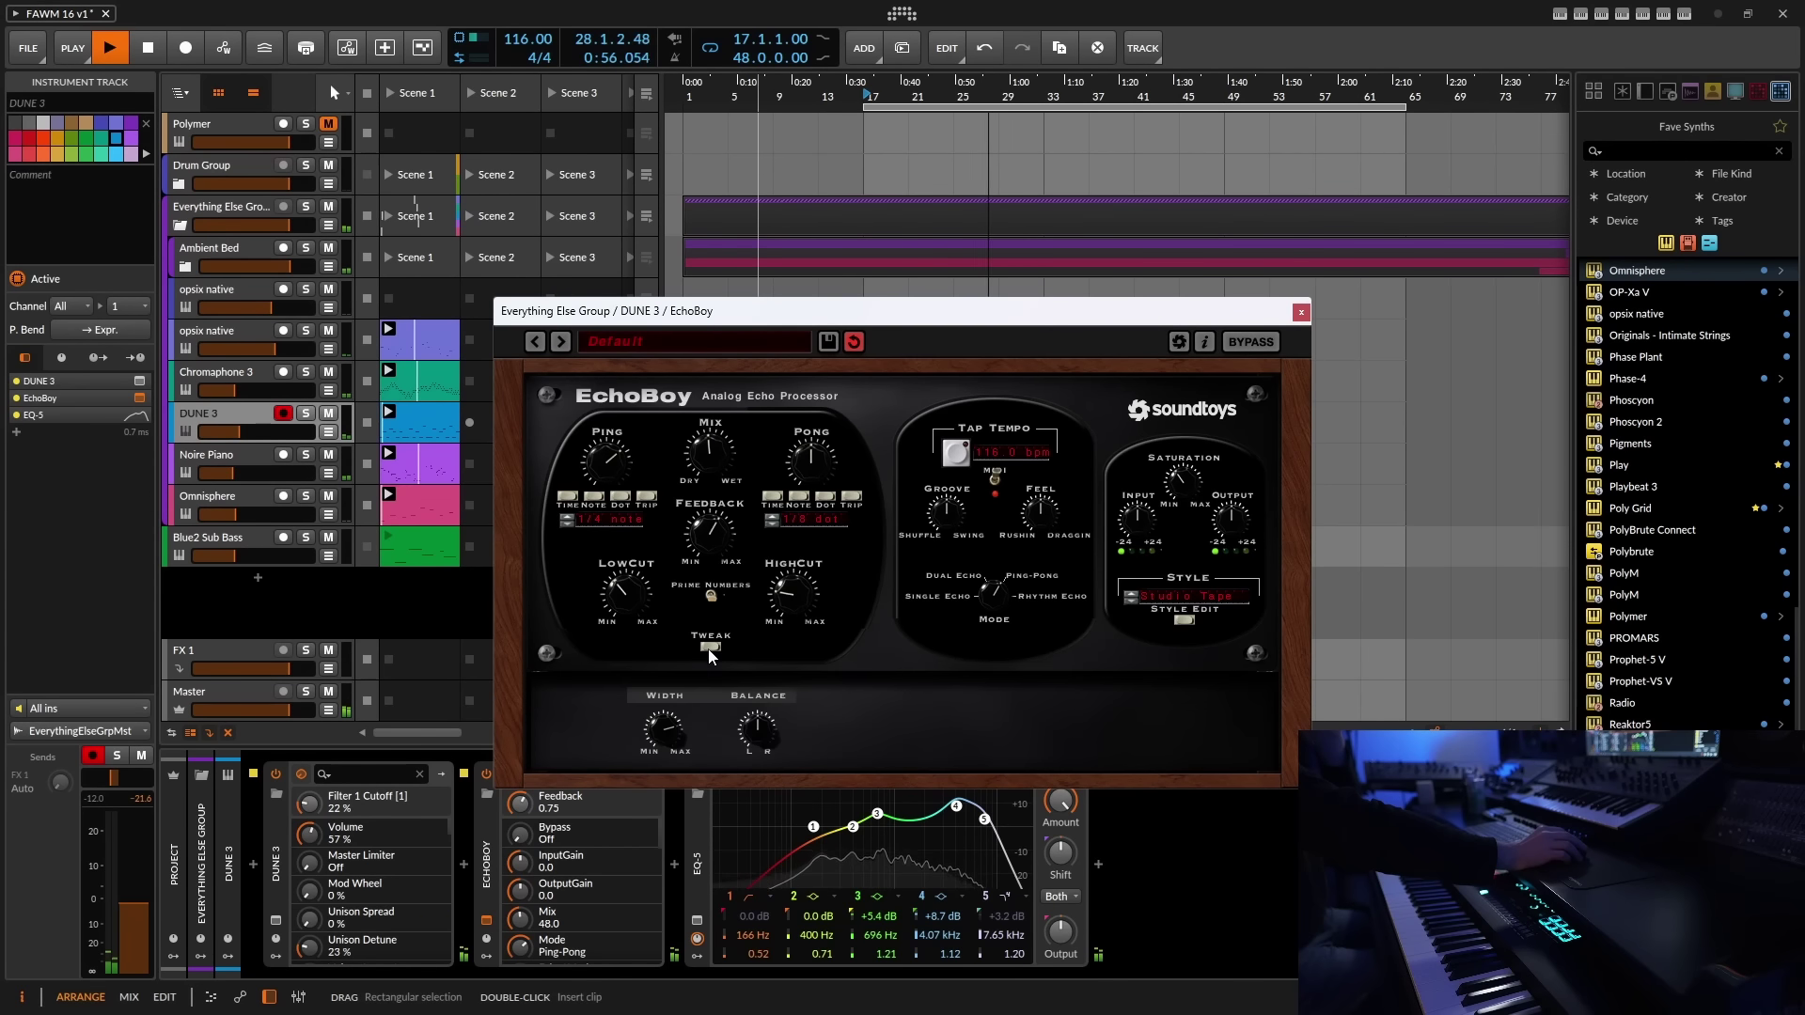
click(710, 647)
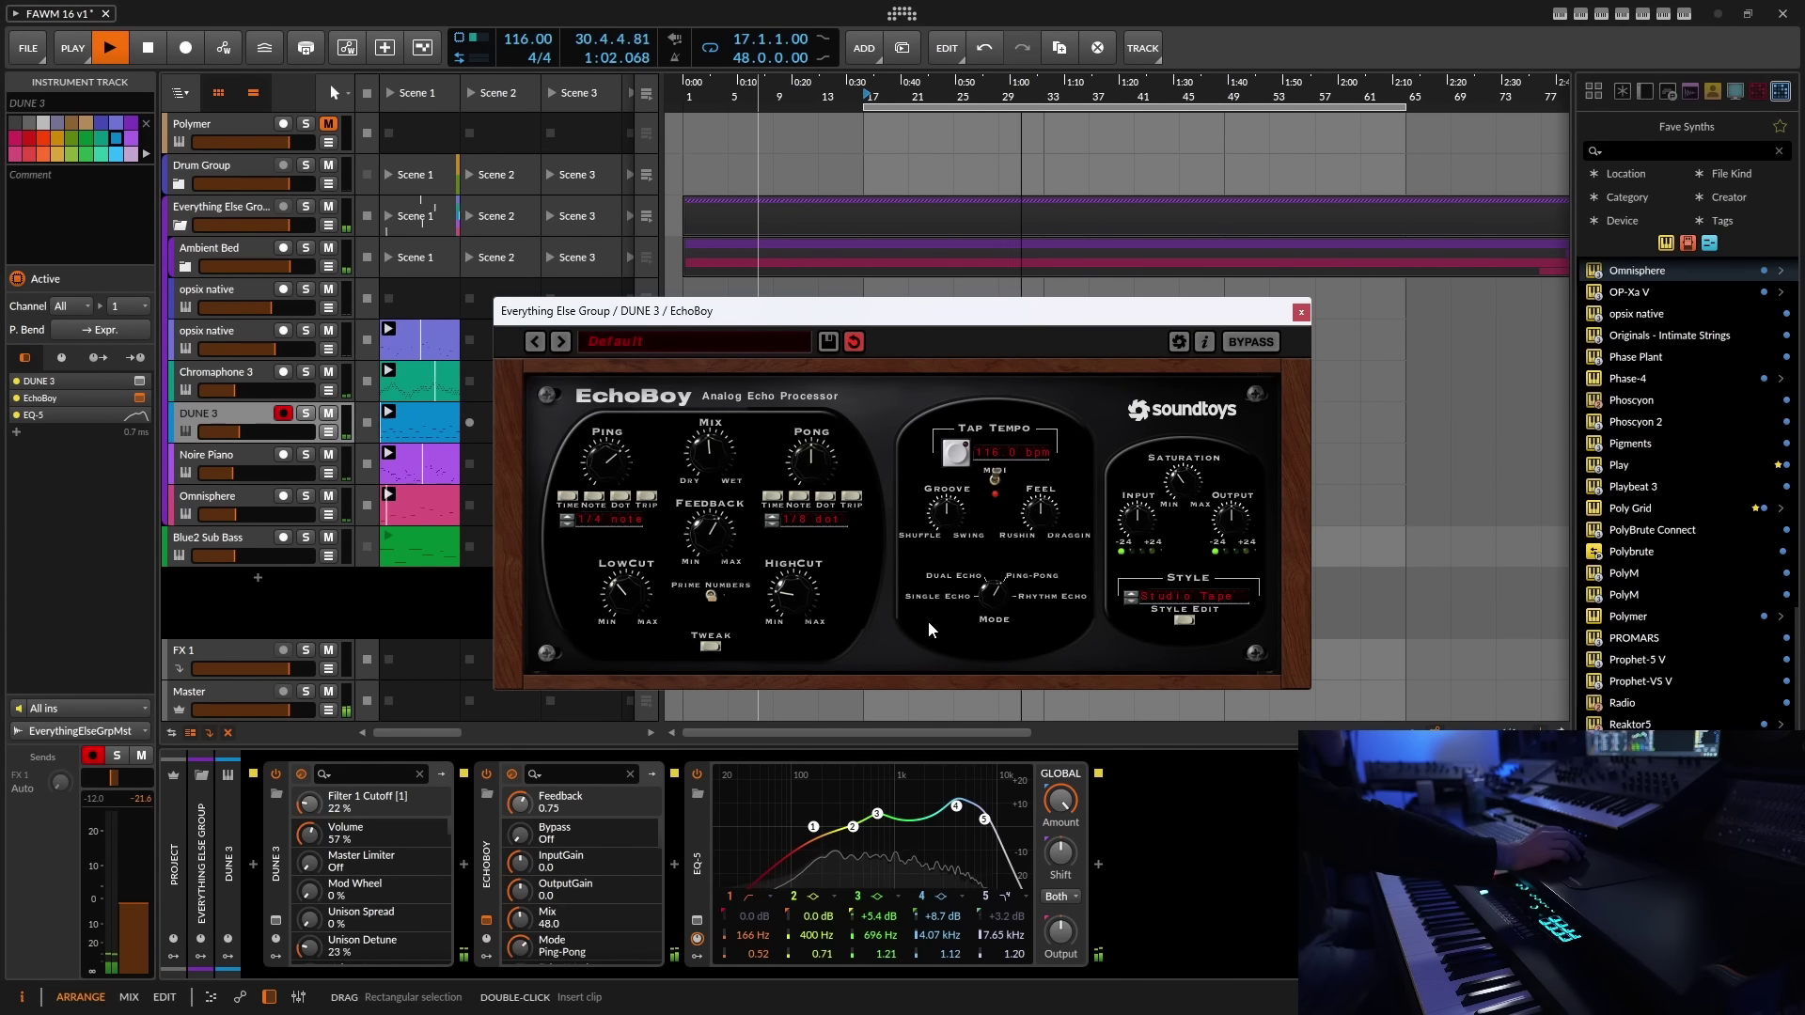
click(1302, 314)
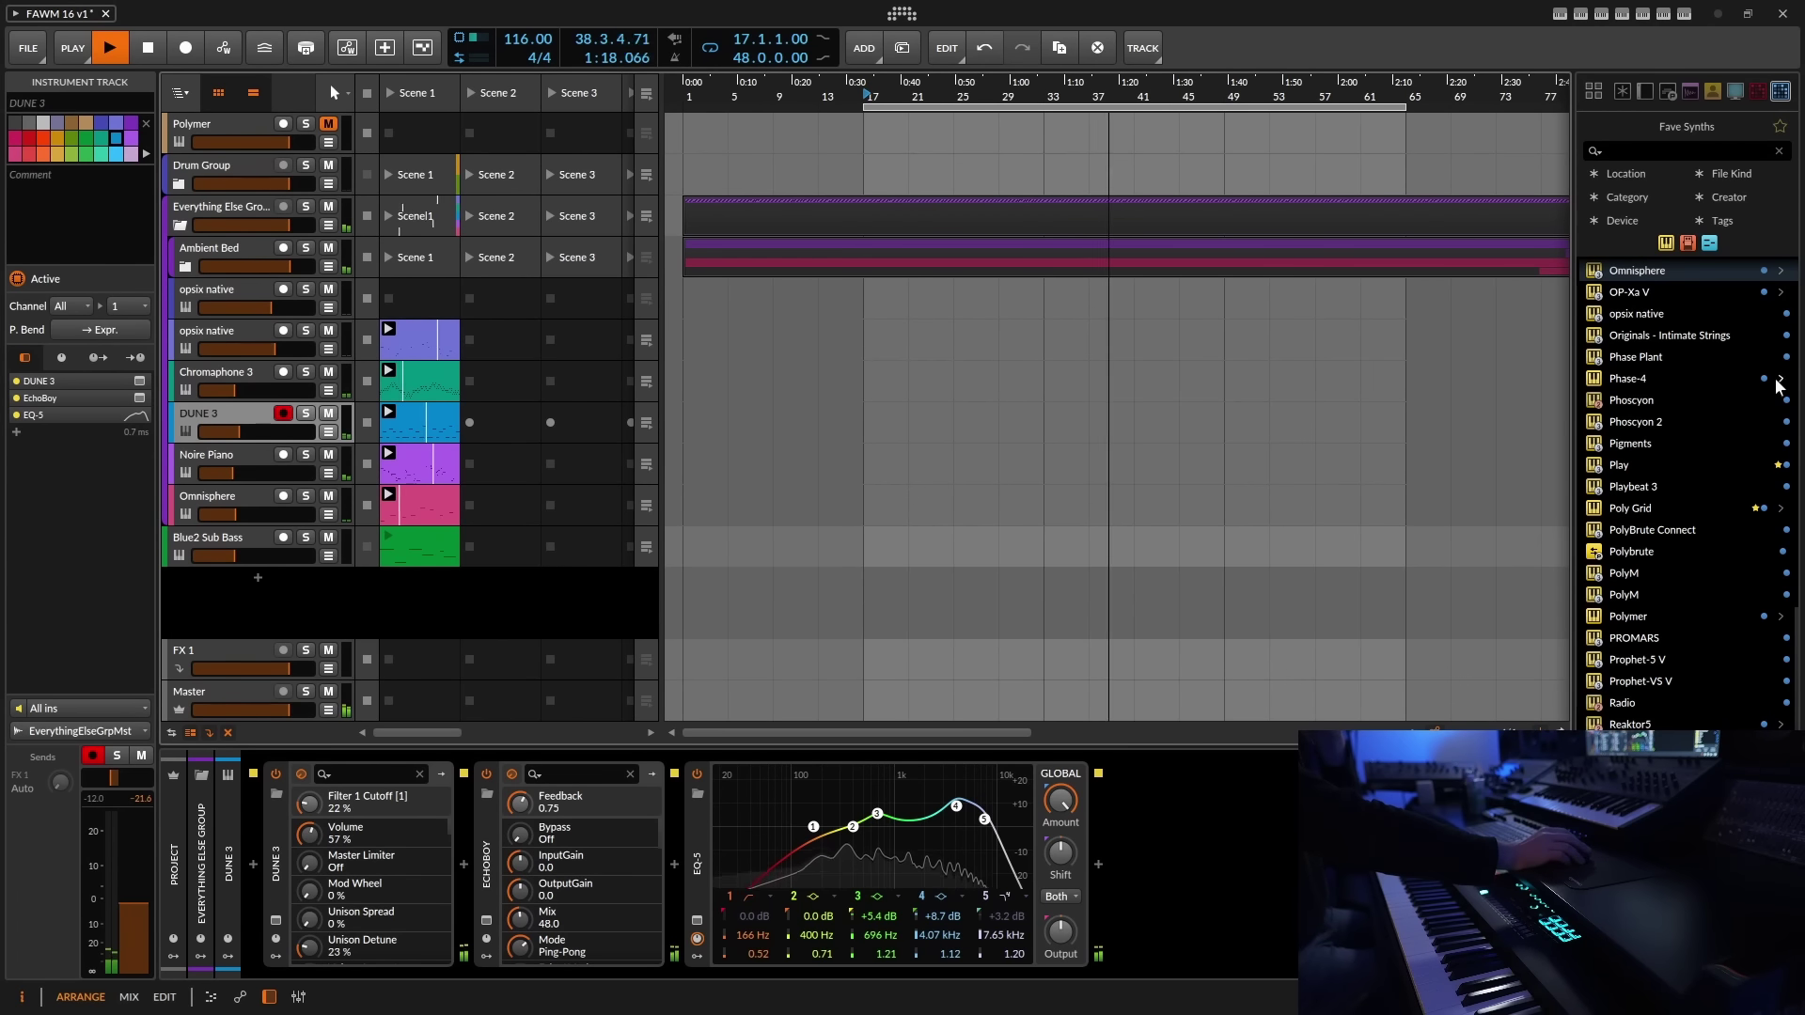
- Add a Zebra2 instrument track below Blue2 Sub Bass and insert ValhallaShimmer after the synth with its mix at 0.40
scroll(1791, 677, down, 8)
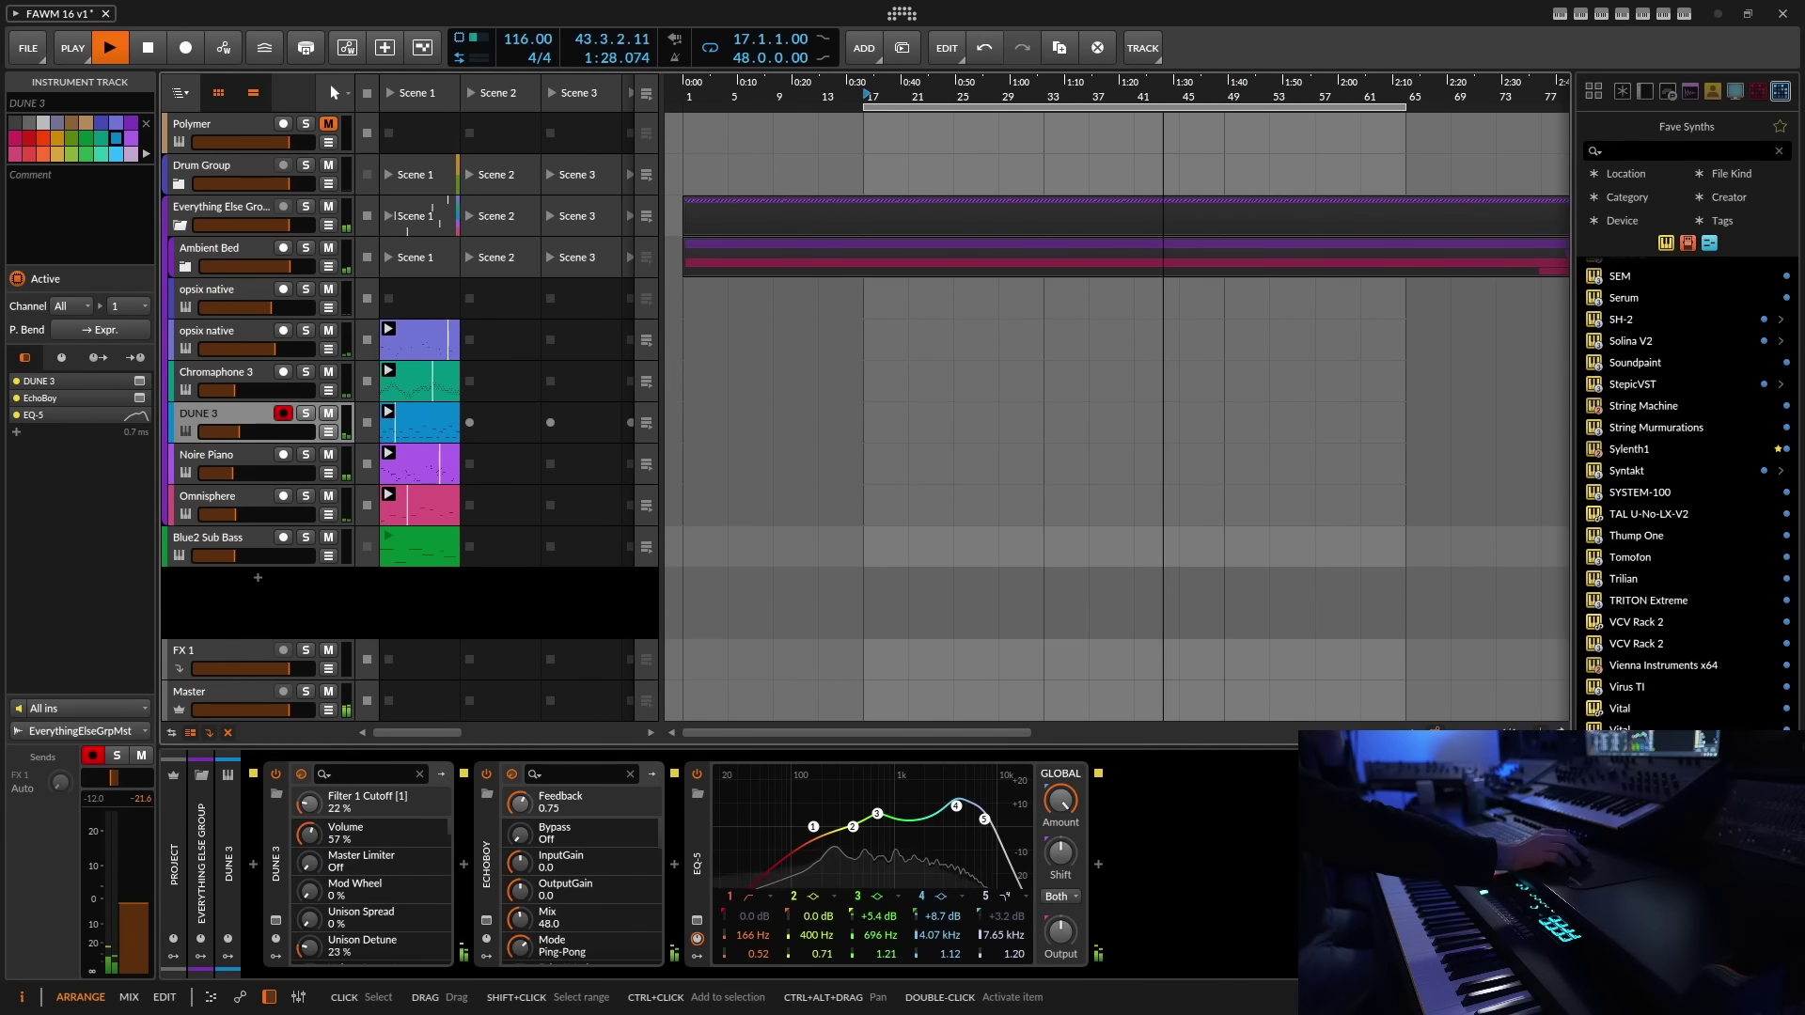
drag(1060, 647, 1007, 611)
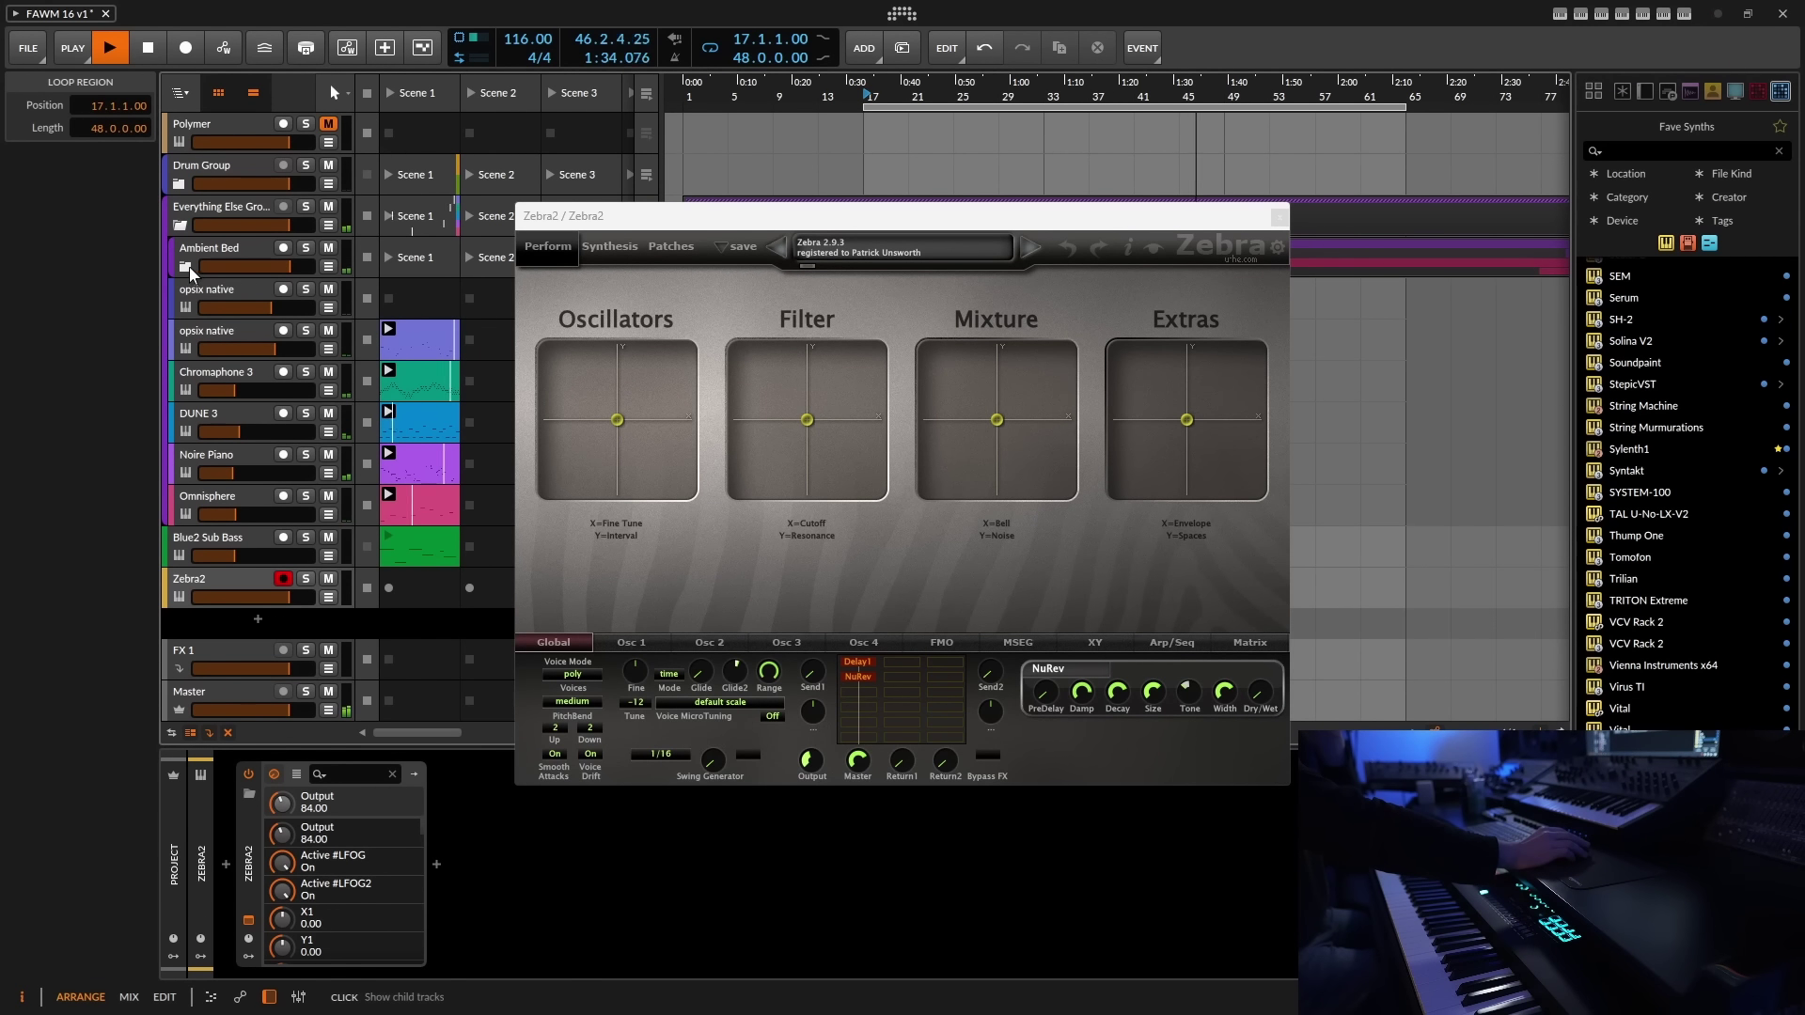
click(436, 864)
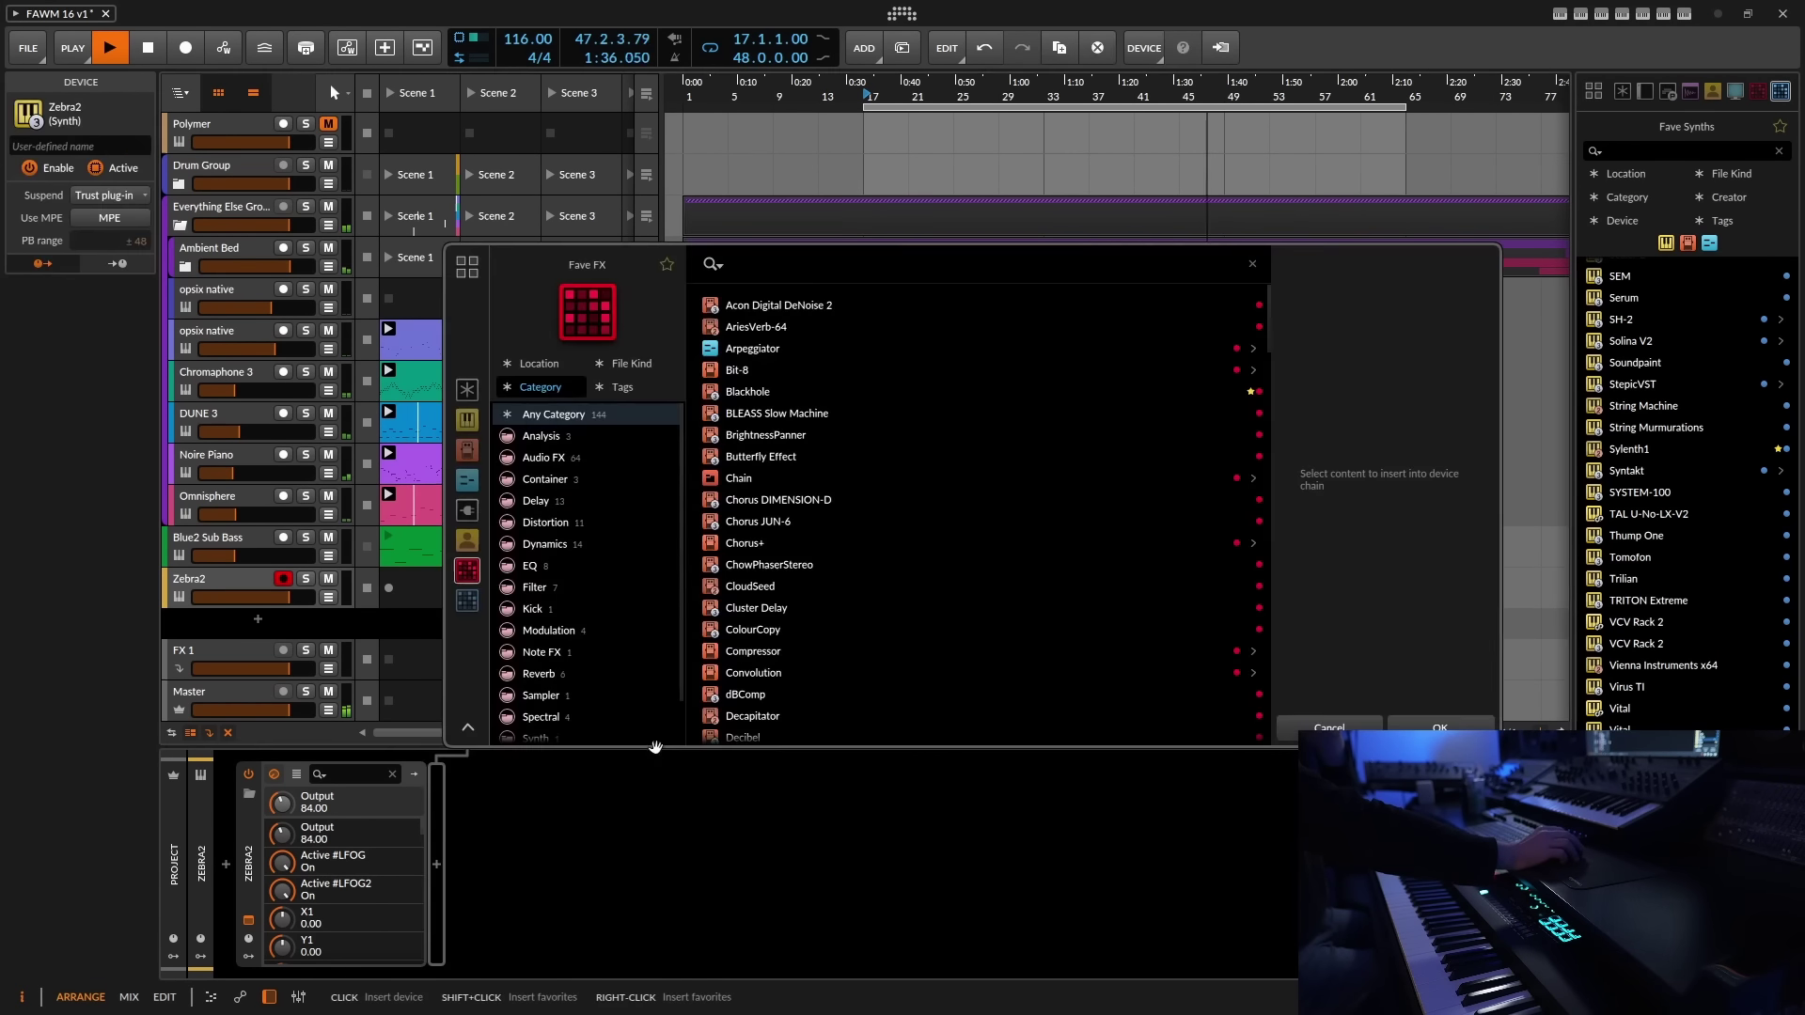
scroll(1012, 645, down, 20)
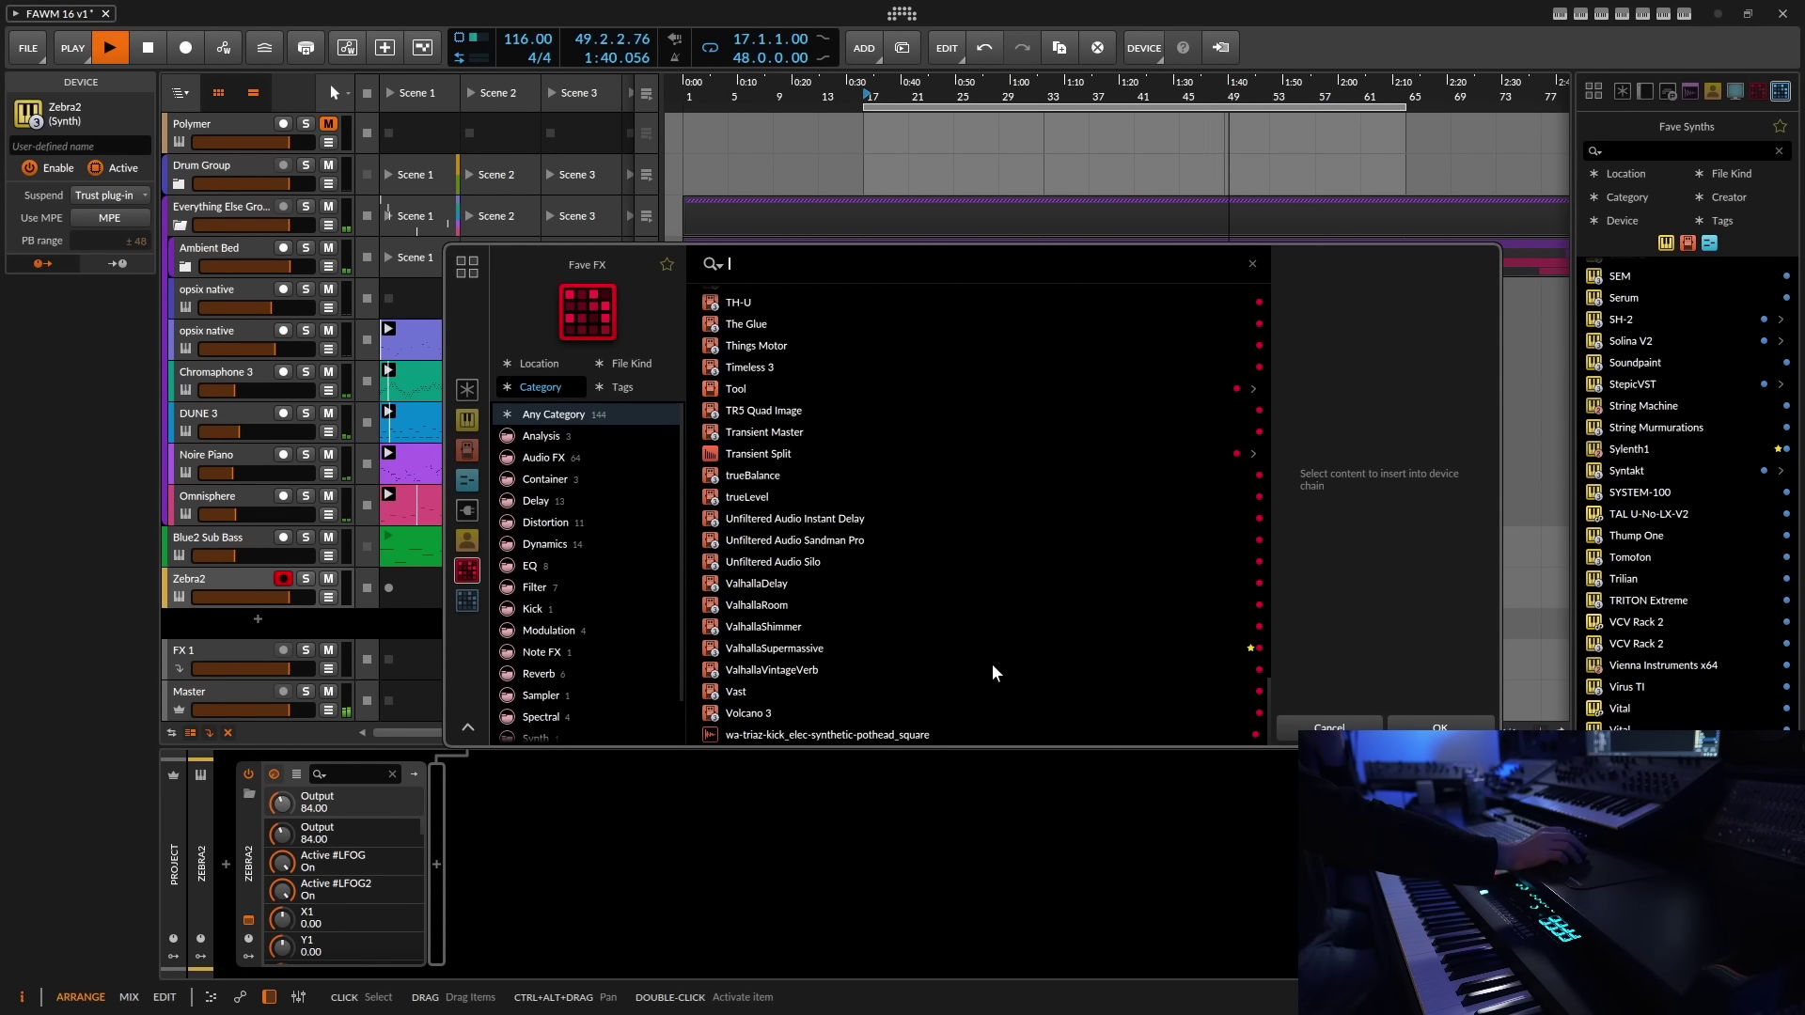
click(768, 628)
click(1436, 723)
drag(624, 513, 626, 505)
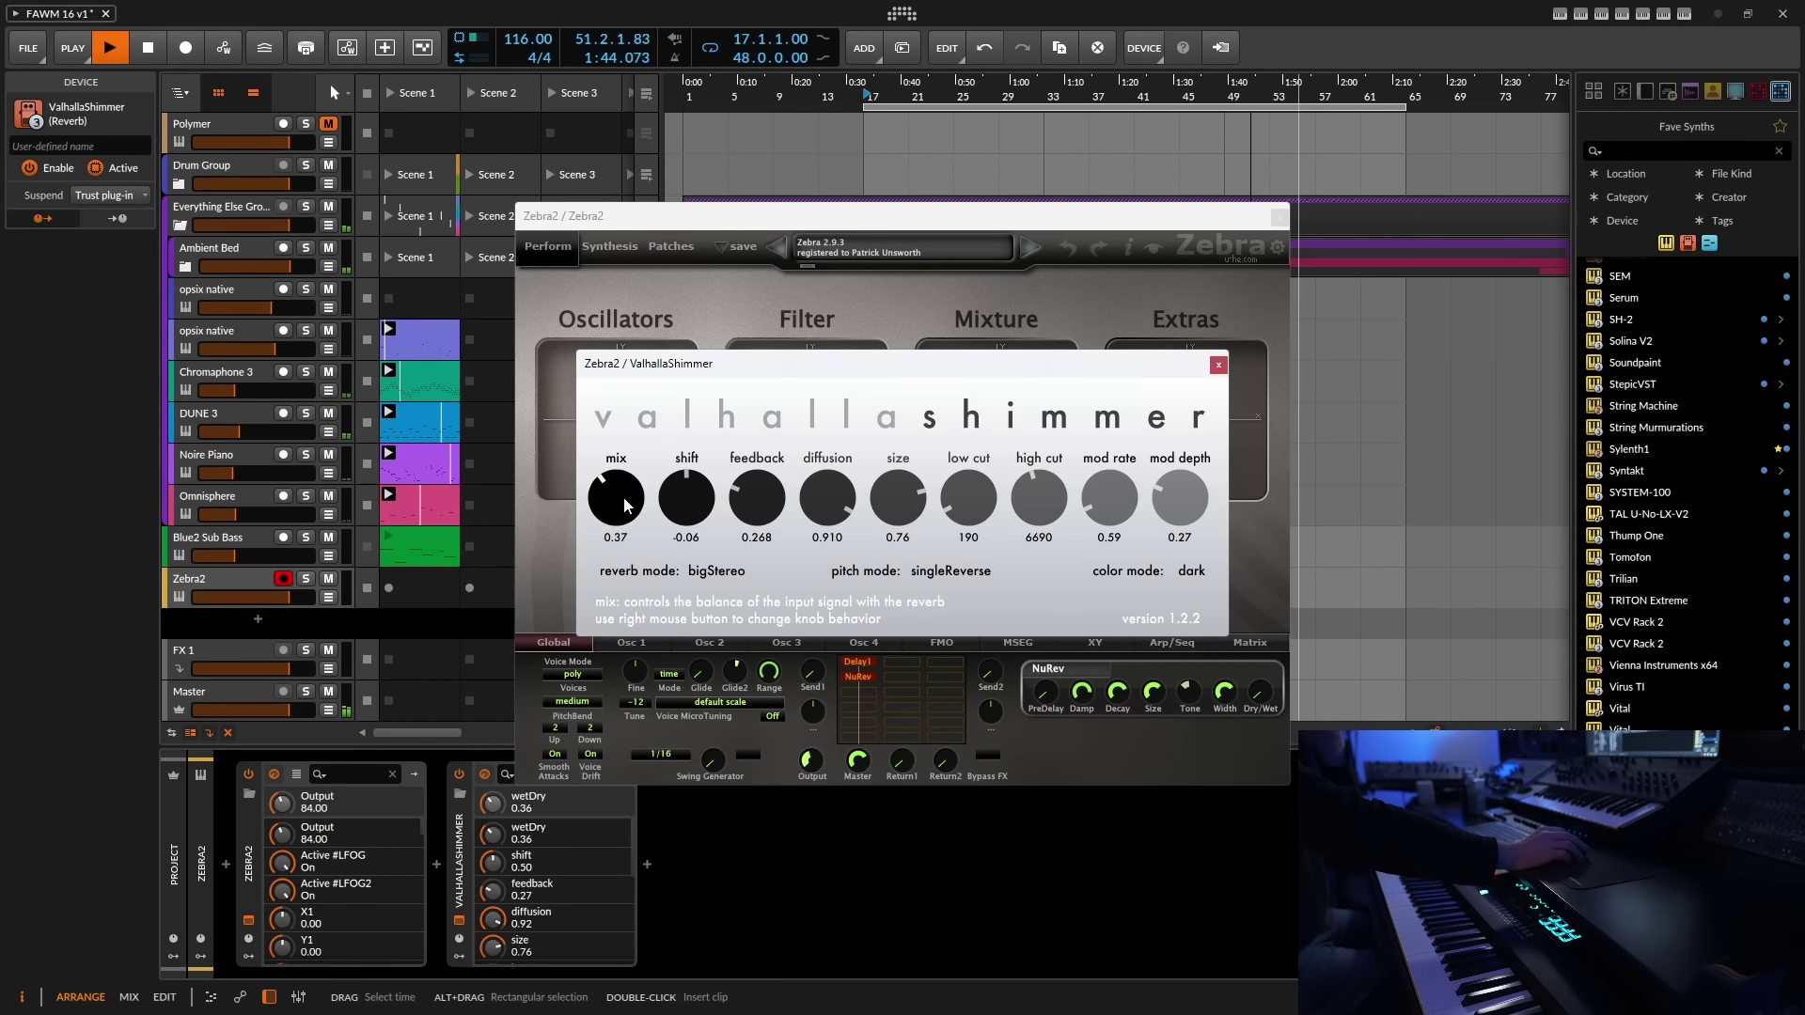
click(1217, 366)
- Load the SA Schnauss Keys 4 patch from Zebra2's local 4 Pianoids folder
drag(884, 216, 901, 102)
click(624, 133)
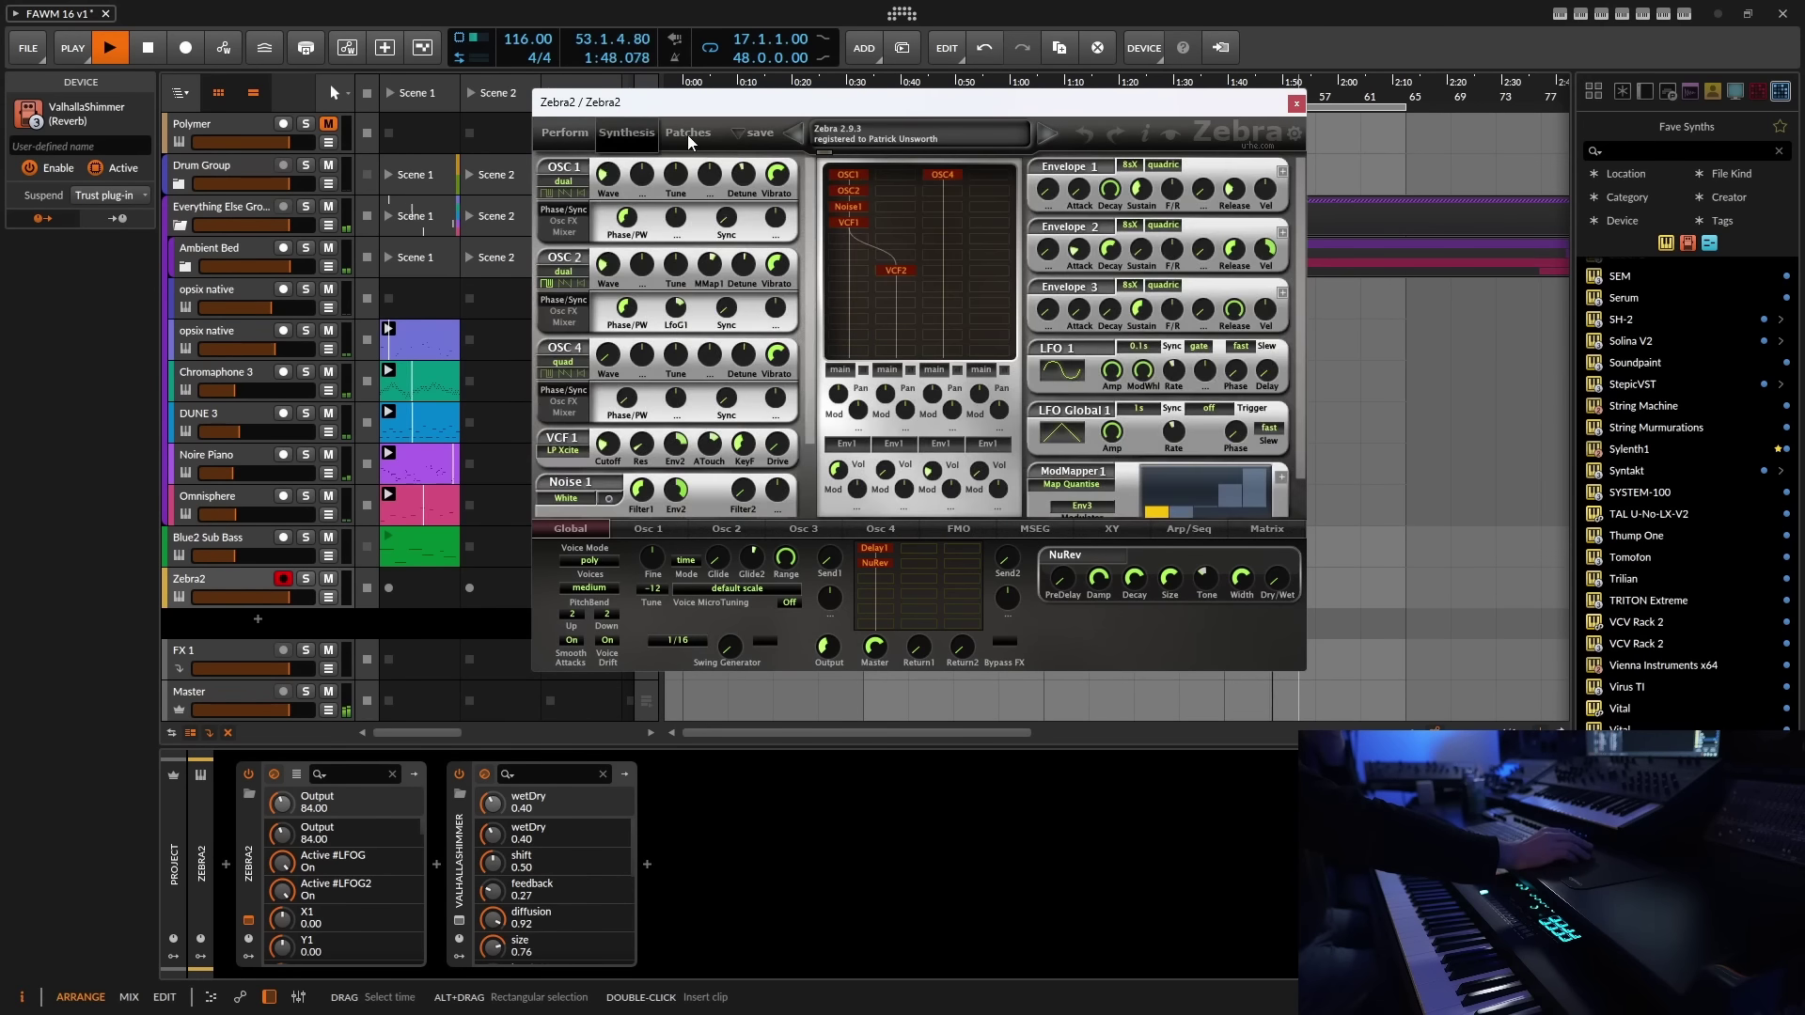
click(686, 134)
drag(775, 237, 774, 172)
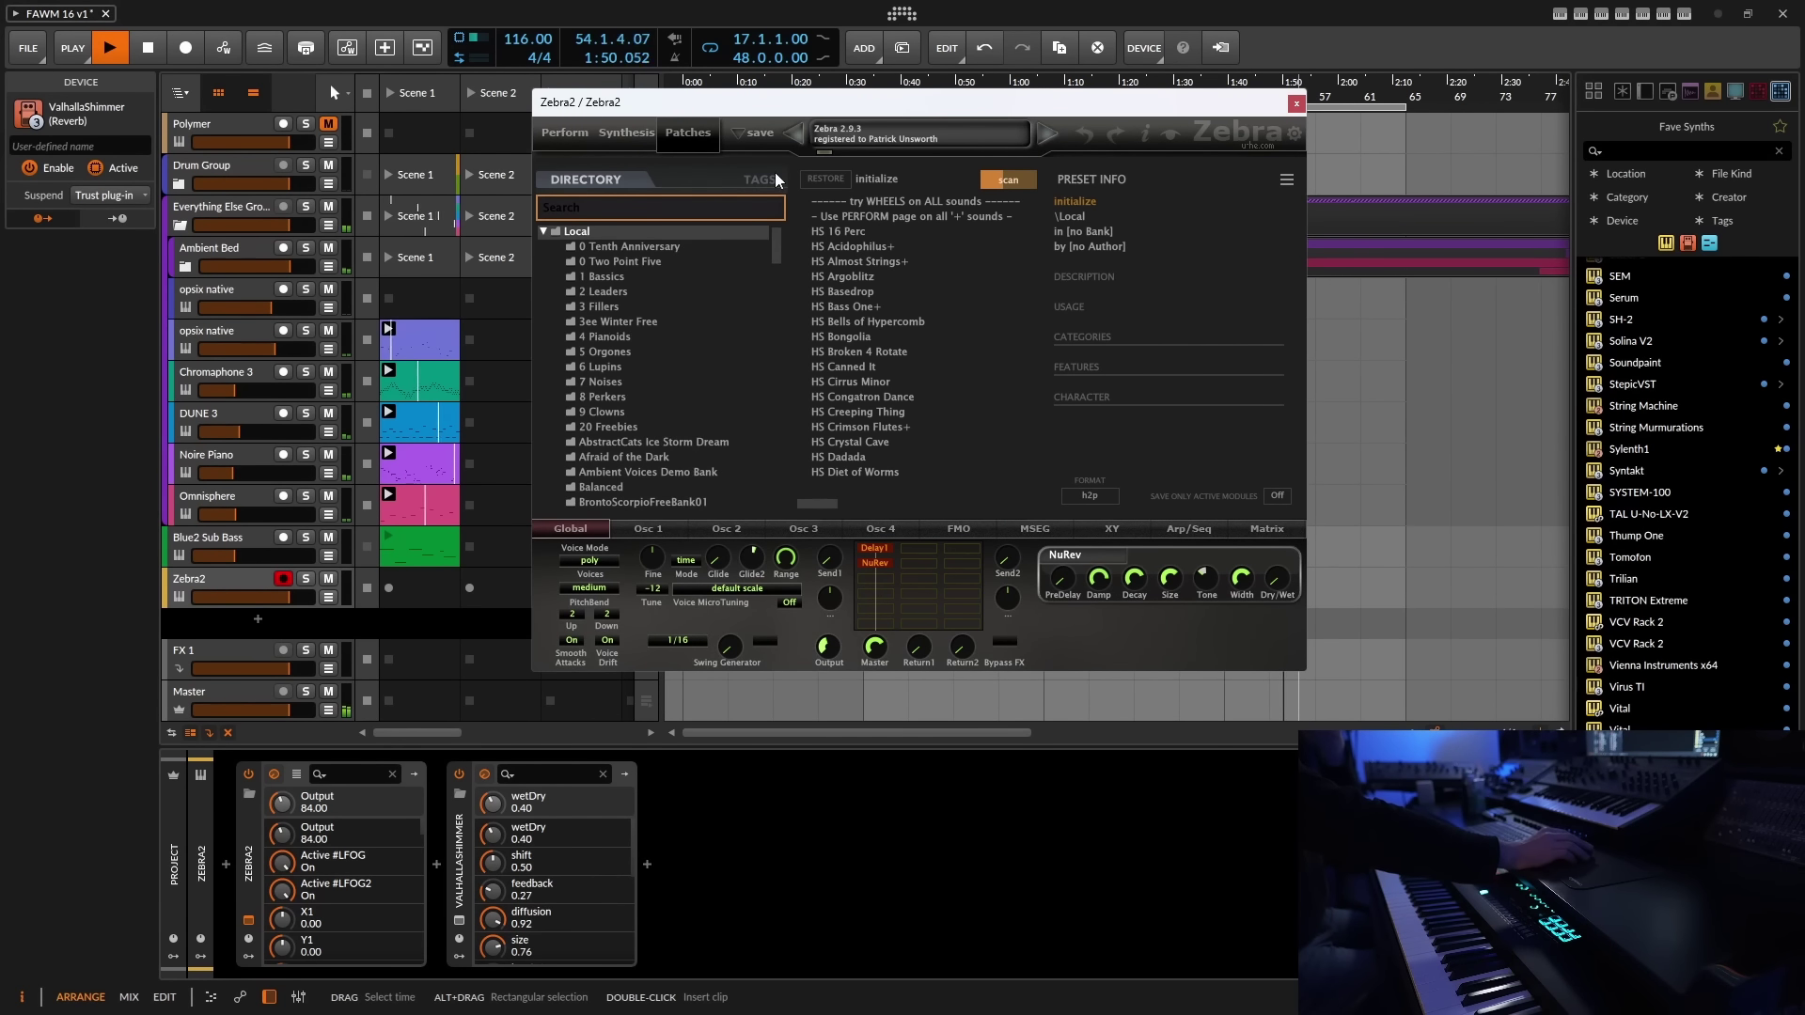
click(607, 339)
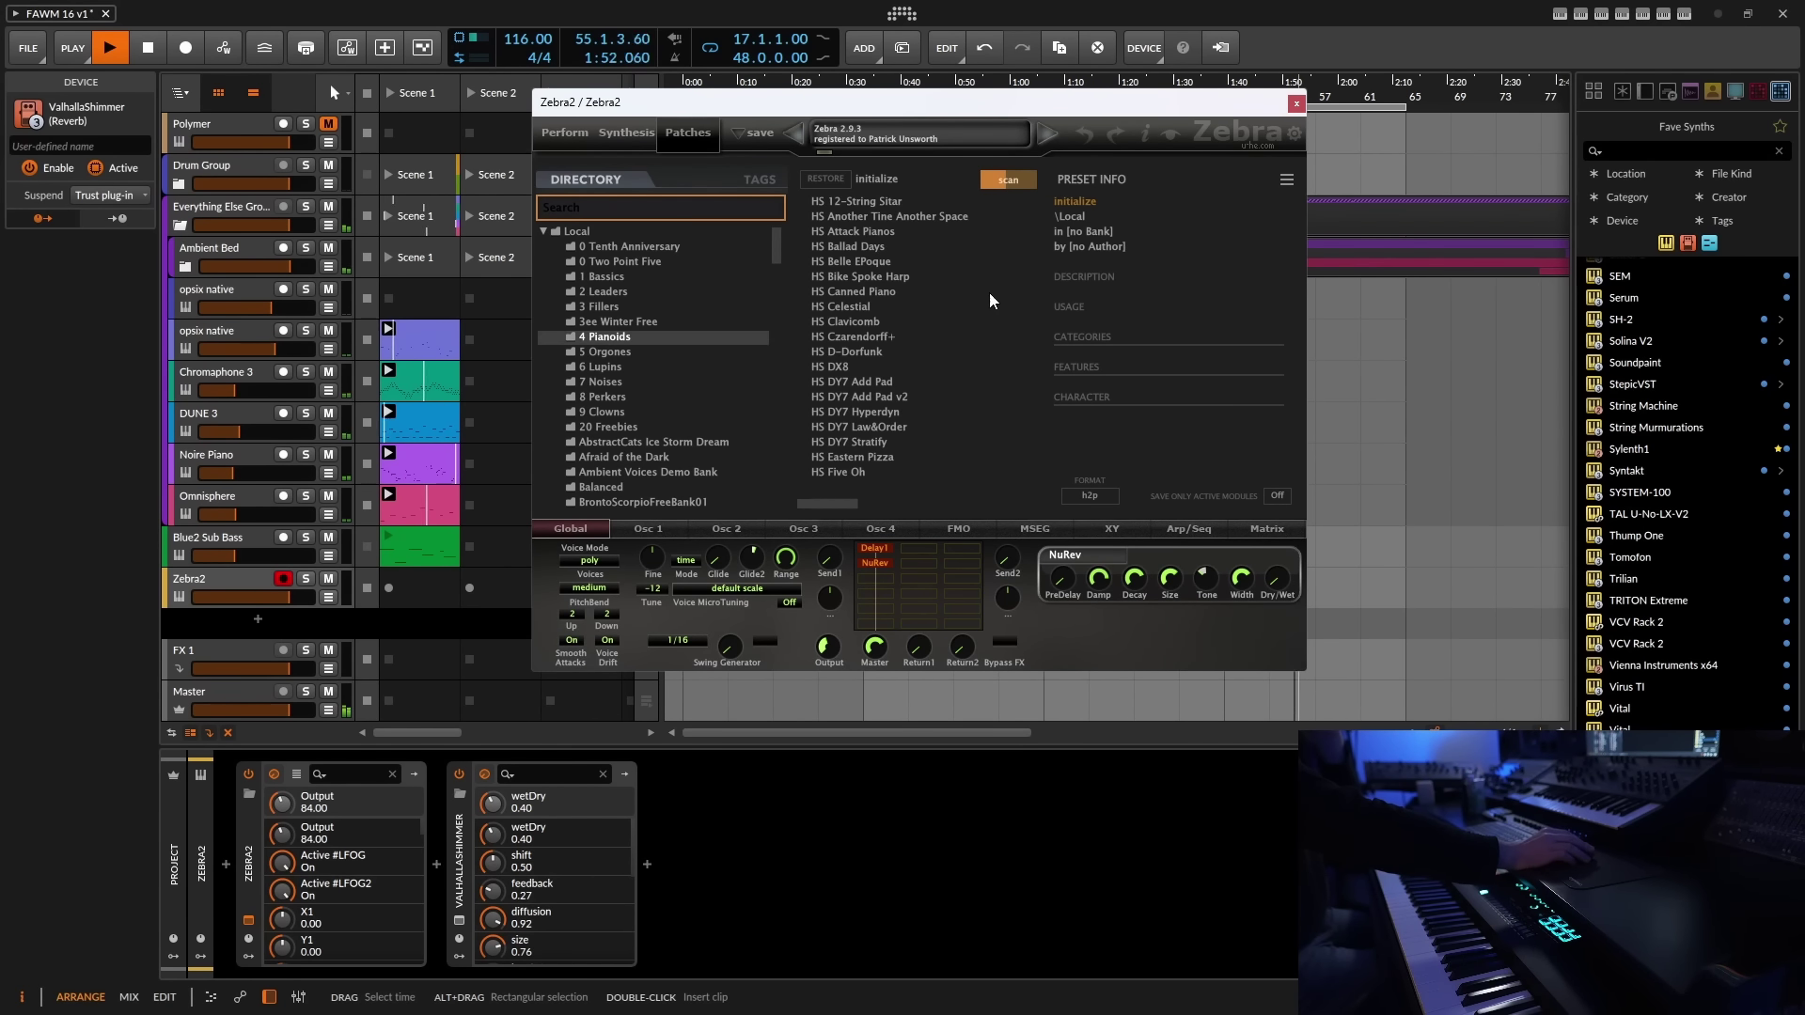
drag(839, 504, 1114, 513)
click(860, 427)
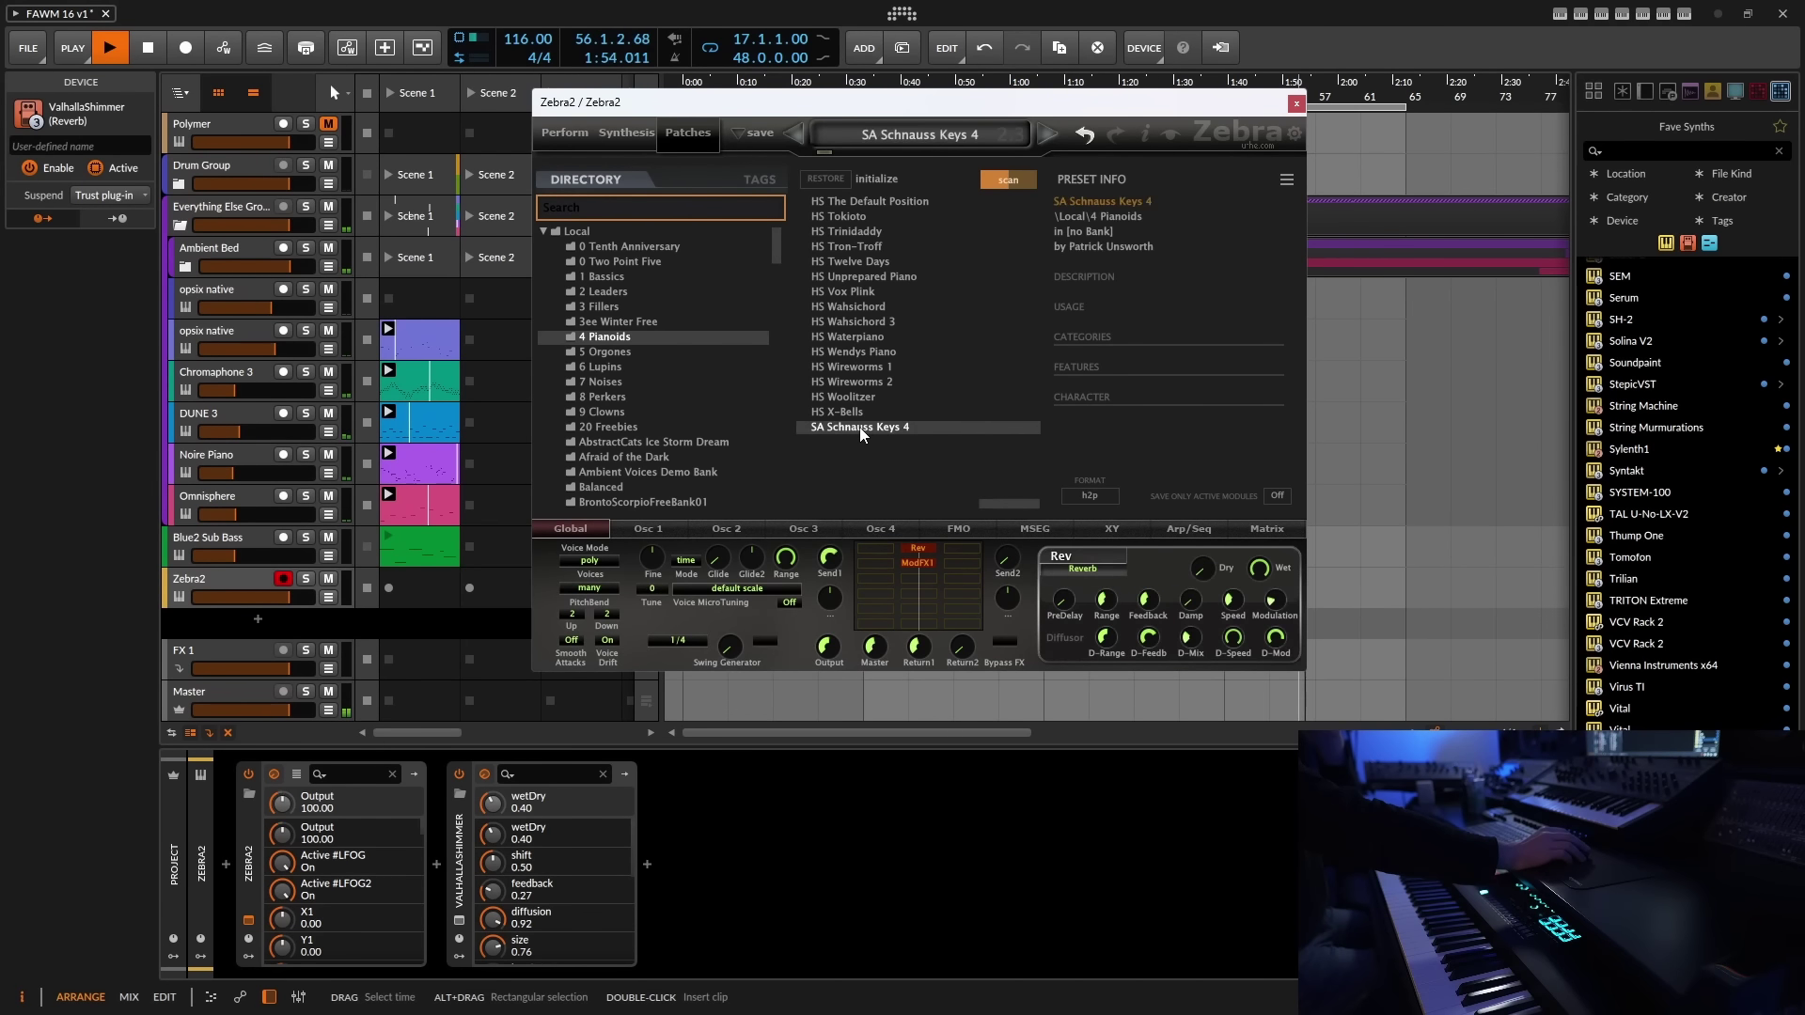
- Lower the Zebra2 track's volume to -20.8 dB and close the synth window
click(258, 577)
mouse_move(133, 872)
mouse_down()
mouse_move(133, 926)
mouse_move(146, 901)
mouse_up()
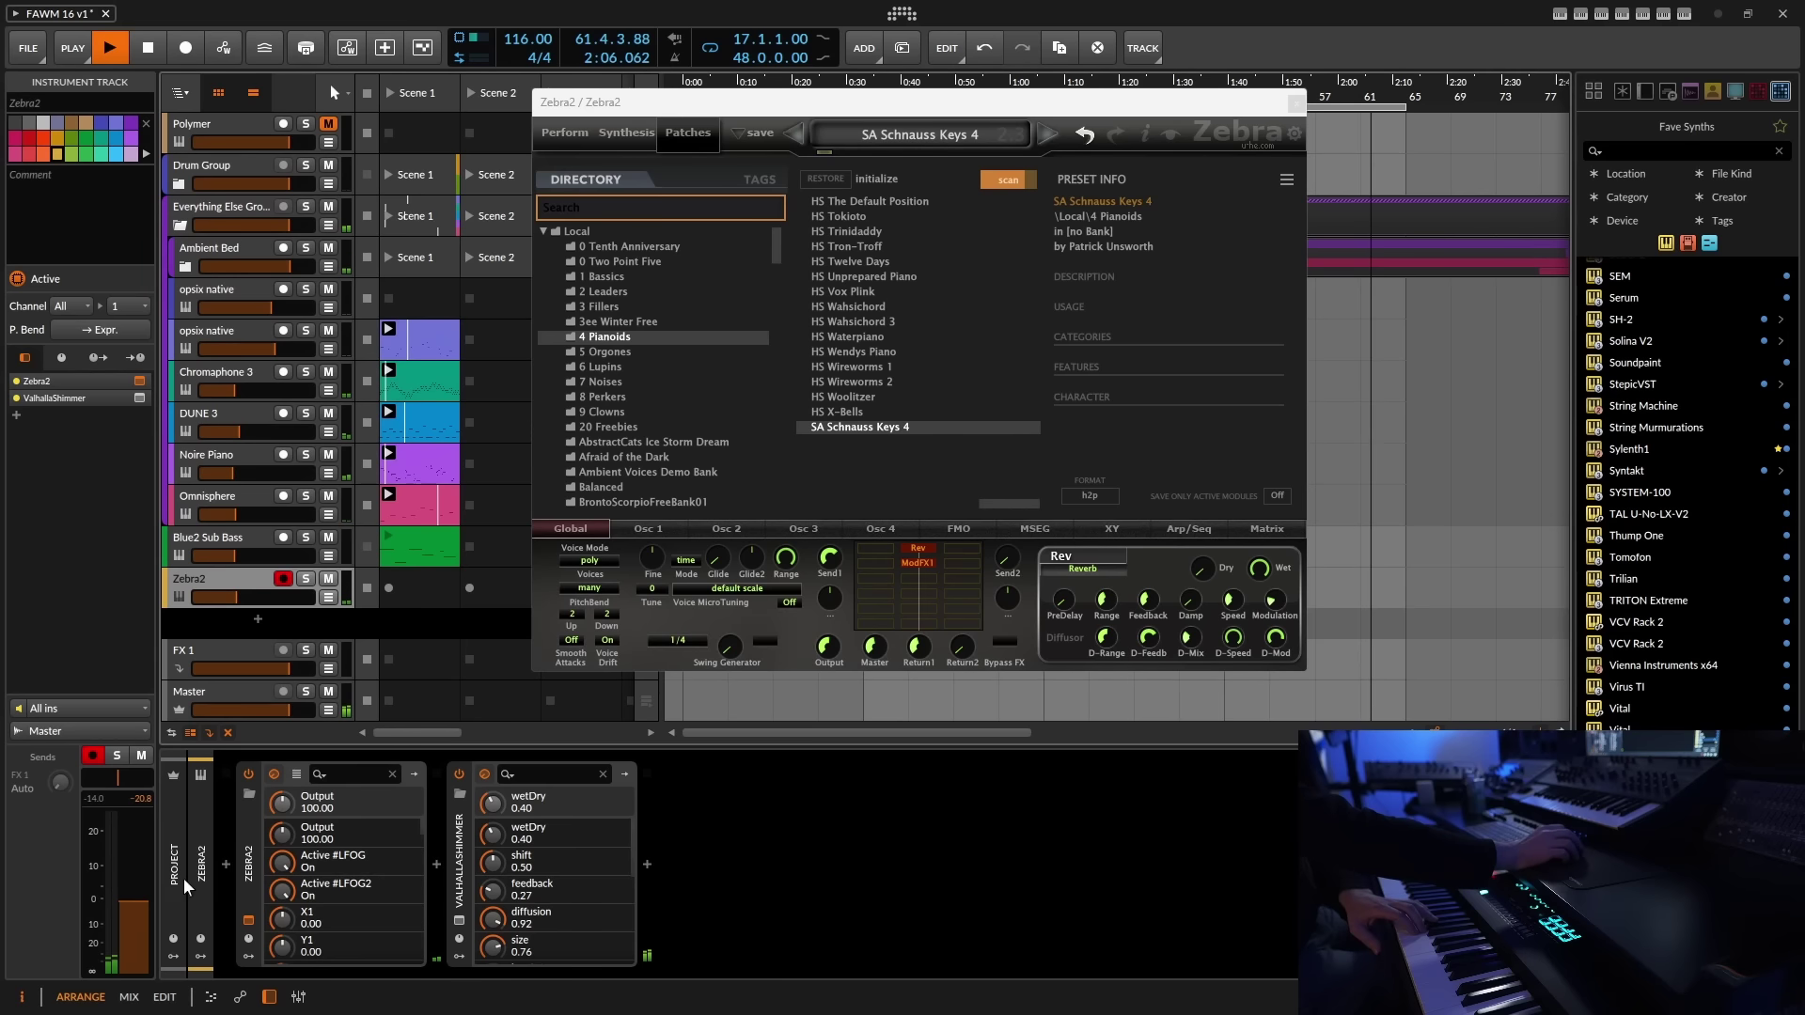
click(1297, 105)
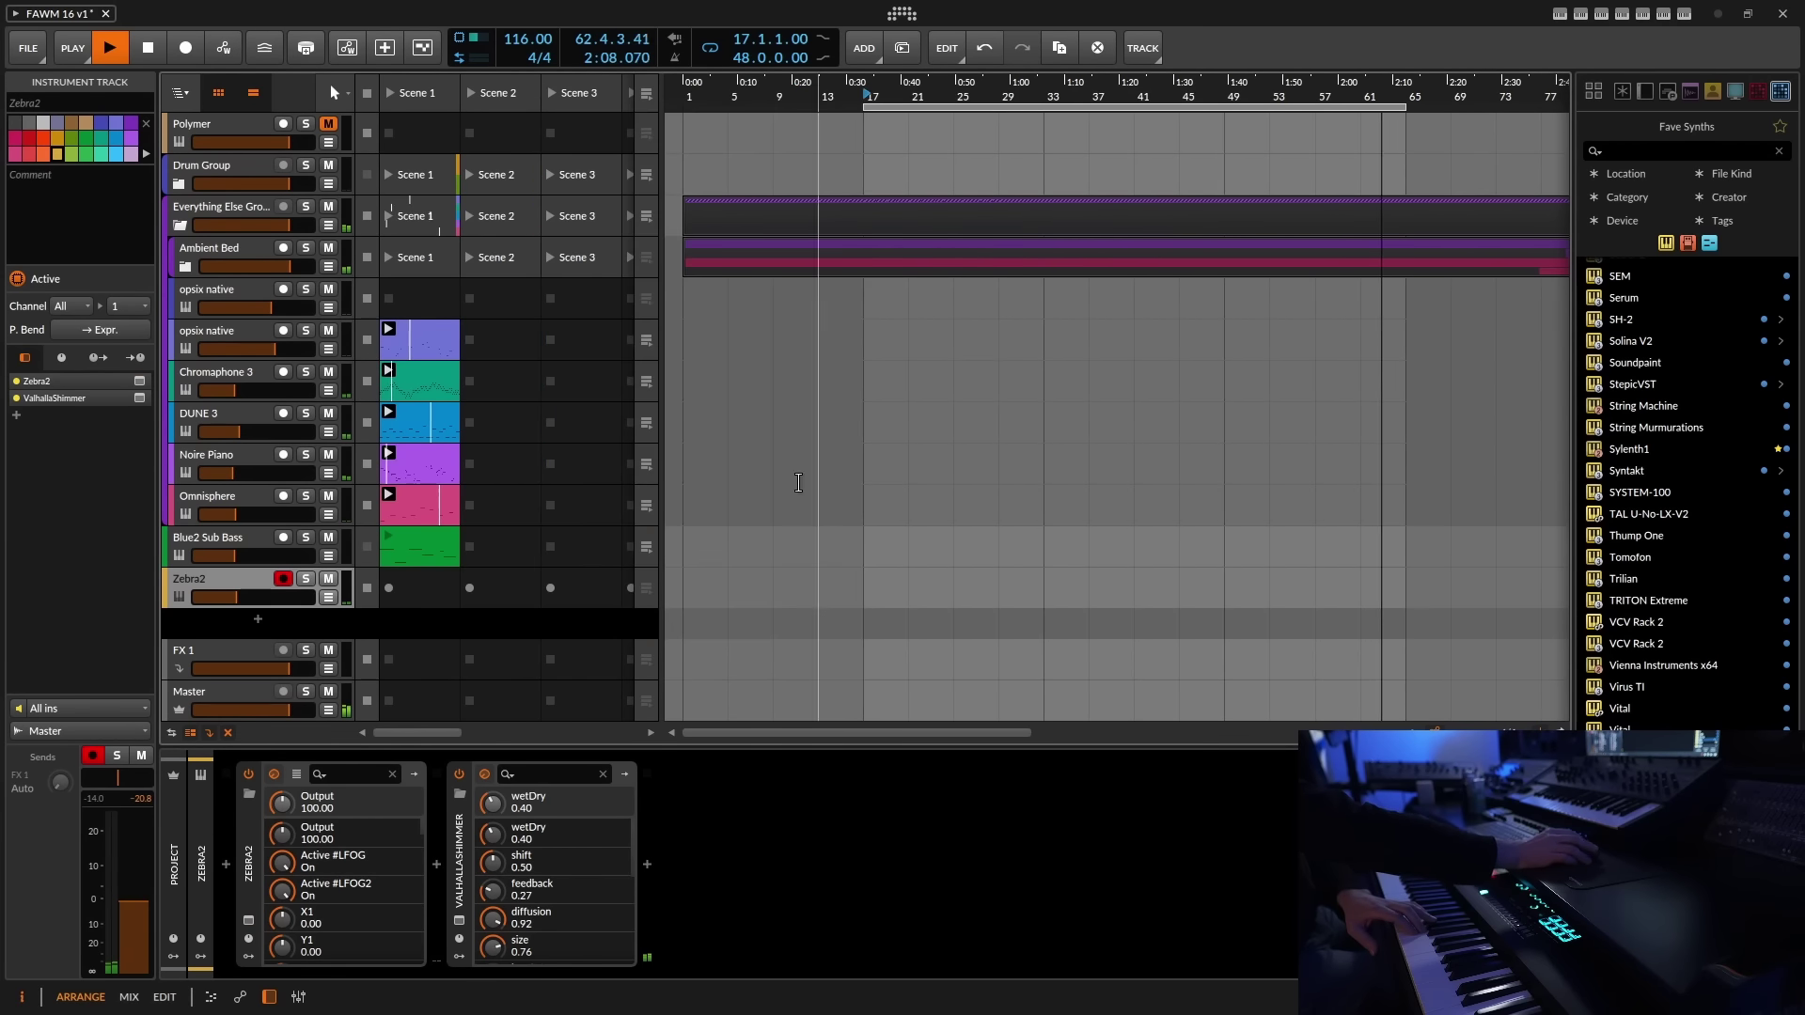
- Insert ValhallaDelay after ValhallaShimmer on the Zebra2 track
click(647, 864)
drag(1479, 312, 1479, 724)
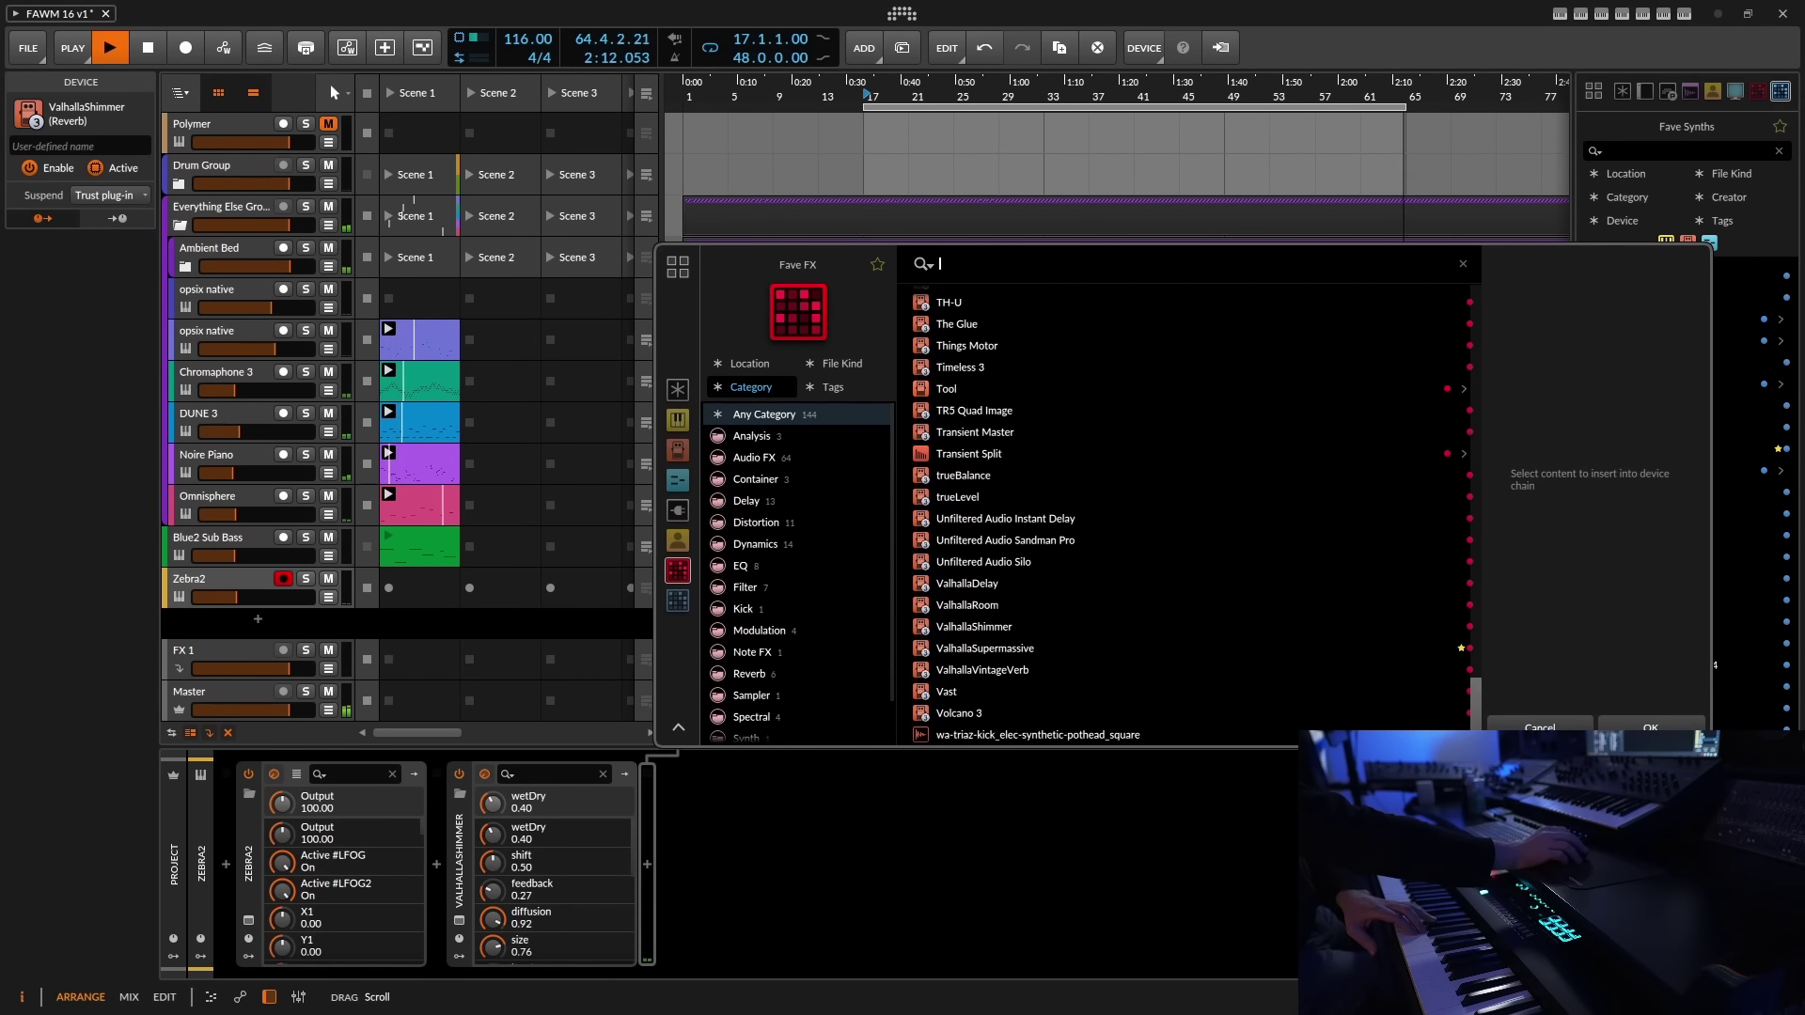
click(1006, 582)
click(1646, 724)
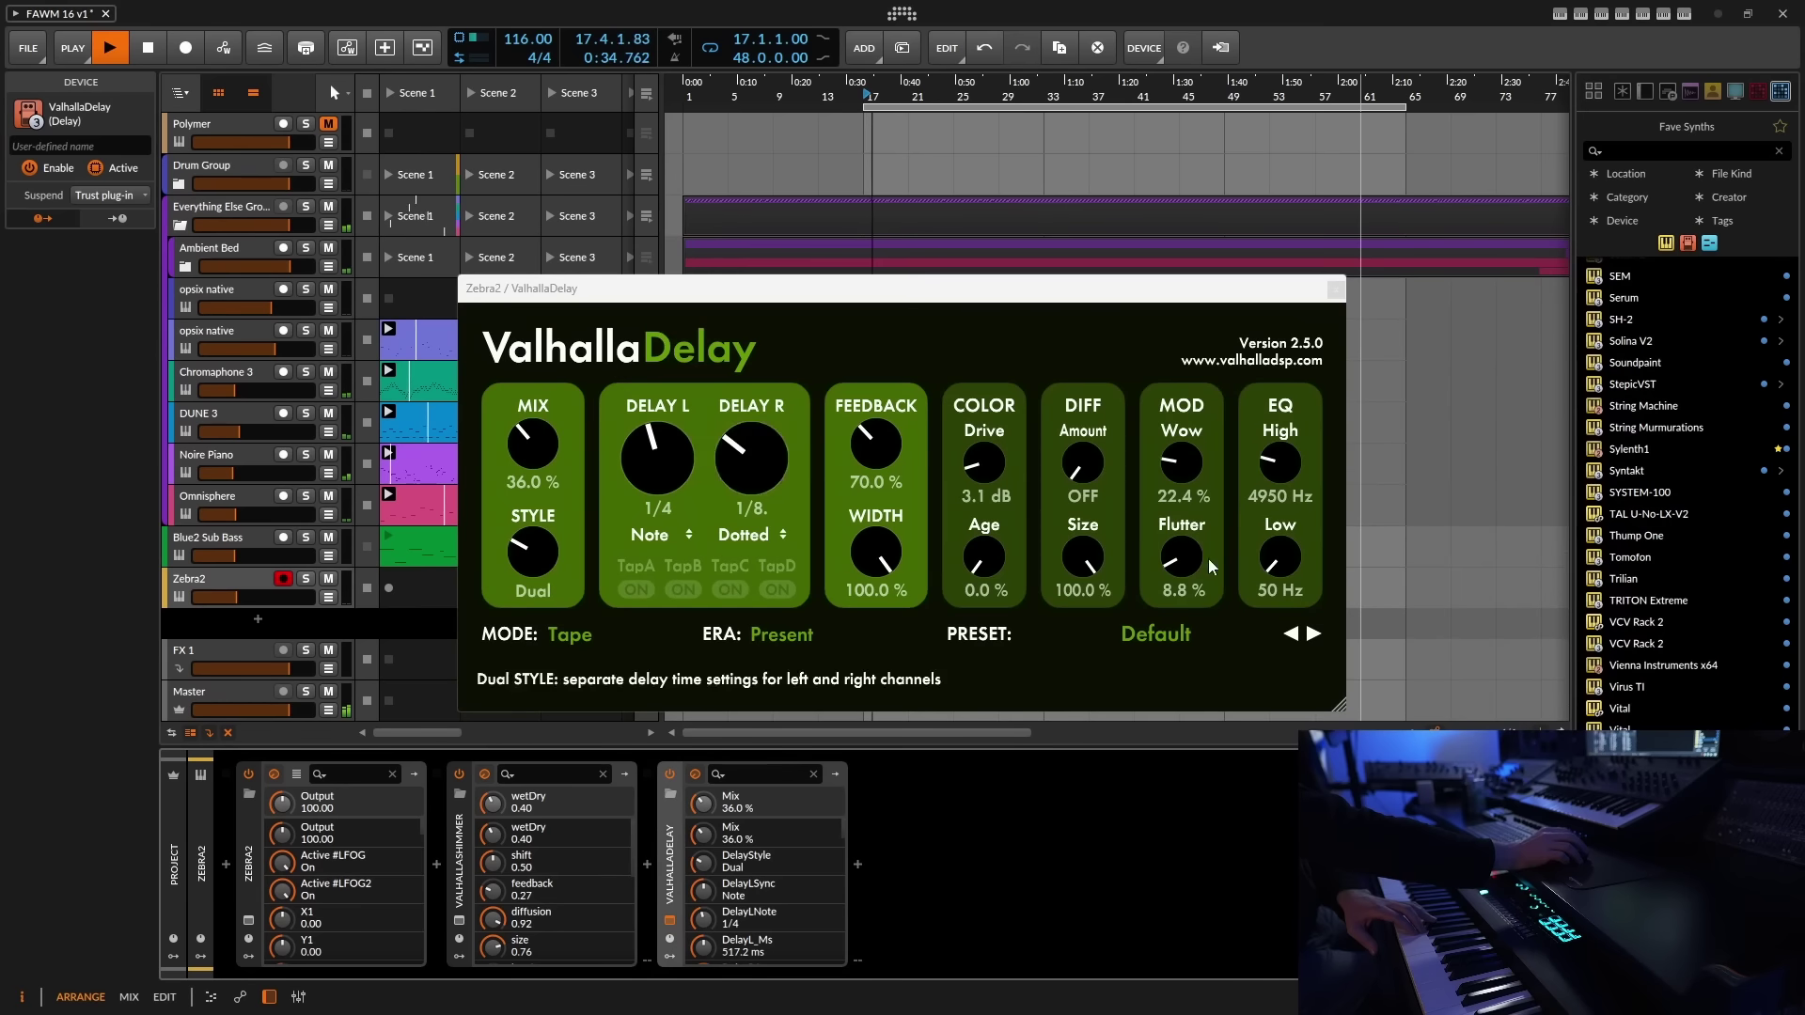
- Set ValhallaDelay's mix to 45.2%, the right delay to a dotted 1/4 and the feedback to 65.2%
drag(579, 453, 730, 461)
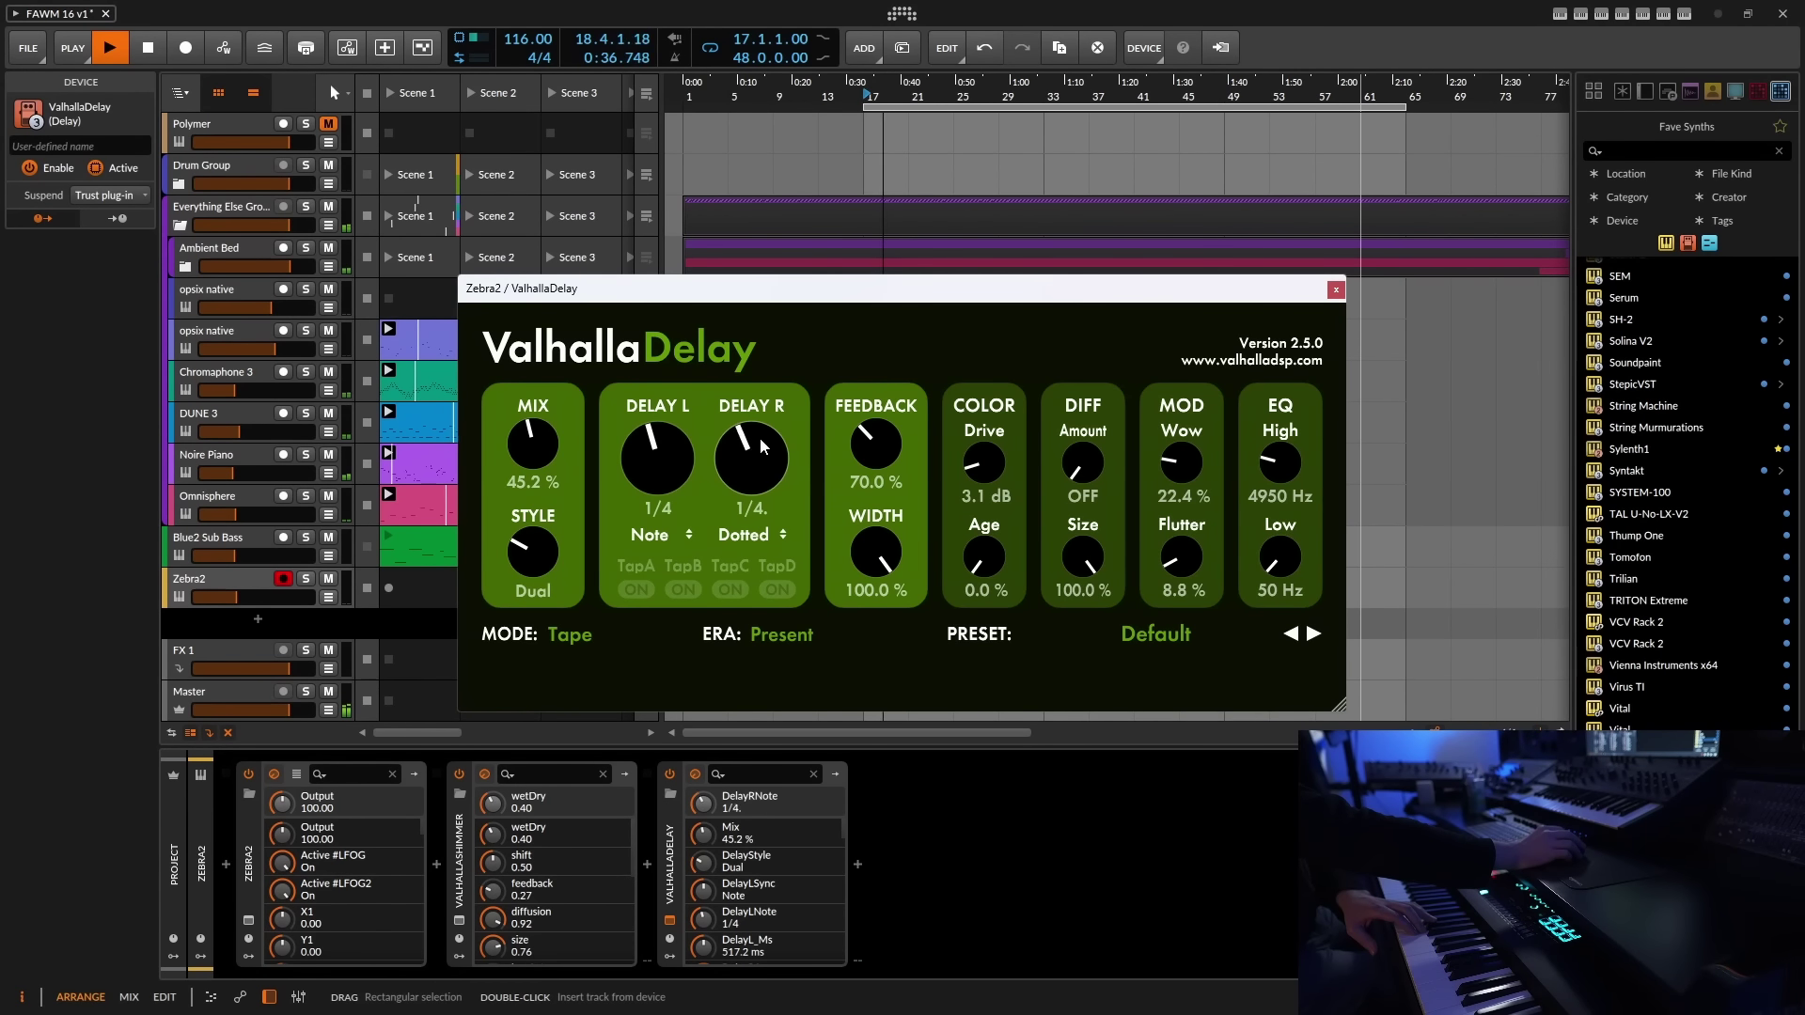
scroll(897, 443, down, 2)
scroll(1290, 467, up, 1)
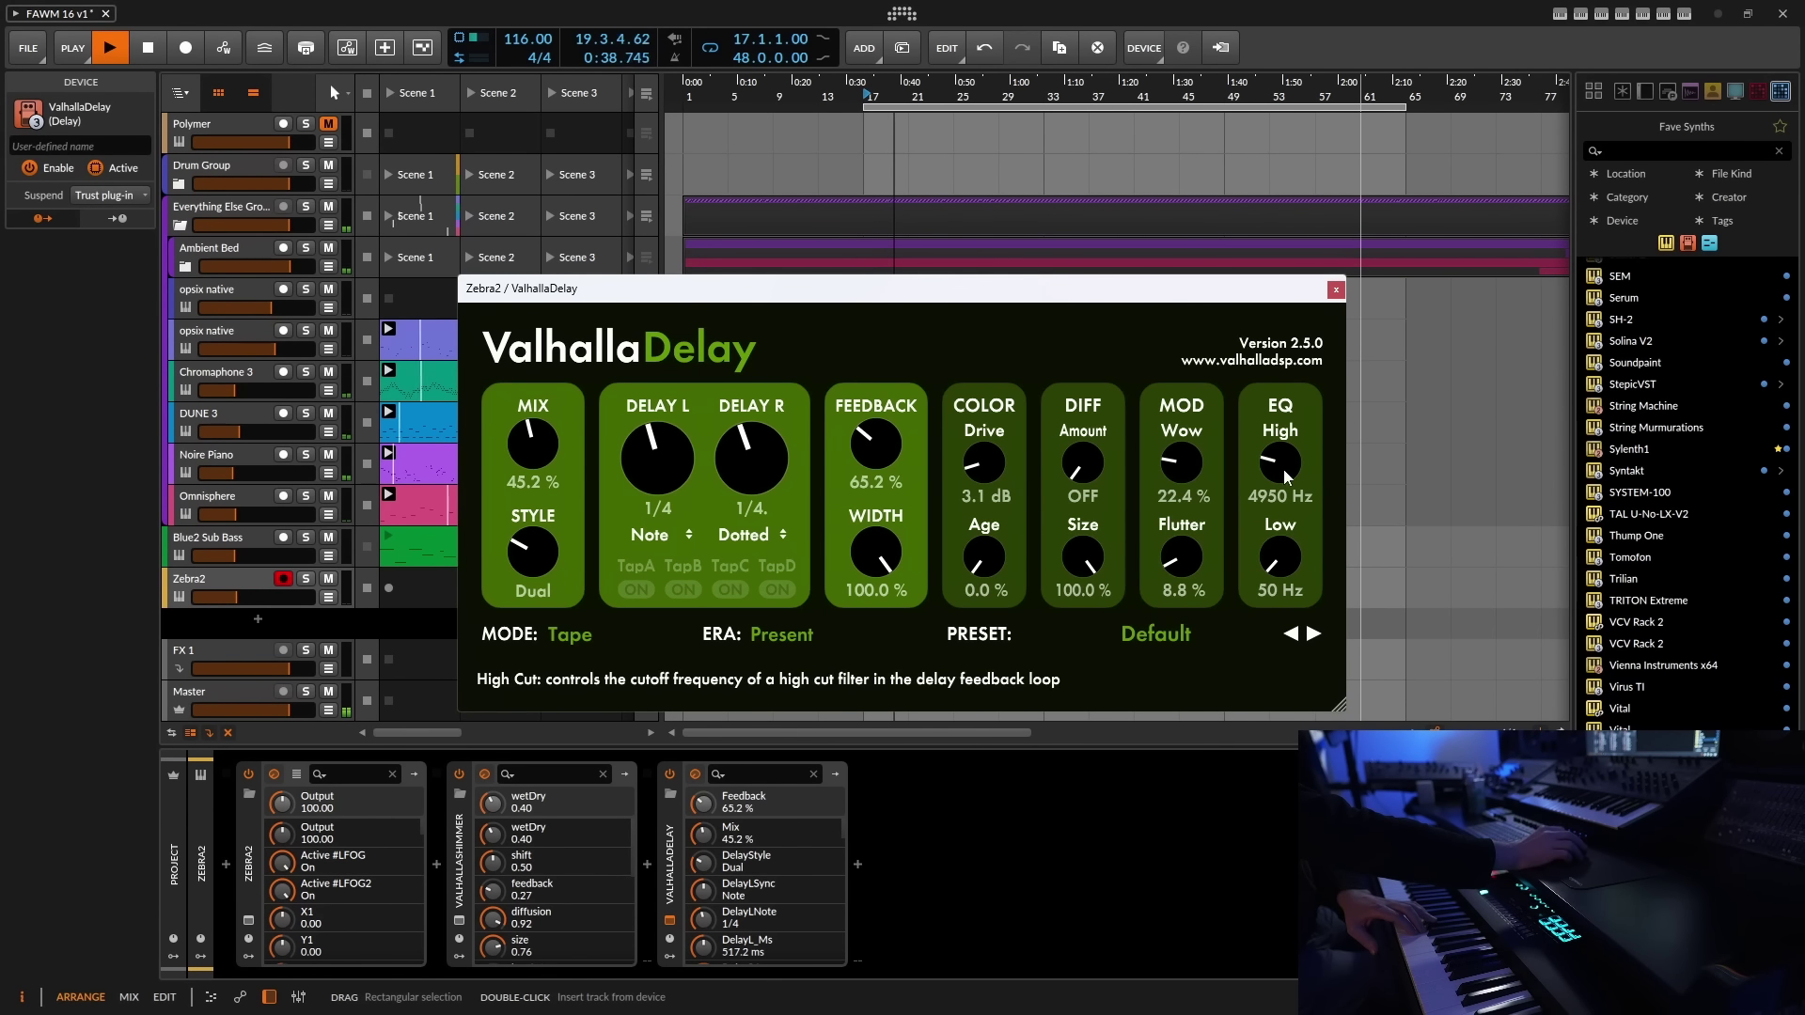
- Set ValhallaDelay's high cut to 5900 Hz, low cut to 190 Hz and age to 30.4%
scroll(1290, 467, up, 2)
scroll(1290, 561, up, 3)
drag(983, 556, 1004, 495)
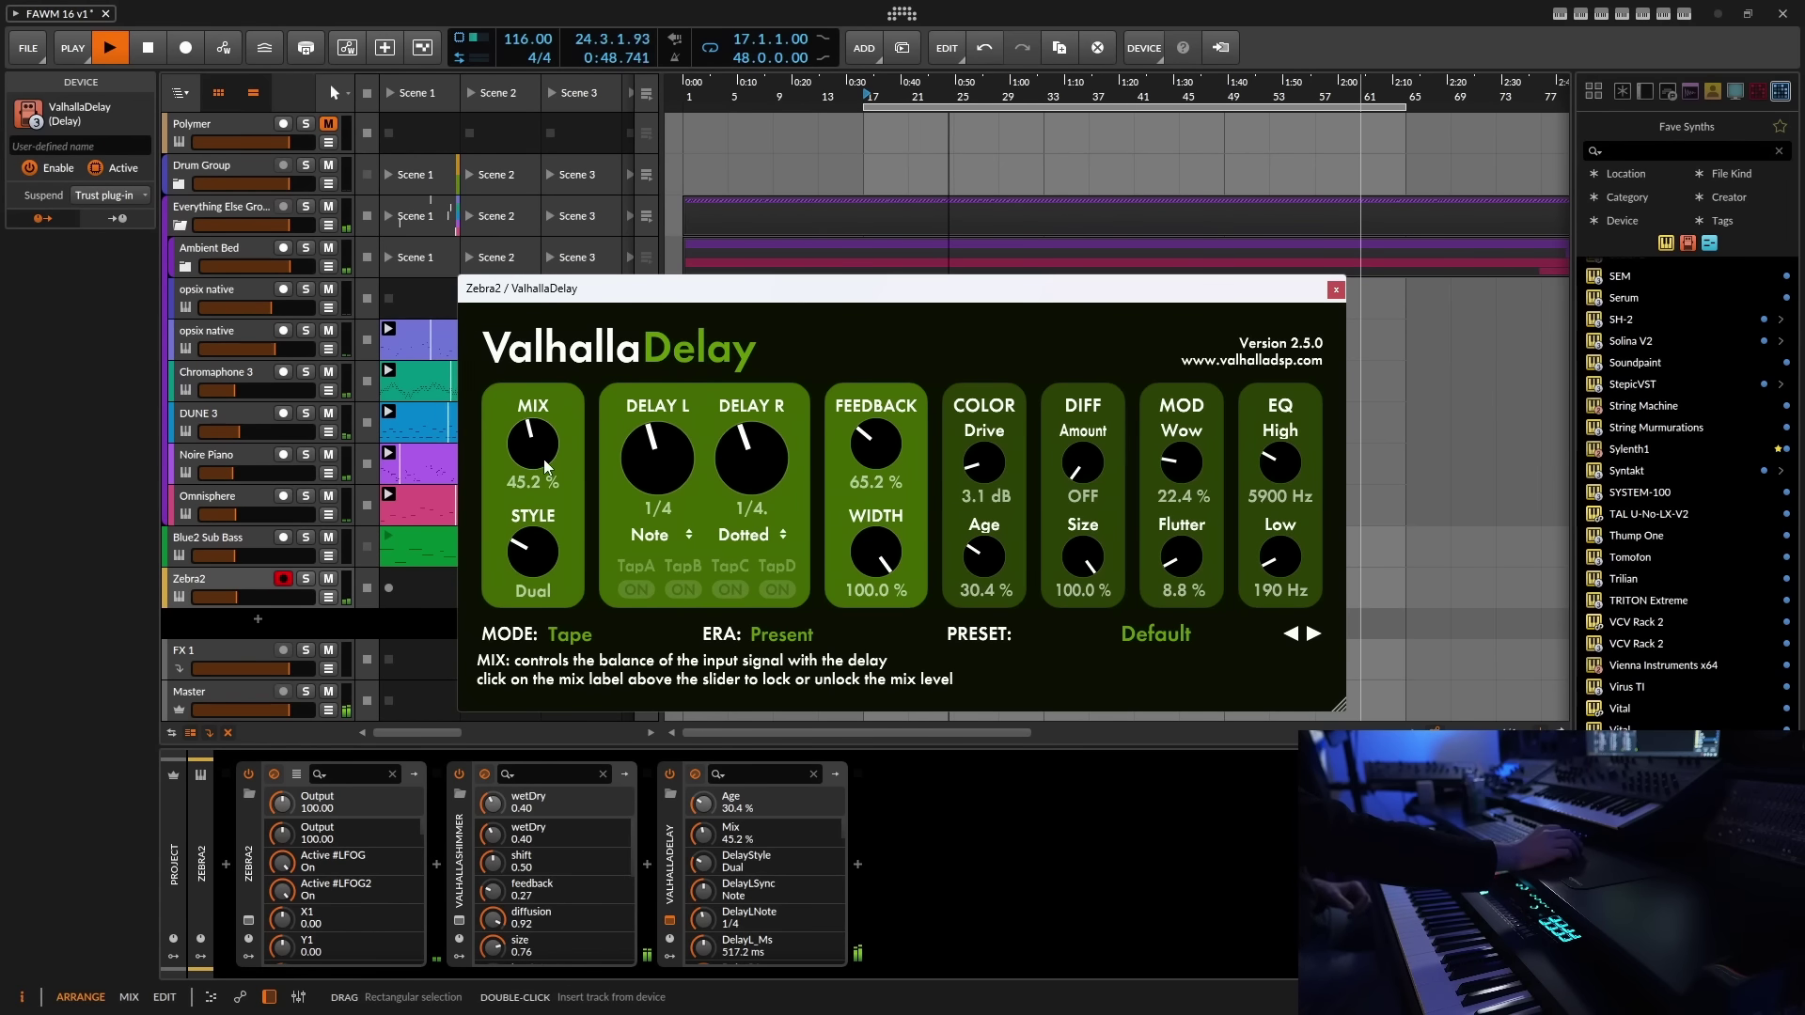
- Set ValhallaDelay's mix to 49.6%, feedback to 97.2%, wow to 30.0% and high cut to 6620 Hz, and close its window
drag(893, 432, 896, 415)
drag(1288, 465, 1289, 461)
drag(1183, 291, 1187, 137)
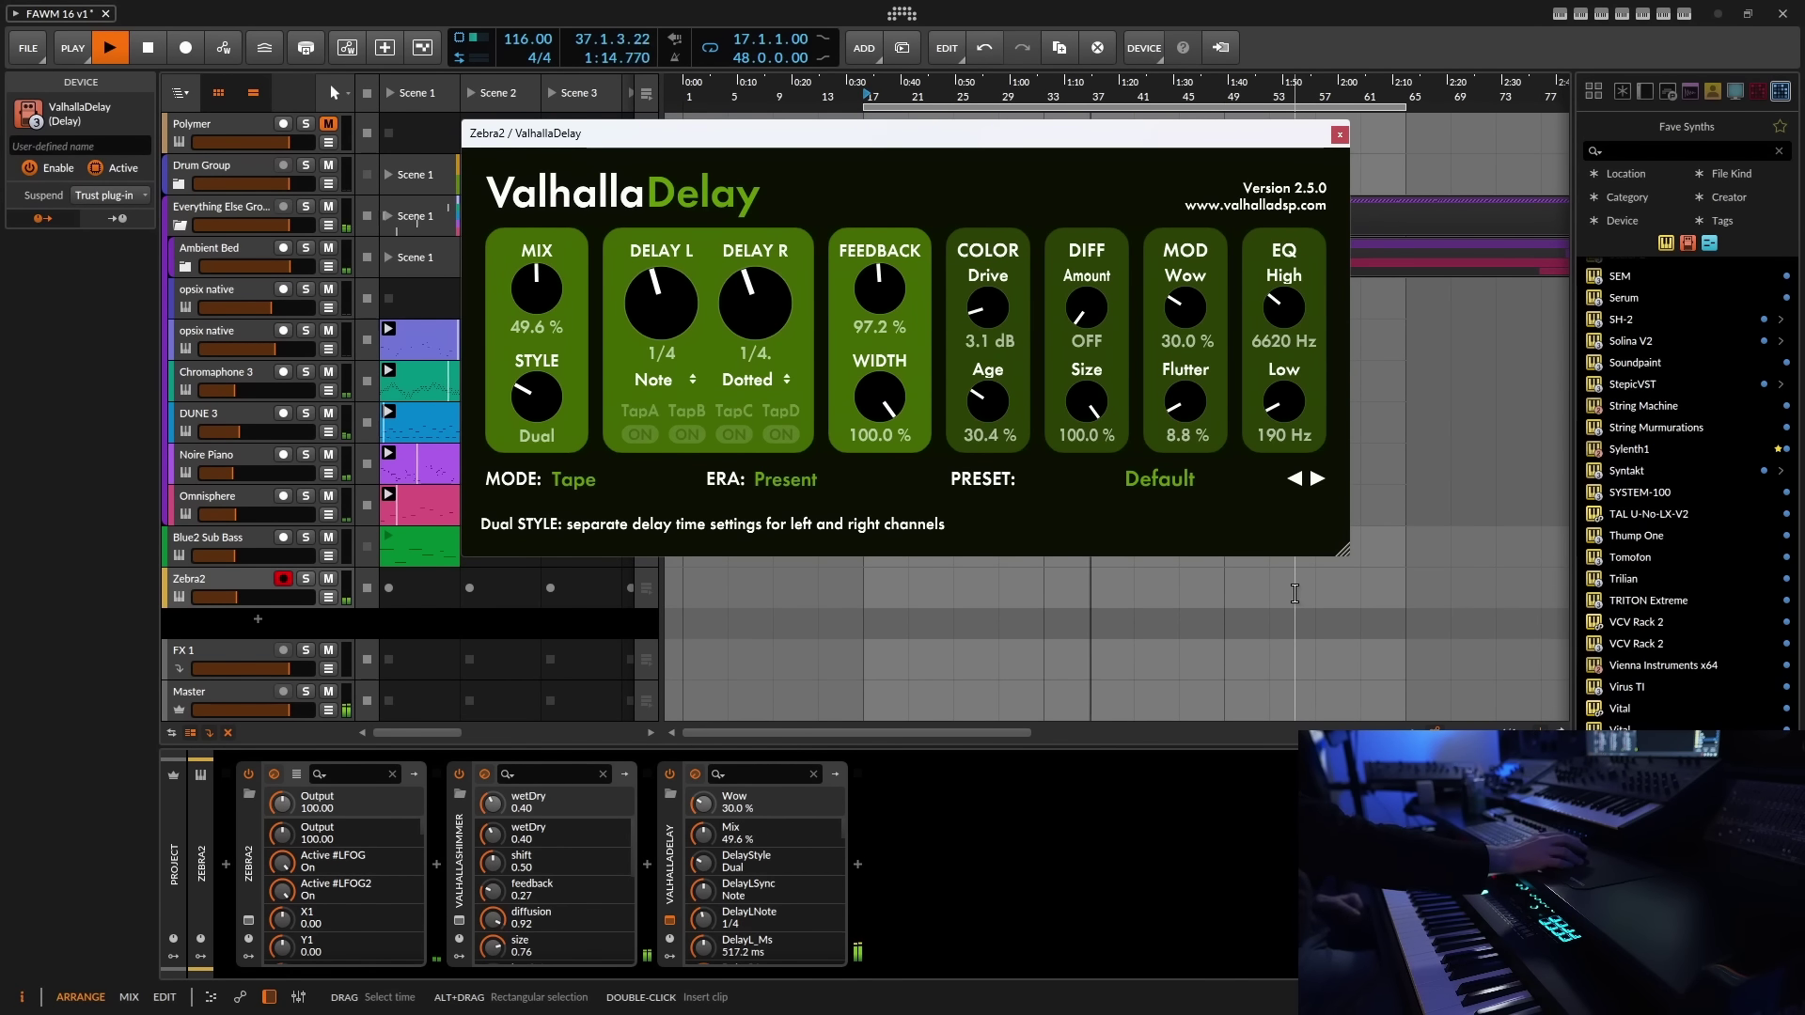
click(1340, 136)
- Insert an EQ-5 after ValhallaDelay on the Zebra2 track
click(218, 579)
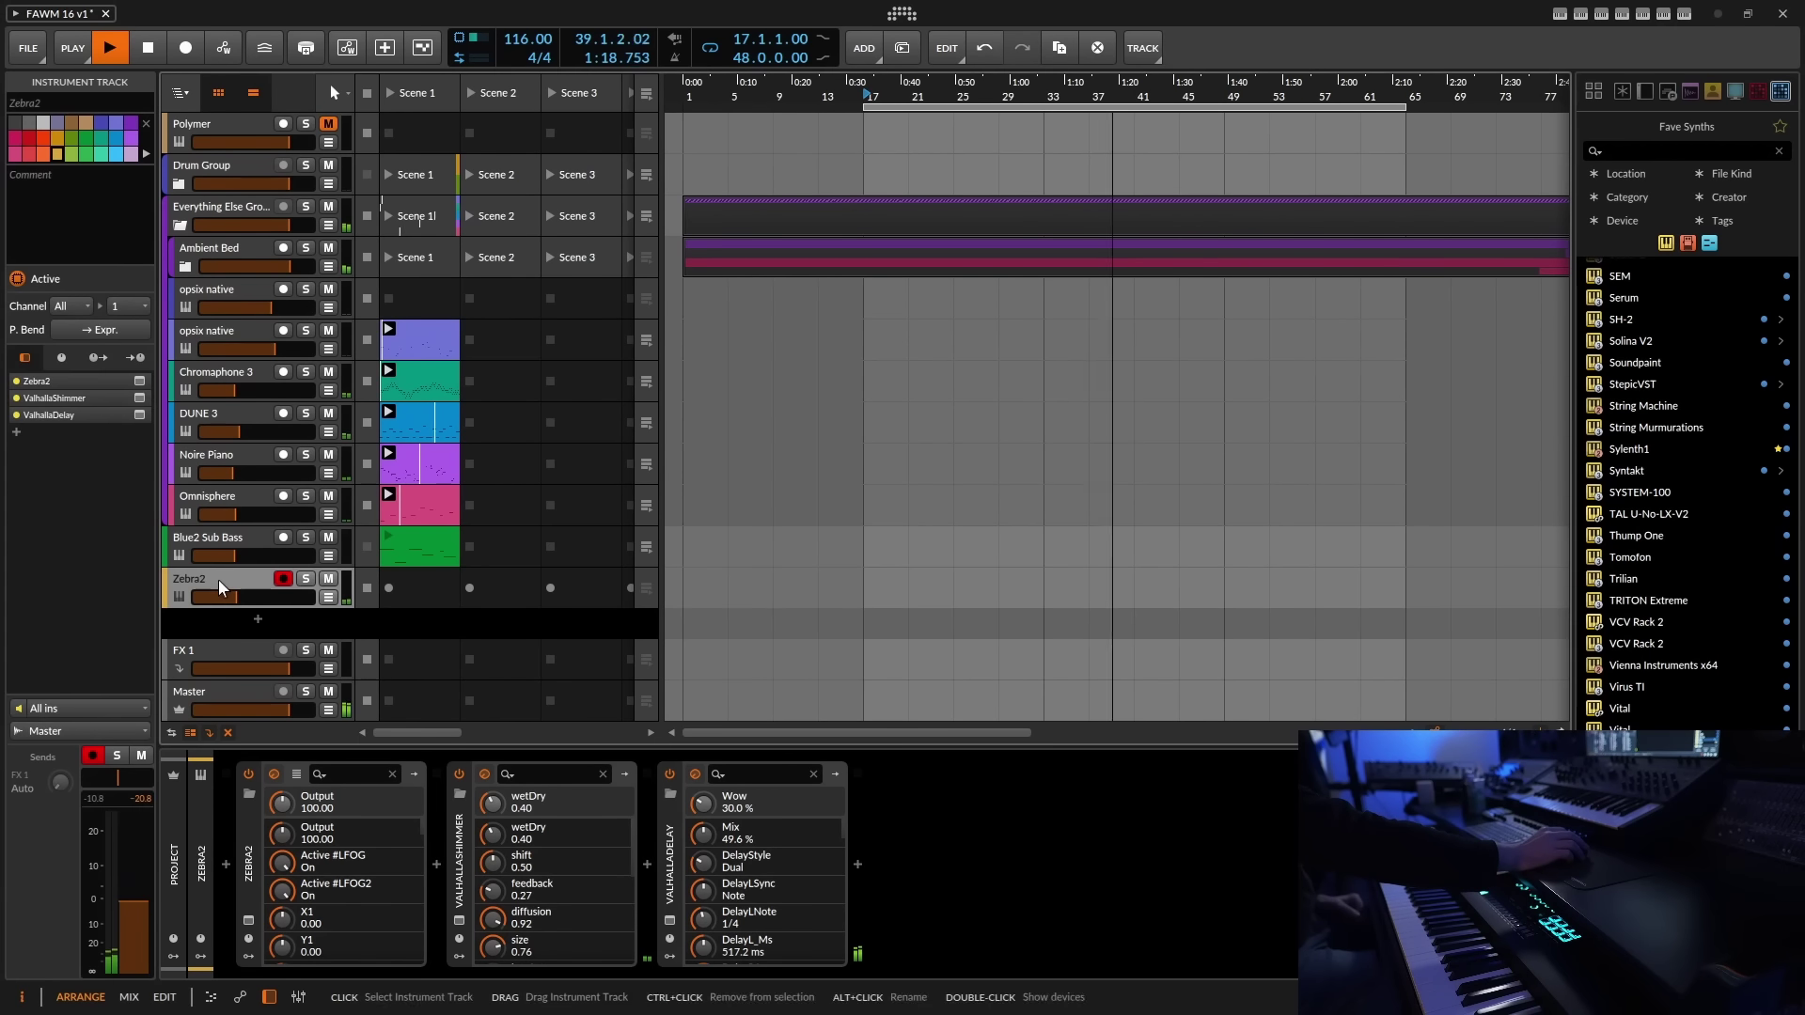
click(857, 864)
scroll(1053, 636, down, 3)
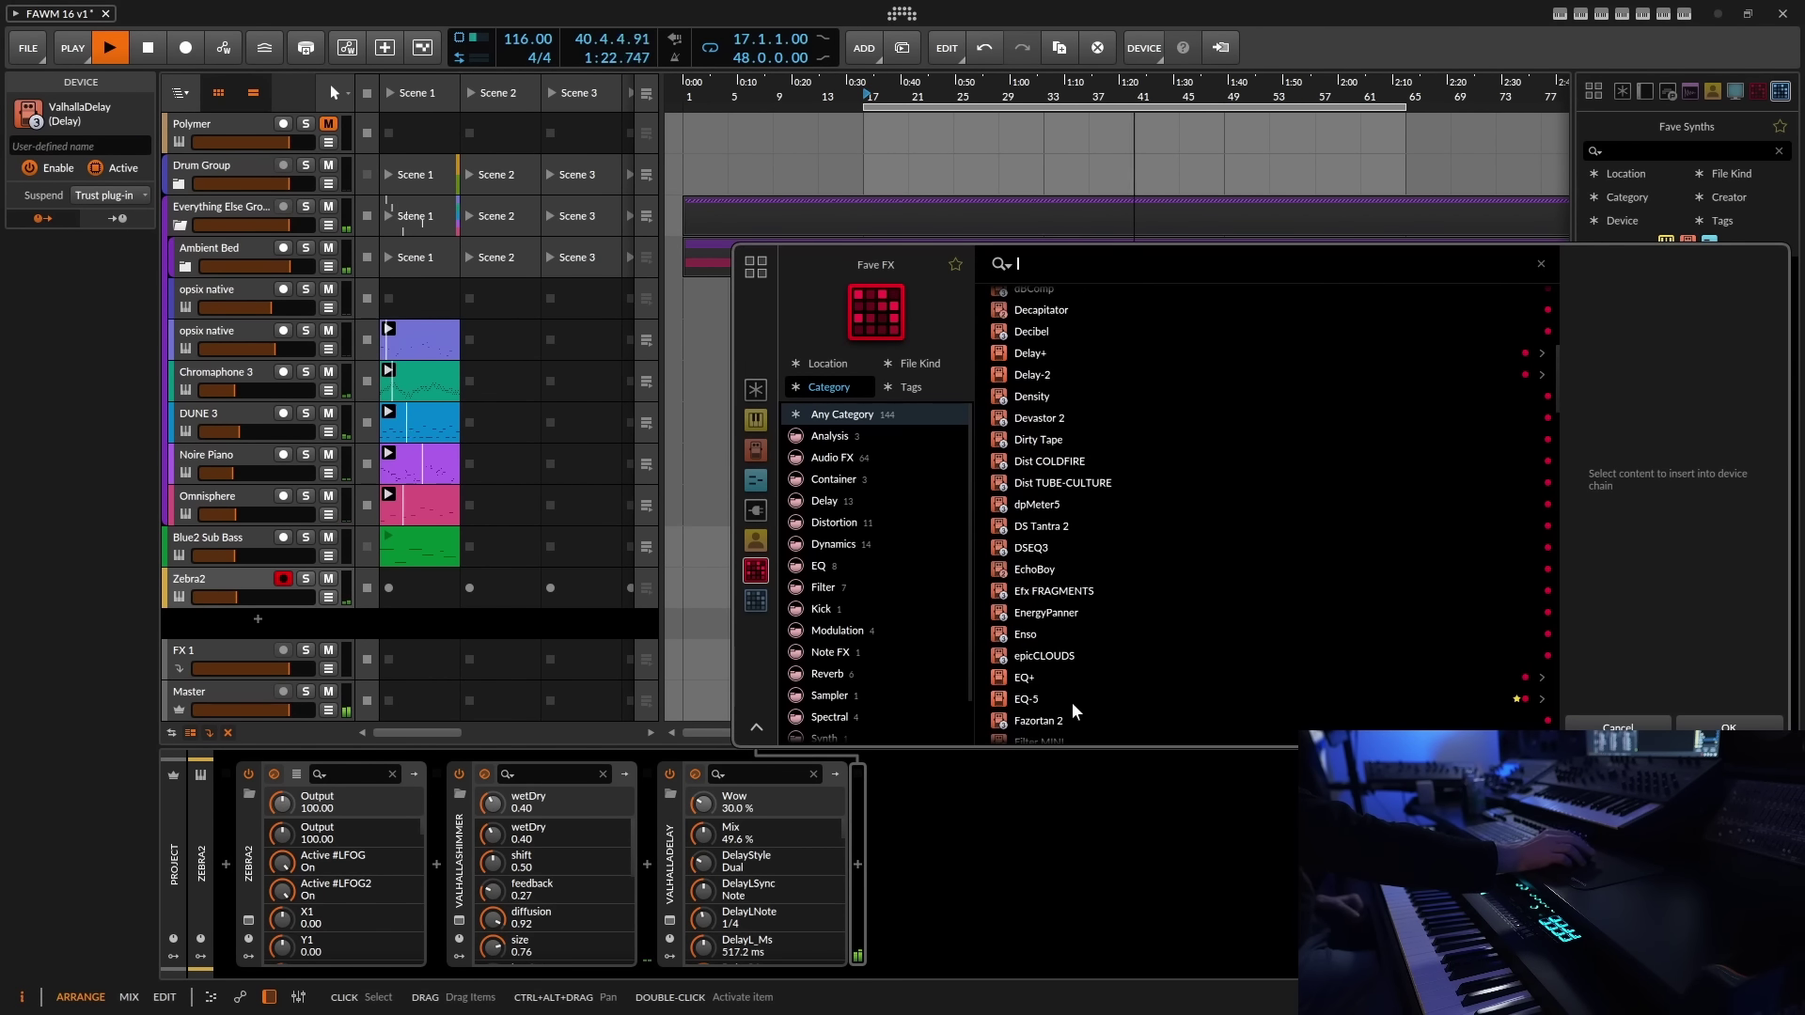
double_click(1053, 628)
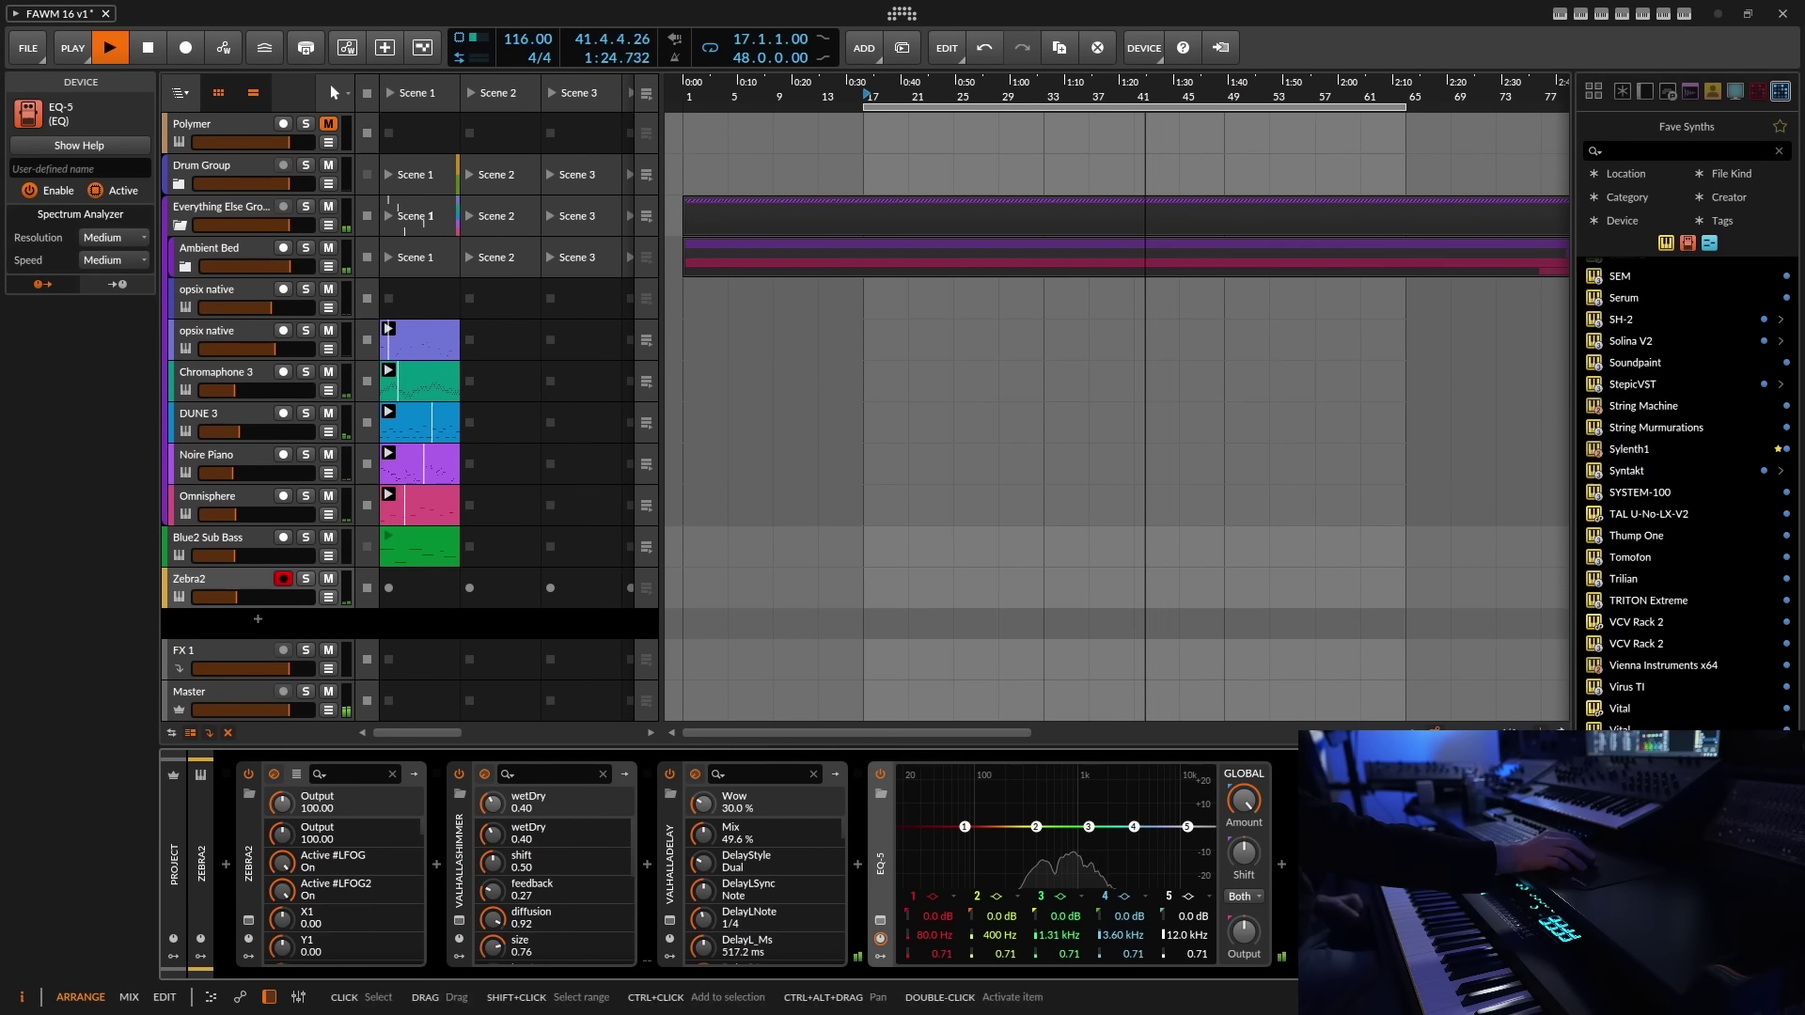
- Shape EQ-5 with a band 1 low cut at 375 Hz, band 3 at -4.0 dB, band 4 at +7.6 dB and band 5 at +2.9 dB
click(934, 899)
click(967, 918)
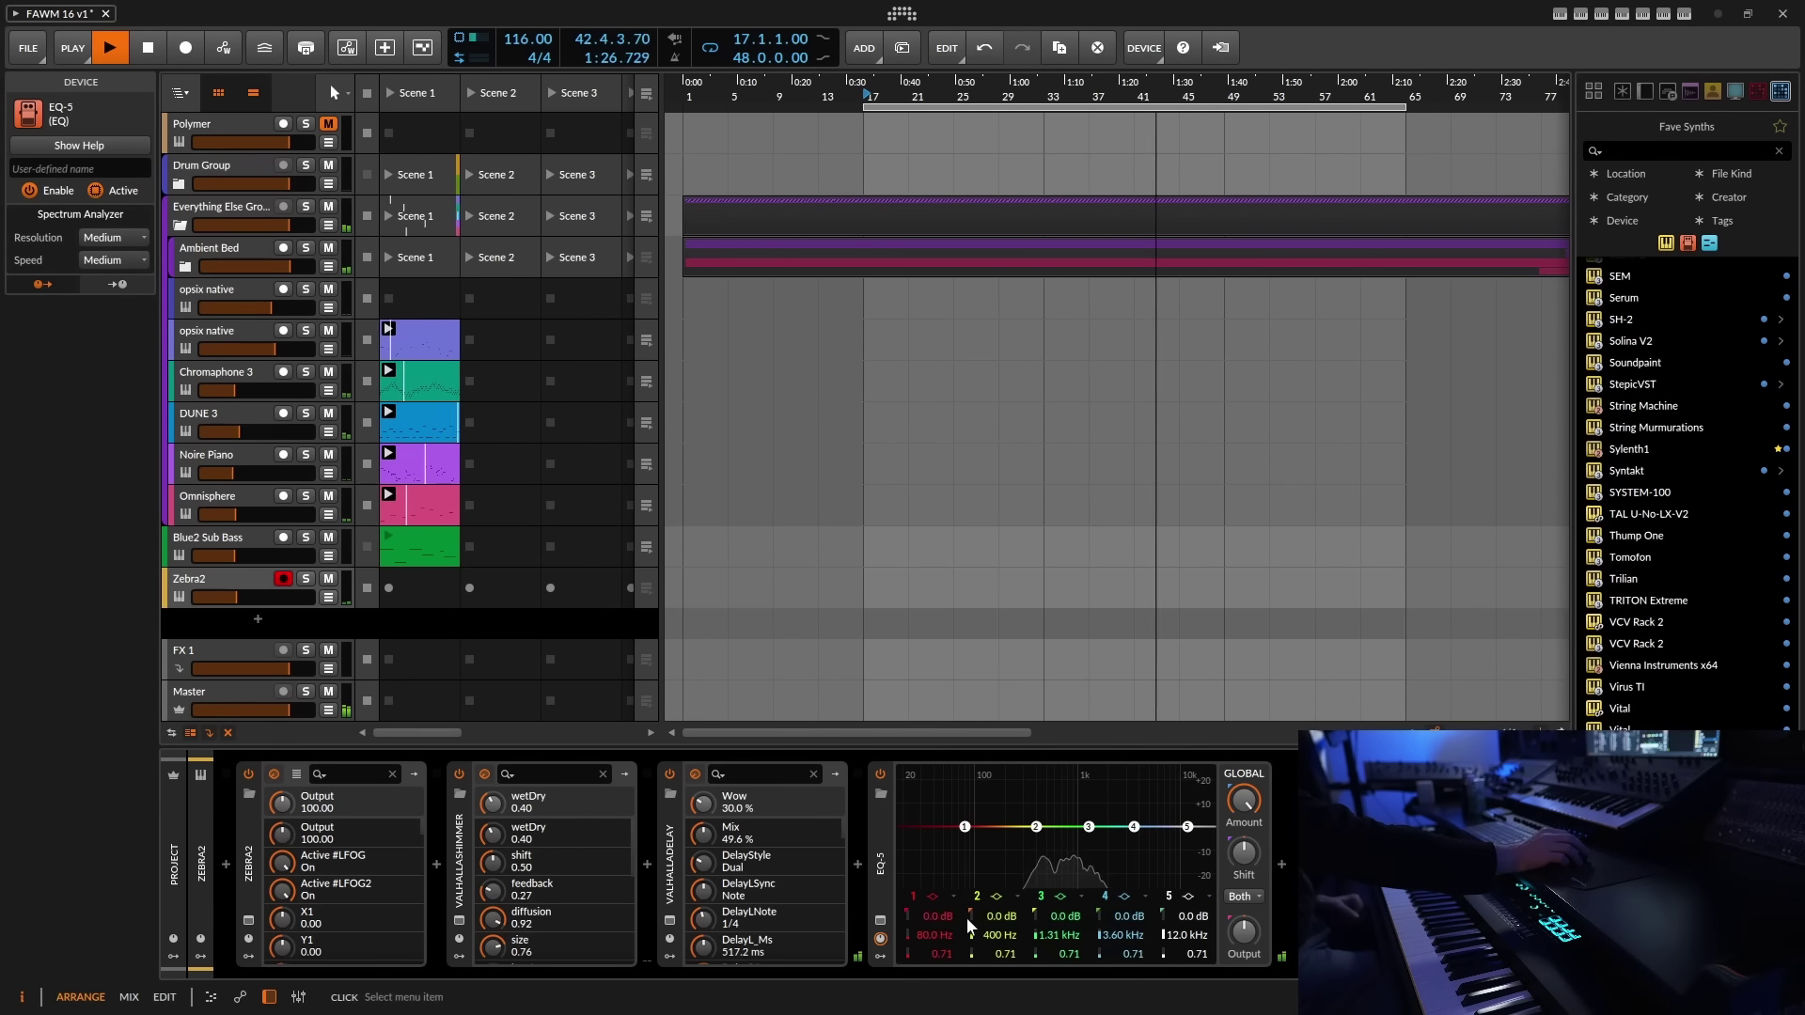
drag(963, 832, 1155, 813)
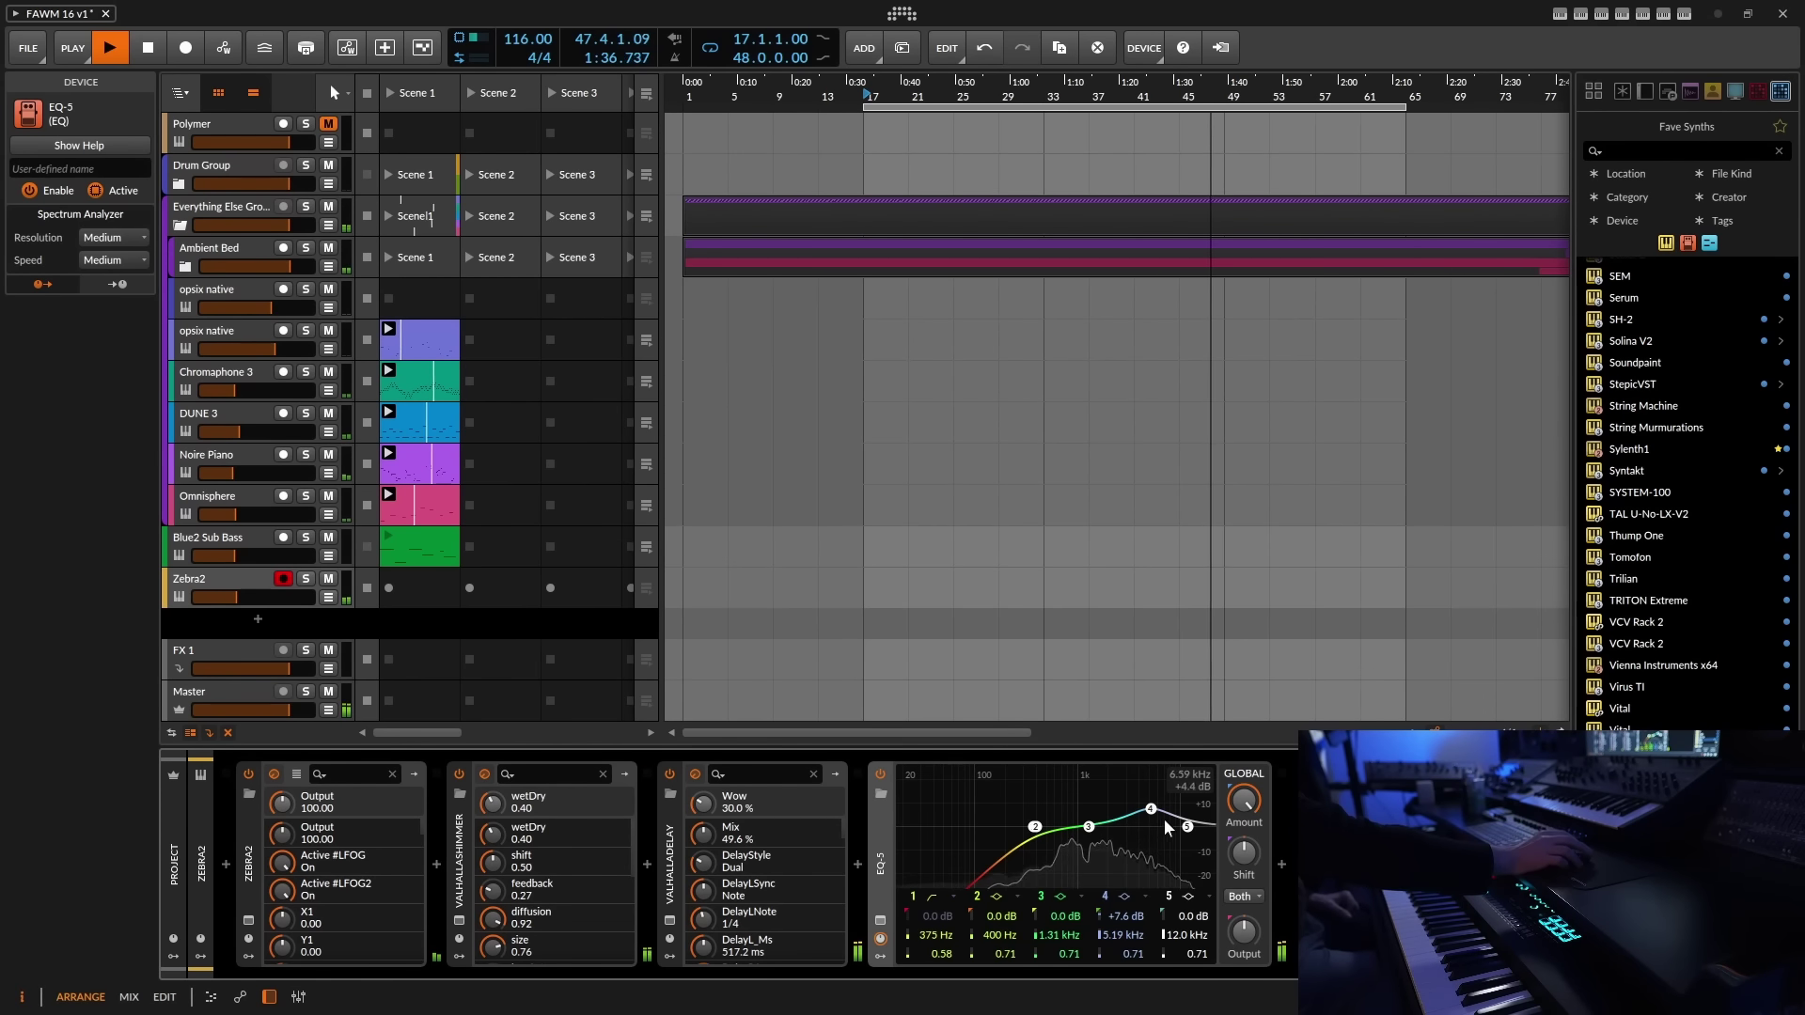
drag(1188, 826, 1179, 820)
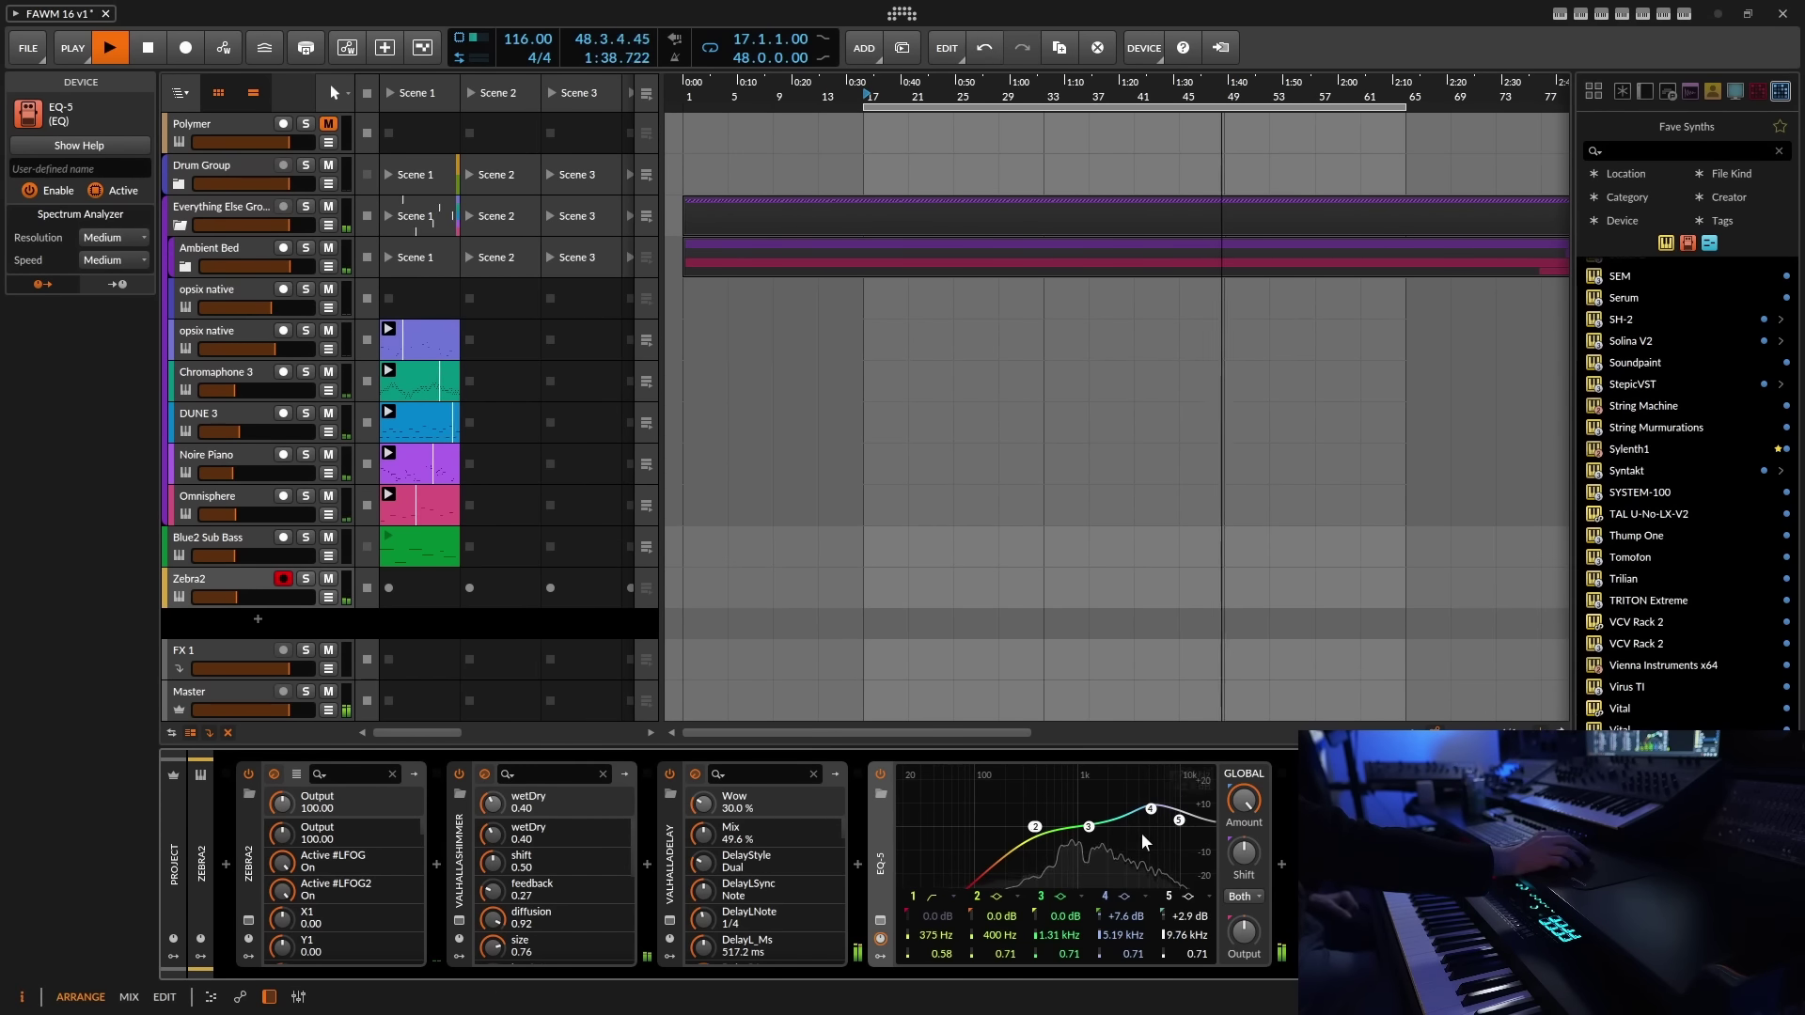
drag(1065, 952, 1065, 941)
drag(1093, 834, 1095, 845)
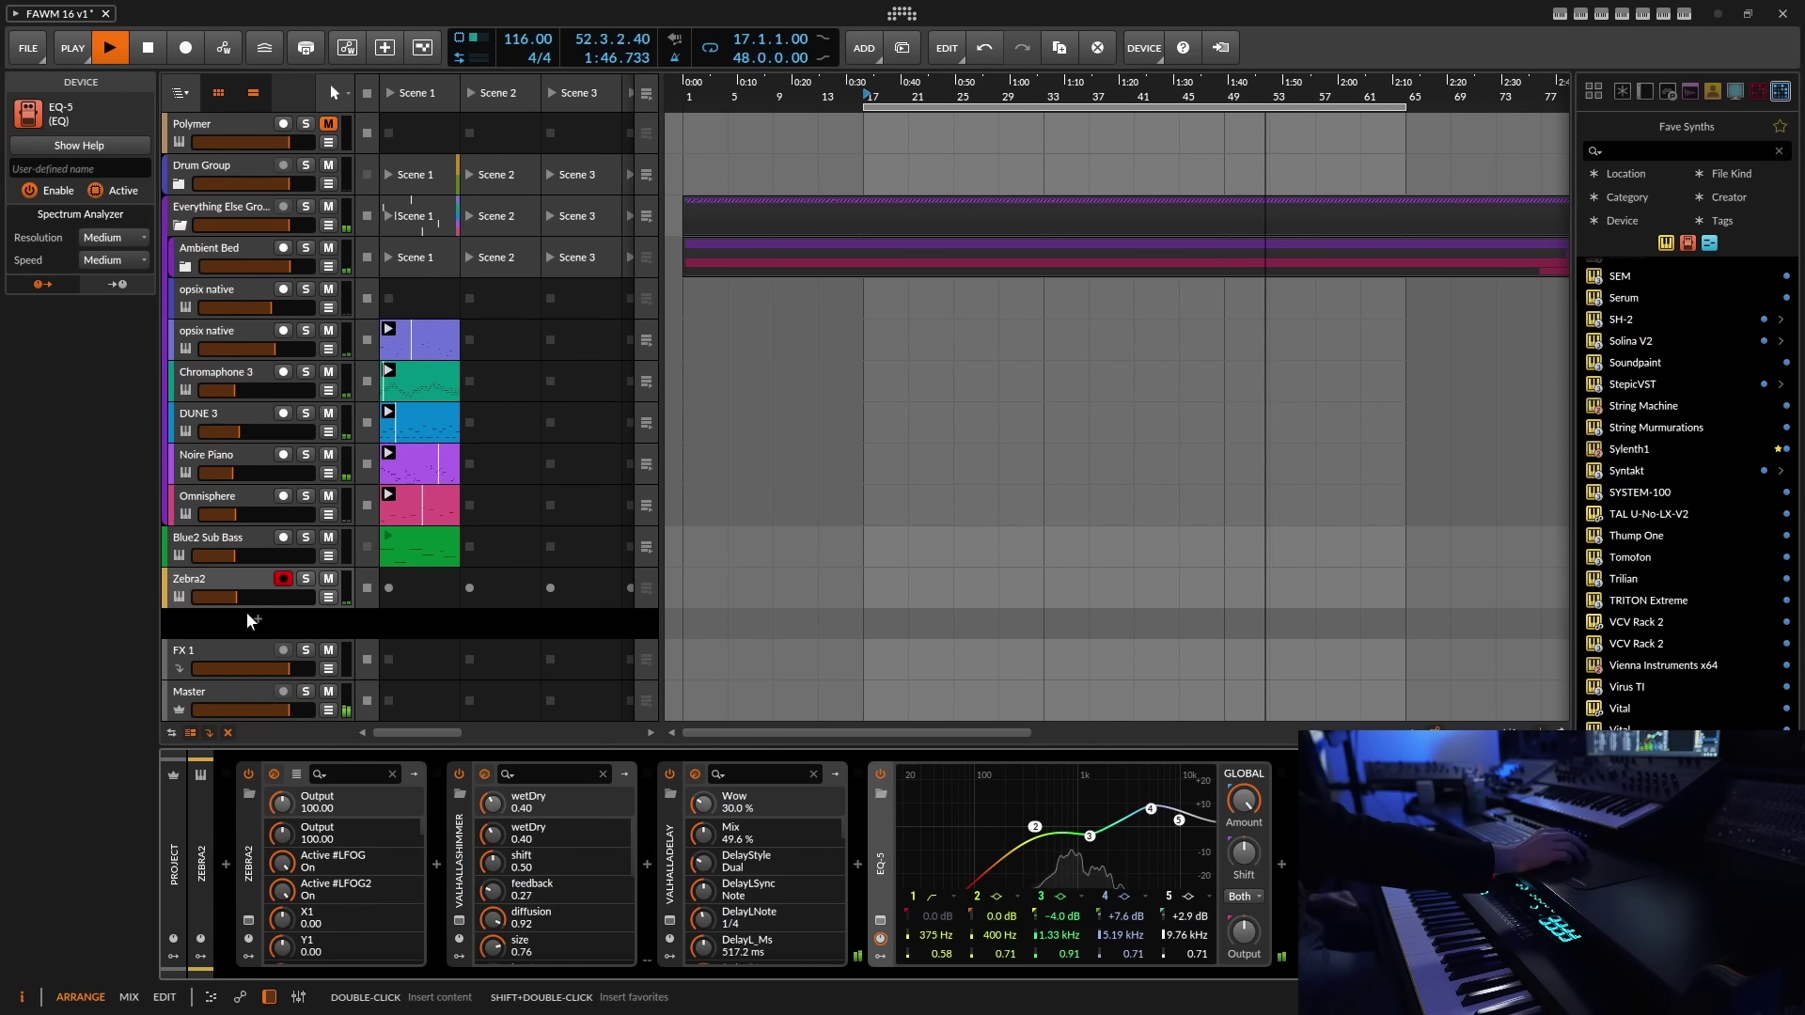
- Record a clip in the Zebra2 track's first launcher slot and save the project
click(393, 586)
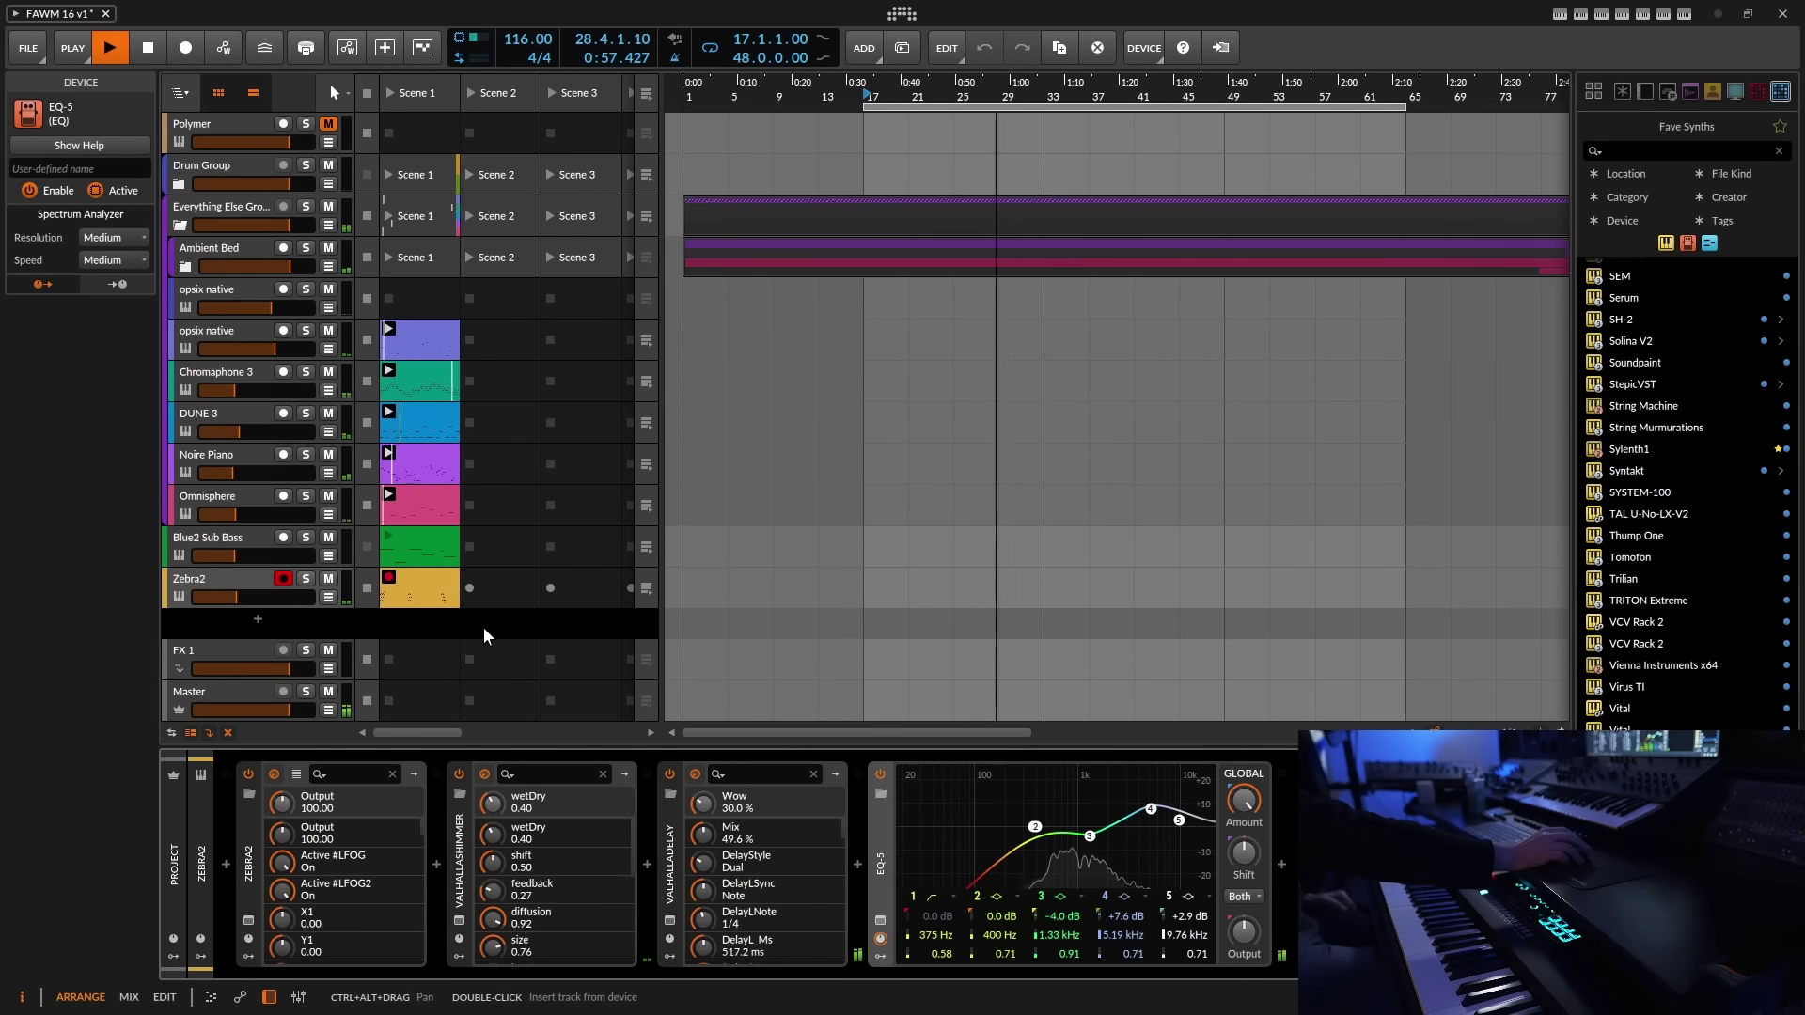
click(389, 583)
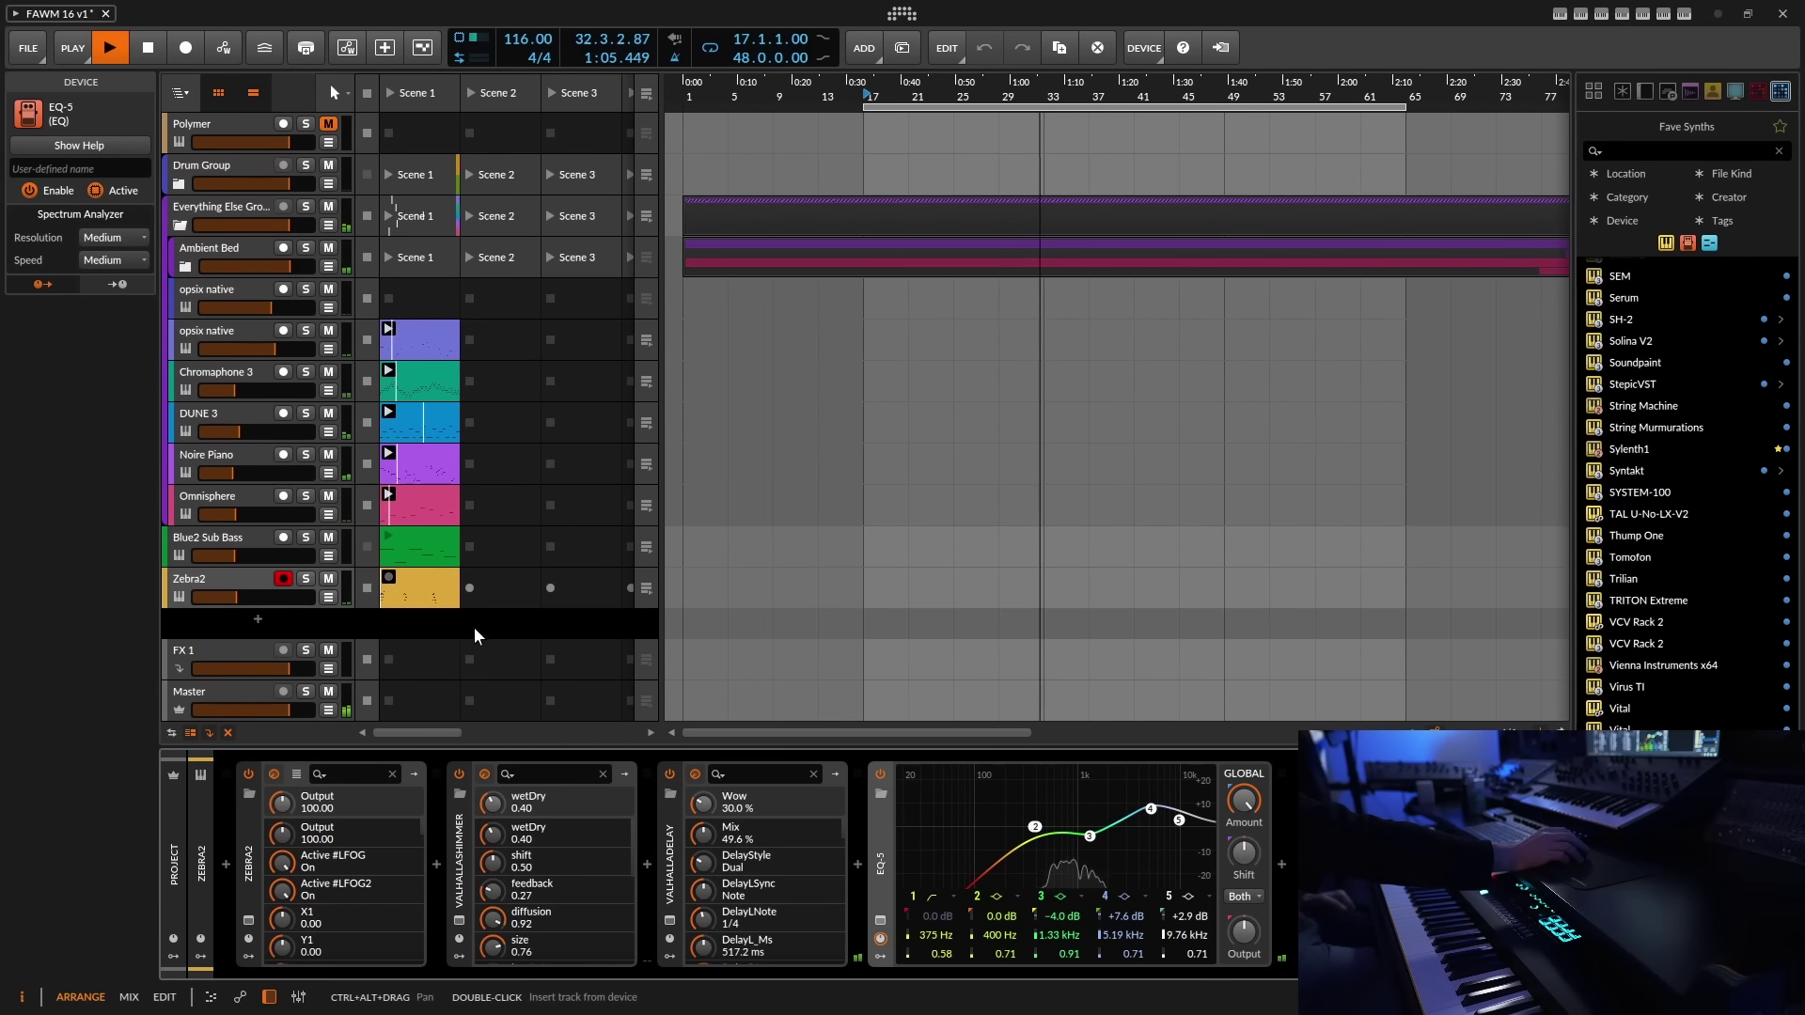
click(21, 51)
click(42, 134)
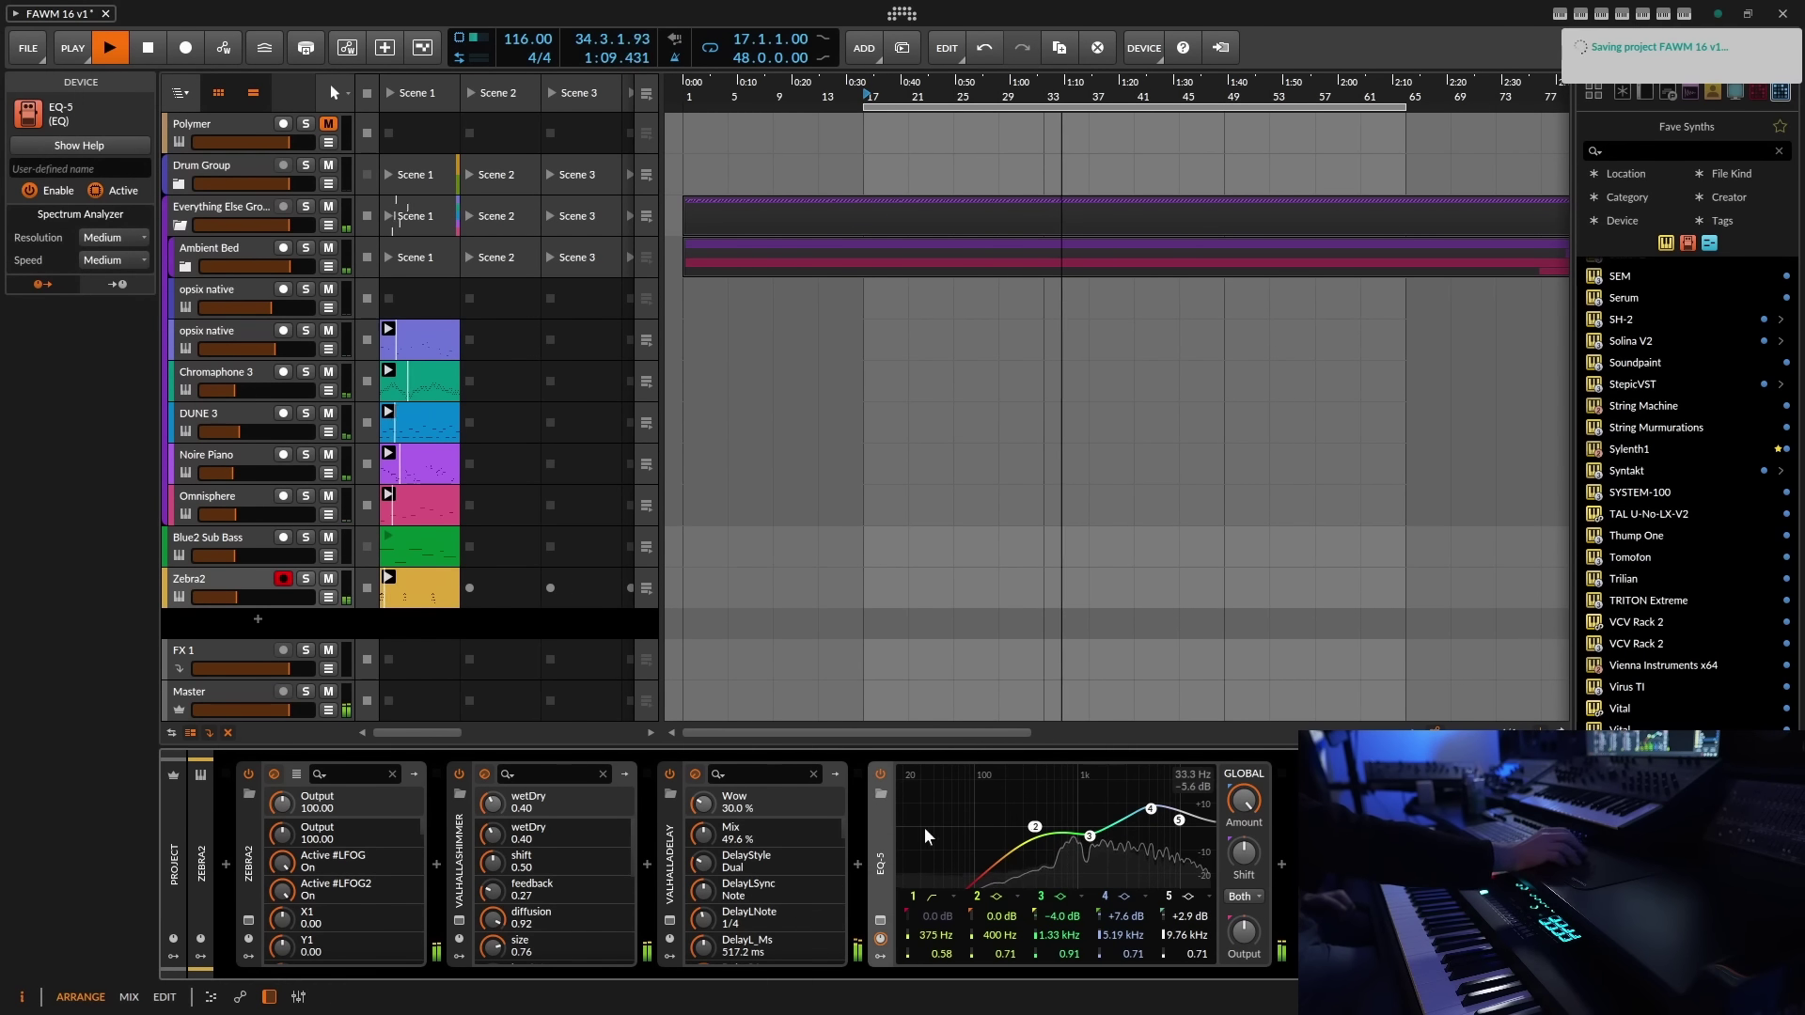
- Set EQ-5's band 1 to 541 Hz, band 2 to -3.6 dB at 959 Hz and band 3 to +4.7 dB at 2.00 kHz
drag(1037, 835, 1077, 847)
scroll(1075, 955, up, 4)
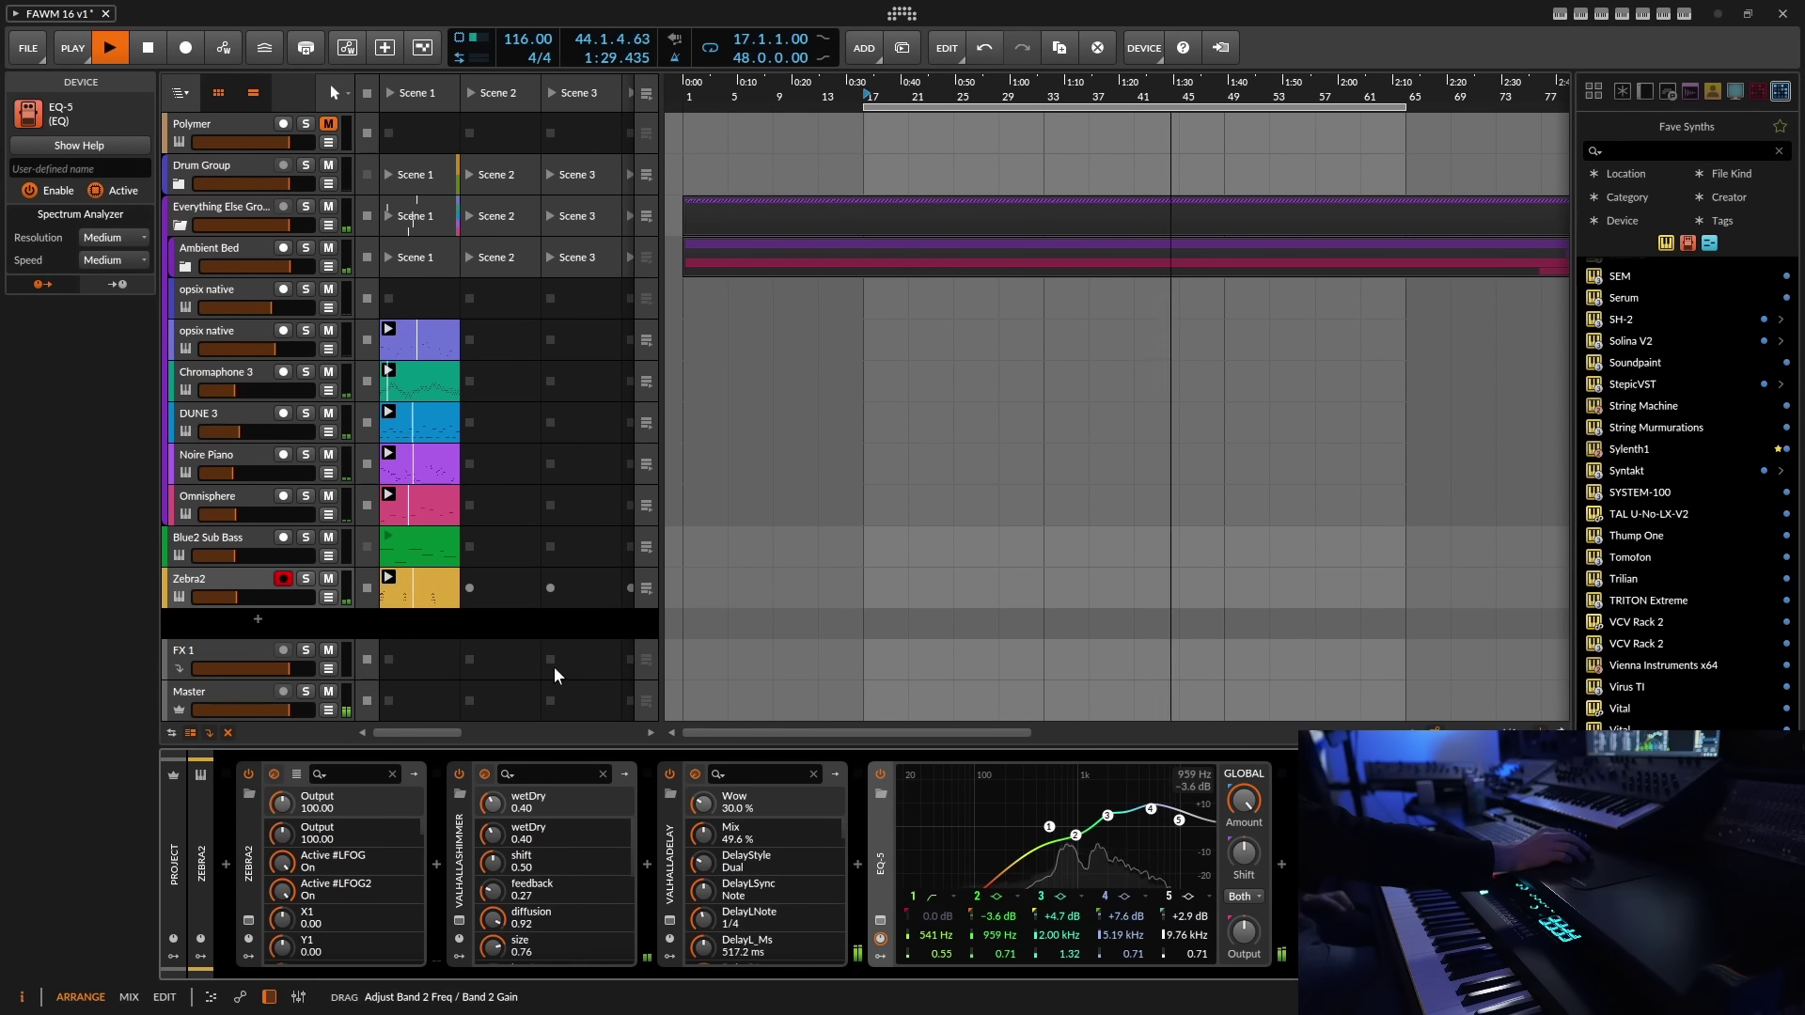
- Lower the Zebra2 track's volume to -24.2 dB and set ValhallaShimmer's wetDry to 0.61
click(200, 863)
drag(144, 908, 145, 918)
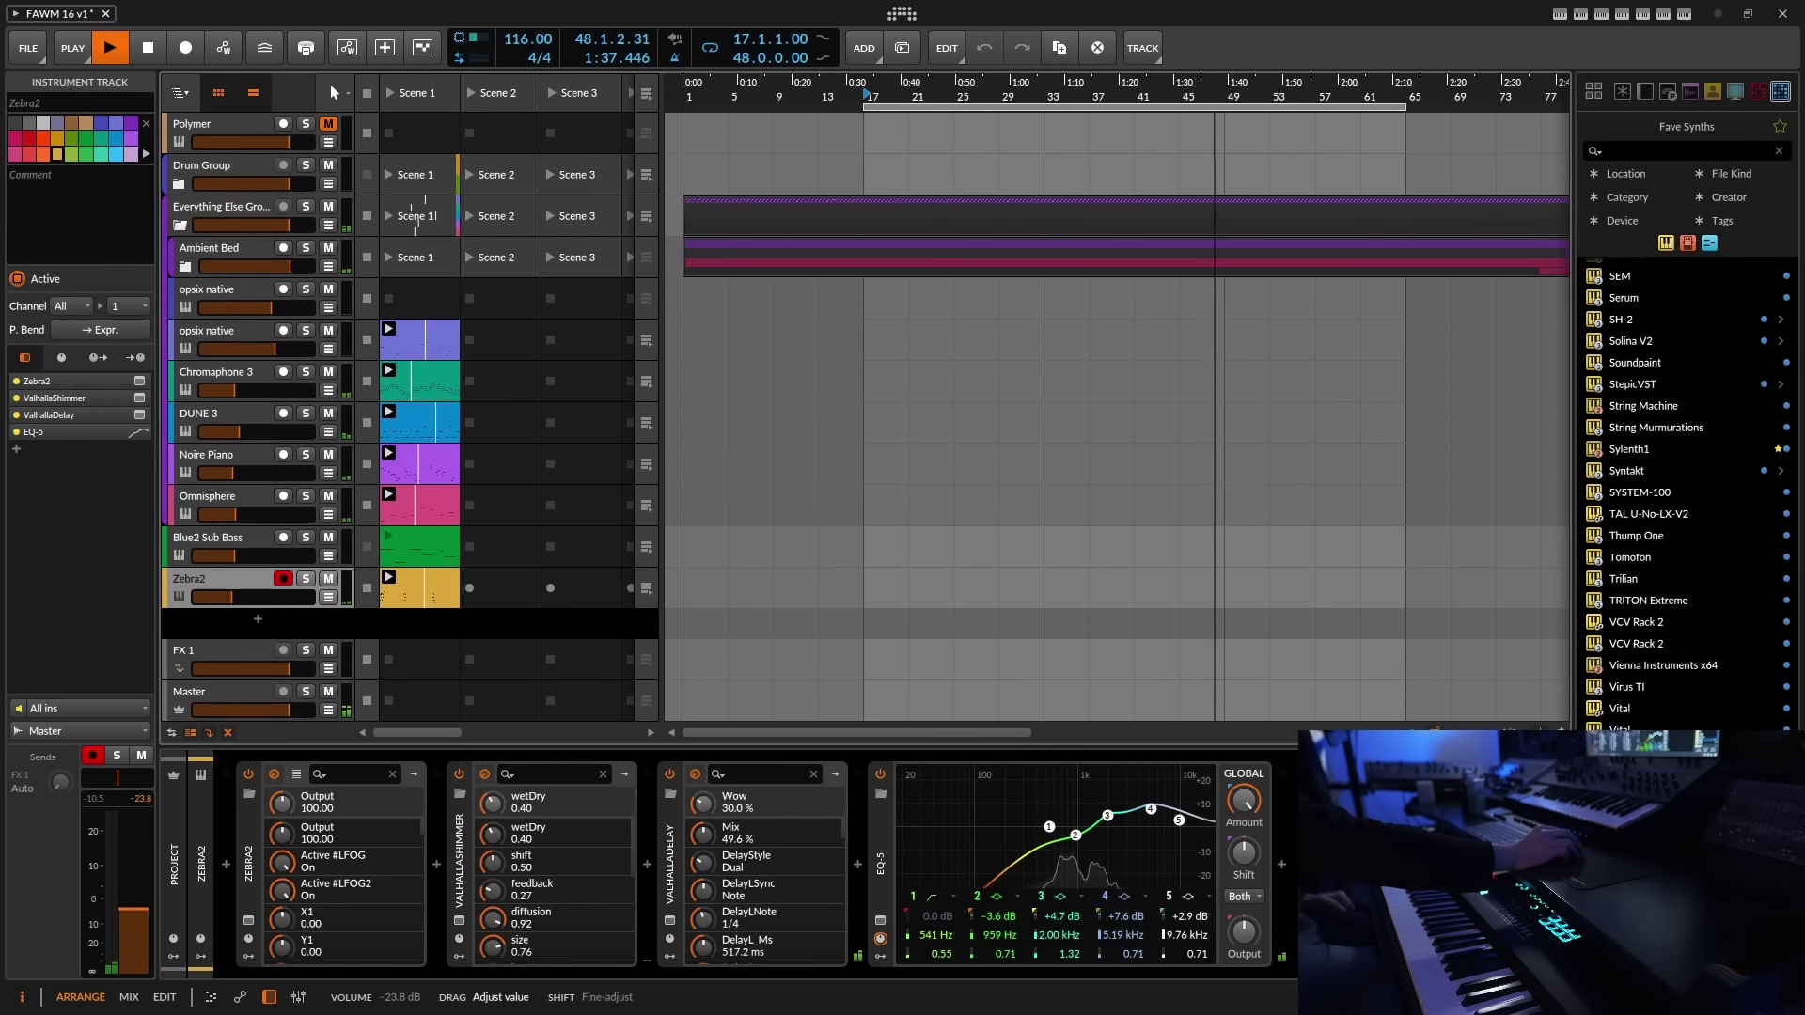
drag(290, 596, 291, 596)
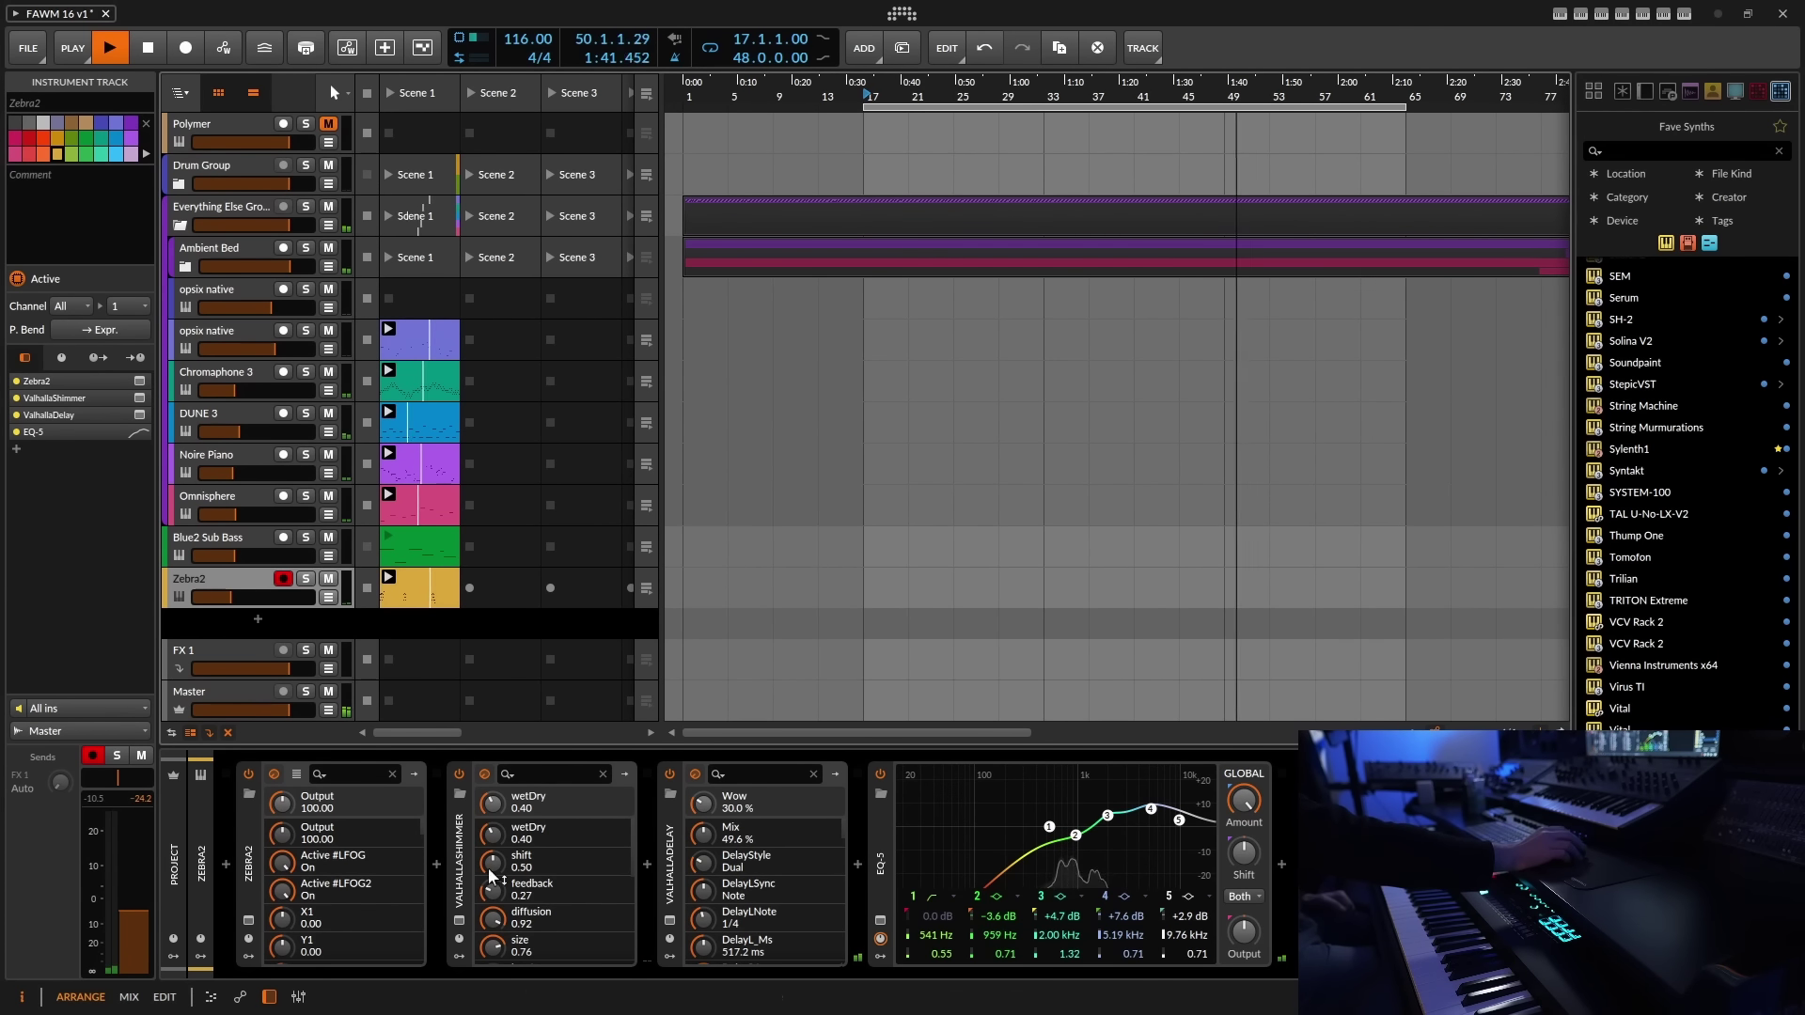
drag(492, 833, 493, 816)
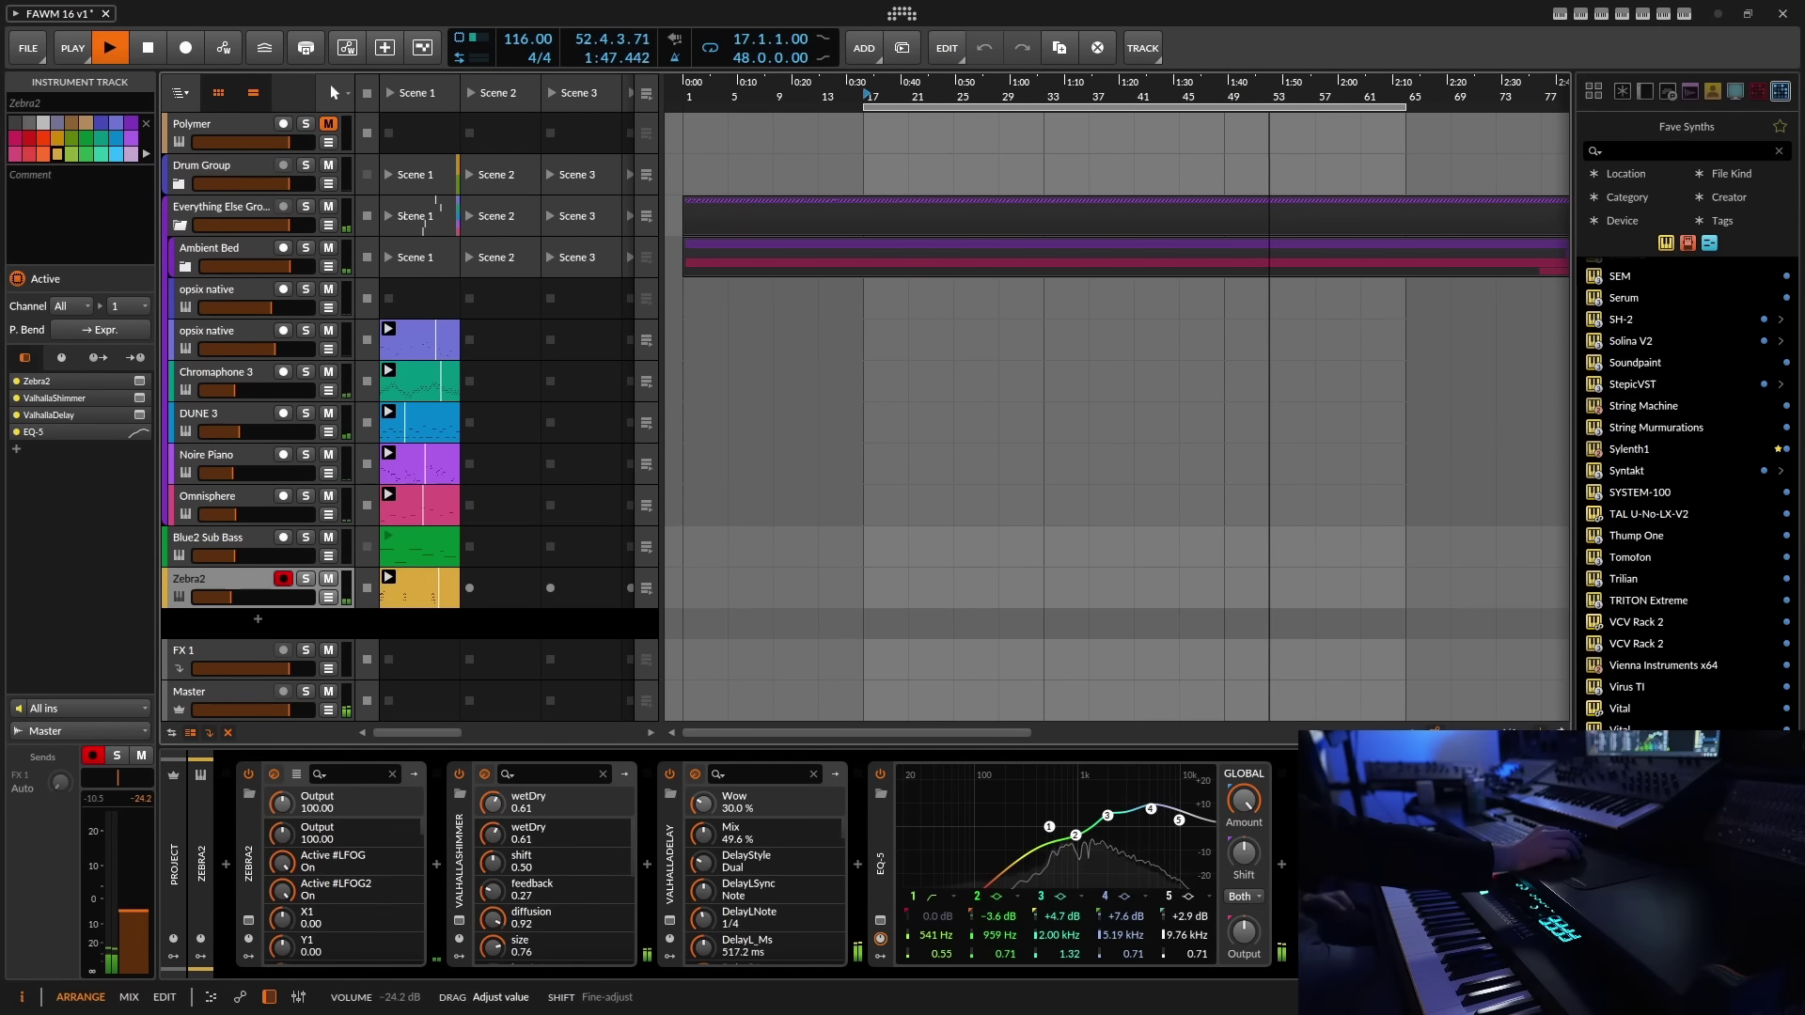
- Insert a Compressor between Zebra2 and ValhallaShimmer, adjust its attack and set its ratio to 2.47:1
click(438, 865)
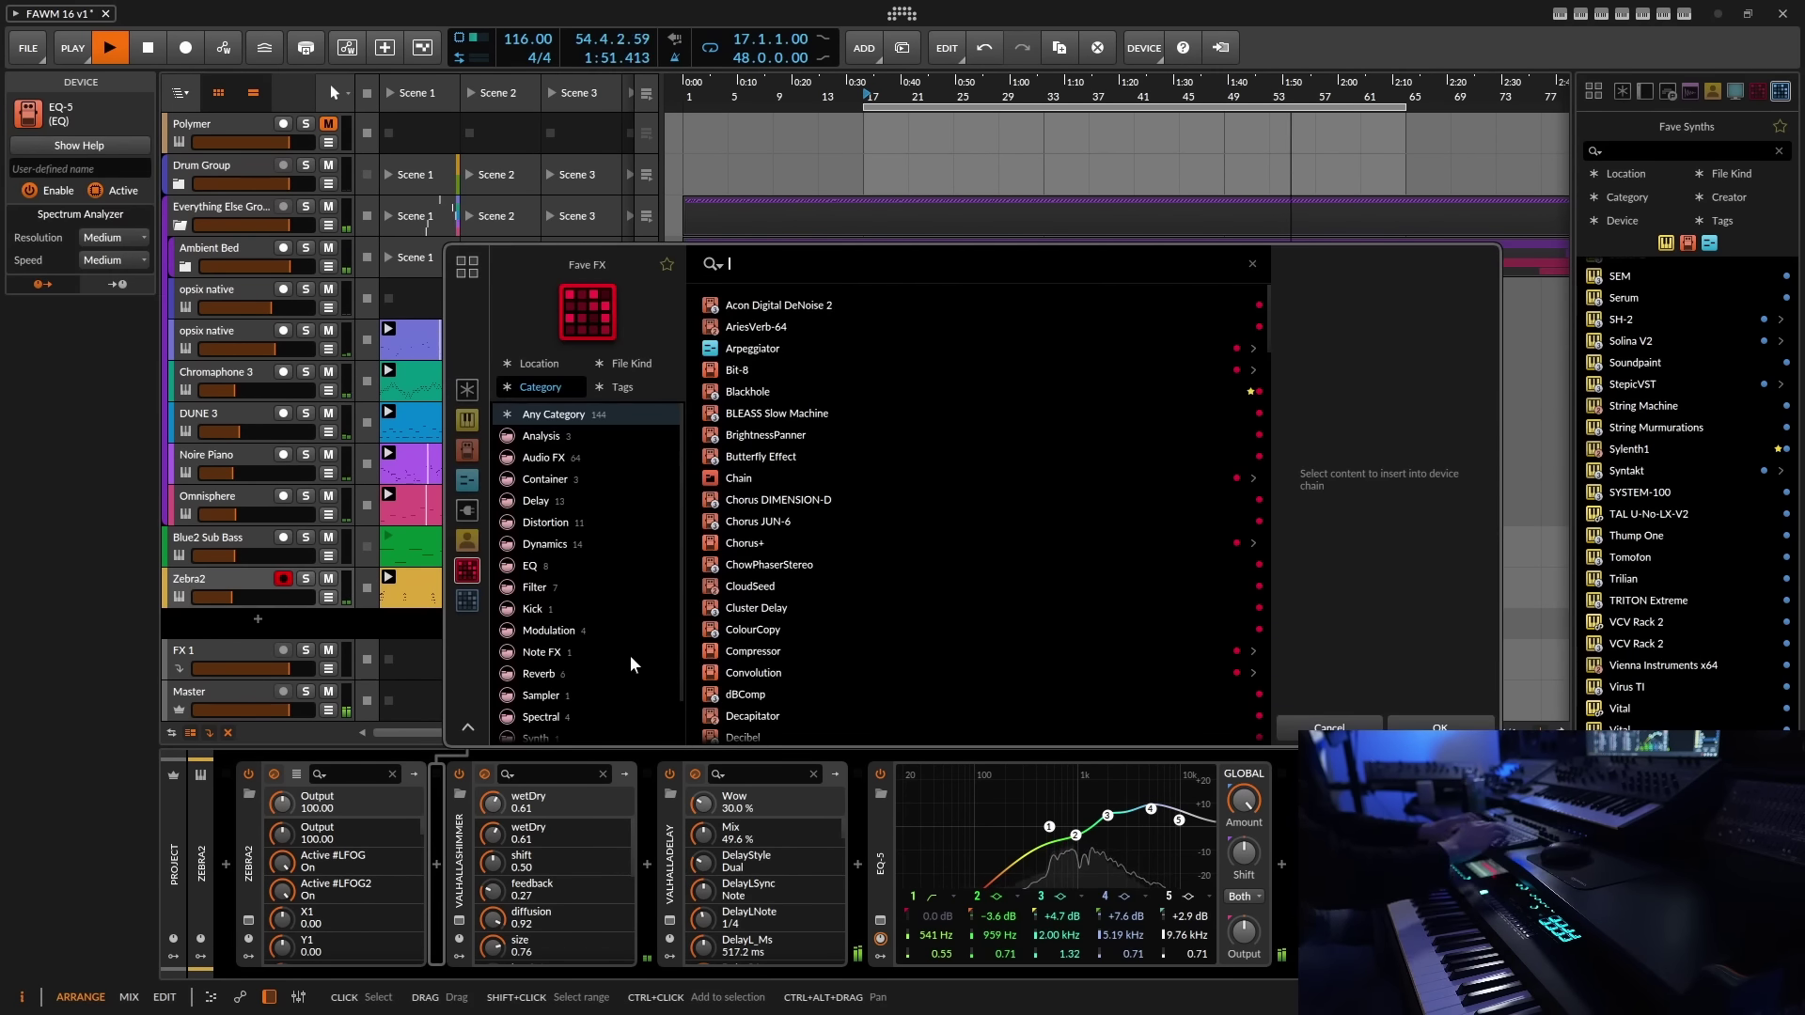
text(comp)
click(775, 301)
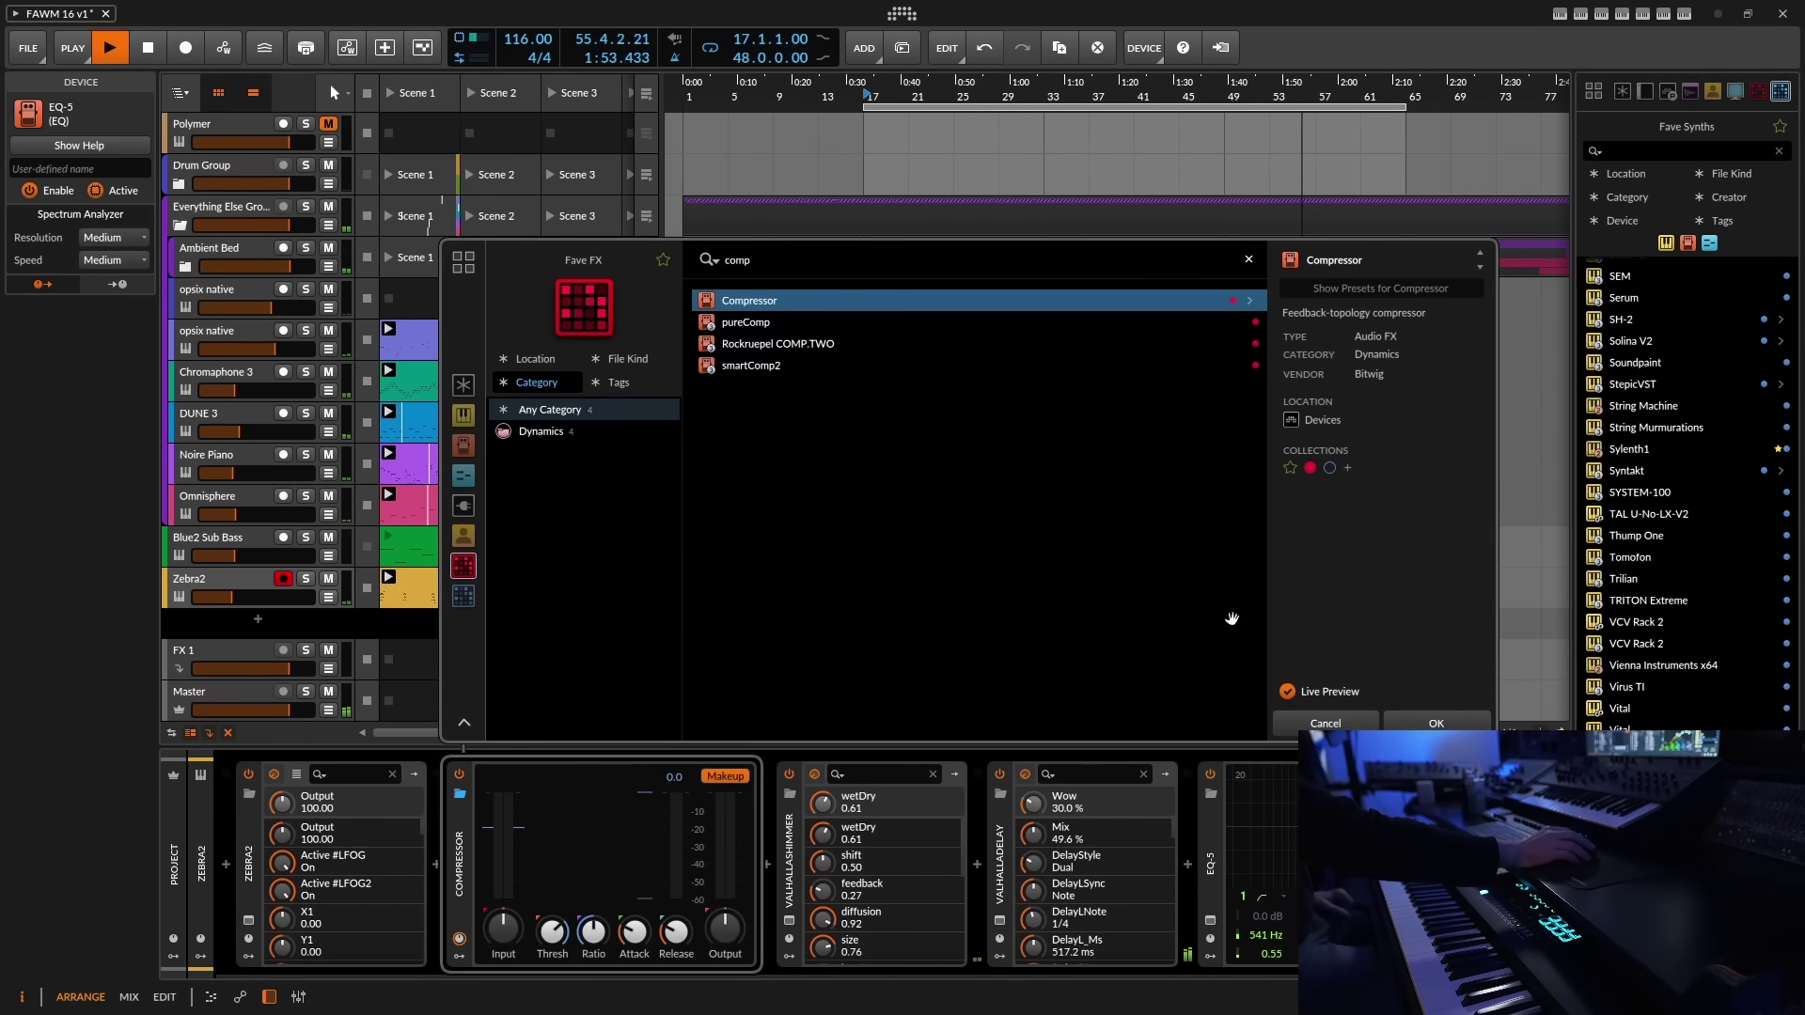
click(1435, 723)
mouse_move(545, 922)
mouse_move(634, 931)
drag(635, 931, 593, 930)
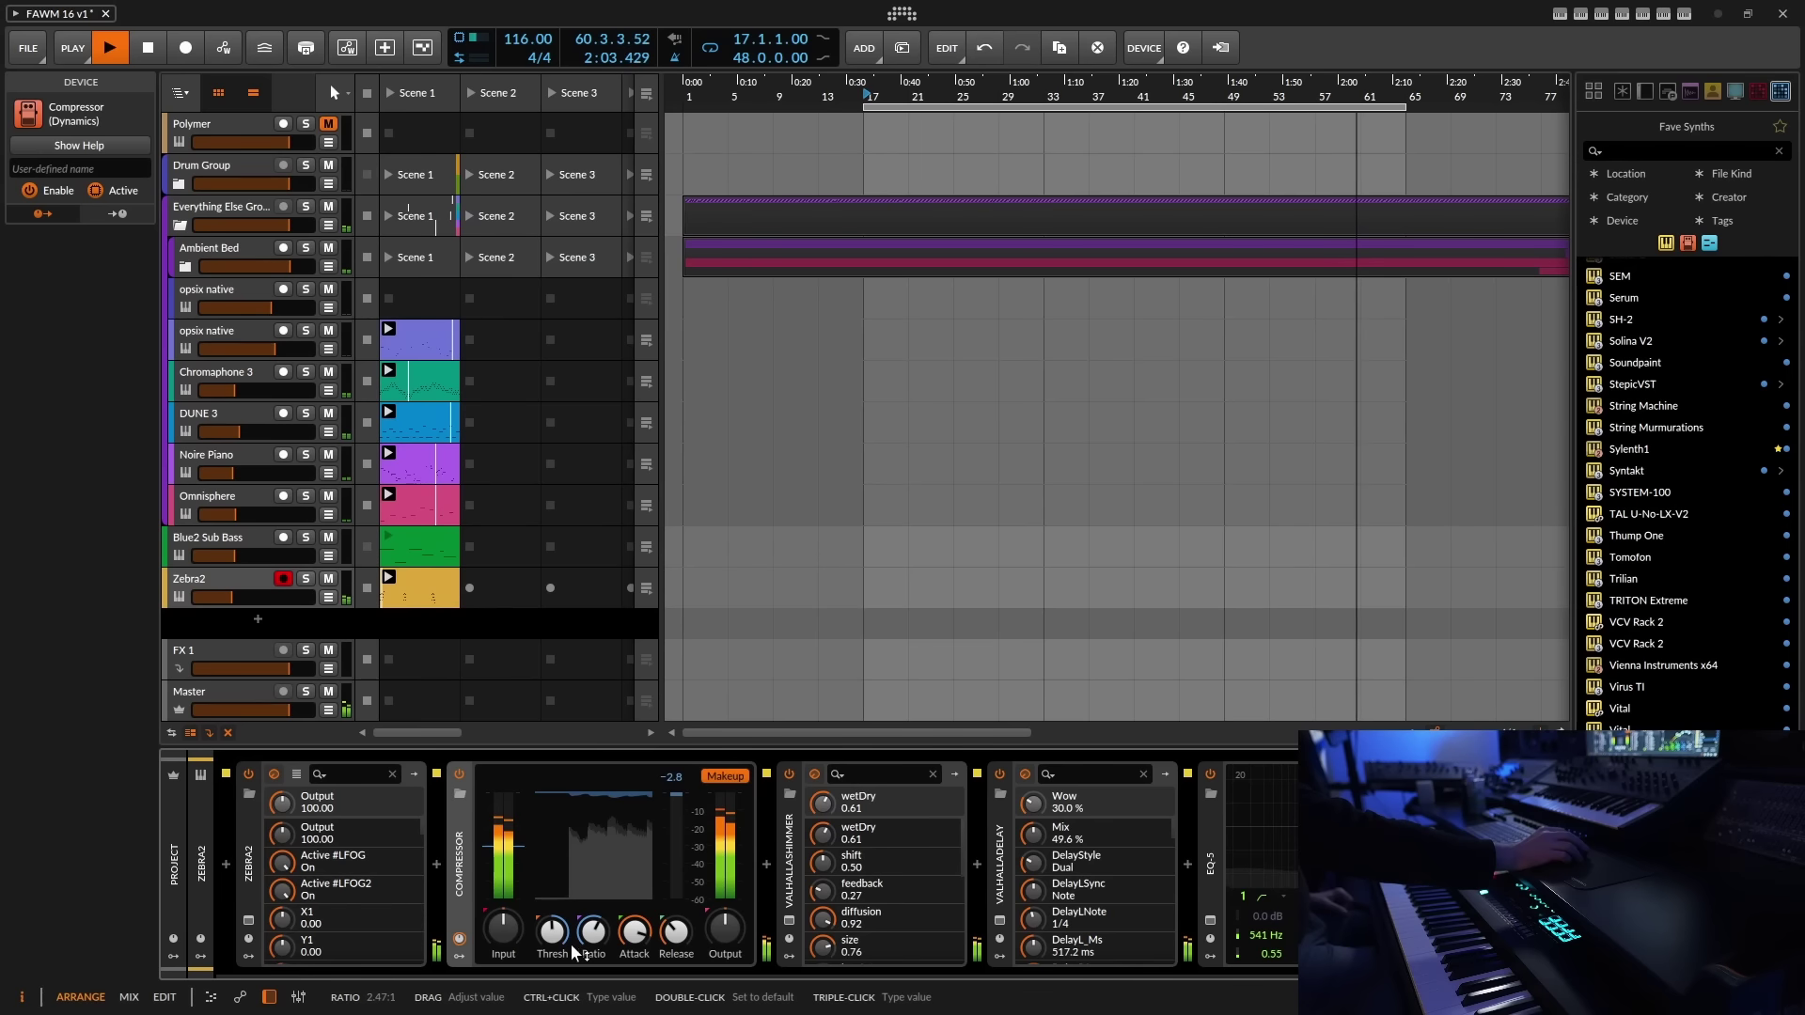
- Set the Zebra2 track's volume to -23.6 dB and insert a Tool device at the end of its chain
click(252, 583)
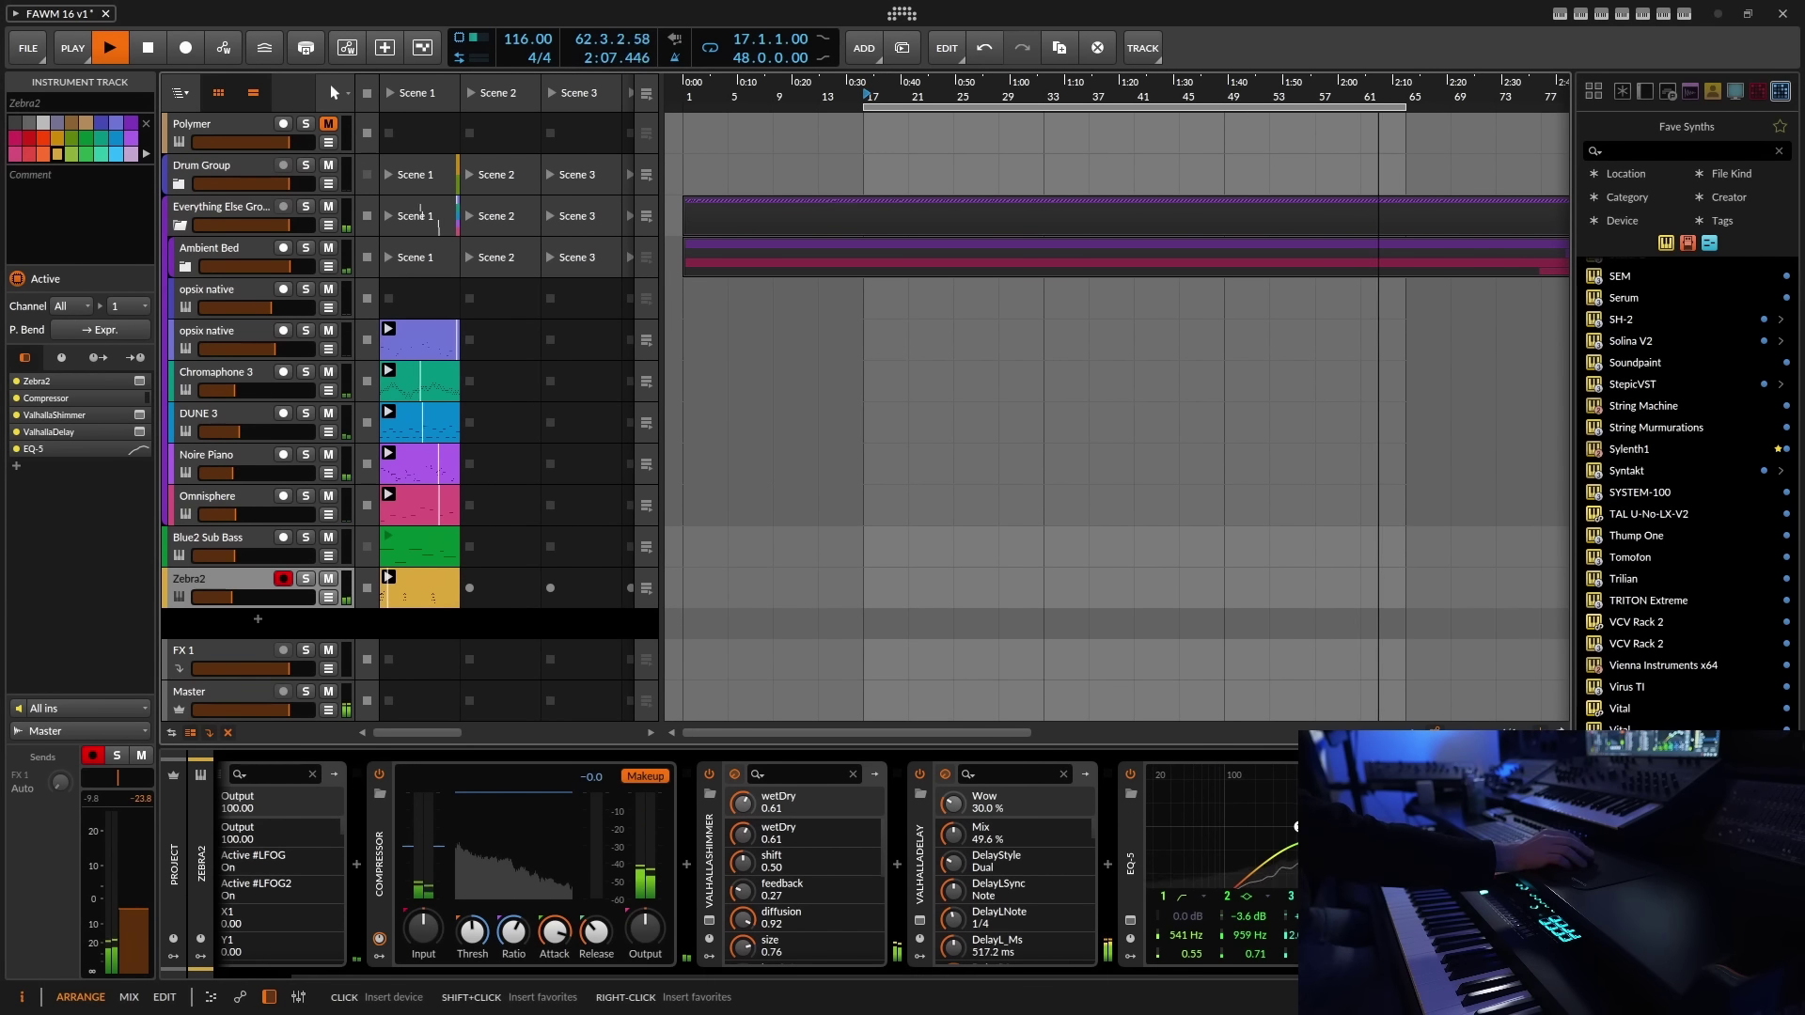
text(tool)
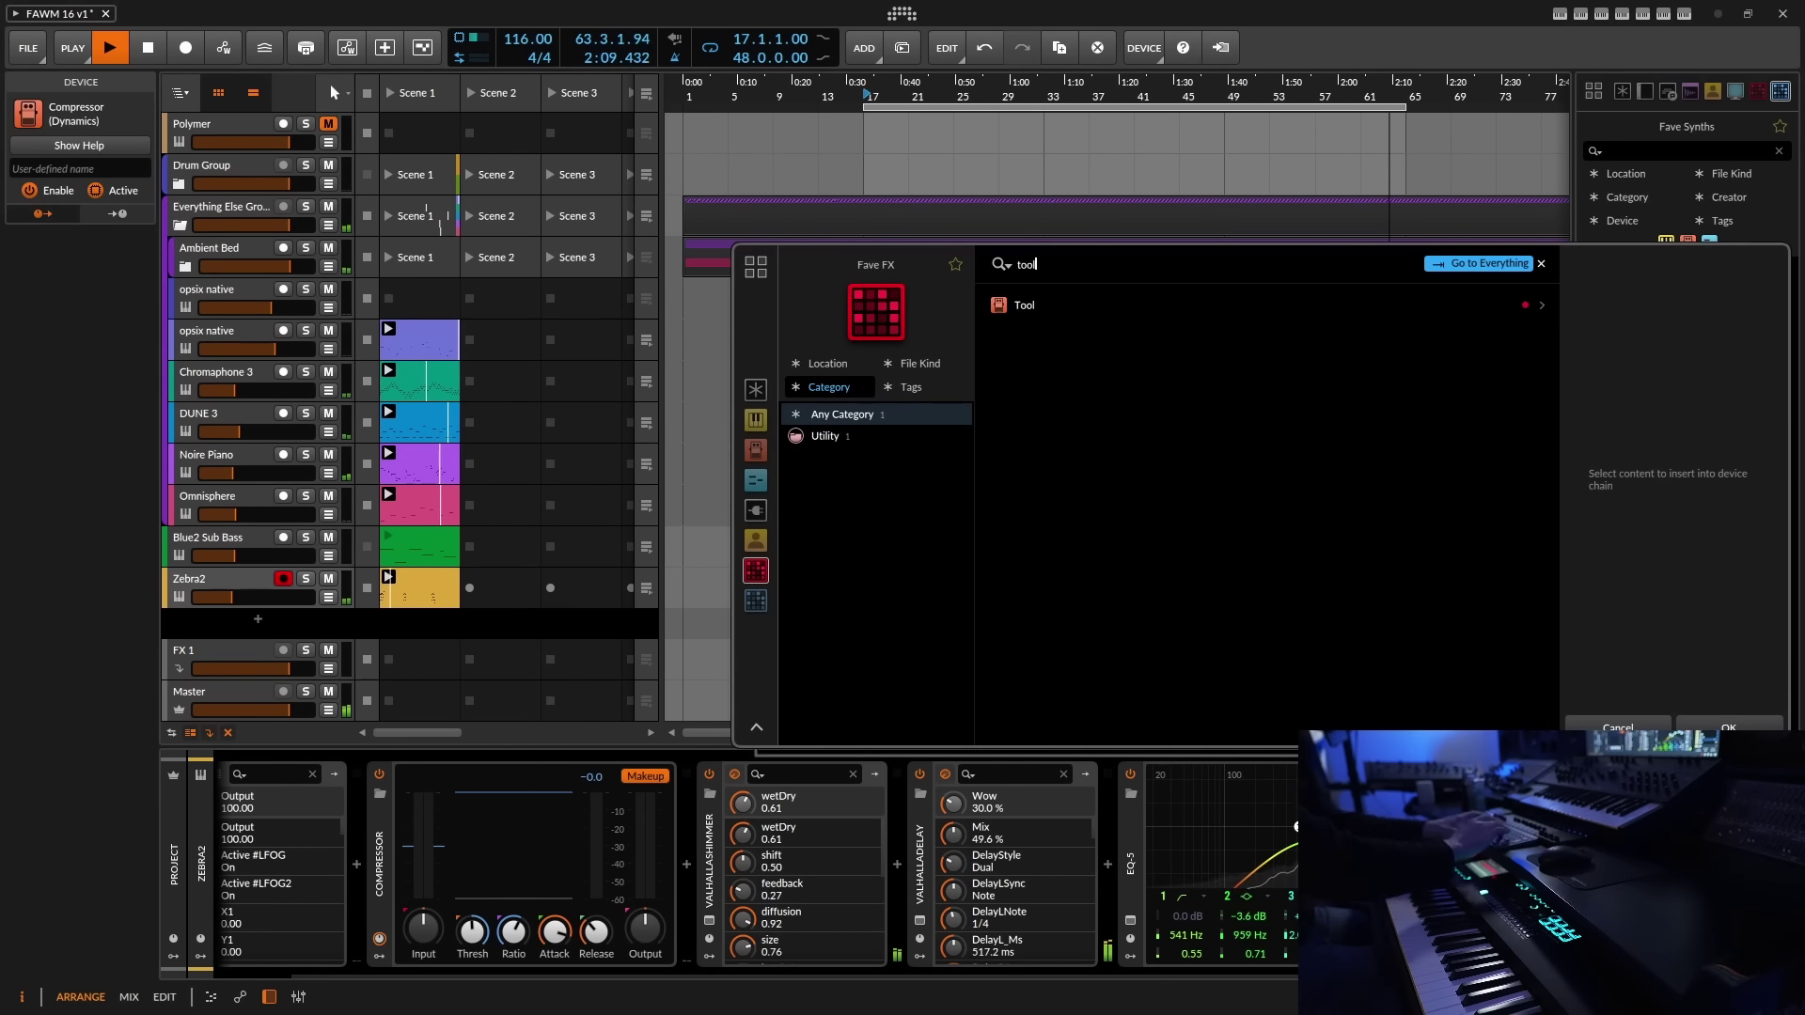
click(1035, 308)
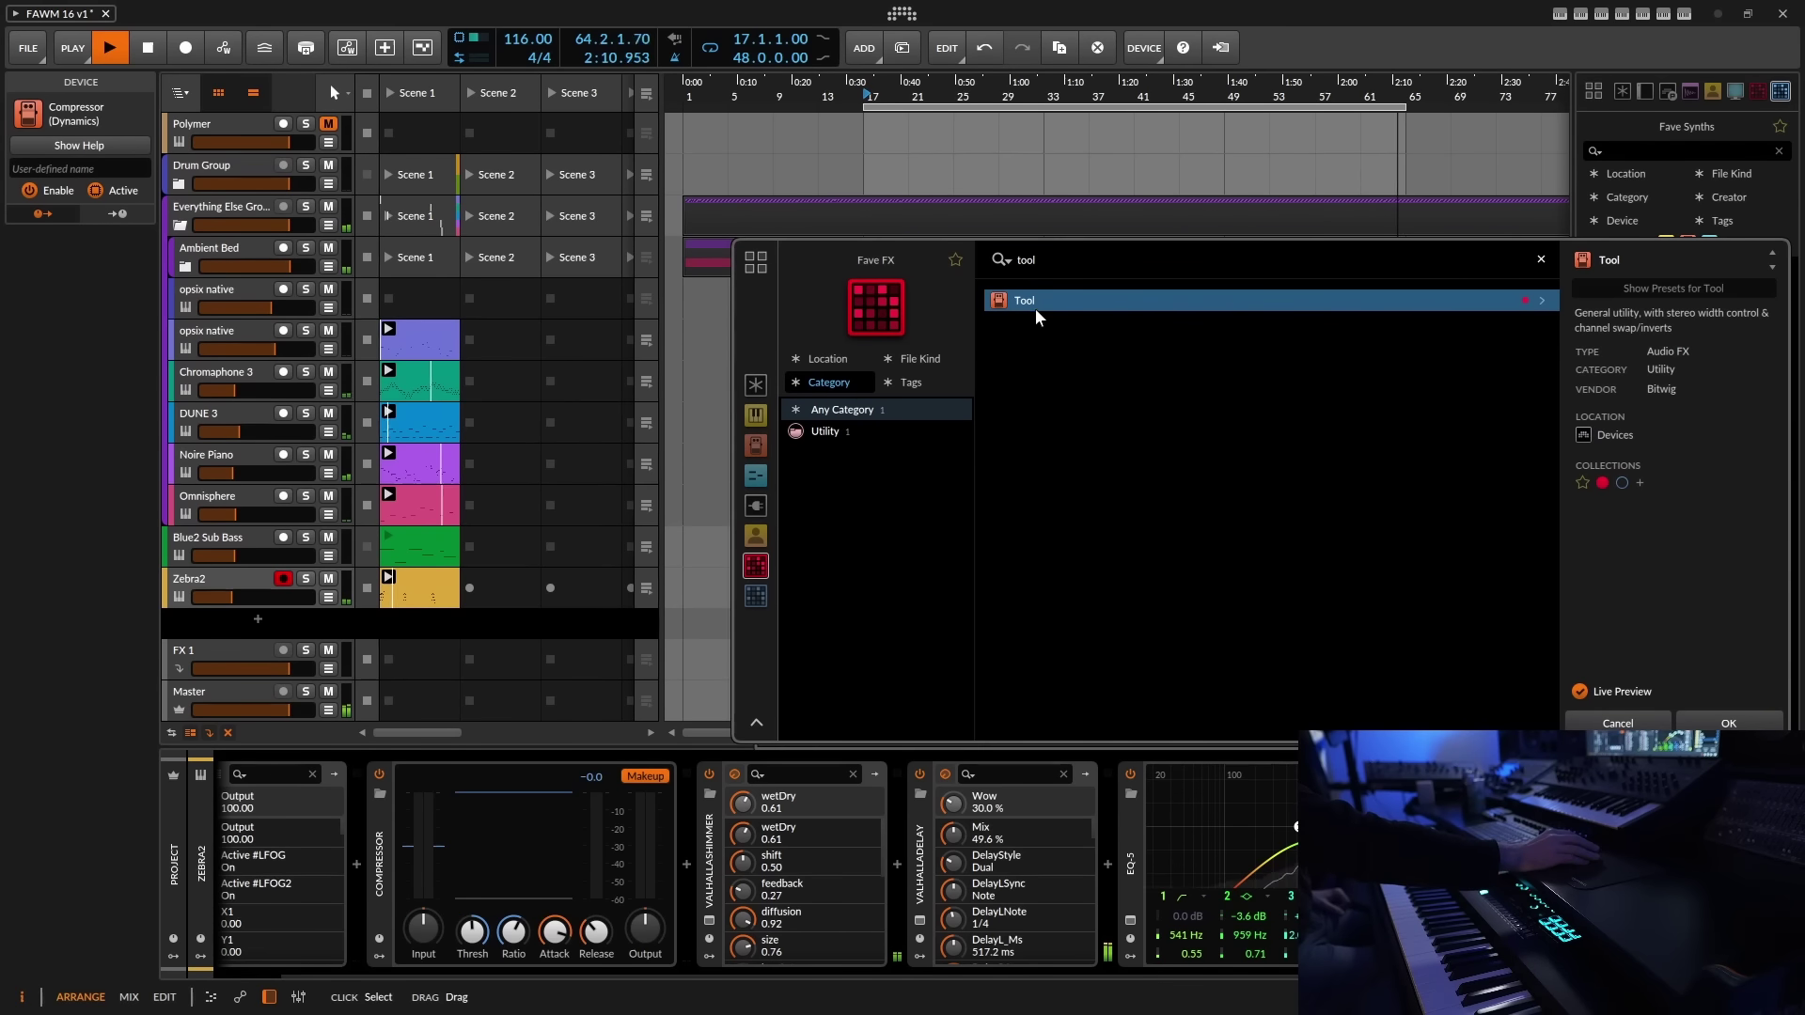
click(1728, 723)
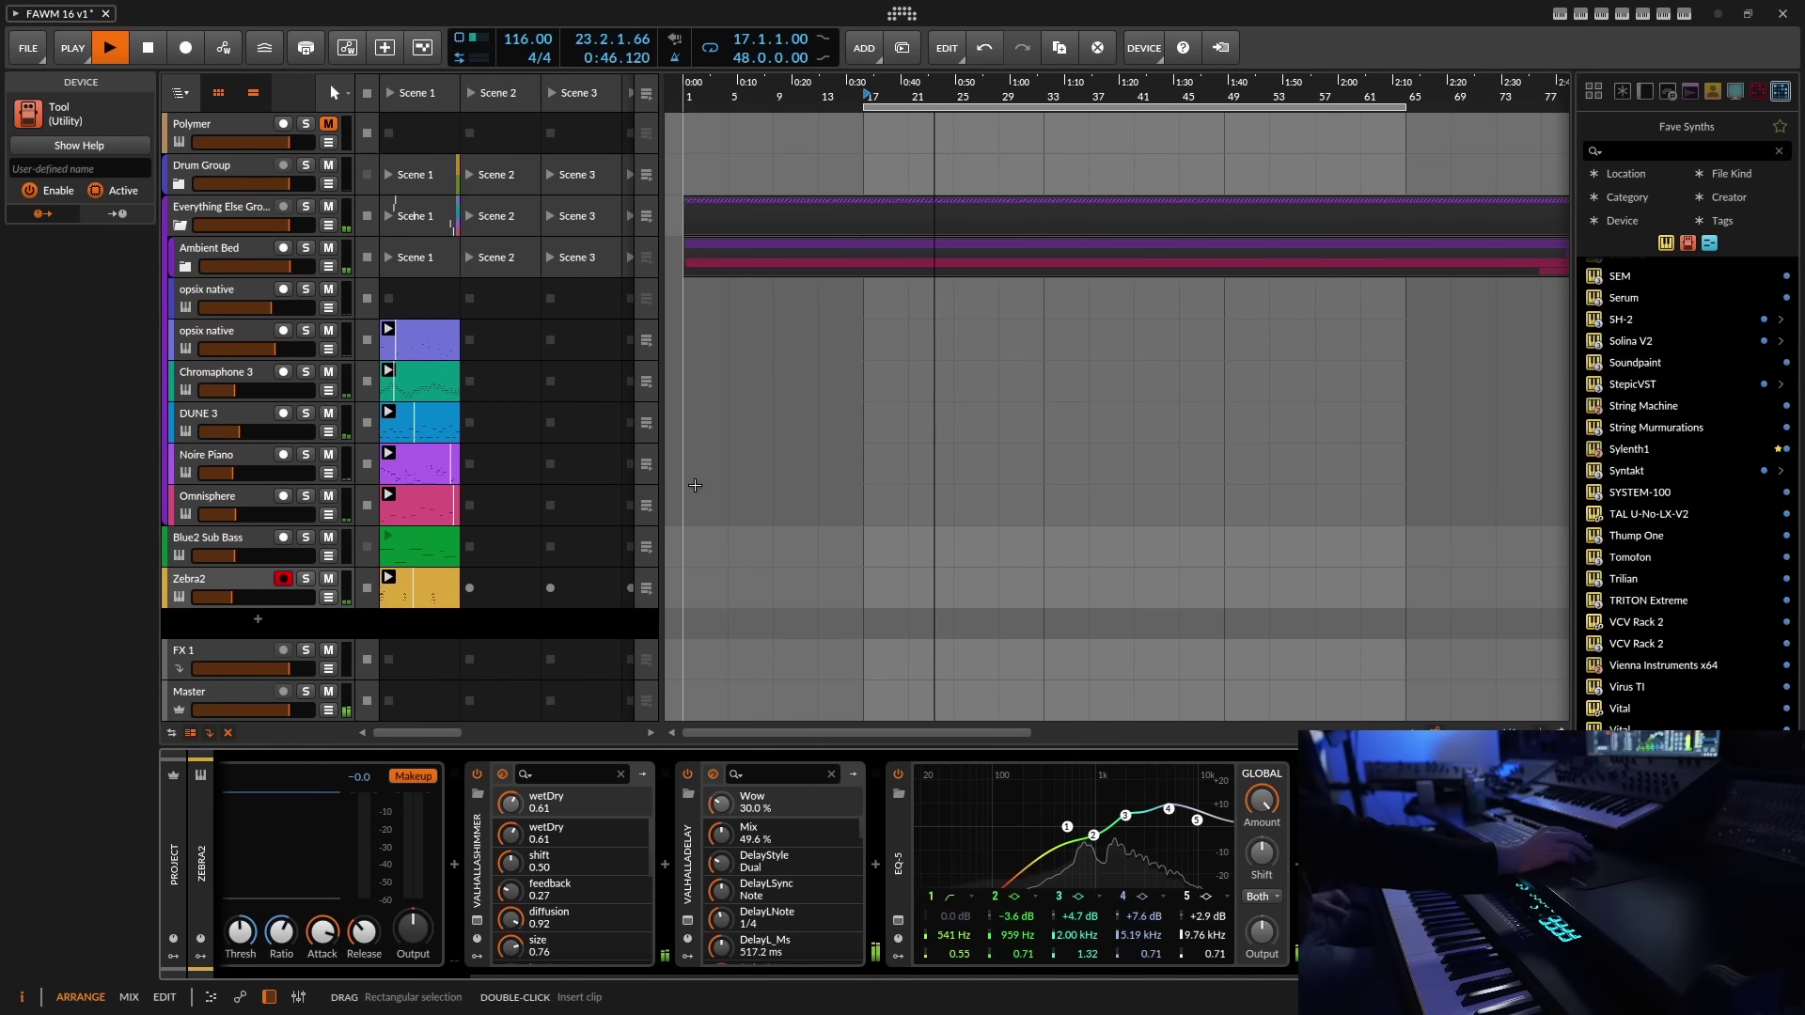
- Save the project with the updated Zebra2 device chain
click(28, 48)
click(51, 137)
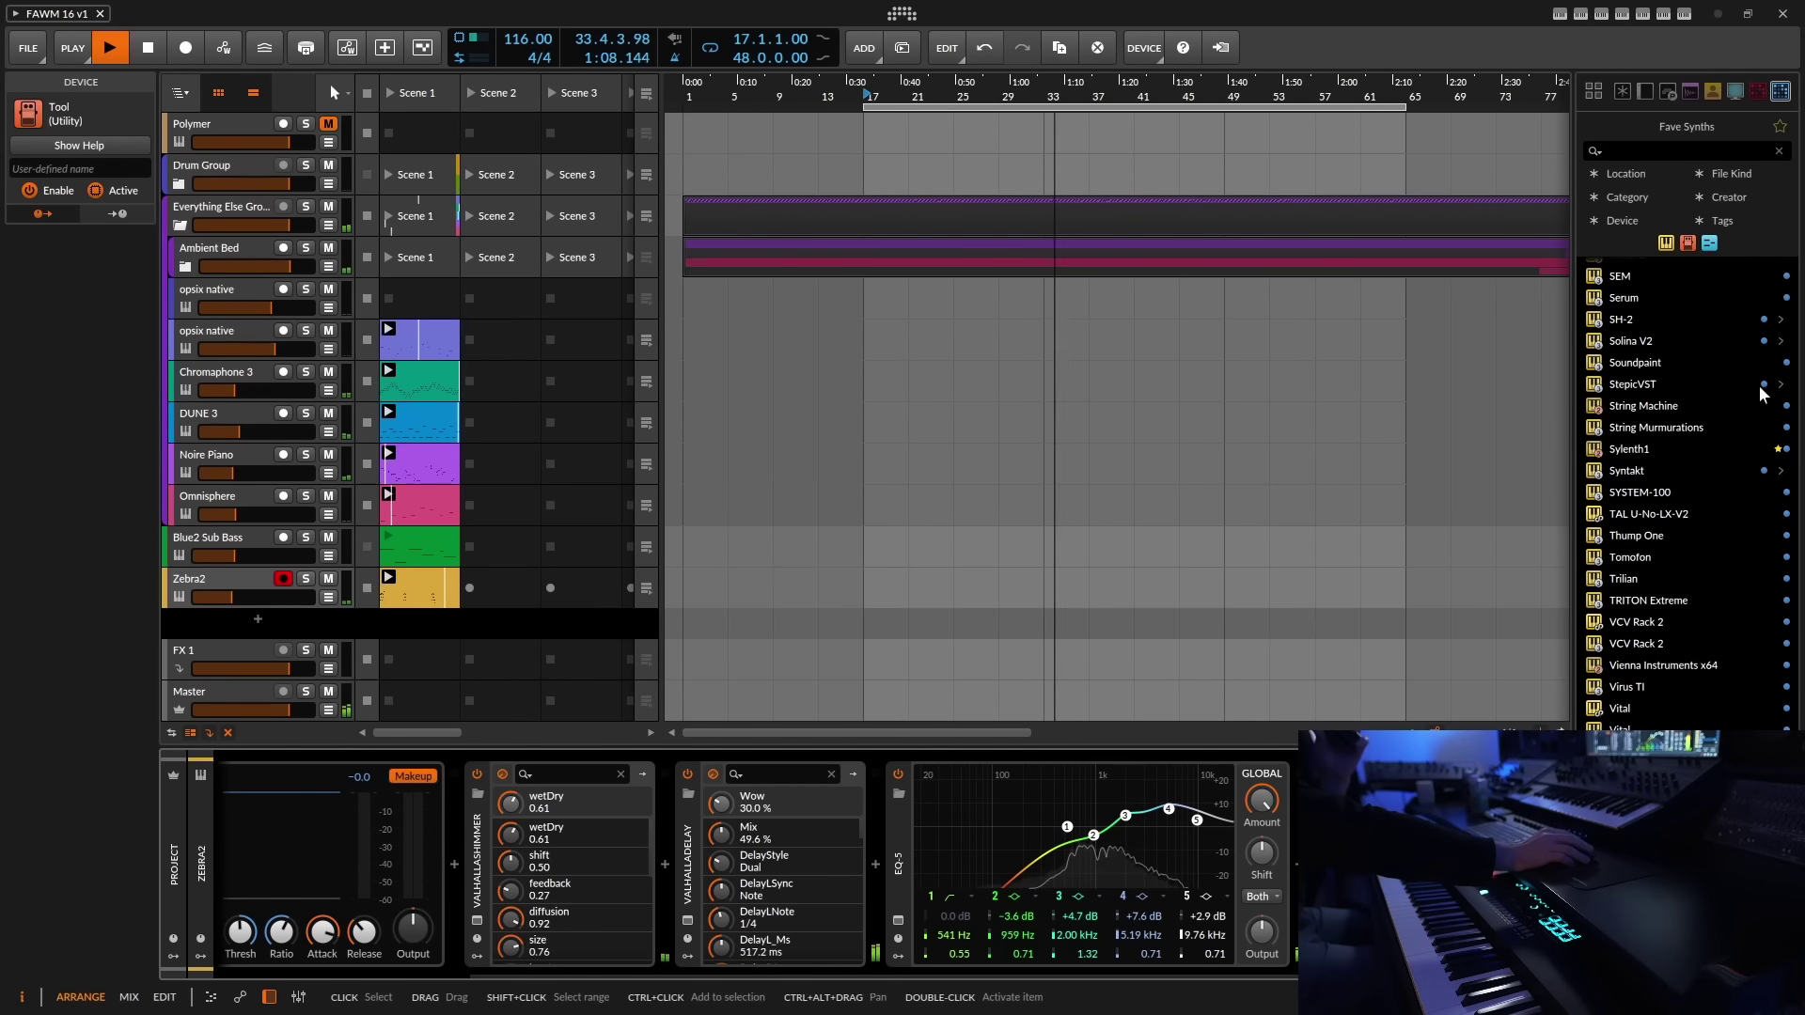
- Add a Hive instrument track below Zebra2 and set its volume to -21.6 dB
scroll(1789, 320, up, 15)
scroll(1683, 451, up, 2)
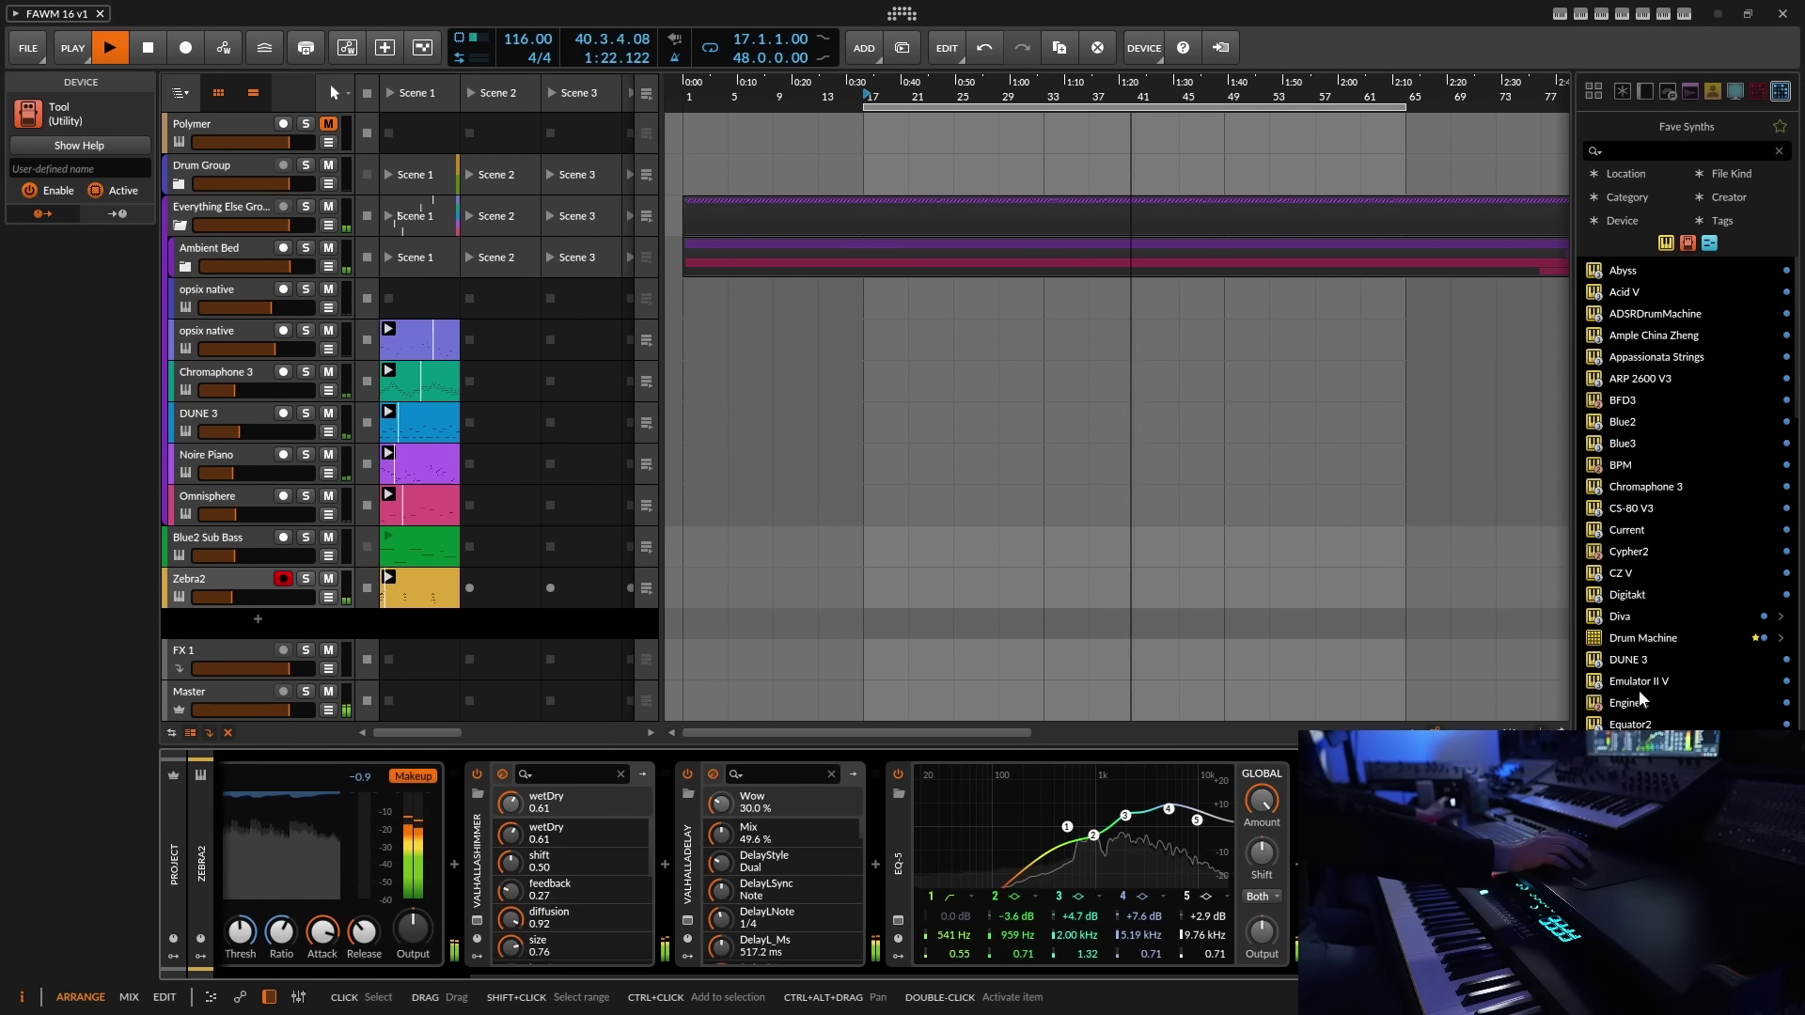
drag(1636, 827, 705, 619)
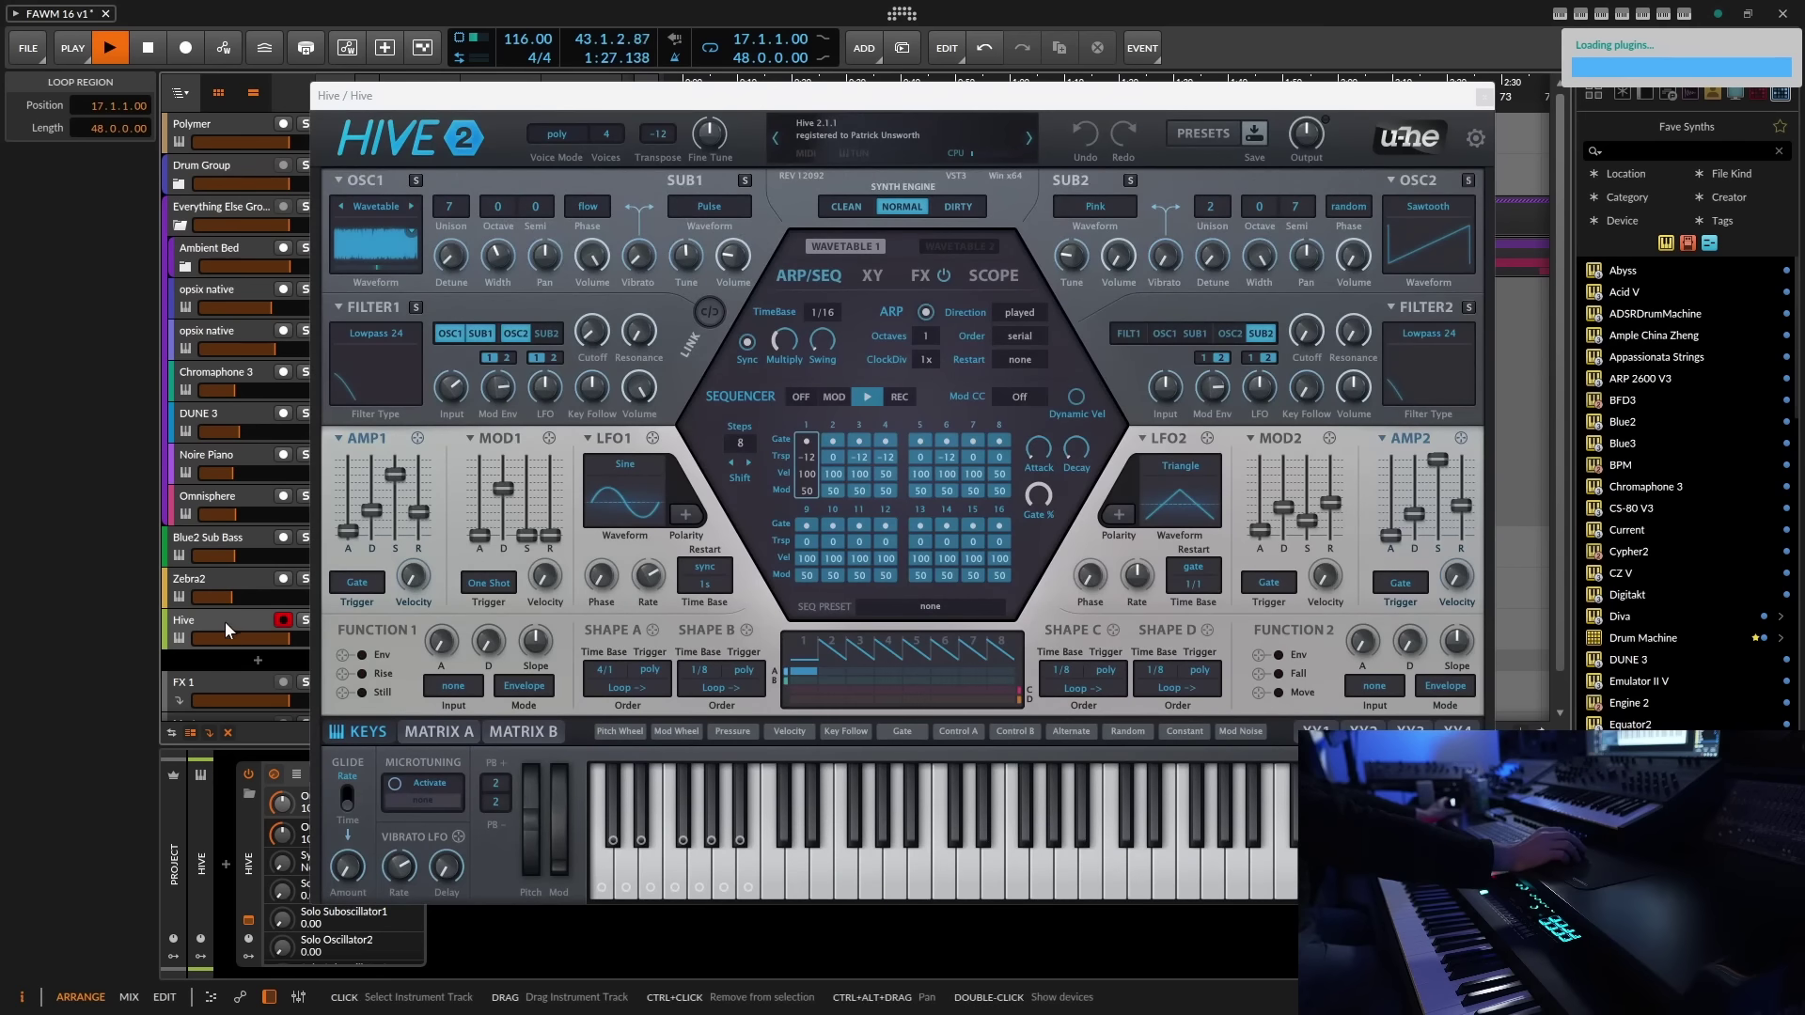
click(224, 622)
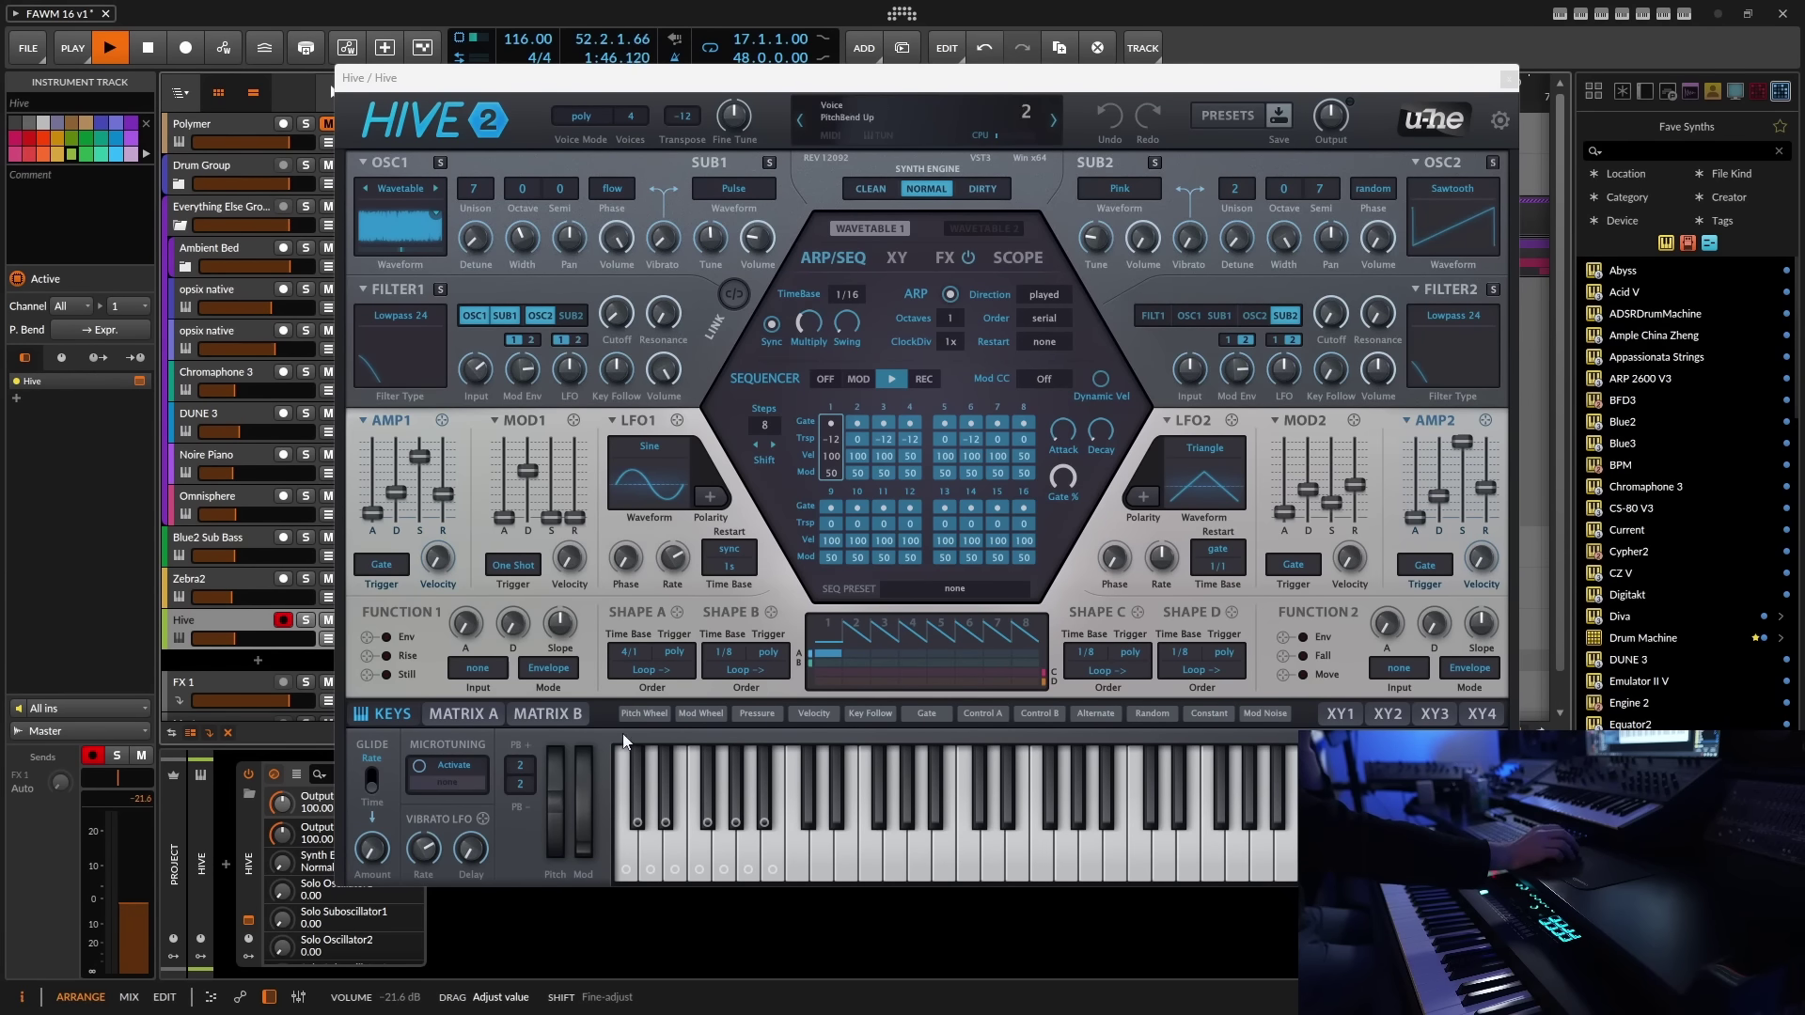
- Open Hive's preset browser and try ARK Wide Hats, AZ CODE red and AZ Dipping from the local 09 Loops – untuned folder
click(1226, 116)
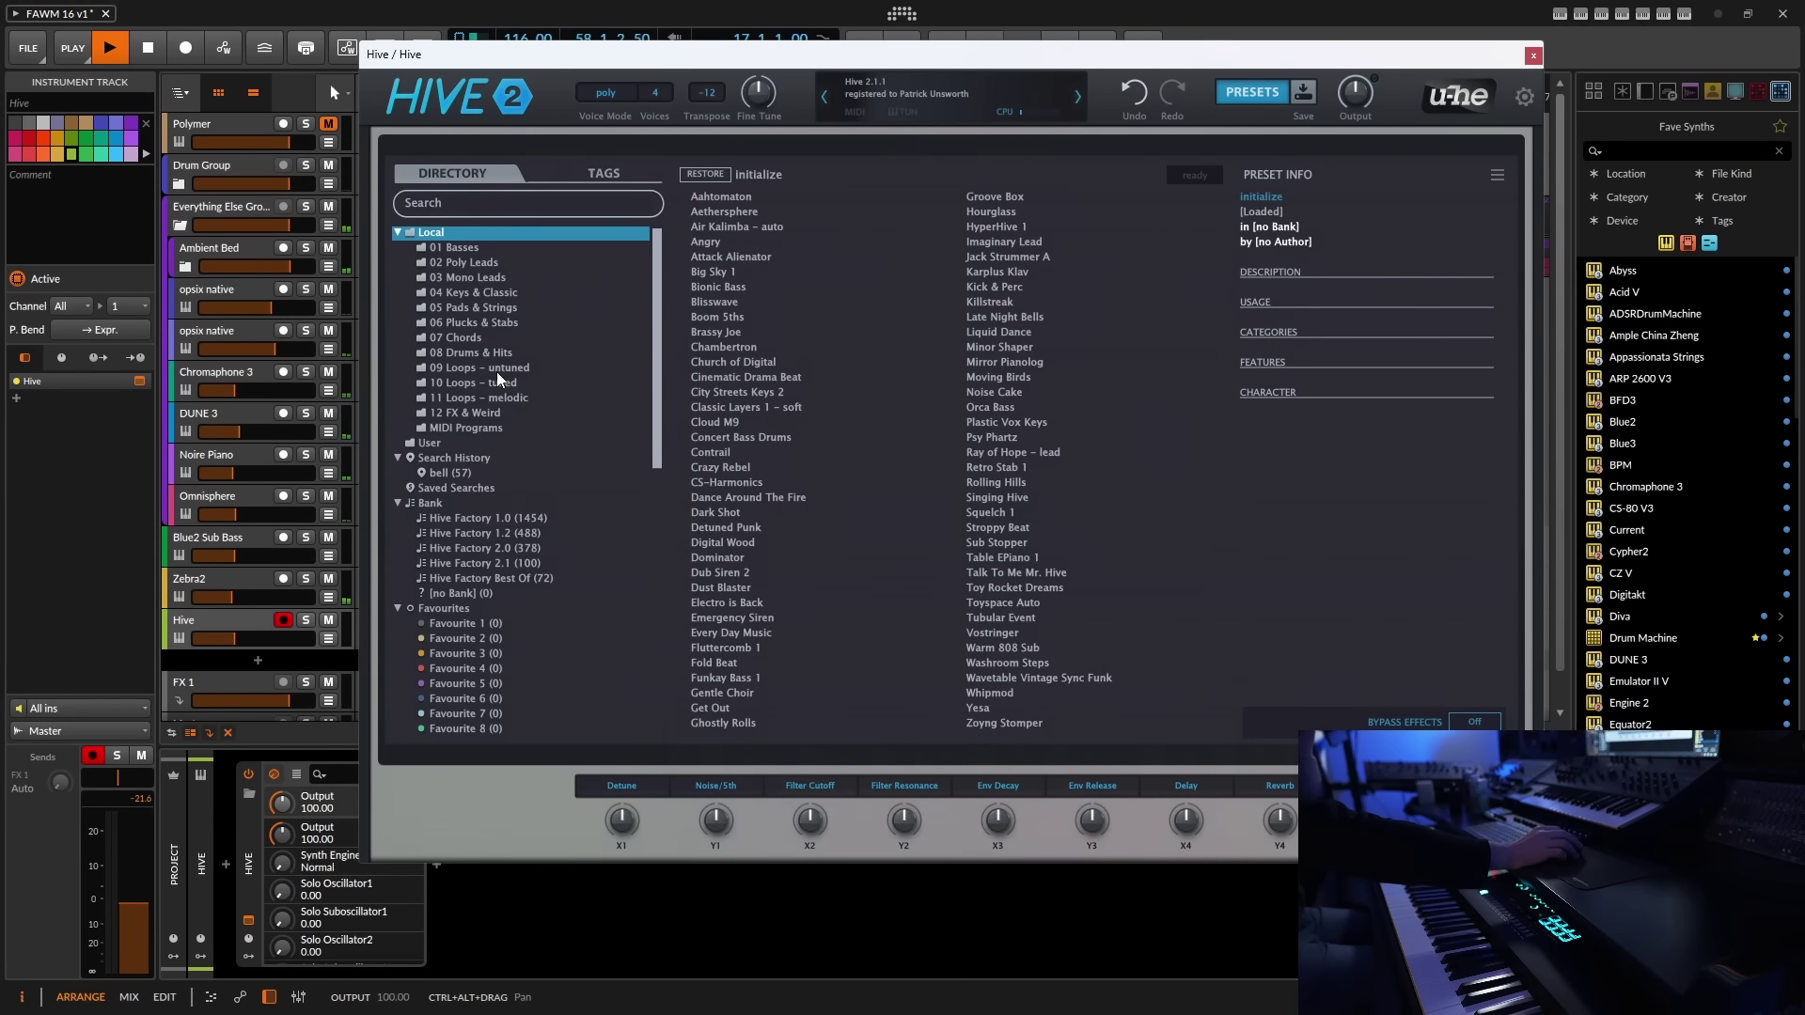
click(499, 384)
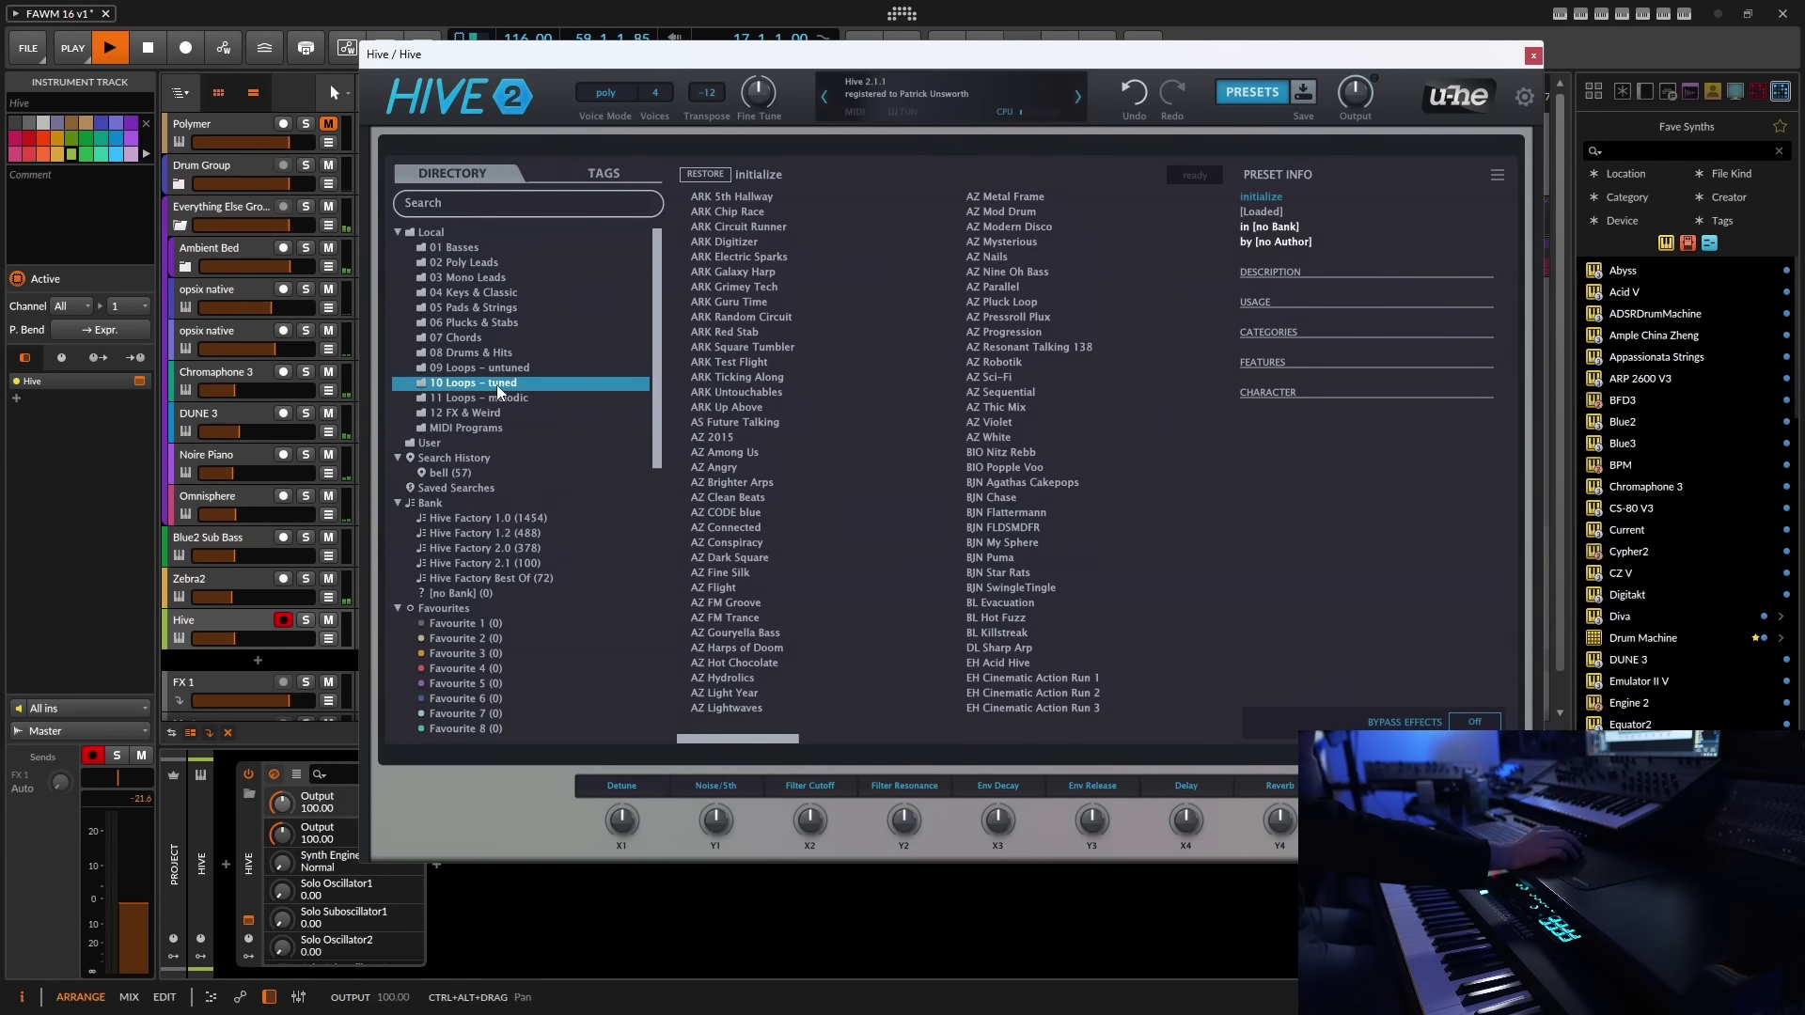
click(497, 373)
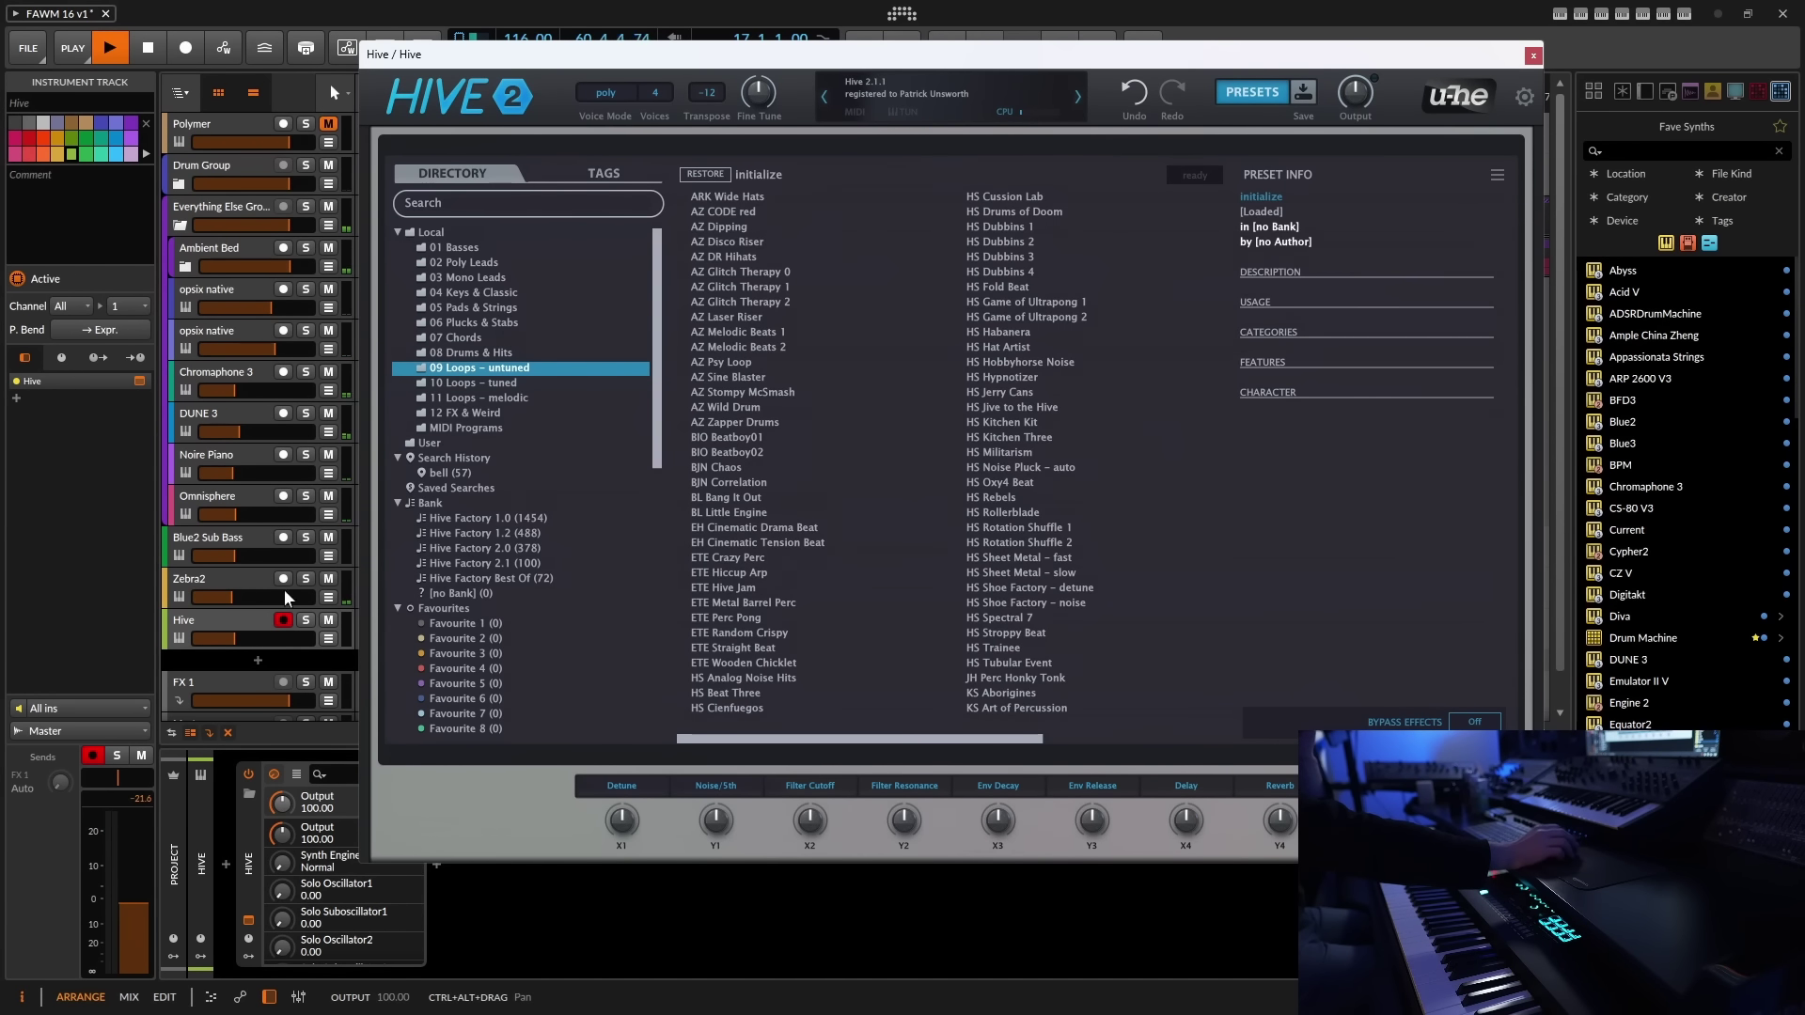
click(724, 199)
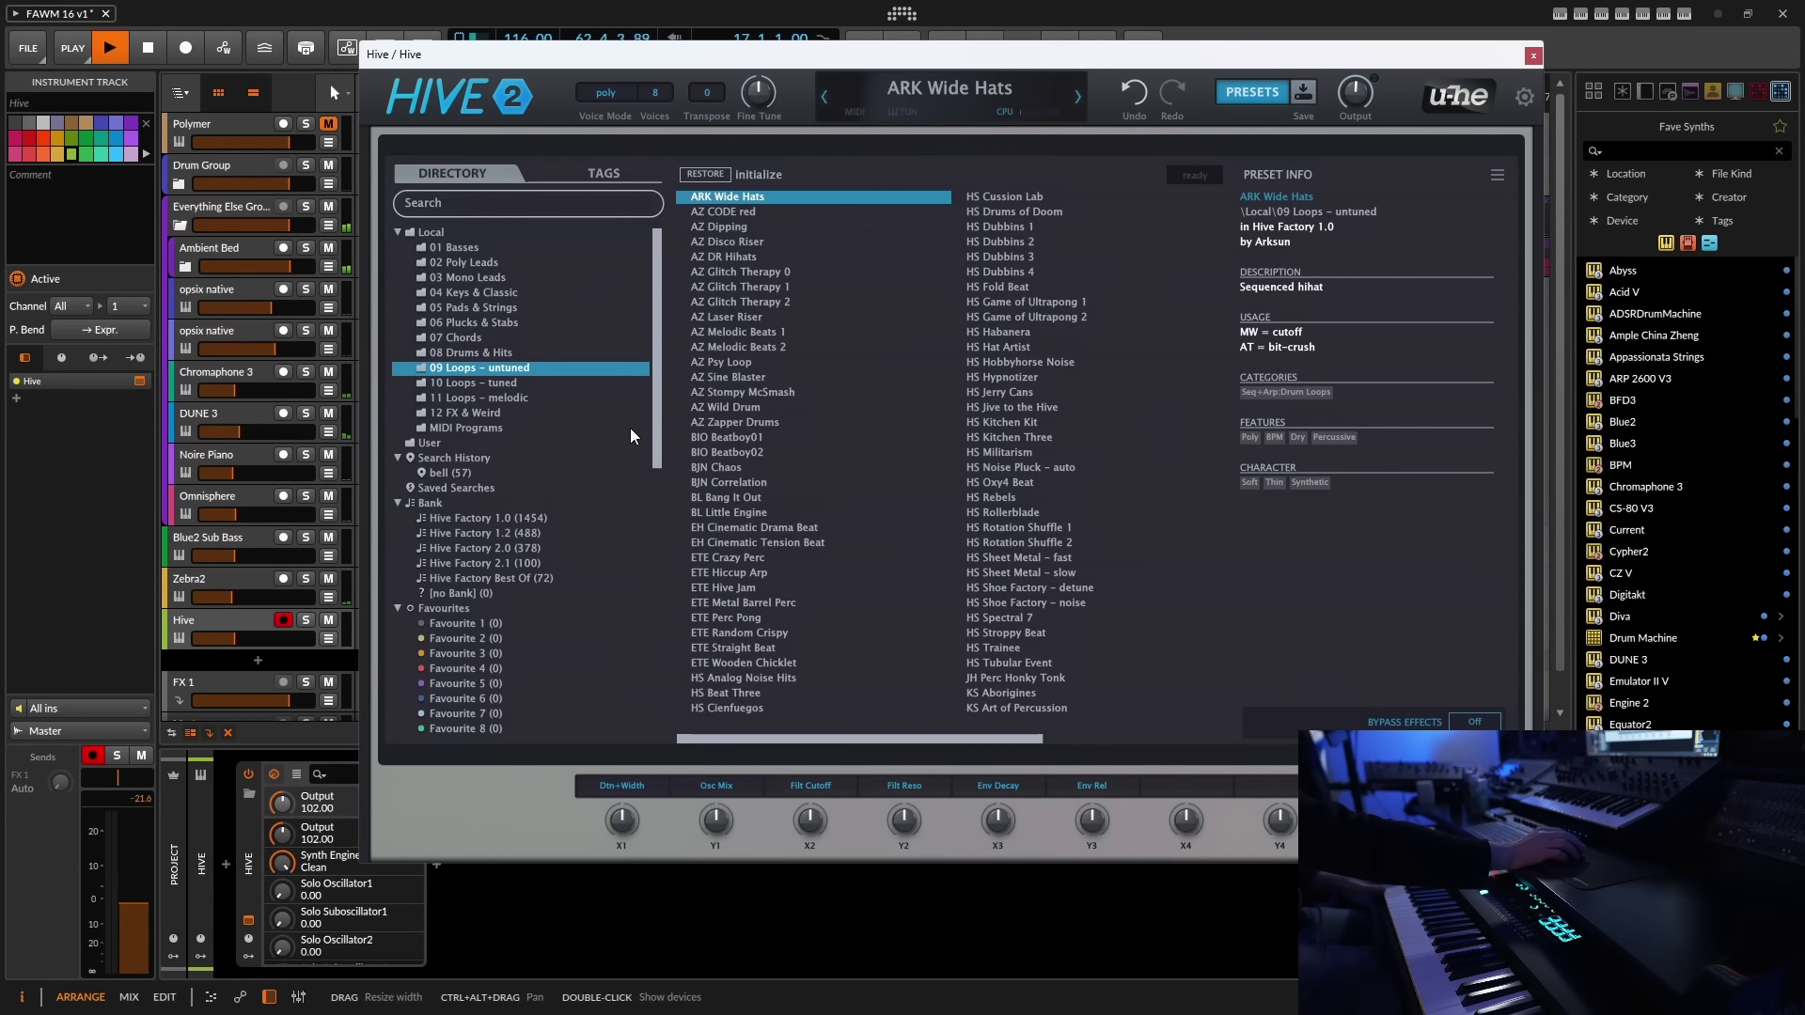
click(730, 210)
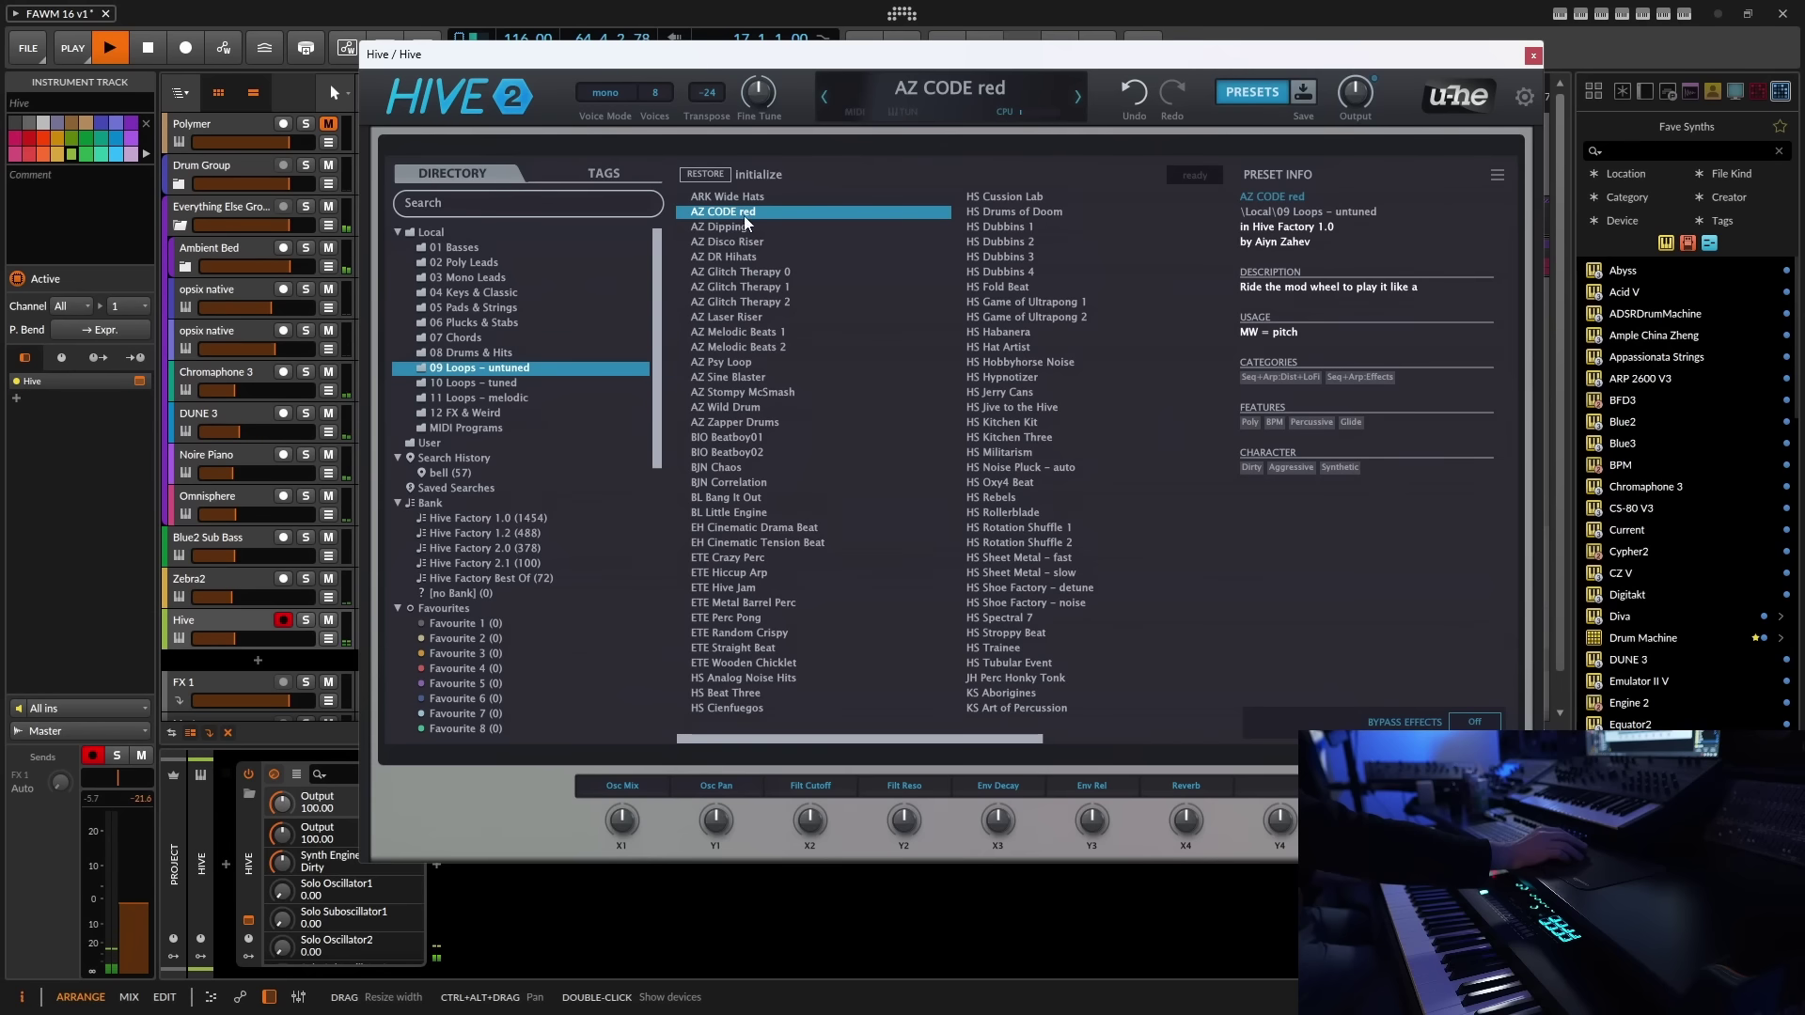
click(734, 227)
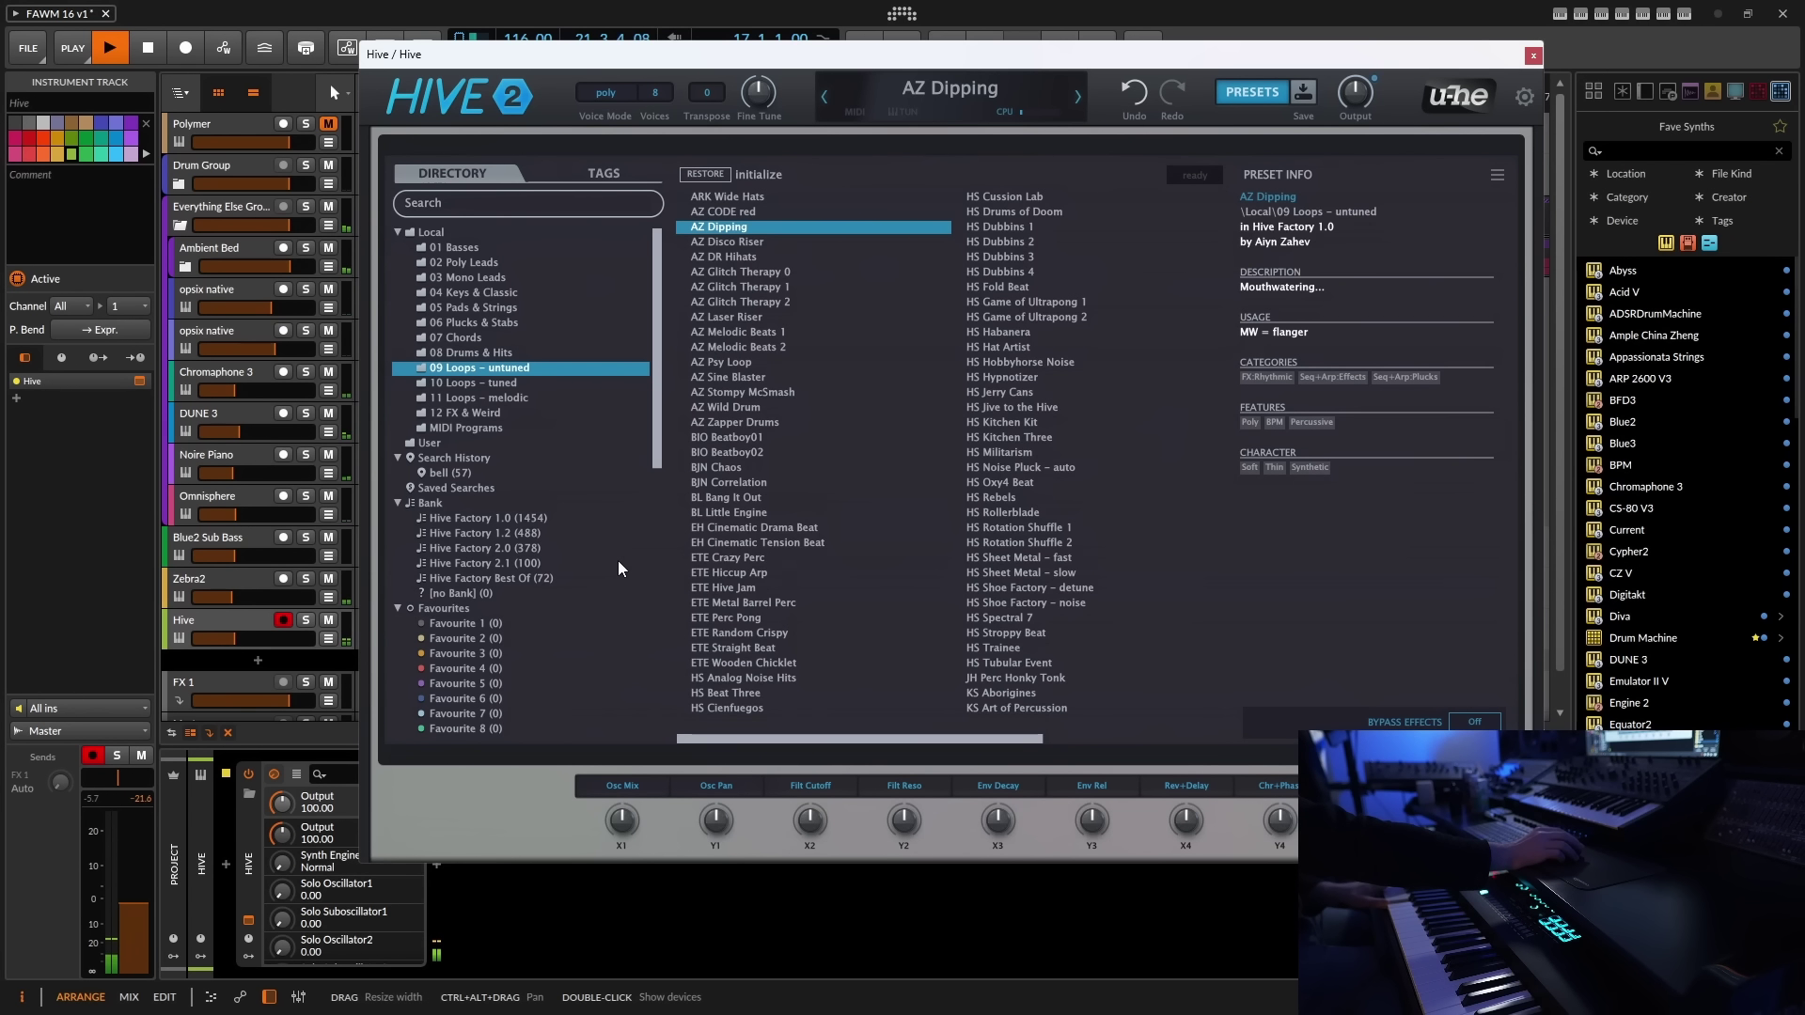
- Try different Rev+Delay, Osc Pan, Filt Cutoff and Osc Mix macro settings on the AZ Dipping preset
mouse_move(1271, 823)
mouse_down()
mouse_move(1271, 730)
mouse_move(1272, 917)
mouse_move(1271, 808)
mouse_up()
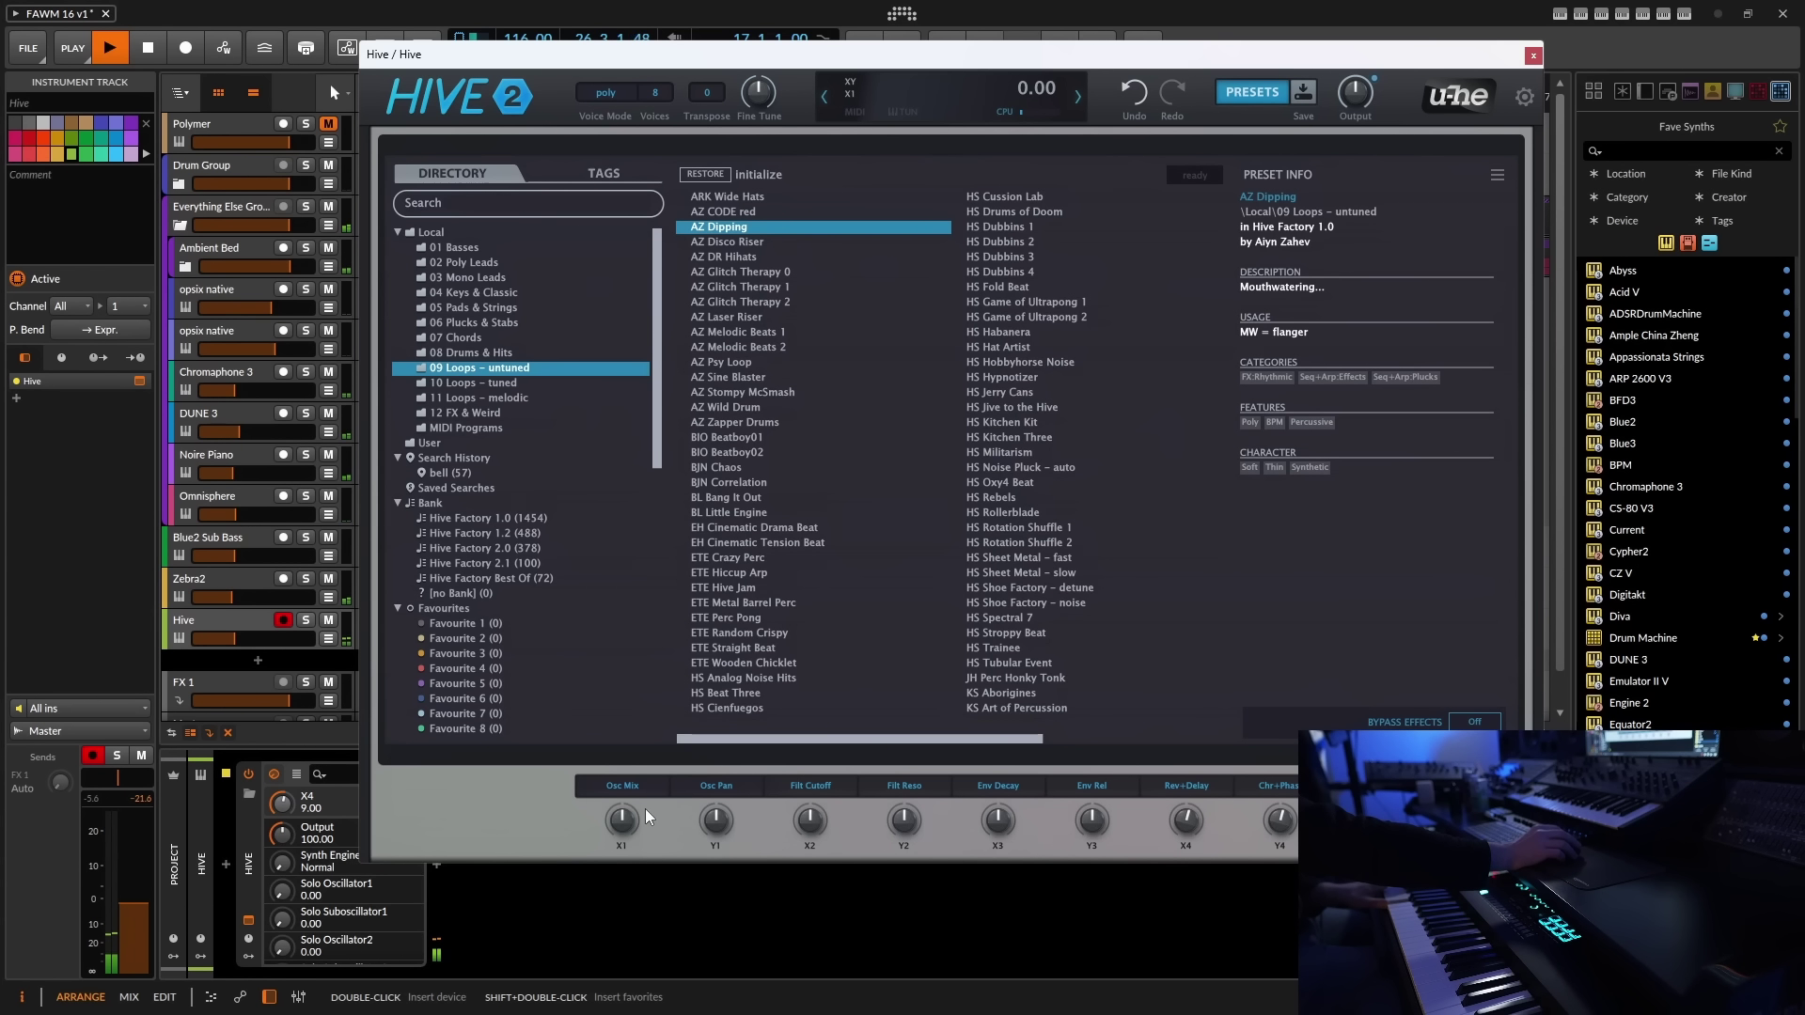
mouse_move(715, 821)
mouse_down()
mouse_move(724, 916)
mouse_move(742, 658)
mouse_move(735, 829)
mouse_up()
drag(745, 898, 790, 758)
drag(815, 819, 824, 947)
drag(824, 841, 839, 827)
drag(634, 777, 662, 979)
- Audition the untuned loop presets AZ DR Hihats, AZ Glitch Therapy 1, AZ Melodic Beats 1 and 2, and AZ Wild Drum
click(741, 241)
click(730, 258)
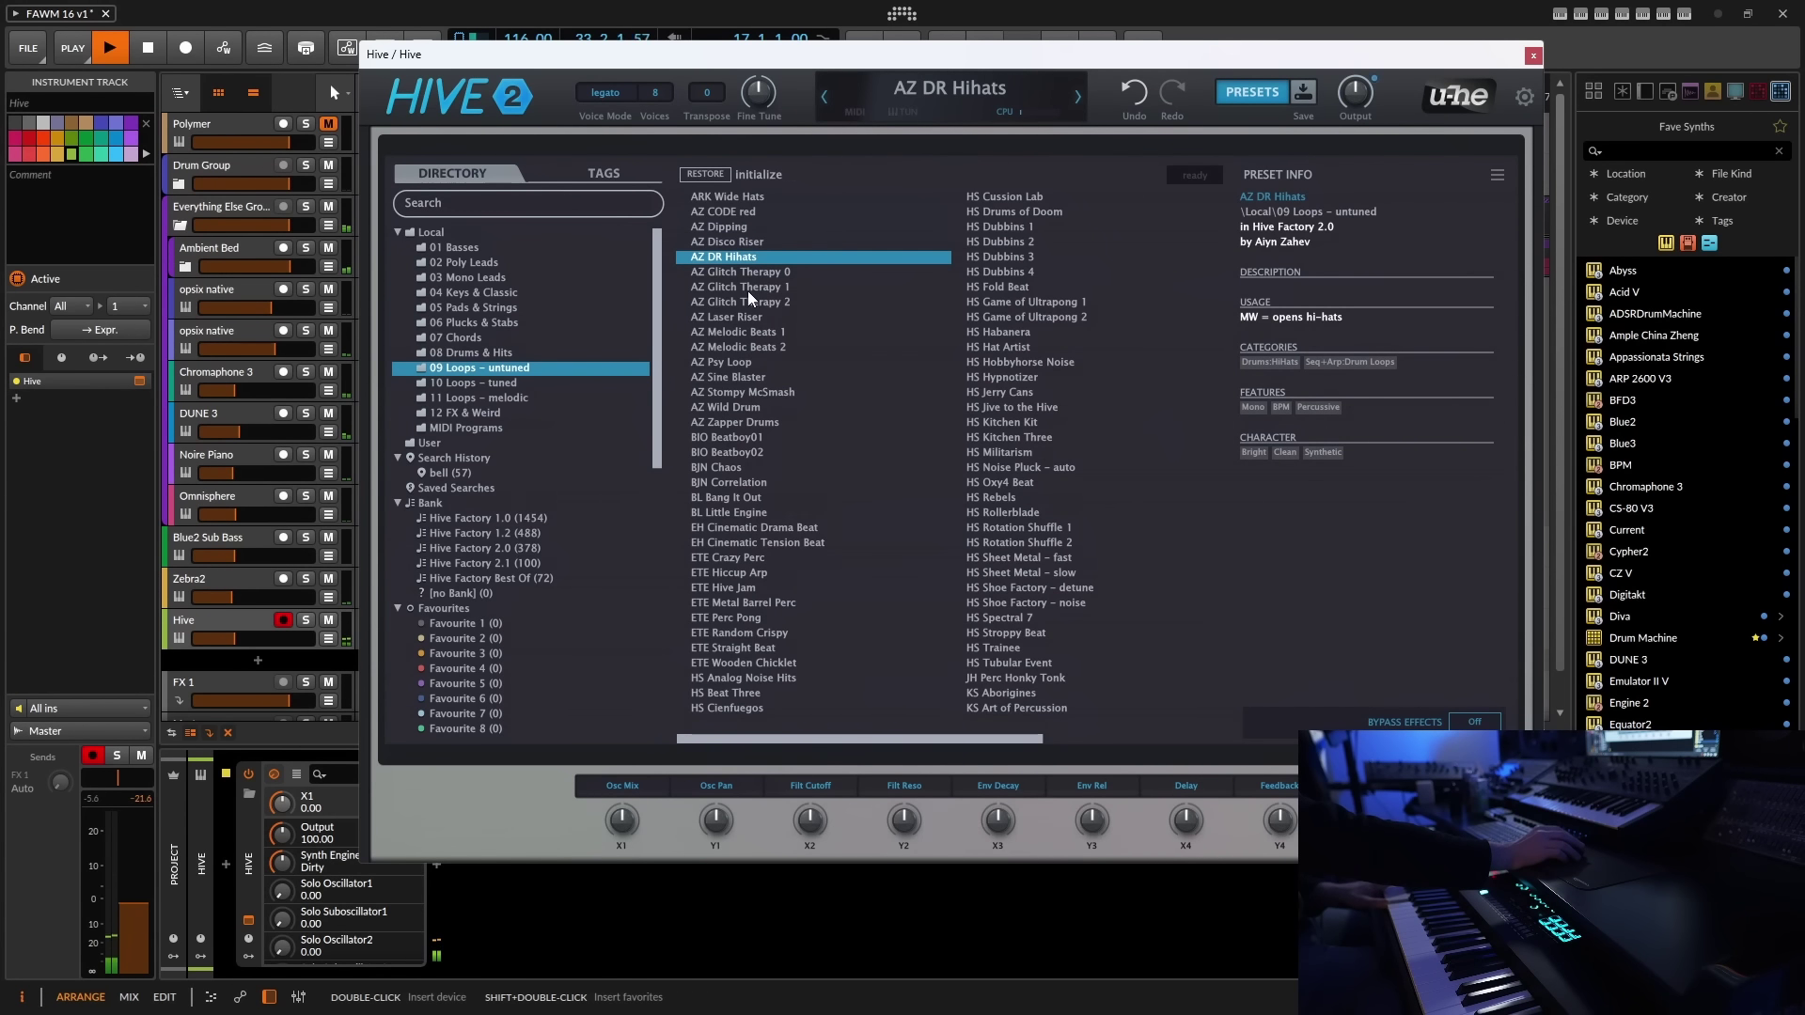
click(739, 288)
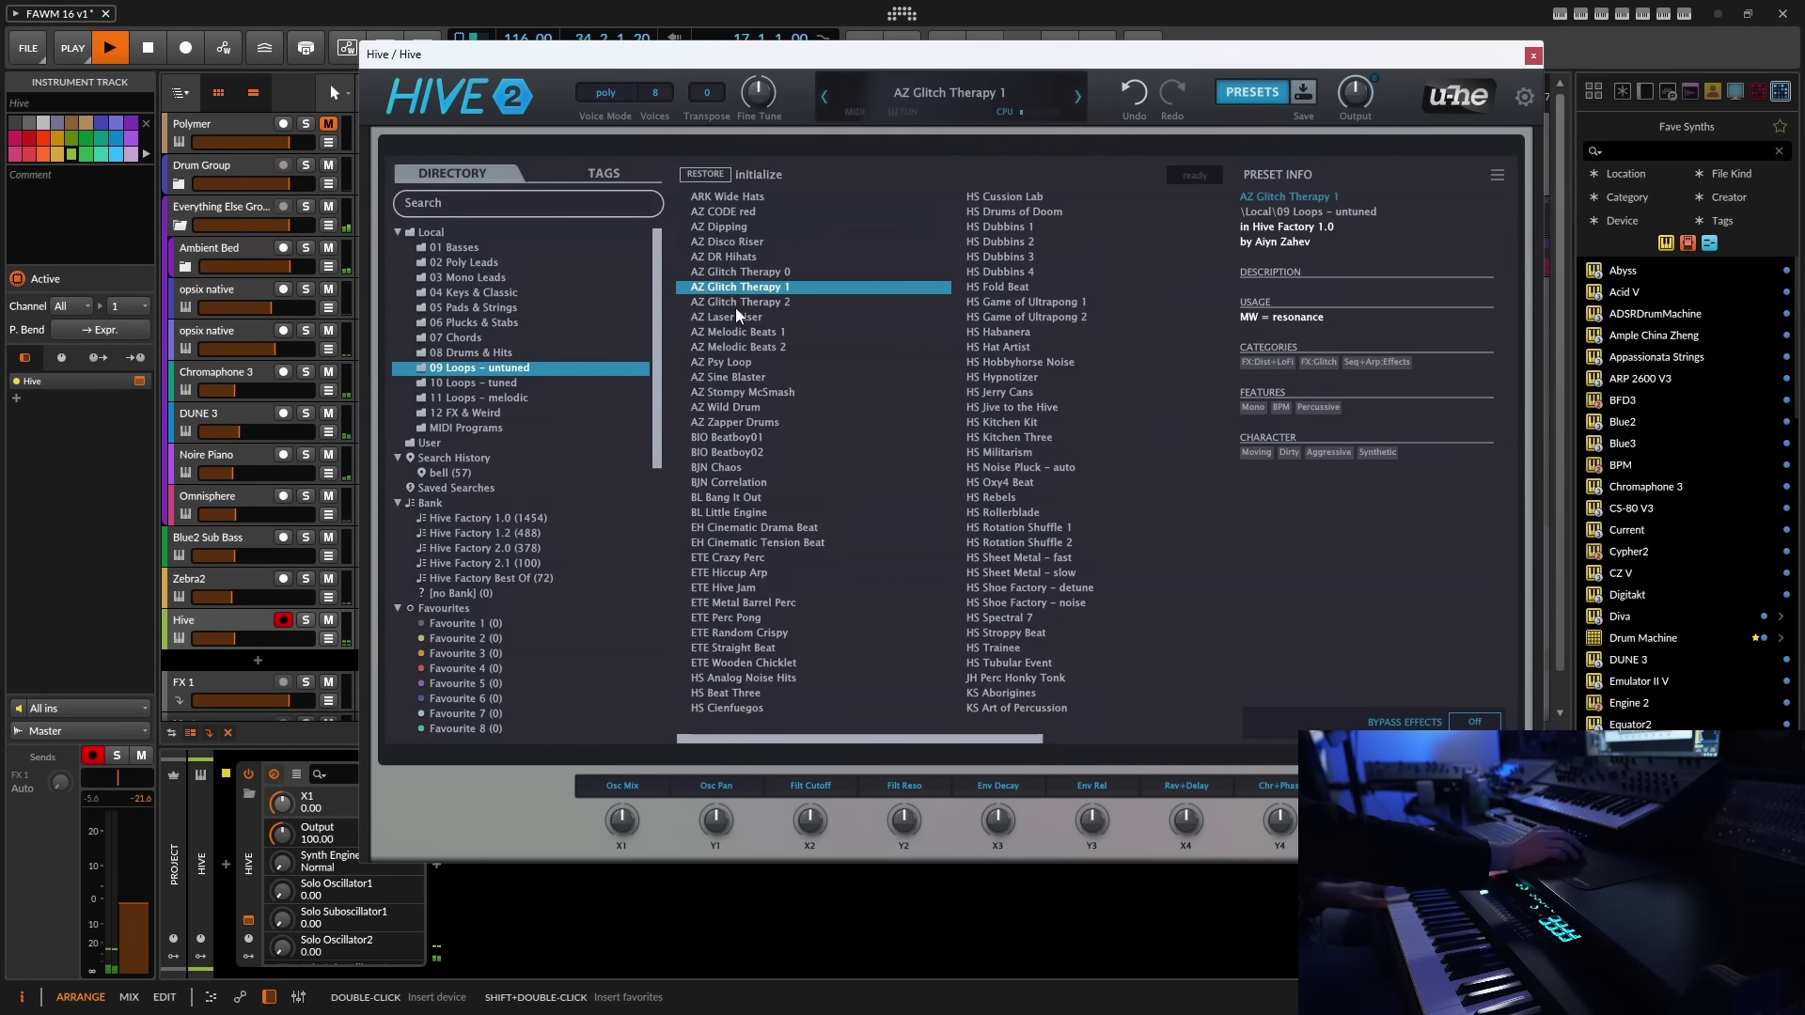
click(739, 334)
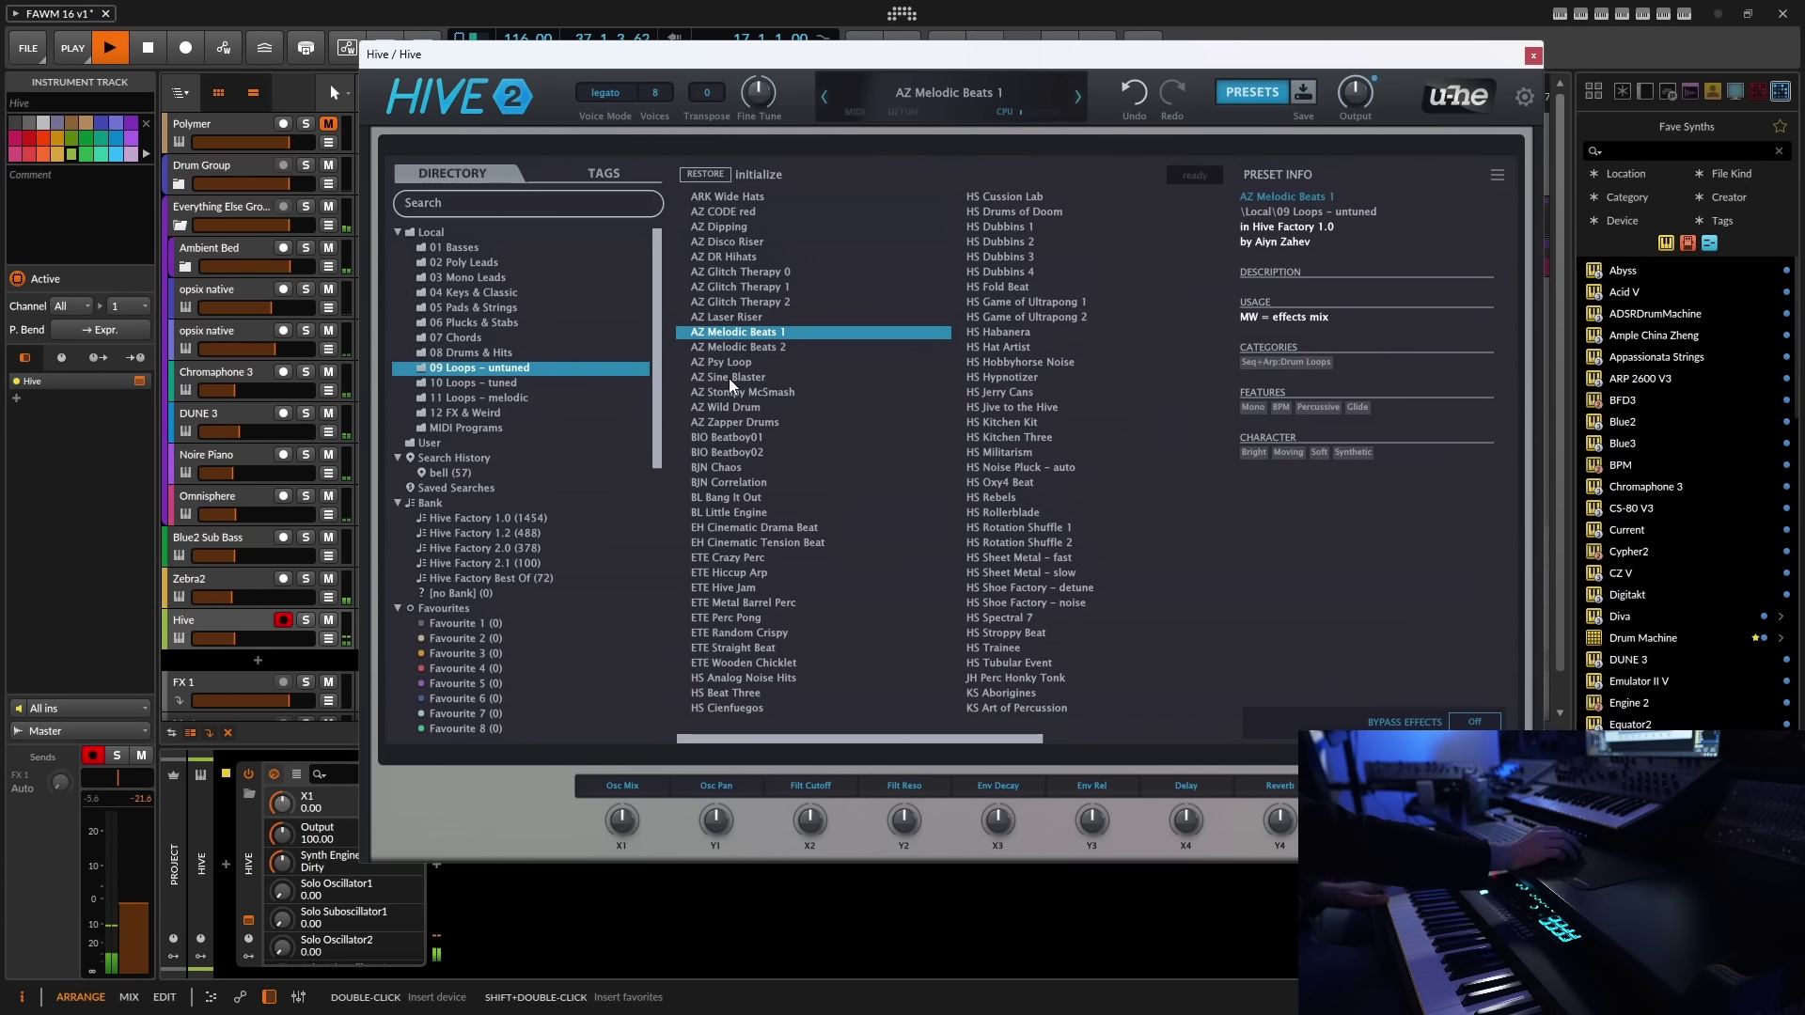
click(742, 348)
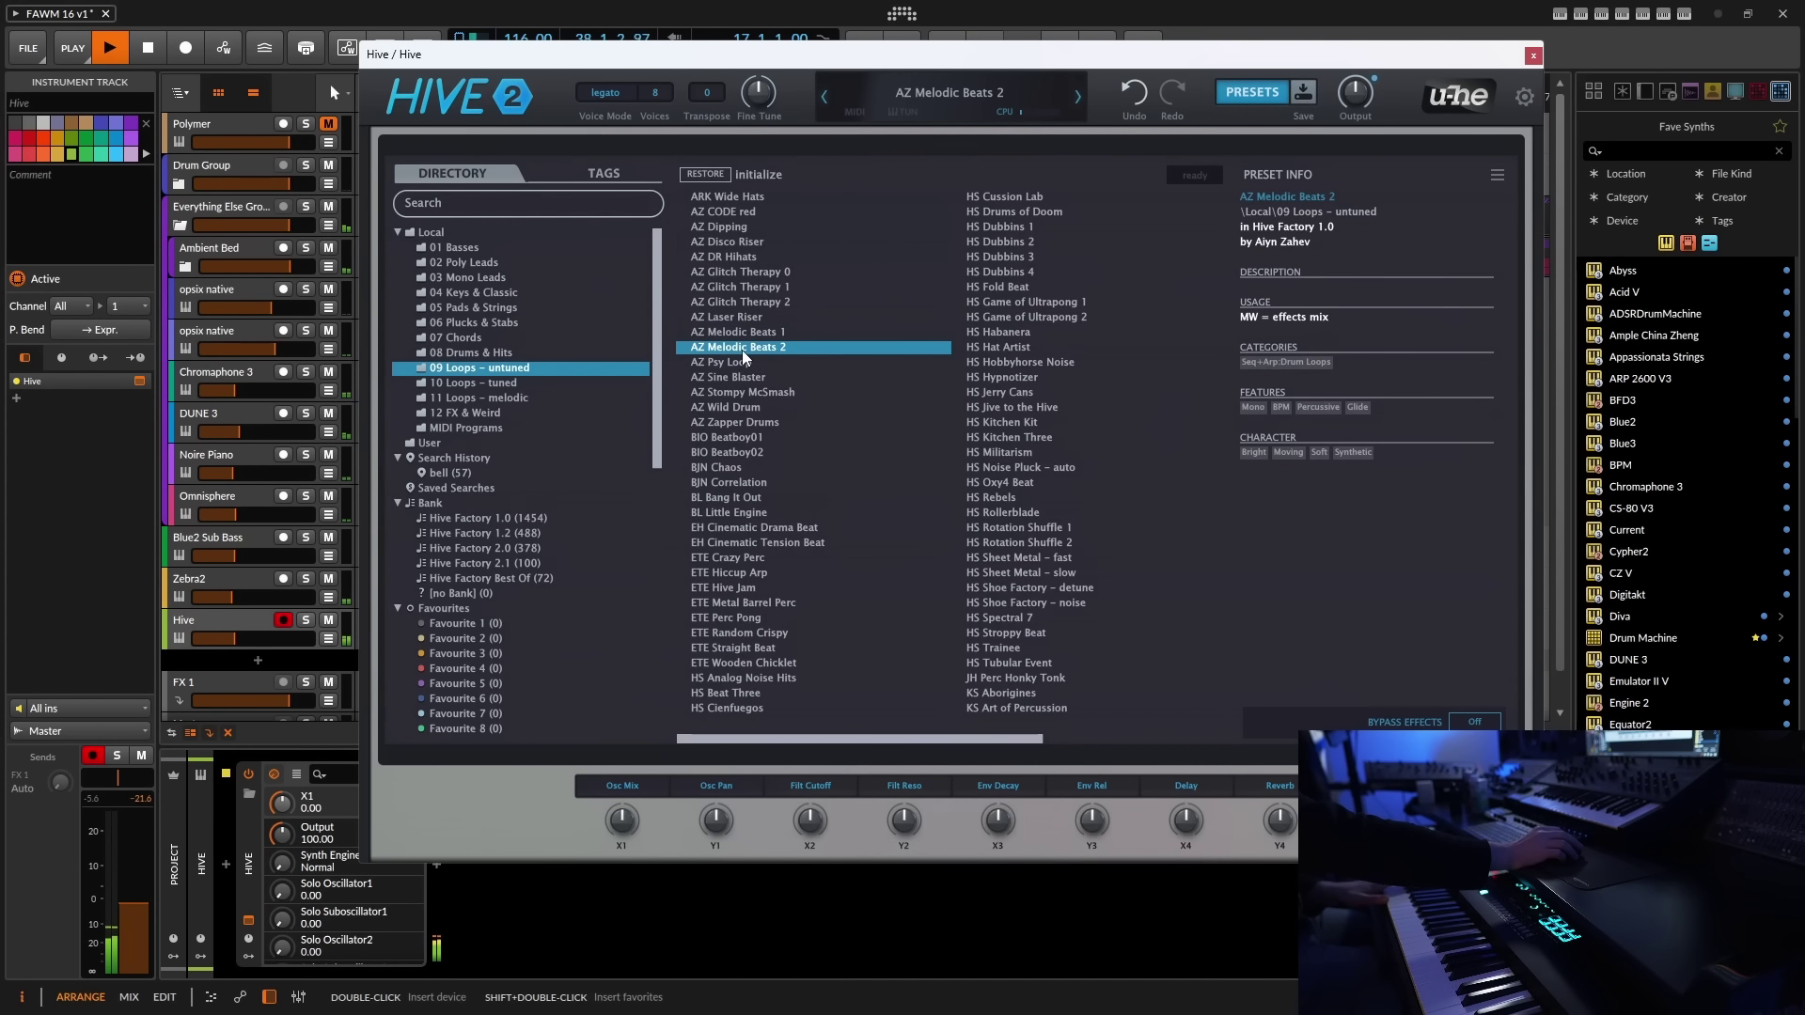
click(730, 408)
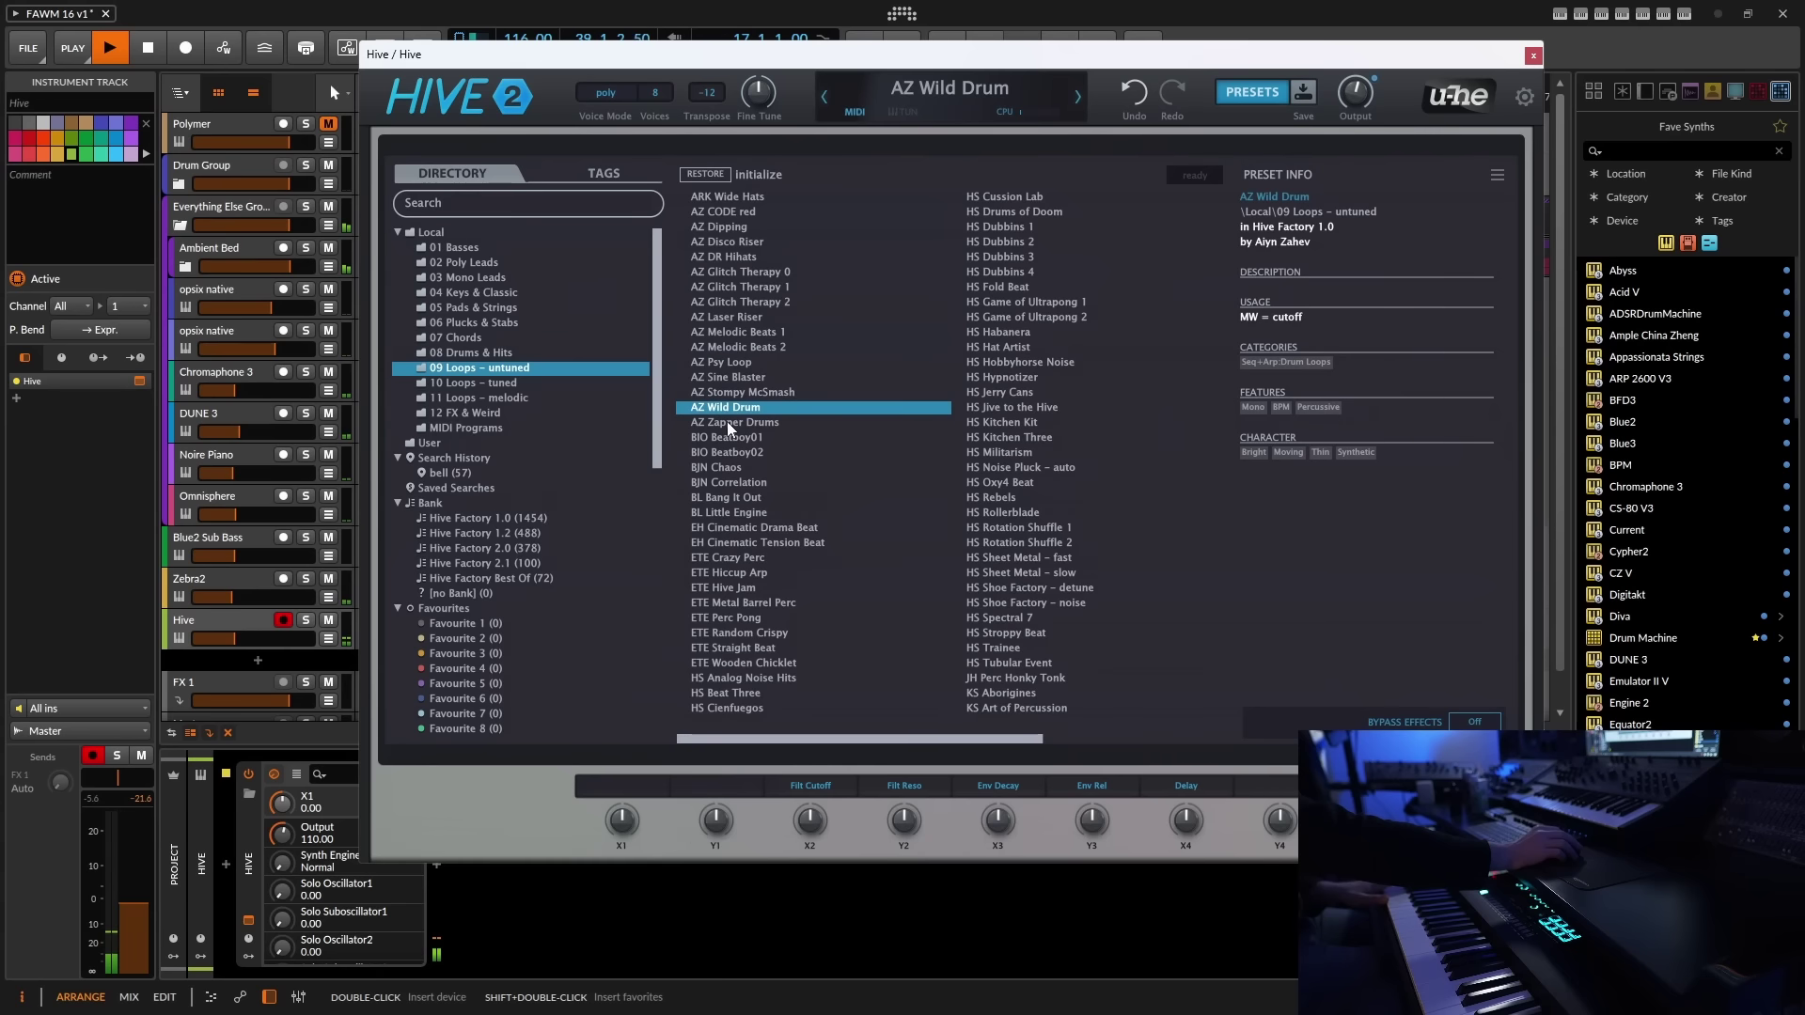
- Audition BIO Beatboy01 and 02, BL Bang It Out, and the ETE presets including ETE Crazy Perc, ETE Straight Beat and ETE Wooden Chicklet
click(731, 437)
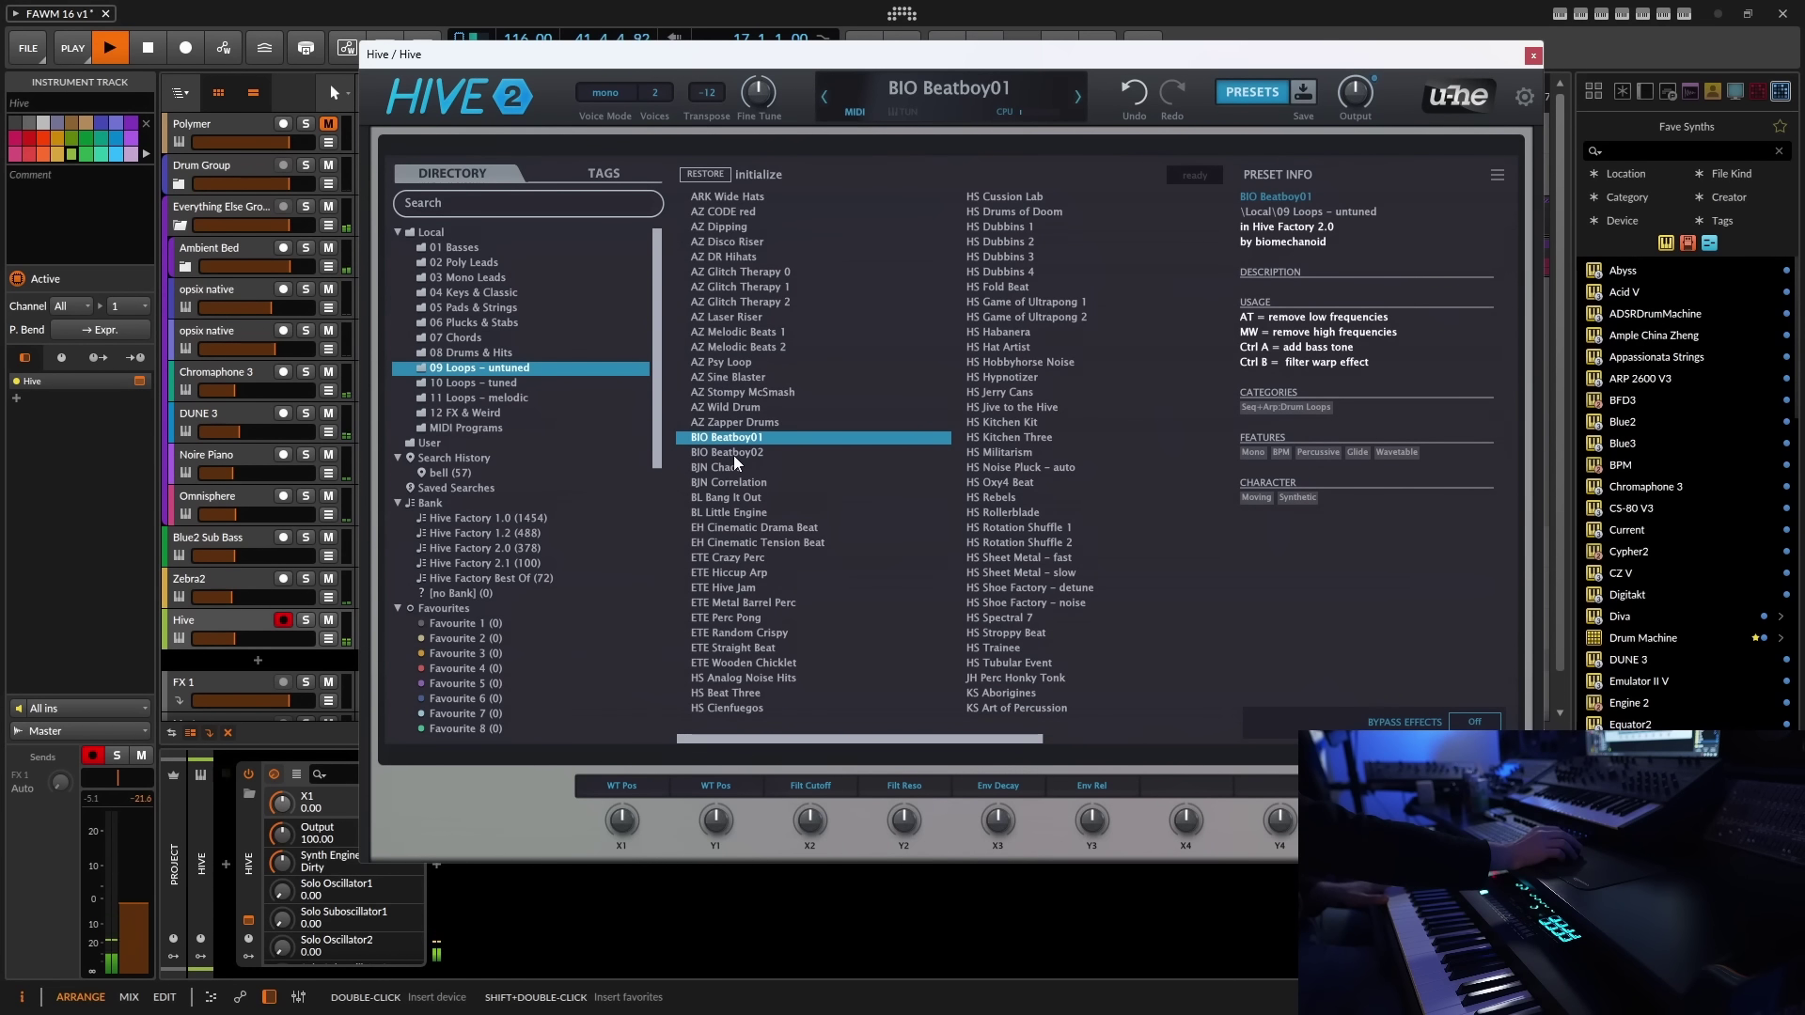
click(734, 456)
click(730, 498)
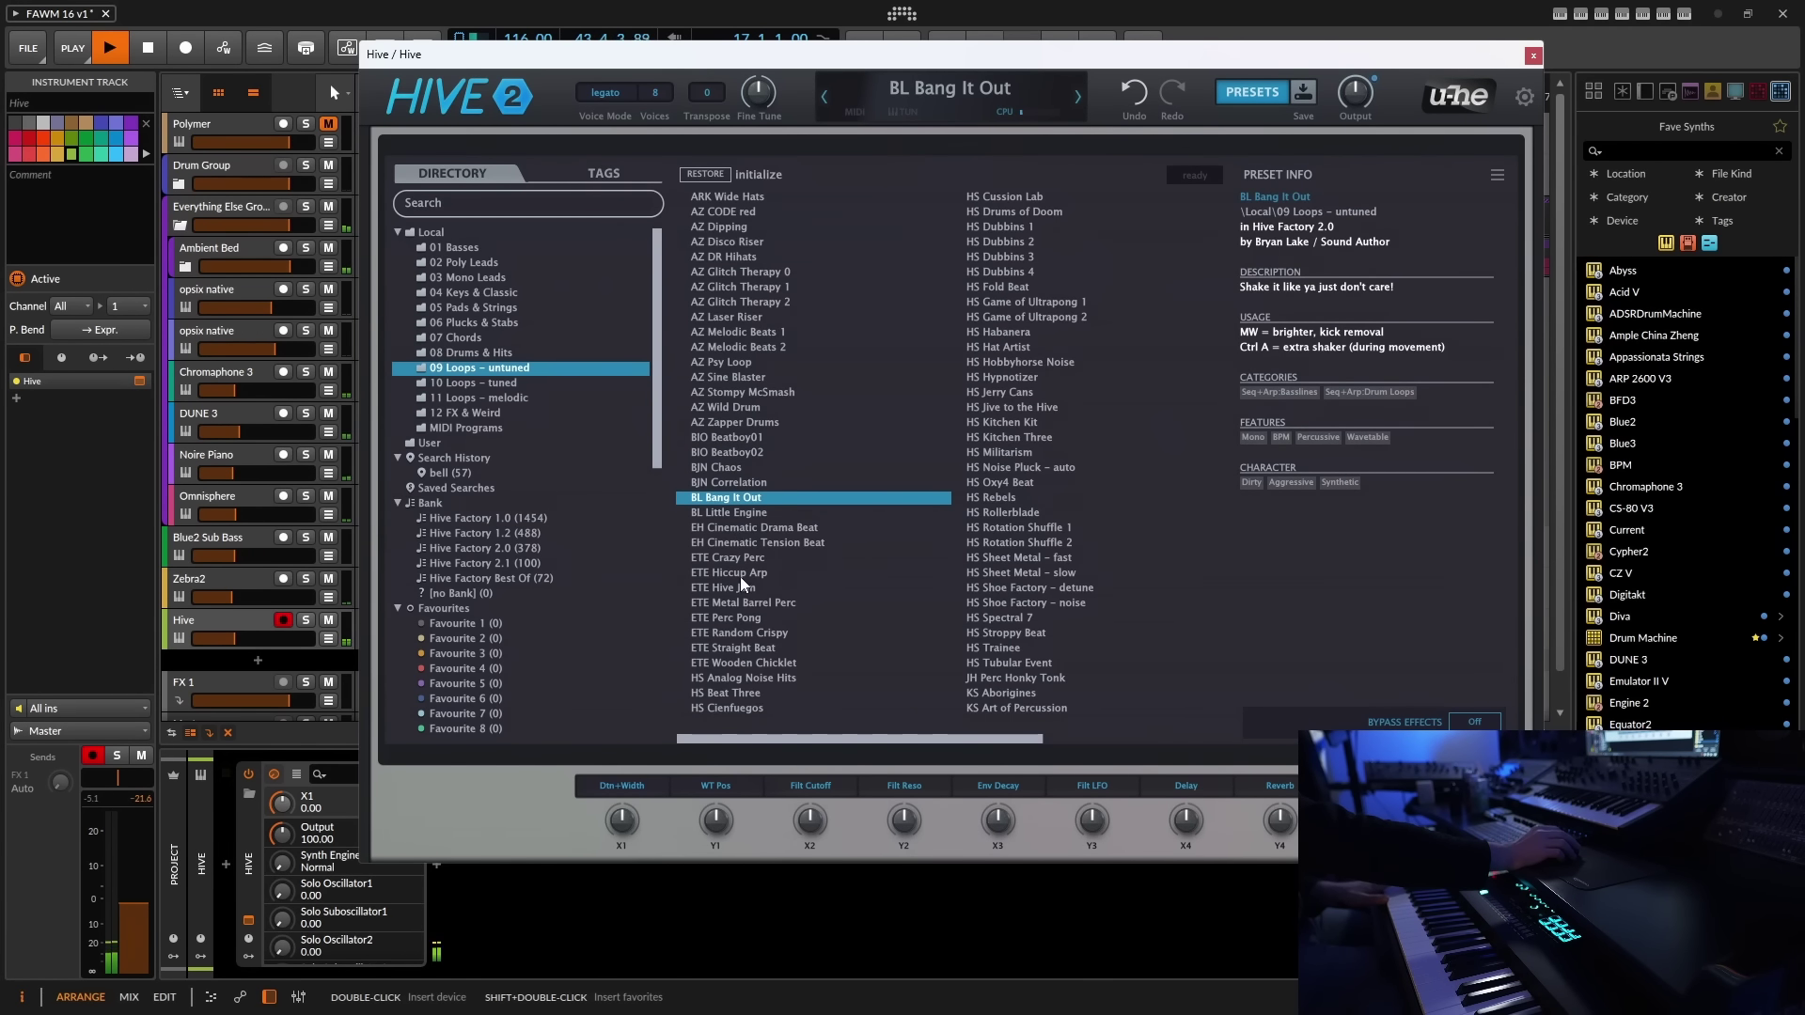
click(742, 575)
click(740, 560)
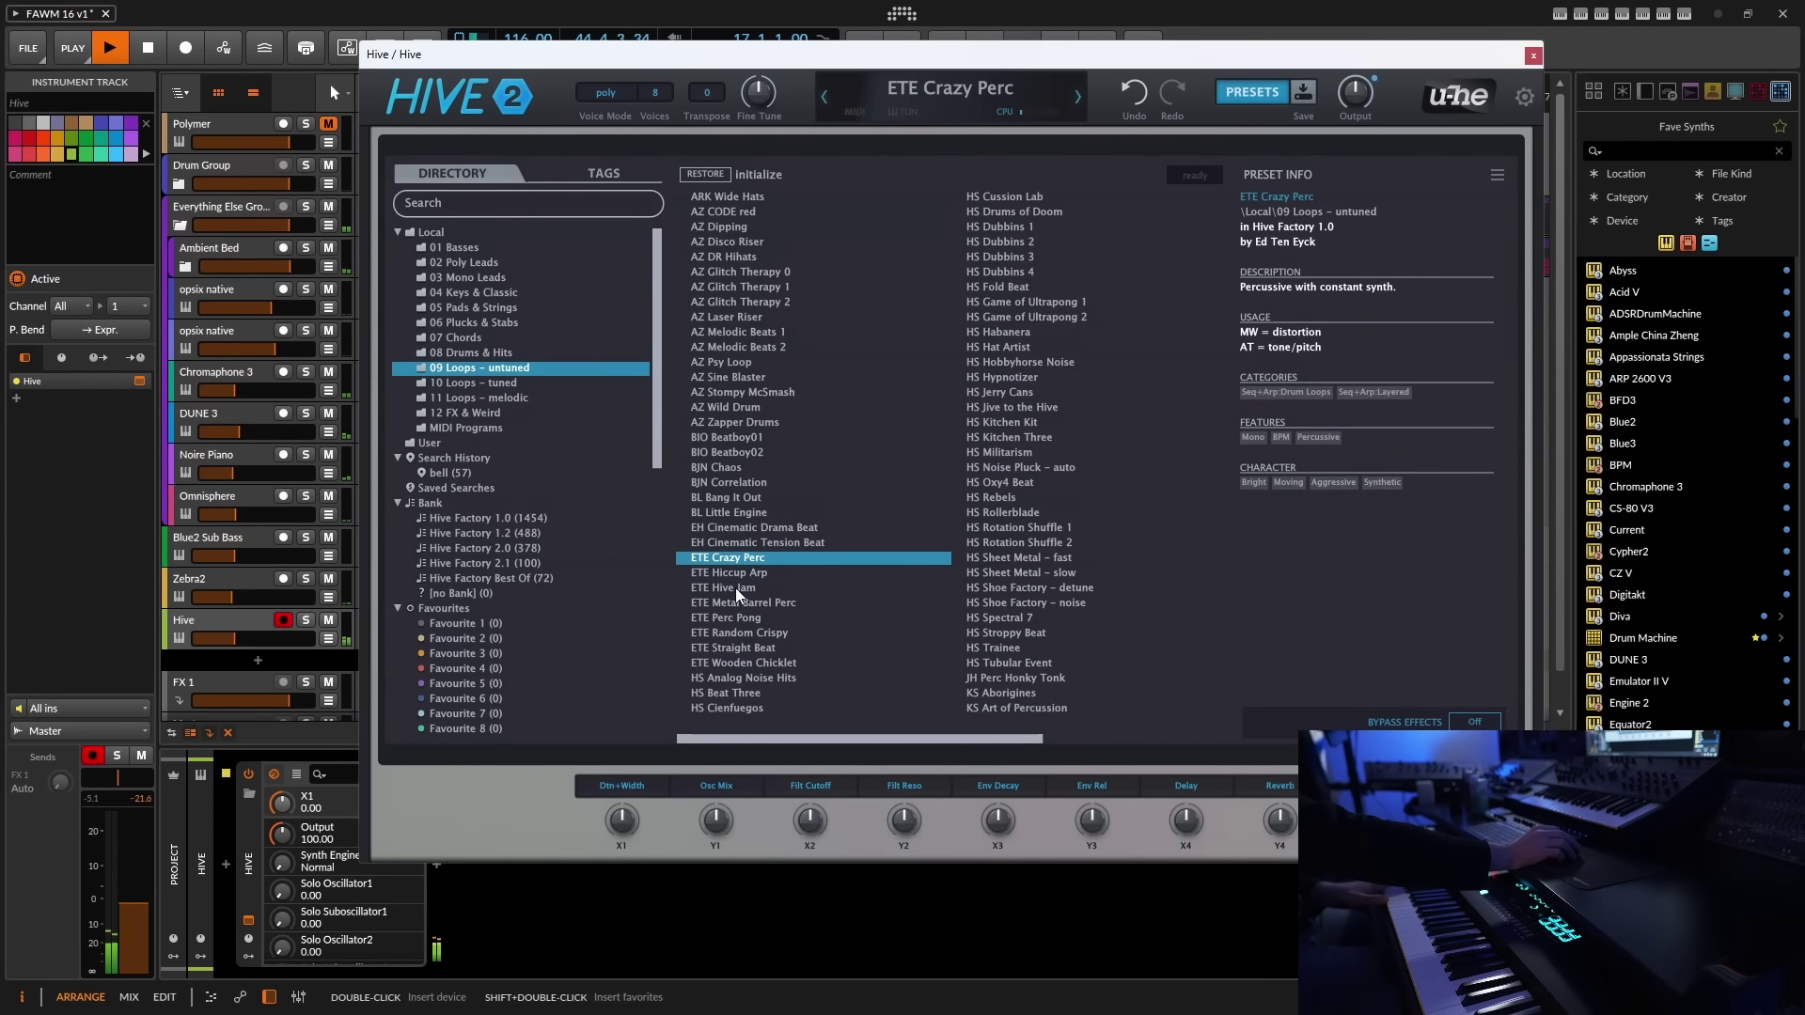
click(735, 588)
click(731, 617)
click(735, 635)
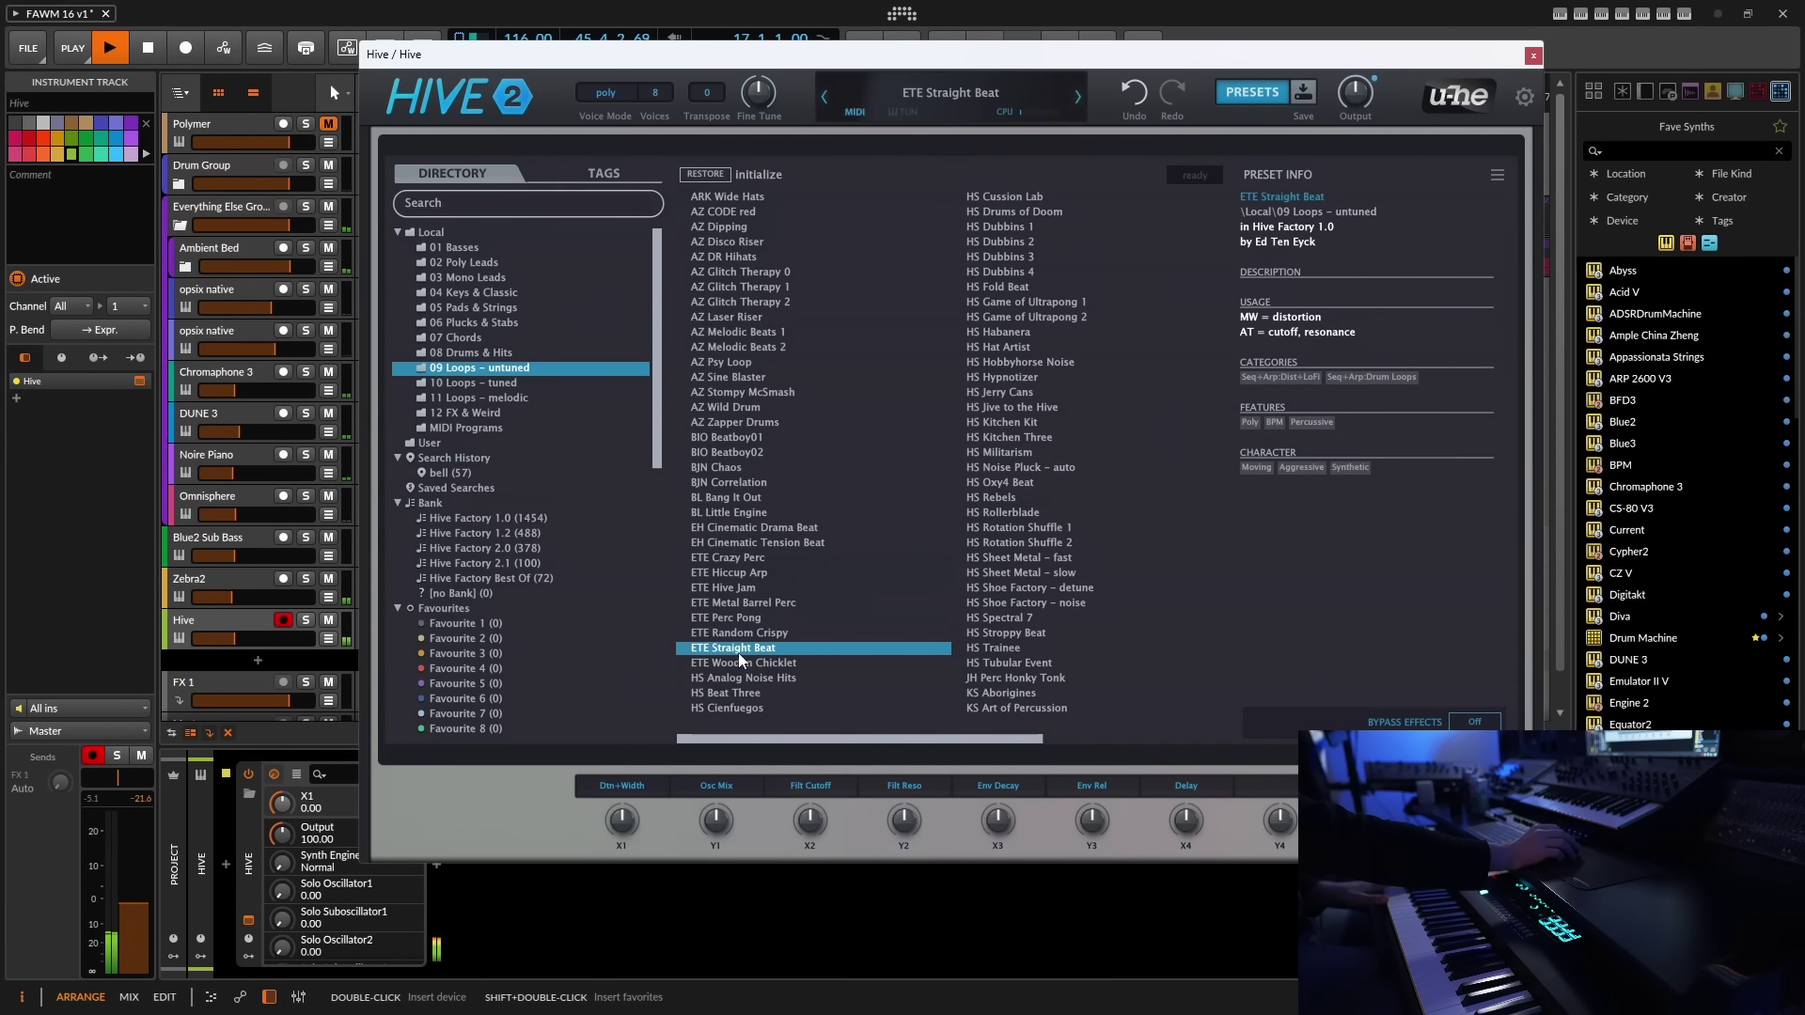
click(736, 663)
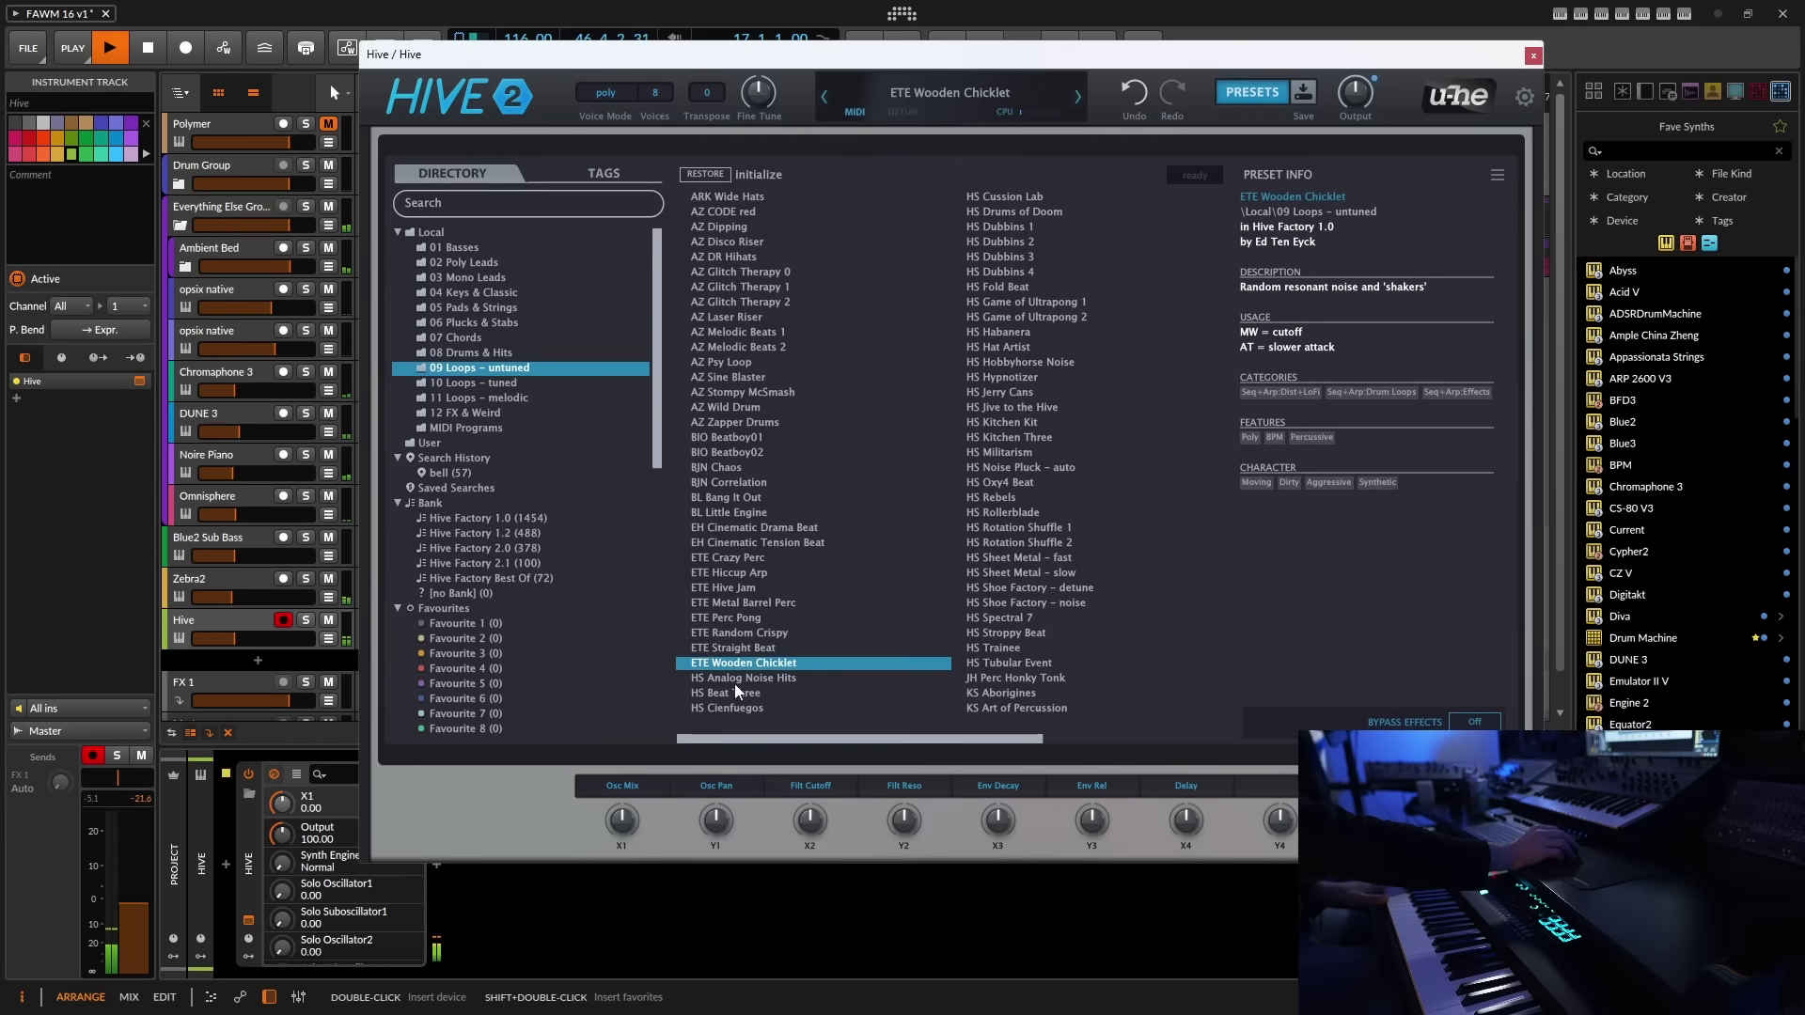
- Audition the HS loop presets from HS Analog Noise Hits through HS Cienfuegos, HS Dubbins 1 and 3, HS Fold Beat and HS Habanera to HS Hat Artist
click(738, 681)
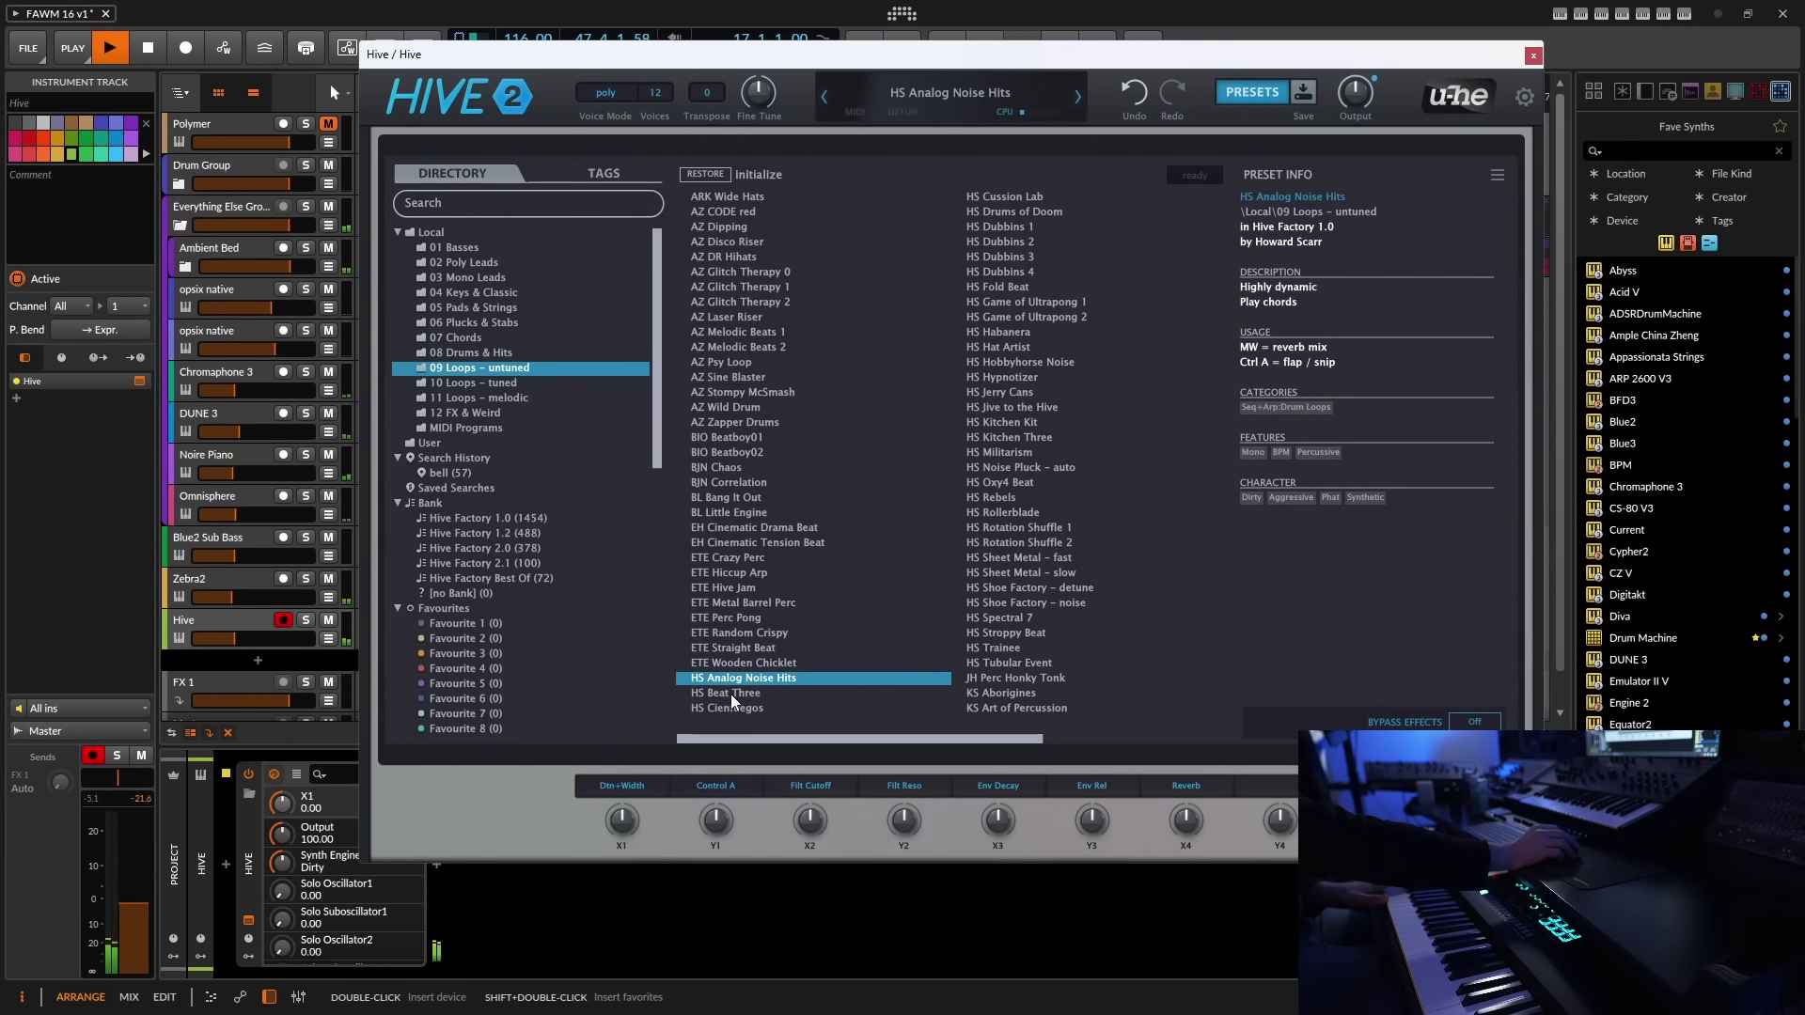
click(731, 695)
click(730, 707)
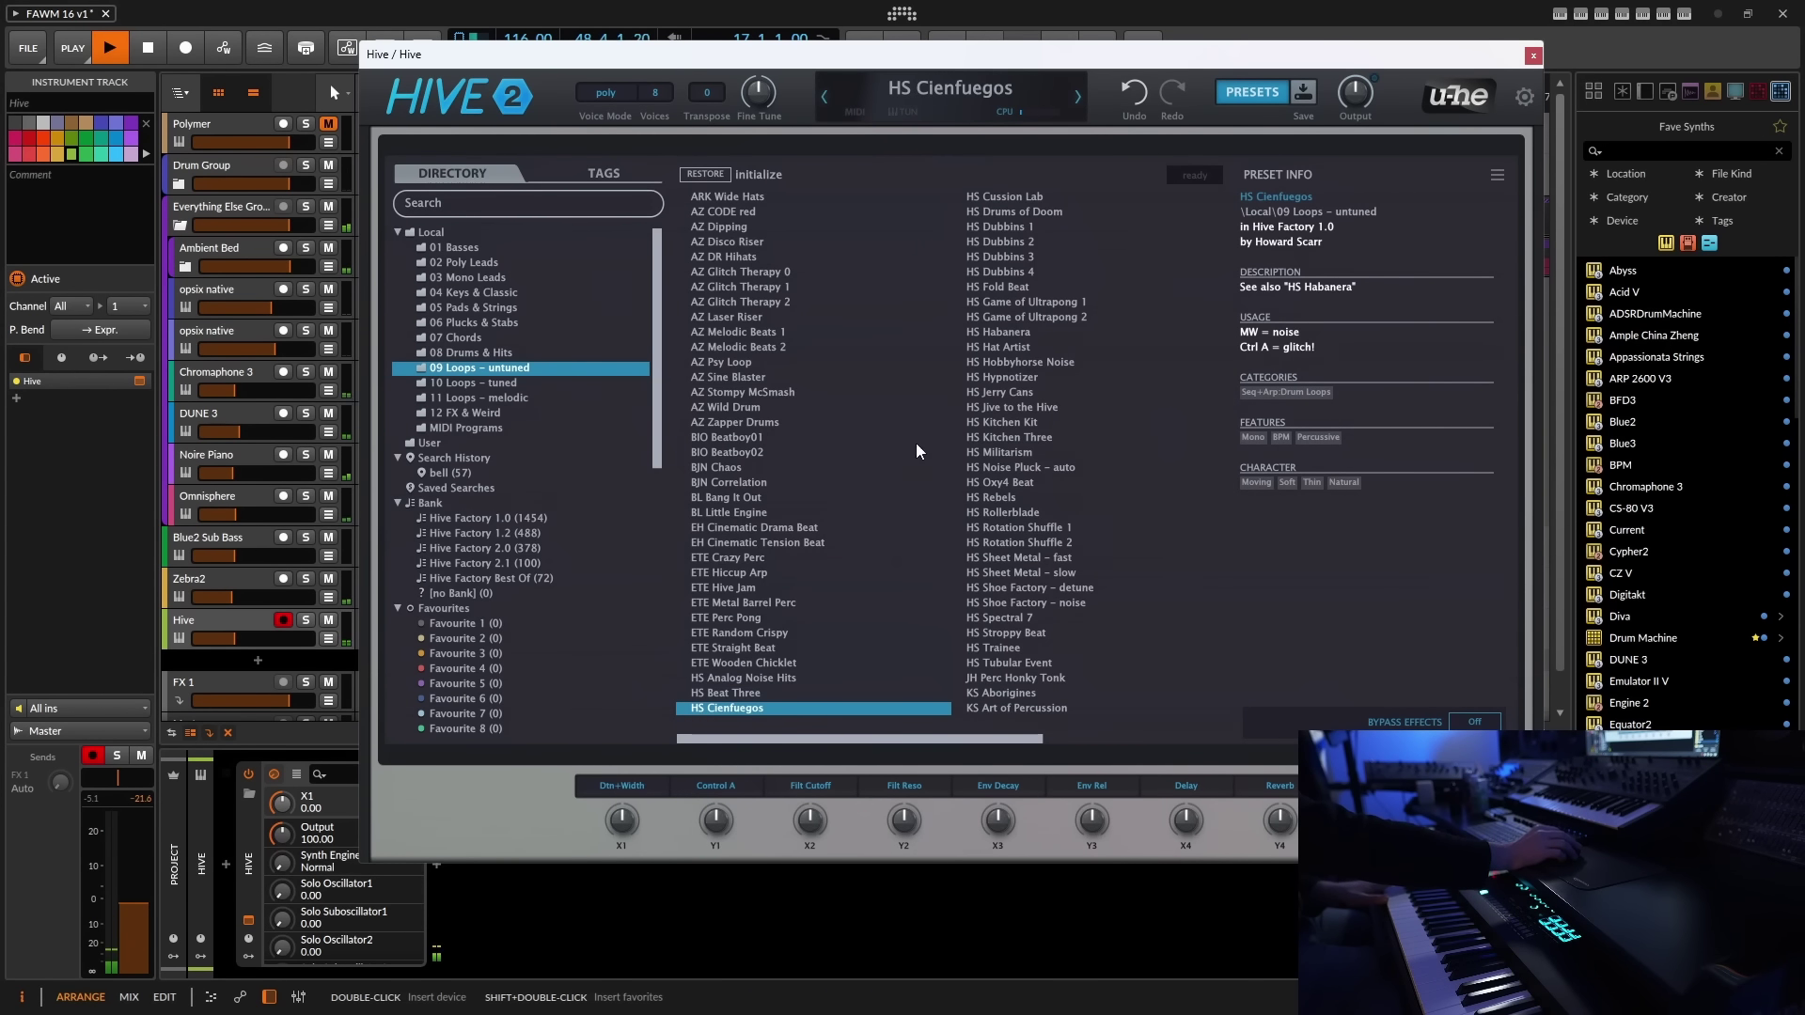
click(1008, 229)
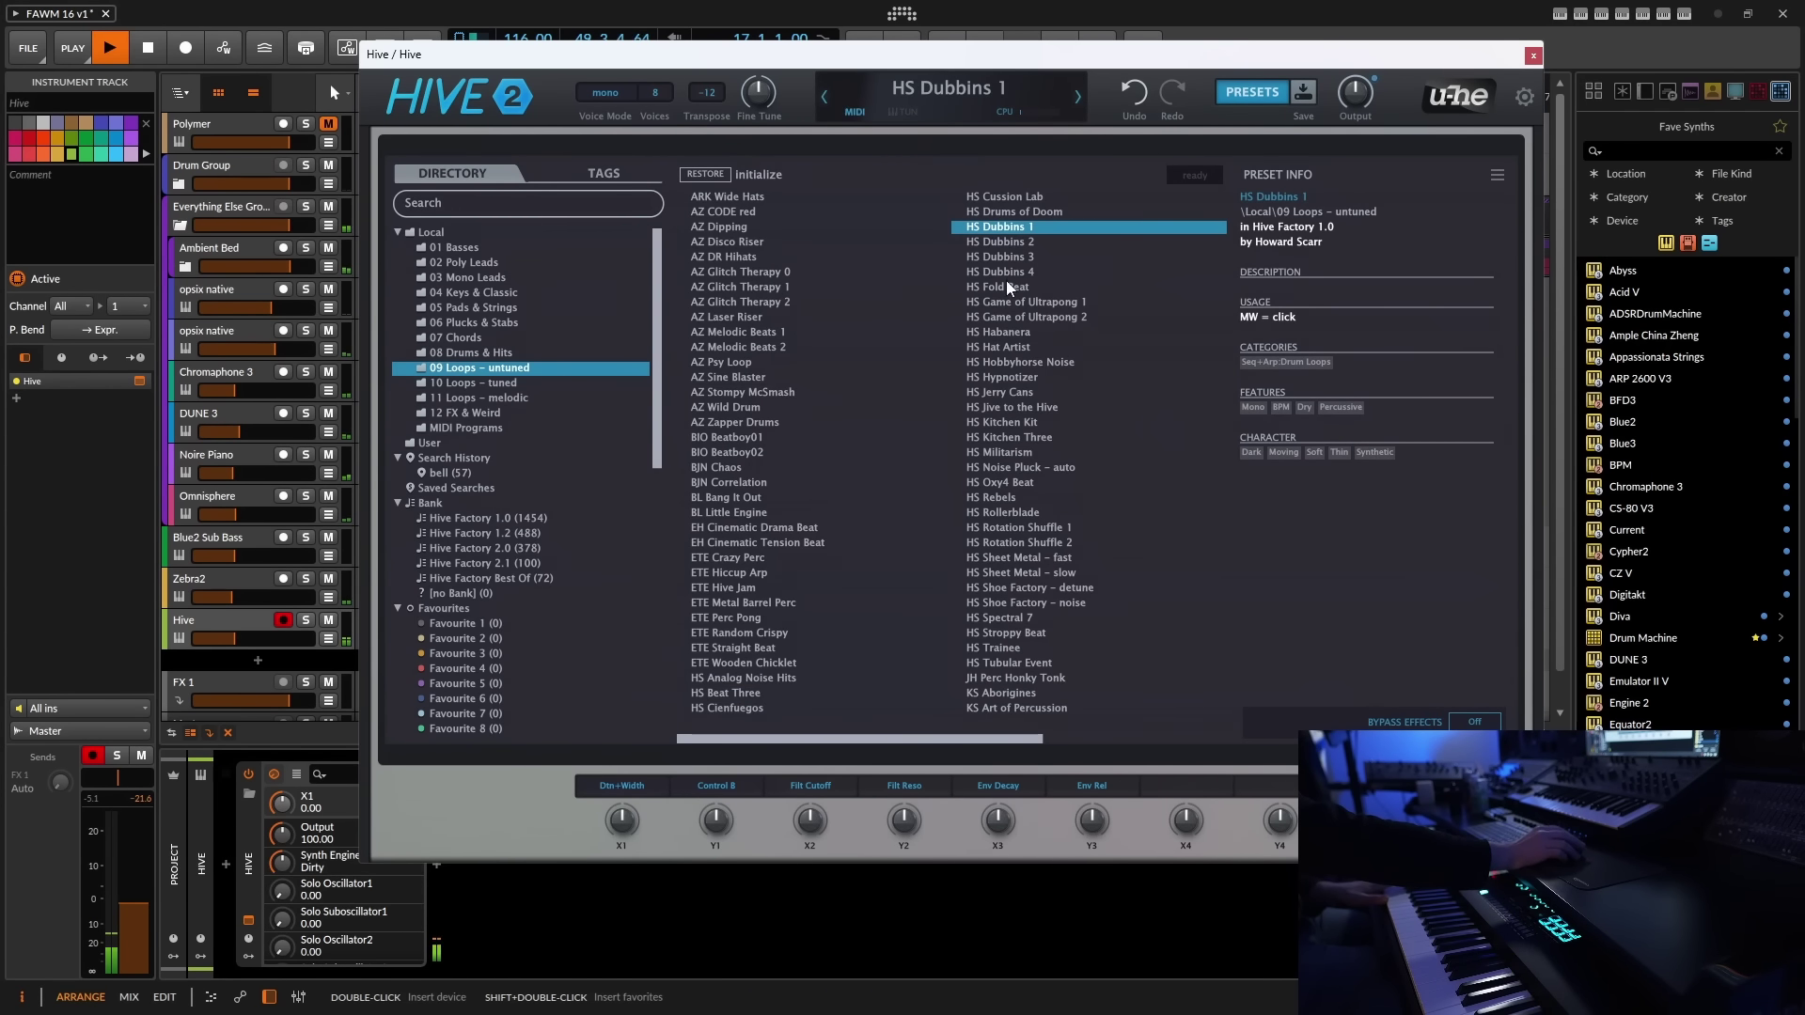
click(1013, 258)
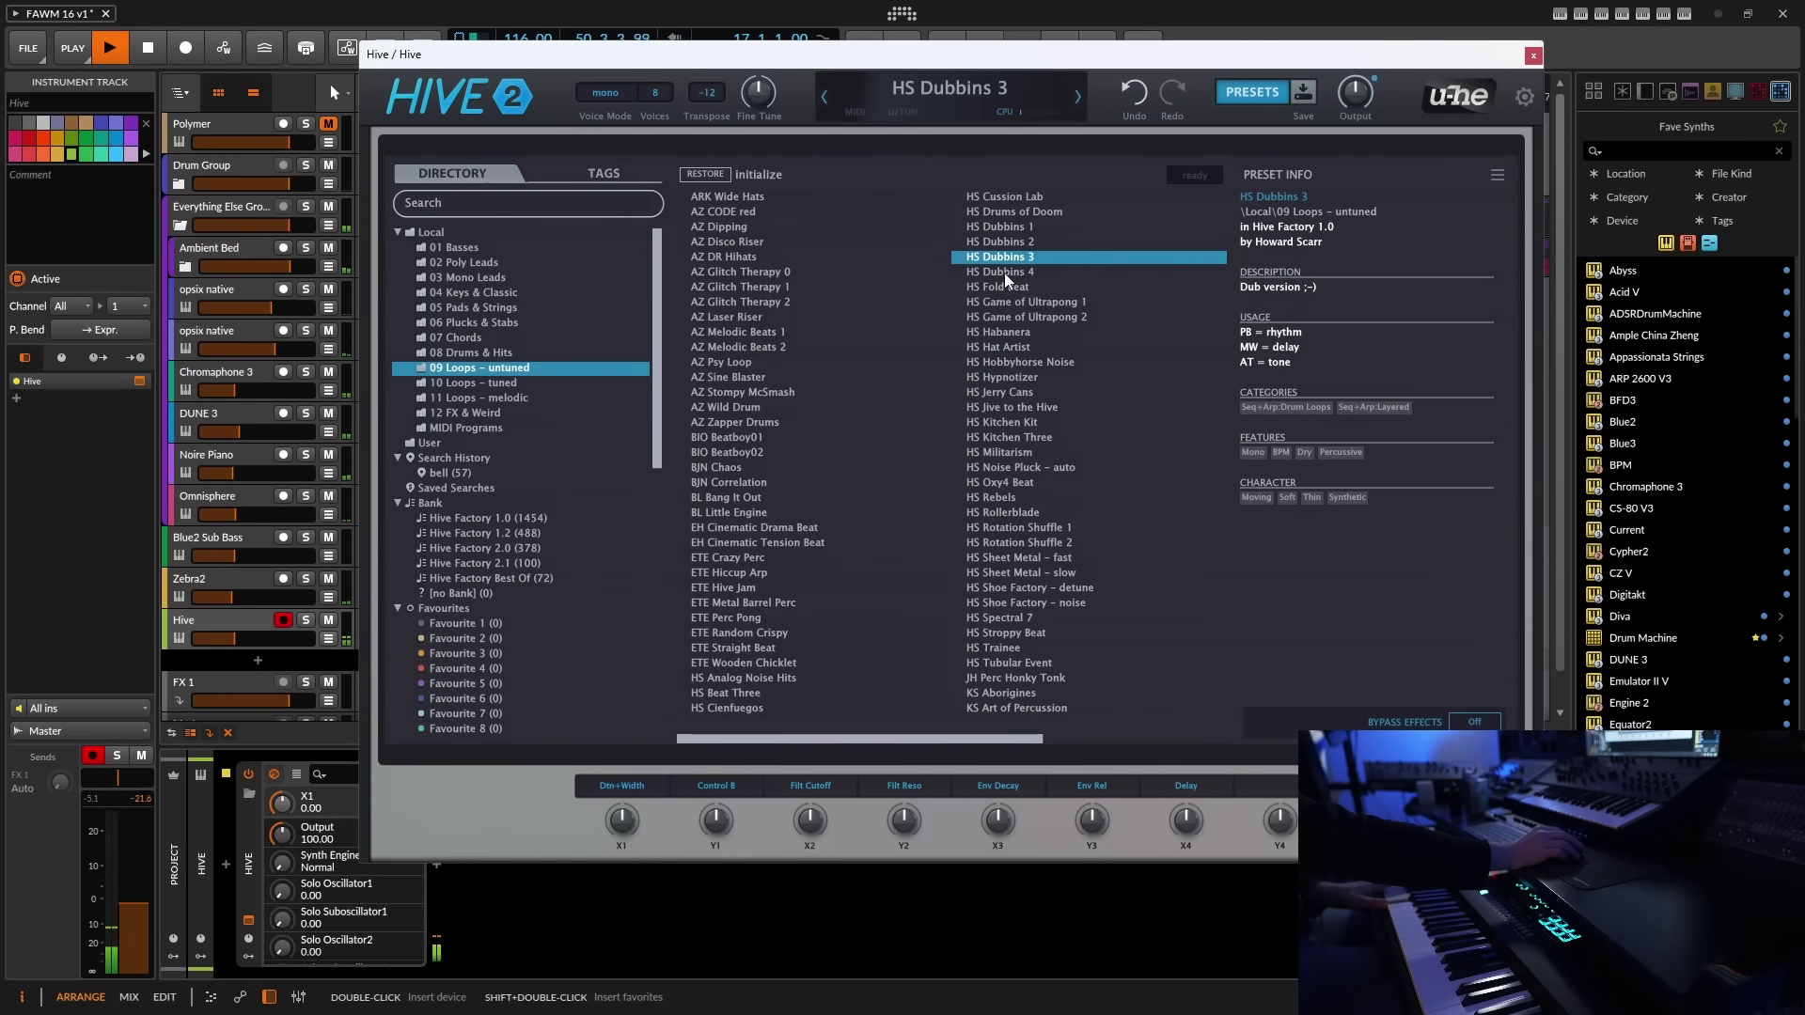
click(1003, 288)
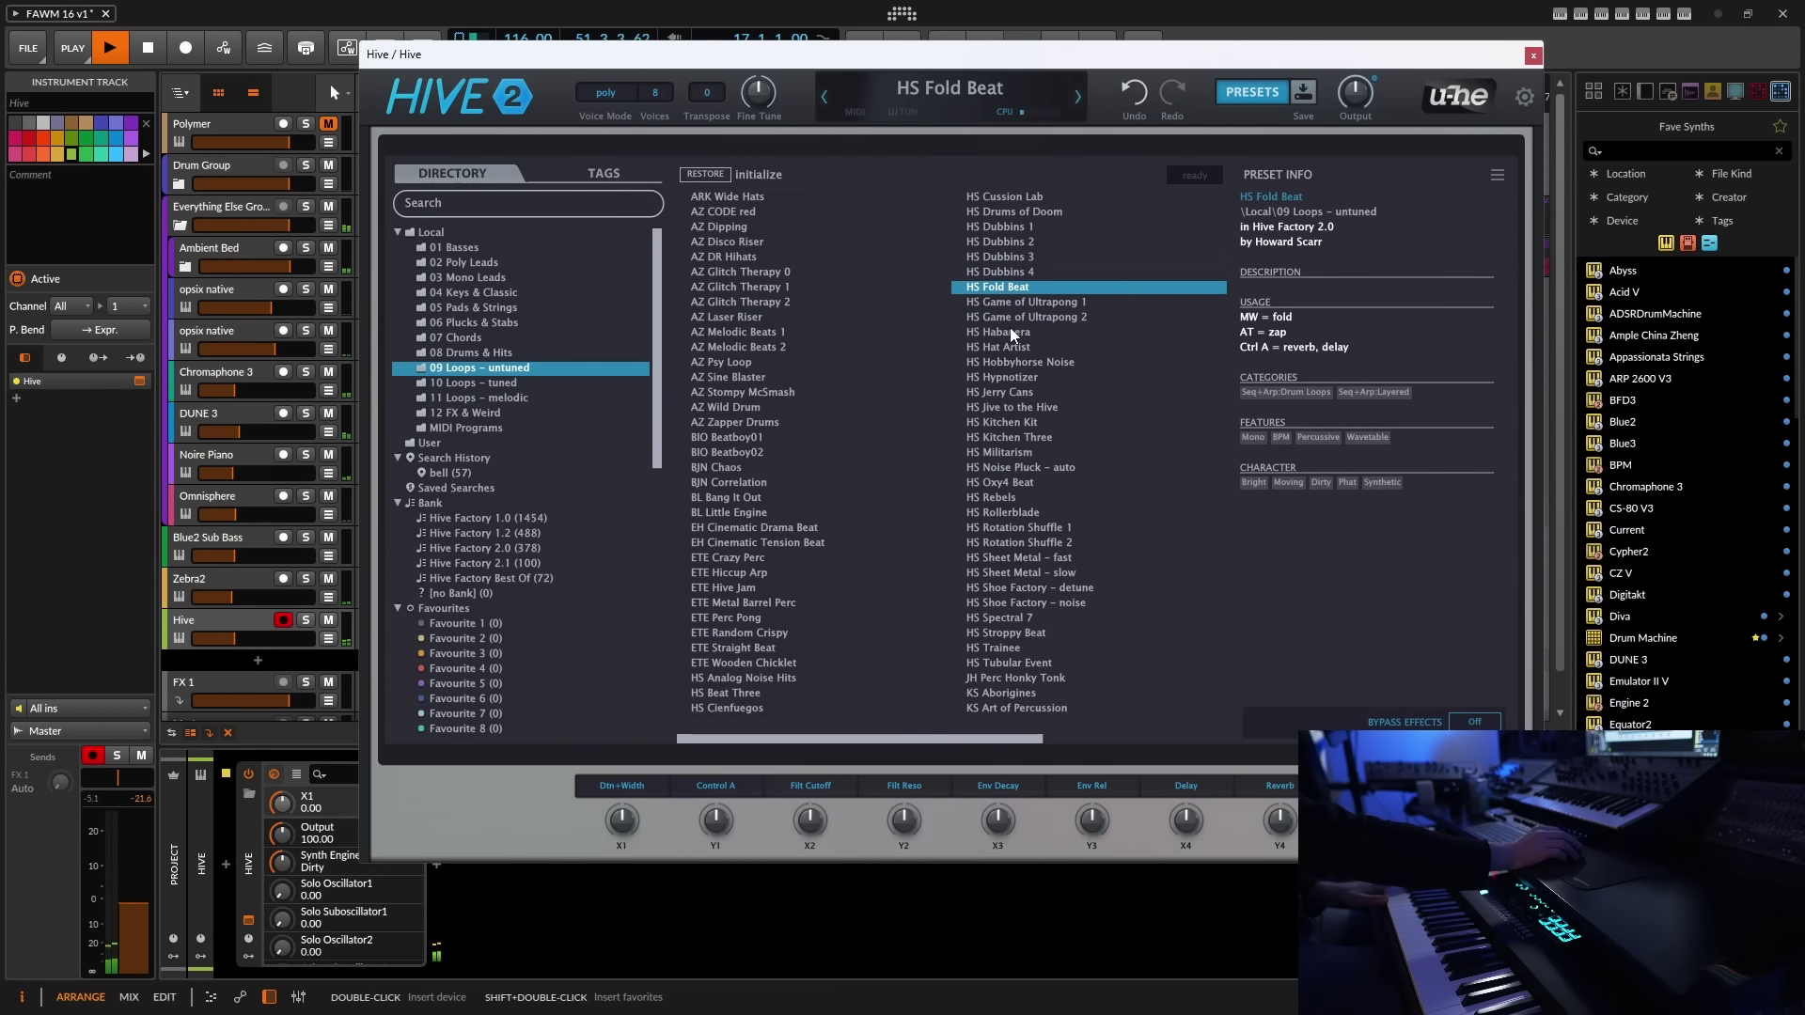
click(1002, 331)
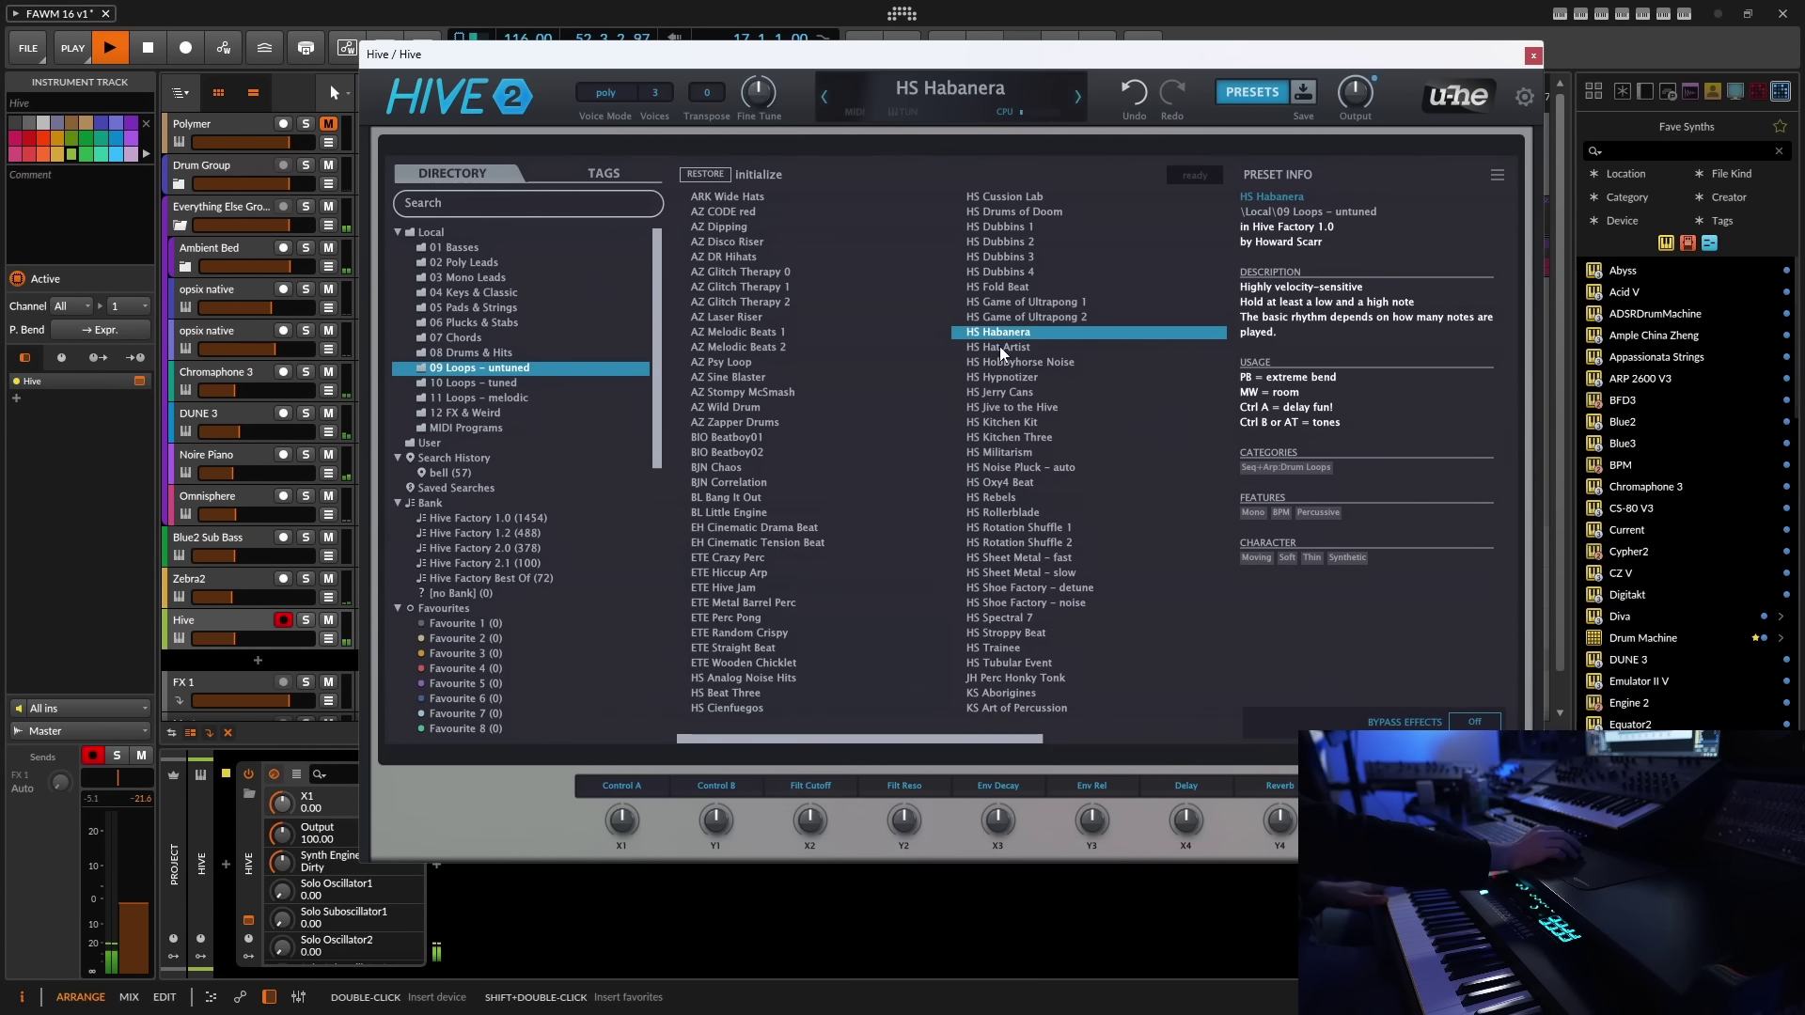
click(998, 350)
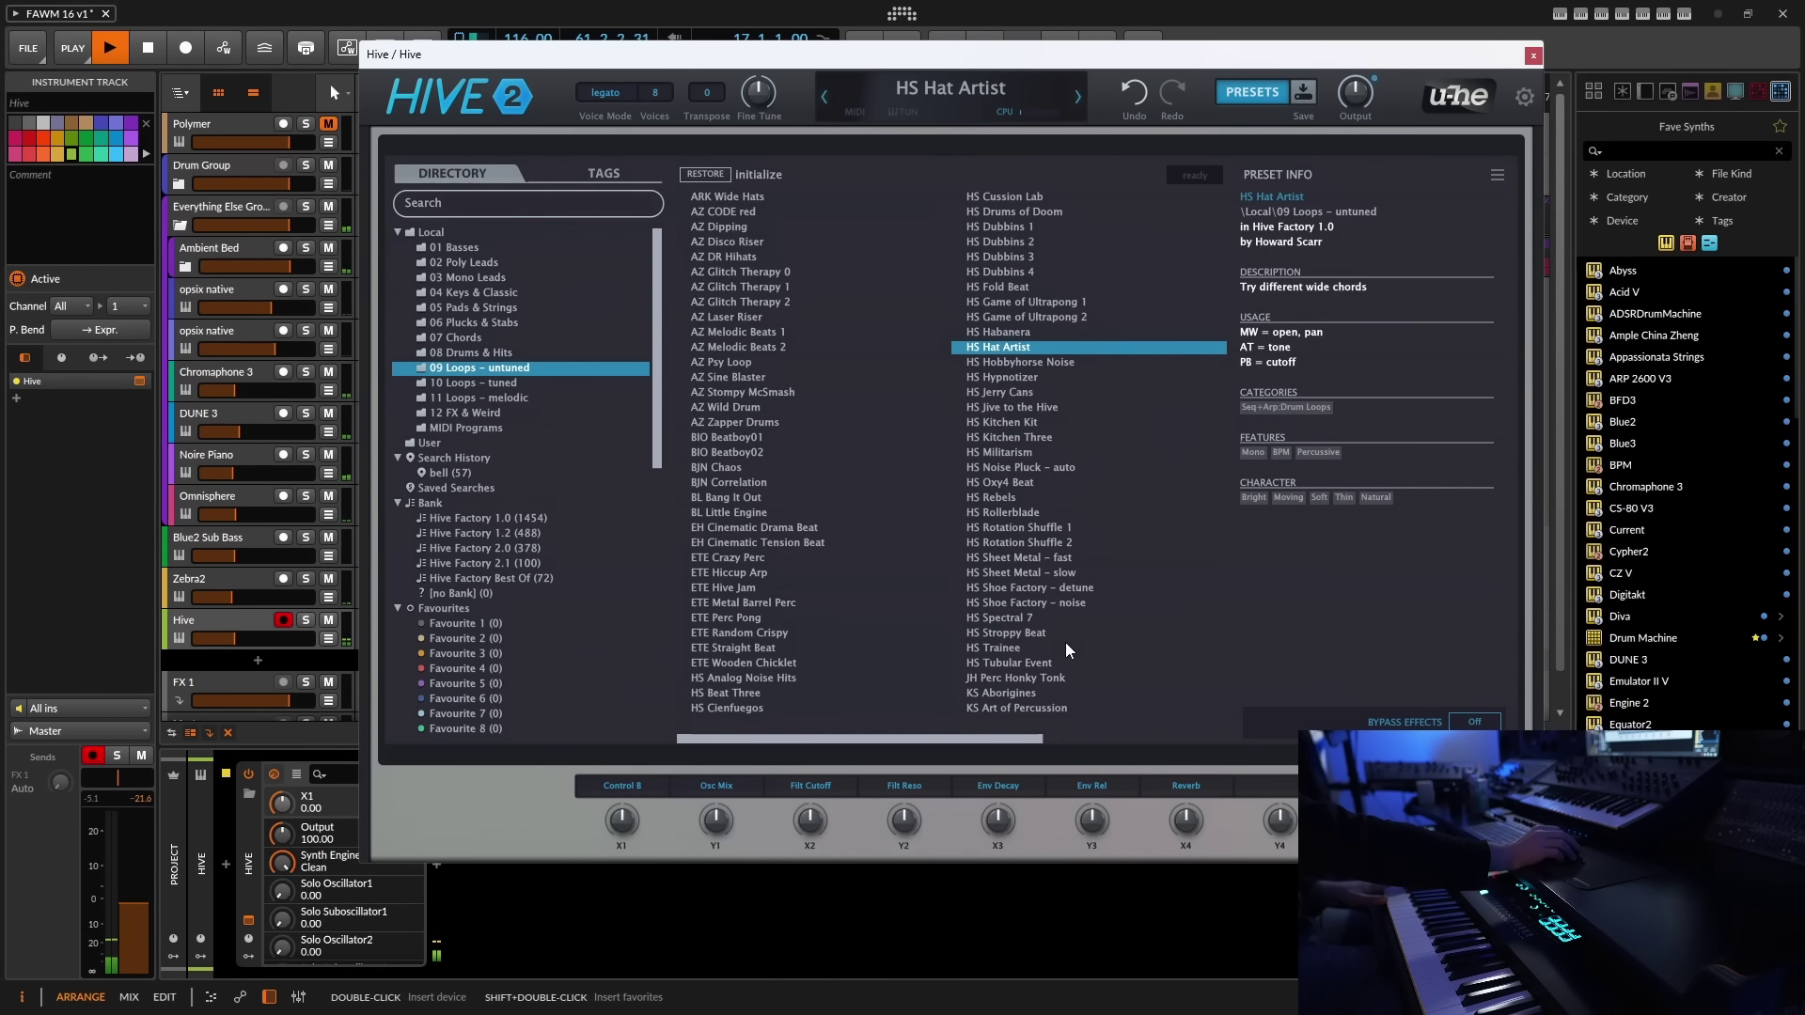
- On HS Hat Artist, set the Env Decay macro to -66 and try different Filt Reso and Filt Cutoff macro settings
drag(1038, 833, 1007, 895)
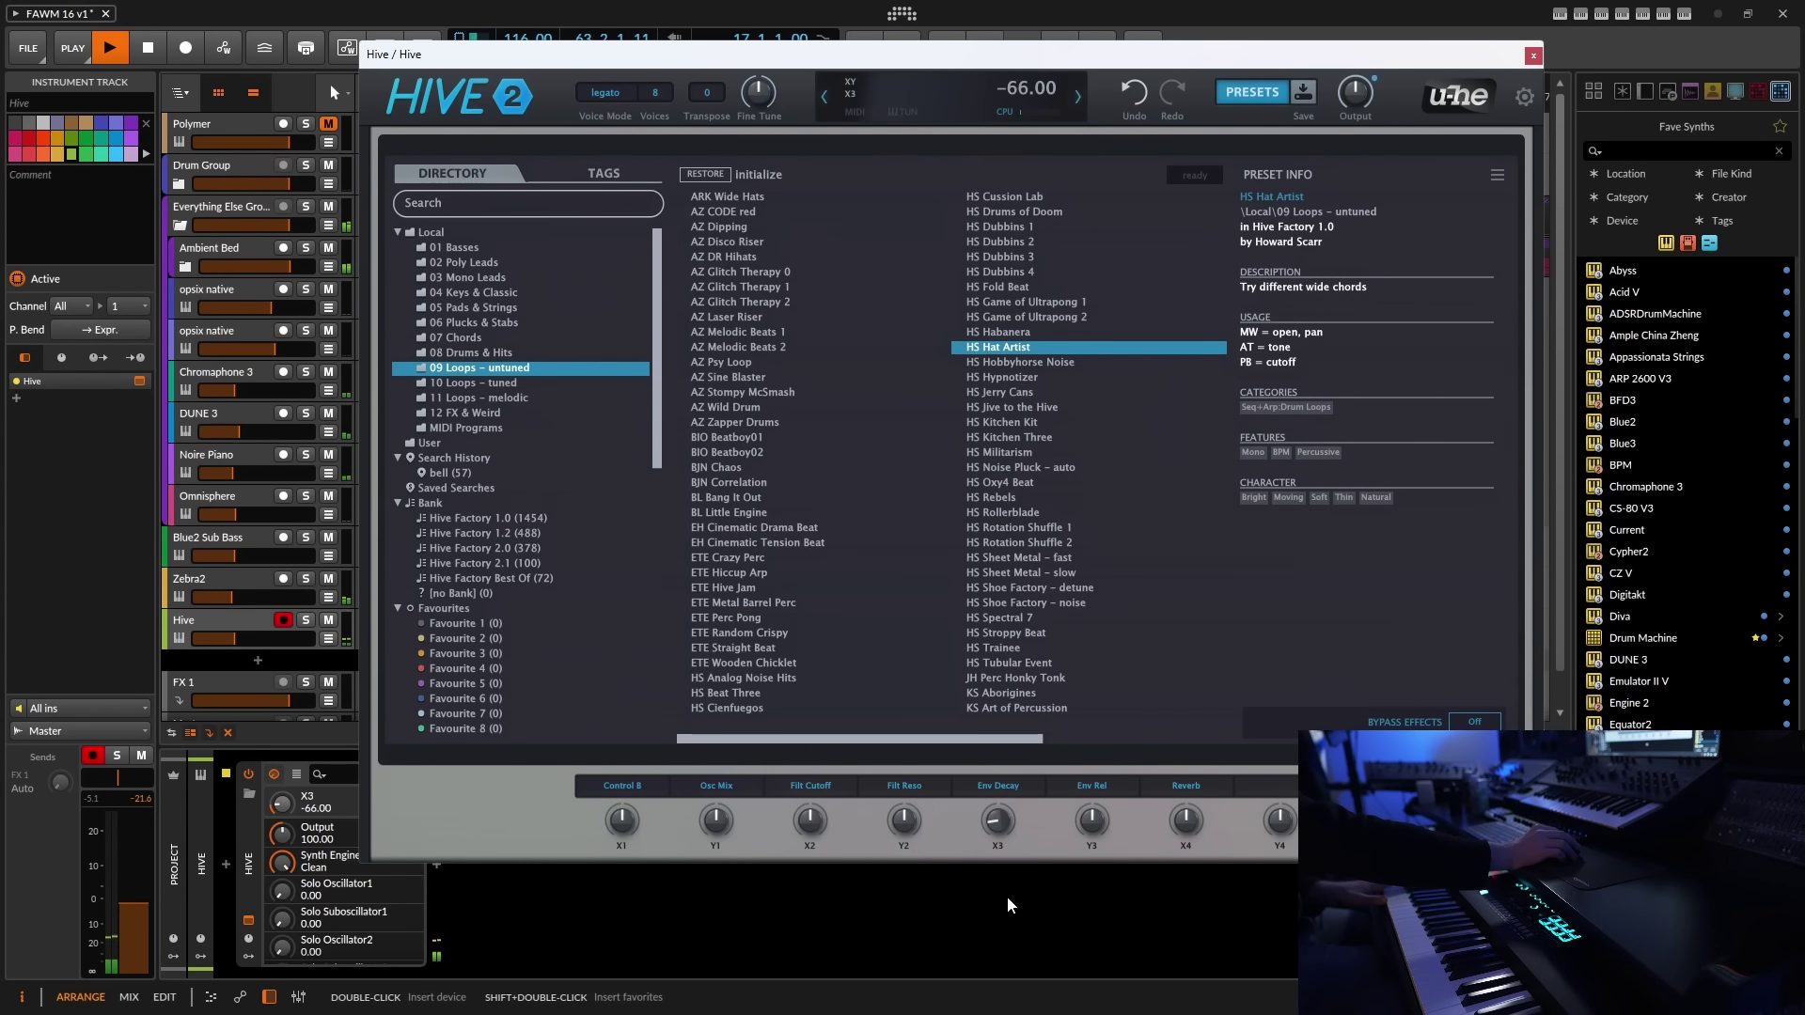
drag(903, 823, 946, 698)
drag(928, 801, 919, 855)
drag(810, 827, 833, 743)
- Try MC Dookie, MC Drones and MC Elephant from the local 02 Poly Leads folder, and load MC Empire
click(464, 262)
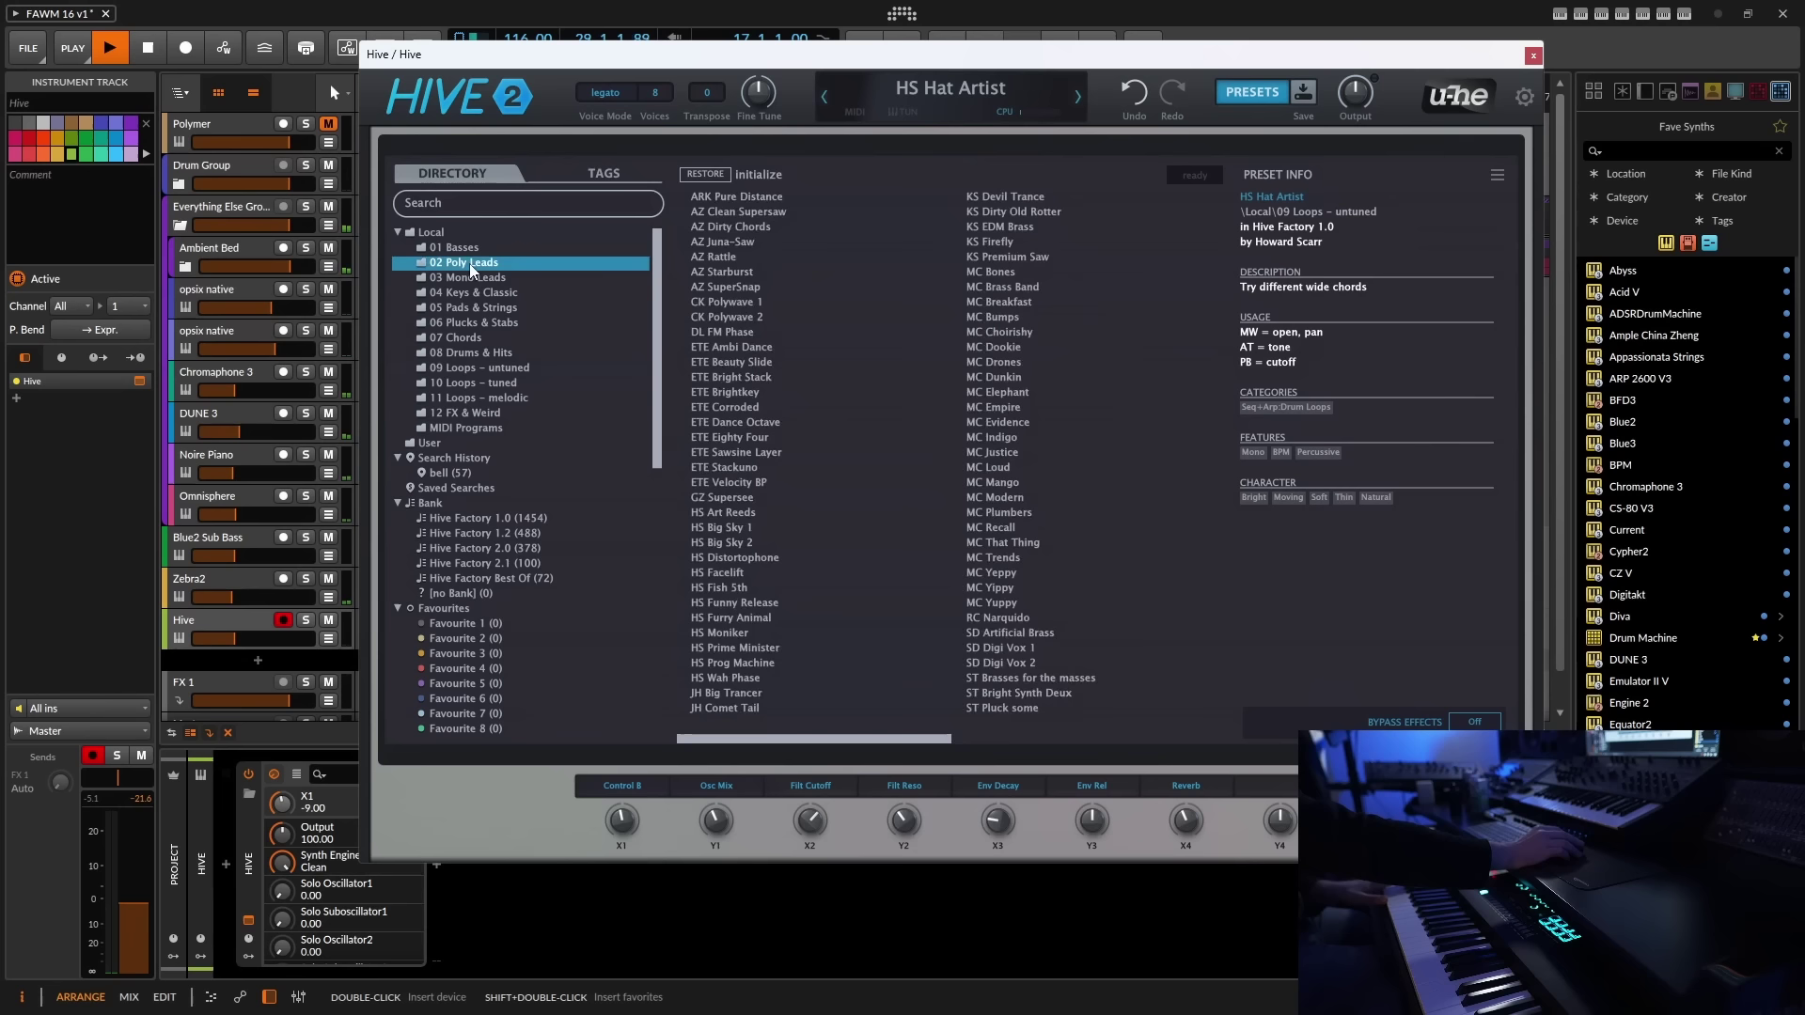
click(1006, 347)
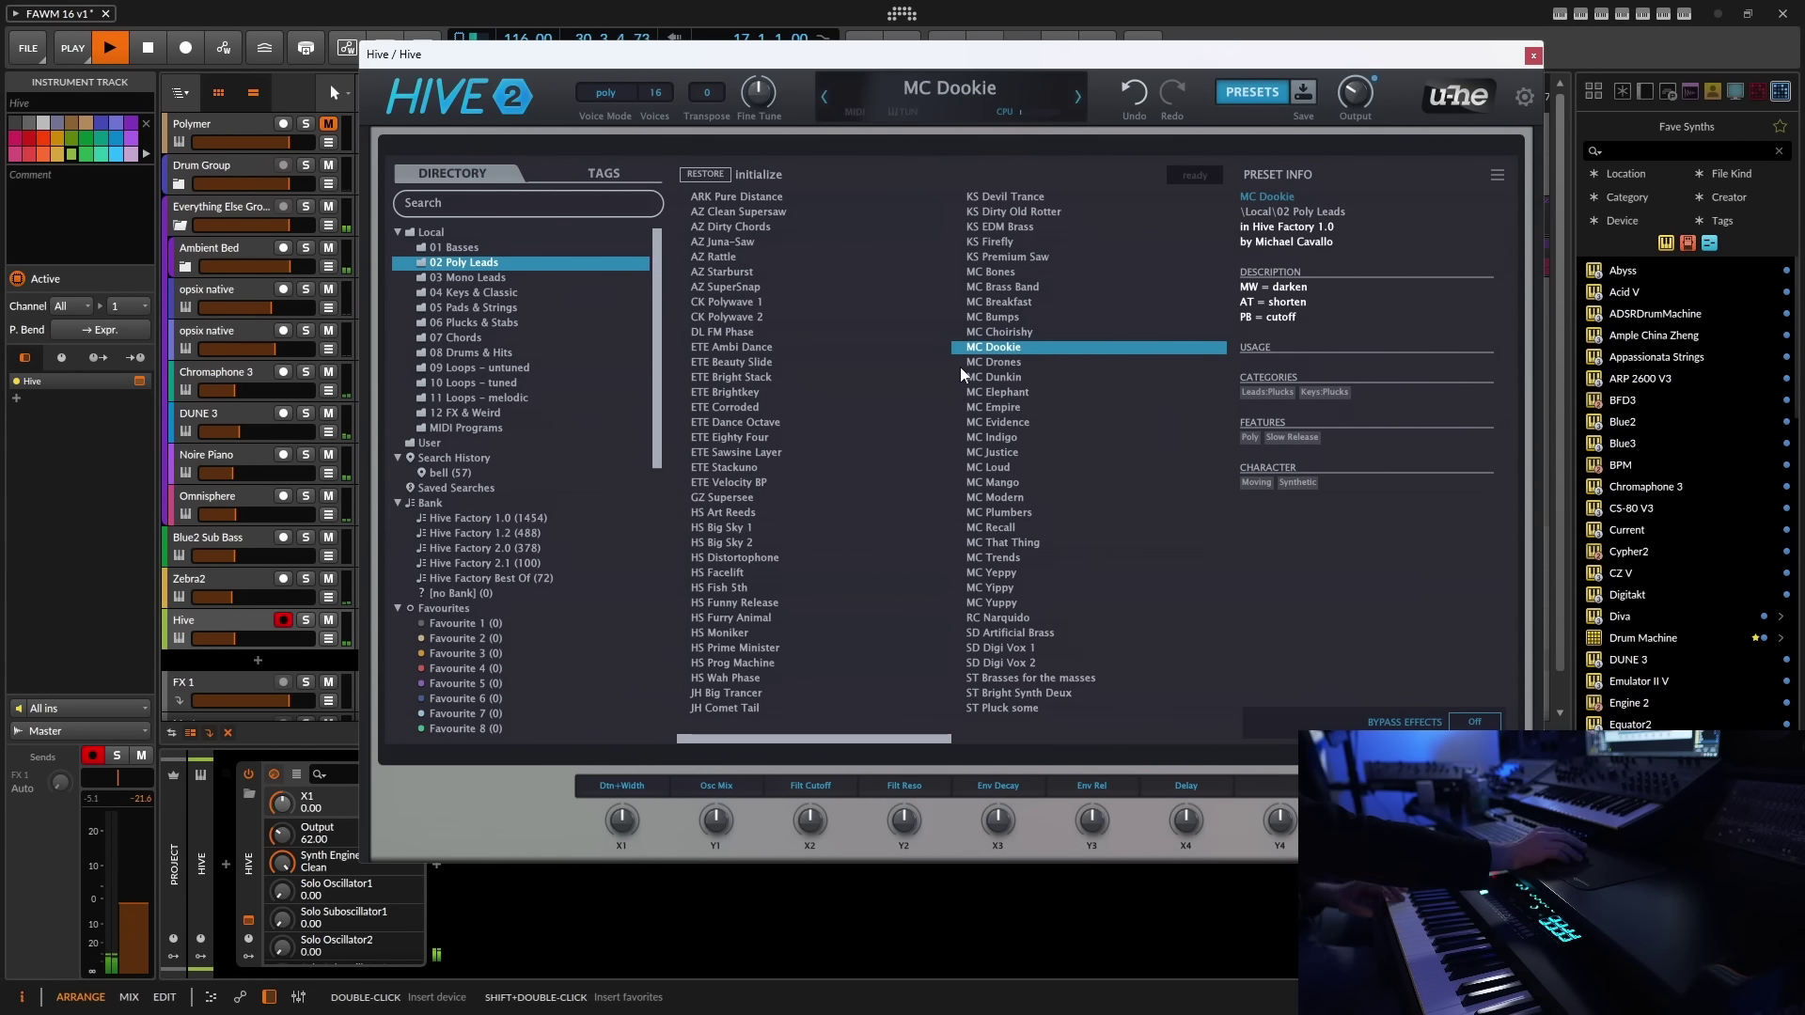
click(1014, 362)
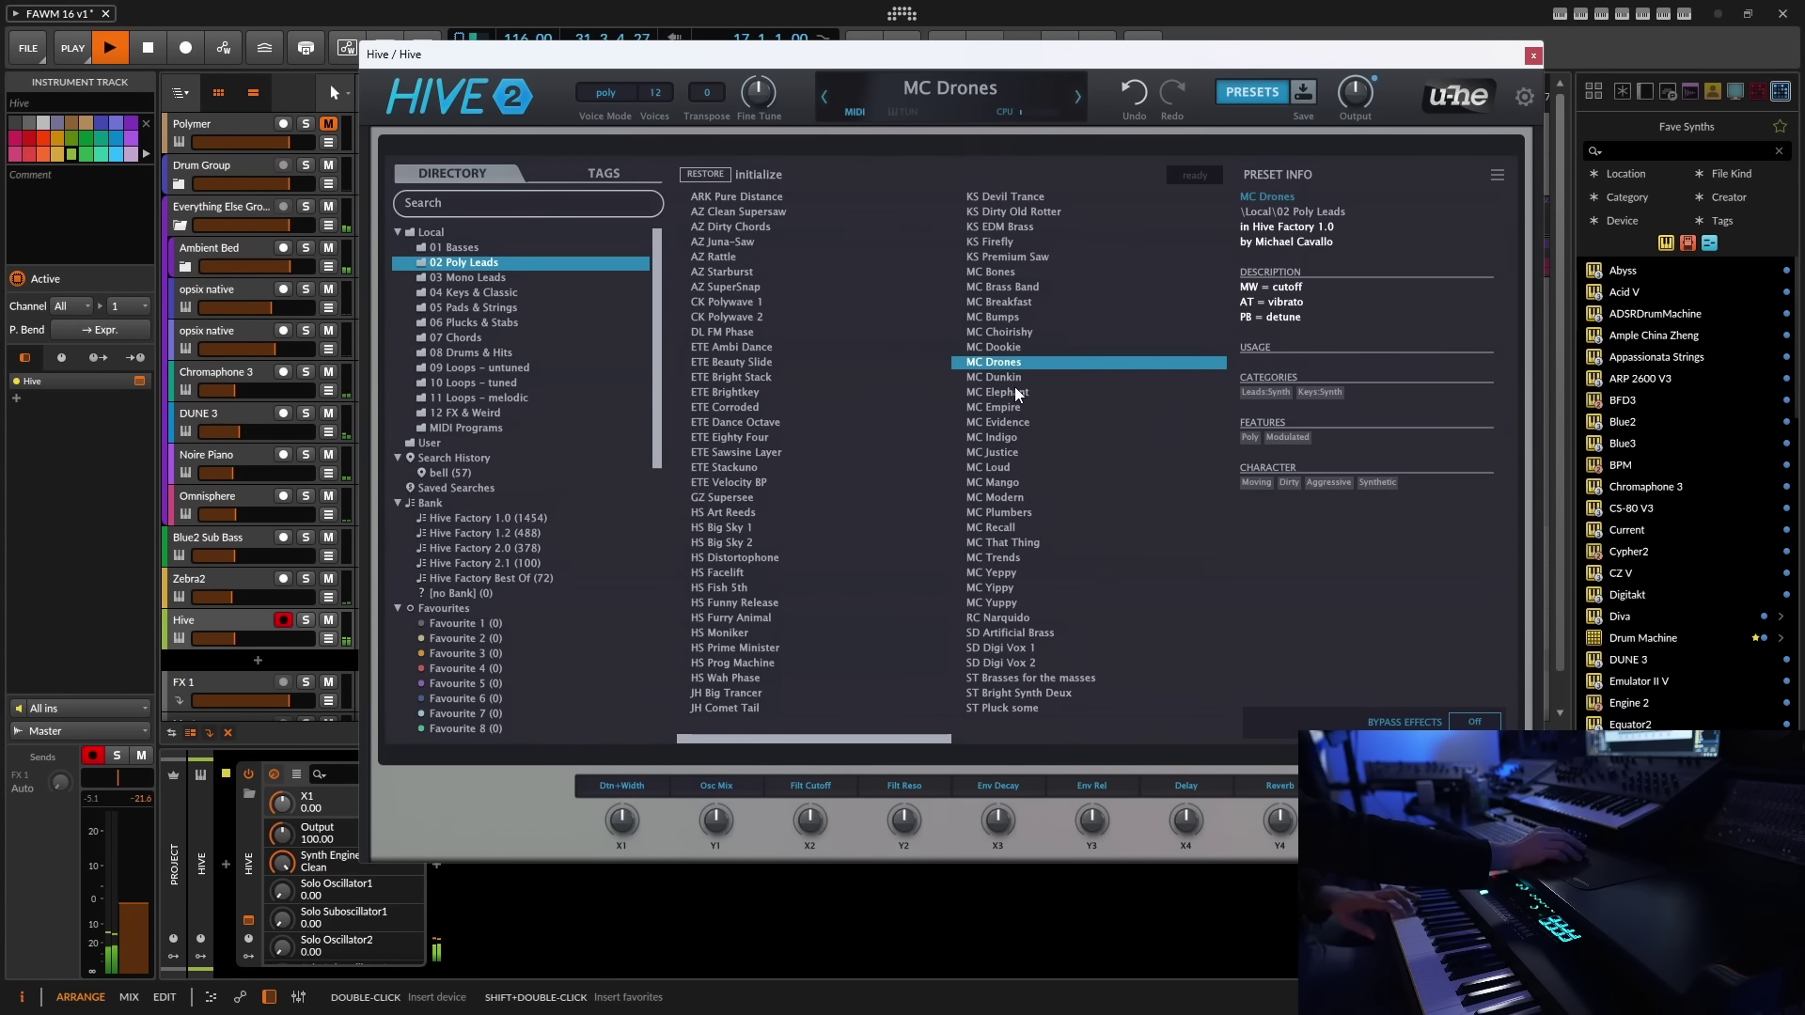
click(1013, 393)
click(1012, 408)
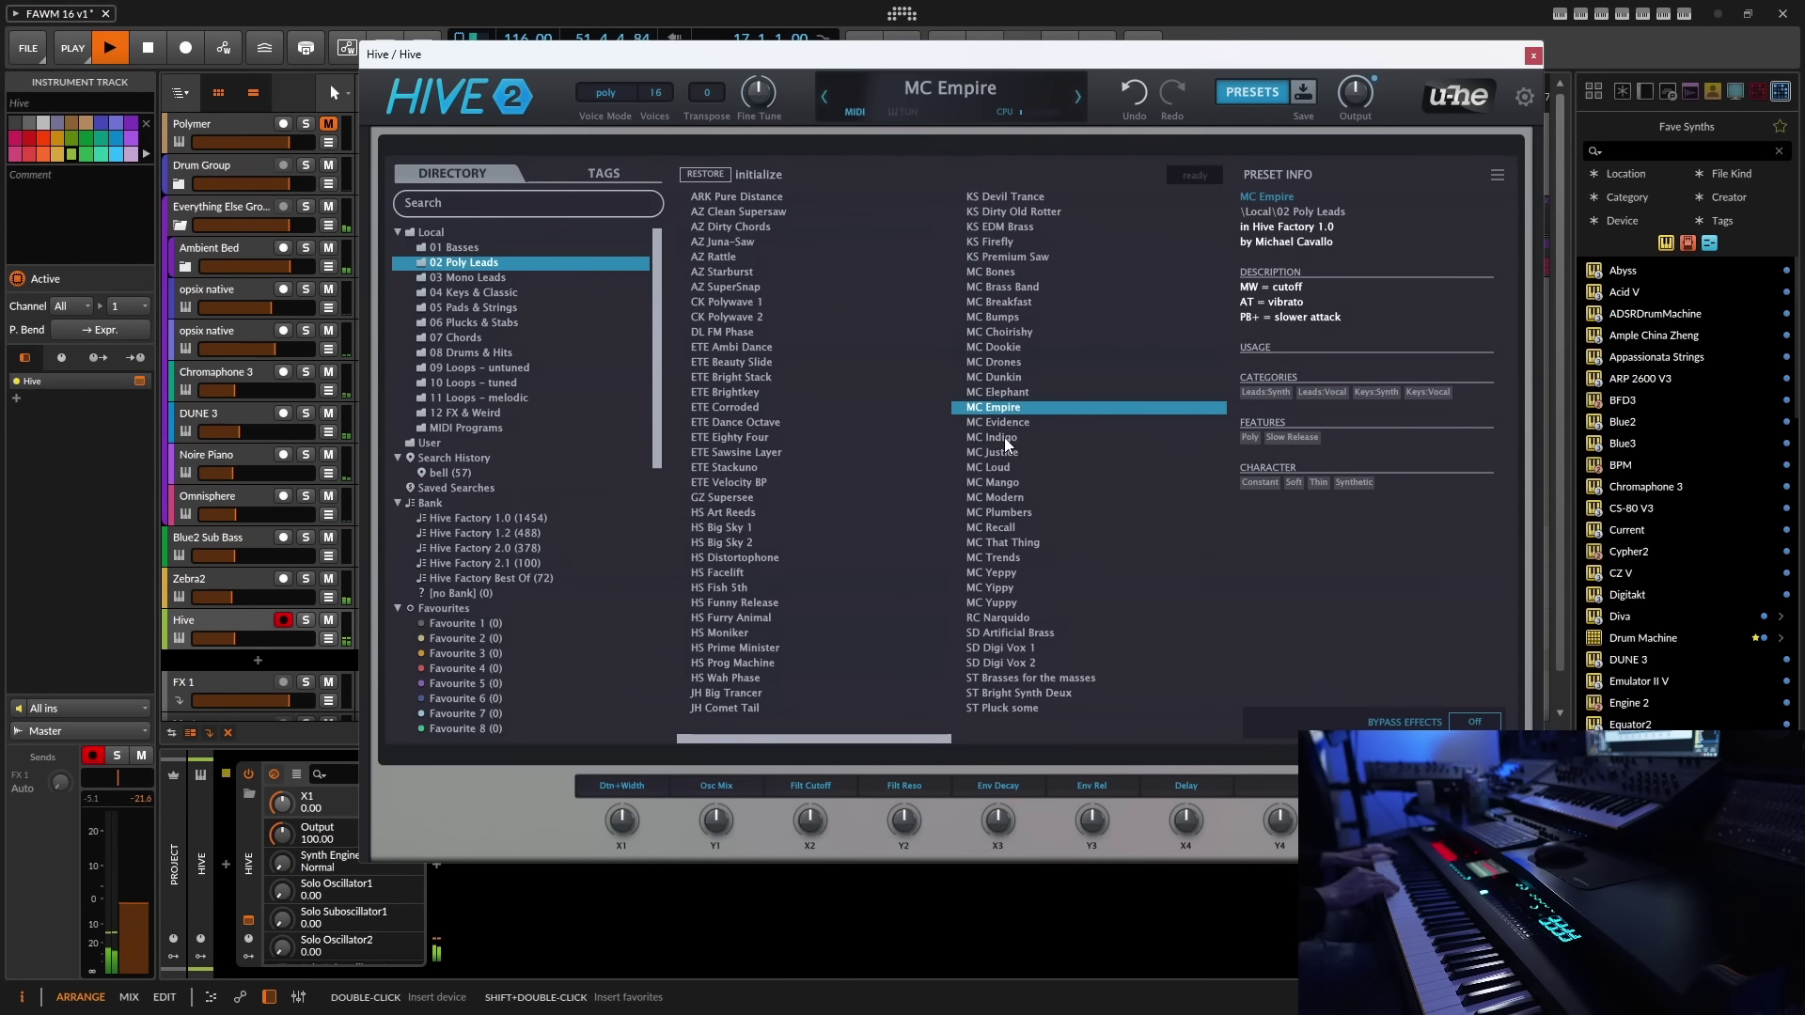
- Close the Hive window and record a new launcher clip in the Hive track's Scene 1 slot
click(1533, 57)
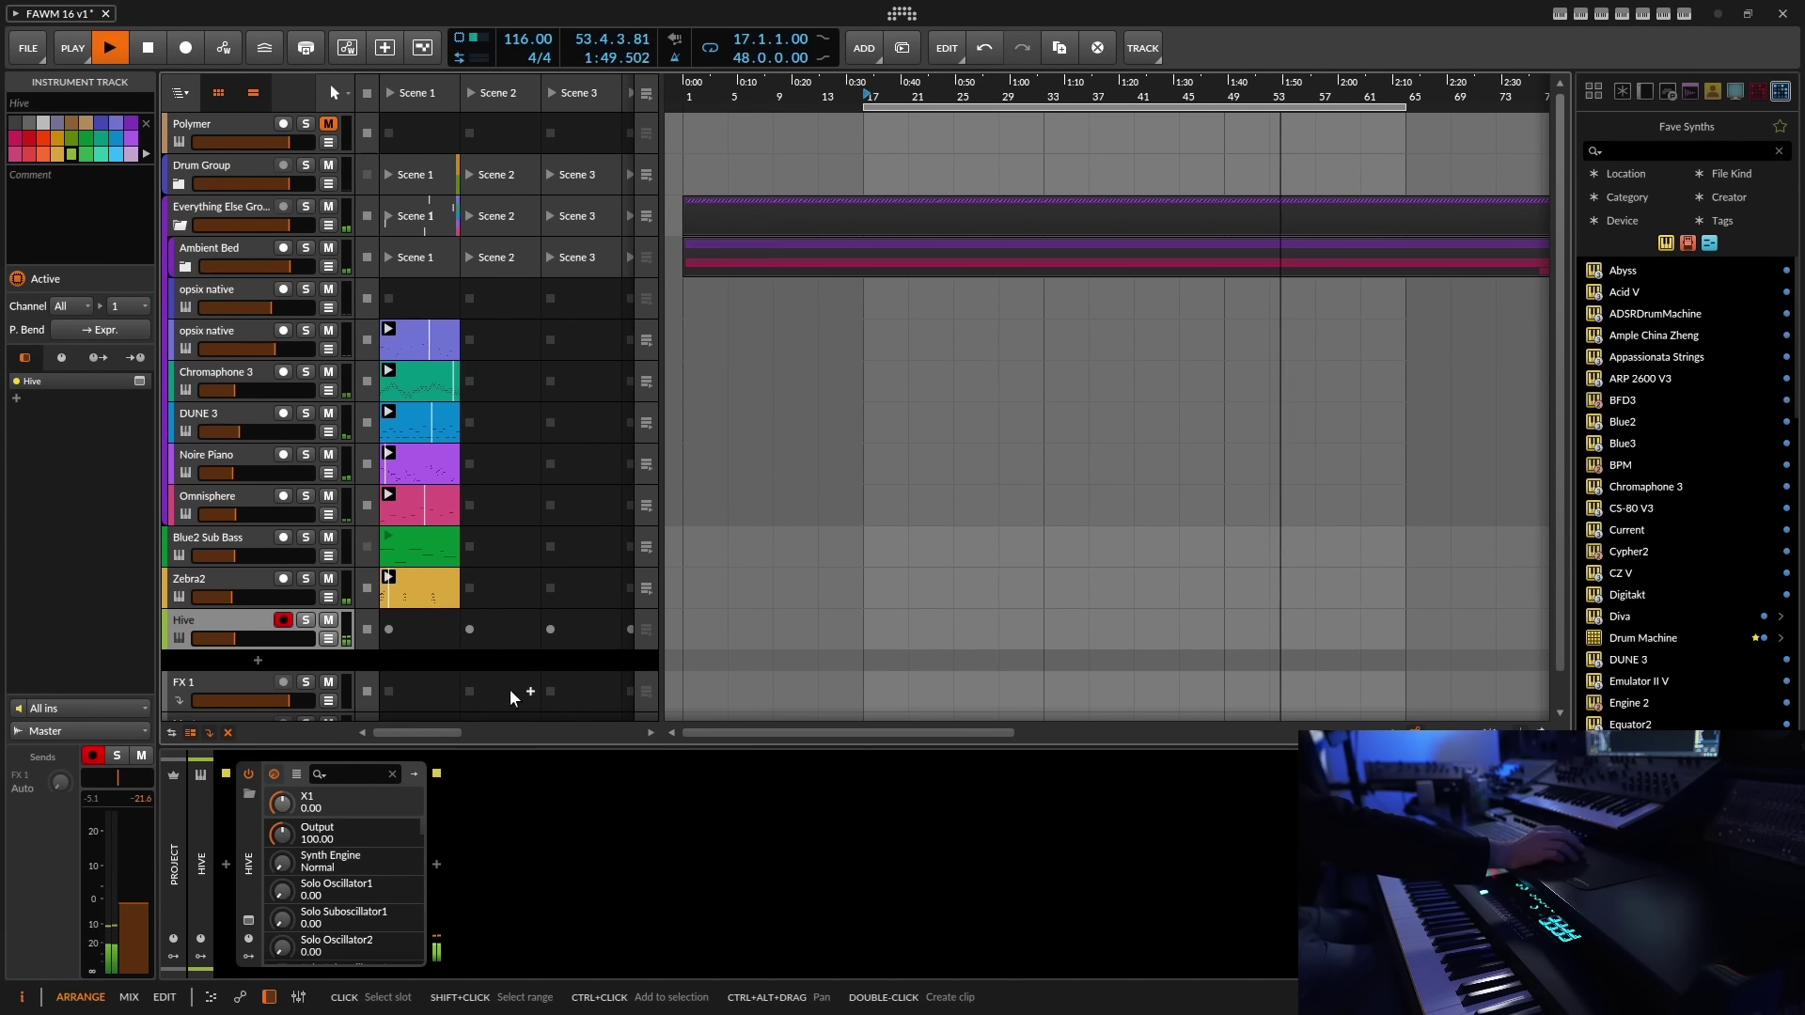
click(387, 630)
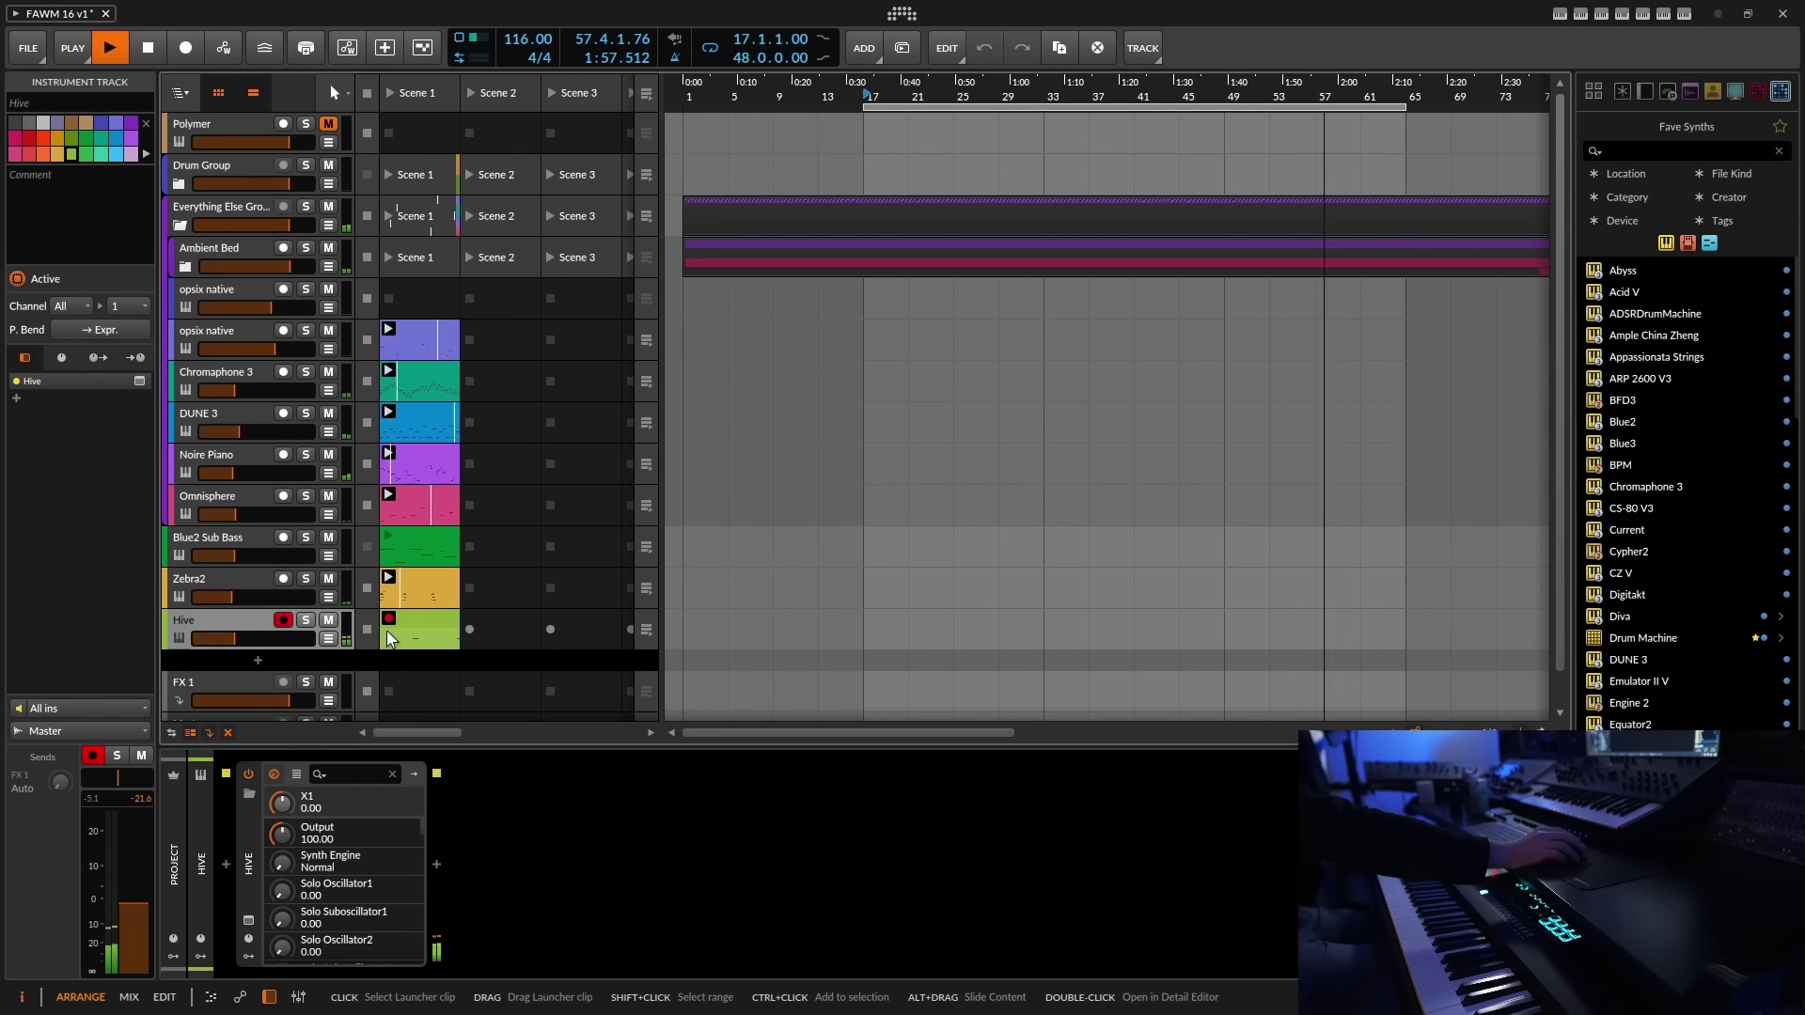
click(393, 625)
- Open the recorded Hive clip in the detail editor and shorten its loop to two bars
double_click(420, 620)
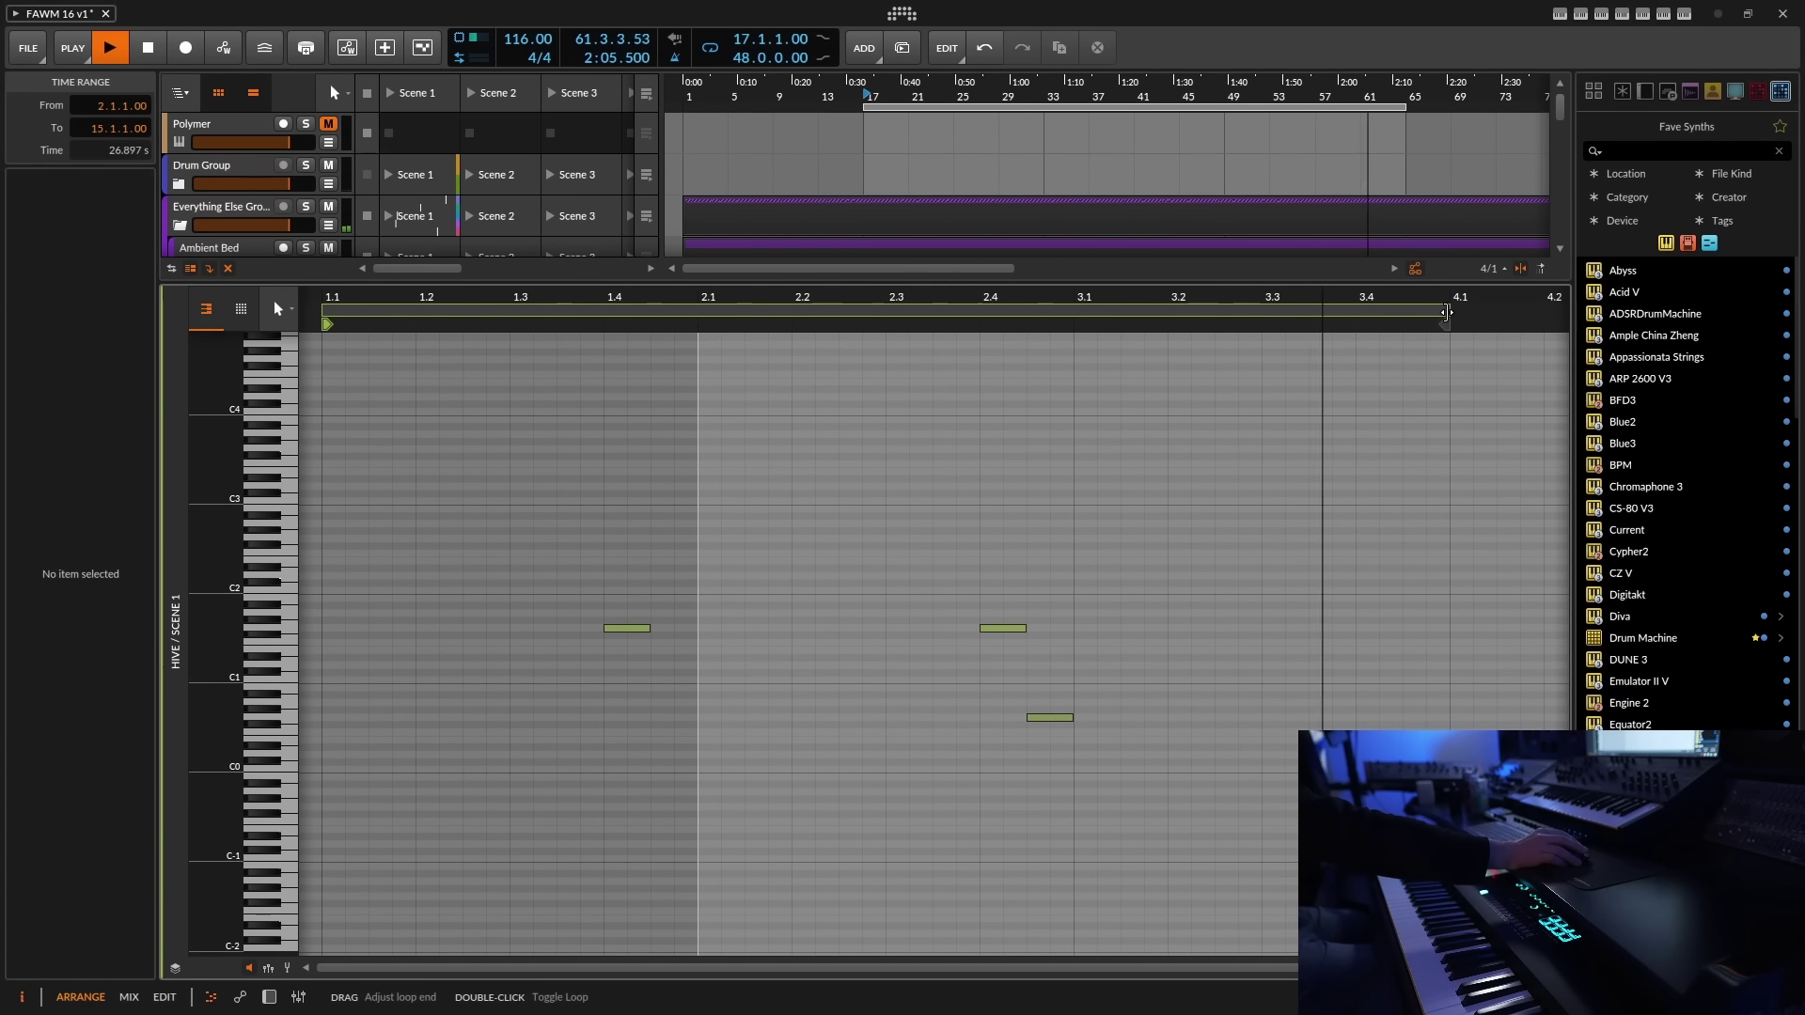
drag(1446, 313, 1261, 329)
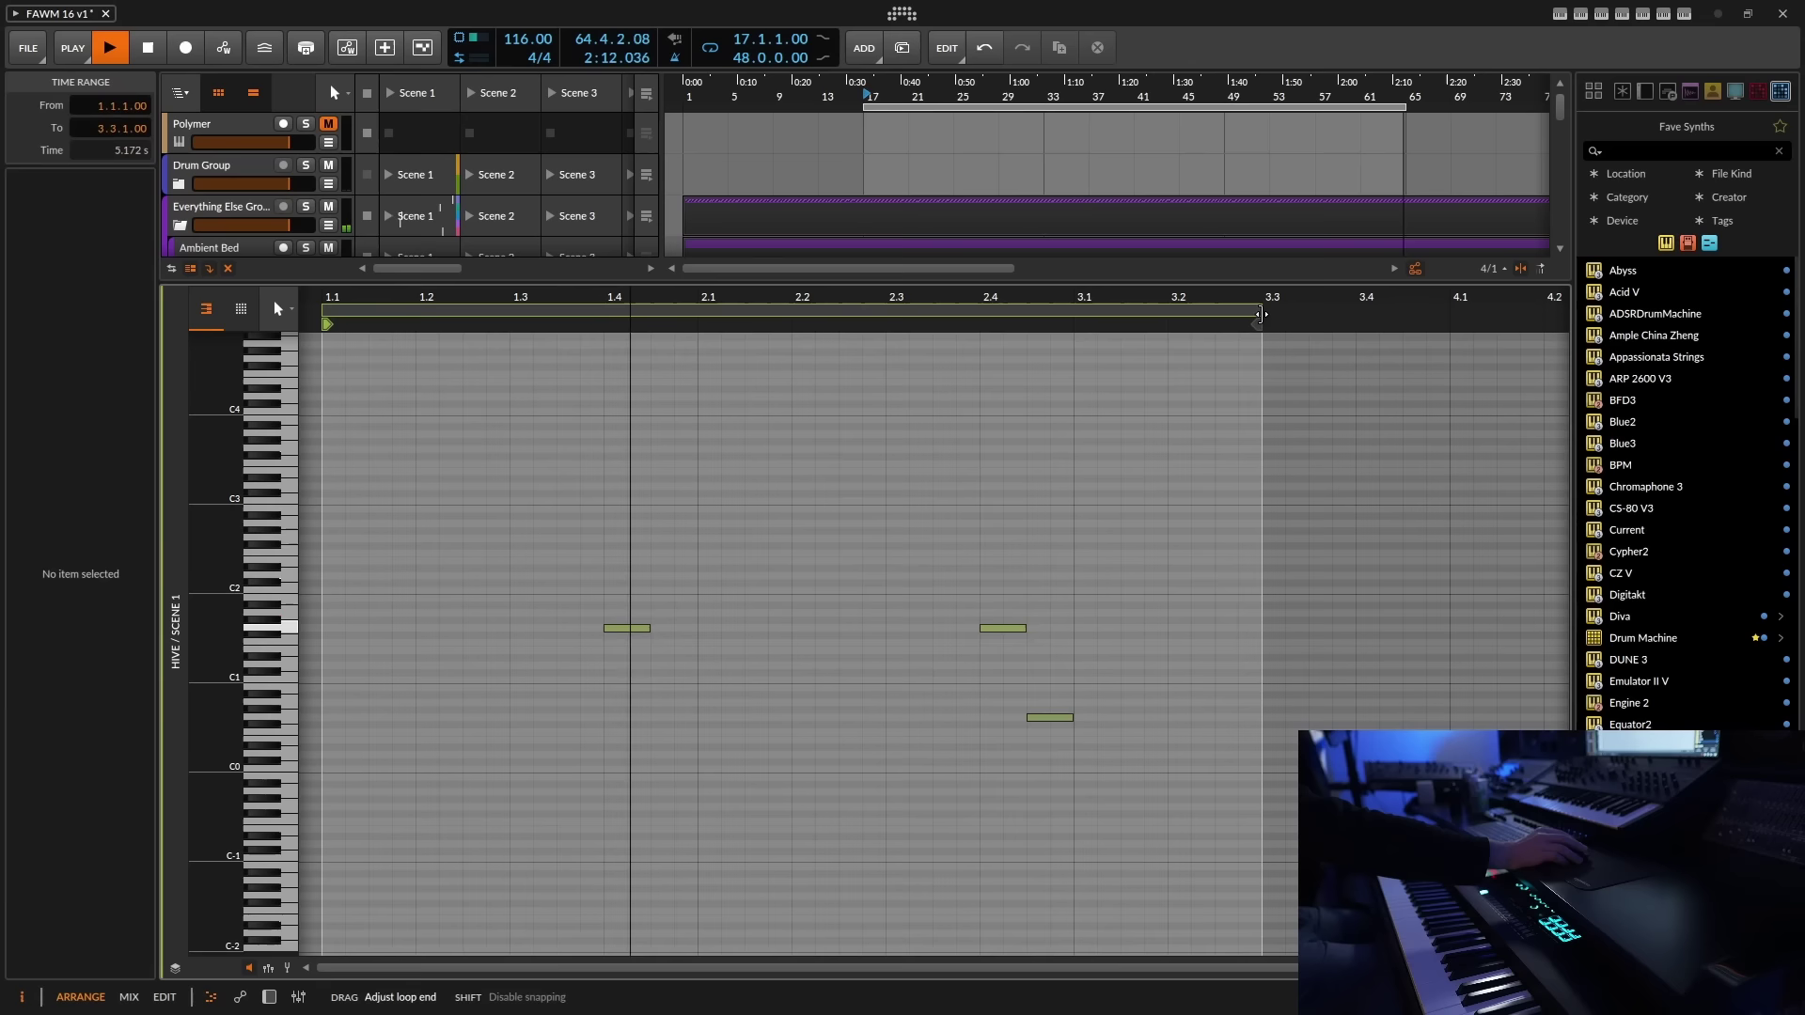
drag(1260, 315, 1074, 320)
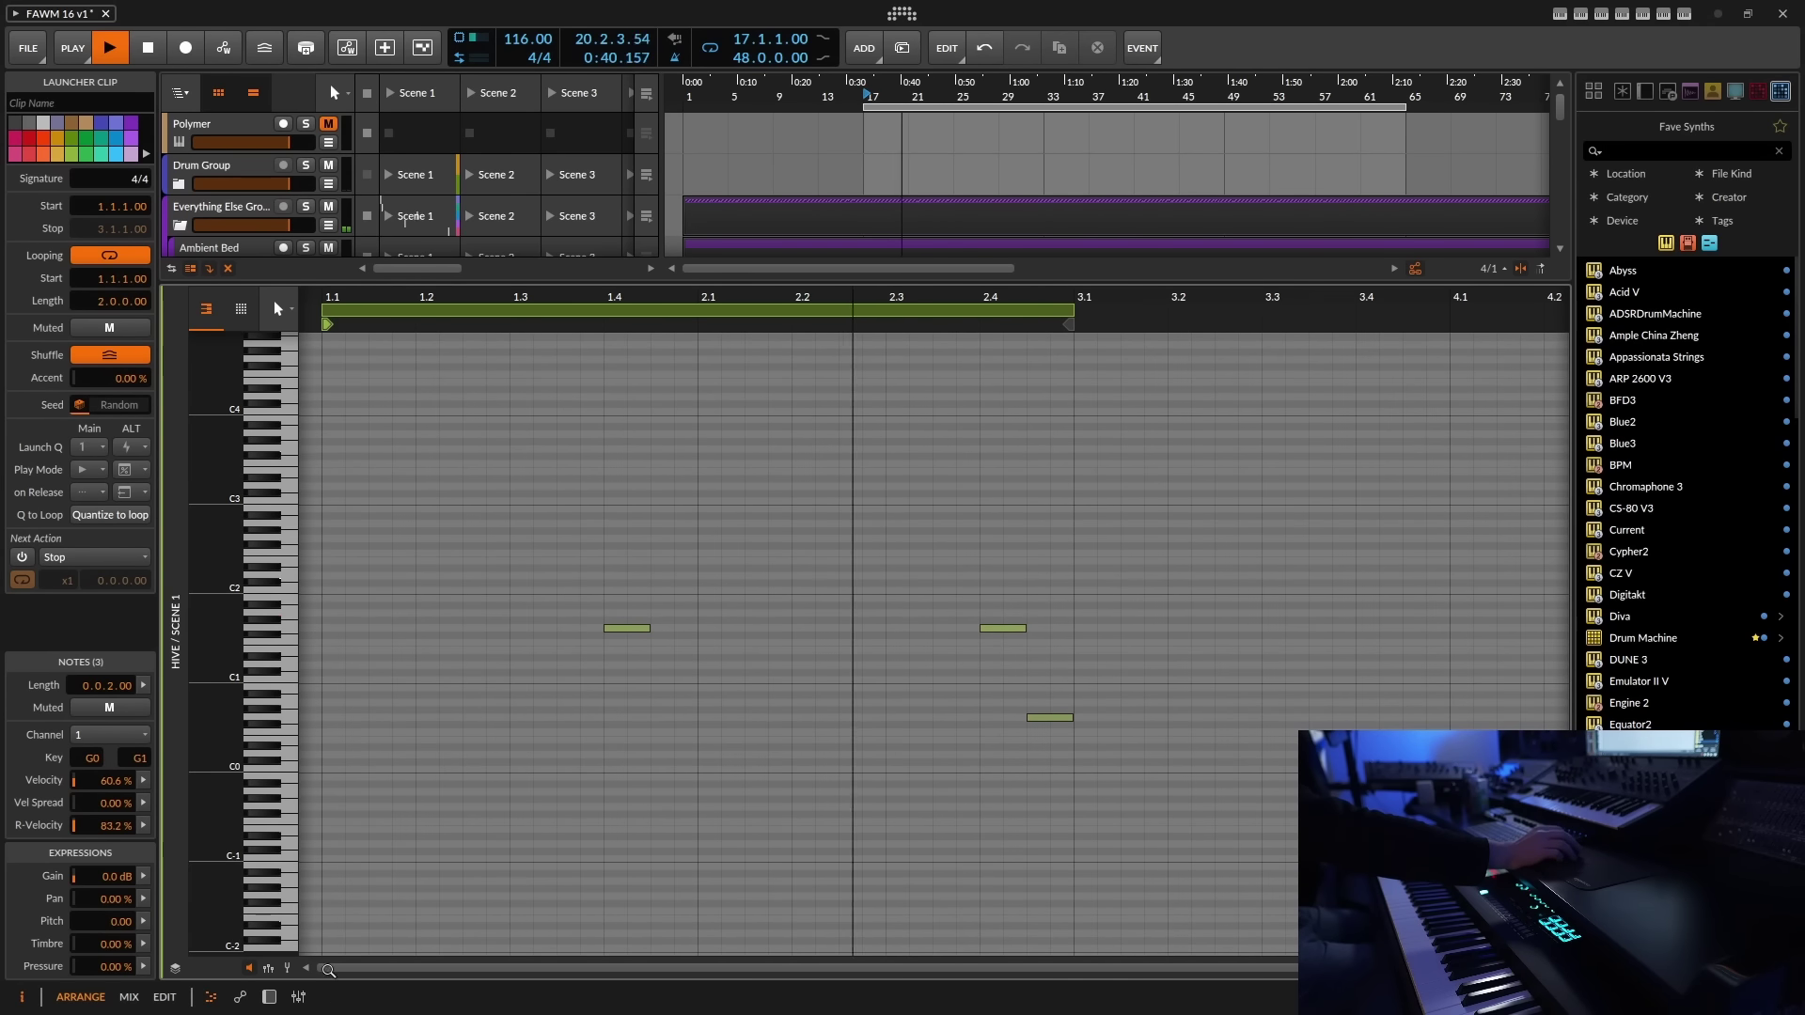
- Add an EQ-5 from the Fave FX collection after Hive in the Hive track's device chain
click(269, 997)
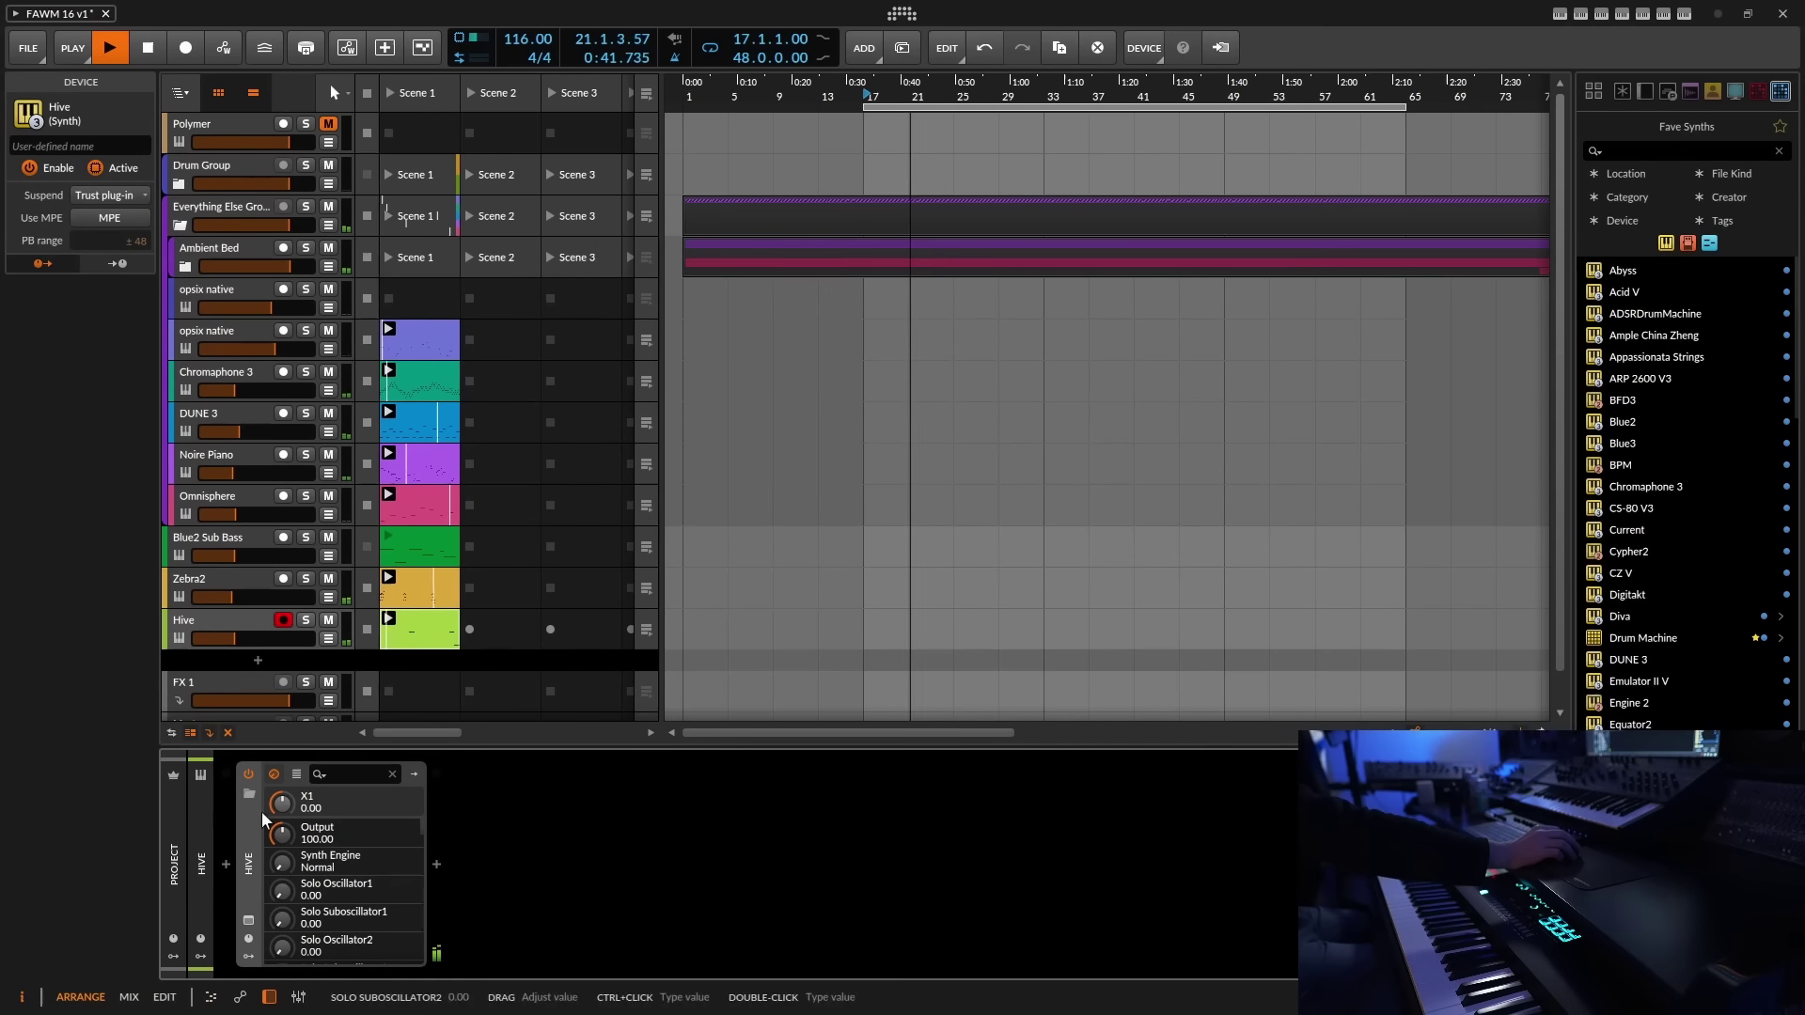
click(235, 625)
click(436, 865)
scroll(839, 603, down, 8)
click(736, 627)
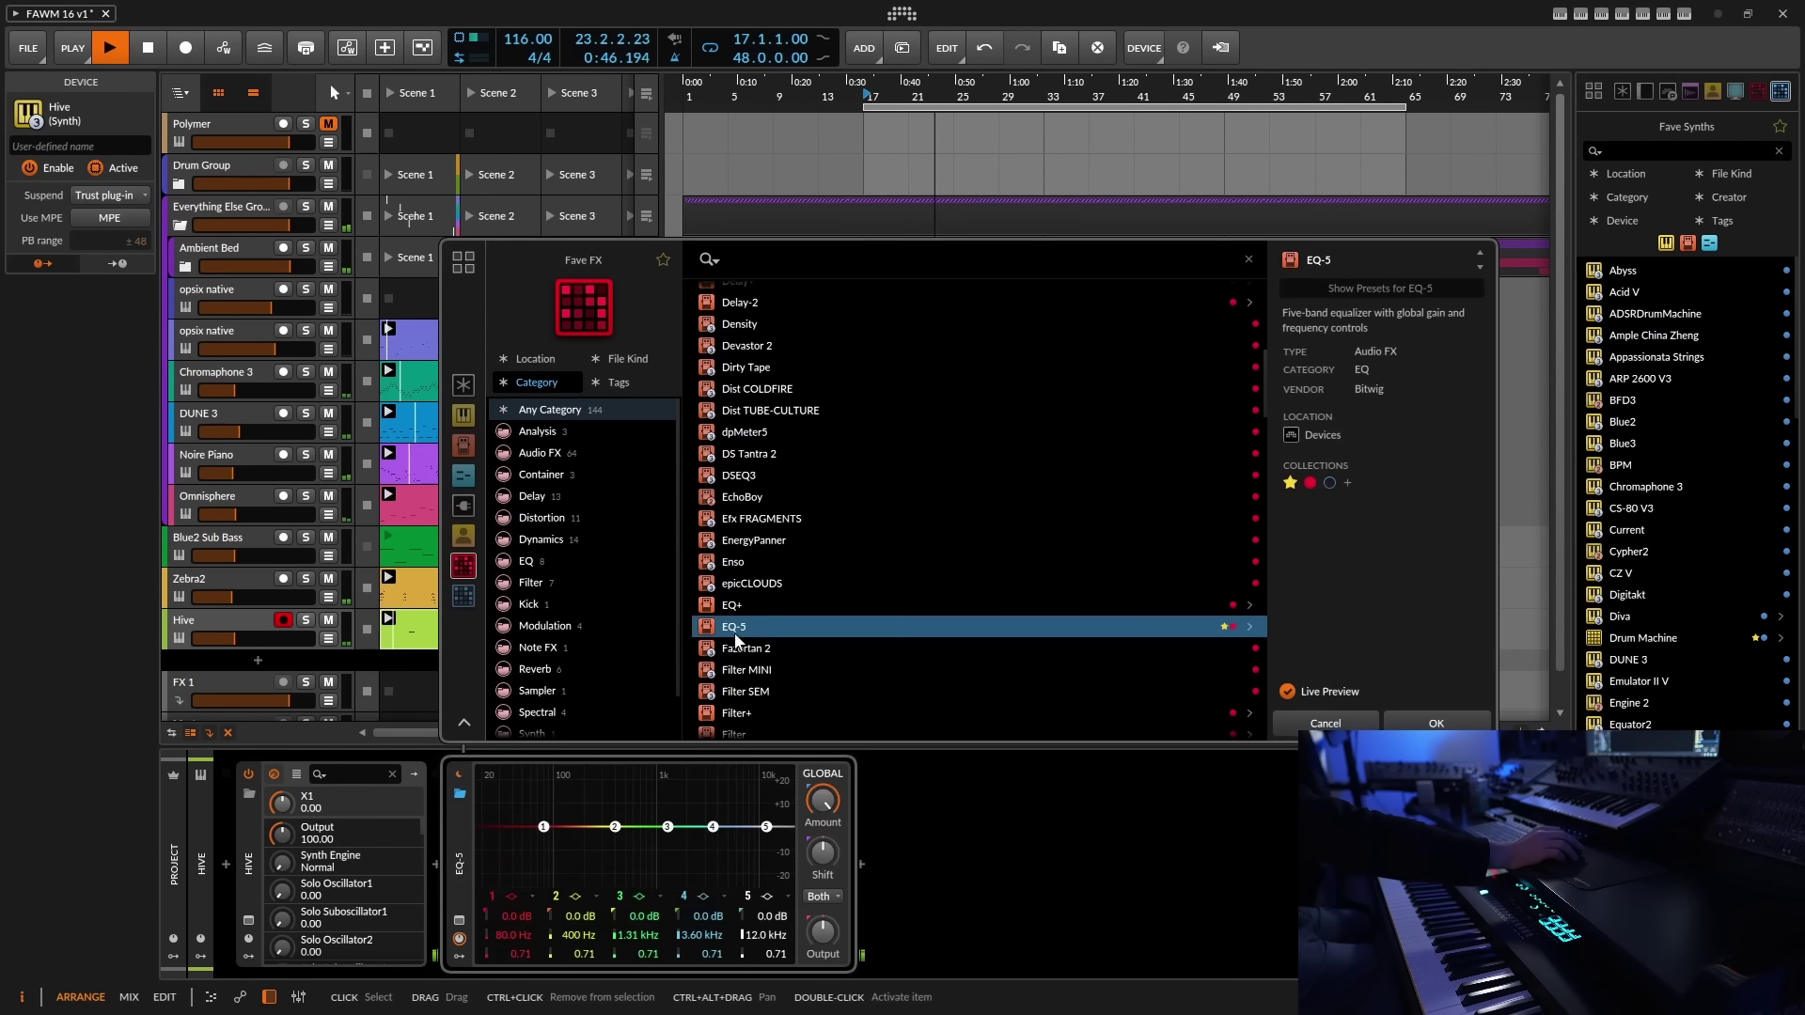
click(1437, 723)
- Shape the EQ-5 with a low cut at 136 Hz, -3.6 dB at 751 Hz, +4.7 dB at 1.81 kHz and +6.5 dB at 5.75 kHz
click(515, 897)
click(545, 858)
mouse_move(547, 833)
mouse_down()
mouse_move(585, 833)
mouse_move(572, 848)
mouse_move(573, 826)
mouse_up()
drag(573, 957, 579, 946)
drag(615, 828, 736, 815)
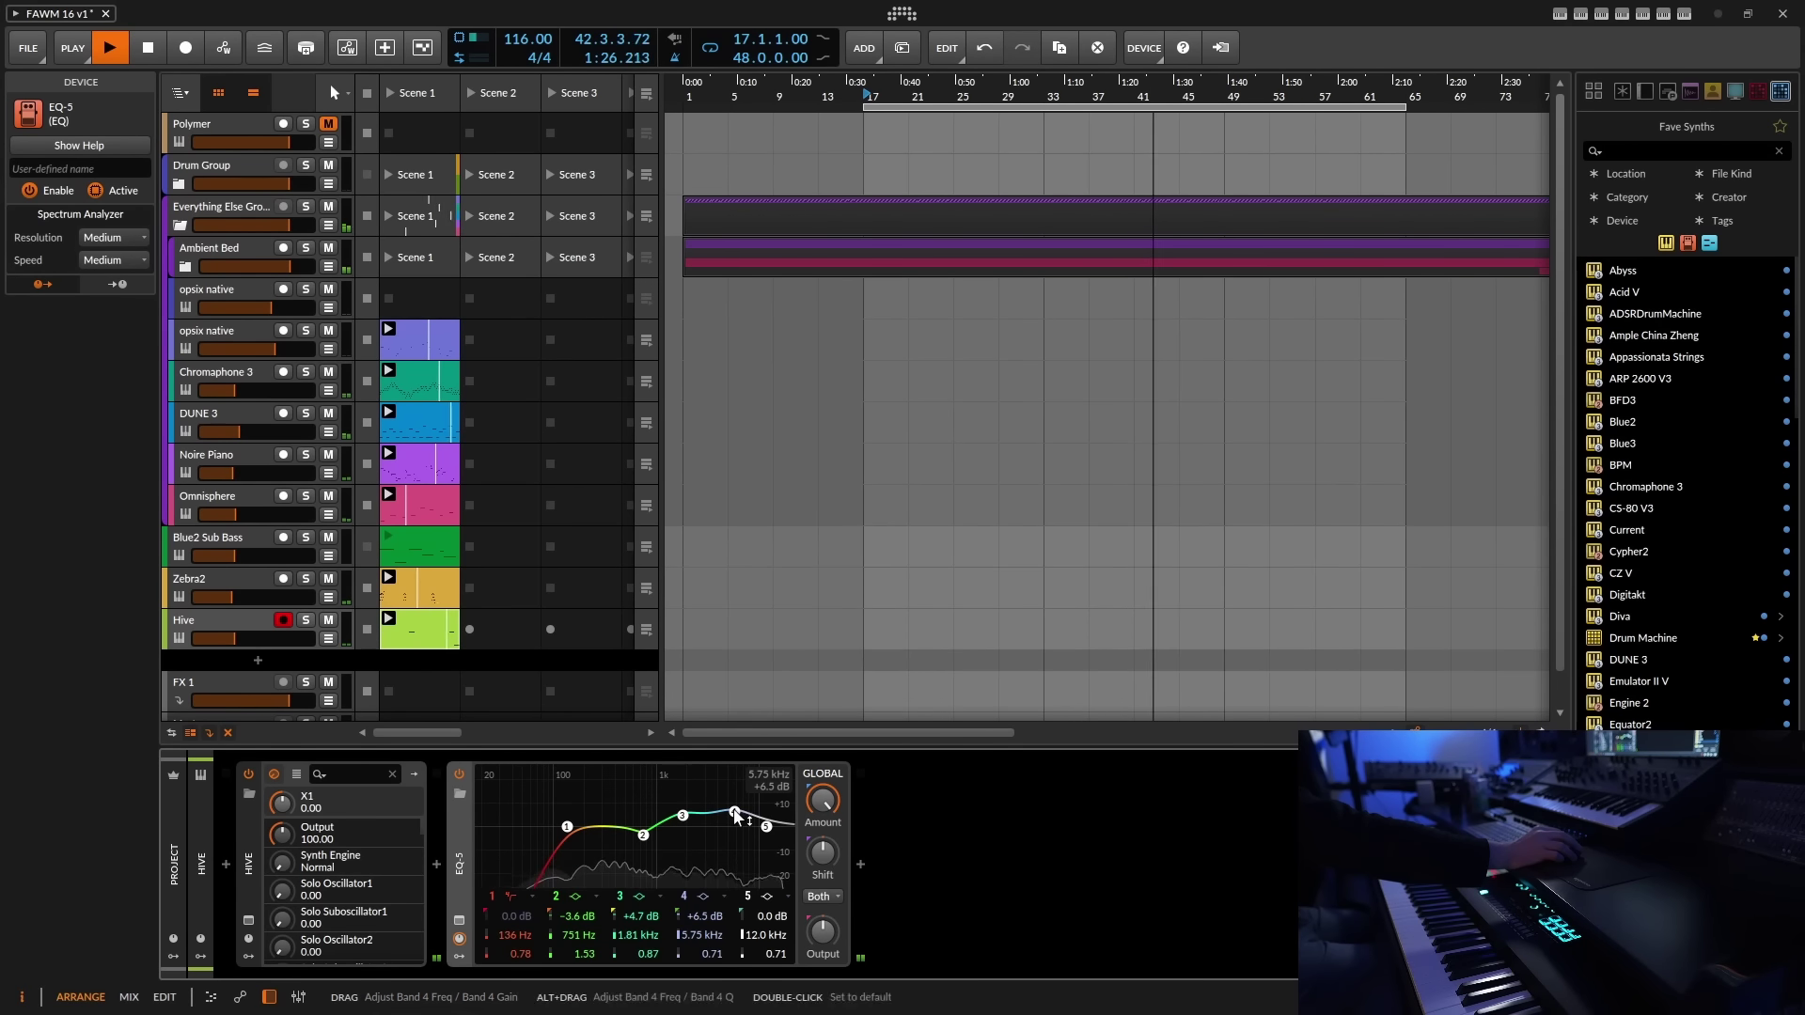
- Set Hive's Delay macro to -100 and the mix of its delay effect to 31, and close the plug-in window
click(249, 918)
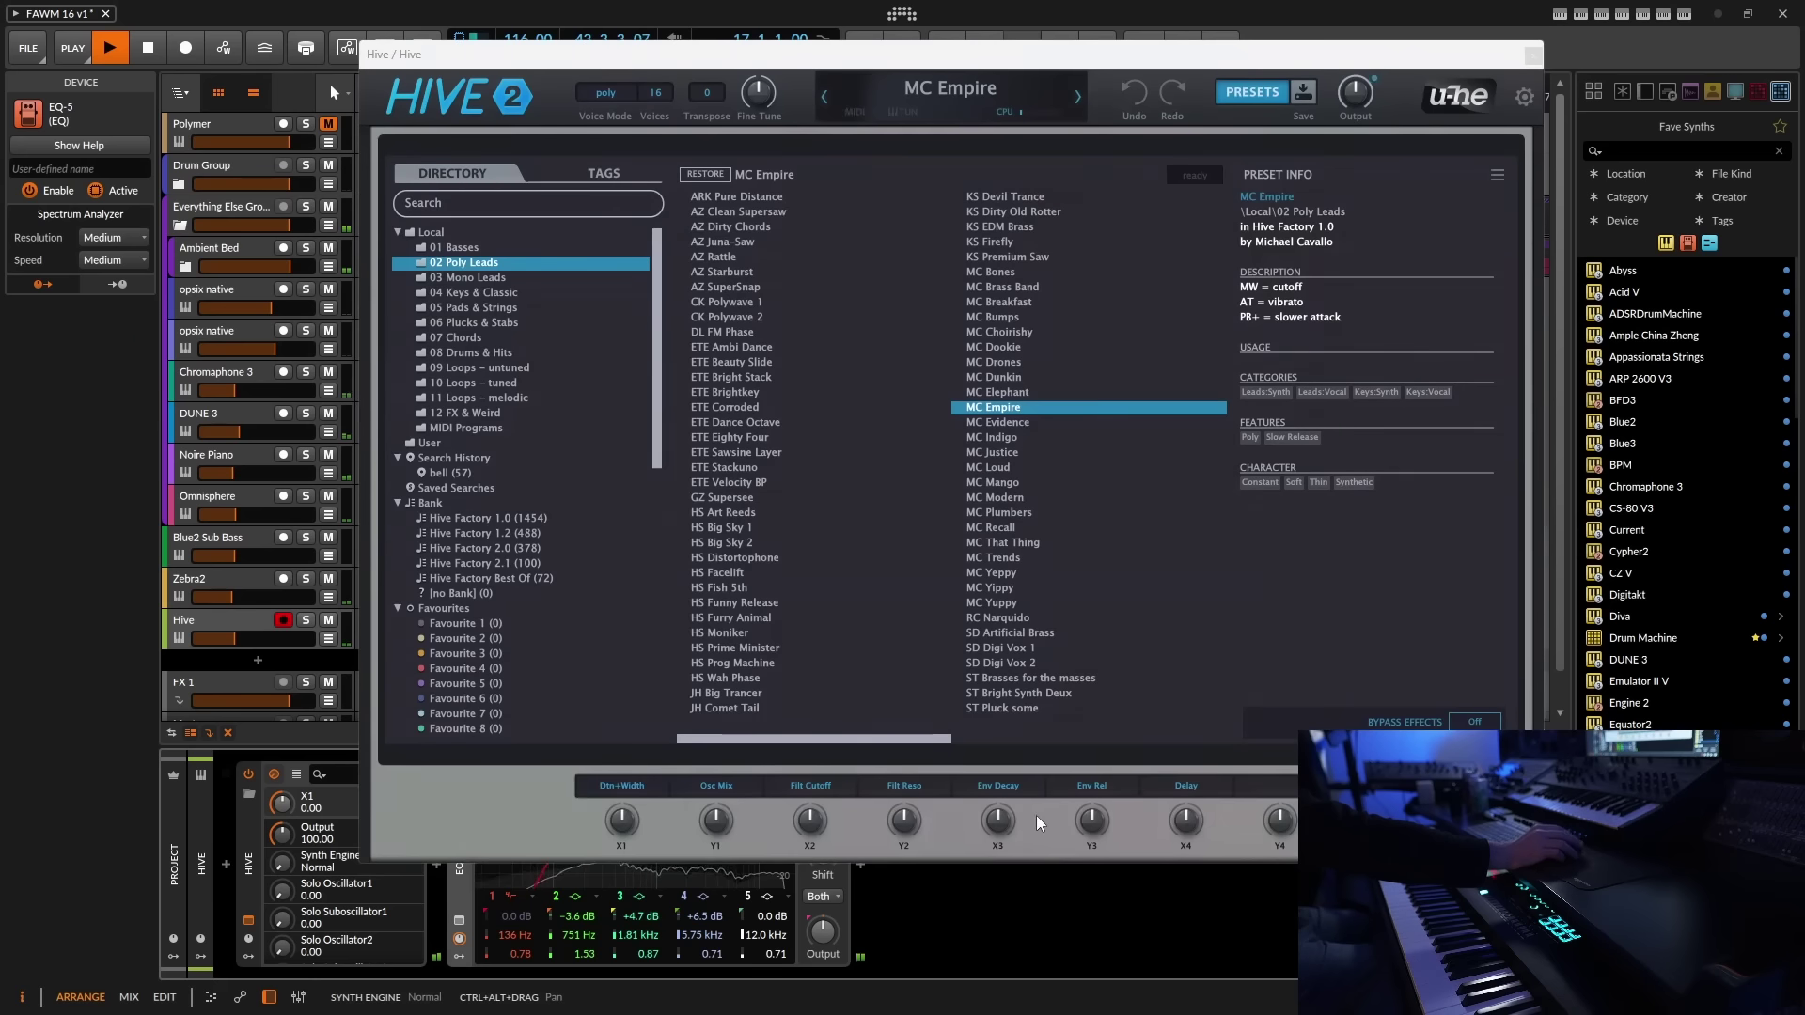
mouse_move(1186, 816)
mouse_down()
mouse_move(1187, 893)
mouse_move(1189, 814)
mouse_up()
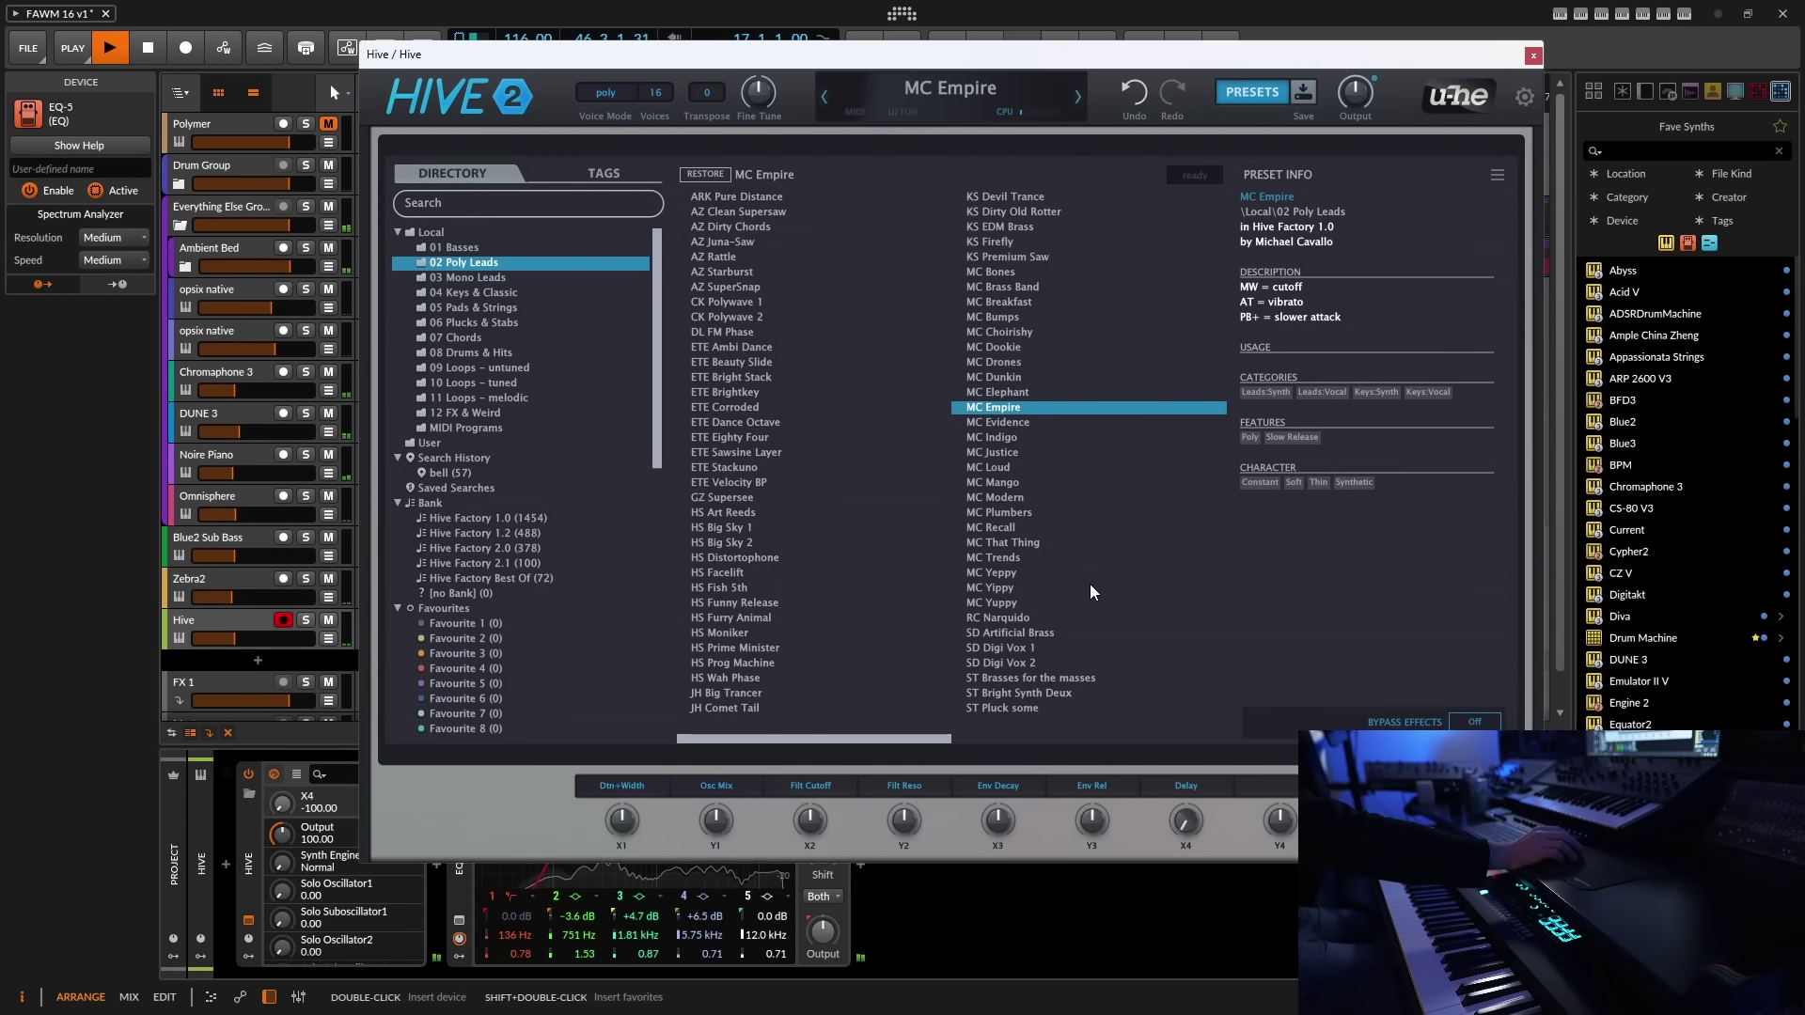
click(1254, 102)
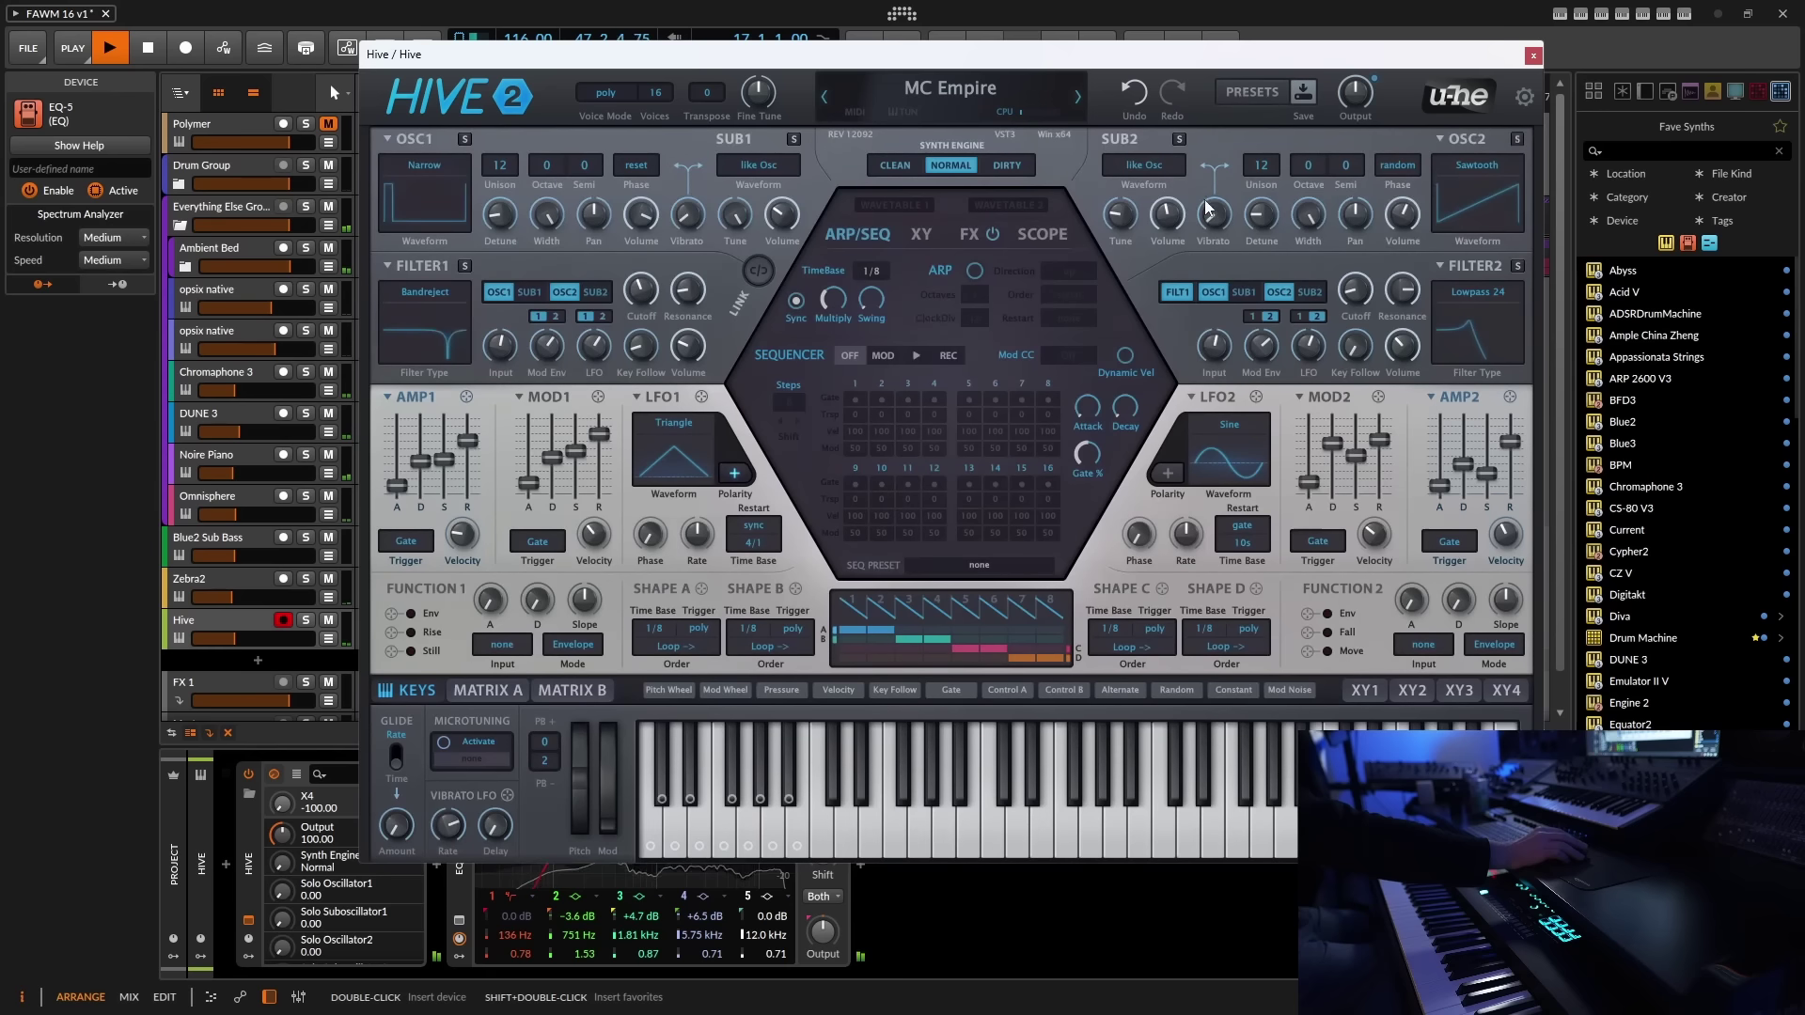
click(968, 235)
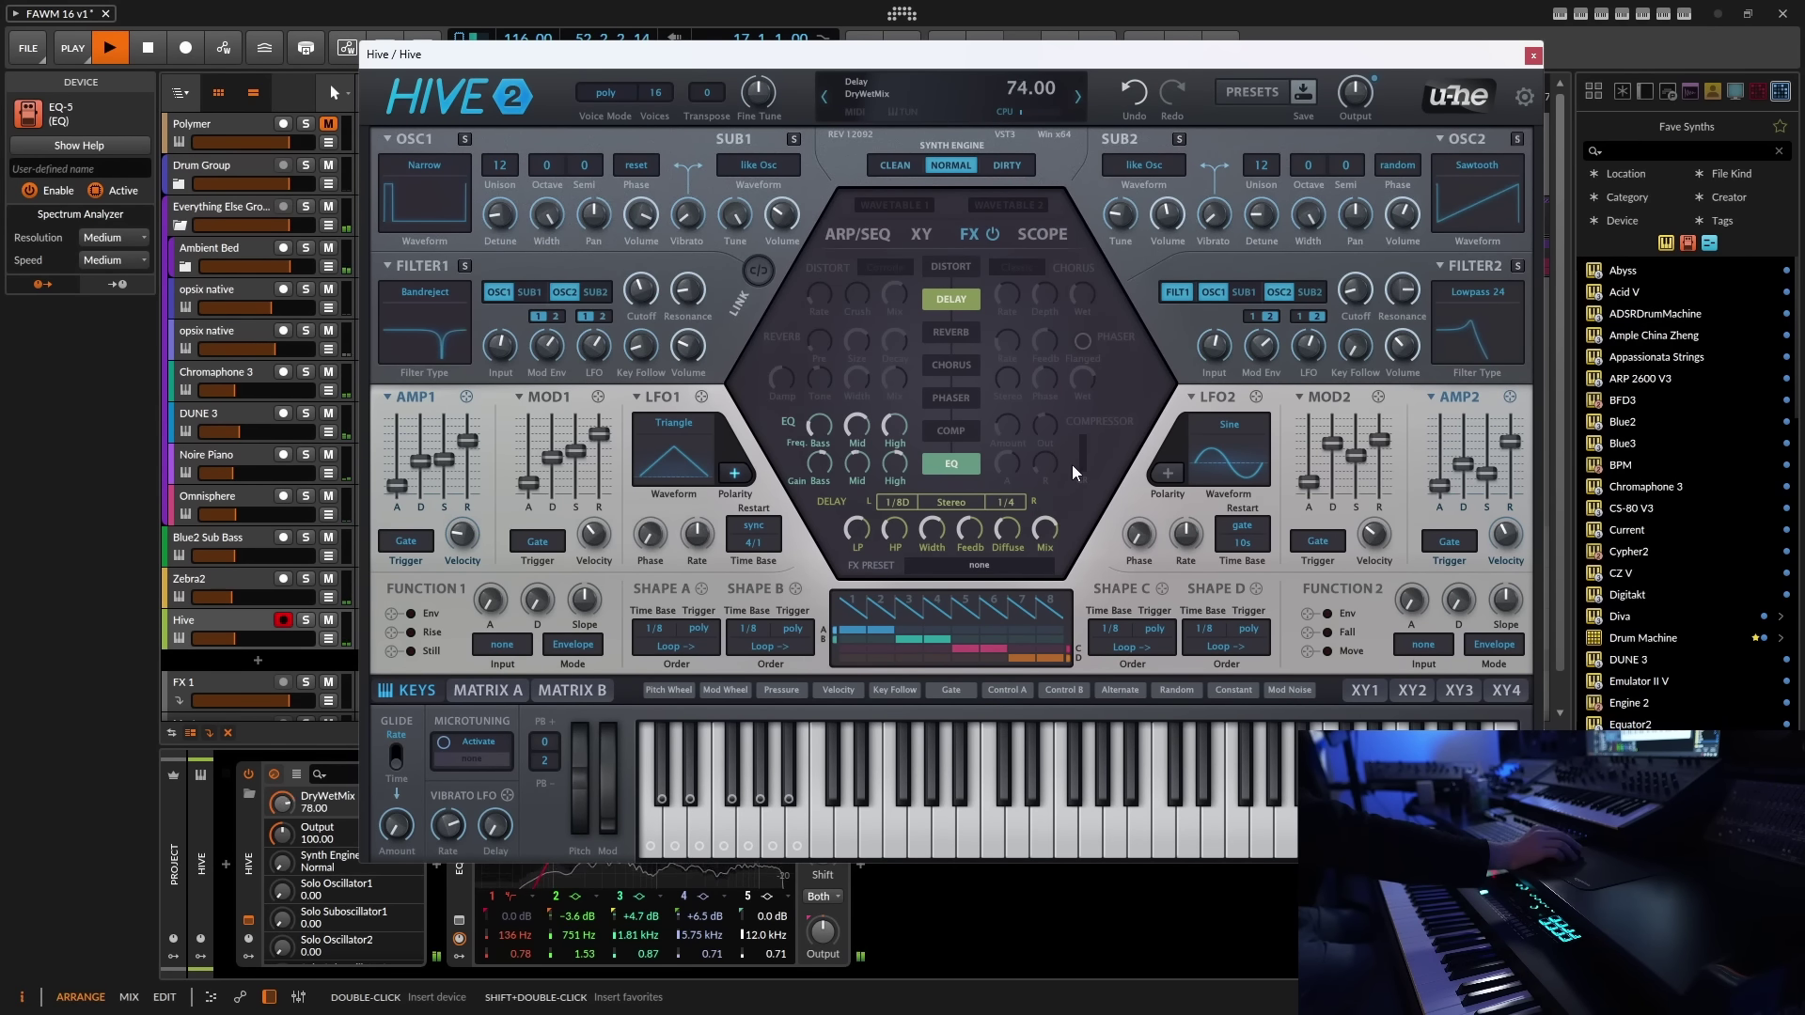
click(1534, 56)
- Lower the Hive track's volume to -25.7 dB
click(204, 768)
drag(204, 767, 205, 790)
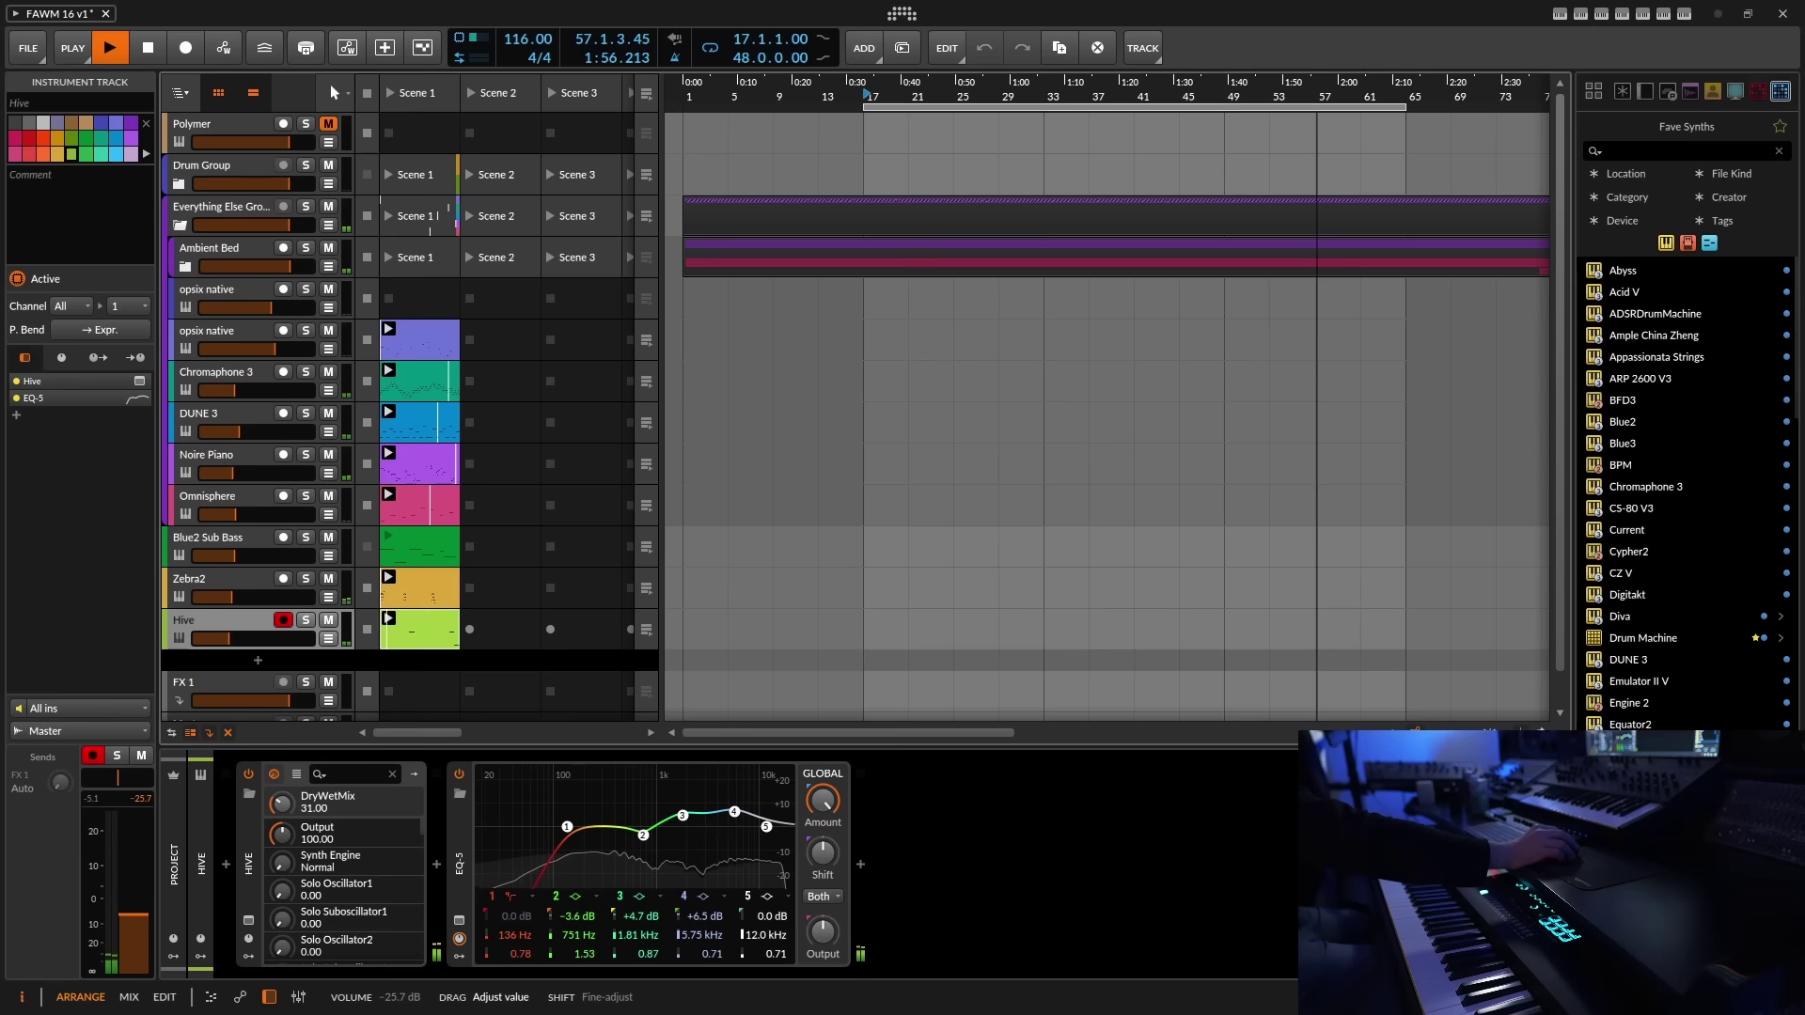
- Set the Hive track's volume to -25.2 dB, then set attack 0 and decay 63 on Hive's Amp Envelope 1
drag(204, 789, 204, 787)
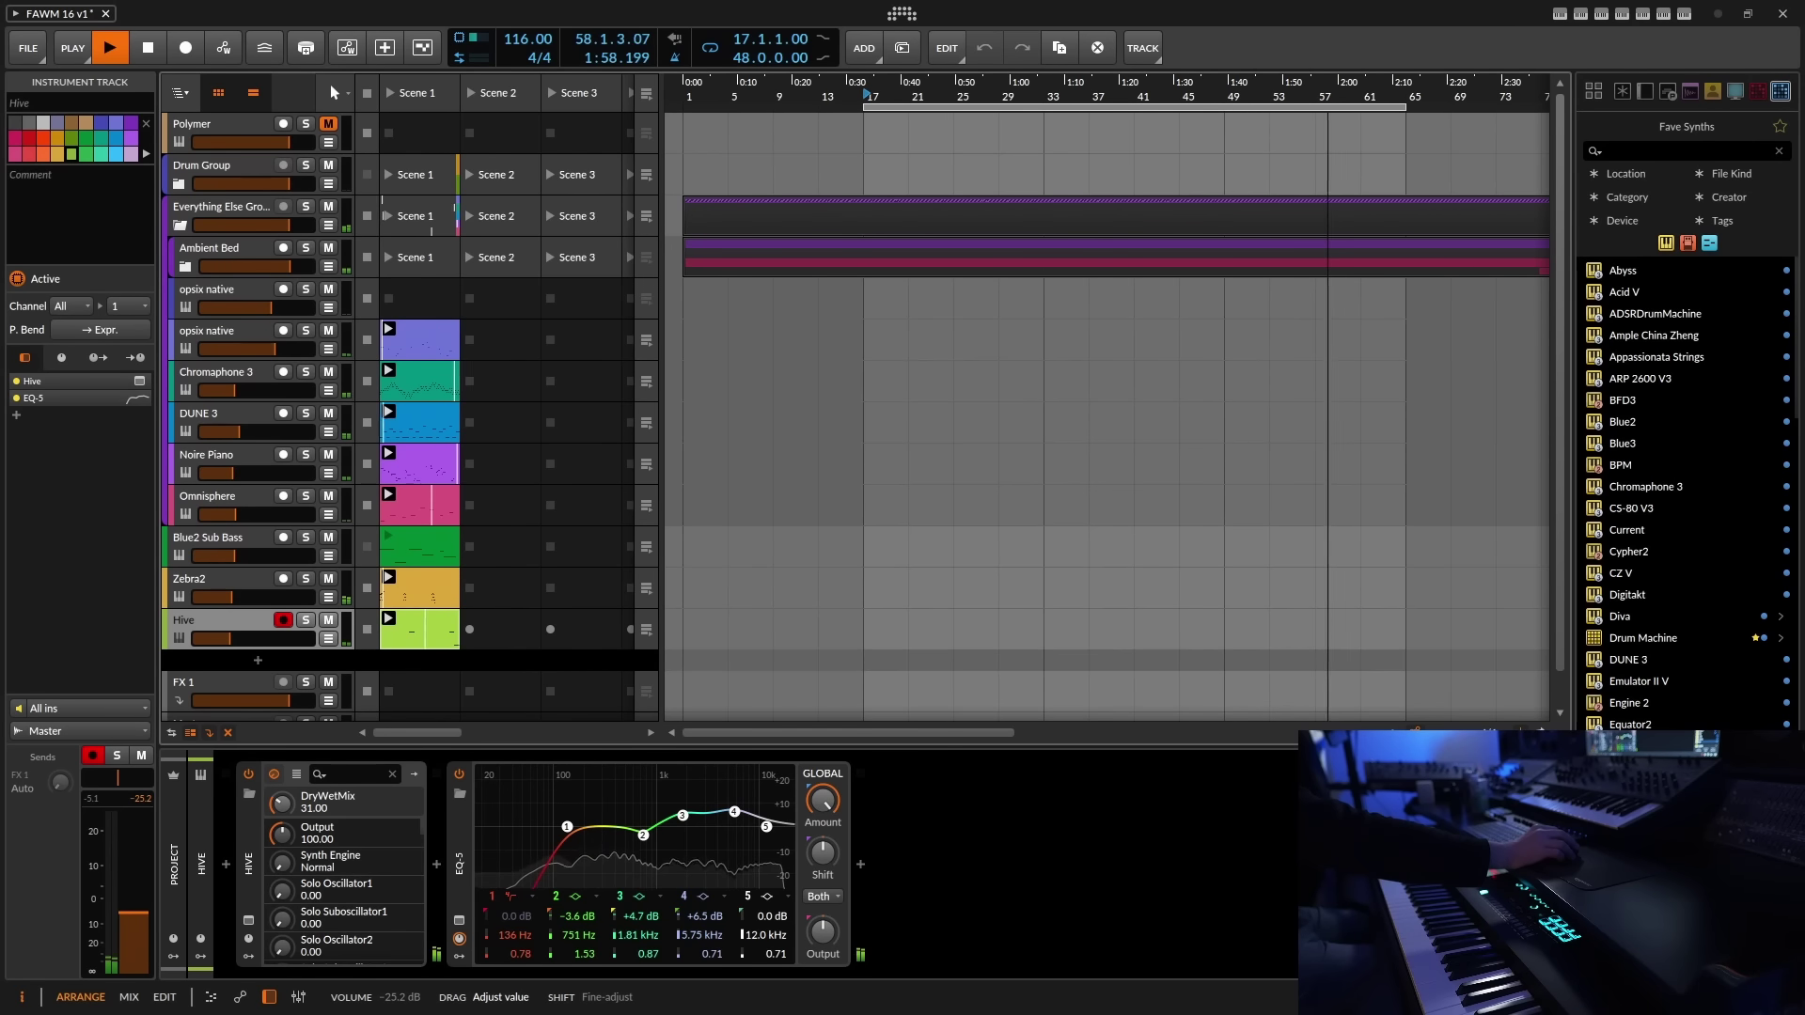
click(248, 920)
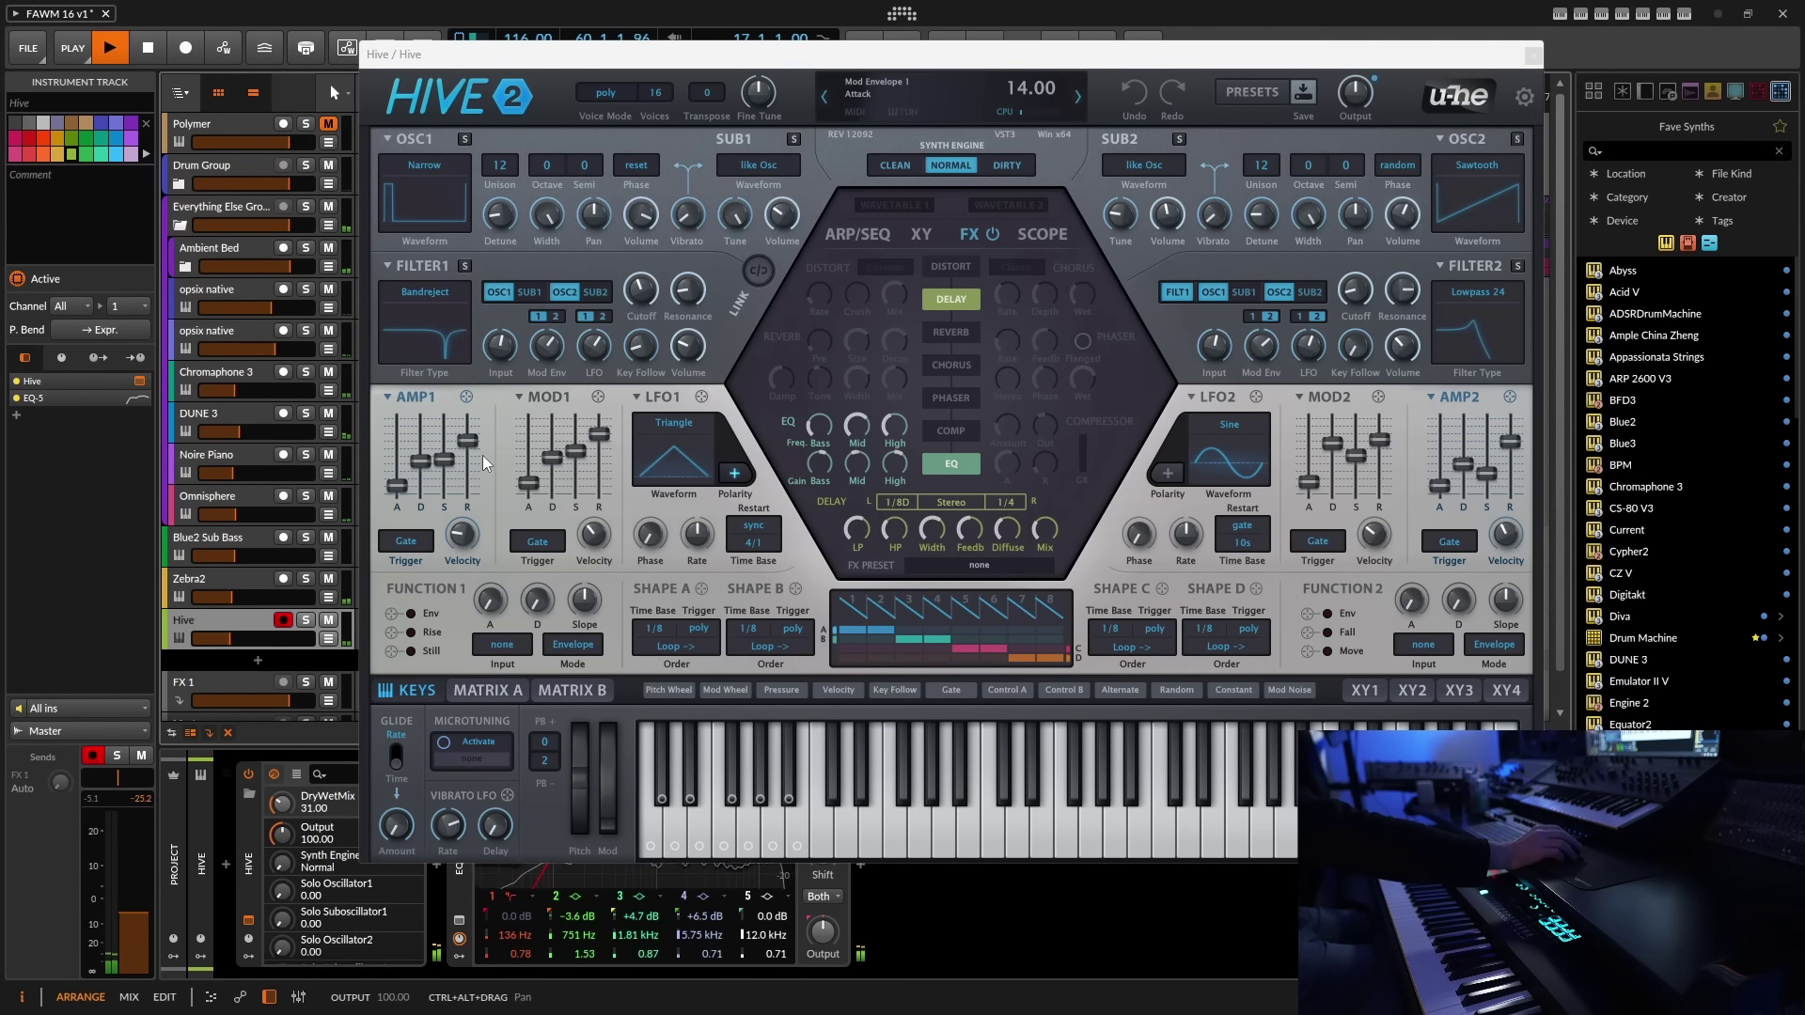
drag(573, 447, 562, 556)
drag(534, 497, 556, 468)
click(556, 460)
drag(443, 459, 448, 551)
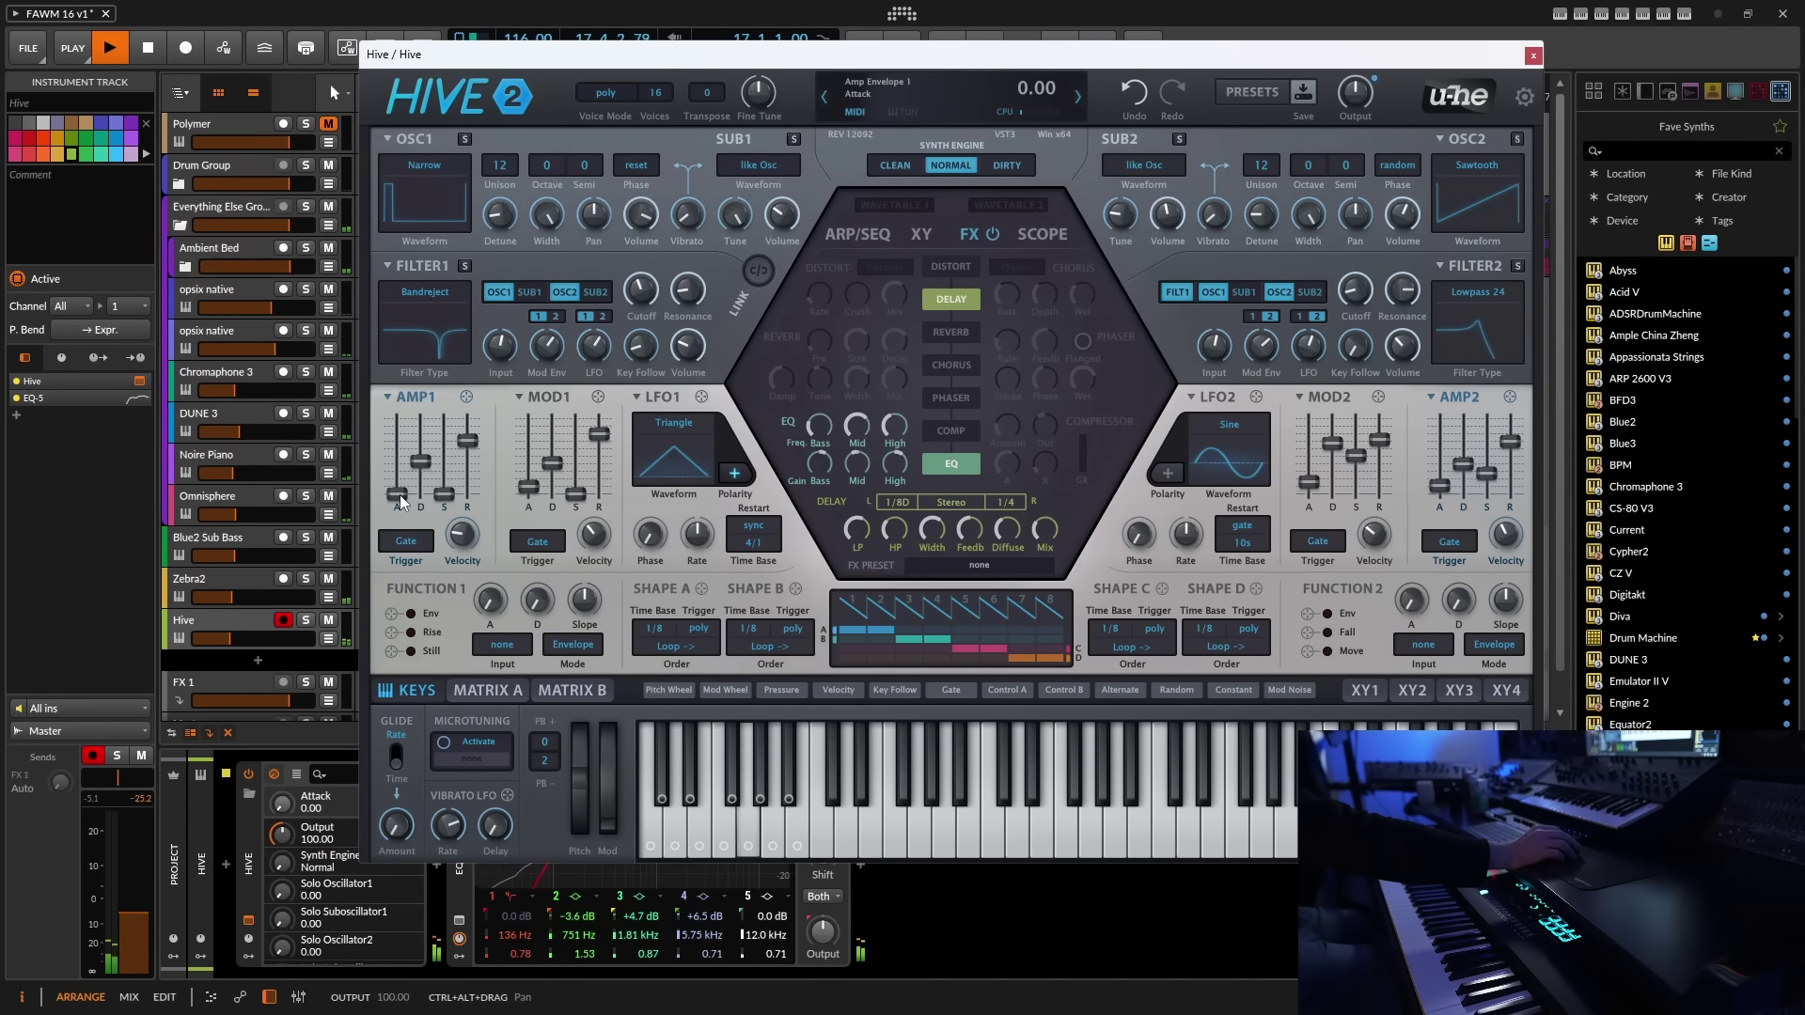
drag(422, 472, 421, 481)
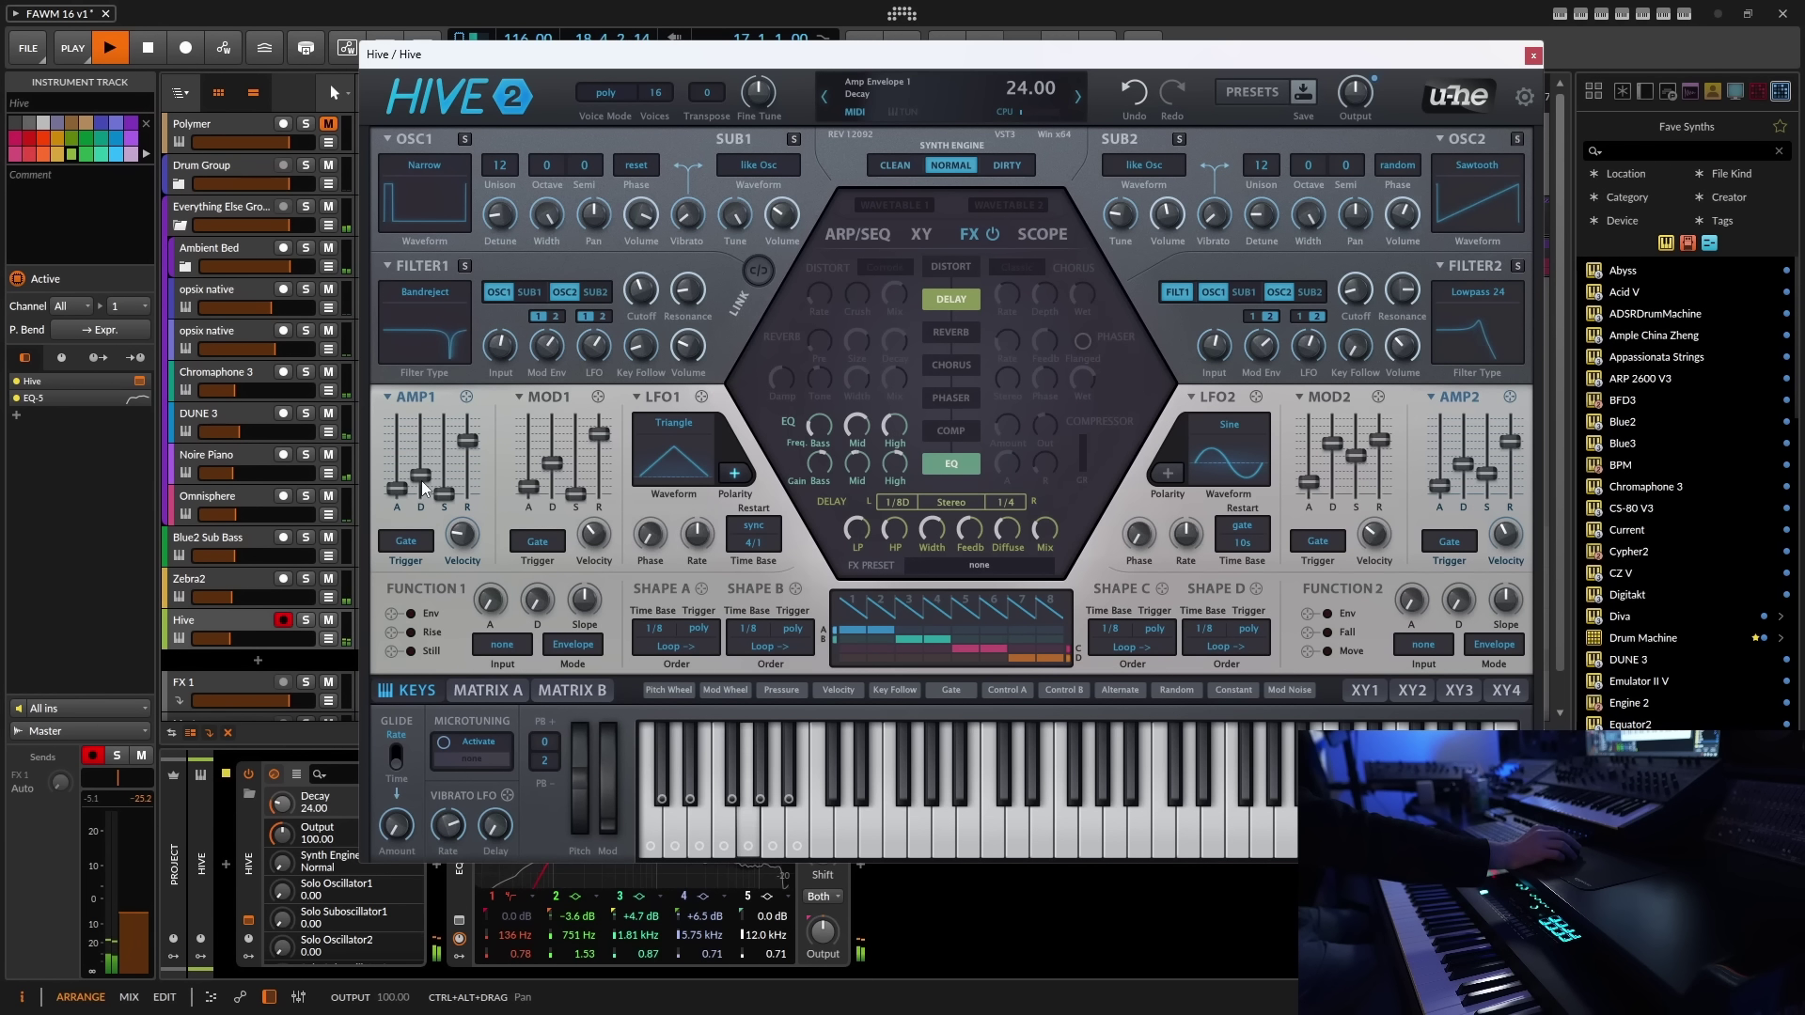
drag(421, 480, 421, 471)
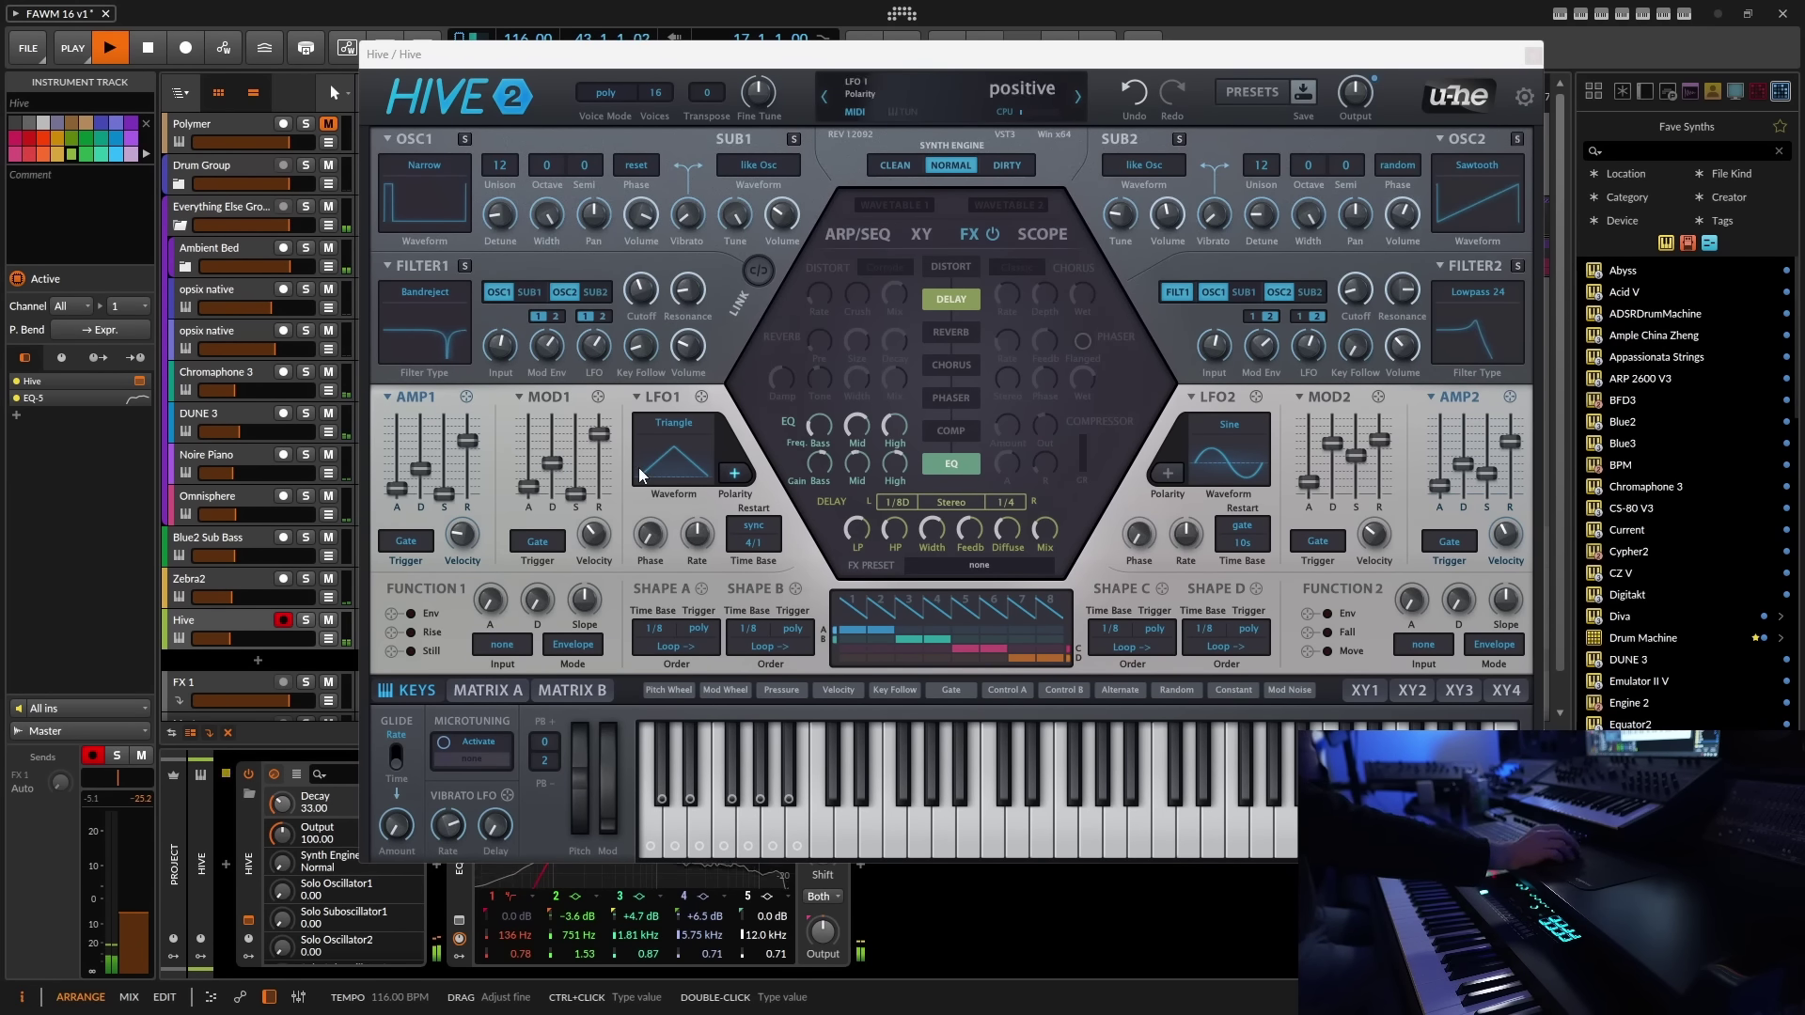
scroll(425, 474, up, 1)
drag(425, 473, 428, 446)
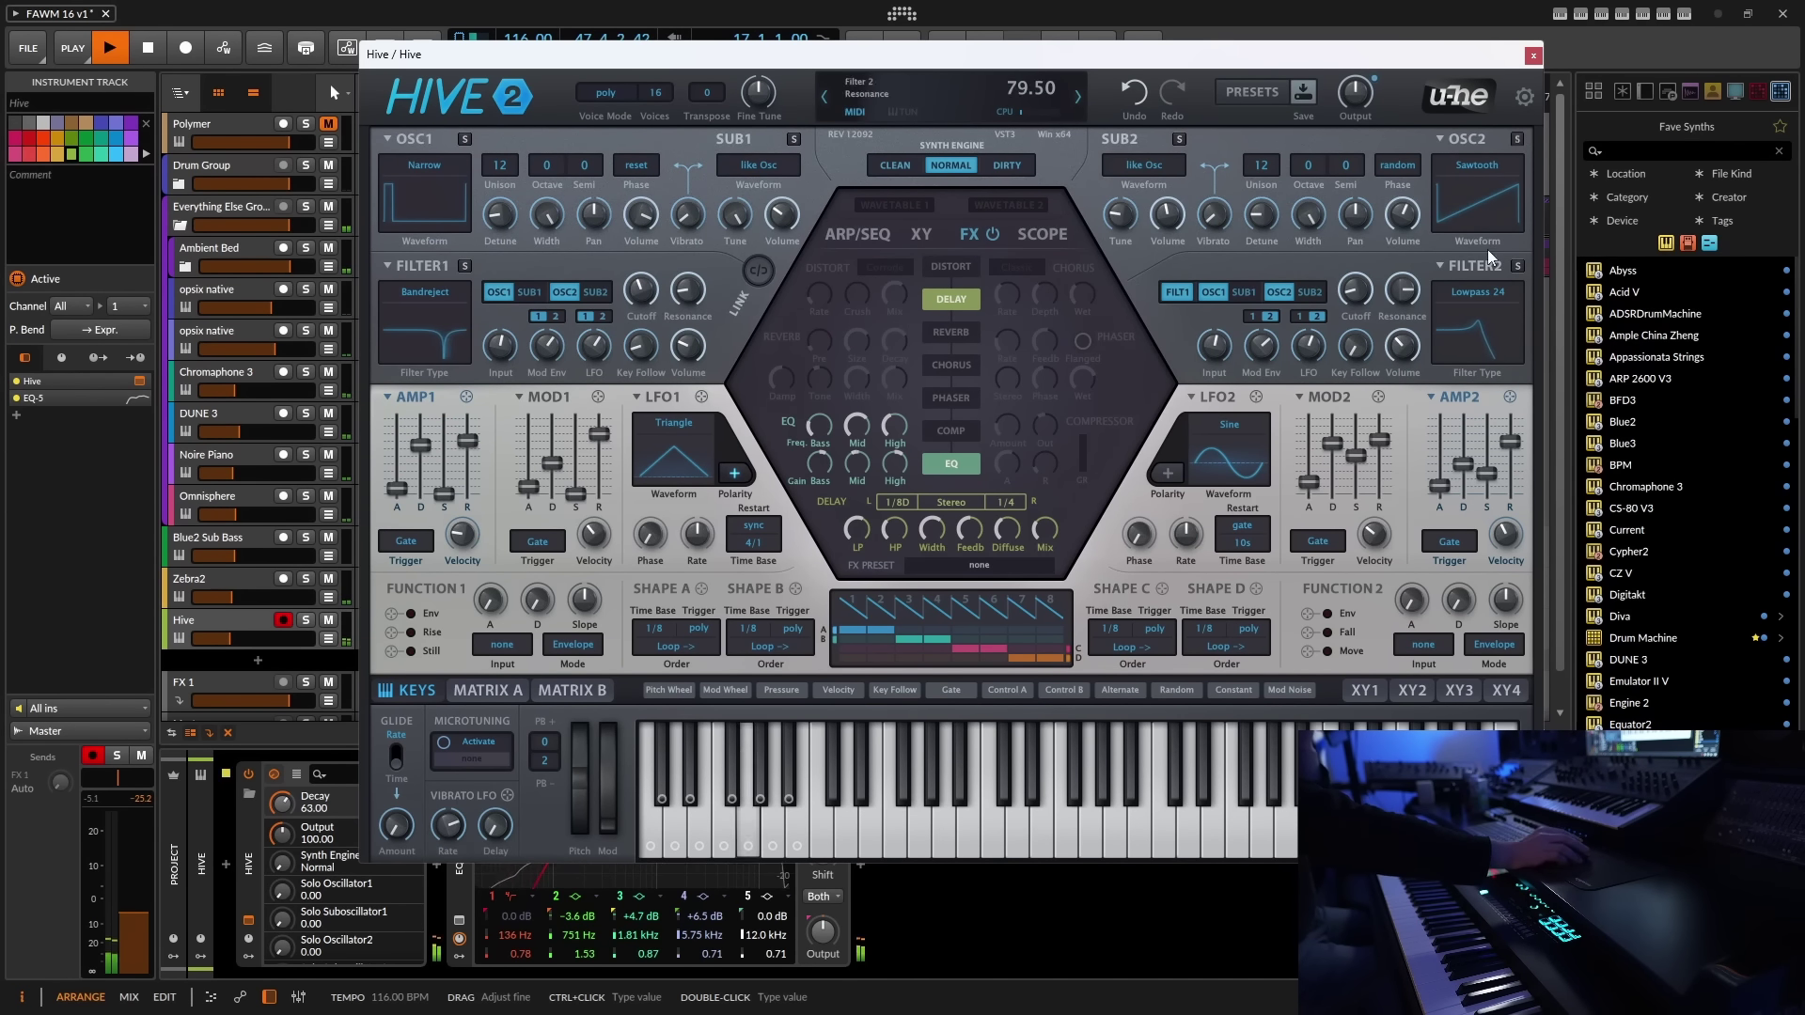
- Close the Hive plug-in window and lower the track's volume to -27.2 dB
click(1533, 56)
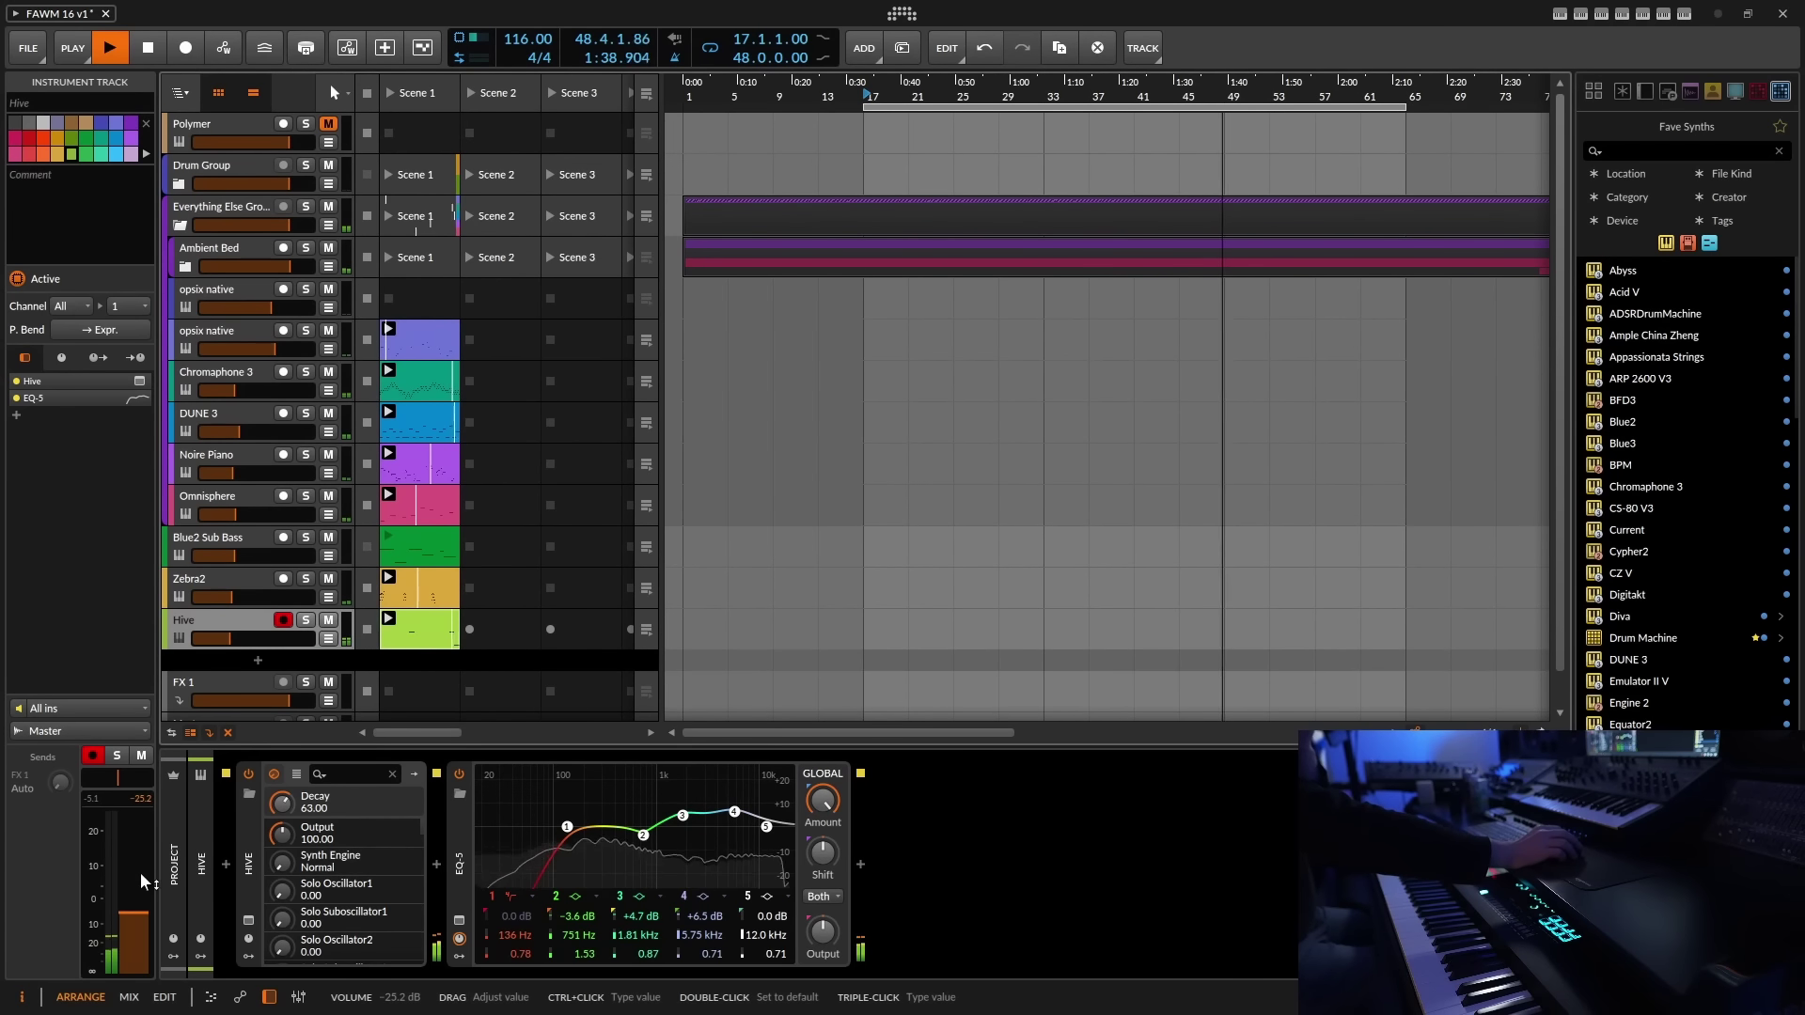
drag(141, 915, 141, 928)
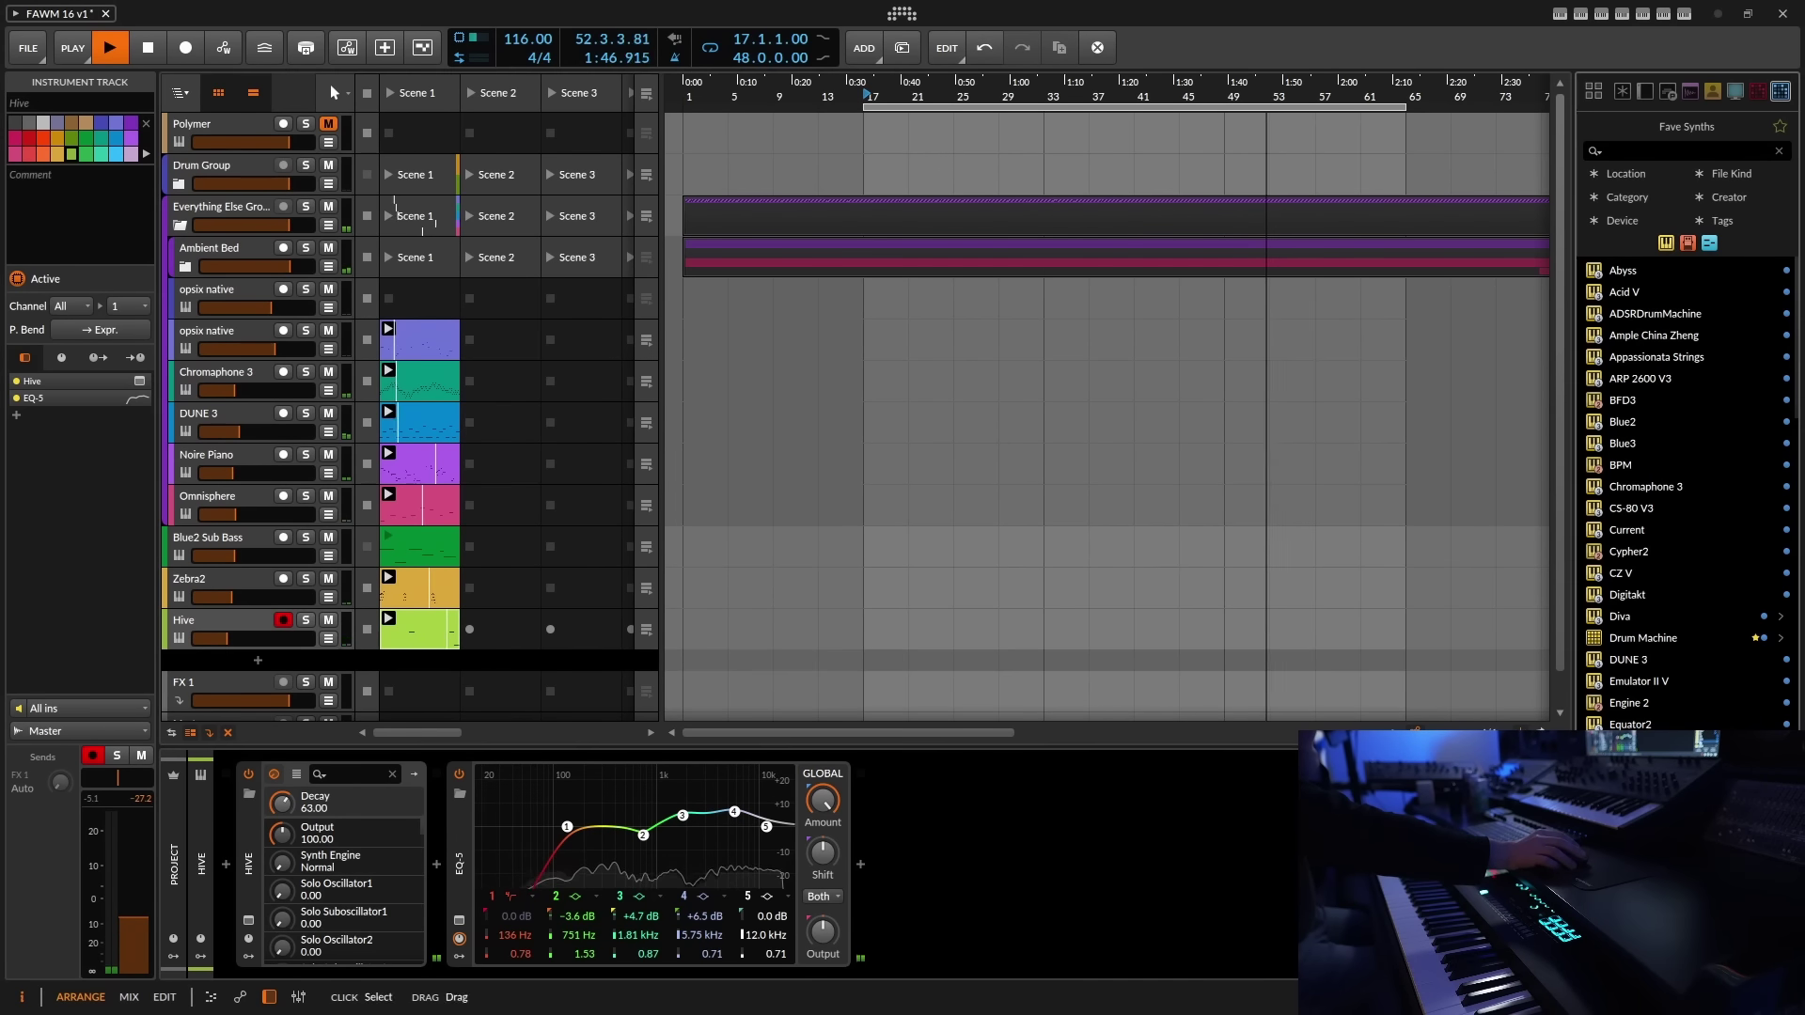
- Add a second Hive instrument track below the first and show its presets from the 06 Plucks & Stabs folder
double_click(805, 658)
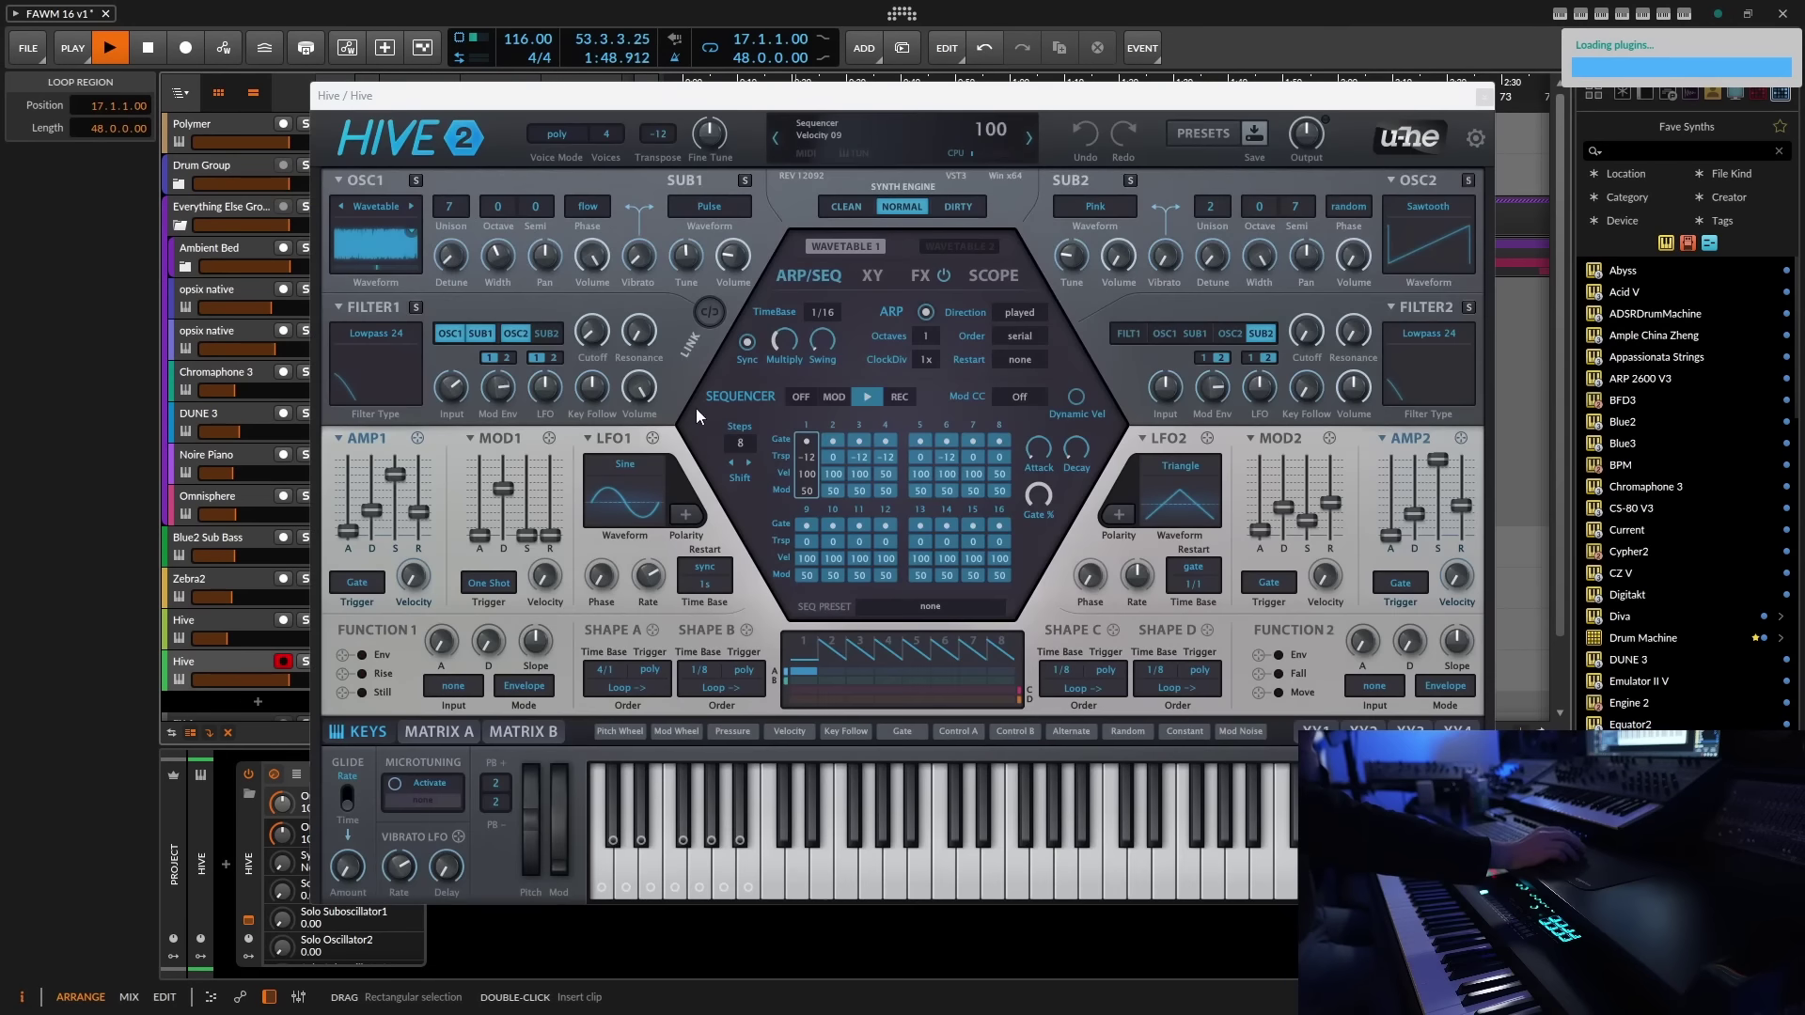
click(1200, 135)
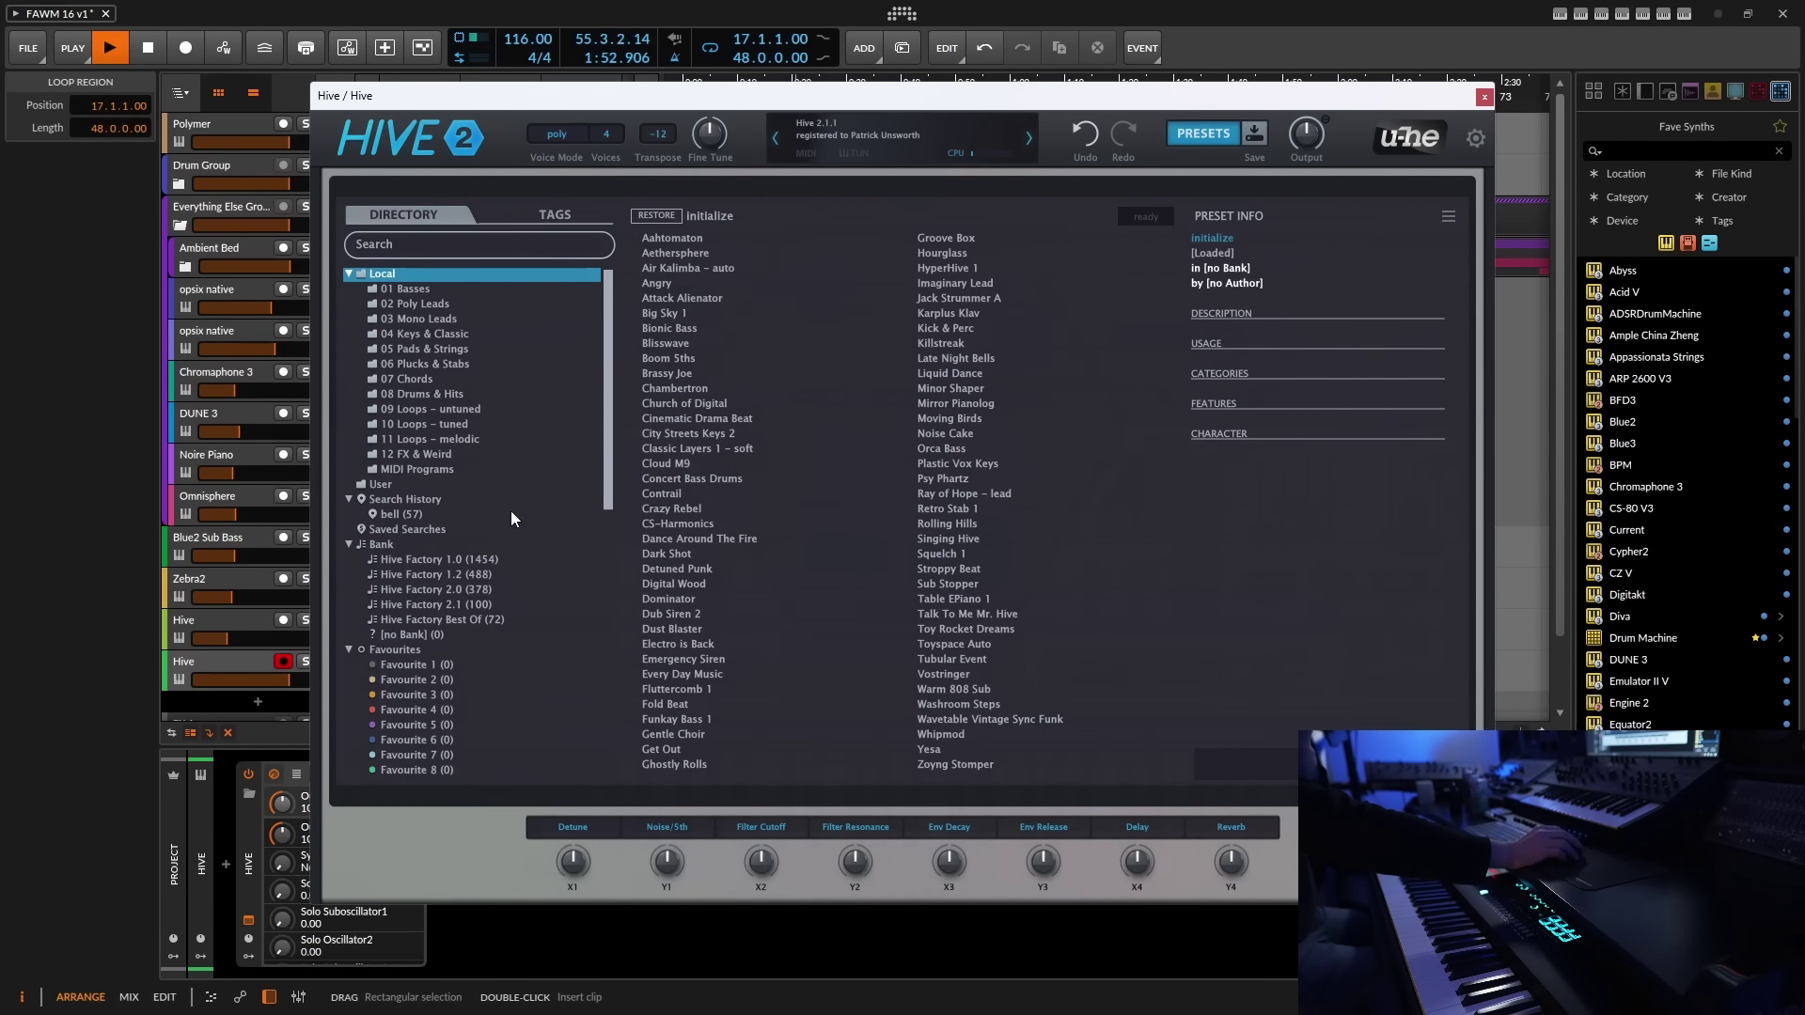
click(449, 365)
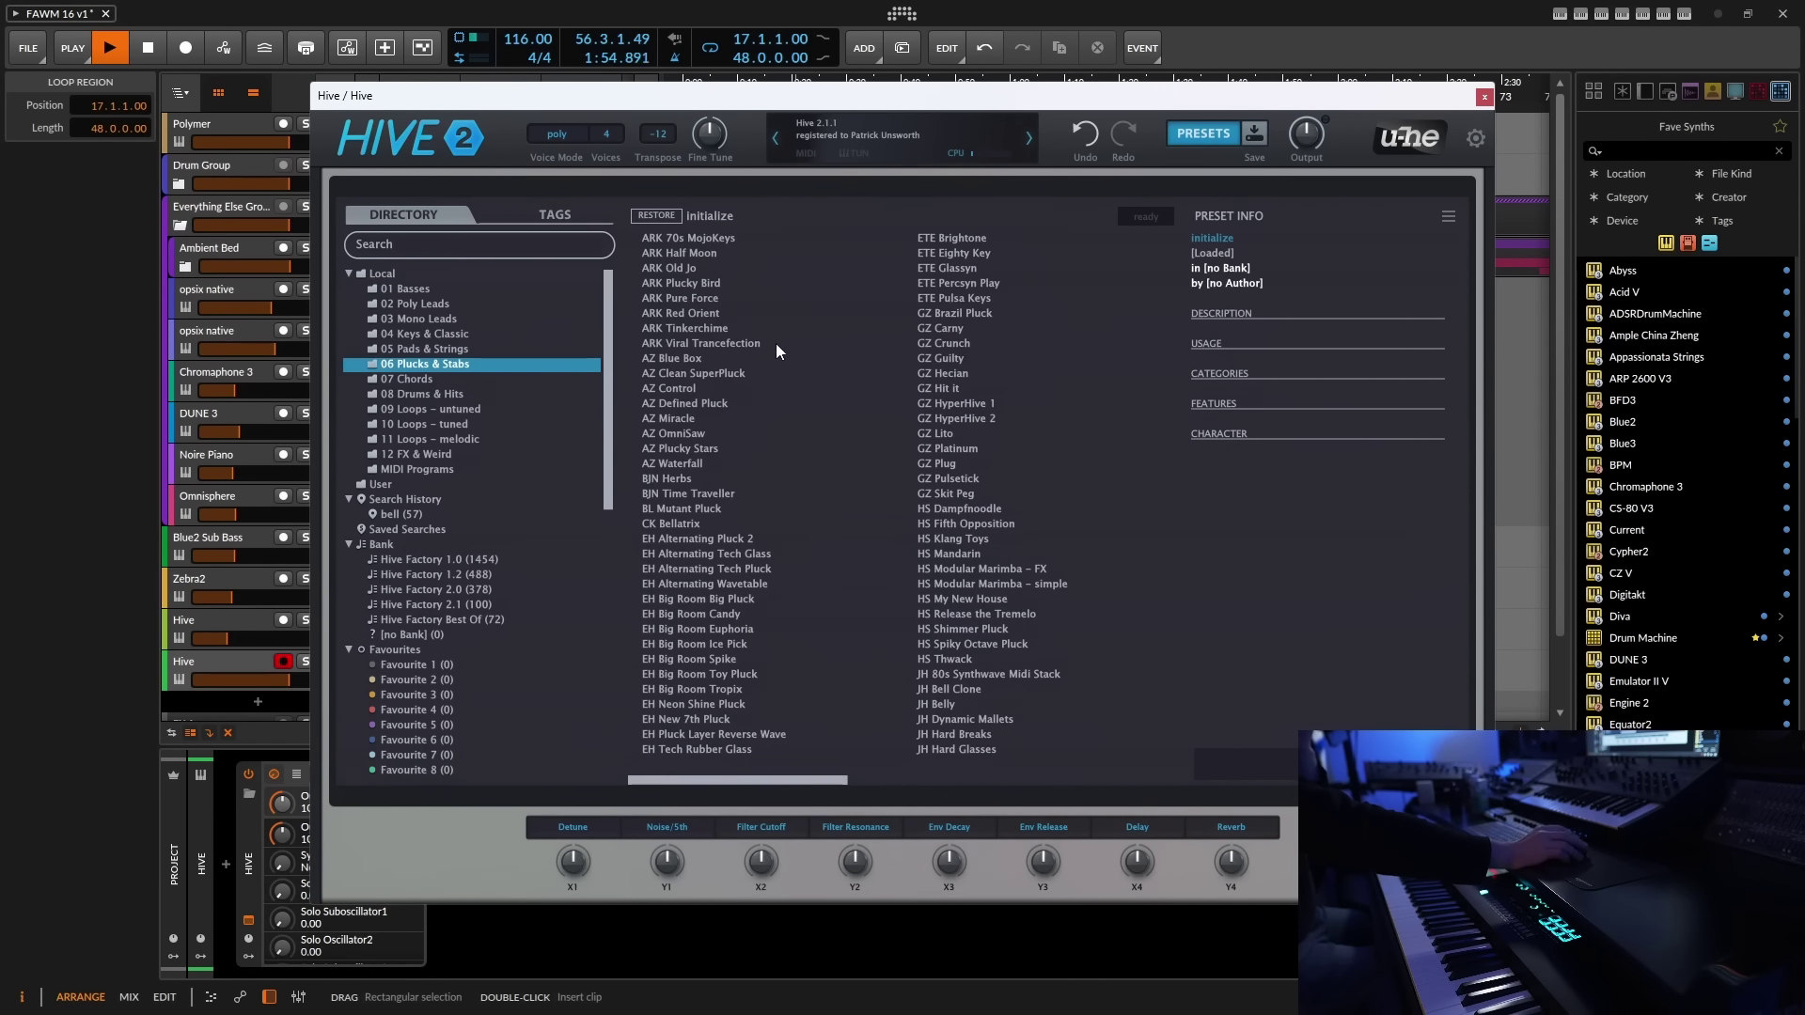
- Load the ARK Half Moon preset and lower the new Hive track's volume to -23.6 dB
click(684, 252)
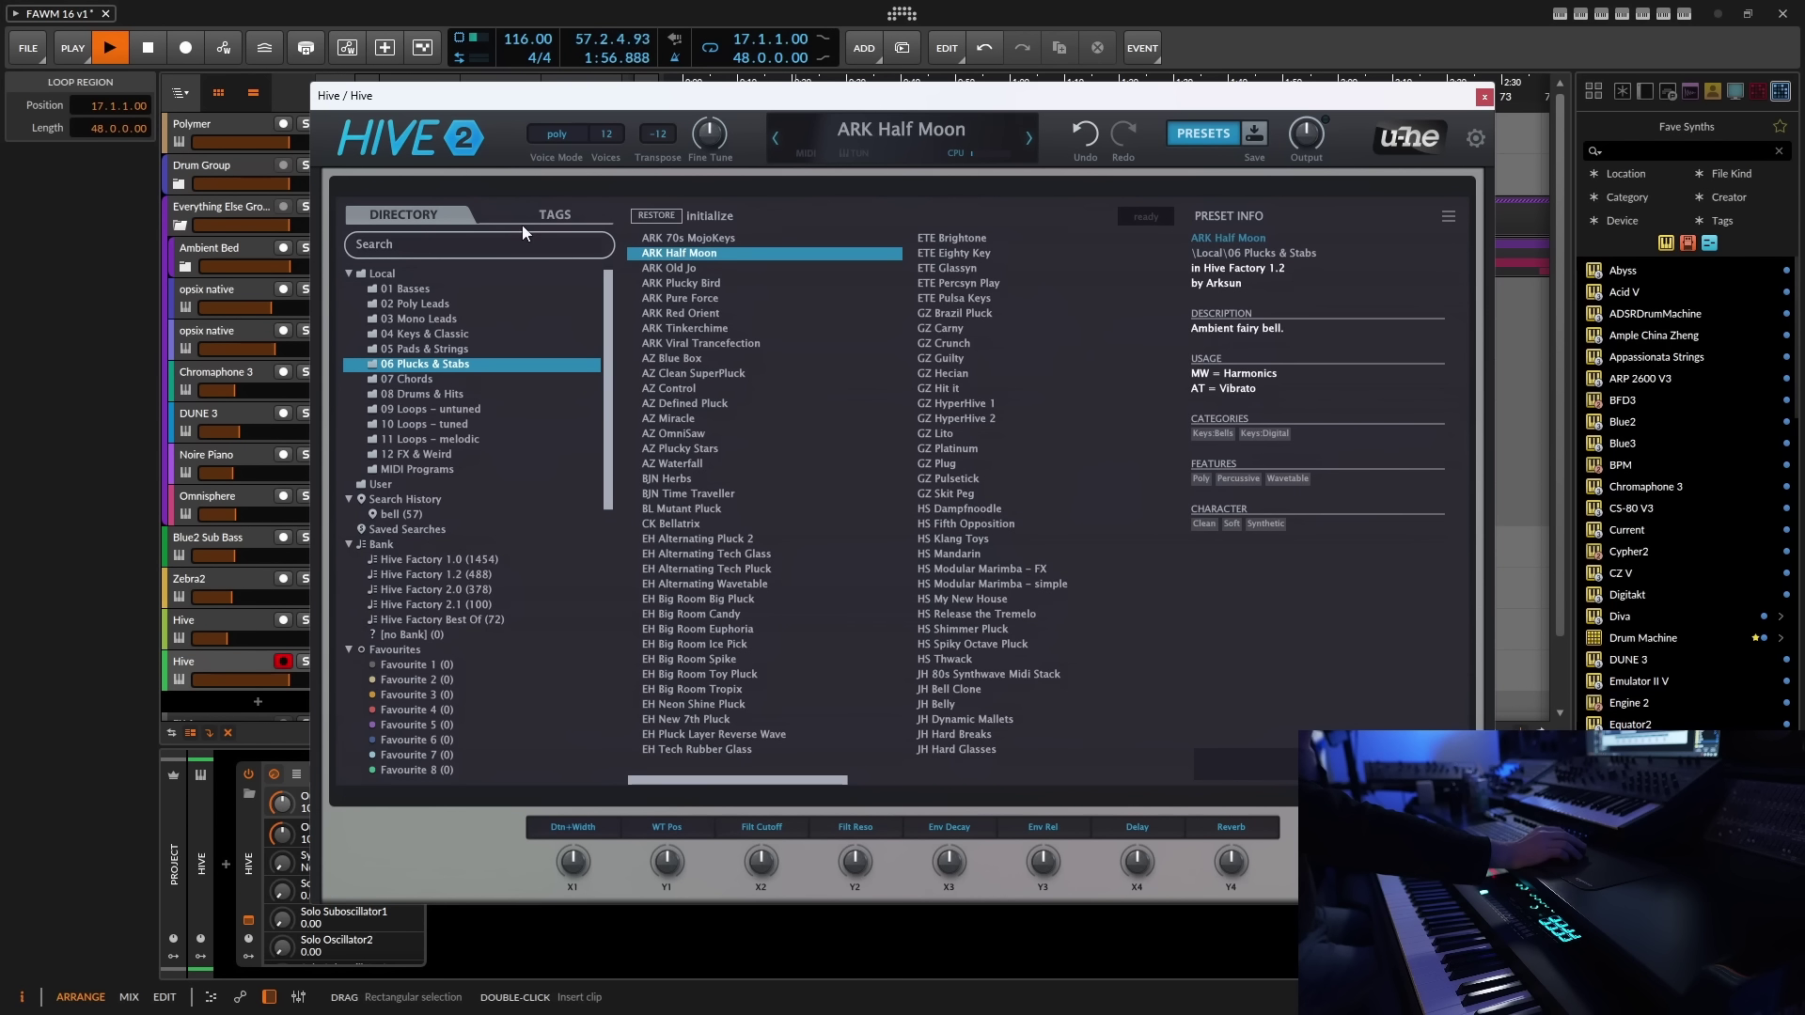
click(207, 658)
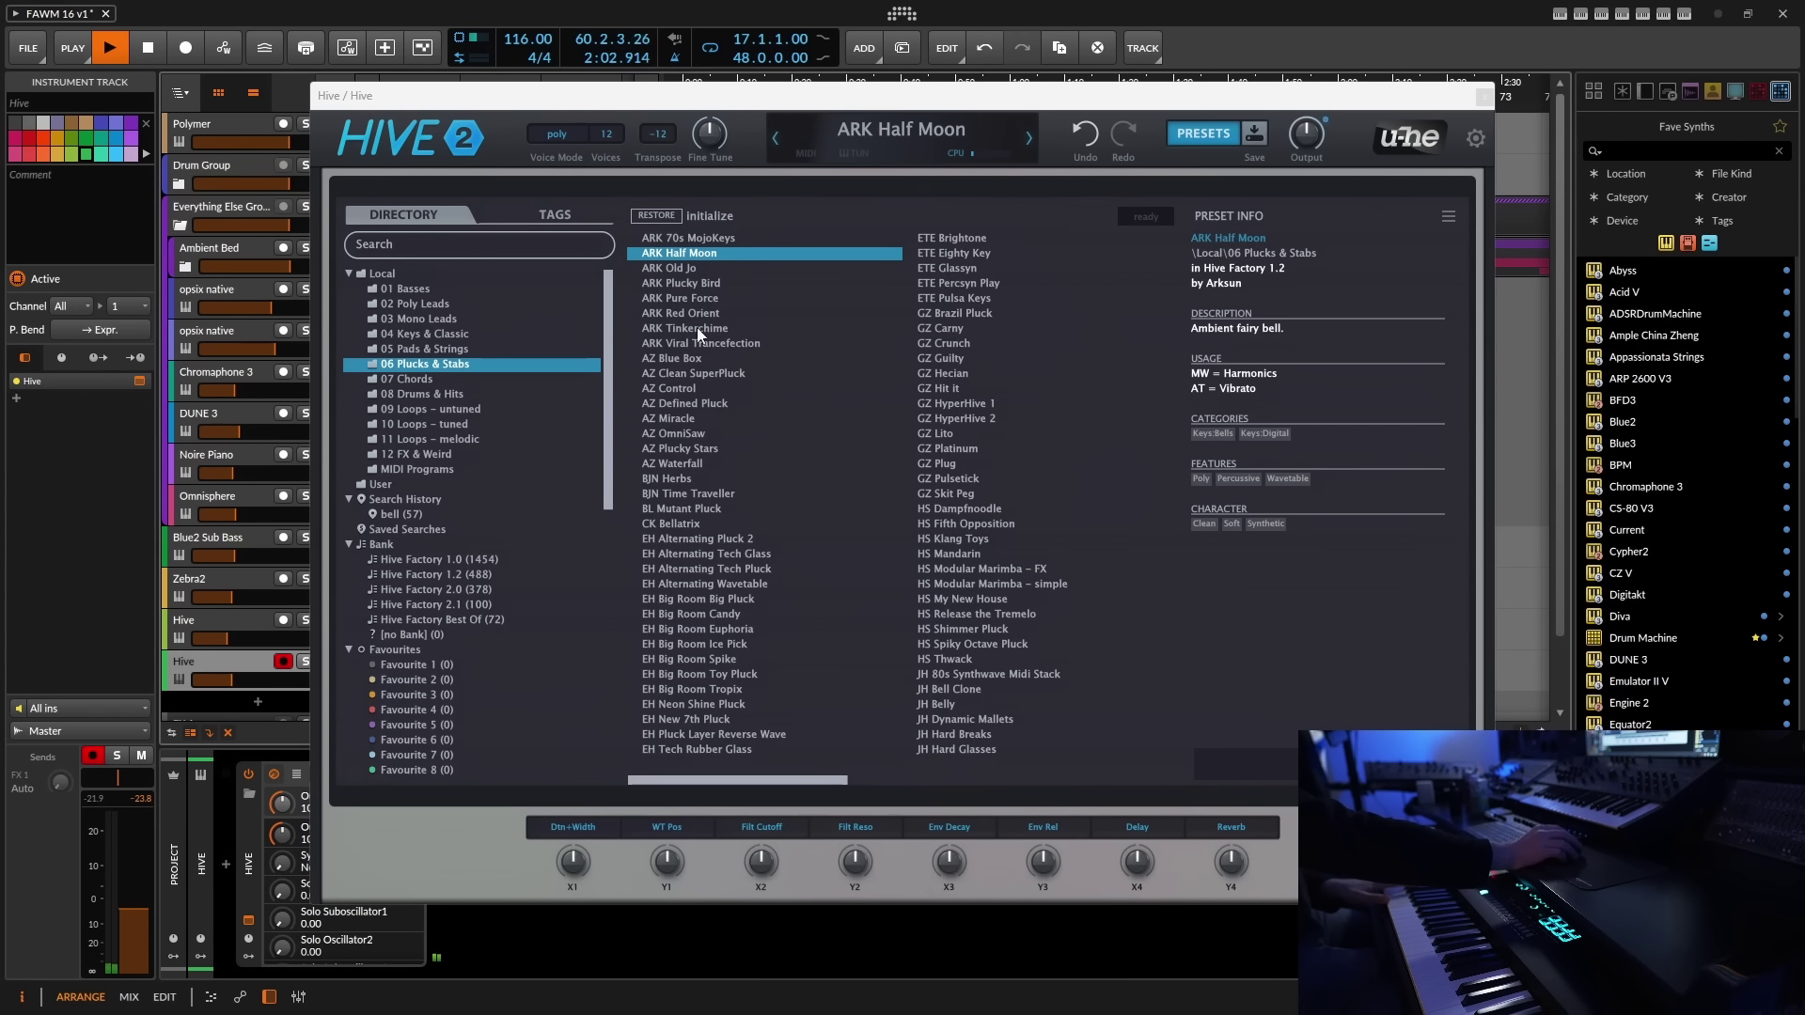
- Audition the Plucks & Stabs presets from ARK Old Jo onward and settle on AZ Clean SuperPluck
click(684, 269)
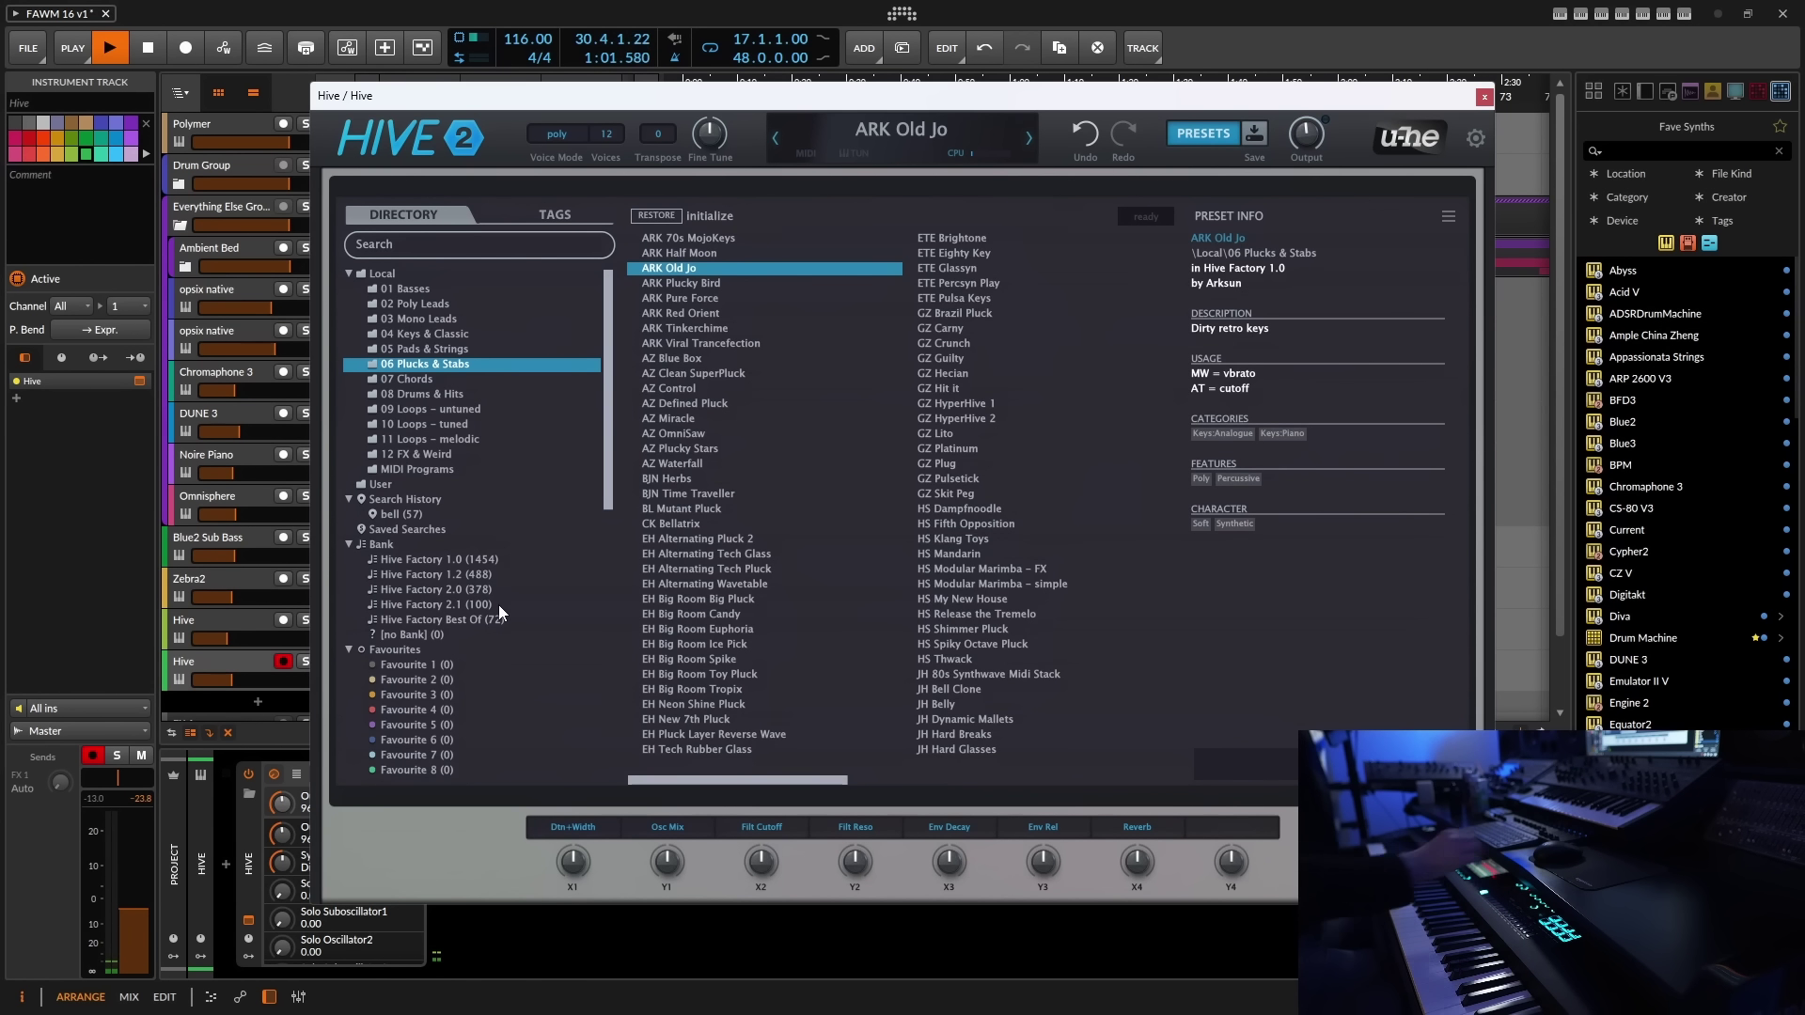
click(700, 284)
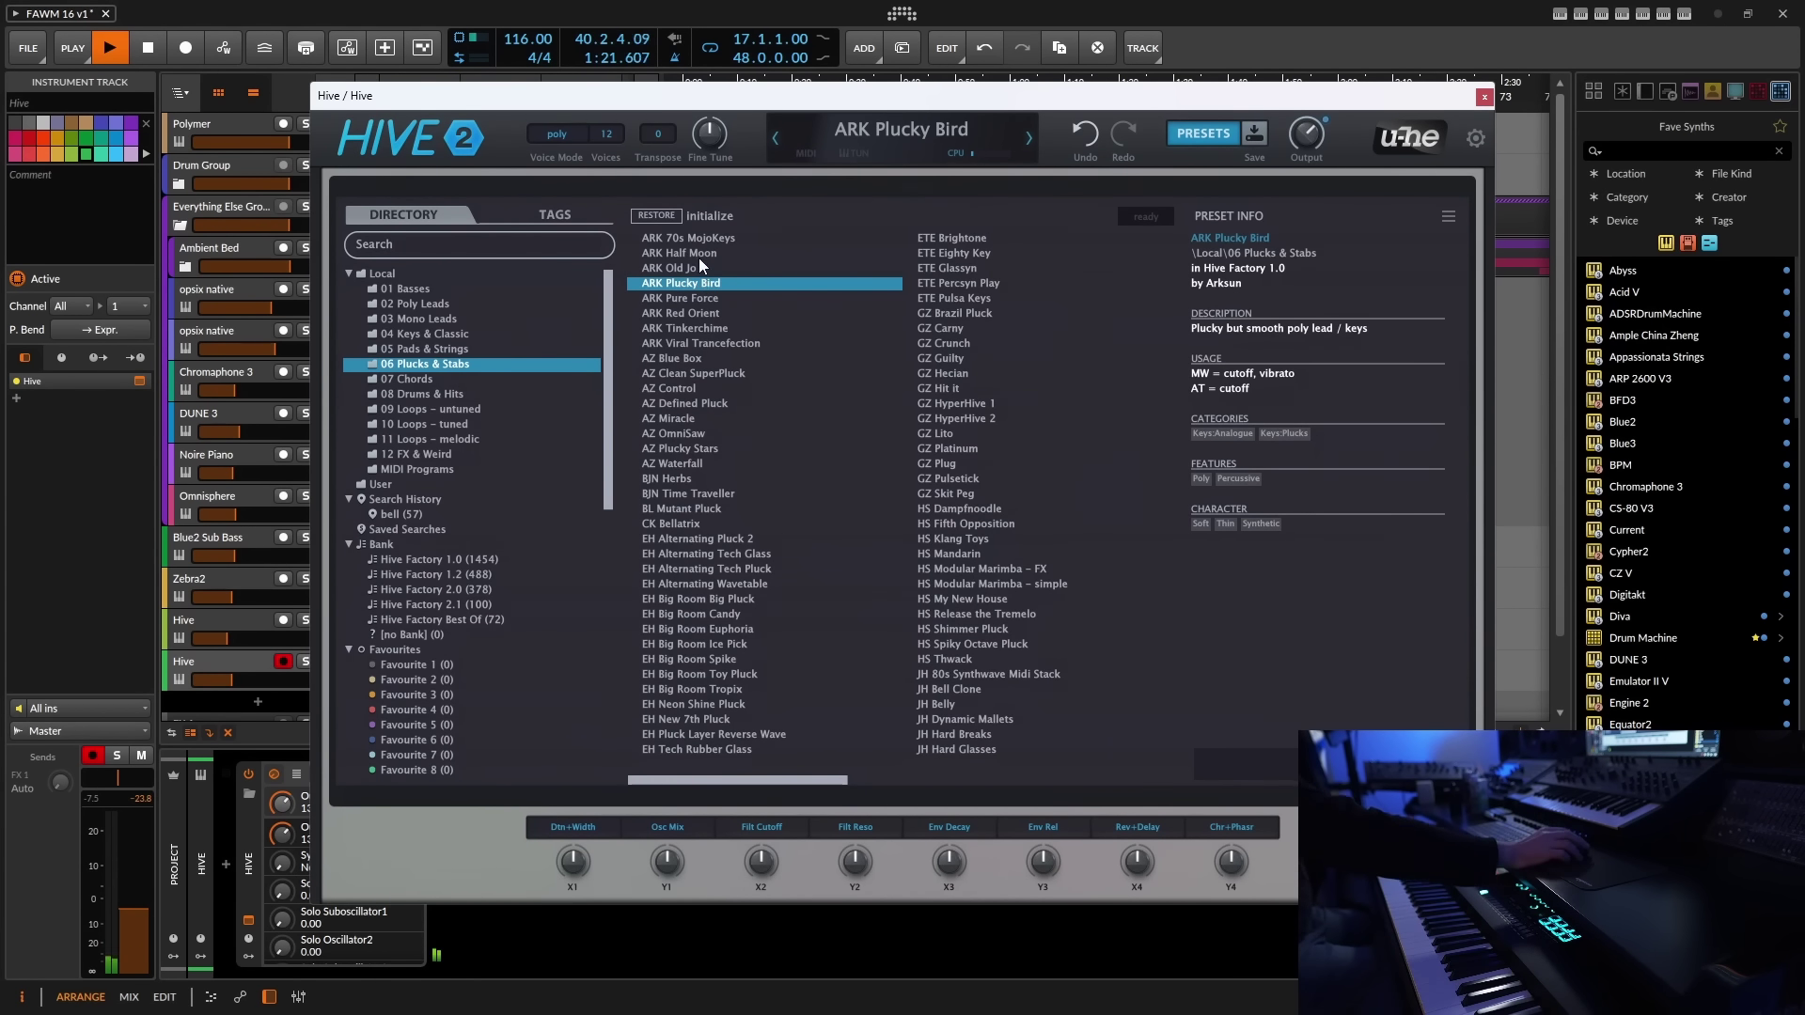
click(689, 299)
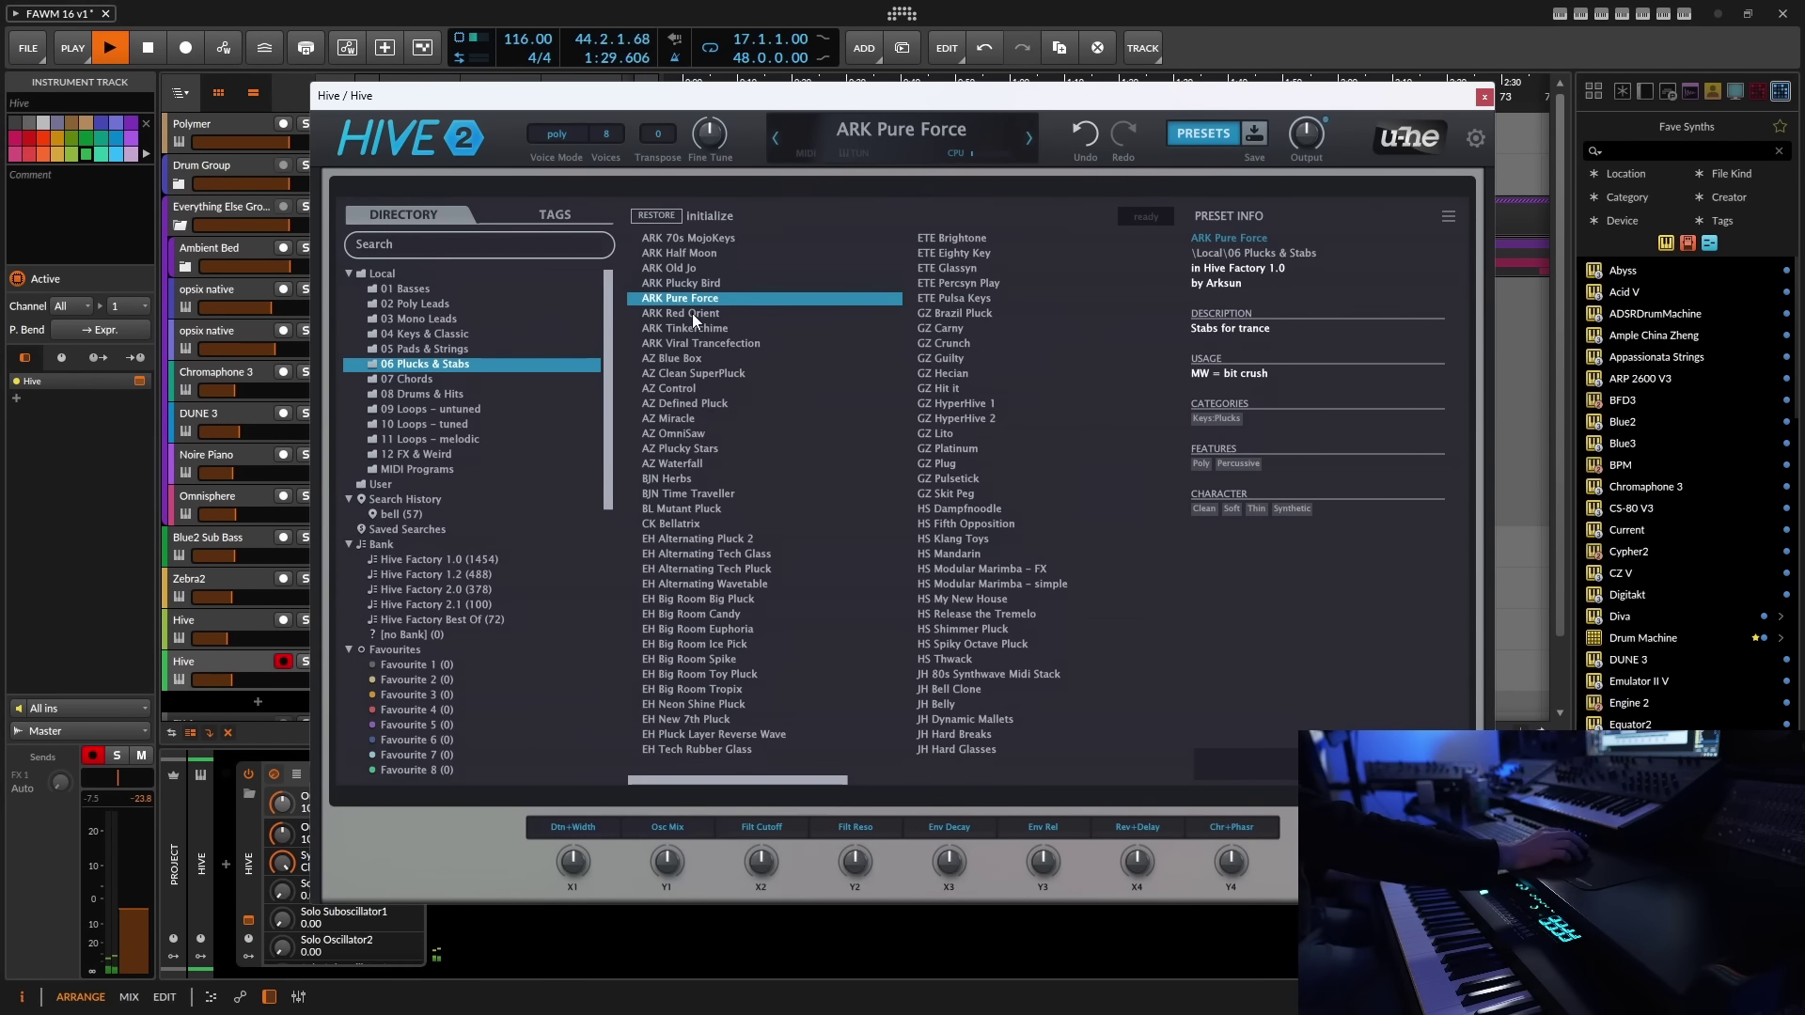
click(692, 313)
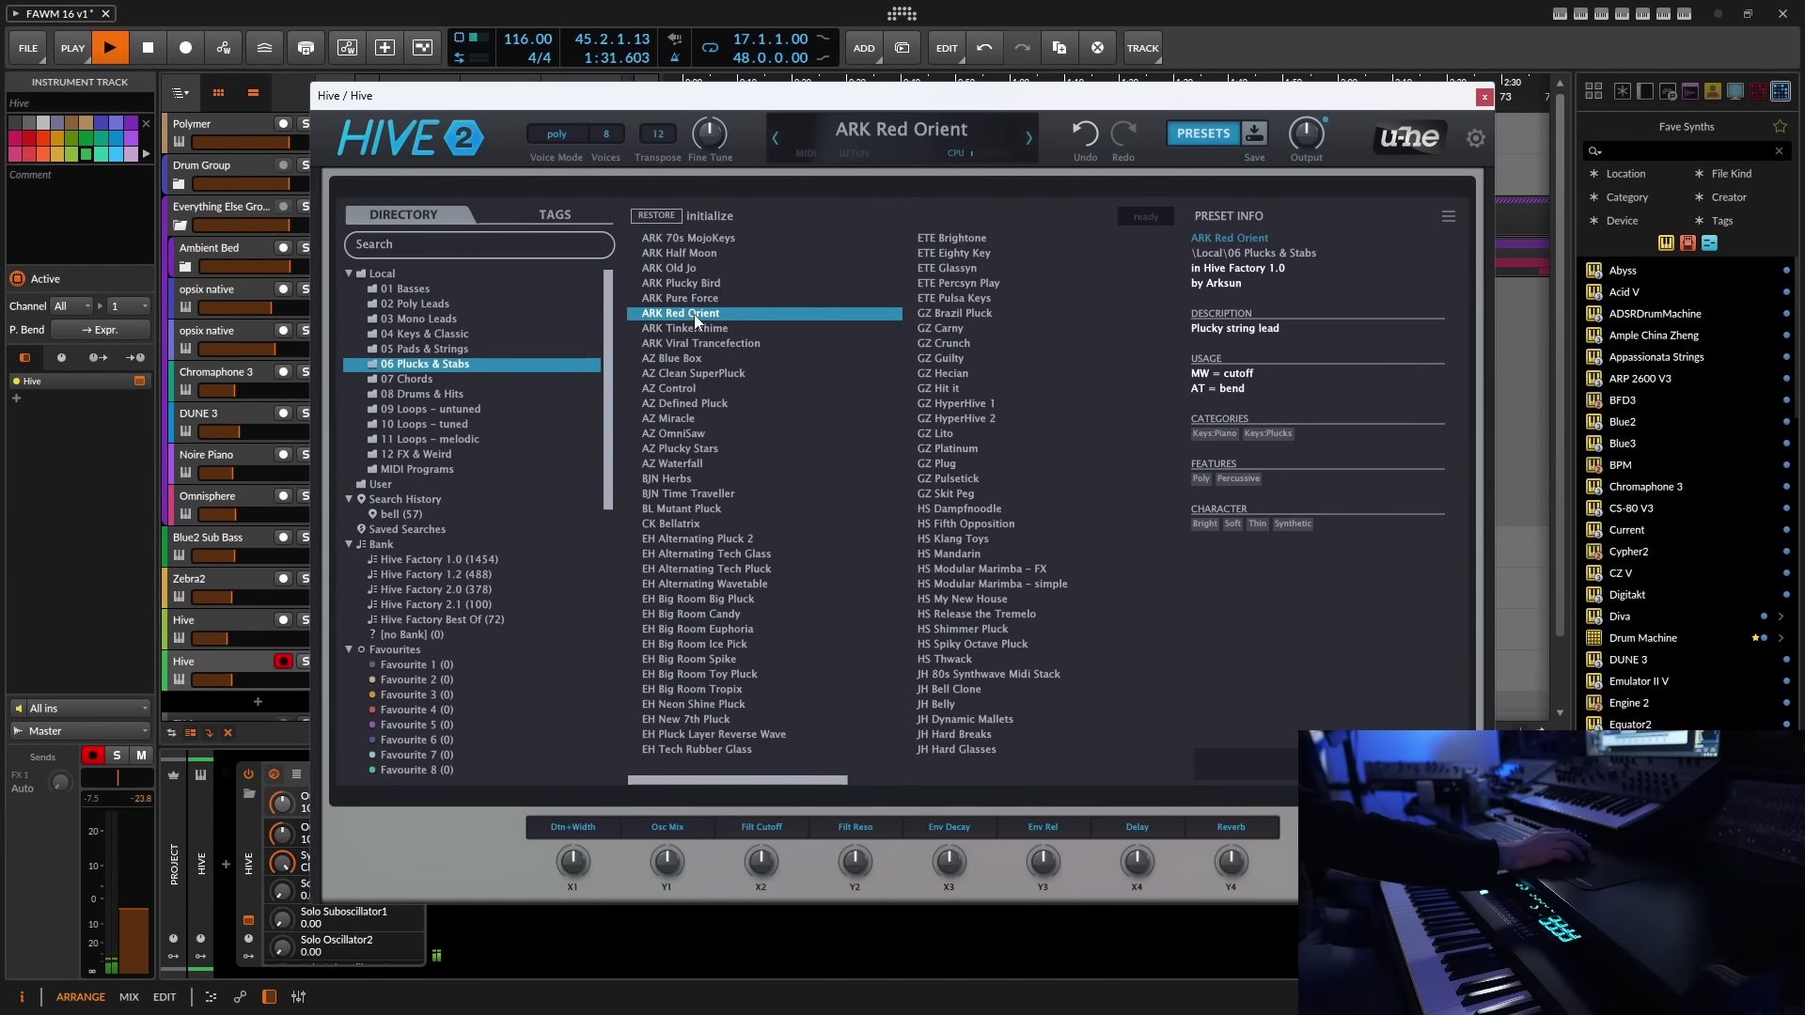
click(707, 331)
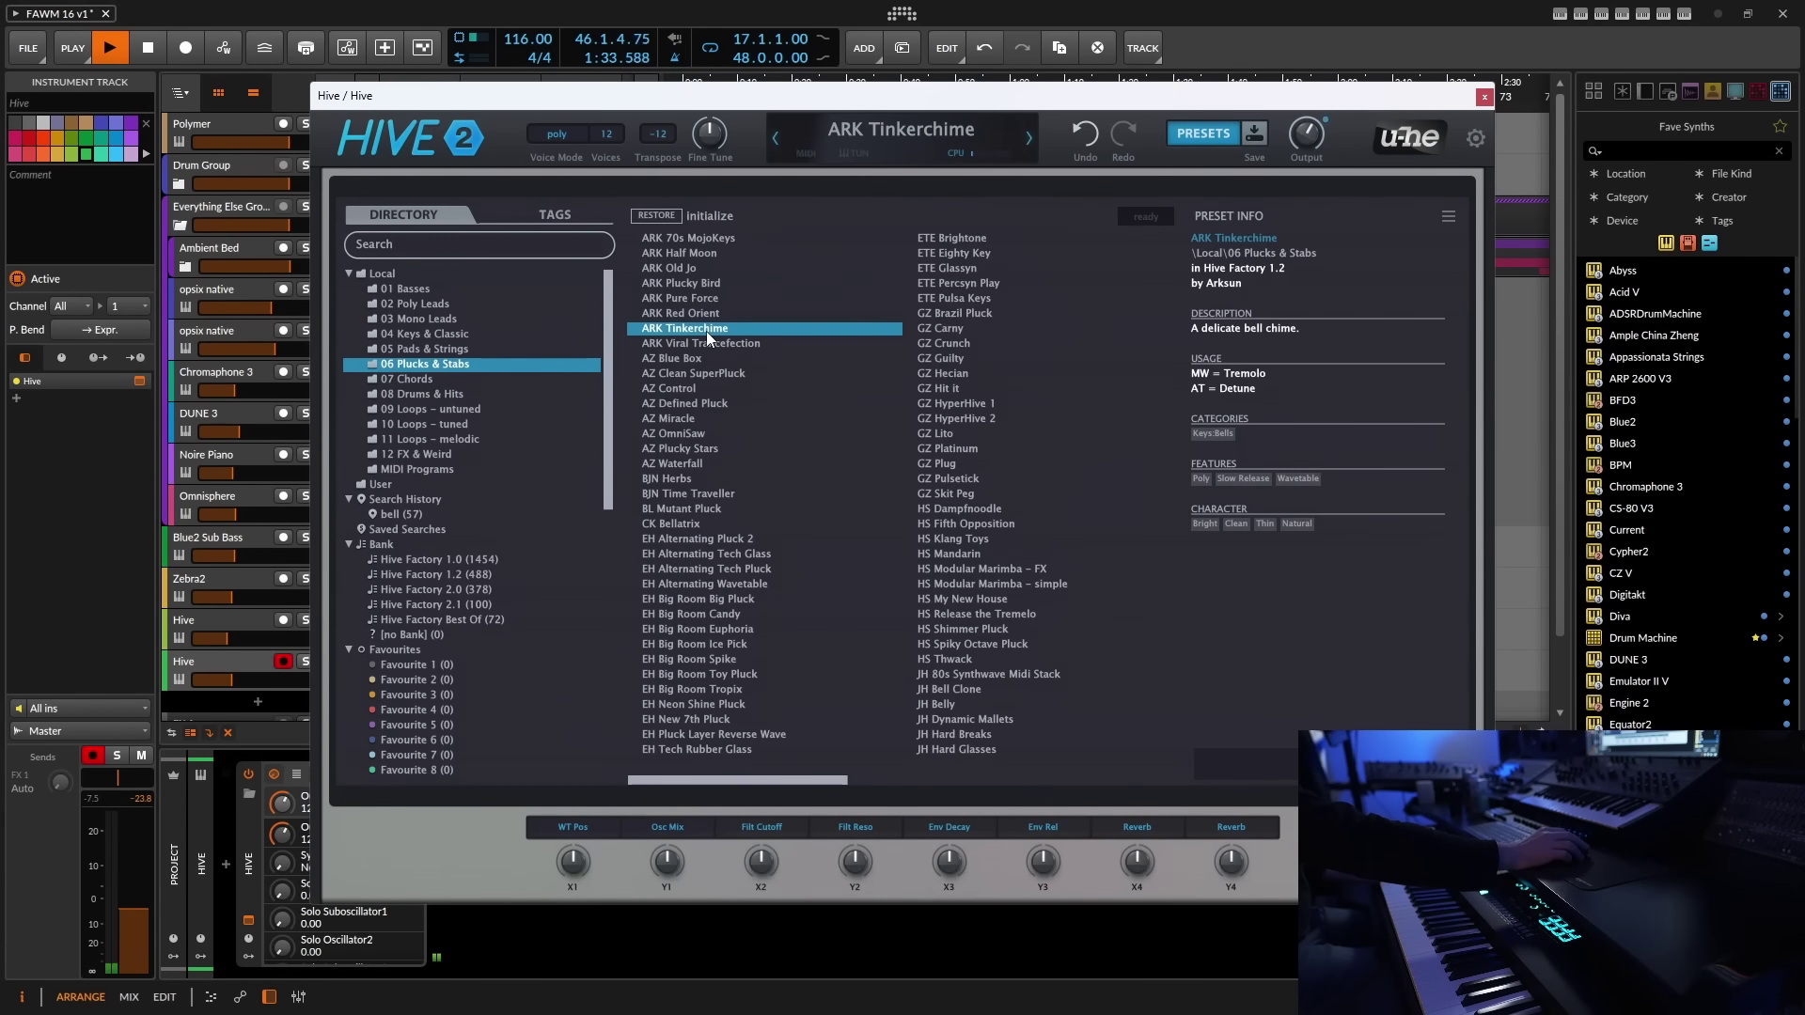
click(707, 346)
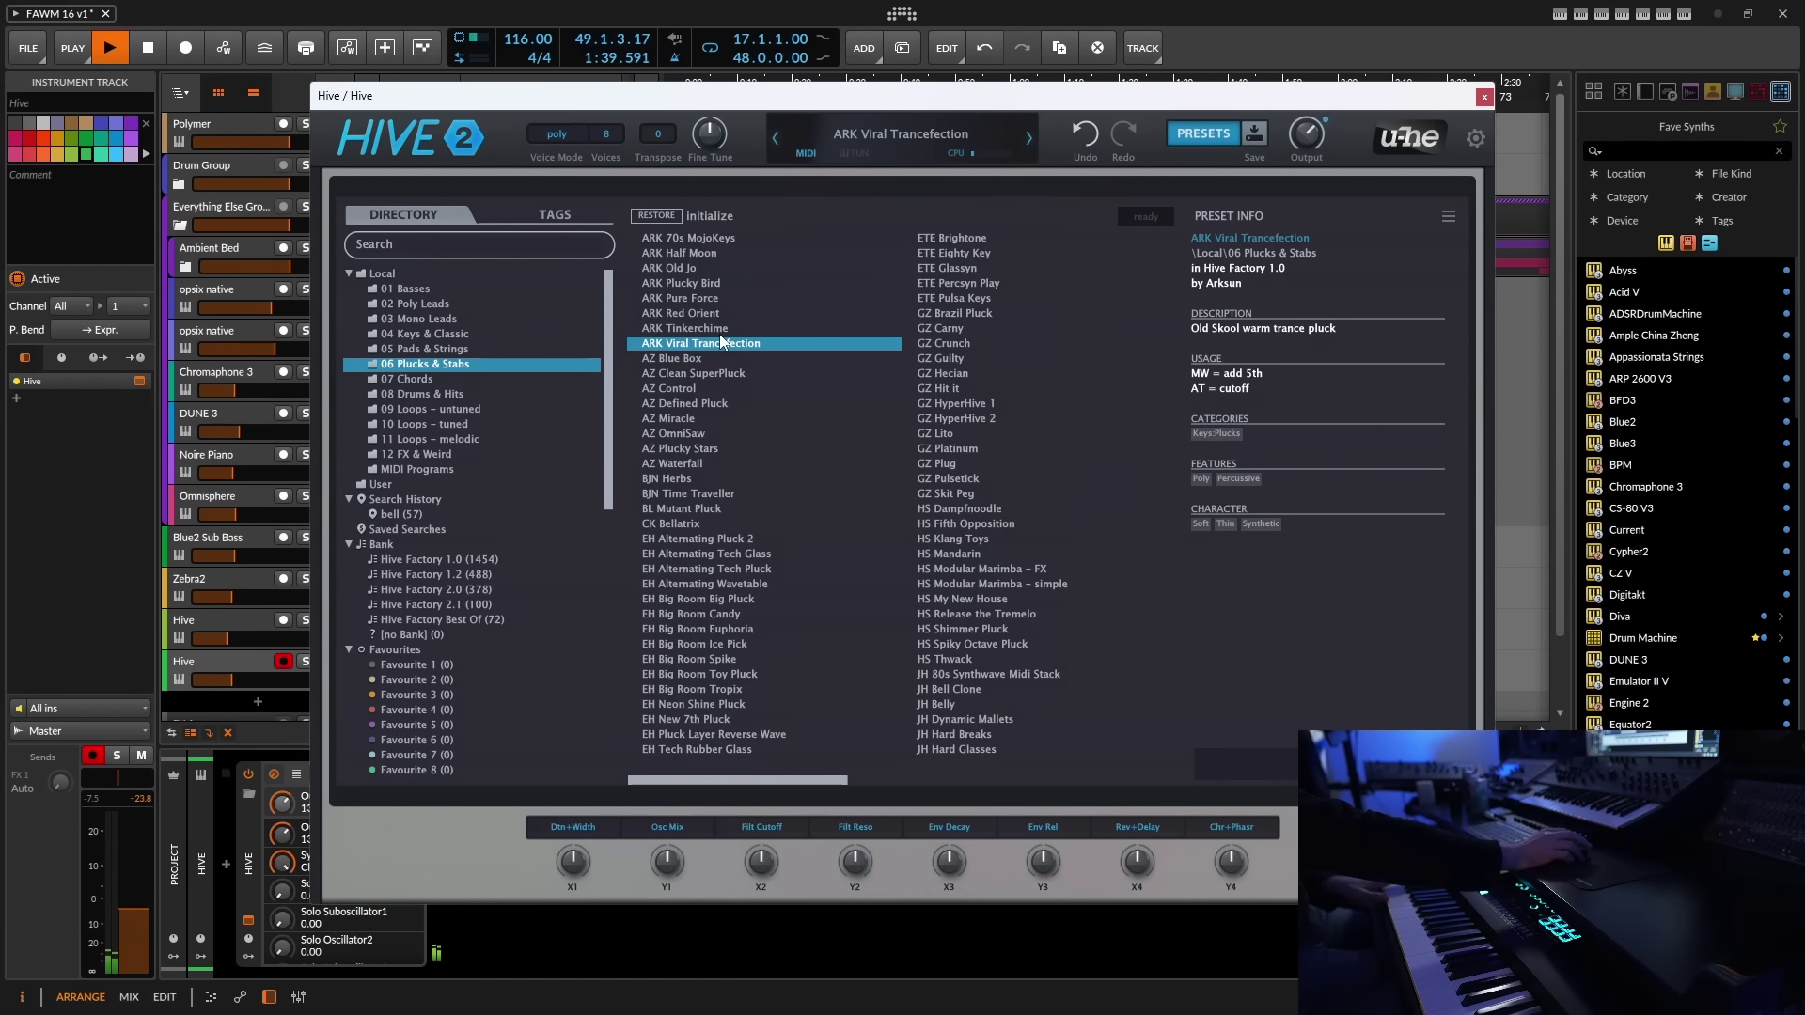
click(684, 358)
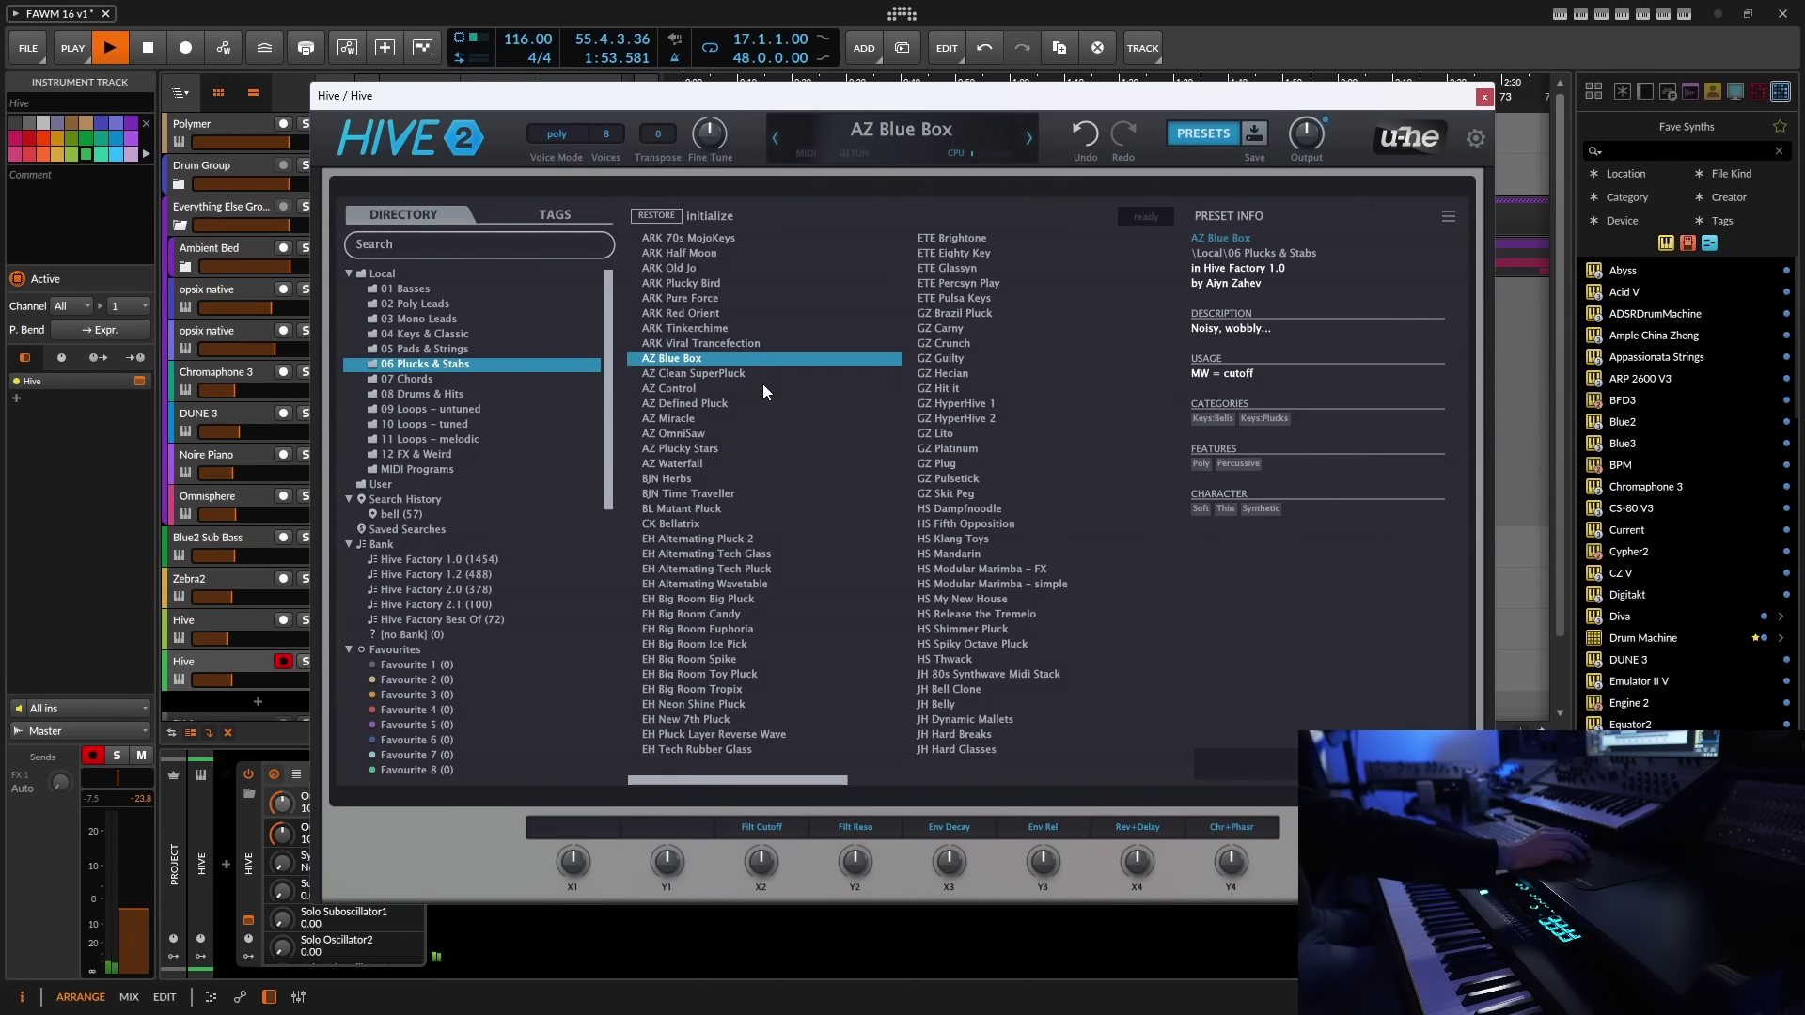
click(689, 375)
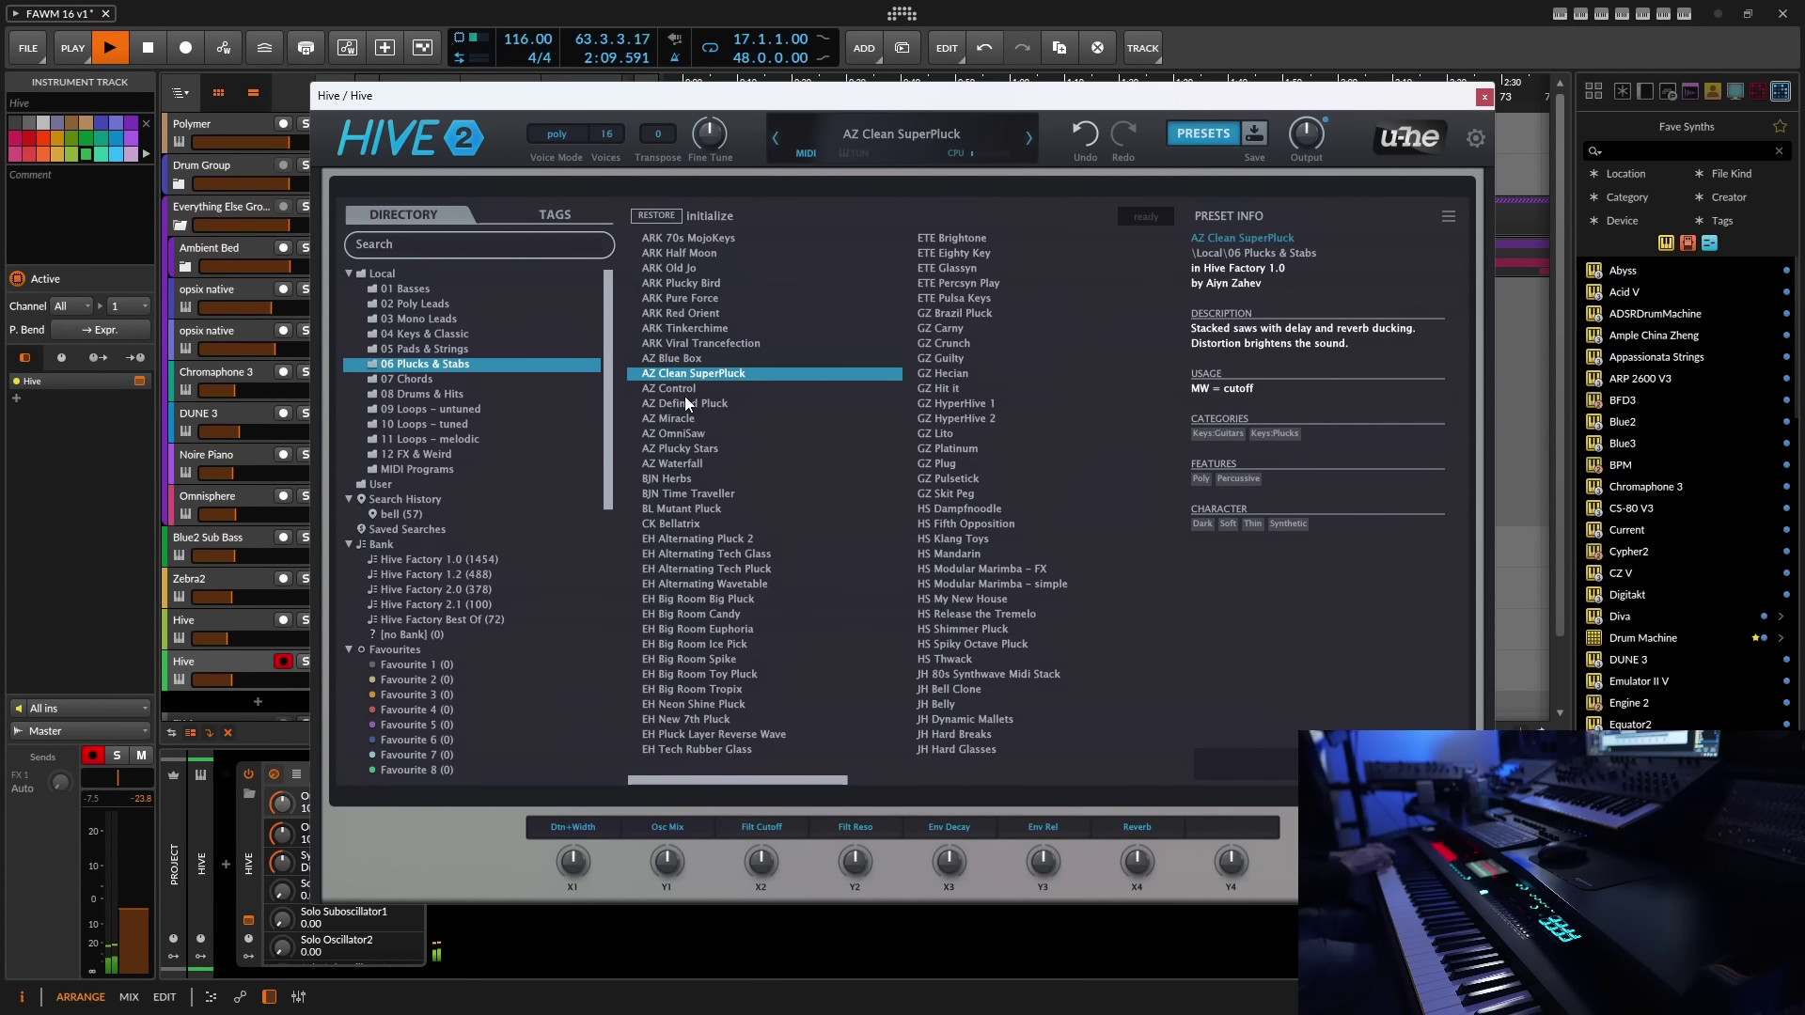
- Close the plug-in window, record a part into the new Hive track's Scene 1 slot and open the clip for note editing
click(1484, 97)
click(388, 671)
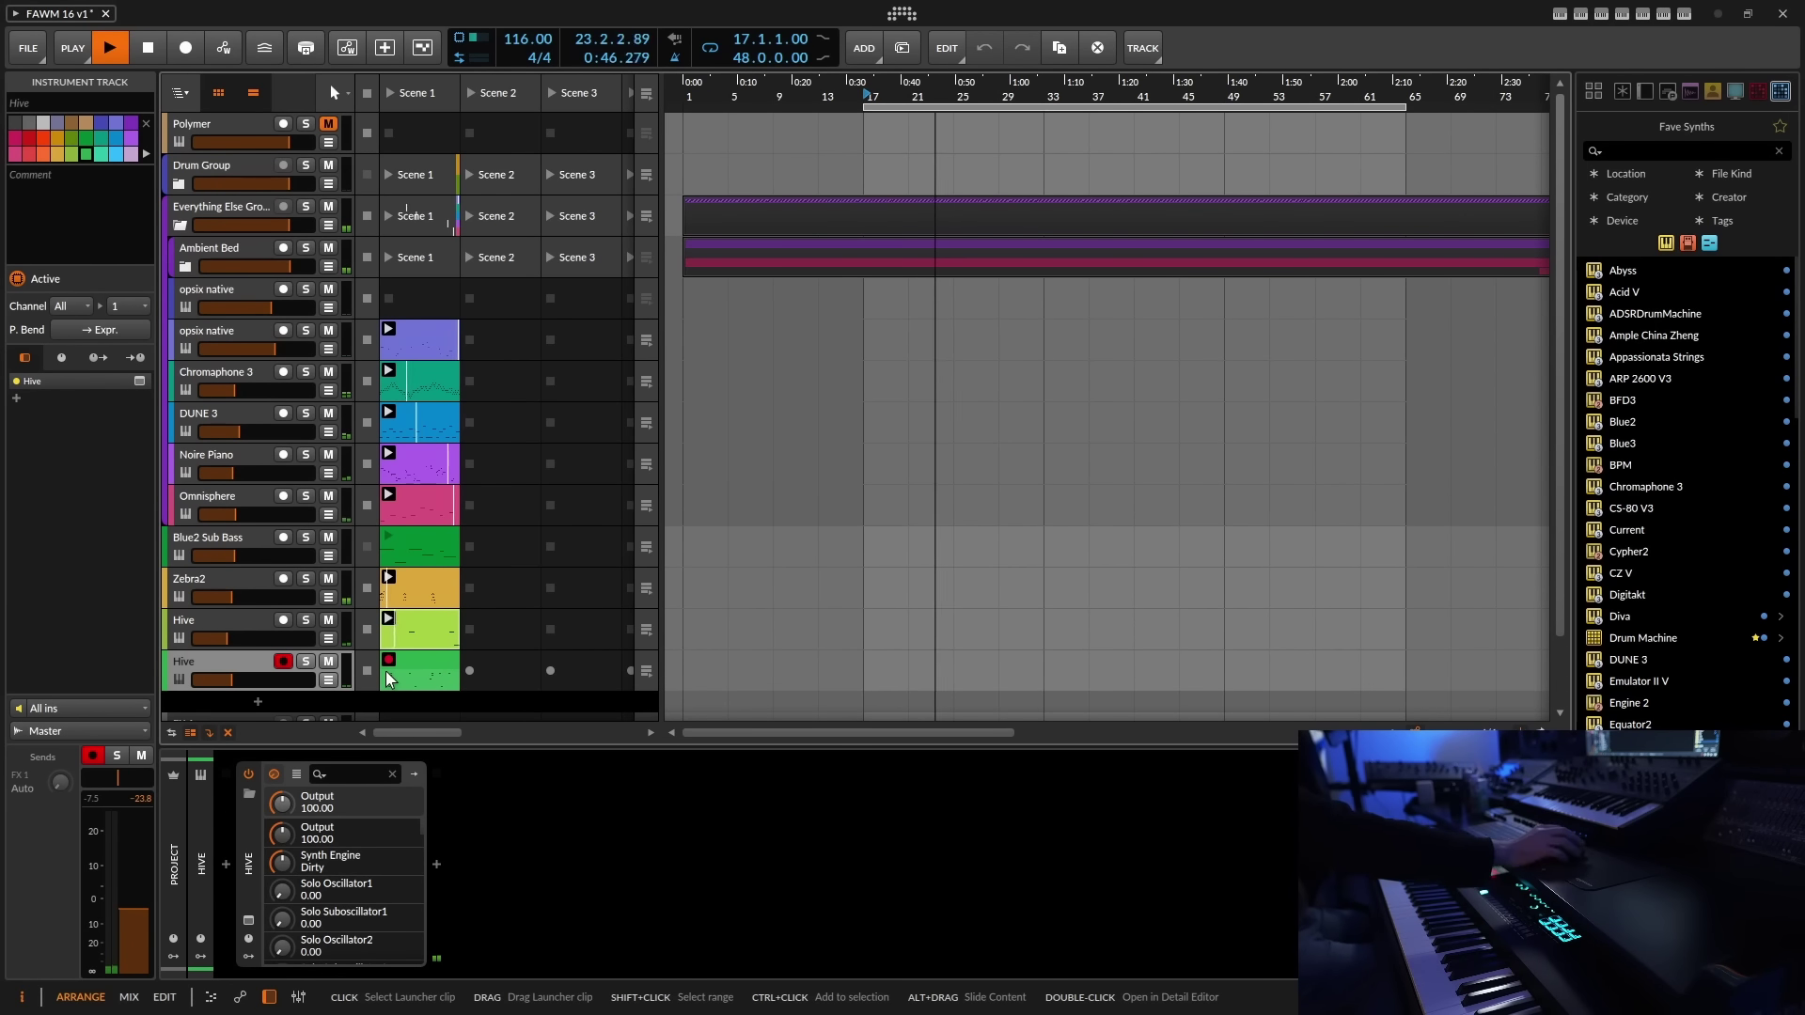
double_click(409, 662)
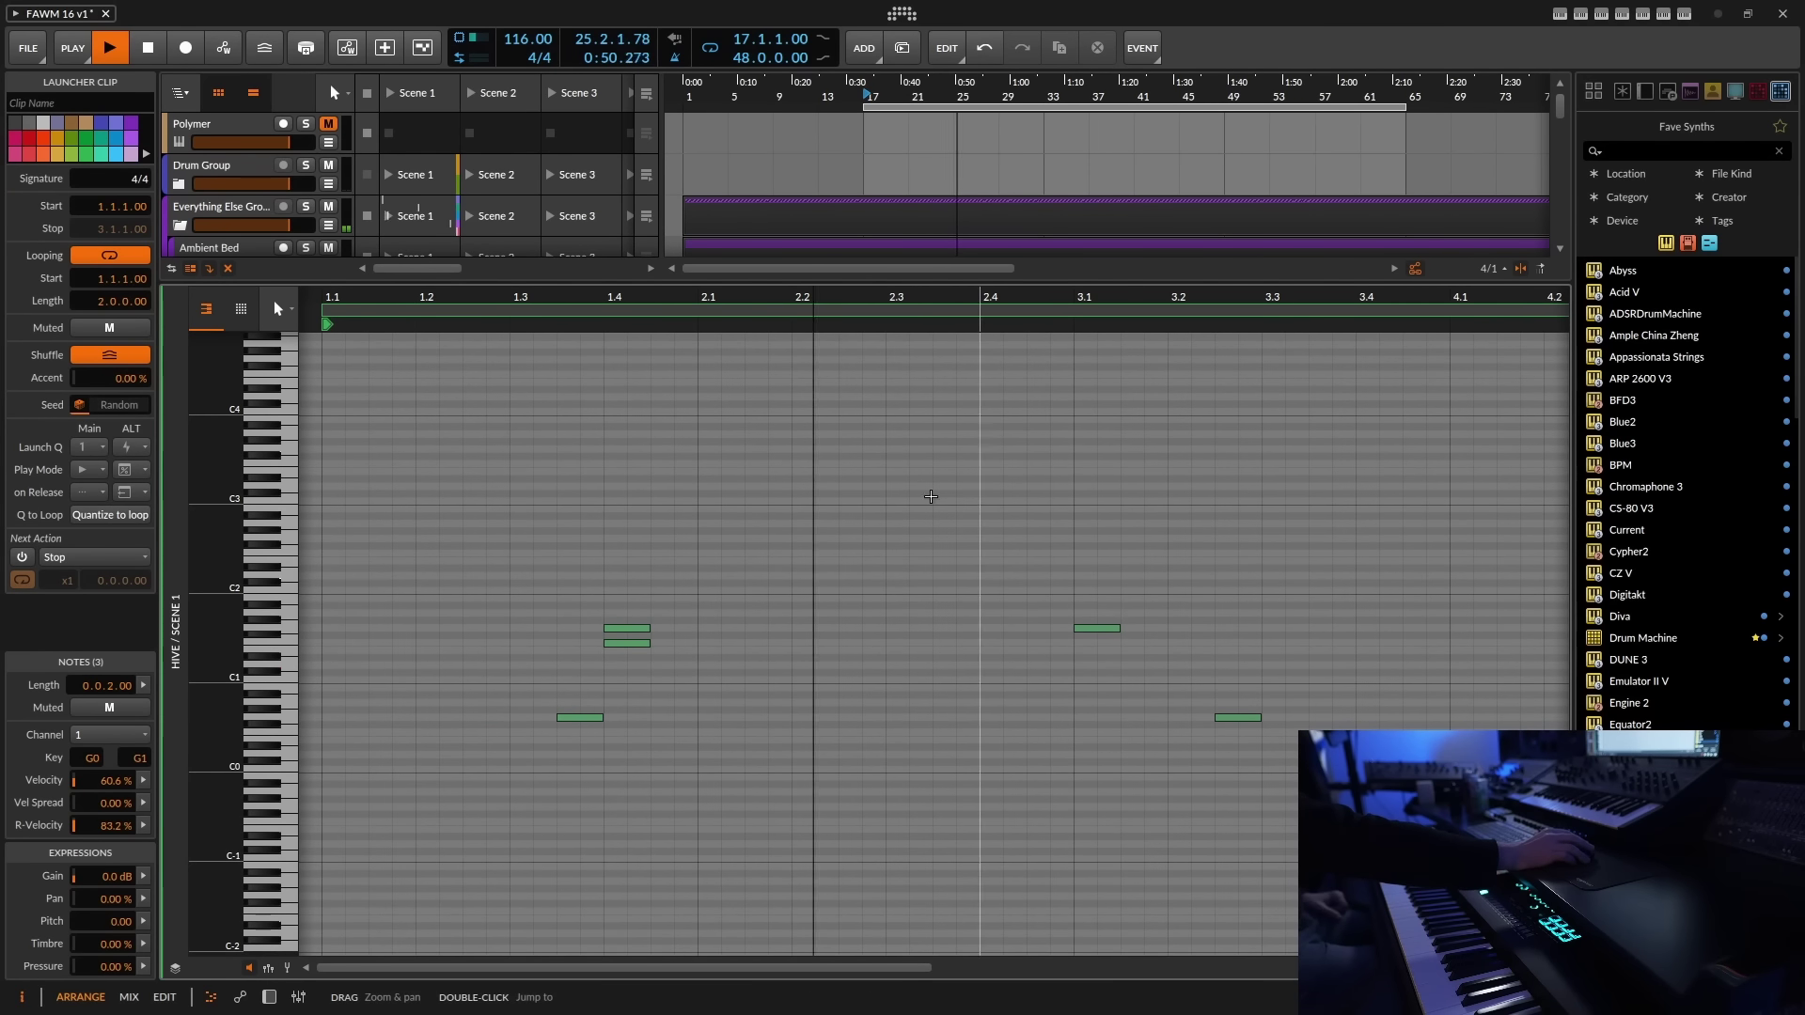
- Set the clip's start and loop start to 3.1.1 with a two-bar loop length, and move the G1 note to 4.3.3
drag(1225, 307, 1211, 244)
drag(595, 325, 862, 362)
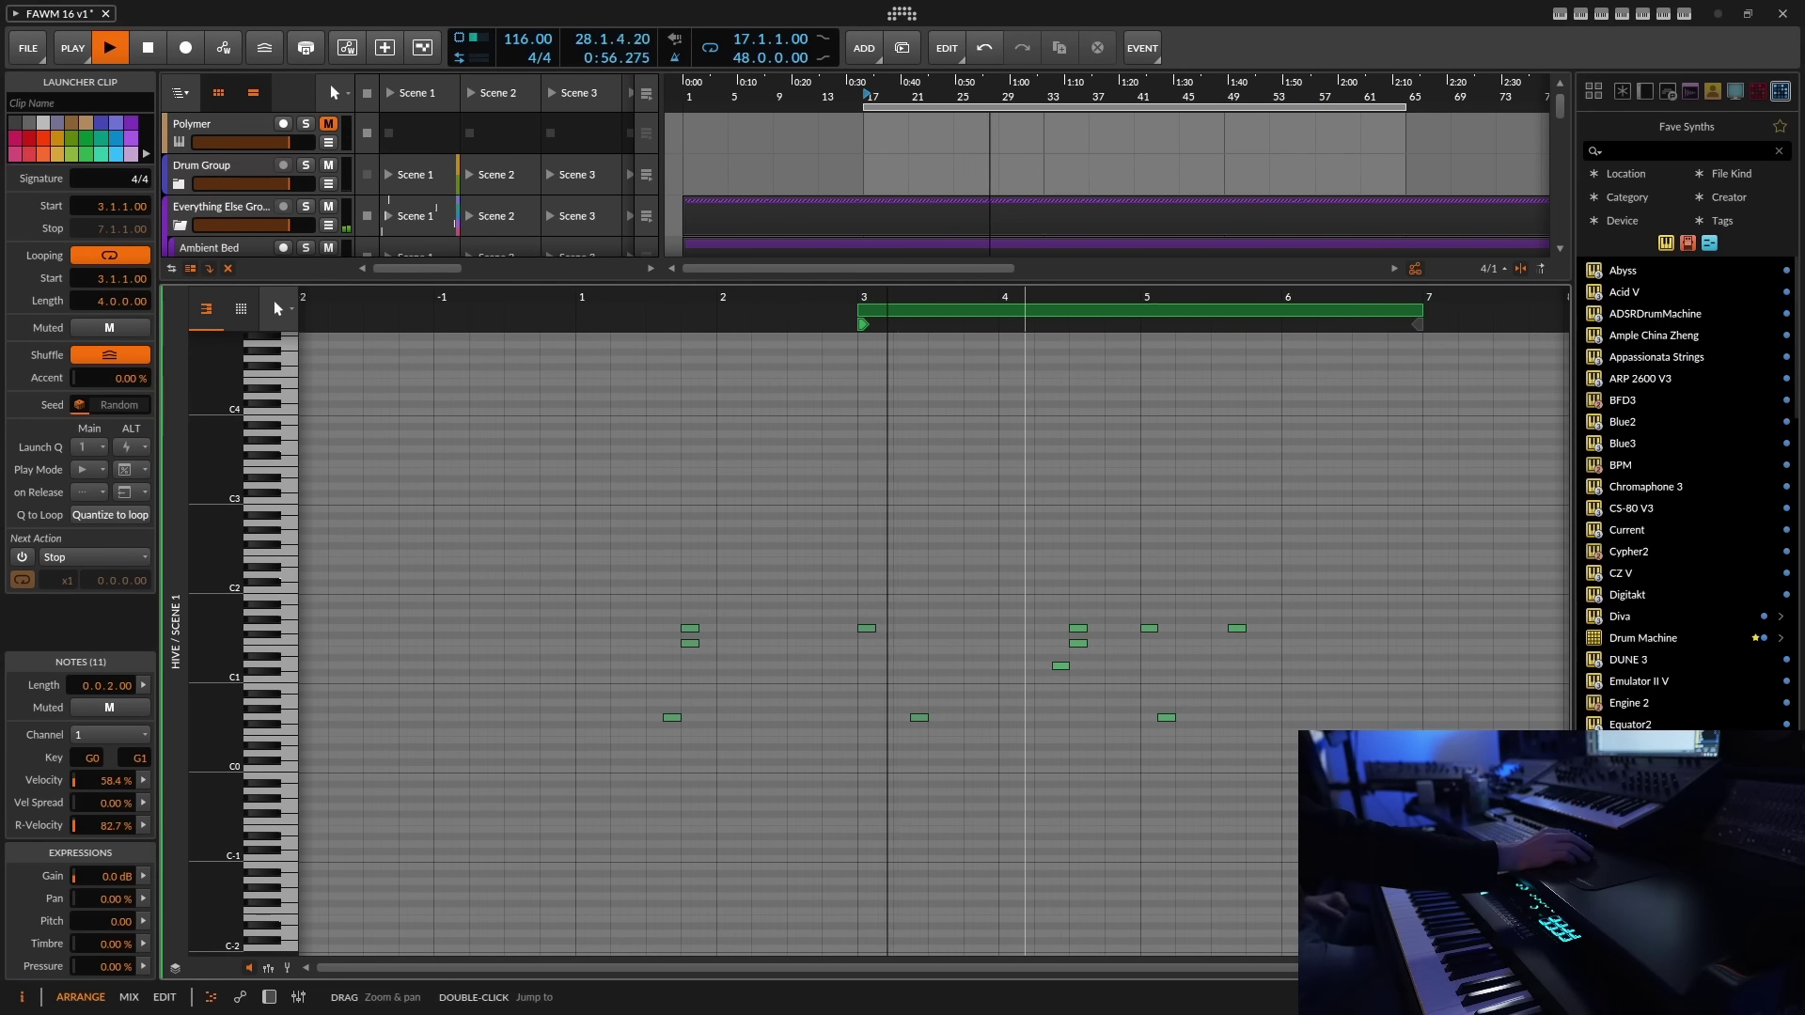
key(z)
drag(813, 628, 856, 628)
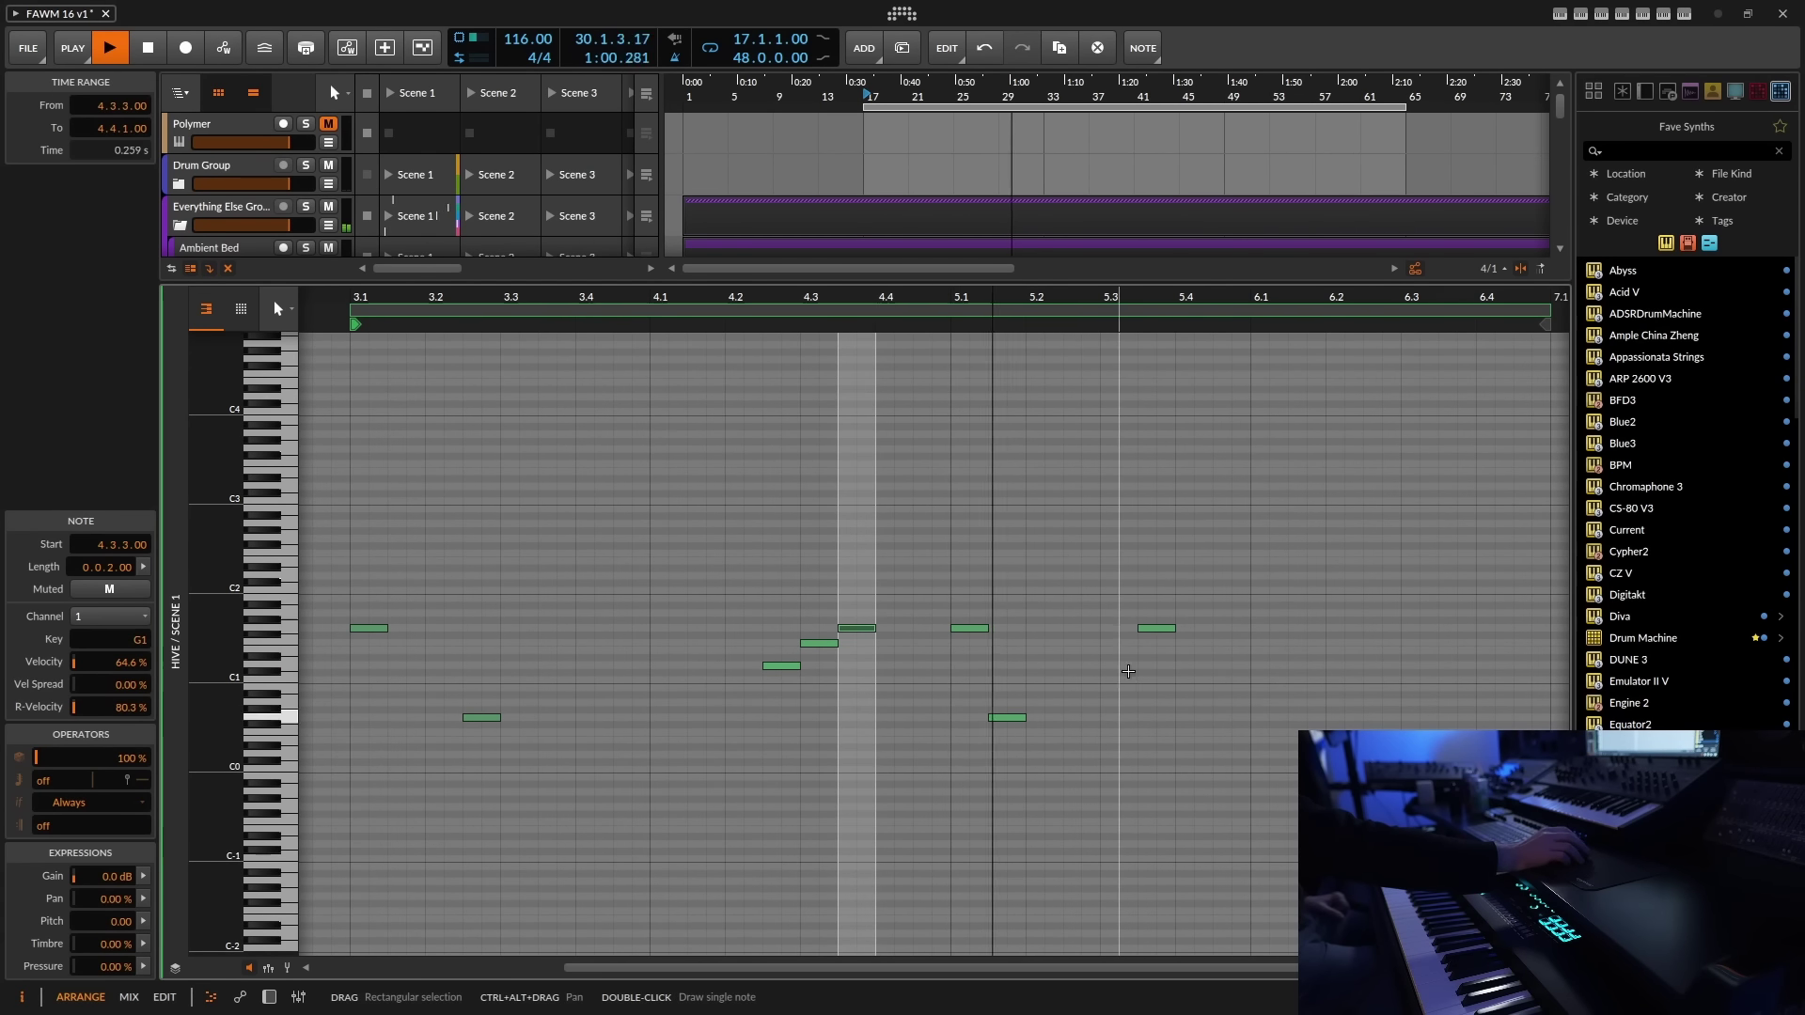
scroll(1388, 314, down, 3)
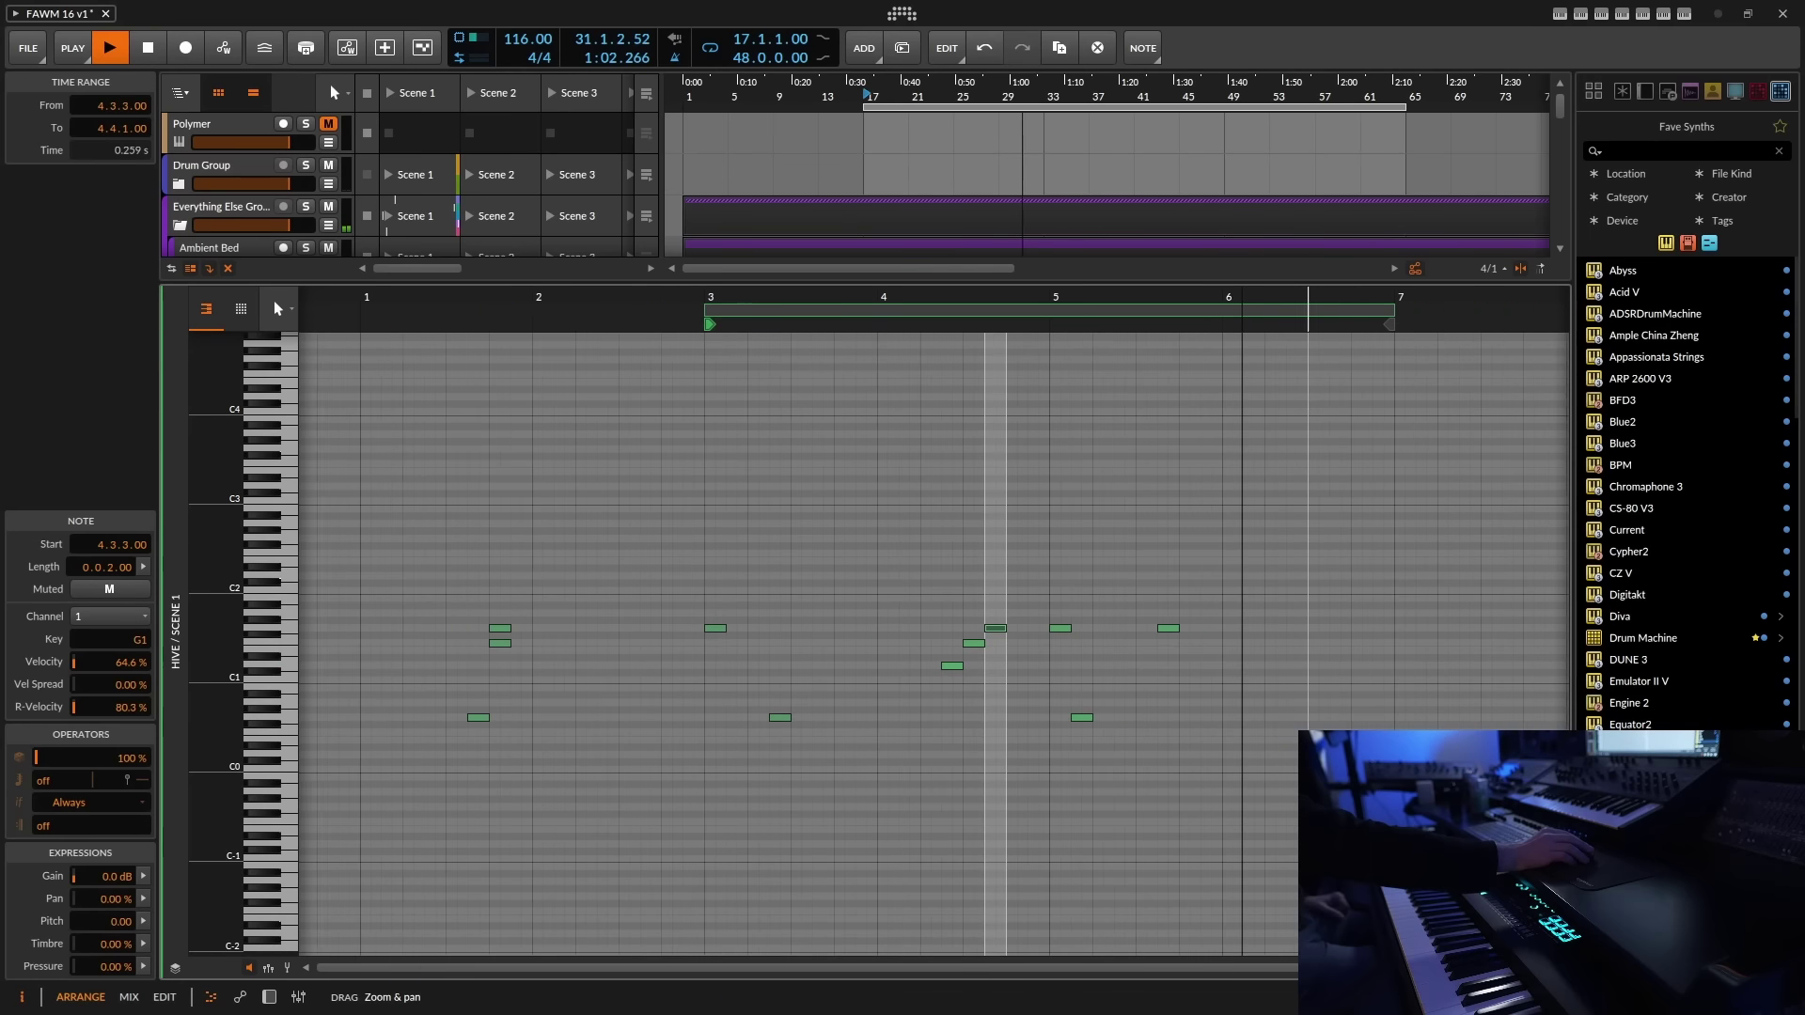
drag(1388, 314, 1042, 314)
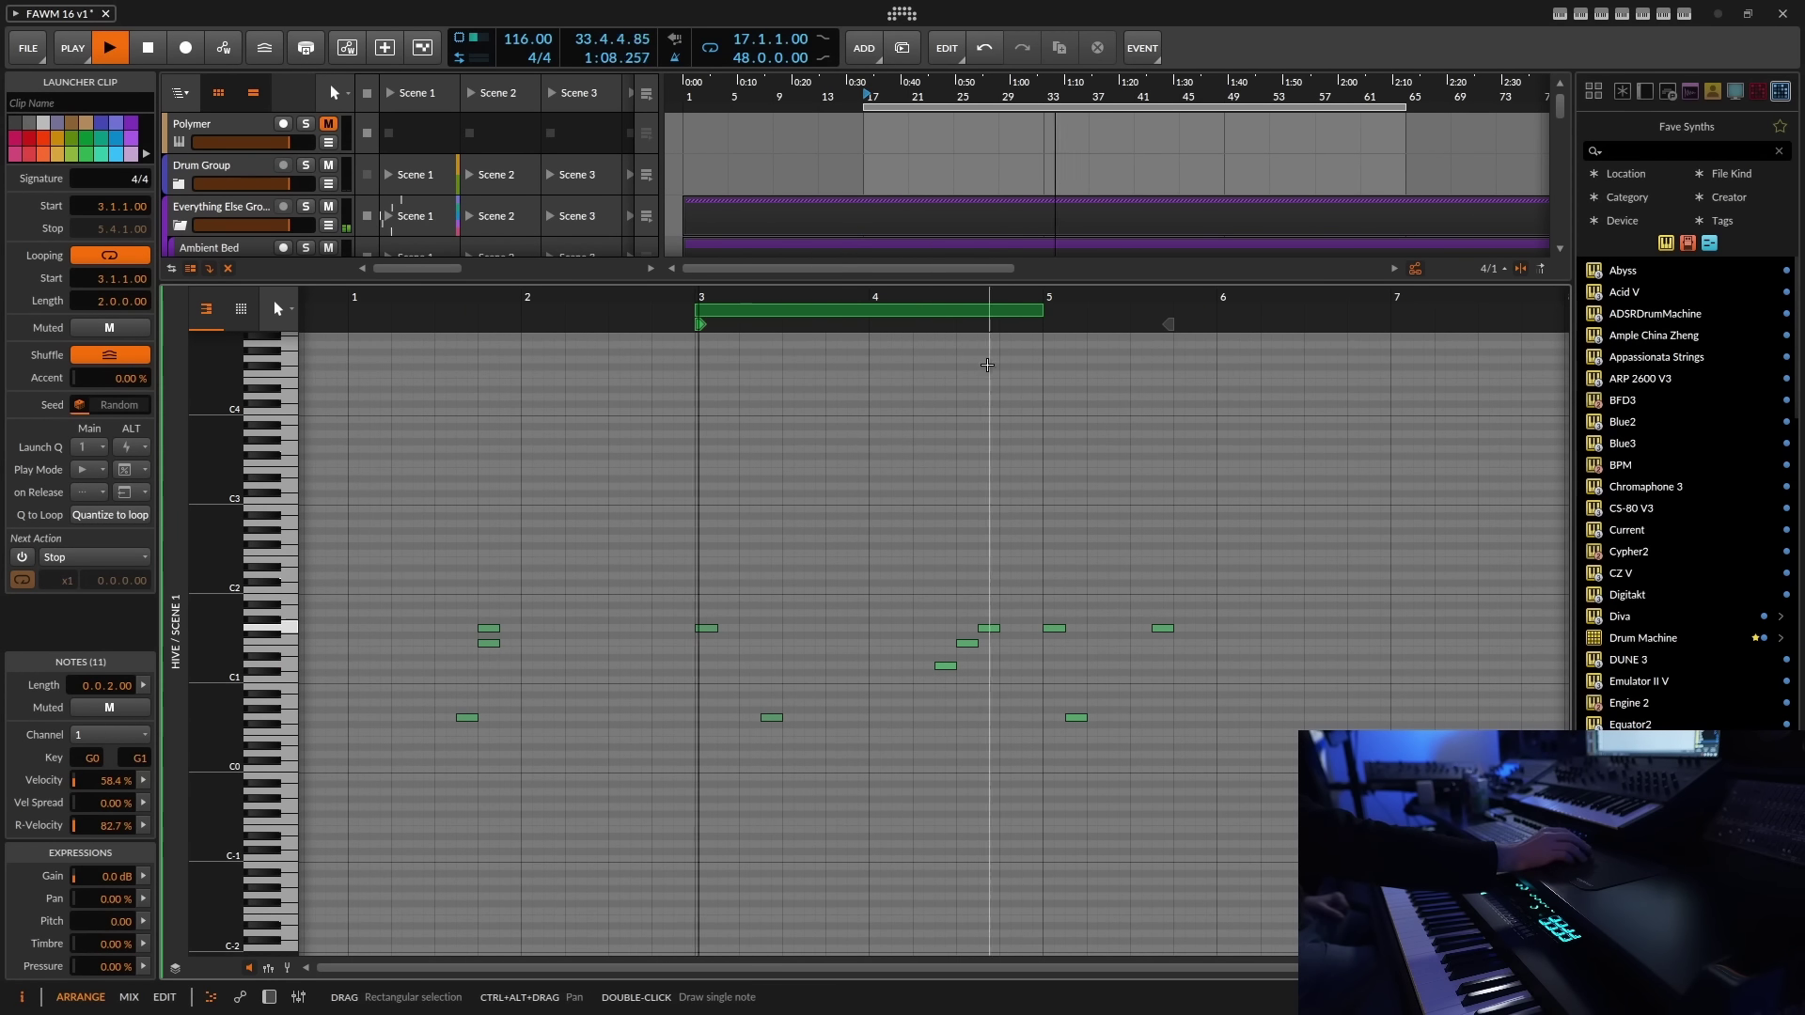
- Shorten the two lower notes leading into beat 4.3 to 0.0.1 each, back to back, and move the G1 note to 4.3.1
scroll(941, 658, up, 5)
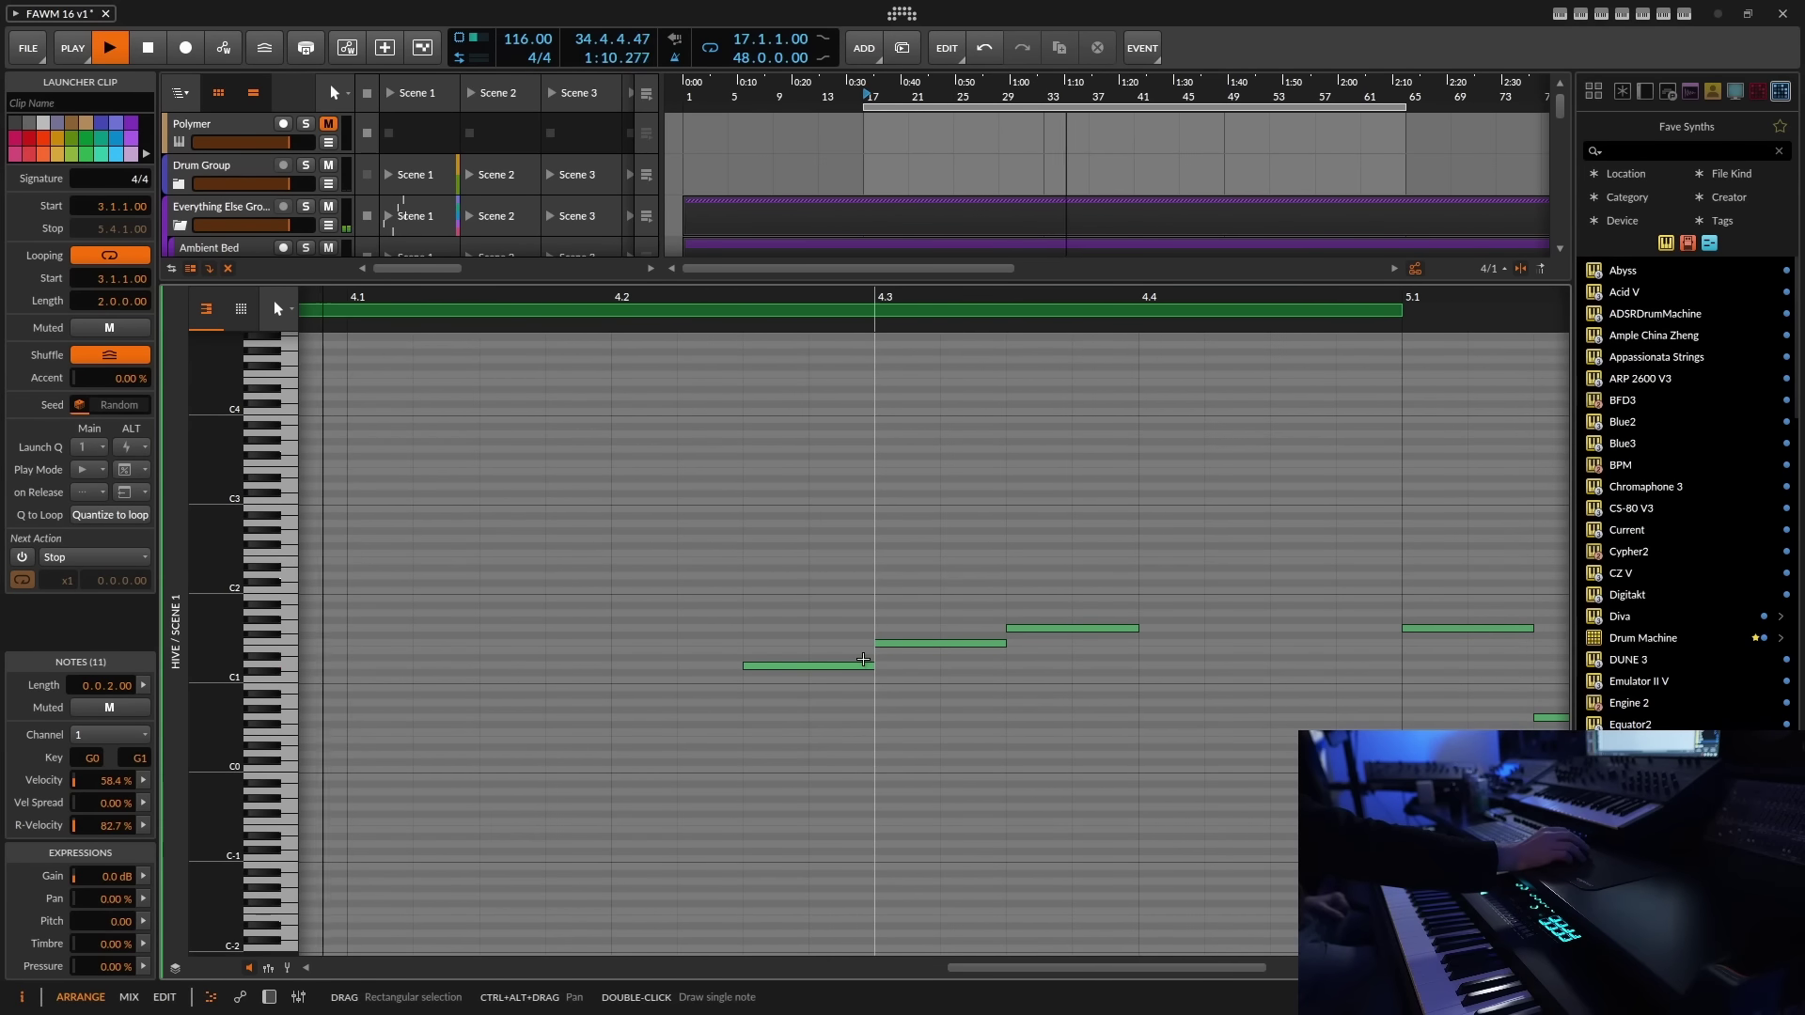
drag(867, 665, 809, 643)
click(940, 652)
drag(1005, 643, 874, 644)
drag(1032, 629, 903, 636)
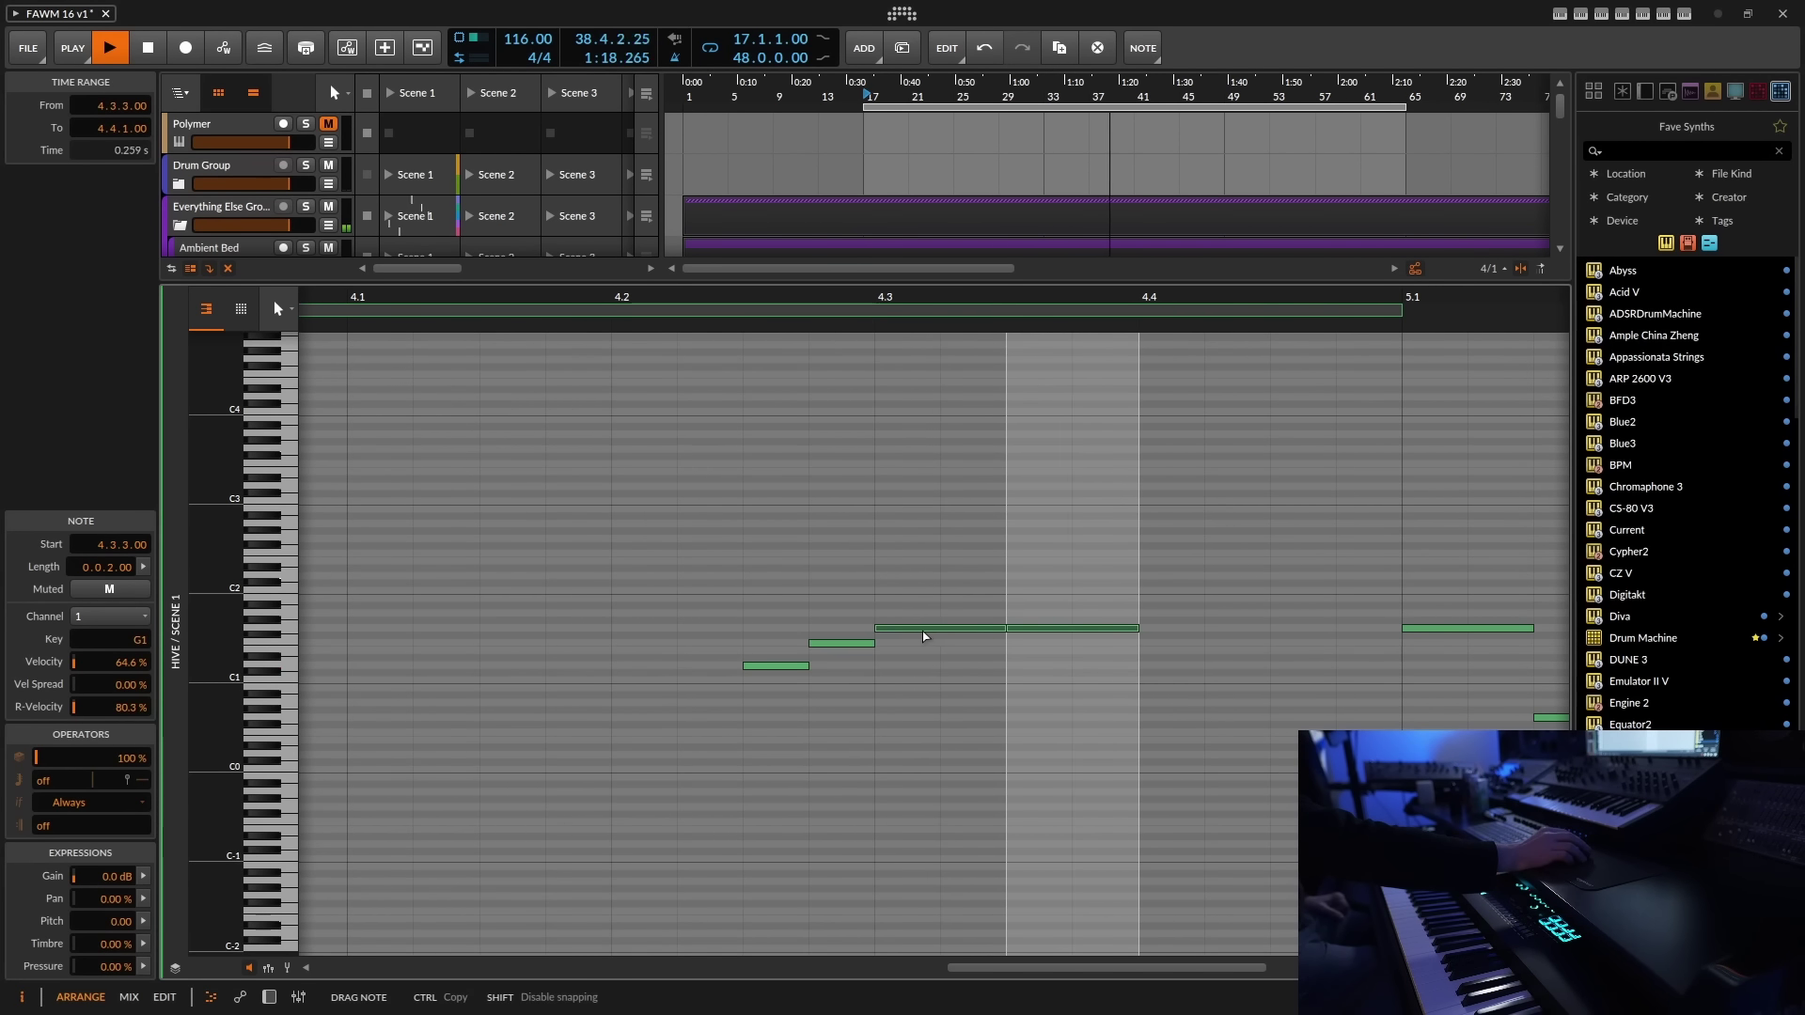
drag(951, 296, 1036, 519)
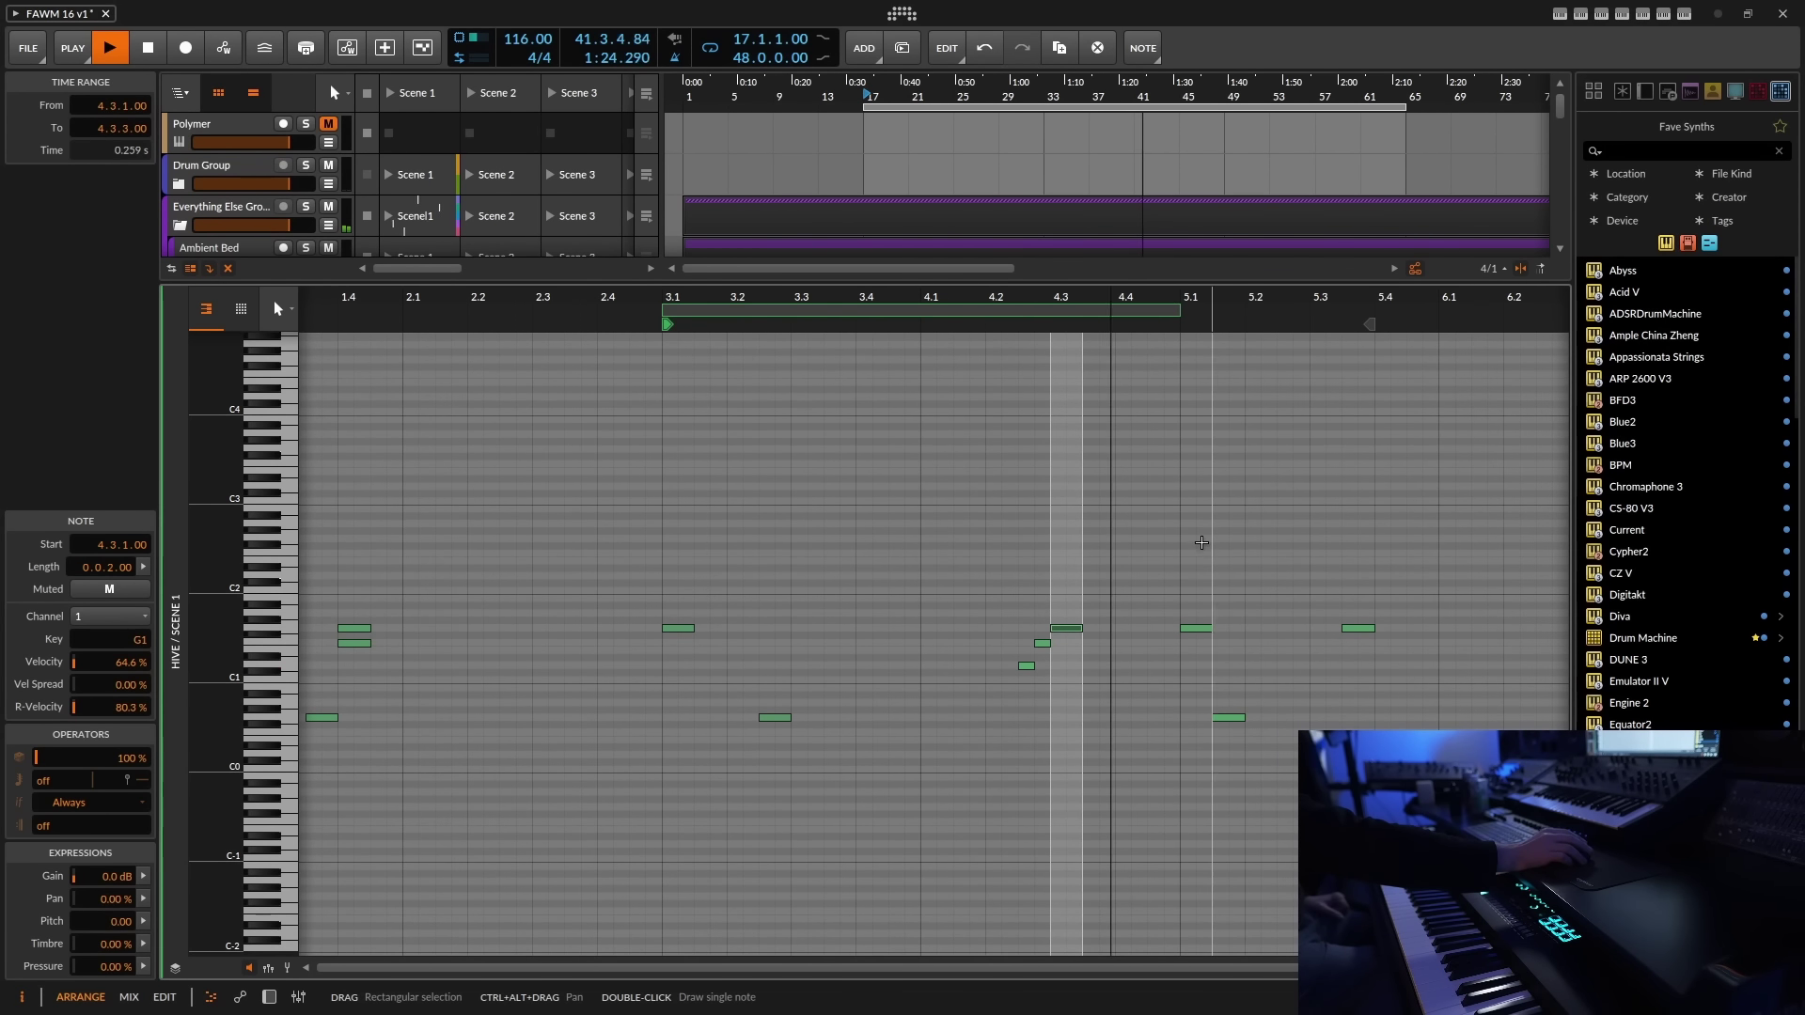
- Save the project and consolidate the new Hive clip down to its two-bar loop
click(270, 998)
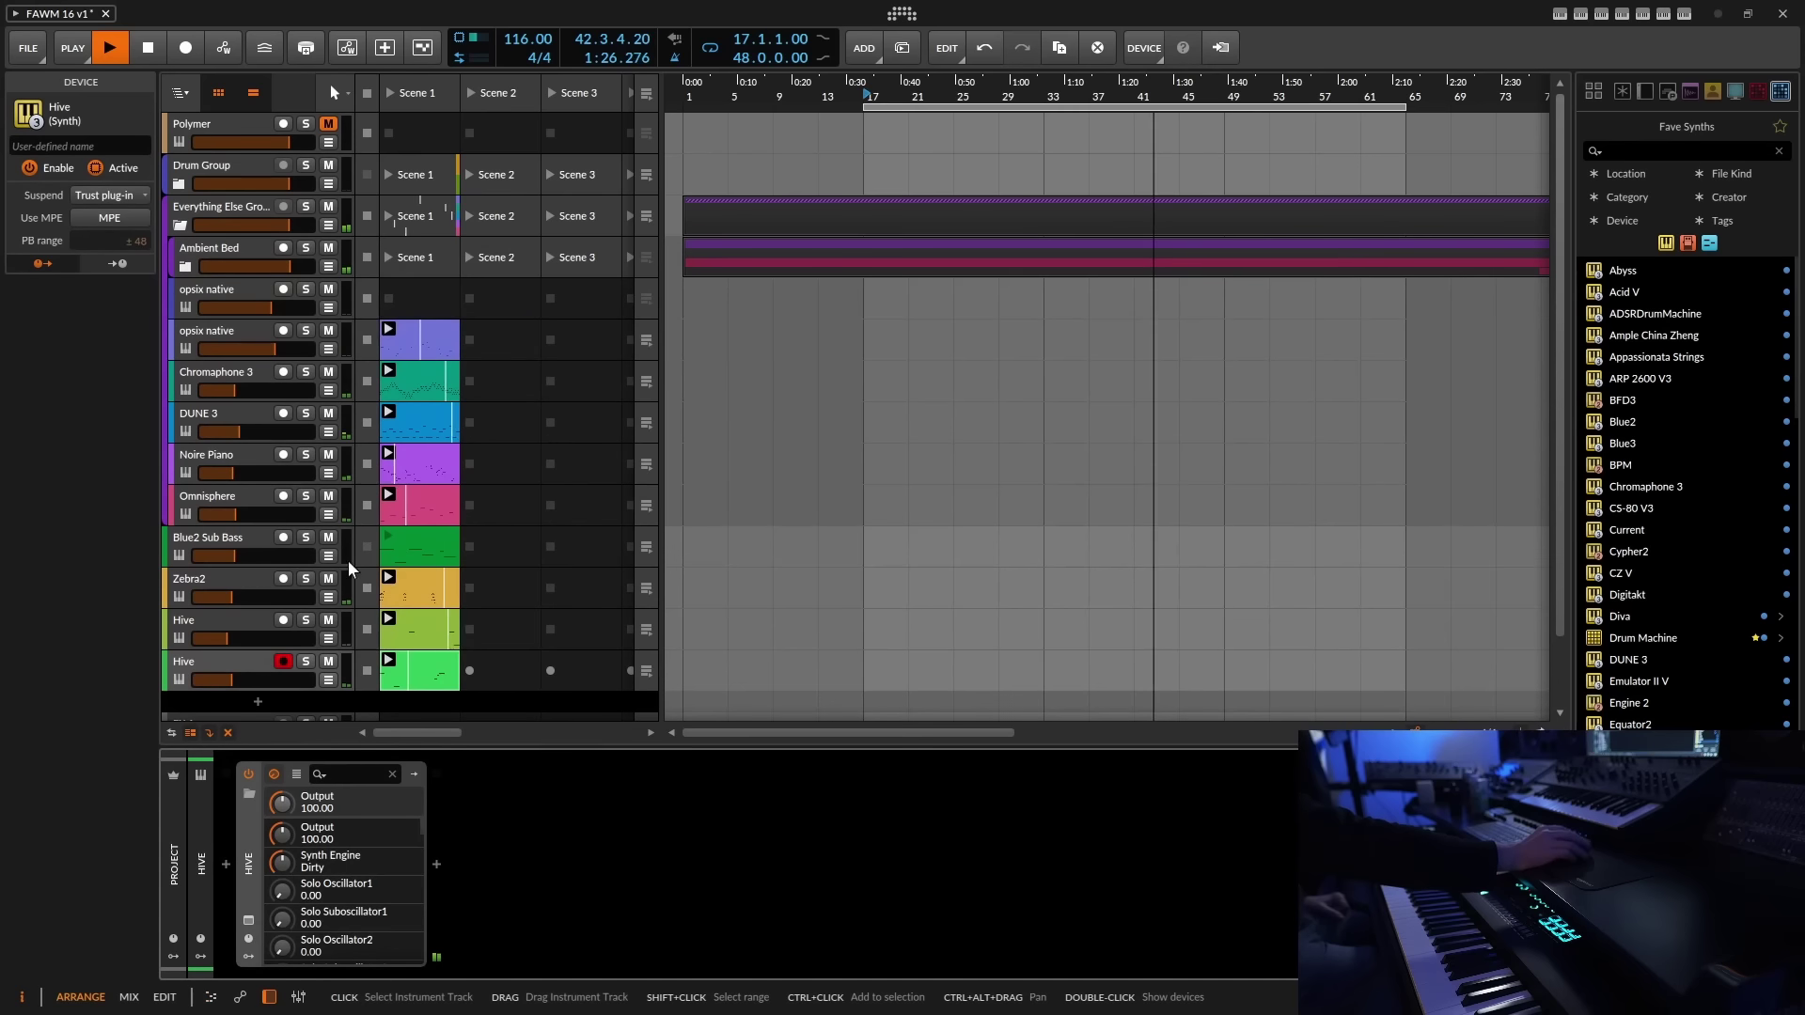
click(28, 48)
click(66, 141)
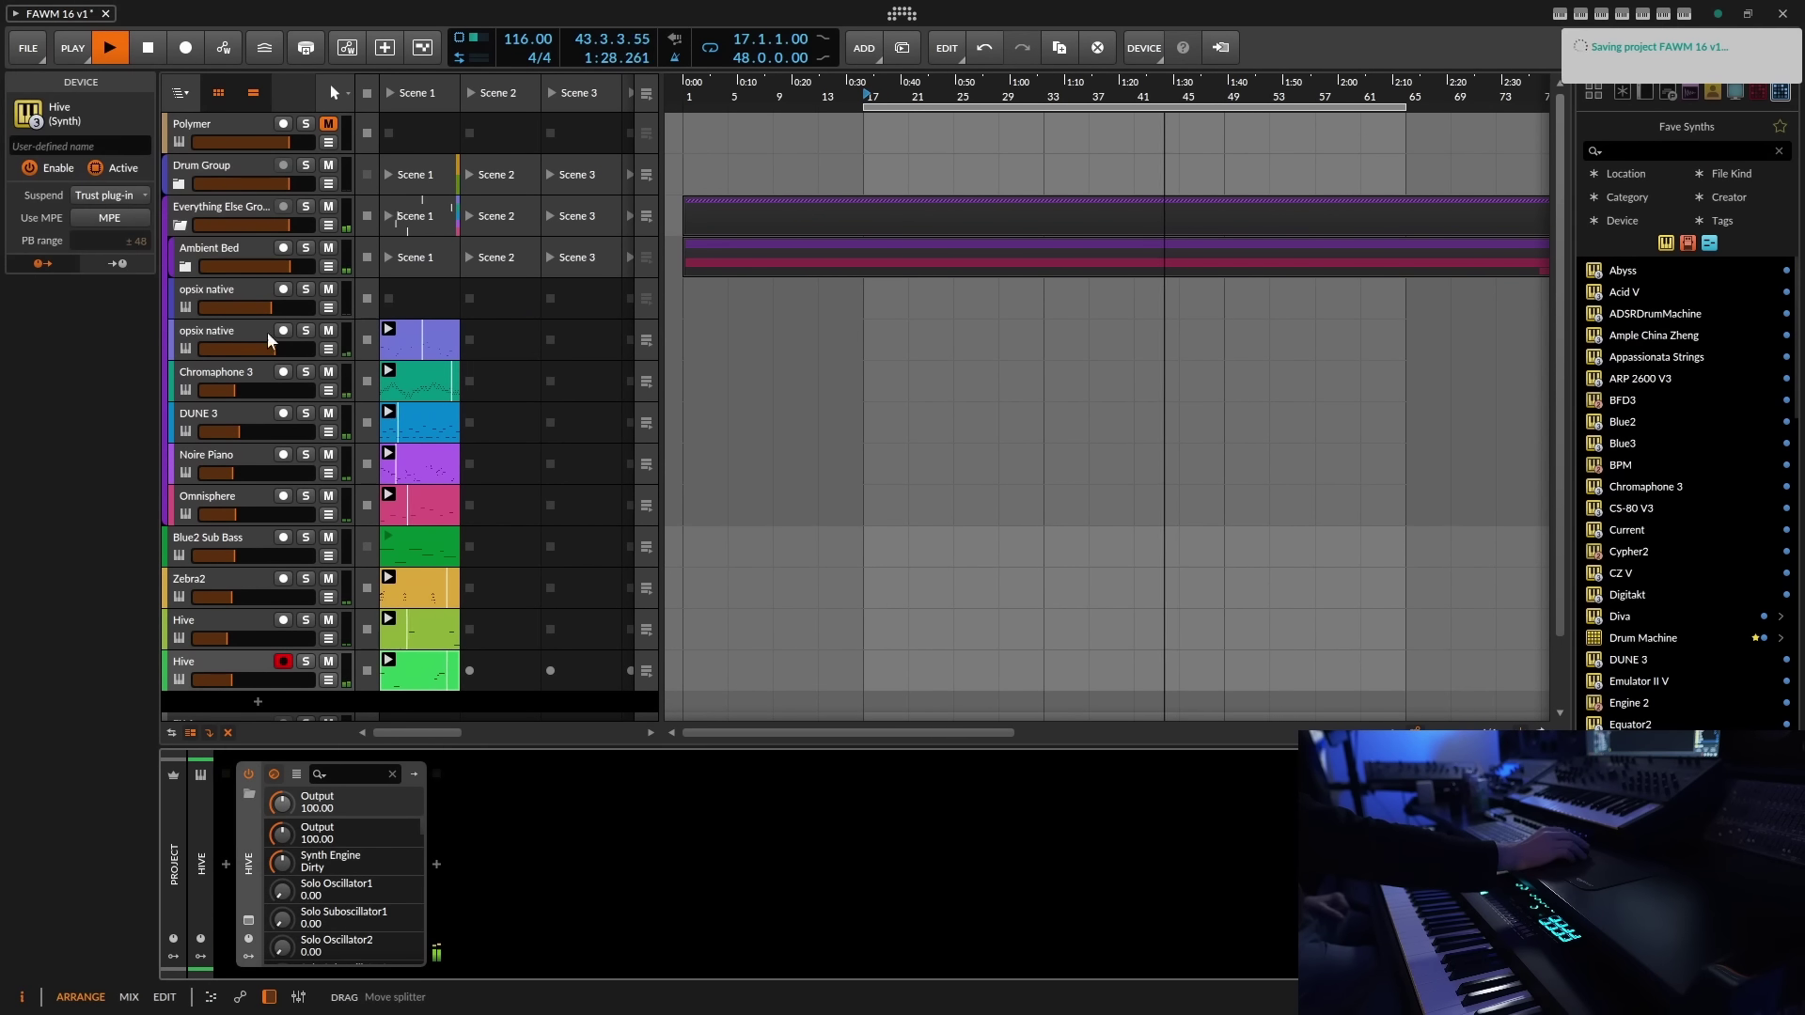
right_click(402, 670)
click(486, 465)
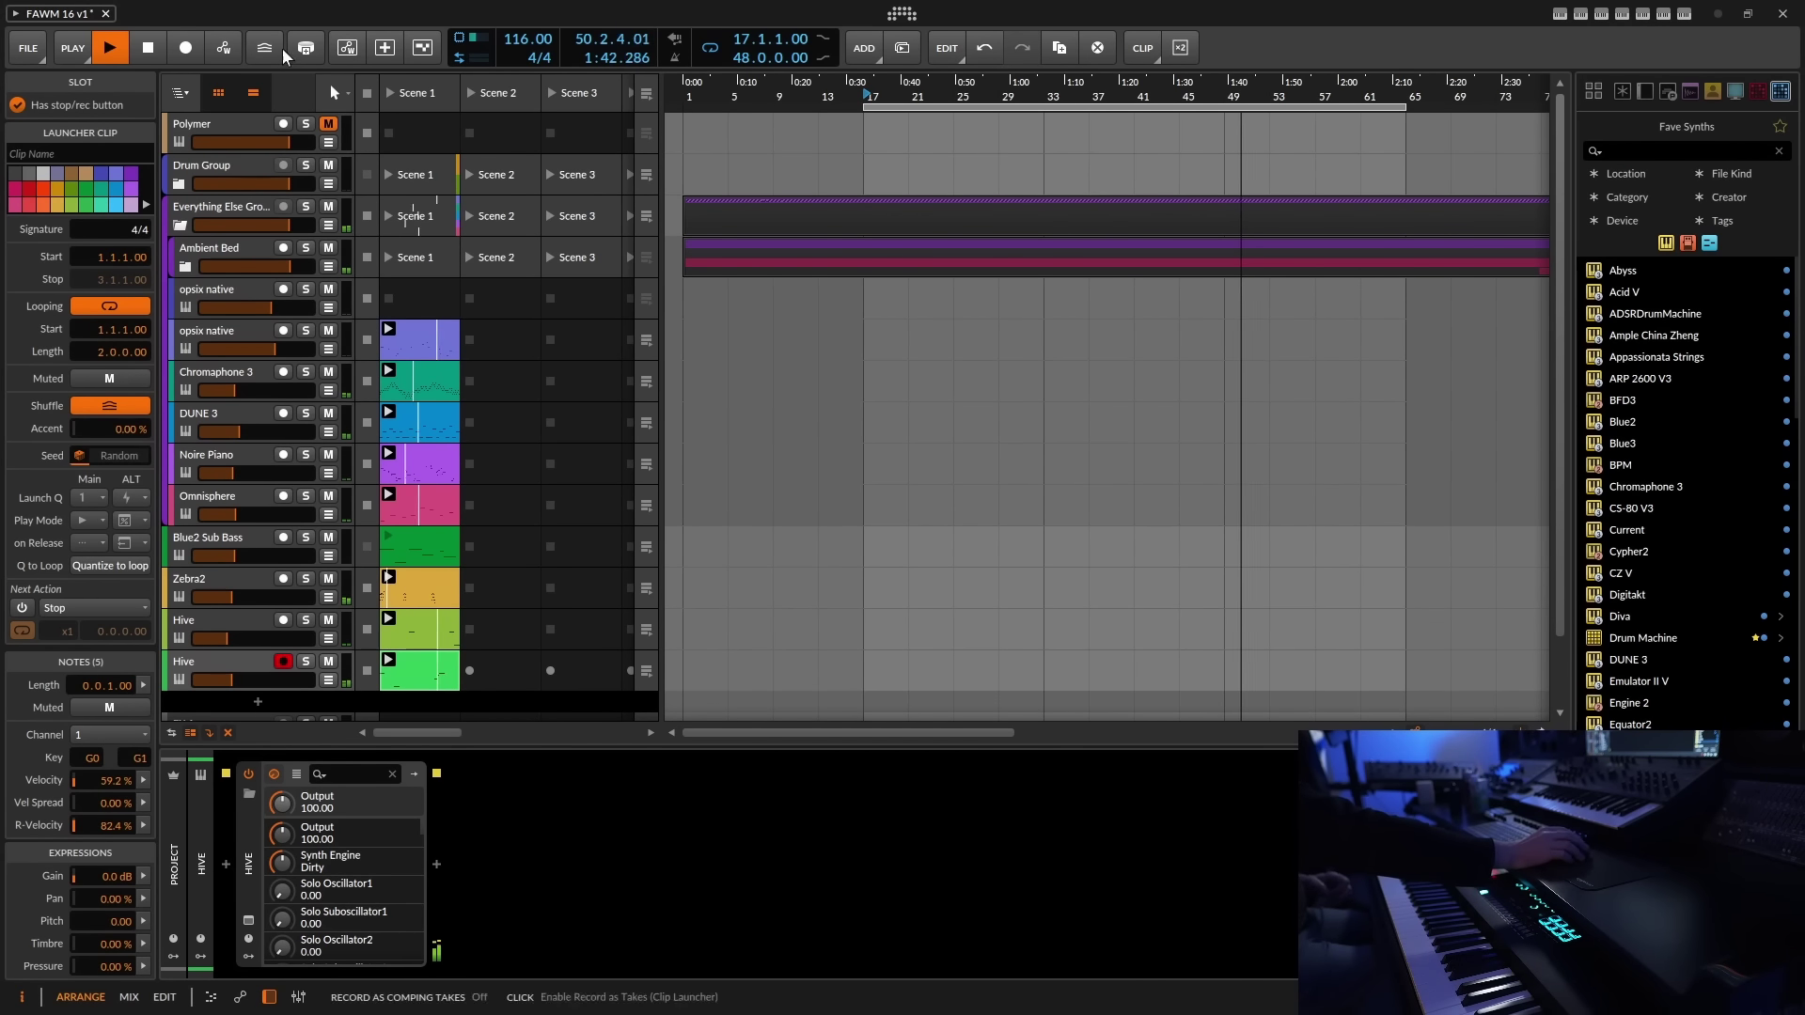
- Insert an EQ-5 device after Hive in the device chain of the newest Hive track
click(252, 660)
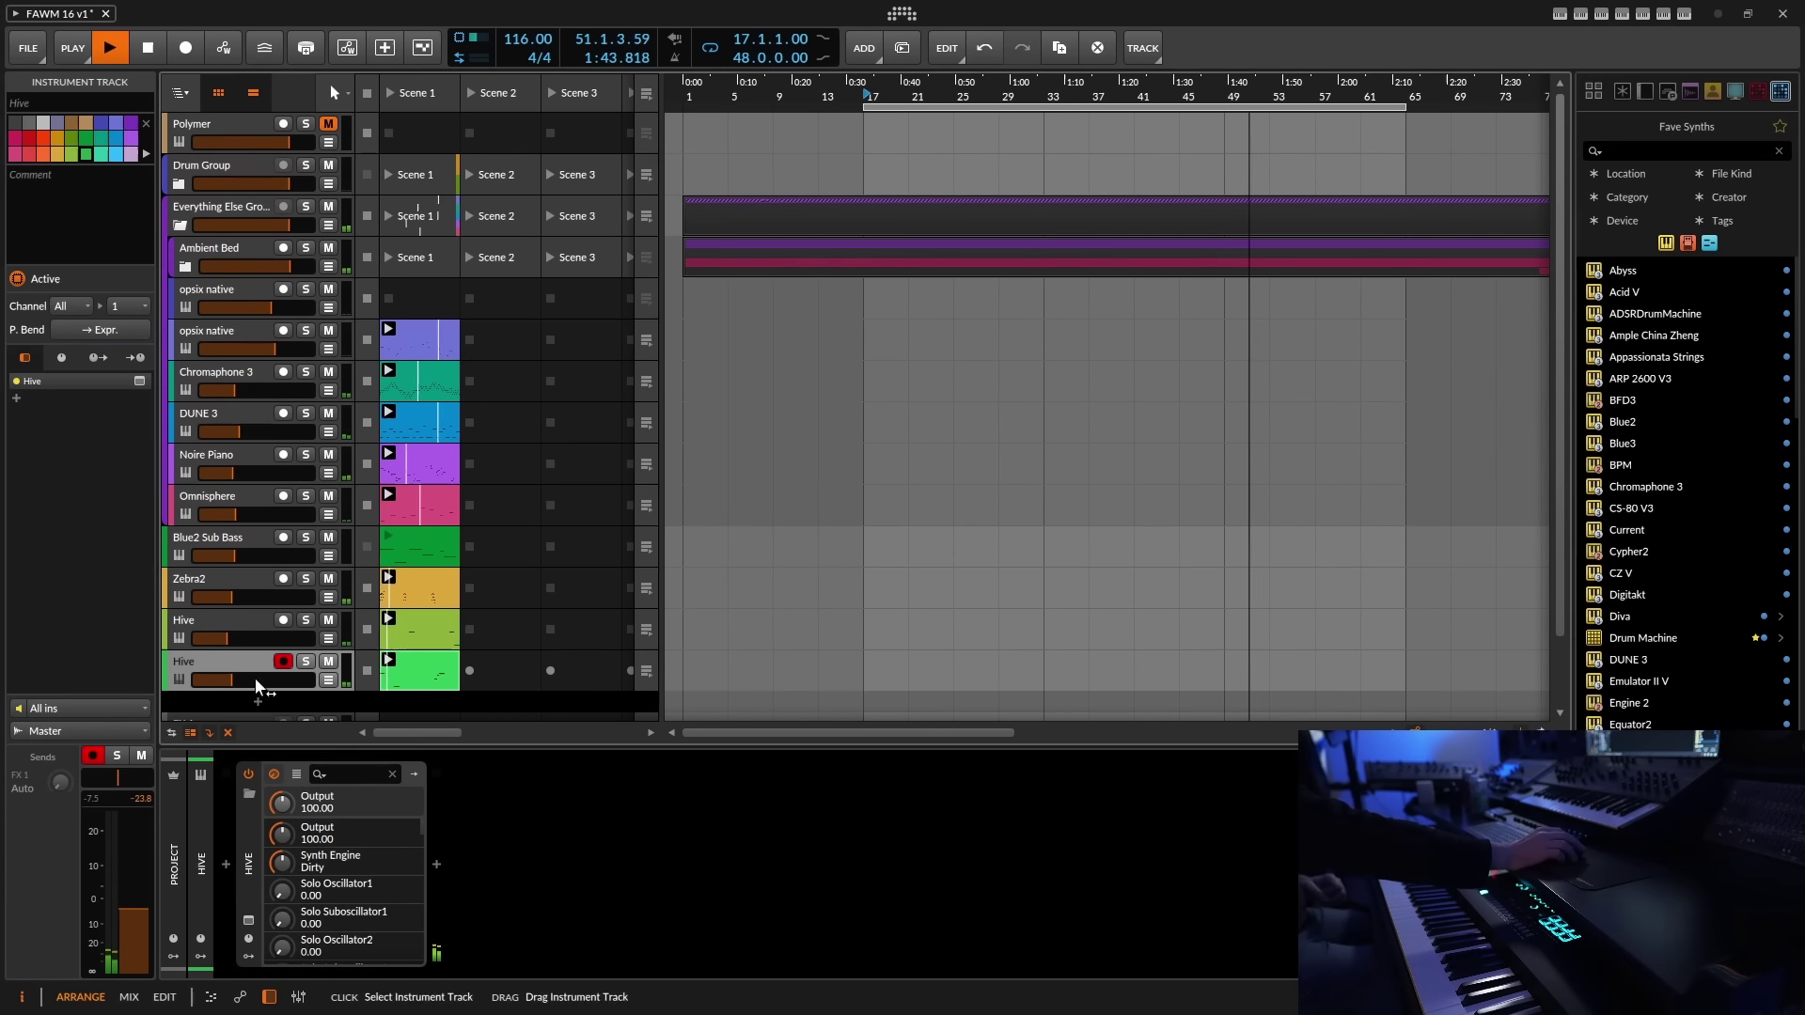
click(436, 864)
scroll(787, 649, down, 5)
scroll(822, 658, down, 3)
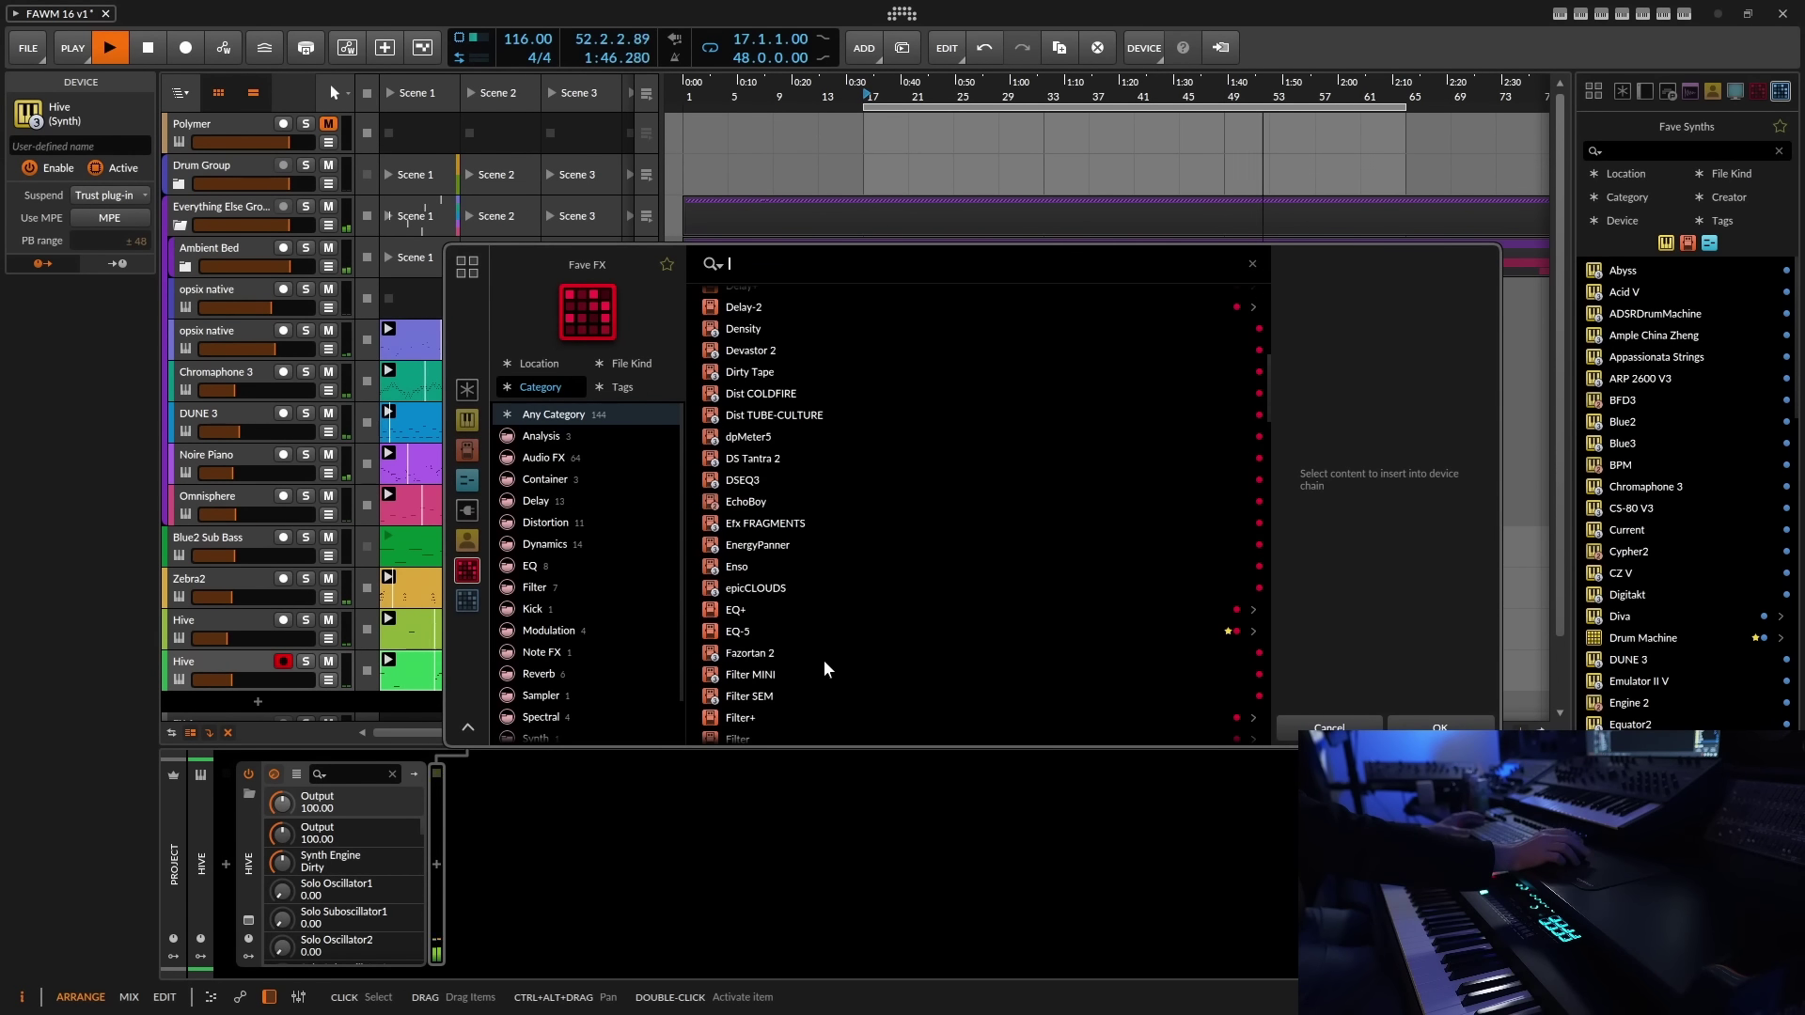
click(743, 628)
click(1437, 724)
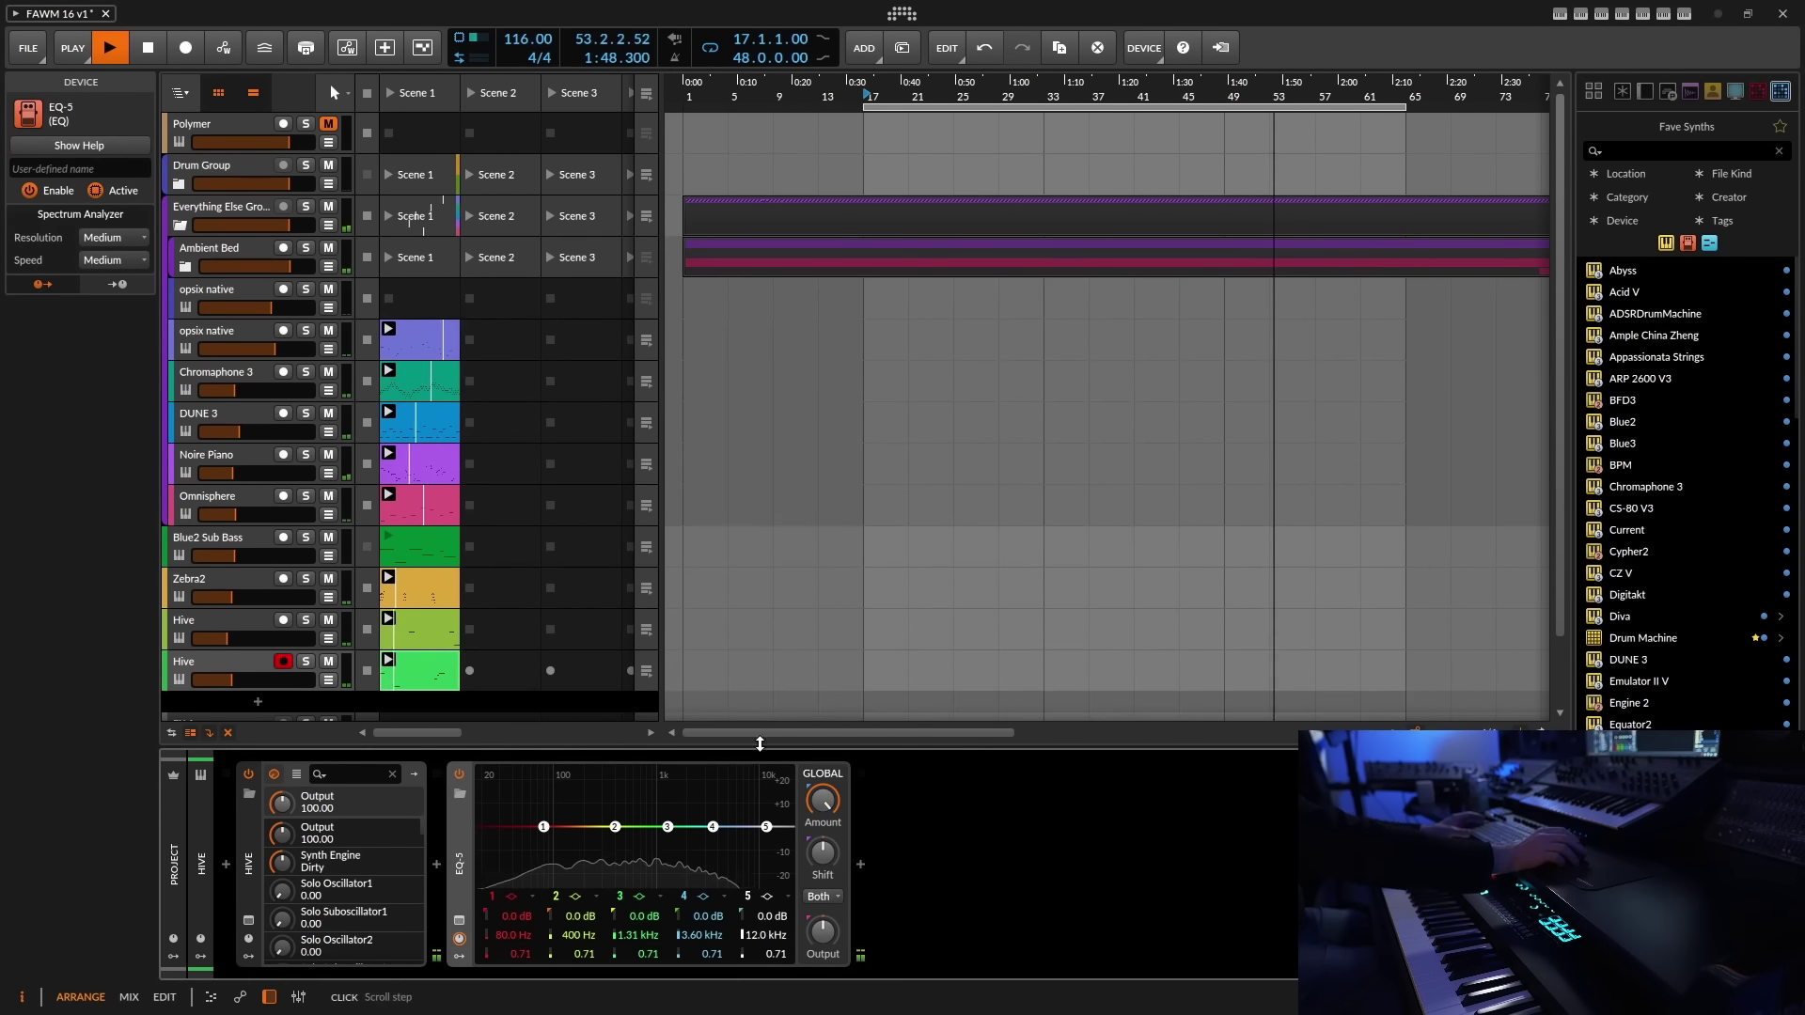
- Turn band 1 of the new EQ-5 into a high-pass at 90.4 Hz with a Q of 1.30
click(509, 897)
click(546, 933)
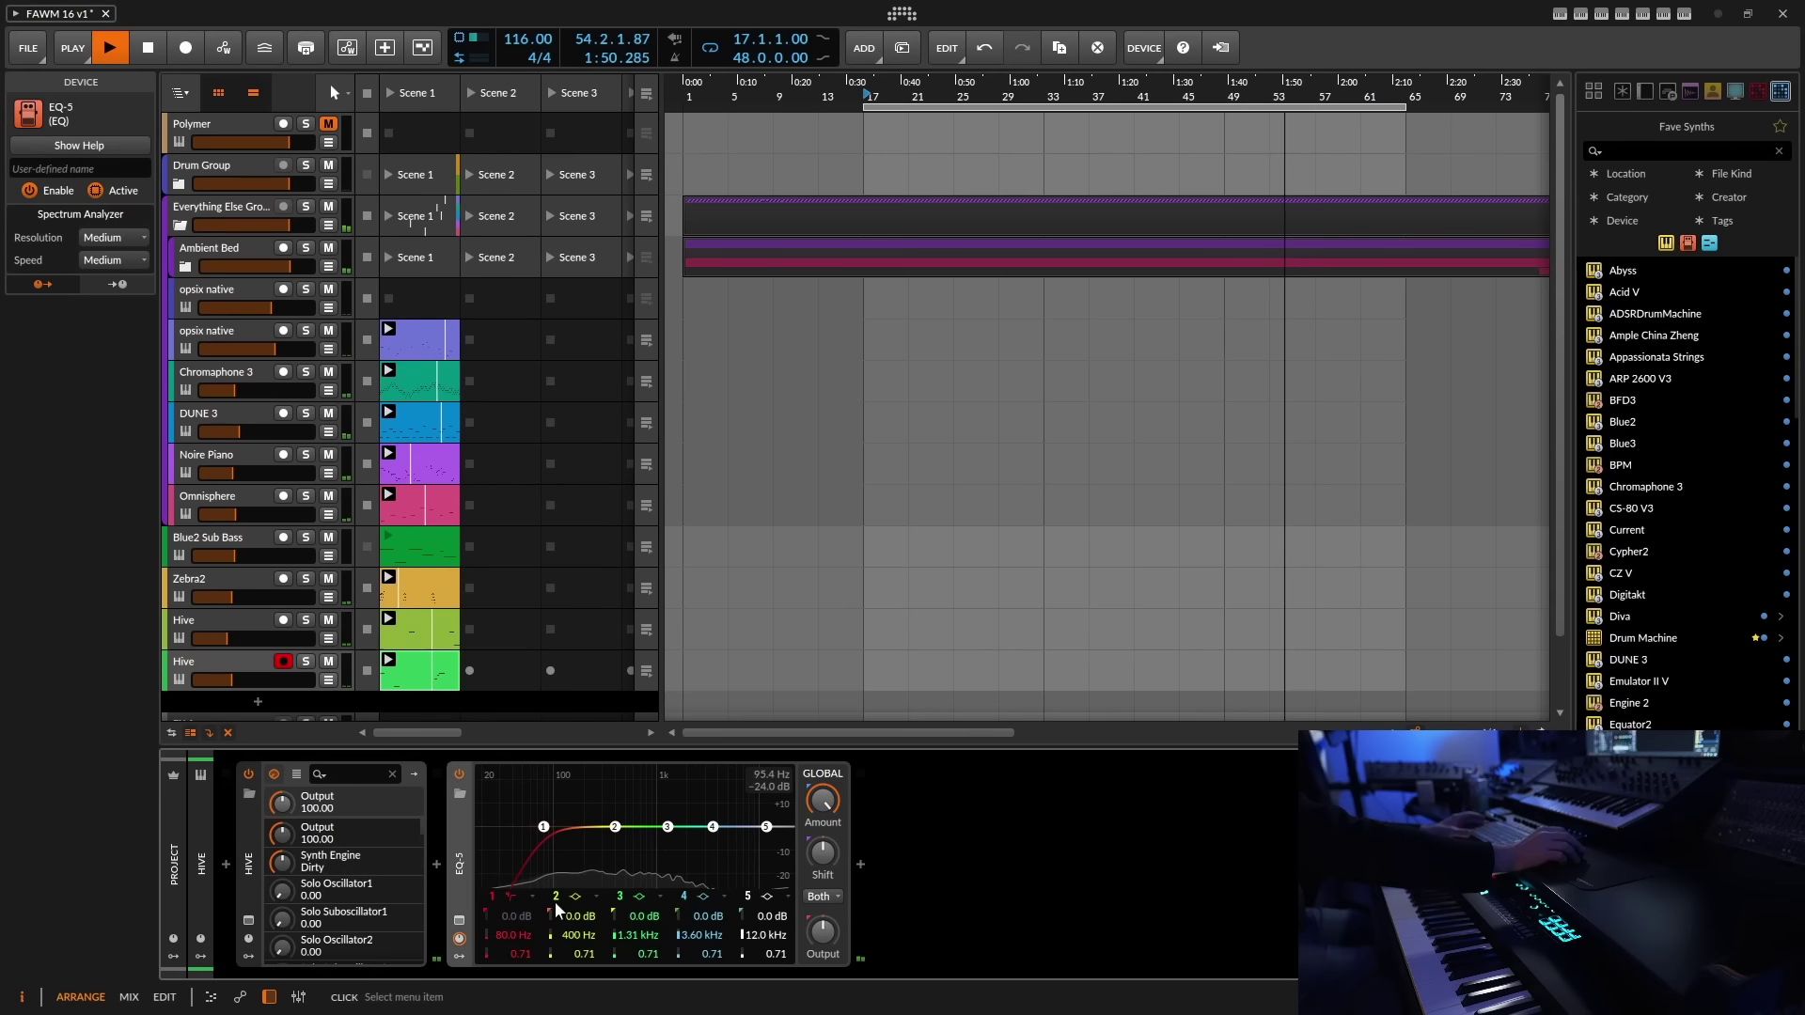
drag(543, 826, 549, 759)
- Set EQ-5 band 2 to -9.0 dB at 565 Hz, Q 1.84, band 3 to +3.2 dB at 1.51 kHz, and band 4 to +11.2 dB at 7.19 kHz
drag(585, 955, 585, 931)
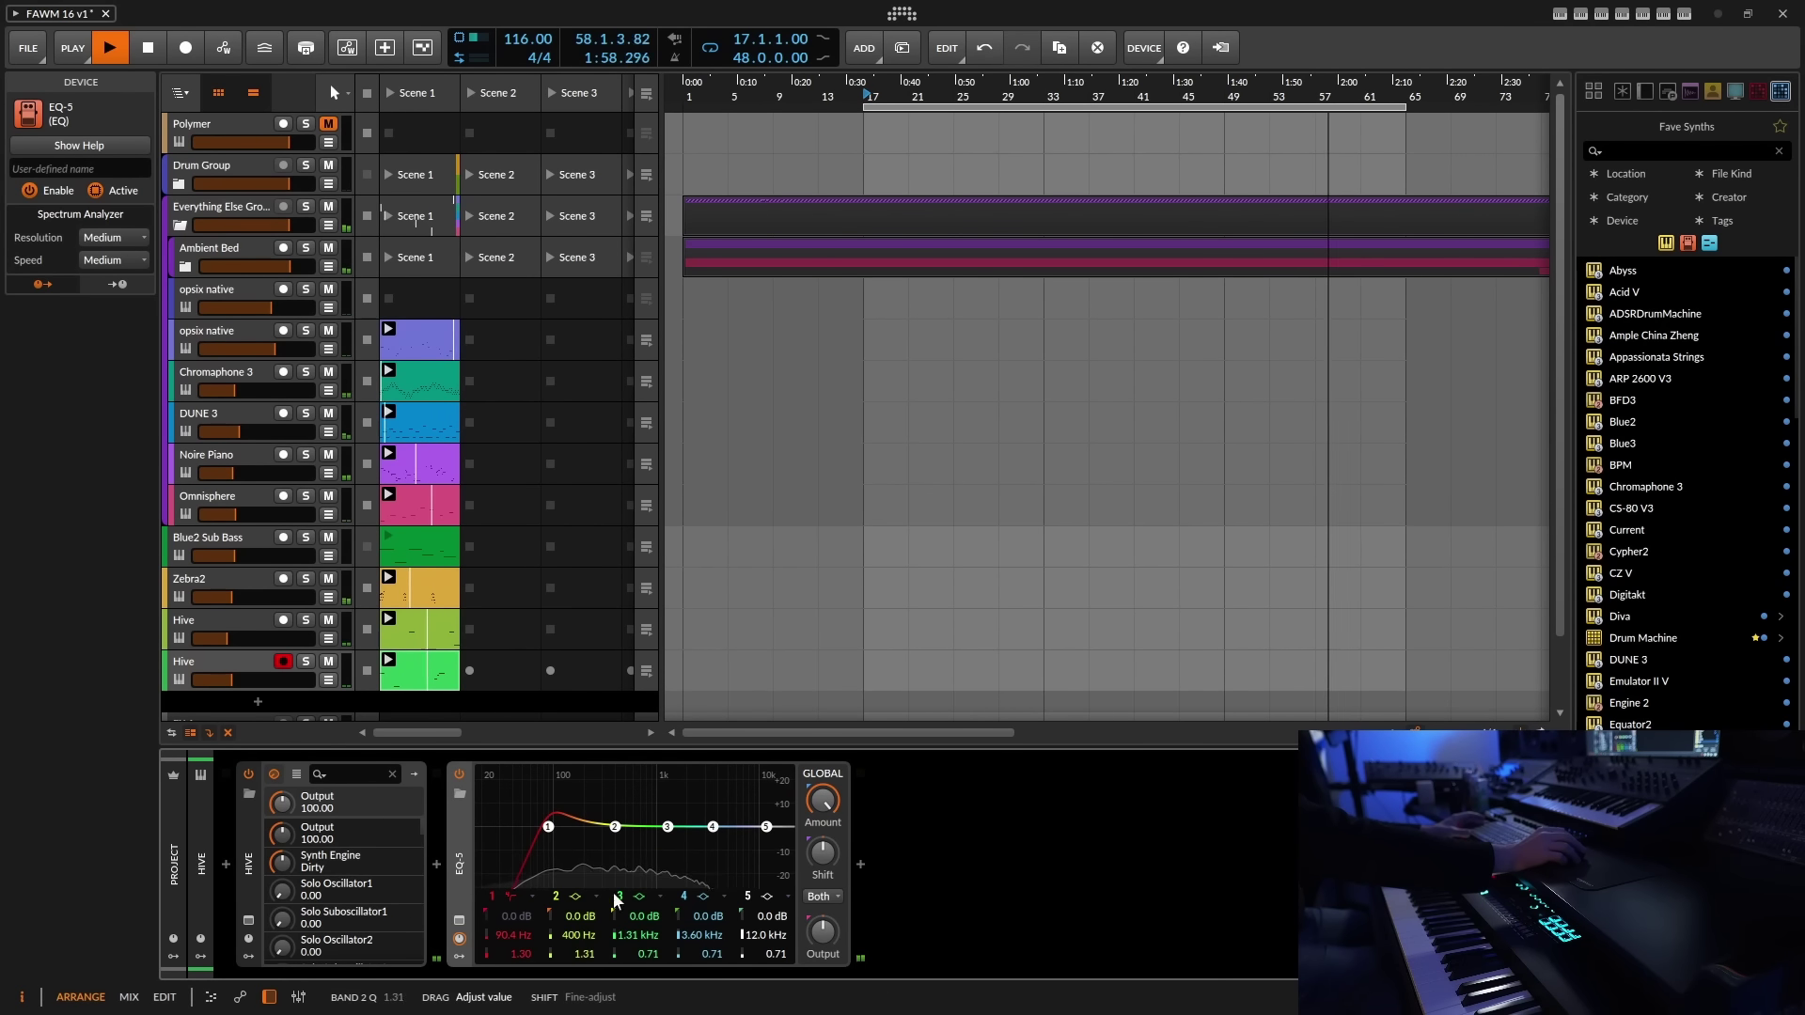
mouse_move(615, 826)
mouse_down()
mouse_move(621, 854)
mouse_move(630, 840)
mouse_up()
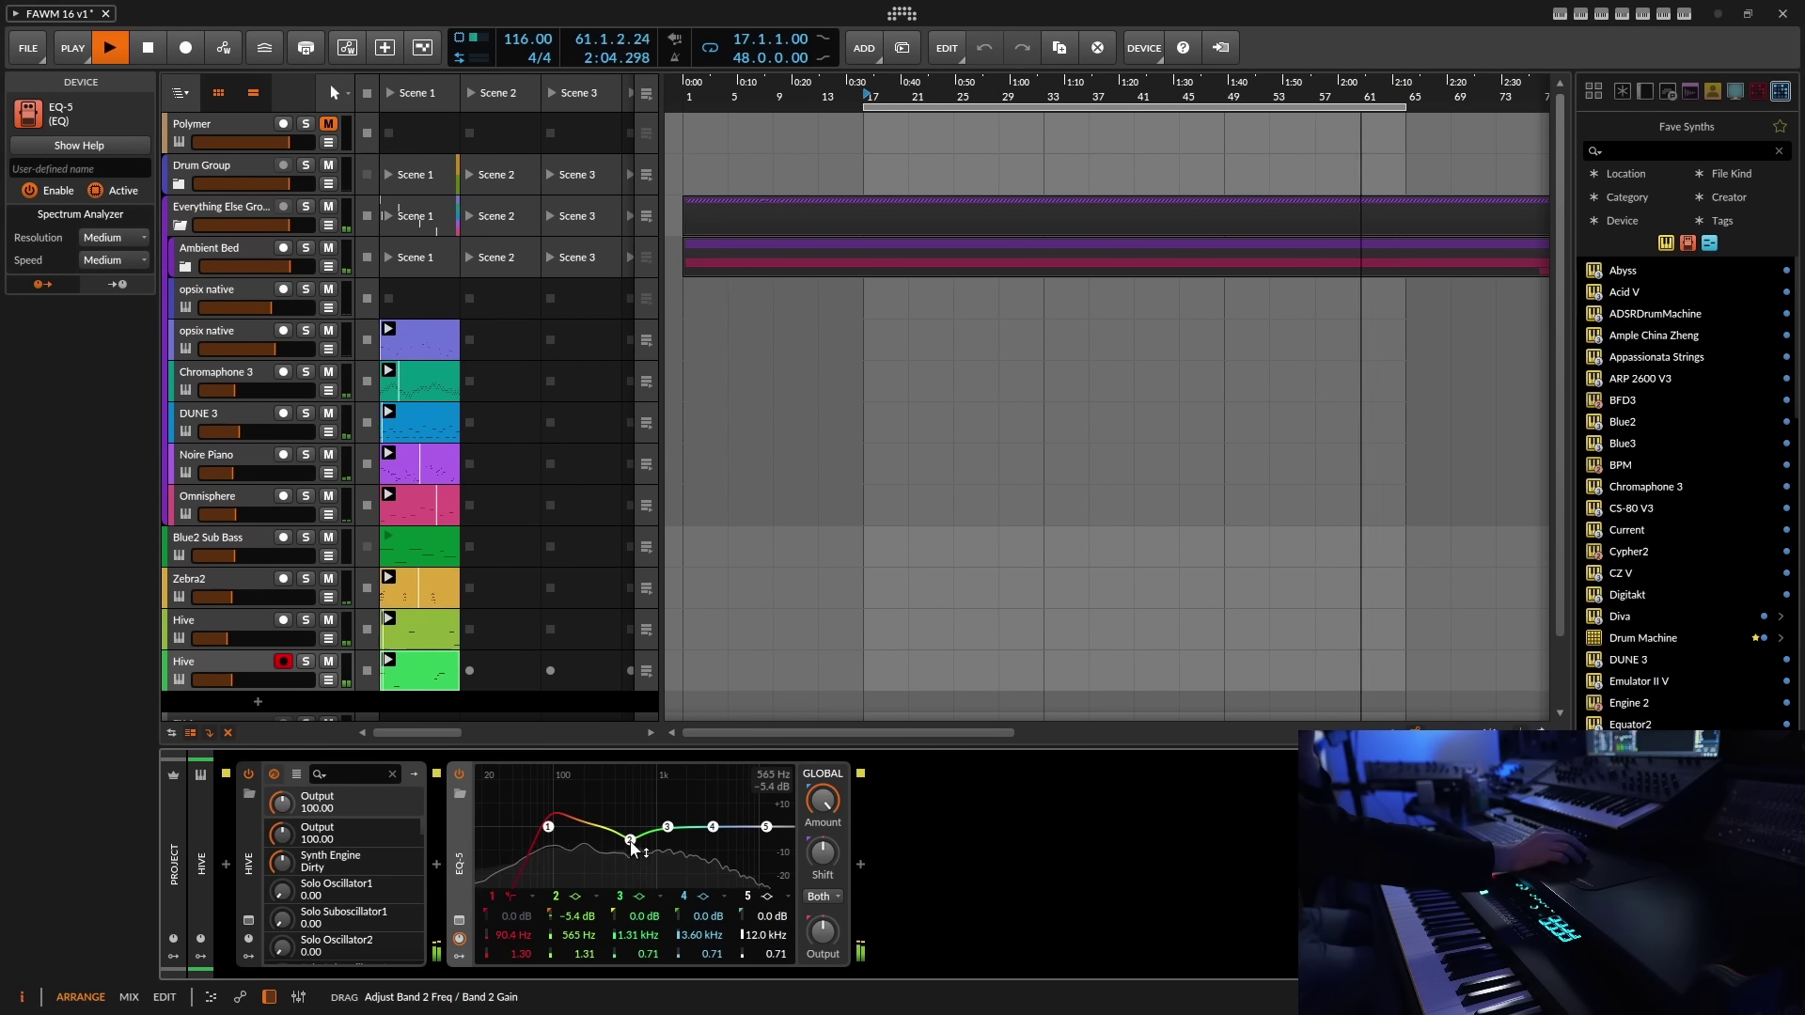
drag(577, 959, 578, 945)
drag(630, 839, 743, 800)
scroll(713, 954, up, 2)
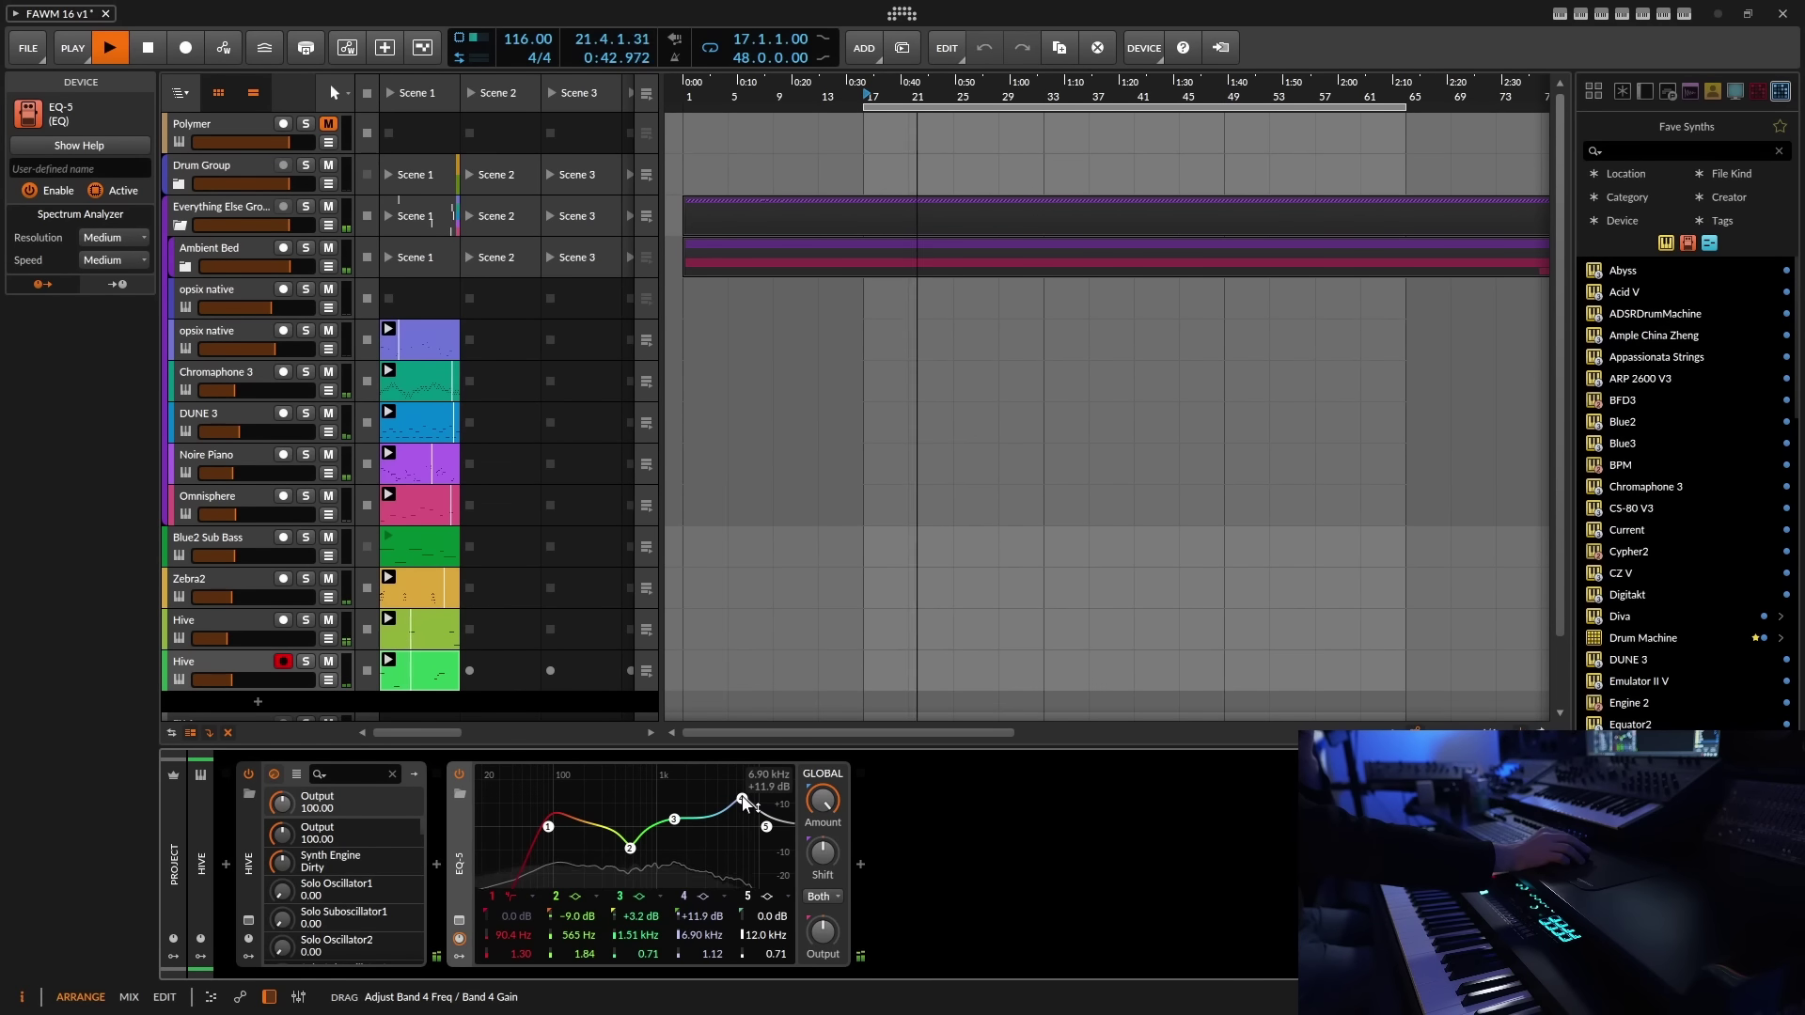
- Lower the newest Hive track's volume to -25.7 dB and save the project
click(232, 666)
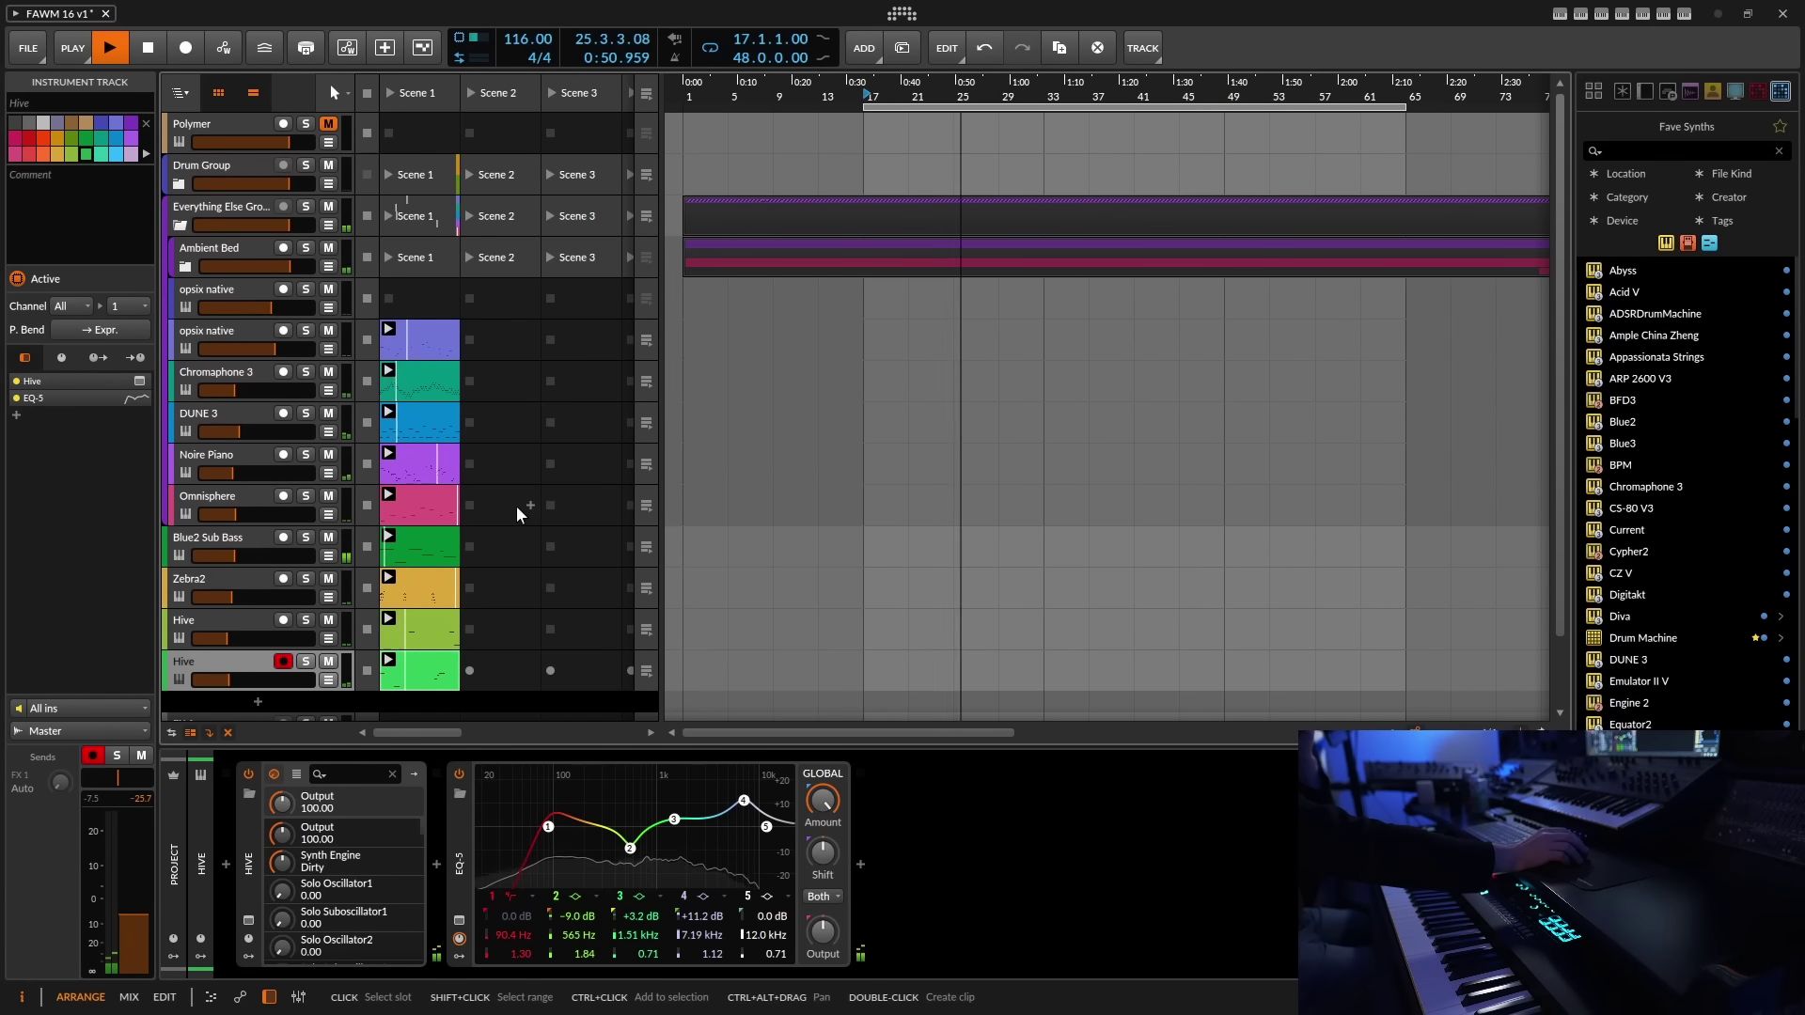
click(28, 48)
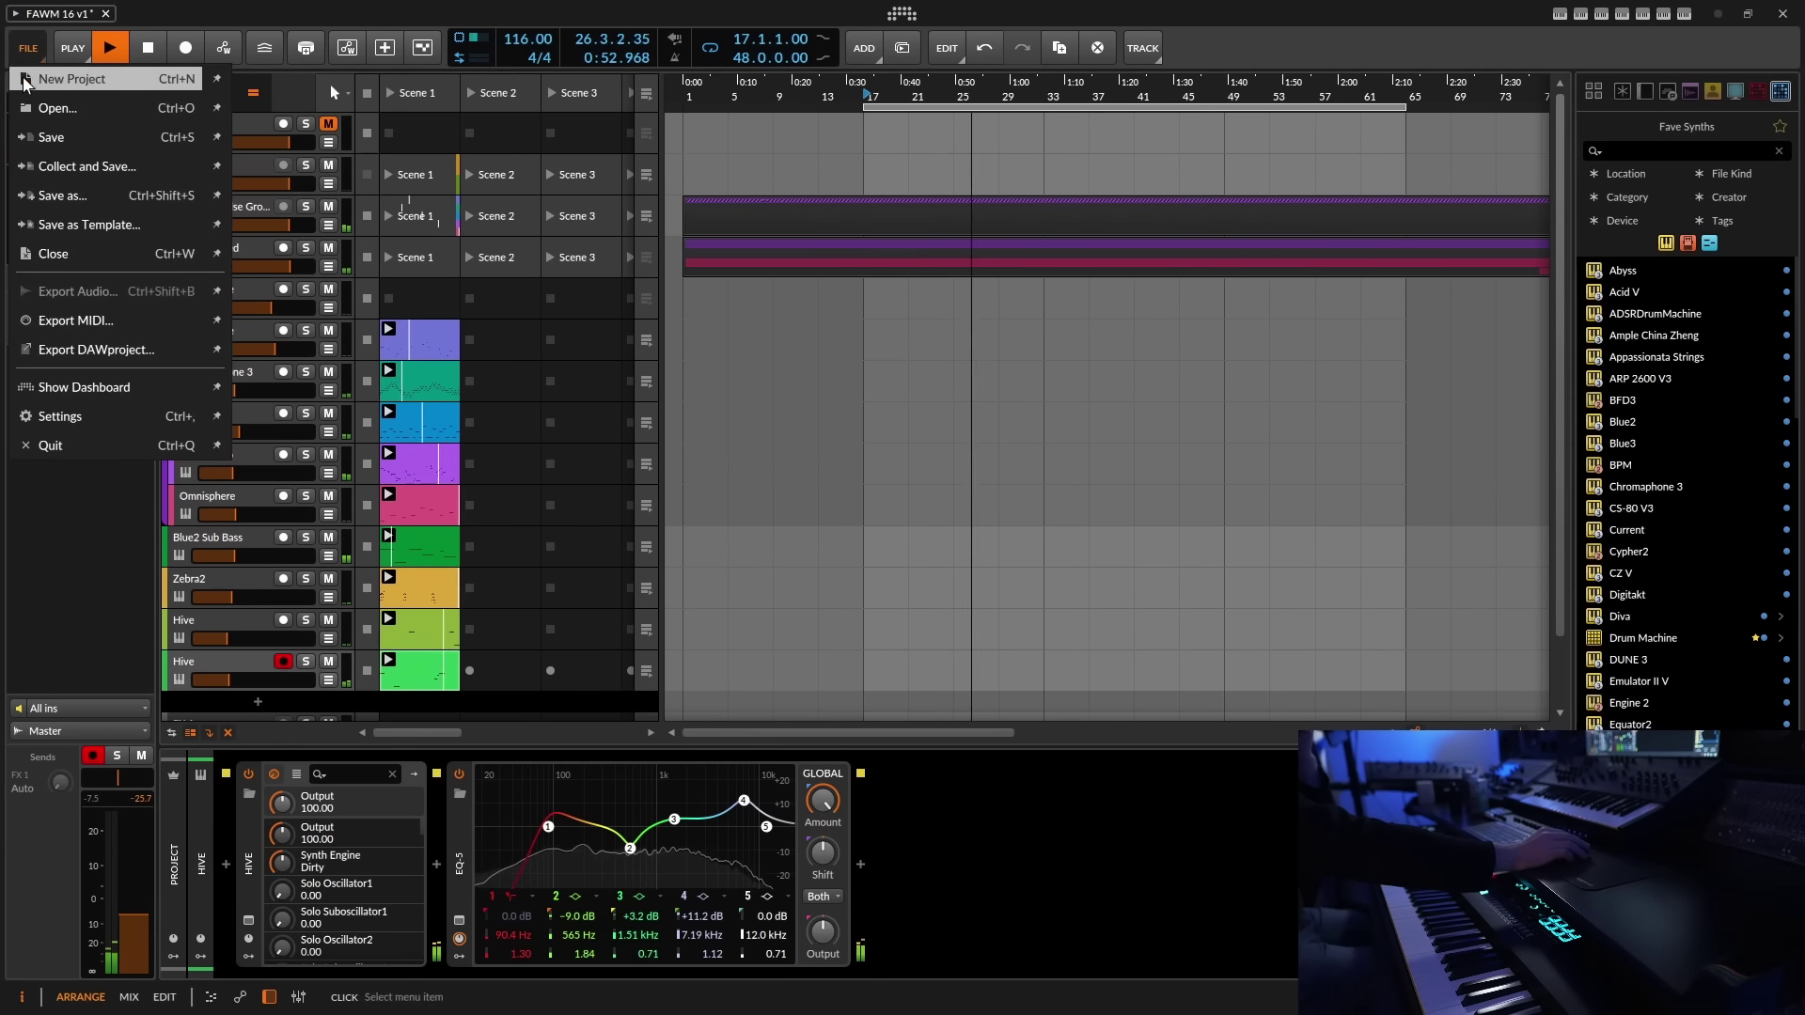
click(42, 141)
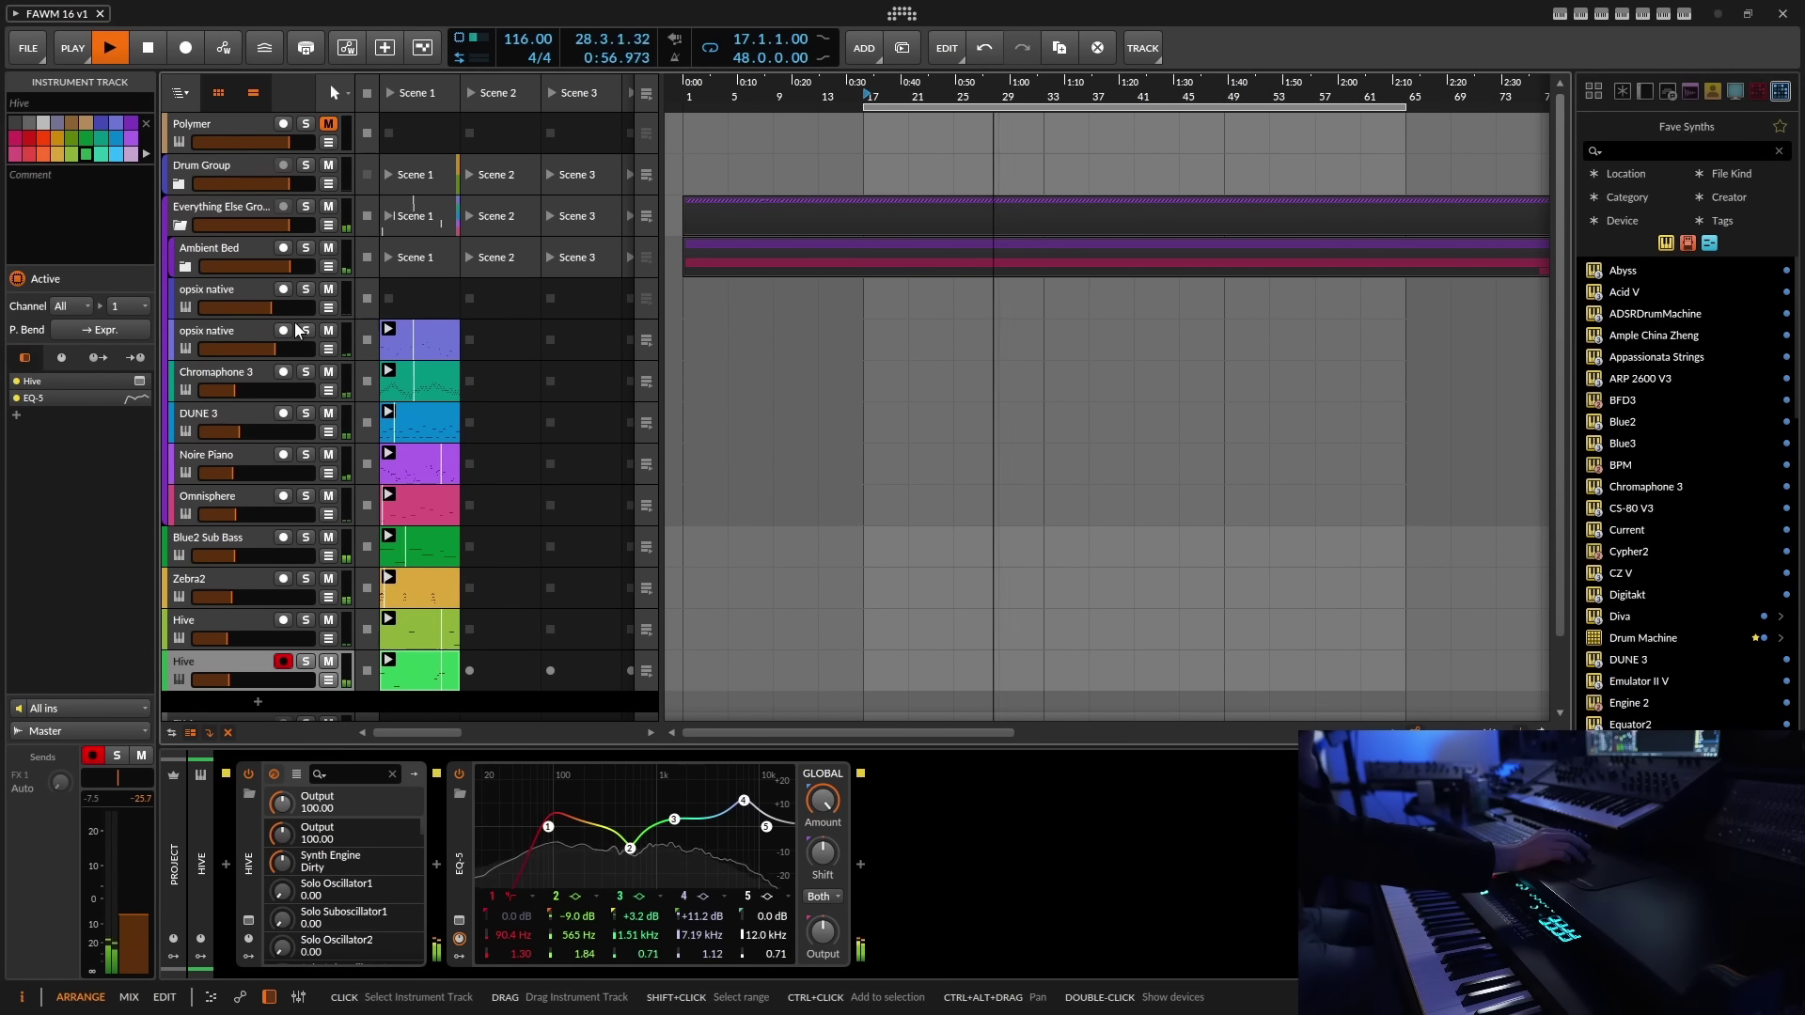
- Unfold the Drum Group and lower the SA Minimal Kit 1 track's volume to -4.3 dB
click(189, 167)
click(179, 183)
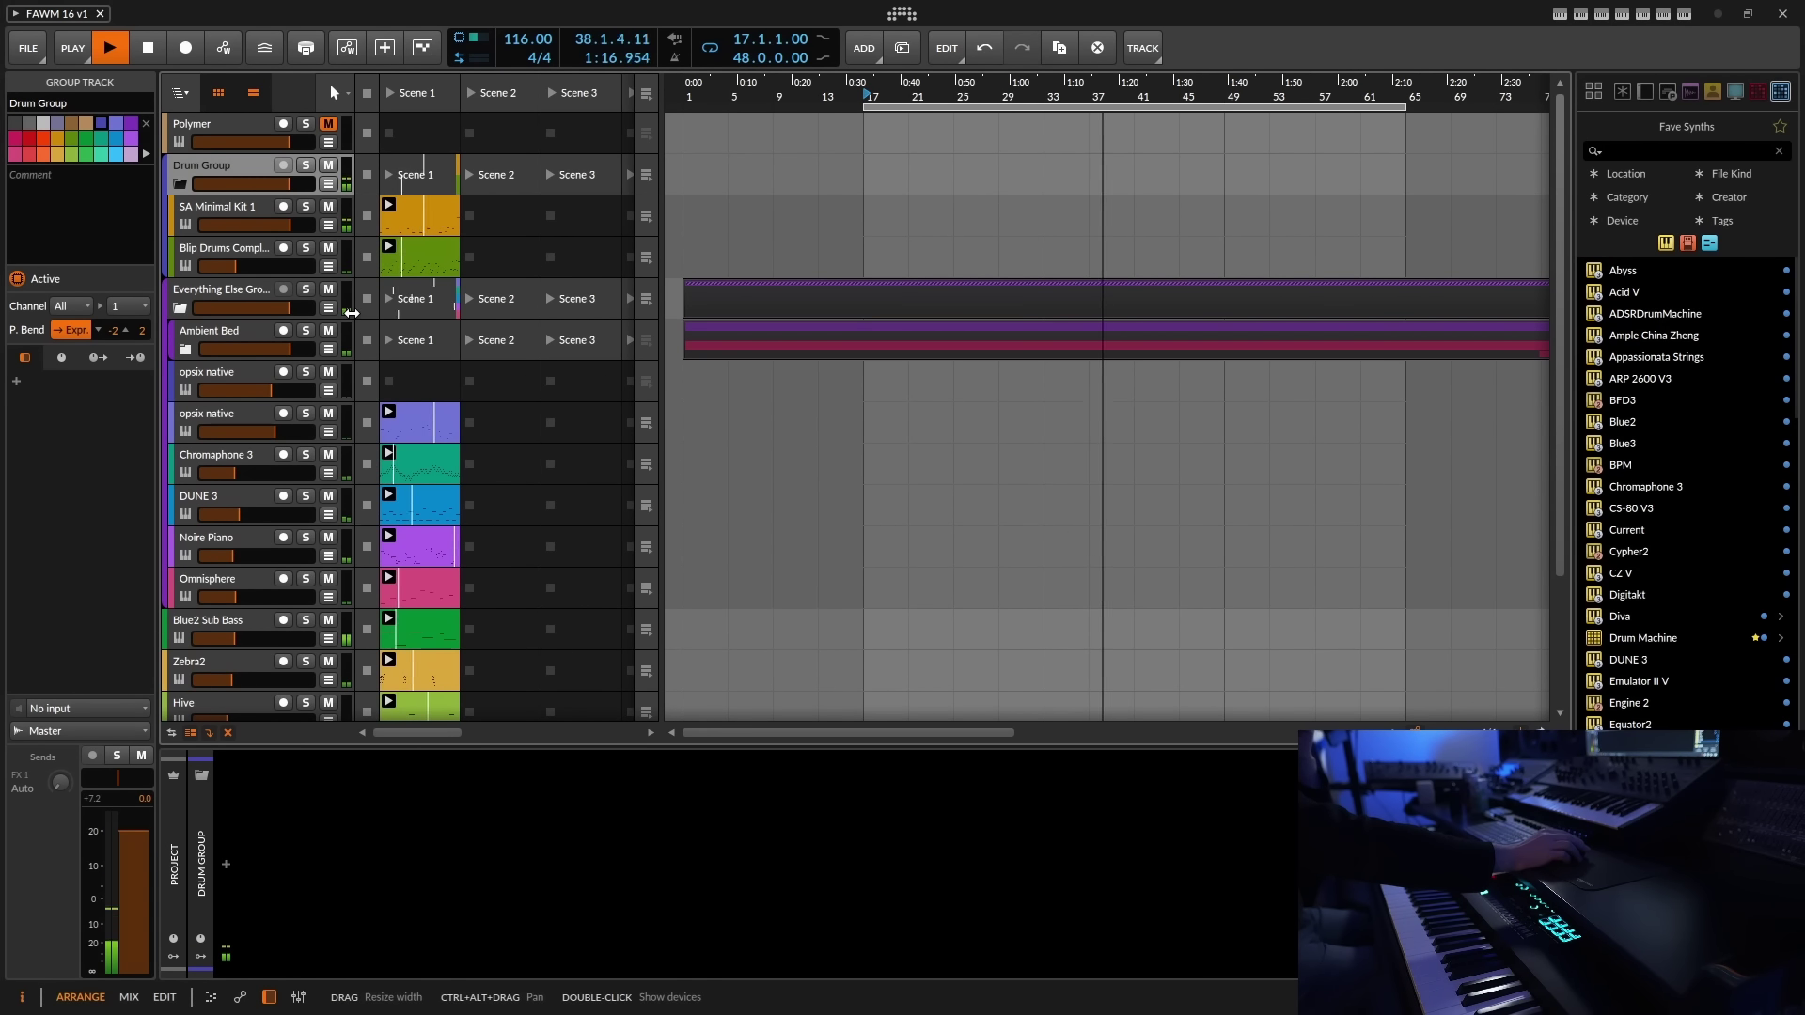
click(221, 211)
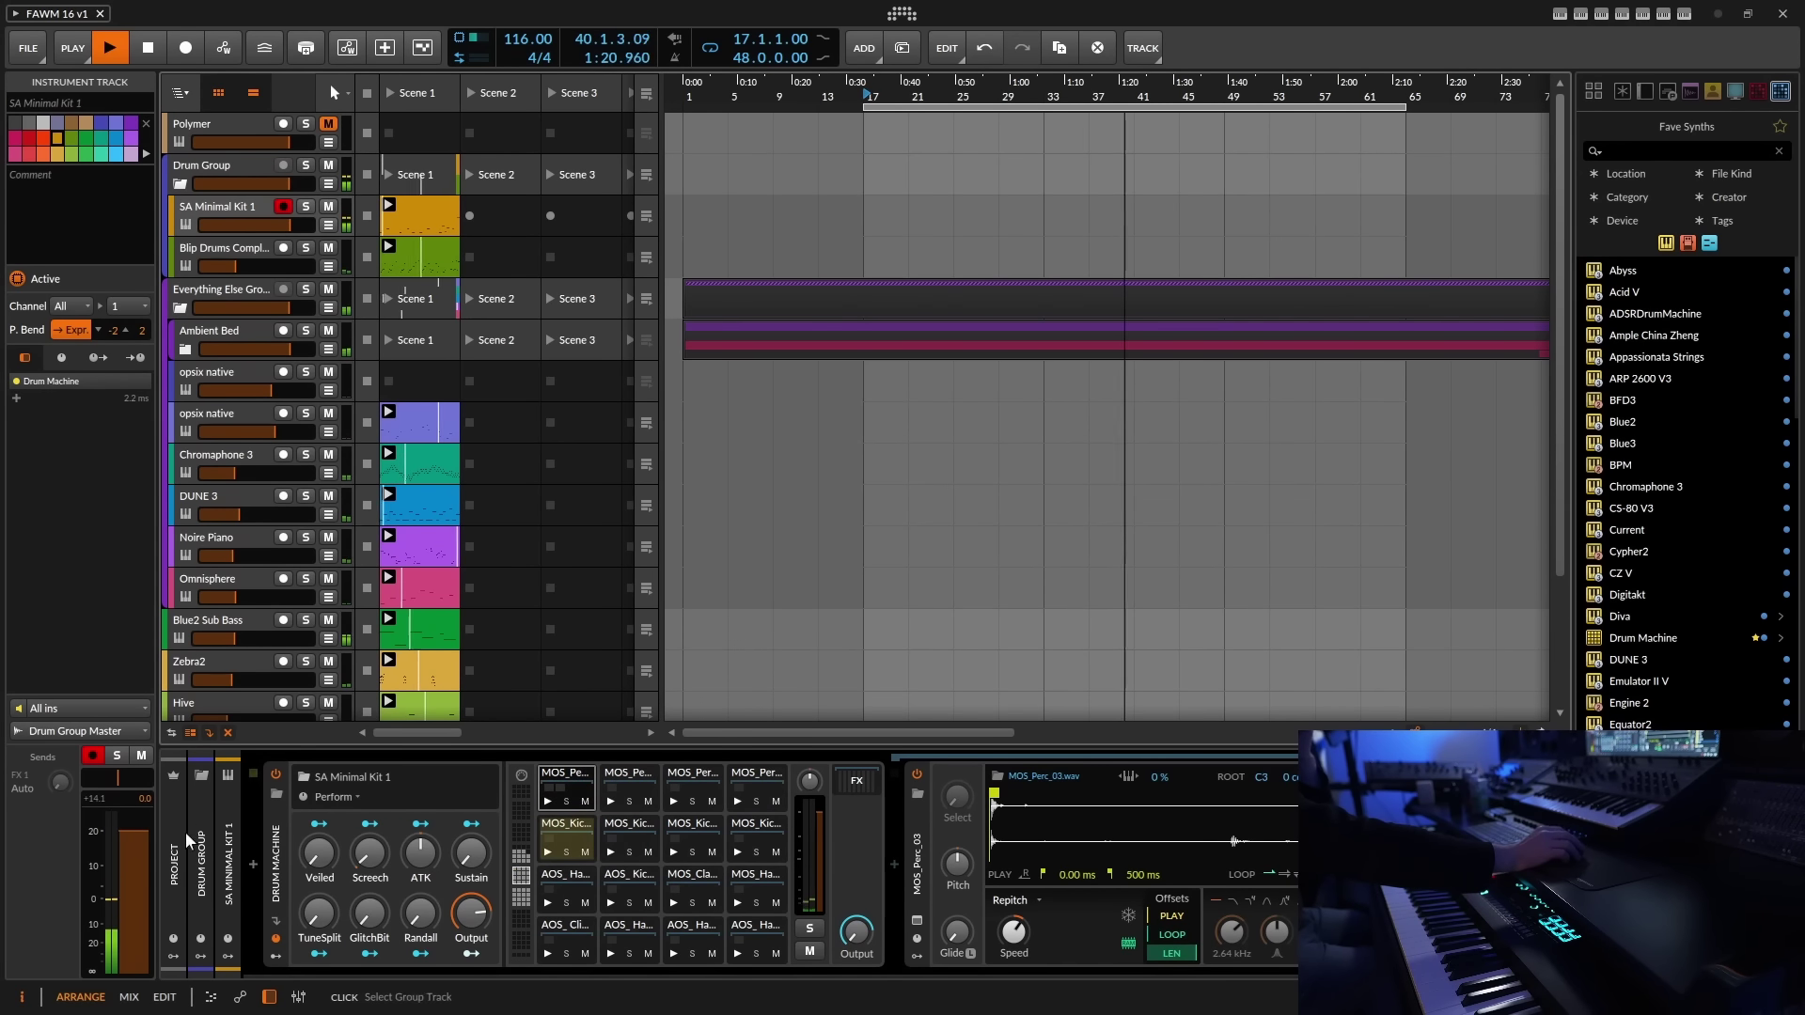
drag(290, 225, 277, 225)
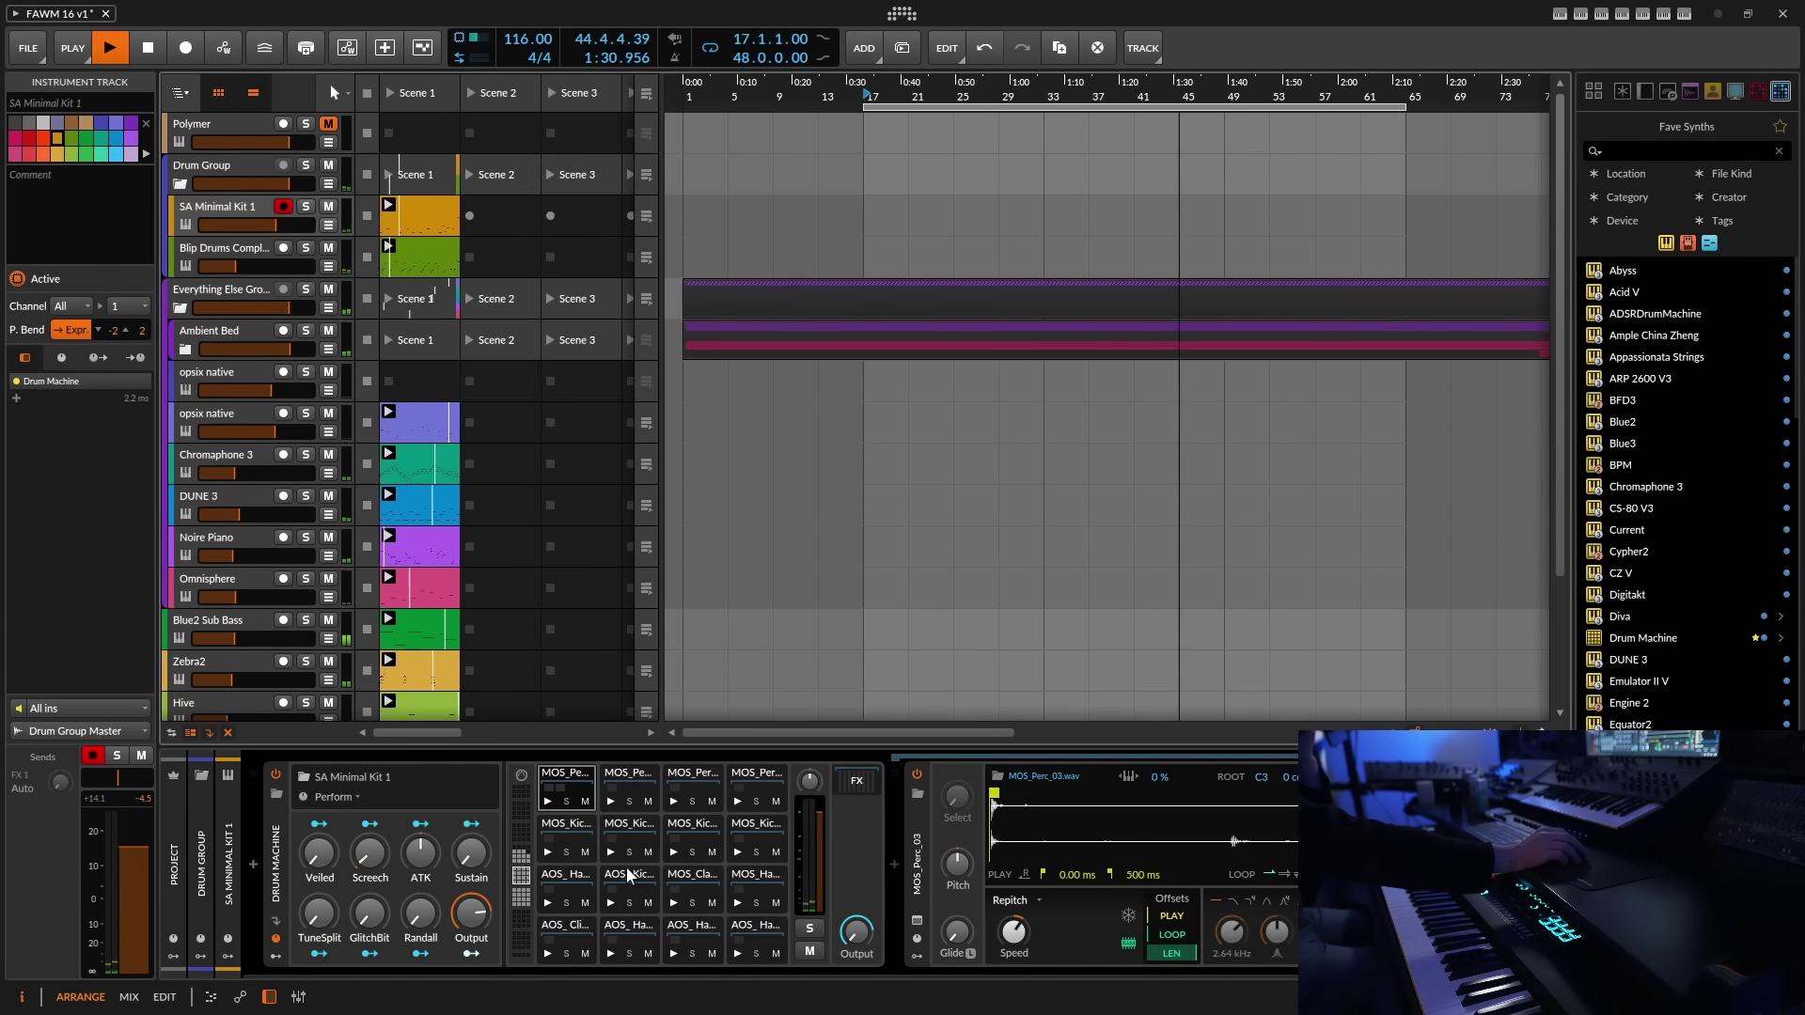
- Adjust the voice gain of the MOS_Perc_03 pad's Sampler in SA Minimal Kit 1 to about -12.5 dB
click(566, 776)
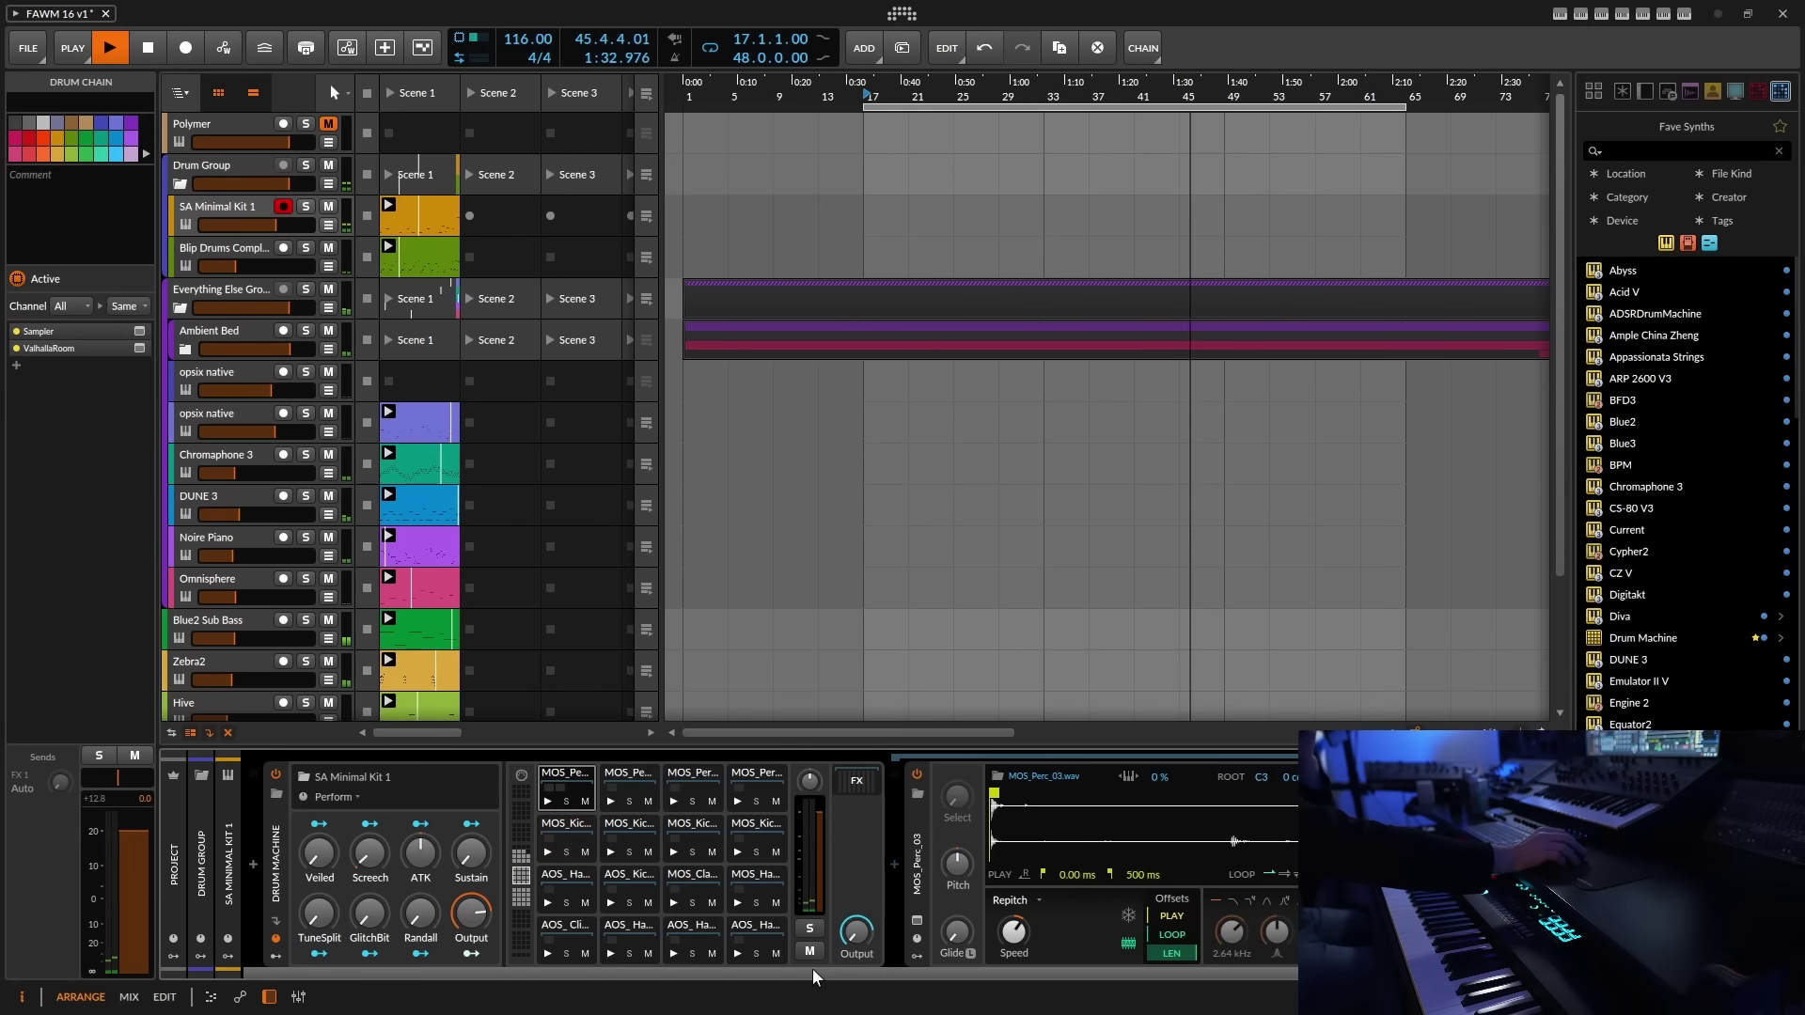
scroll(812, 974, right, 3)
drag(1264, 887, 1263, 862)
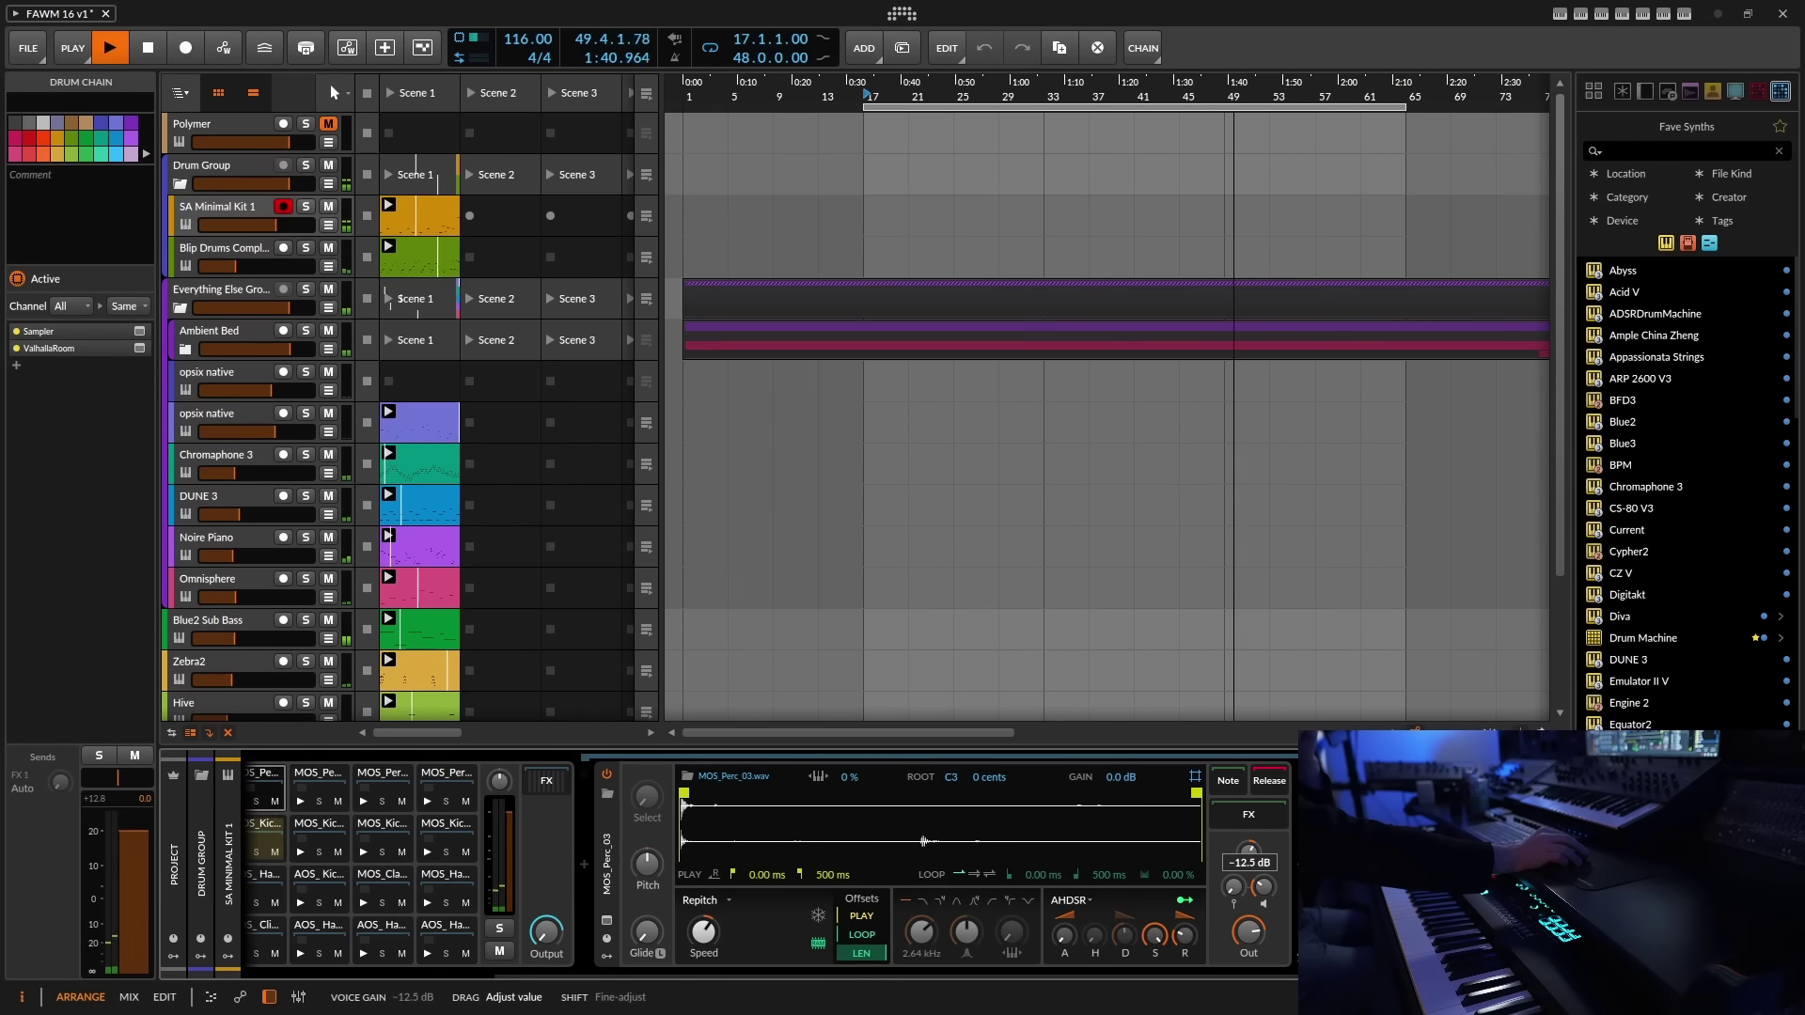
drag(1264, 863, 1264, 858)
scroll(846, 865, left, 4)
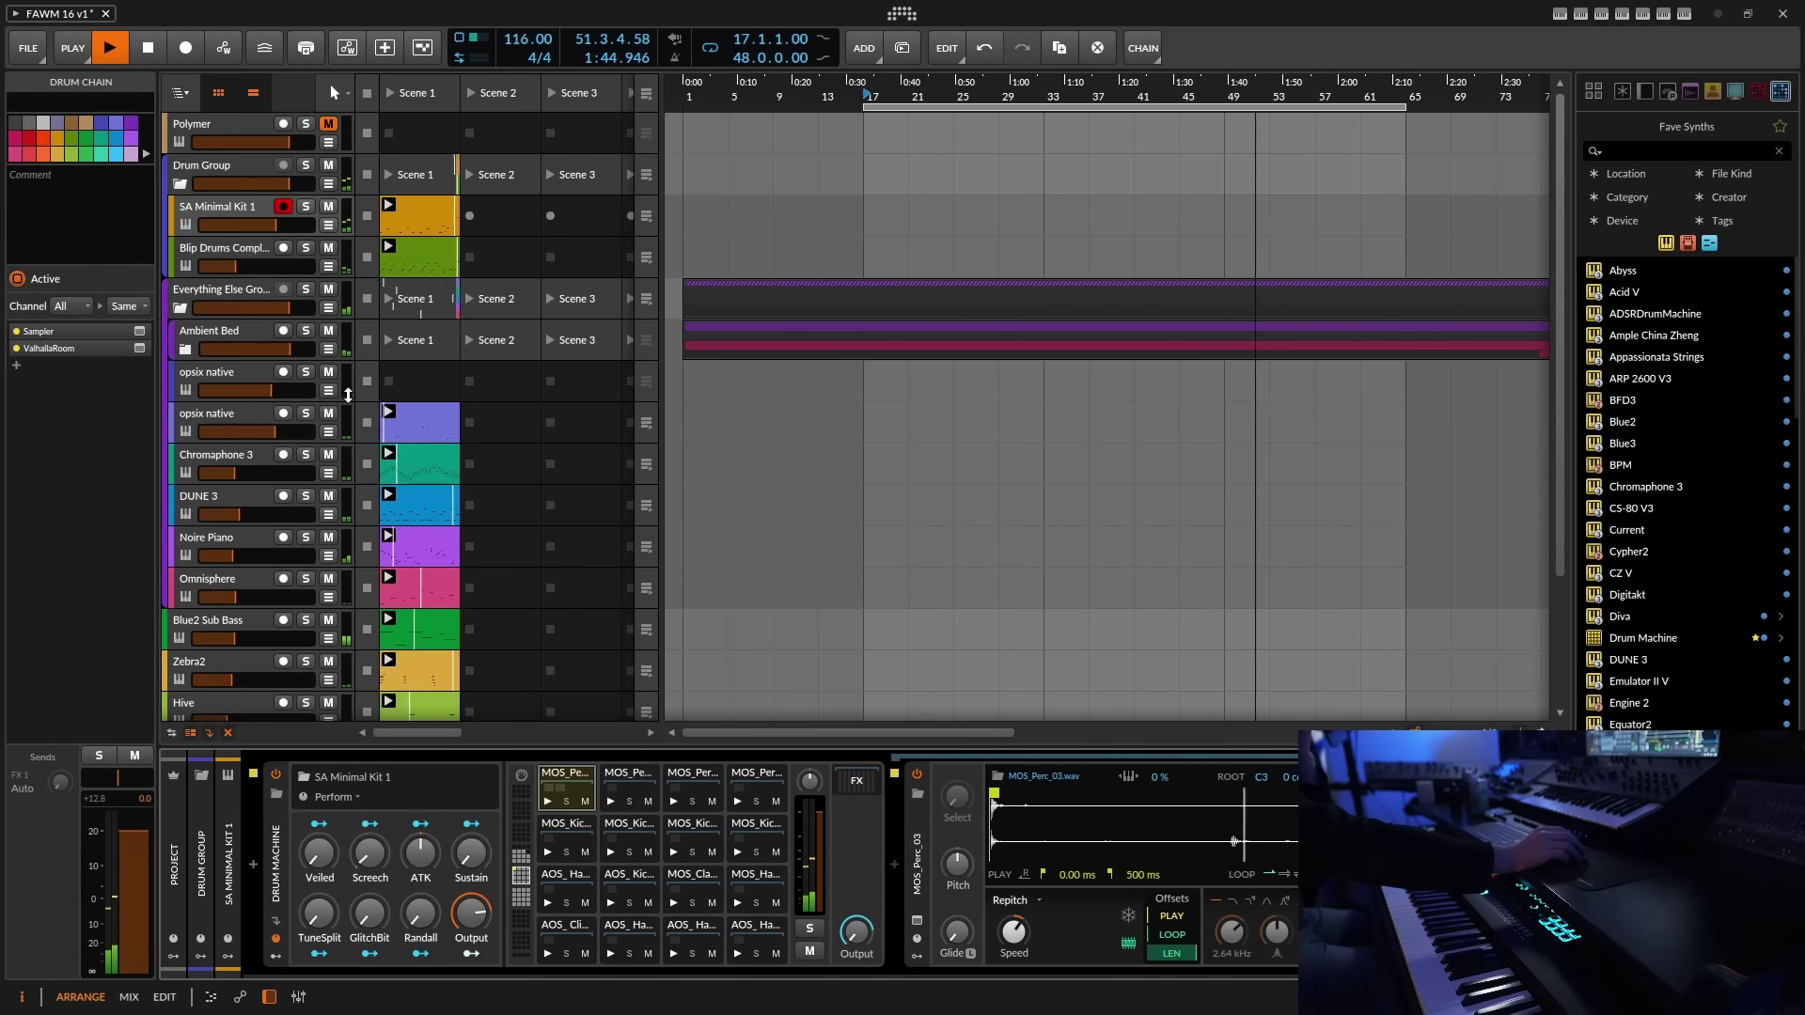
- Insert the Dist TUBE-CULTURE distortion into the empty device chain of the Drum Group
click(215, 252)
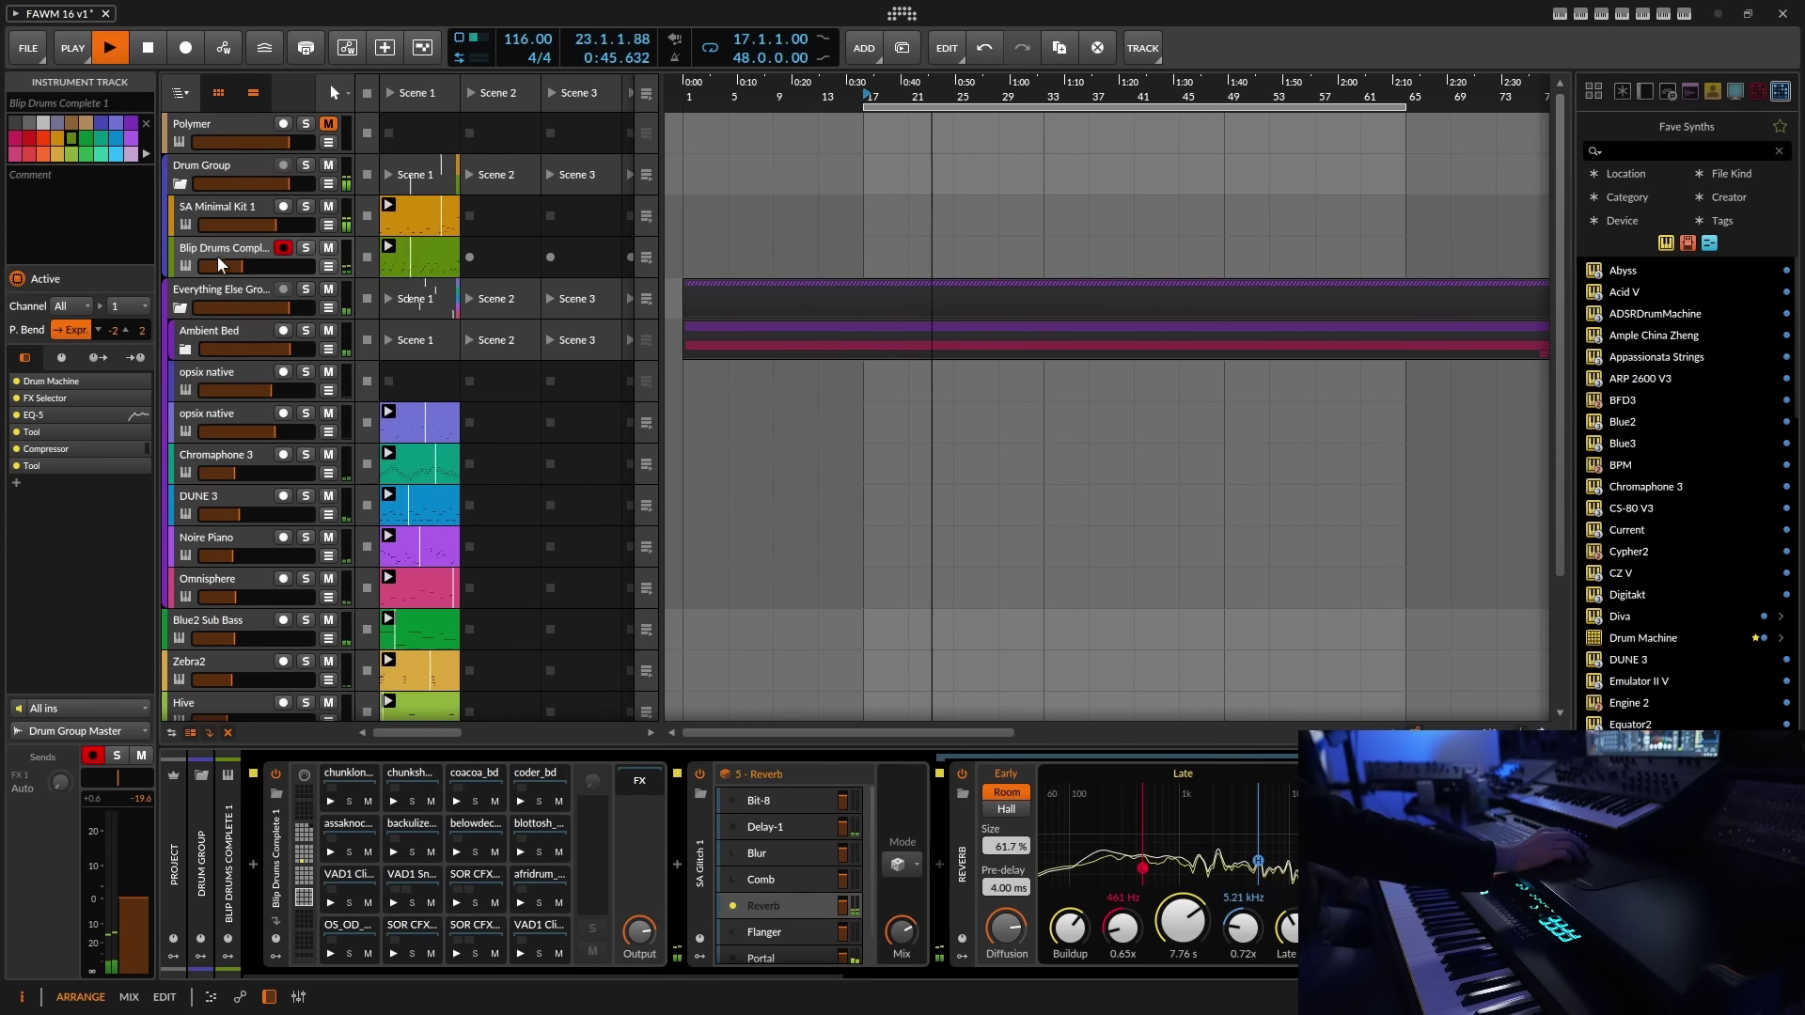
click(235, 166)
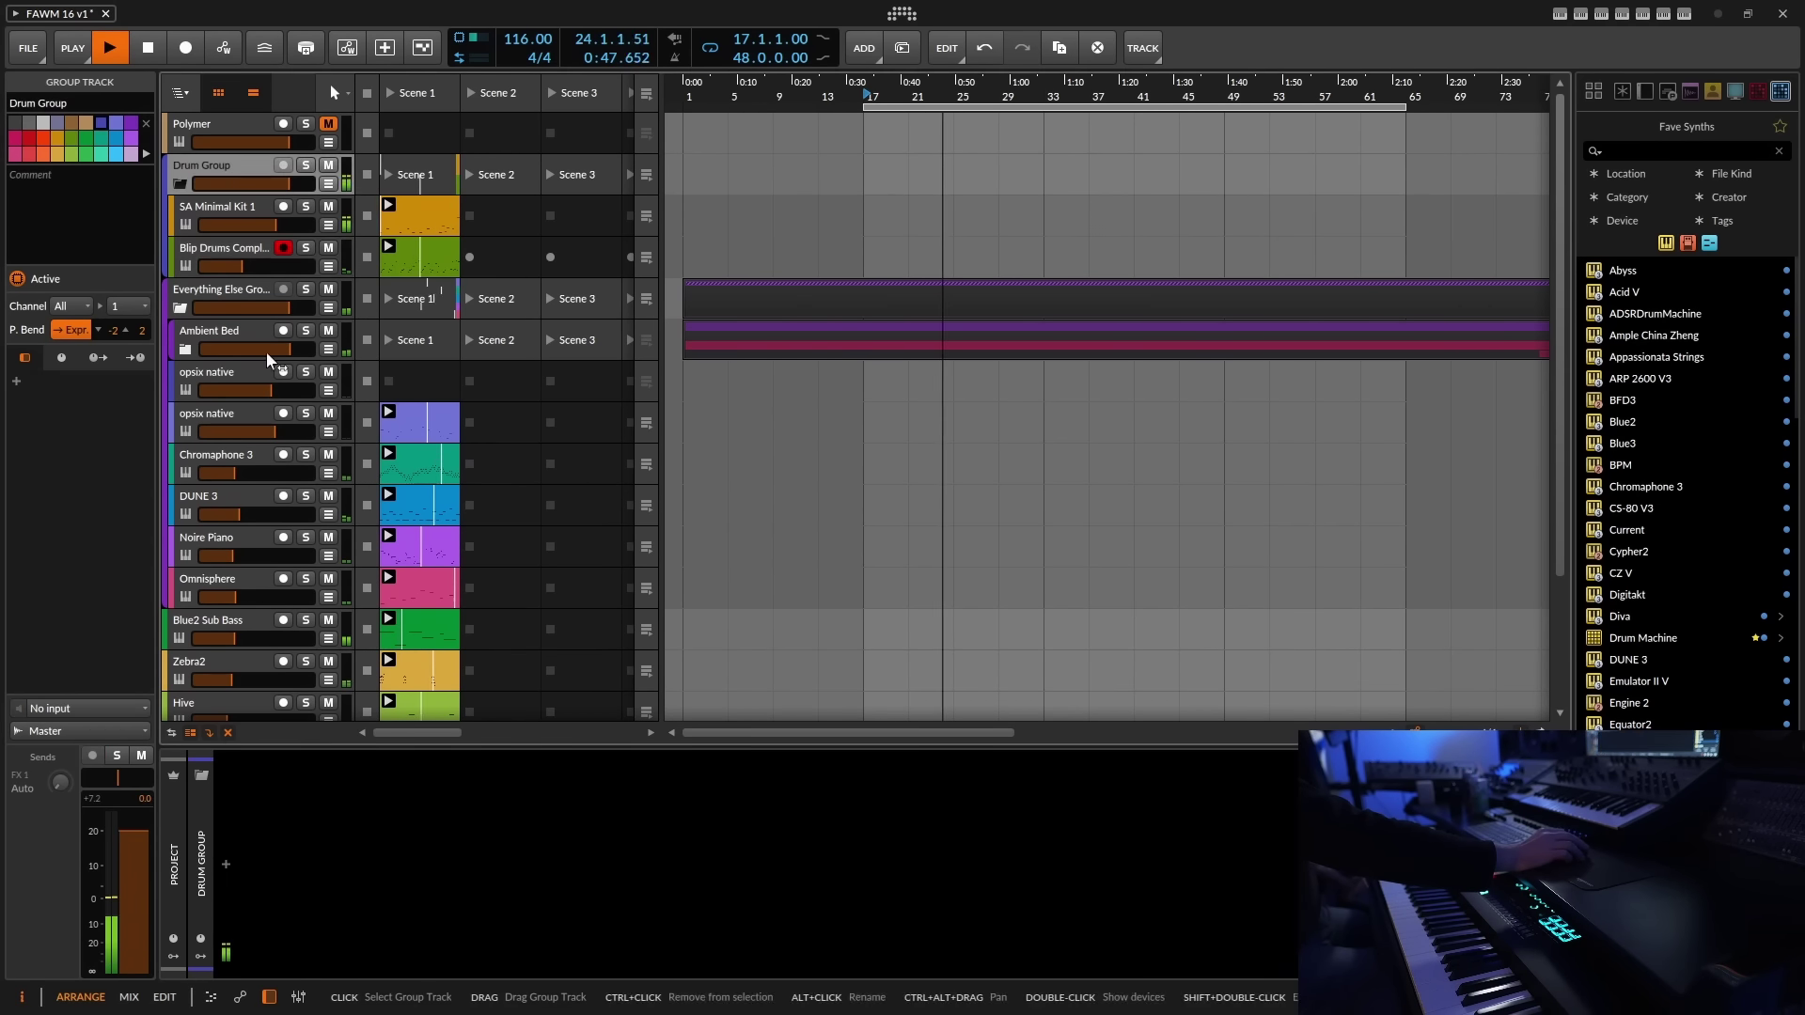
click(227, 863)
scroll(645, 622, down, 3)
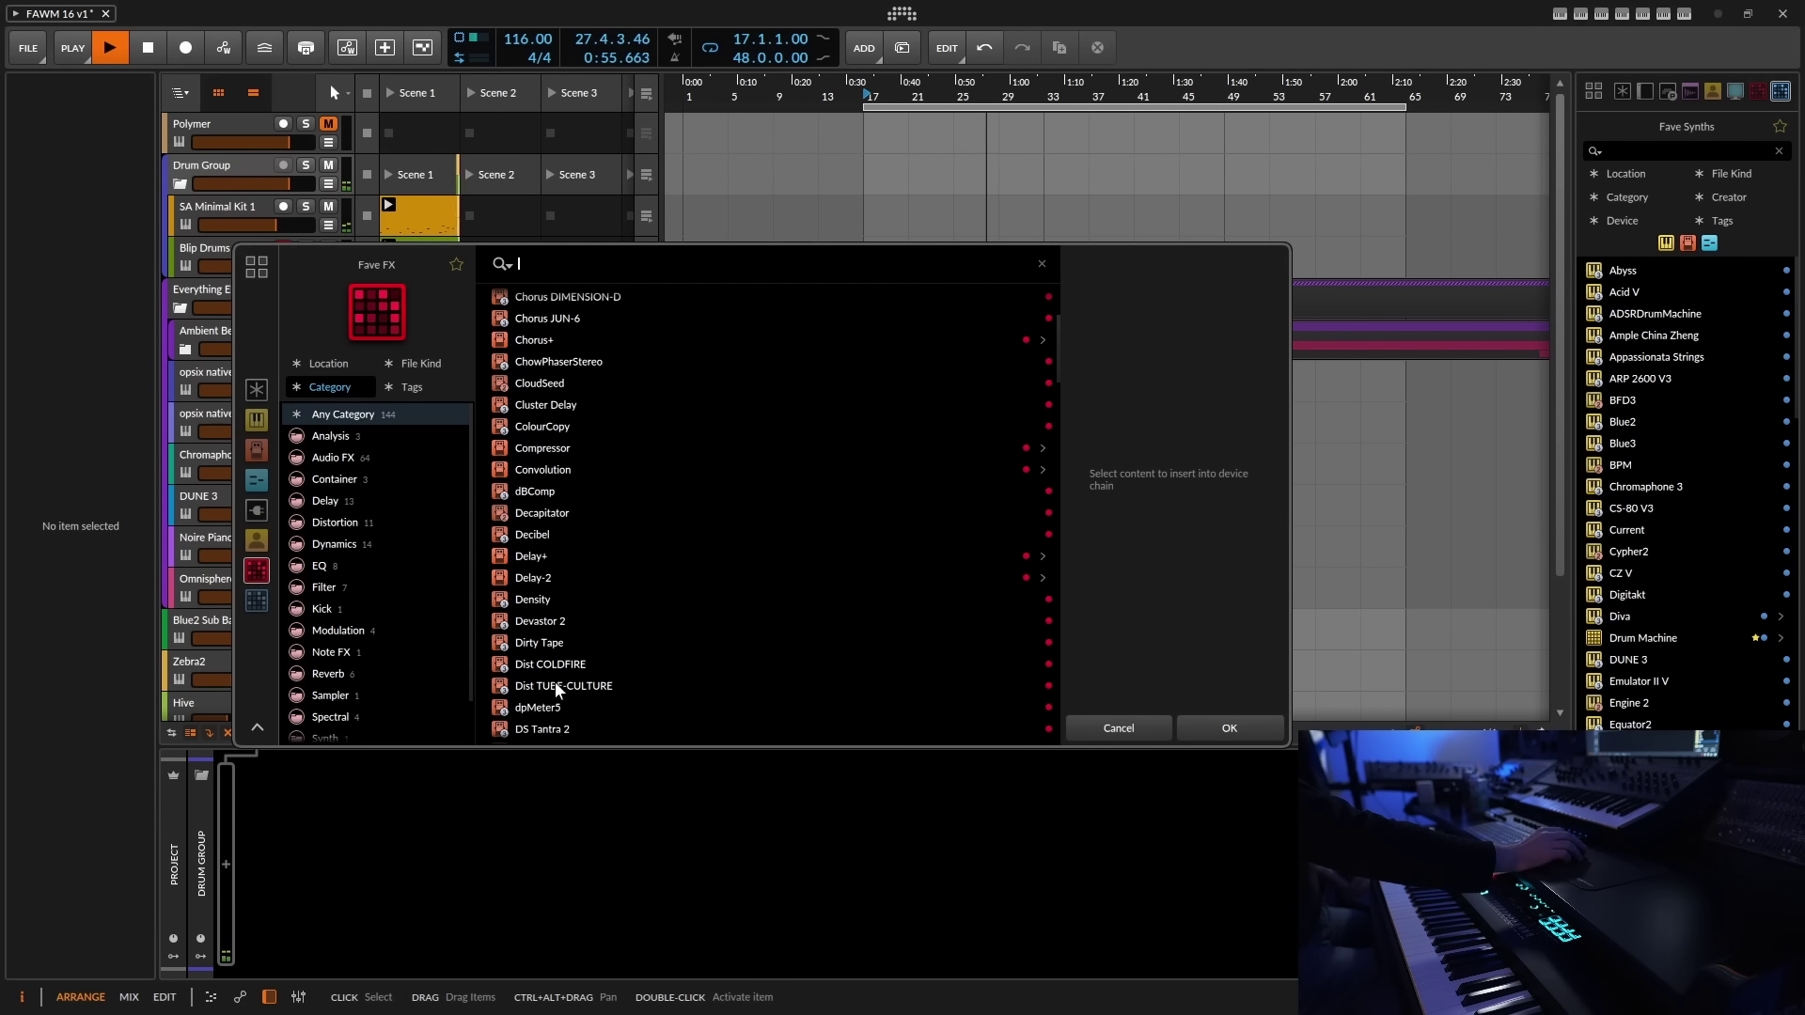
click(554, 686)
click(1238, 722)
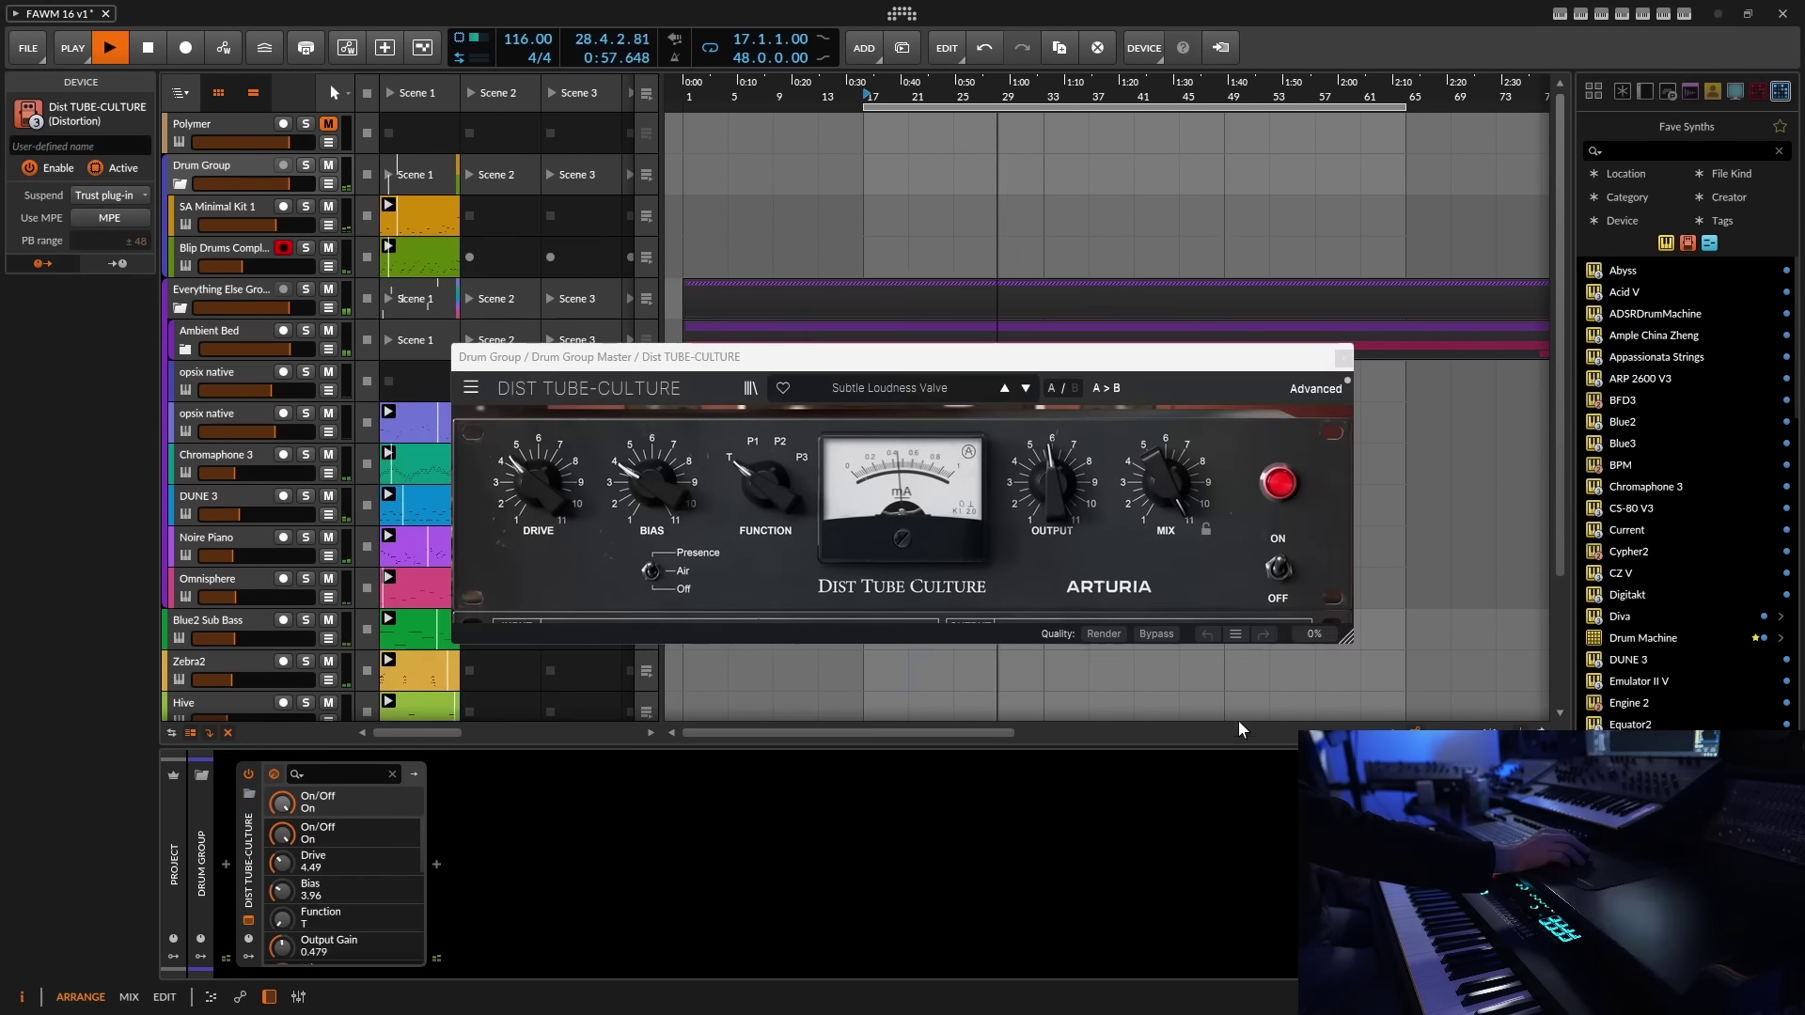
- Set Dist TUBE-CULTURE's function to P2, drive to 5.29 and mix to 54.0, and close the plug-in window
drag(785, 481, 785, 452)
drag(875, 347, 788, 155)
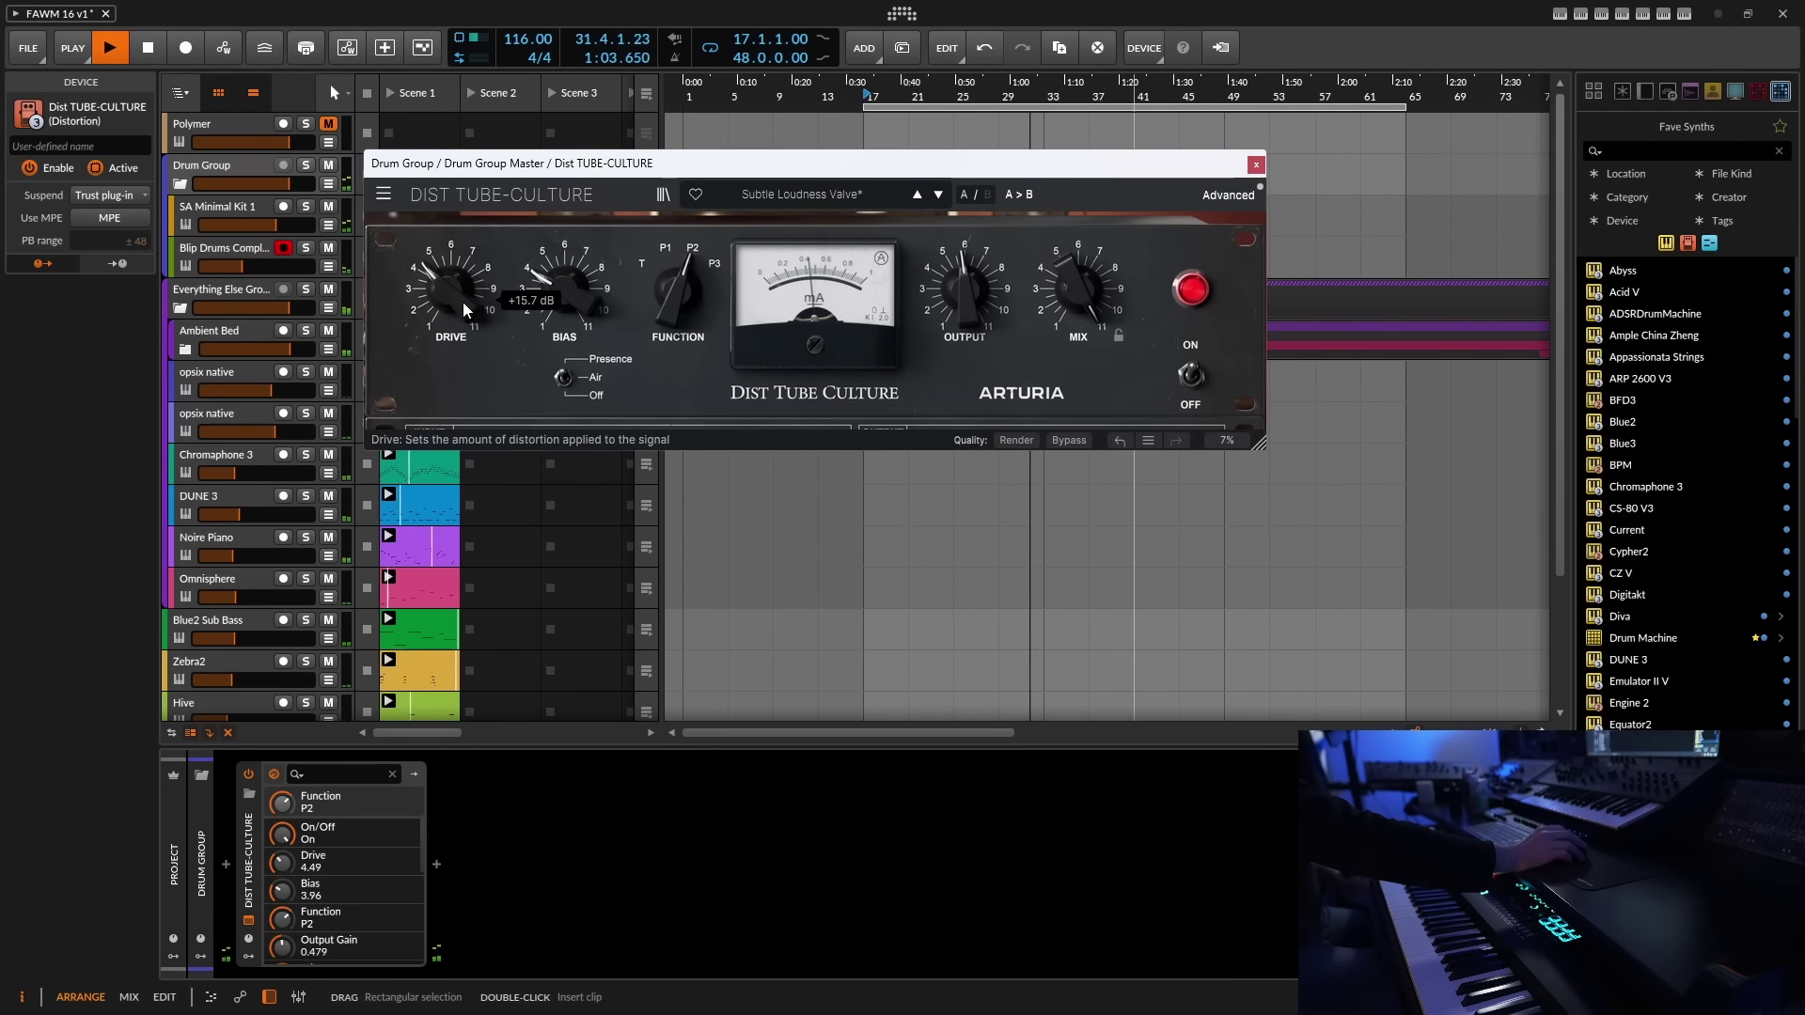
mouse_move(462, 301)
mouse_down()
mouse_move(462, 268)
mouse_move(451, 333)
mouse_move(452, 303)
mouse_up()
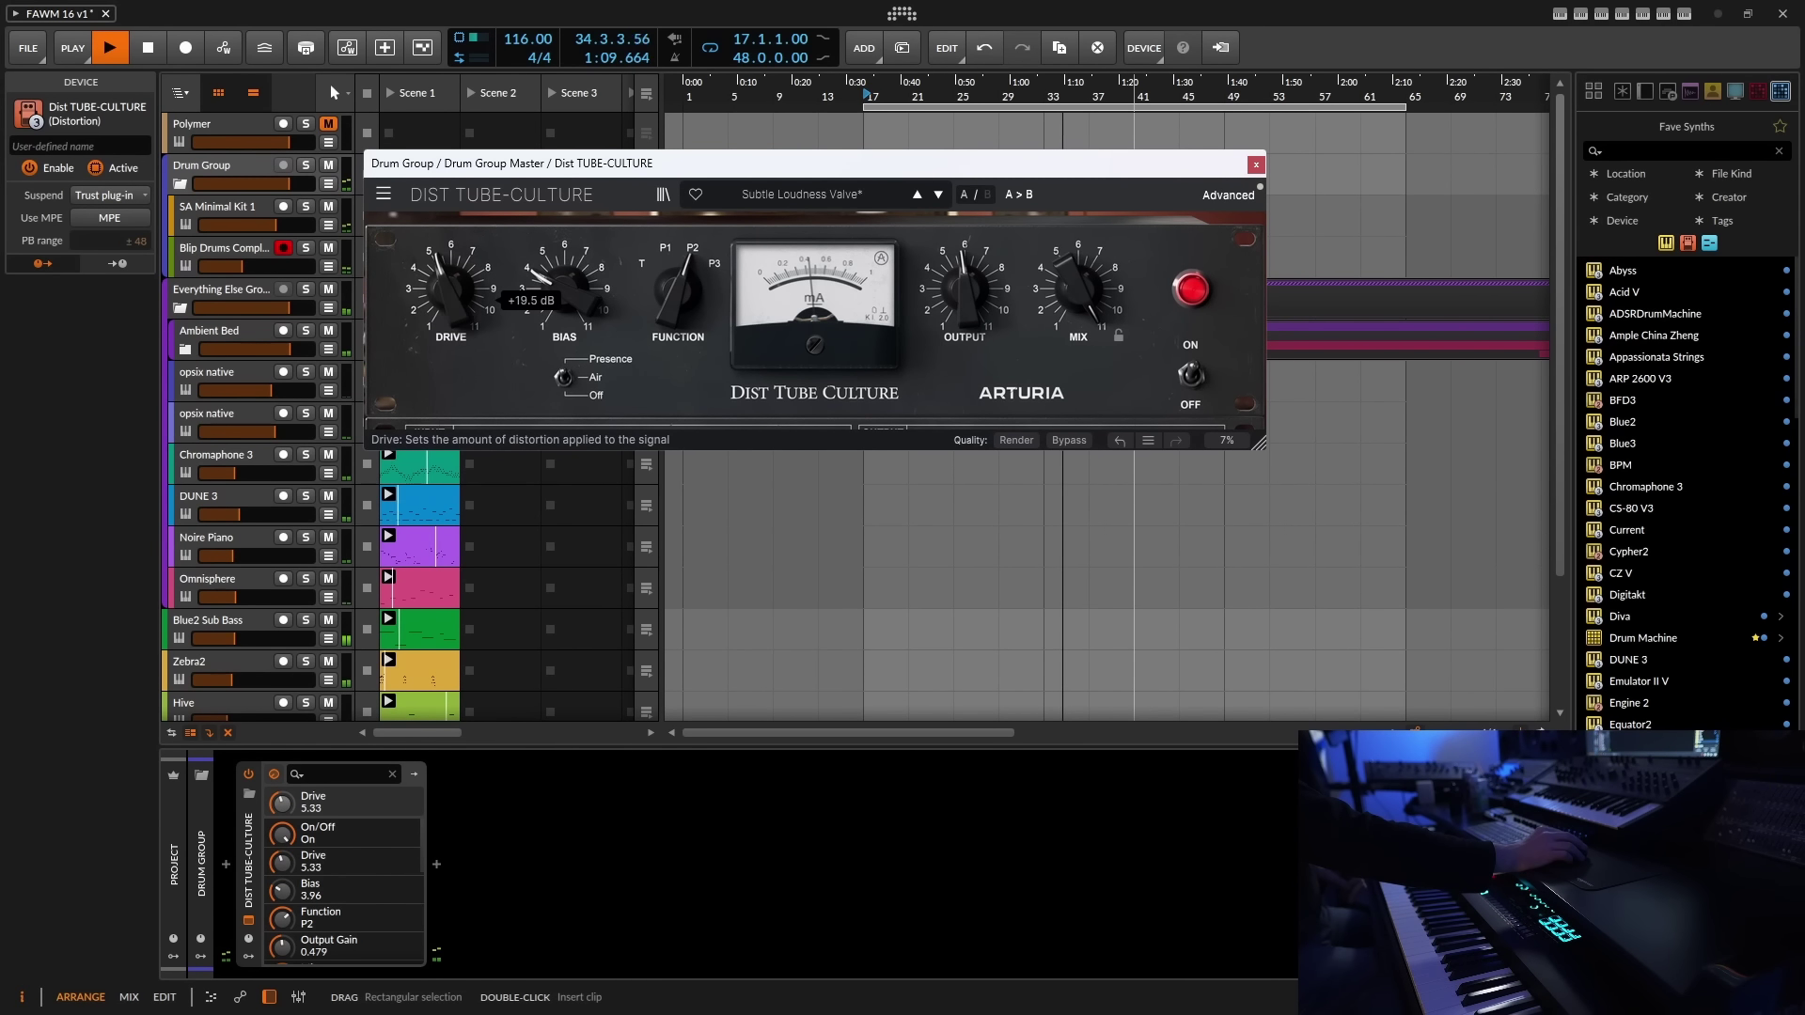
mouse_move(1079, 292)
mouse_down()
mouse_move(1080, 254)
mouse_move(1080, 308)
mouse_up()
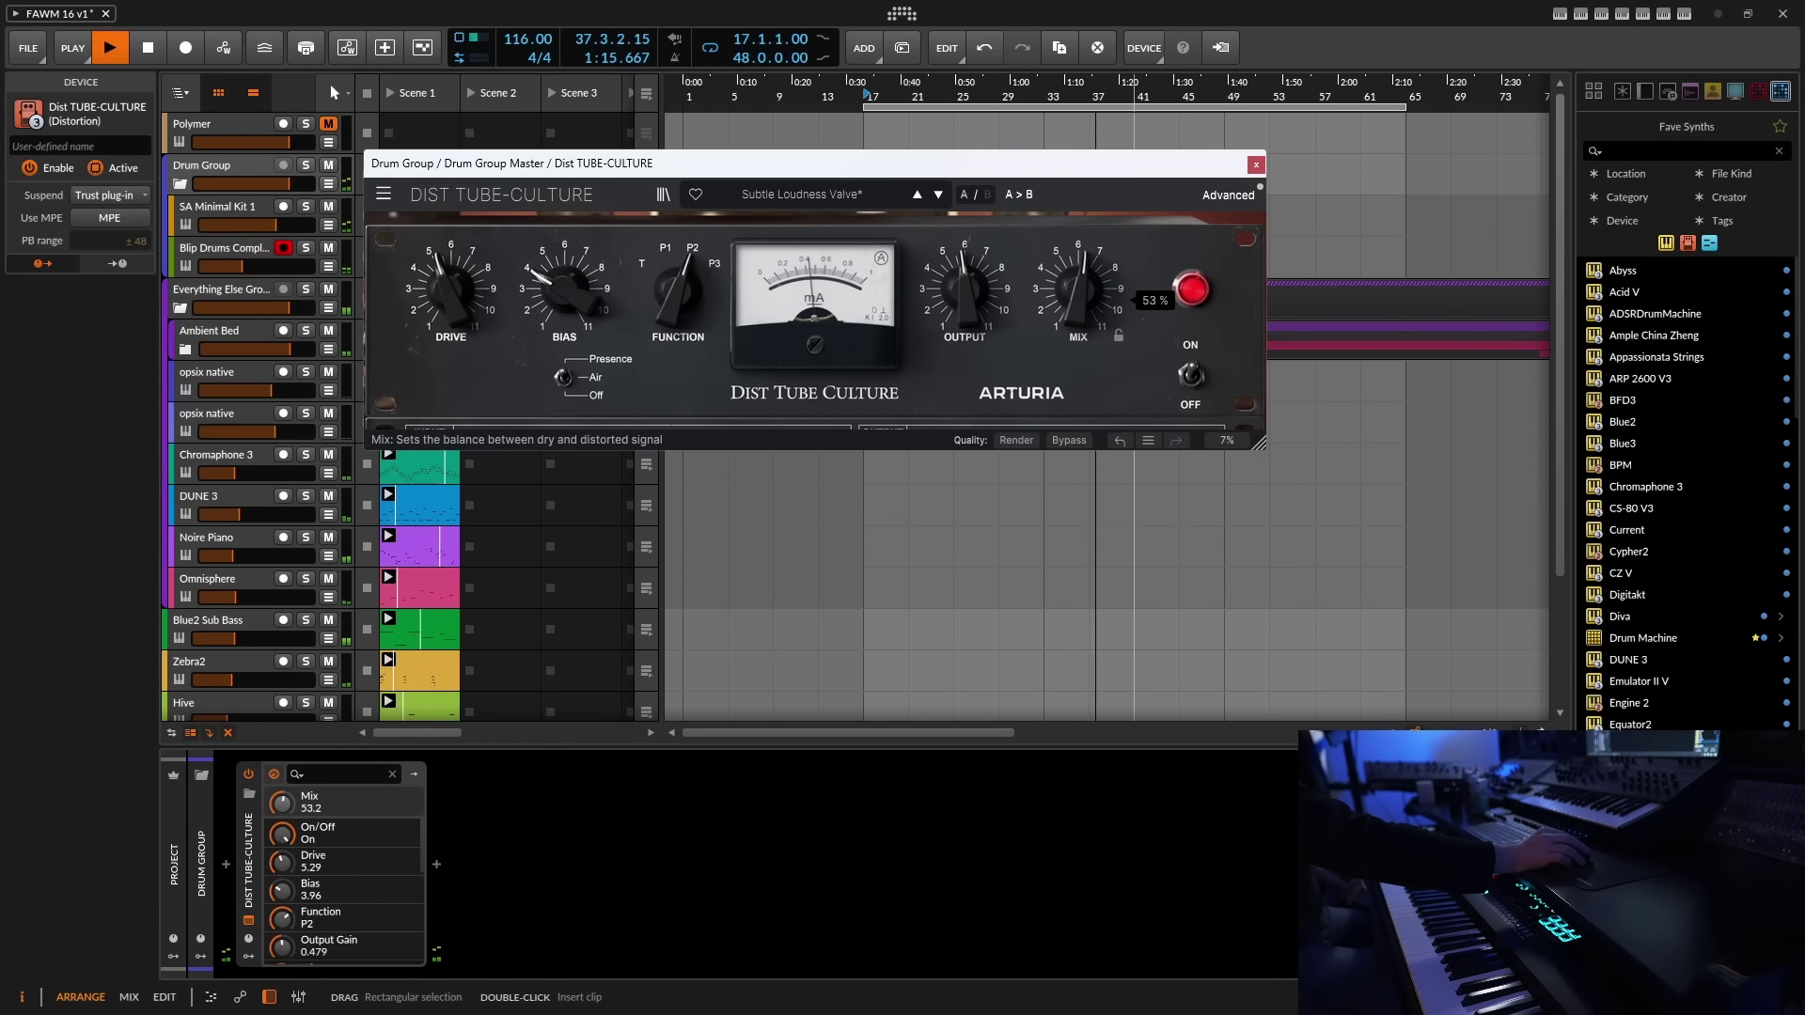
click(248, 921)
- Find the Tool utility among the favourite effects and insert it after Dist TUBE-CULTURE on the Drum Group
click(438, 864)
text(too)
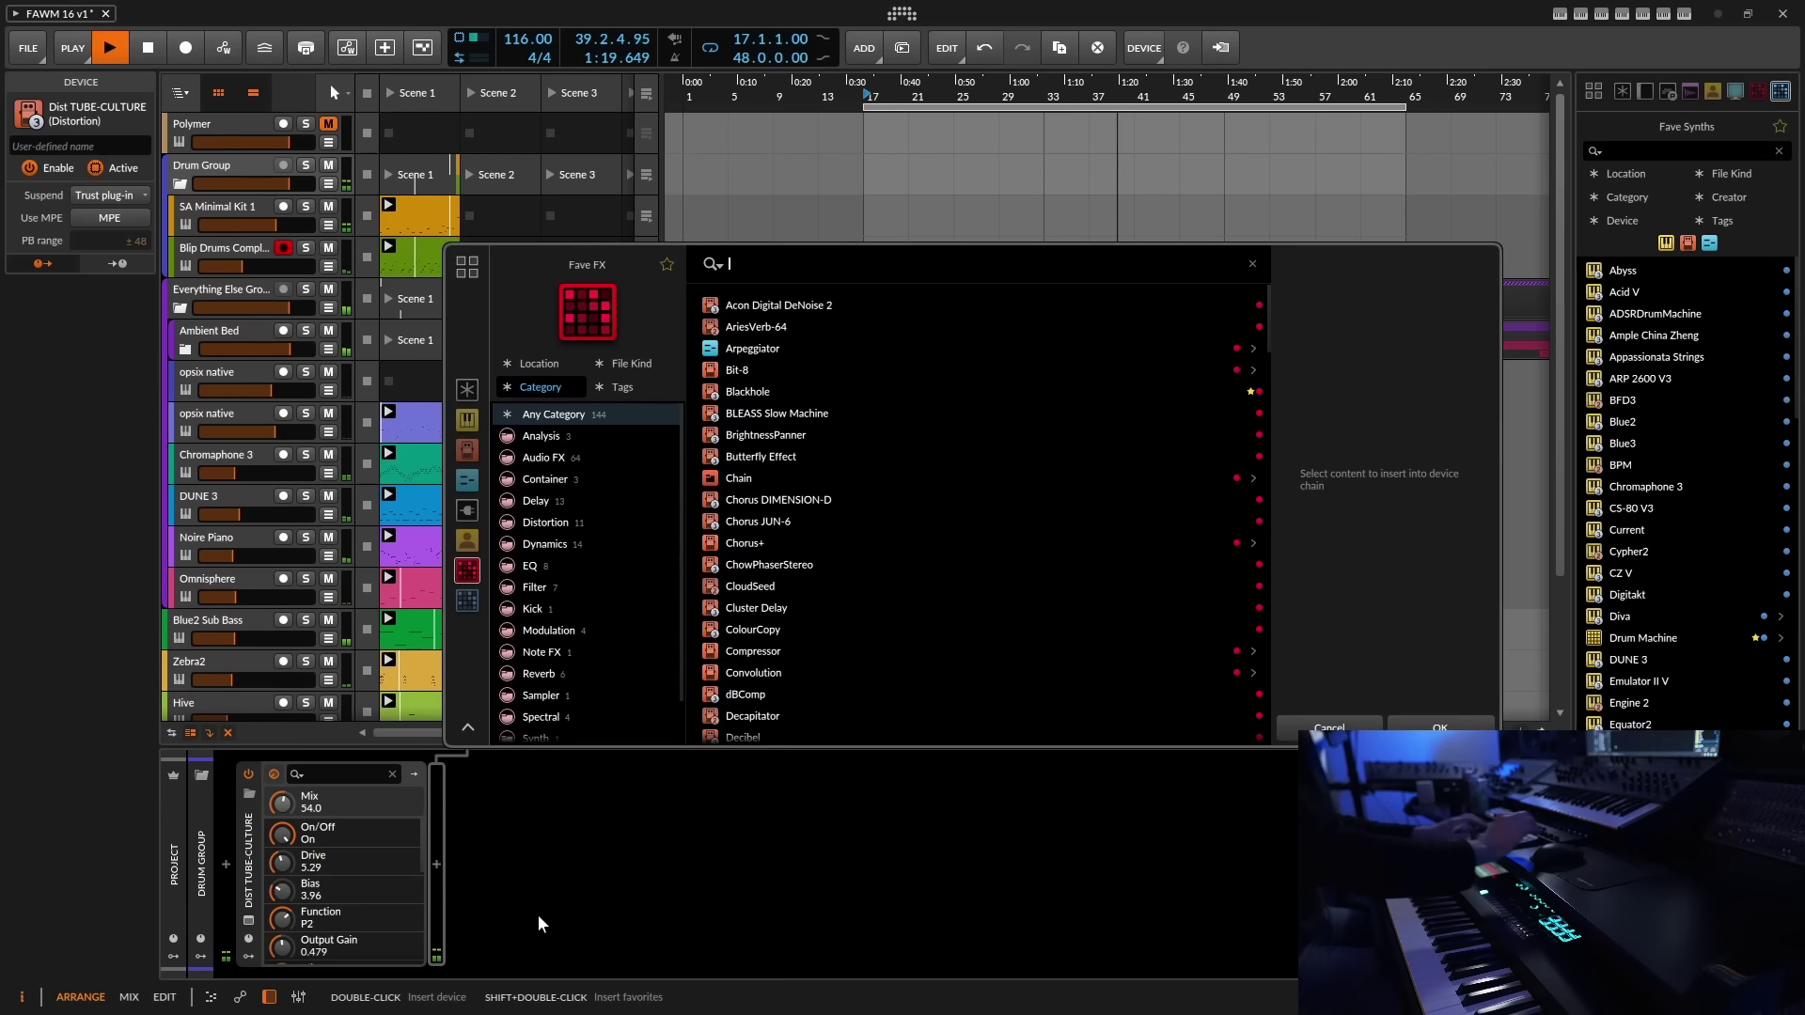
text(l)
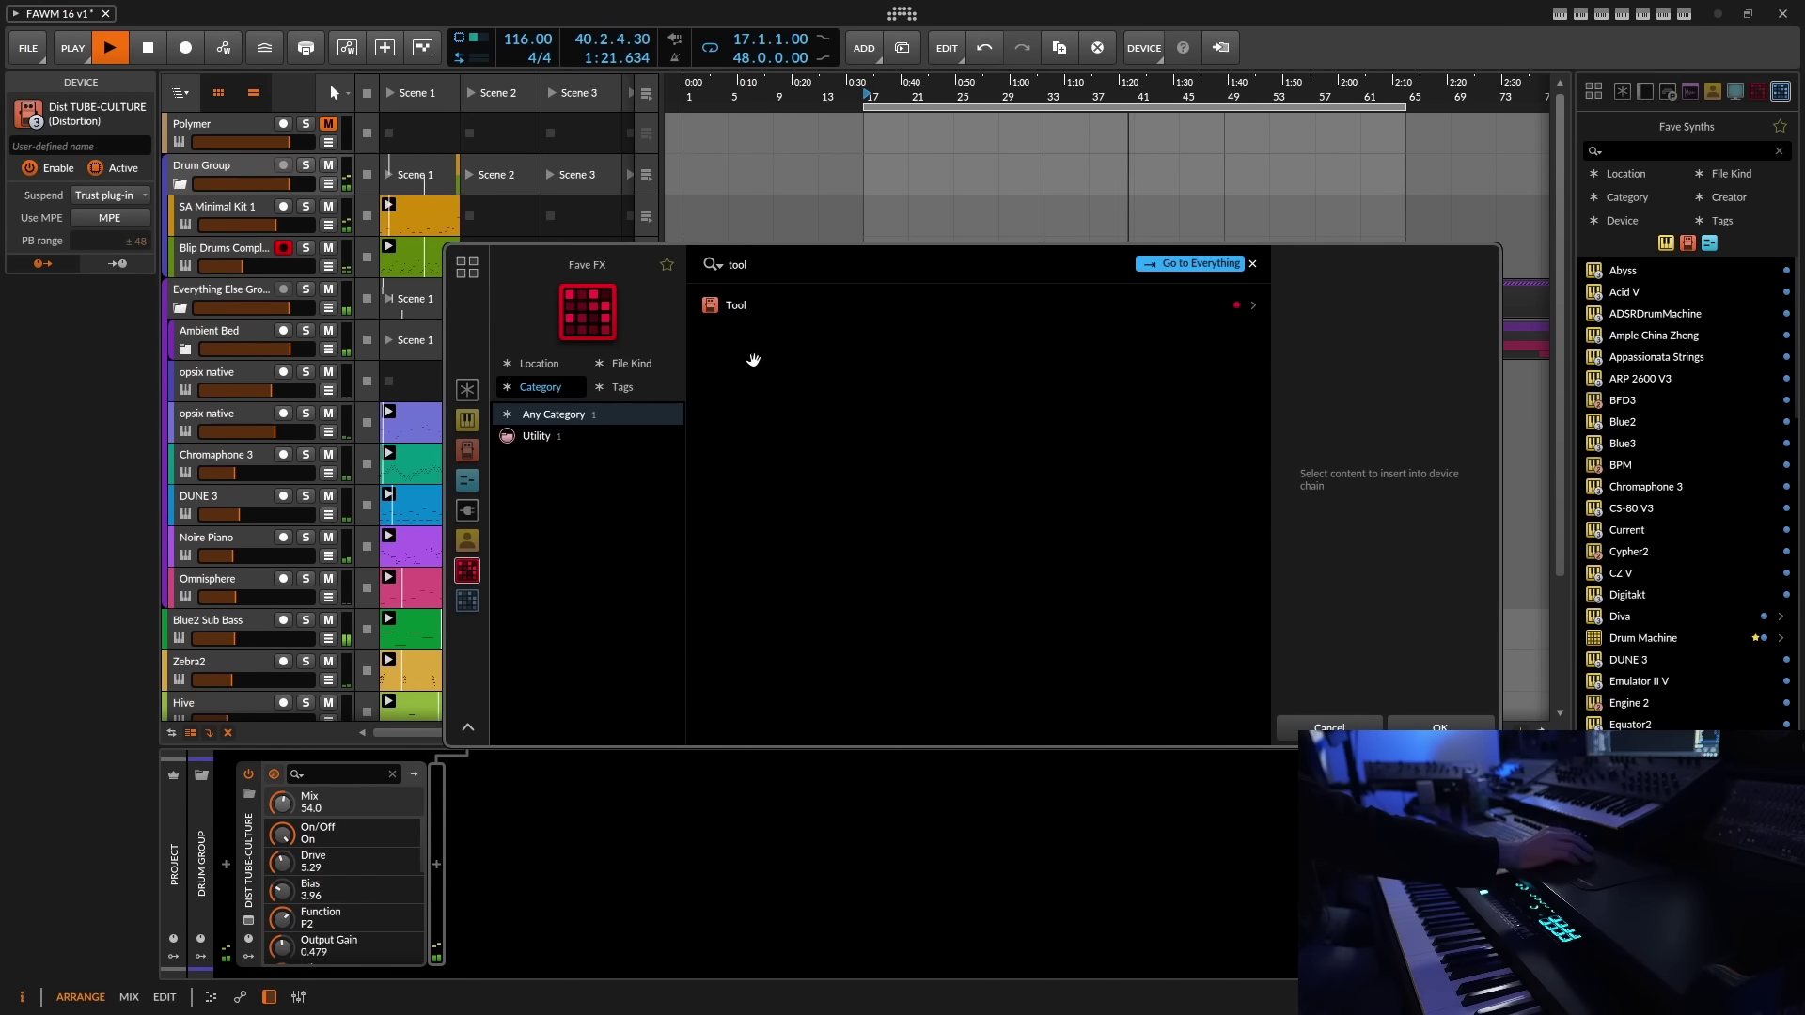
click(732, 302)
click(1435, 723)
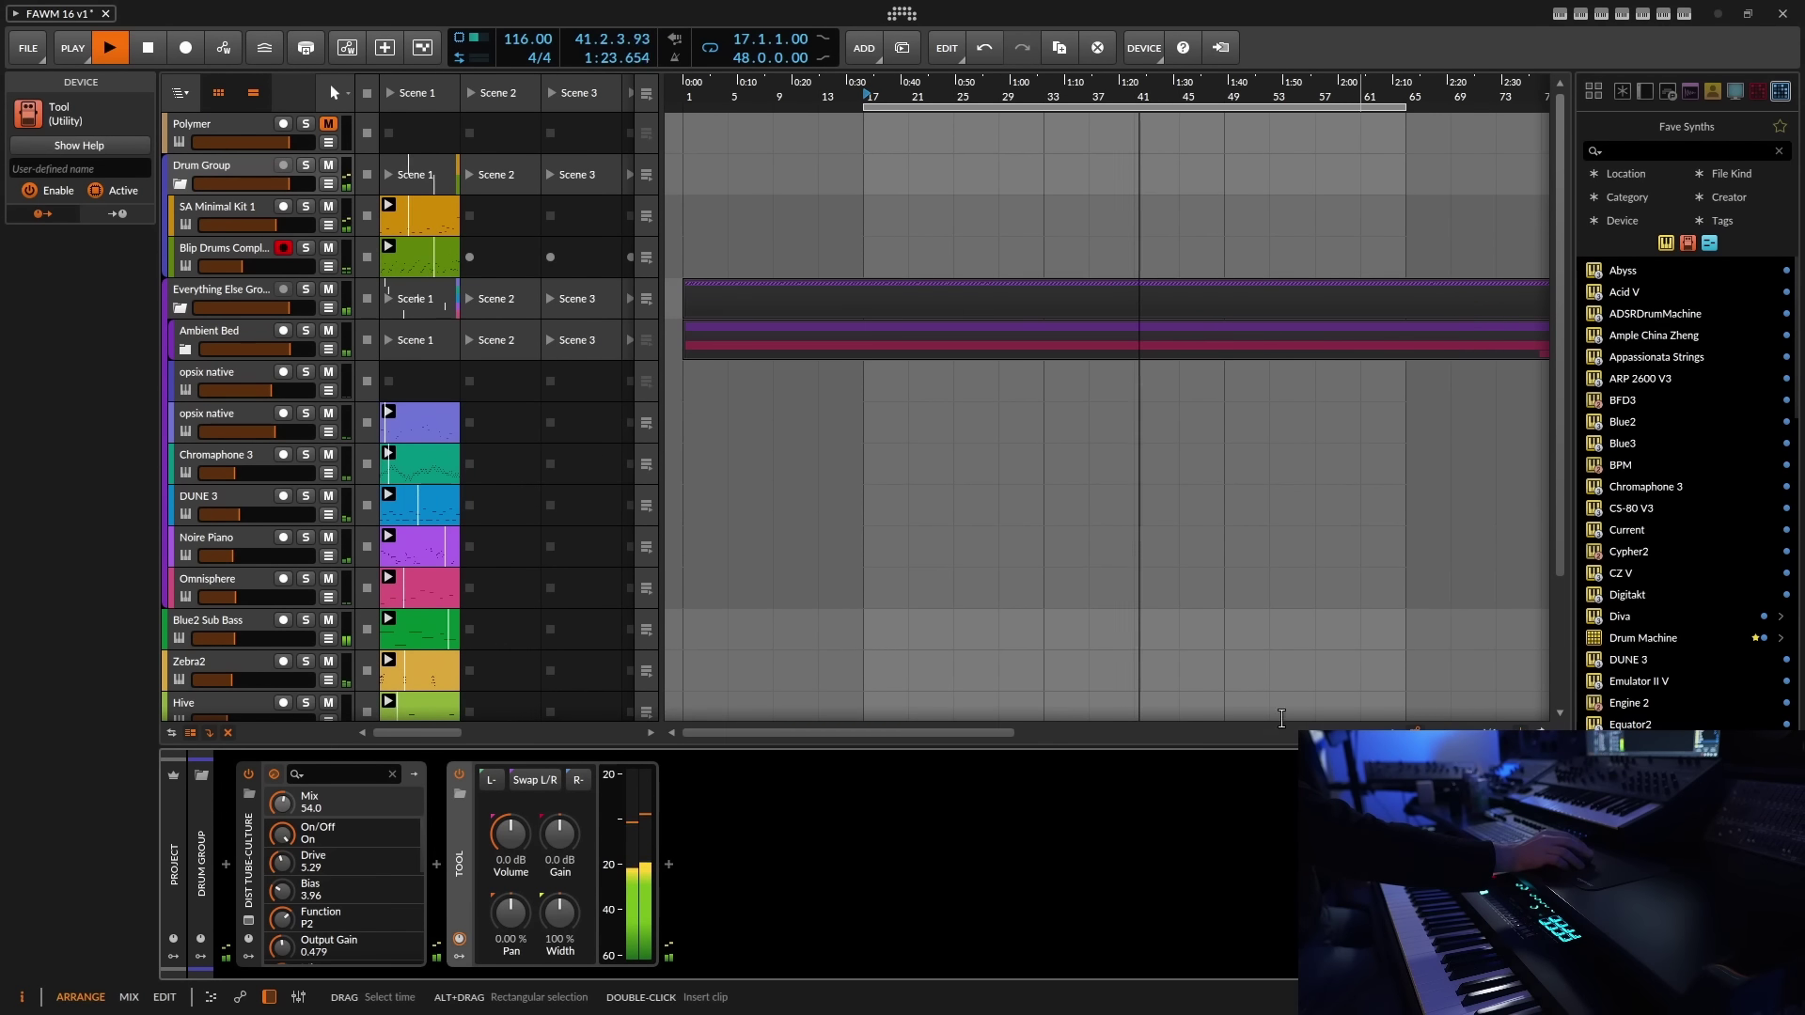
- Lower the Drum Group's Tool volume to -3.6 dB and save the project
drag(510, 833, 511, 852)
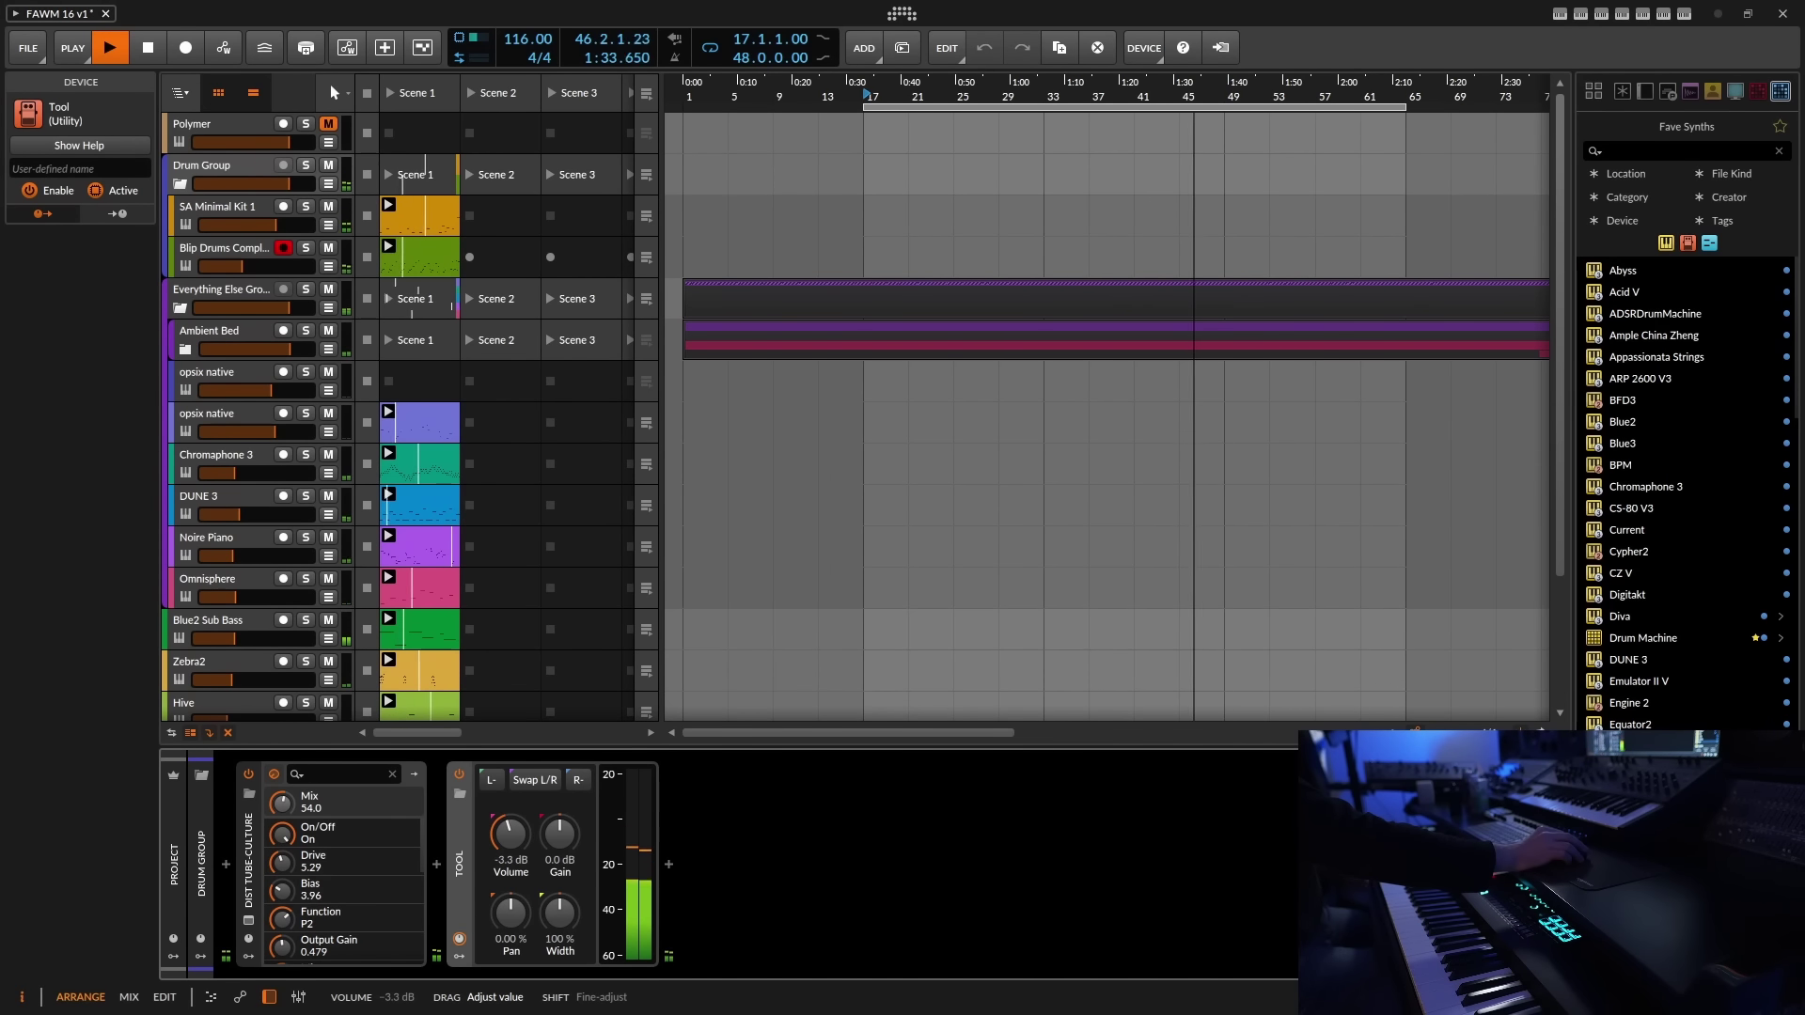
drag(510, 852, 511, 855)
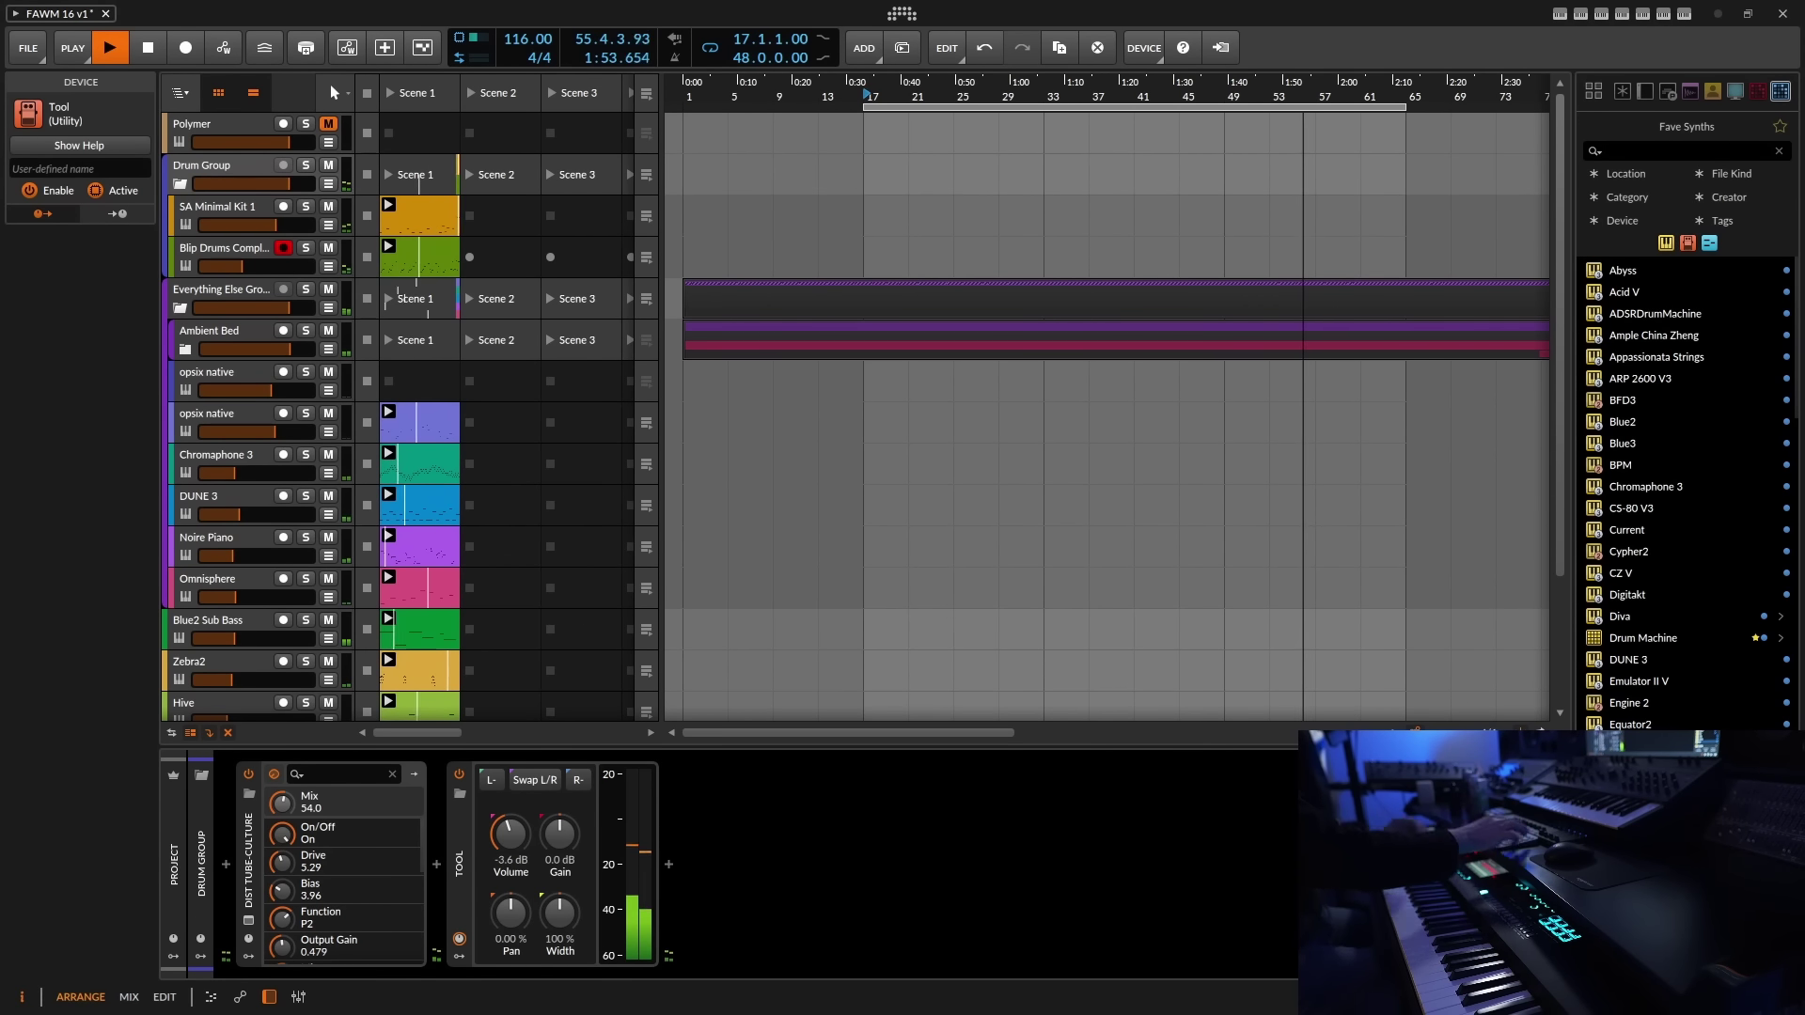
click(28, 47)
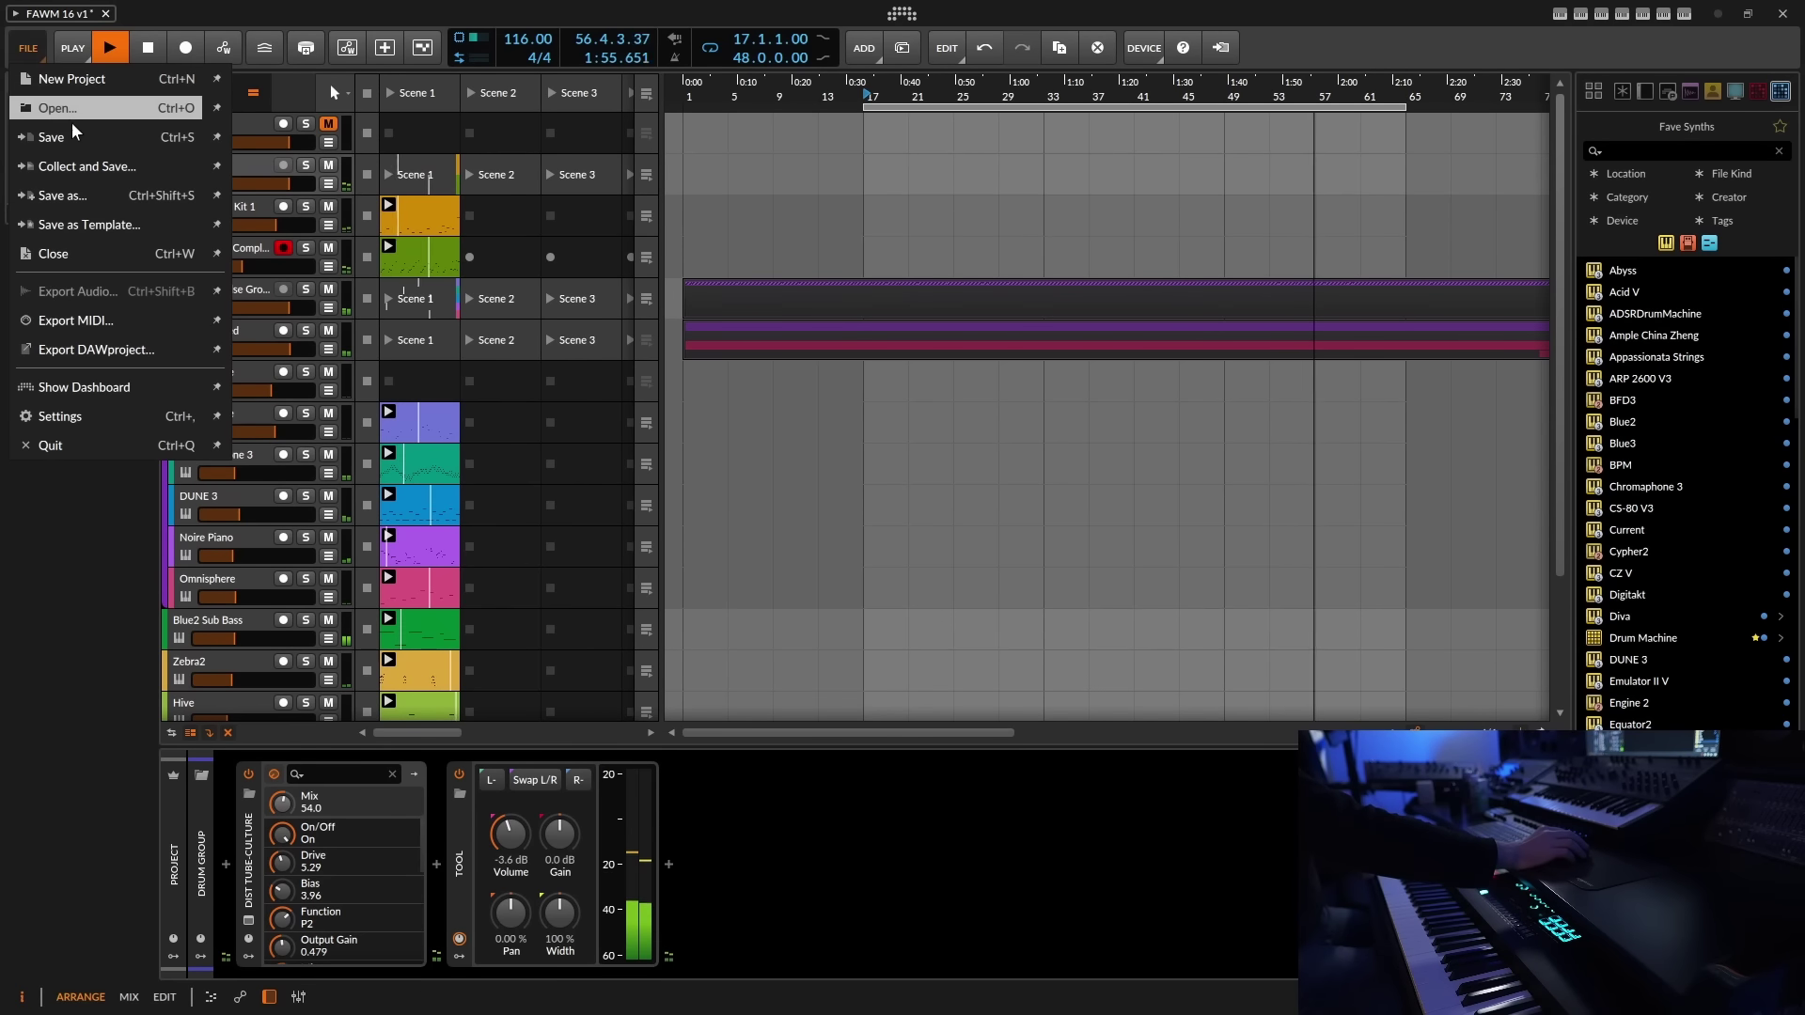
click(74, 137)
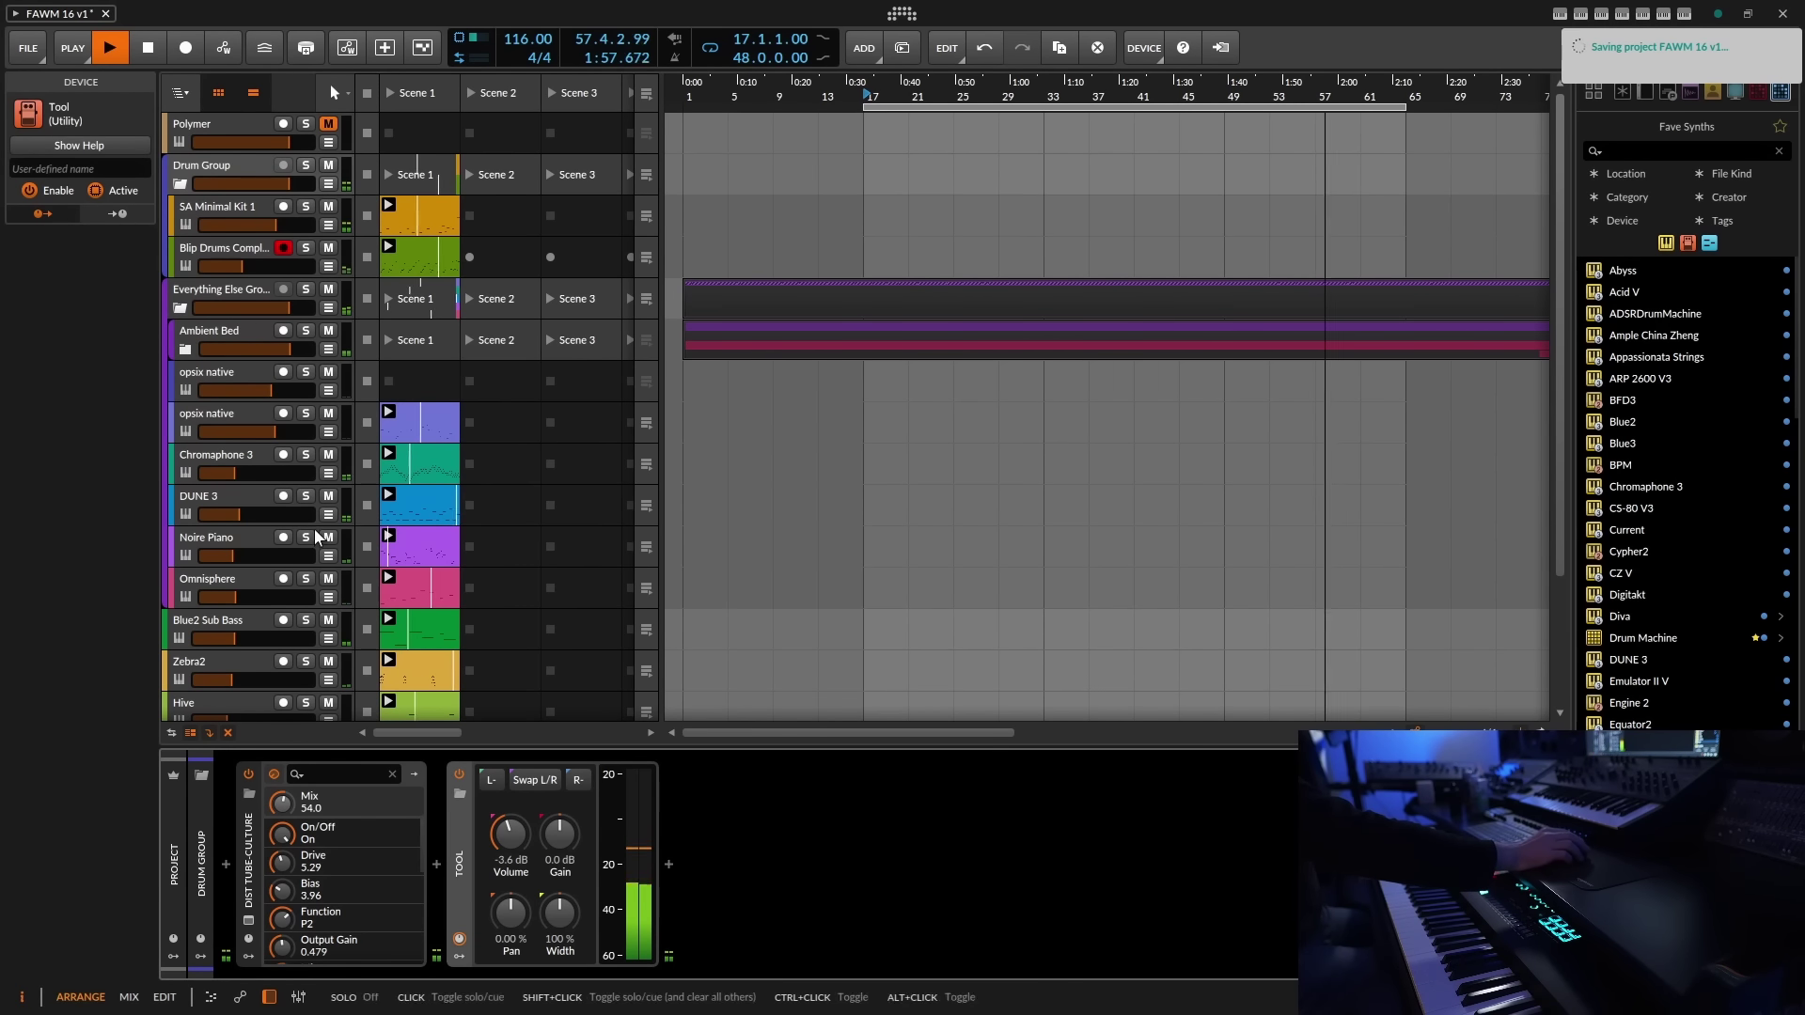
- On the upper of the two Hive tracks, set EQ-5 band 4 to +4.3 dB at 6.76 kHz
scroll(279, 500, down, 3)
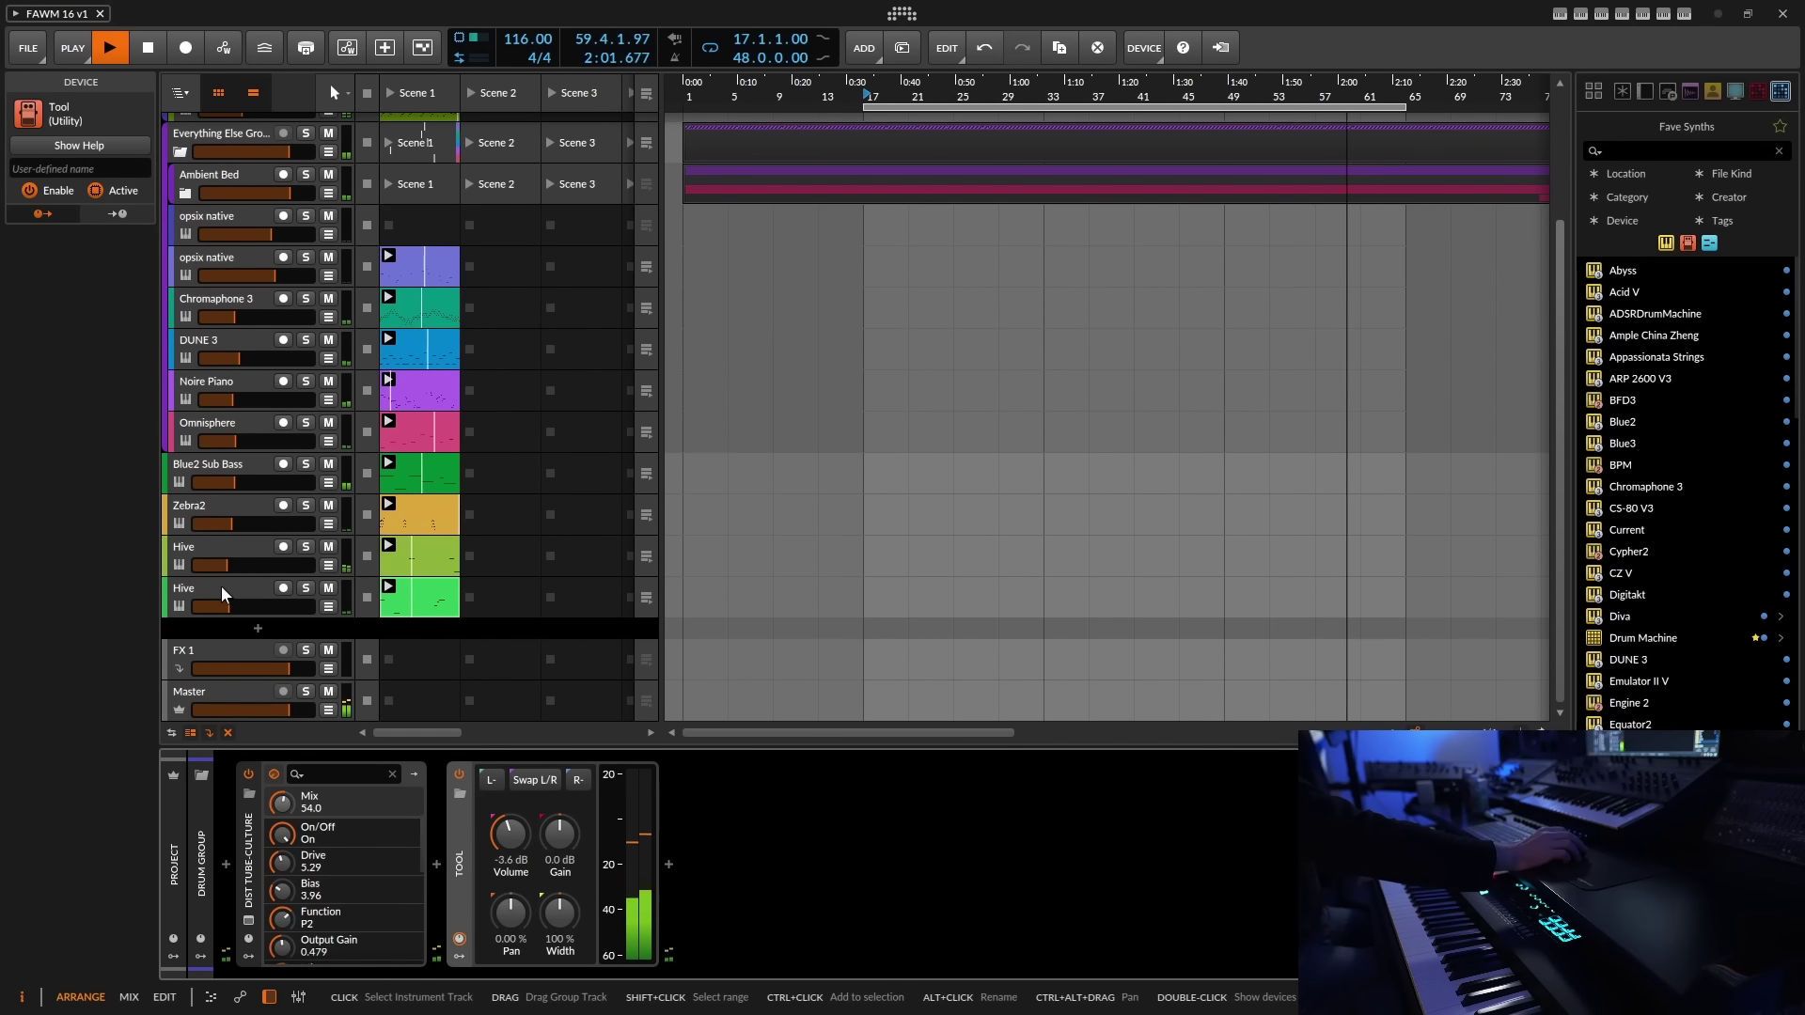
click(220, 550)
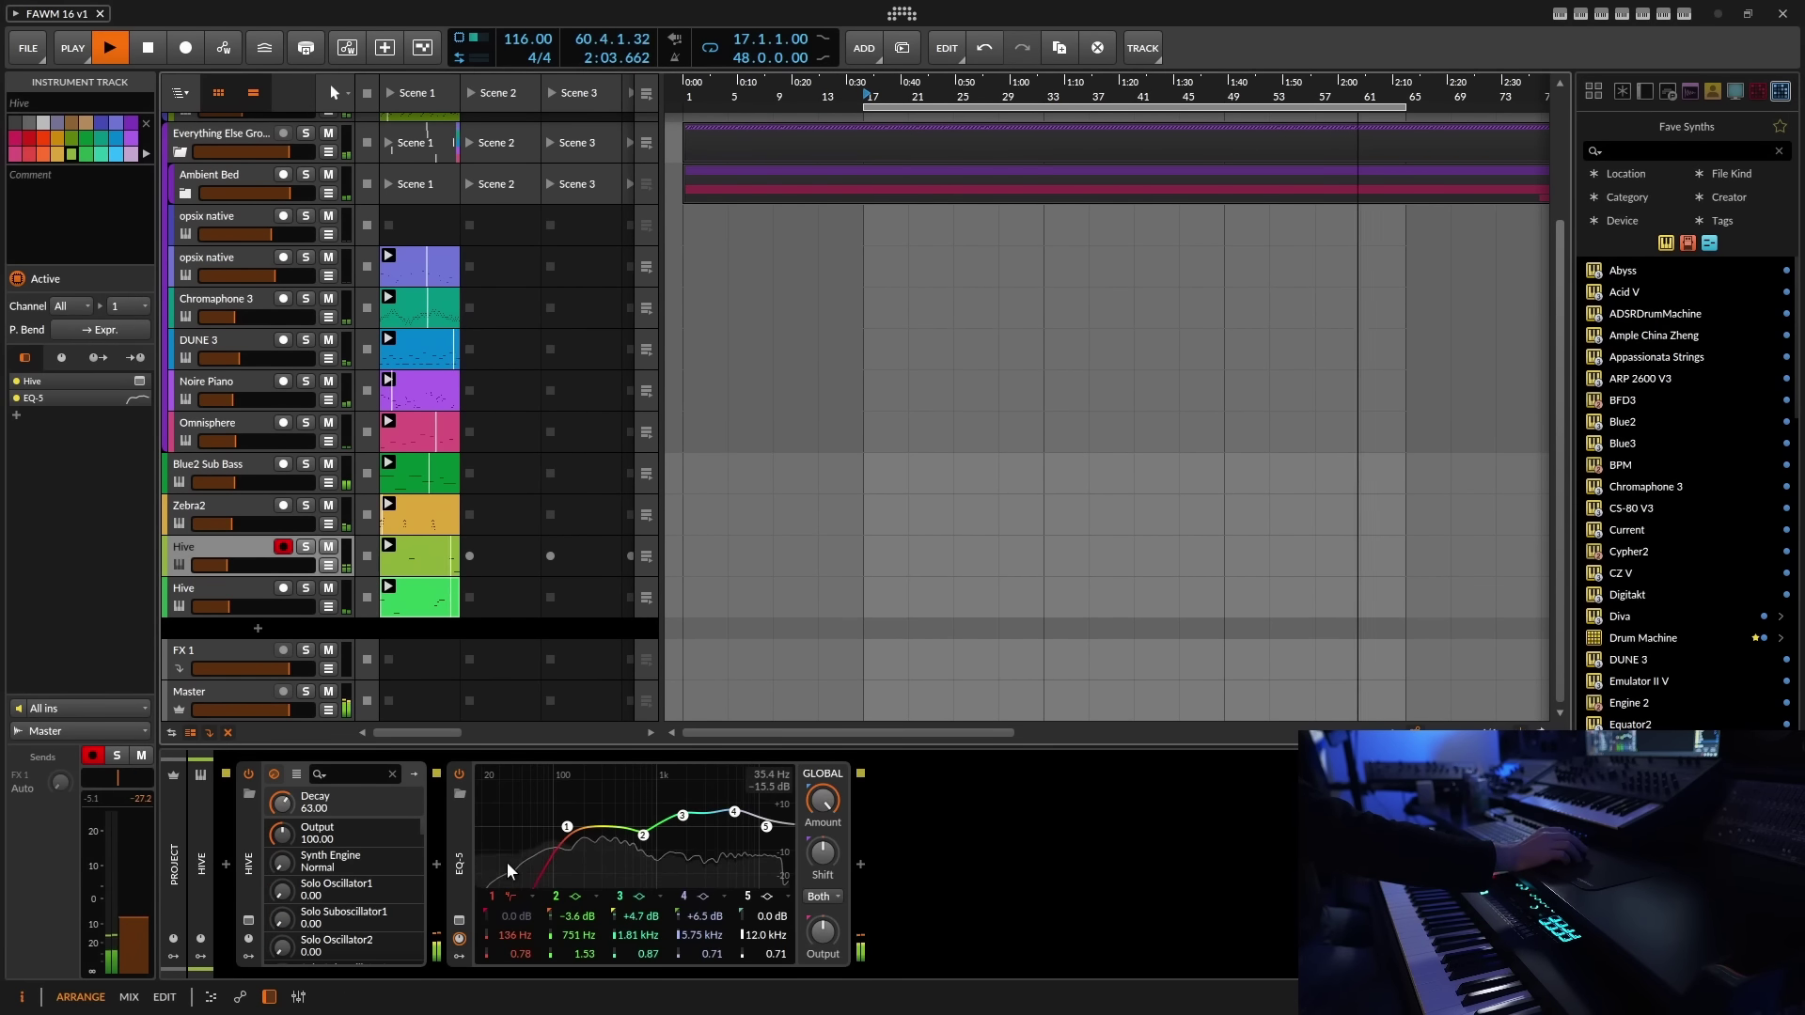
mouse_move(734, 812)
mouse_down()
mouse_move(755, 794)
mouse_move(734, 836)
mouse_move(692, 800)
mouse_move(742, 824)
mouse_up()
- Turn that EQ-5's band 5 into a 4-pole low-pass at 11.7 kHz with Q 0.78, and set band 2's Q to 2.12
click(767, 898)
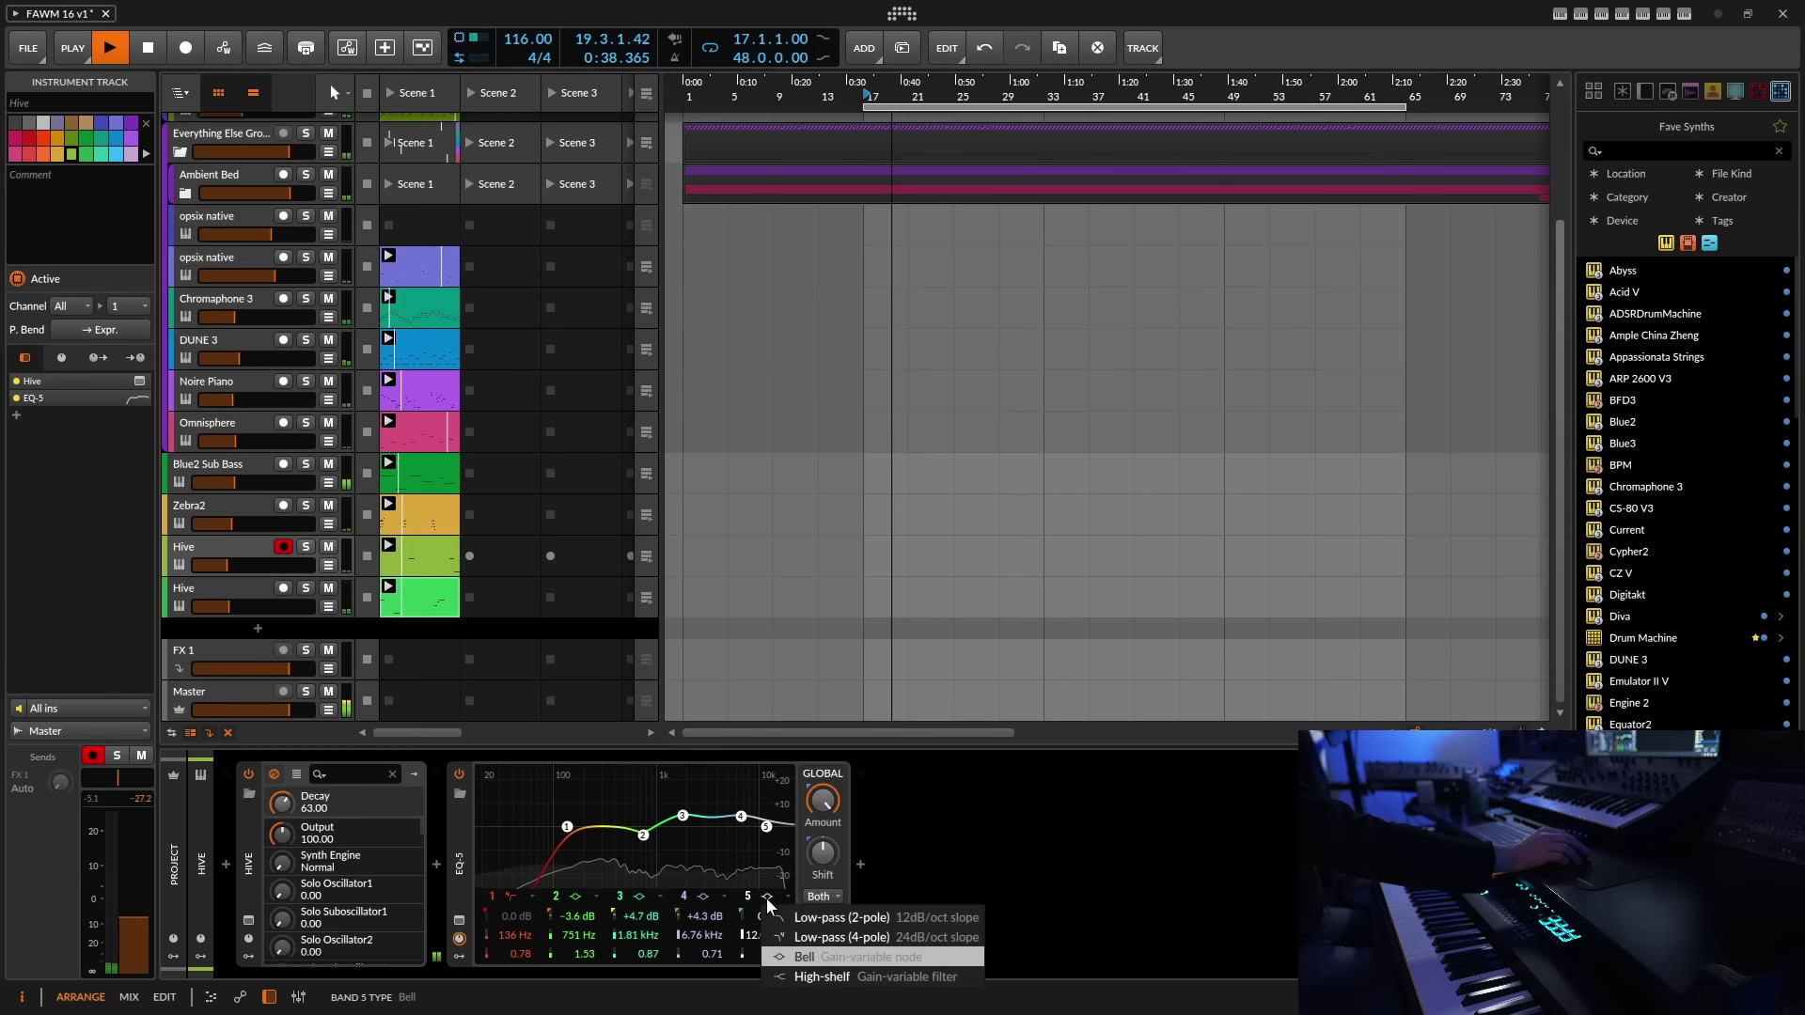
click(807, 937)
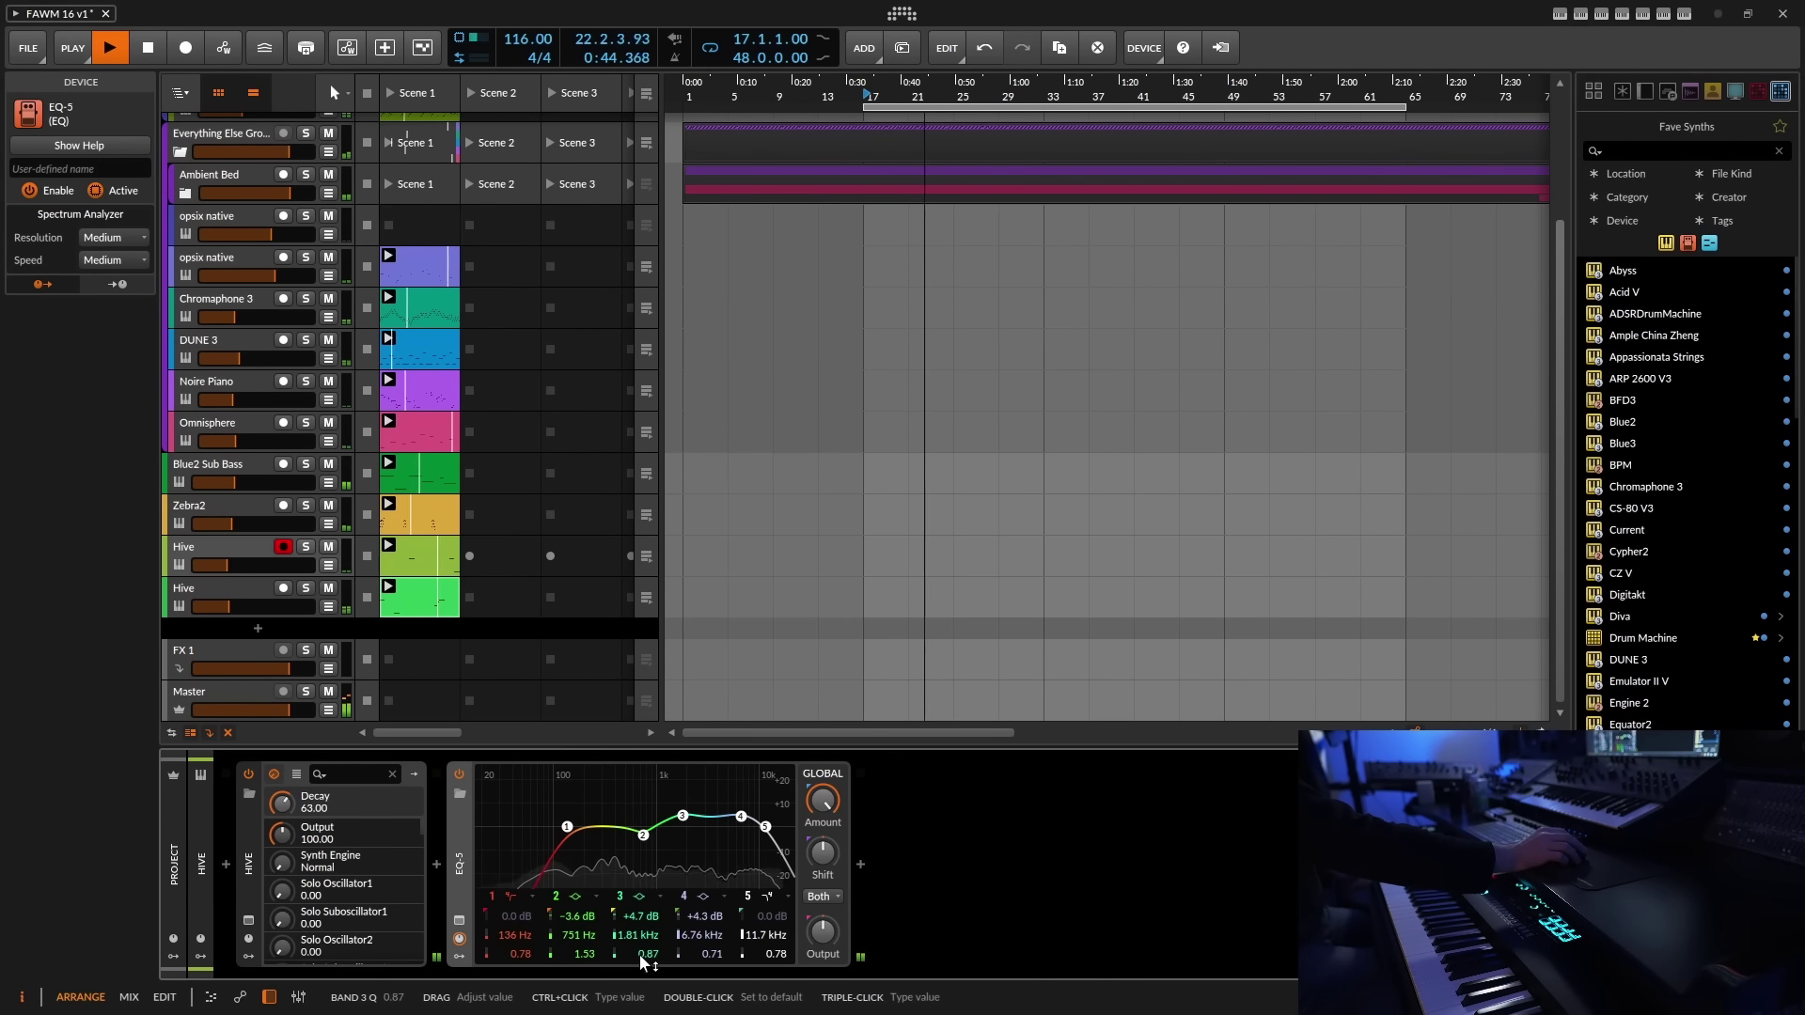
drag(579, 955, 583, 950)
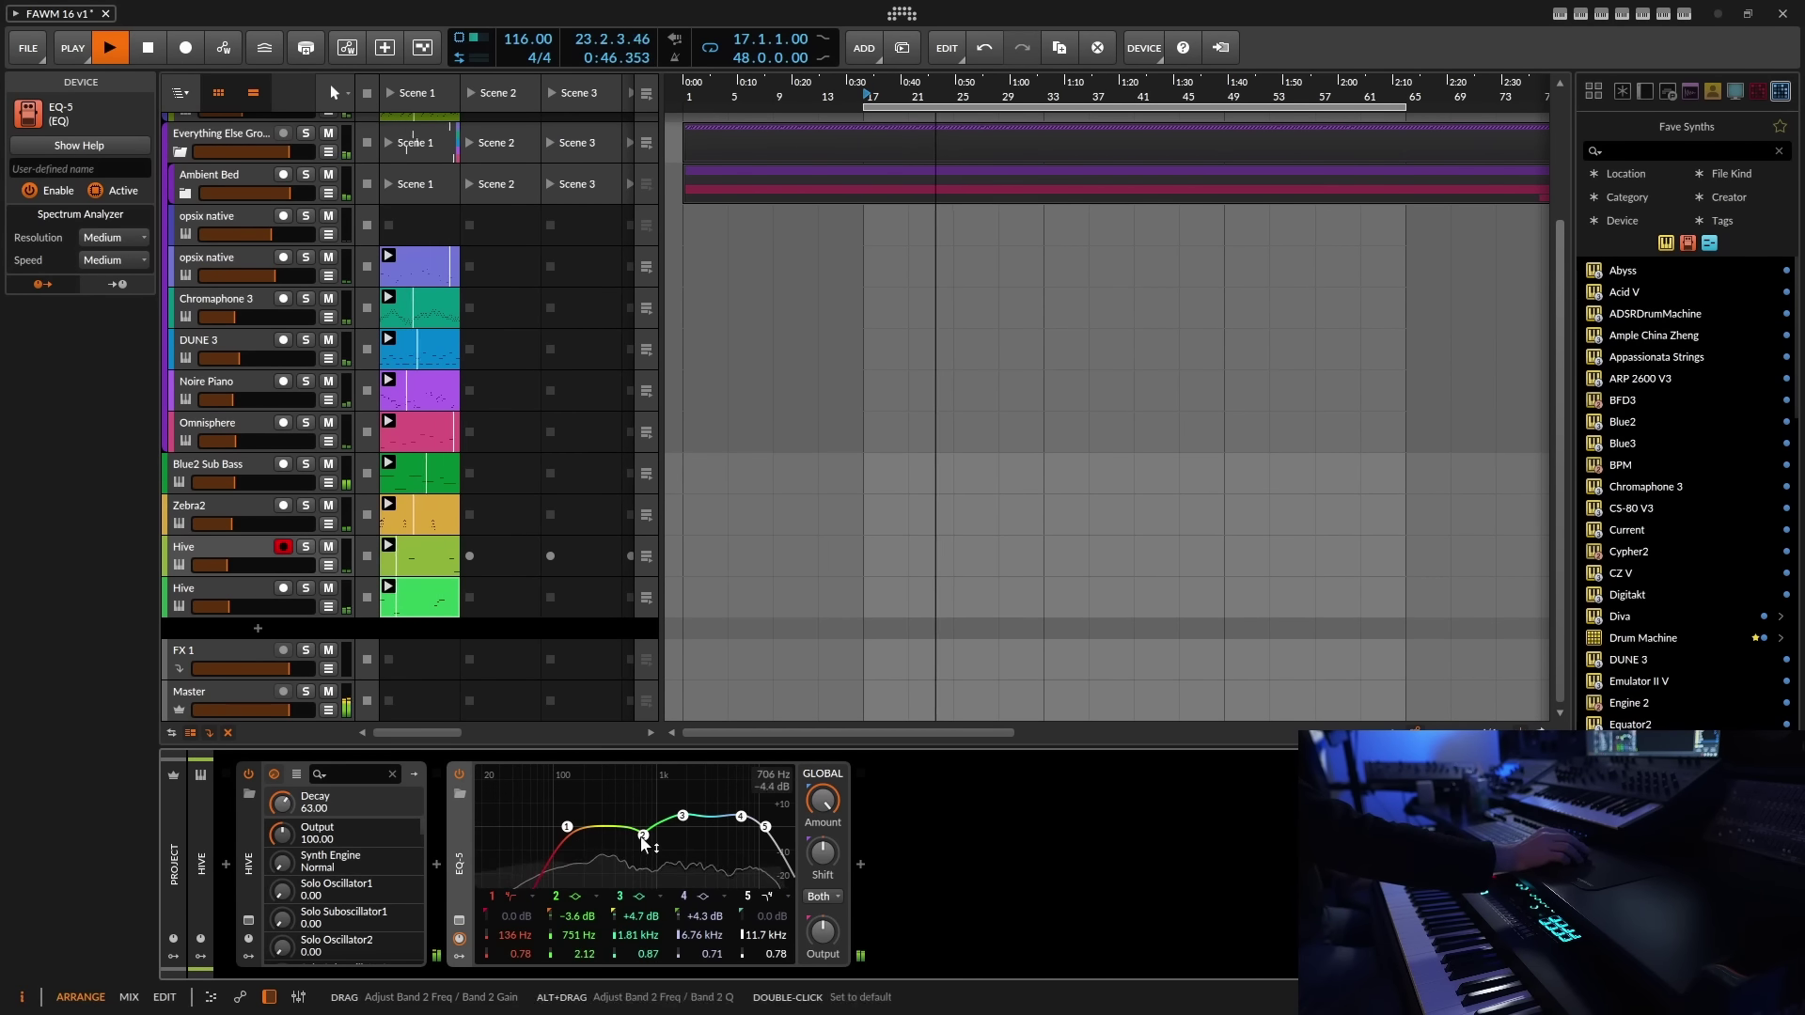
- On the Hive EQ-5, set band 2 to -9.0 dB at 782 Hz, band 3 to 2.56 kHz and band 1 to 153 Hz with Q 1.52, then save
drag(644, 841, 699, 815)
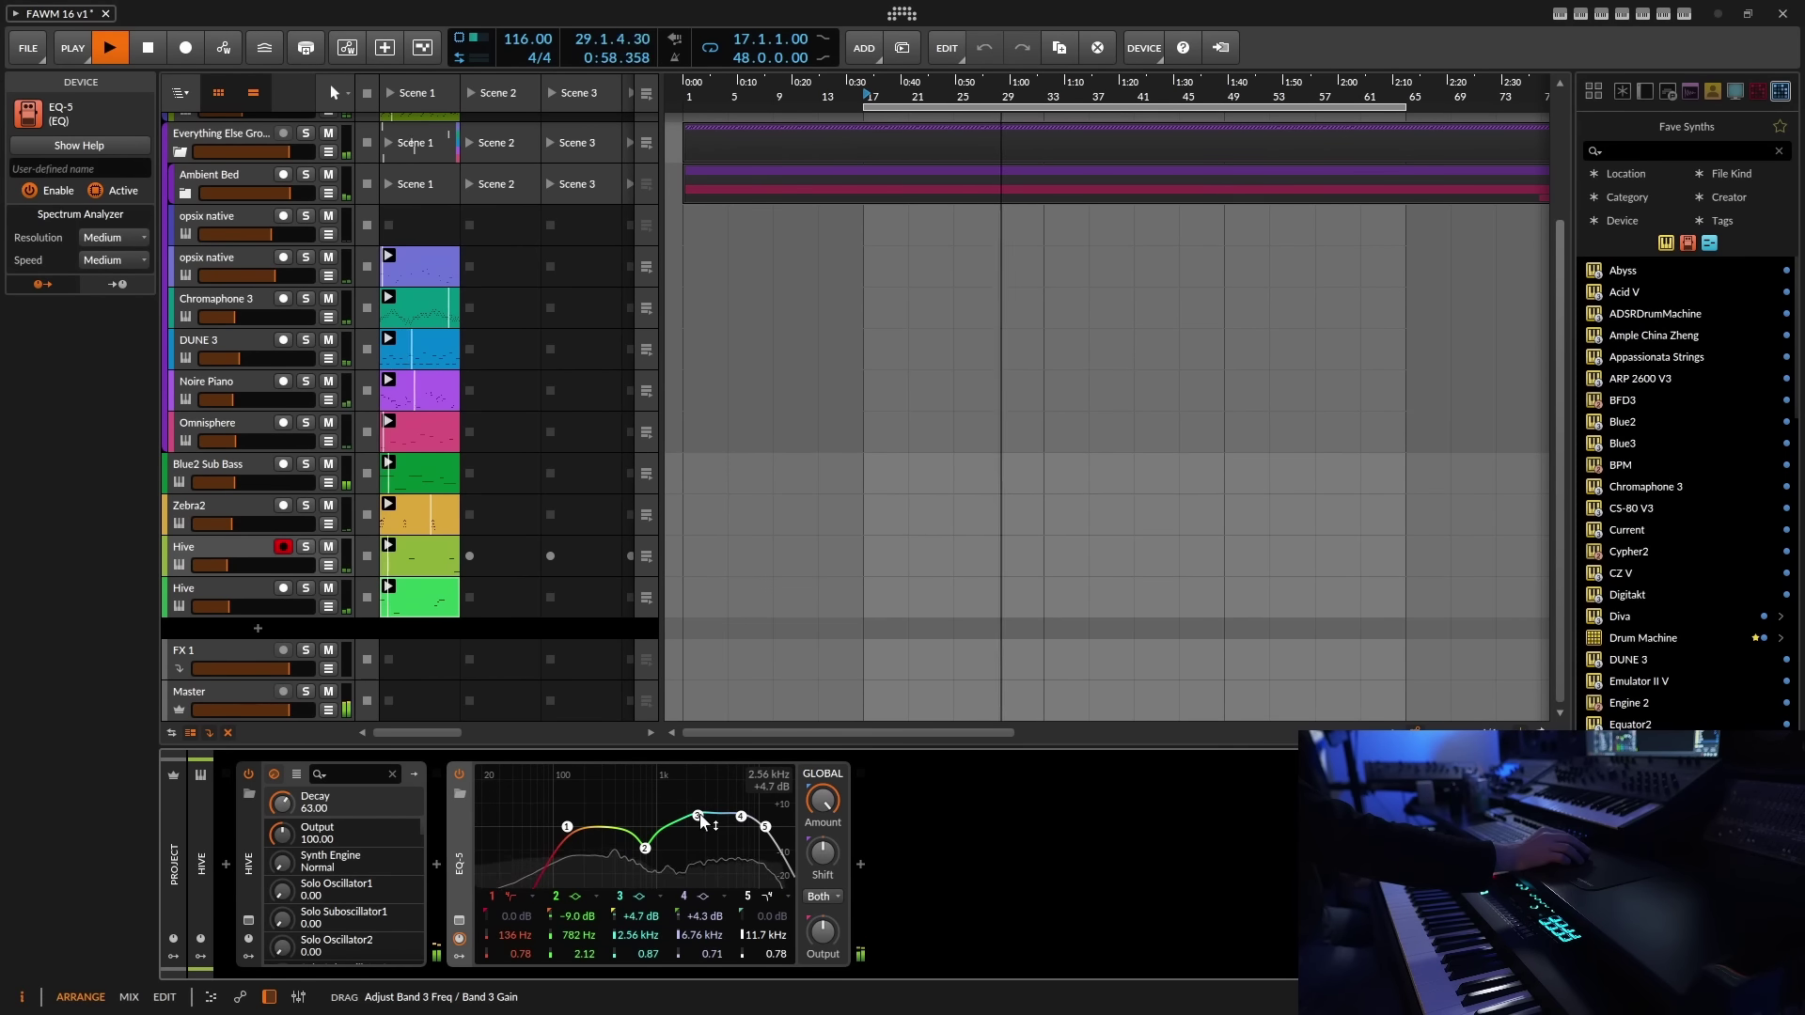
drag(567, 827, 571, 756)
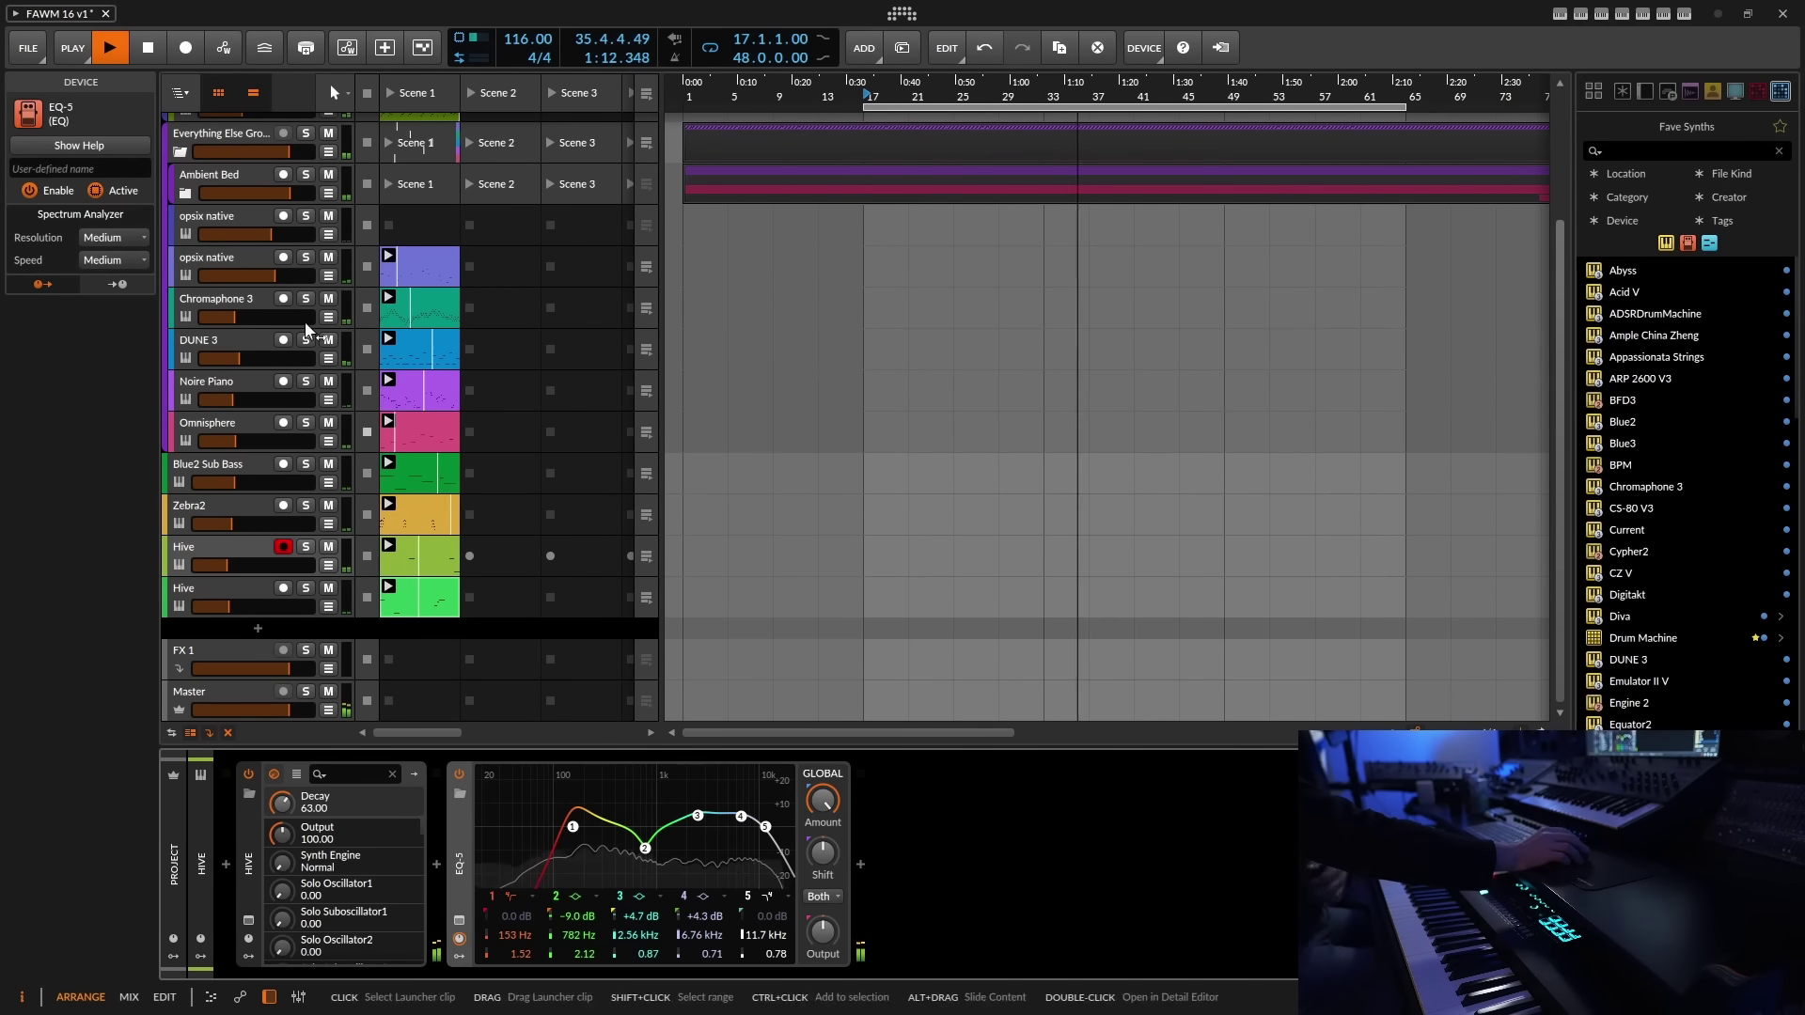
click(28, 48)
click(43, 141)
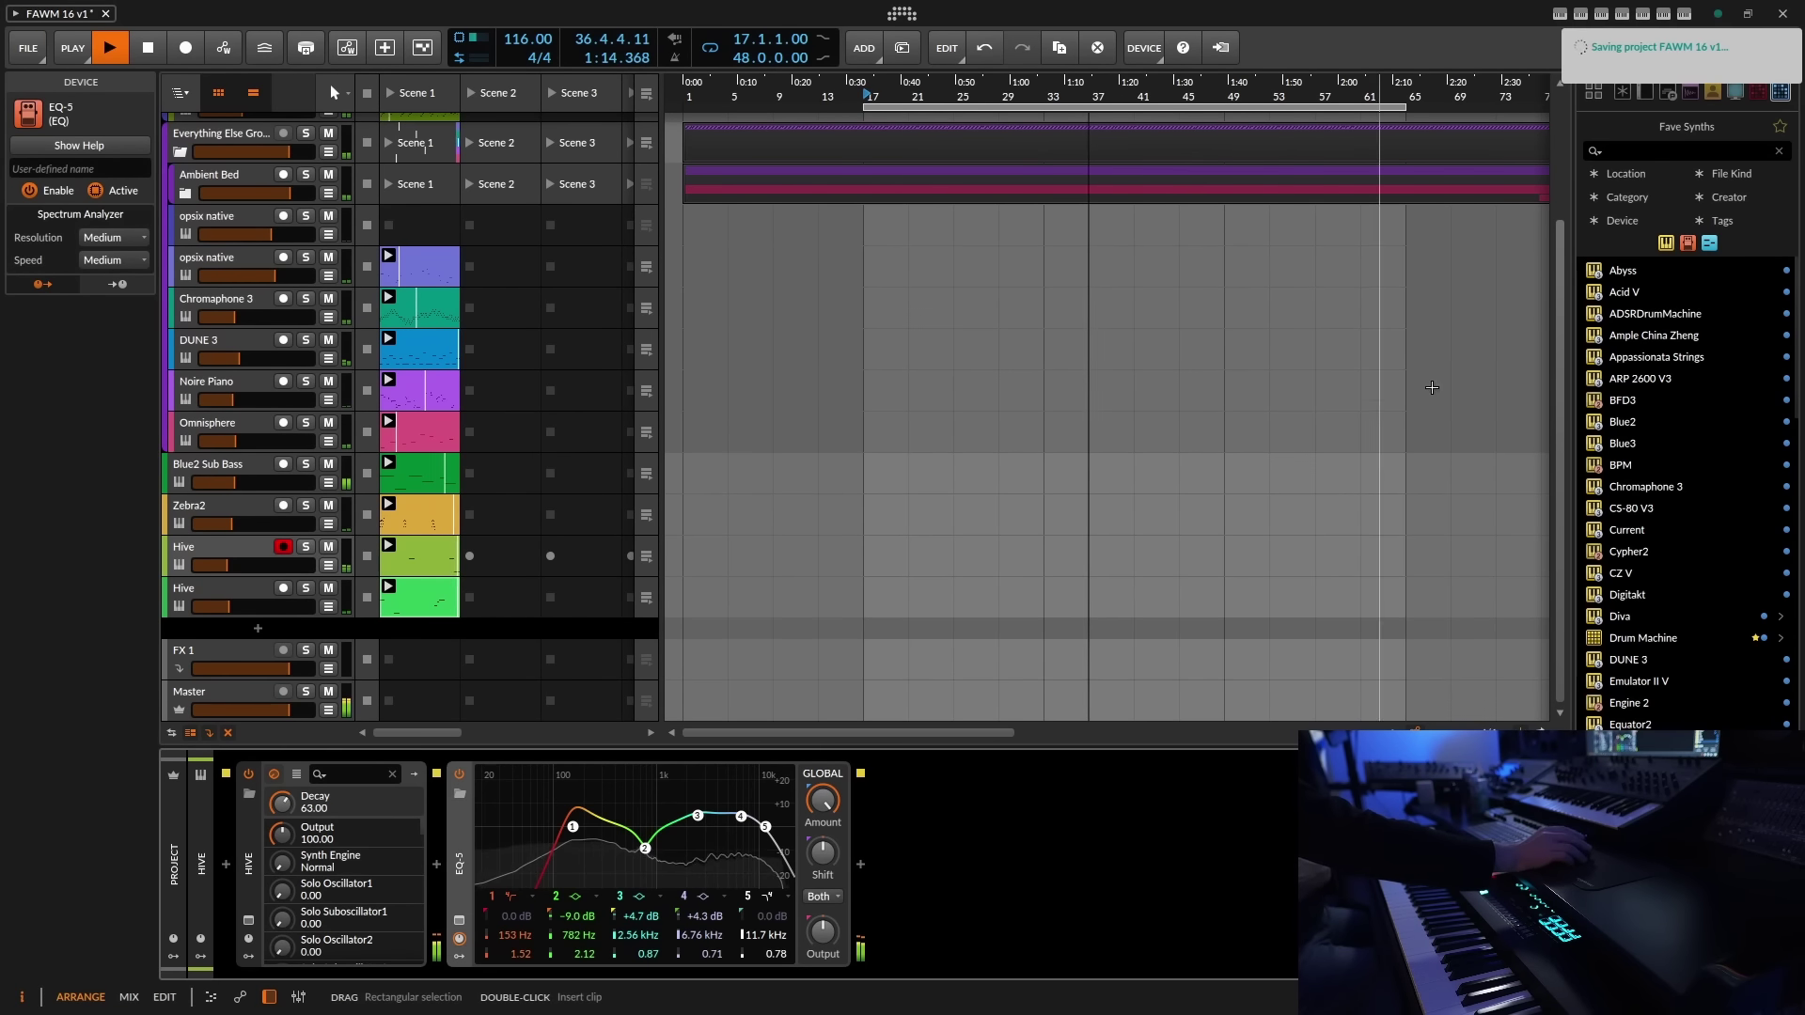
- Add Minimonsta2 from the favourite synths as a new track below the lower Hive track and lower its volume to -16.7 dB
scroll(1799, 477, down, 6)
drag(1799, 477, 1795, 594)
drag(1669, 555, 595, 639)
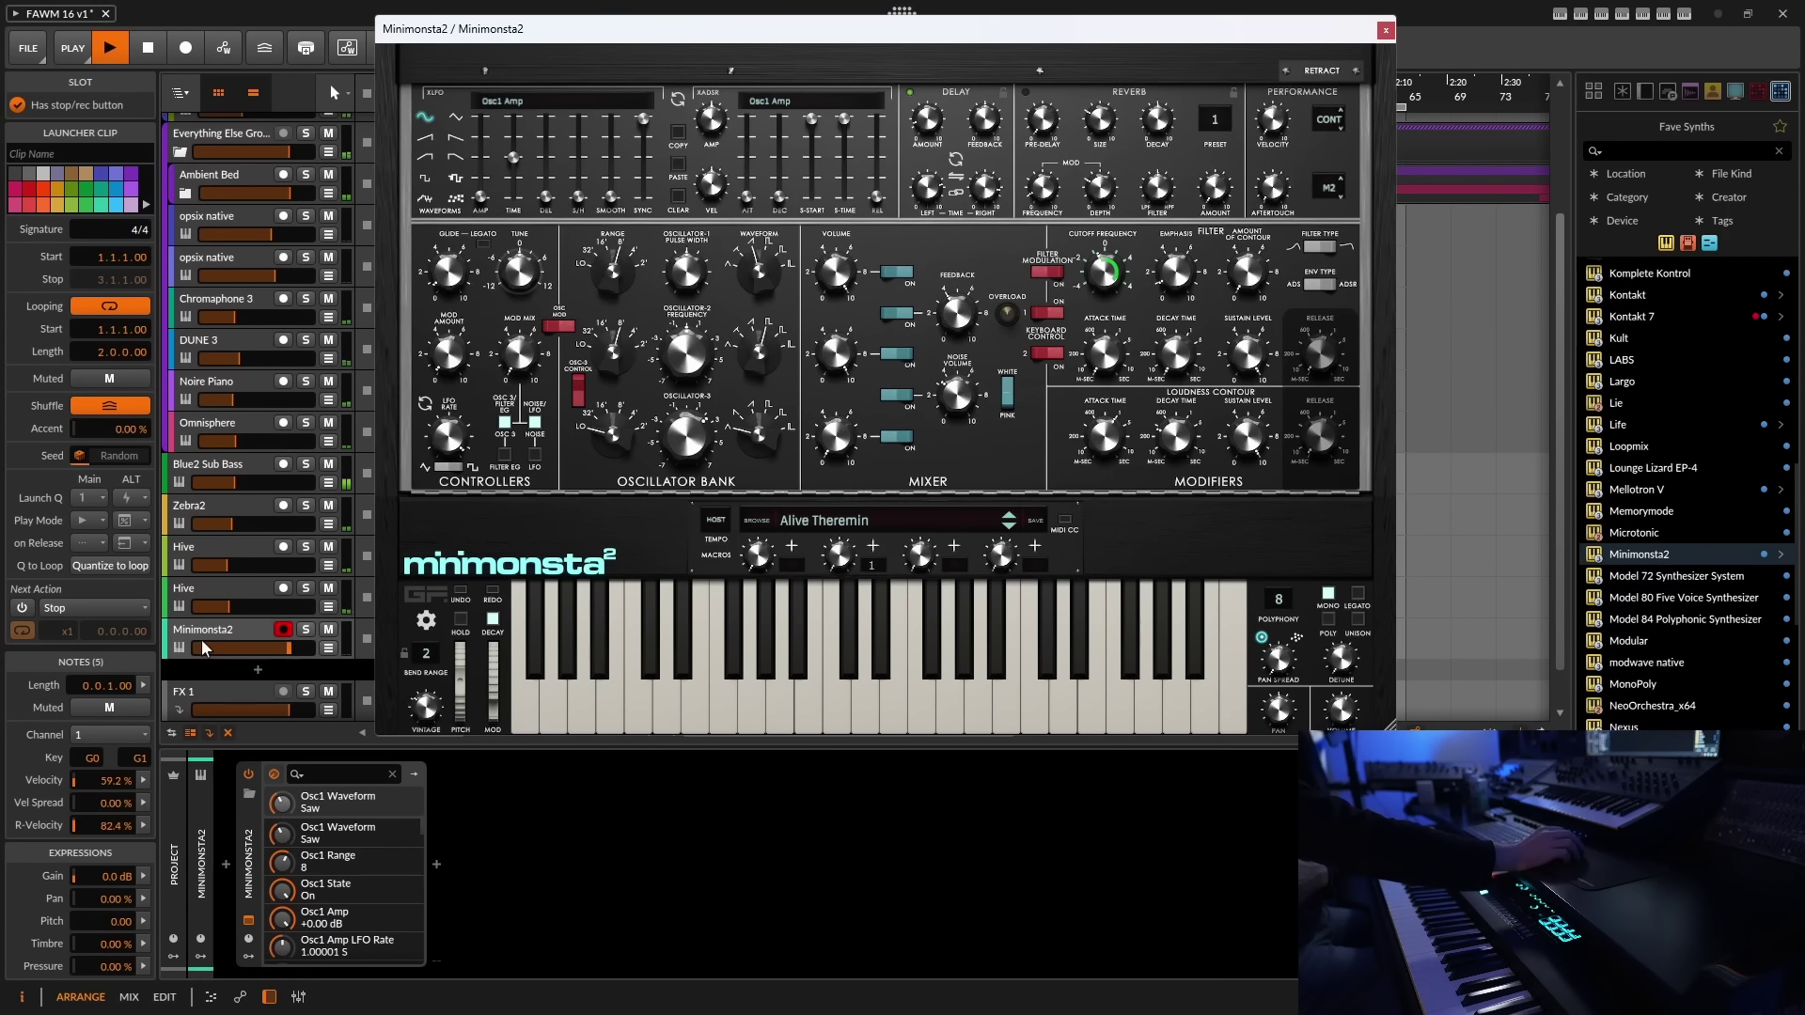
click(202, 648)
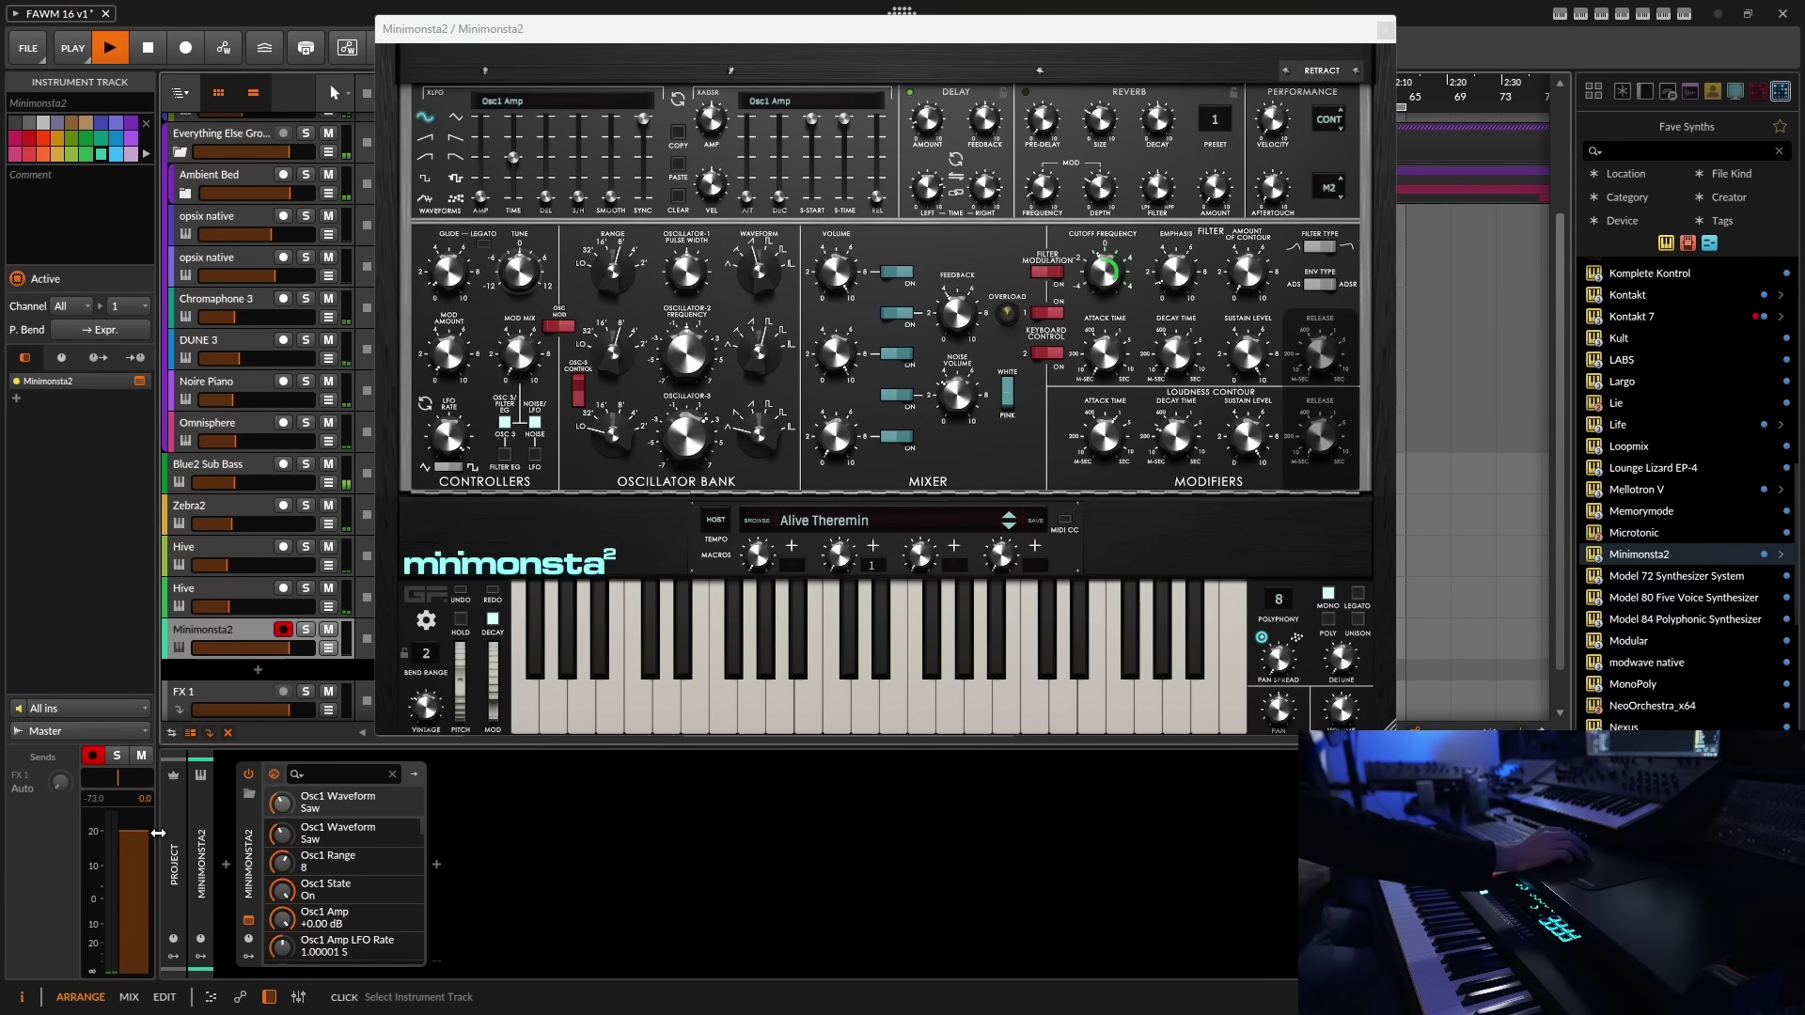
- Insert ValhallaShimmer after Minimonsta2 with its wet/dry mix at 0.40 and save the project
click(436, 864)
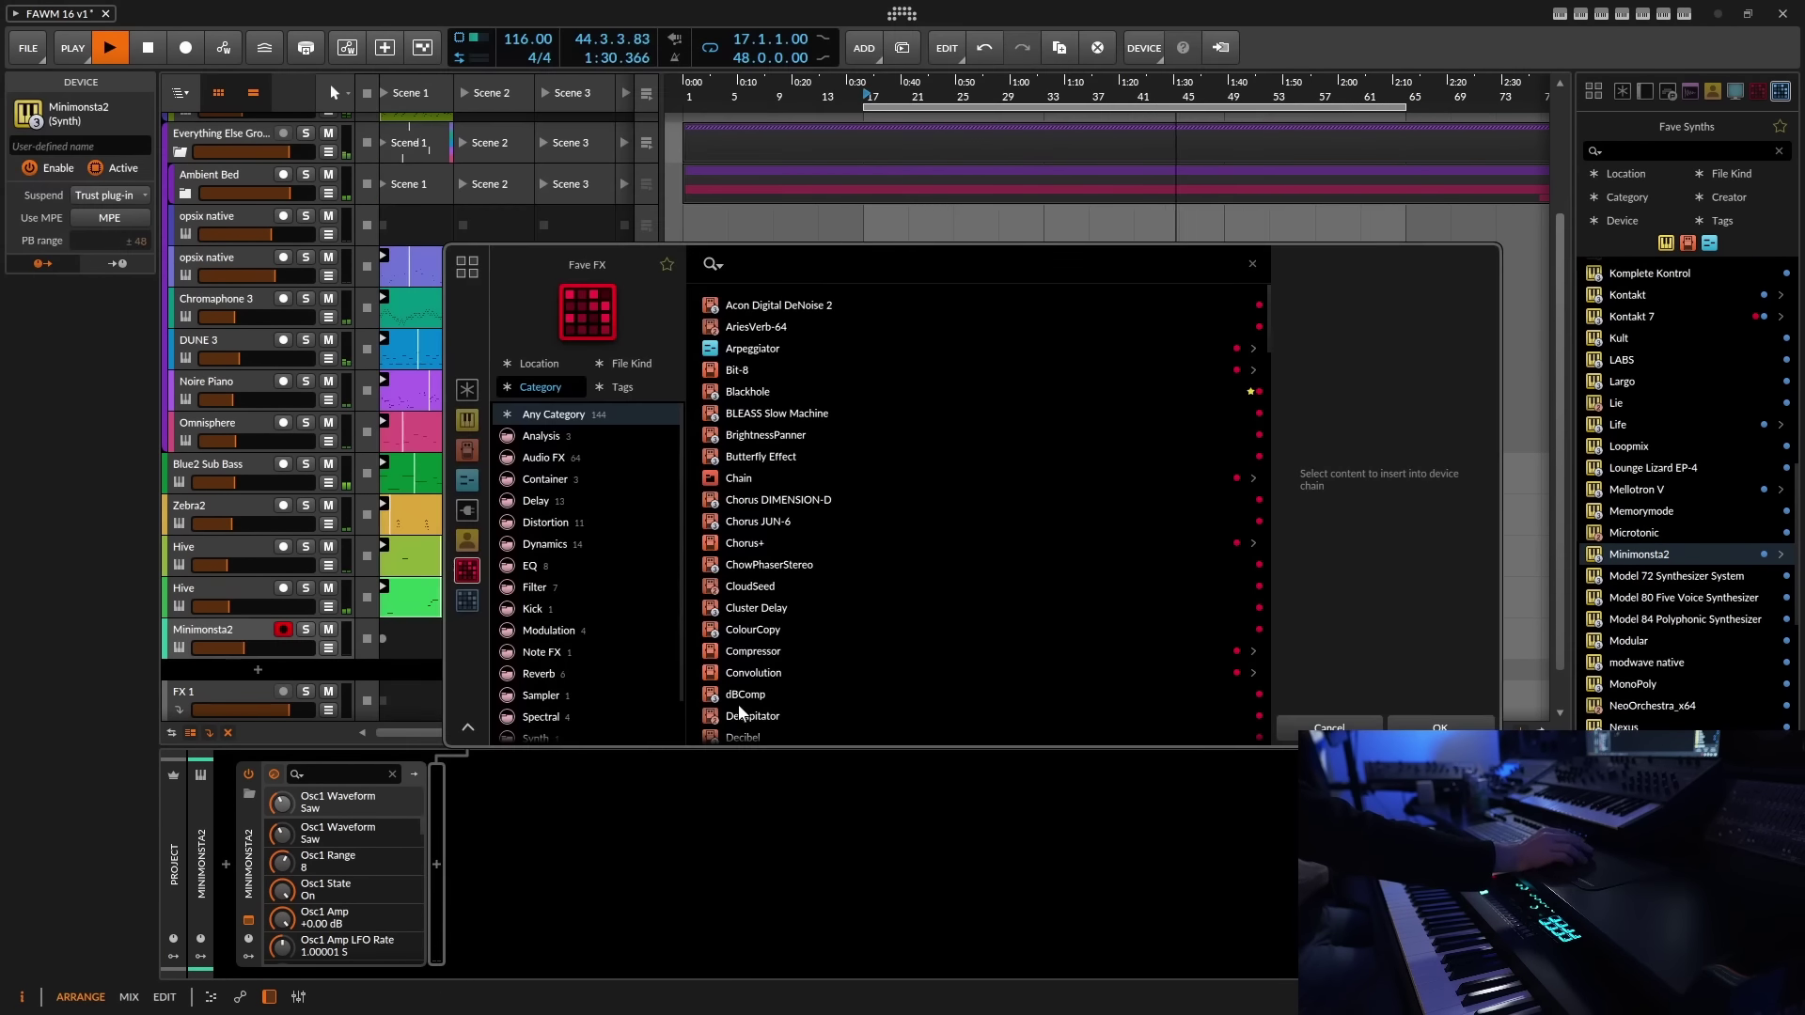
drag(1264, 307, 1255, 733)
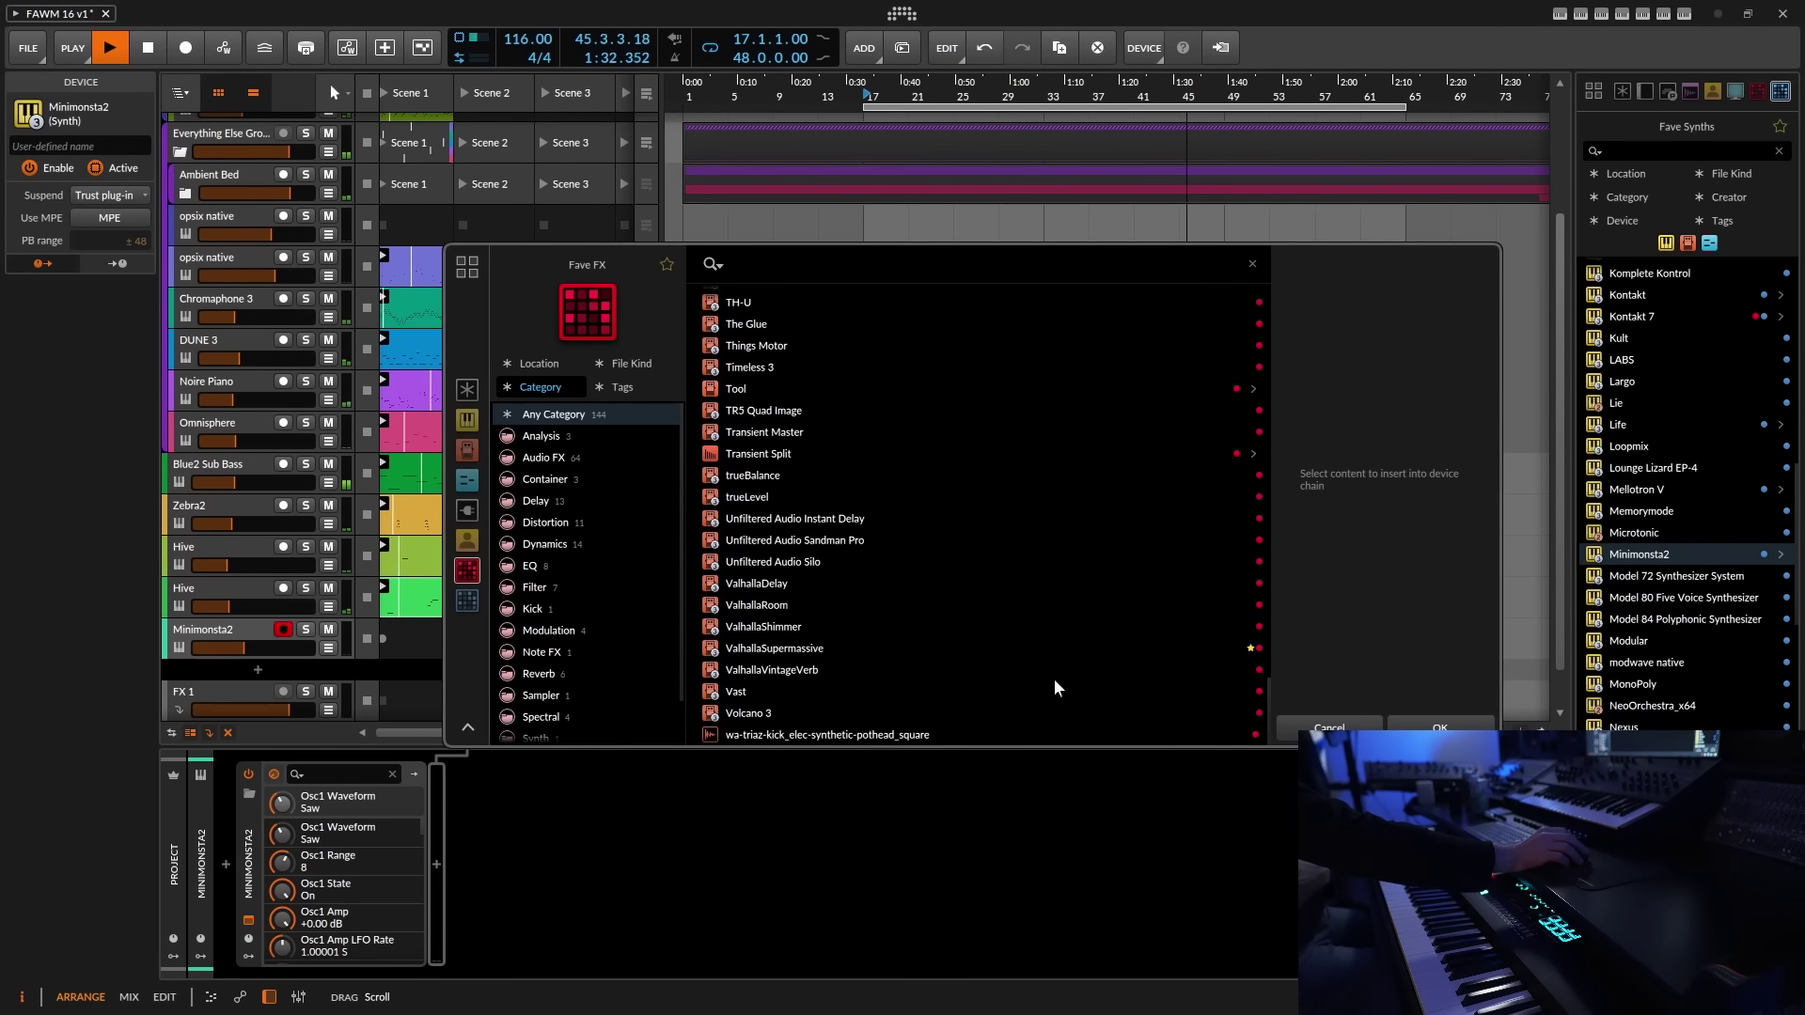
click(808, 626)
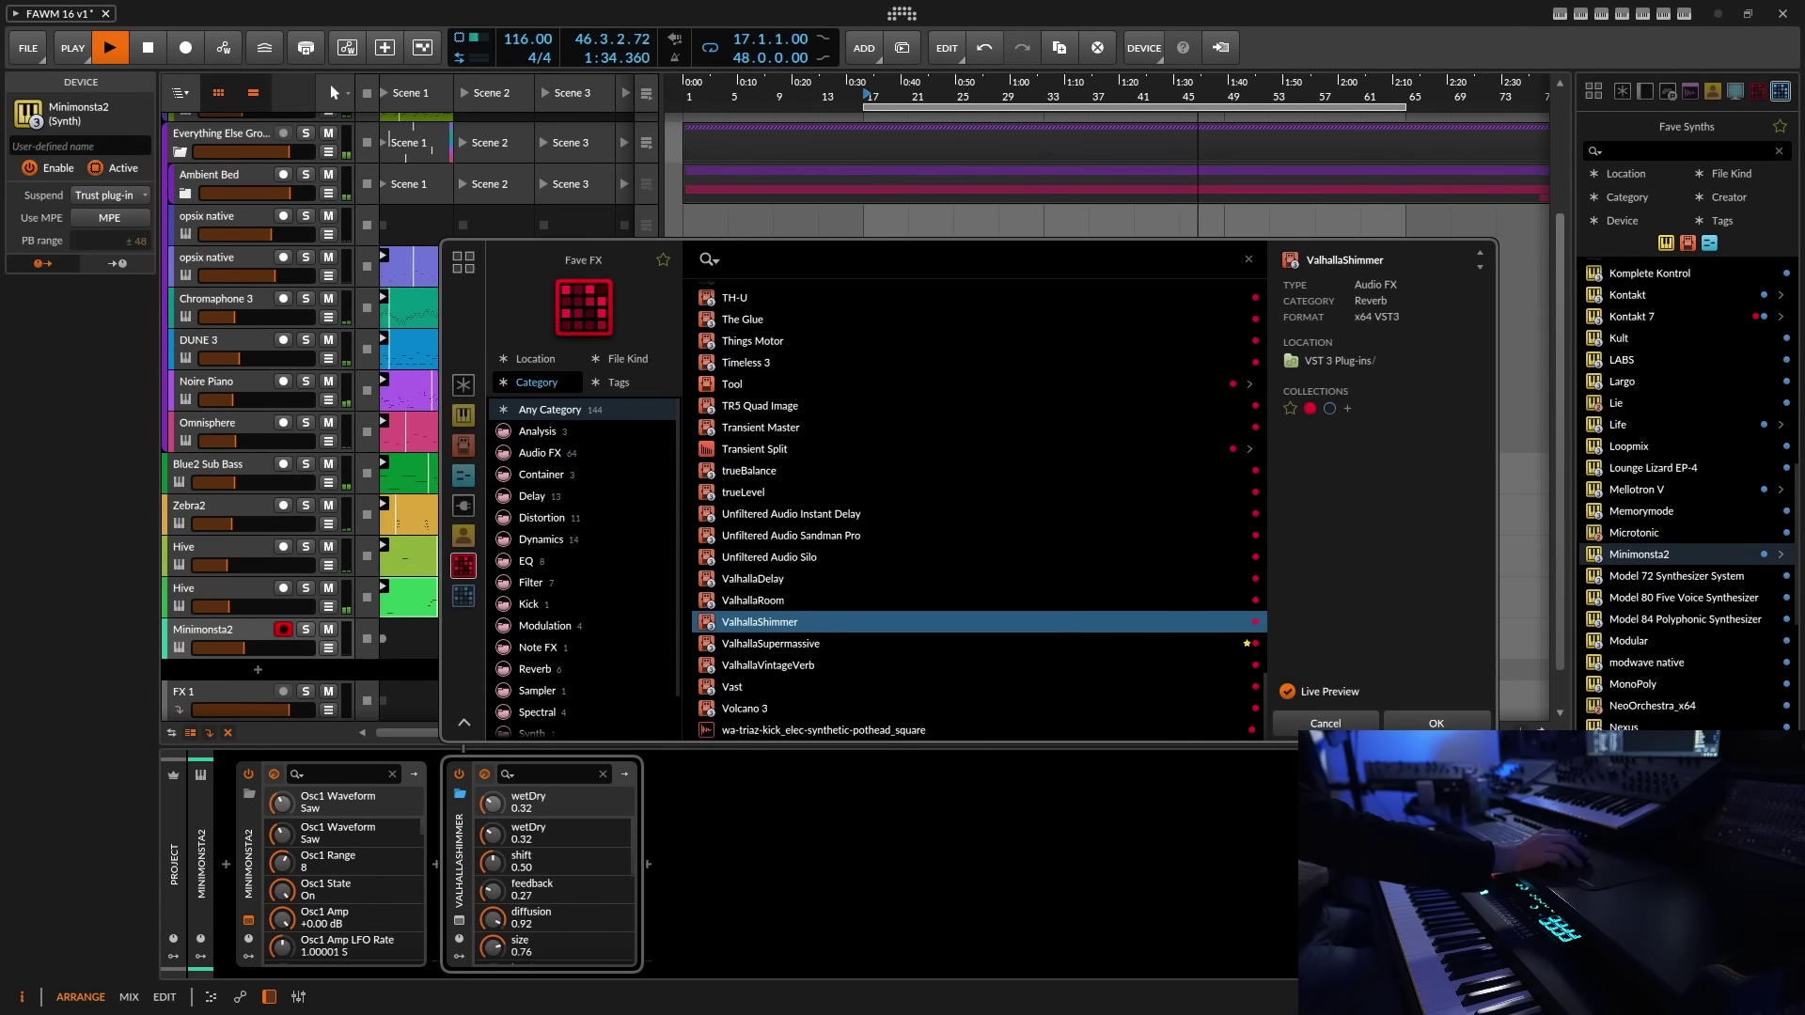
click(1439, 727)
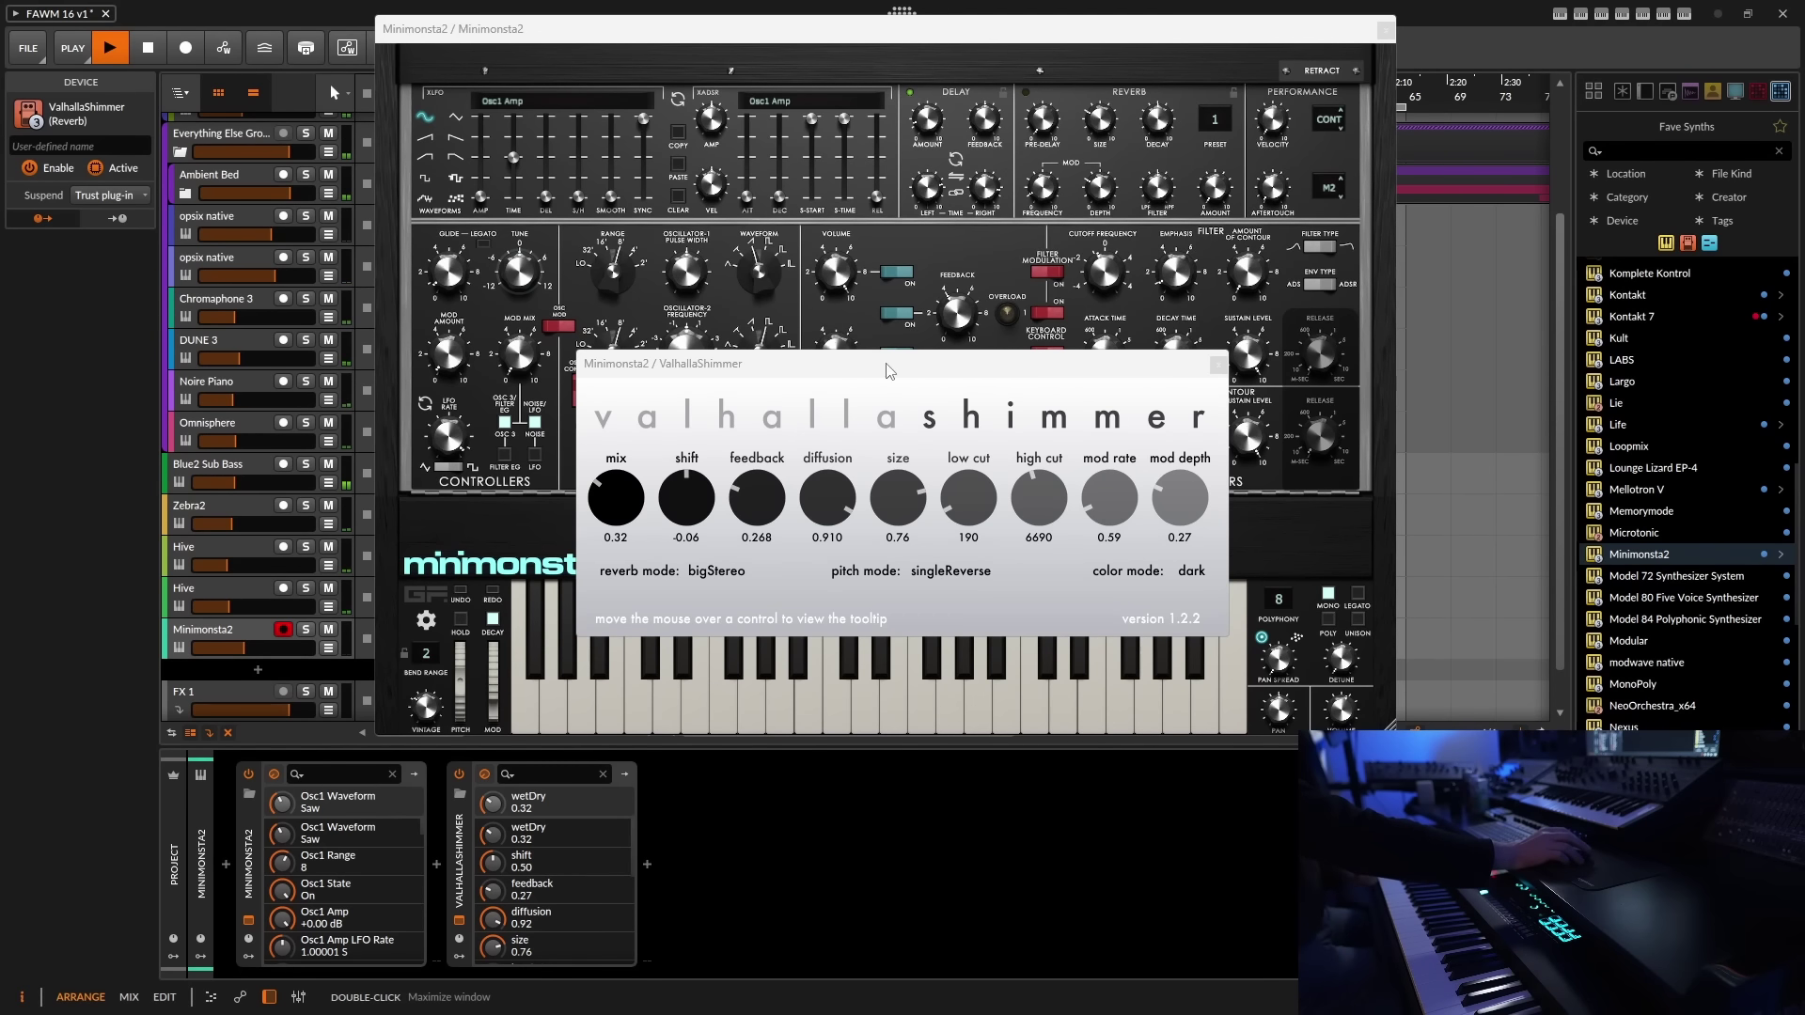
drag(1220, 369, 1221, 370)
click(1220, 369)
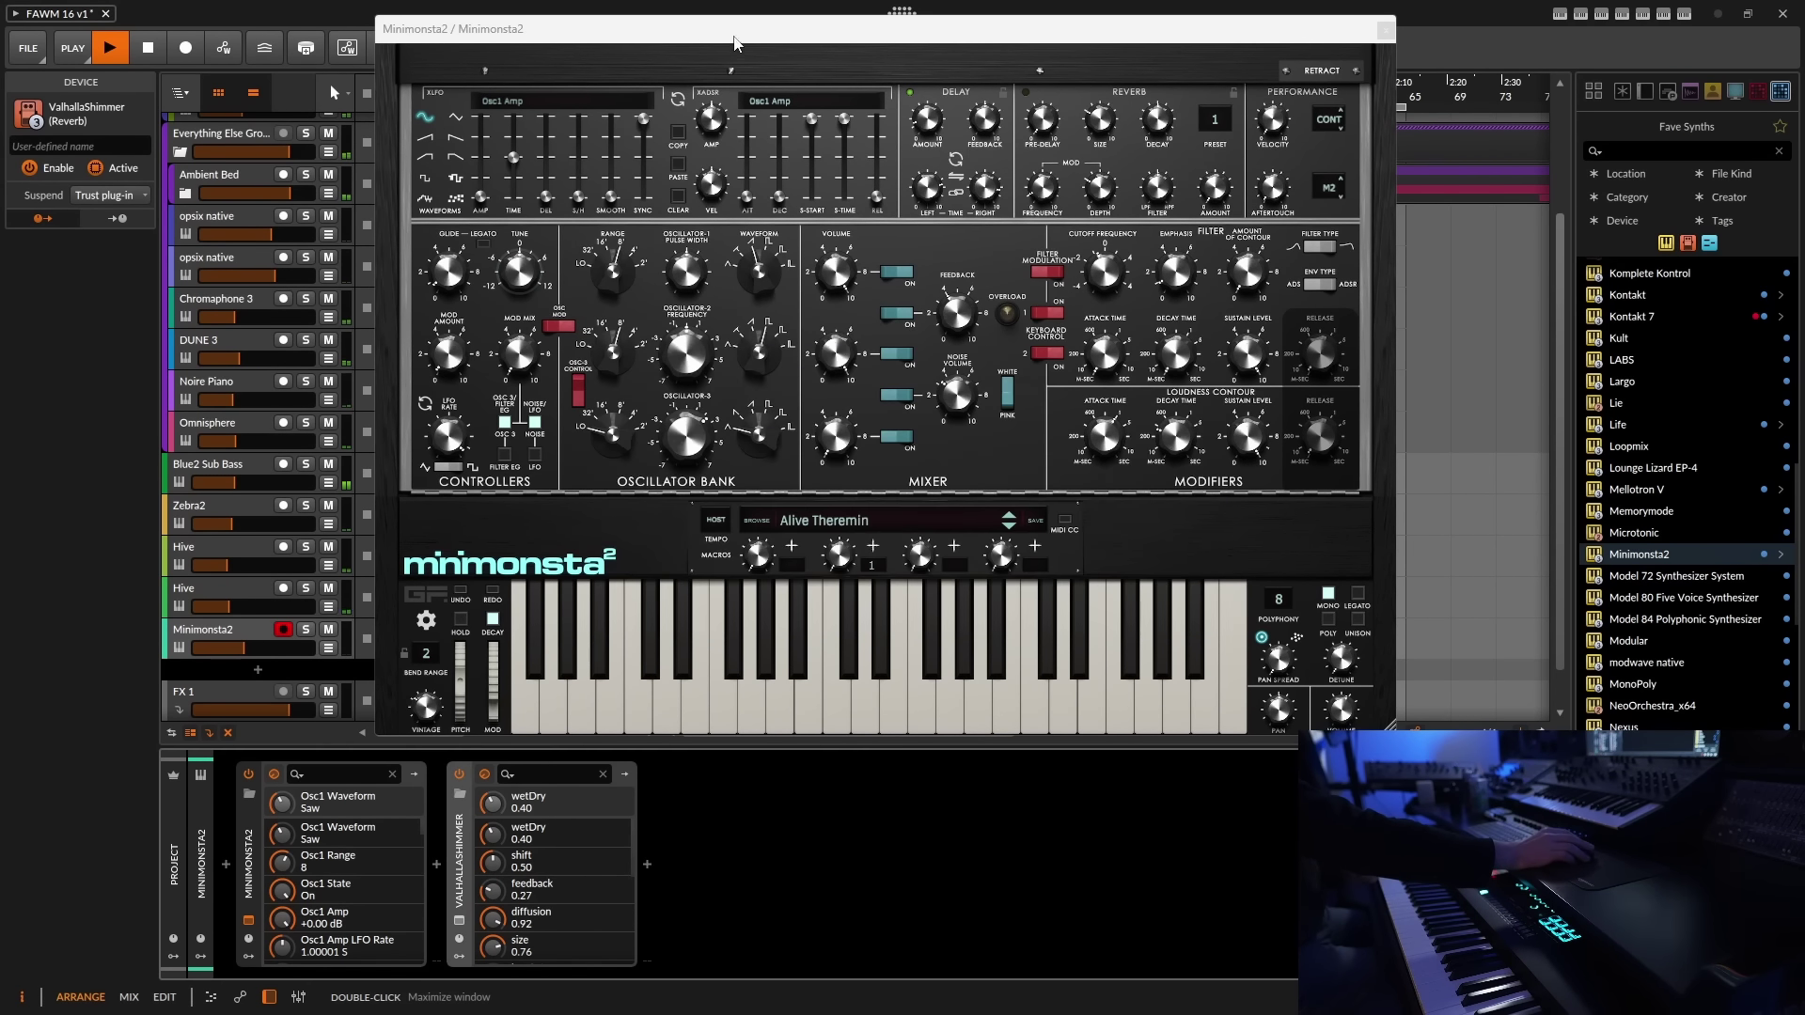
drag(736, 44, 780, 46)
click(28, 48)
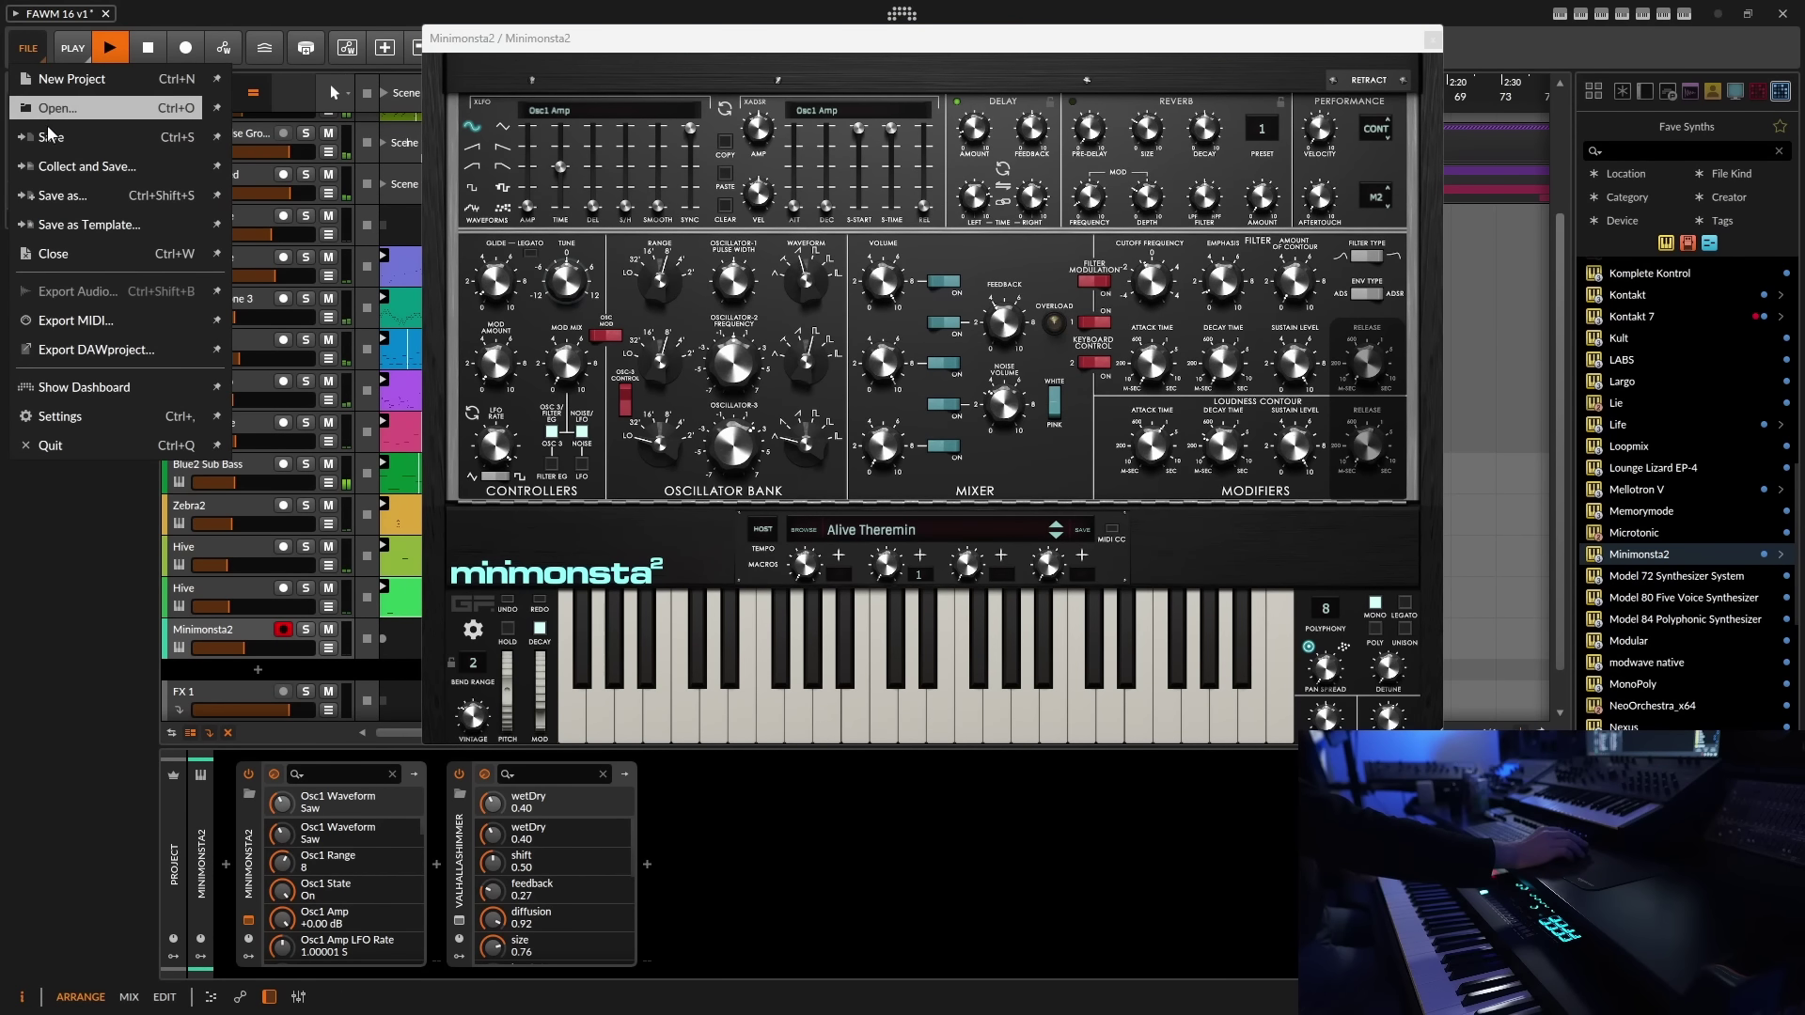
click(132, 174)
- Set the Minimonsta2 track volume to -14.4 dB and record a clip into its Scene 1 launcher slot
click(223, 631)
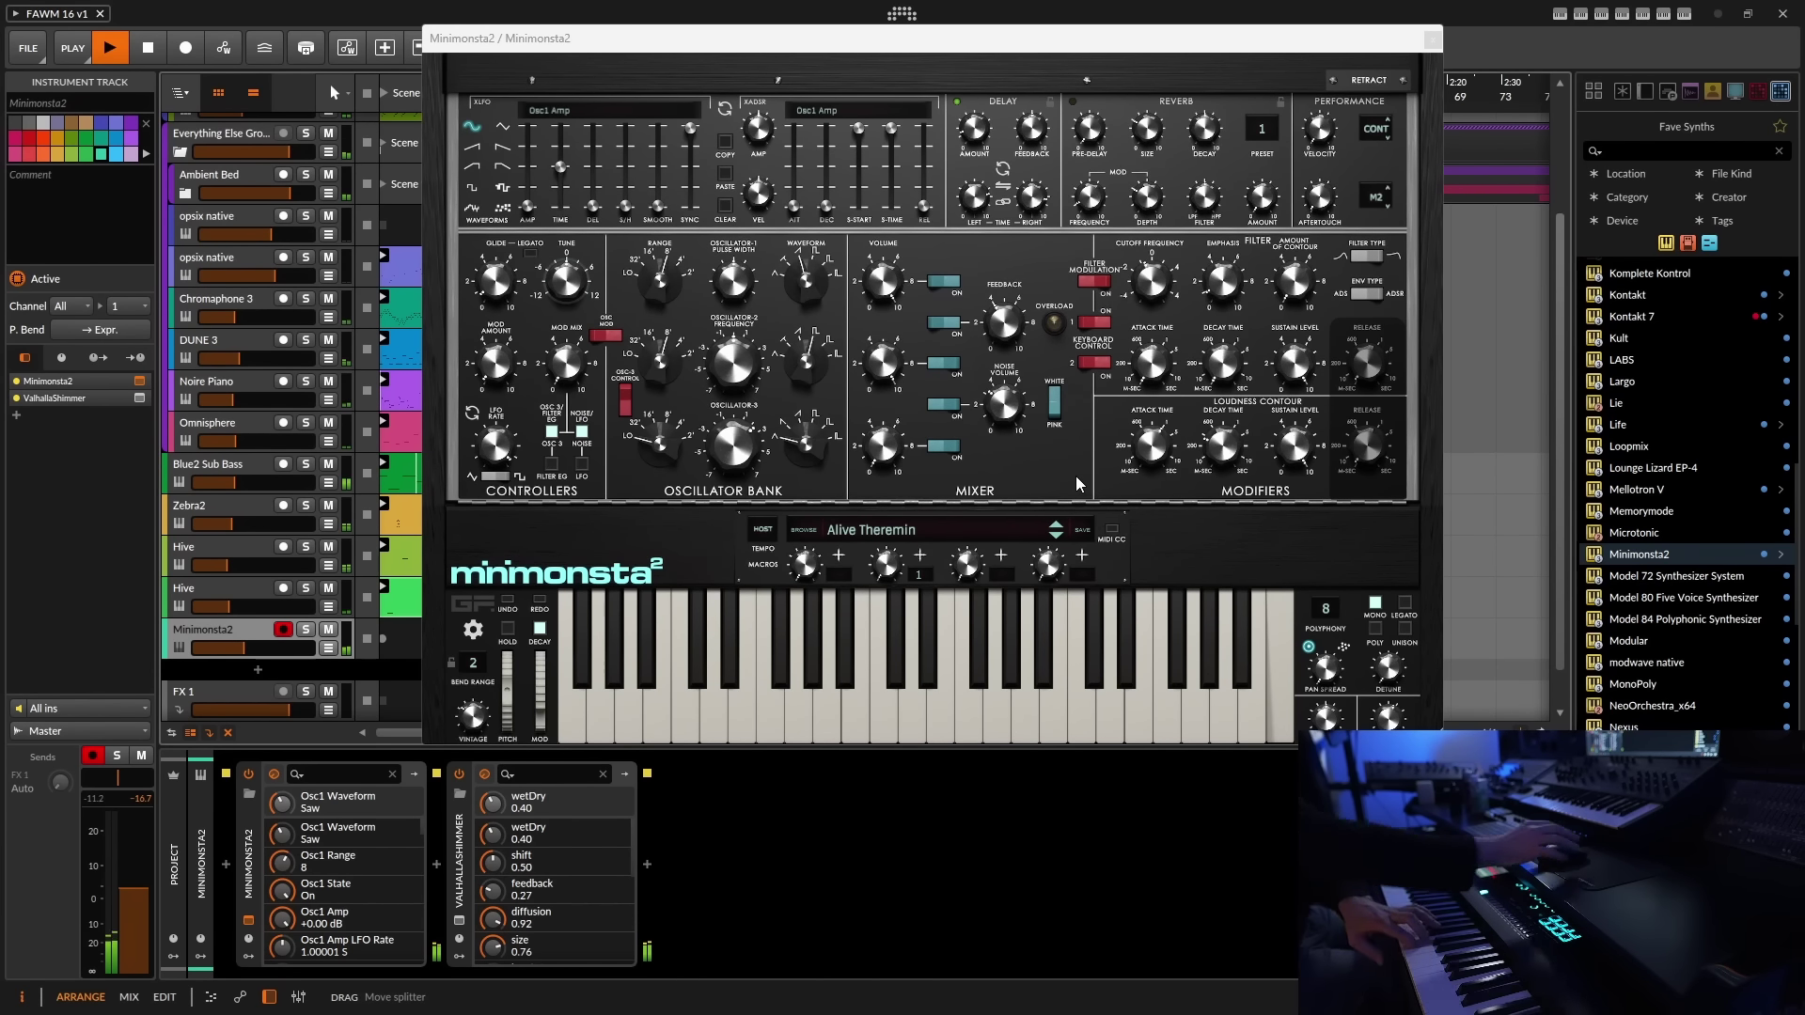
drag(148, 923, 136, 898)
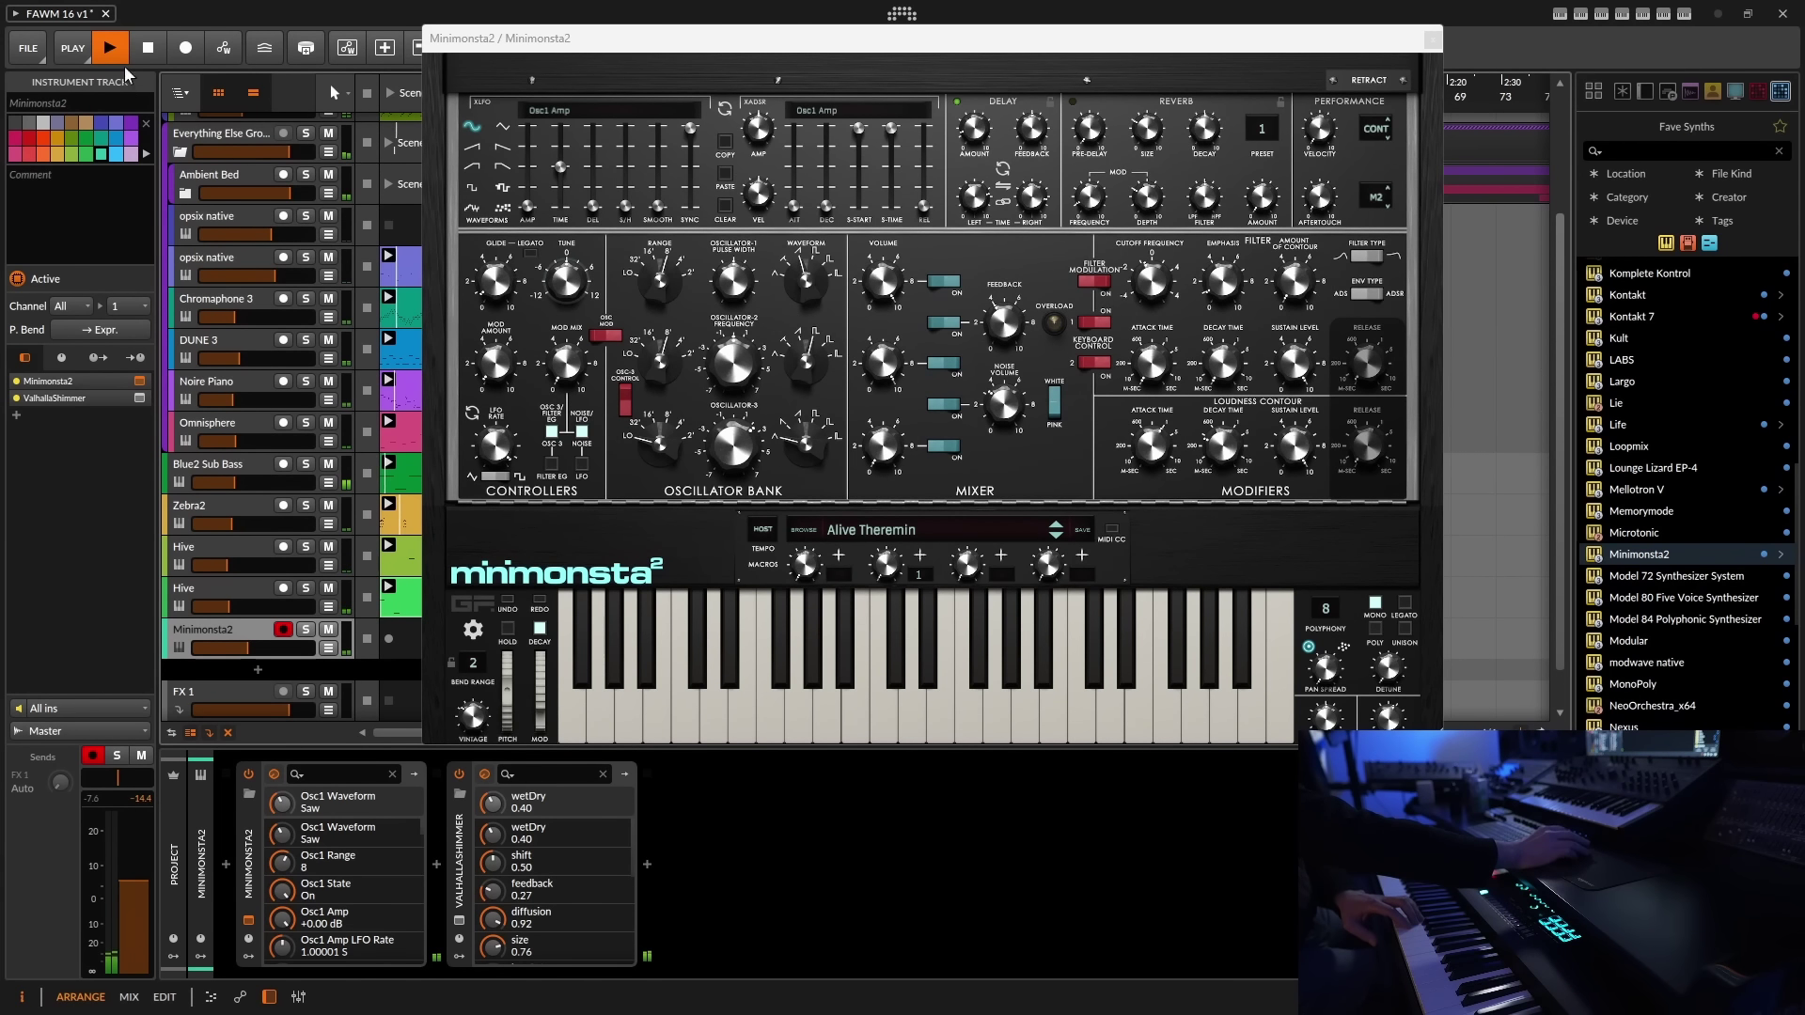
click(73, 48)
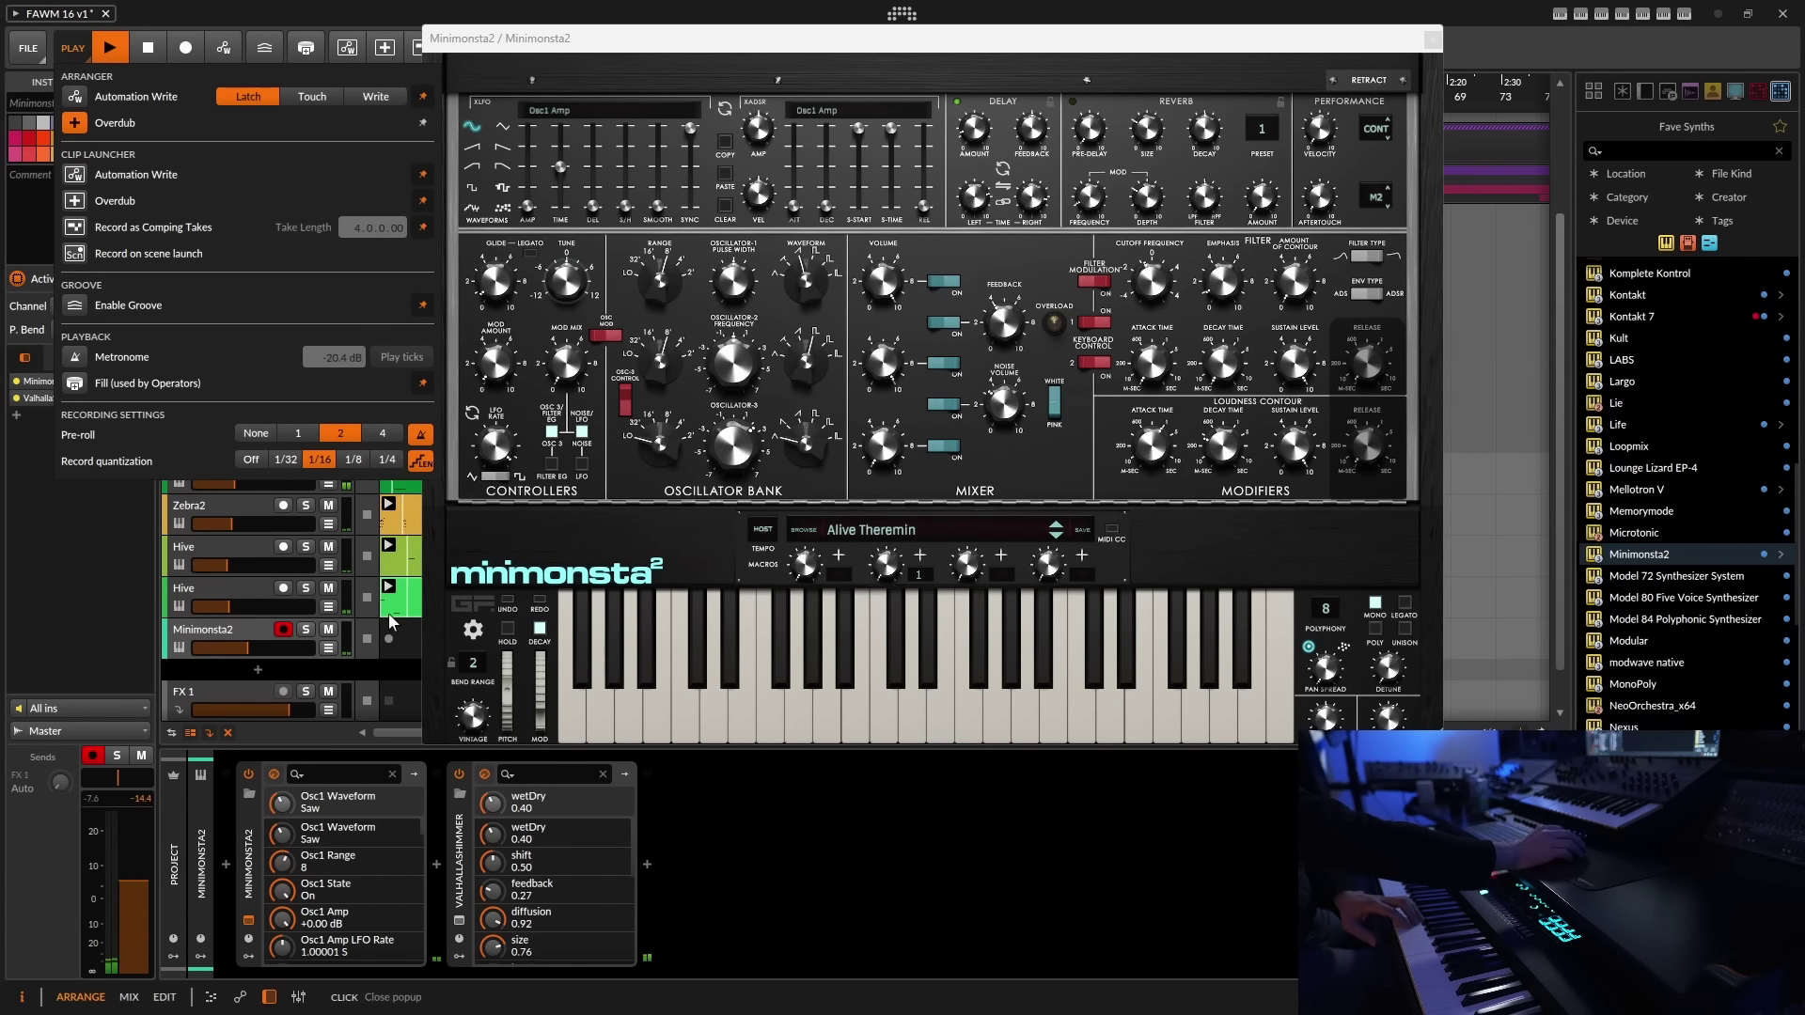
click(224, 537)
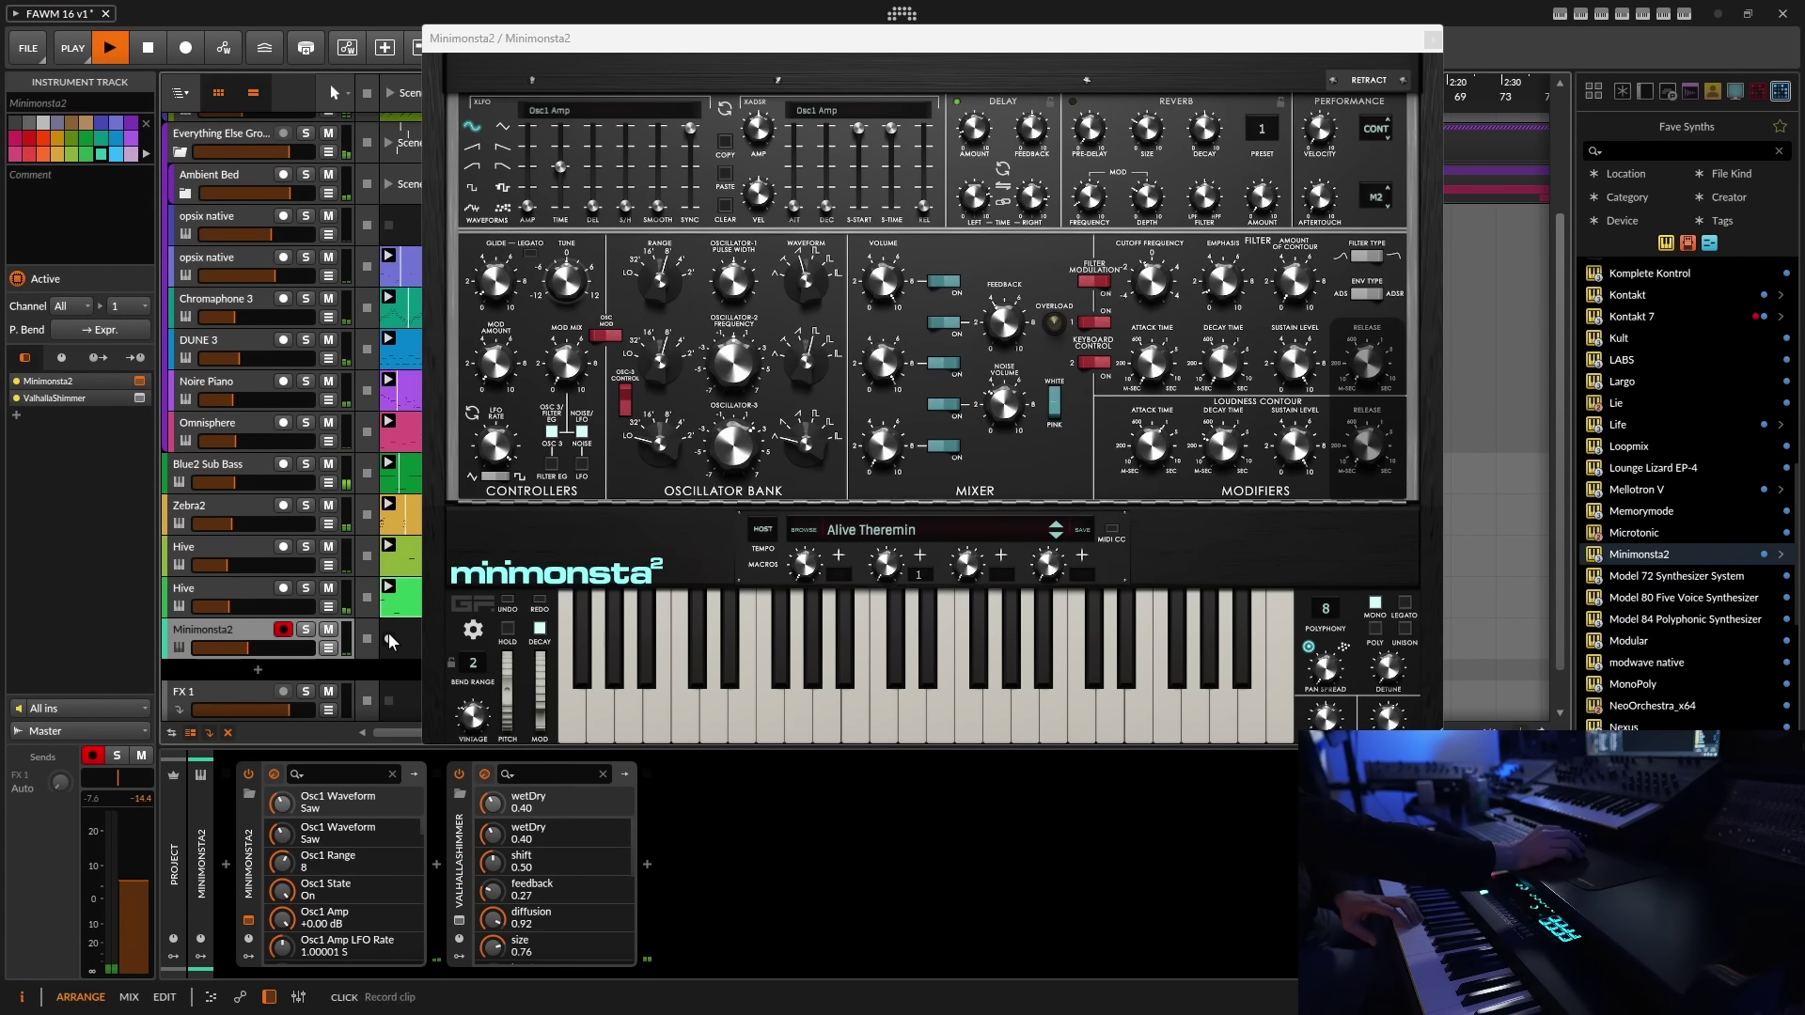
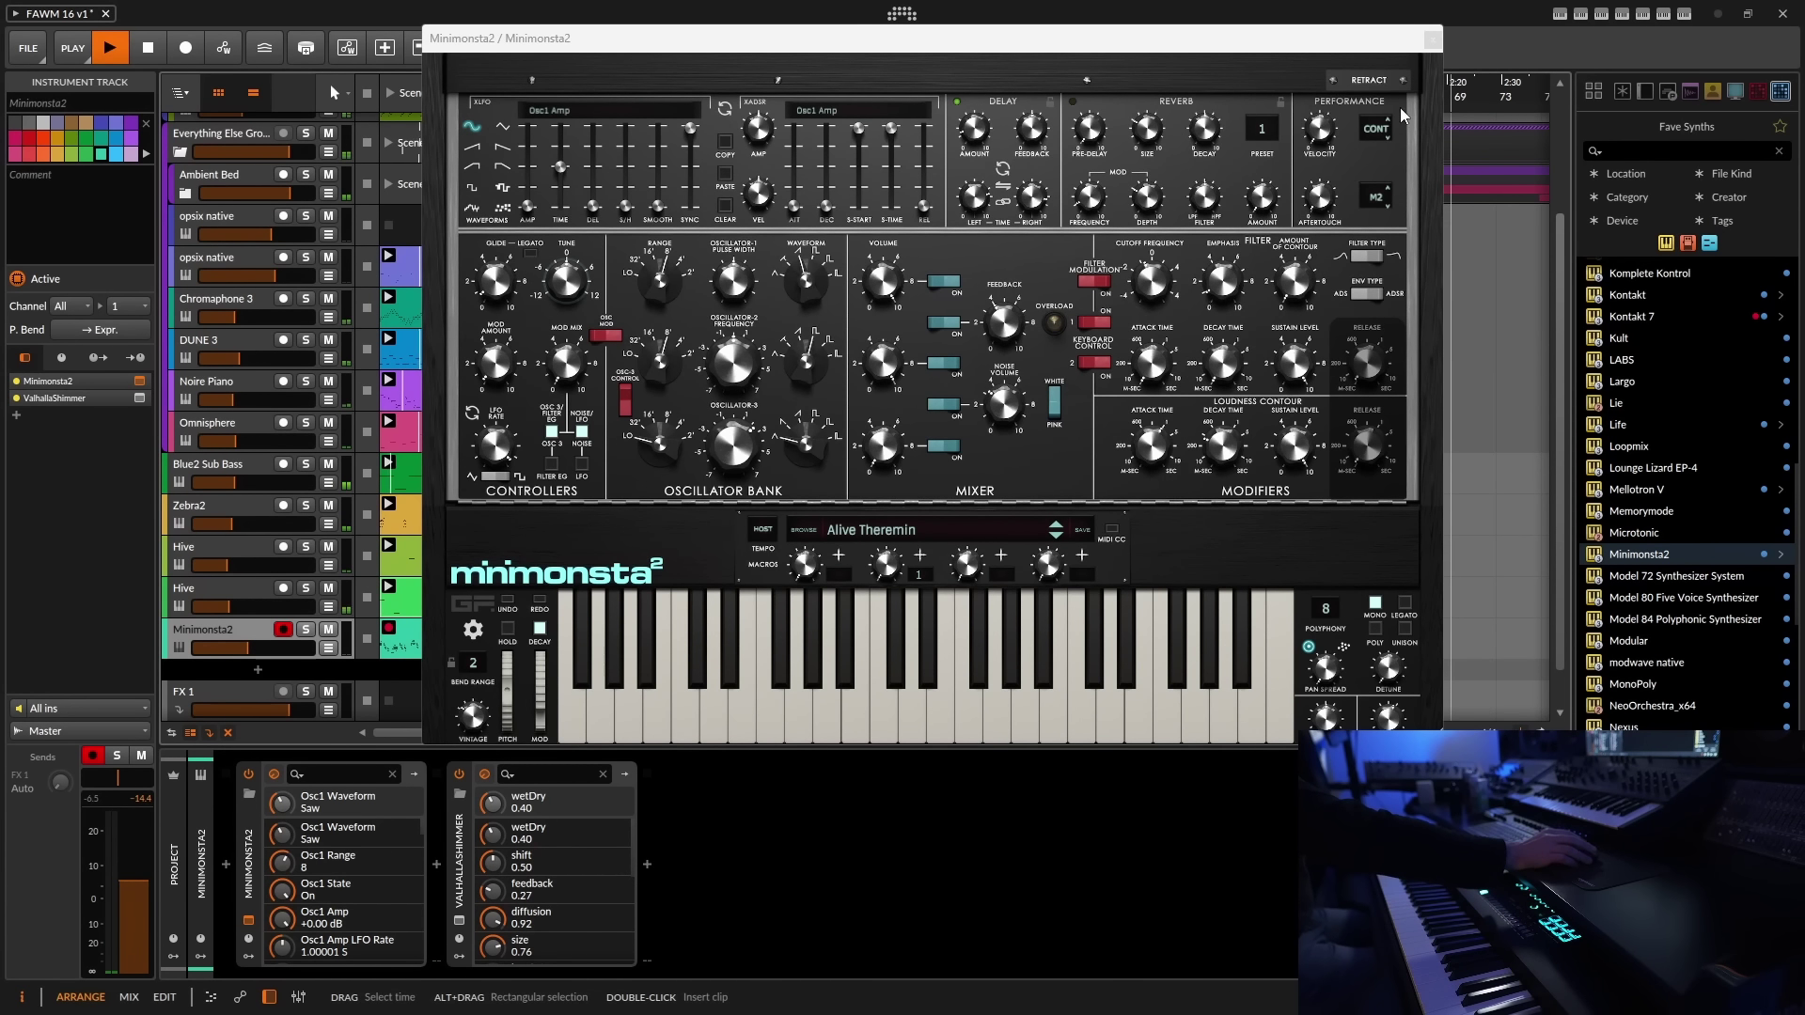
click(1433, 40)
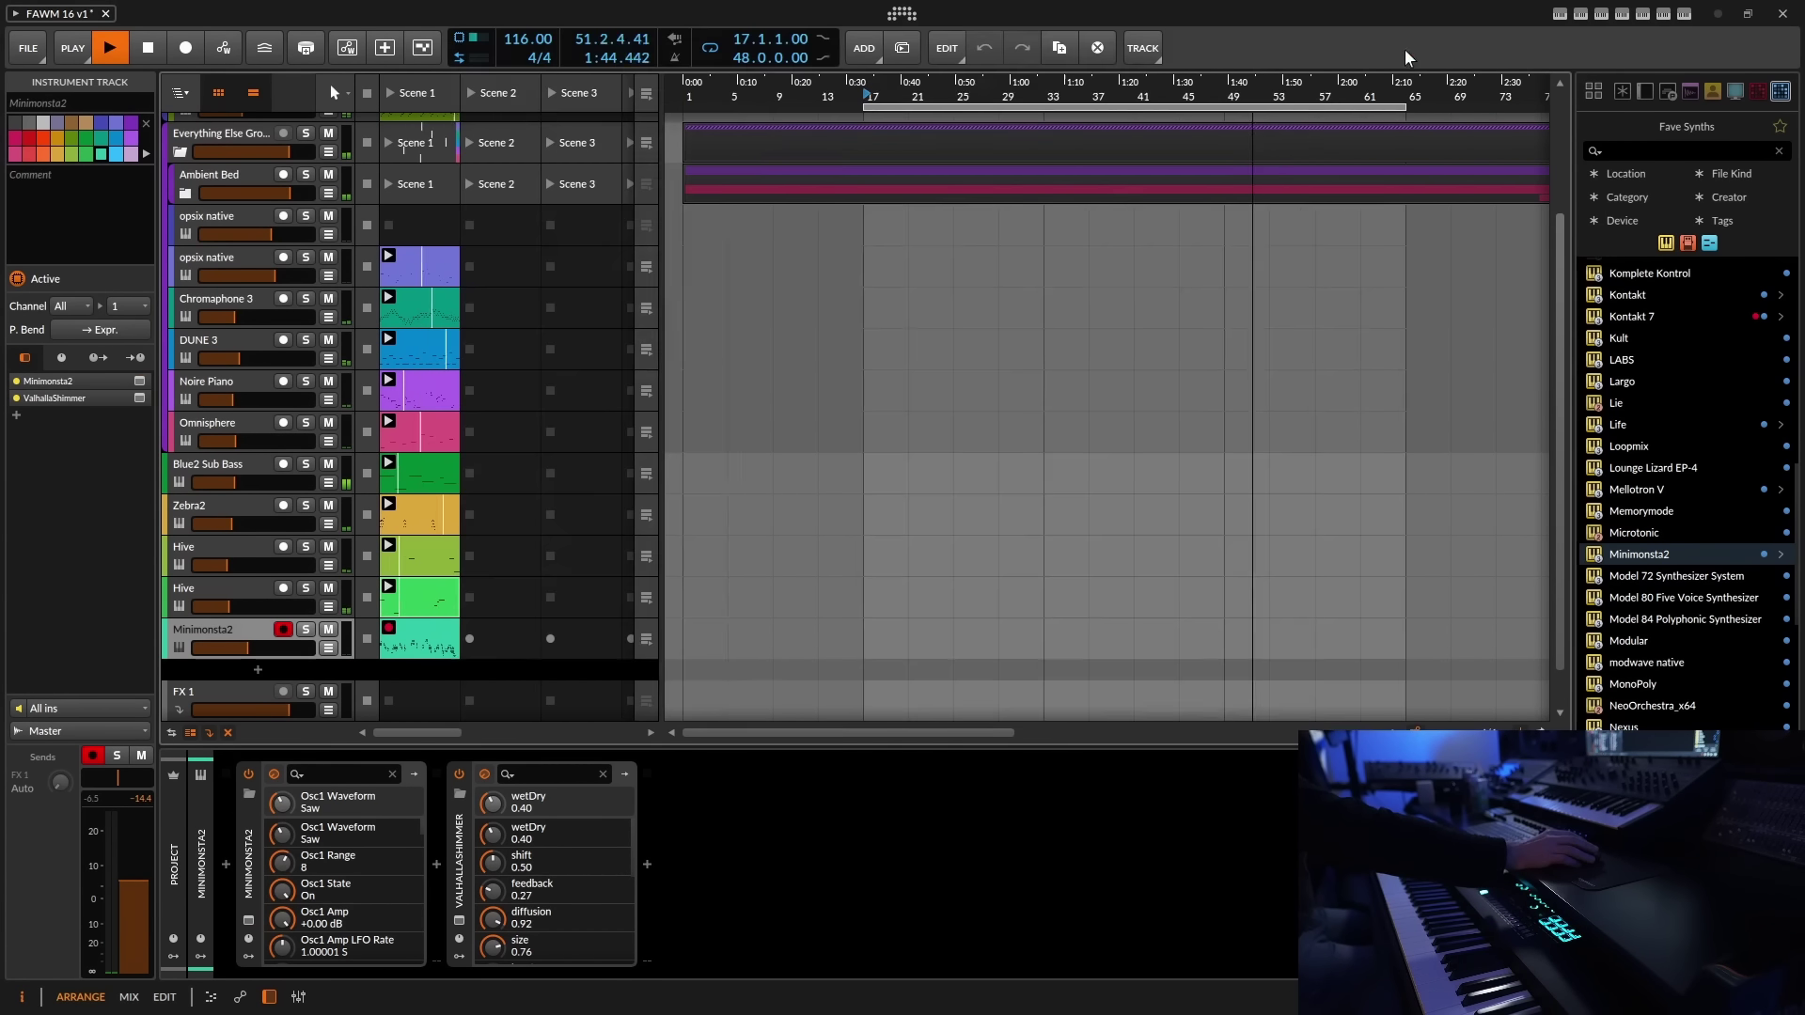
click(442, 656)
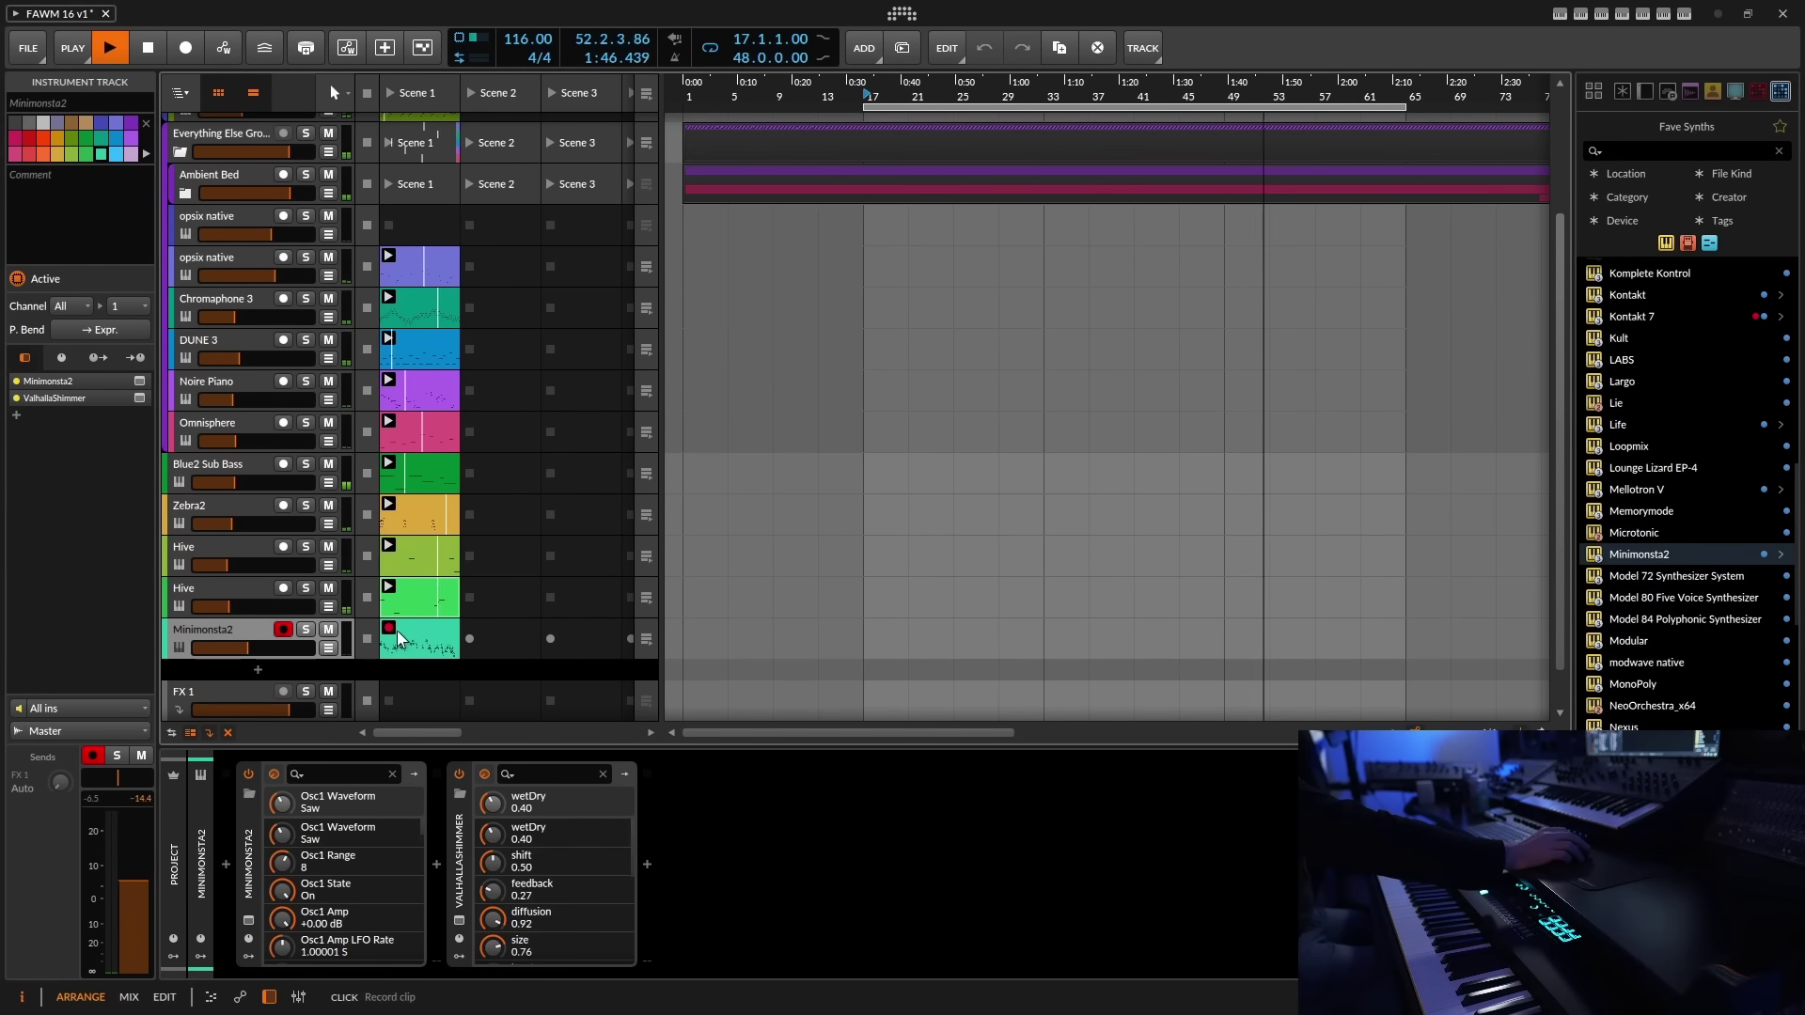
- Save the project and raise the Minimonsta2 track volume to -13.2 dB
click(23, 47)
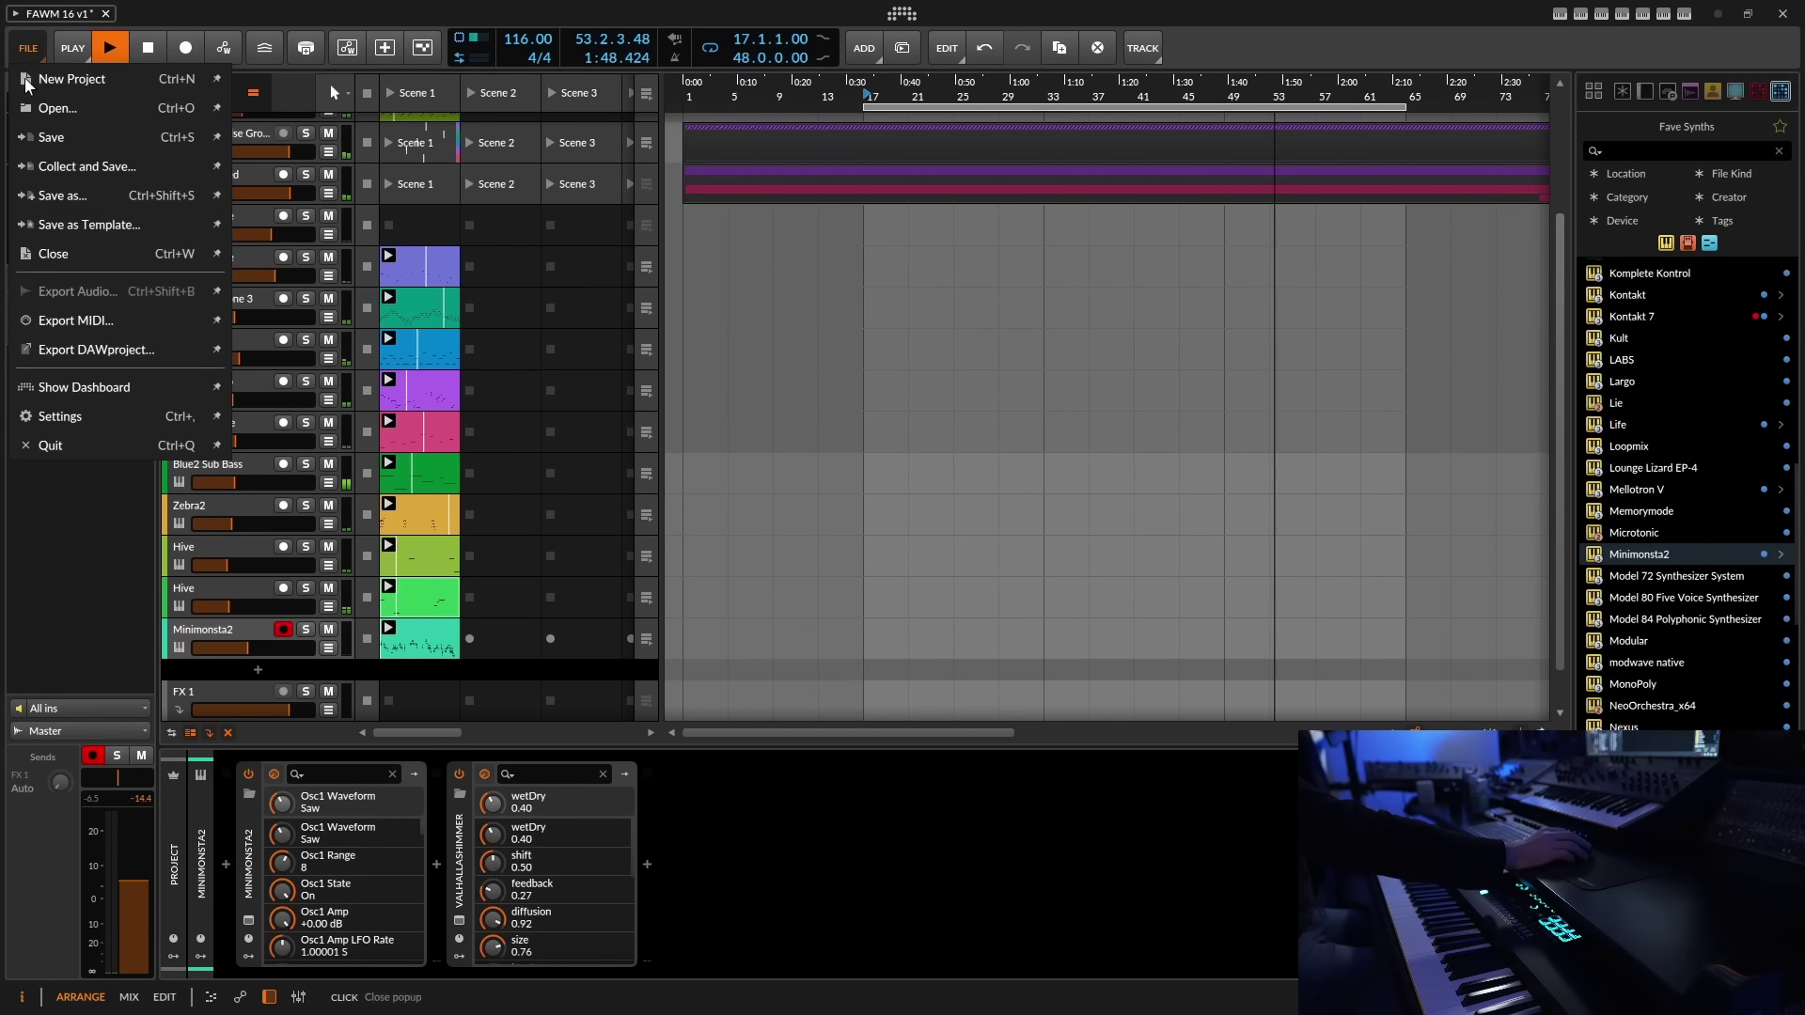
click(43, 137)
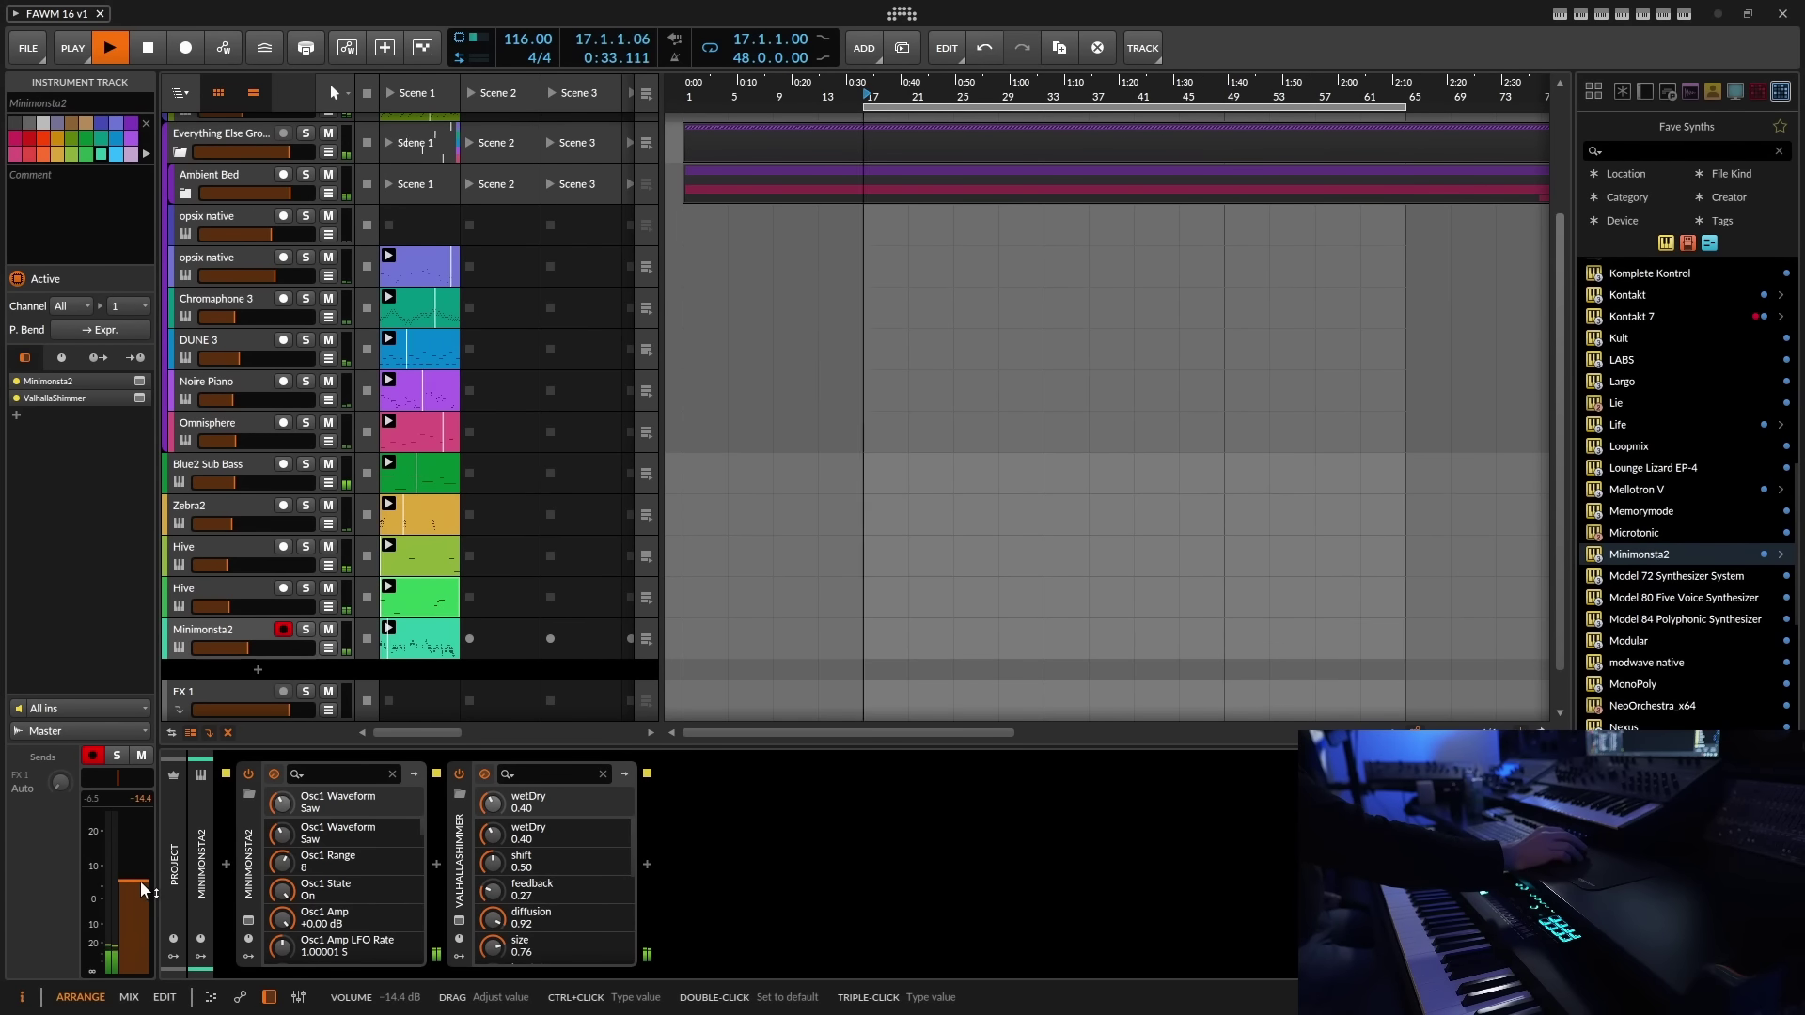
drag(139, 882, 139, 877)
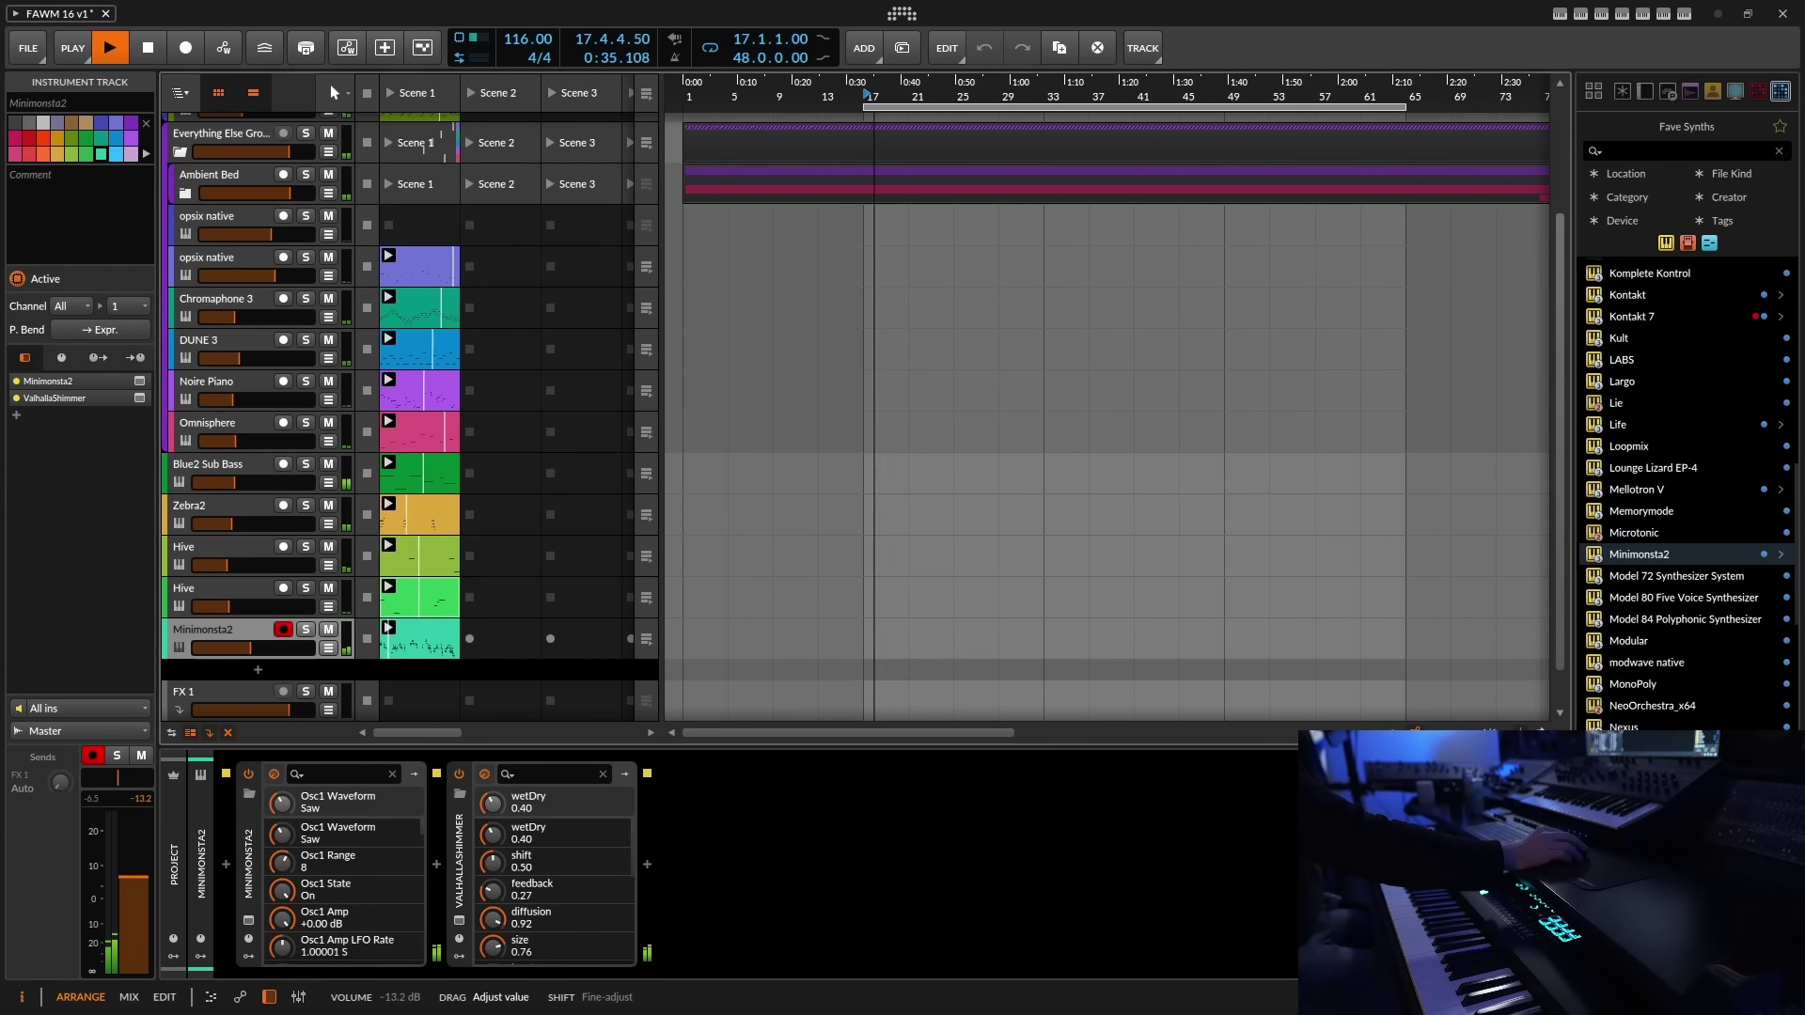
- Insert EQ-5 after ValhallaShimmer on the Minimonsta2 track and make its band 1 a high-pass filter
click(647, 864)
scroll(1072, 629, down, 4)
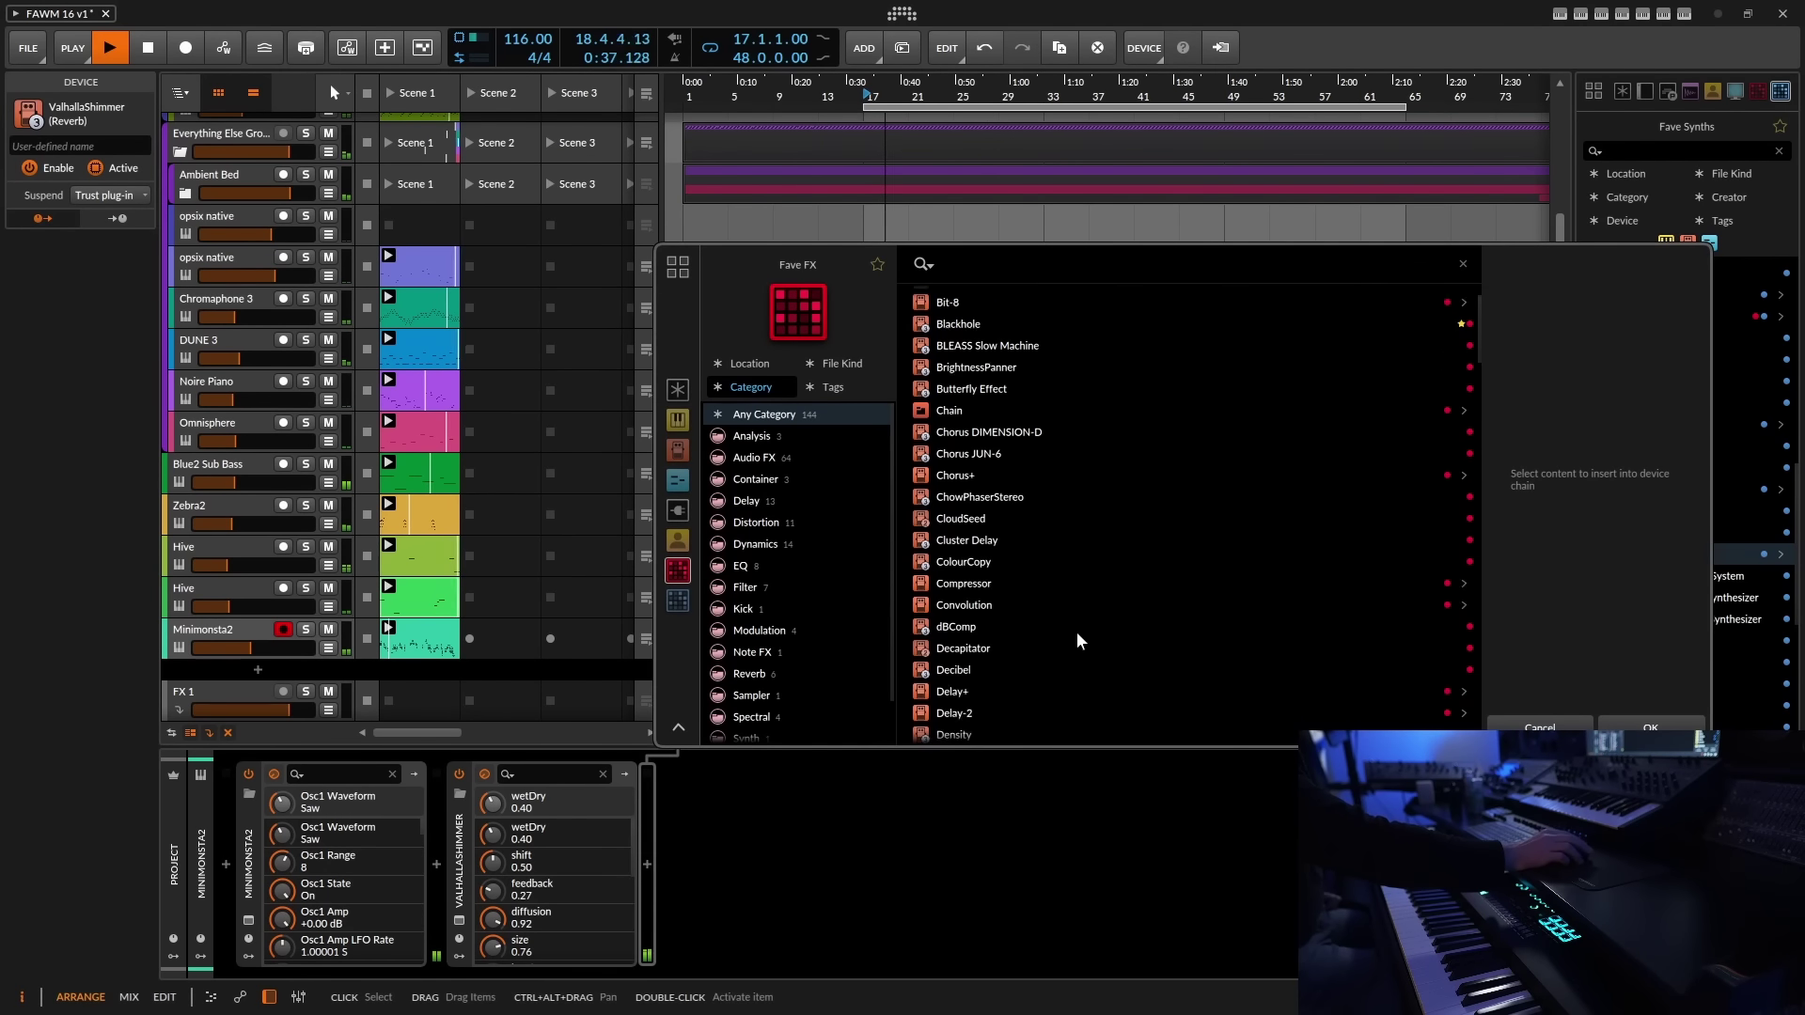
scroll(1034, 648, down, 4)
click(1006, 633)
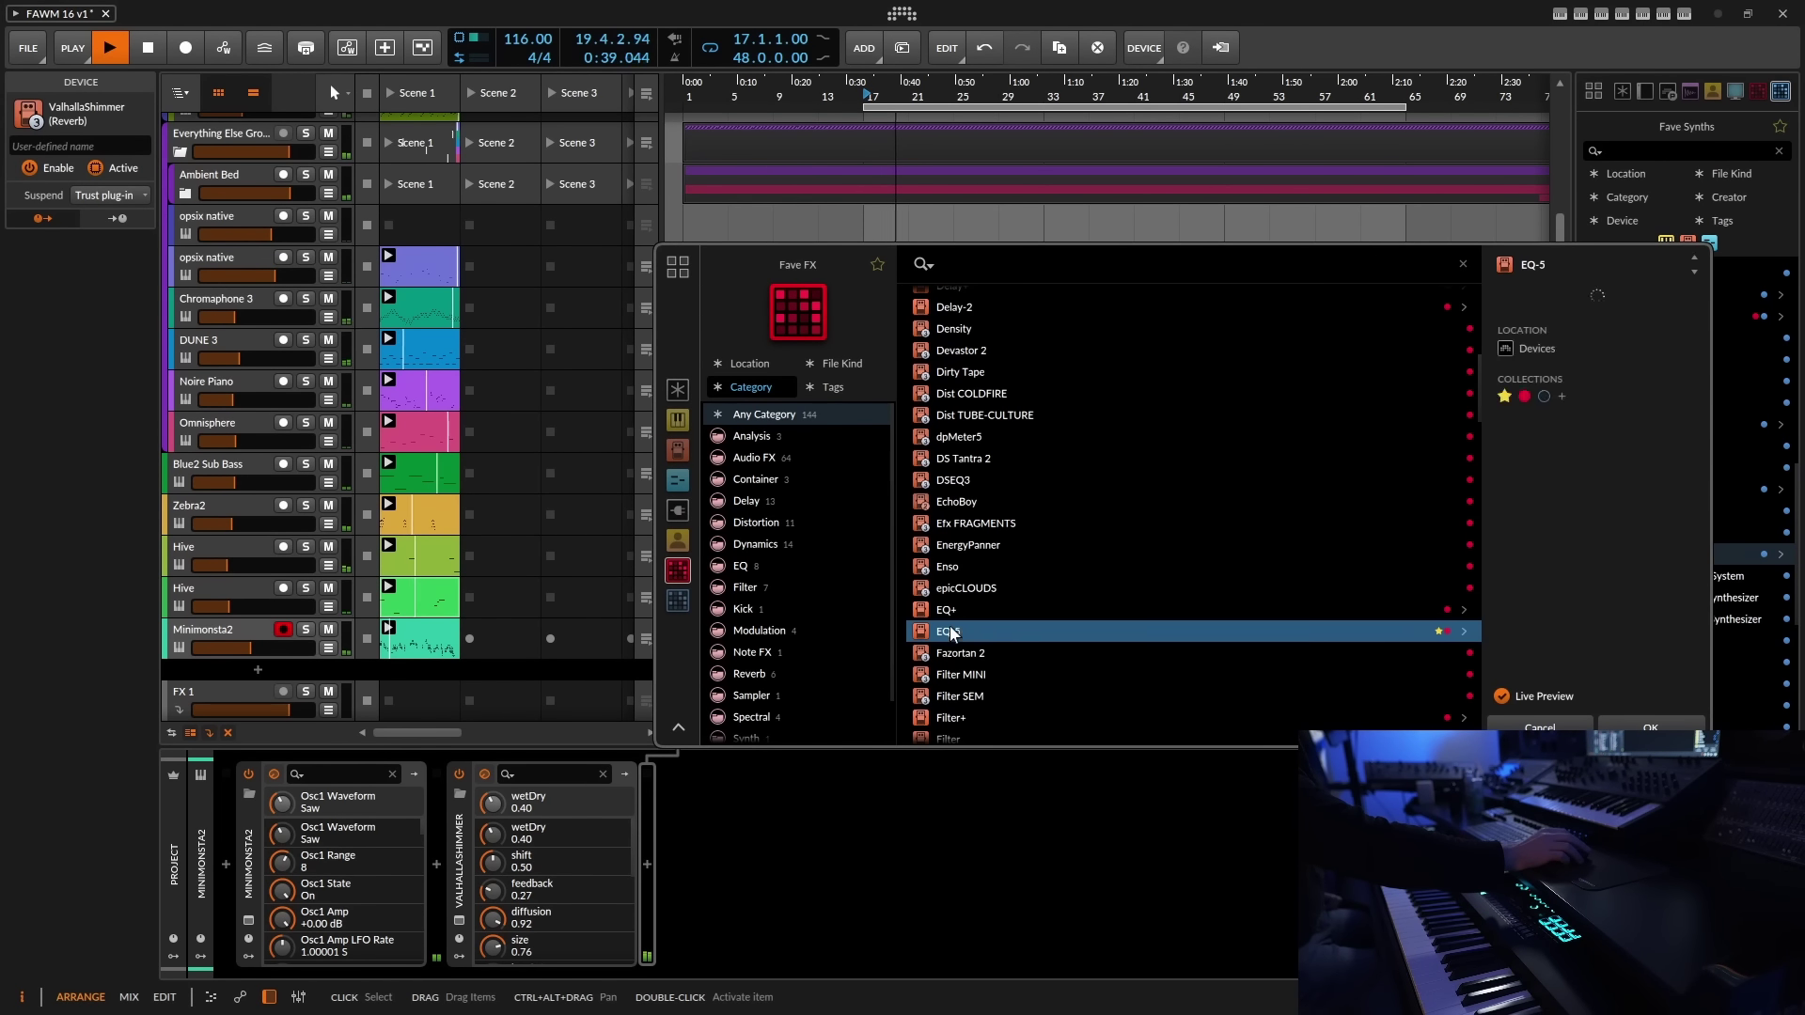
key(Return)
click(730, 898)
click(784, 832)
- Search the favourite effects for "comp" and insert Compressor between Minimonsta2 and ValhallaShimmer
click(436, 864)
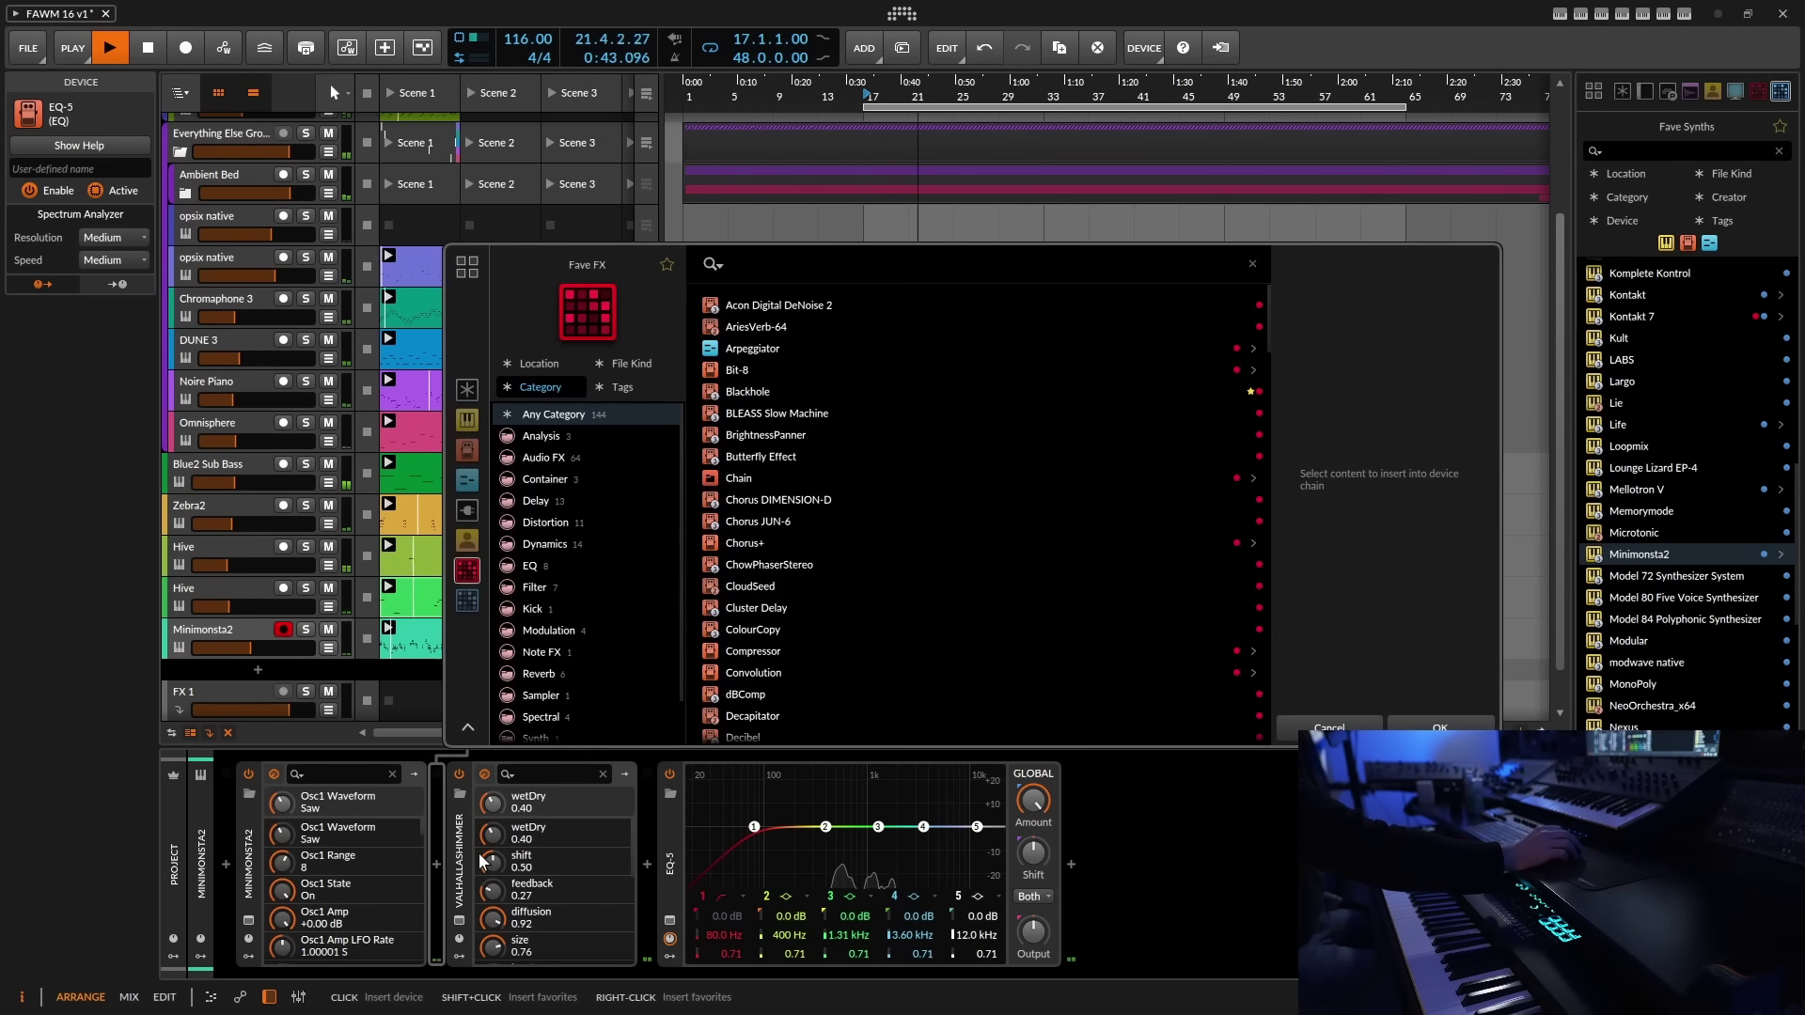
text(comp)
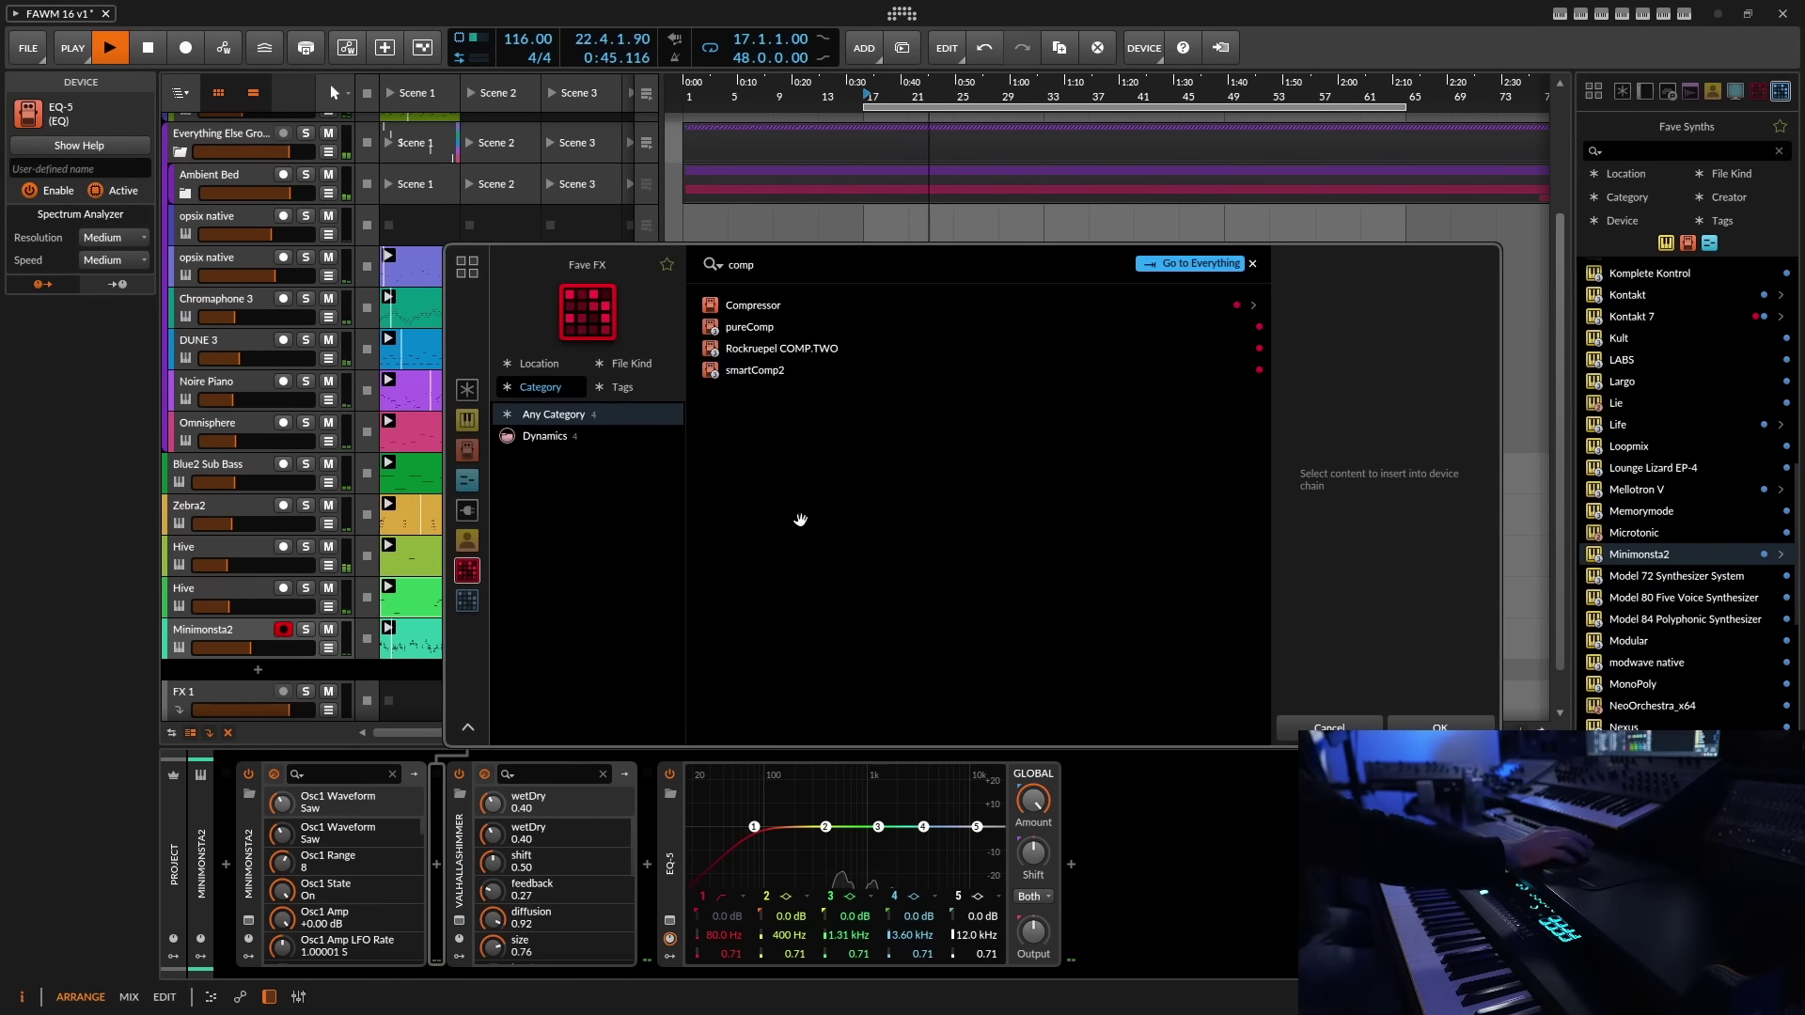
click(786, 304)
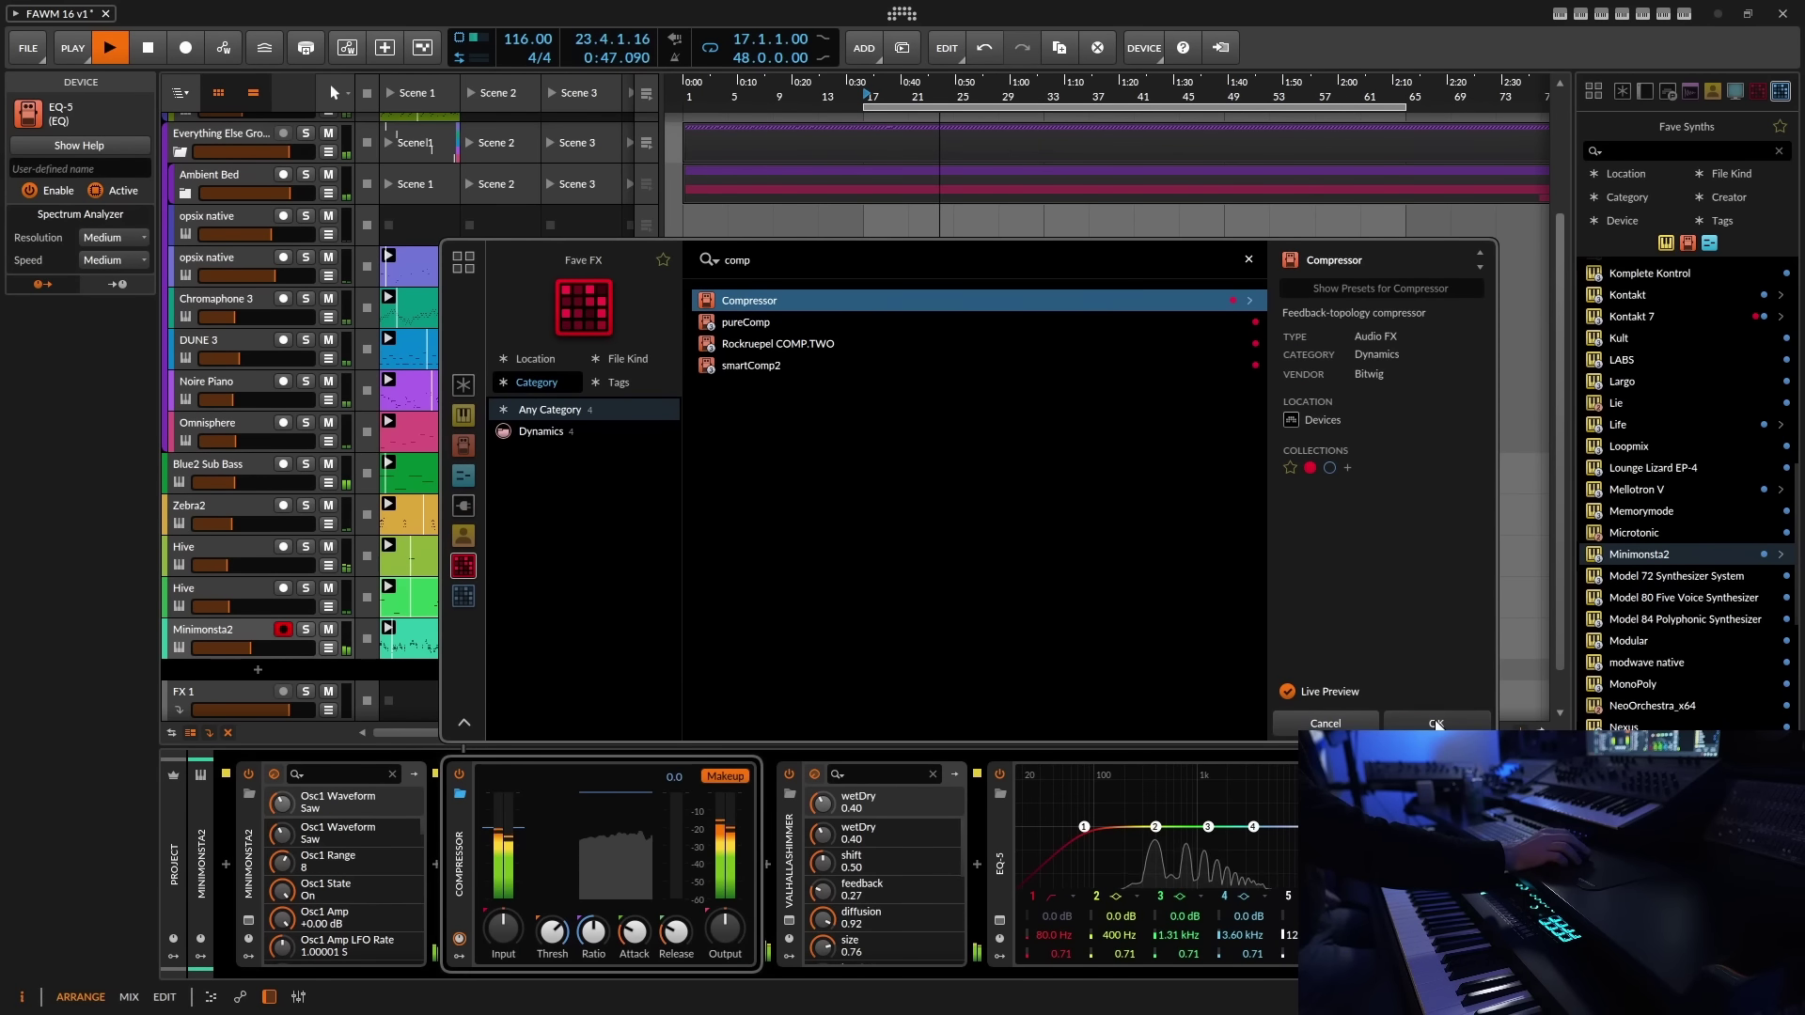
click(1424, 723)
- Set the Minimonsta2 Compressor's threshold to -22.8 dB and release to 152 ms, and lengthen its attack
drag(552, 931, 551, 952)
drag(675, 931, 675, 936)
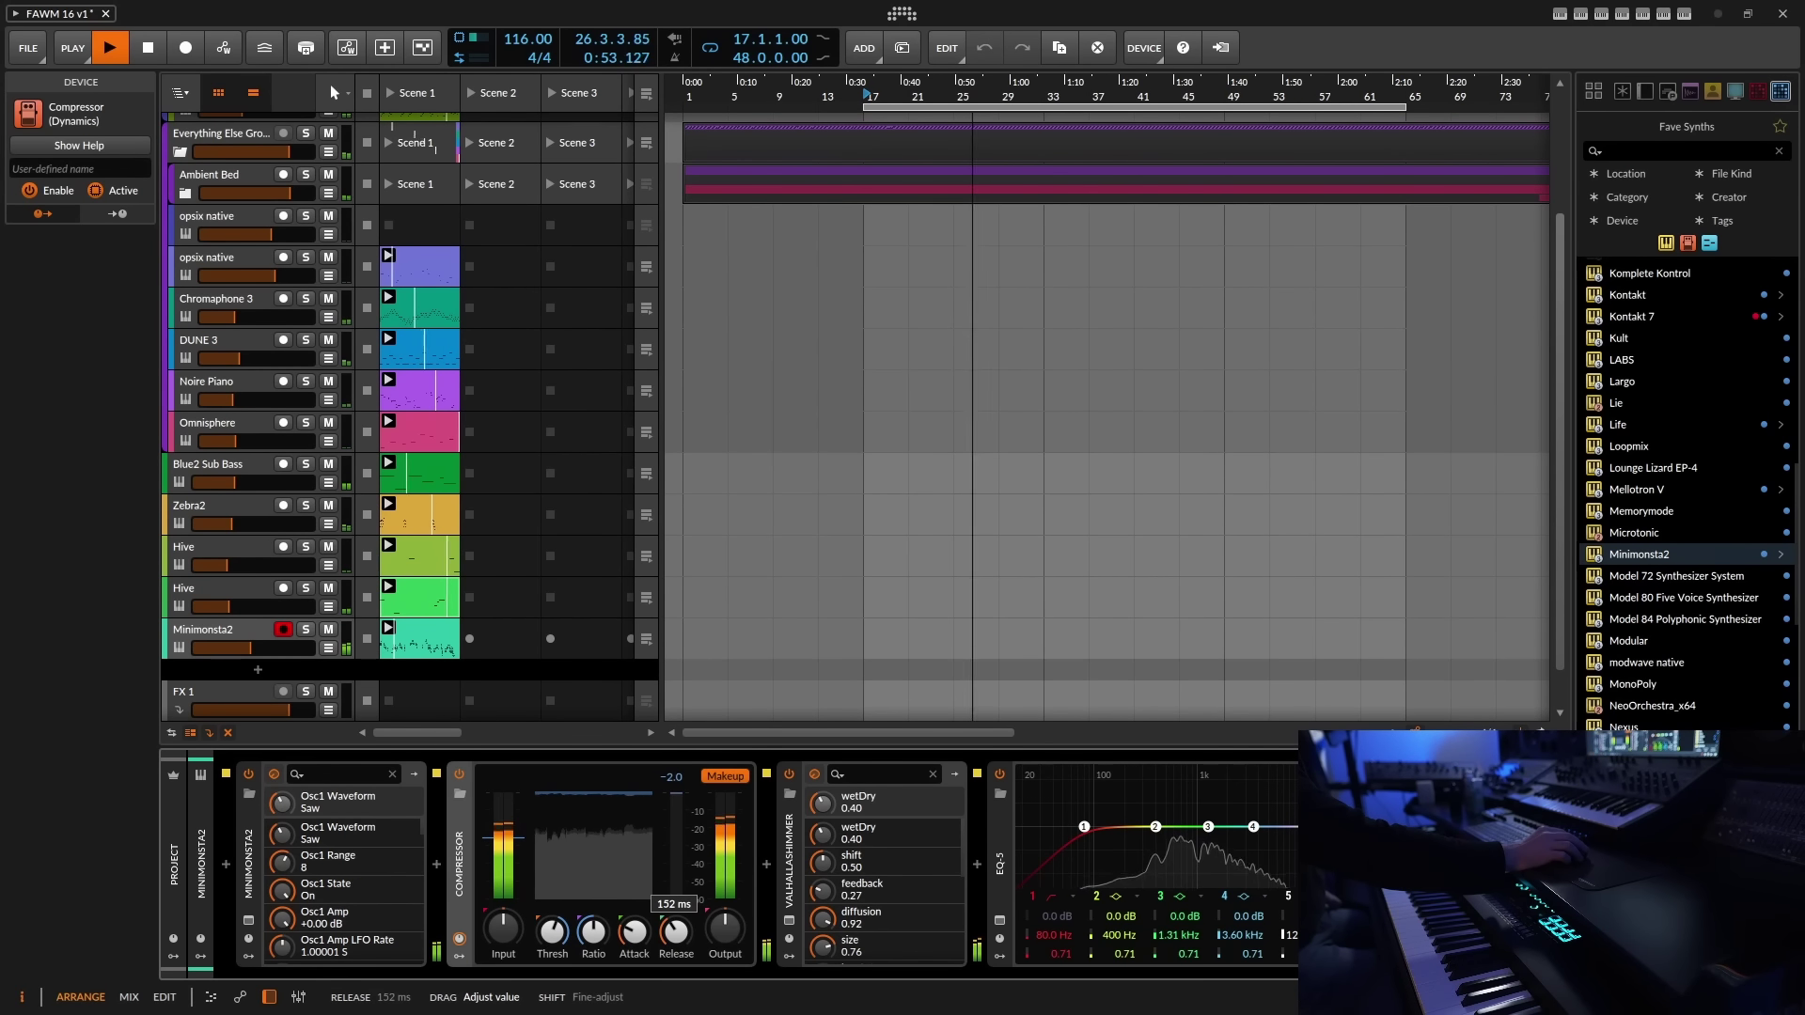
drag(639, 948, 639, 908)
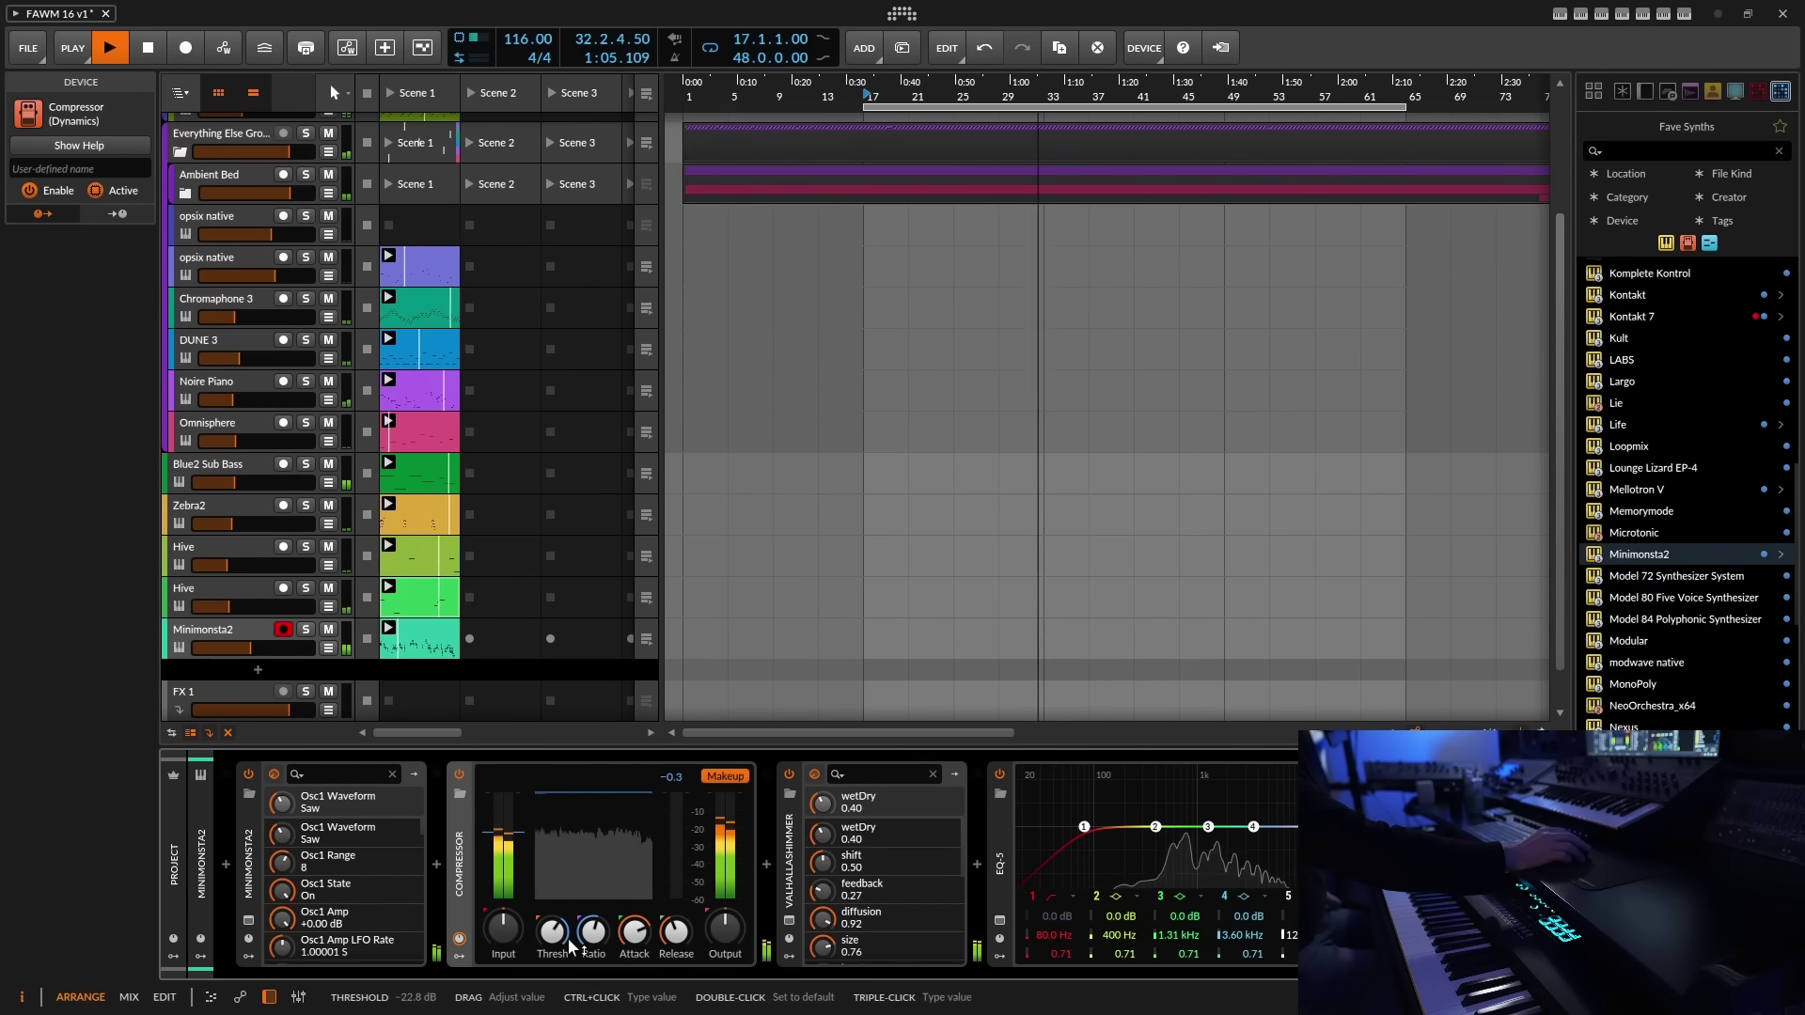
- Reduce ValhallaShimmer's wet/dry mix to 0.32 and lower the Minimonsta2 track volume to -17.1 dB
click(224, 632)
drag(827, 833, 826, 851)
drag(132, 876, 139, 903)
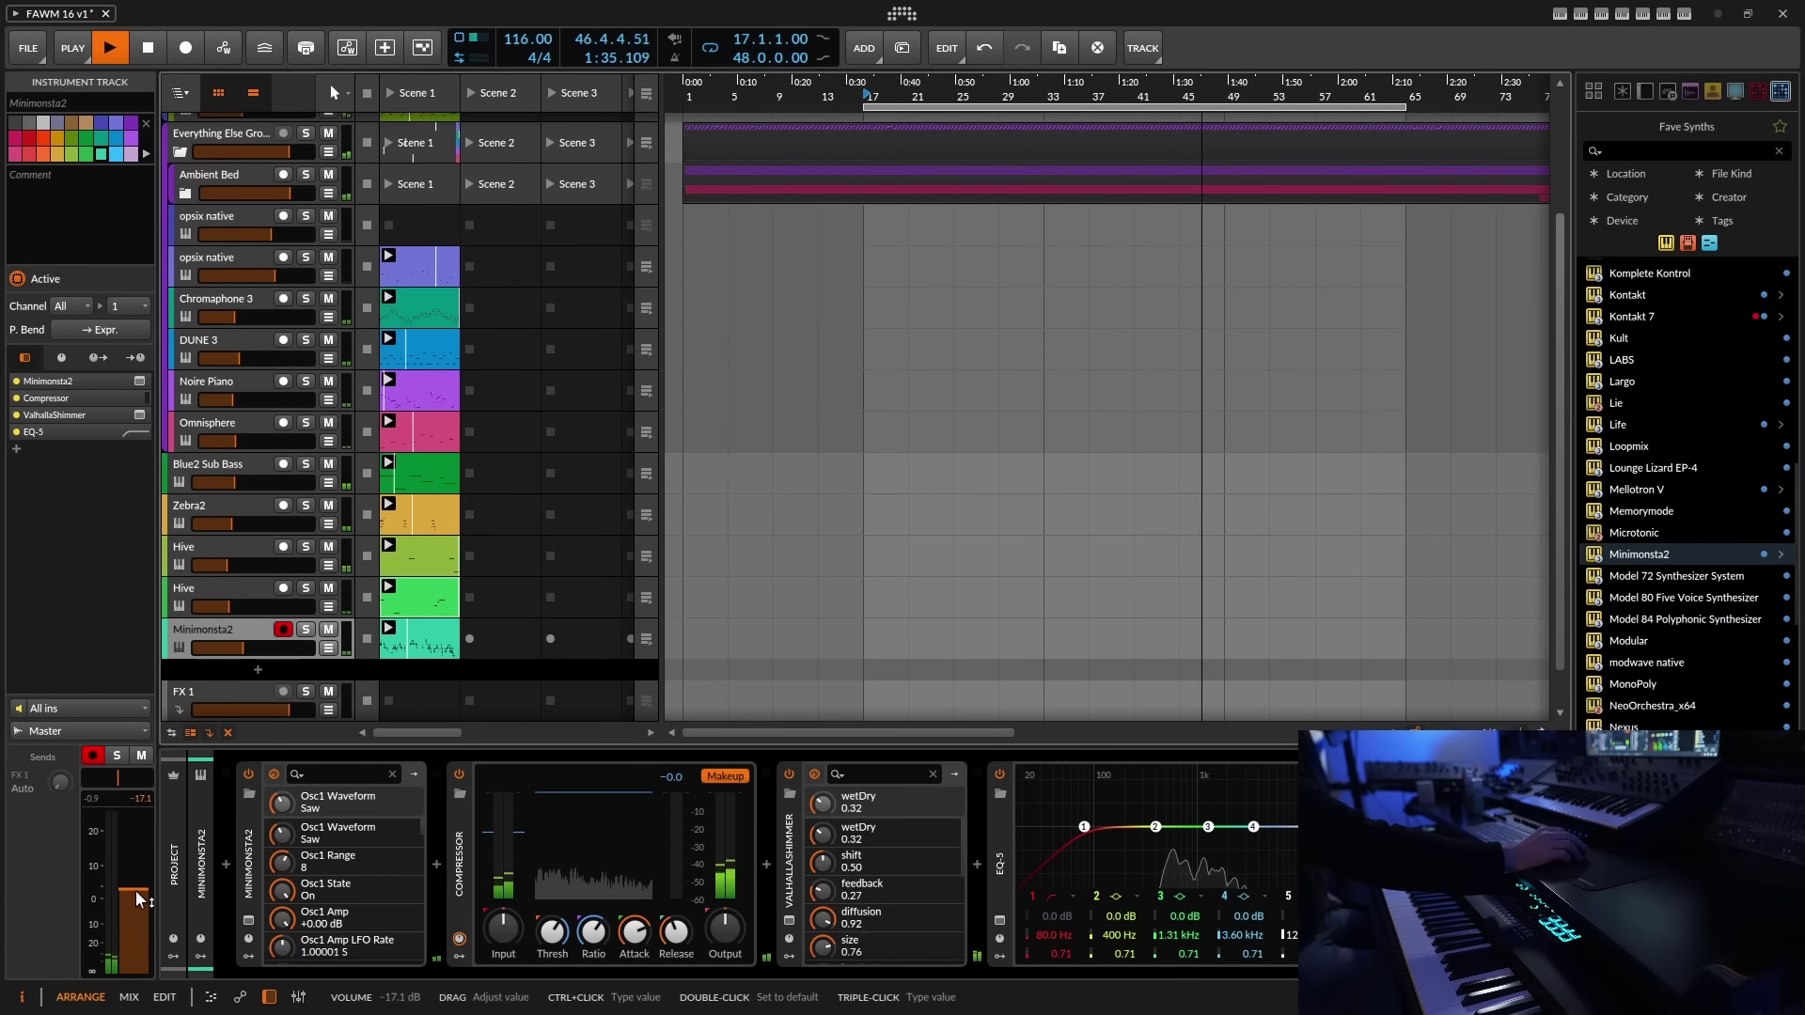
- On the Minimonsta2 EQ-5, set band 1 to 75.3 Hz with Q 0.69, band 2 to -1.8 dB at 313 Hz and band 4 to +3.6 dB at 5.19 kHz
drag(1094, 831, 1145, 832)
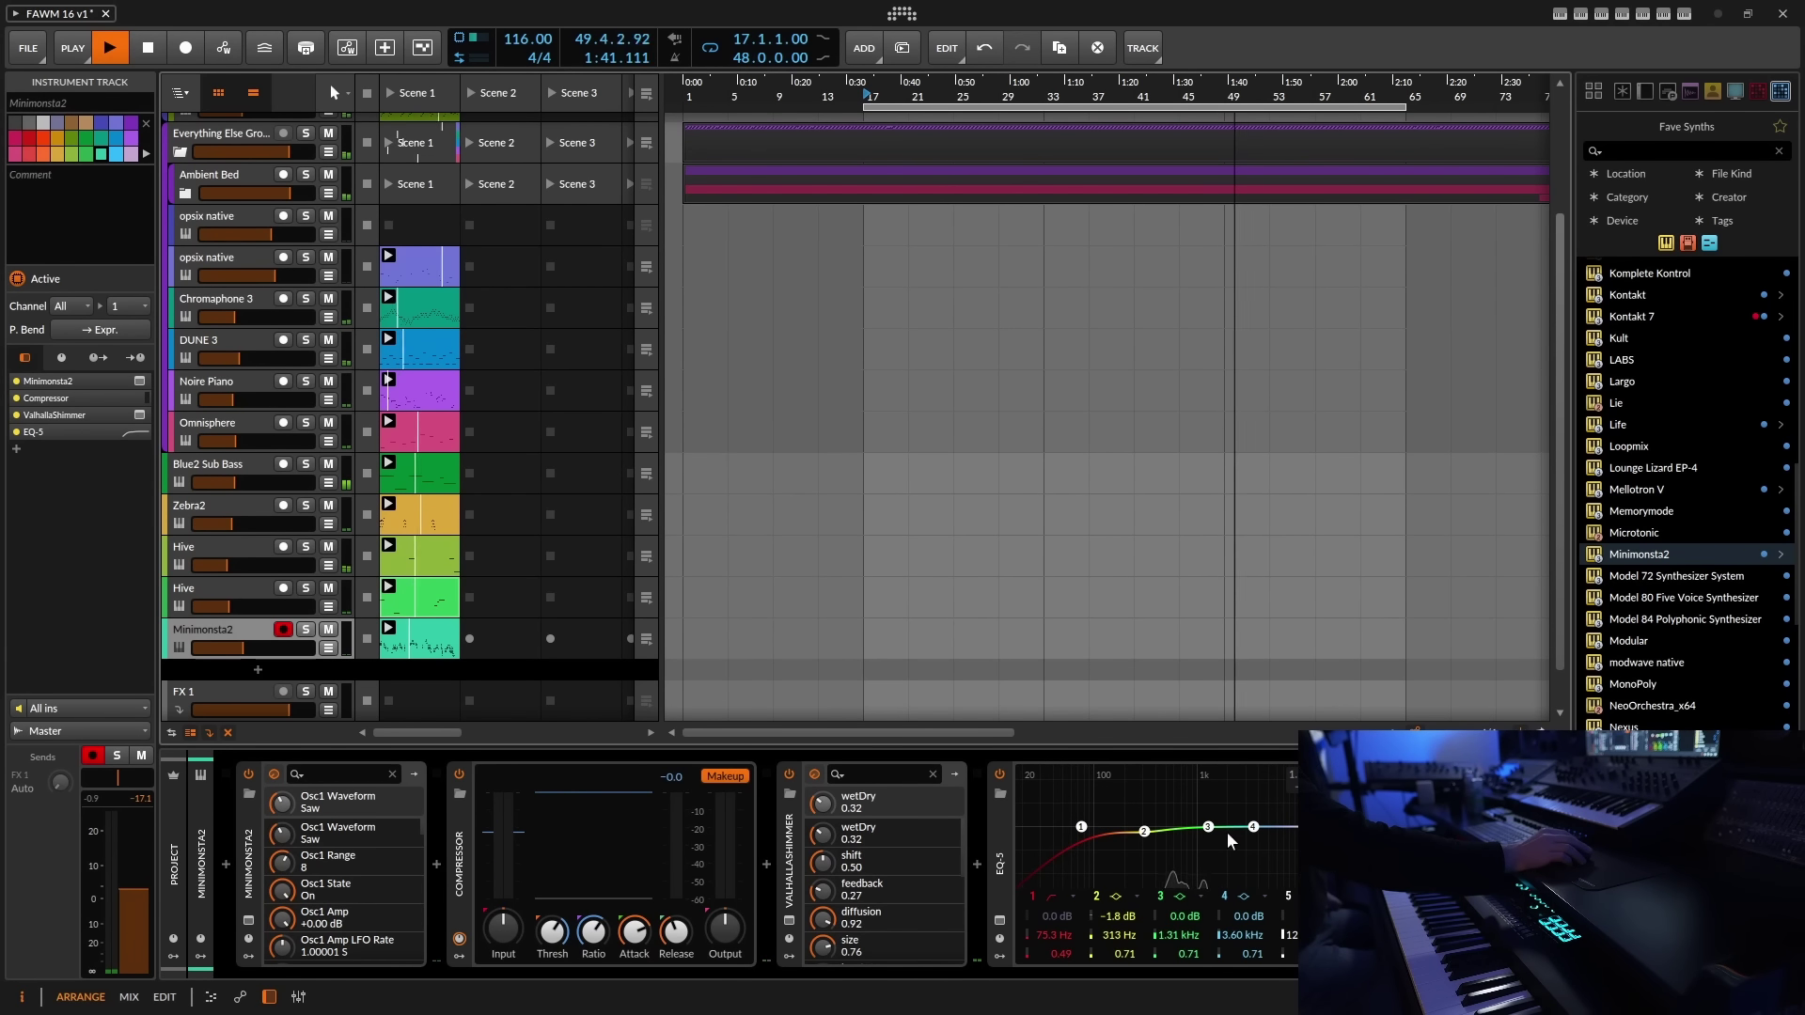
drag(1253, 826, 1270, 818)
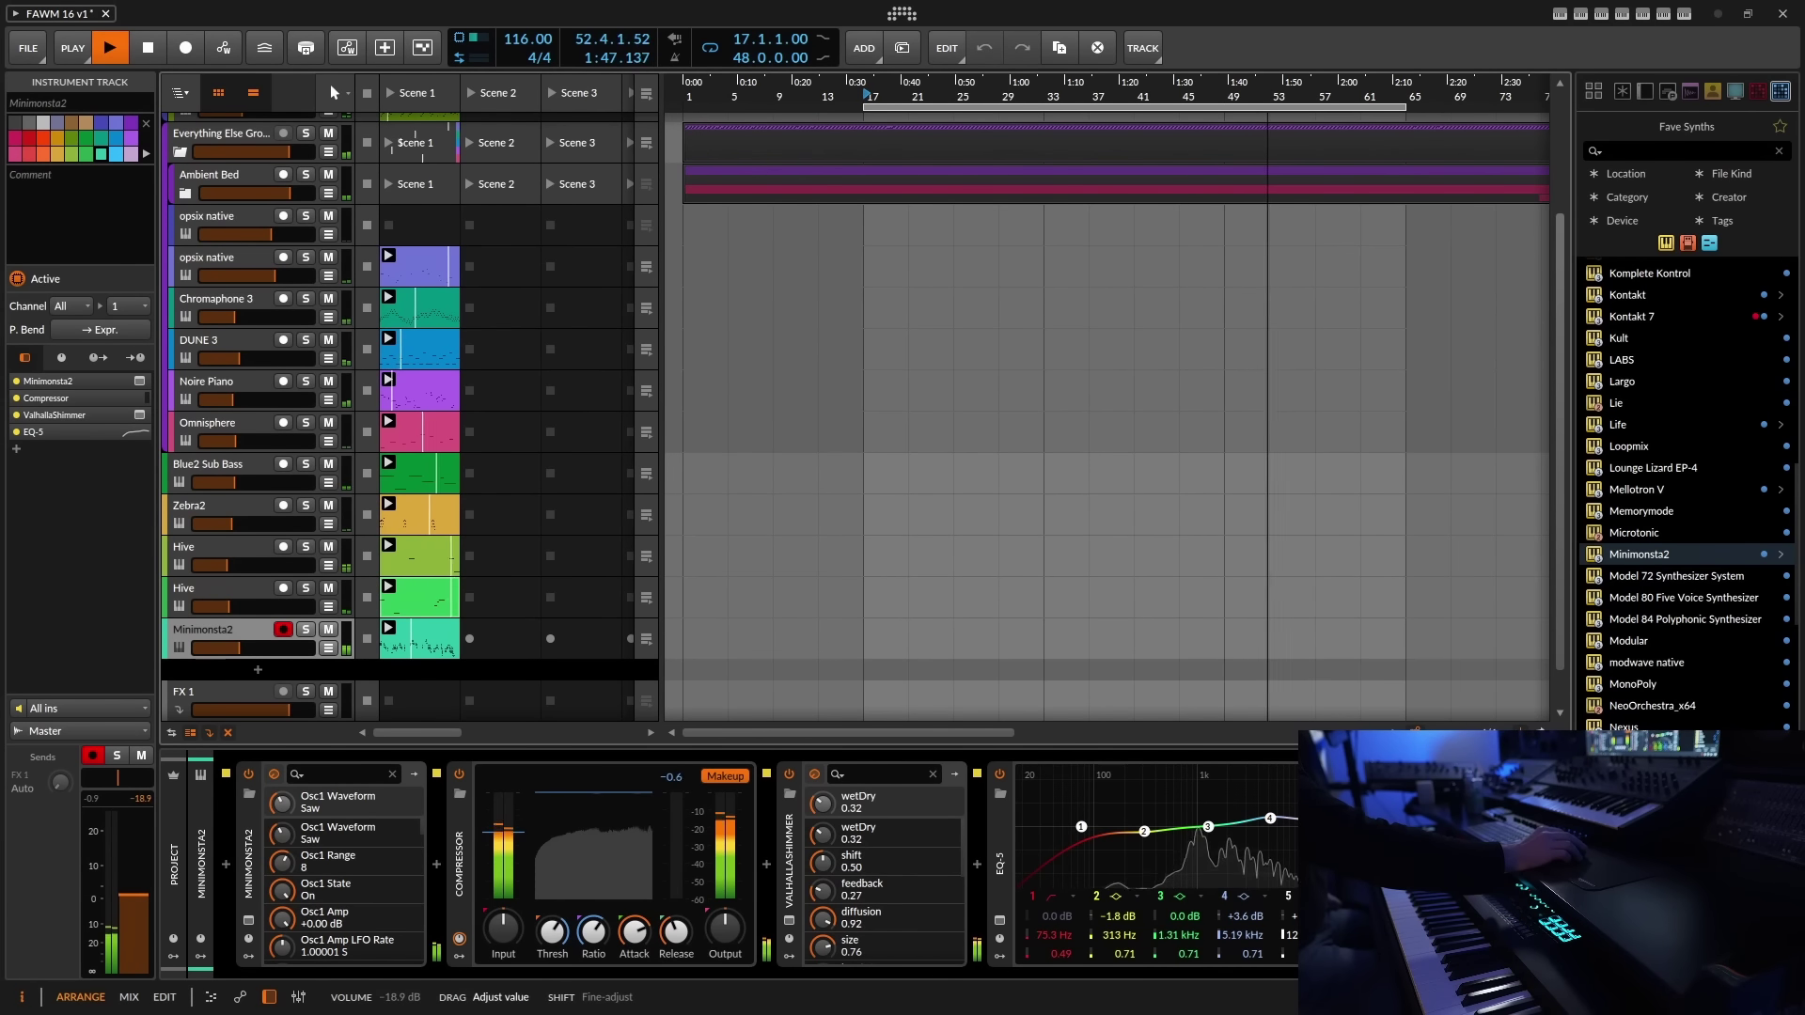
- Lower the Minimonsta2 track volume to -20.8 dB and save the project
drag(141, 897, 141, 907)
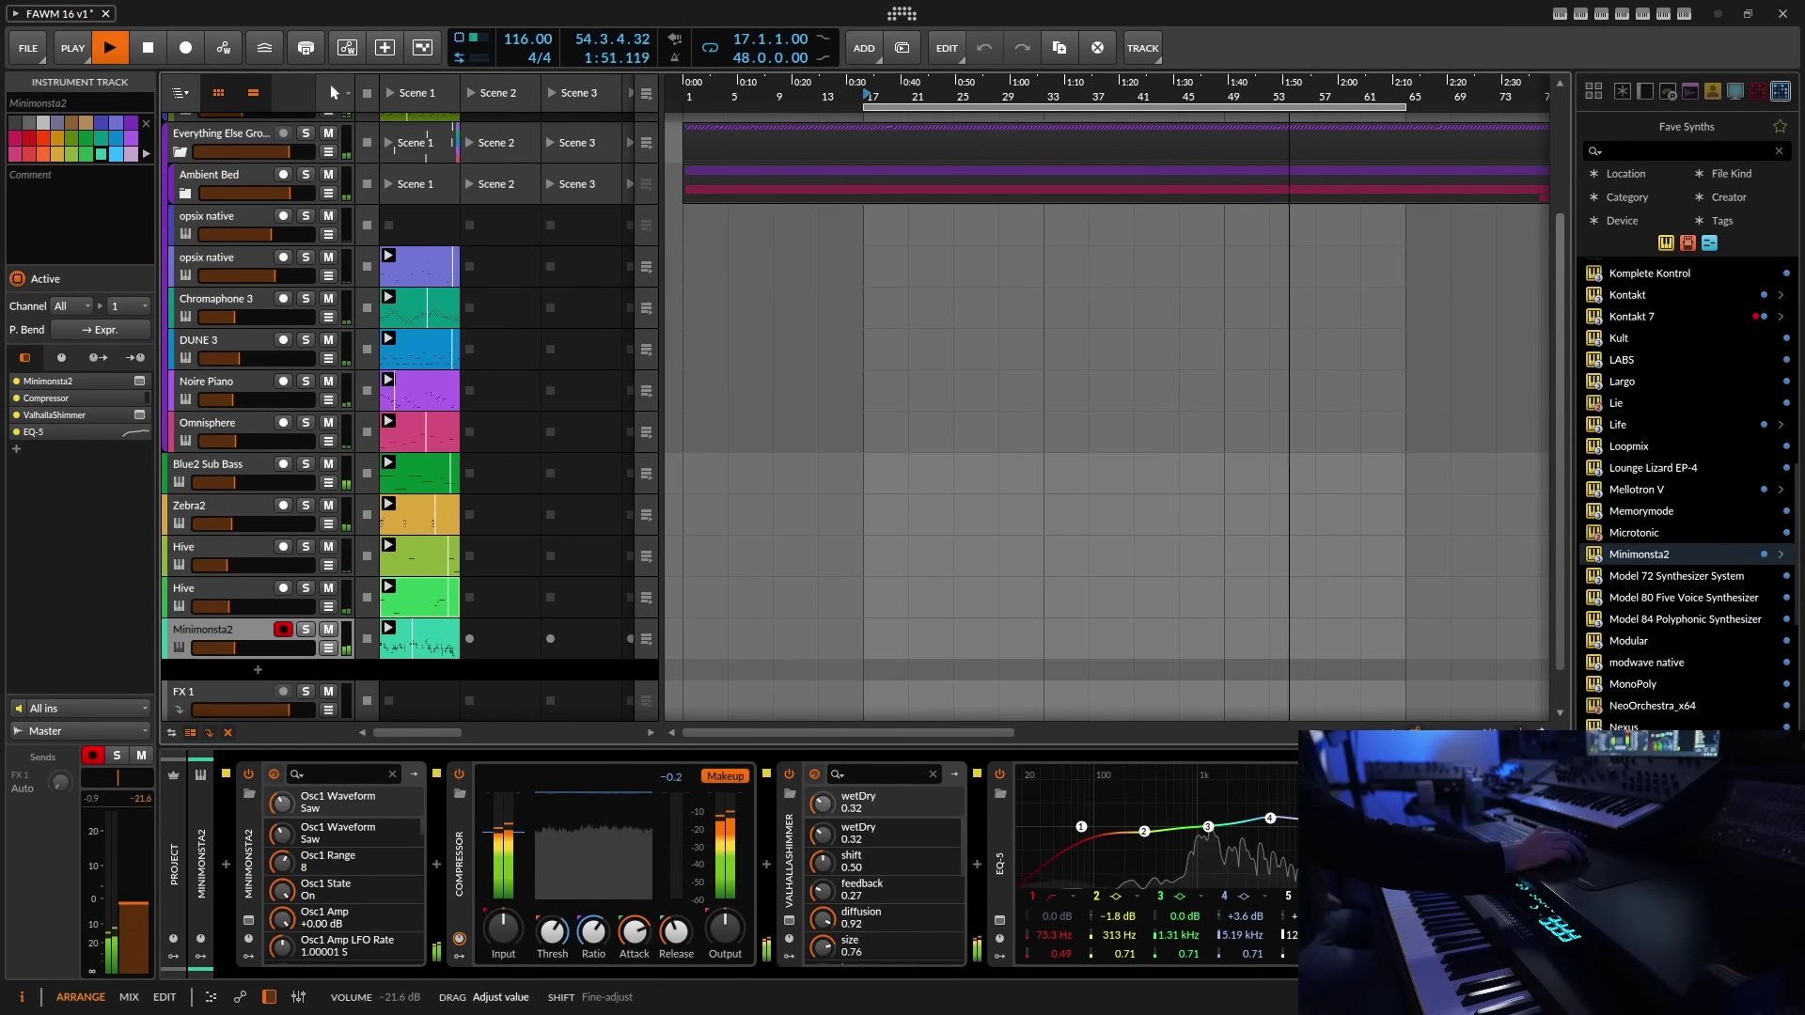
drag(142, 906, 141, 910)
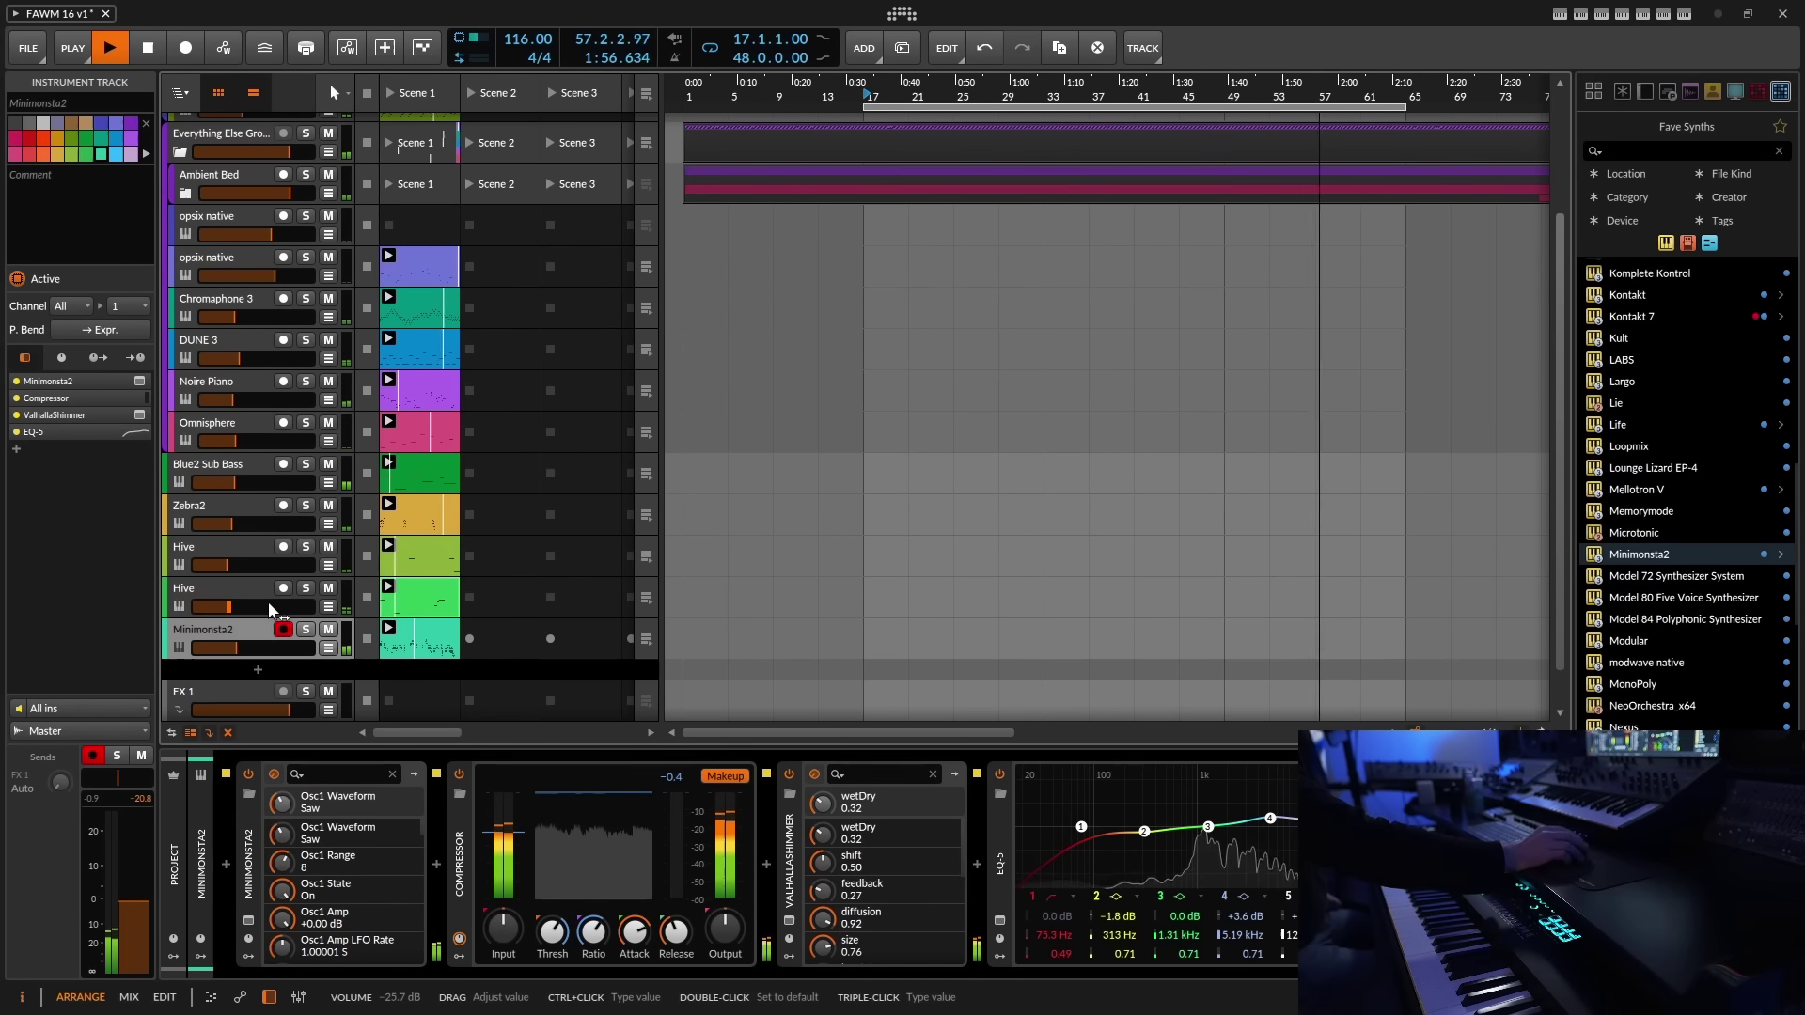
click(28, 48)
click(38, 136)
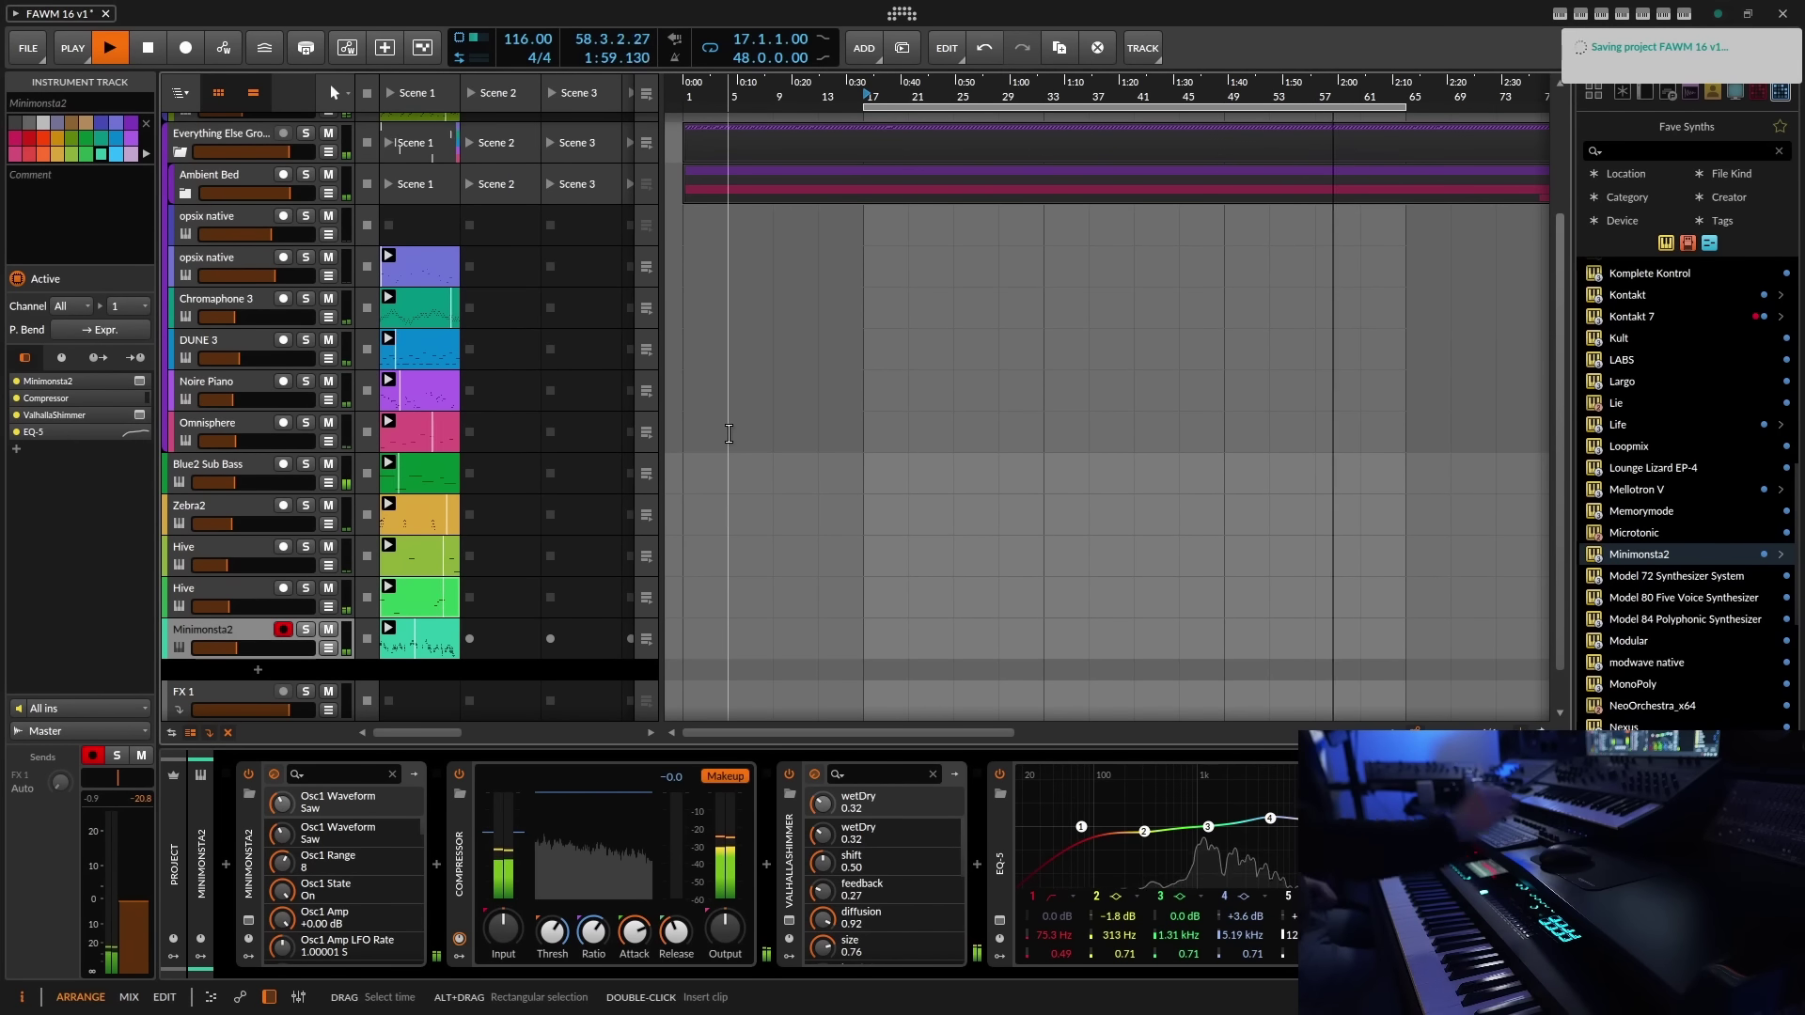